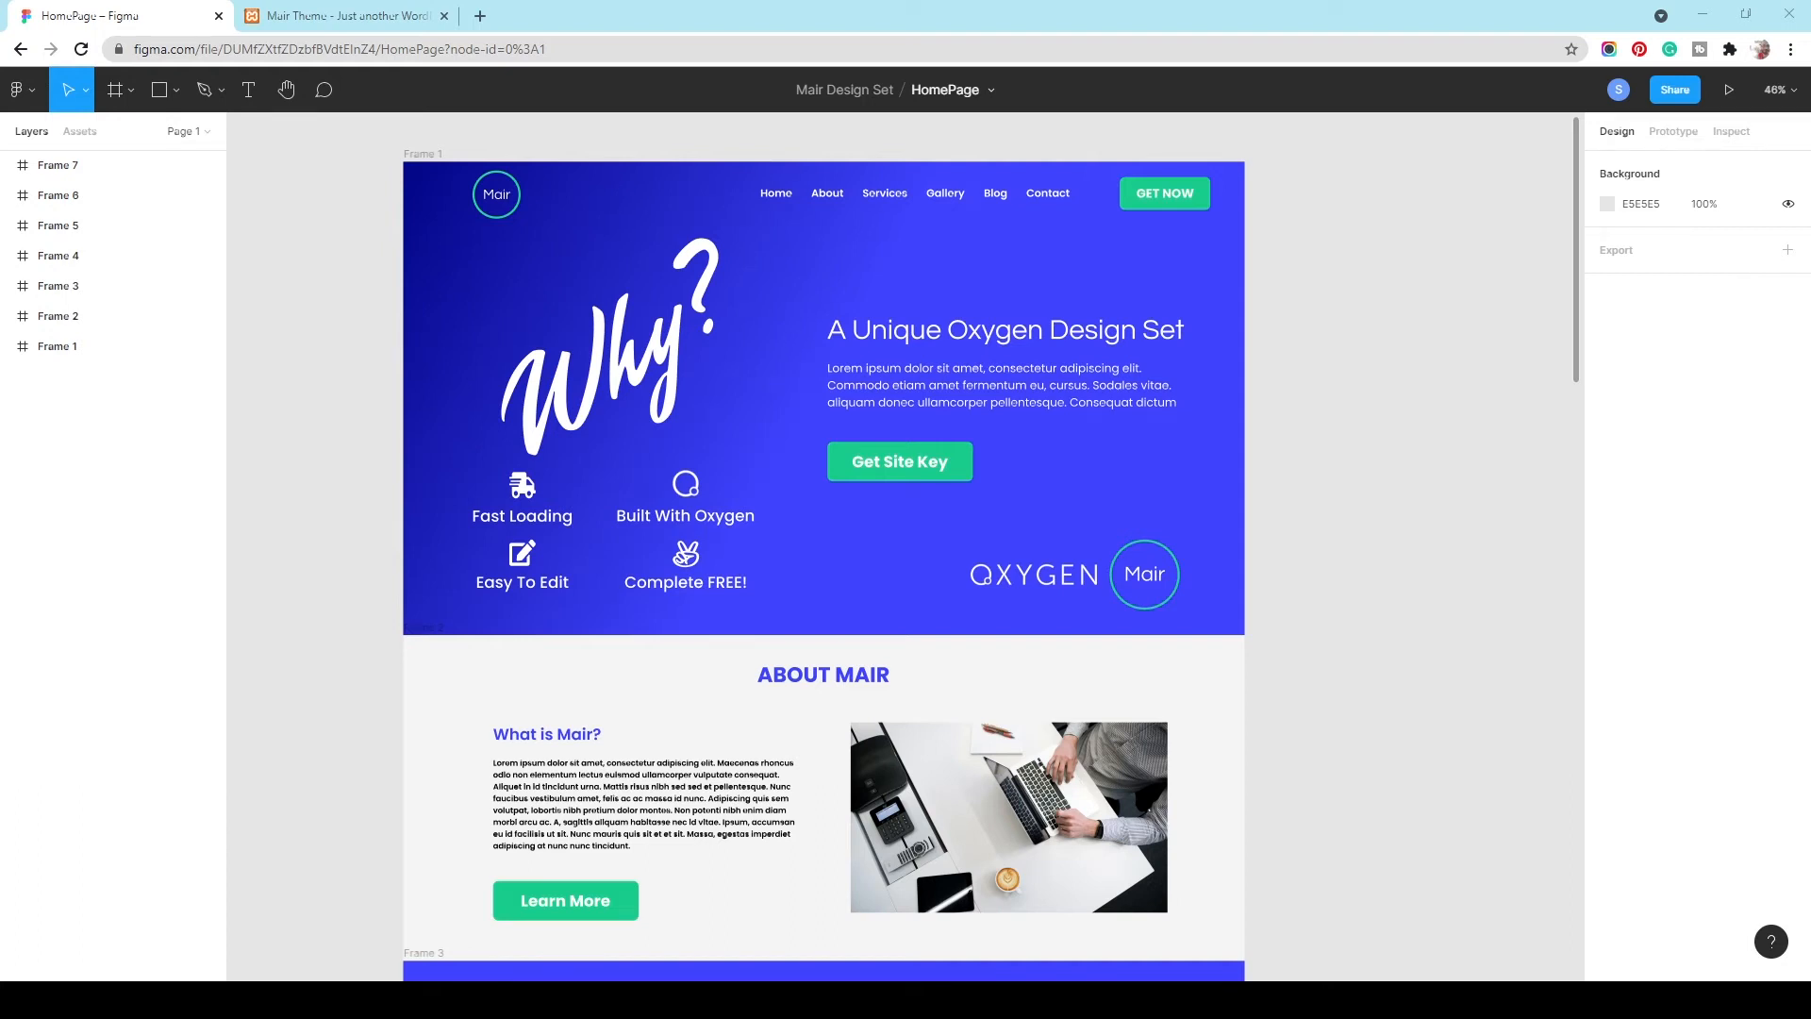
Step: Switch to the WordPress templates list, create a new reusable part titled "About Section" and publish it
scroll(824, 547, down, 1)
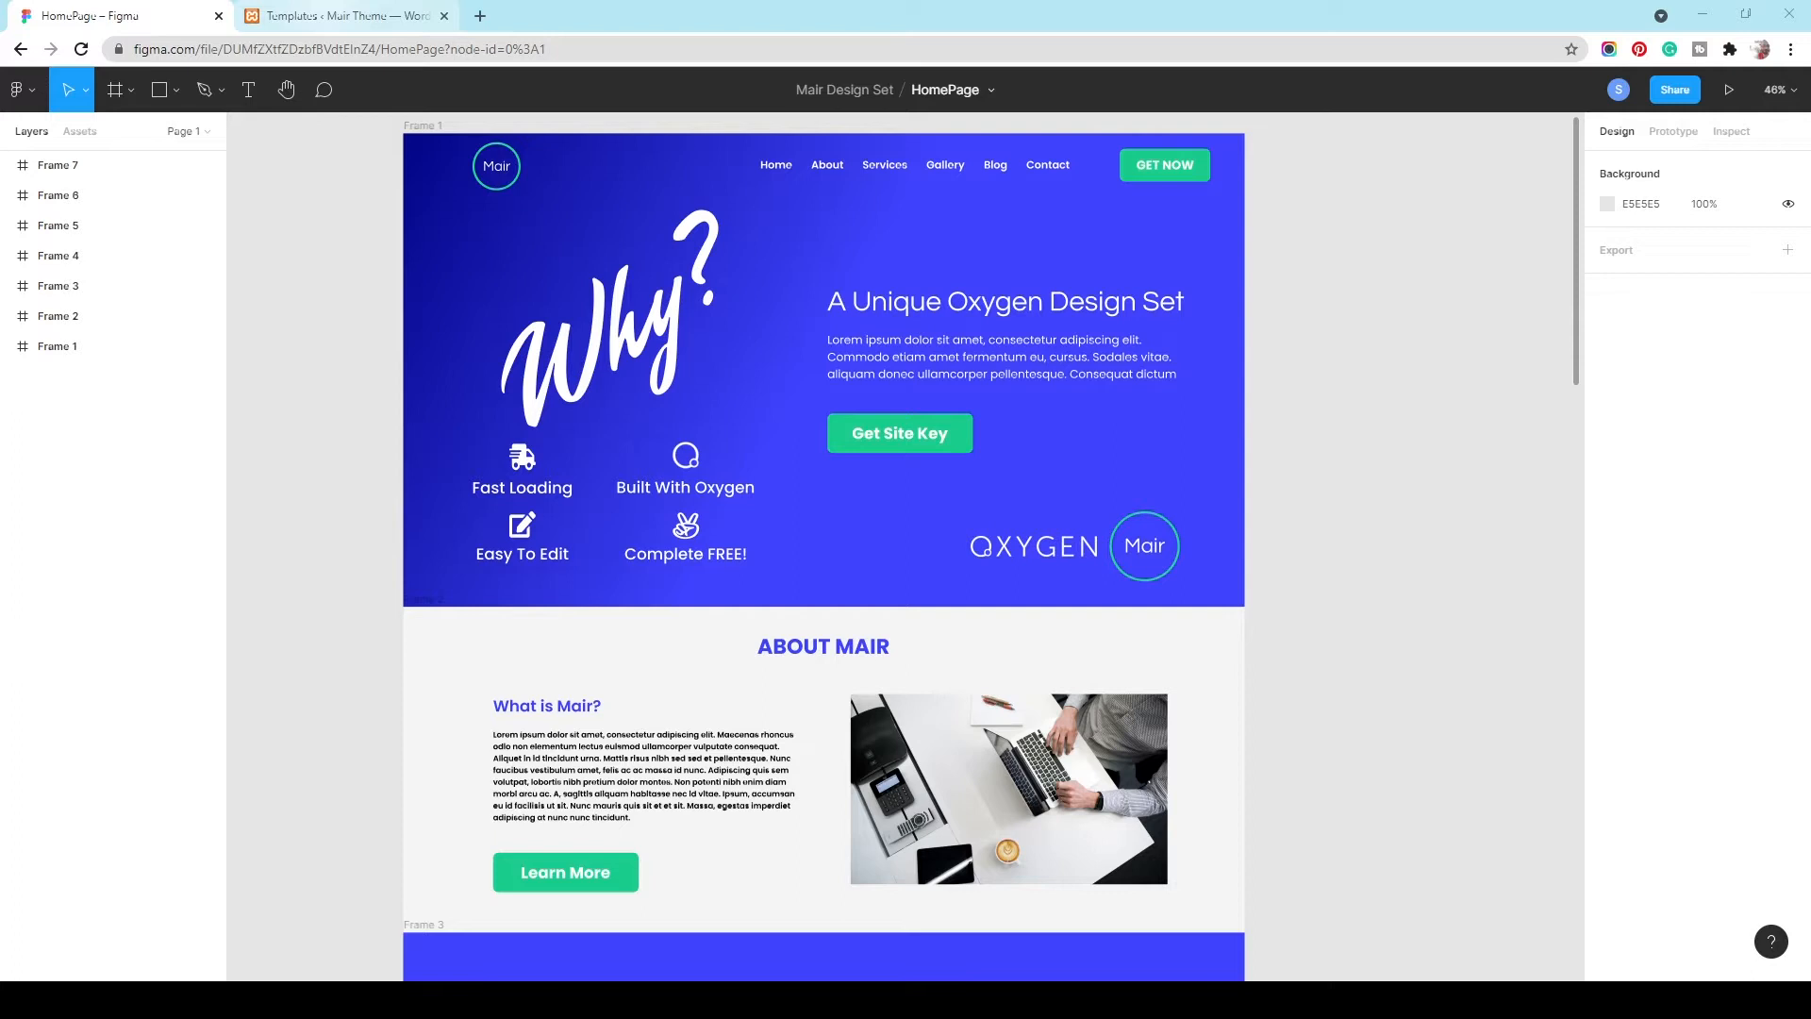
click(349, 16)
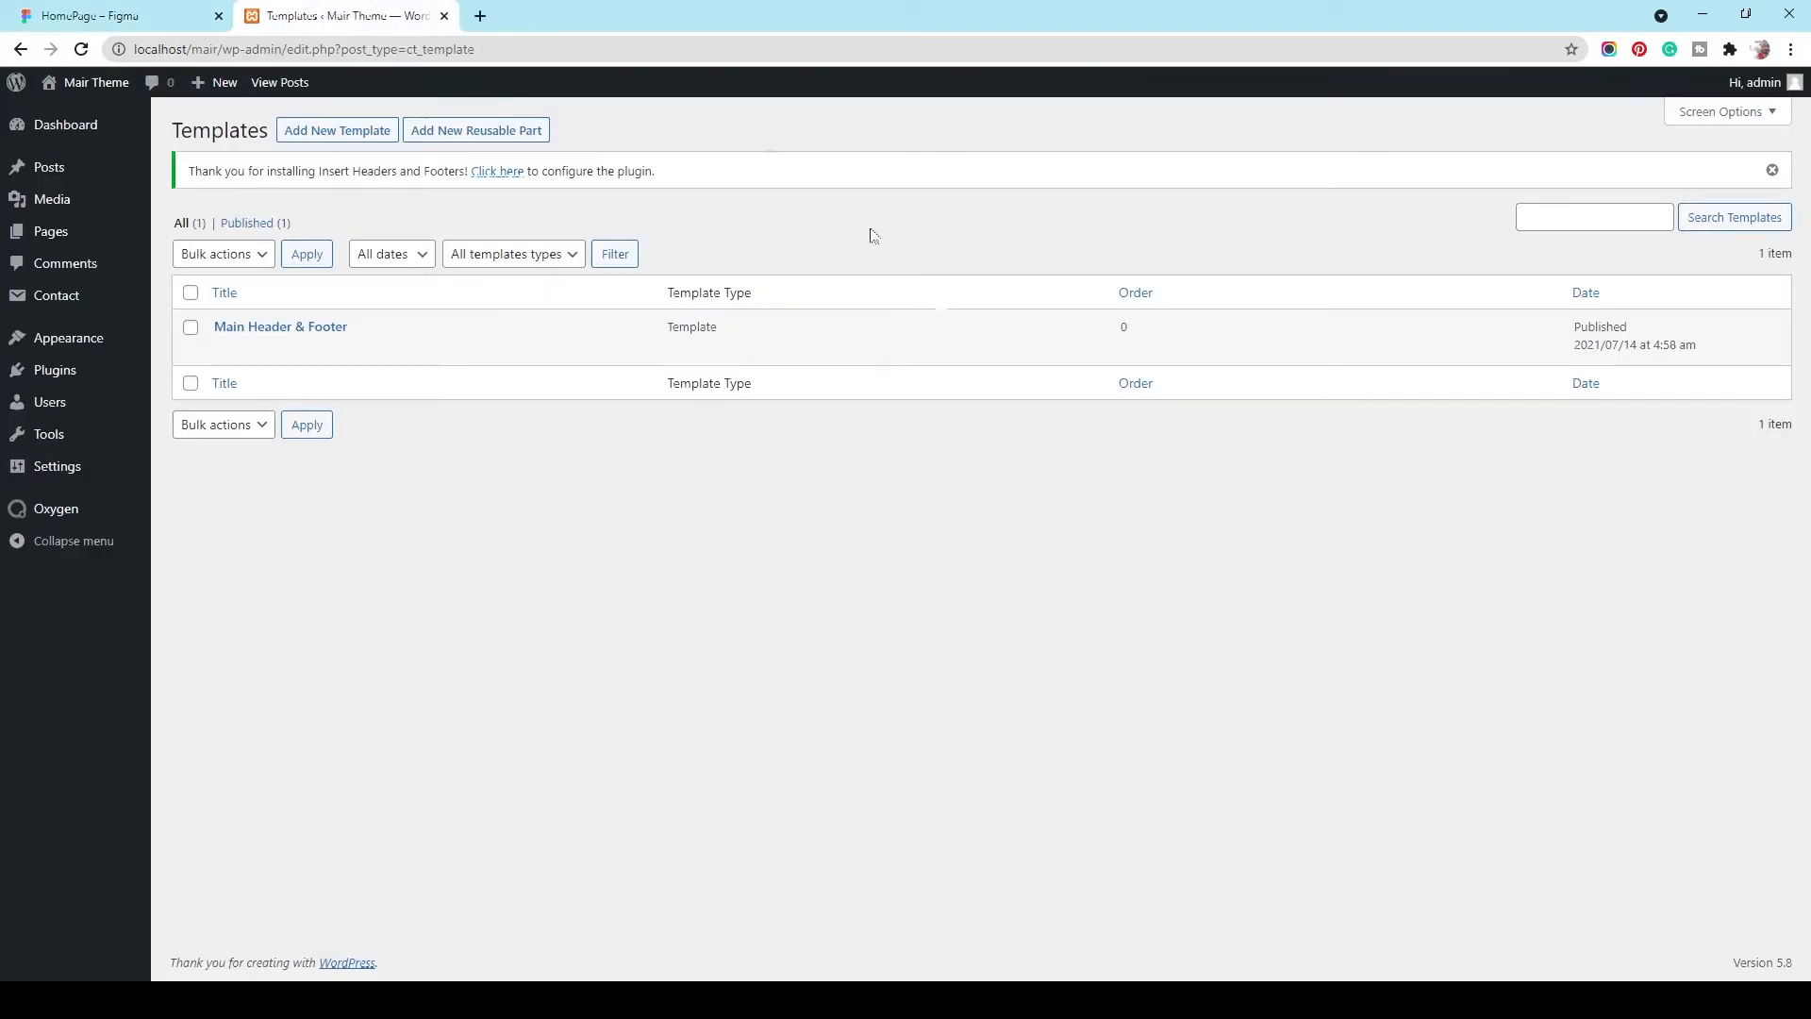
click(524, 137)
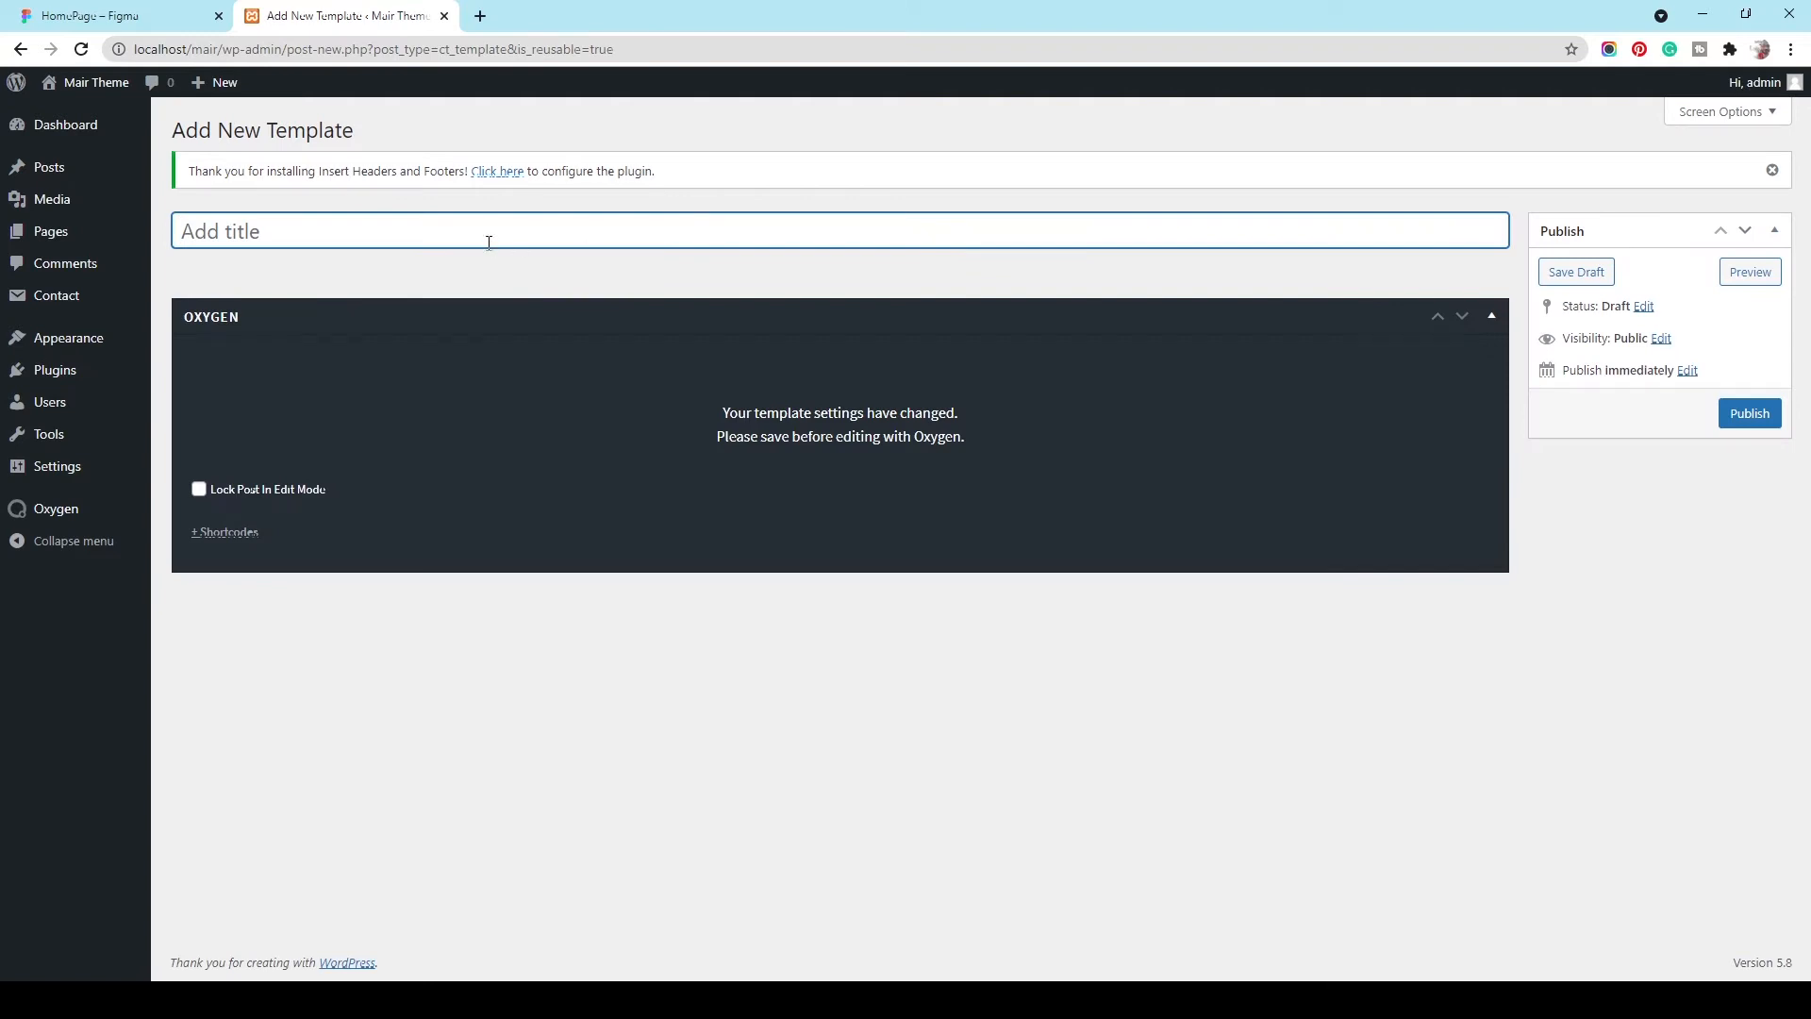
text(About Section)
click(1749, 413)
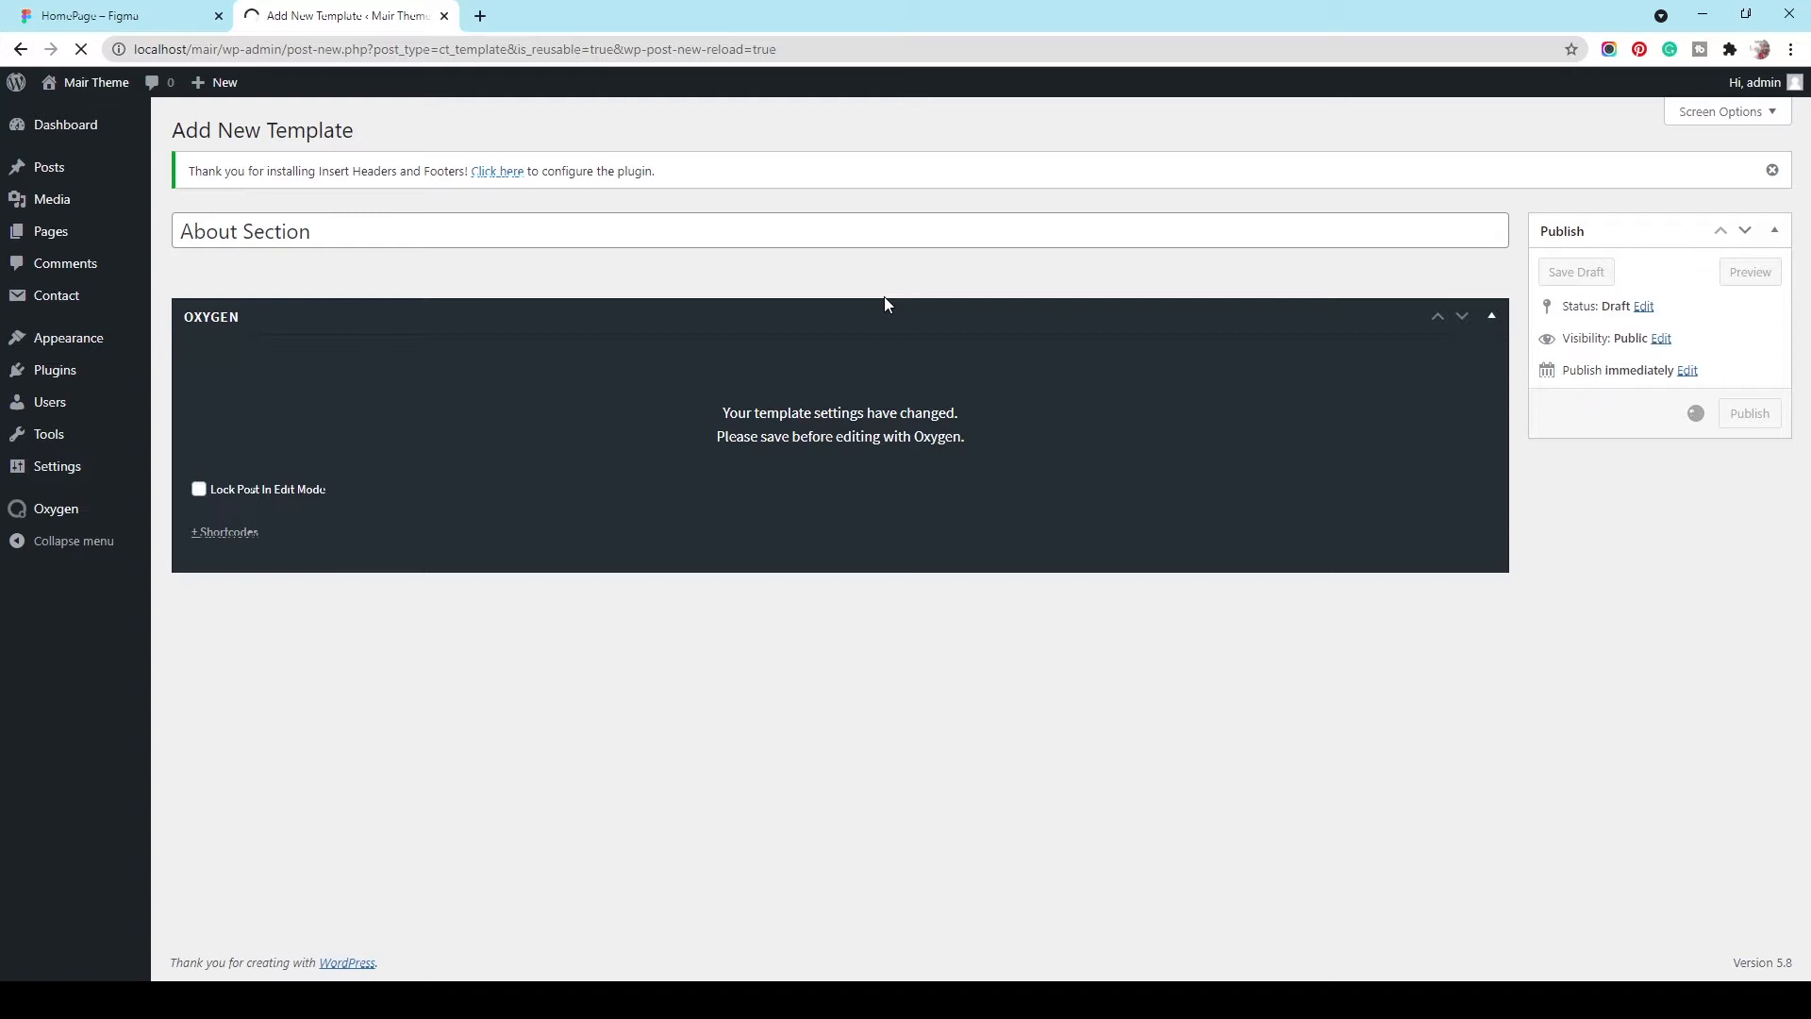
Step: Open the About Section part in the Oxygen visual editor and add a Section container
click(829, 480)
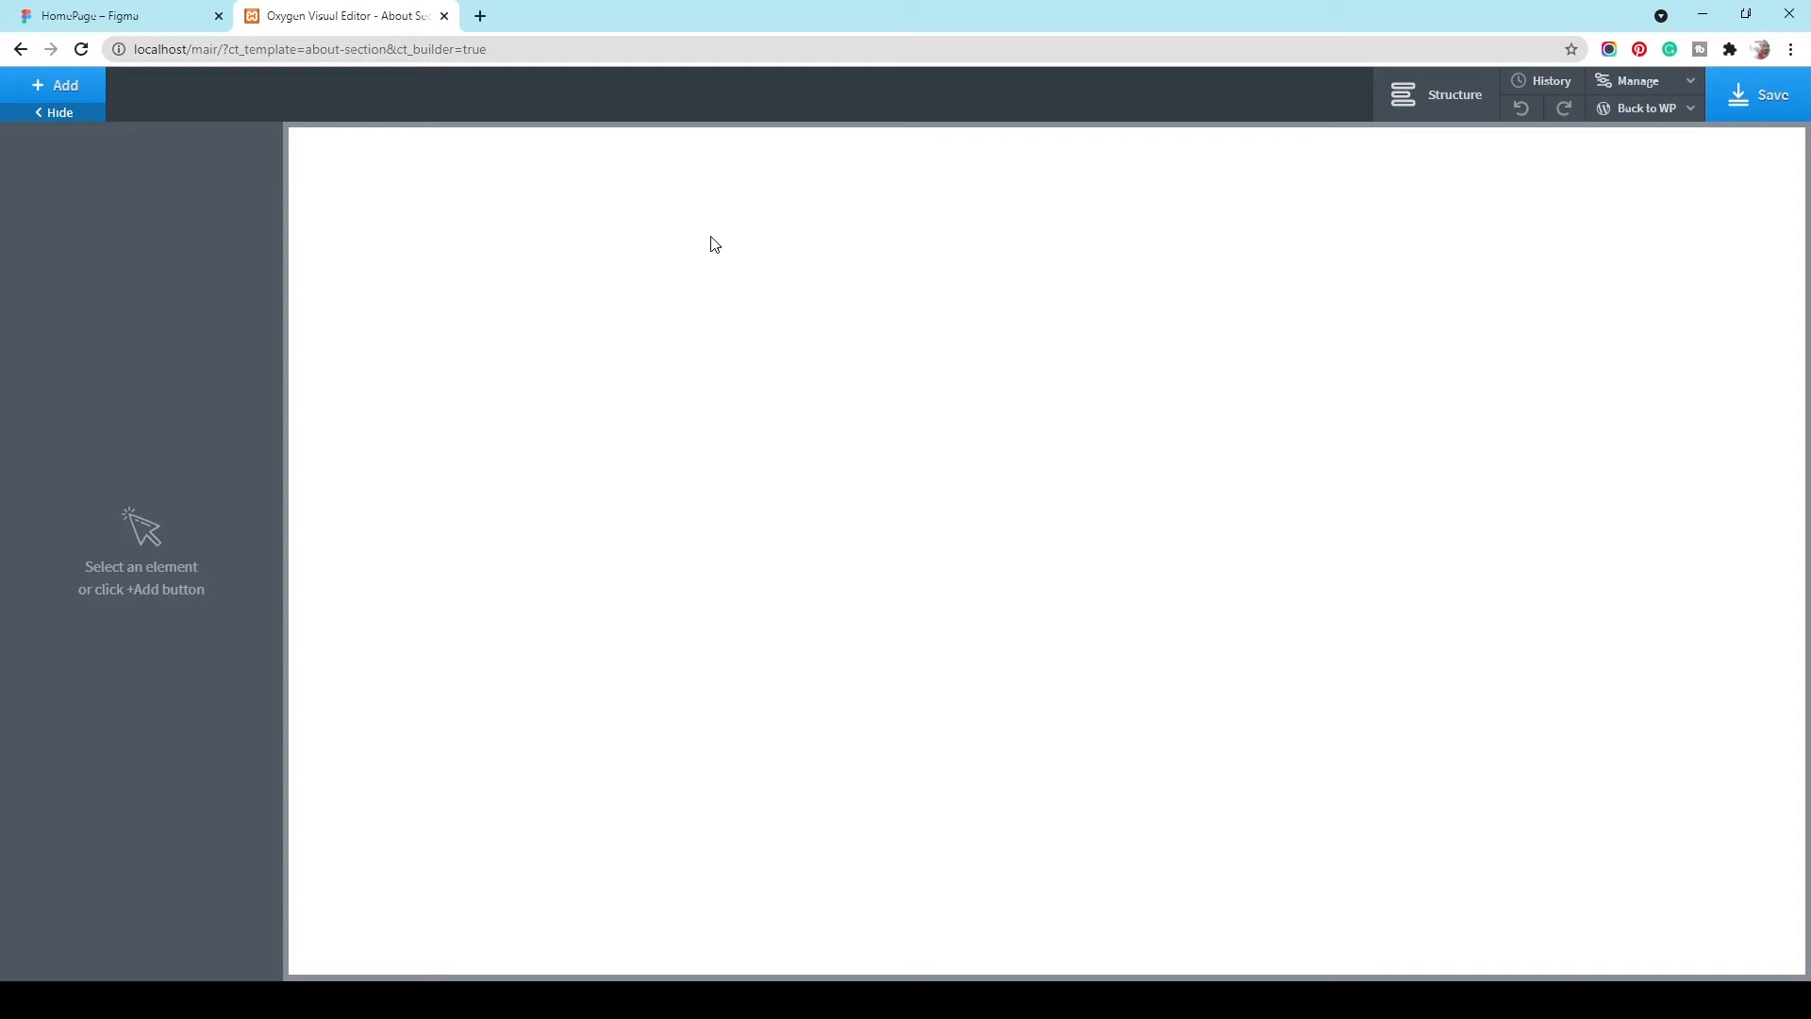
click(36, 83)
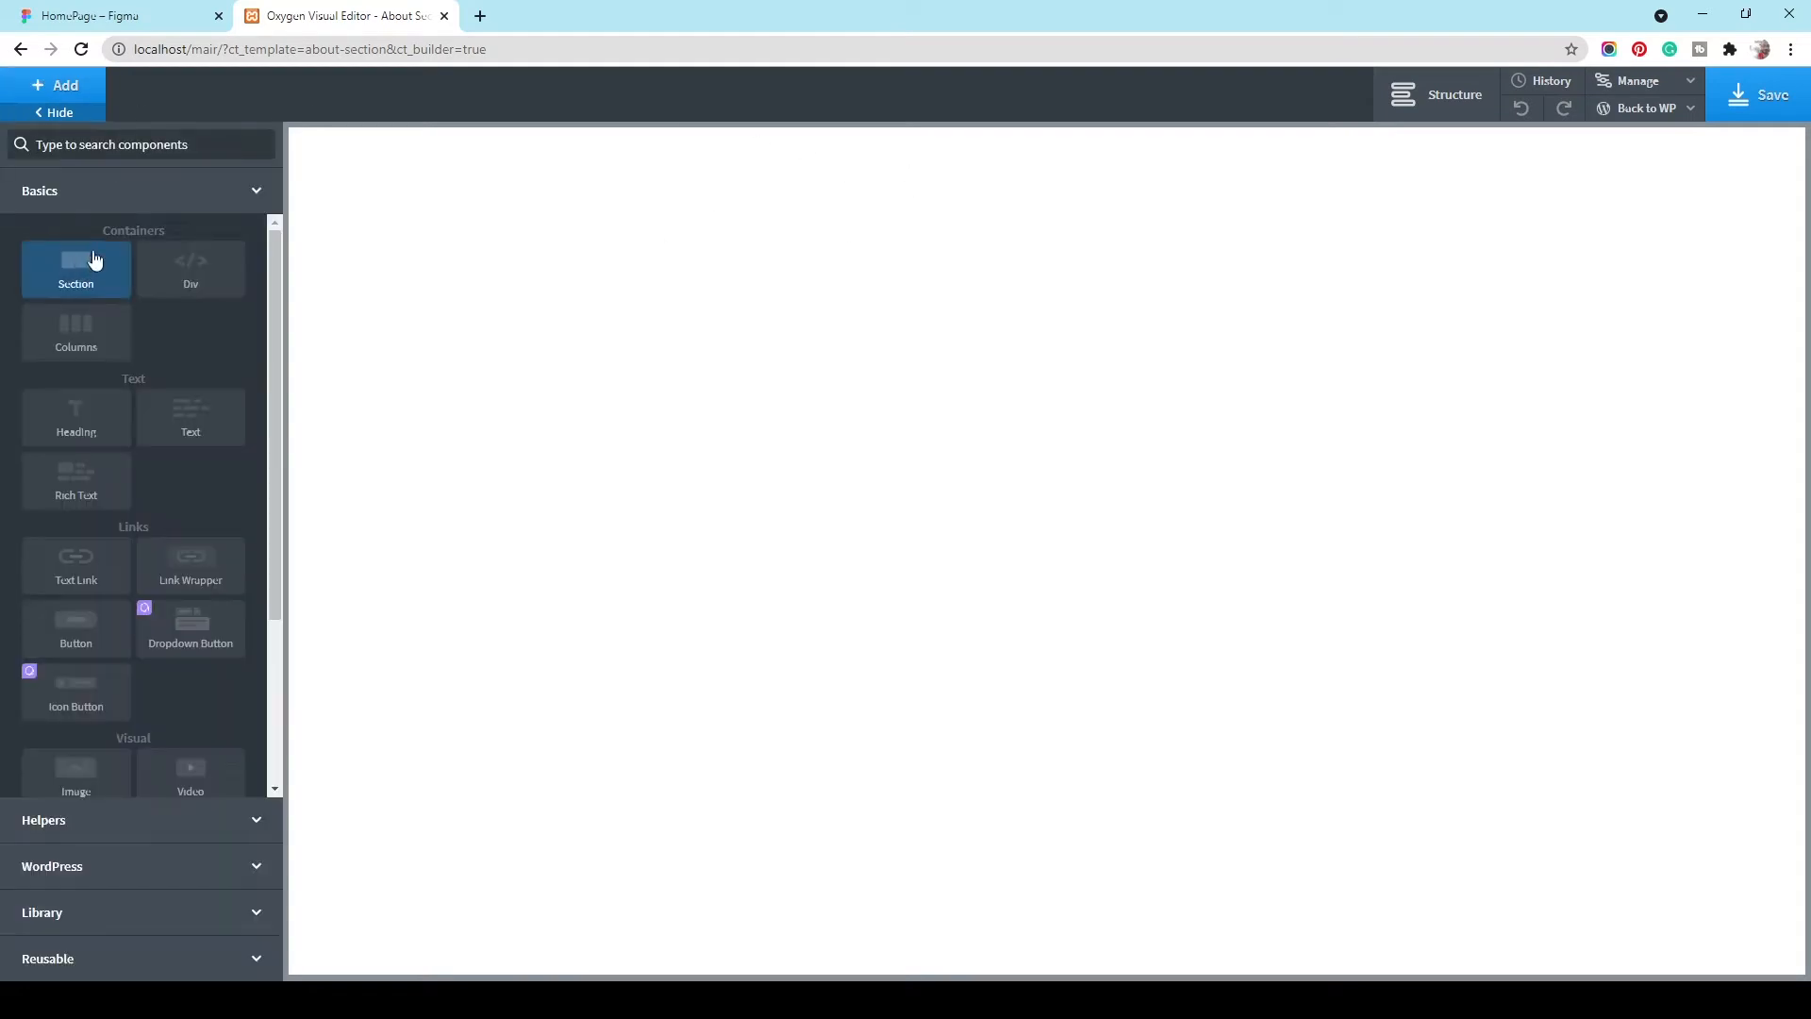
click(79, 265)
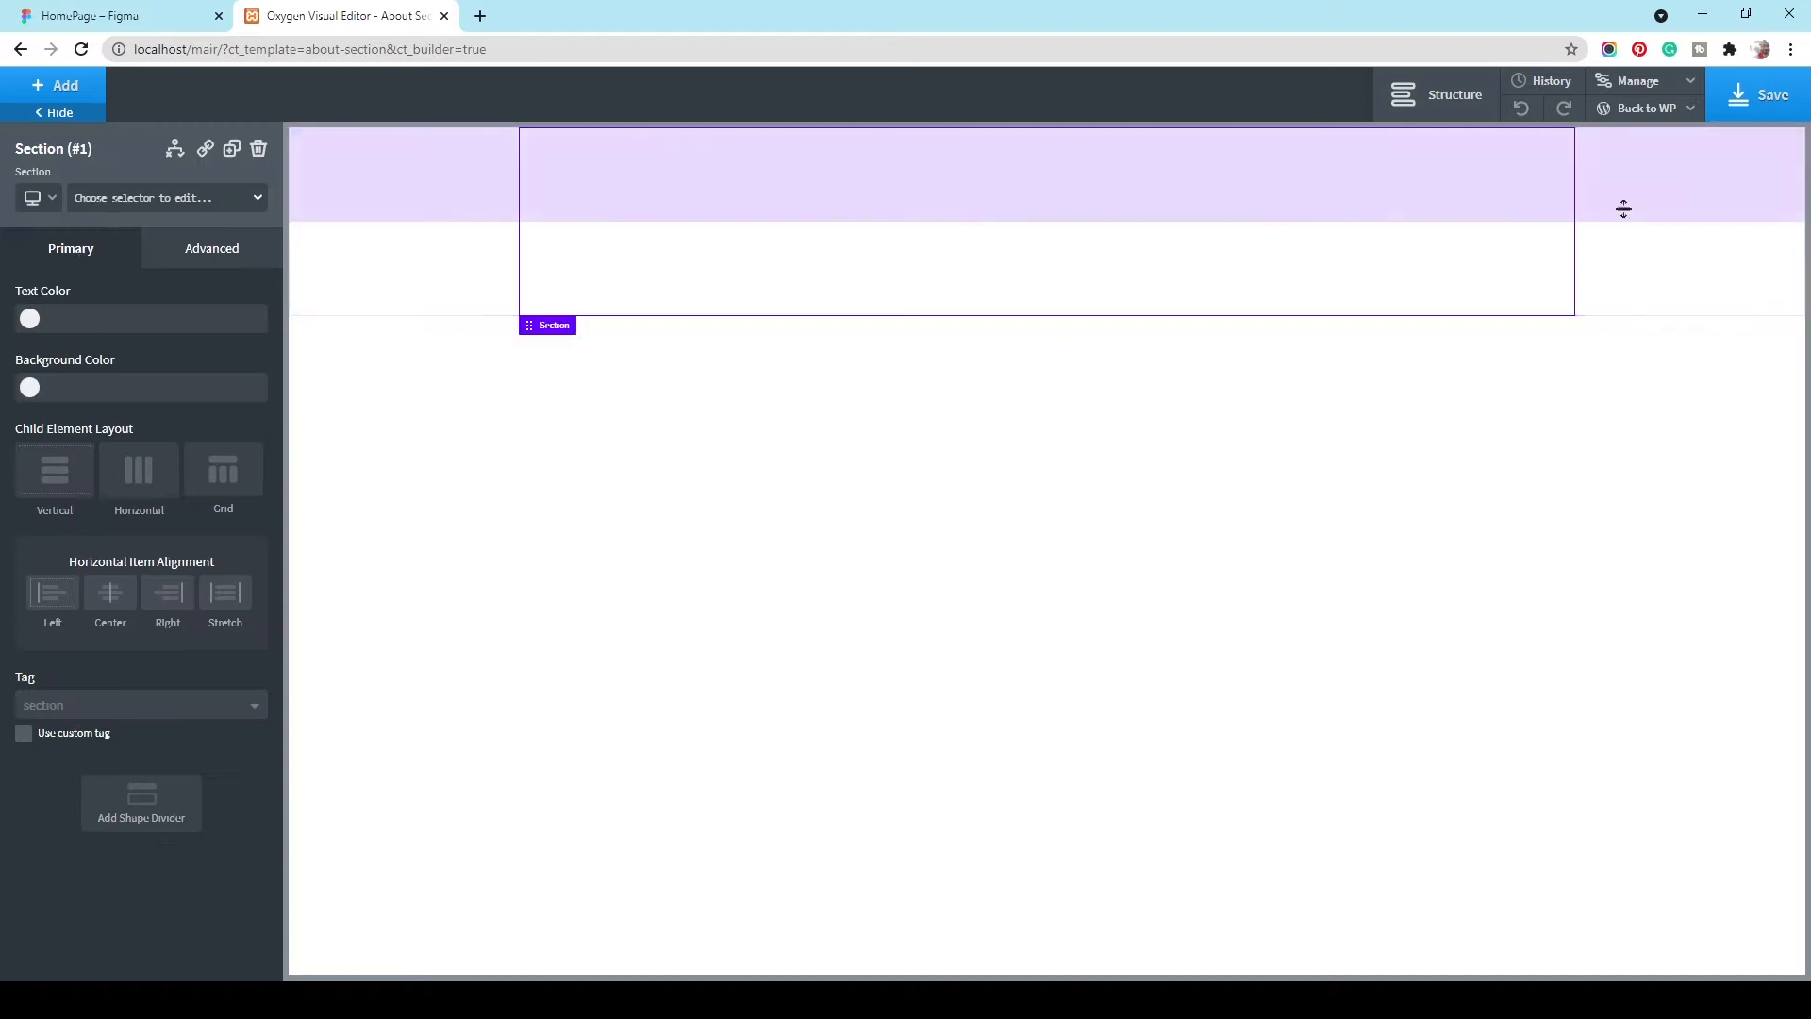
Step: Review the section container and column padding in the global styles, leaving the settings closed again
click(1646, 92)
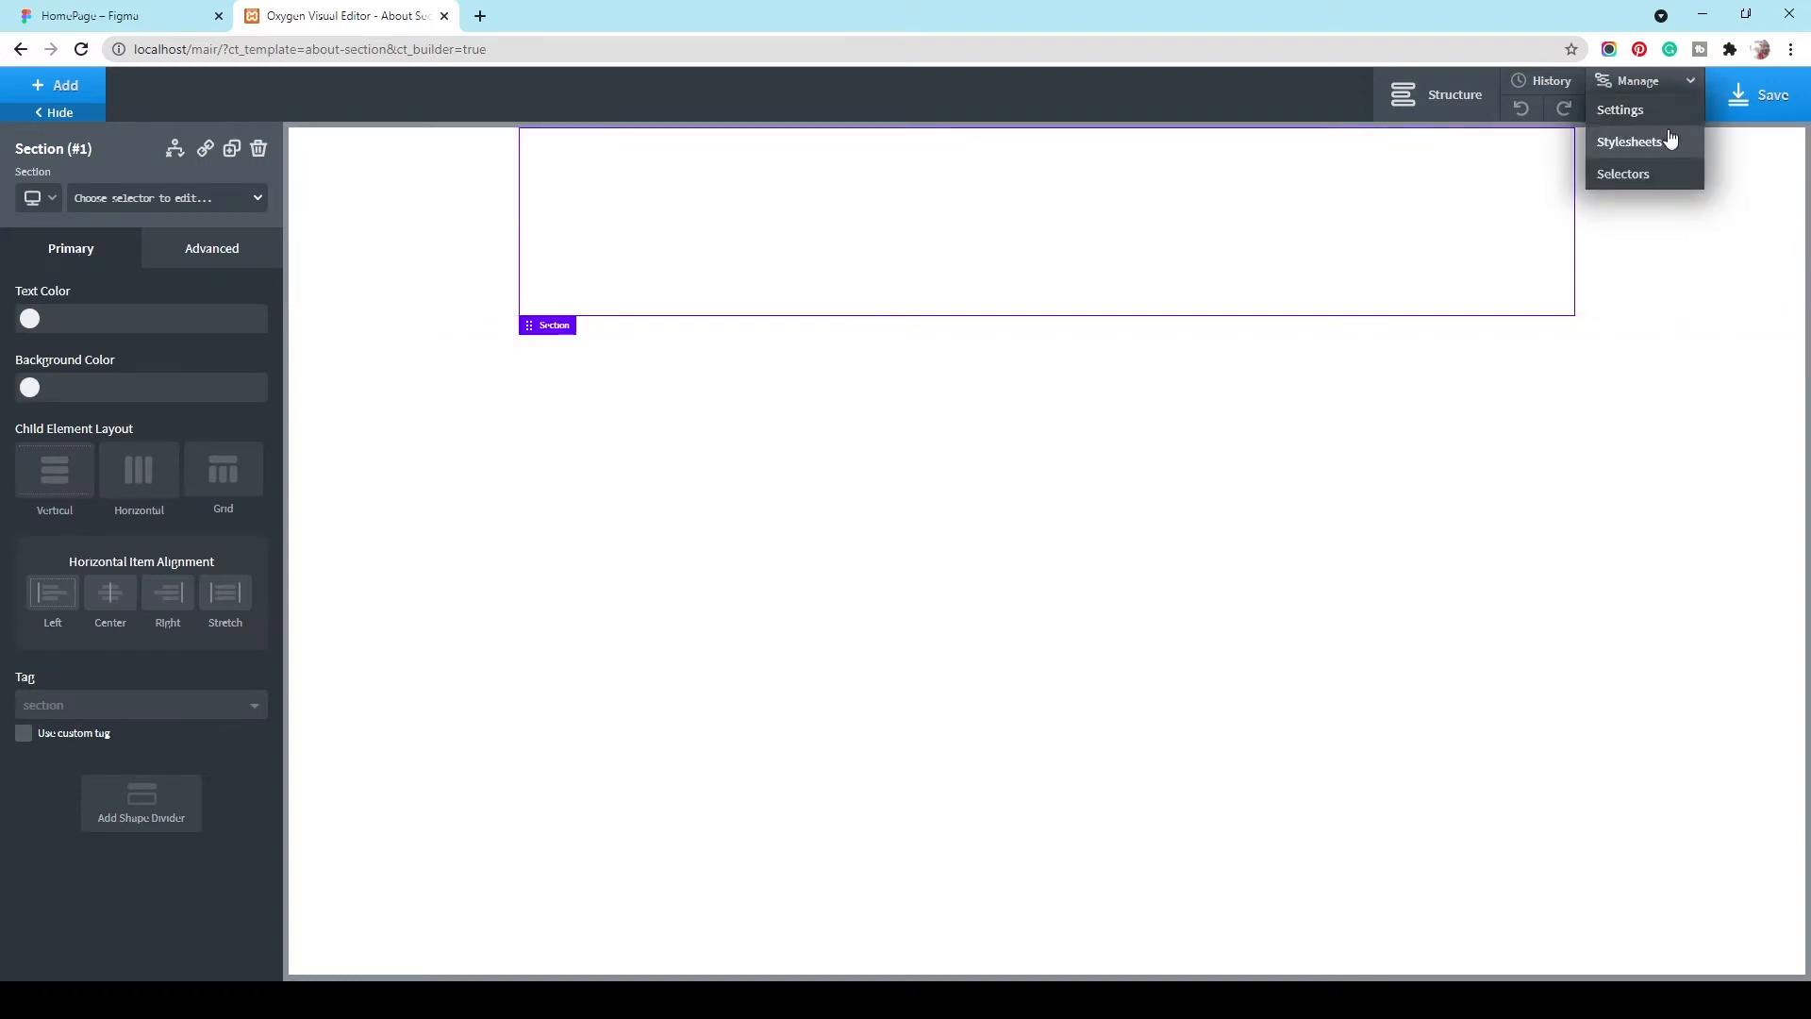
click(1661, 120)
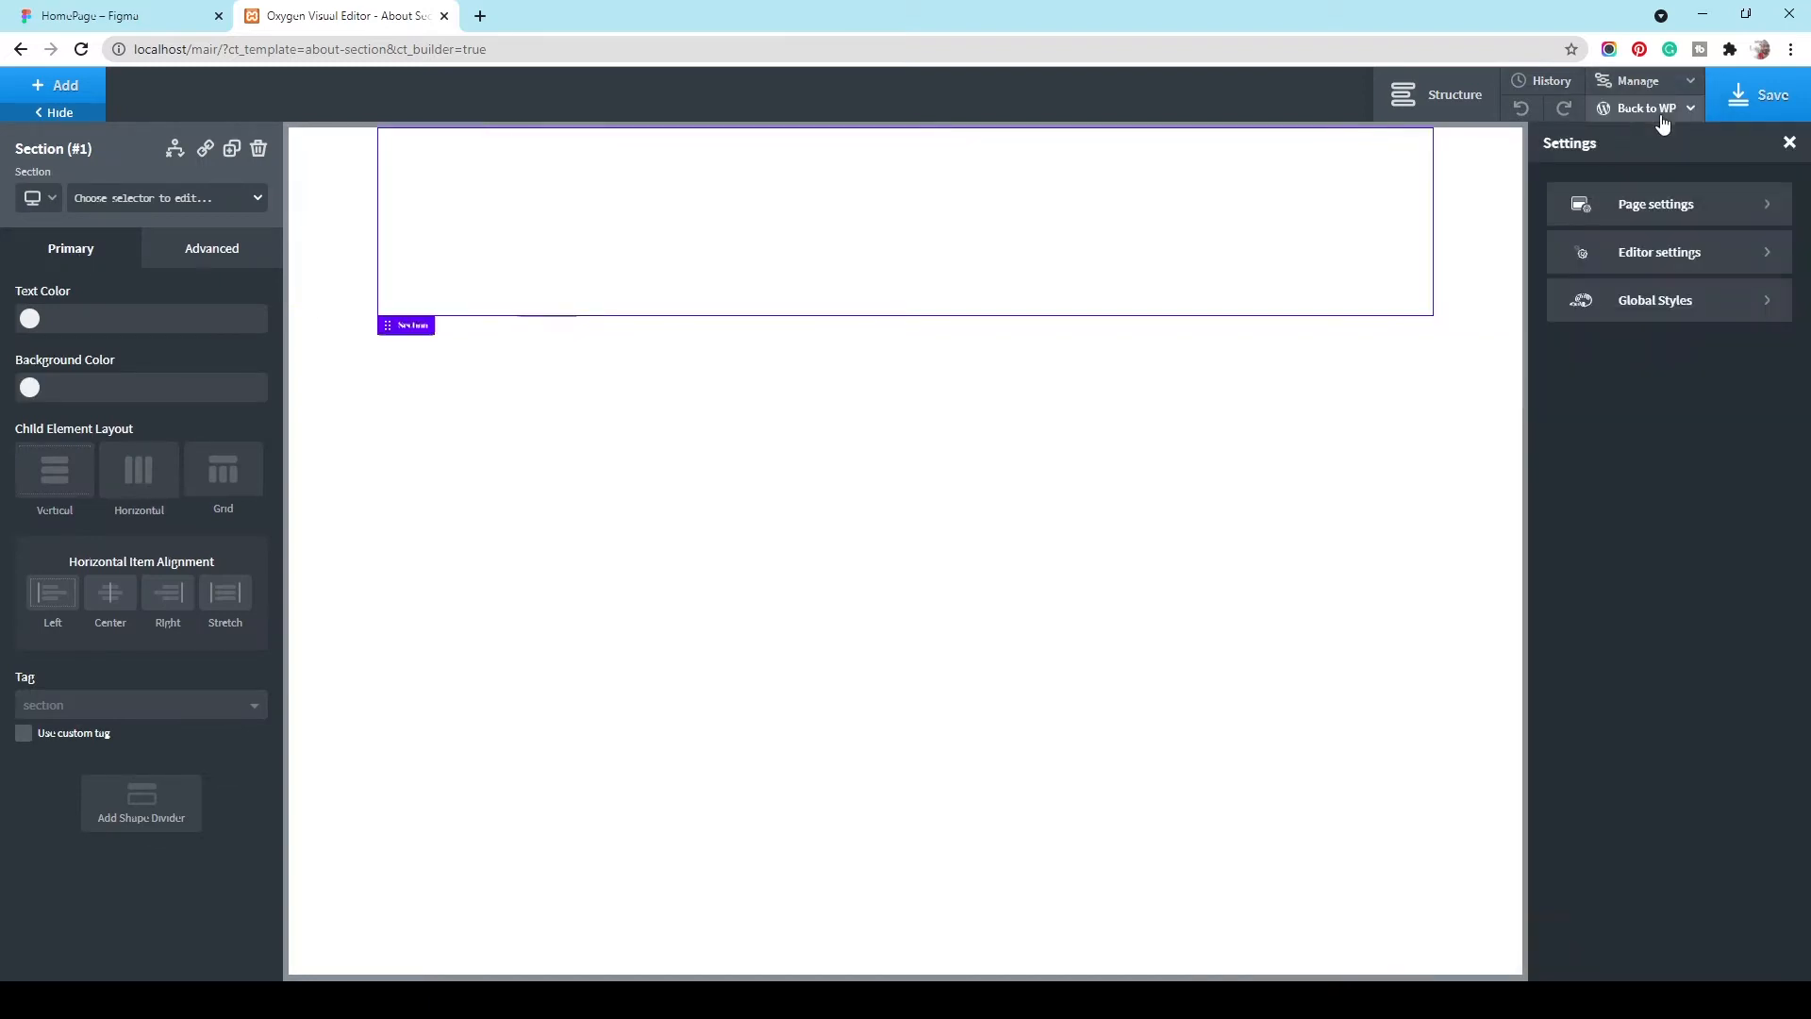
click(1762, 203)
click(1559, 189)
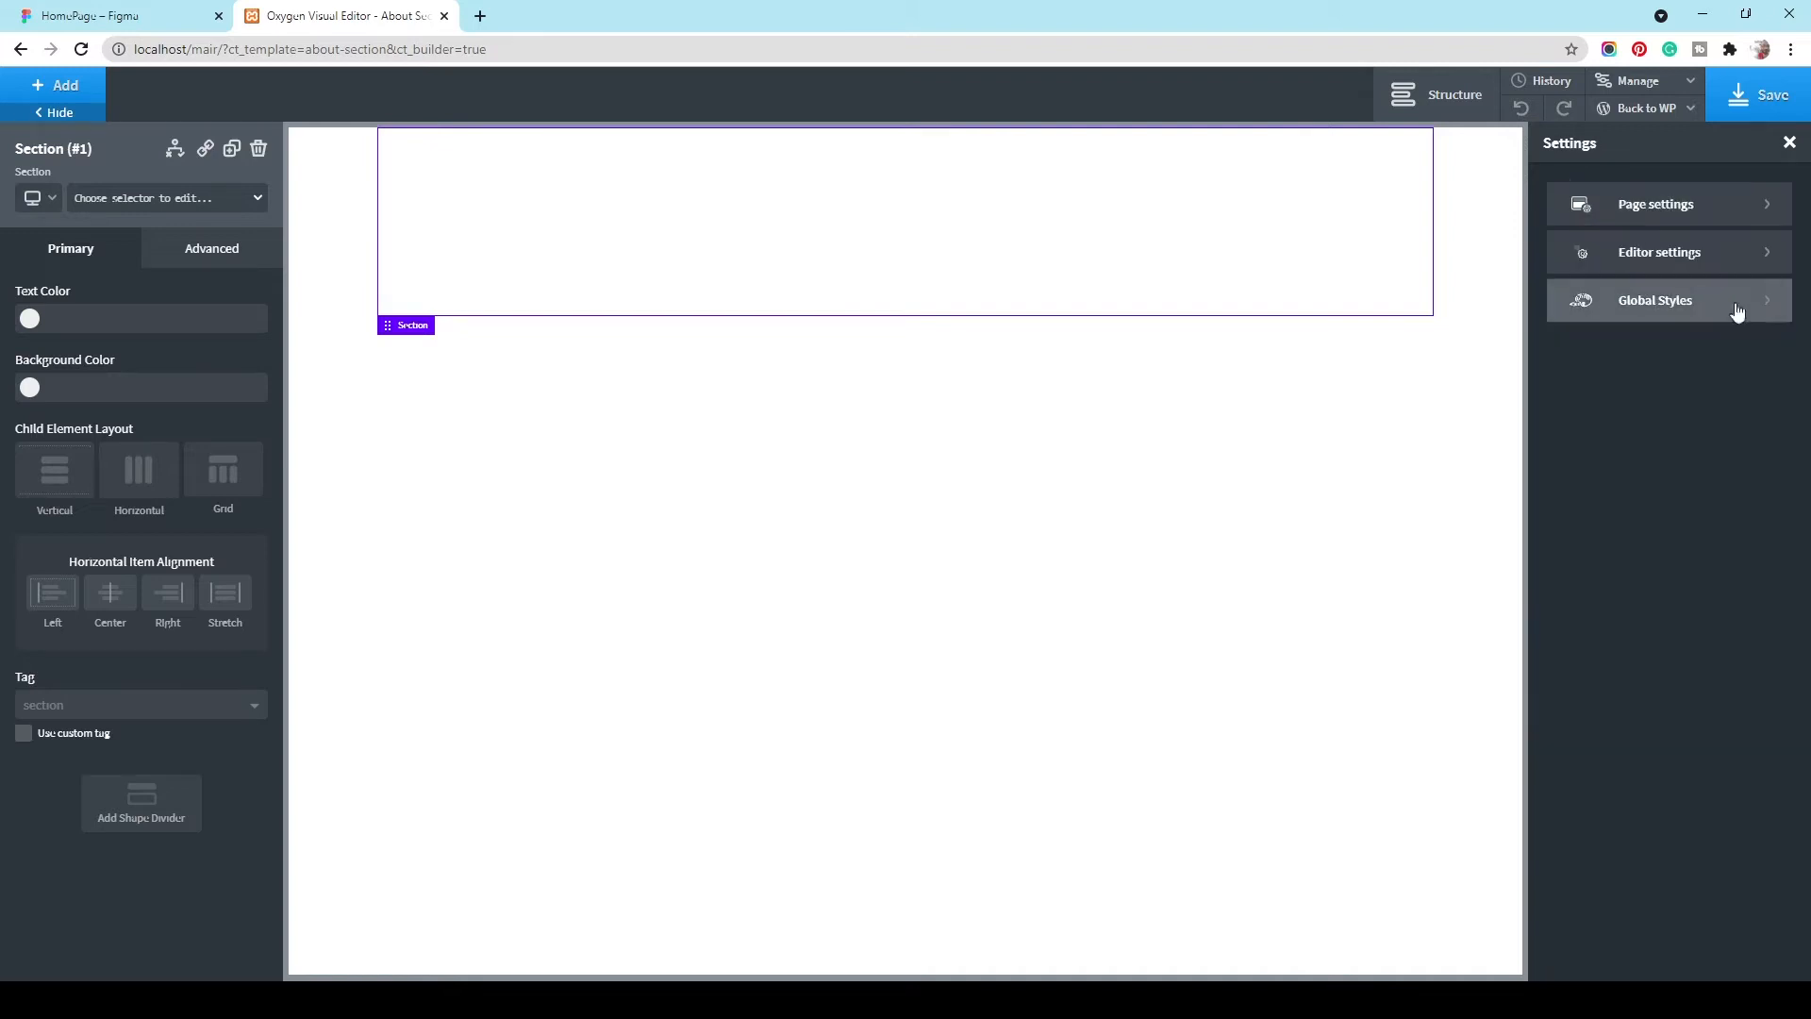
click(1767, 314)
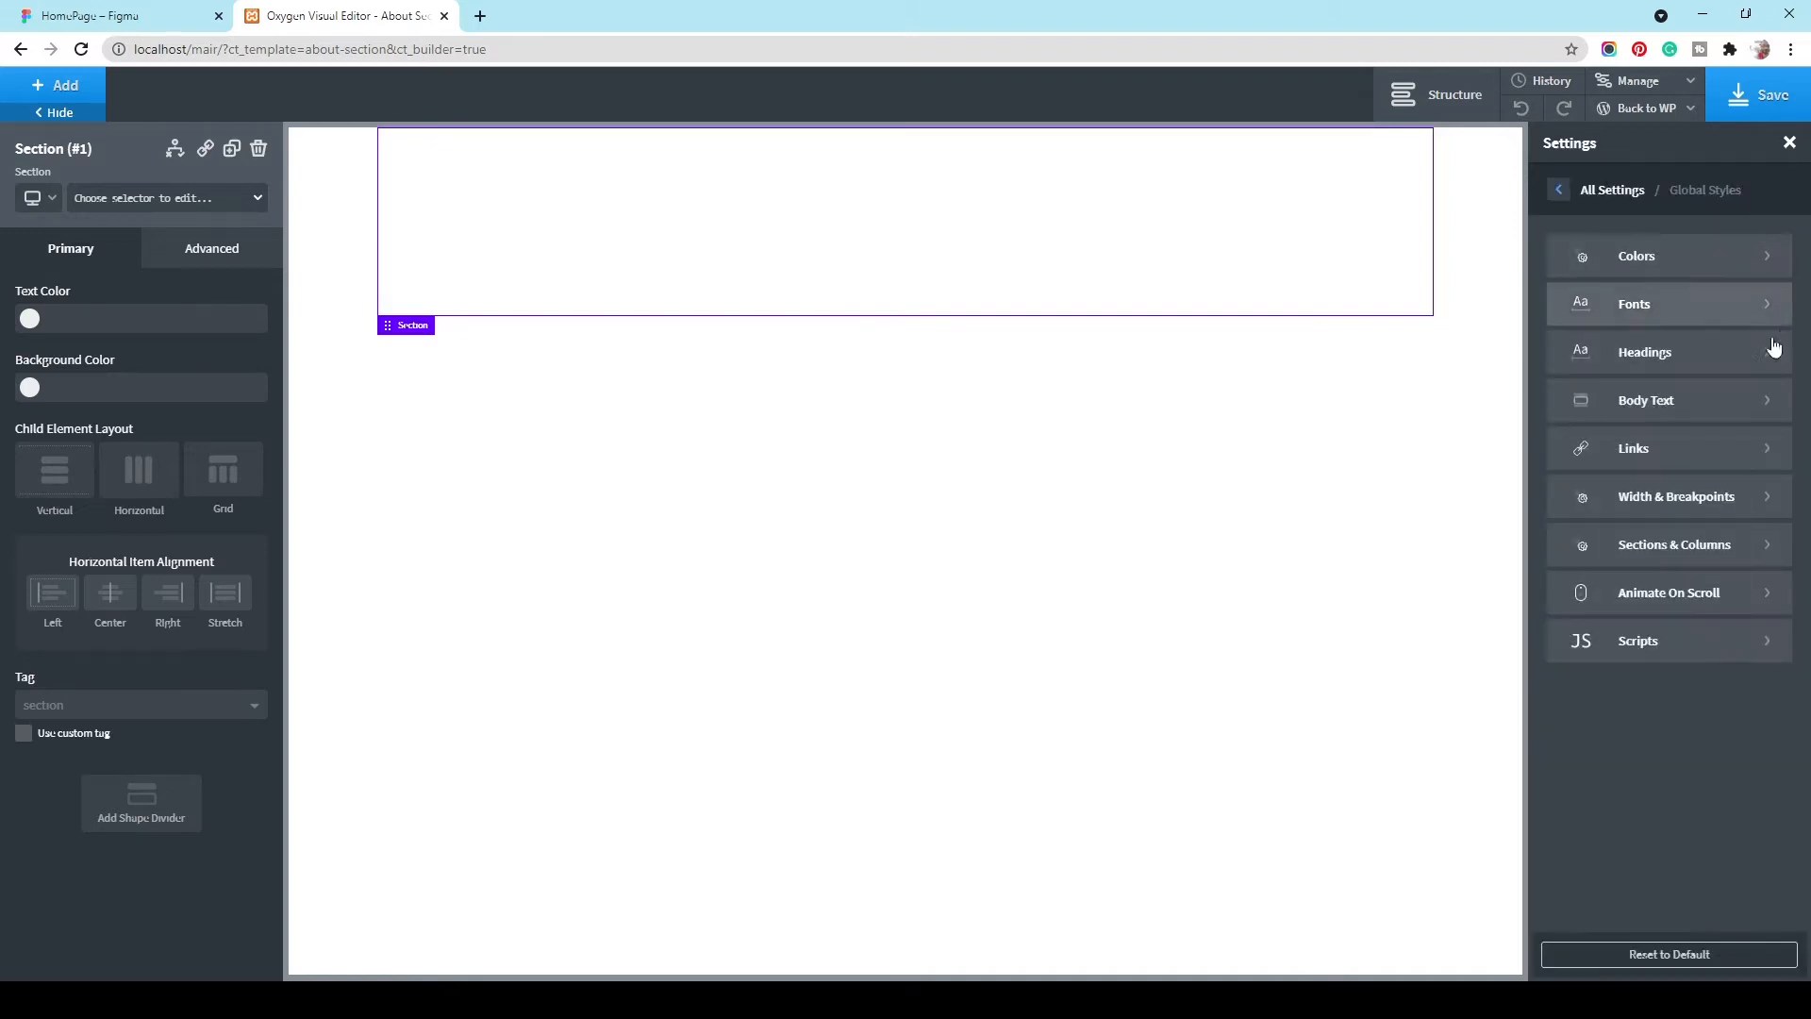
click(1763, 534)
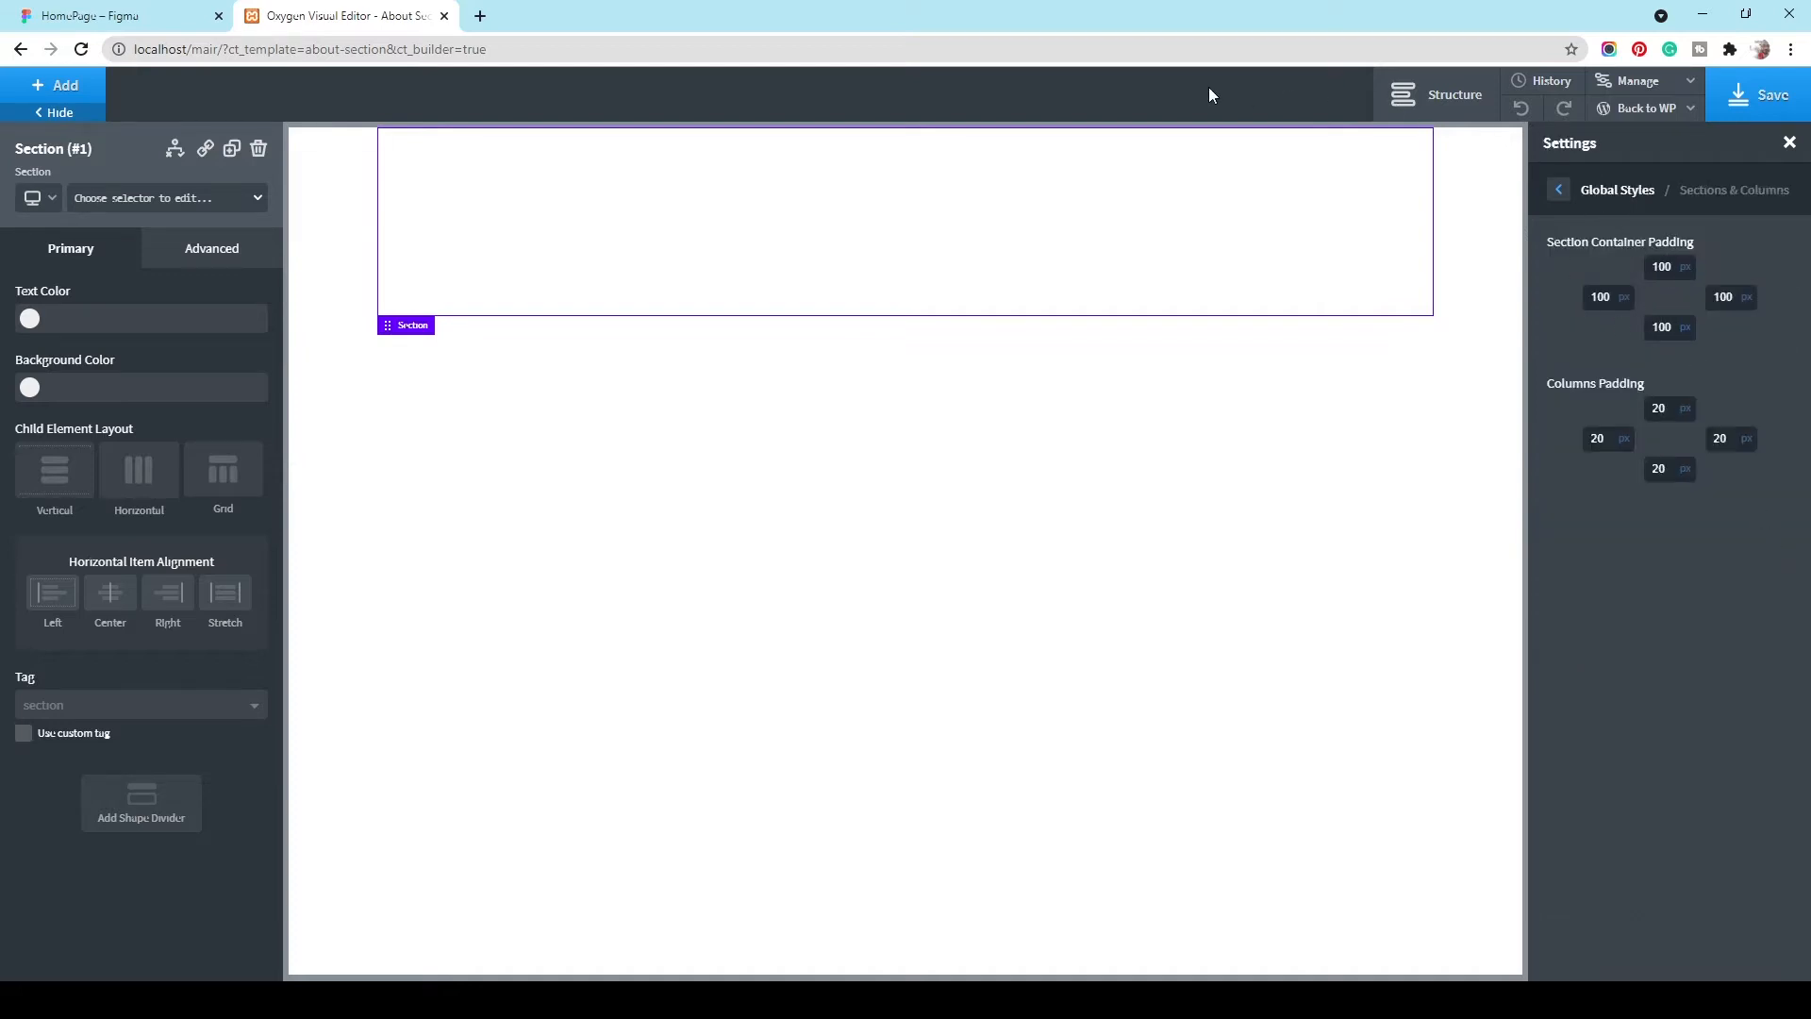
click(1787, 142)
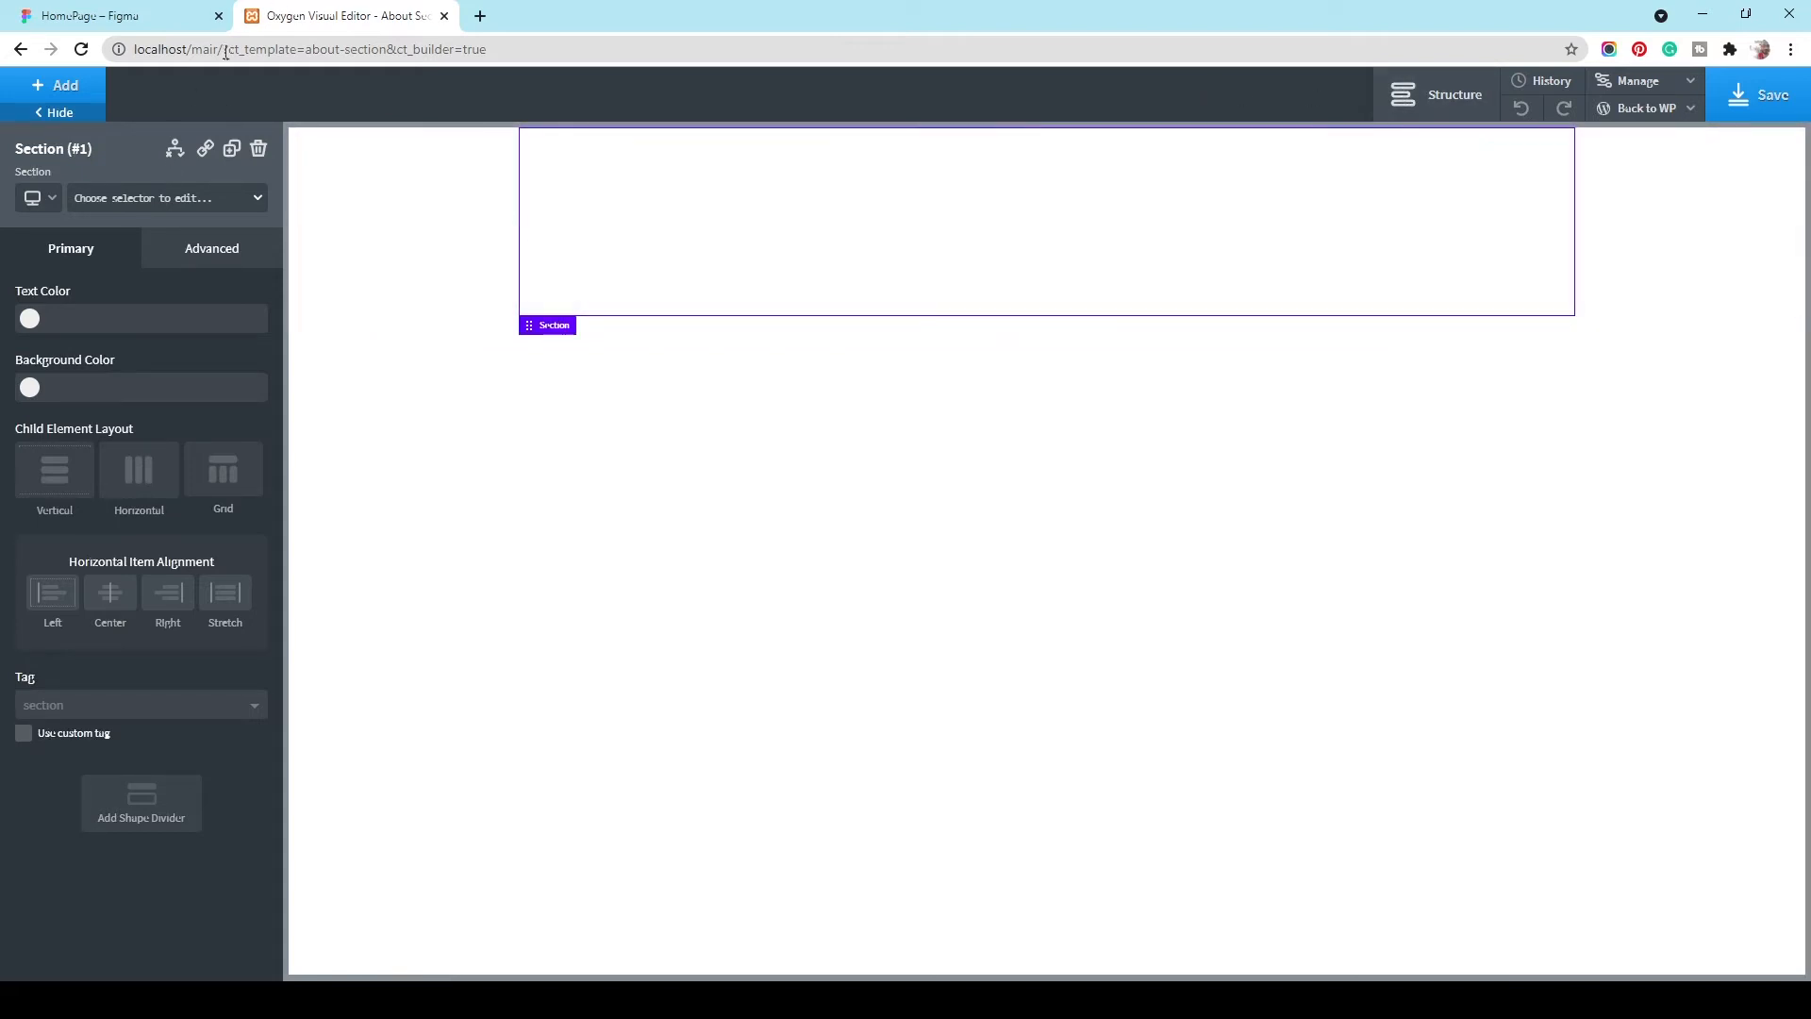
Step: Copy the fill color of Frame 2 in the Figma design and set the section's background color to F5F5F5
click(151, 9)
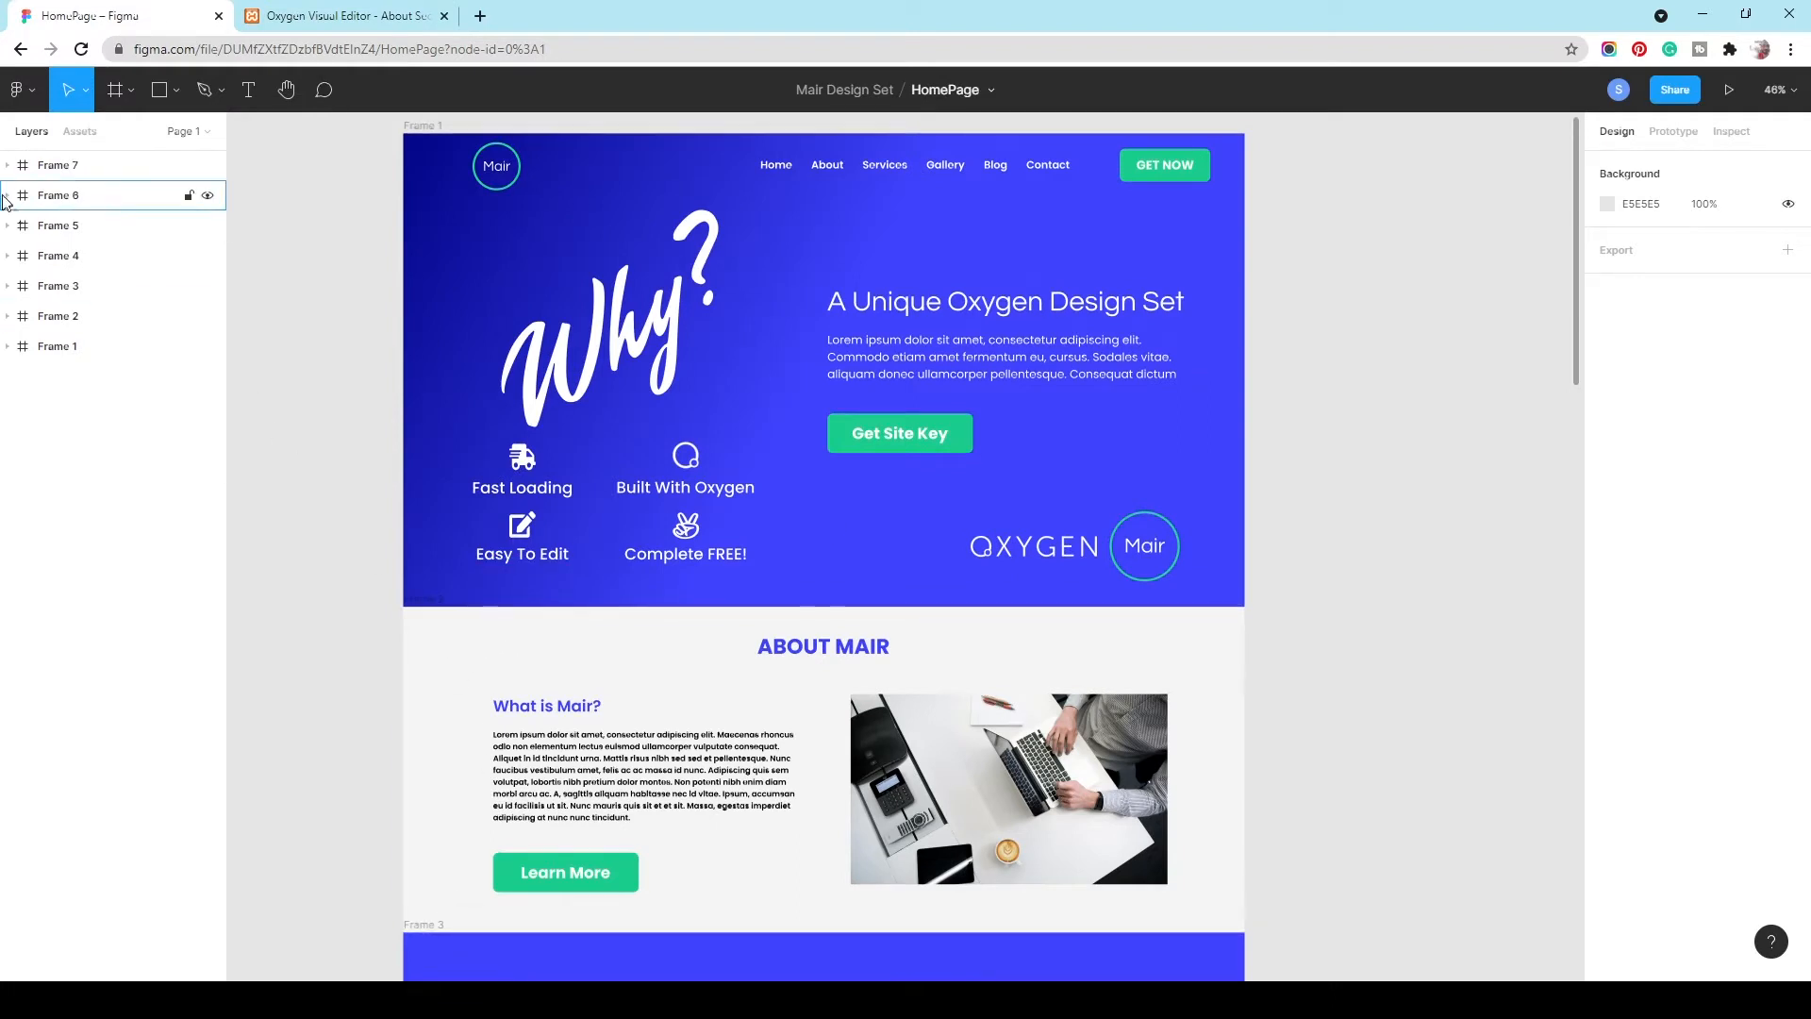
click(31, 316)
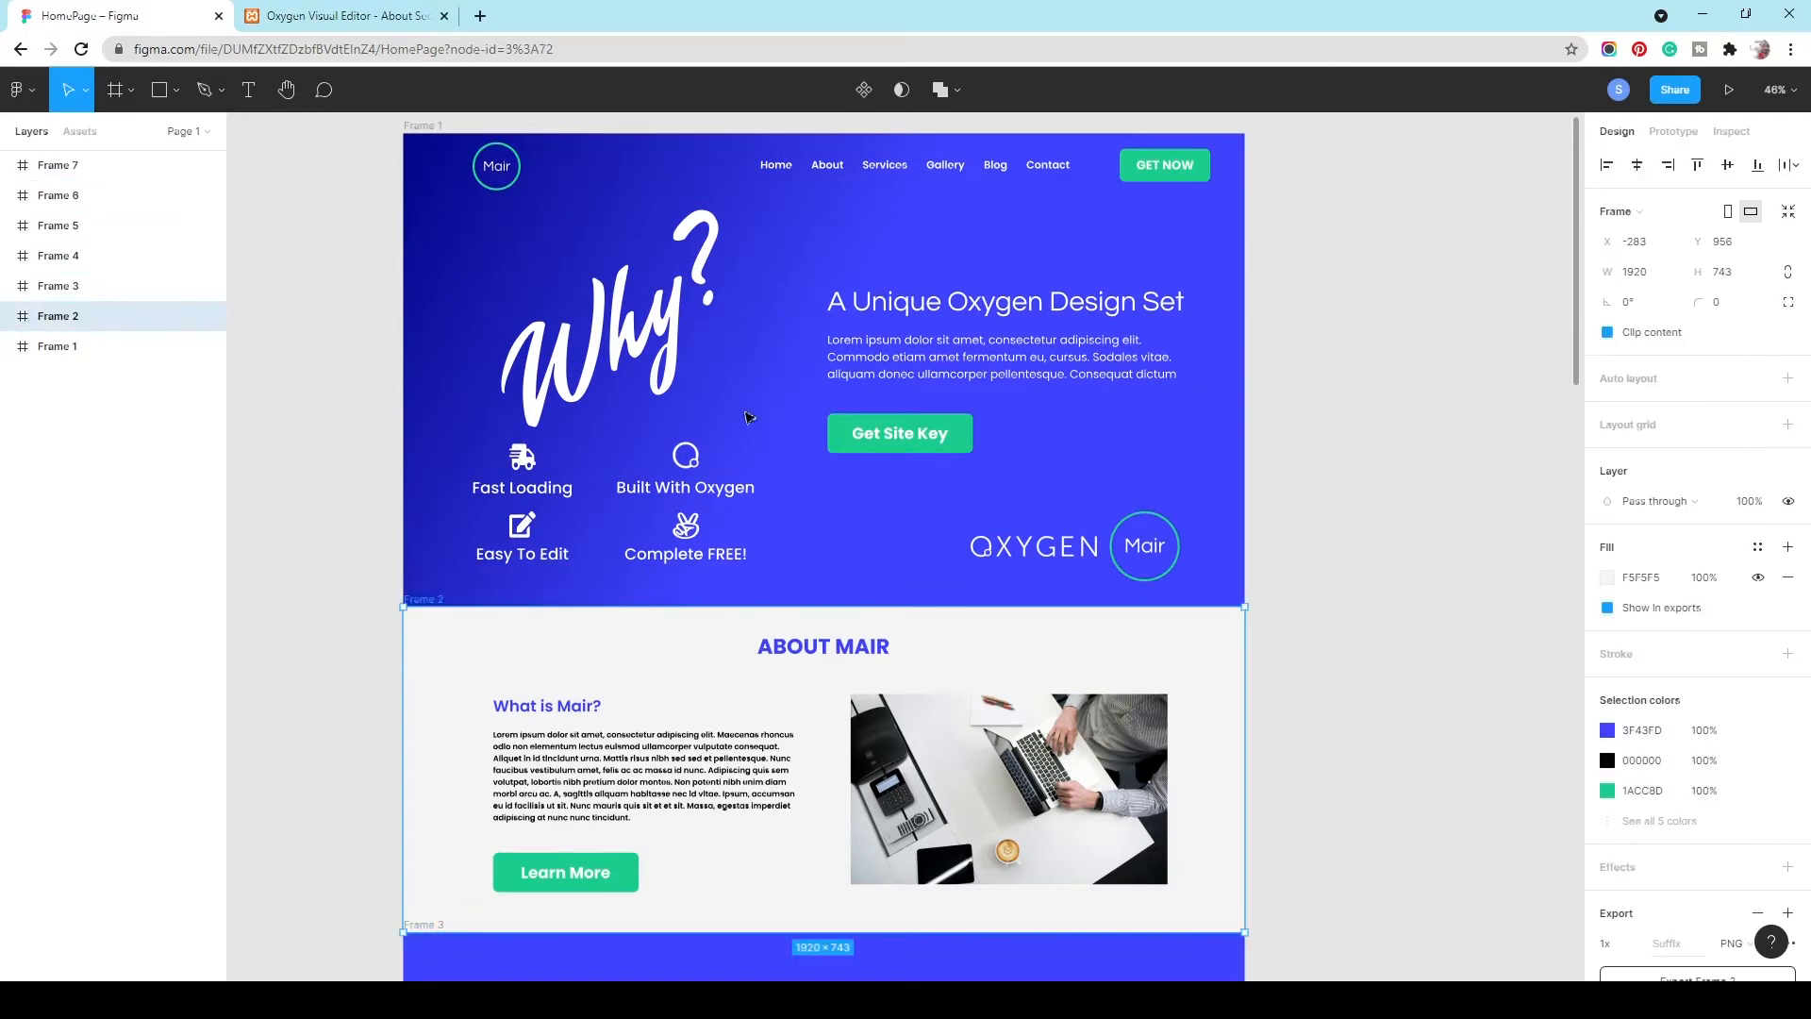
click(1632, 579)
key(ctrl+c)
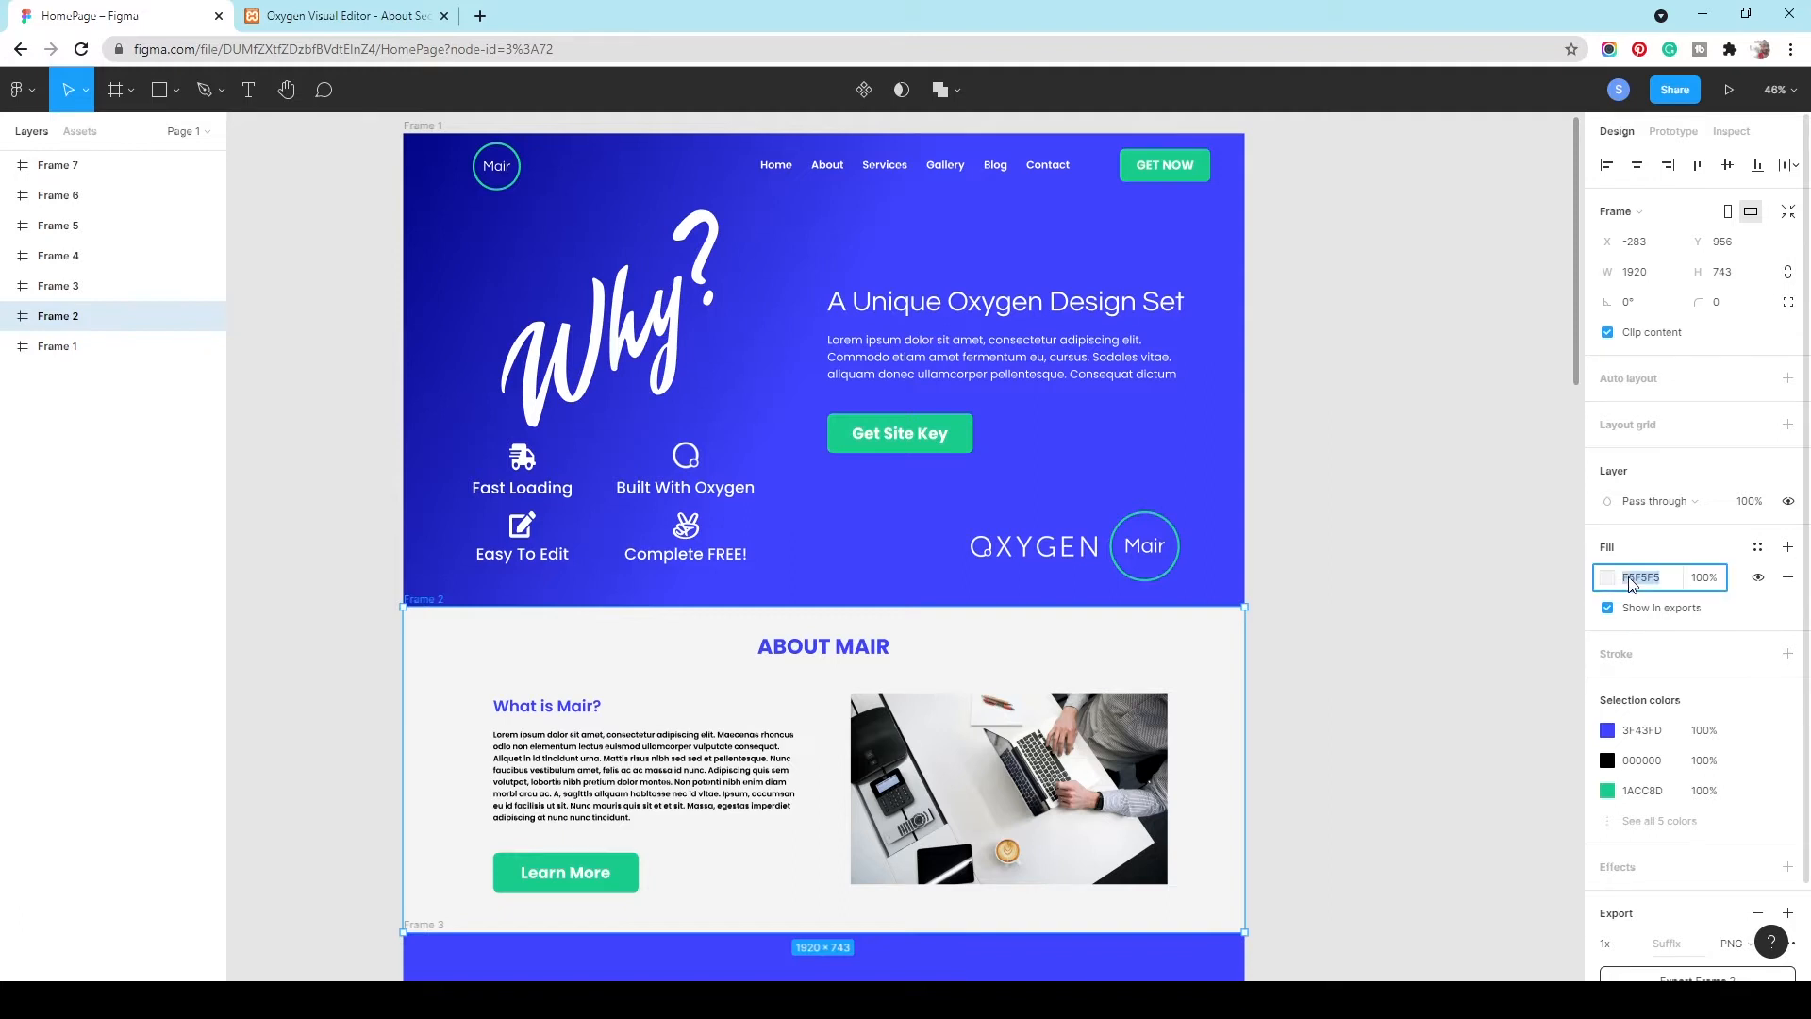
click(344, 16)
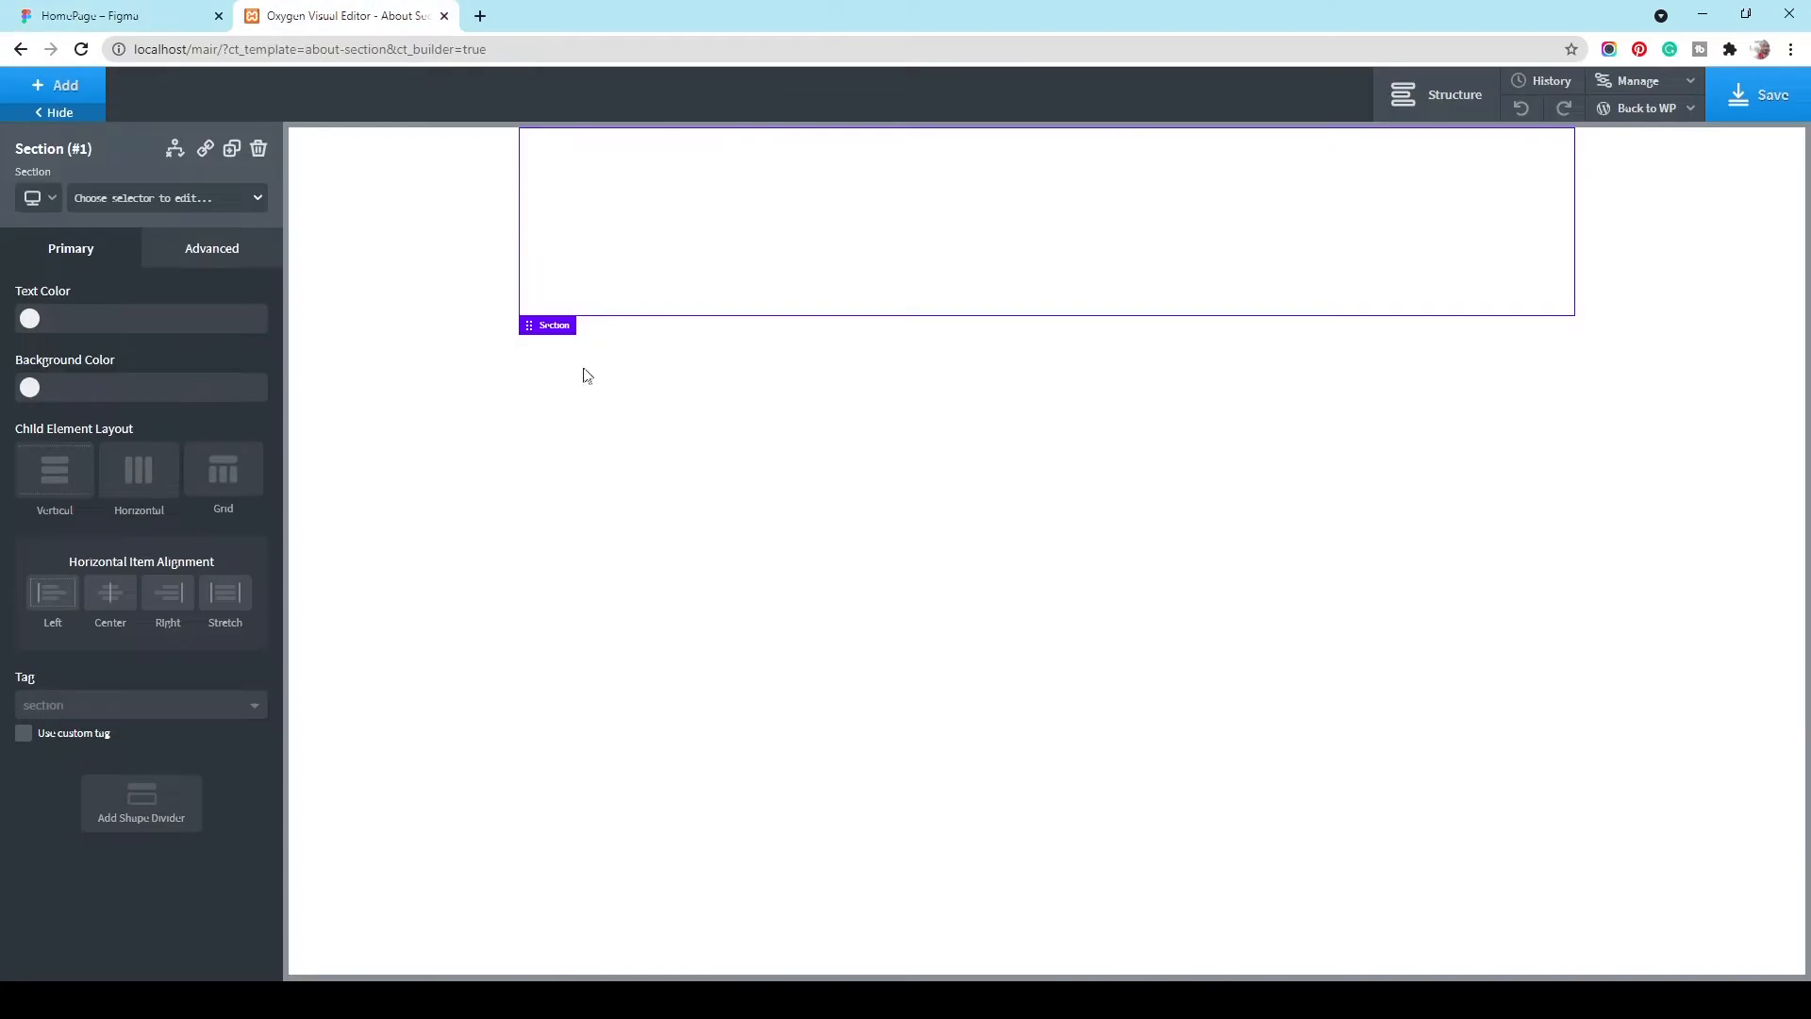
click(92, 390)
key(ctrl+v)
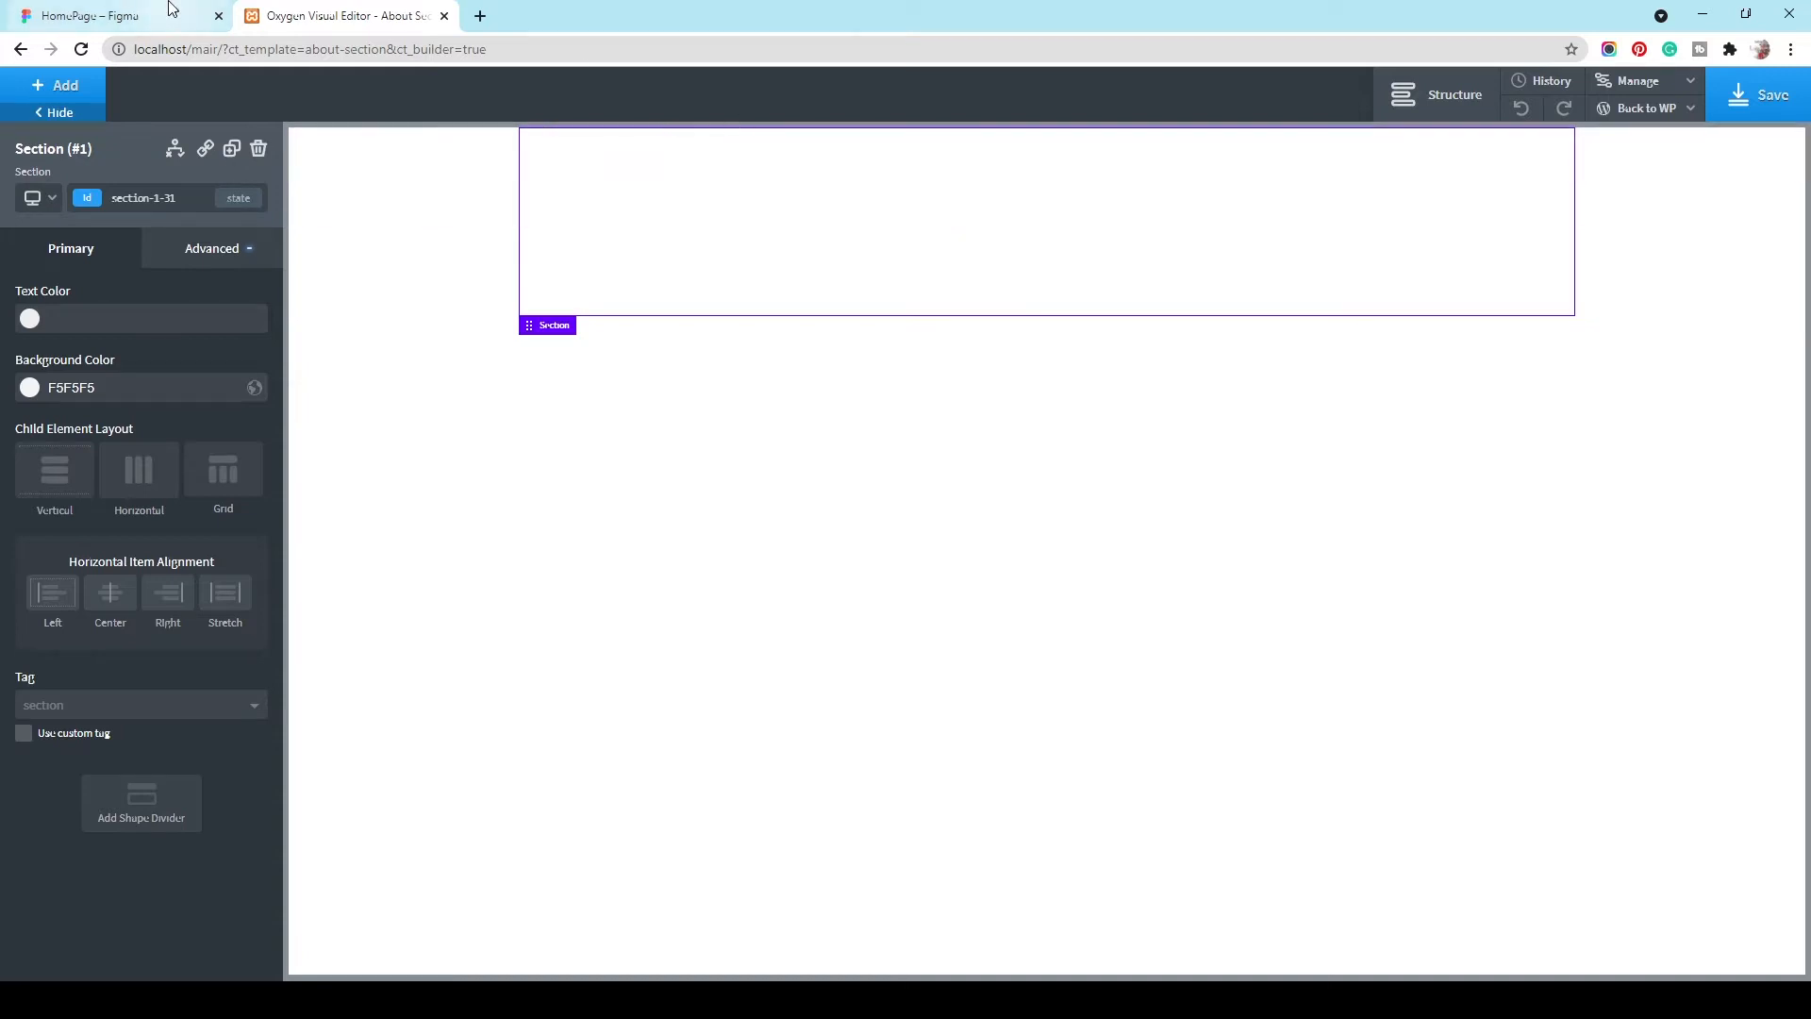
Step: Show the page structure, add a heading inside the section and center the section's items horizontally
click(1448, 102)
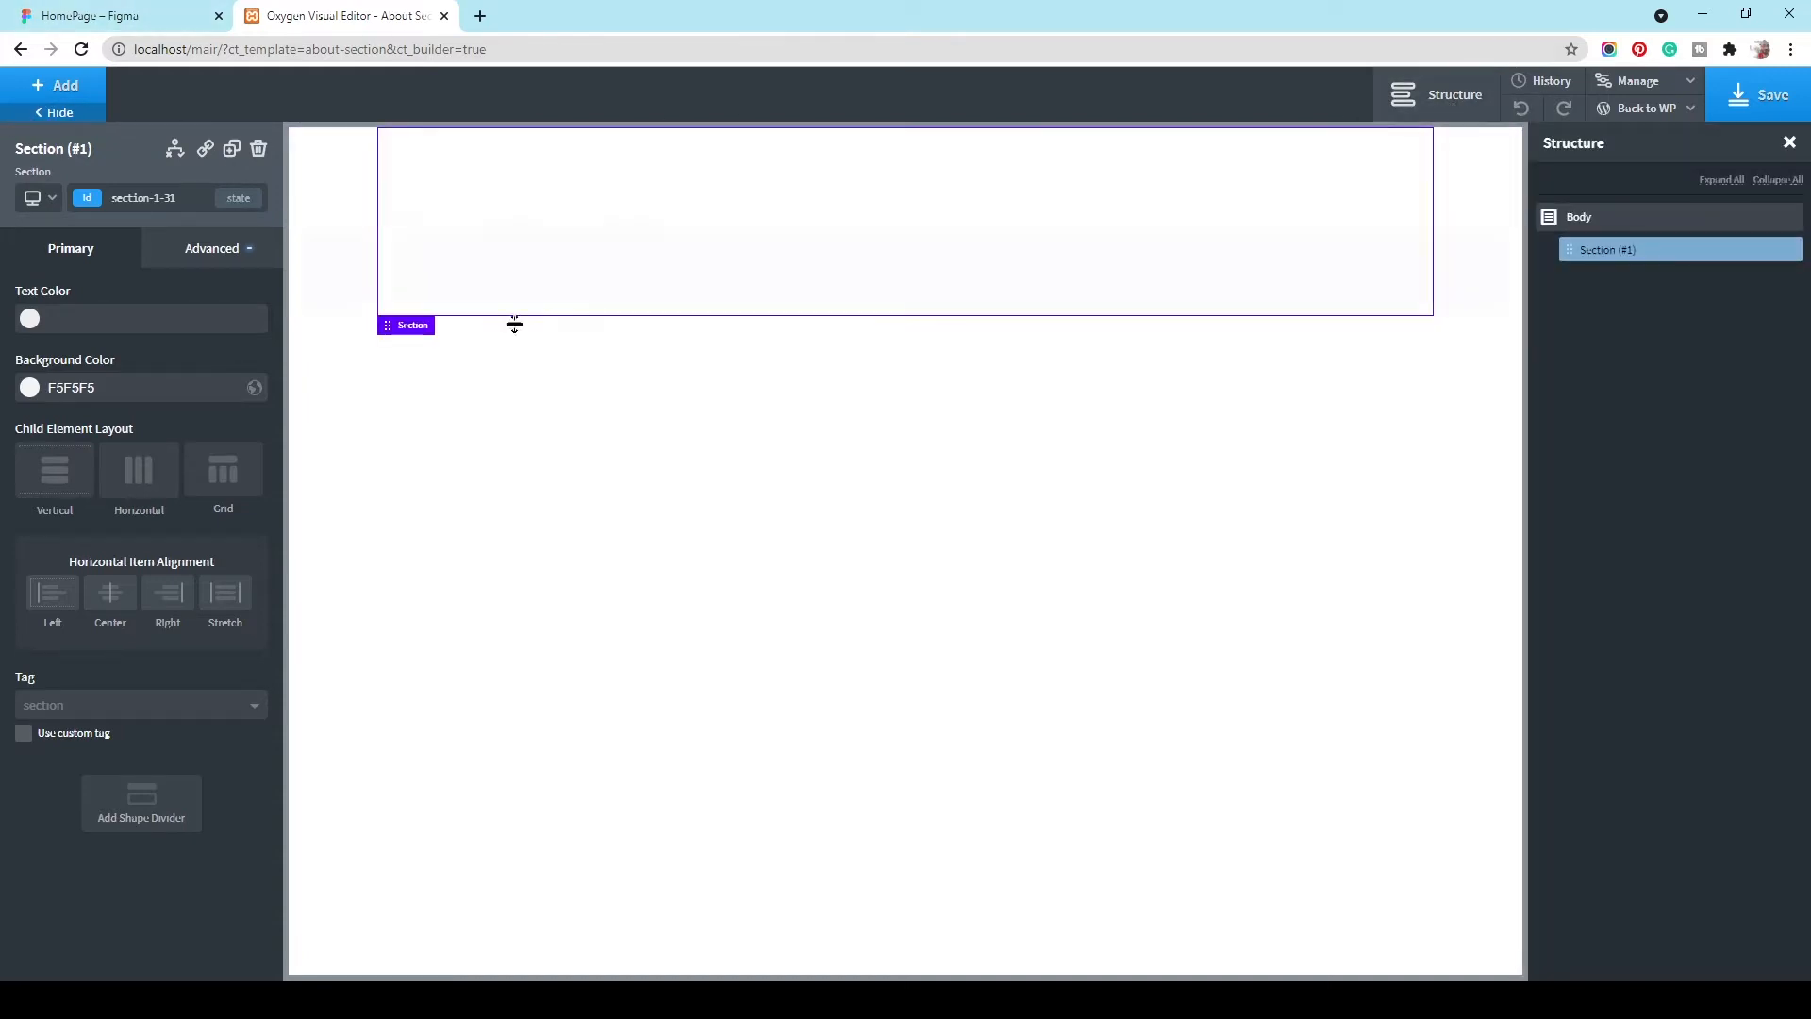
click(99, 14)
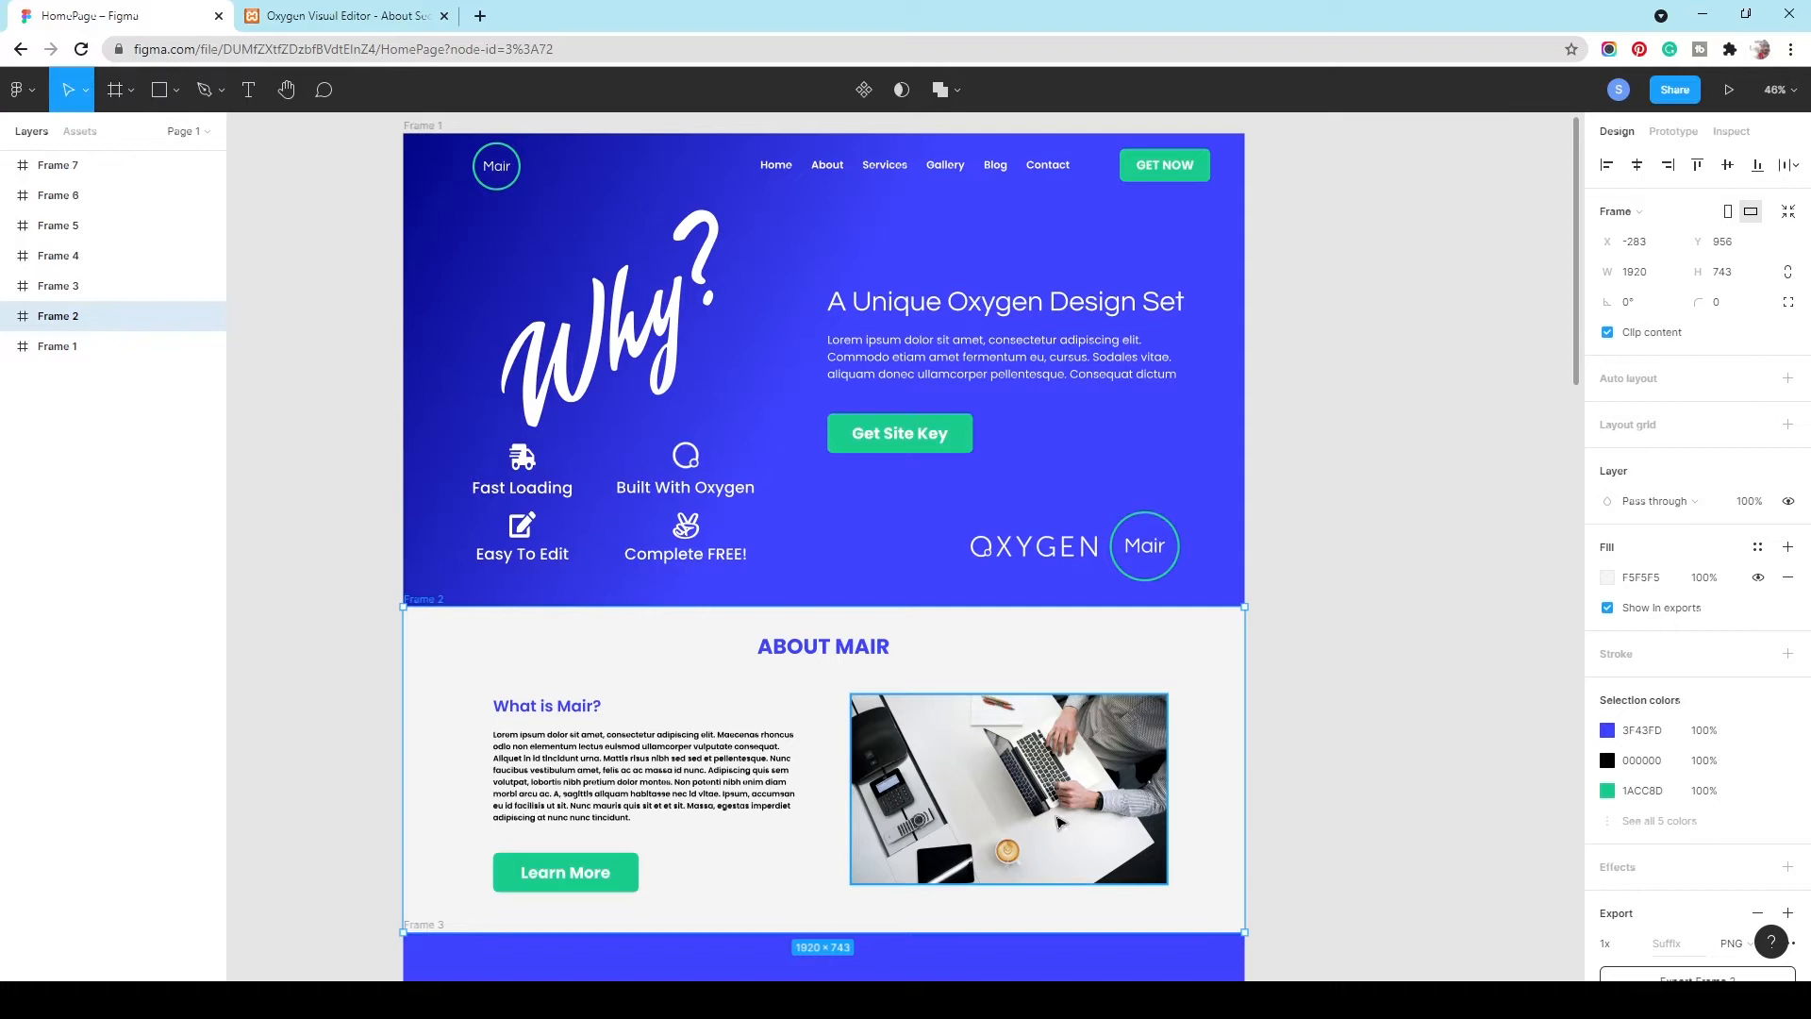
click(377, 15)
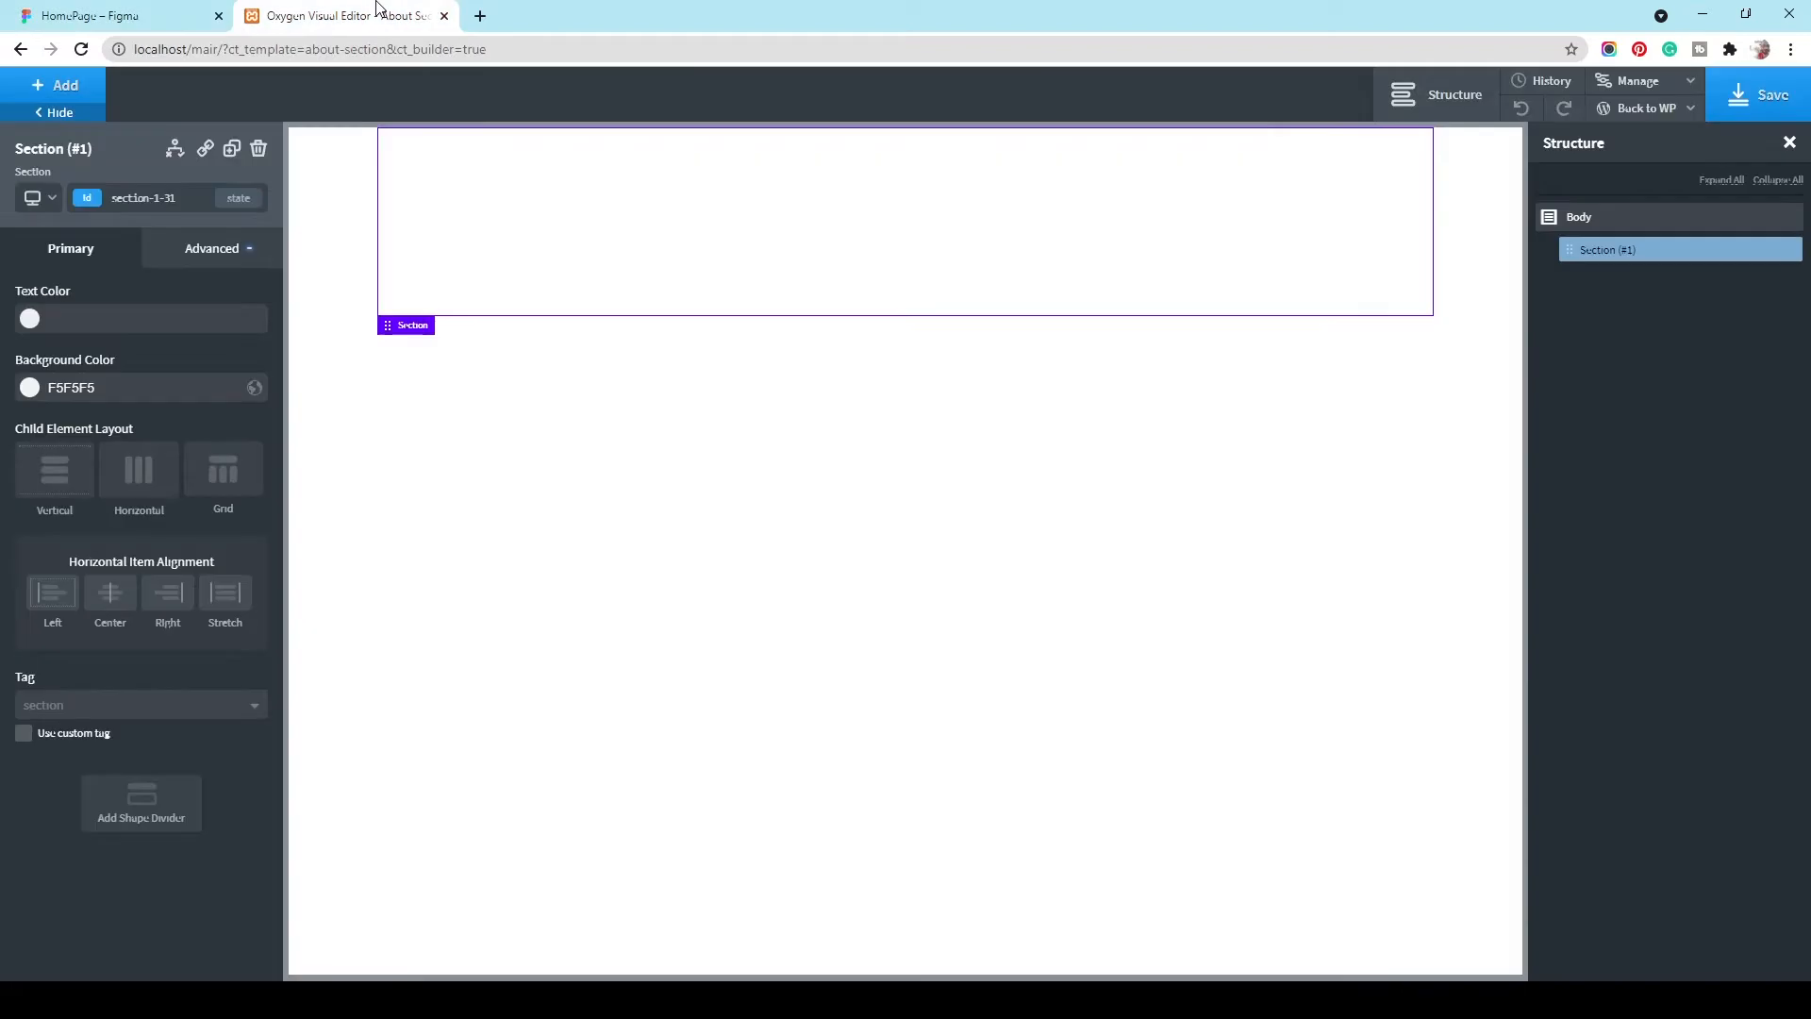
click(58, 83)
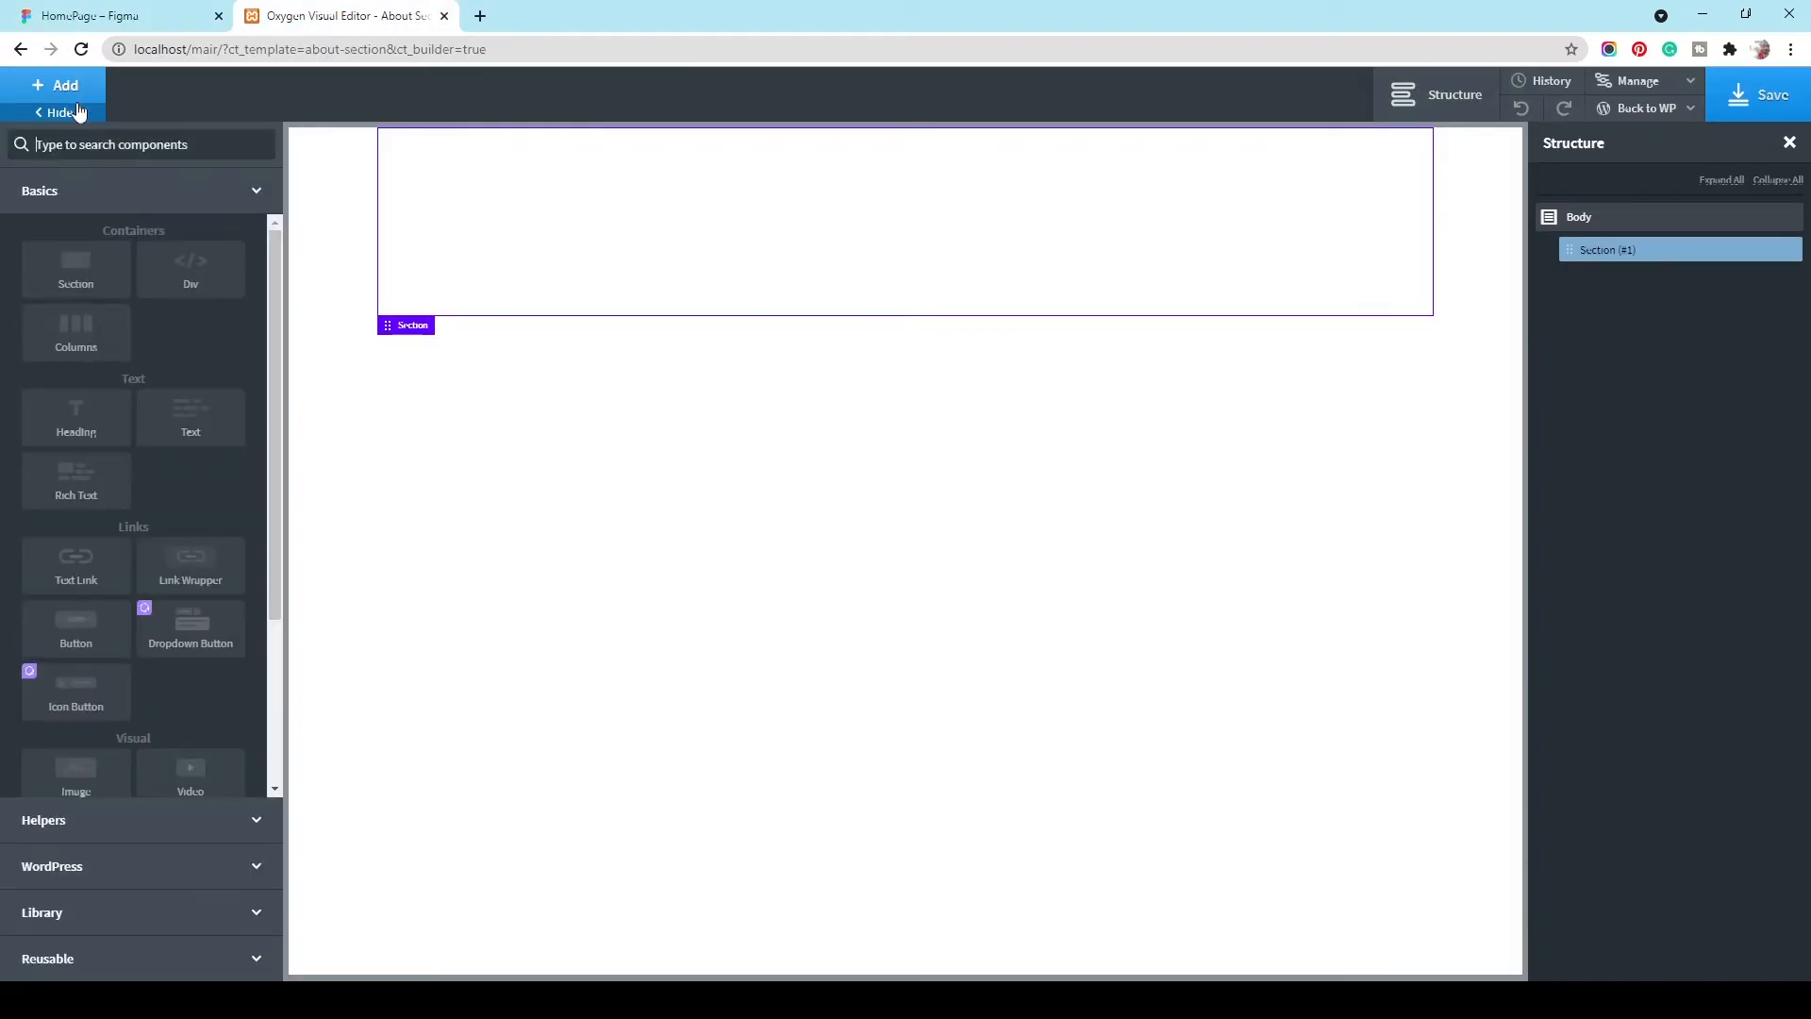
click(78, 415)
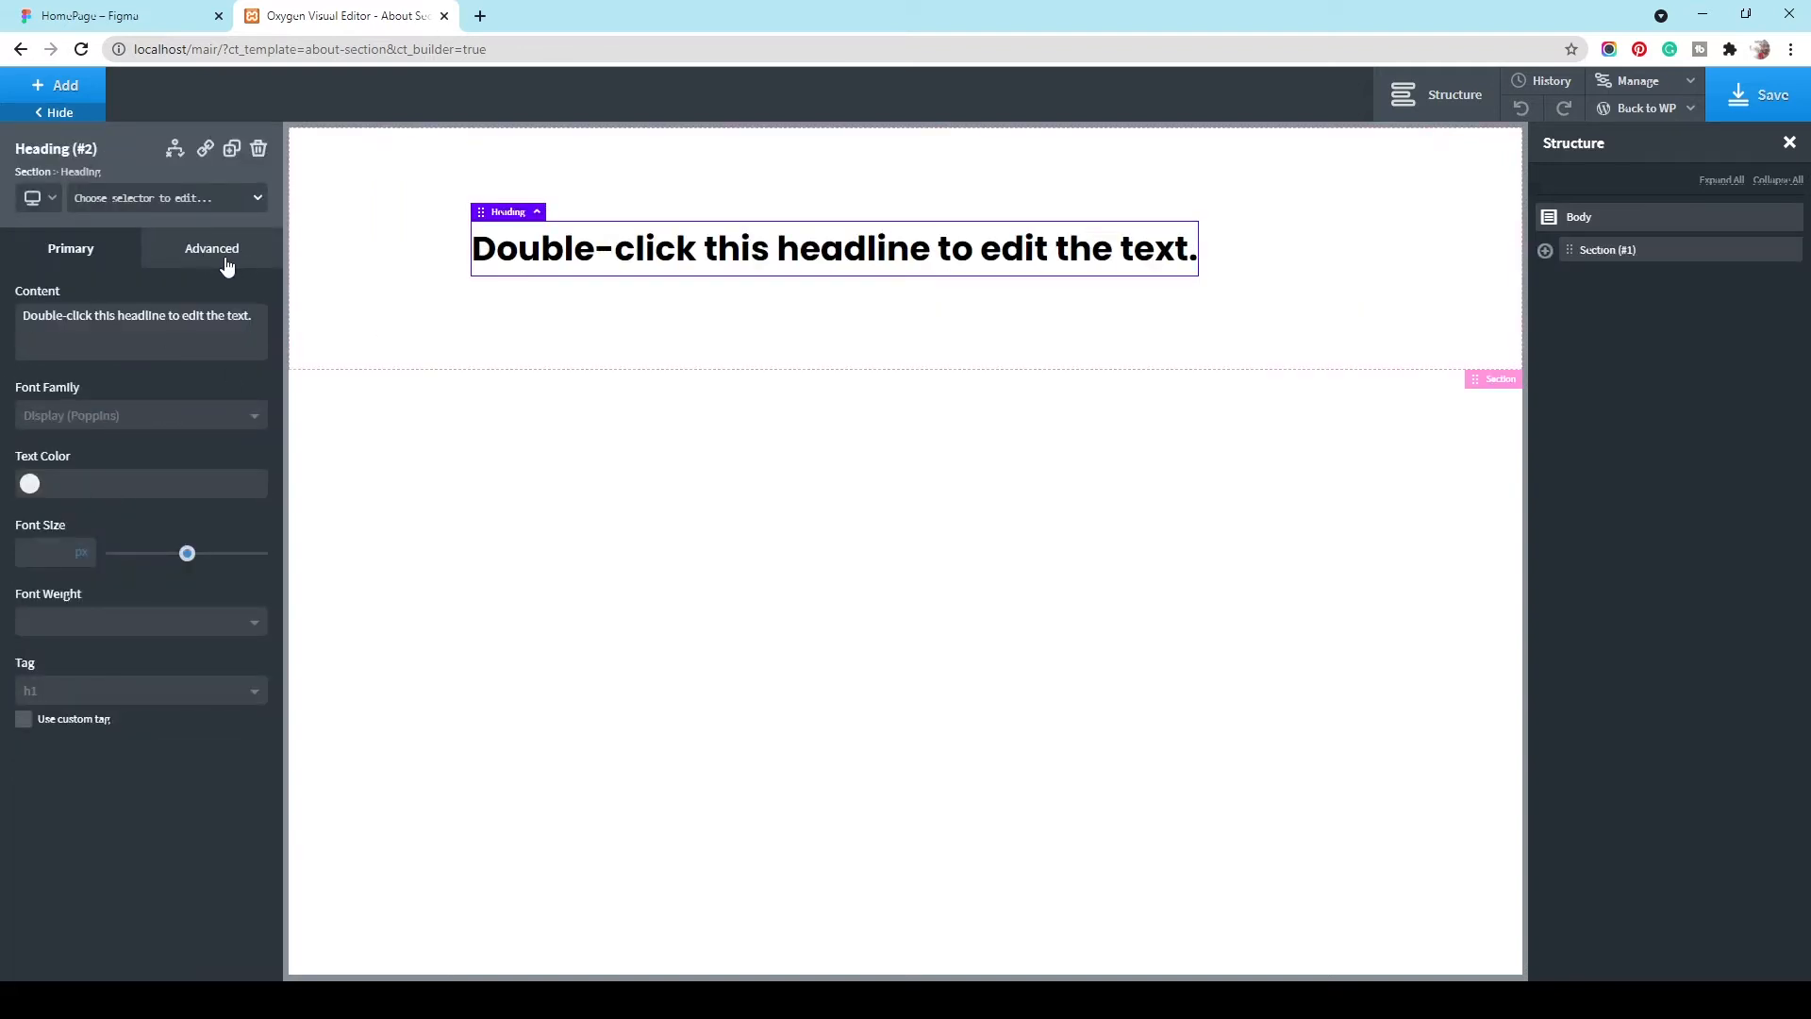
click(1213, 271)
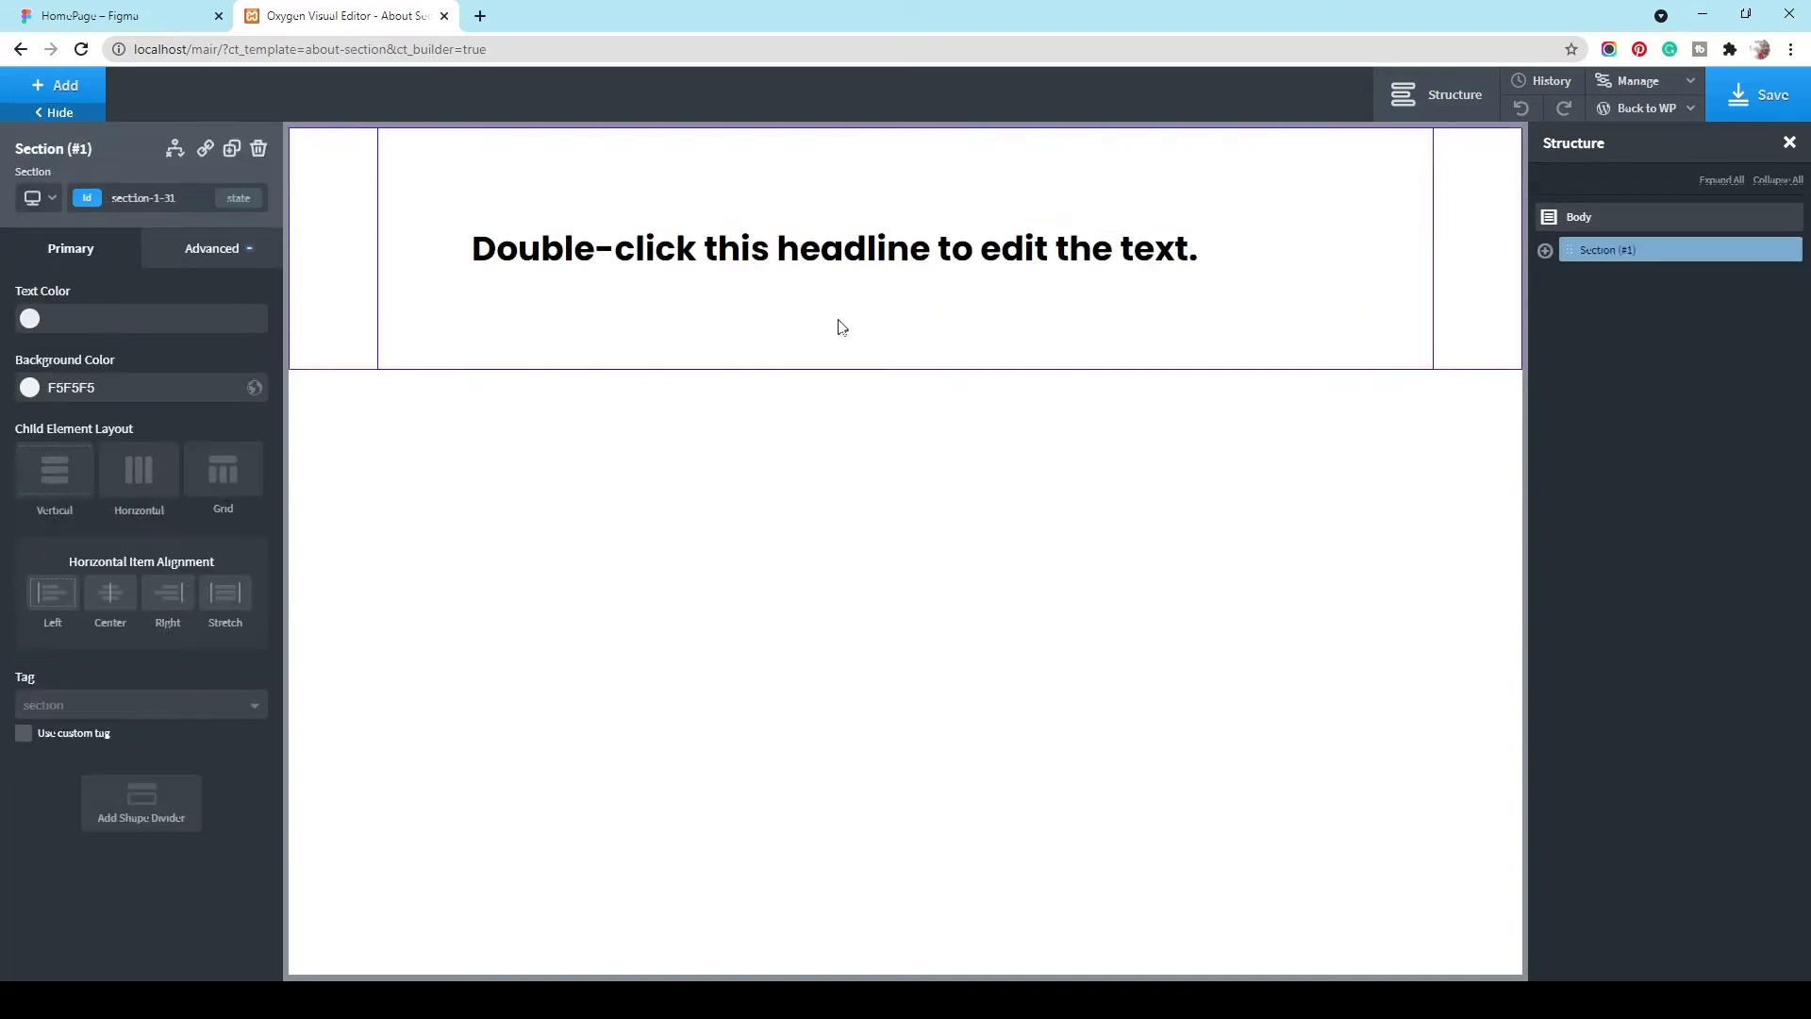
click(110, 593)
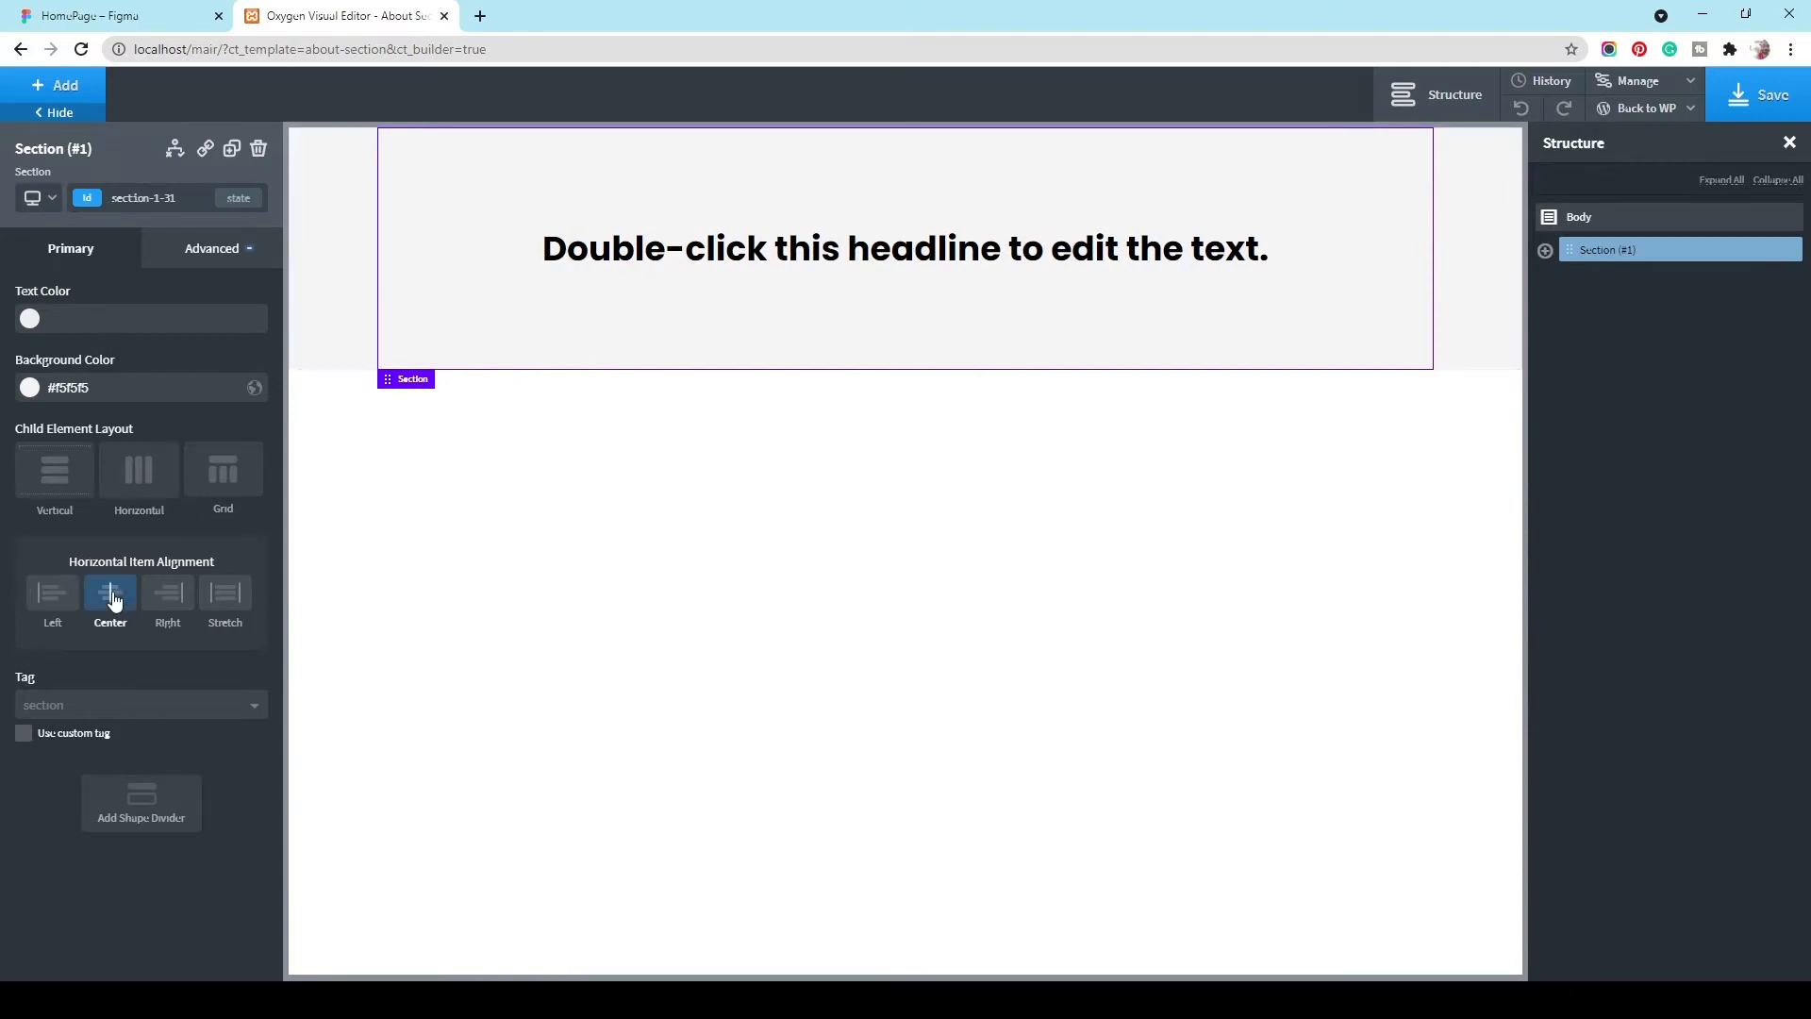
Step: Replace the heading's placeholder text with "ABOUT MAIR"
click(785, 252)
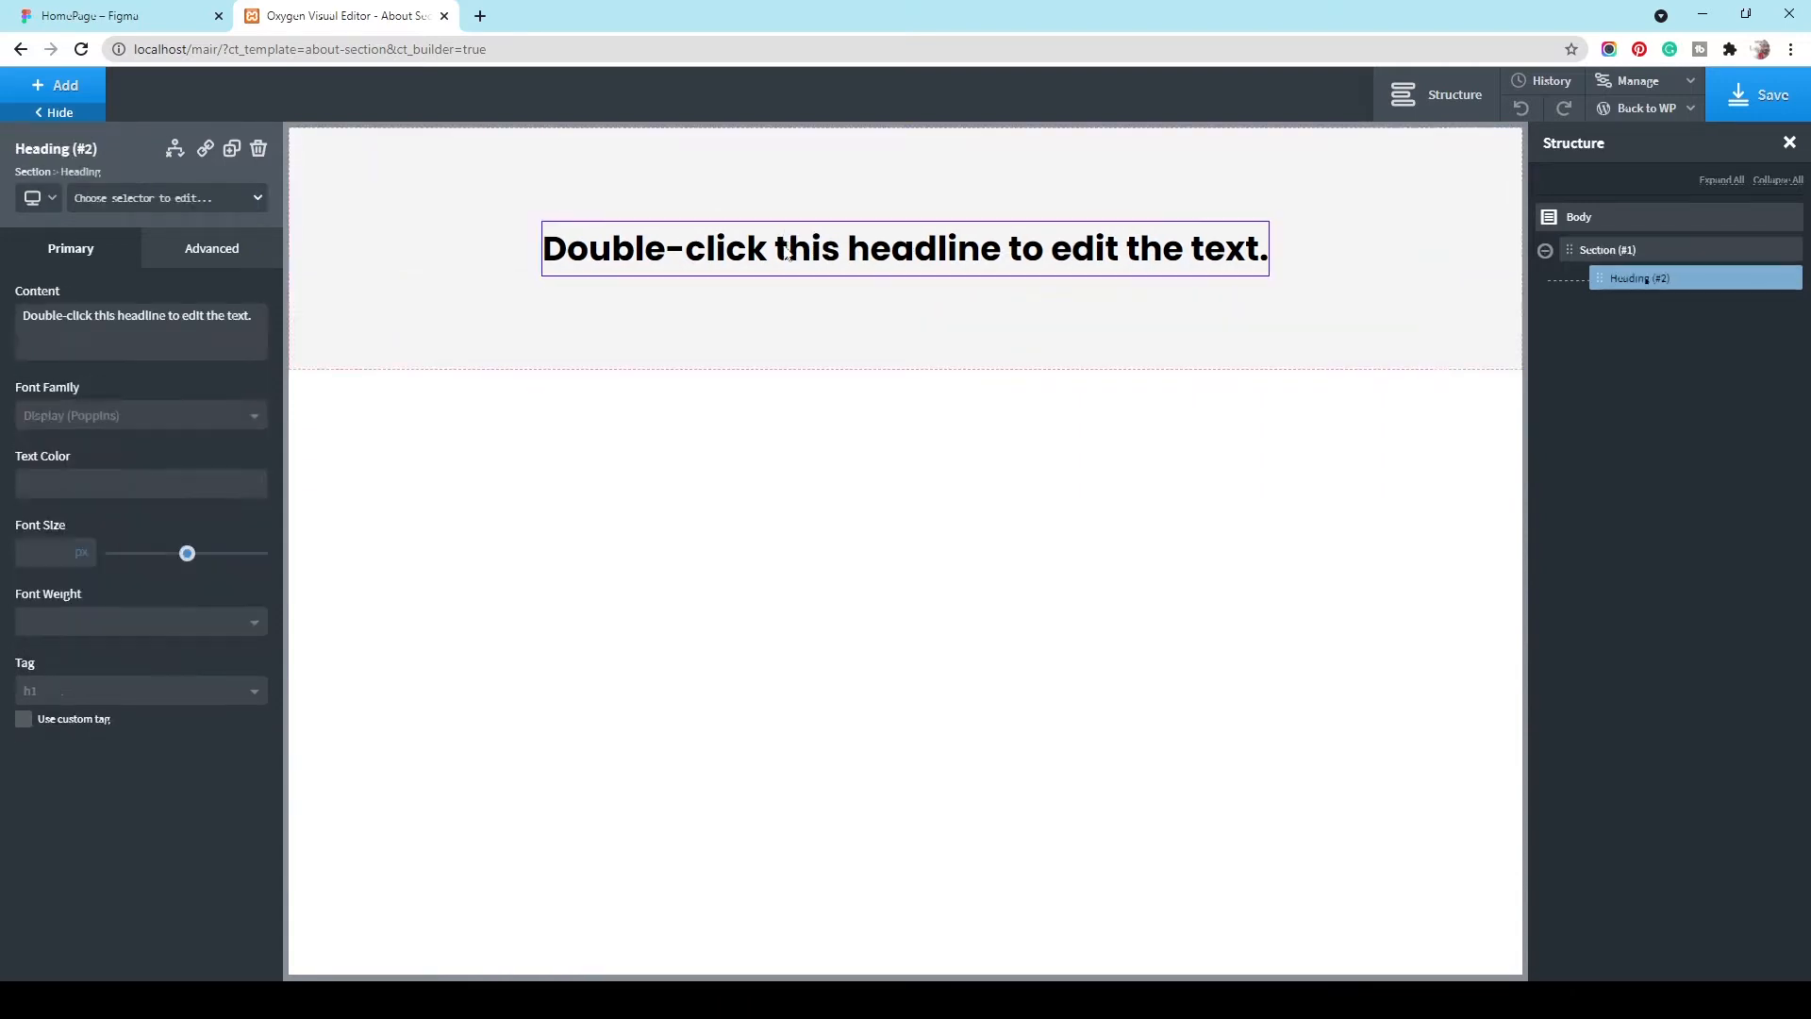
click(87, 16)
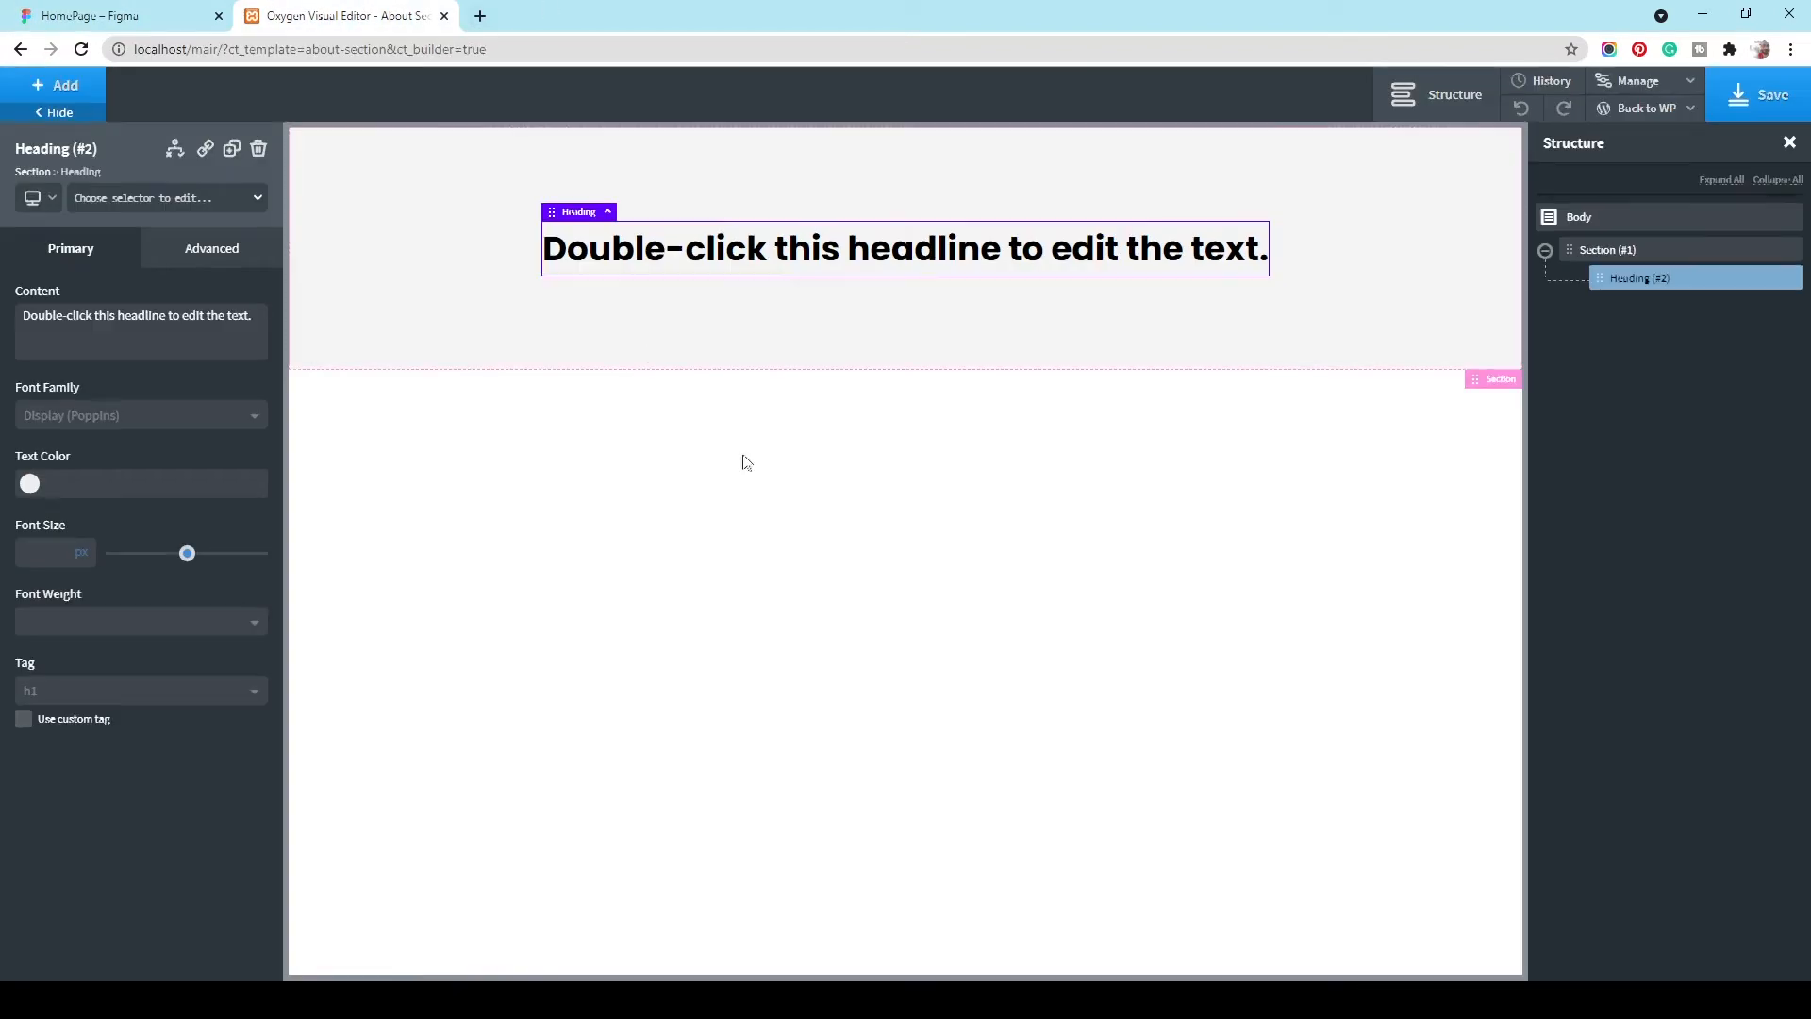
click(345, 16)
double_click(783, 248)
text(AB)
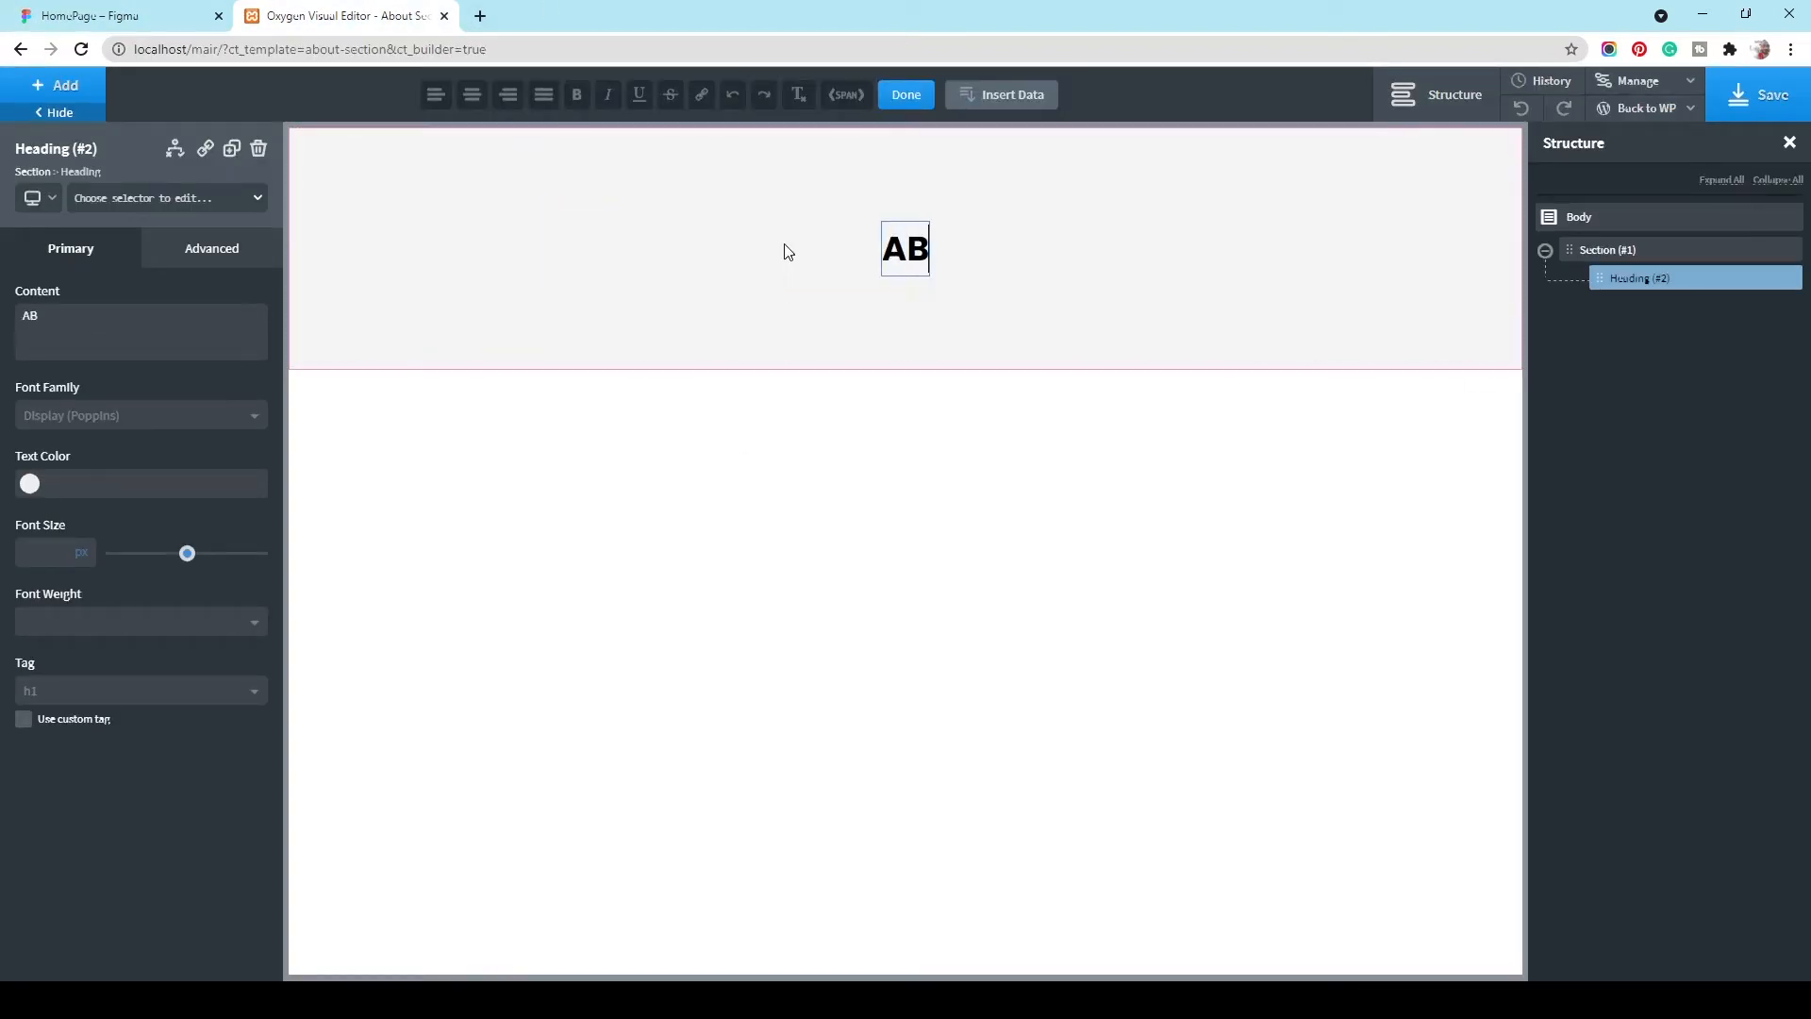
text(OUT MAIR)
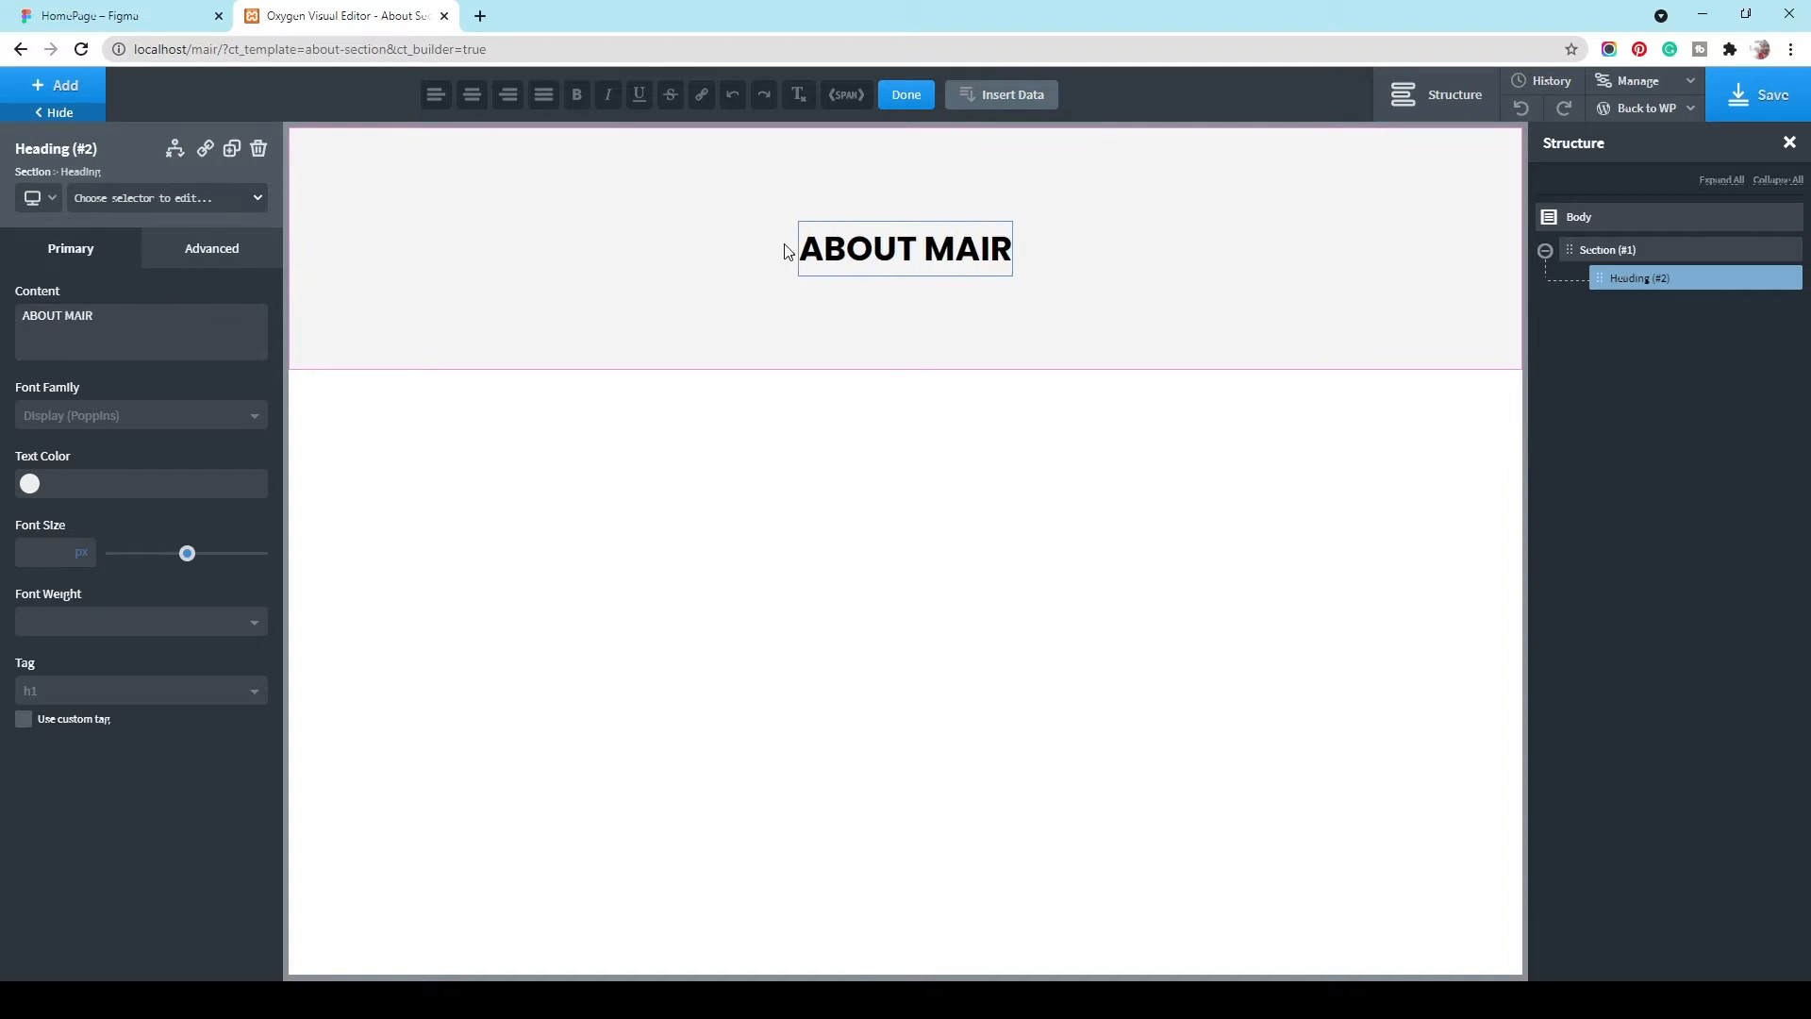
Step: Match the ABOUT MAIR heading to the Figma design with a 48 px font size and the blue global text color
click(107, 12)
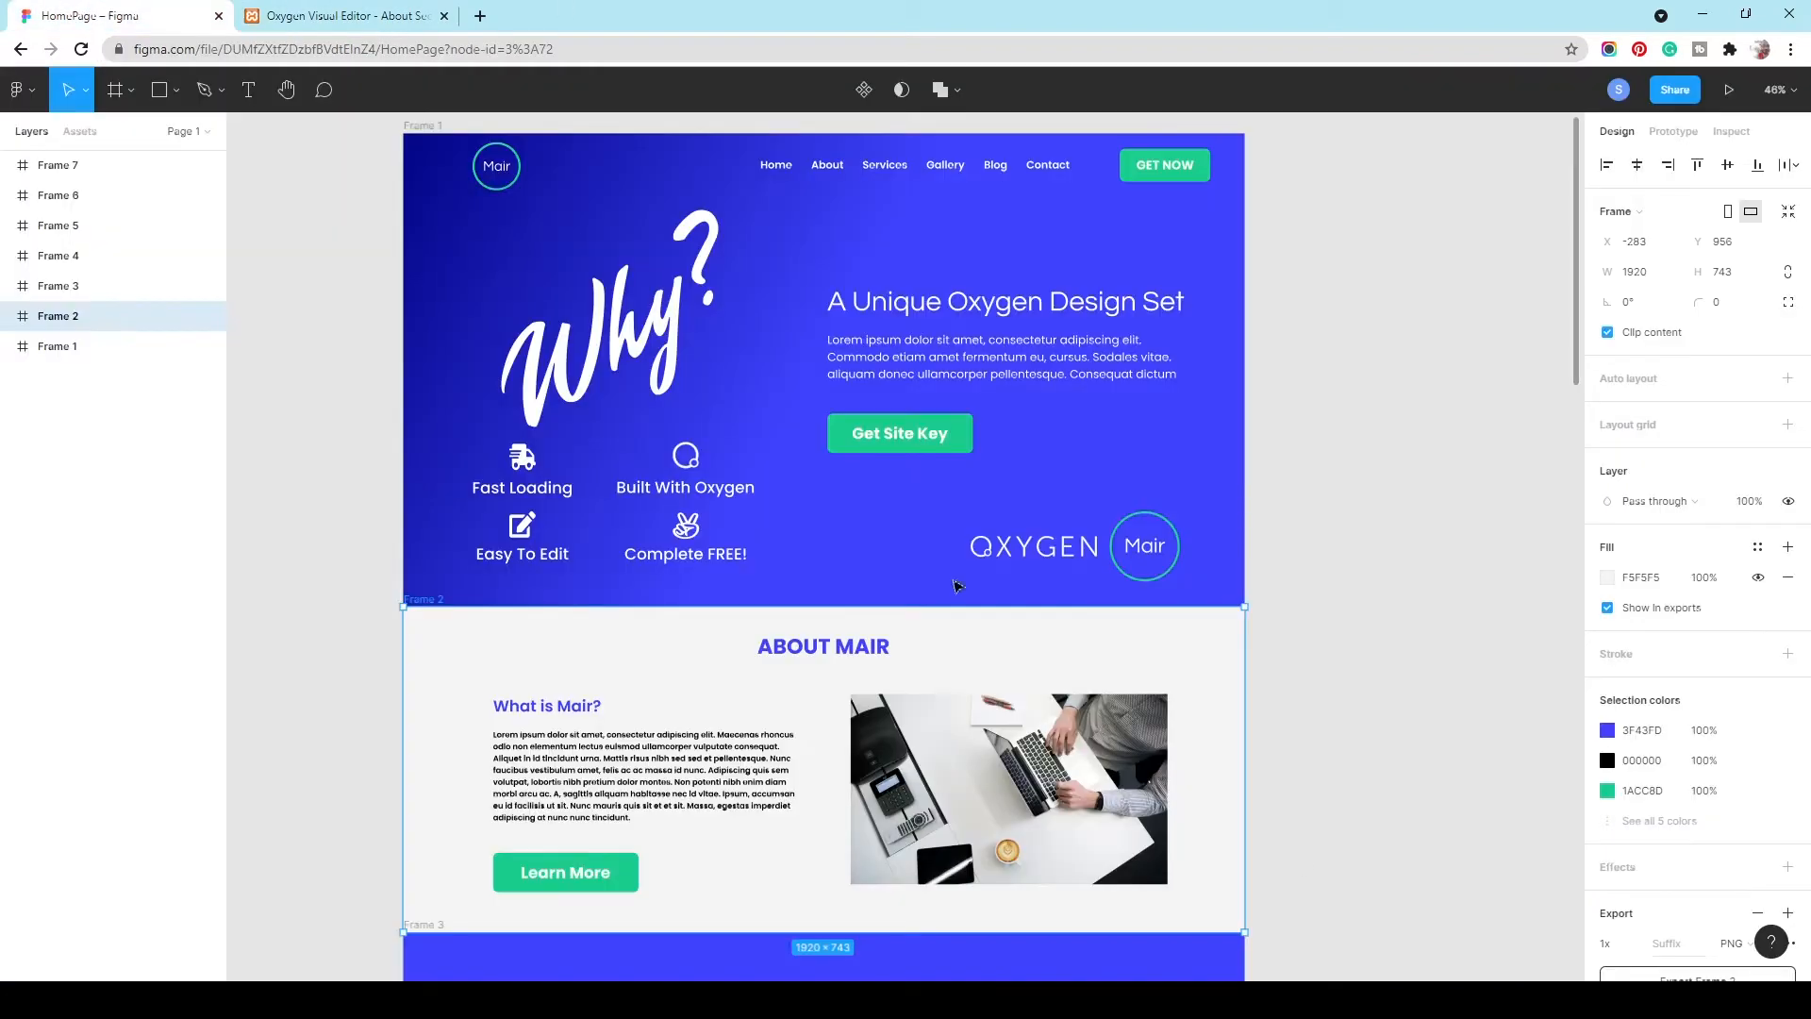
click(816, 654)
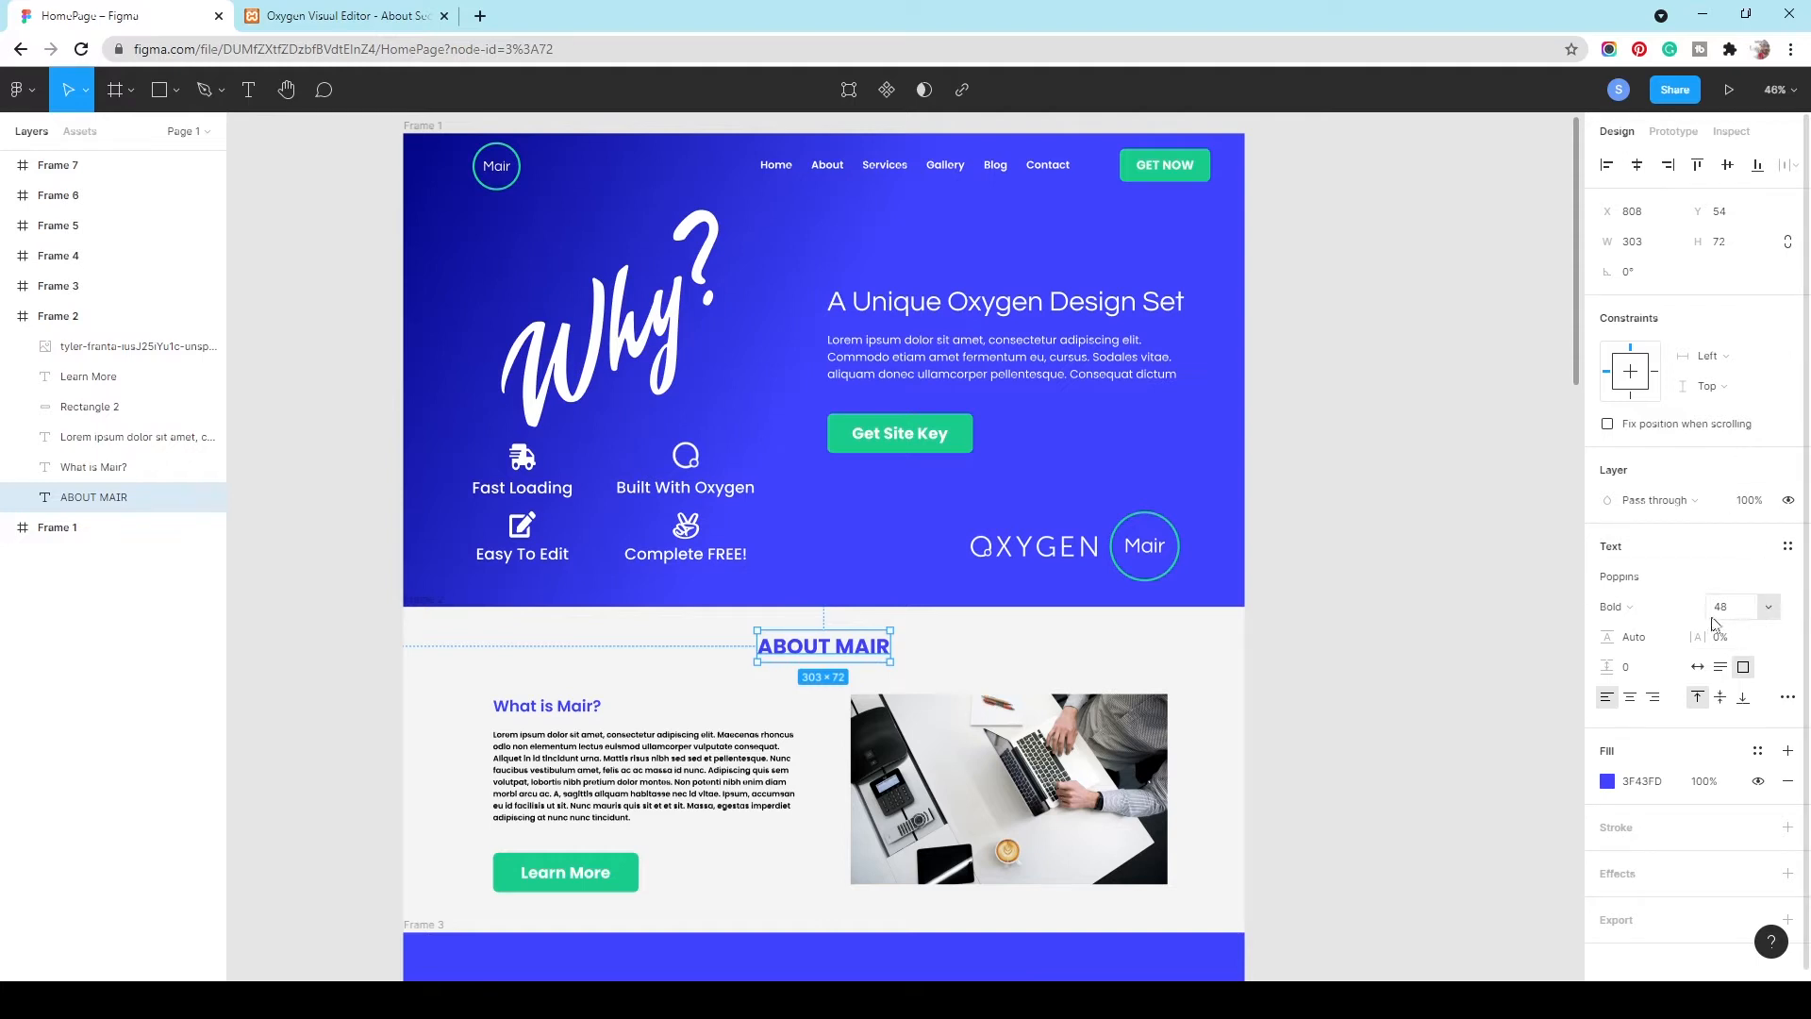
click(377, 13)
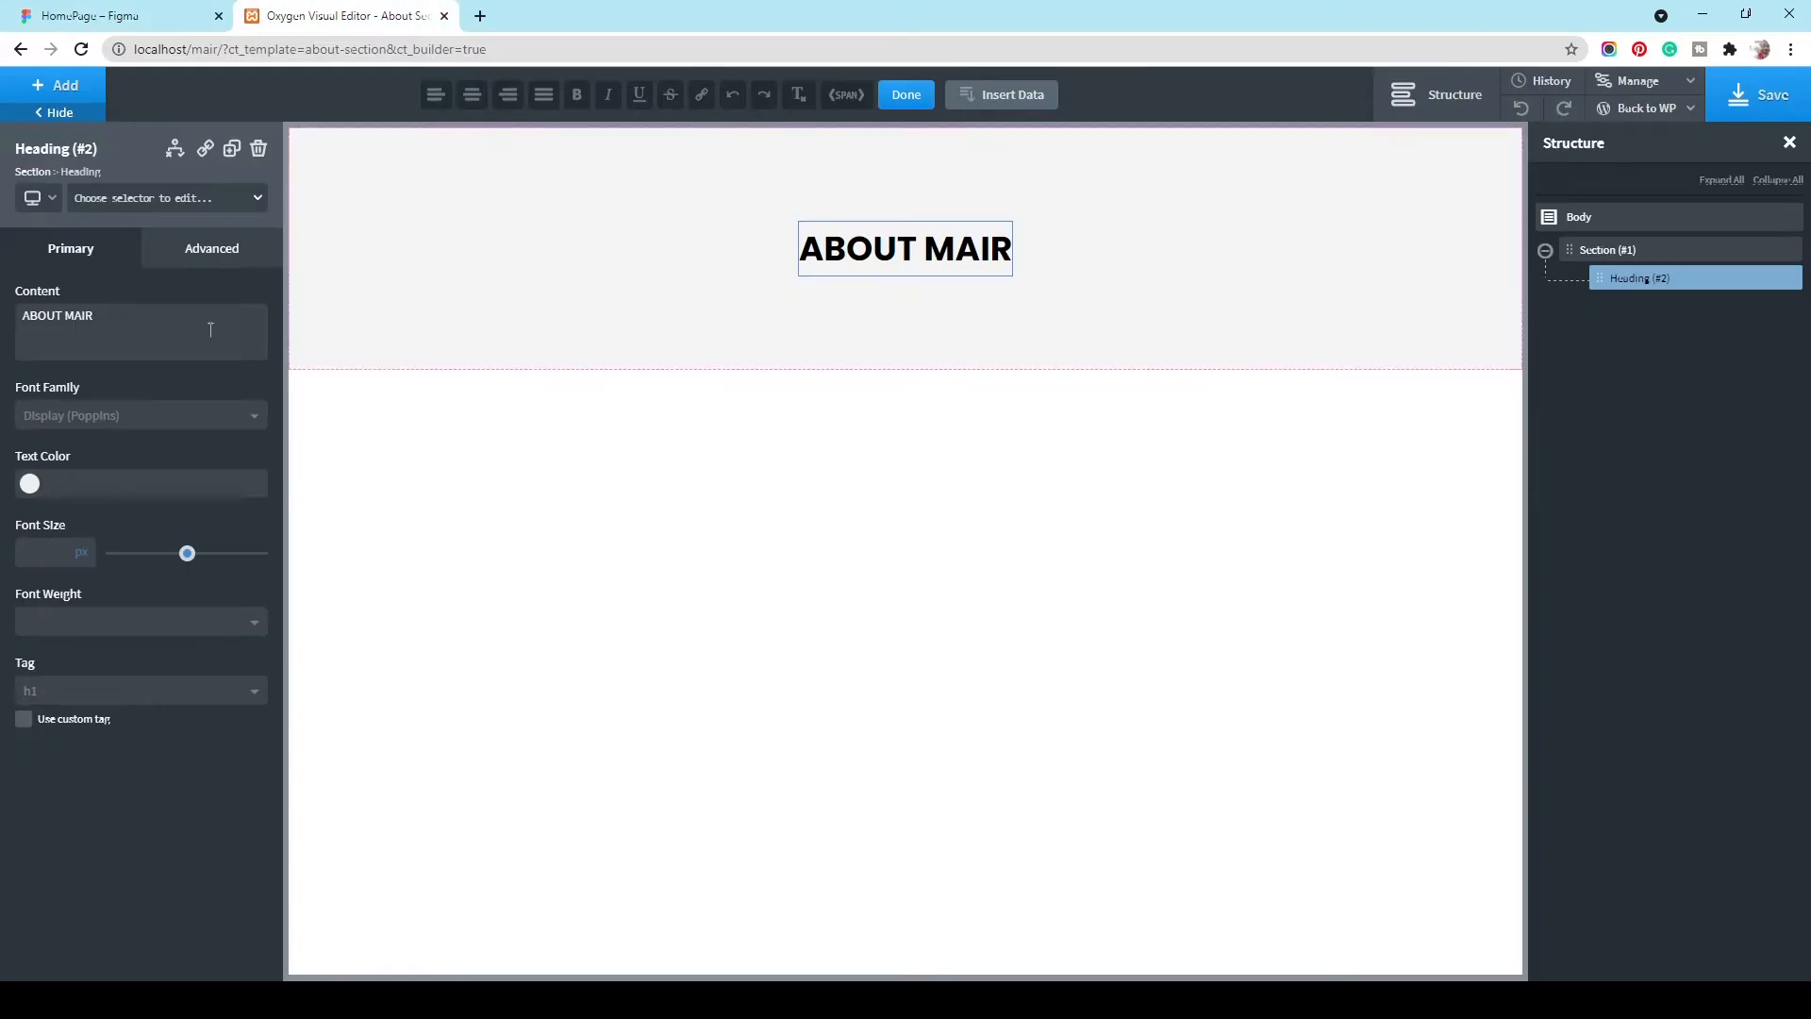
text(48)
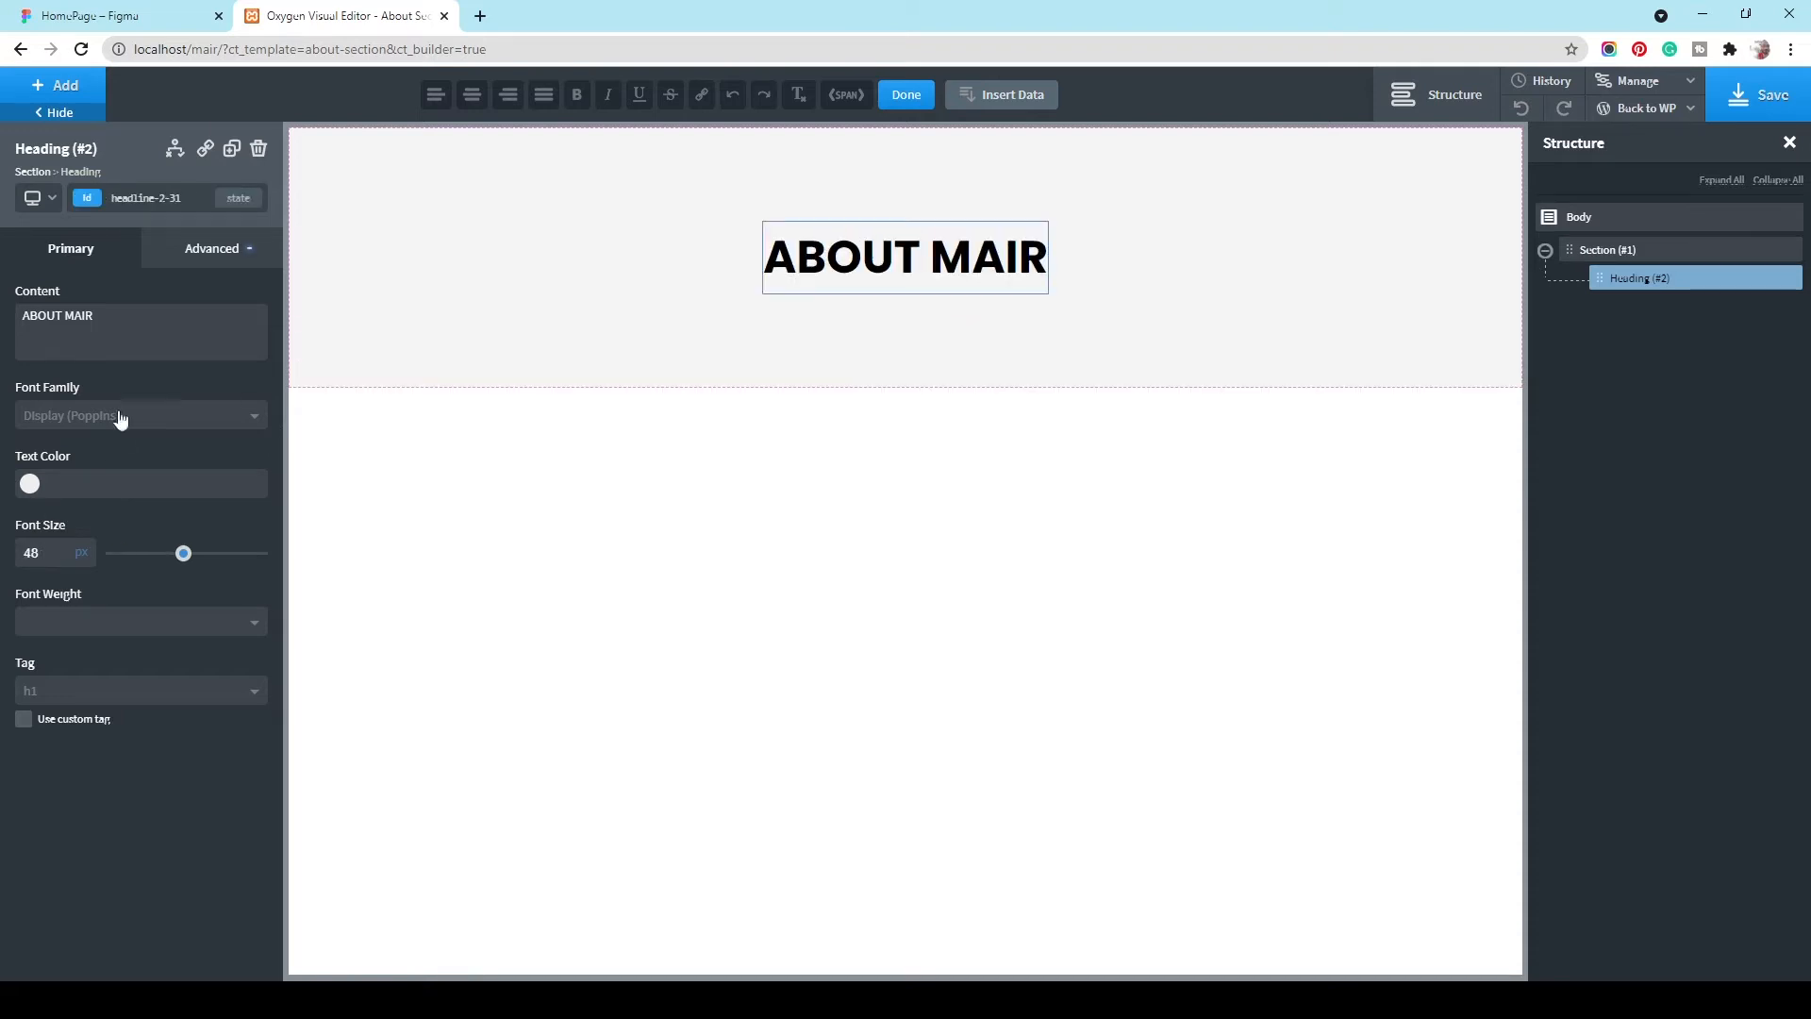
click(30, 484)
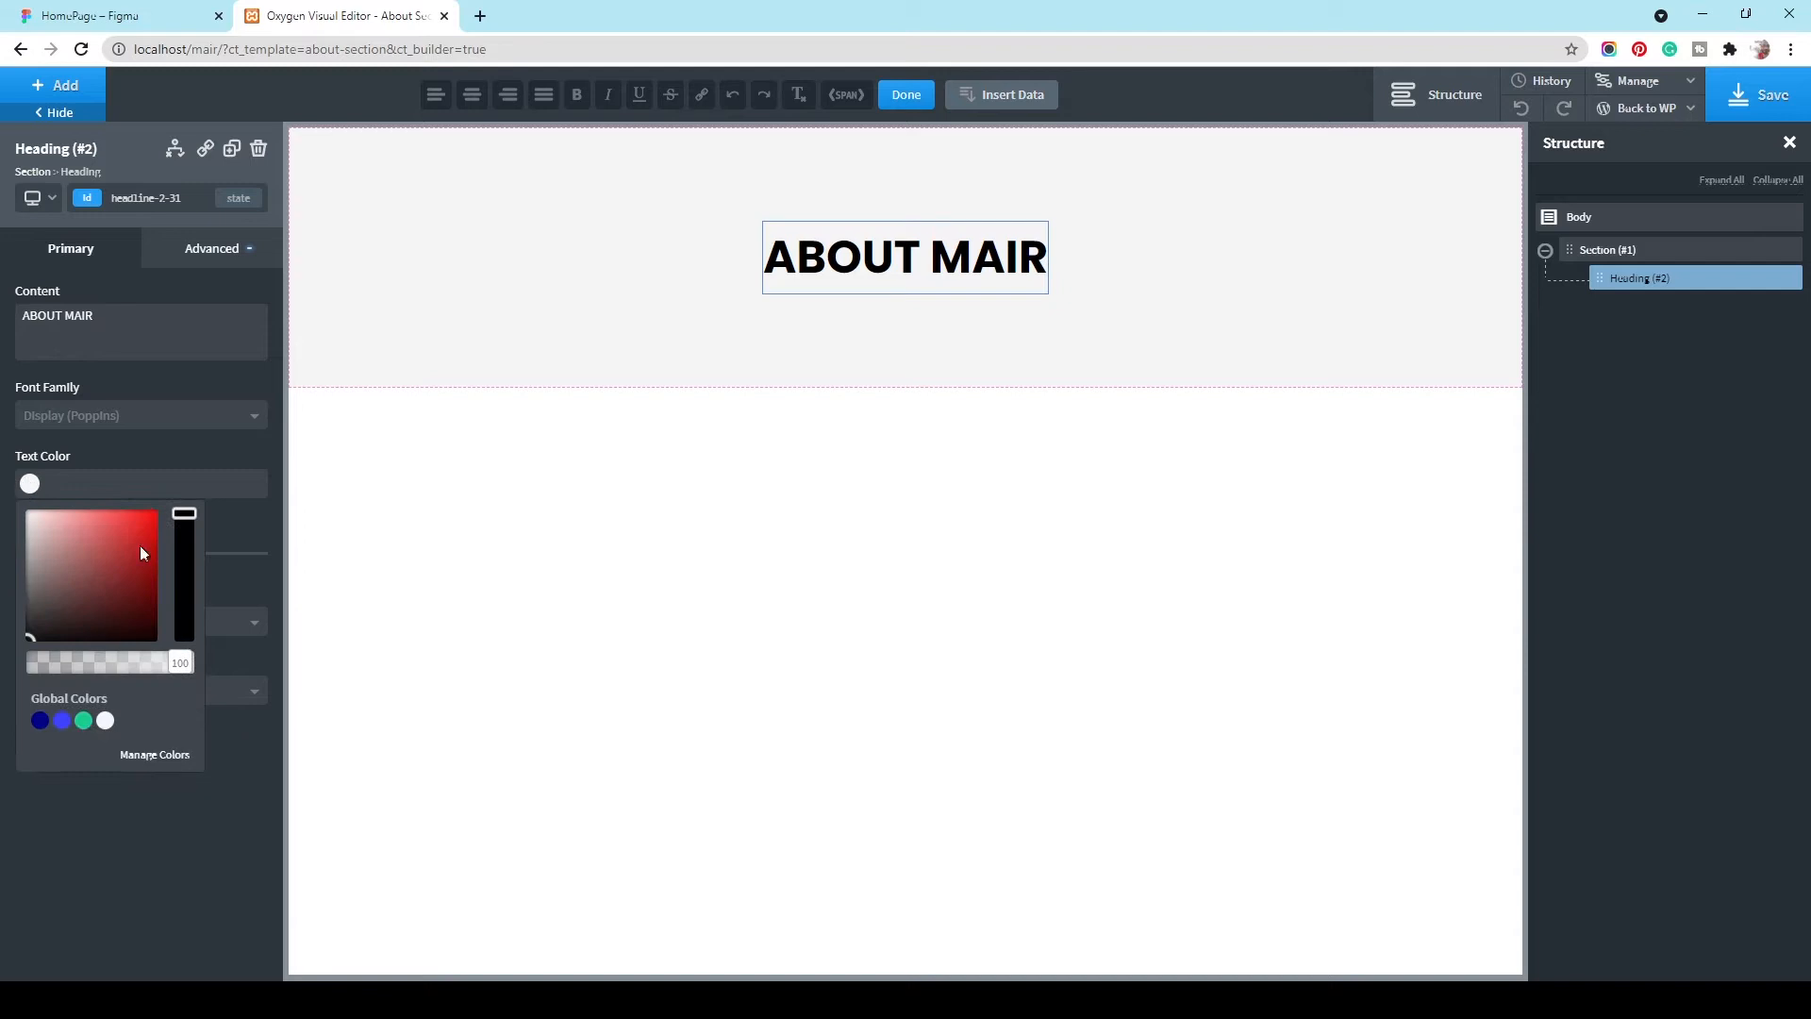
click(61, 721)
click(85, 15)
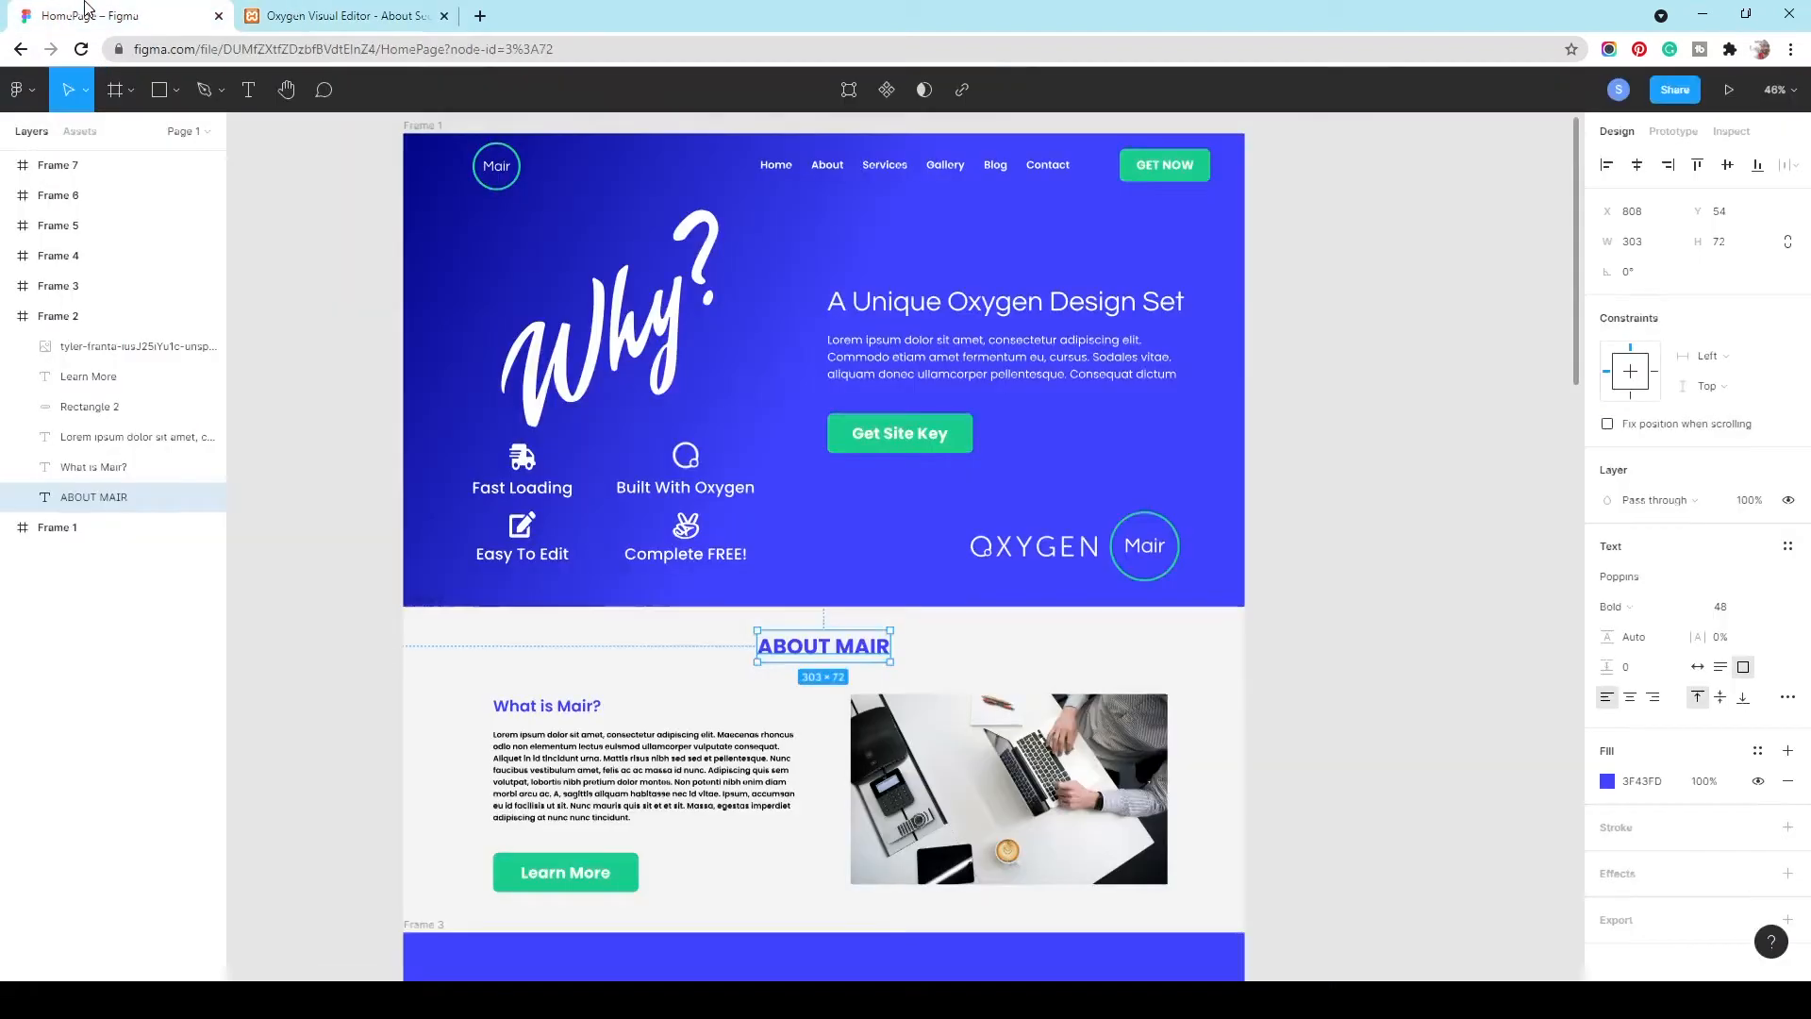
Step: Try the dark blue global color on the ABOUT MAIR heading in Oxygen and switch it back to Light blue
click(422, 11)
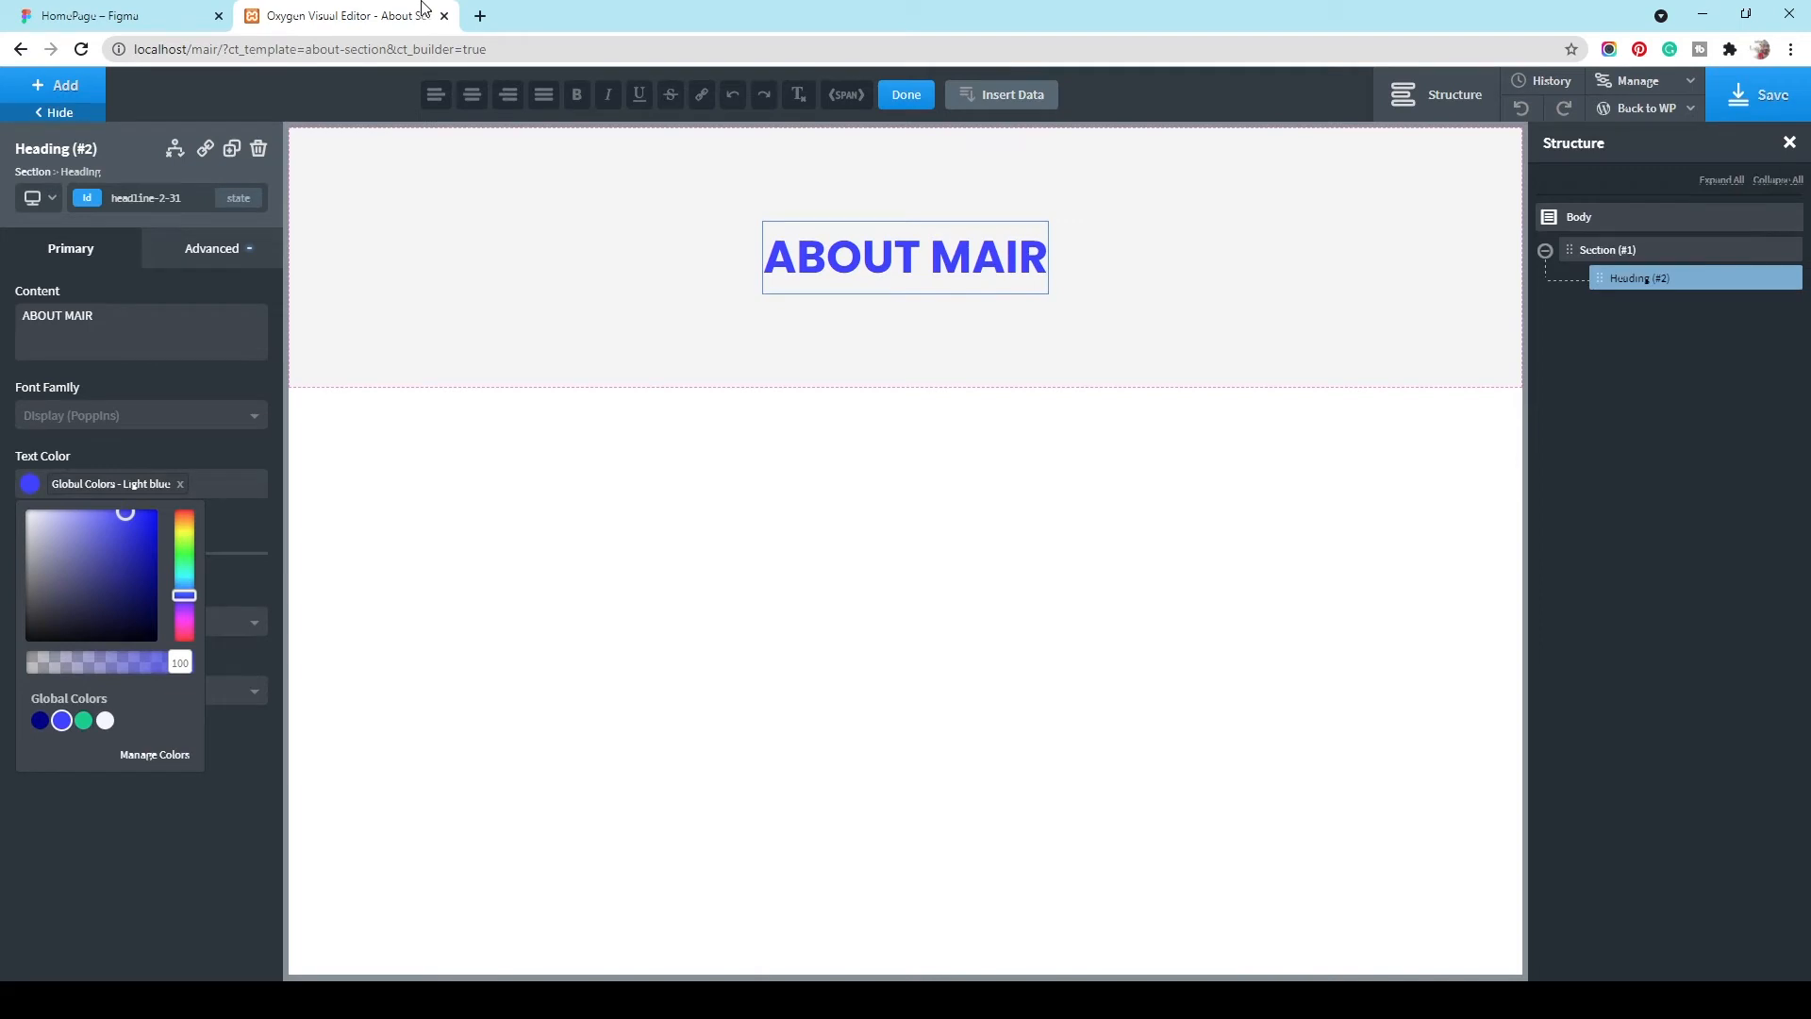
click(40, 723)
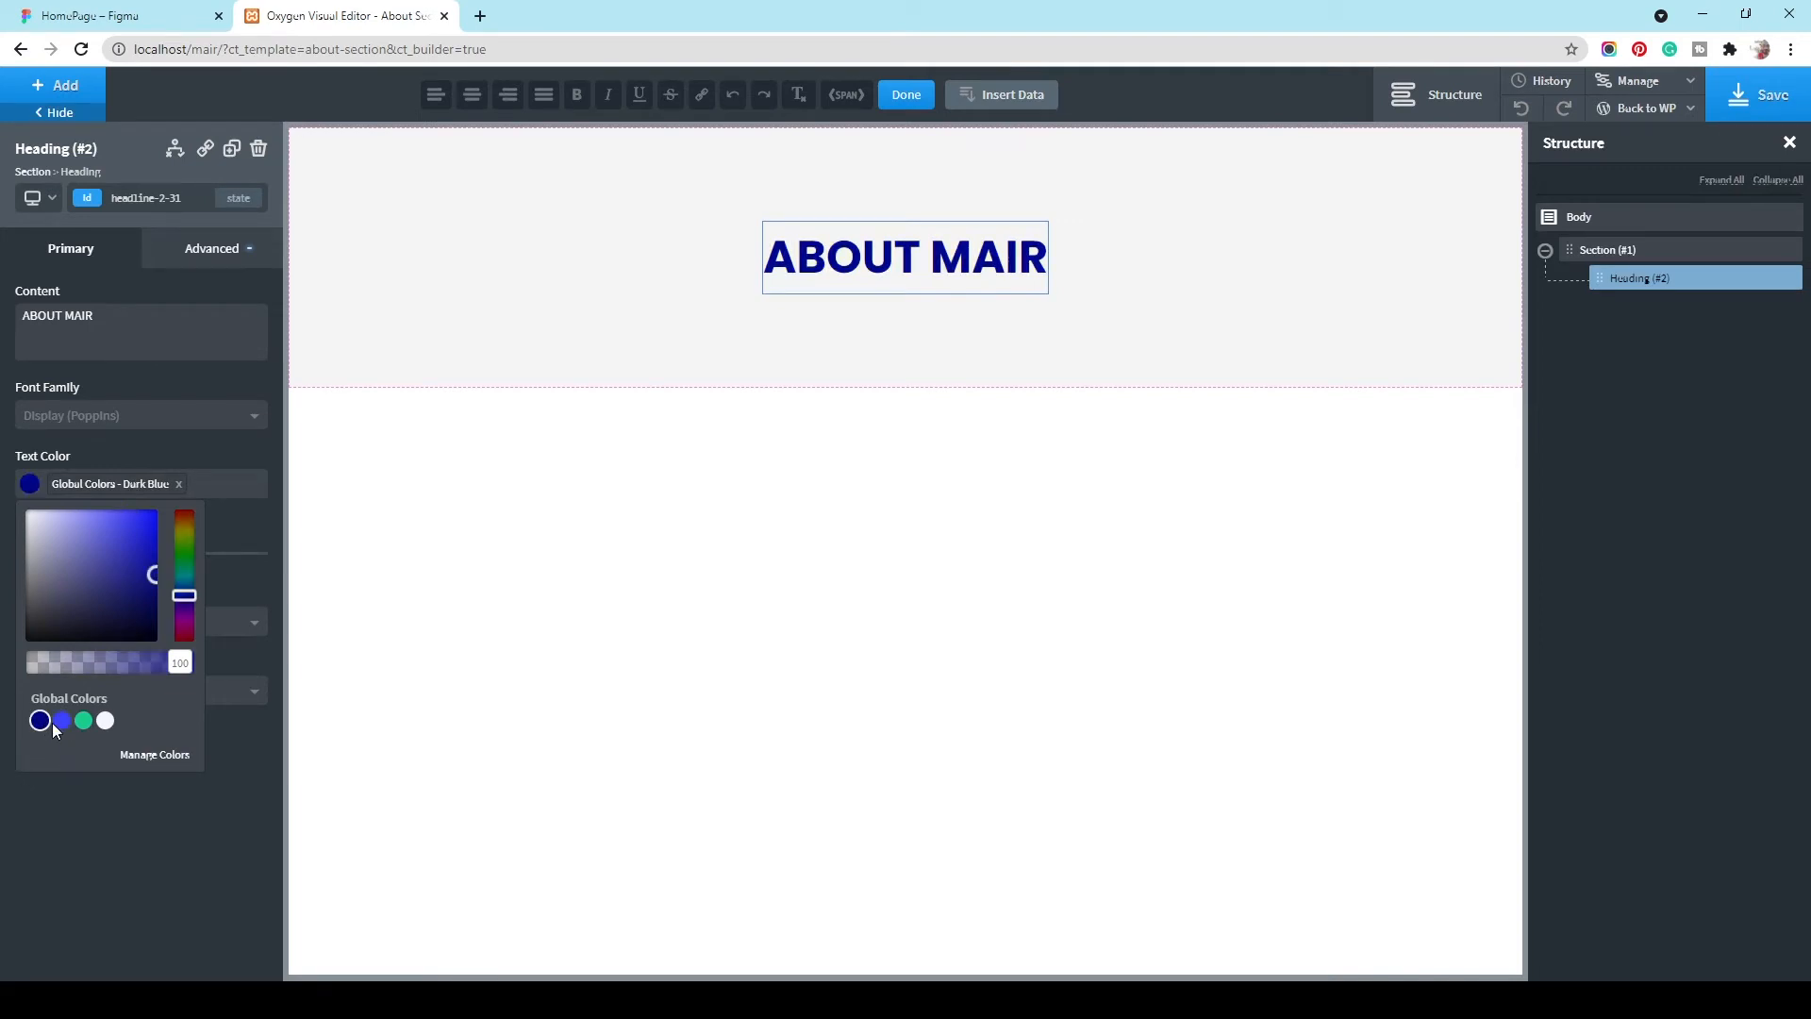
click(56, 722)
click(58, 845)
Step: Following the Figma layout, add a columns element with the 50/50 layout below the ABOUT MAIR heading in Oxygen
click(85, 10)
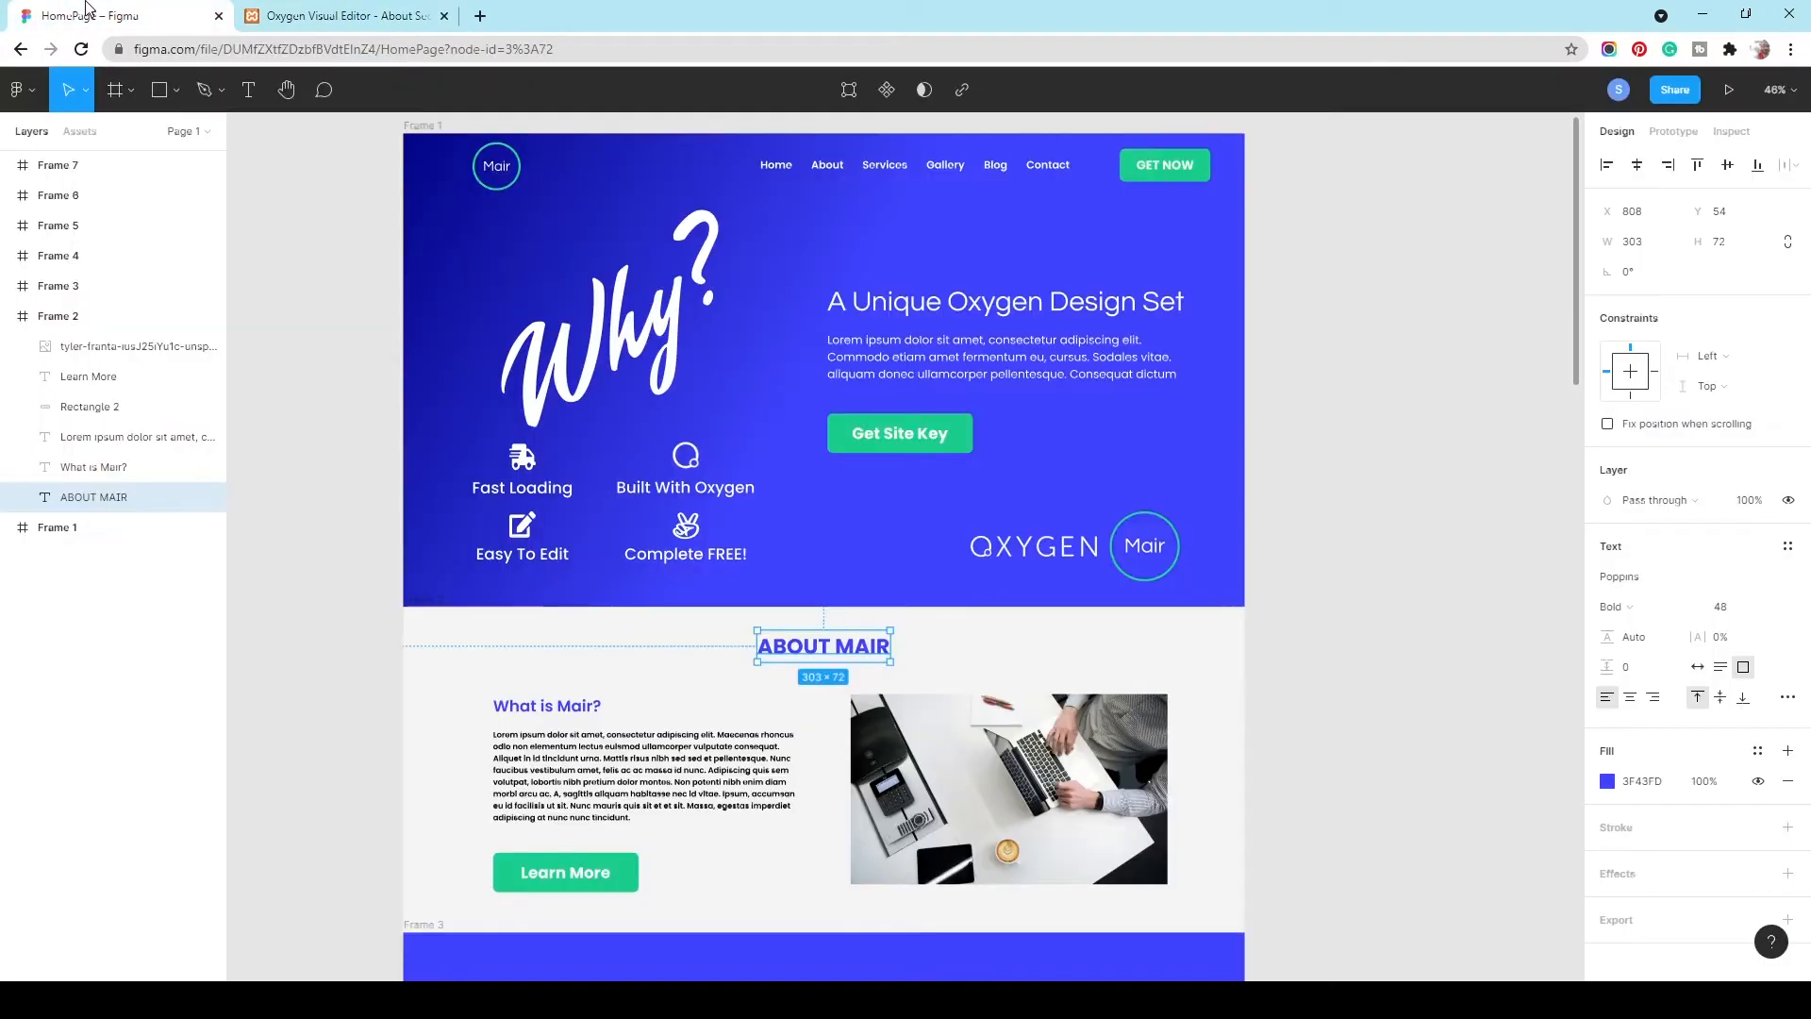
click(267, 11)
click(36, 11)
click(326, 16)
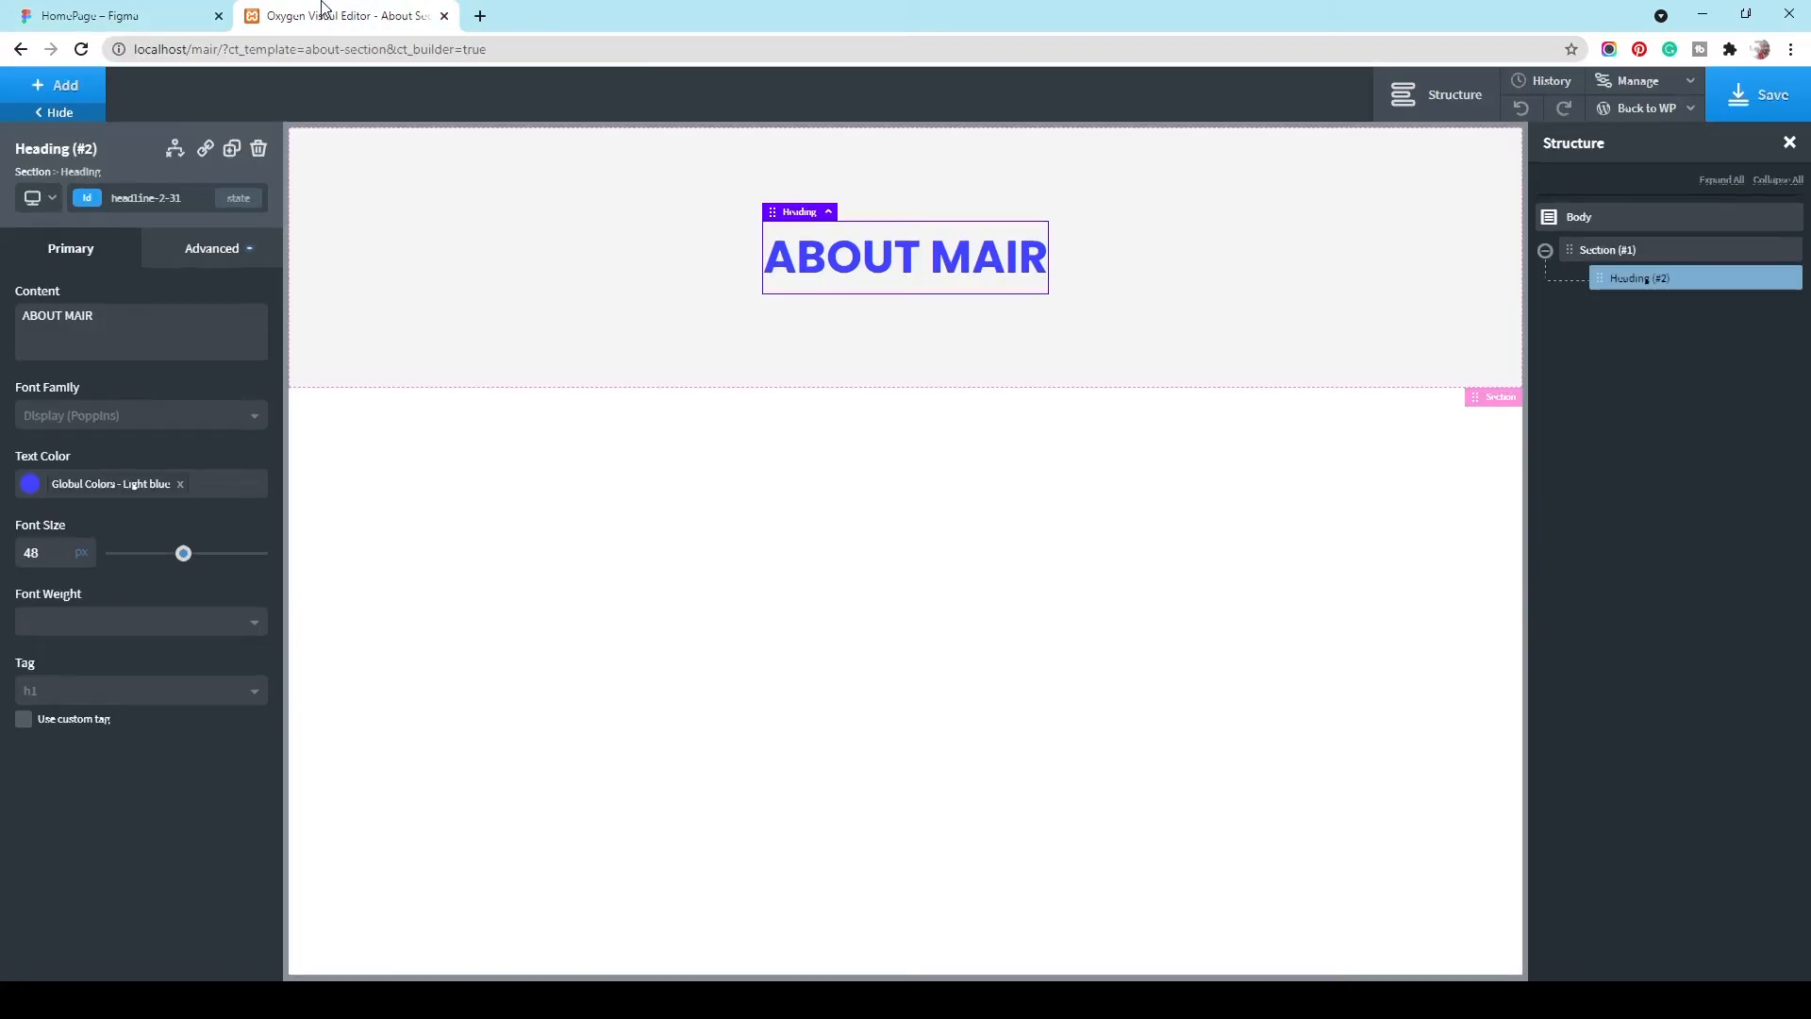
click(45, 92)
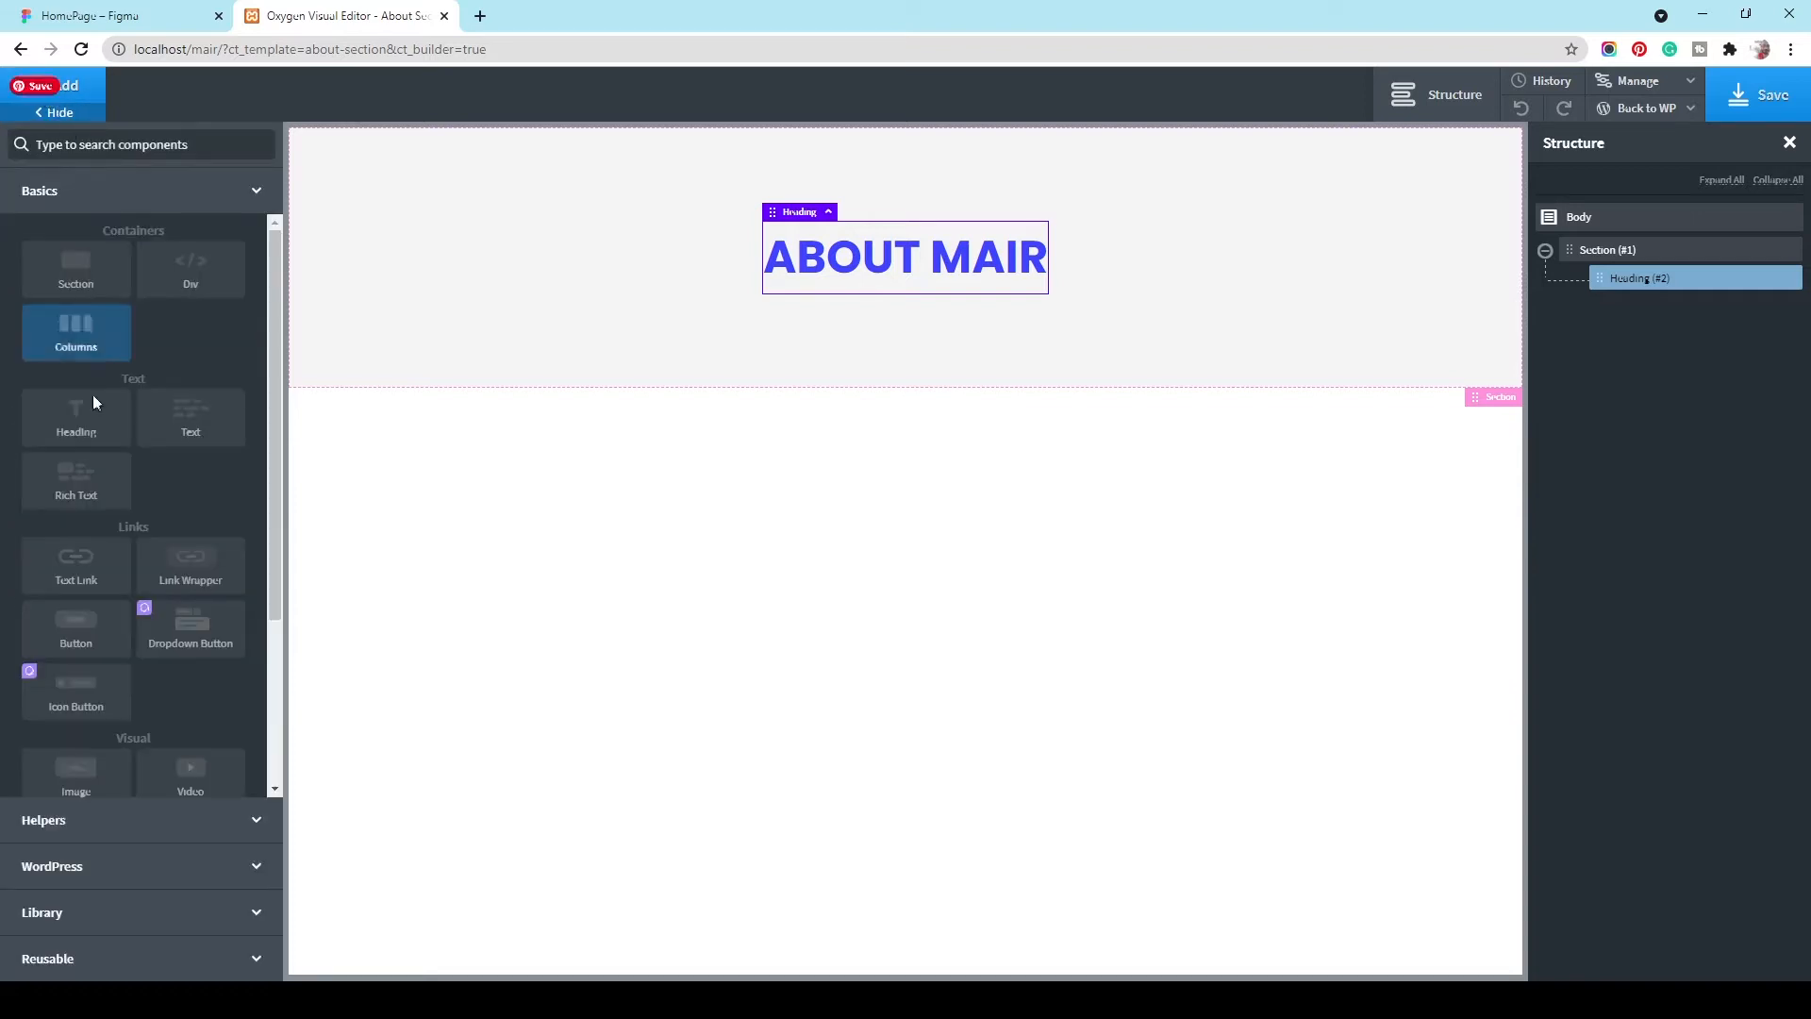
click(75, 341)
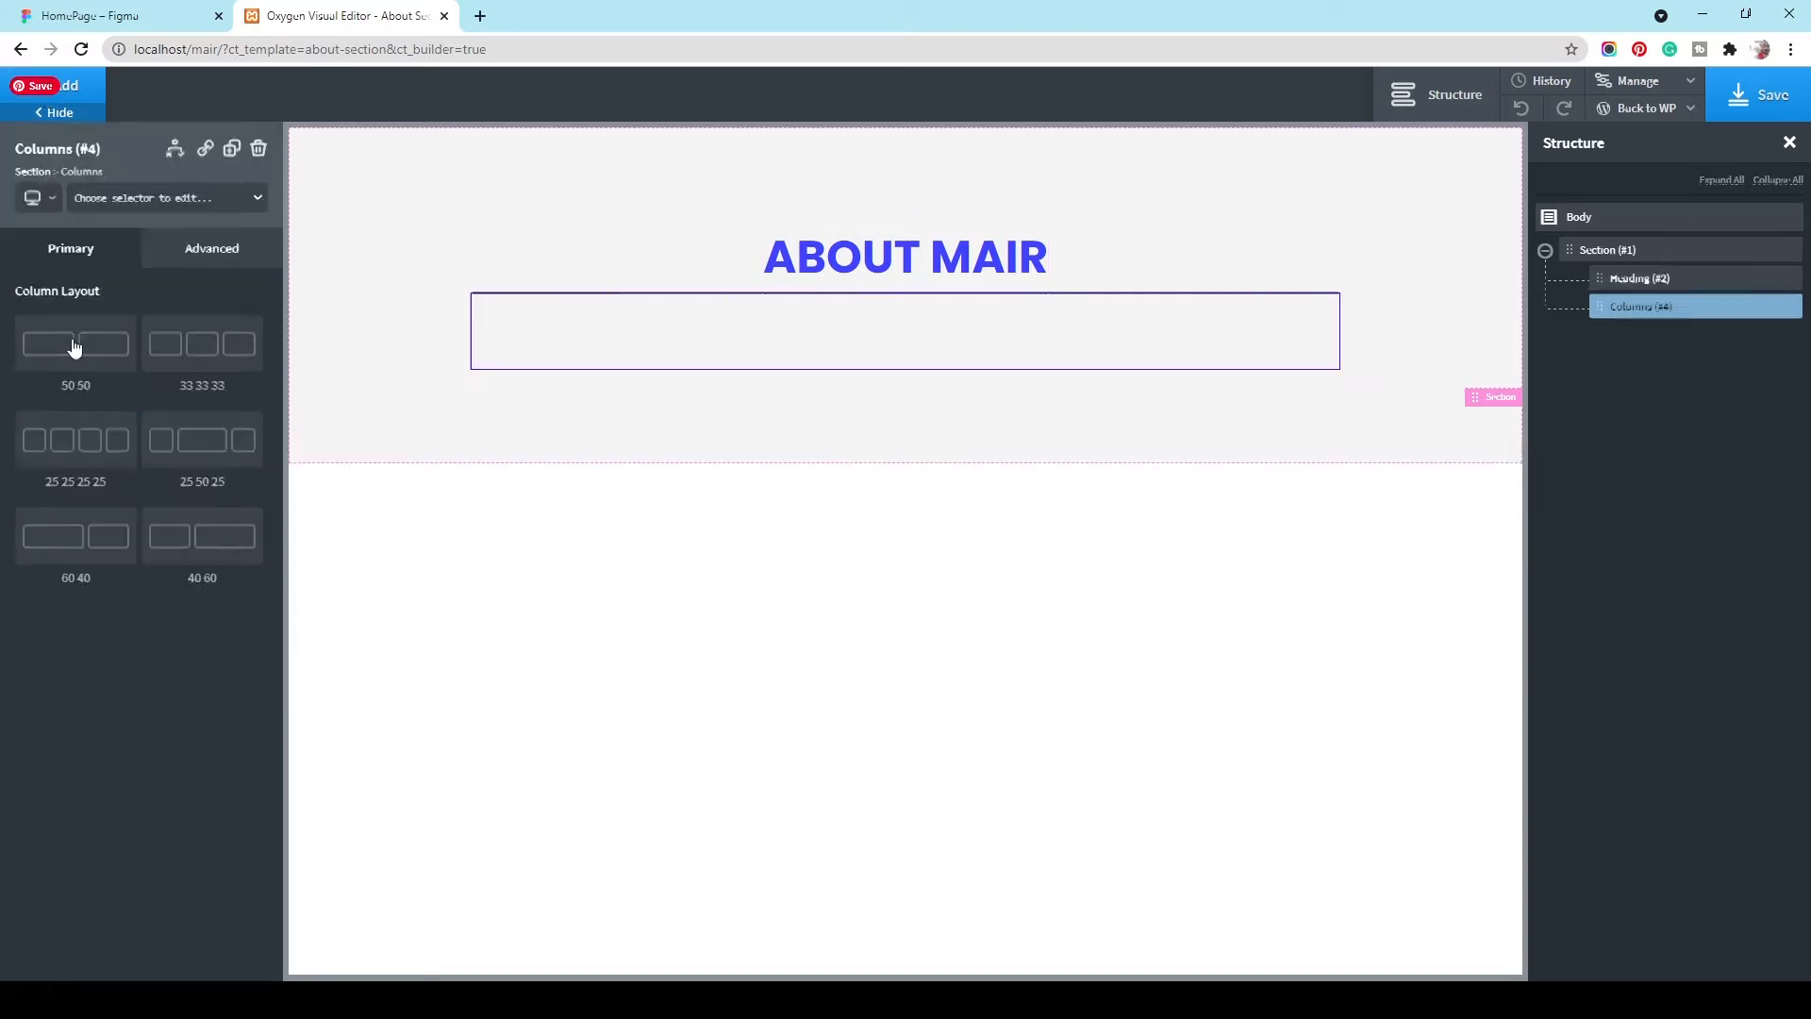
click(84, 354)
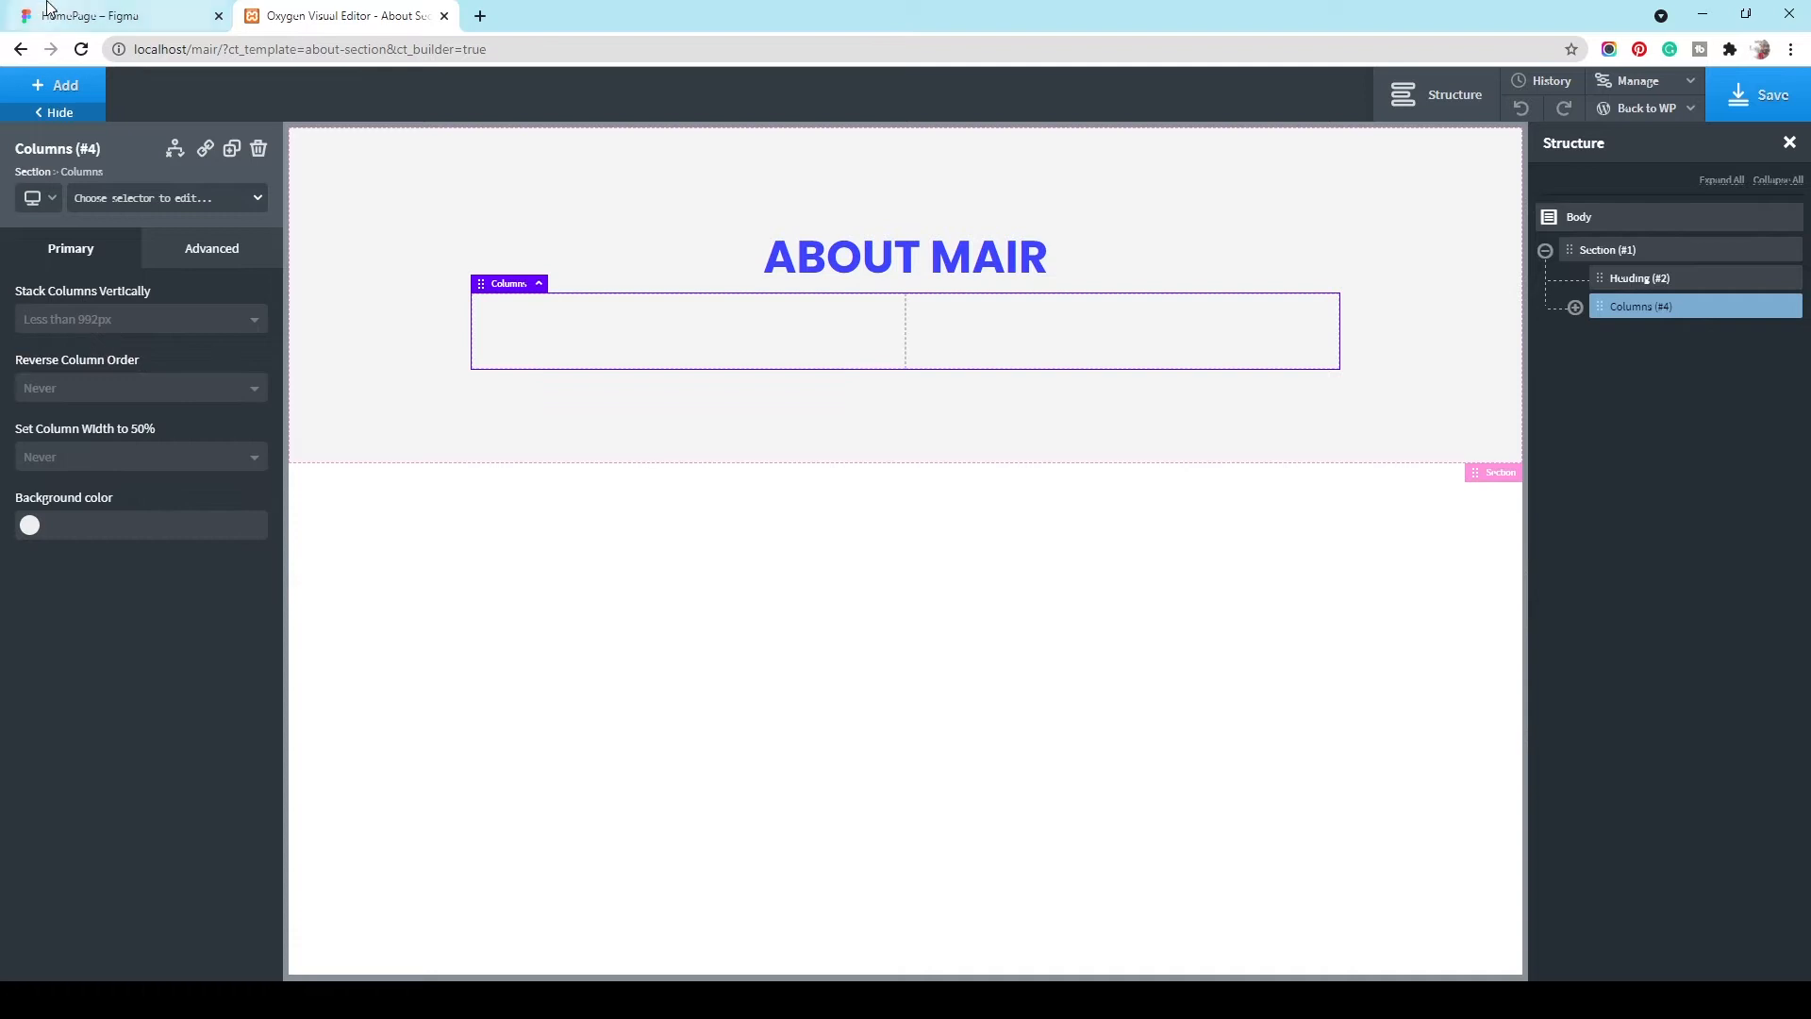
click(150, 15)
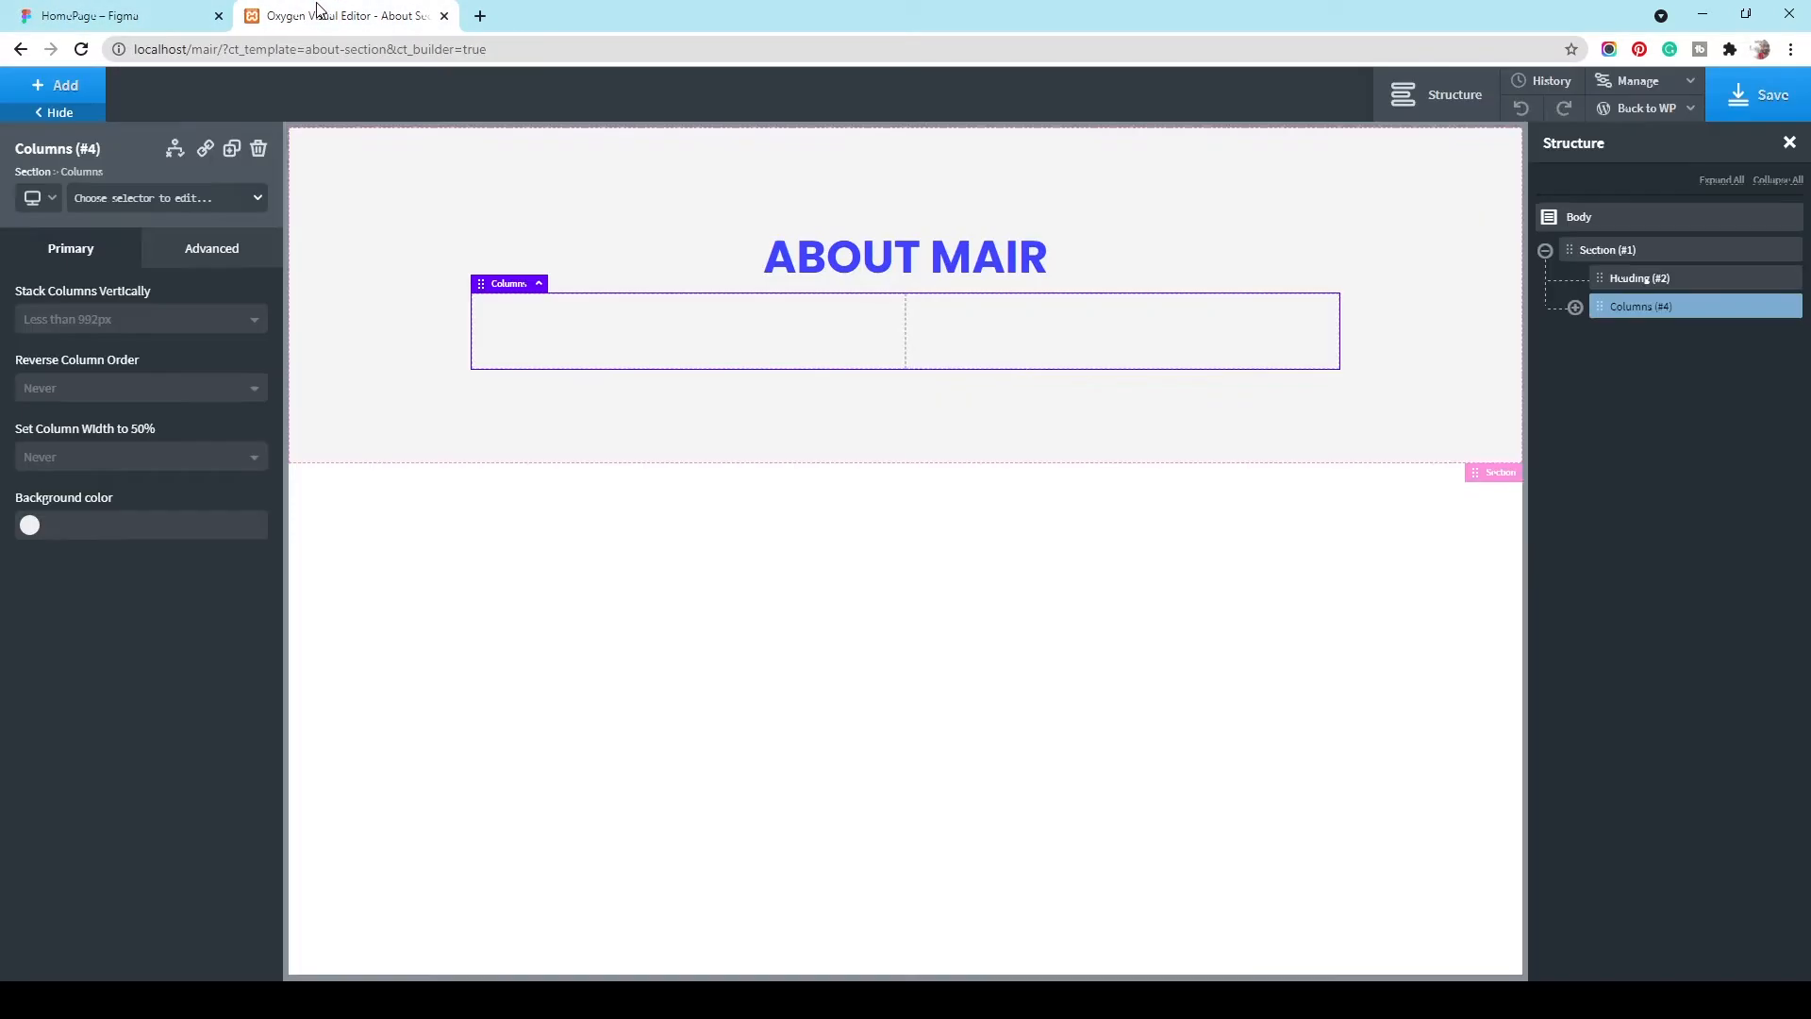
click(300, 13)
Step: Copy the "What is Mair?" text from the Figma design and set the ABOUT MAIR heading's tag to H3 in Oxygen
click(864, 255)
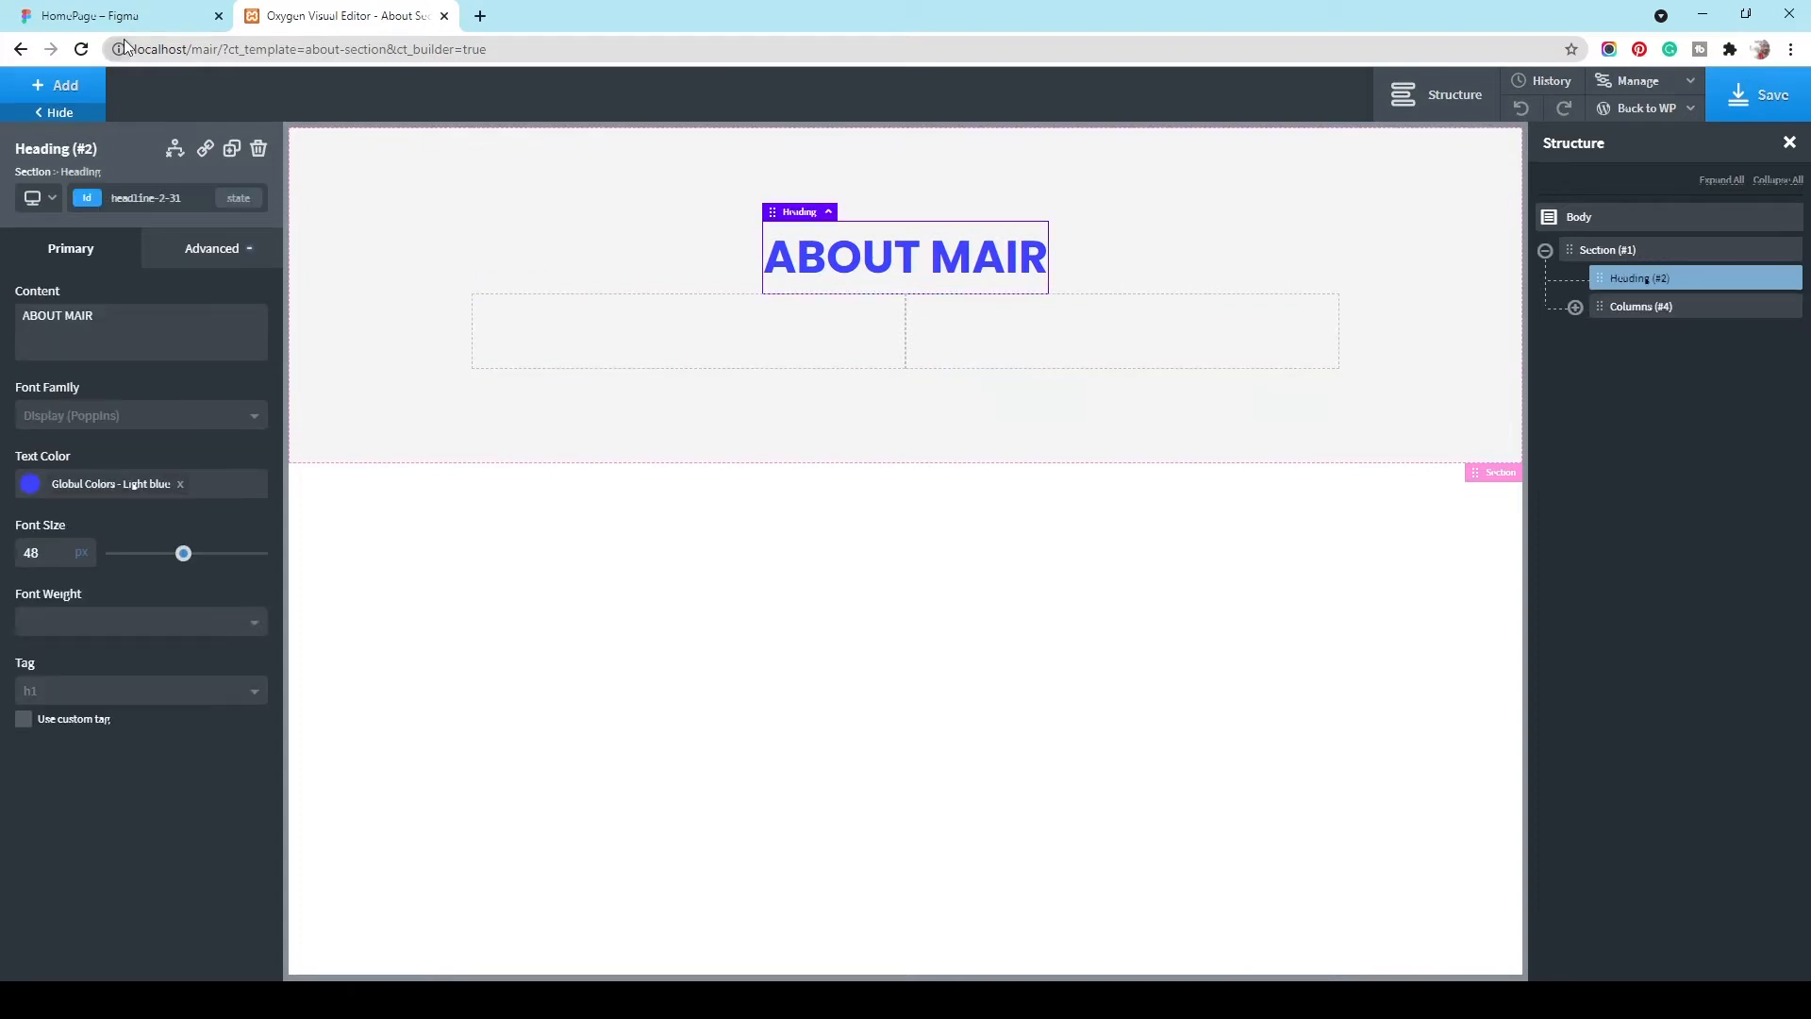
click(62, 10)
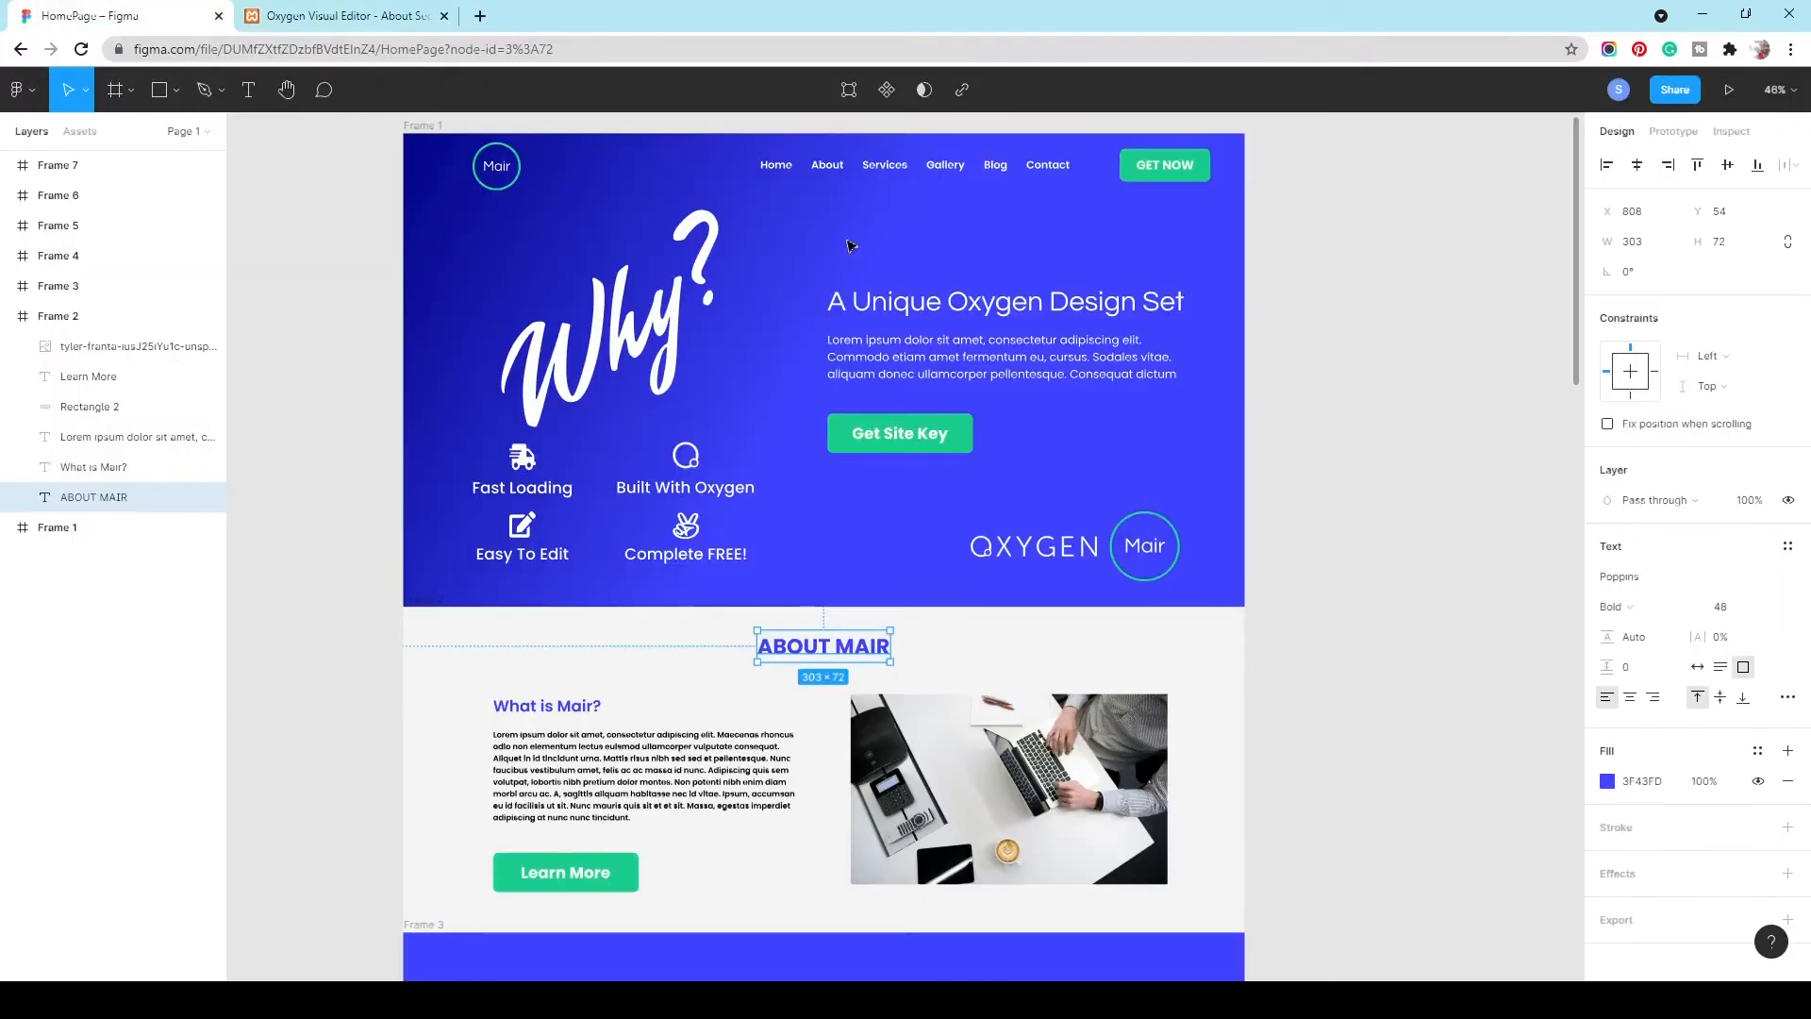
double_click(555, 712)
key(ctrl+c)
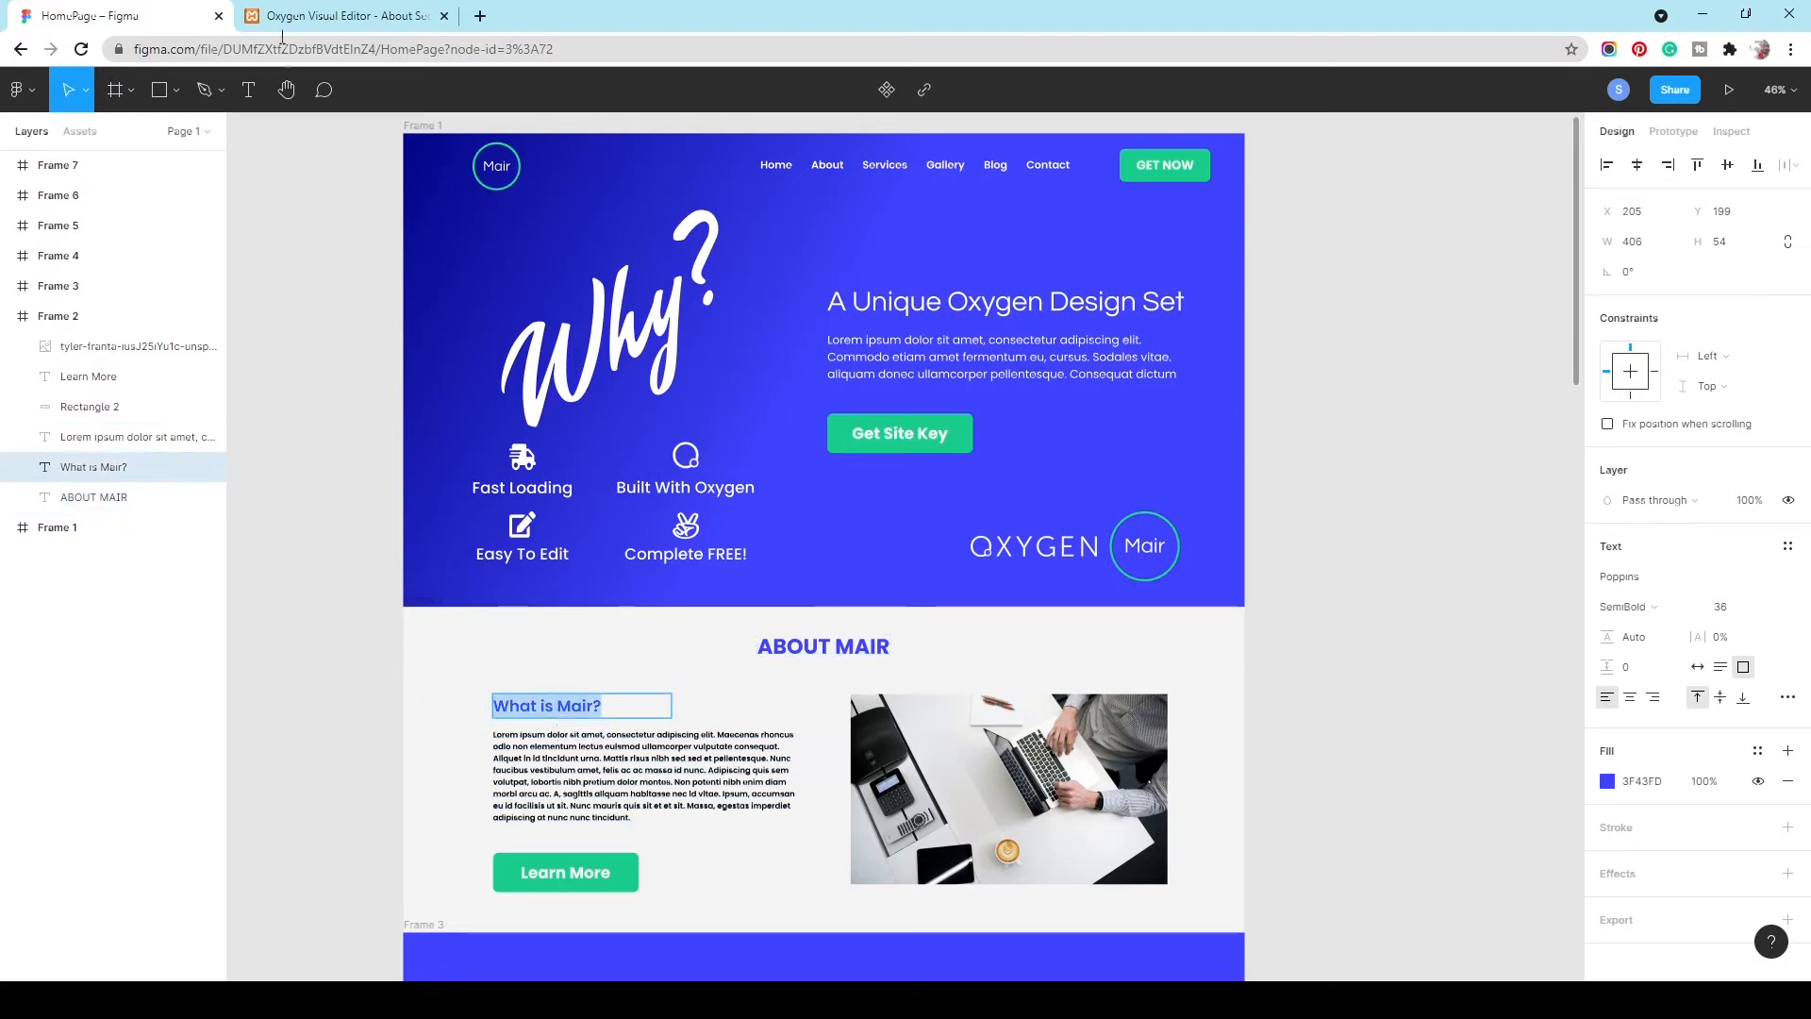
key(ctrl+Tab)
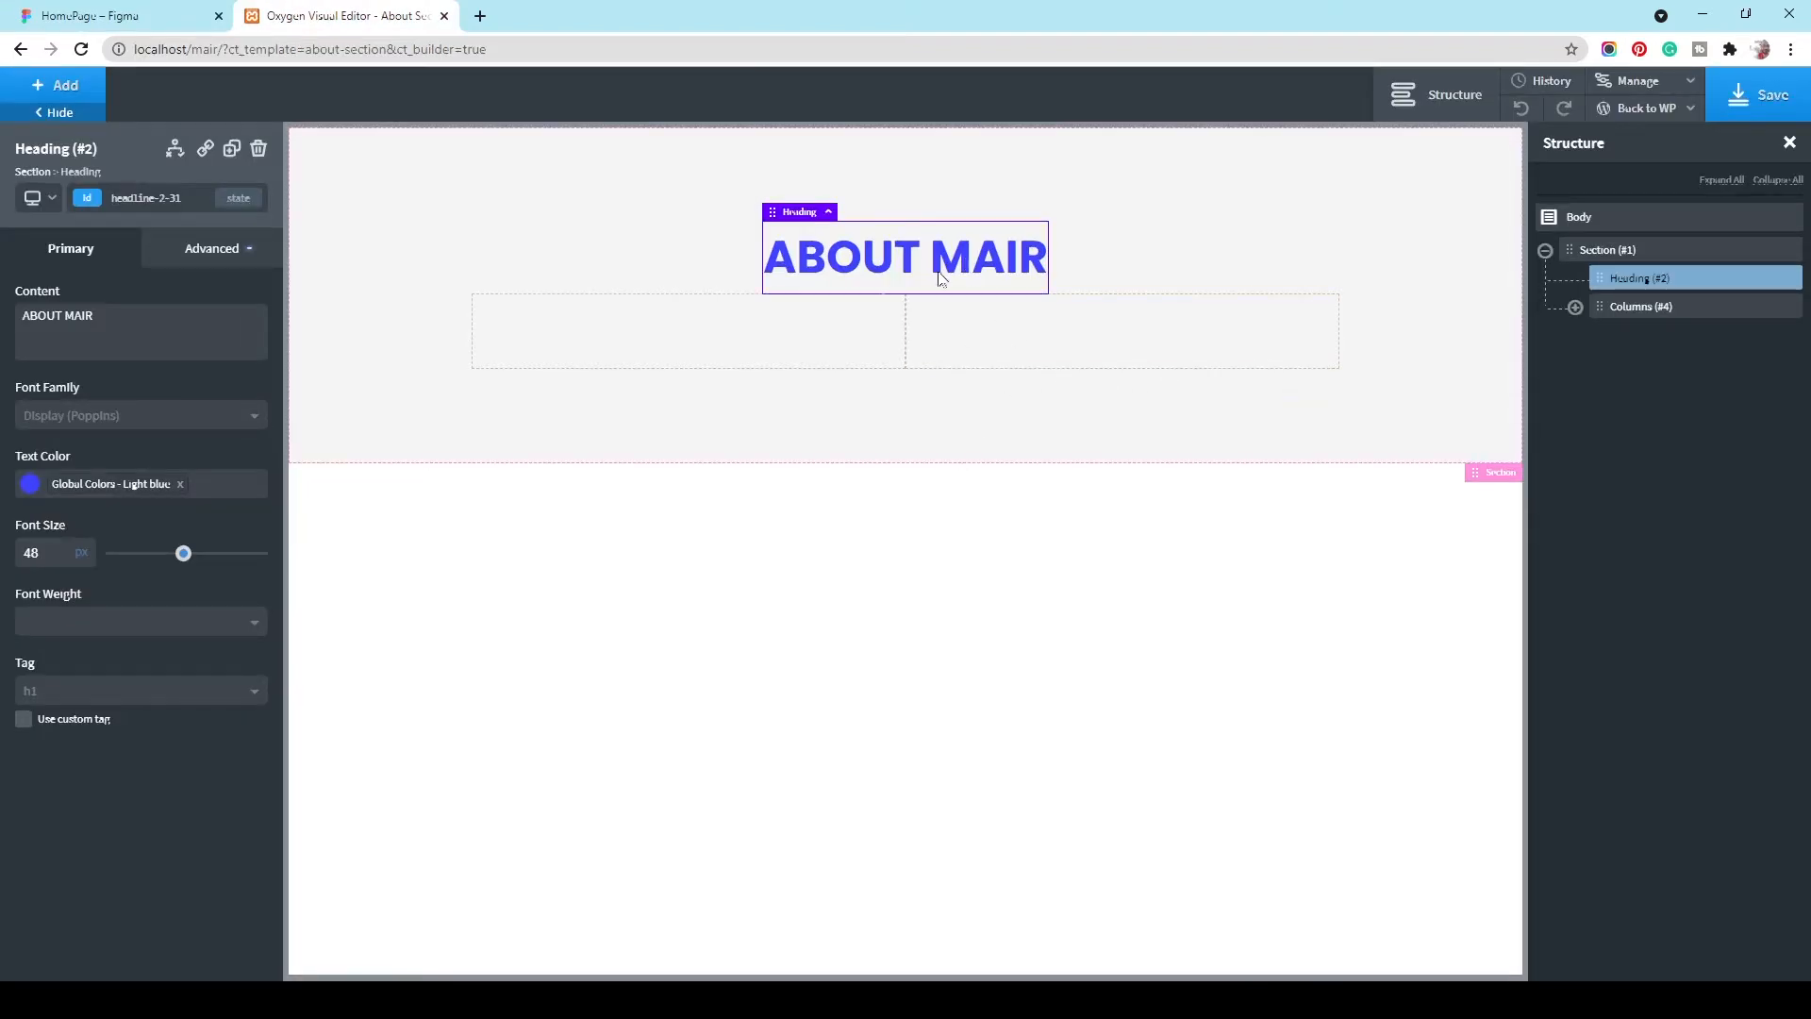
click(117, 694)
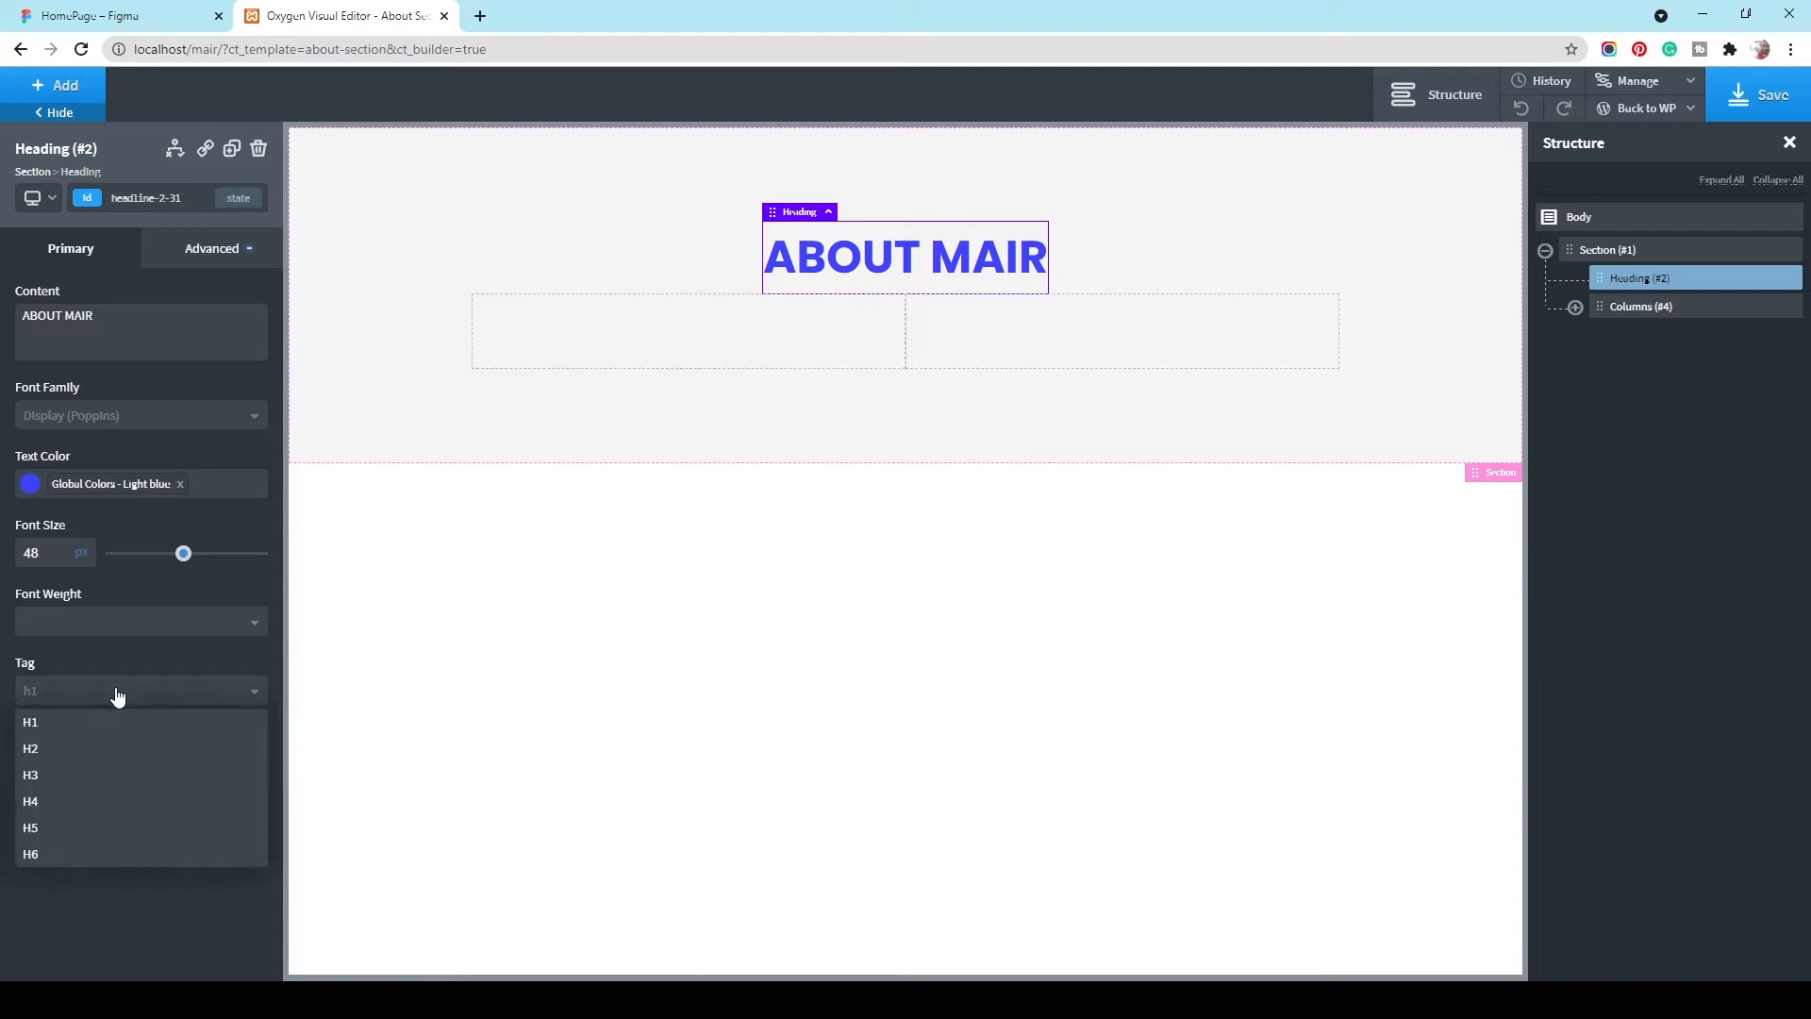
click(117, 775)
Step: Add a heading with the H4 tag inside the first column and replace its text with "What is Mair?"
click(578, 357)
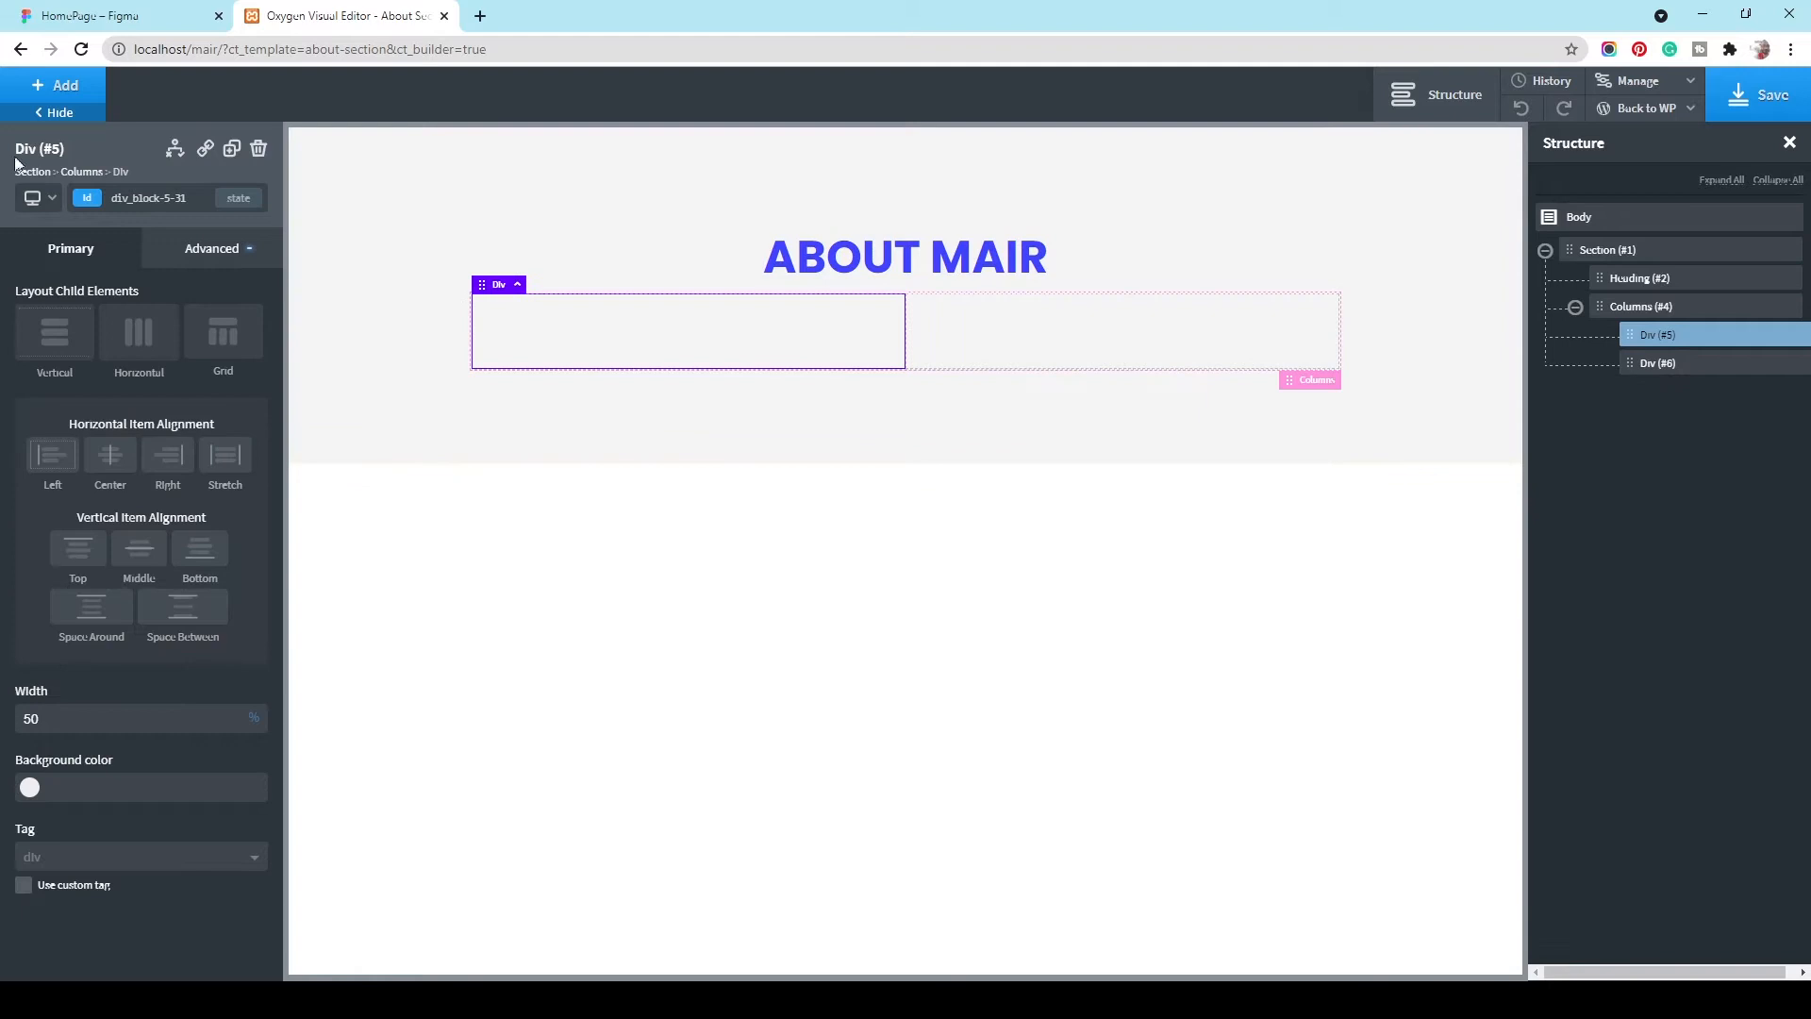
click(62, 89)
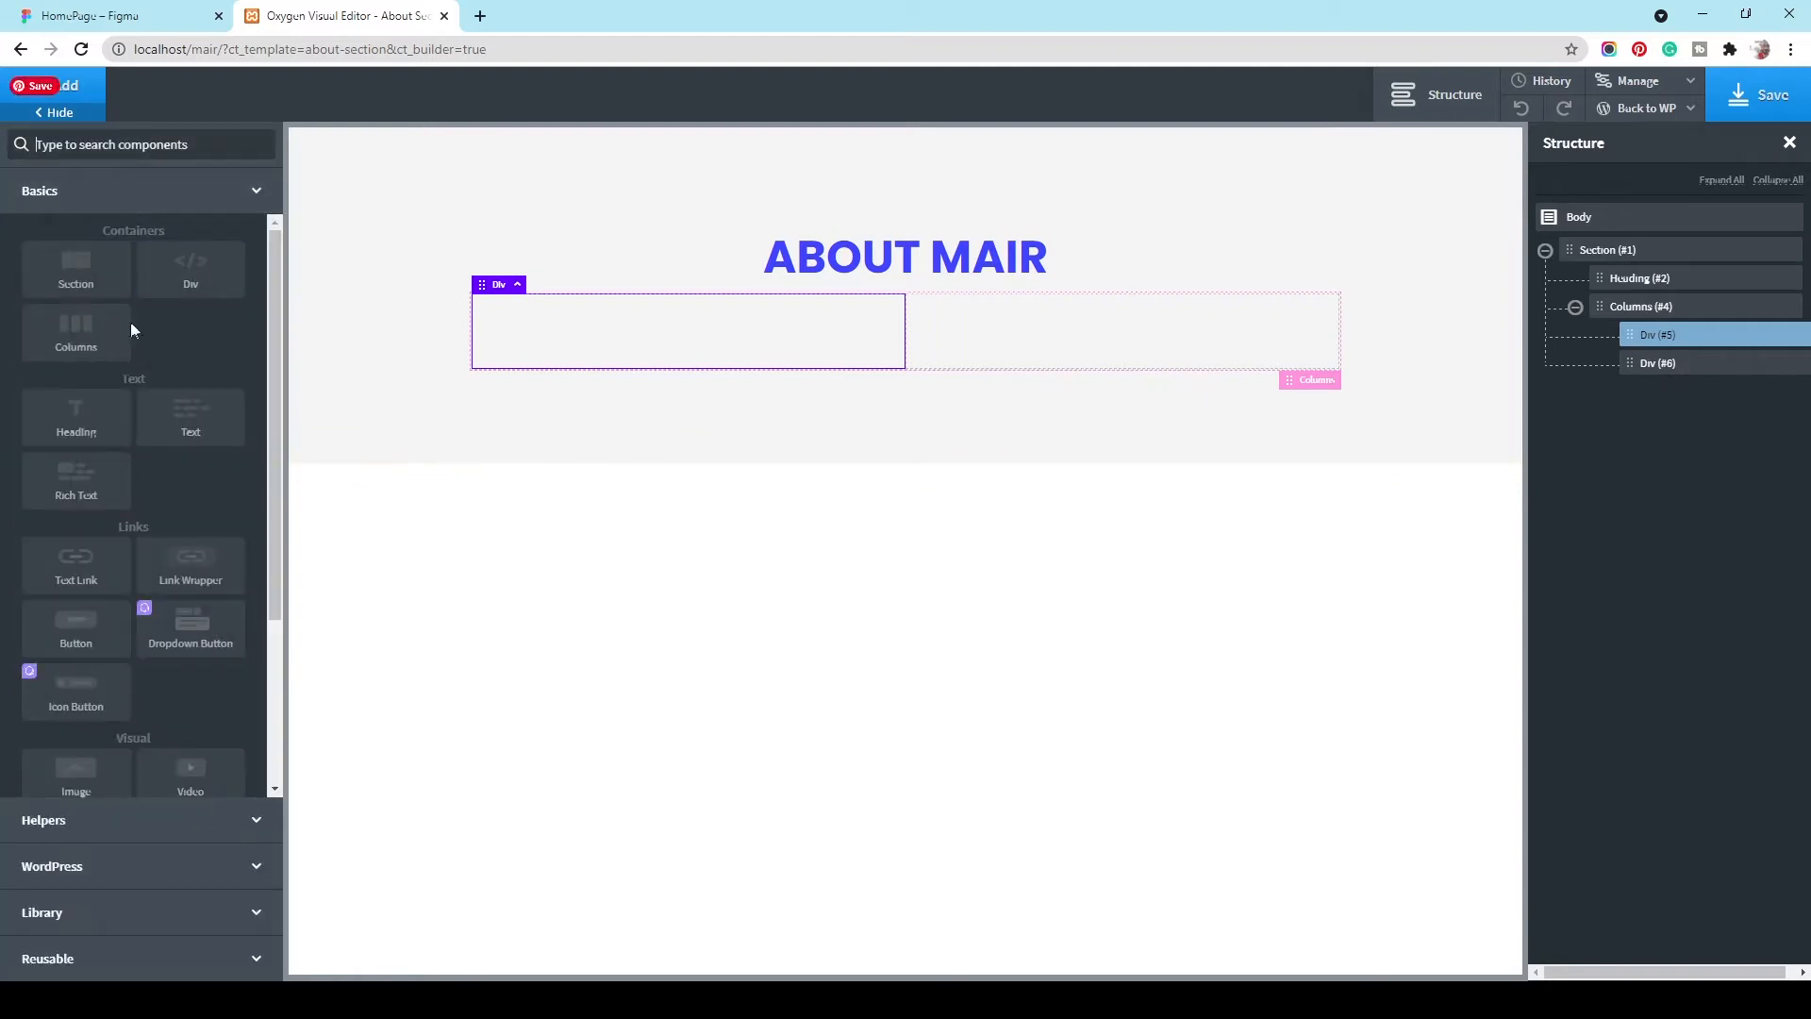
click(105, 428)
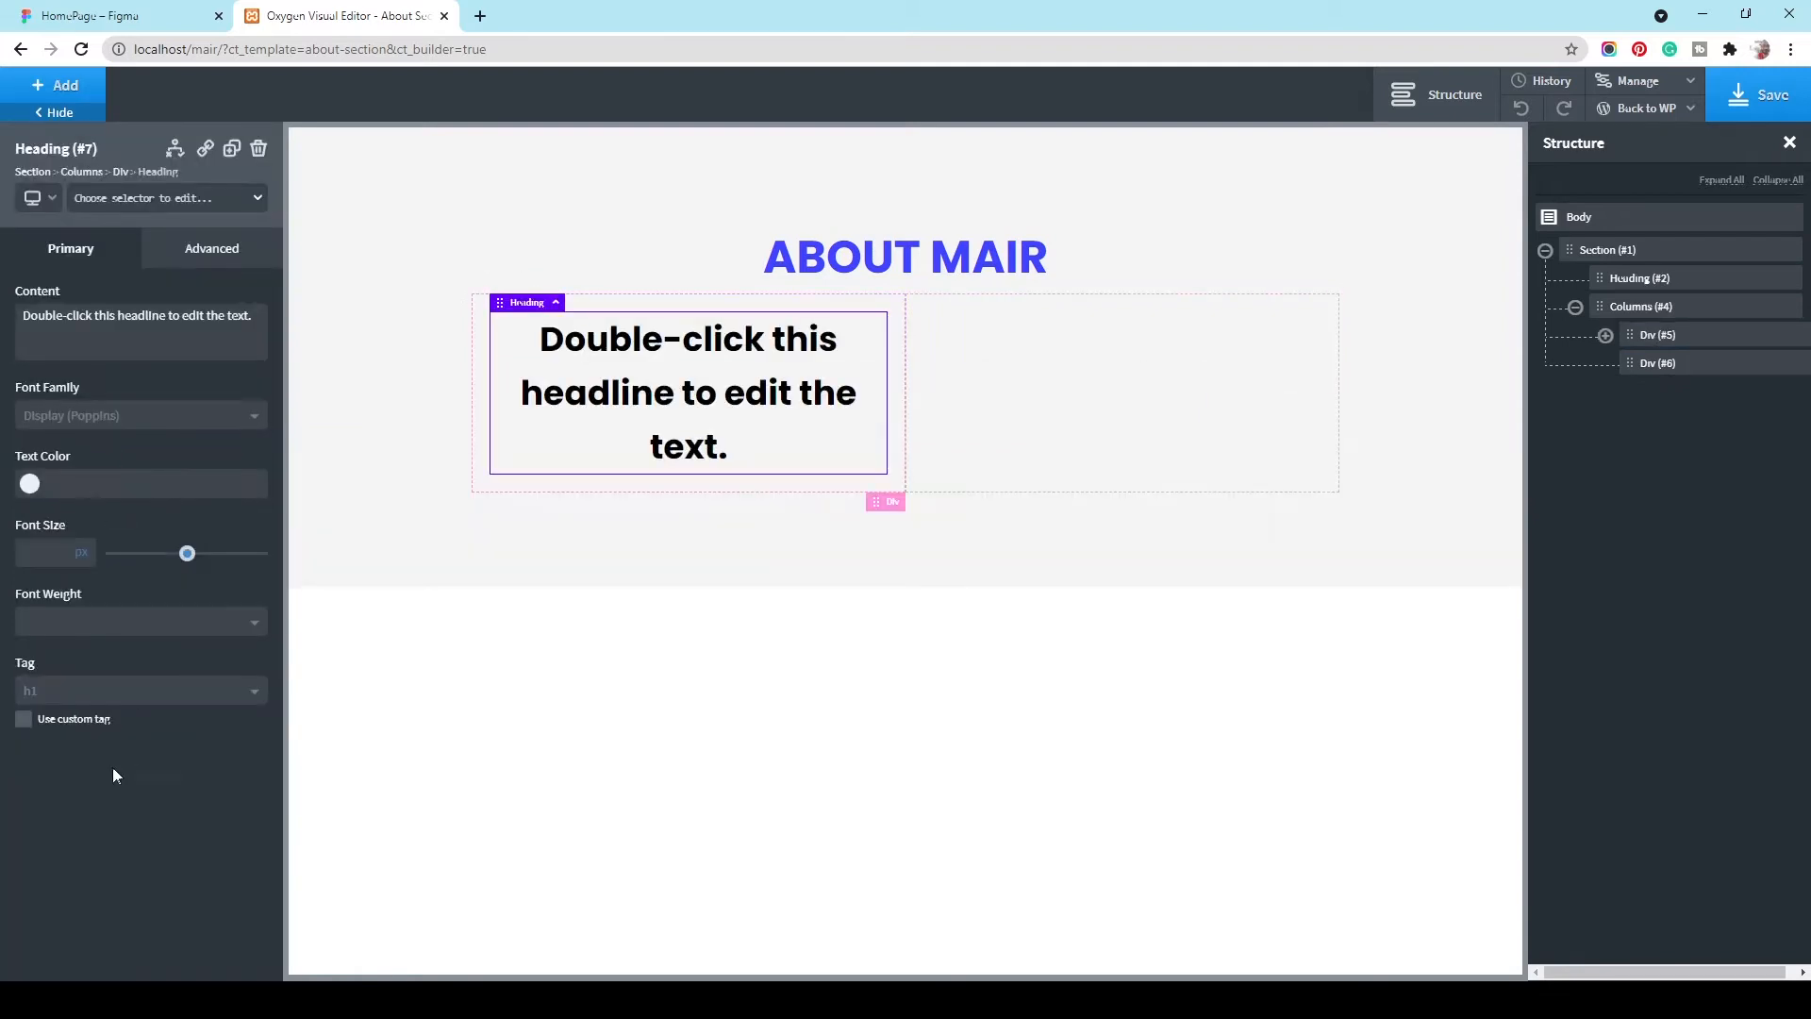
click(130, 702)
click(117, 803)
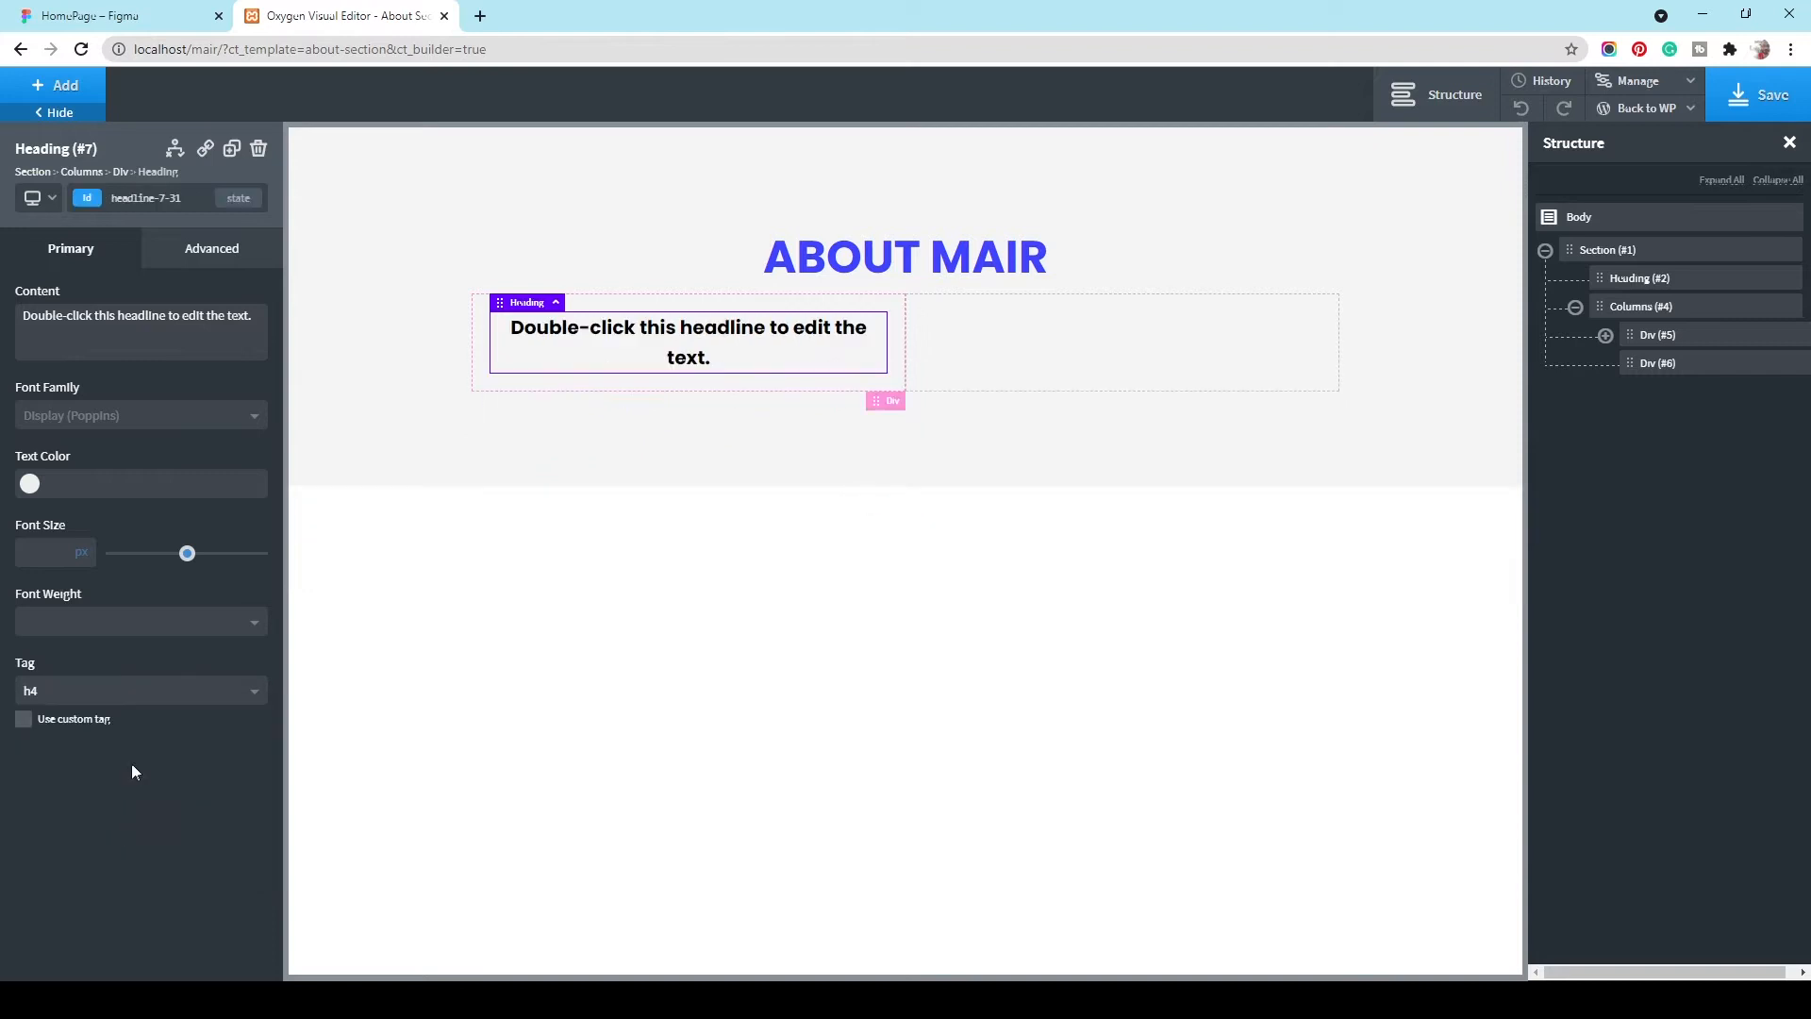
double_click(686, 345)
key(ctrl+v)
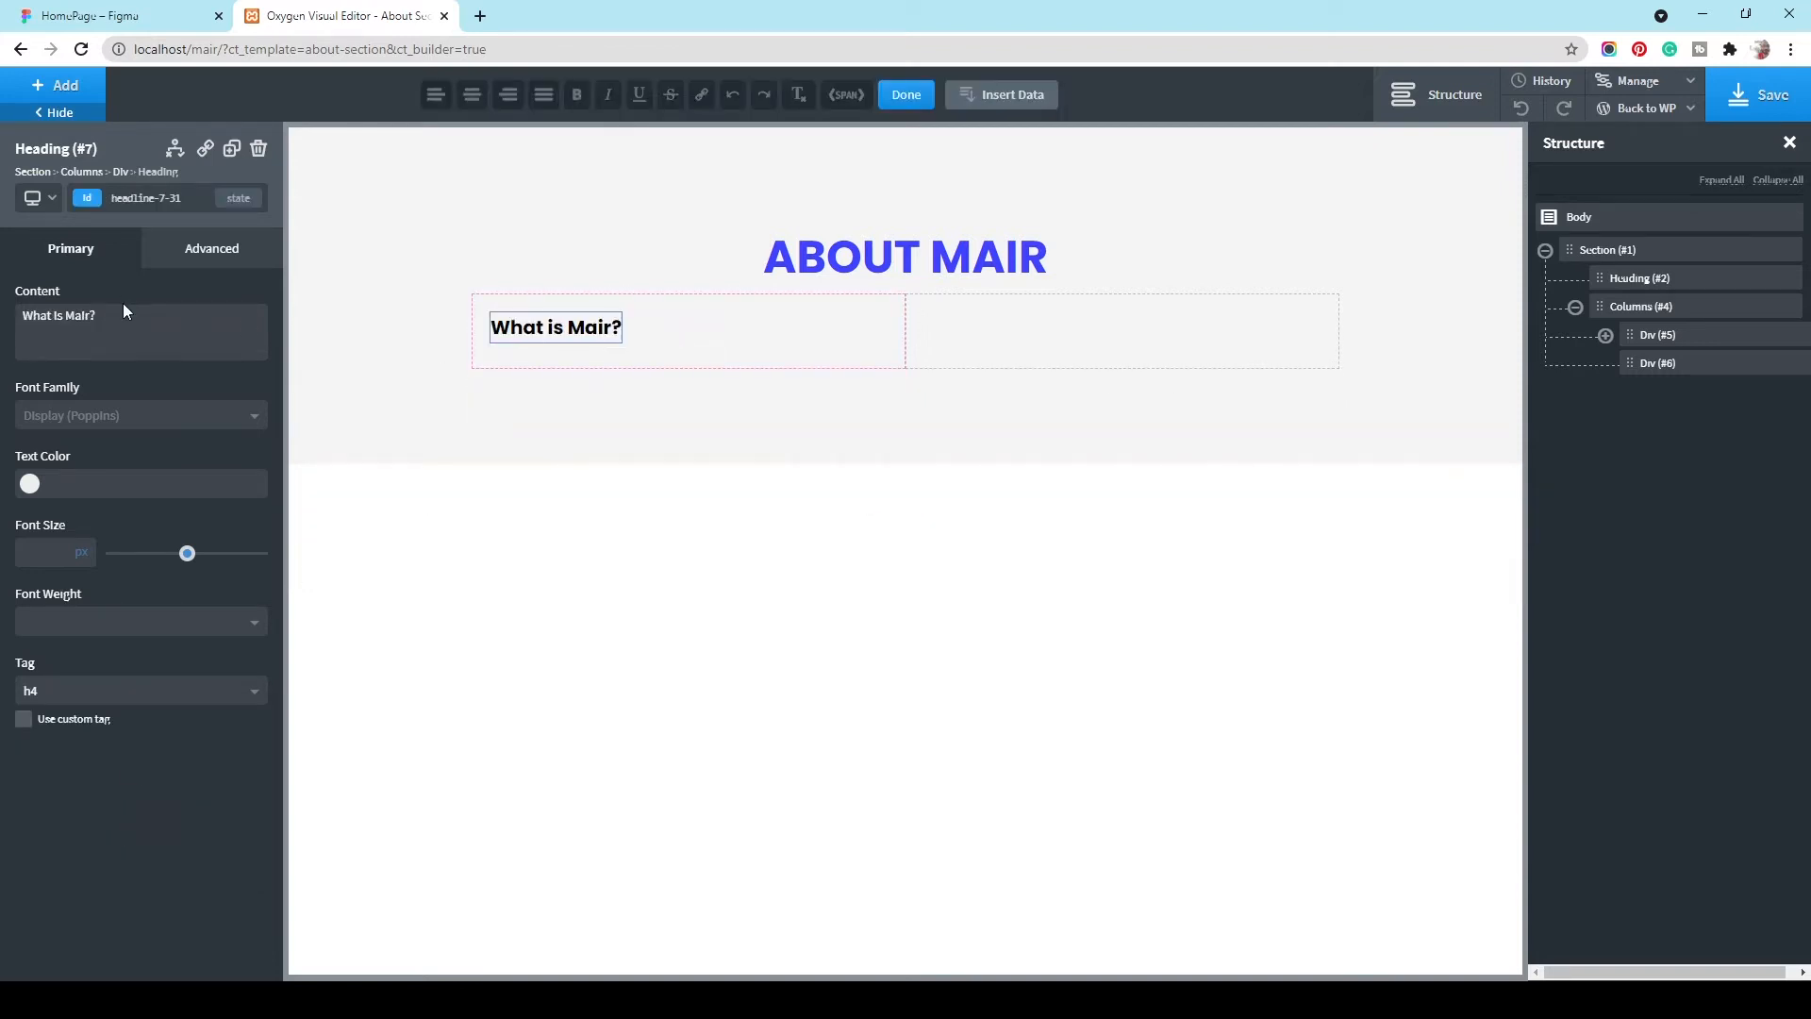
Step: Match the "What is Mair?" heading to the Figma design with the Light blue global text color and a 36 px font size
click(30, 482)
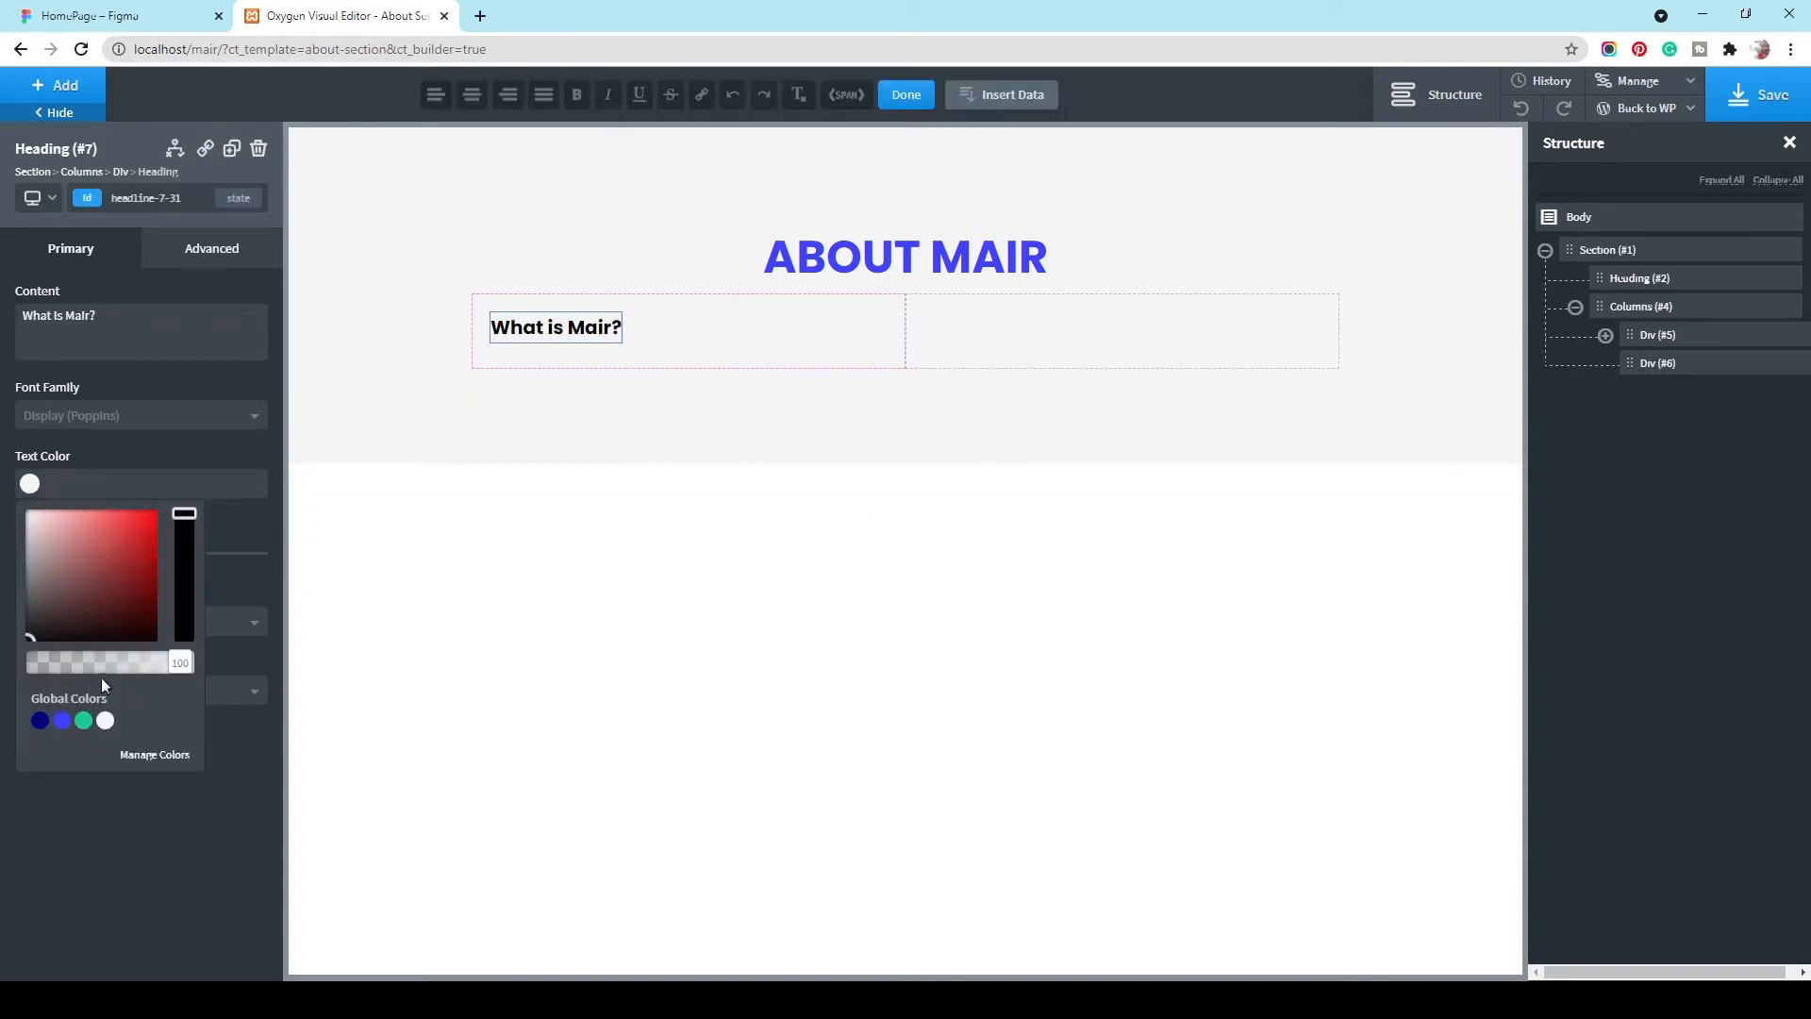
click(61, 720)
click(43, 862)
click(184, 13)
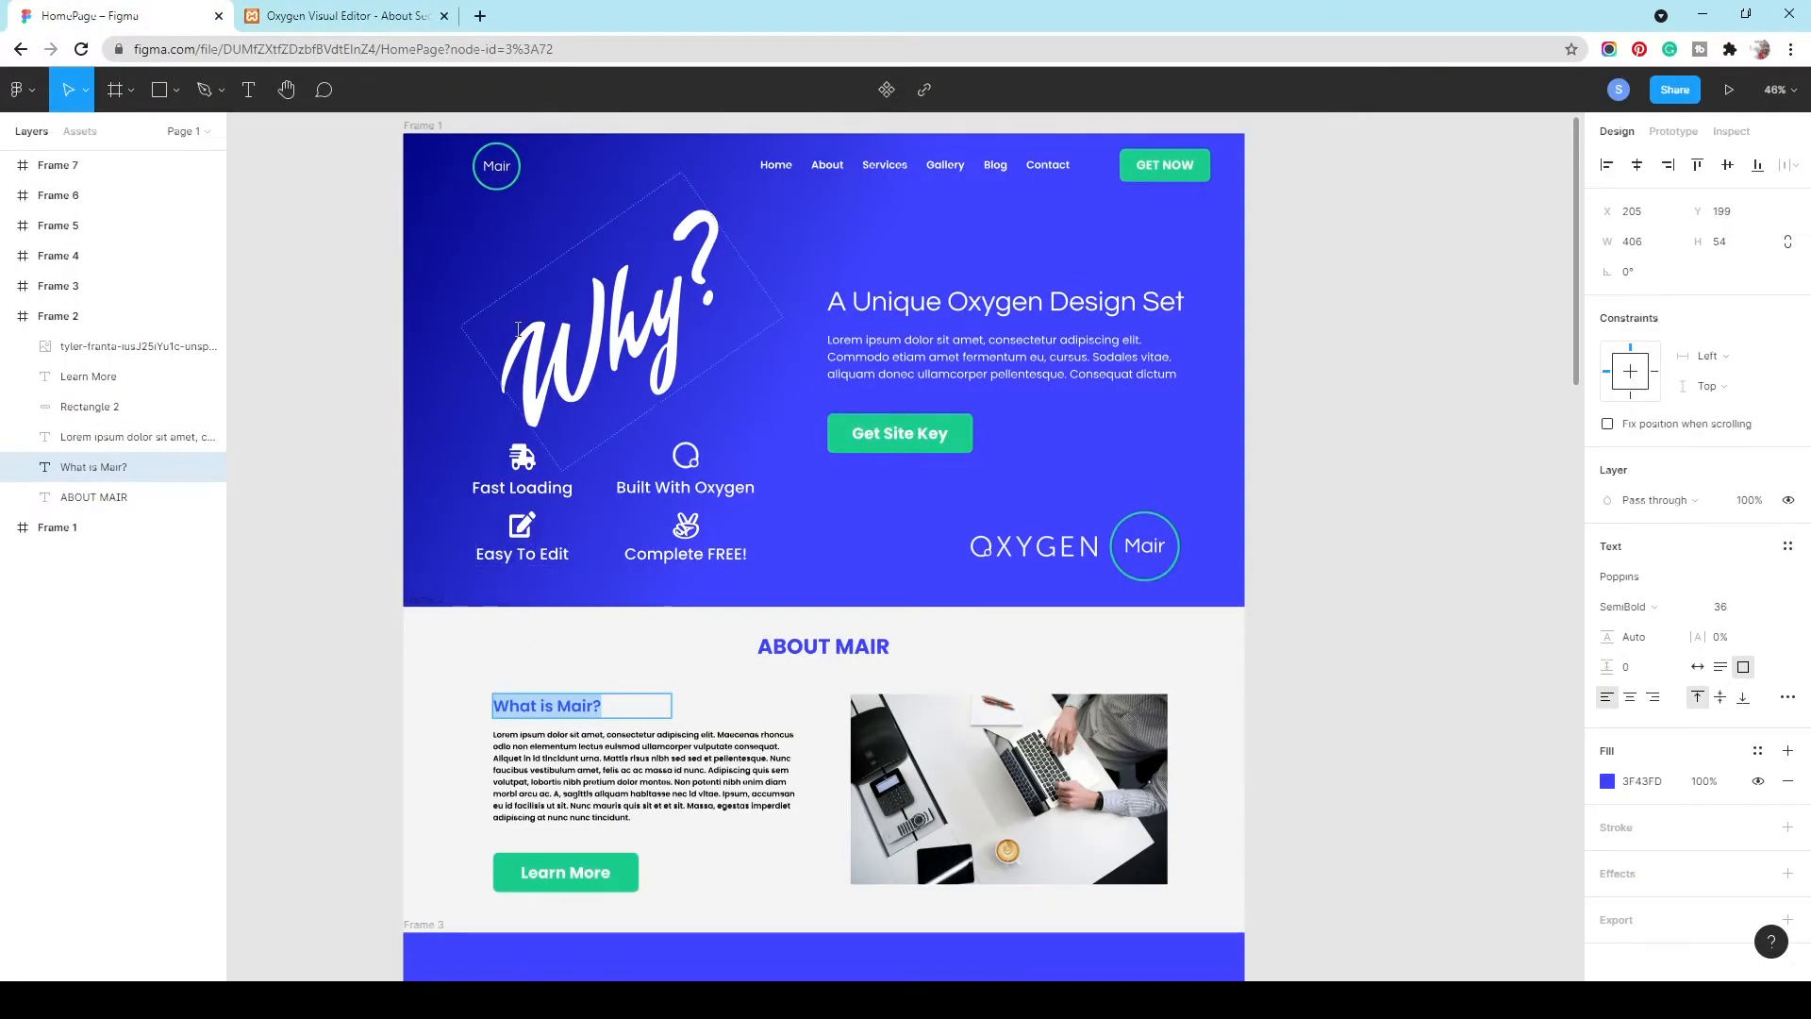
click(339, 15)
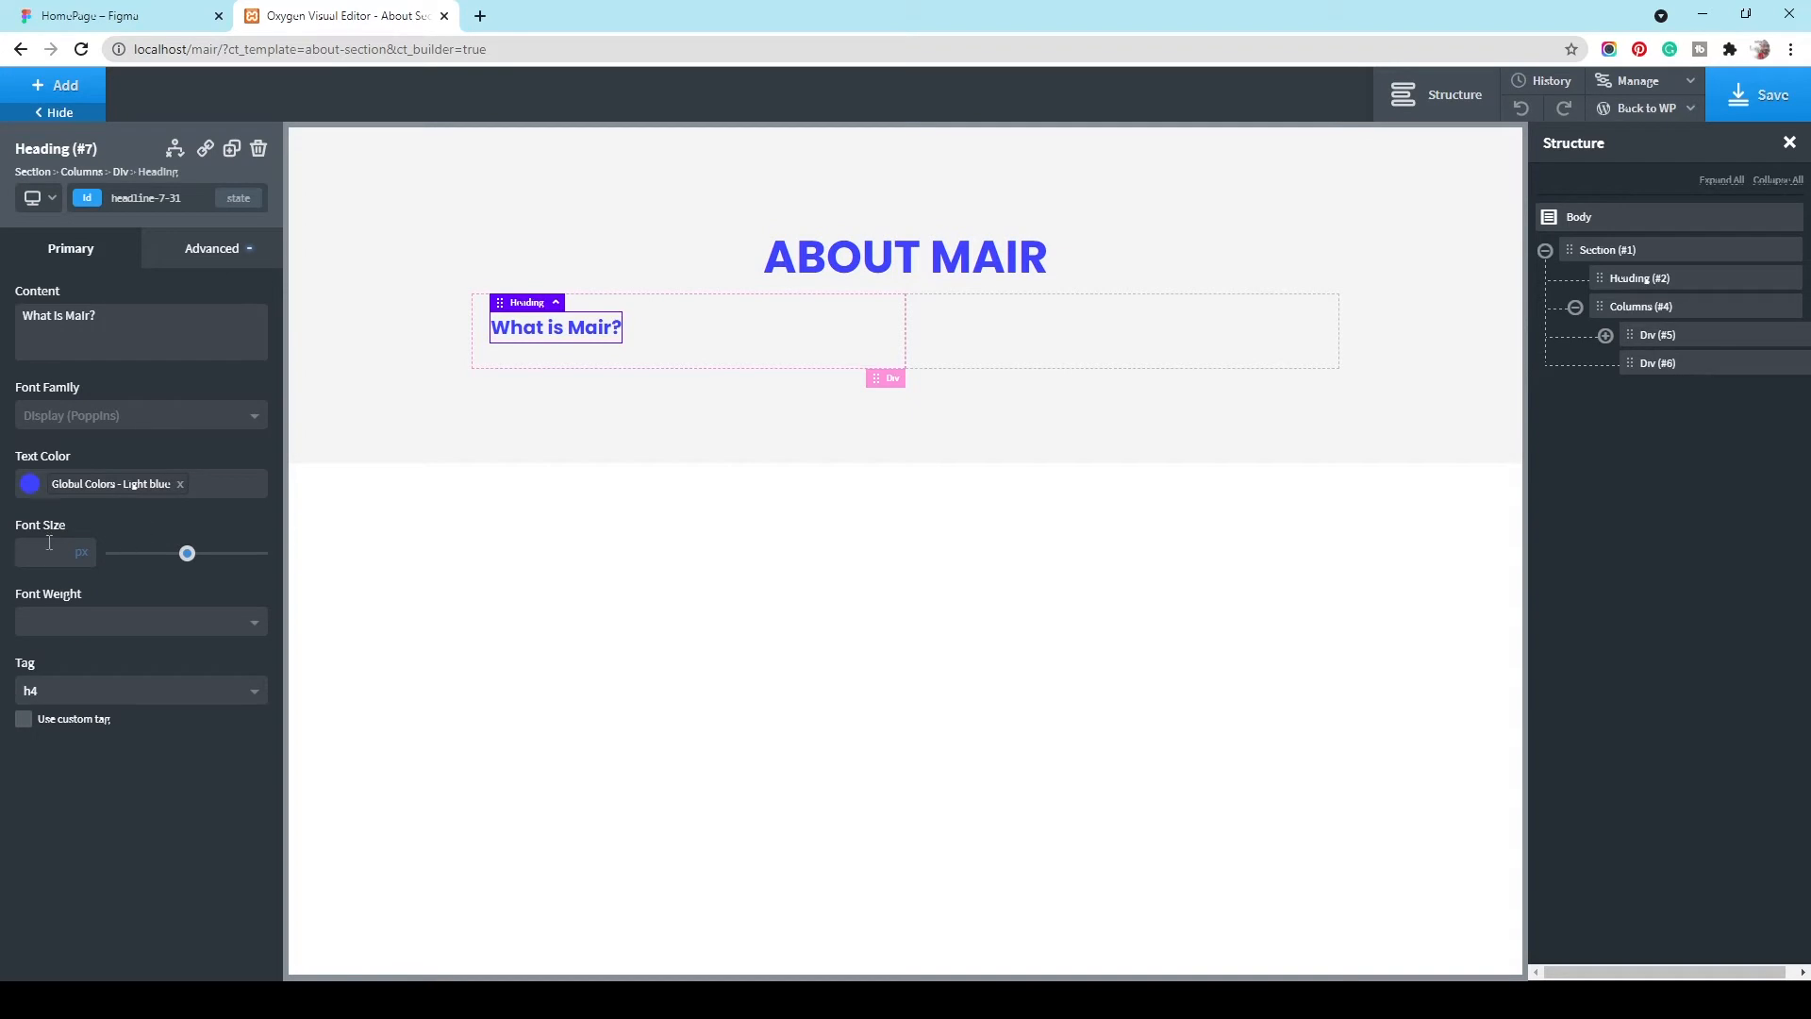
text(36)
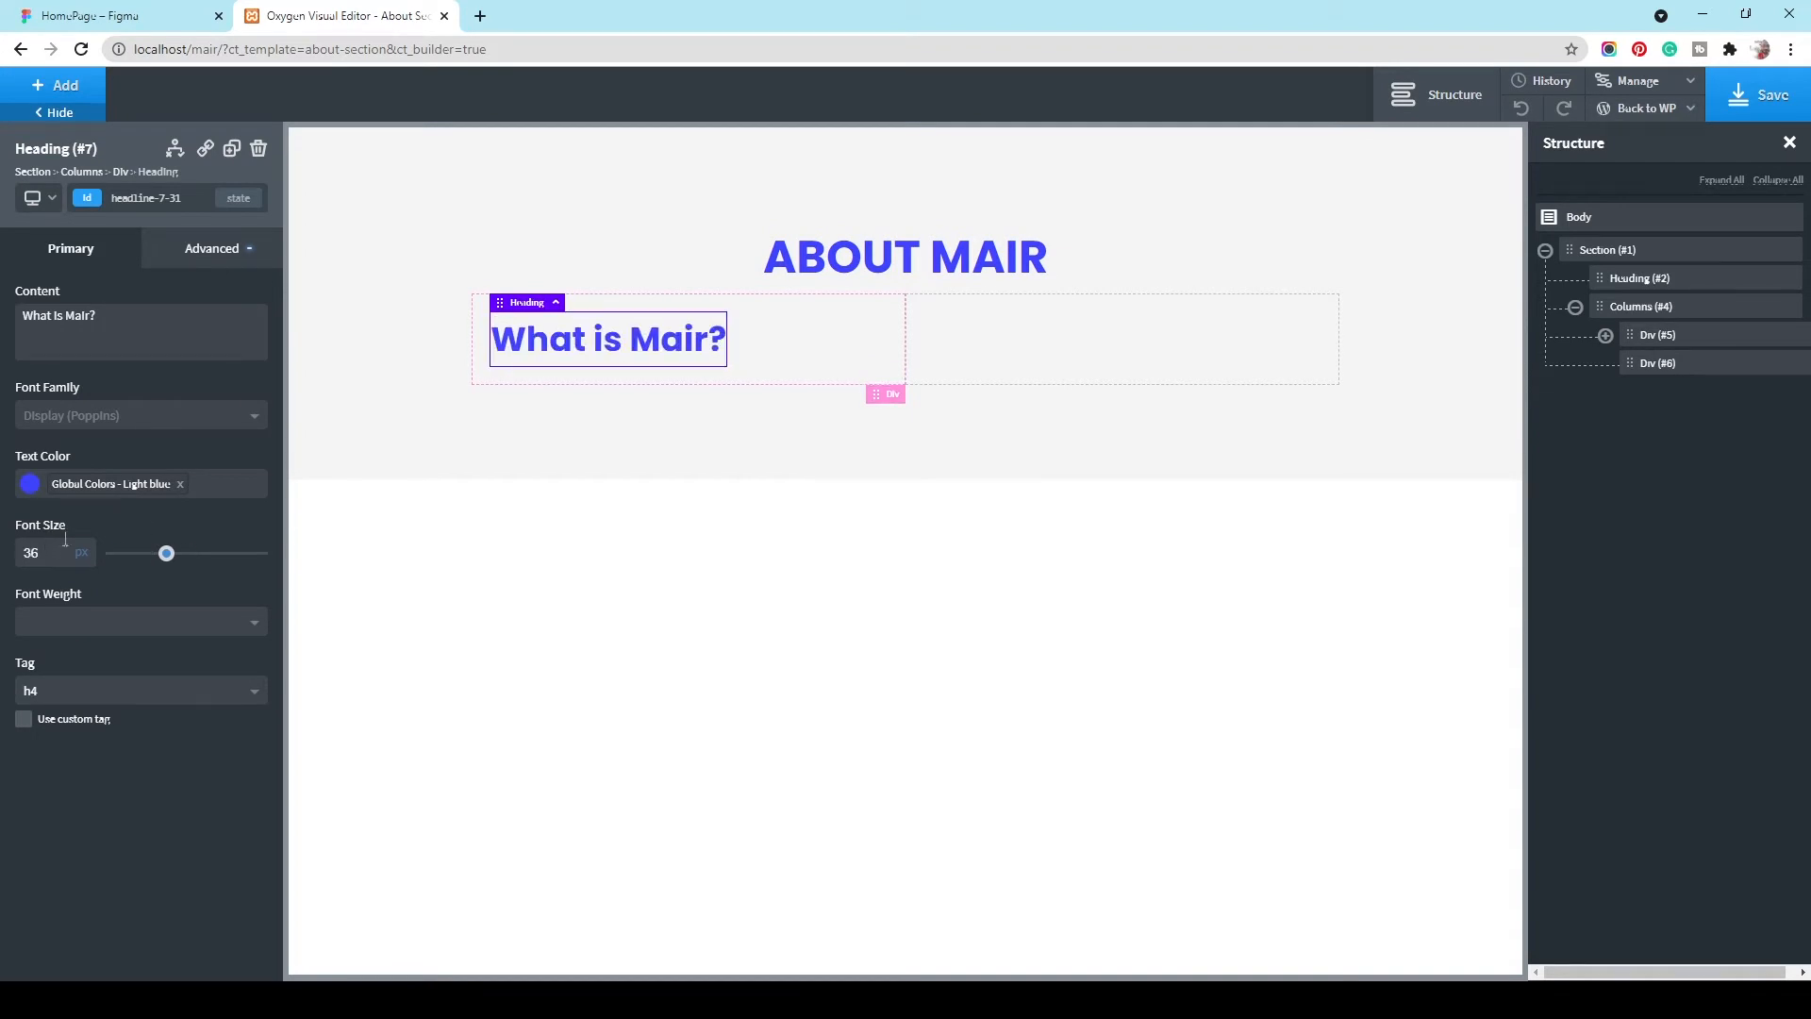
Step: Measure the vertical distance between the ABOUT MAIR heading and the image in the Figma design
click(90, 15)
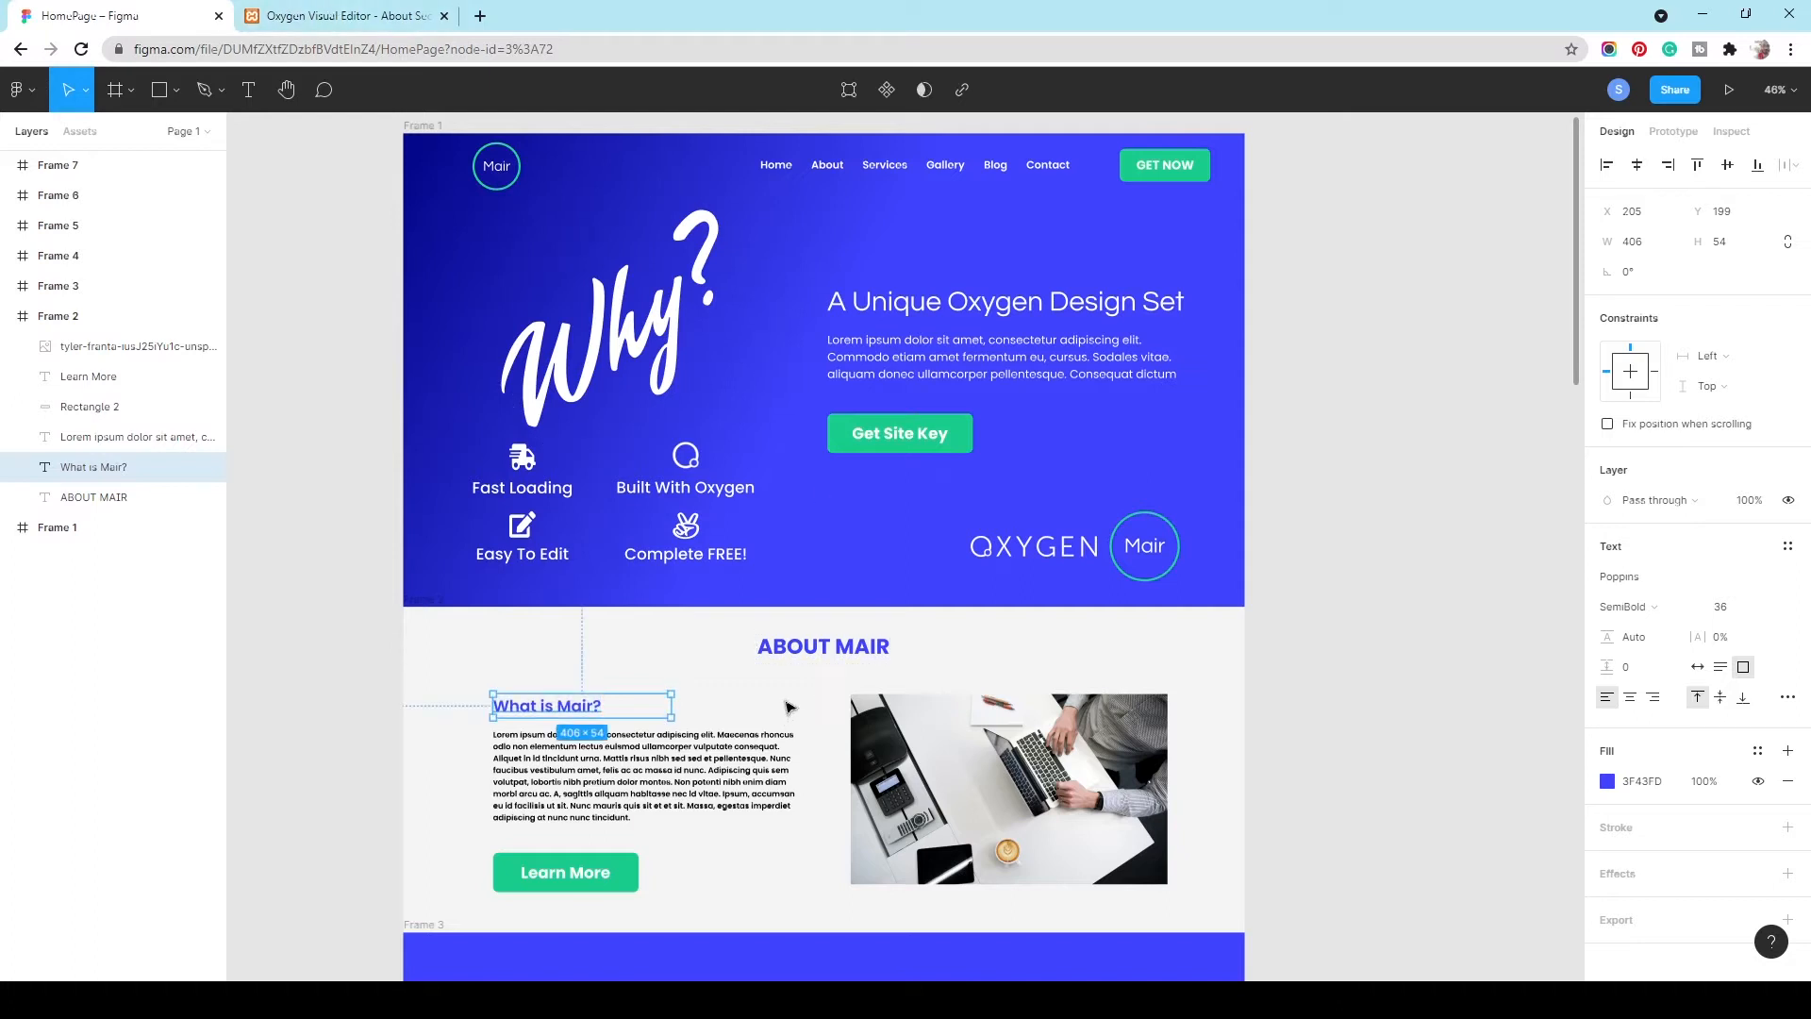
click(863, 698)
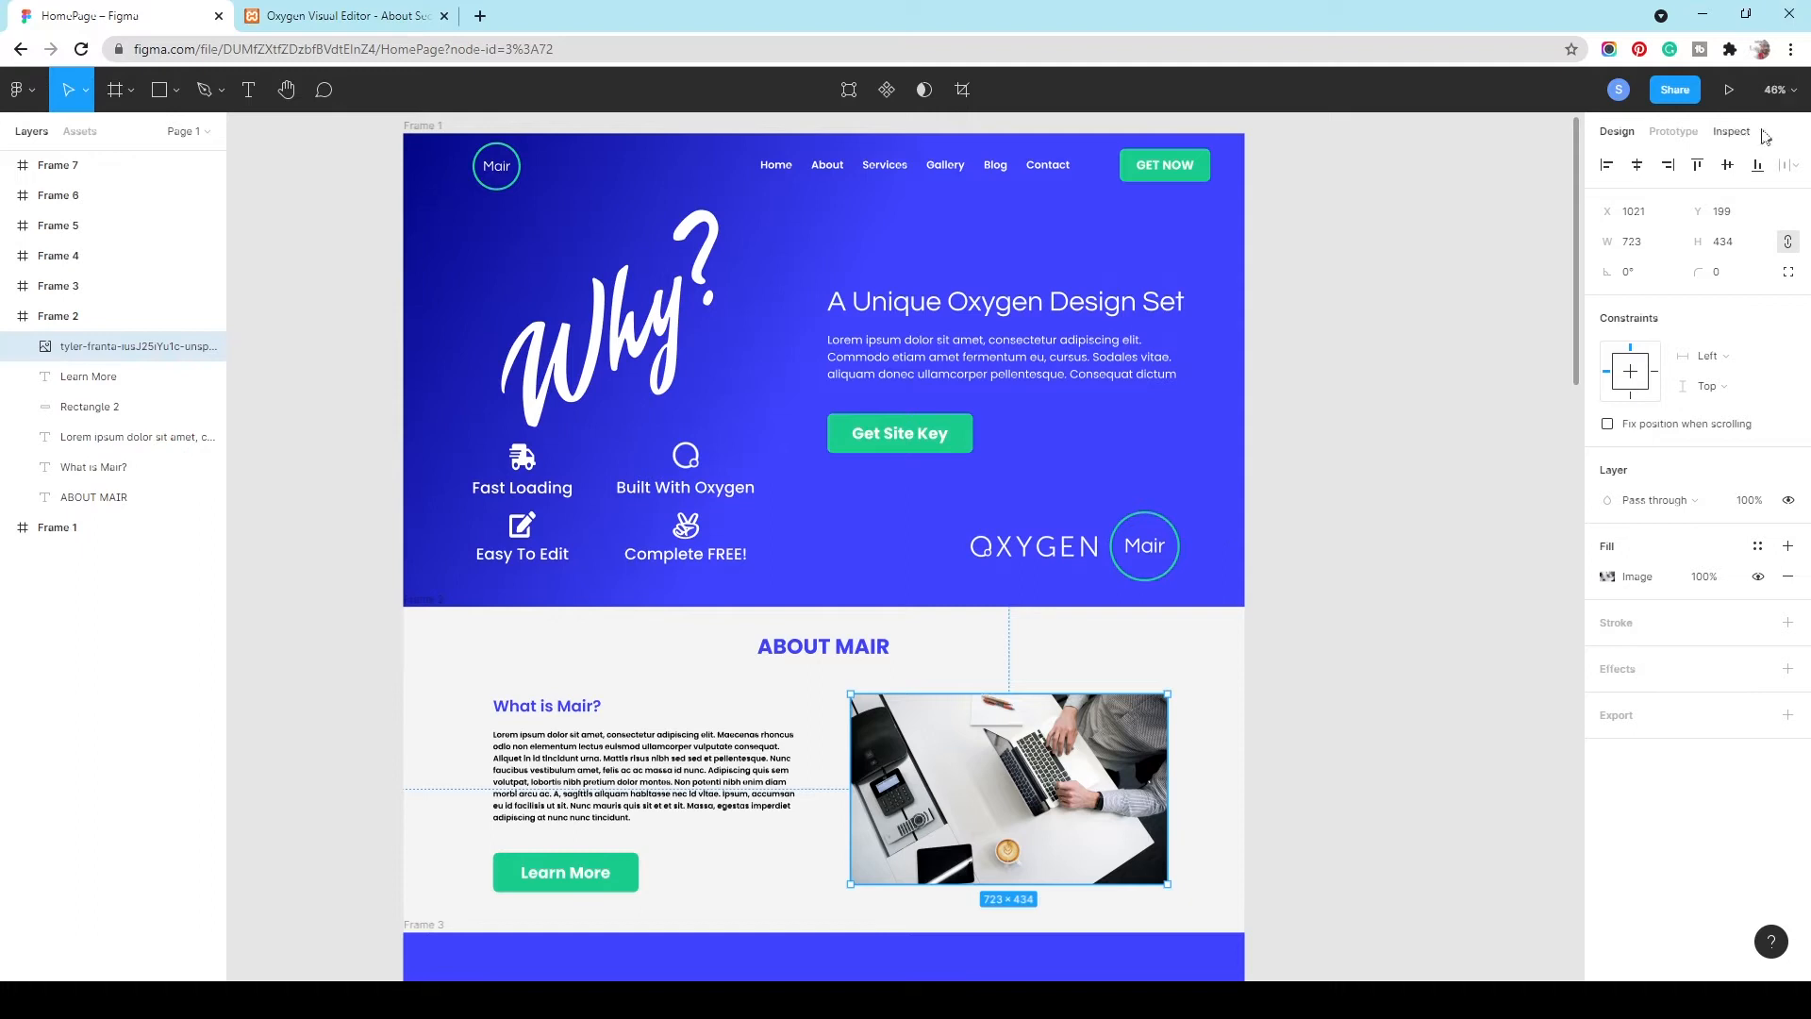
click(1732, 132)
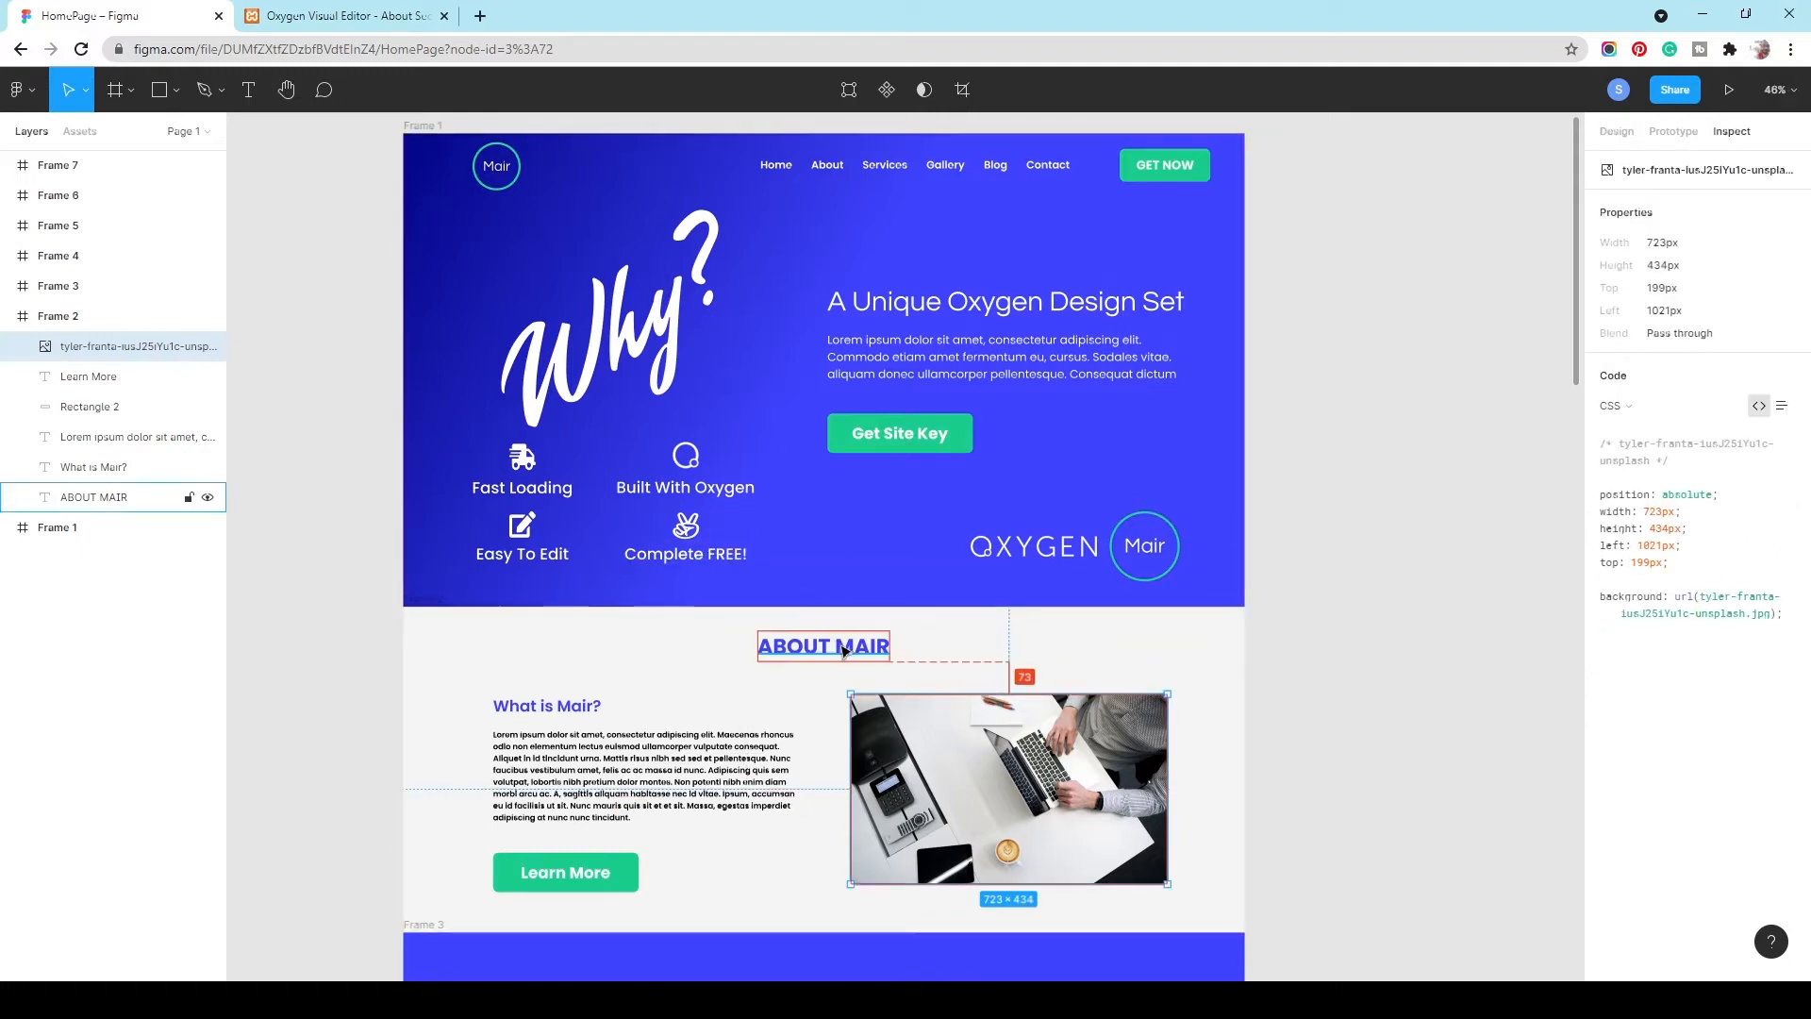
key(ctrl+Tab)
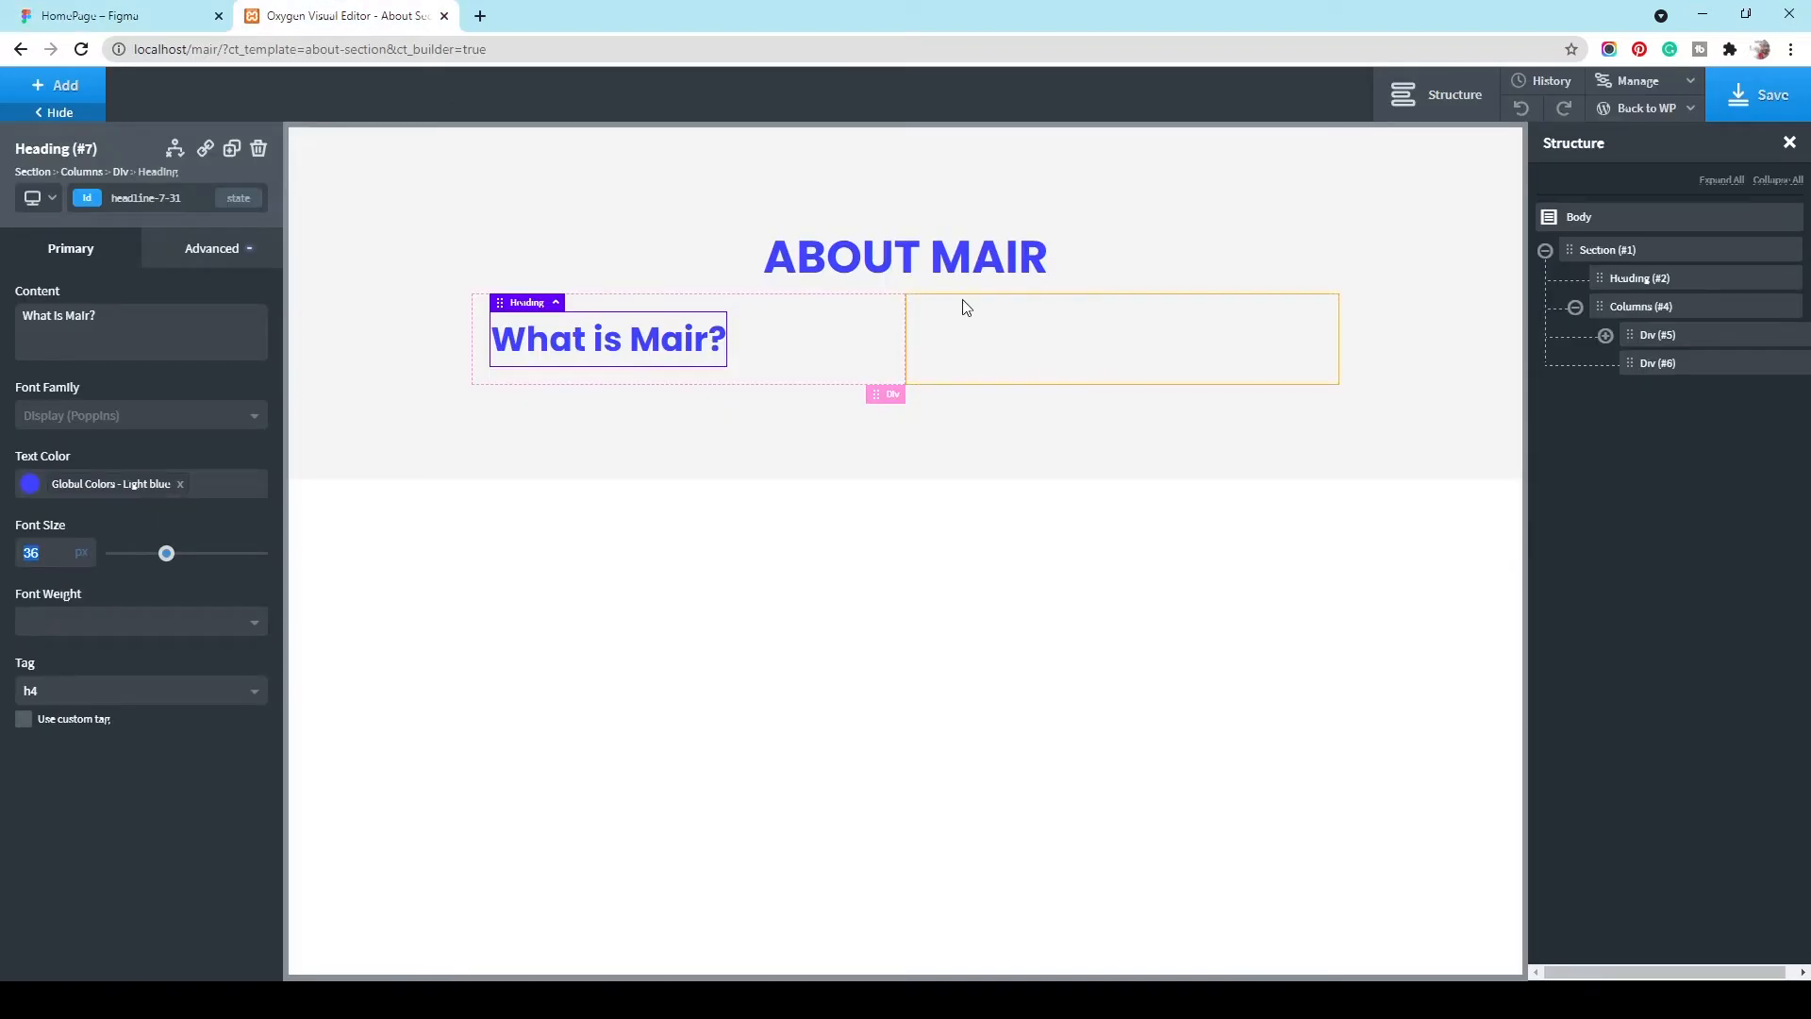
Step: Set the top margin of the columns element, trying 73 px first and settling on 50 px
click(962, 300)
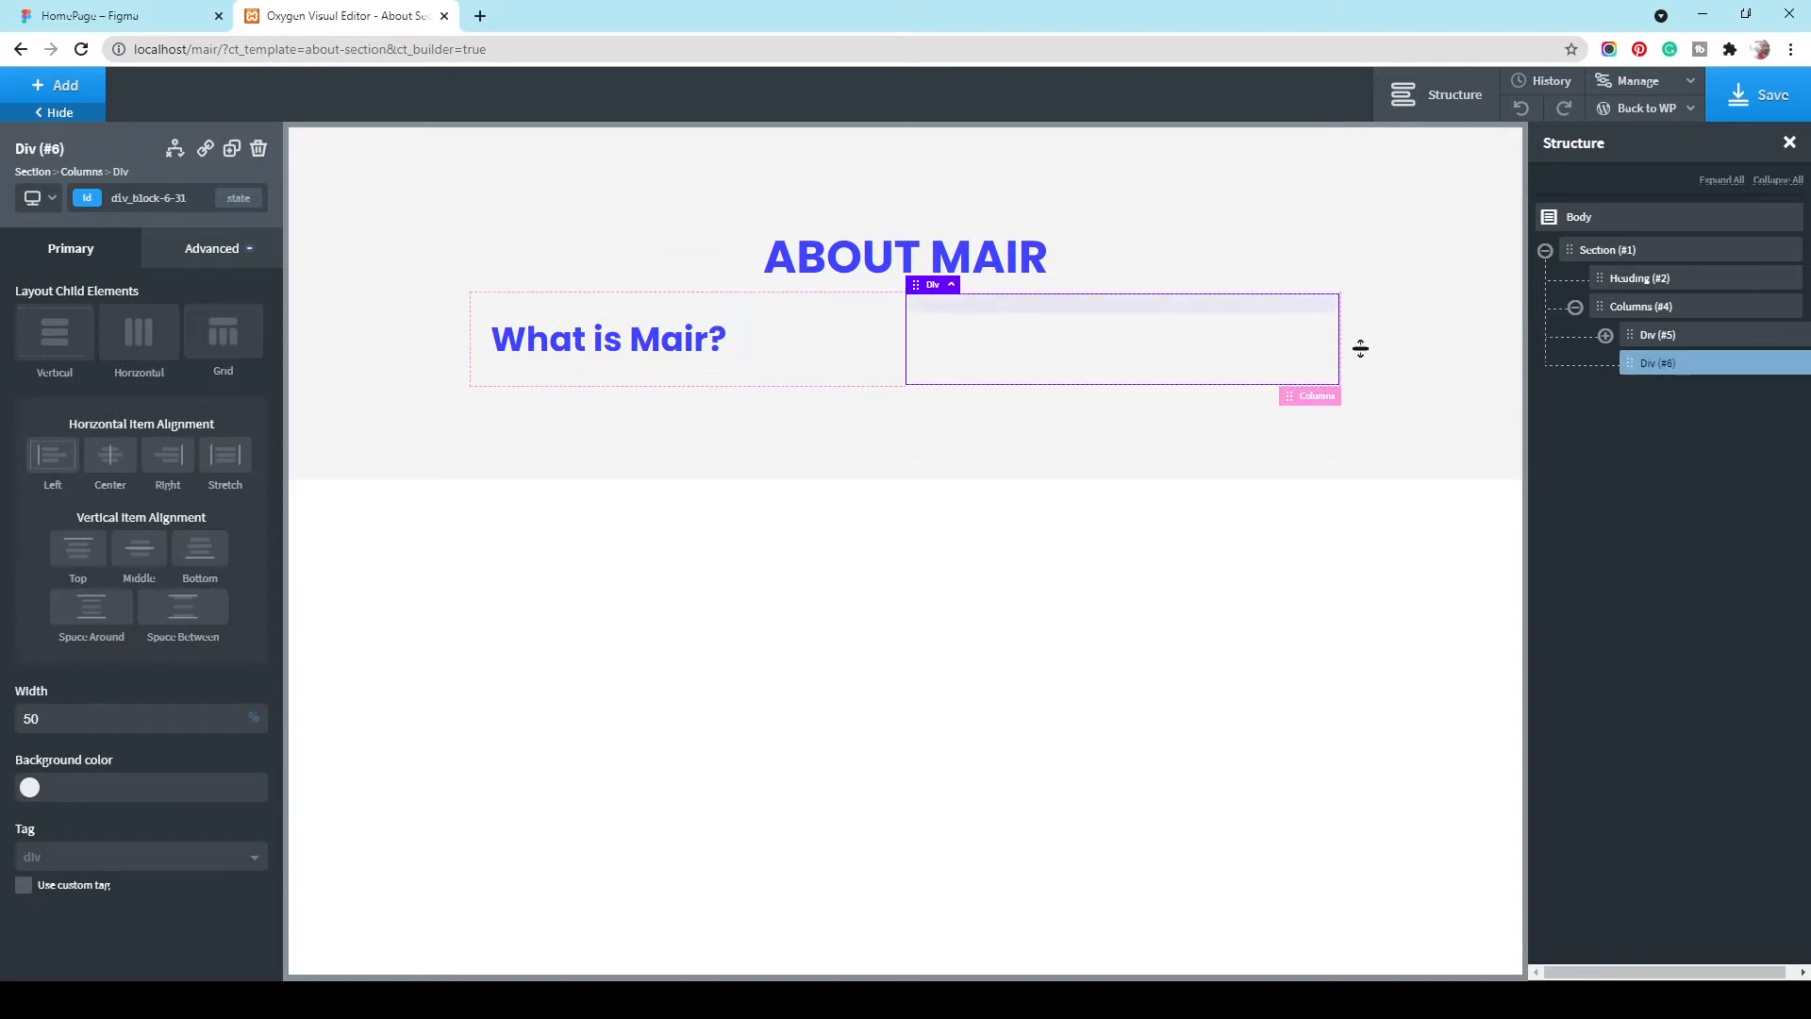
click(1685, 311)
click(212, 248)
click(189, 352)
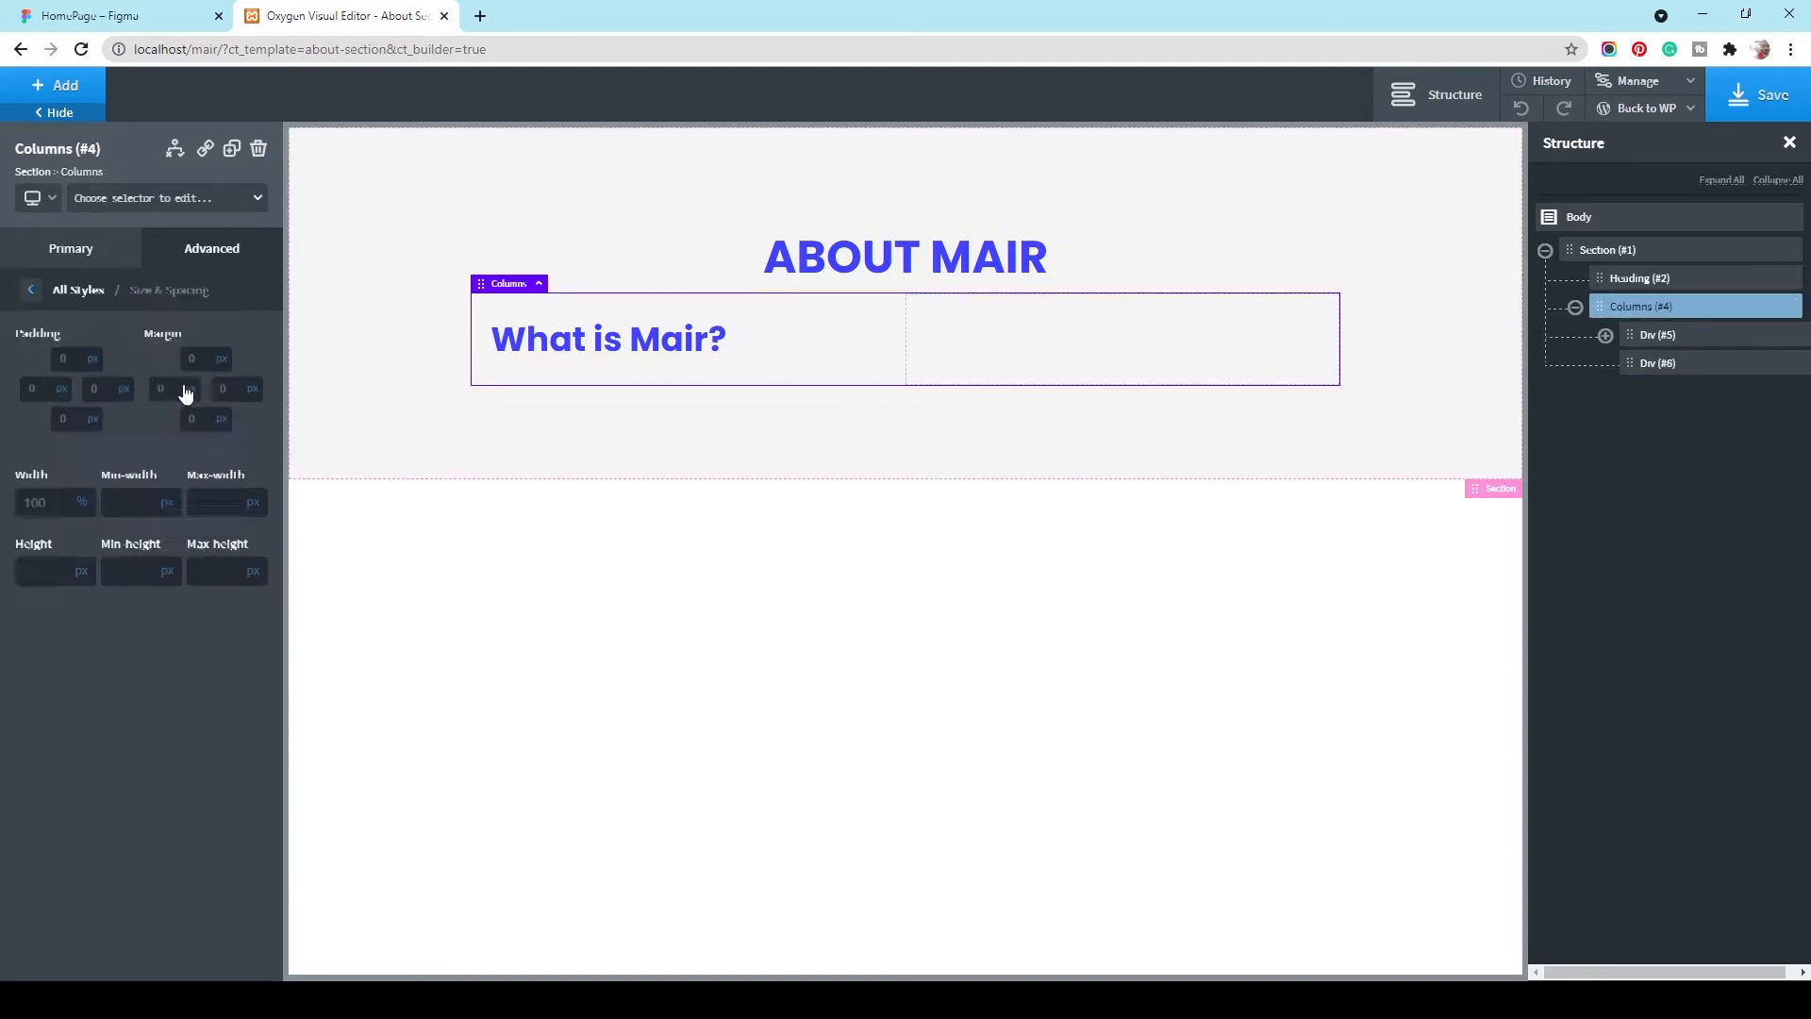
click(209, 353)
text(73)
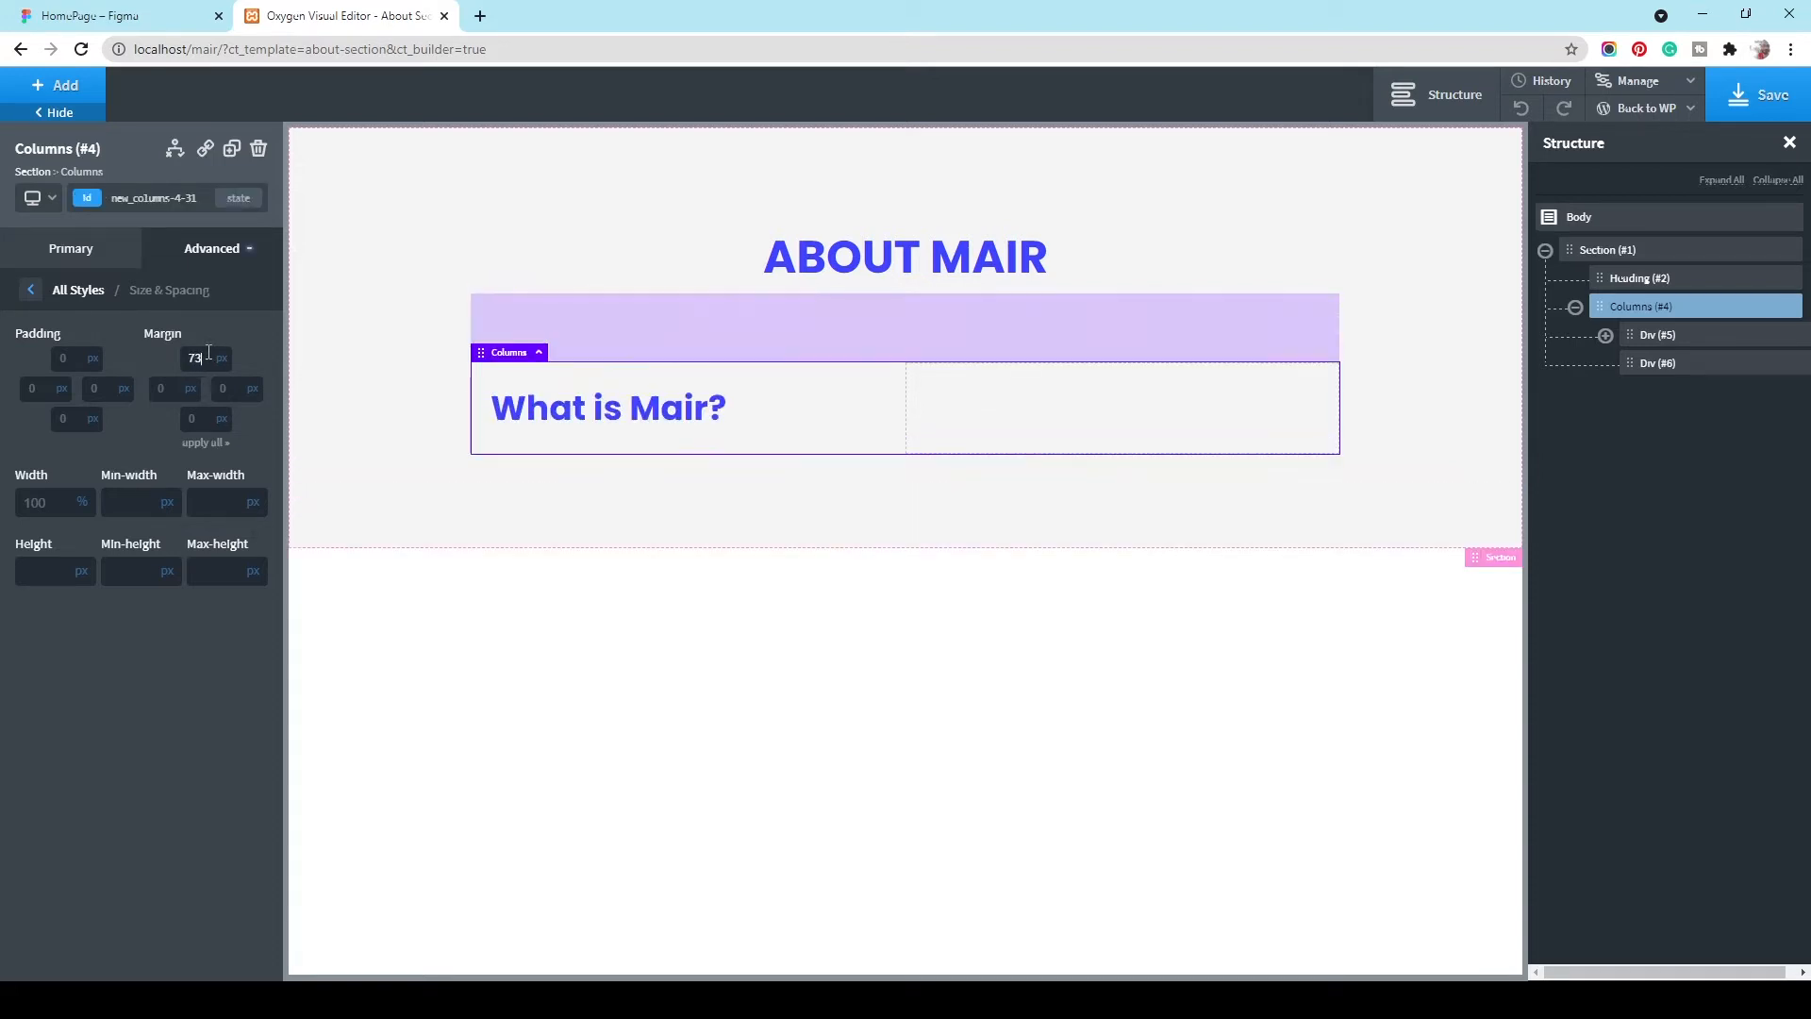
text(50)
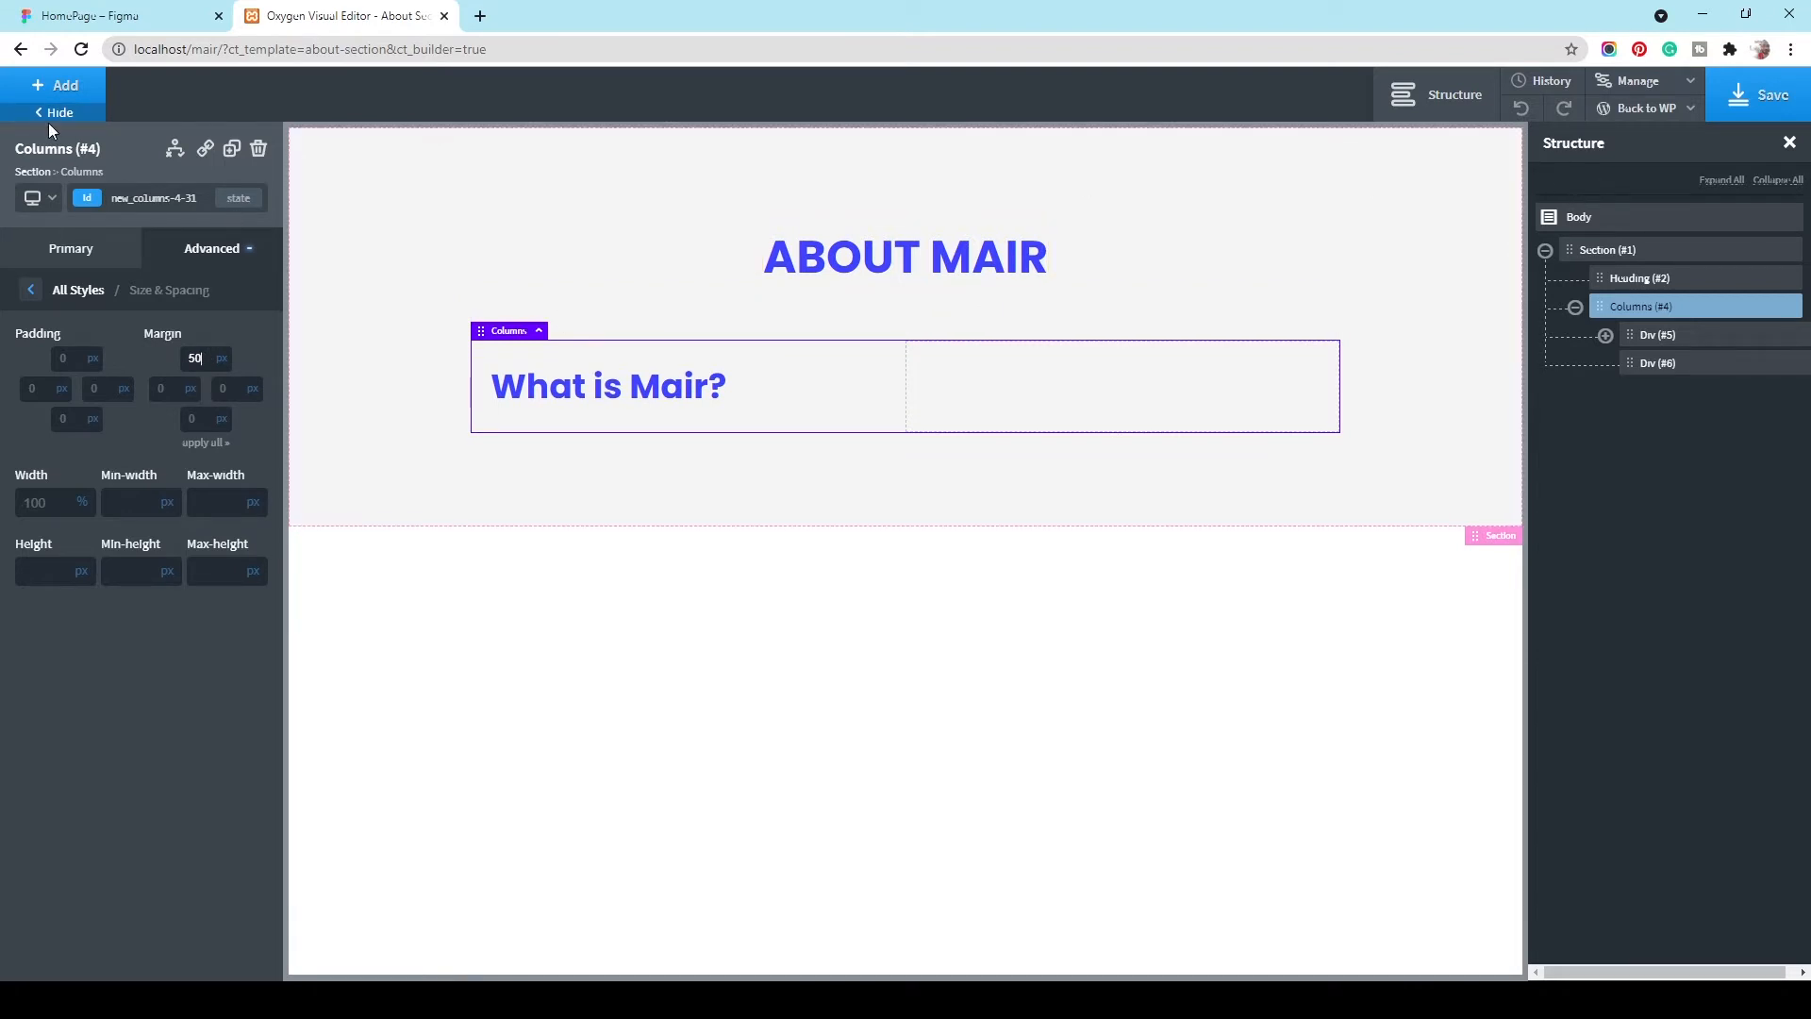
Step: Copy the Lorem ipsum paragraph below "What is Mair?" from the Figma design and return to the Oxygen editor
click(90, 16)
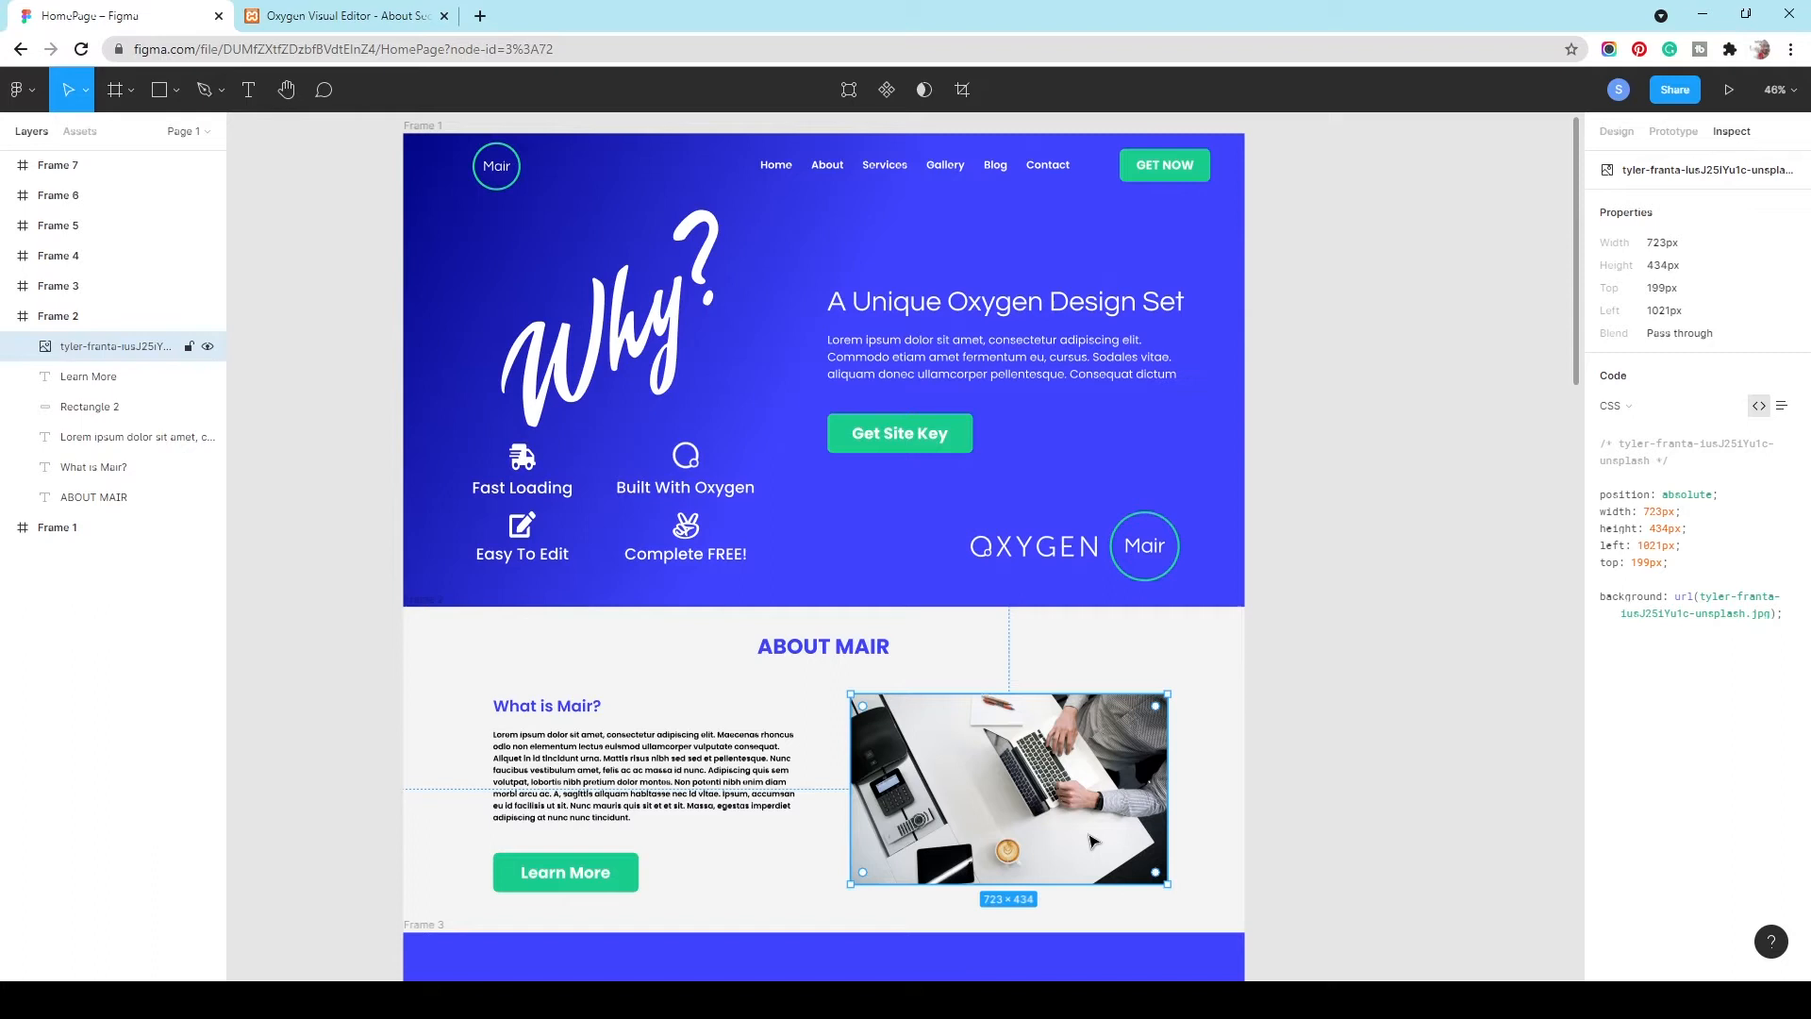
click(618, 792)
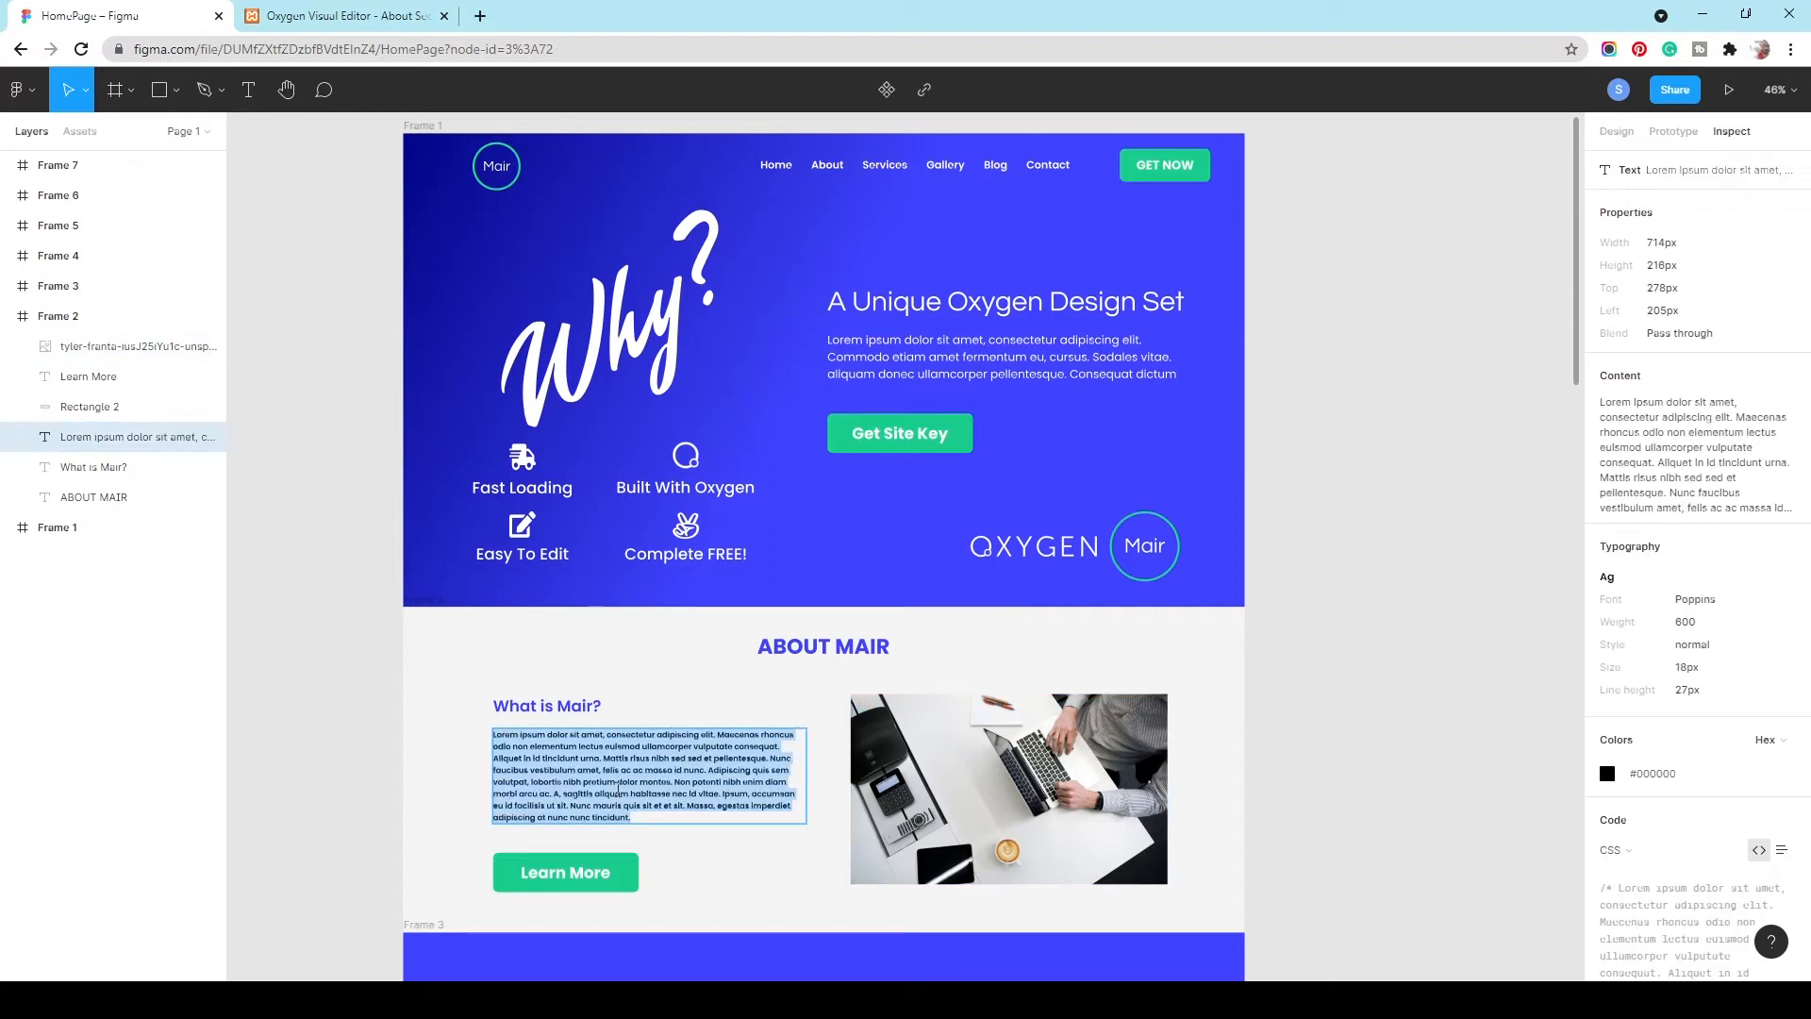
click(339, 16)
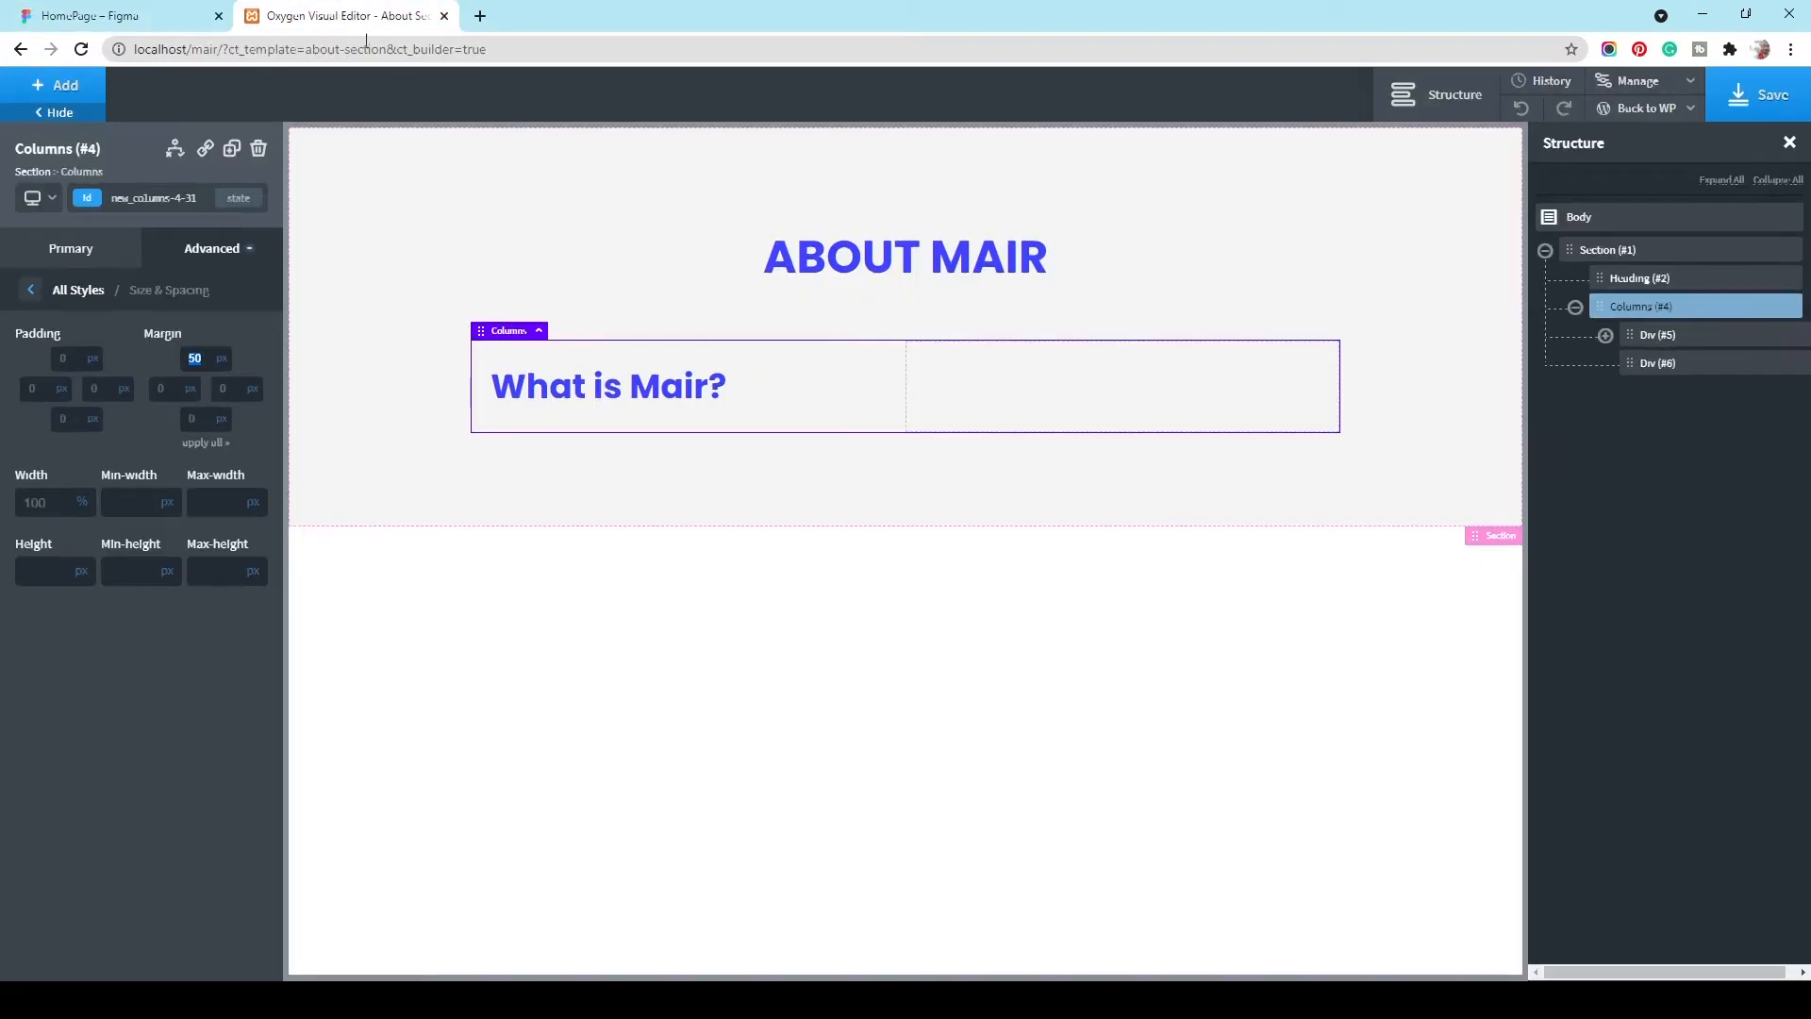
Step: Add a text element below the "What is Mair?" heading and replace its placeholder with the copied Lorem ipsum paragraph
click(806, 421)
click(55, 86)
click(198, 423)
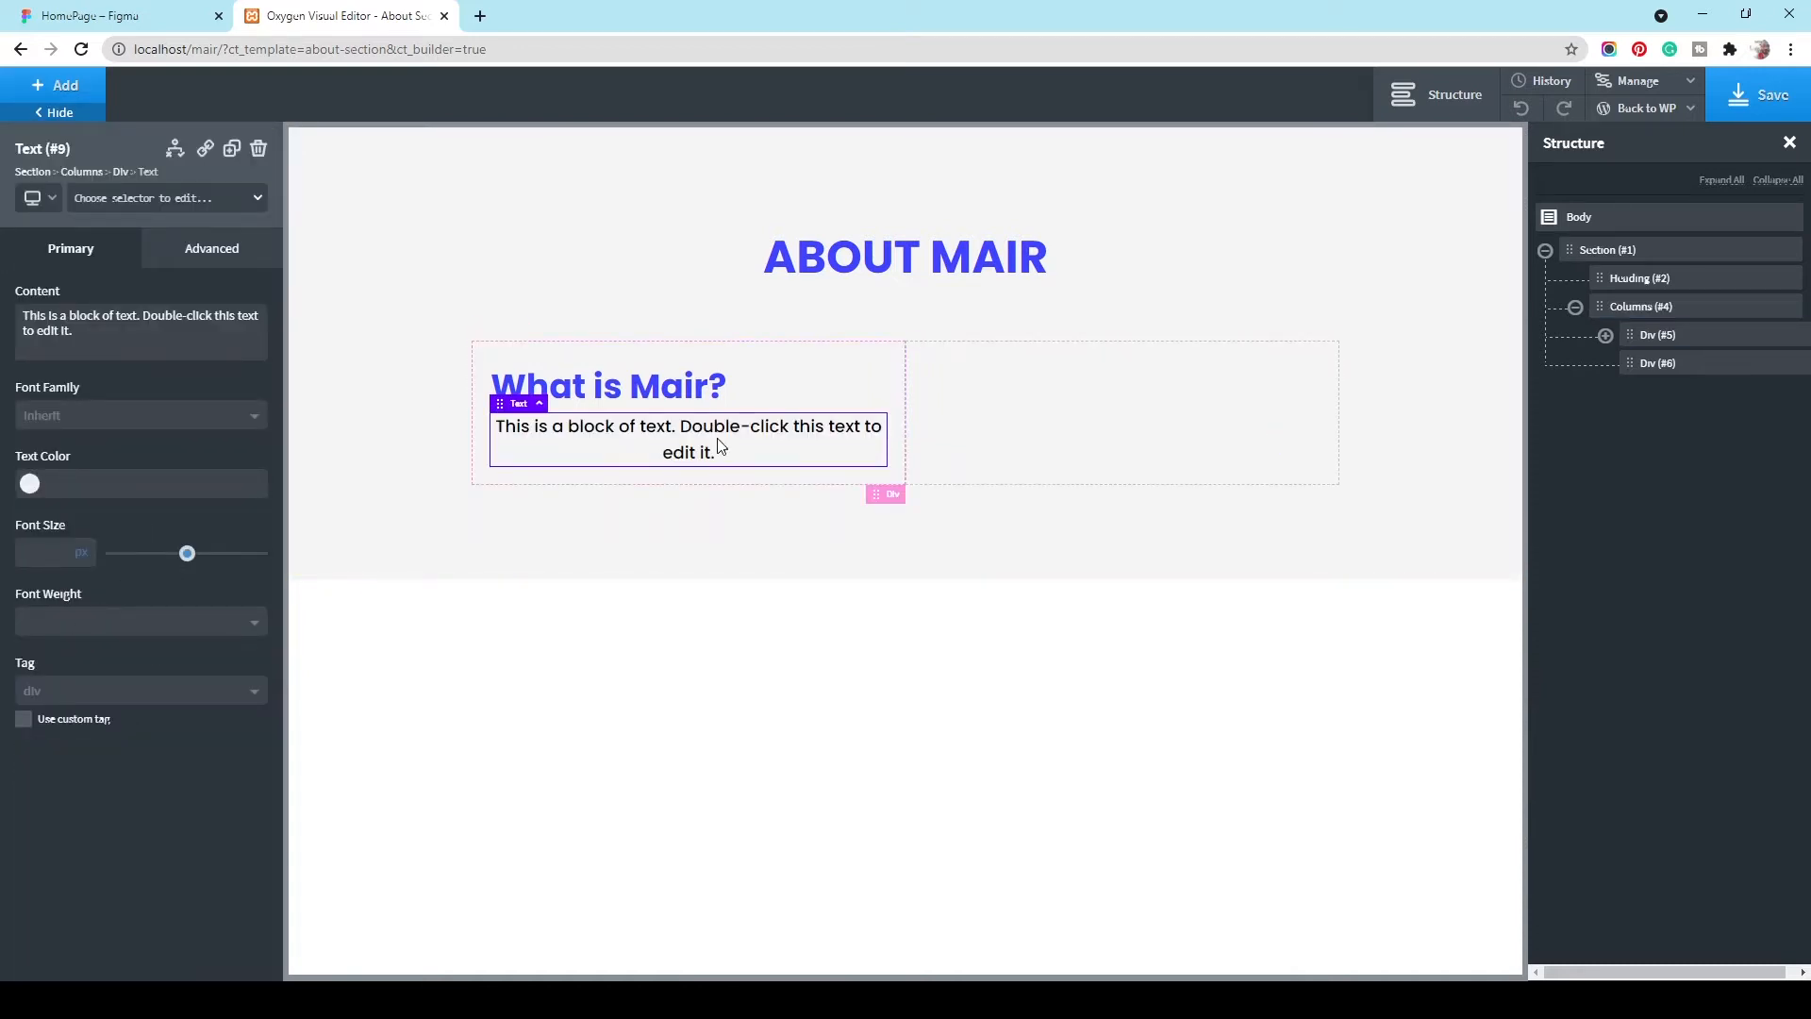
double_click(719, 443)
text(Lorem ipsum dolor sit amet, consectetur adipiscing elit. Maecenas rhoncus odio non elementum lectus euismod ullamcorper vulputate consequat. Aliquet in id tincidunt urna. Mattis risus nibh sed sed et pellentesque. Nunc faucibus vestibulum amet, felis ac ac massa id nunc. Adipiscing quis sem volutpat, lobortis nibh pretium dolor montes. Non potenti nibh enim diam morbi arcu ac. A, sagittis aliquam habitasse nec id vitae. Ipsum, accumsan eu id facilisis ut sit. Nunc mauris quis sit et et sit. Massa, egestas imperdiet adipiscing at nunc nunc tincidunt.)
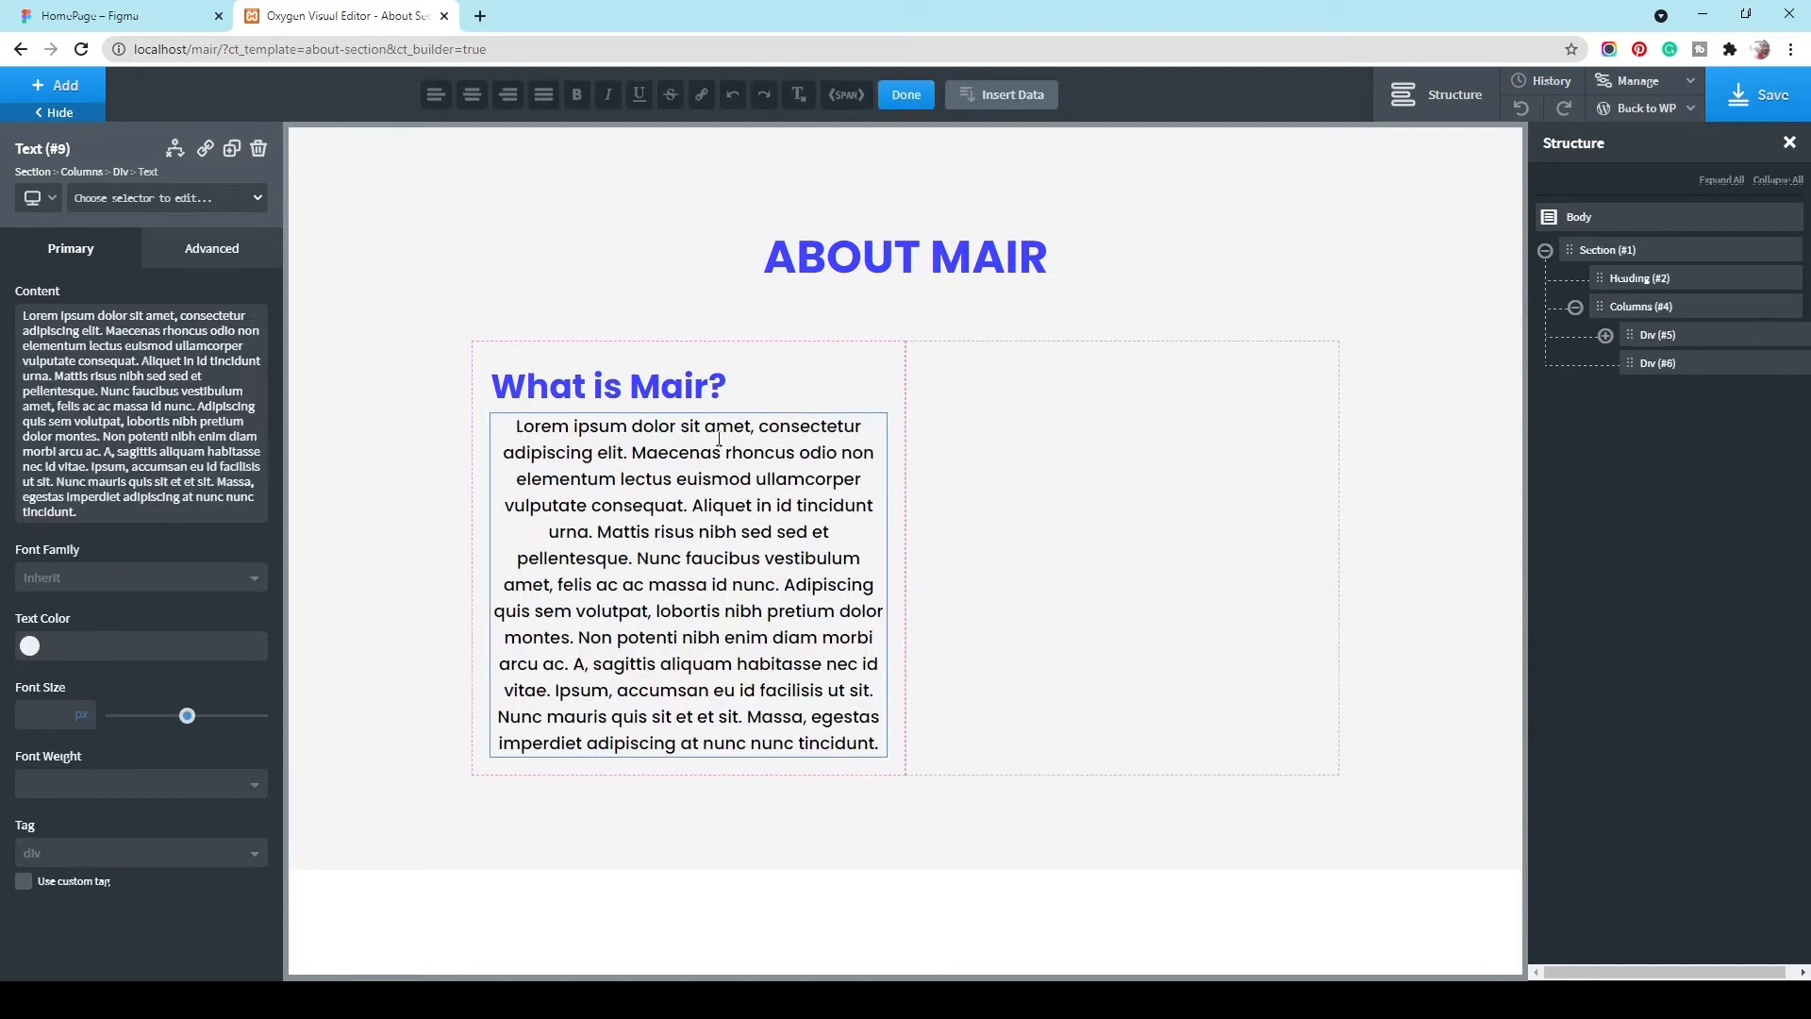
Step: Check the paragraph's typography in Figma and set the Lorem ipsum text in Oxygen to weight 600 and size 18 px
click(91, 16)
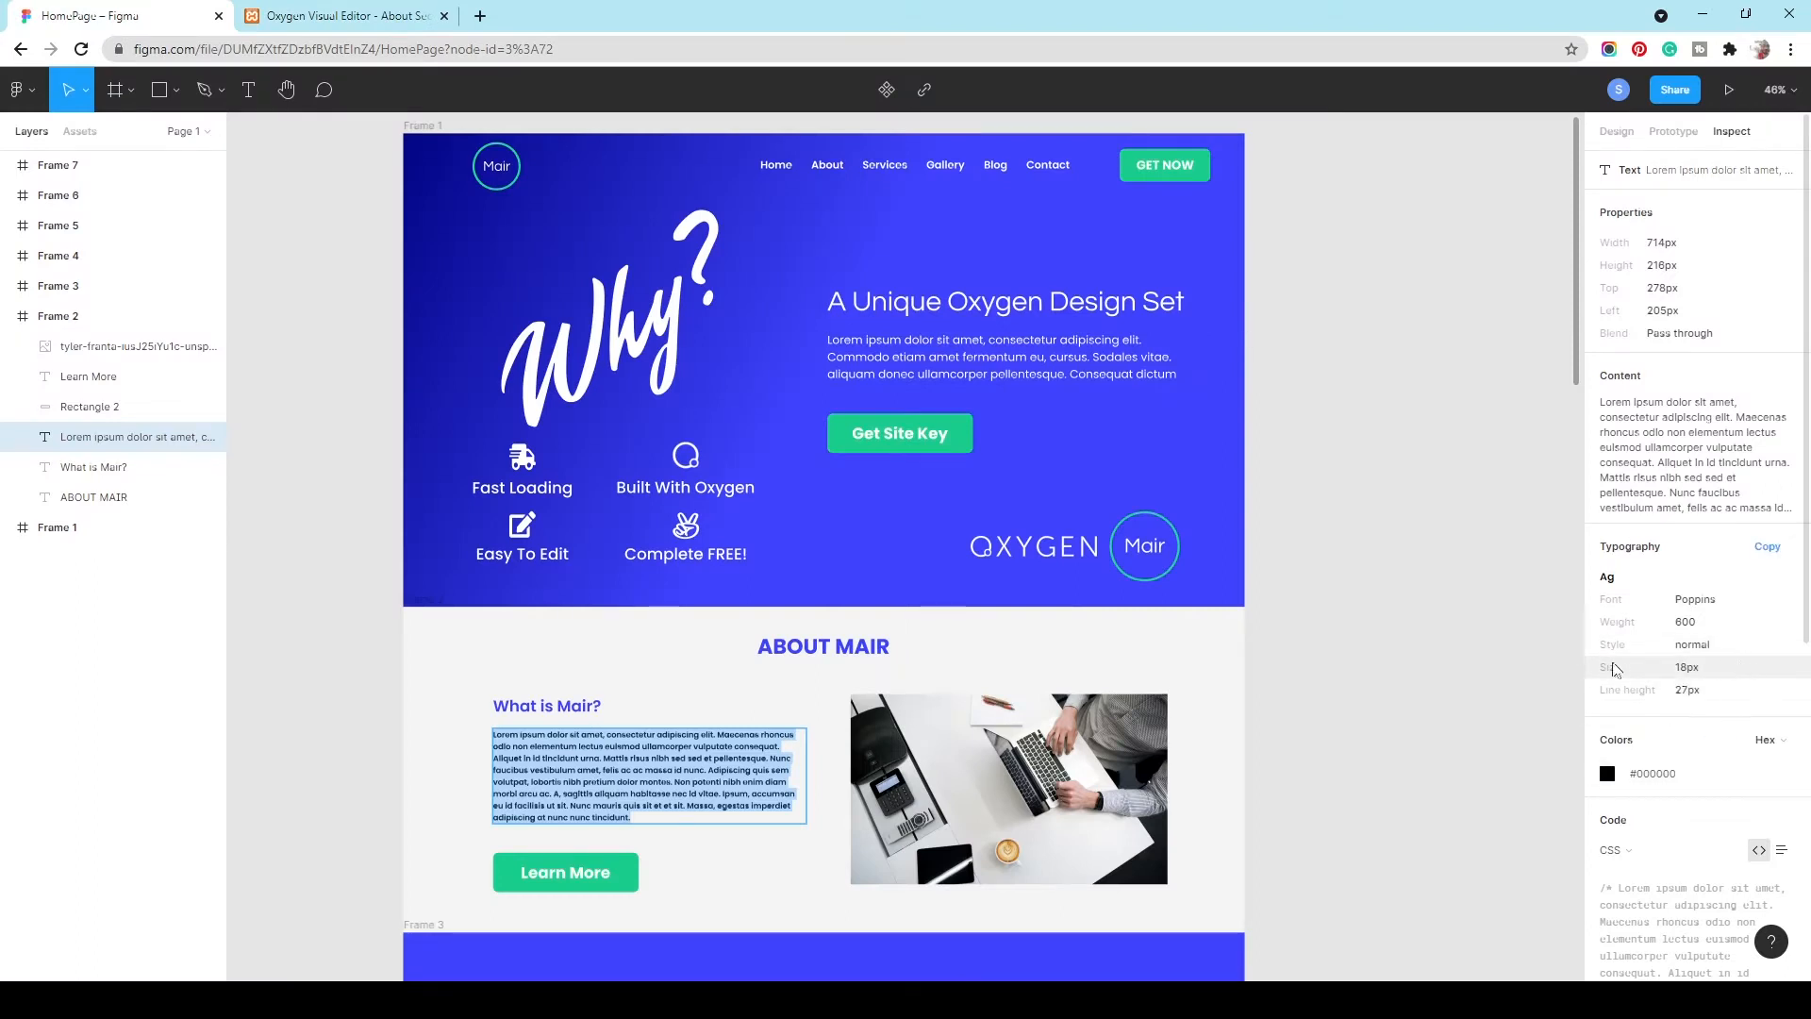
click(303, 19)
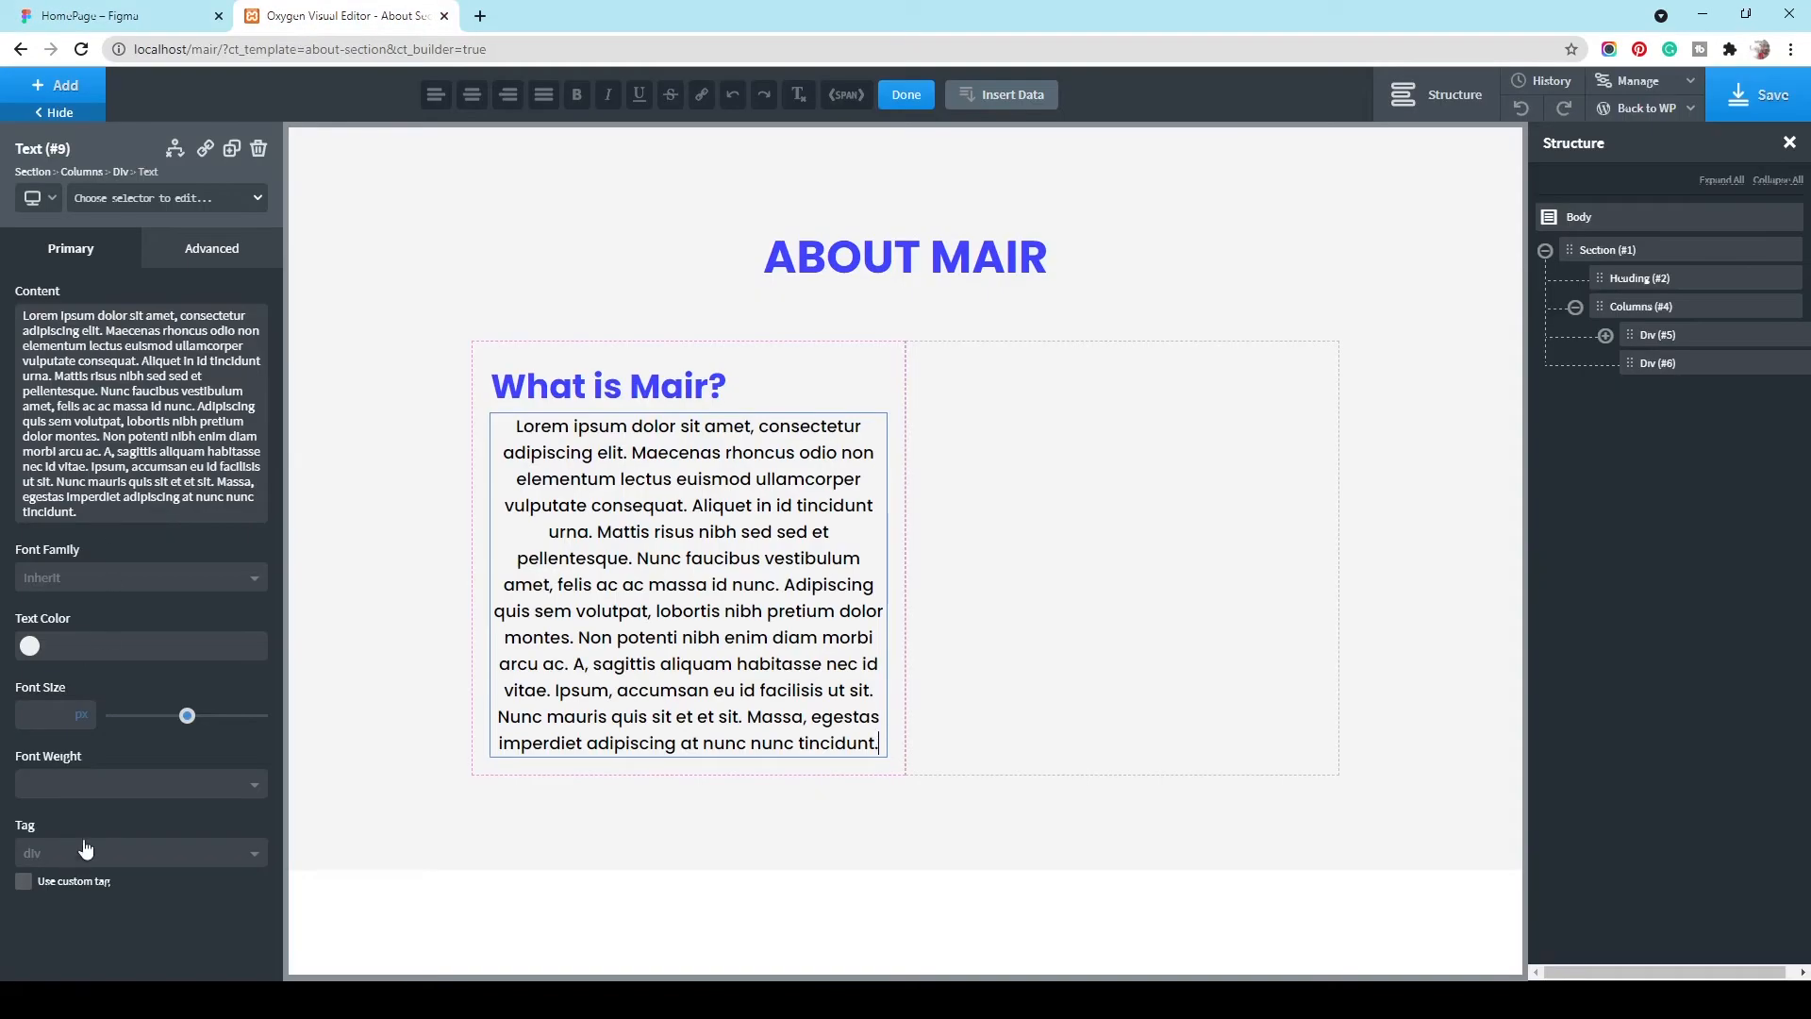
click(116, 787)
scroll(98, 950, down, 2)
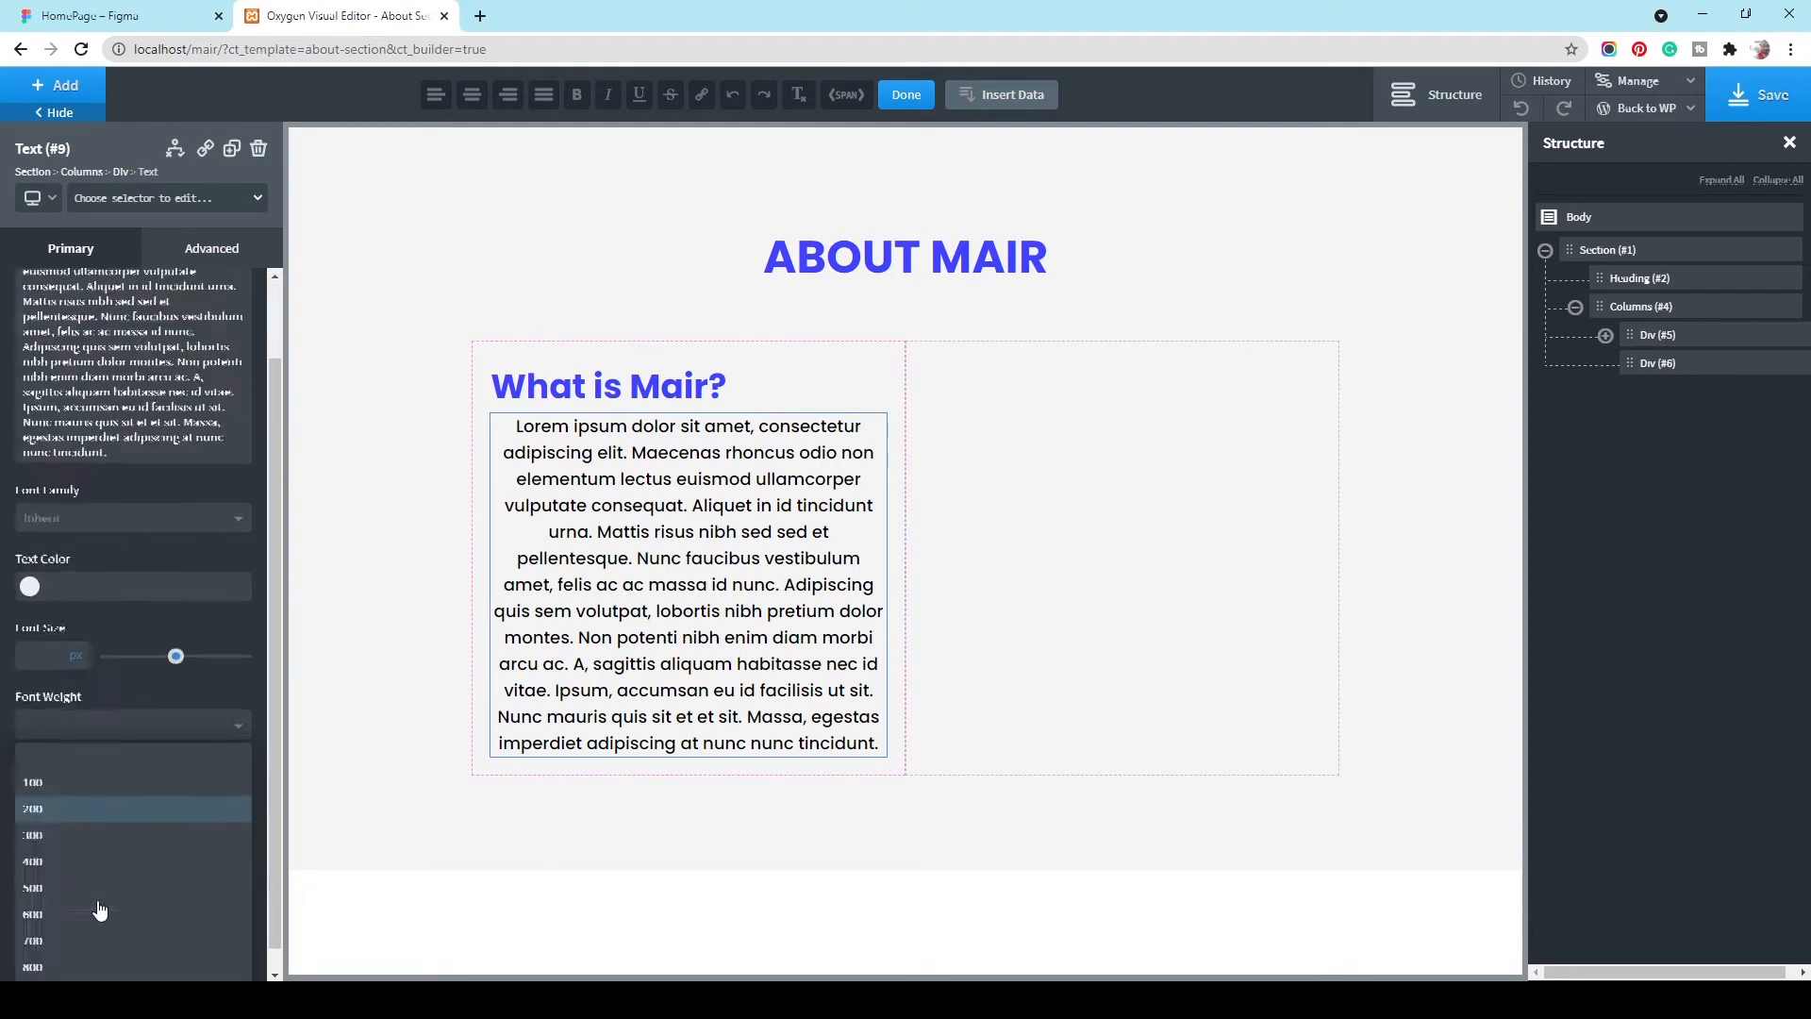
click(57, 882)
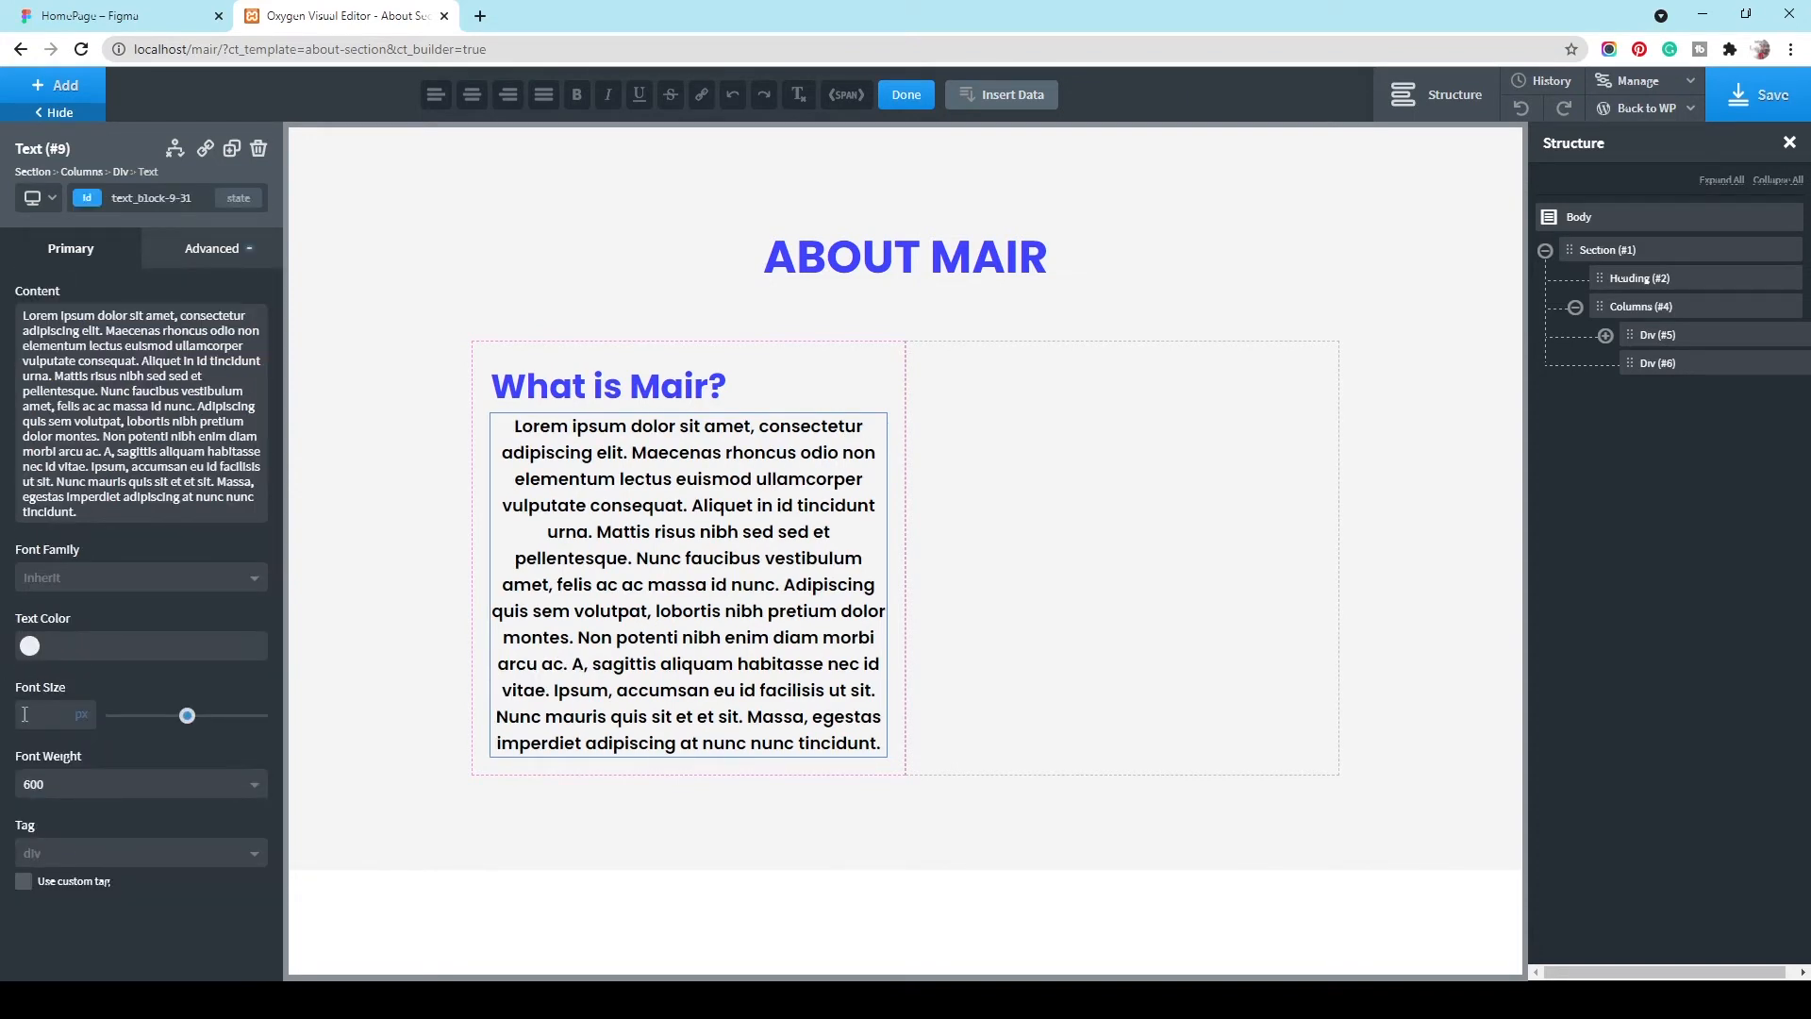
click(26, 714)
text(18)
Step: Set the HTML tag of the Lorem ipsum text element to p
click(185, 852)
click(134, 951)
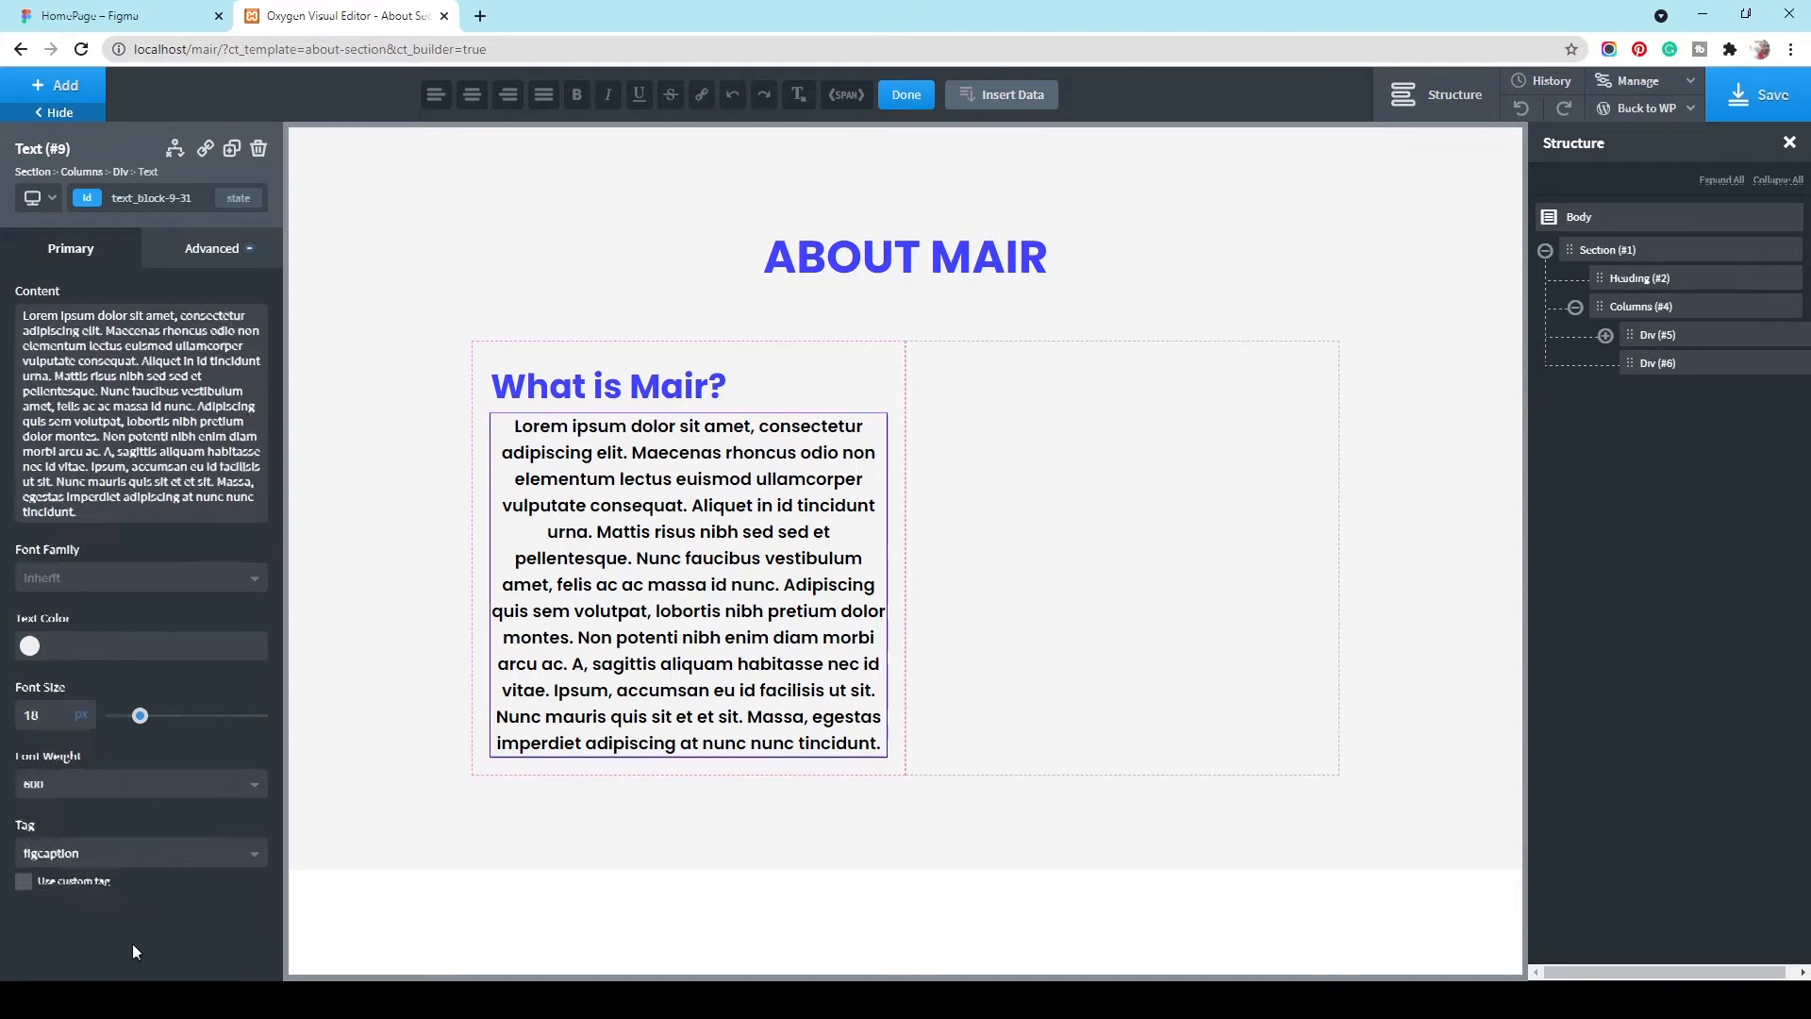
click(111, 852)
click(81, 958)
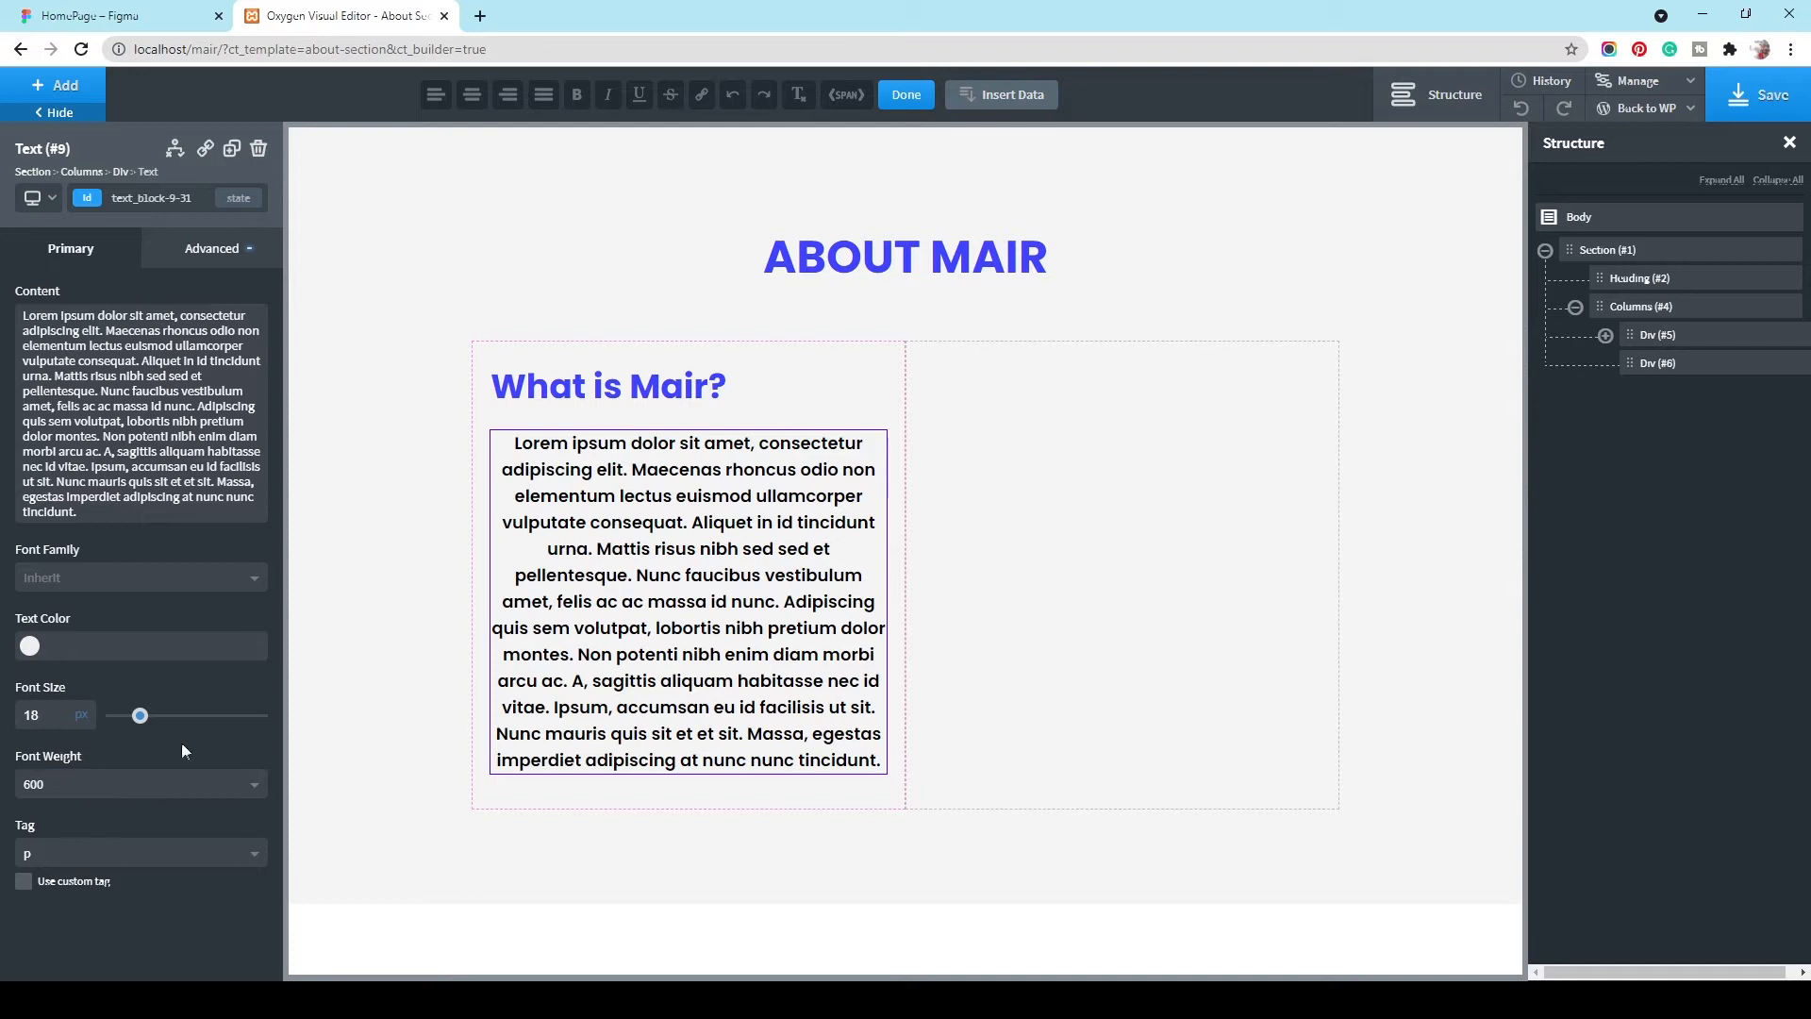
Step: Left-align the Lorem ipsum paragraph through its advanced typography settings
click(164, 253)
click(158, 466)
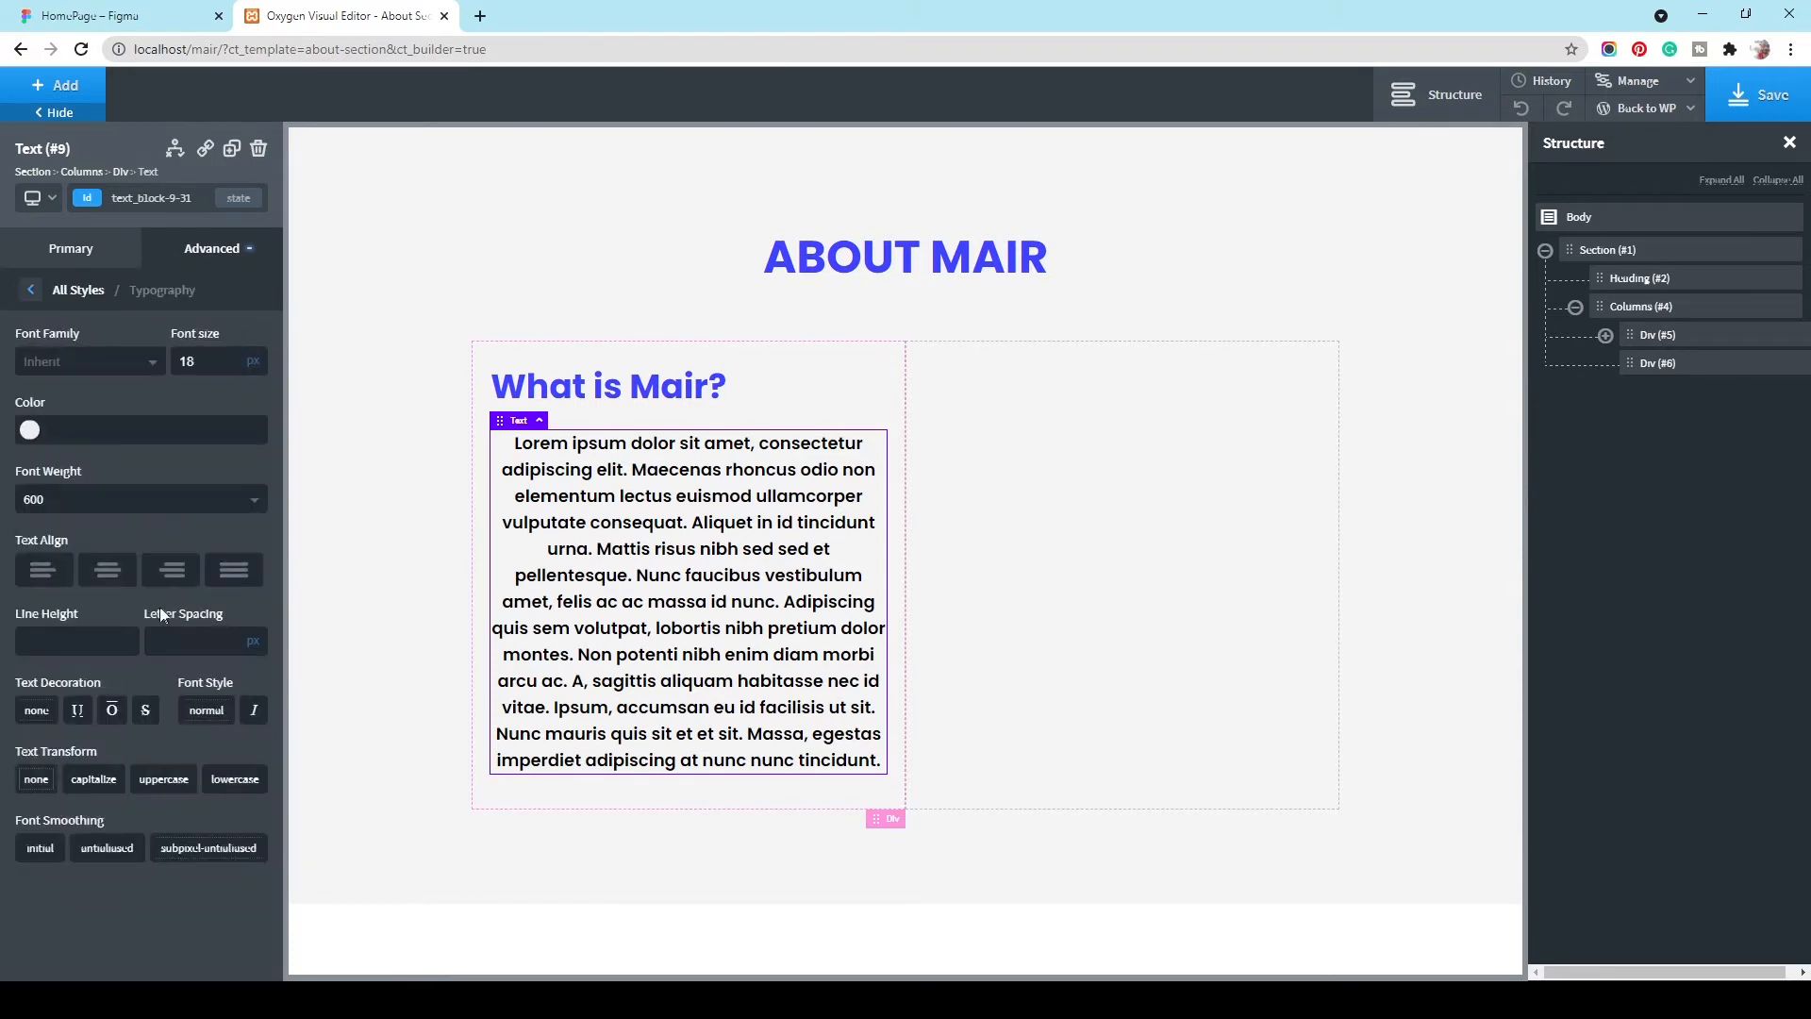
click(45, 585)
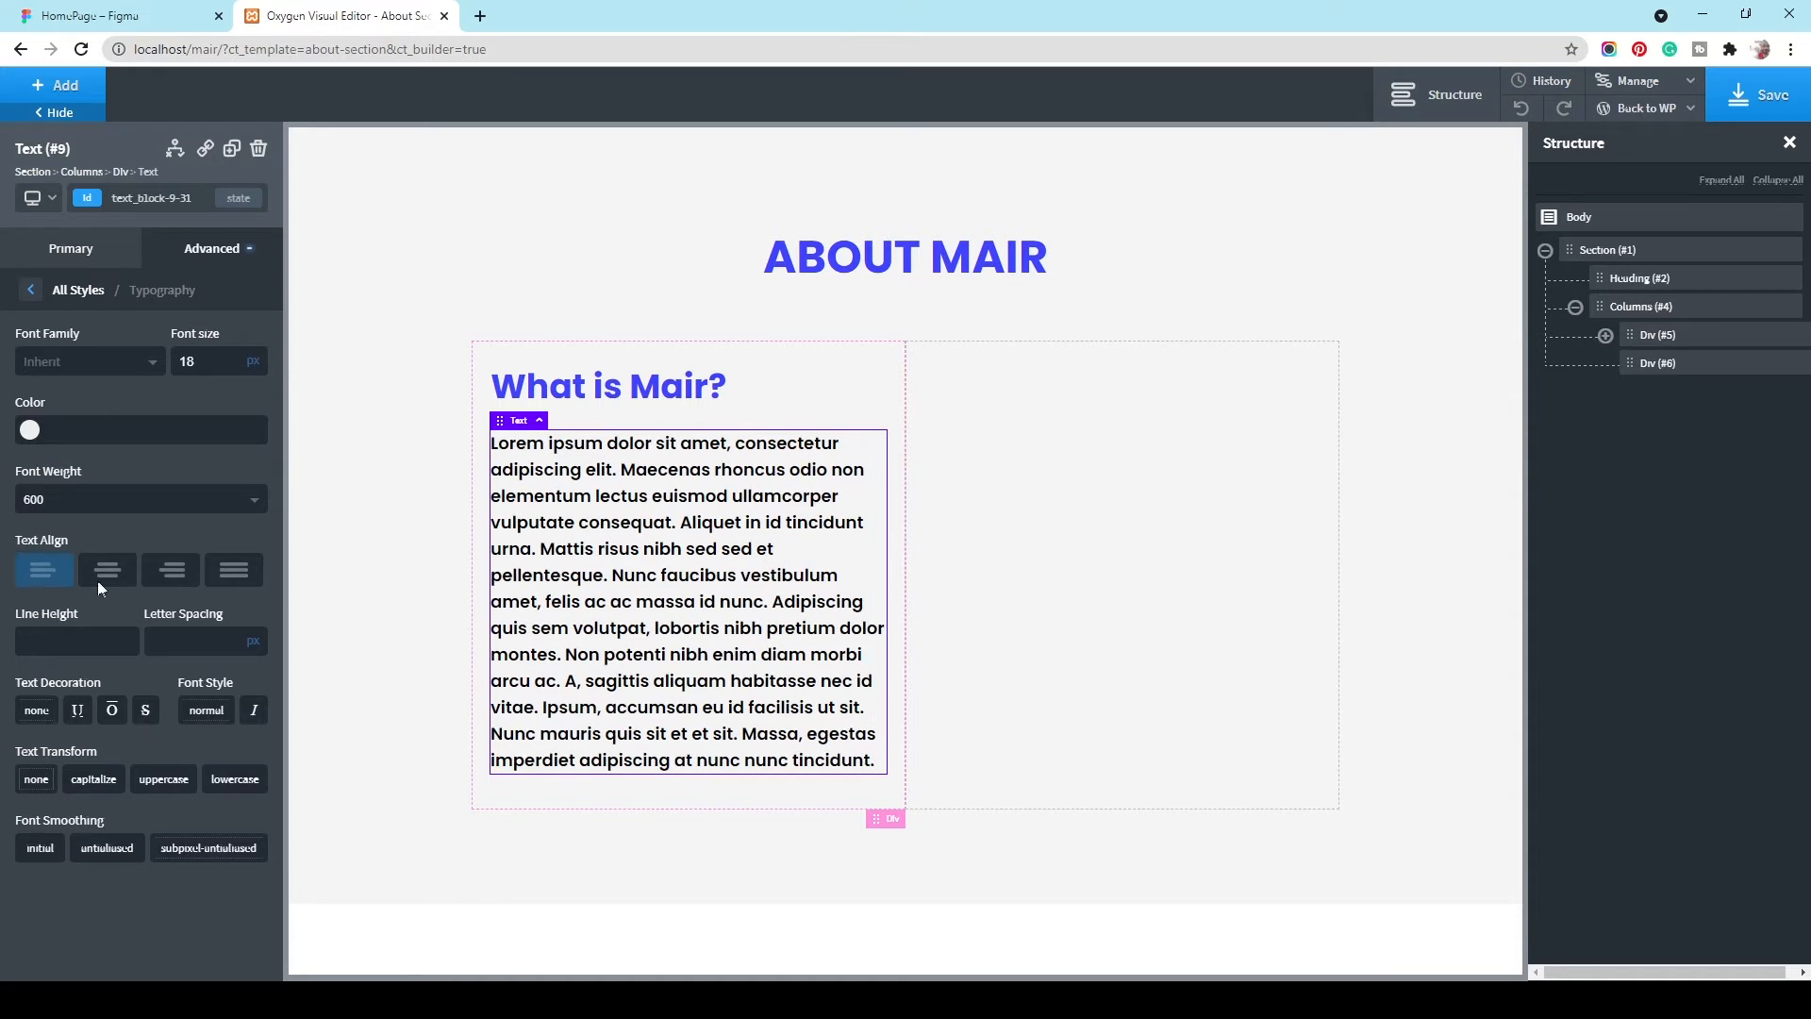
Step: Add an image element to the empty second column, checking the layout against the Figma design
click(989, 563)
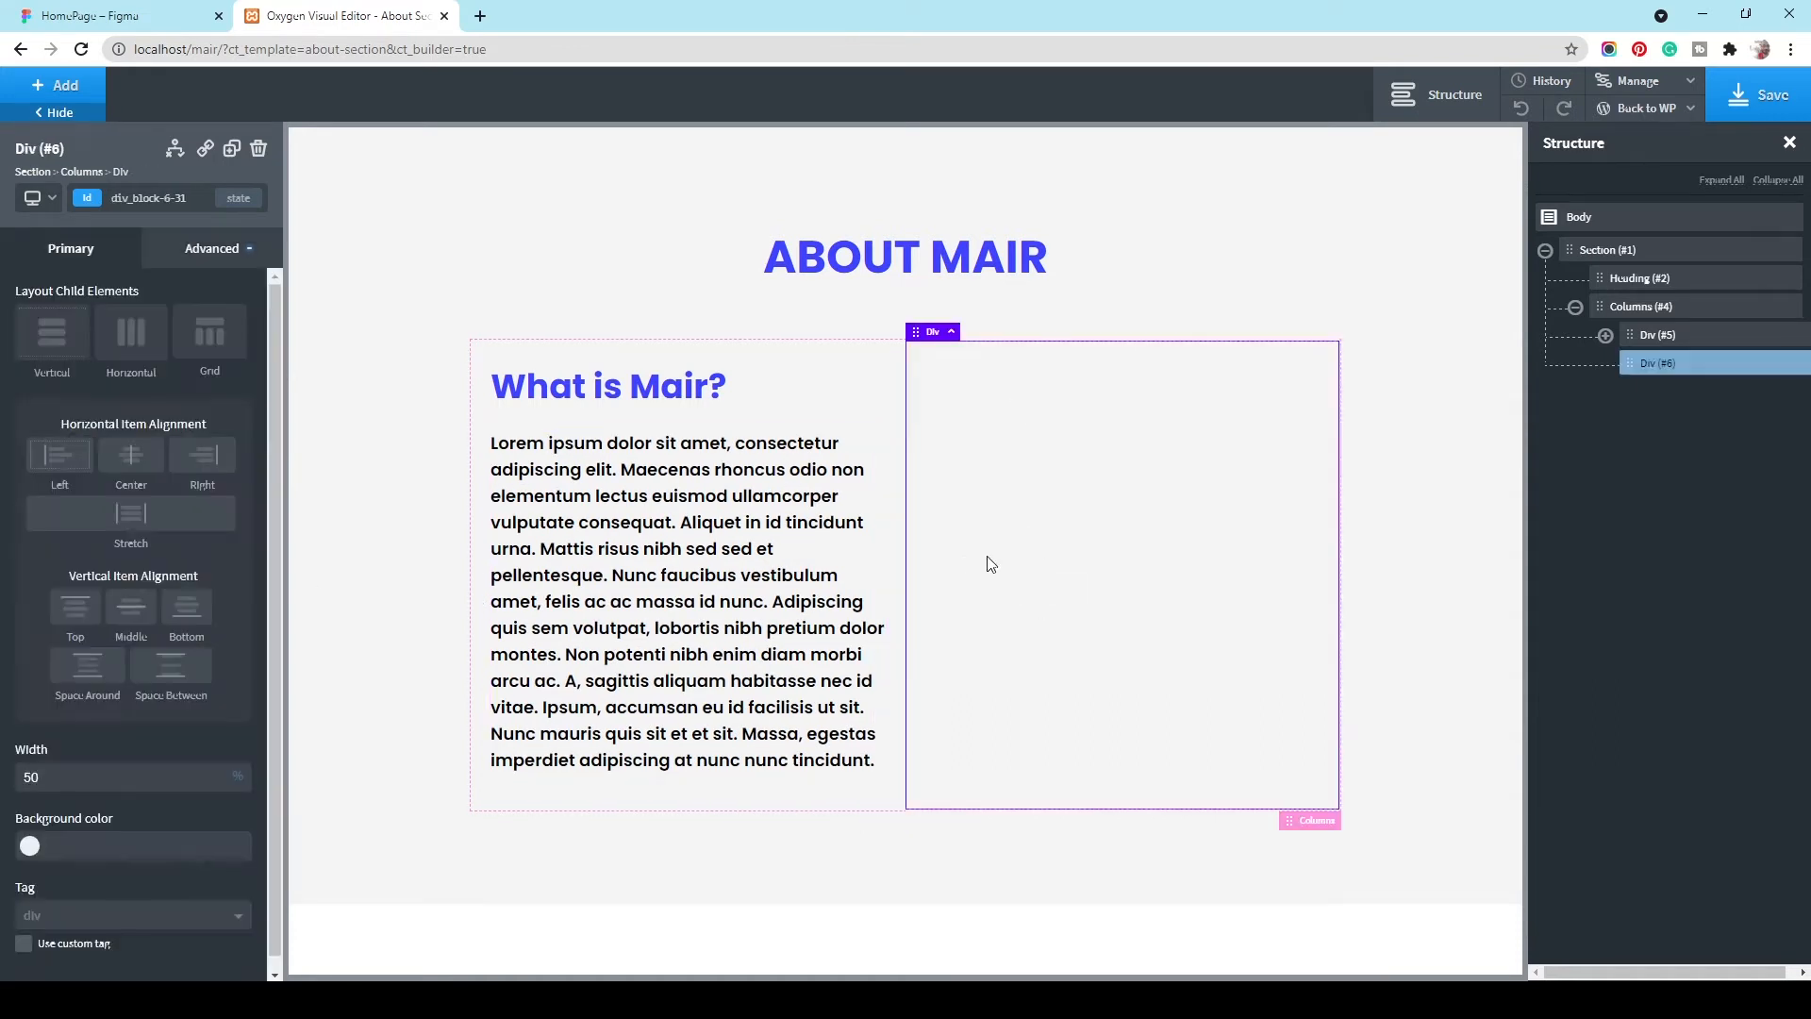
click(36, 8)
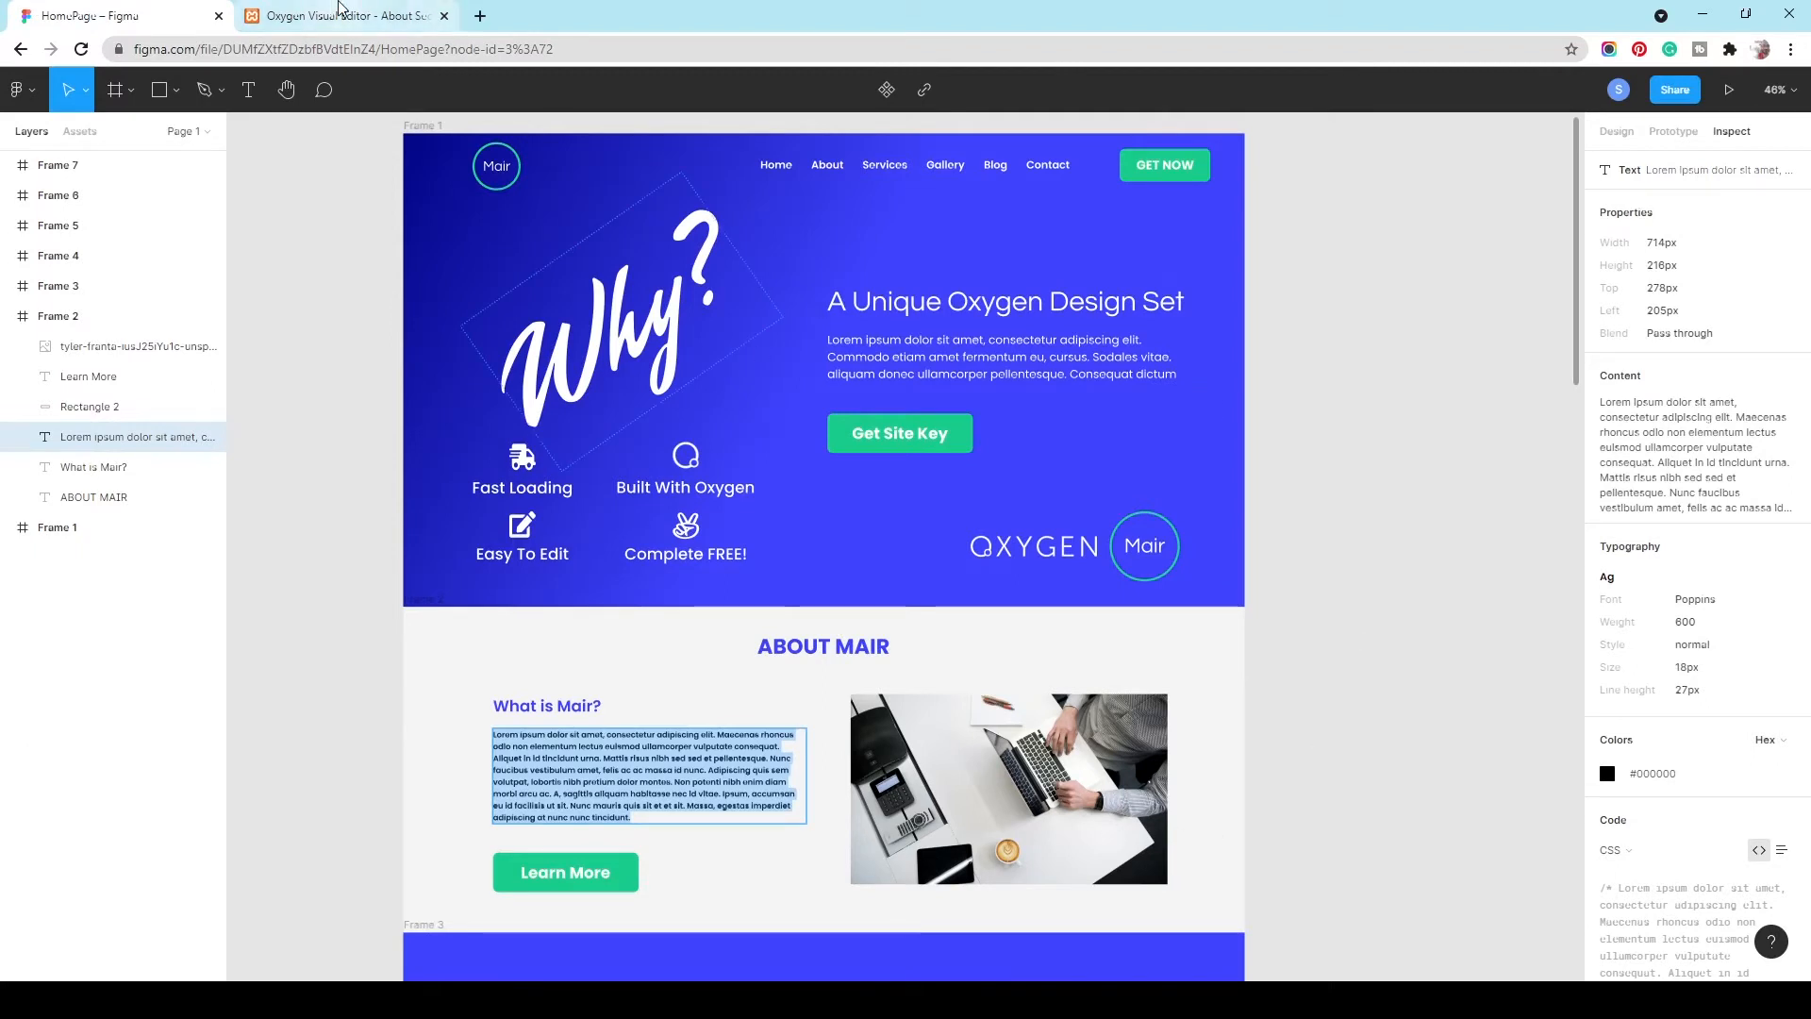
click(356, 11)
click(59, 85)
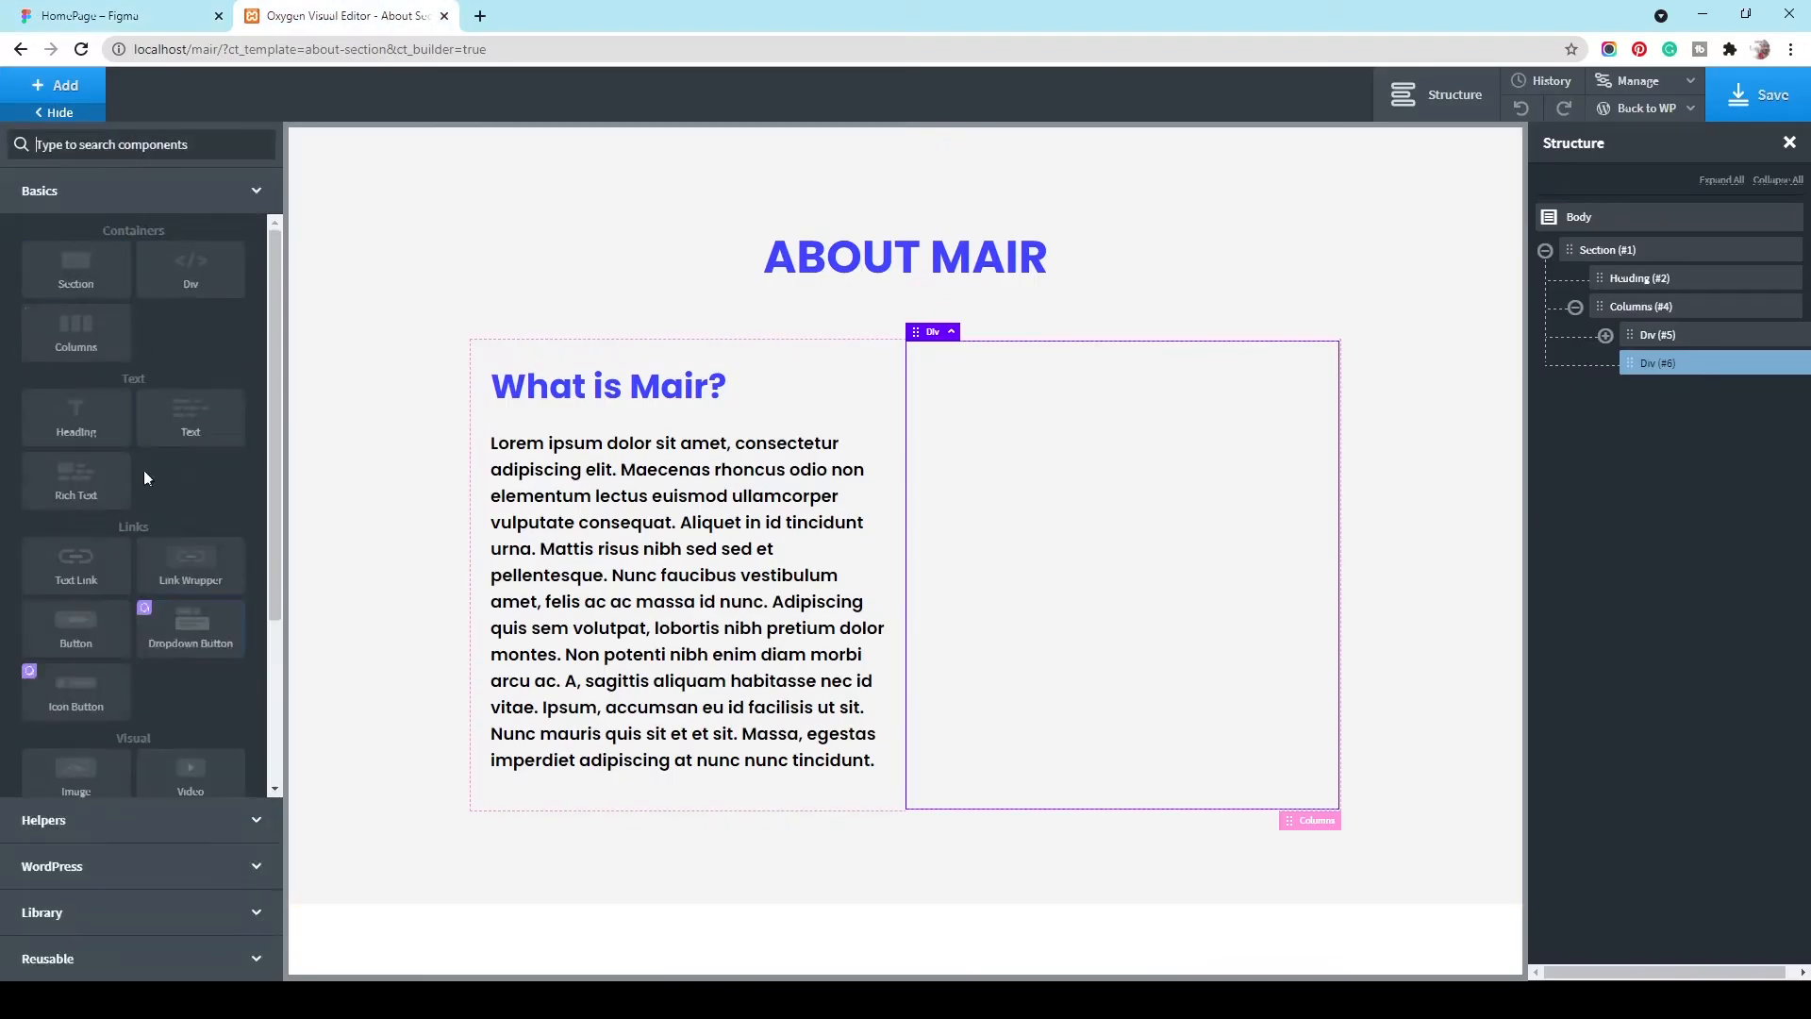
click(76, 771)
Step: Fill the image element with the overhead desk-and-laptop photo from the Media Library and set its size to full
click(202, 304)
click(236, 377)
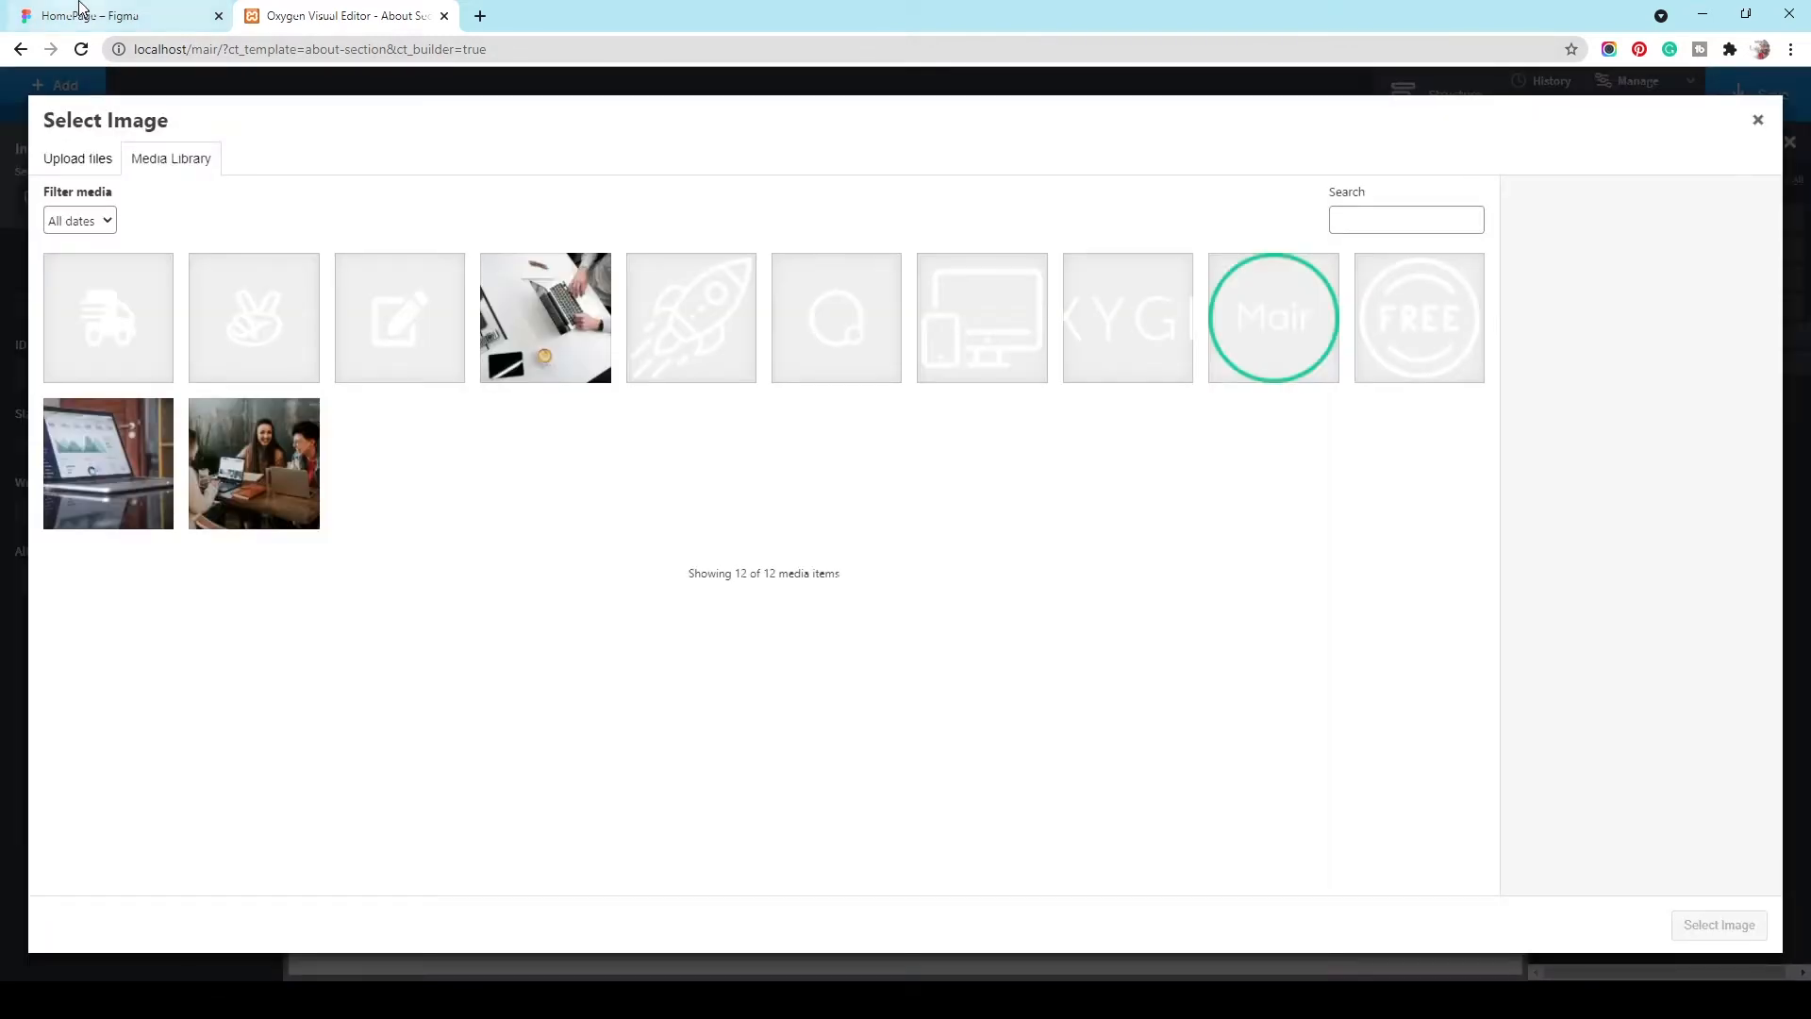
click(79, 10)
click(316, 15)
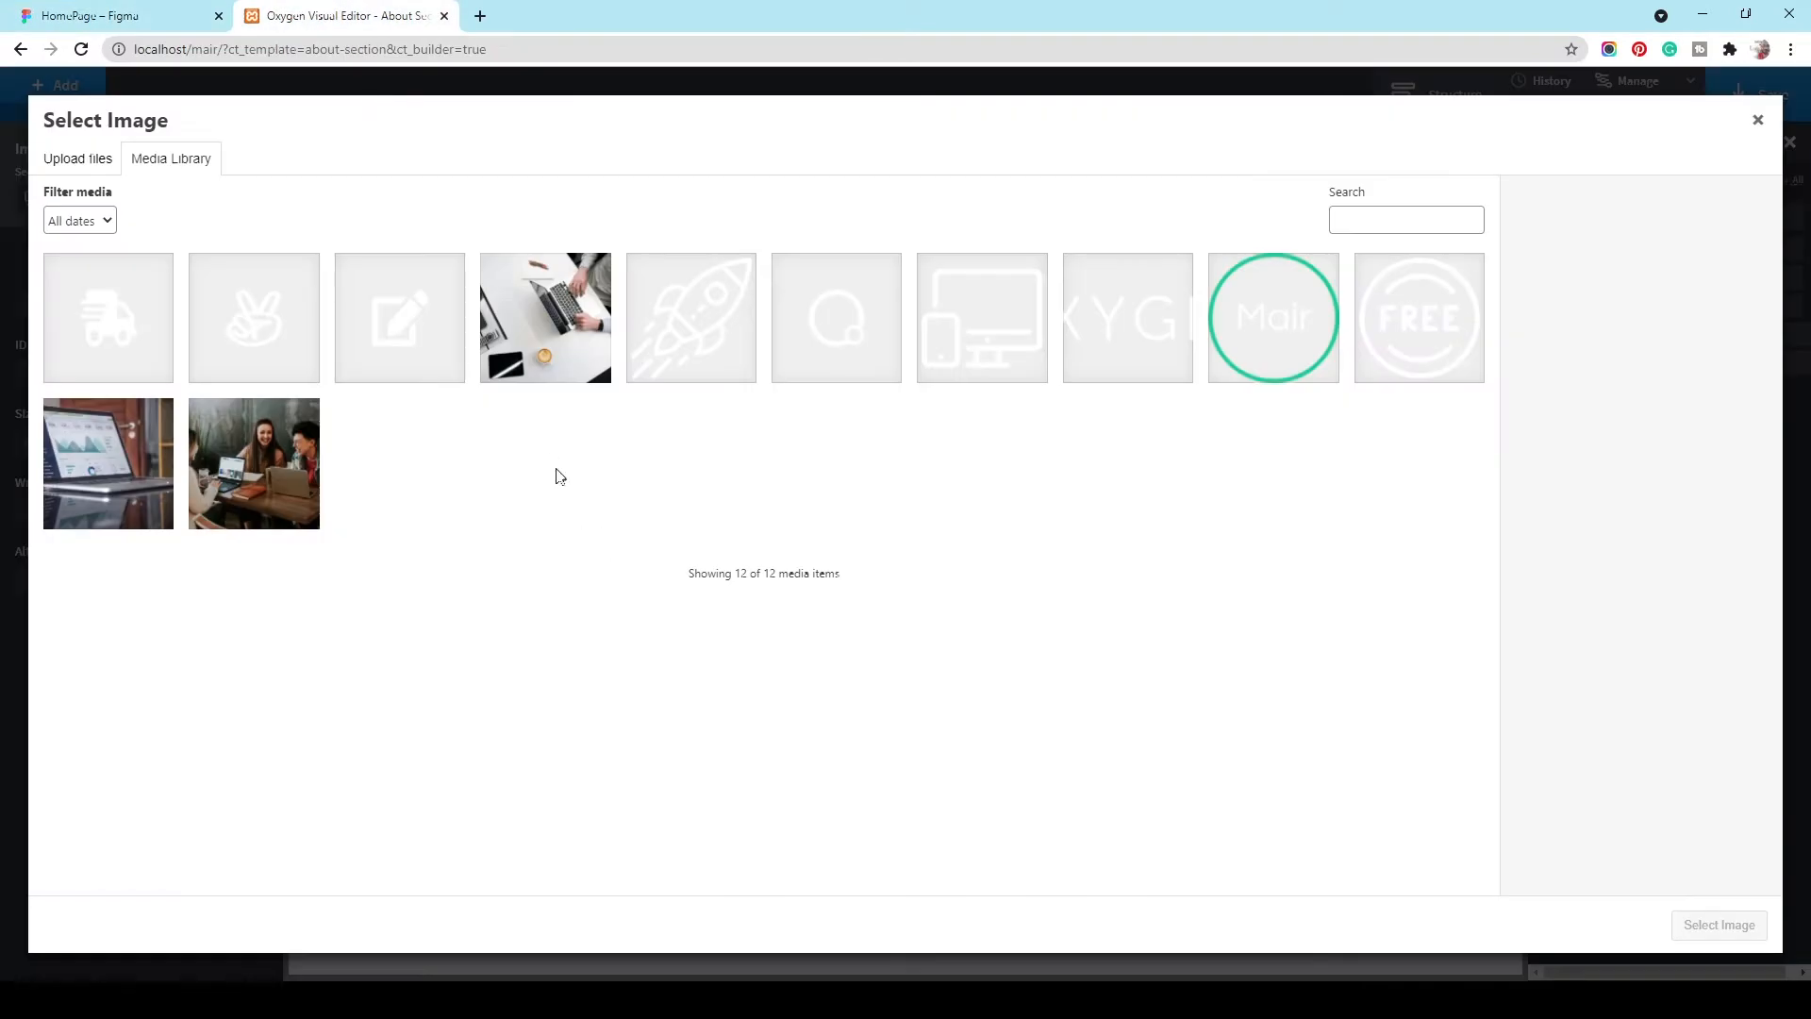
click(552, 352)
click(1711, 925)
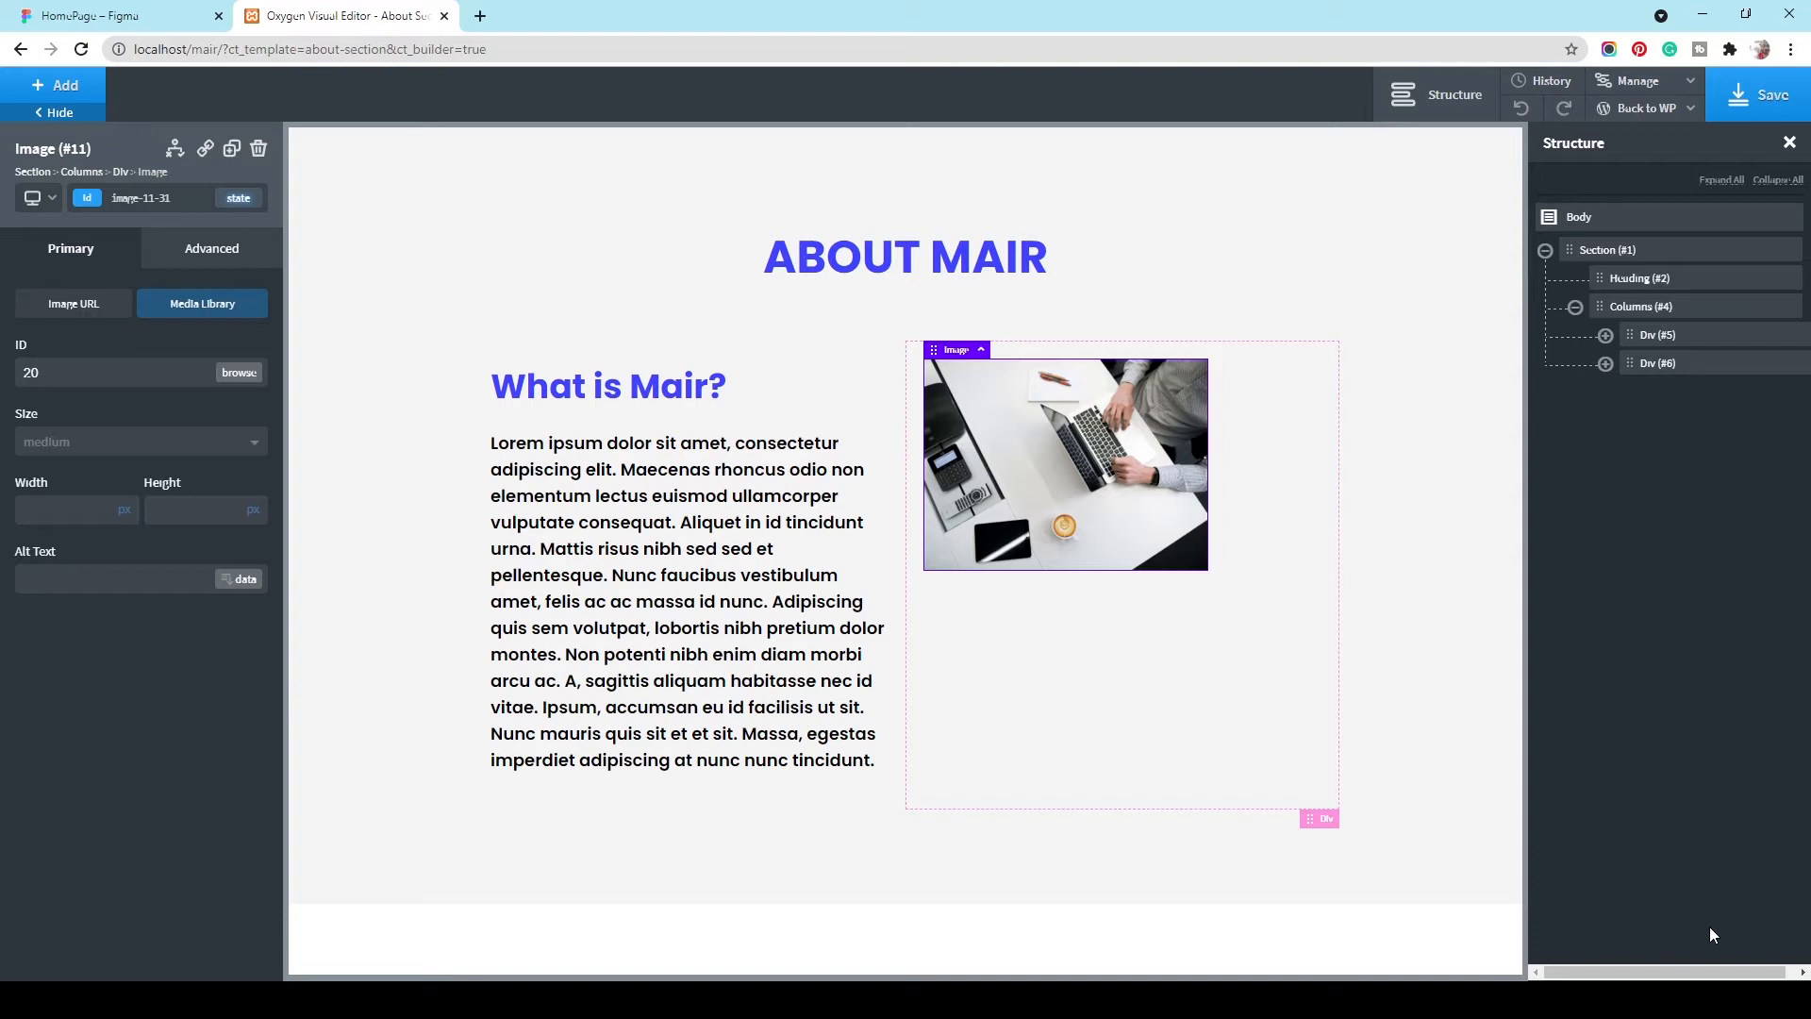
click(106, 443)
click(110, 532)
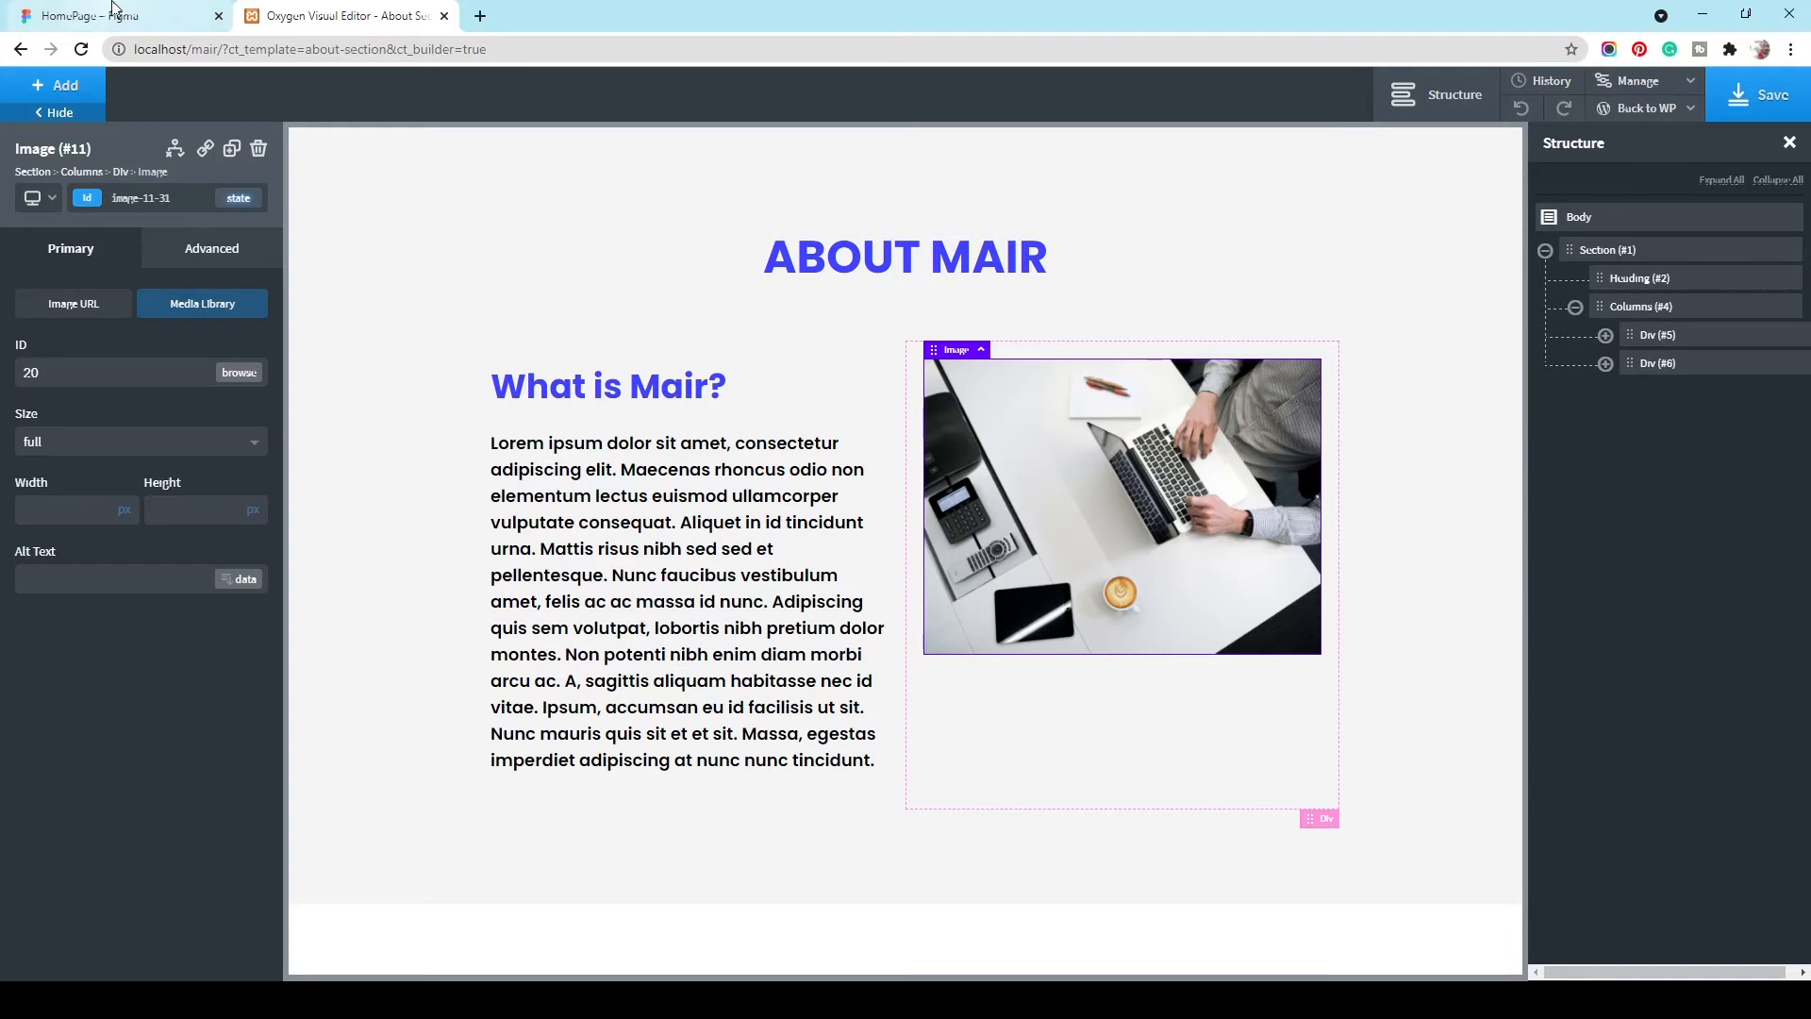
Step: Add a button element below the Lorem ipsum paragraph in the first column
click(768, 751)
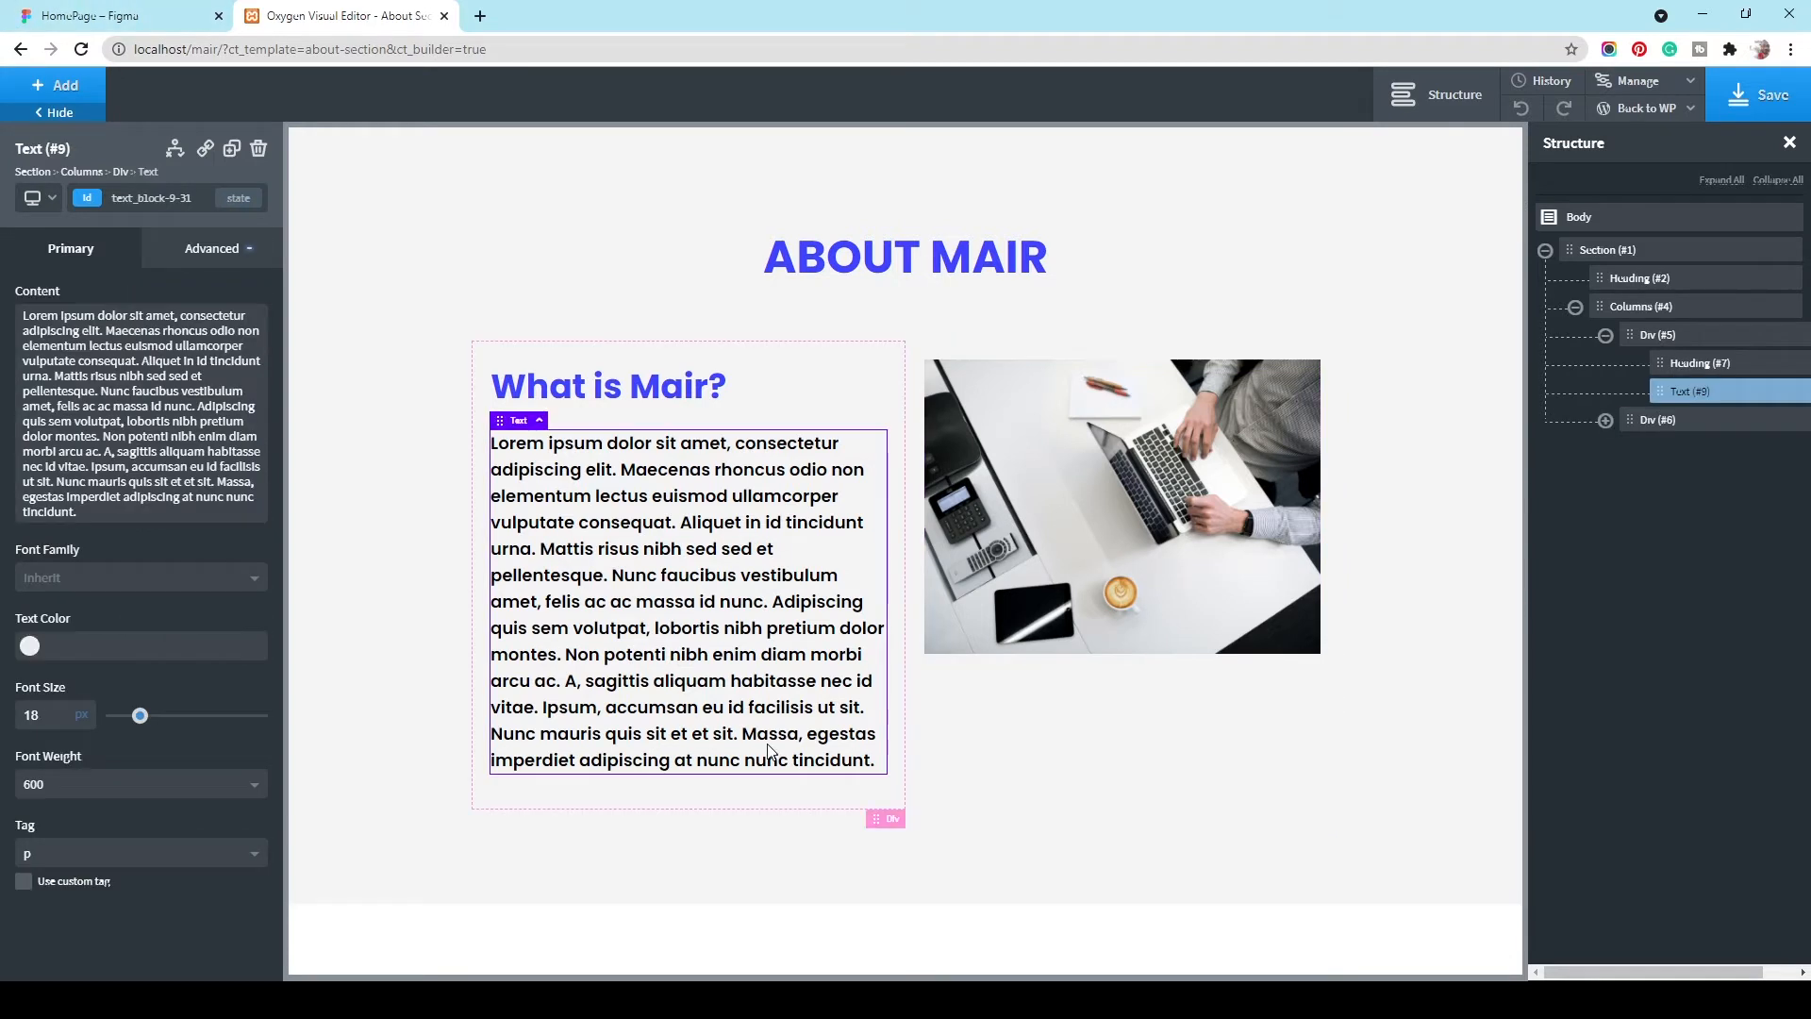
click(766, 809)
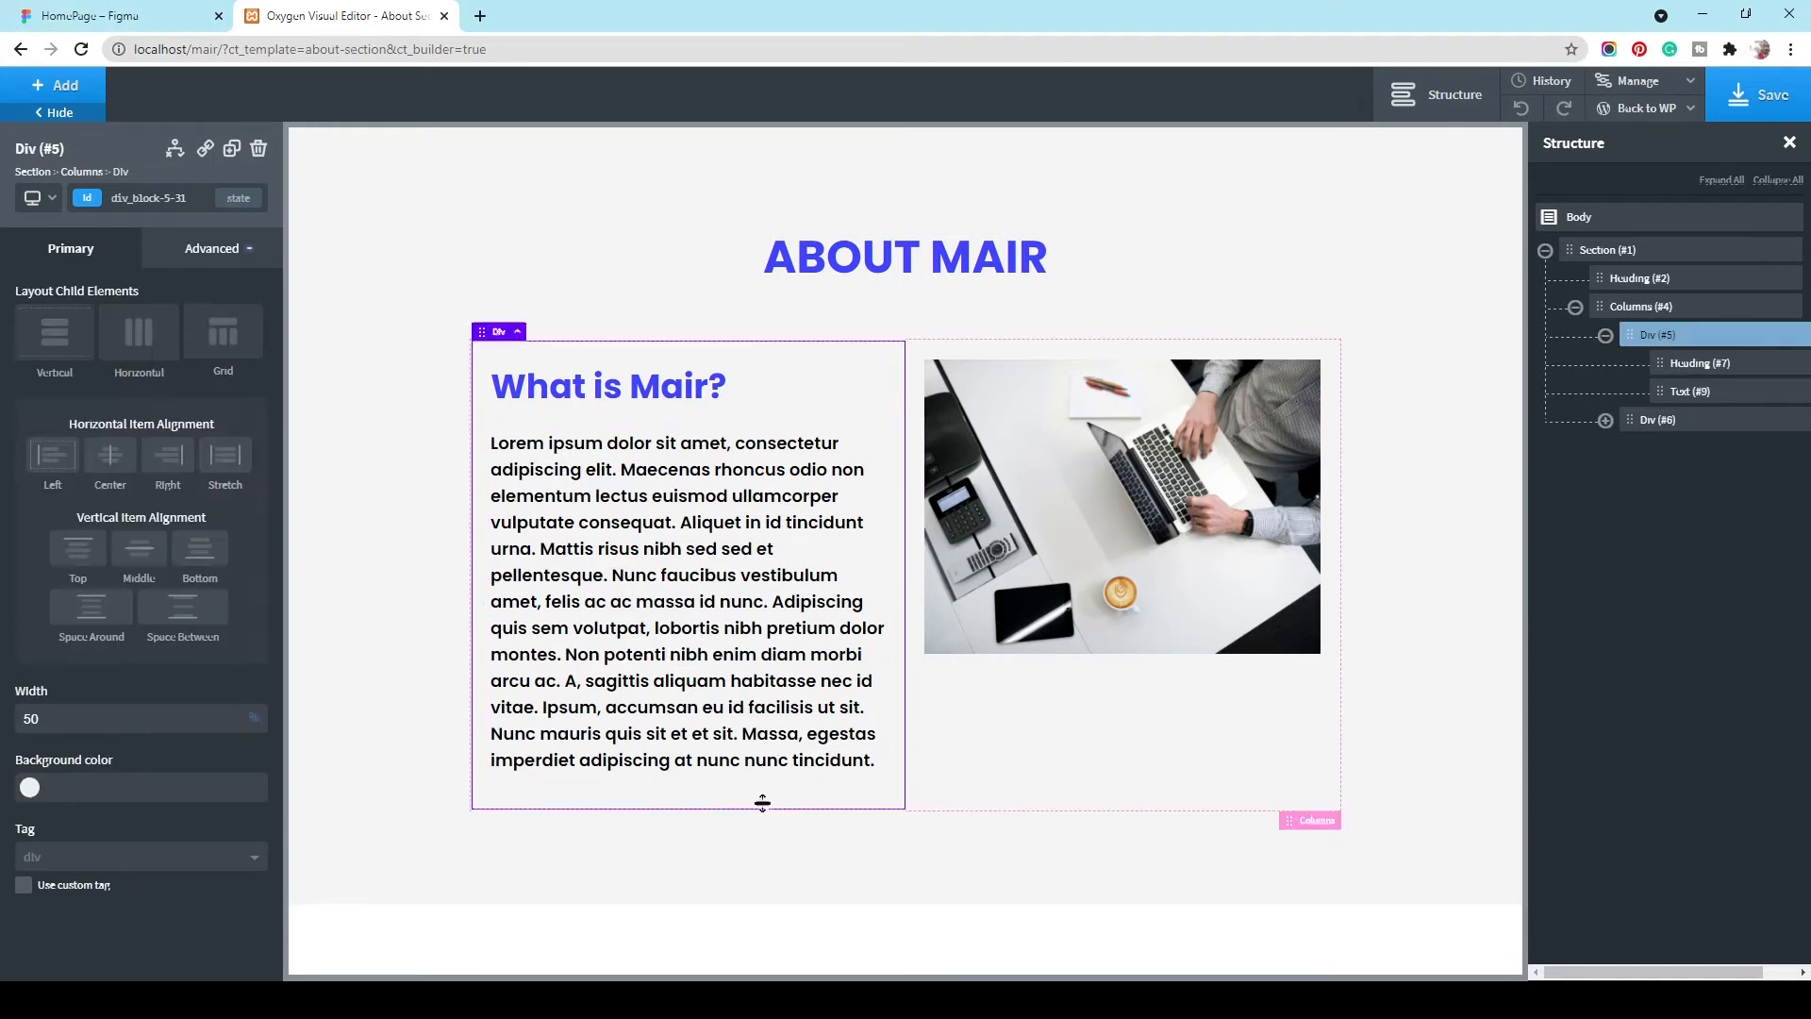
click(59, 90)
click(75, 627)
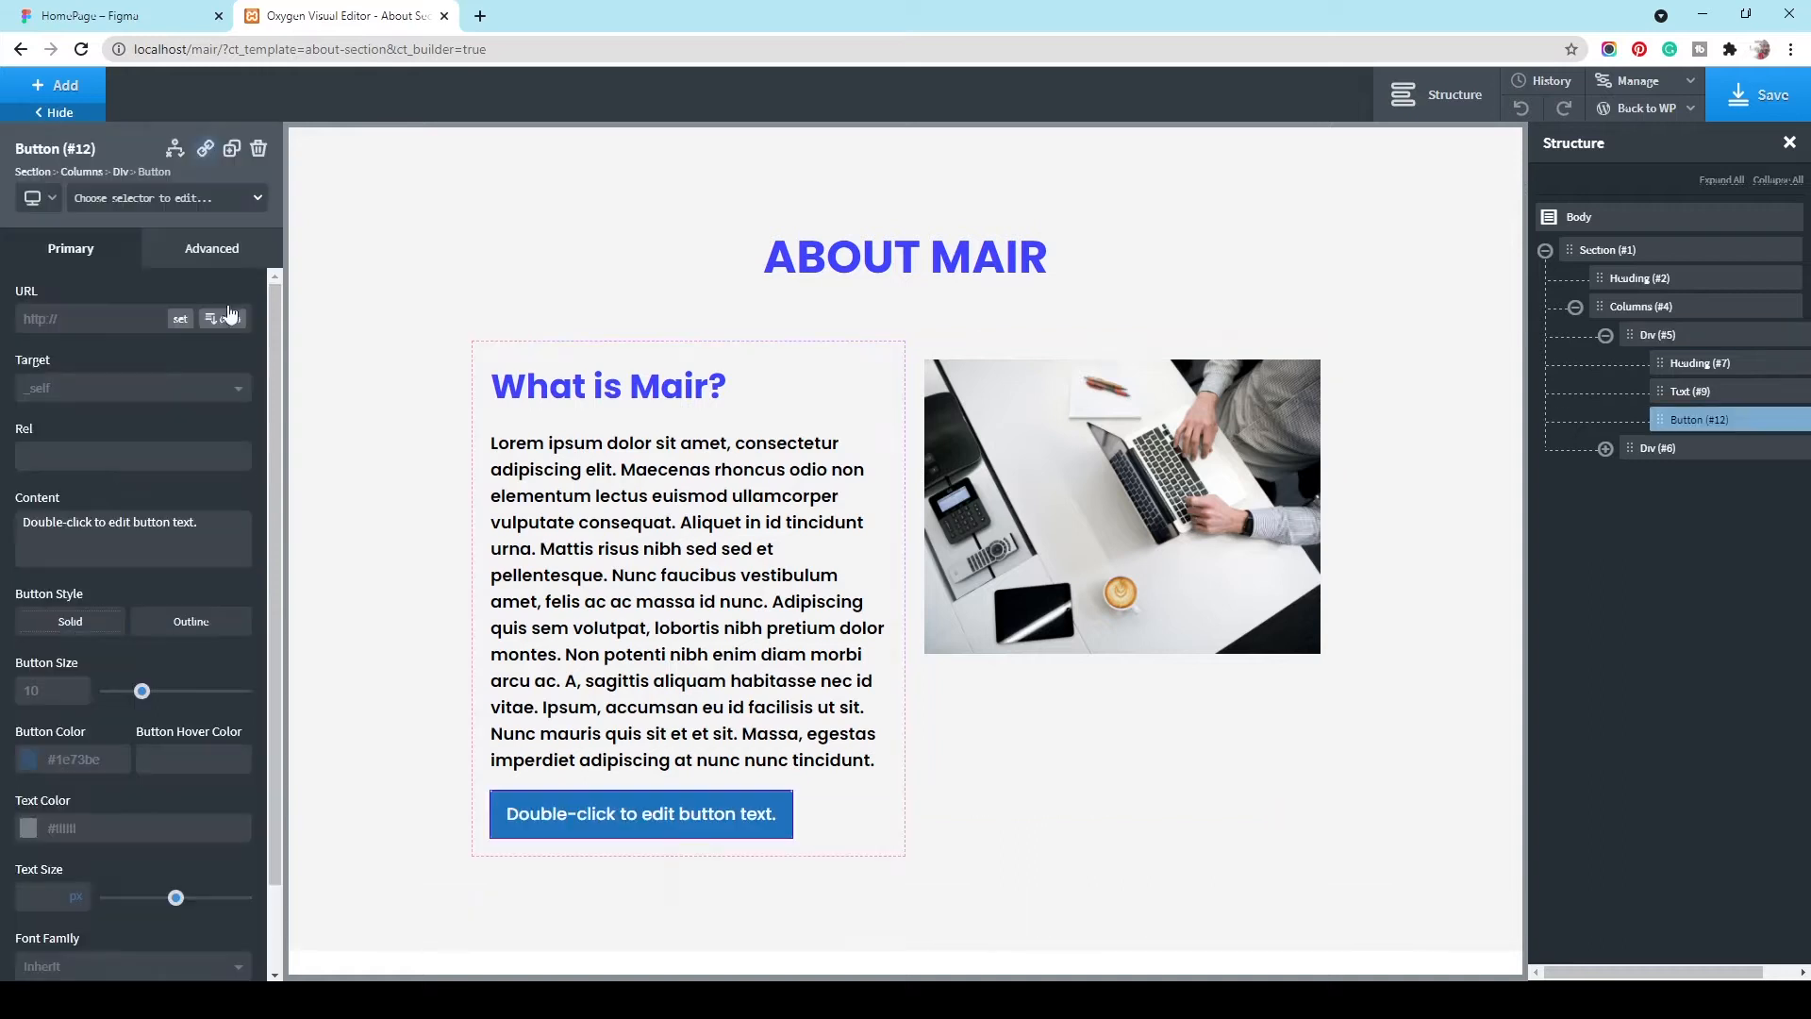
Step: Replace the new button's placeholder text with "Learn More", matching the Figma design
click(129, 11)
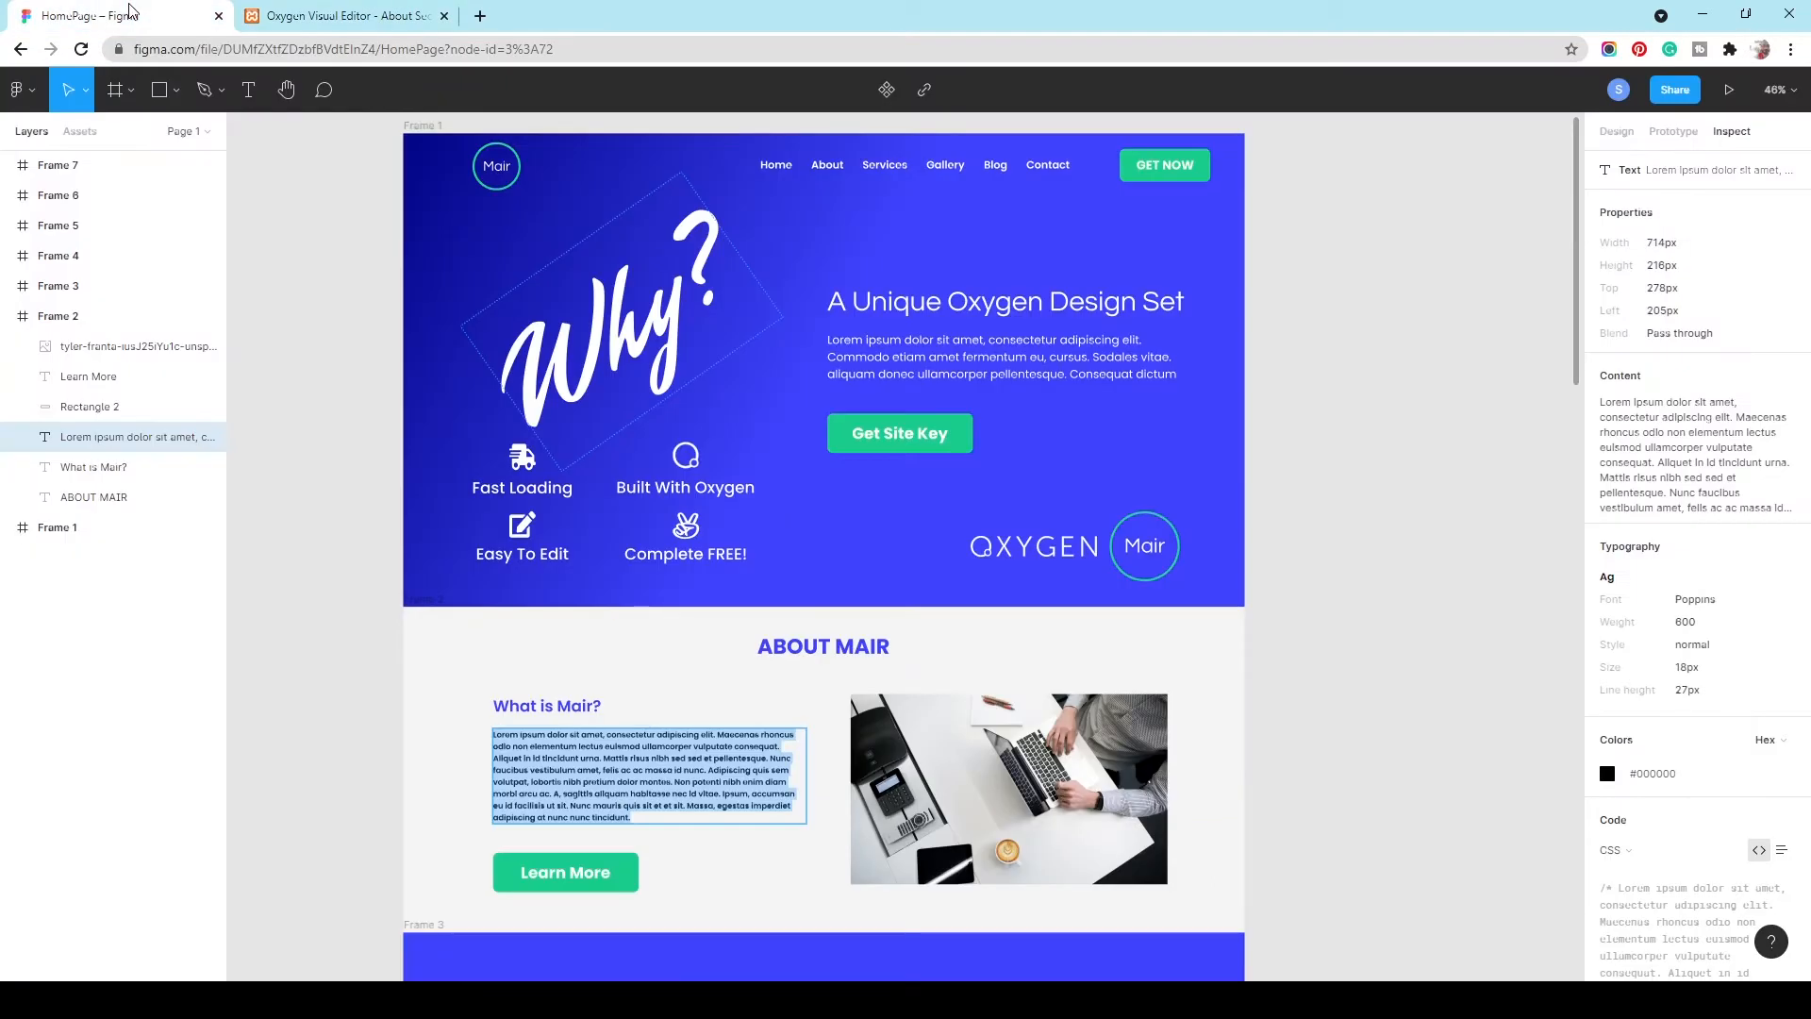
click(288, 13)
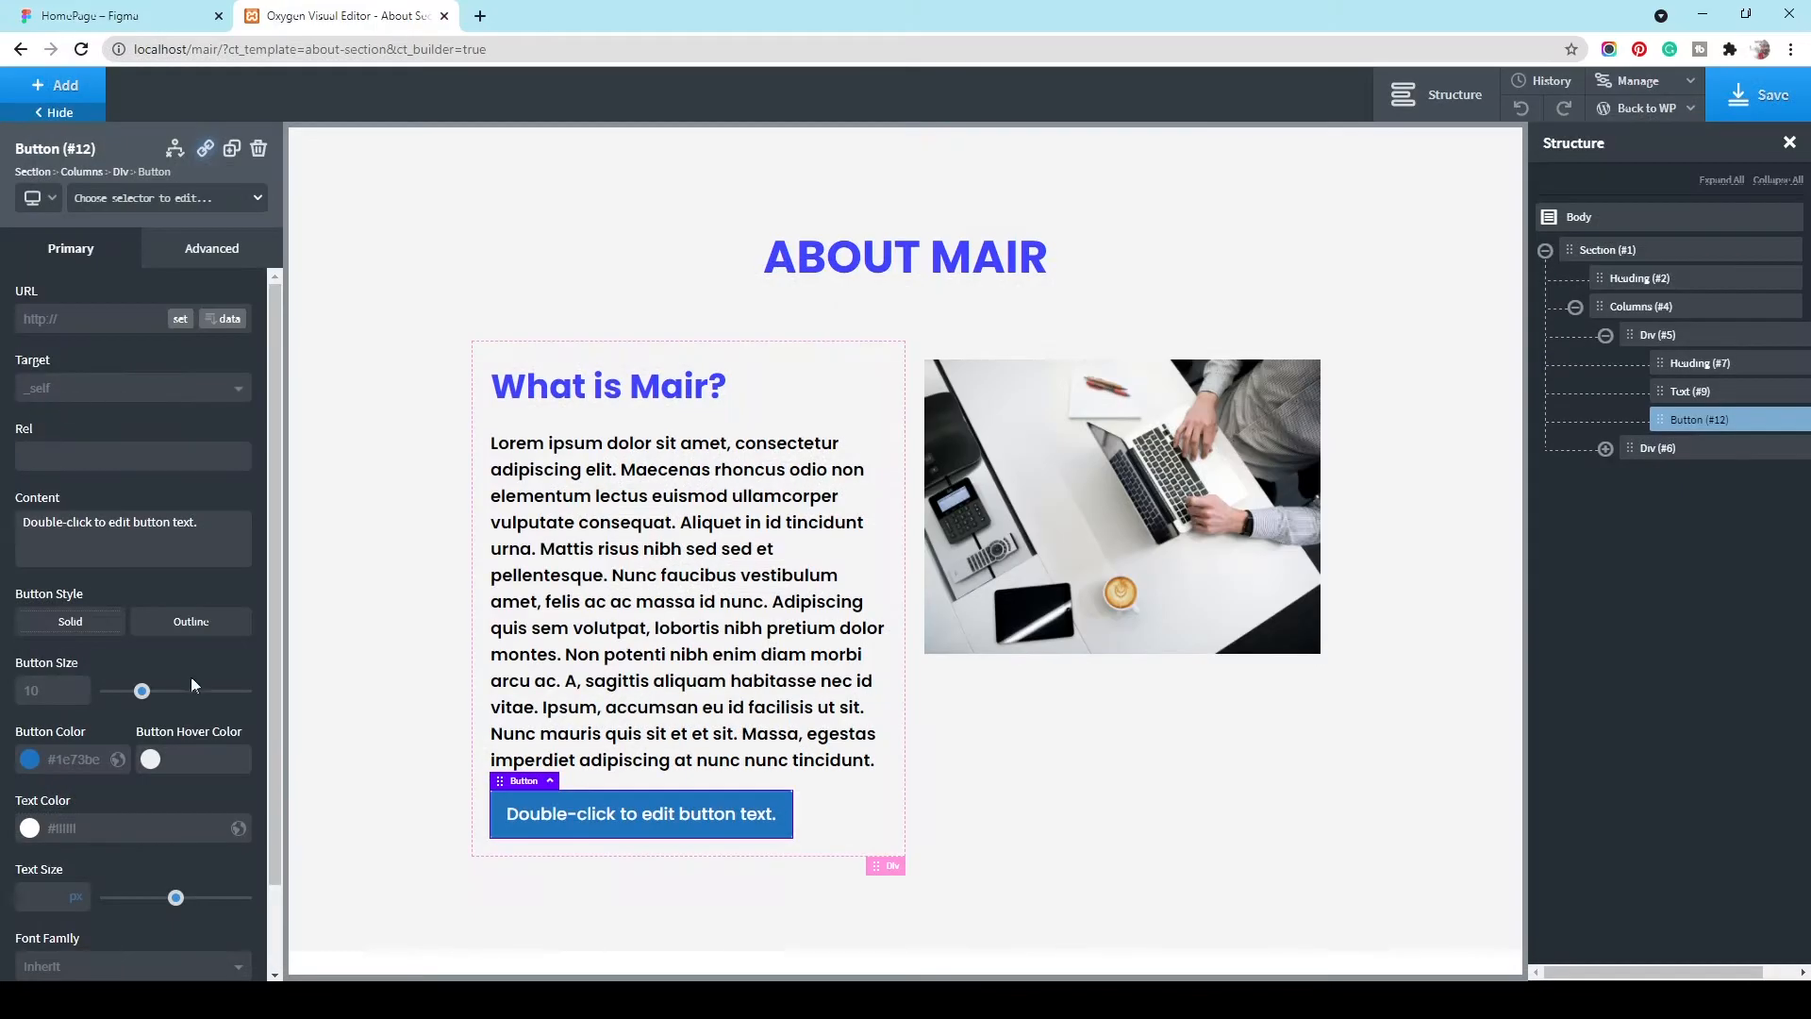
triple_click(151, 535)
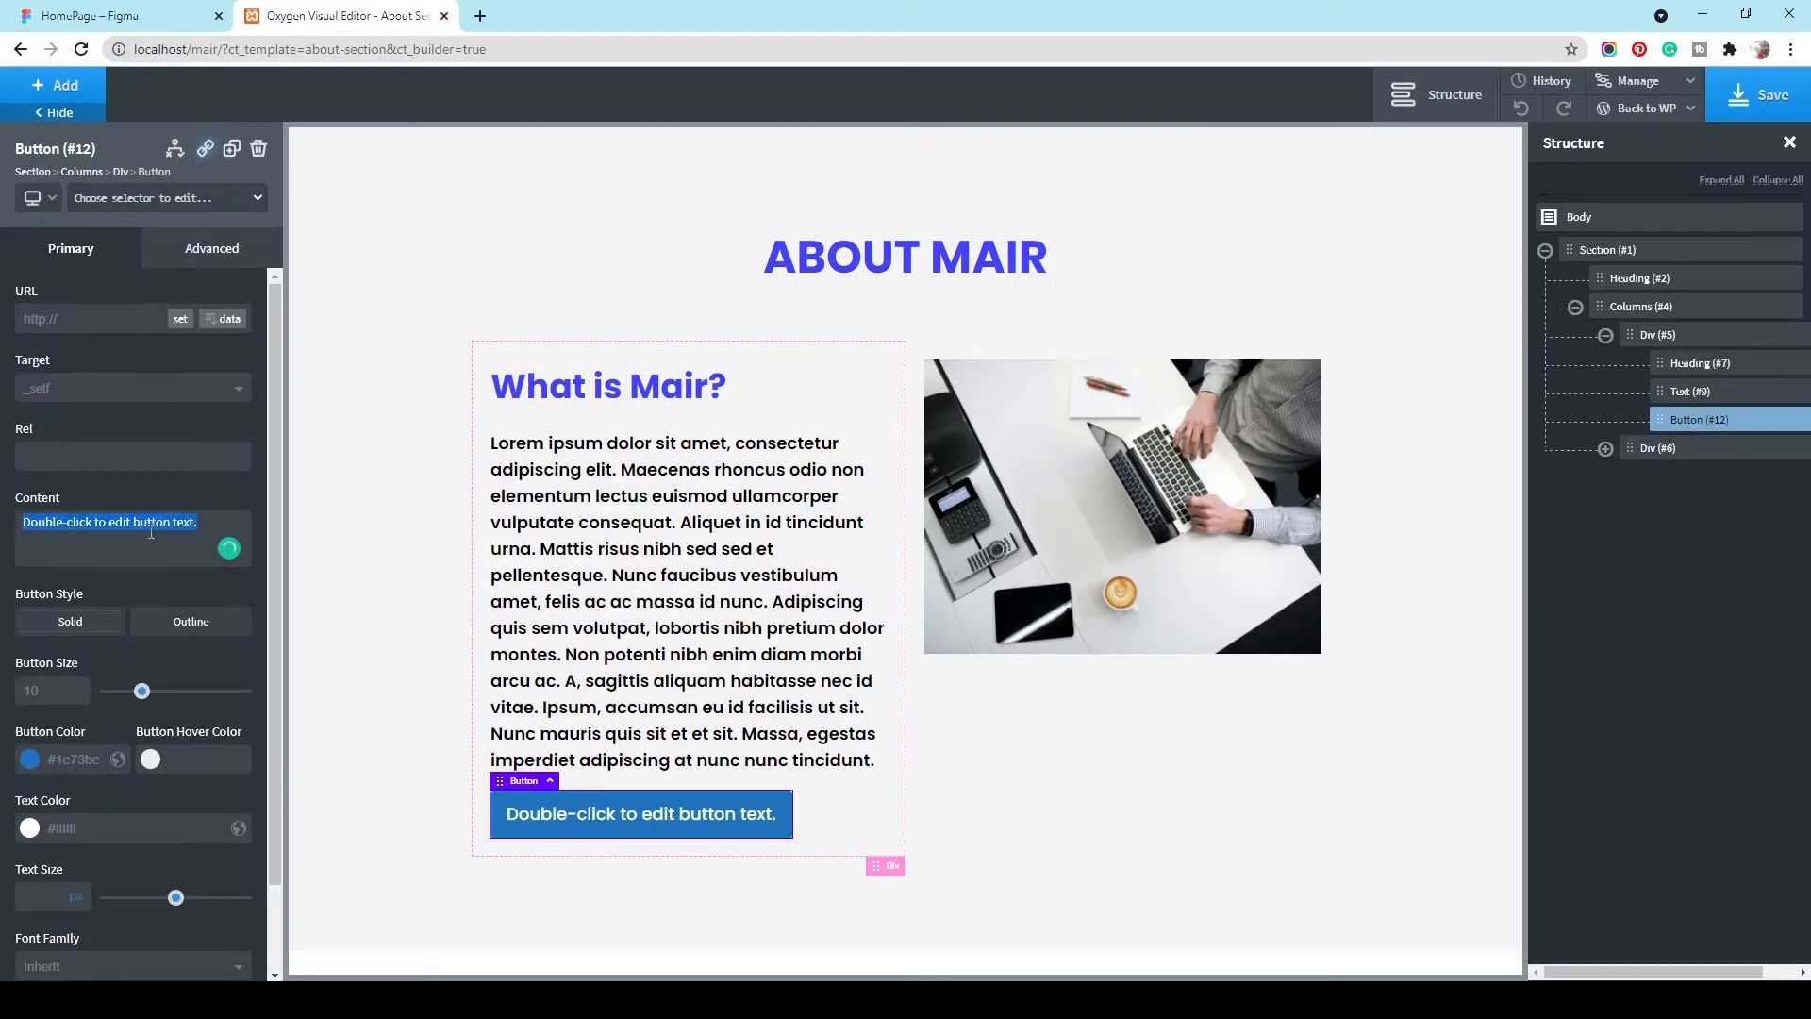
click(151, 13)
click(312, 14)
text(Learn M)
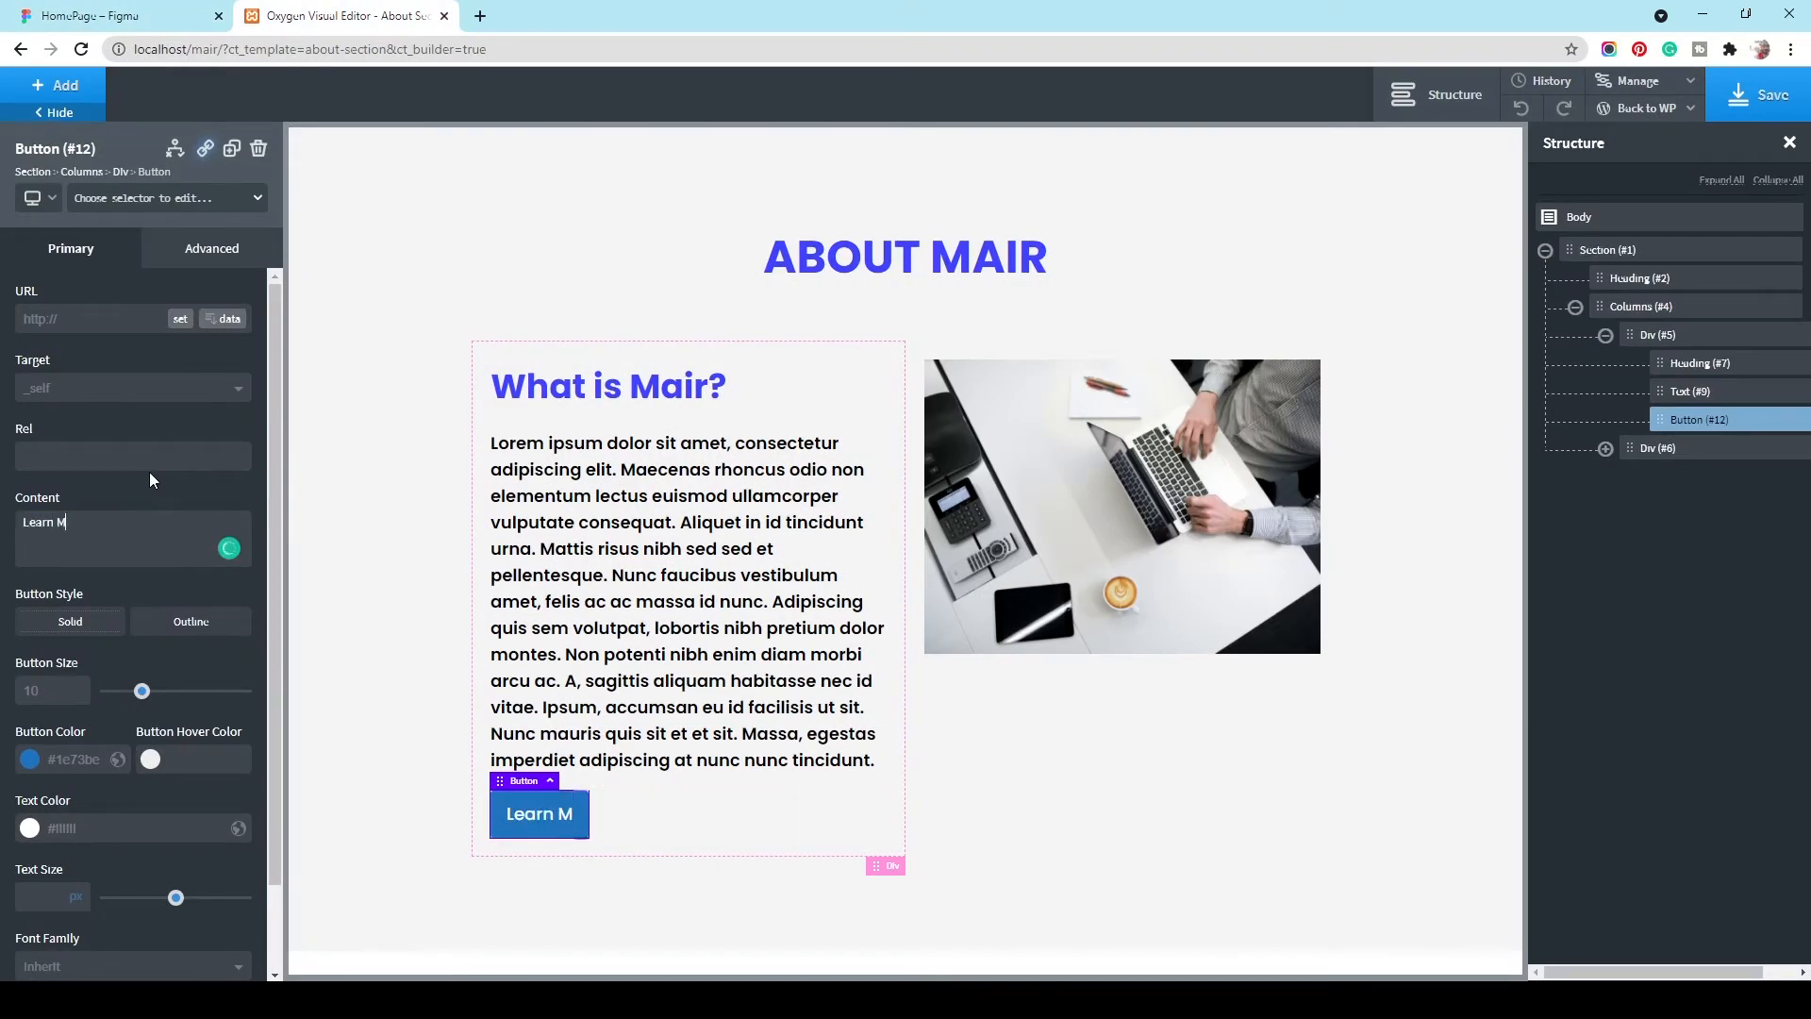
text(ore)
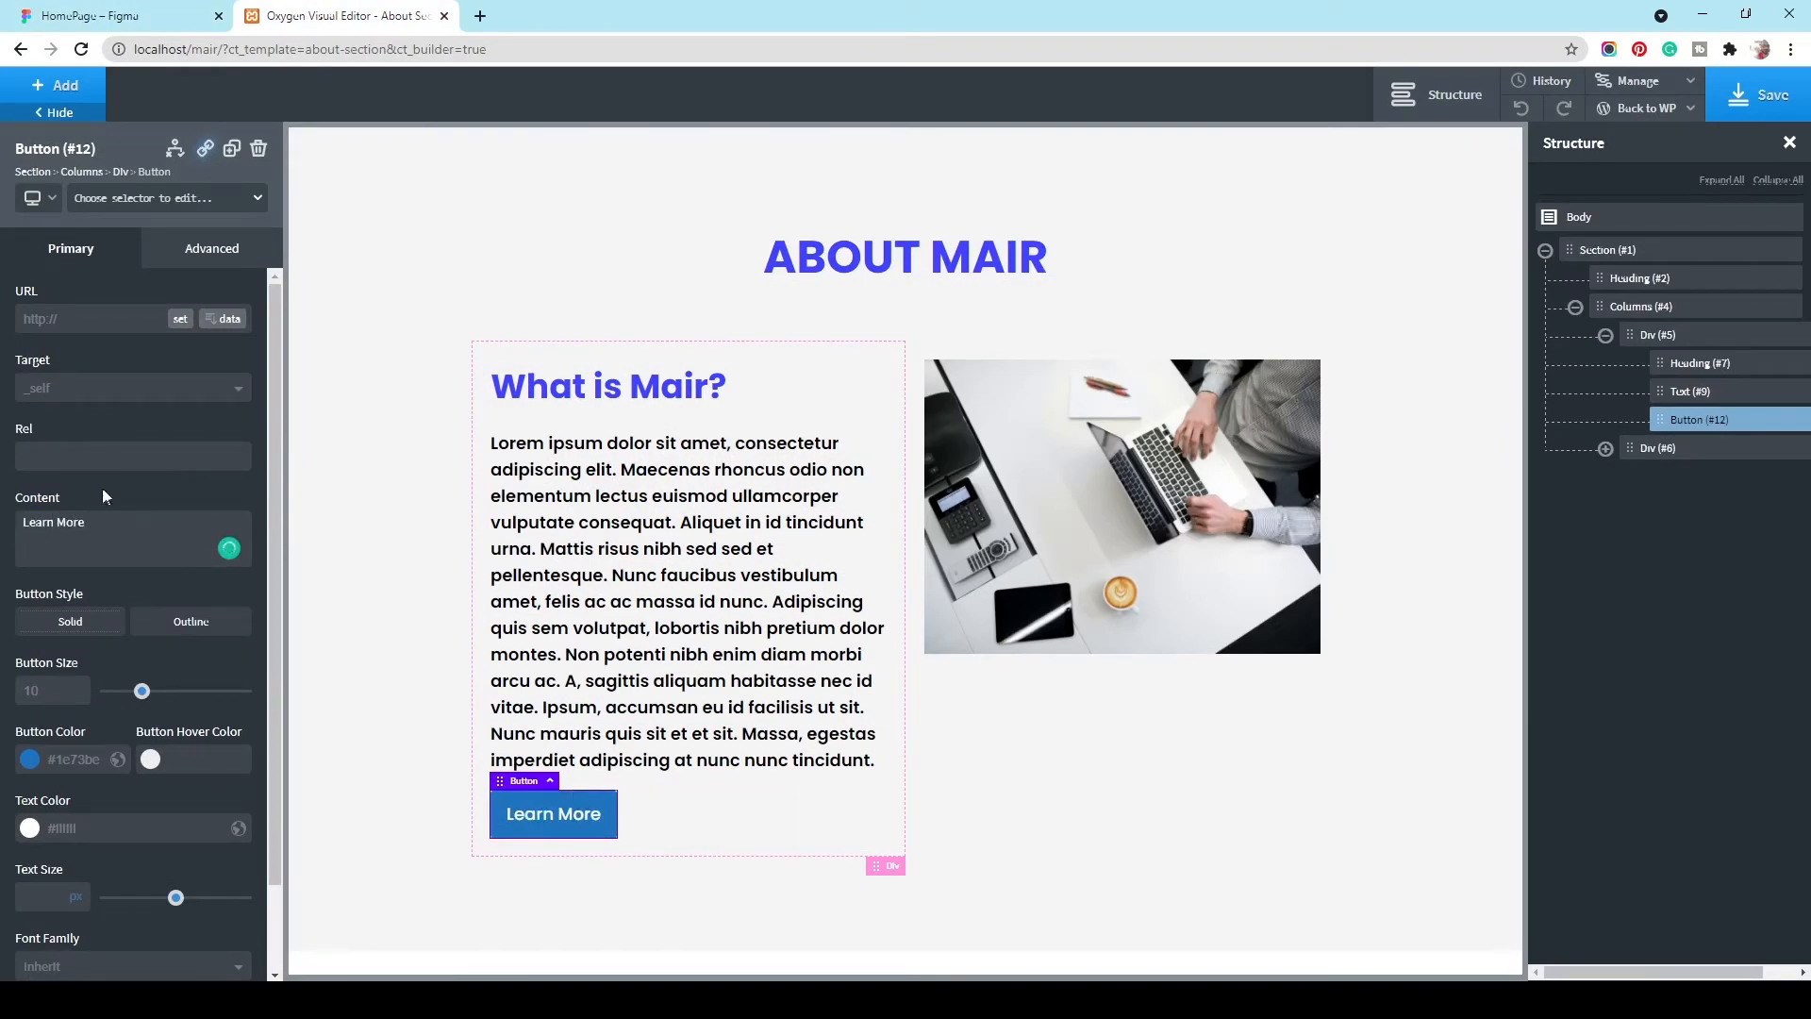
Step: Set the Learn More button's color from the global colors, trying white first and settling on green
click(34, 754)
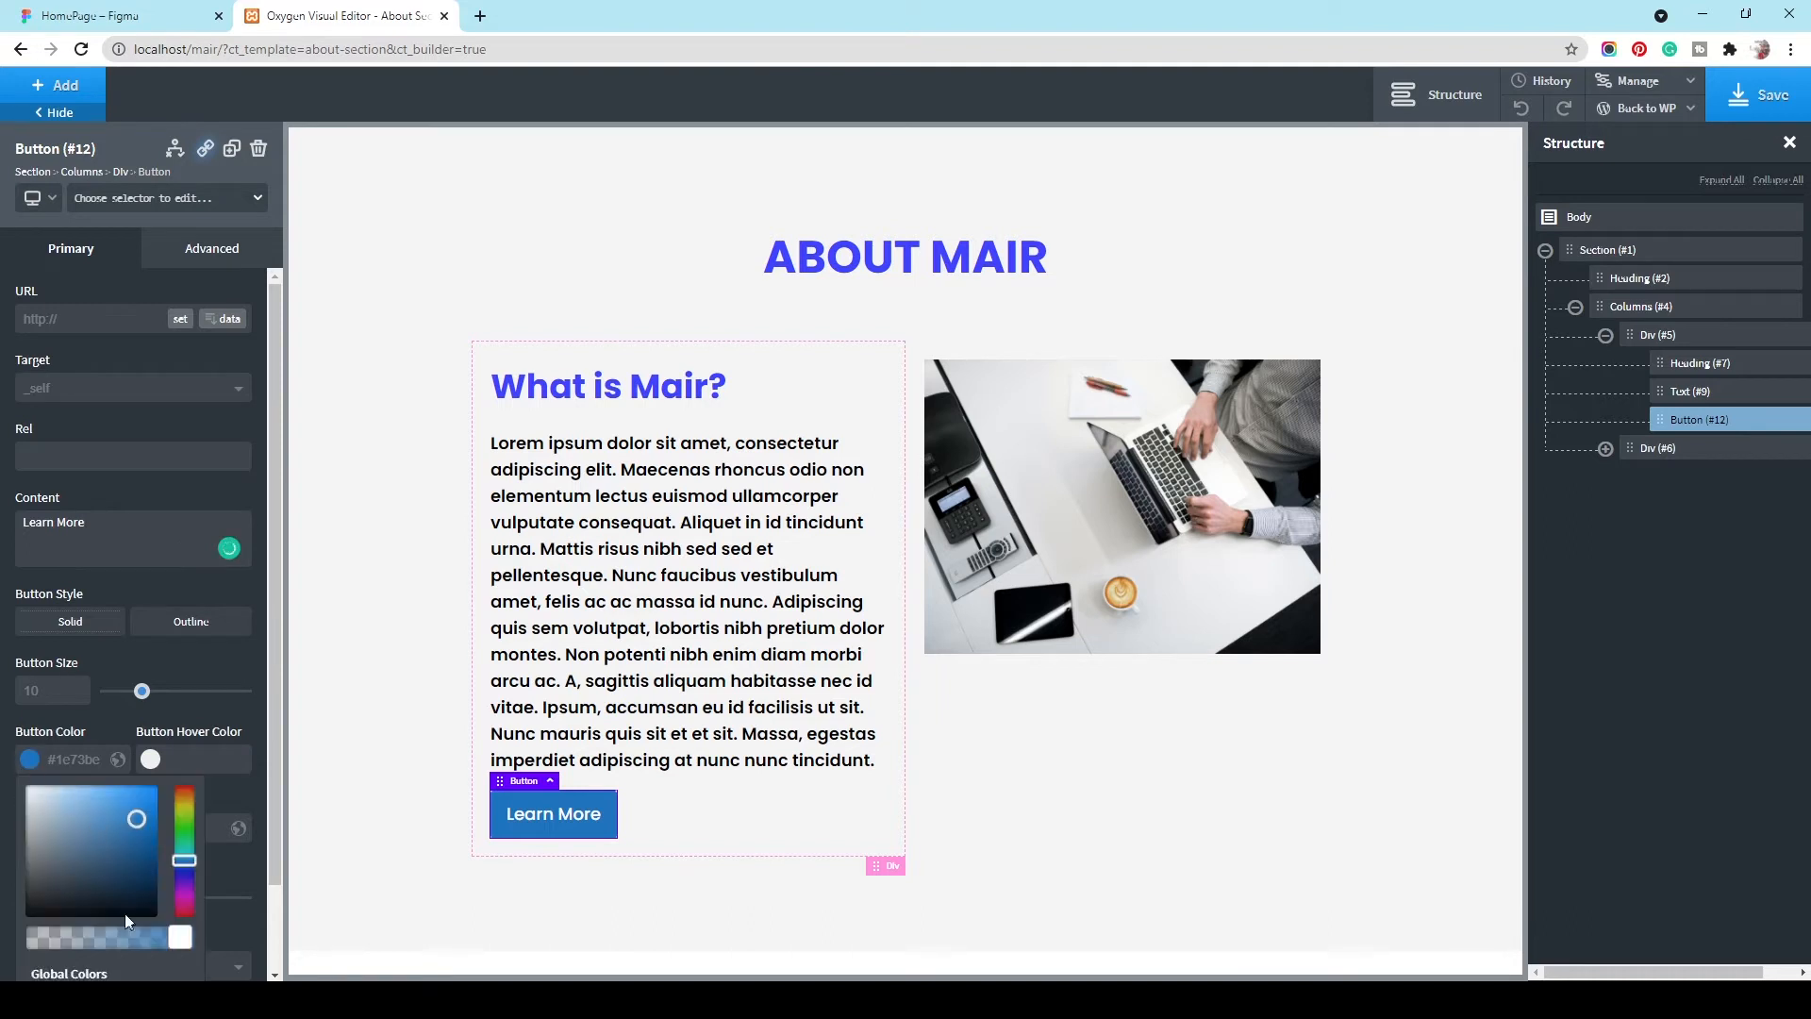
scroll(236, 864, down, 1)
click(104, 902)
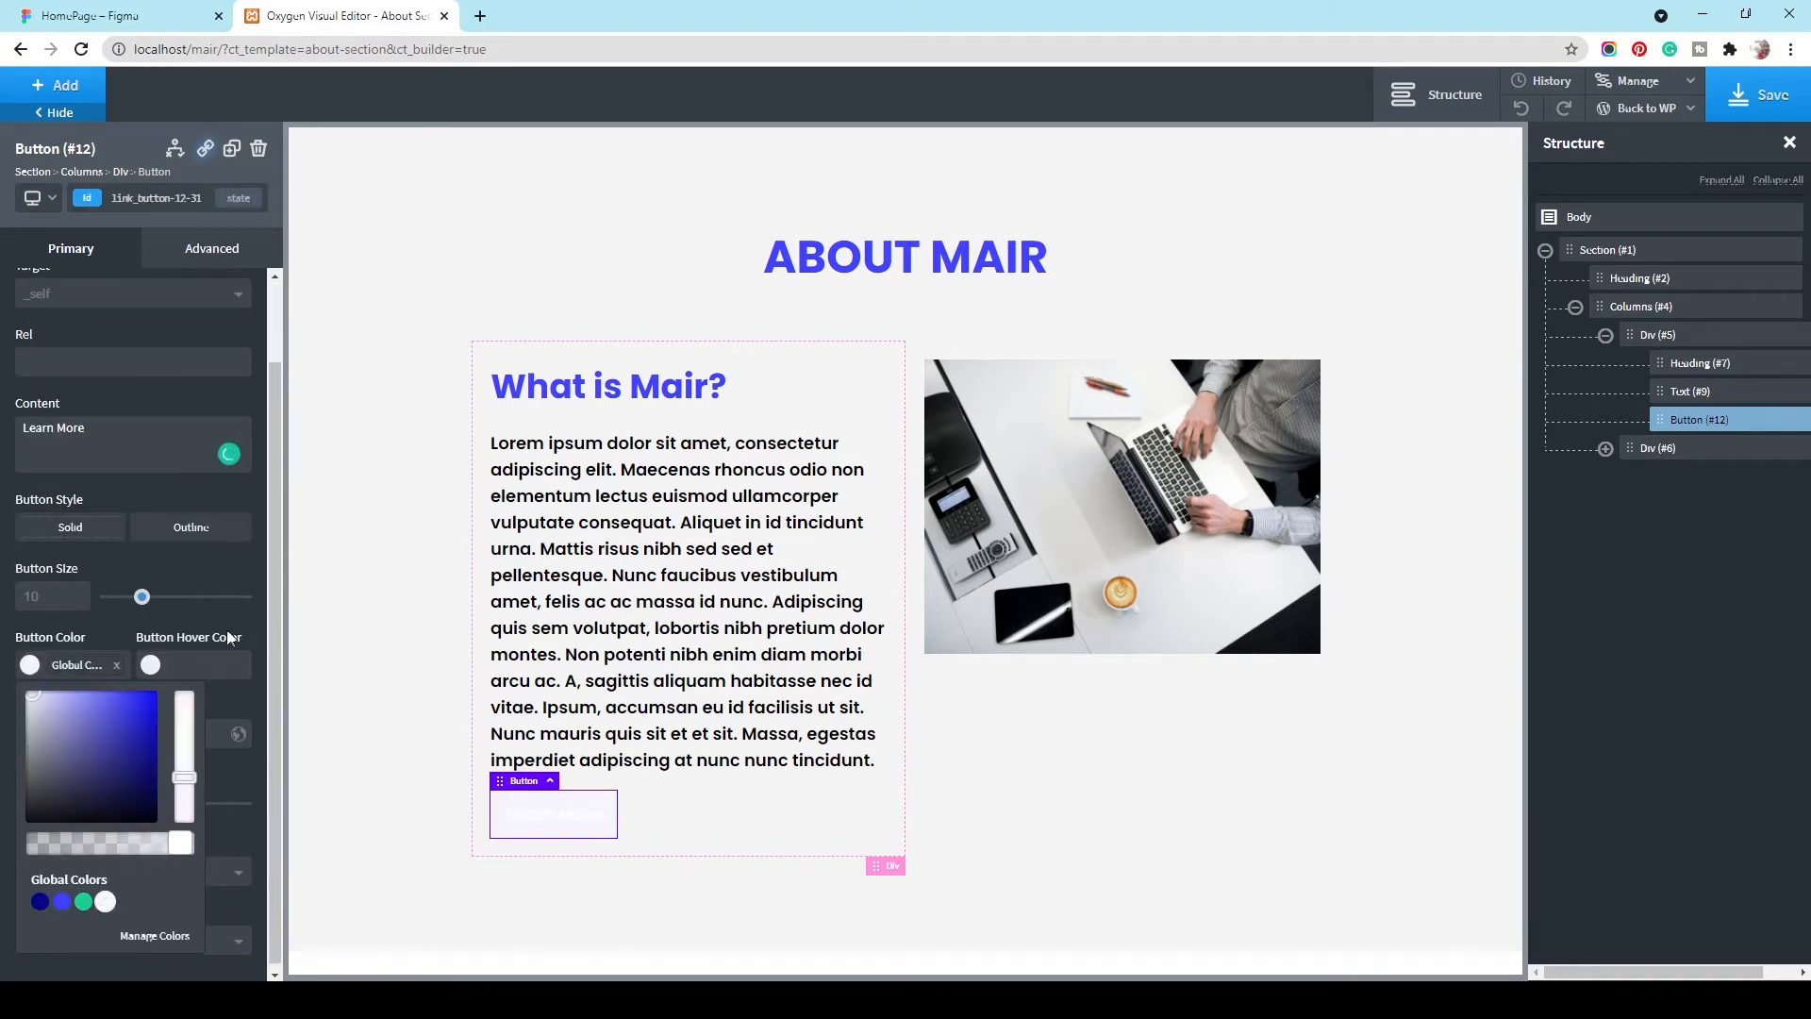
click(225, 617)
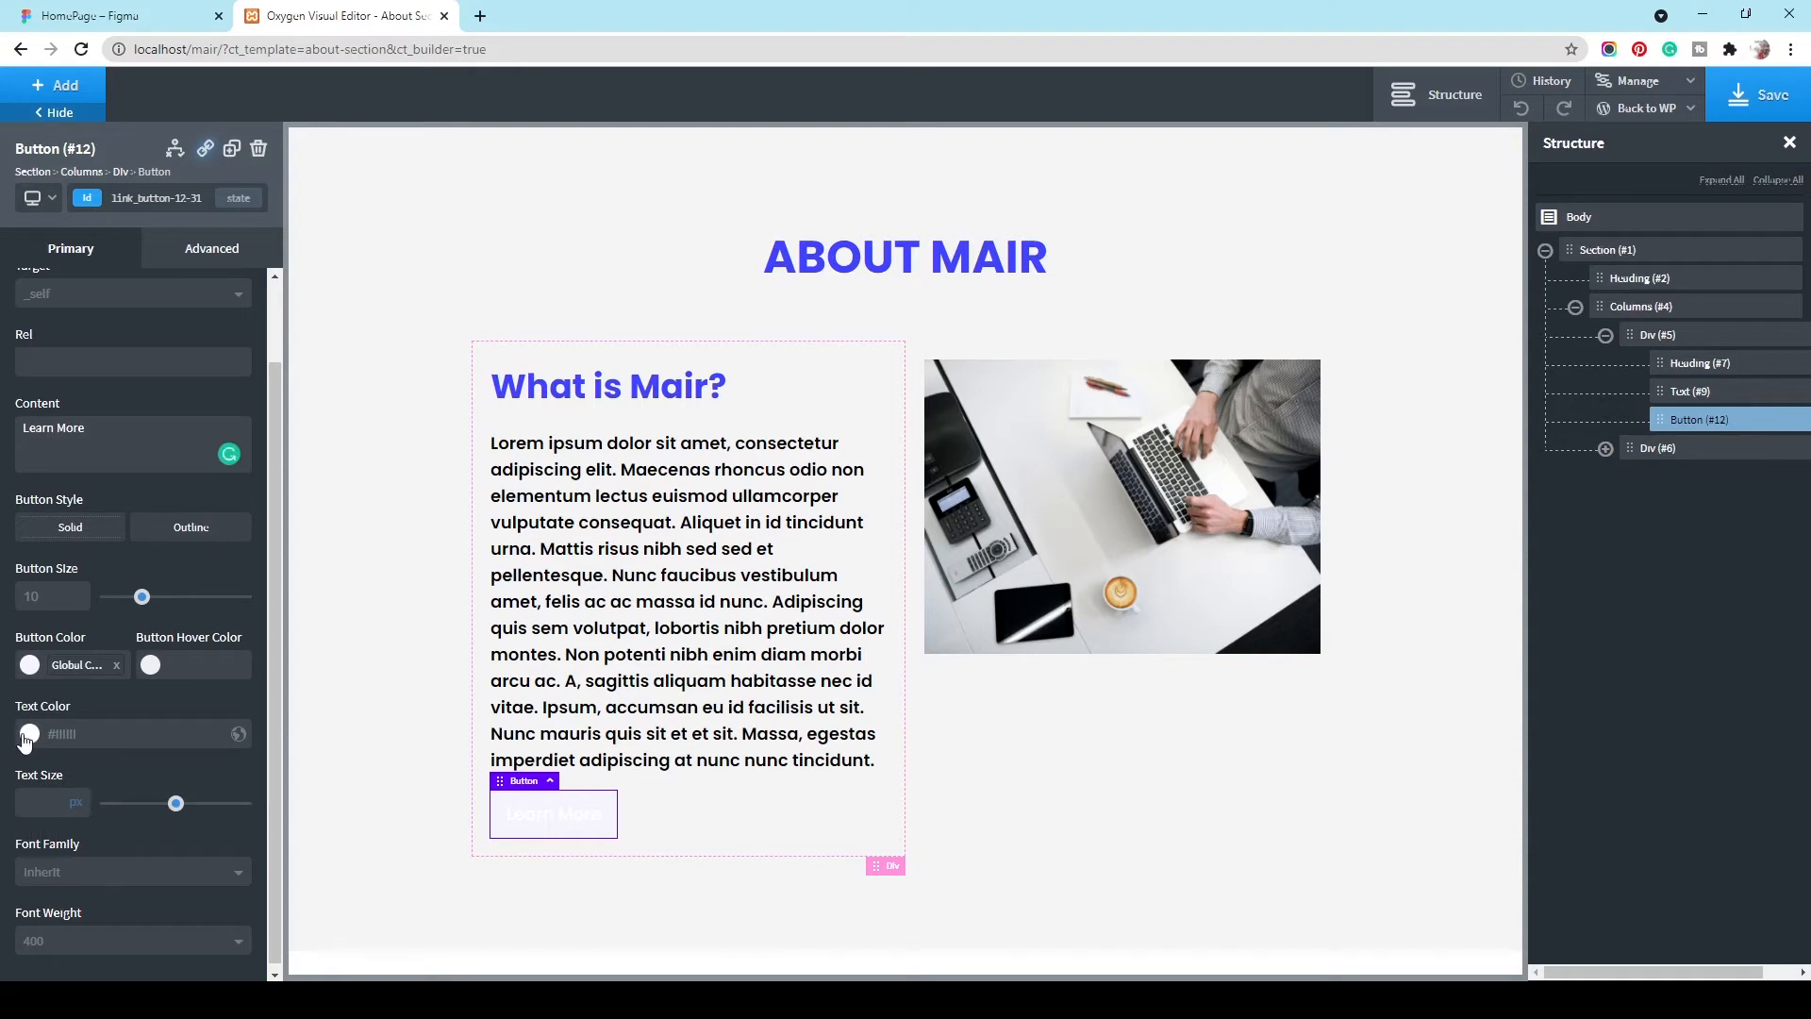
click(32, 672)
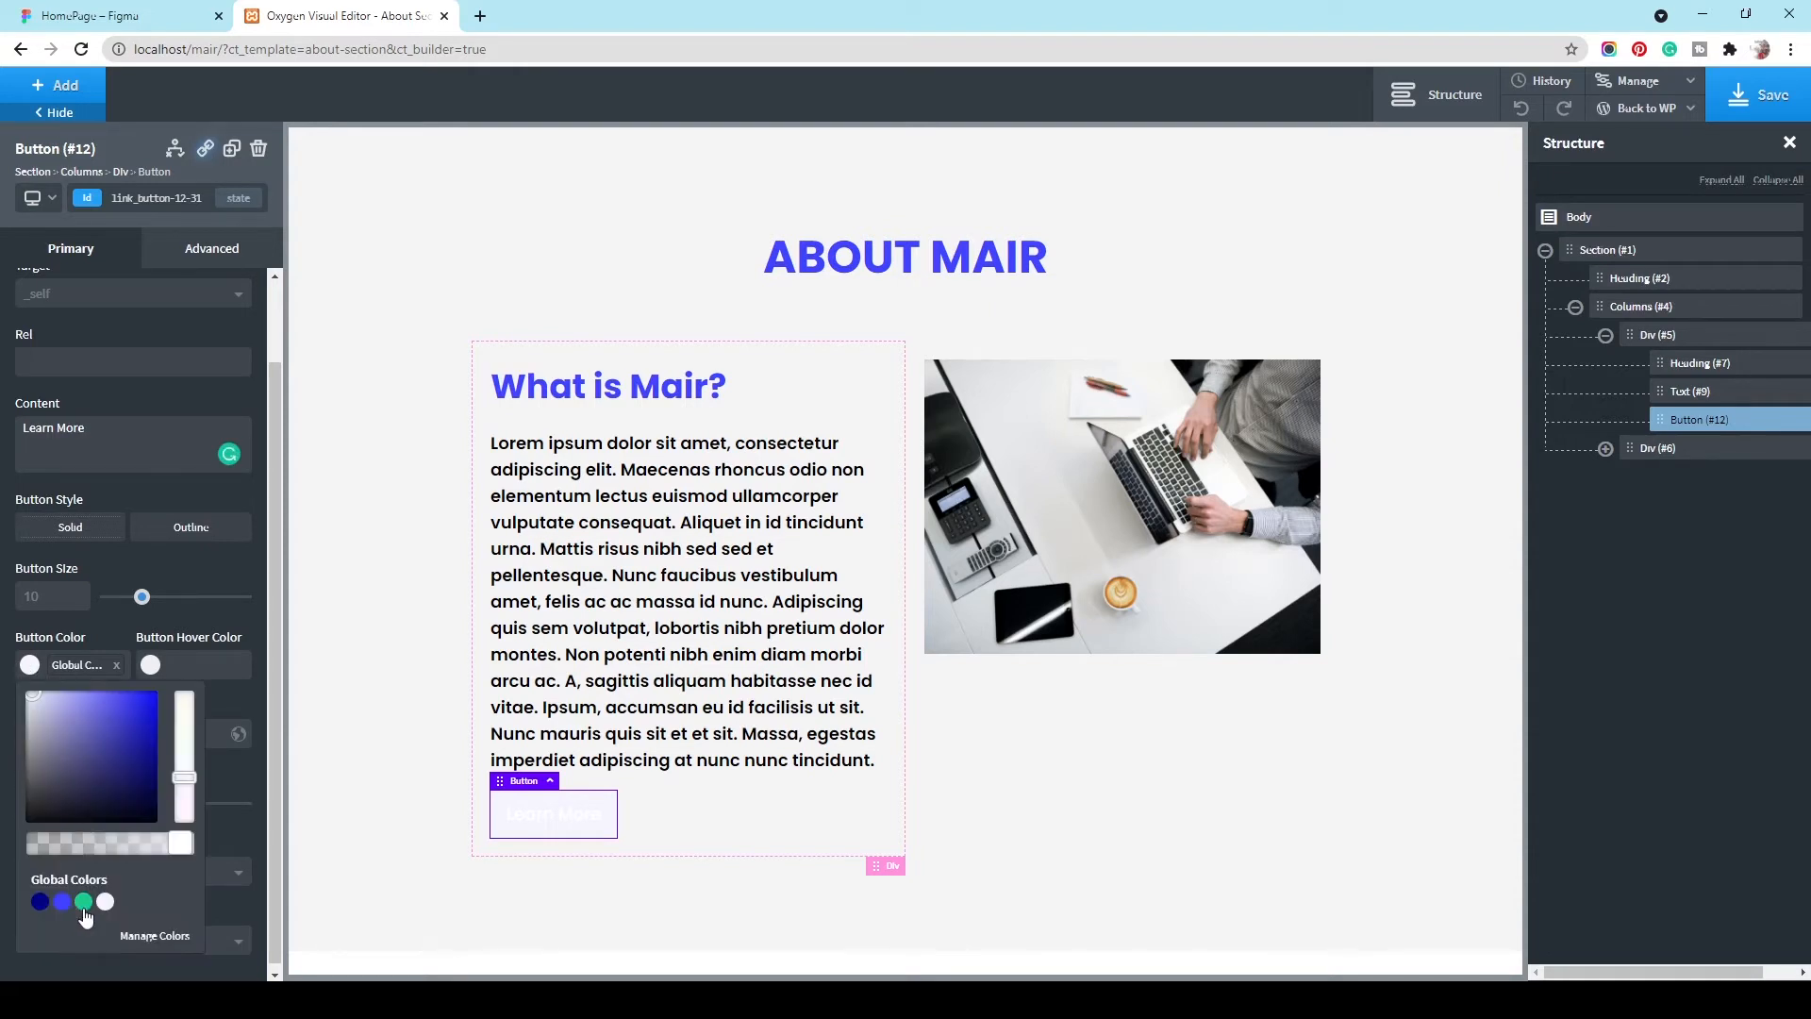
click(84, 902)
click(228, 683)
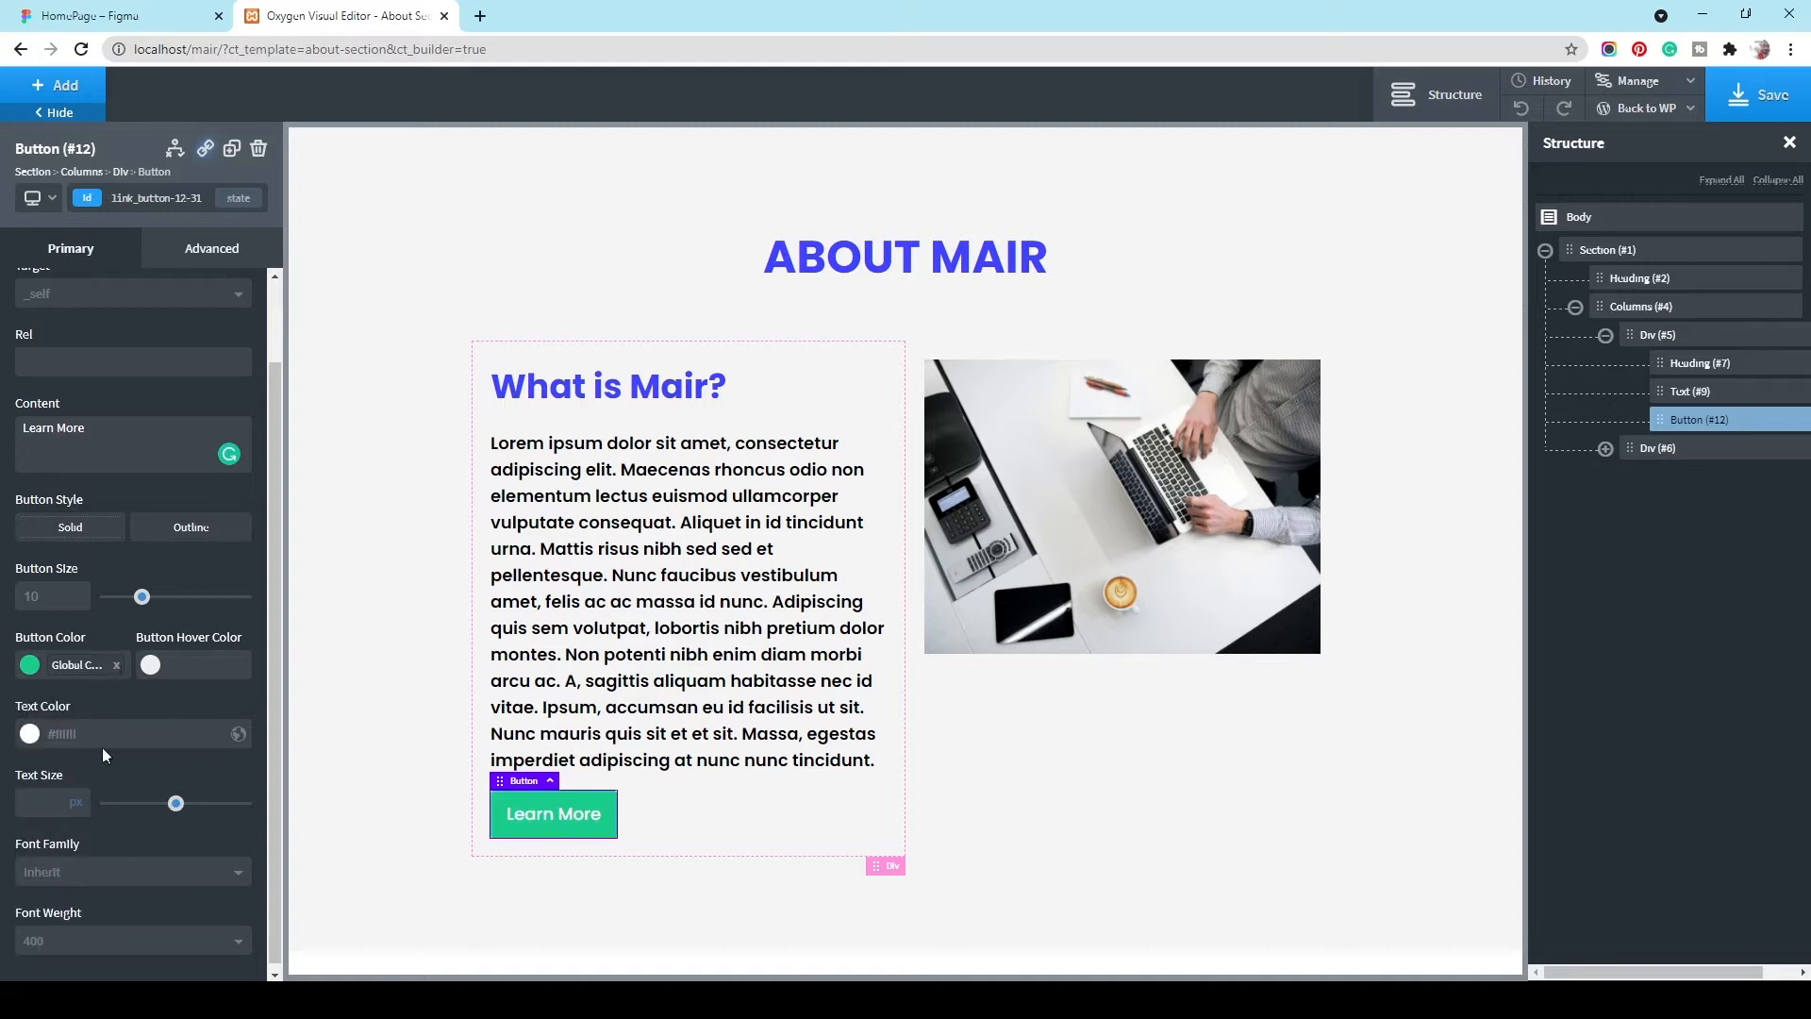
Step: Check the button label's typography in Figma, then set its text size to 30 px after trying 36, with font weight 700
click(84, 16)
click(569, 876)
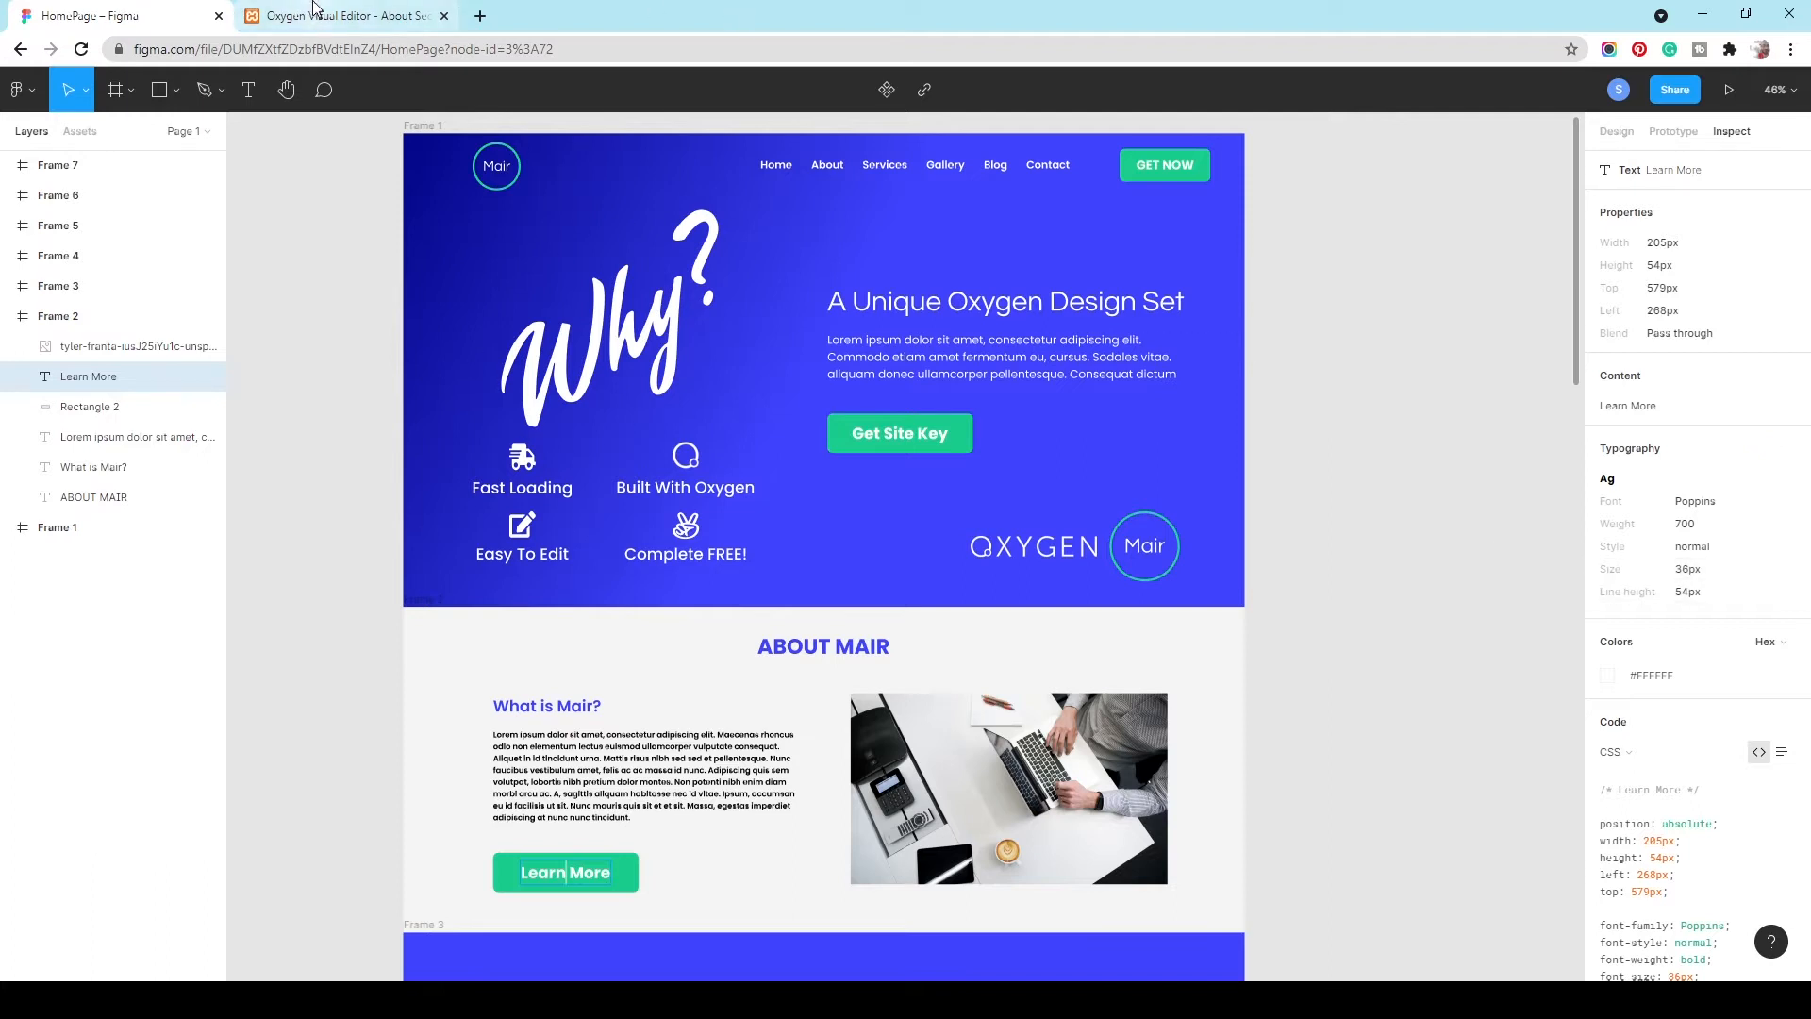
click(355, 11)
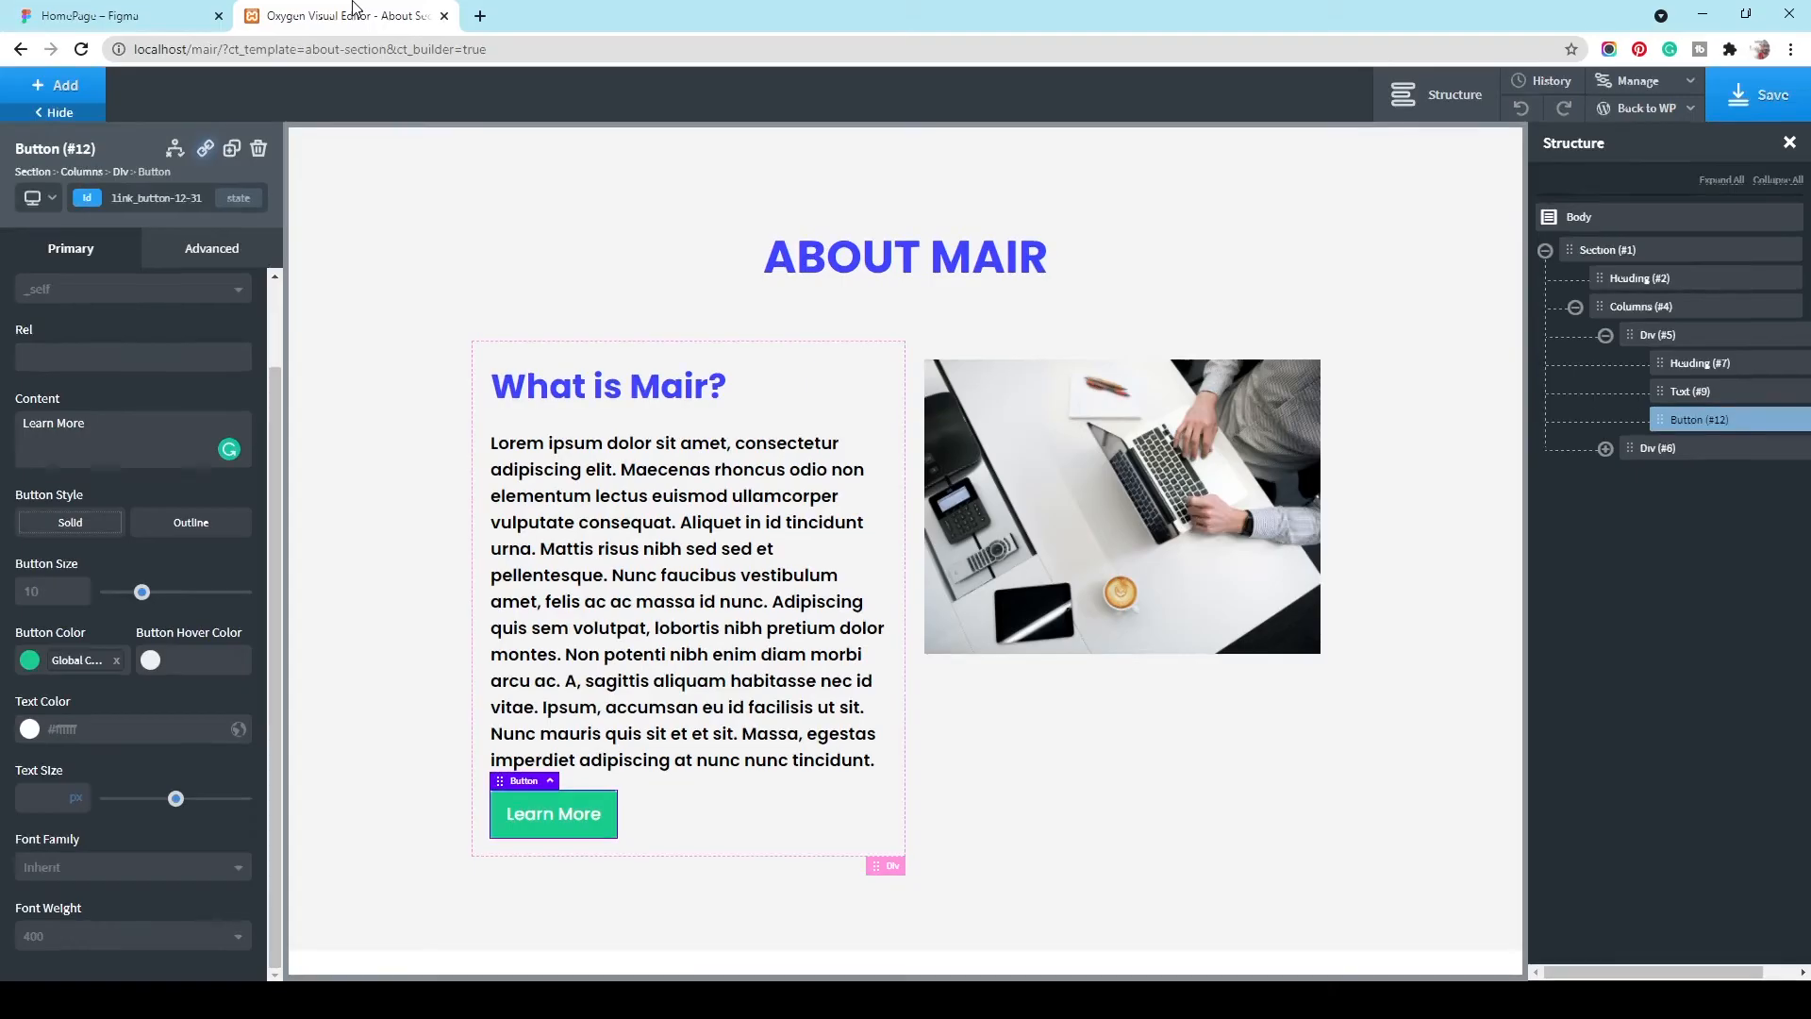
click(45, 798)
text(36)
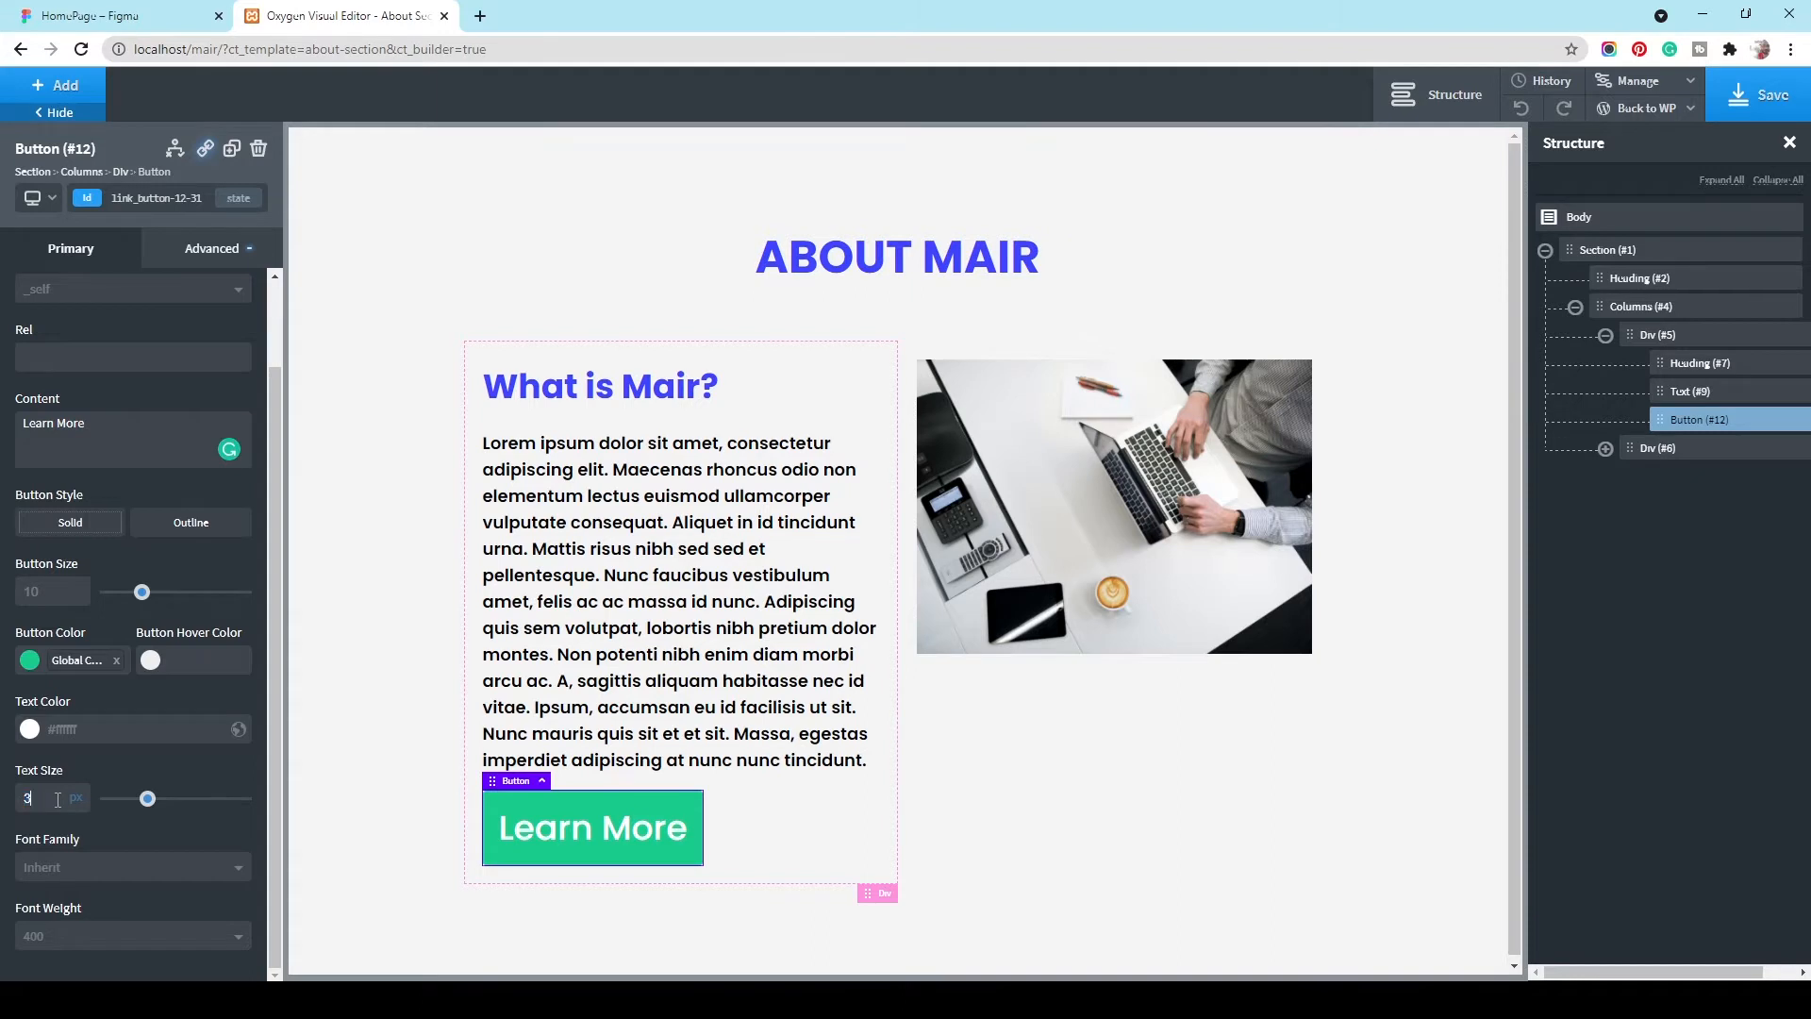
text(0)
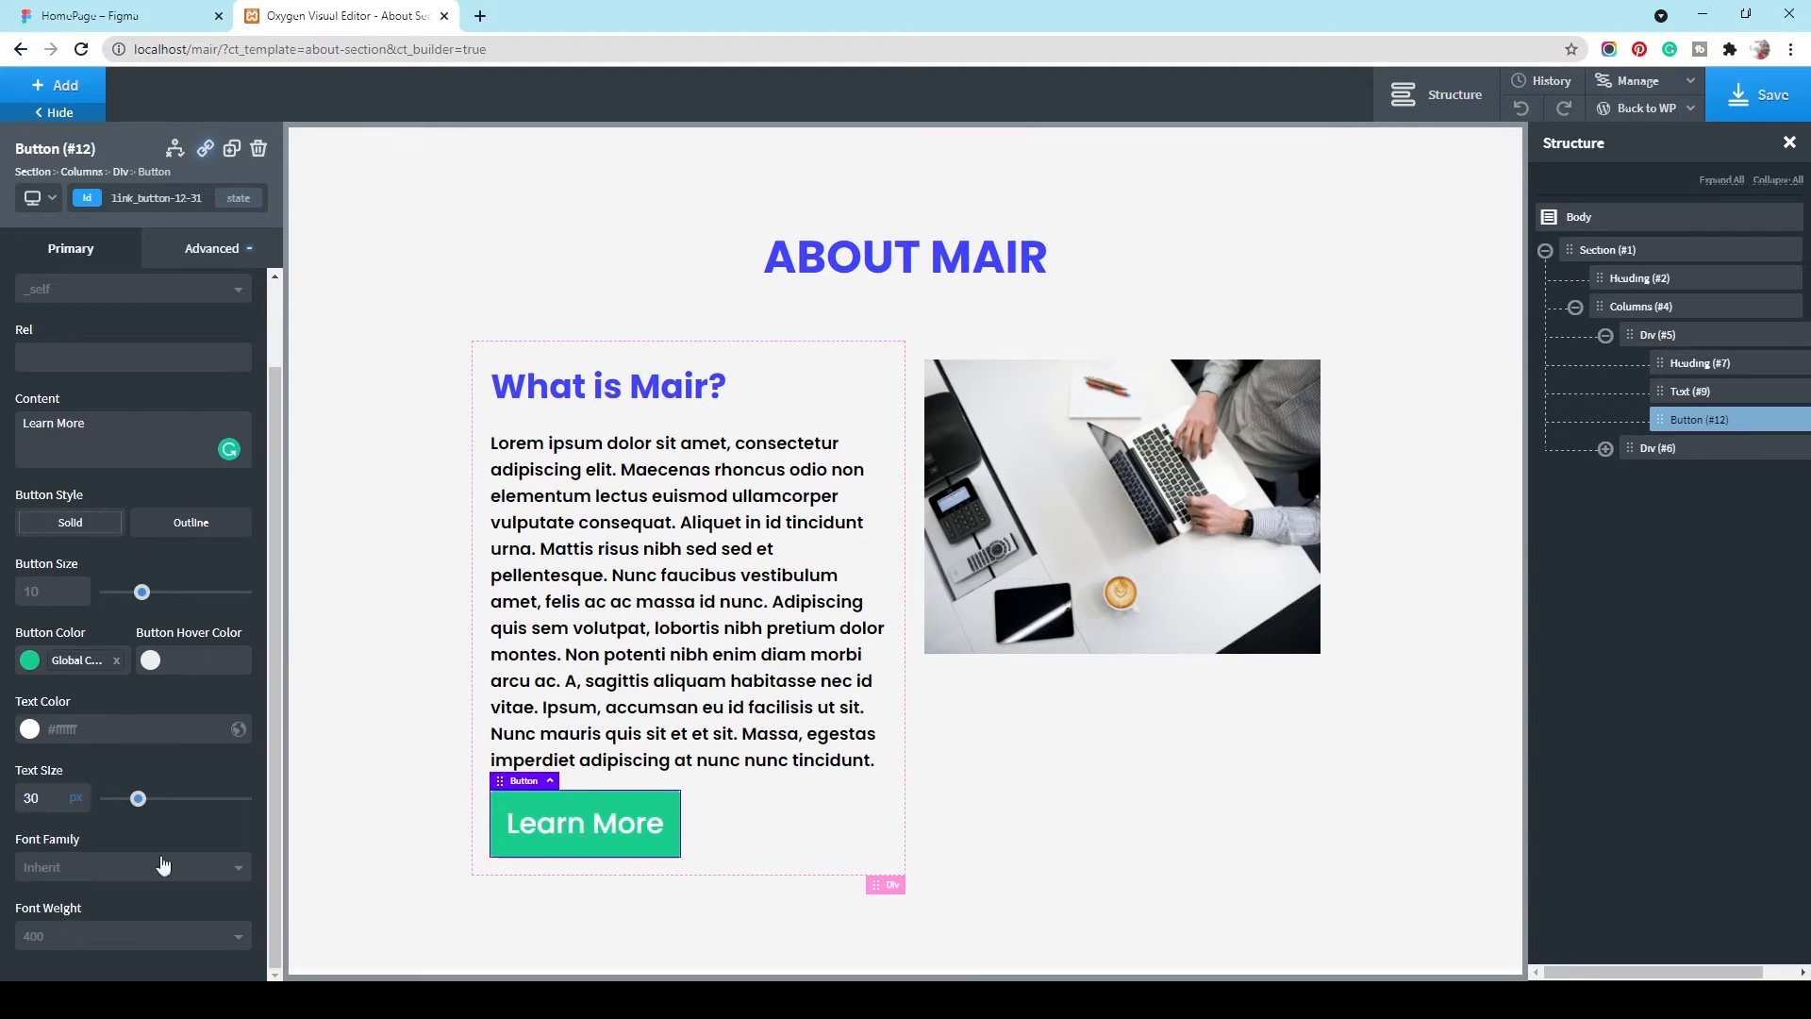
click(147, 936)
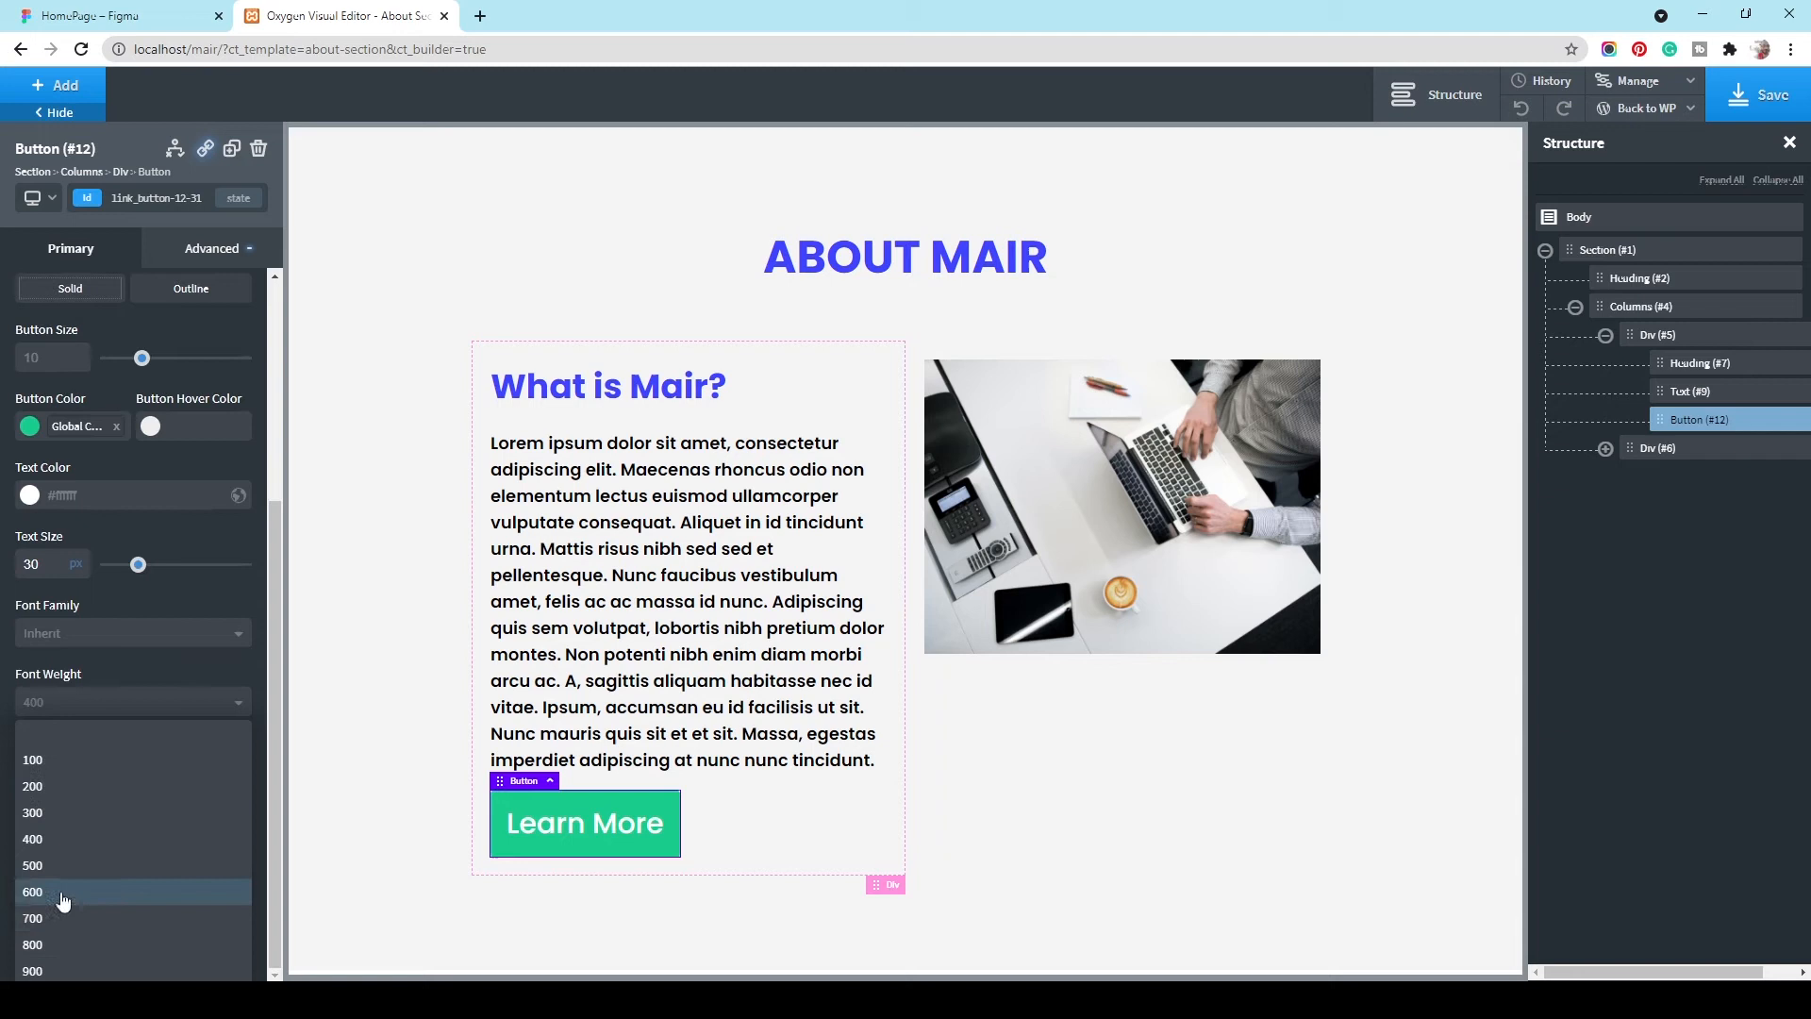
click(62, 917)
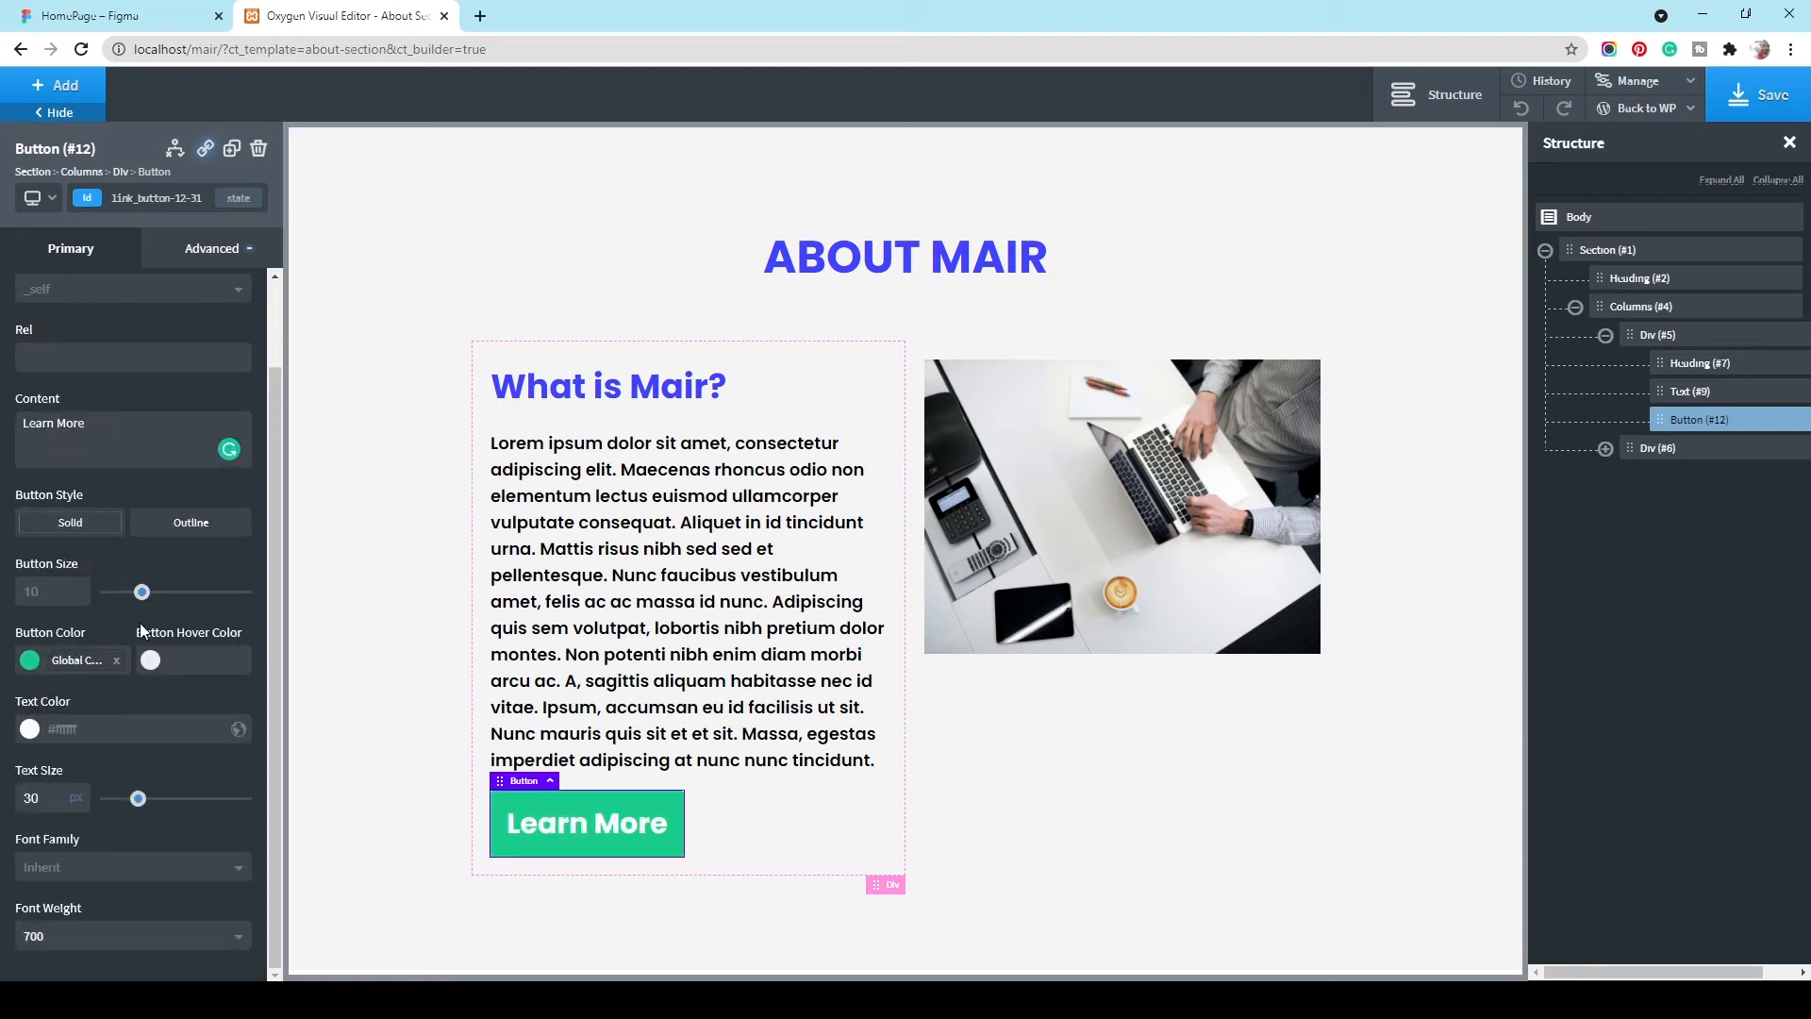
Step: Set the Learn More button's padding to 36 px on the left and right and 18 px on the top and bottom
click(221, 249)
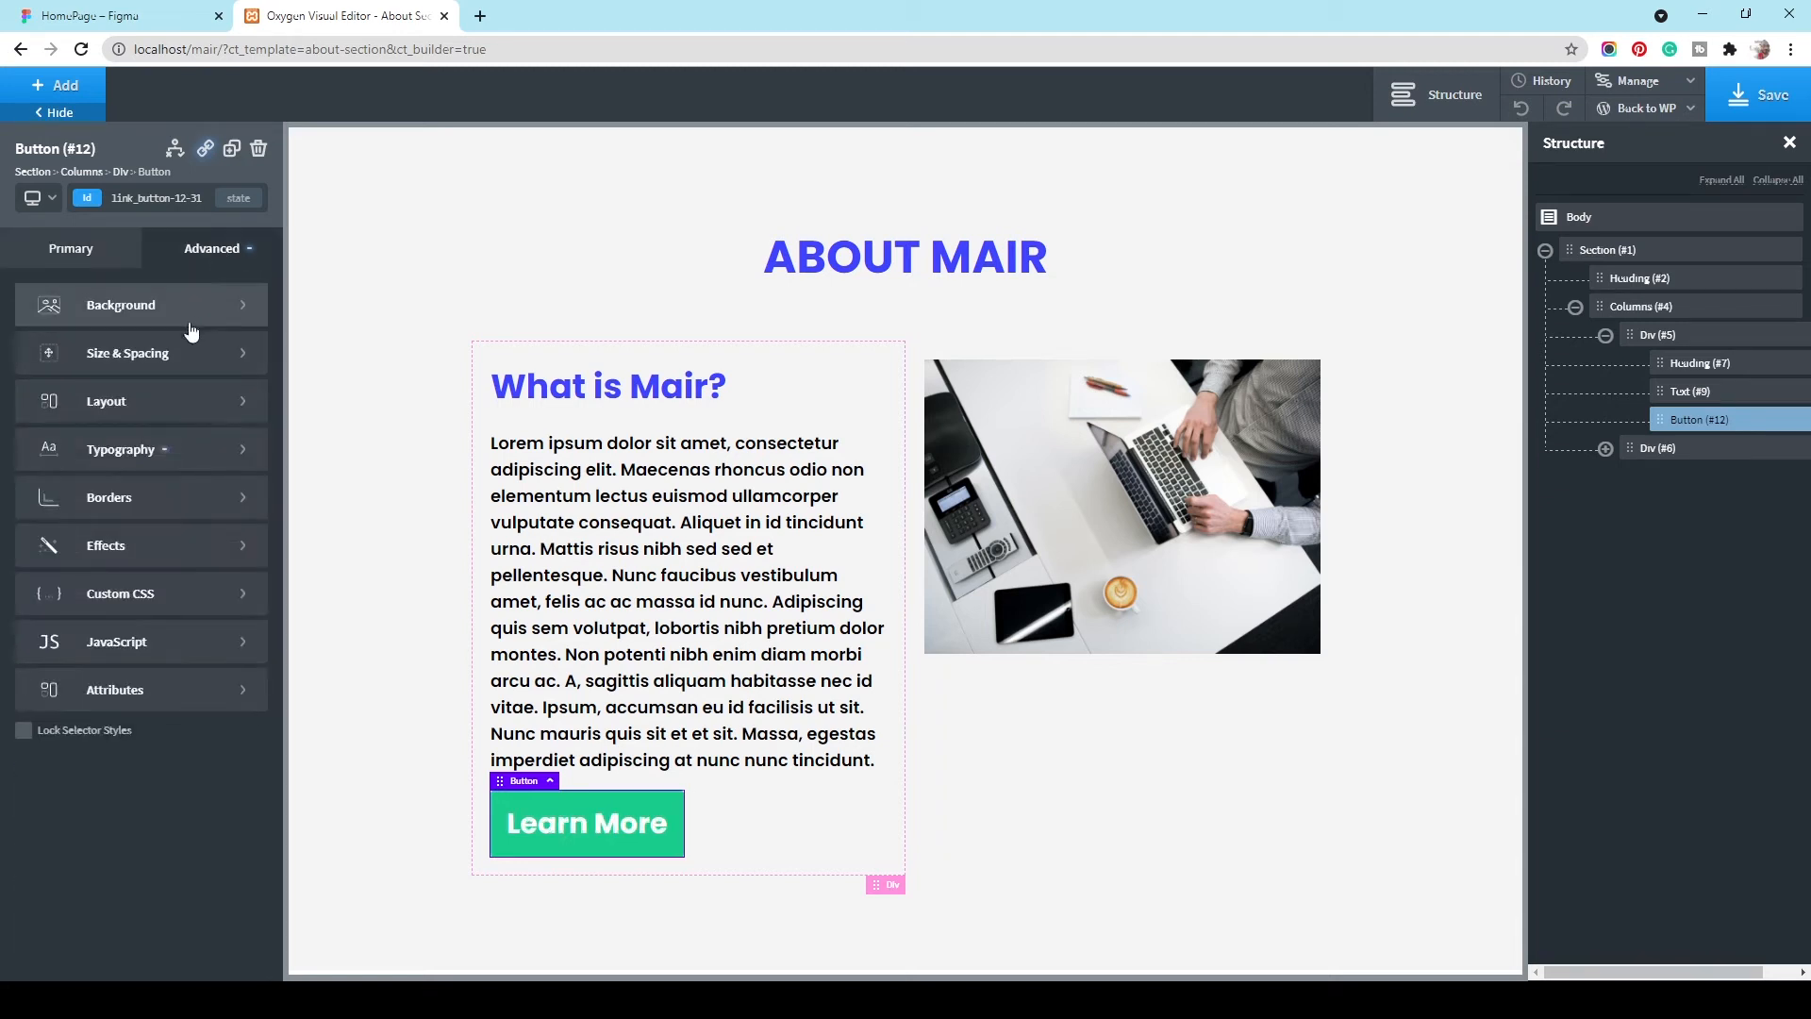
click(188, 355)
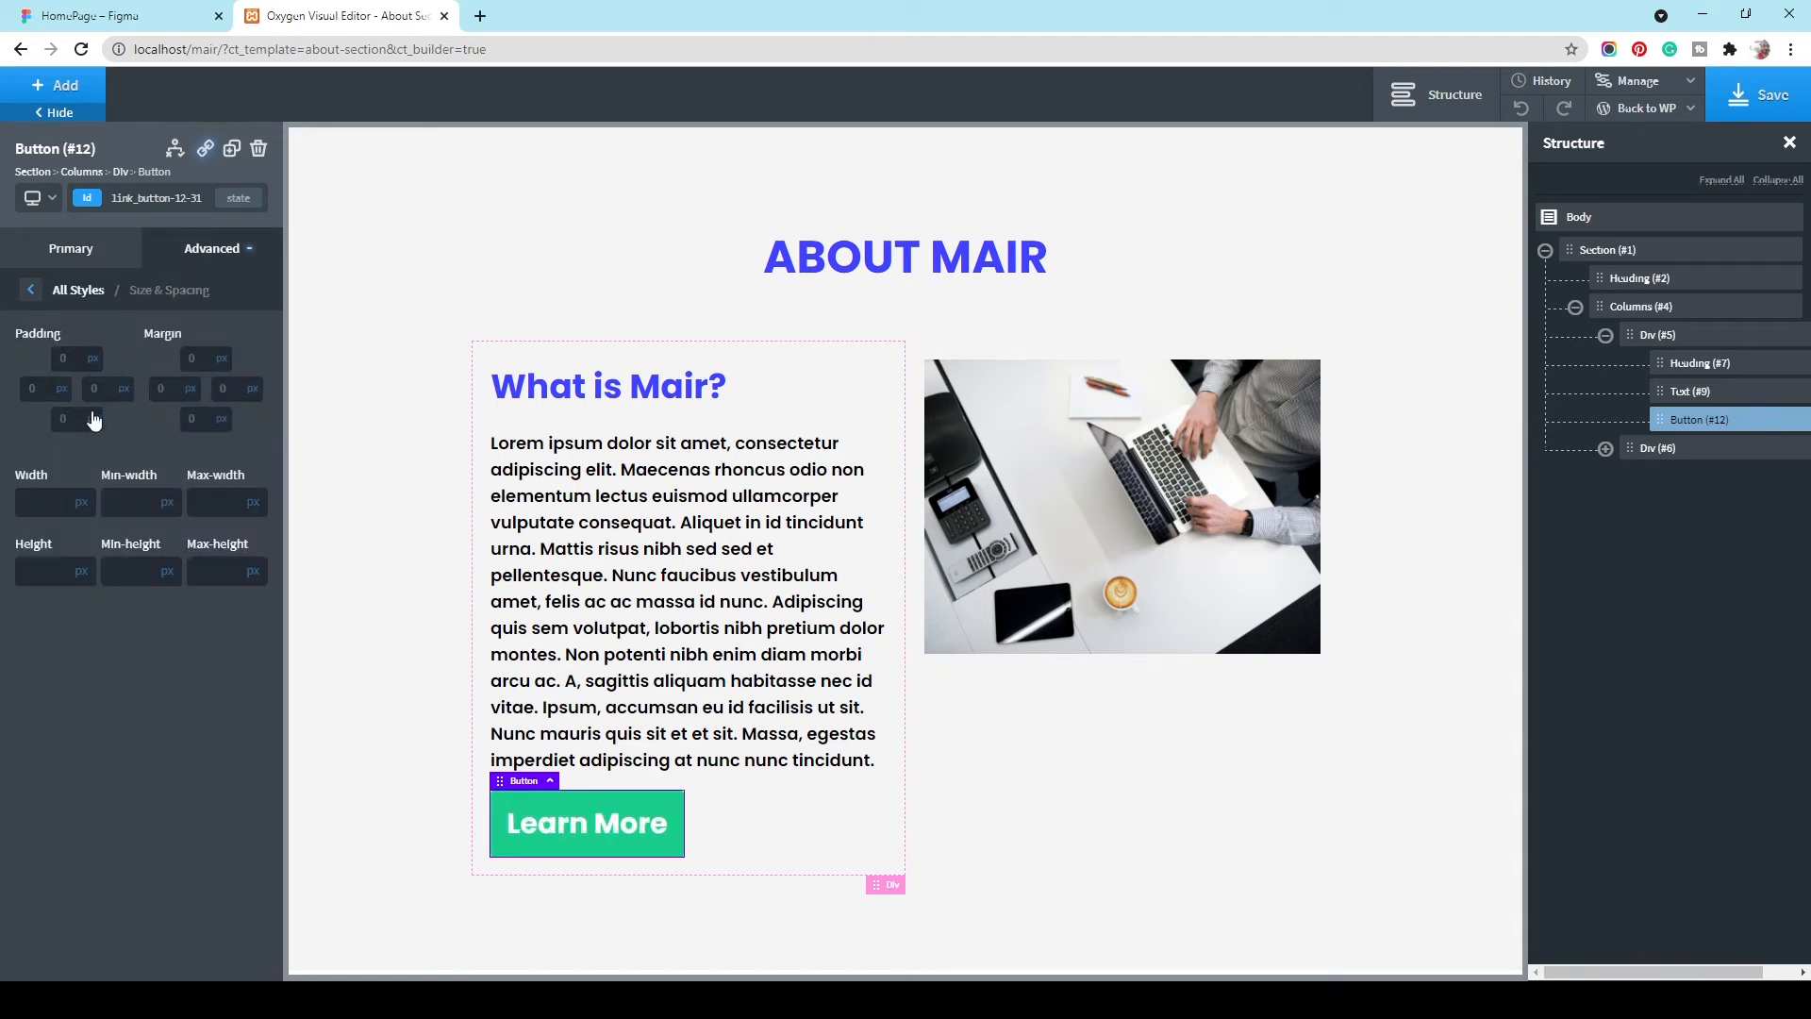
click(44, 390)
text(52)
mouse_move(126, 388)
double_click(35, 387)
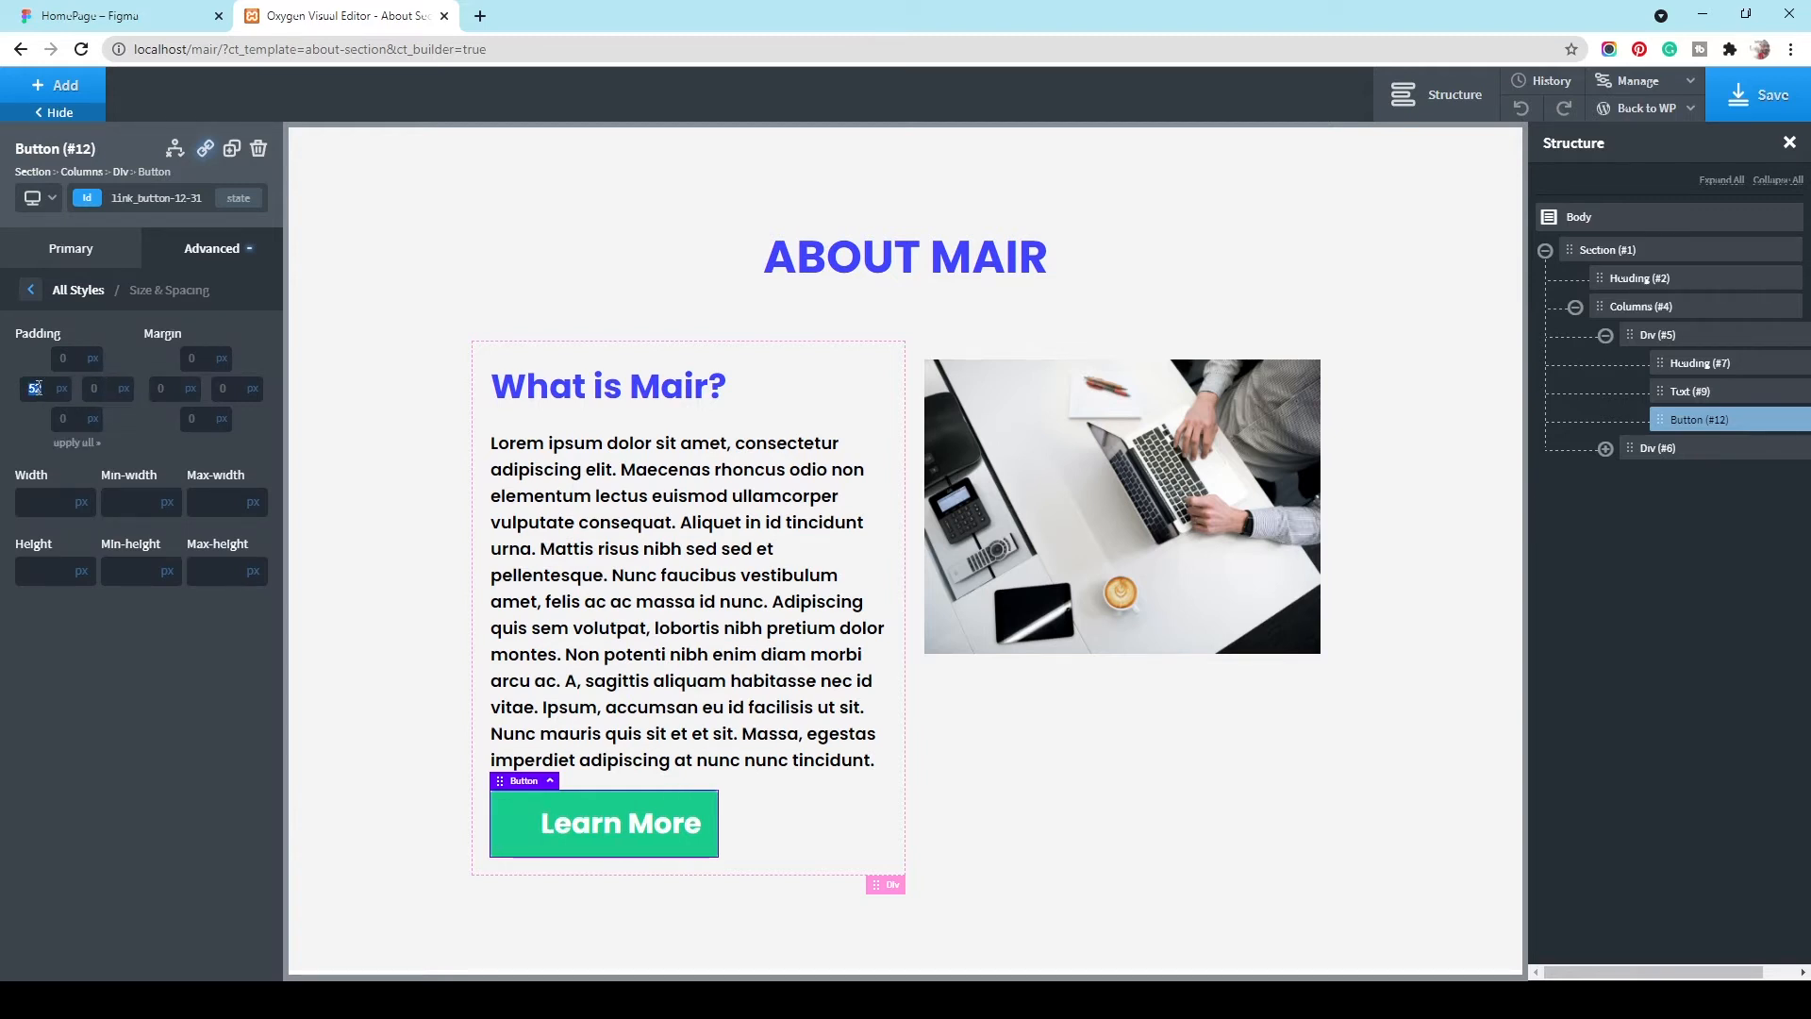
text(36)
double_click(114, 388)
text(36)
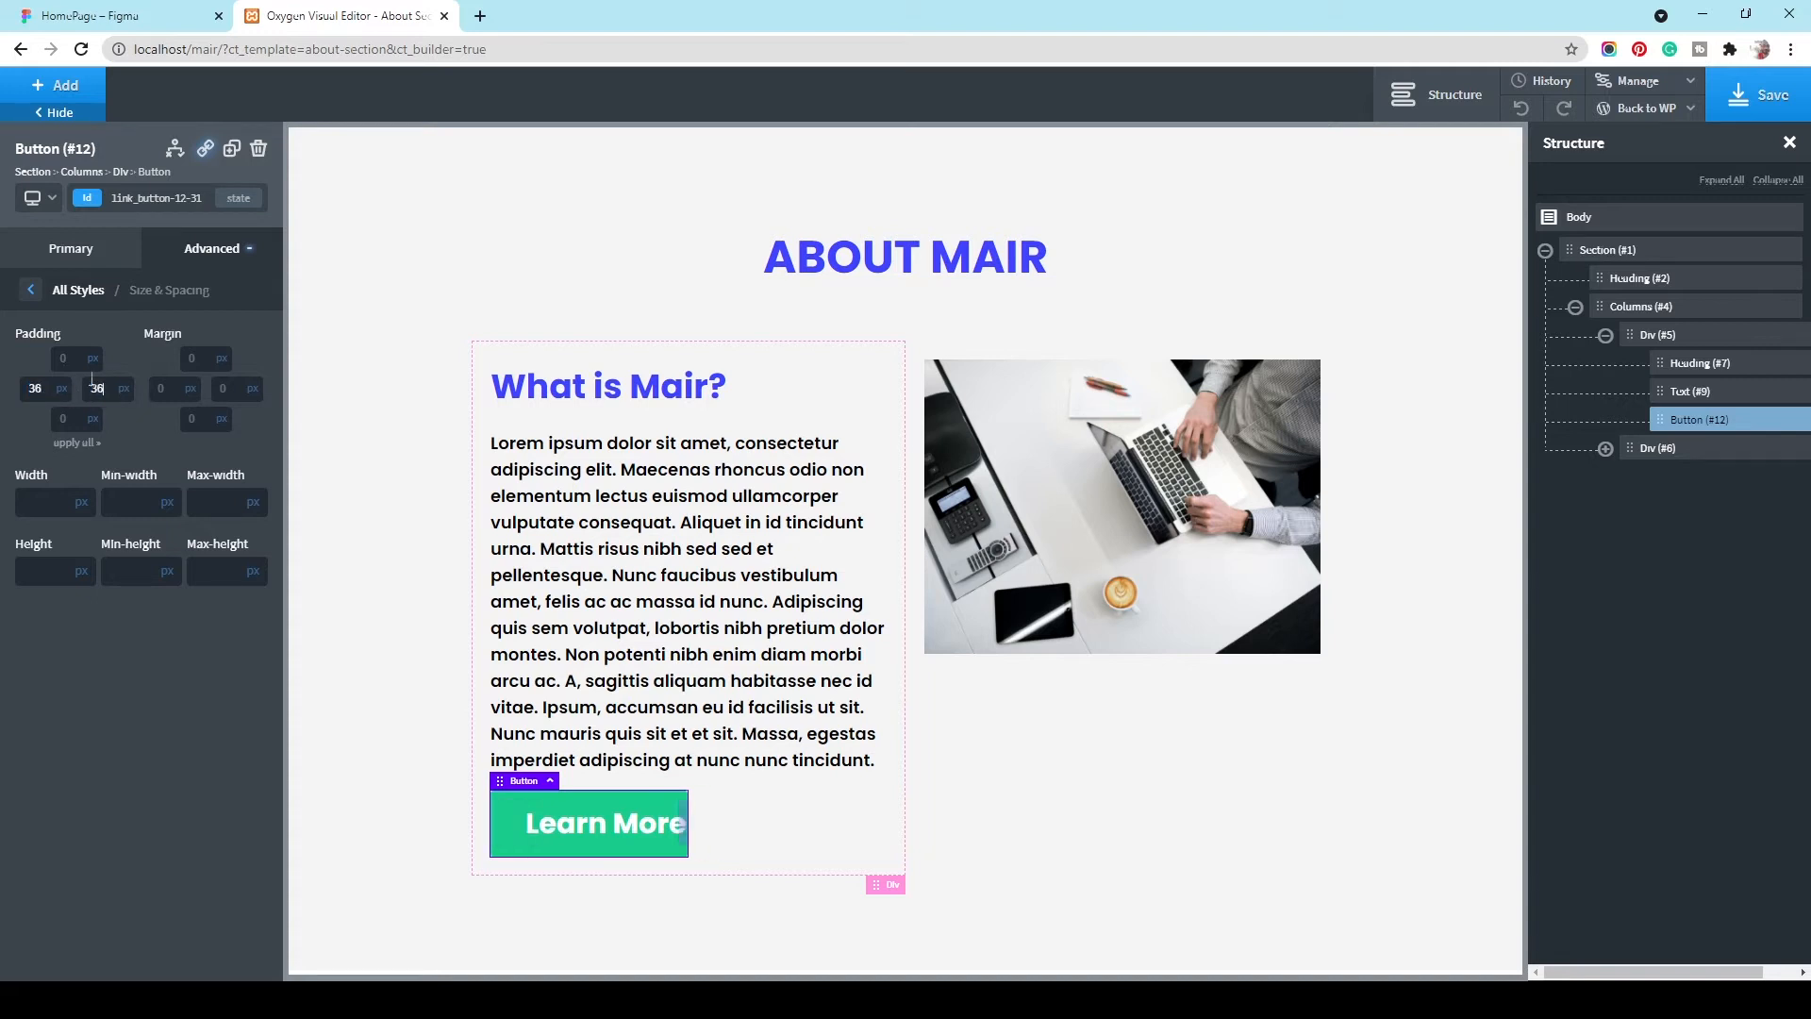
text(18)
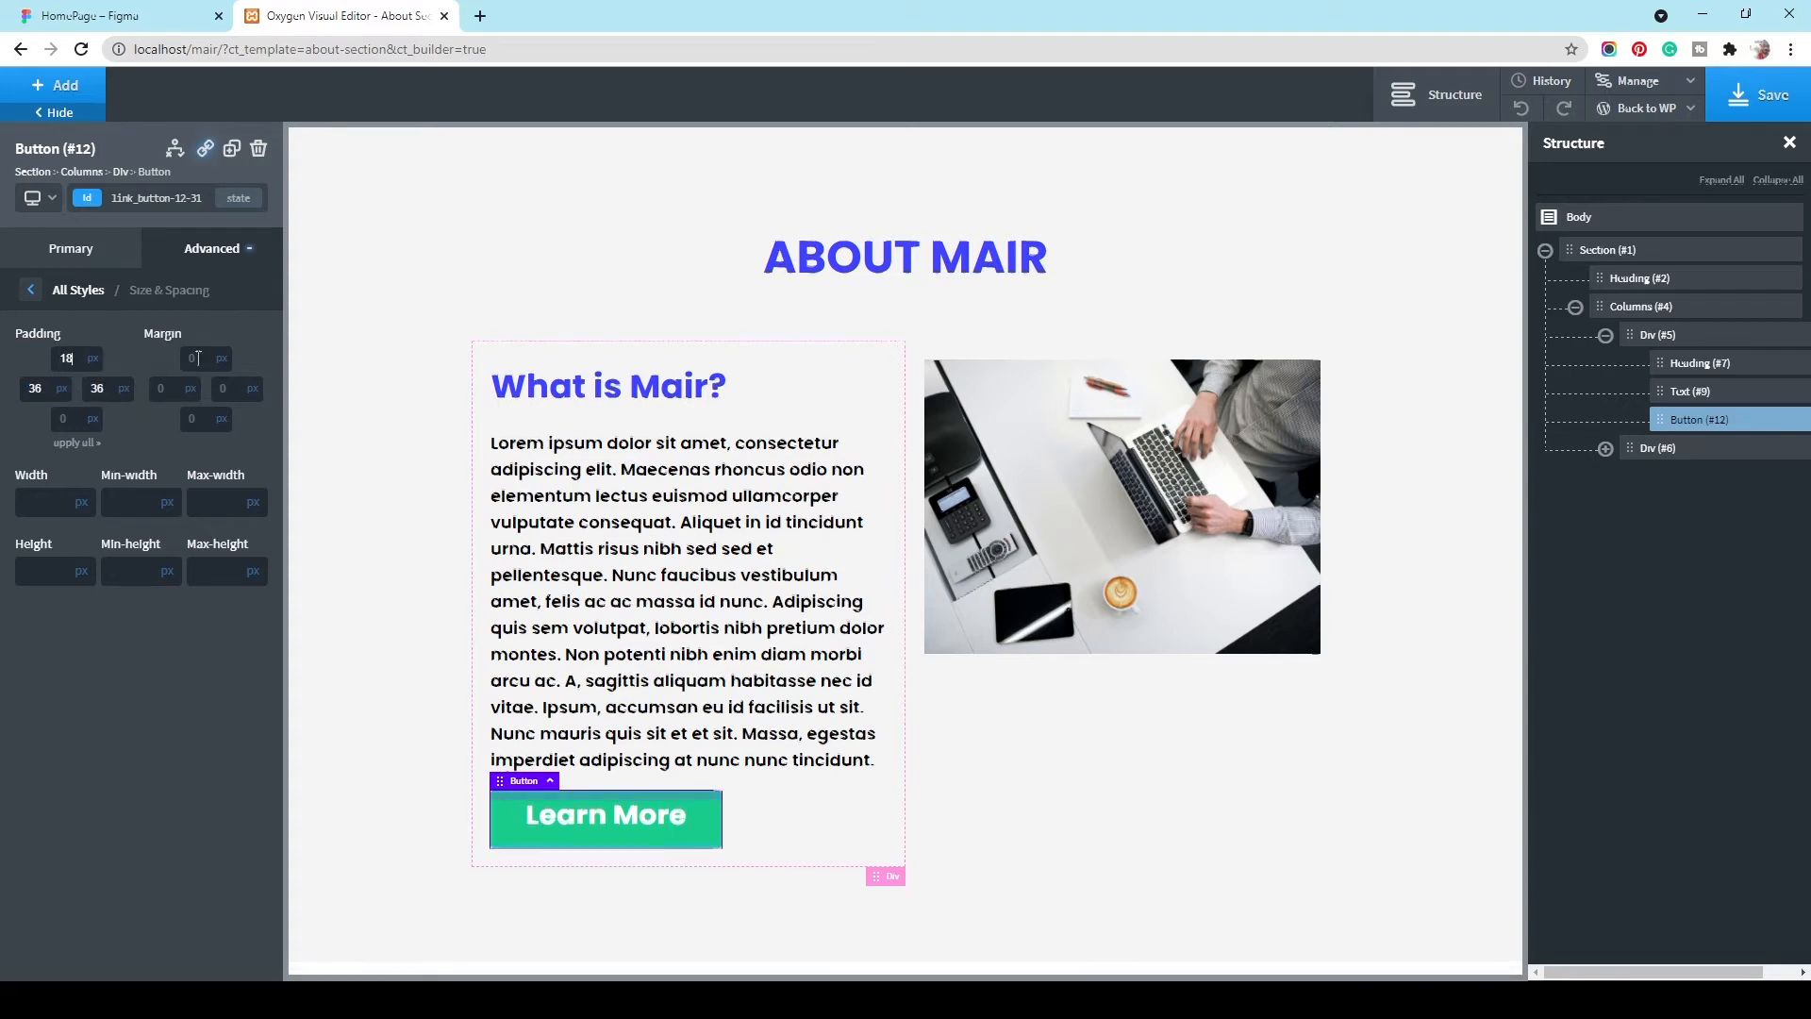
click(66, 420)
text(18)
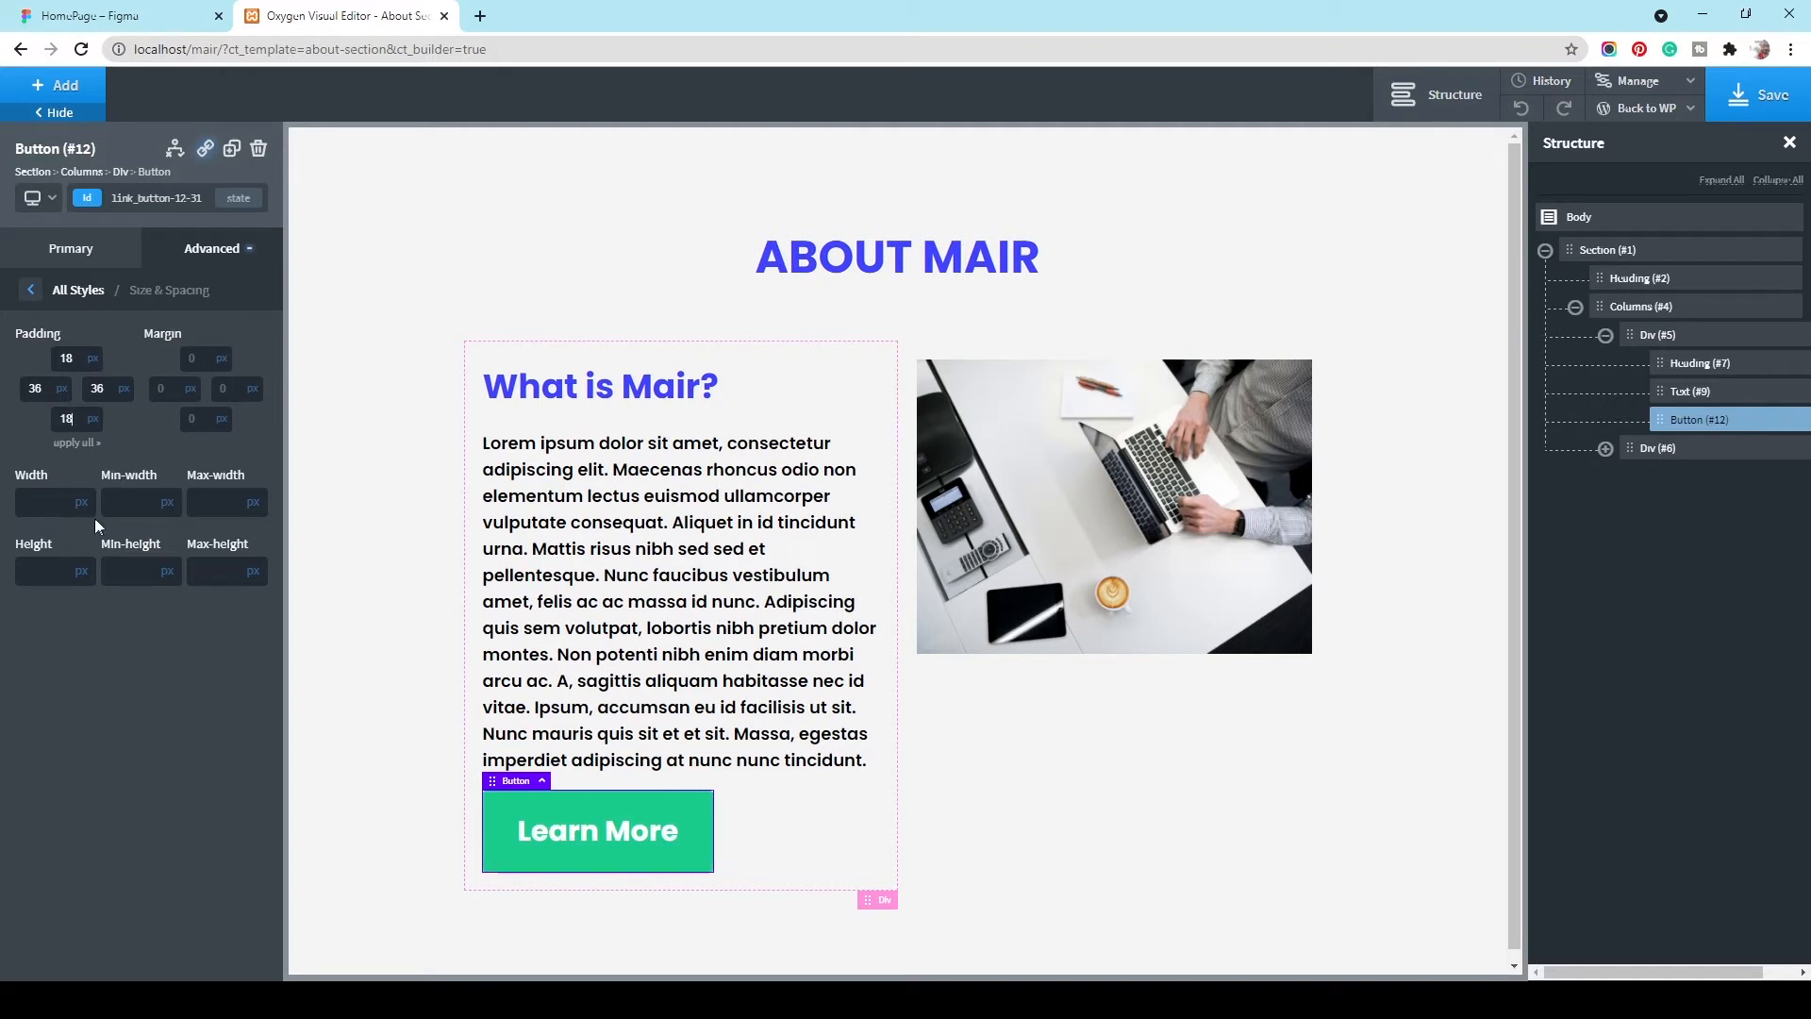
Step: Give the Learn More button a 12 px border radius and save the reusable part
click(31, 291)
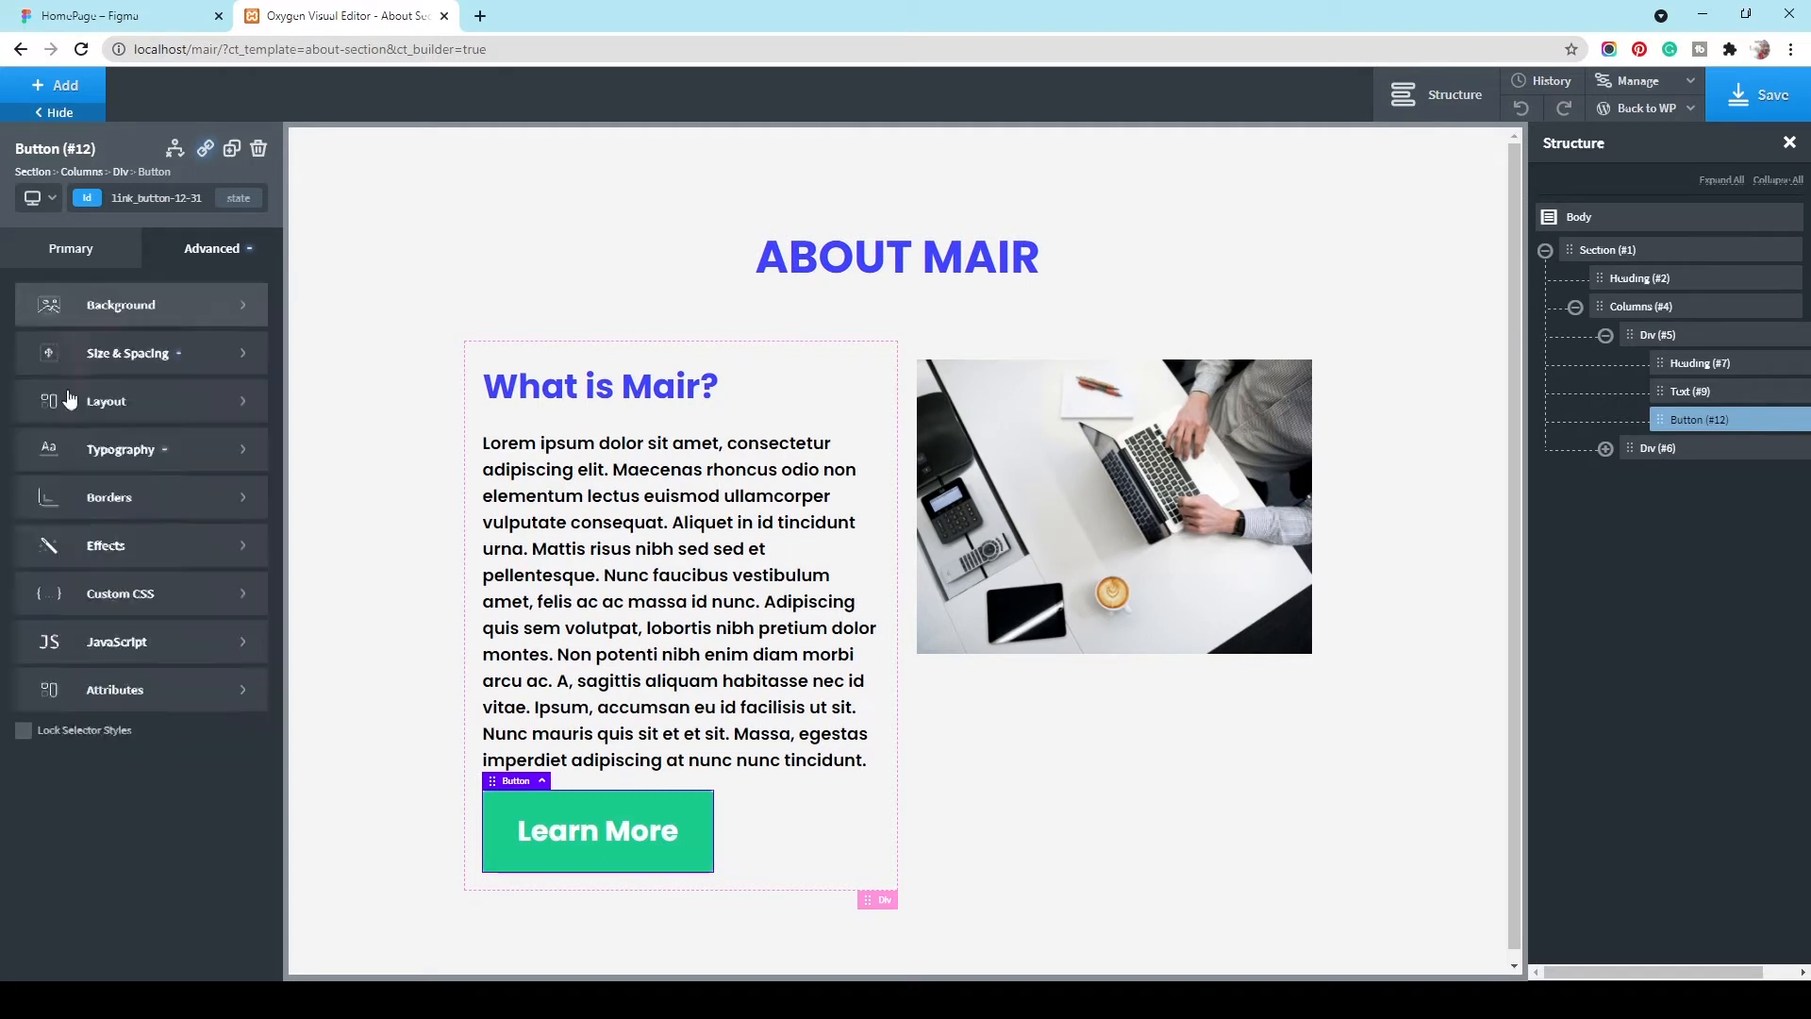
click(132, 498)
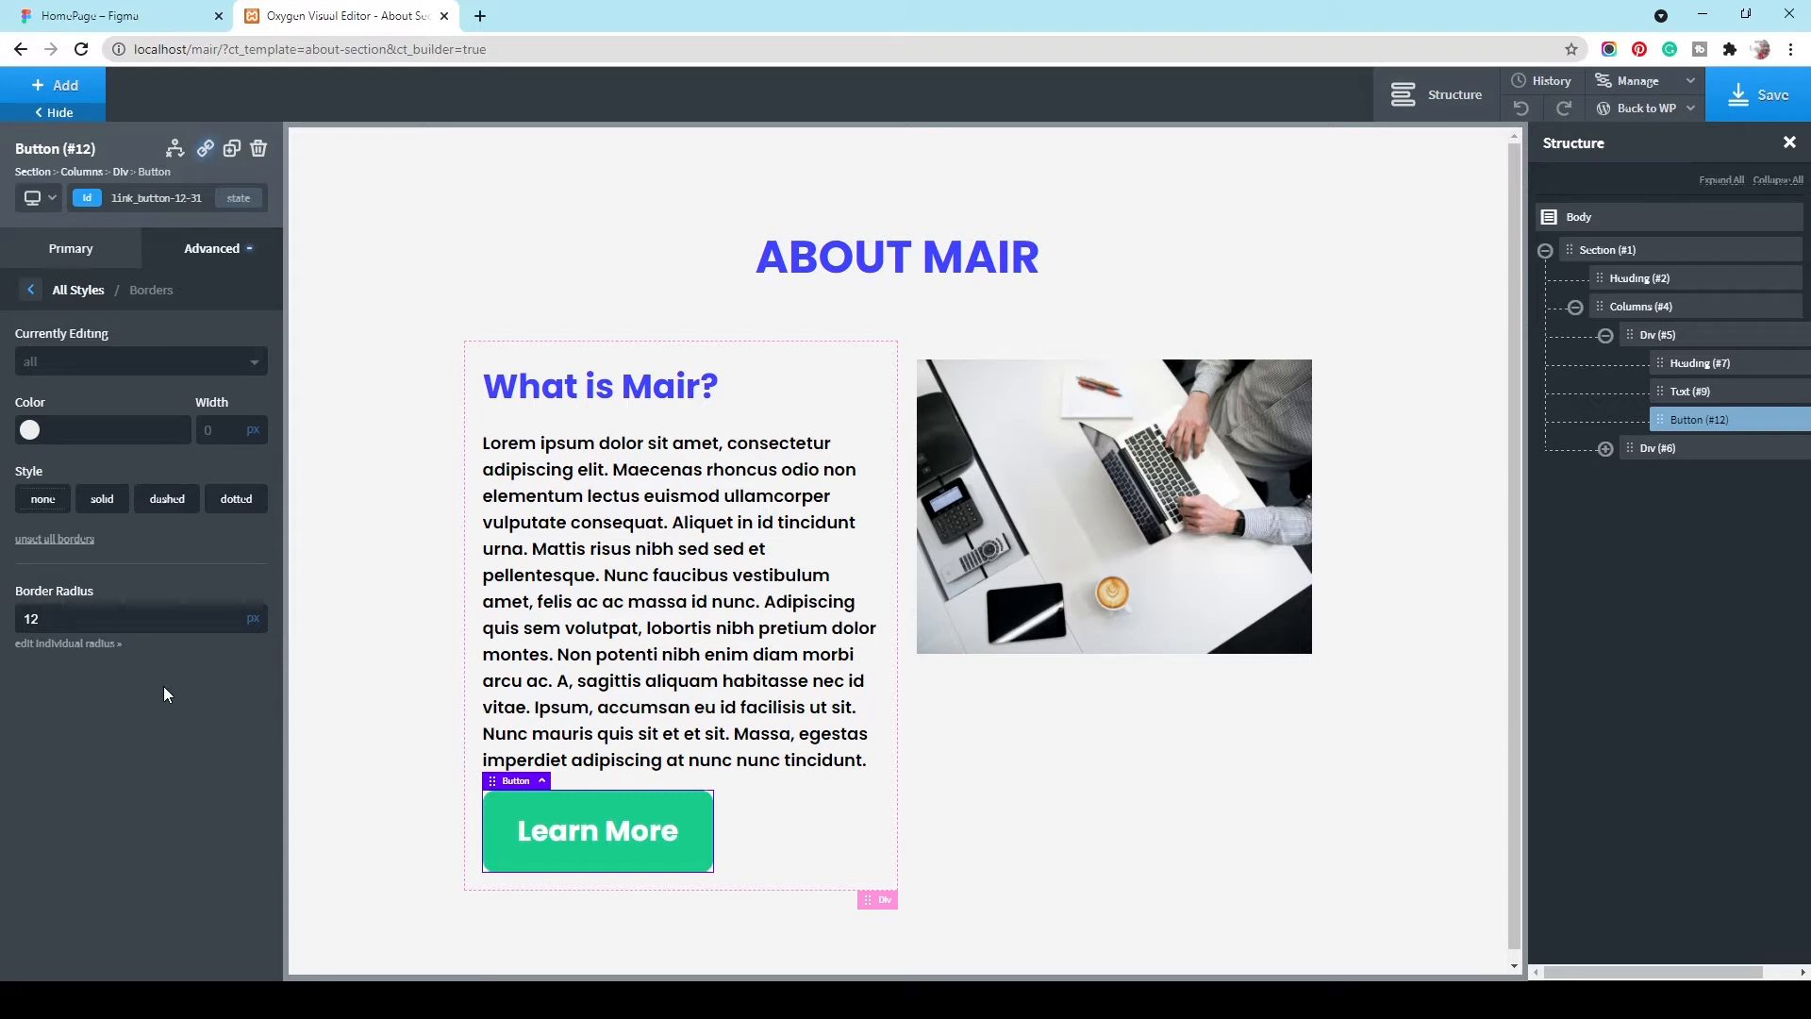
click(1776, 113)
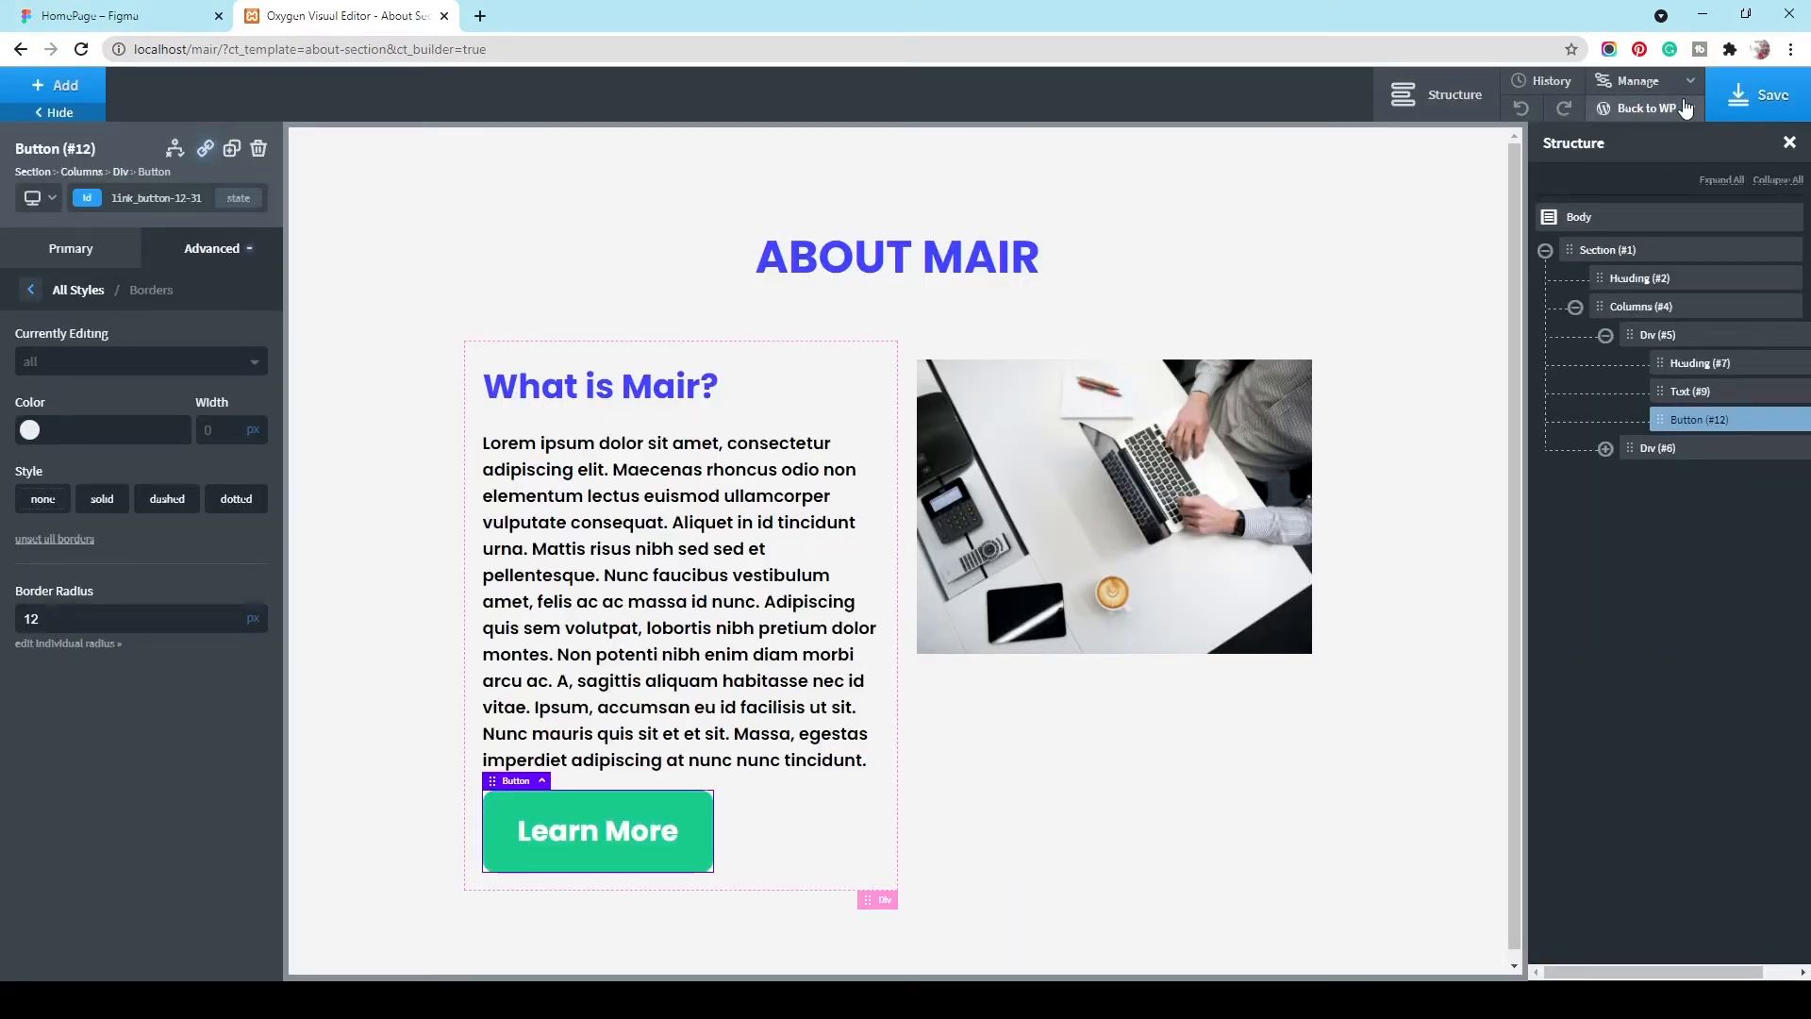
Step: Return to the WordPress admin and open the HomePage from the pages list for editing with Oxygen
click(1683, 108)
click(1666, 140)
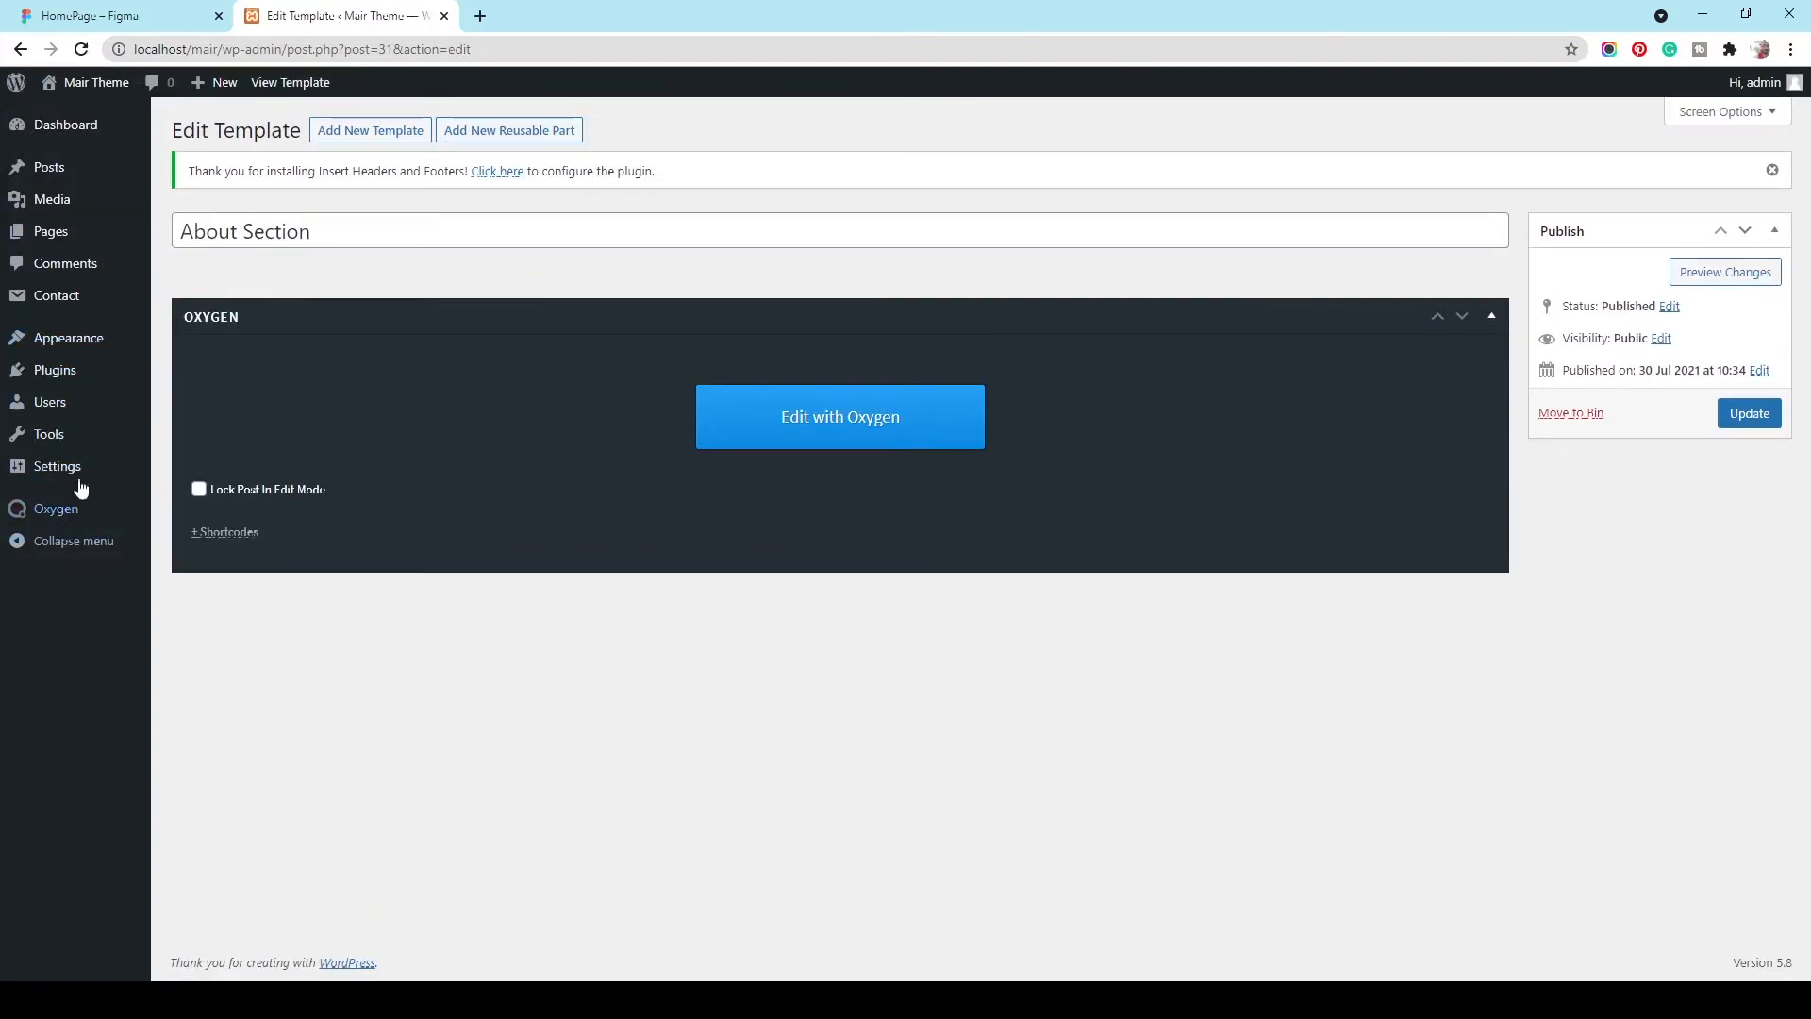
mouse_move(97, 230)
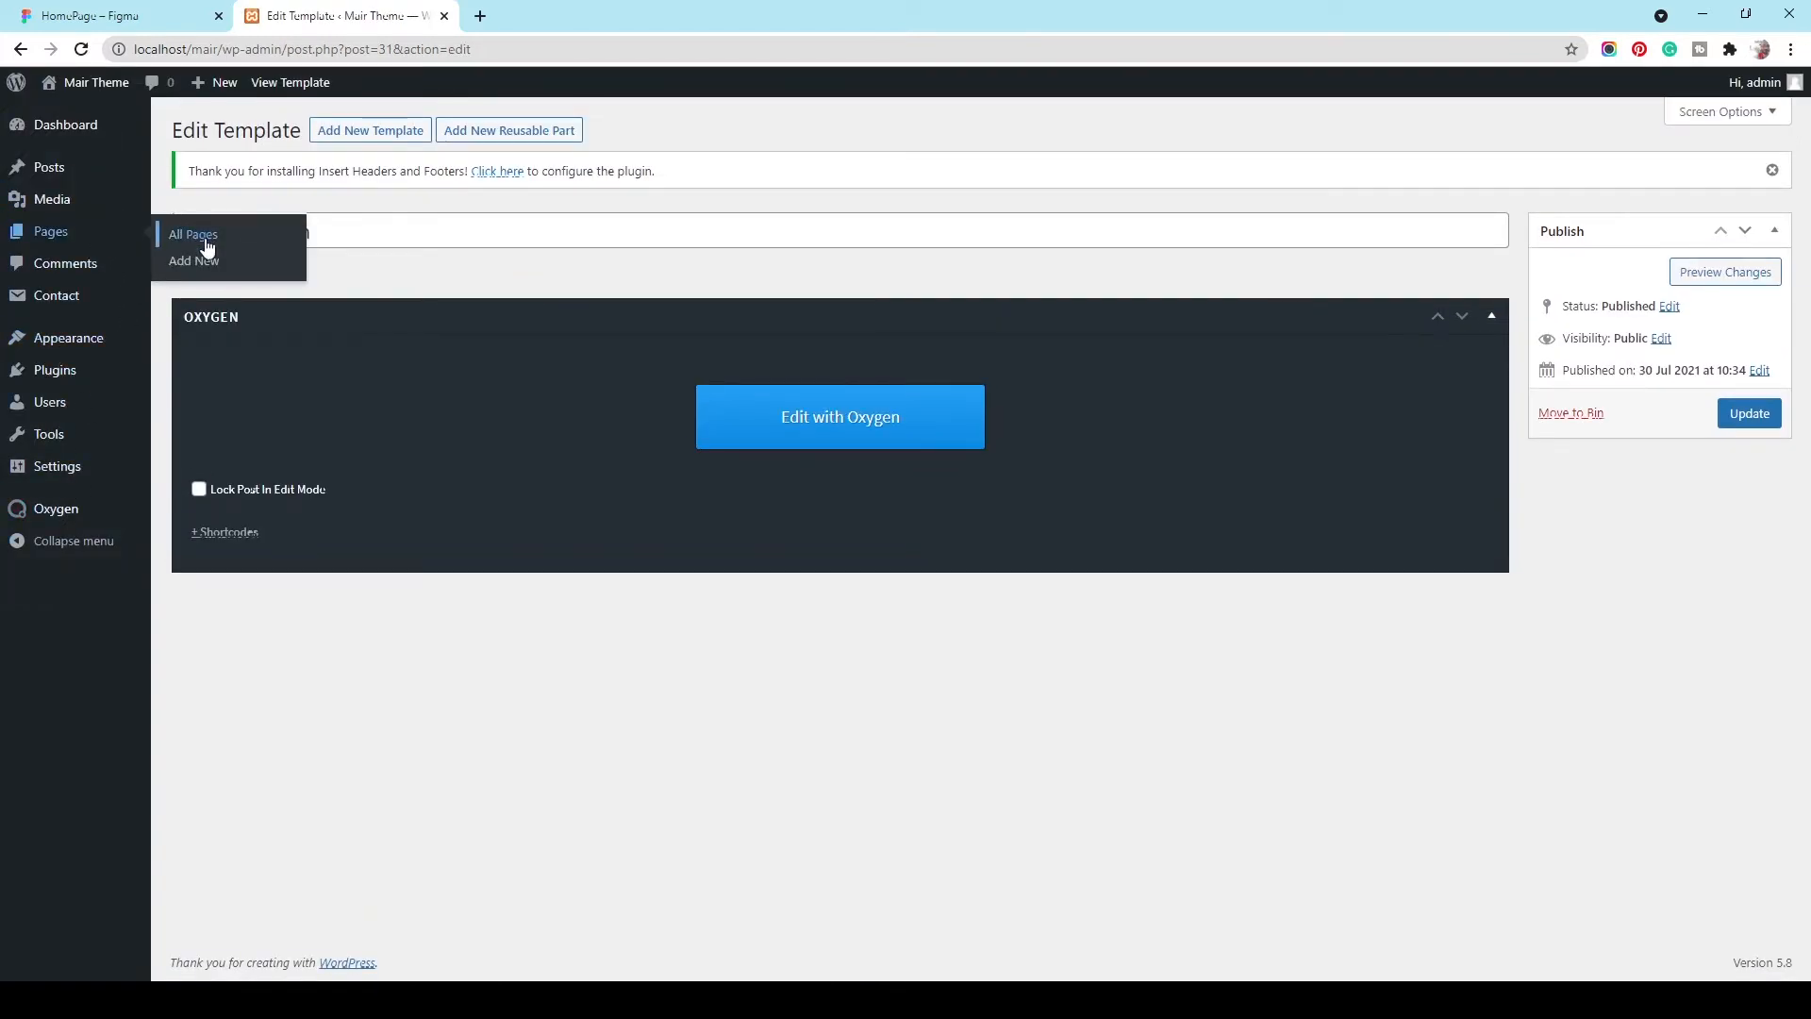
click(211, 237)
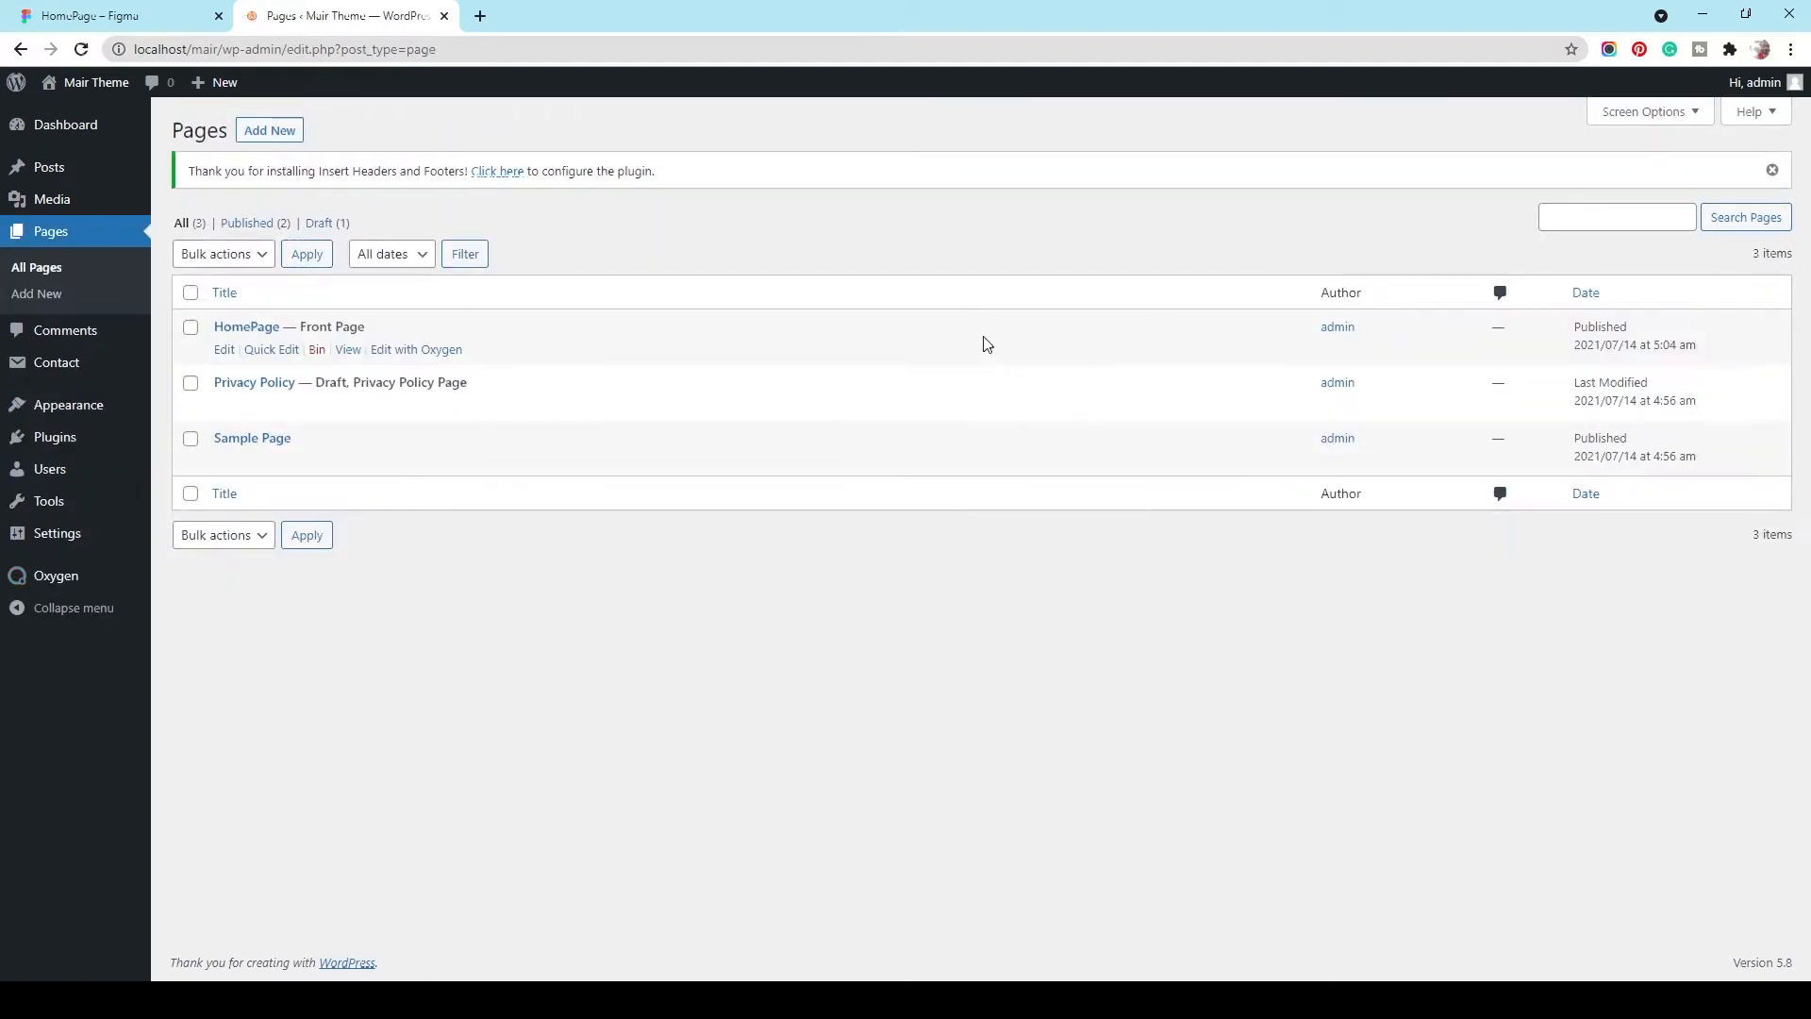
click(452, 355)
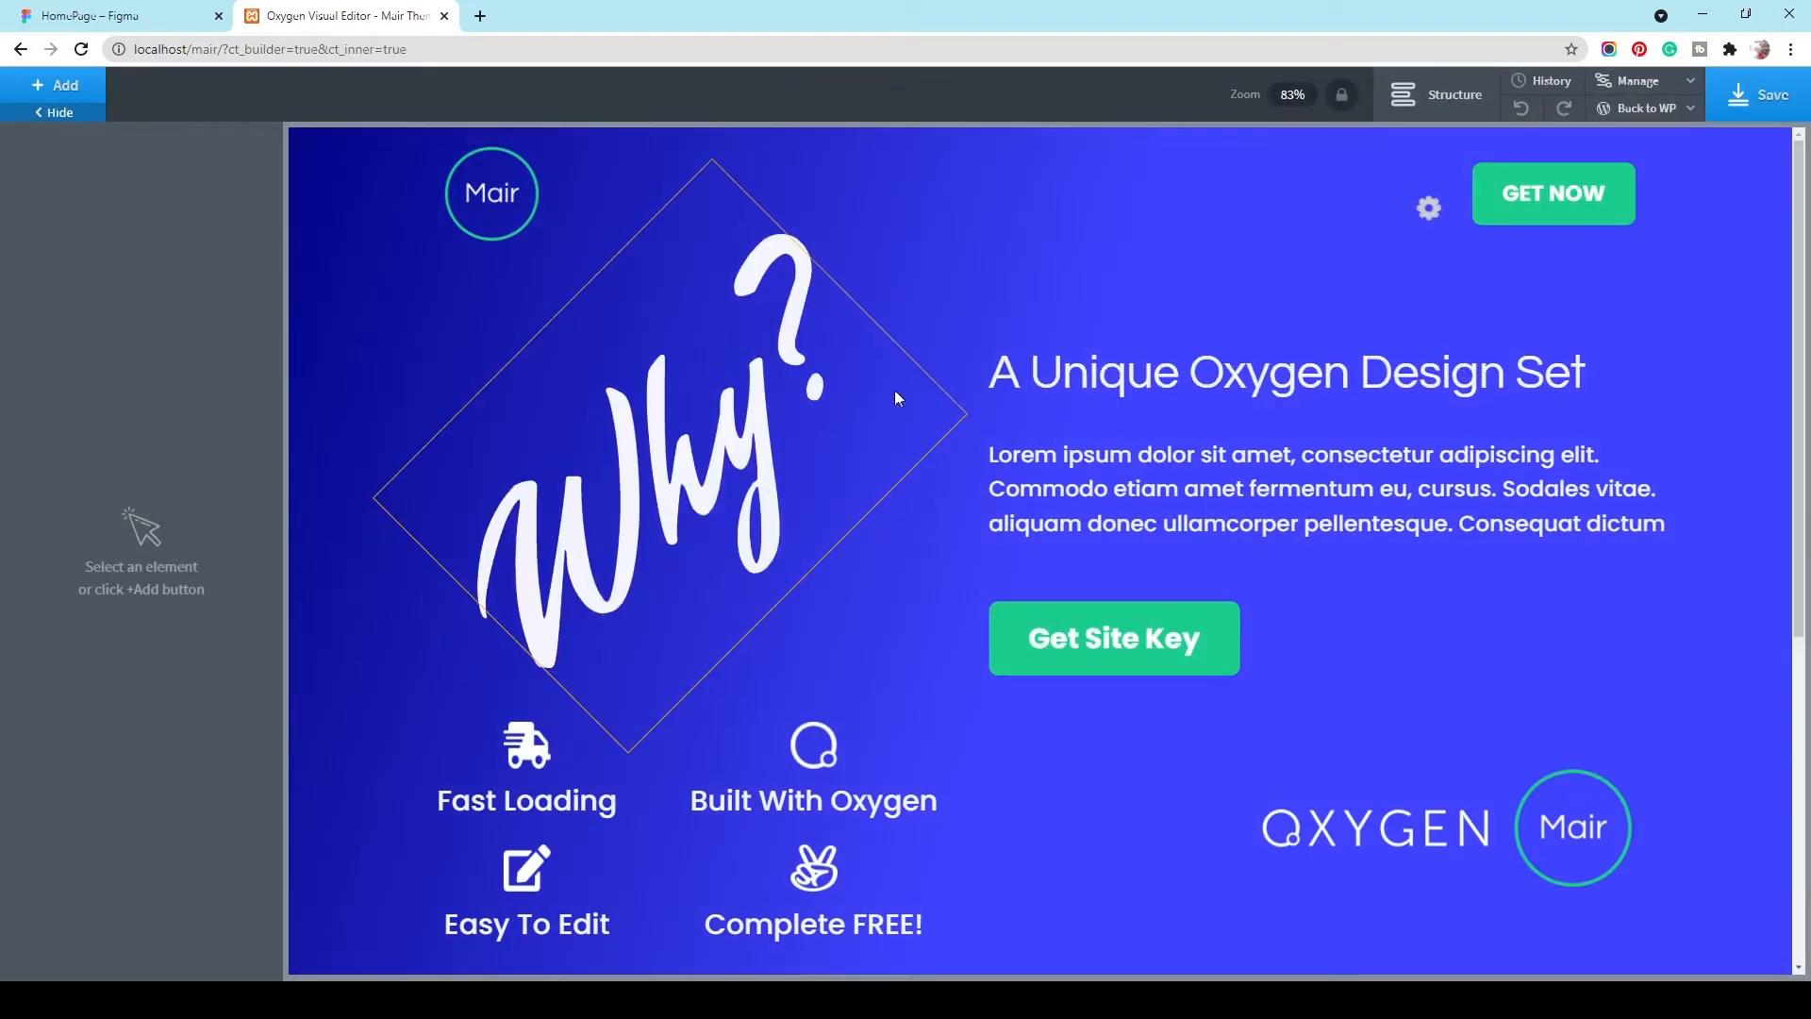
Step: Insert the reusable About Section as an editable copy after the homepage's hero section
scroll(958, 577, down, 5)
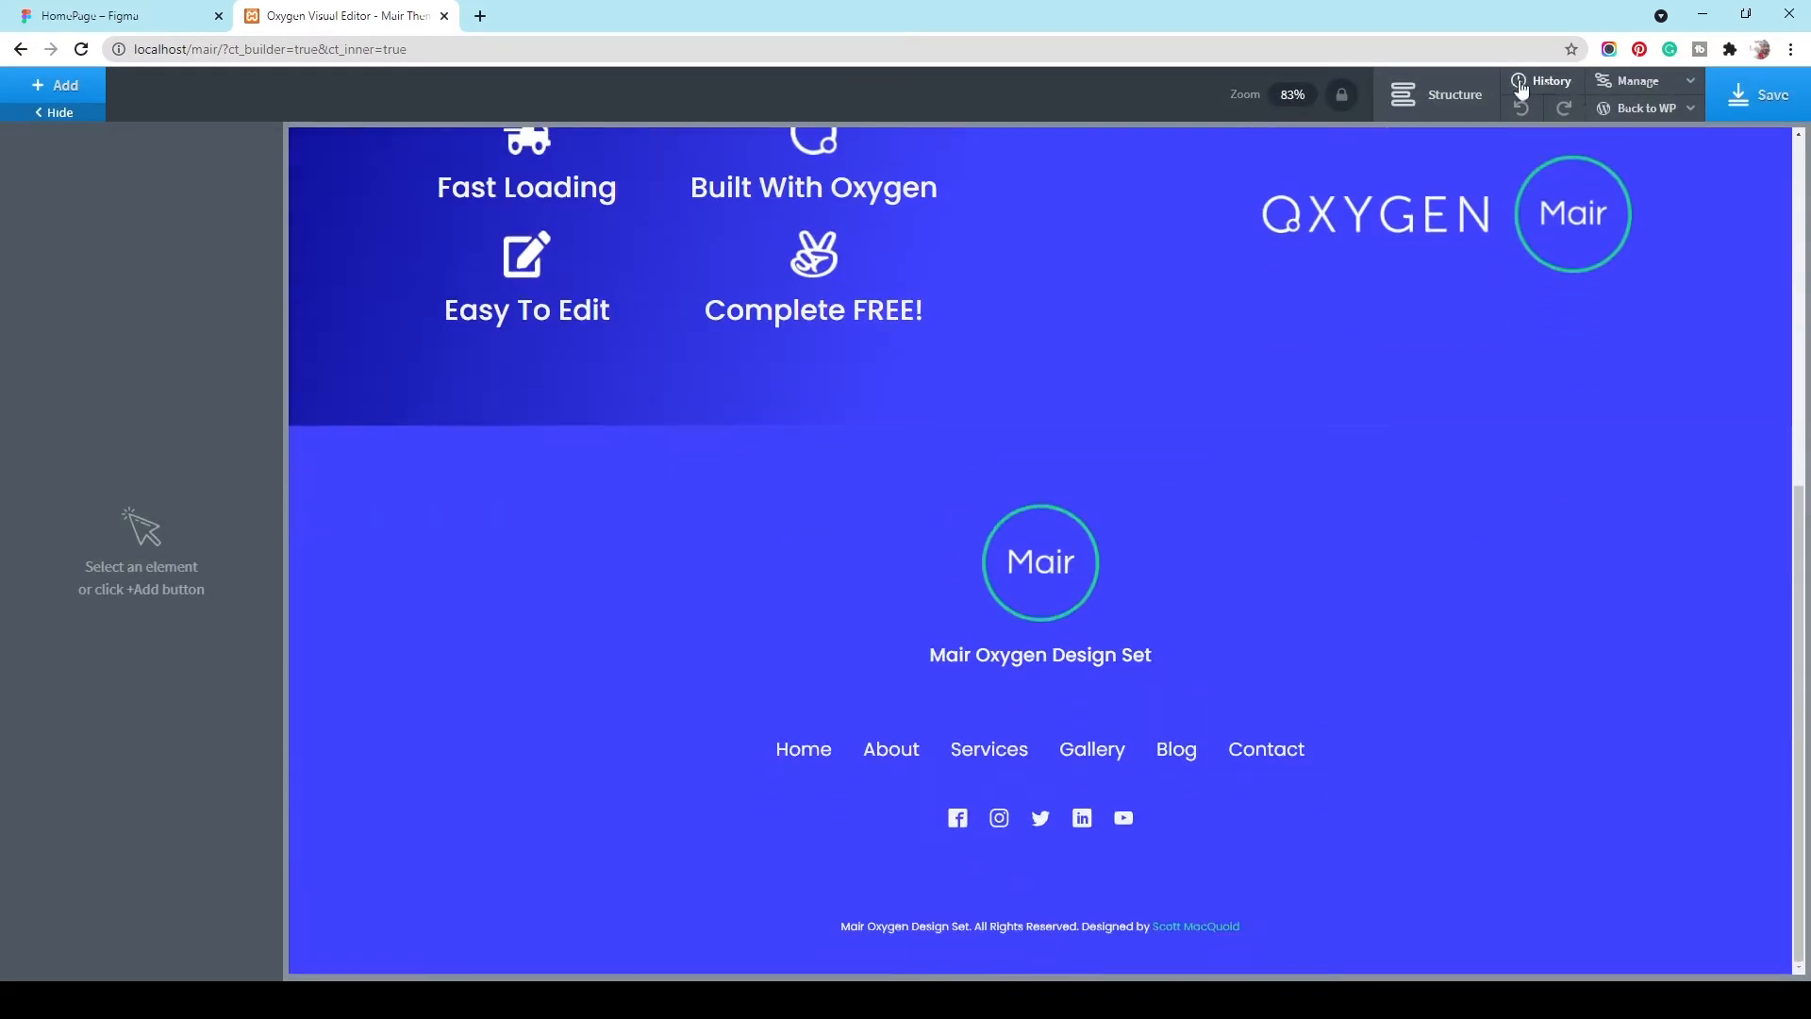
click(1476, 93)
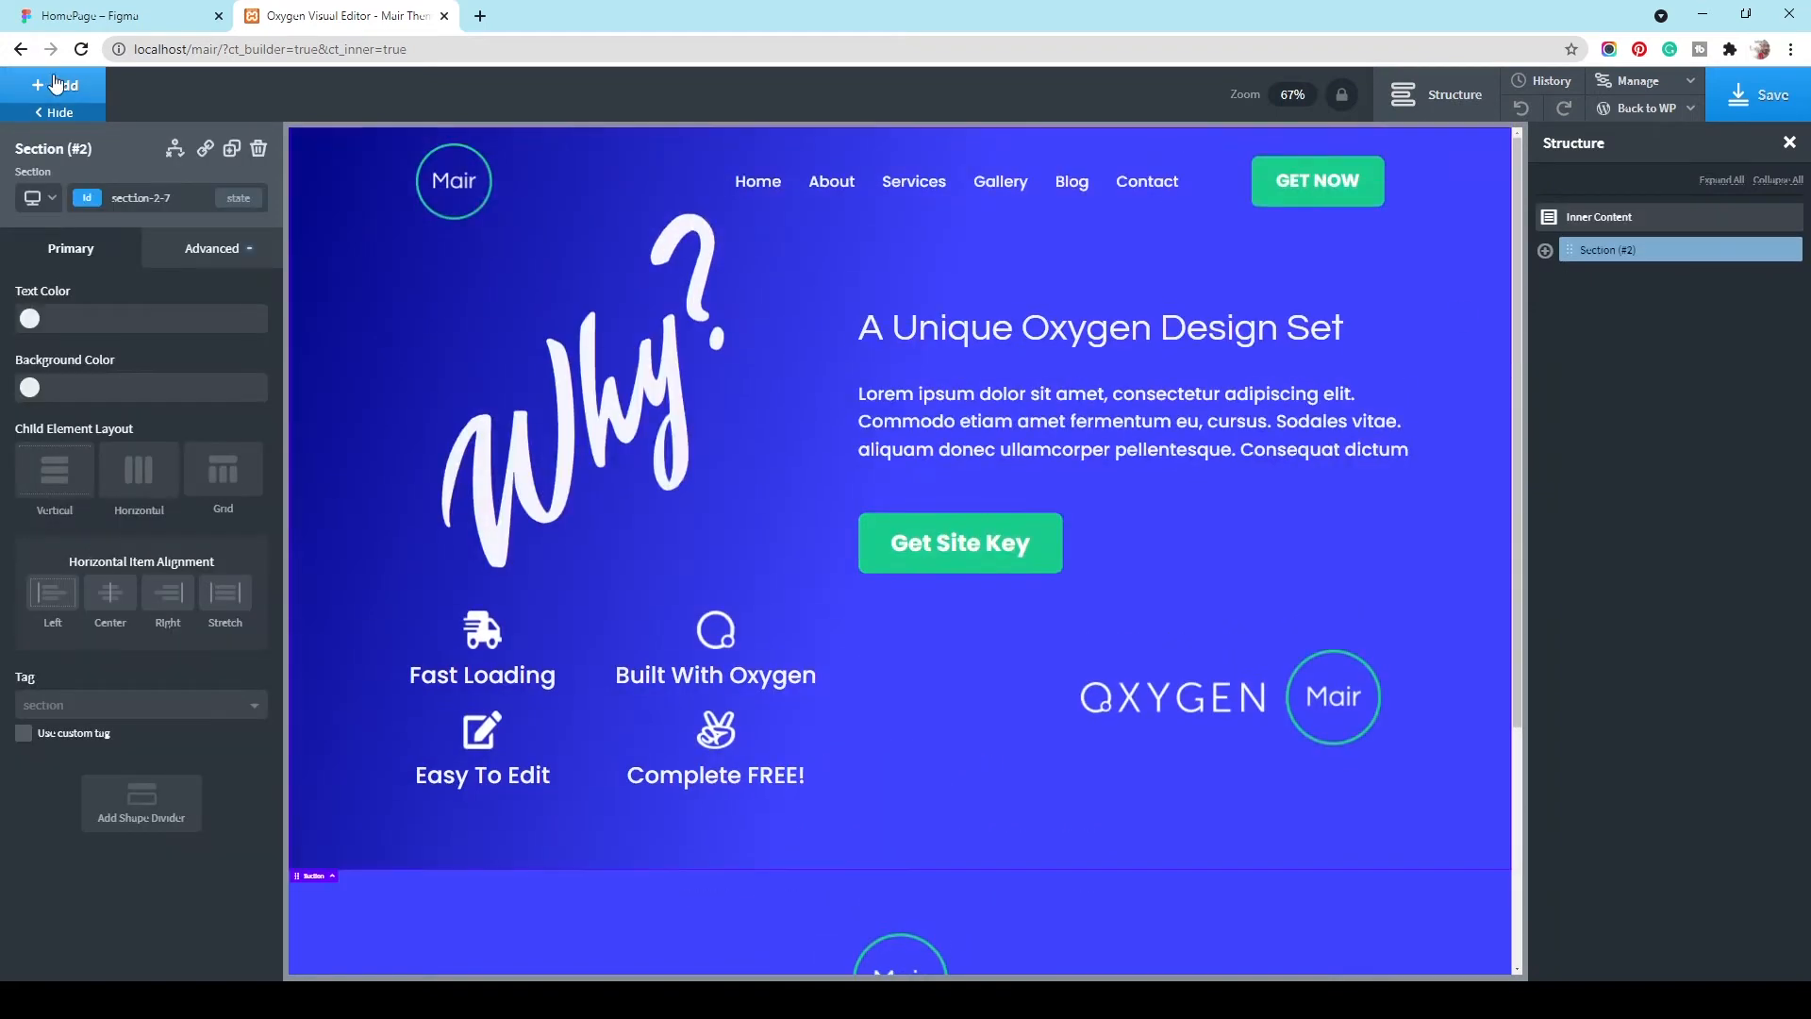
click(54, 85)
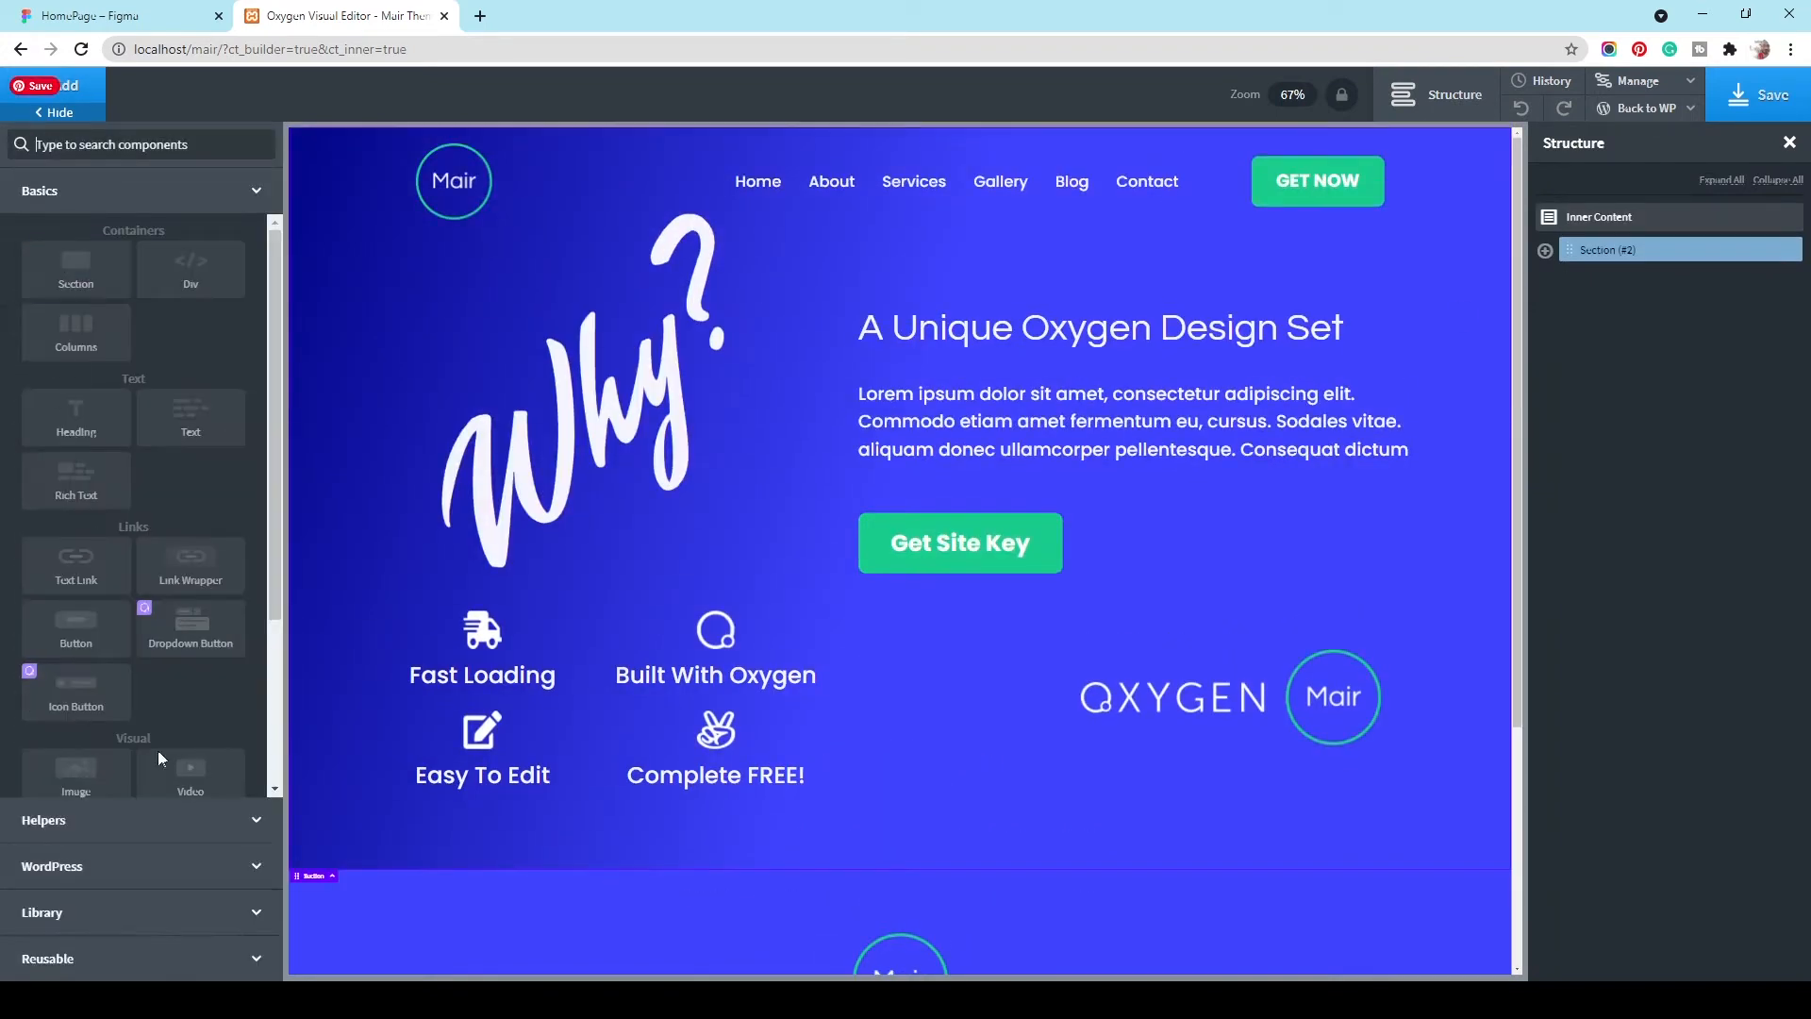
click(189, 971)
mouse_move(75, 472)
click(87, 507)
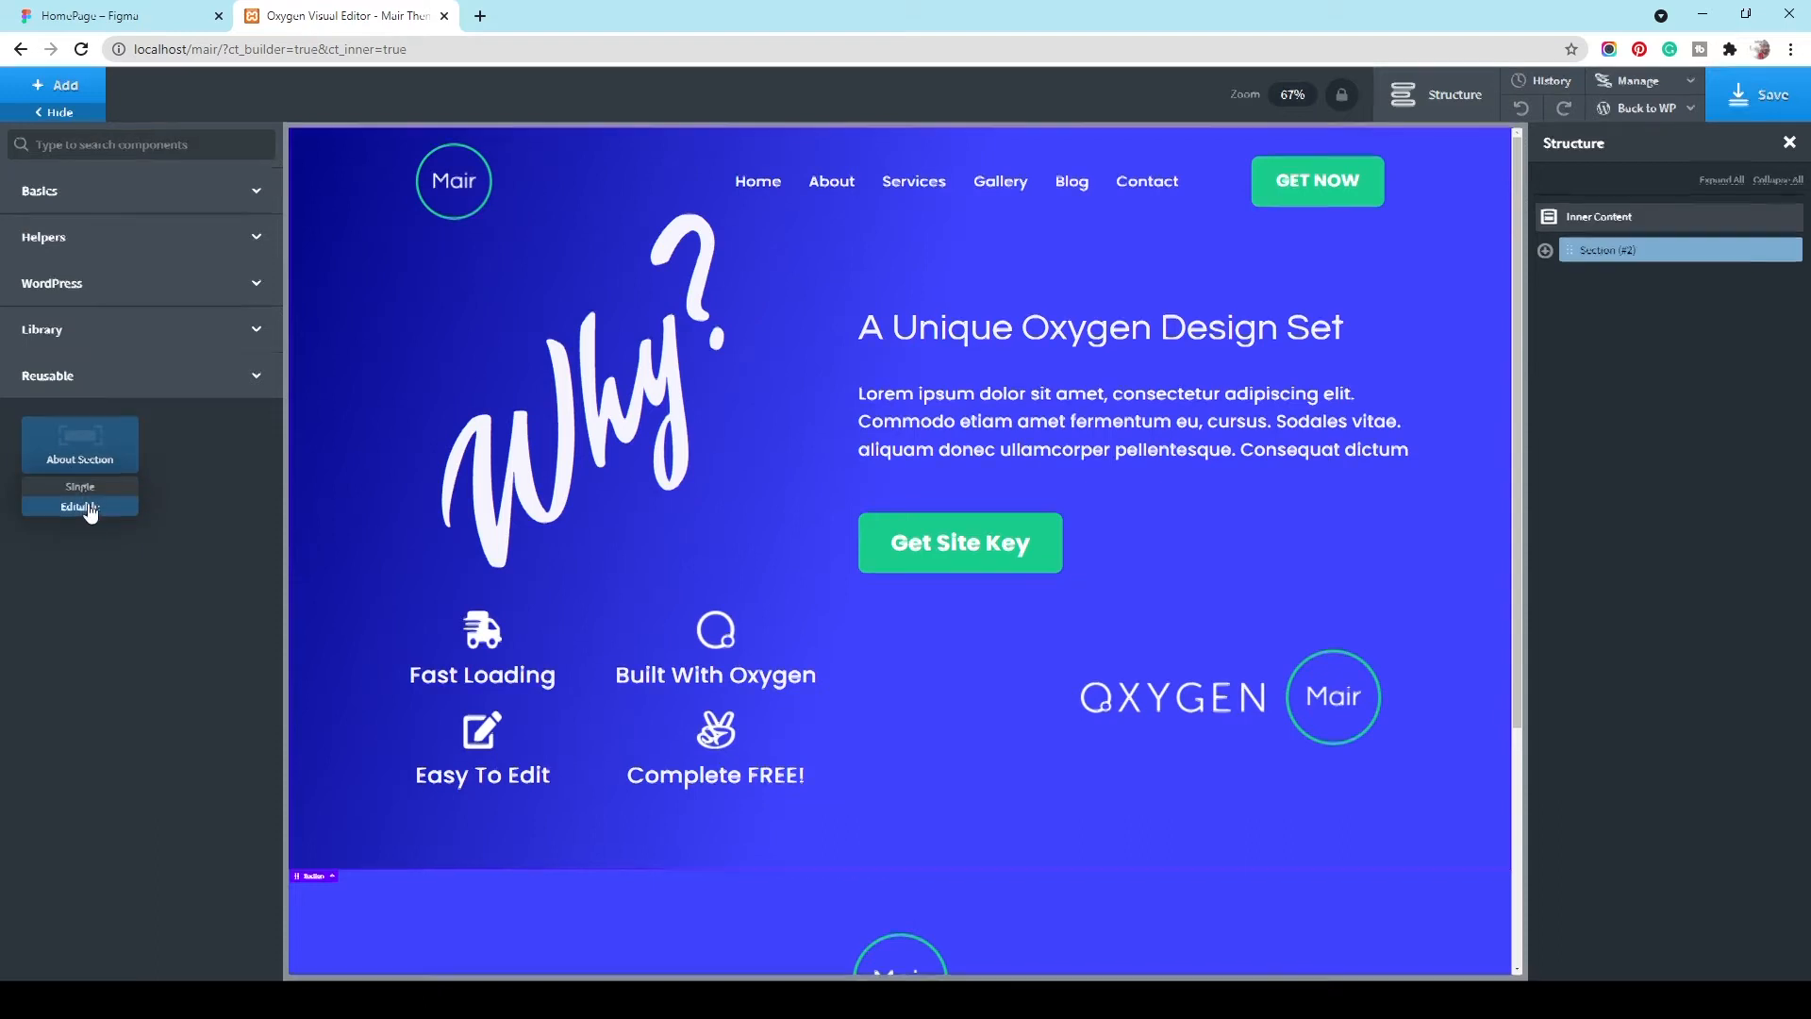
scroll(1102, 353, down, 5)
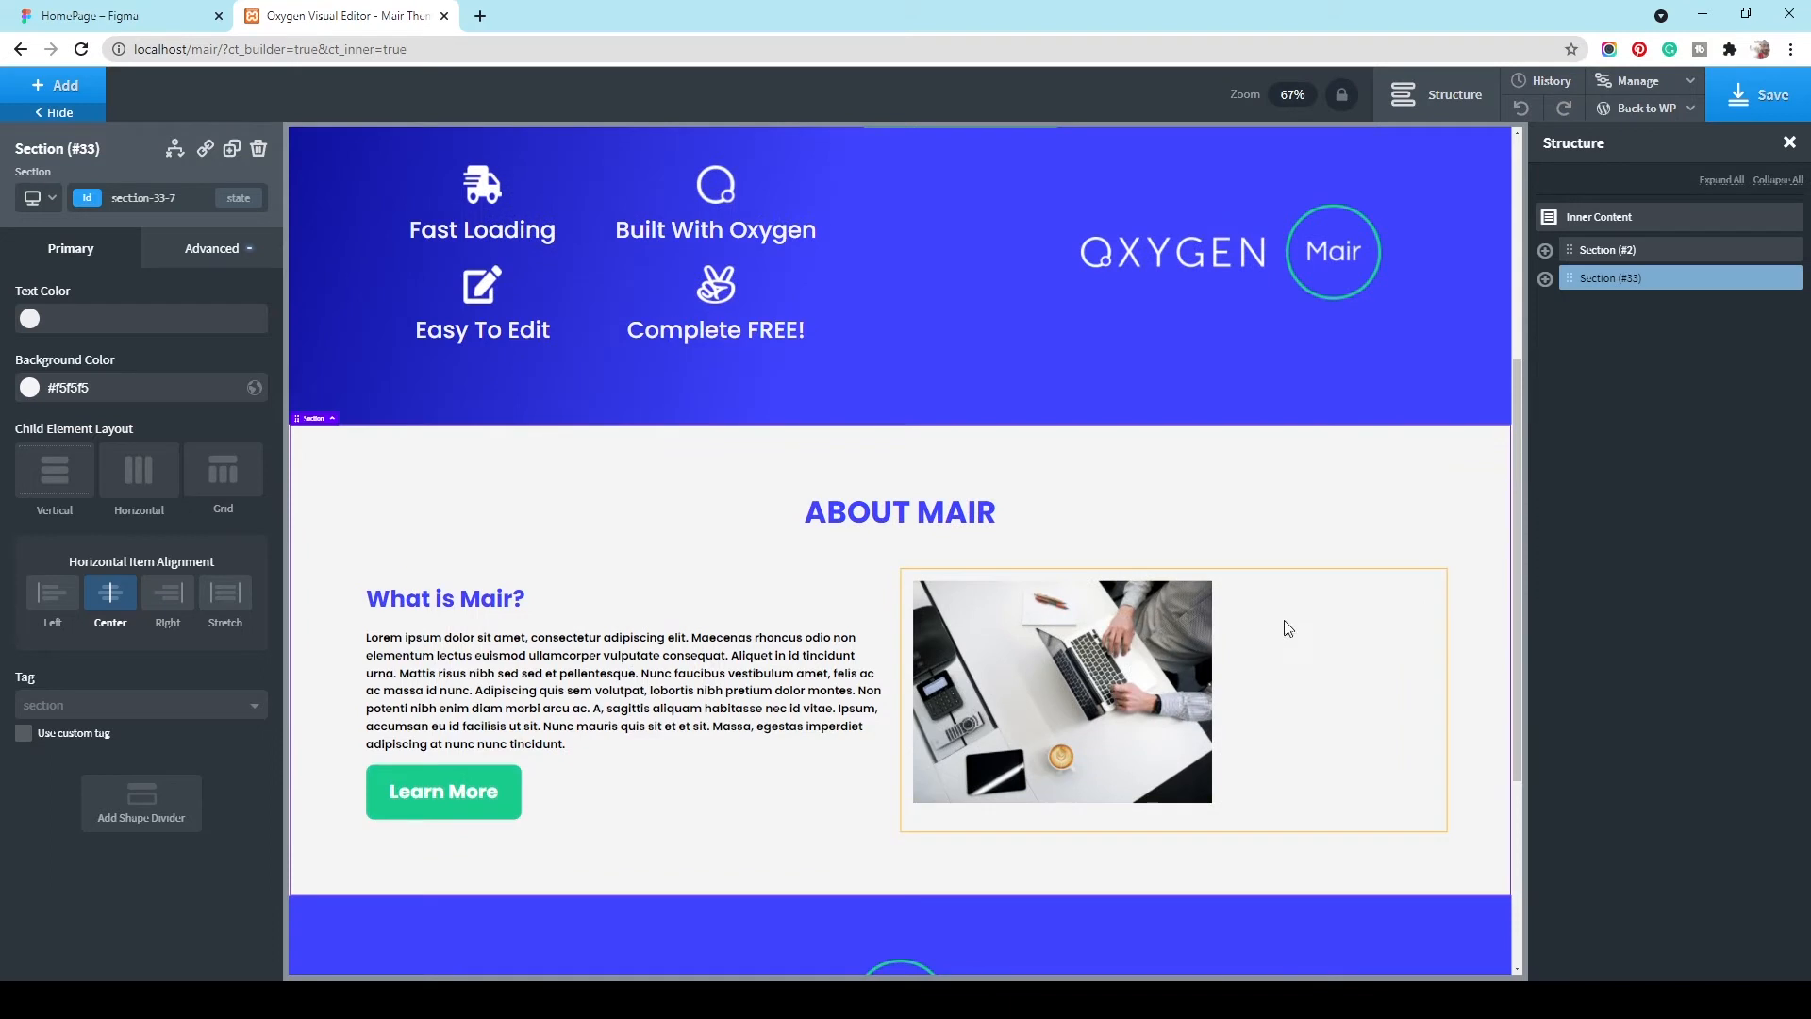
Step: Inspect the inserted About section's image column and columns container, and compare the layout with the Figma design
click(1375, 615)
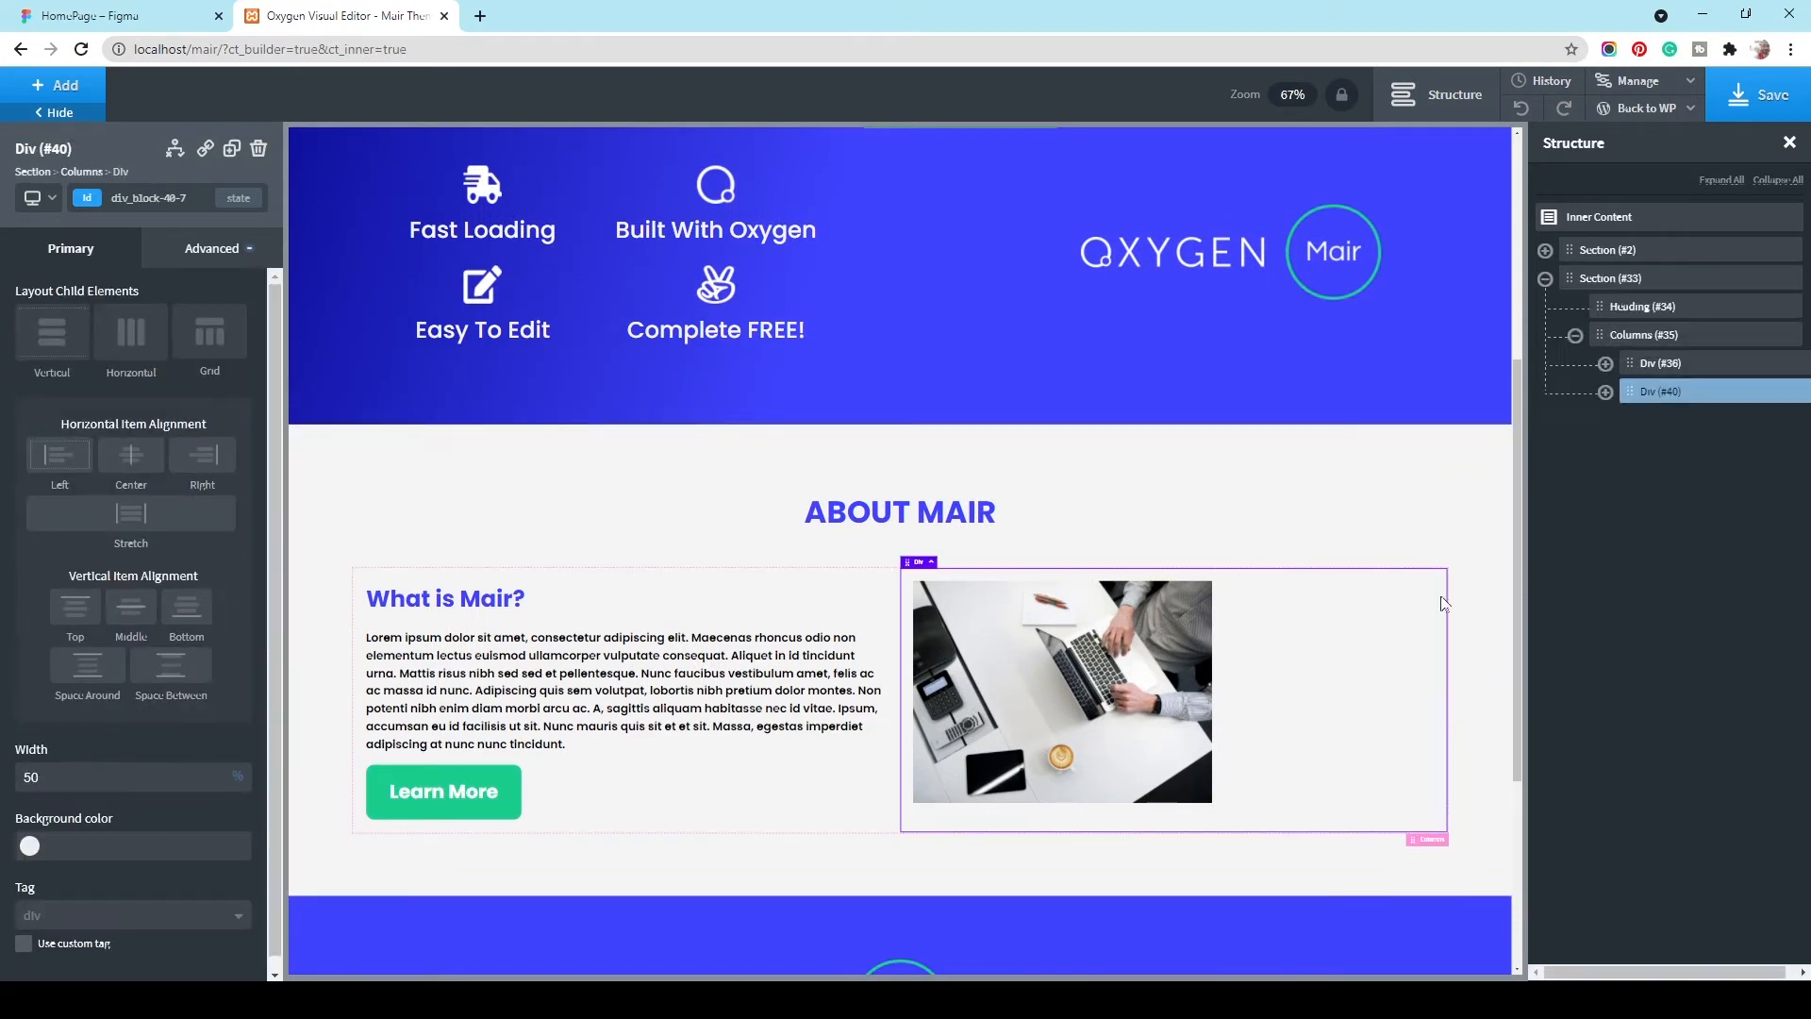
click(1697, 342)
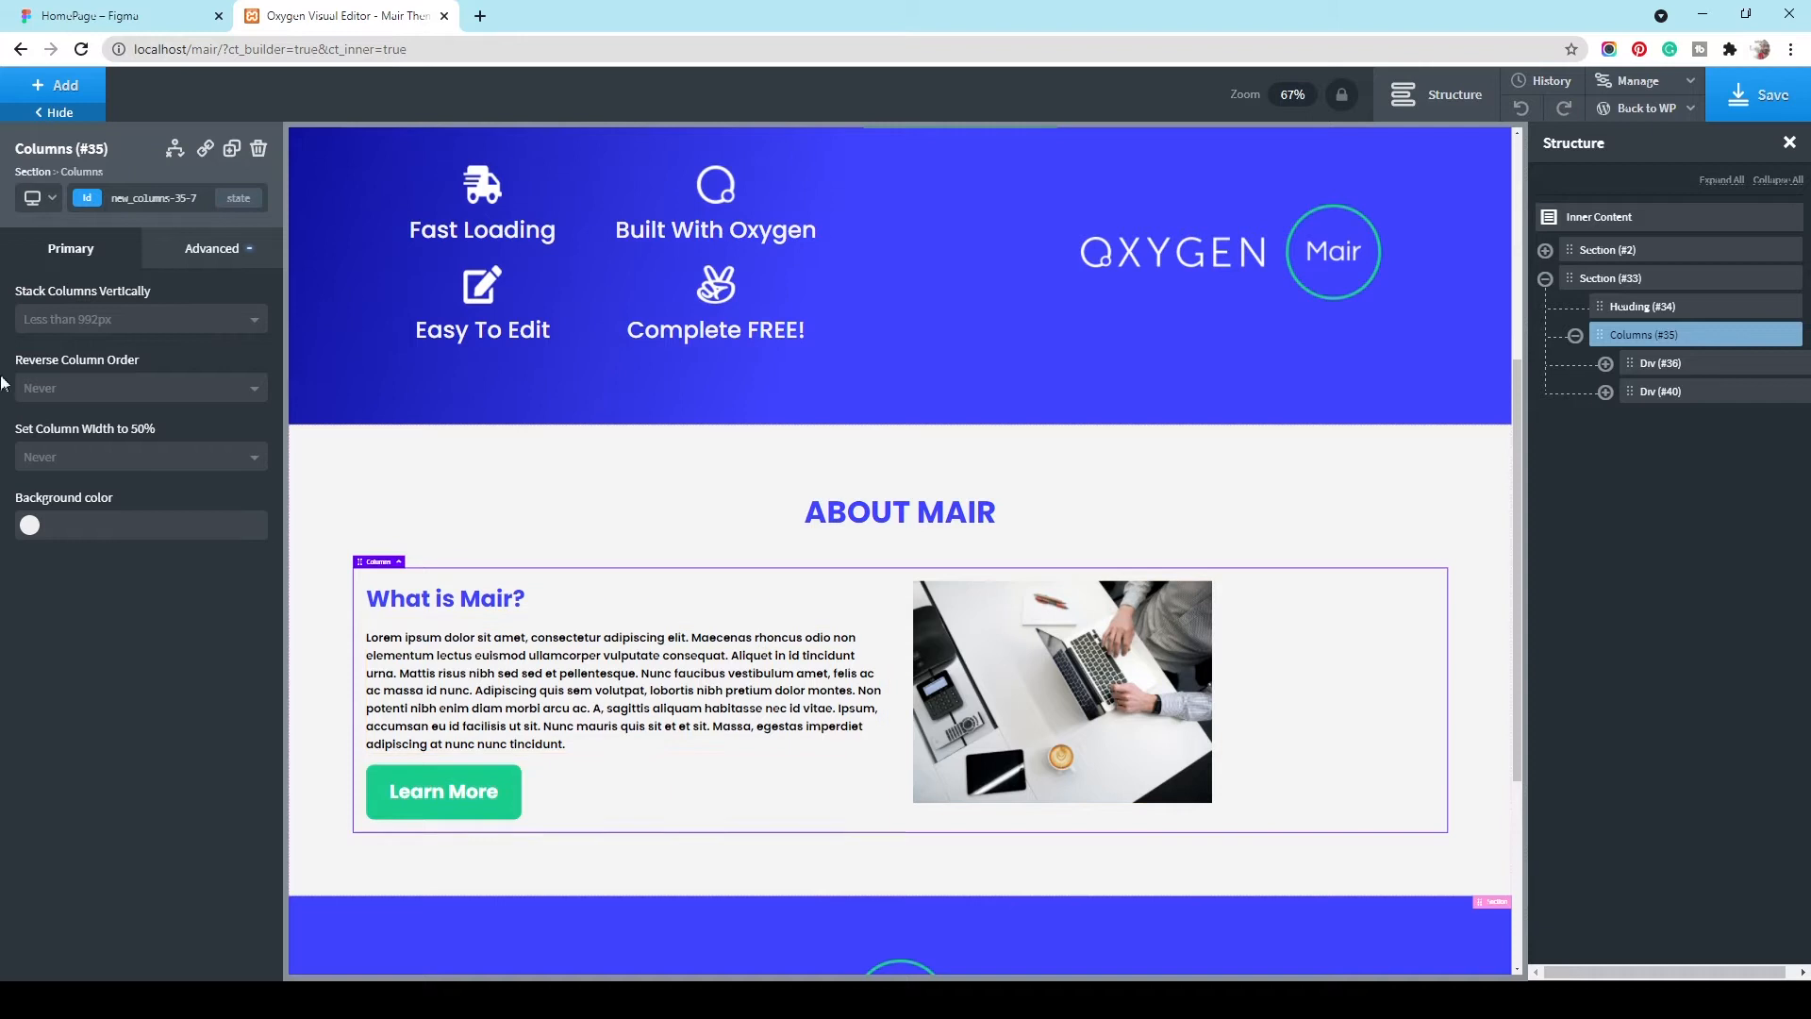
click(132, 8)
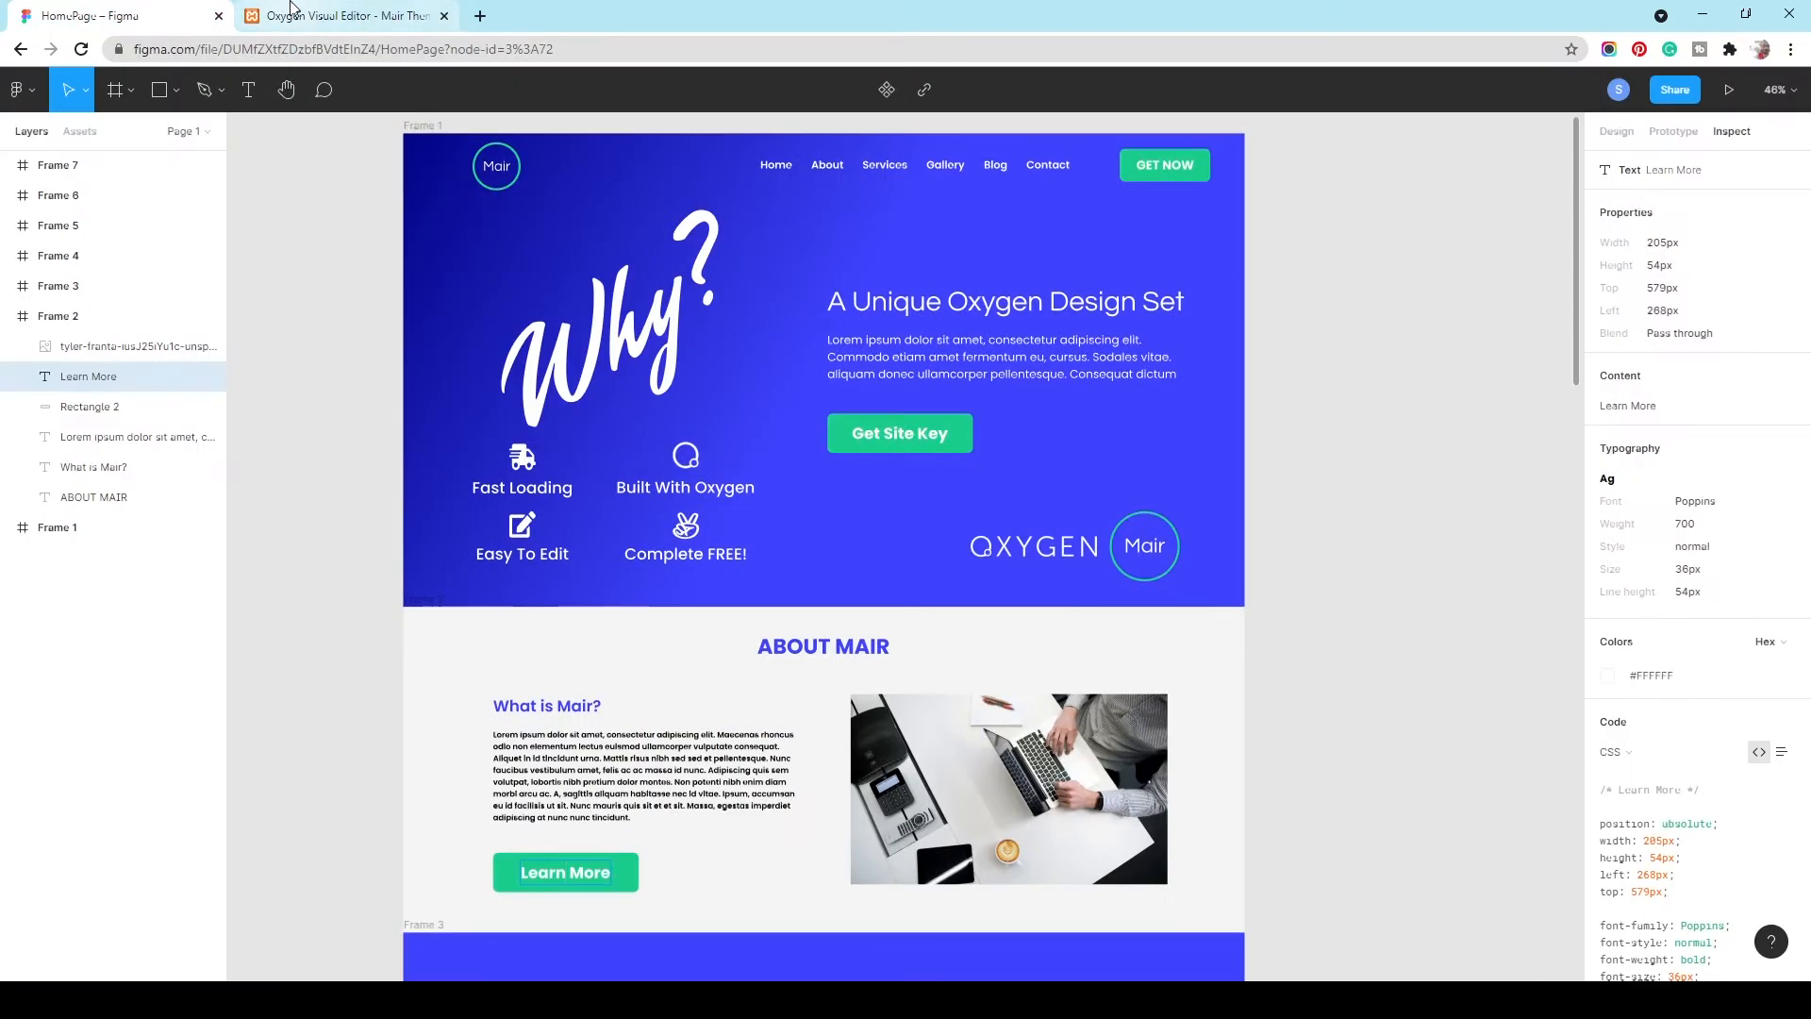
click(291, 11)
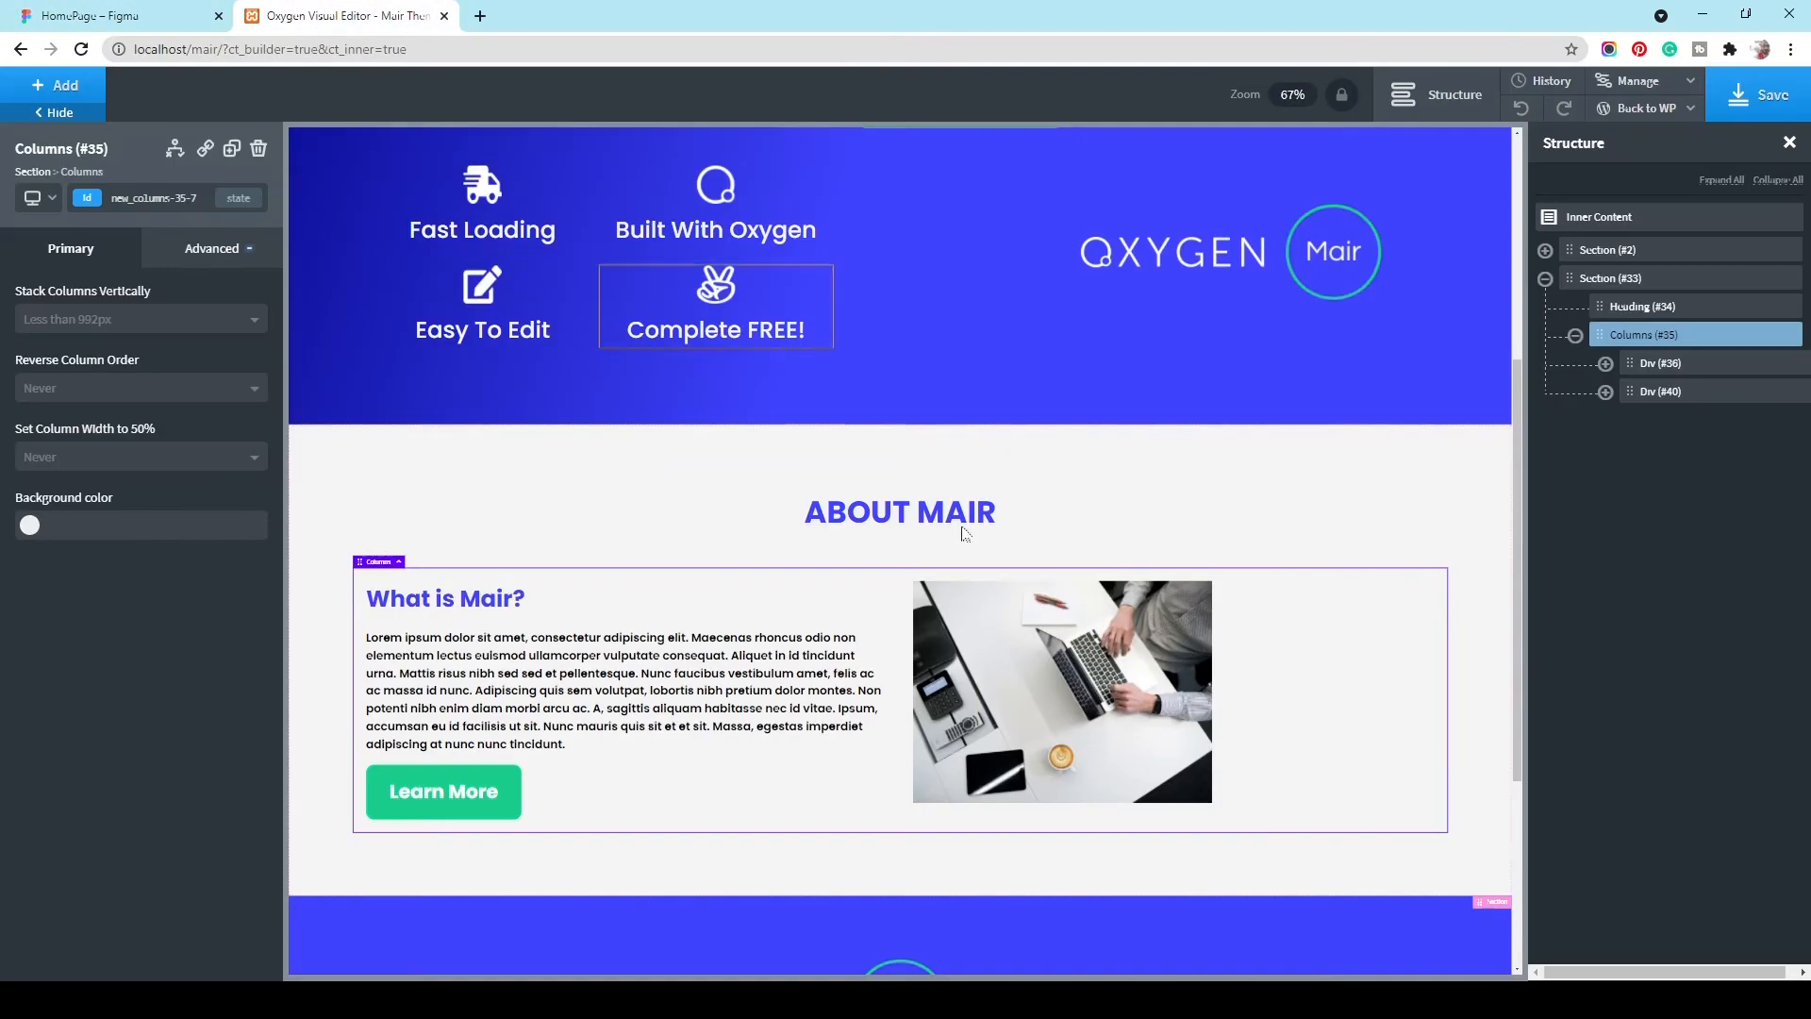
Step: Check the desk photo's dimensions in Figma and set the About section image to 723 px wide and 434 px high
click(1184, 774)
click(113, 15)
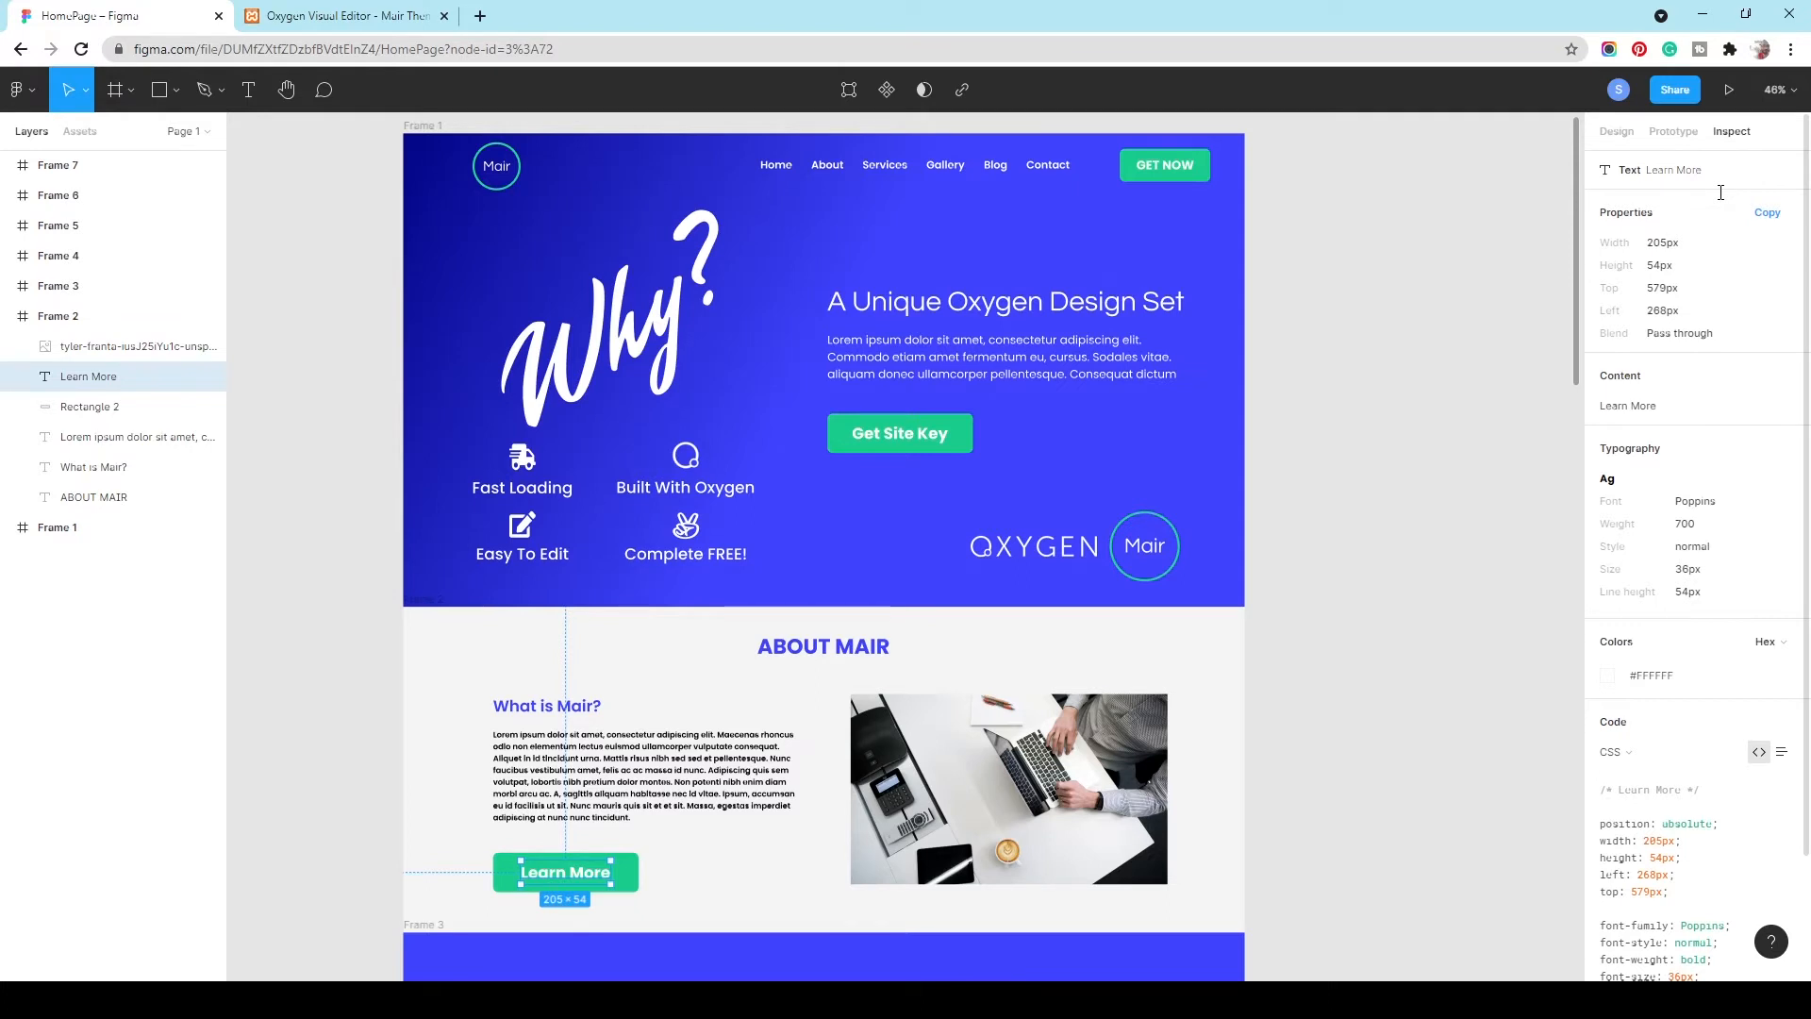
click(1131, 849)
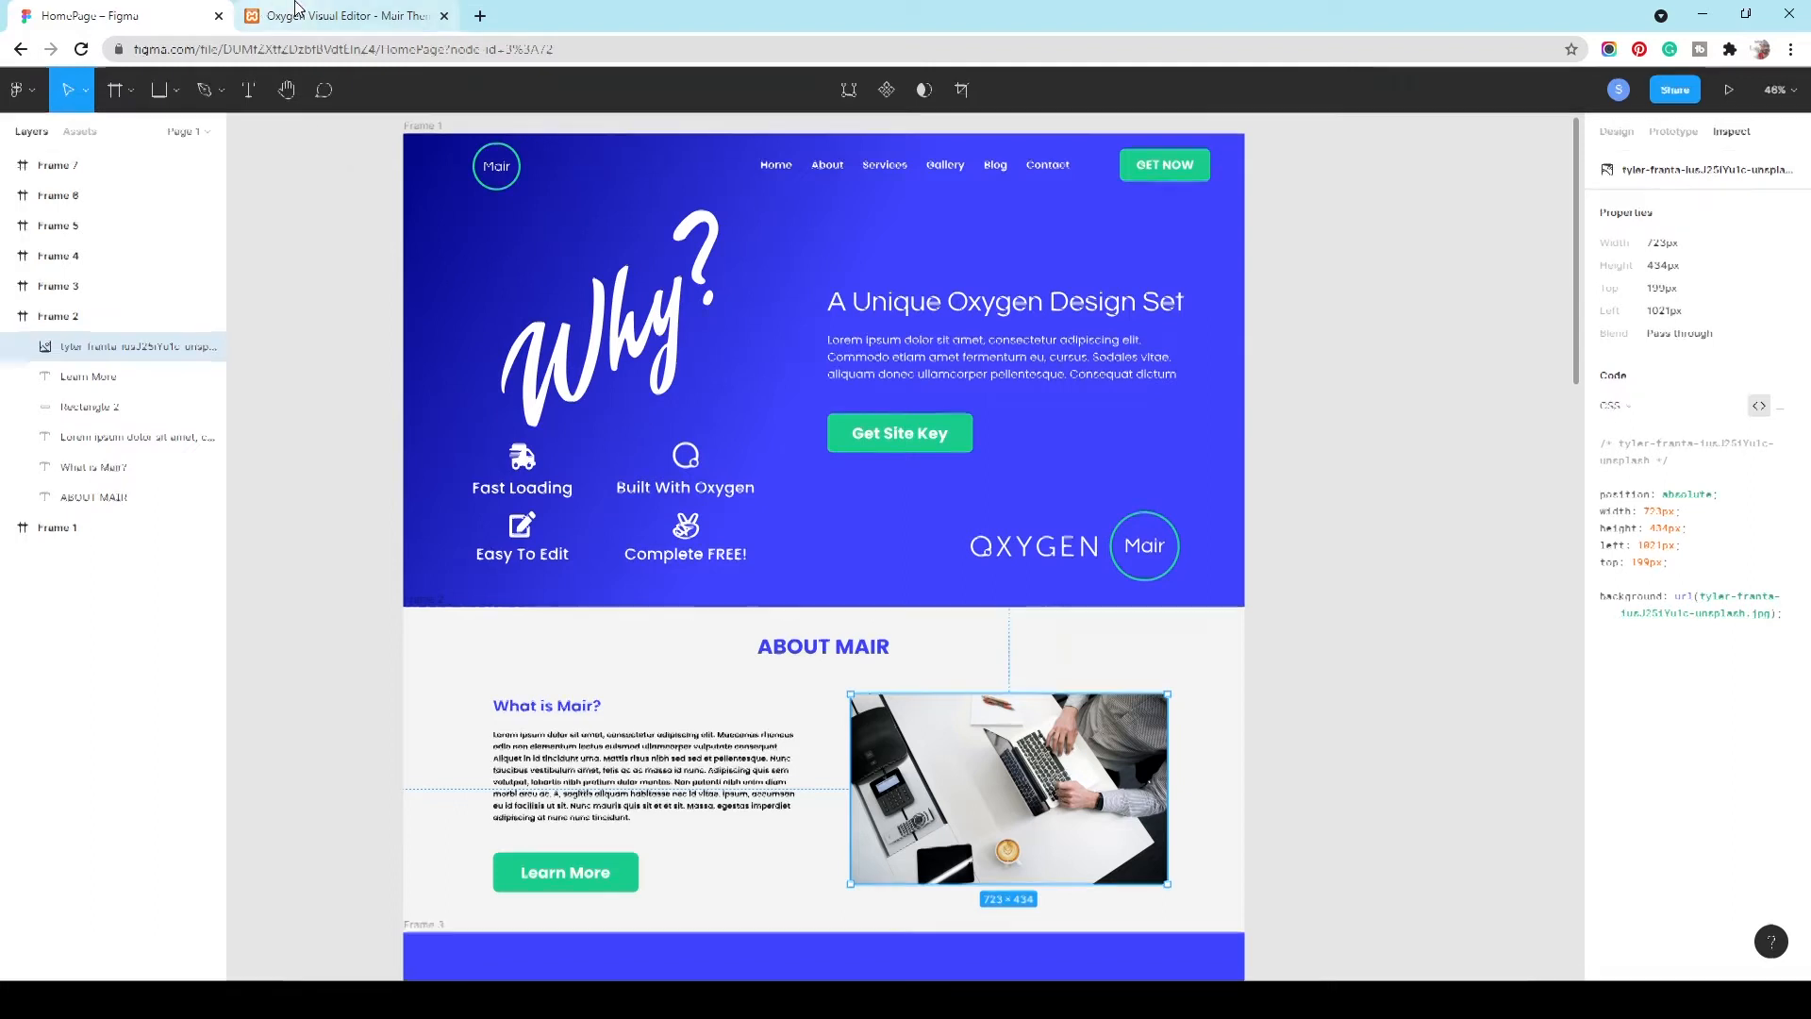
click(340, 16)
click(41, 515)
text(723)
click(213, 516)
text(4)
click(113, 16)
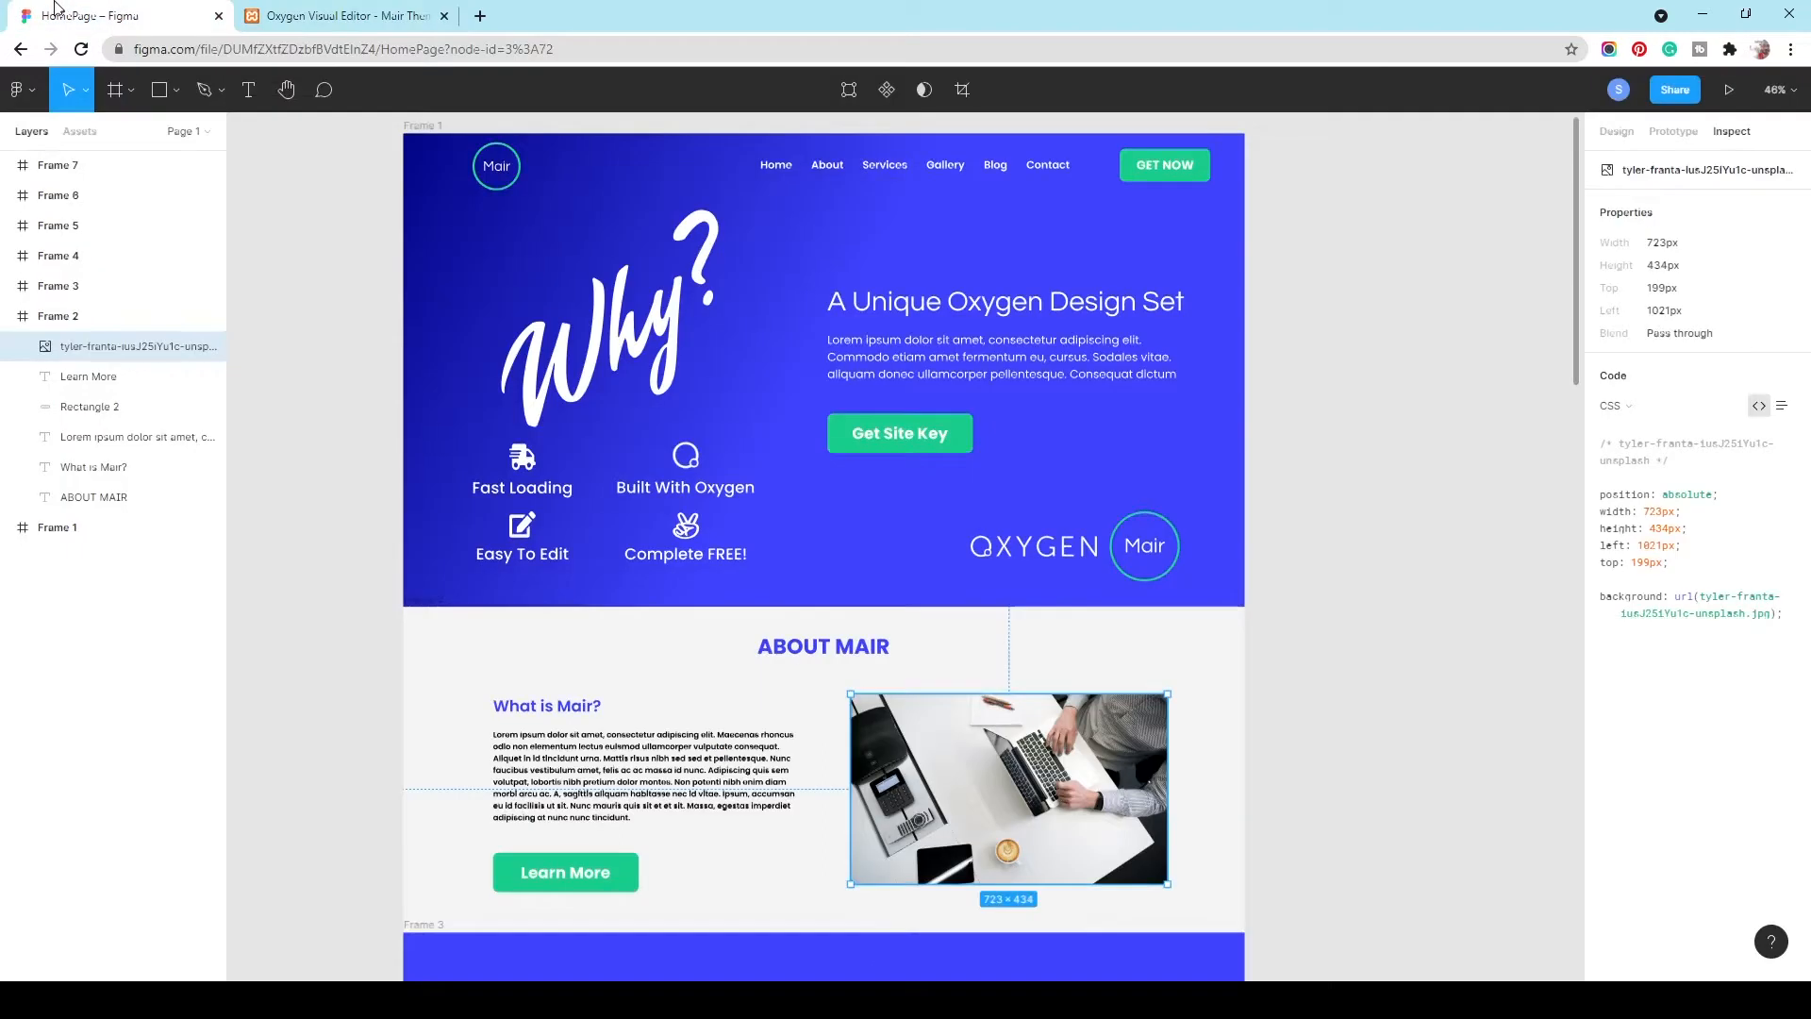
click(345, 16)
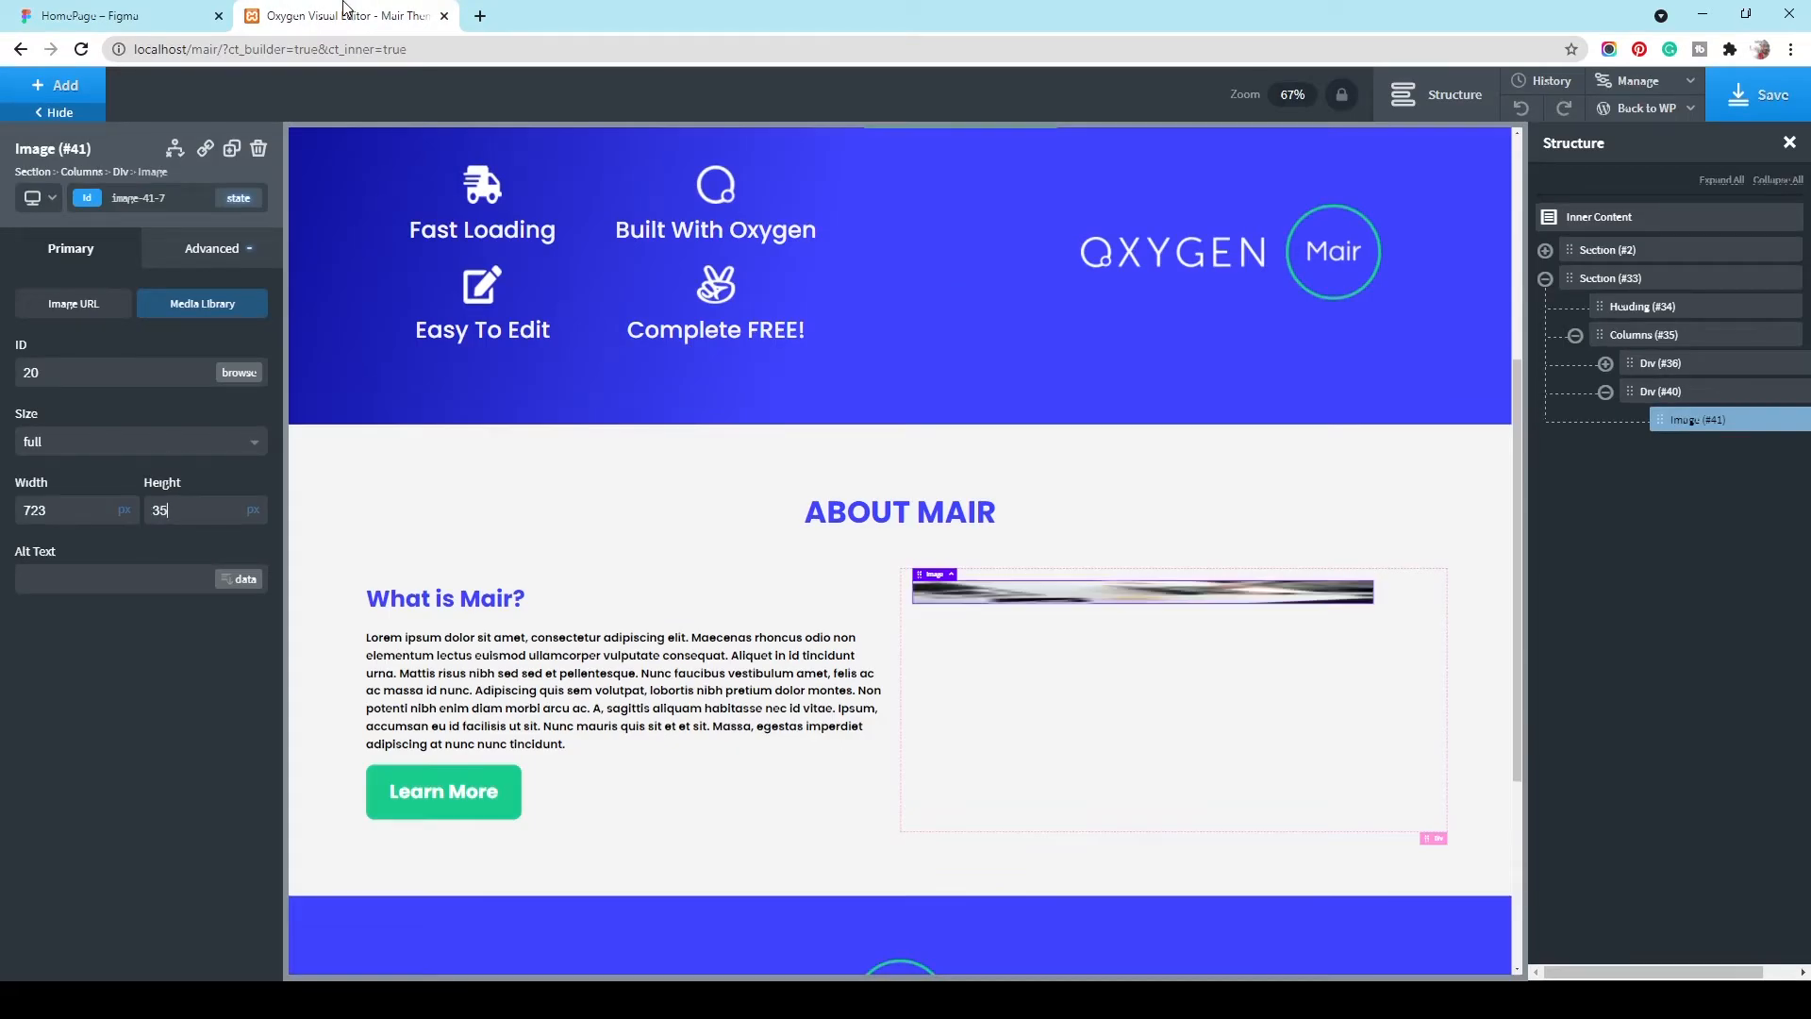
text(34)
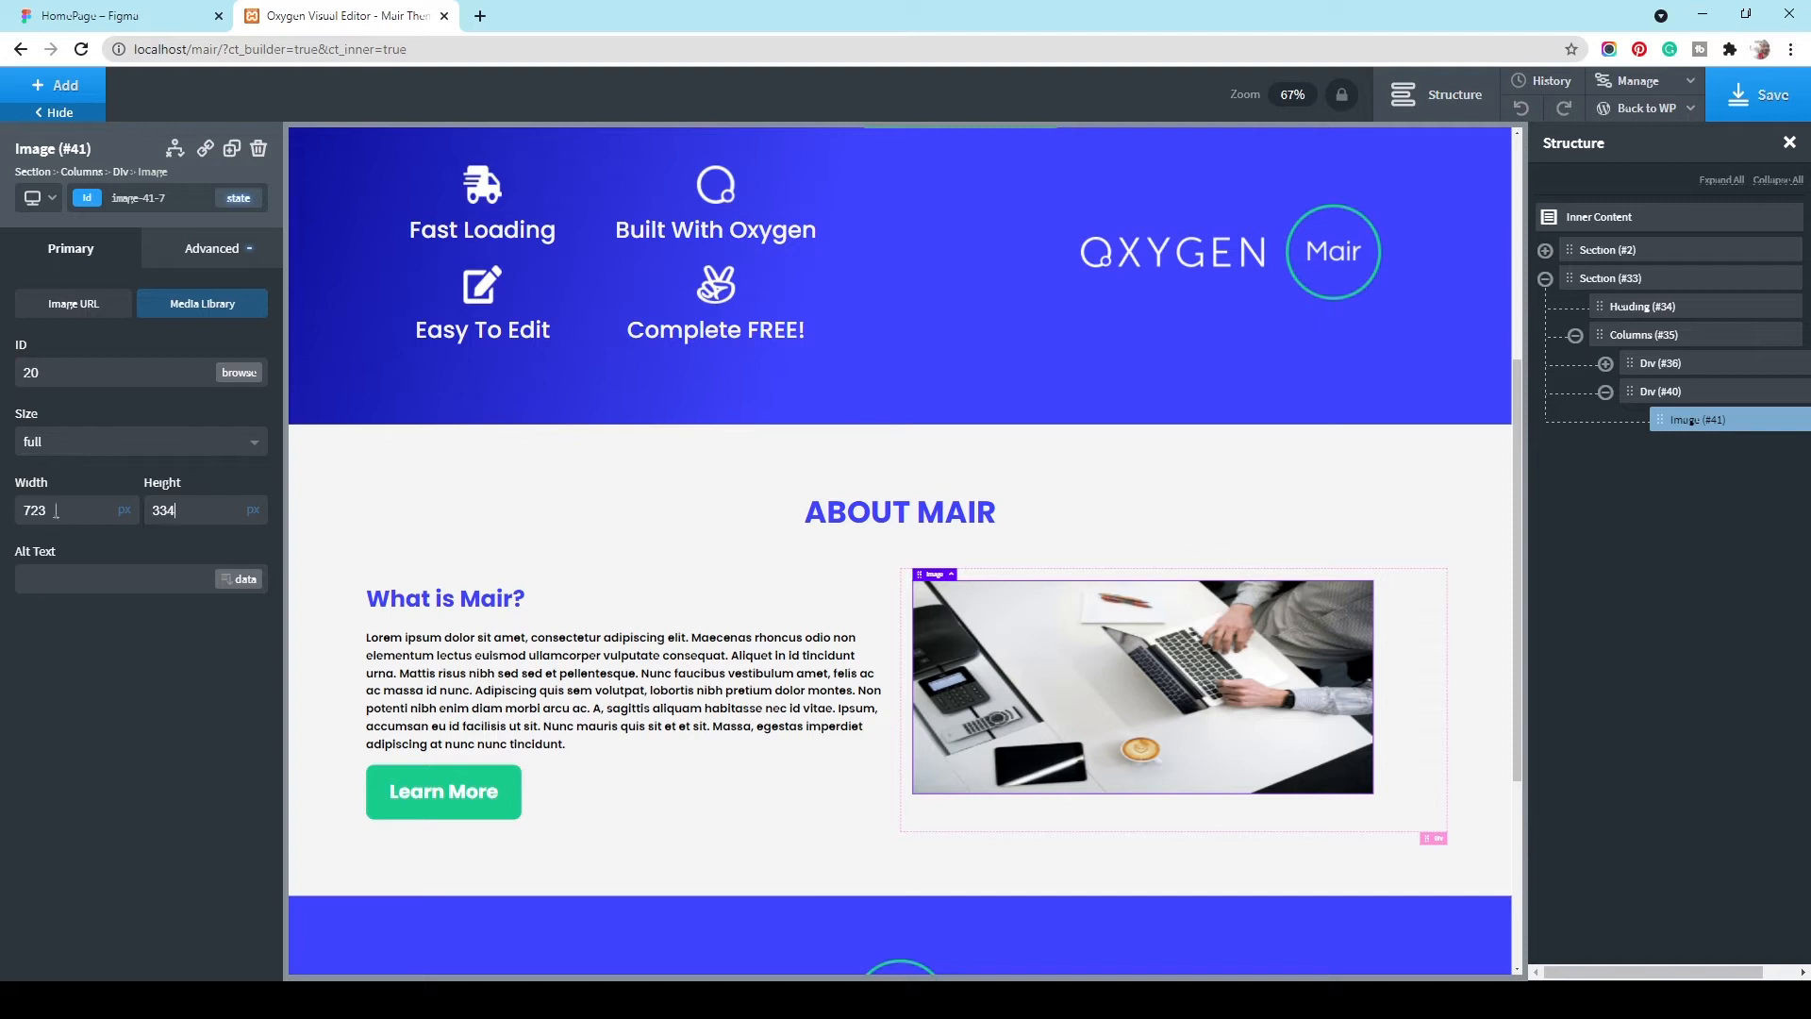
text(434)
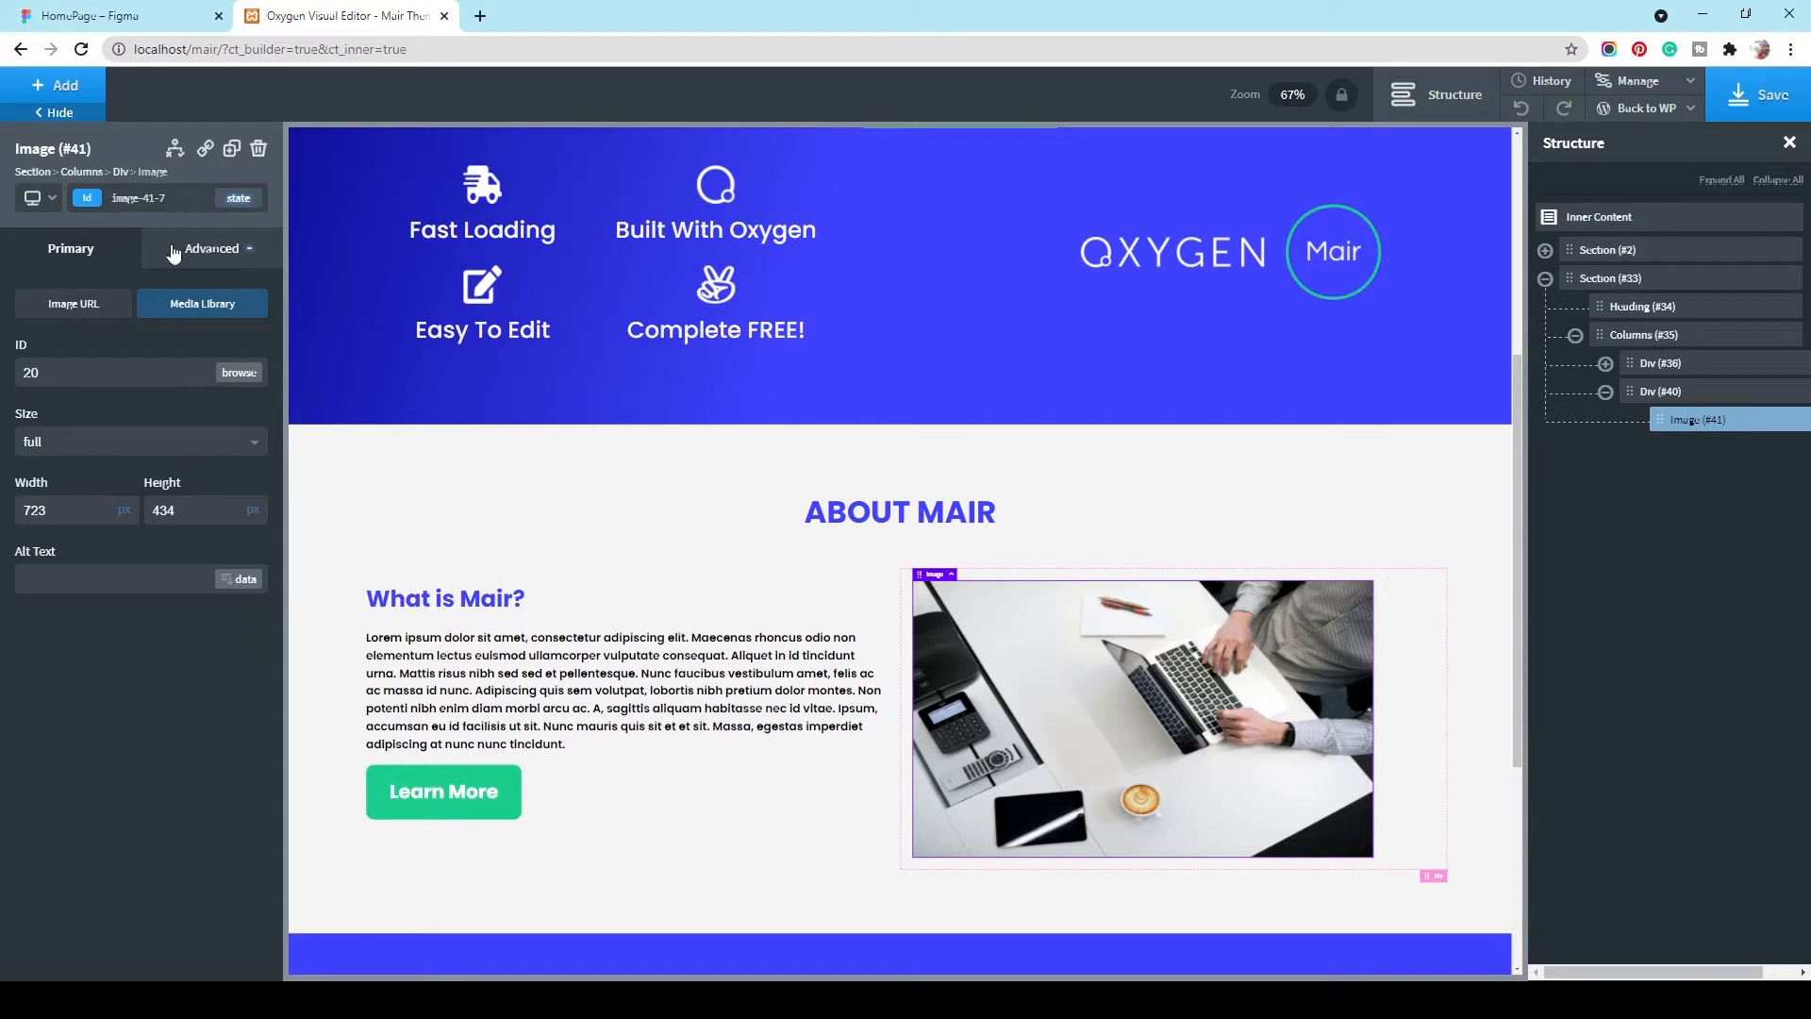
Step: Align the contents of the About section's image column to the right and save the homepage
click(1426, 711)
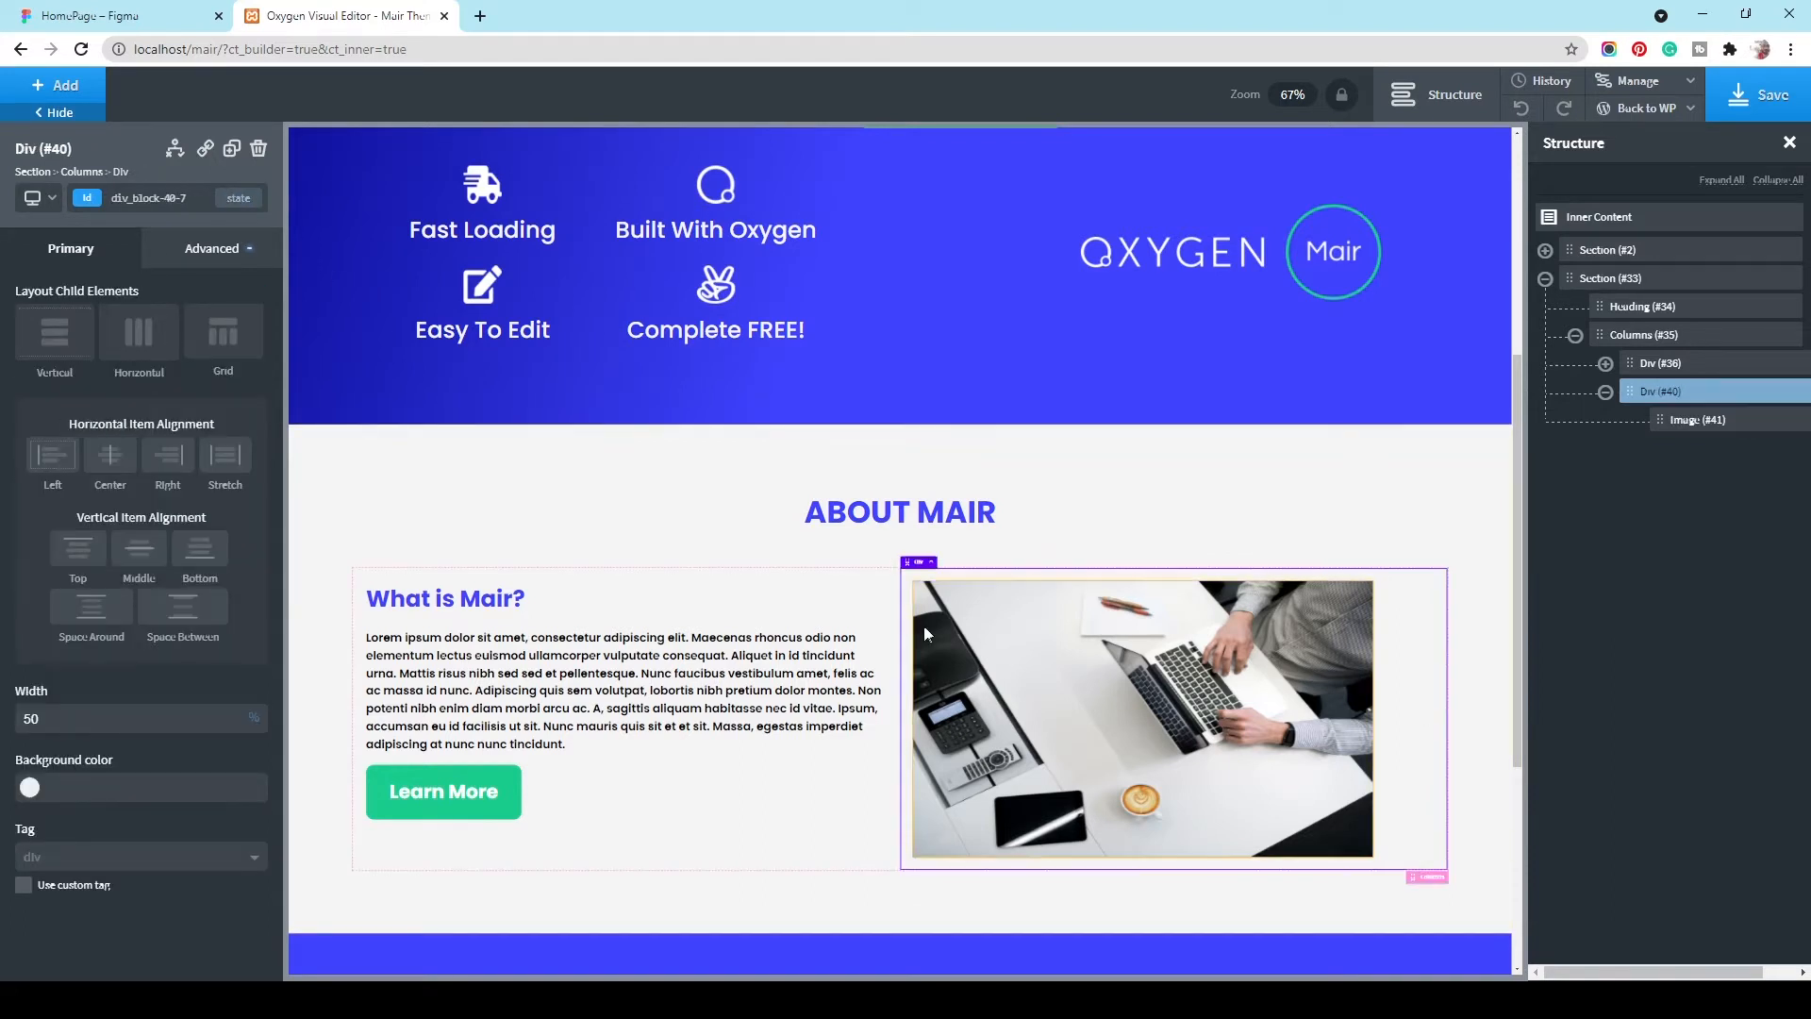
click(169, 456)
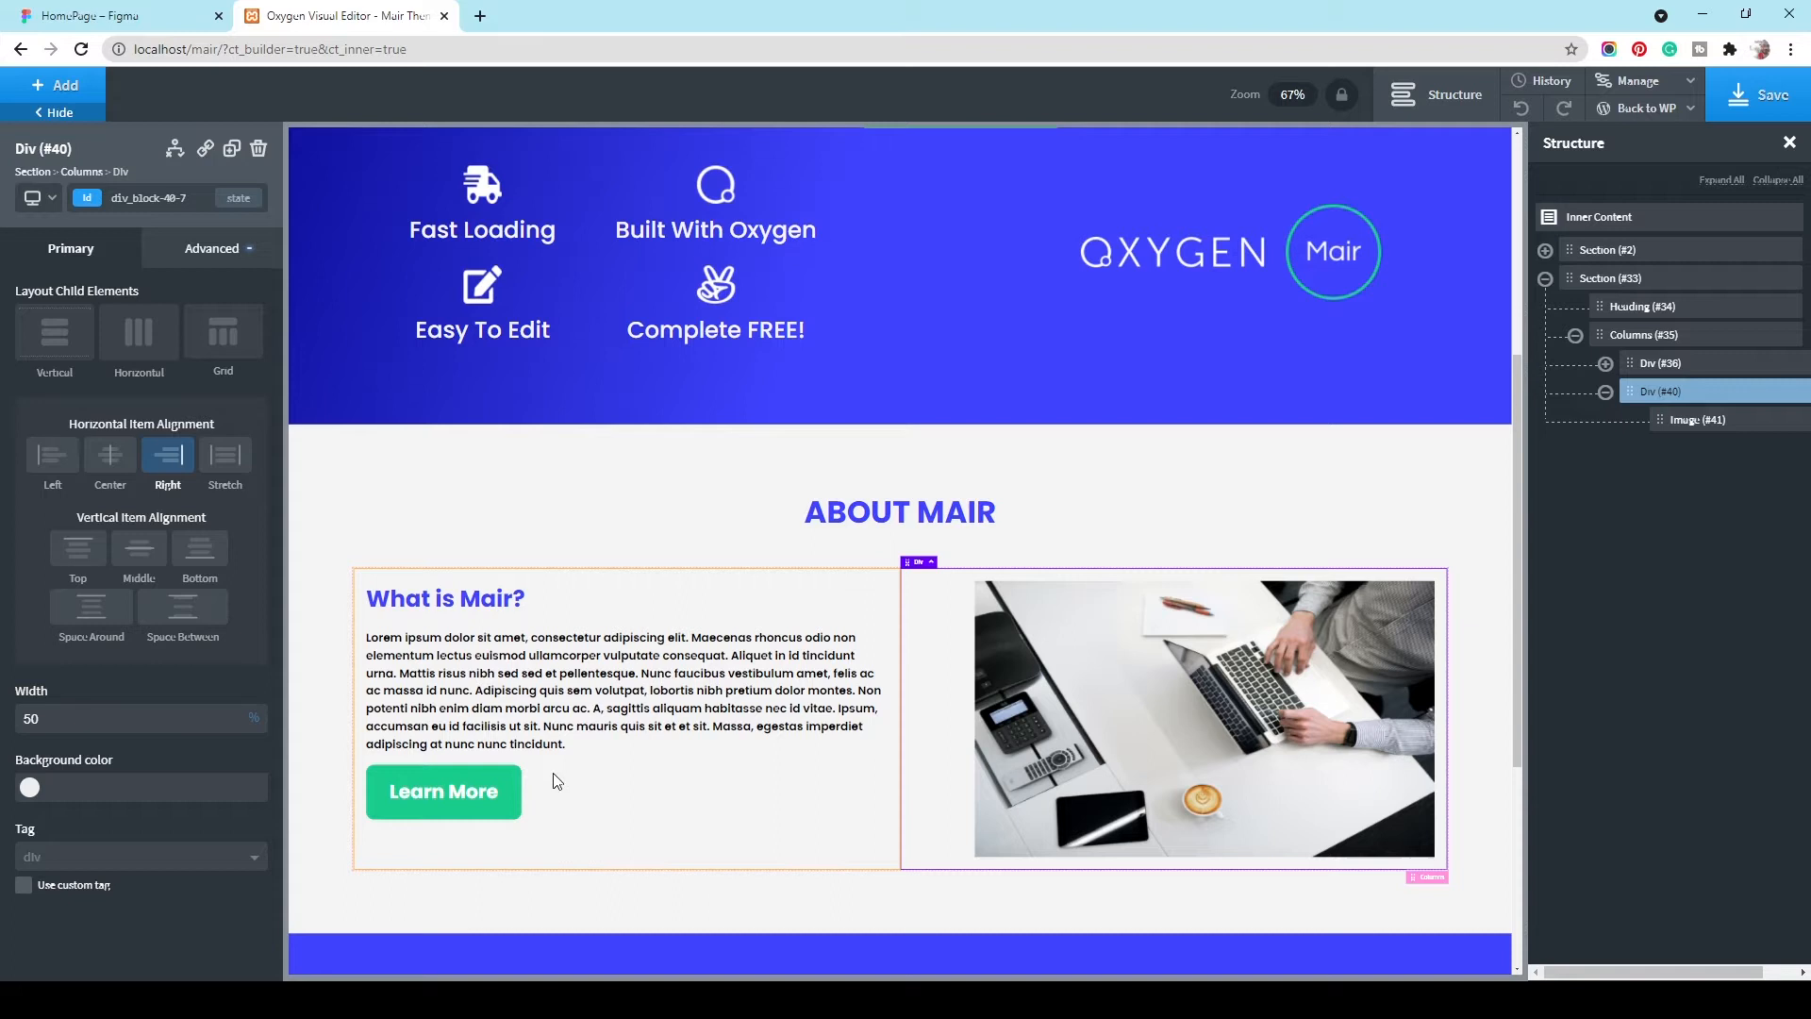
click(1751, 101)
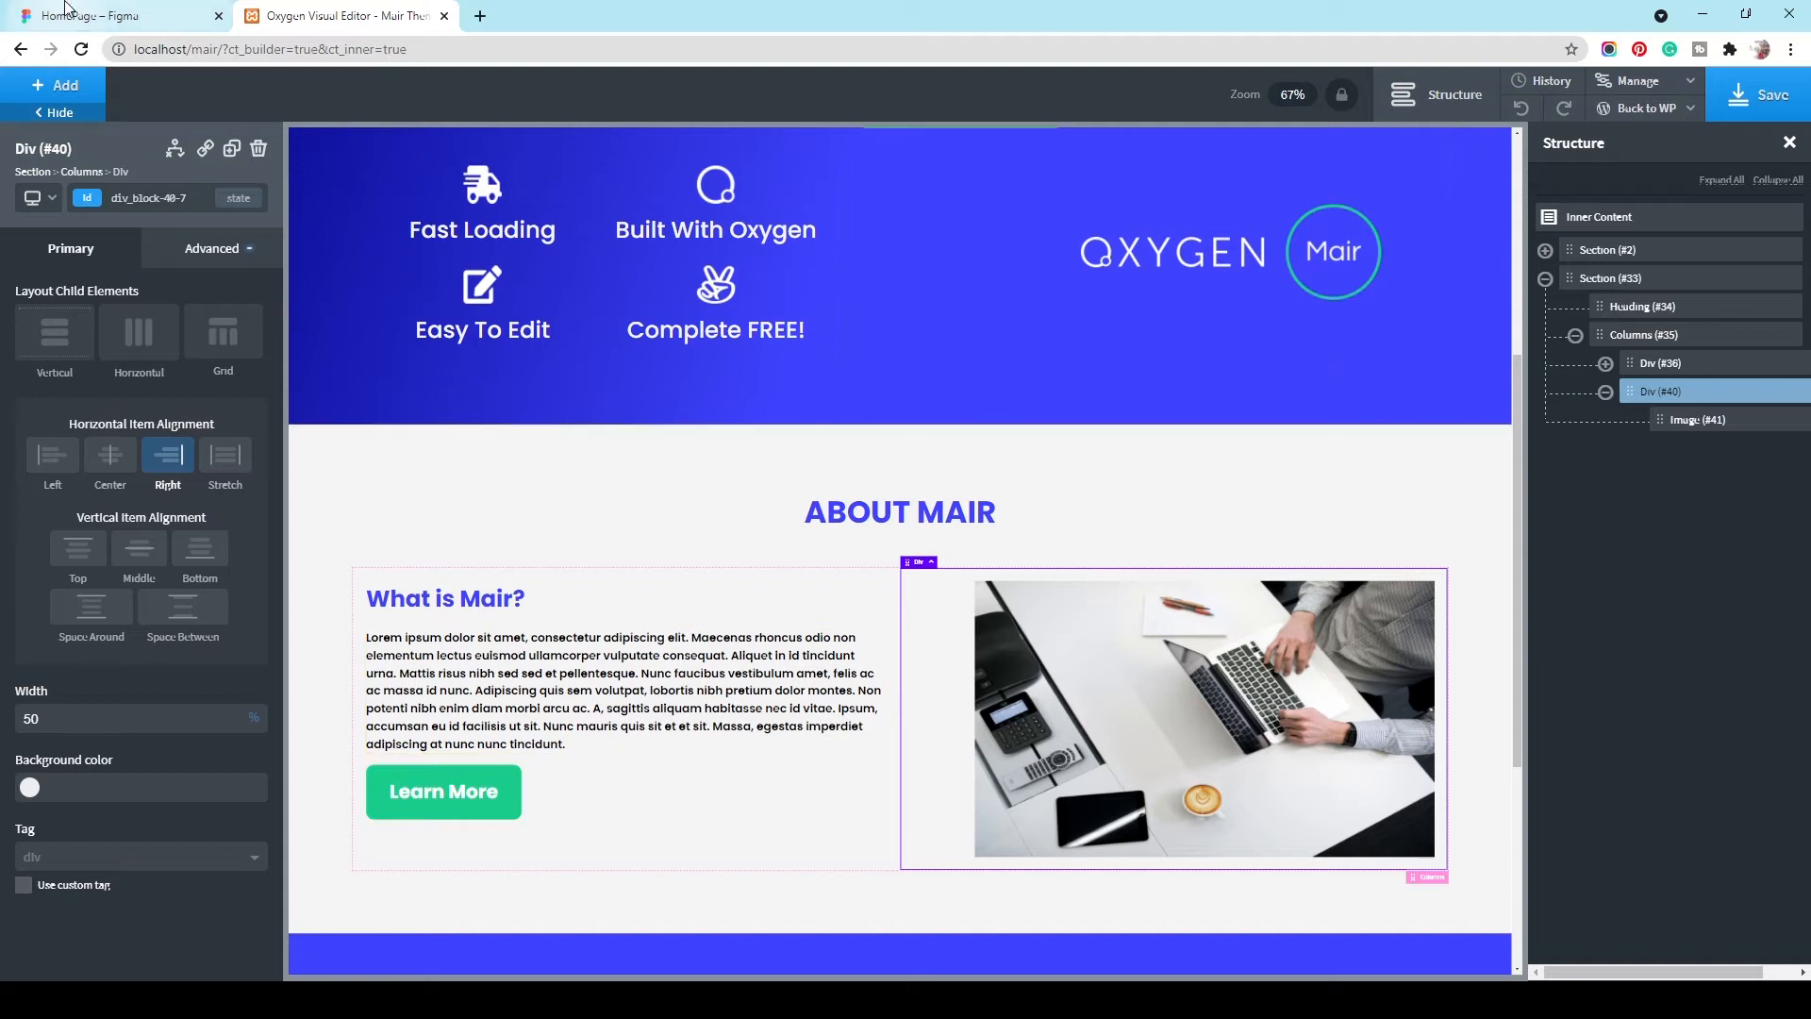
Step: Measure the gap between the paragraph and button in Figma, and set the Learn More button's top margin to 85 px
click(104, 16)
click(556, 812)
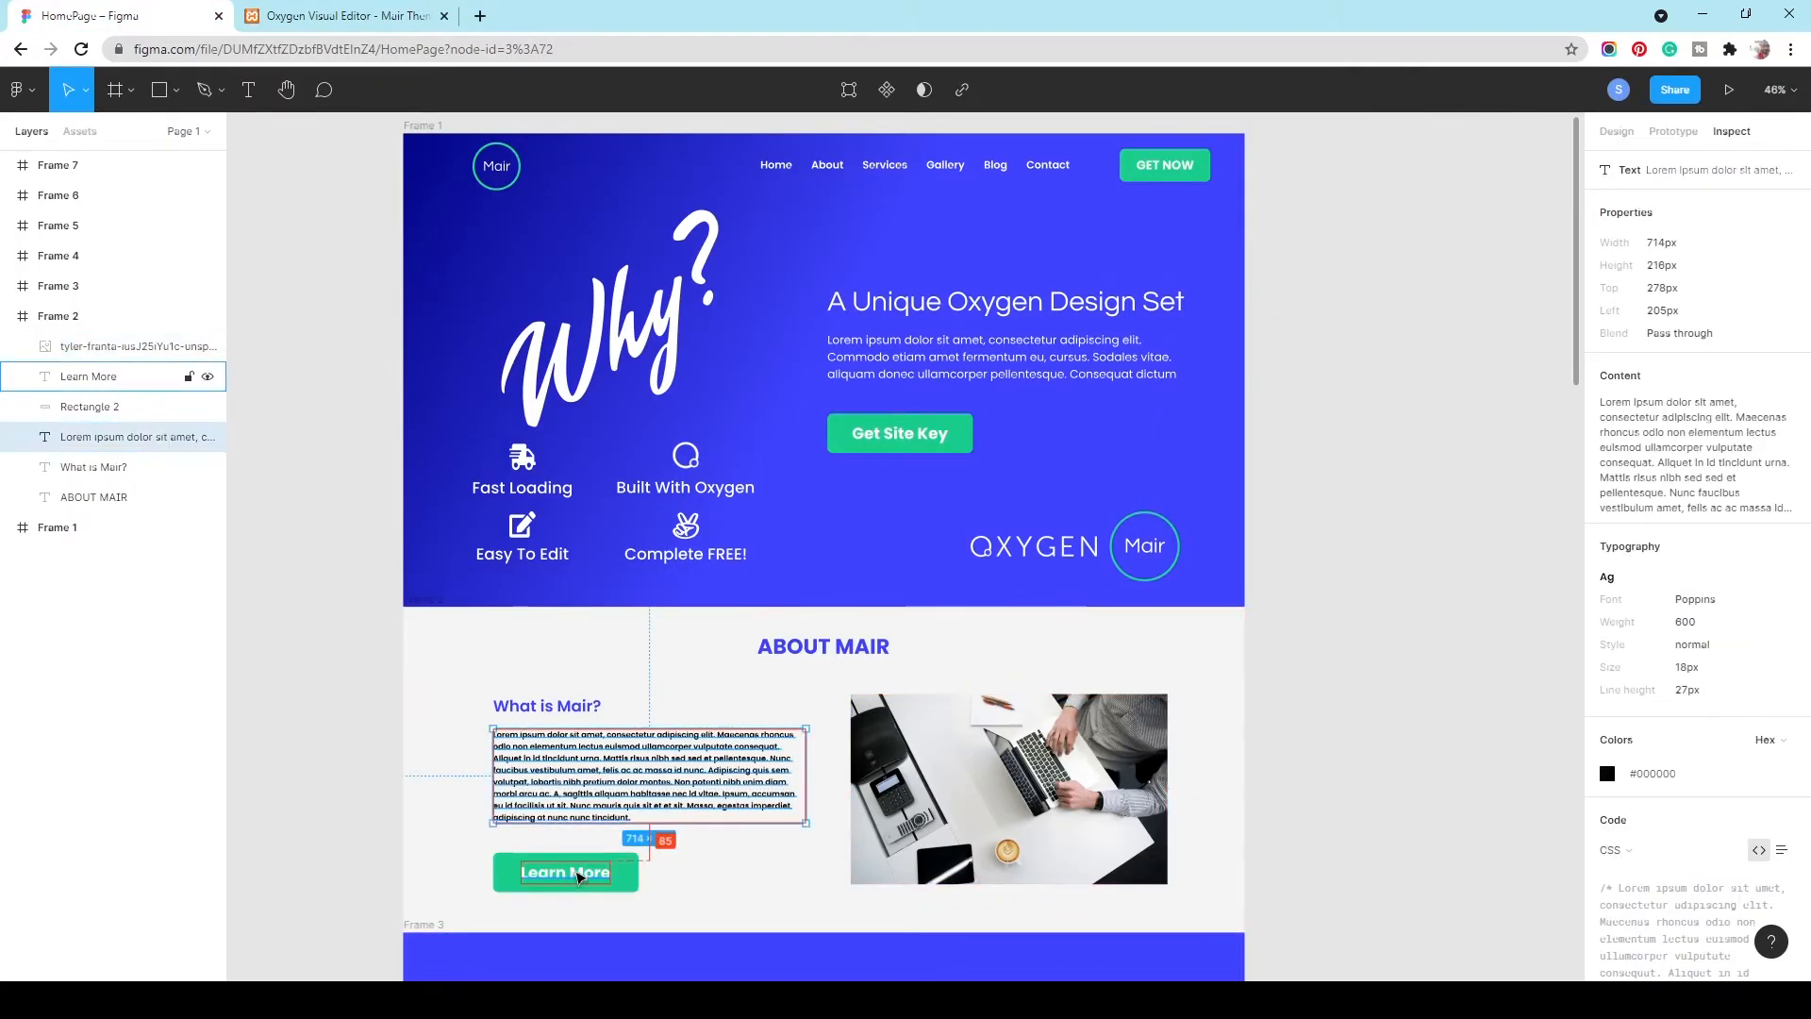
key(ctrl+Tab)
click(514, 813)
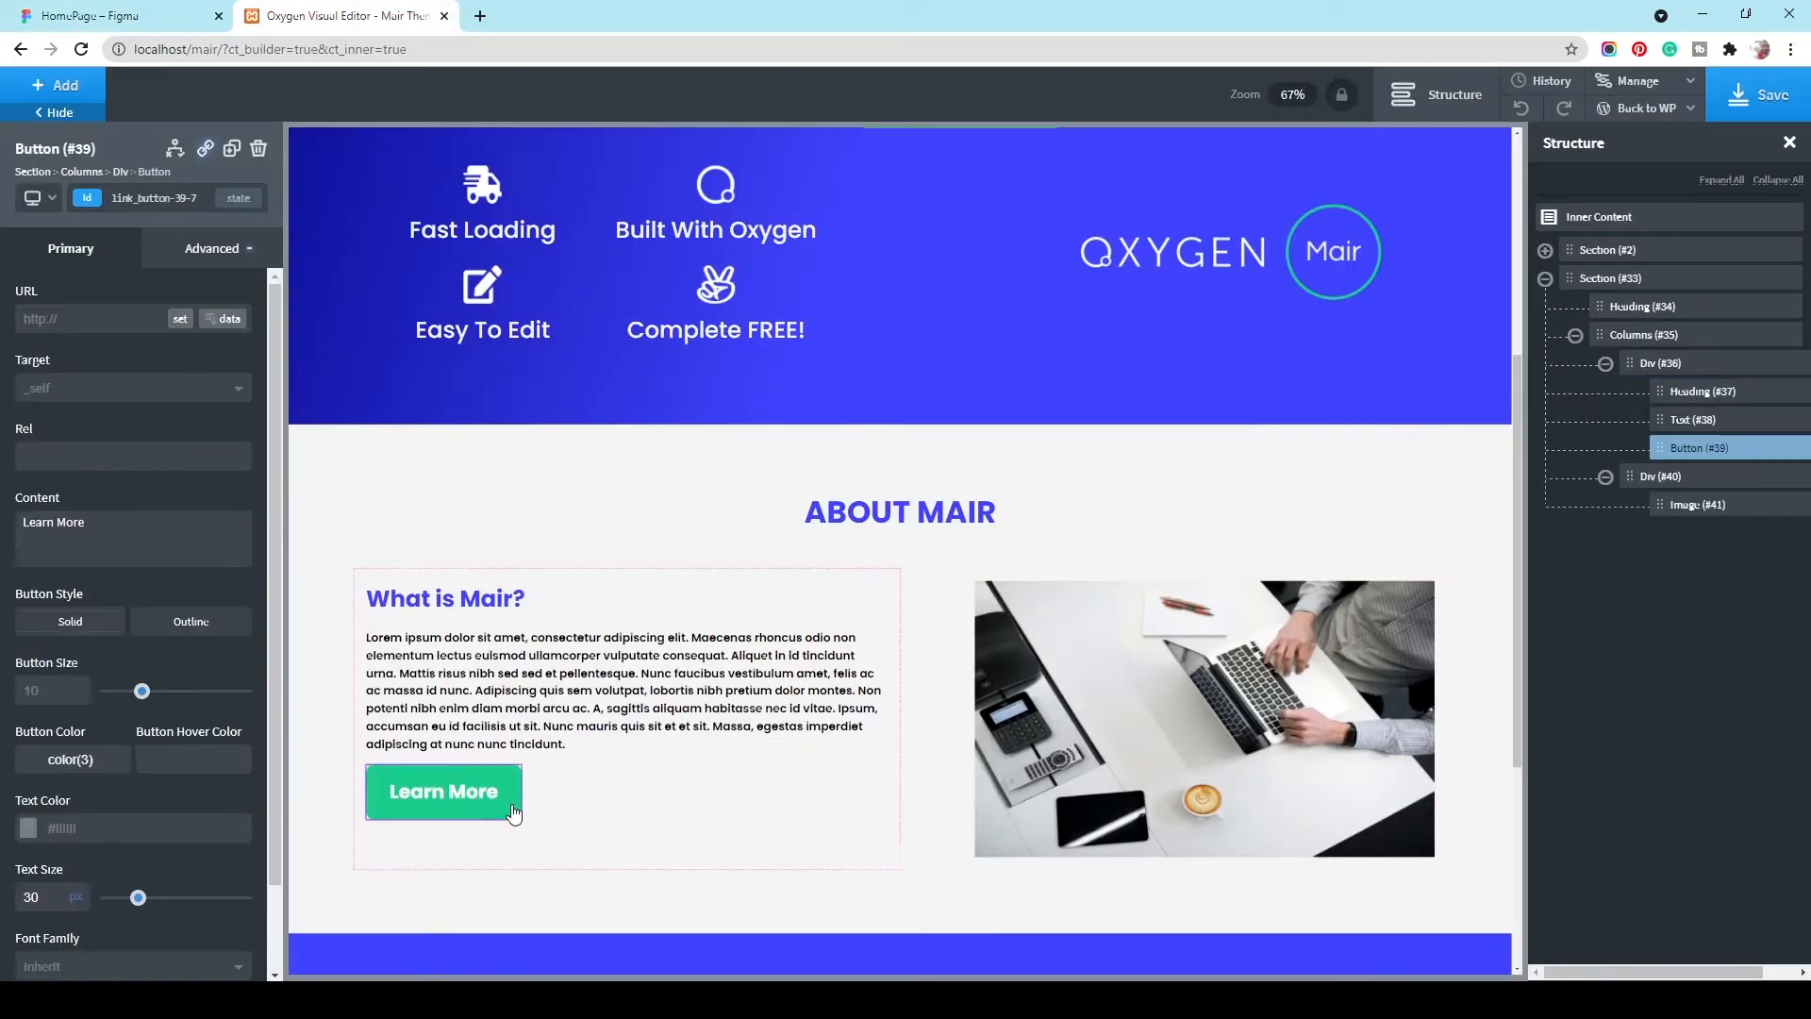
click(194, 249)
click(178, 363)
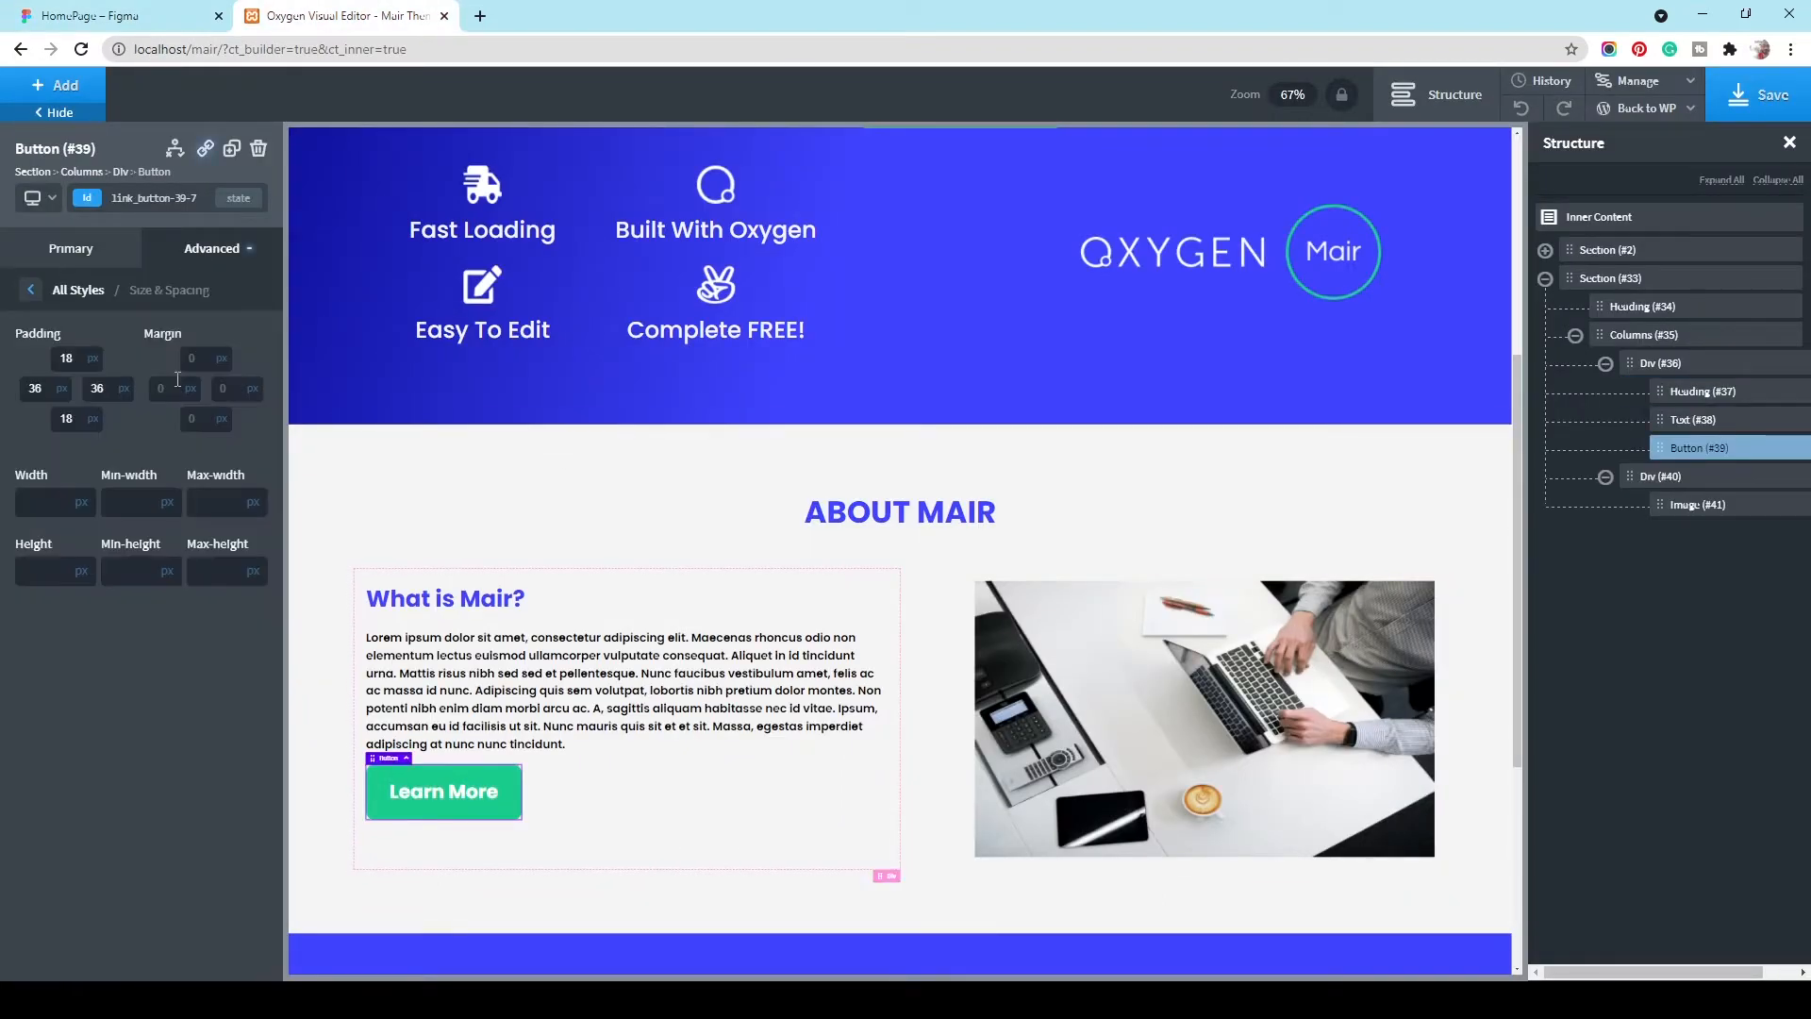
click(201, 358)
text(85)
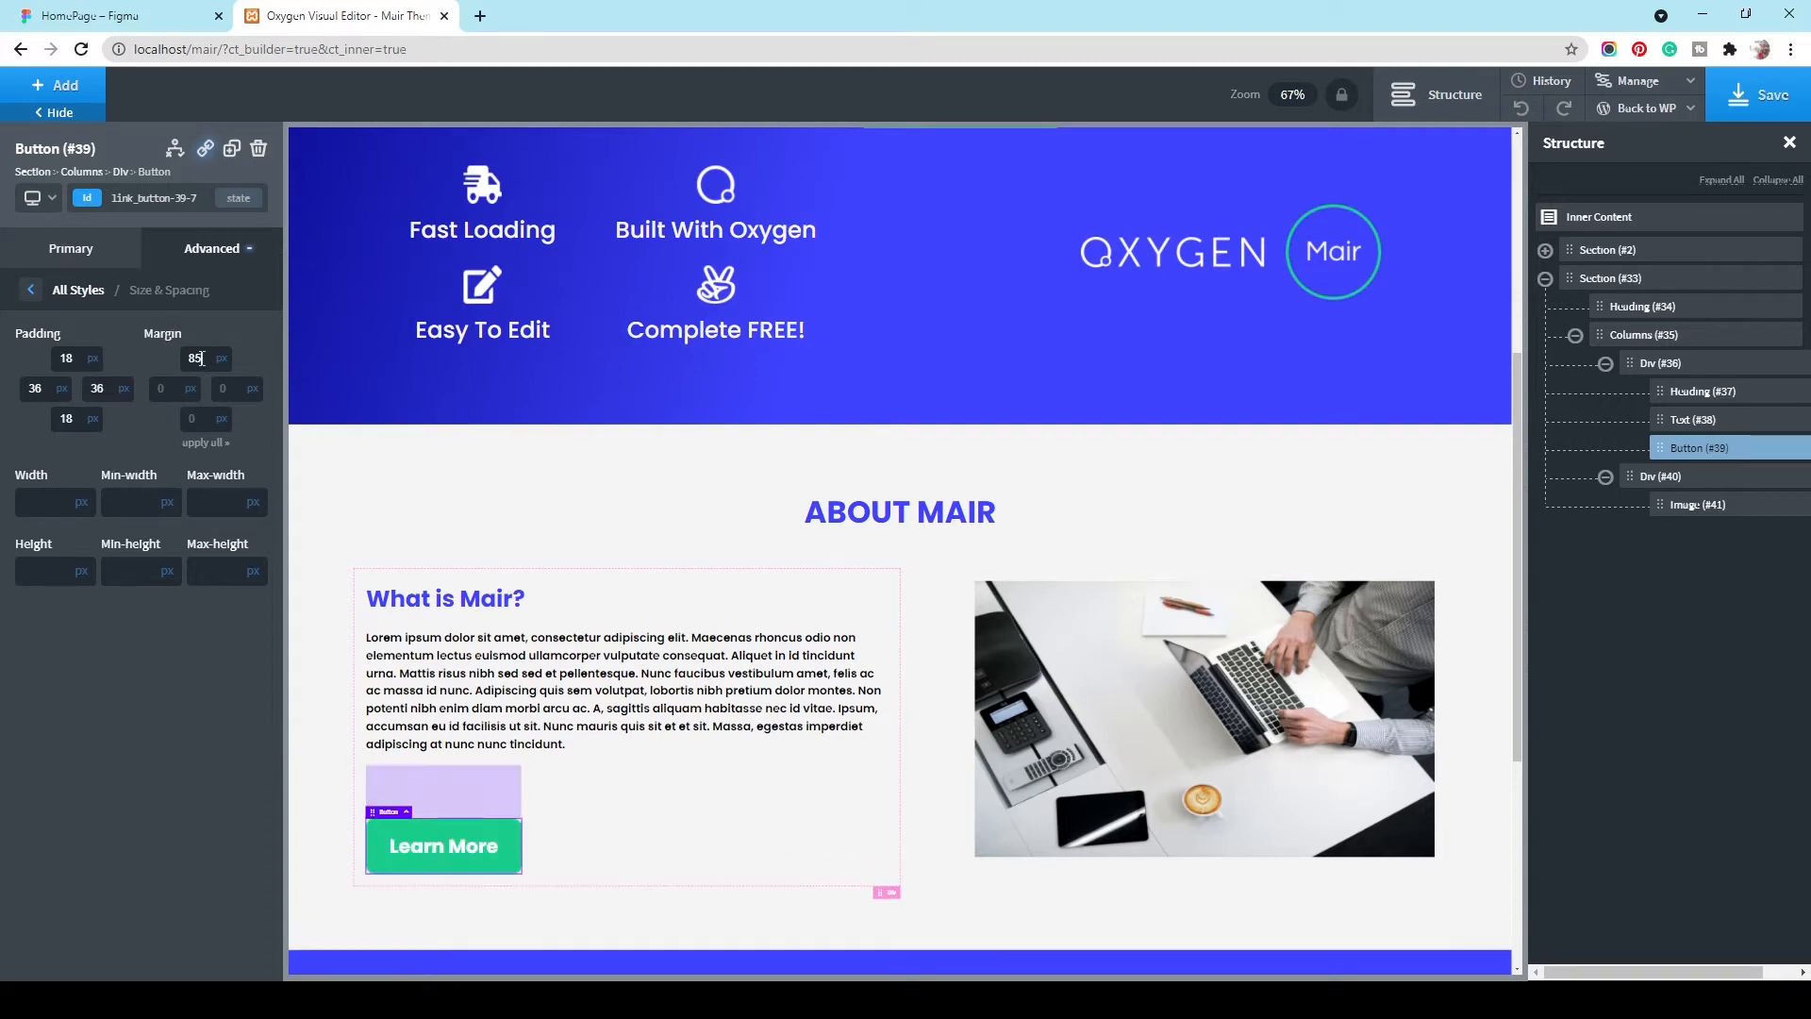
Step: Recheck the button spacing in Figma, reduce the Learn More button's top margin to 51 px and save the homepage
click(123, 16)
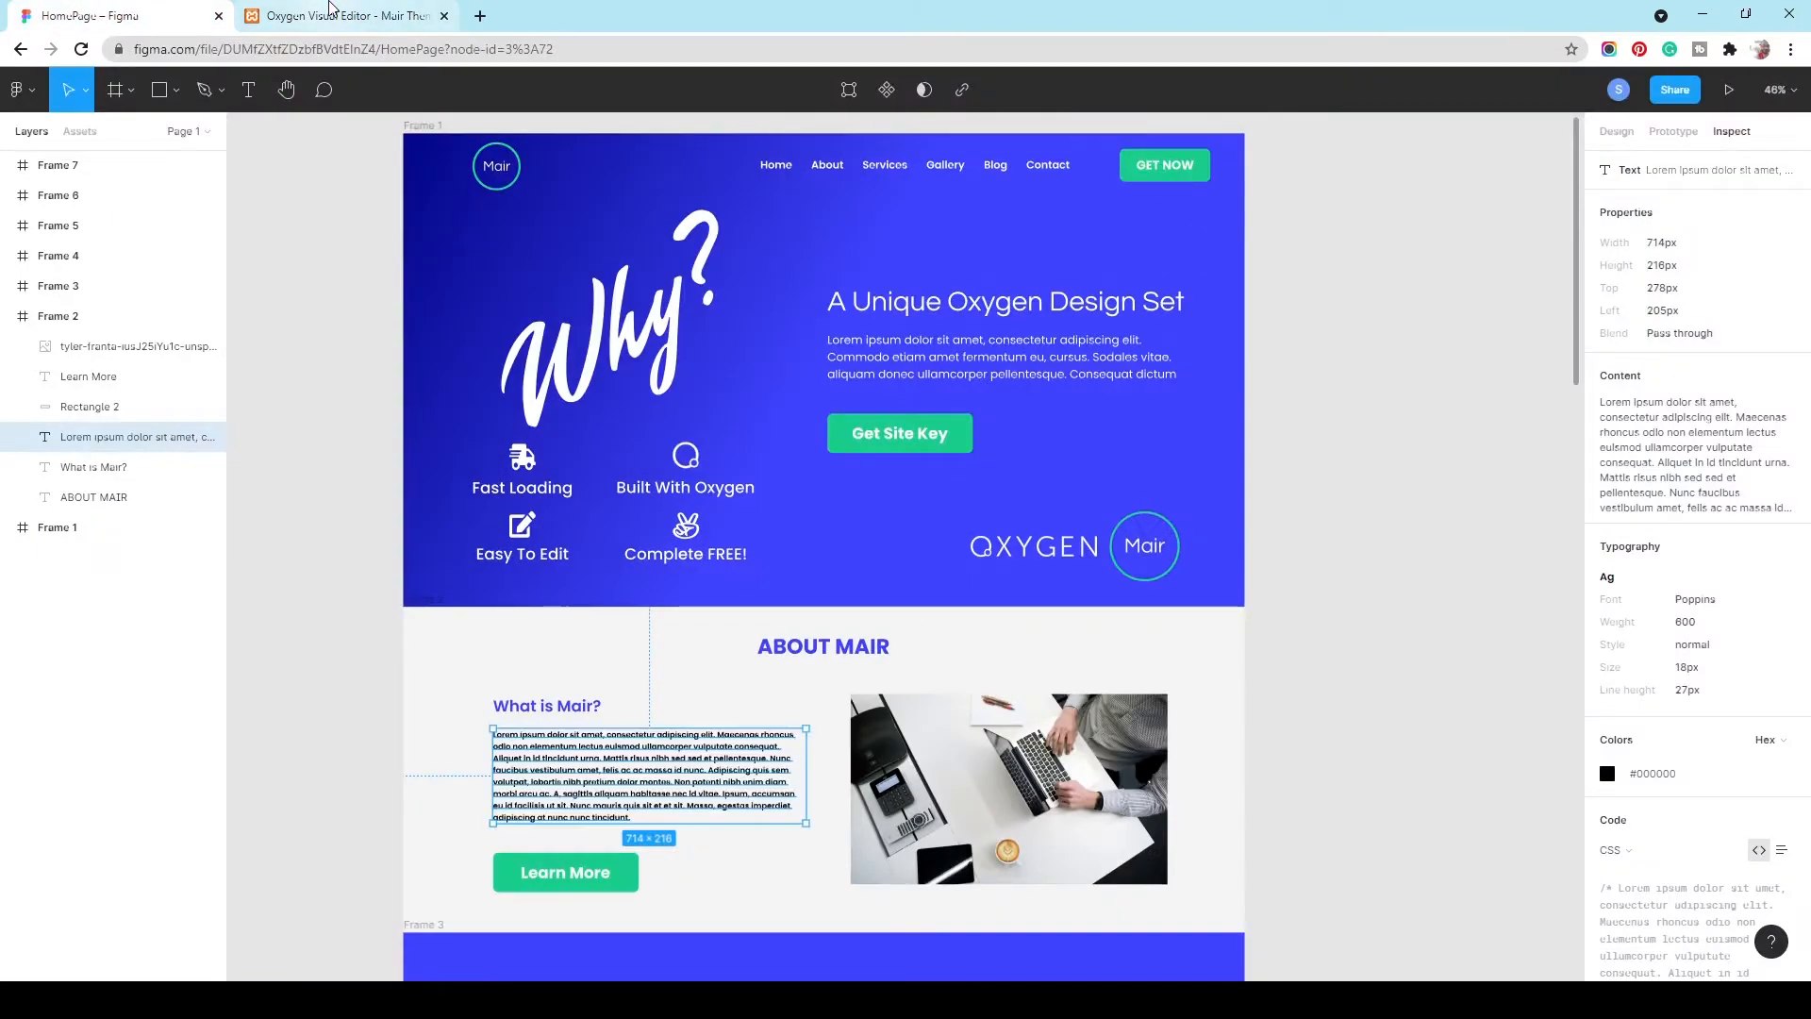
click(330, 12)
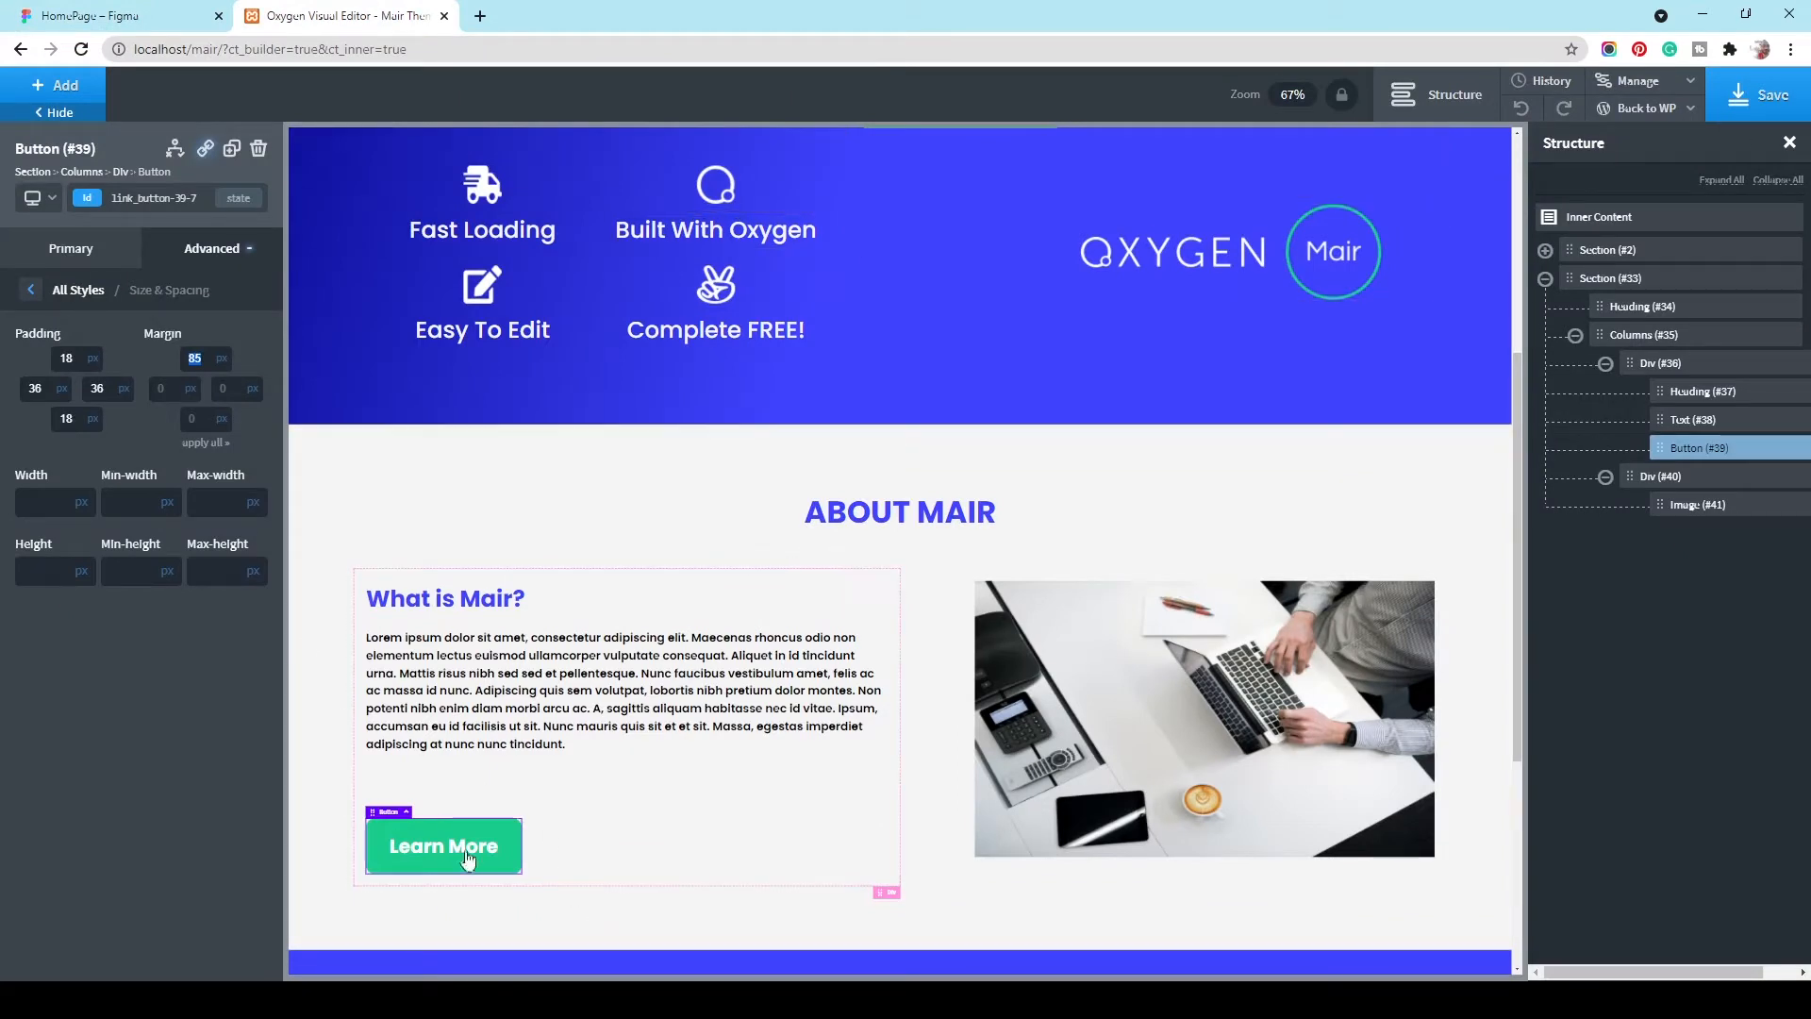
drag(446, 816, 445, 792)
click(1754, 96)
Step: Review the About section on the homepage's live front end and examine the Features section in the Figma design
click(1690, 108)
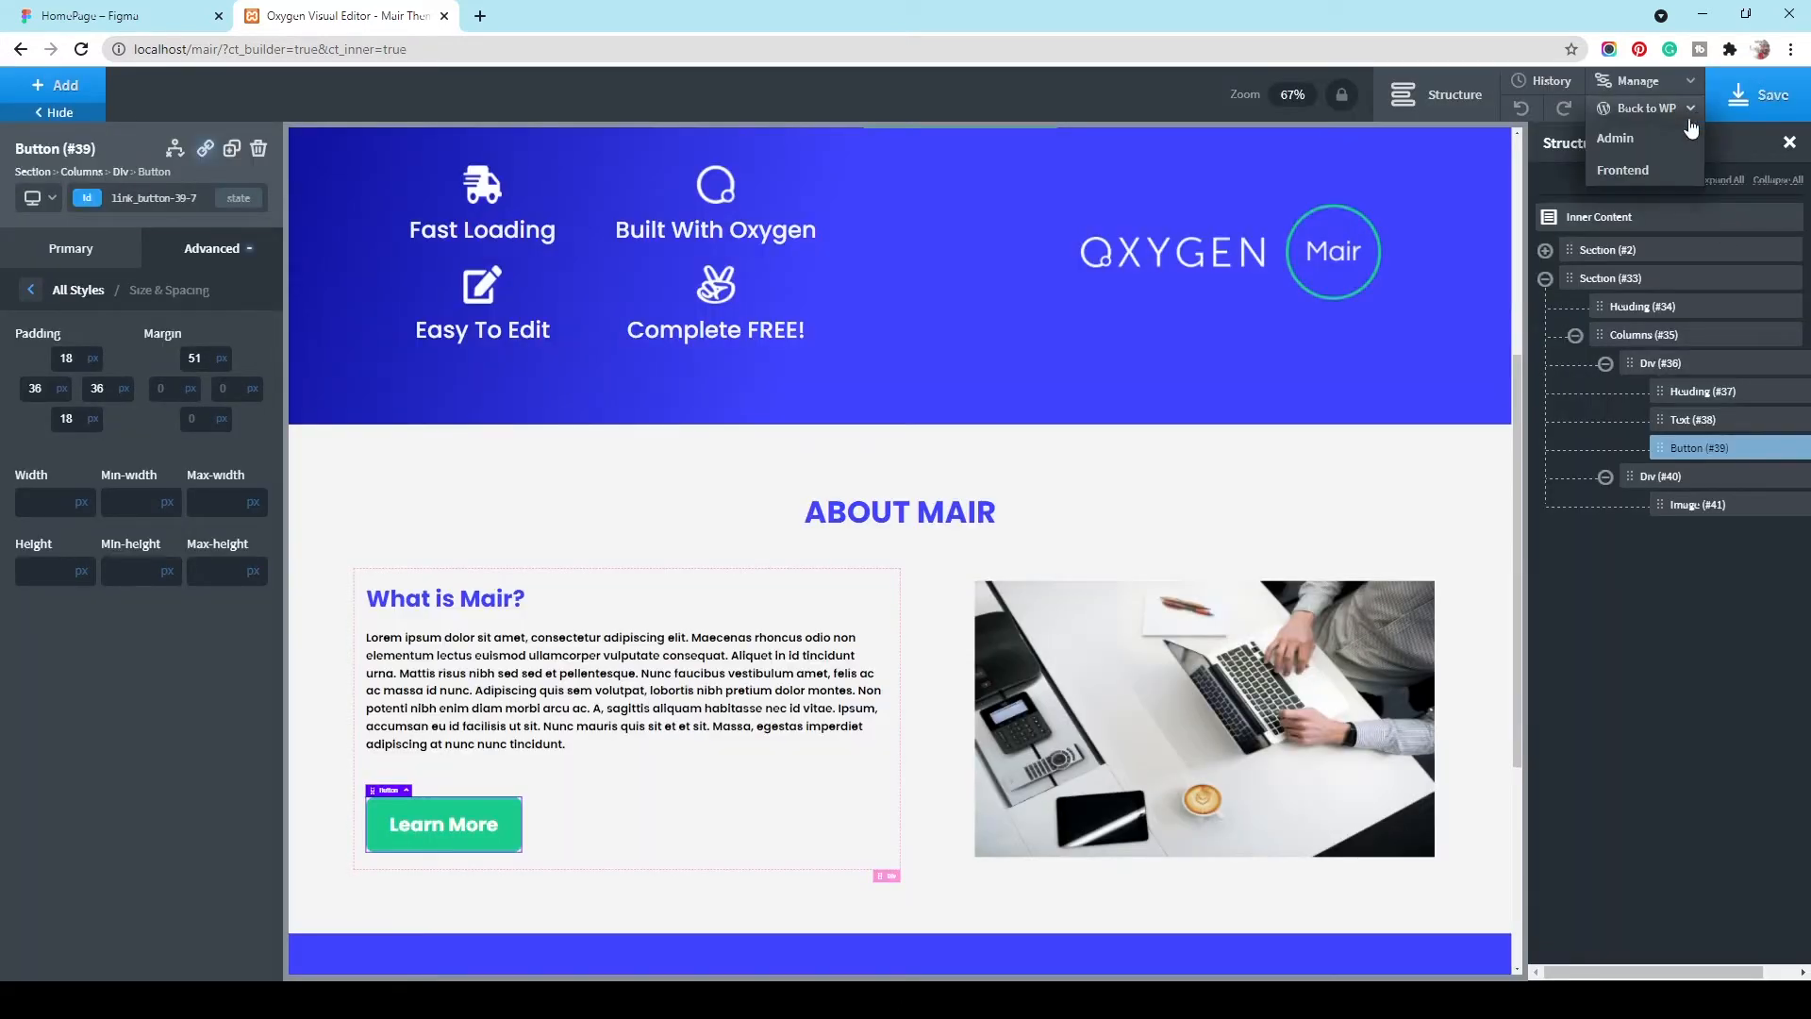
click(1622, 170)
click(596, 9)
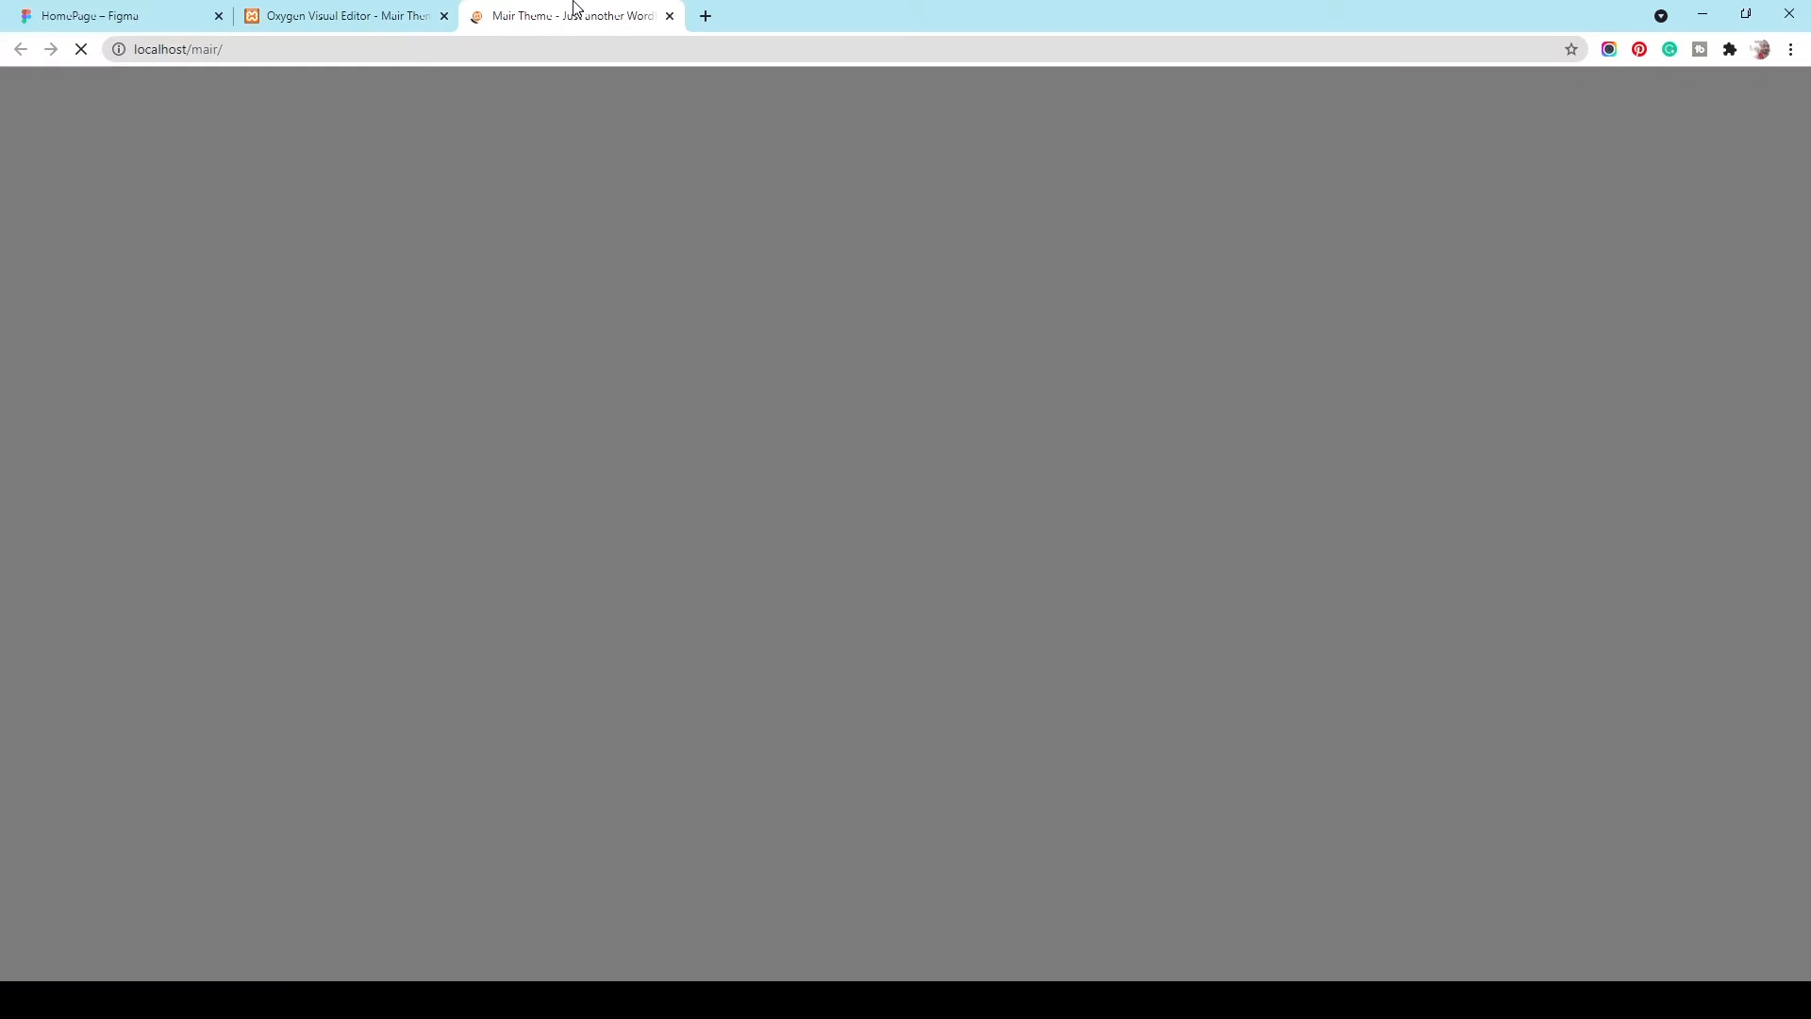
scroll(893, 382, down, 10)
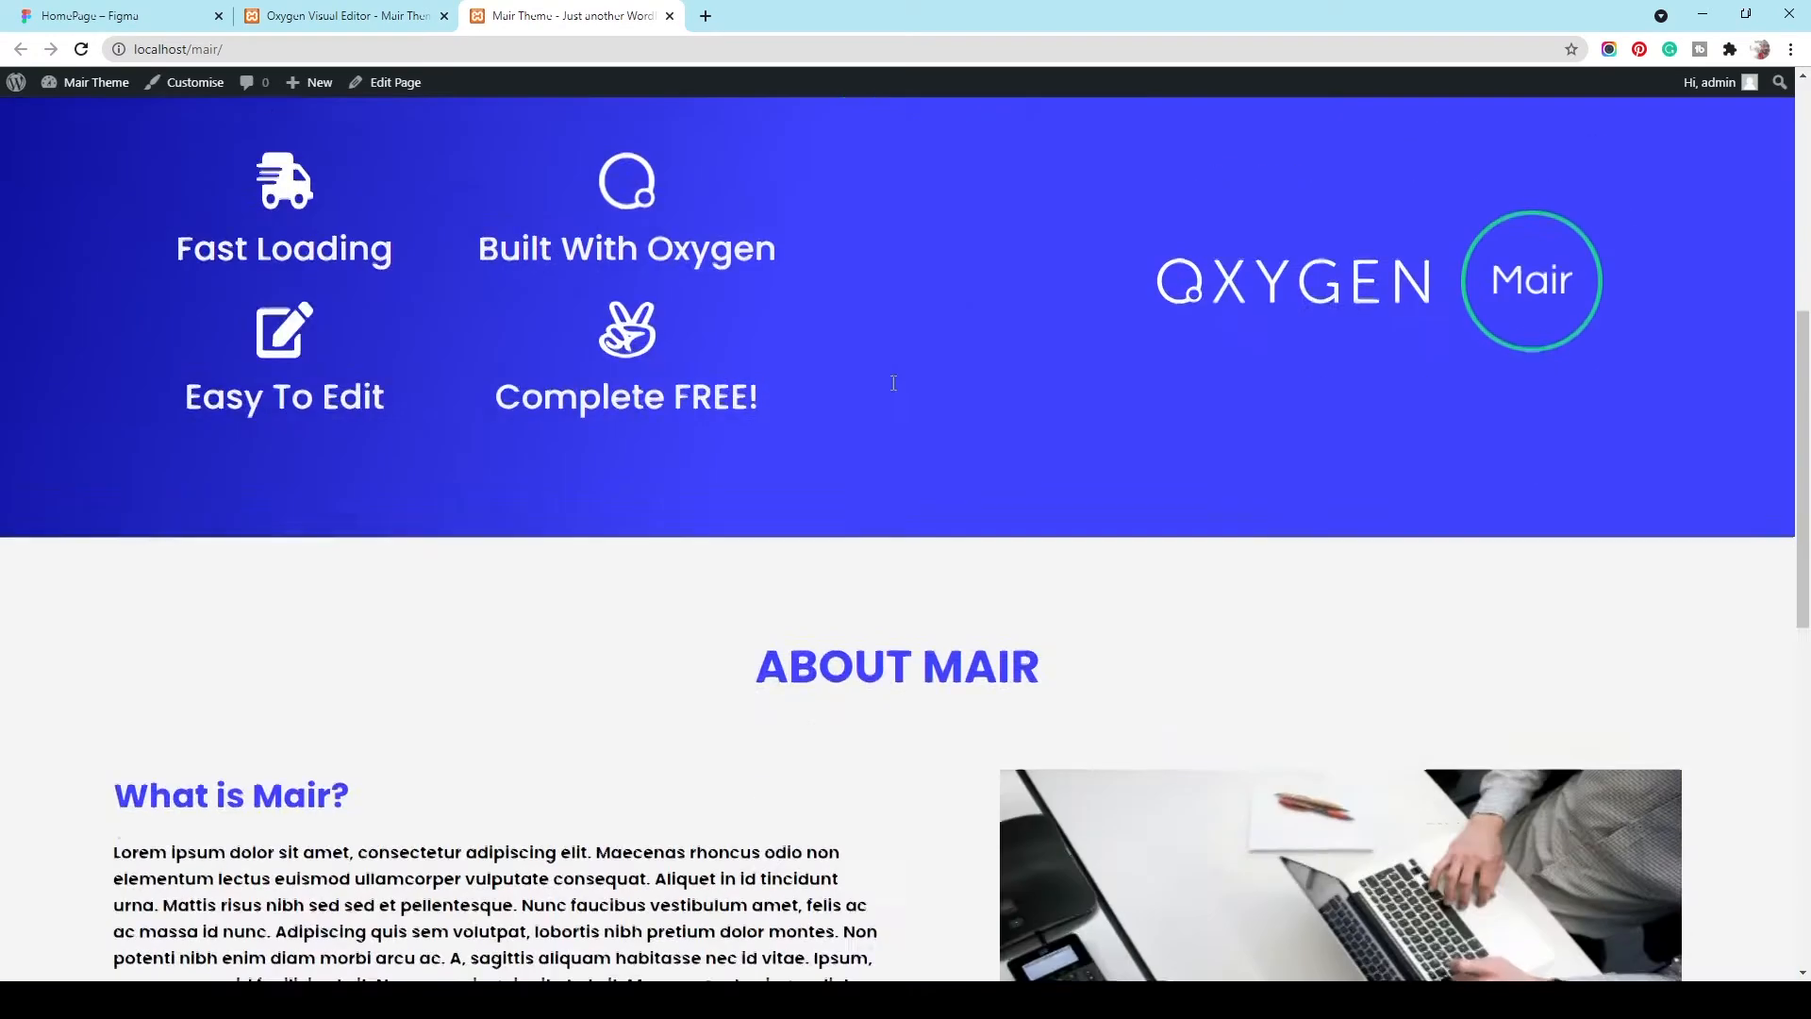
scroll(897, 491, up, 2)
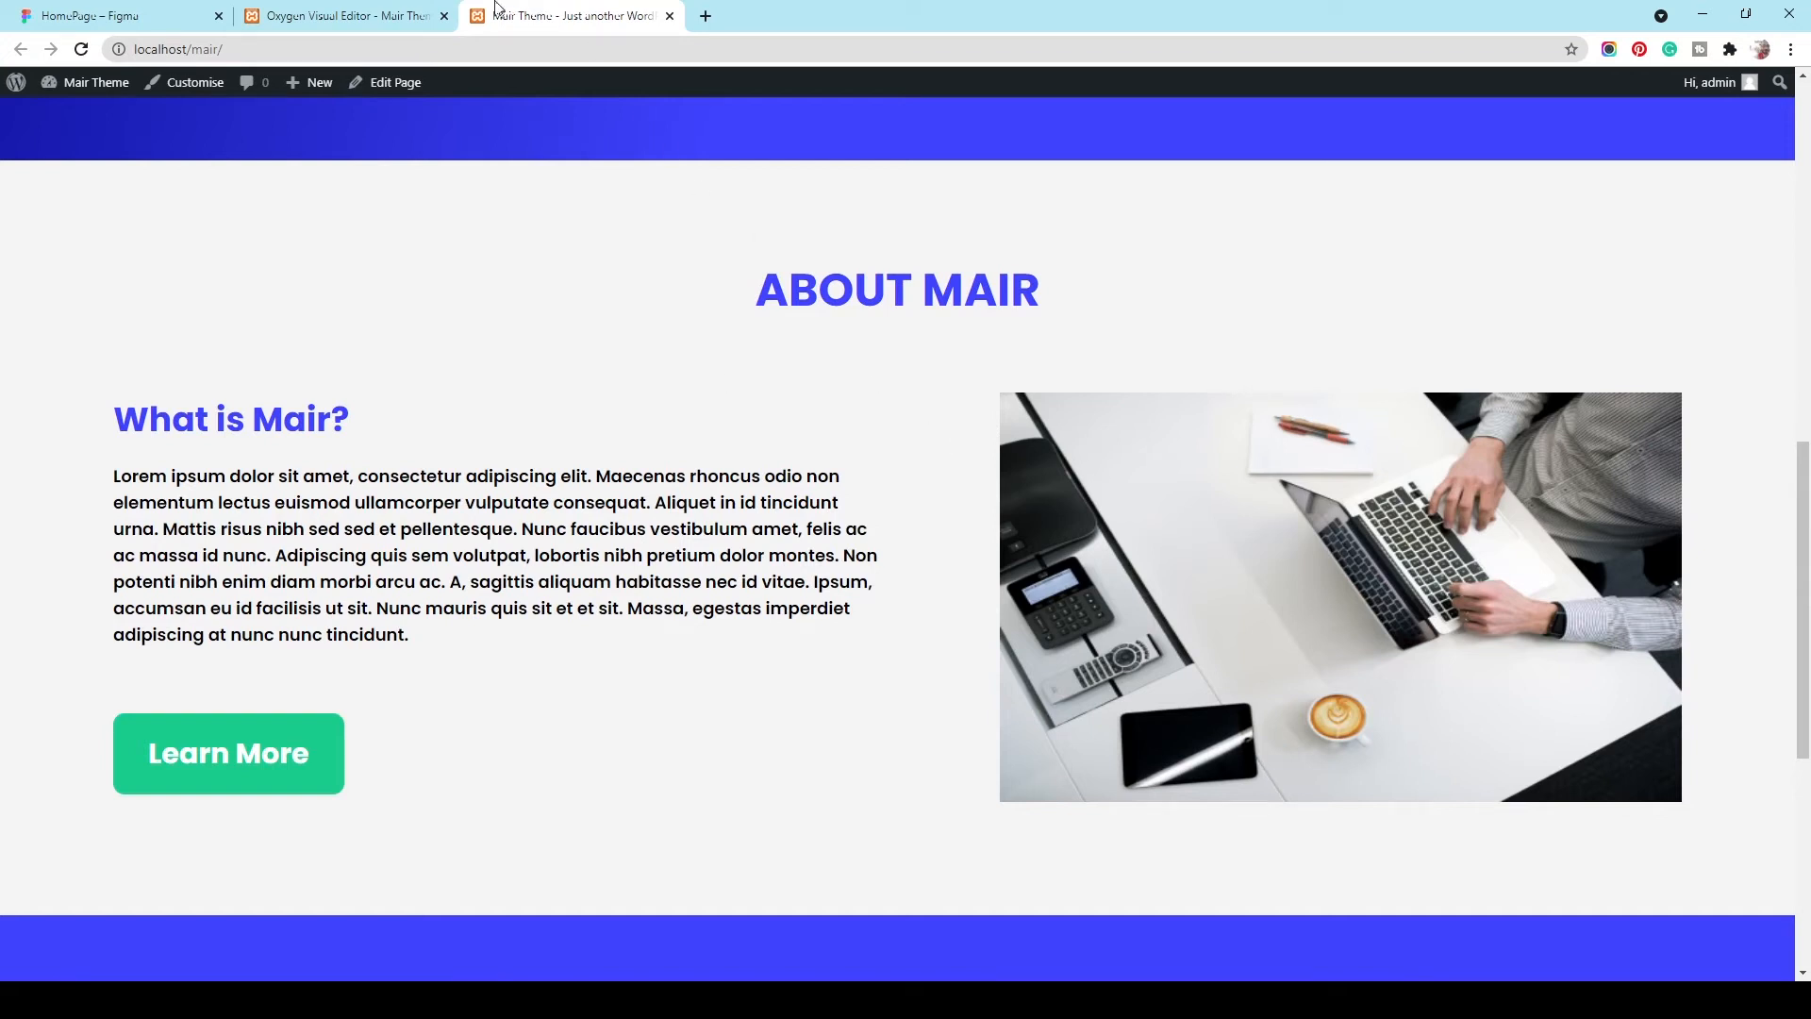
click(89, 15)
scroll(1520, 582, down, 6)
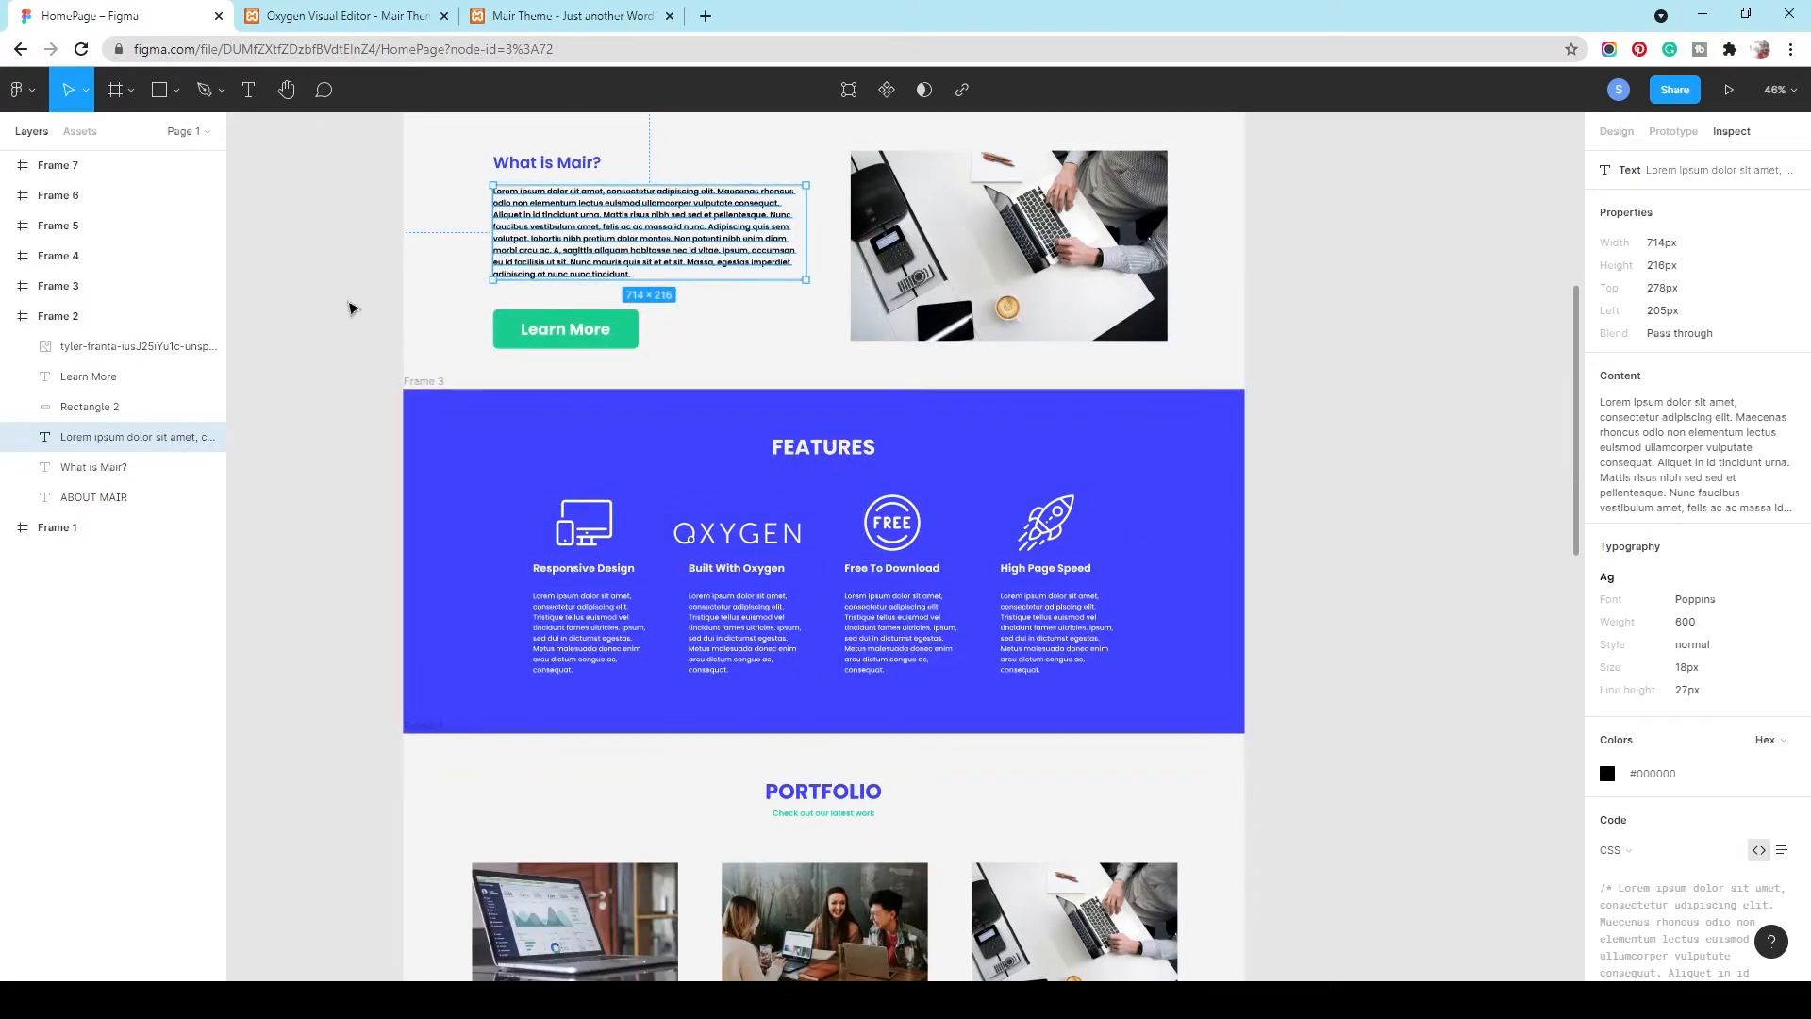
Step: Leave the Oxygen builder for the WordPress admin, close the front-end preview and go to the pages list
click(301, 13)
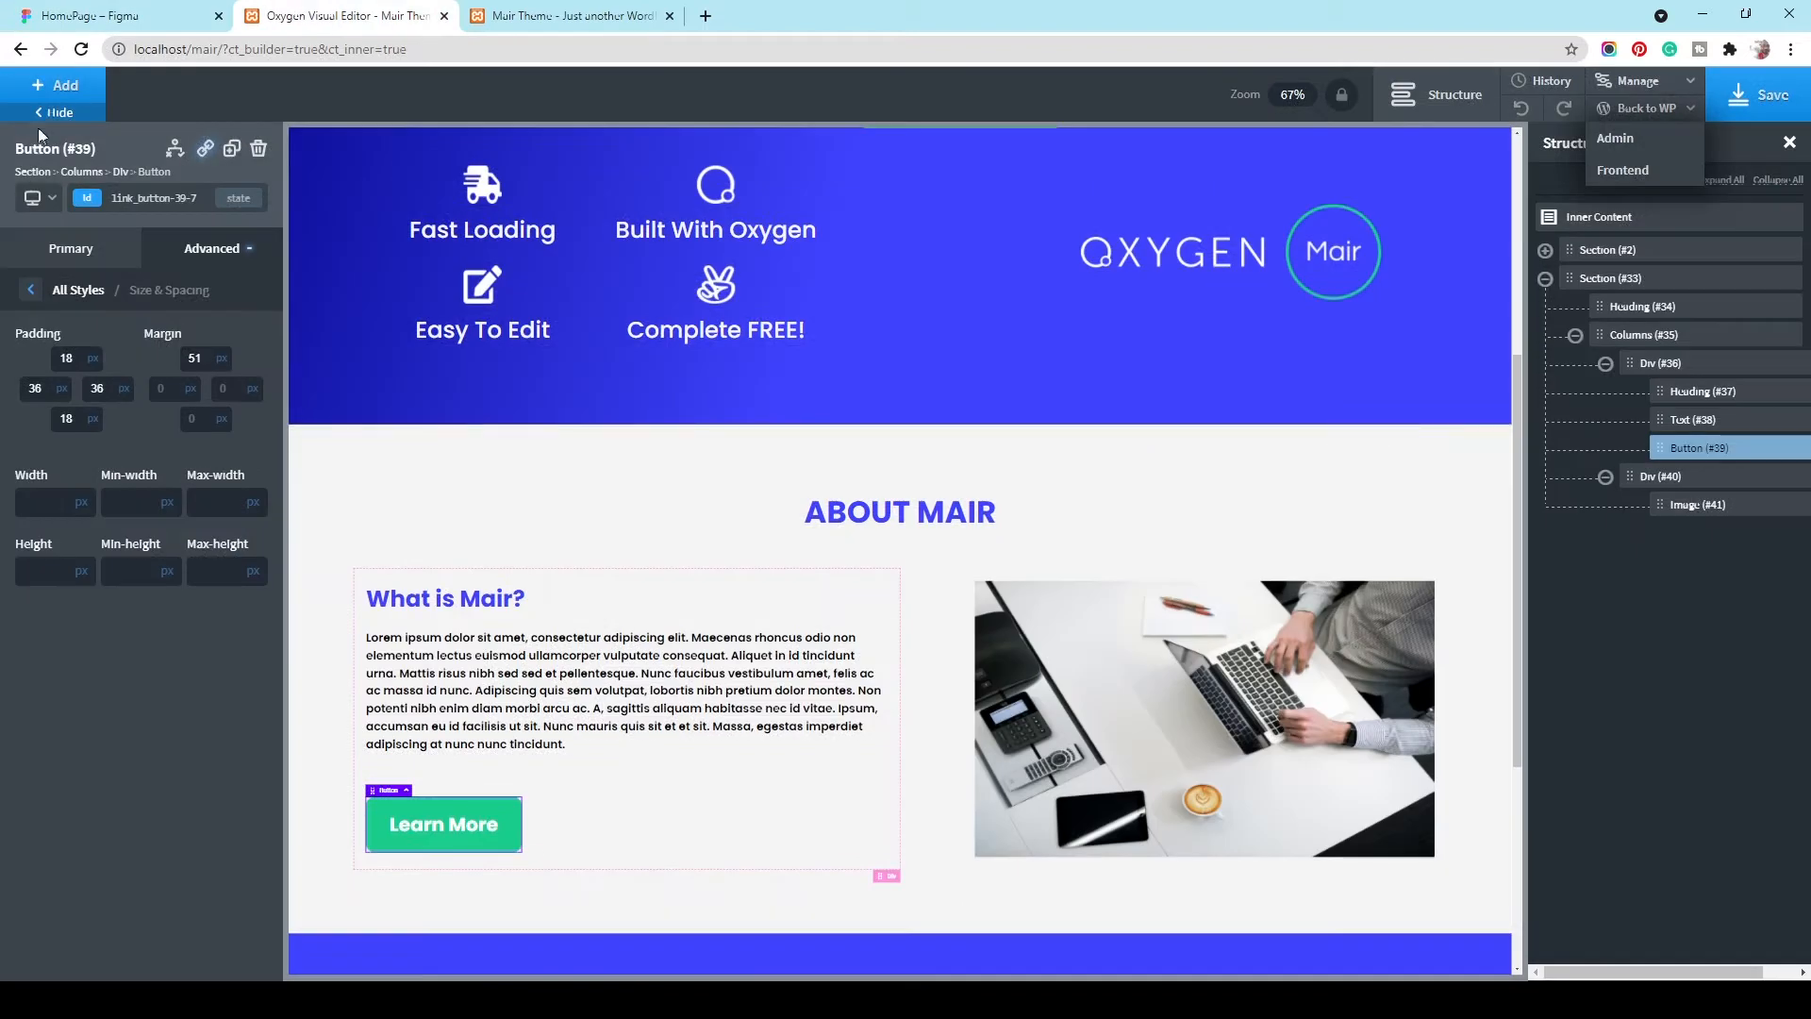
click(1657, 143)
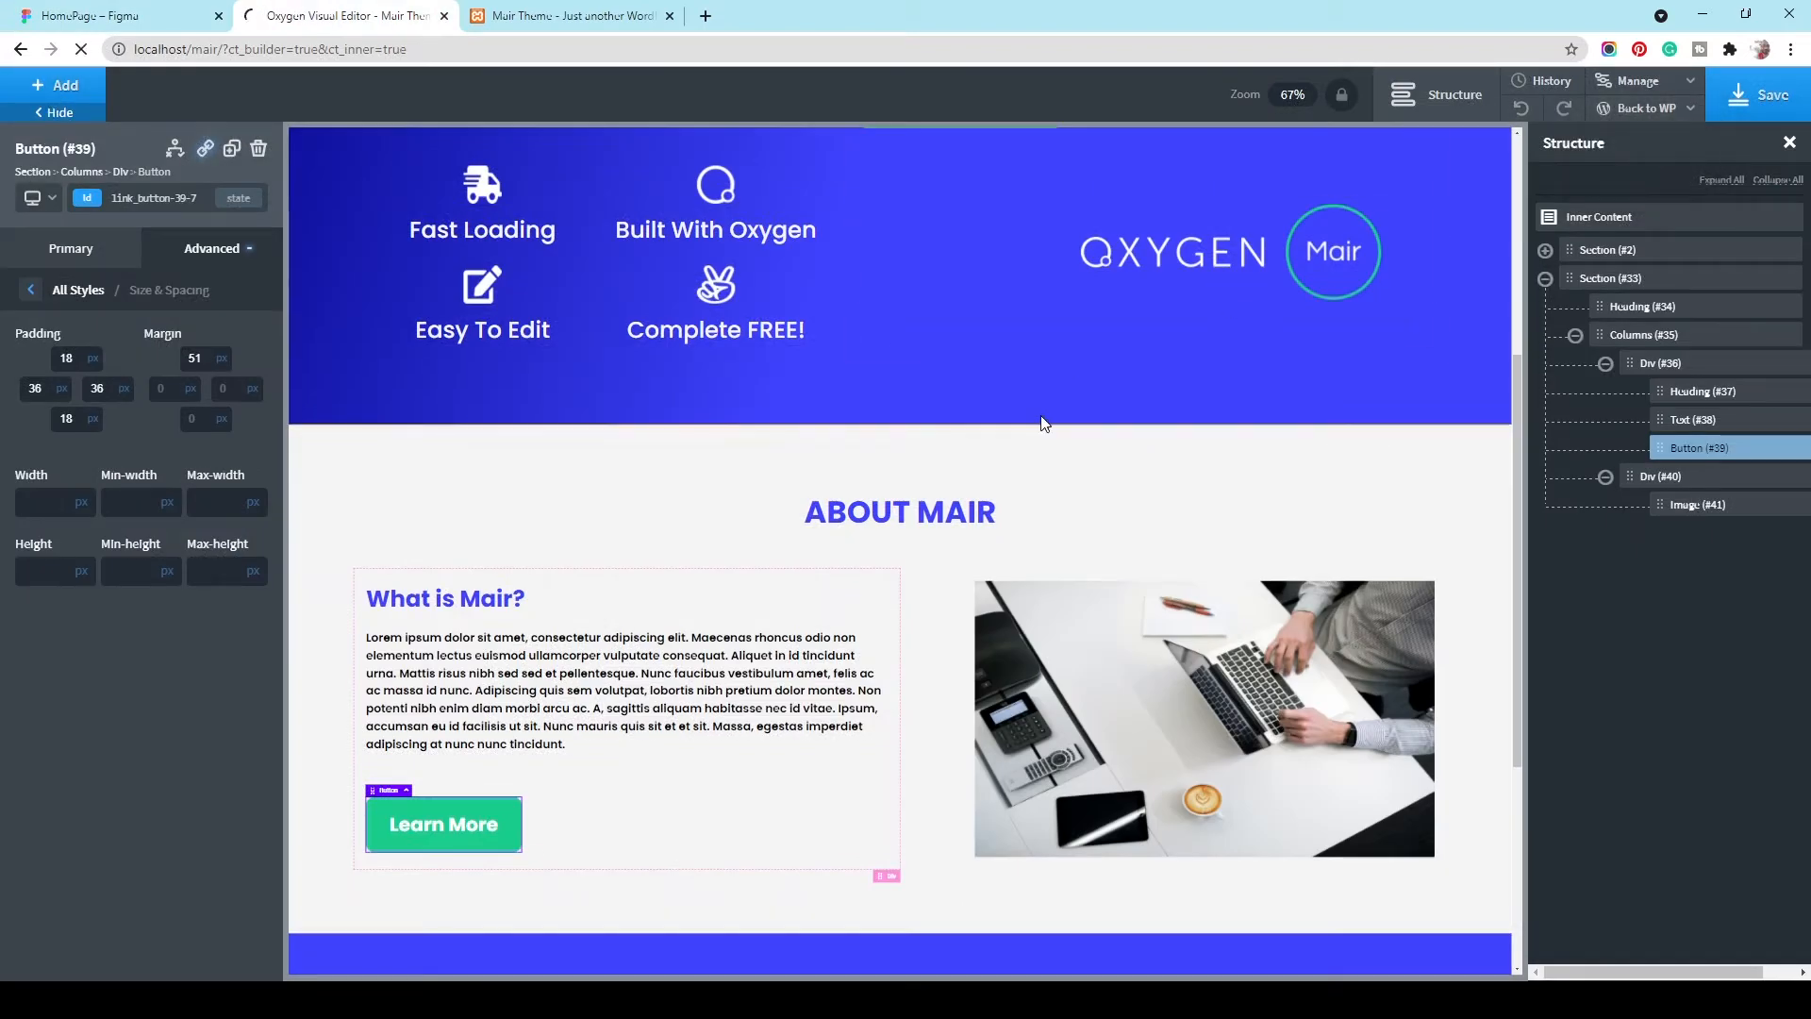
click(669, 15)
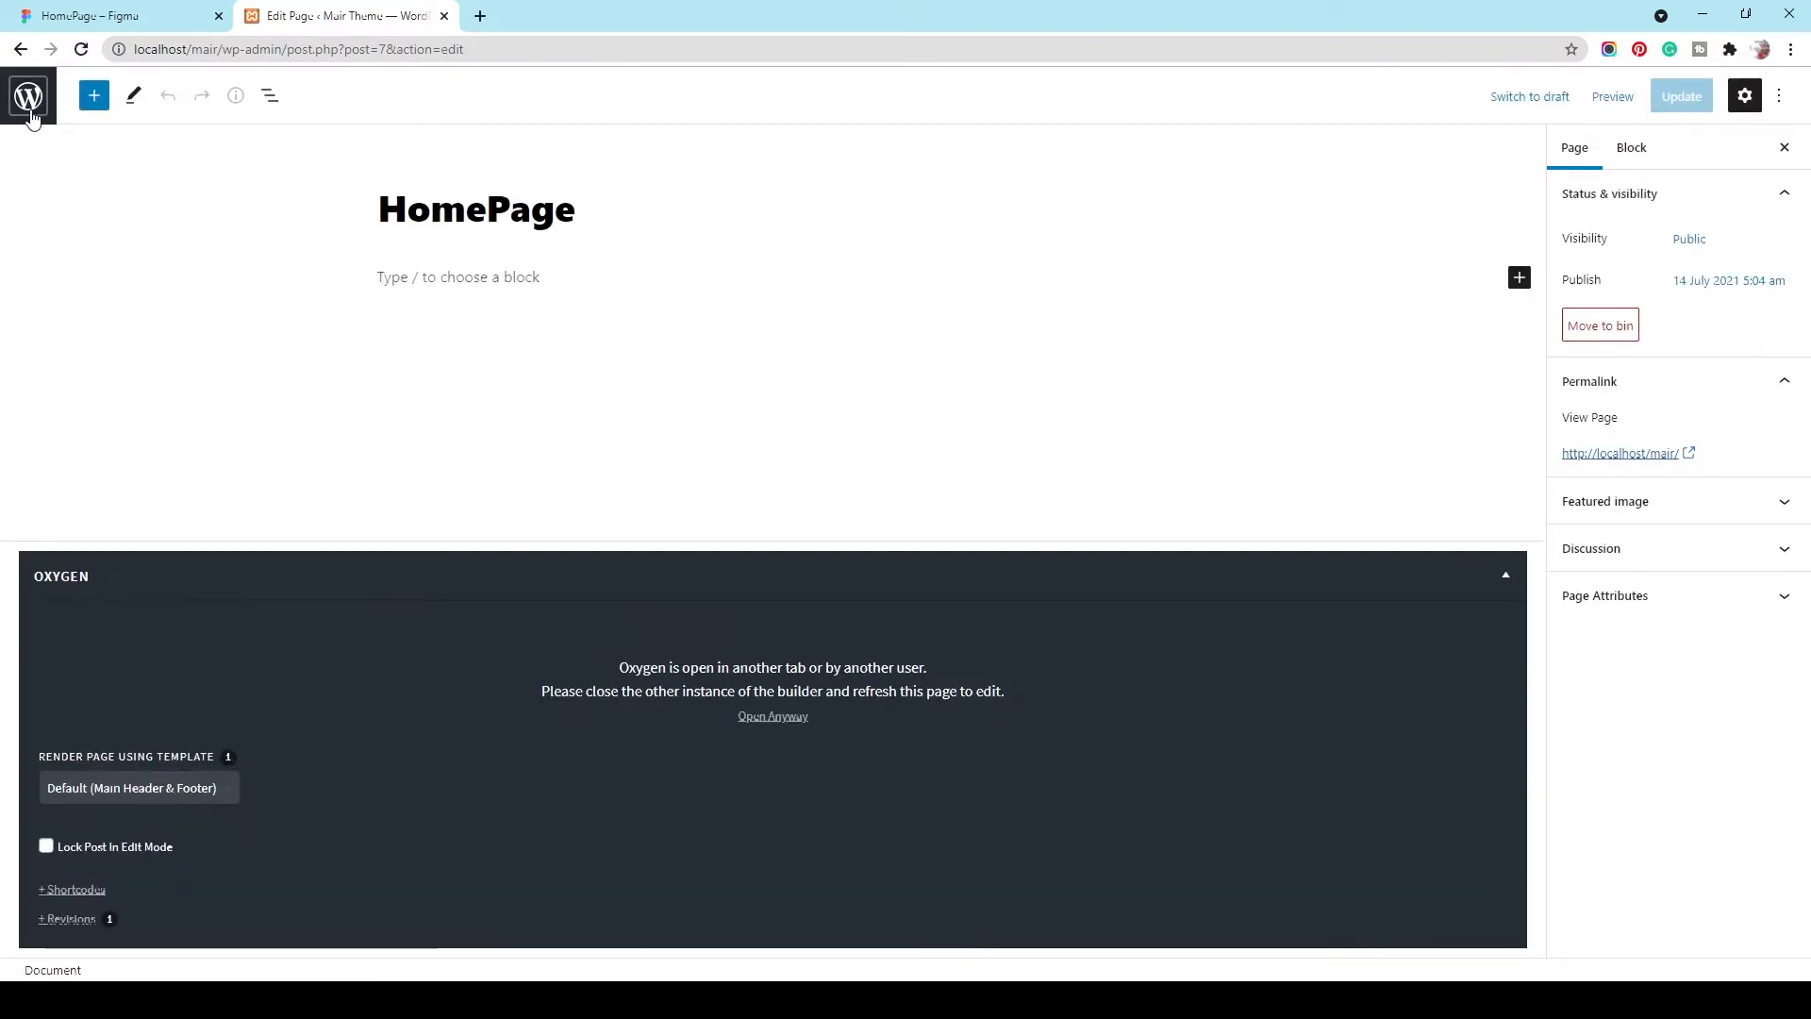
click(30, 94)
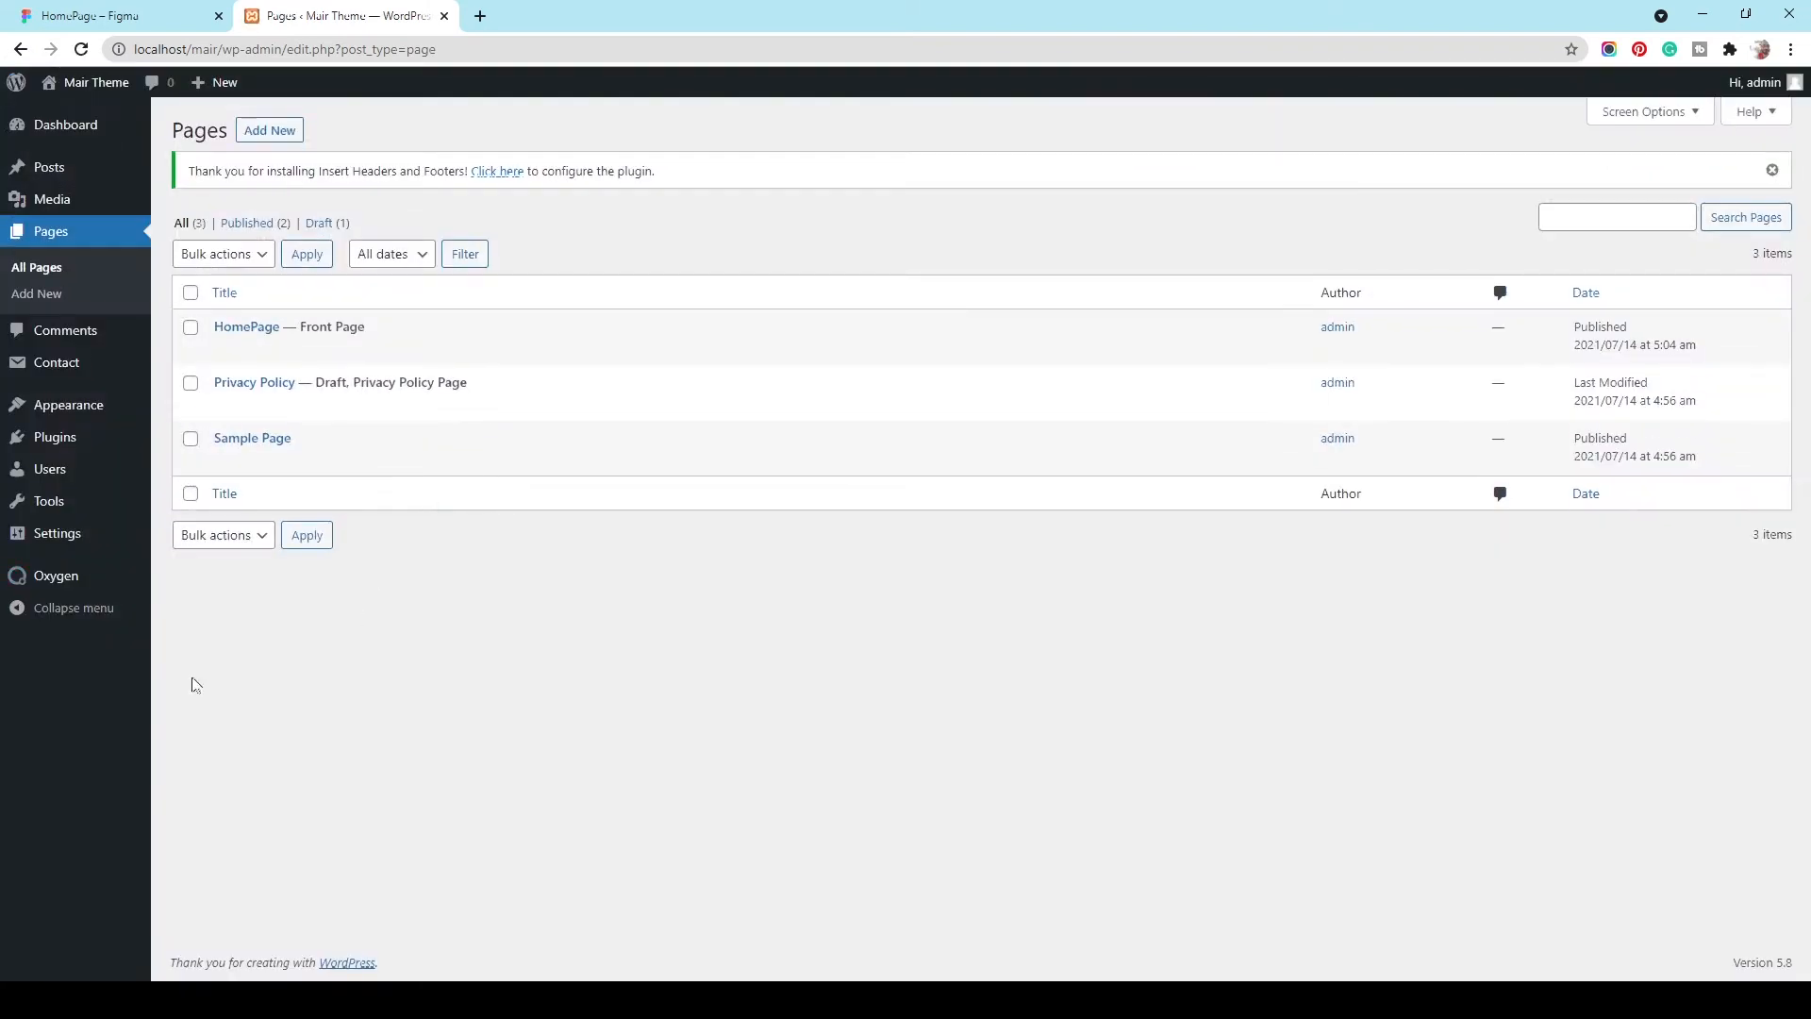
Step: Create an Oxygen reusable part titled "Features Section", publish it and open it in the Oxygen editor
mouse_move(73, 572)
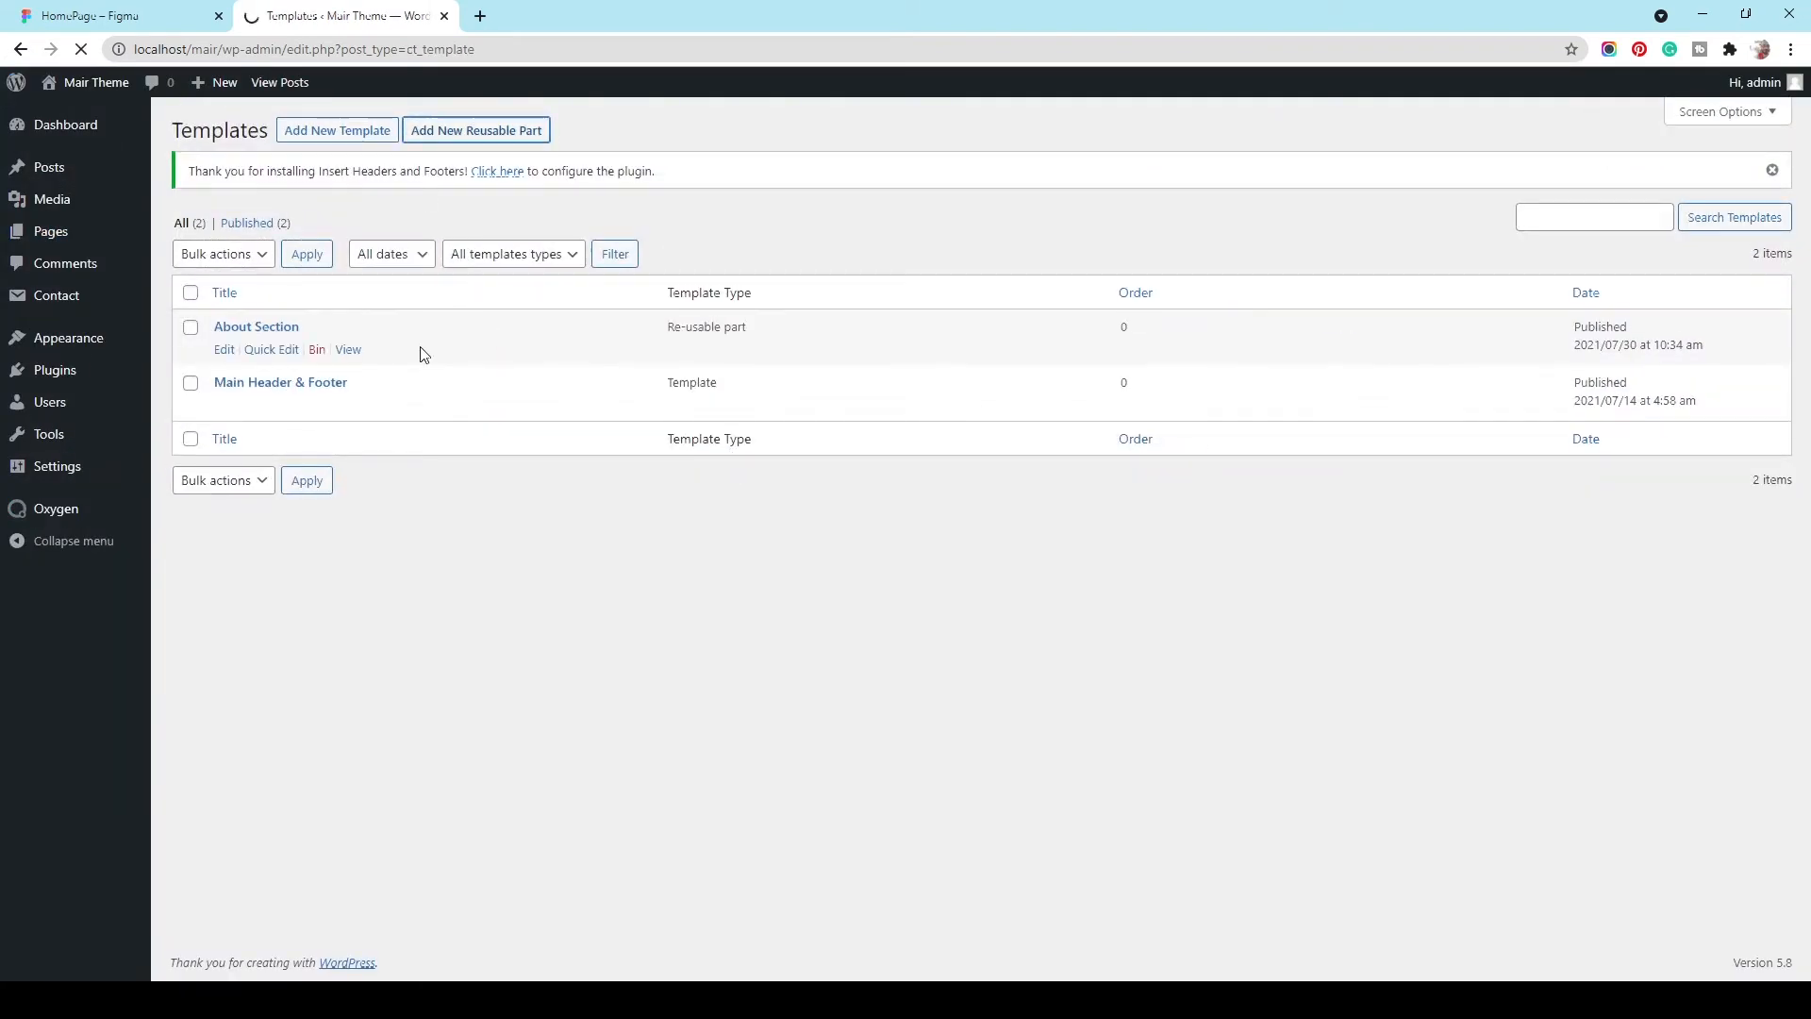
text(Features )
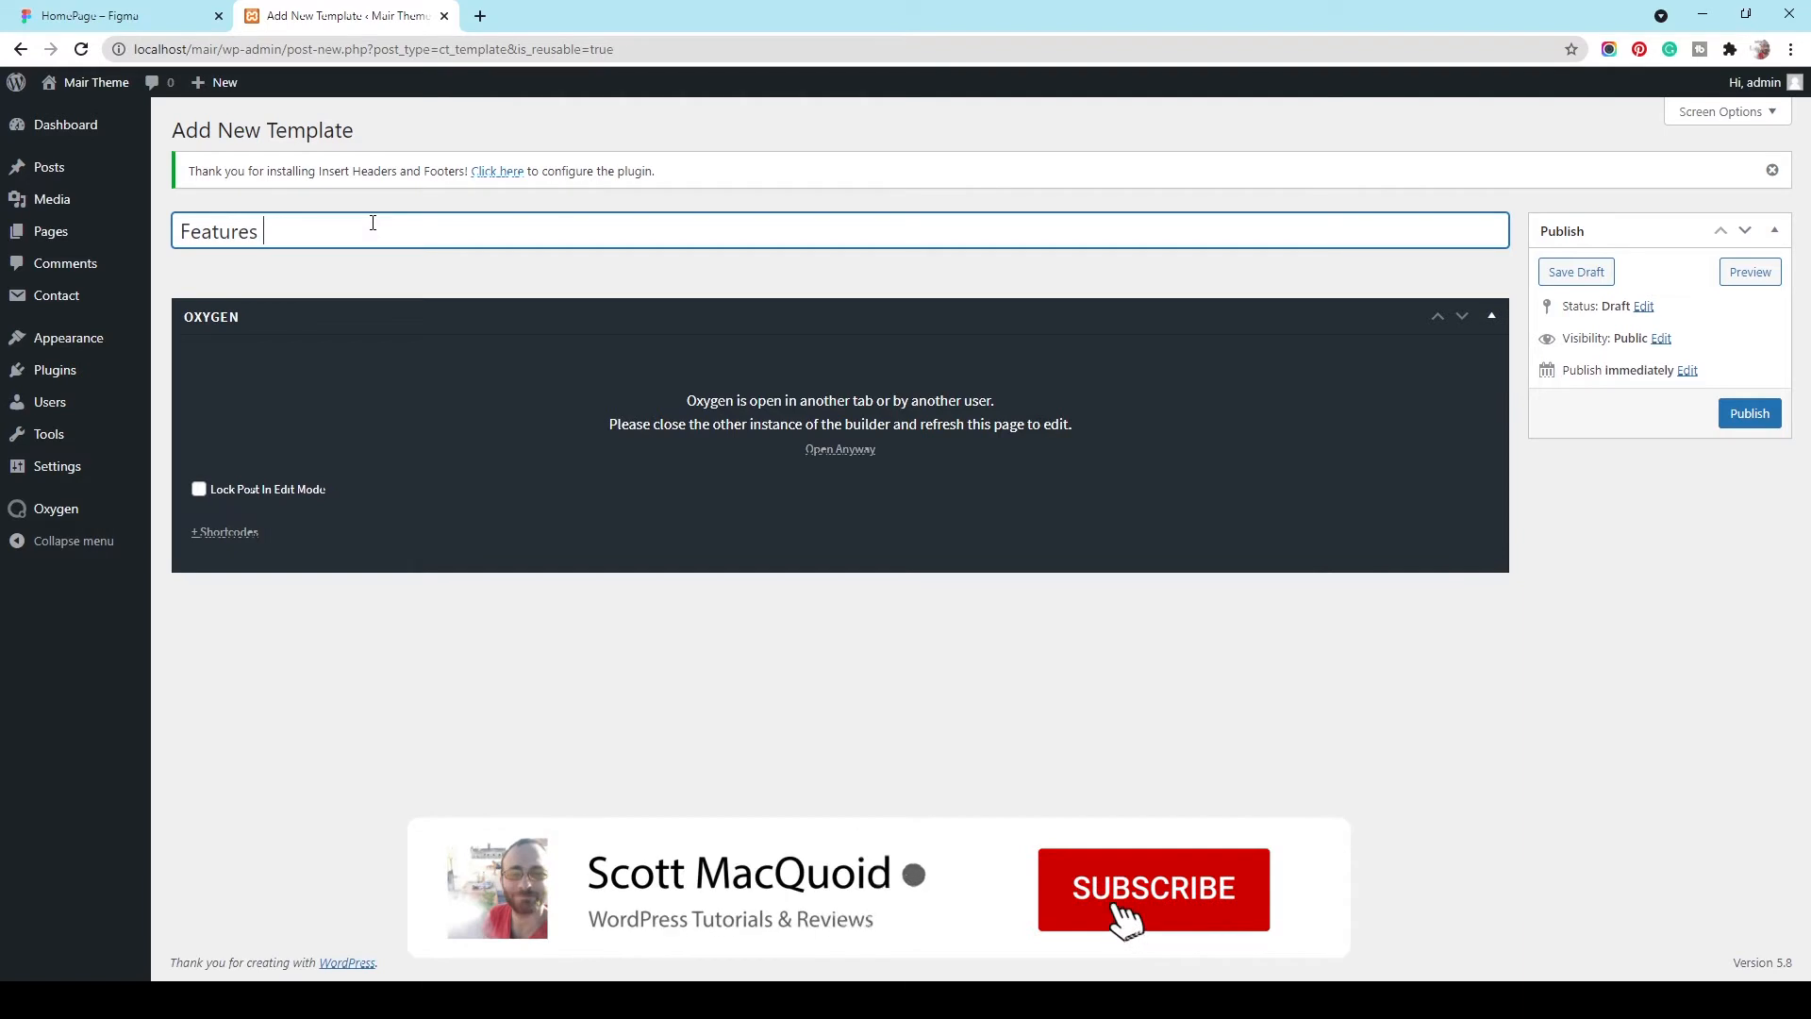
text(Section)
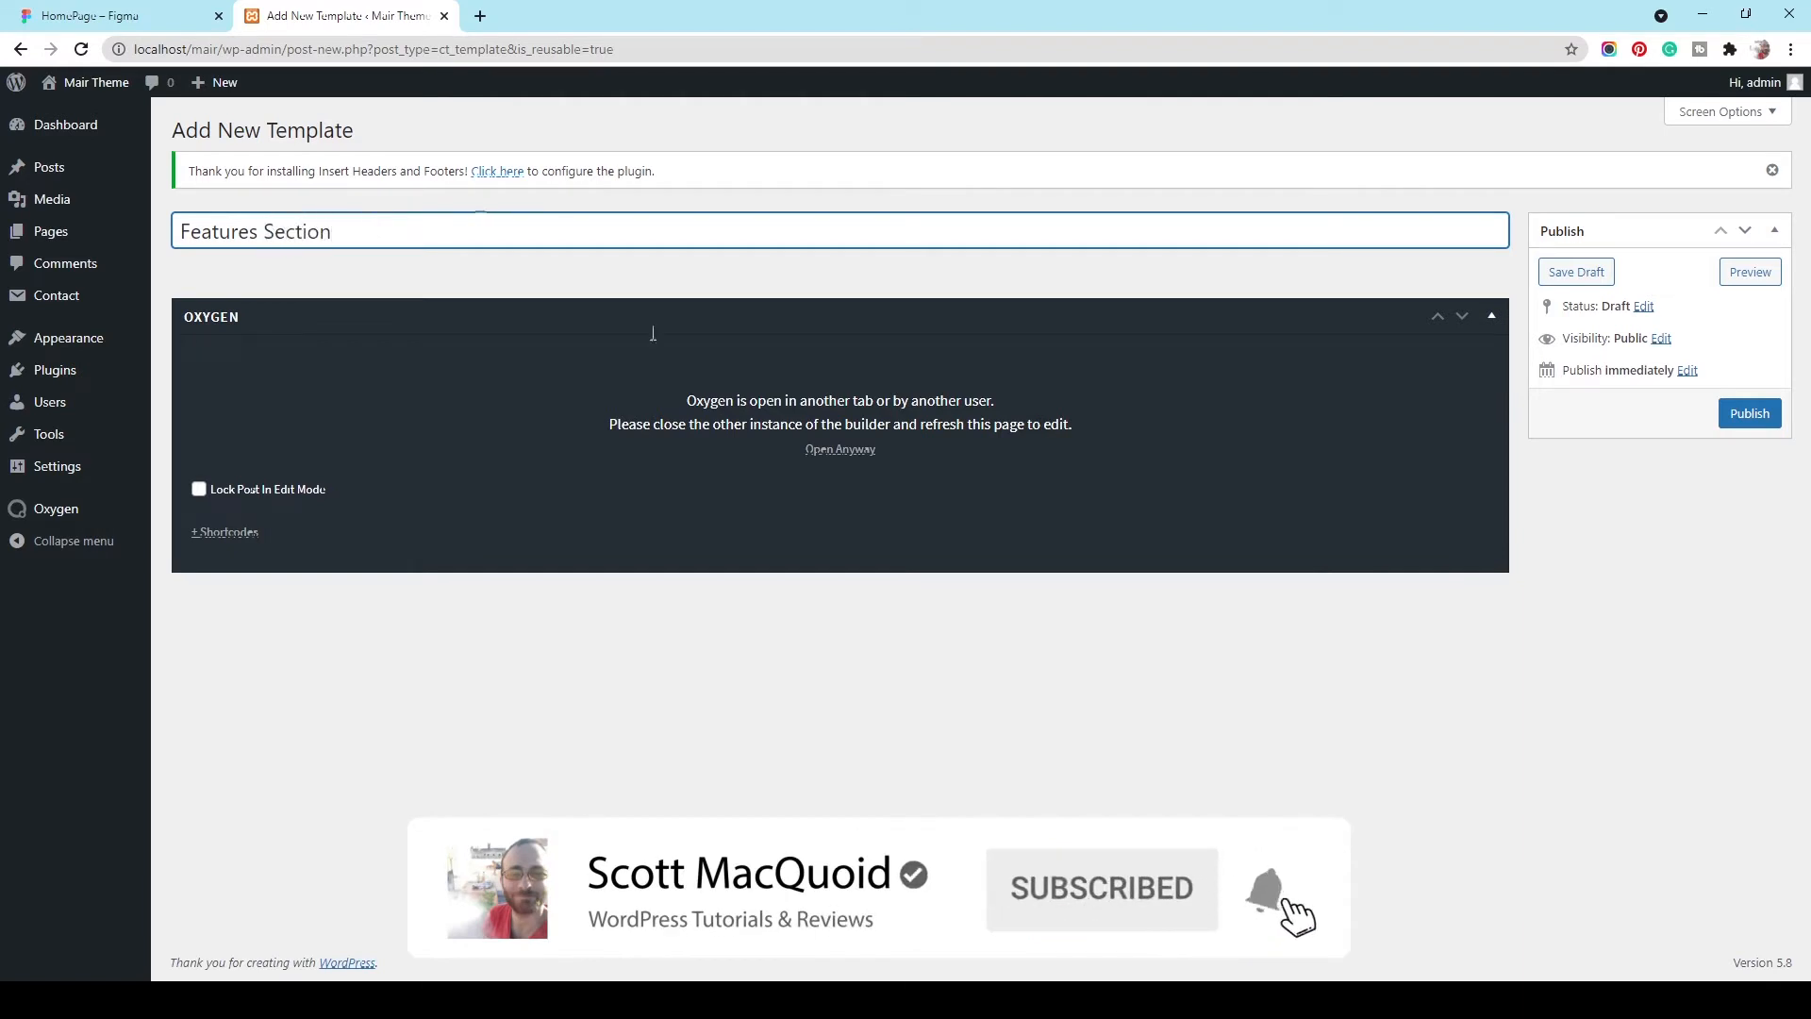
click(1749, 413)
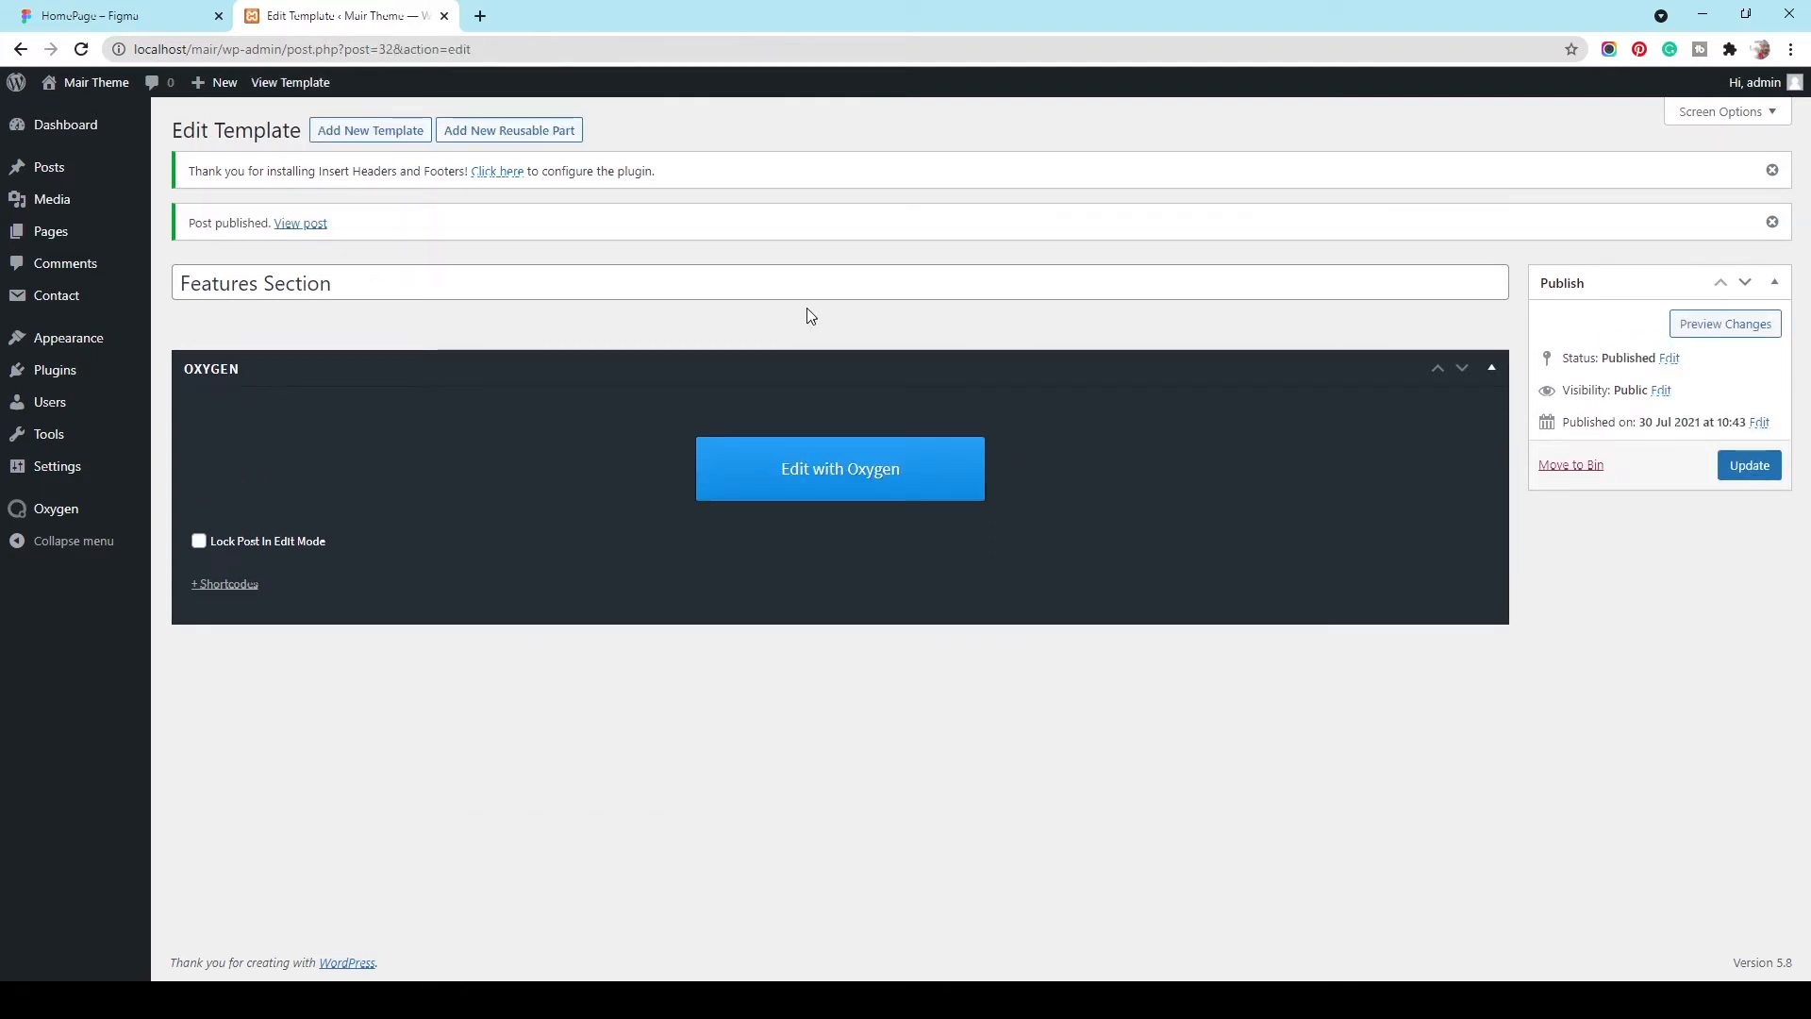
click(821, 472)
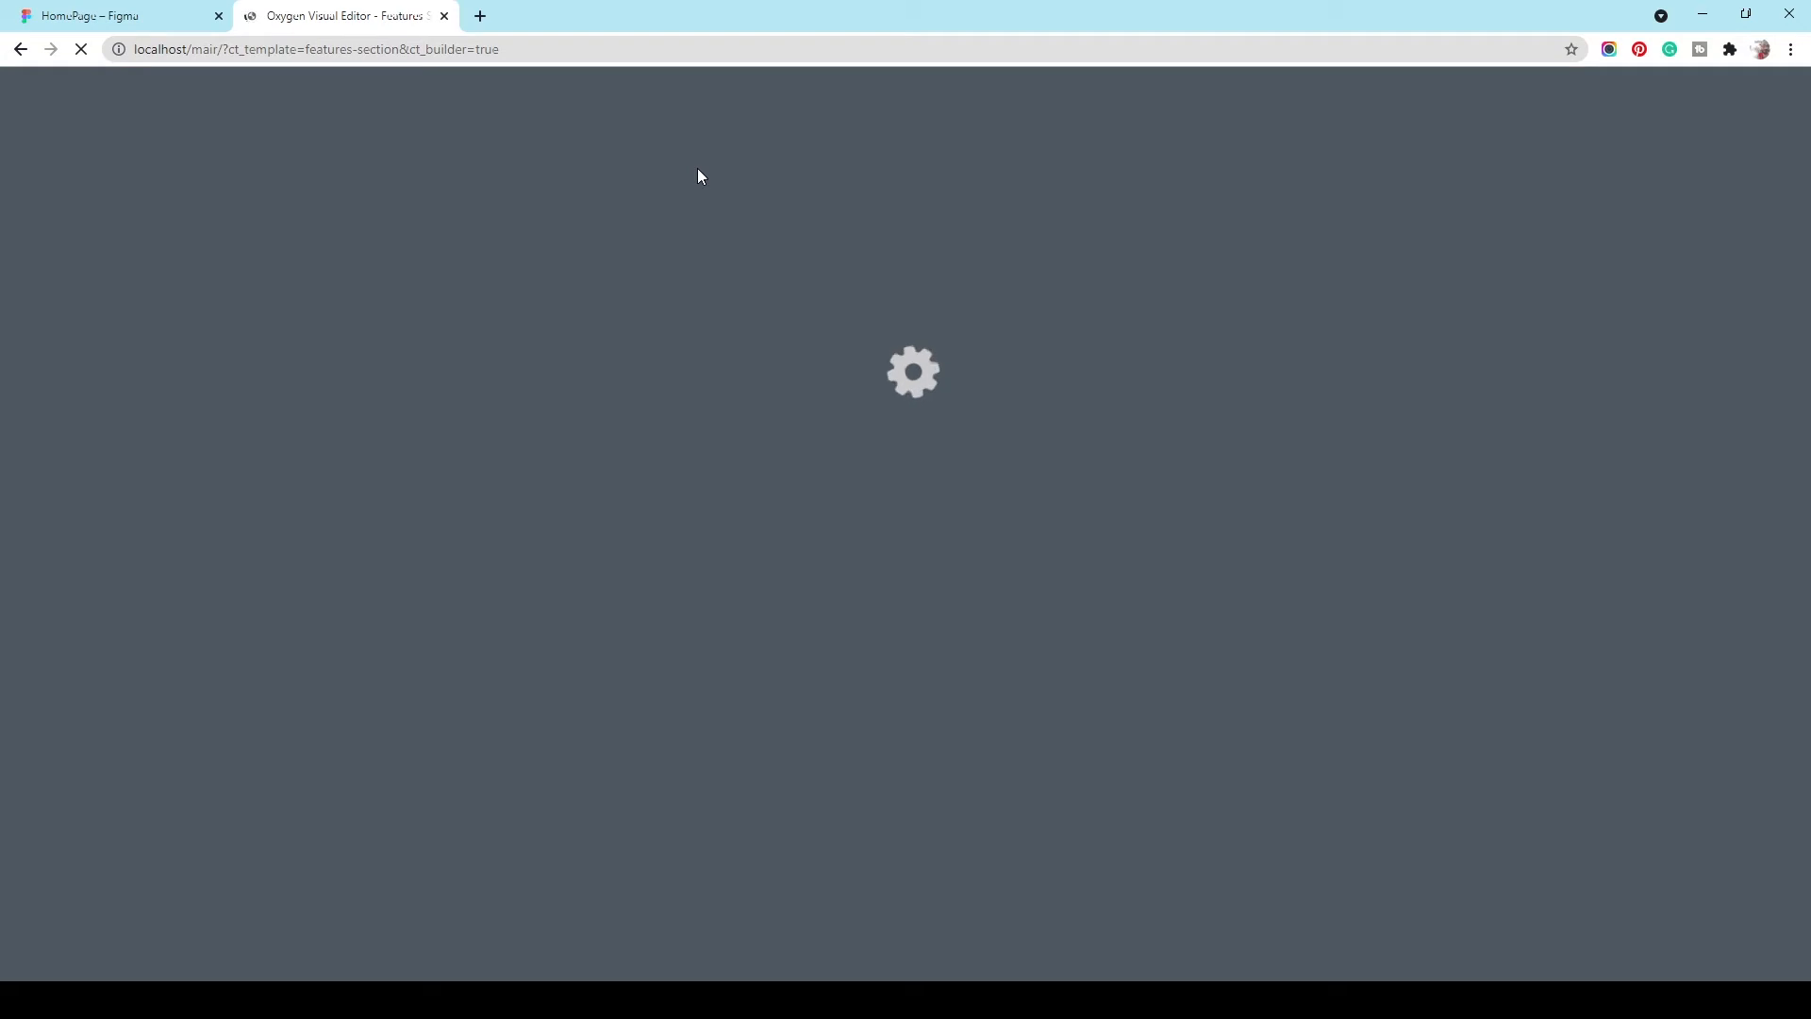
Step: Copy the fill colour 3F43FD of Frame 3, the Features section, from the Figma design
click(162, 12)
click(1223, 486)
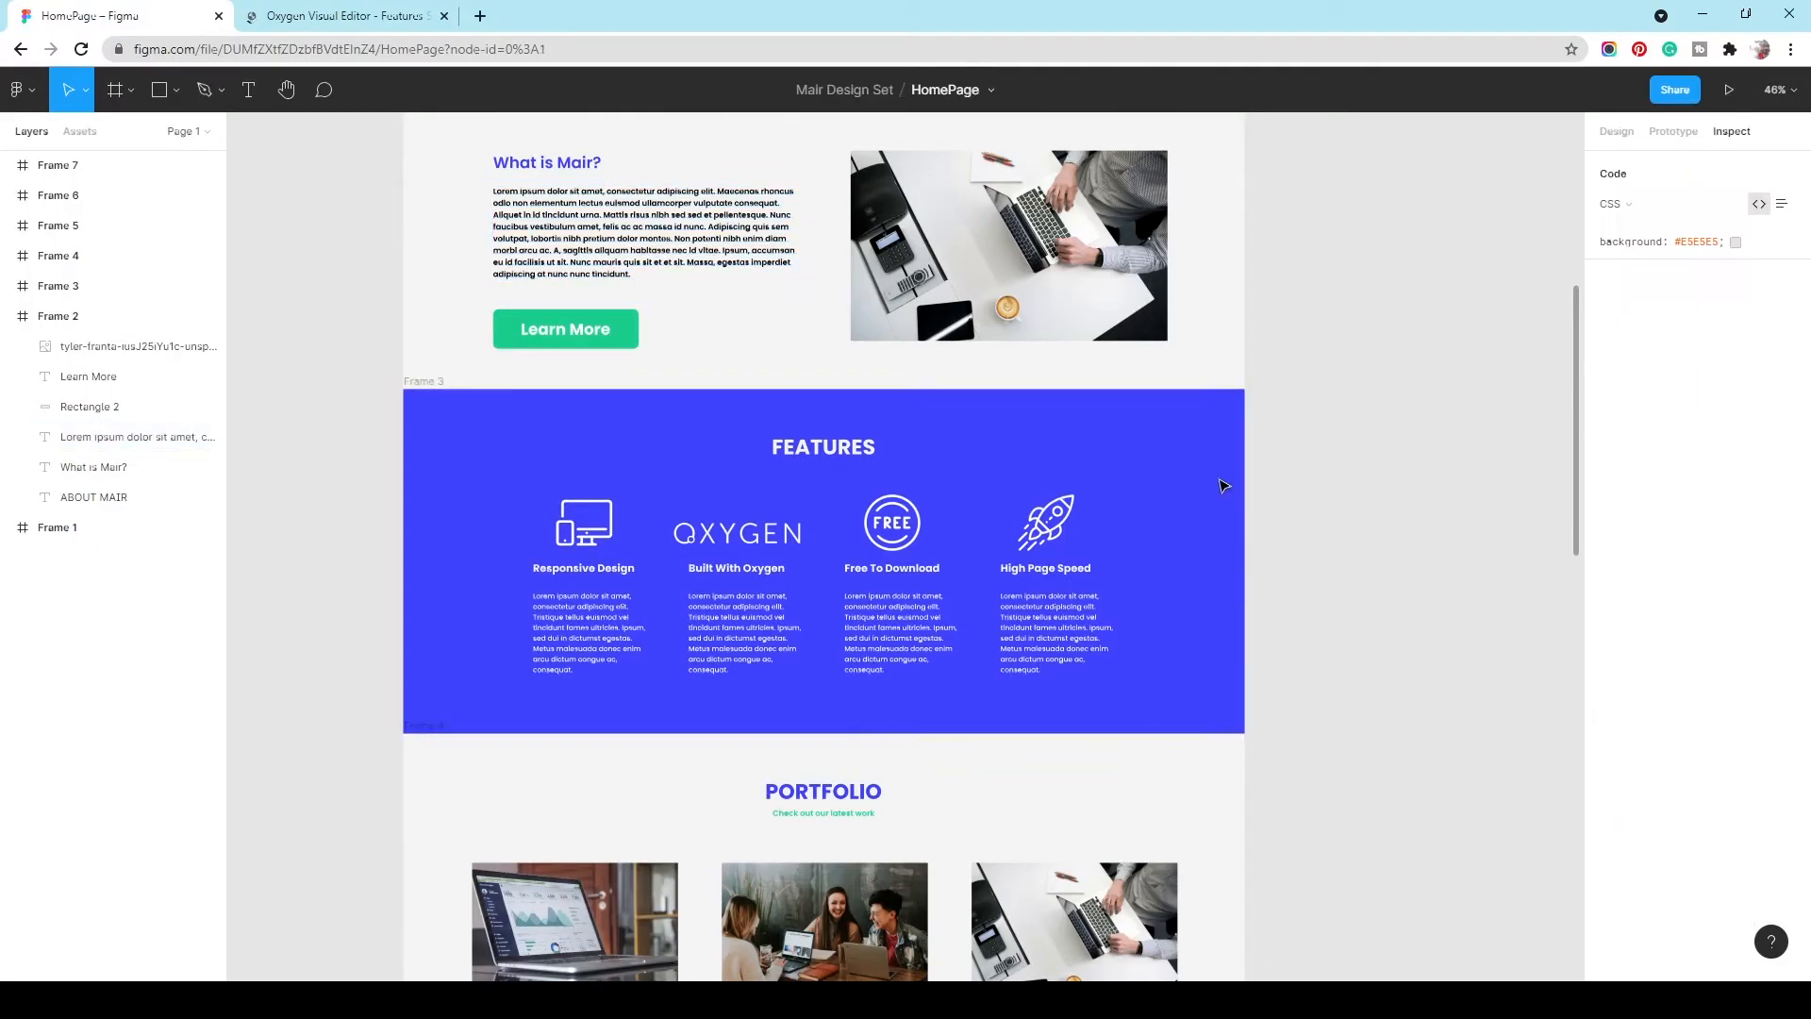
click(1617, 133)
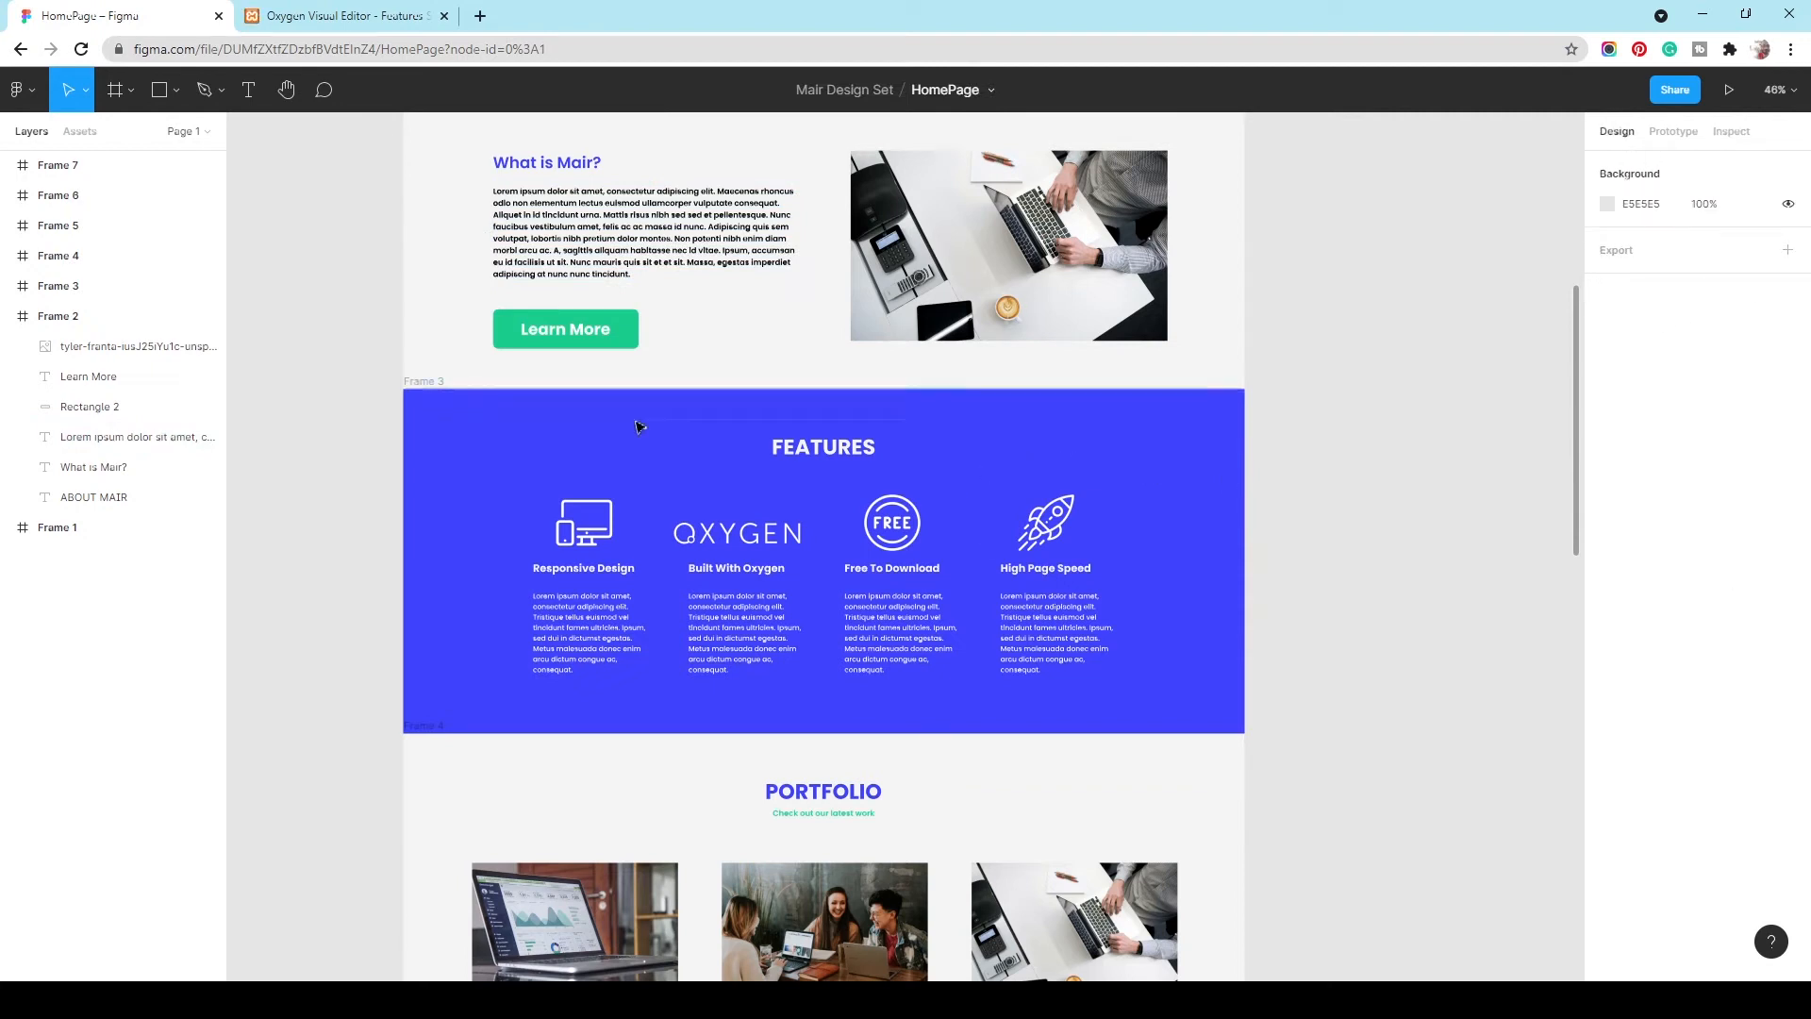
click(62, 288)
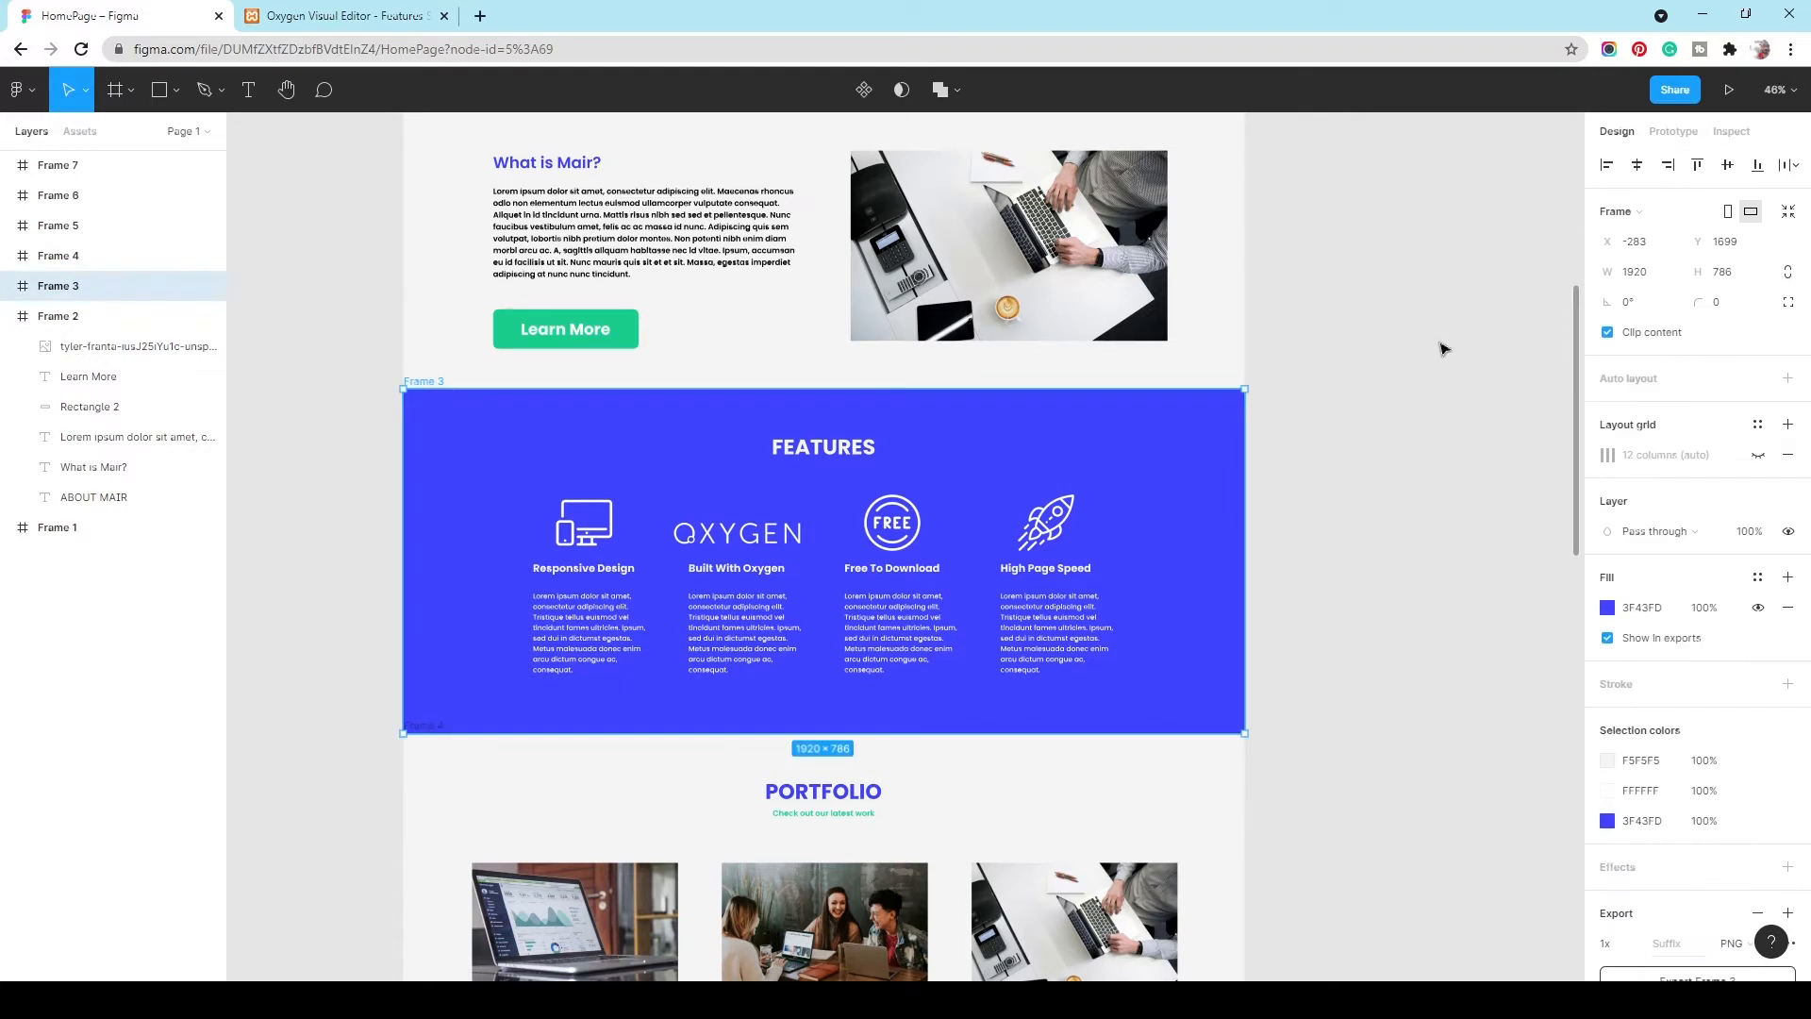
click(1643, 610)
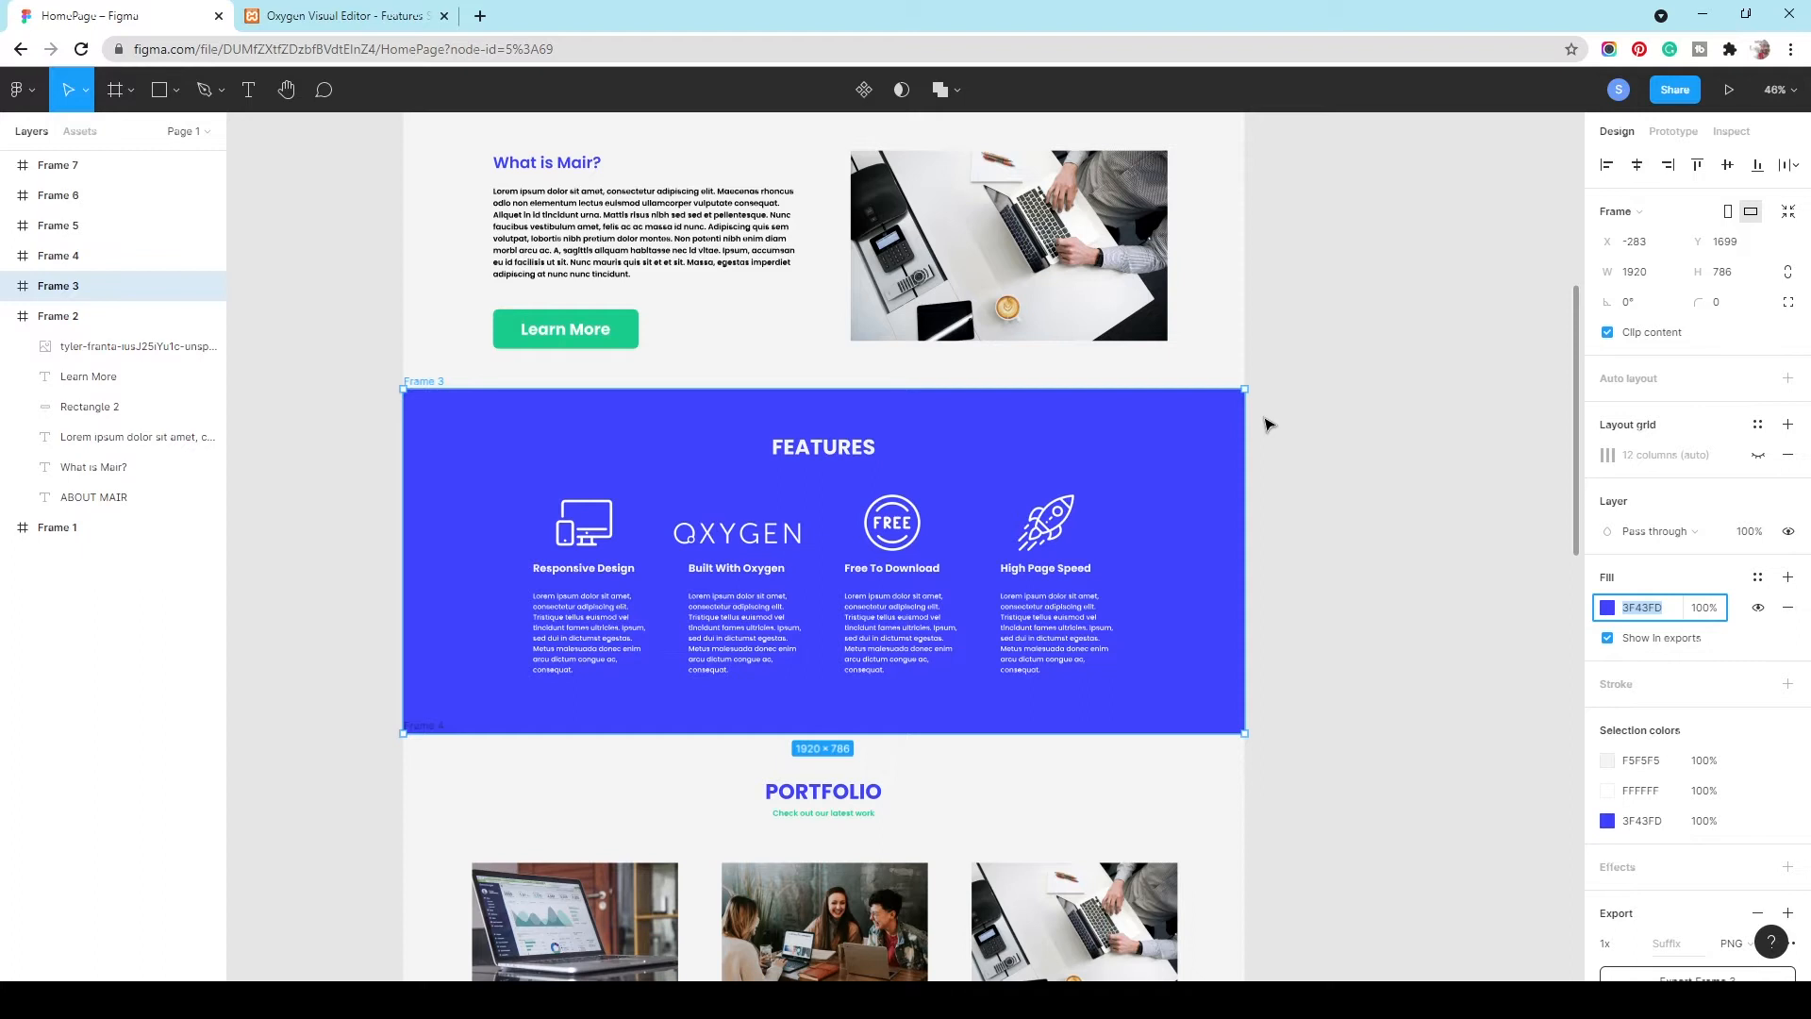
Step: Examine the Features section's heading and icon images in Figma, and look over the sections below it
click(826, 455)
click(826, 455)
click(891, 521)
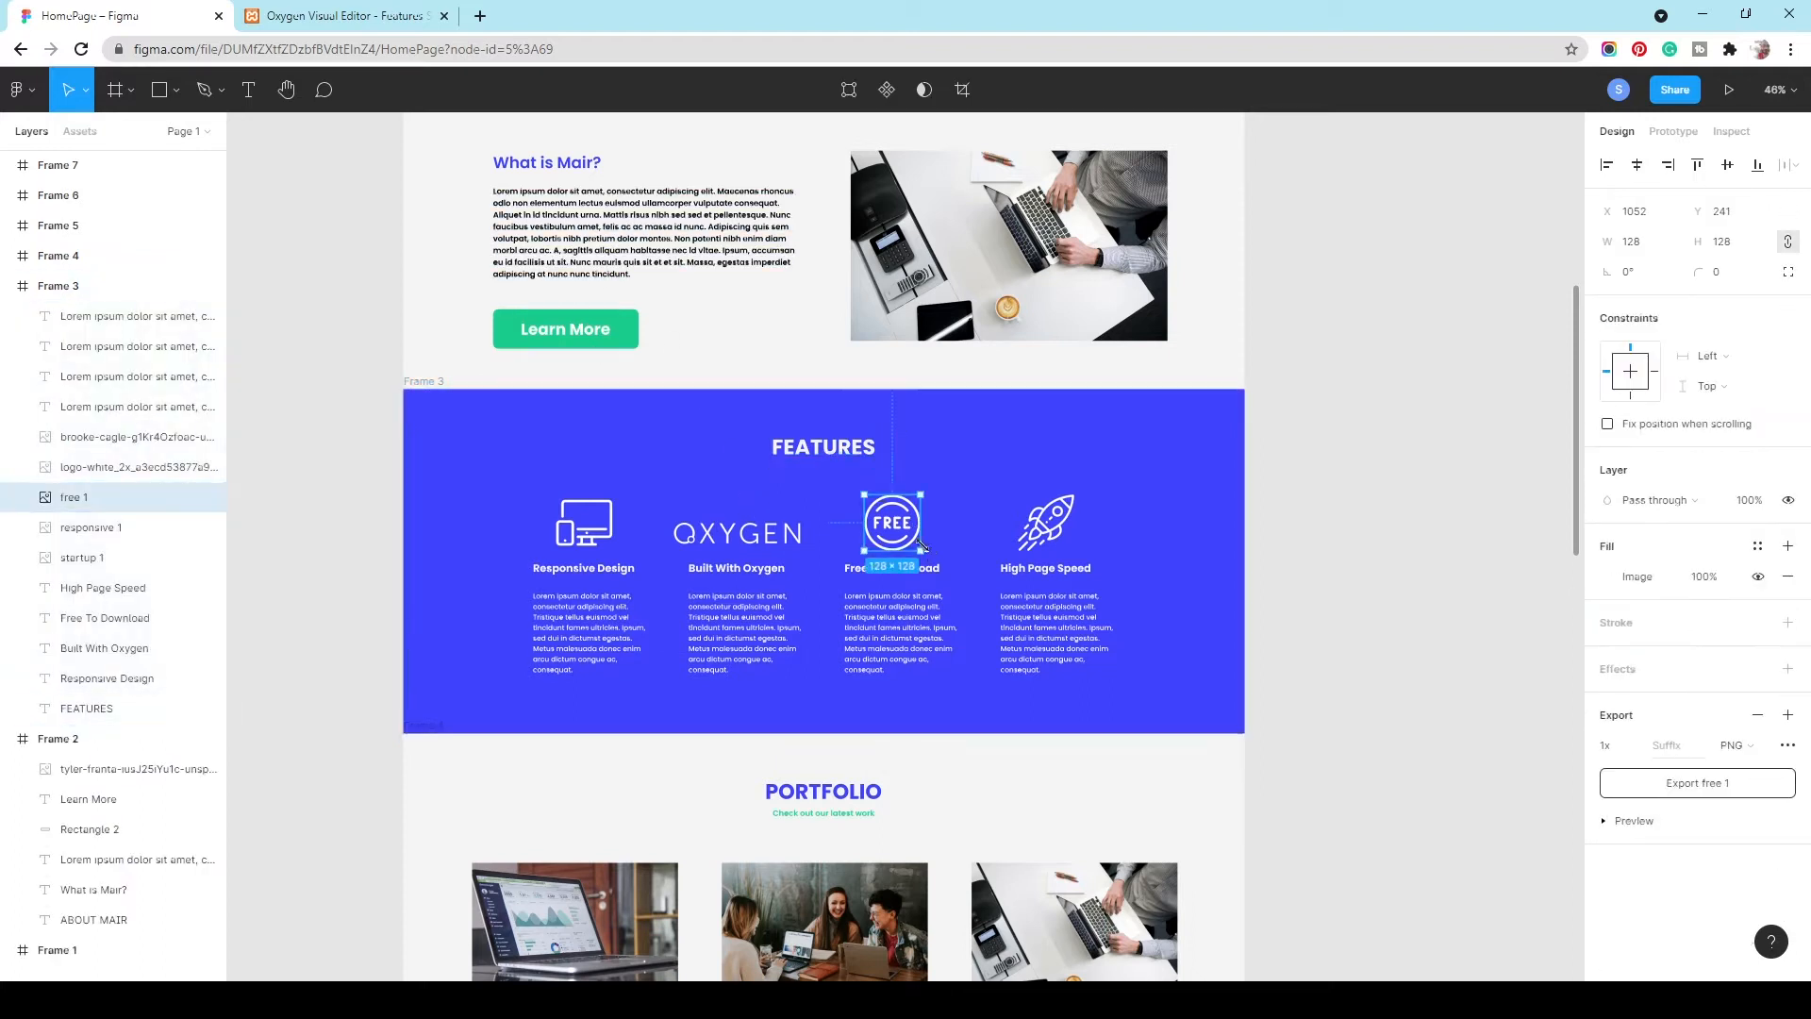
click(1066, 531)
click(1731, 131)
click(1671, 131)
click(1603, 131)
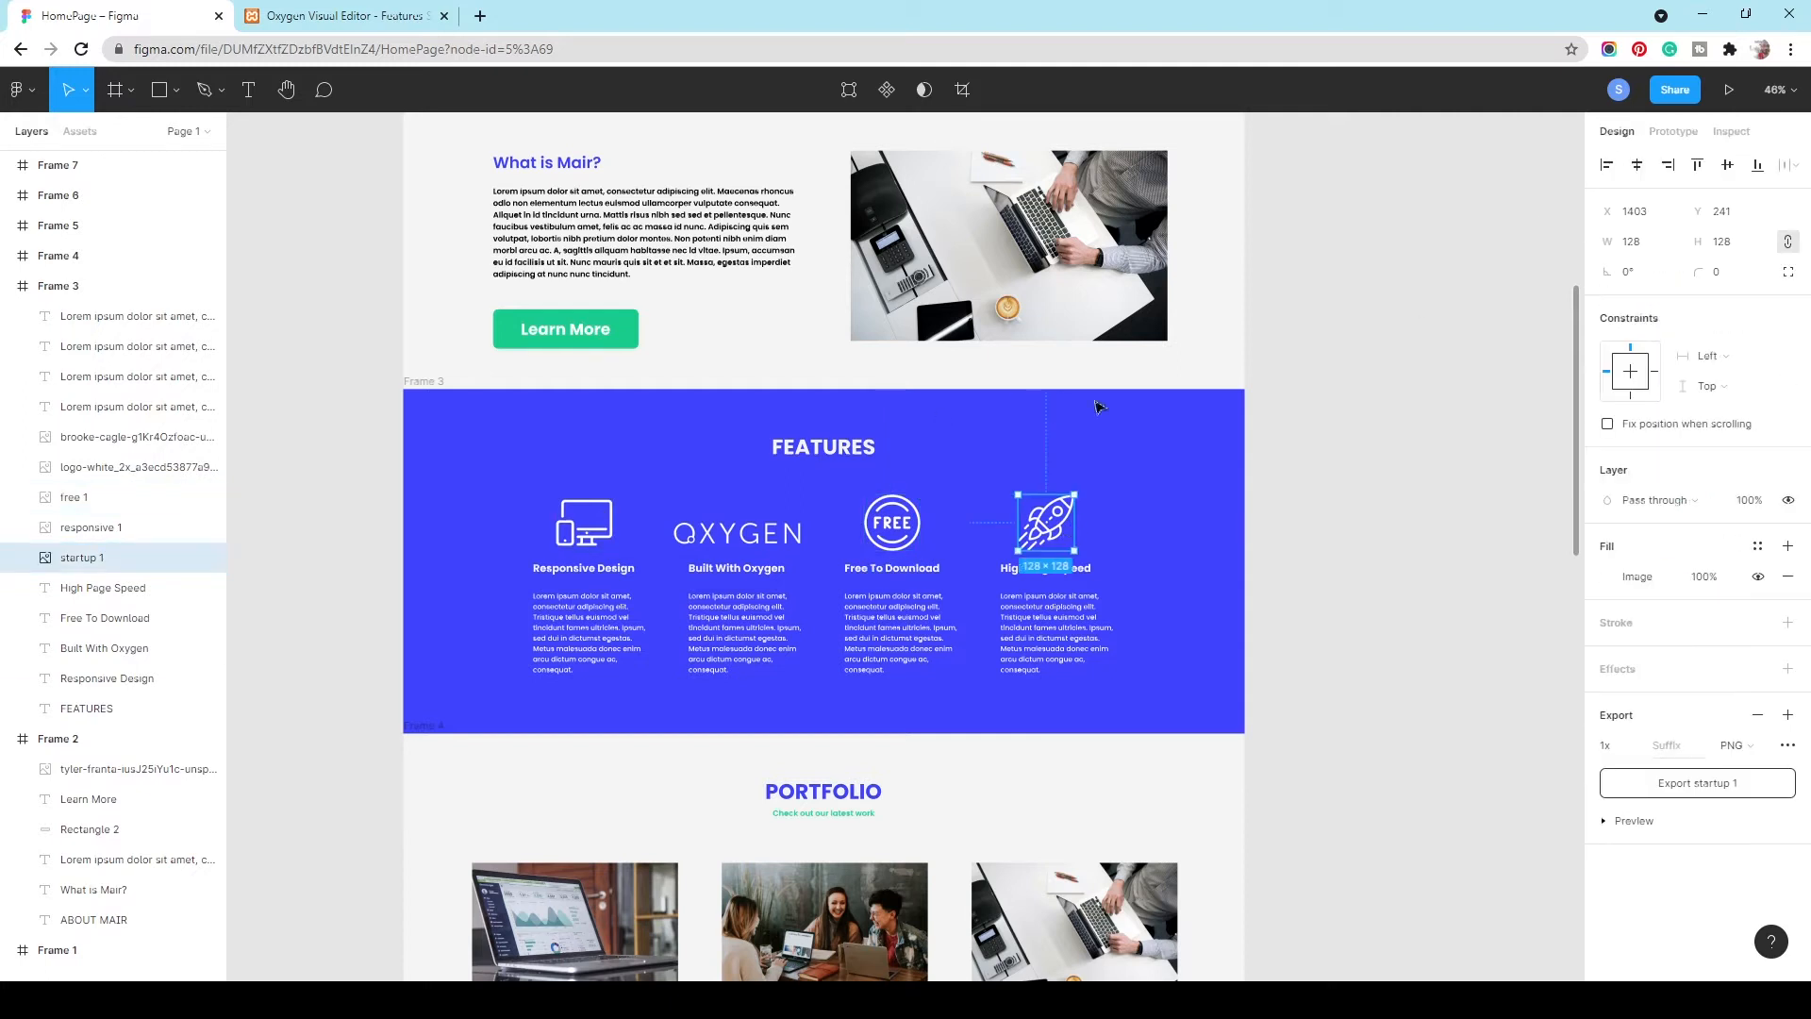
click(1211, 511)
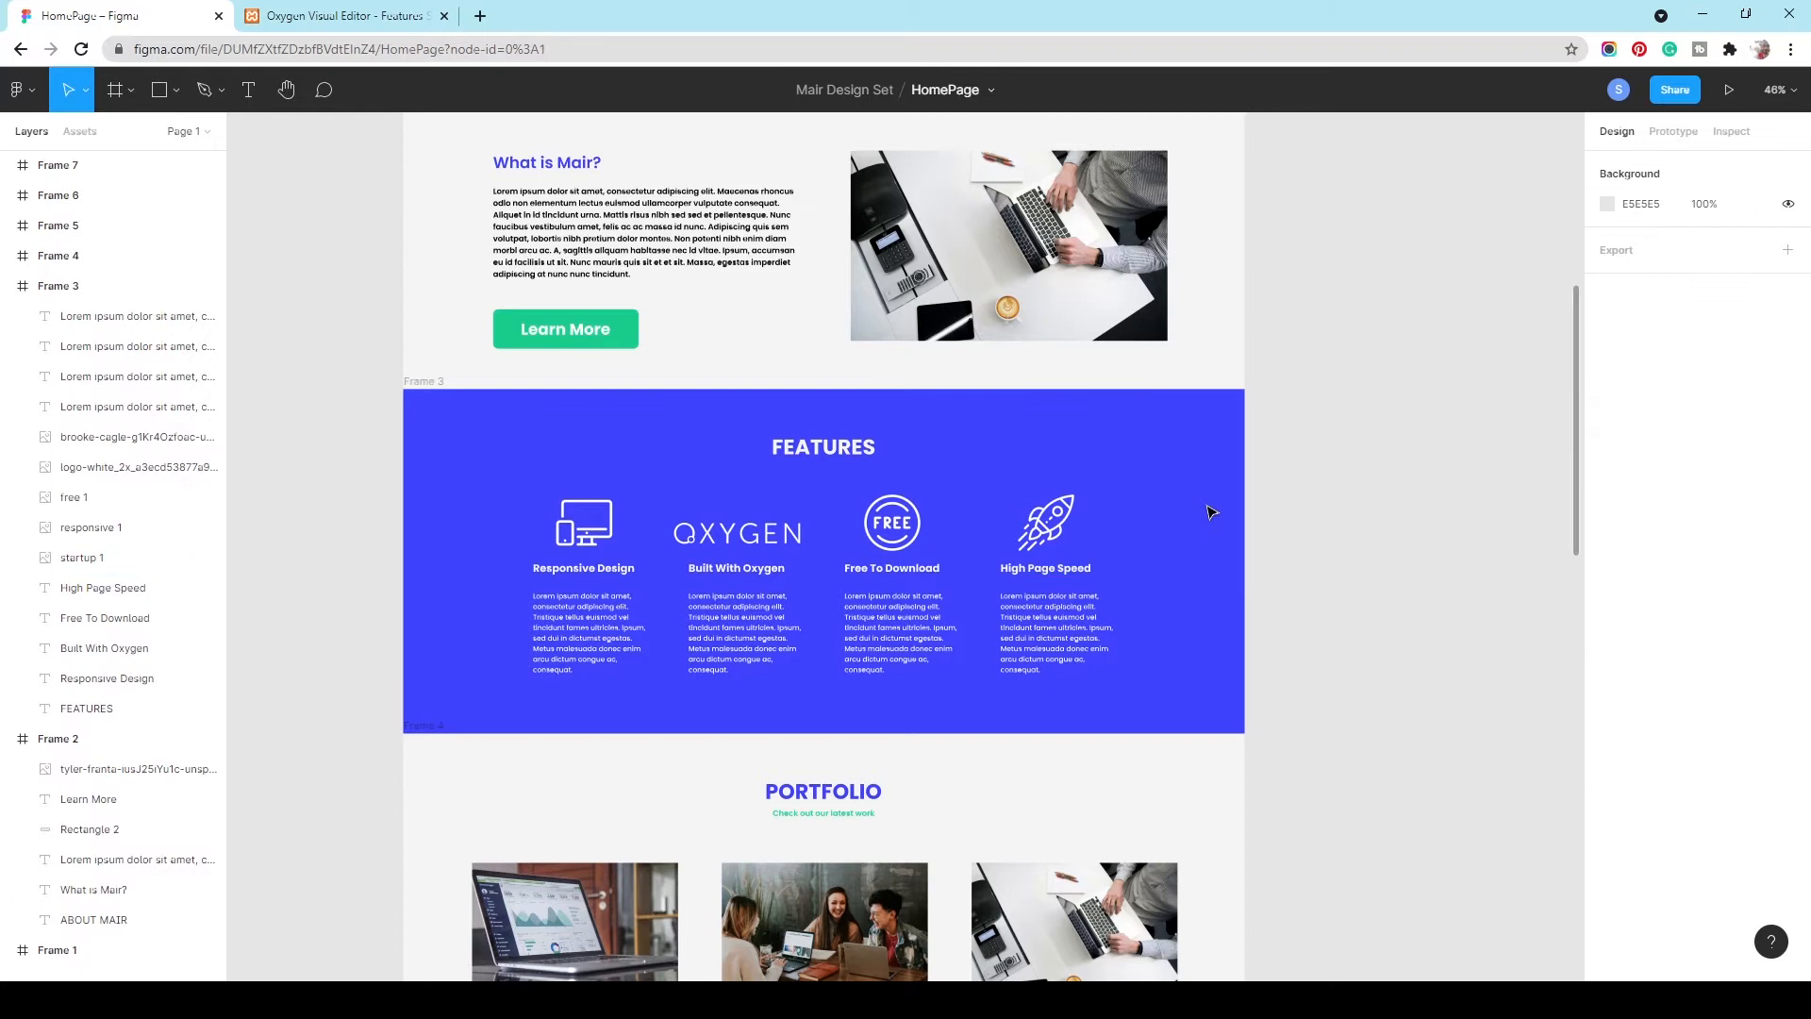
scroll(1211, 511, down, 8)
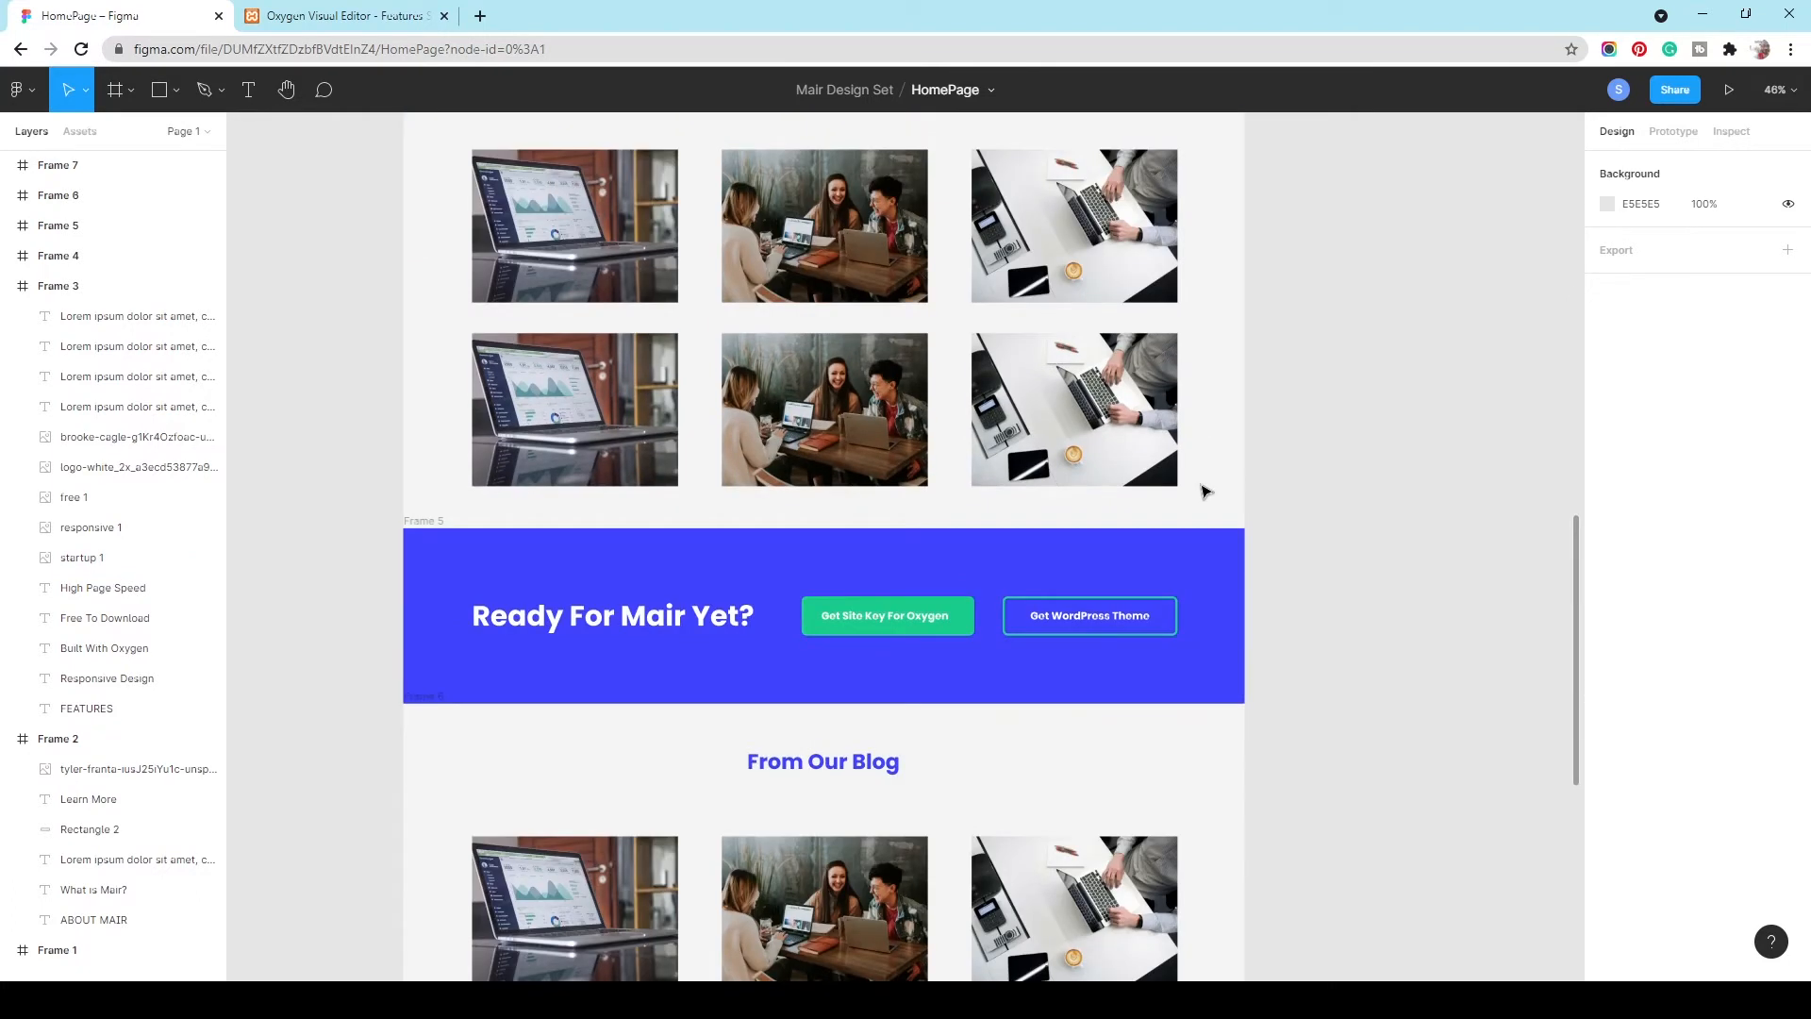
scroll(1208, 492, down, 2)
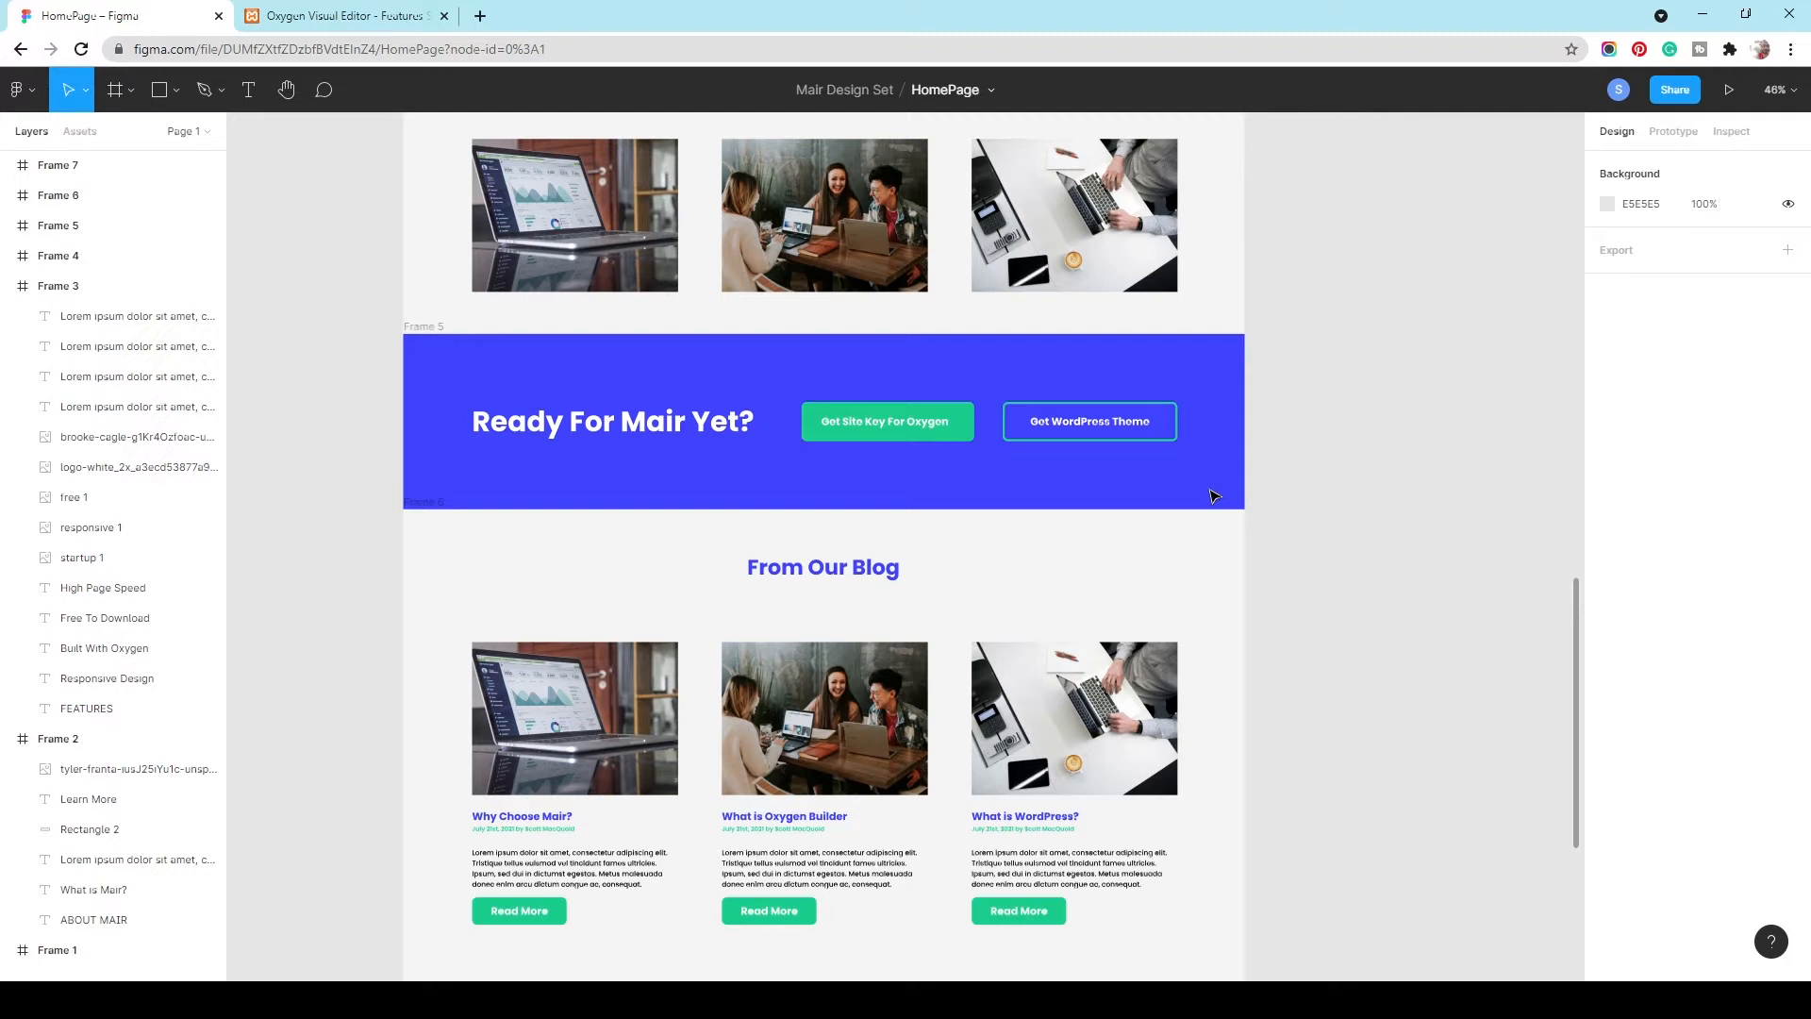
scroll(1212, 497, up, 6)
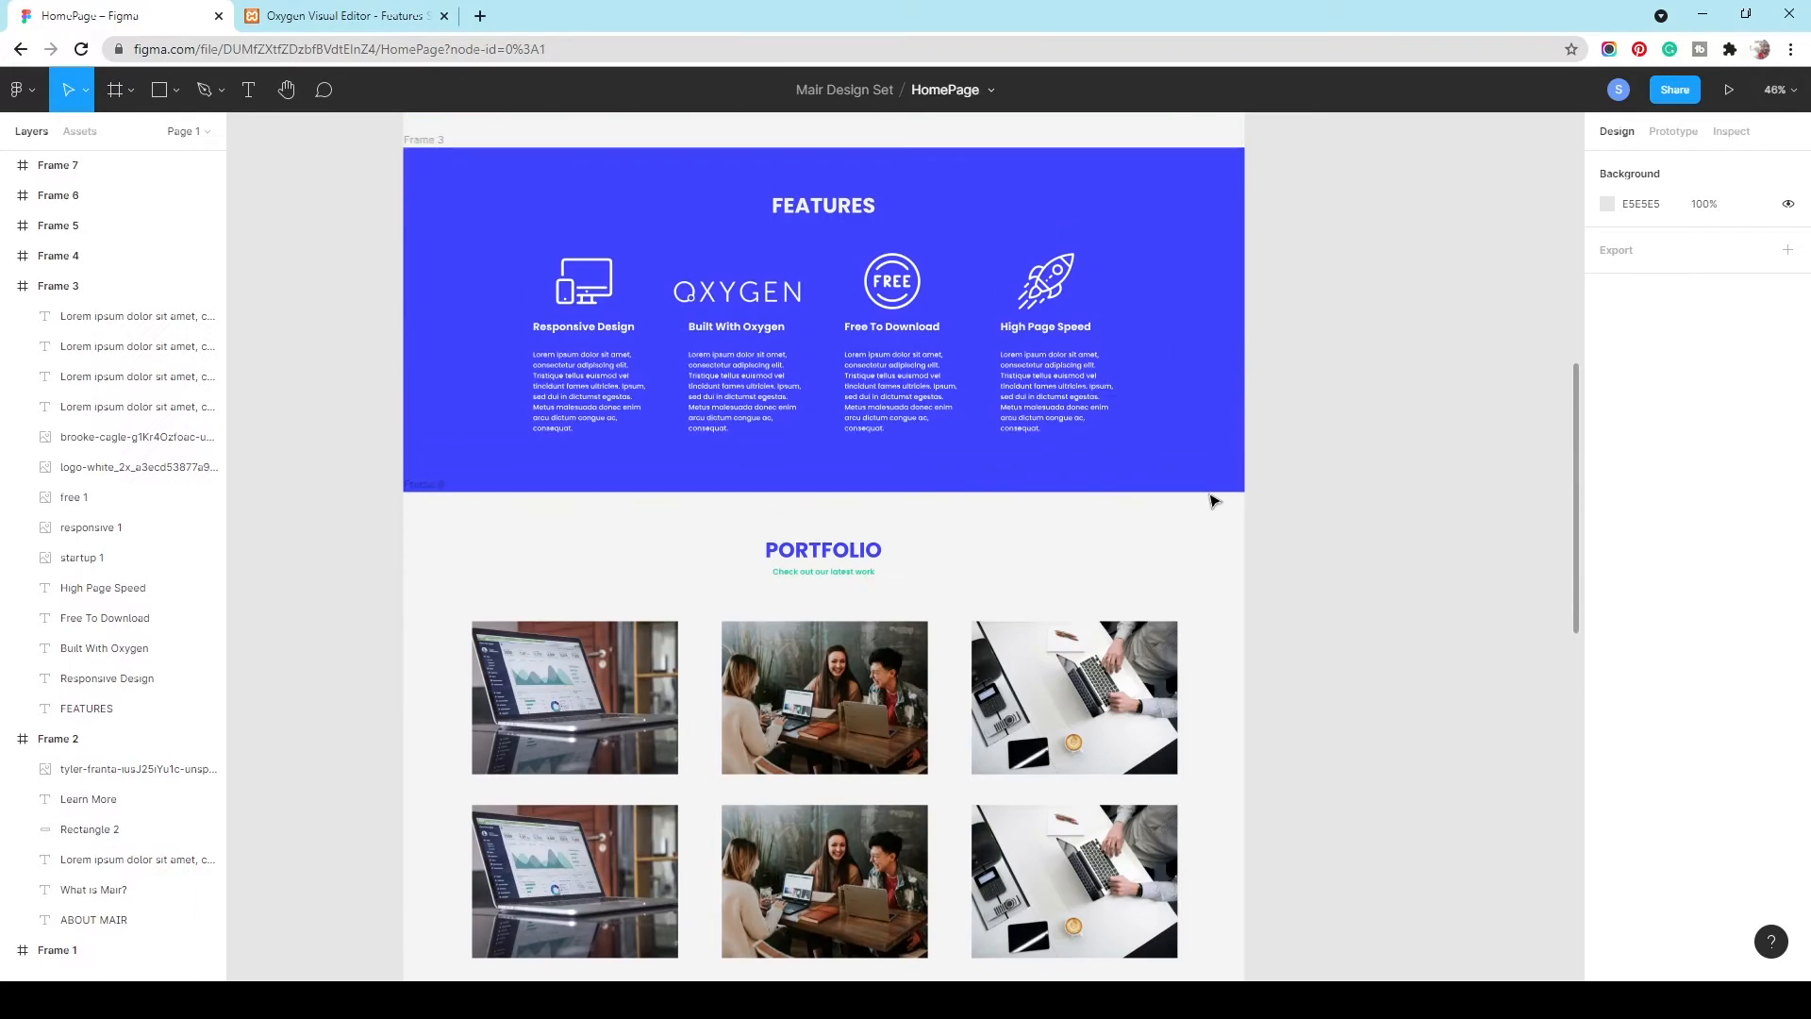
Step: Add a section to the Features Section part in Oxygen and set its background colour to 3F43FD
click(292, 9)
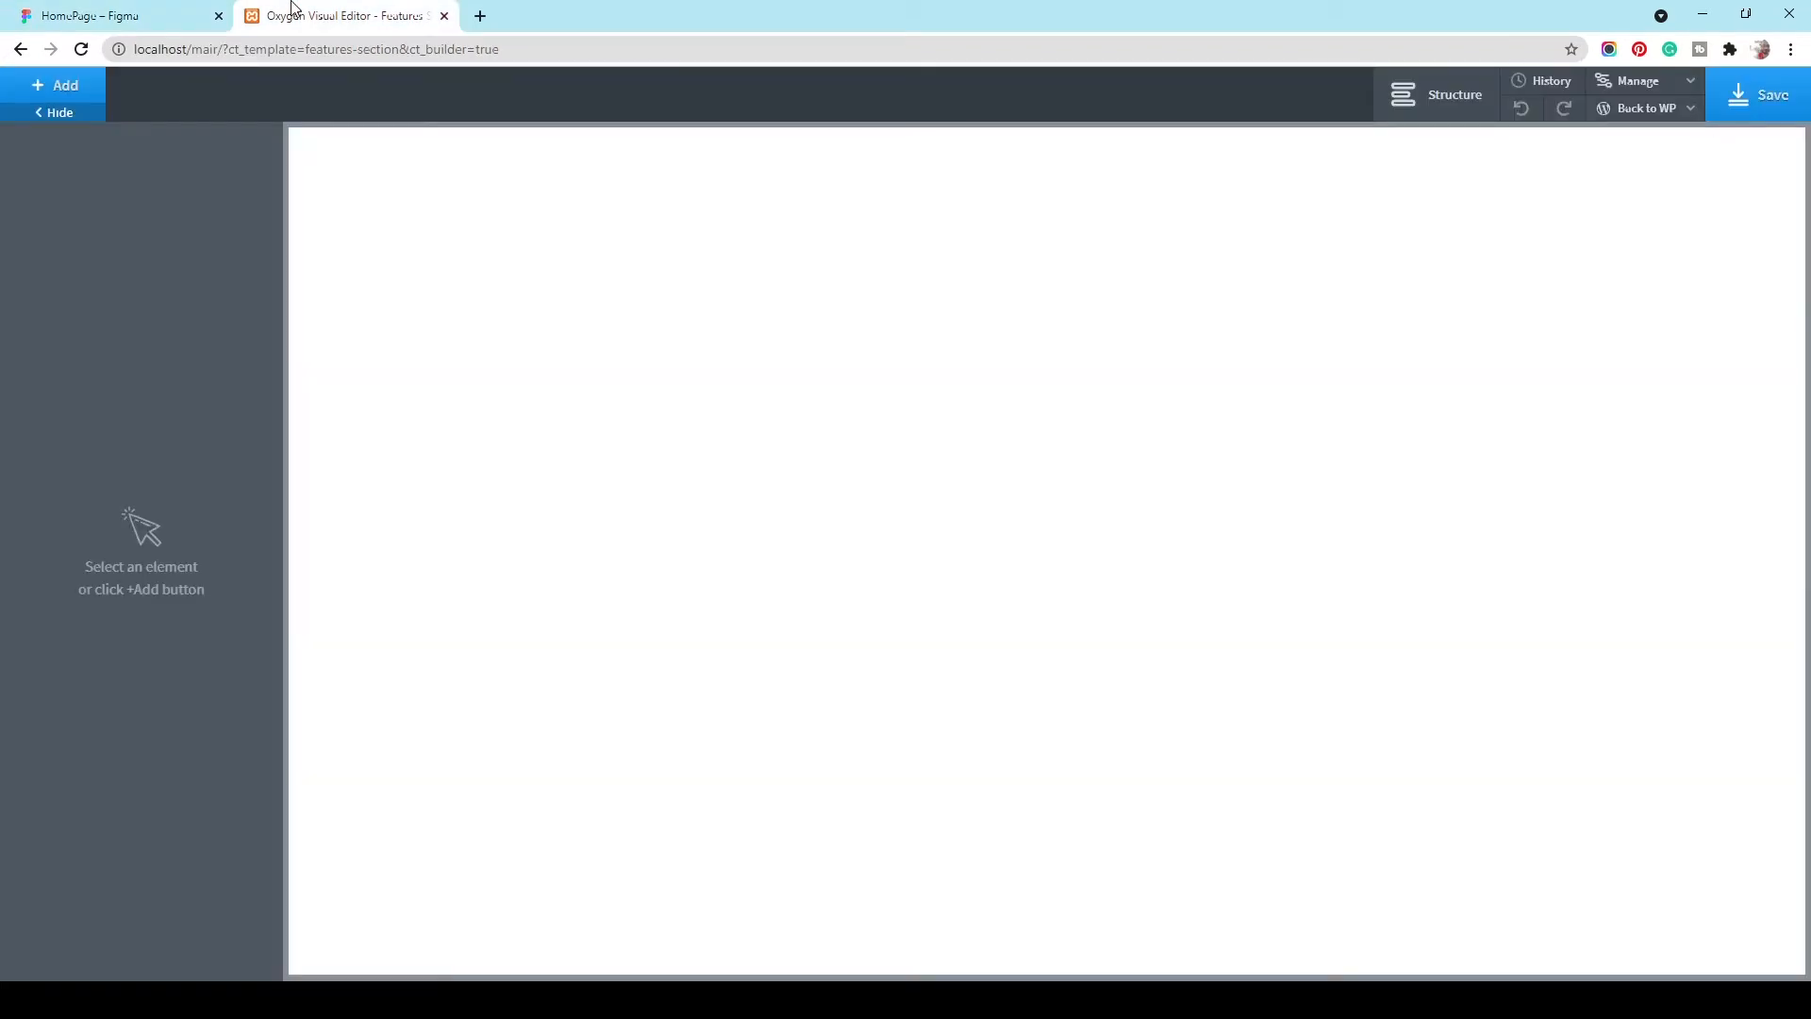
click(55, 86)
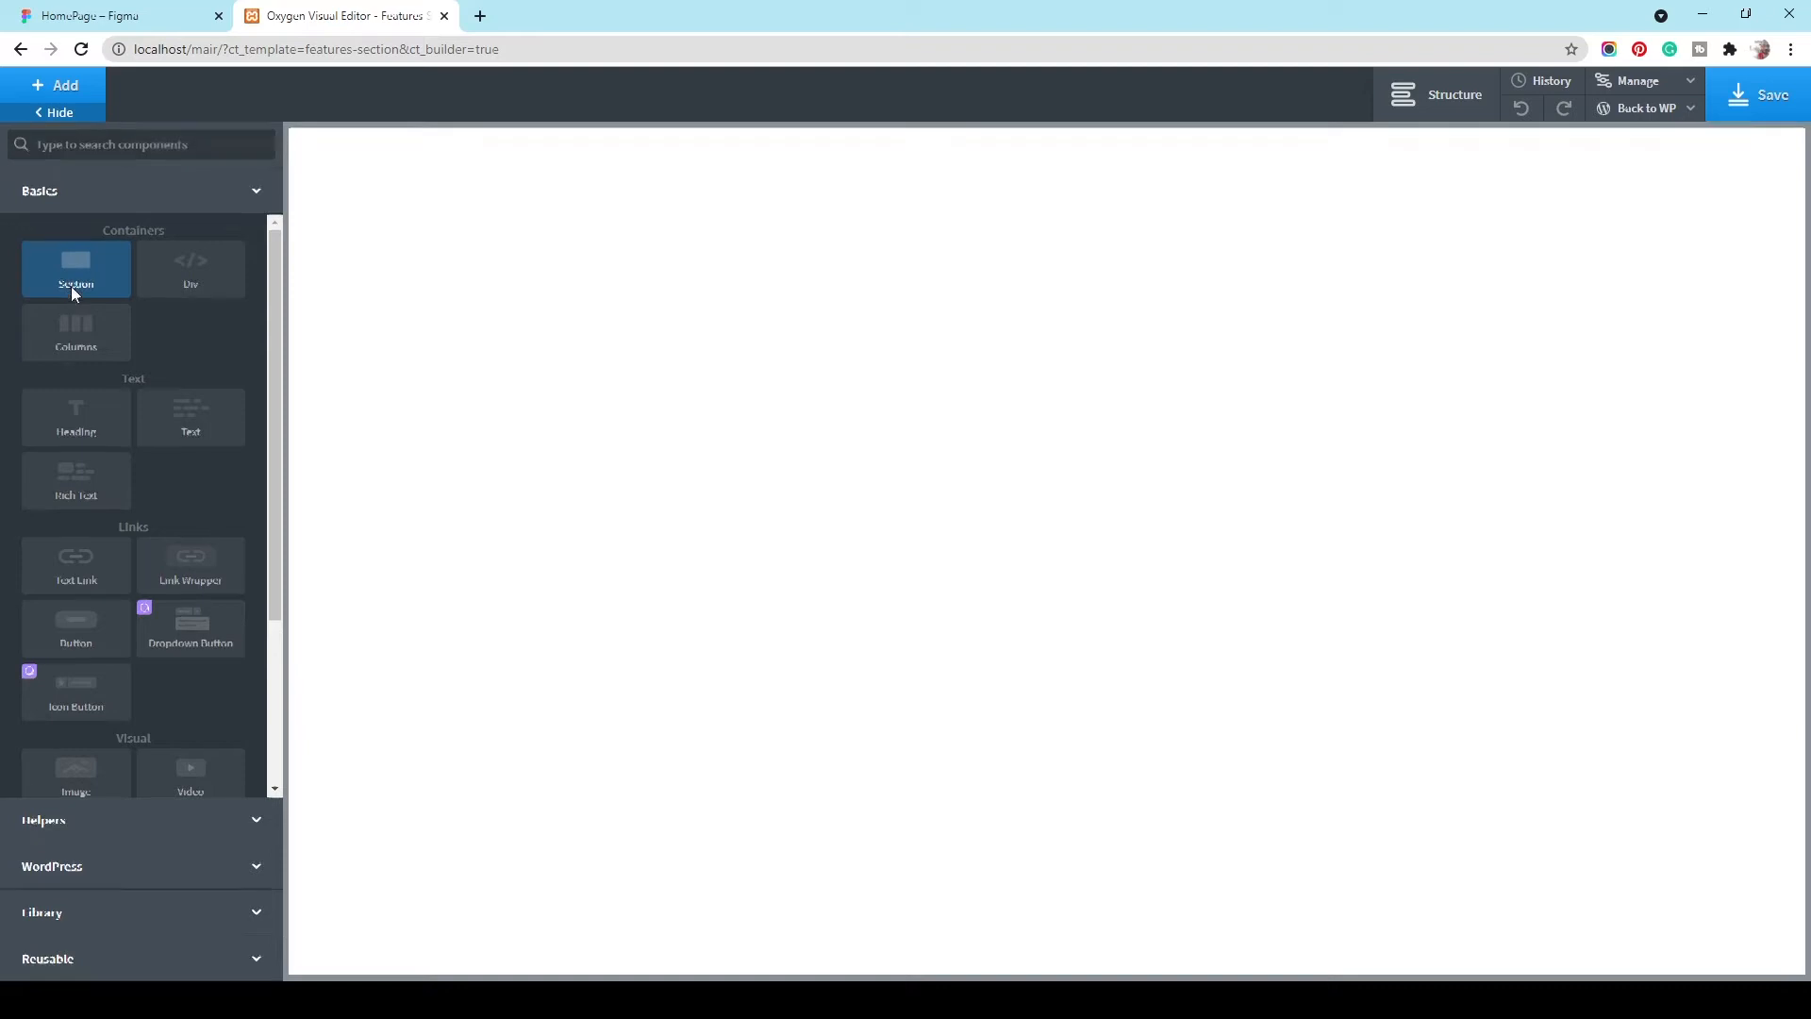
click(71, 283)
click(77, 387)
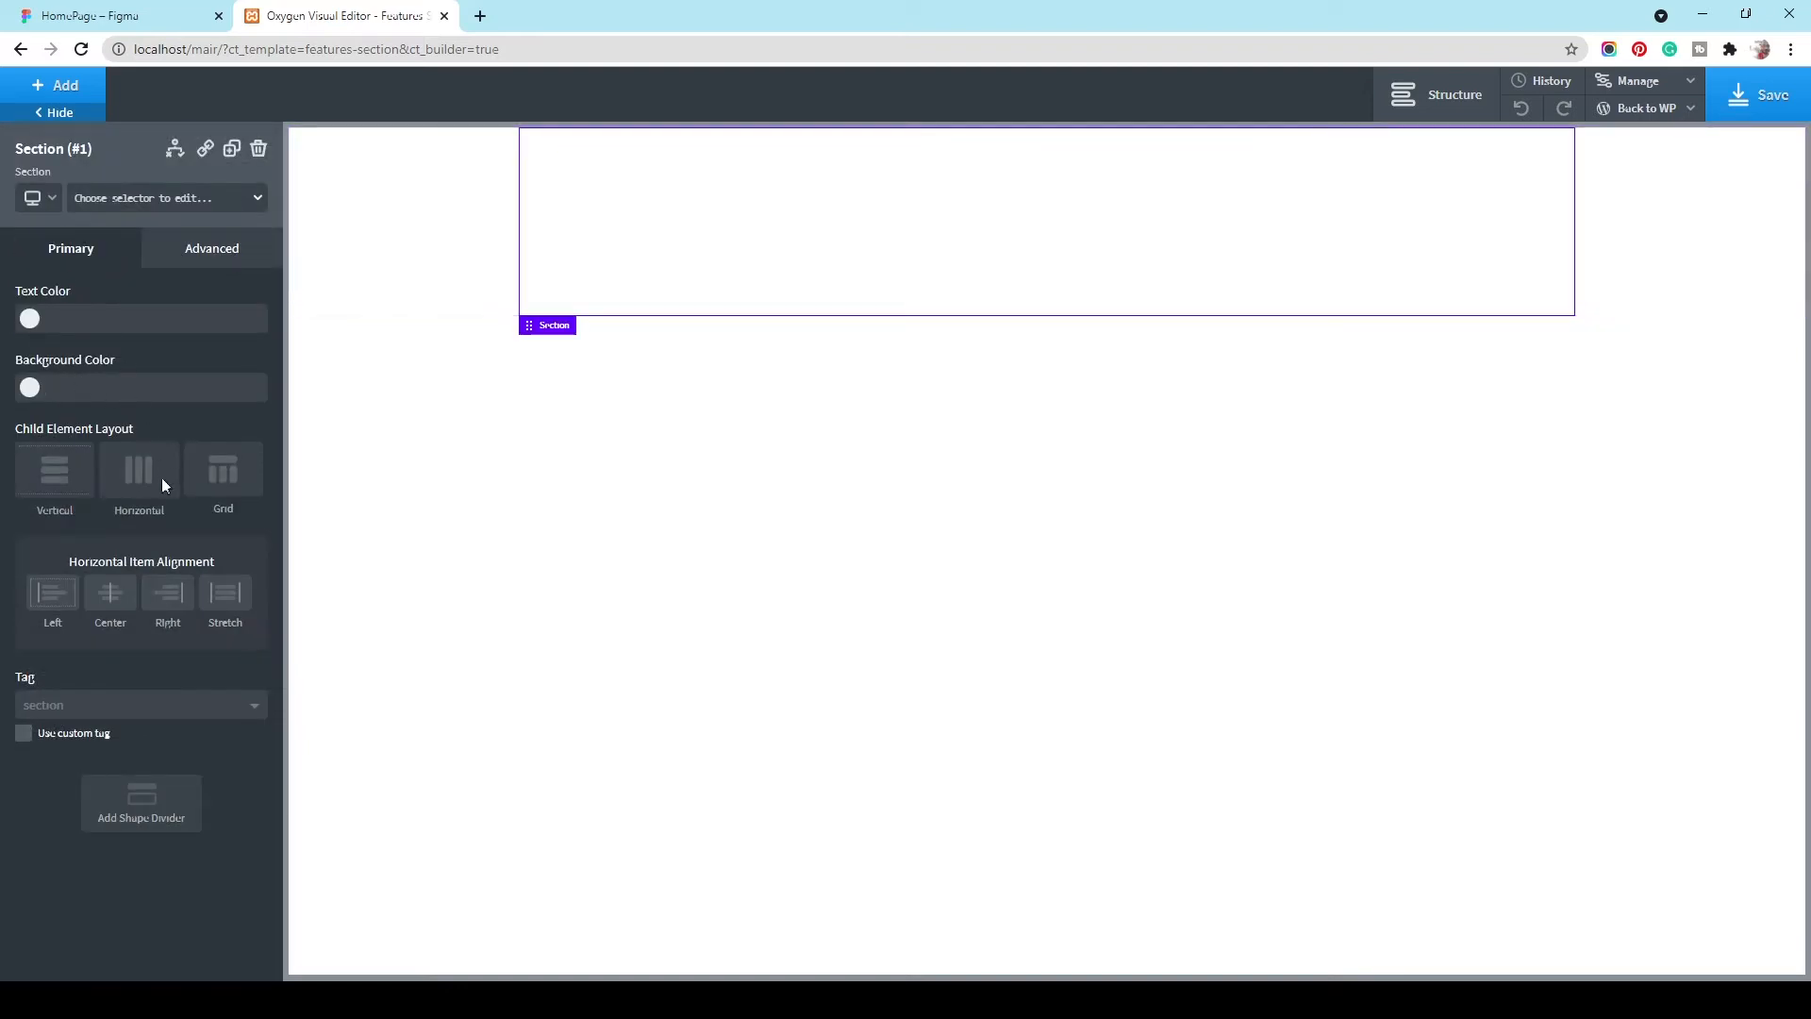
key(ctrl+v)
Step: Check the FEATURES heading in Figma, then add a heading to the section in Oxygen with the tag h3
click(109, 14)
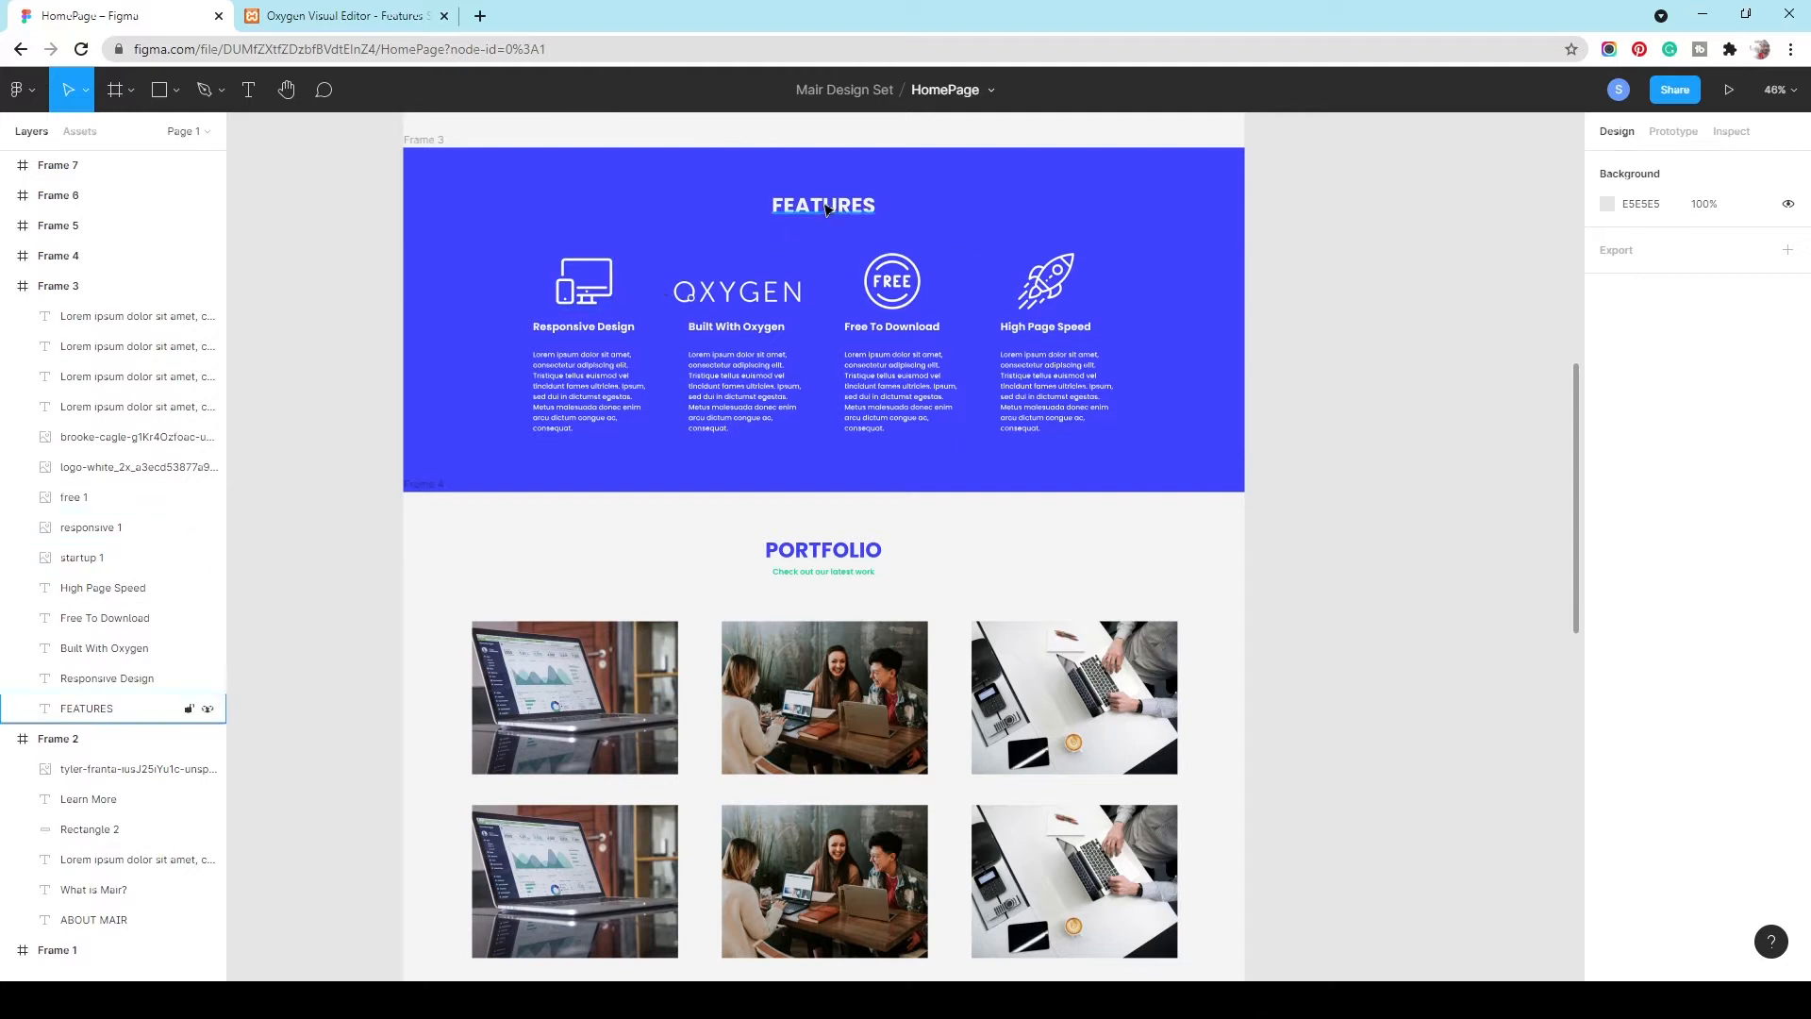
click(342, 16)
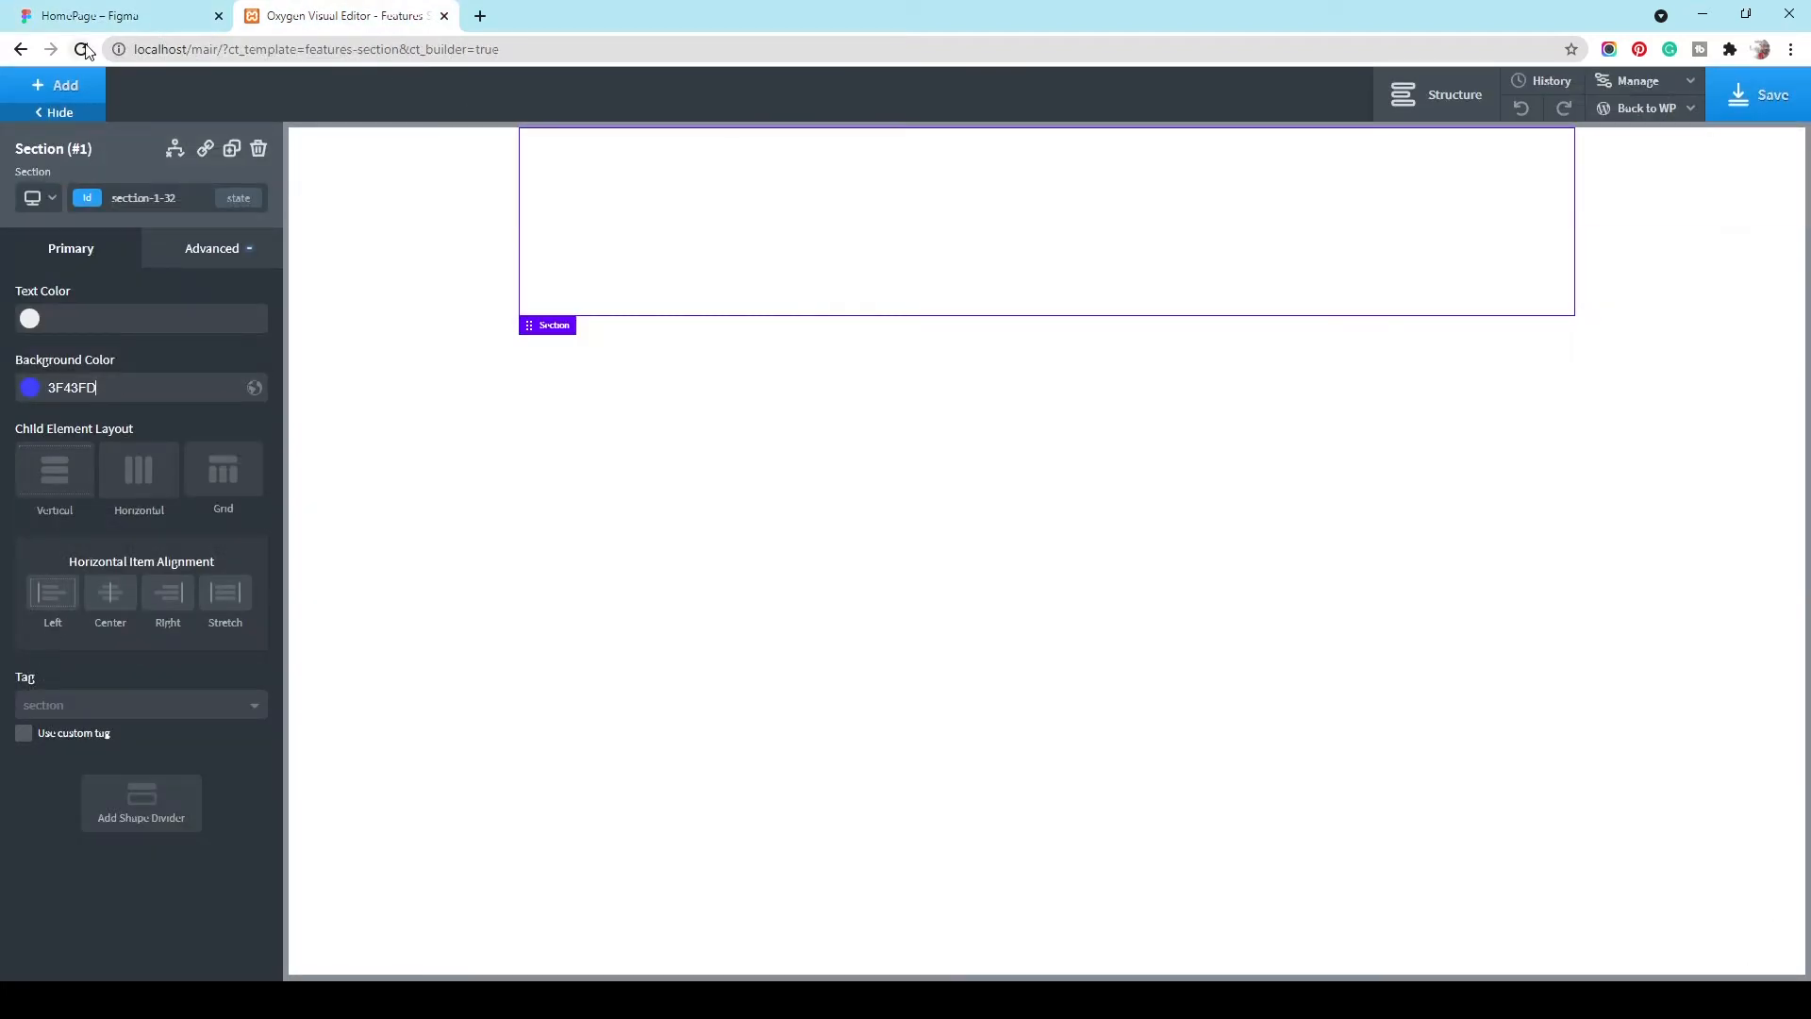
click(58, 85)
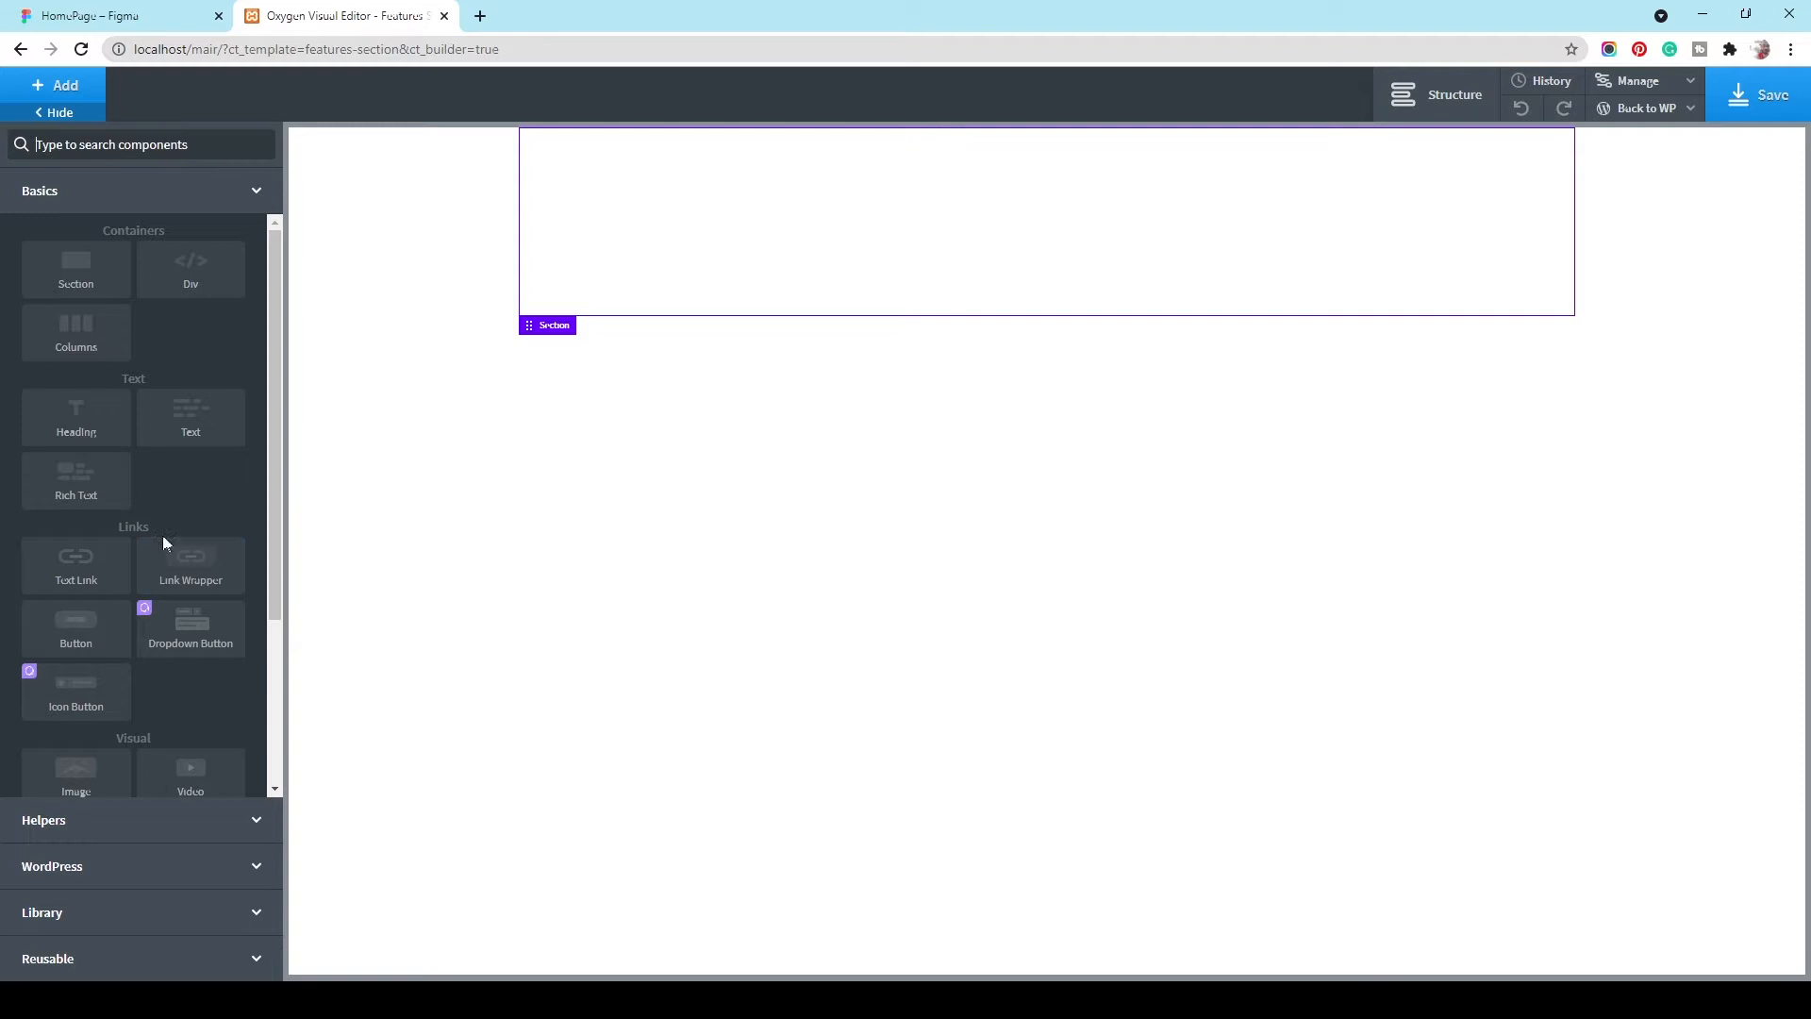
click(99, 426)
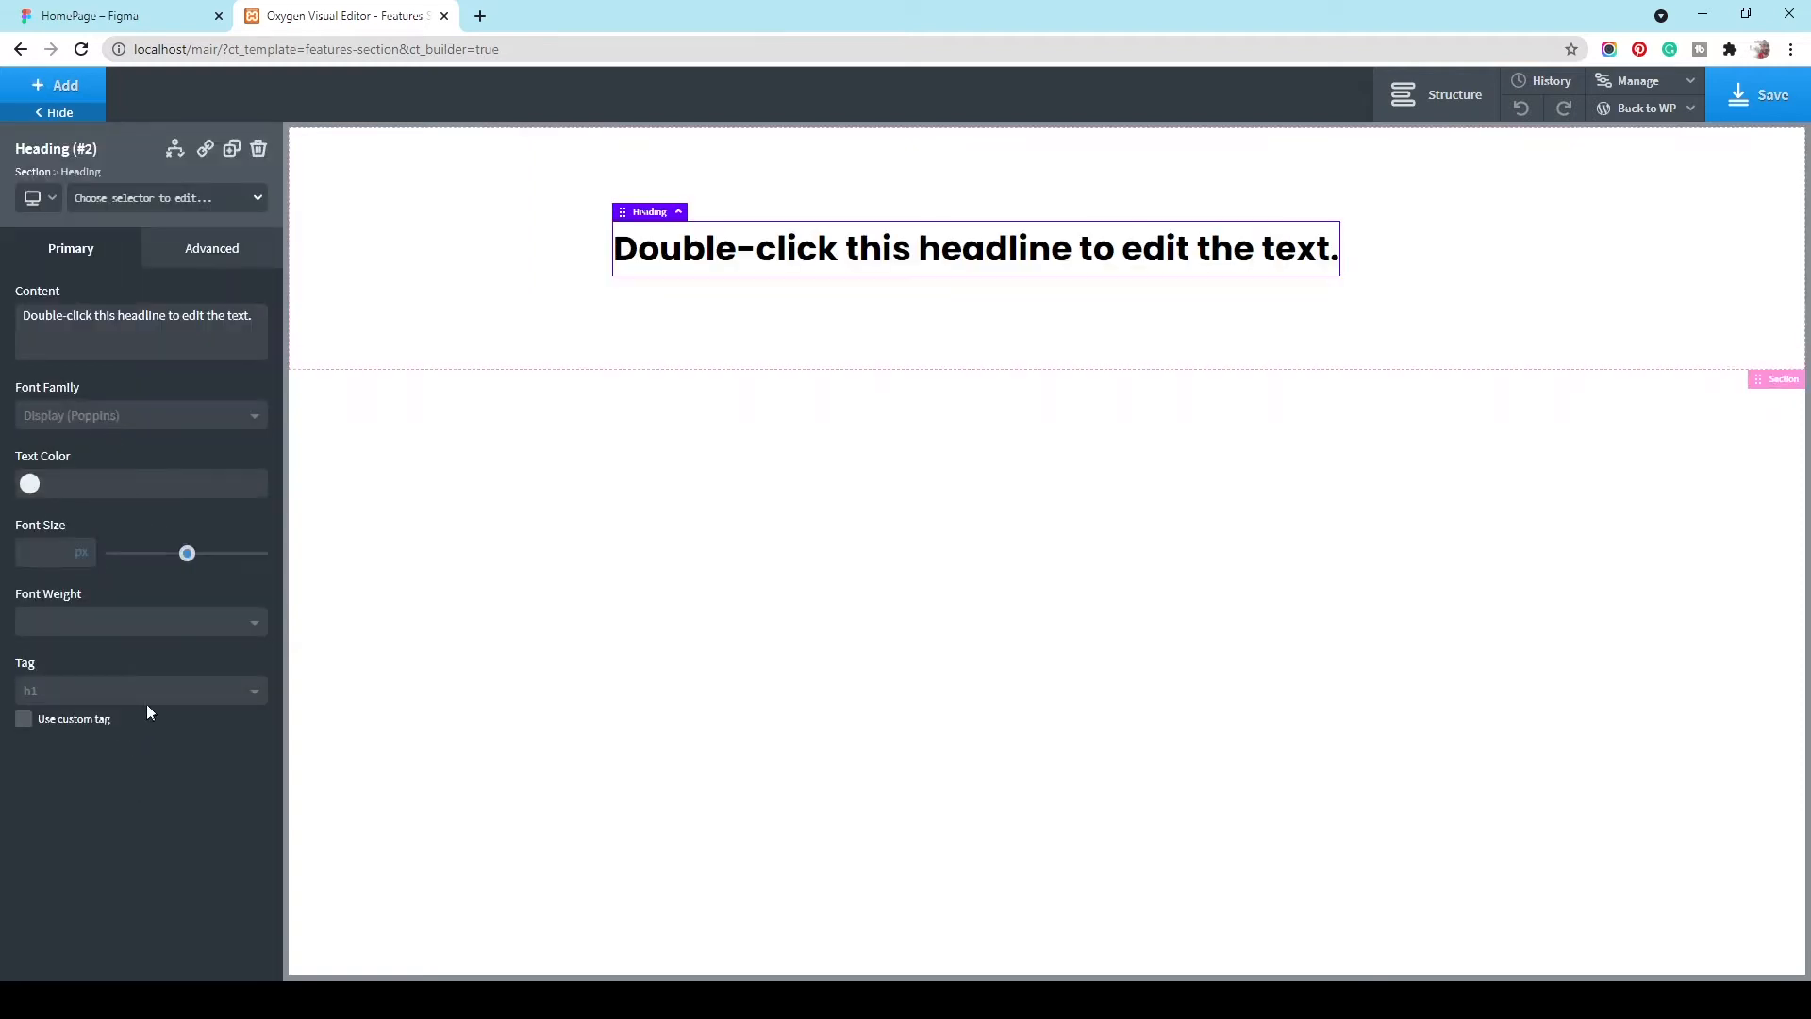
click(147, 703)
click(90, 783)
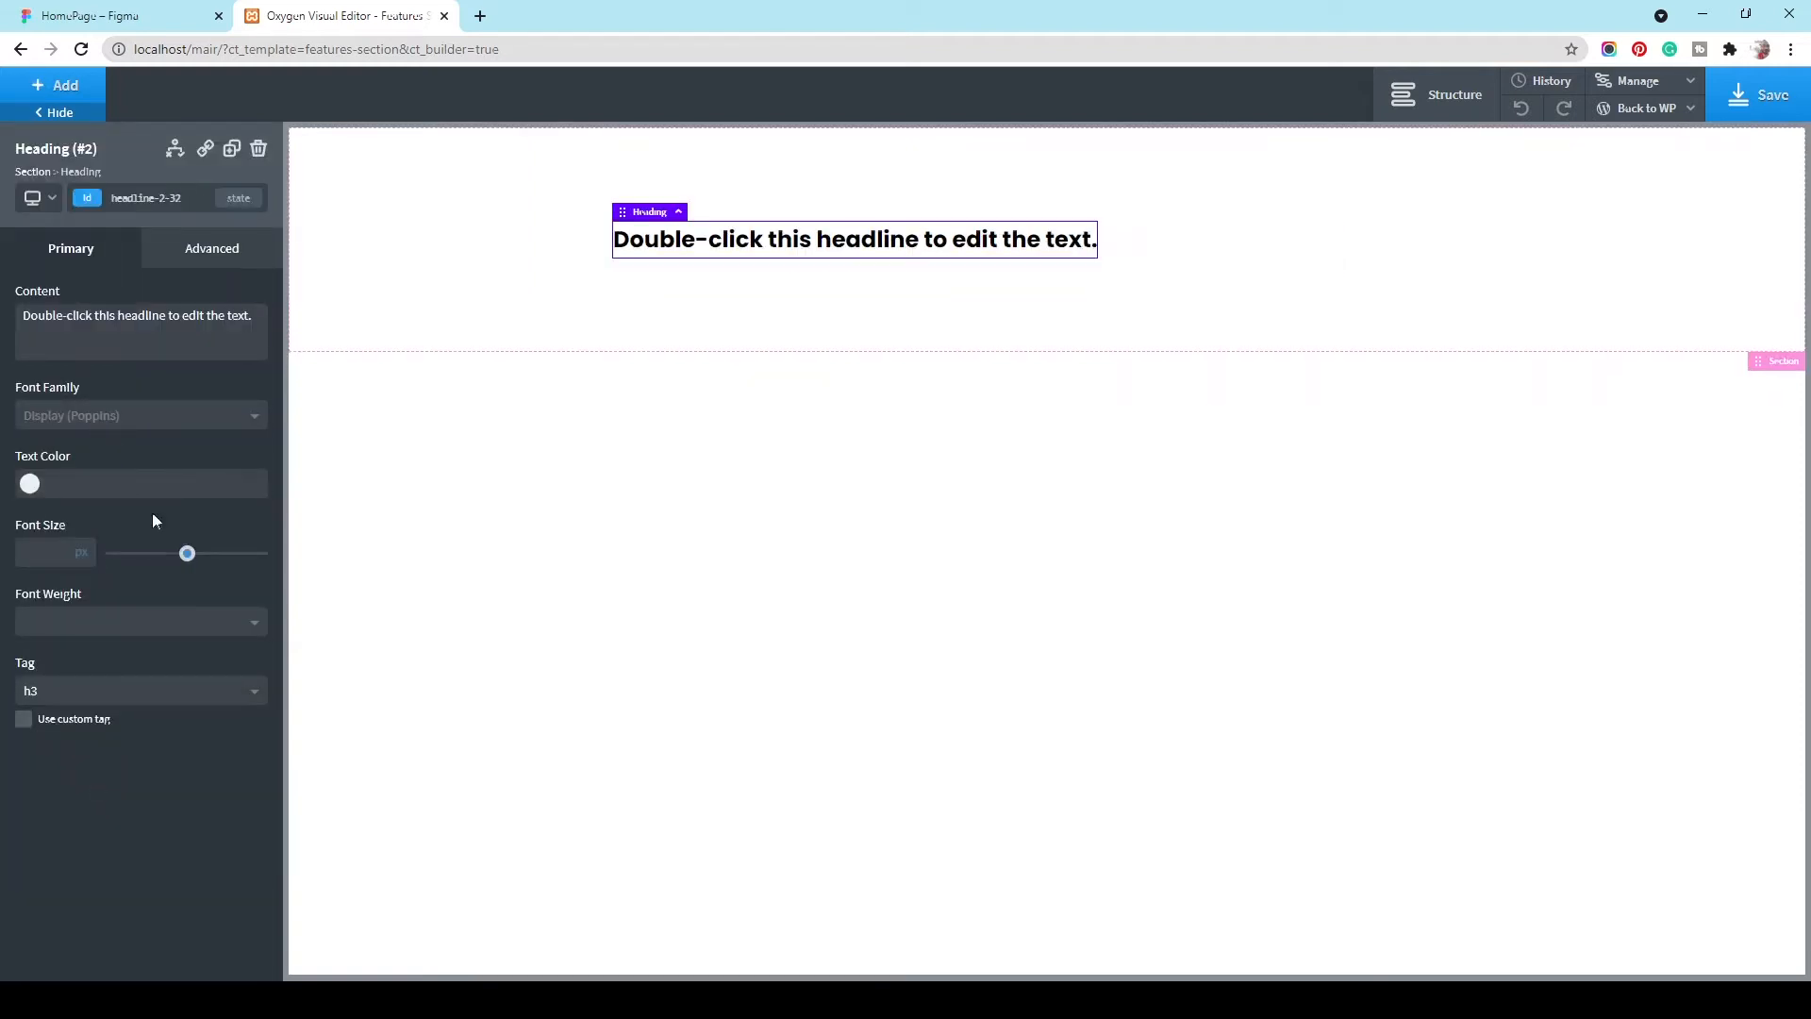
Step: Replace the new heading's placeholder text with "FEATURES"
triple_click(151, 324)
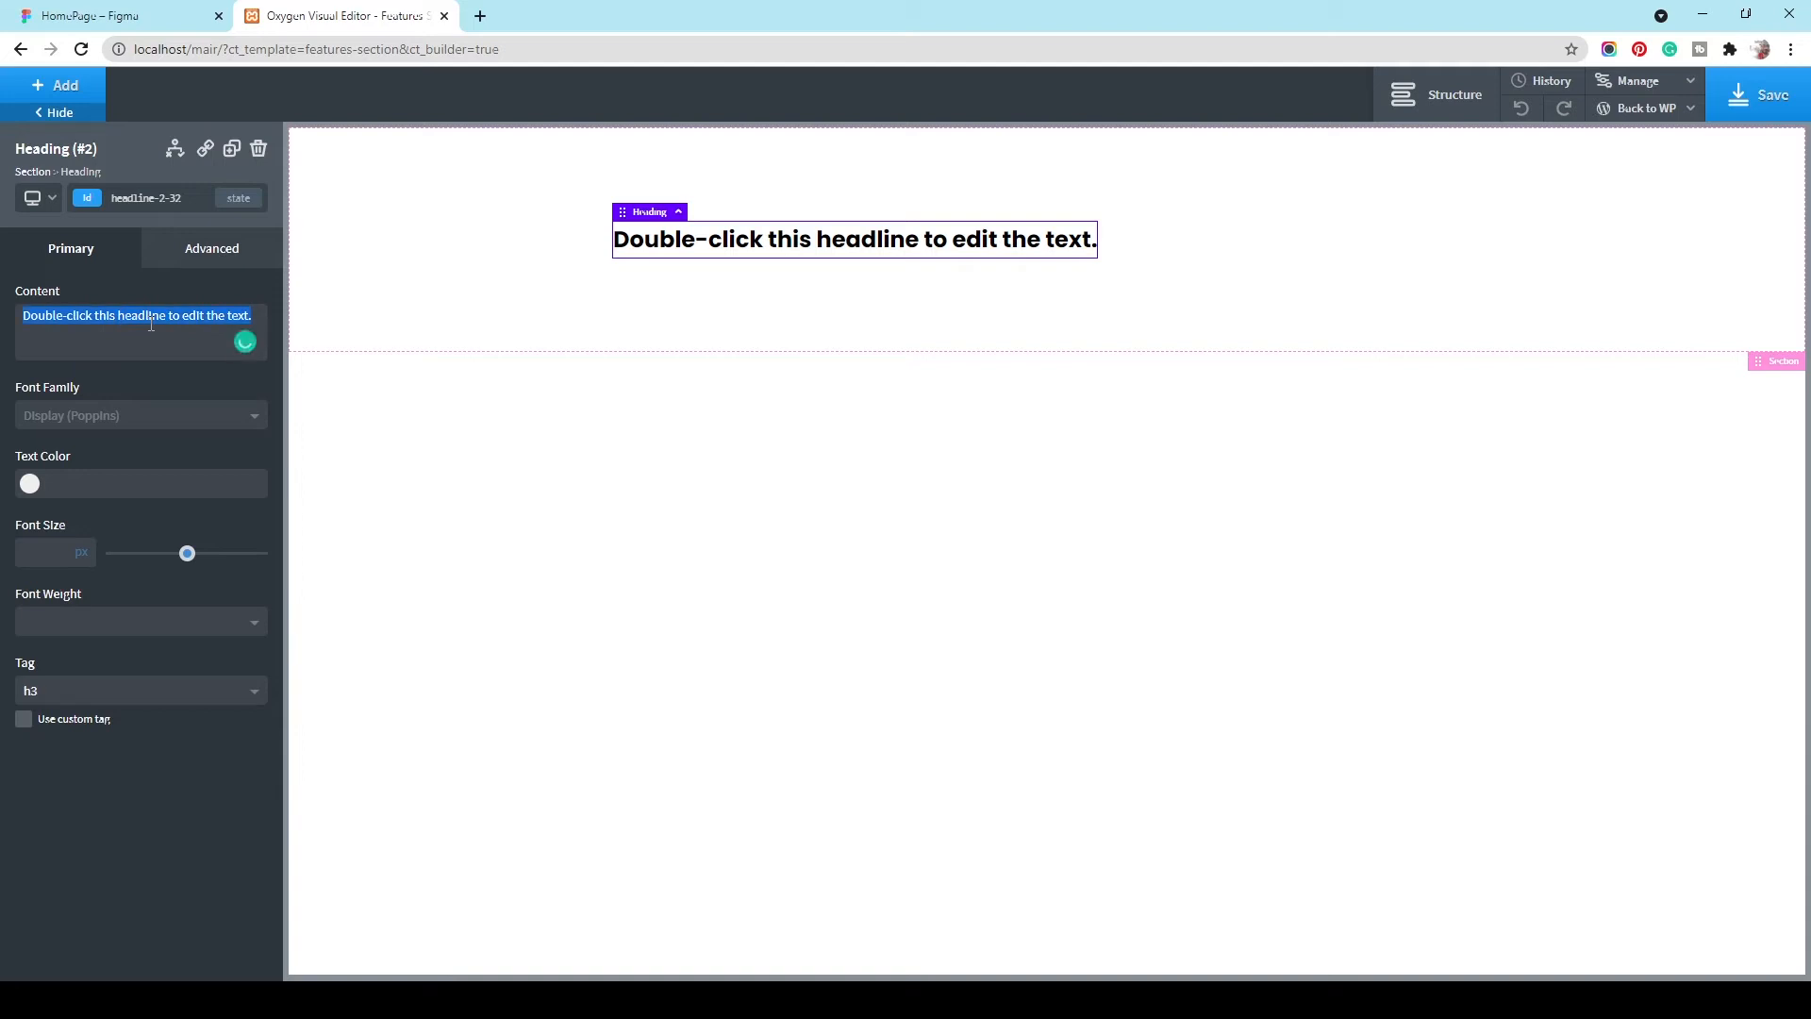
text(Featu)
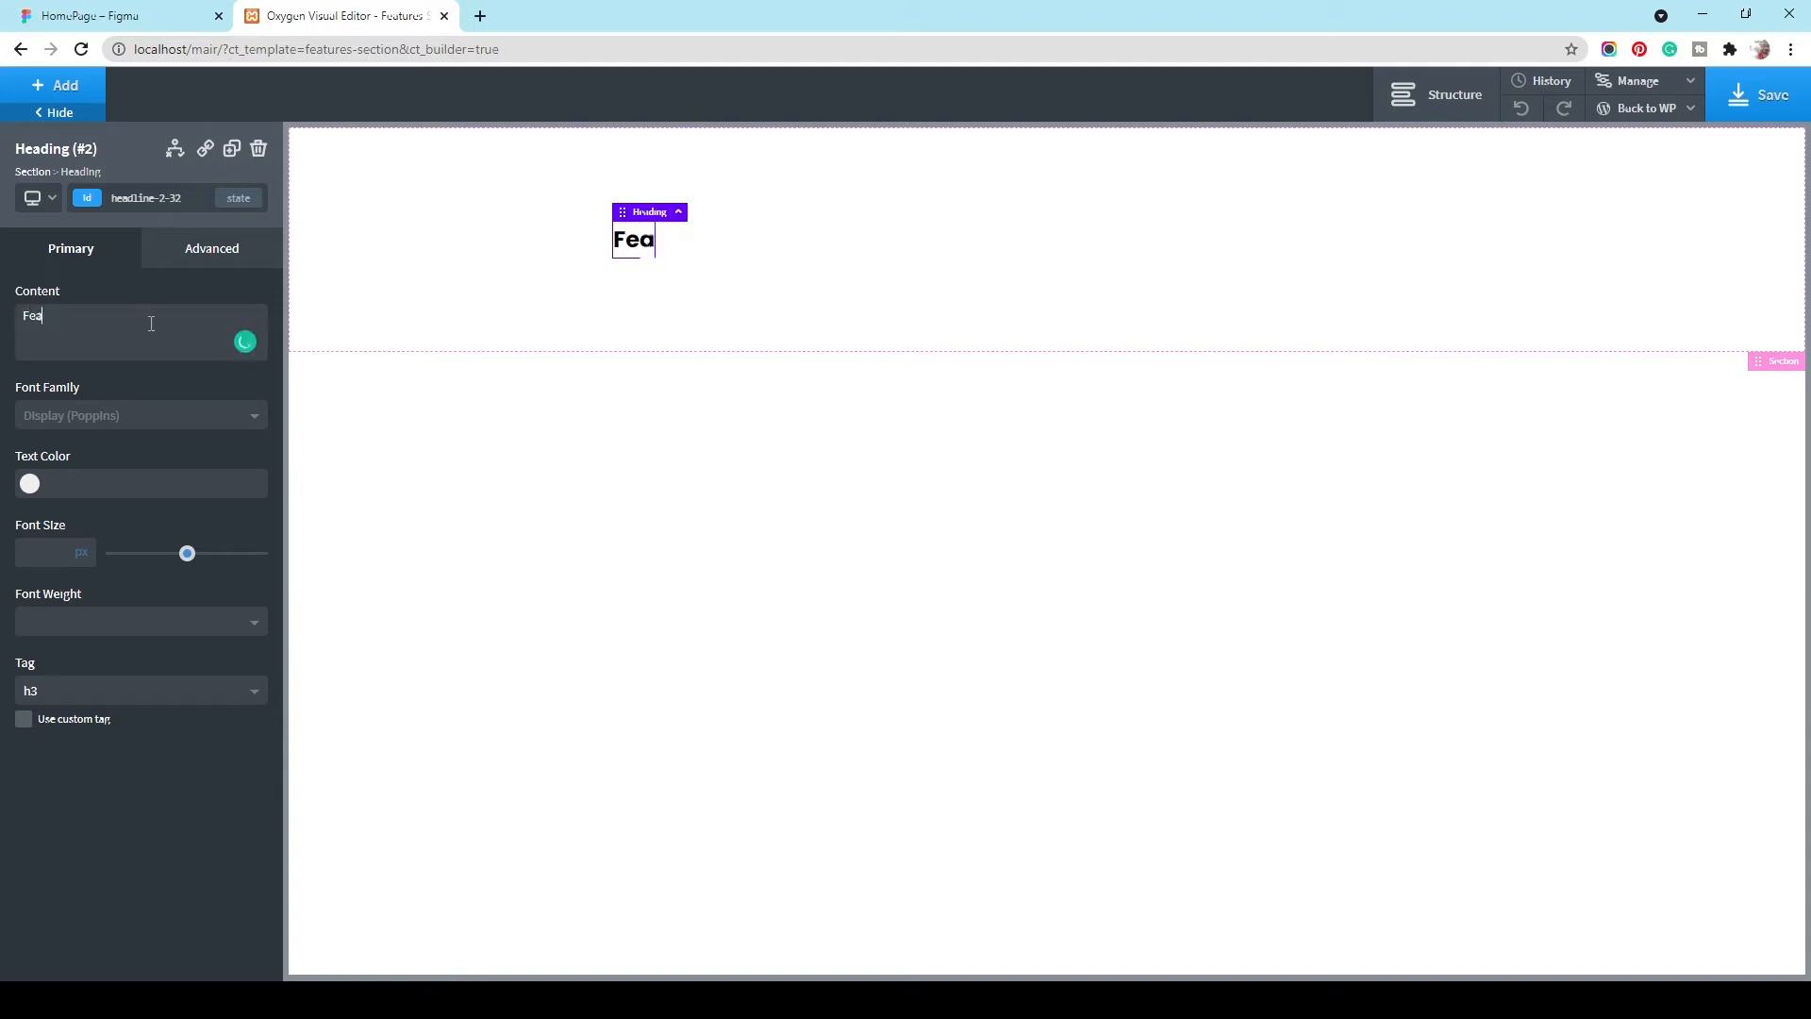
key(BackSpace)
key(BackSpace)
key(BackSpace)
key(BackSpace)
text(EATURES)
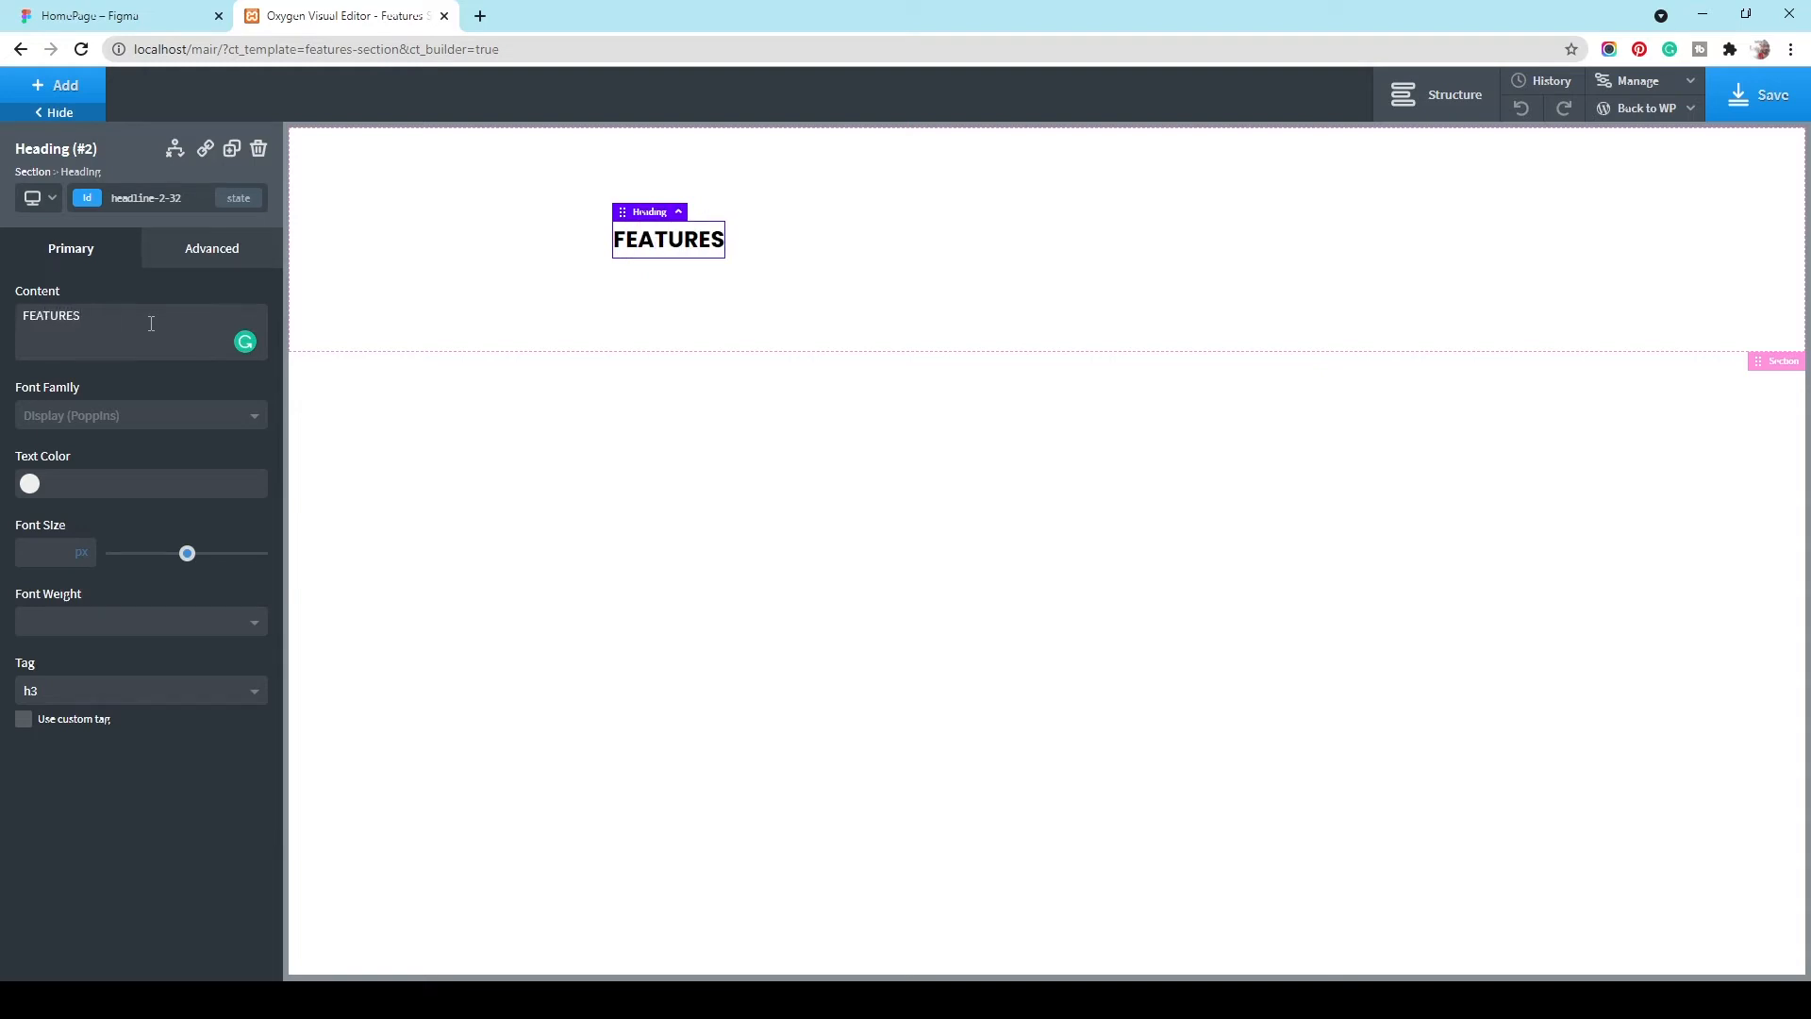
Step: Center the section's child items horizontally and set the FEATURES heading's font size to 48 px
click(926, 262)
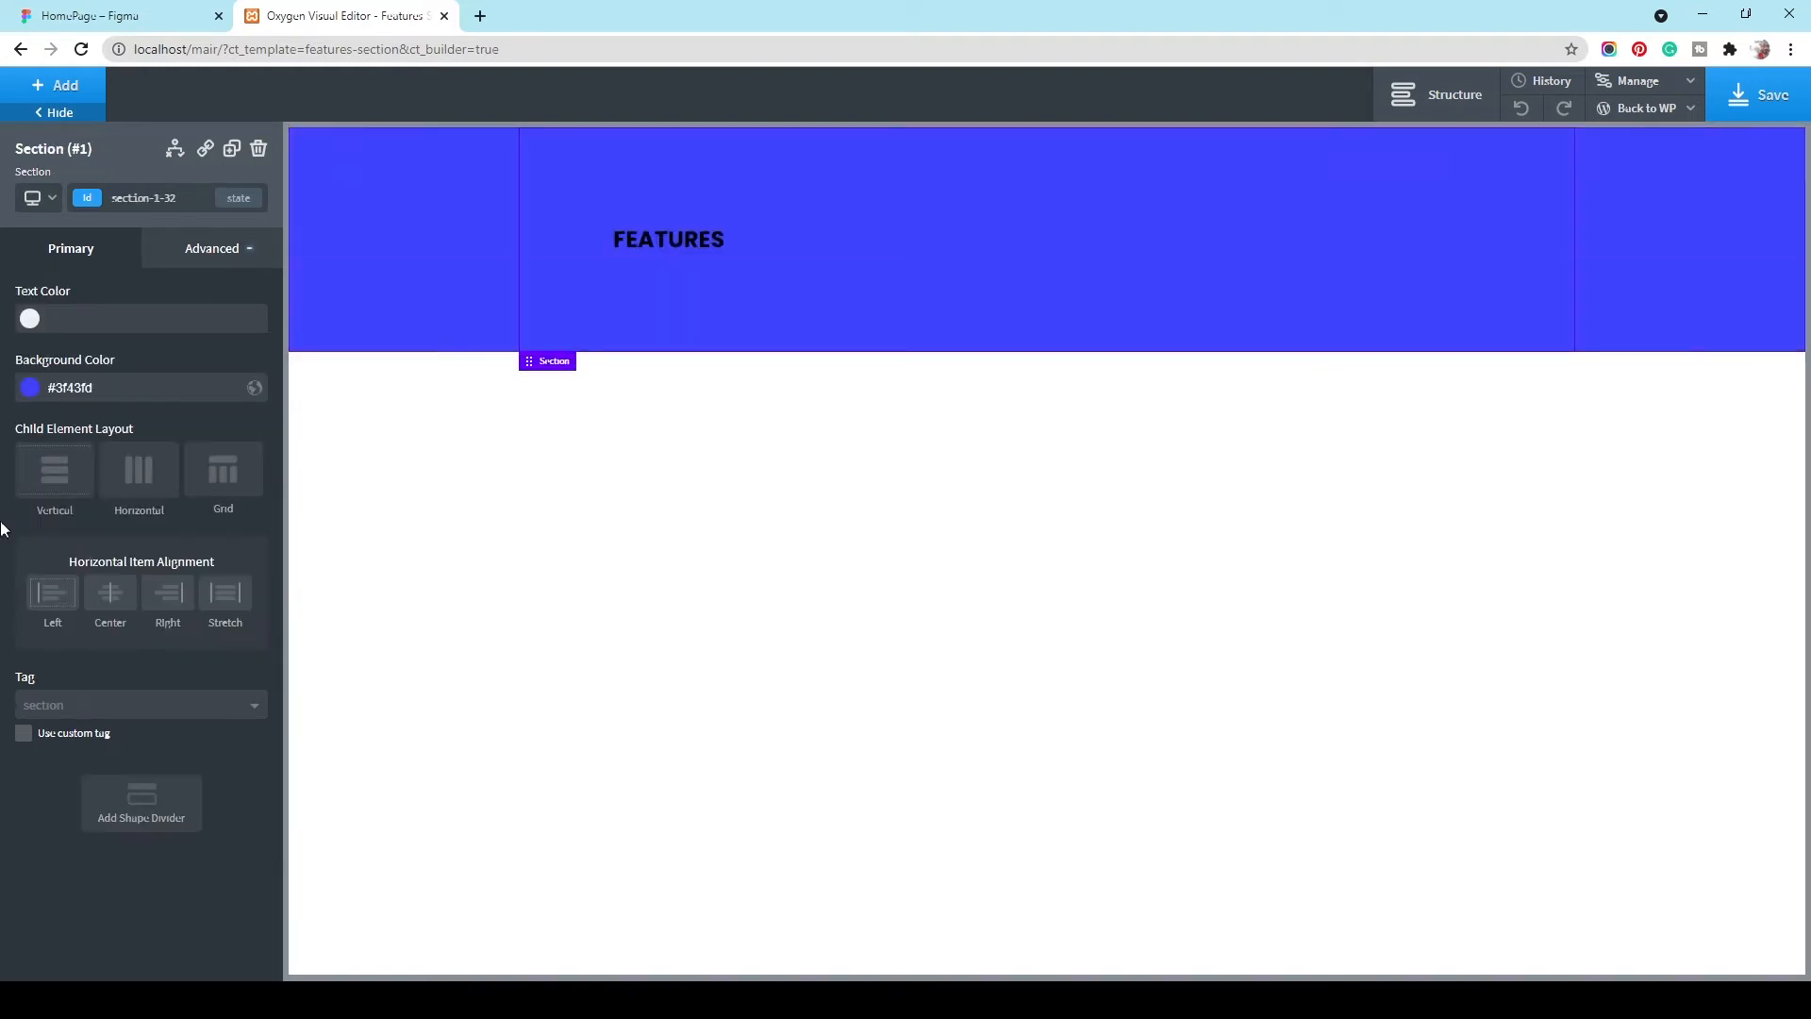
click(111, 594)
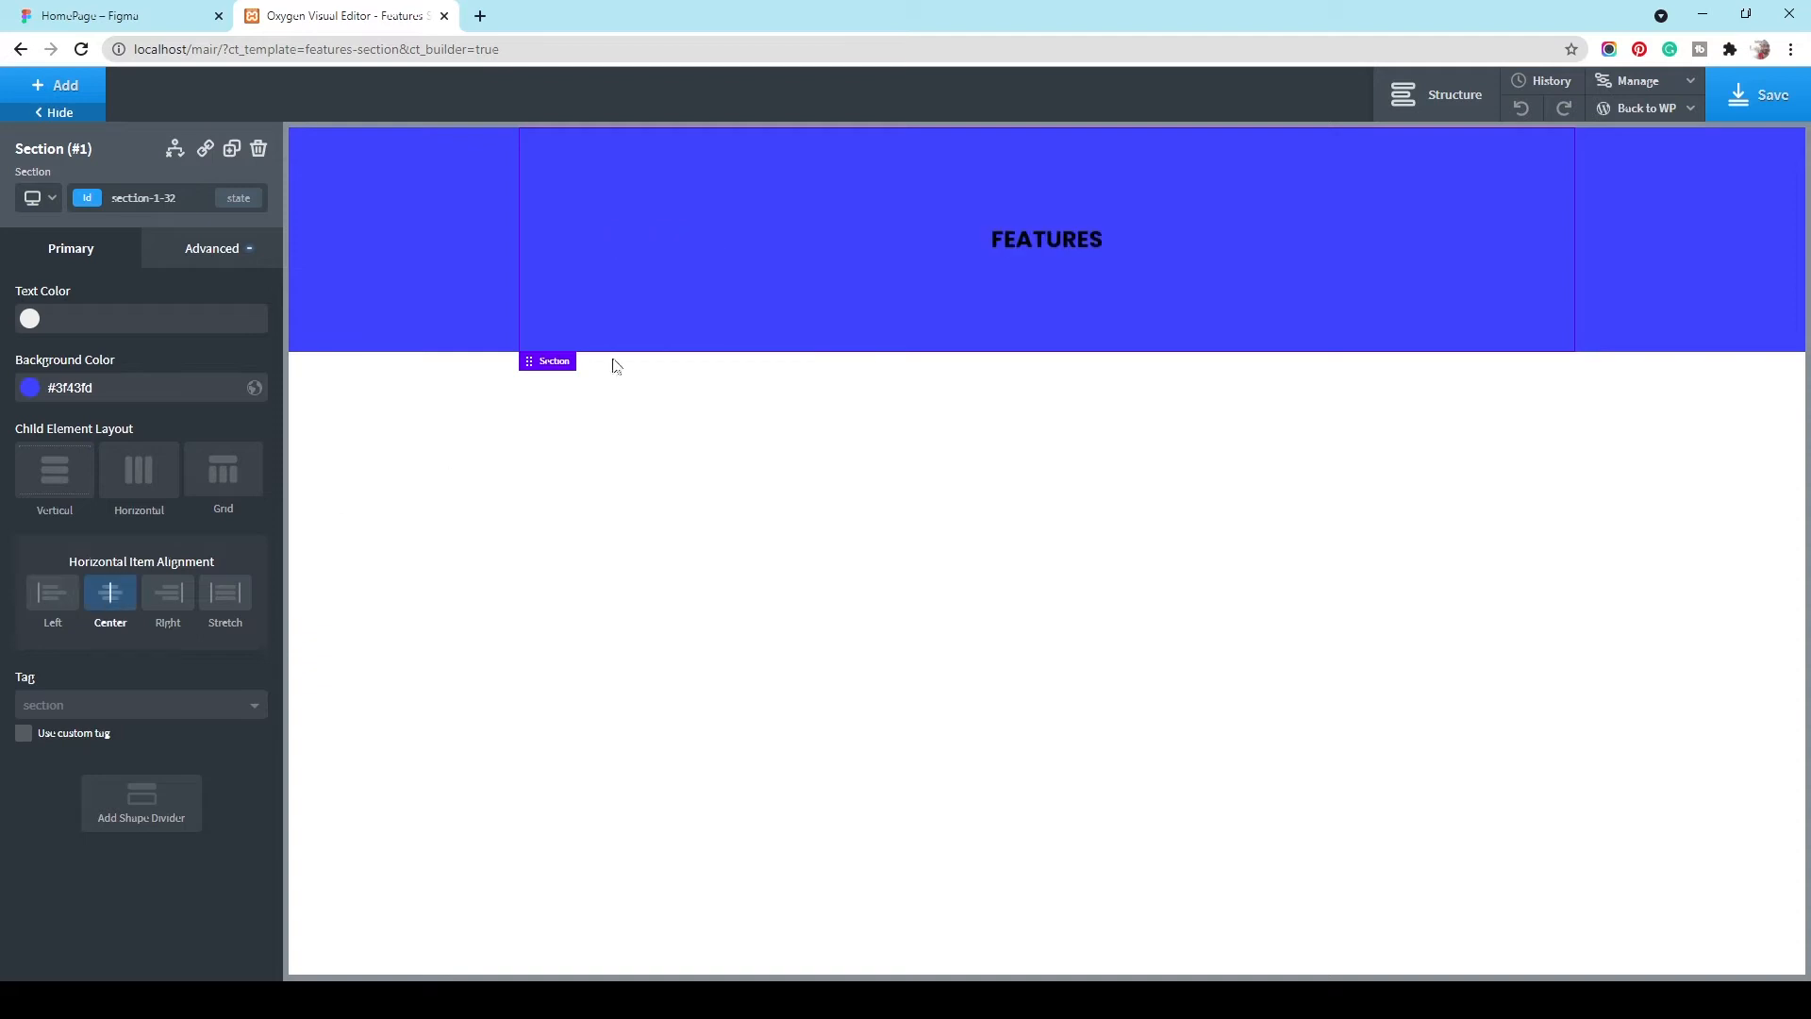
click(1089, 253)
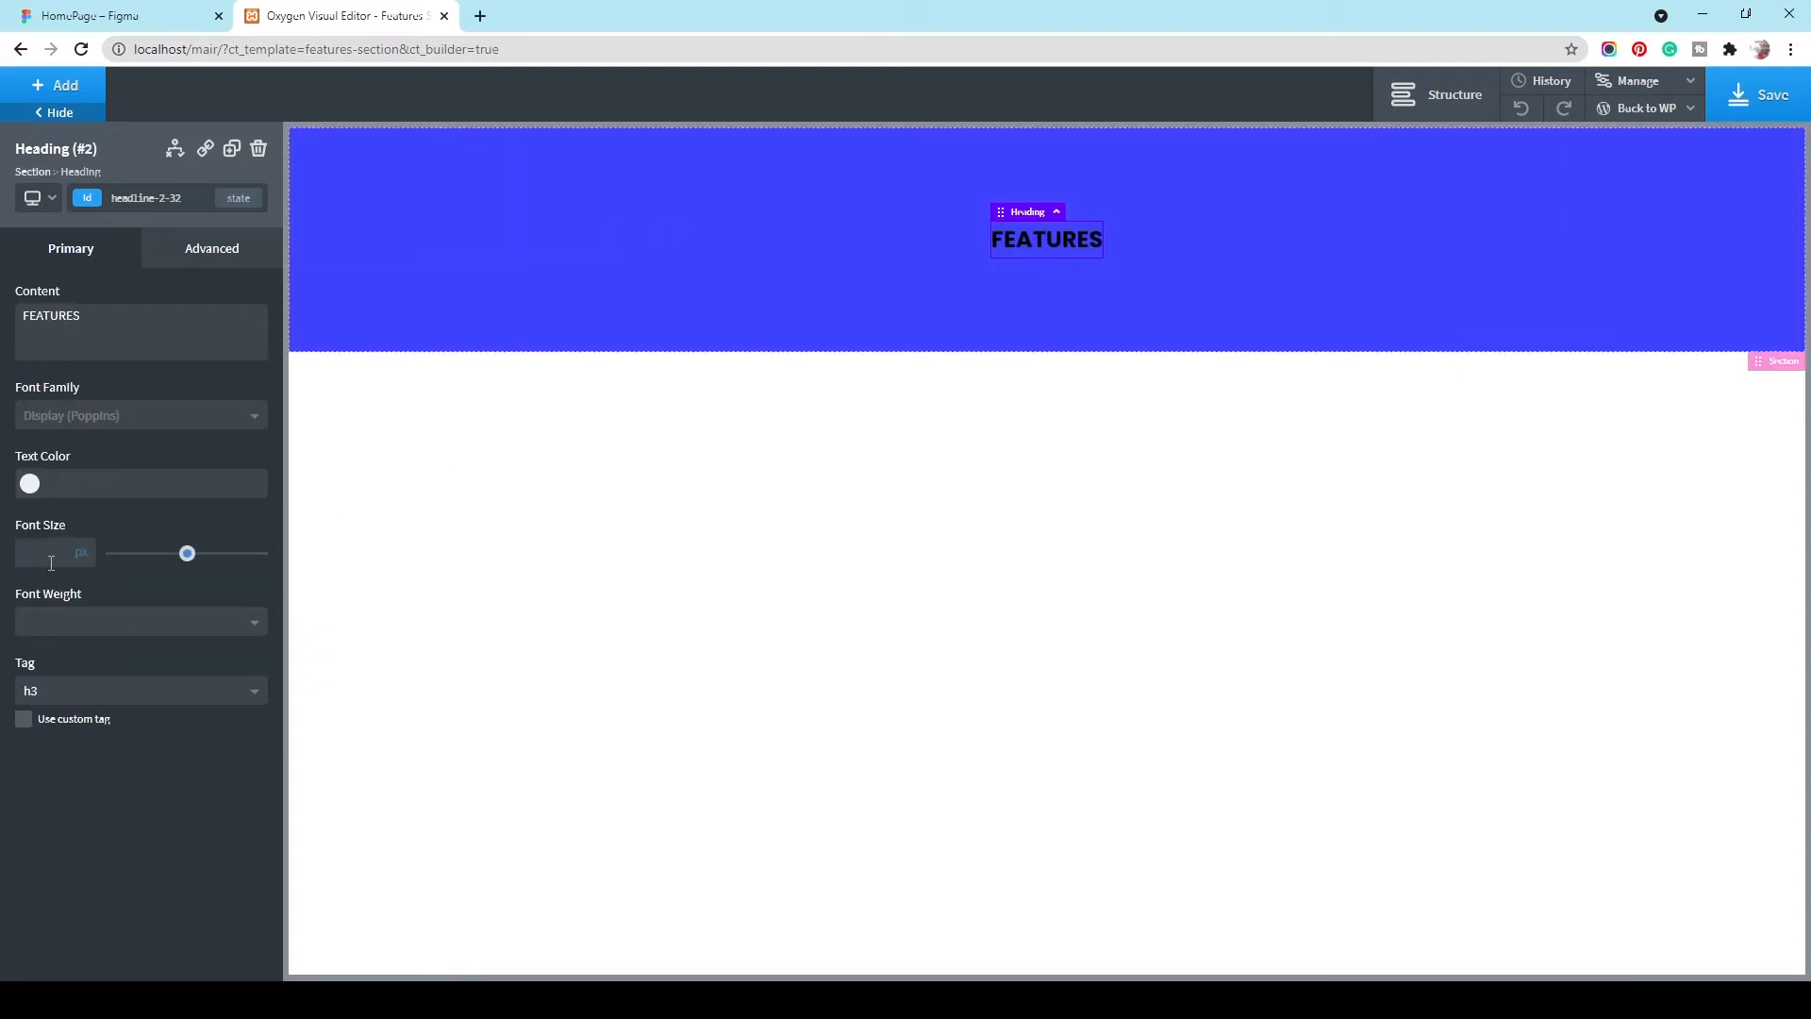
text(48)
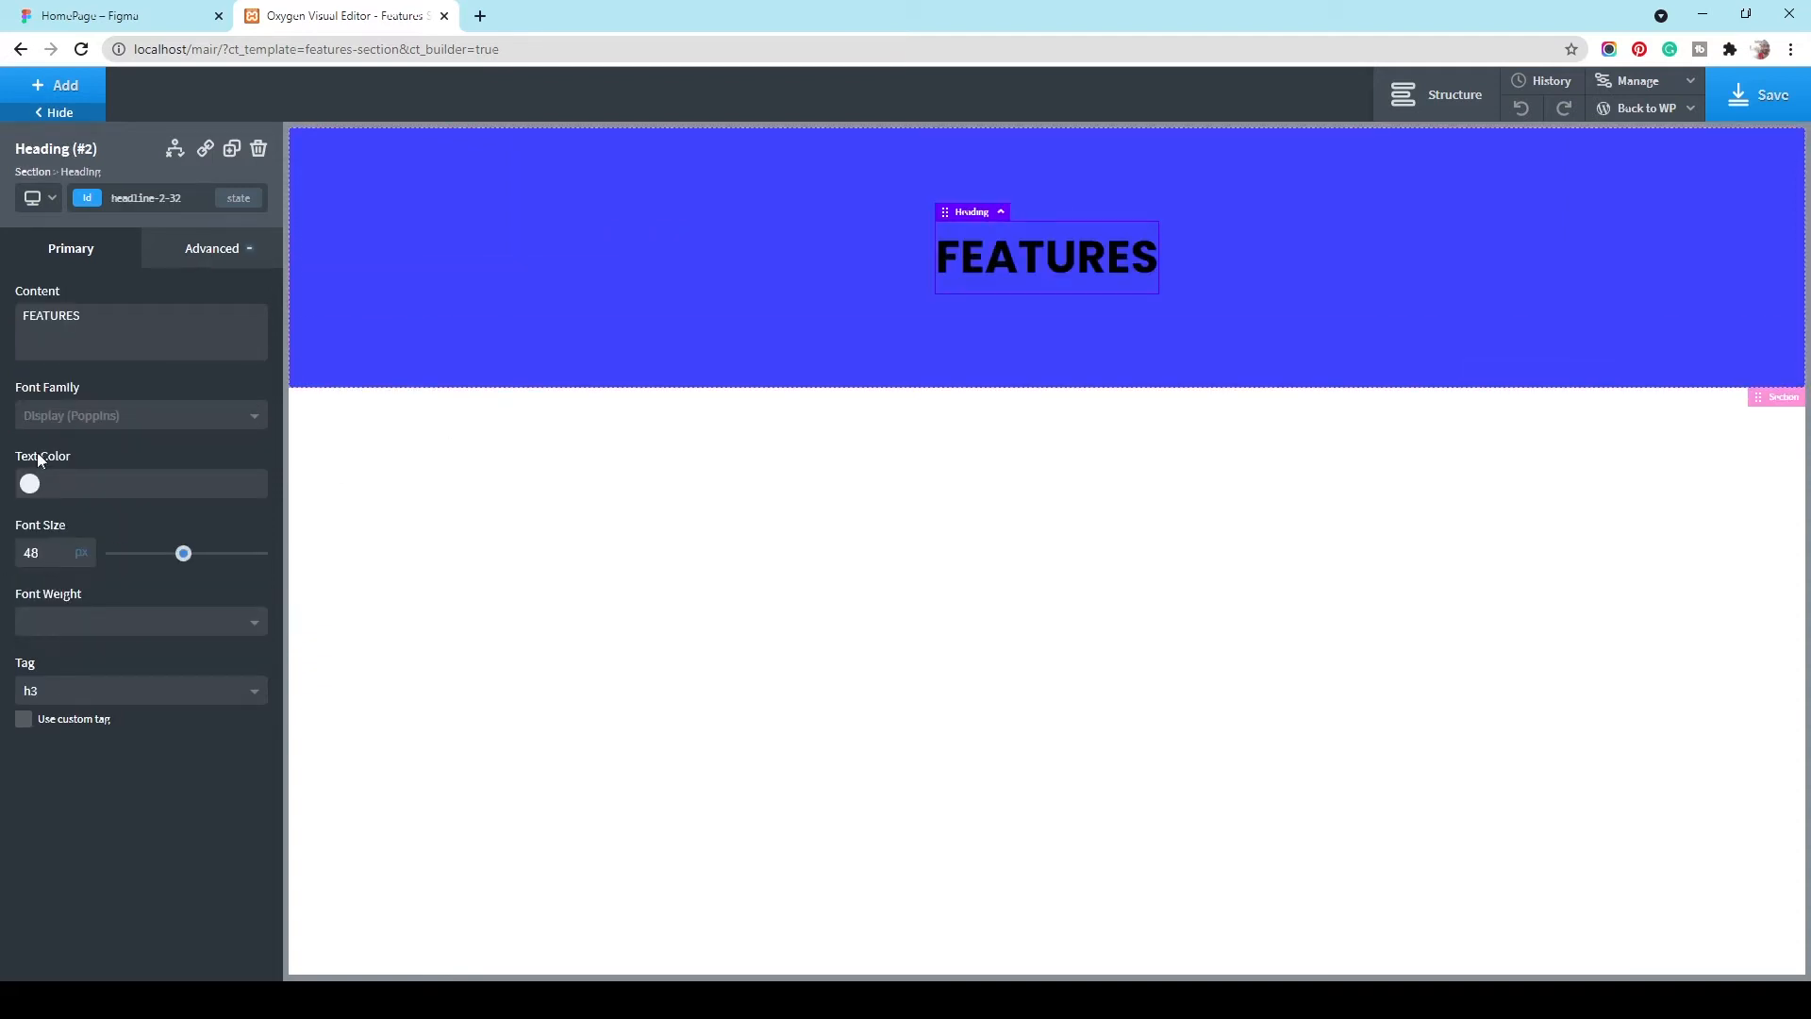
Step: Apply the global Bg colour to the FEATURES heading's text
click(33, 487)
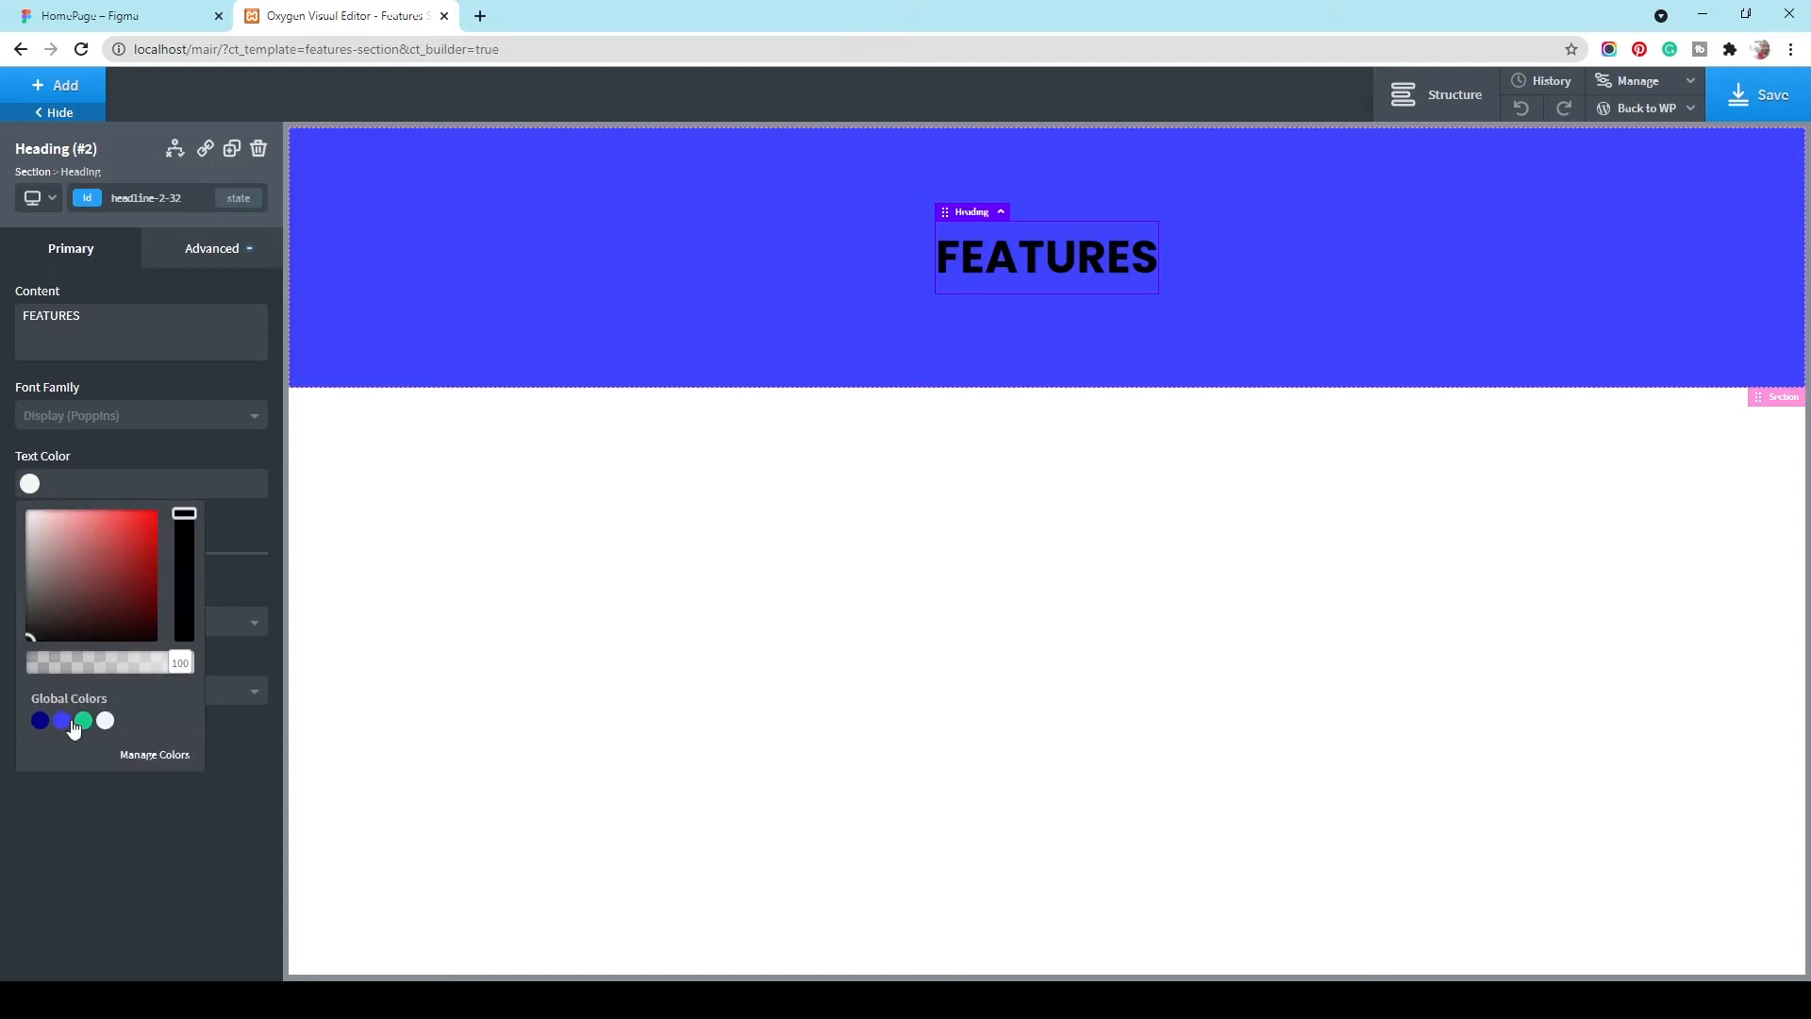
click(105, 722)
click(75, 868)
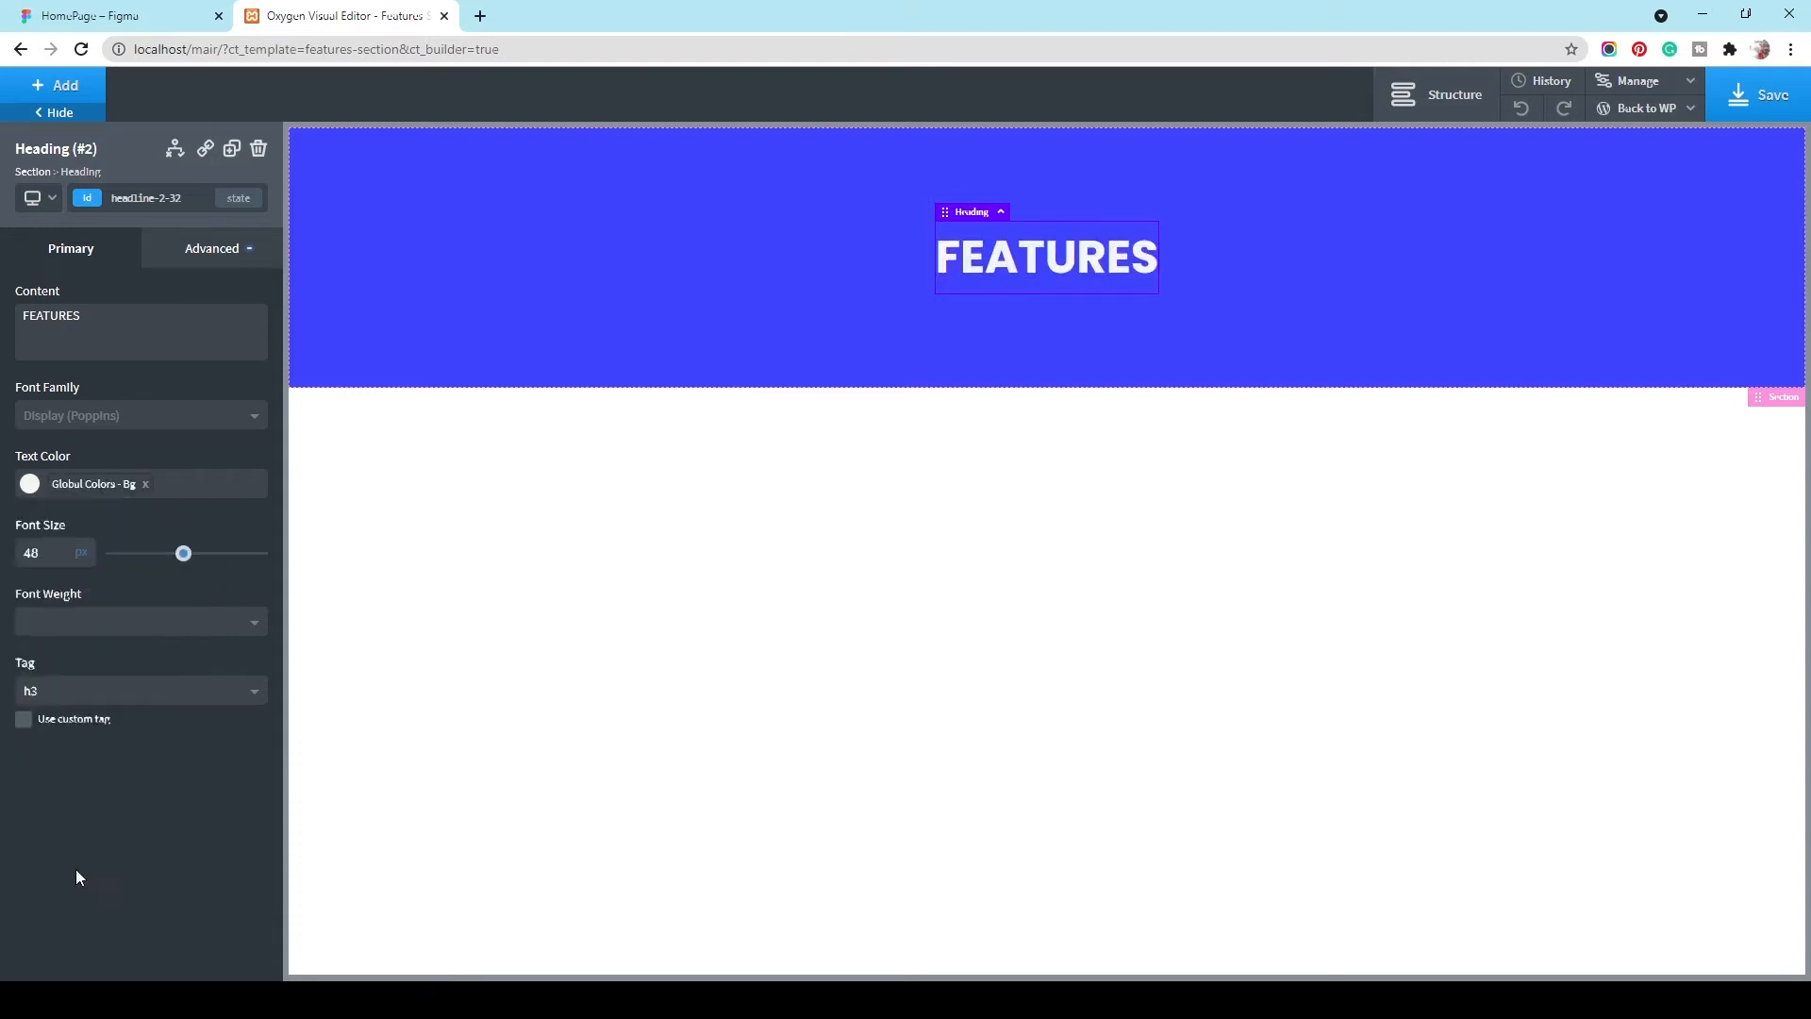
Step: Copy the FEATURES heading's fill colour F5F5F5 from Figma and apply it as the heading's text colour in Oxygen
click(138, 13)
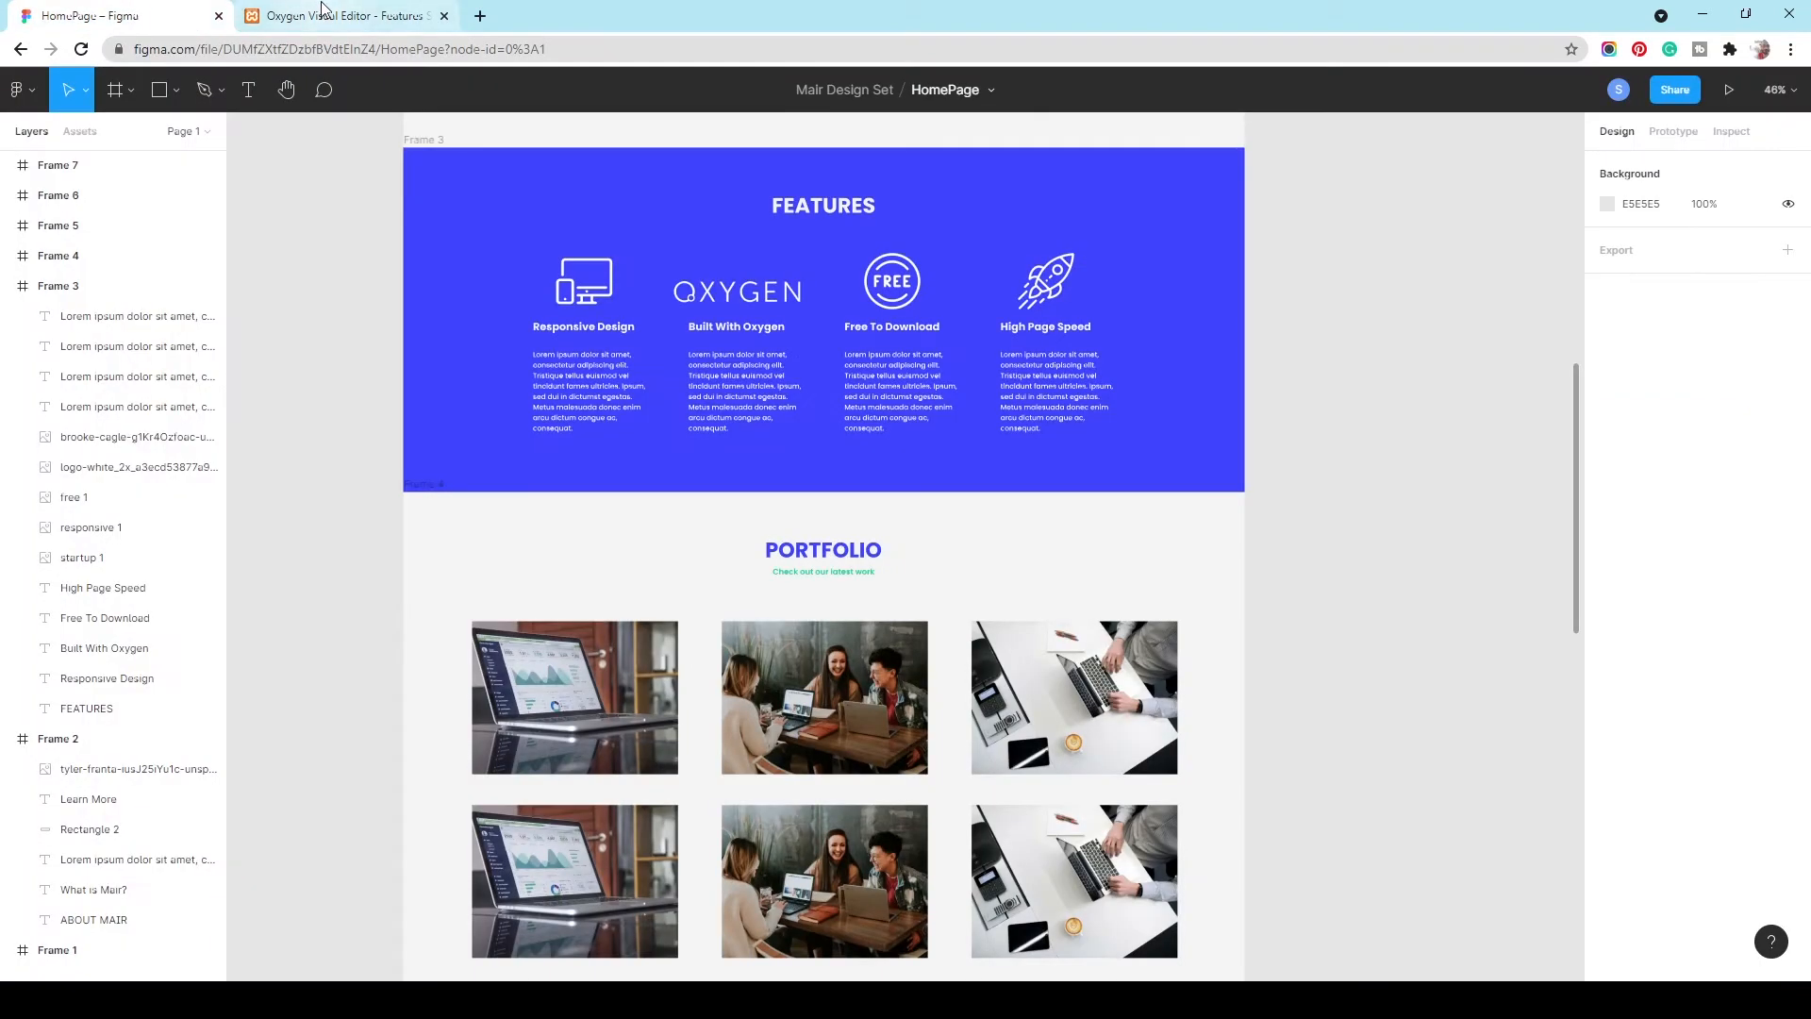
click(818, 217)
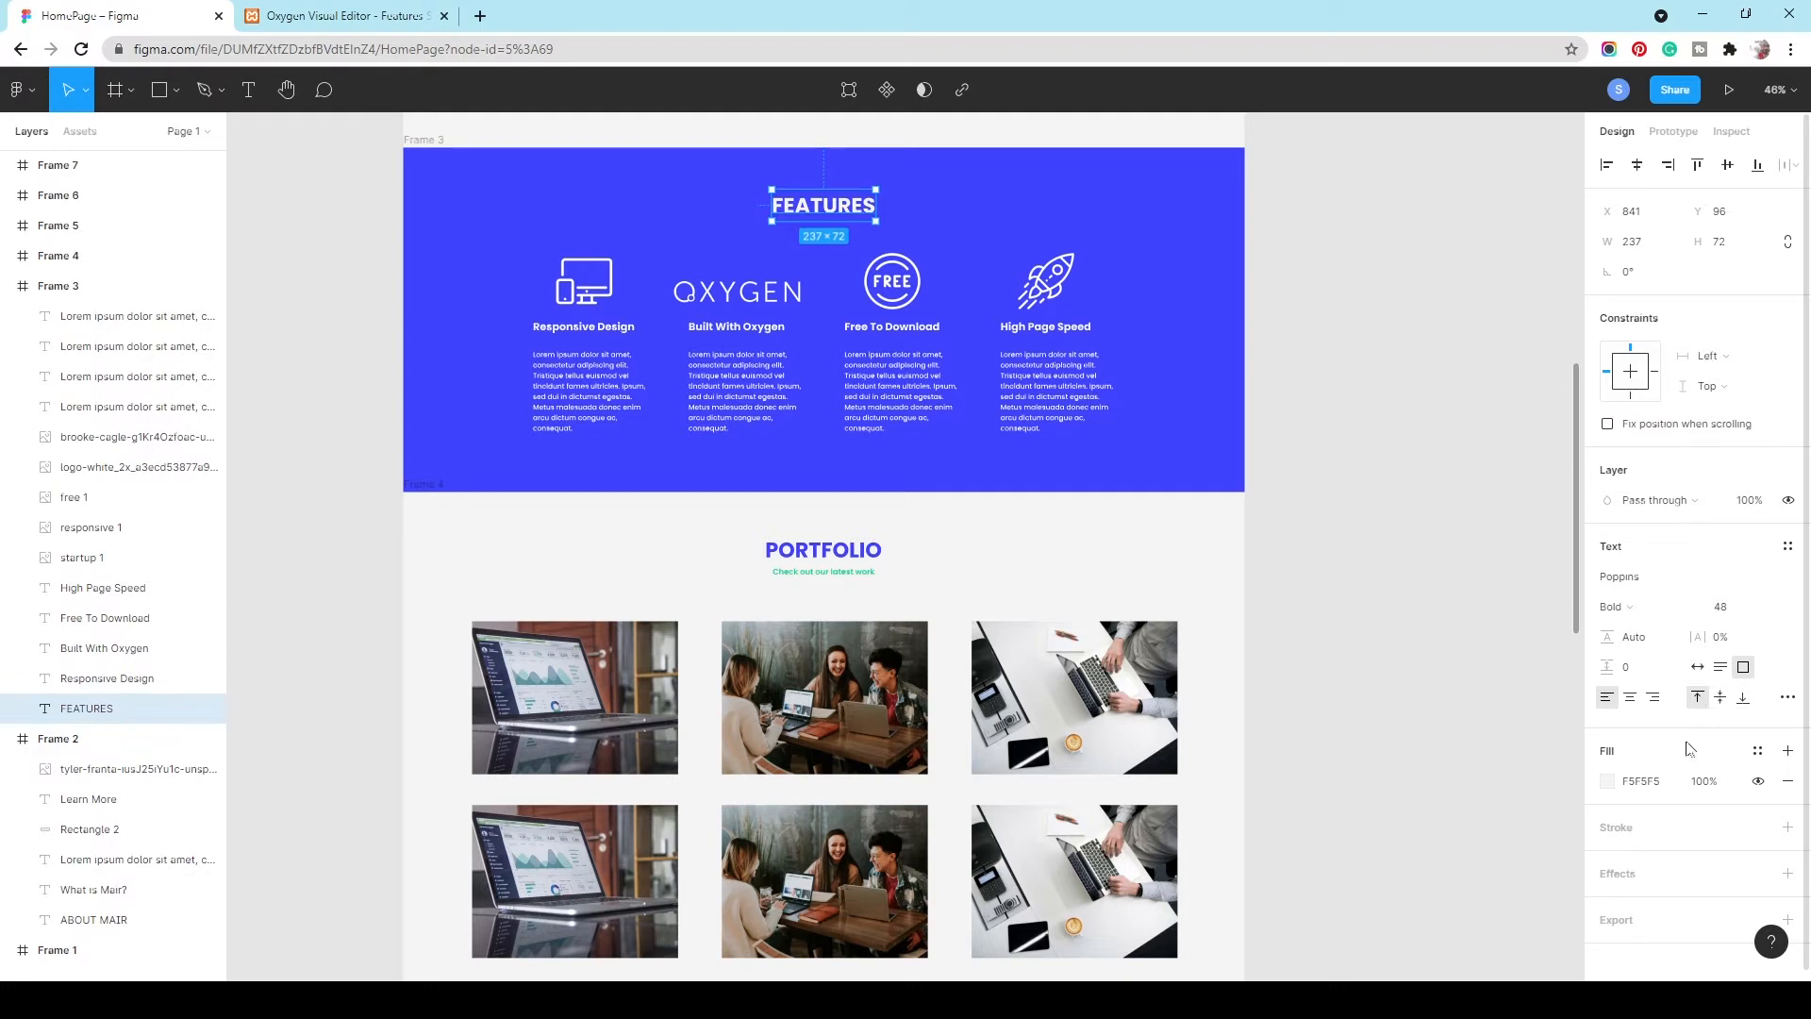
click(1640, 783)
key(ctrl+c)
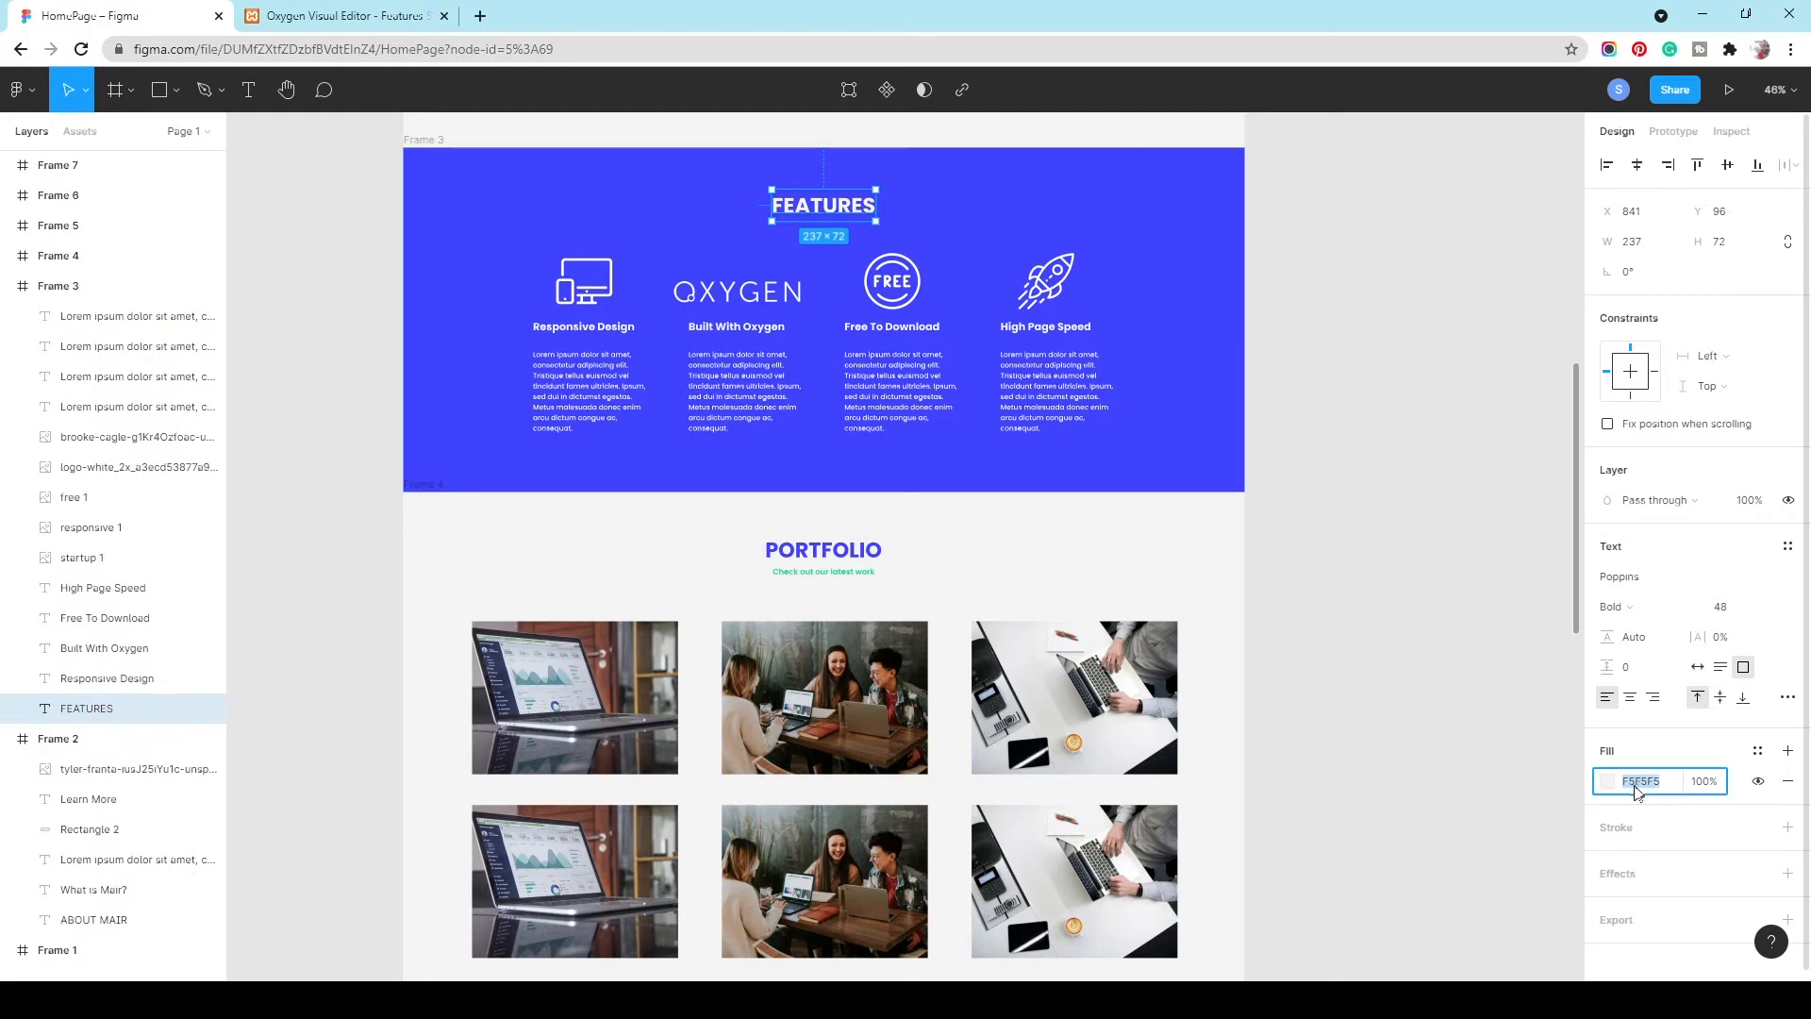
click(346, 15)
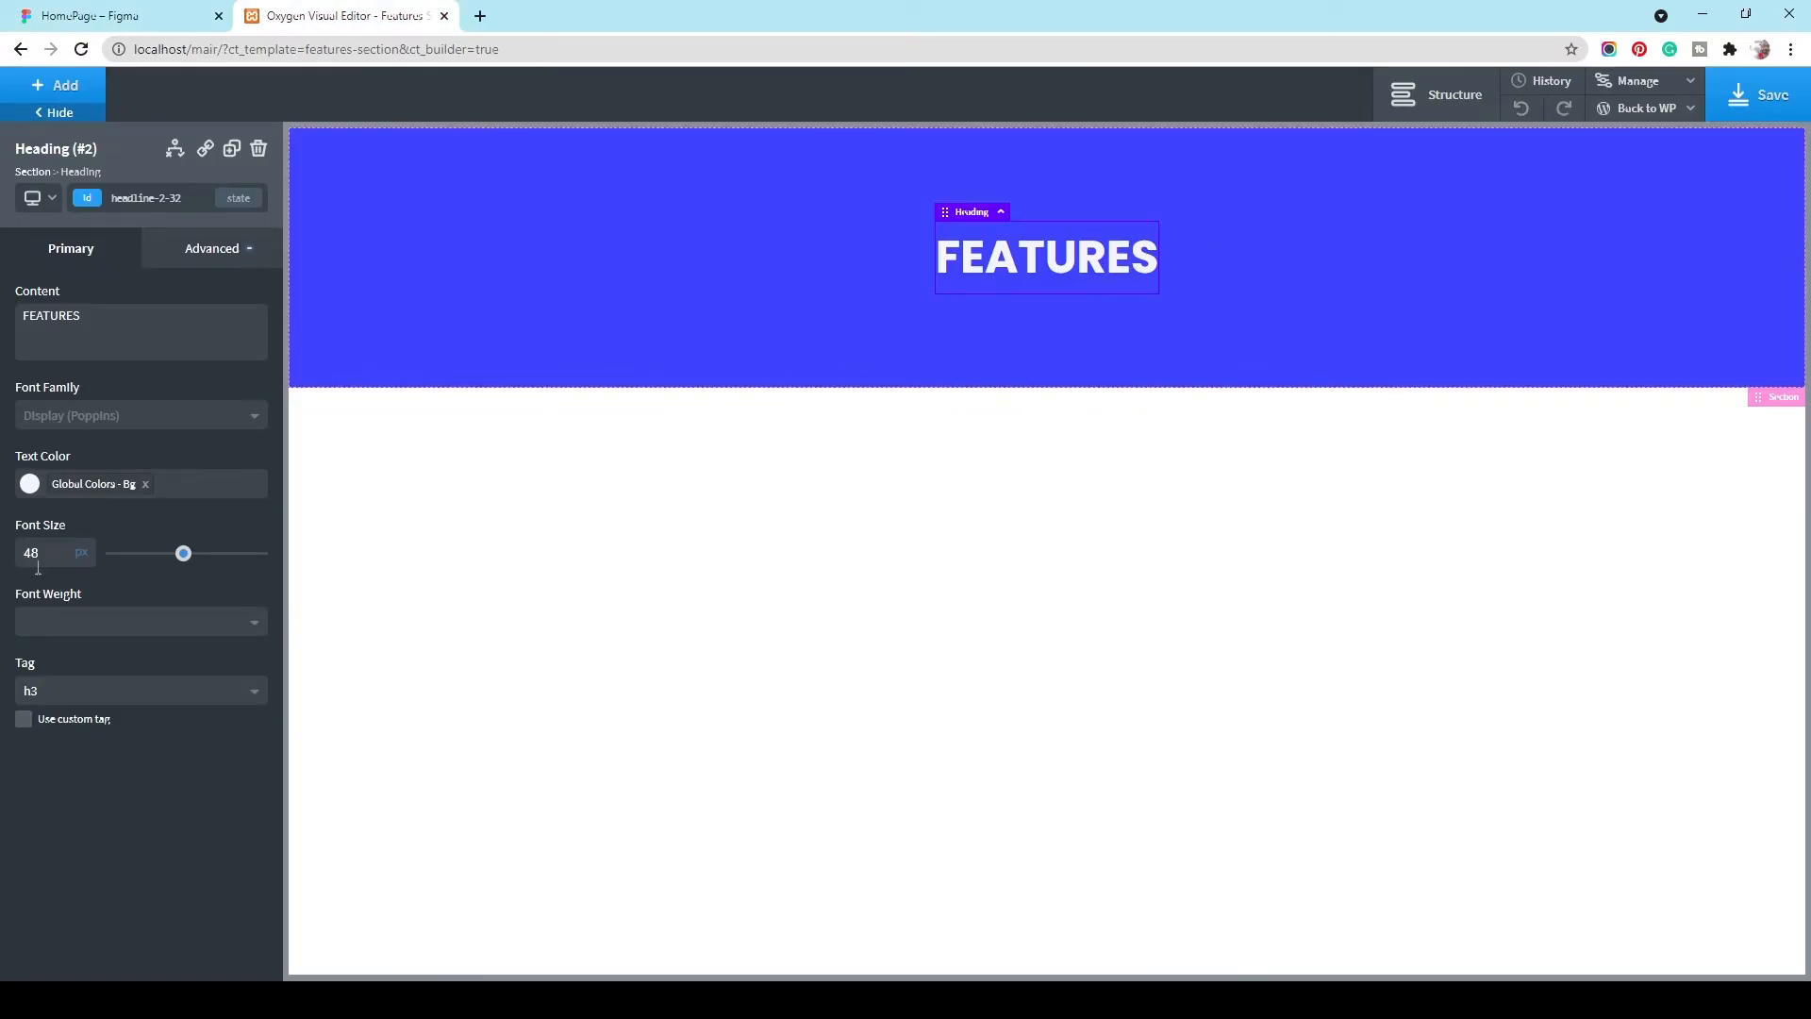
click(147, 485)
key(ctrl+v)
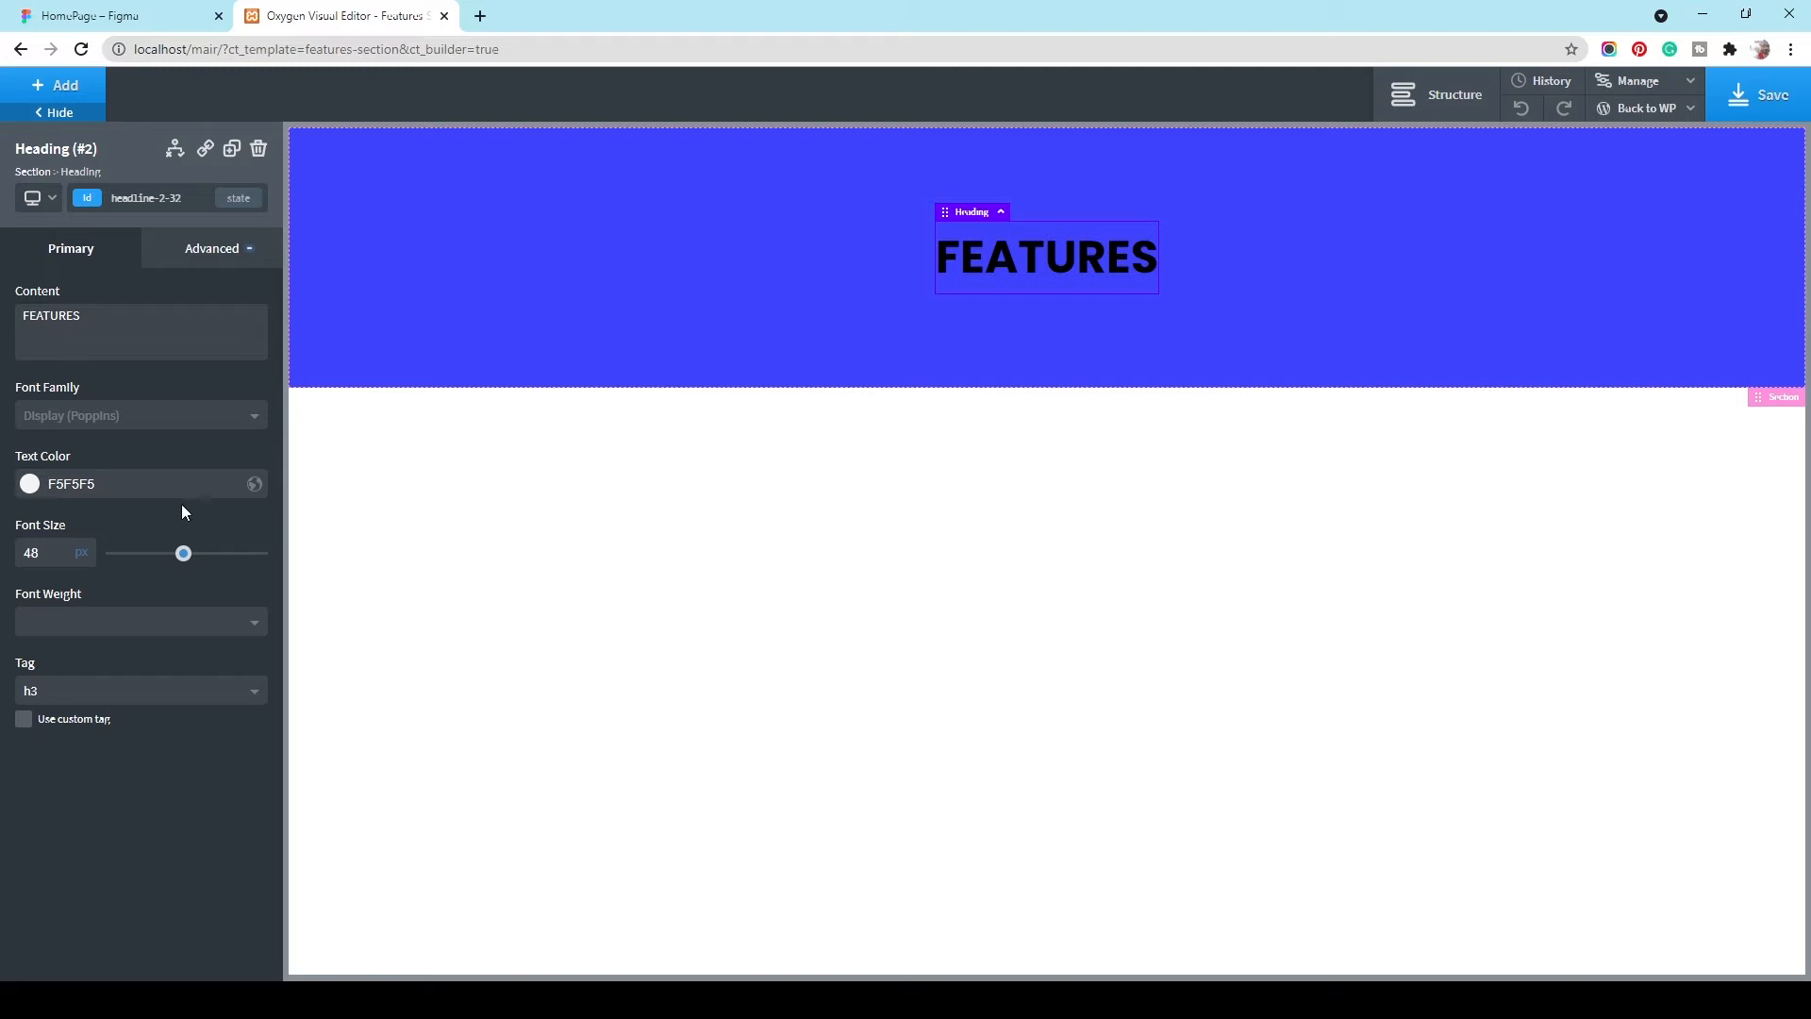
key(Return)
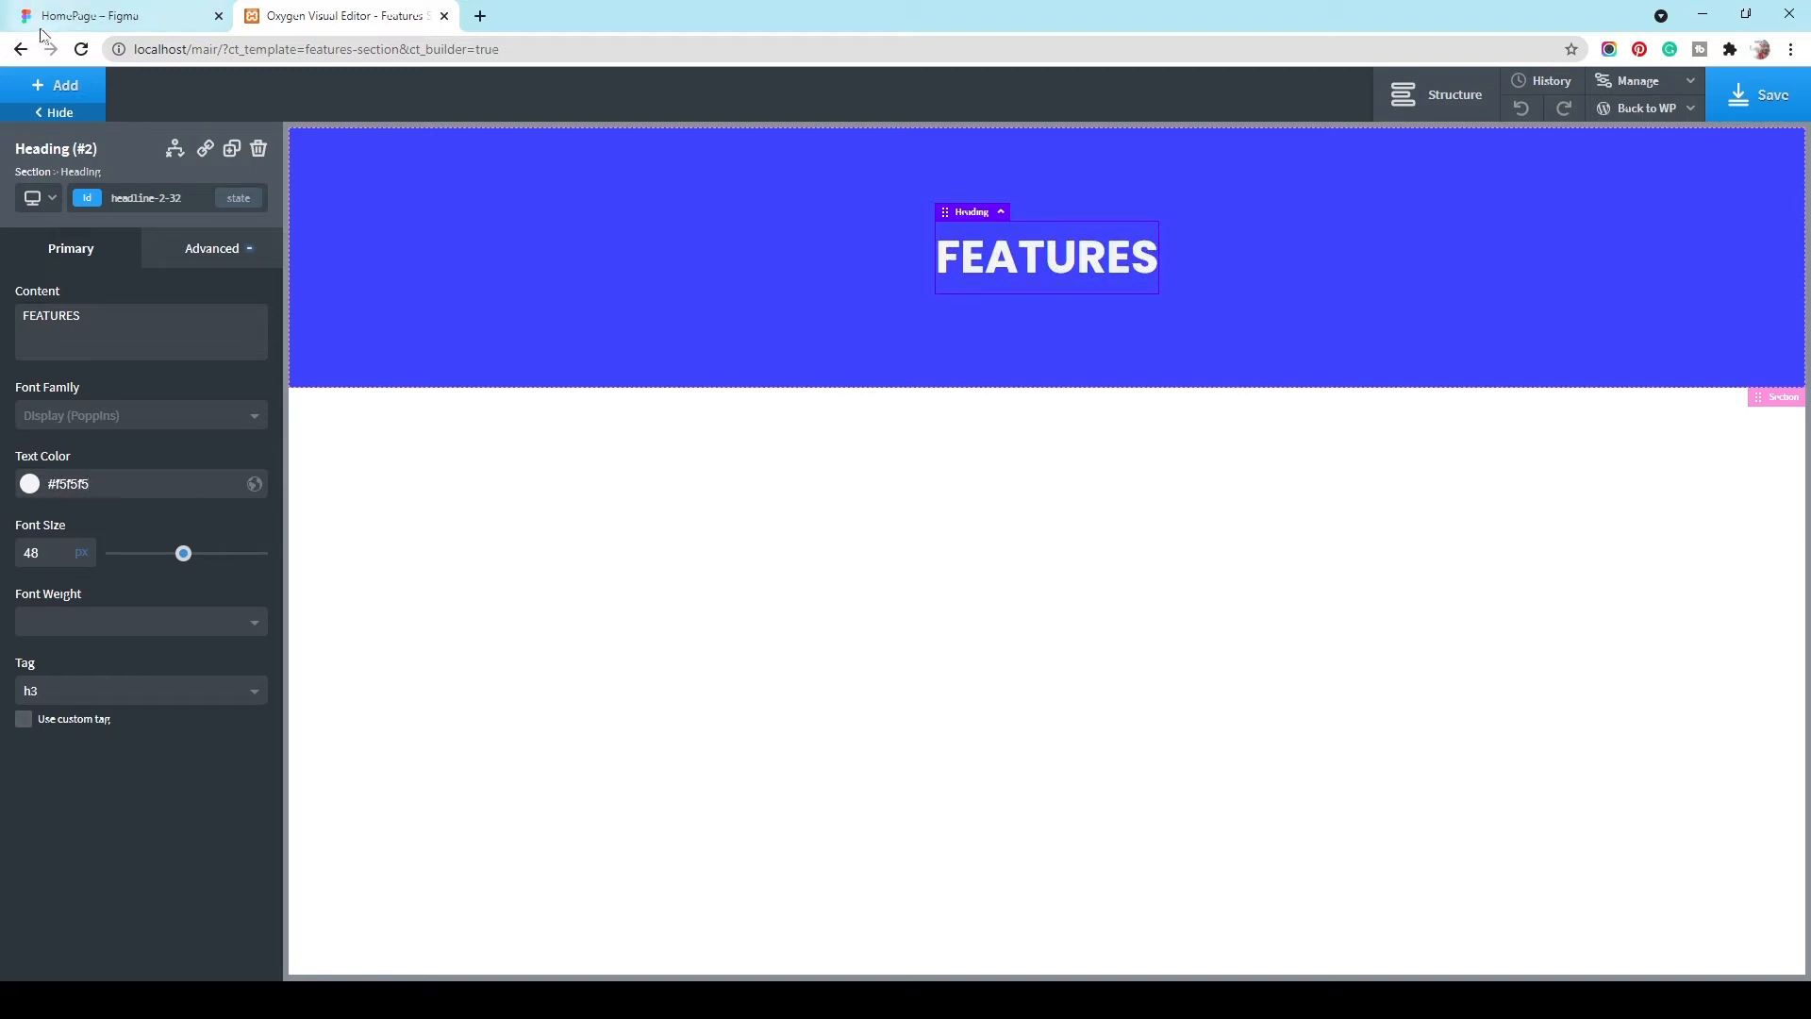
Step: Check the feature text blocks in Figma and add a 25 25 25 25 four-column layout below the heading in Oxygen
click(129, 8)
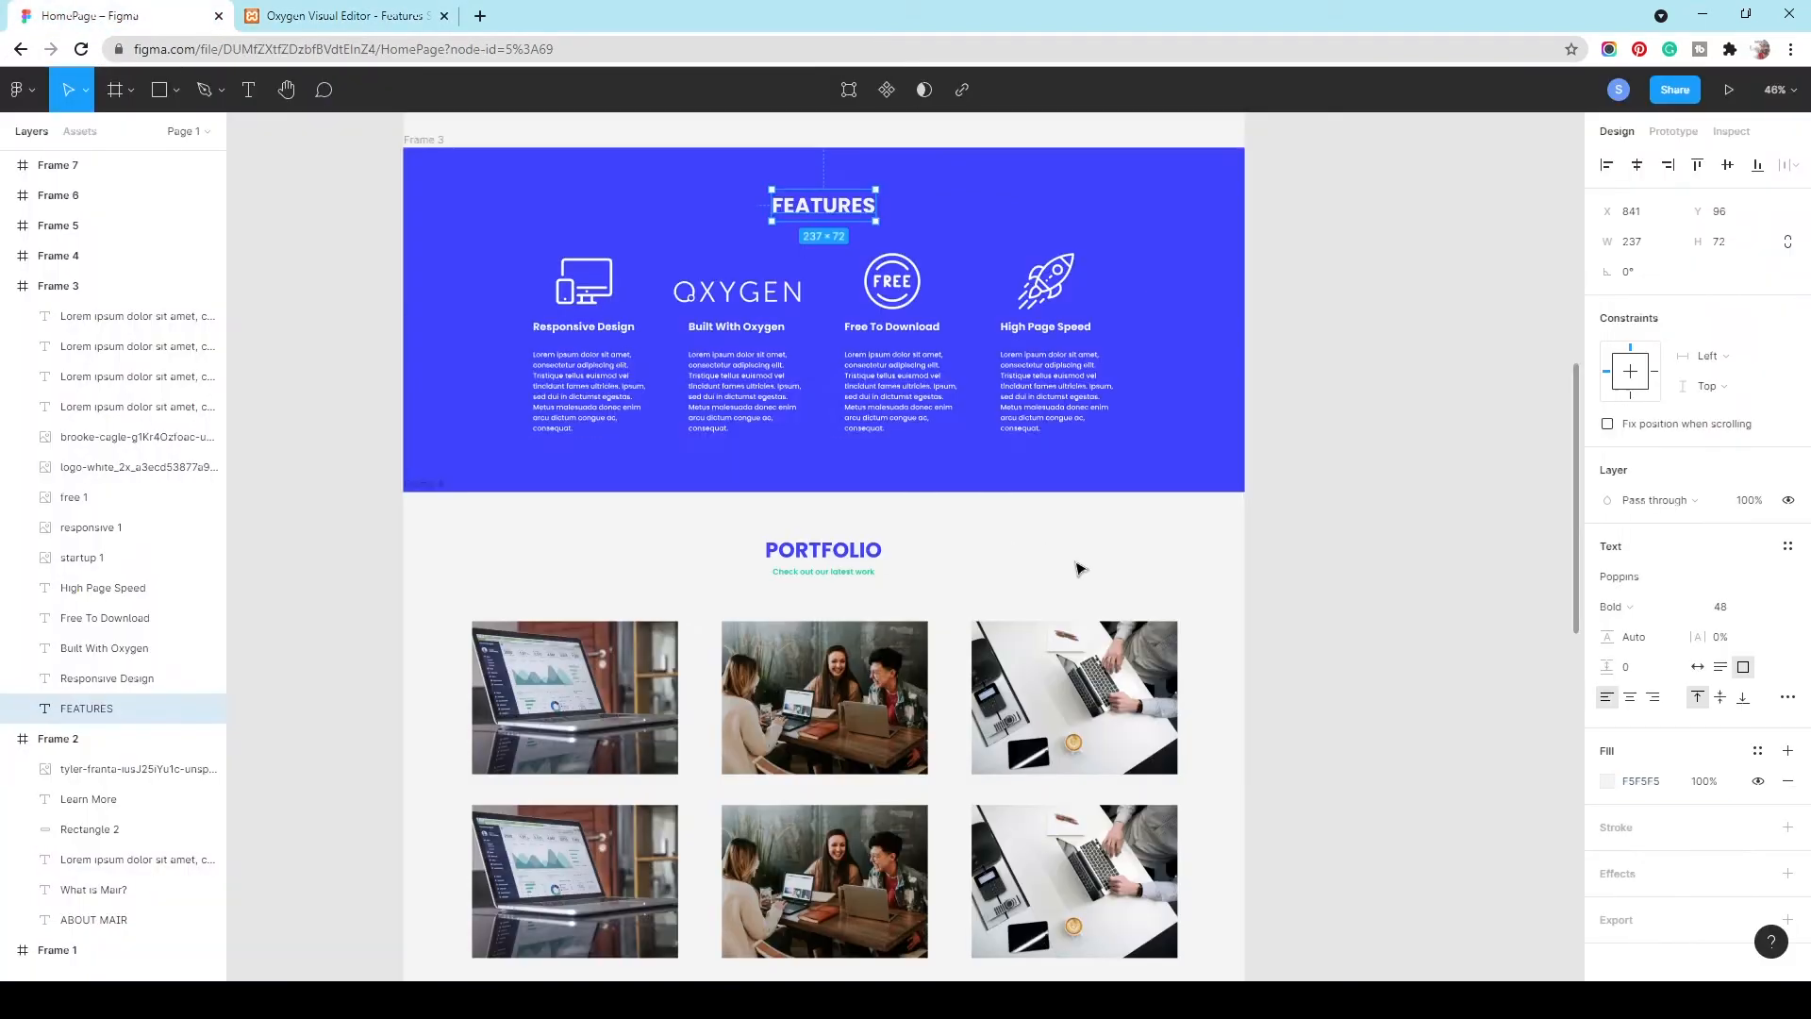
click(588, 385)
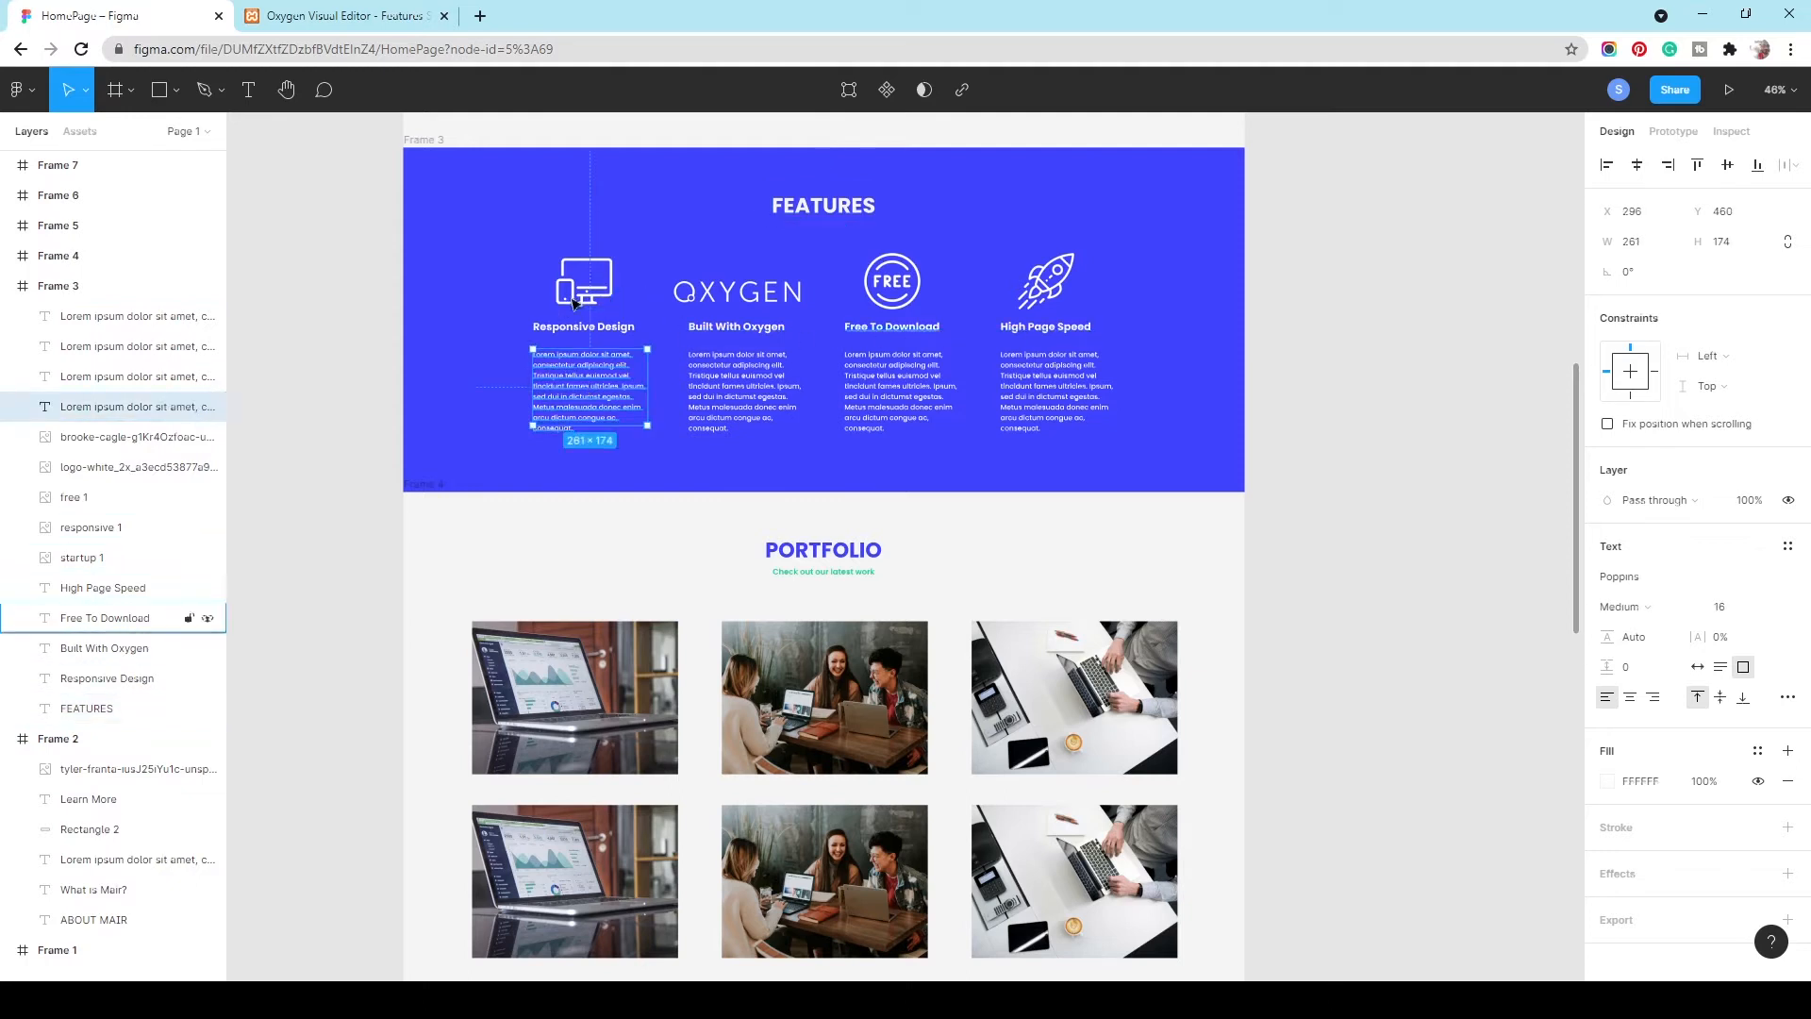
click(311, 15)
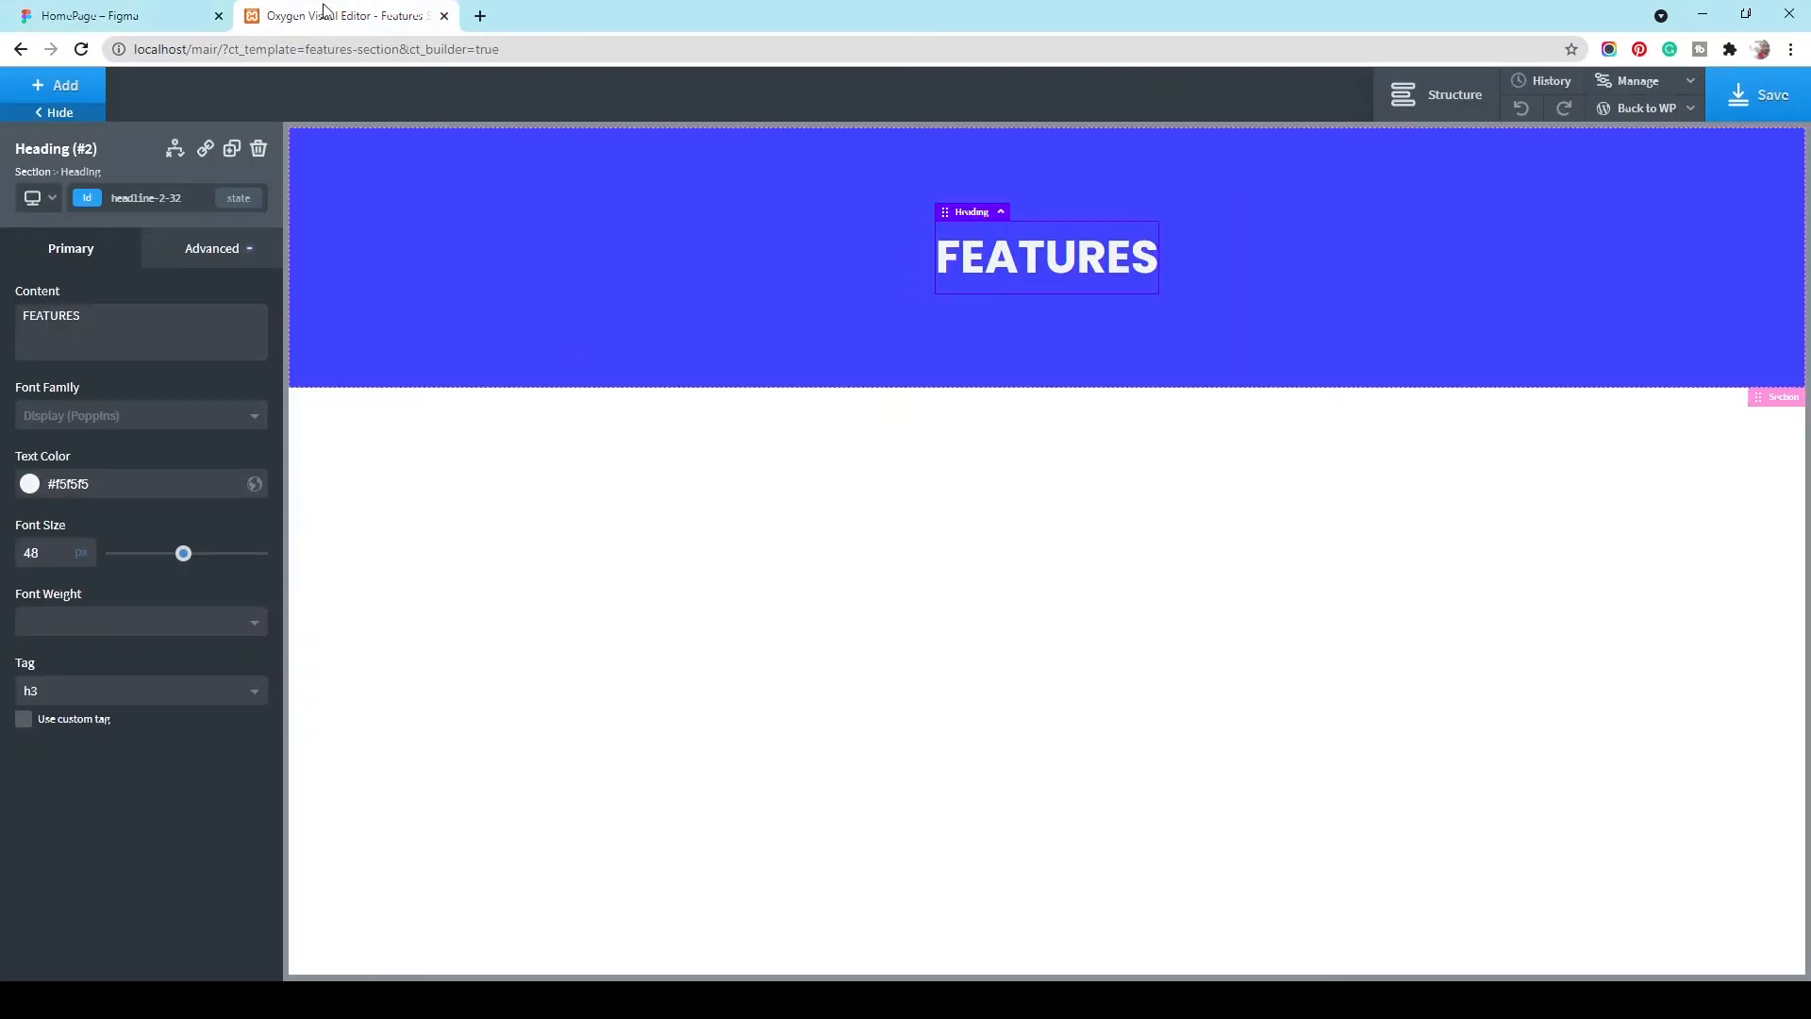
click(64, 85)
click(91, 330)
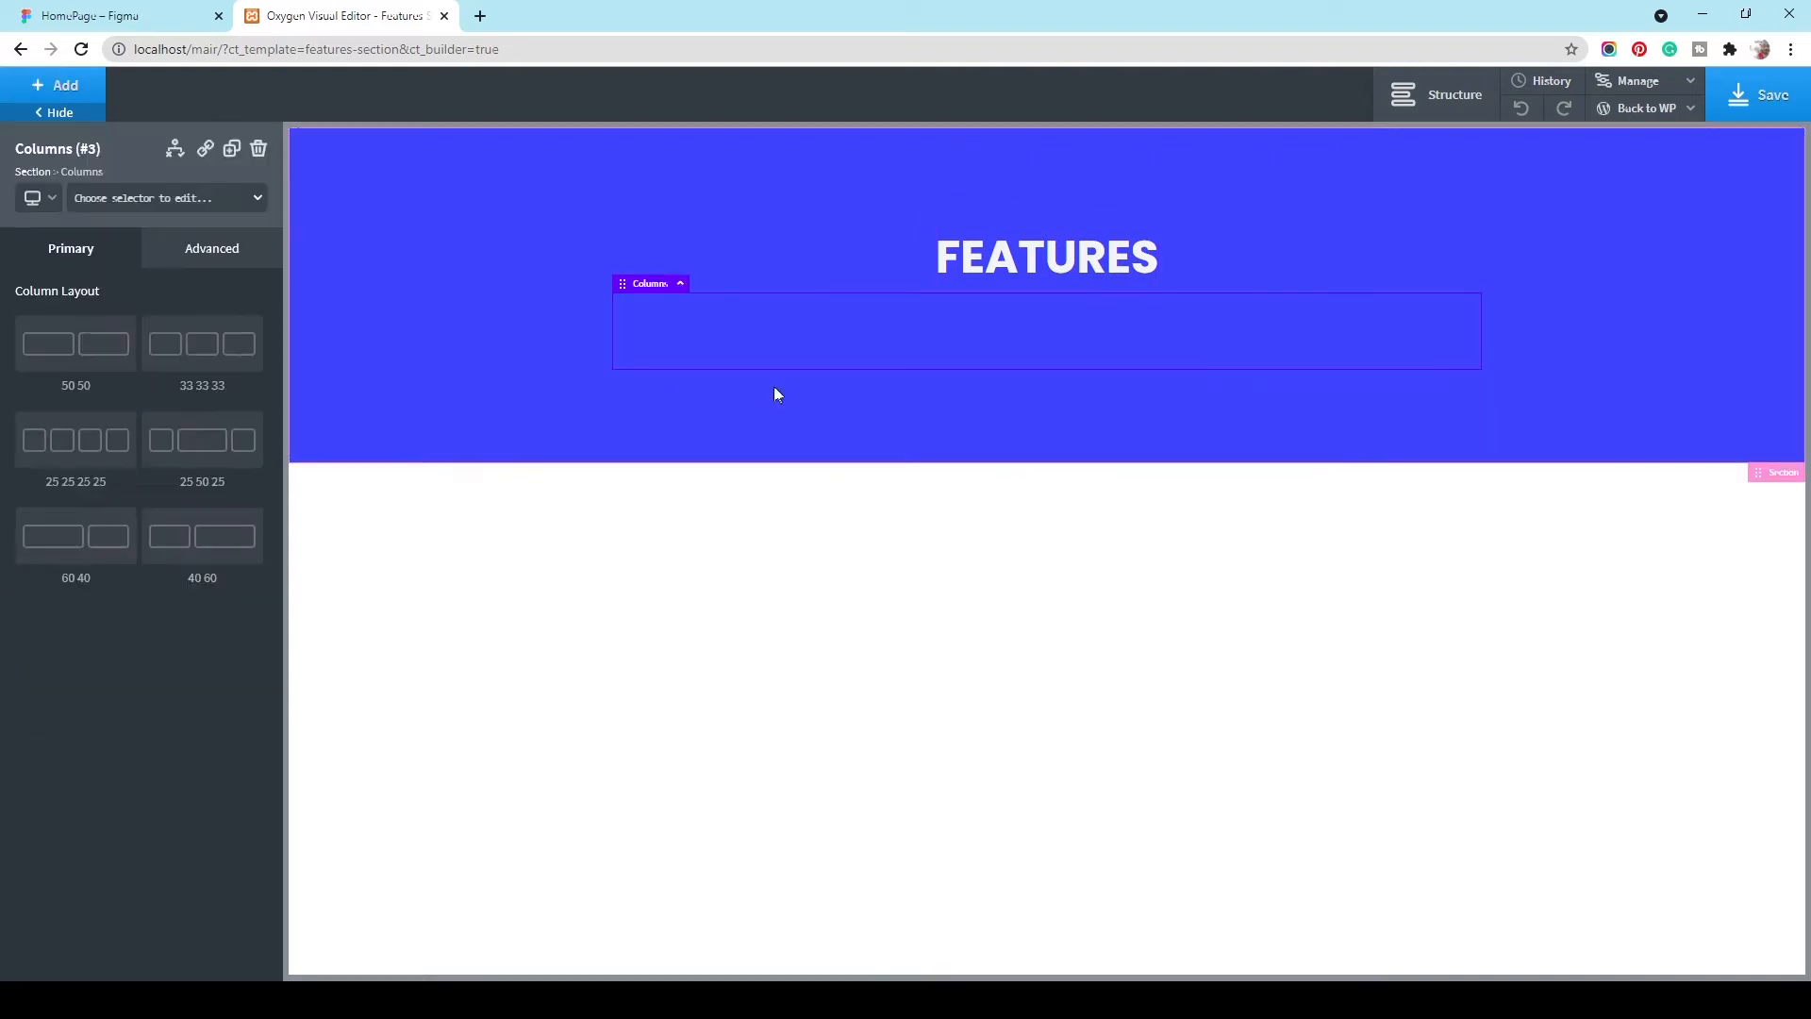
click(83, 457)
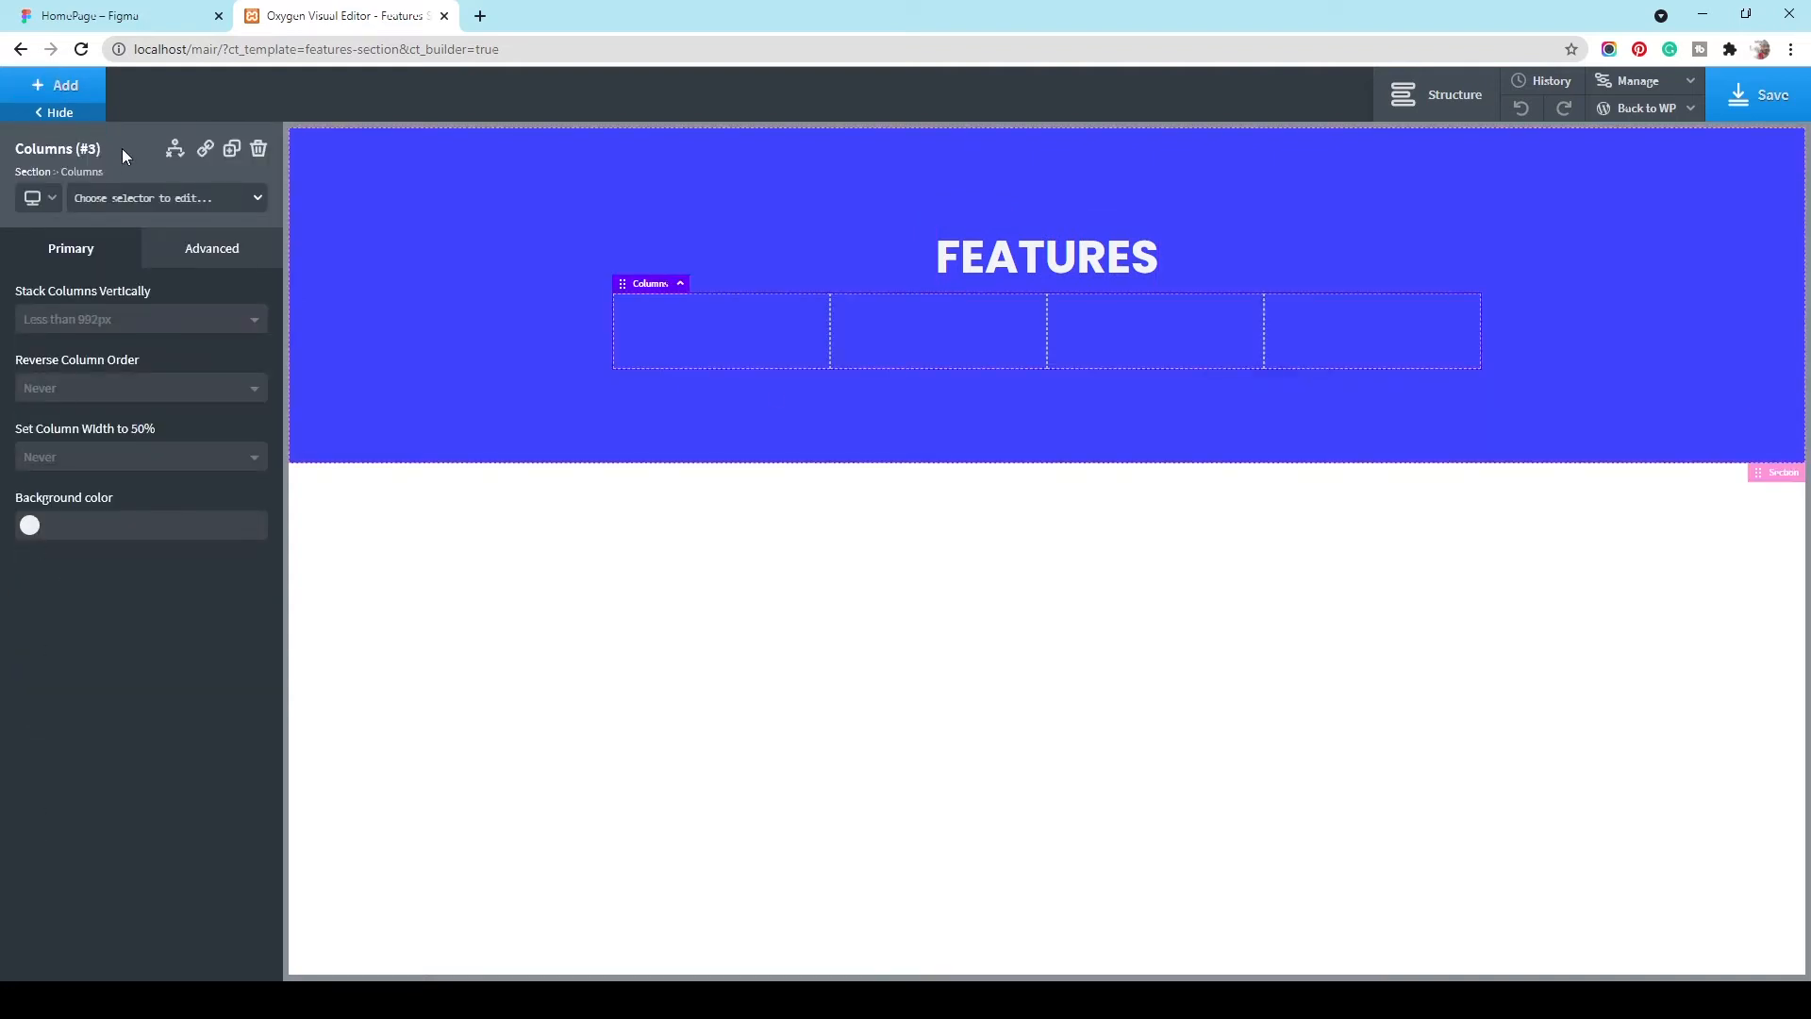
Step: Examine the first feature's icon, title and description in Figma, and inspect the FEATURES heading's spacing to the icons
click(139, 11)
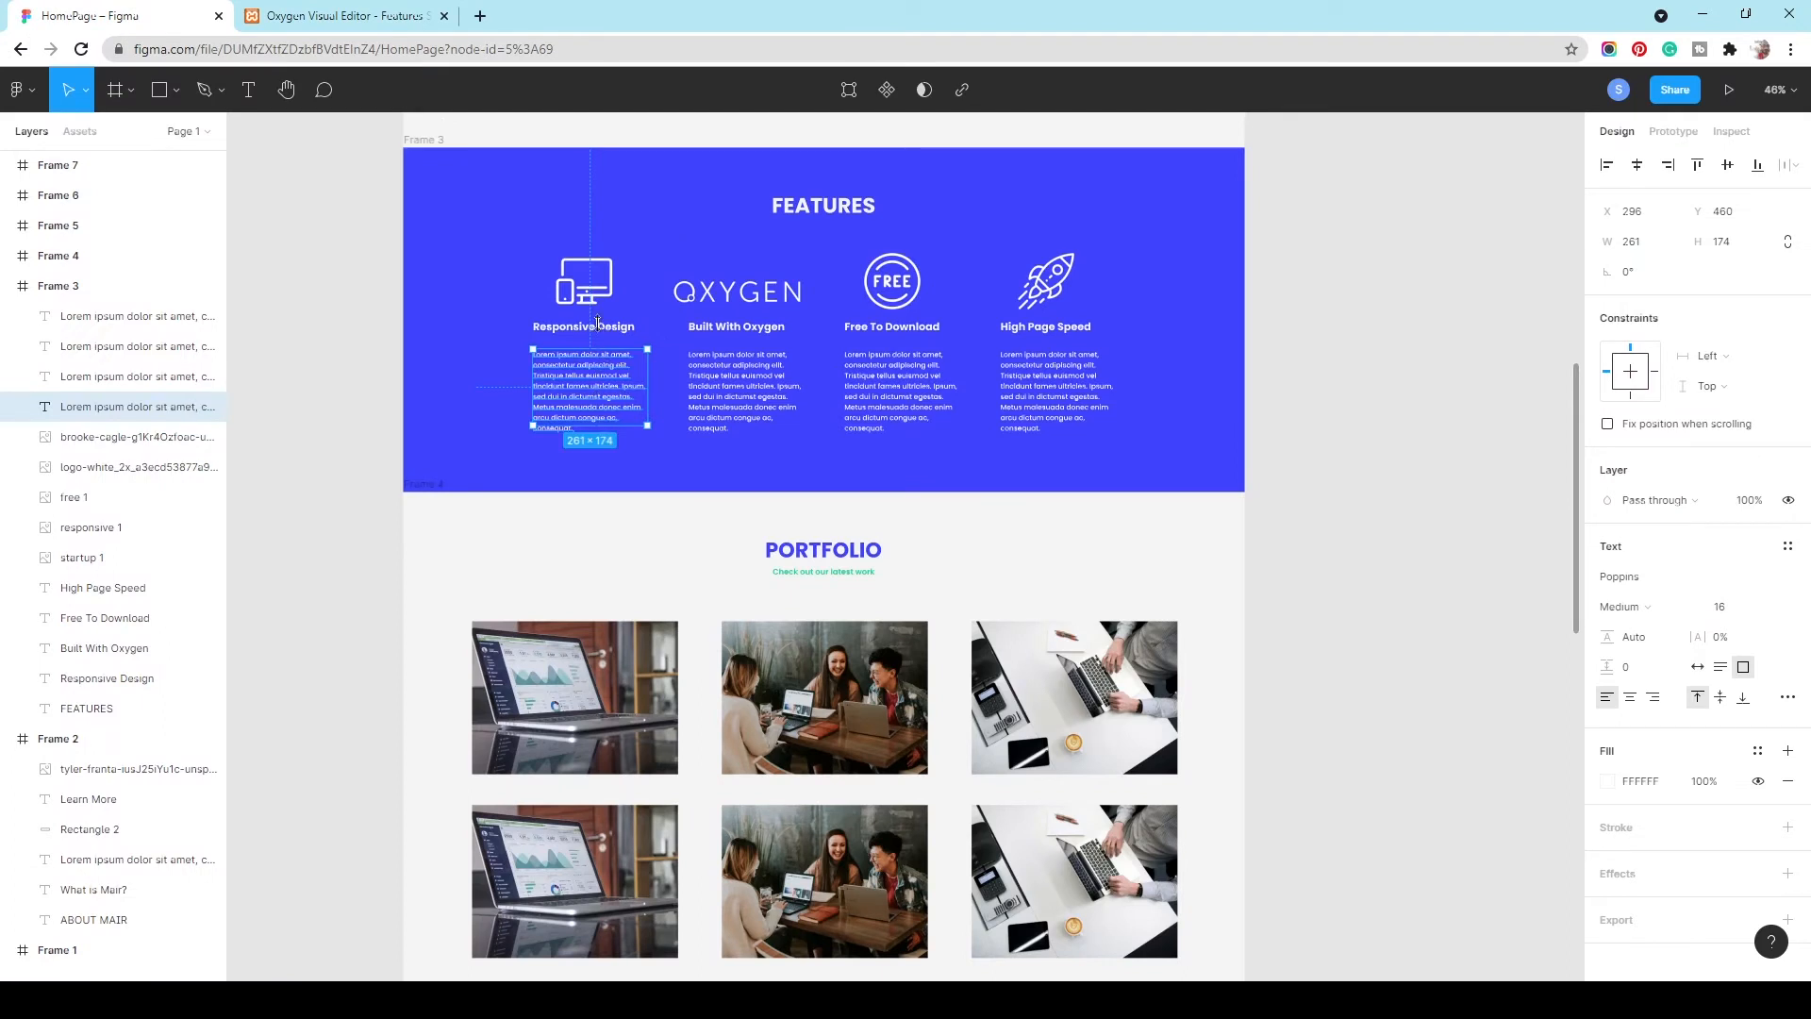
click(613, 285)
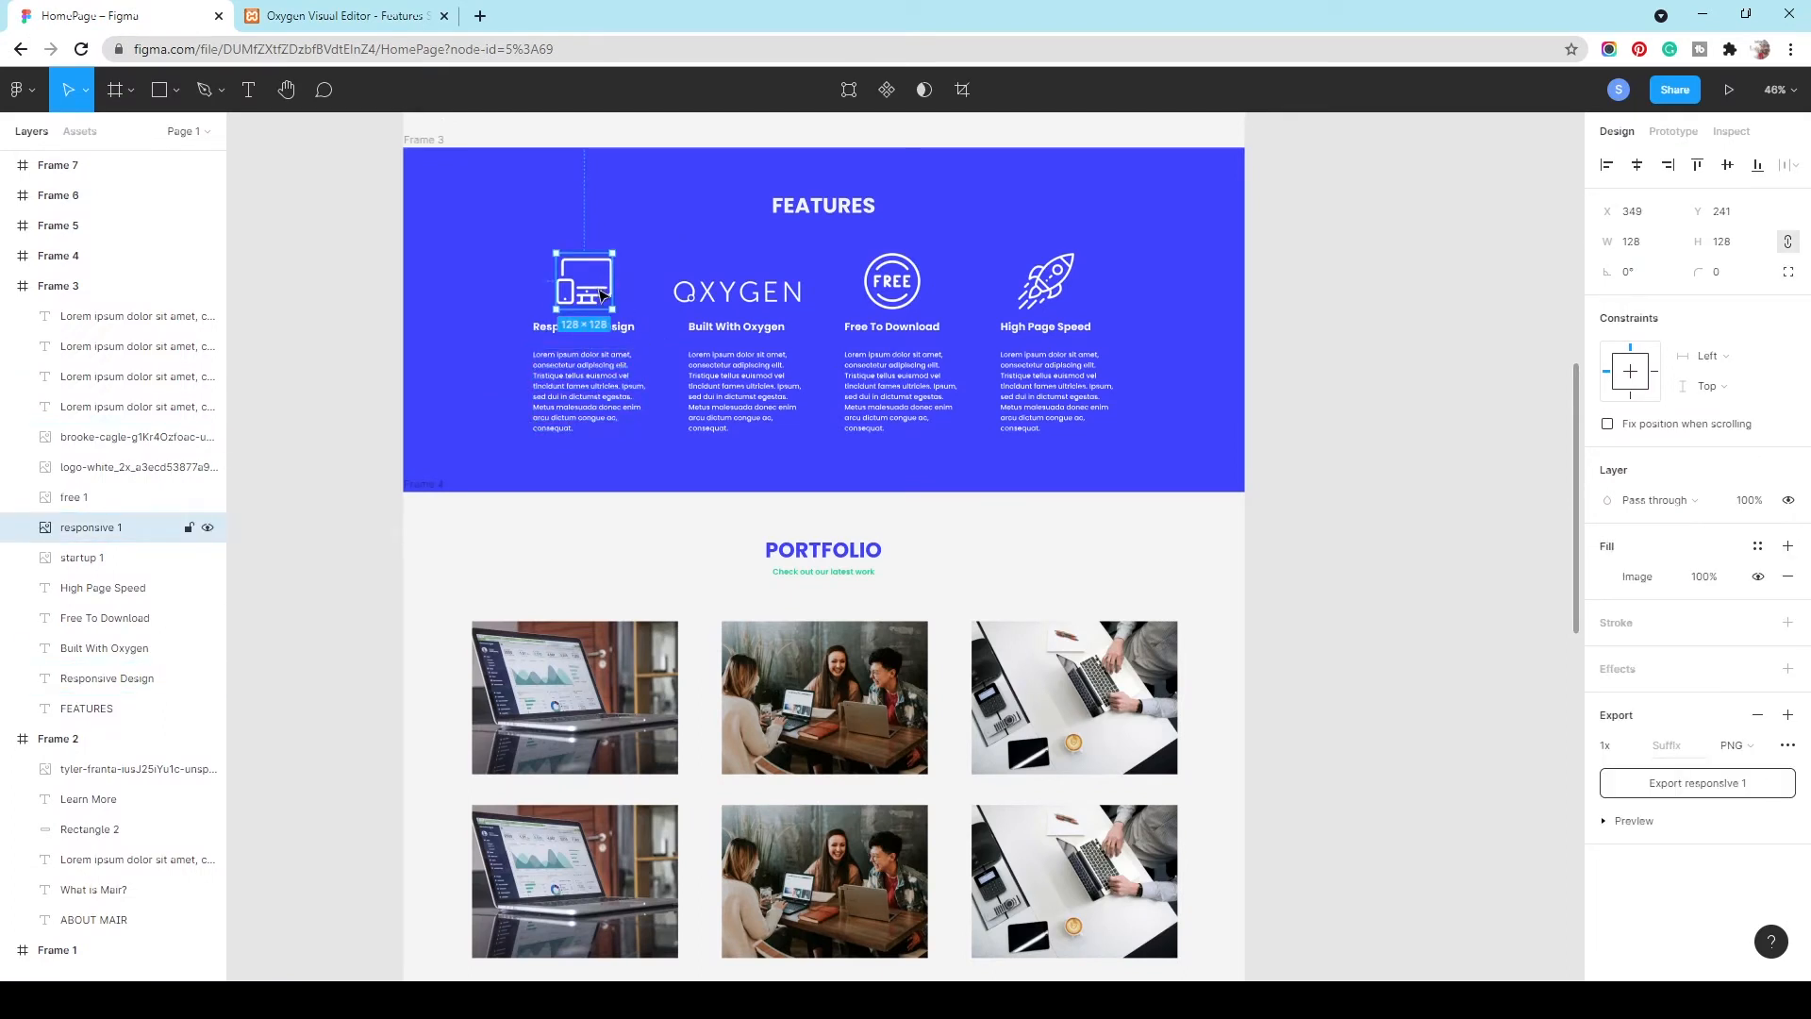
click(592, 327)
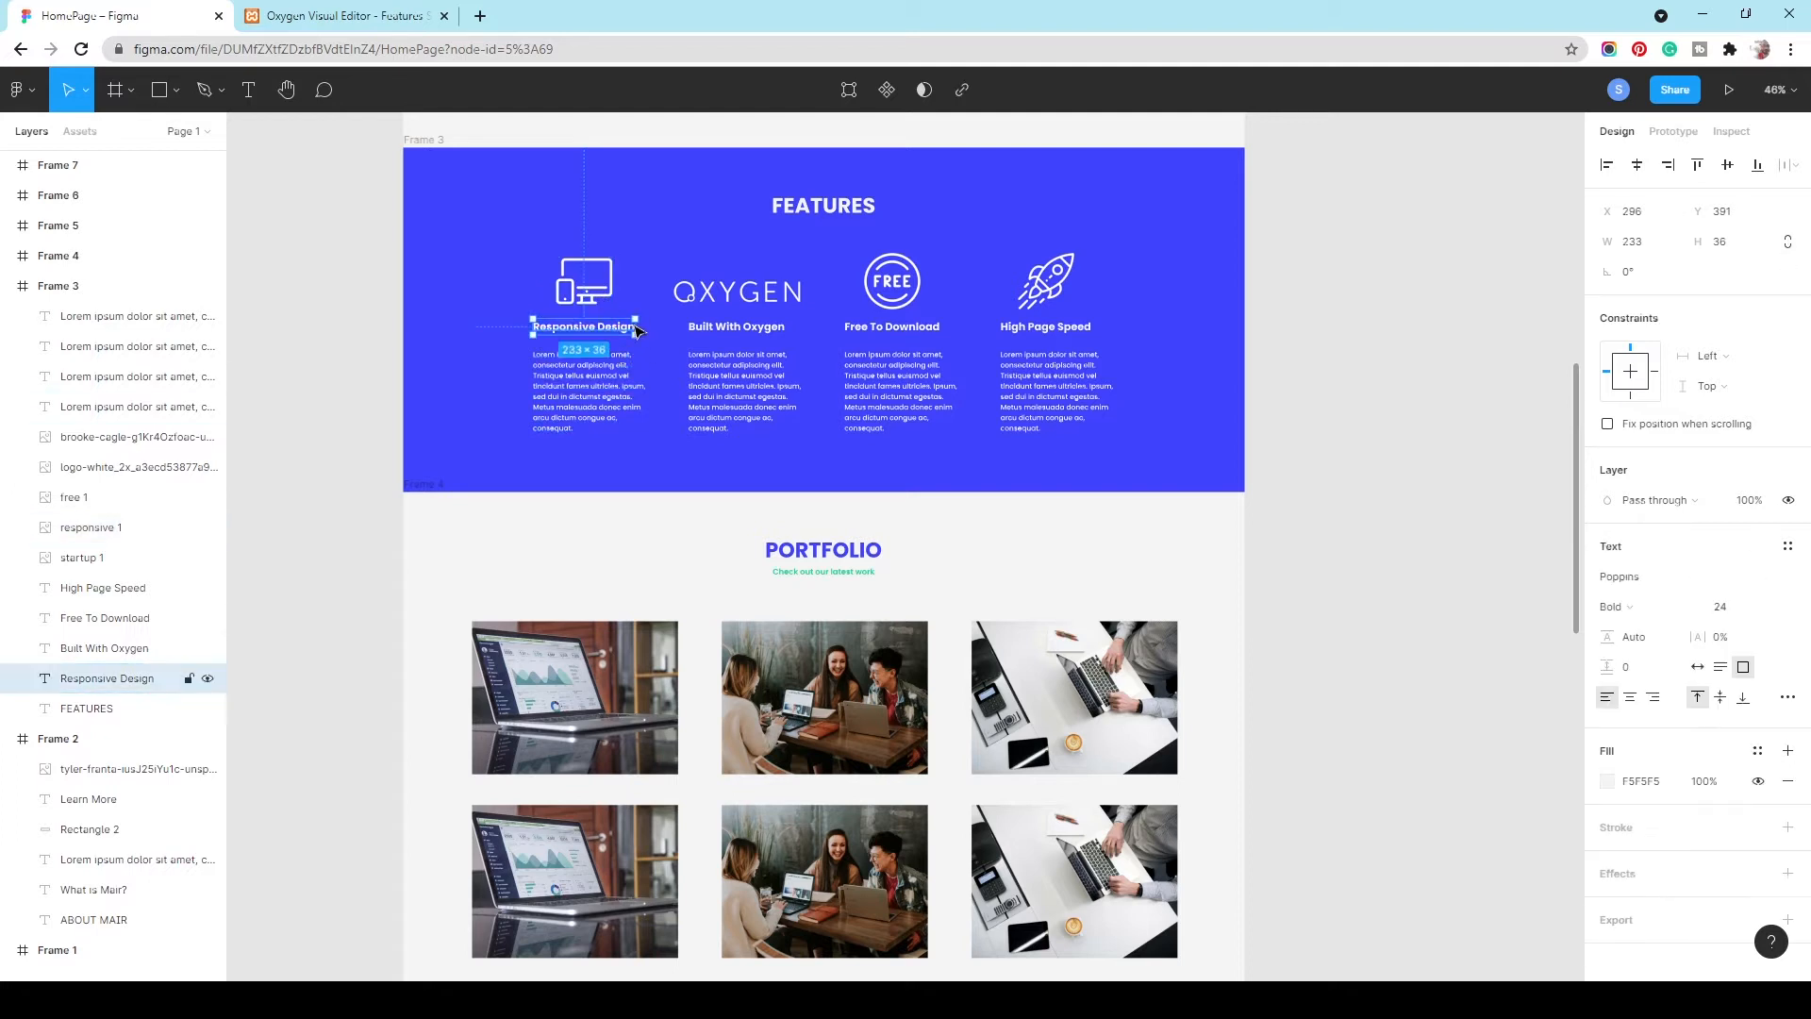
click(604, 408)
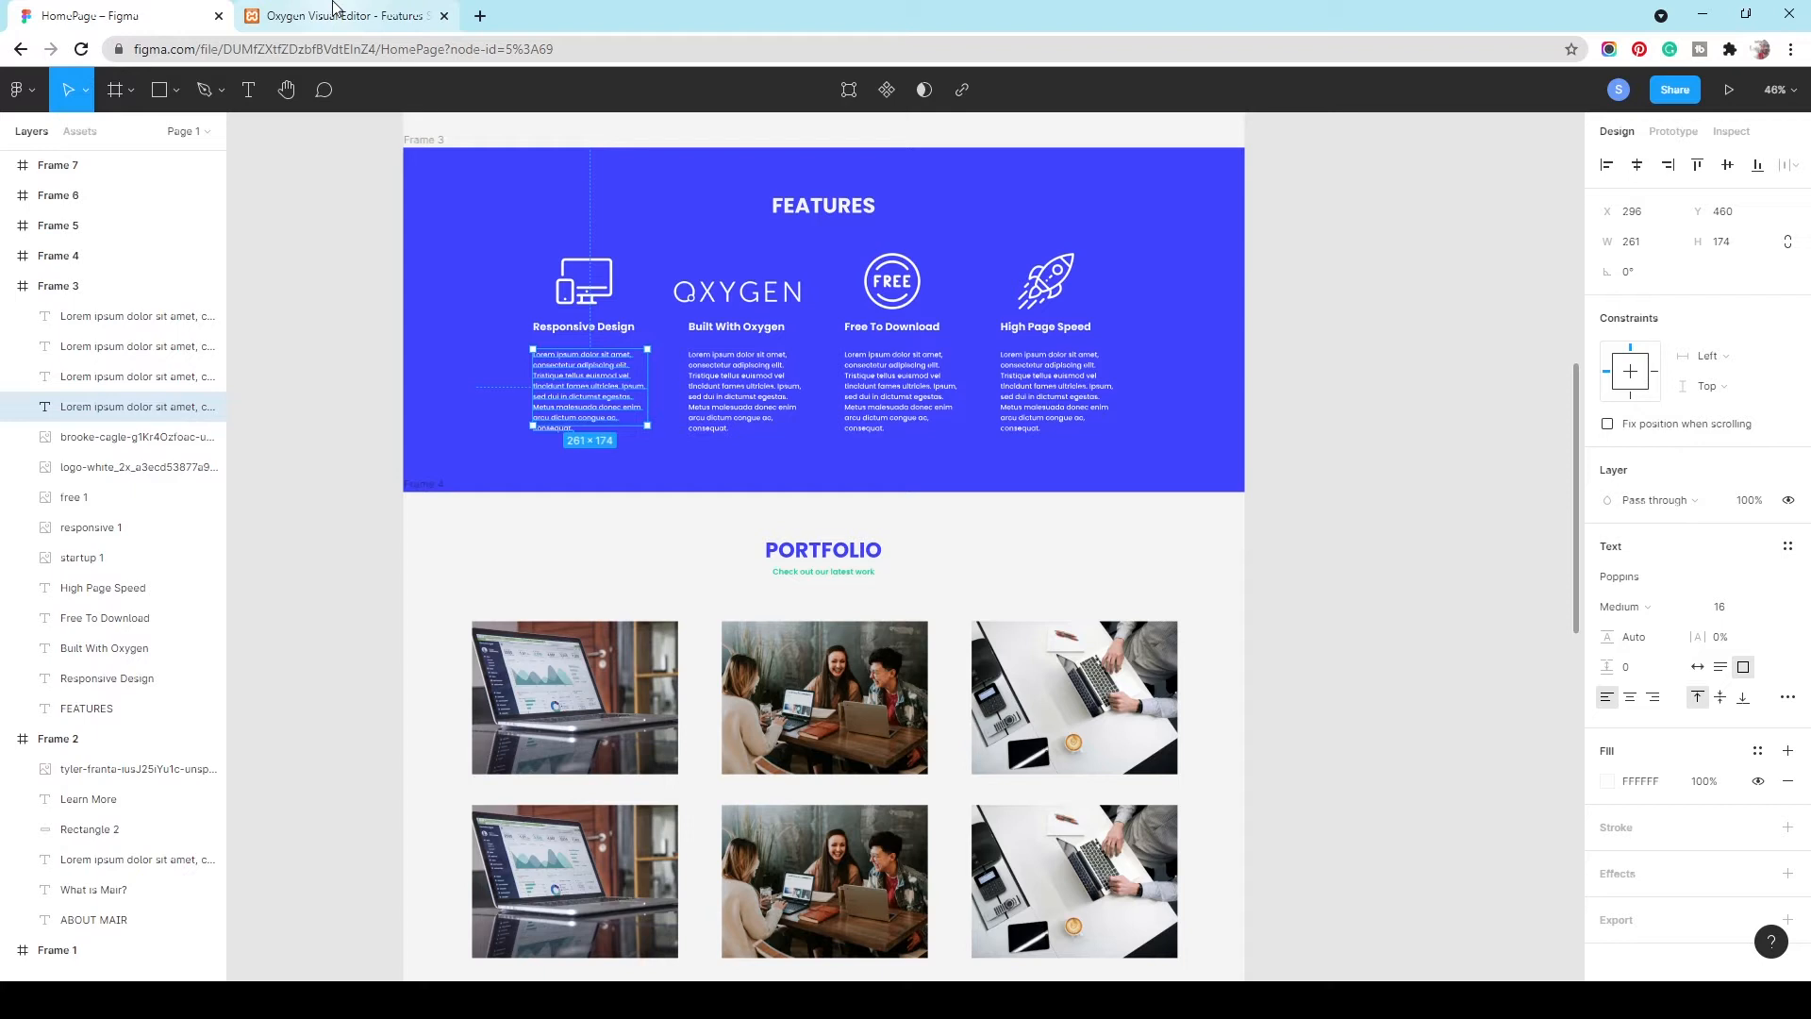
click(796, 215)
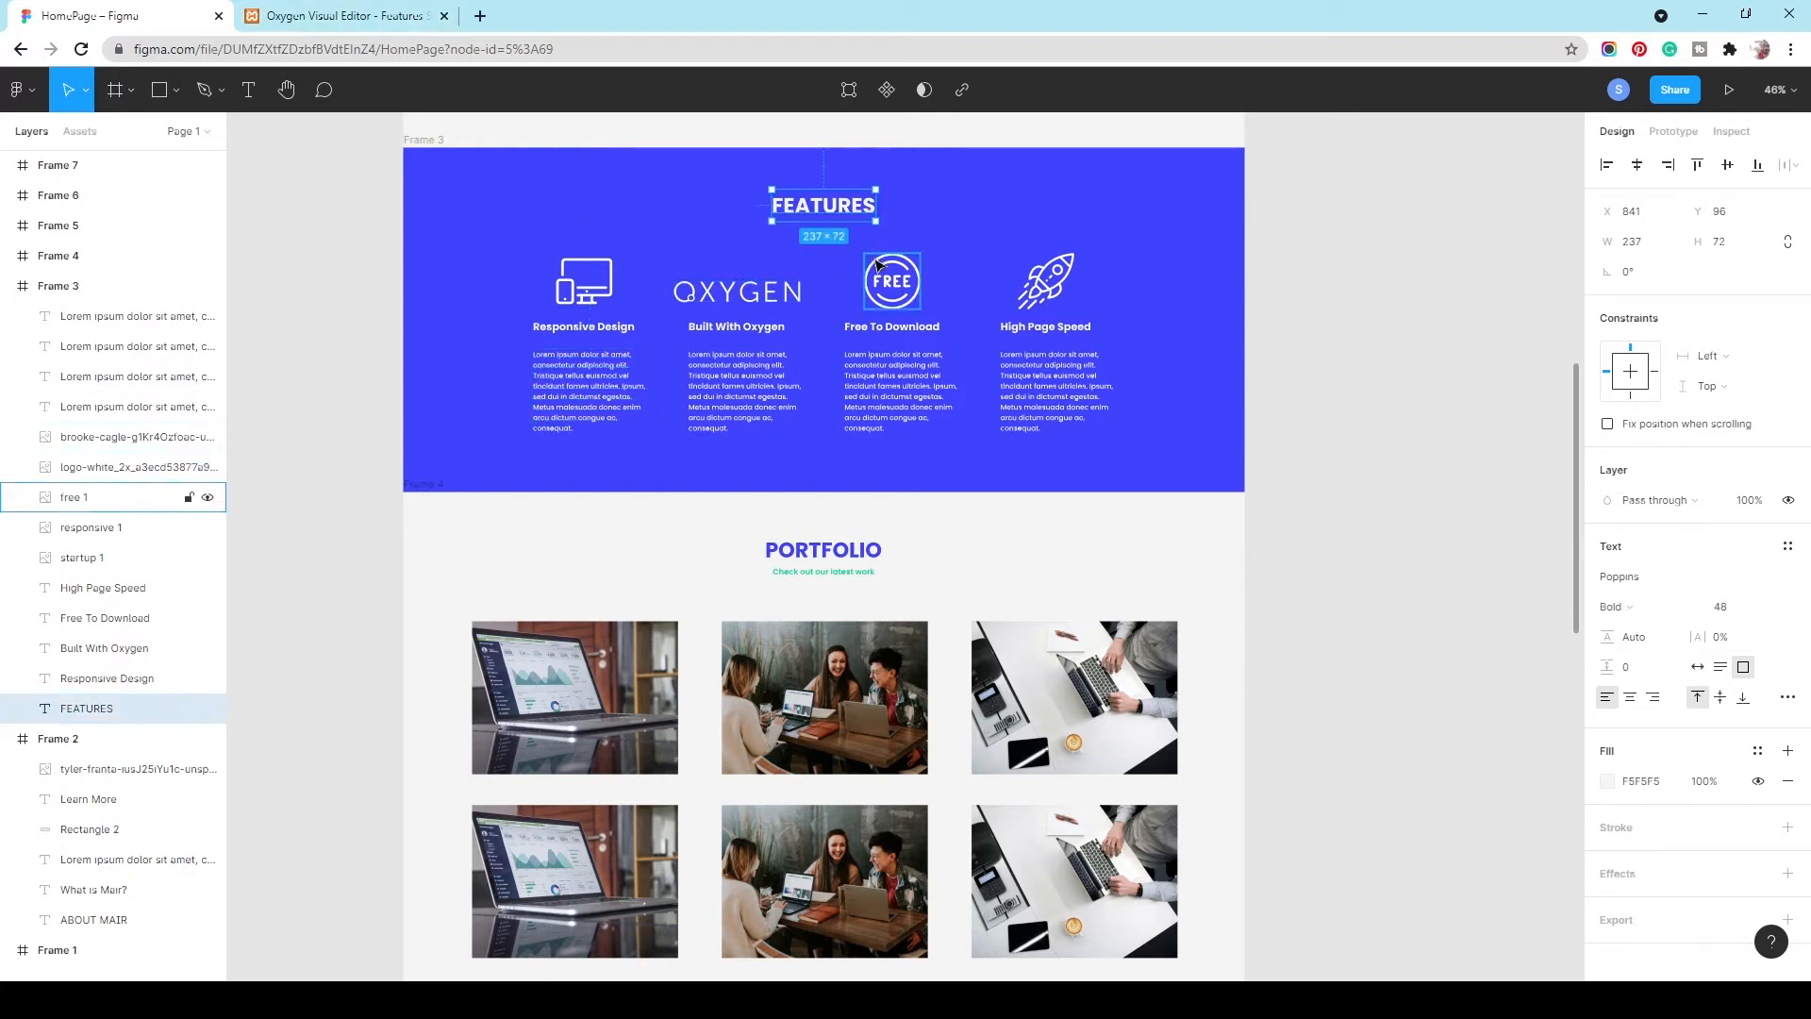
click(1731, 132)
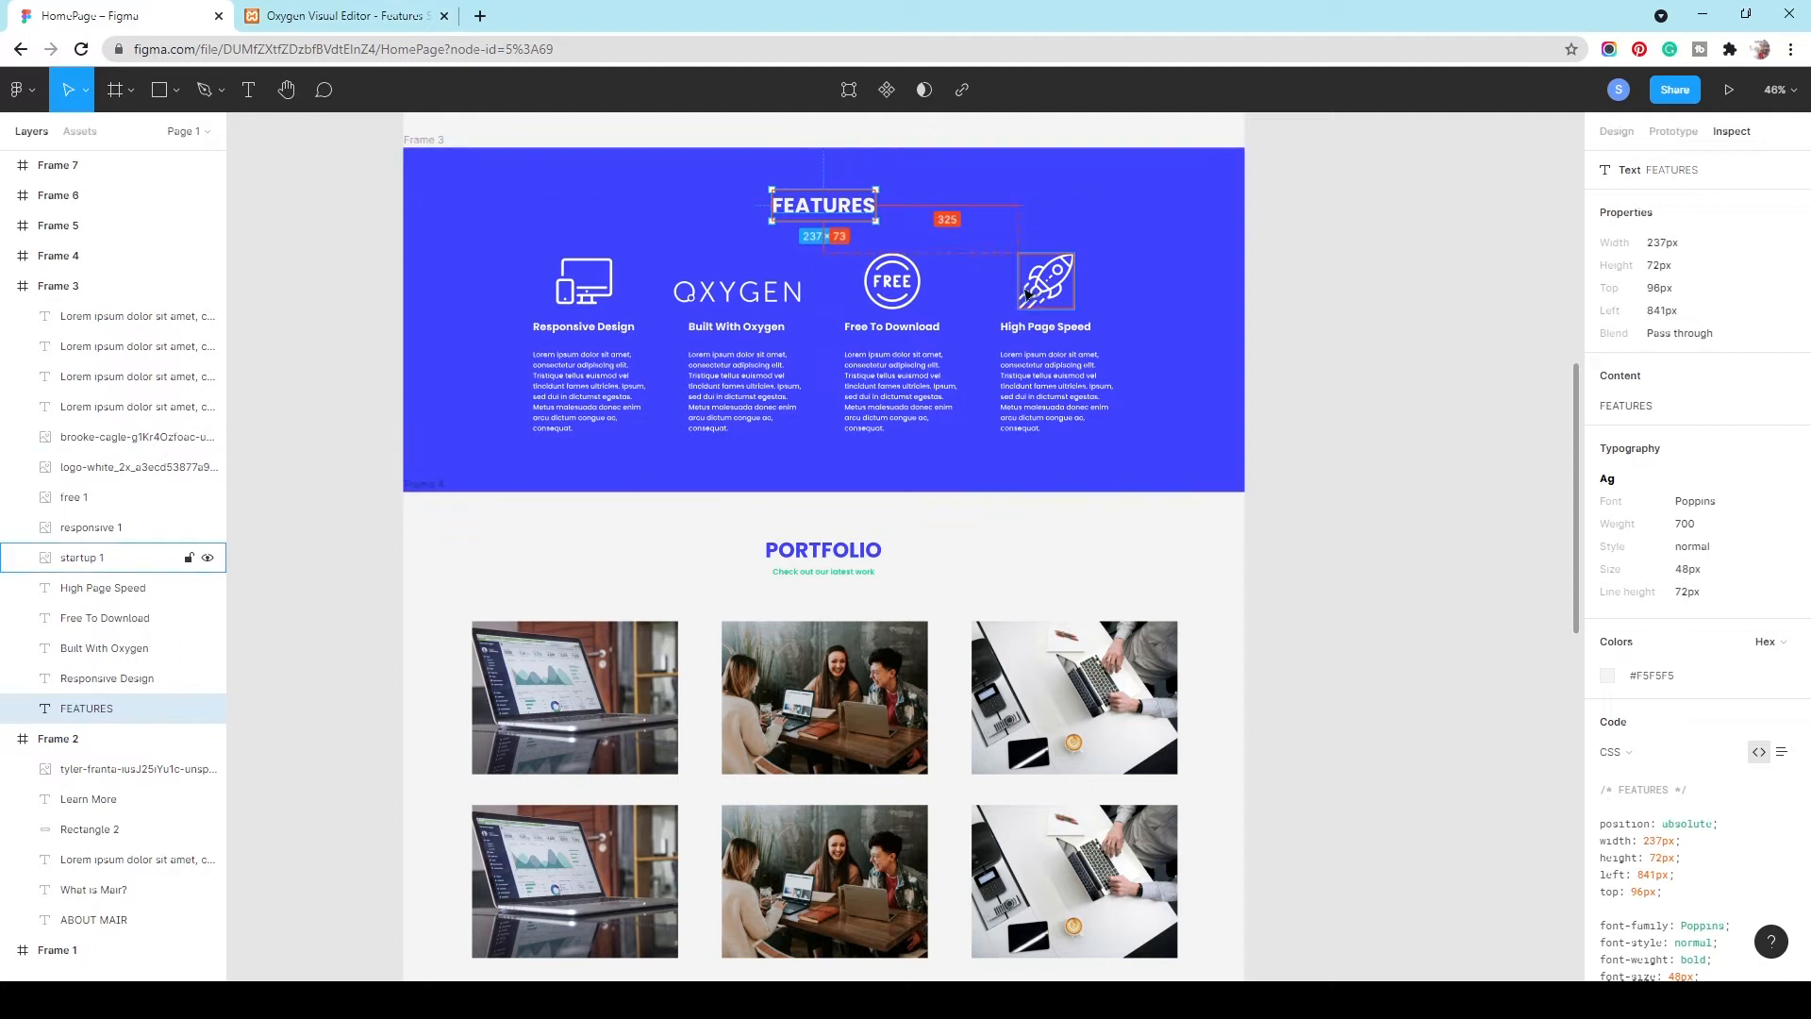
Step: Show the page structure in Oxygen and set the columns element's top margin to 50 px
click(301, 15)
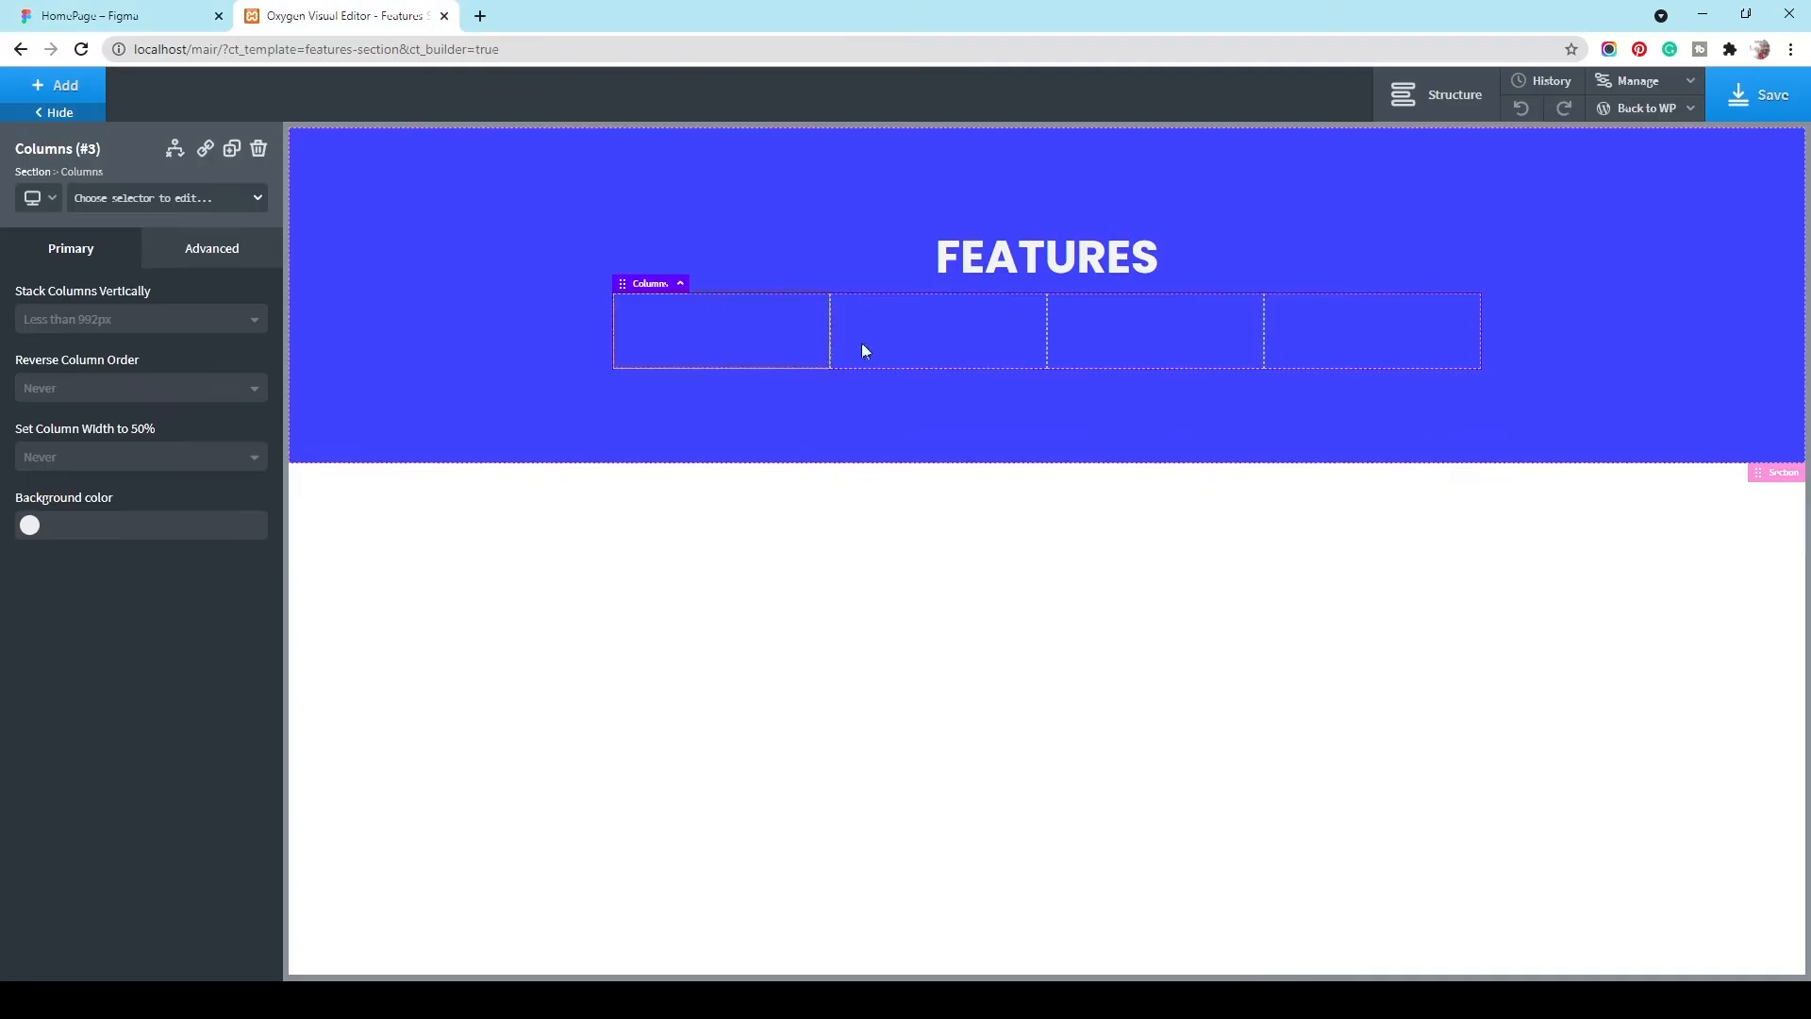
click(1440, 95)
click(186, 253)
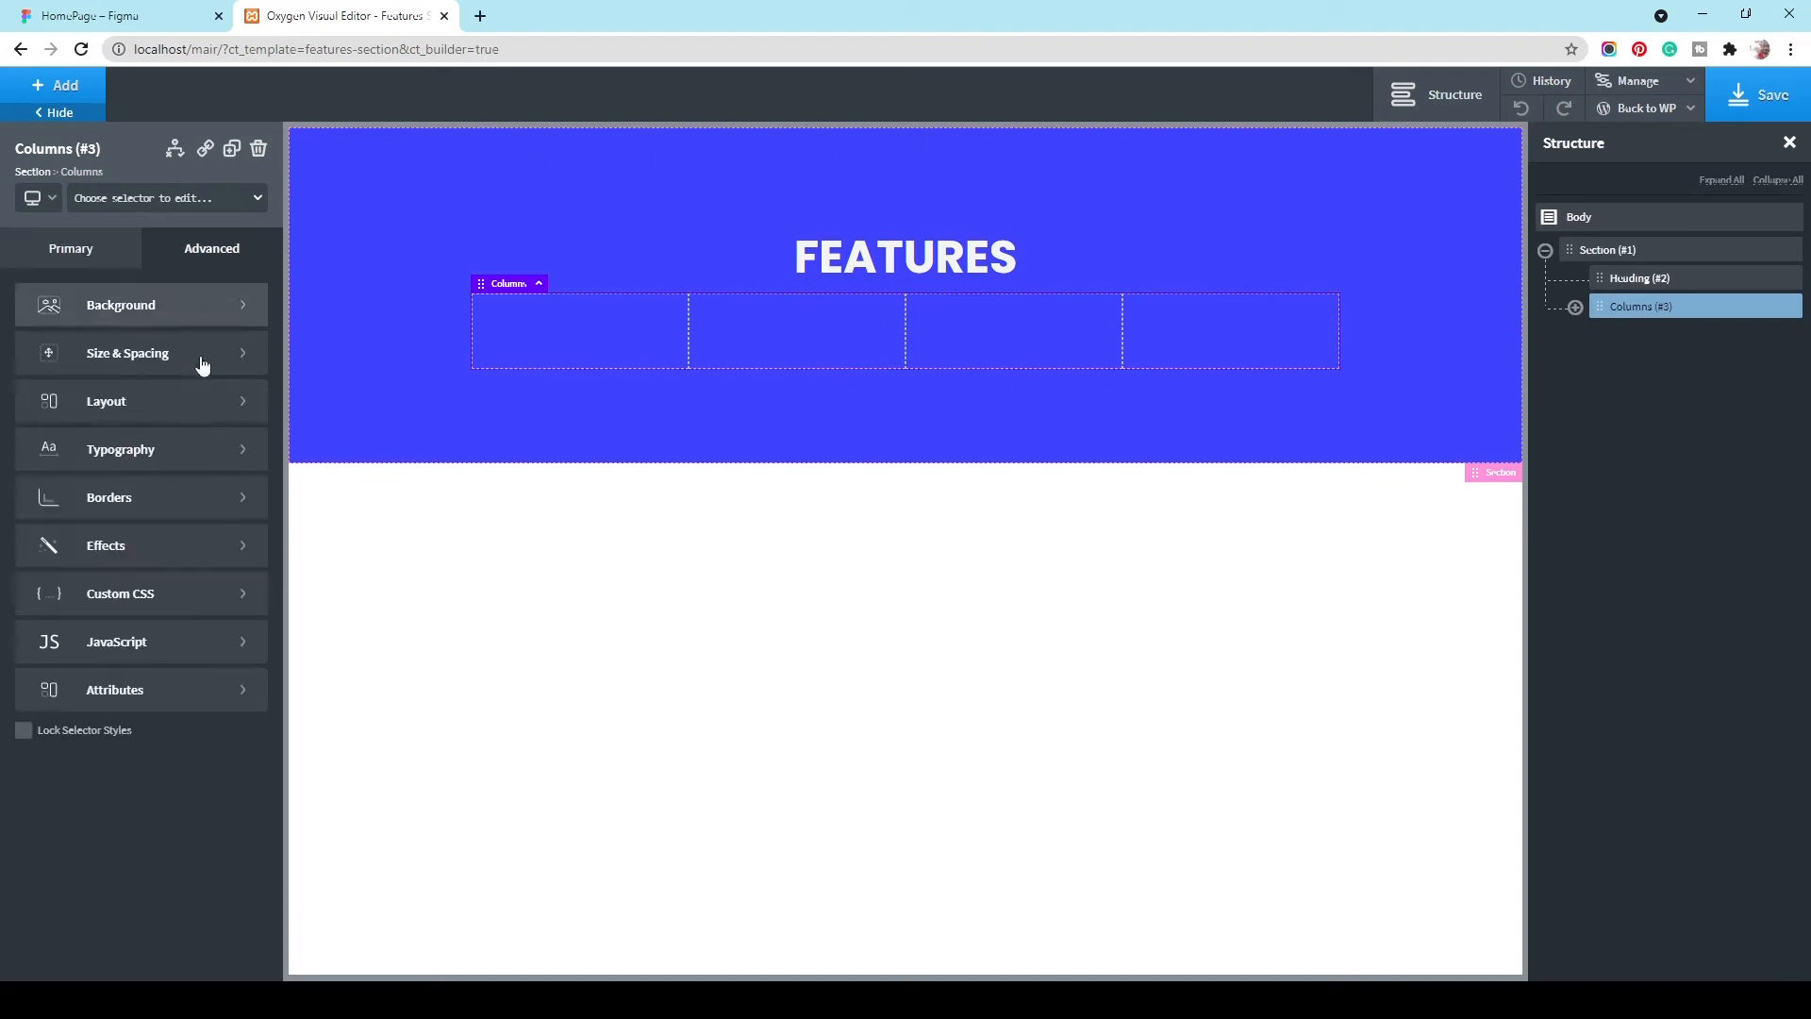
click(187, 355)
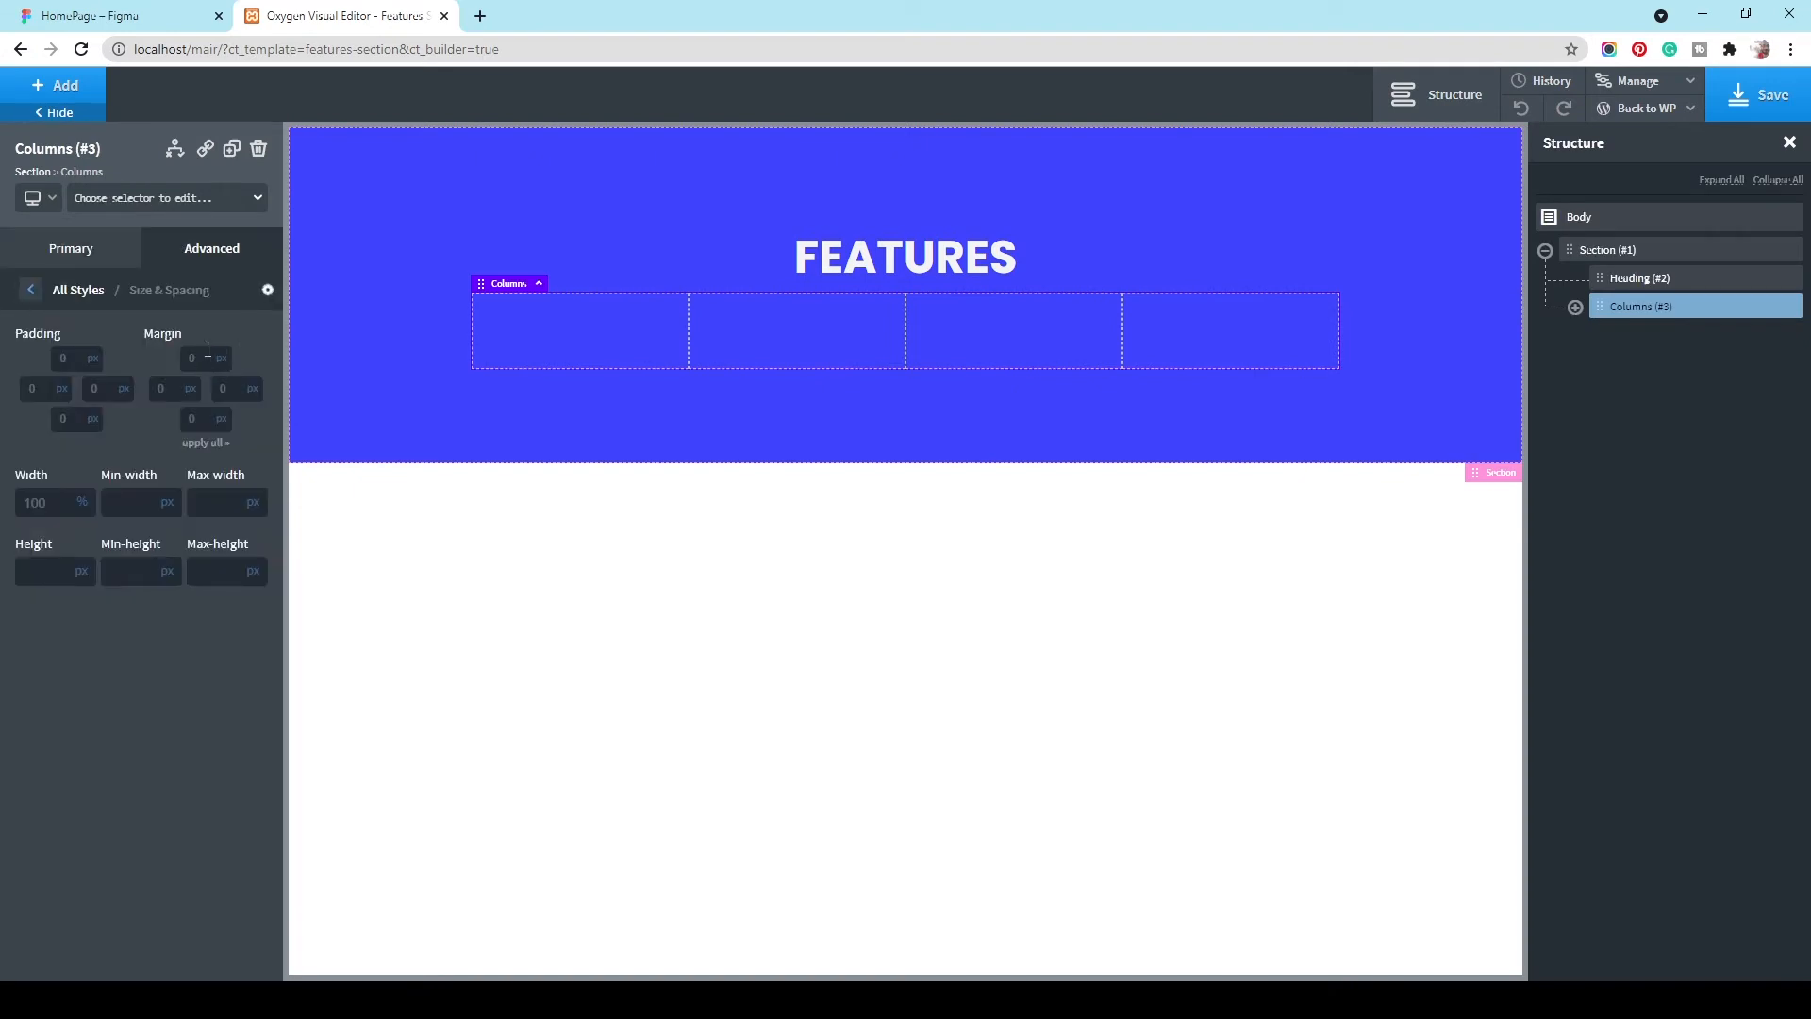
click(207, 349)
text(50)
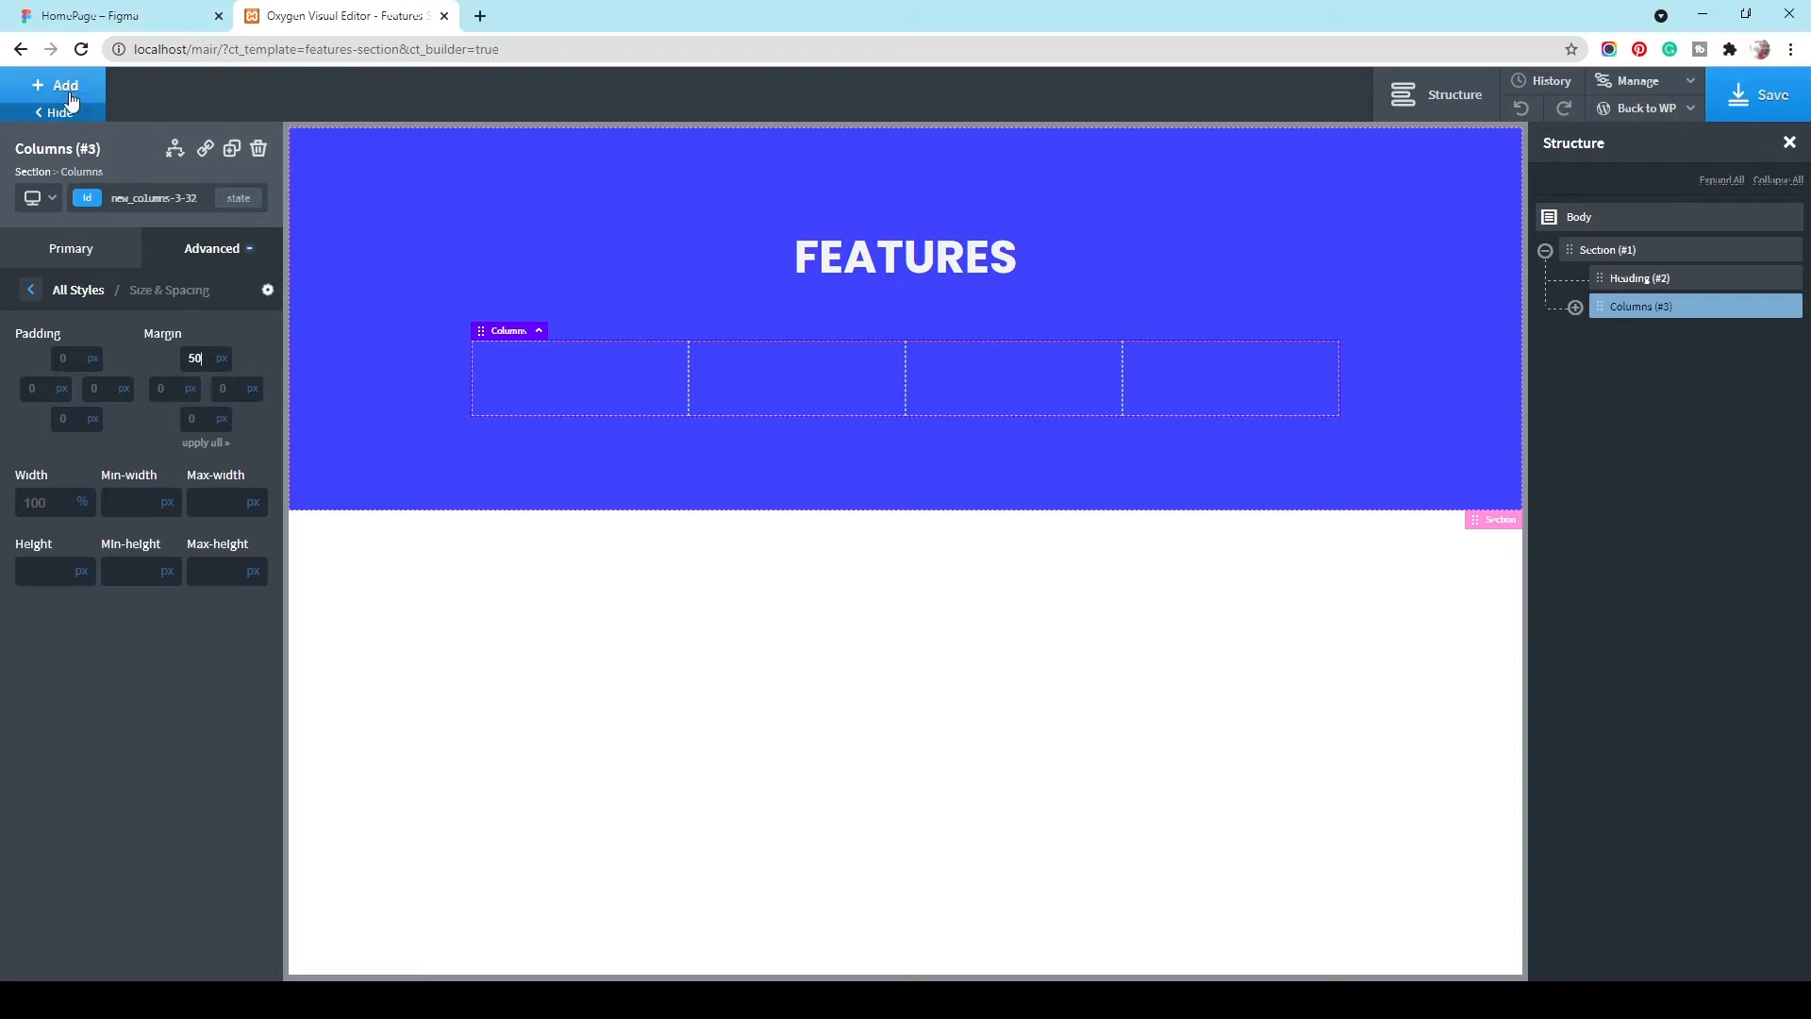
Step: Add the class features-item-div to the first column below the FEATURES heading
click(577, 386)
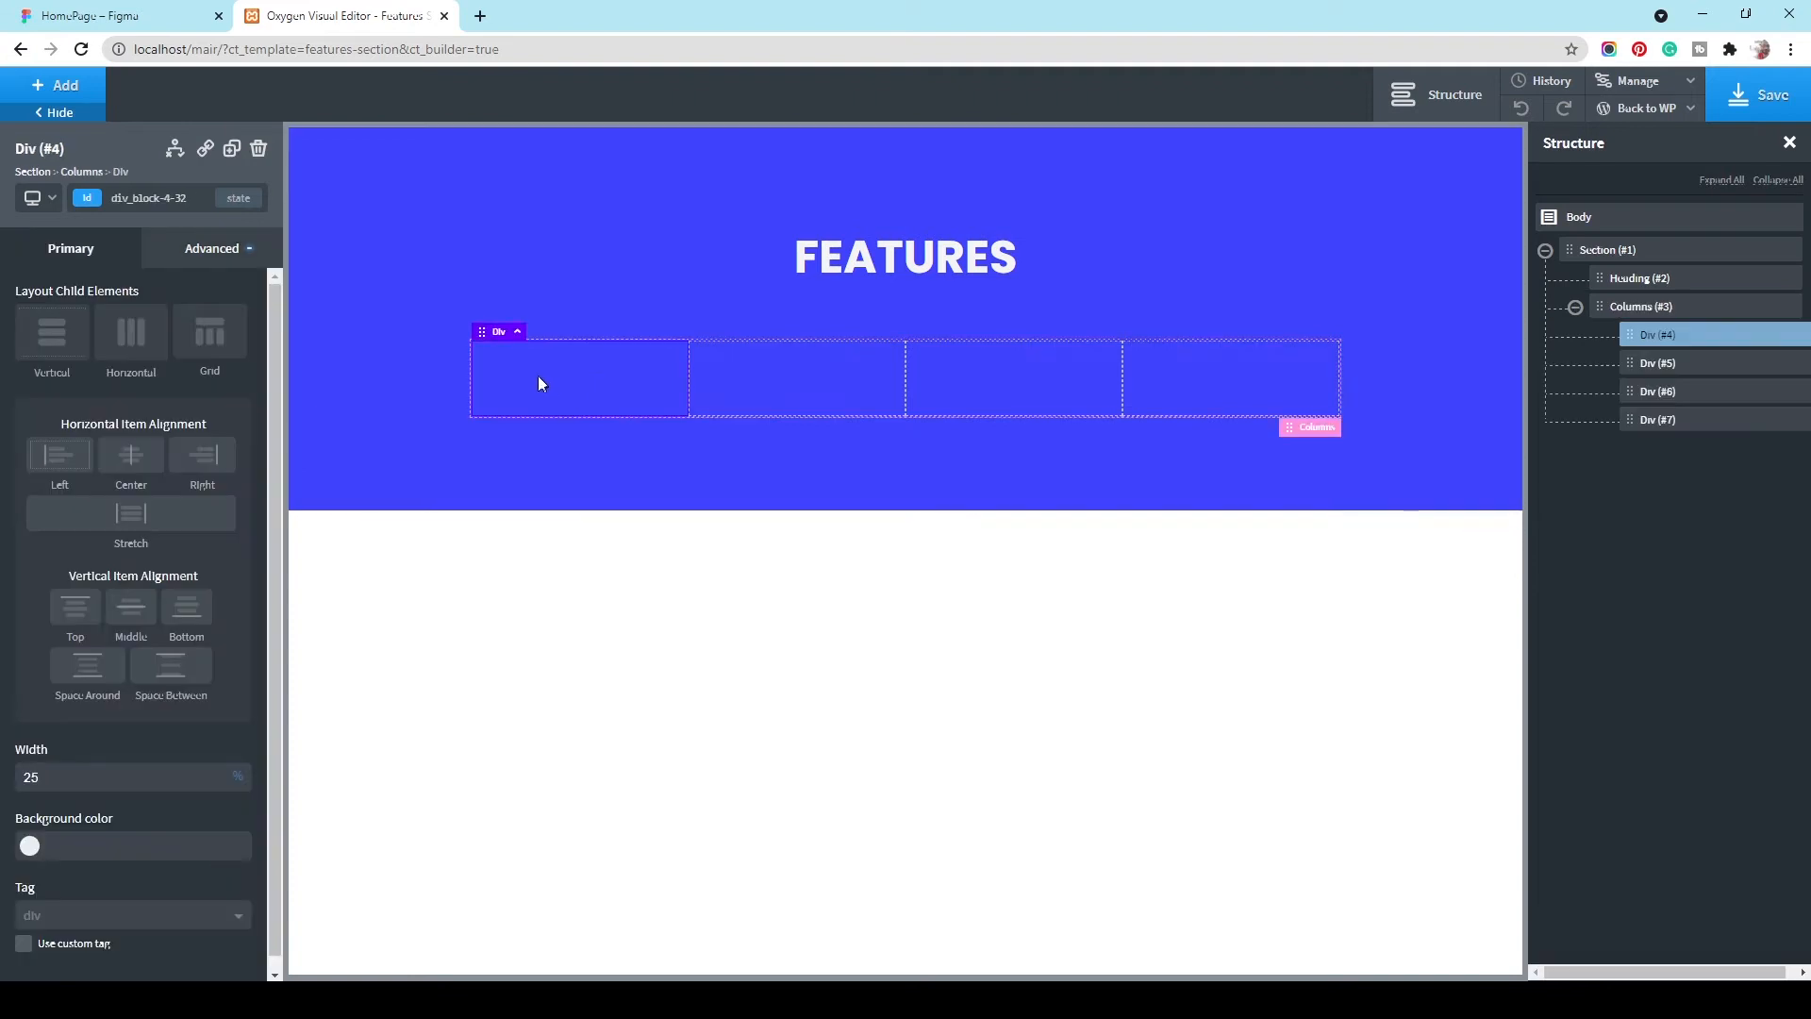
click(184, 198)
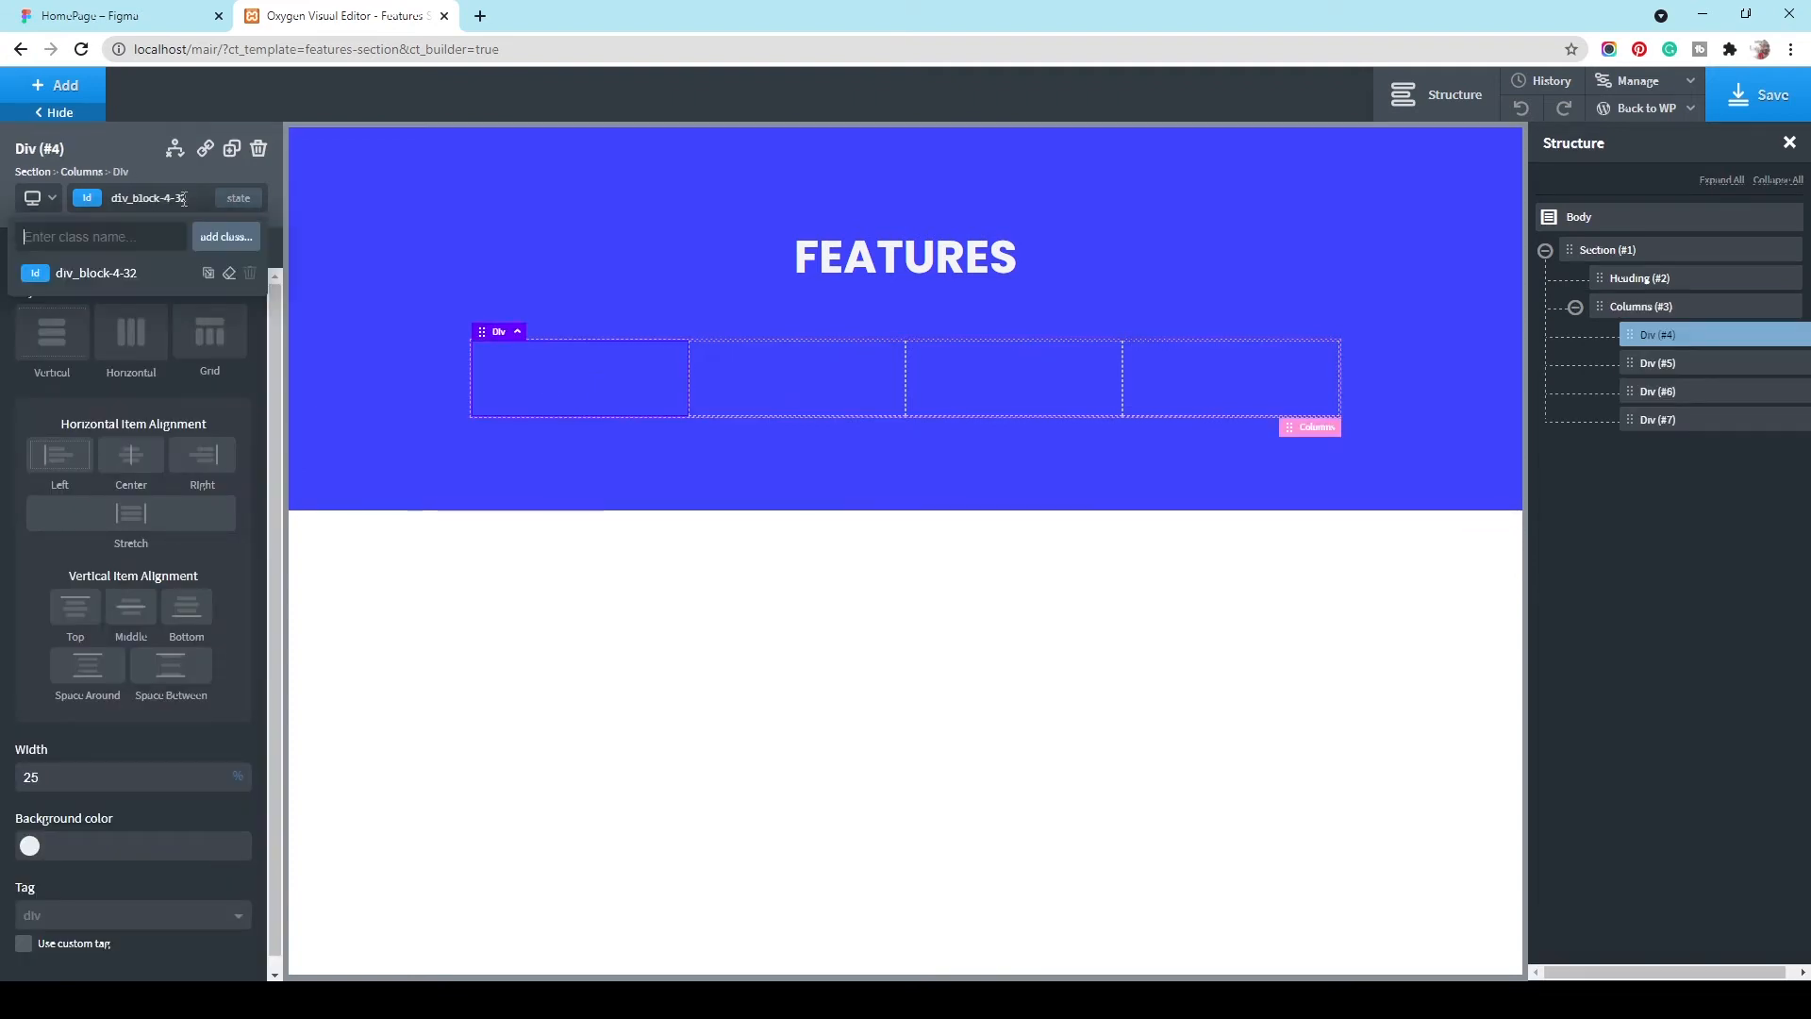
text(features)
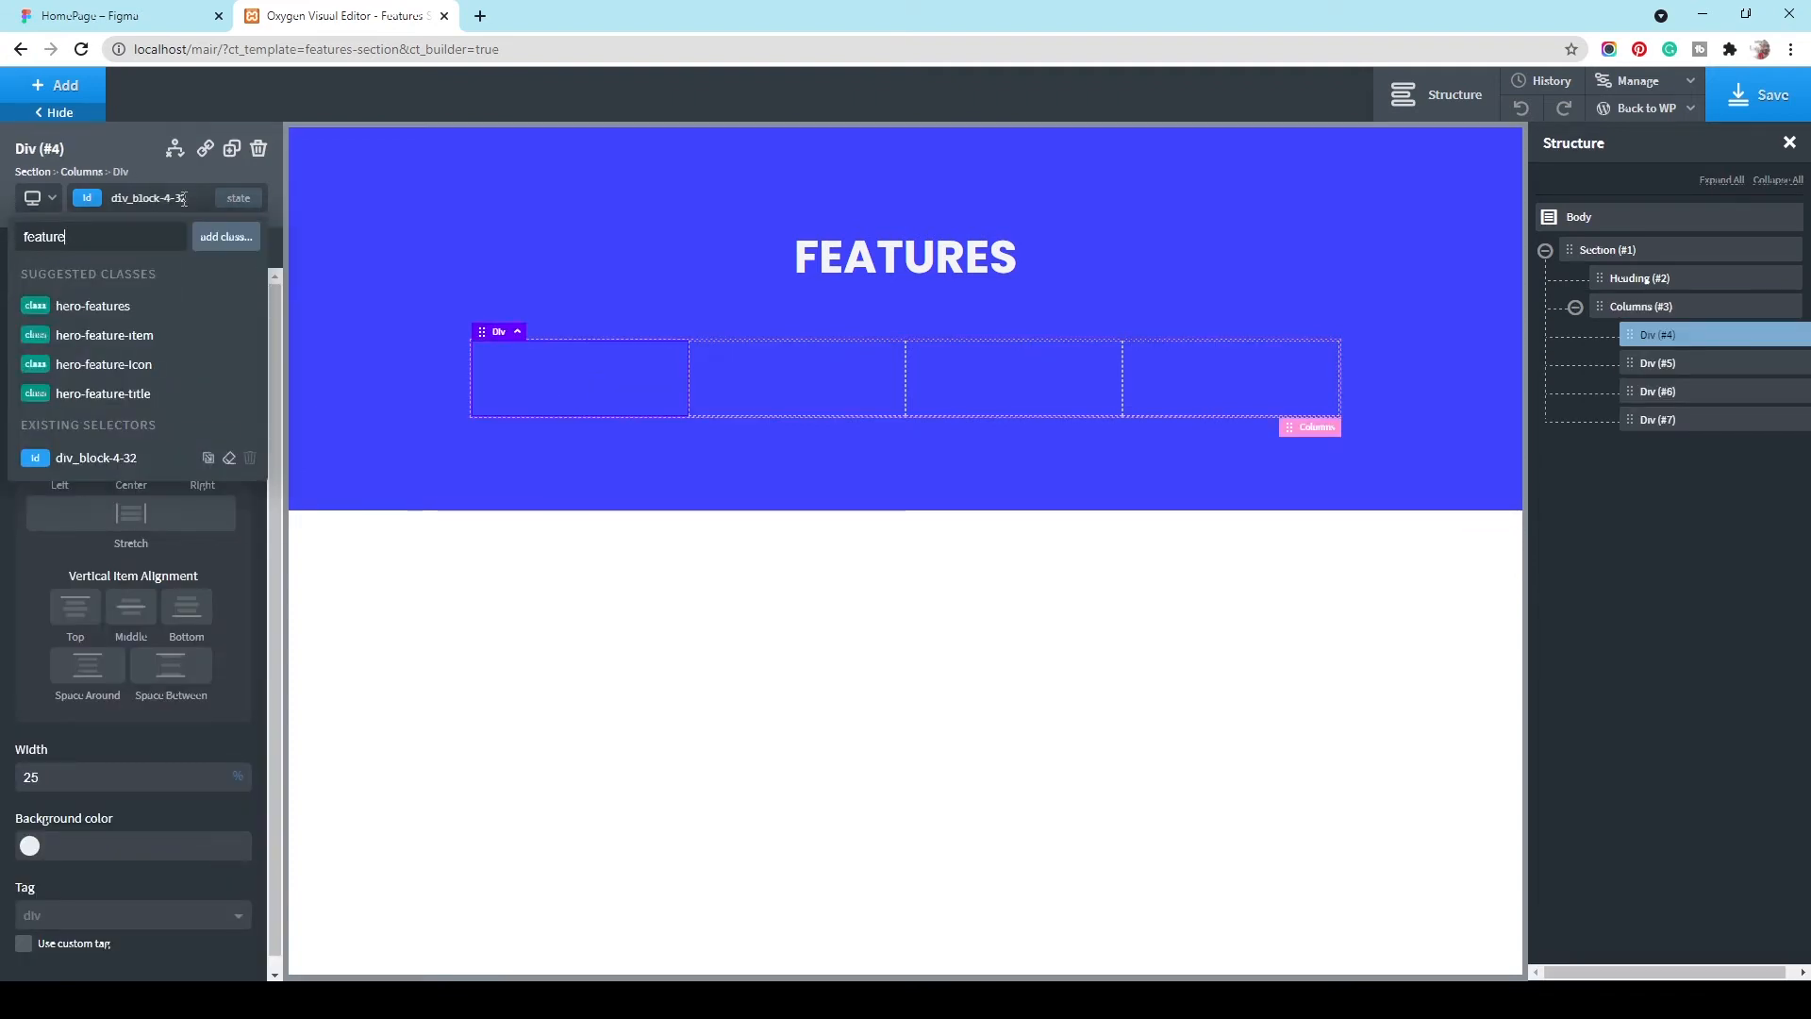
text(m-di)
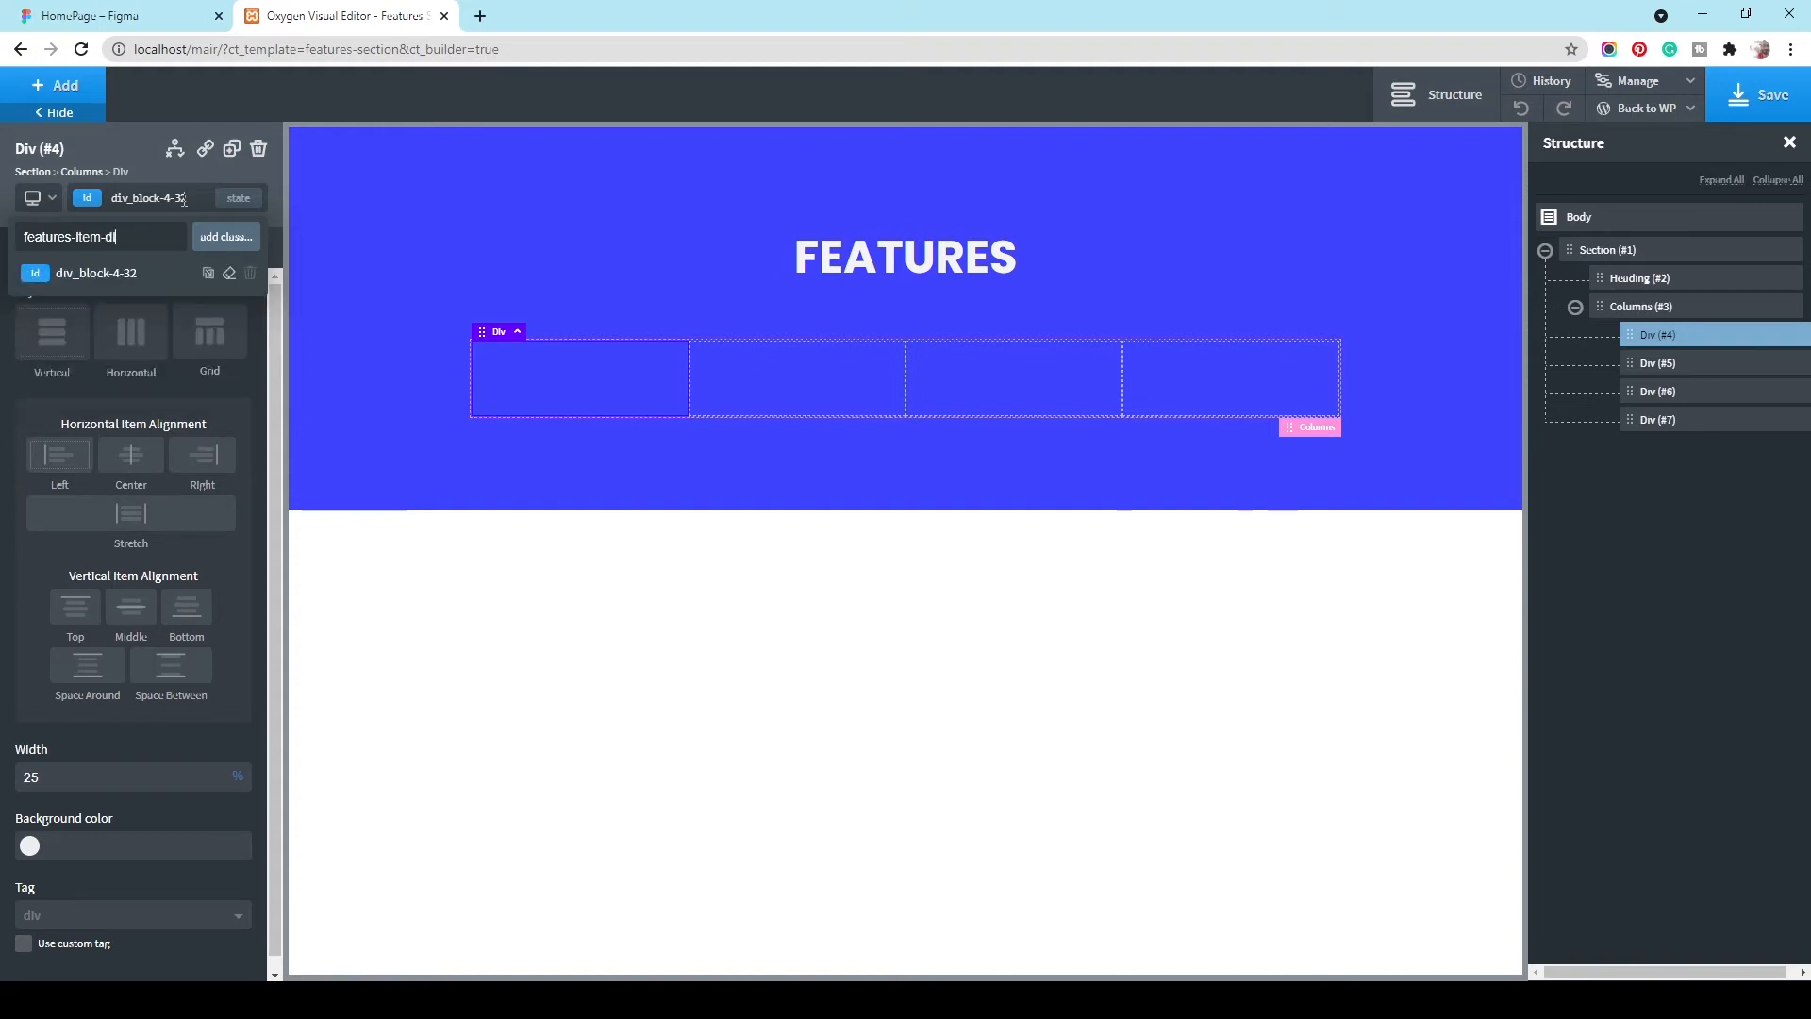
key(ctrl+a)
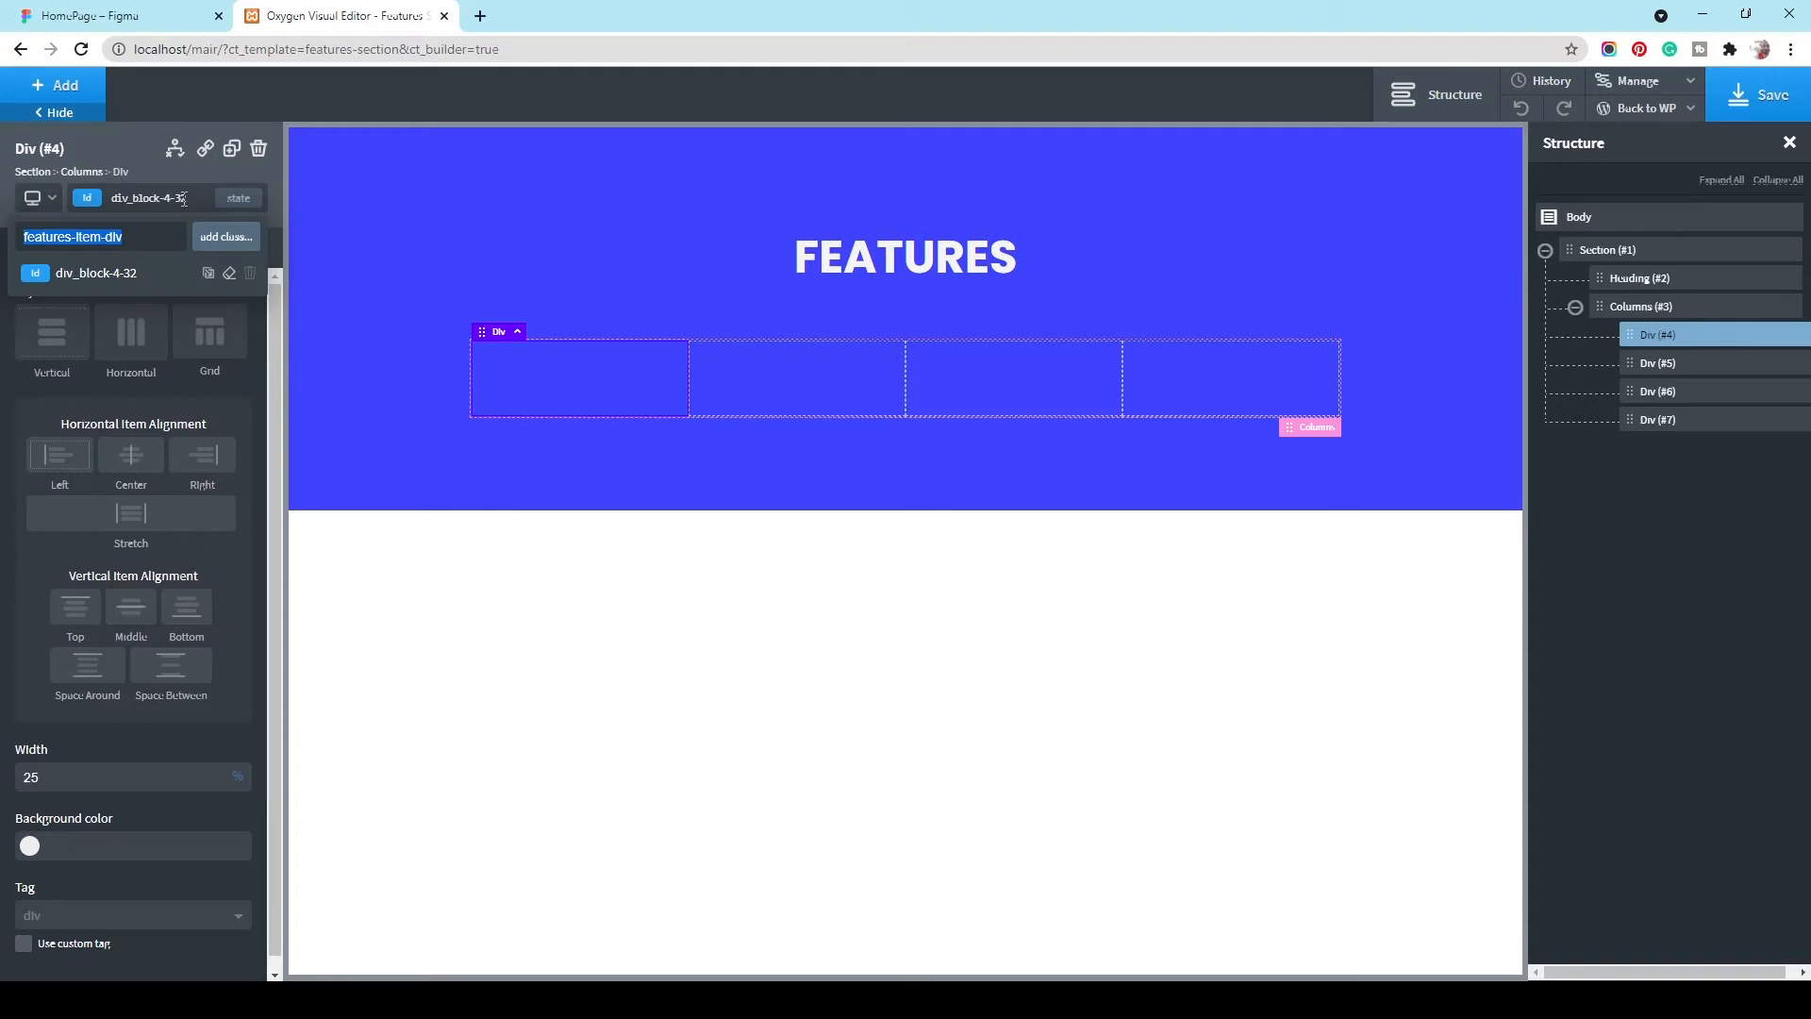
key(Return)
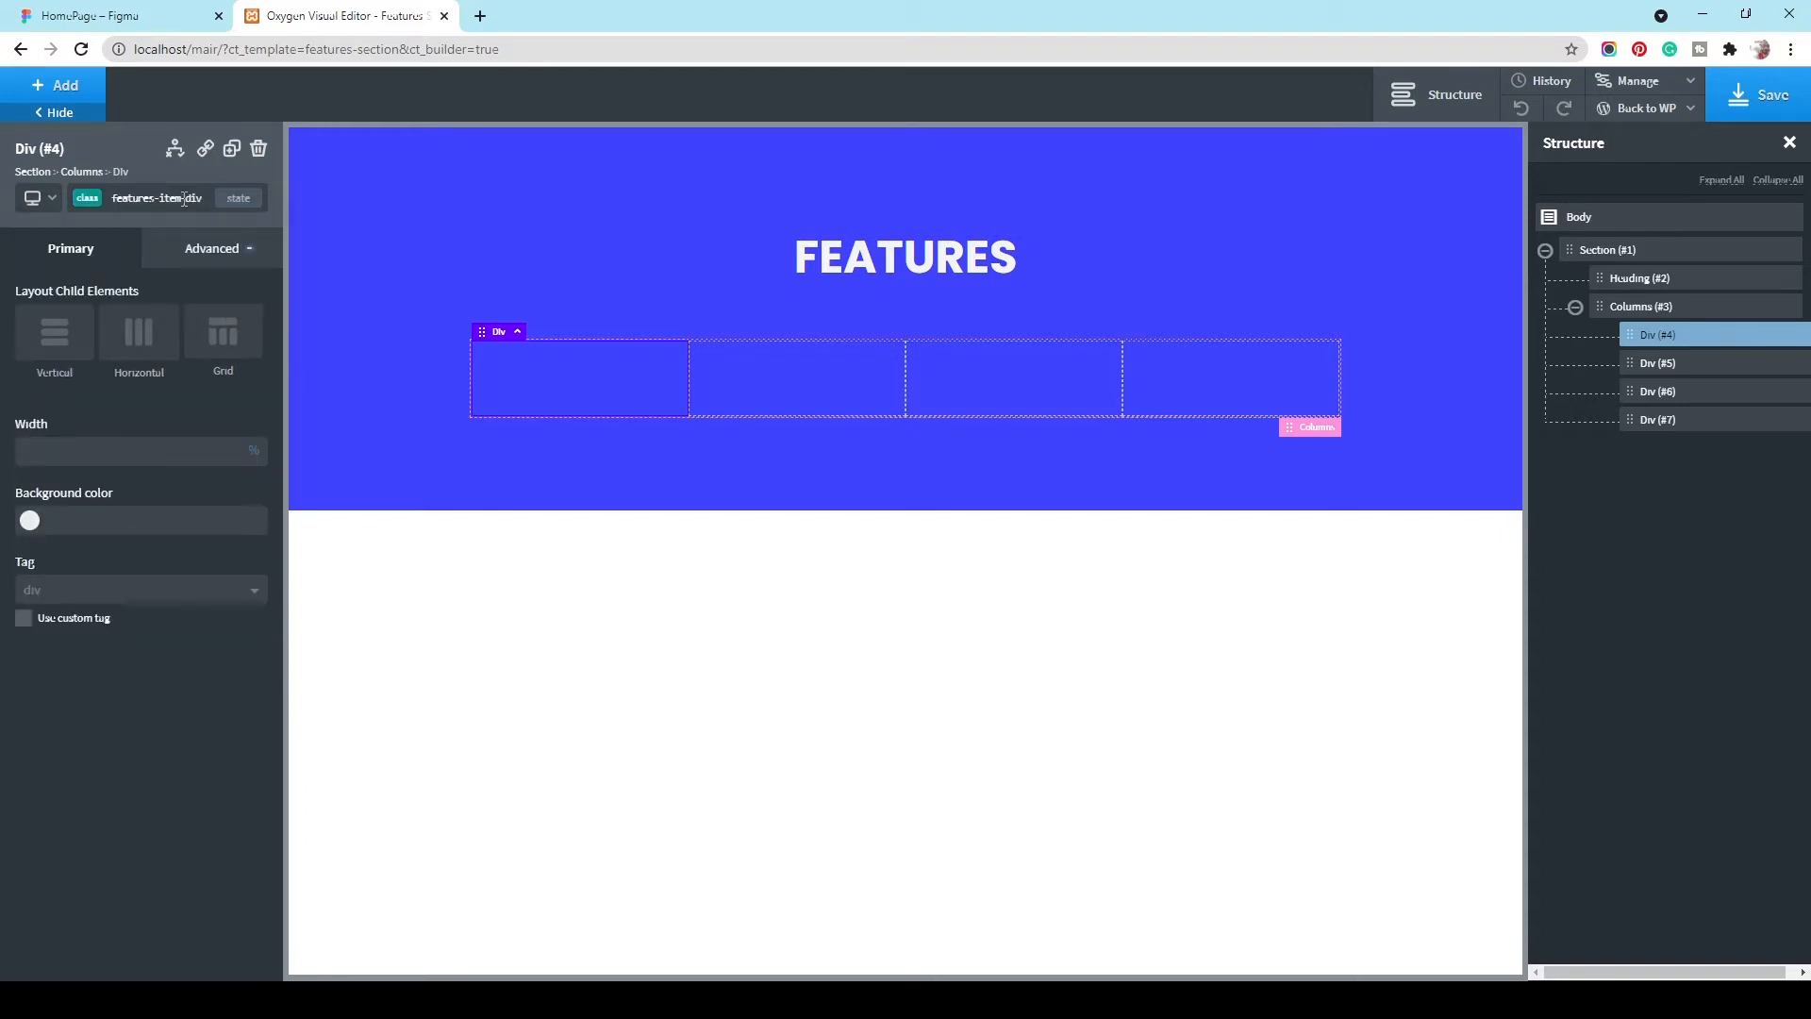
Step: Apply the existing features-item-div class to the second, third and fourth columns
click(1690, 365)
click(173, 207)
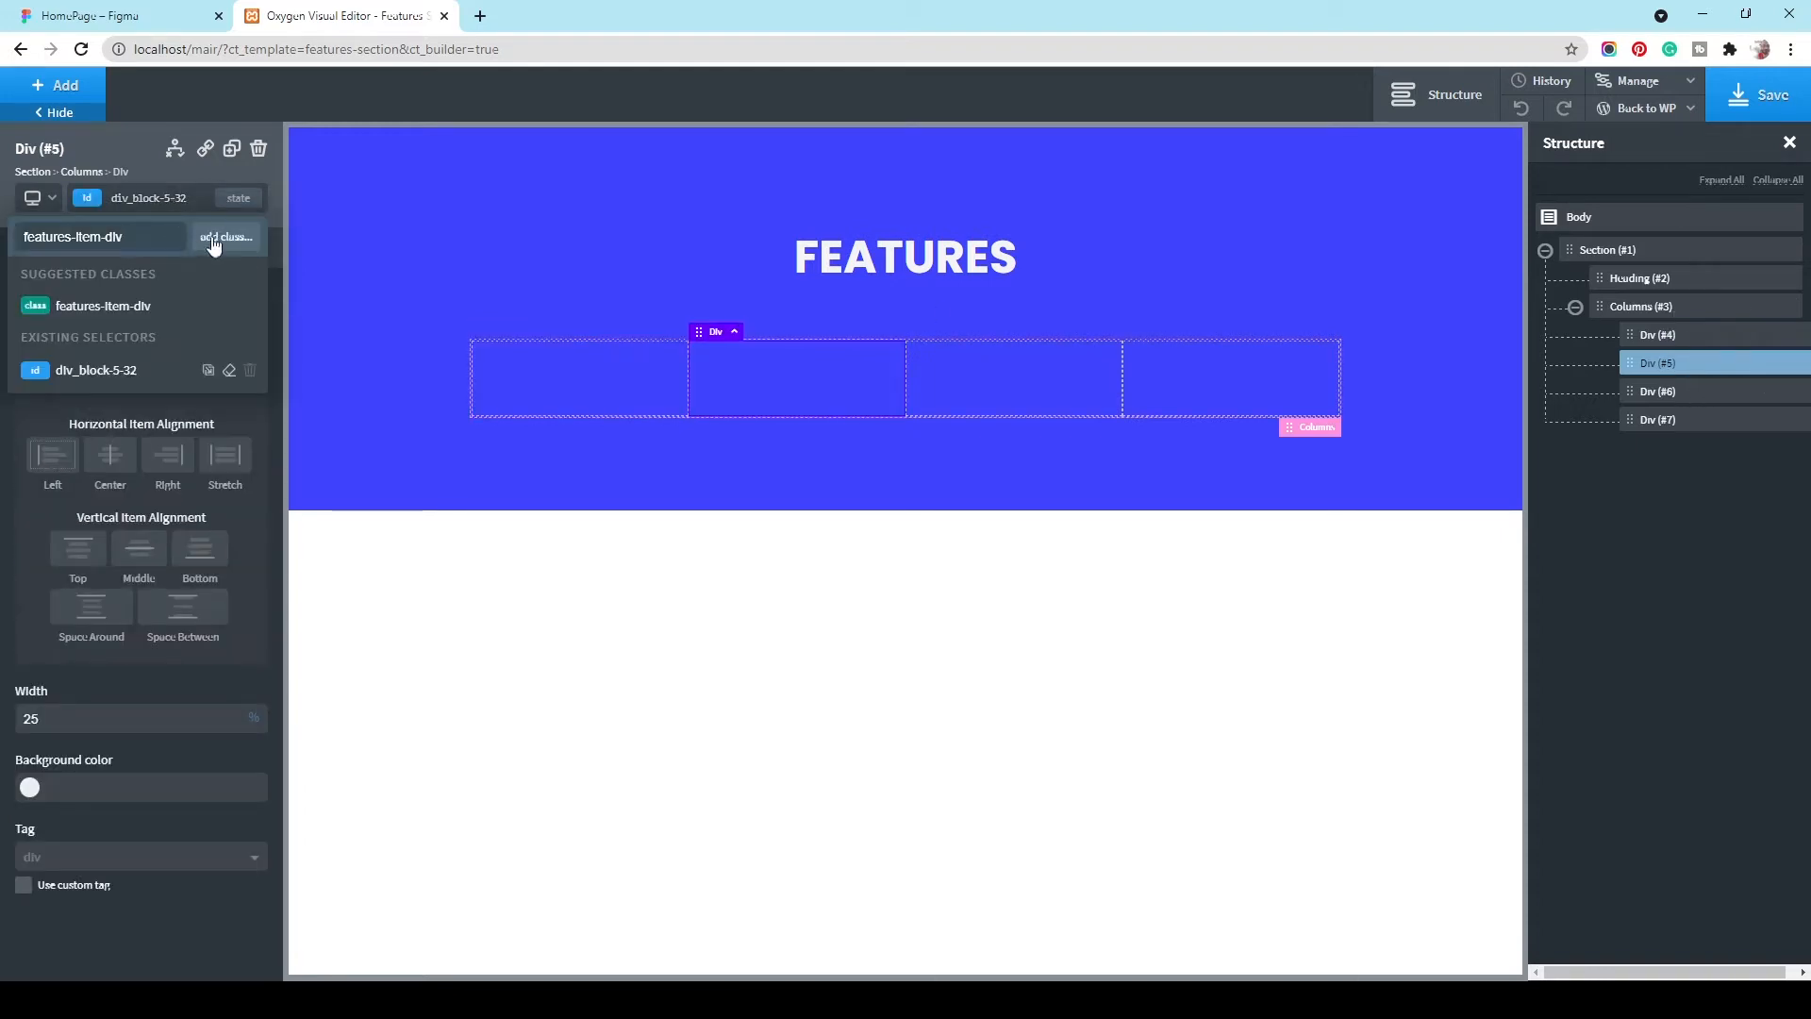
click(161, 303)
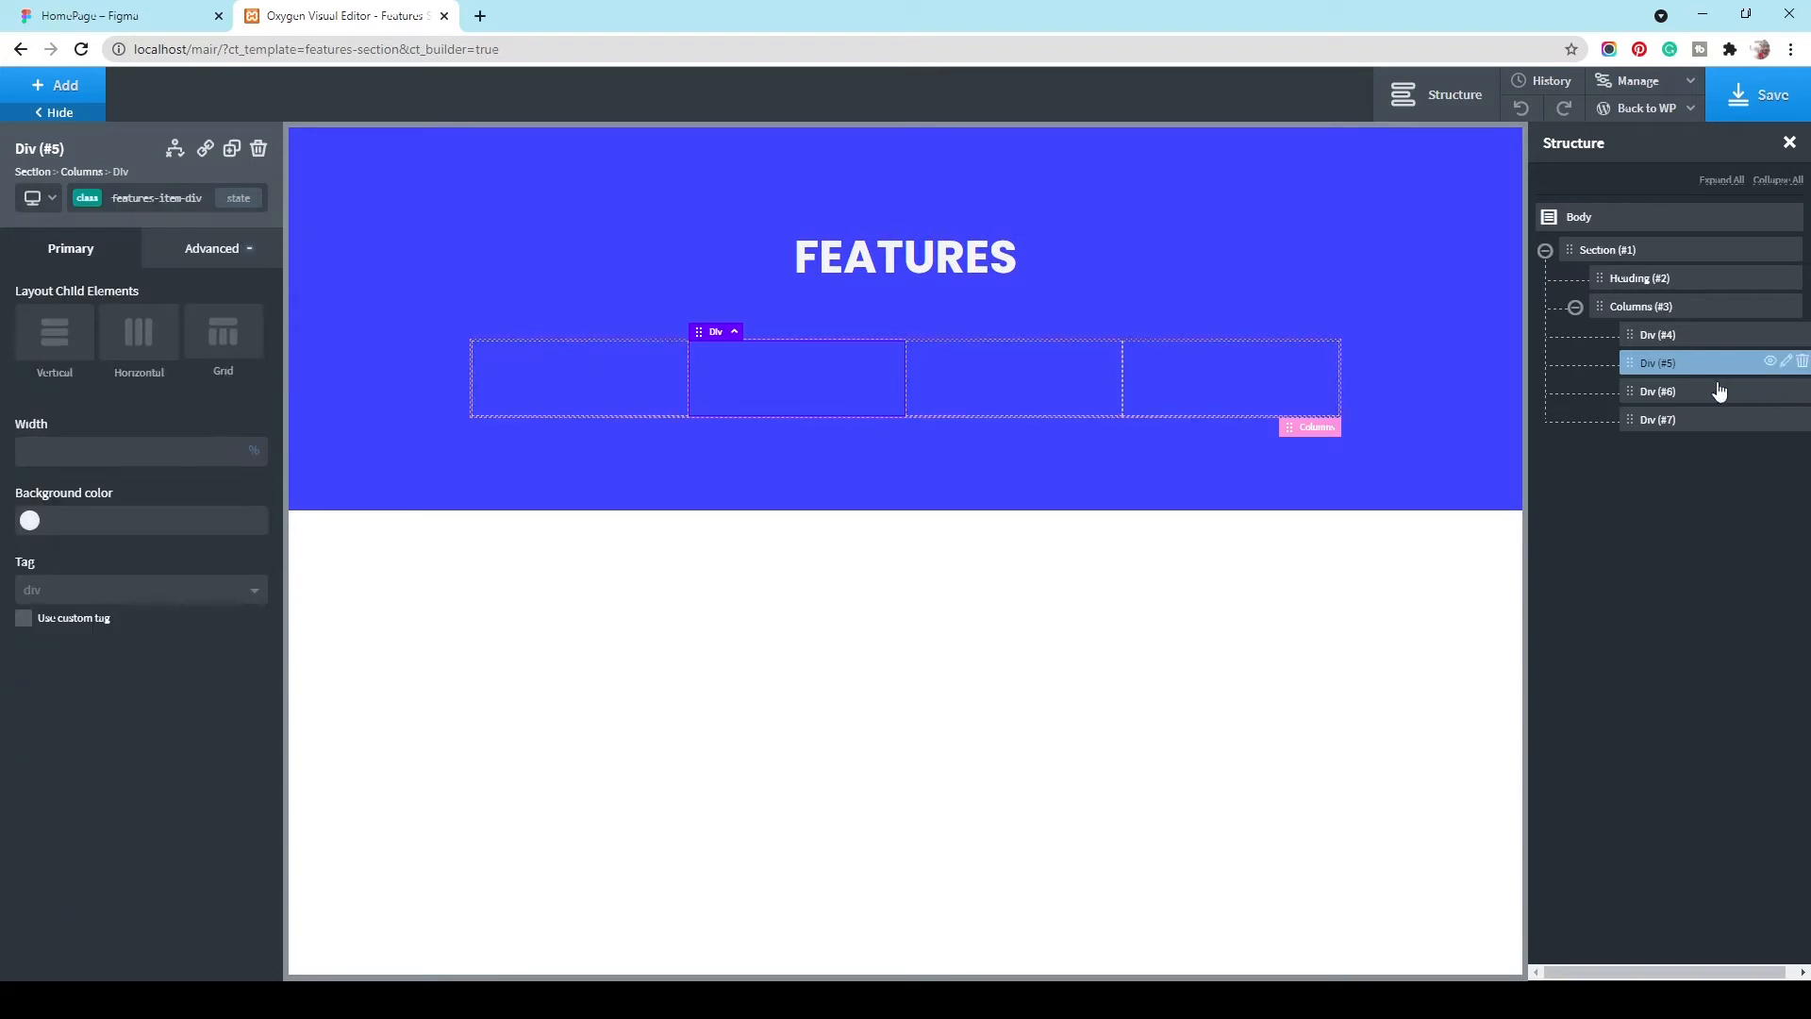
click(1742, 392)
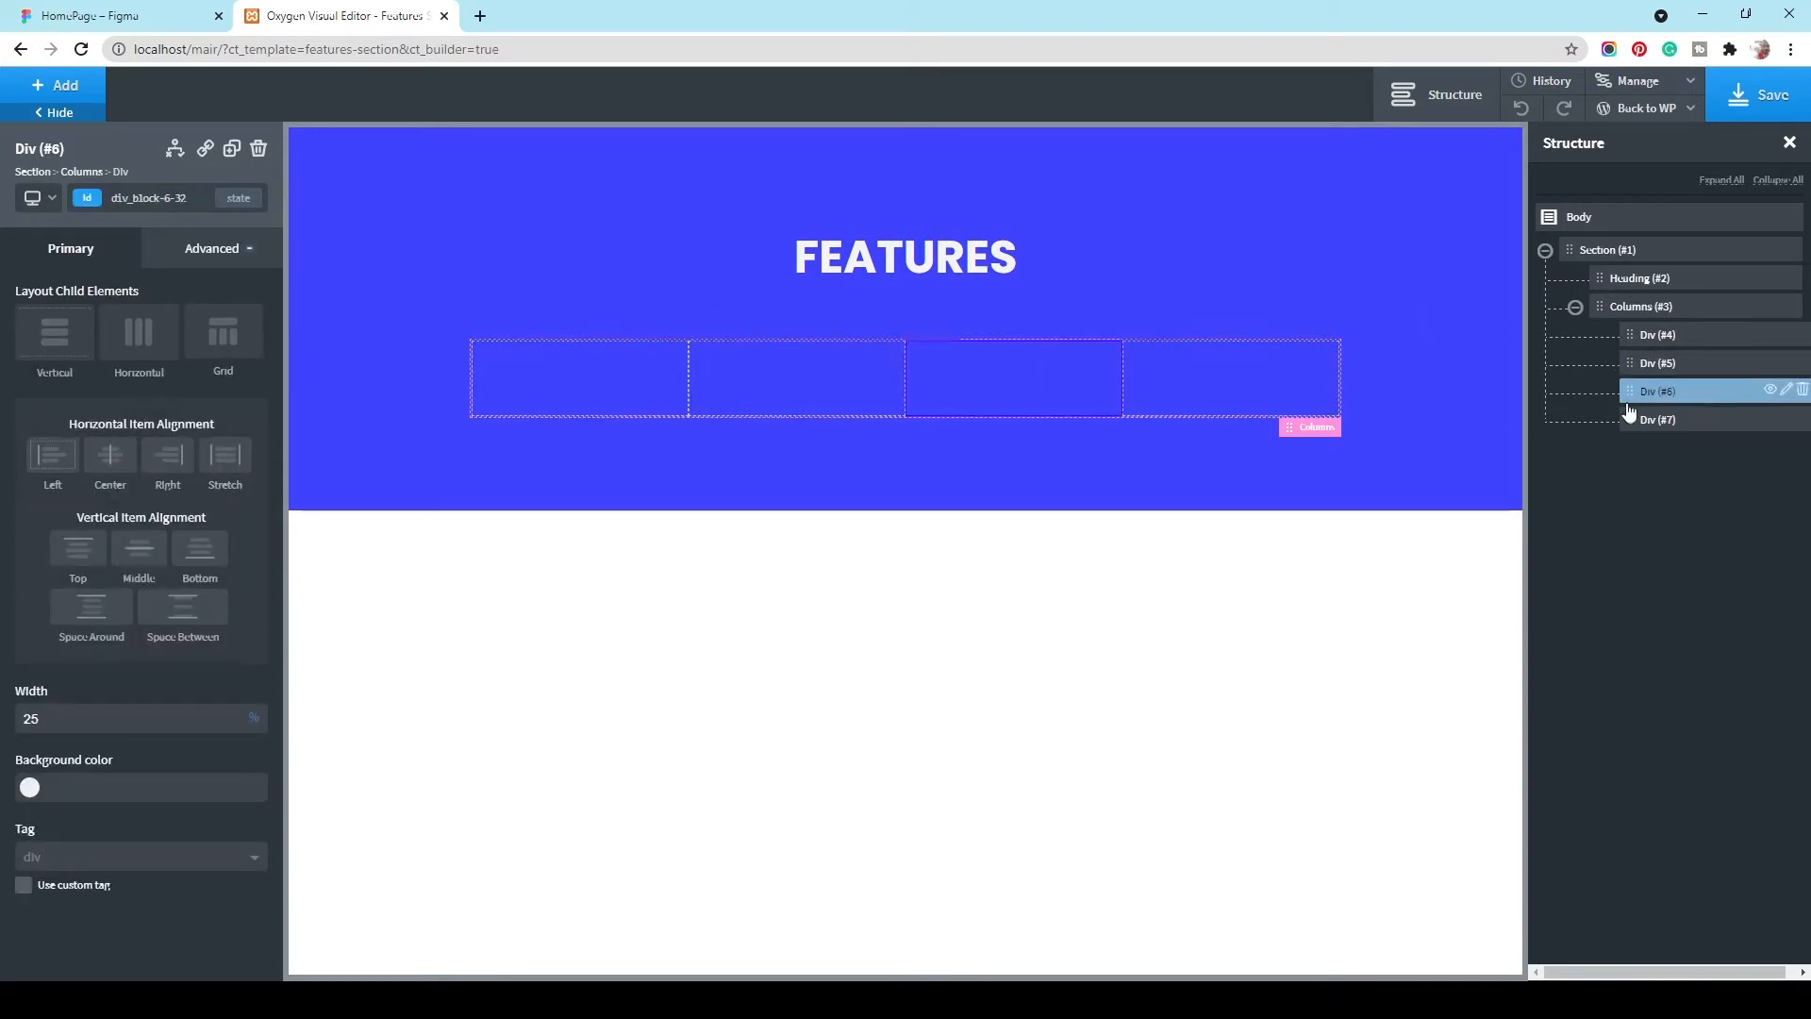
click(185, 199)
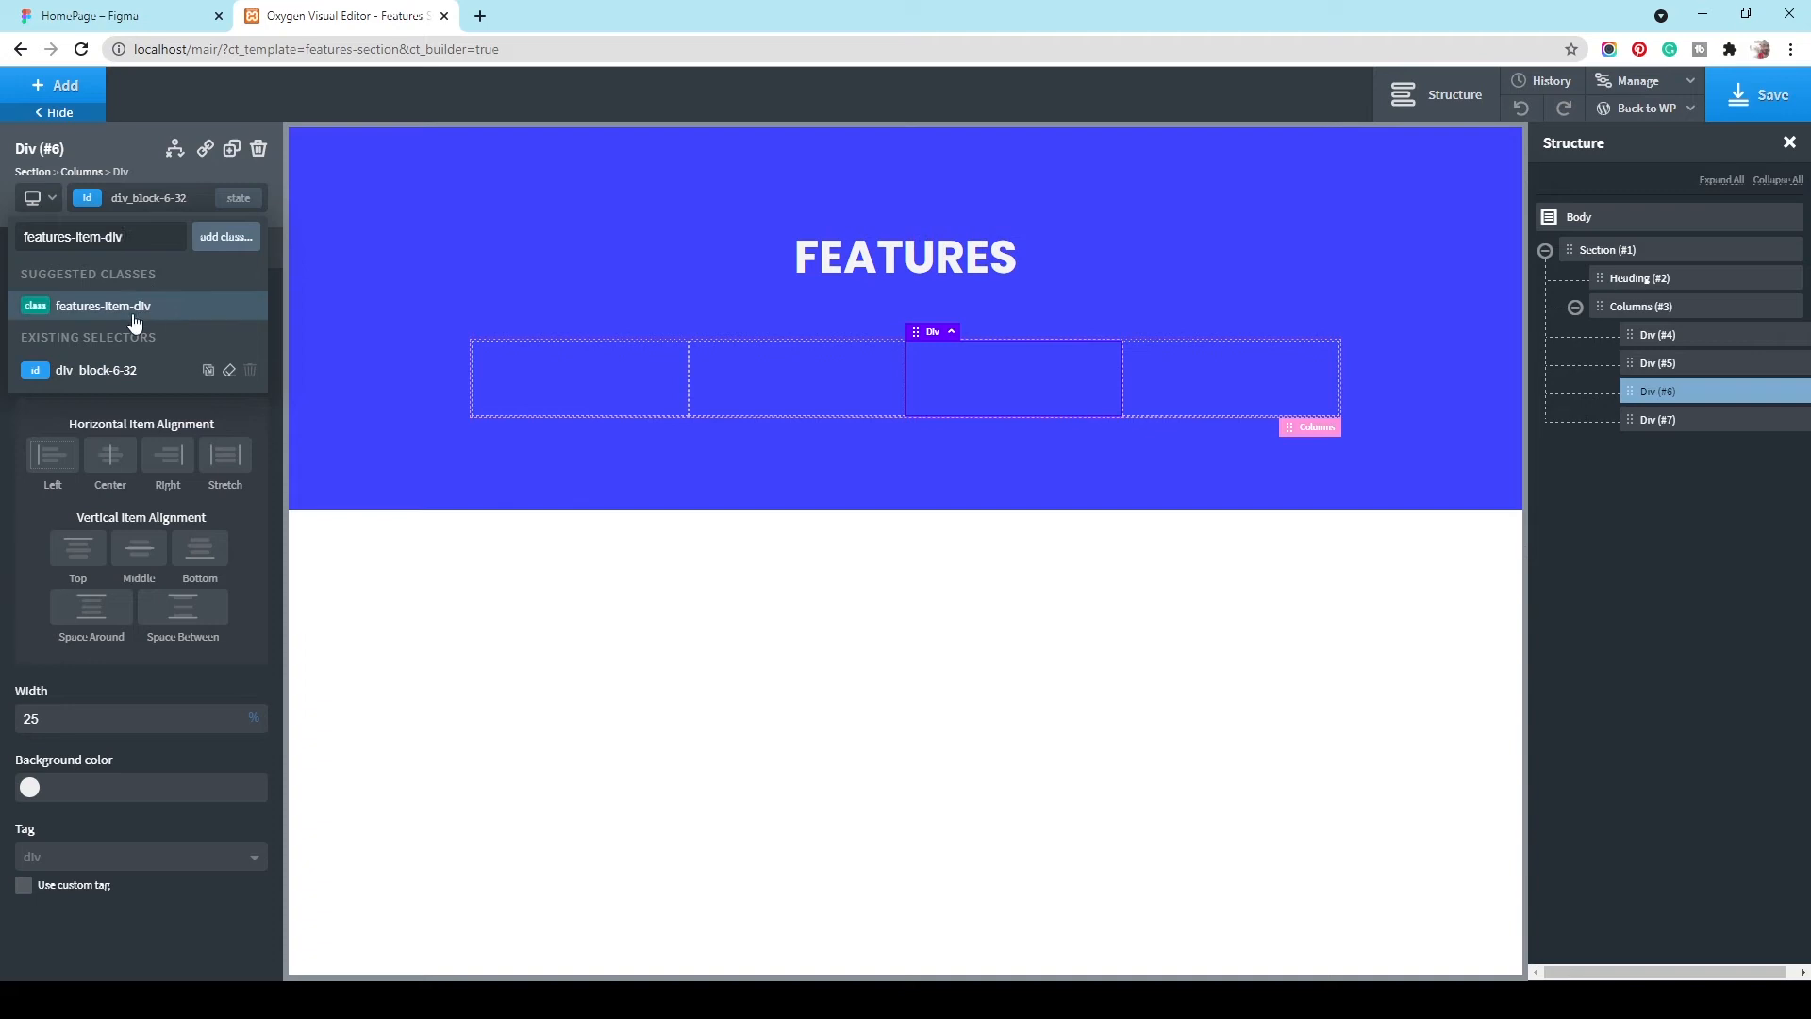
click(162, 304)
click(1714, 427)
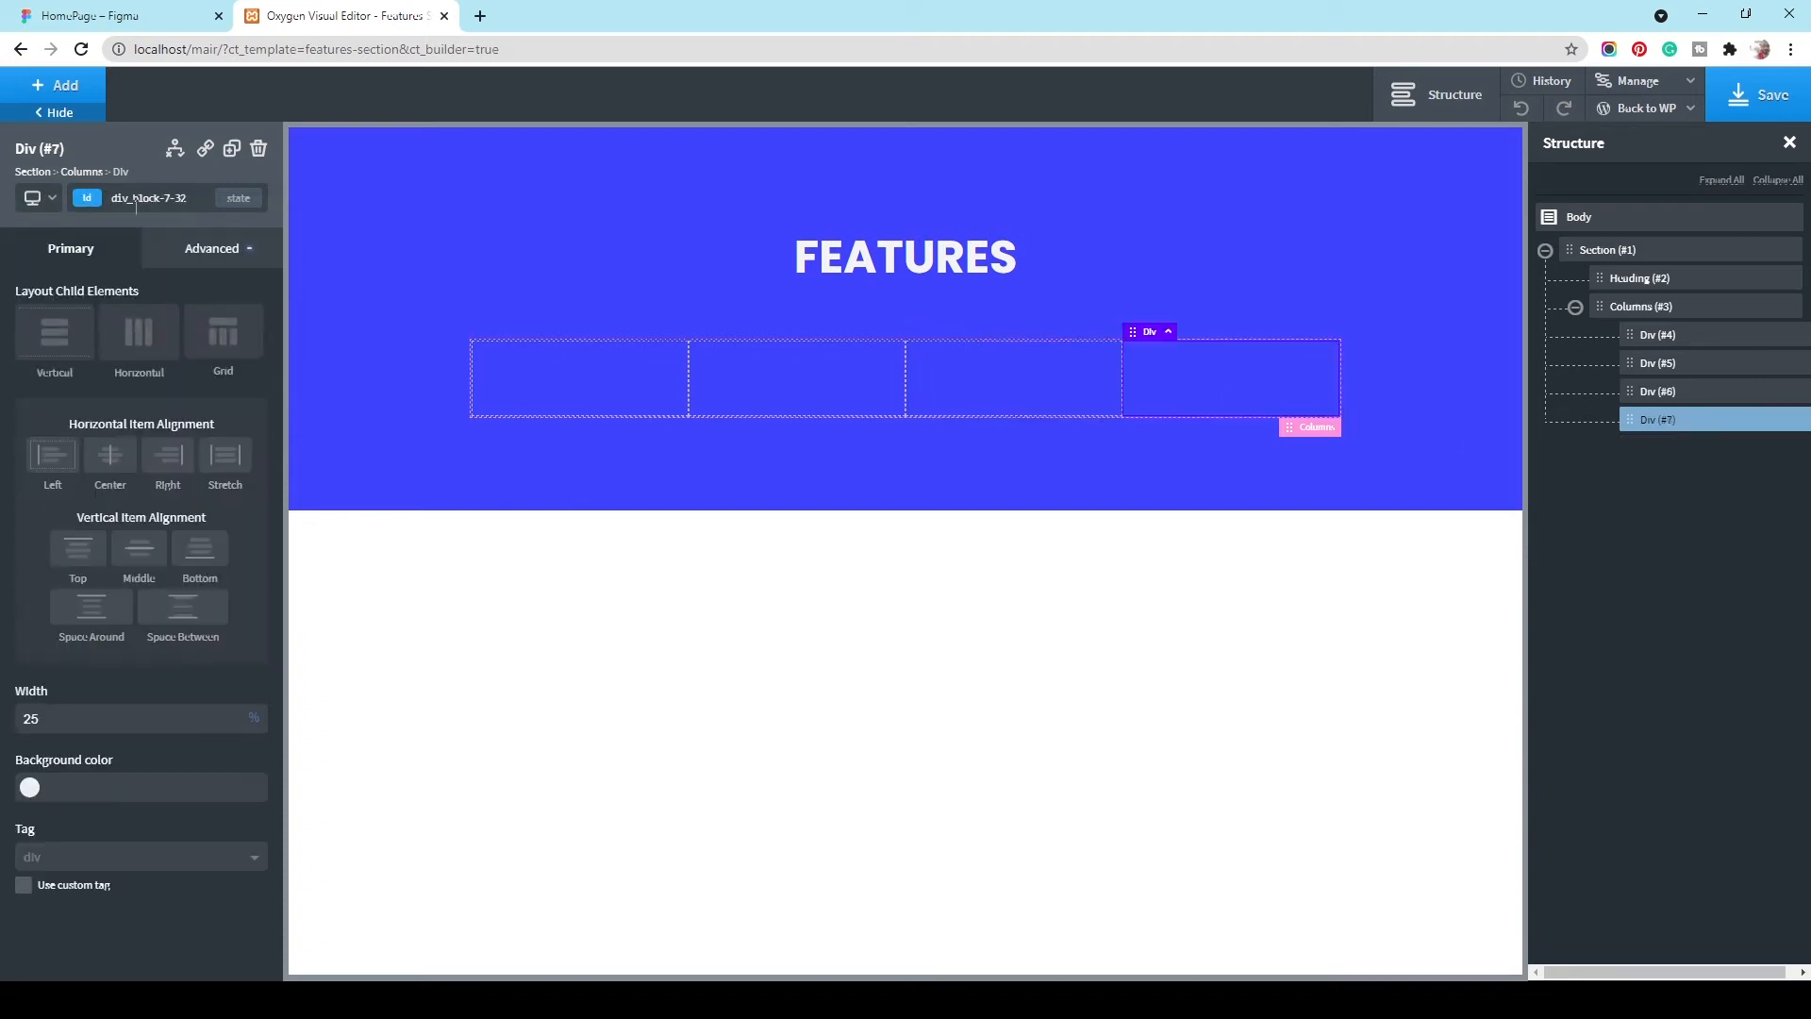
click(141, 199)
text(features-item-div)
click(139, 300)
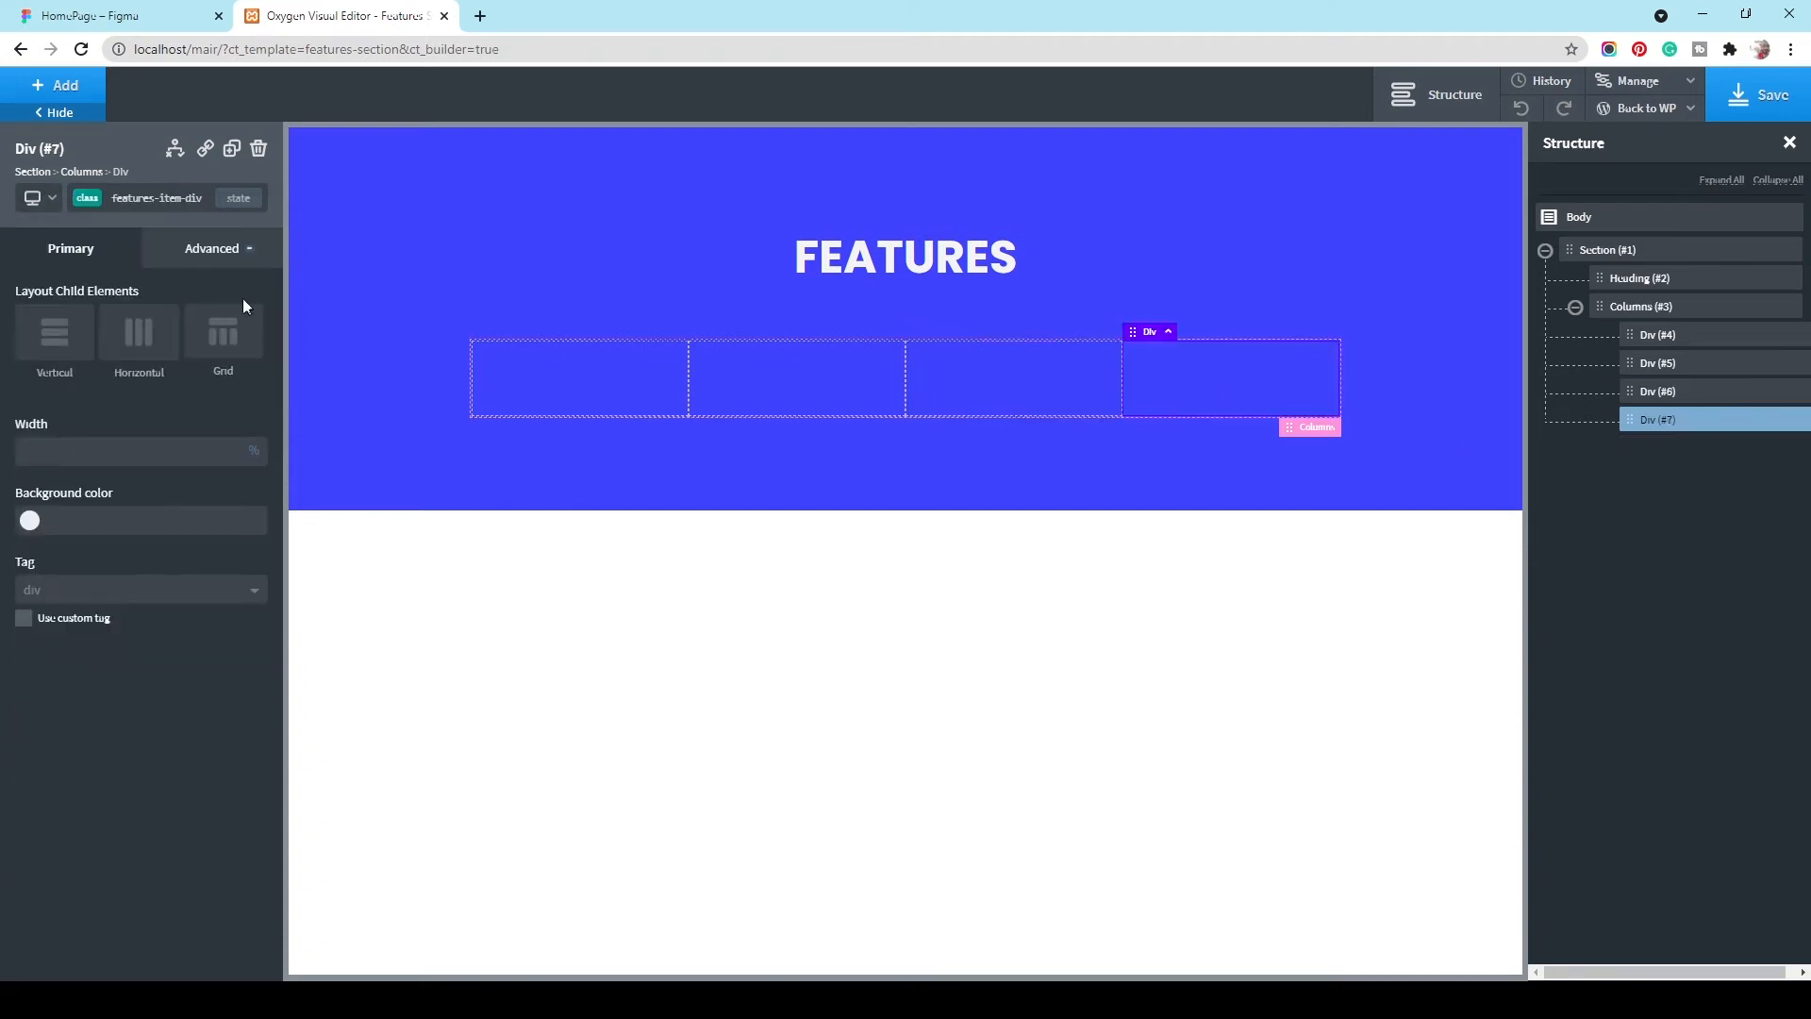
Step: Add an image to the first column and choose the responsive 1 devices icon from the media library
click(582, 382)
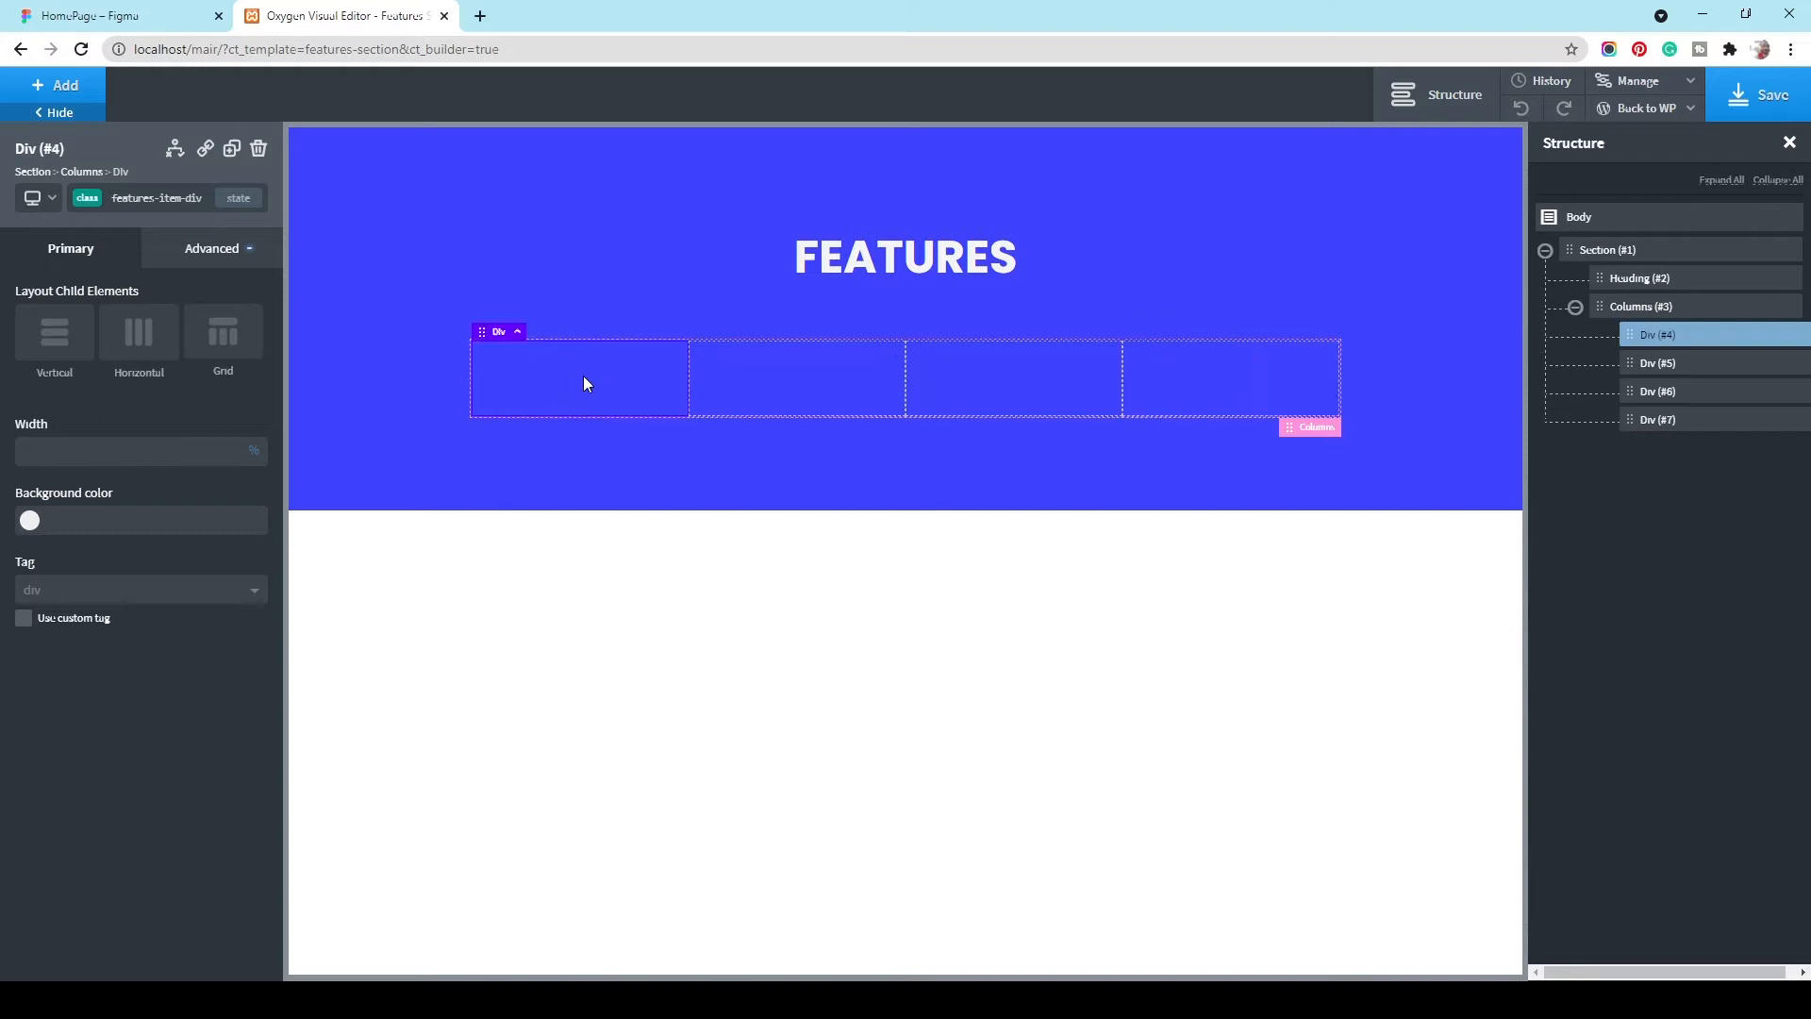
click(52, 90)
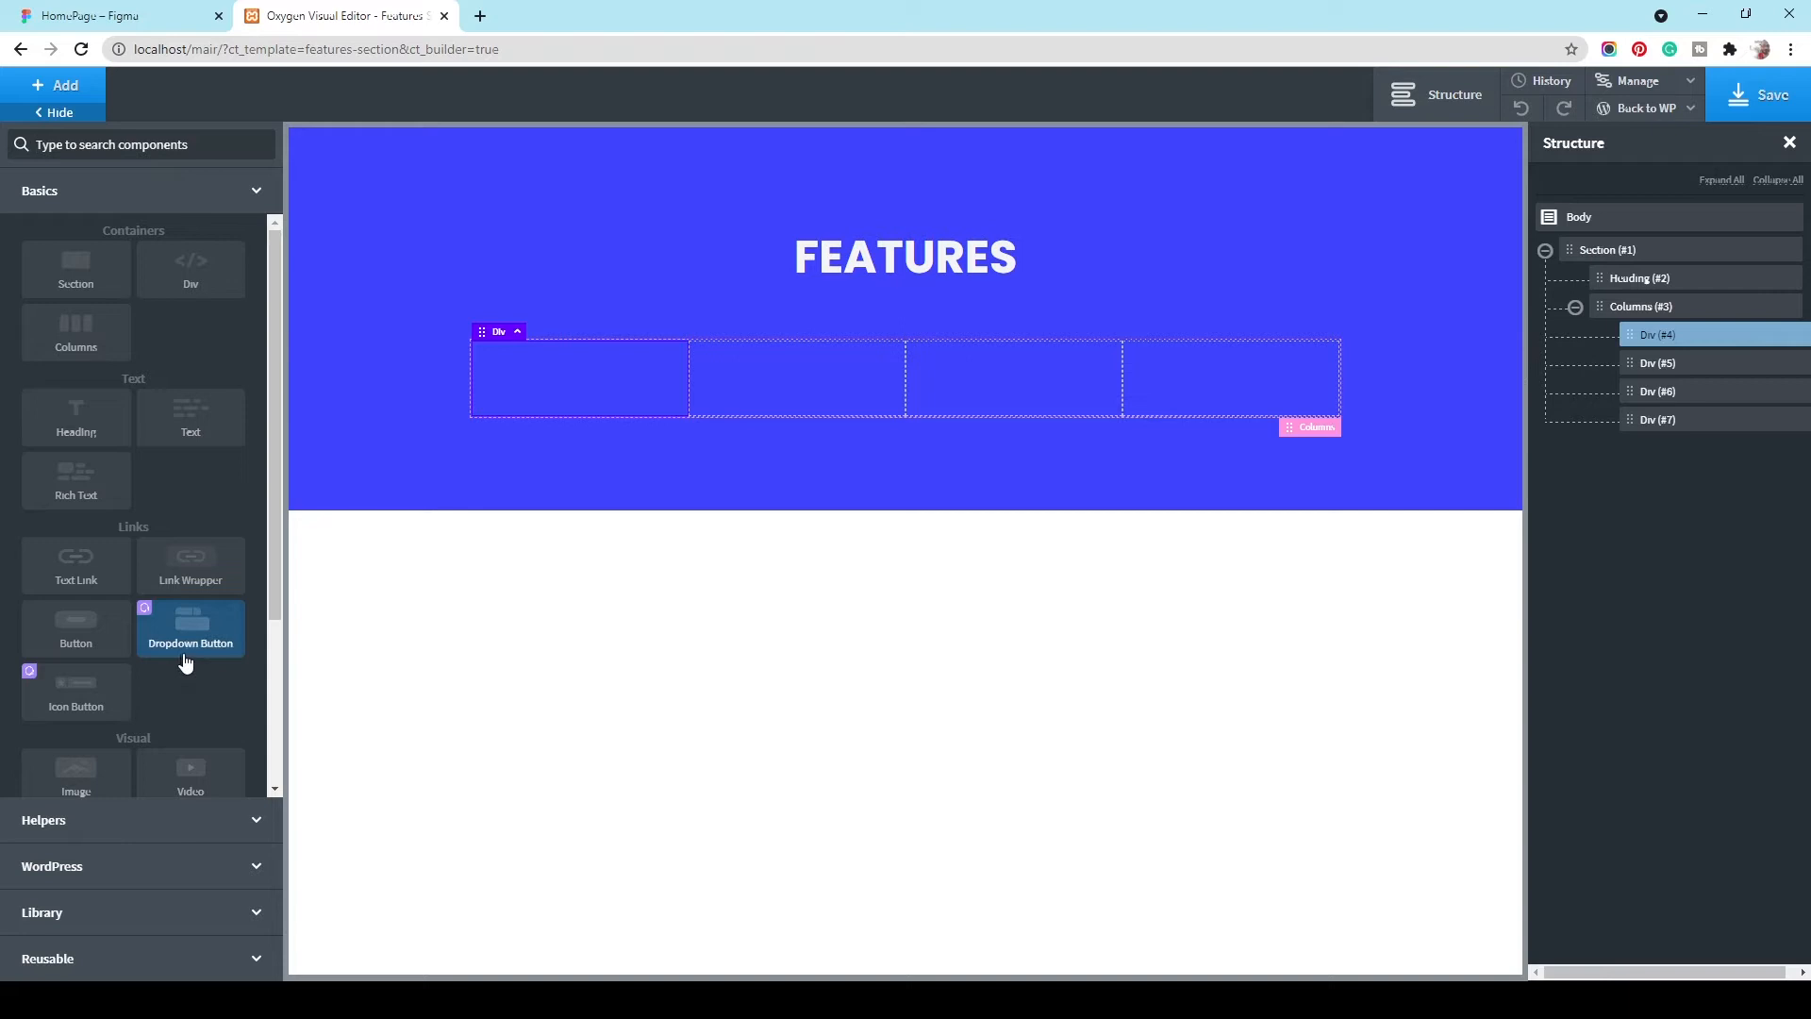
click(82, 792)
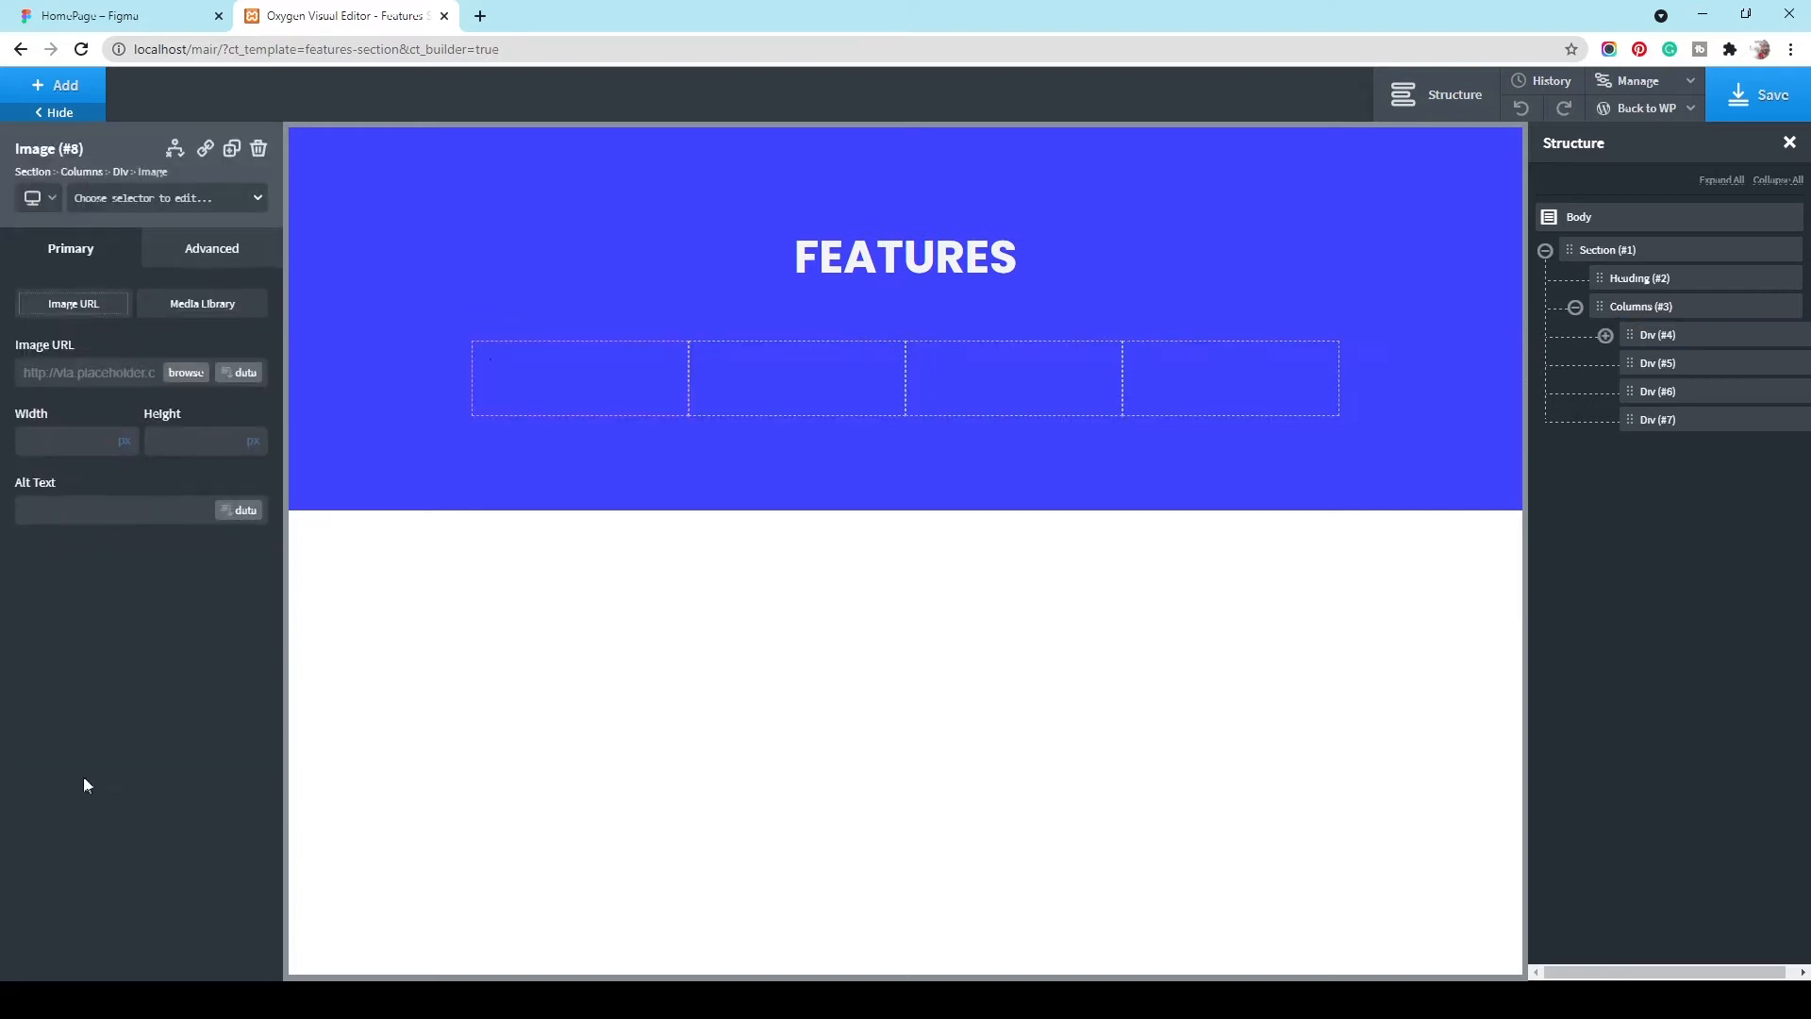
click(195, 305)
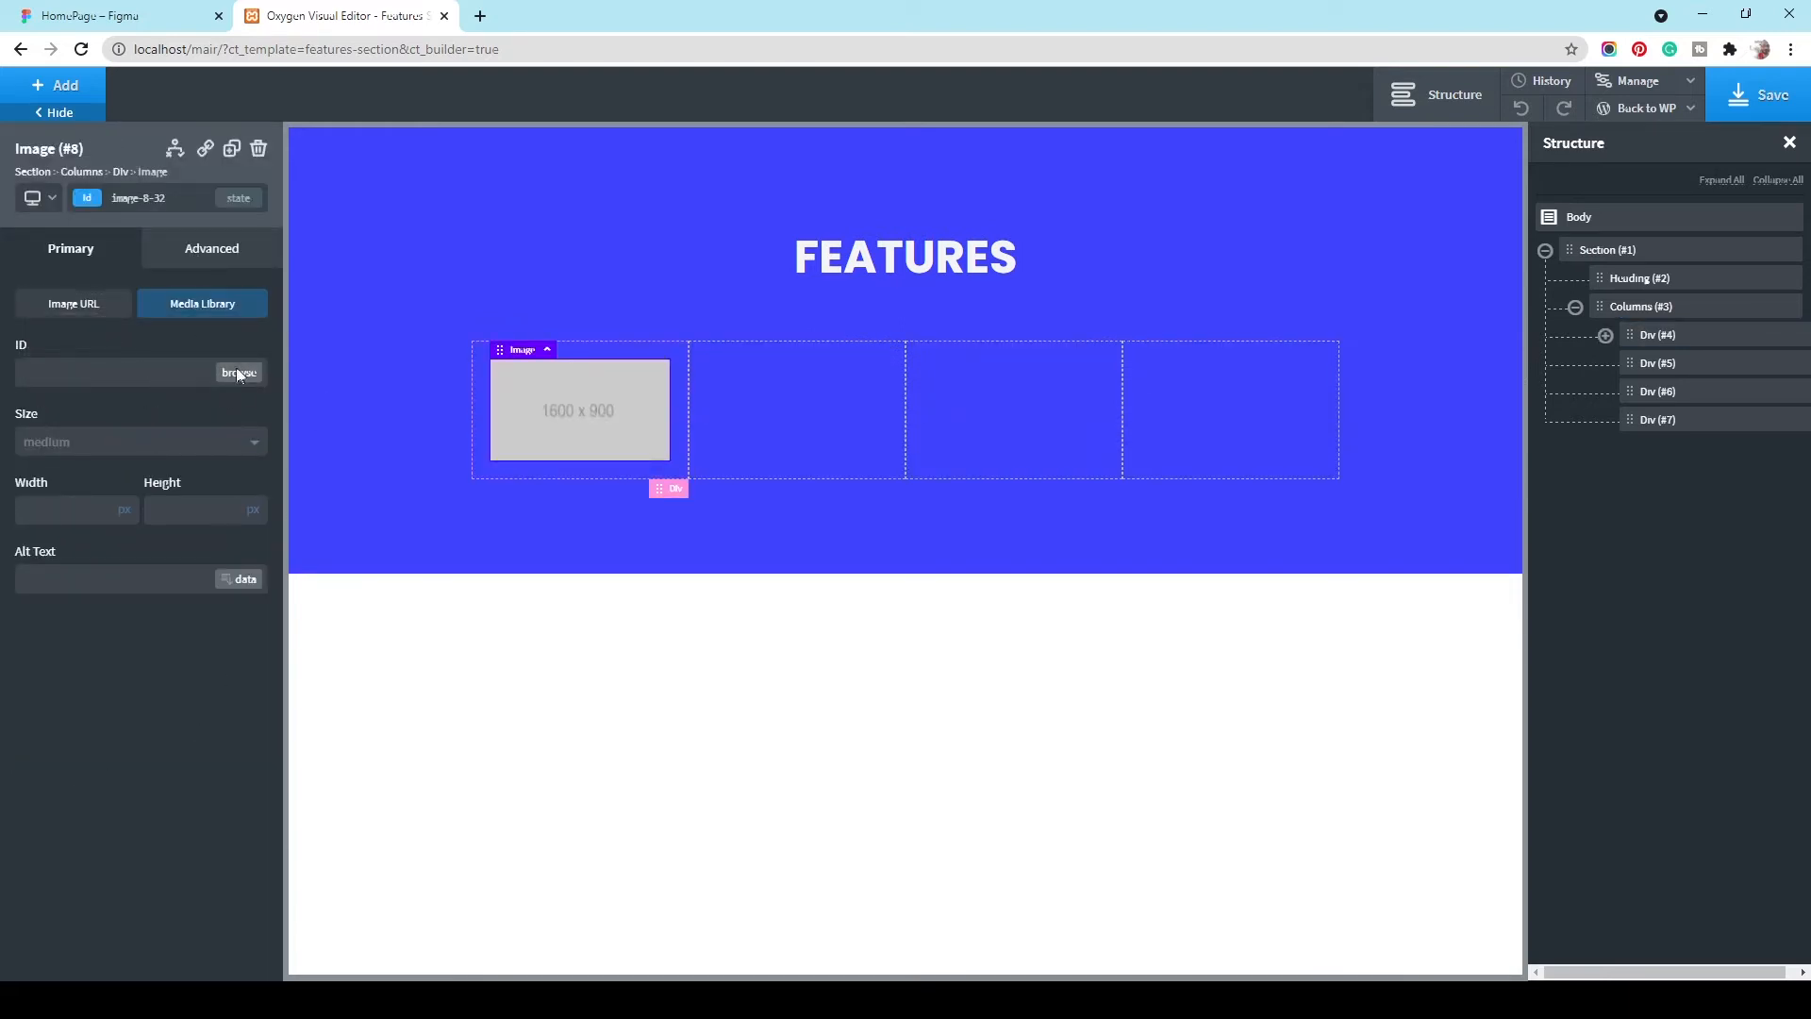
click(242, 375)
click(70, 13)
click(339, 13)
click(966, 305)
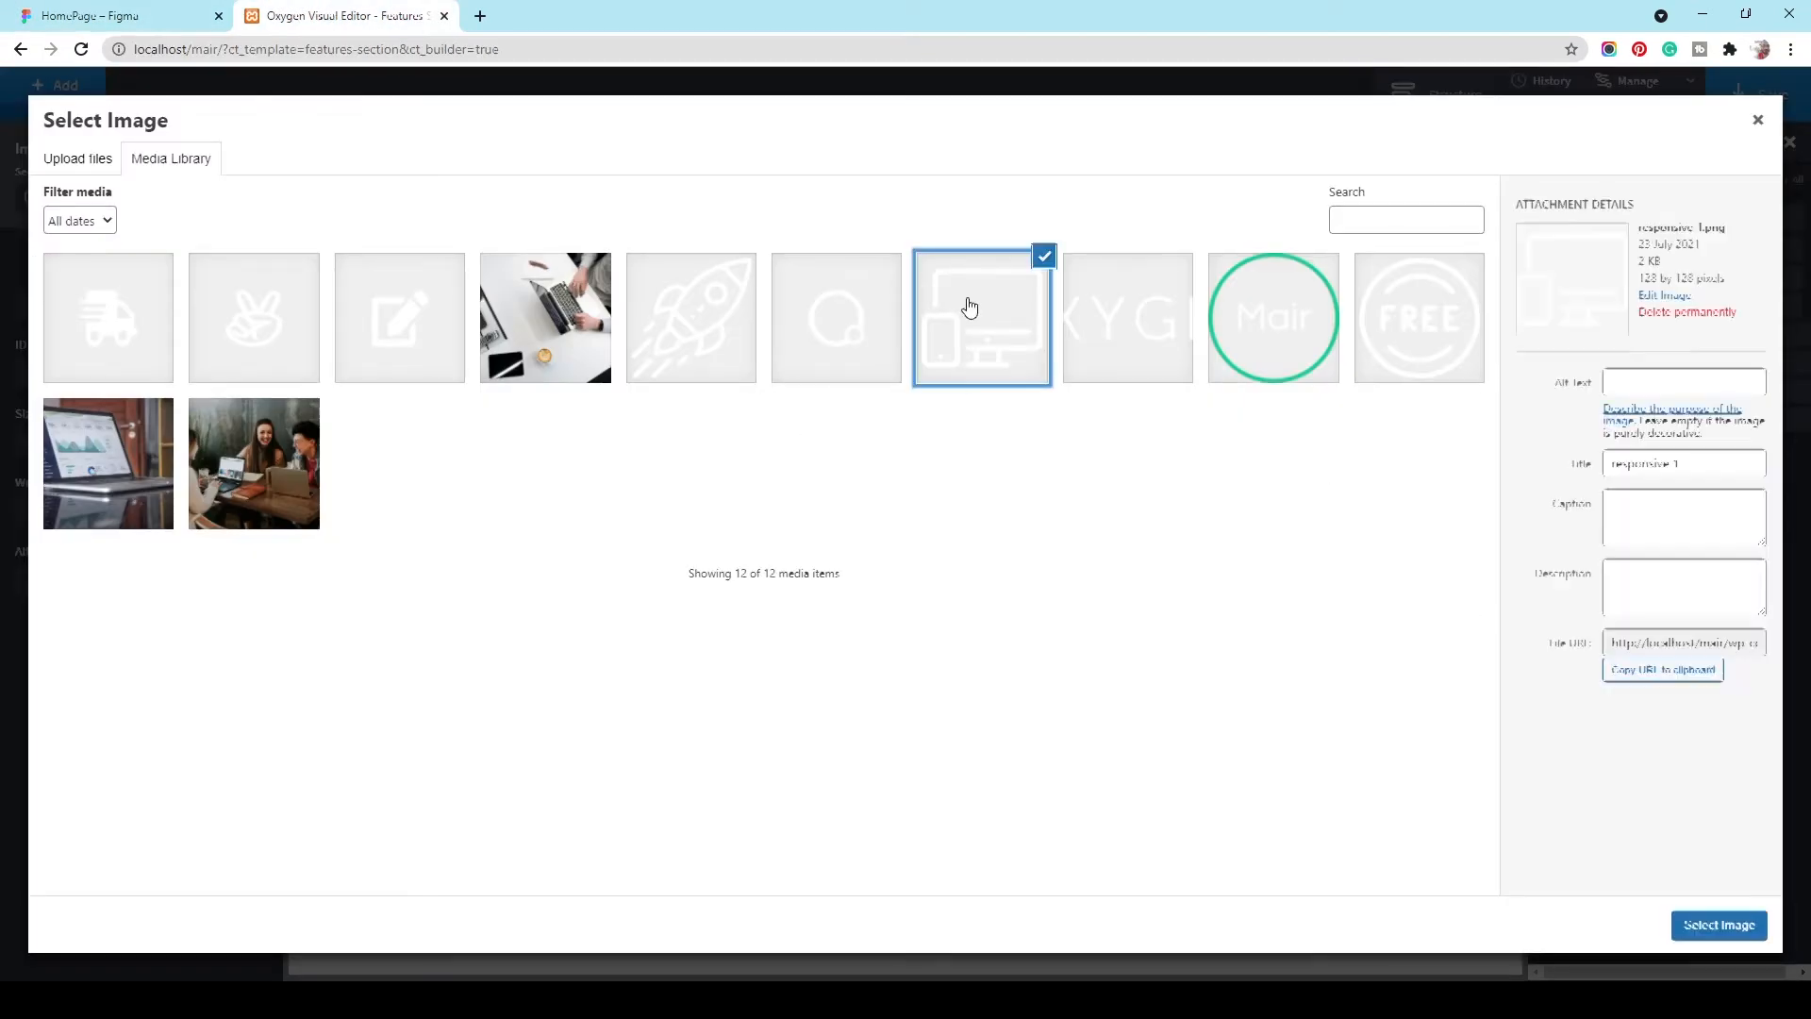
click(1748, 929)
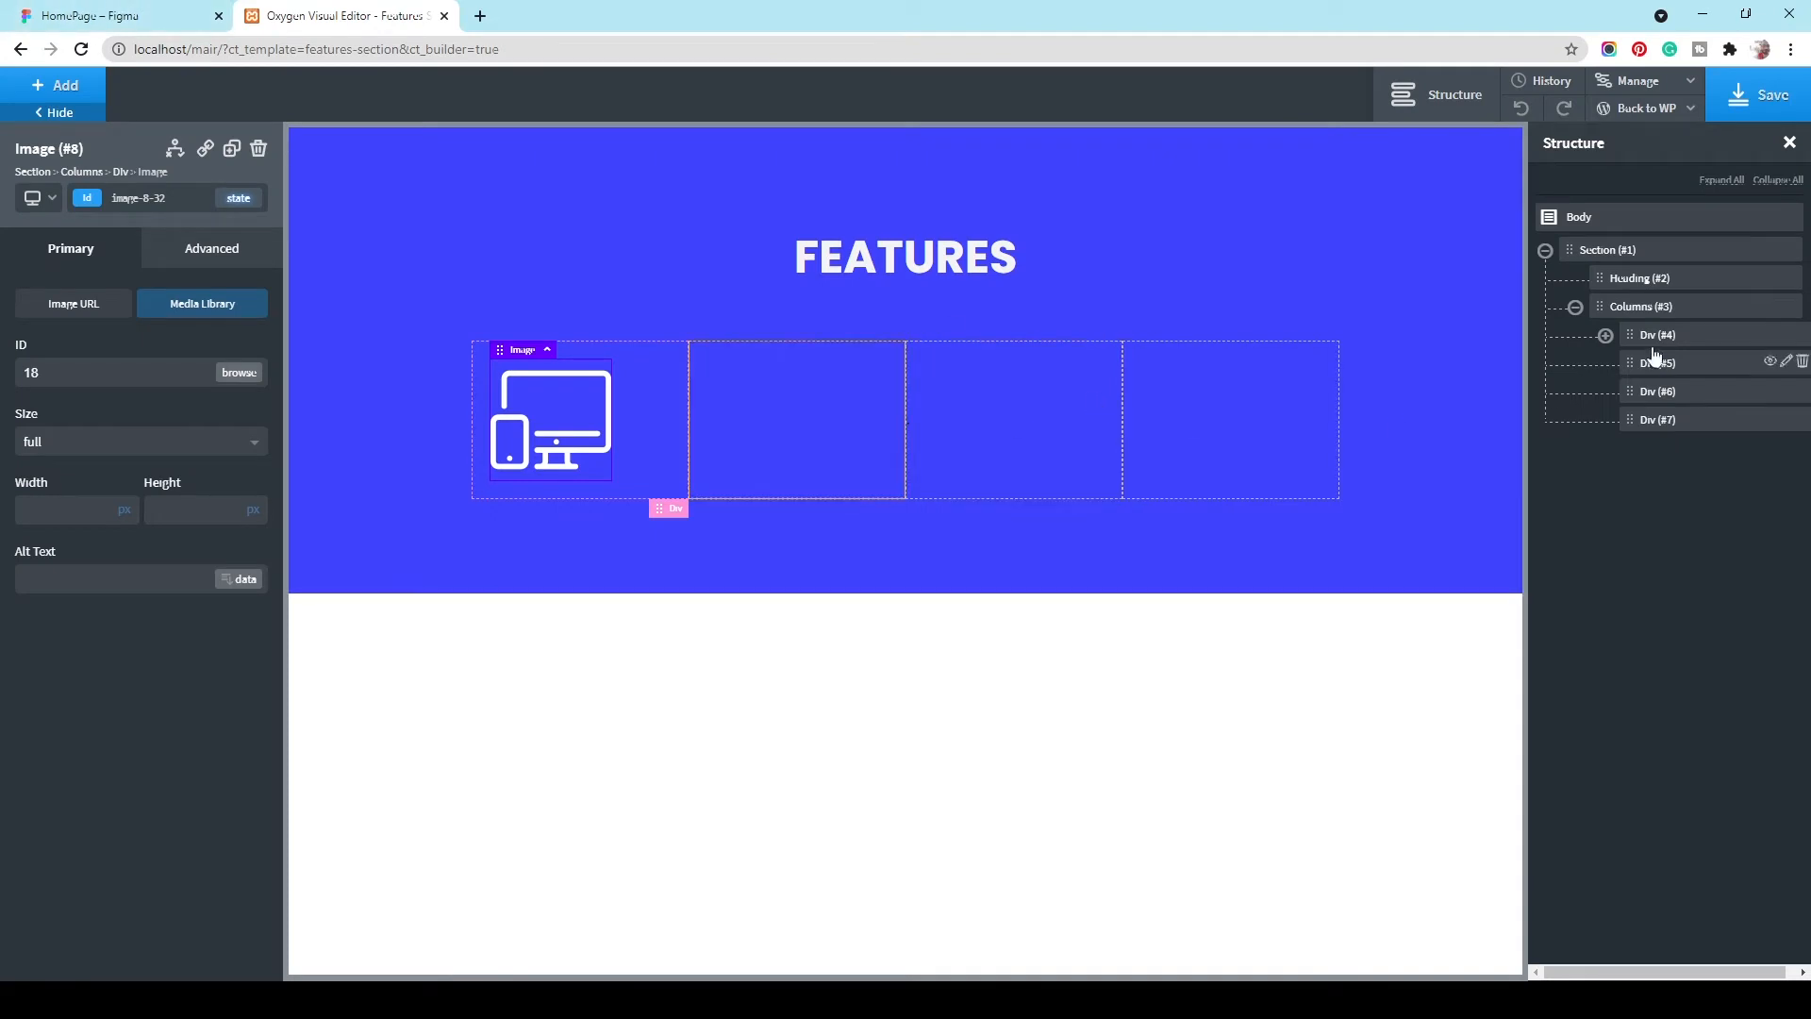
Step: Lay out the features-item-div class's child elements vertically and align them horizontally to the center
click(1701, 308)
click(1698, 337)
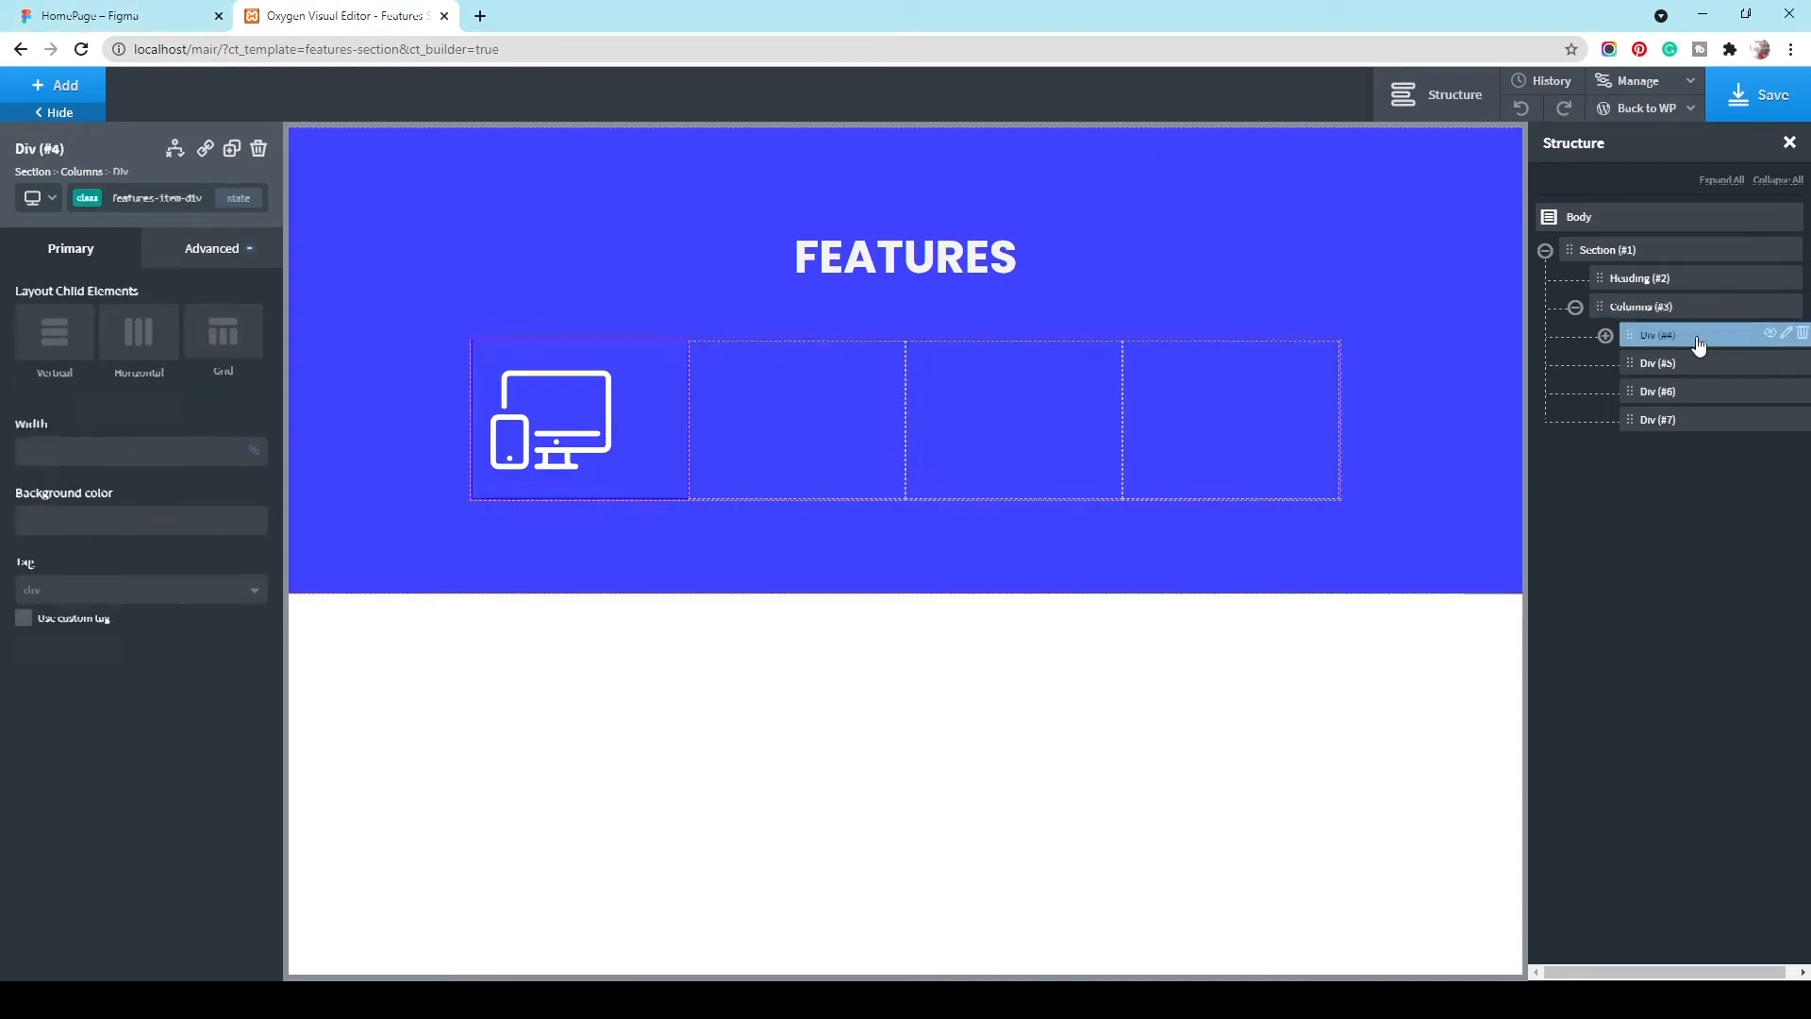
click(81, 339)
click(110, 456)
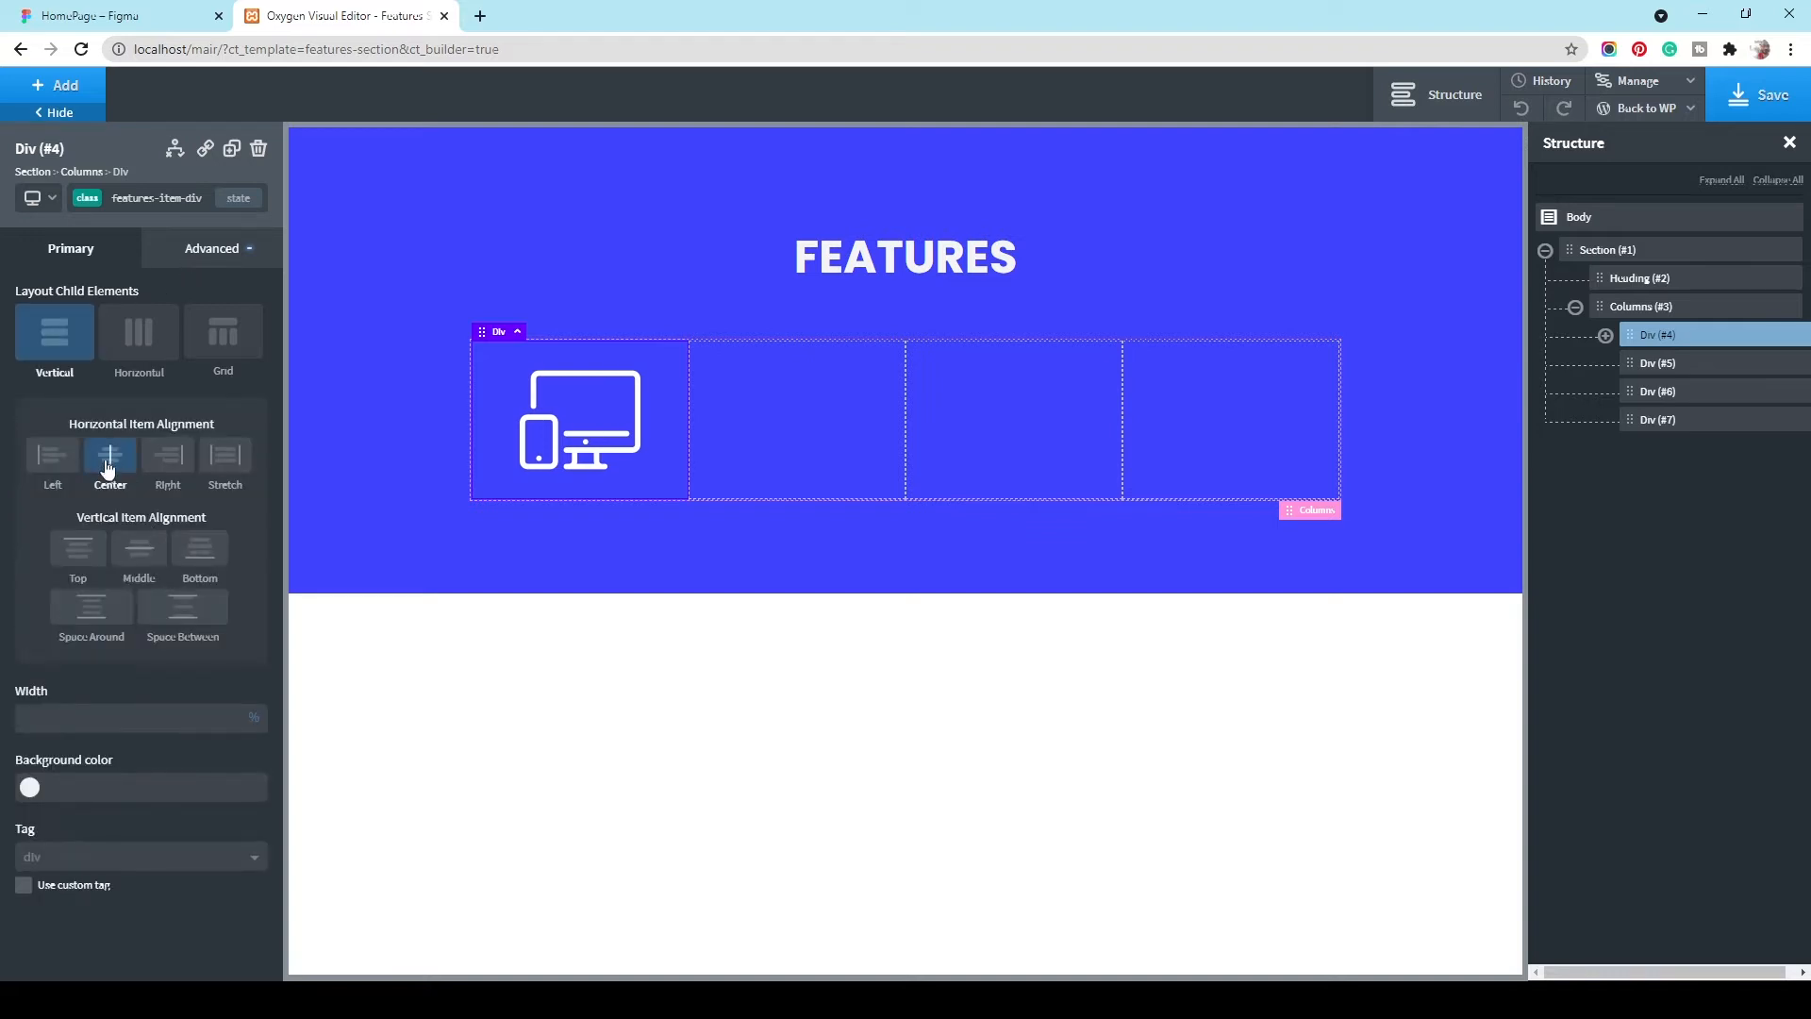
Step: Add a heading below the icon in the first column and set its tag to h4
click(49, 90)
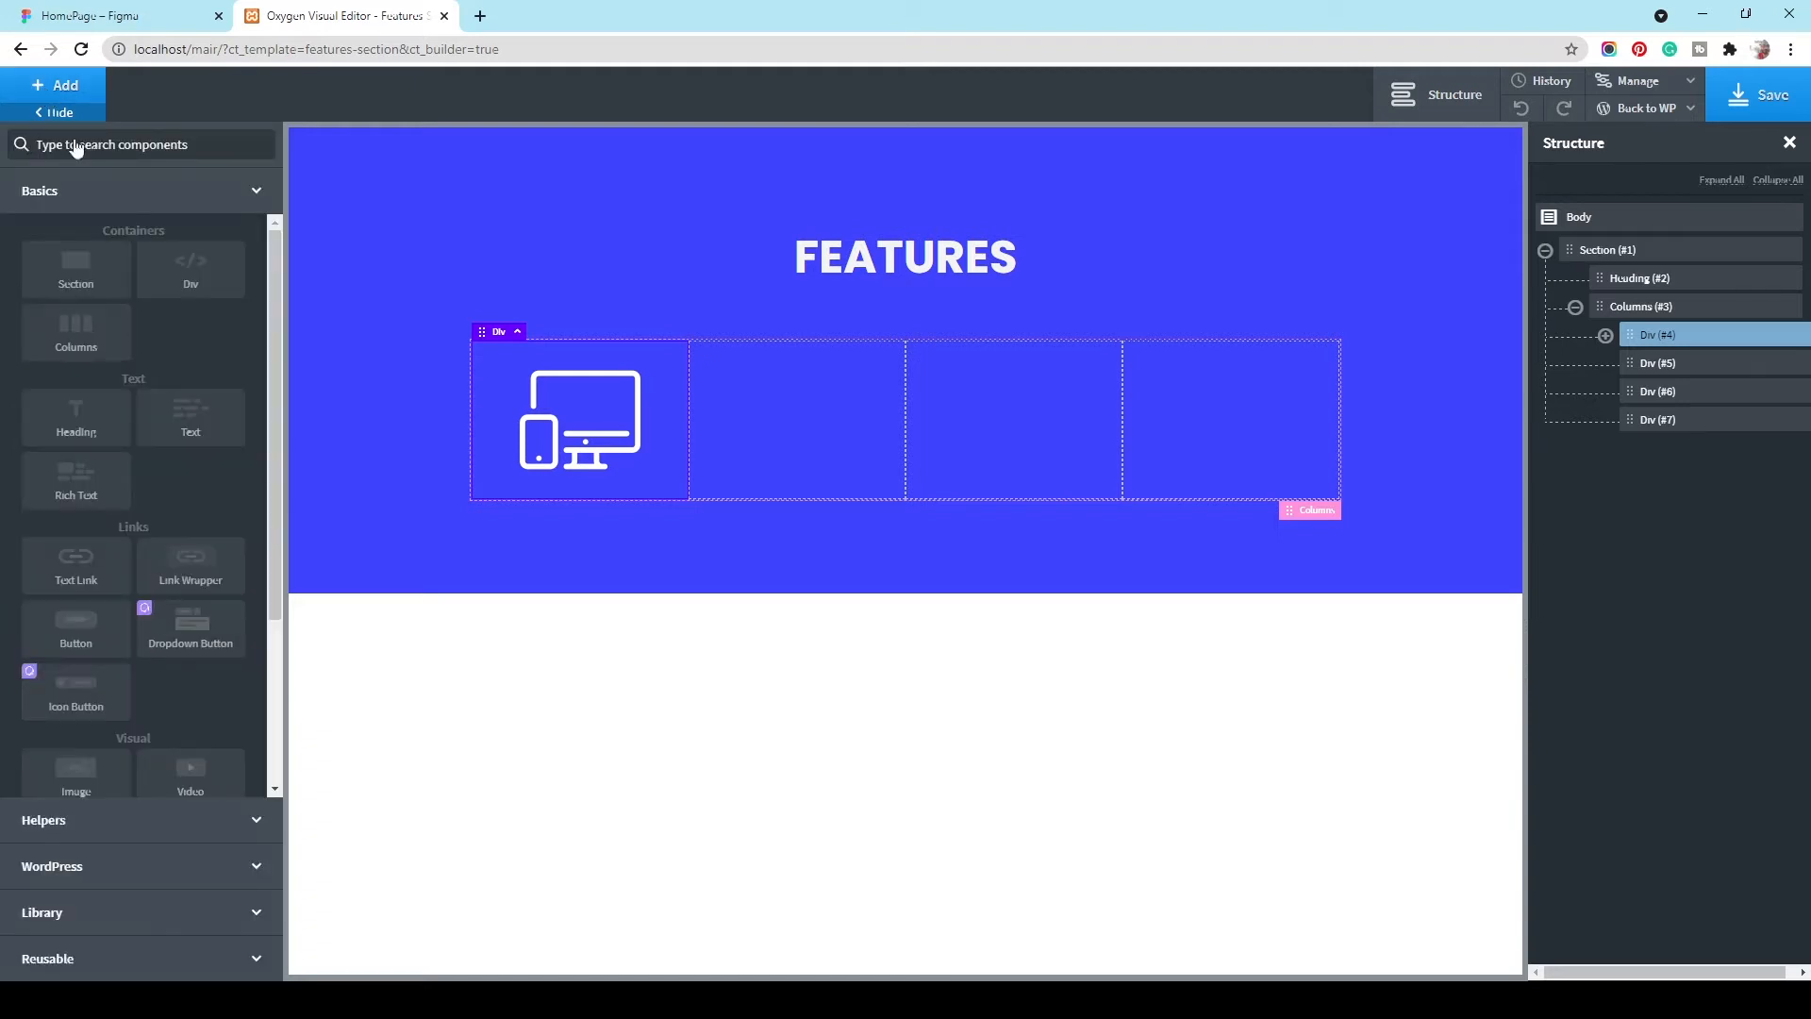
click(103, 429)
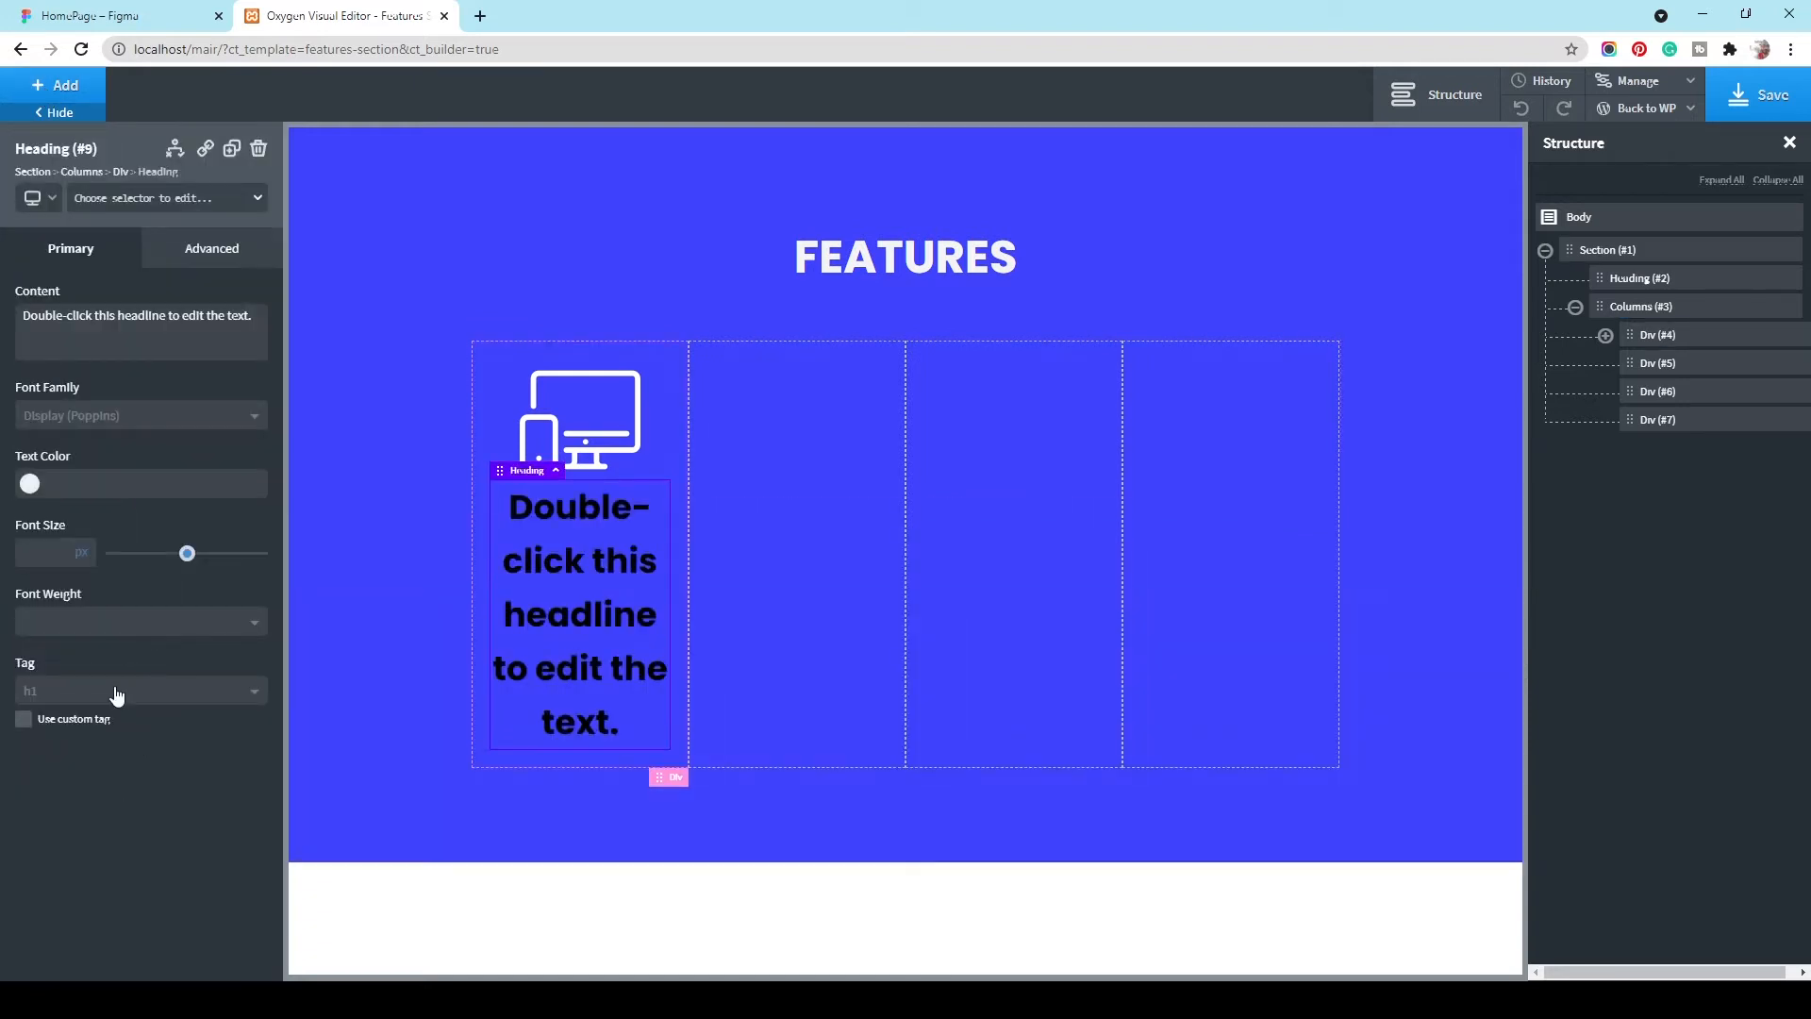
click(116, 696)
click(99, 804)
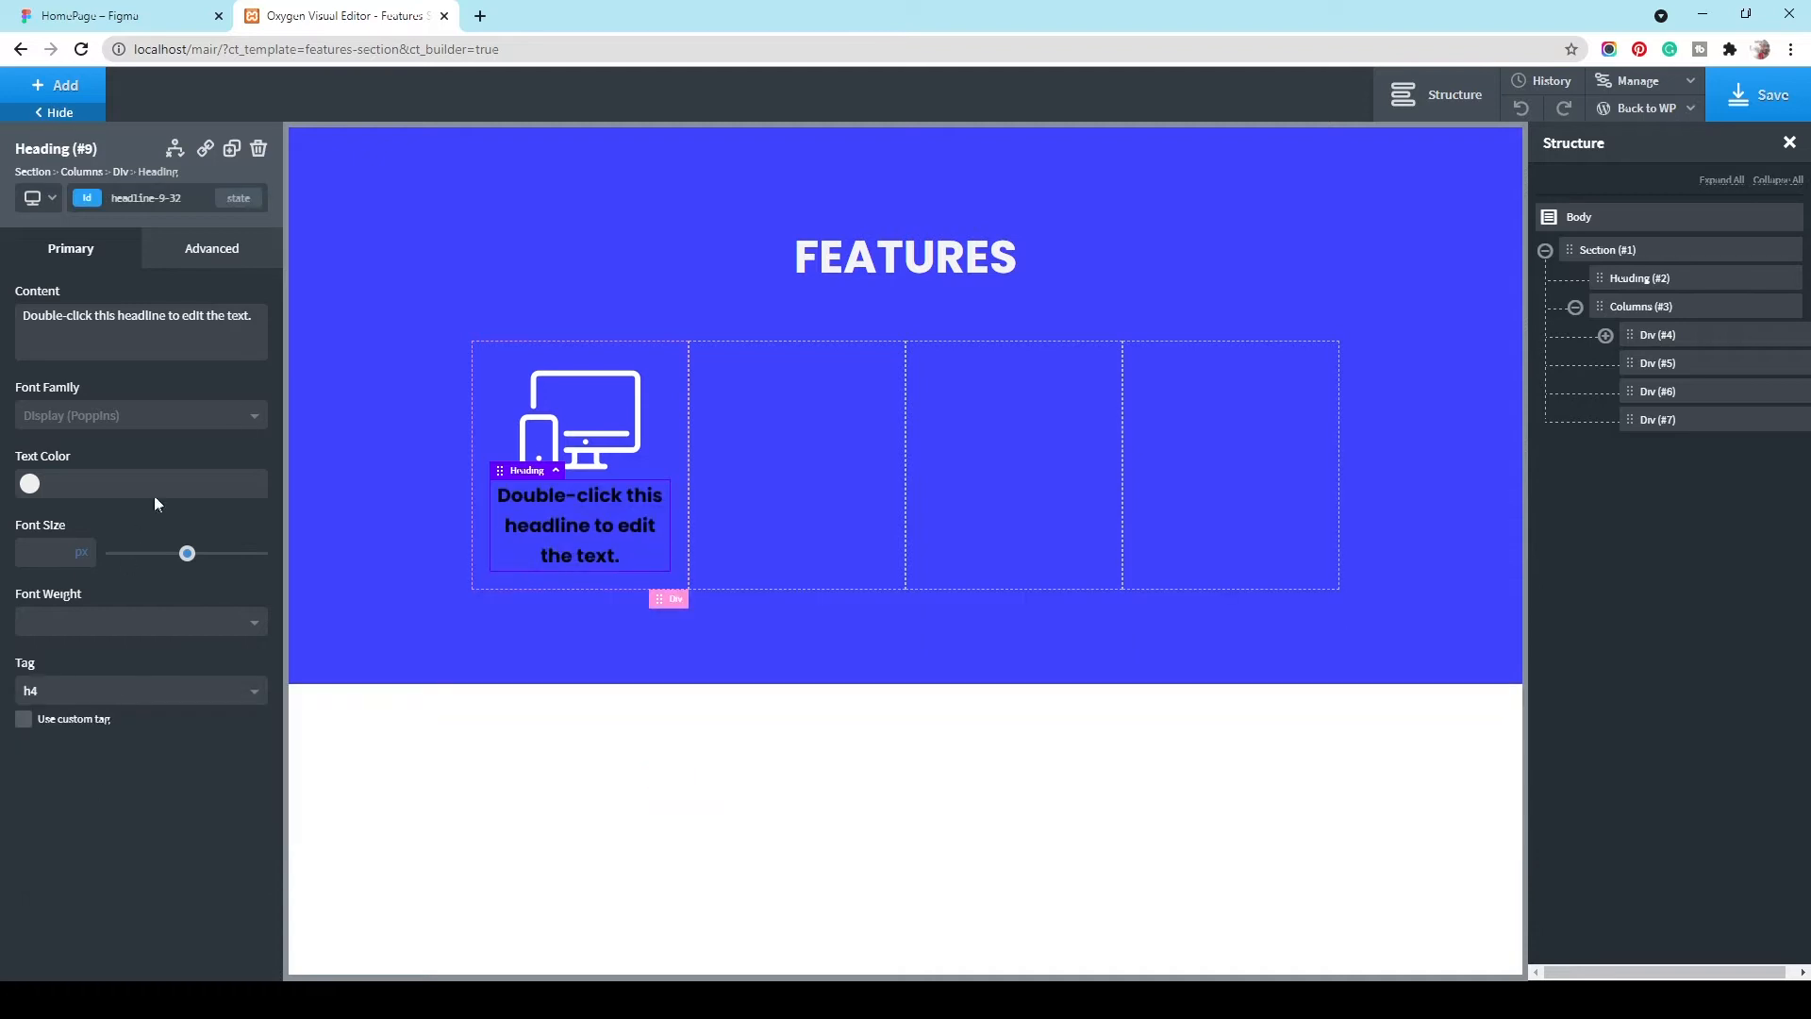
Step: Take the first feature's title from Figma and set the new heading's text in Oxygen to "Responsive Design"
click(94, 15)
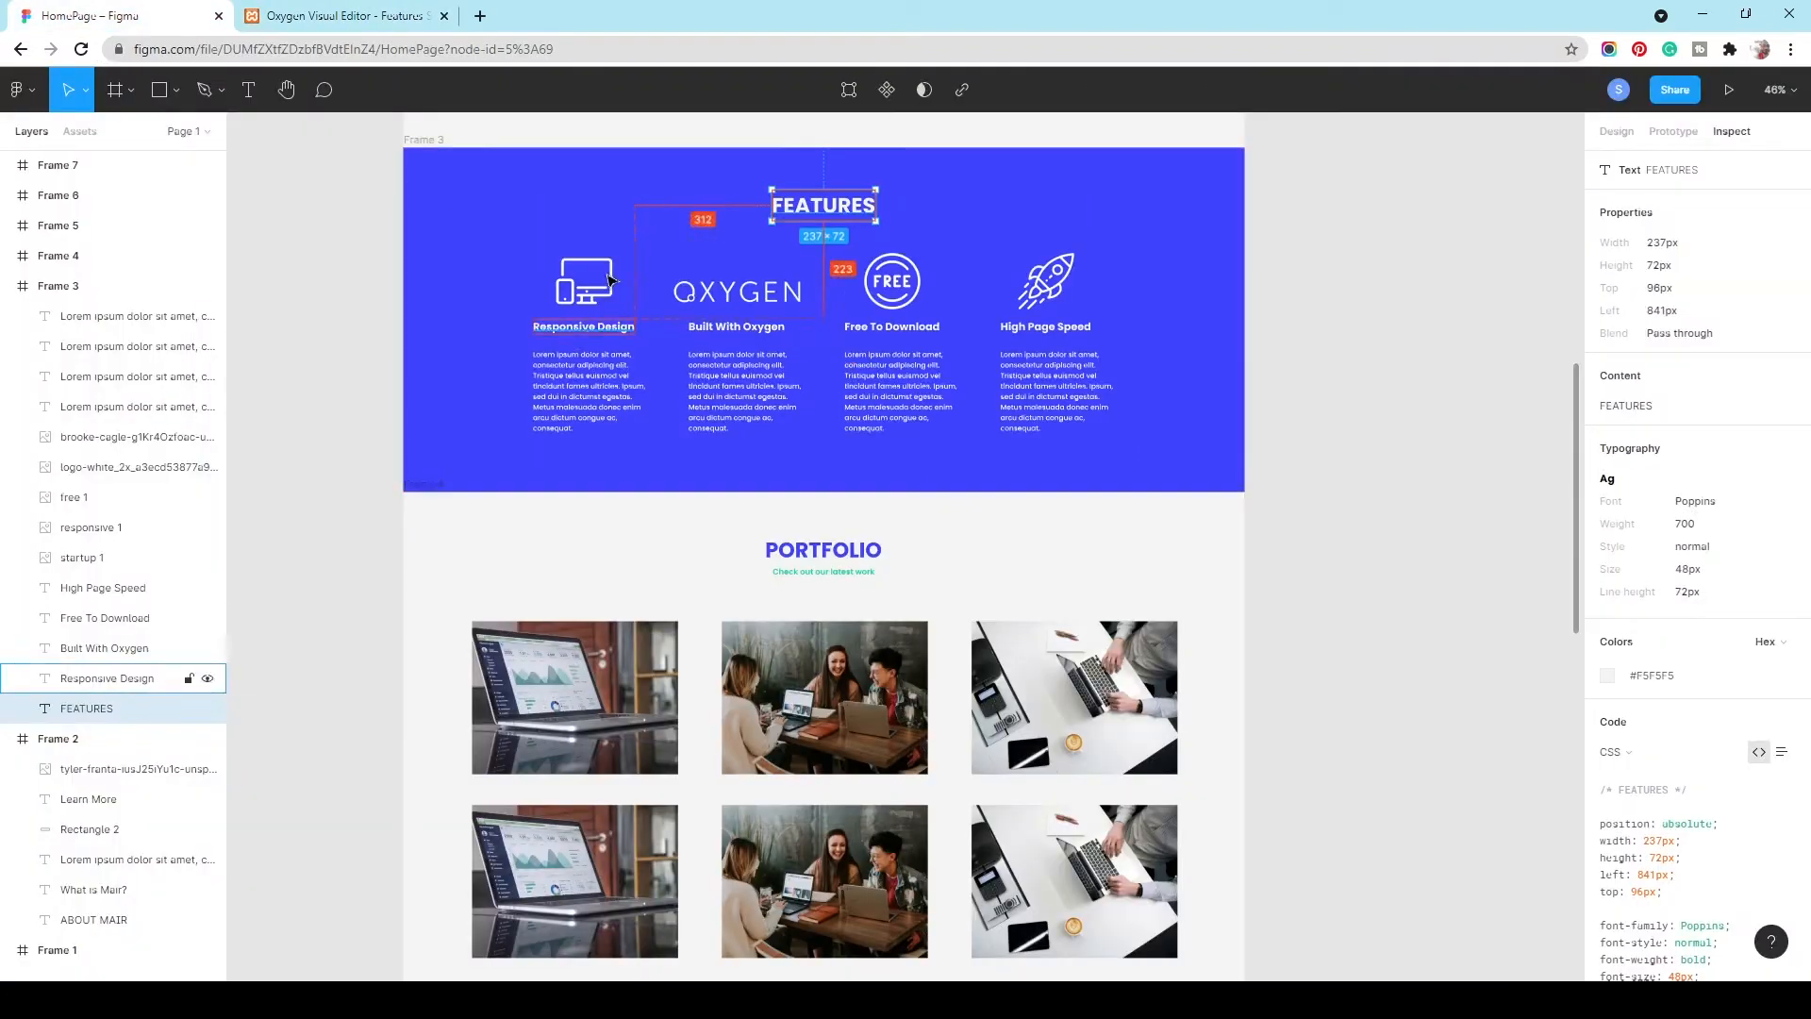
click(597, 329)
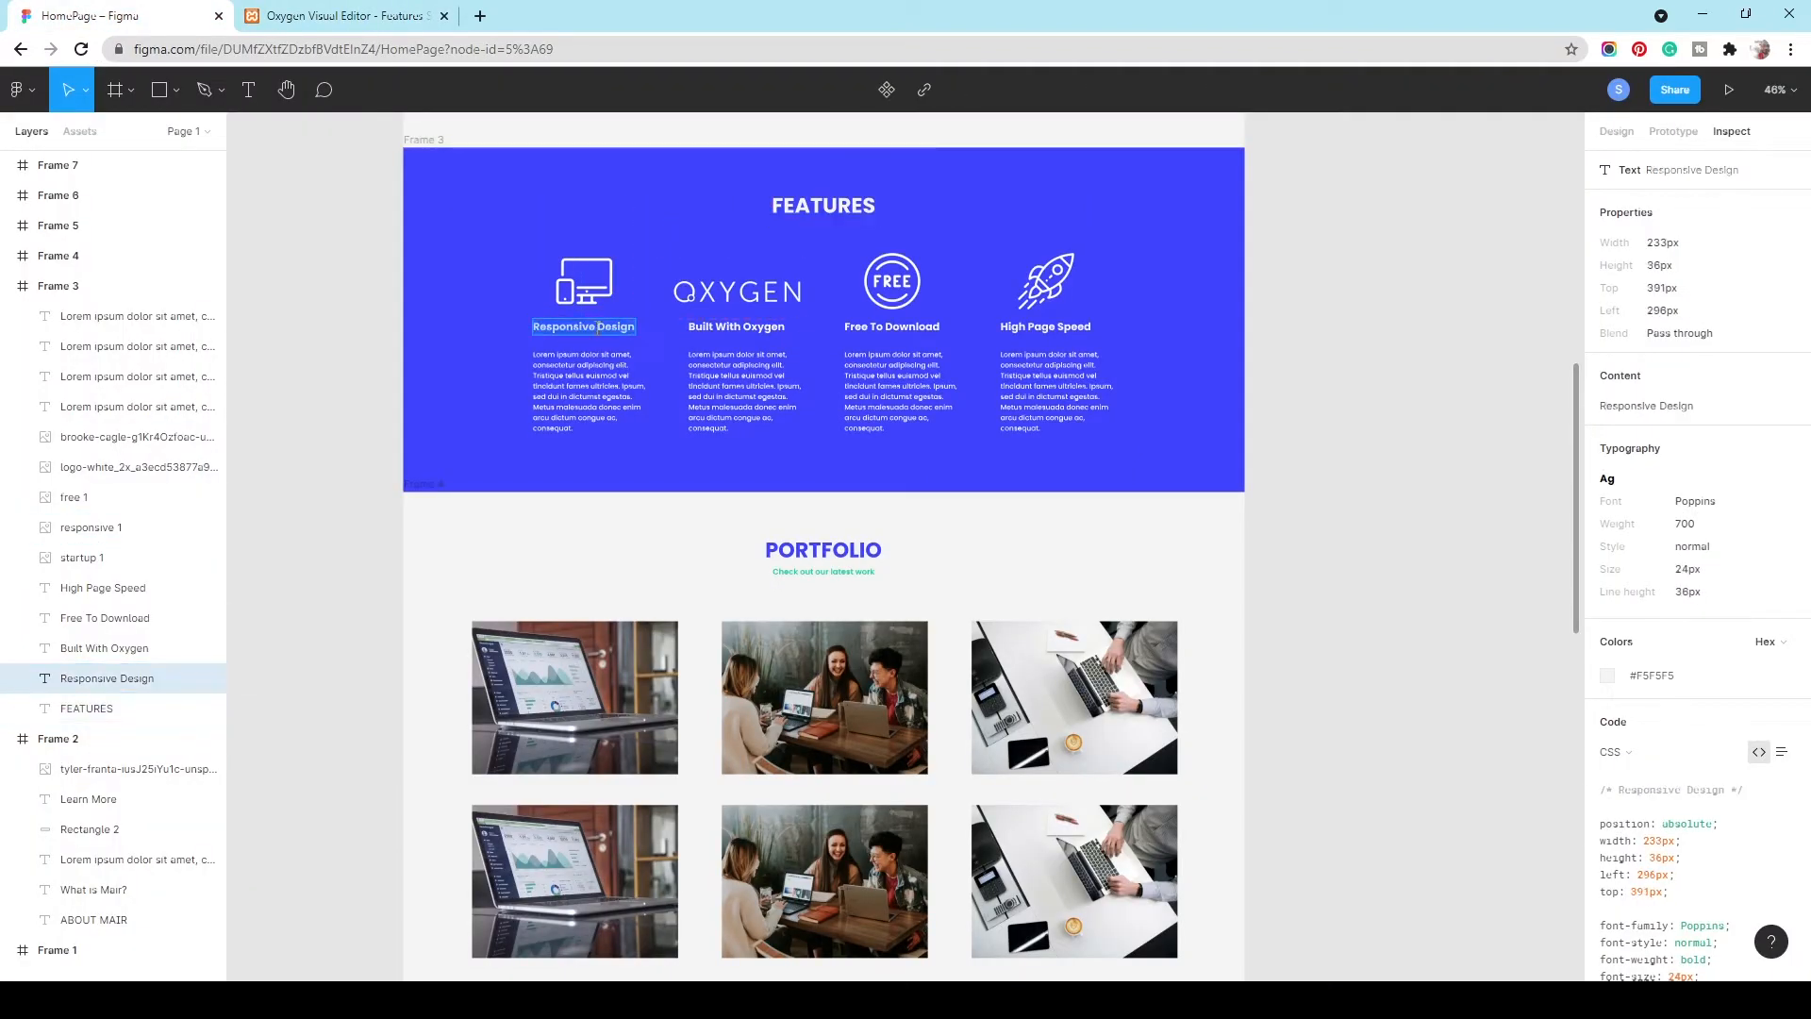
click(349, 14)
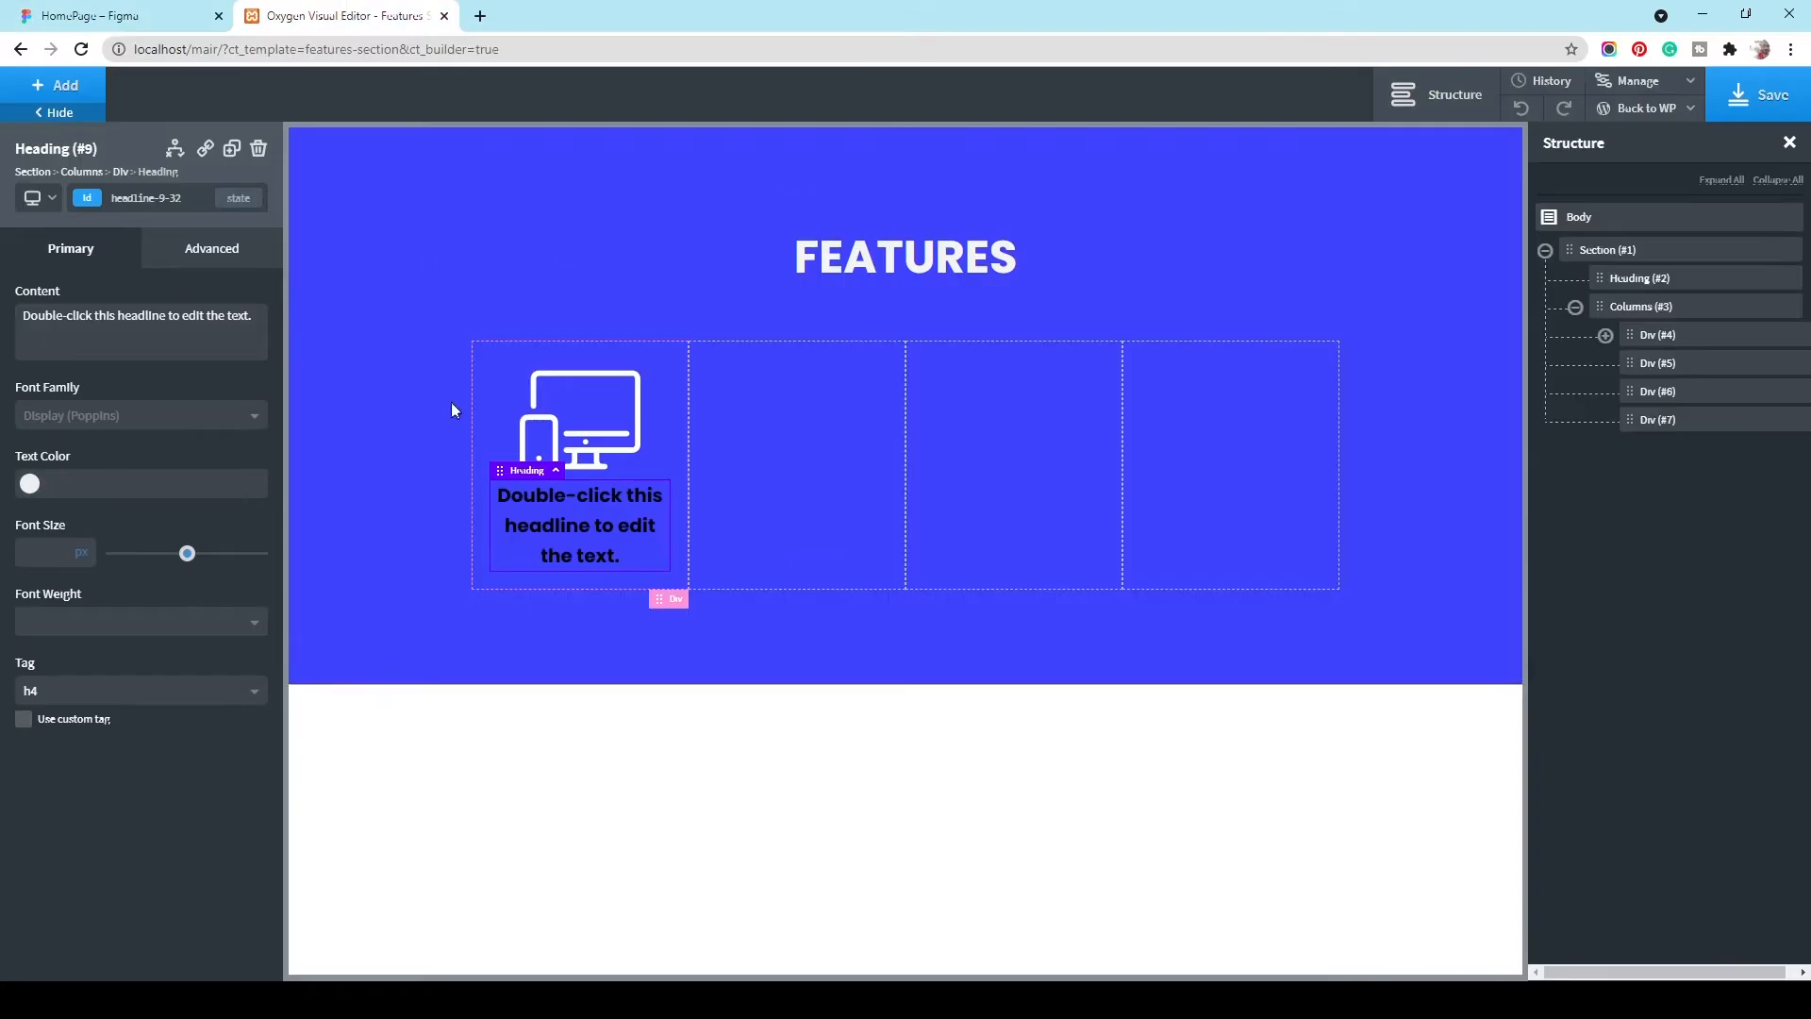
double_click(574, 520)
text(Responsive Design)
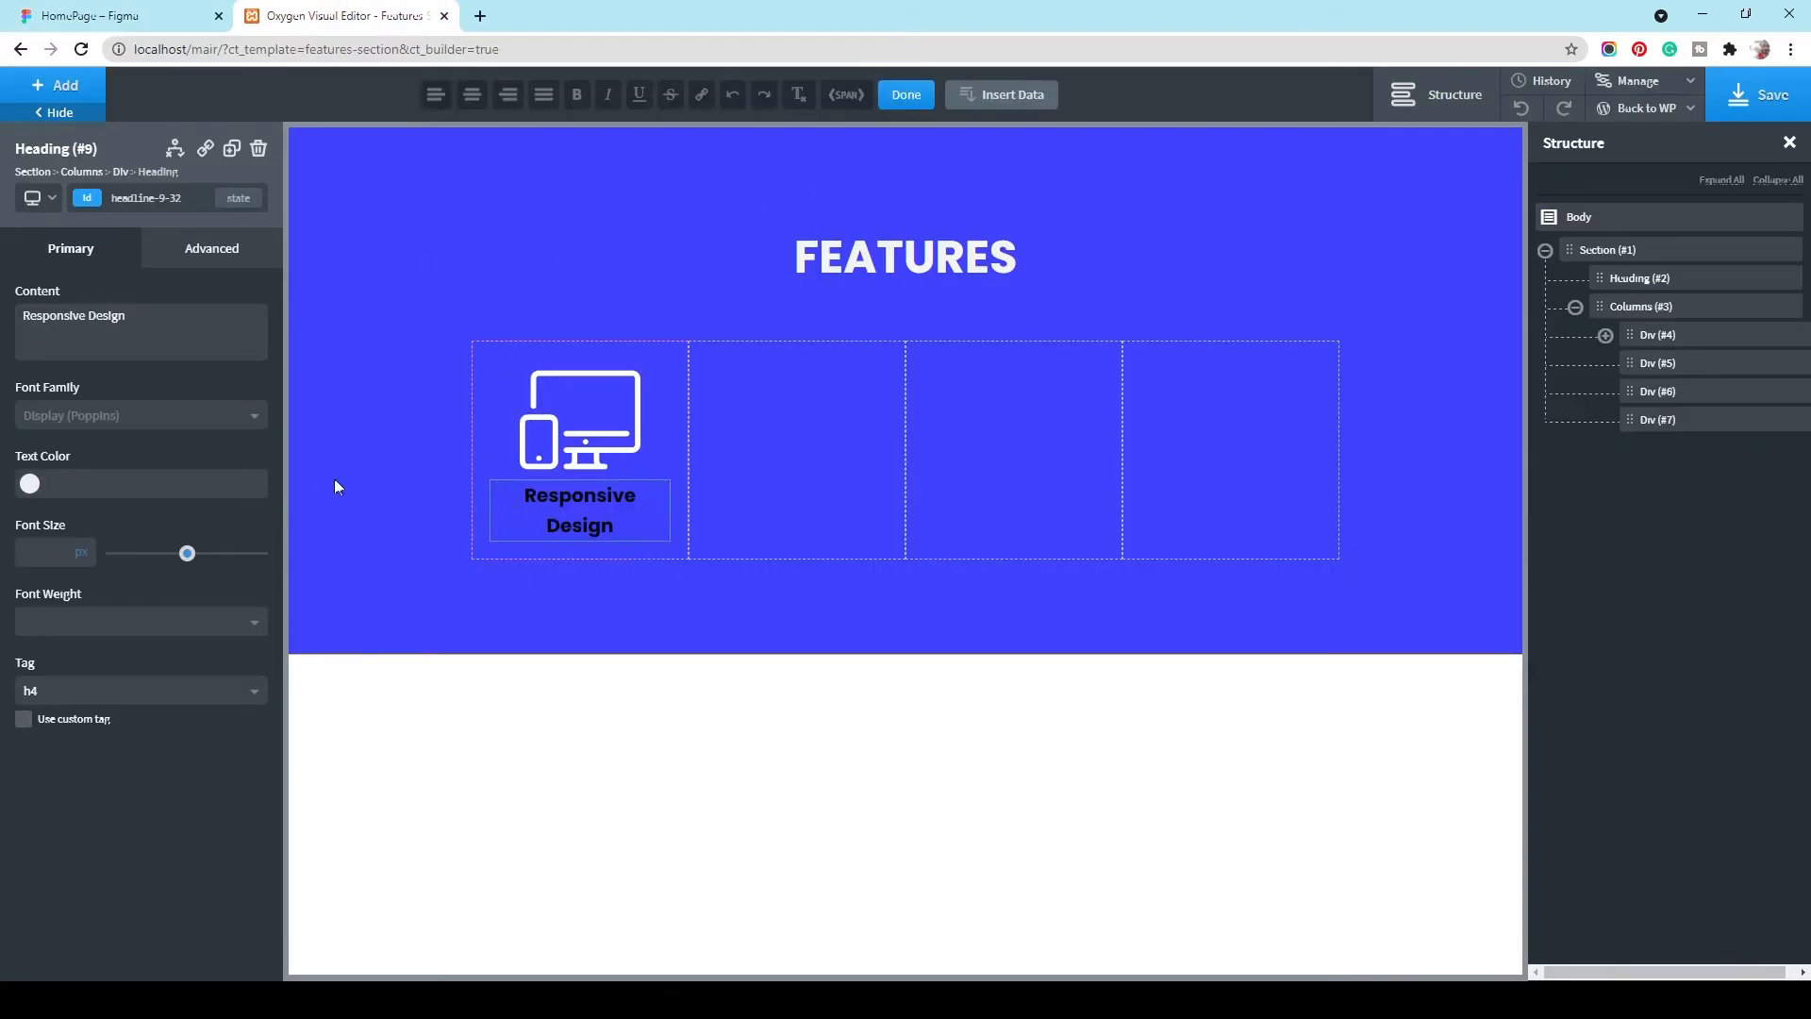
Step: Check the title's typography in Figma, then set the Oxygen heading's font size to 24 px, its font weight, and the global Bg text colour
click(80, 15)
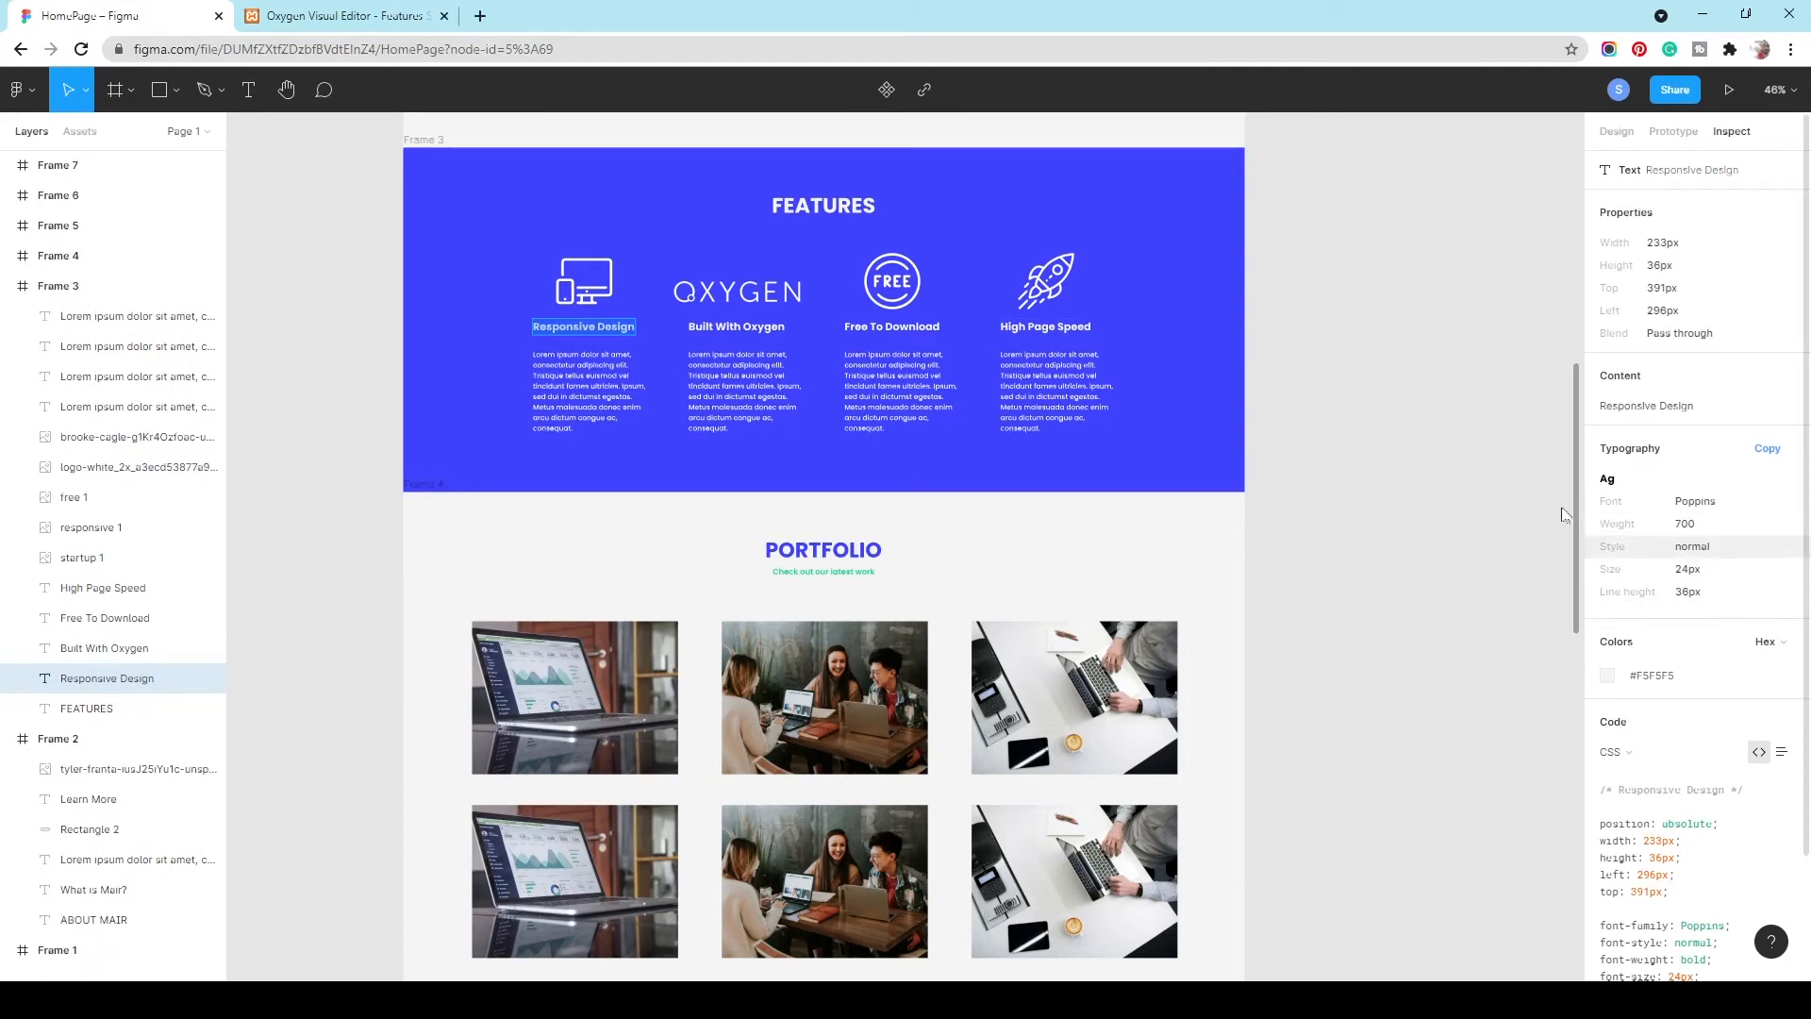
click(331, 15)
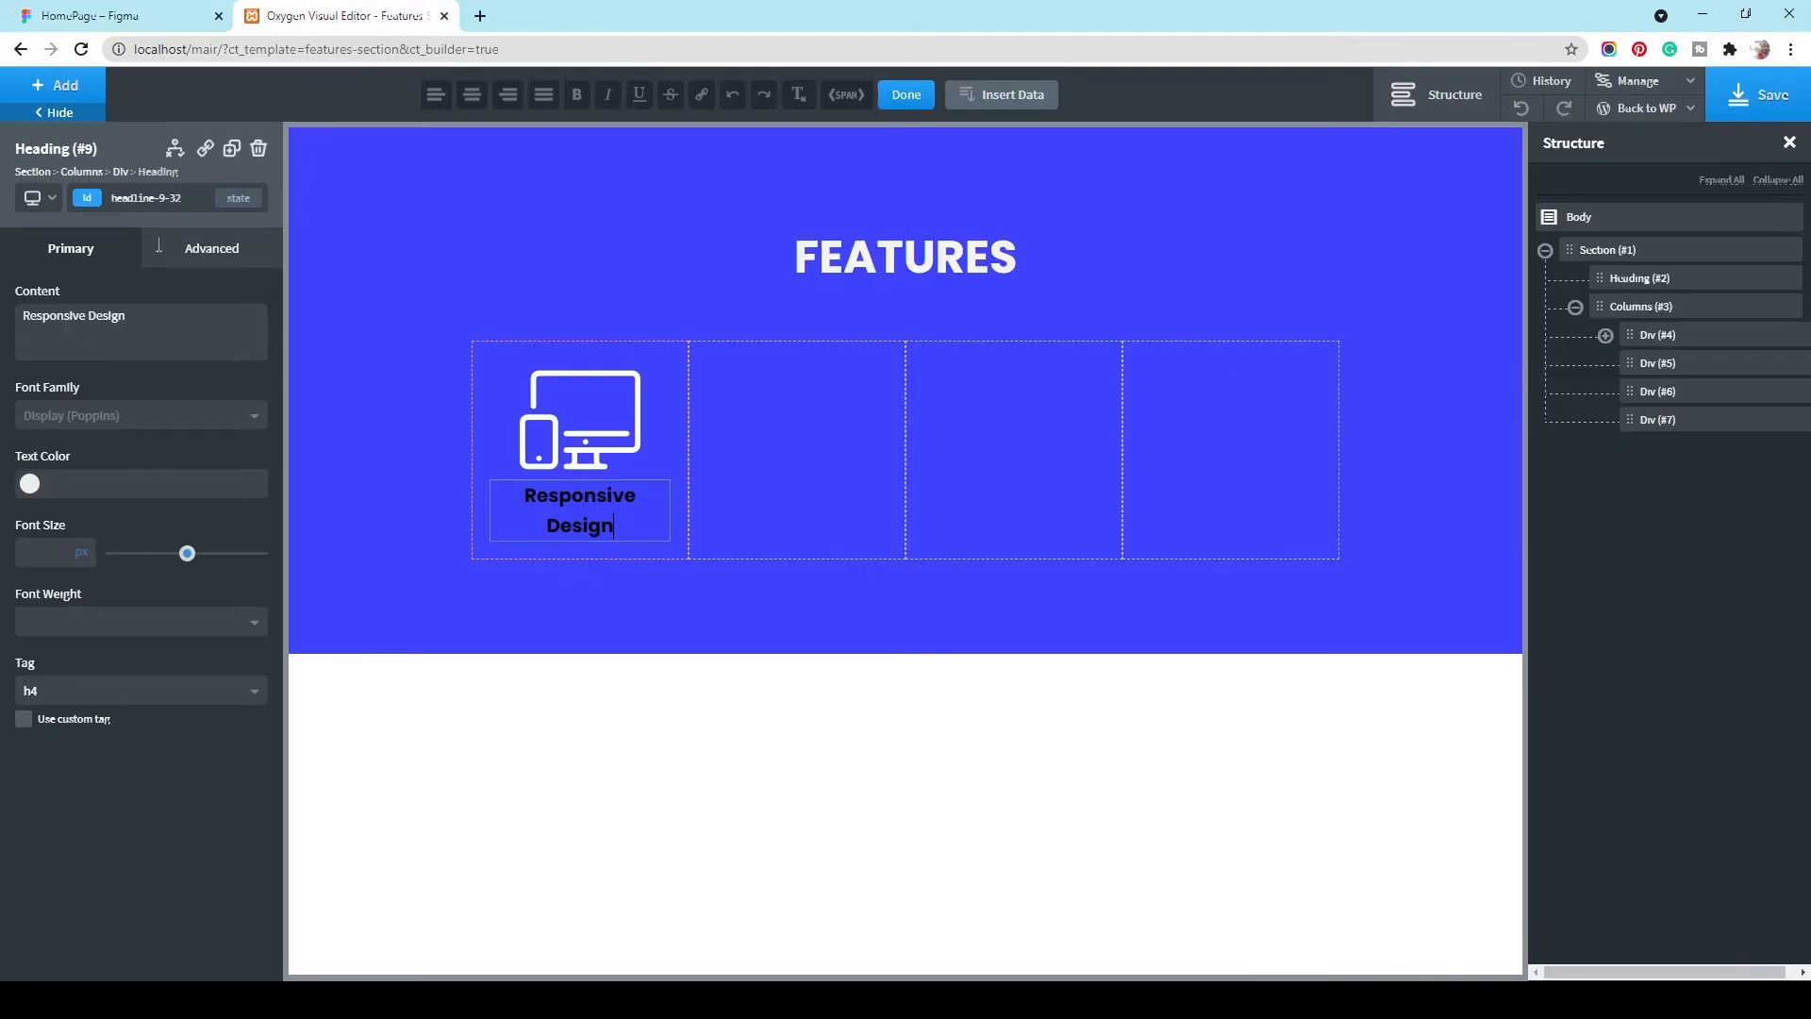
click(44, 553)
text(24)
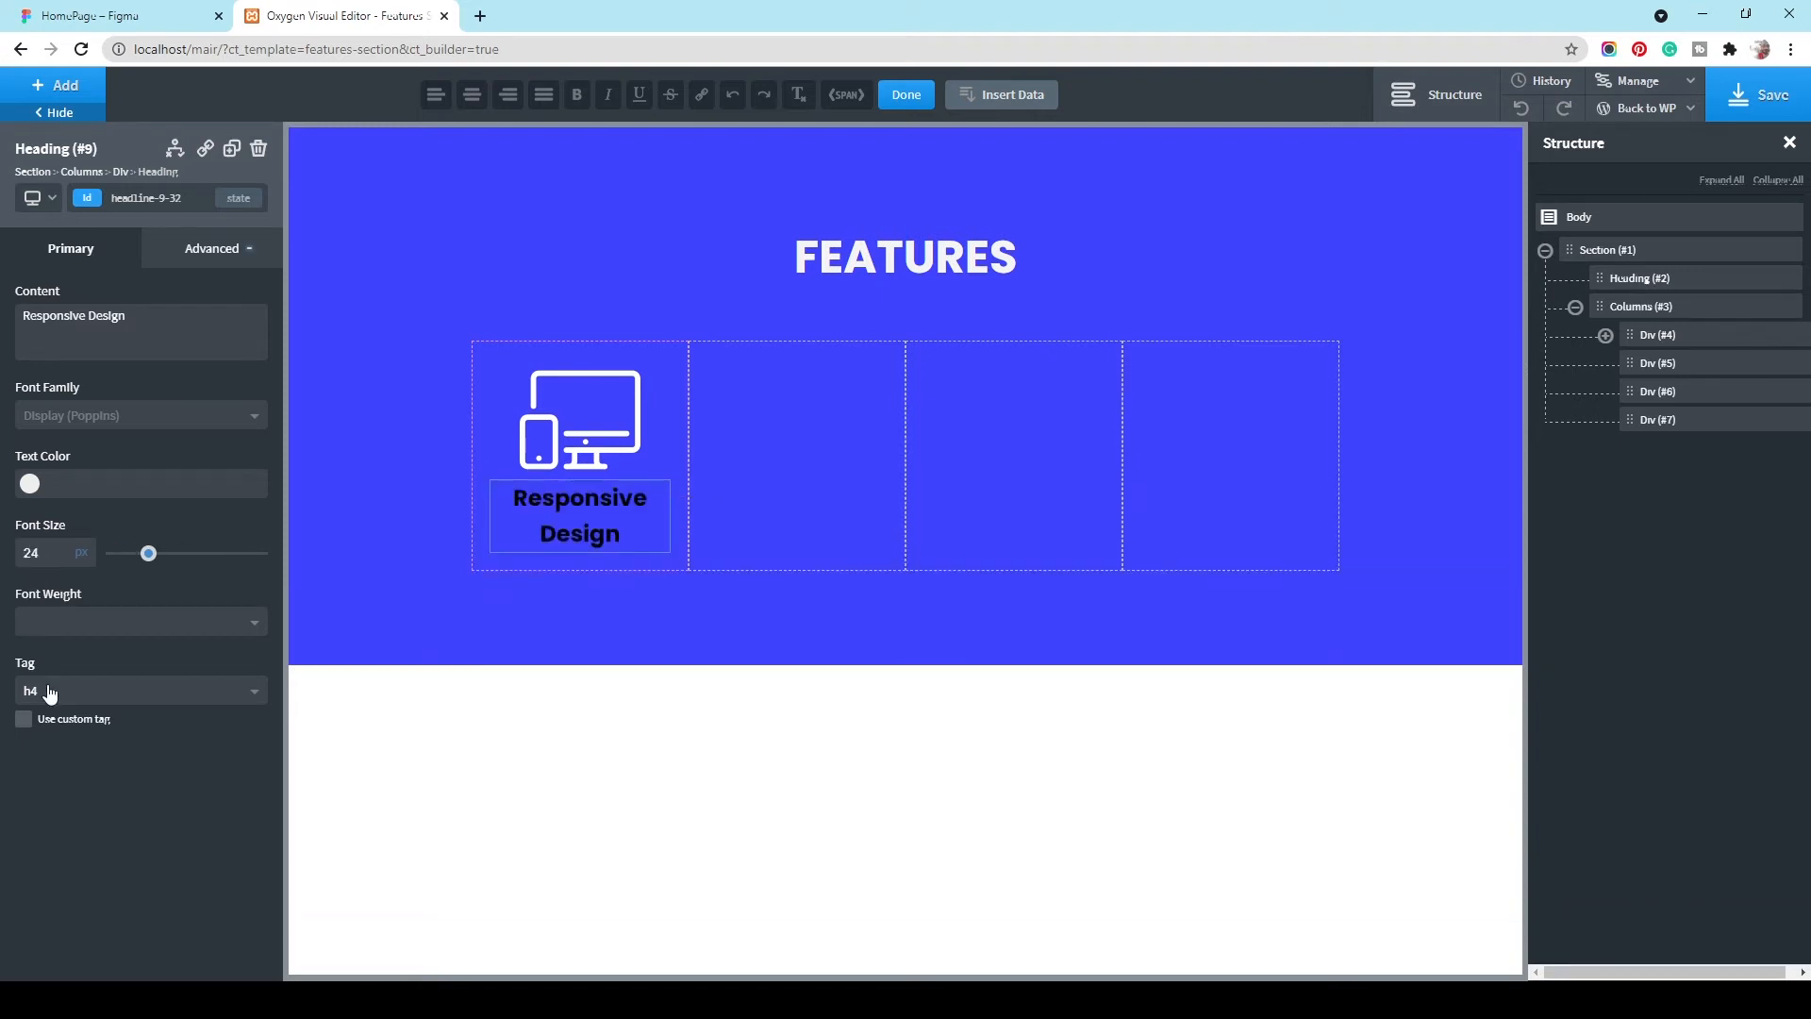
click(57, 619)
click(104, 859)
click(31, 482)
click(102, 720)
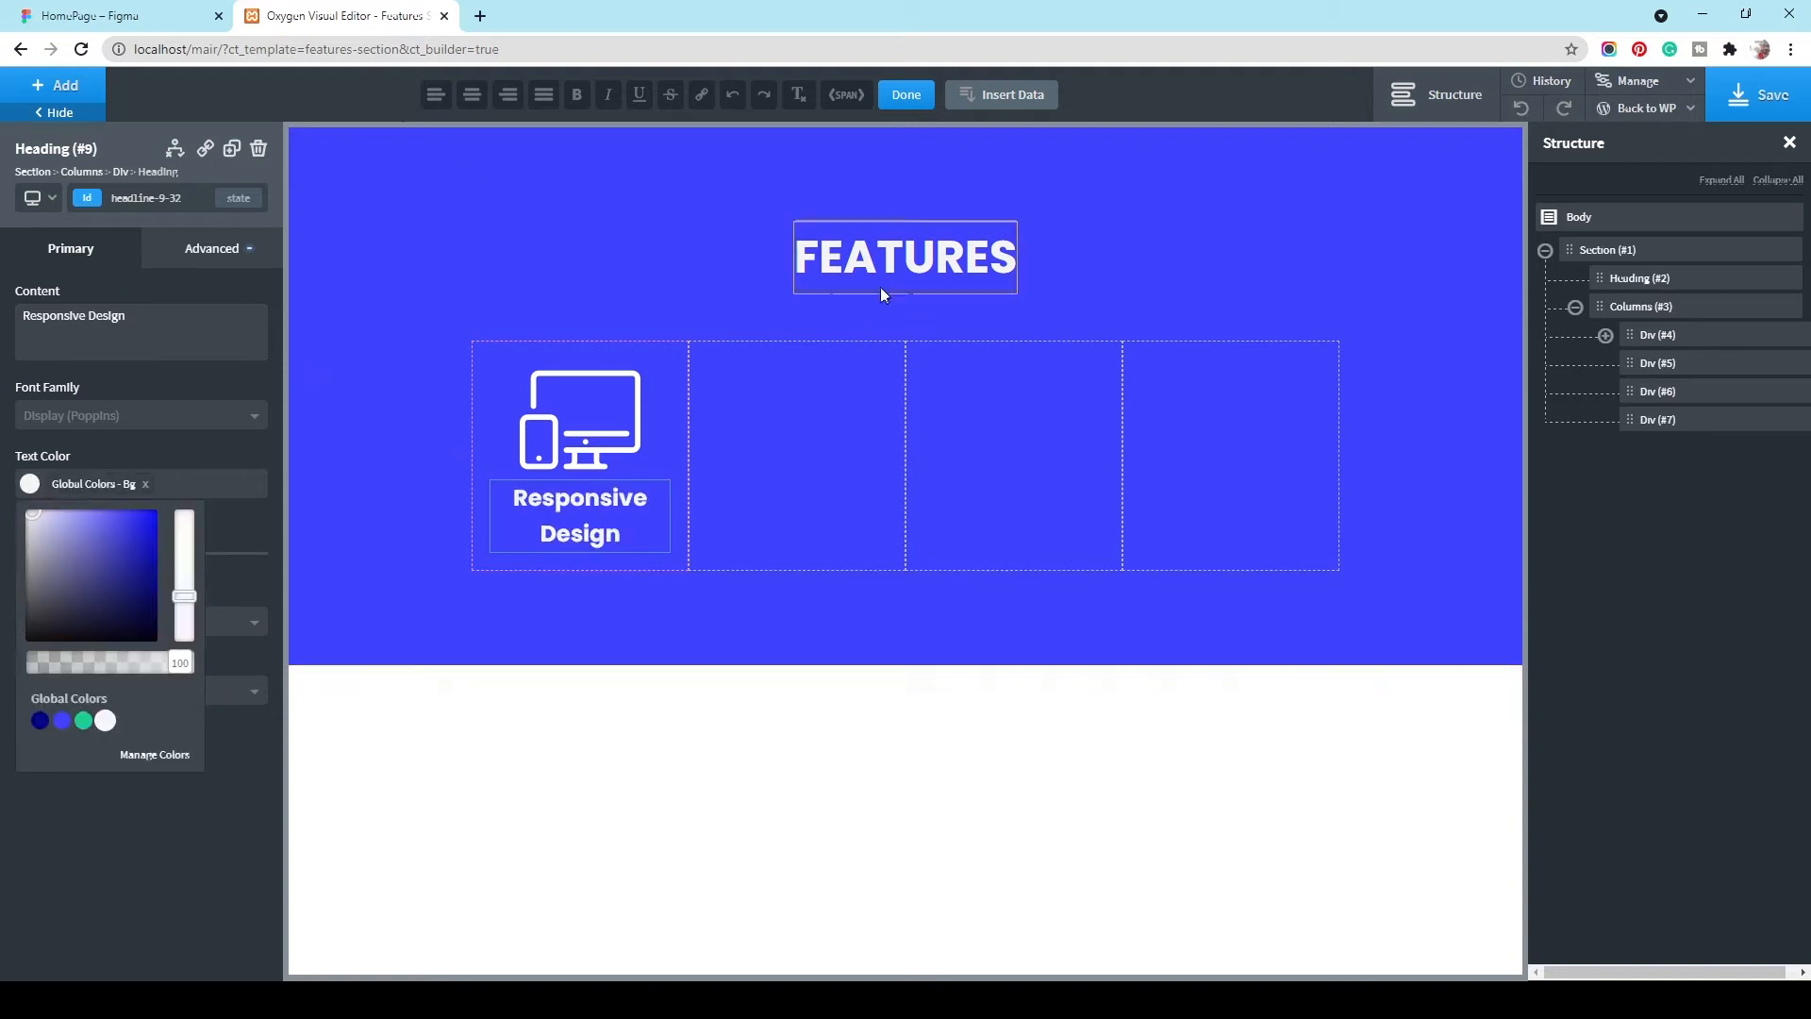
Step: Inspect the first feature's description text in Figma and add a text element below the Responsive Design heading in Oxygen
click(106, 16)
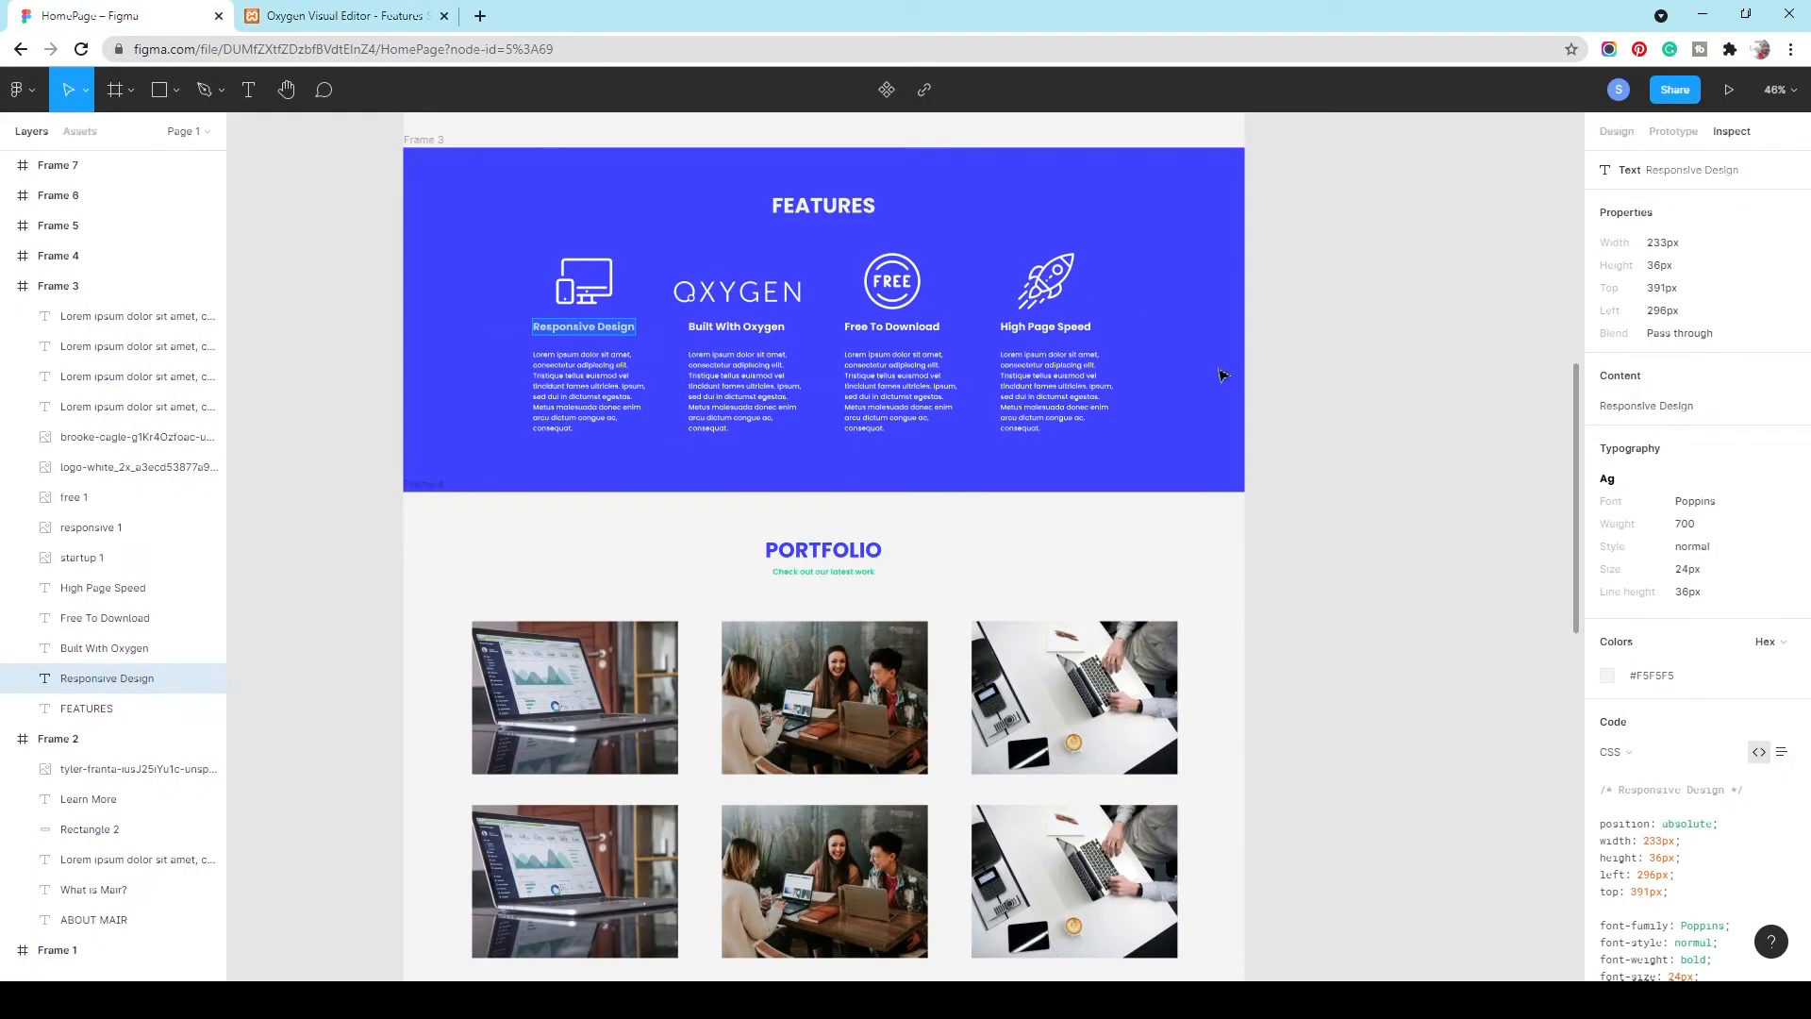
click(564, 396)
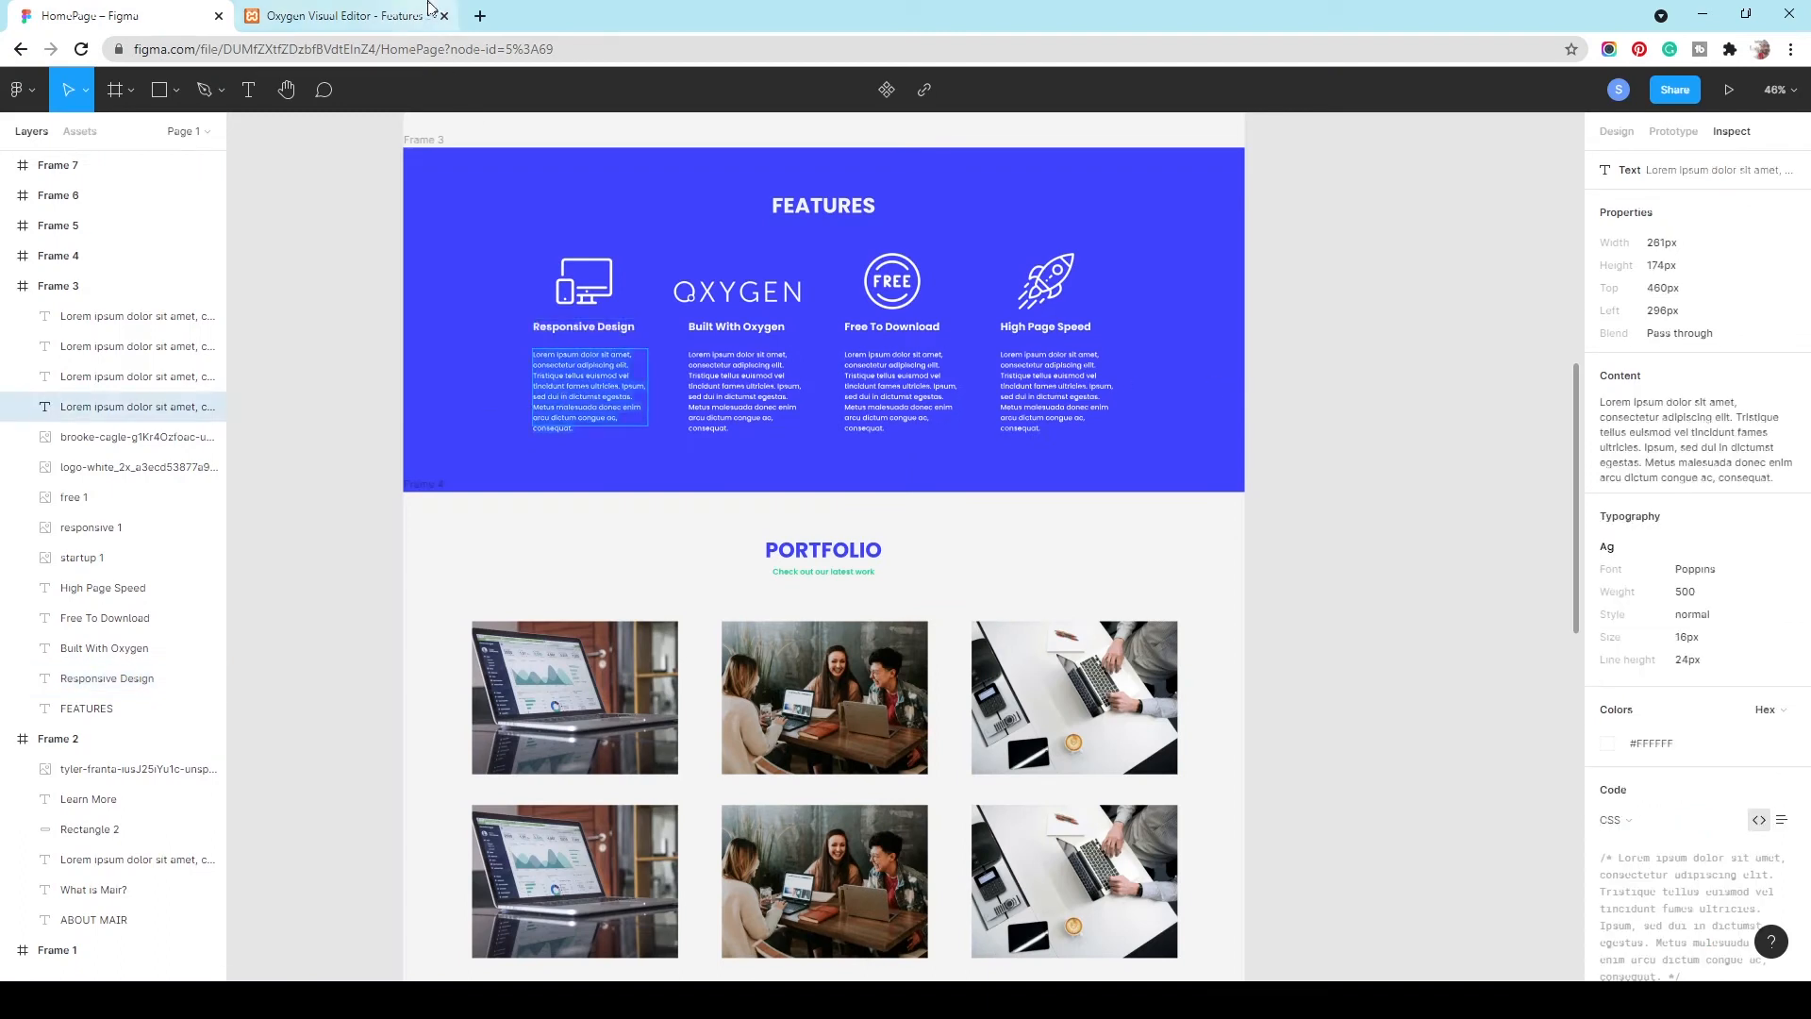
click(396, 19)
click(39, 90)
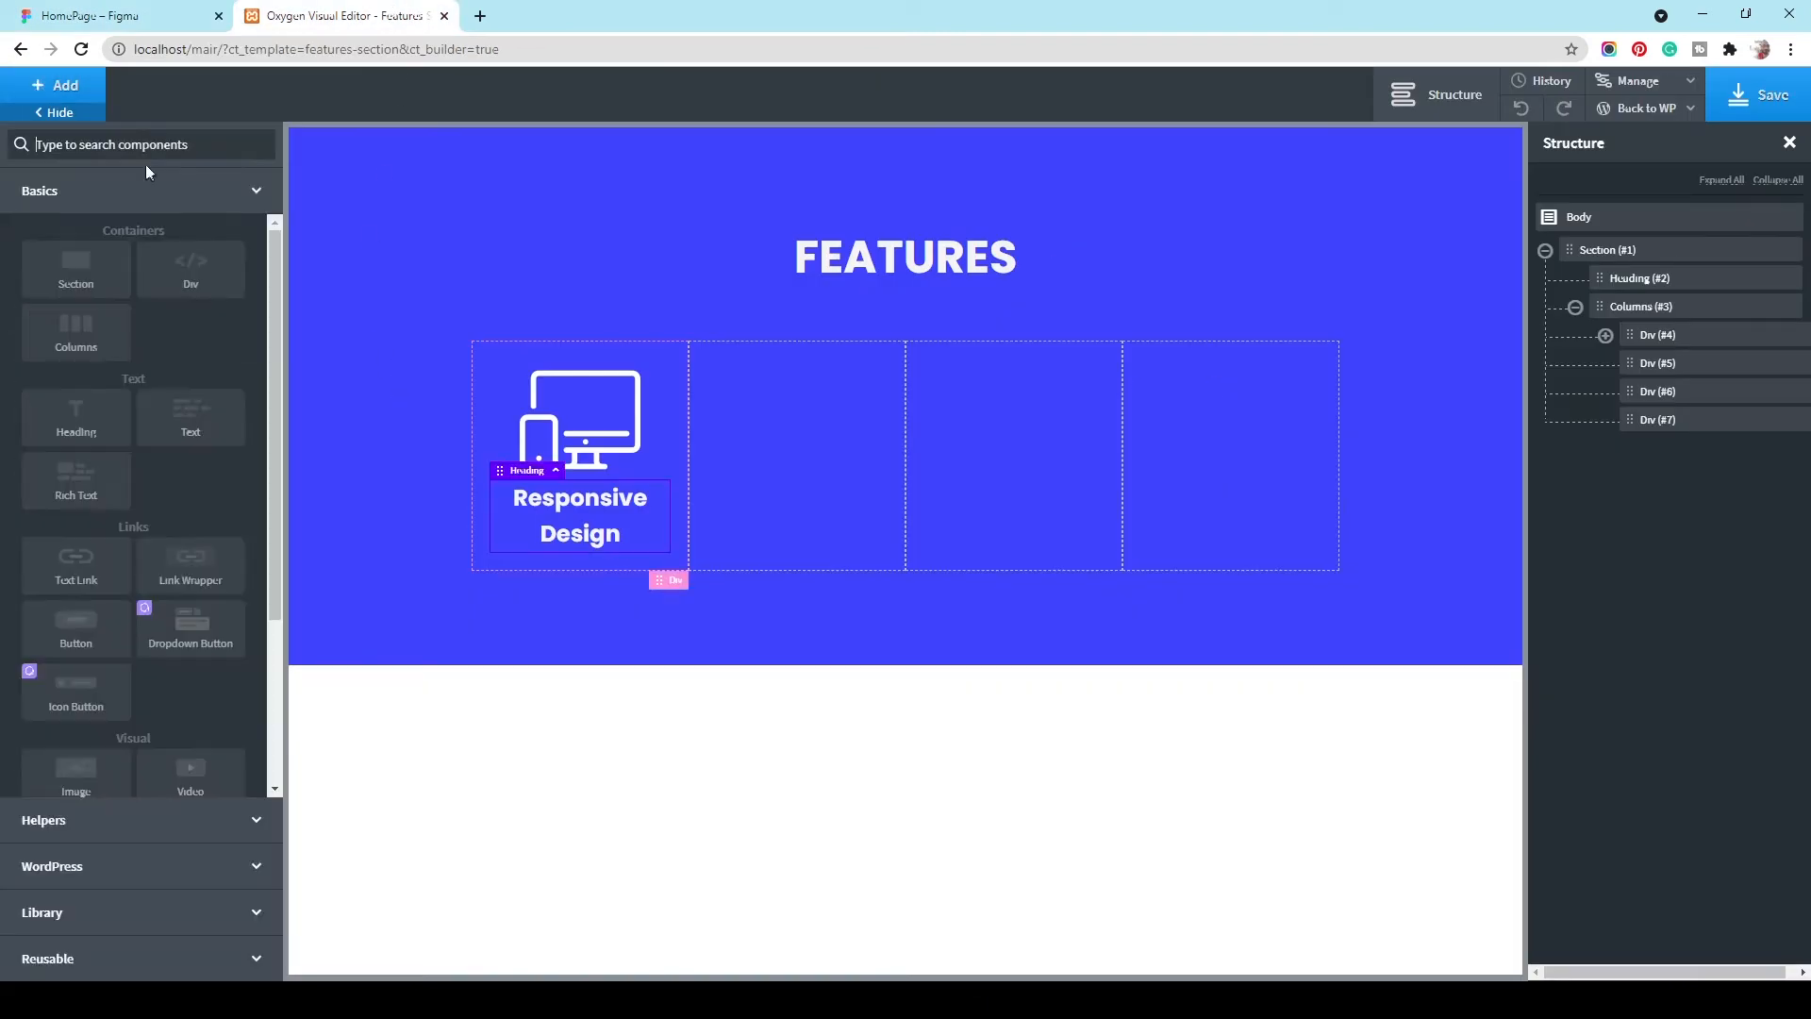
click(191, 415)
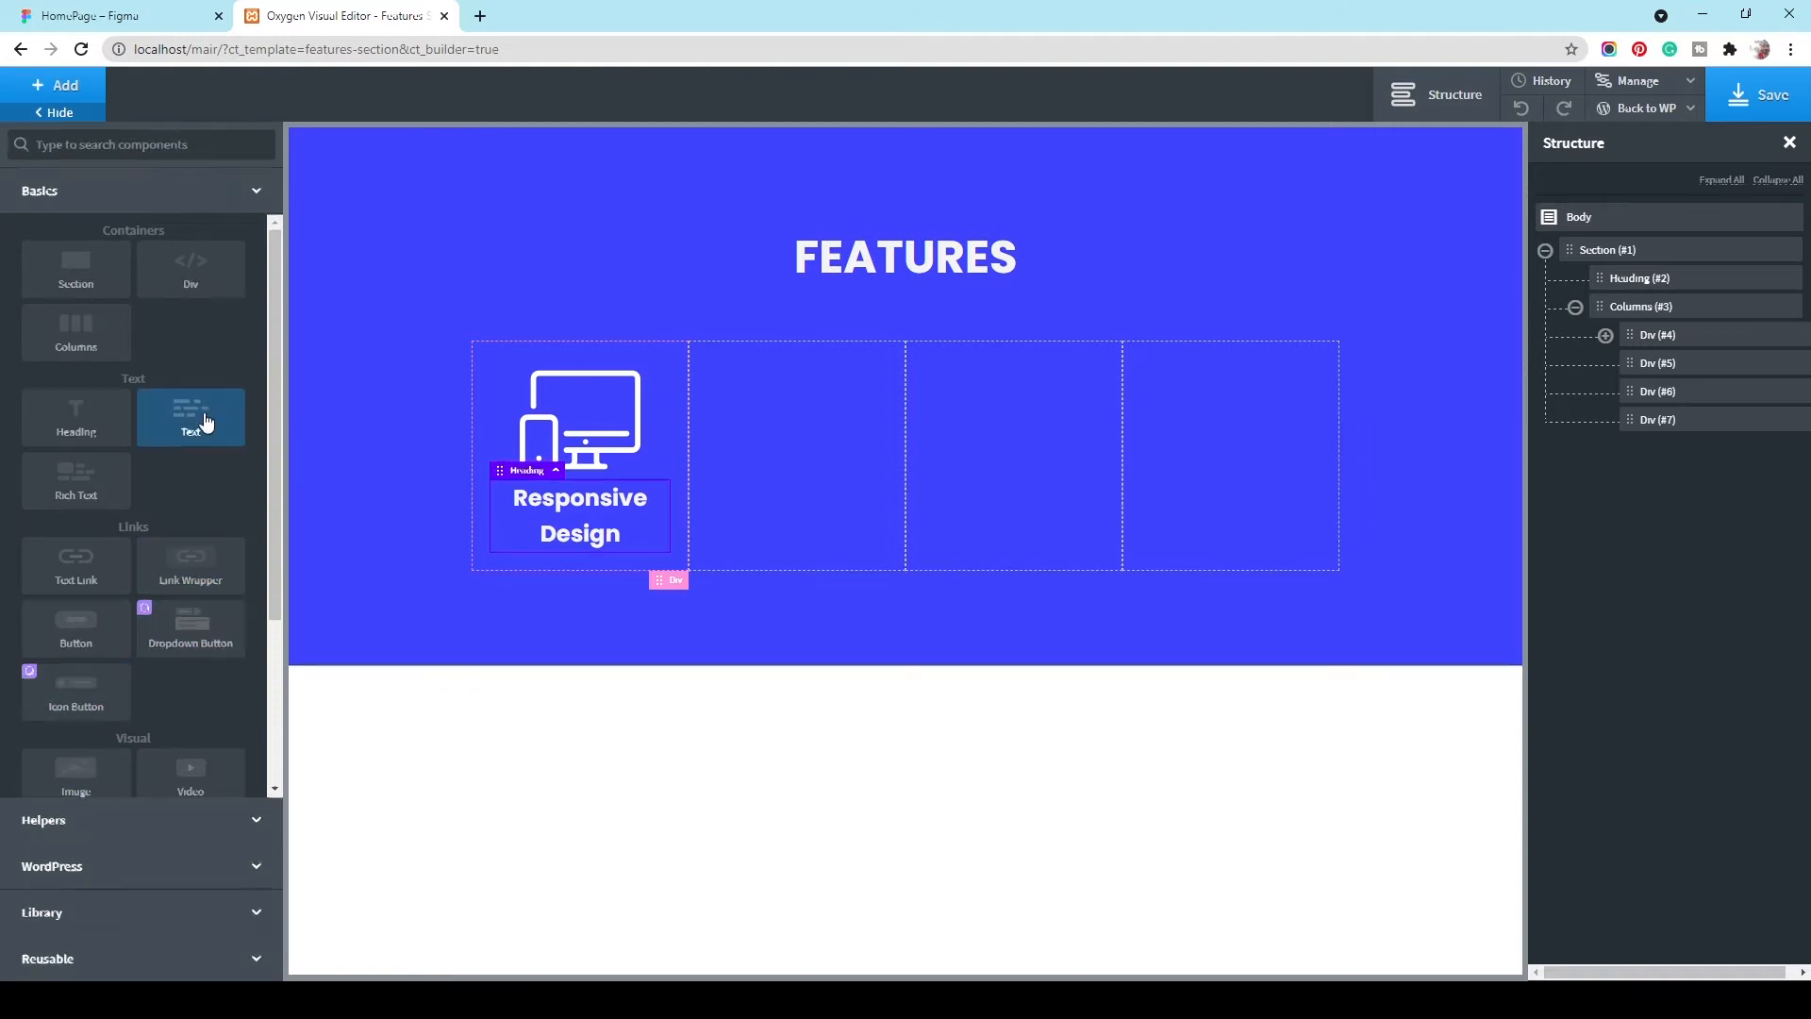
Step: Replace the text below the Responsive Design heading with the "Lorem ipsum dolor sit amet…" description and apply the global Bg text colour
double_click(592, 597)
text(Lorem ipsum dolor sit amet, consectetur adipiscing elit. Tristique tellus euismod vel tincidunt fames ultricies. Ipsum, sed dui in dictumst egestas. Metus malesuada donec enim arcu dictum congue ac, consequat.)
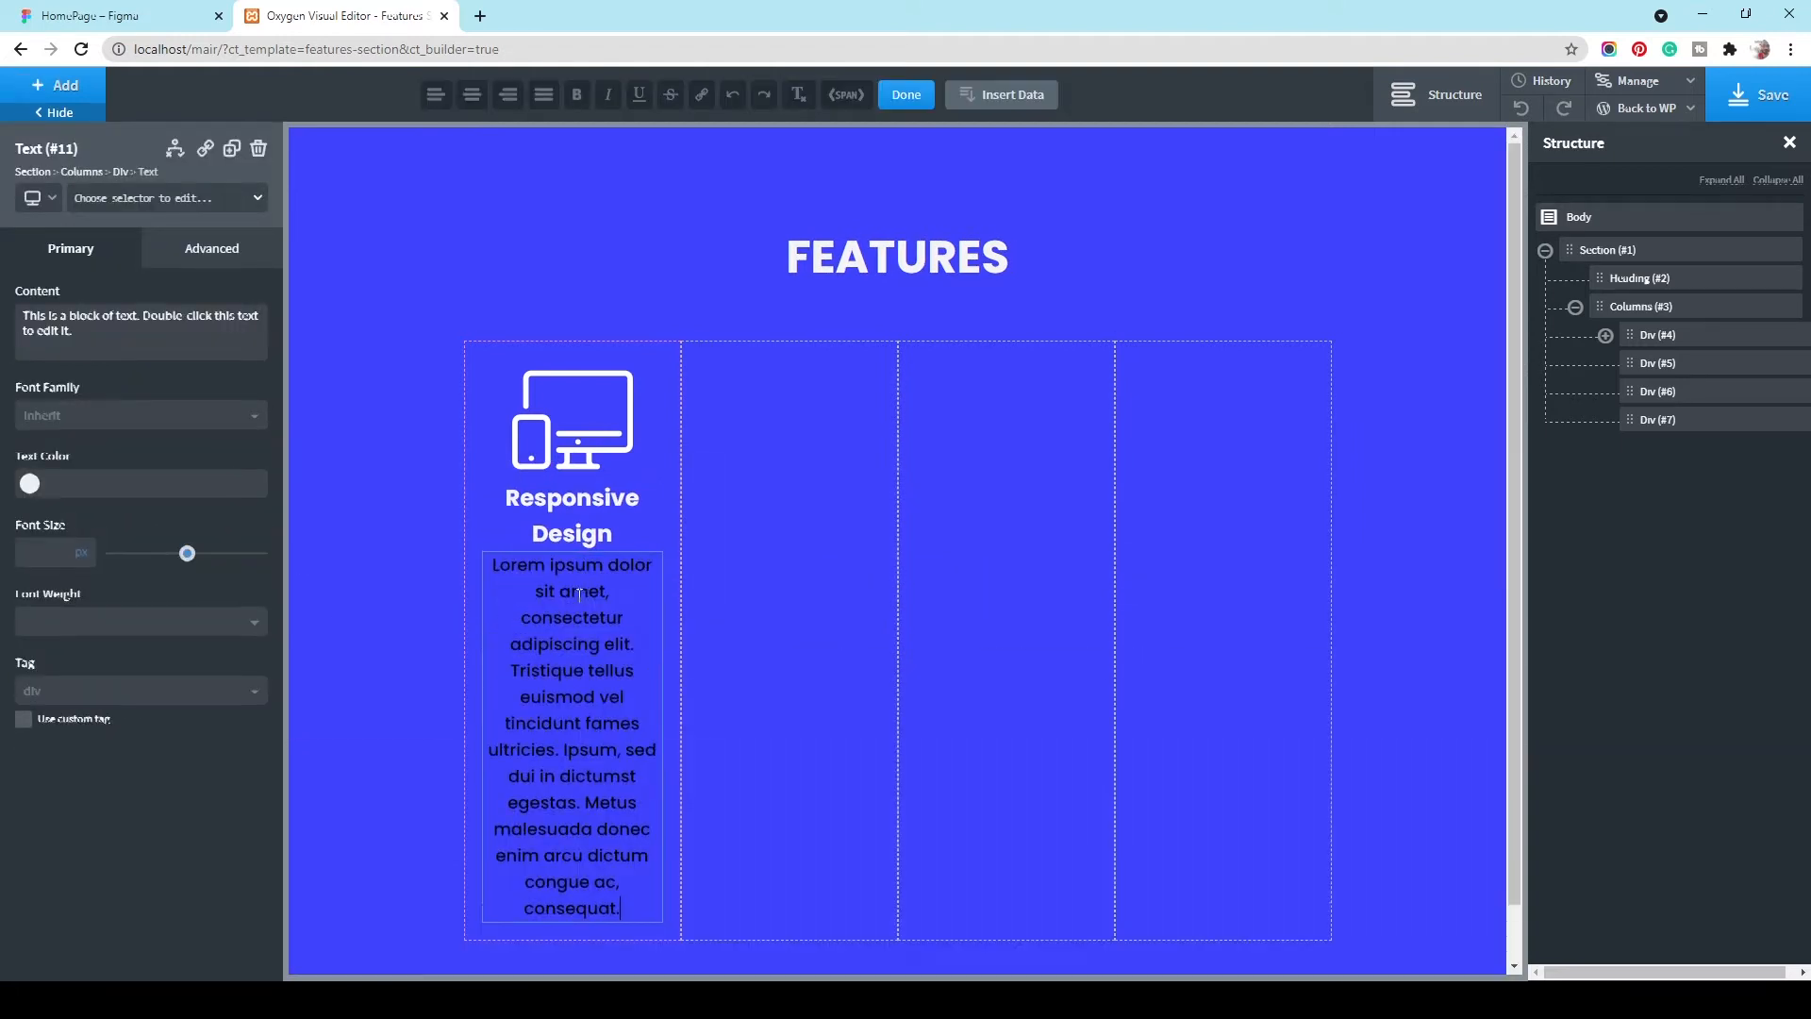
click(30, 510)
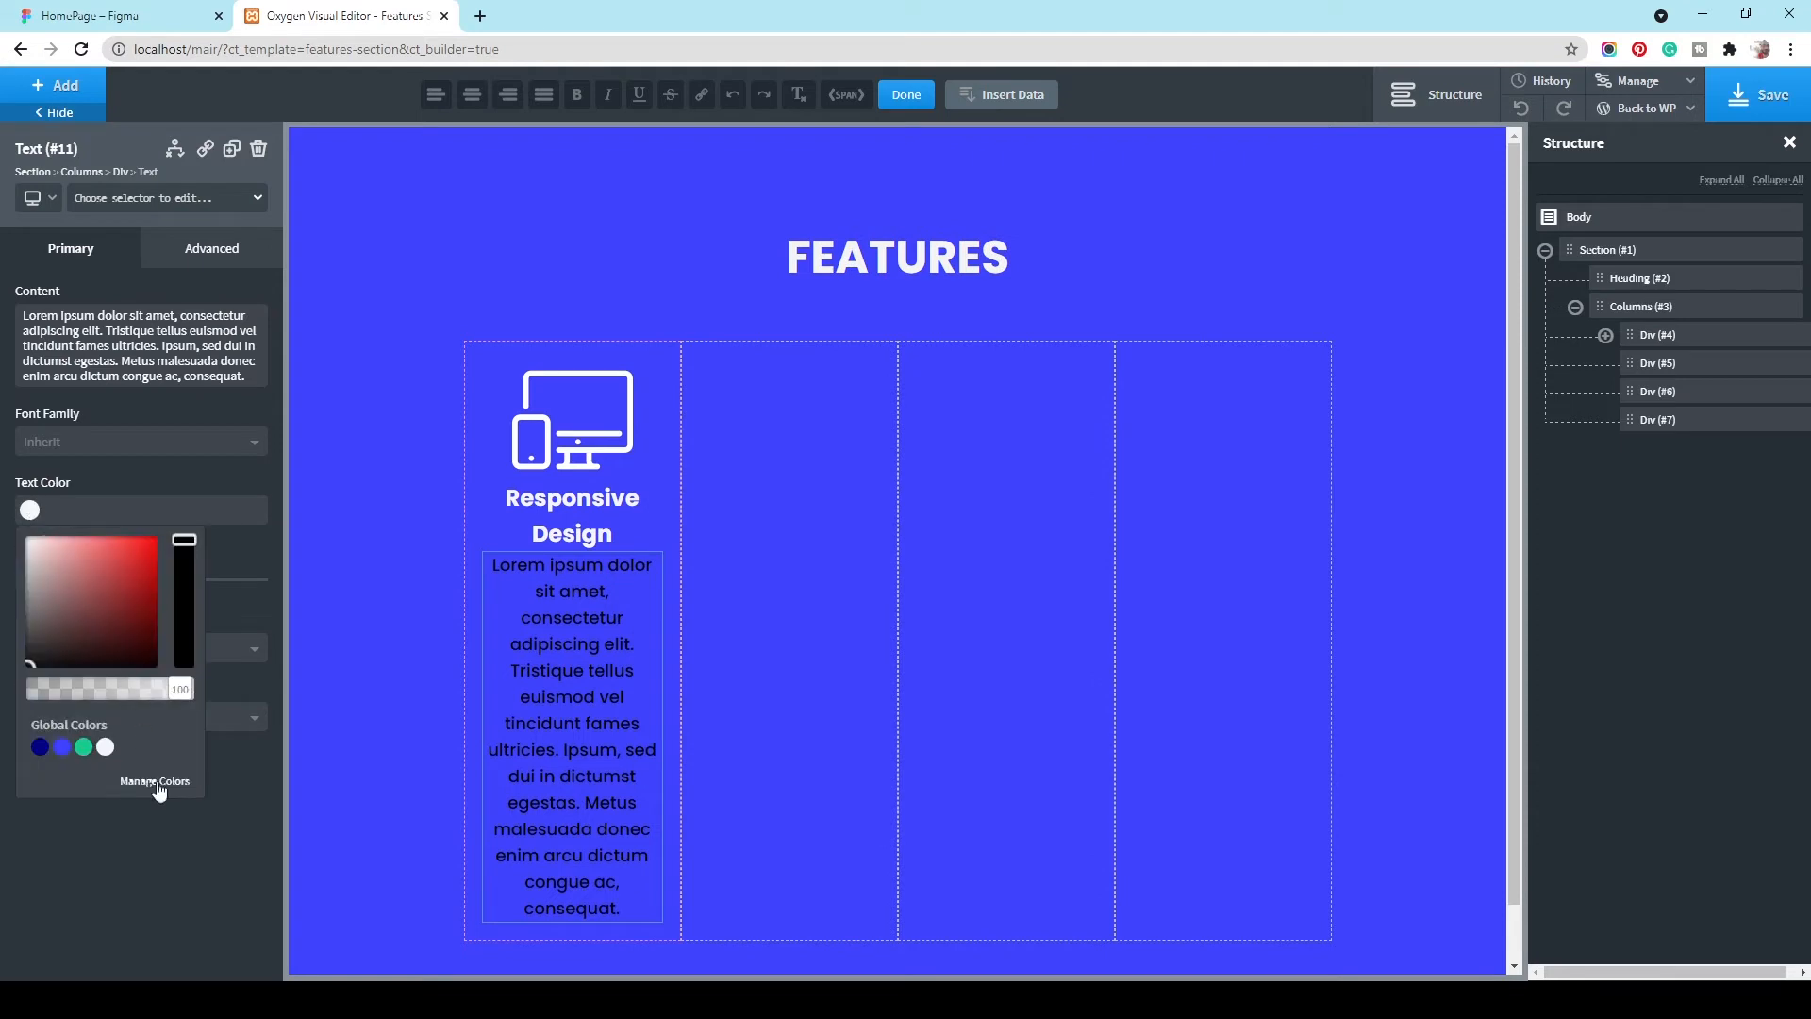
click(106, 748)
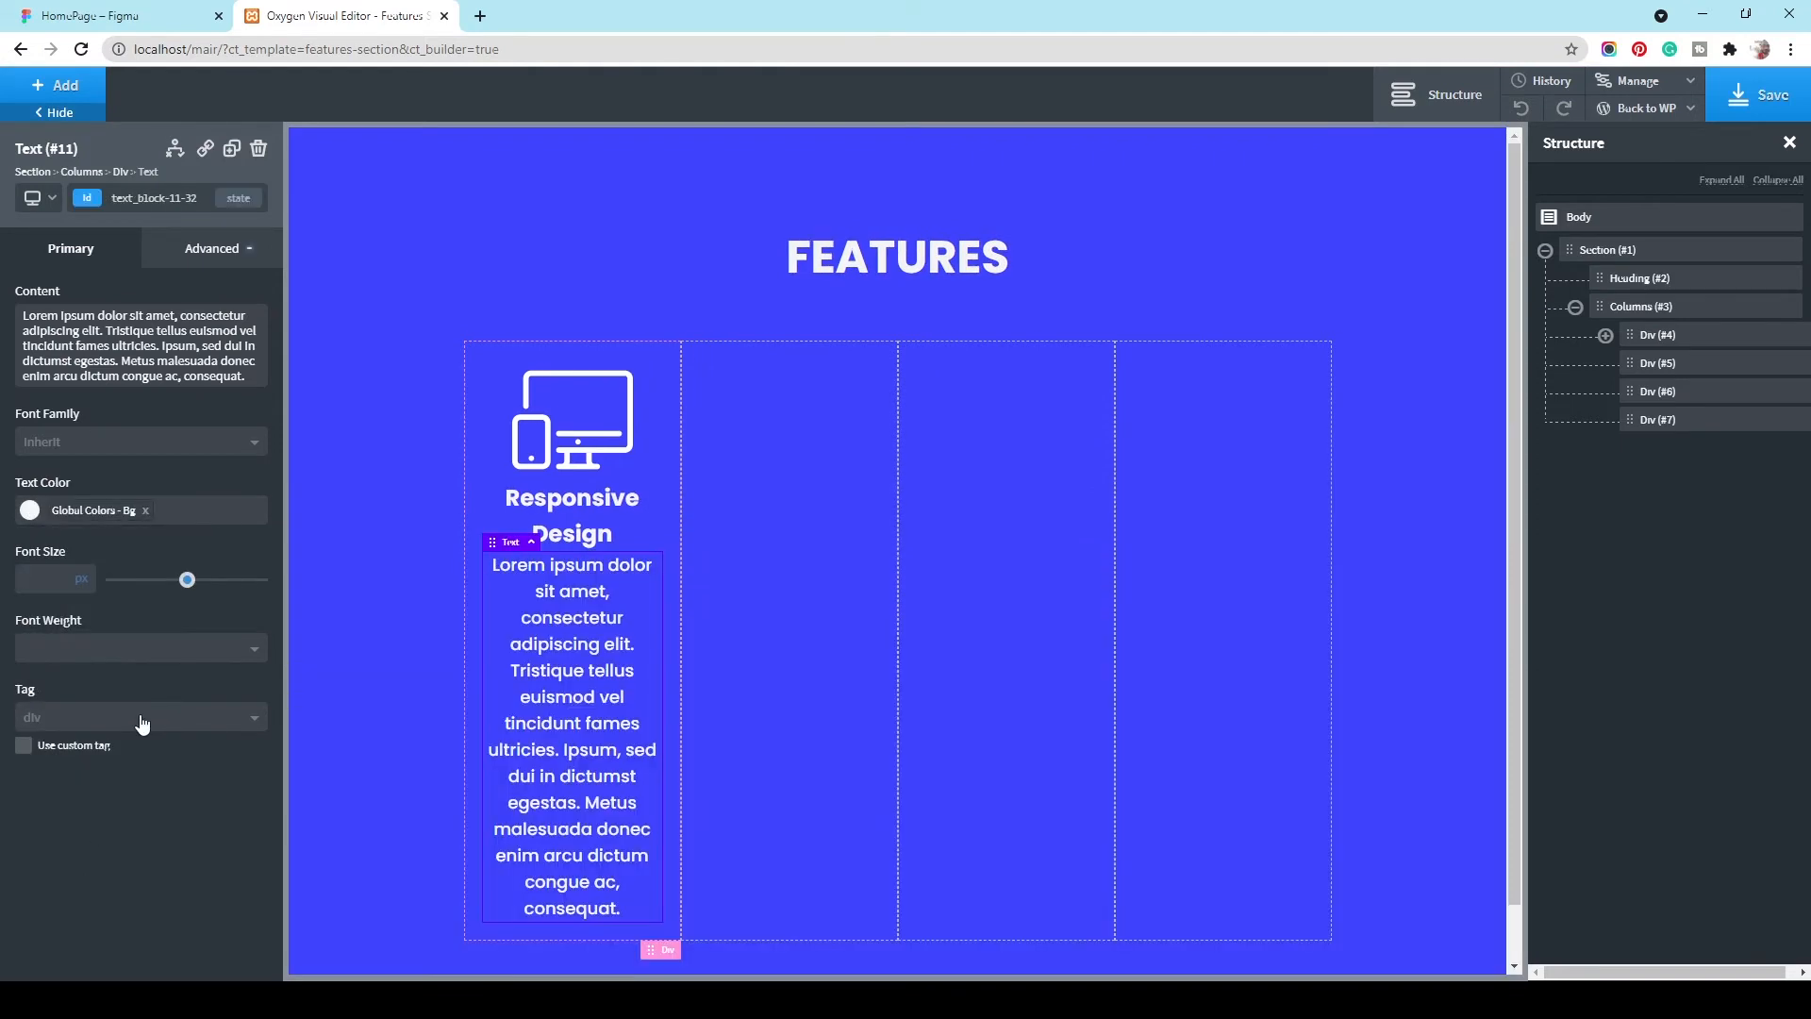
Step: Set the description text's tag to p, its font weight to 500 and its font size to 18 px
click(142, 719)
click(87, 674)
click(81, 718)
click(76, 777)
click(117, 650)
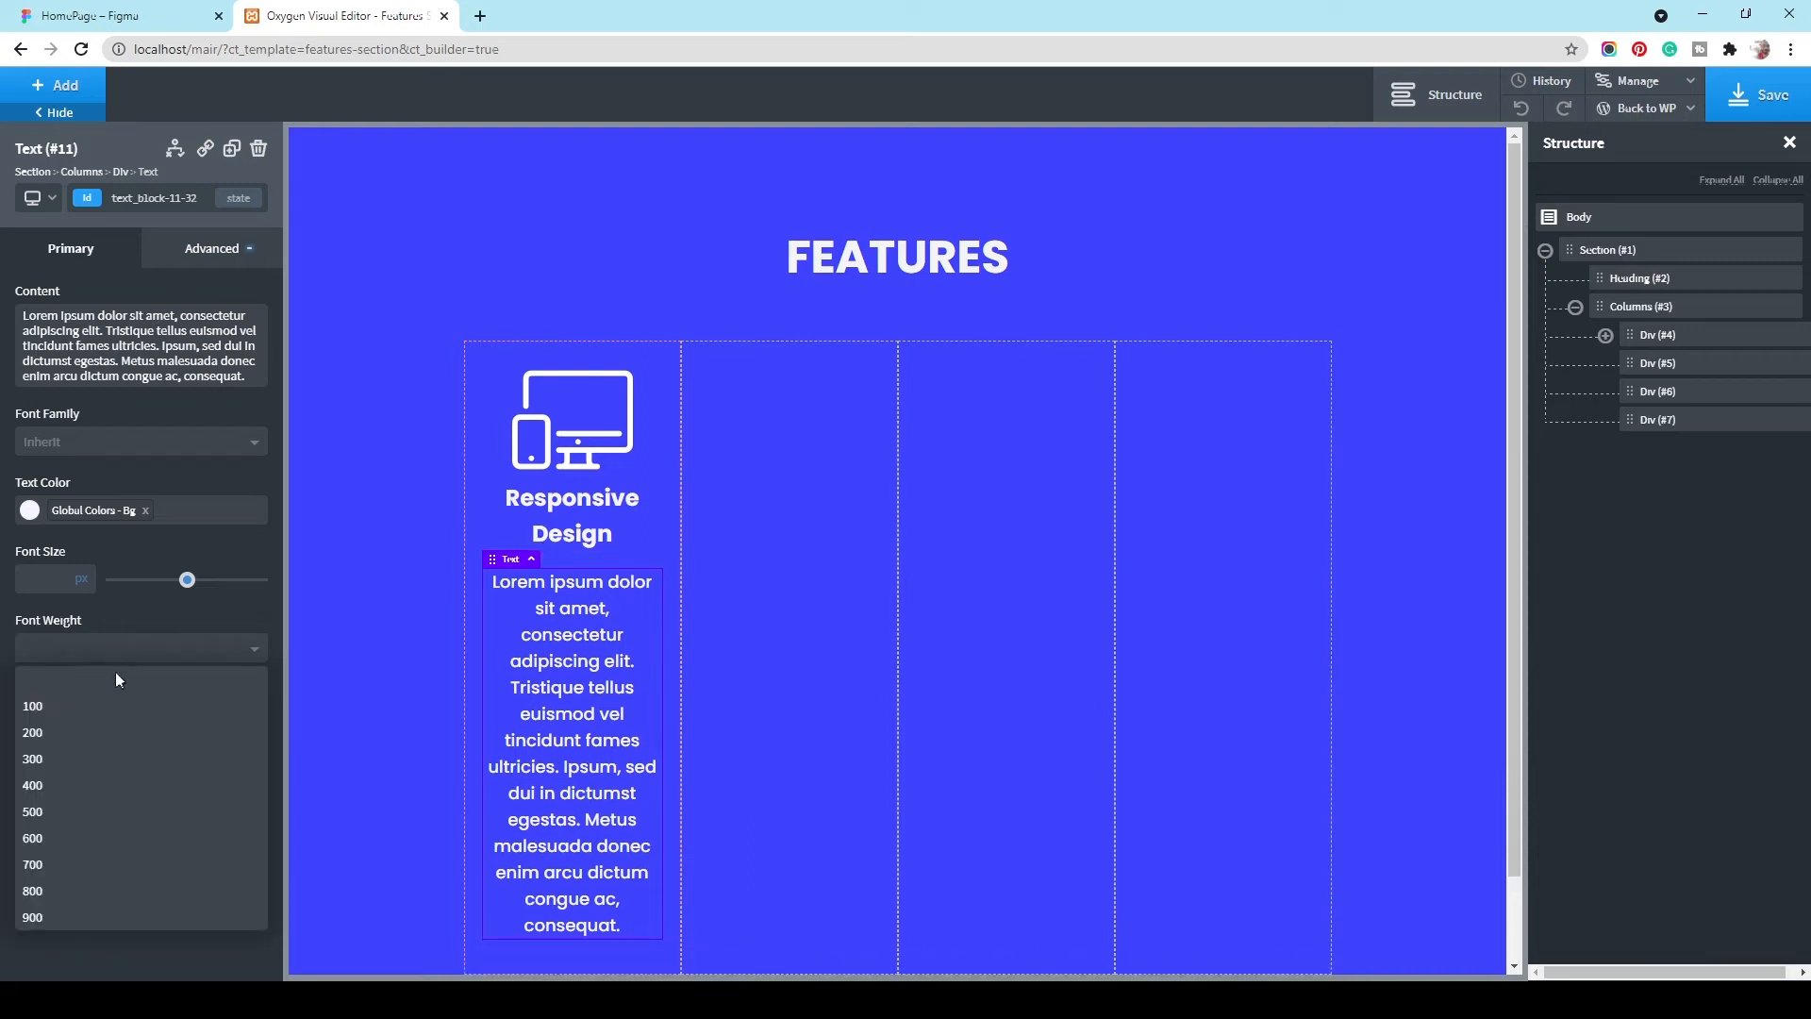
click(82, 811)
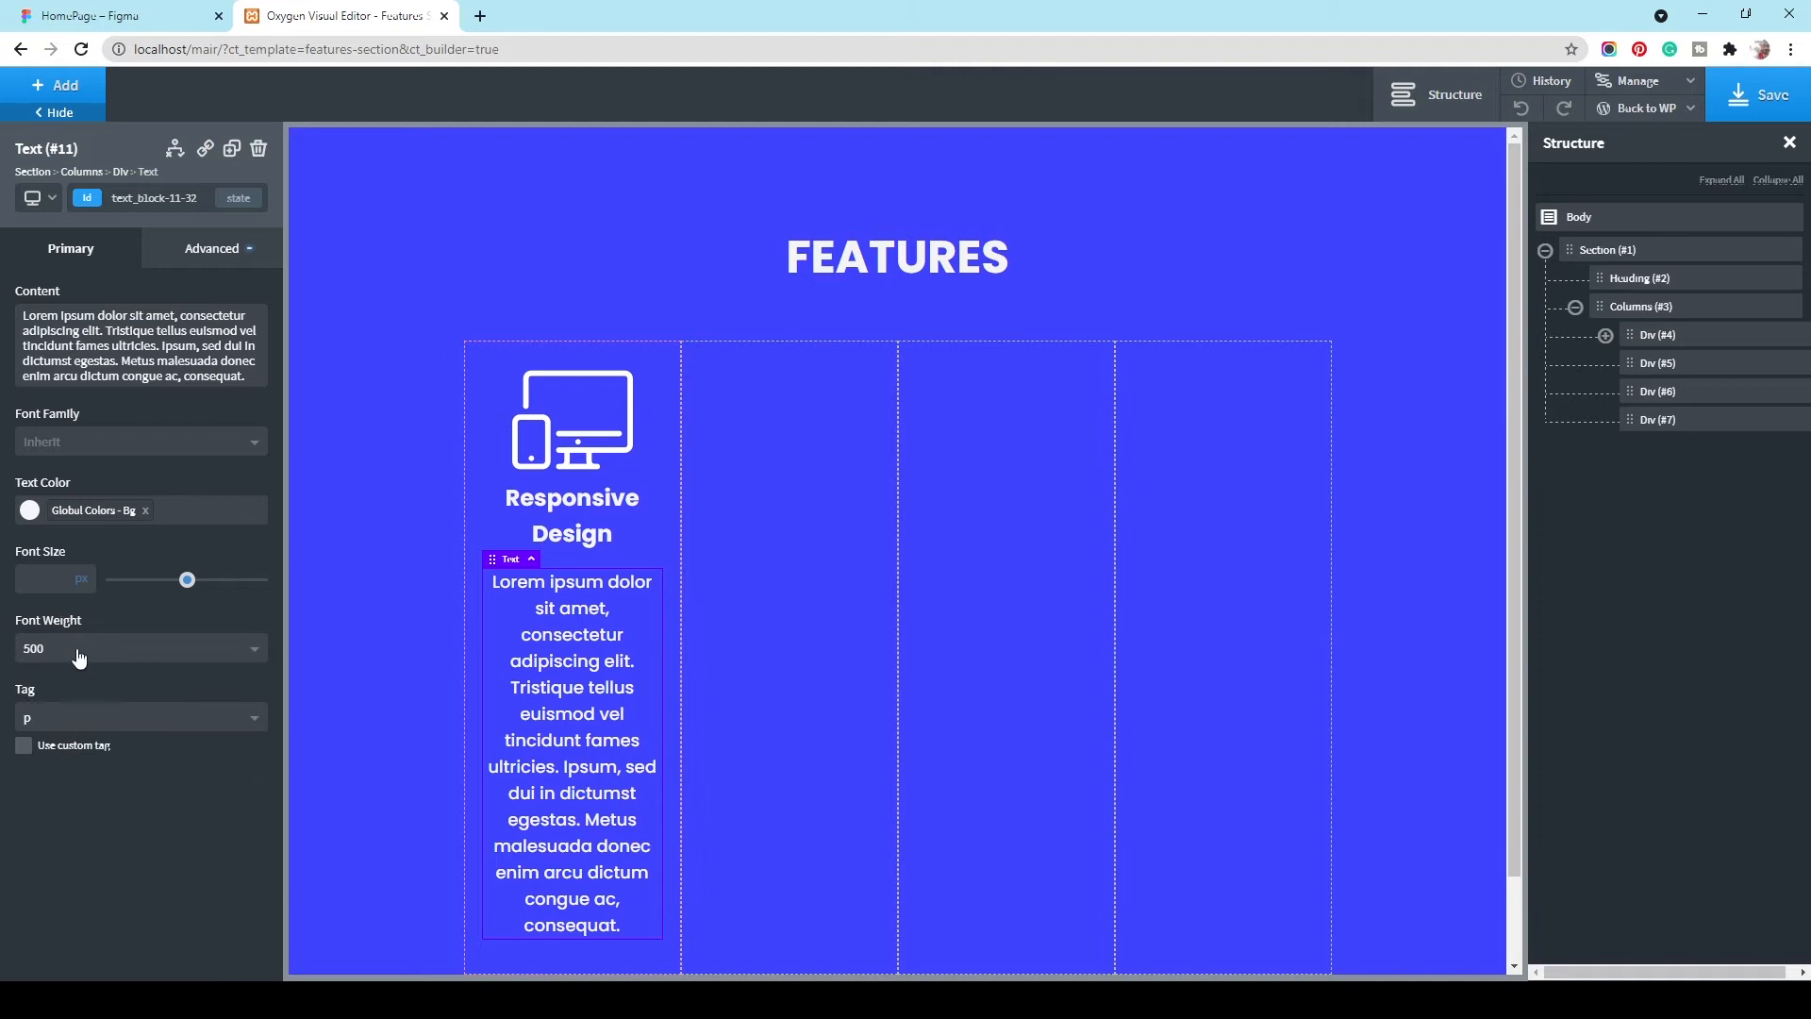
text(18)
Step: Align the description text in the first column to the left
click(247, 249)
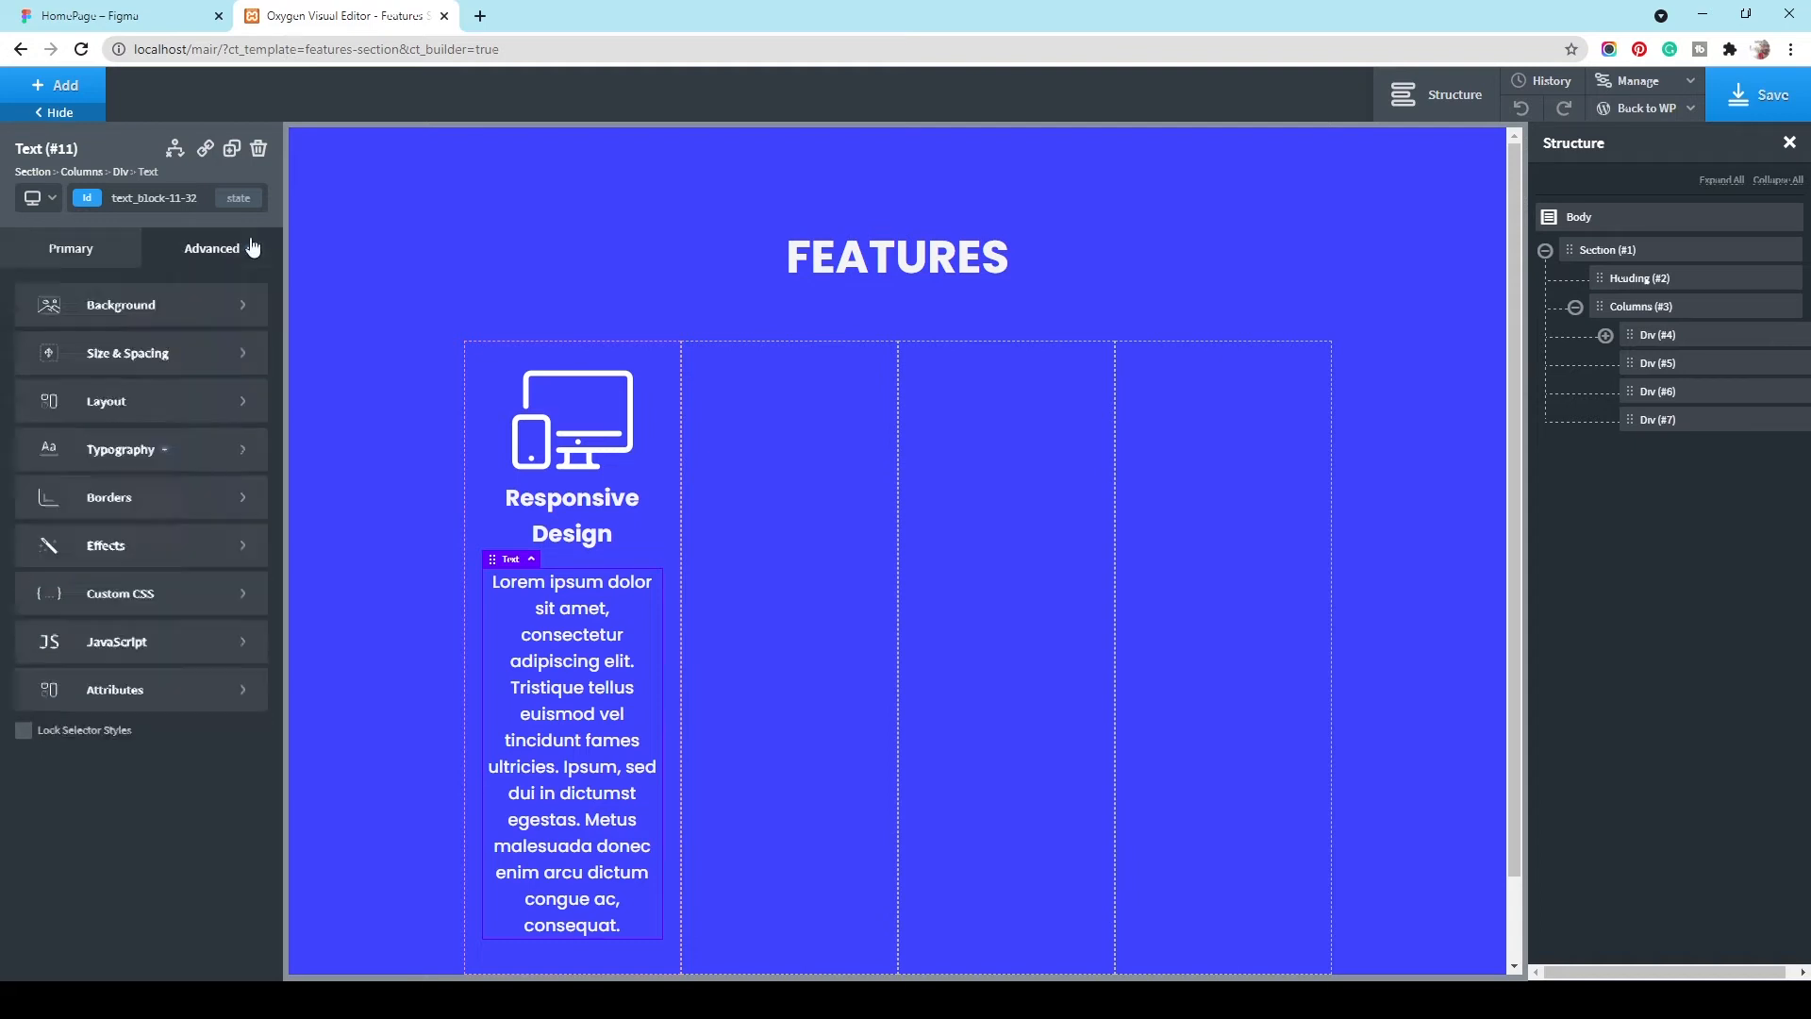
click(180, 446)
click(43, 577)
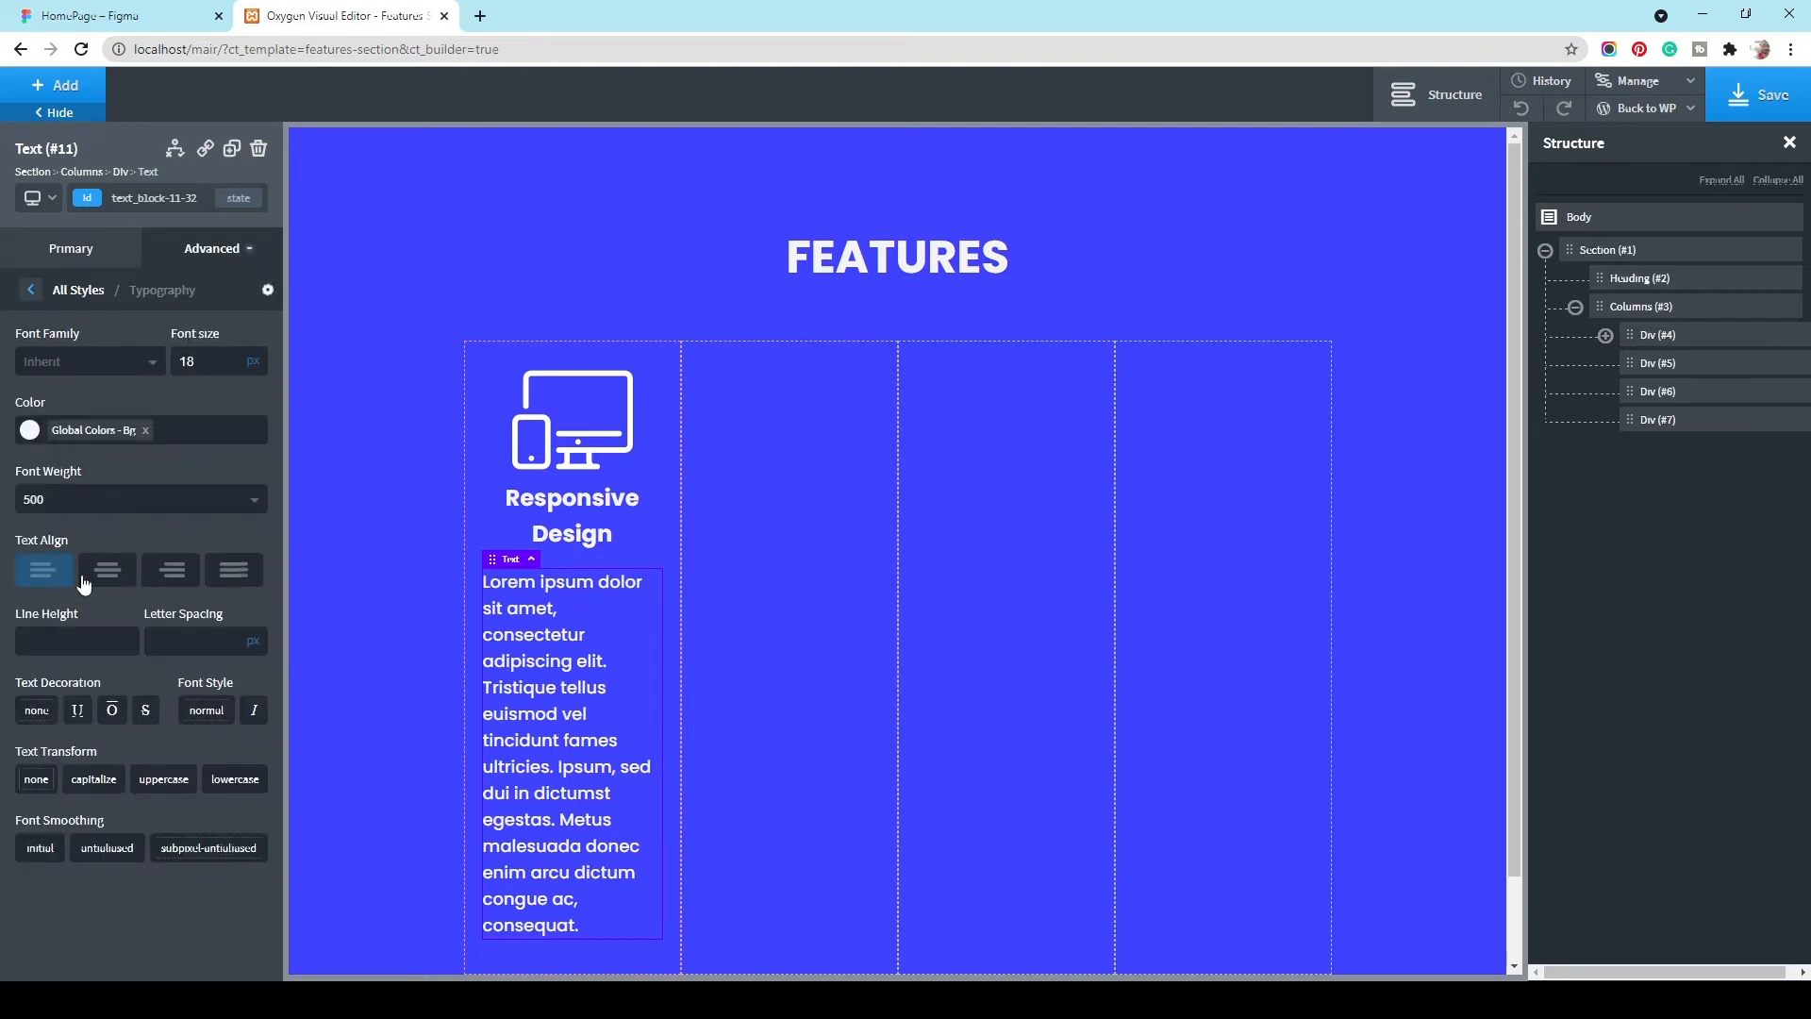
scroll(425, 326, down, 1)
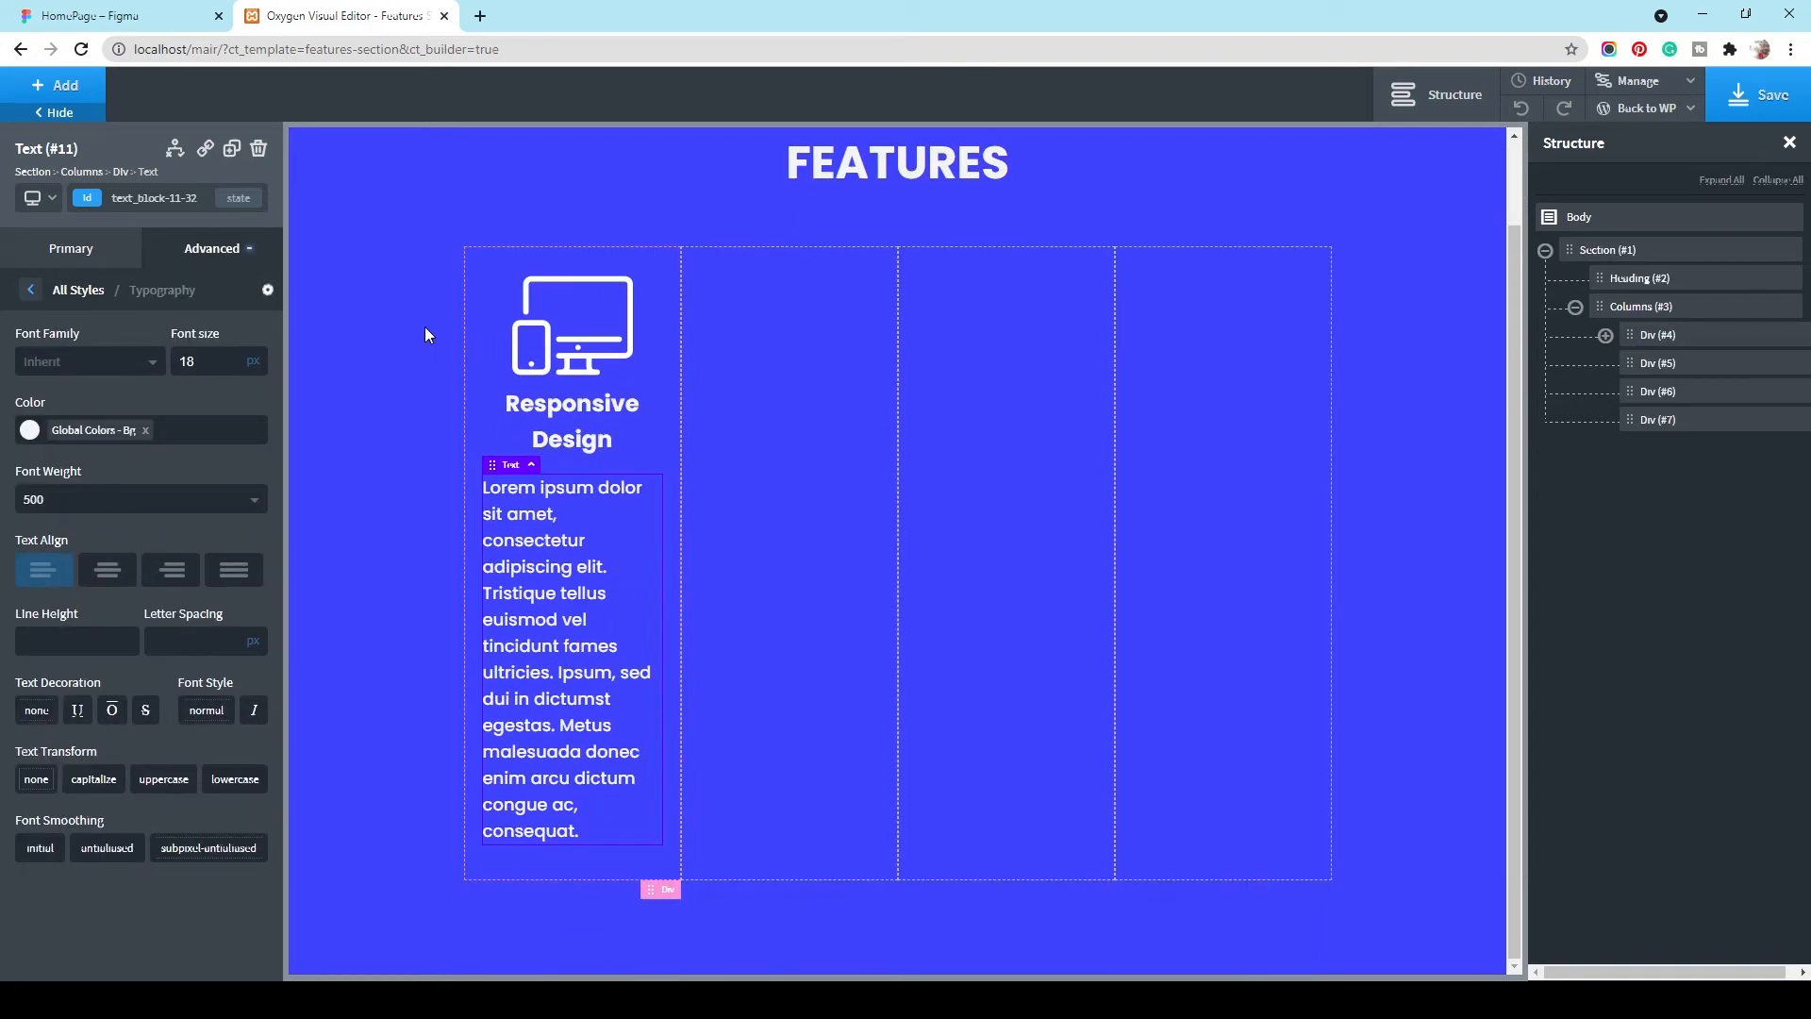
click(356, 327)
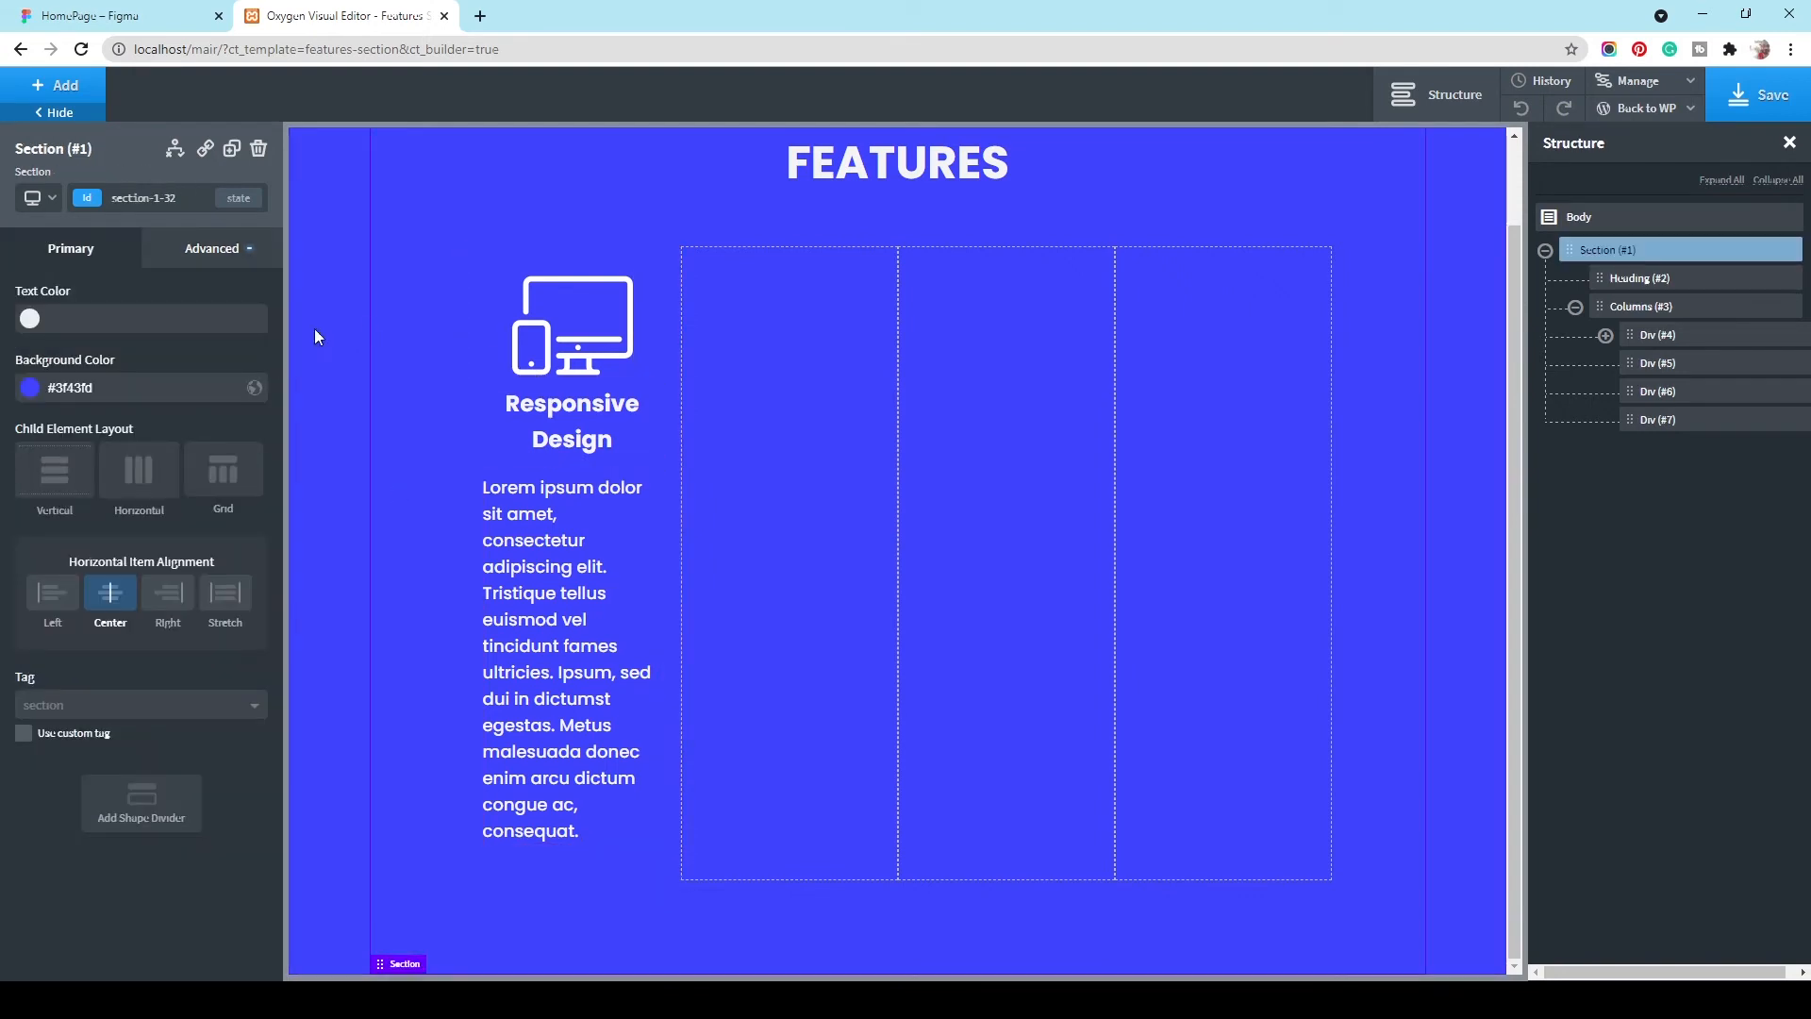
Step: Add the class features-icon to the device icon image in the first column
click(545, 295)
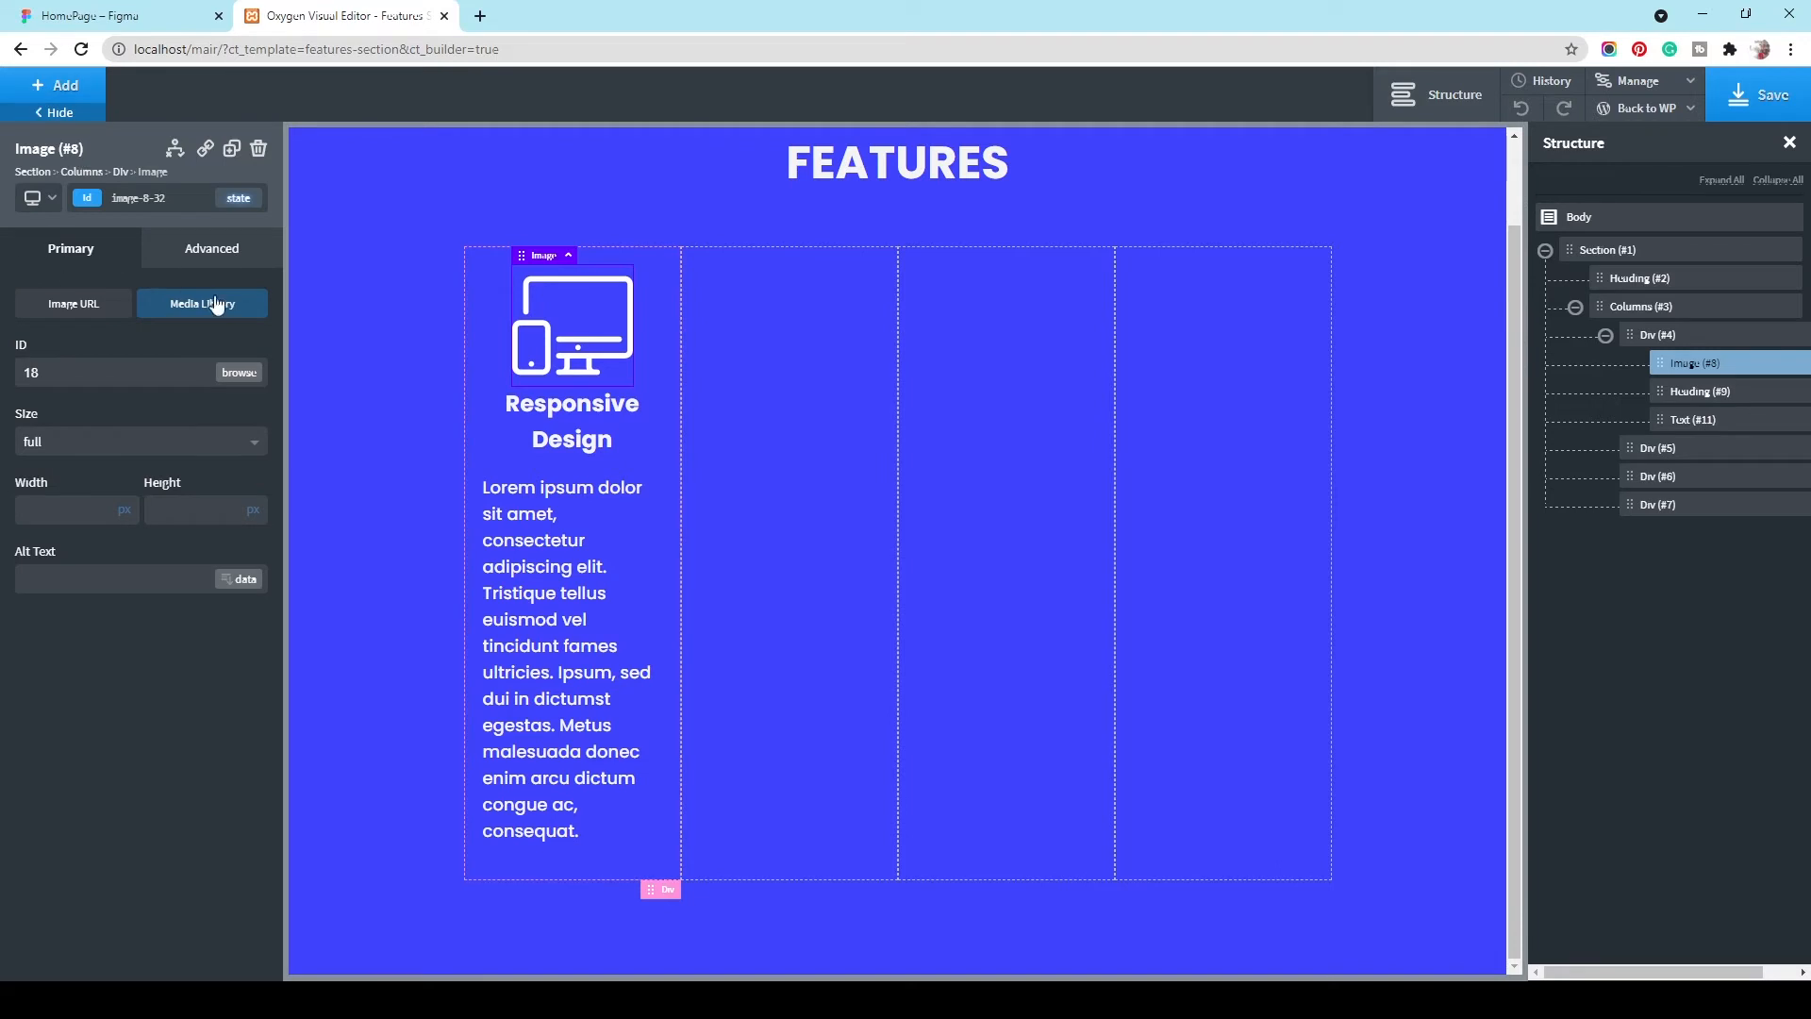
click(183, 199)
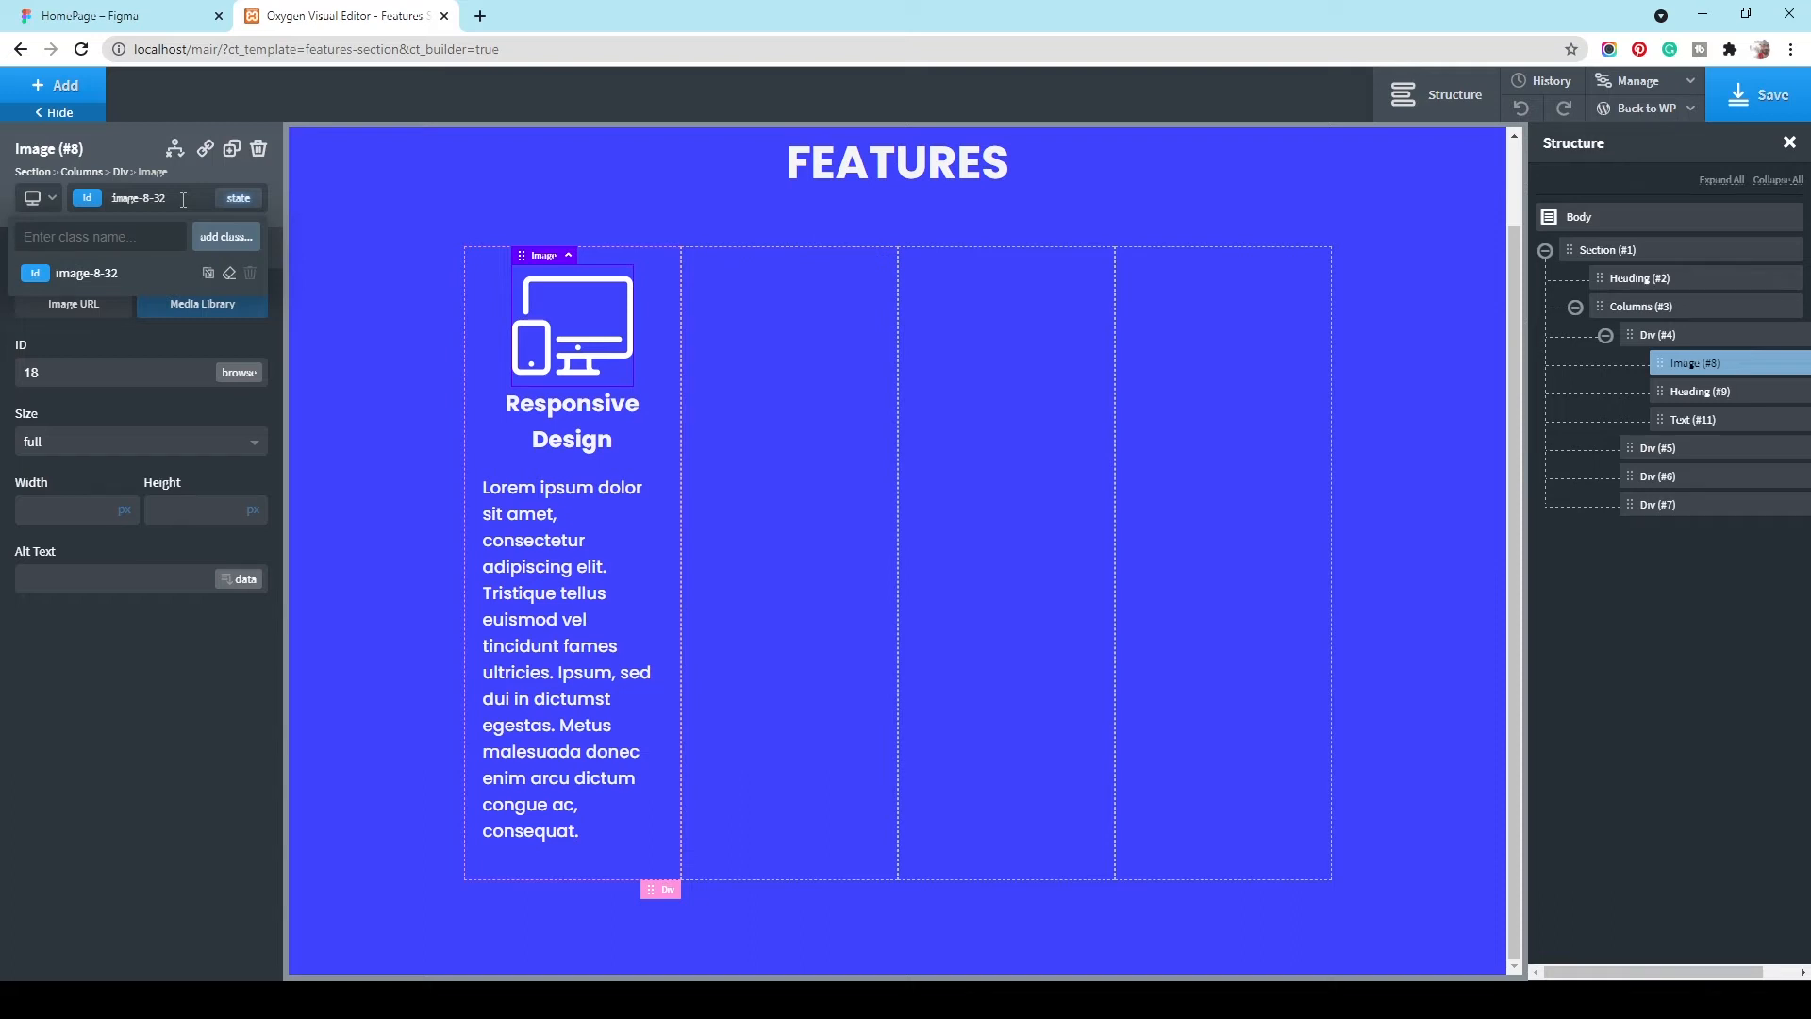
text(features-icon)
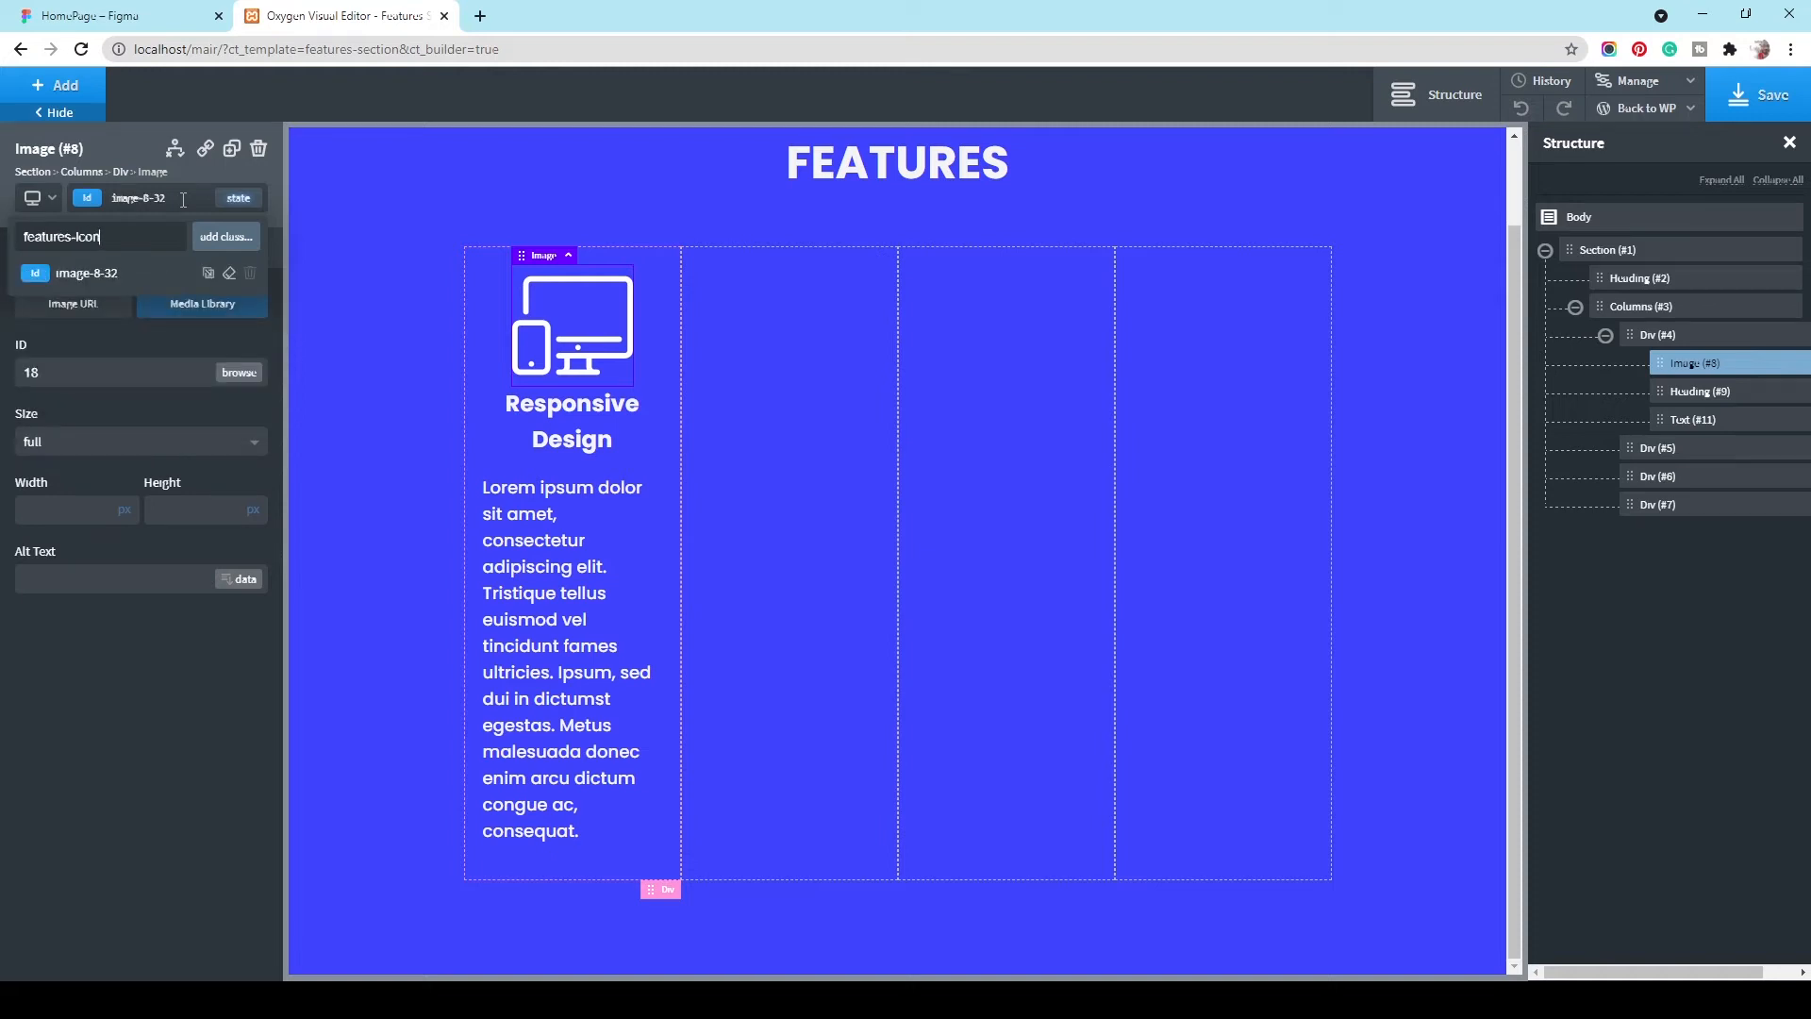
key(Return)
Step: Add the class features-title to the Responsive Design heading
click(564, 438)
click(148, 199)
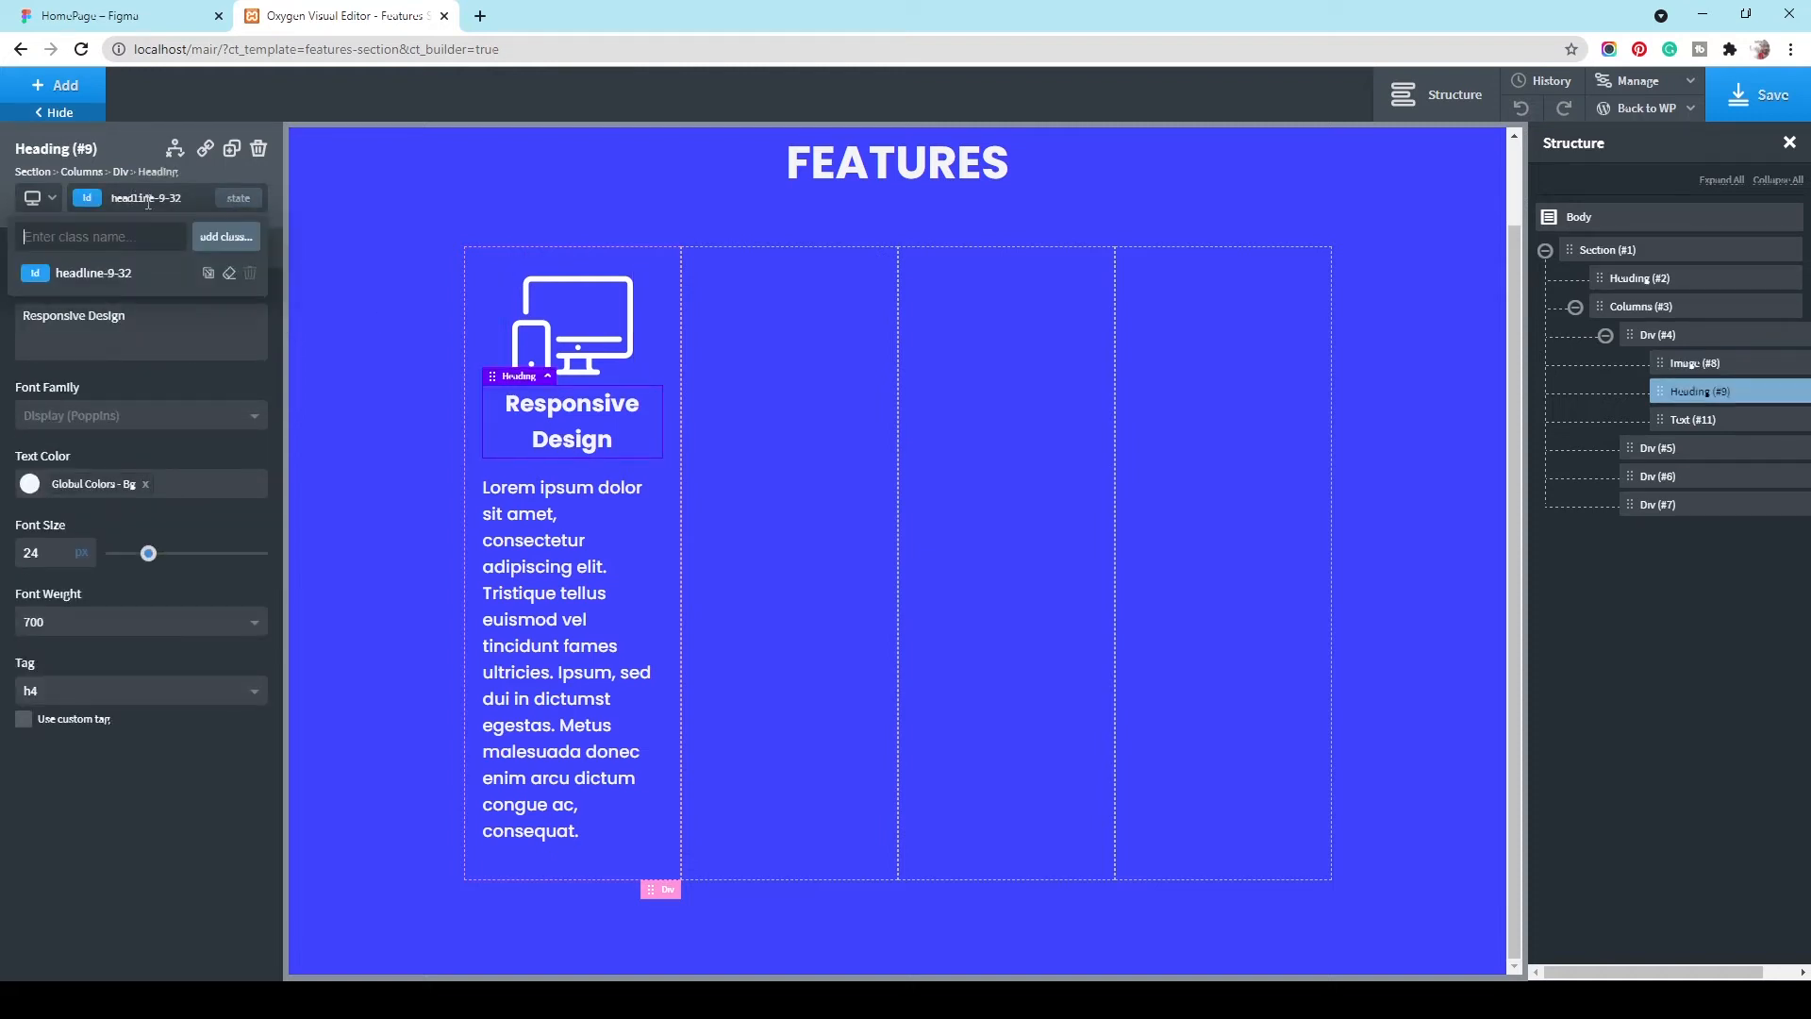
text(features)
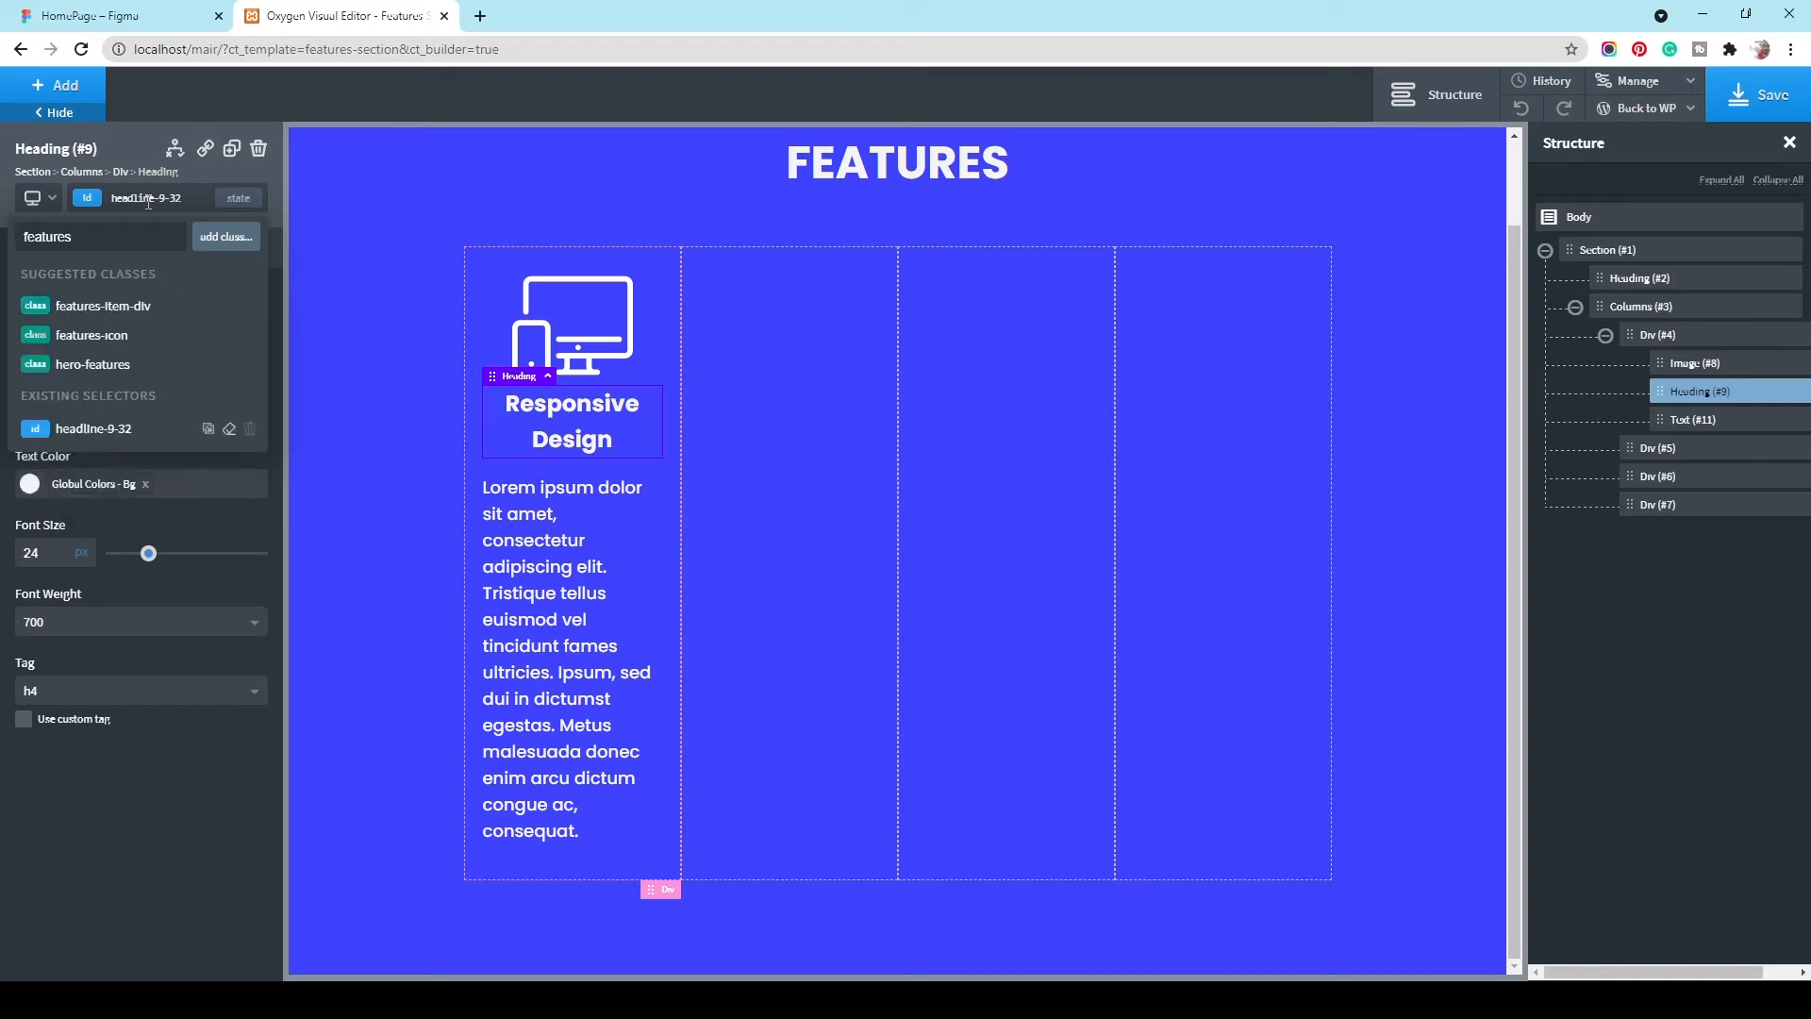
text(-title)
key(Return)
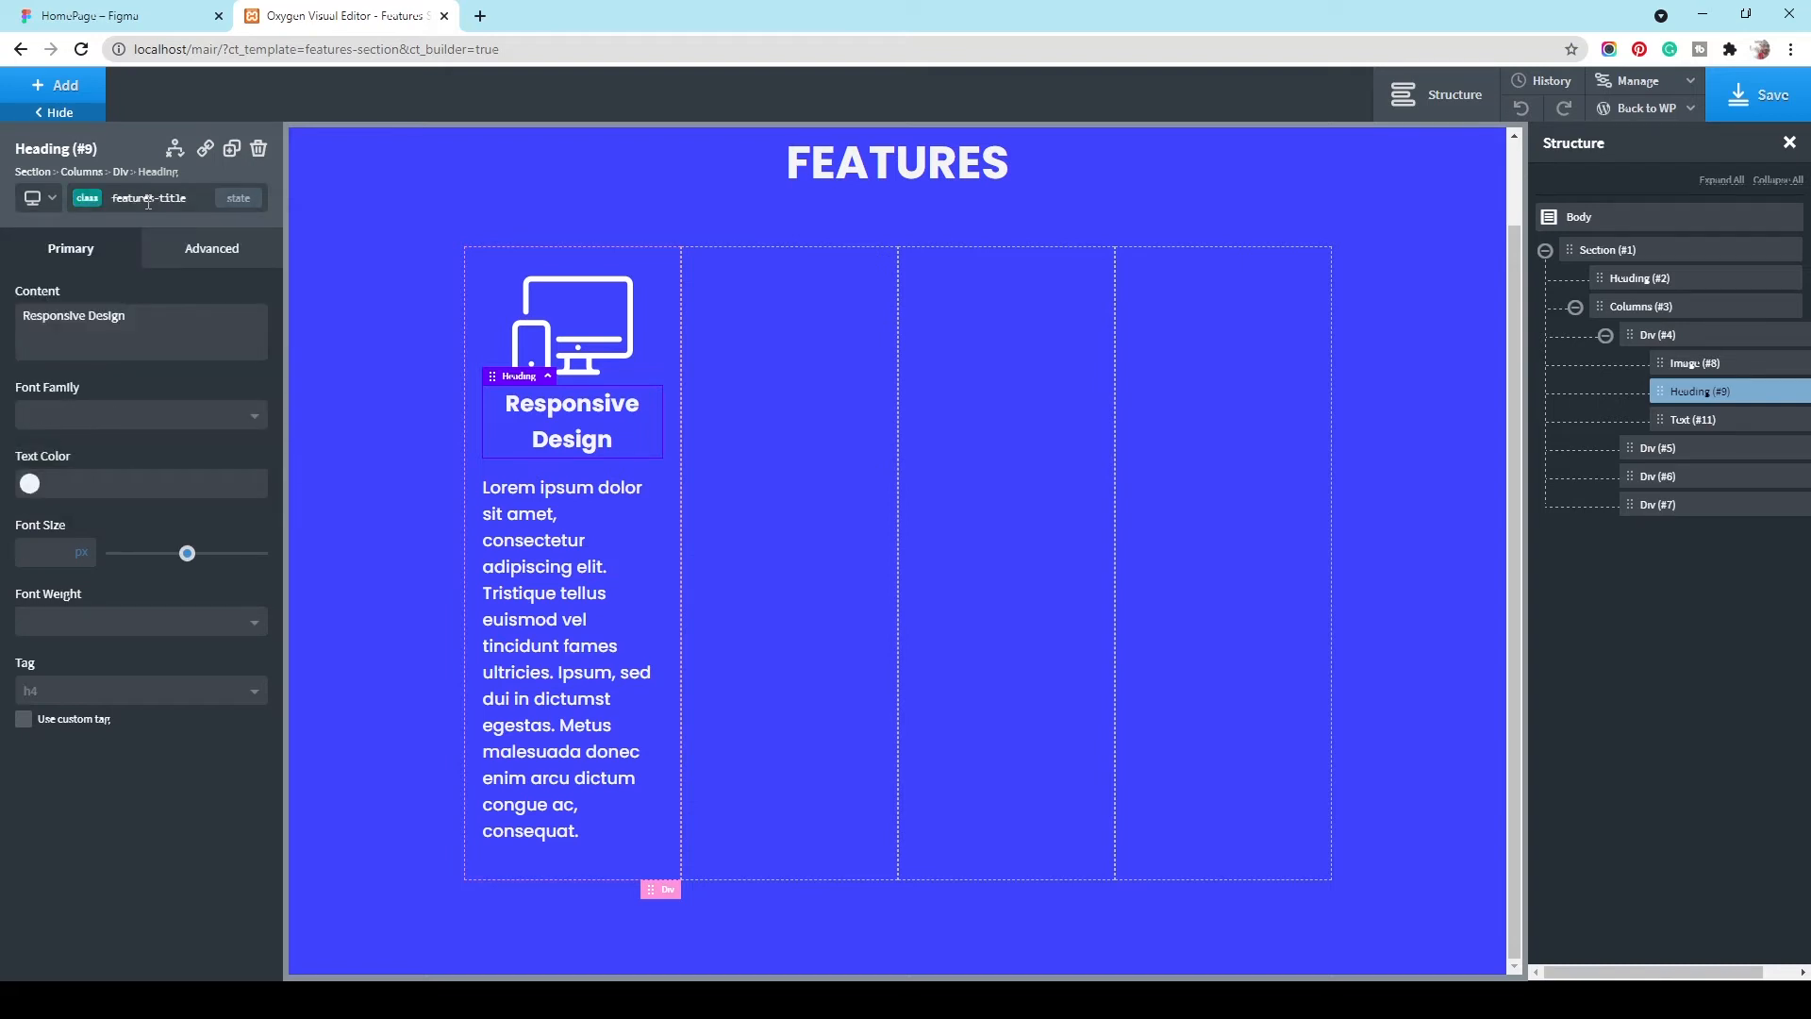
Step: Add the class features-text to the description text in the first column
click(519, 587)
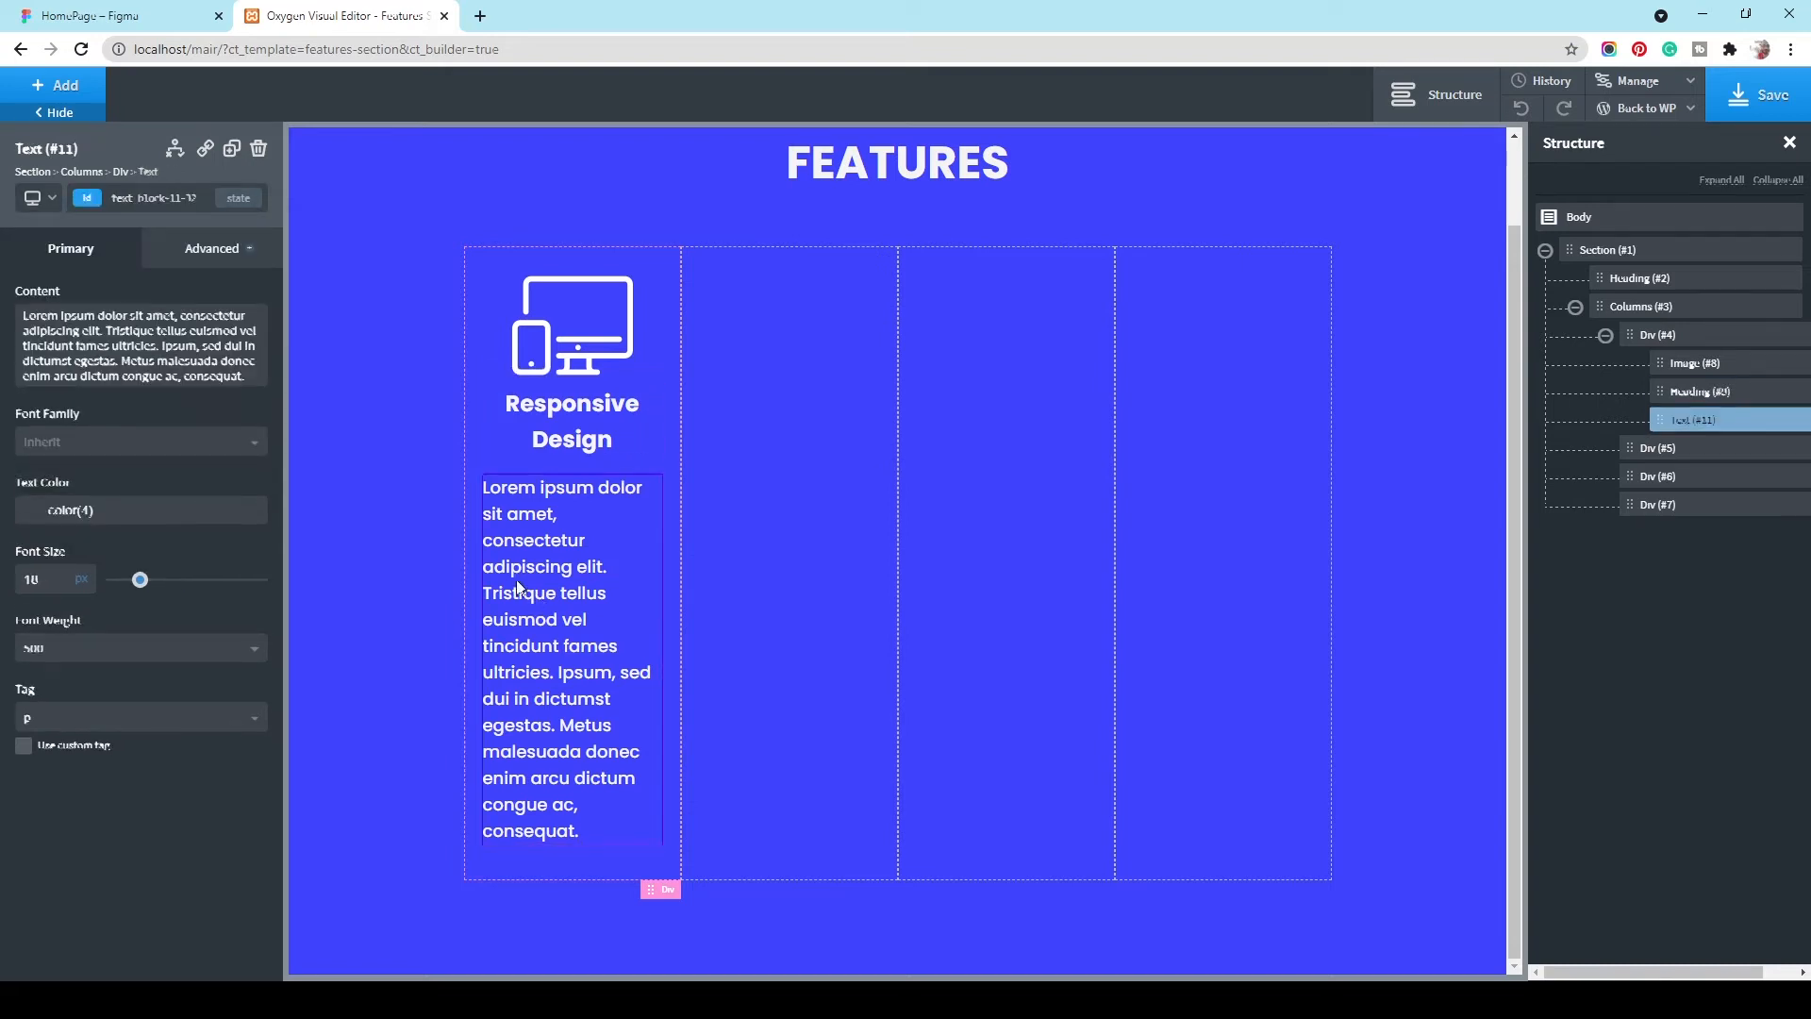
click(164, 192)
text(feat)
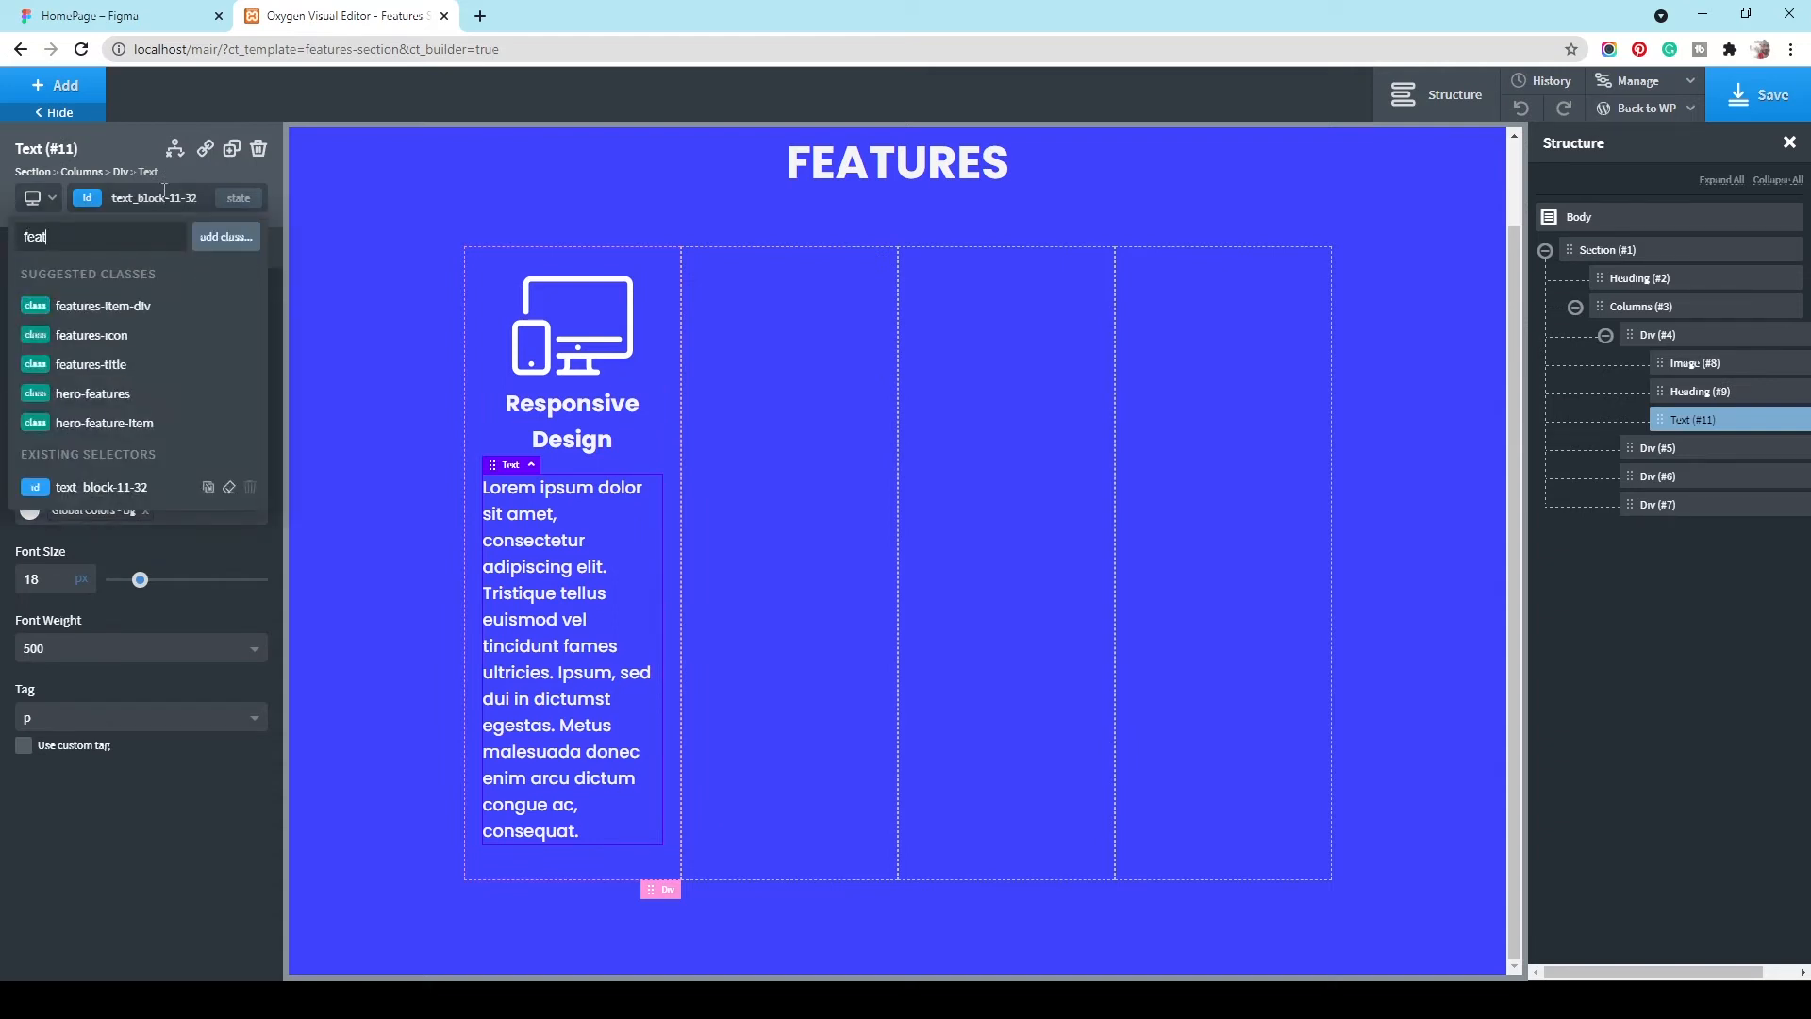
text(ures-tex)
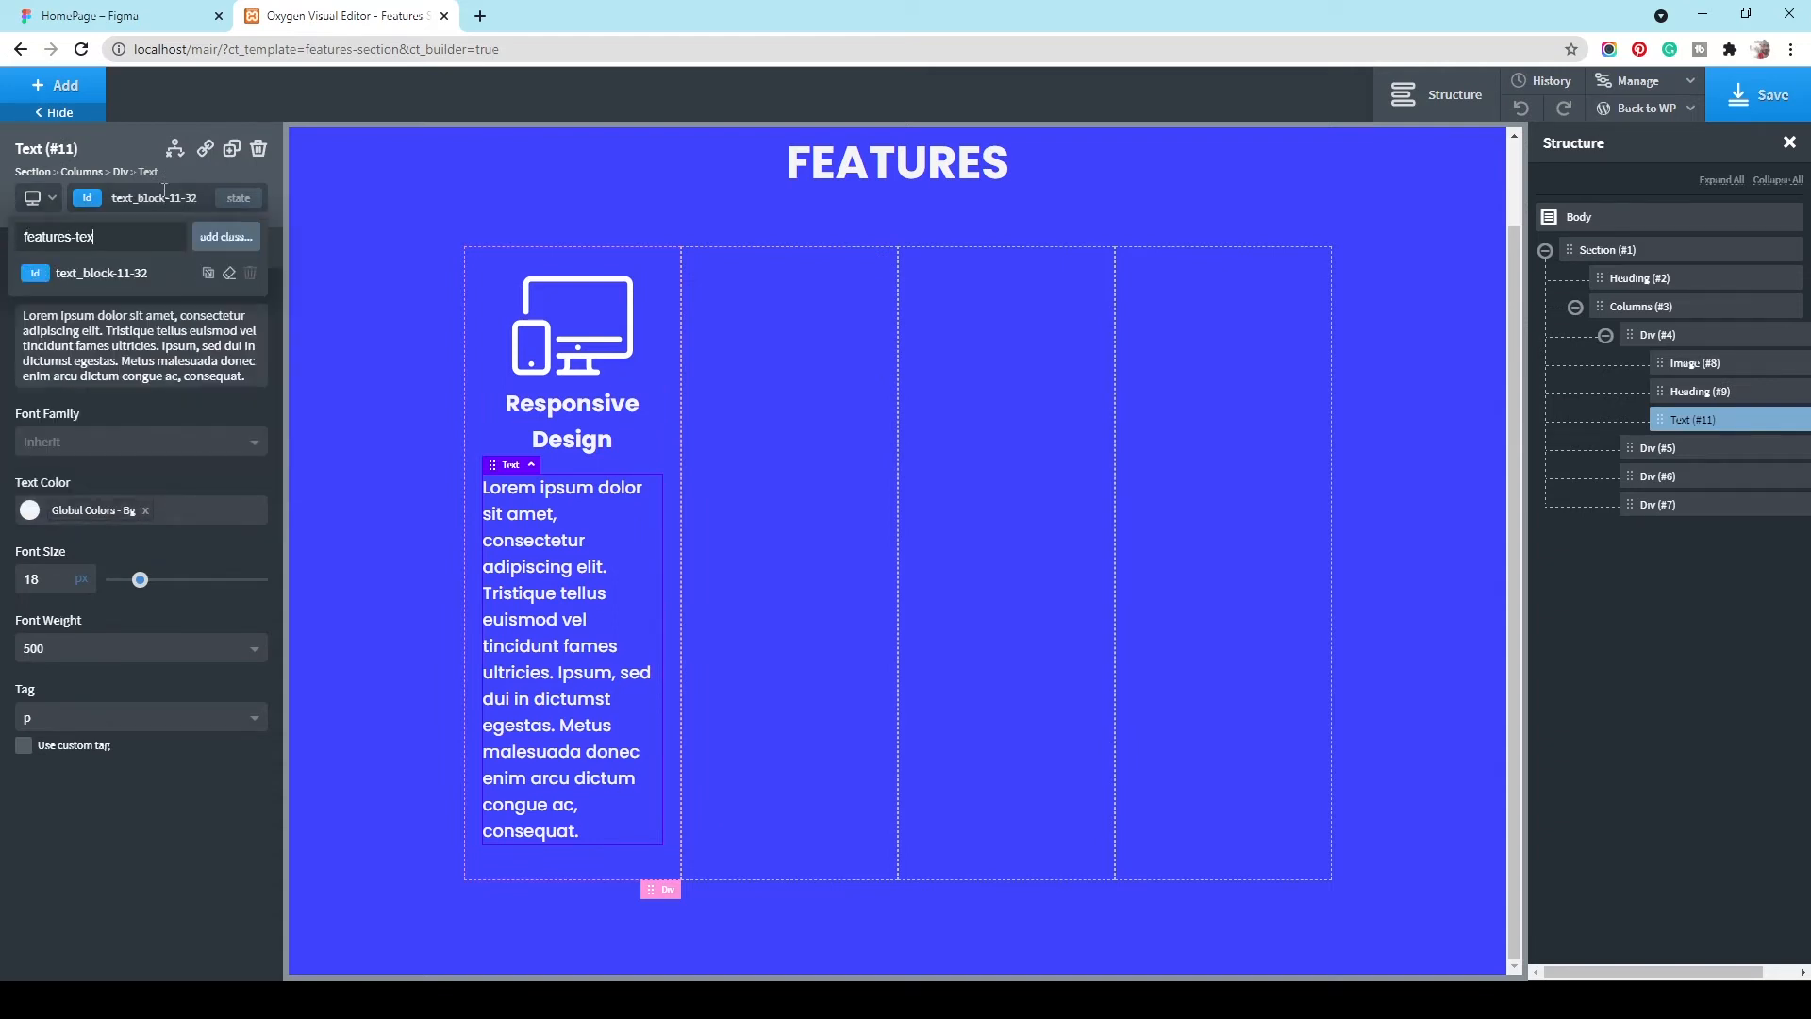
text(t)
key(Return)
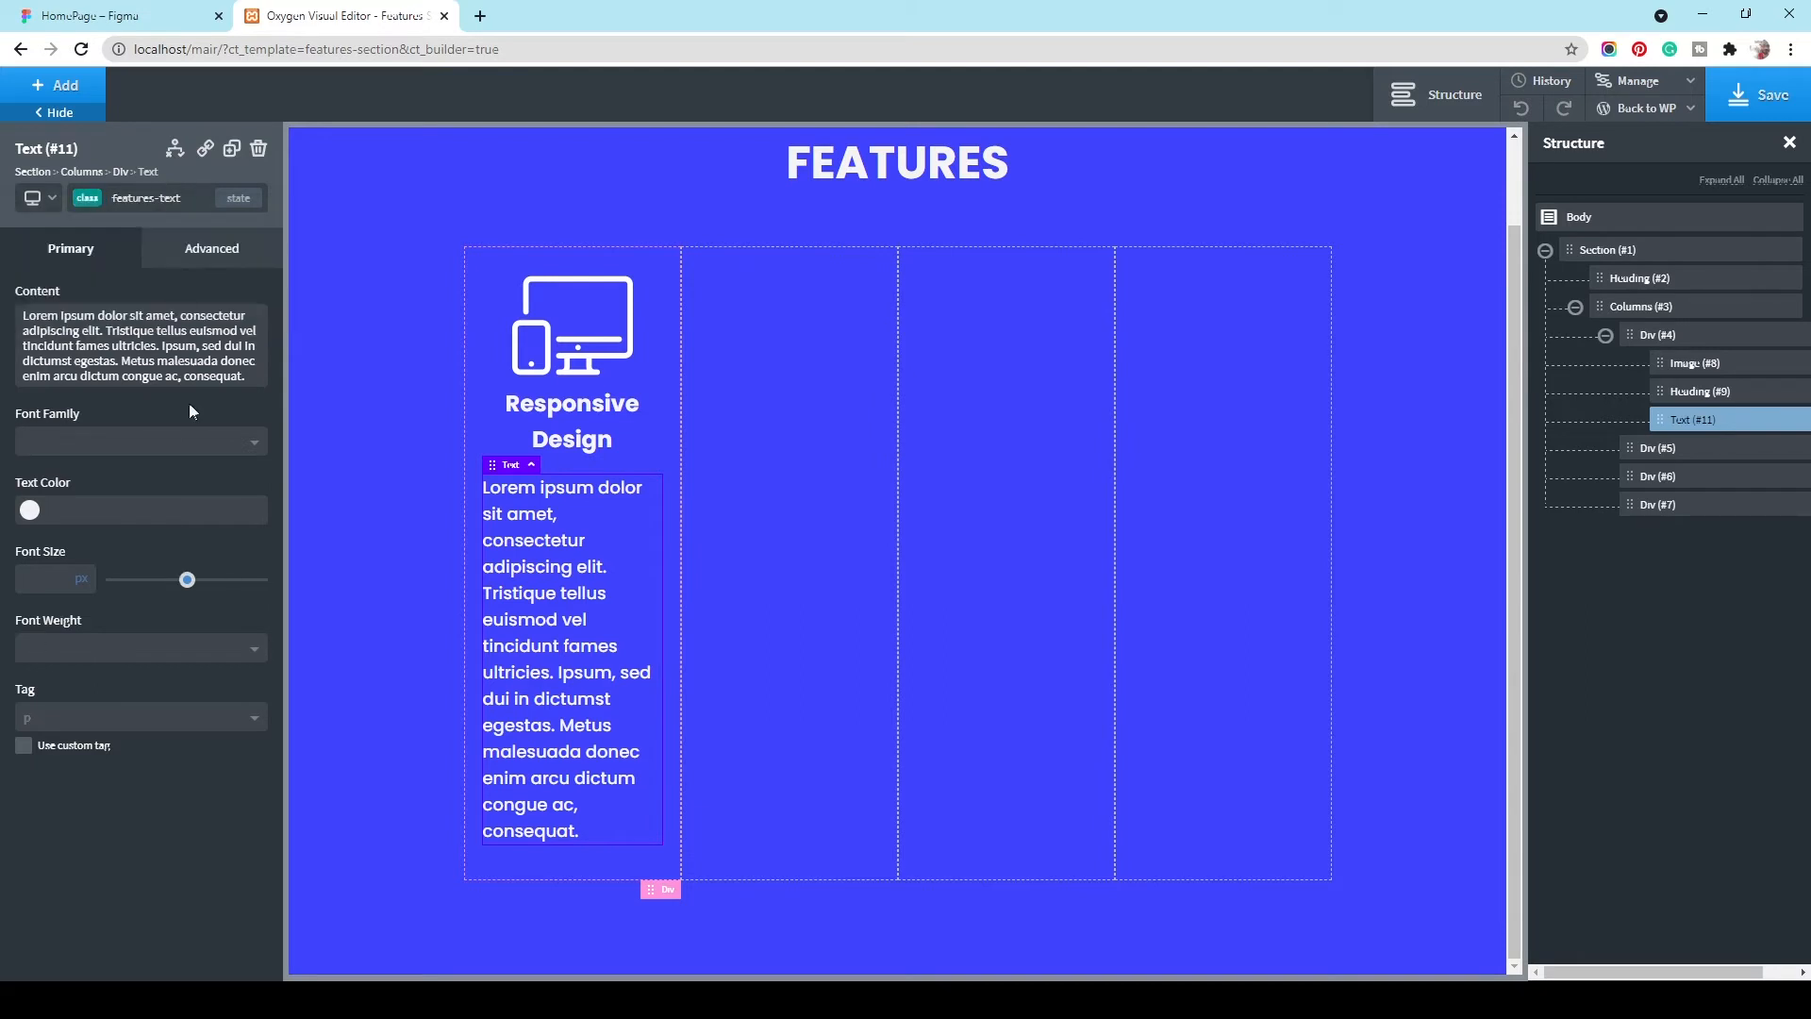
Step: Style the features-text class with the global Bg text colour, a 16 px font size and font weight 500
click(82, 443)
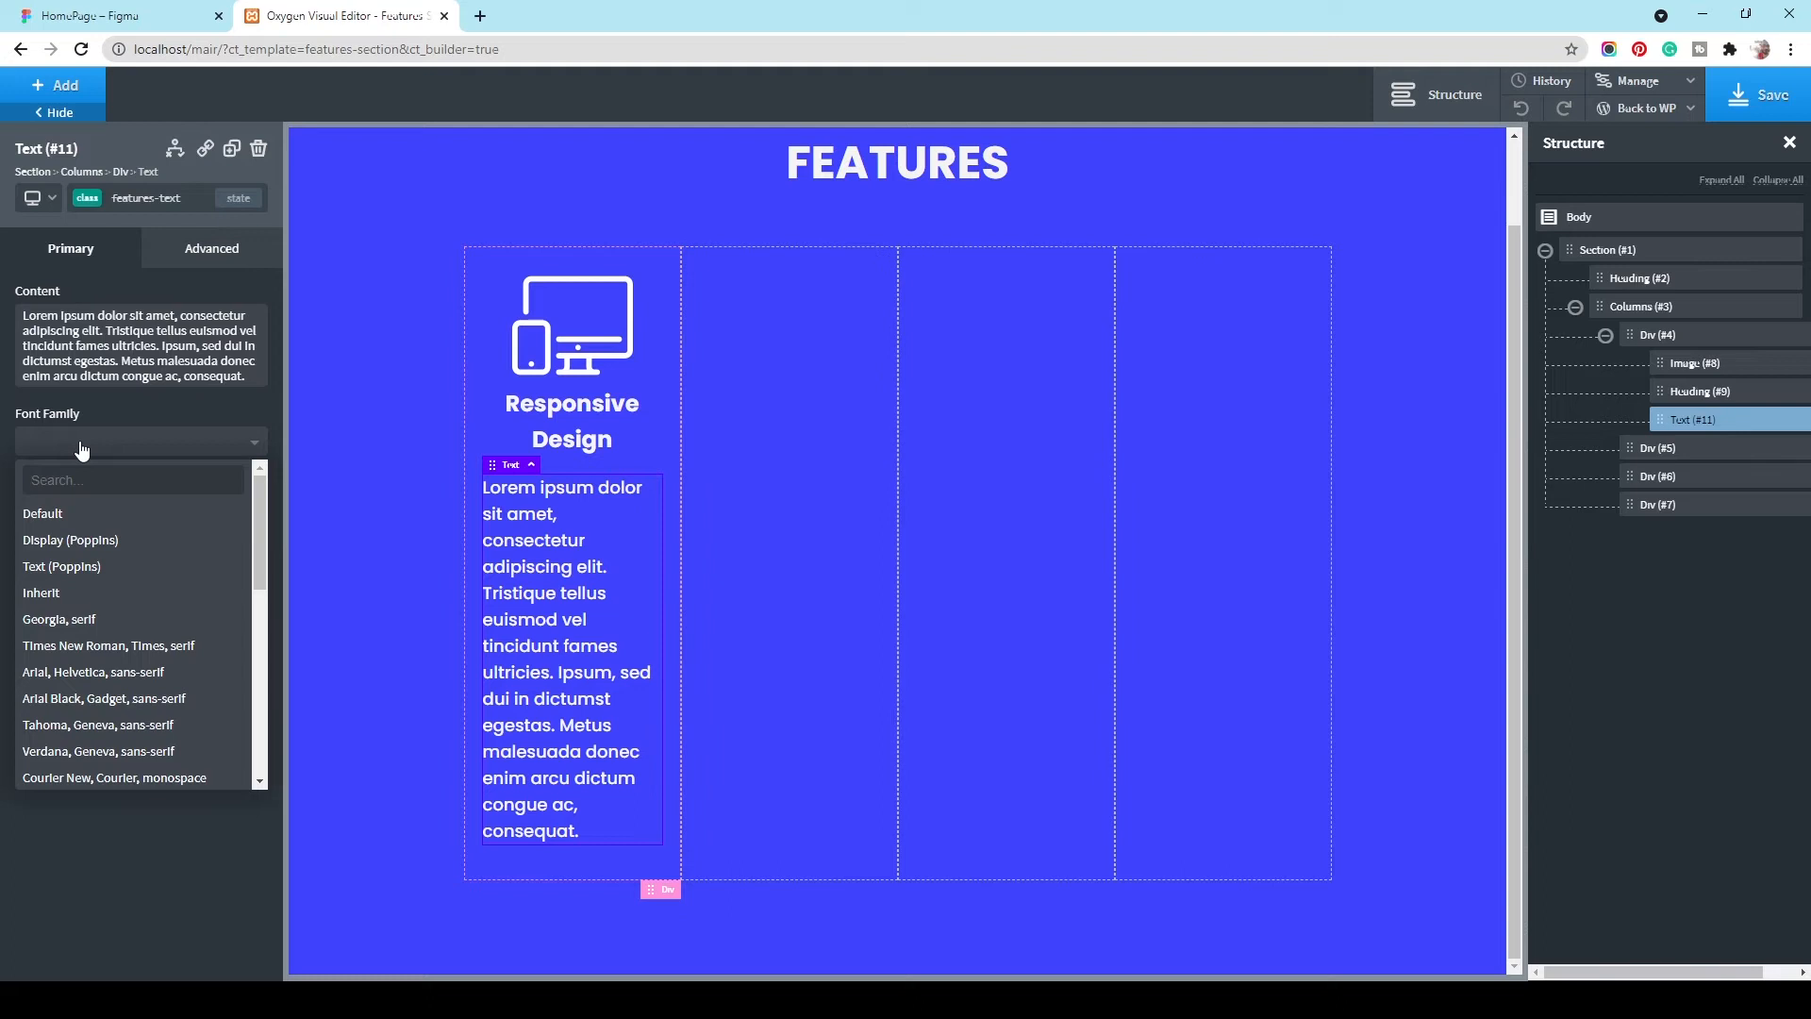
click(82, 443)
click(29, 509)
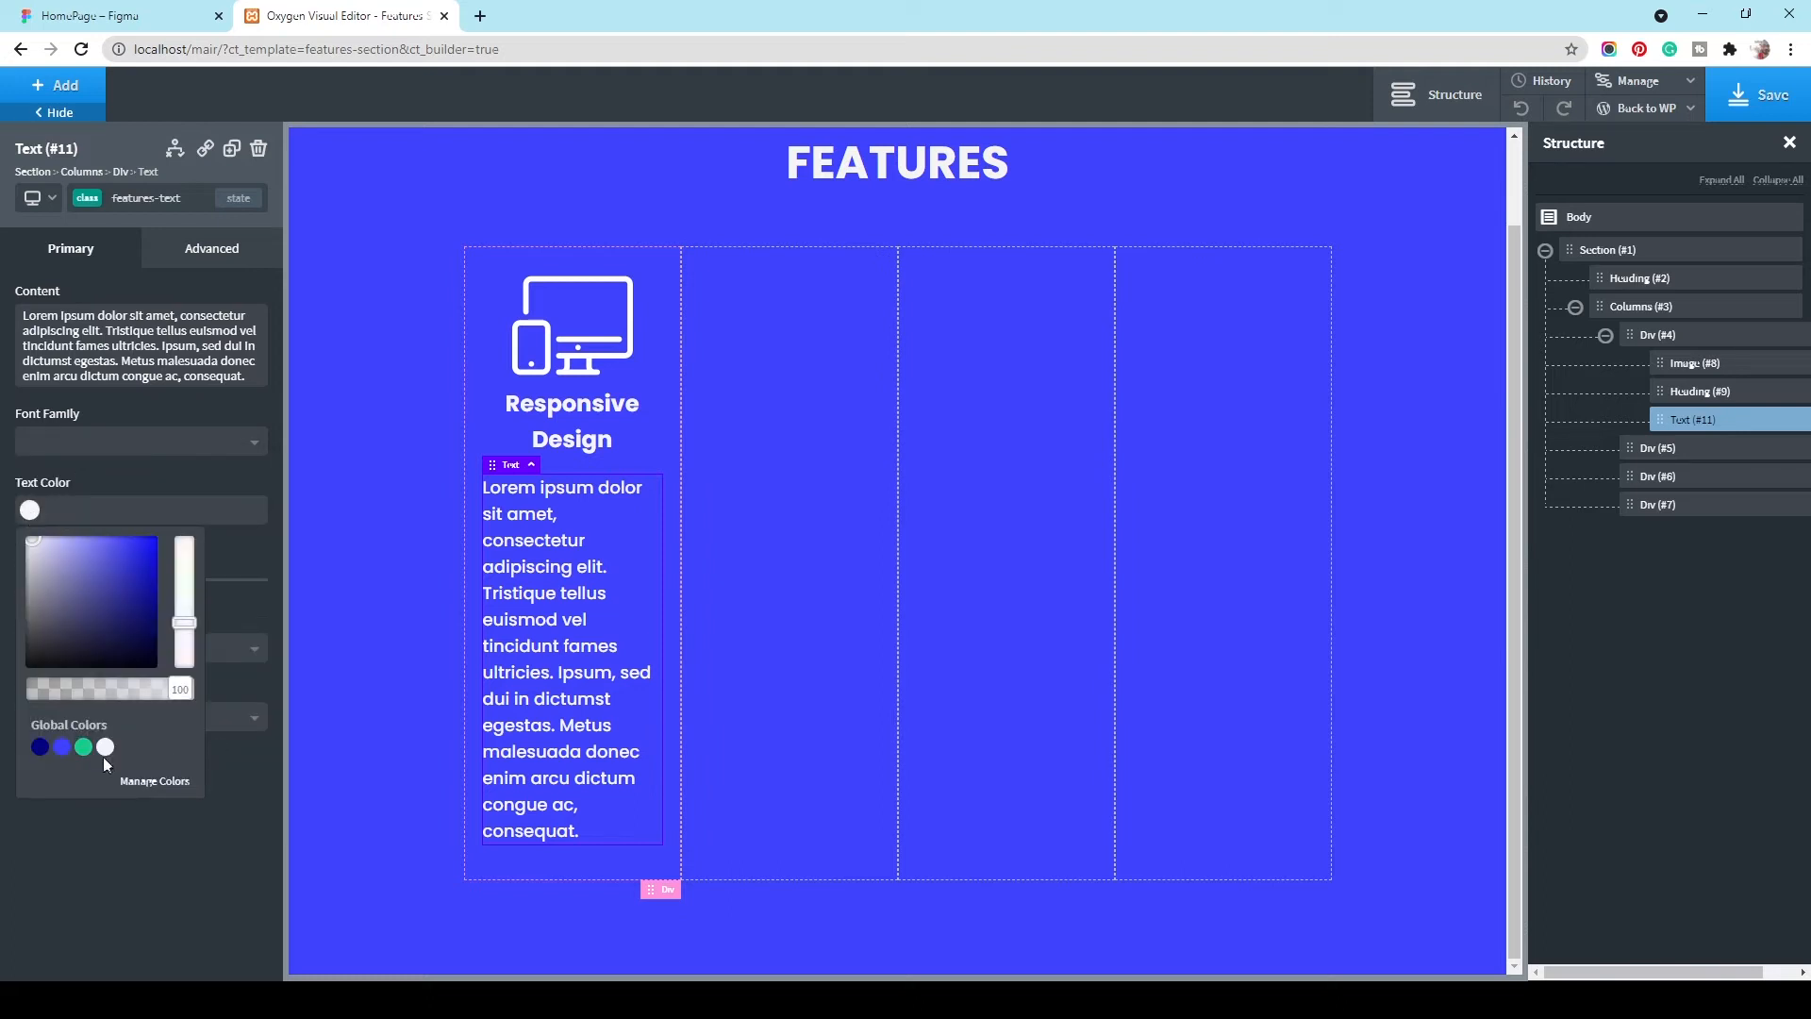
click(105, 747)
click(149, 891)
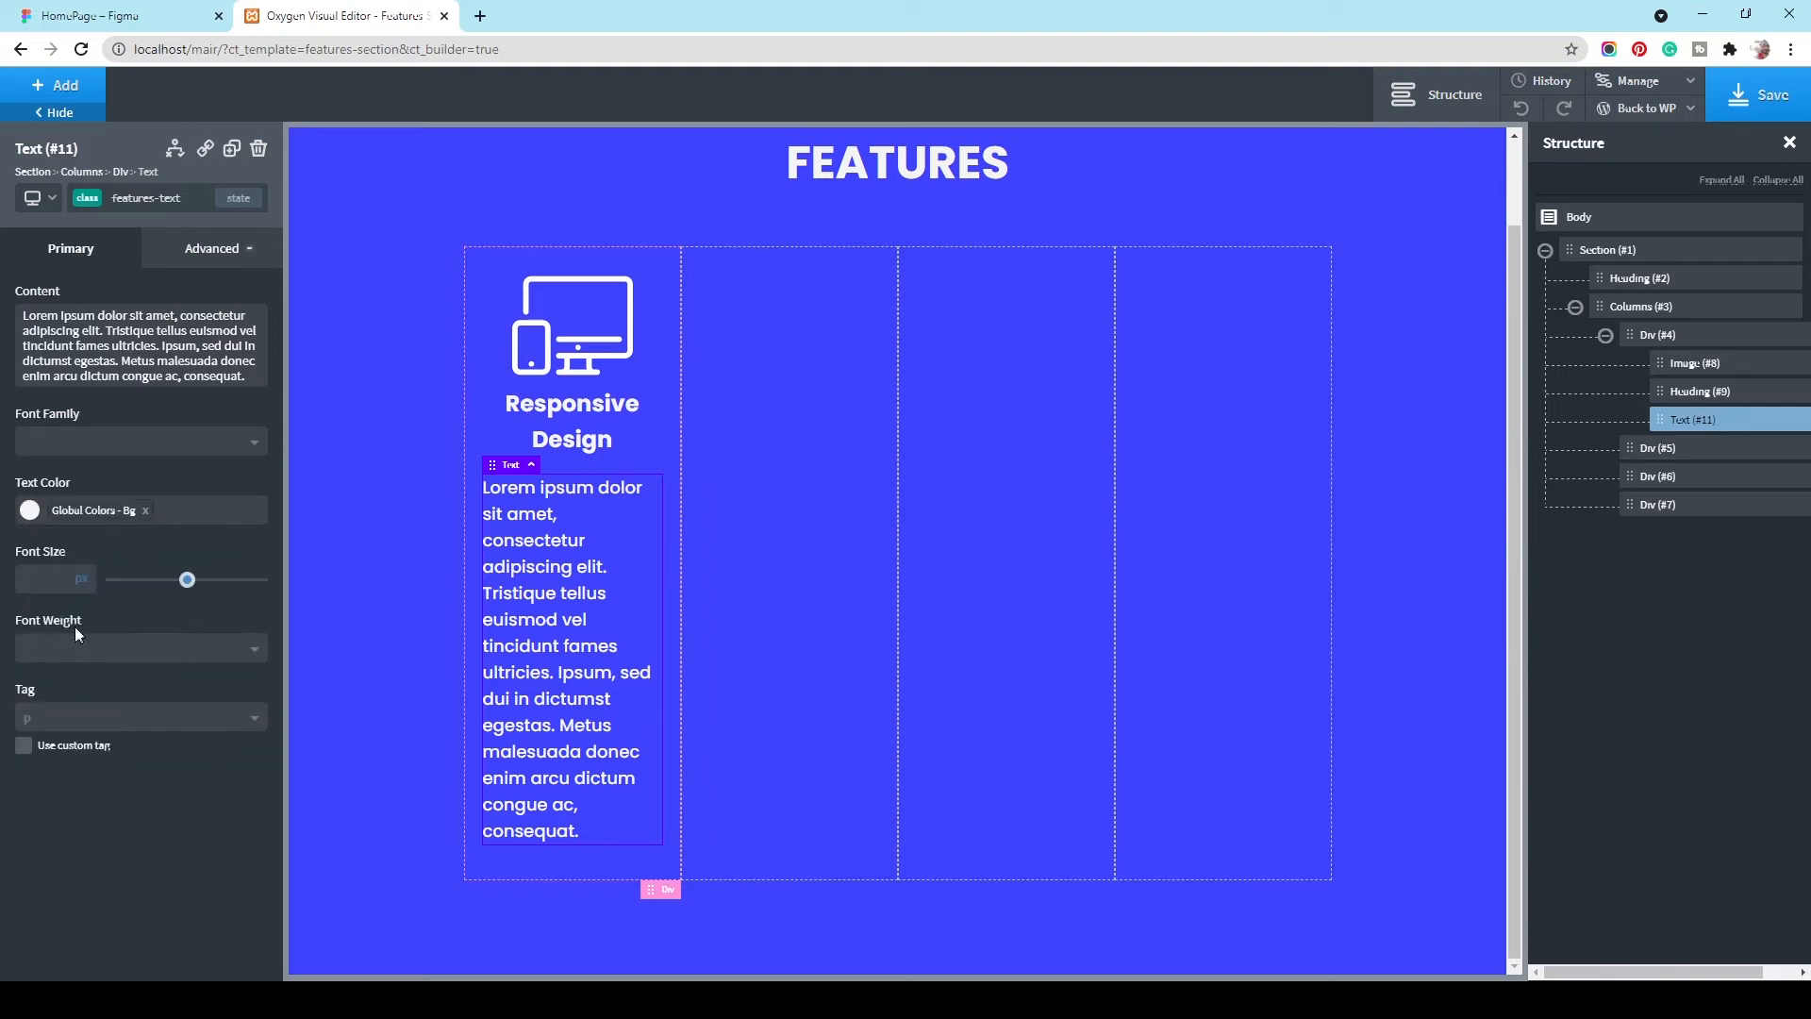
click(51, 579)
text(16)
click(140, 649)
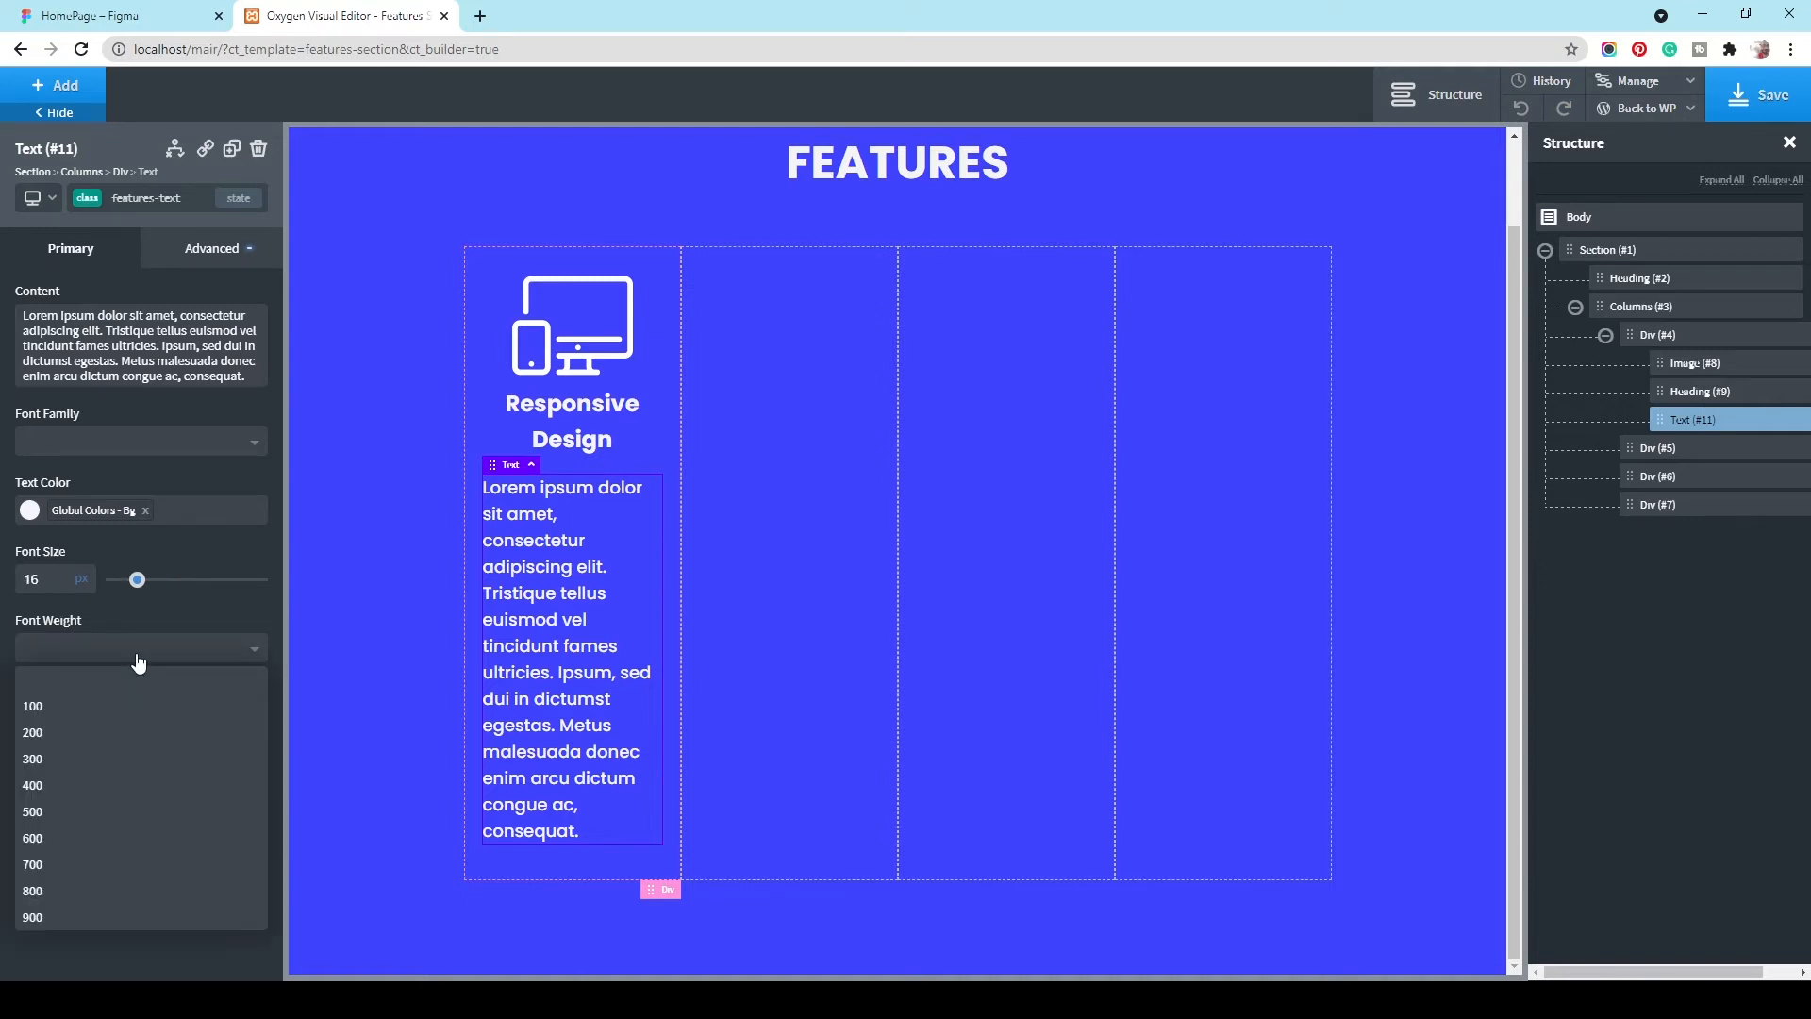
click(63, 809)
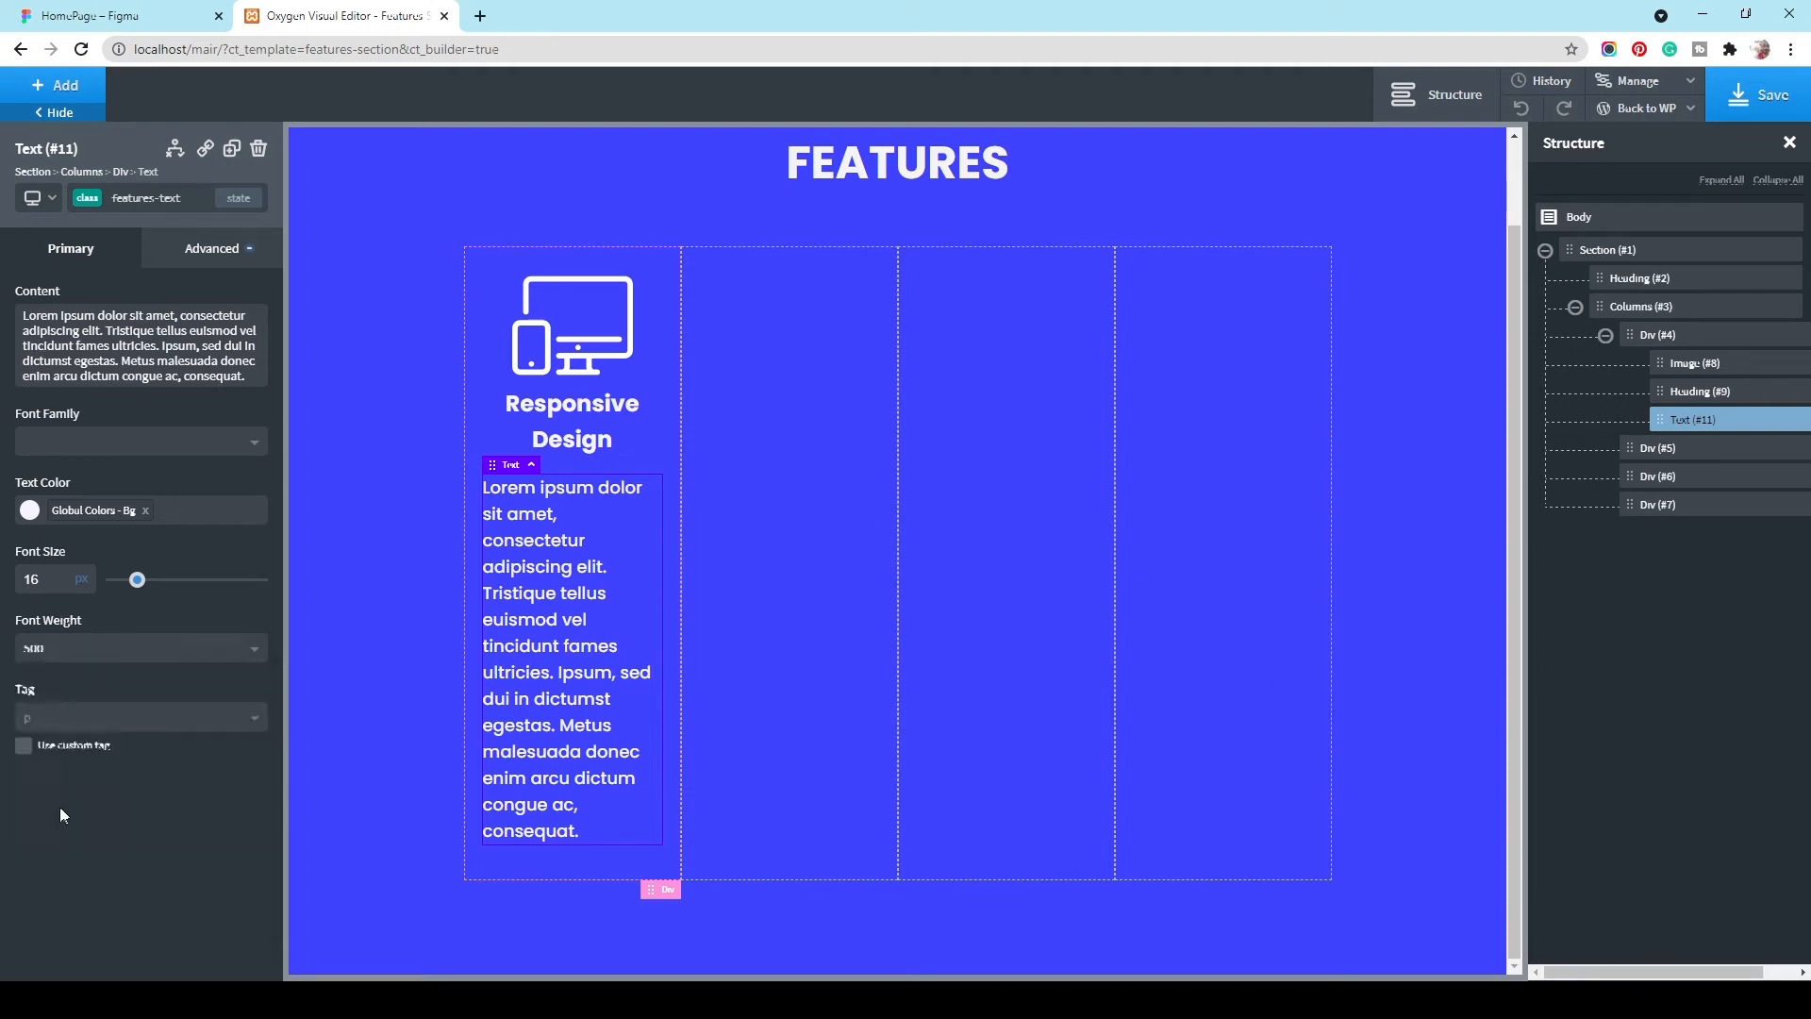
Step: Clear the text colour, font size and font weight set on the description text's own ID
click(92, 202)
click(113, 274)
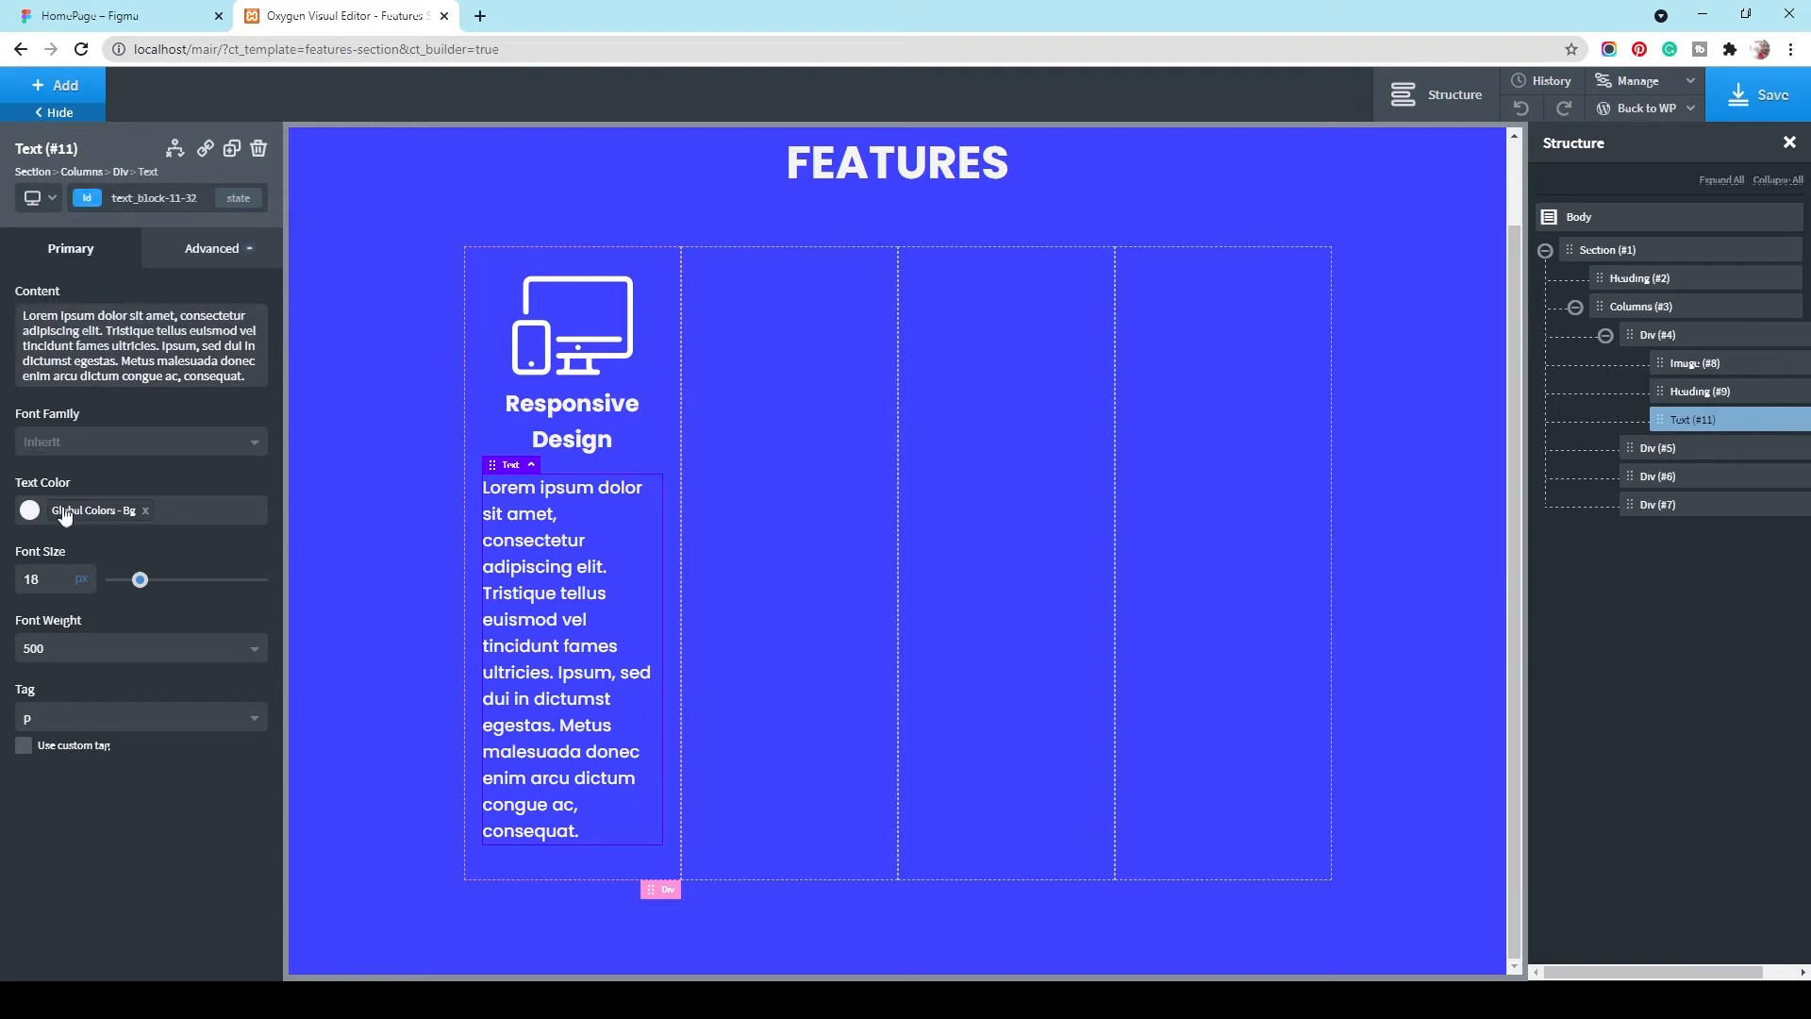
click(146, 510)
double_click(48, 580)
key(BackSpace)
click(102, 649)
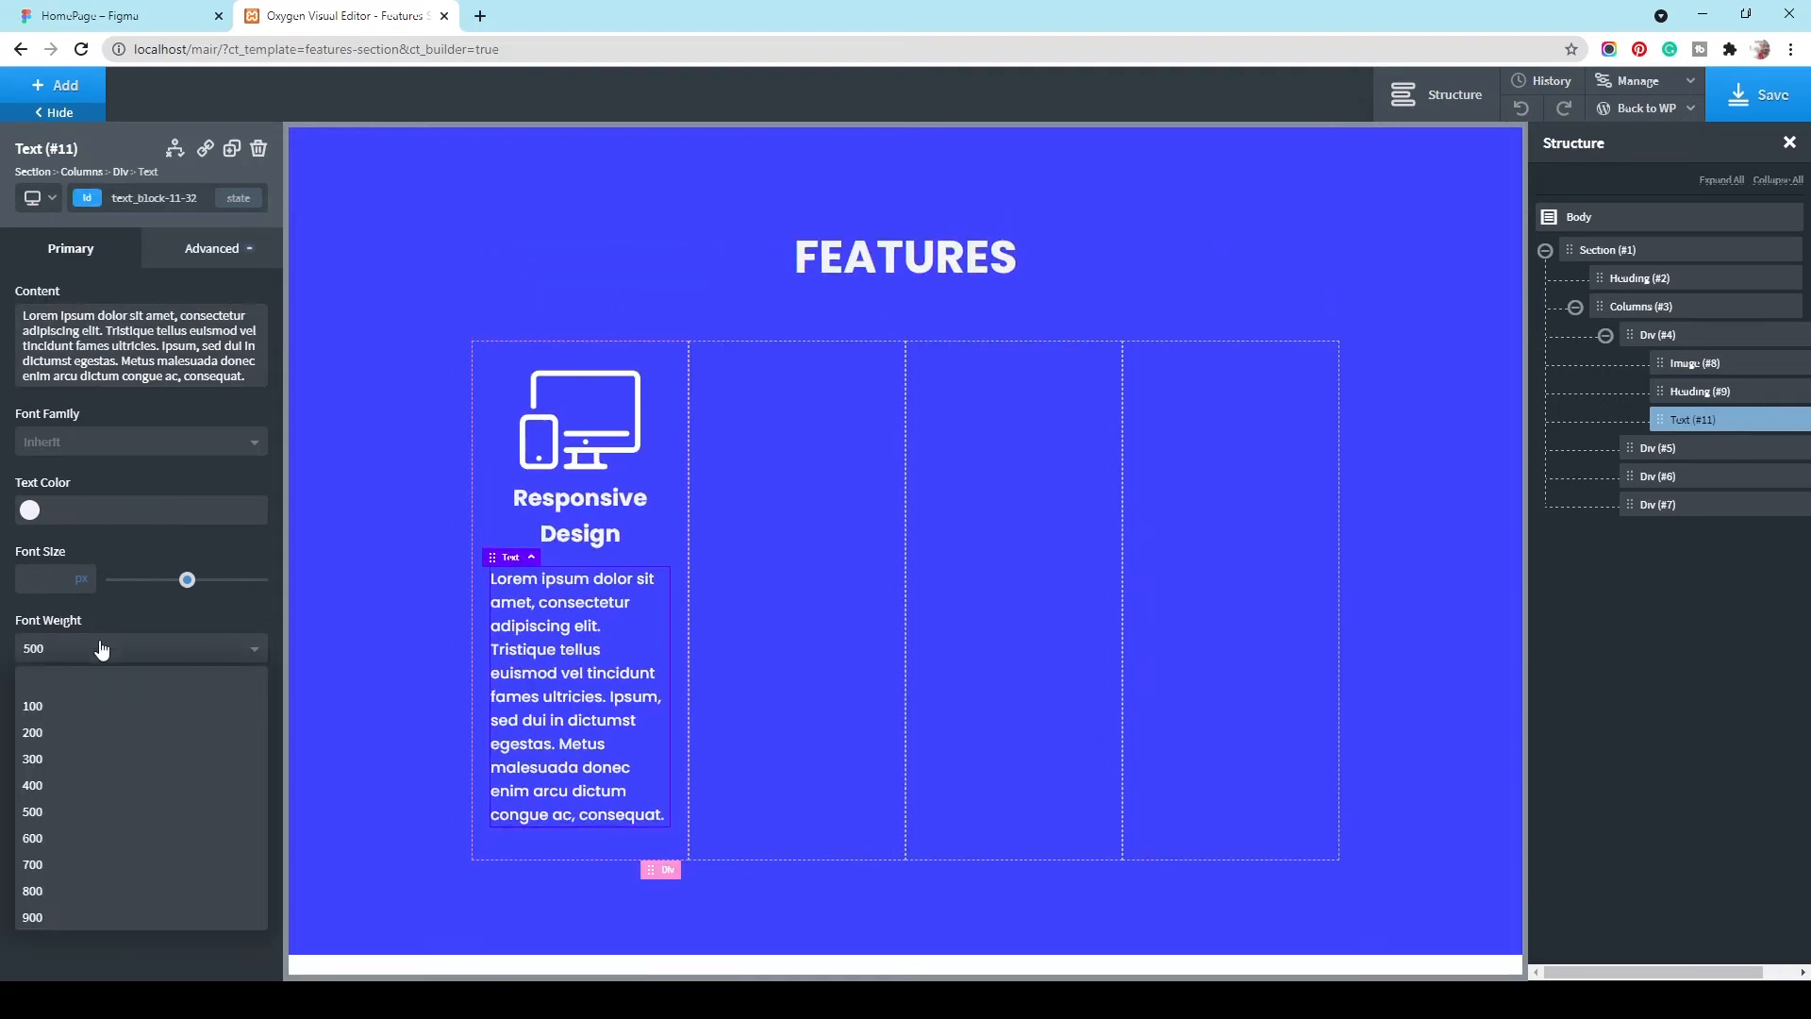
click(92, 681)
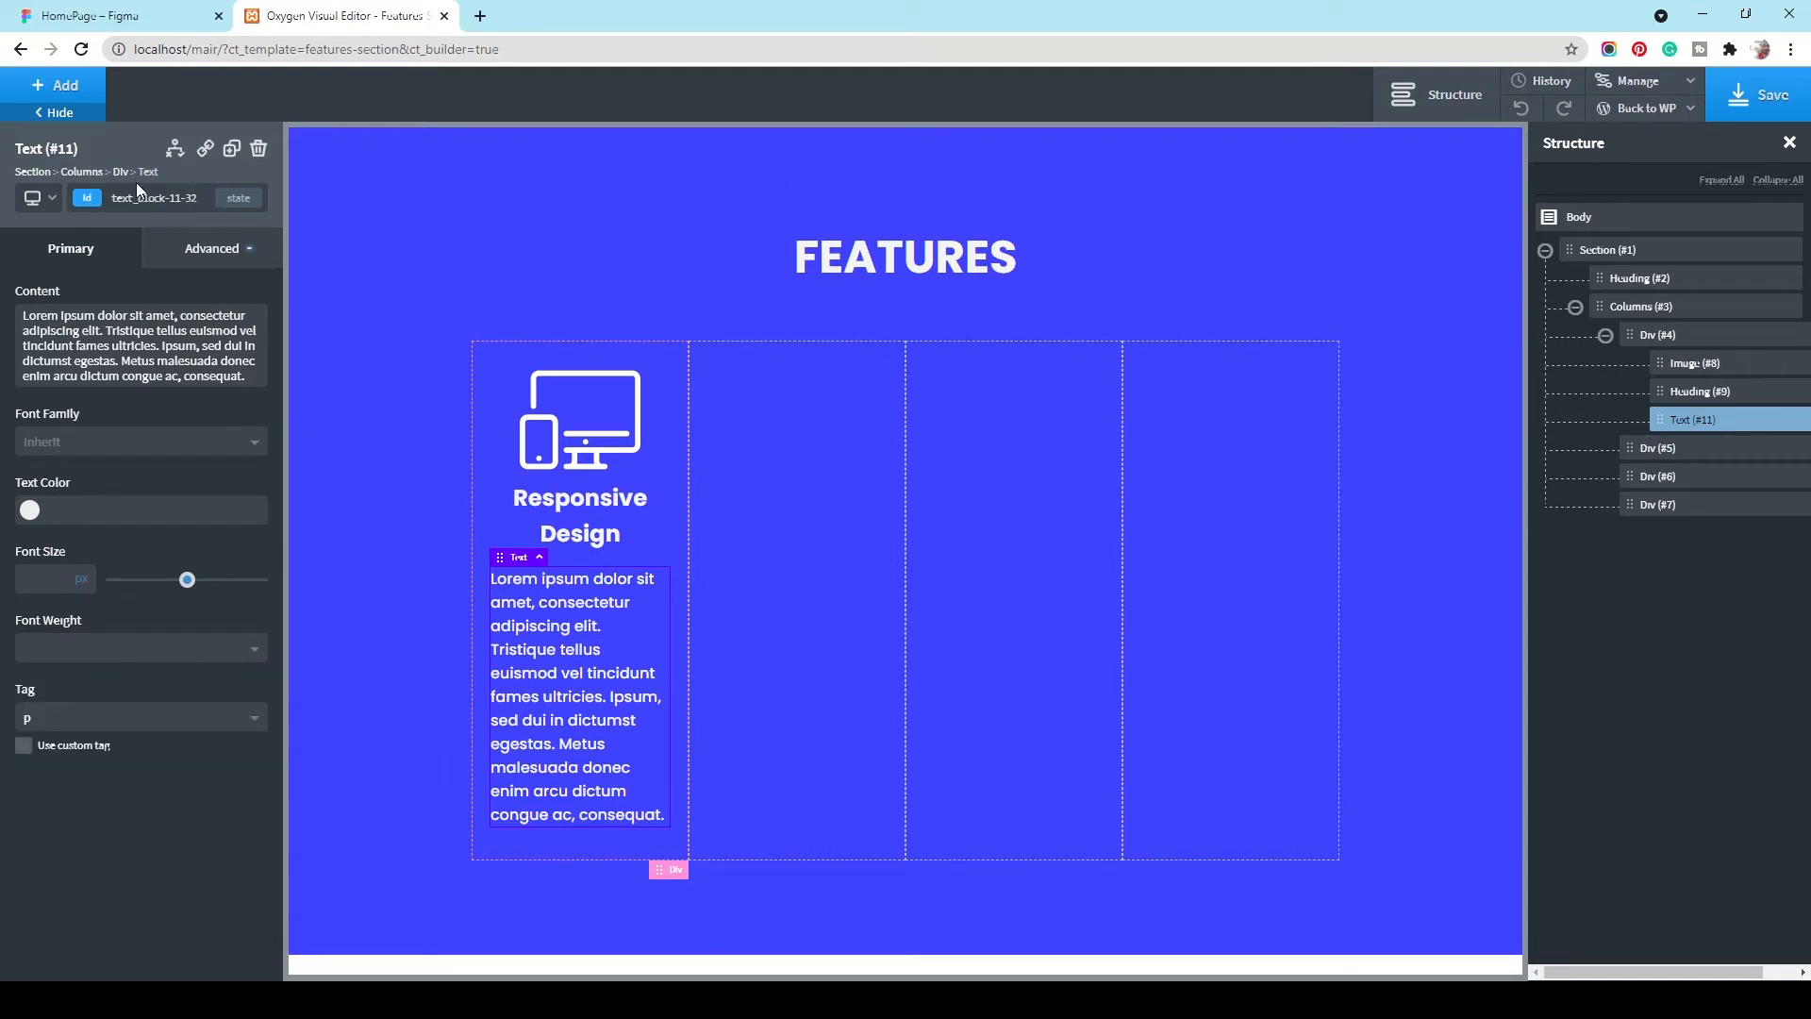
Step: Style the heading's features-title class with a 24 px font size, font weight 700 and the global Bg text colour
click(580, 533)
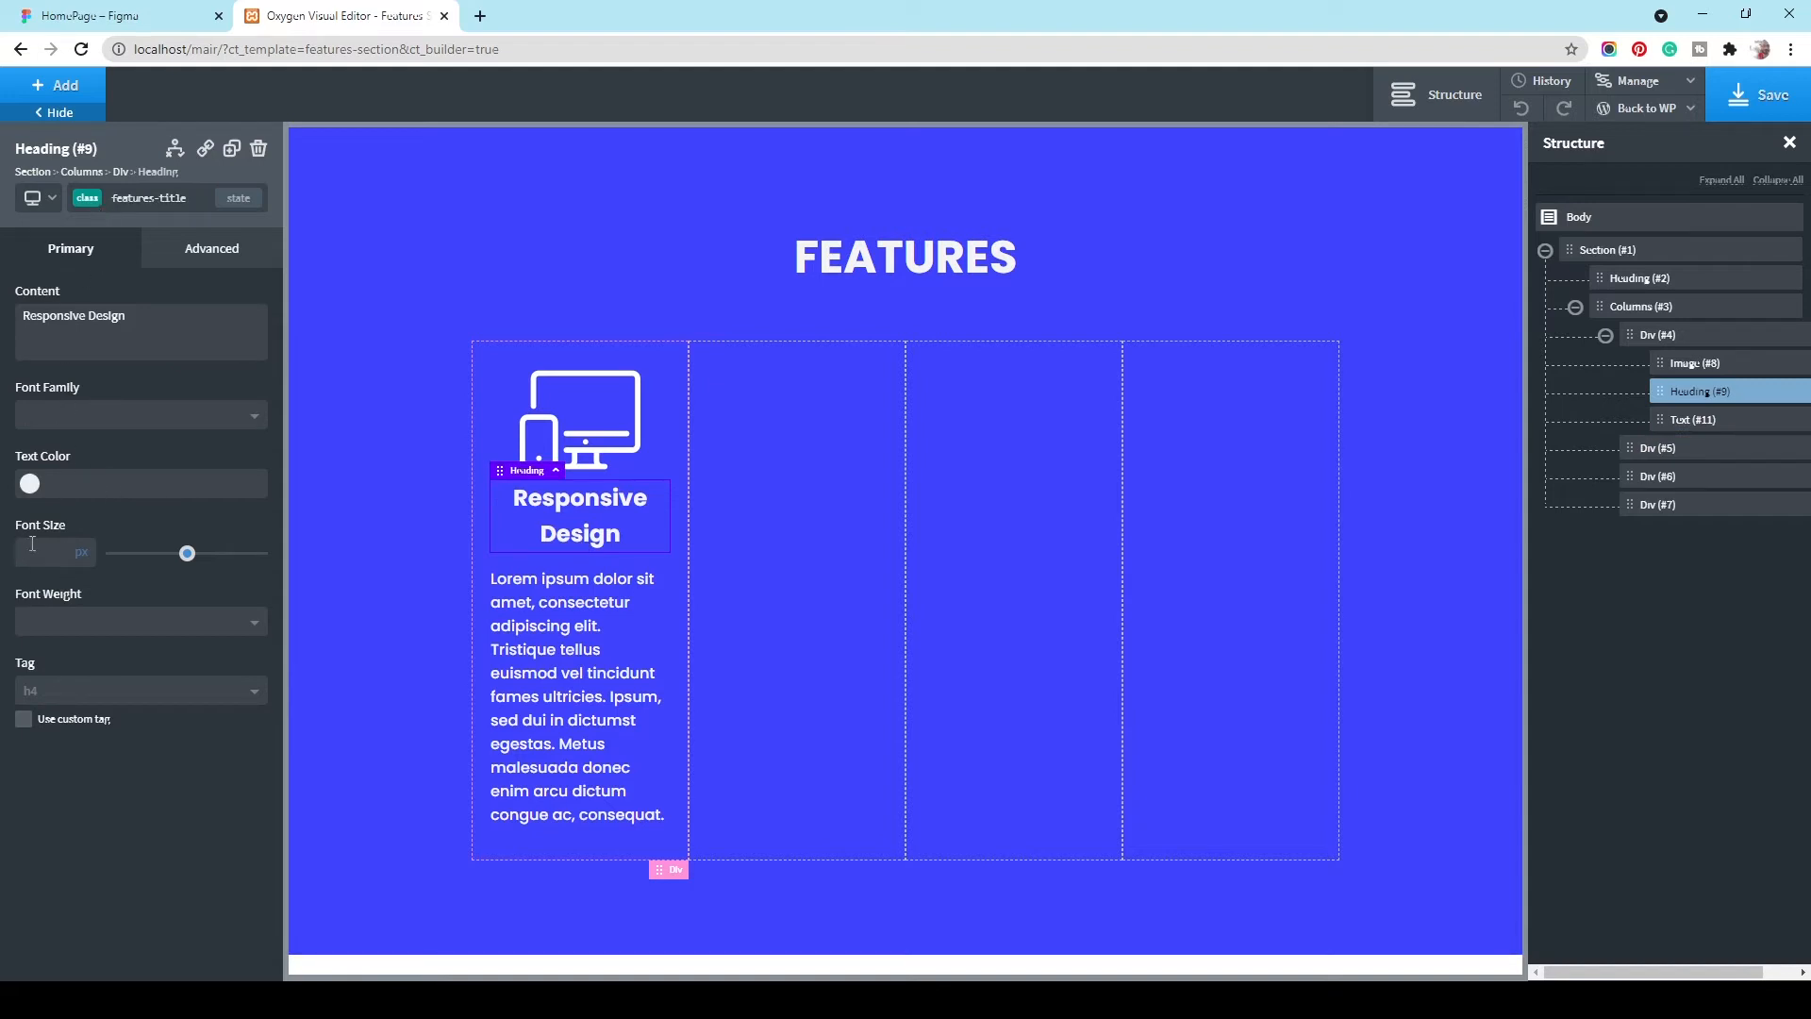
text(24)
click(120, 634)
click(79, 843)
click(29, 483)
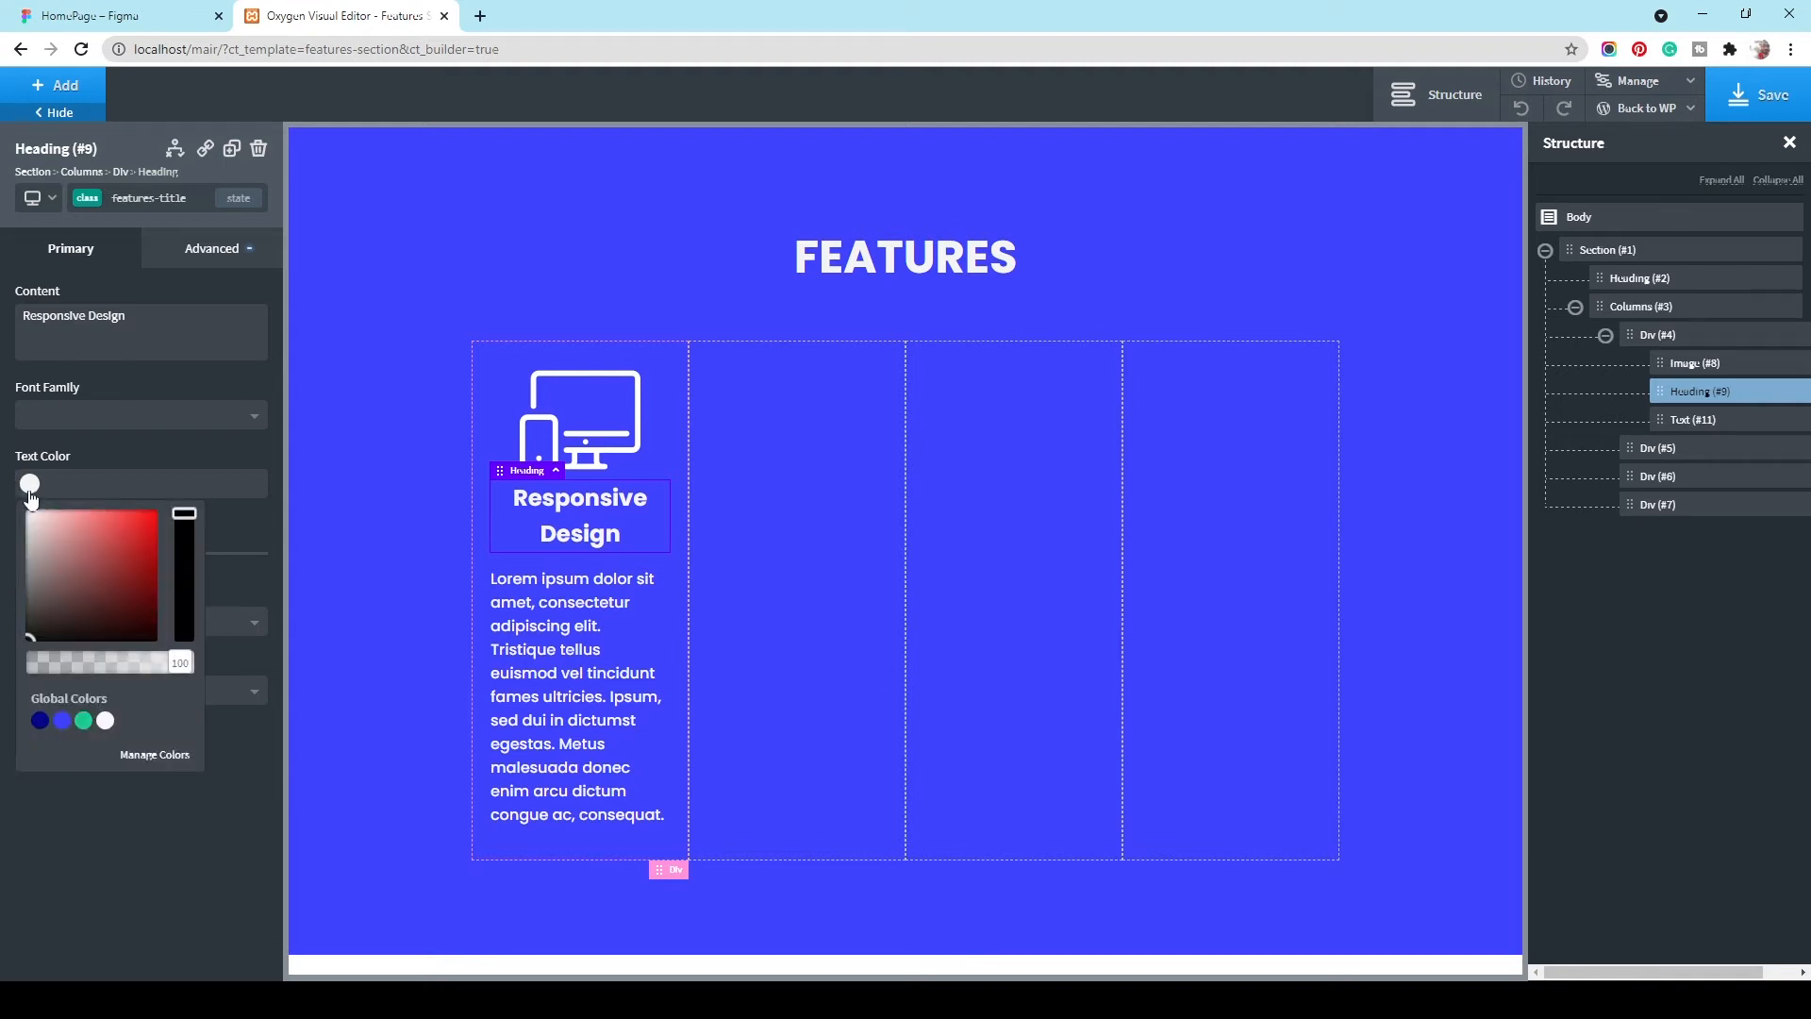
click(106, 721)
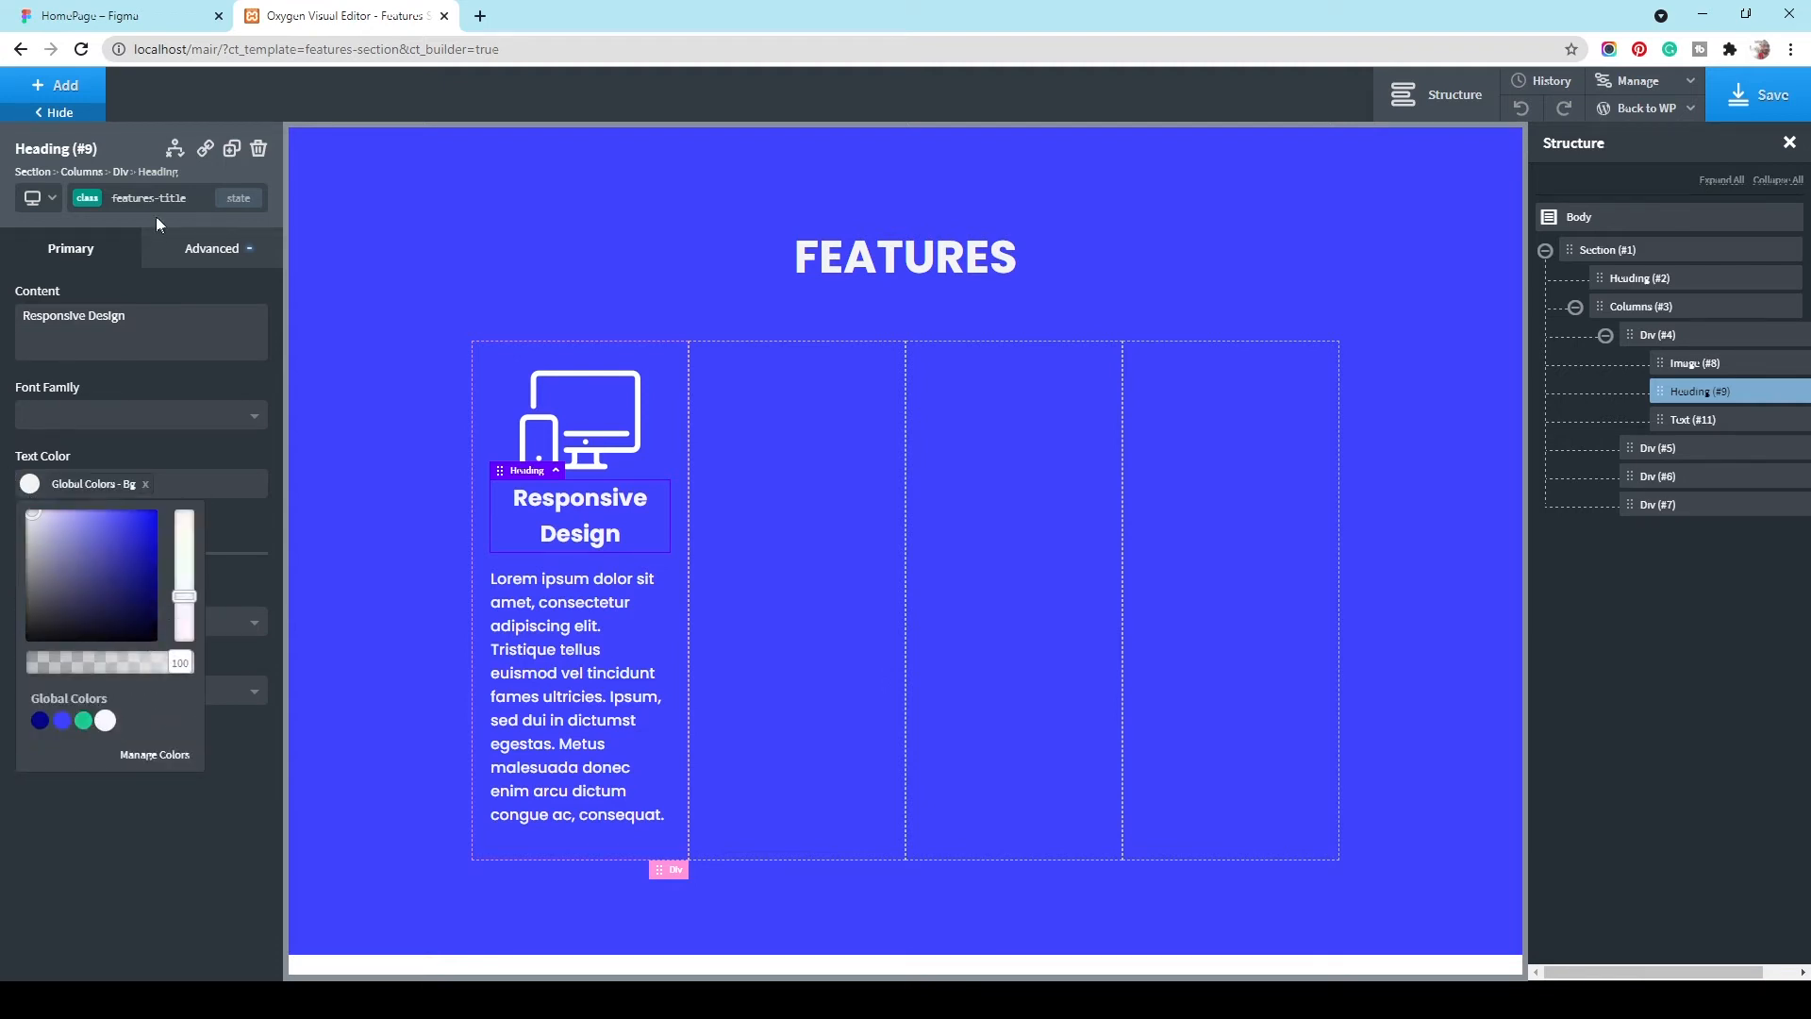
Step: Clear the text colour, font size and font weight set on the Responsive Design heading's own ID
click(94, 281)
click(89, 200)
click(71, 274)
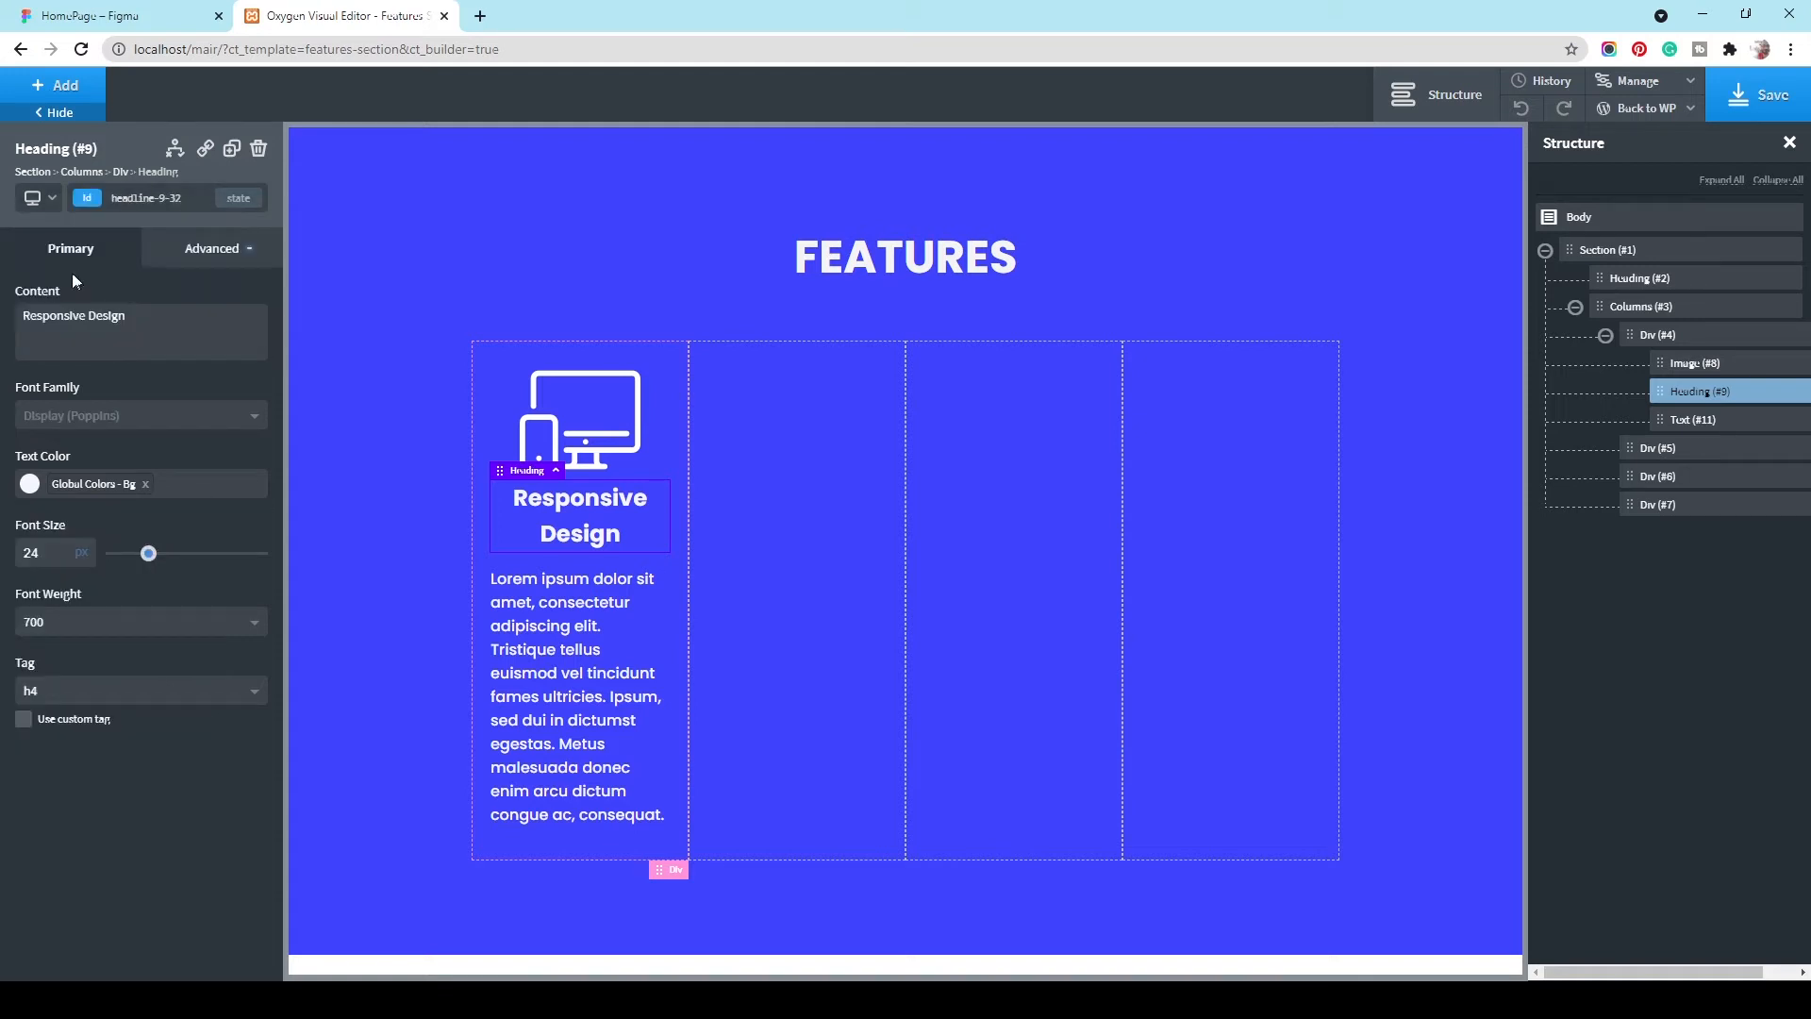
click(145, 484)
double_click(48, 553)
key(BackSpace)
click(66, 620)
click(69, 654)
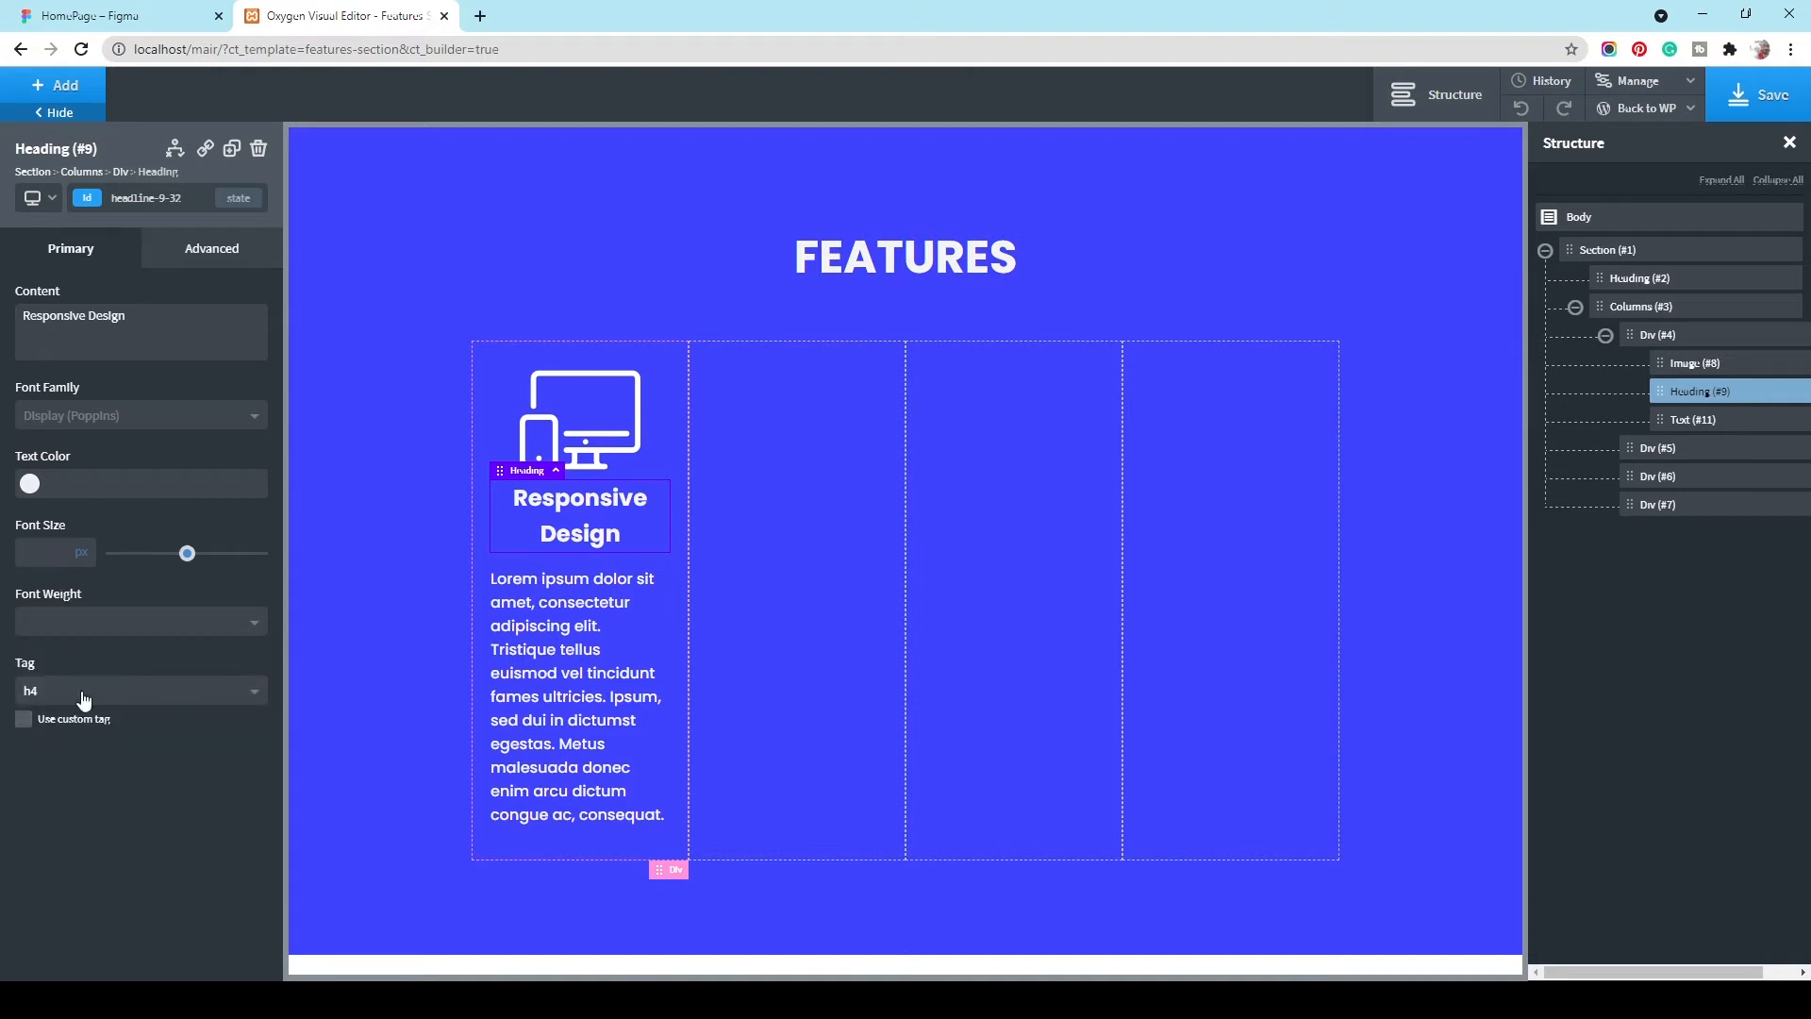
click(82, 693)
click(81, 691)
Step: Switch the Responsive Design heading's styling back to its features-title class
click(93, 204)
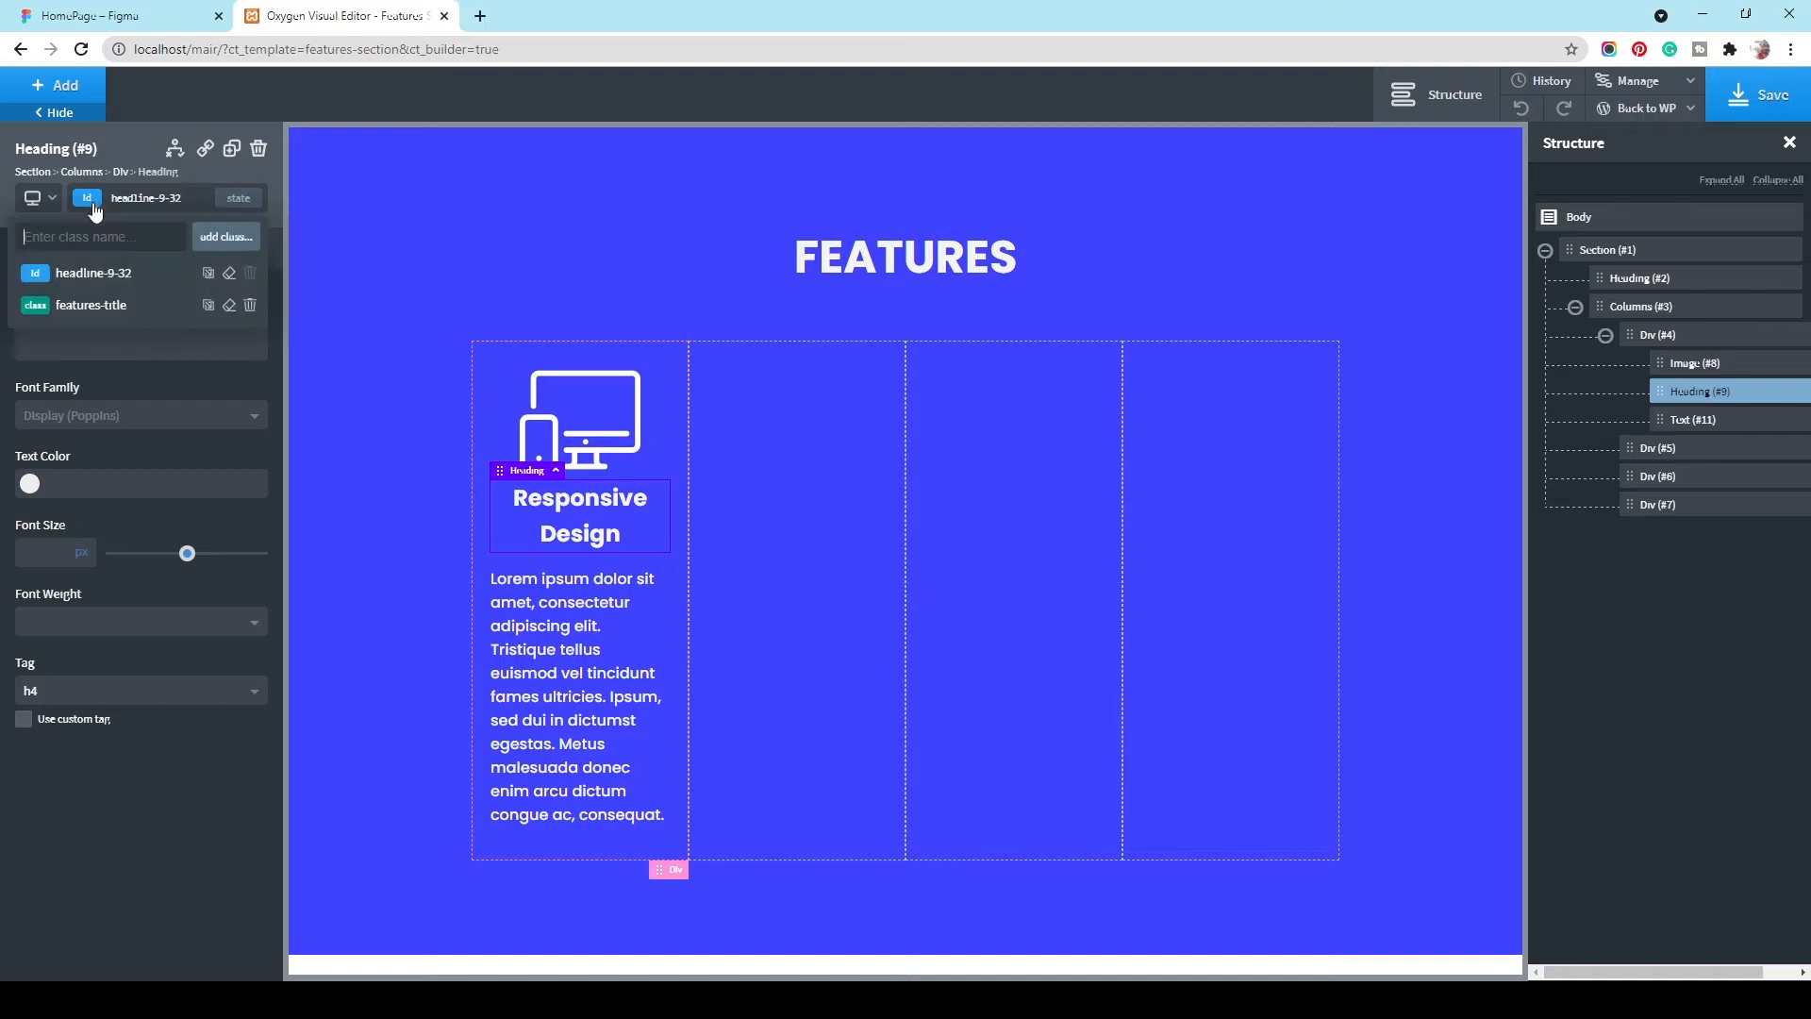
click(81, 304)
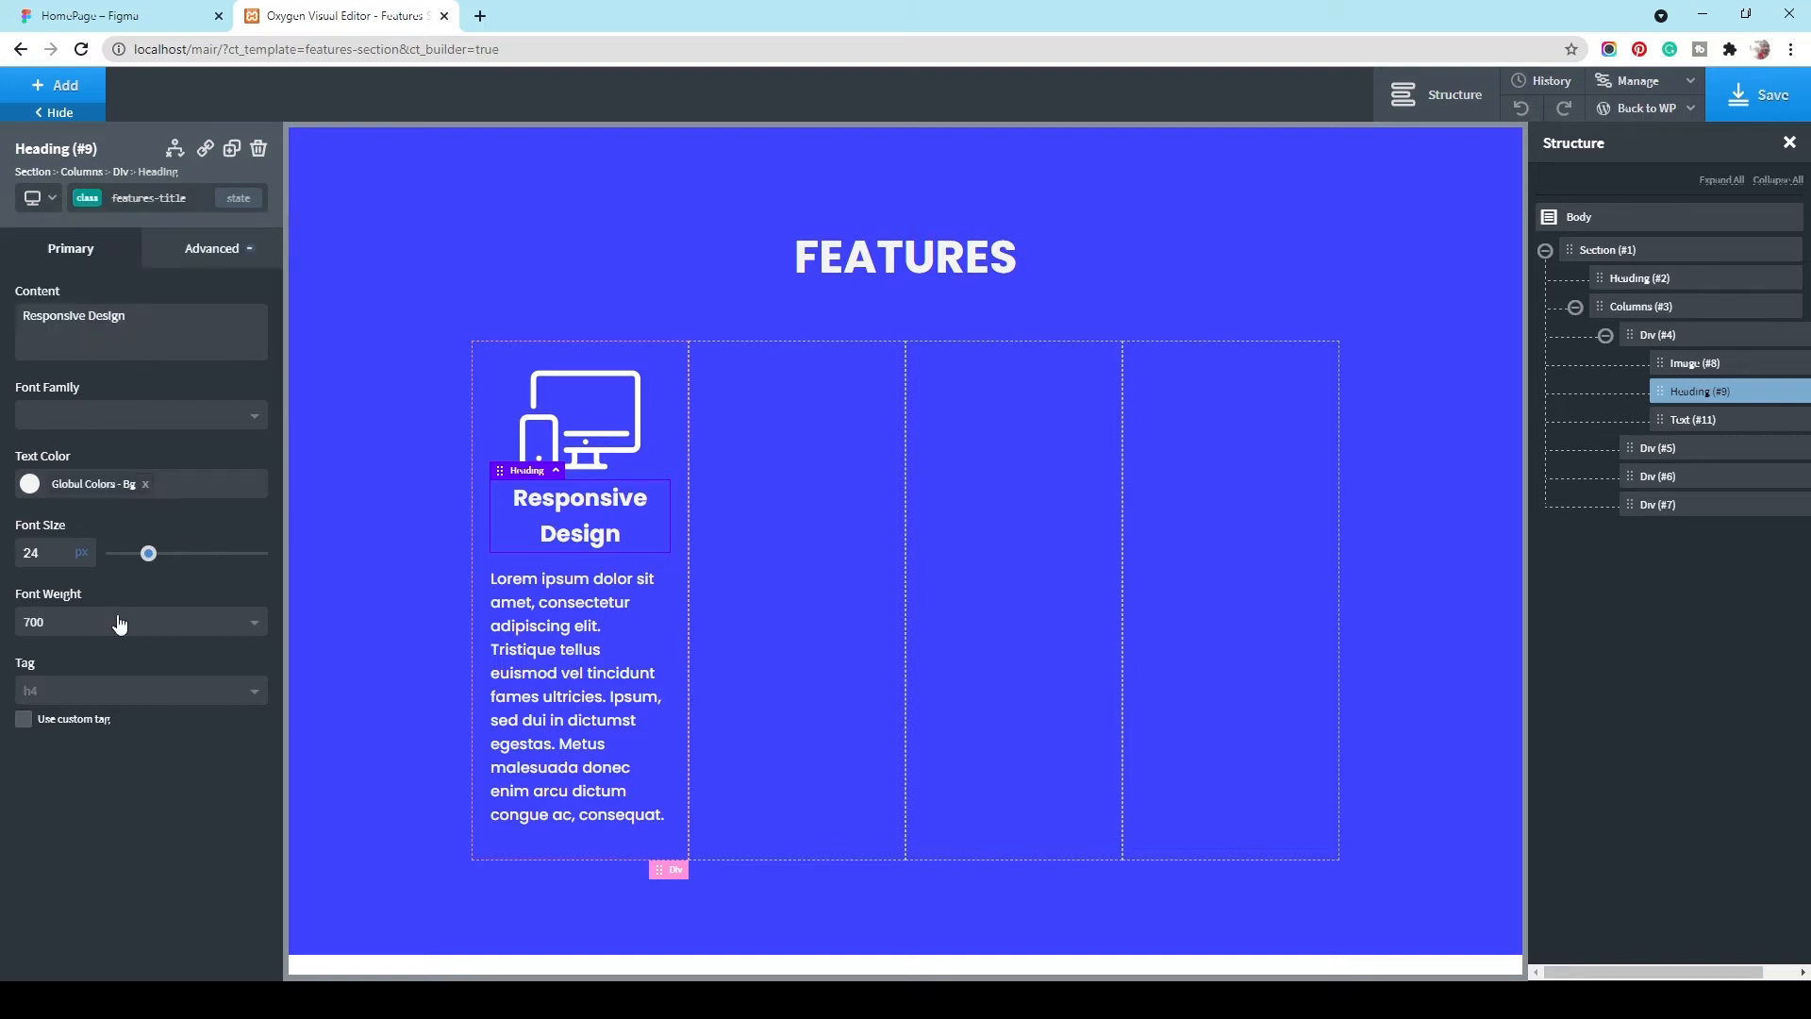
click(148, 702)
click(119, 804)
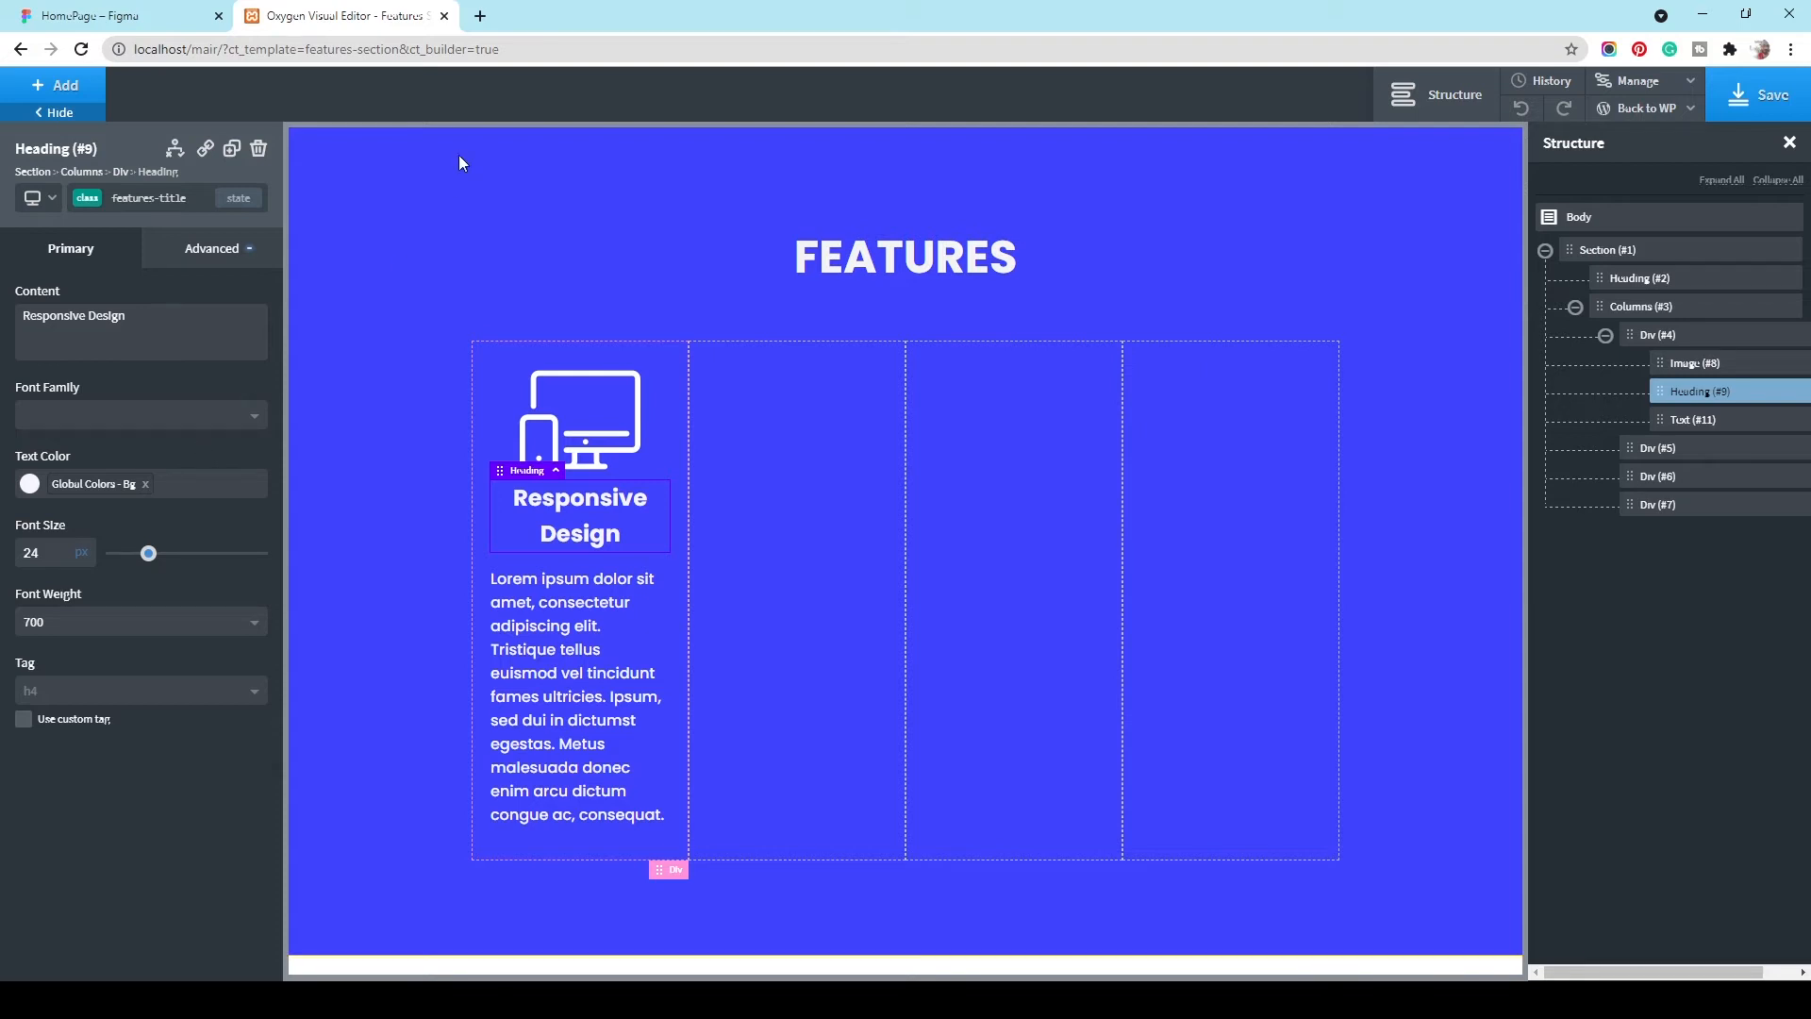
Step: Check the responsive icon's size in Figma and set the features-icon class to 128 px width and height in Oxygen
click(567, 423)
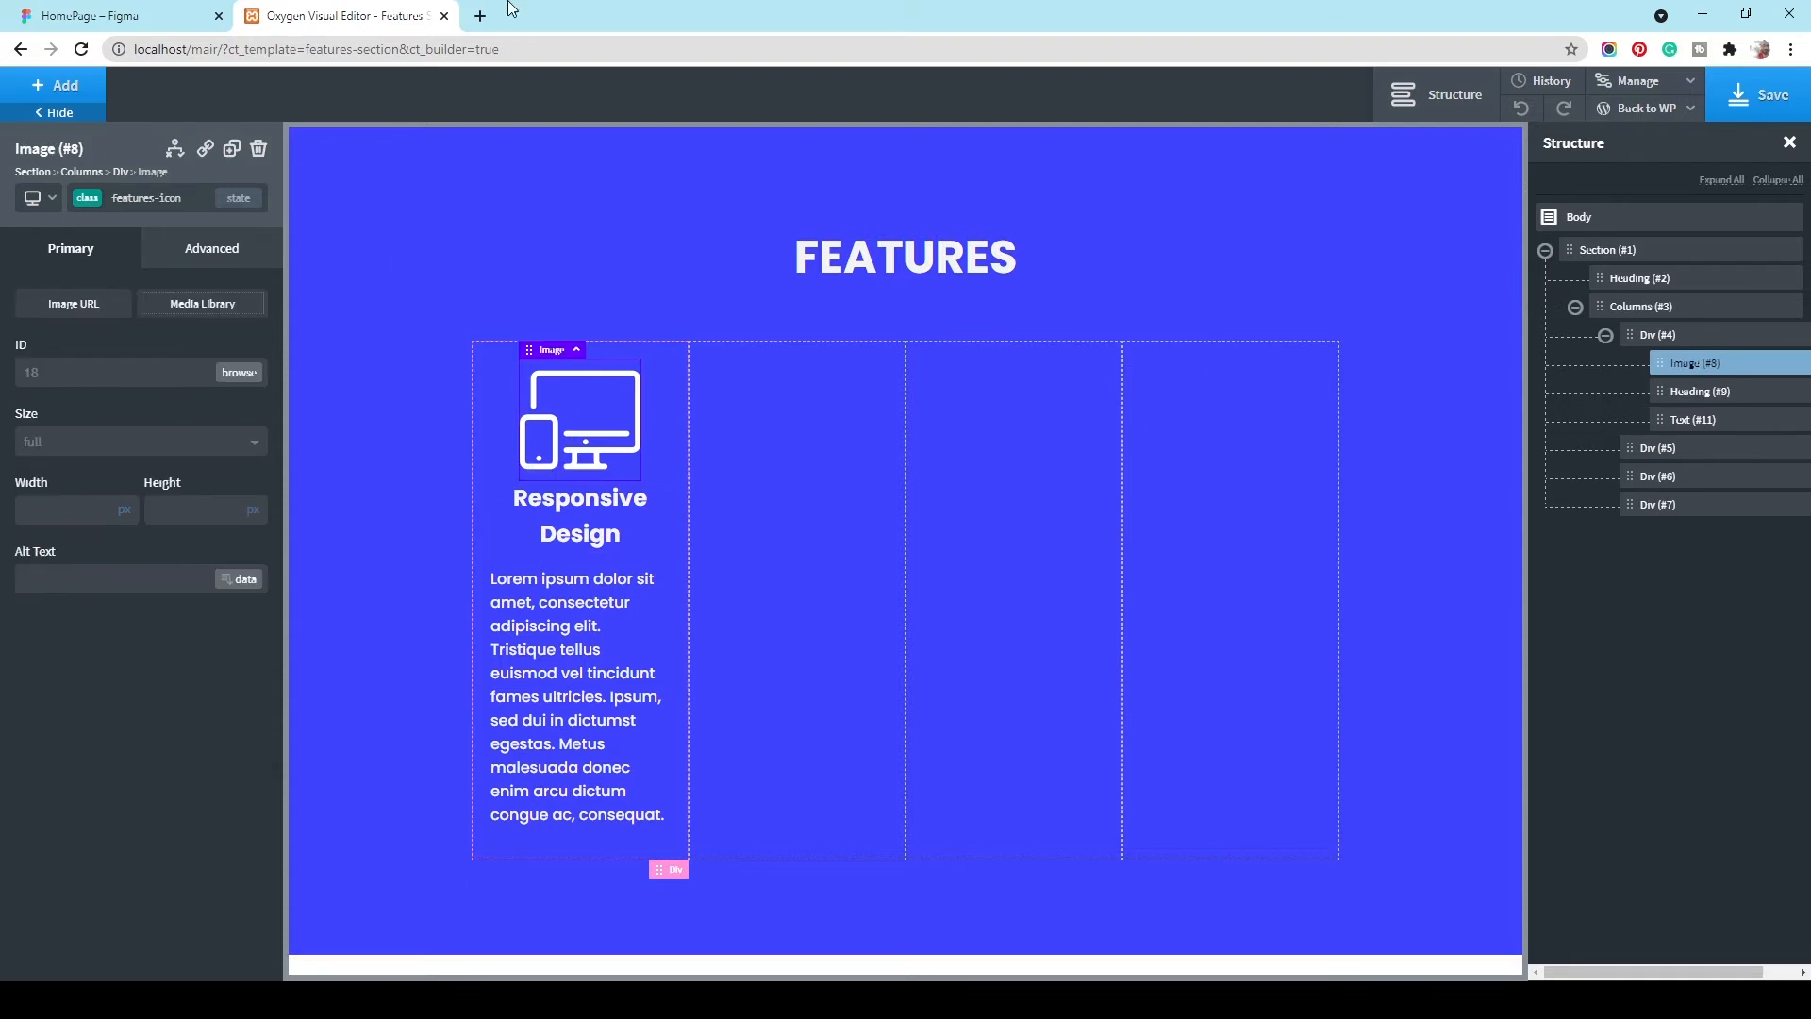
click(123, 17)
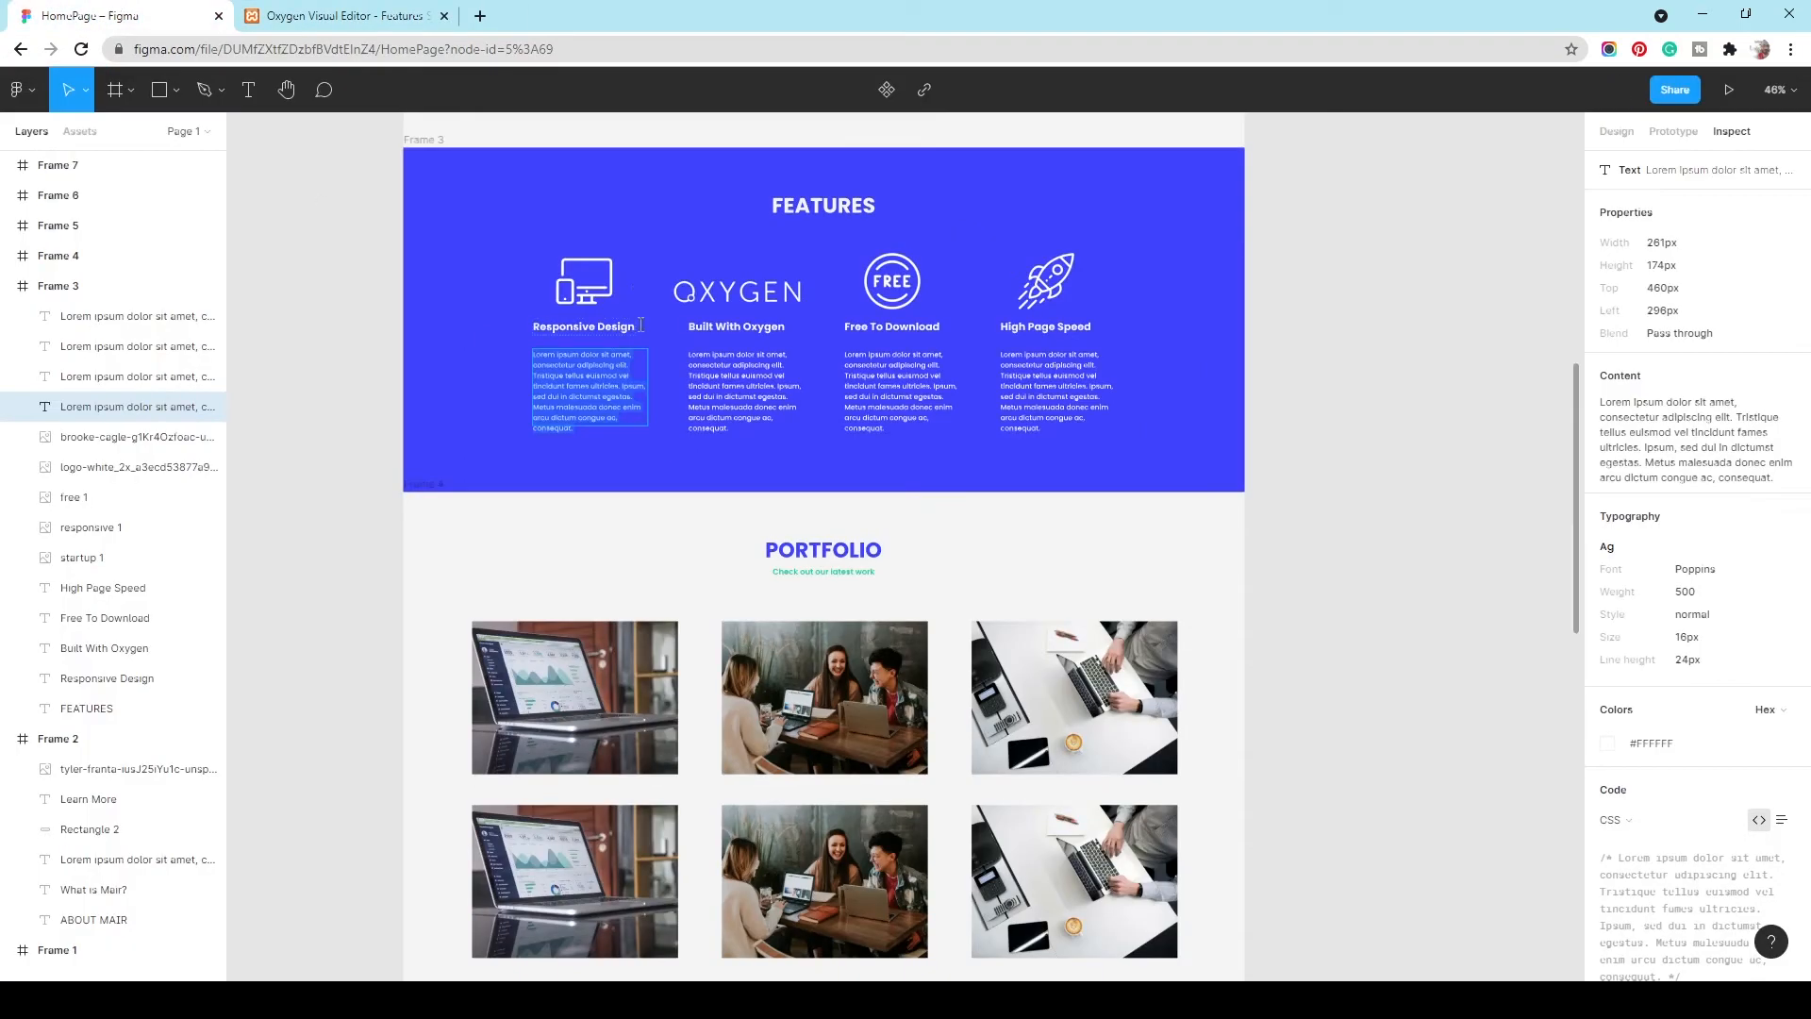
click(600, 283)
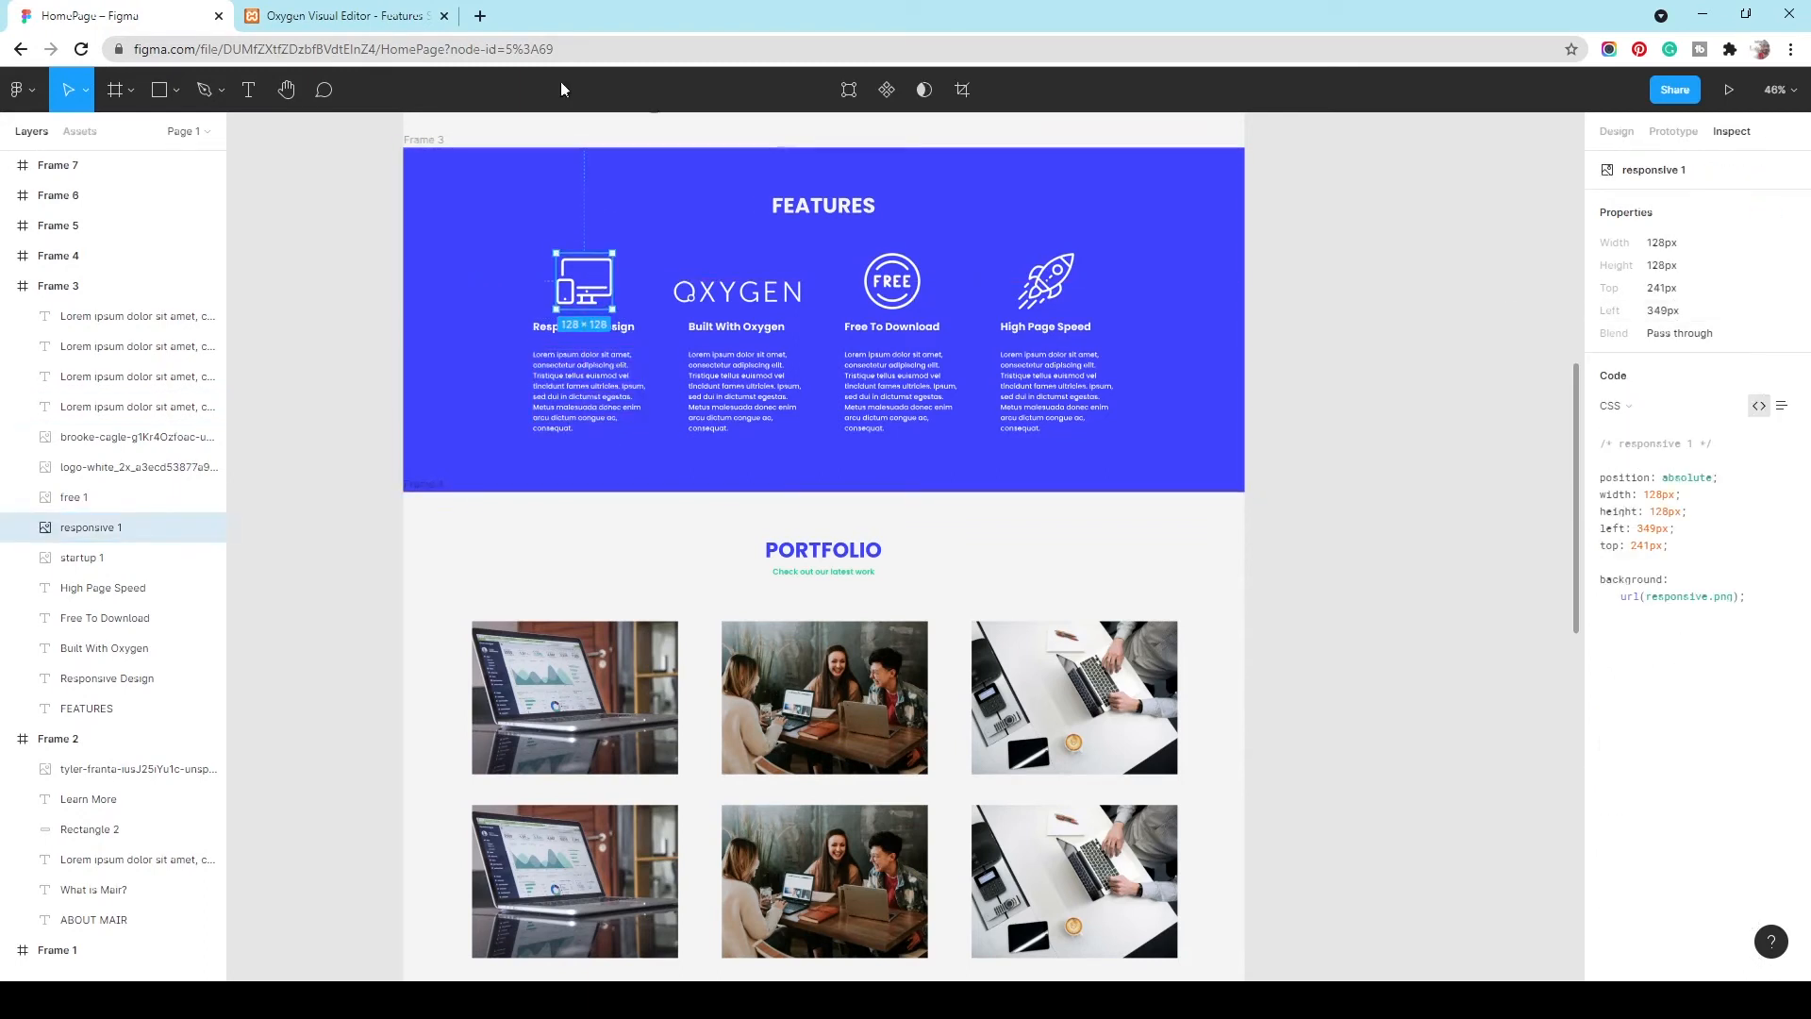
click(354, 16)
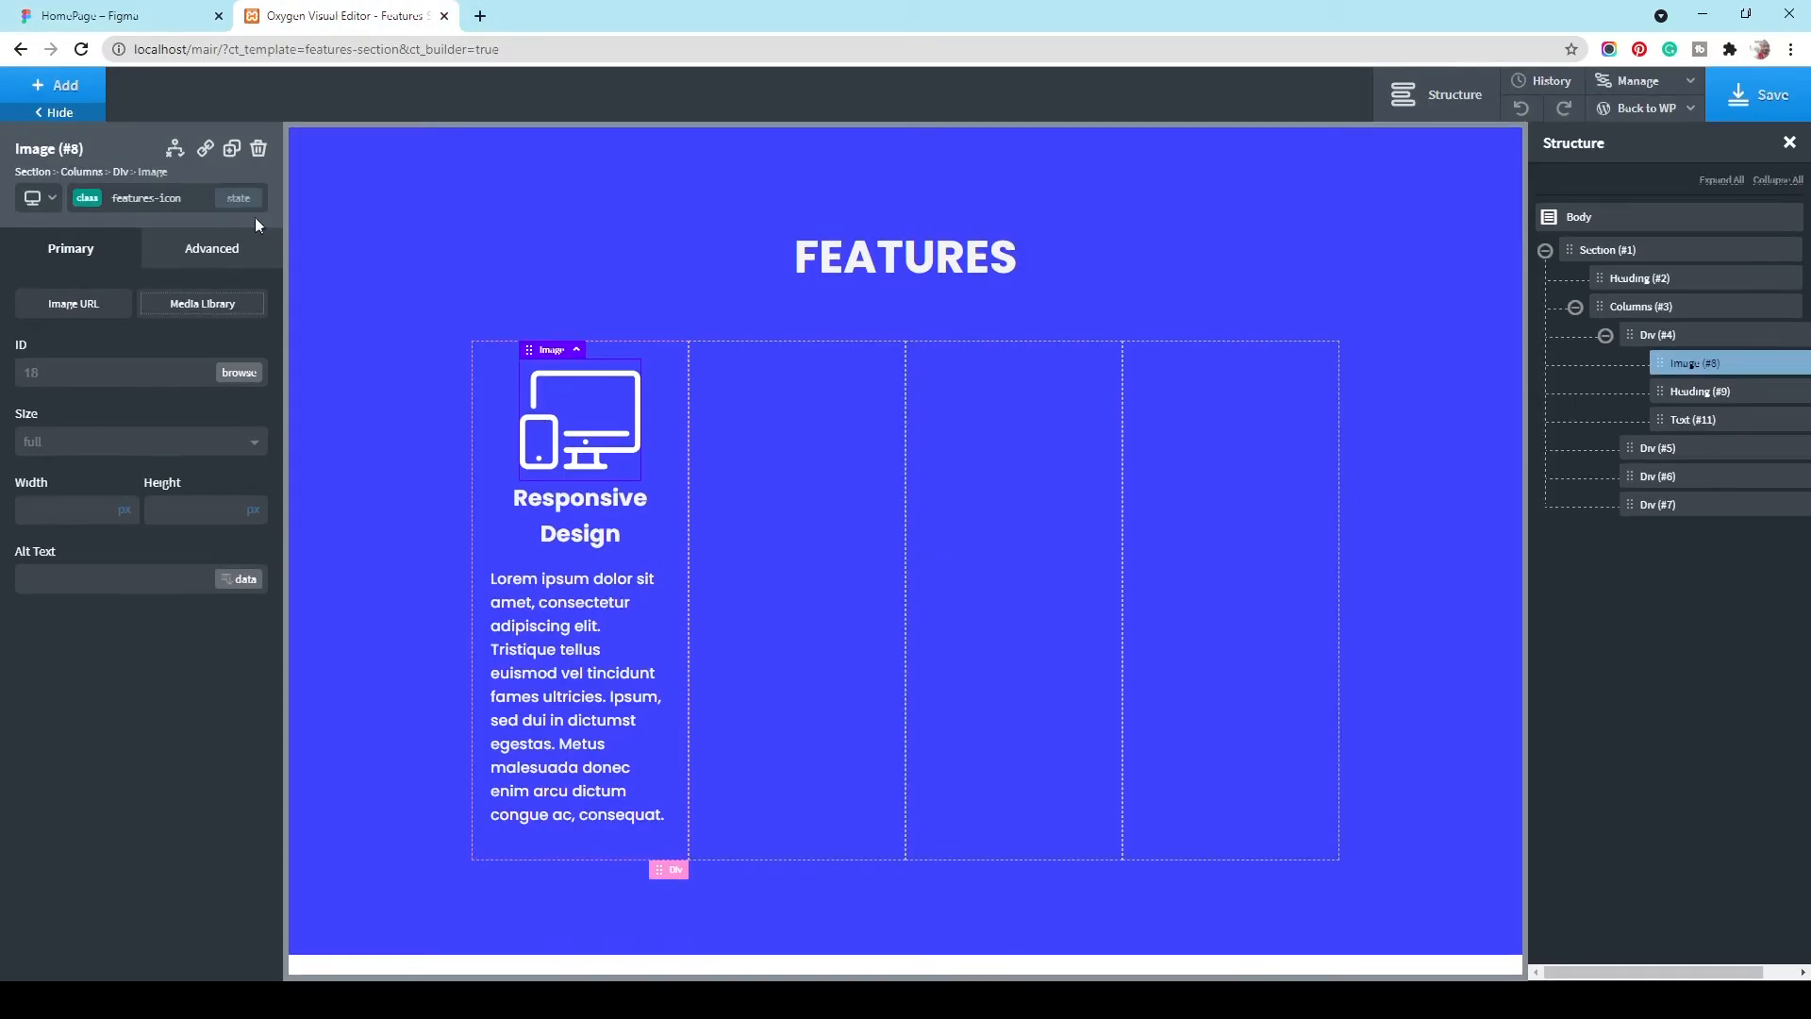
click(74, 518)
text(128128)
Step: Review the size settings on the icon's own ID and return to its features-icon class
click(75, 201)
click(79, 204)
click(90, 206)
click(95, 275)
click(170, 441)
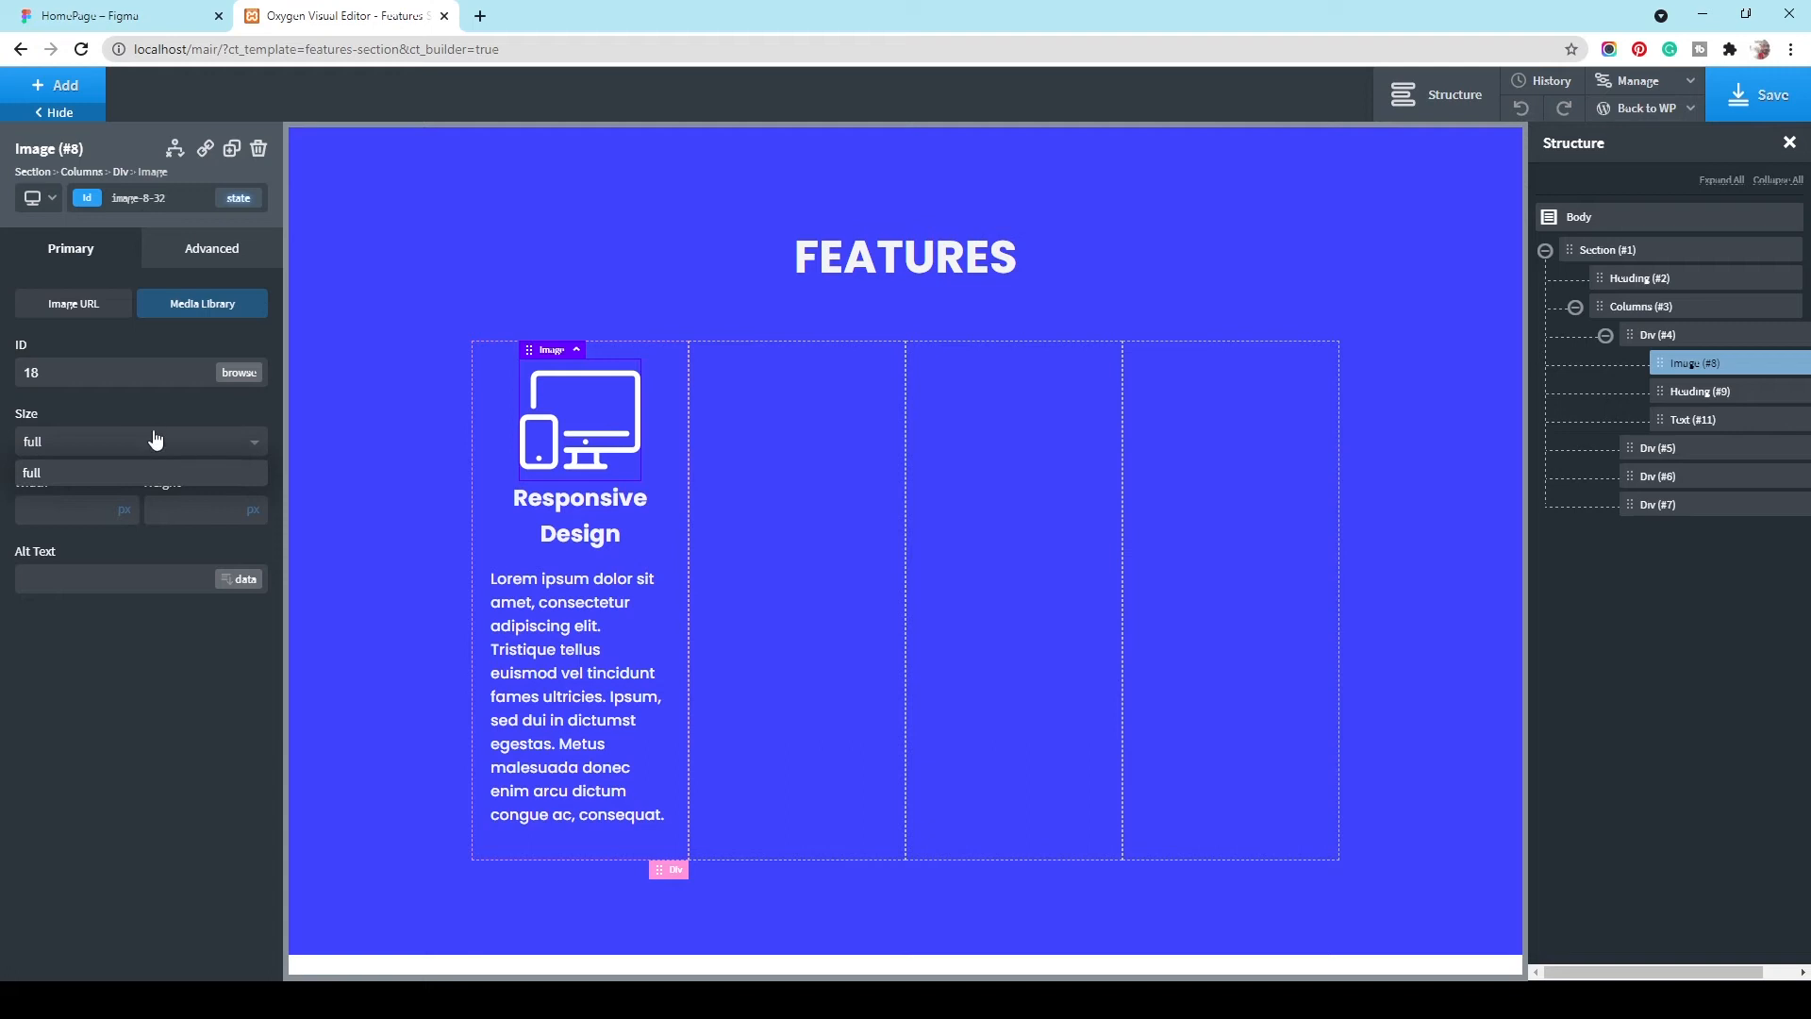
click(156, 439)
click(88, 200)
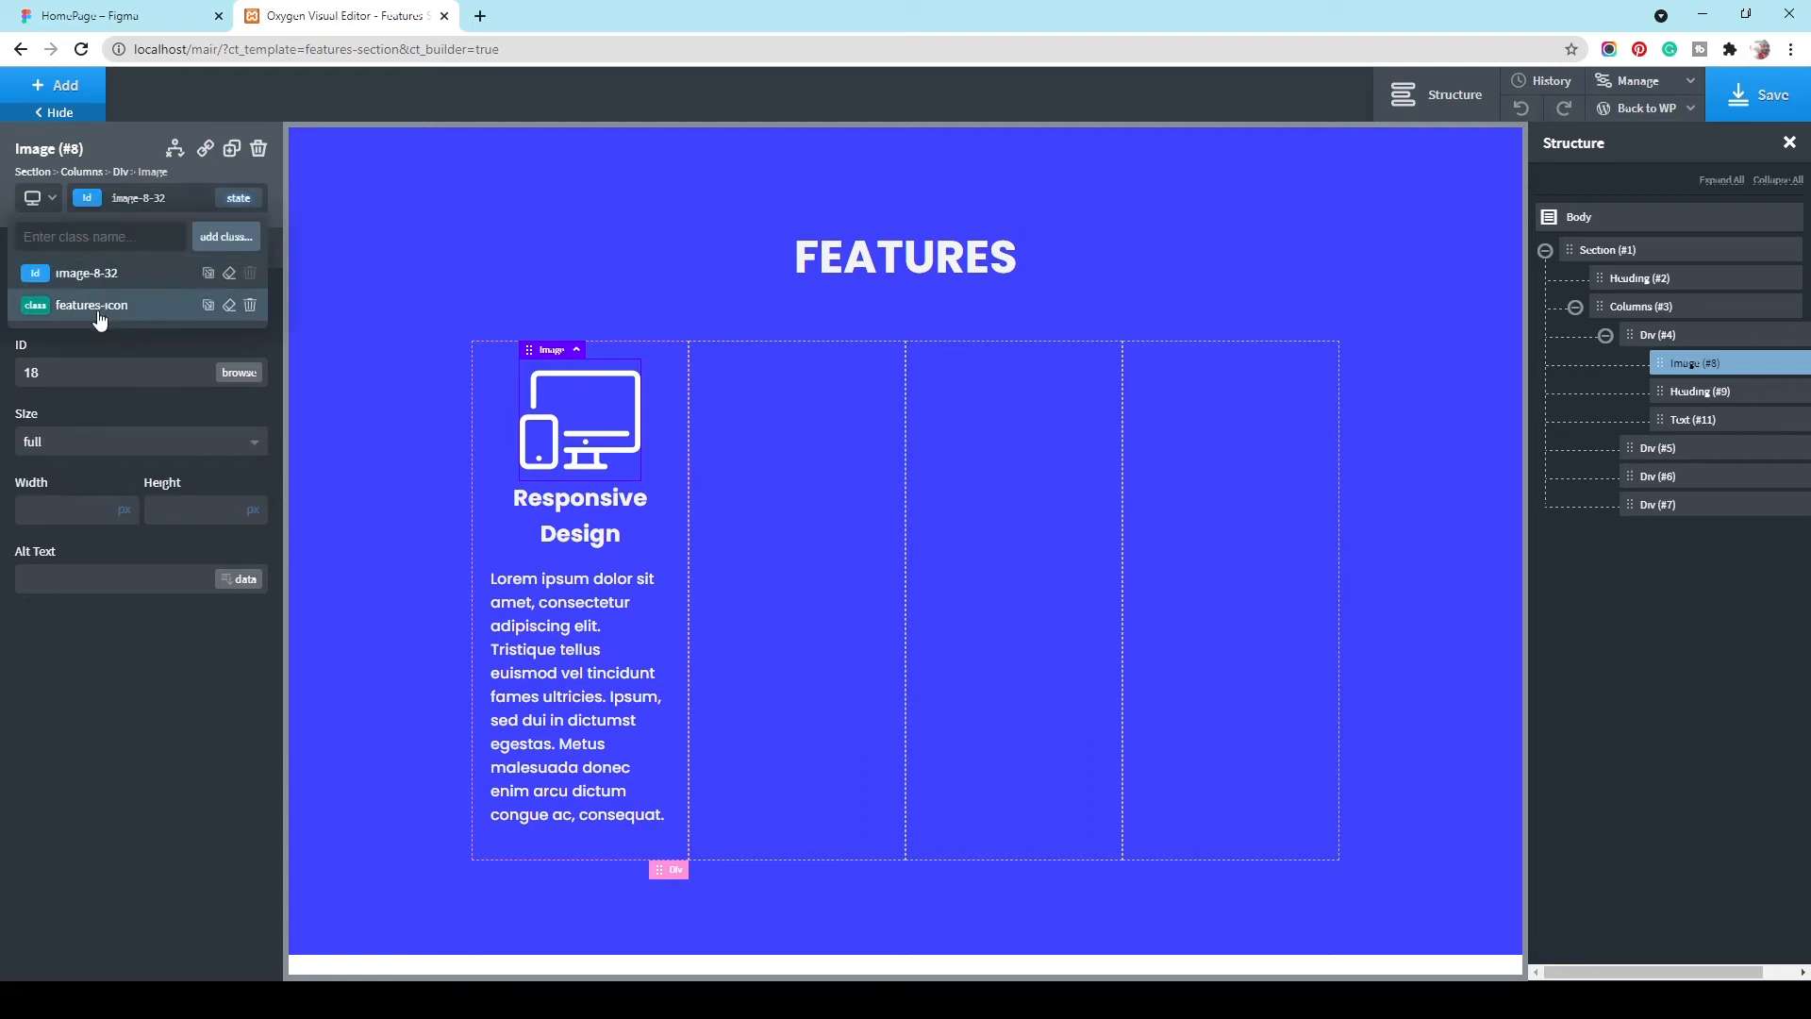
click(100, 305)
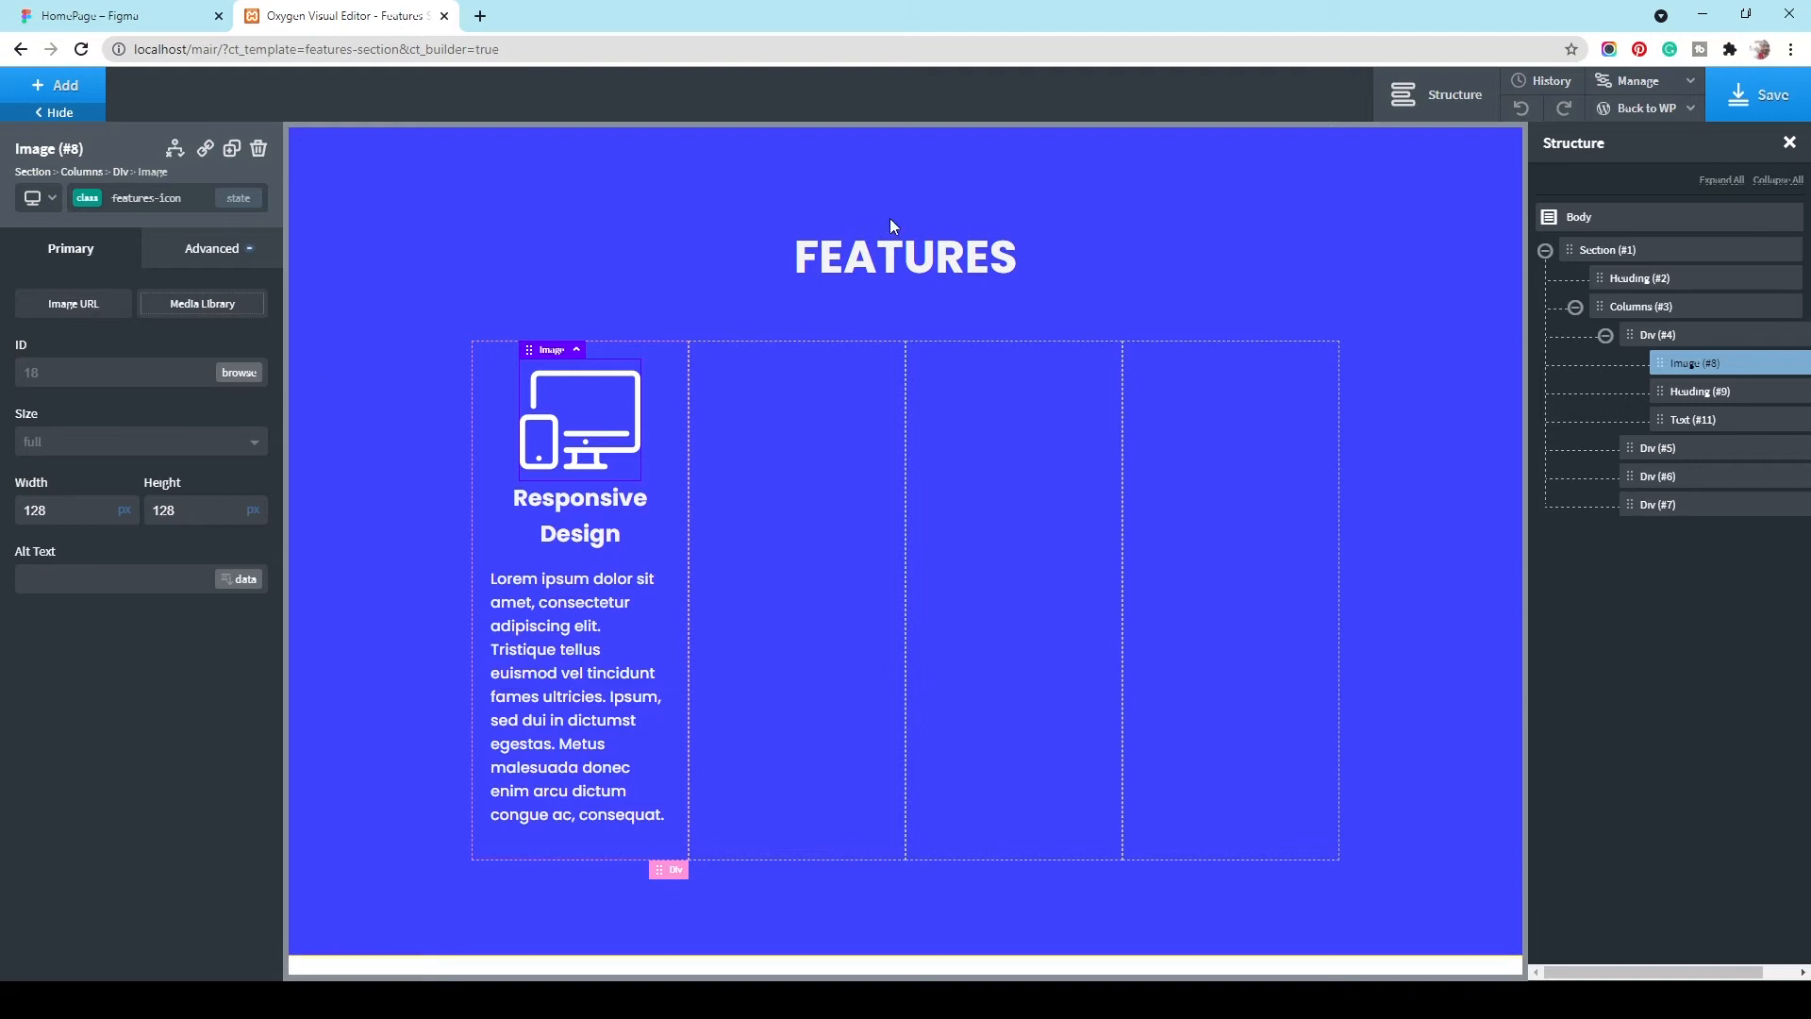
Step: Duplicate the icon in the first Features column and move one of the two icons into the second column
click(19, 85)
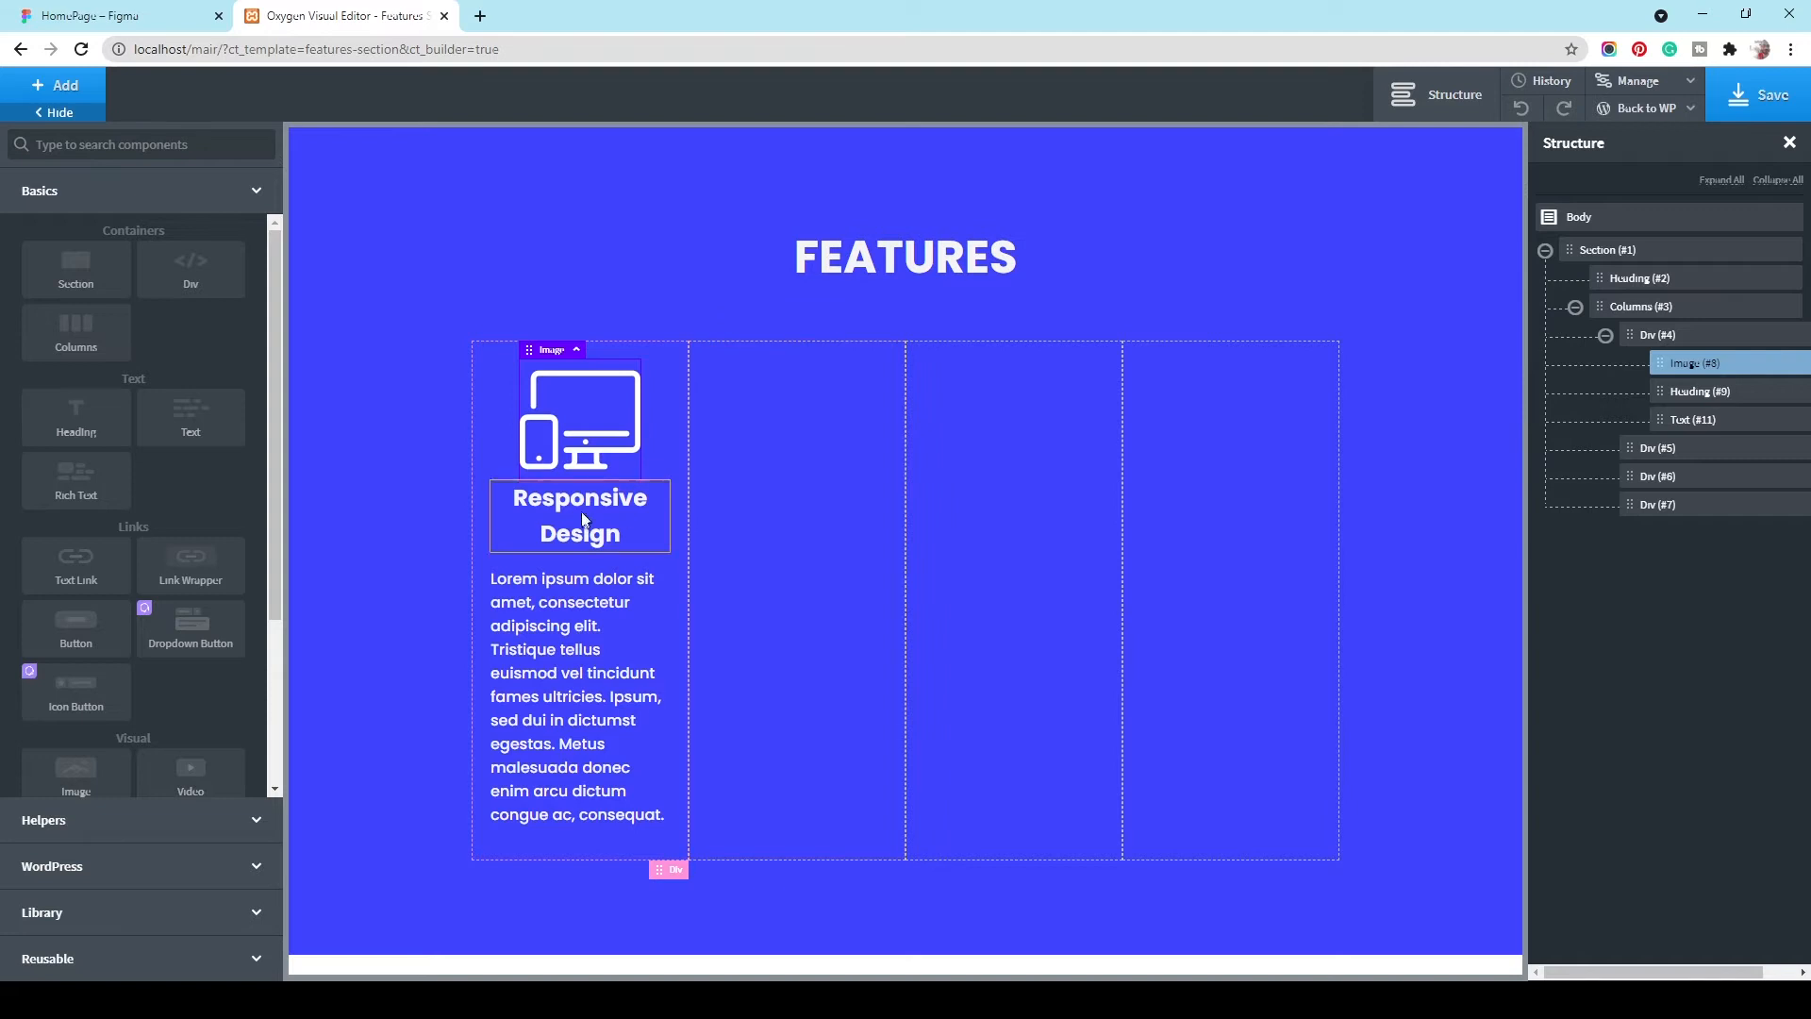
click(621, 619)
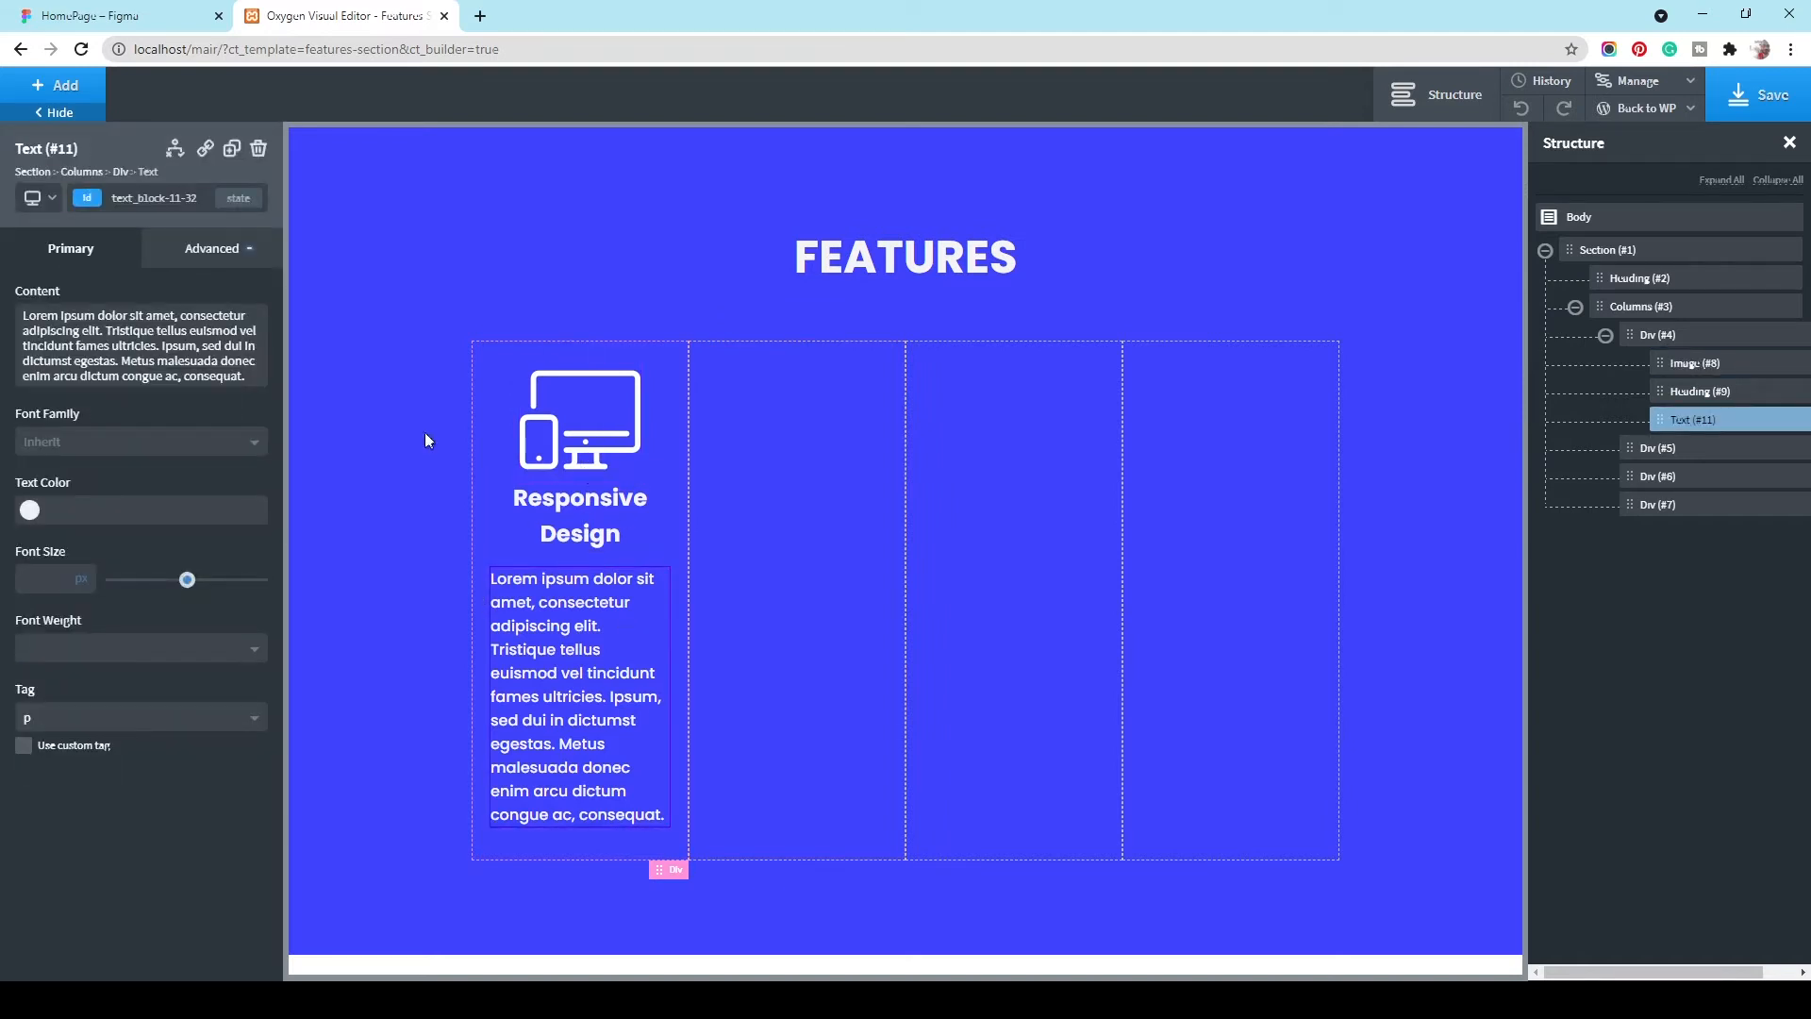
click(596, 455)
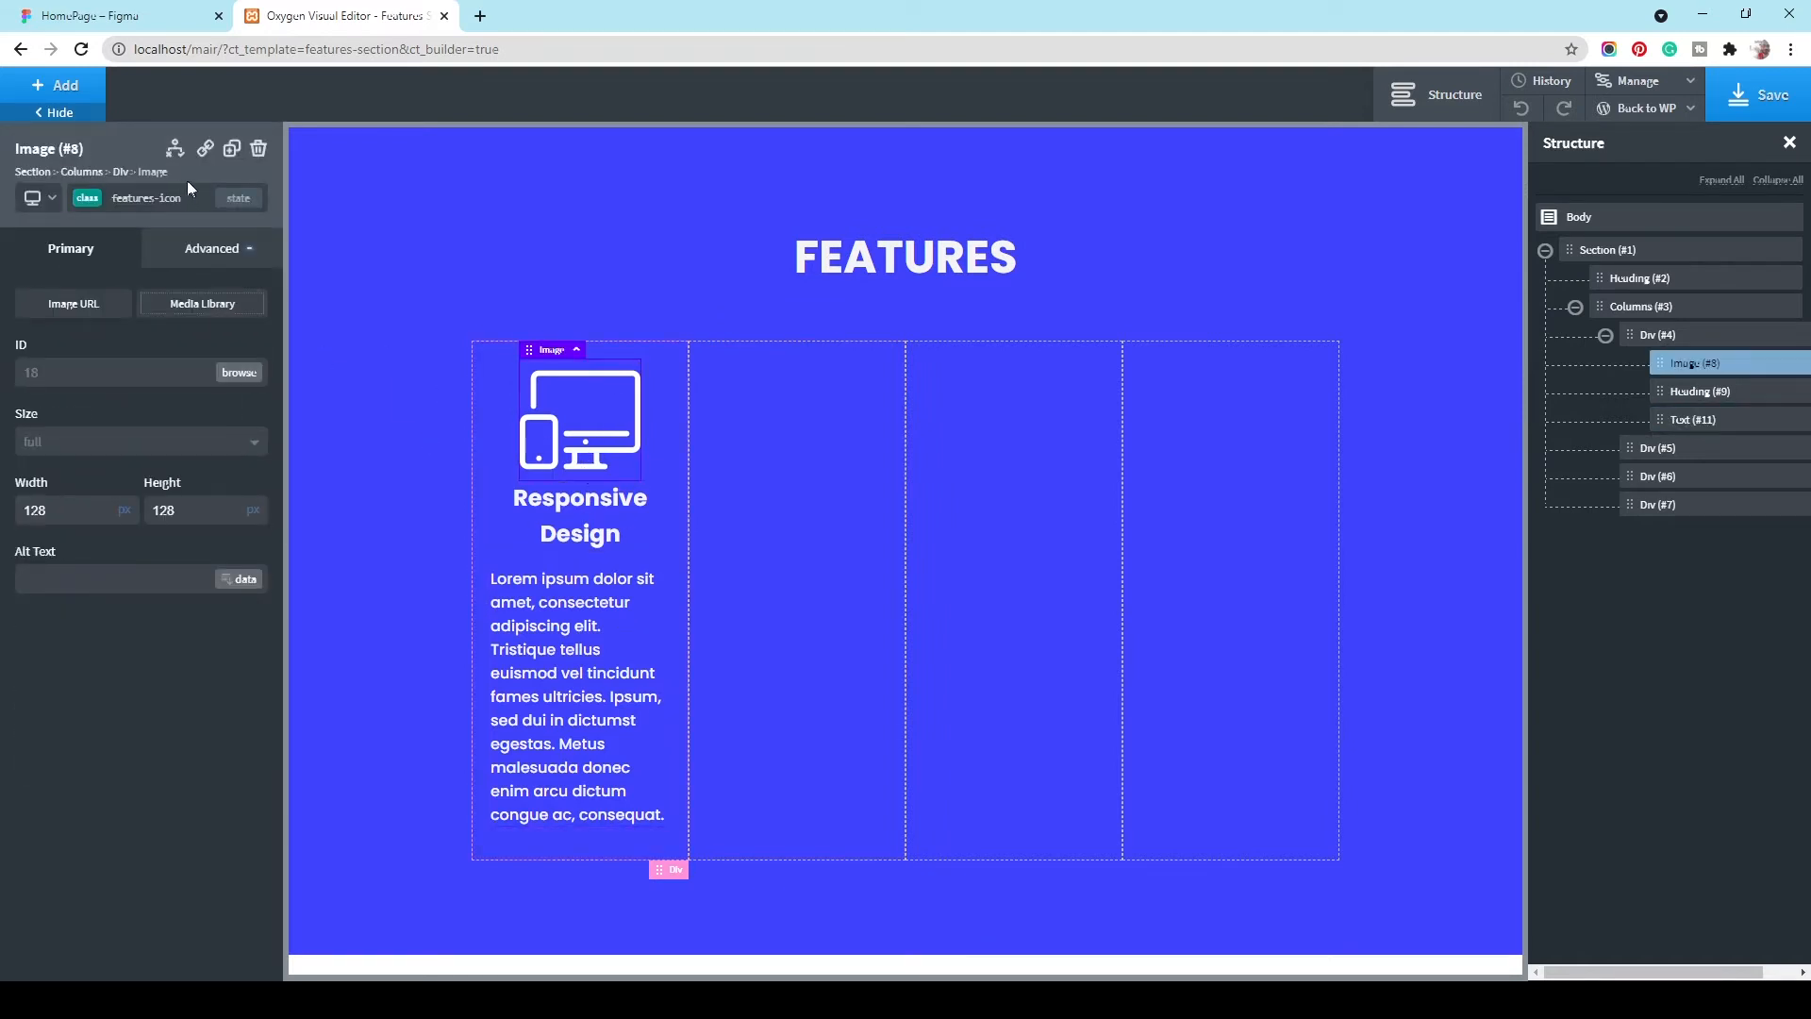
click(236, 154)
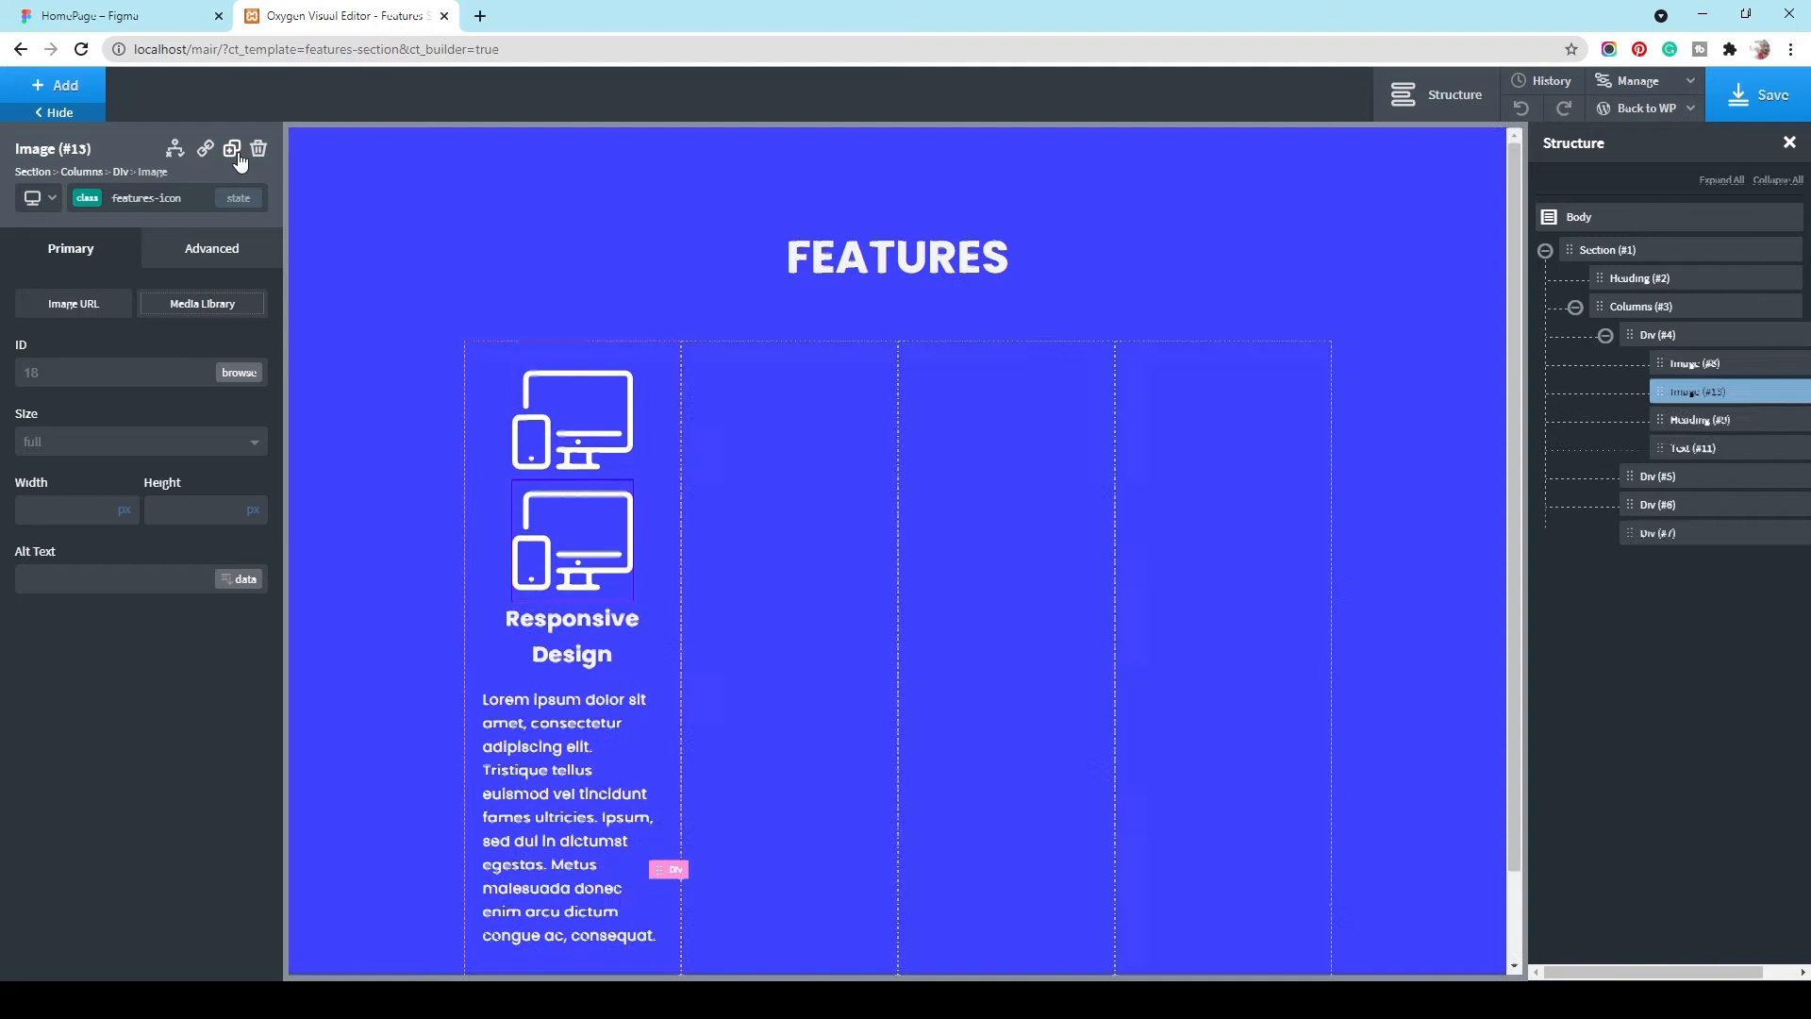
click(570, 708)
click(578, 559)
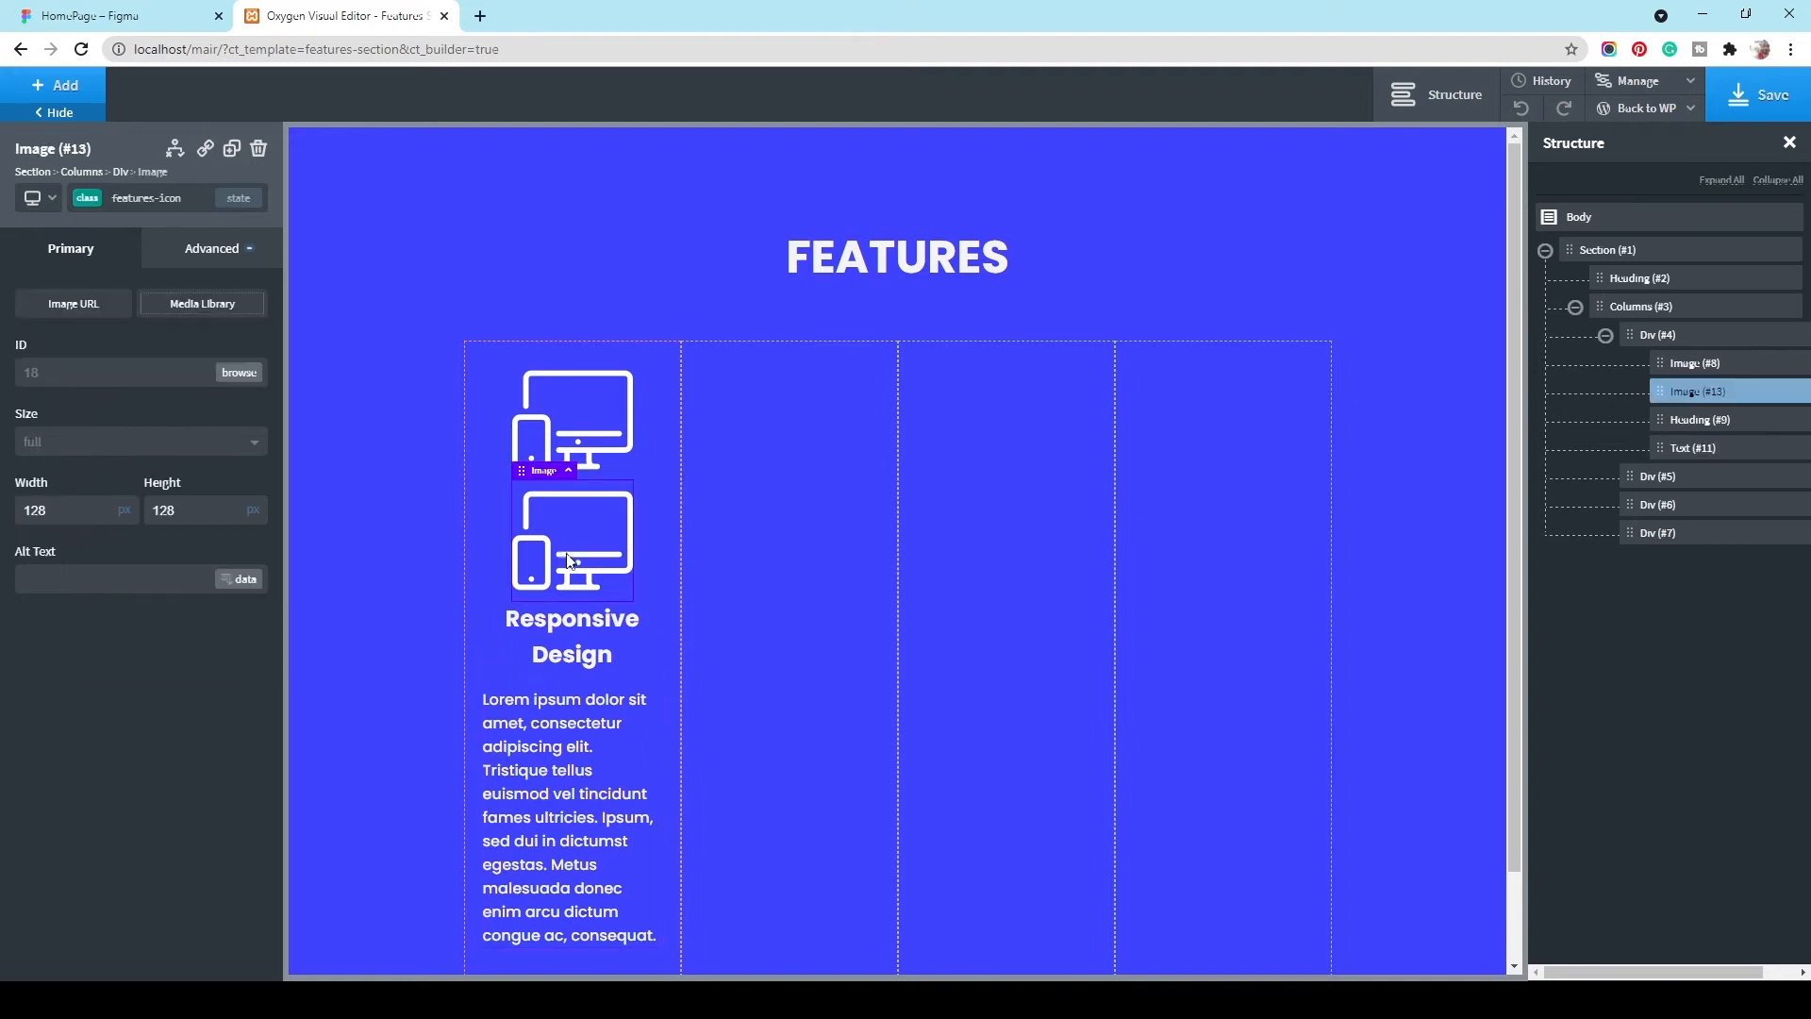
click(540, 426)
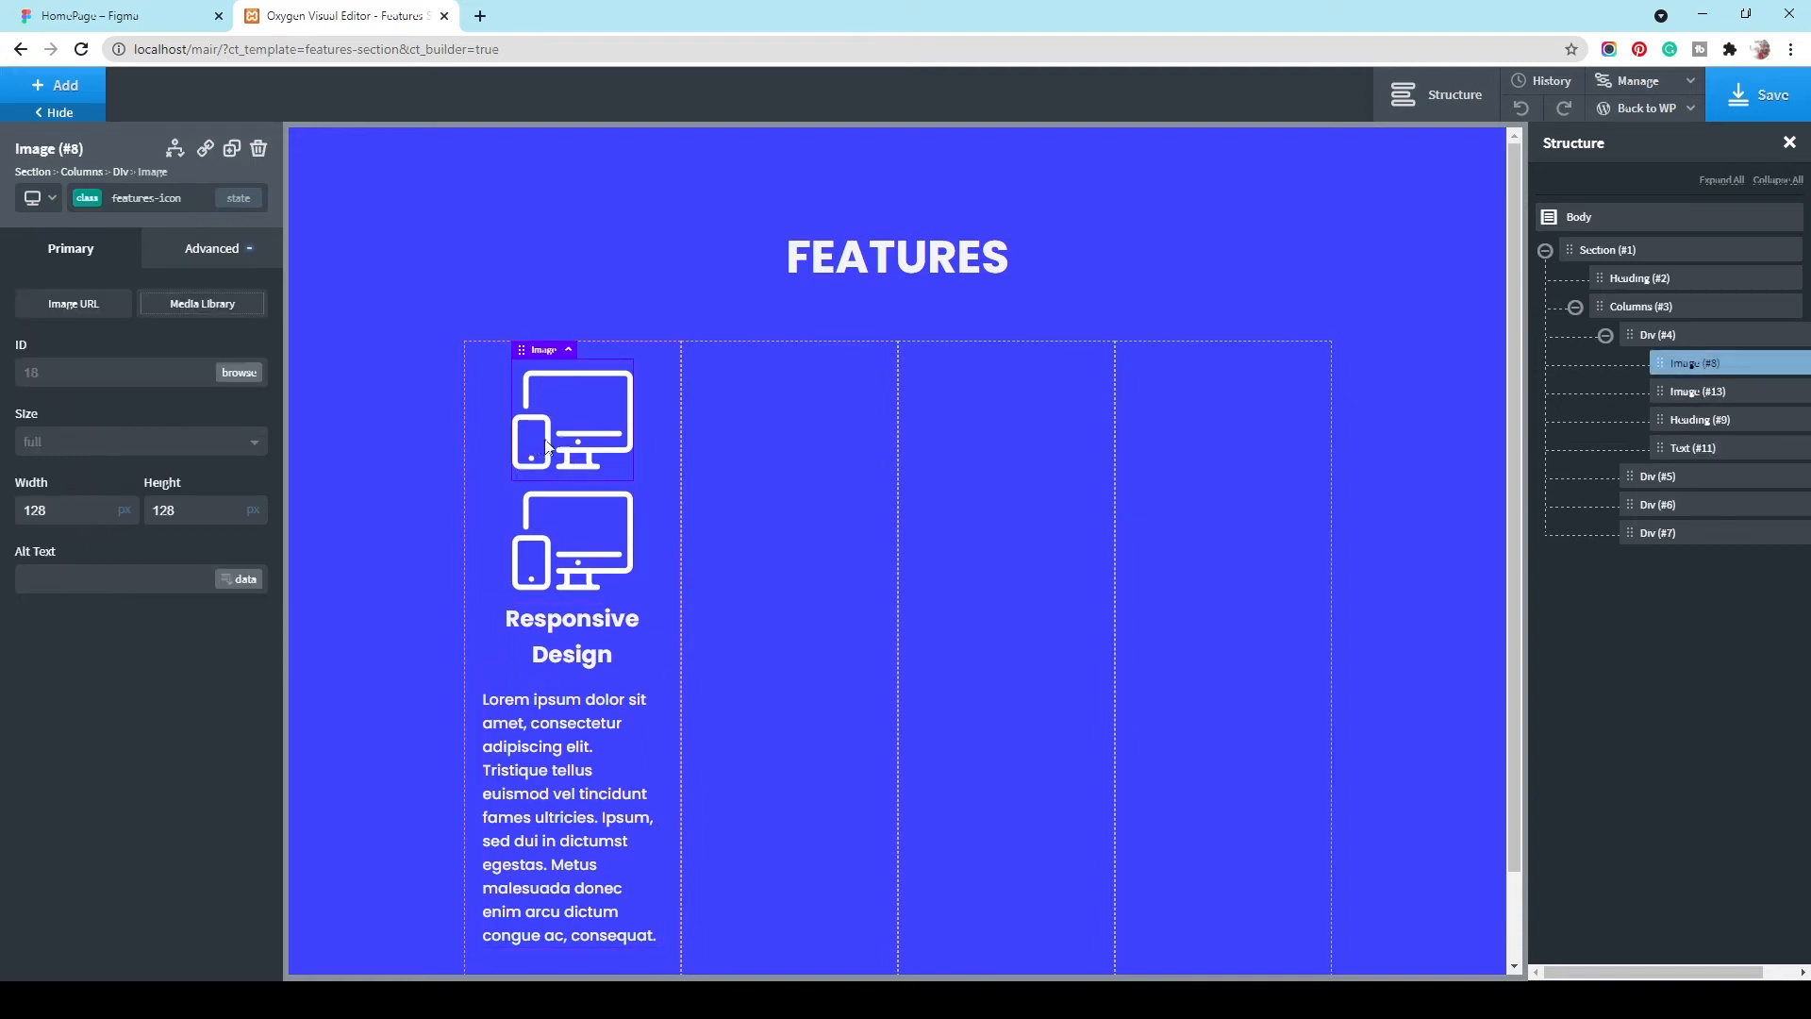
drag(521, 349, 768, 432)
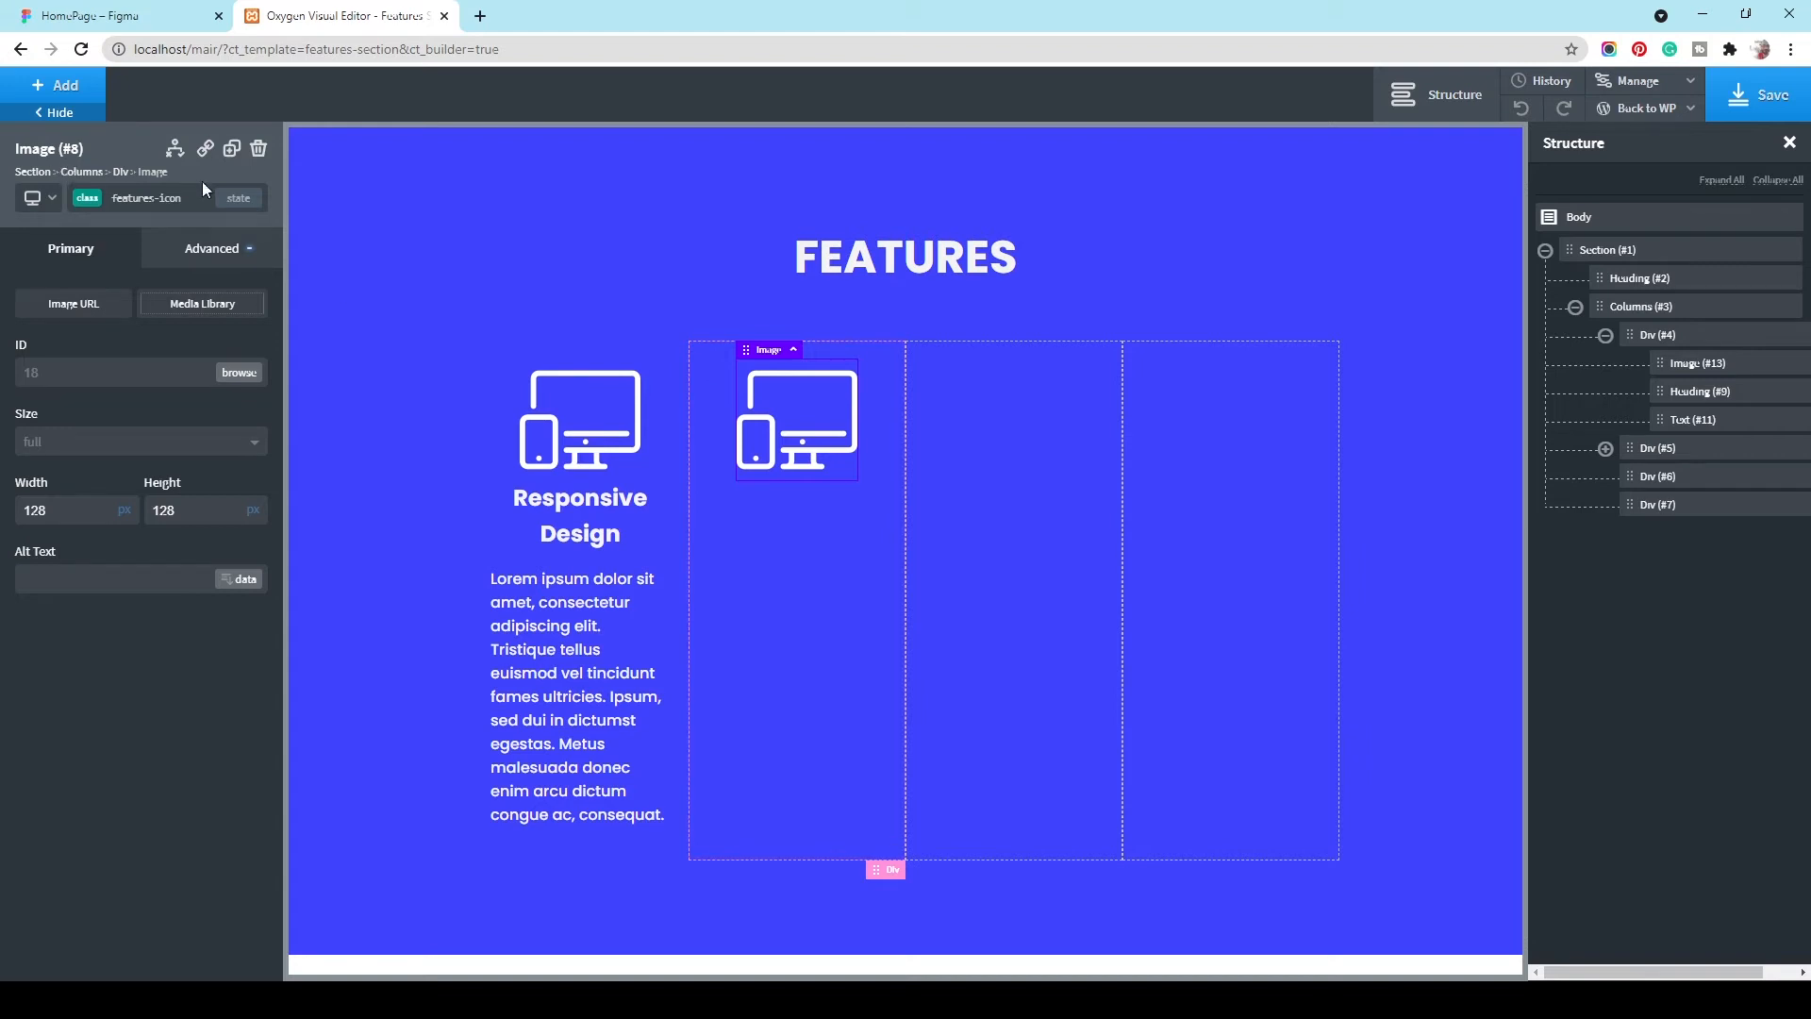
Step: Duplicate the icon twice more, placing one copy in the third column and one in the fourth
click(231, 151)
drag(752, 489, 972, 408)
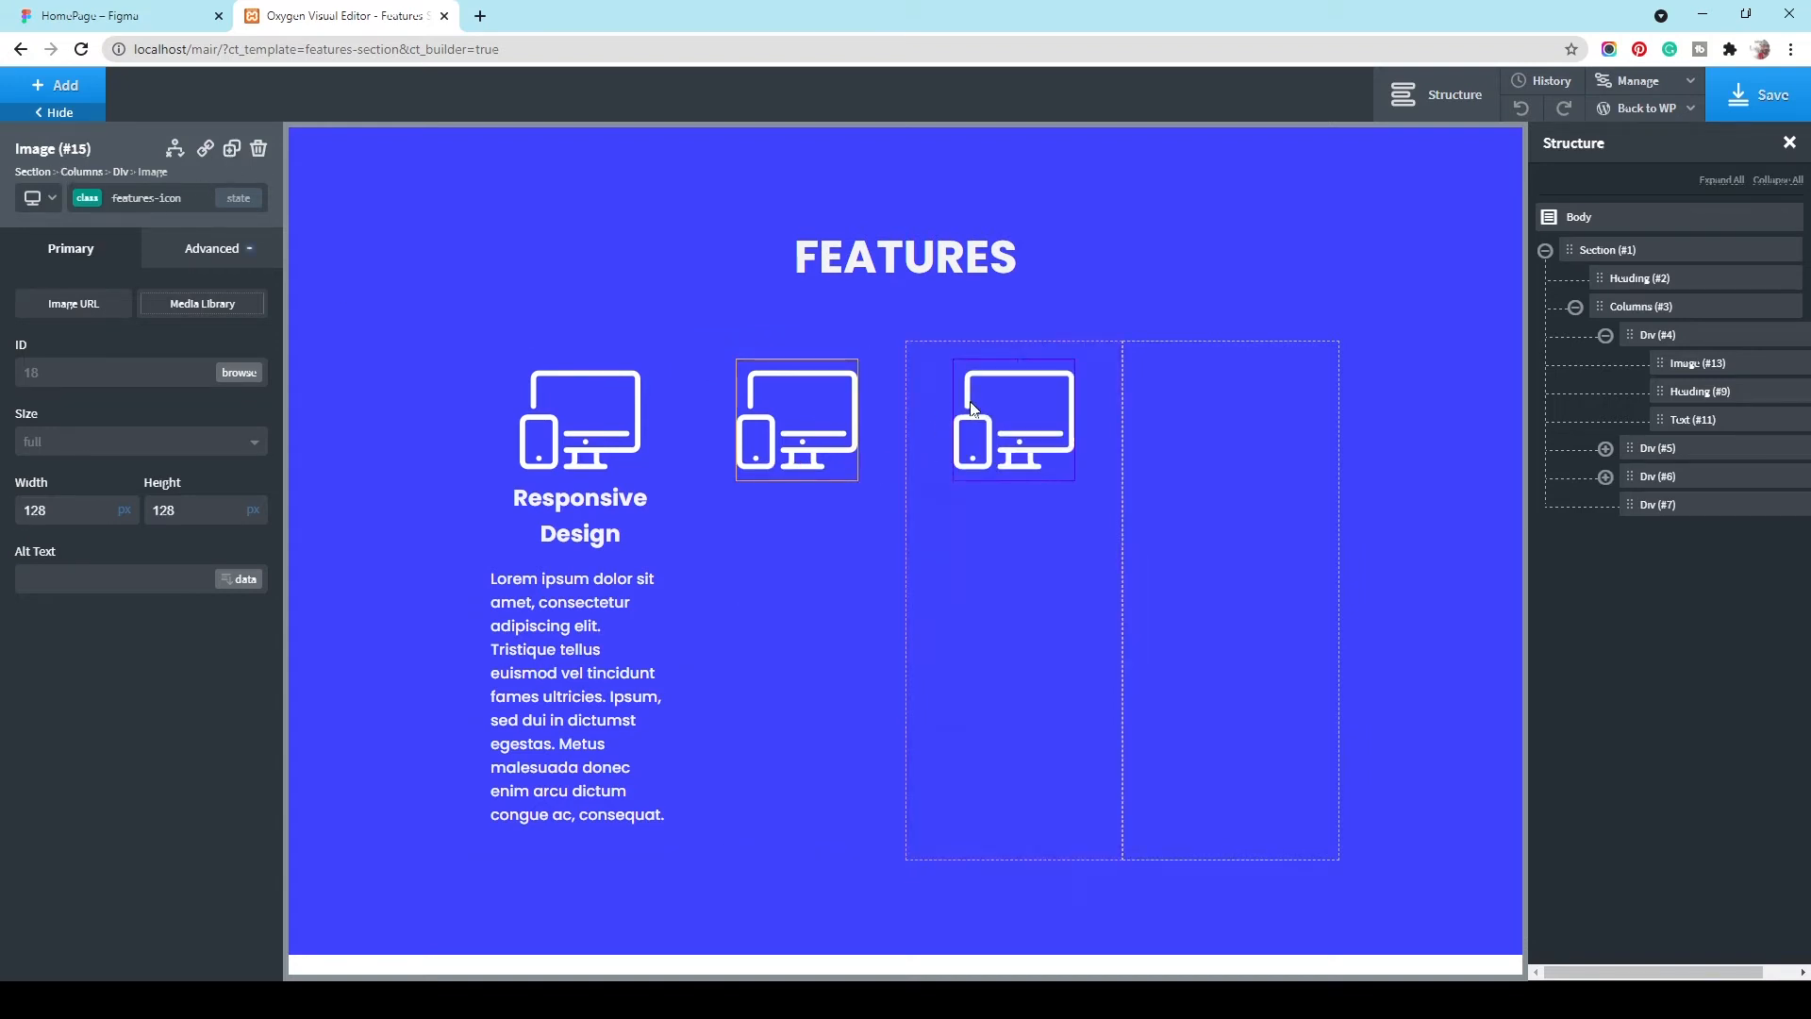
click(231, 151)
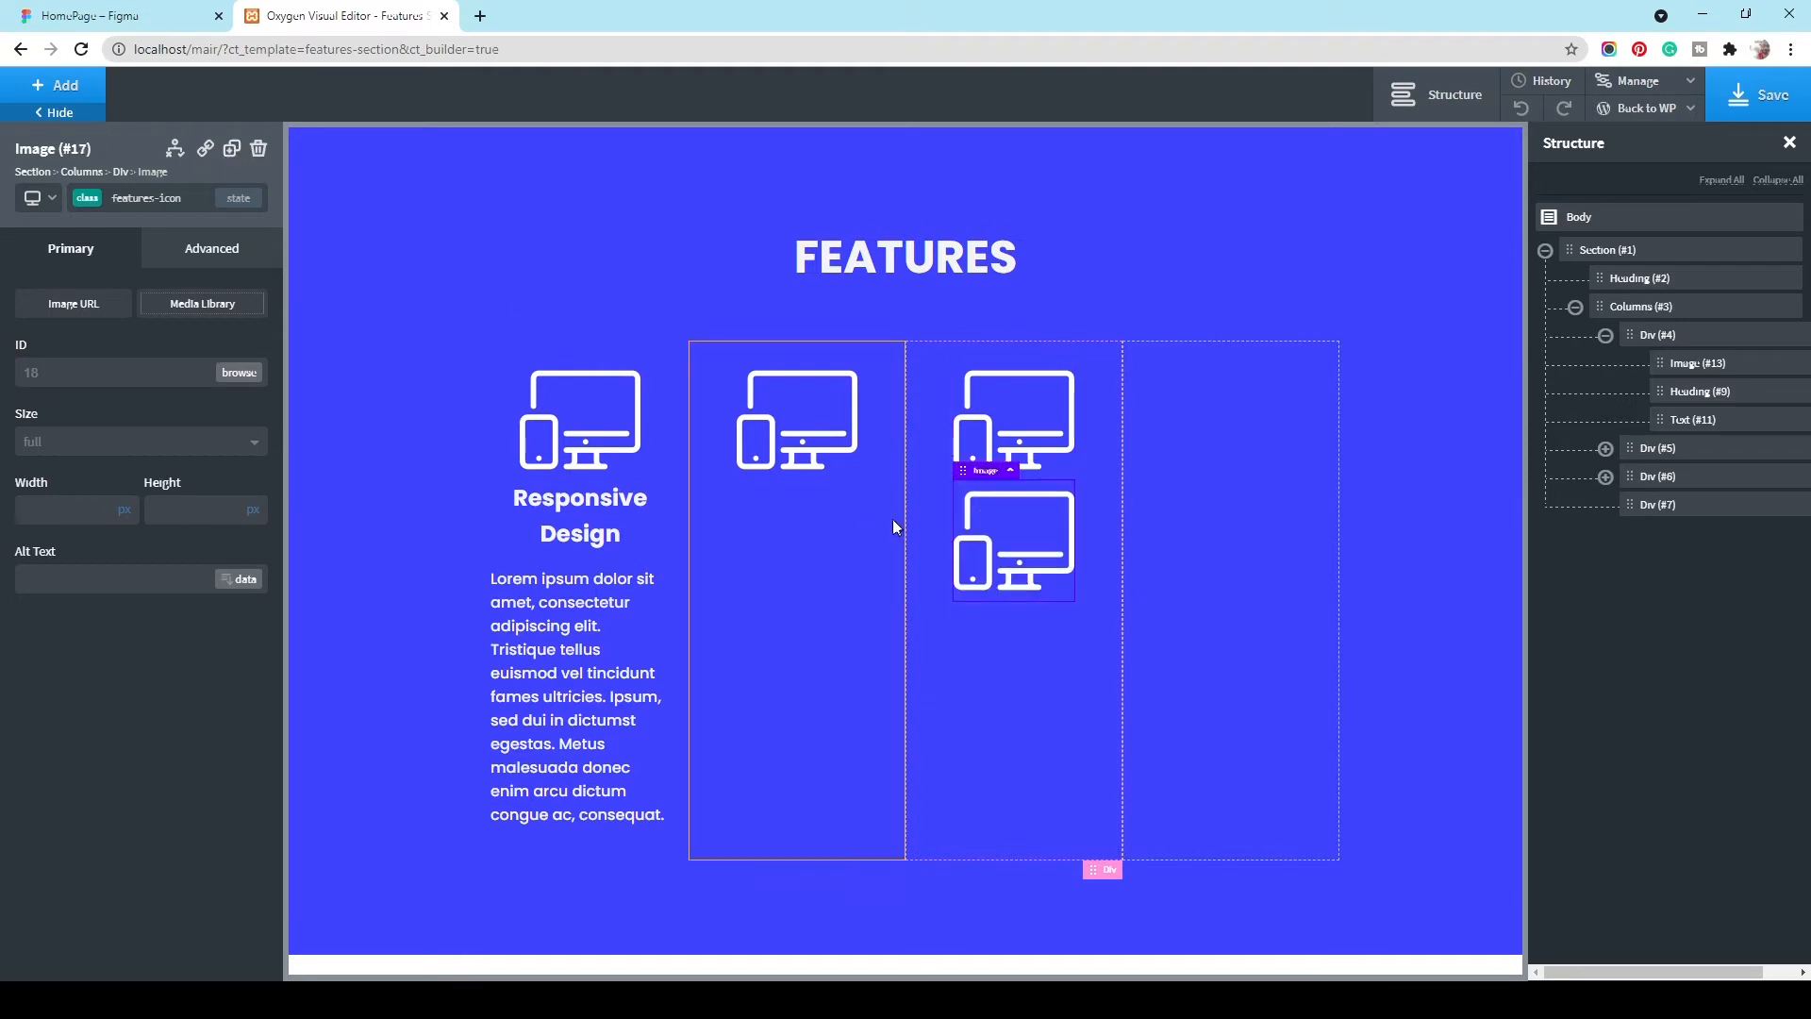
drag(962, 499, 1192, 398)
Step: Duplicate the Responsive Design heading and place one copy under the icon in each of the other three columns
click(572, 540)
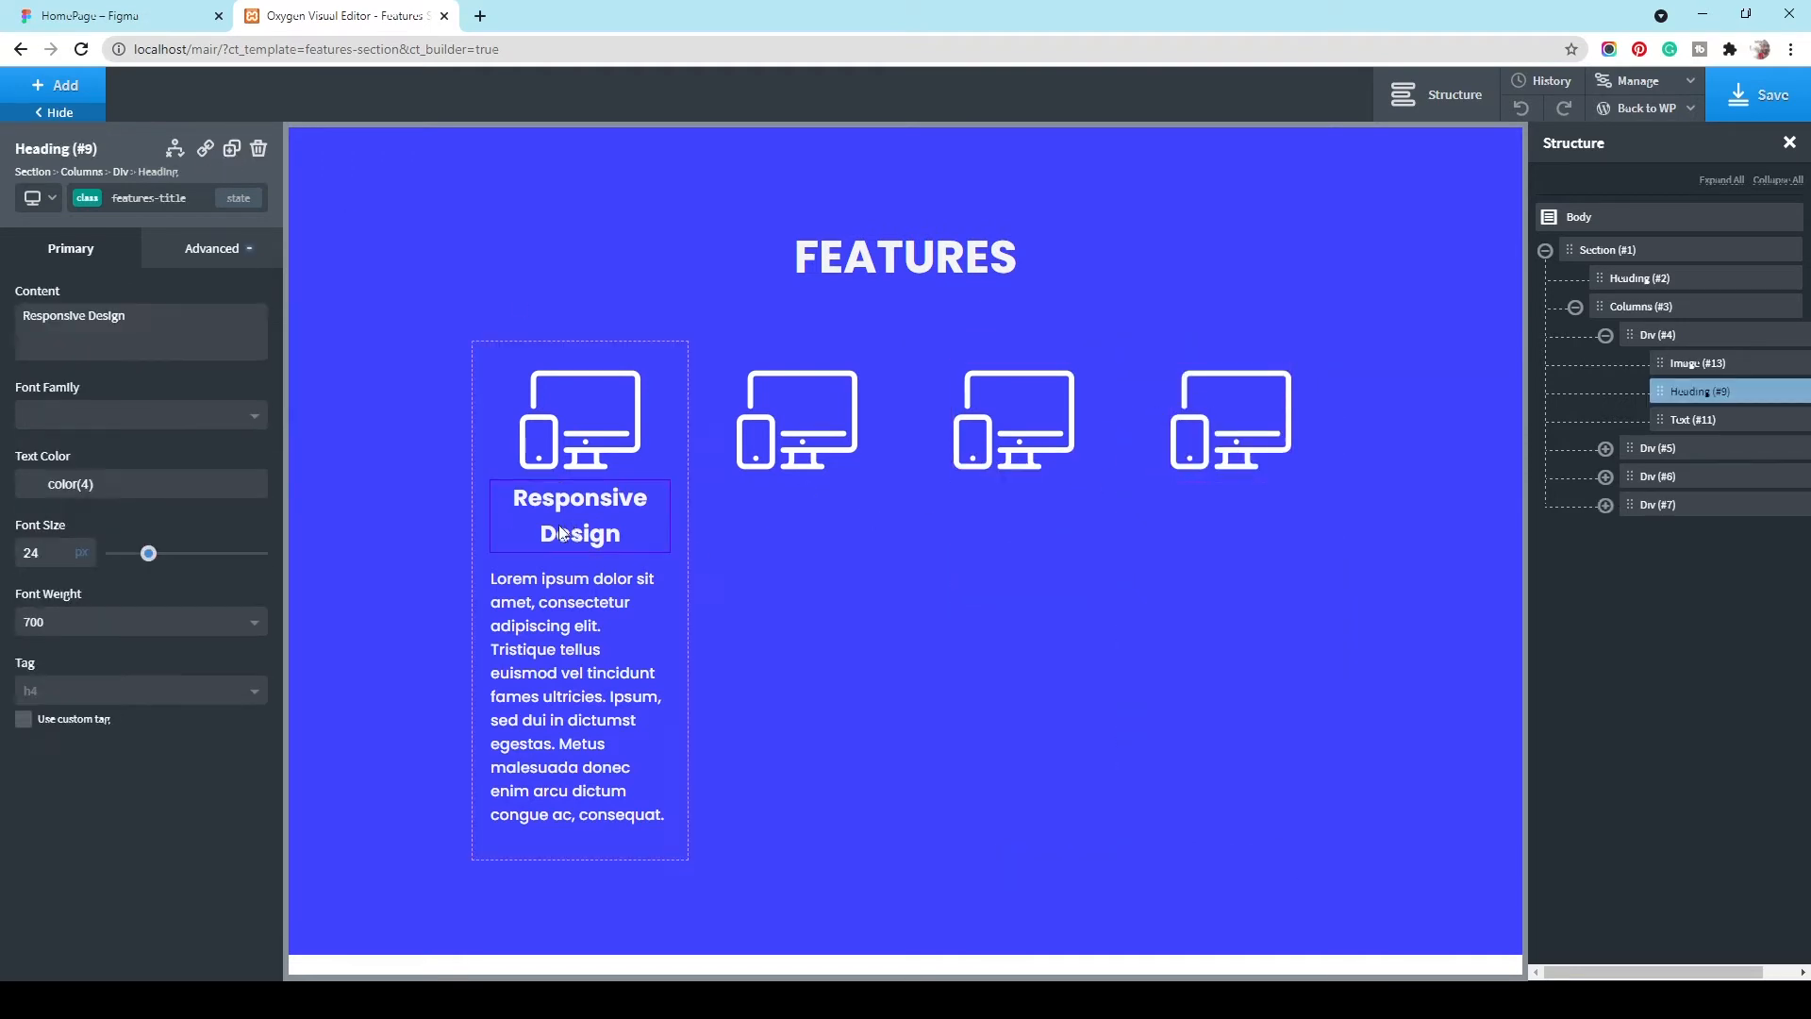
click(231, 151)
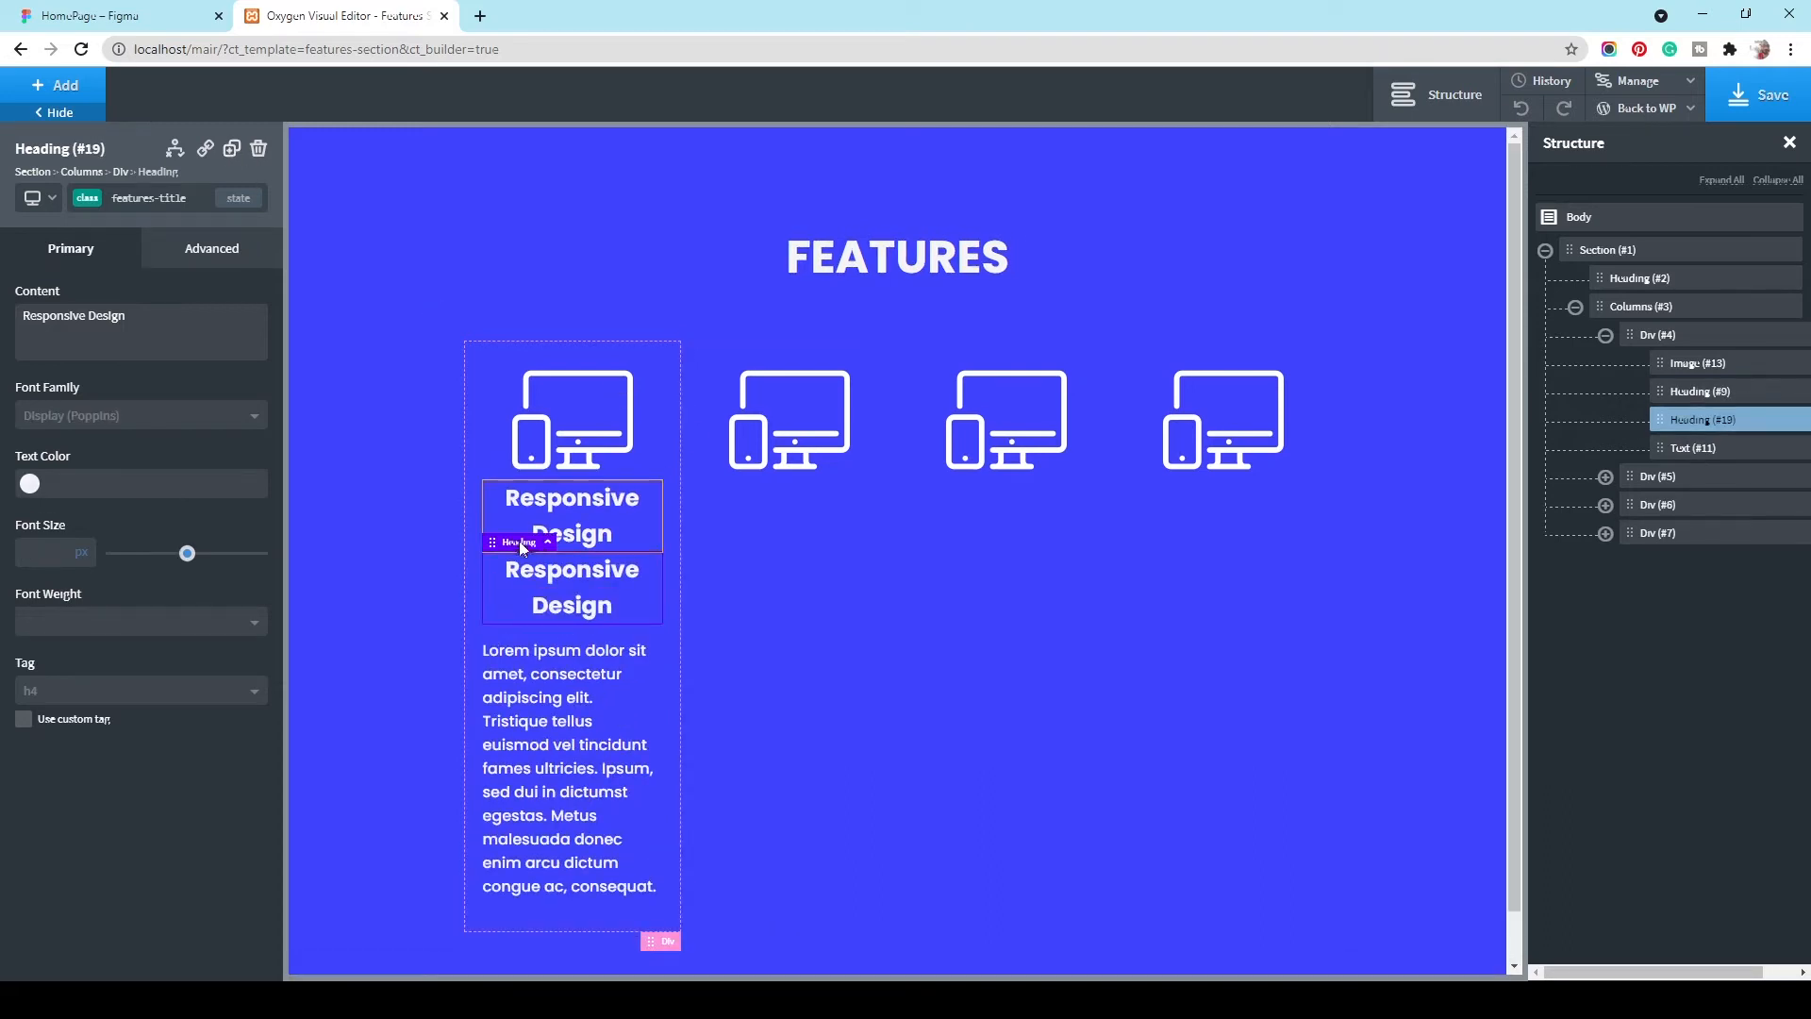
drag(494, 545, 1010, 510)
click(231, 148)
click(231, 148)
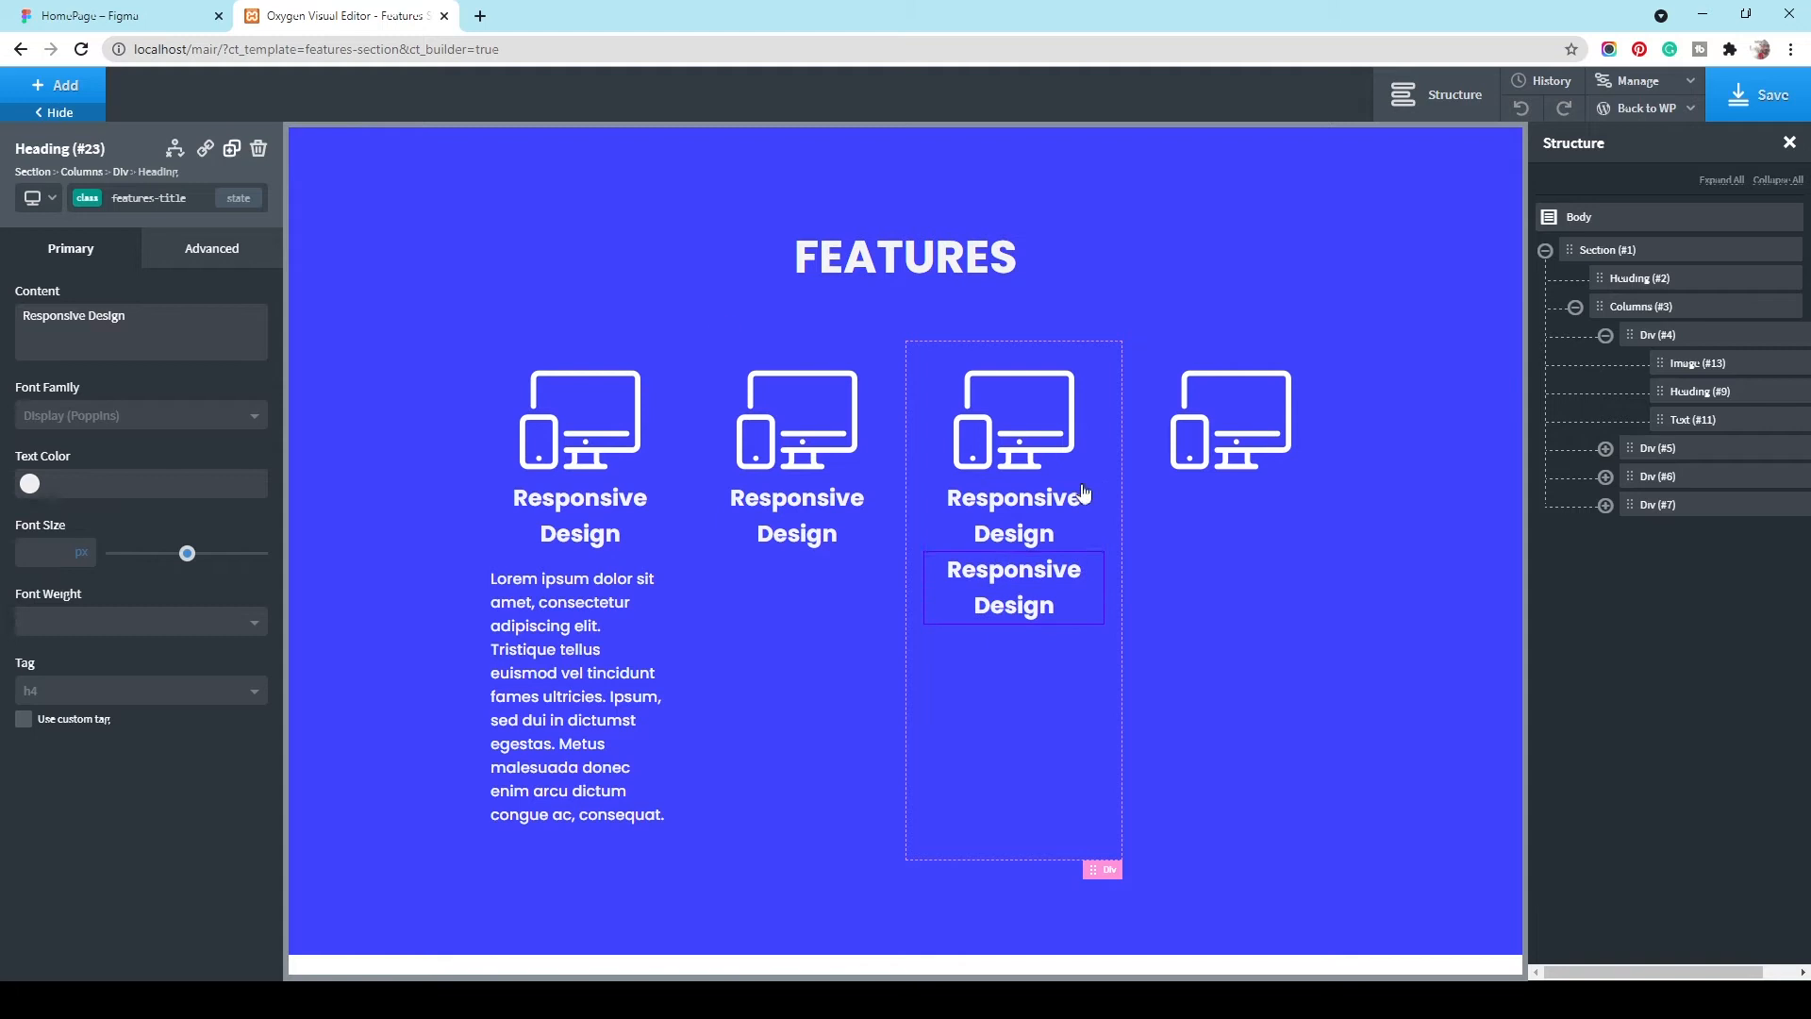
drag(931, 541, 1197, 512)
Step: Duplicate the lorem ipsum description and place one copy below the heading in each of the other three columns
click(575, 698)
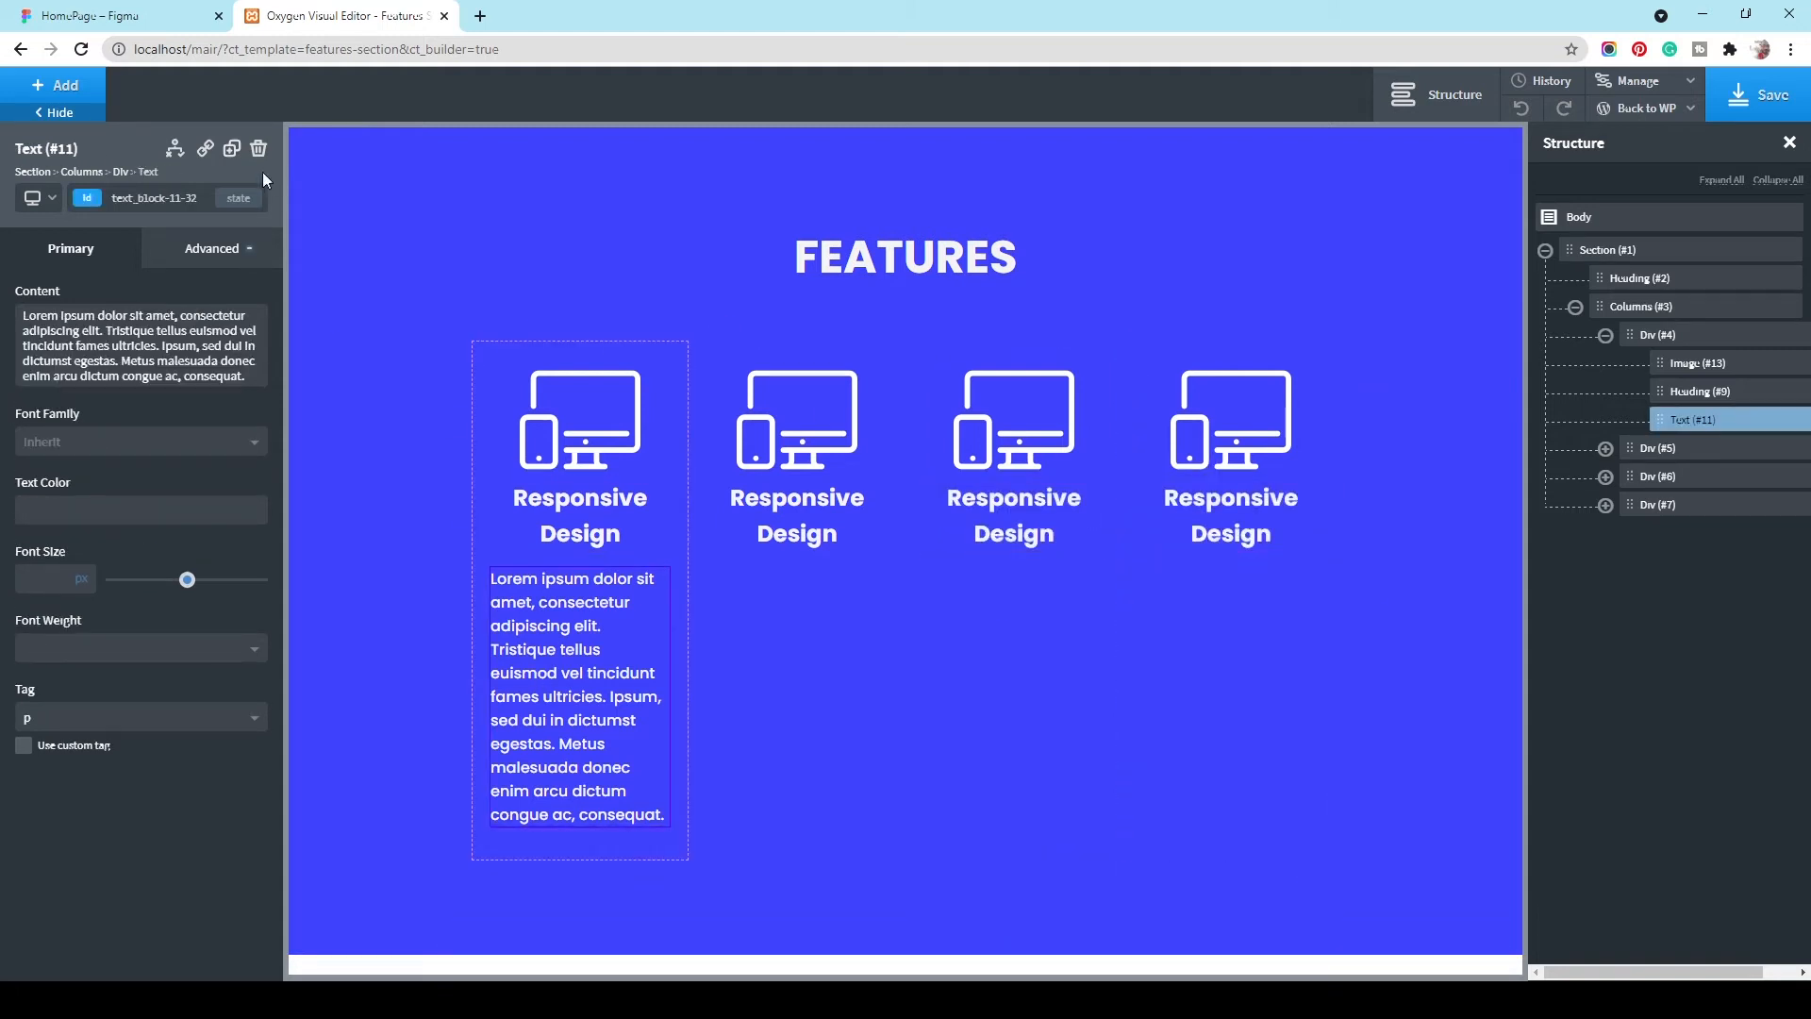
click(231, 148)
drag(495, 846, 779, 628)
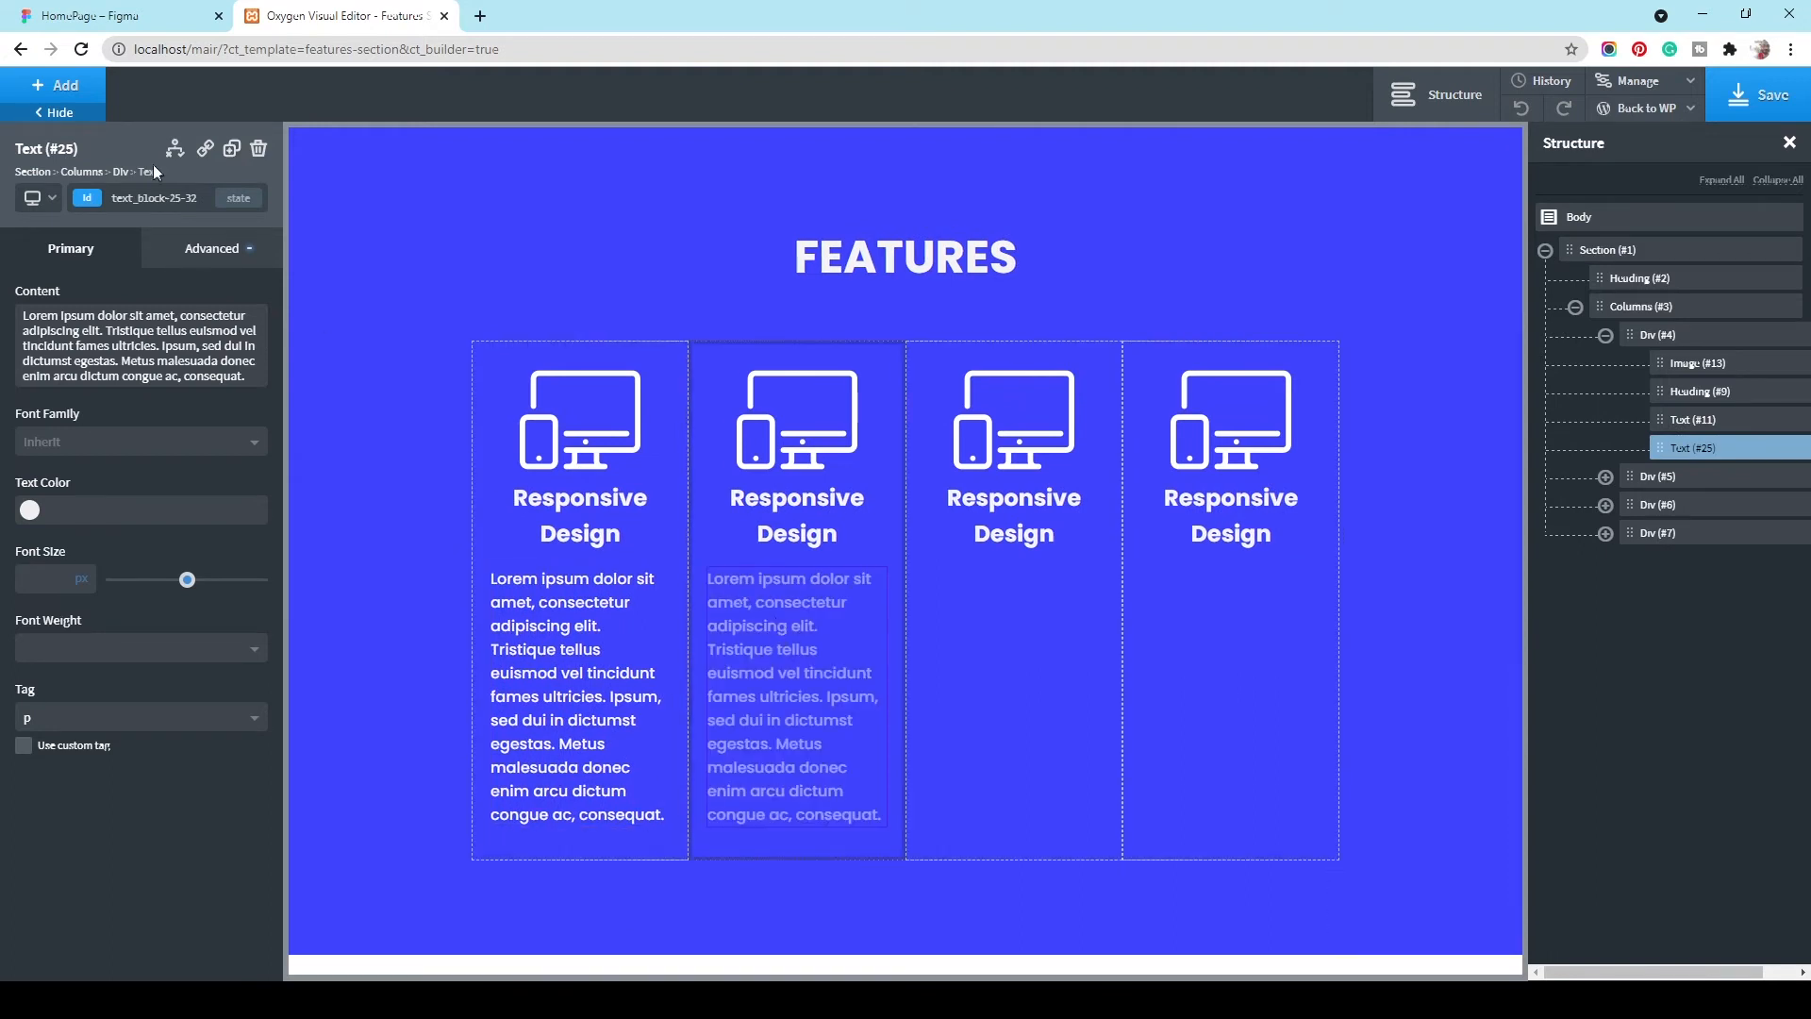
click(231, 148)
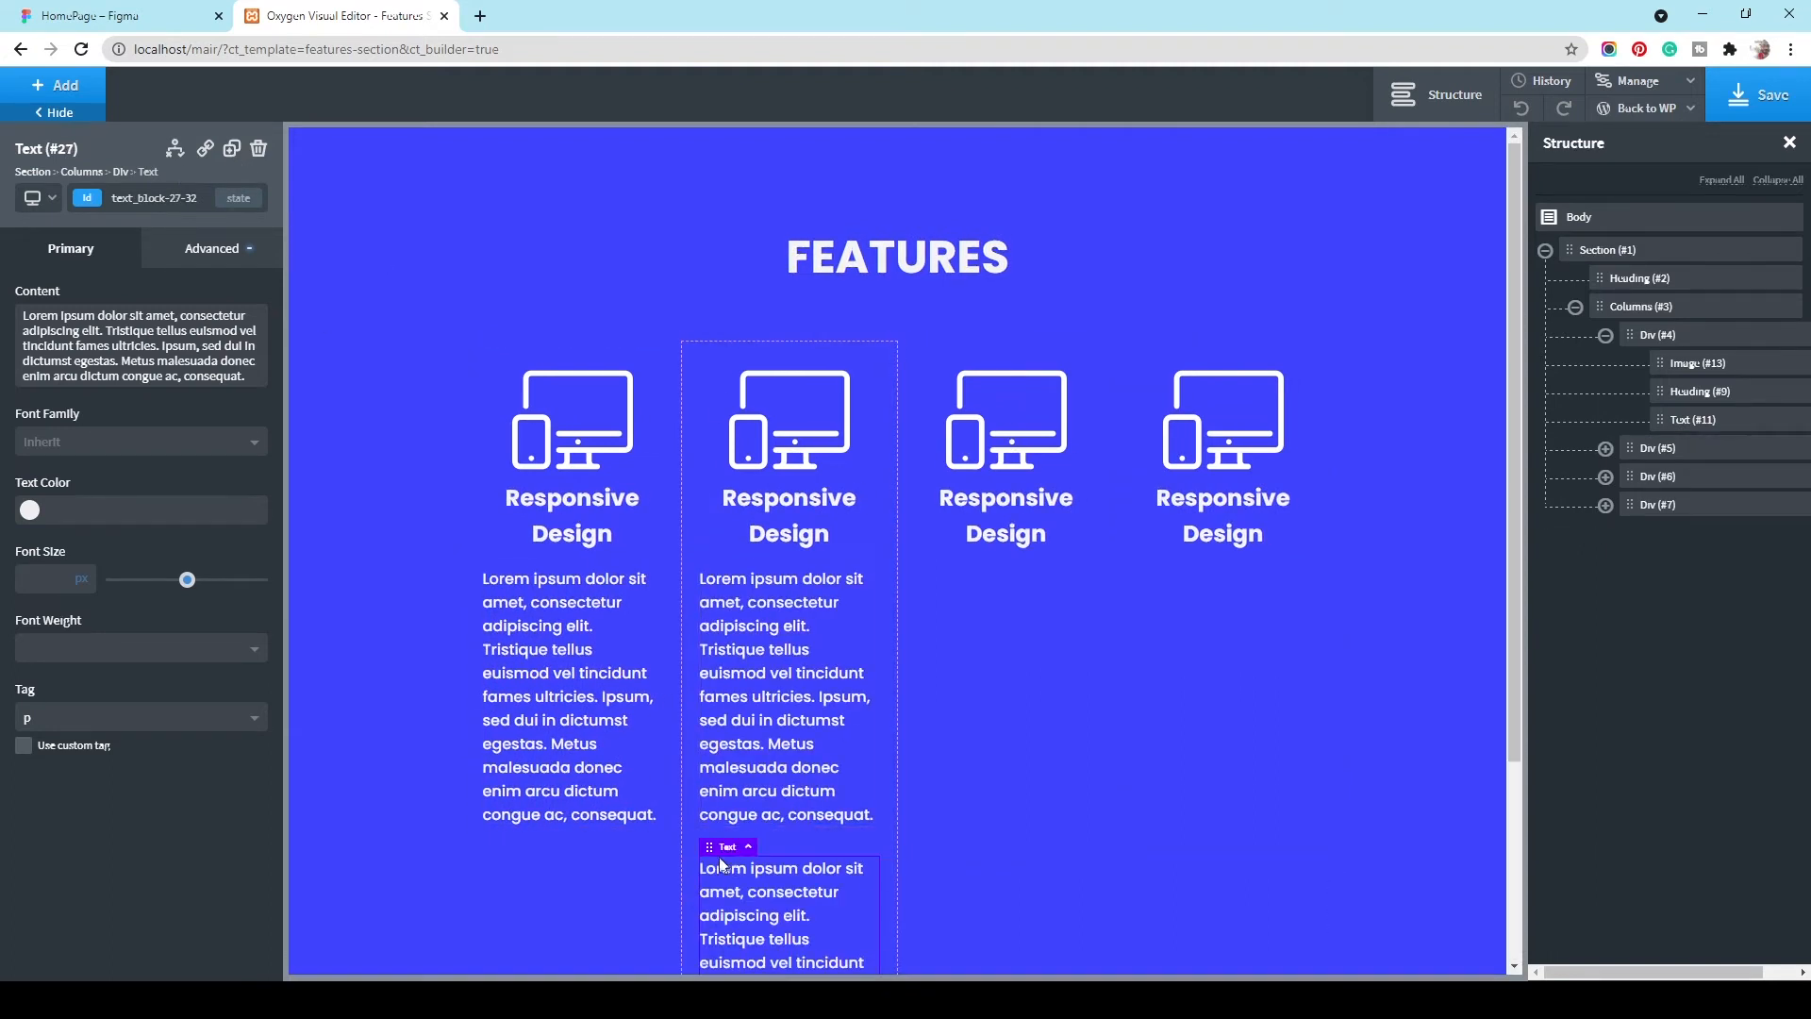
drag(721, 864, 982, 604)
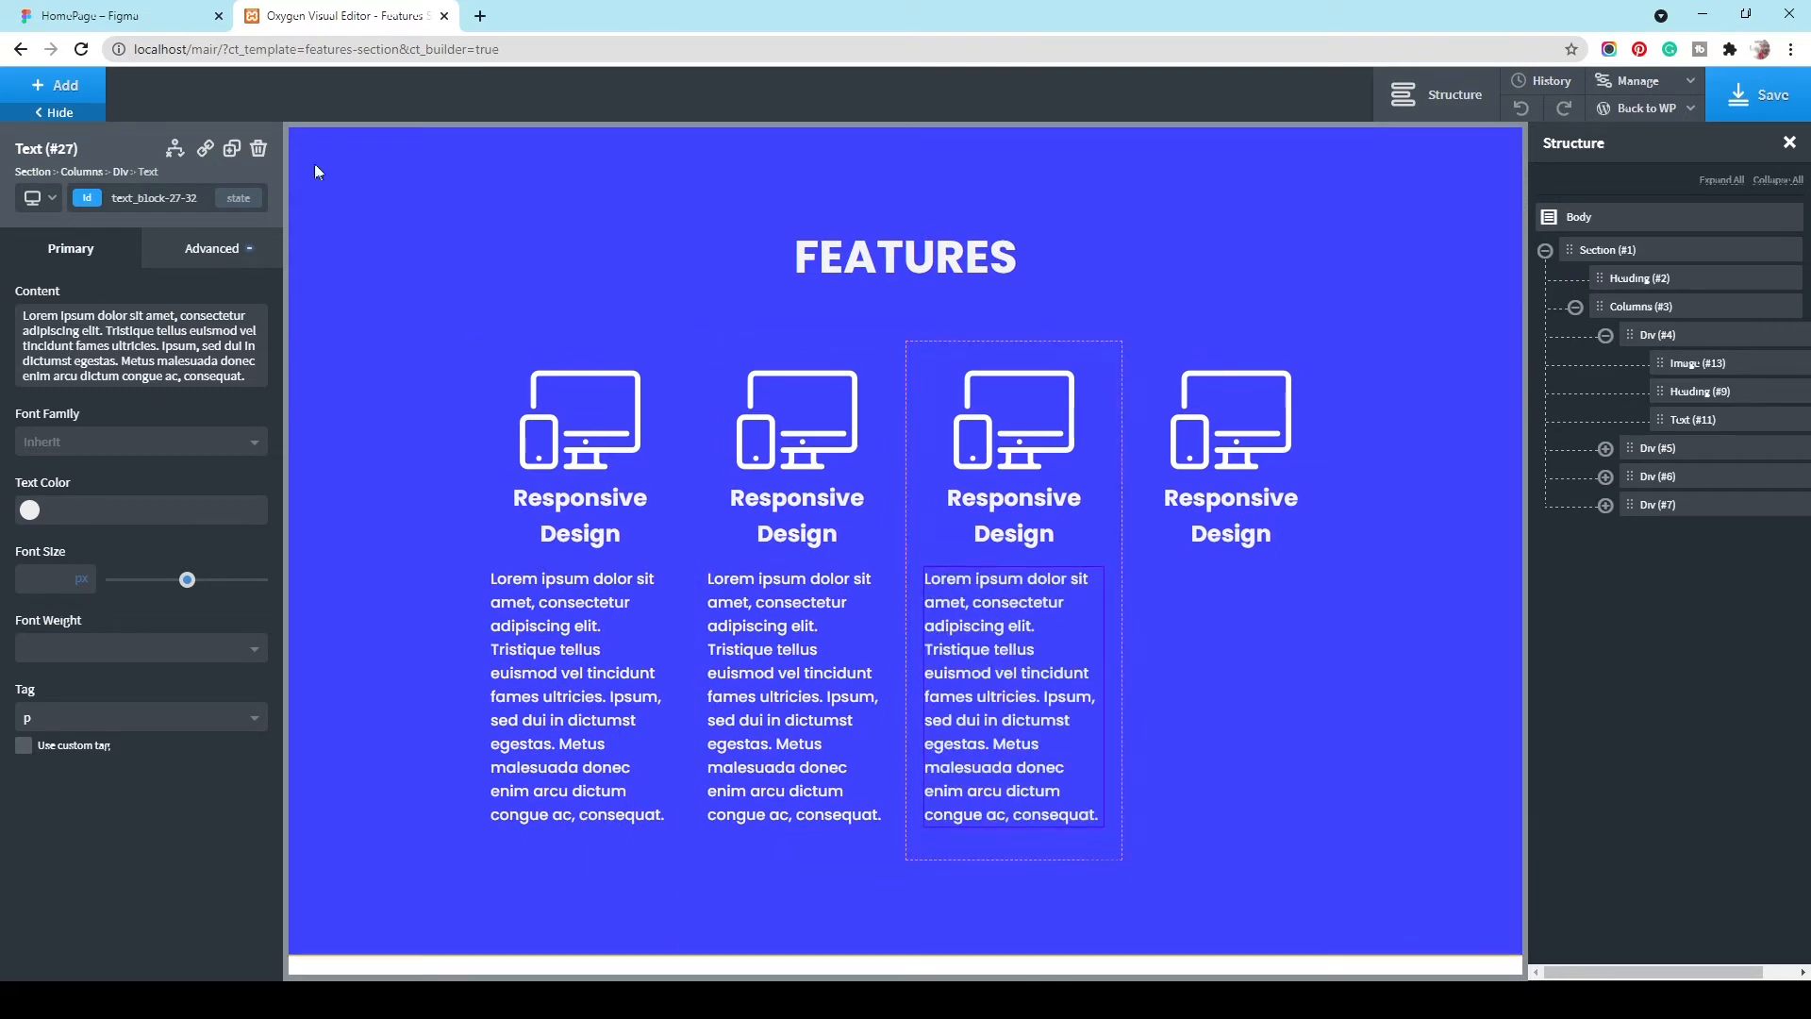
click(231, 151)
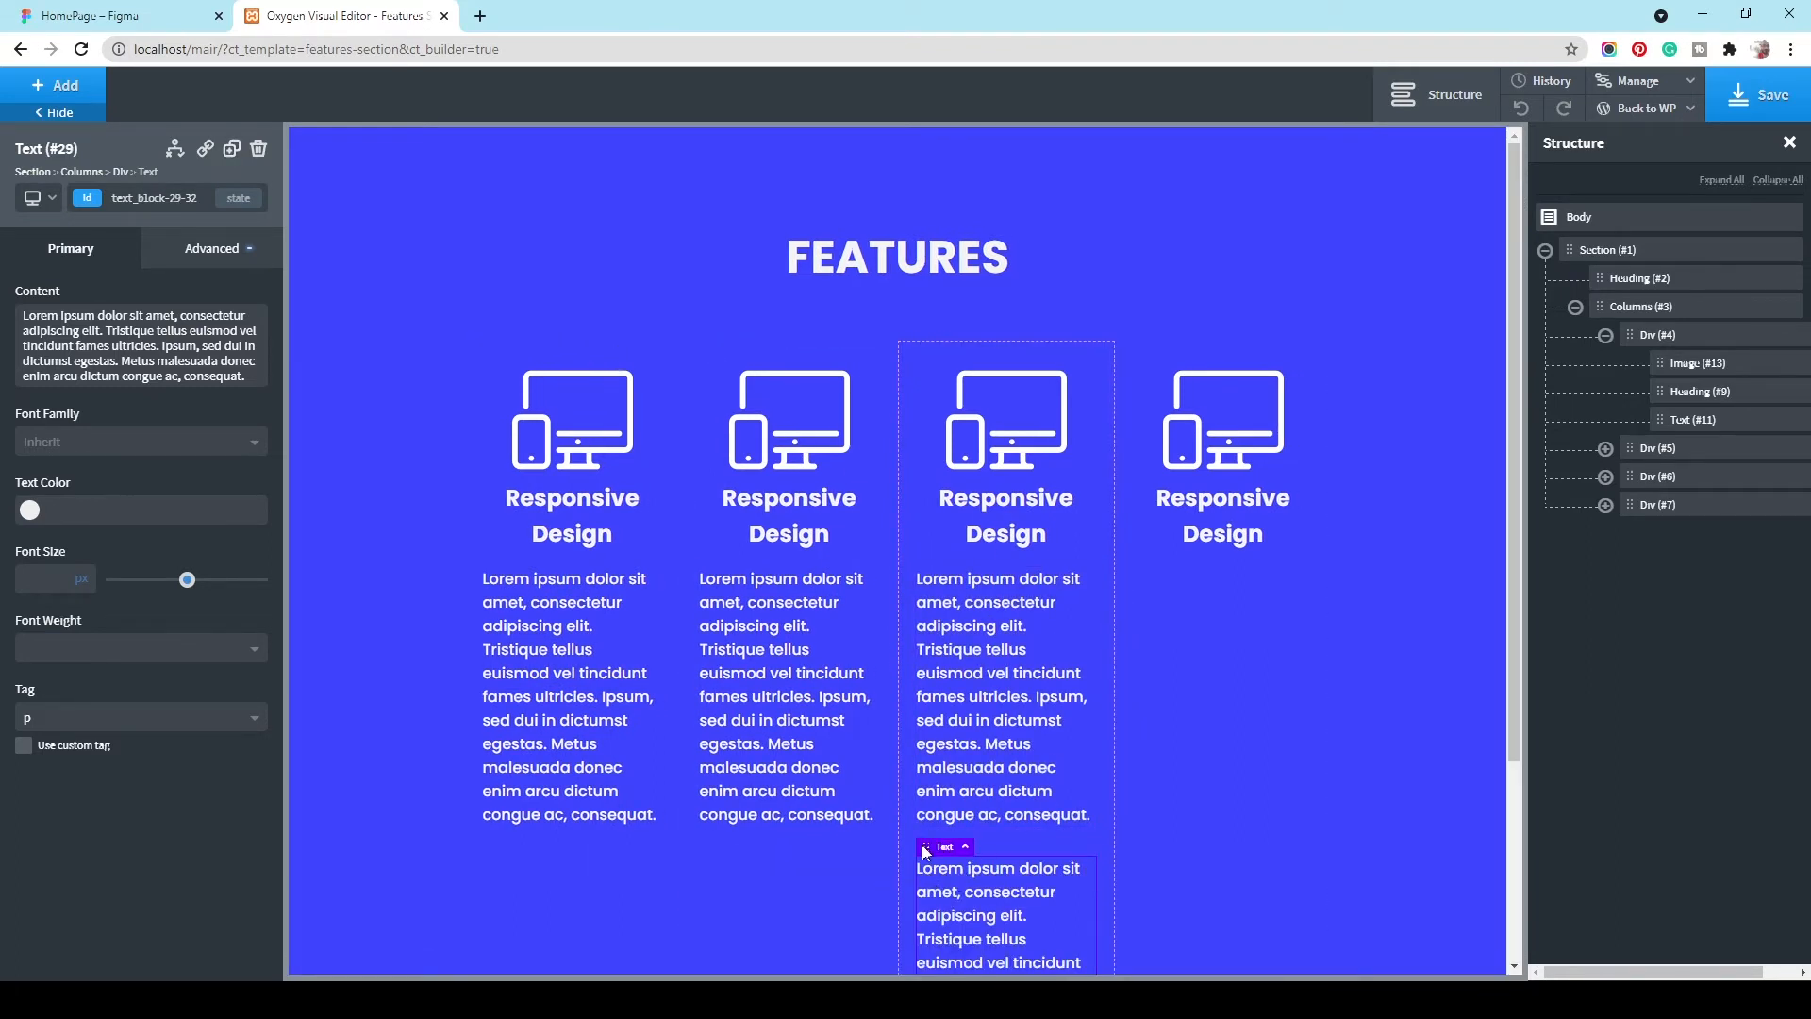
drag(1207, 618, 1212, 613)
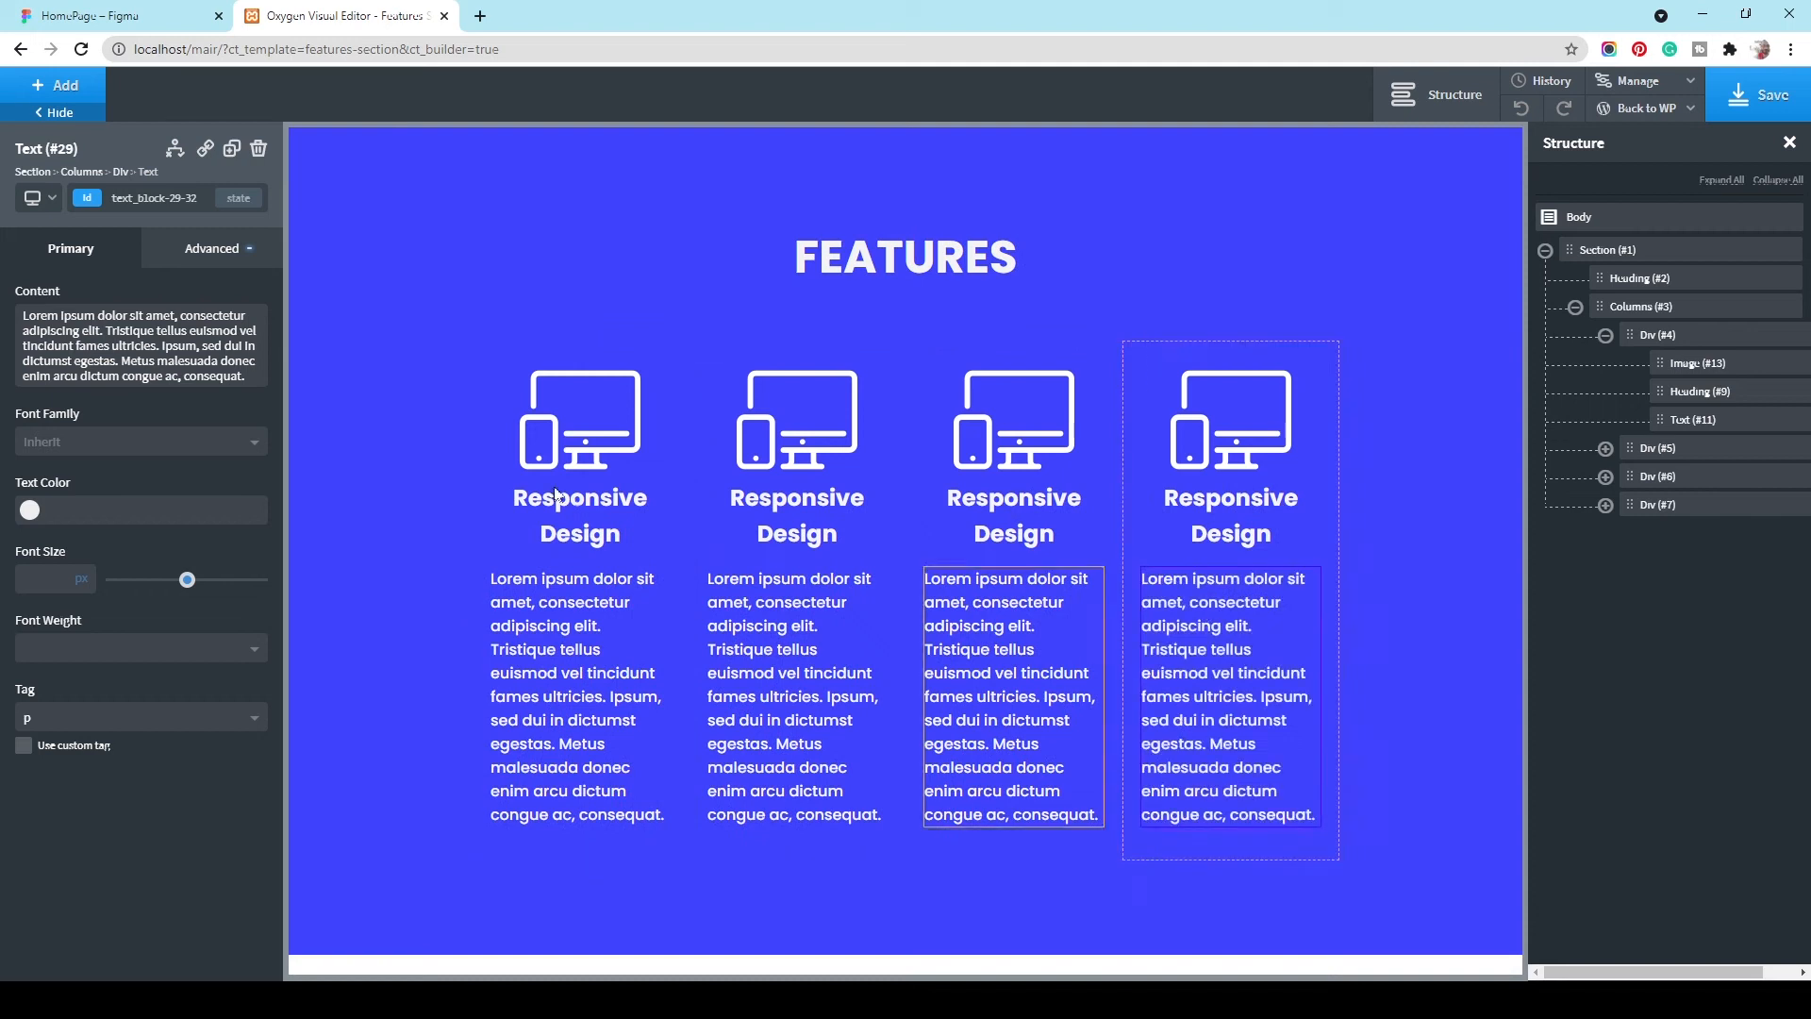
Step: Copy the second feature's title from Figma and change the second column's heading in Oxygen to "Built With Oxygen"
click(137, 13)
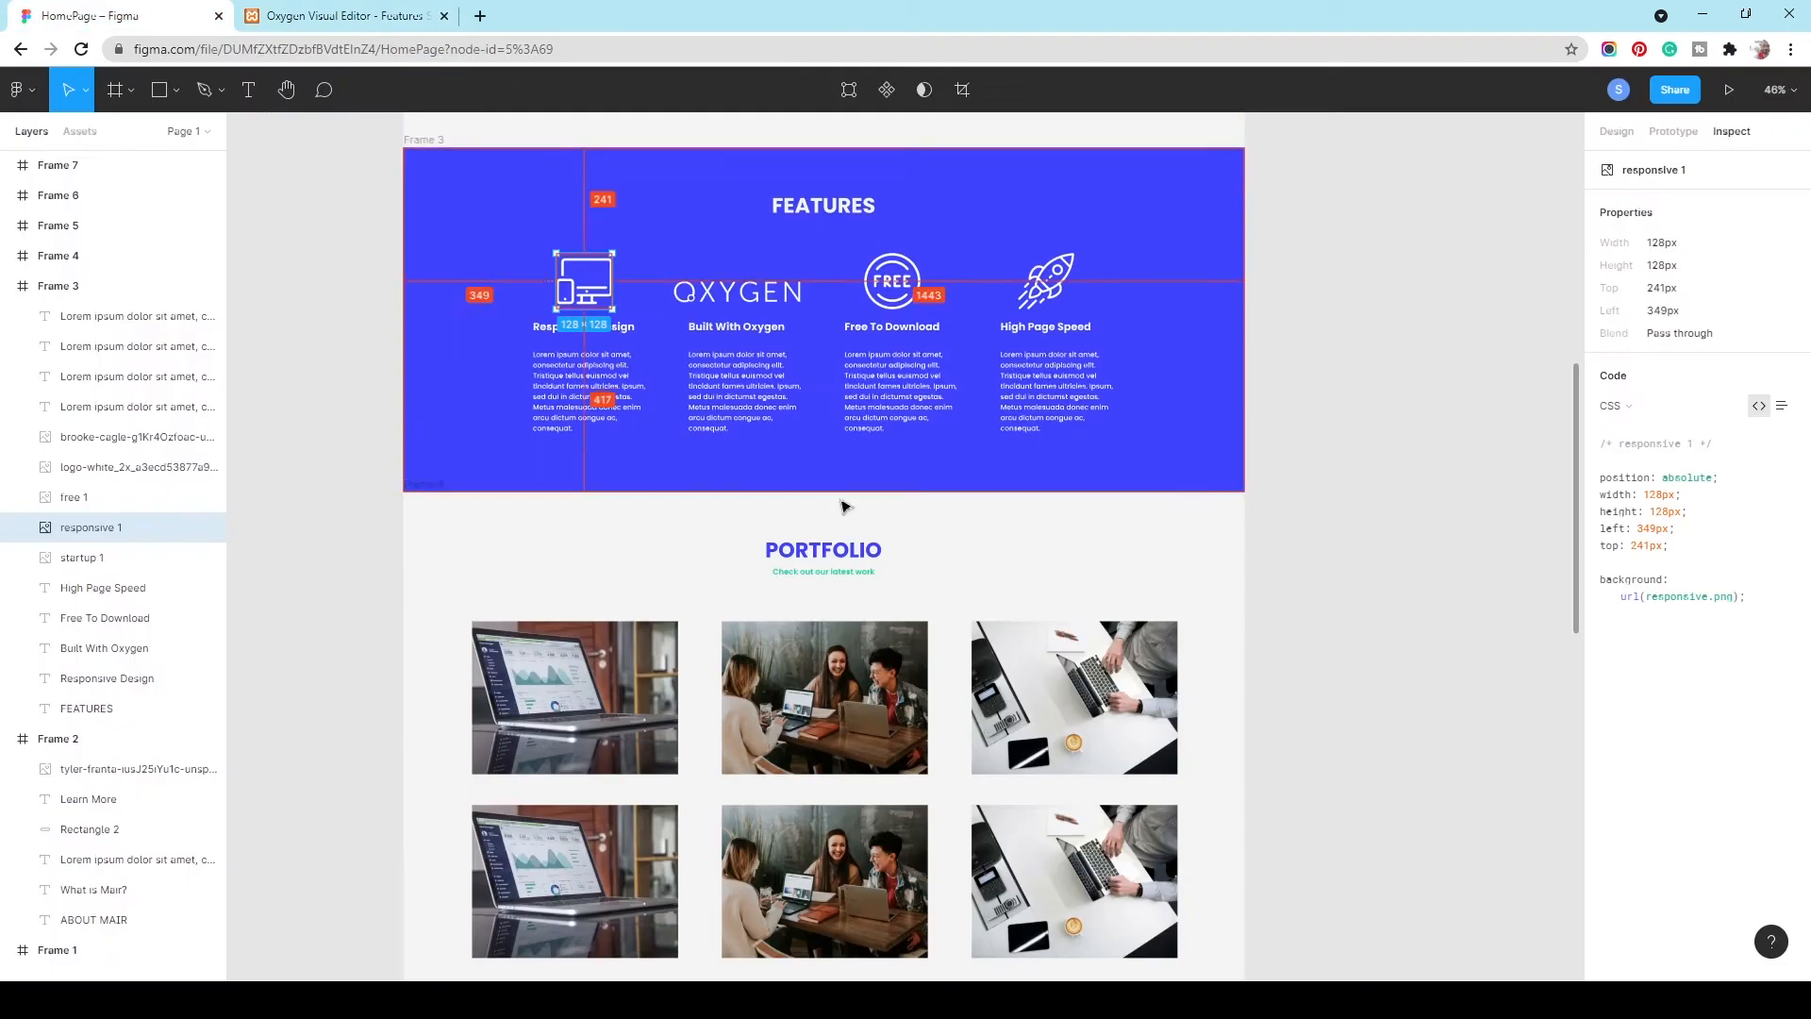
click(729, 391)
click(731, 323)
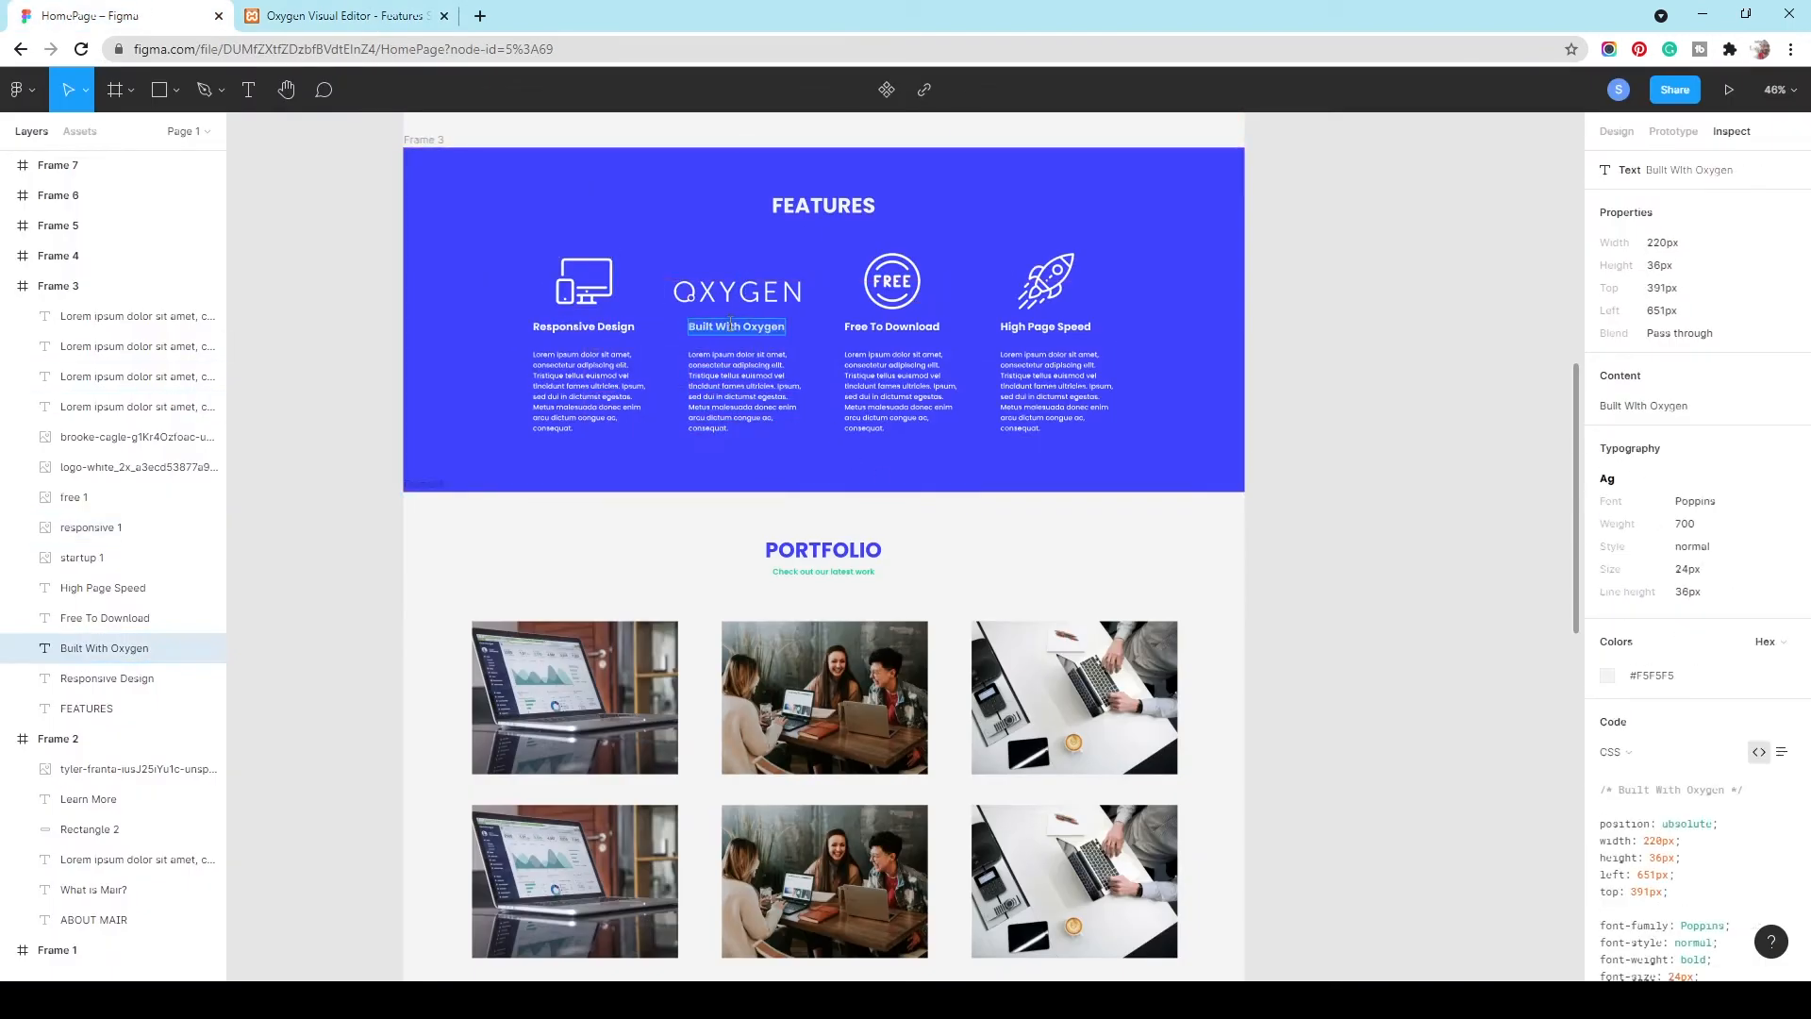
click(344, 15)
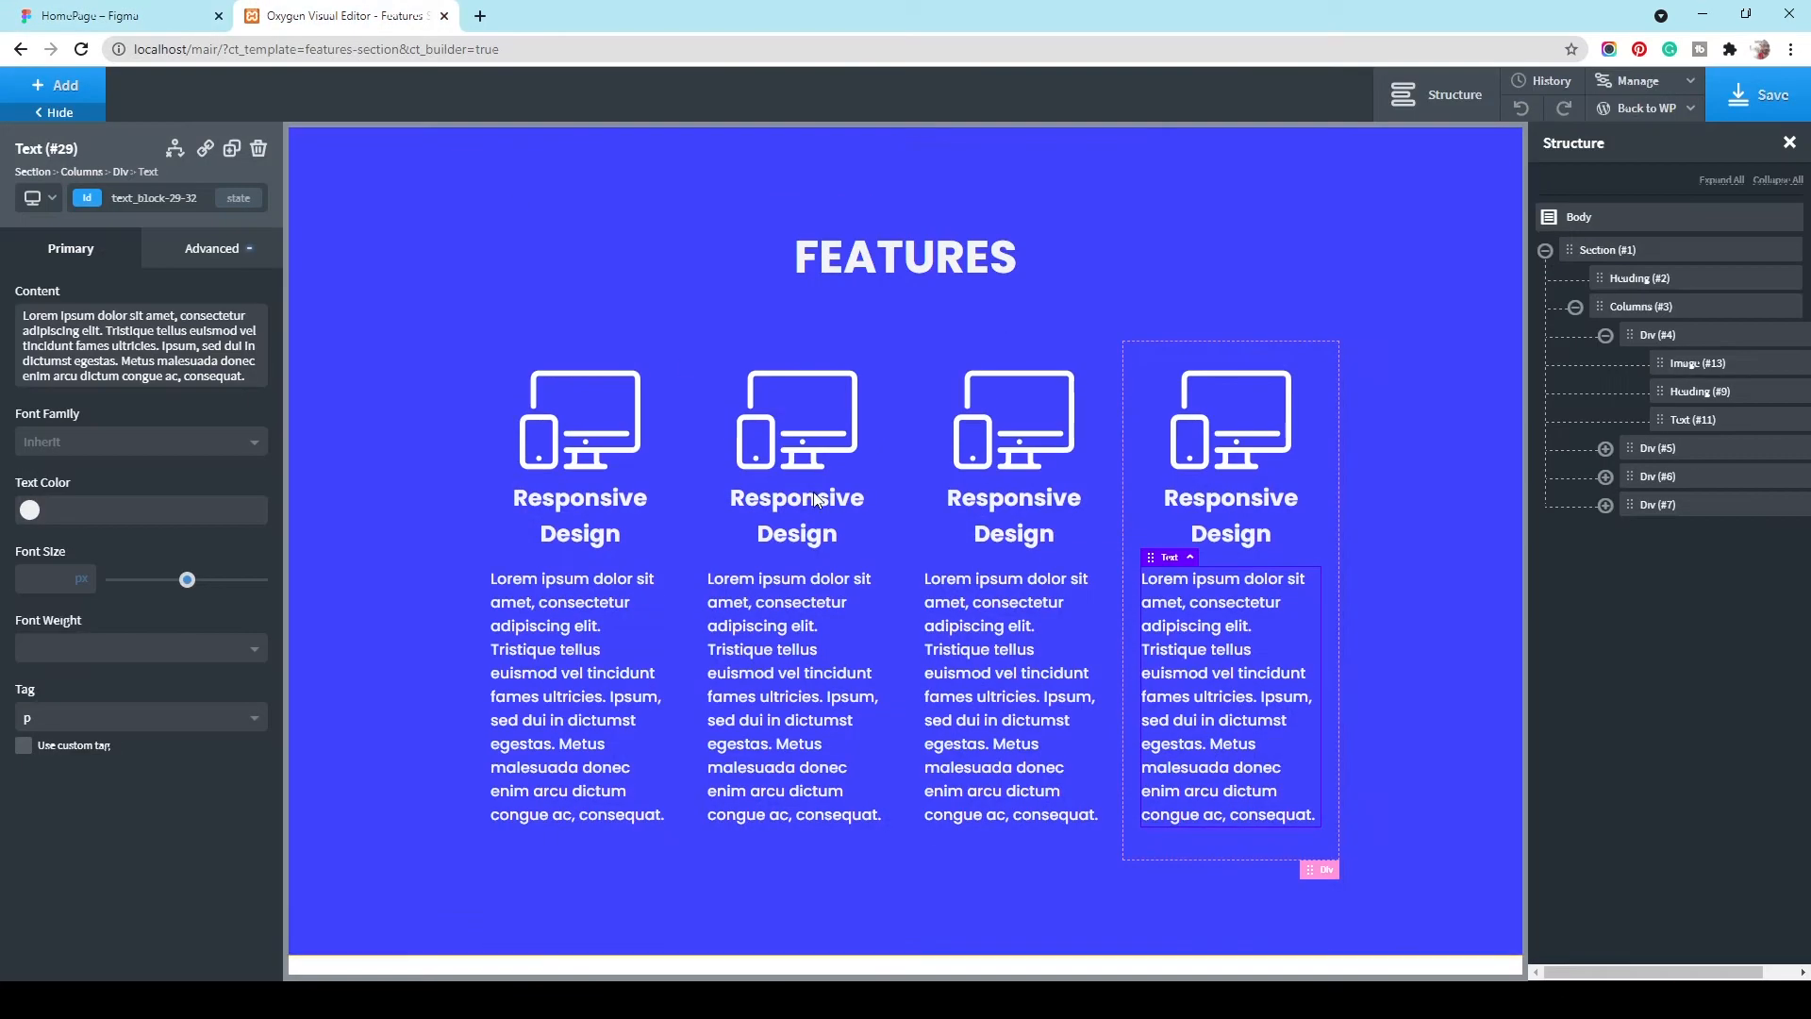
double_click(812, 519)
text(Built With Oxygen)
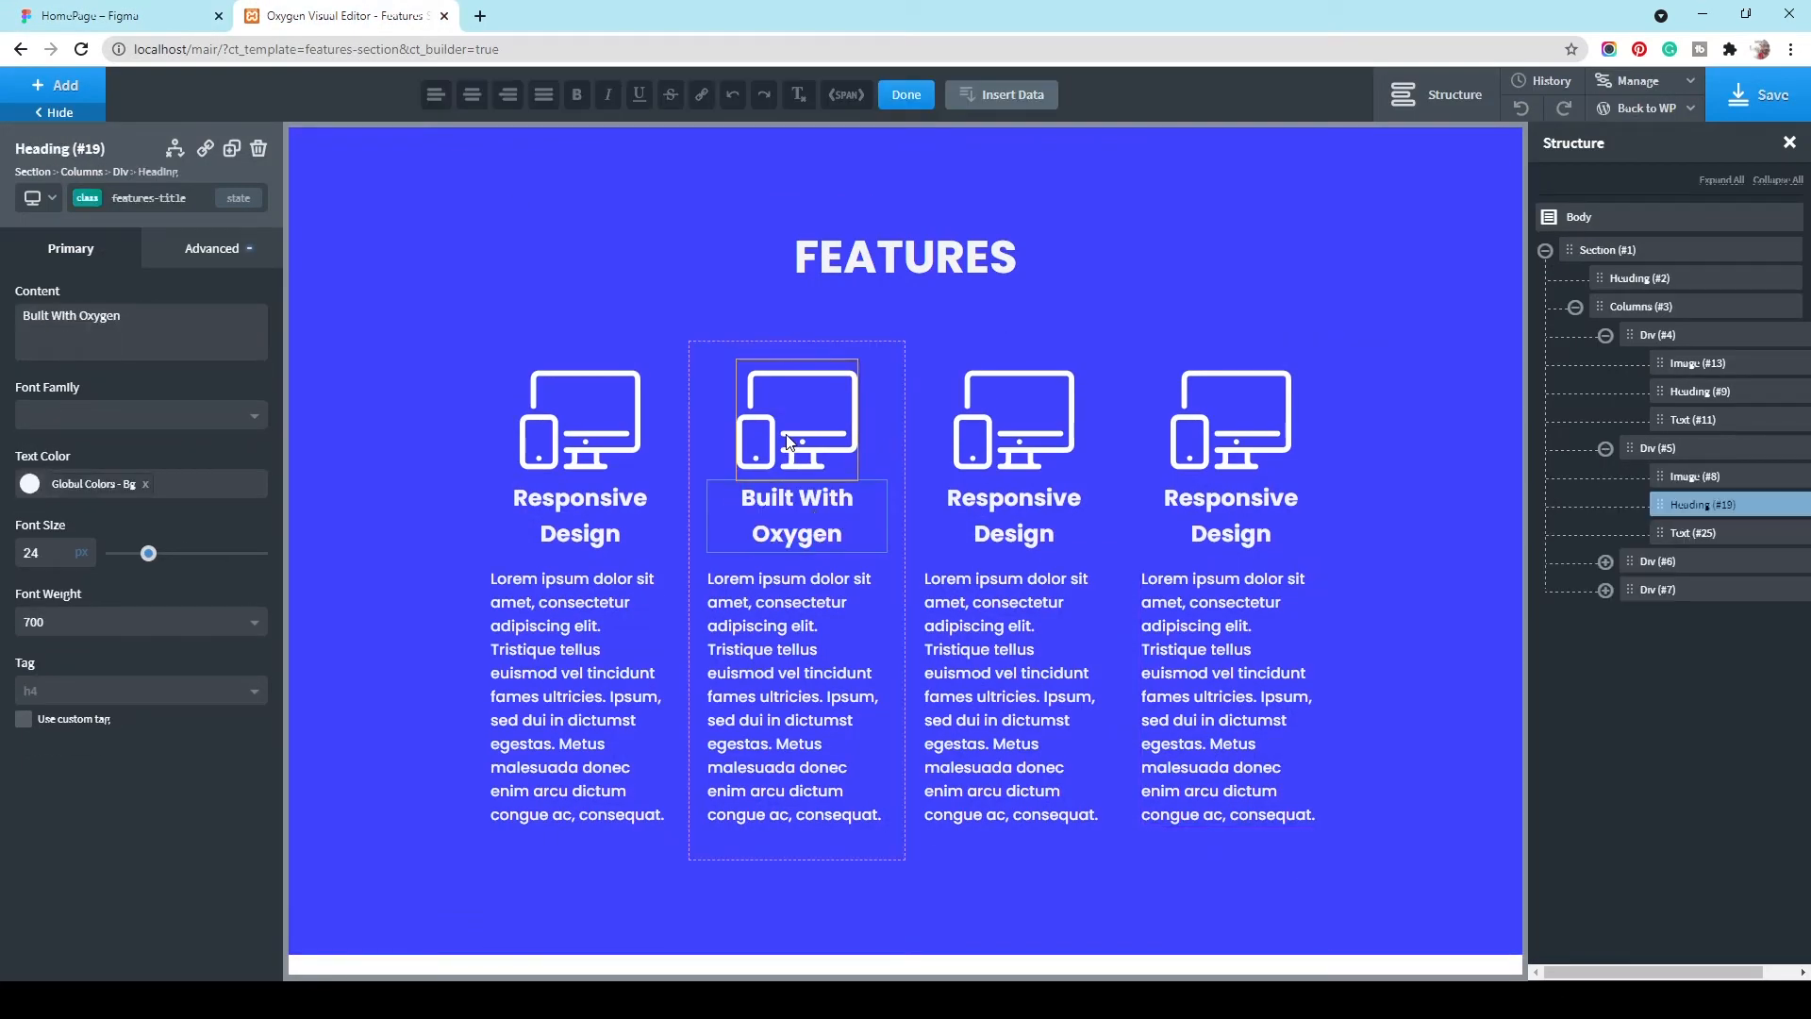
Step: Replace the second column's icon with the white OXYGEN logo image from the media library
click(791, 443)
click(236, 371)
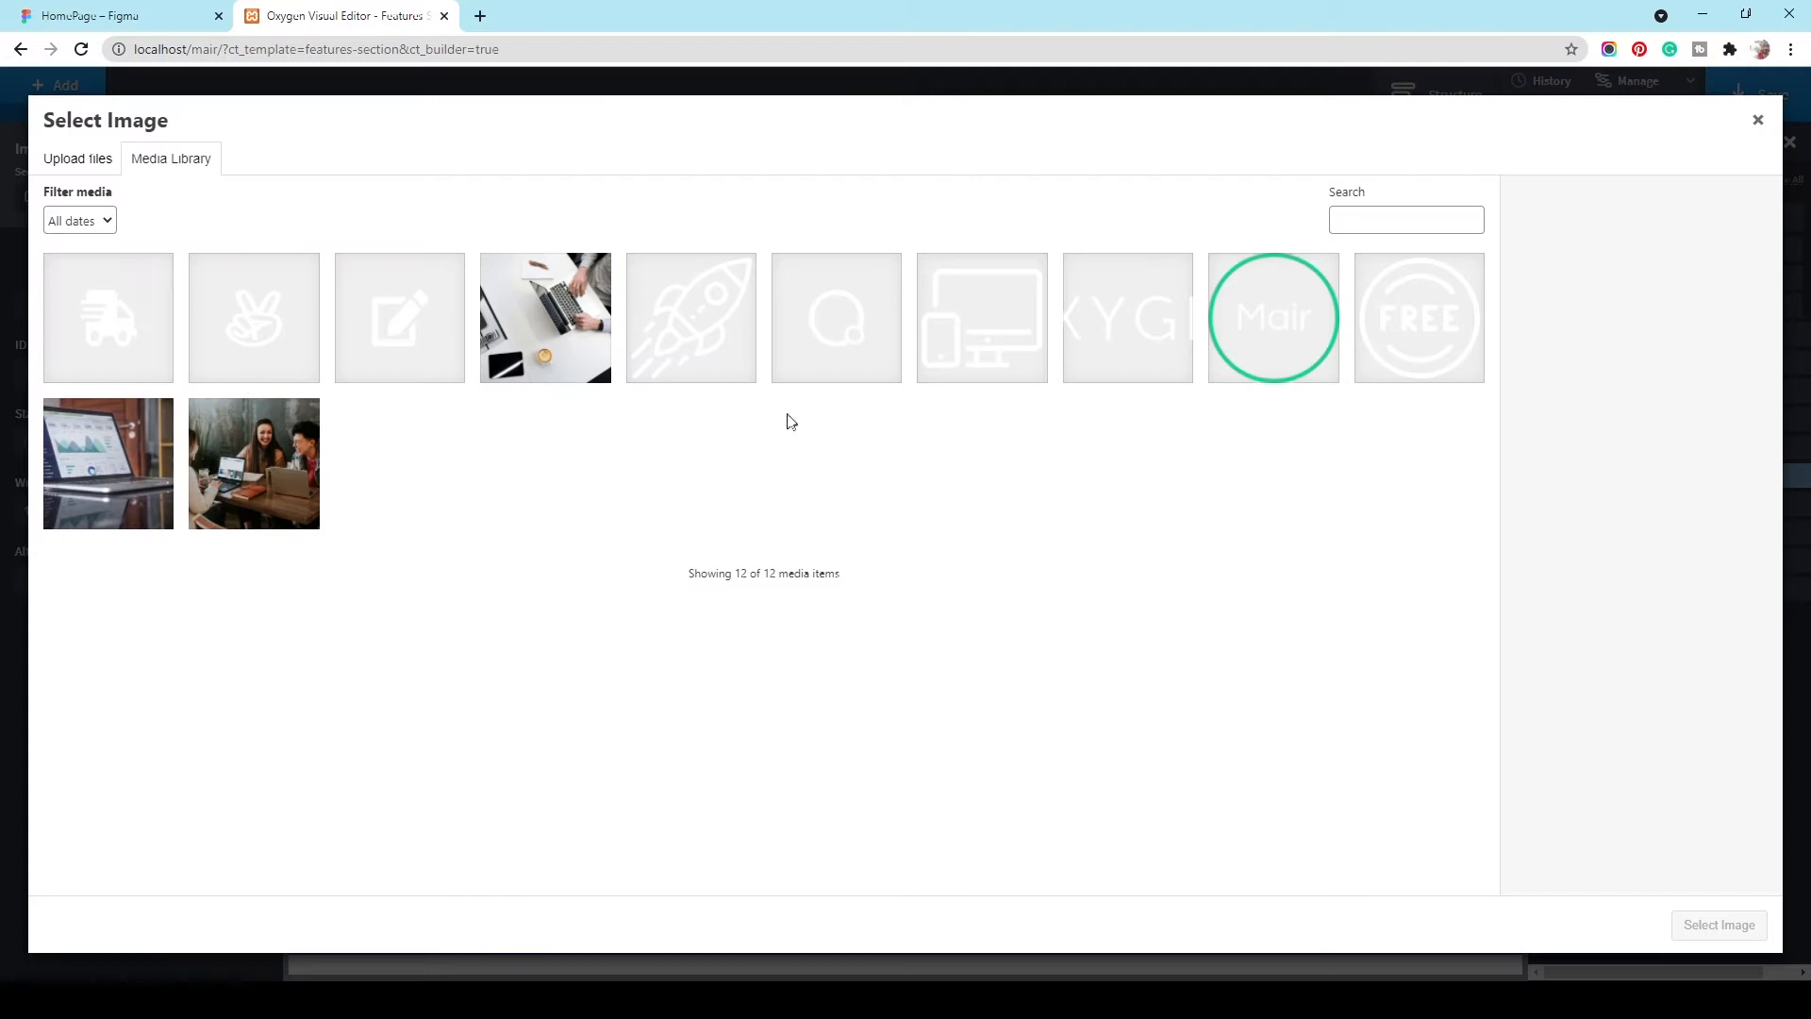
click(1113, 382)
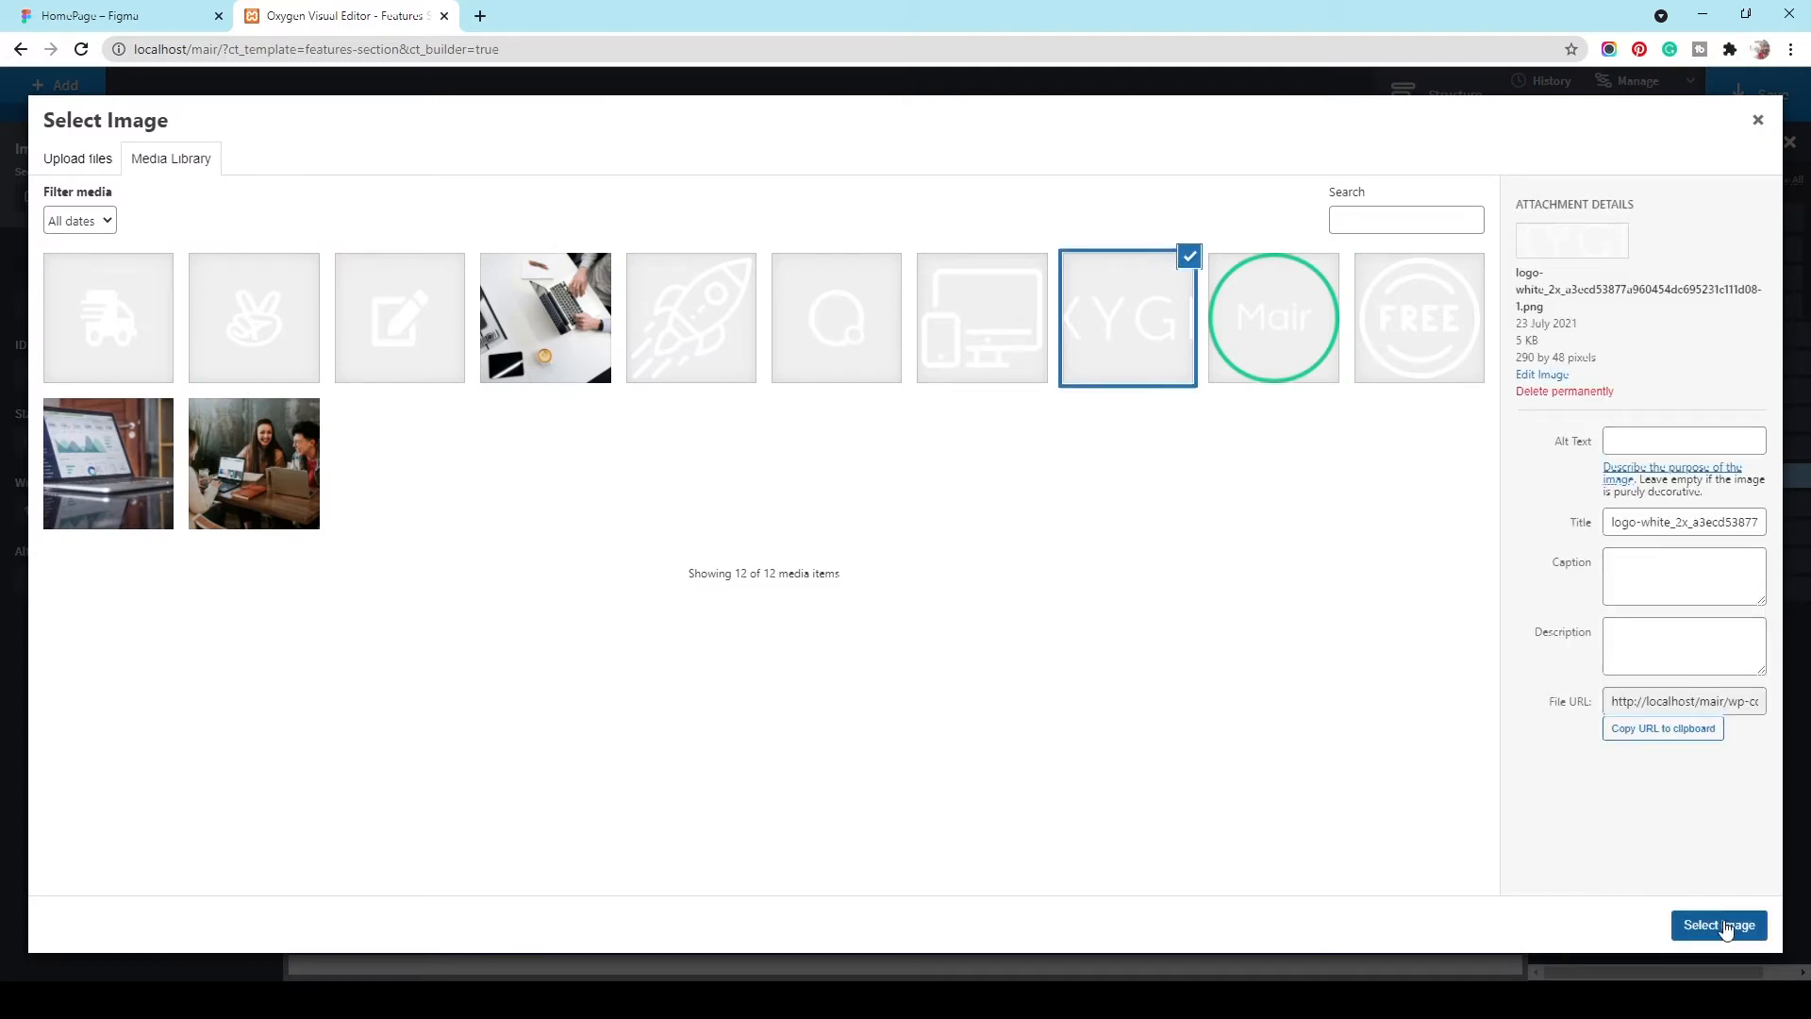
click(1718, 924)
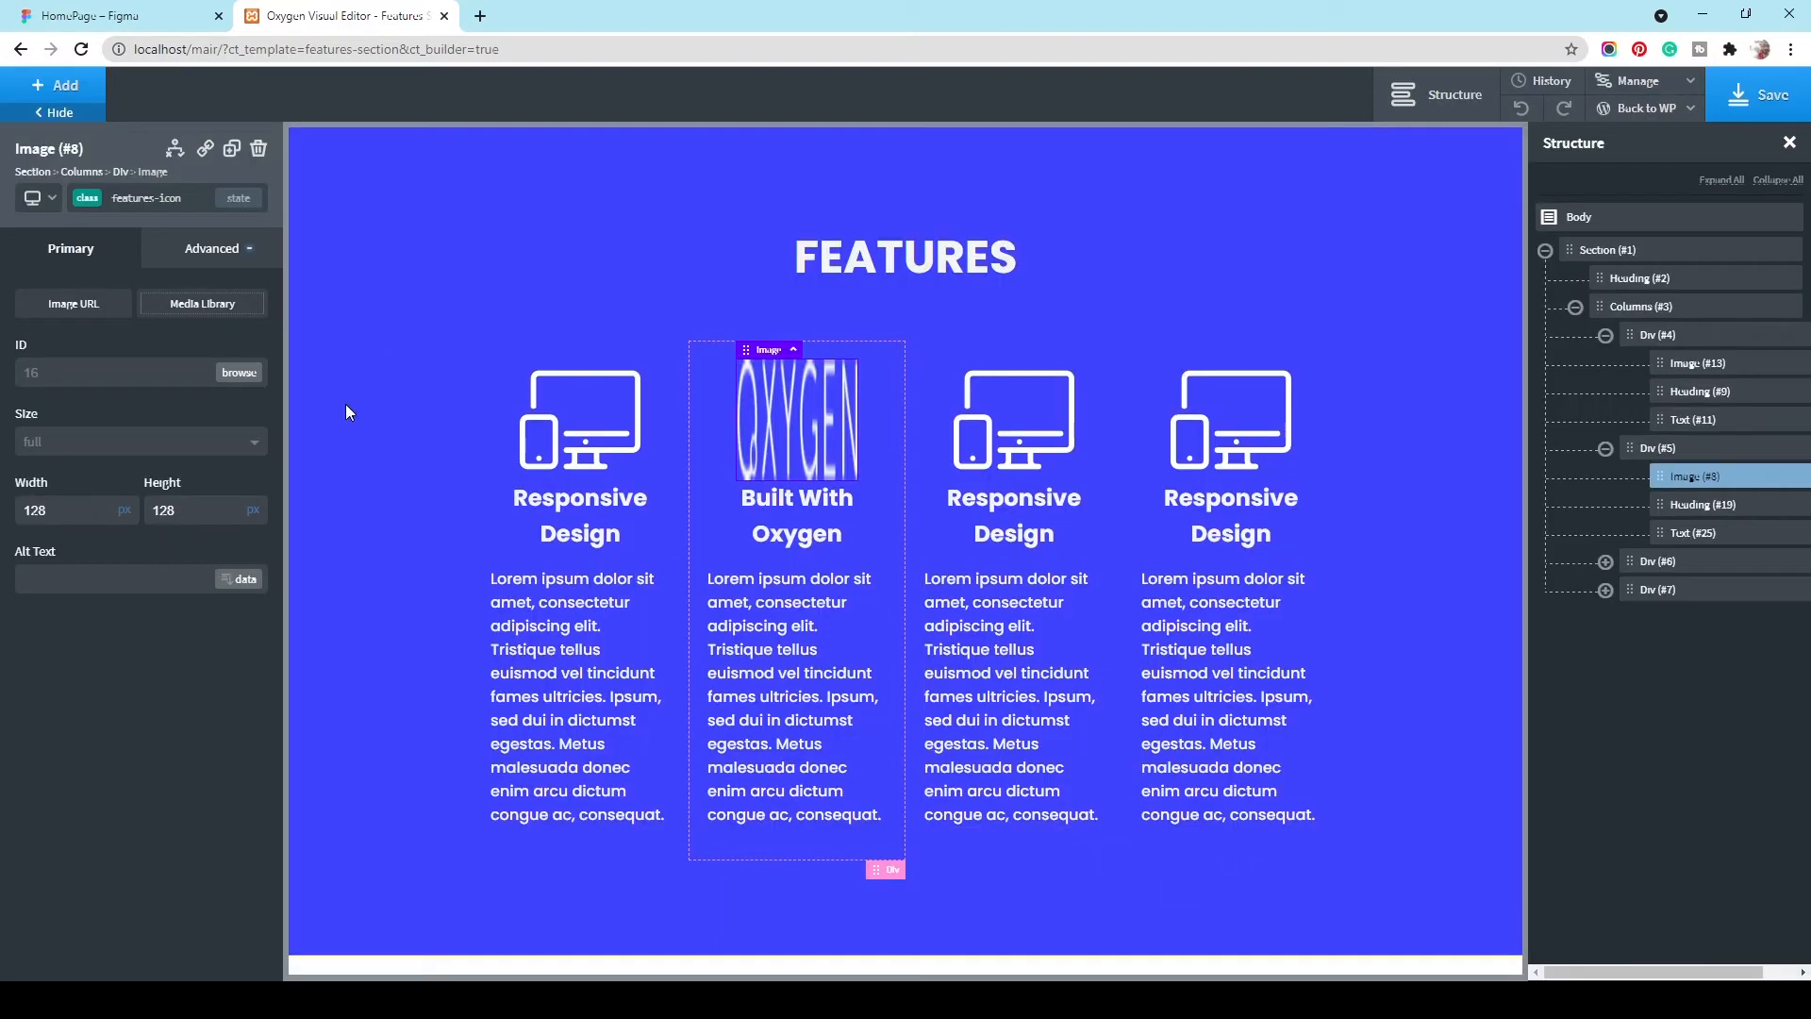
Step: Check the OXYGEN logo's size in Figma, then set the features-icon class in Oxygen to a width of 290 px with no height
click(109, 19)
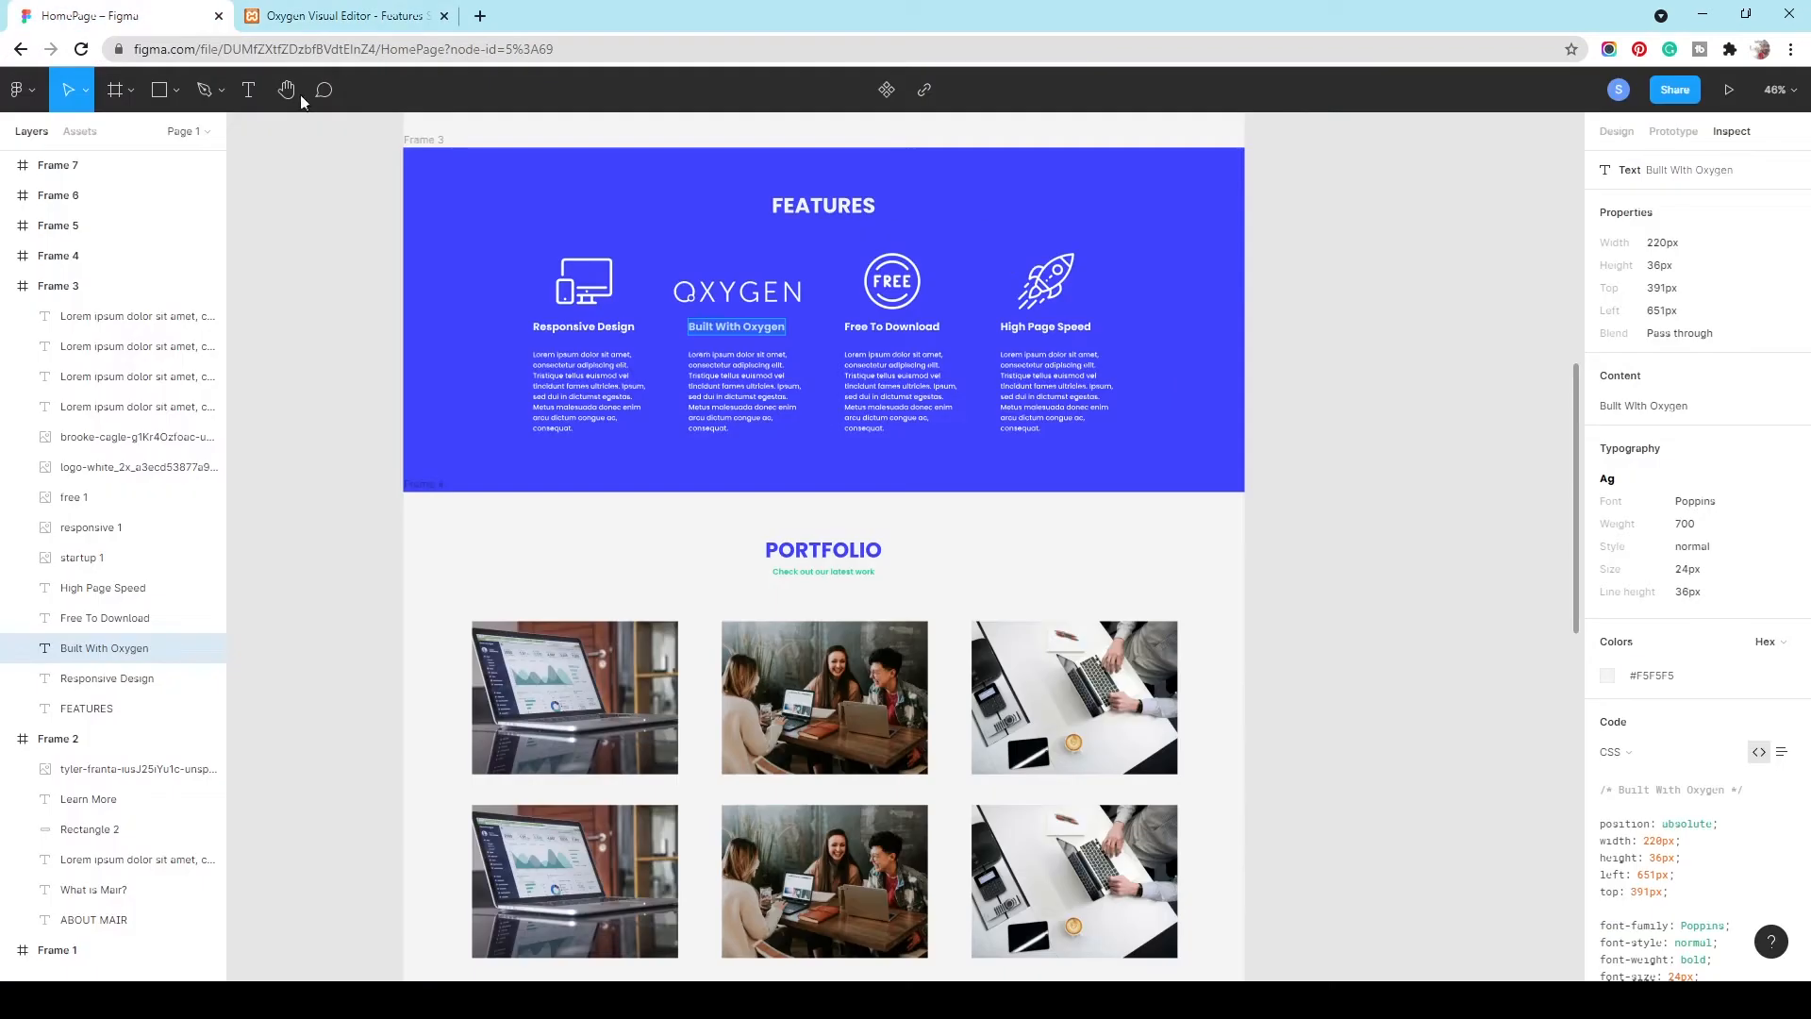
click(709, 370)
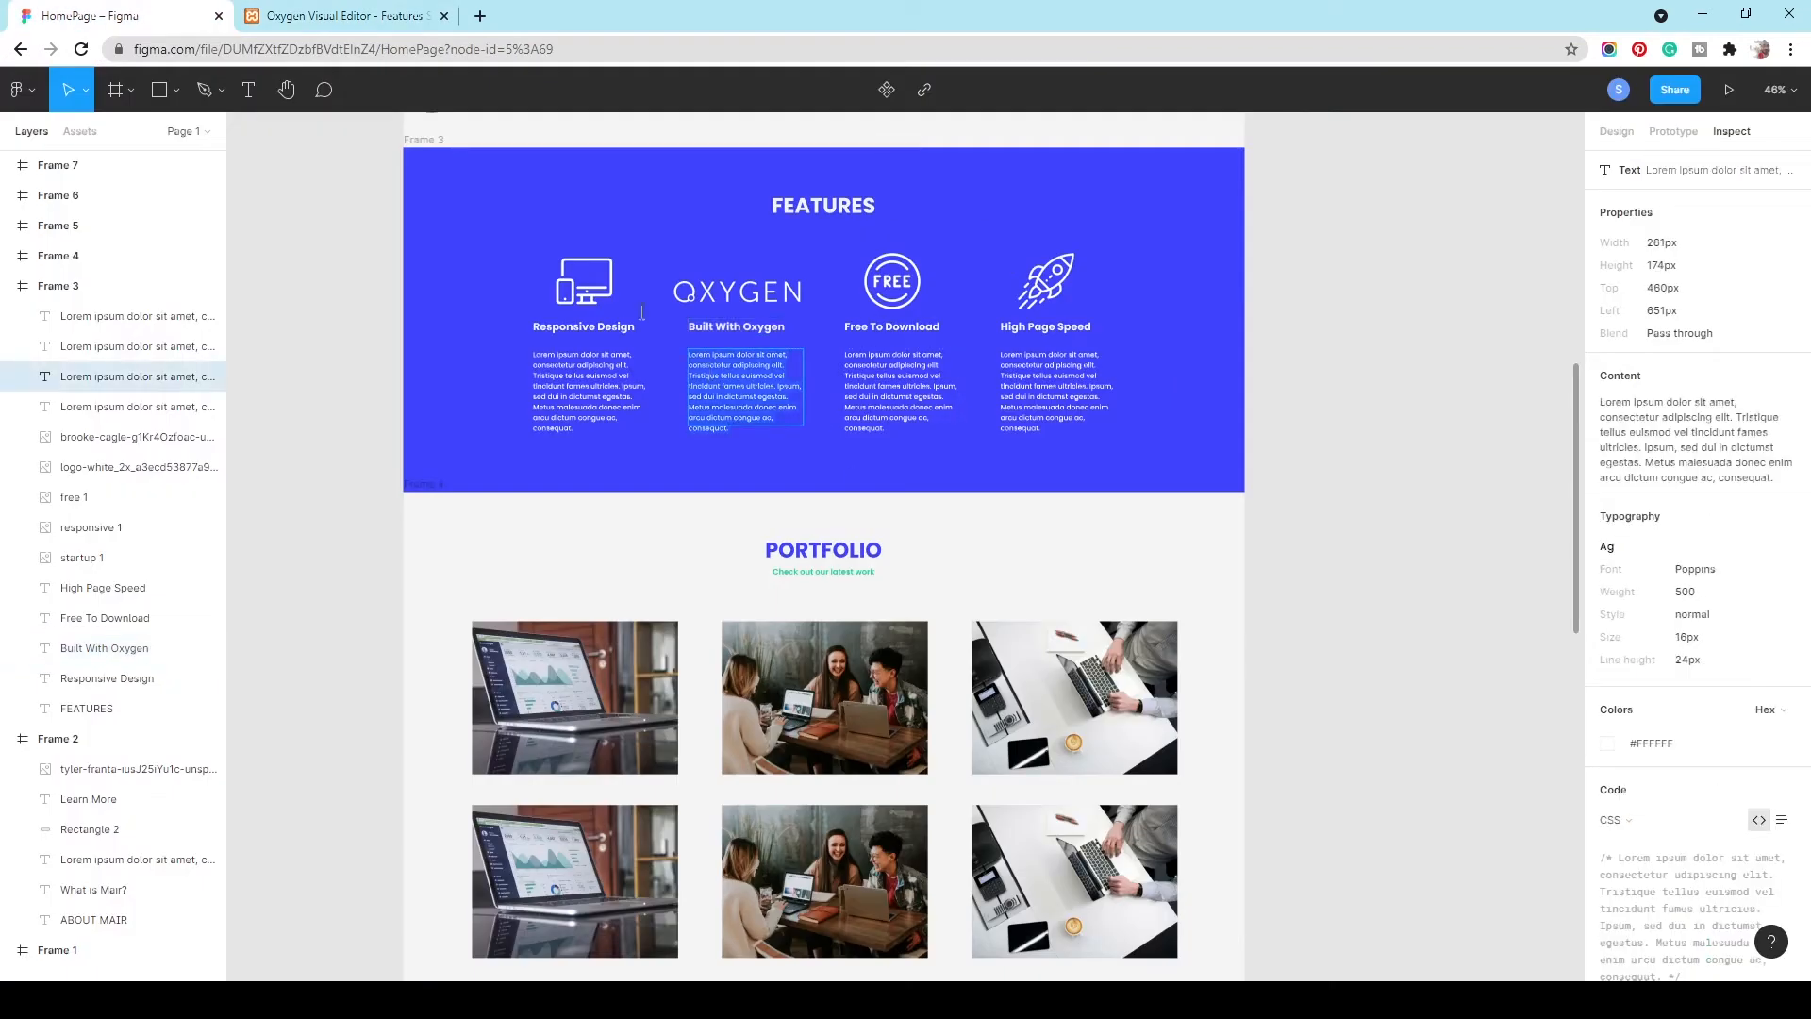
click(384, 11)
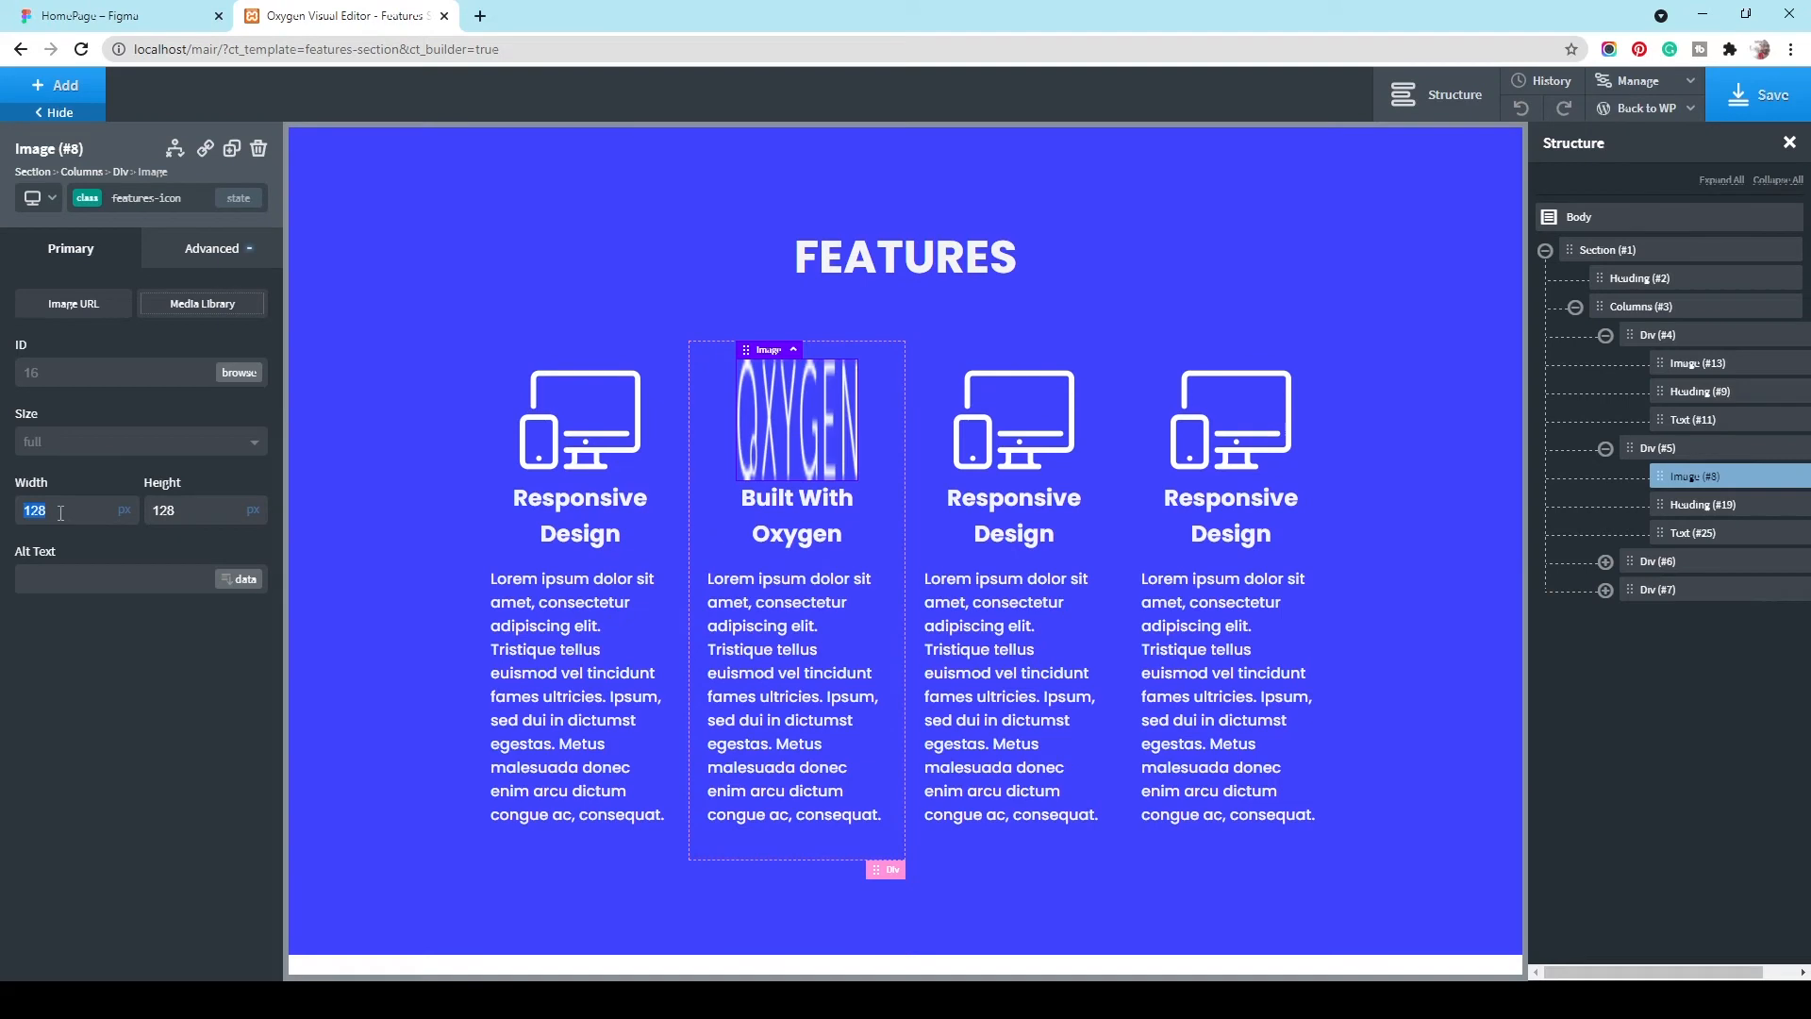
click(109, 17)
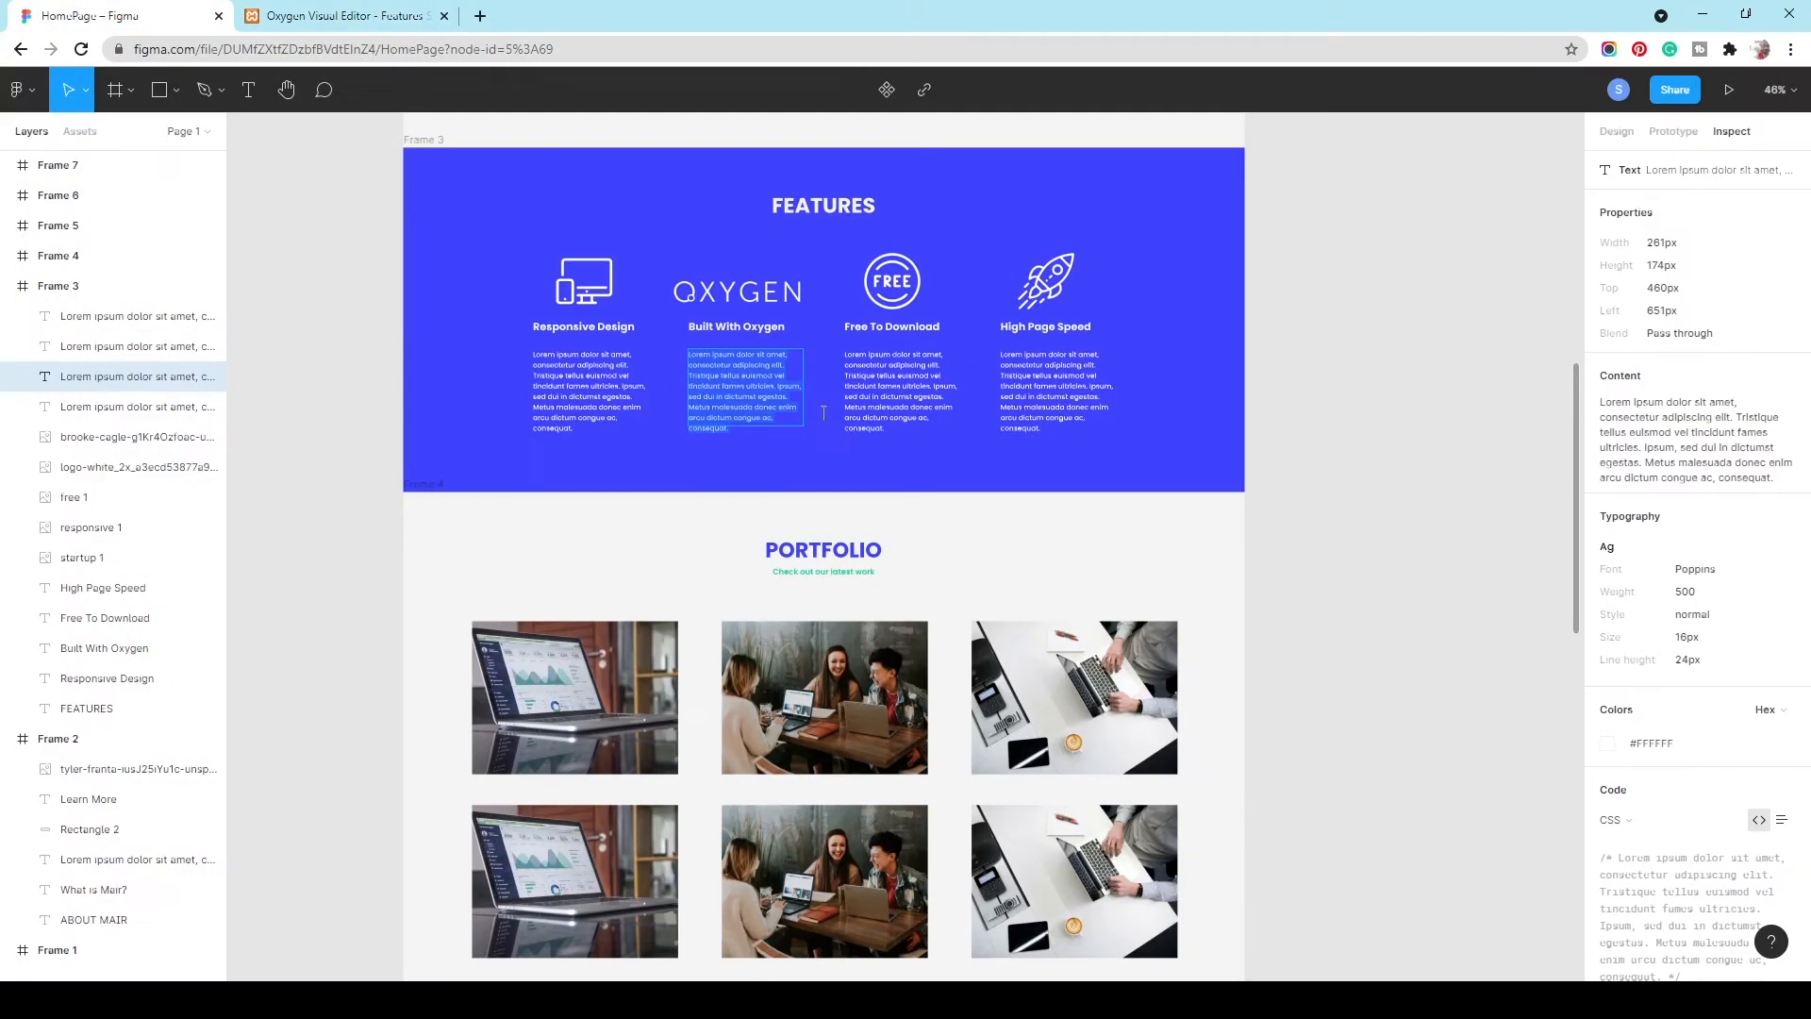
click(775, 301)
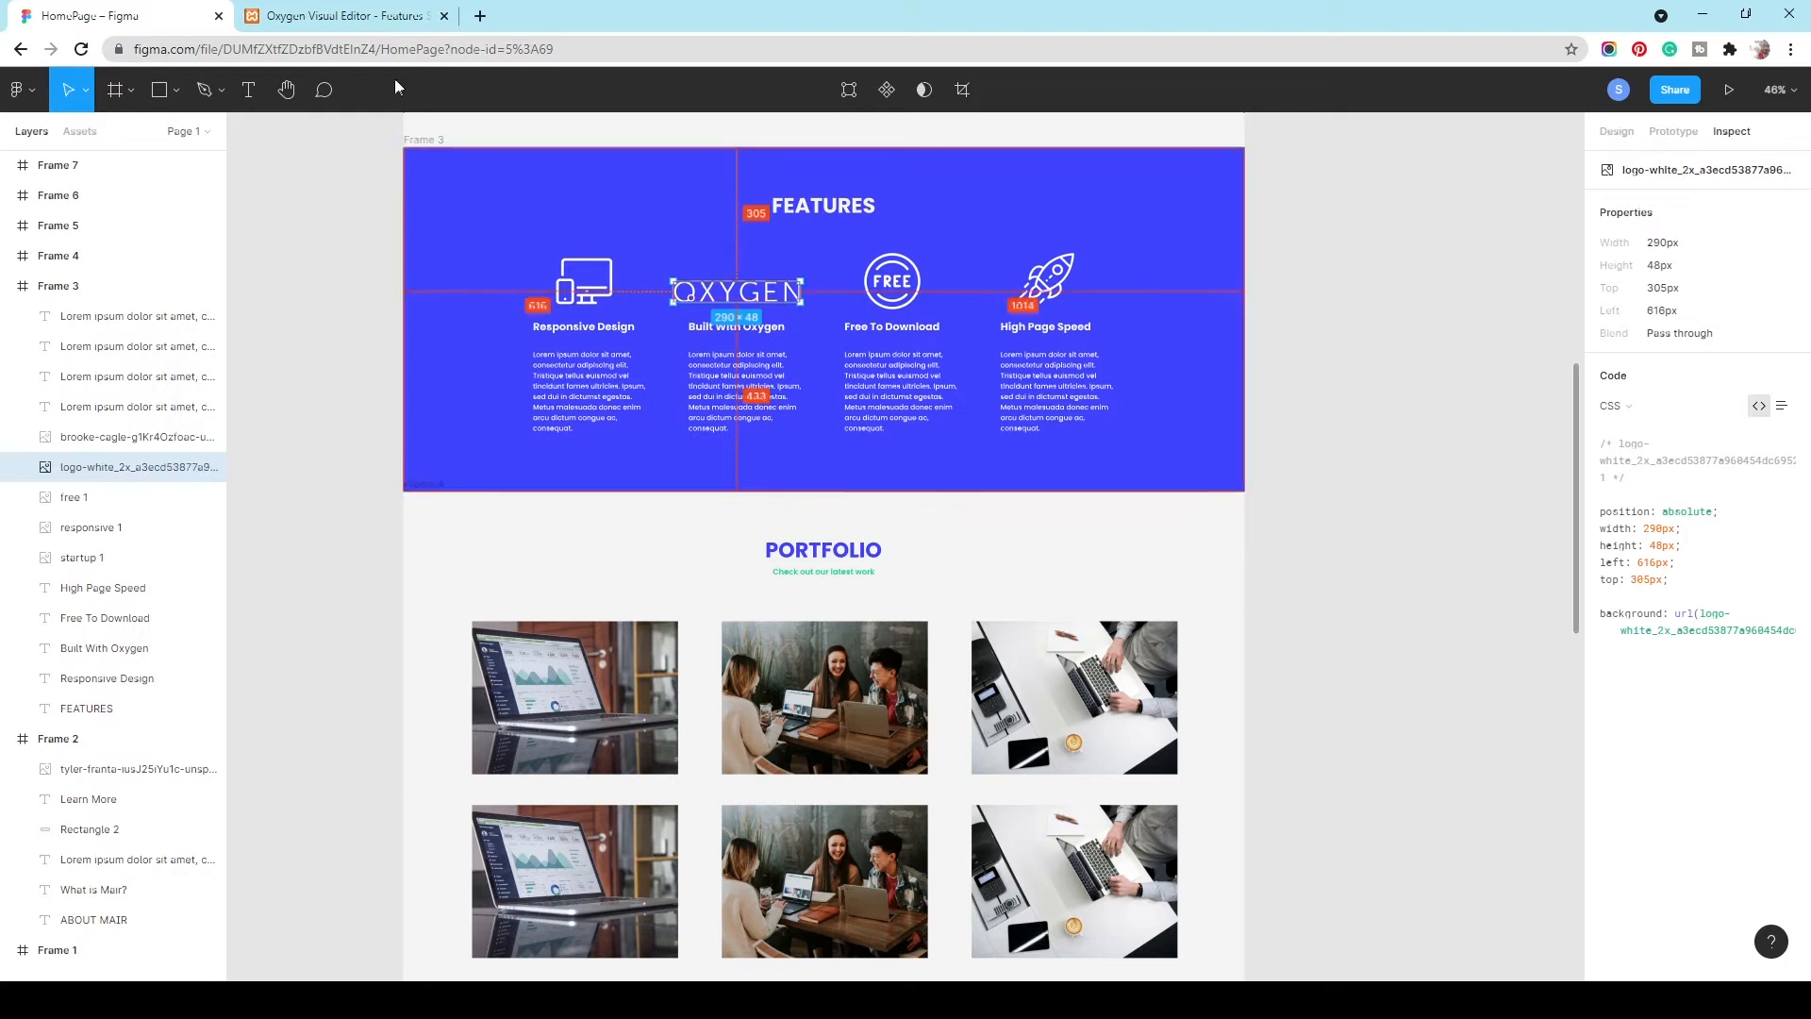
click(381, 26)
click(68, 500)
text(290)
double_click(203, 510)
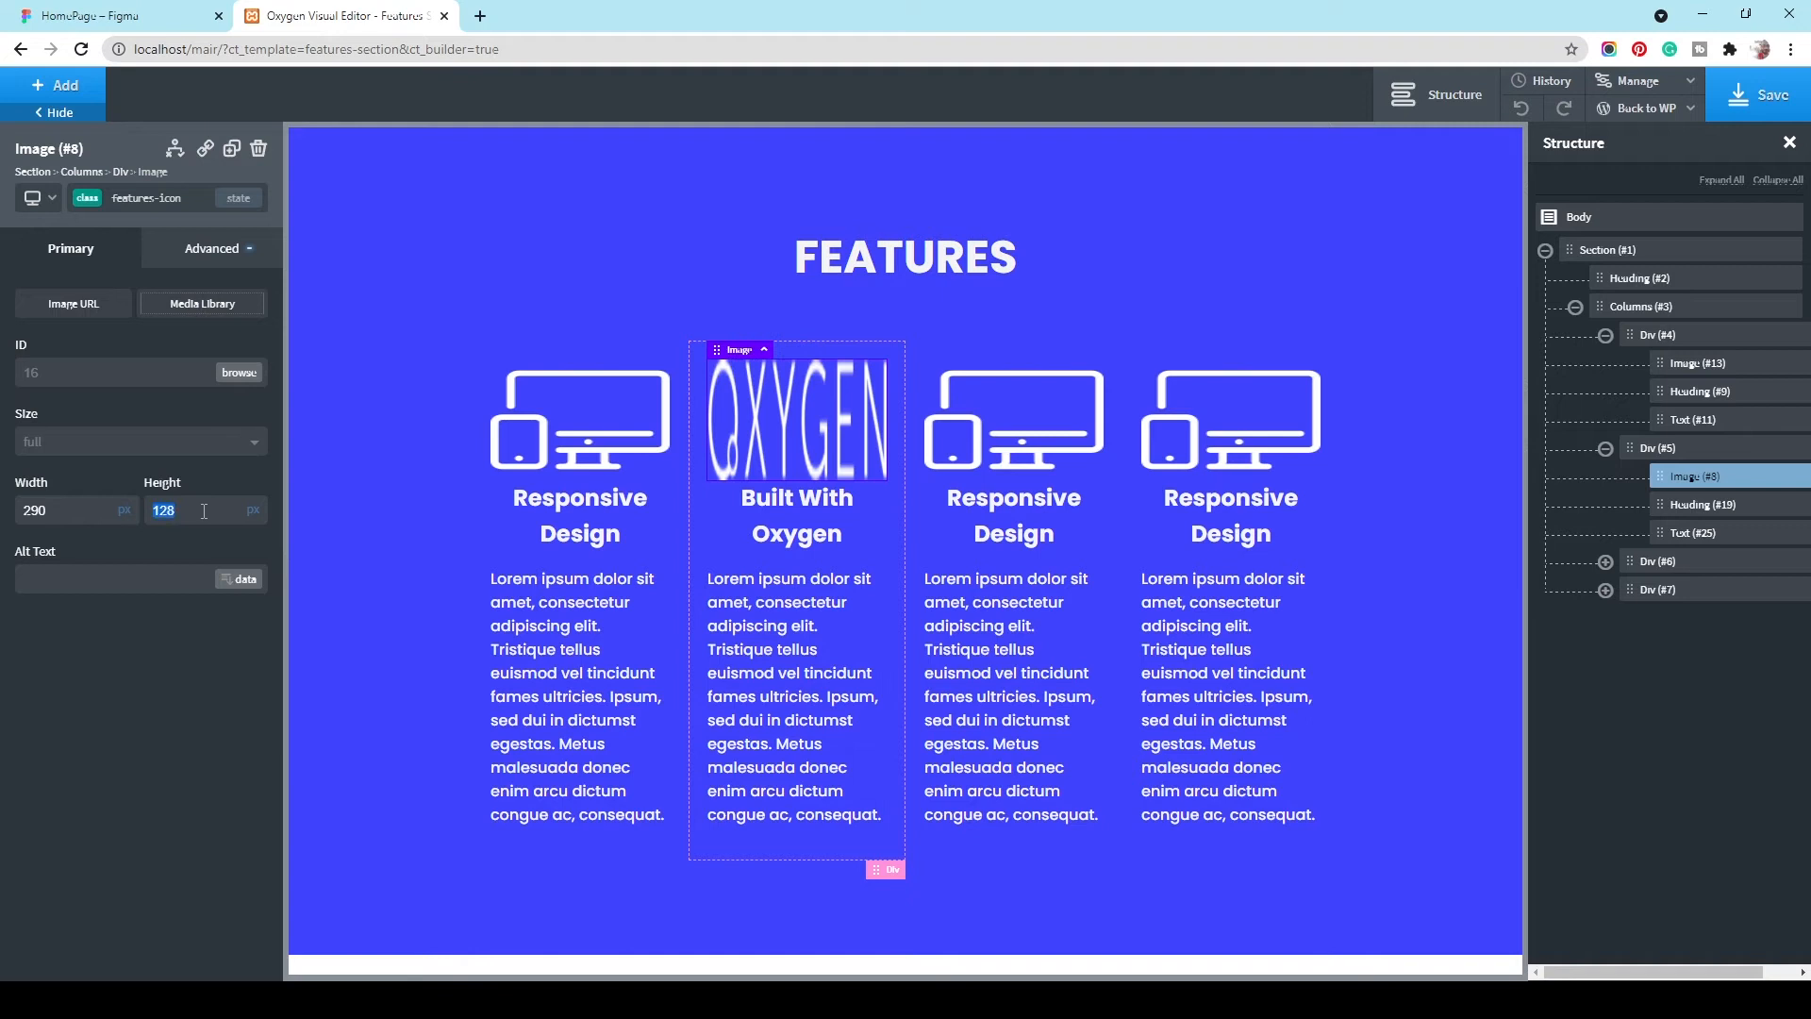
key(BackSpace)
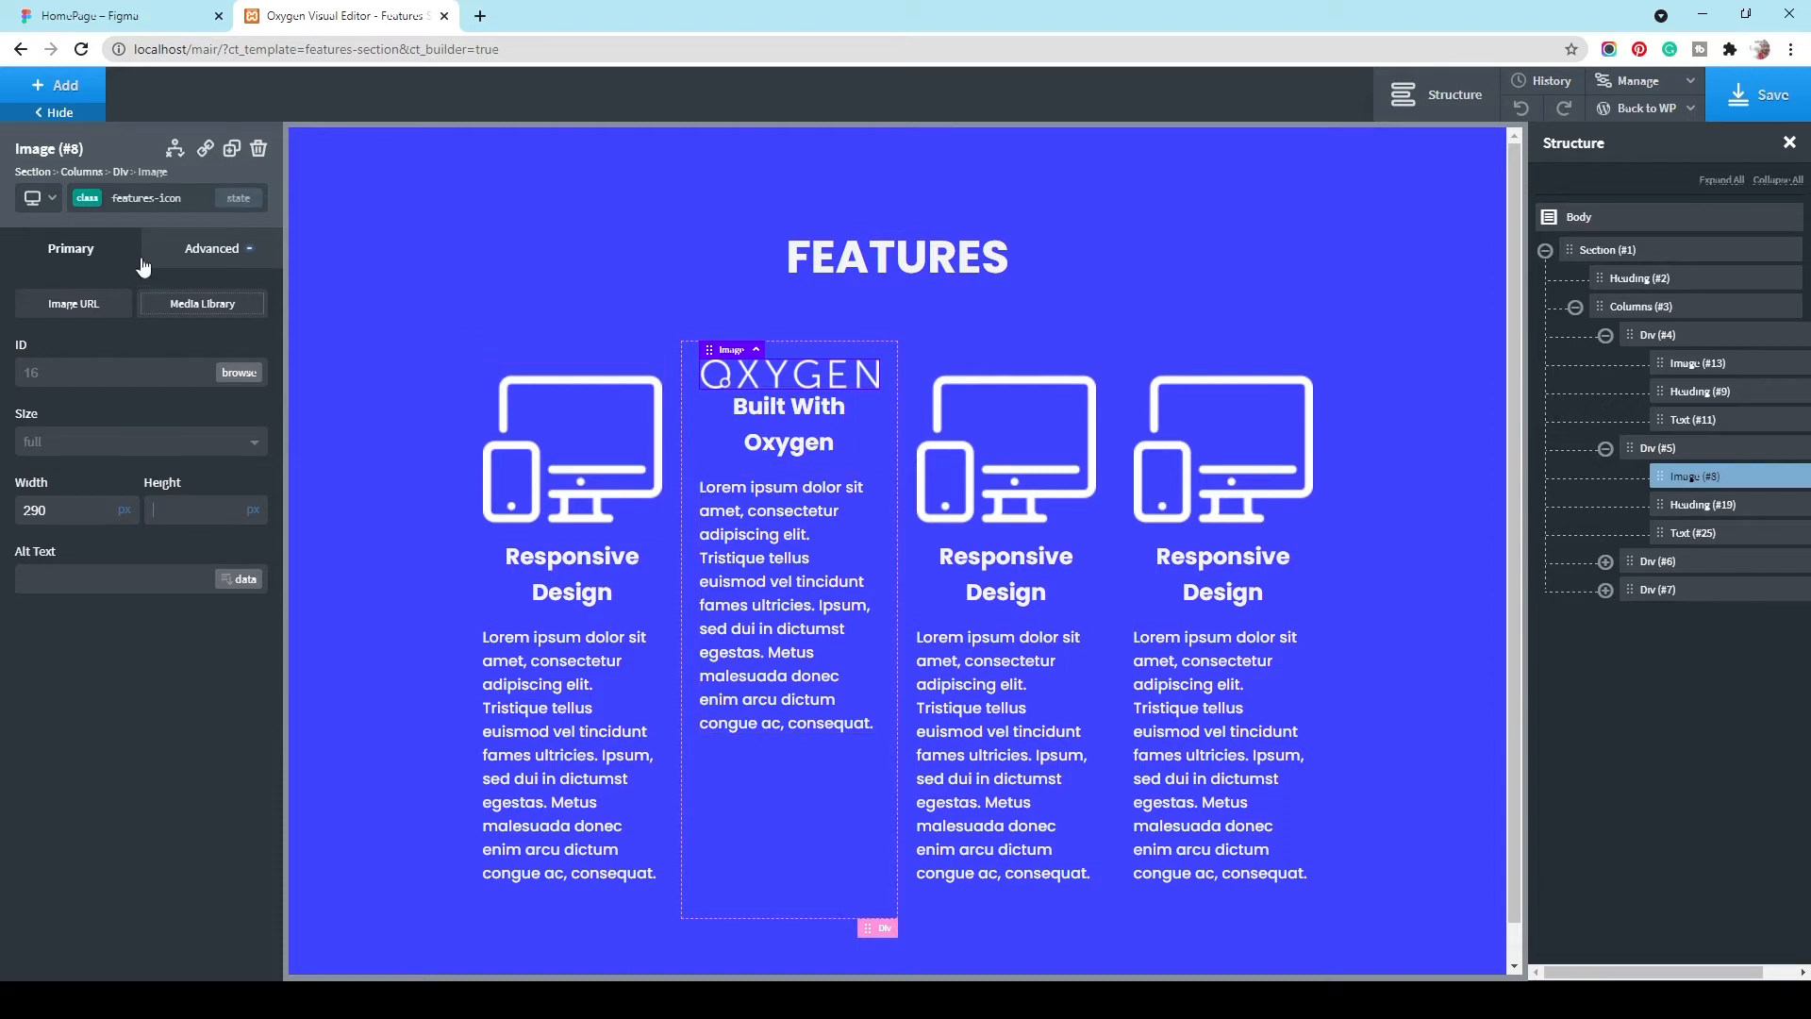
click(230, 253)
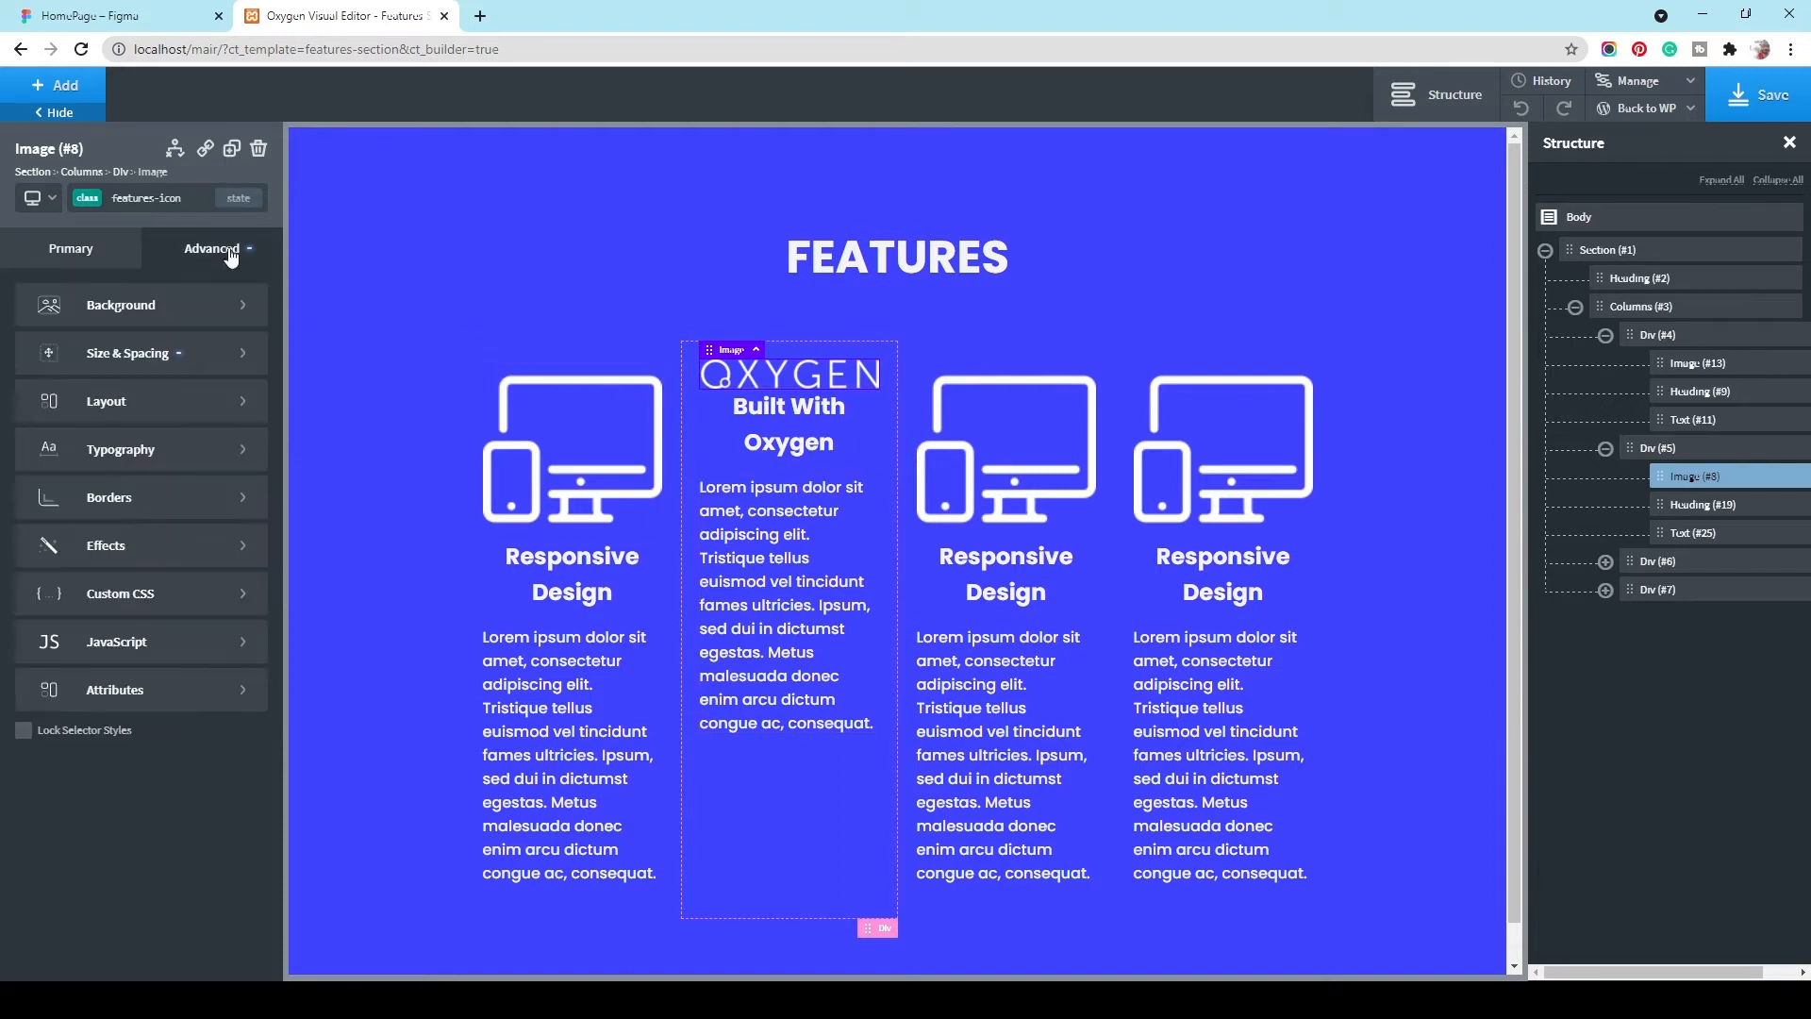
click(179, 354)
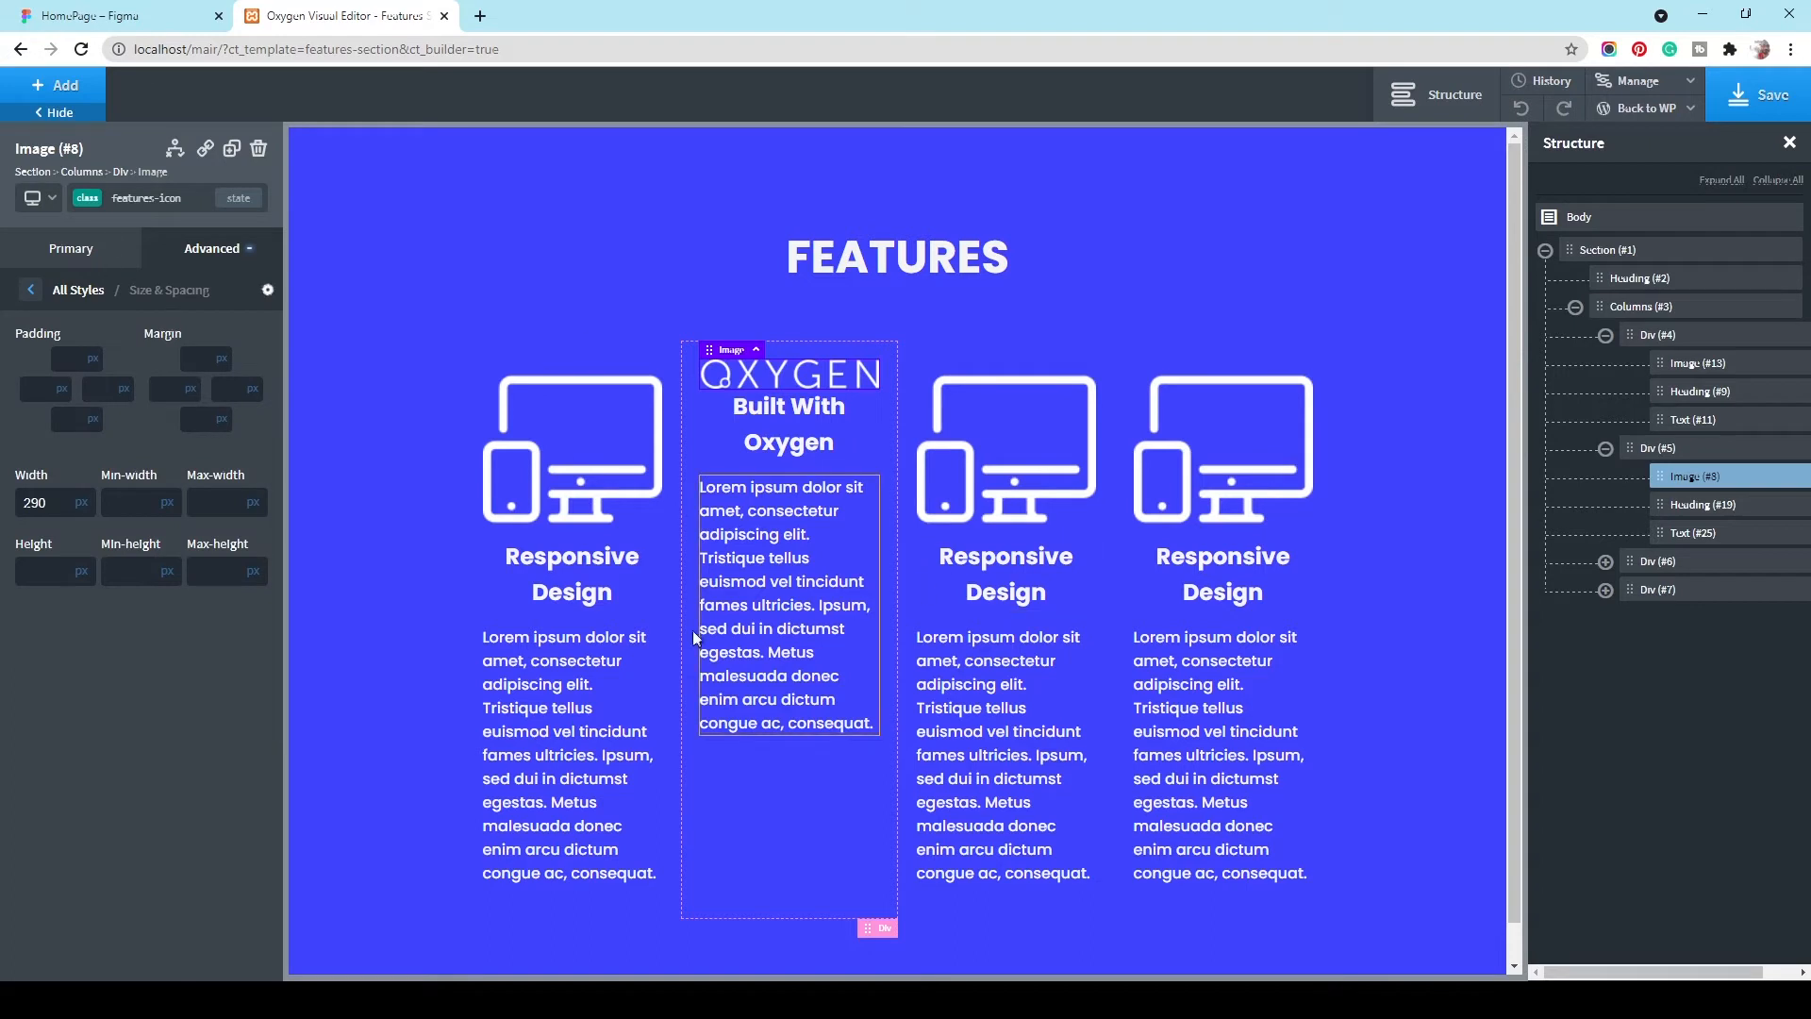
Step: Copy the third feature's title from Figma and change the third column's heading in Oxygen to "Free To Download"
click(92, 11)
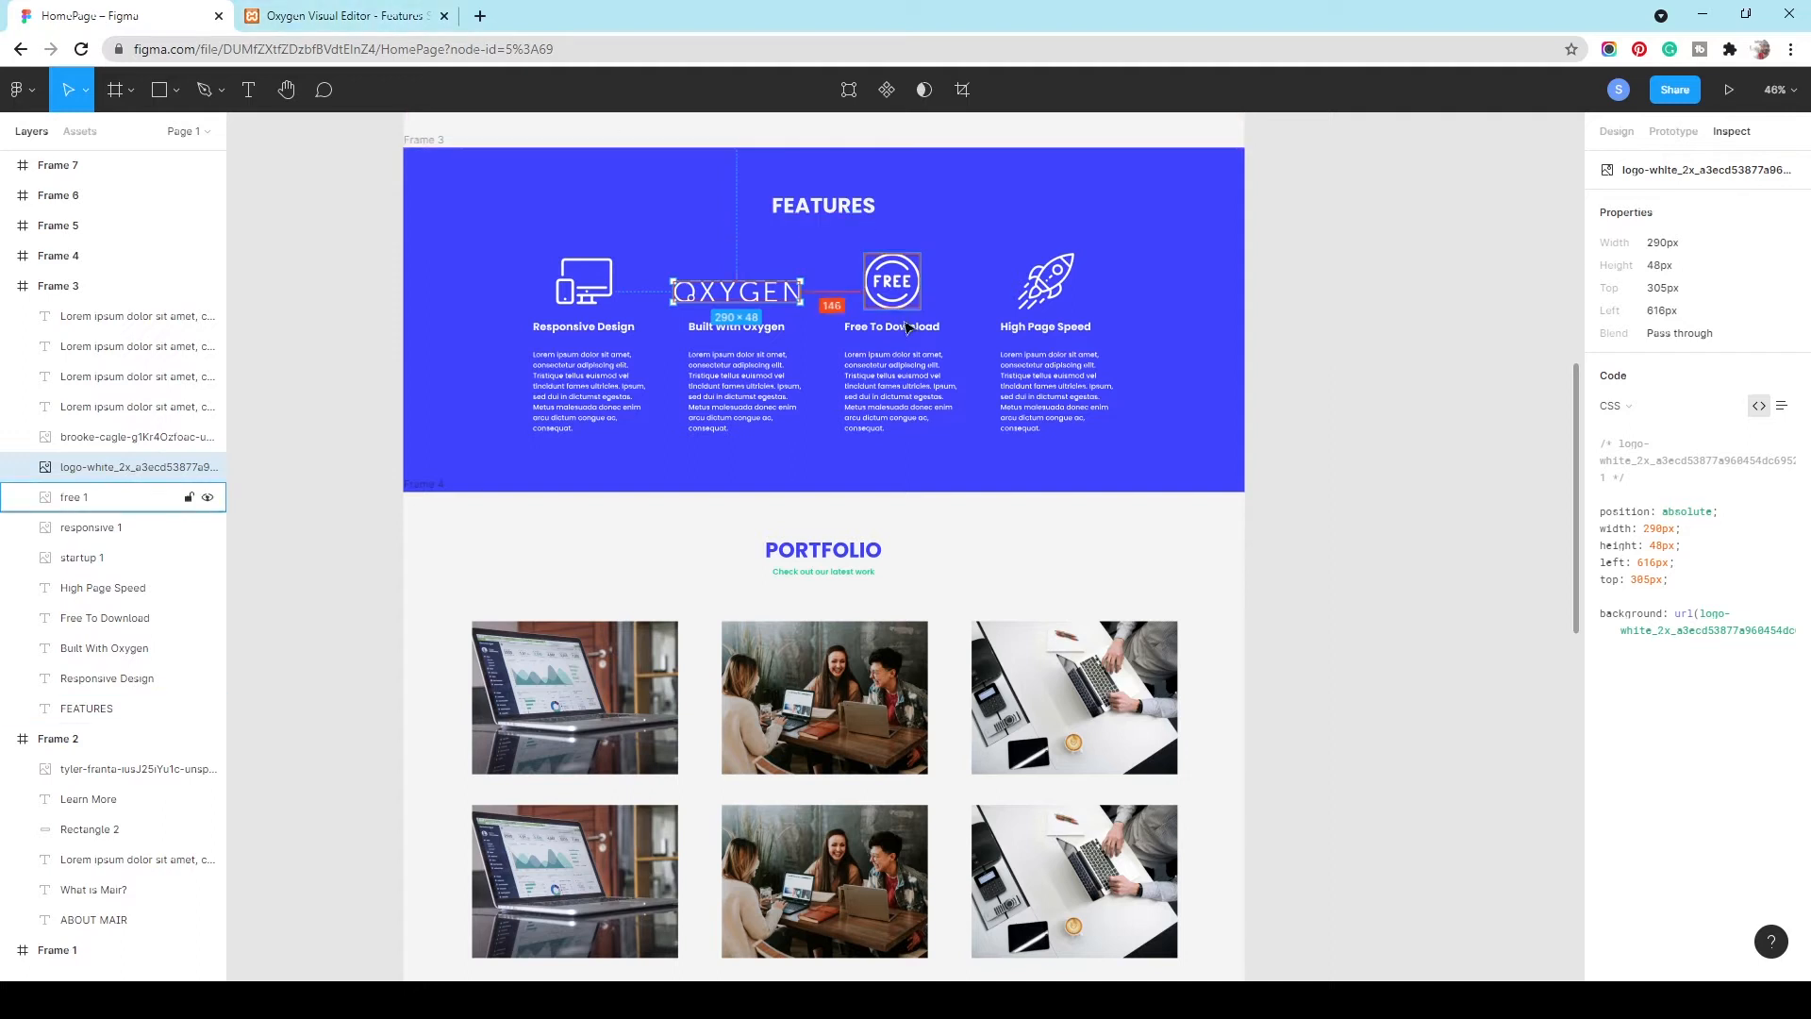
click(900, 329)
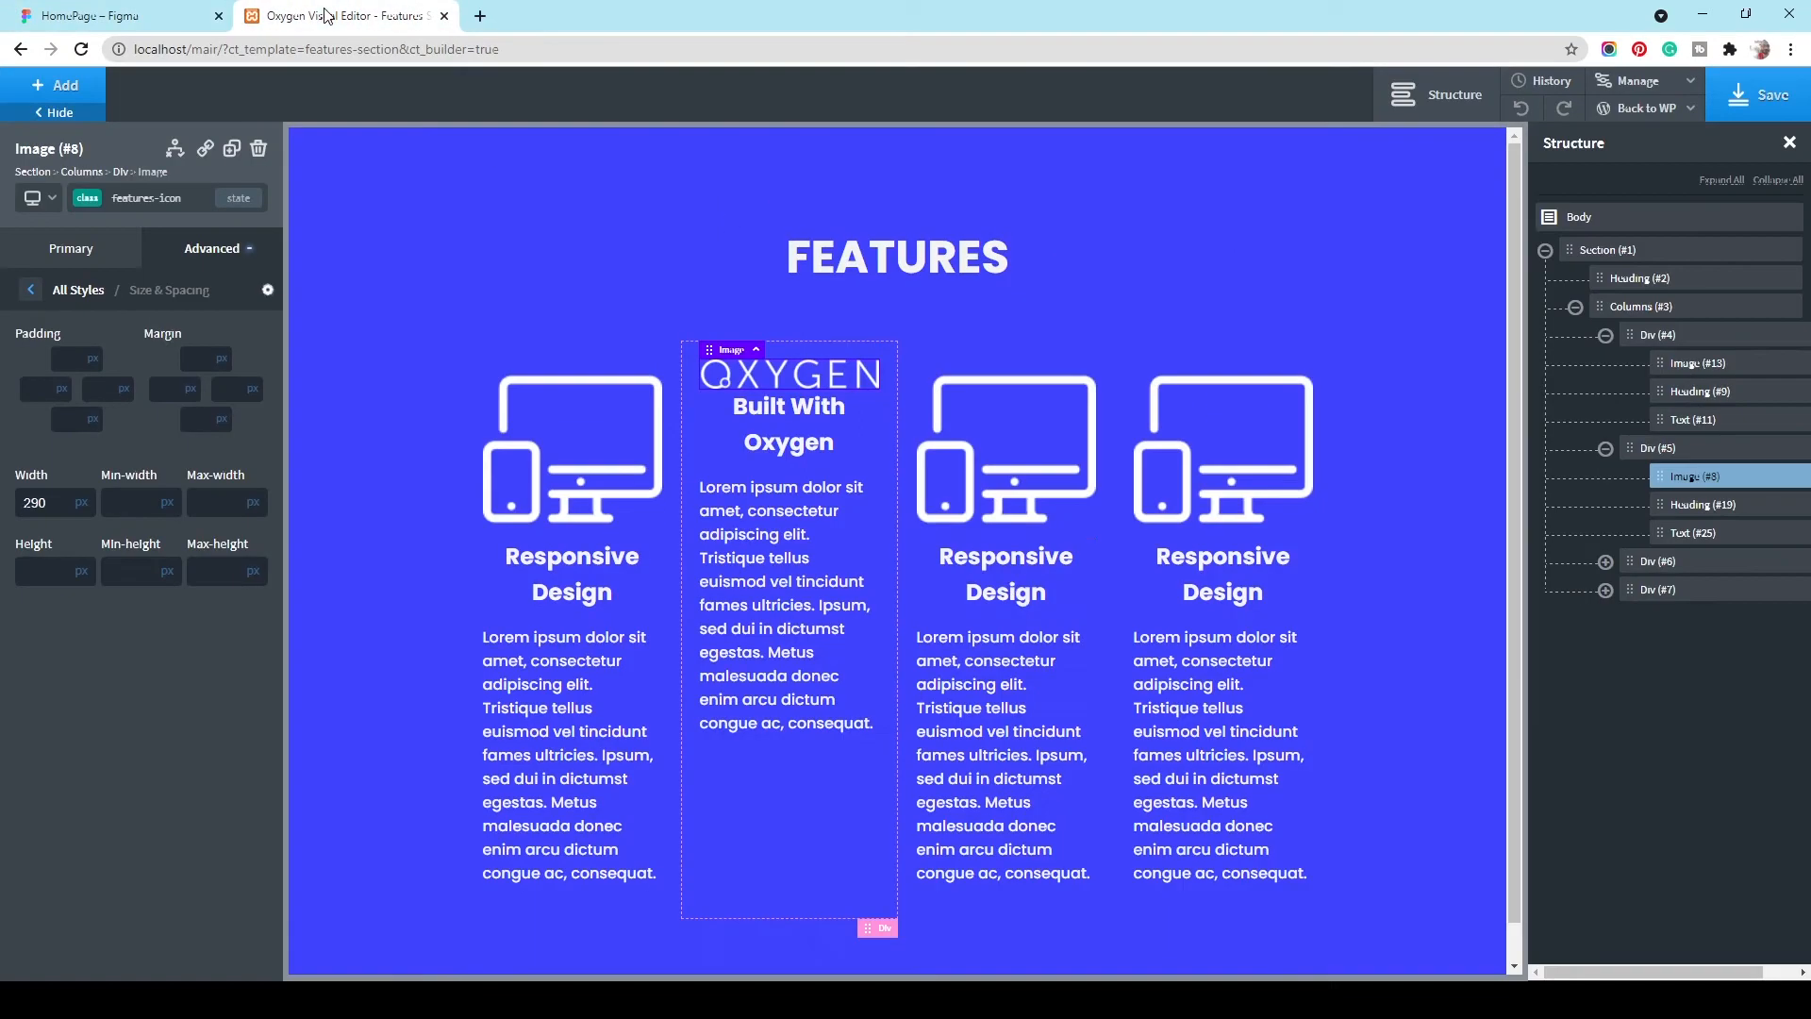
click(340, 16)
triple_click(1027, 602)
text(Free To Download)
Step: Copy the fourth feature's title from Figma and change the fourth column's heading in Oxygen to "High Page Speed"
click(40, 9)
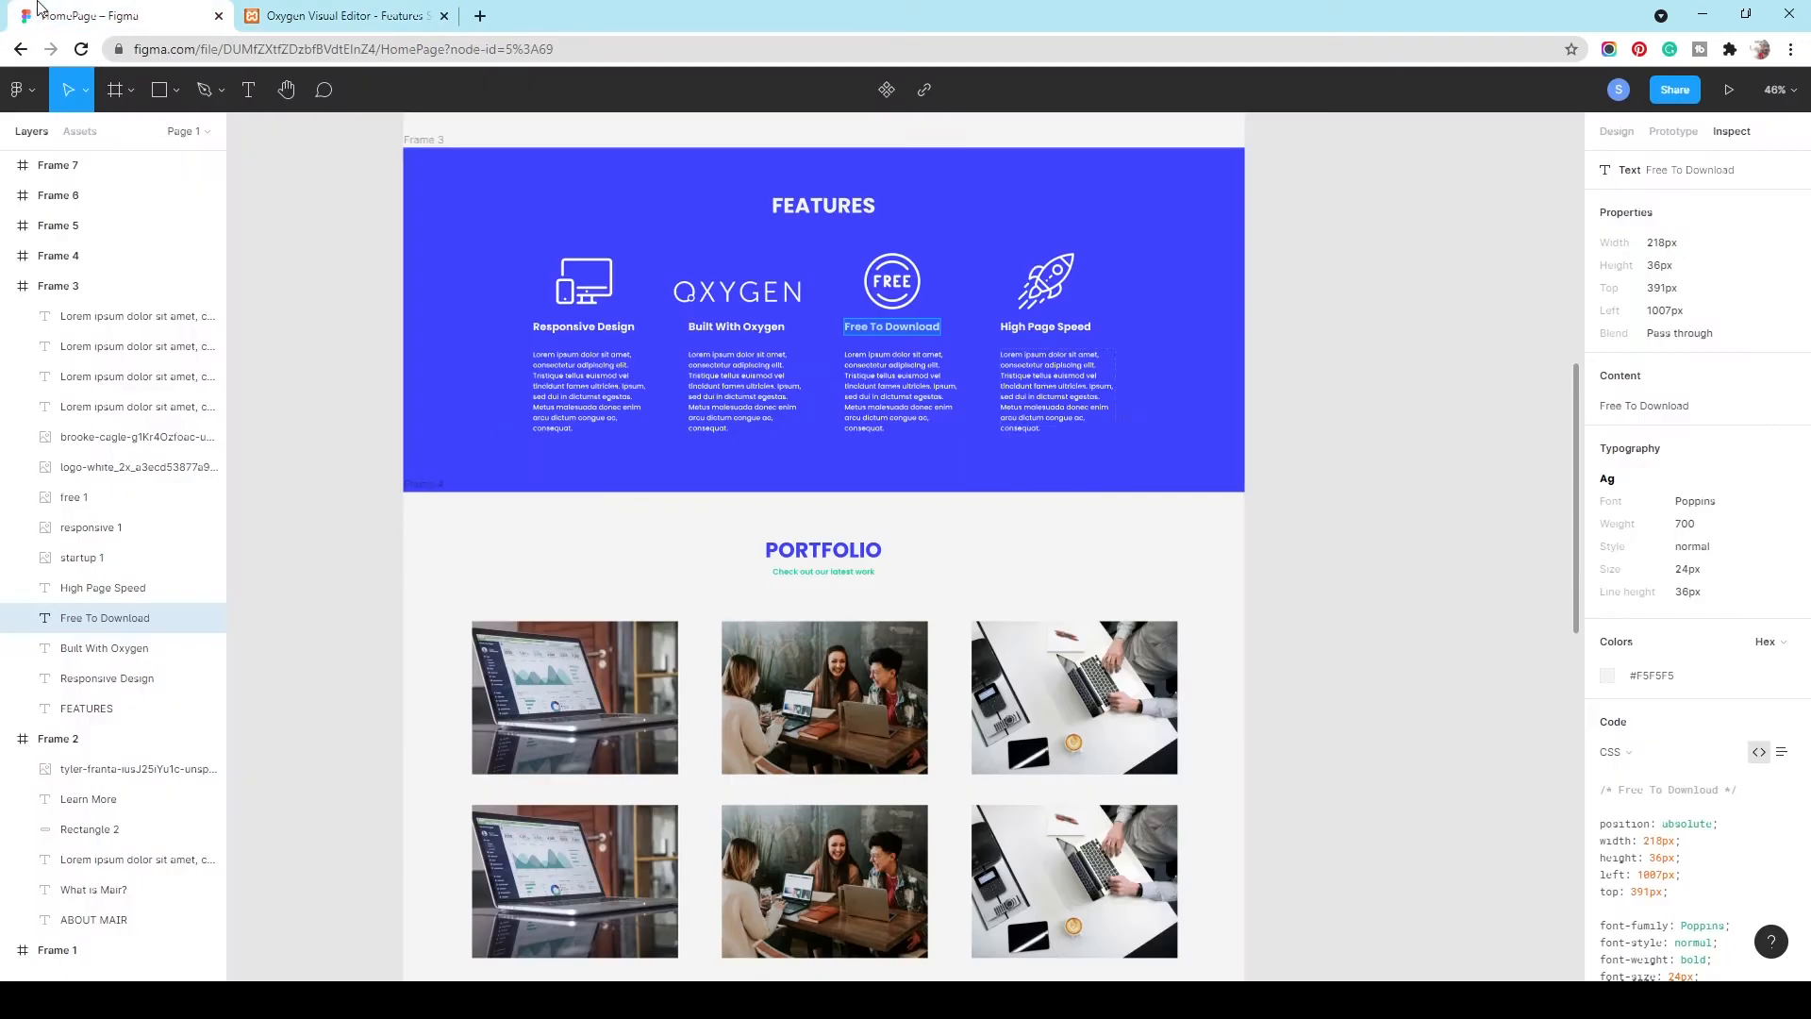
click(1057, 332)
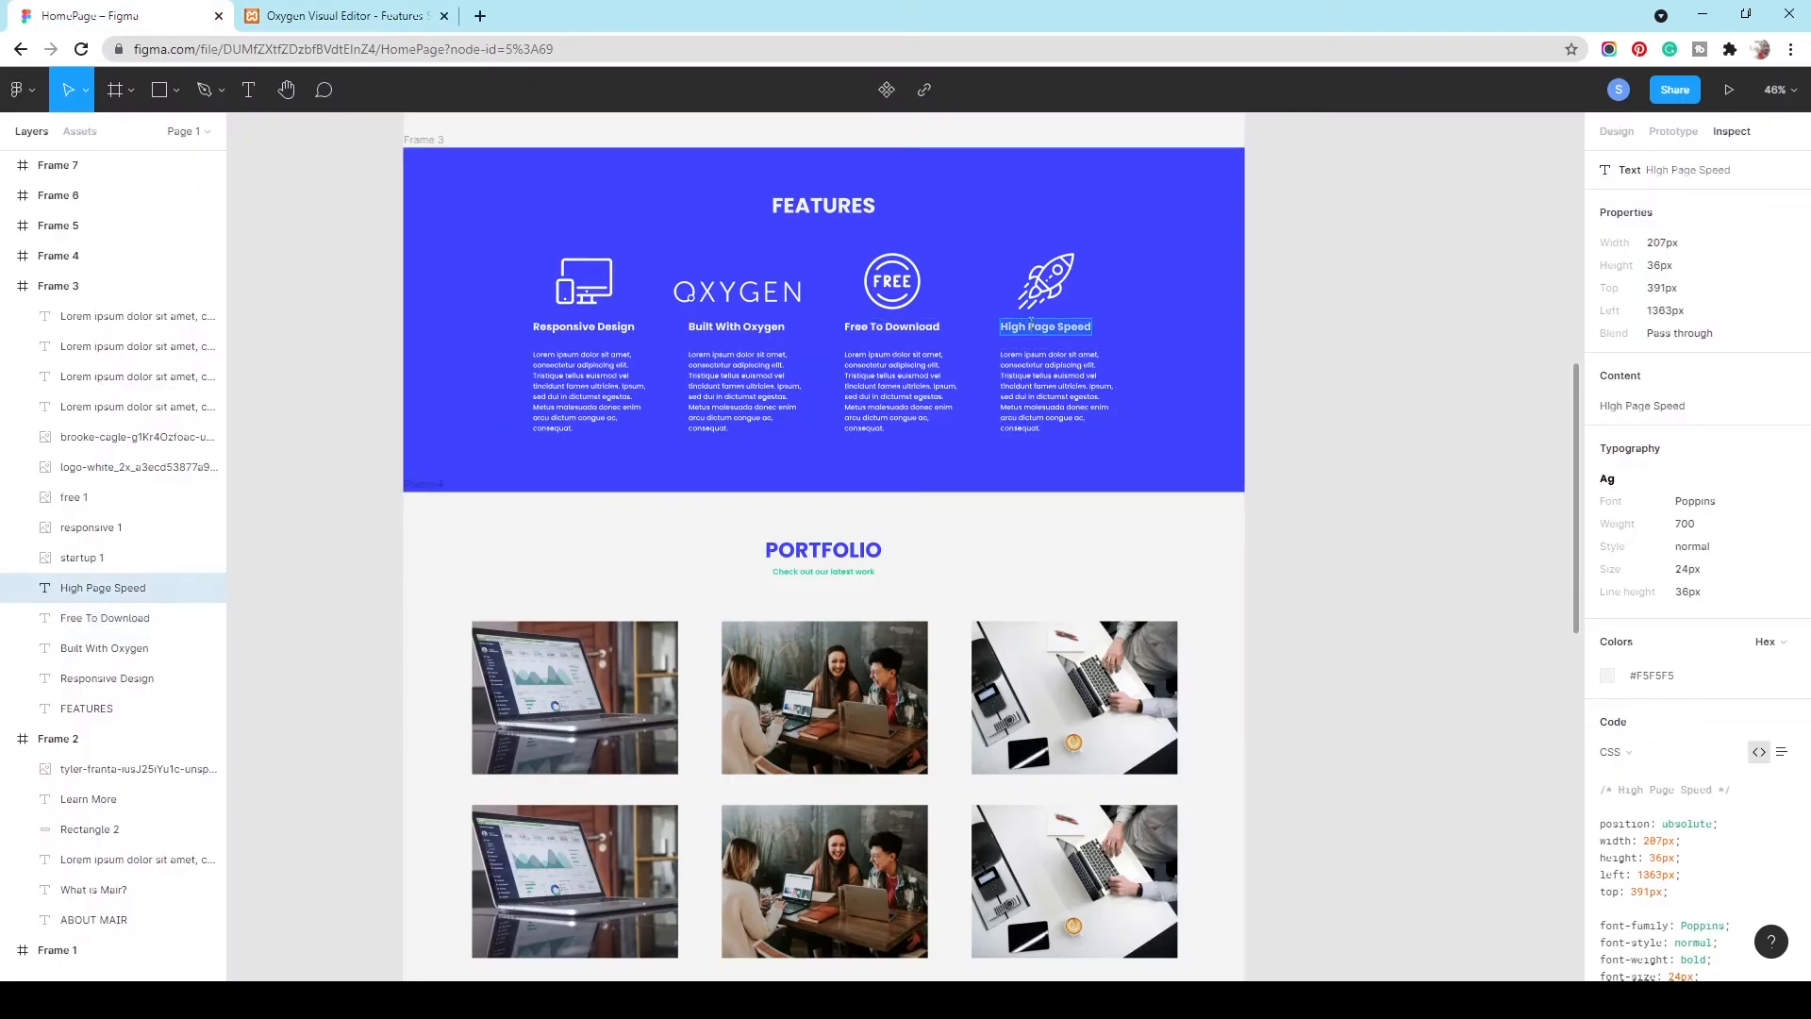
click(339, 16)
triple_click(1235, 575)
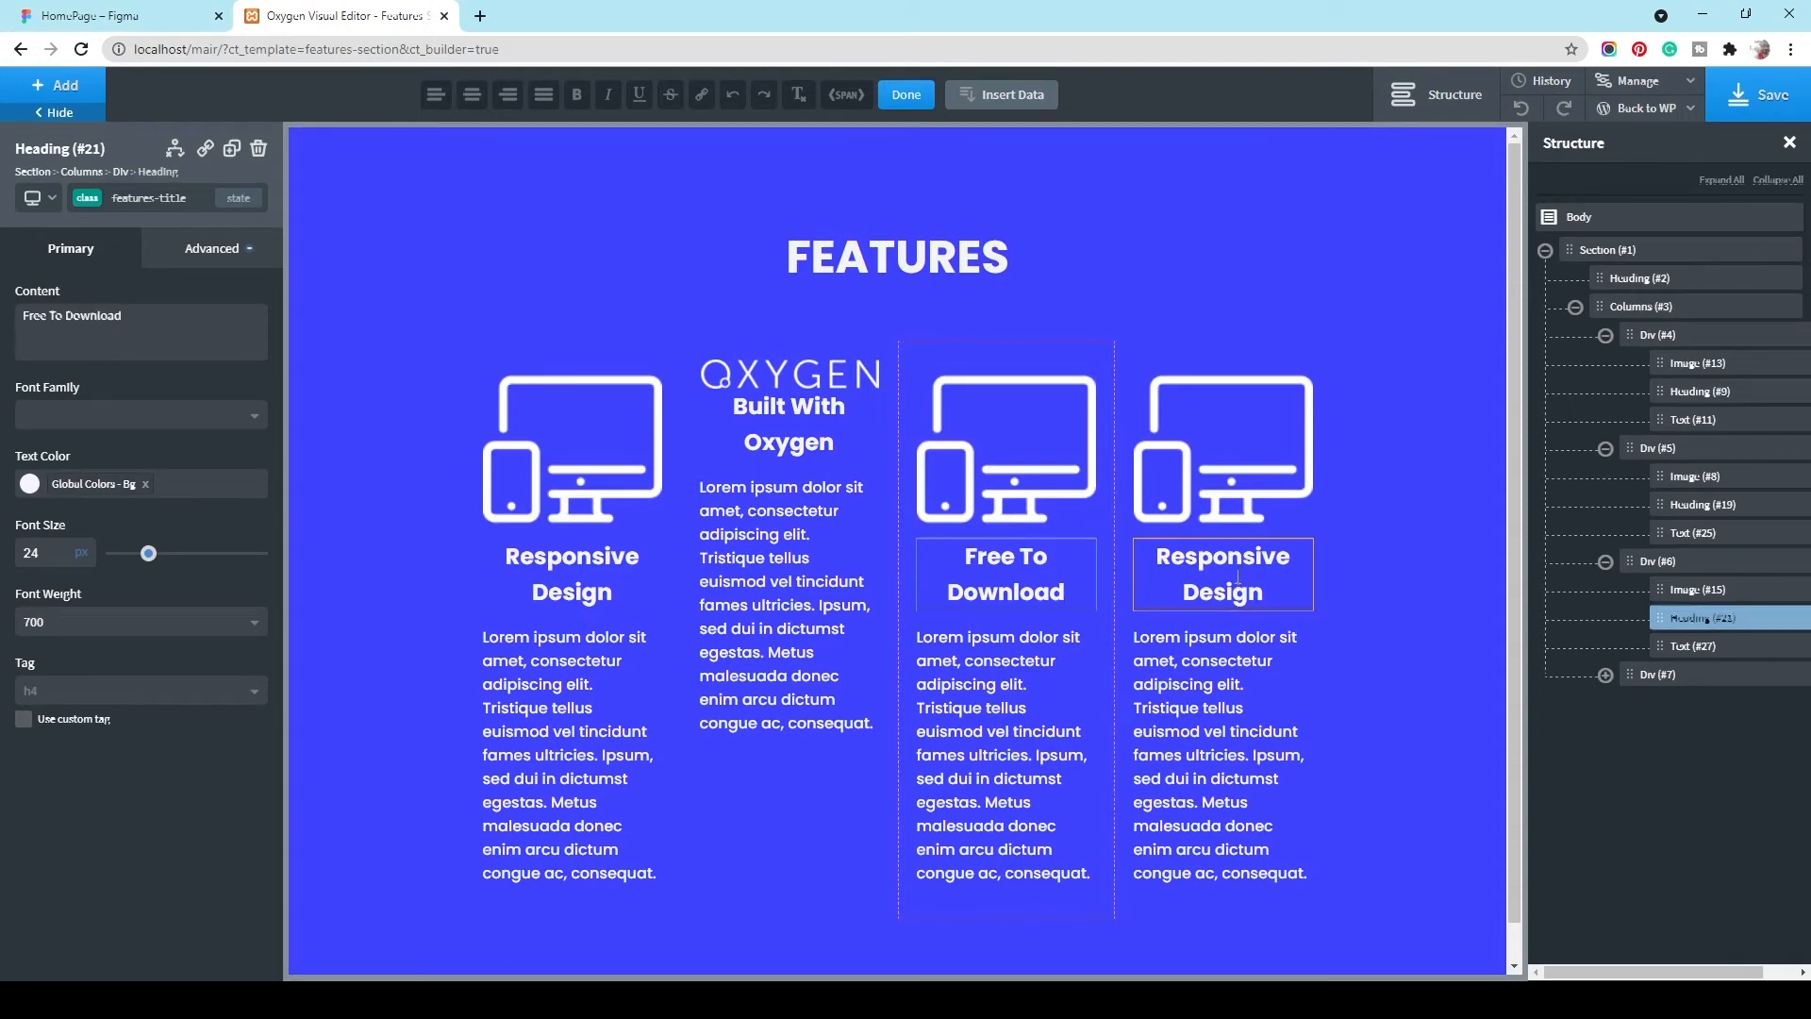
text(High Page Speed)
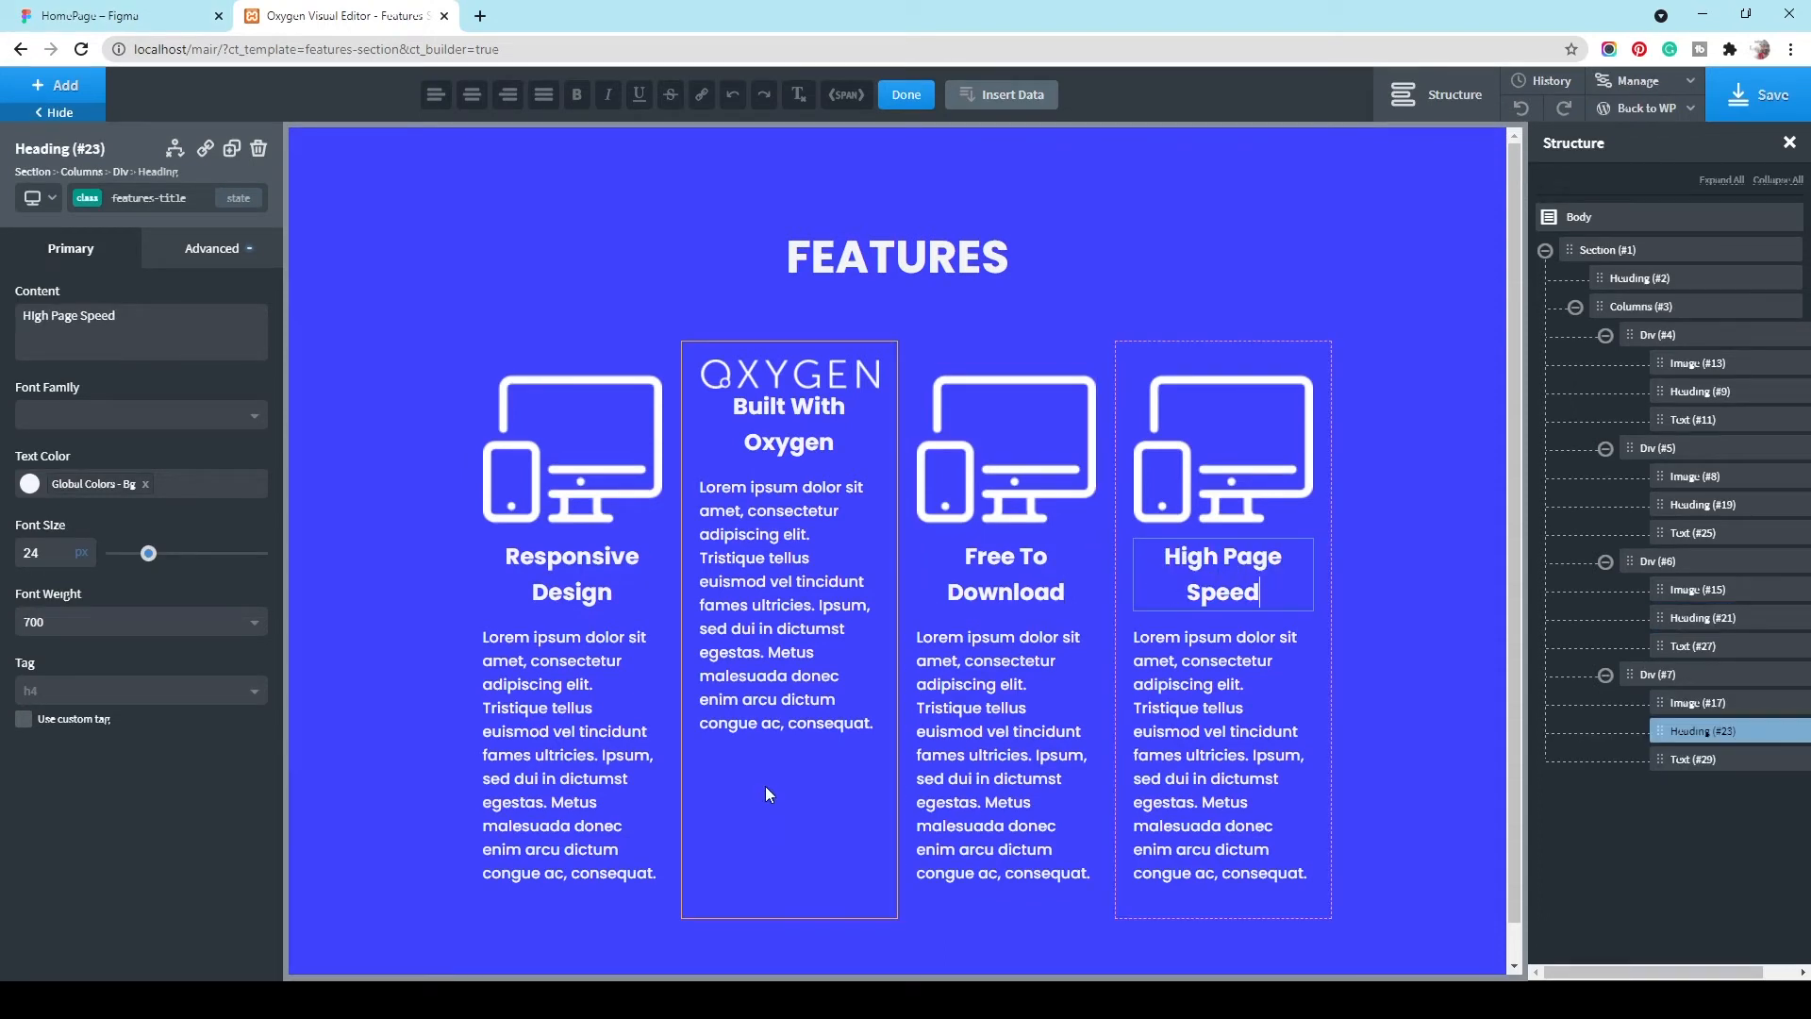
click(765, 785)
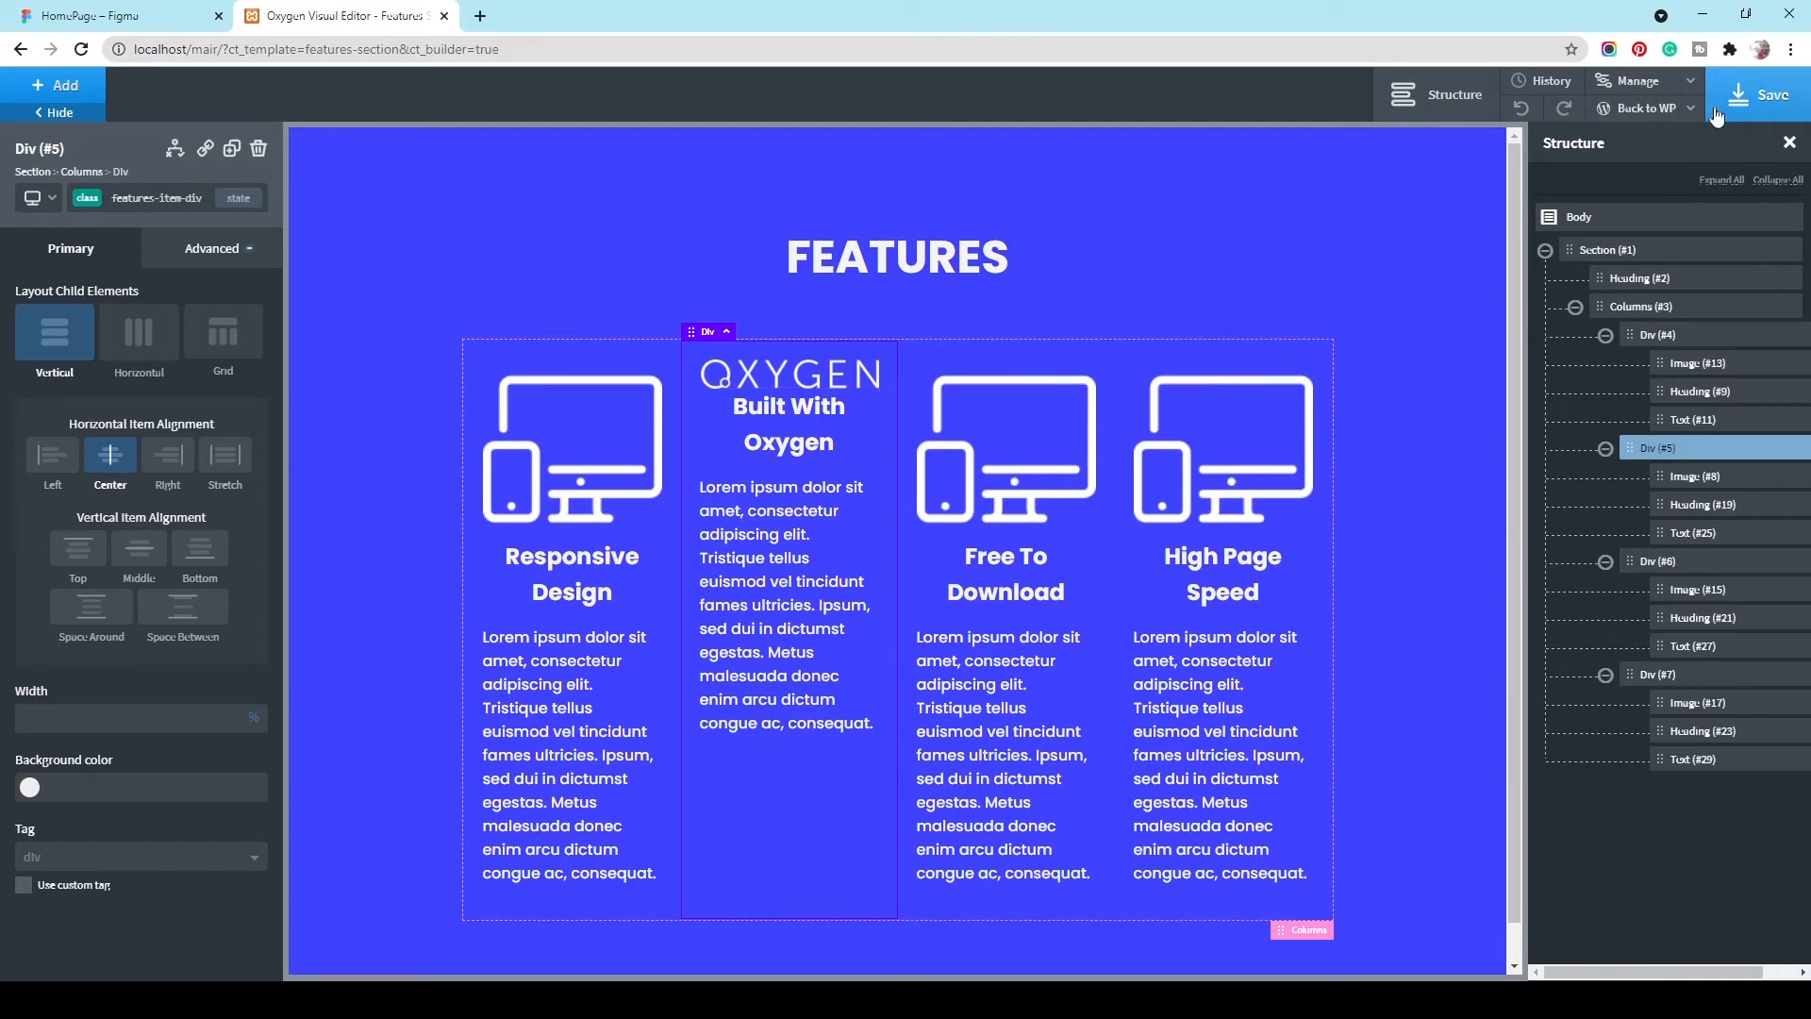
Step: Replace the third column's icon with the free-1.png image from the media library, editing the image's own ID instead of its class
click(1066, 439)
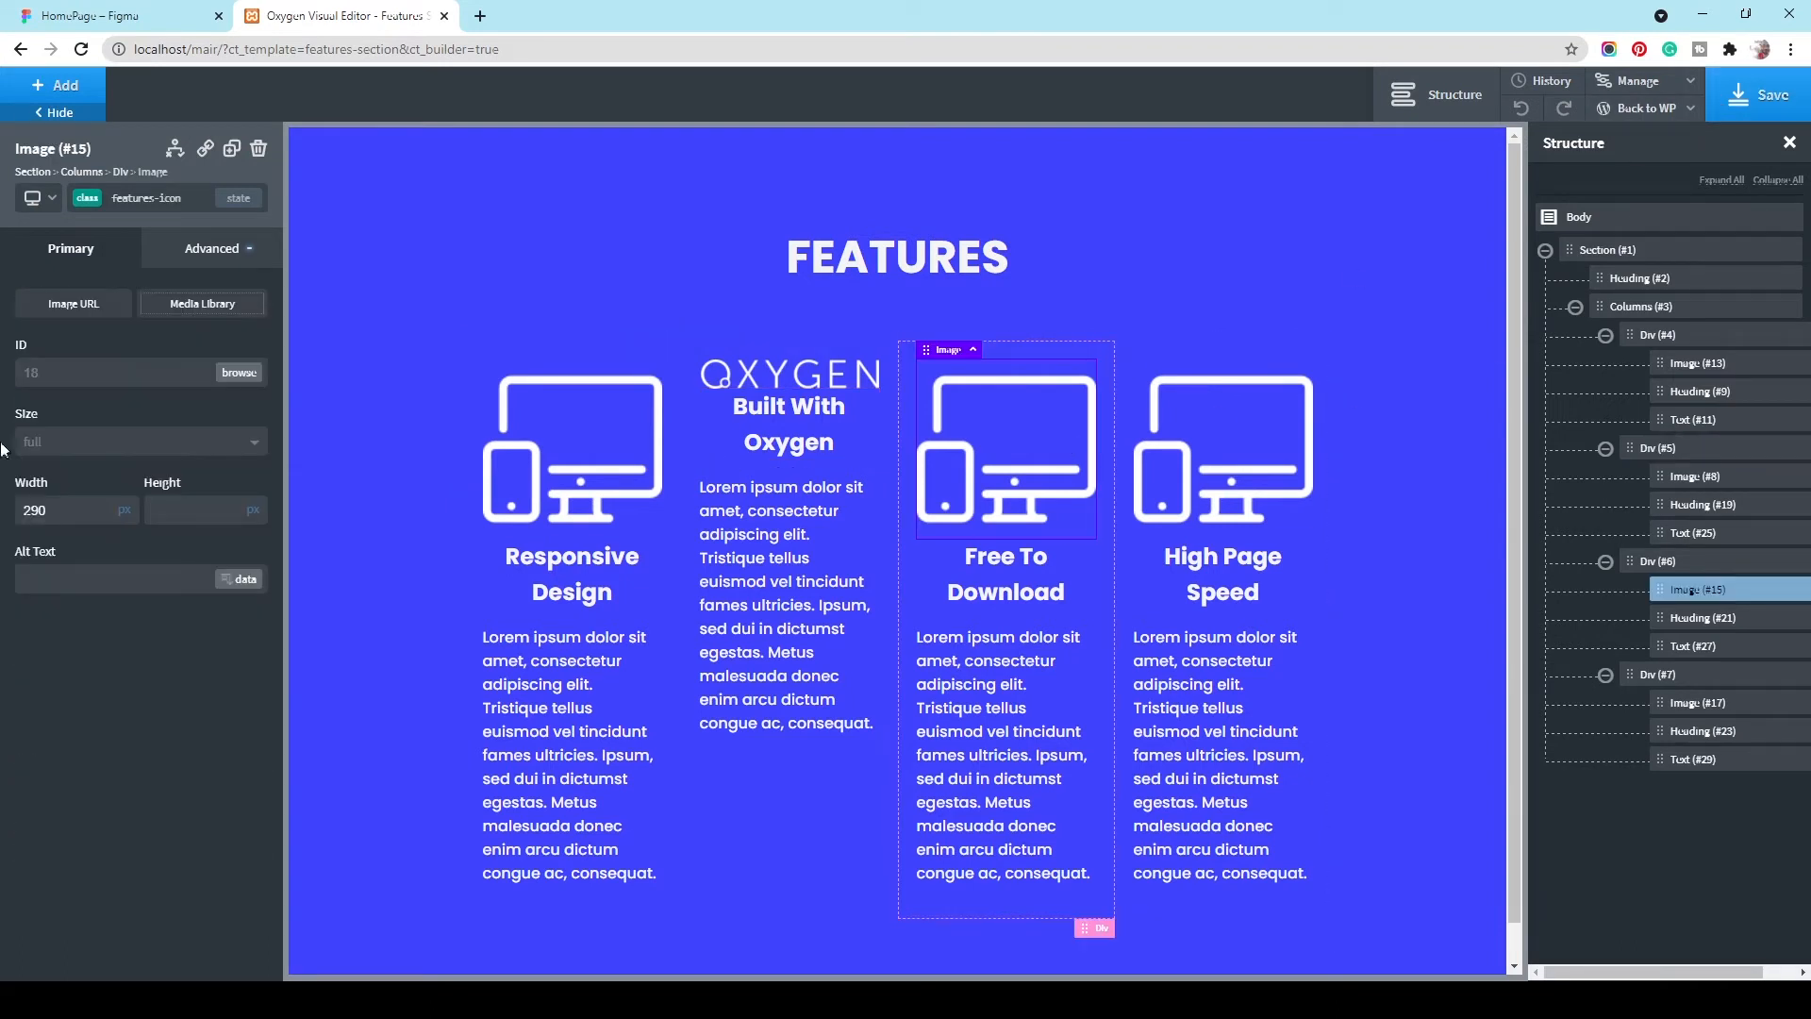
click(240, 373)
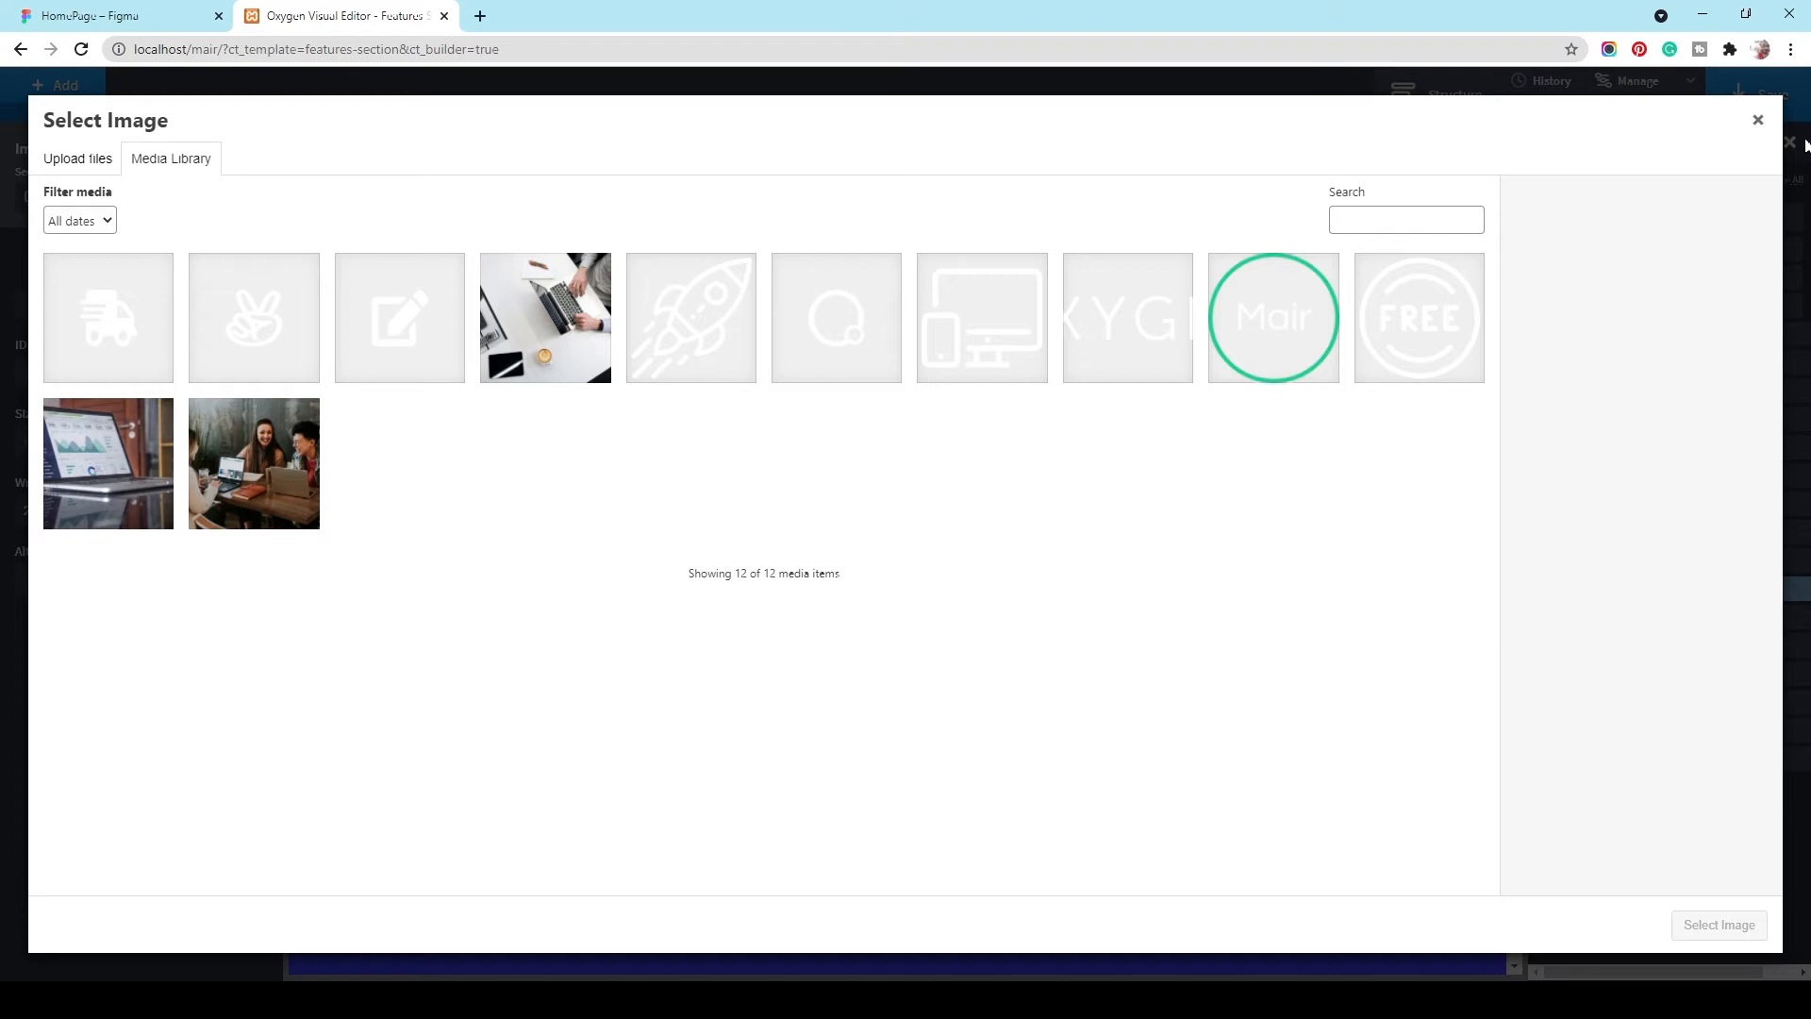
click(1754, 119)
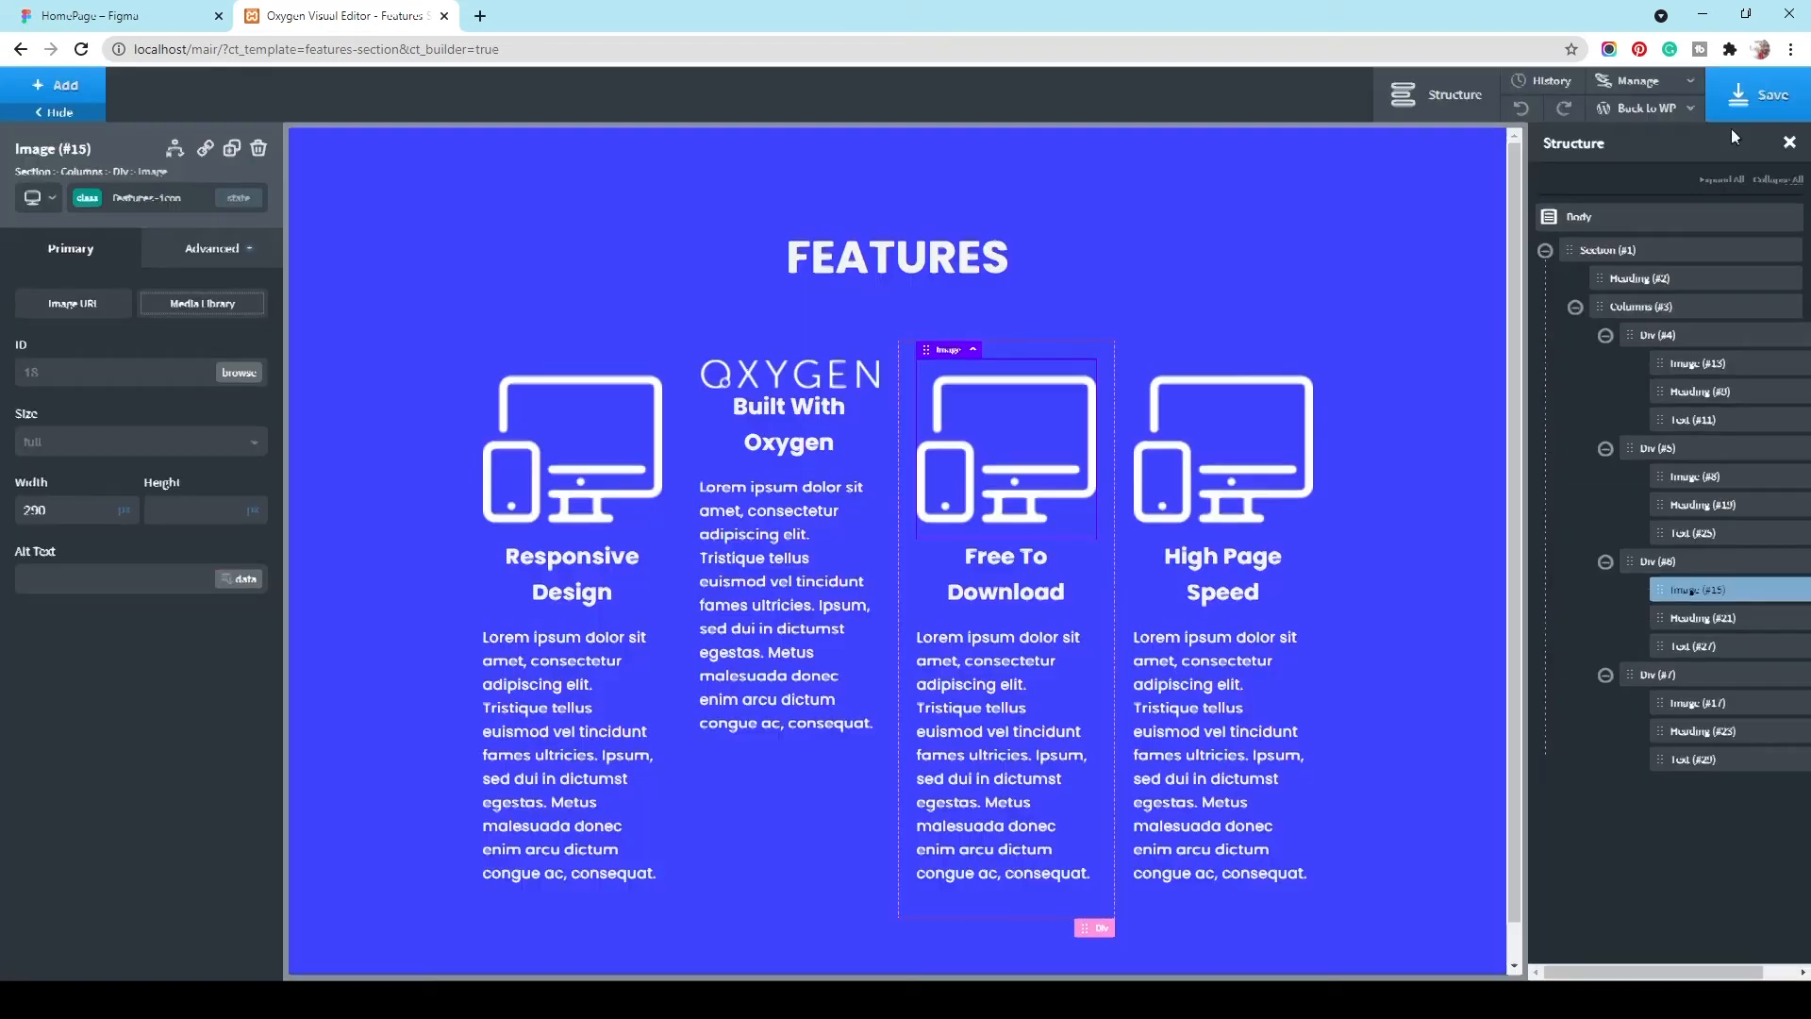
click(83, 202)
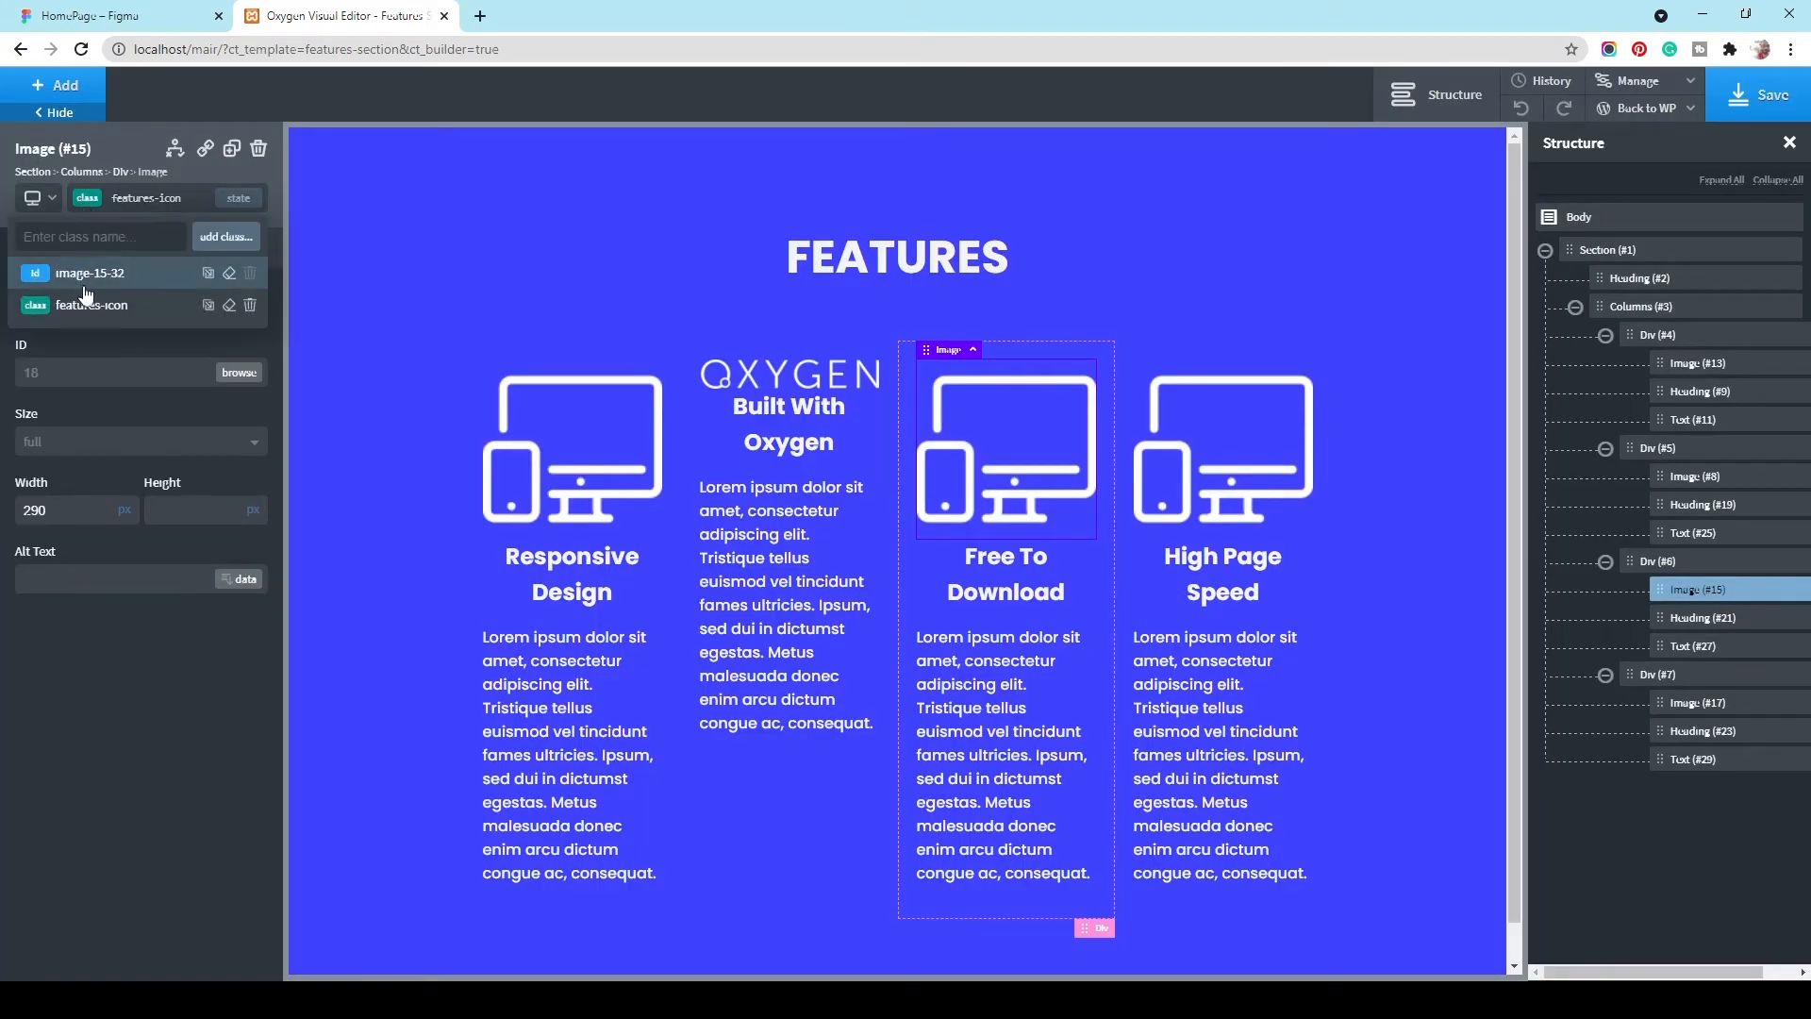
click(83, 281)
click(240, 373)
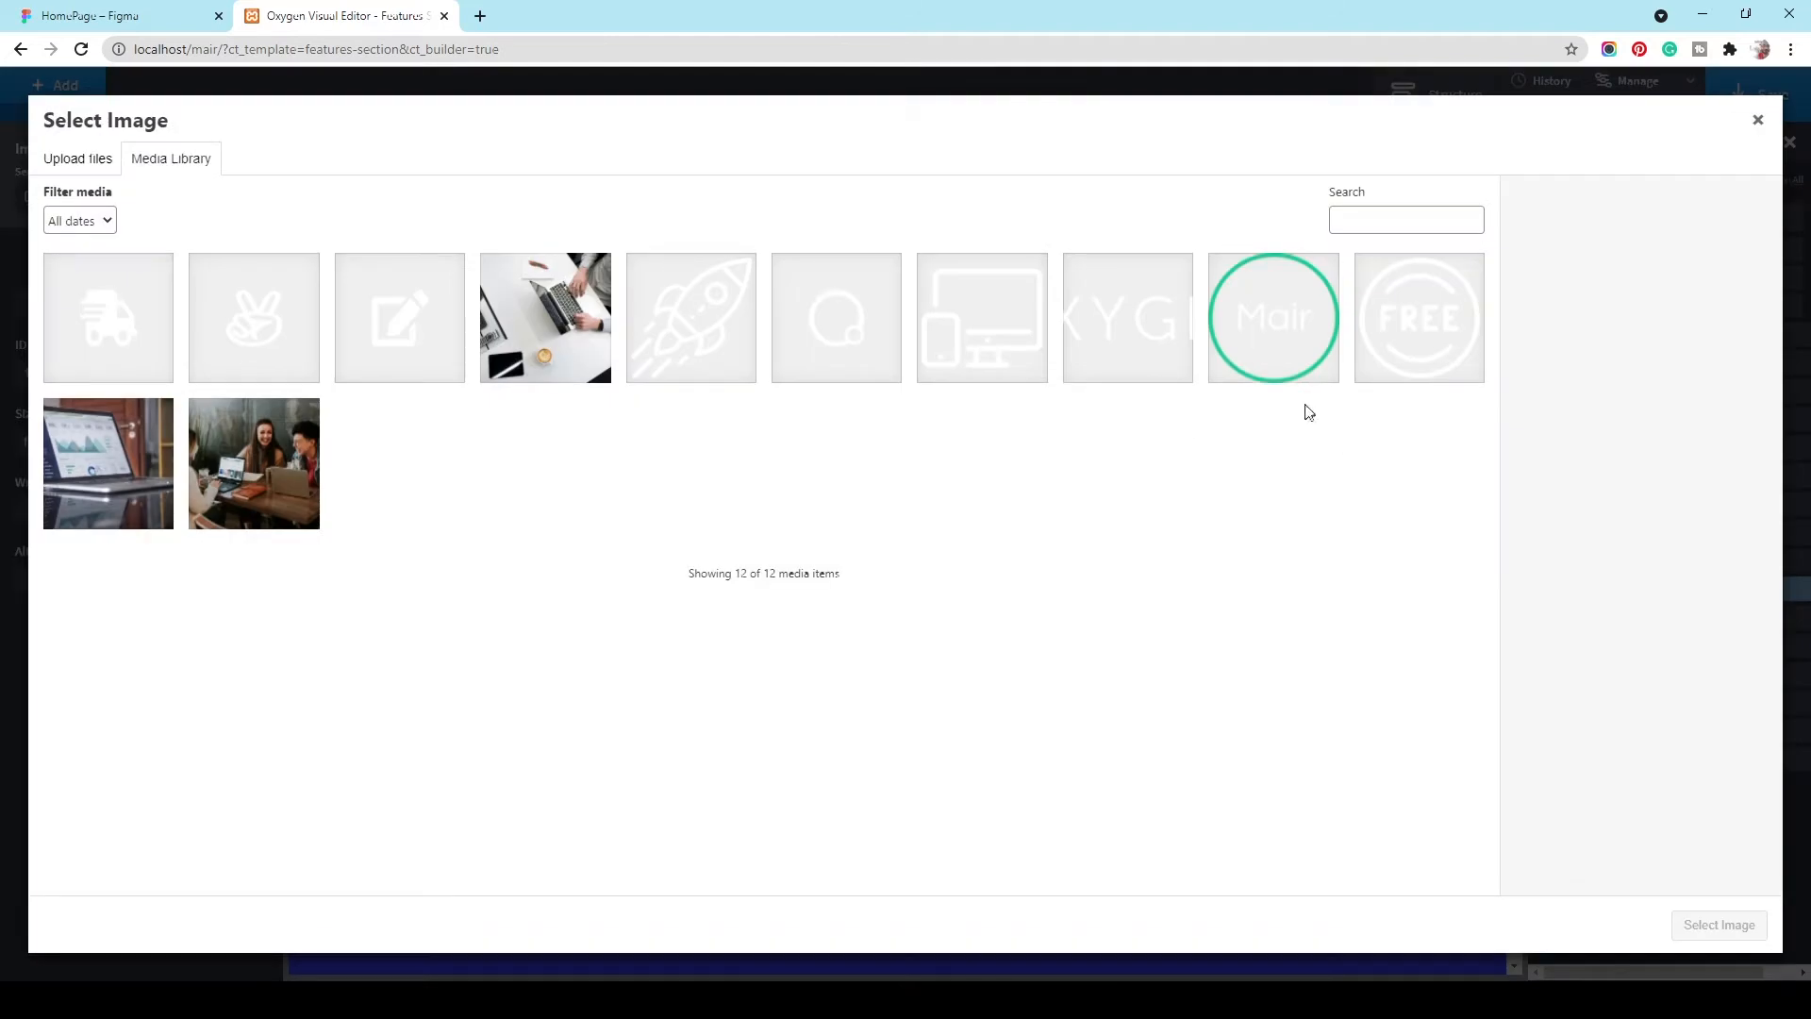
click(1415, 382)
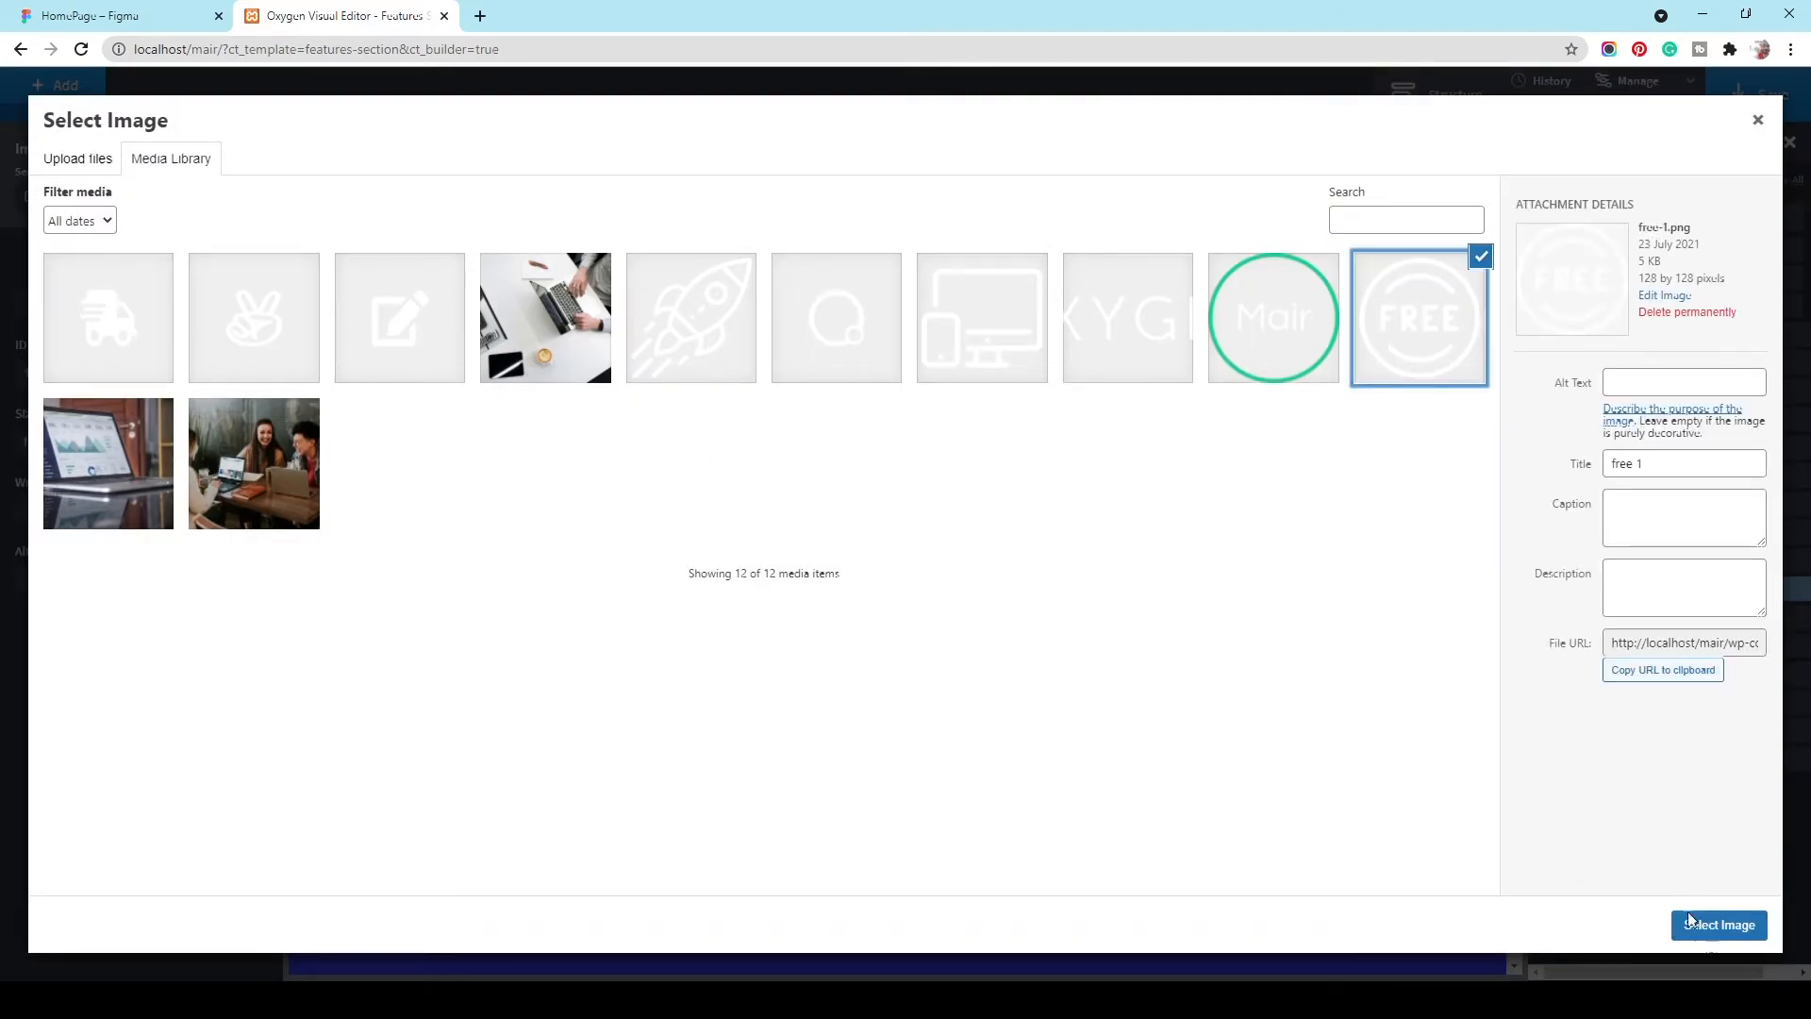
click(1707, 922)
Step: Replace the fourth column's icon with the startup-1.png rocket image at the image's ID level and save the template
click(1200, 434)
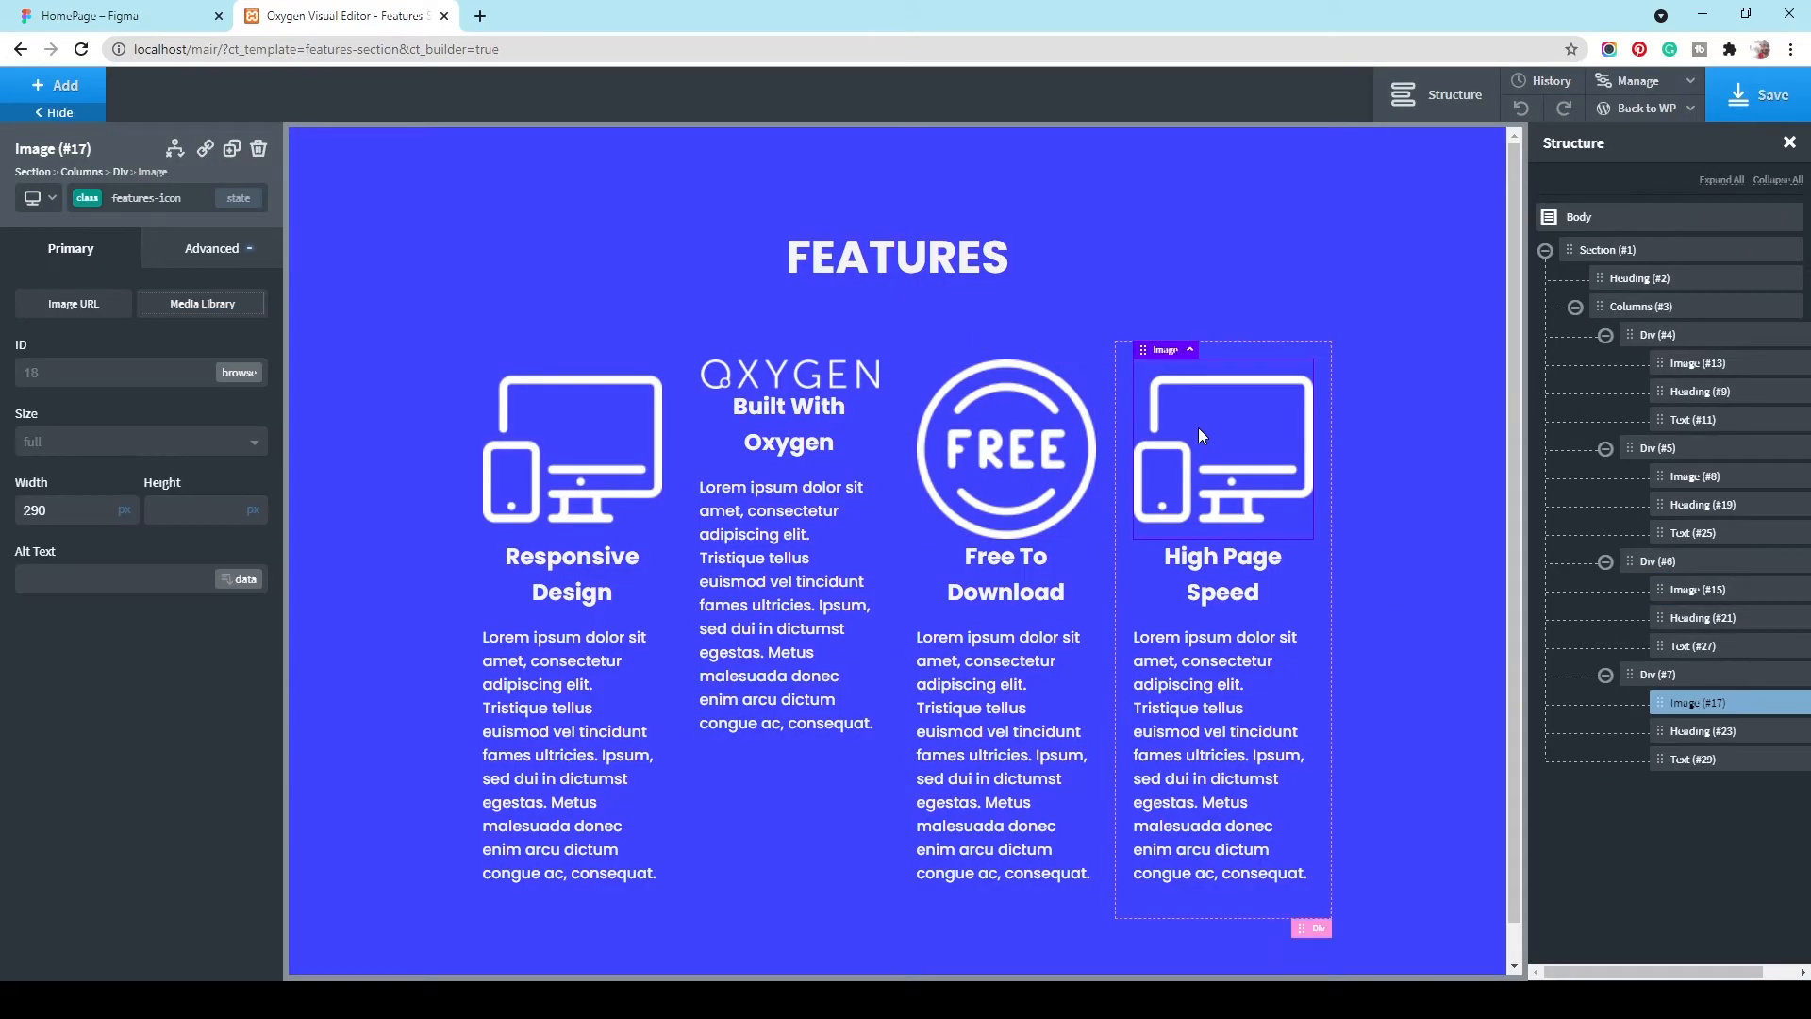
click(81, 199)
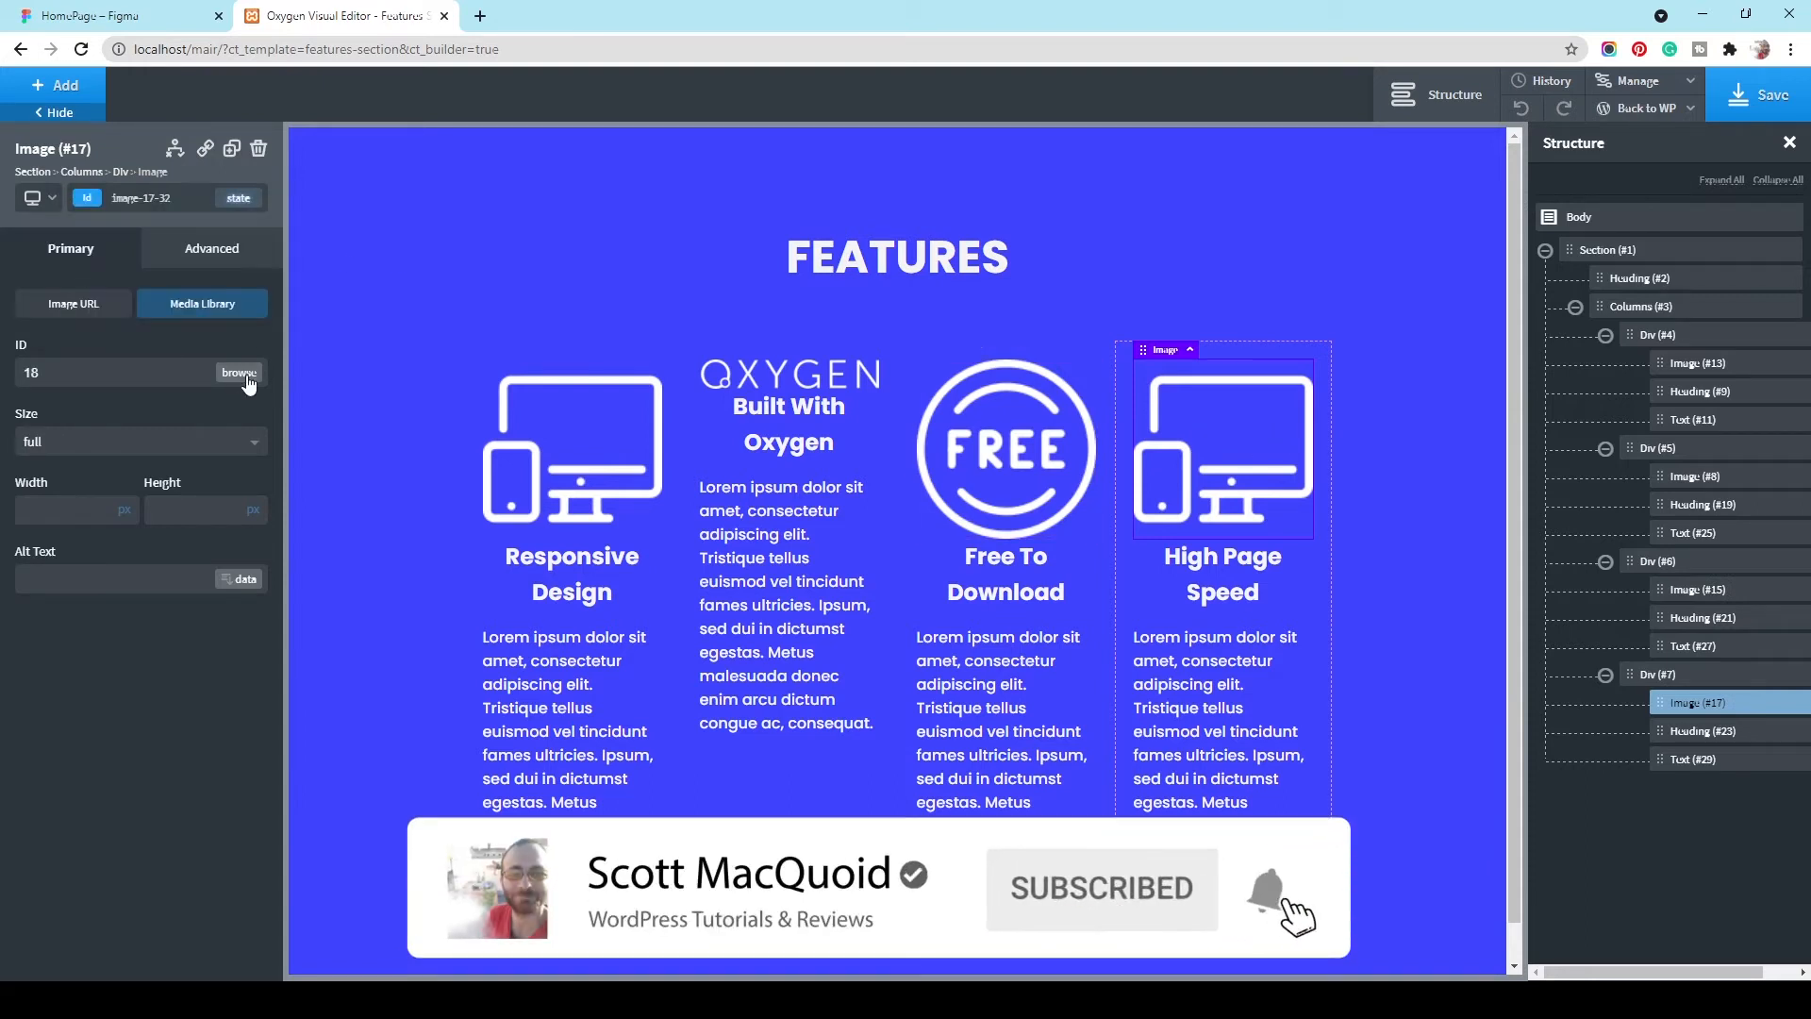
click(240, 372)
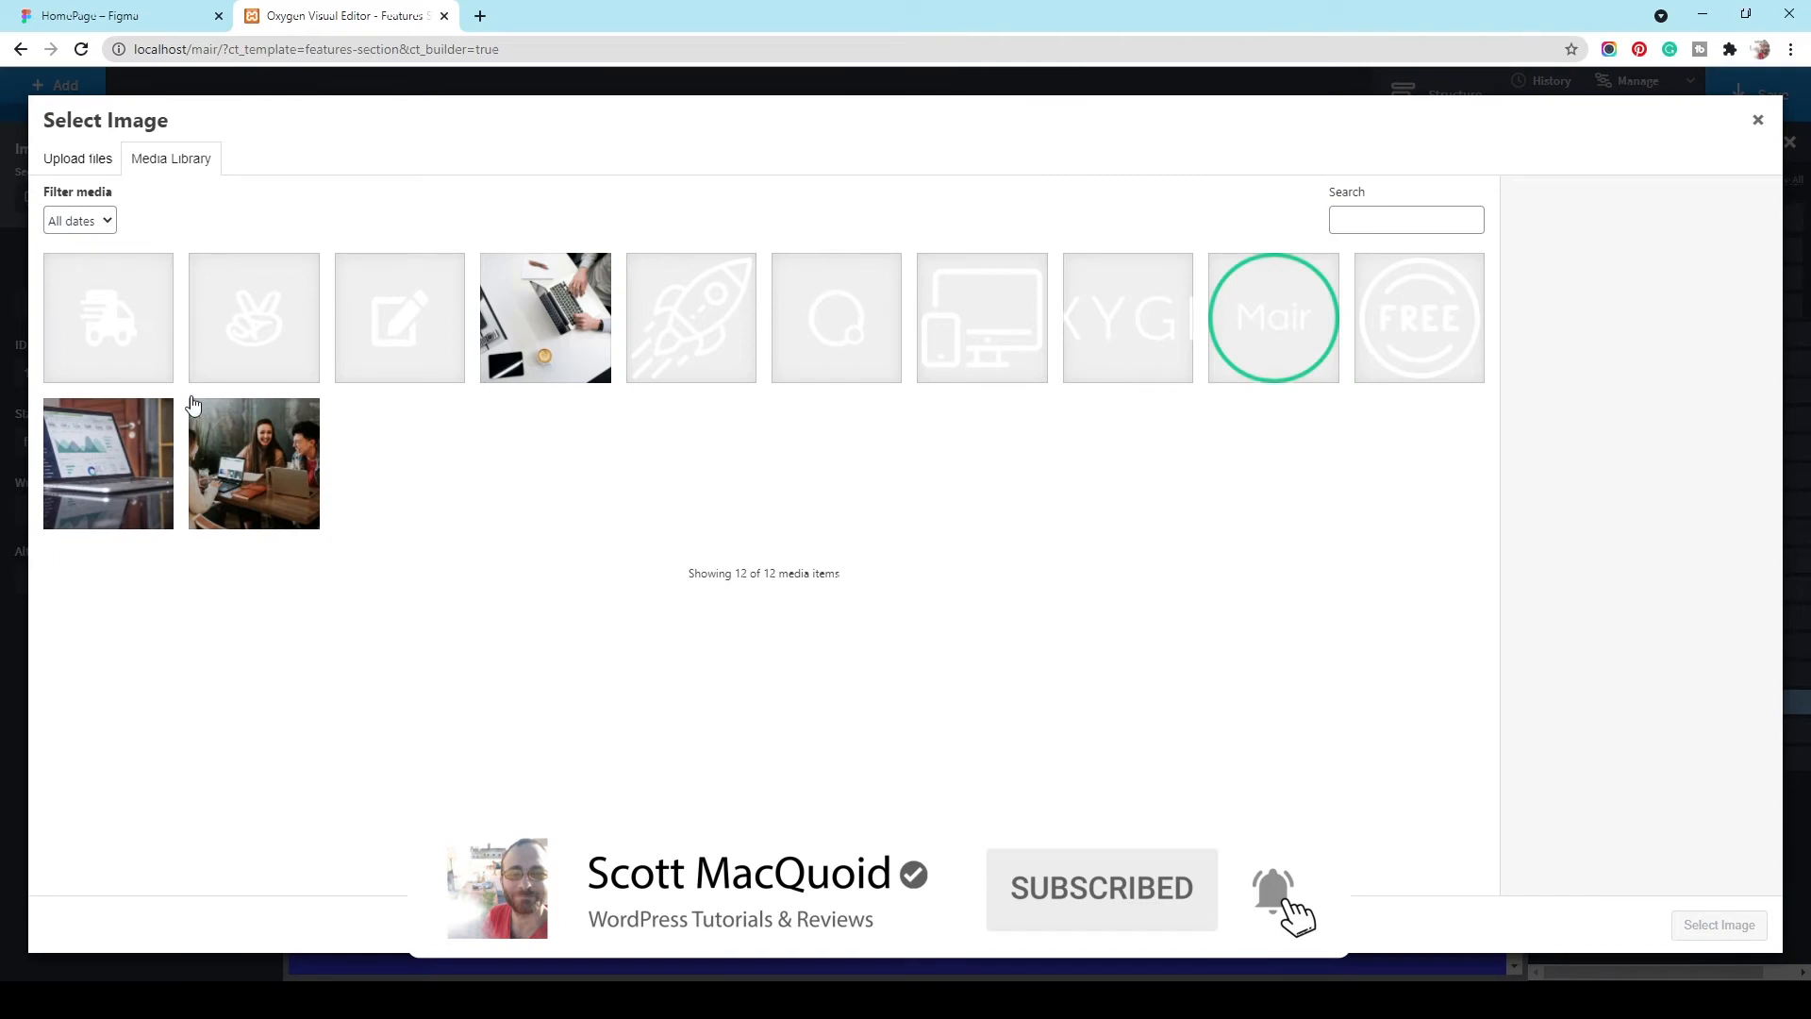
click(680, 351)
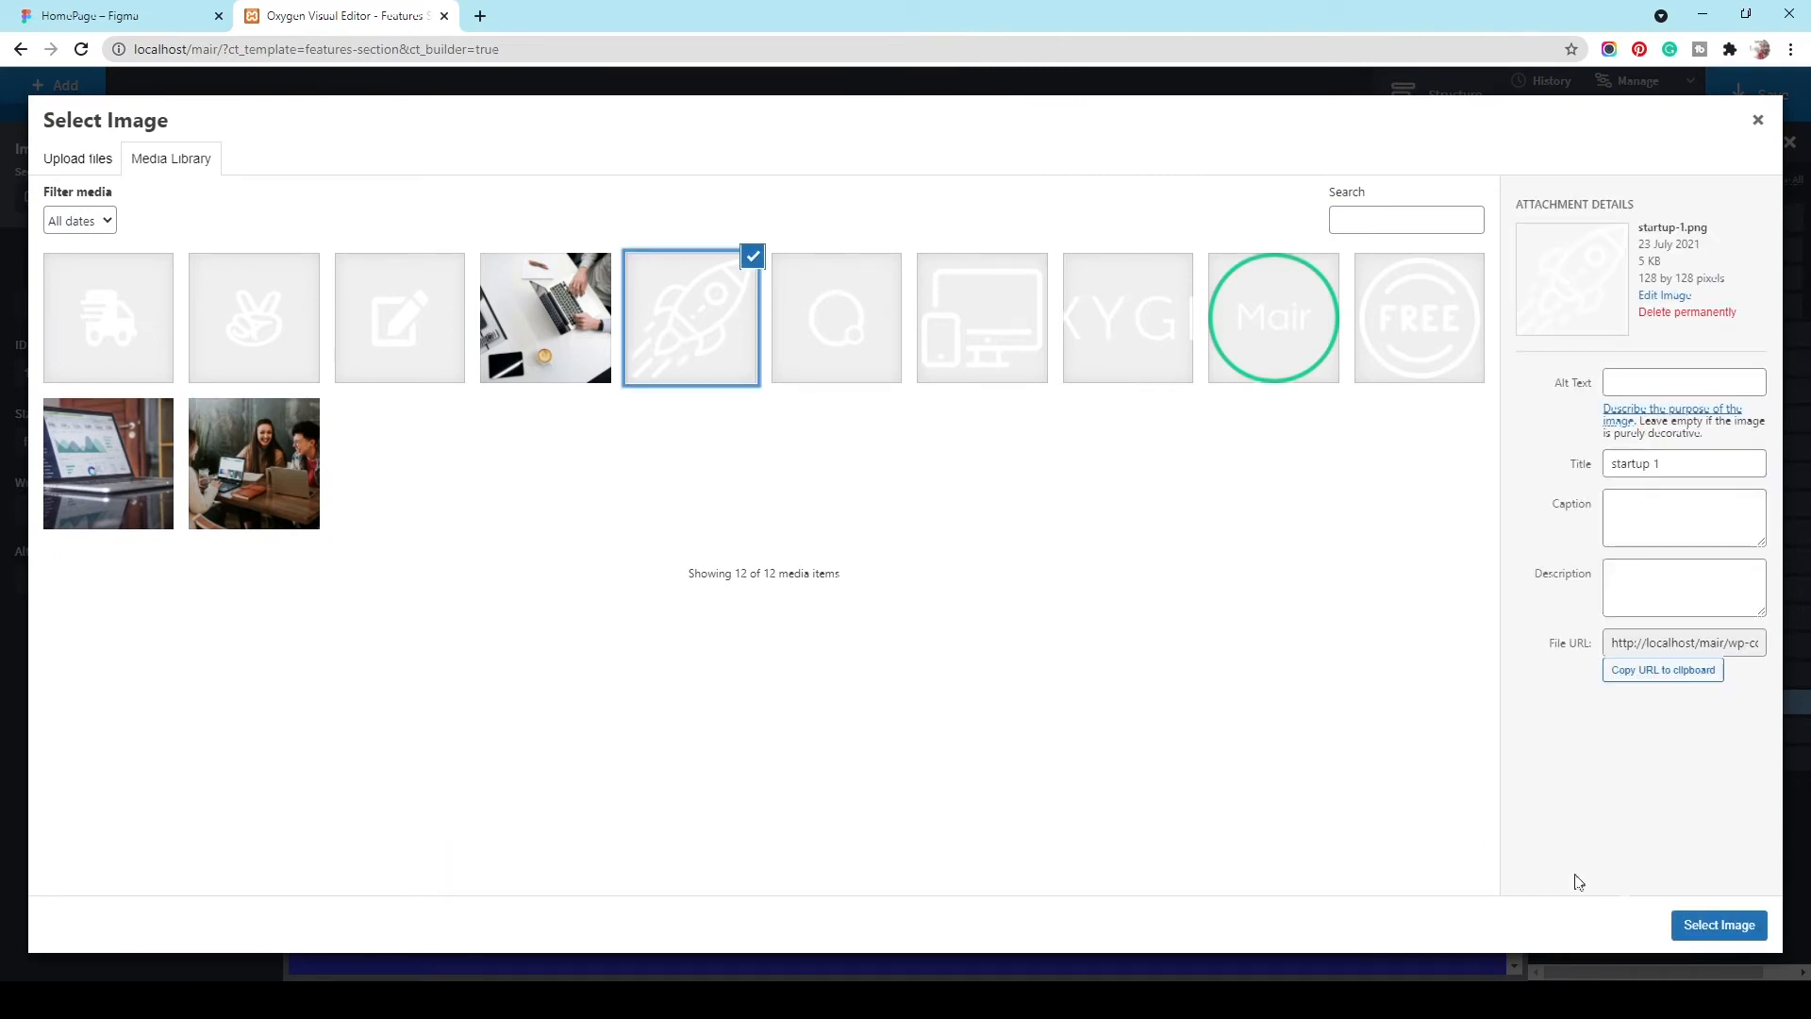
click(1695, 928)
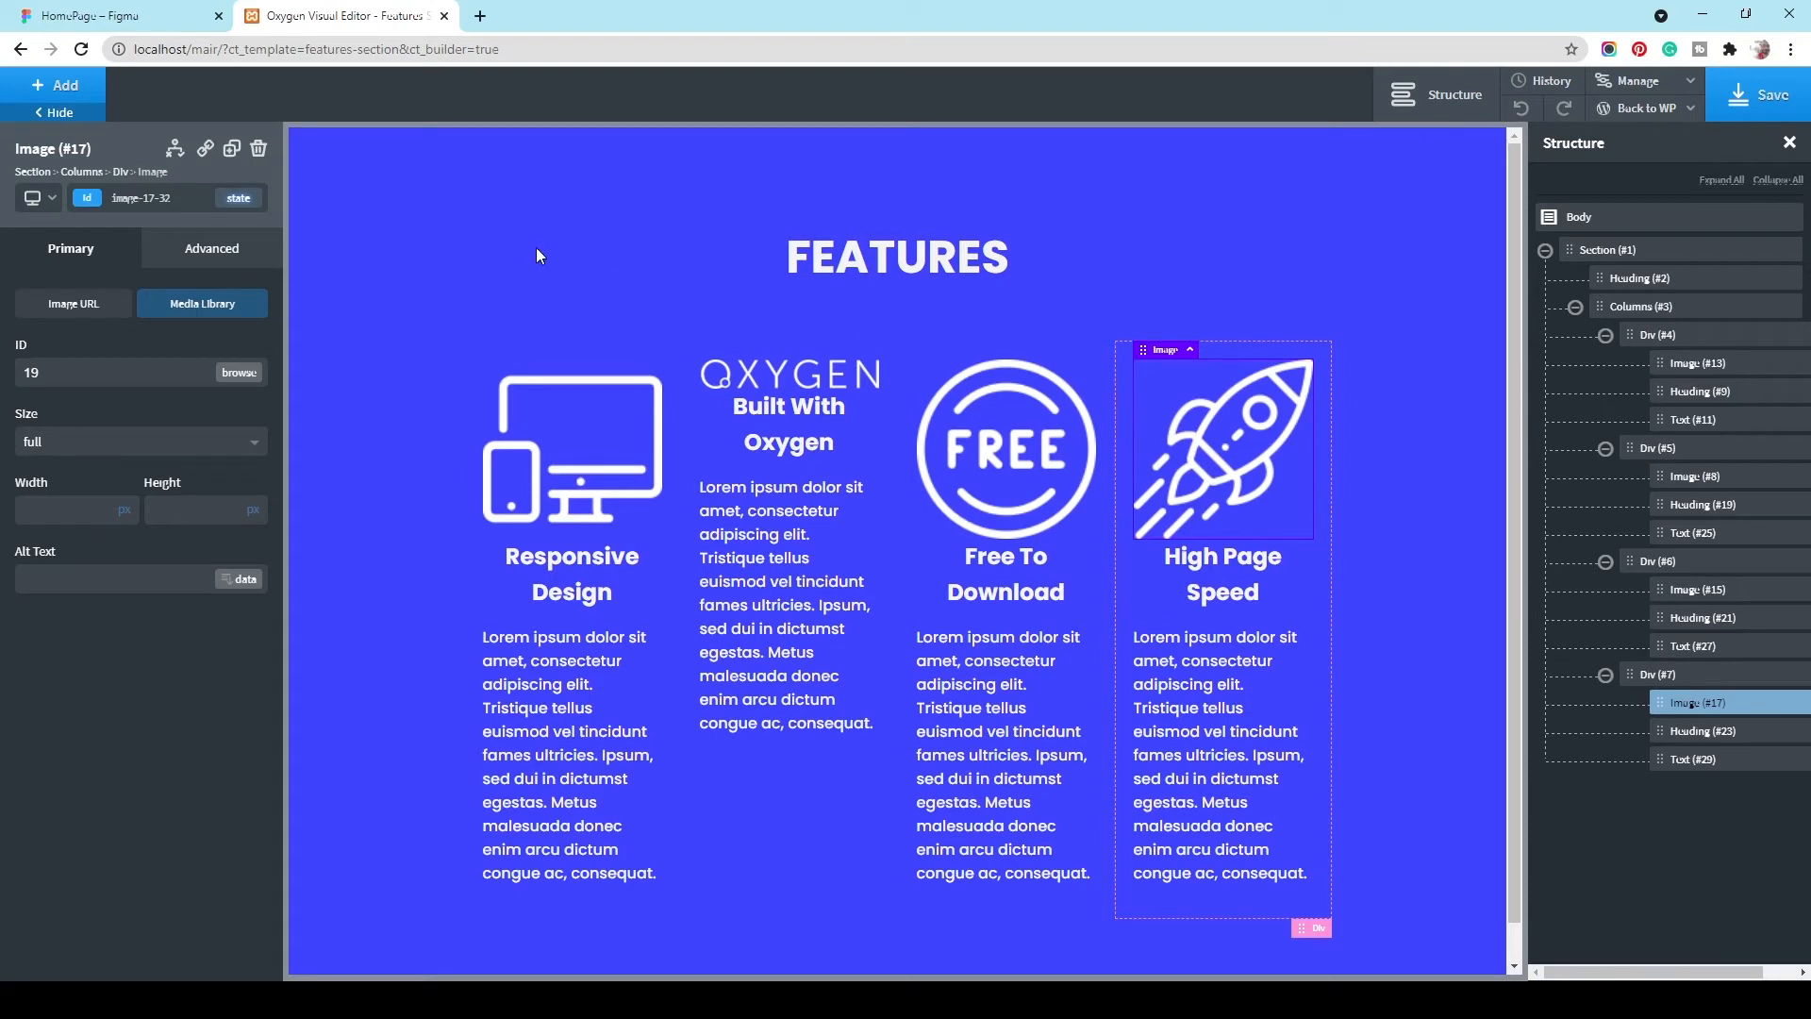
click(1778, 103)
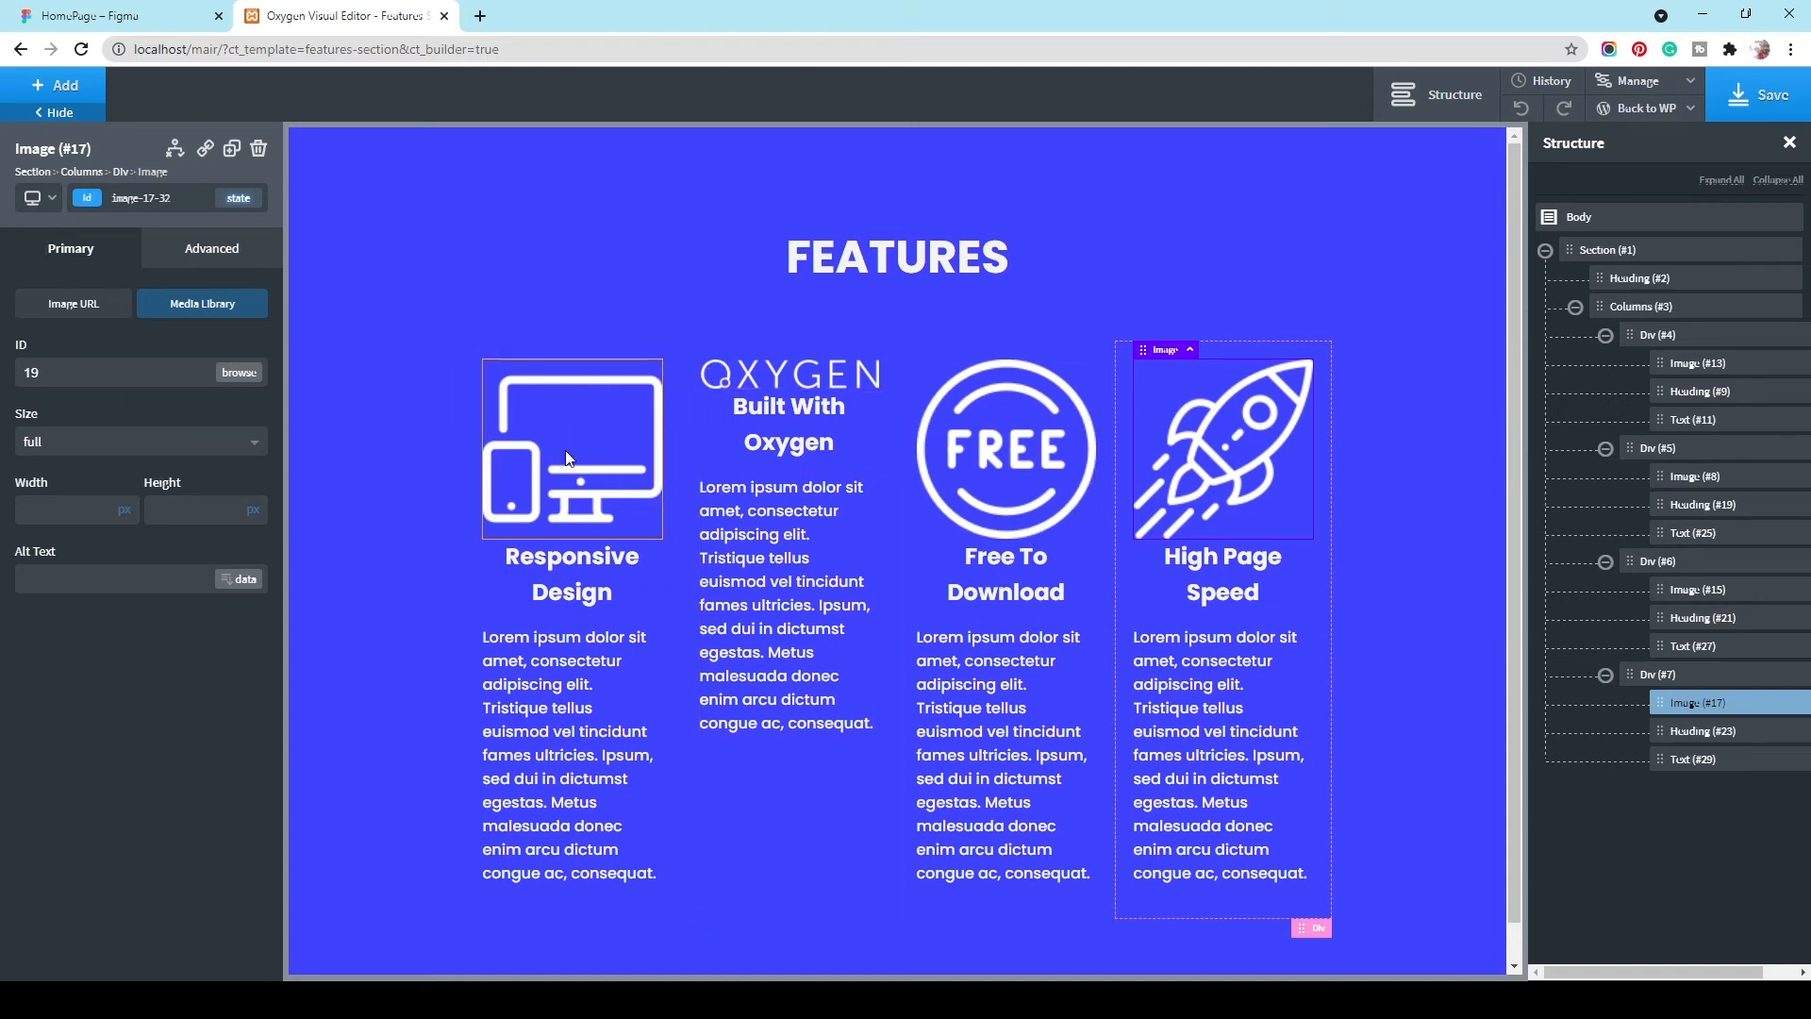
click(788, 423)
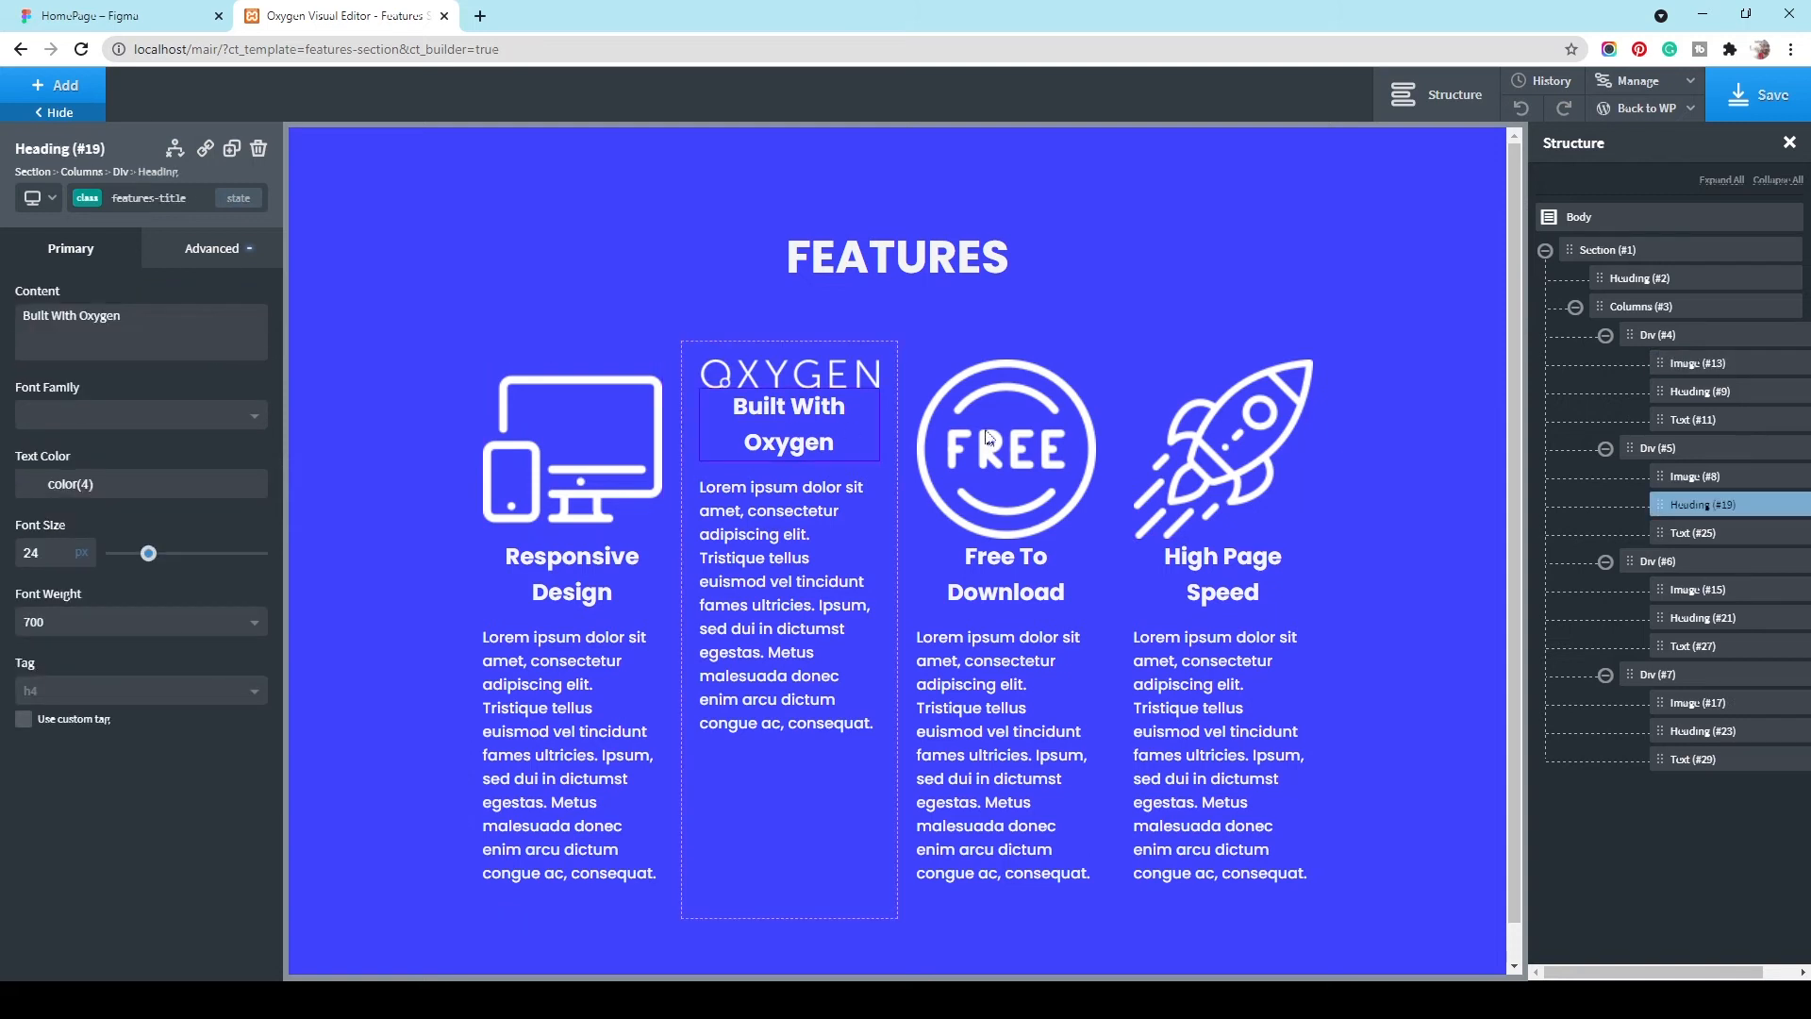
click(1041, 451)
click(1243, 450)
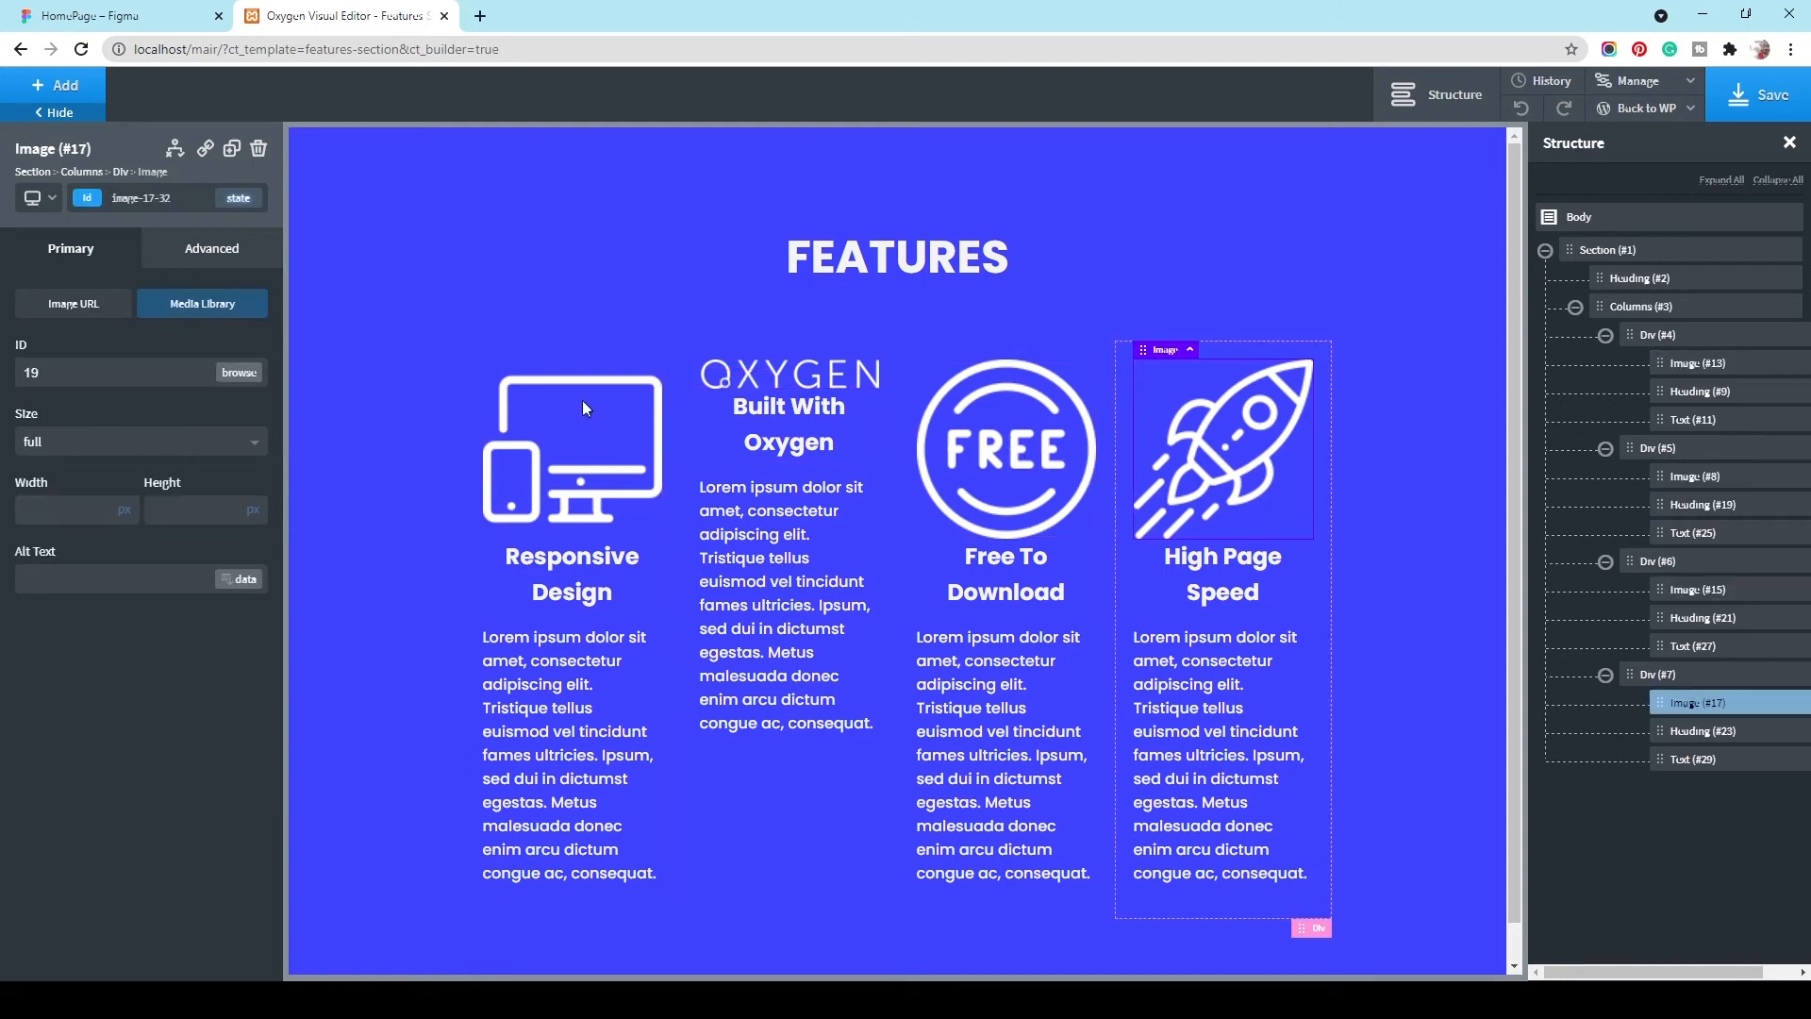
Step: Duplicate the responsive devices icon in the first column
click(560, 449)
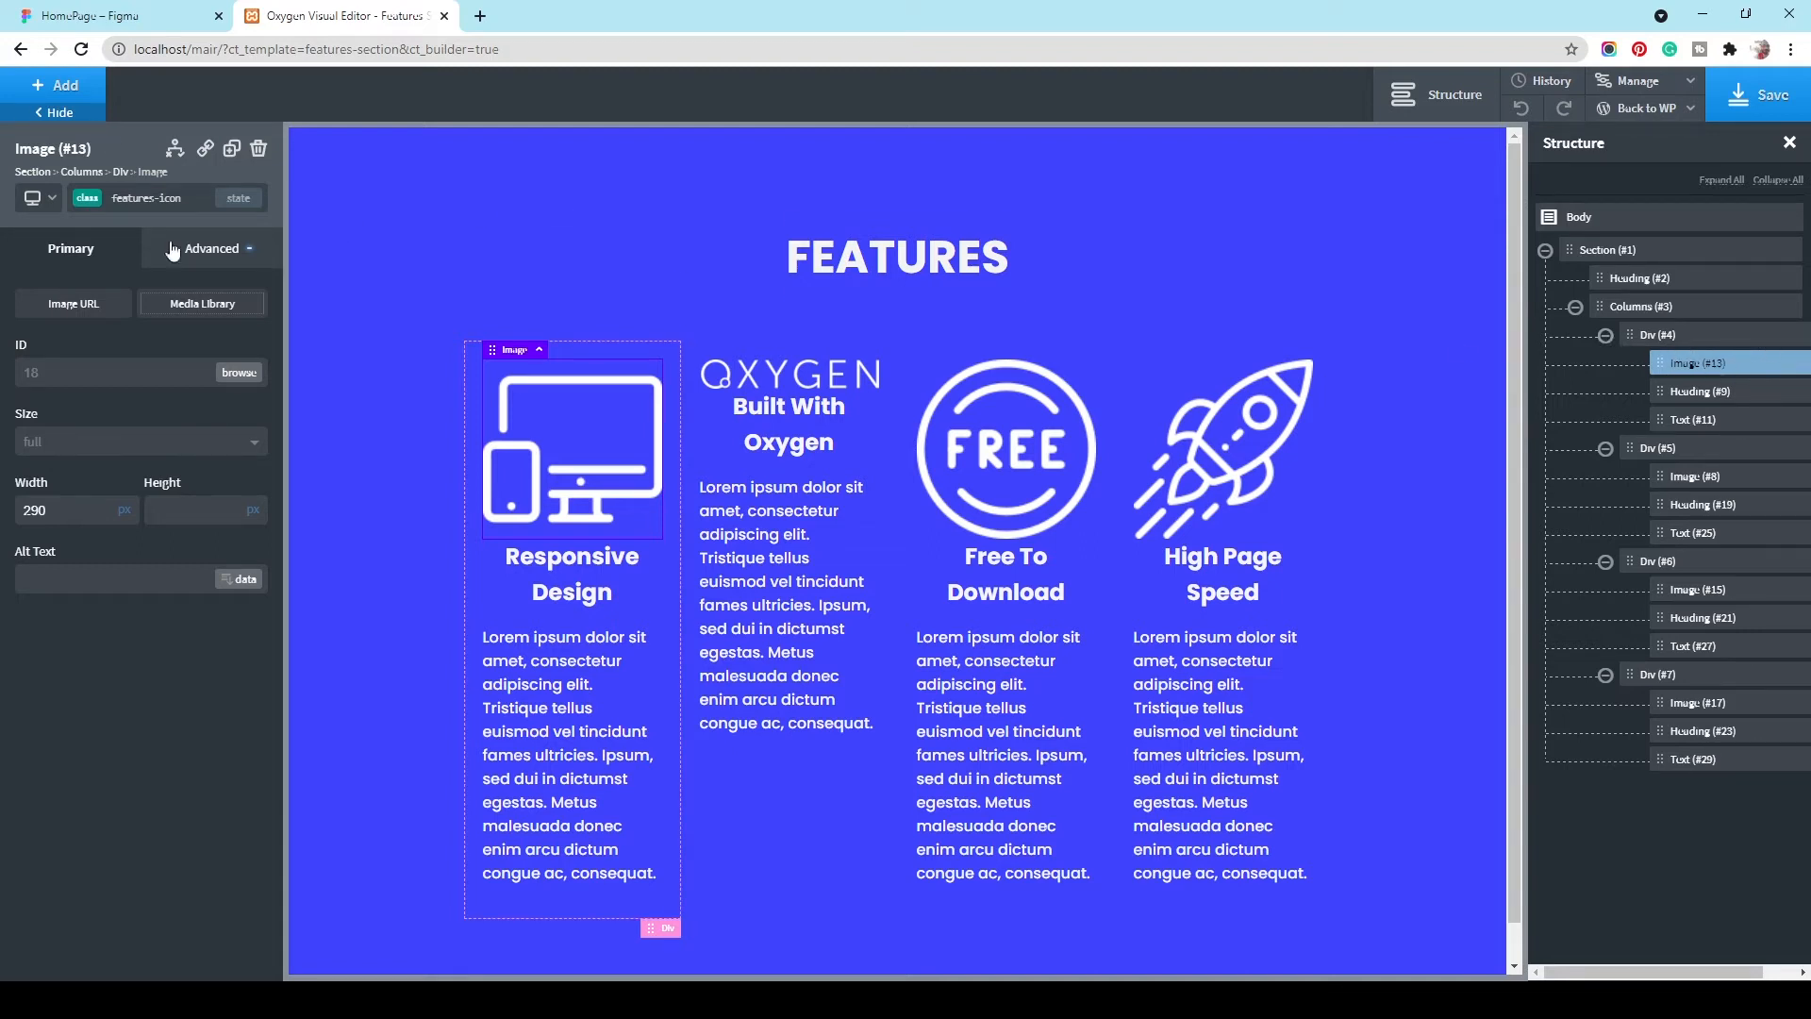
click(230, 151)
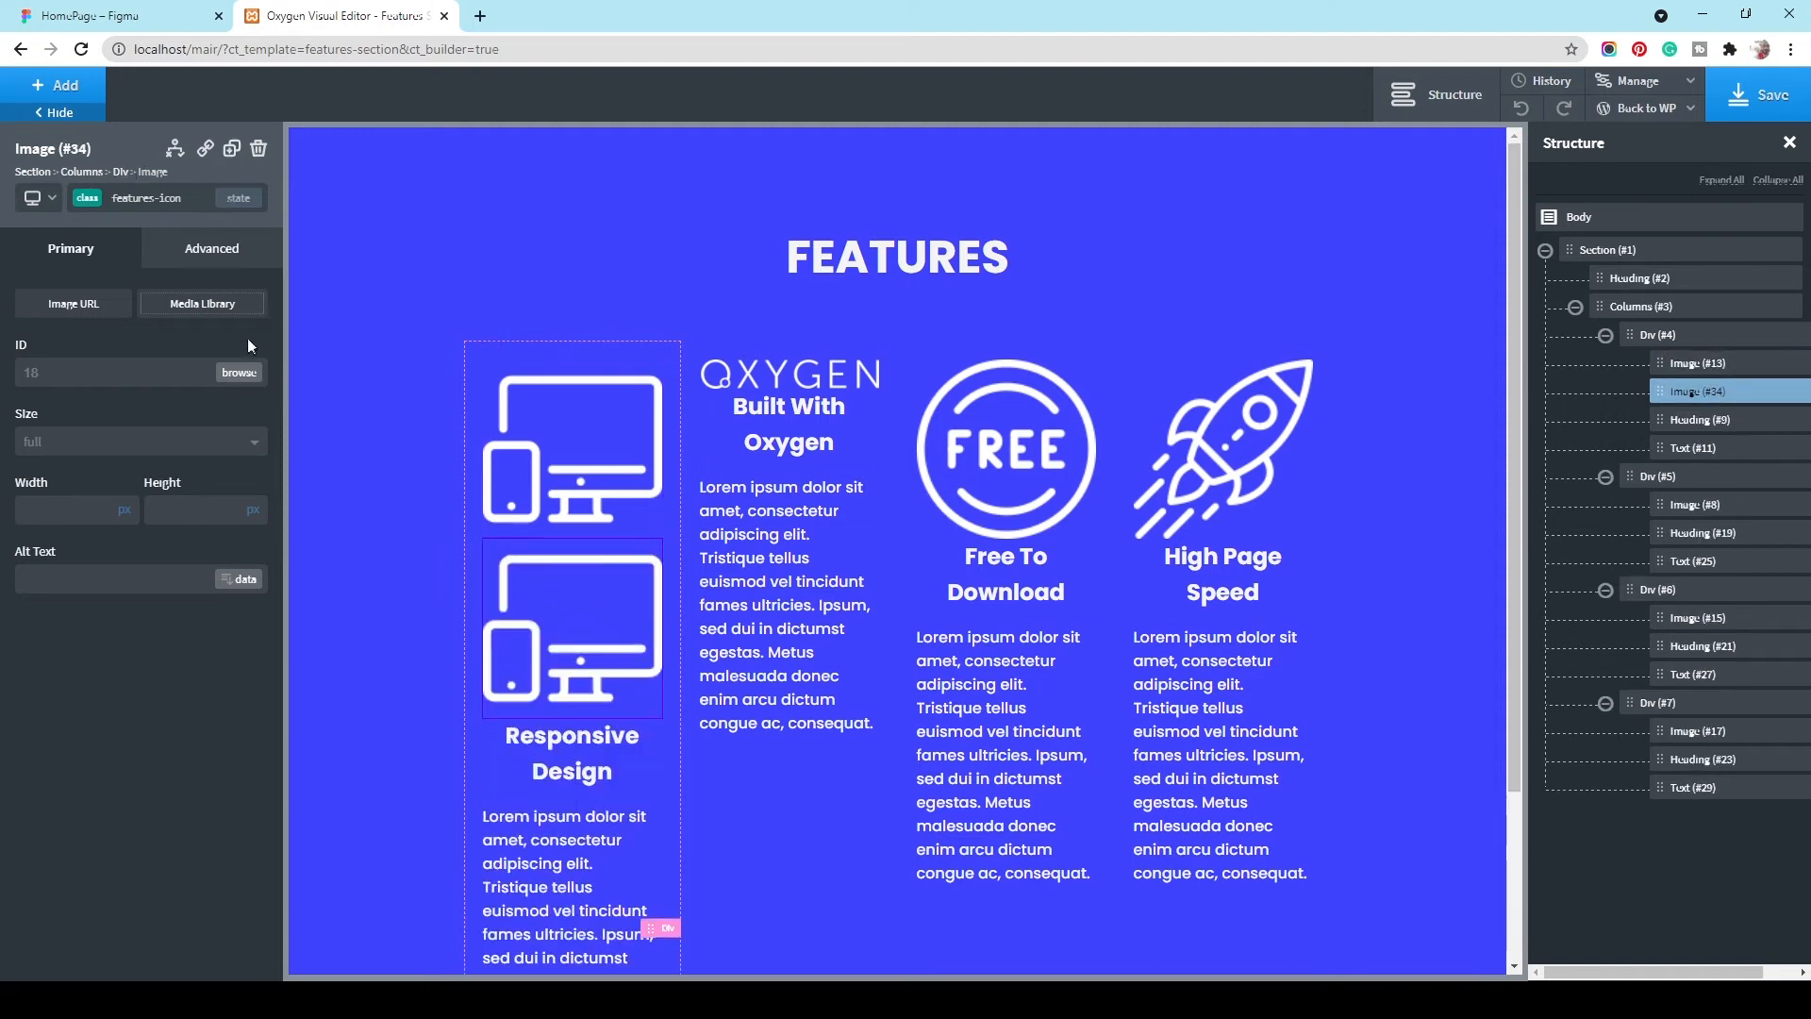
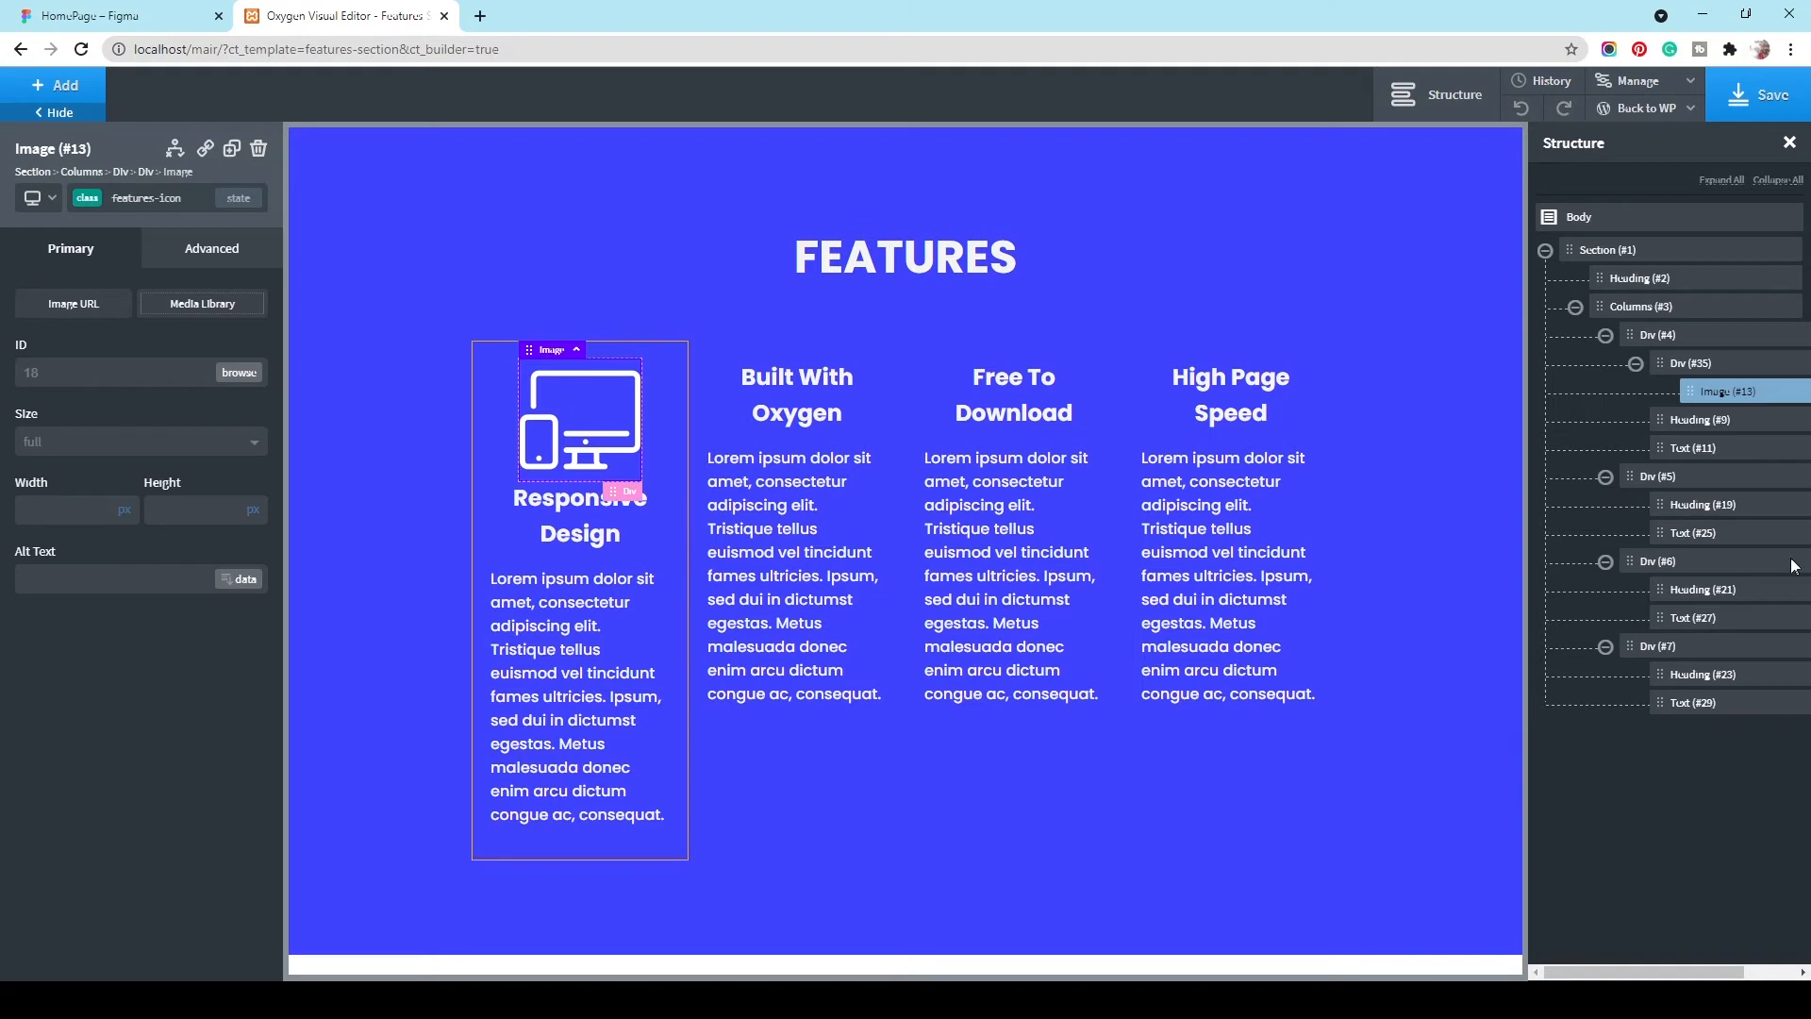
Step: Assign the new class features-icon-wrapper to the div wrapping the first column's responsive devices icon
click(1735, 363)
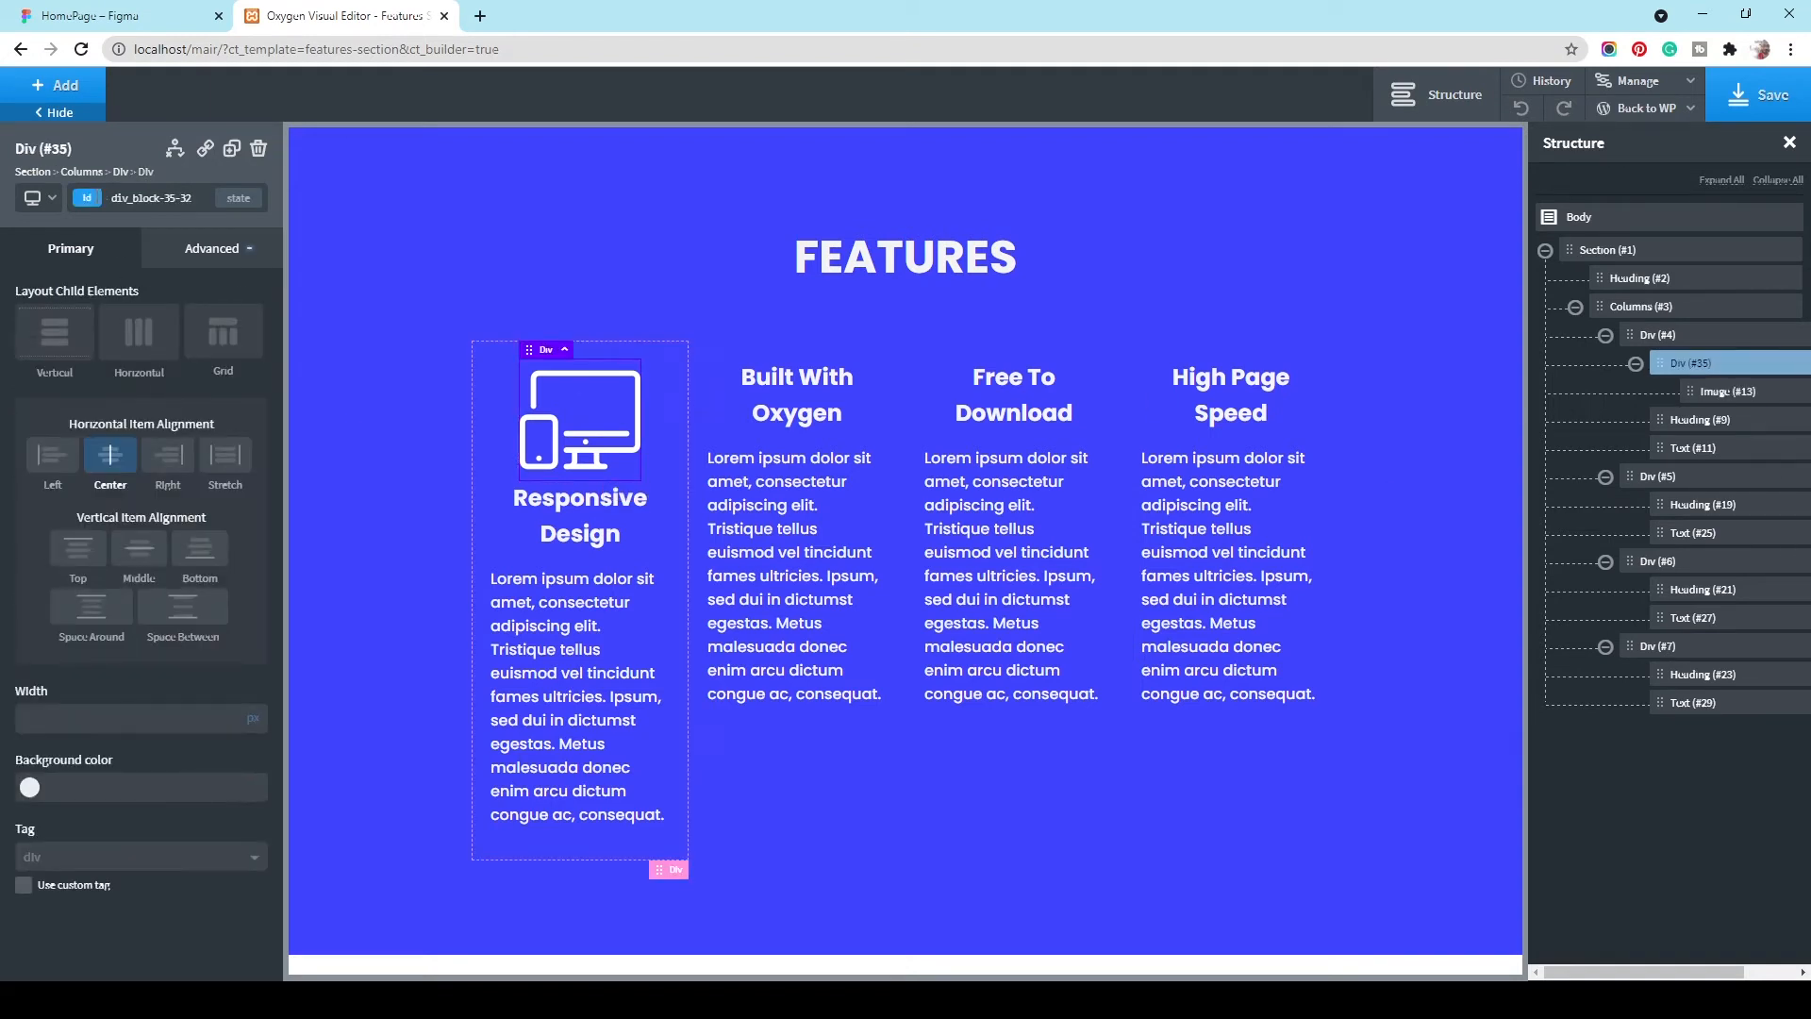
click(98, 198)
text(f)
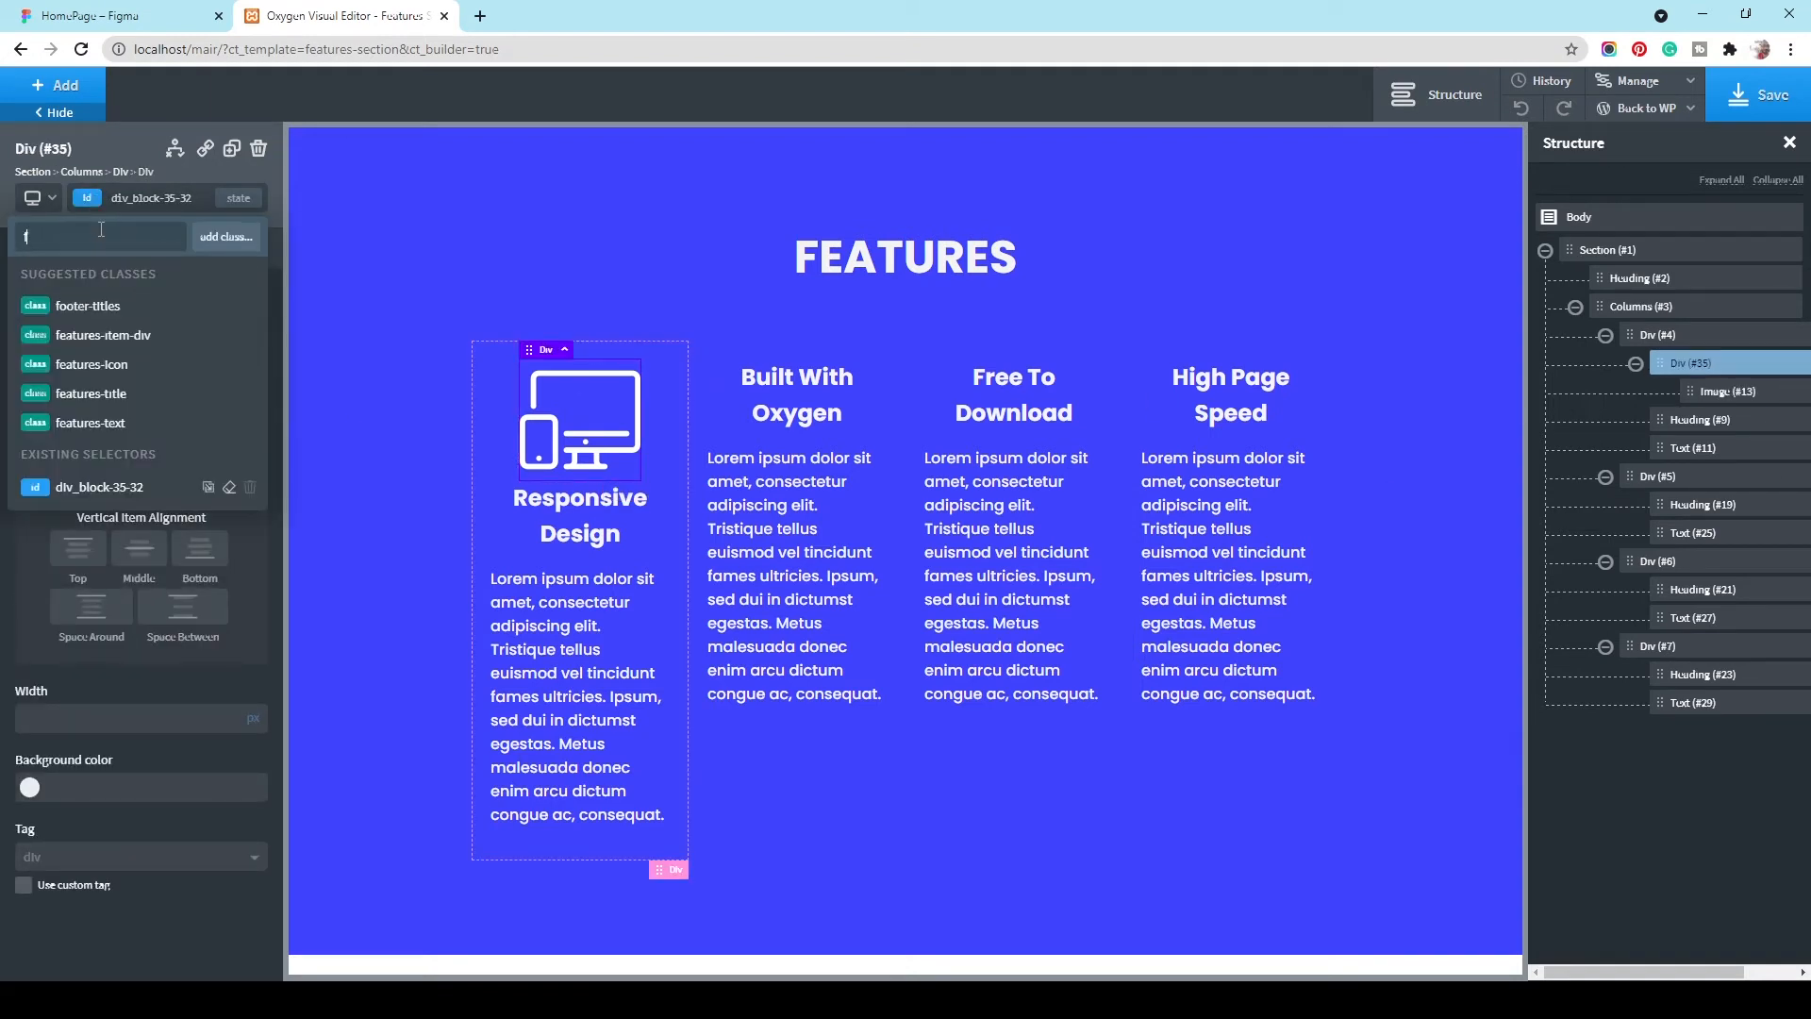
text(eatures-icon-)
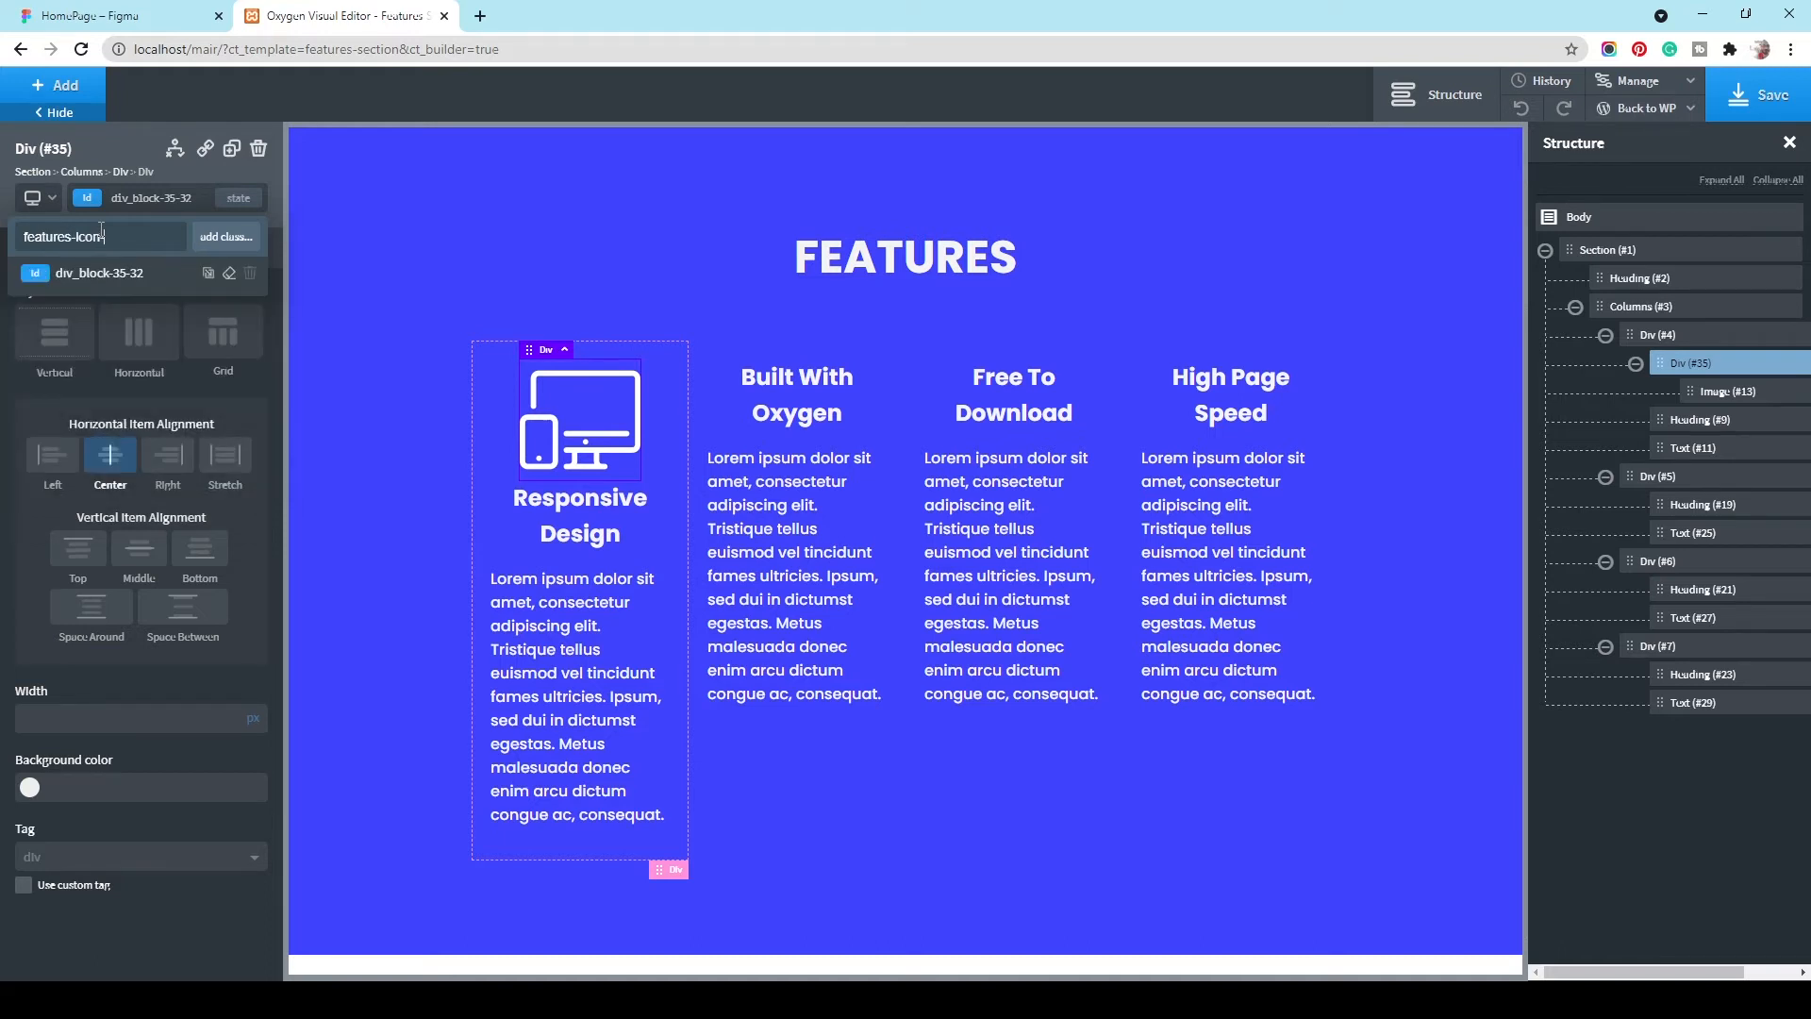
text(wrapper)
key(Return)
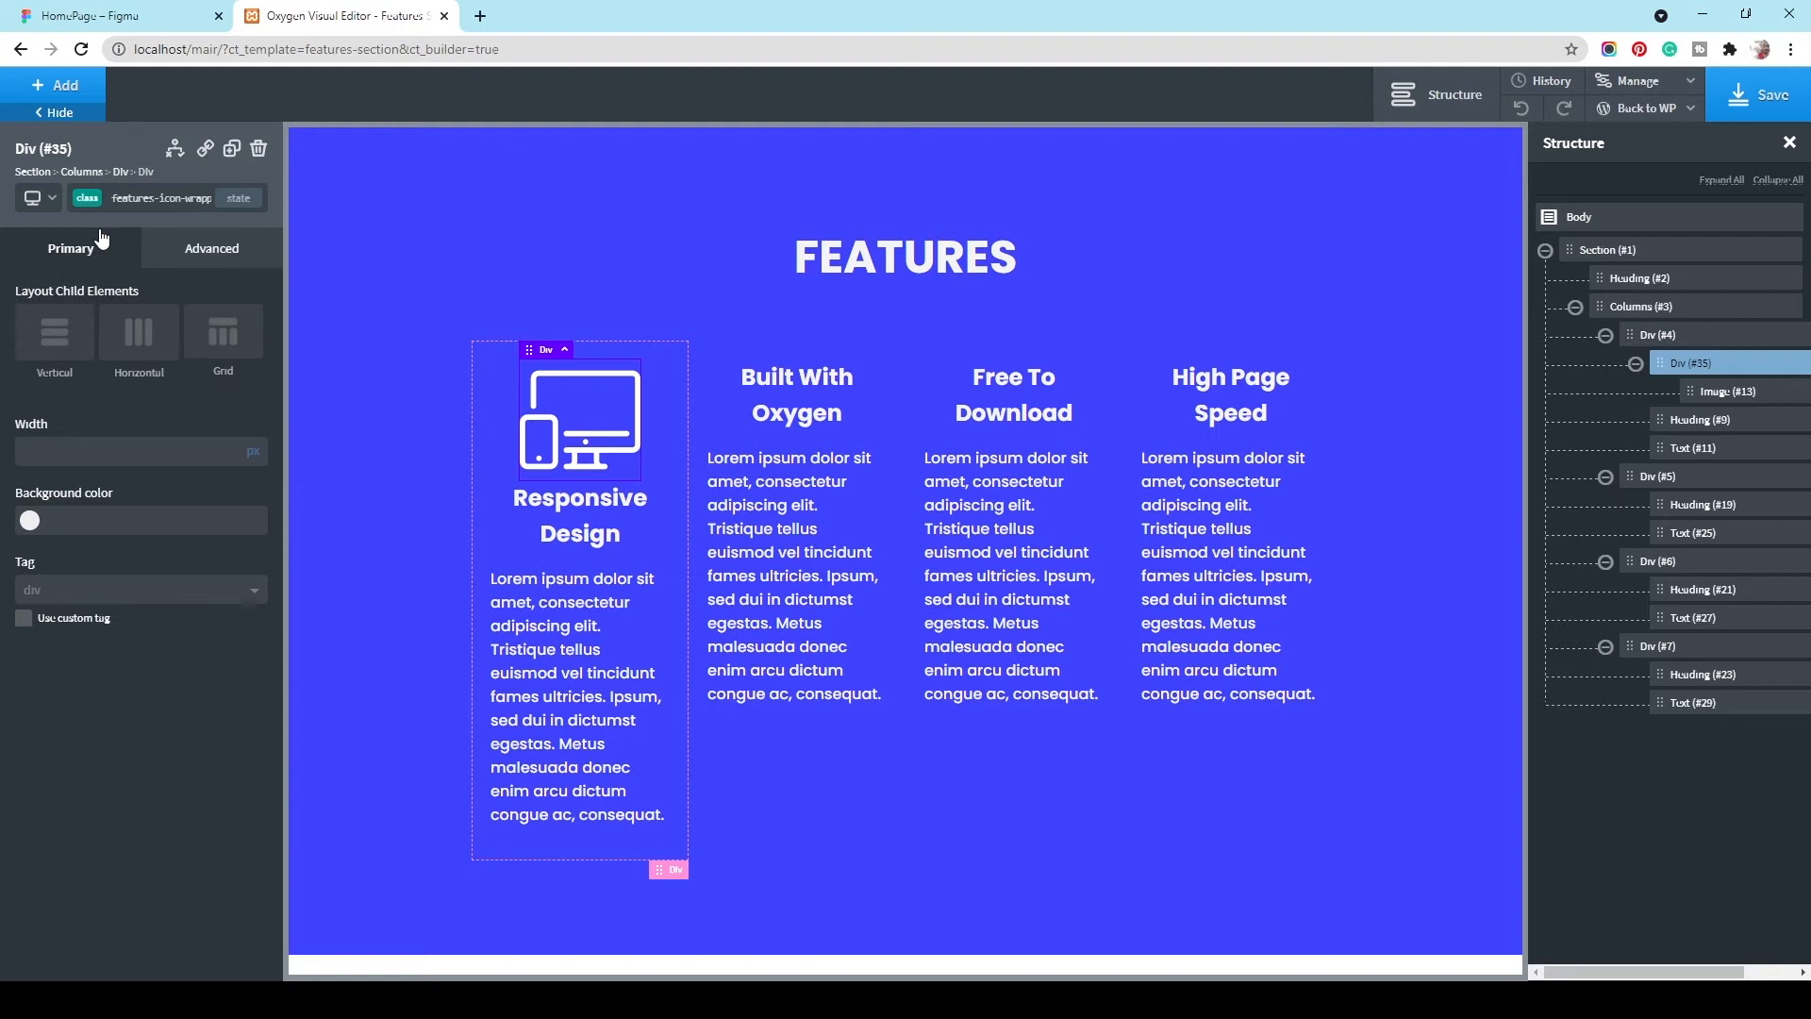
Step: Duplicate the first column's icon wrapper div three times so each feature column can receive one
click(231, 151)
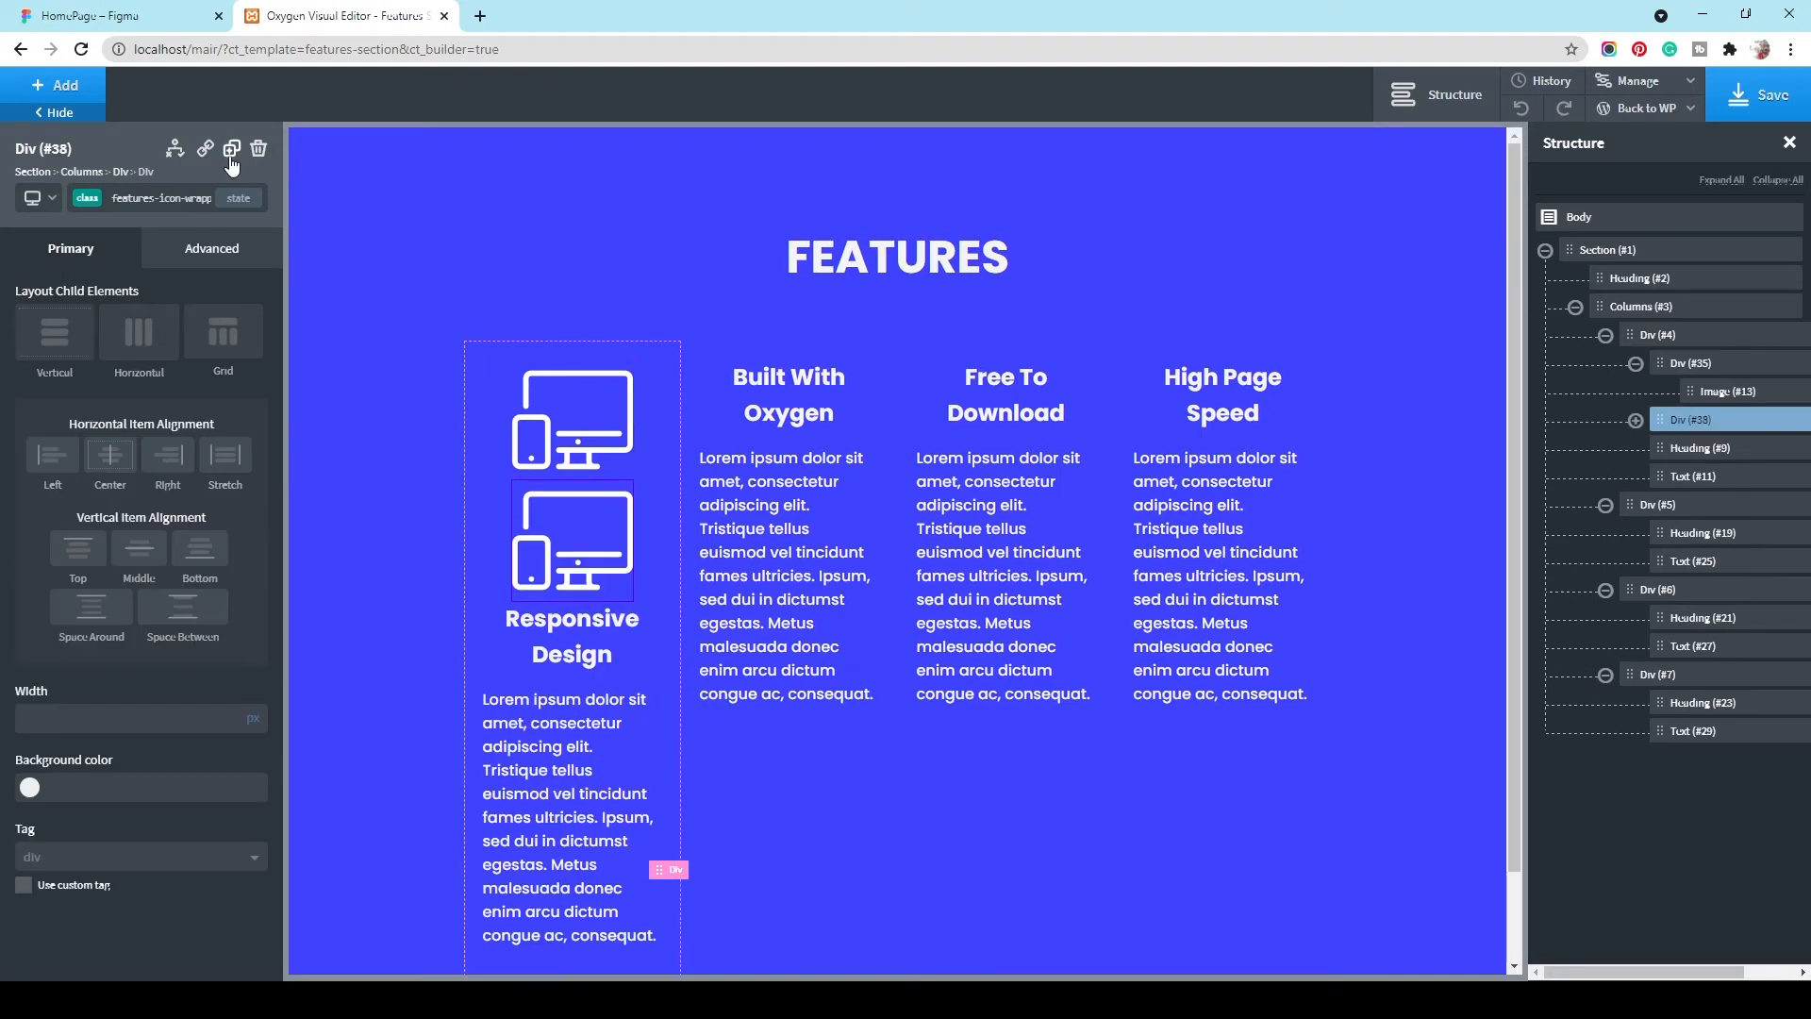
click(231, 151)
click(231, 151)
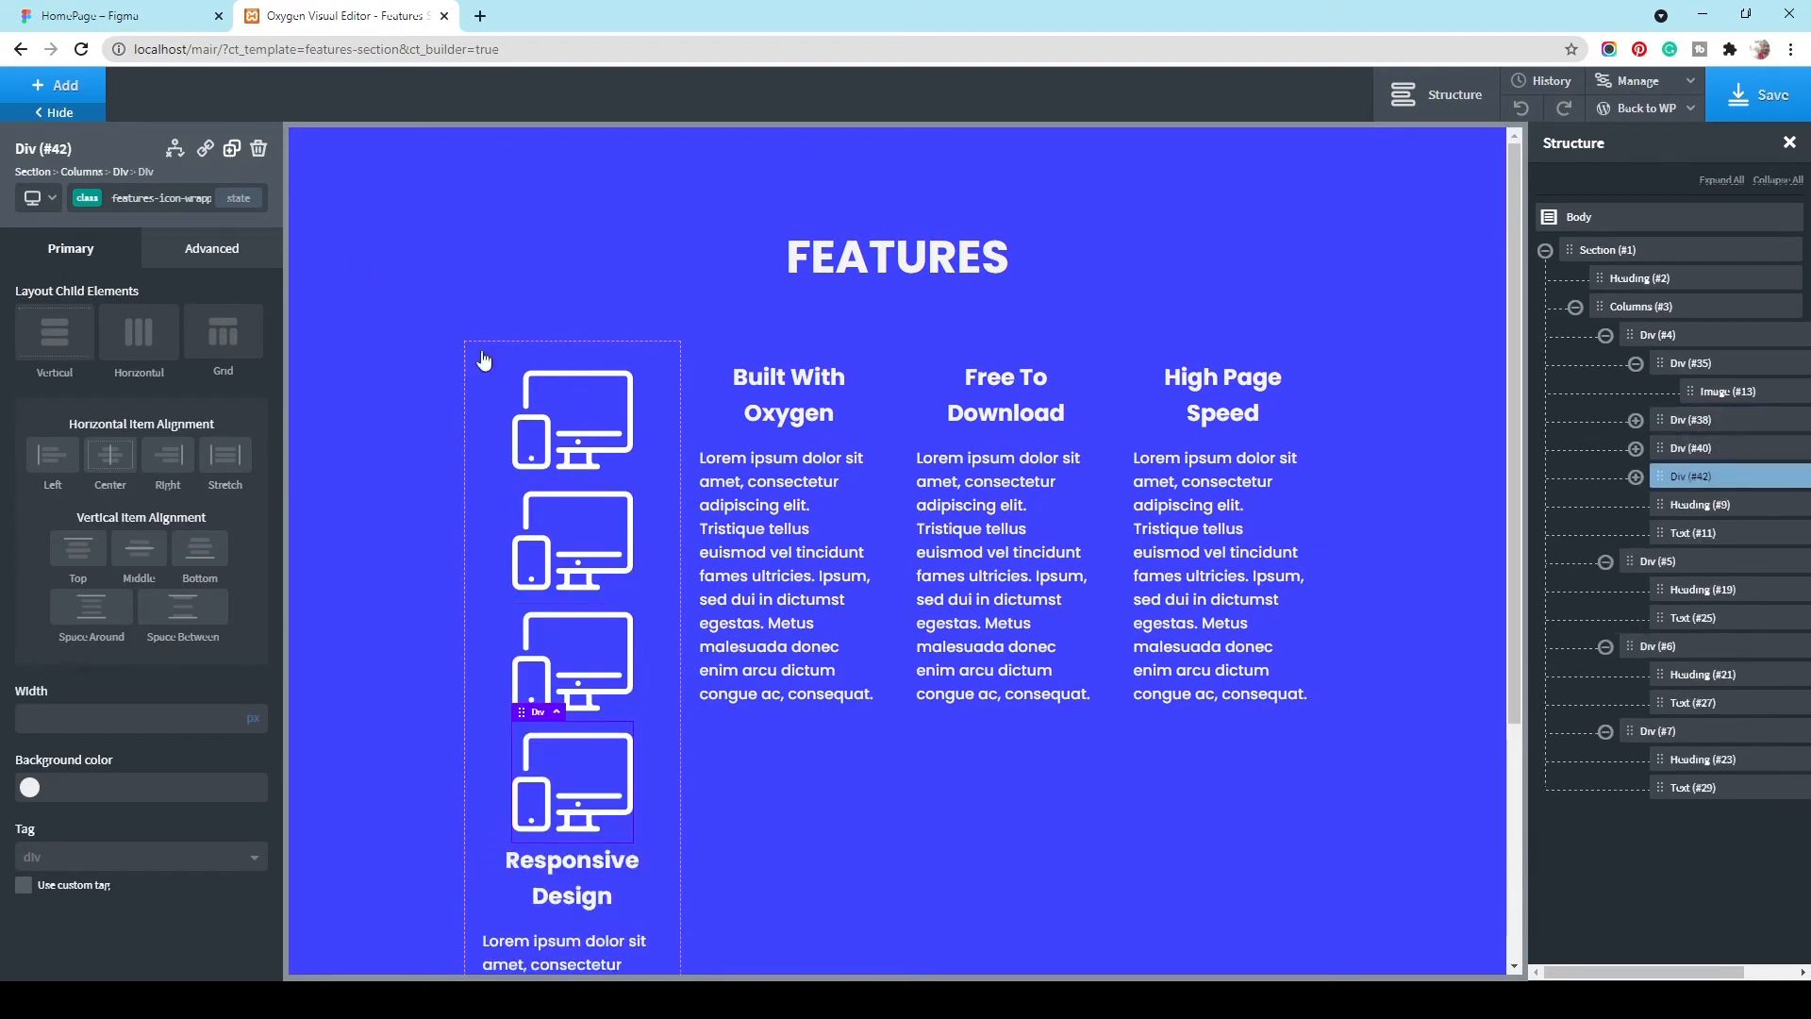
Step: Move the second icon image from the first column to above the "Built With Oxygen" heading, and select the third icon image
click(566, 545)
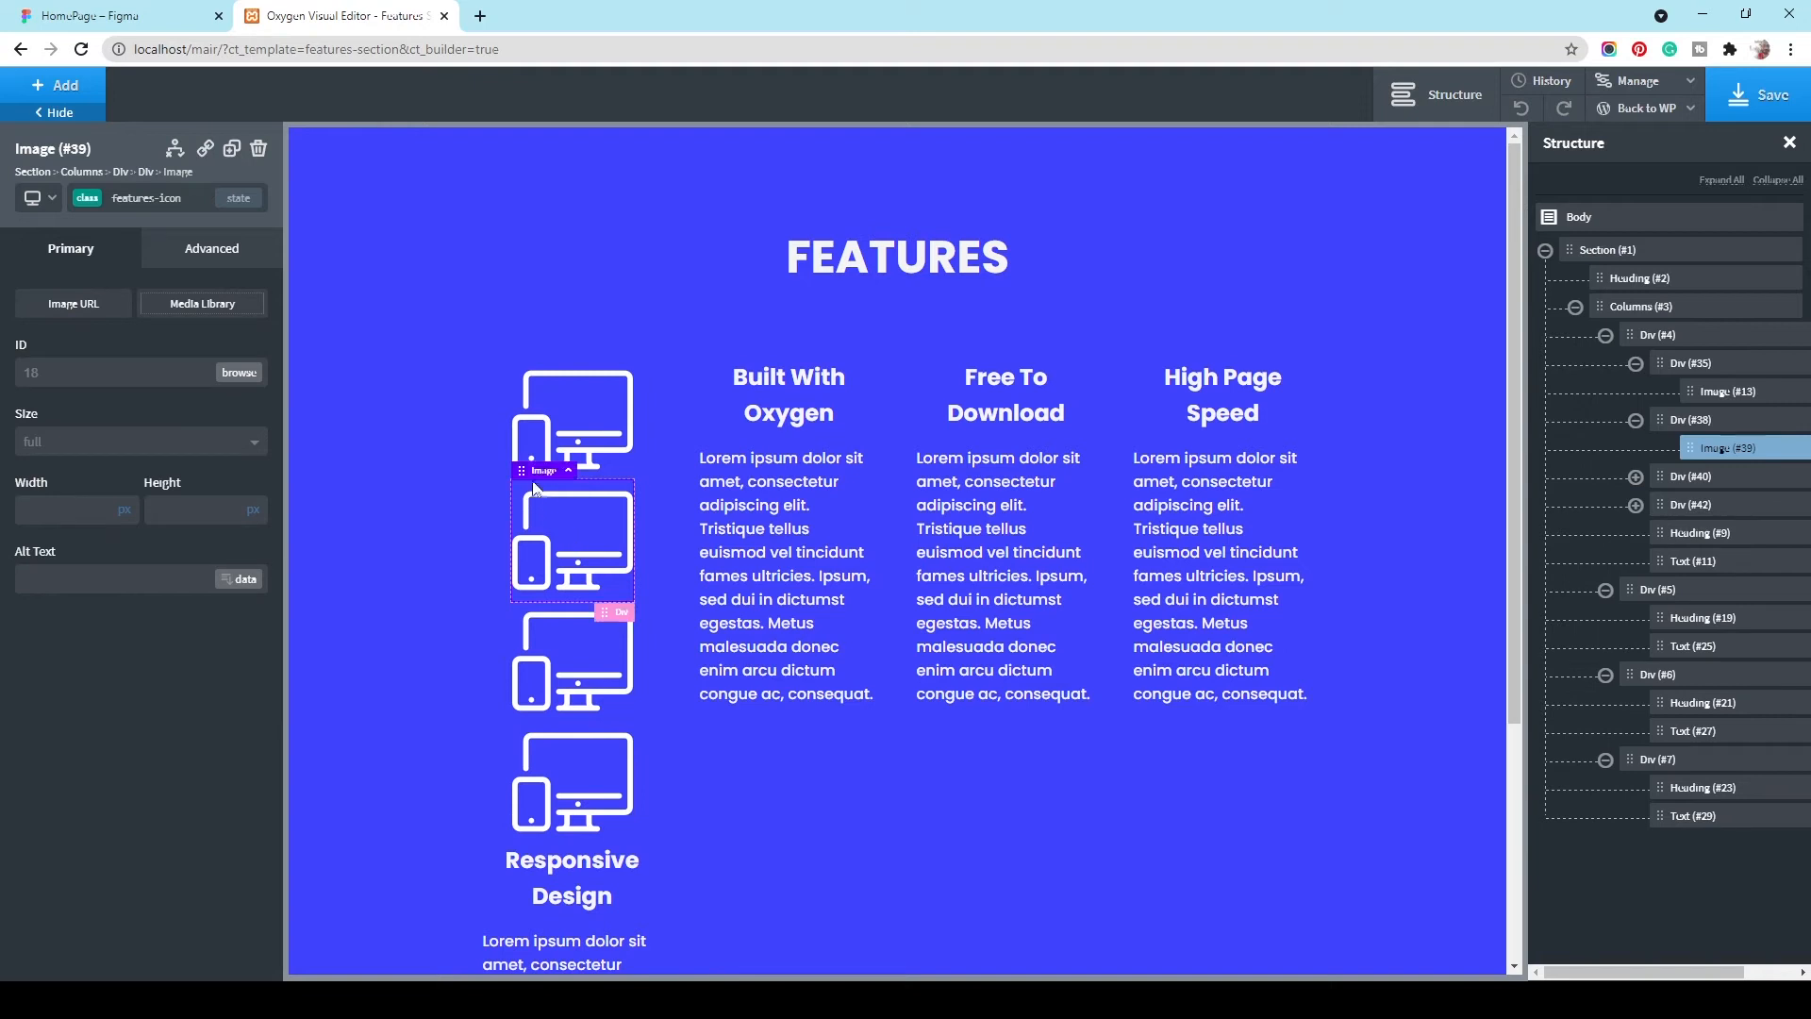
drag(524, 470, 783, 364)
click(536, 619)
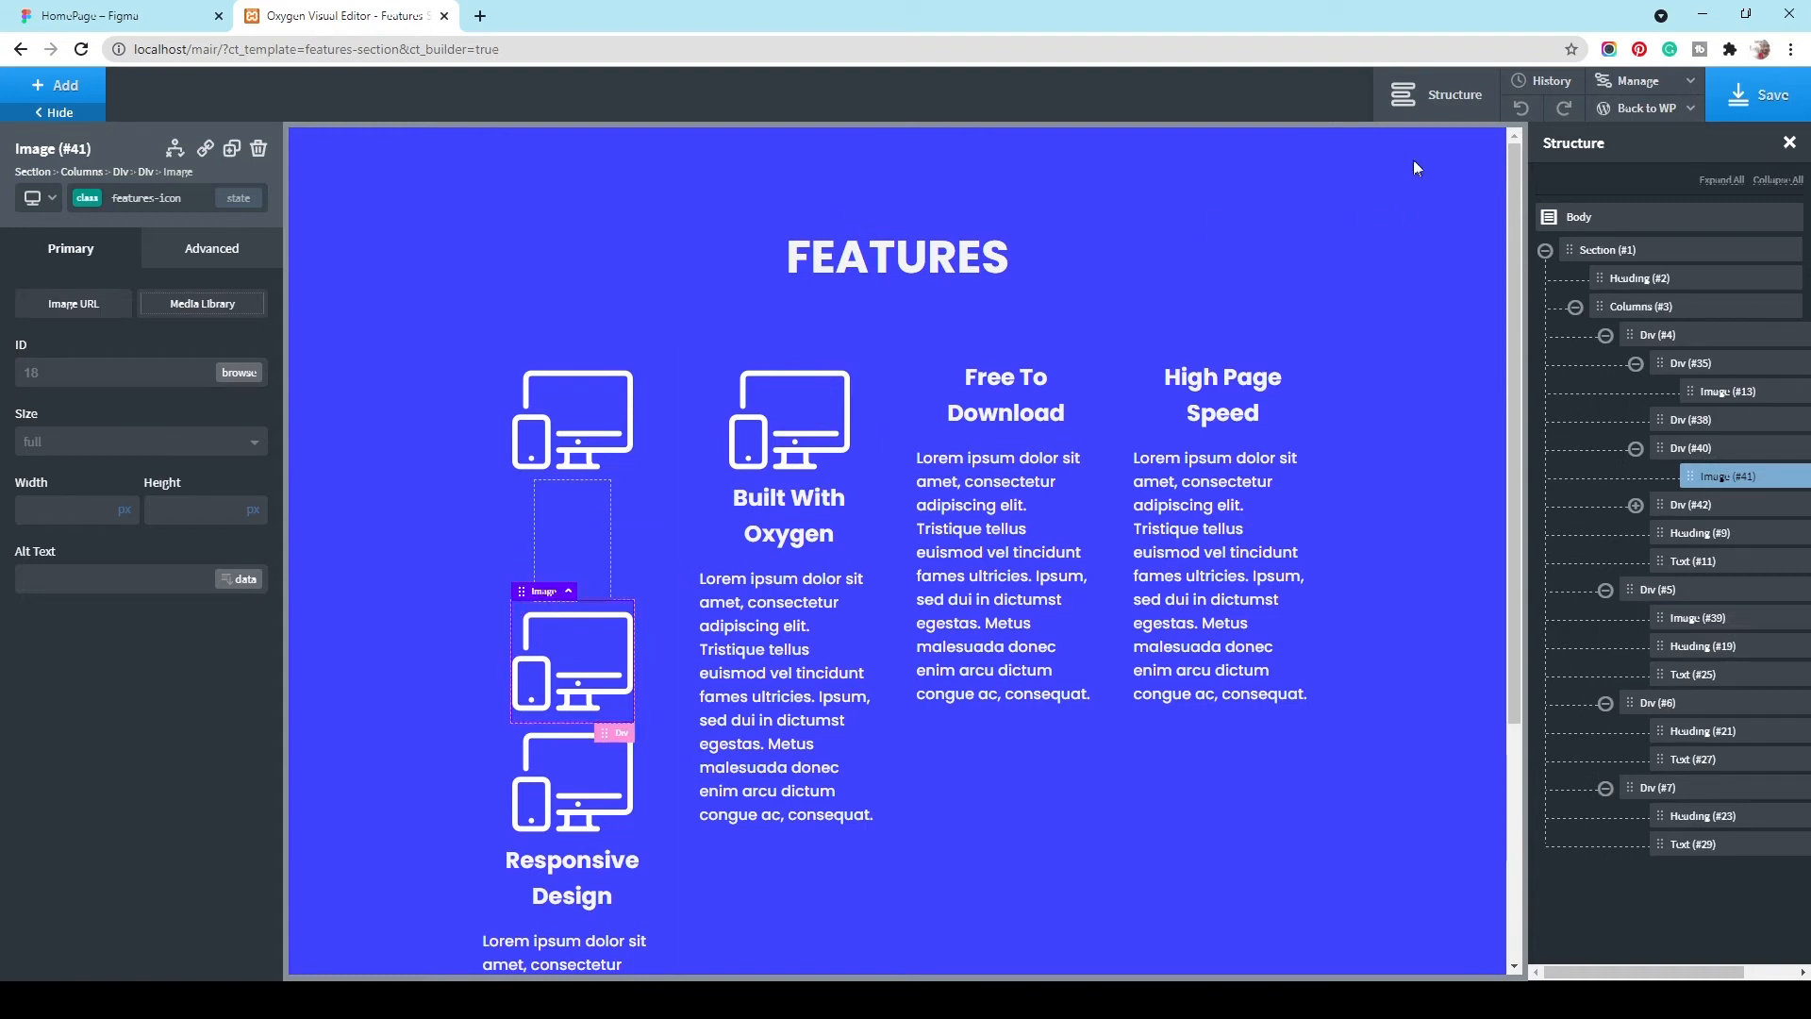
Step: Undo the last image move and move the third stacked icon's wrapper div above the "Built With Oxygen" heading in the second column
click(1539, 111)
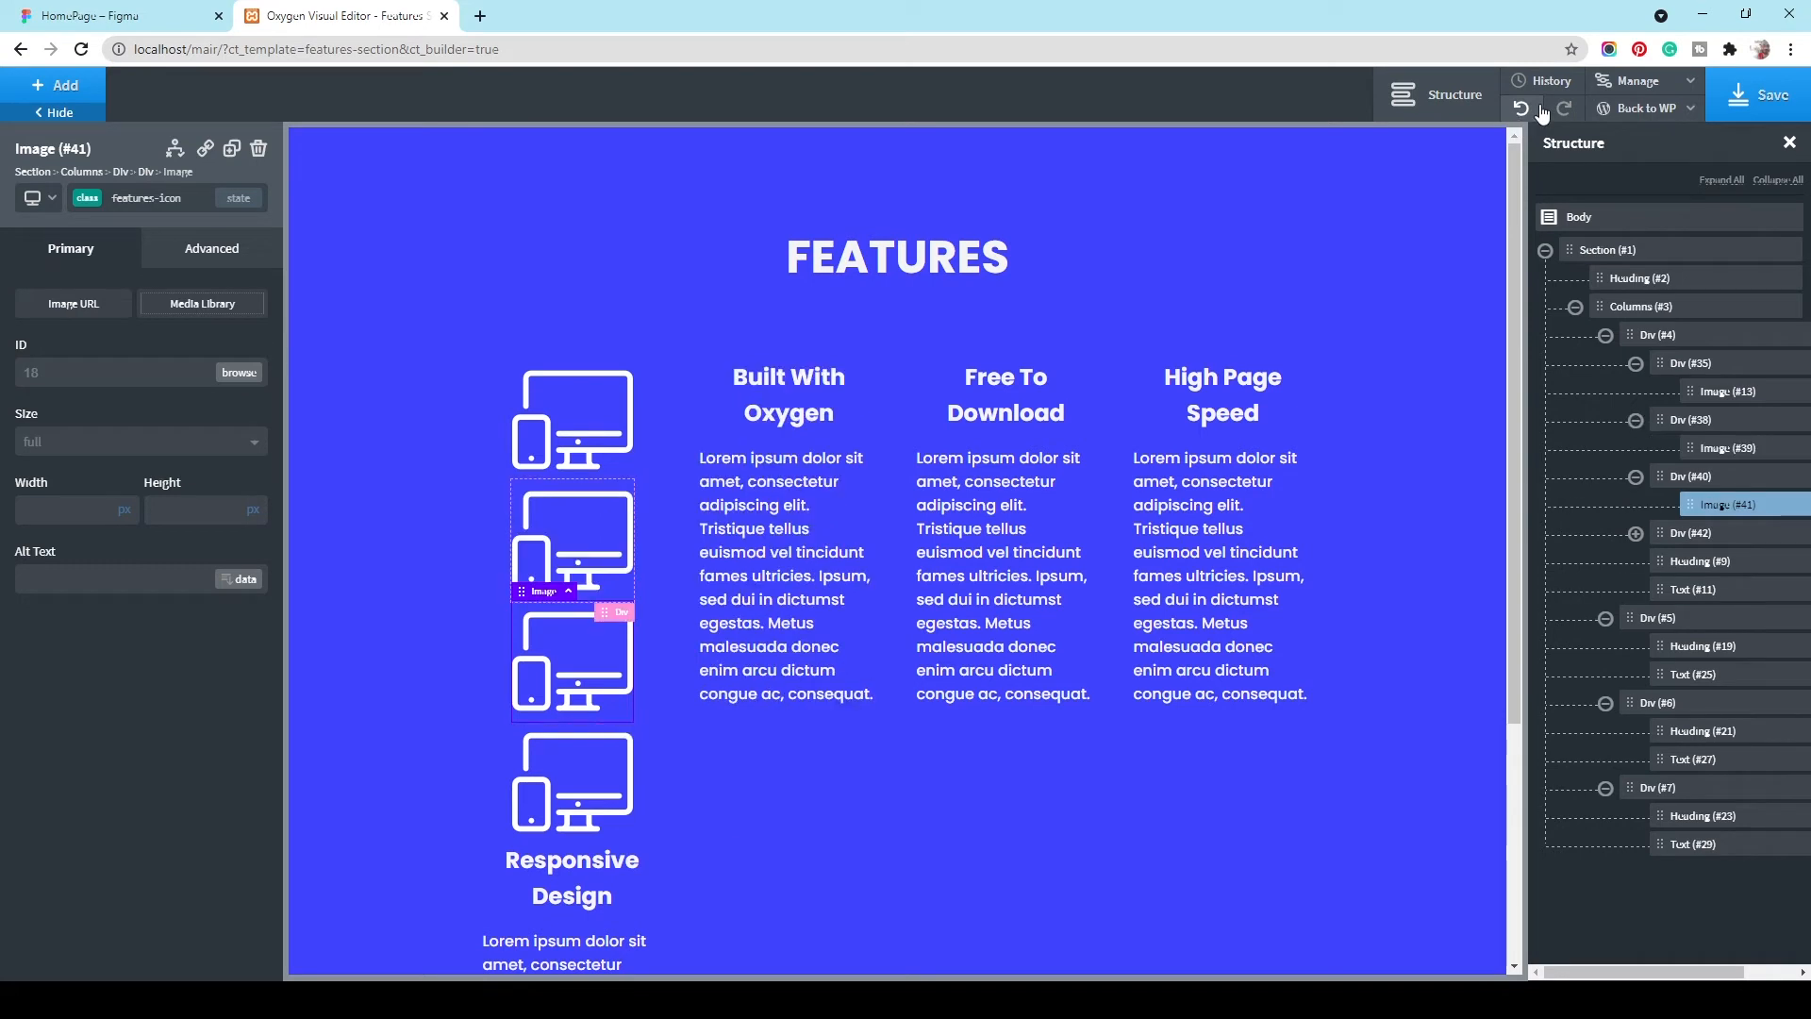
click(1740, 478)
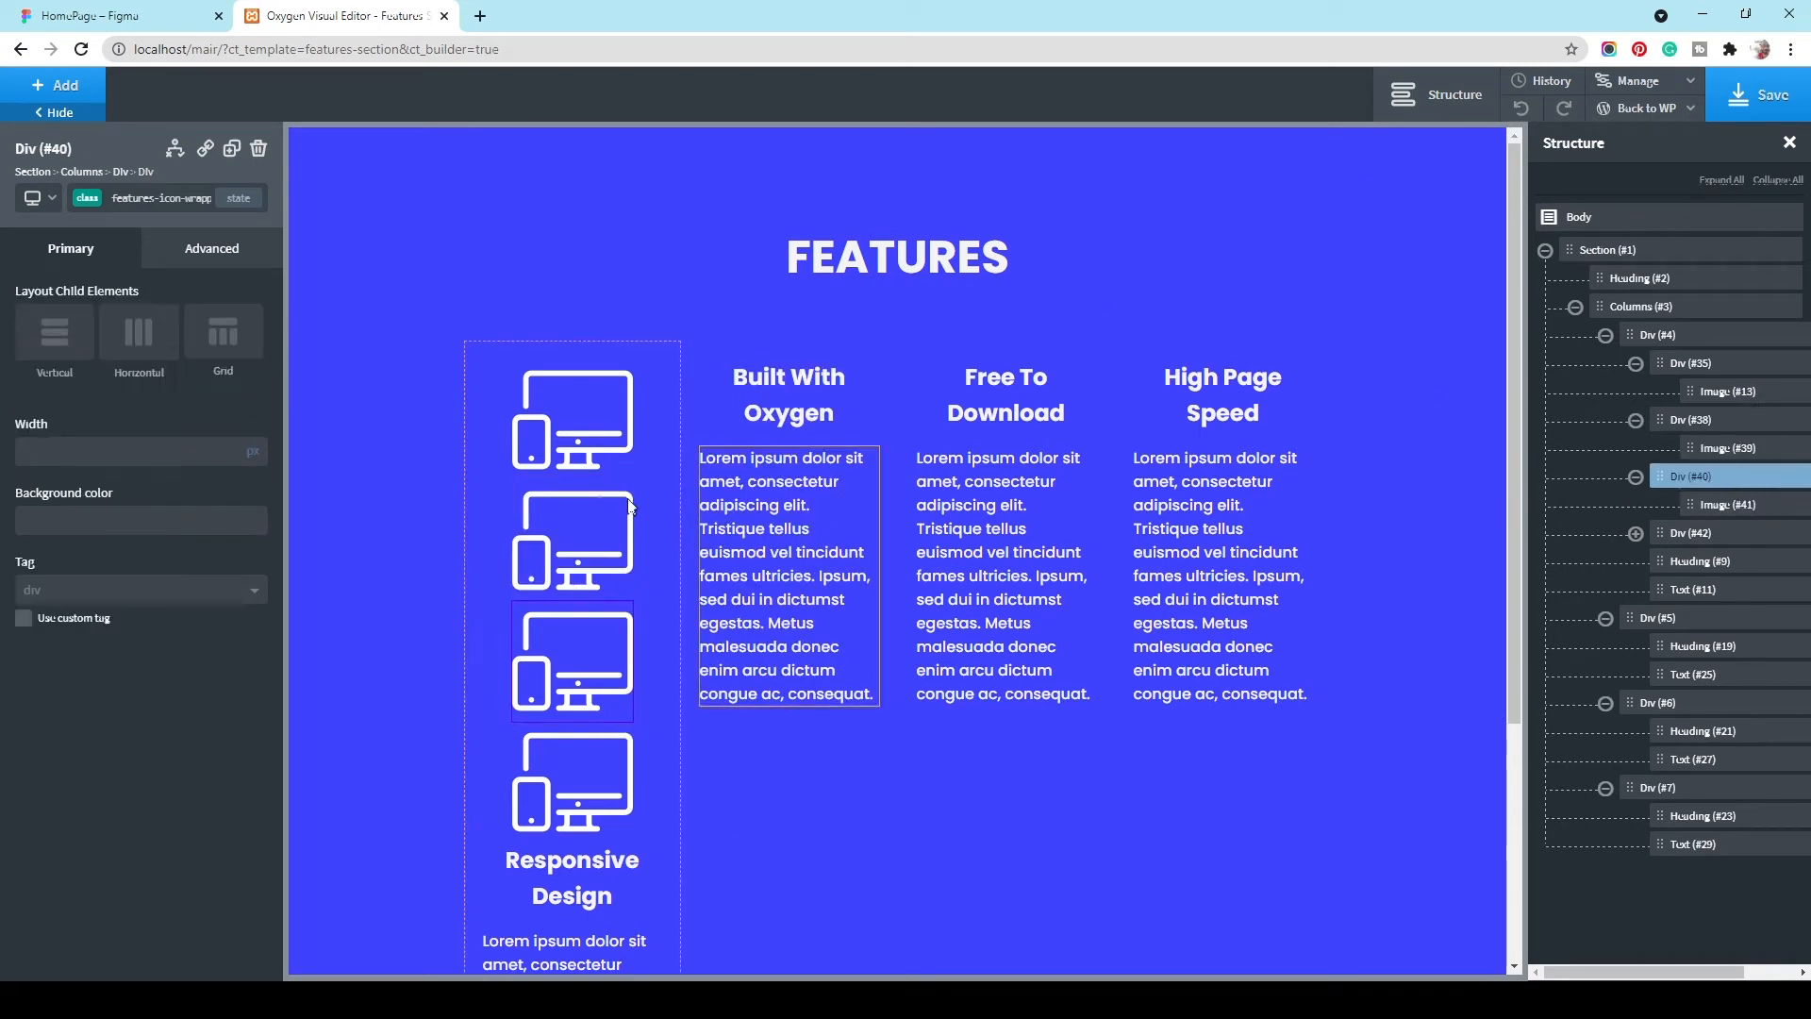
drag(521, 592, 773, 361)
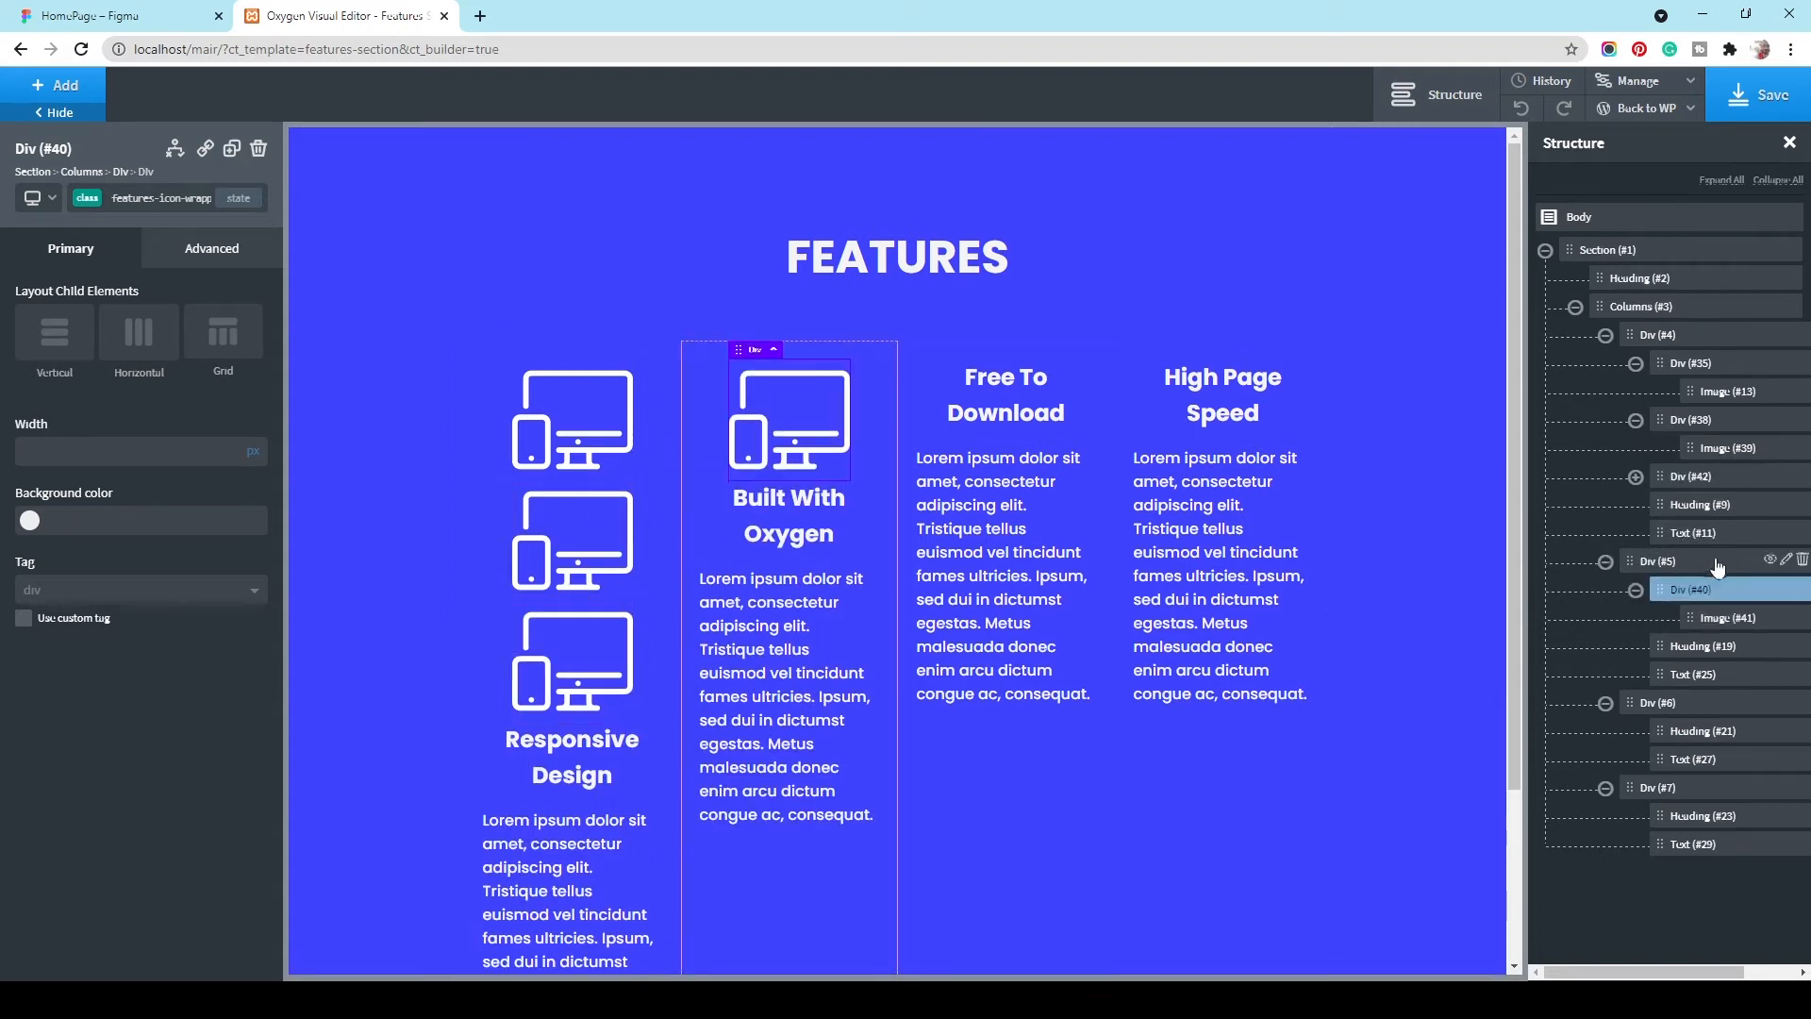
Step: Move the two remaining extra icon wrapper divs above the "Free To Download" and "High Page Speed" headings in their columns
click(1702, 419)
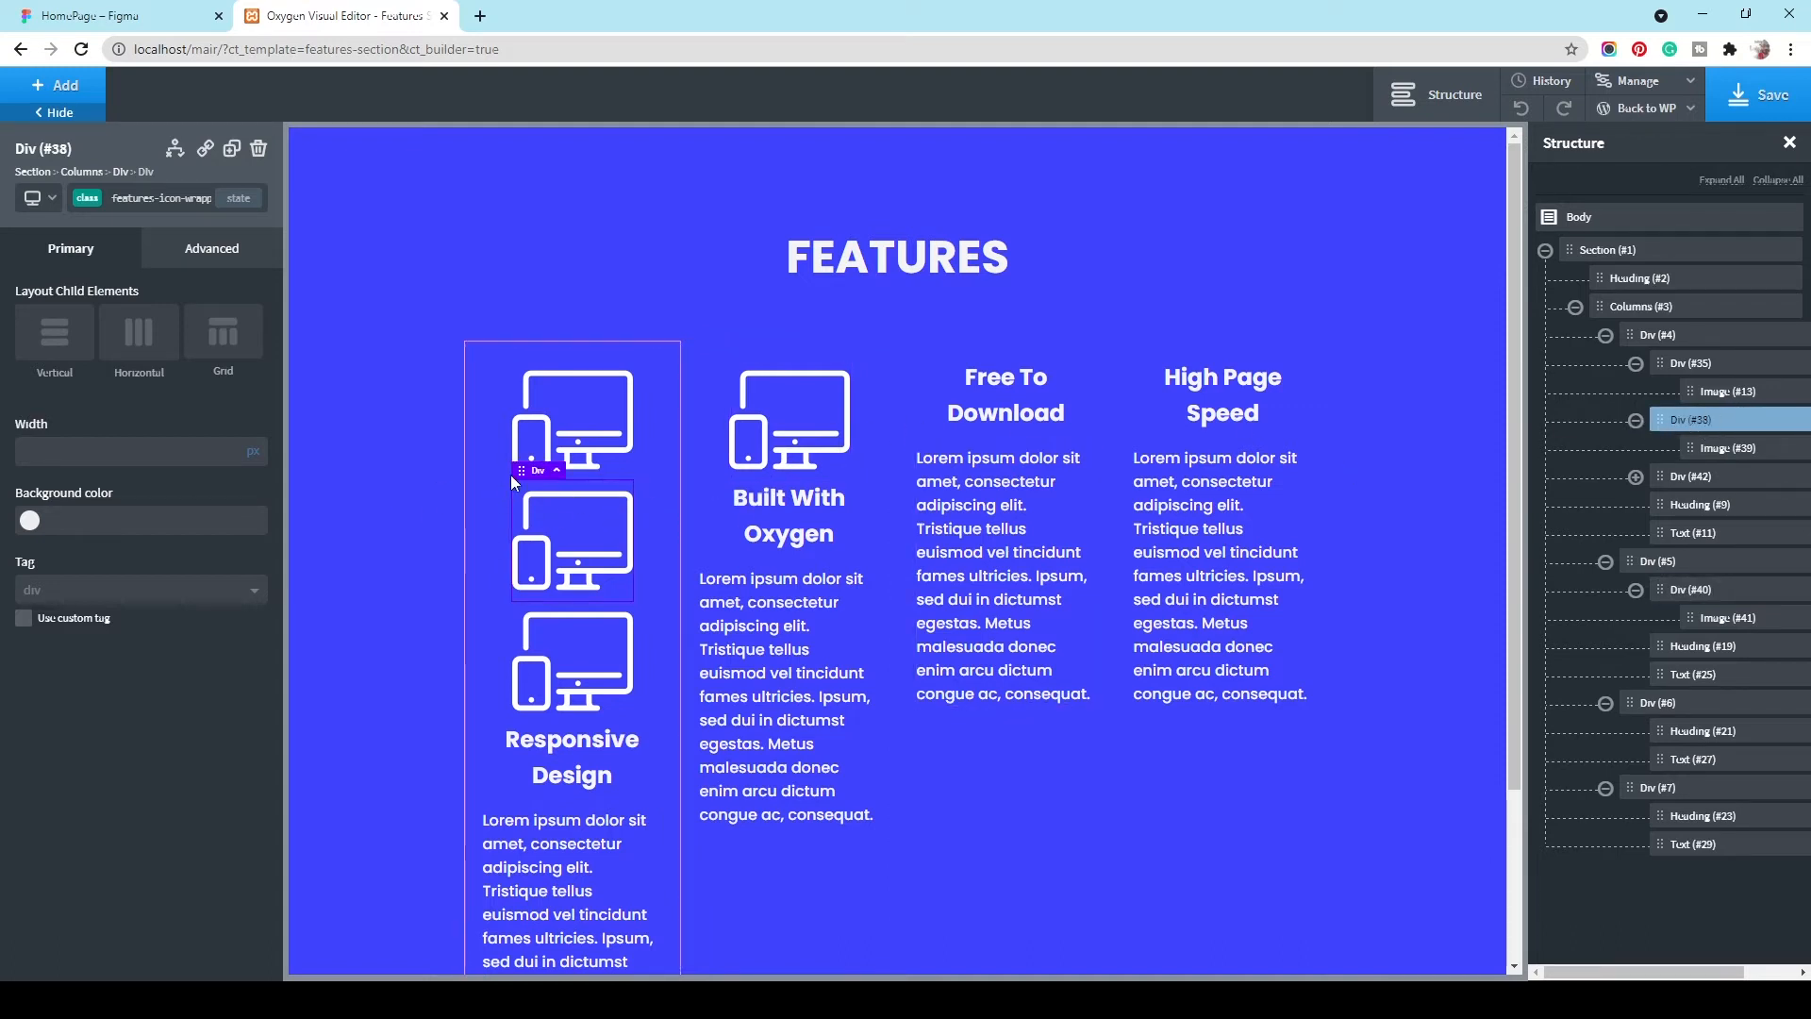
drag(518, 469, 989, 362)
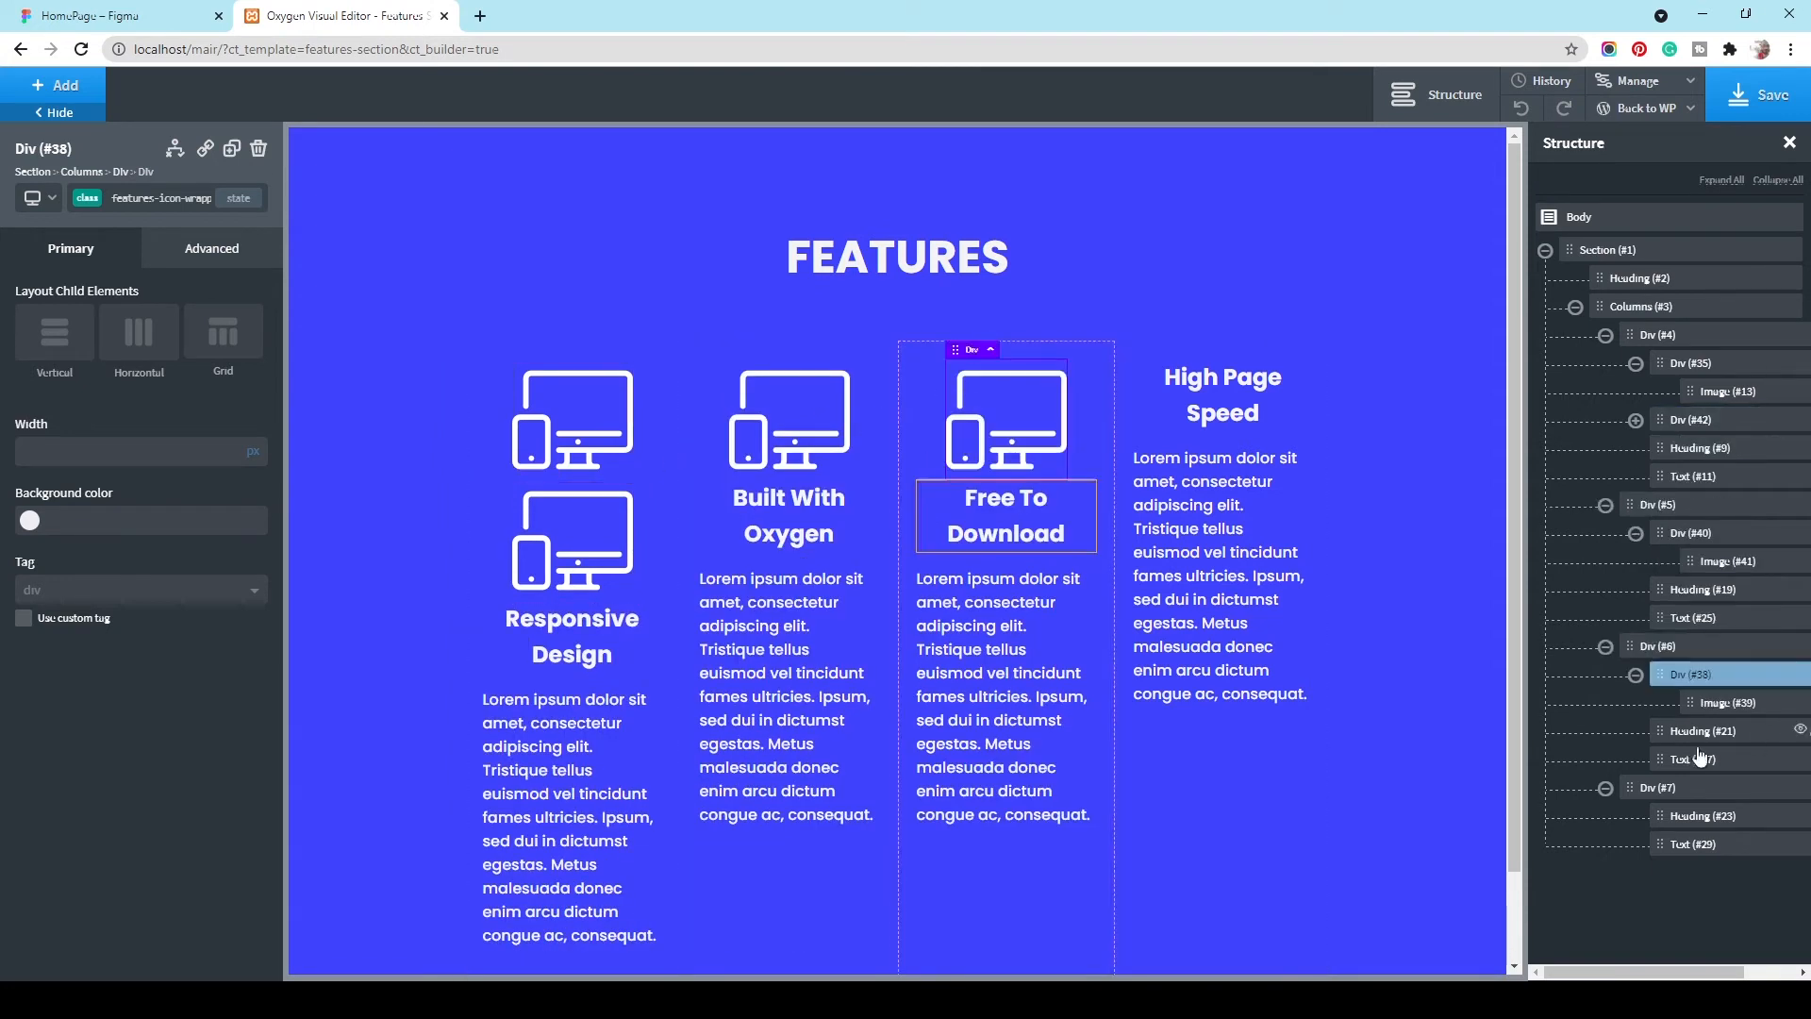
click(1722, 424)
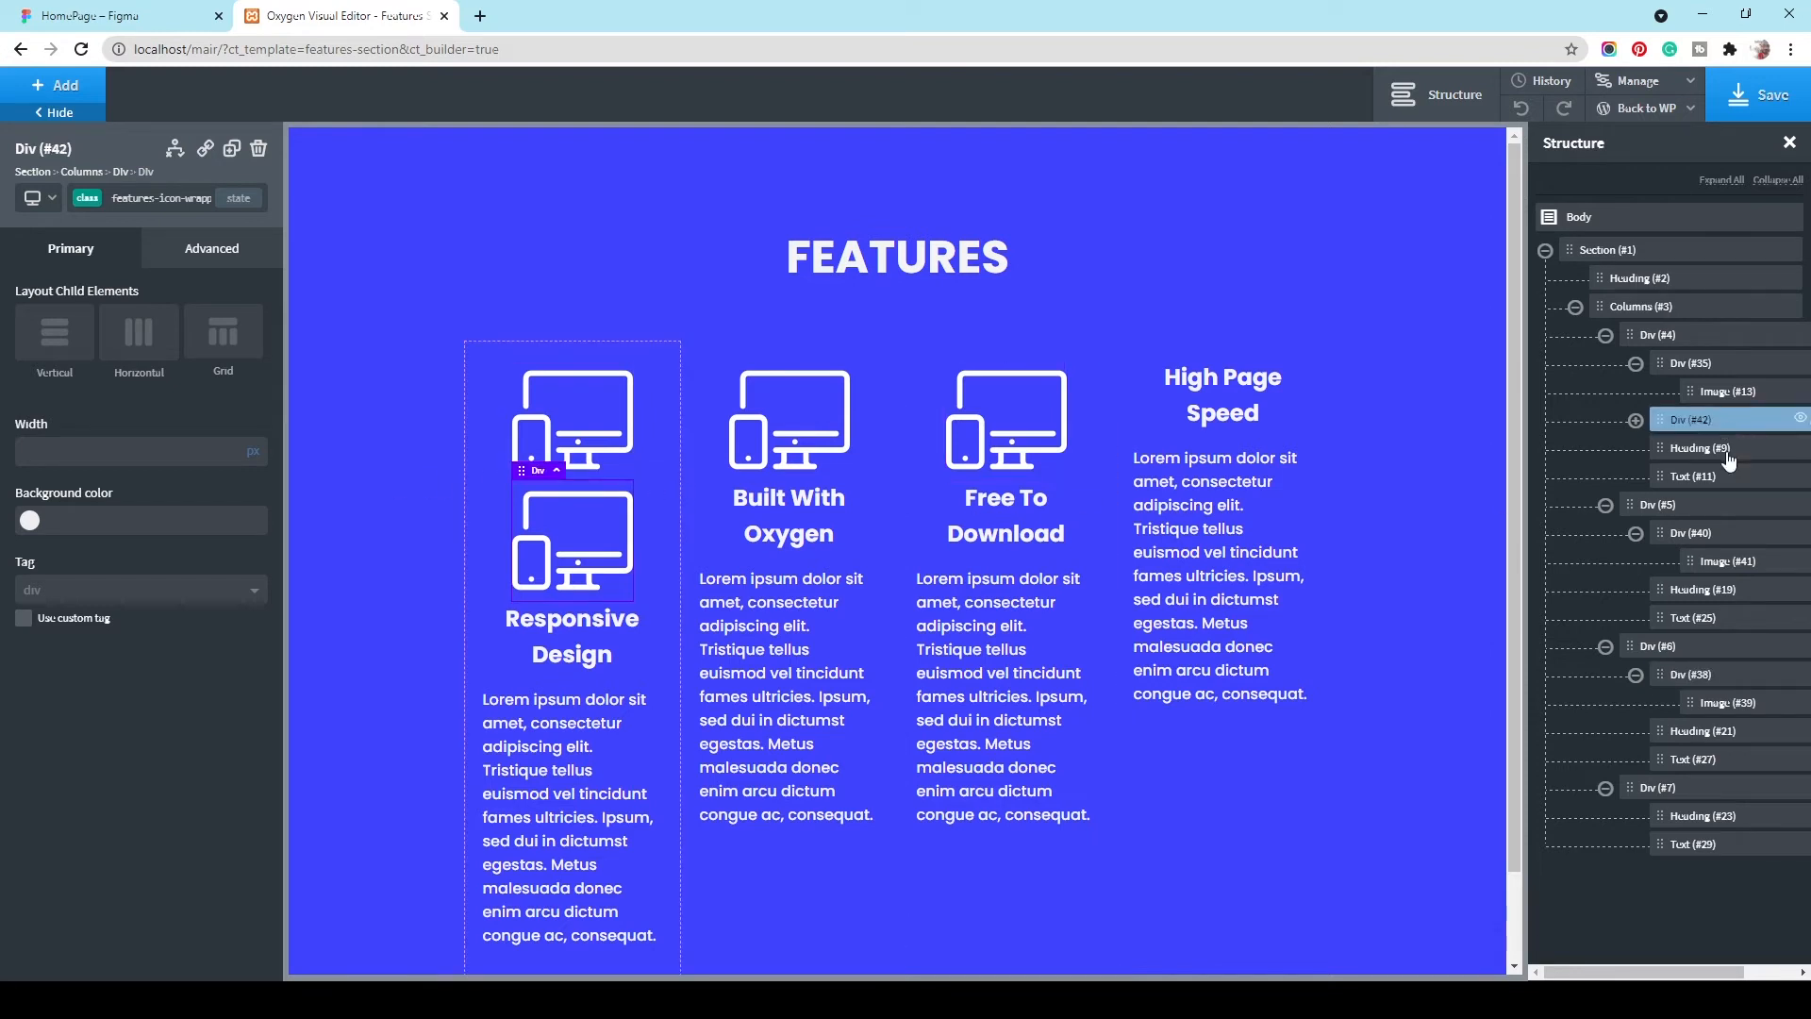
drag(522, 469, 1209, 362)
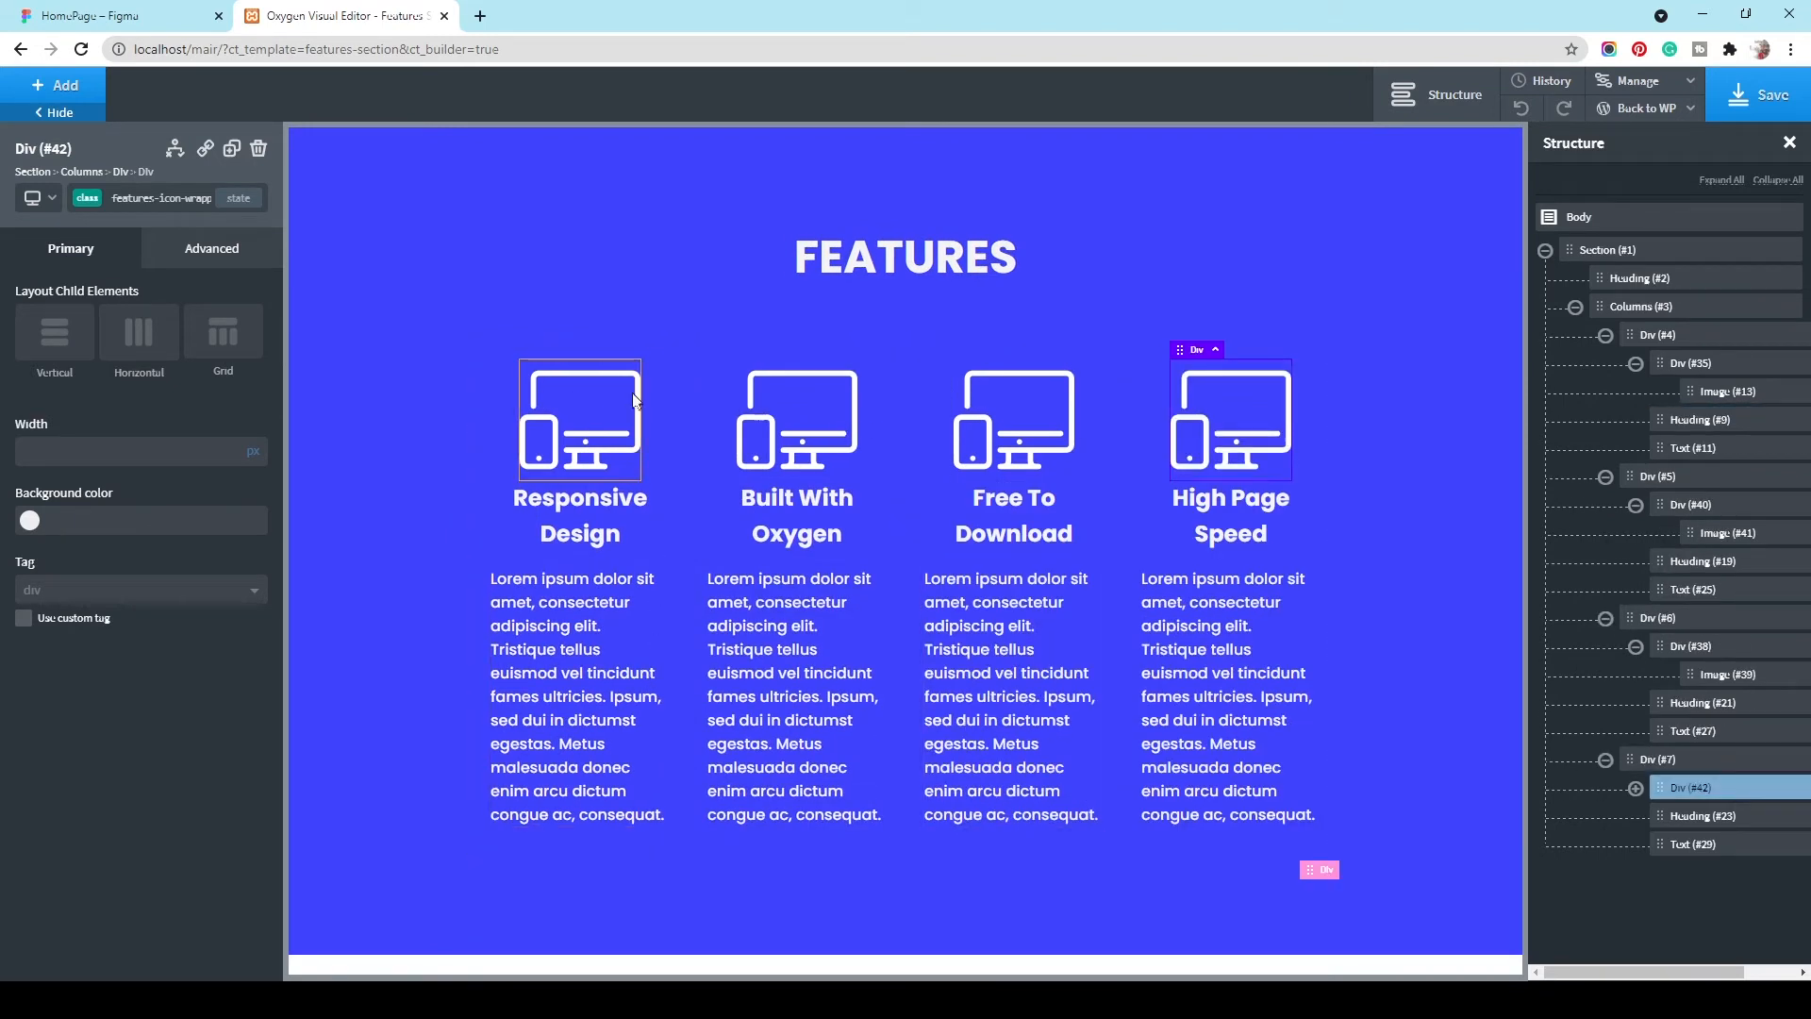
Step: Inspect the responsive icon's size in the Figma design and check the first icon's size and spacing settings in Oxygen
click(602, 411)
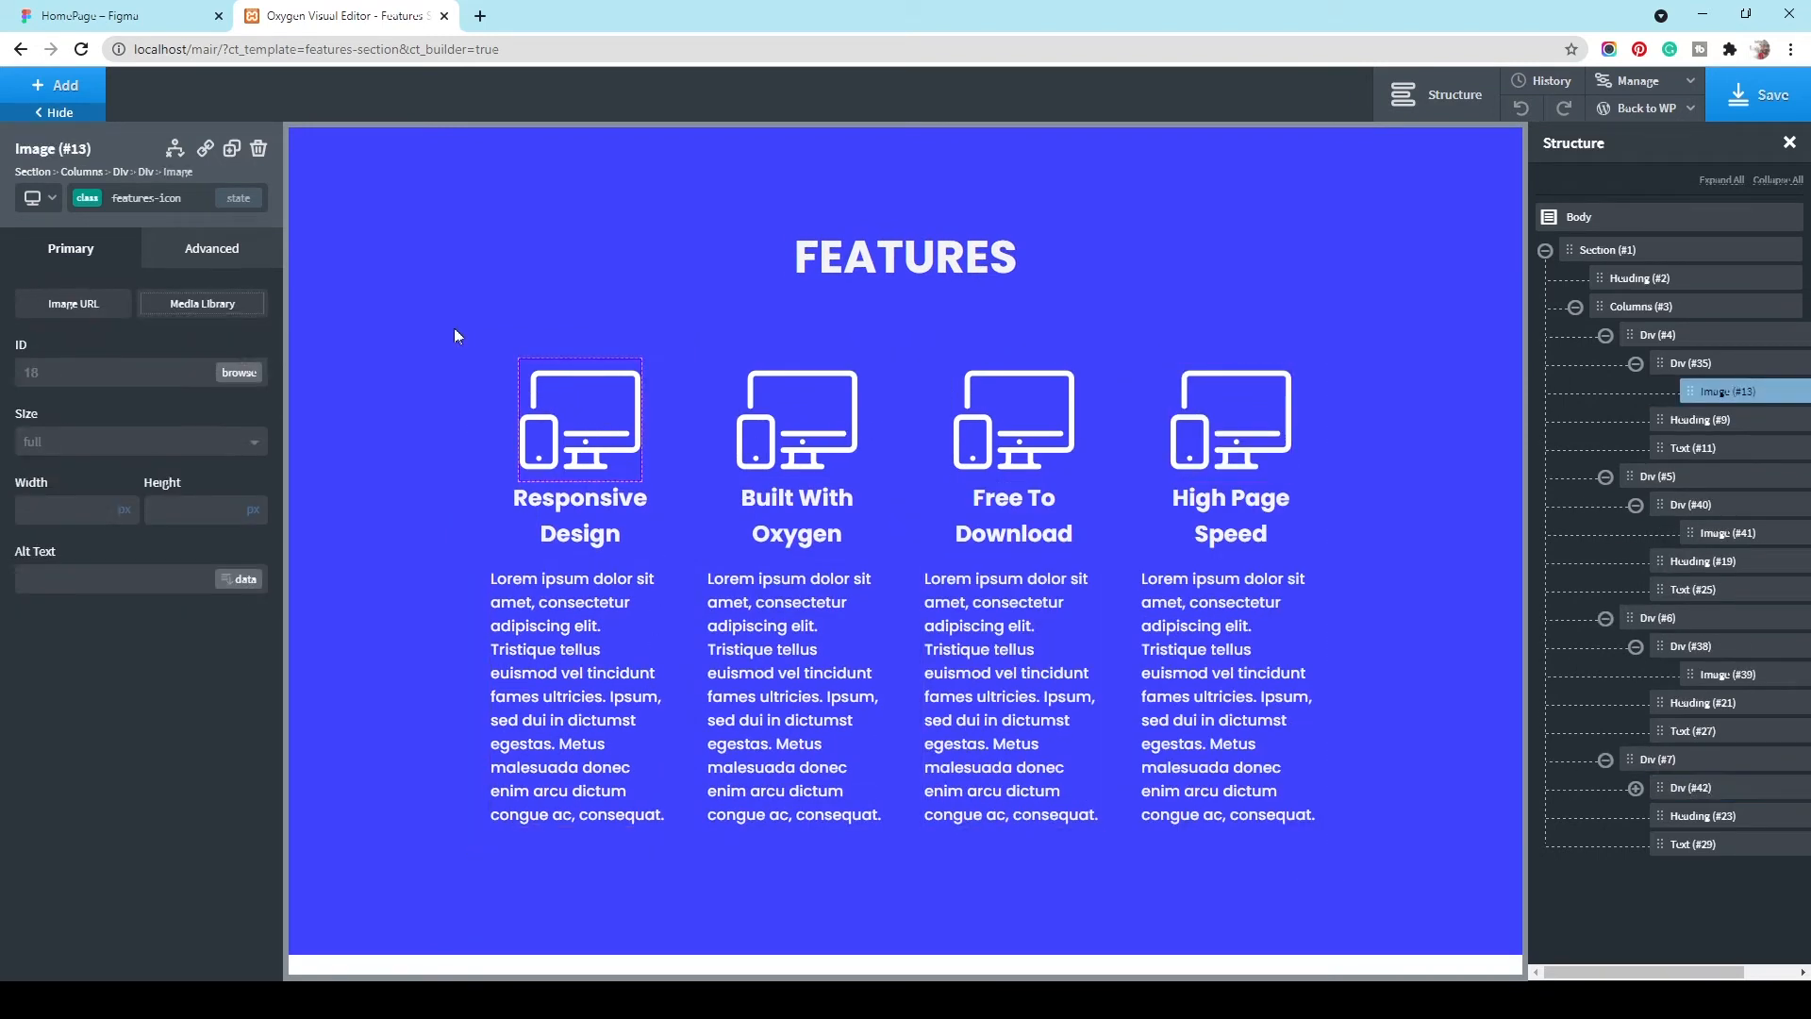
click(192, 255)
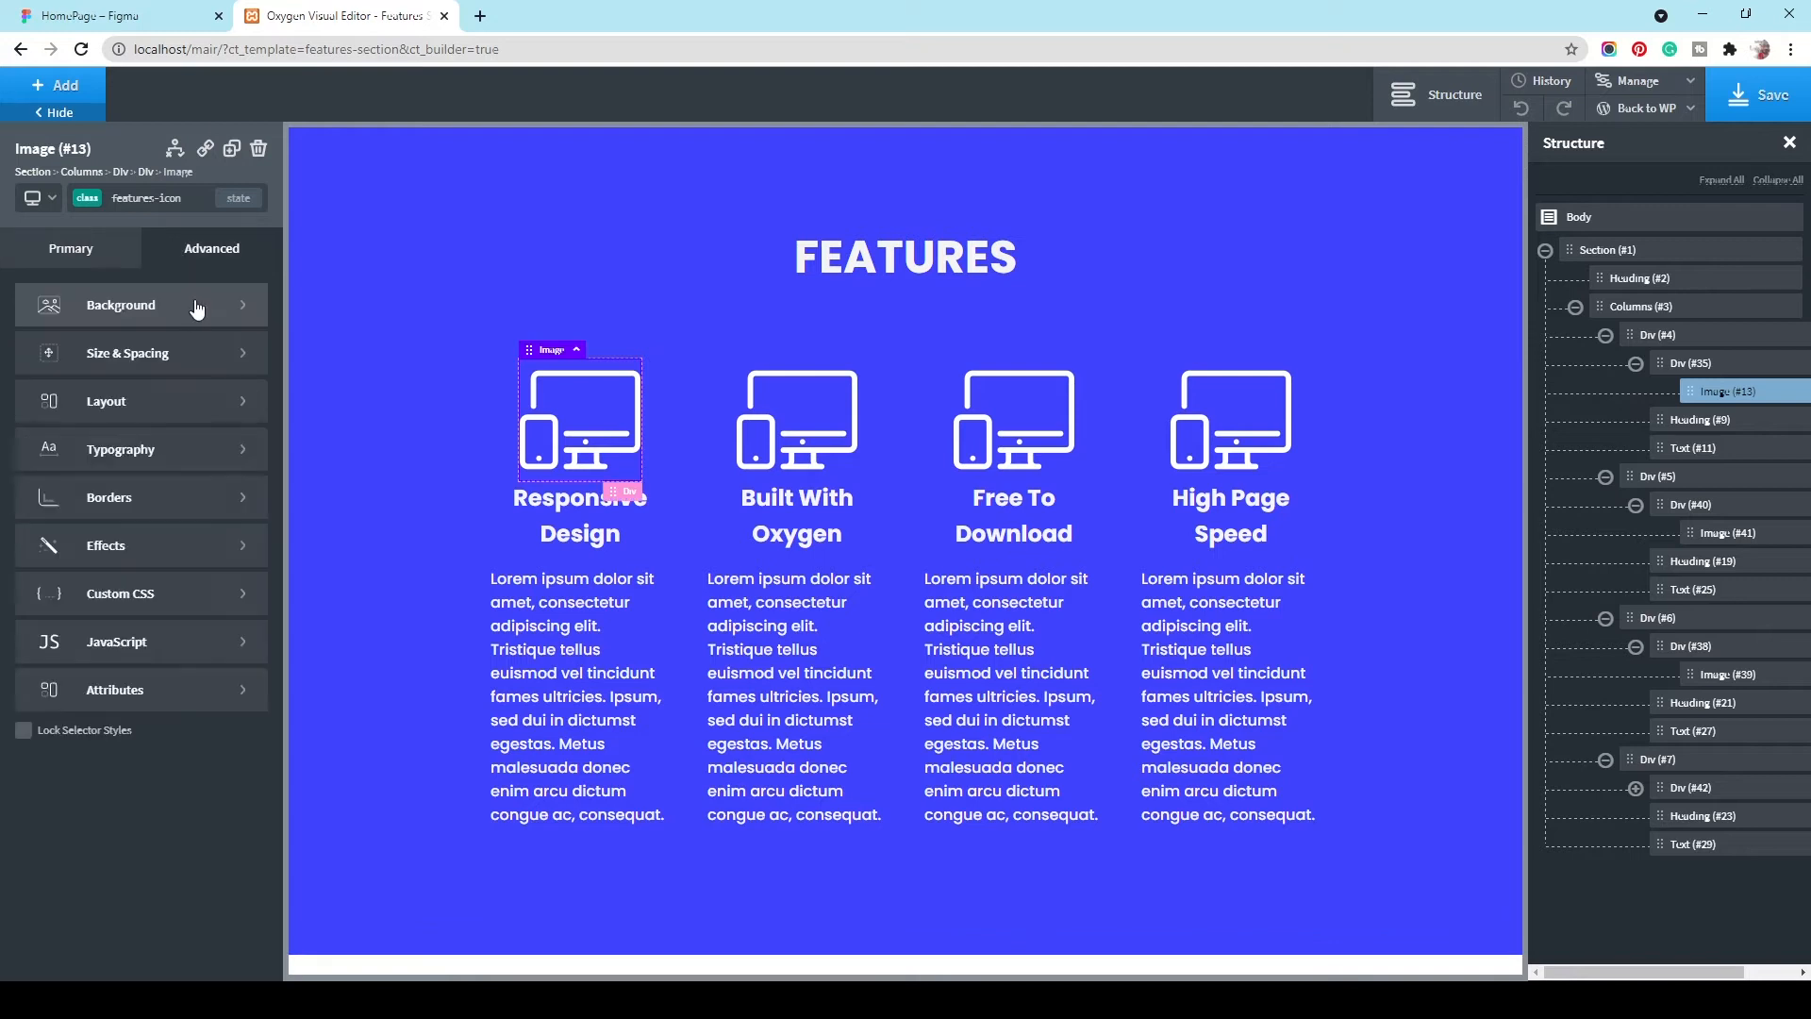
click(130, 14)
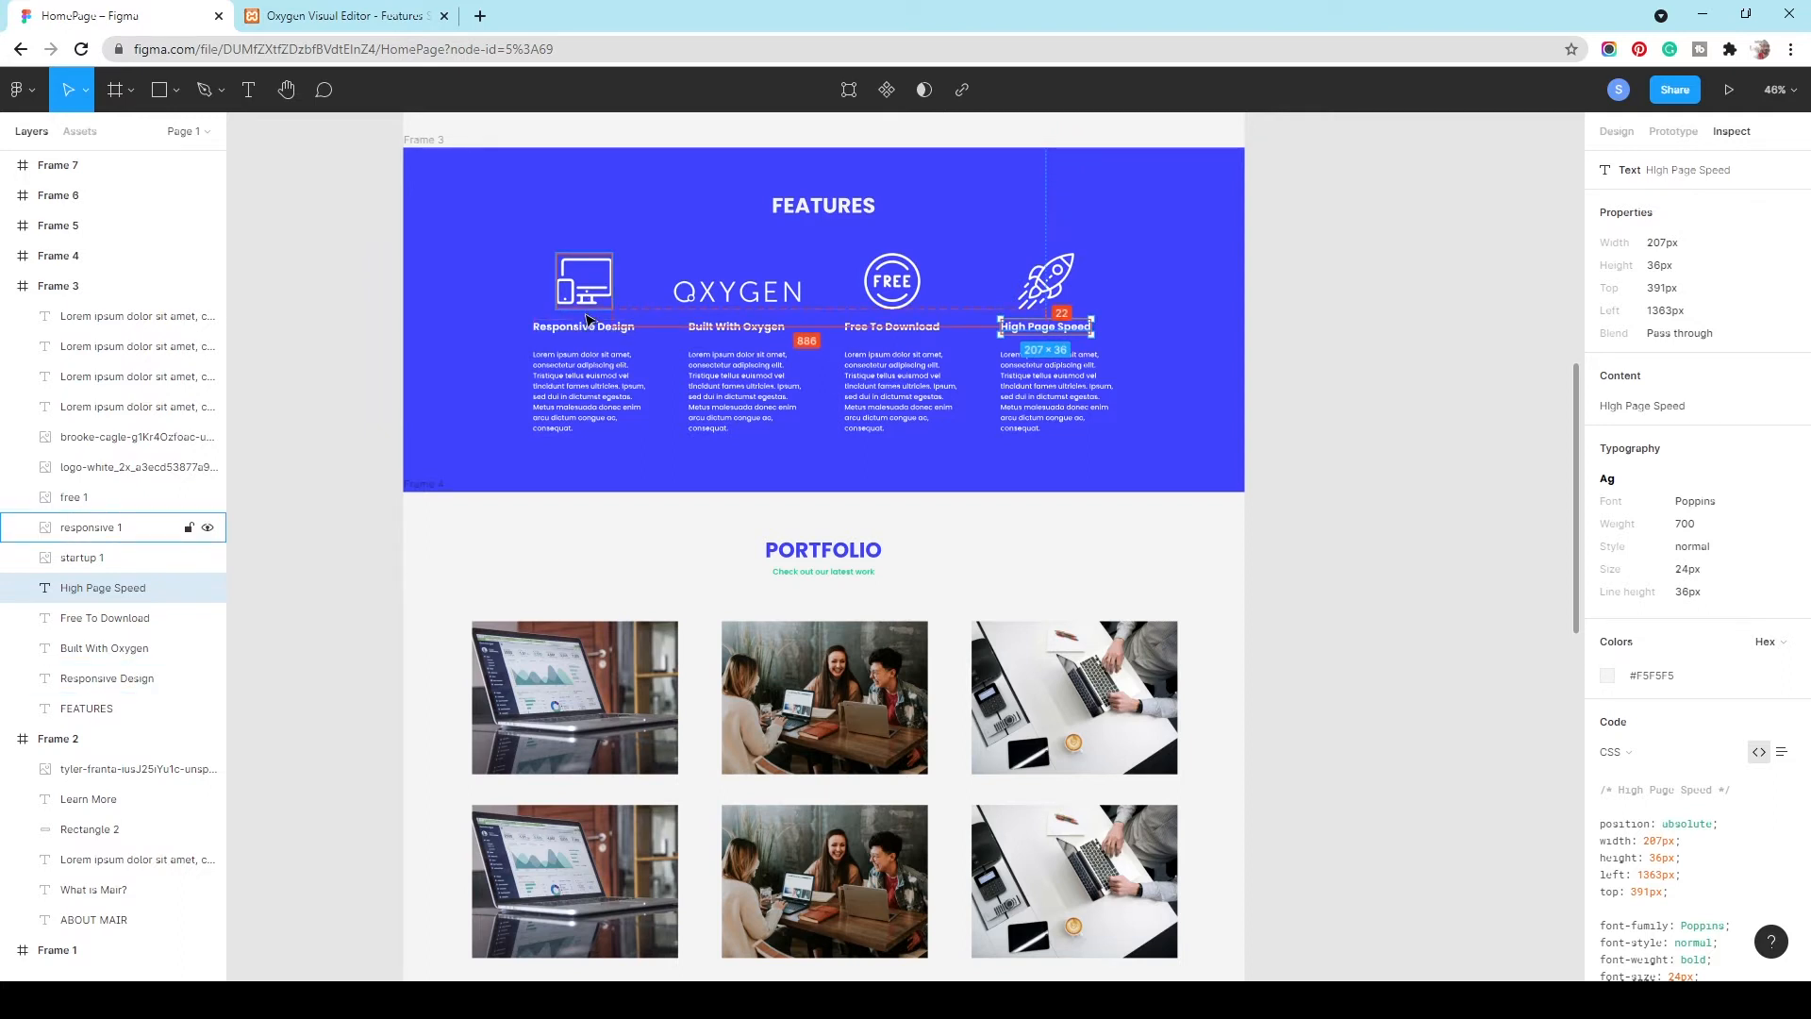
click(581, 300)
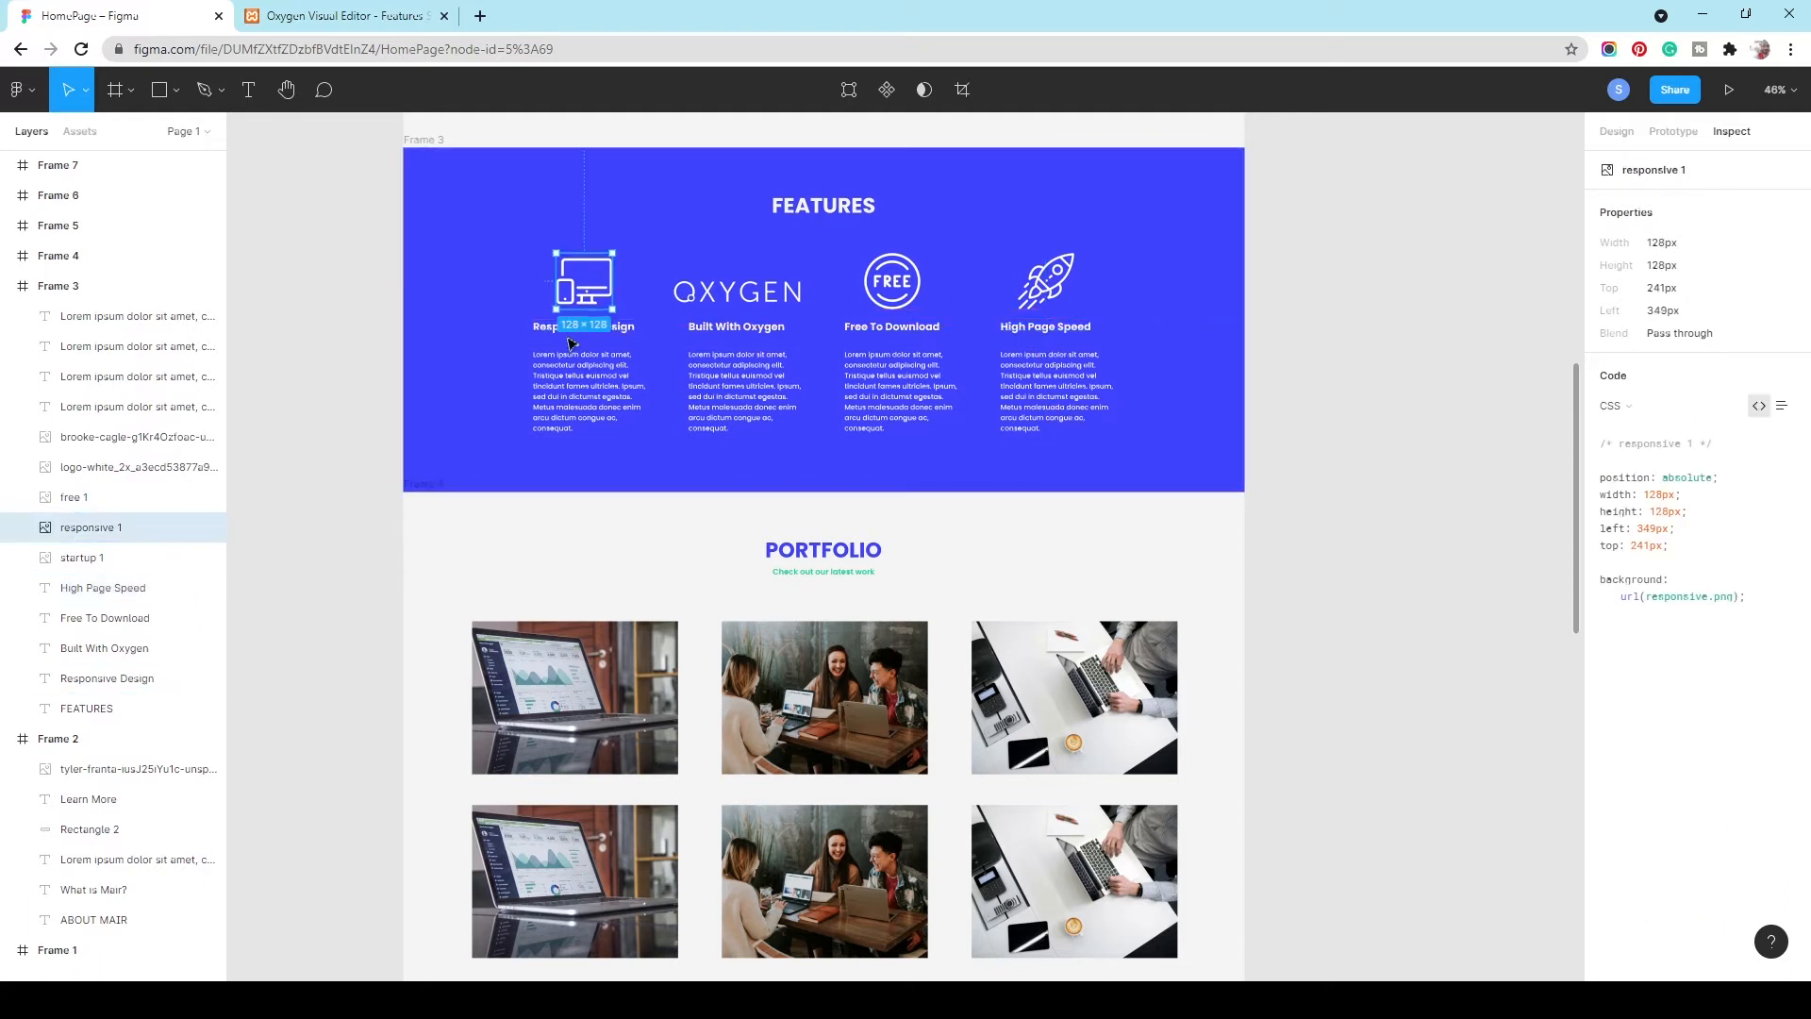
click(341, 16)
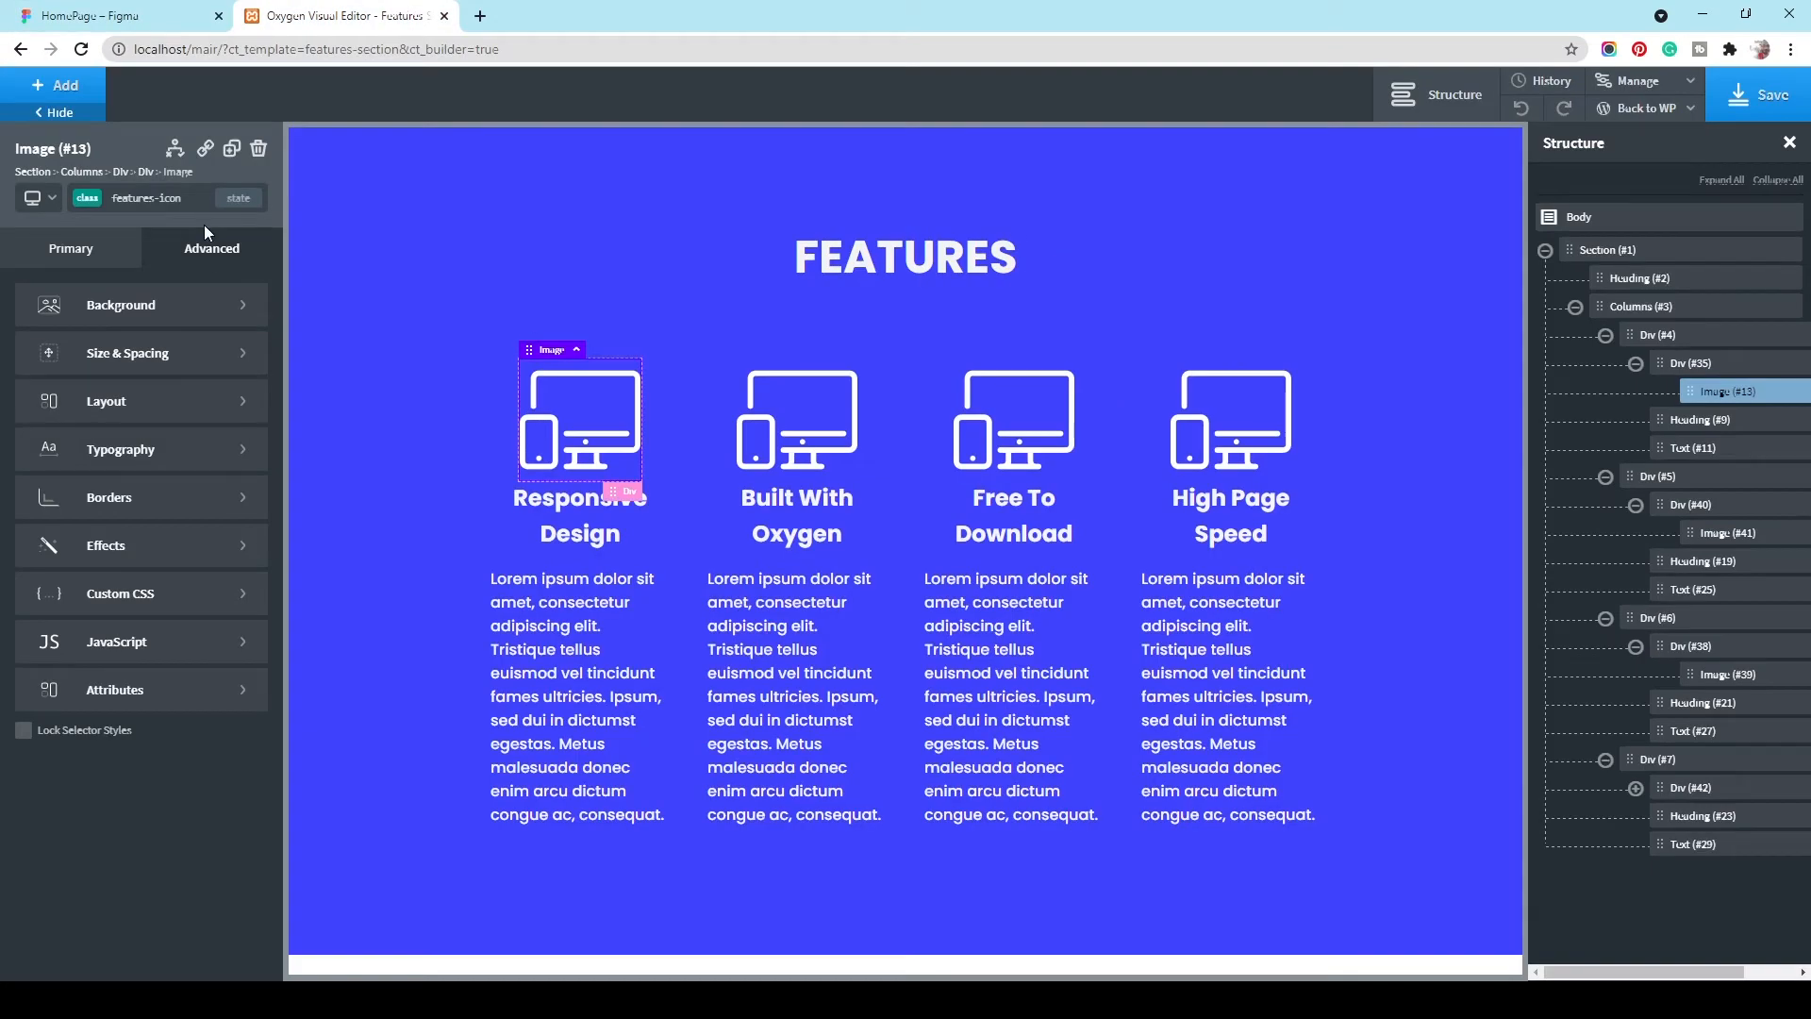
click(184, 356)
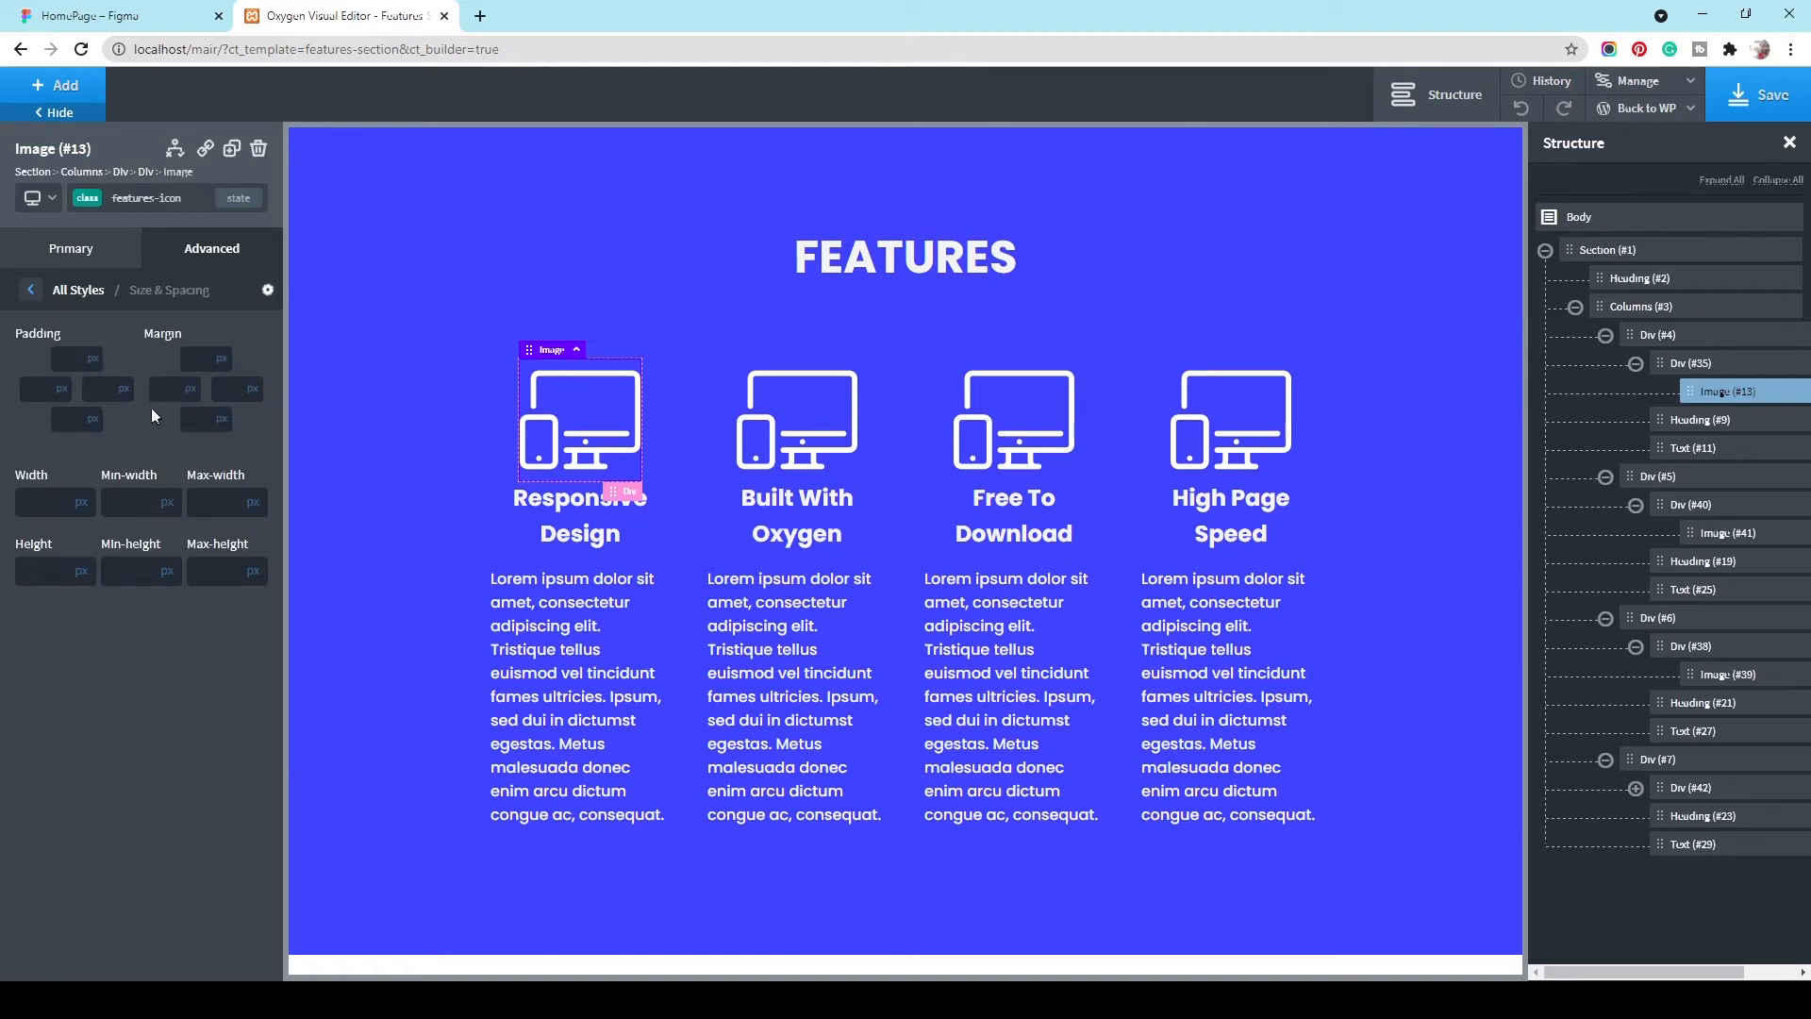
click(199, 418)
click(126, 419)
Step: Replace the icon in the "Built With Oxygen" column with the OXYGEN logo from the media library, using the image's ID selector
click(792, 432)
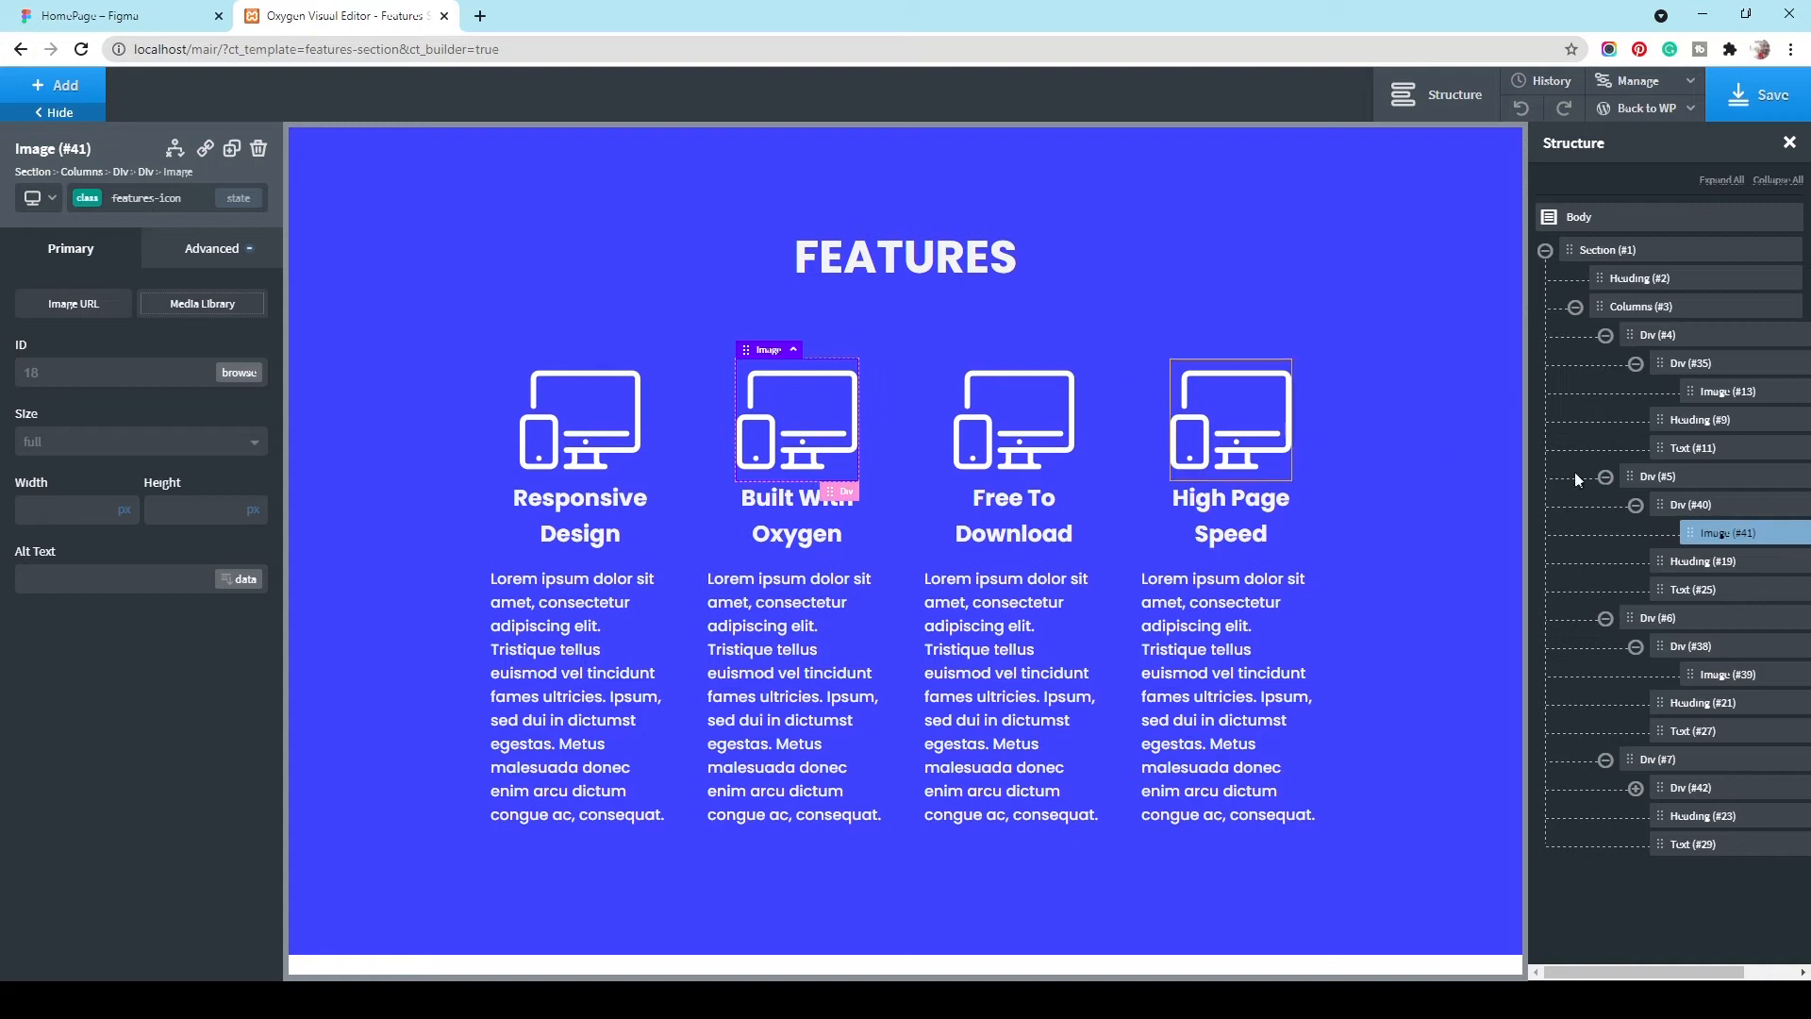
click(92, 200)
click(82, 273)
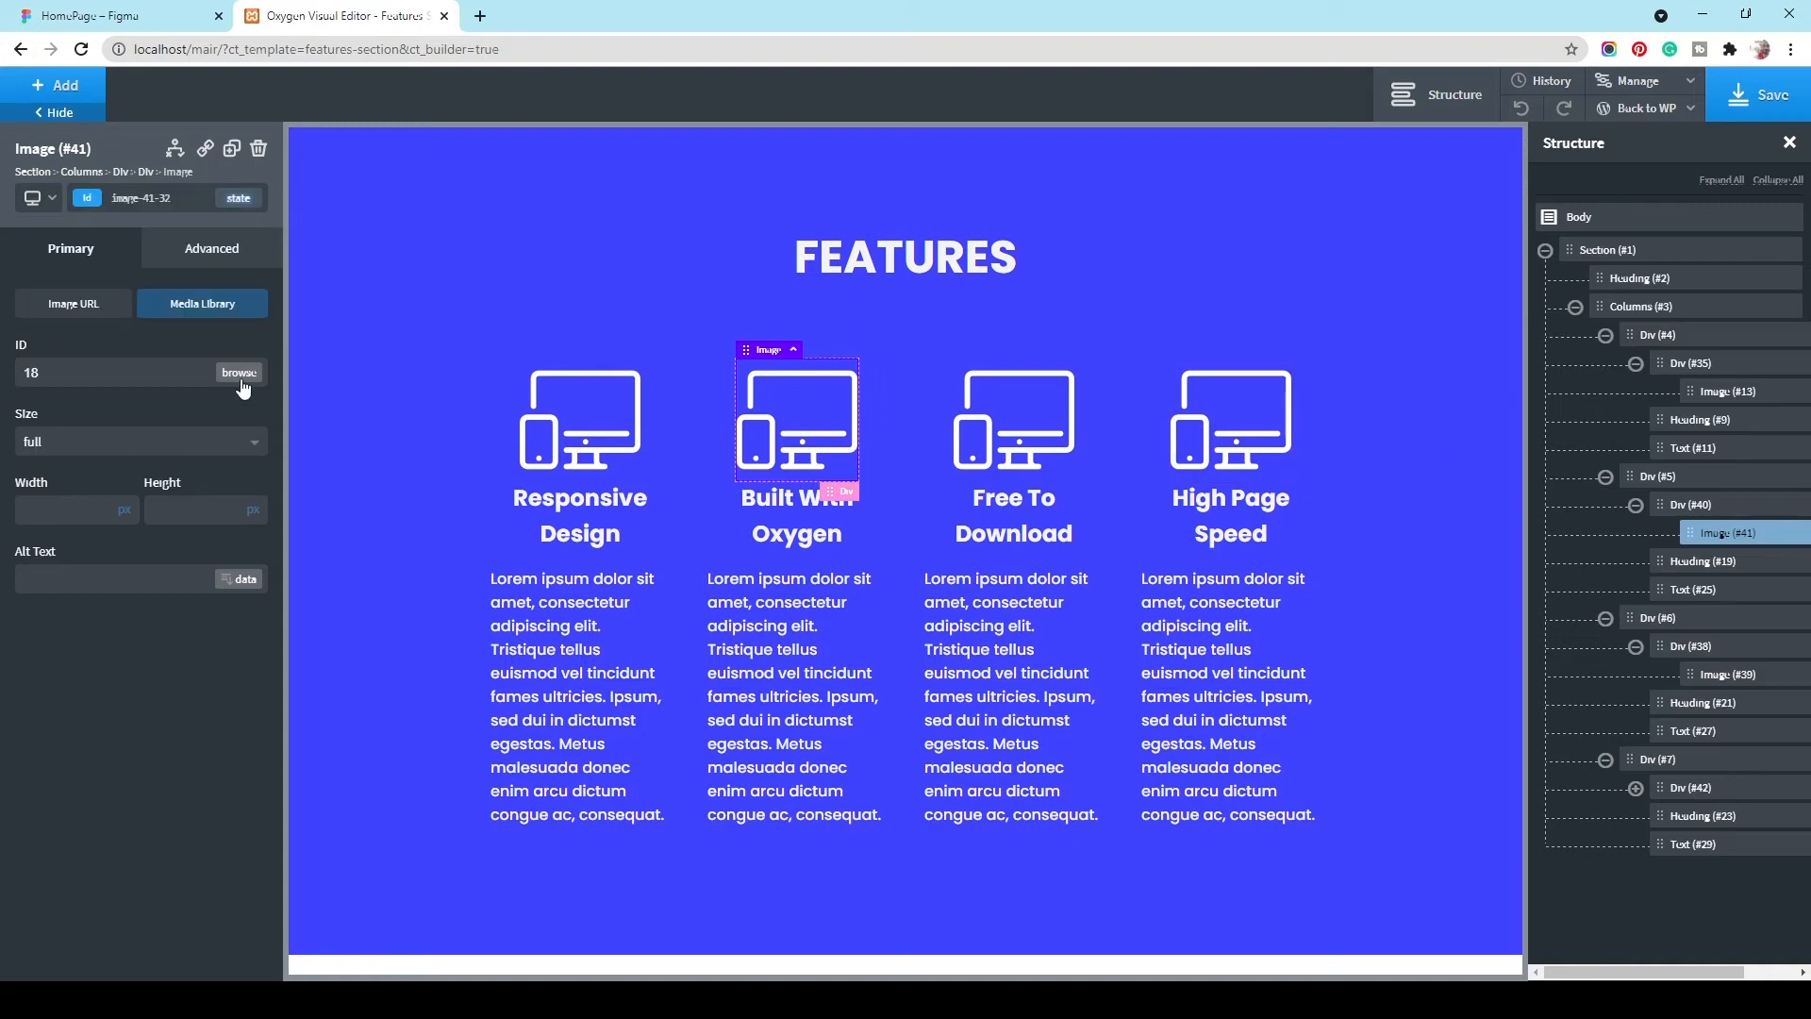
click(239, 374)
click(1144, 322)
click(1677, 917)
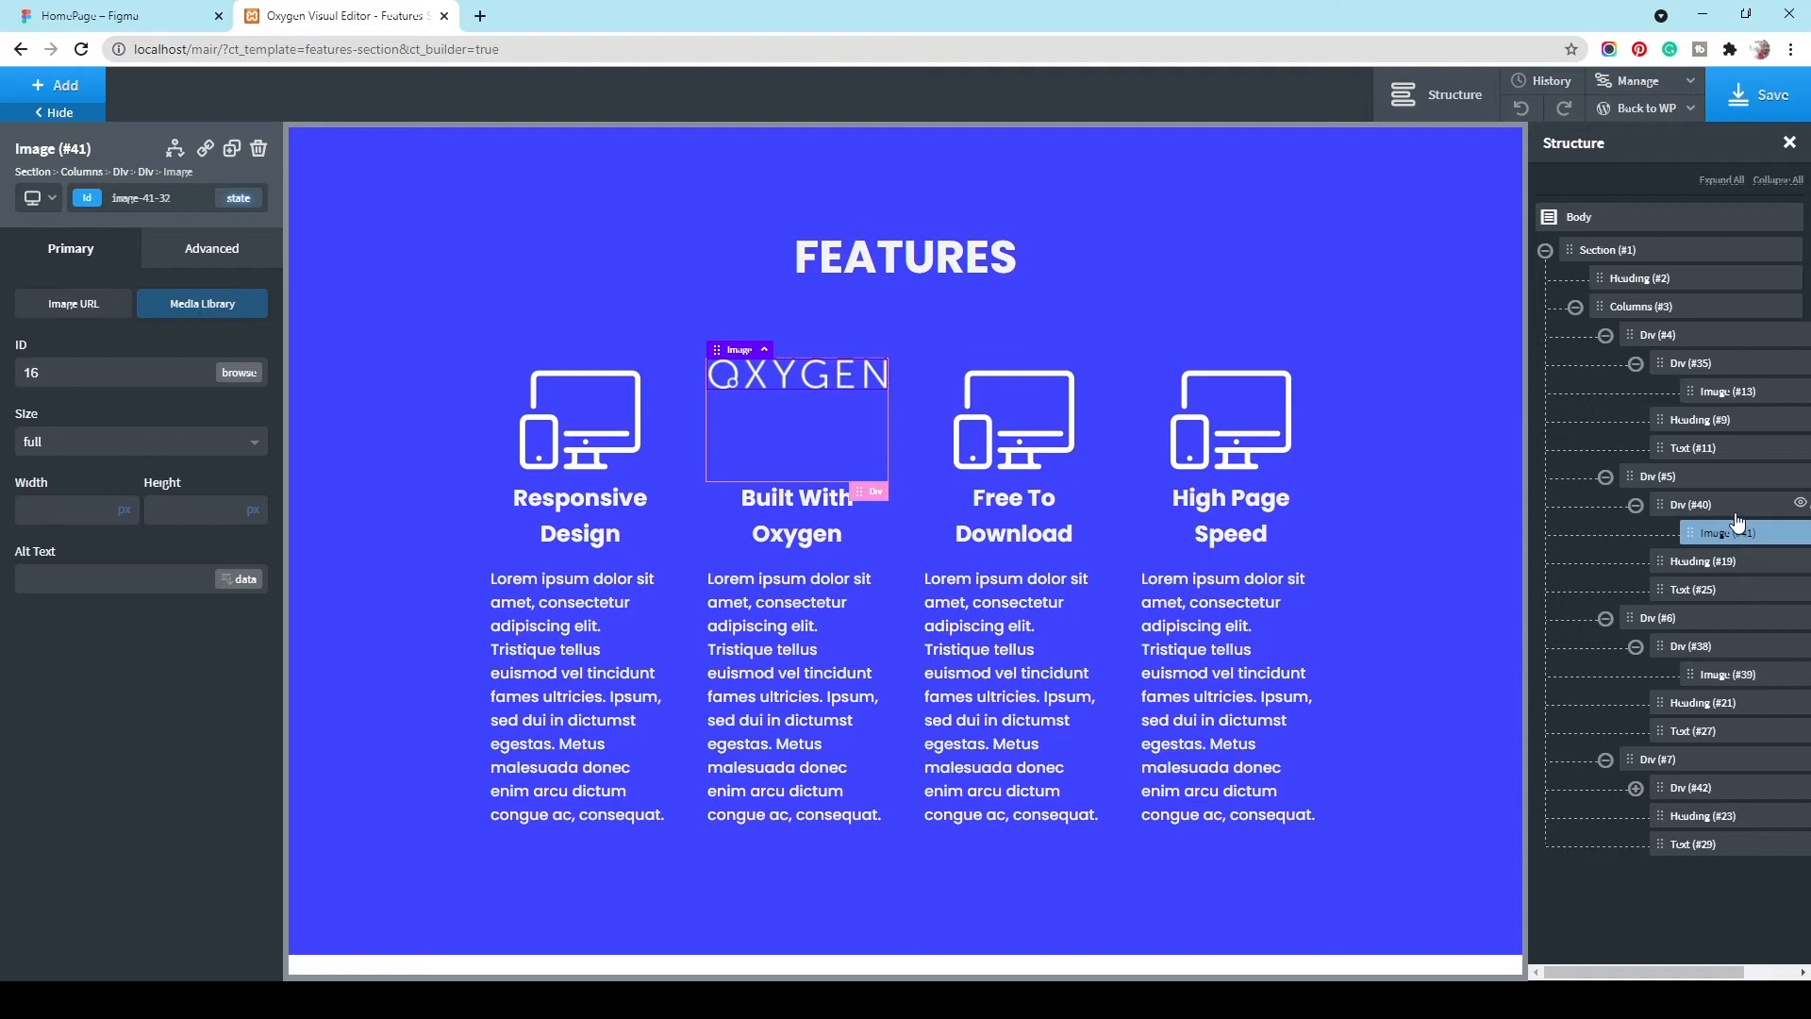
Step: Give the features icon wrapper class a vertical child layout with centered horizontal and middle vertical alignment
click(1684, 509)
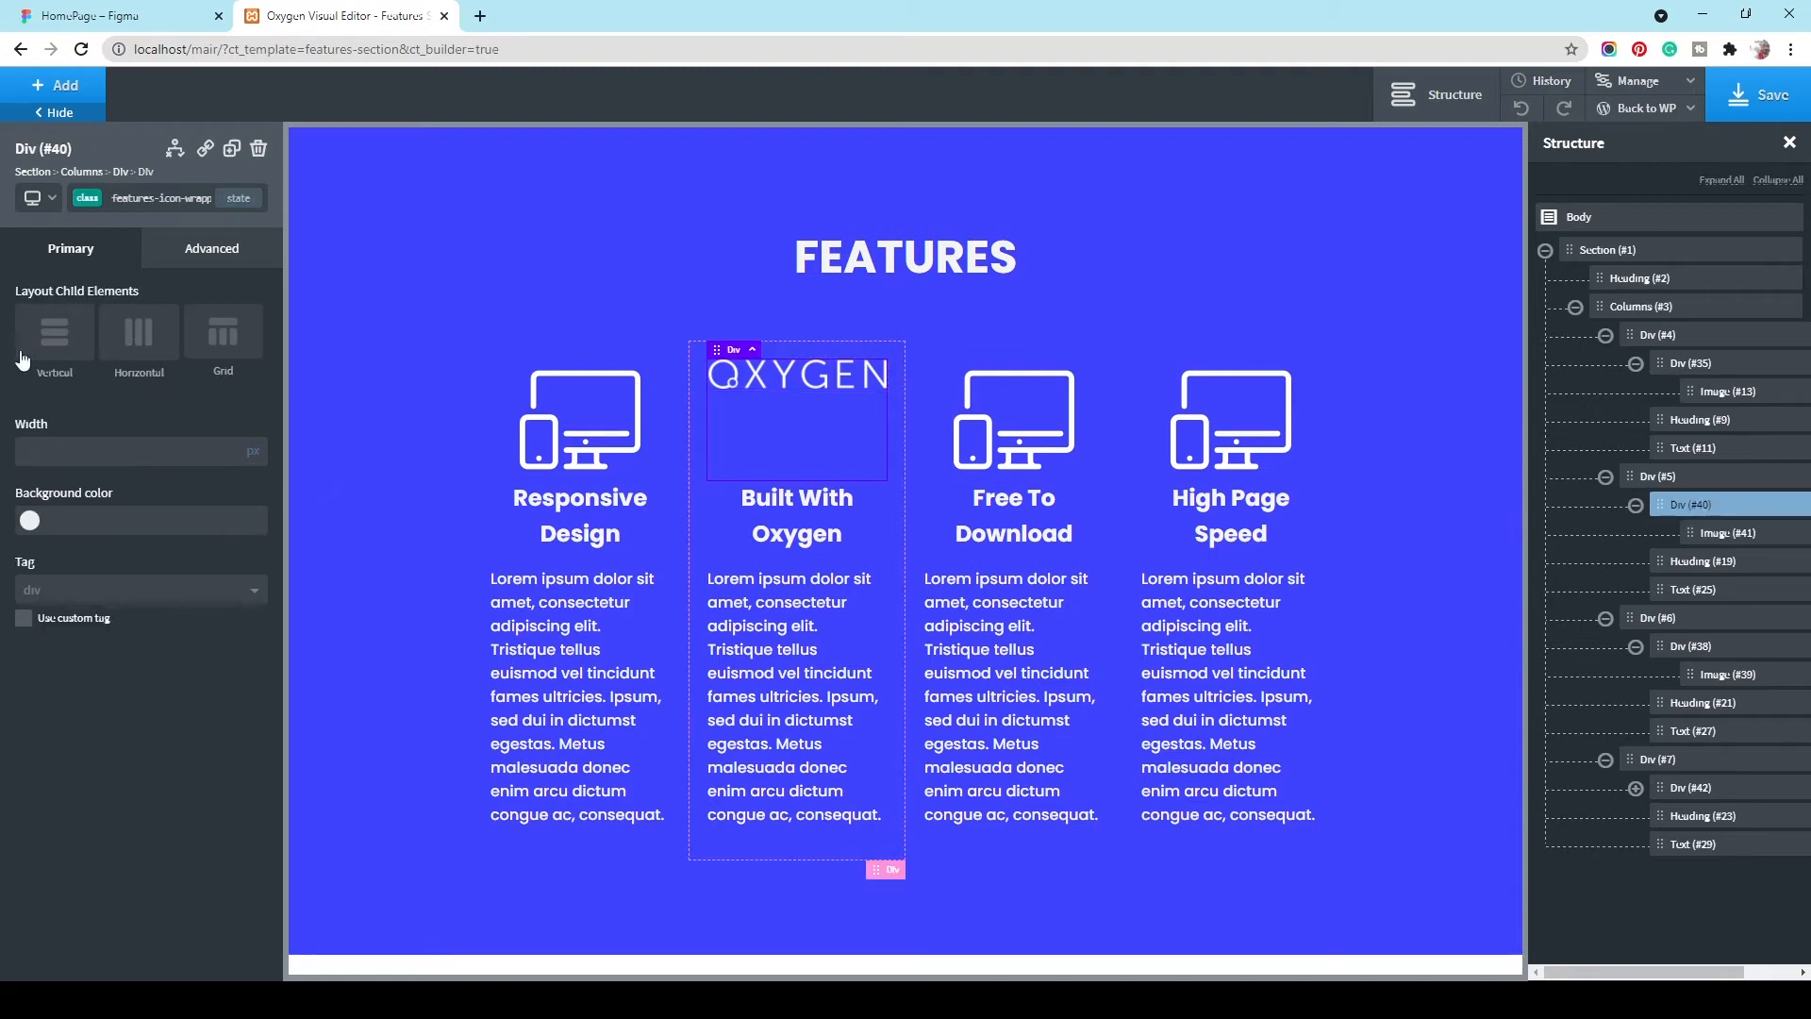
click(64, 374)
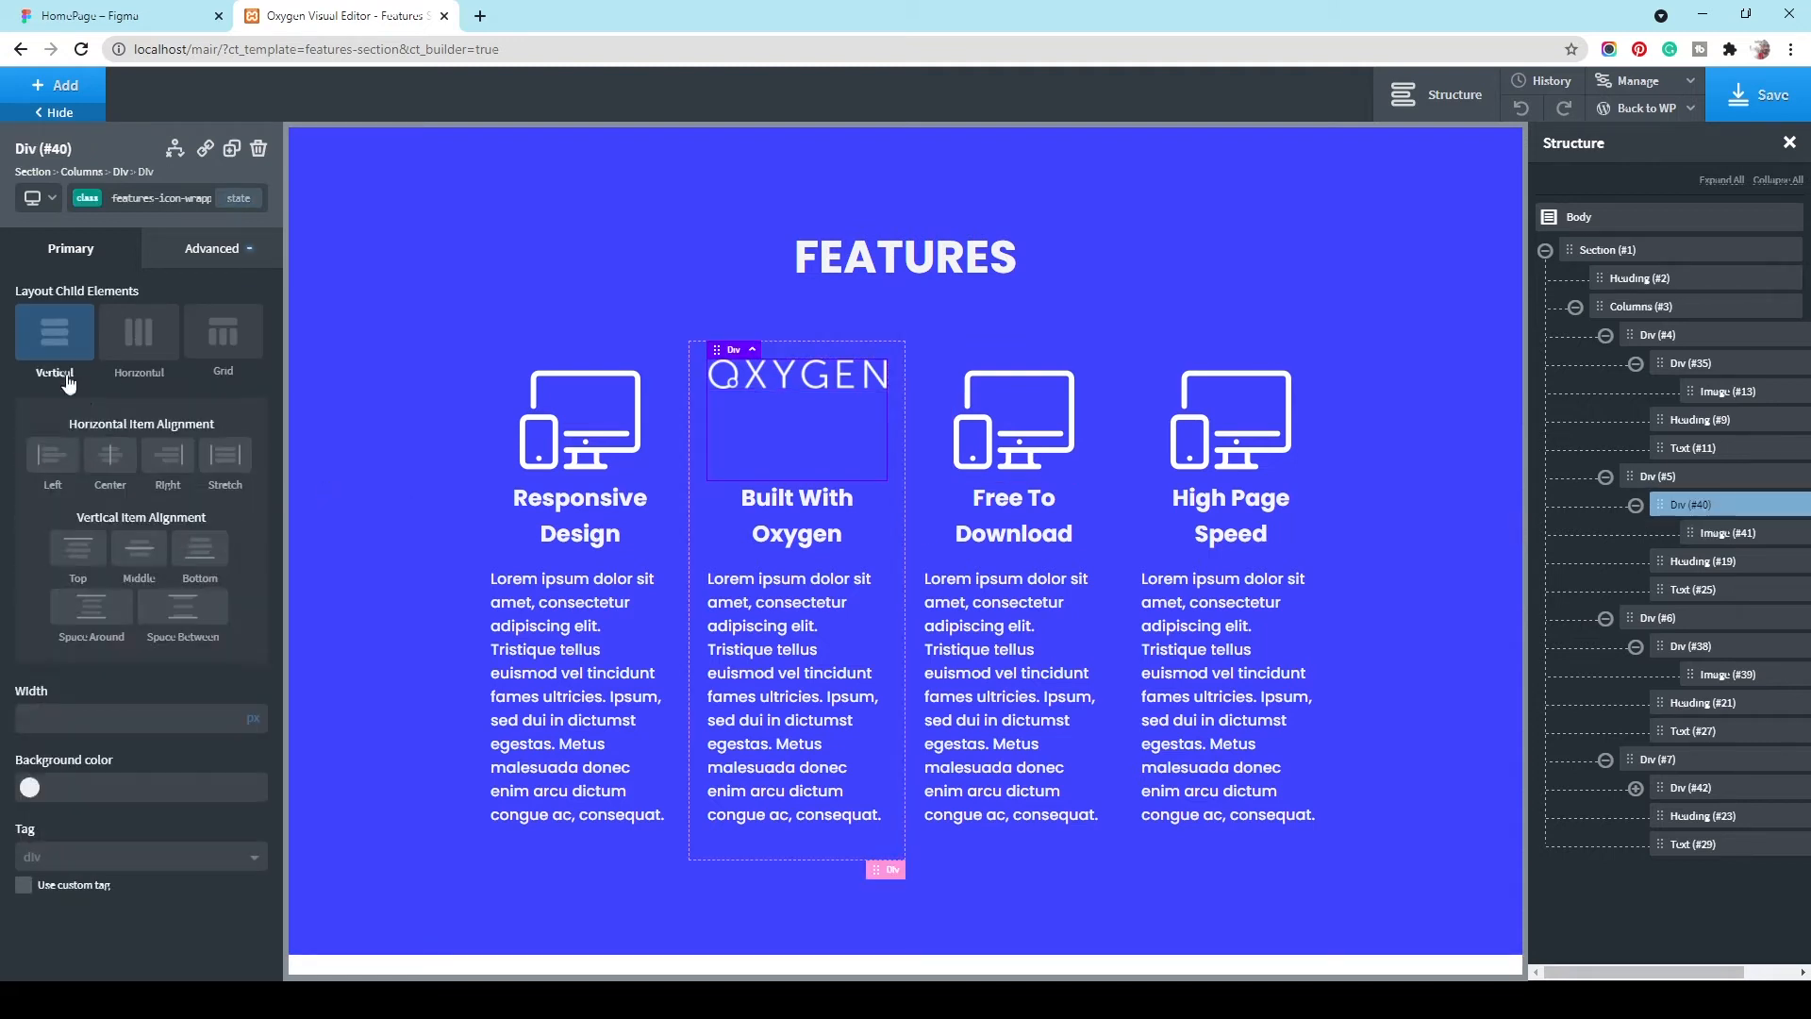
click(110, 456)
click(138, 553)
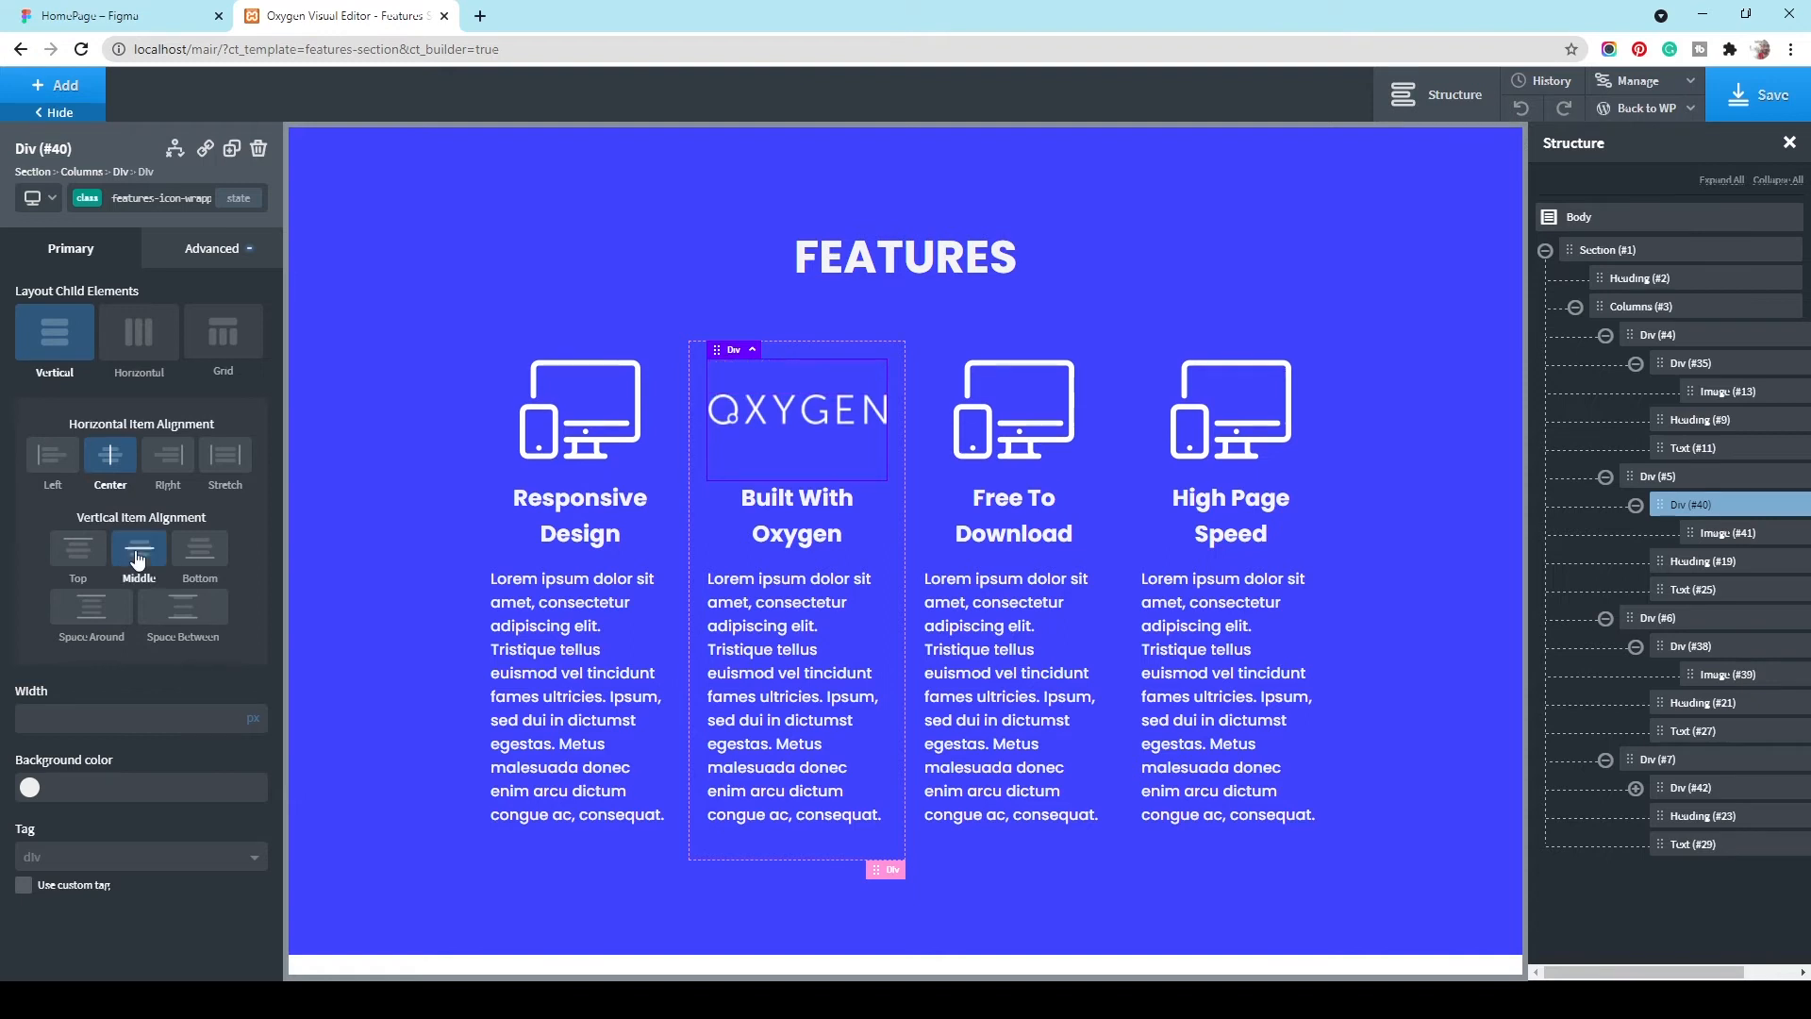
Step: Replace the icon in the "Free To Download" column with free-1.png from the media library, using the image's ID selector
click(1057, 454)
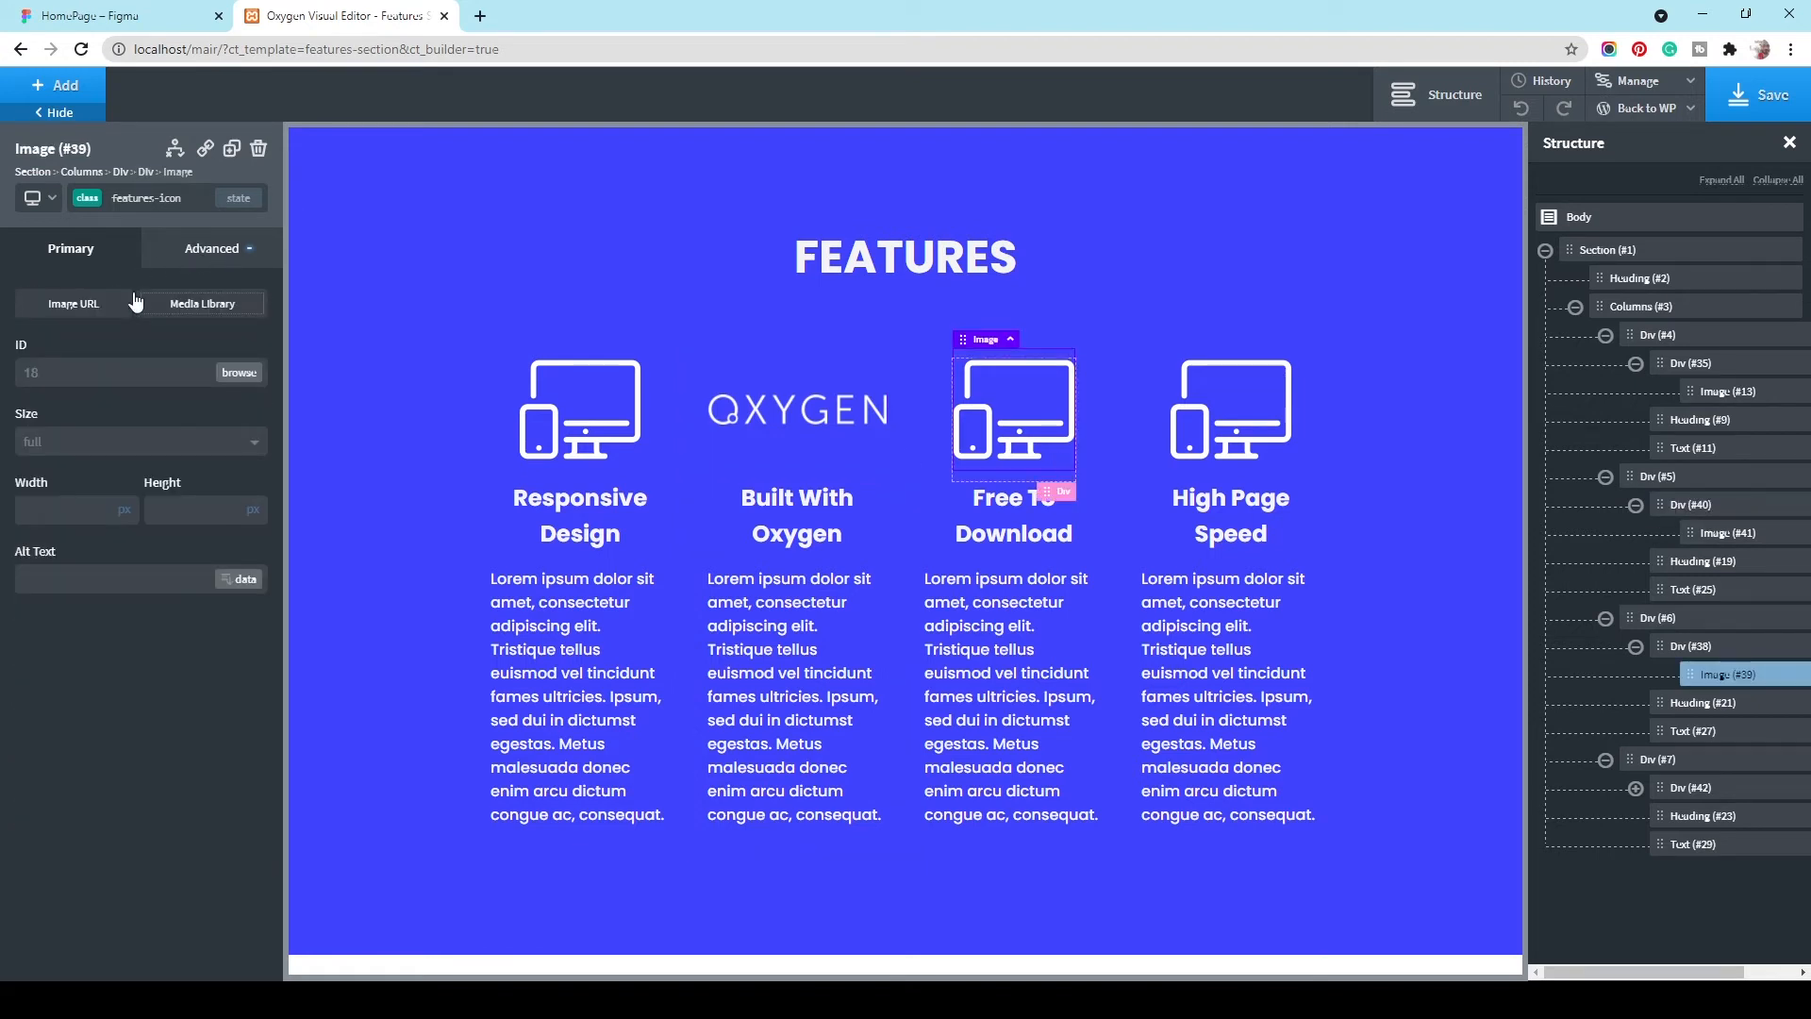
click(90, 200)
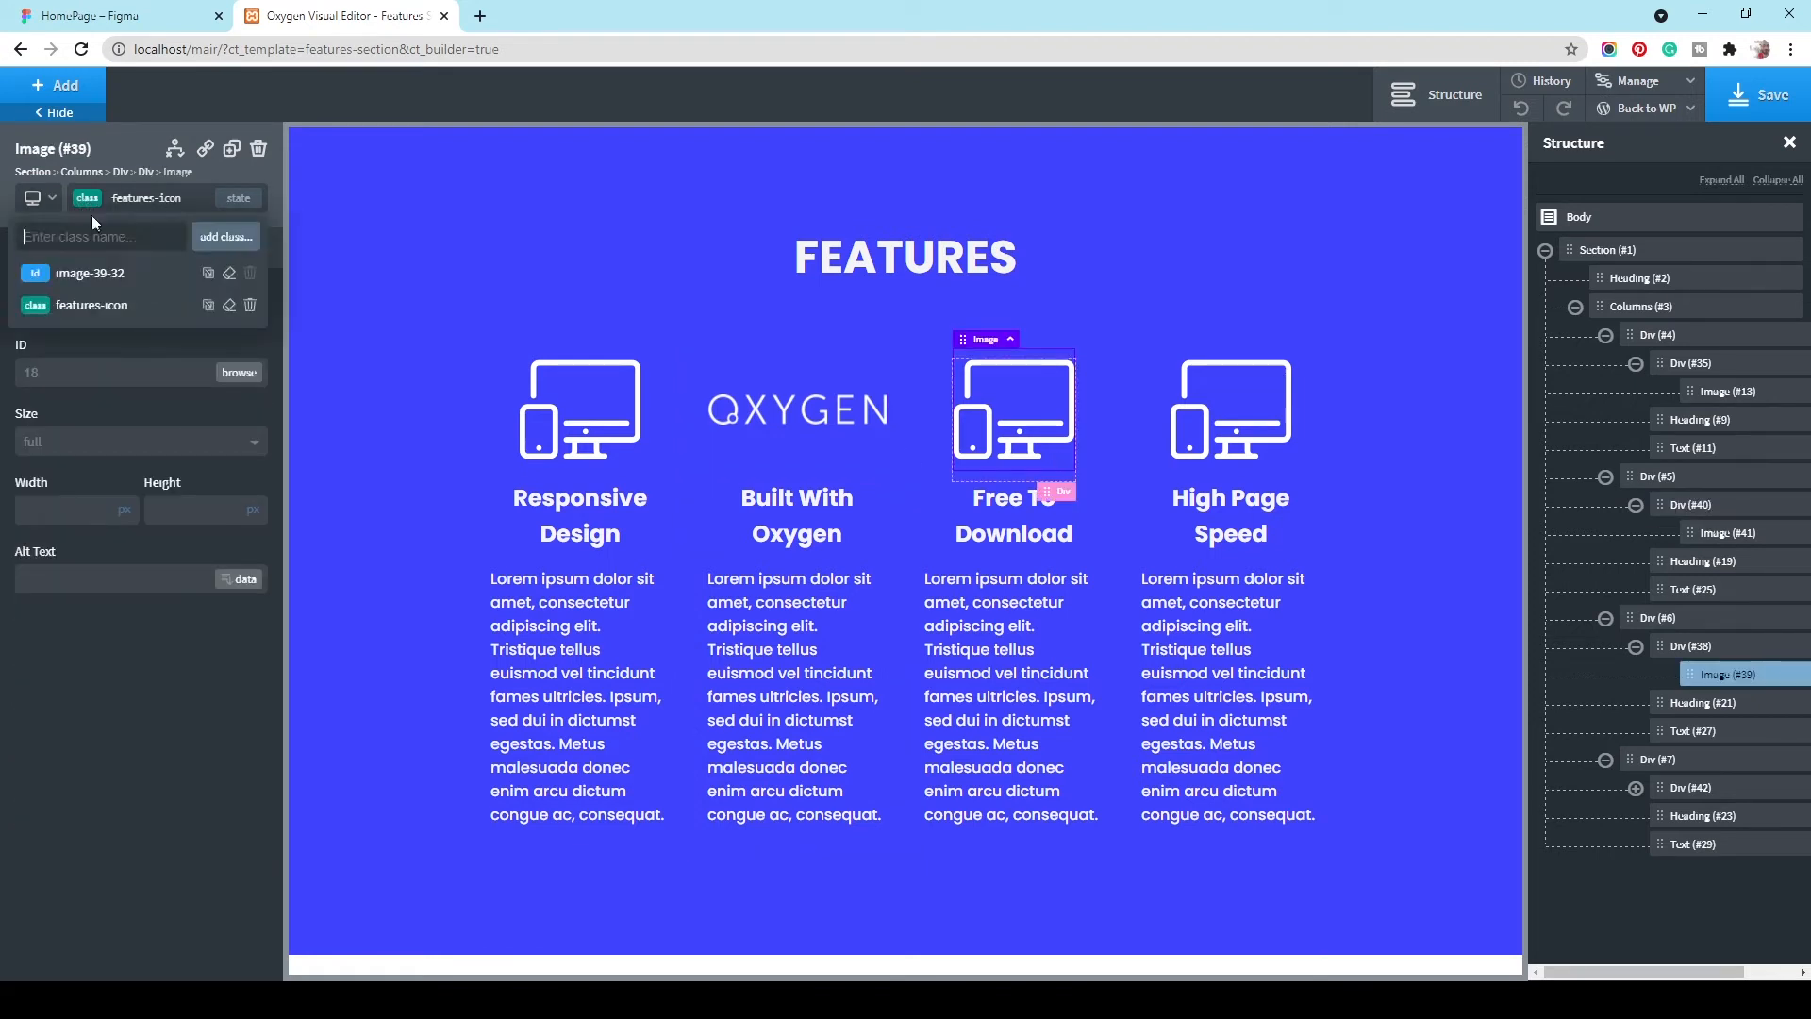
click(114, 266)
click(243, 375)
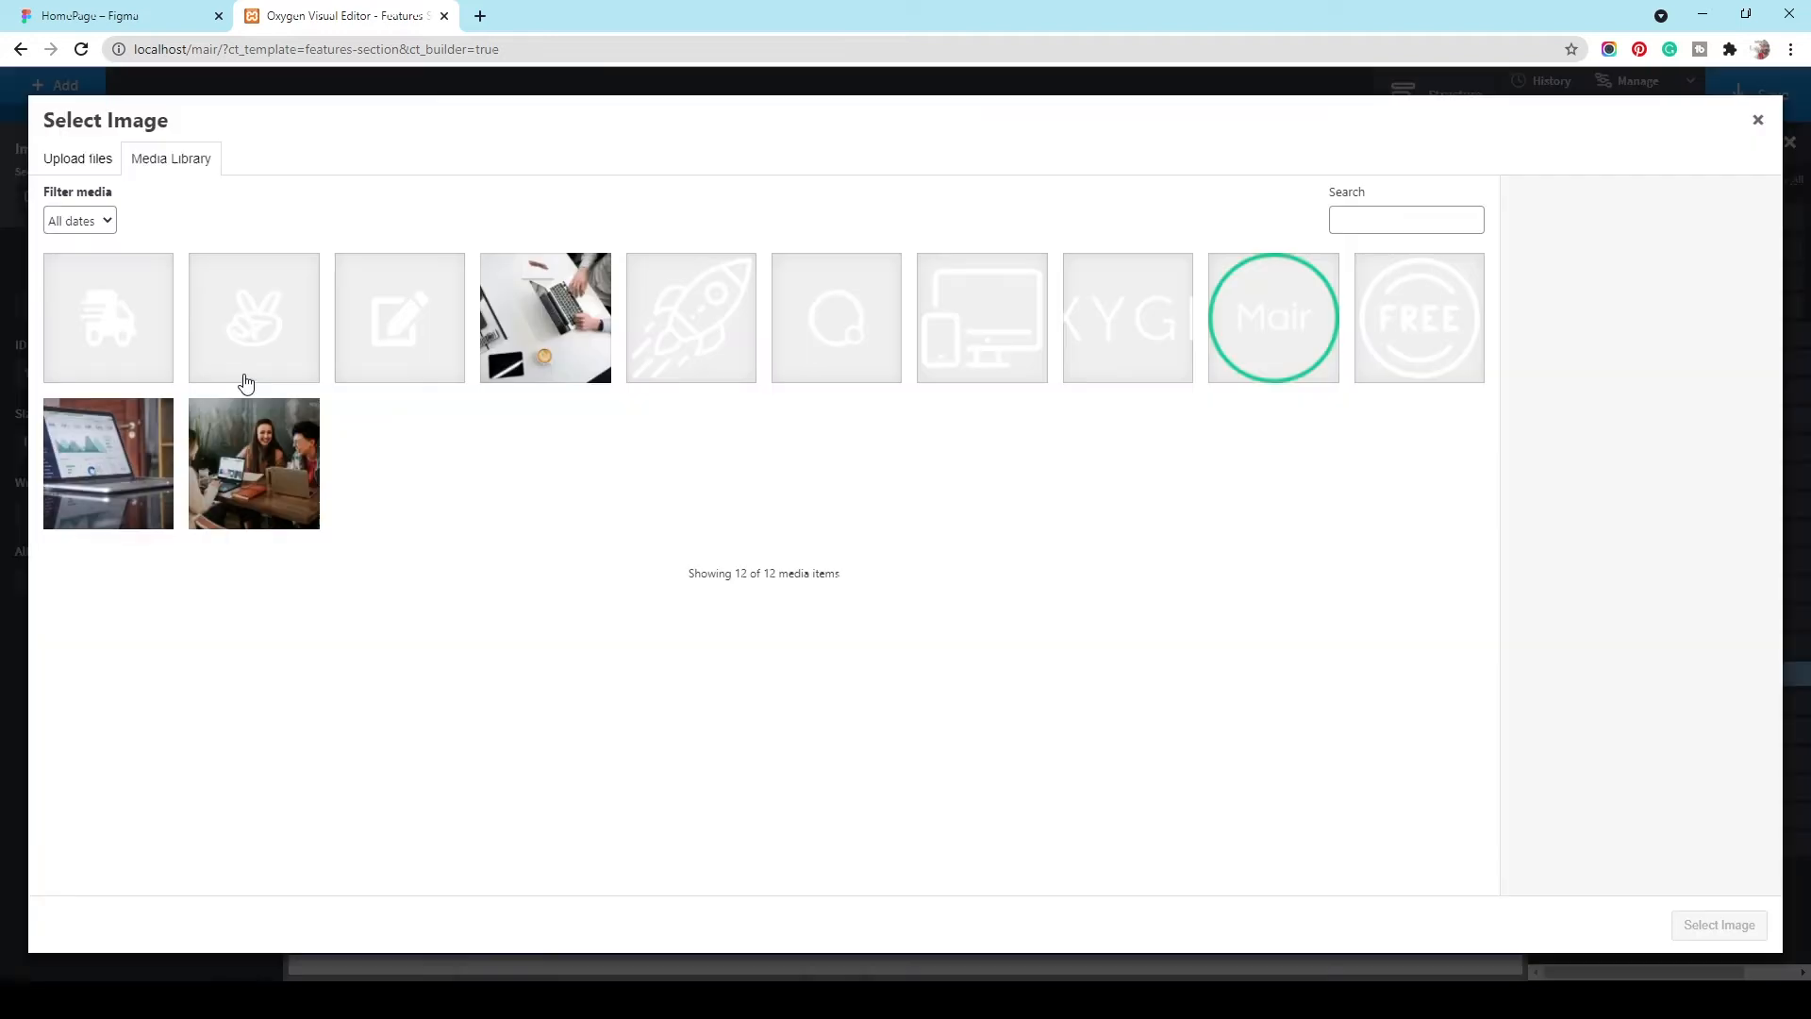
click(1404, 337)
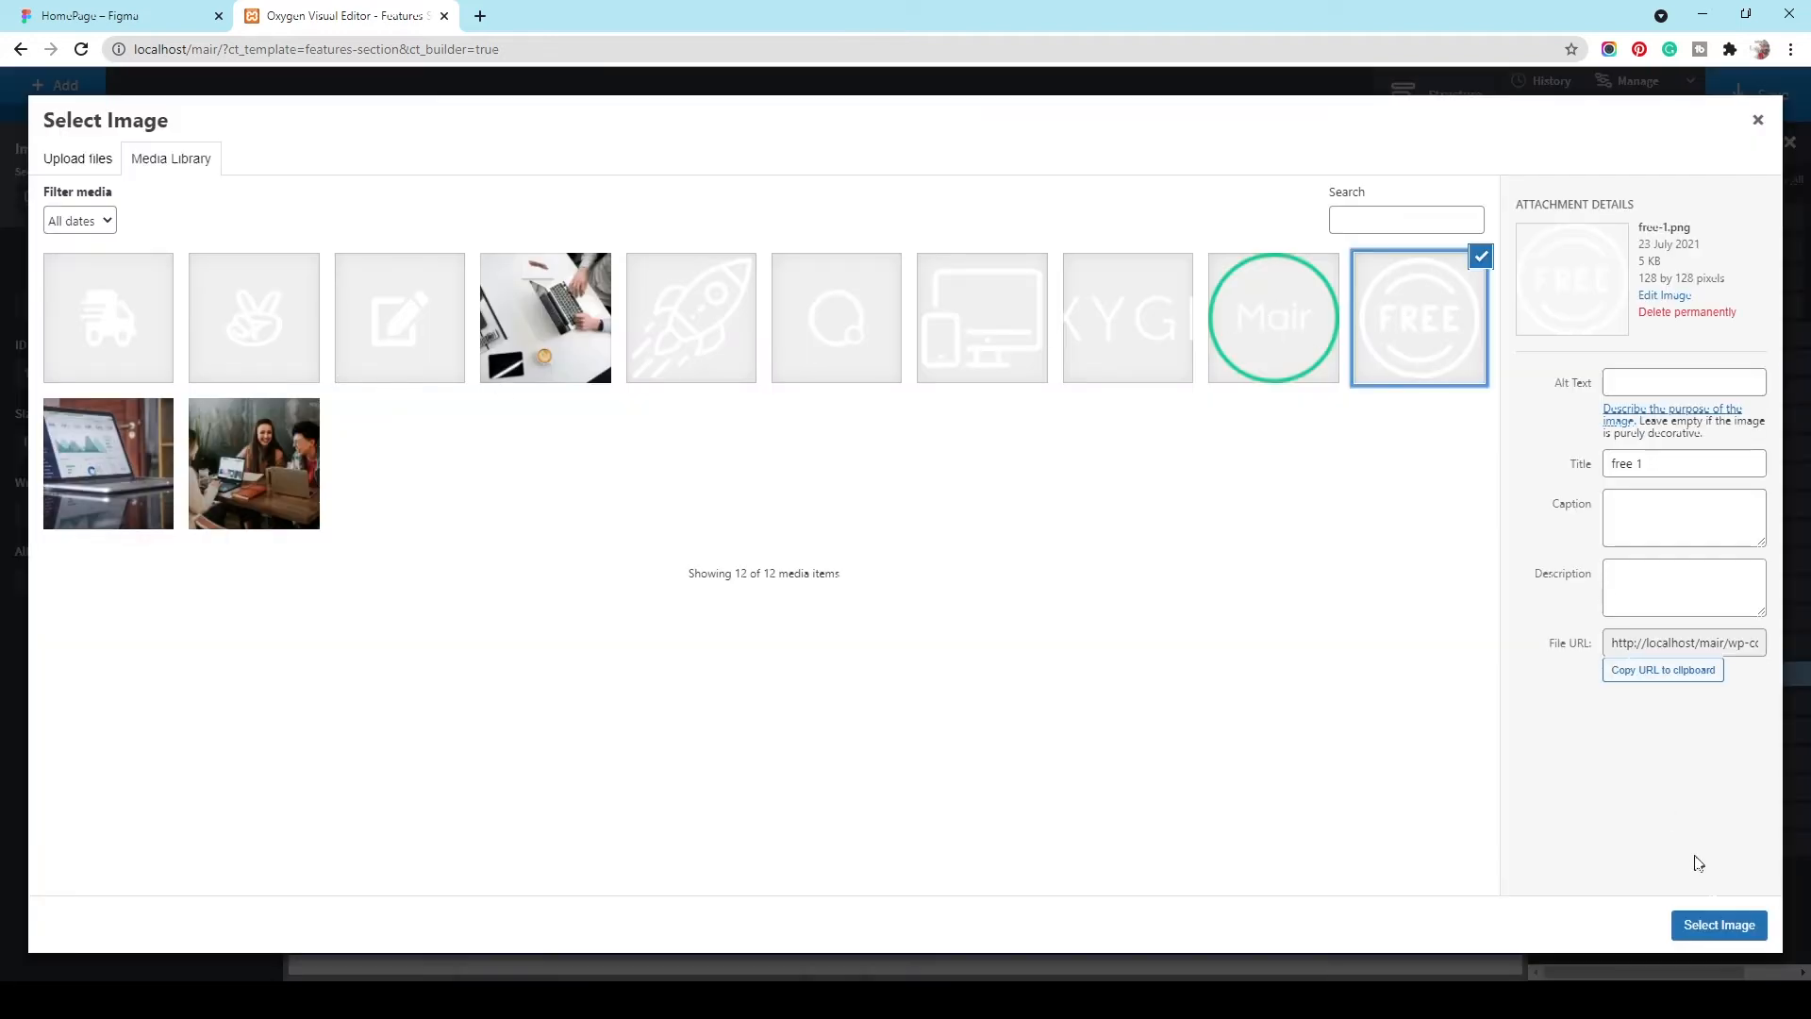
click(1719, 924)
Step: Replace the icon in the "High Page Speed" column with the rocket image startup-1.png, using the image's ID selector
click(1230, 417)
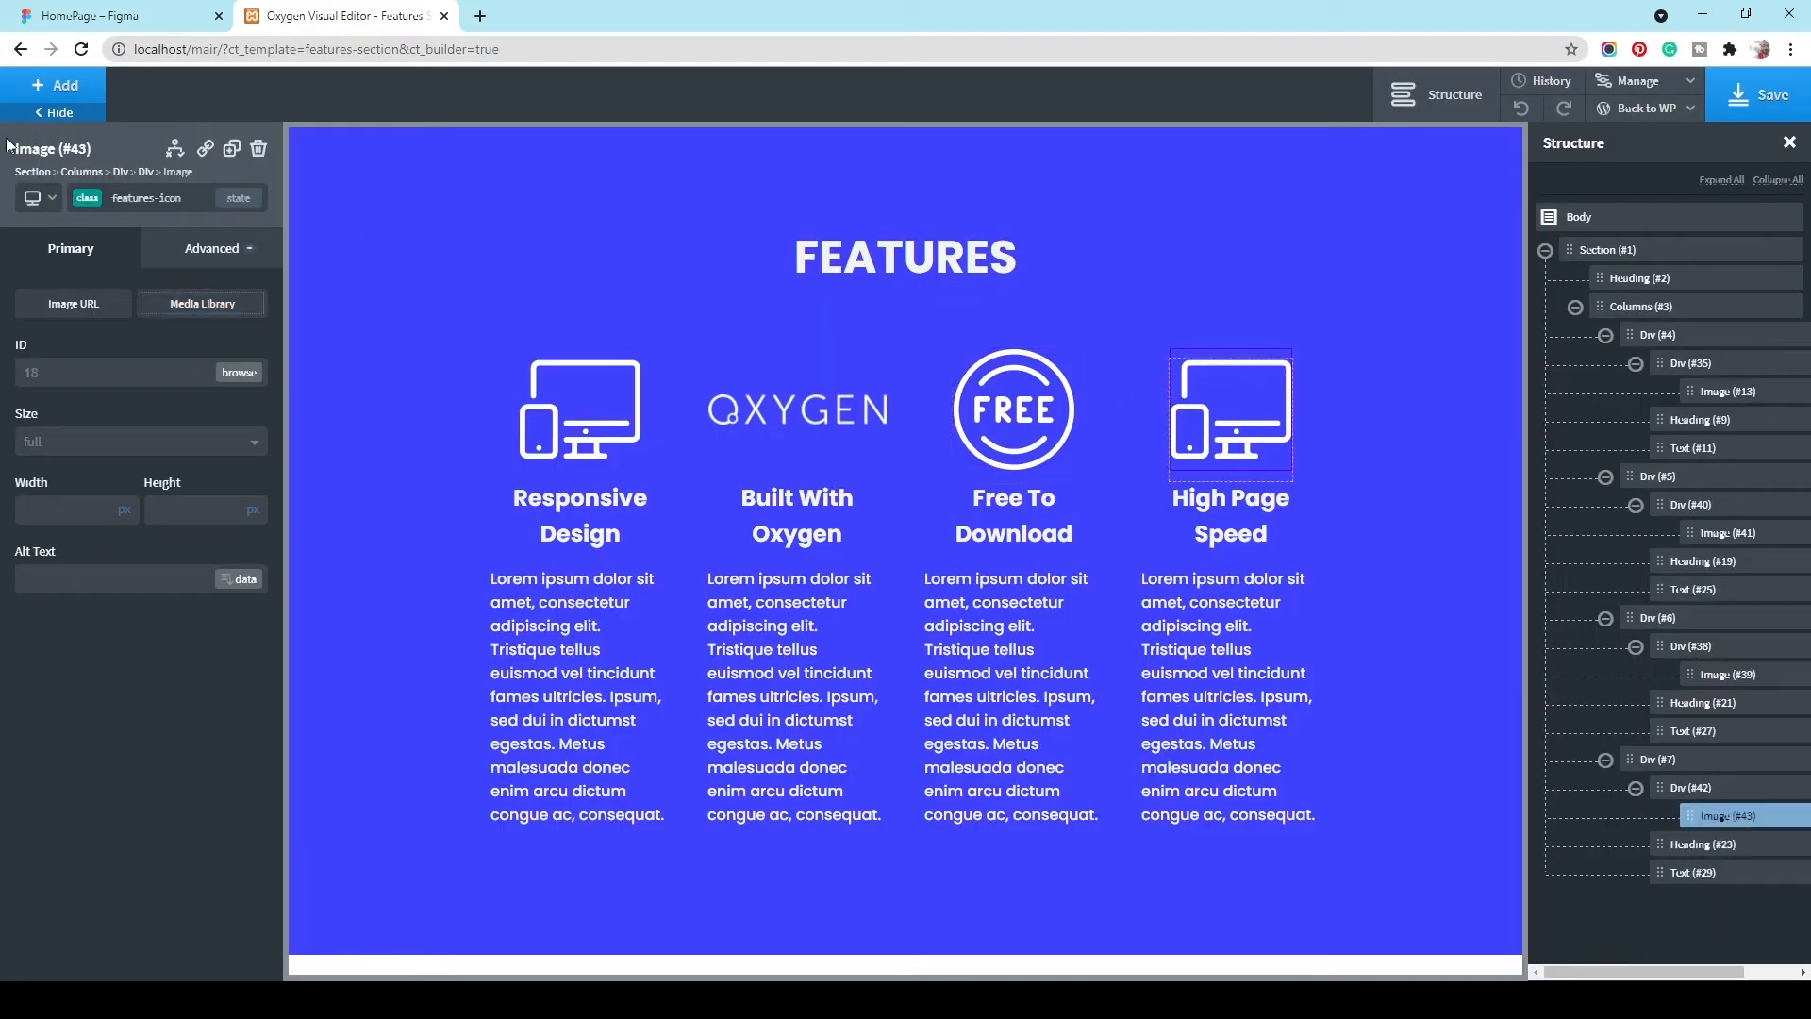
click(86, 197)
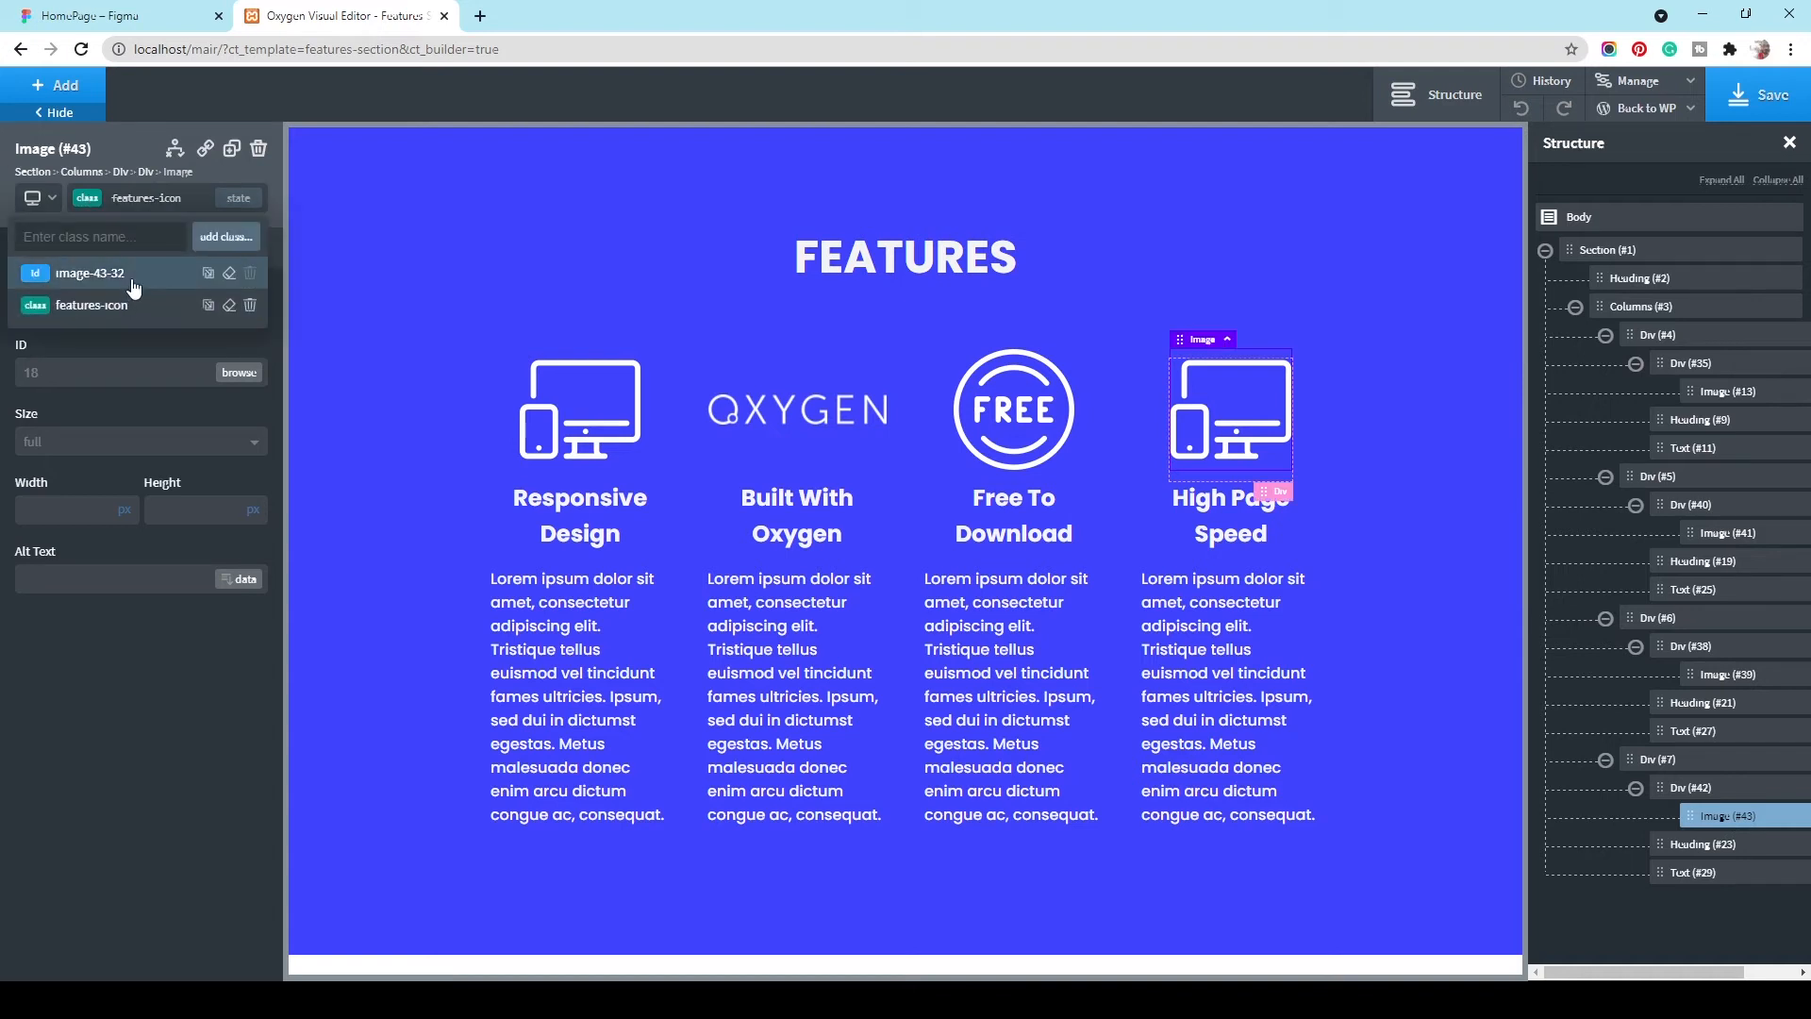
click(132, 279)
click(239, 371)
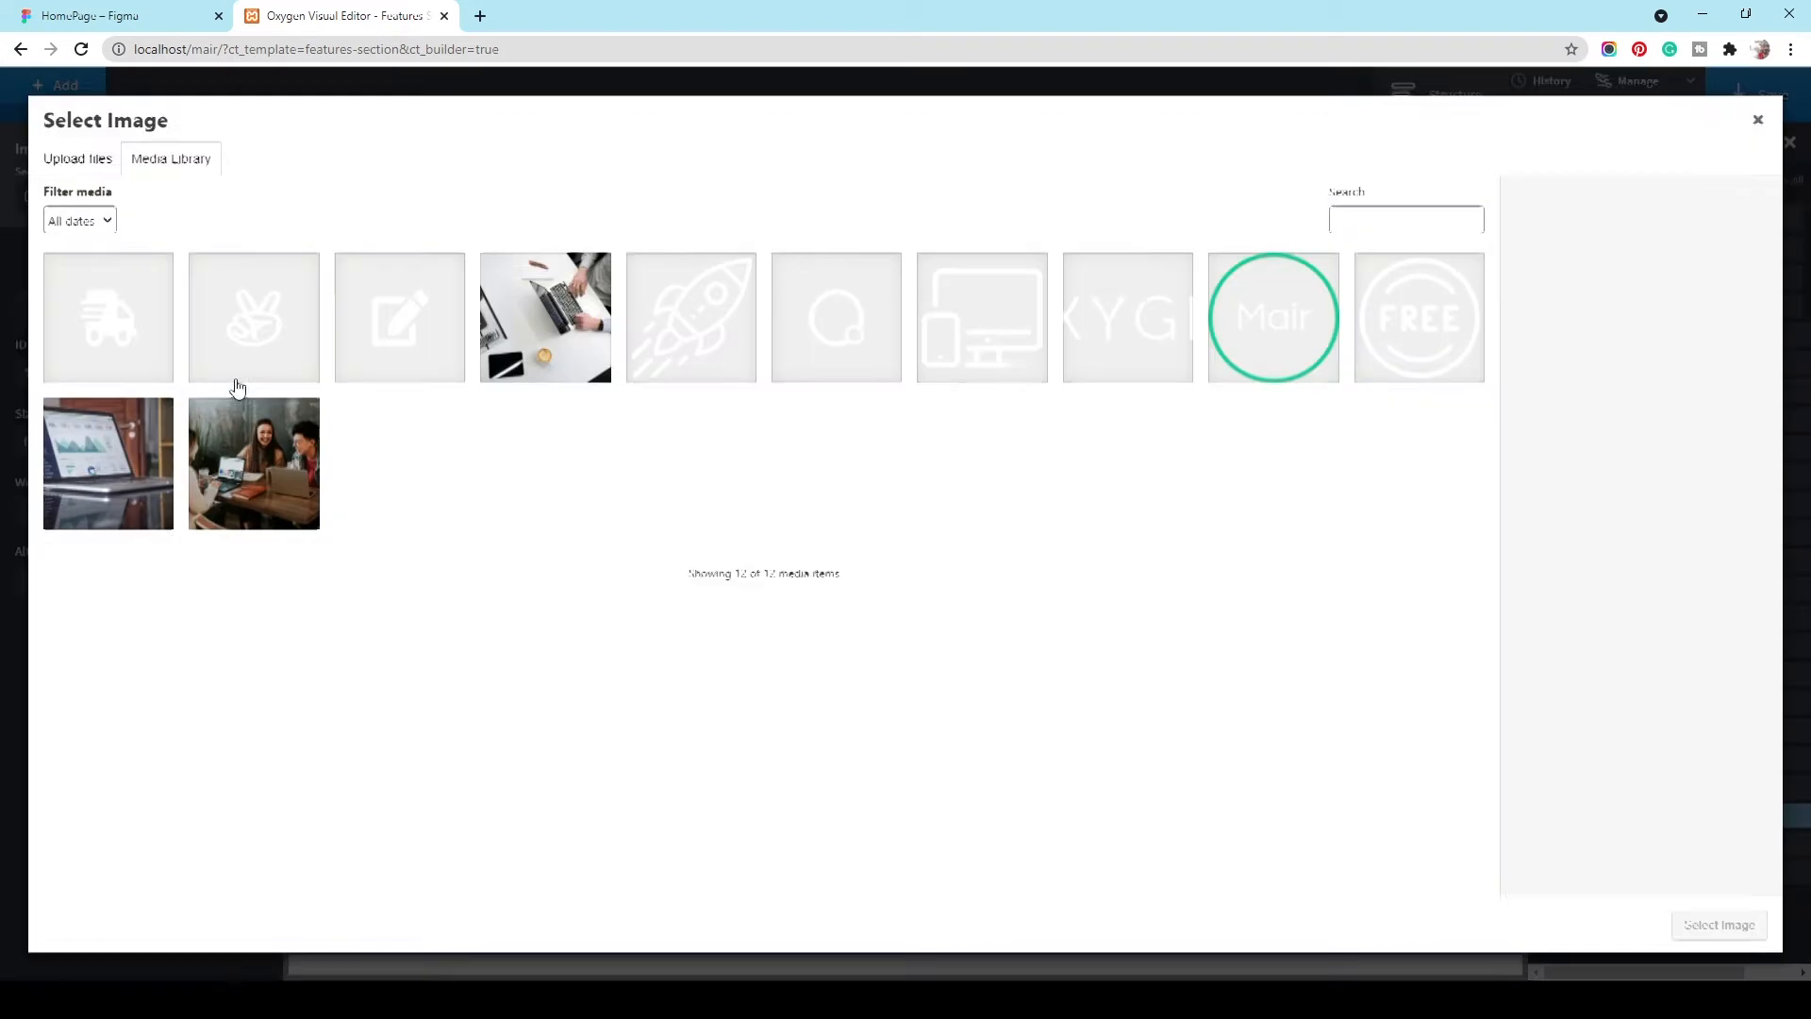
click(717, 367)
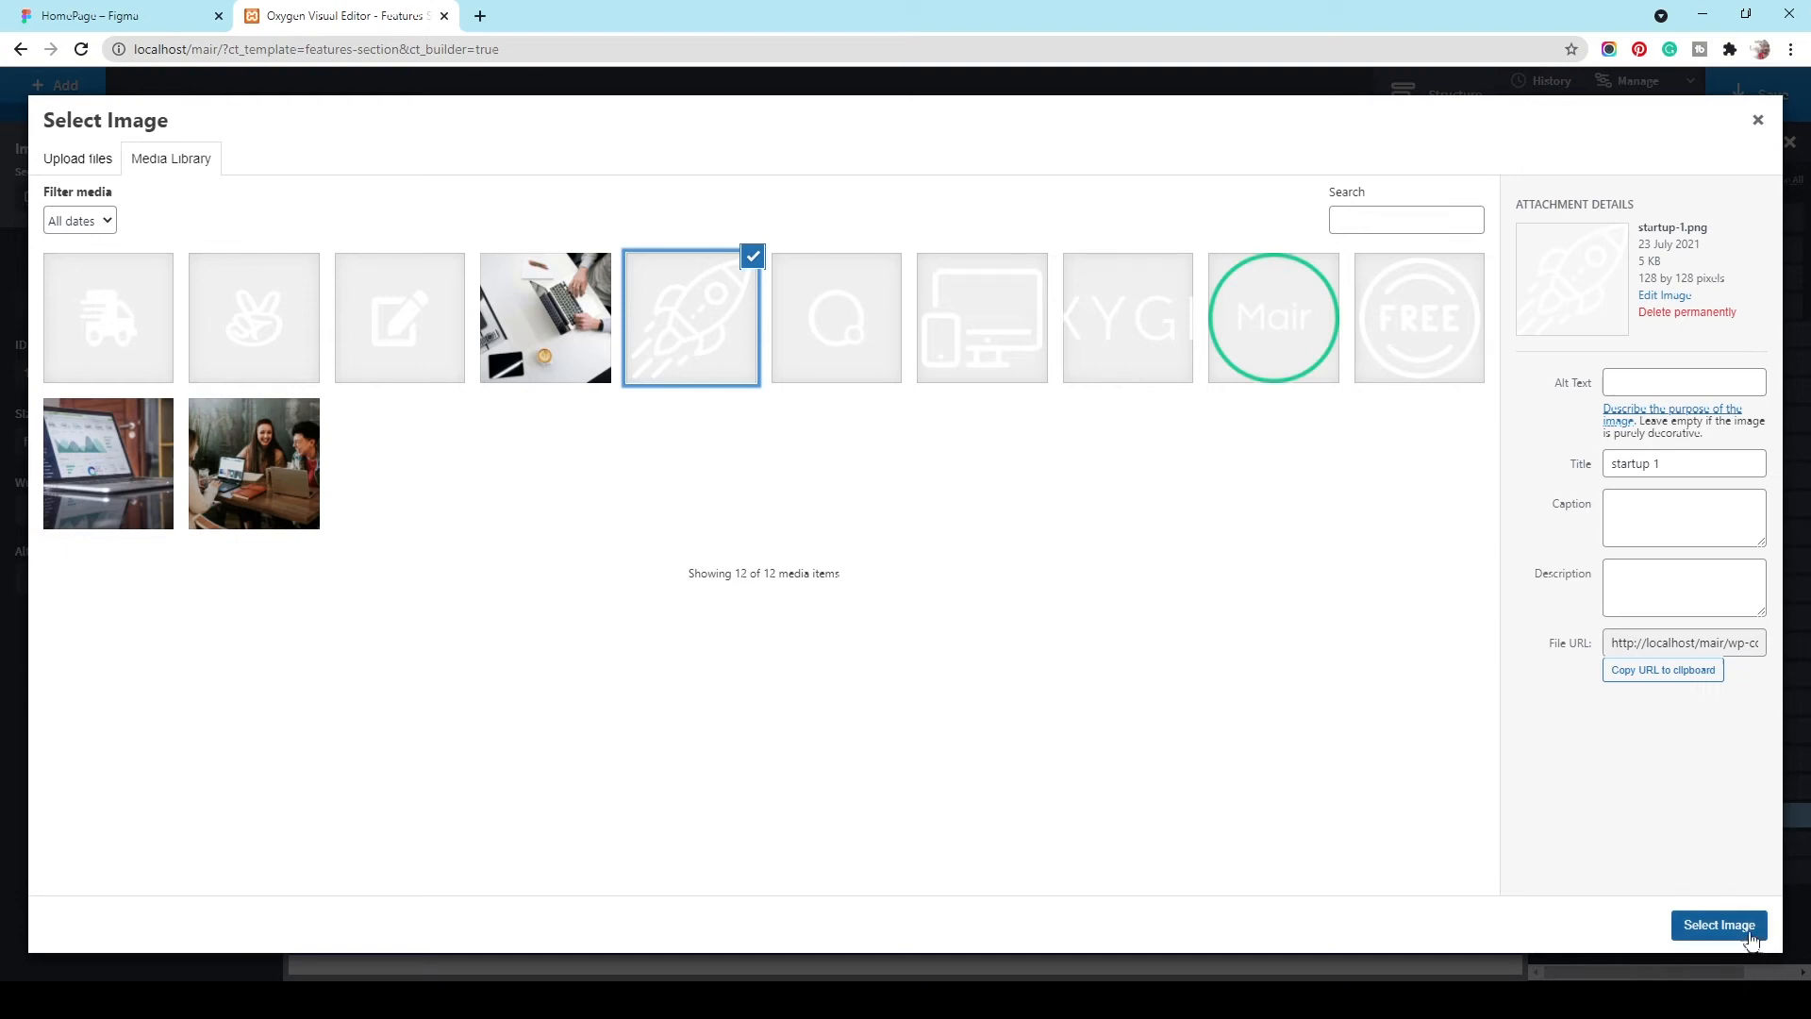
click(1719, 924)
Step: Save the Features Section template and return to its edit screen in the WordPress admin
click(1405, 439)
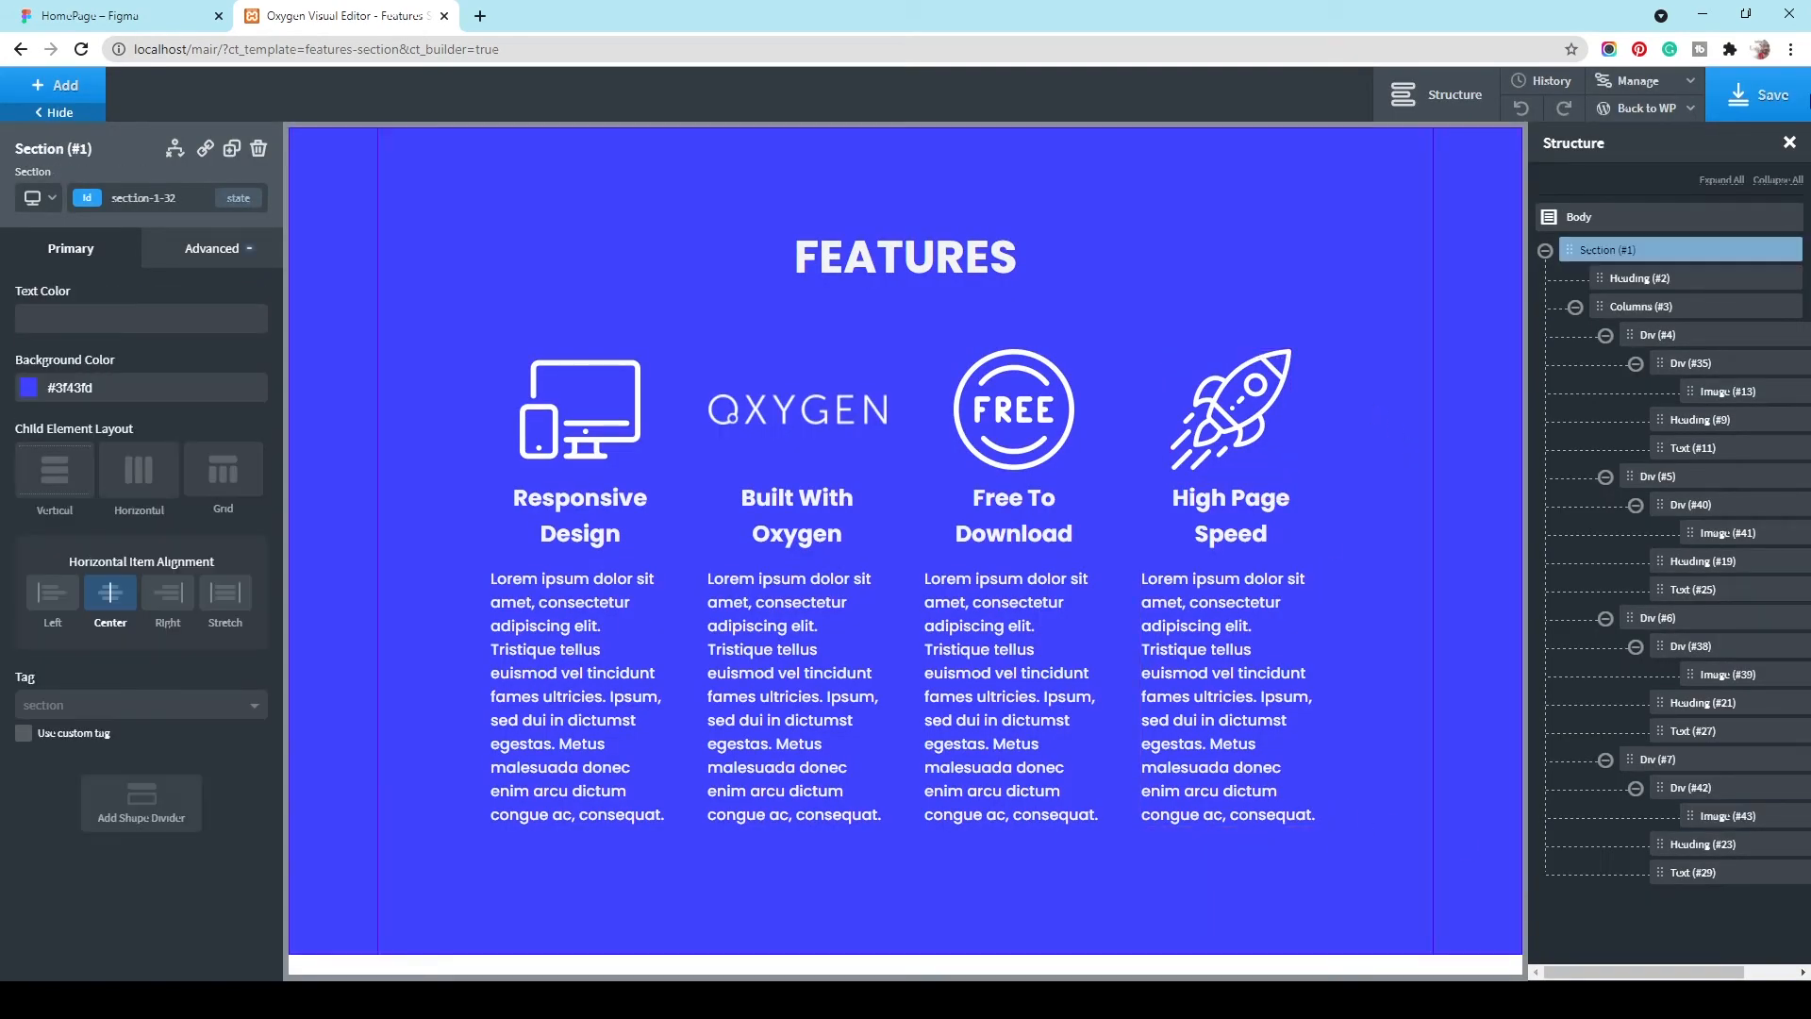
click(1757, 97)
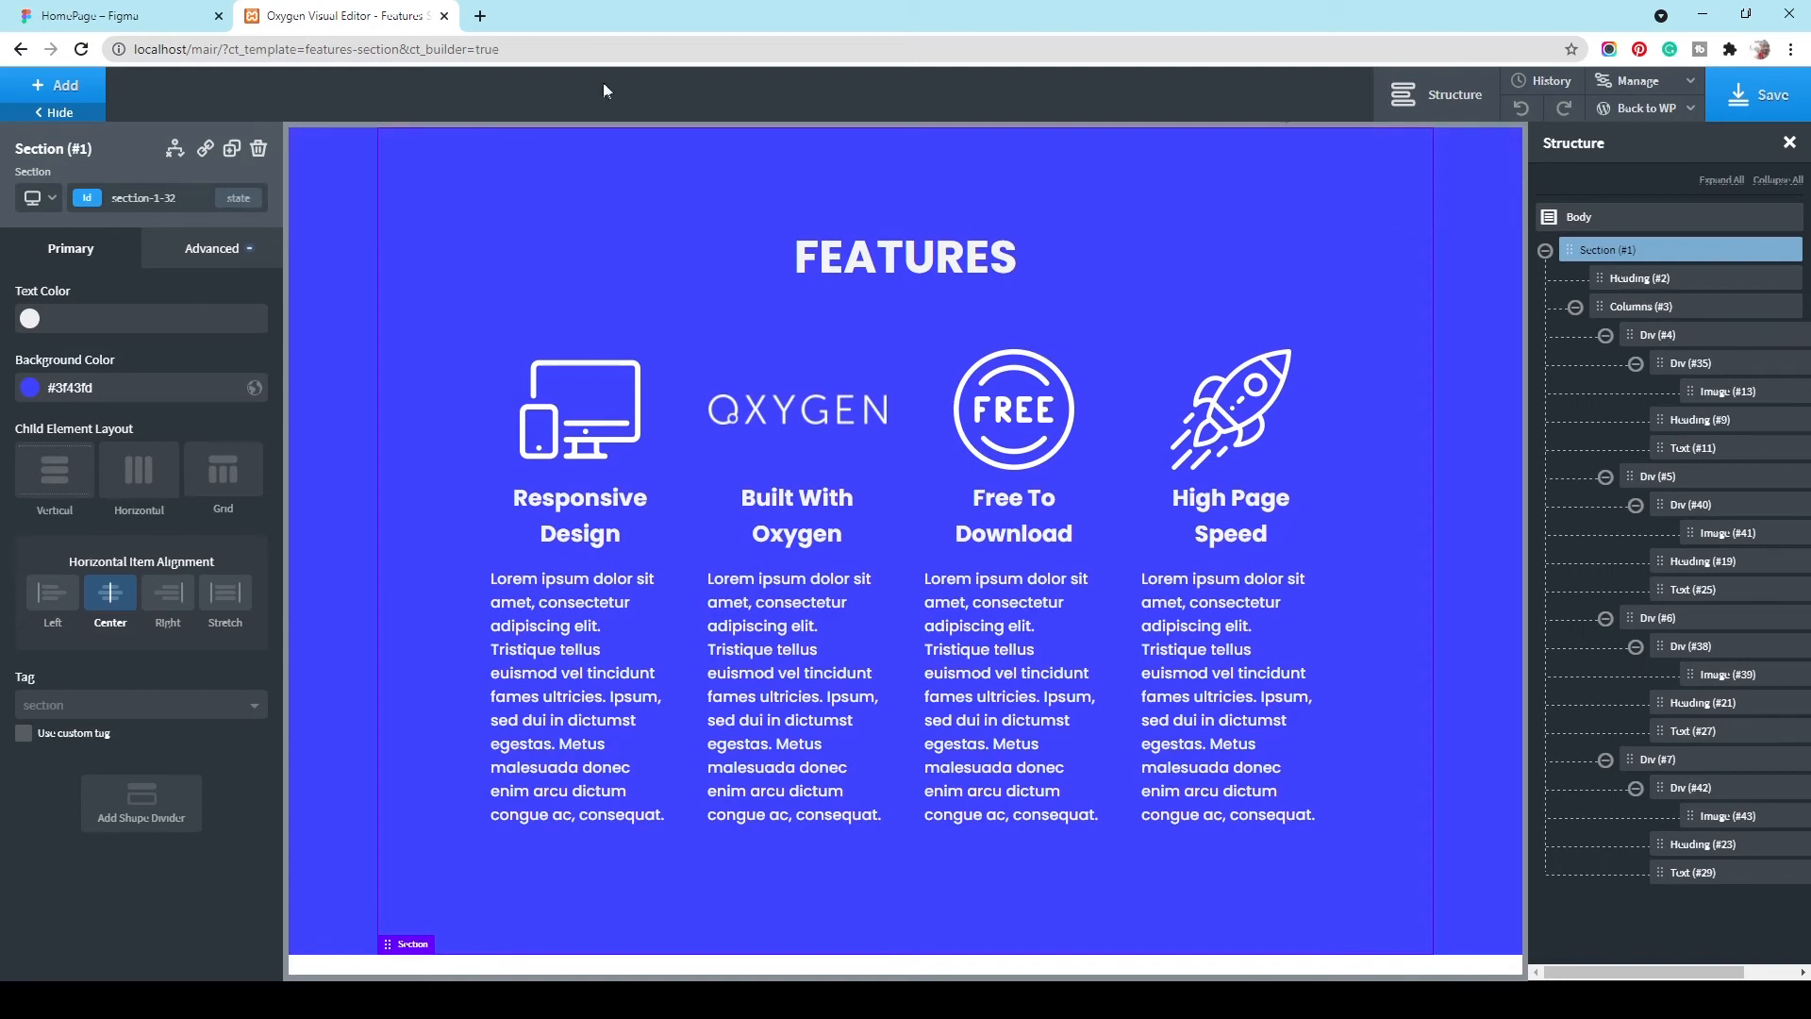
mouse_move(1682, 114)
click(1658, 143)
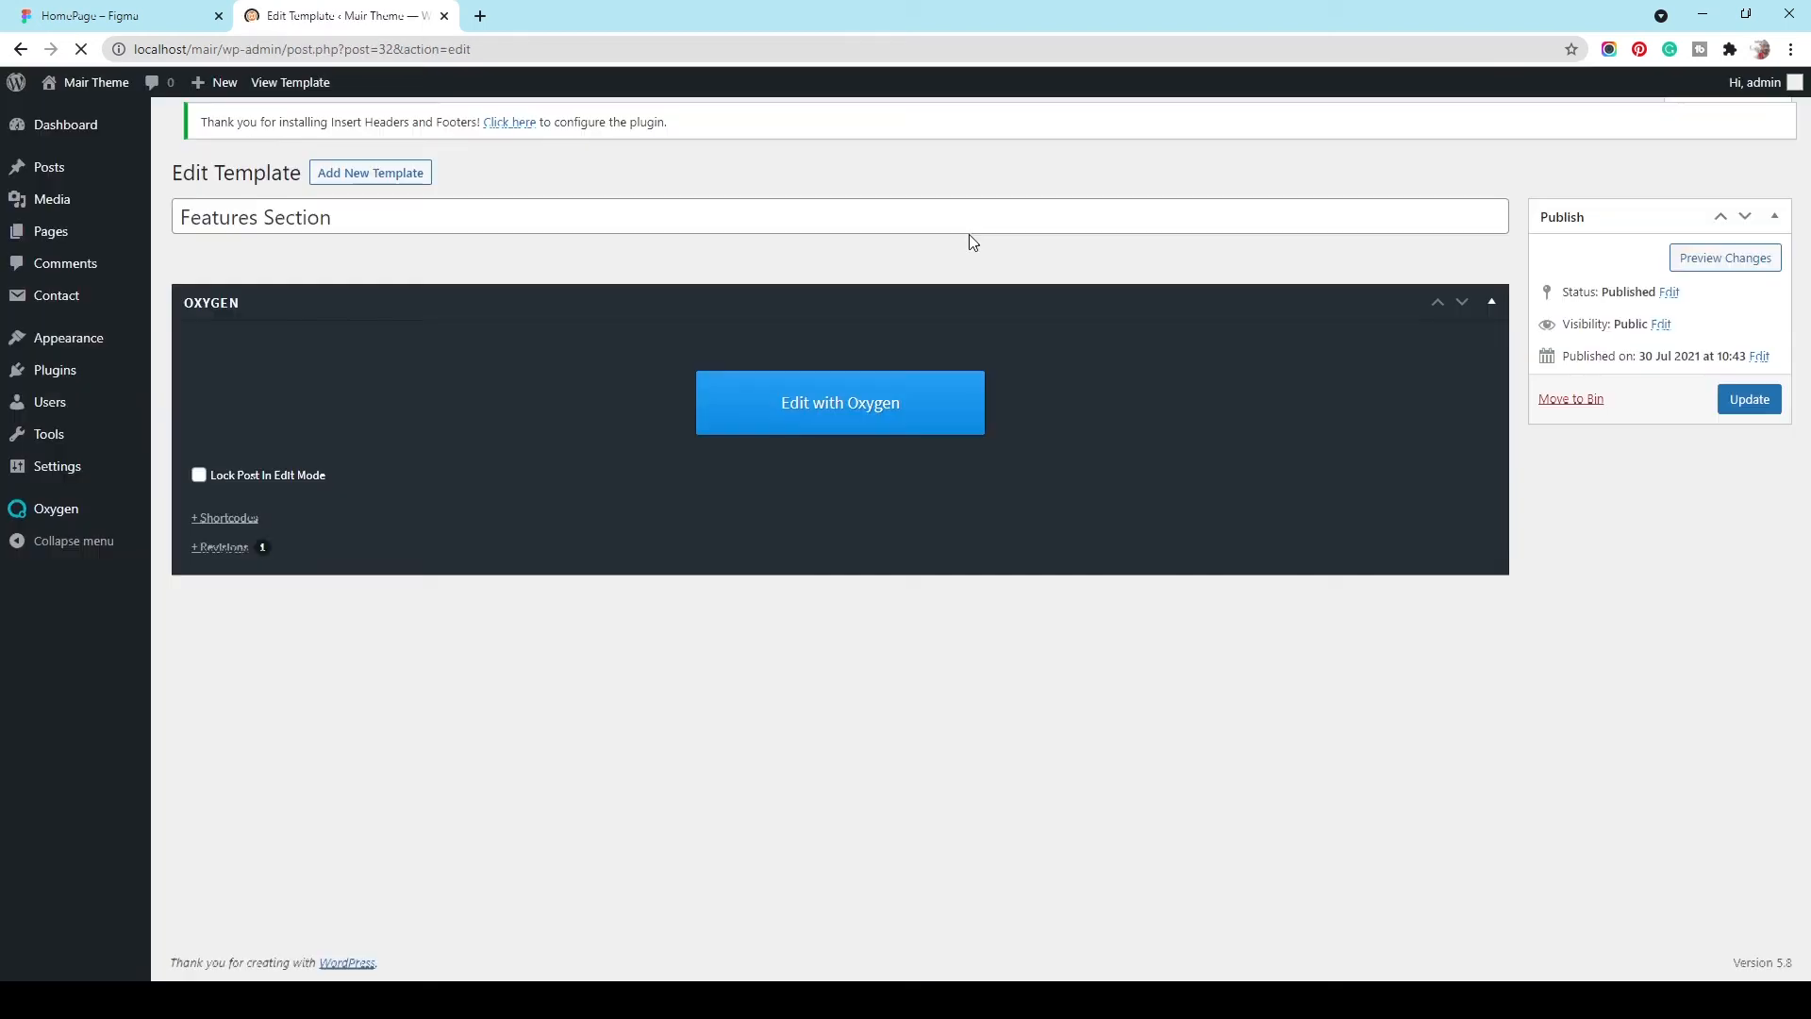
Step: Open the home page from the WordPress list of all pages in the Oxygen editor
mouse_move(40, 232)
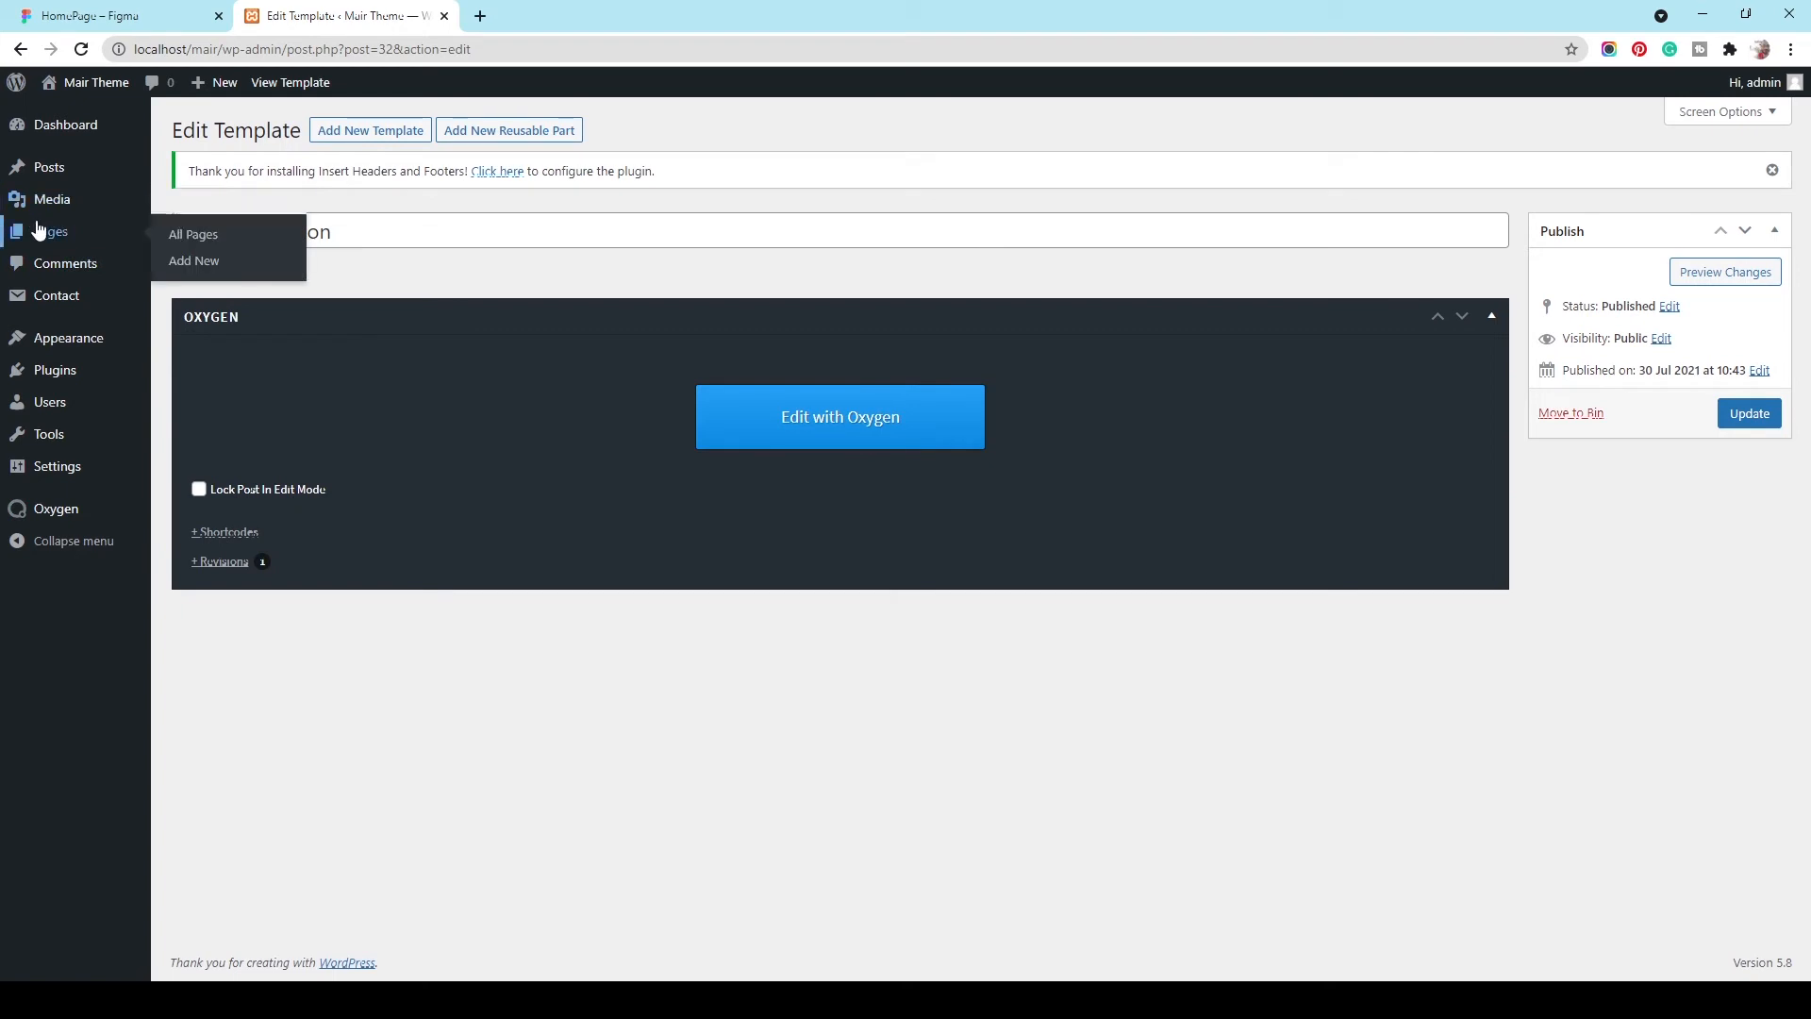
click(192, 232)
mouse_move(233, 354)
click(445, 350)
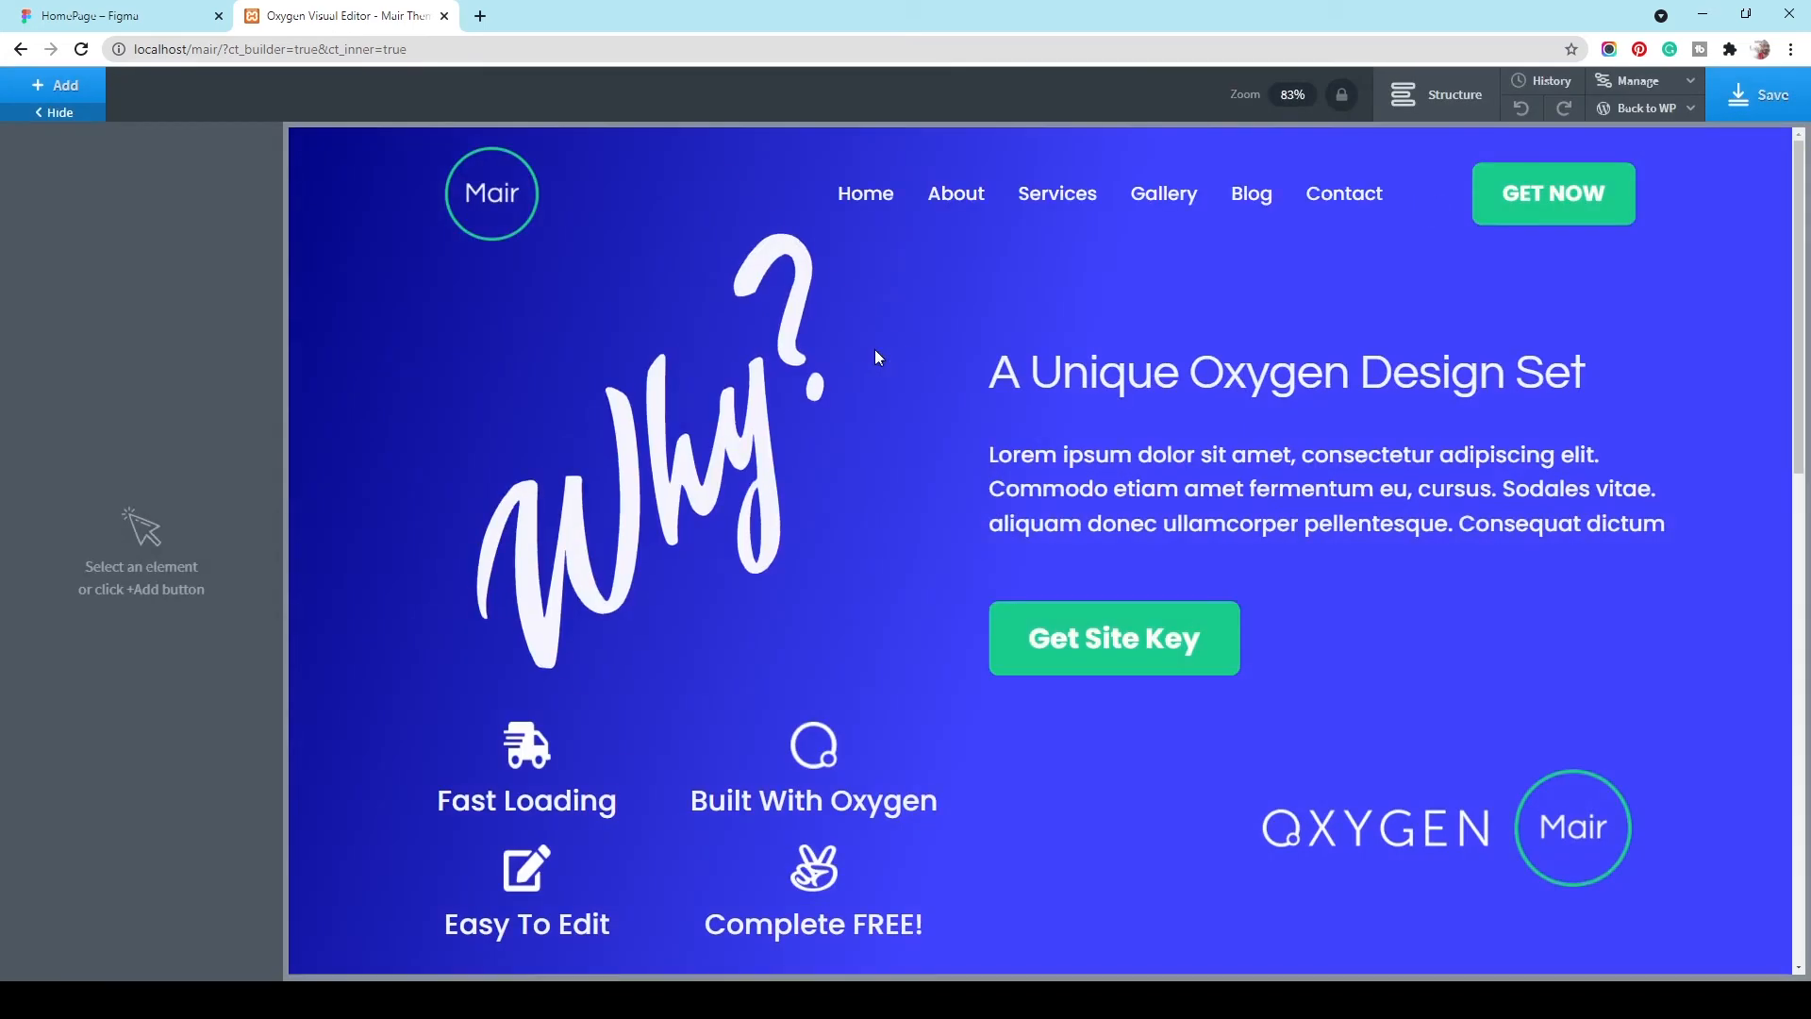
Step: Insert the reusable Features Section as an editable section directly after the About Mair section on the home page
scroll(949, 374, down, 15)
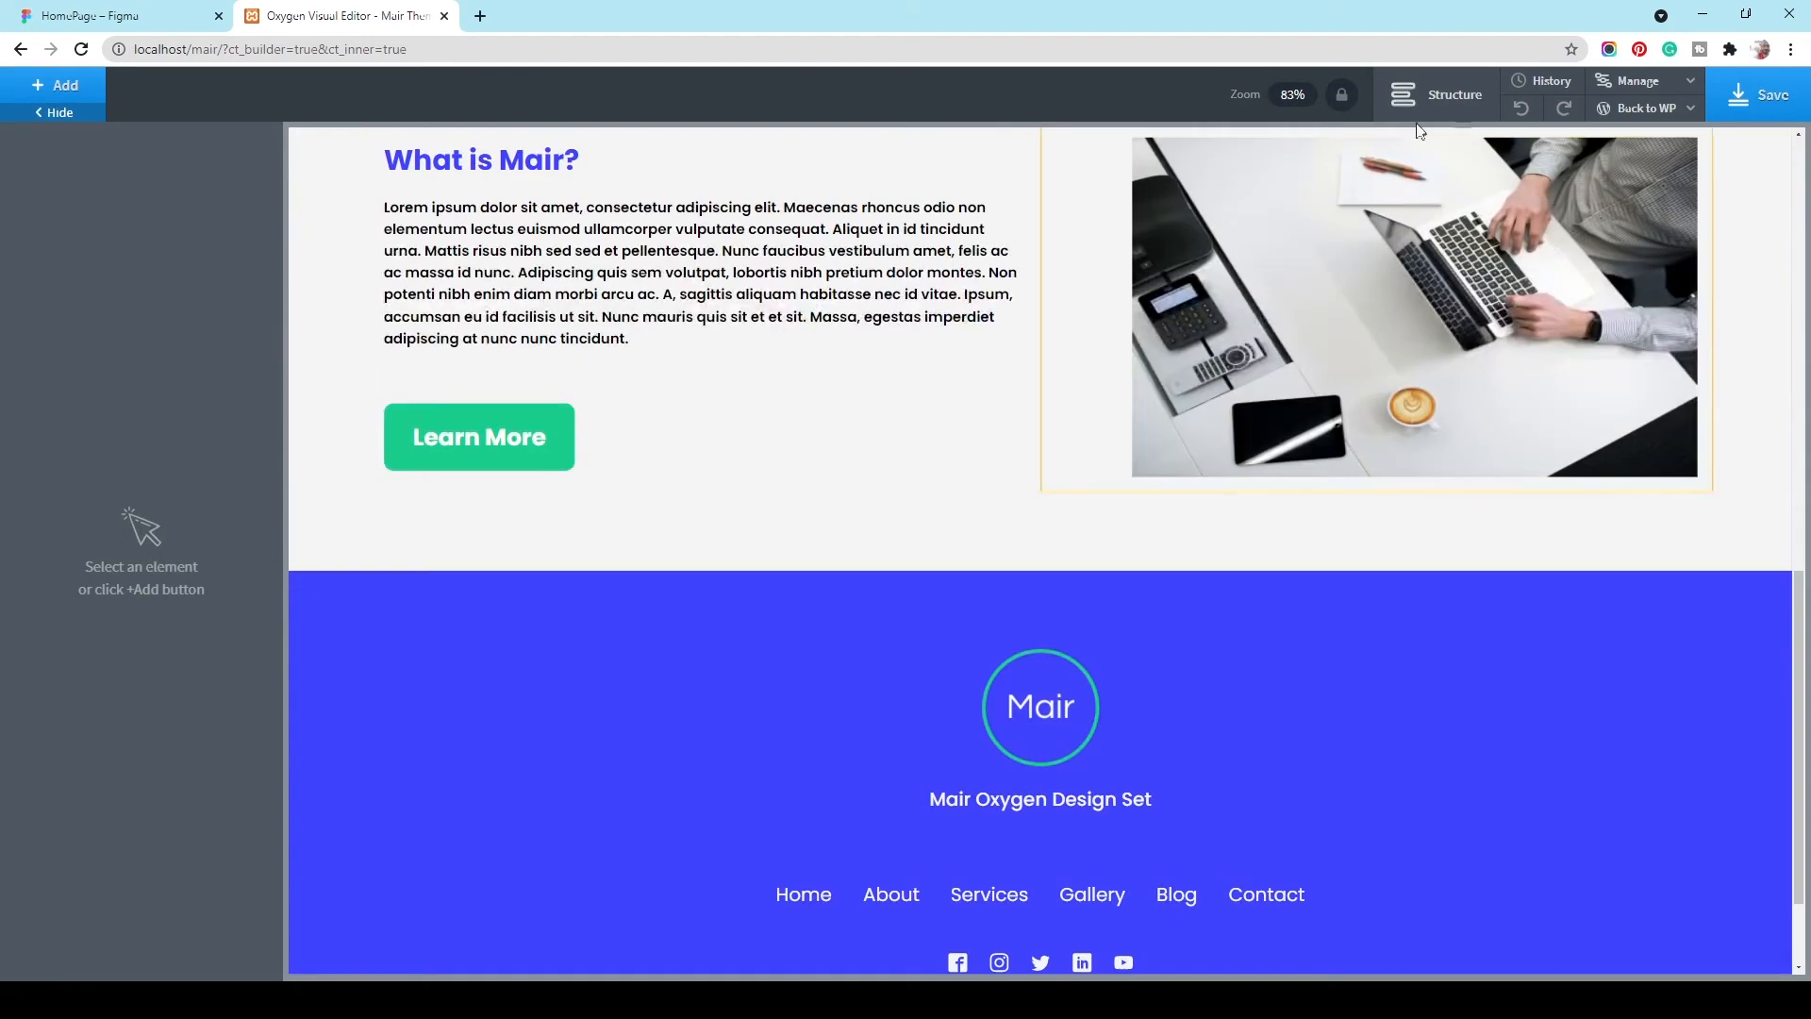
click(1420, 118)
click(1603, 277)
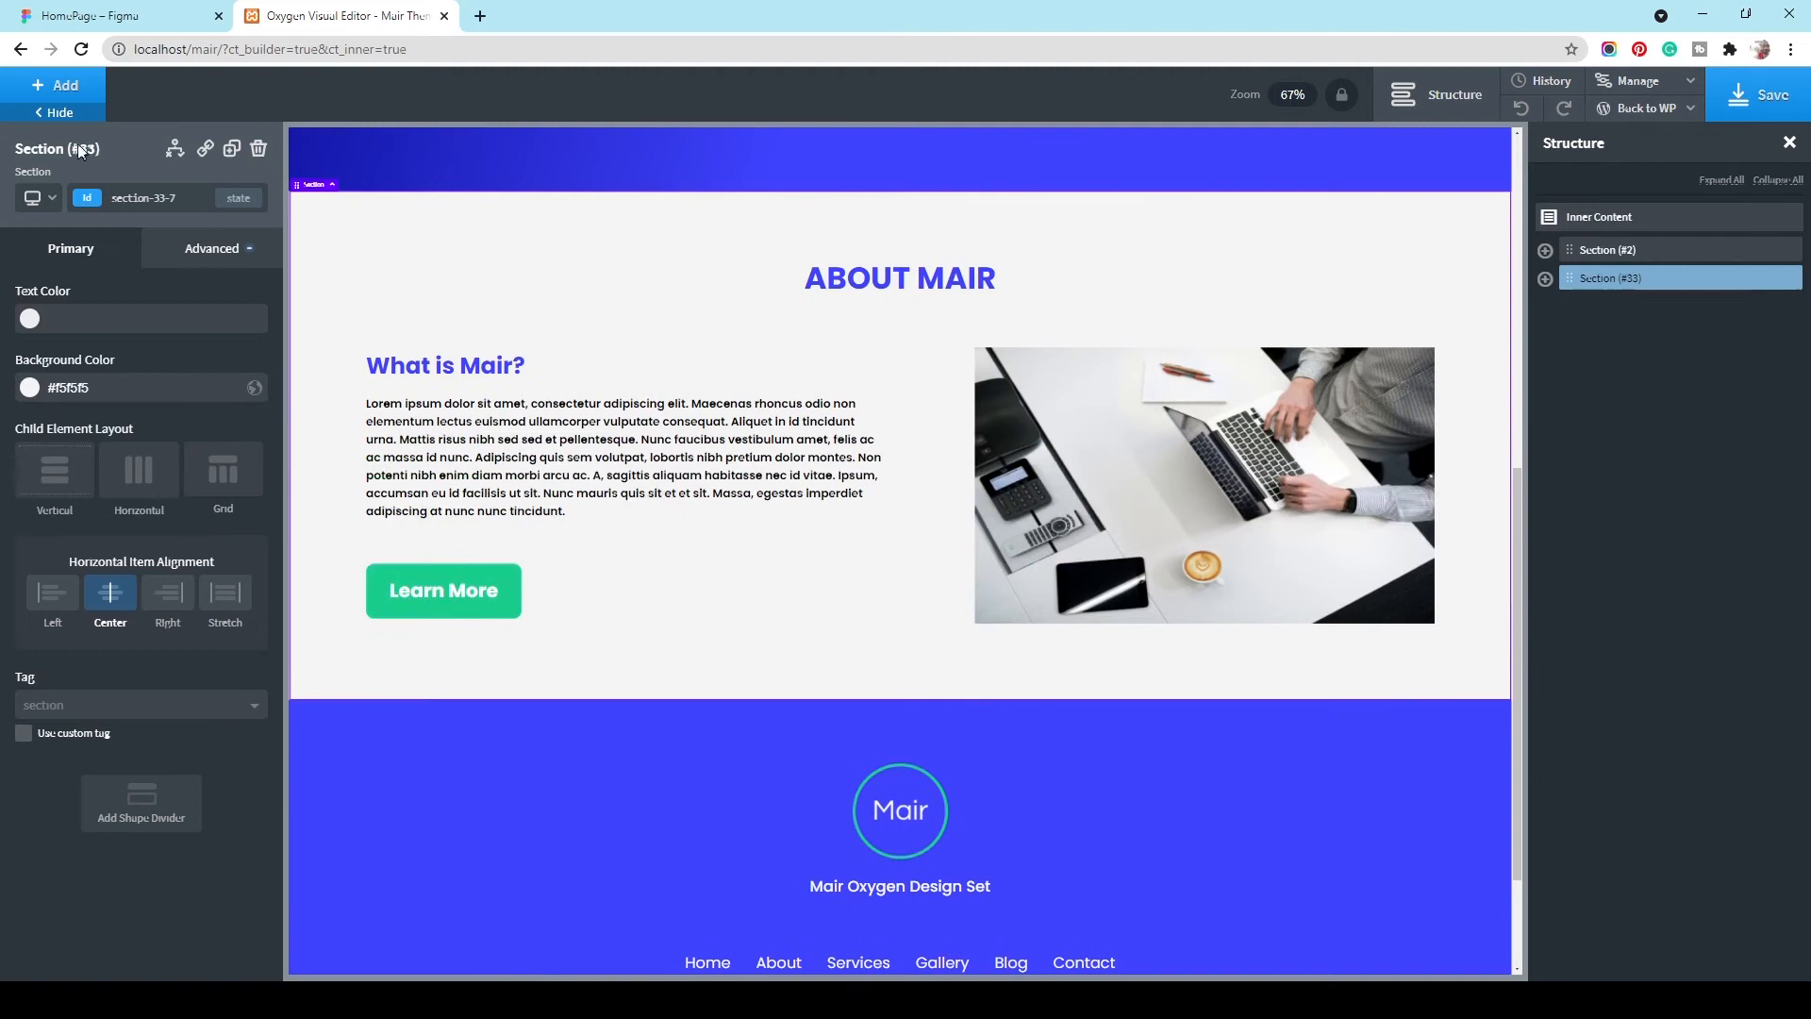
click(55, 85)
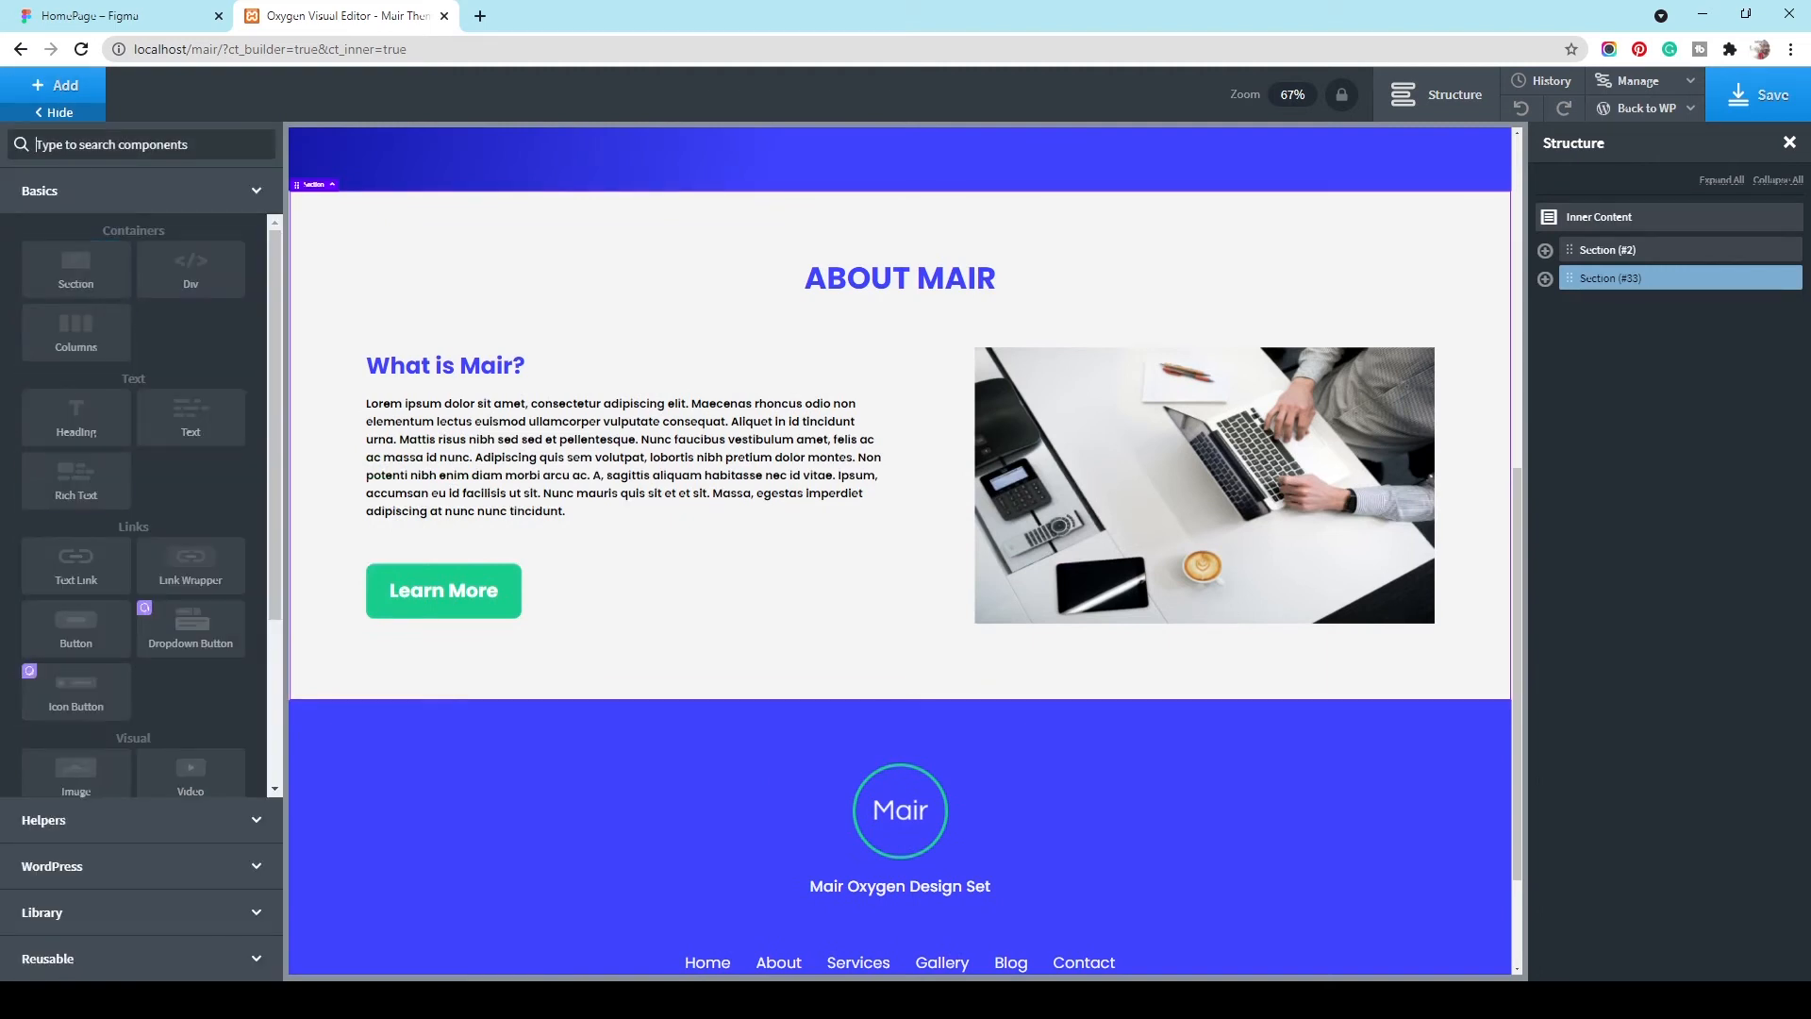
click(94, 958)
click(85, 466)
click(83, 507)
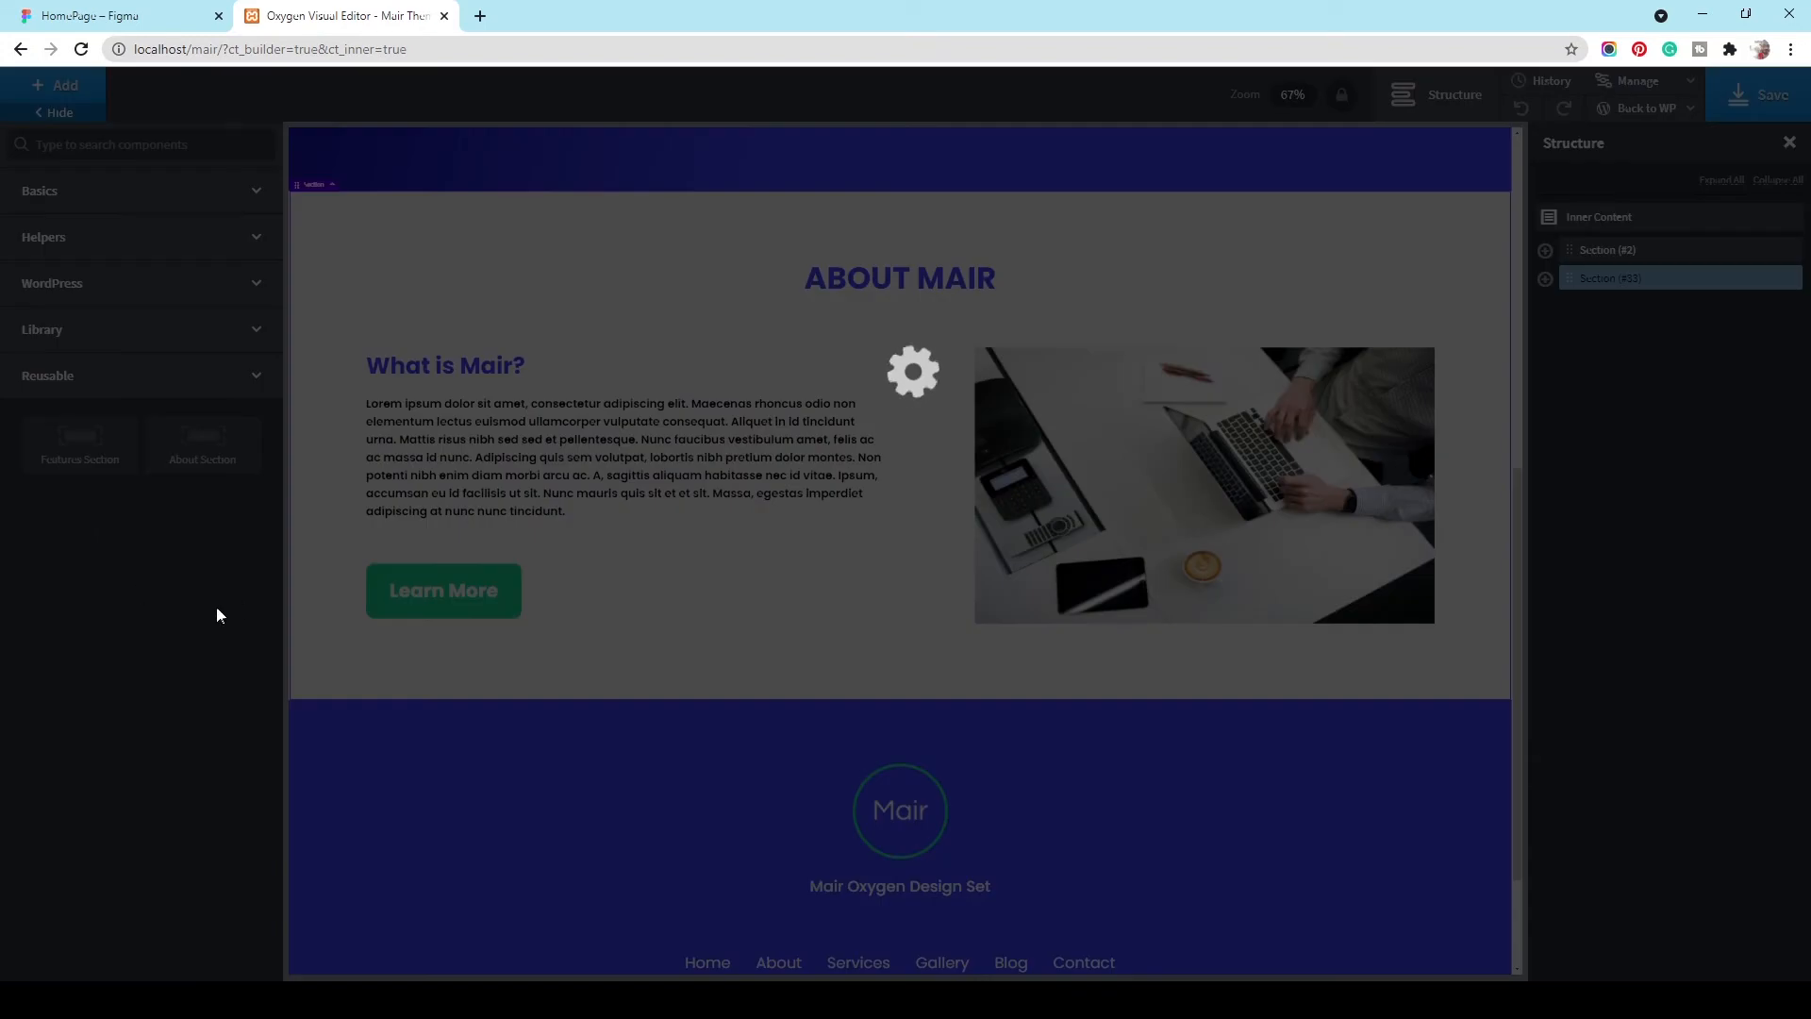
scroll(738, 448, down, 3)
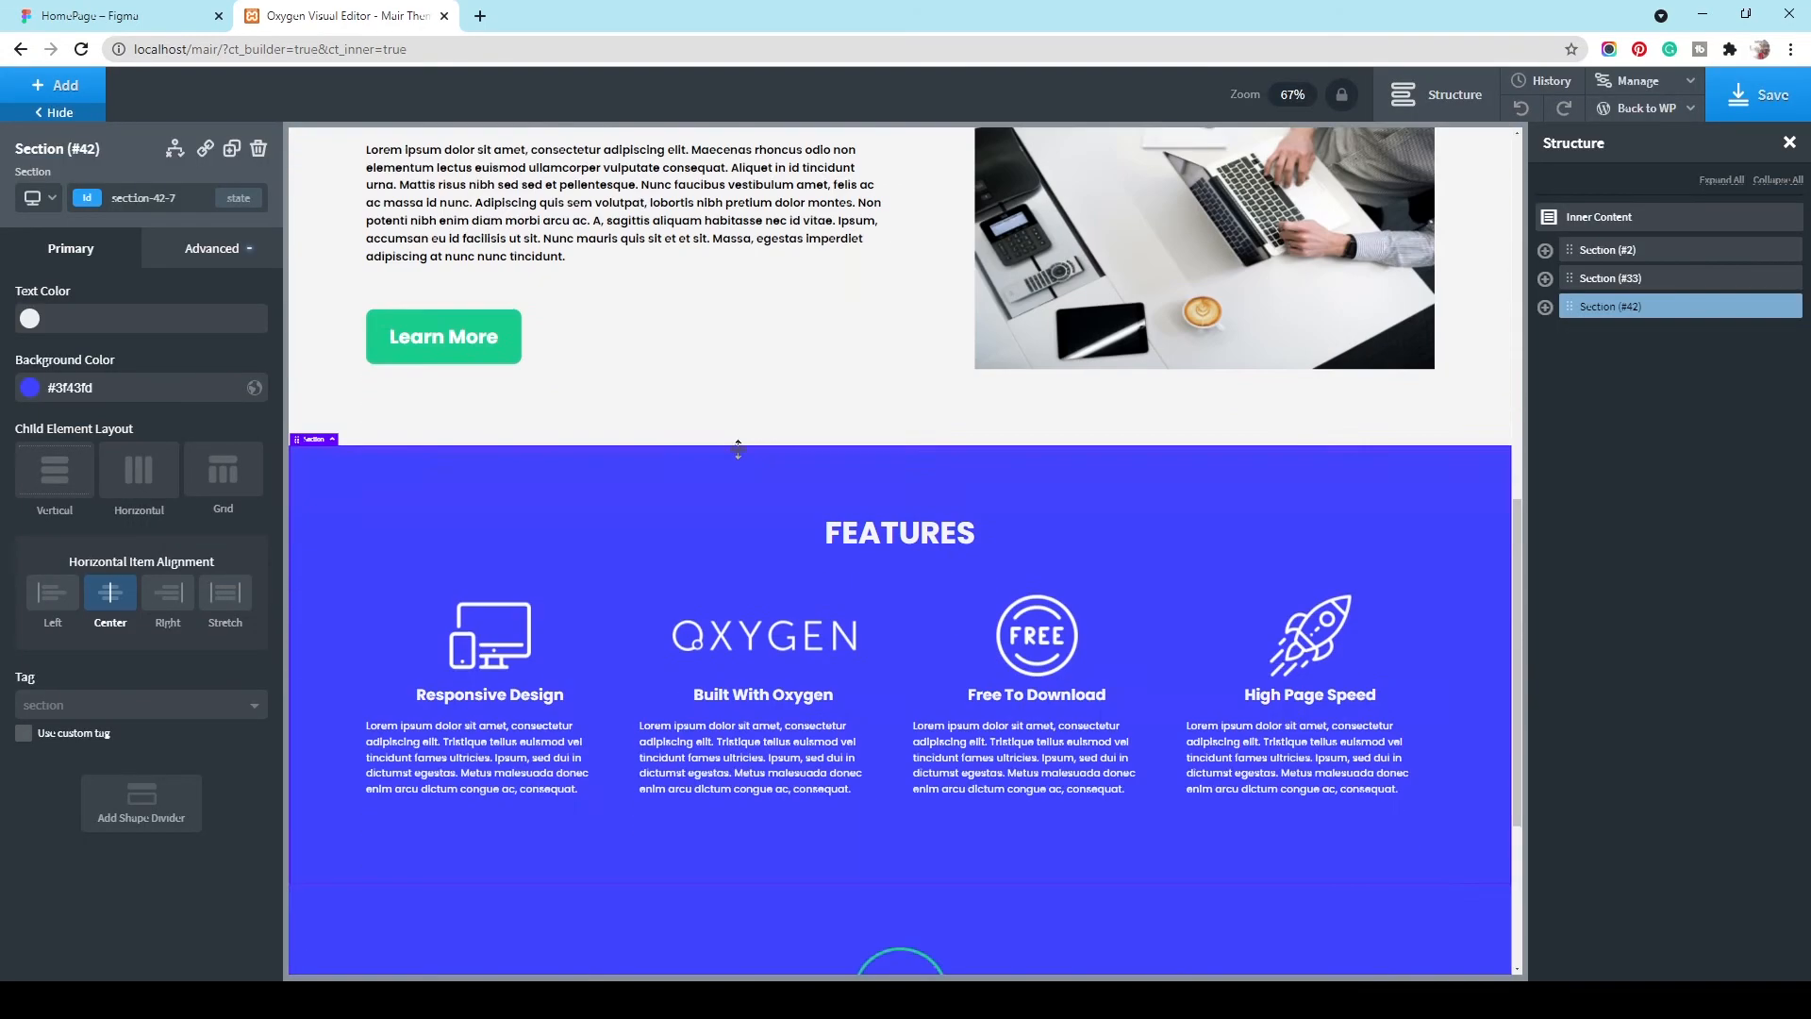
scroll(737, 448, down, 2)
scroll(736, 449, up, 2)
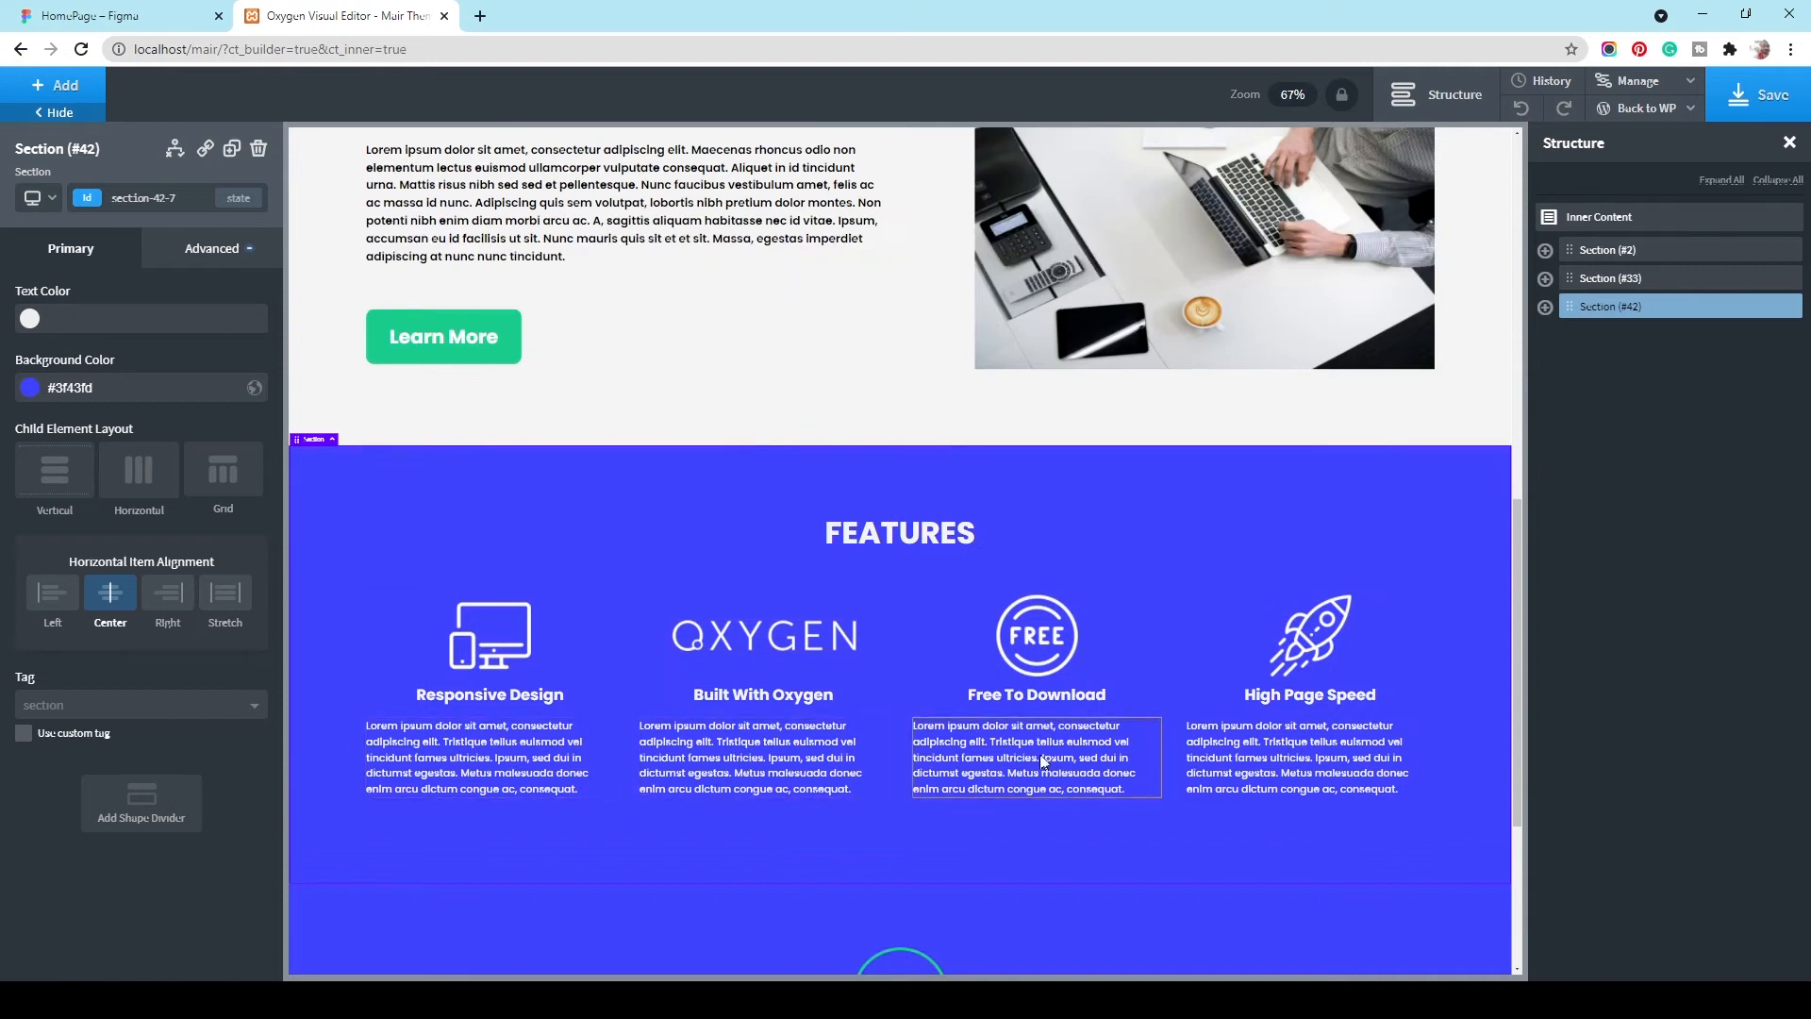
Step: Set the features-text class's font size to 18 px via the Responsive Design paragraph, and compare it with the Figma design
click(452, 755)
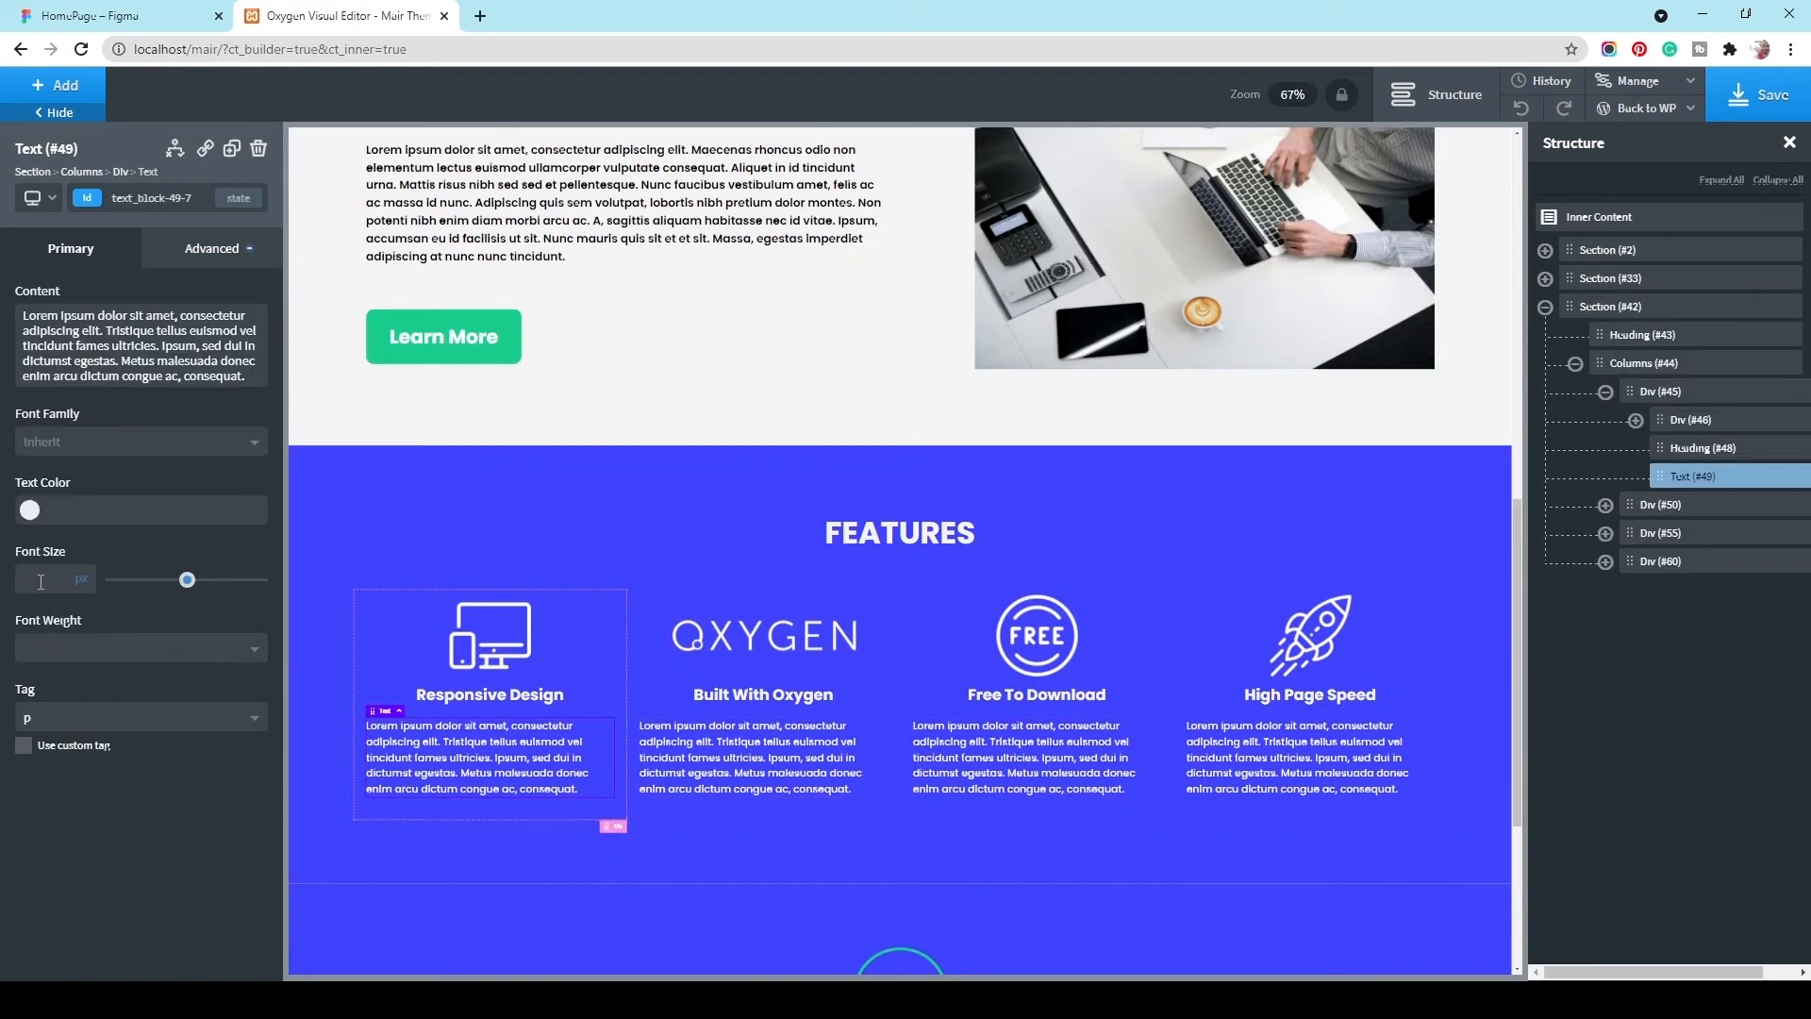
click(95, 203)
click(104, 311)
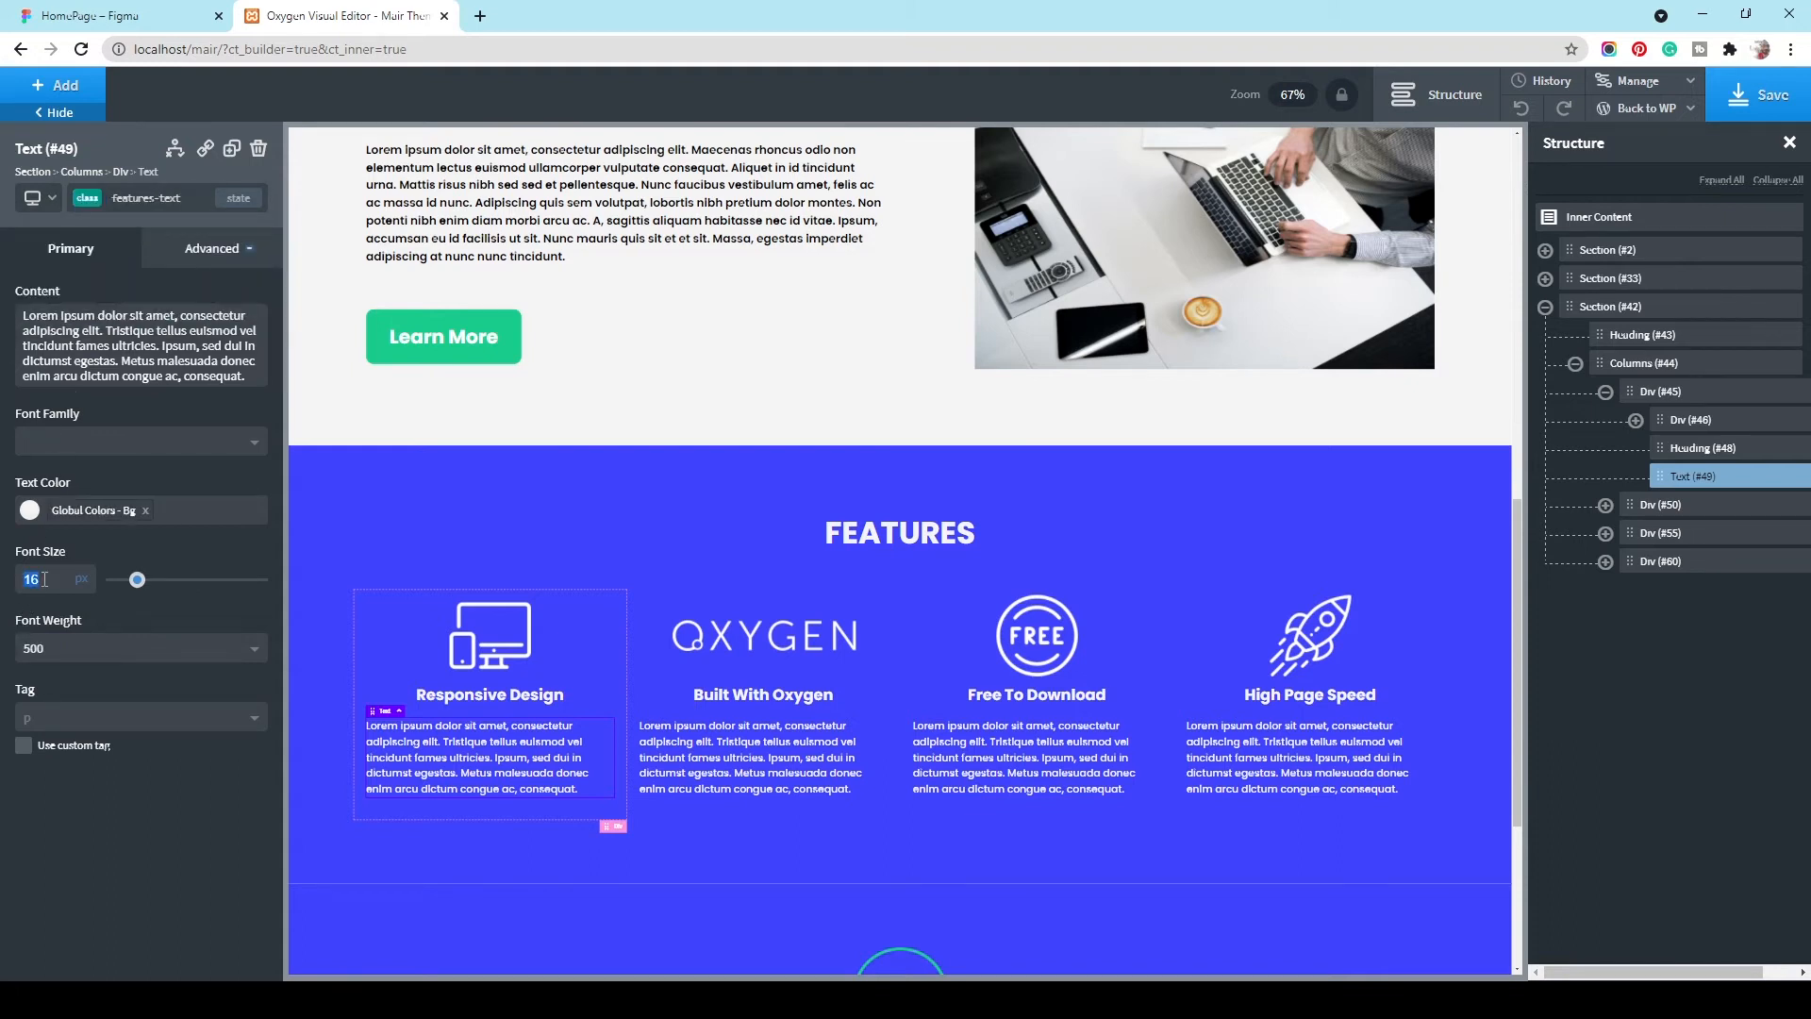
text(18)
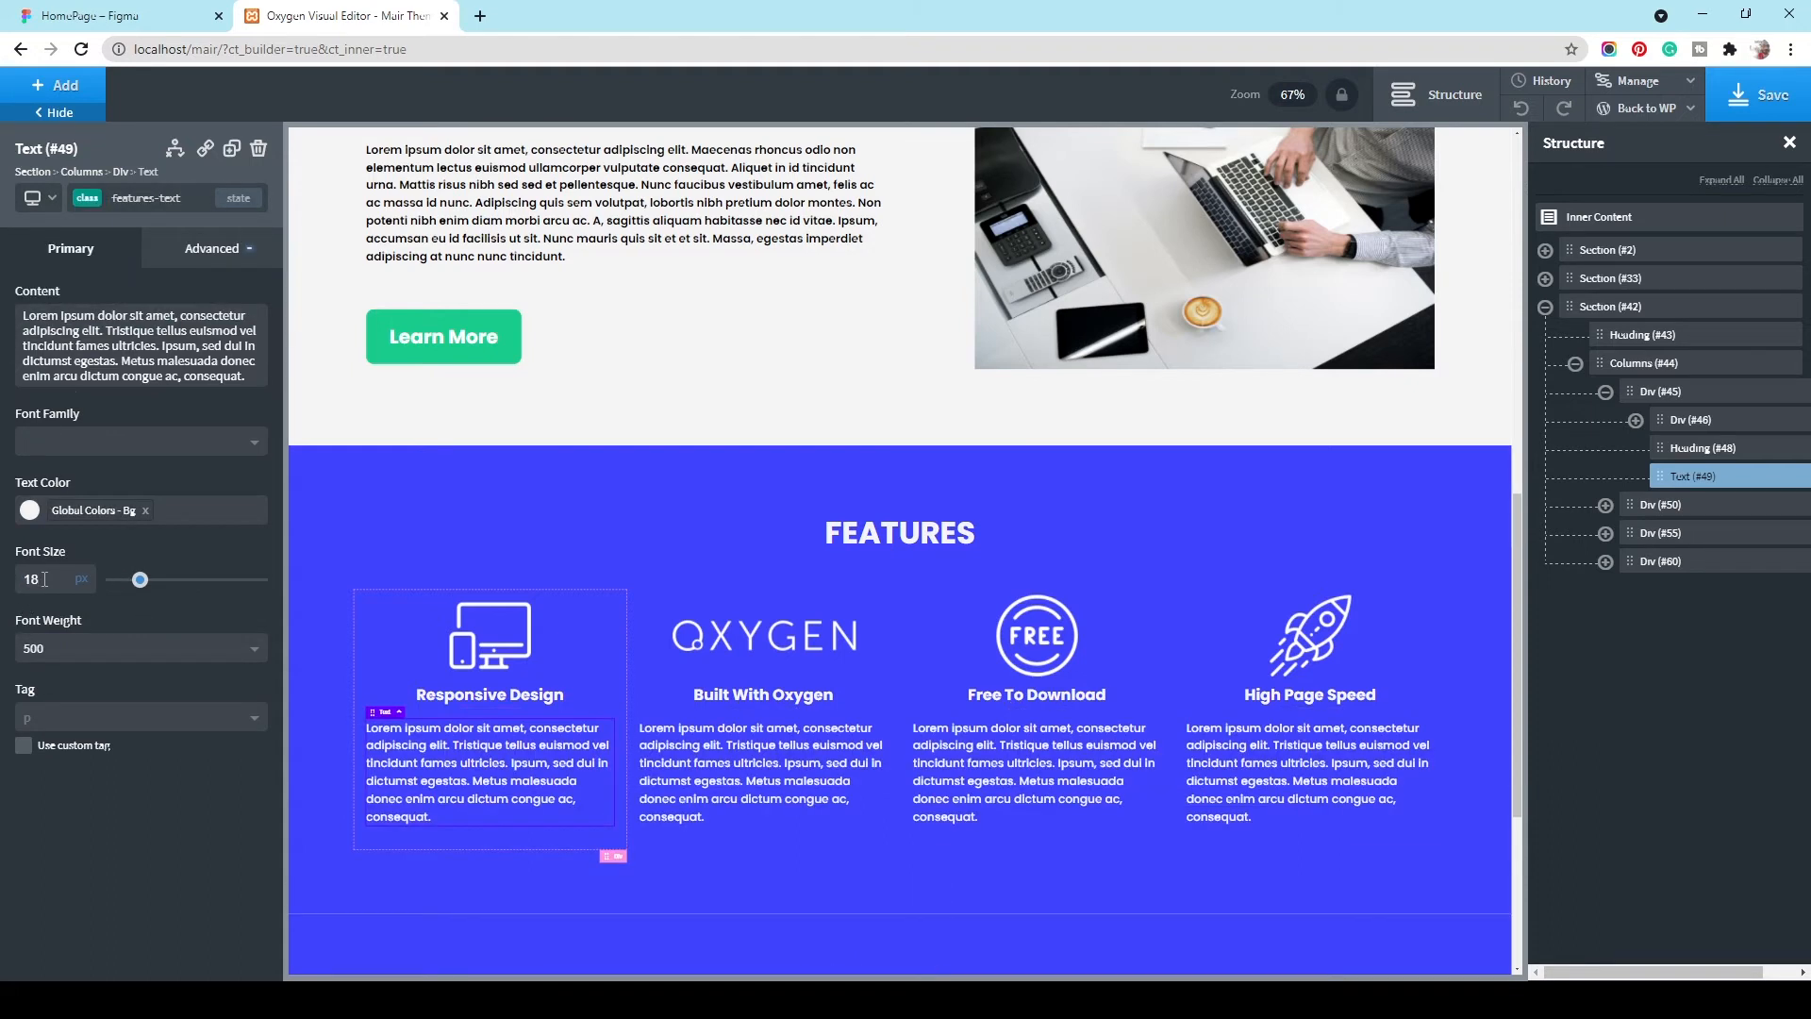
click(91, 14)
click(298, 10)
Step: Set the left and right padding of the features-text class to 25 px each
click(200, 247)
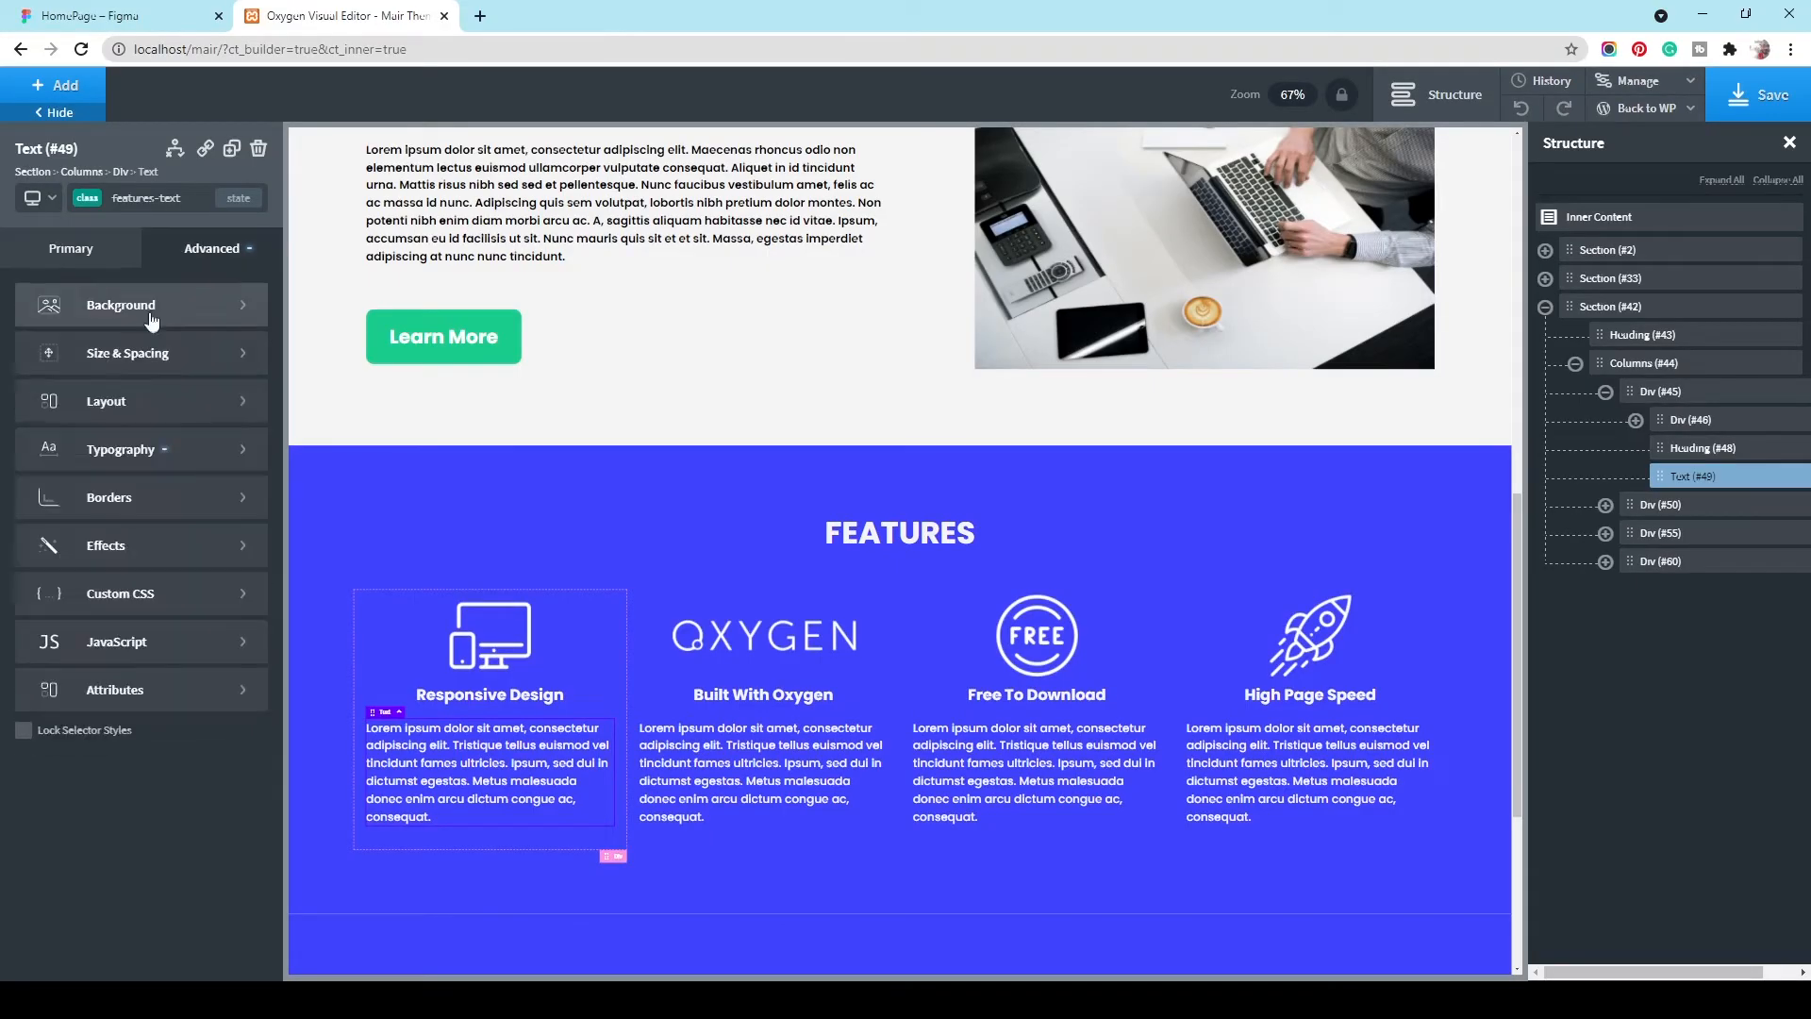
click(135, 366)
click(48, 390)
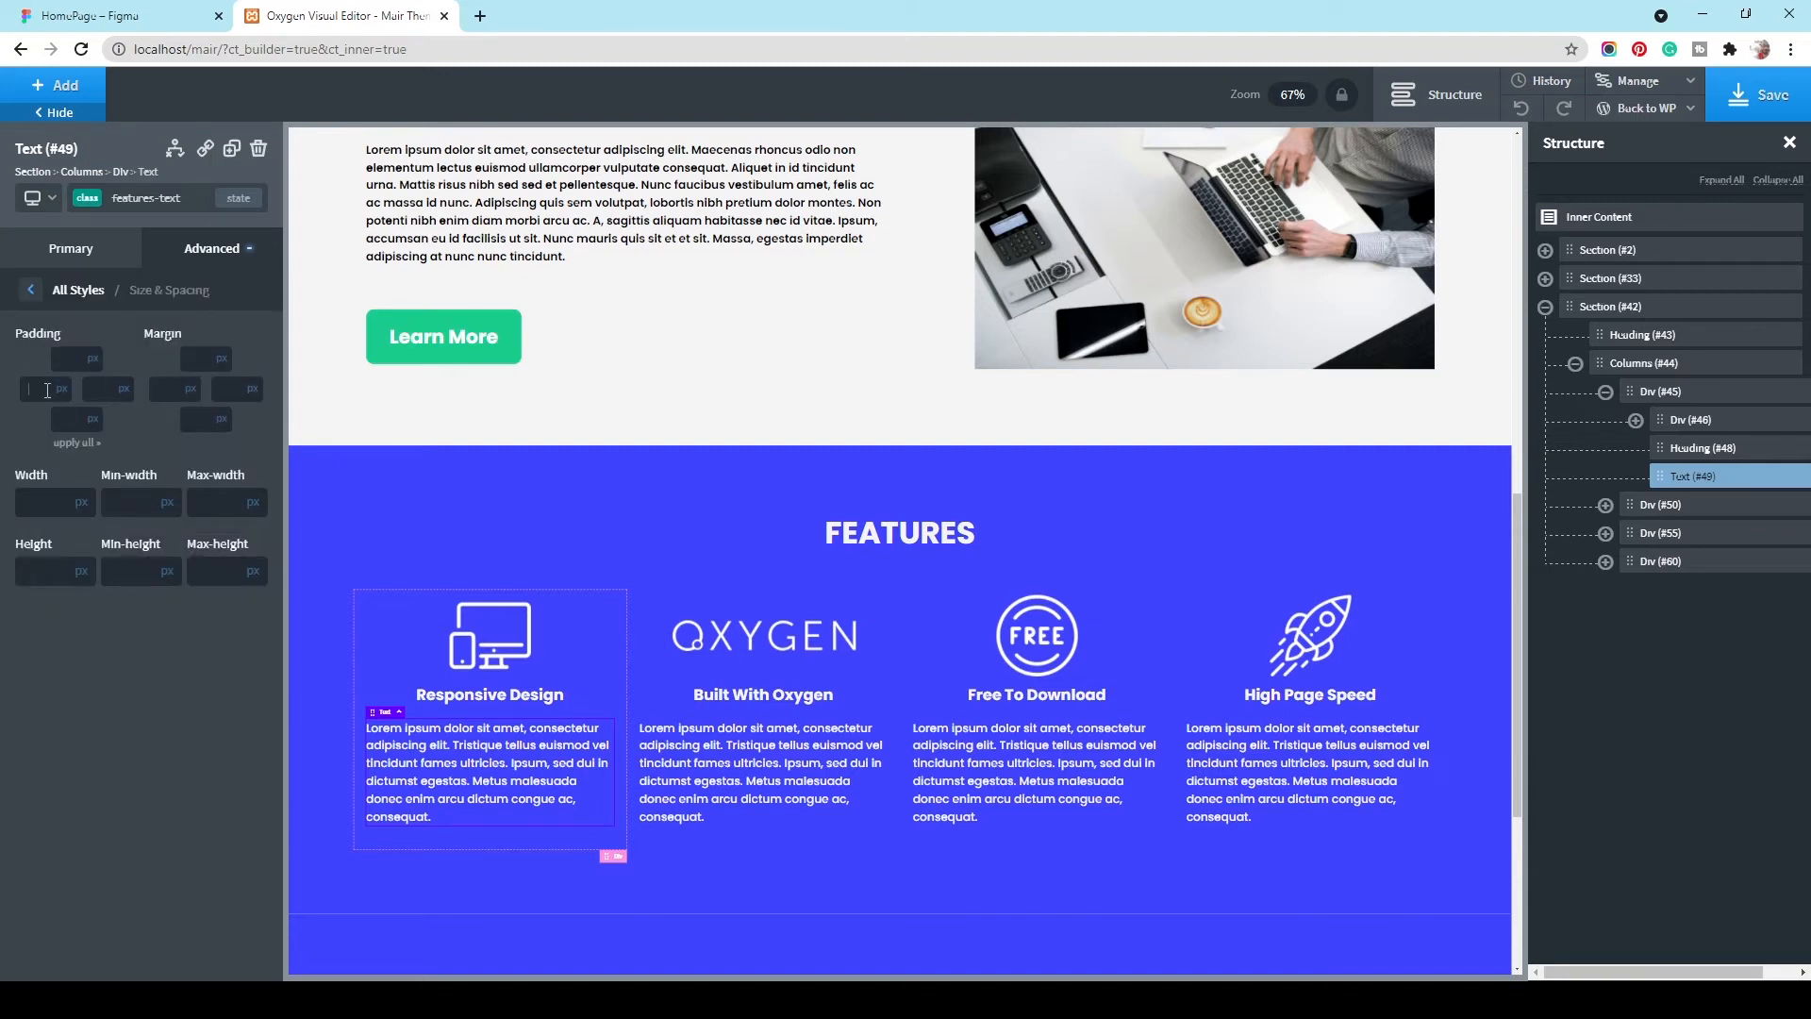
text(25)
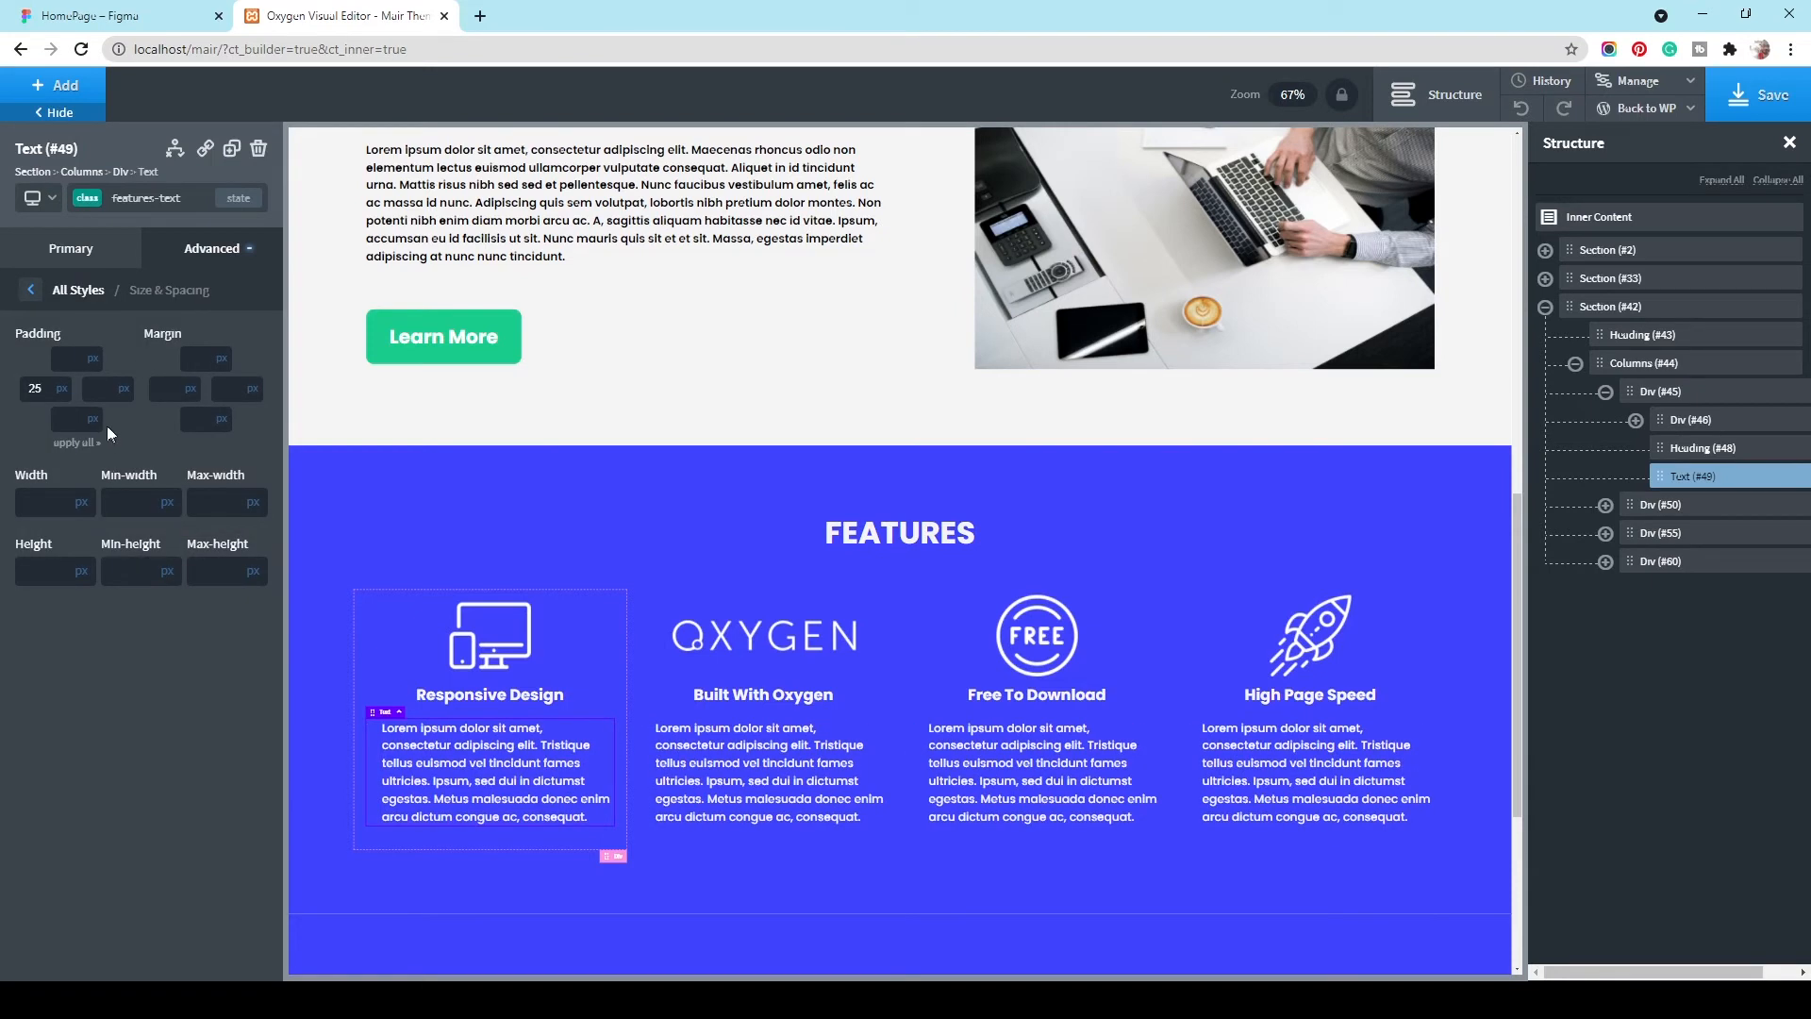
click(104, 394)
text(25)
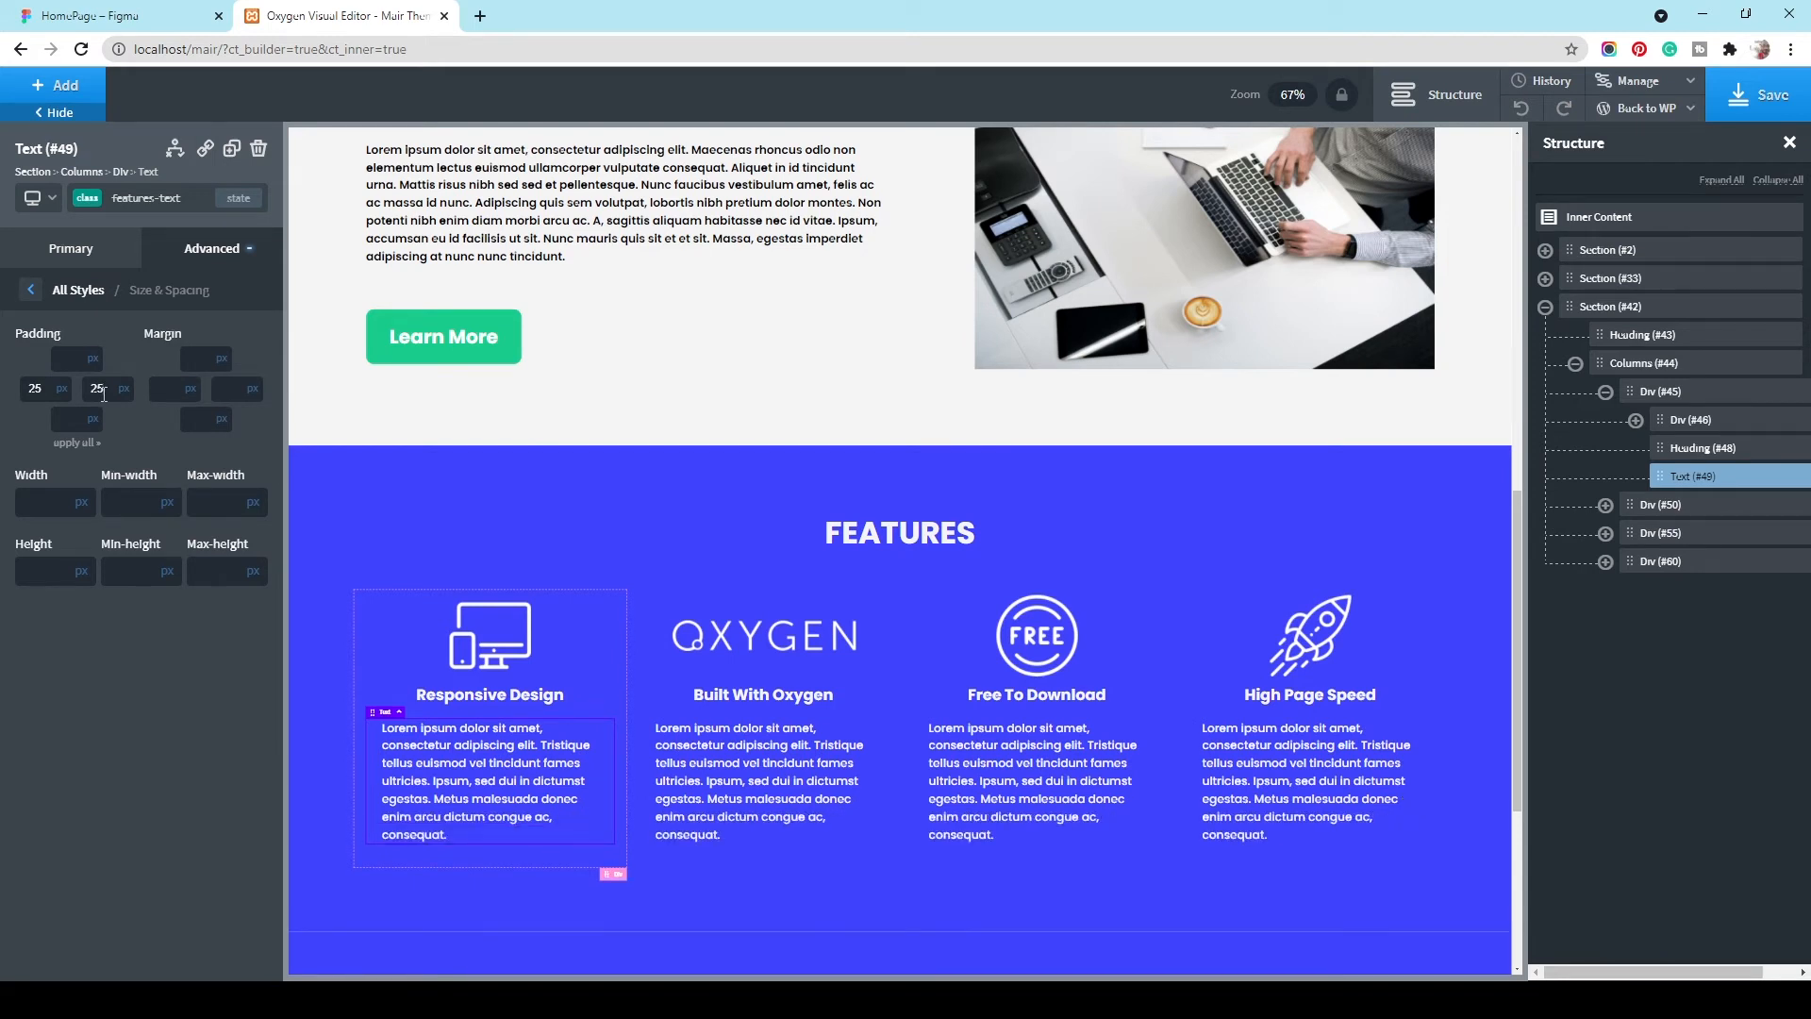
Step: Increase the features-text class's right padding to 50 px and its left padding to 65 px
text(50)
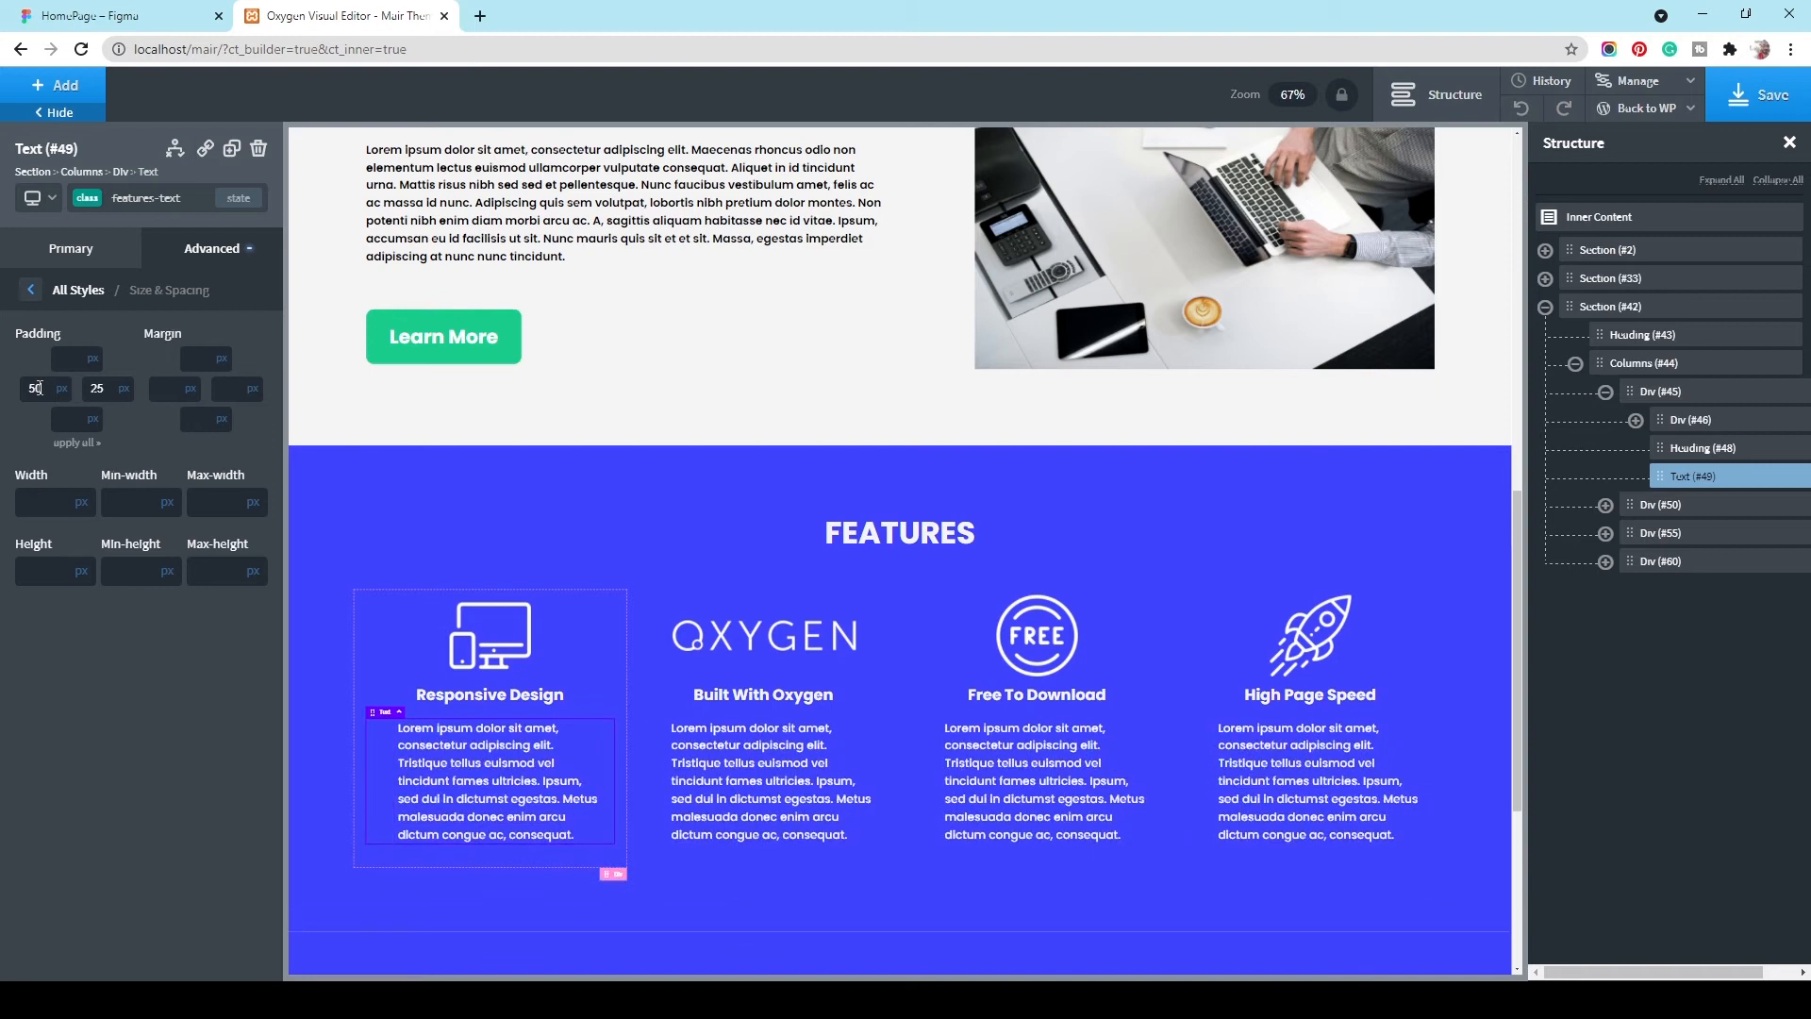
click(102, 388)
text(50)
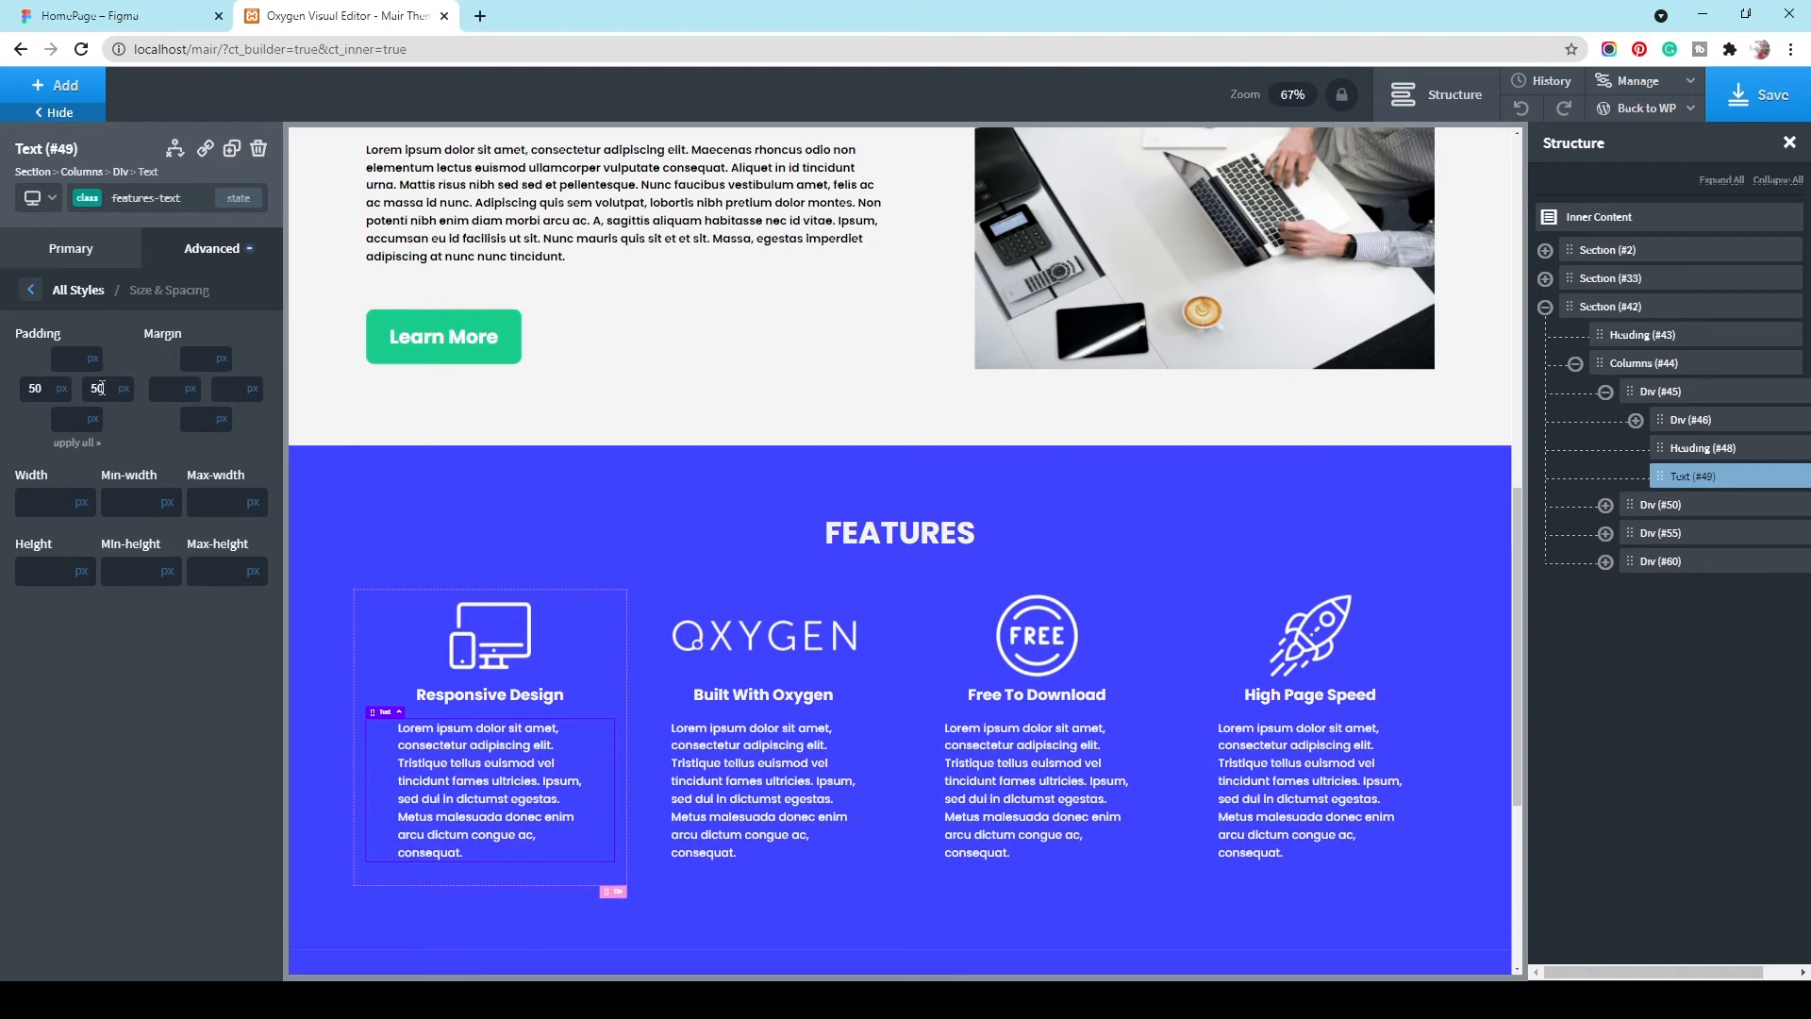
text(65)
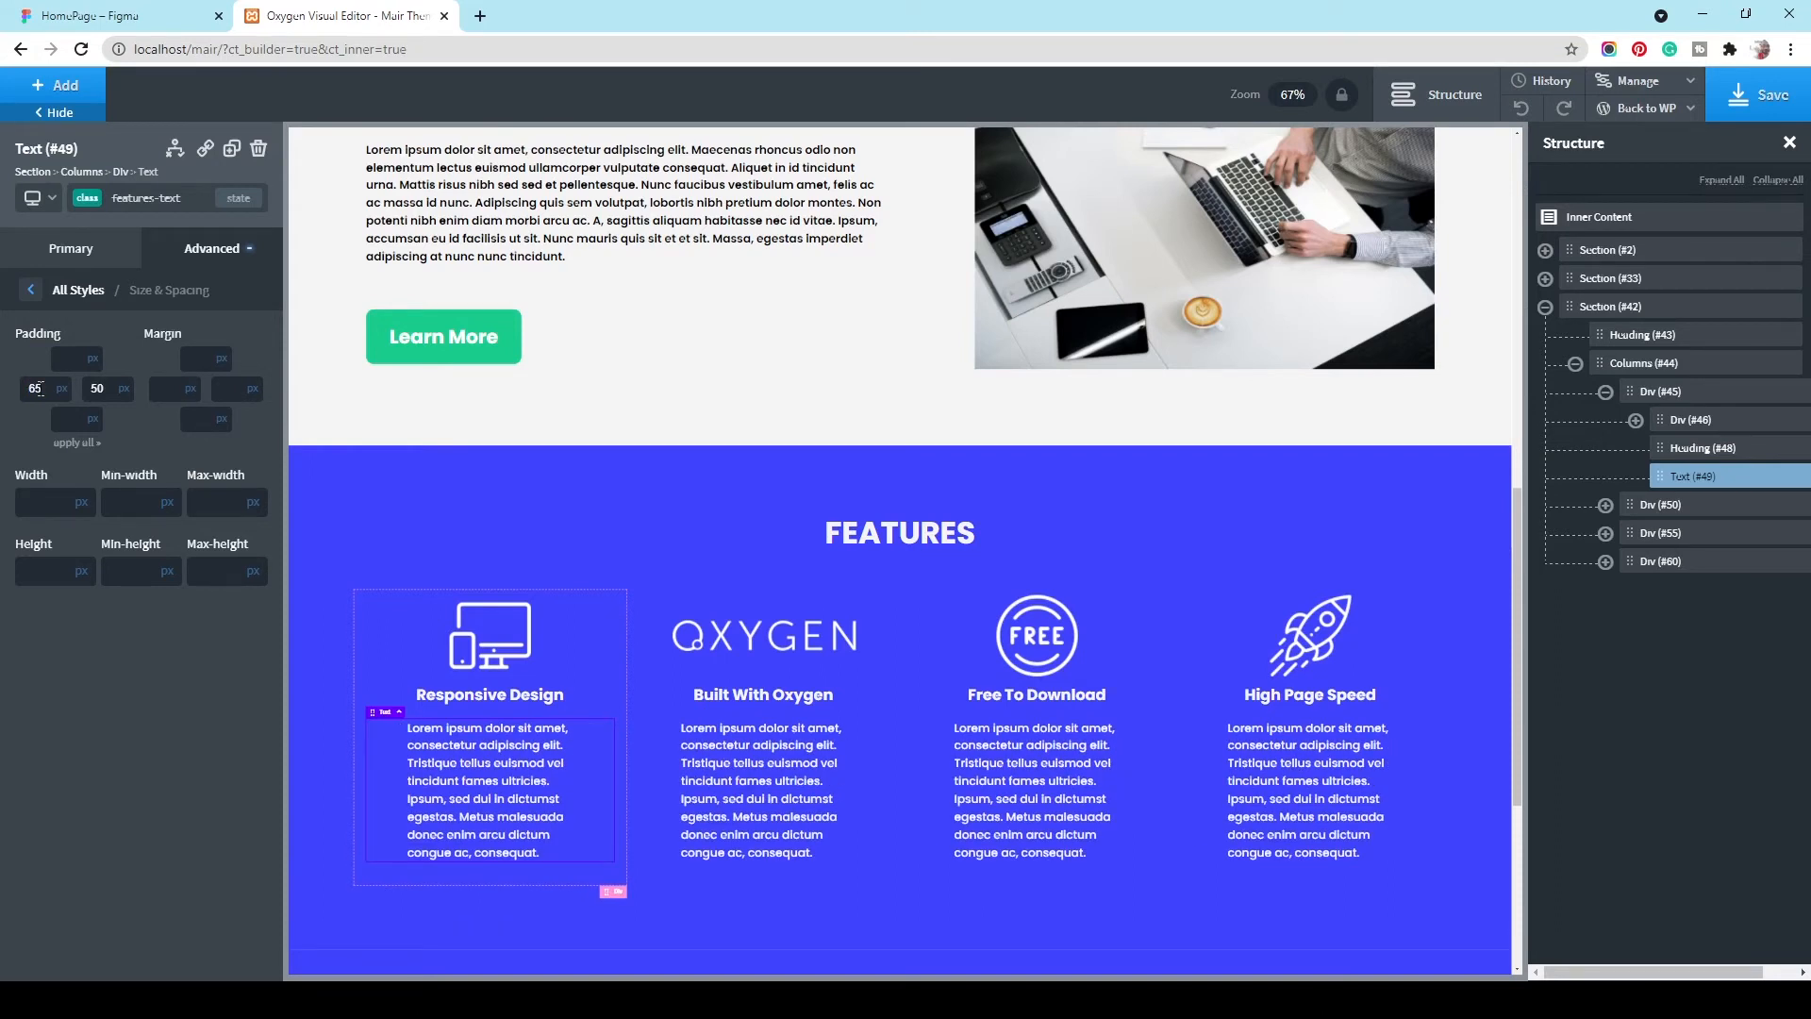
Step: Review the restyled paragraphs across the four Features columns and save the home page
click(1383, 492)
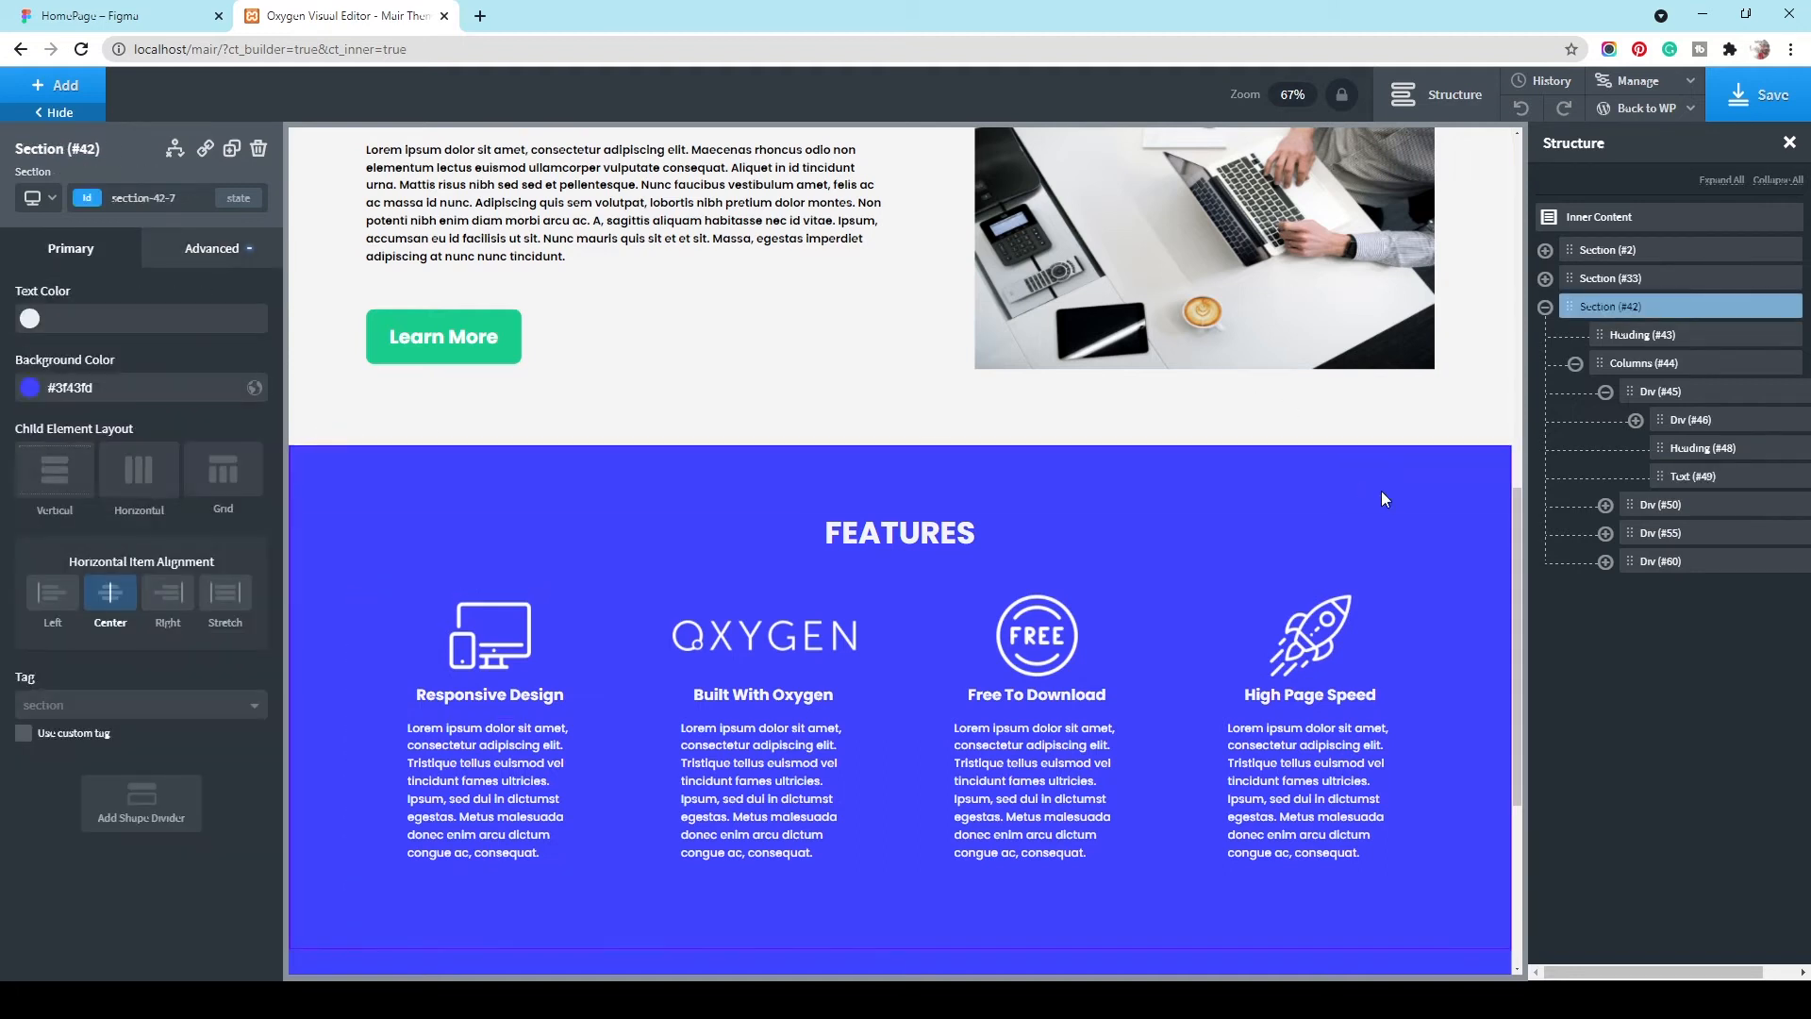
scroll(1380, 495, down, 2)
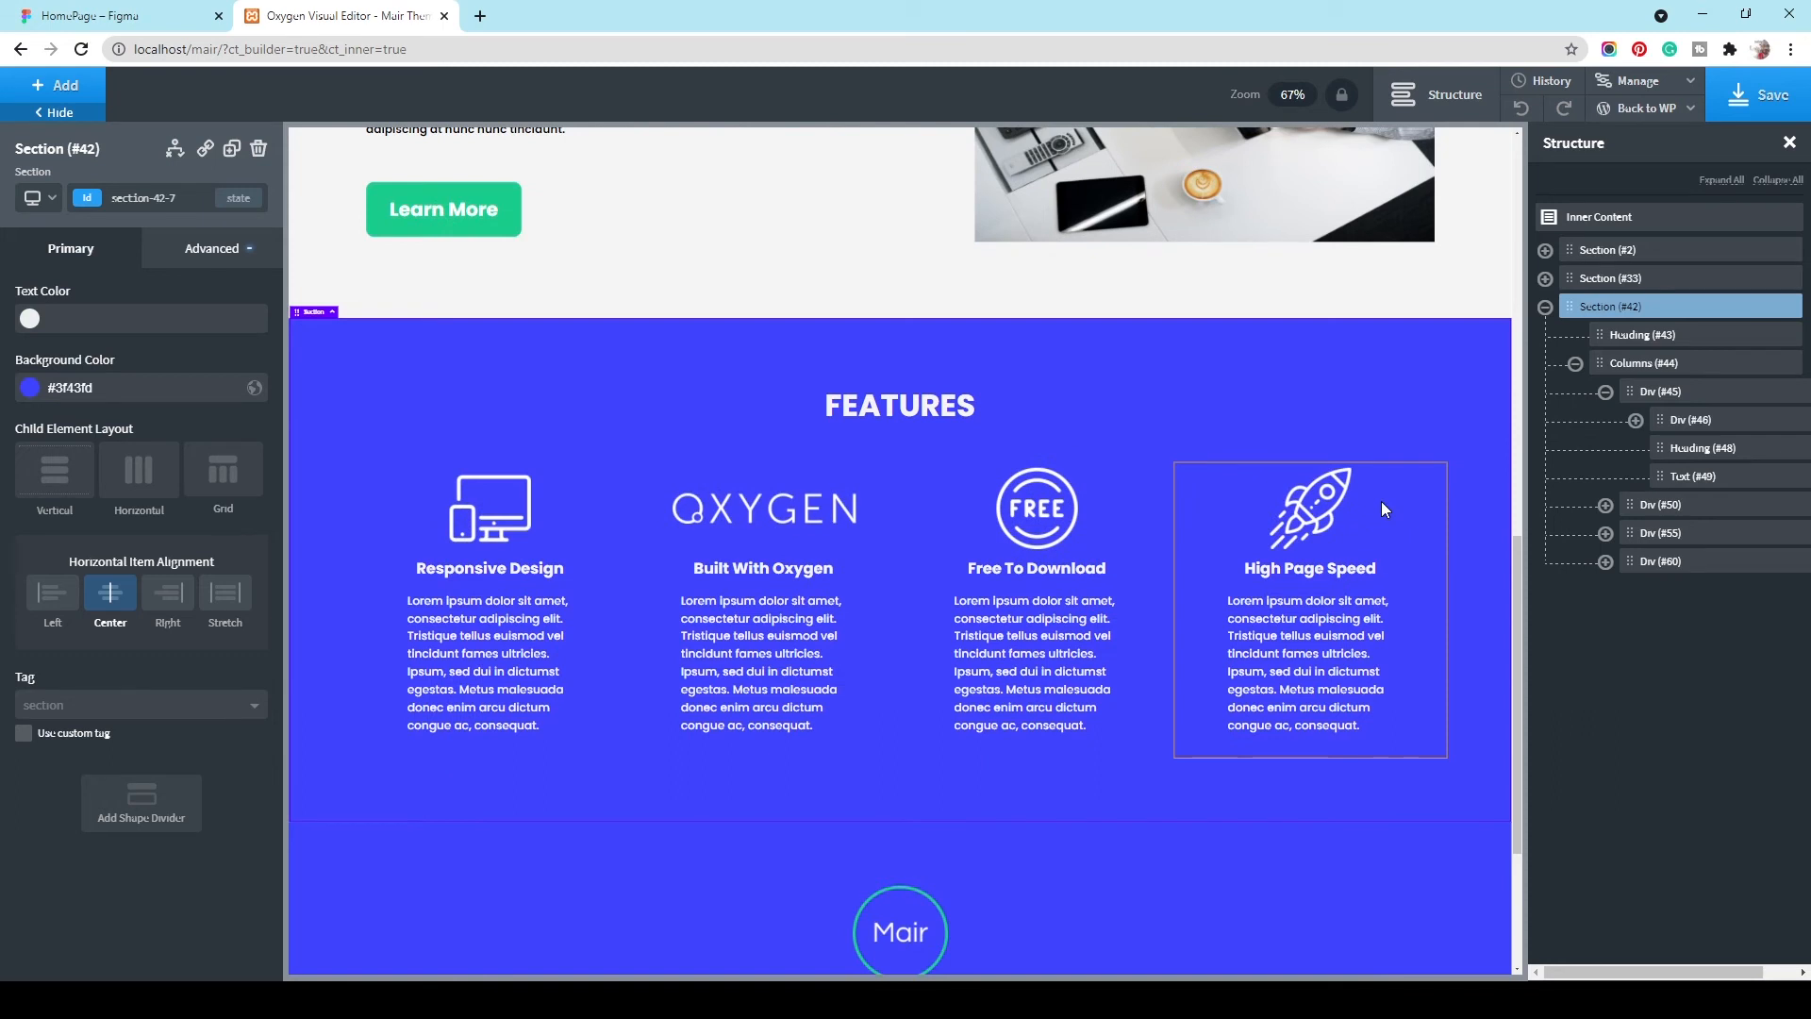
scroll(1380, 501, down, 1)
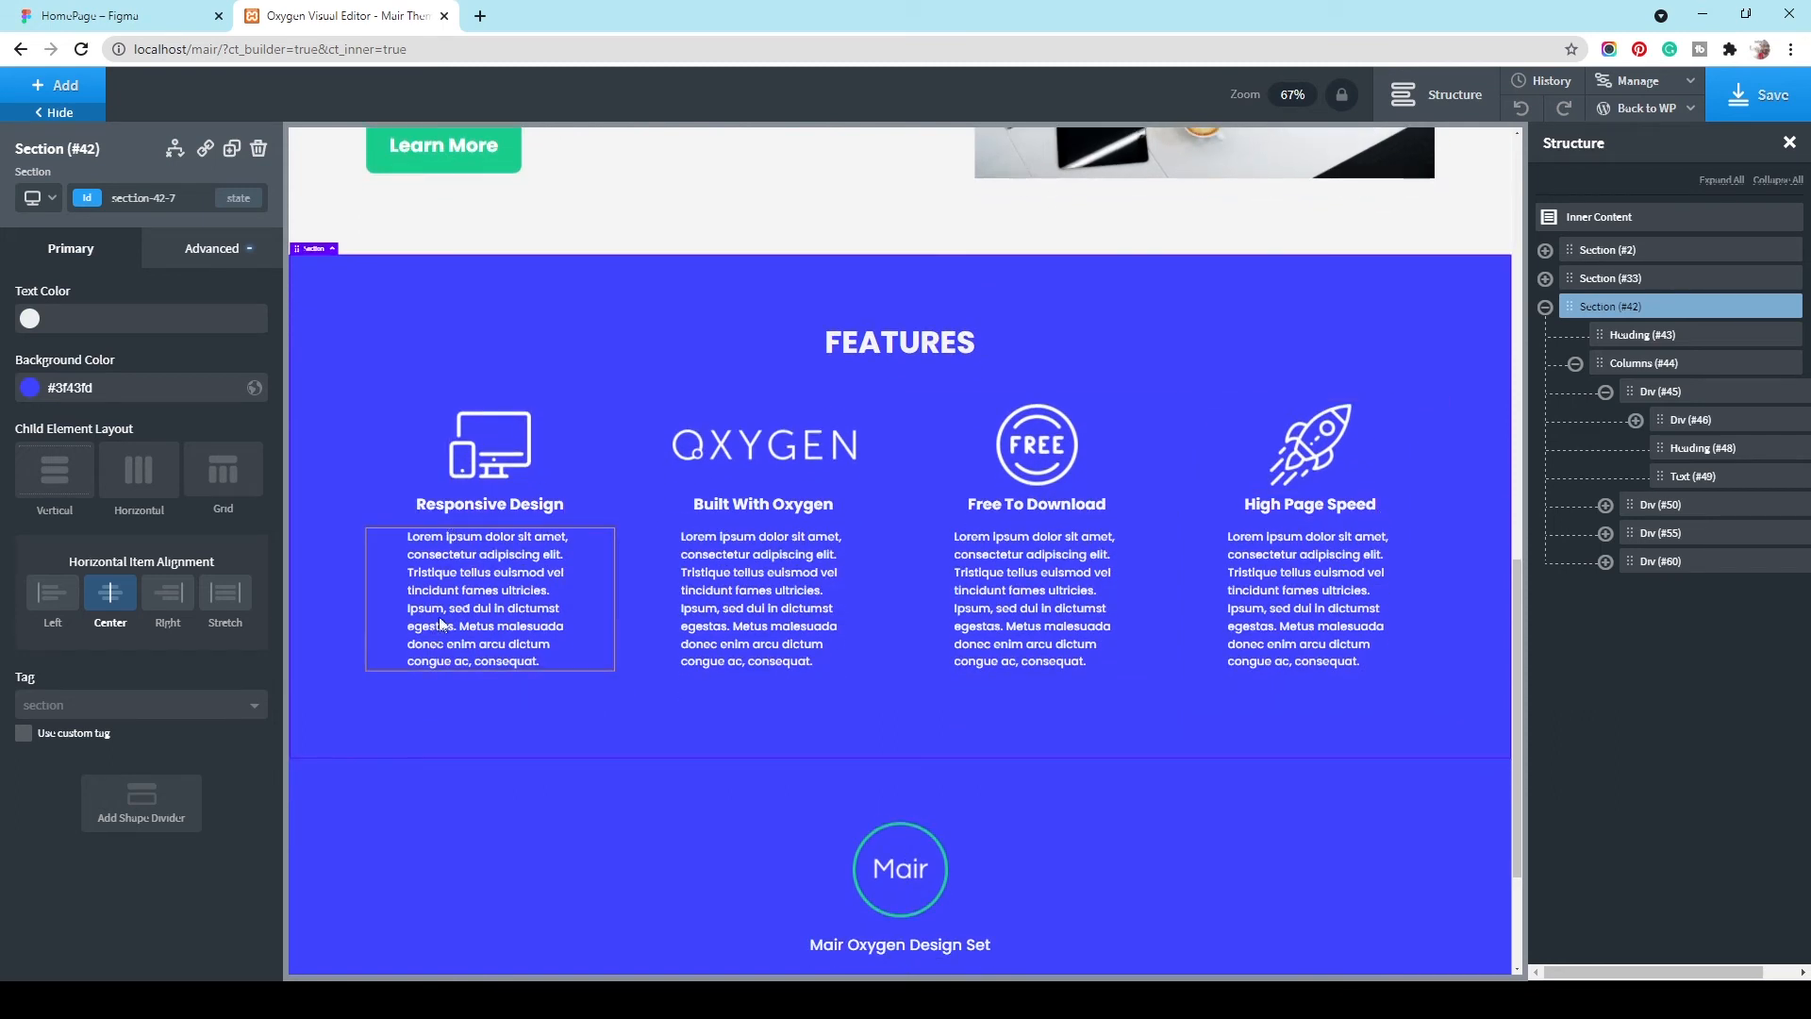
click(1778, 97)
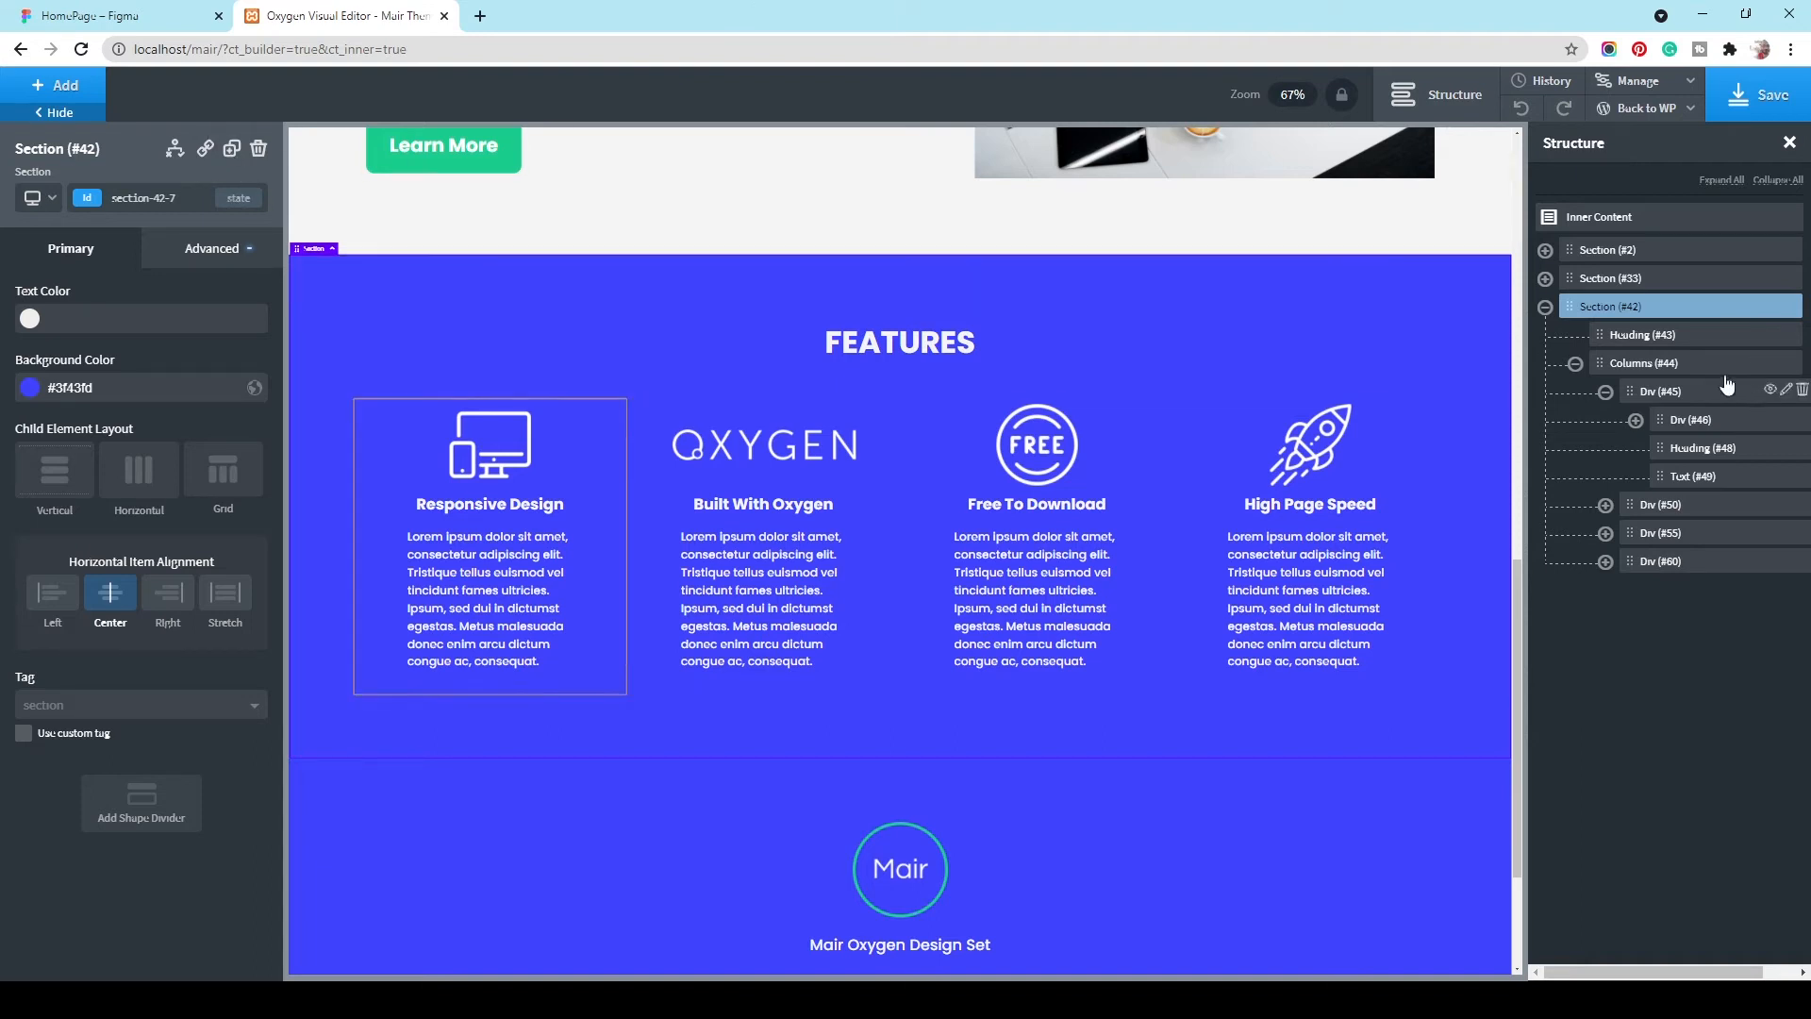
Step: Give the features-title class a 25 px top margin via the Responsive Design heading, and save the page
click(515, 504)
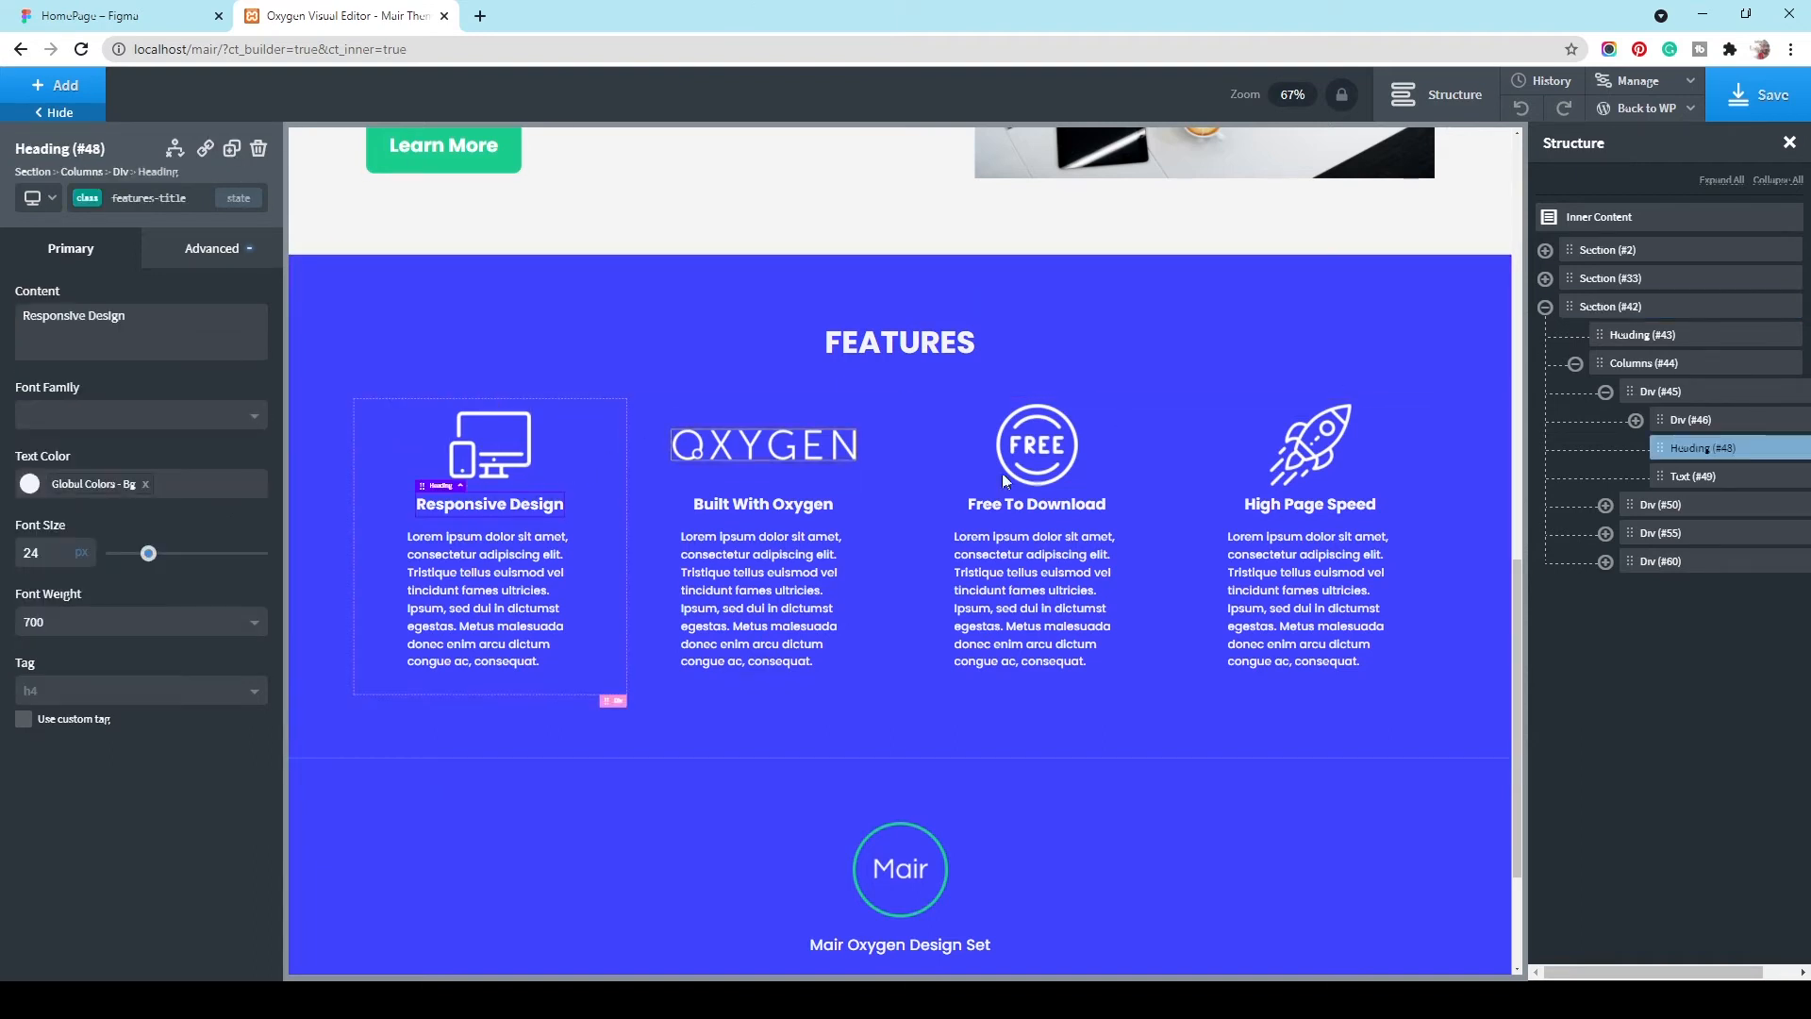
click(228, 253)
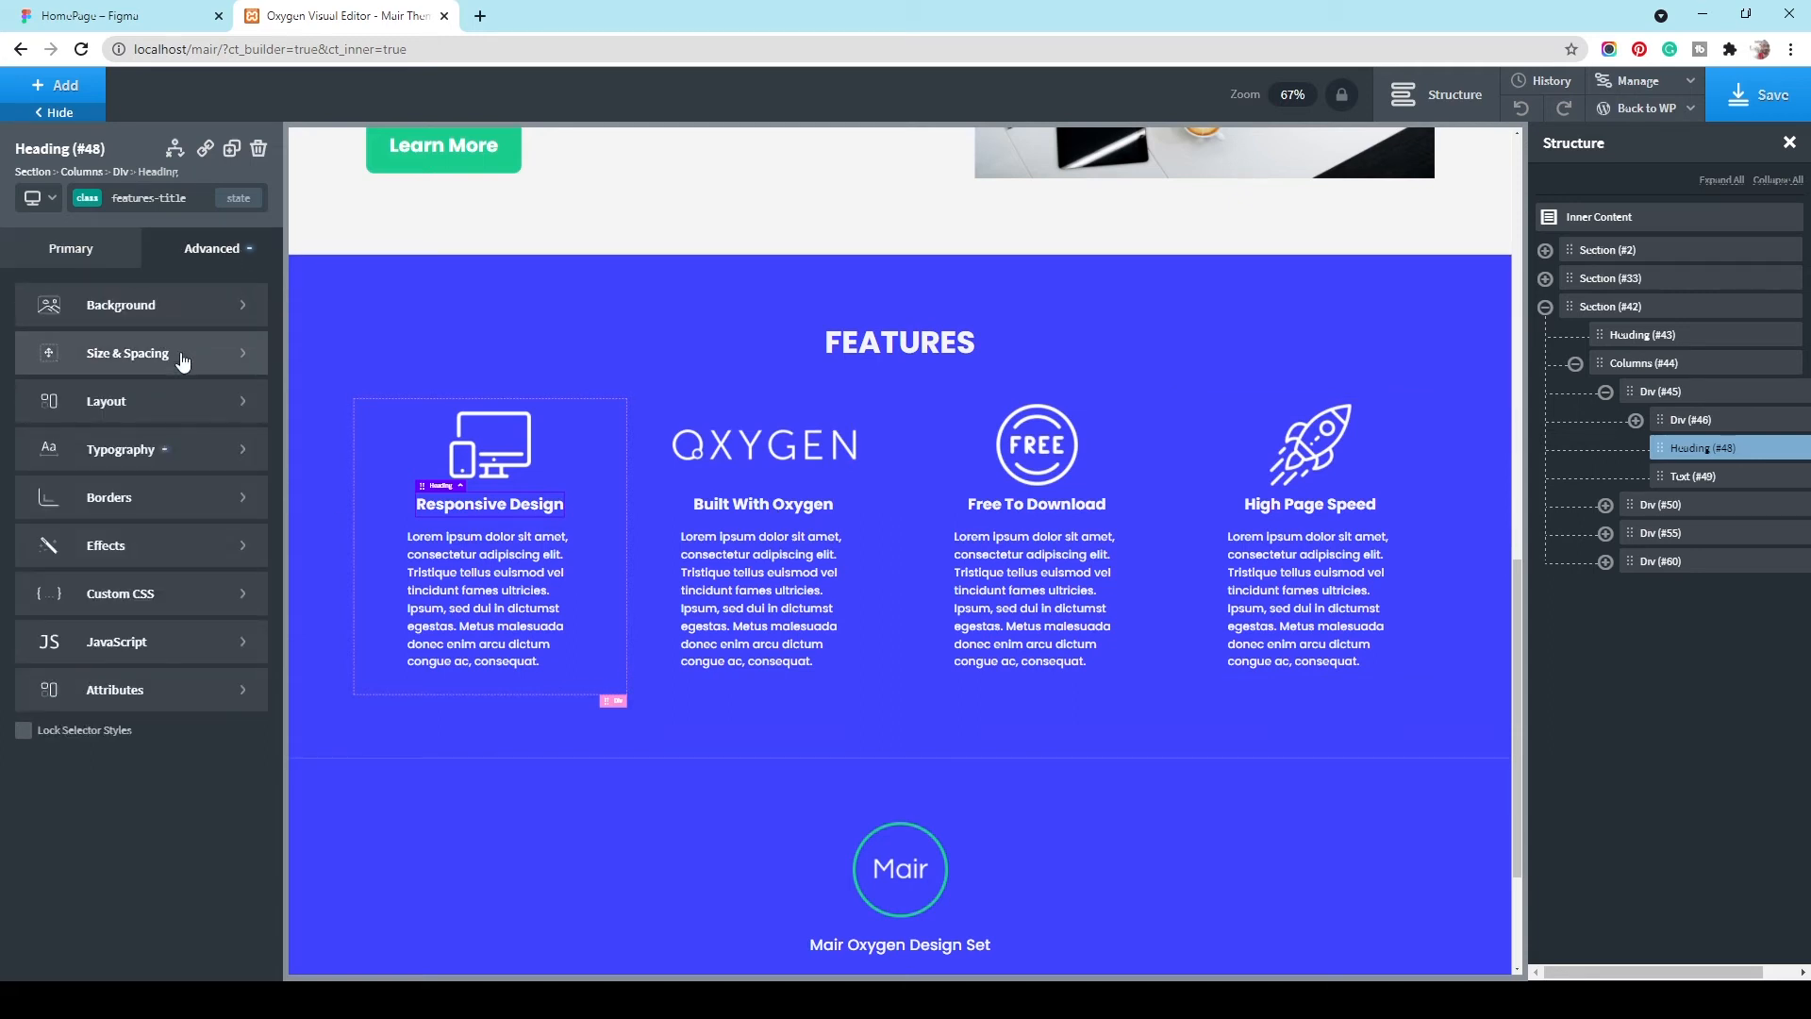
click(182, 355)
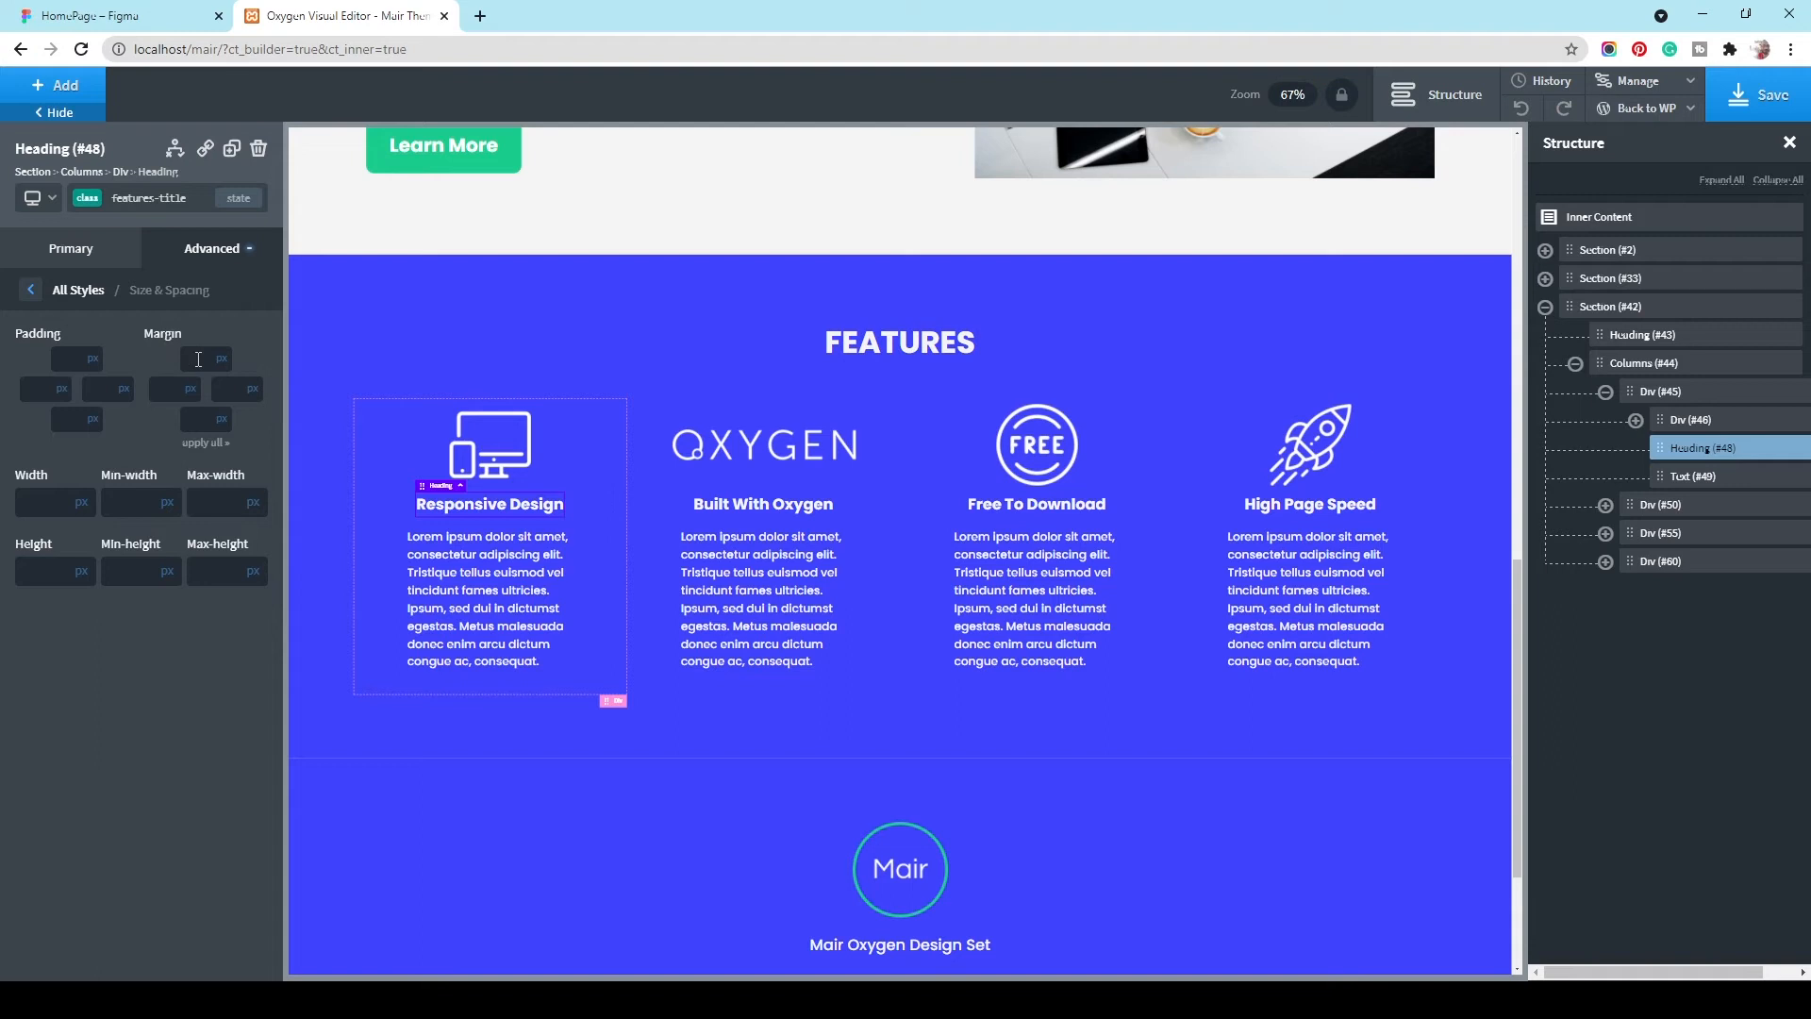
click(198, 359)
text(25)
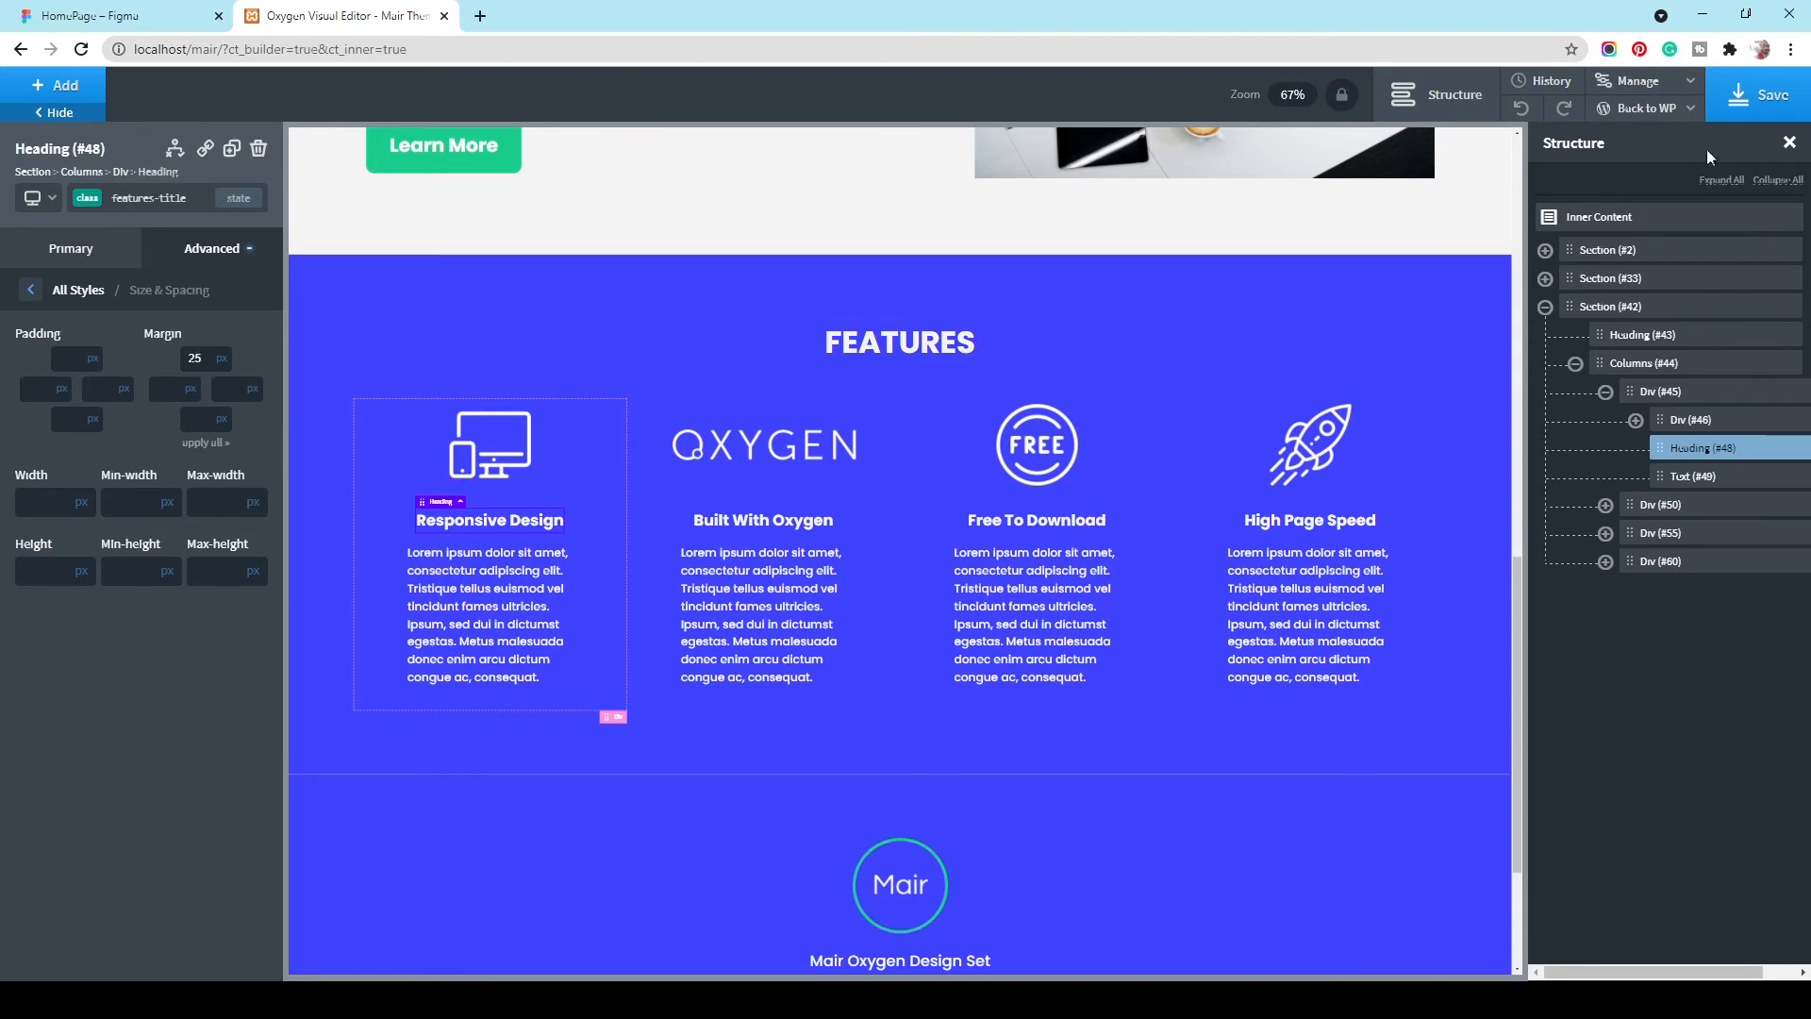
click(1781, 111)
Step: Compare the icons with the Figma design, set the features-icon-wrapper class's vertical item alignment to Bottom, and save the page
click(142, 17)
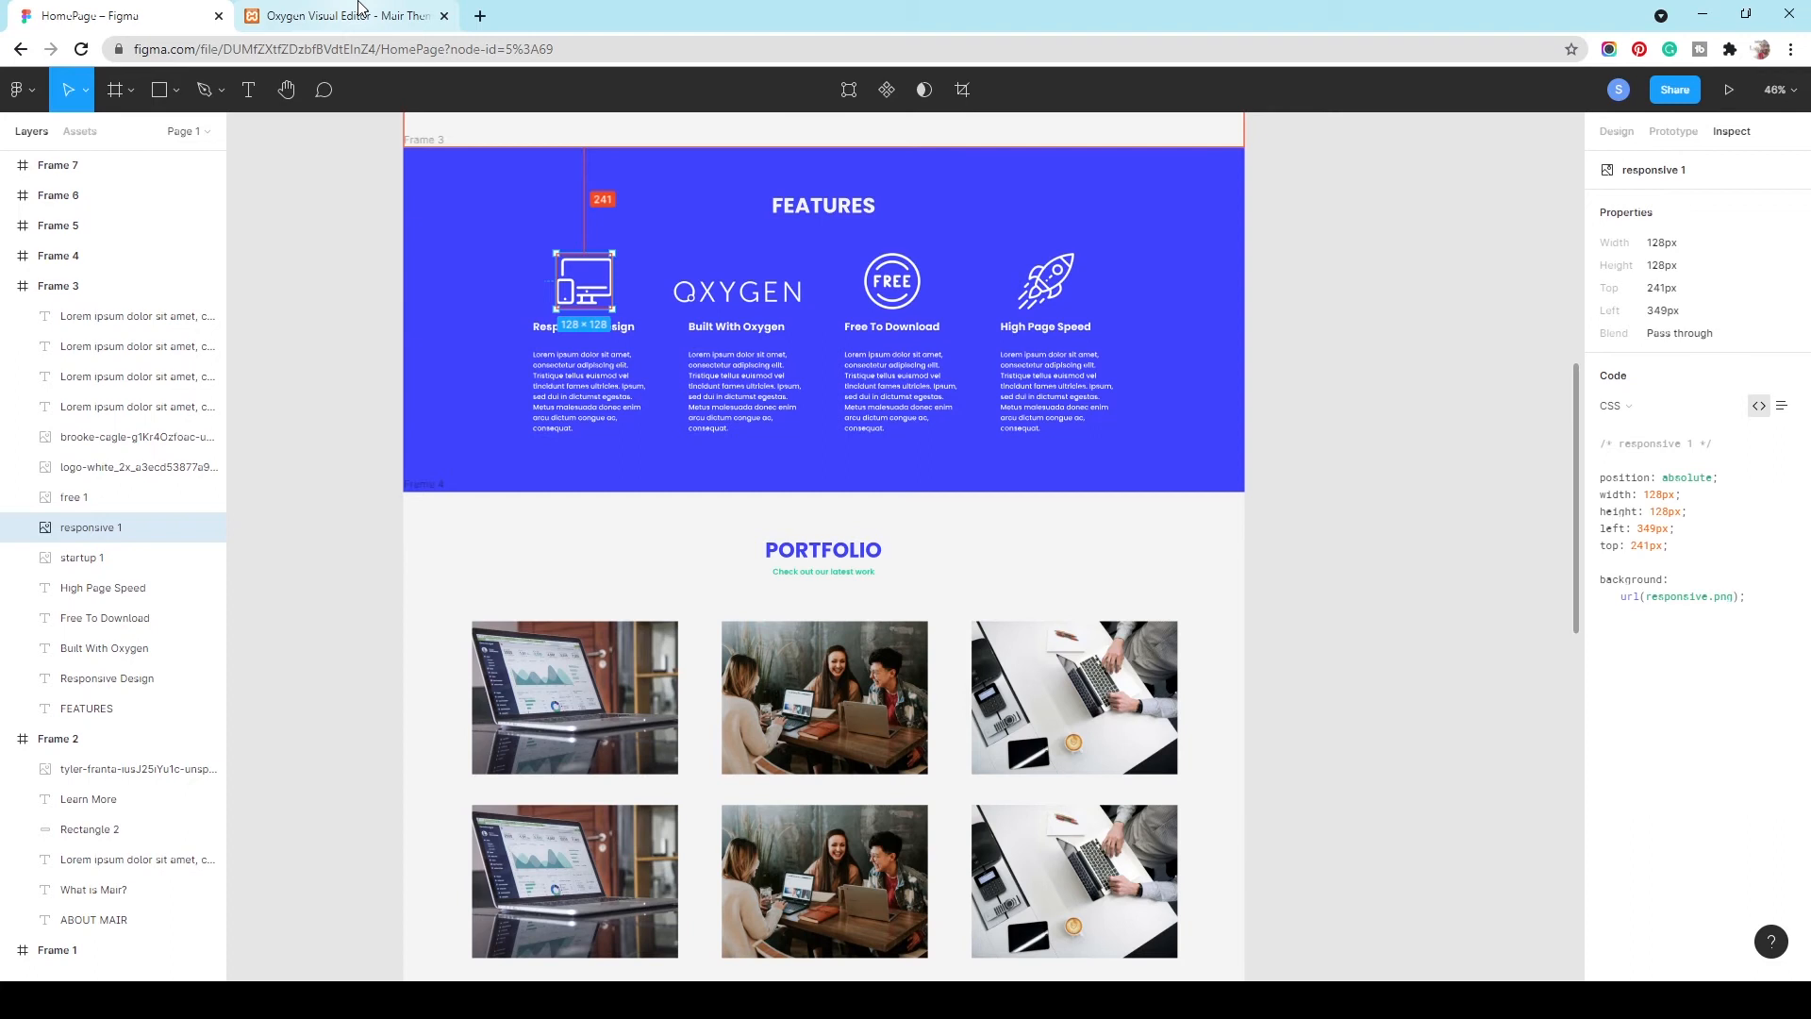
click(359, 12)
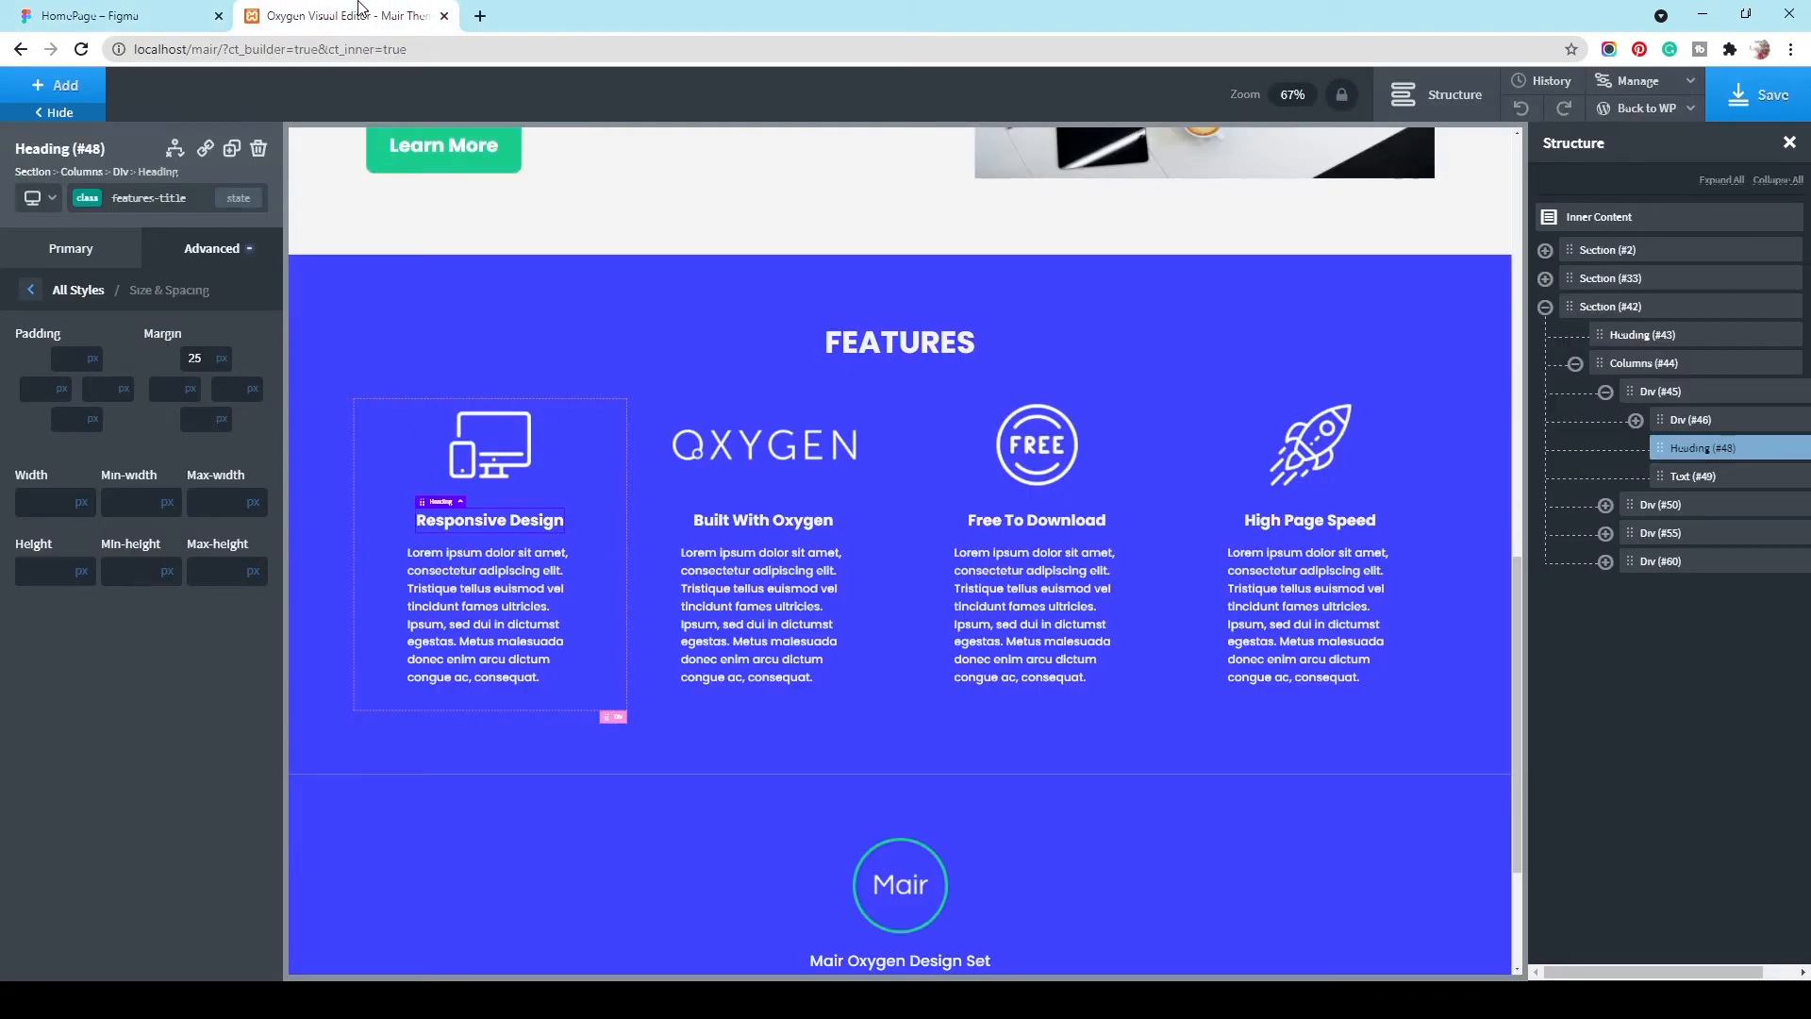
click(1698, 419)
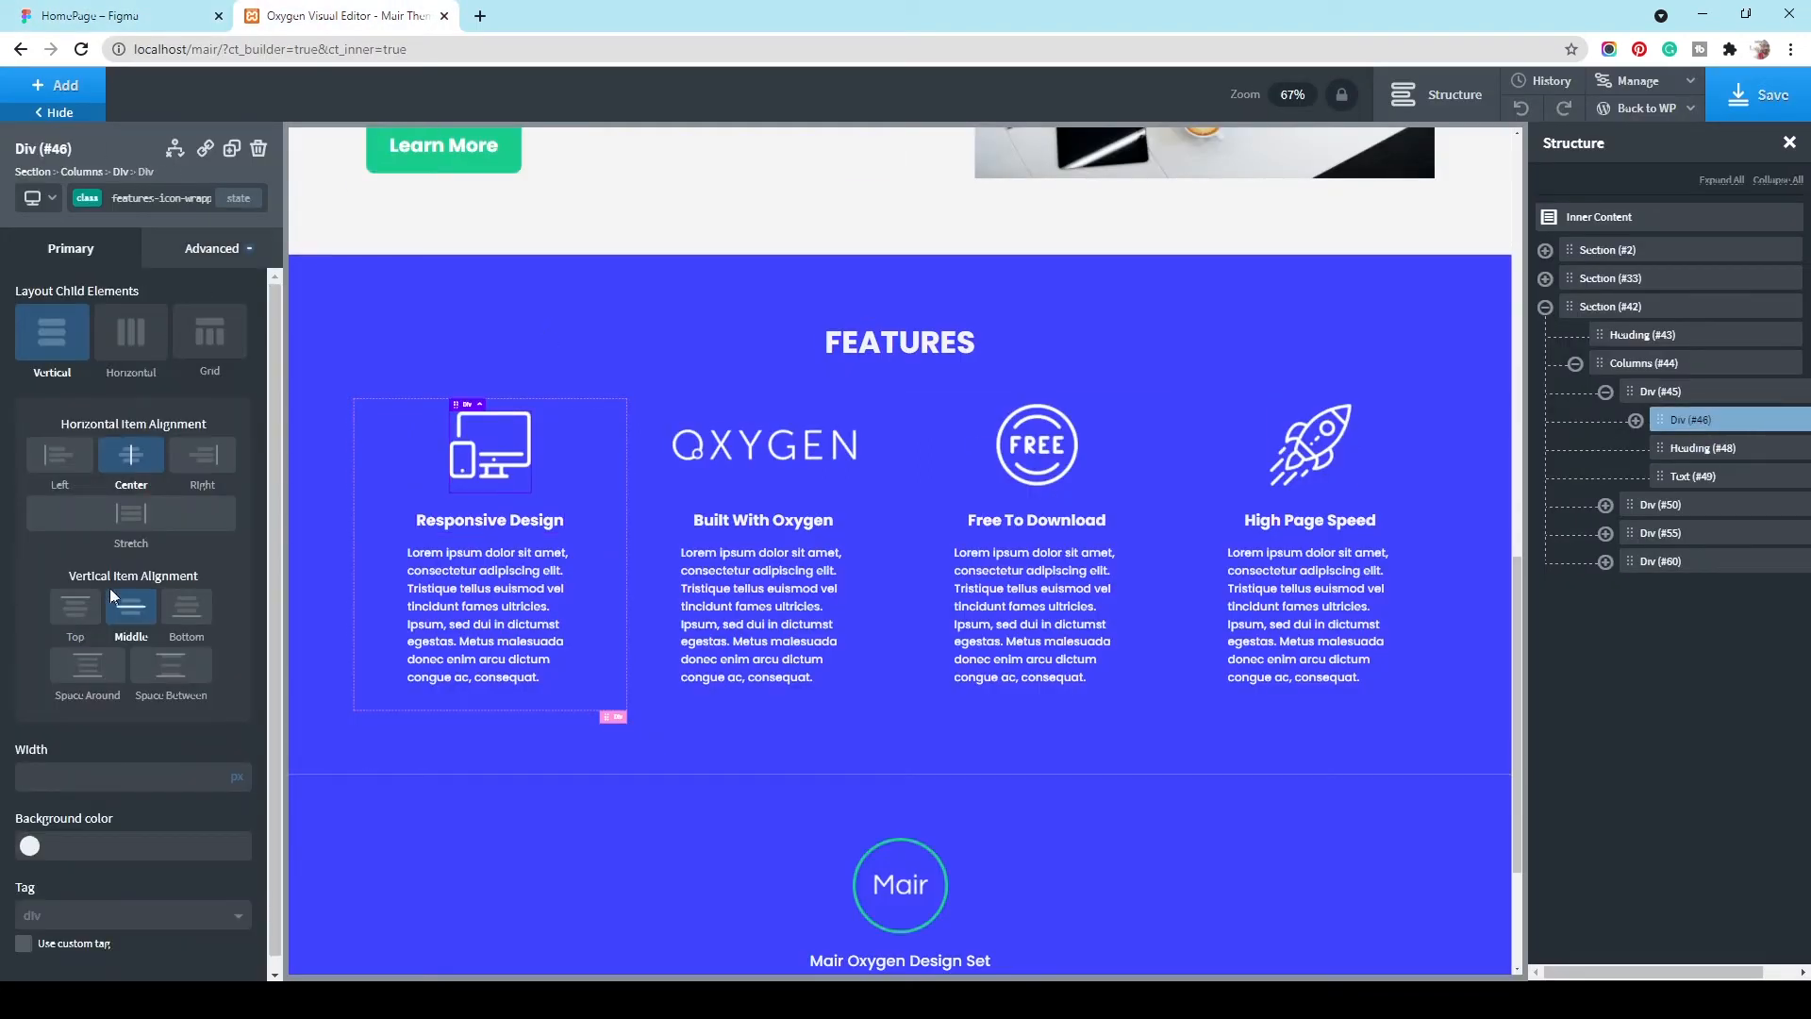
click(192, 615)
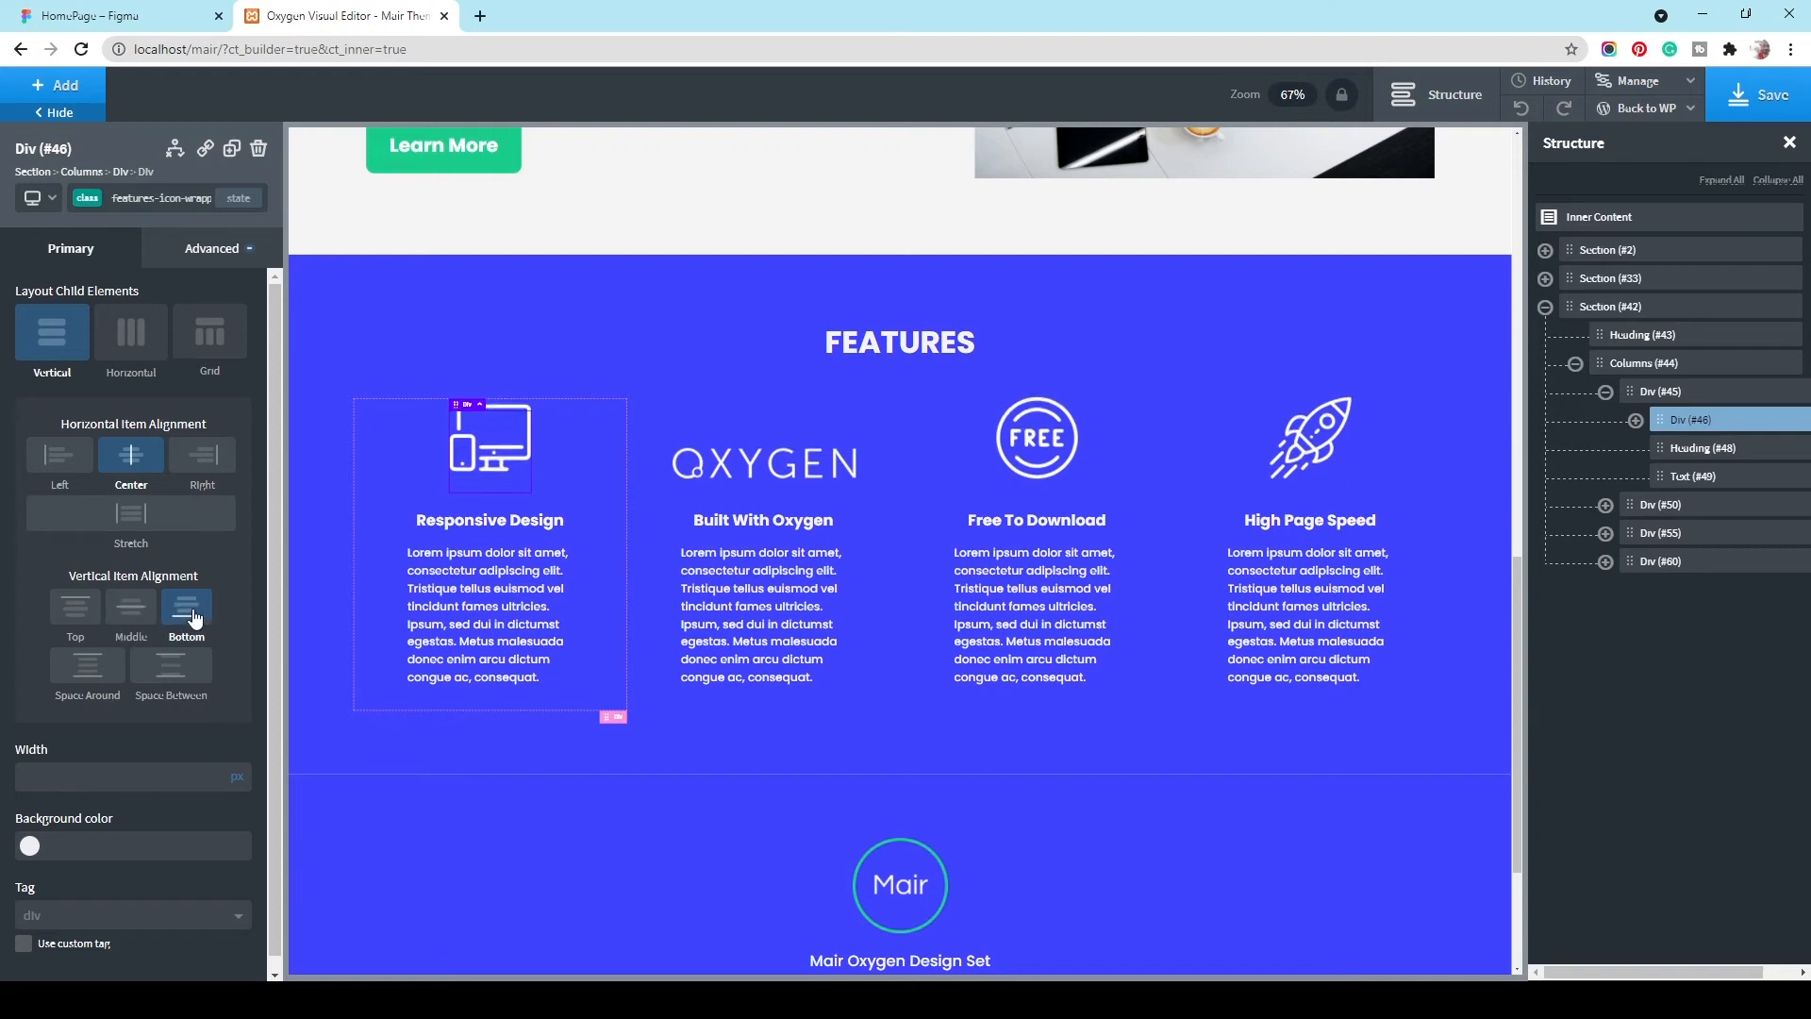
click(1760, 95)
Step: Check the size and spacing settings of the Responsive Design icon wrapper on its class and on its ID selector
click(198, 251)
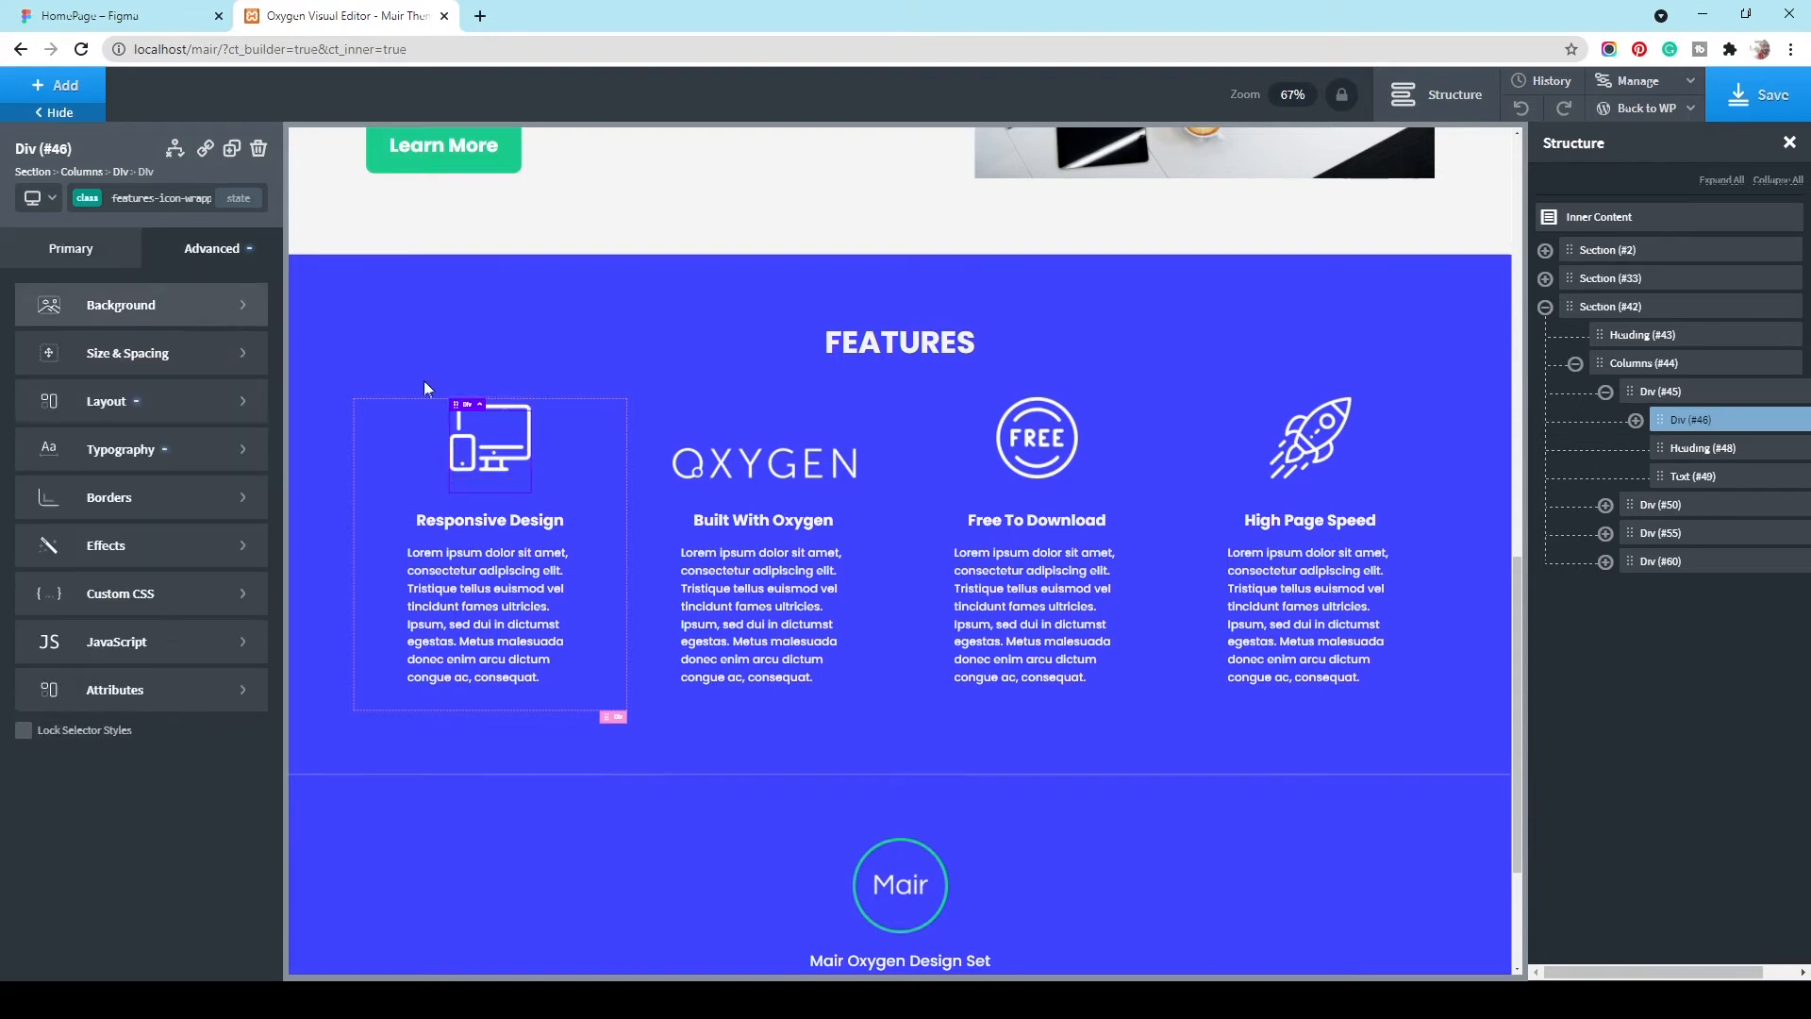
click(211, 363)
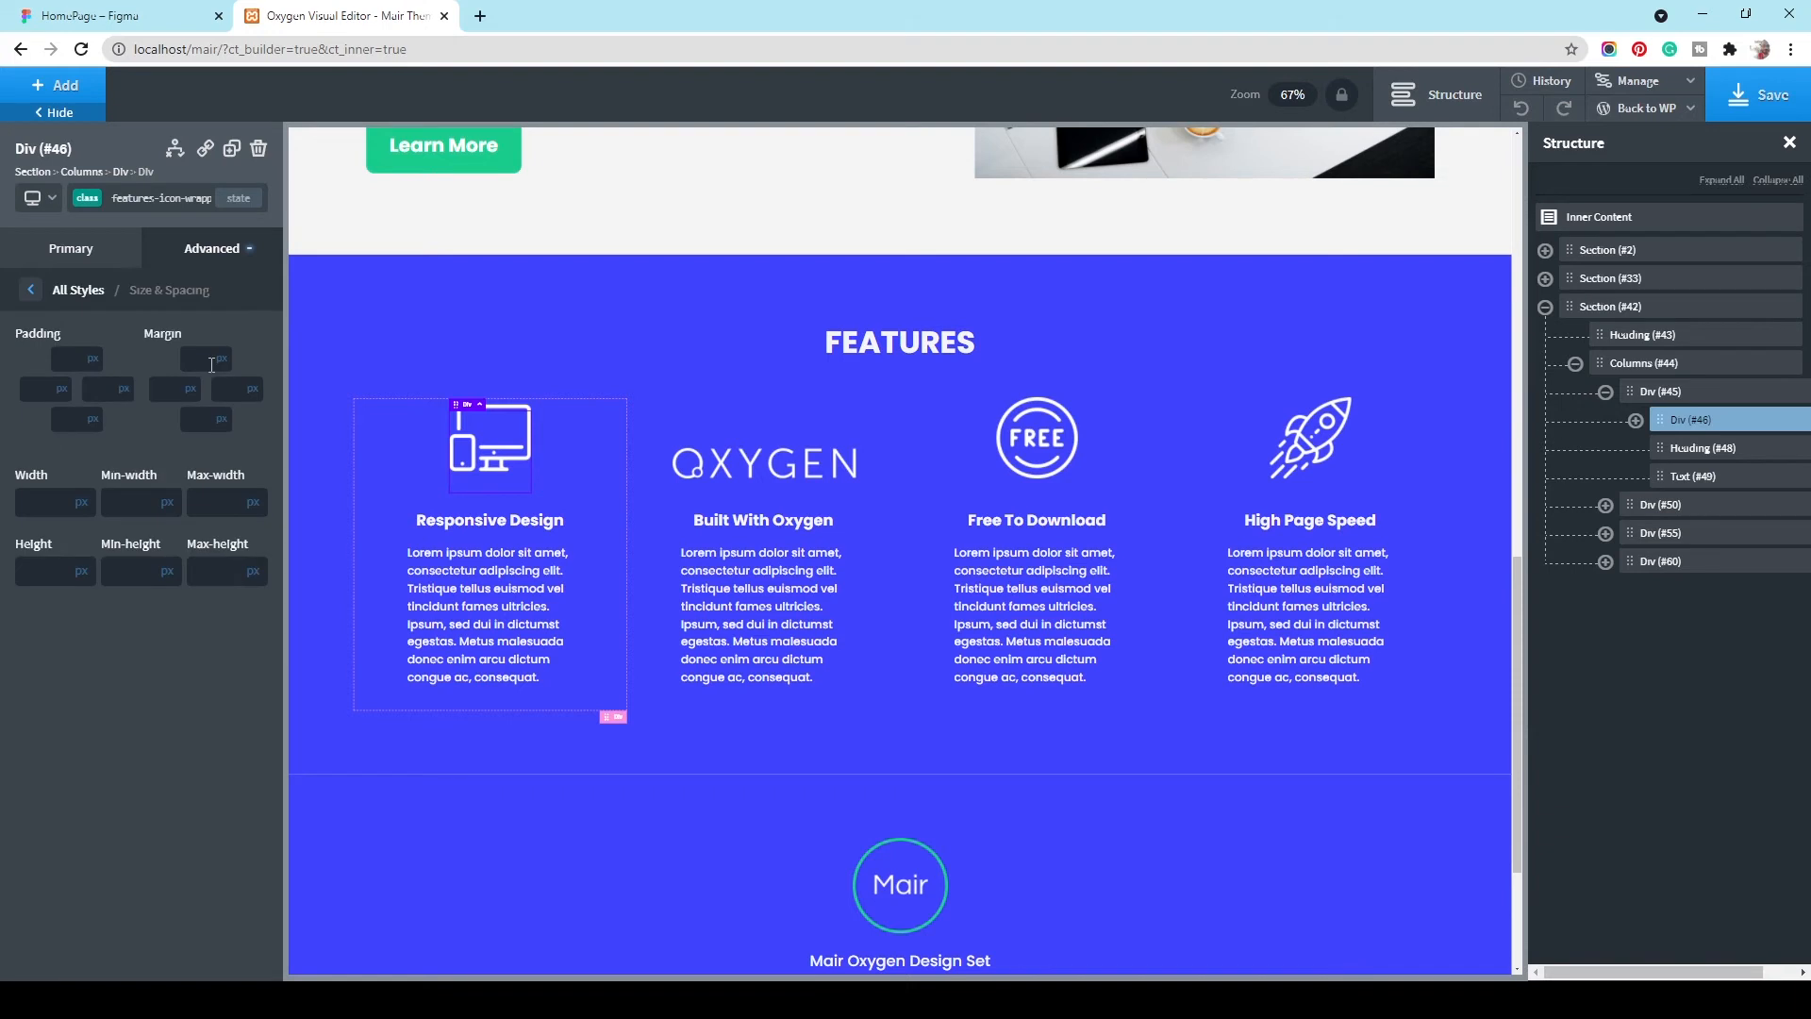
click(86, 200)
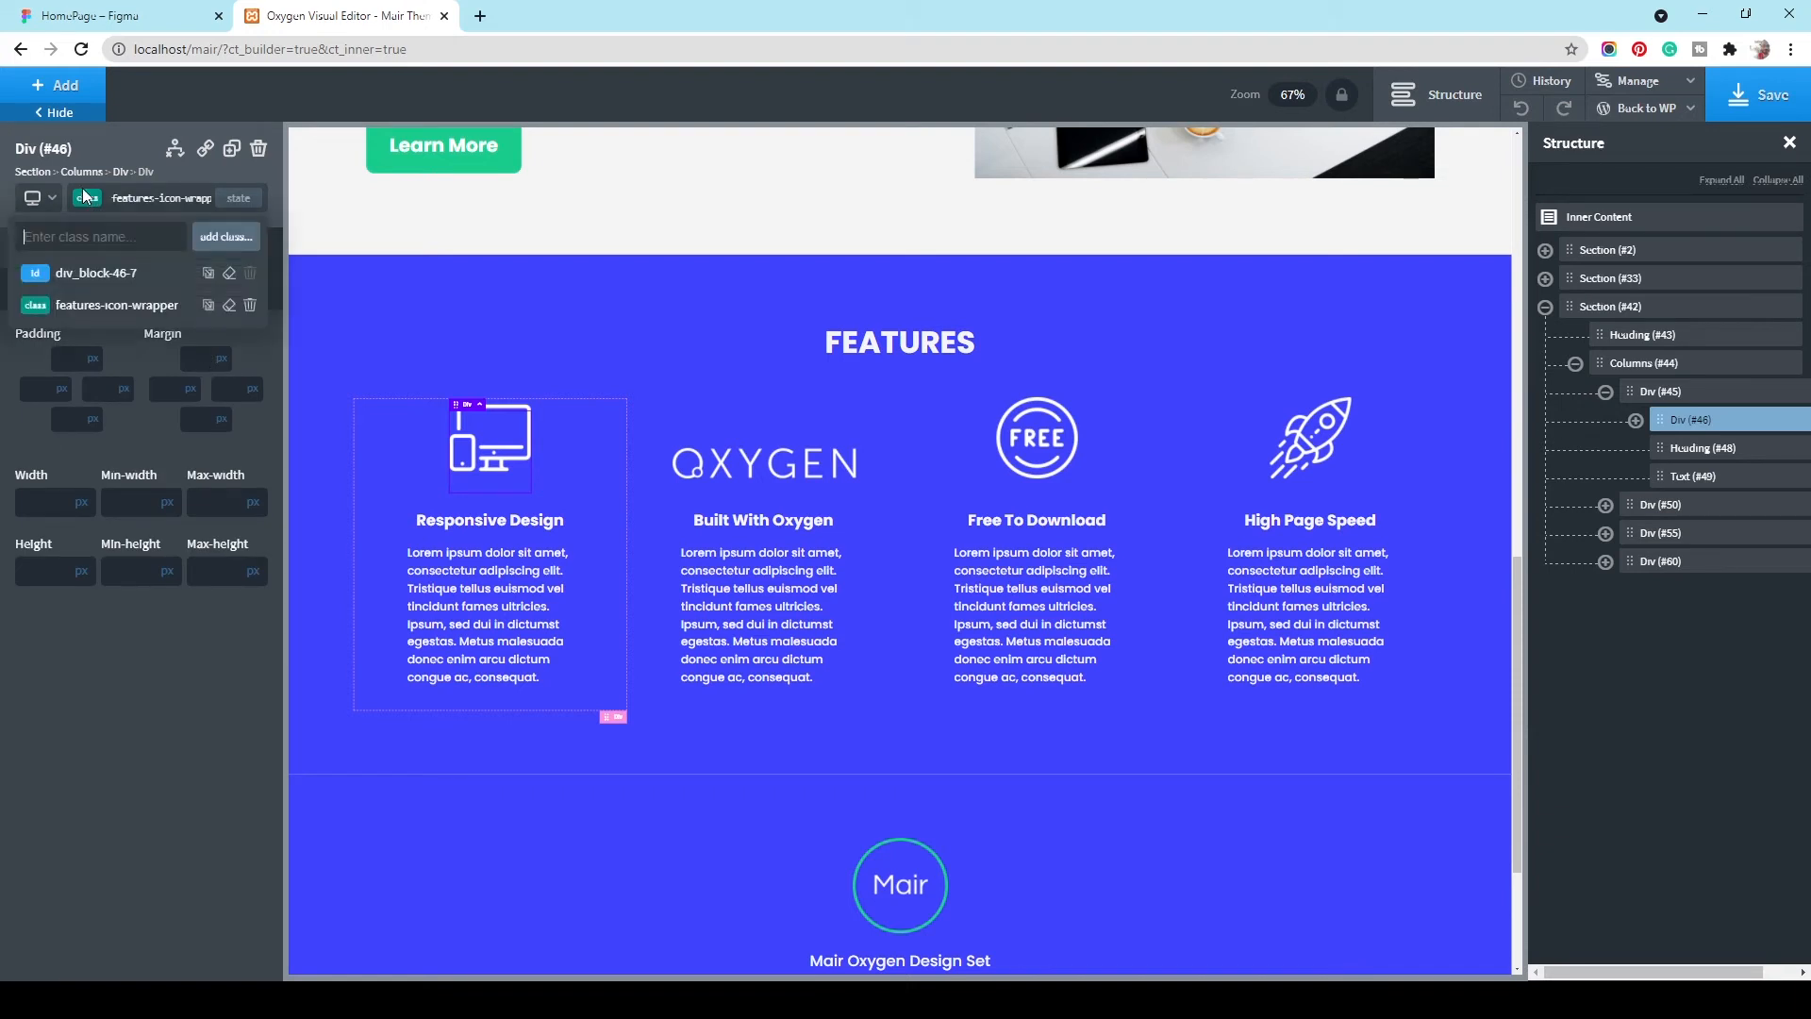
click(94, 273)
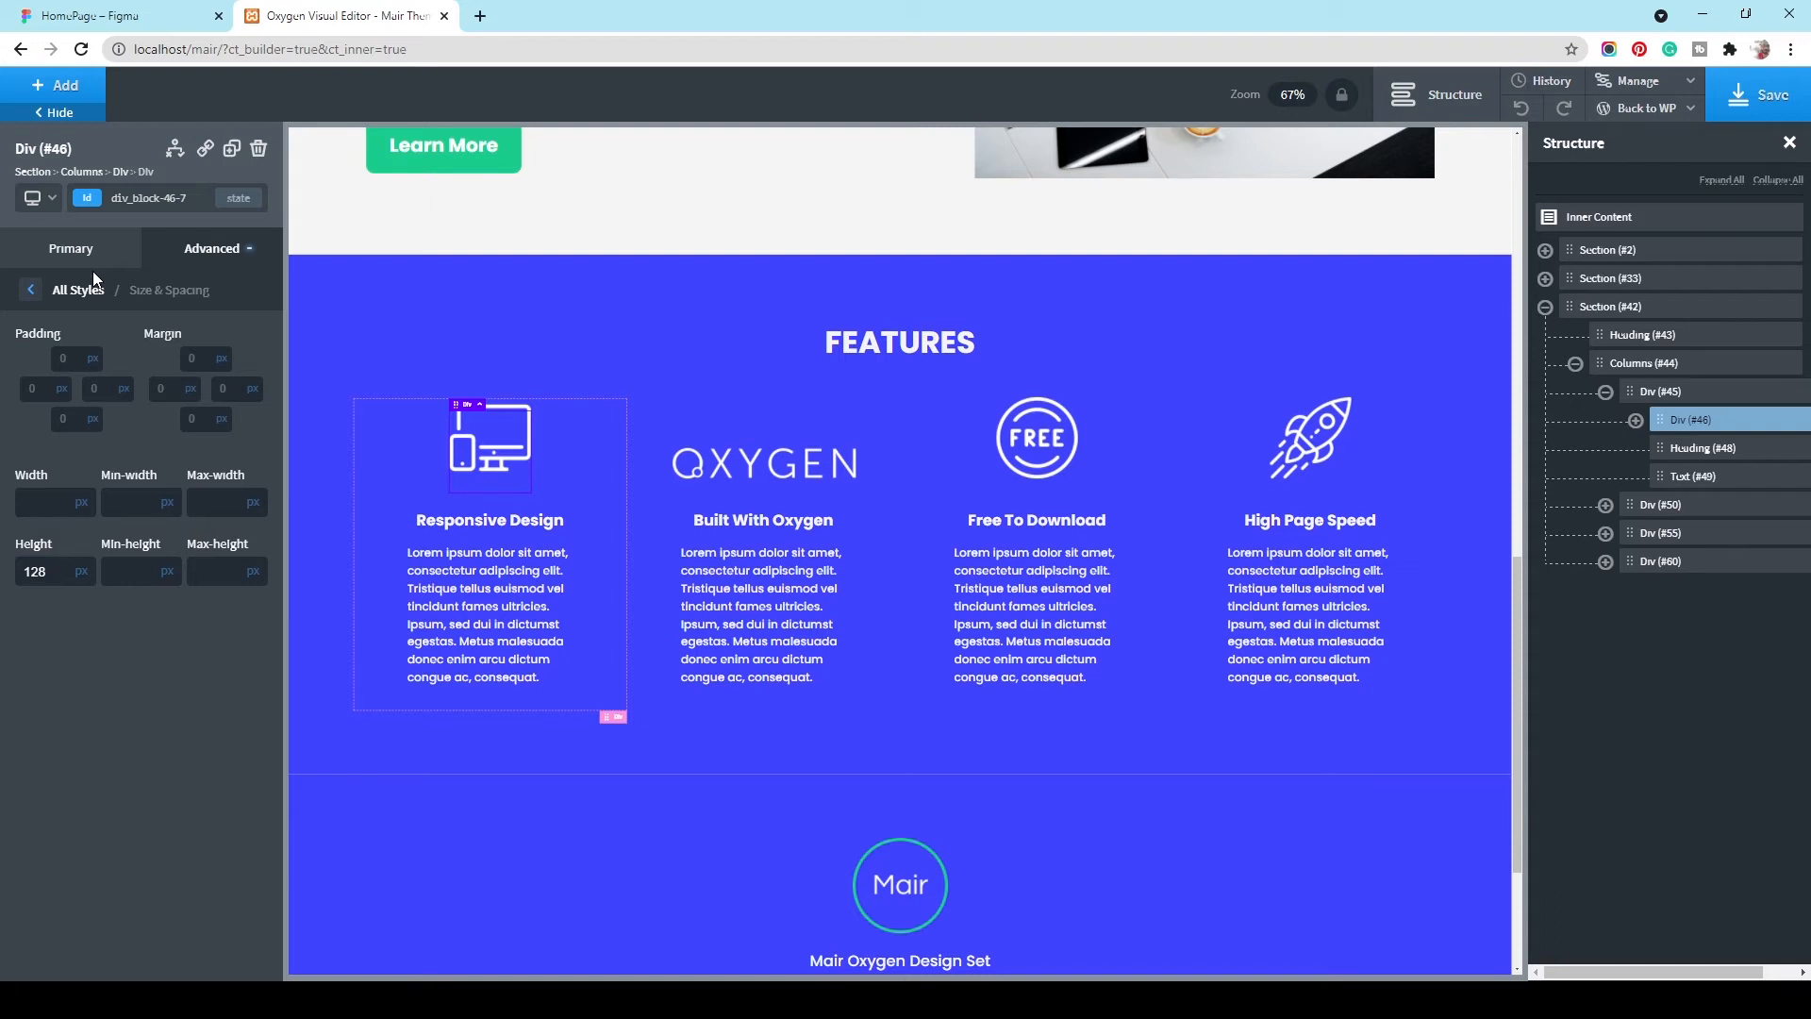
Step: Check the size and spacing settings of the Built With Oxygen icon wrapper on its ID and on the features-icon-wrapper class
click(751, 451)
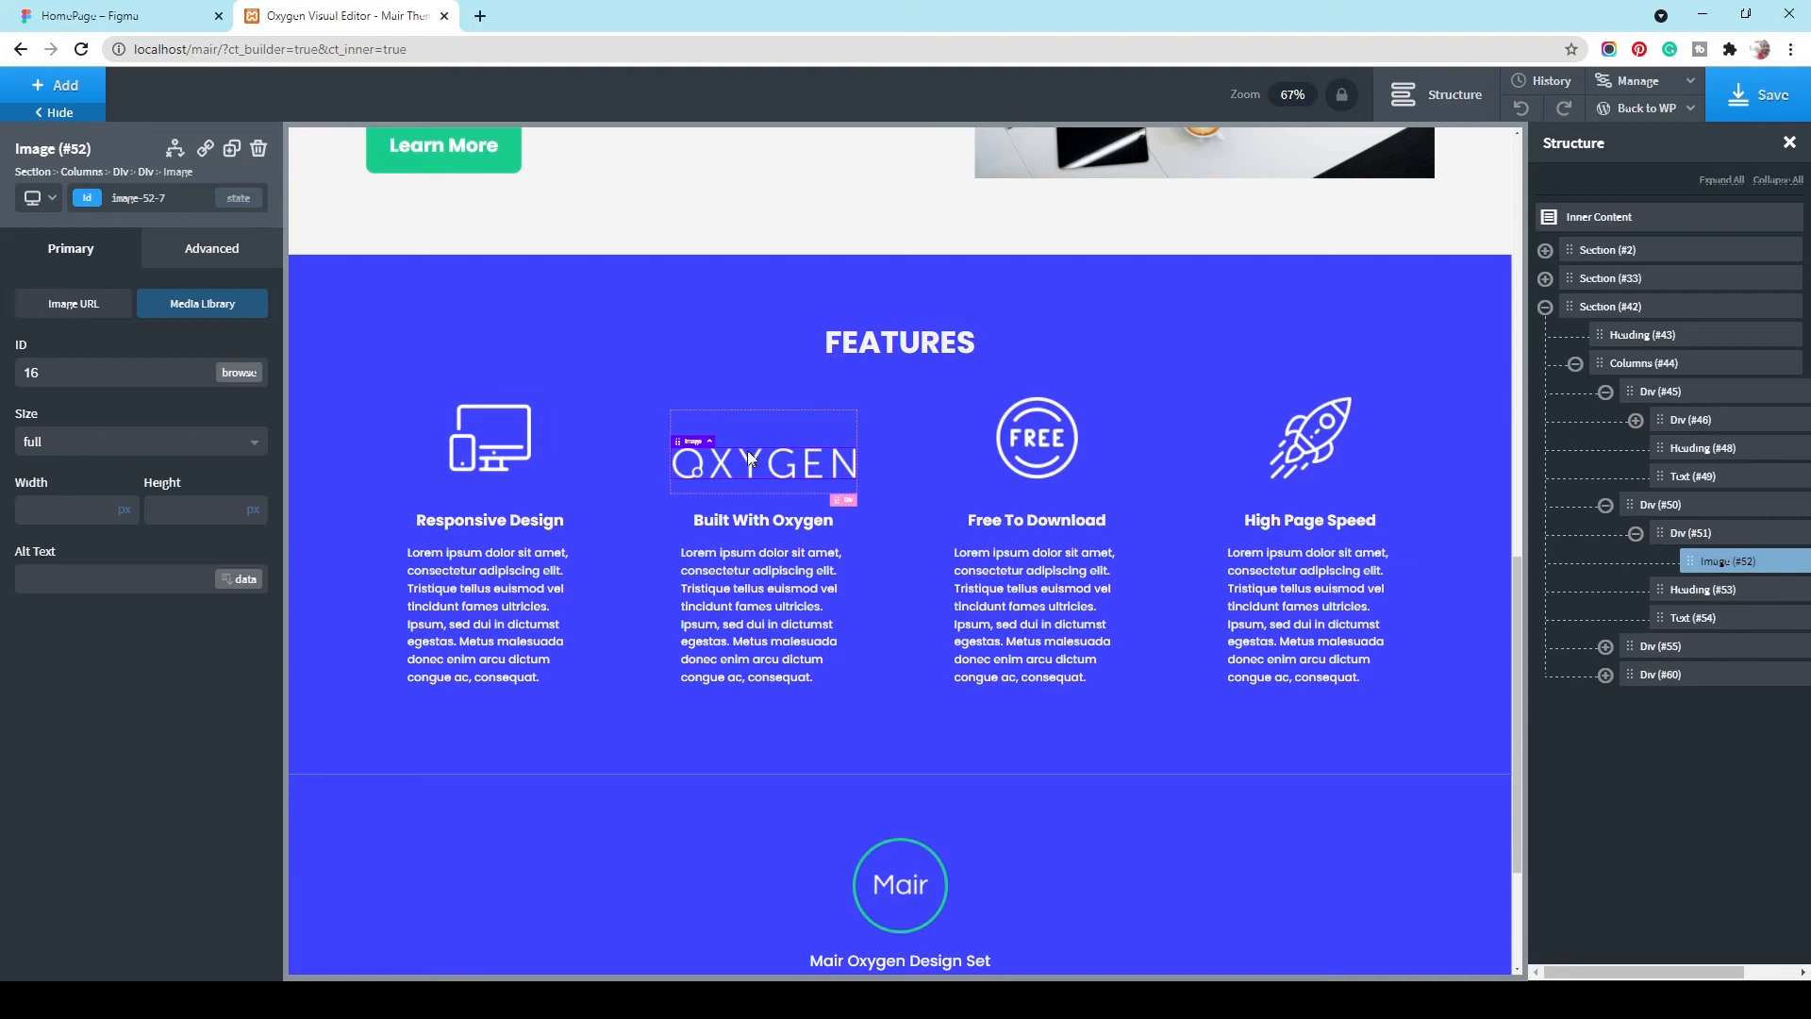
click(1712, 537)
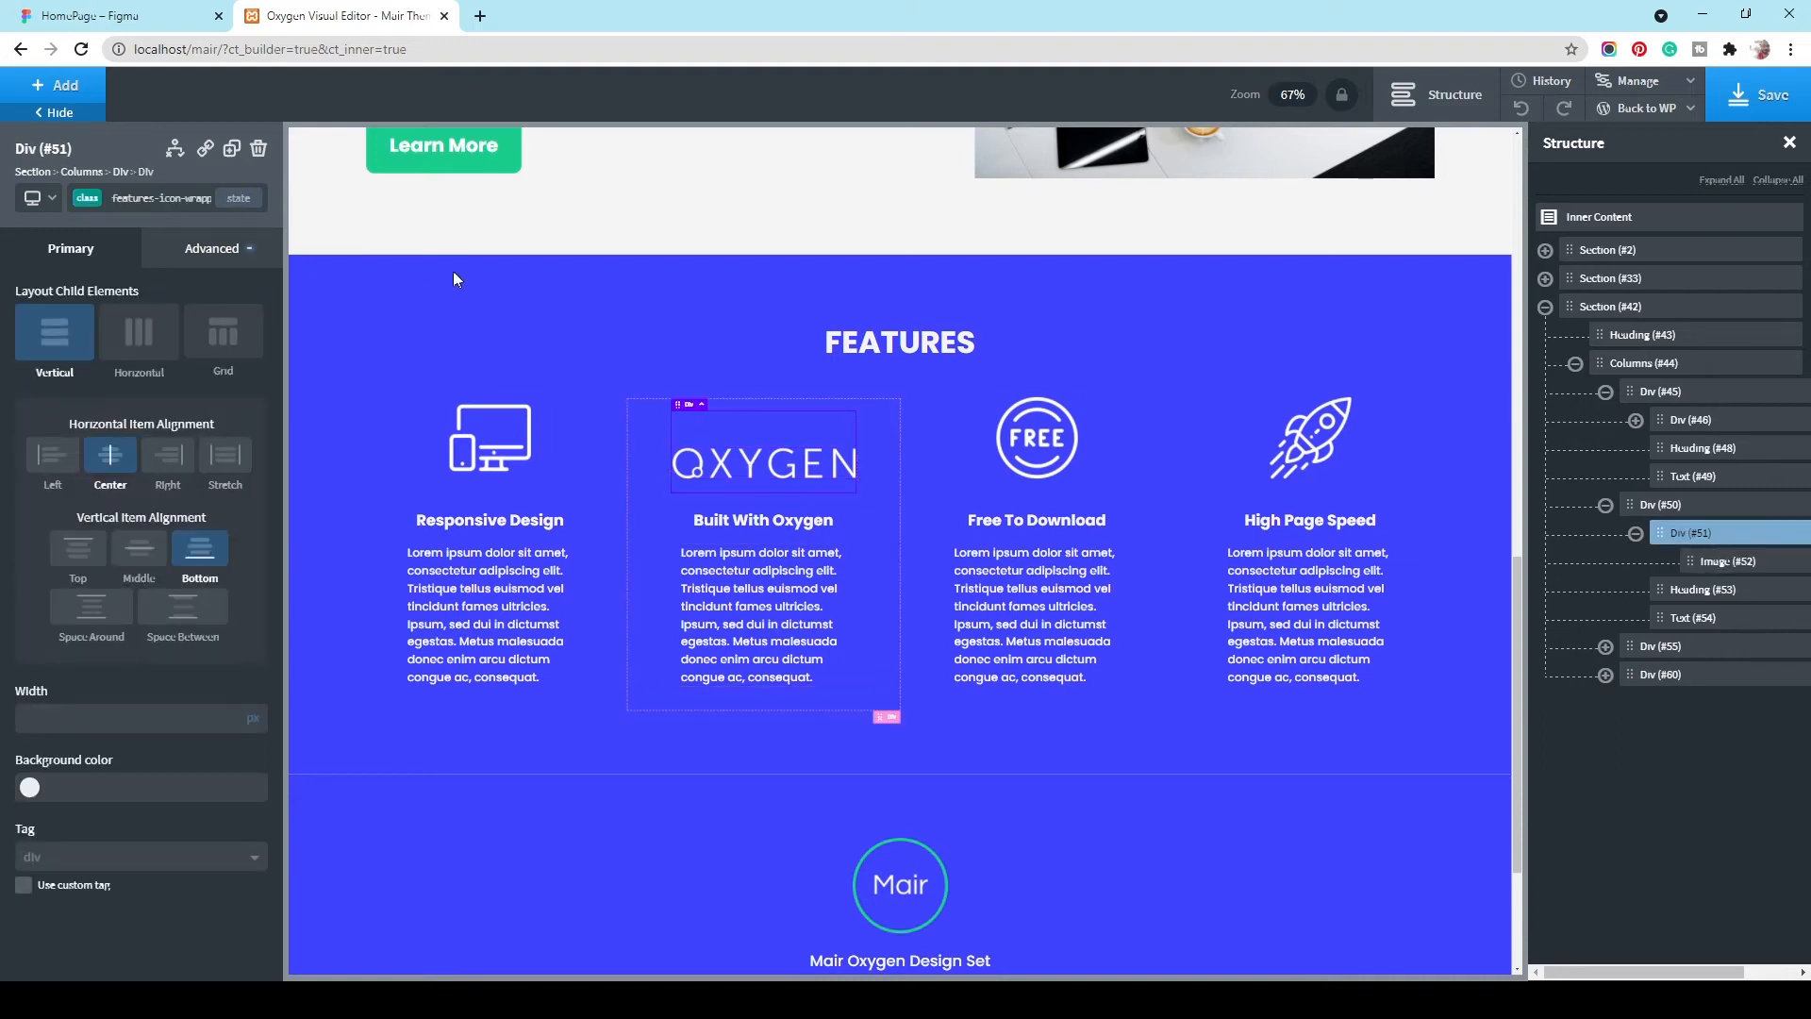
click(209, 248)
click(193, 349)
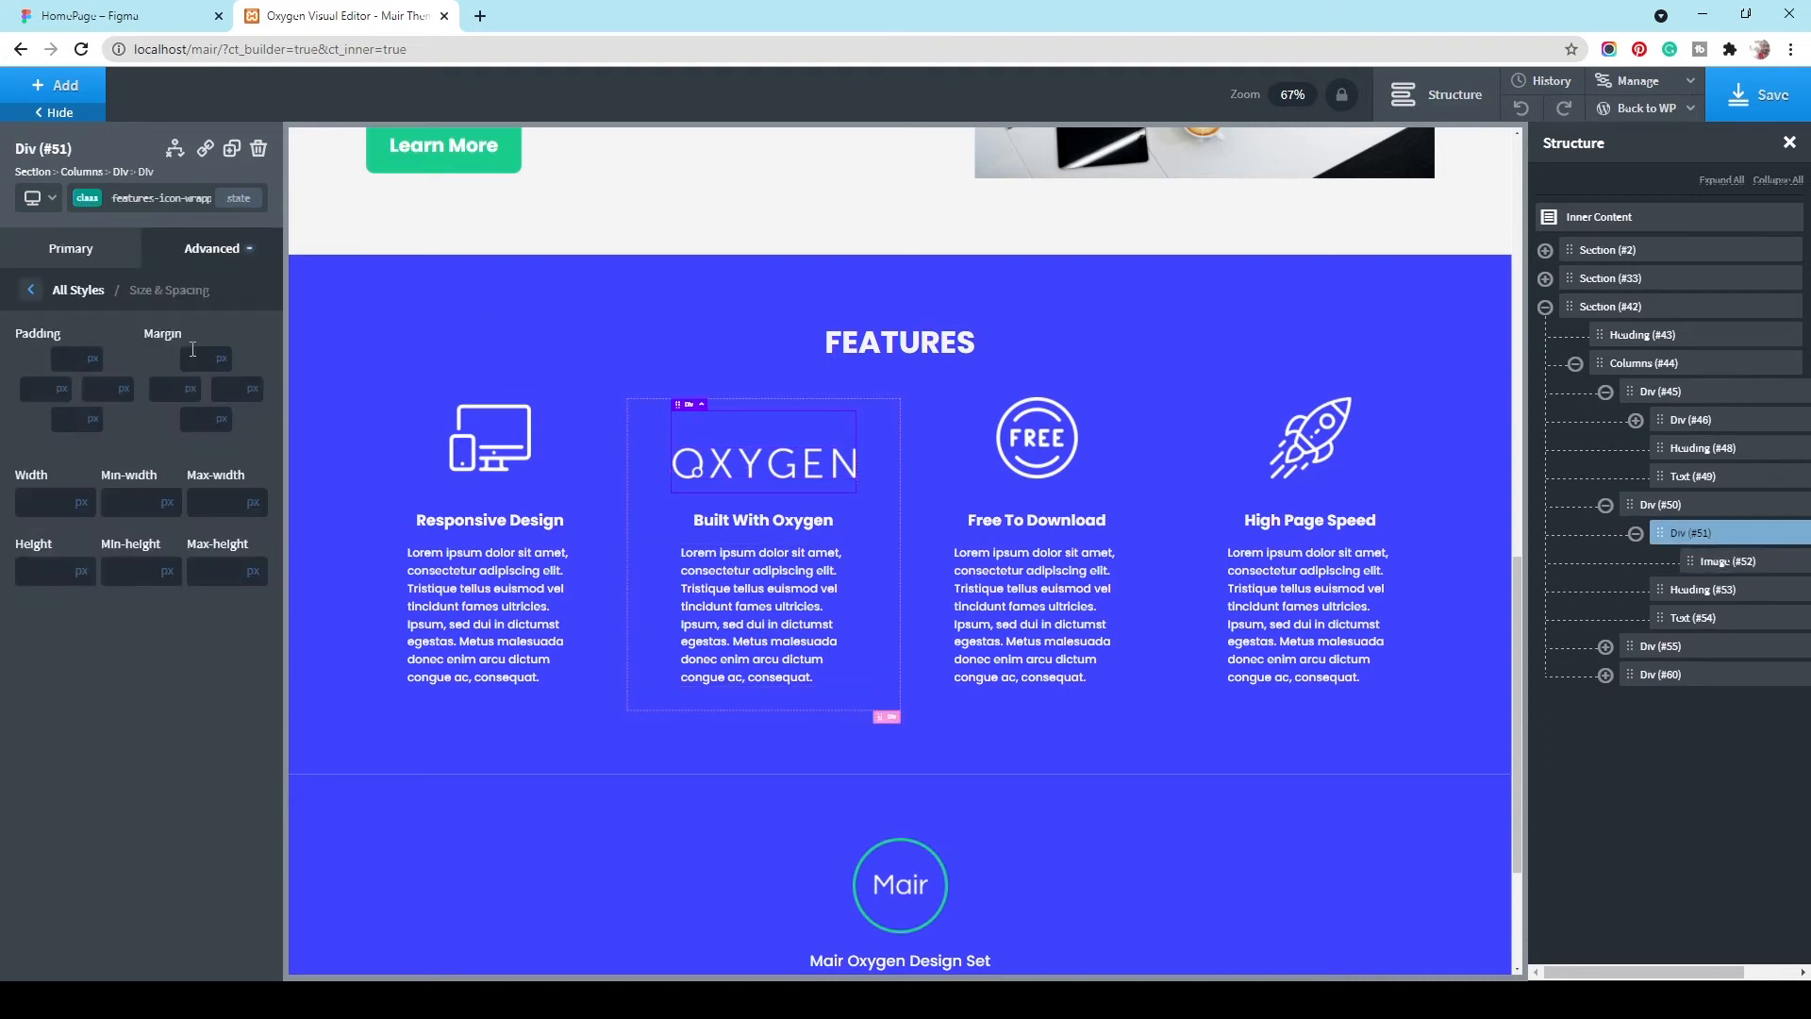
click(99, 198)
click(110, 271)
click(88, 200)
click(113, 311)
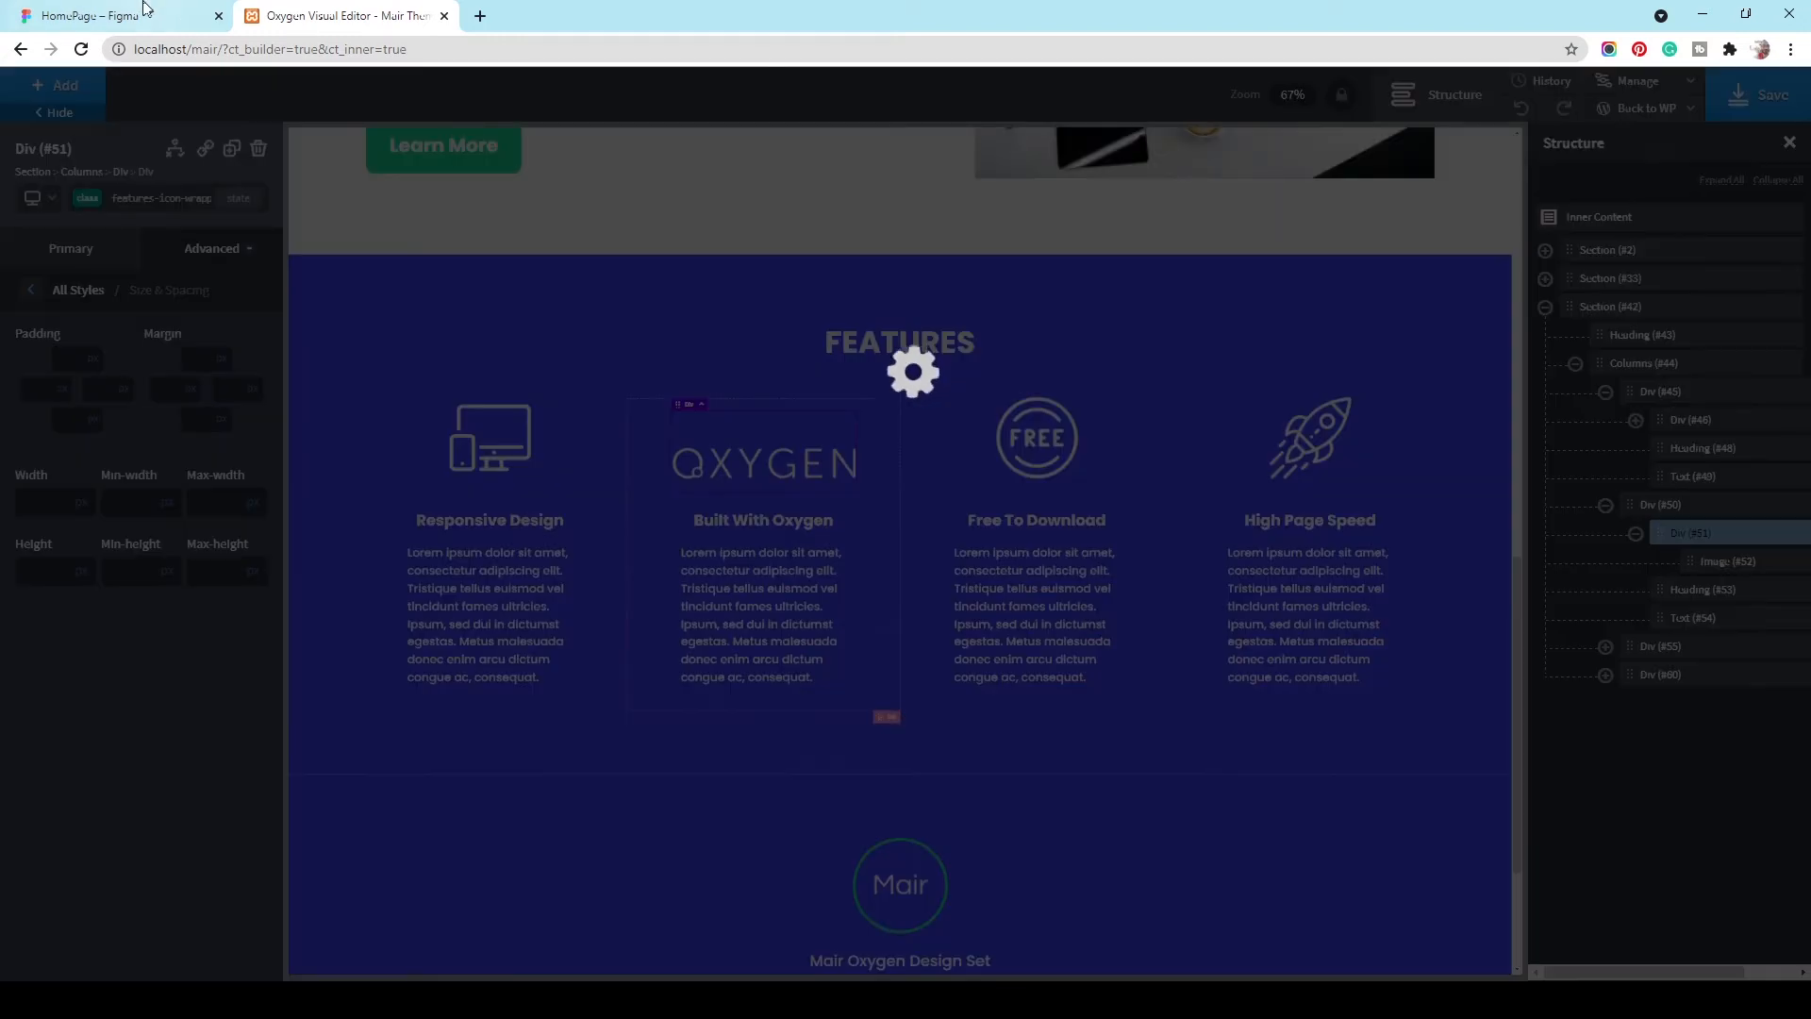
Step: Switch to the Figma design and examine the size and position of the six Portfolio images
click(142, 15)
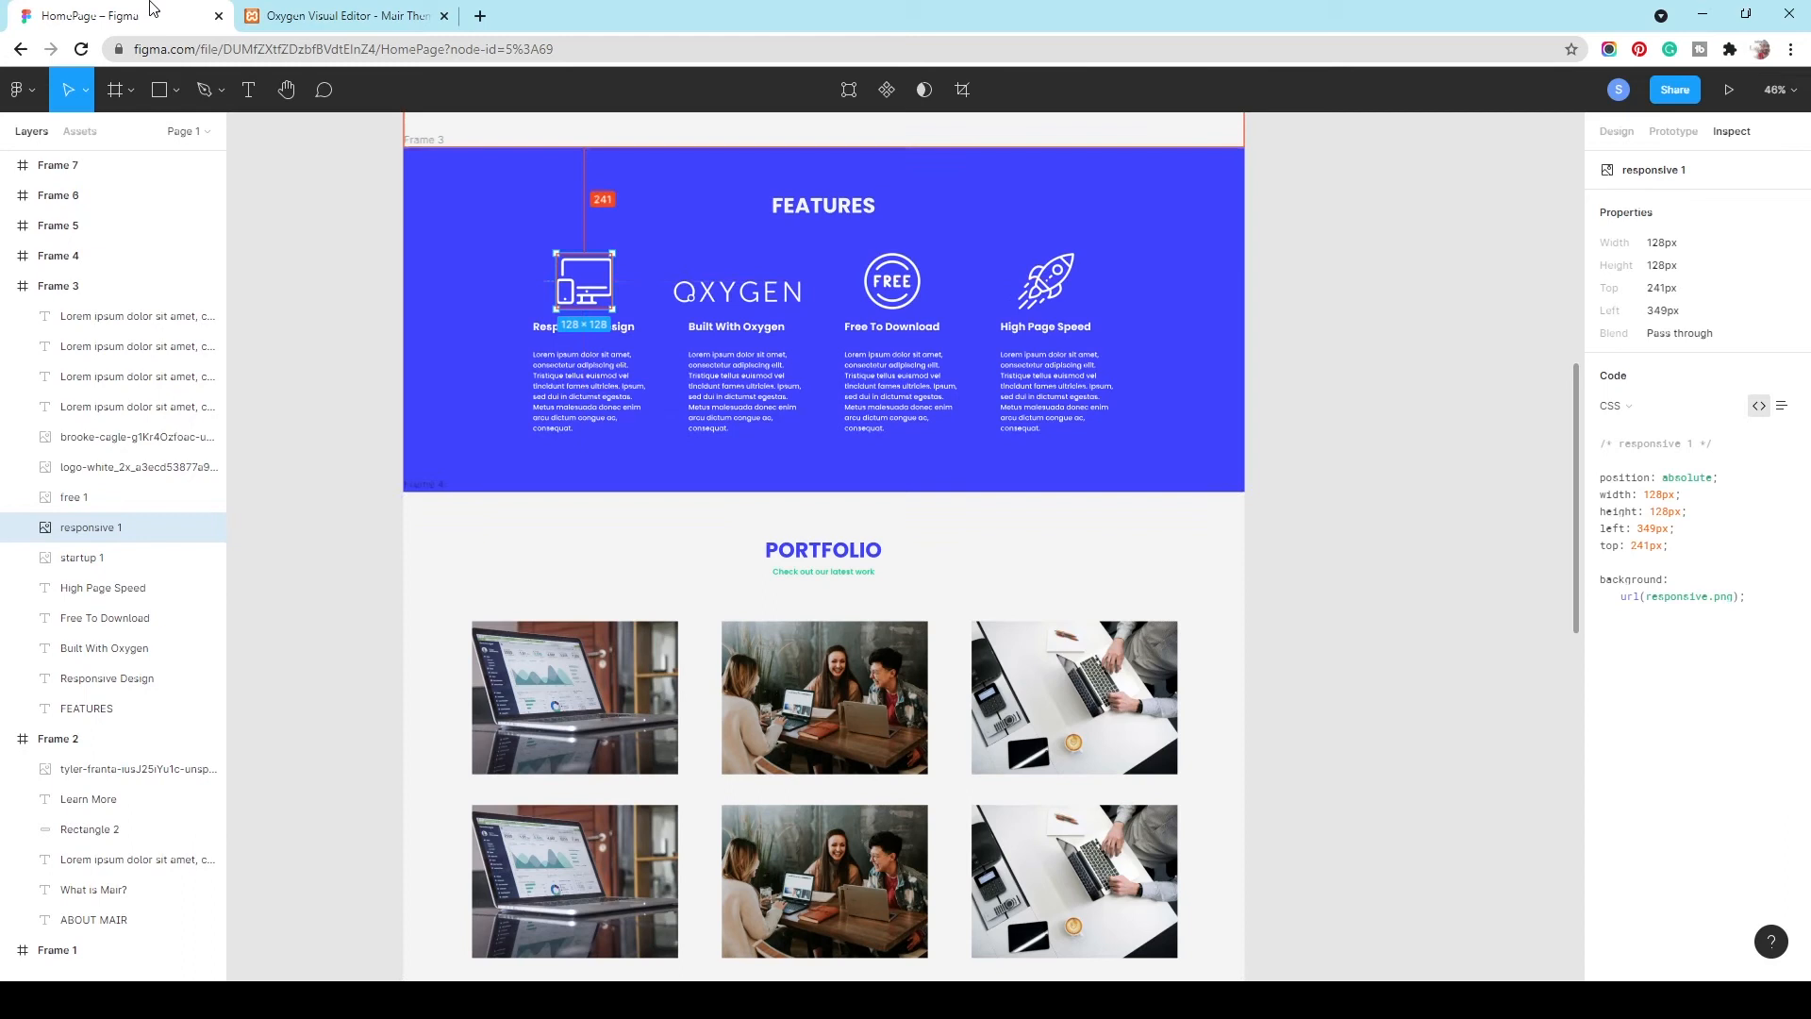
scroll(843, 637, down, 3)
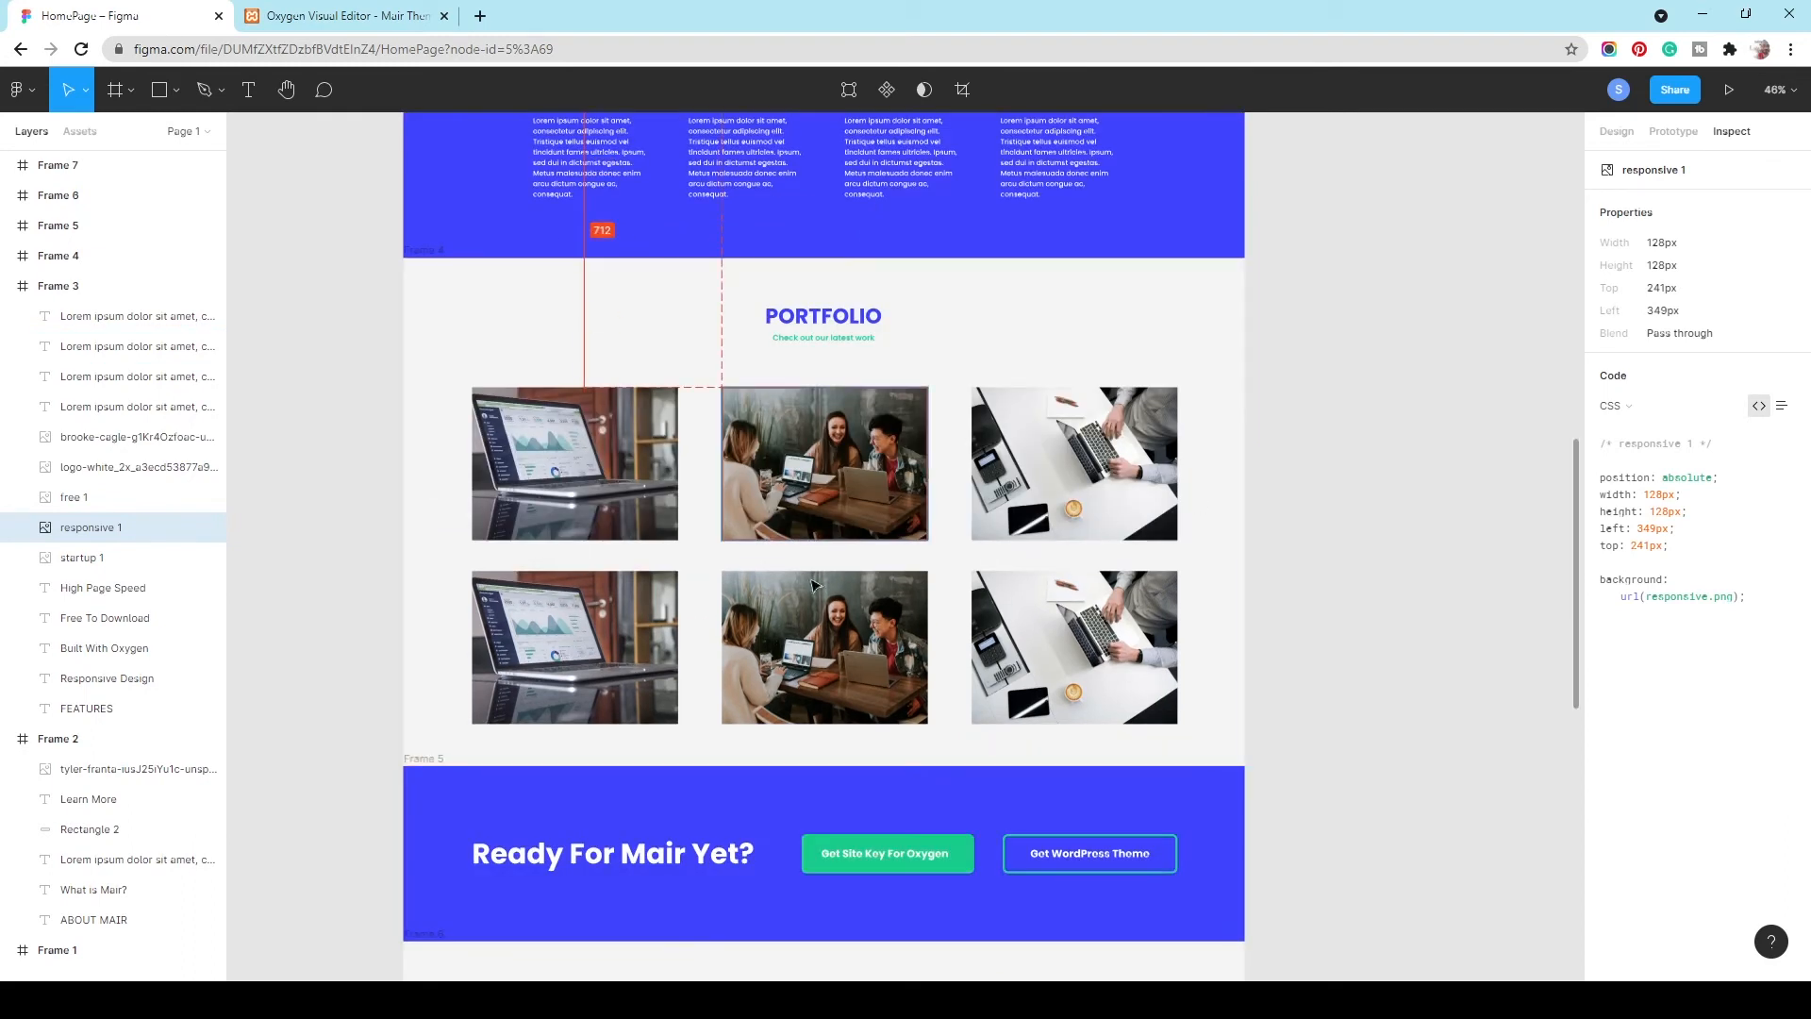
scroll(1045, 449, down, 1)
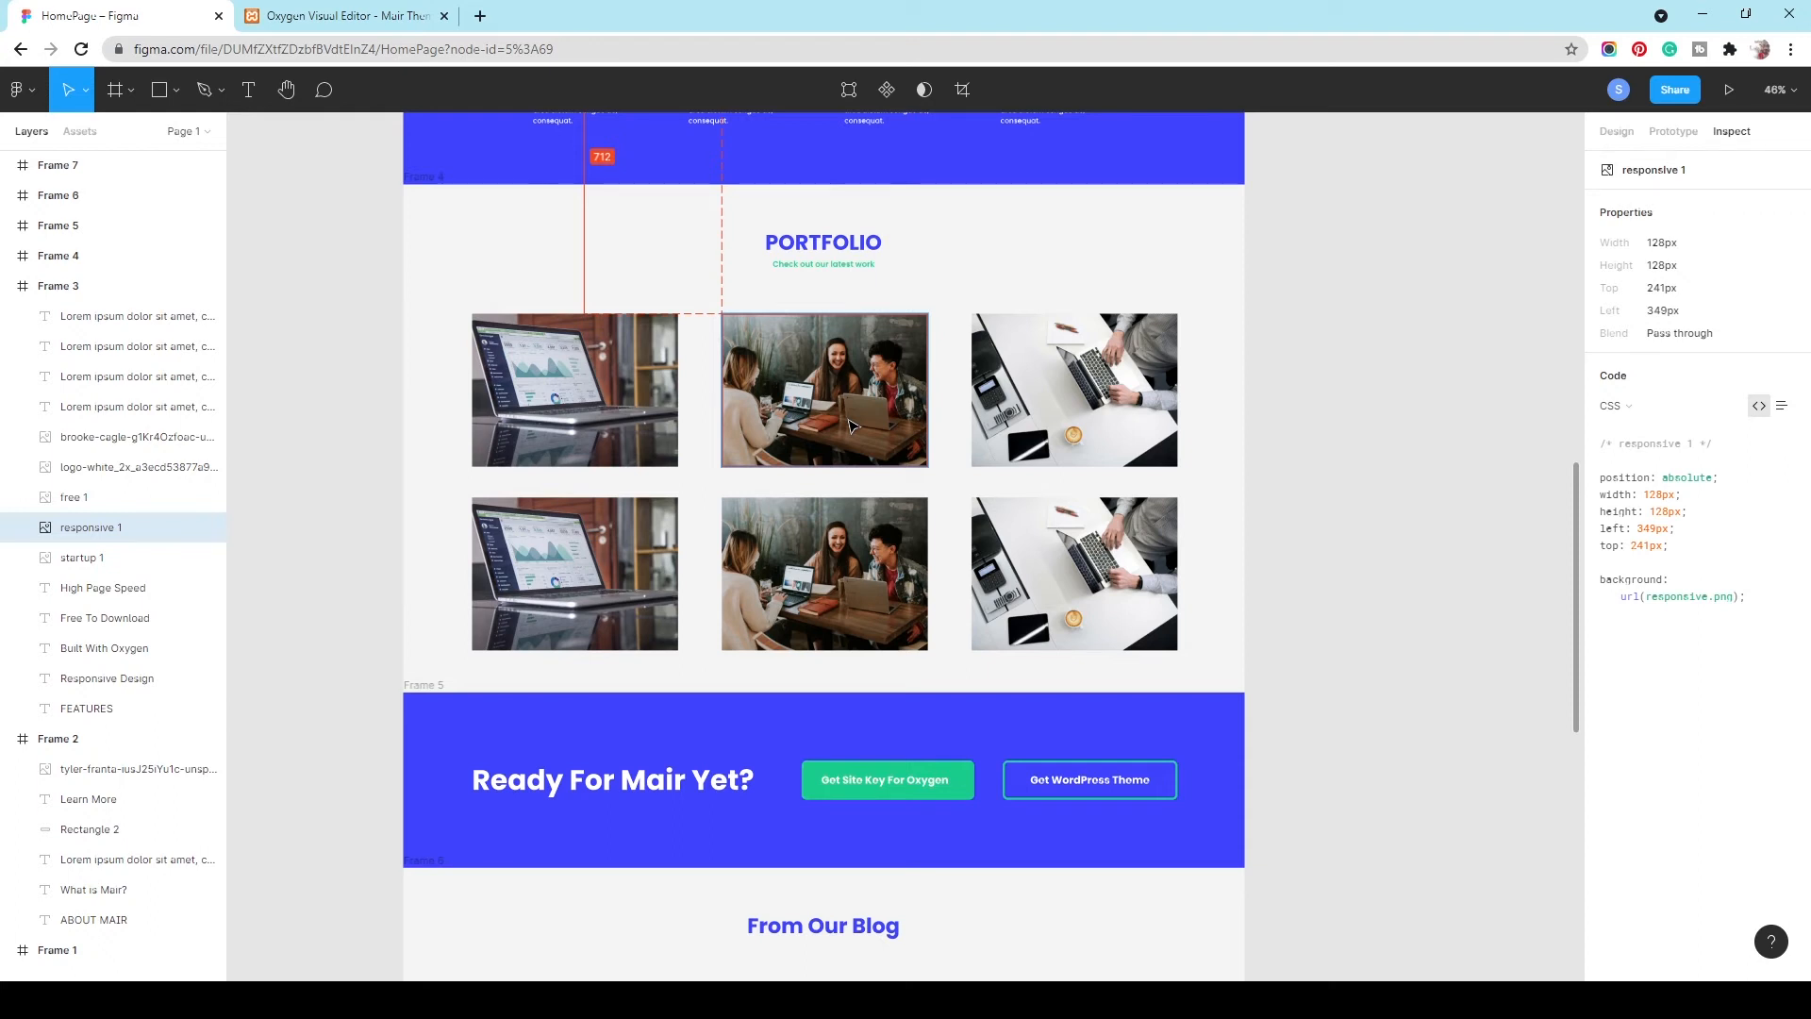
click(574, 372)
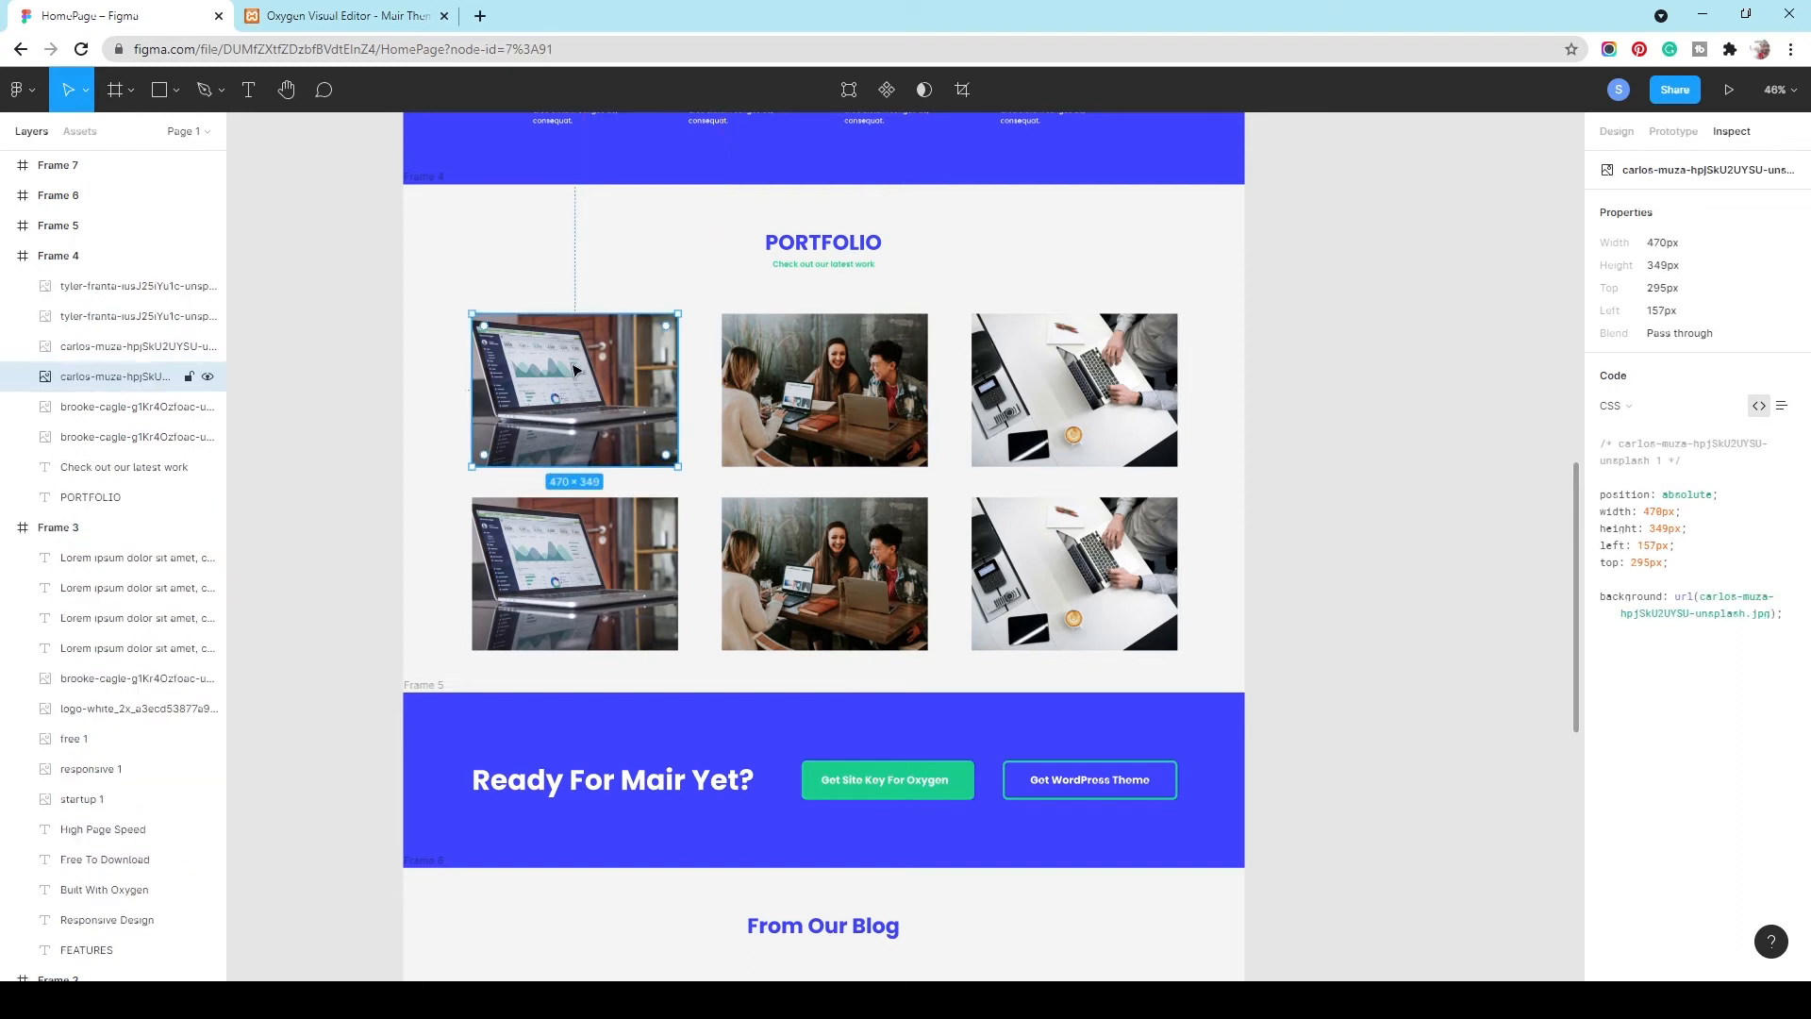
click(855, 371)
click(1057, 396)
click(1075, 576)
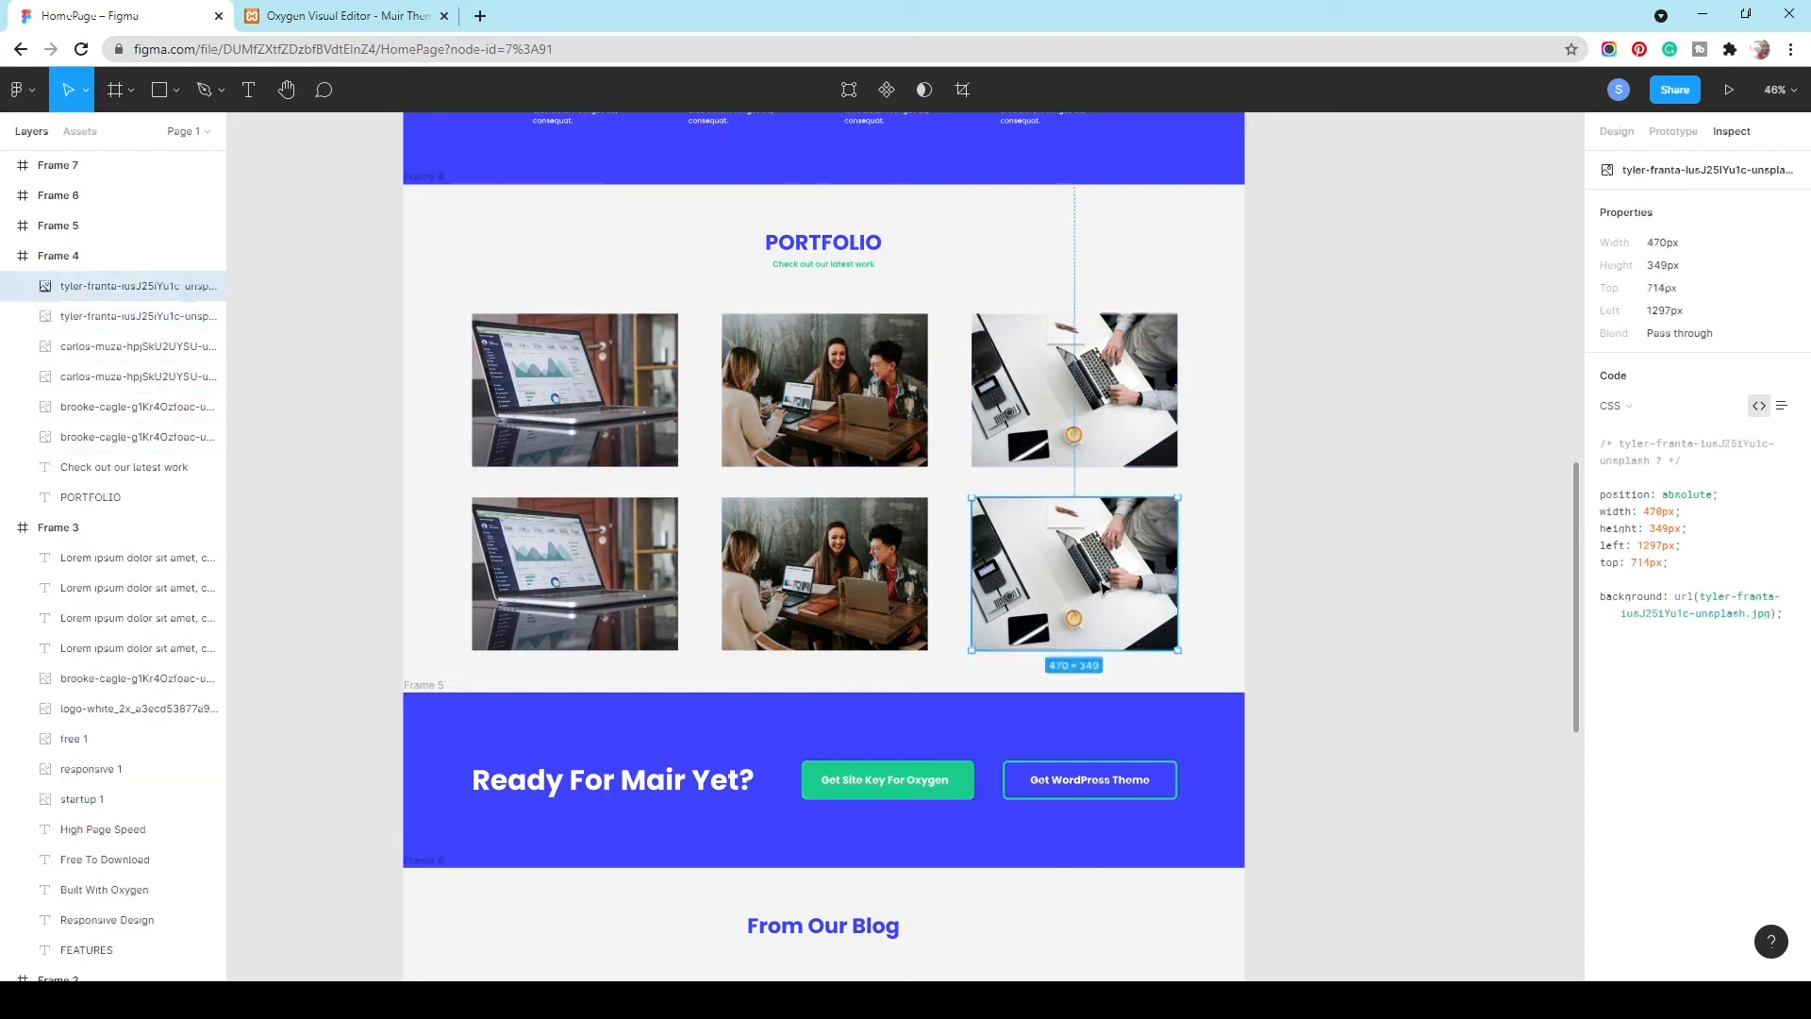
click(800, 594)
click(574, 574)
click(575, 389)
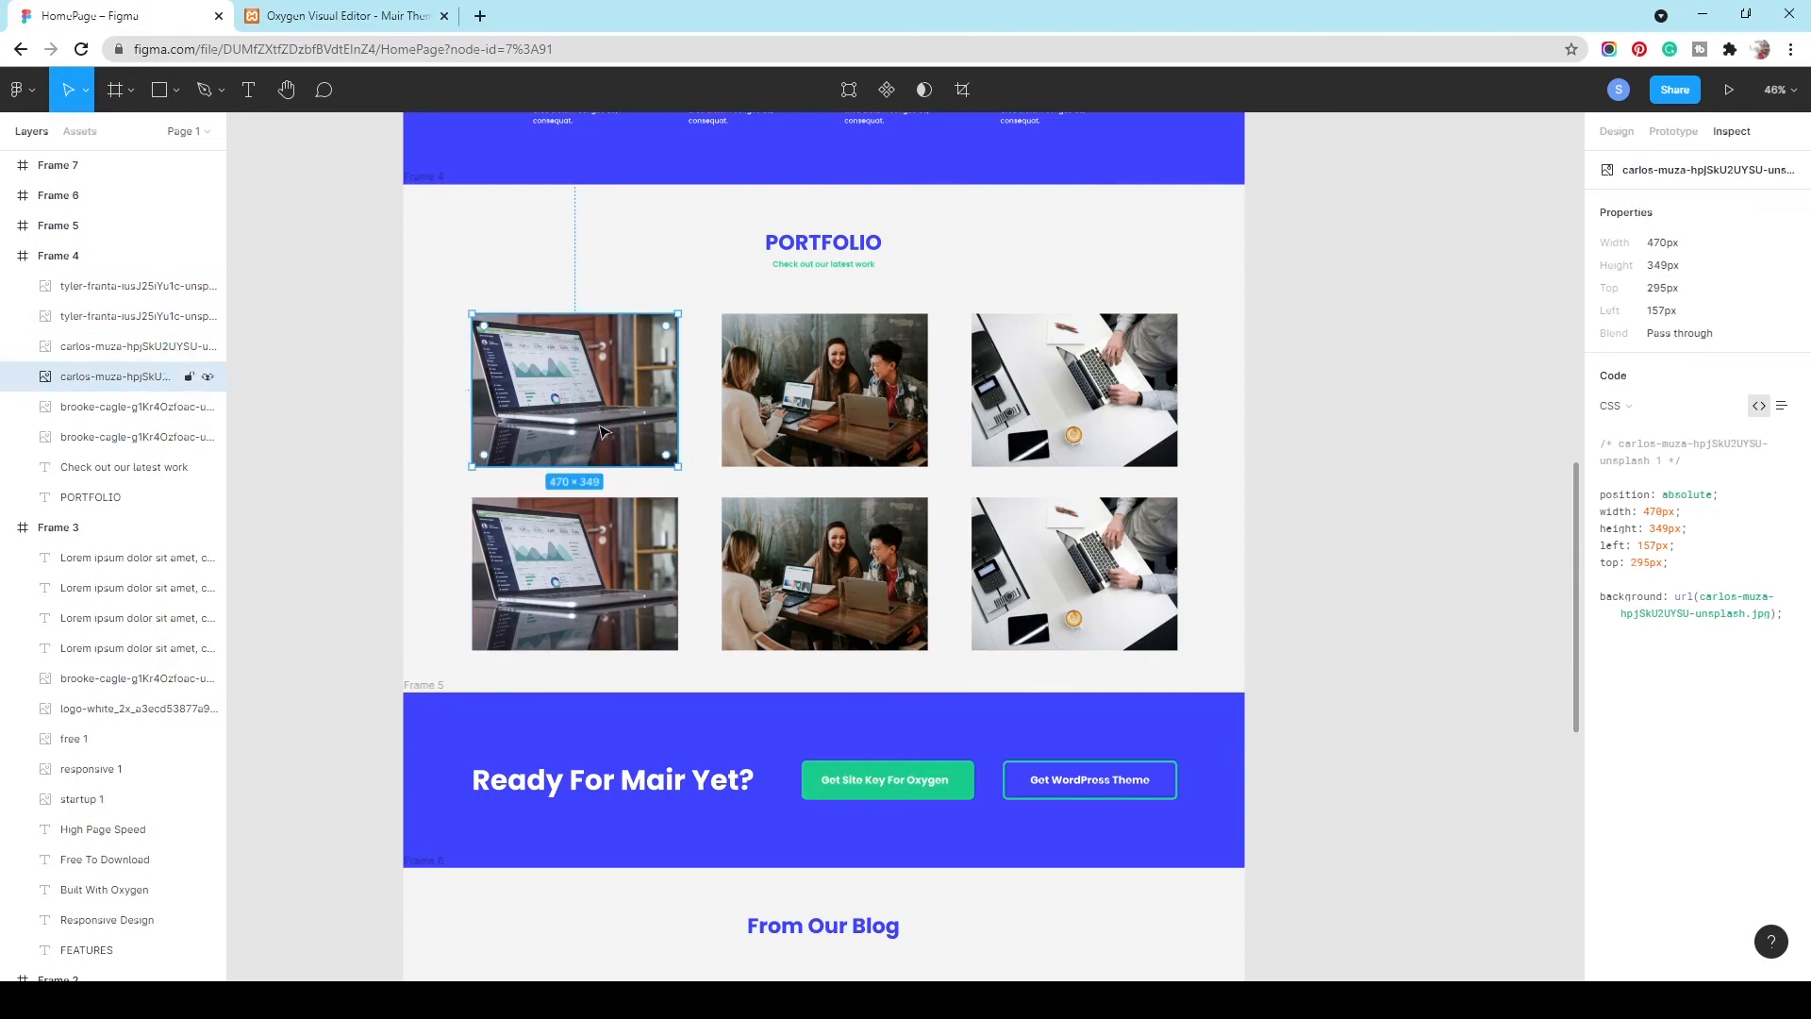
click(866, 391)
click(1056, 396)
click(1075, 576)
click(802, 585)
click(611, 608)
click(575, 389)
click(824, 390)
click(1074, 390)
click(1158, 549)
click(825, 575)
click(575, 575)
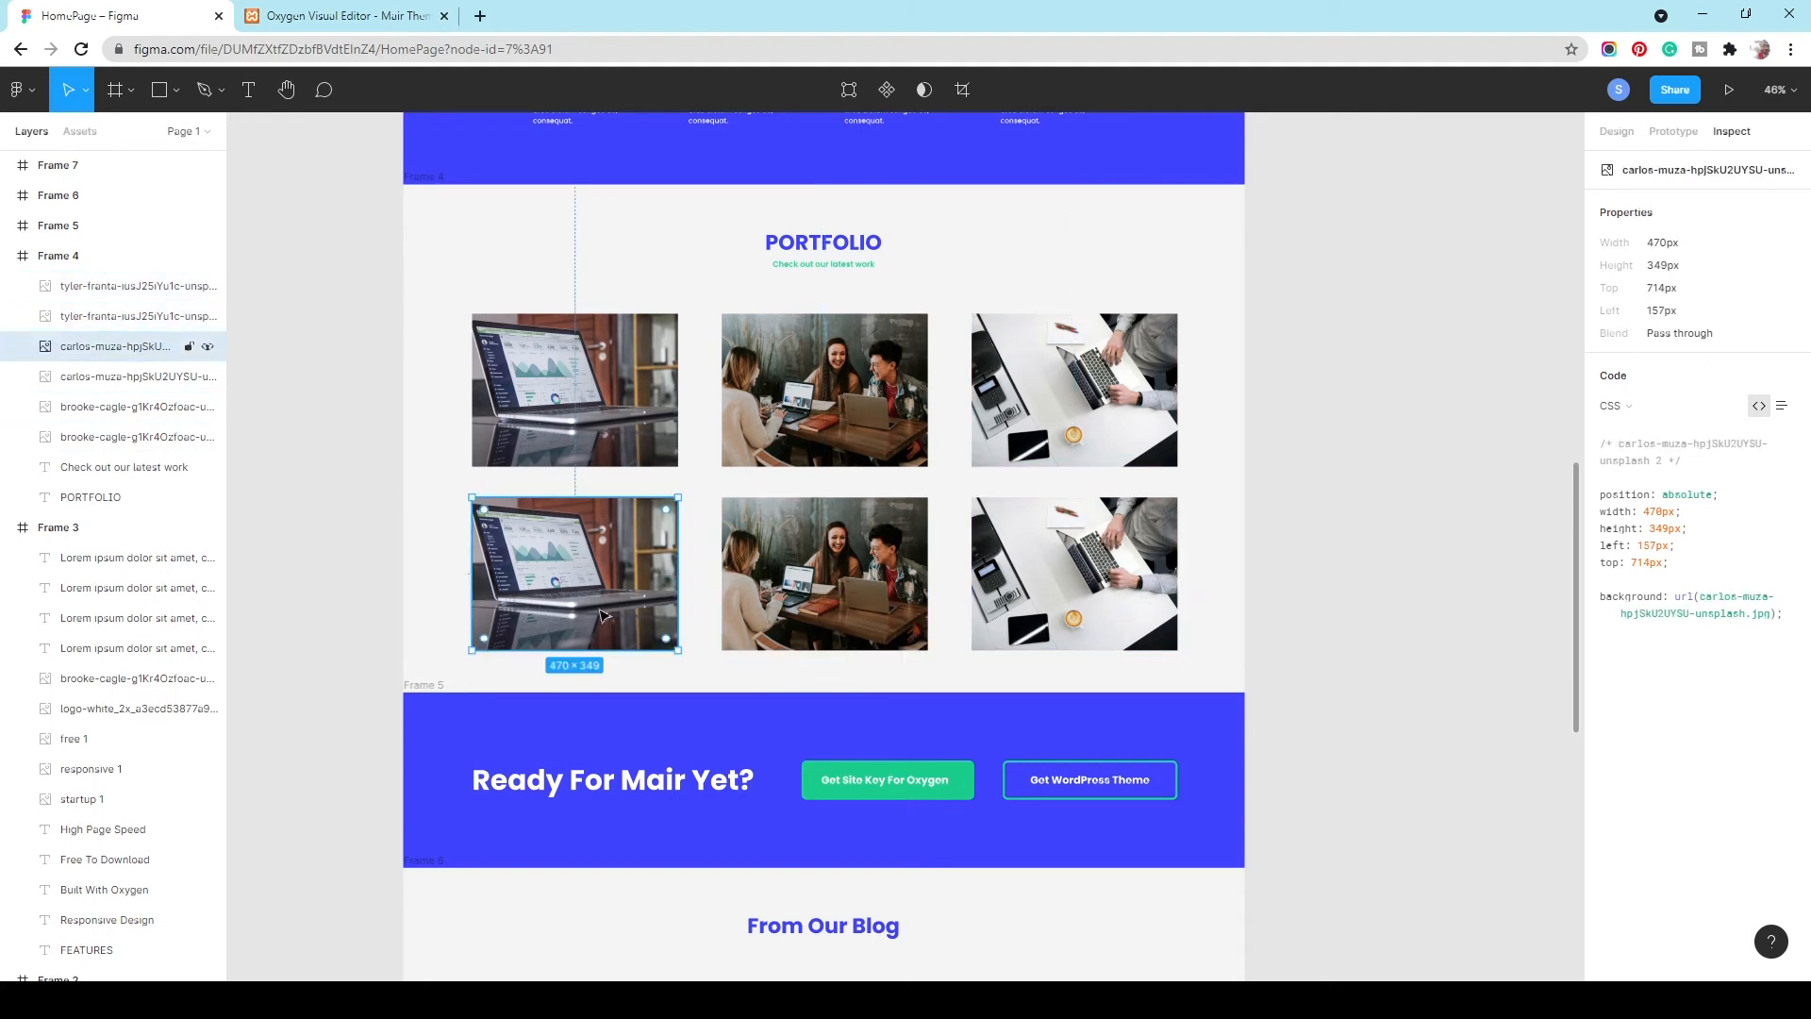
click(580, 406)
click(821, 396)
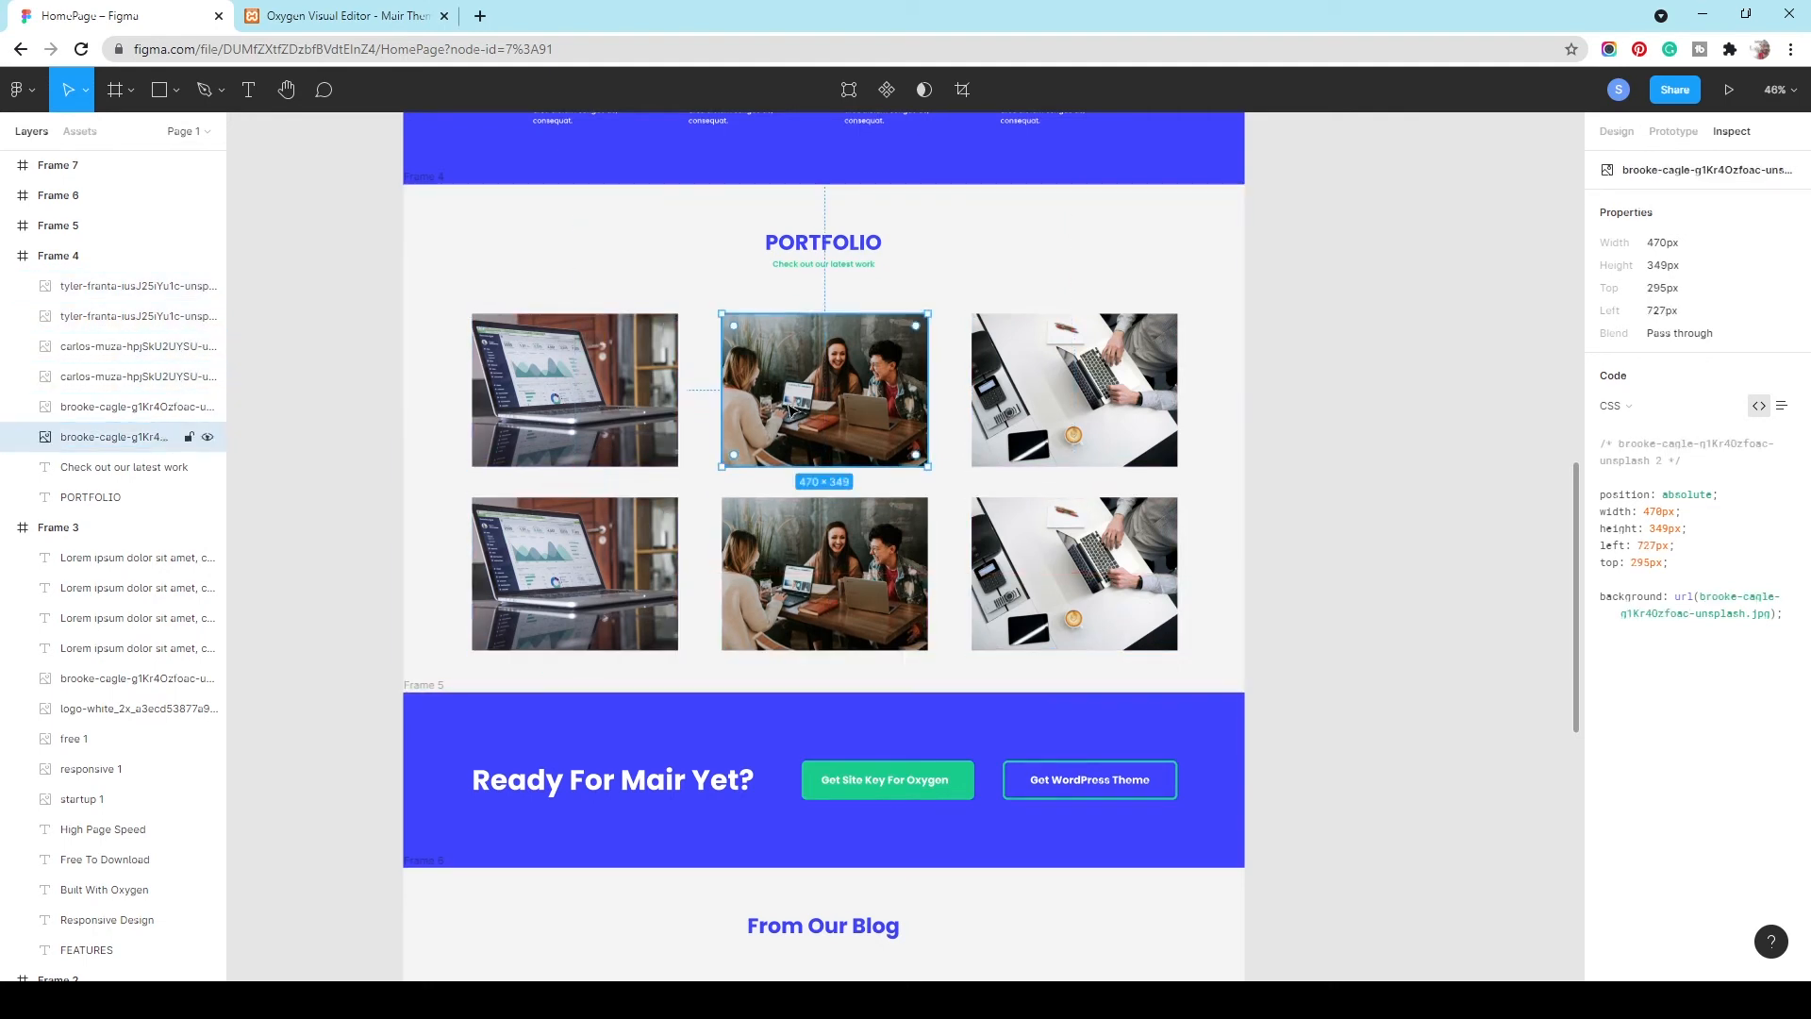
click(1044, 409)
click(1019, 570)
click(868, 589)
click(595, 603)
click(596, 460)
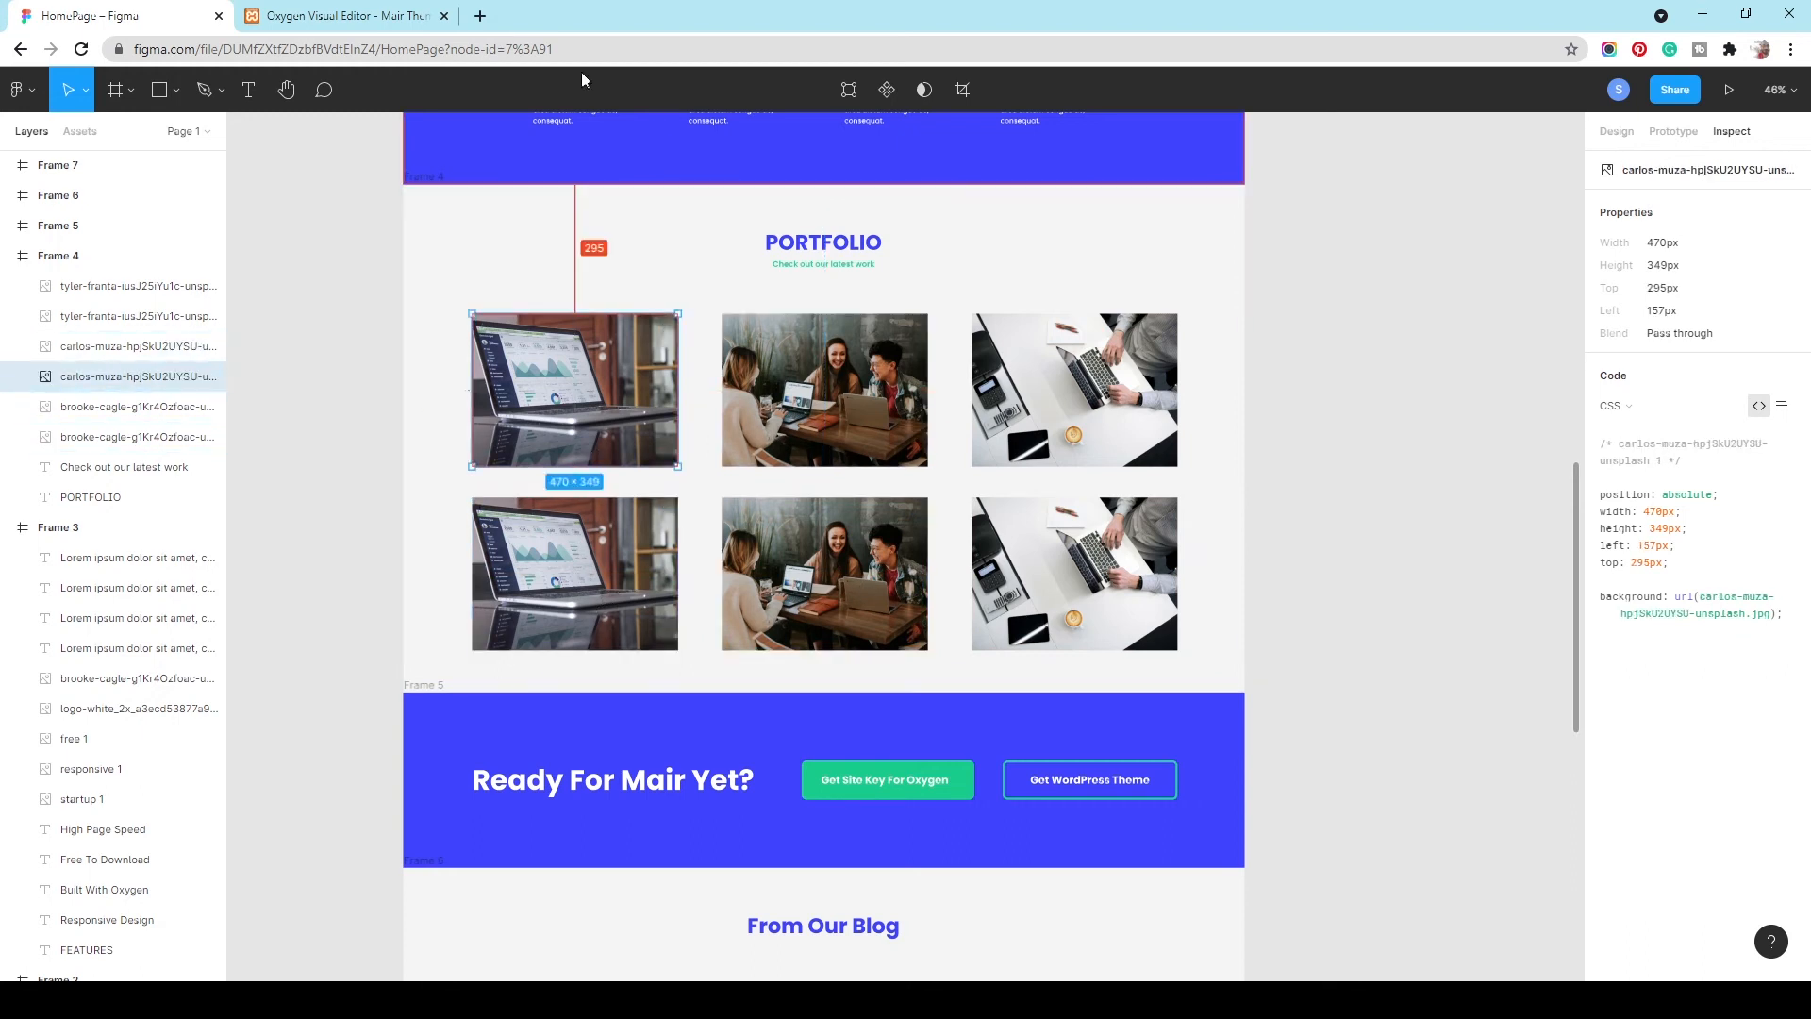
click(1079, 259)
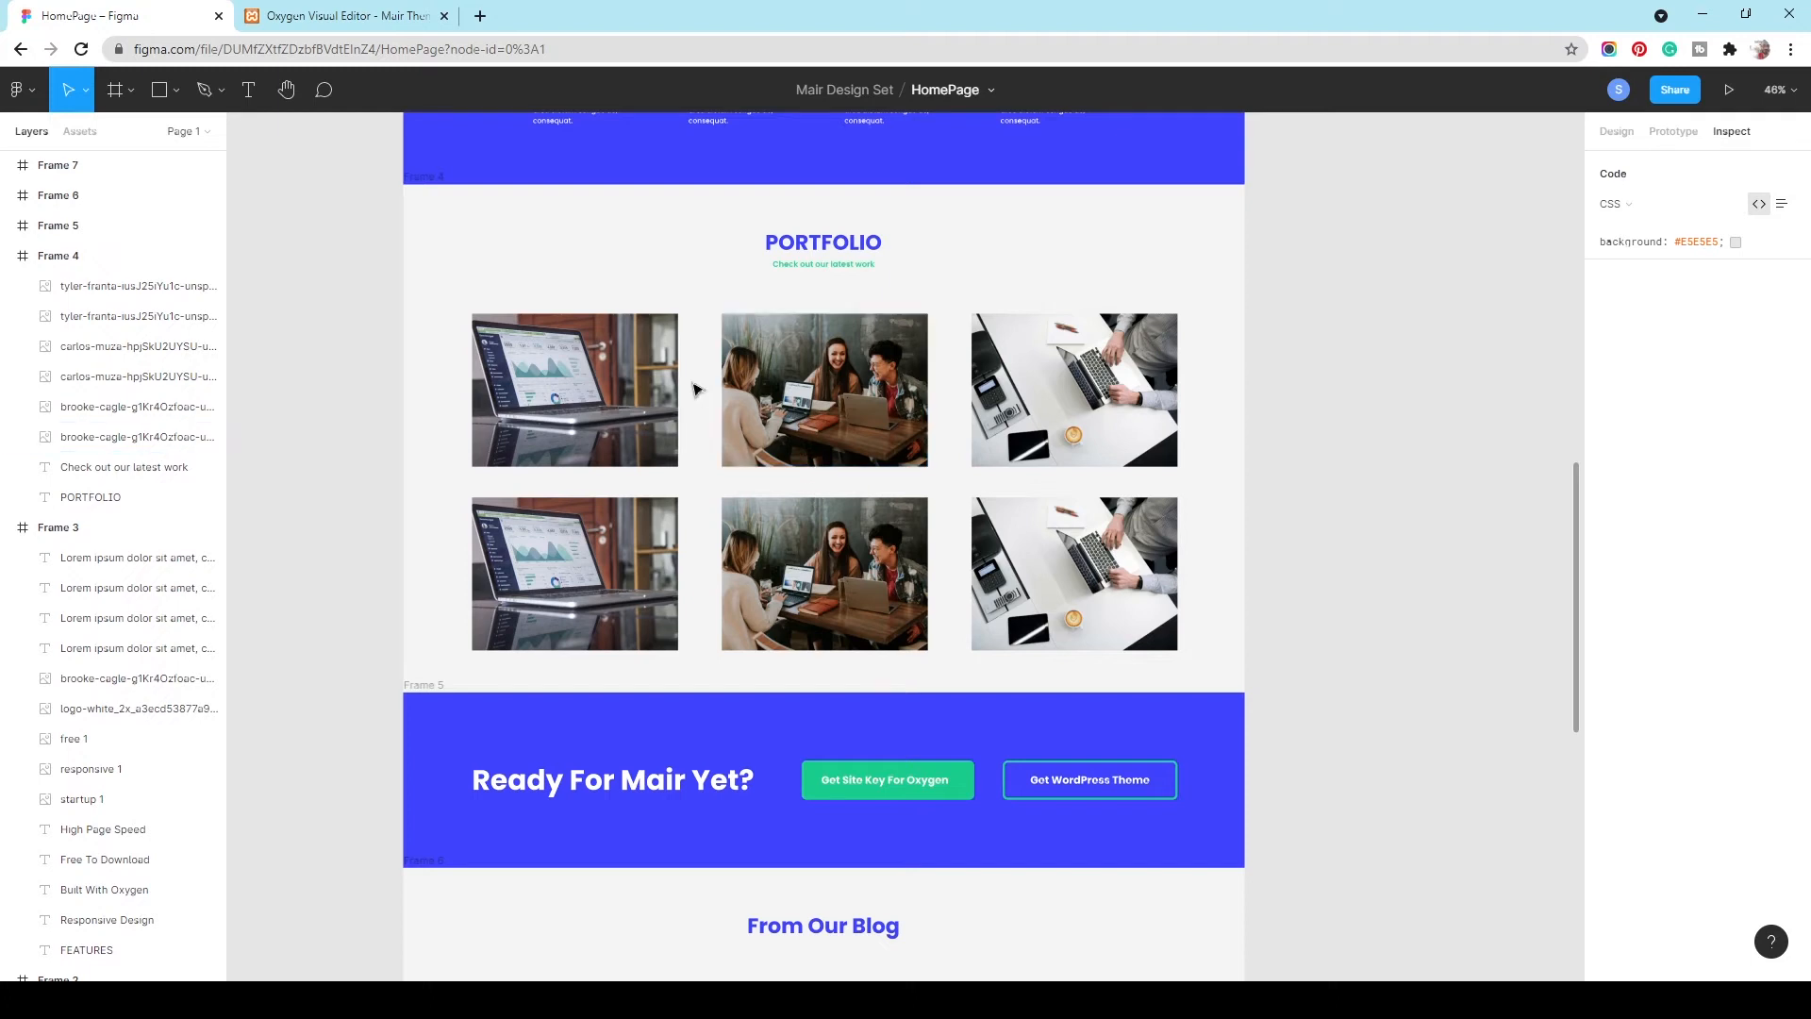
Step: Switch back to the Oxygen editor, save the home page and exit to its WordPress edit screen
click(361, 16)
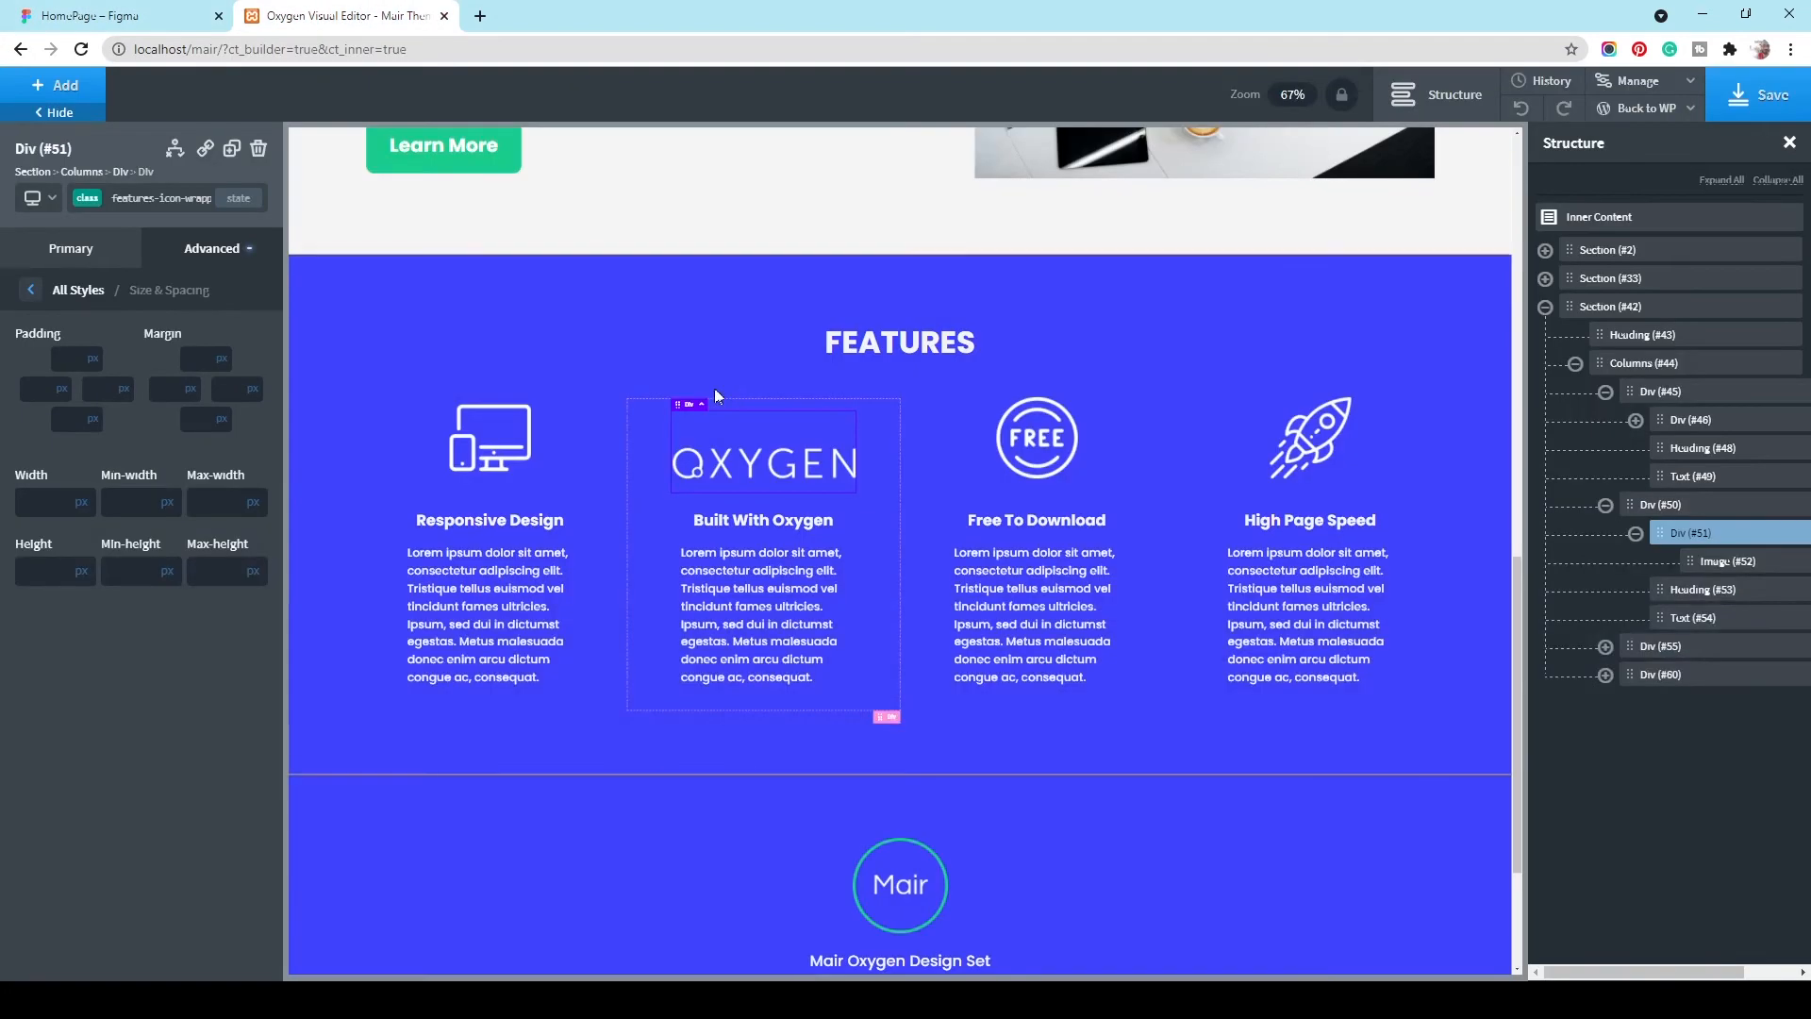
click(35, 93)
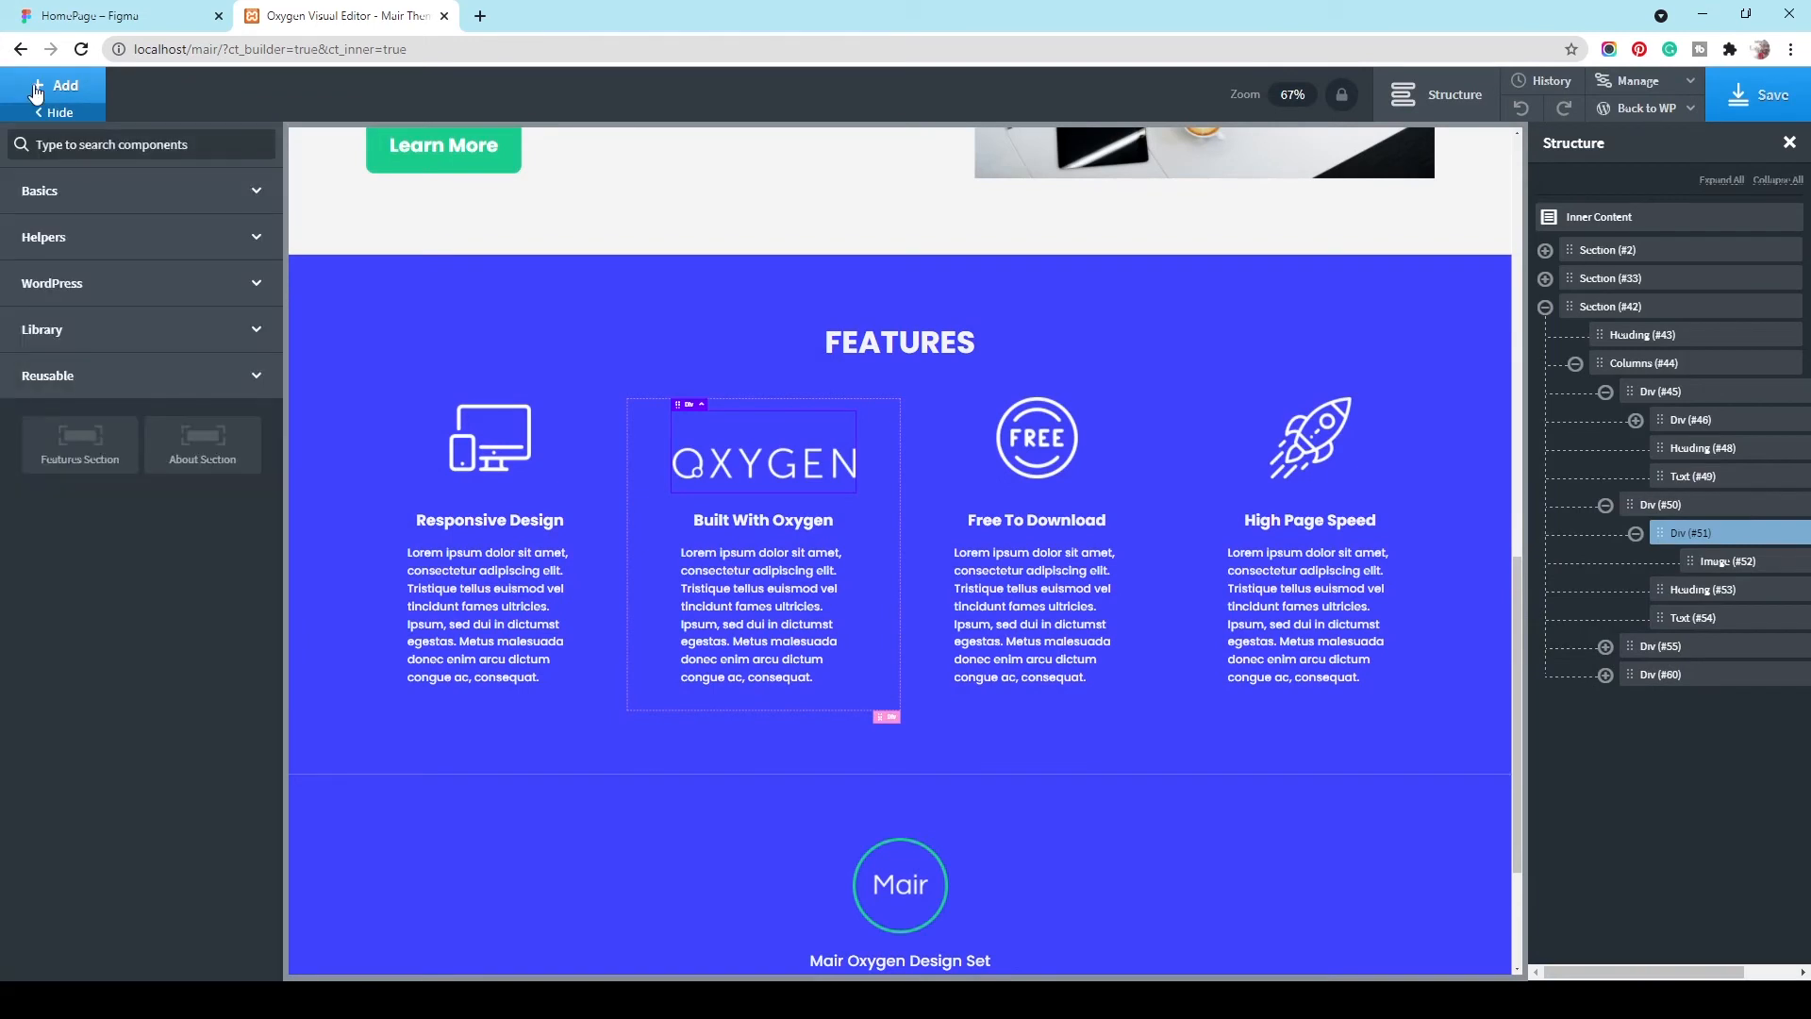
click(1745, 102)
click(1688, 107)
click(1672, 138)
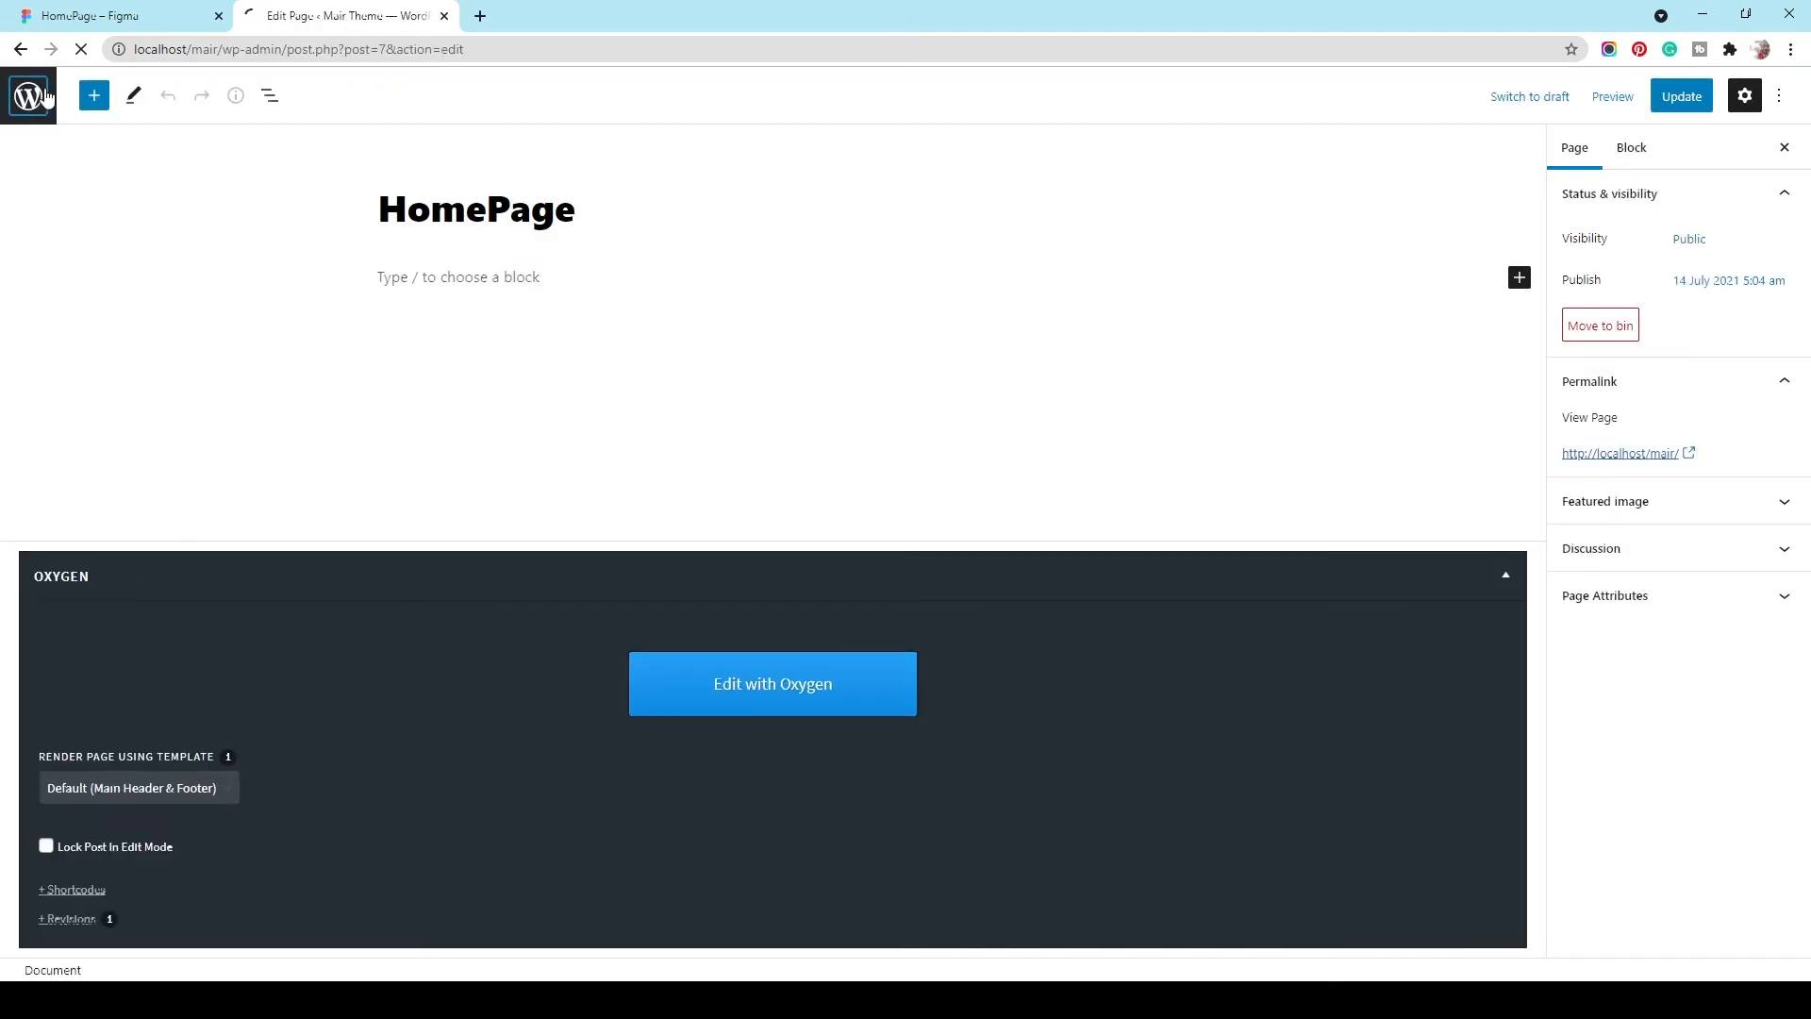
Step: Create a new reusable part titled "Portfolio Section" among the Oxygen templates and publish it
click(29, 95)
mouse_move(109, 585)
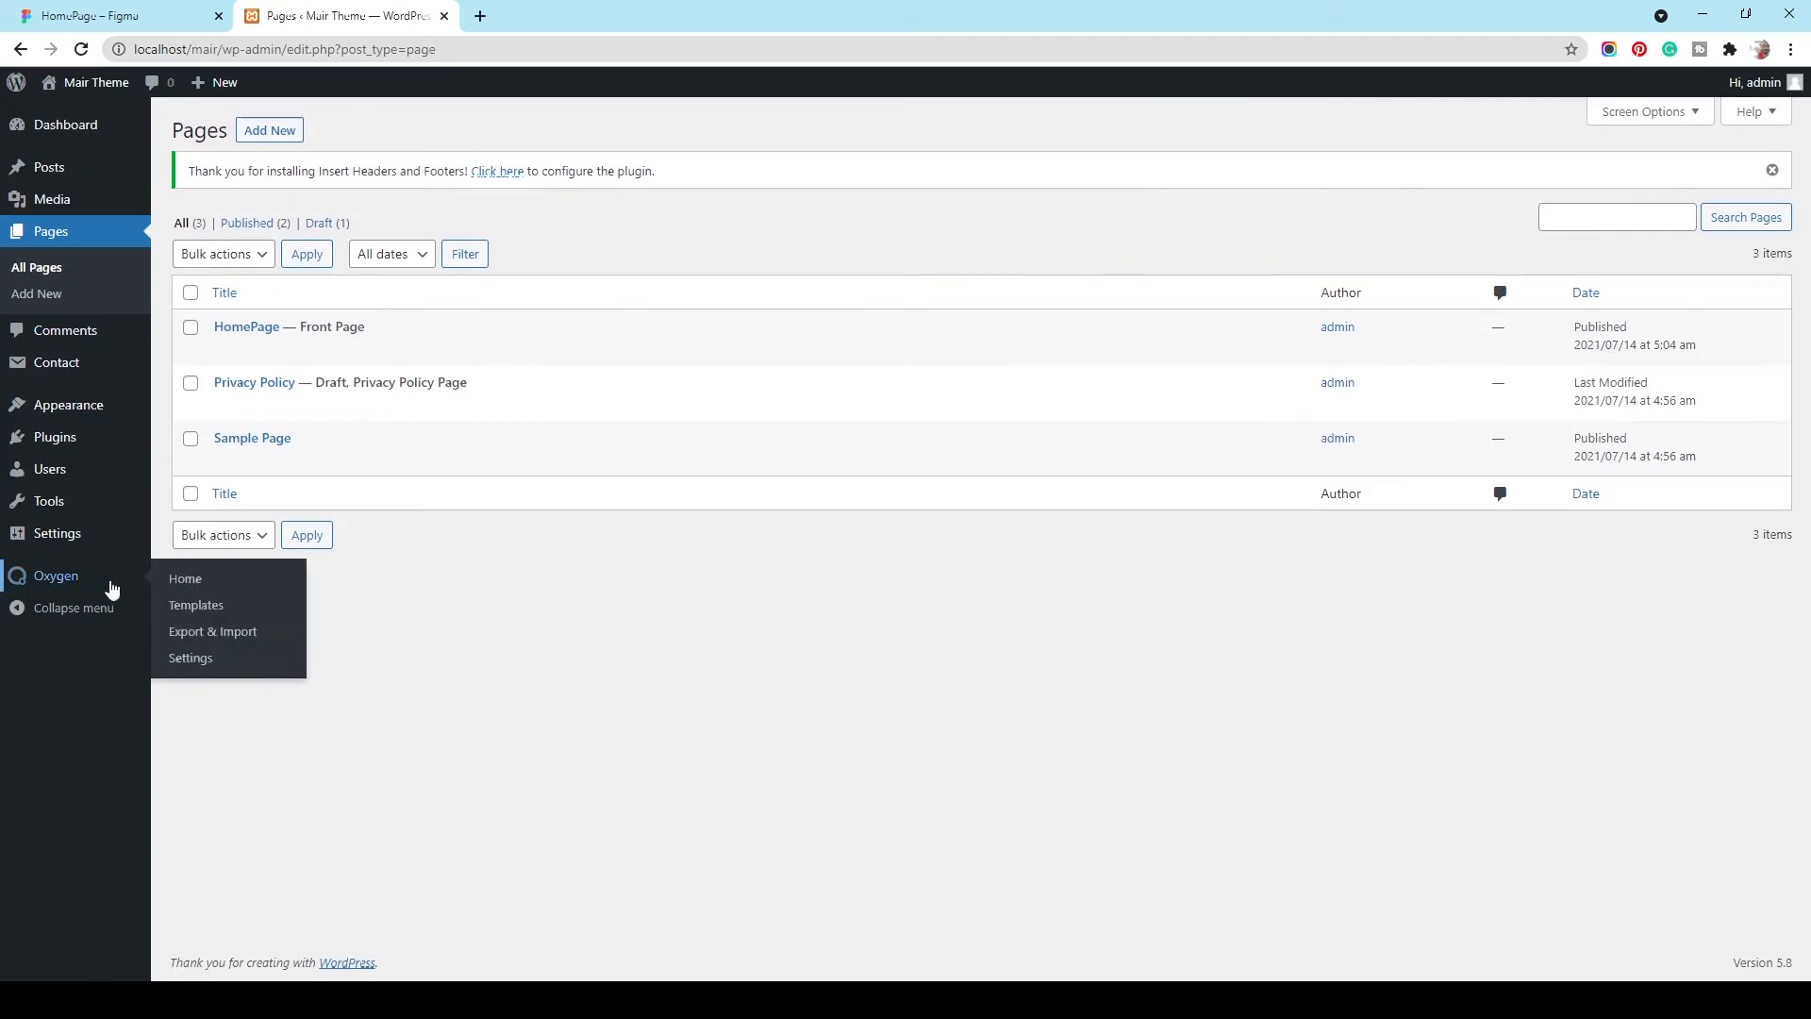
click(212, 615)
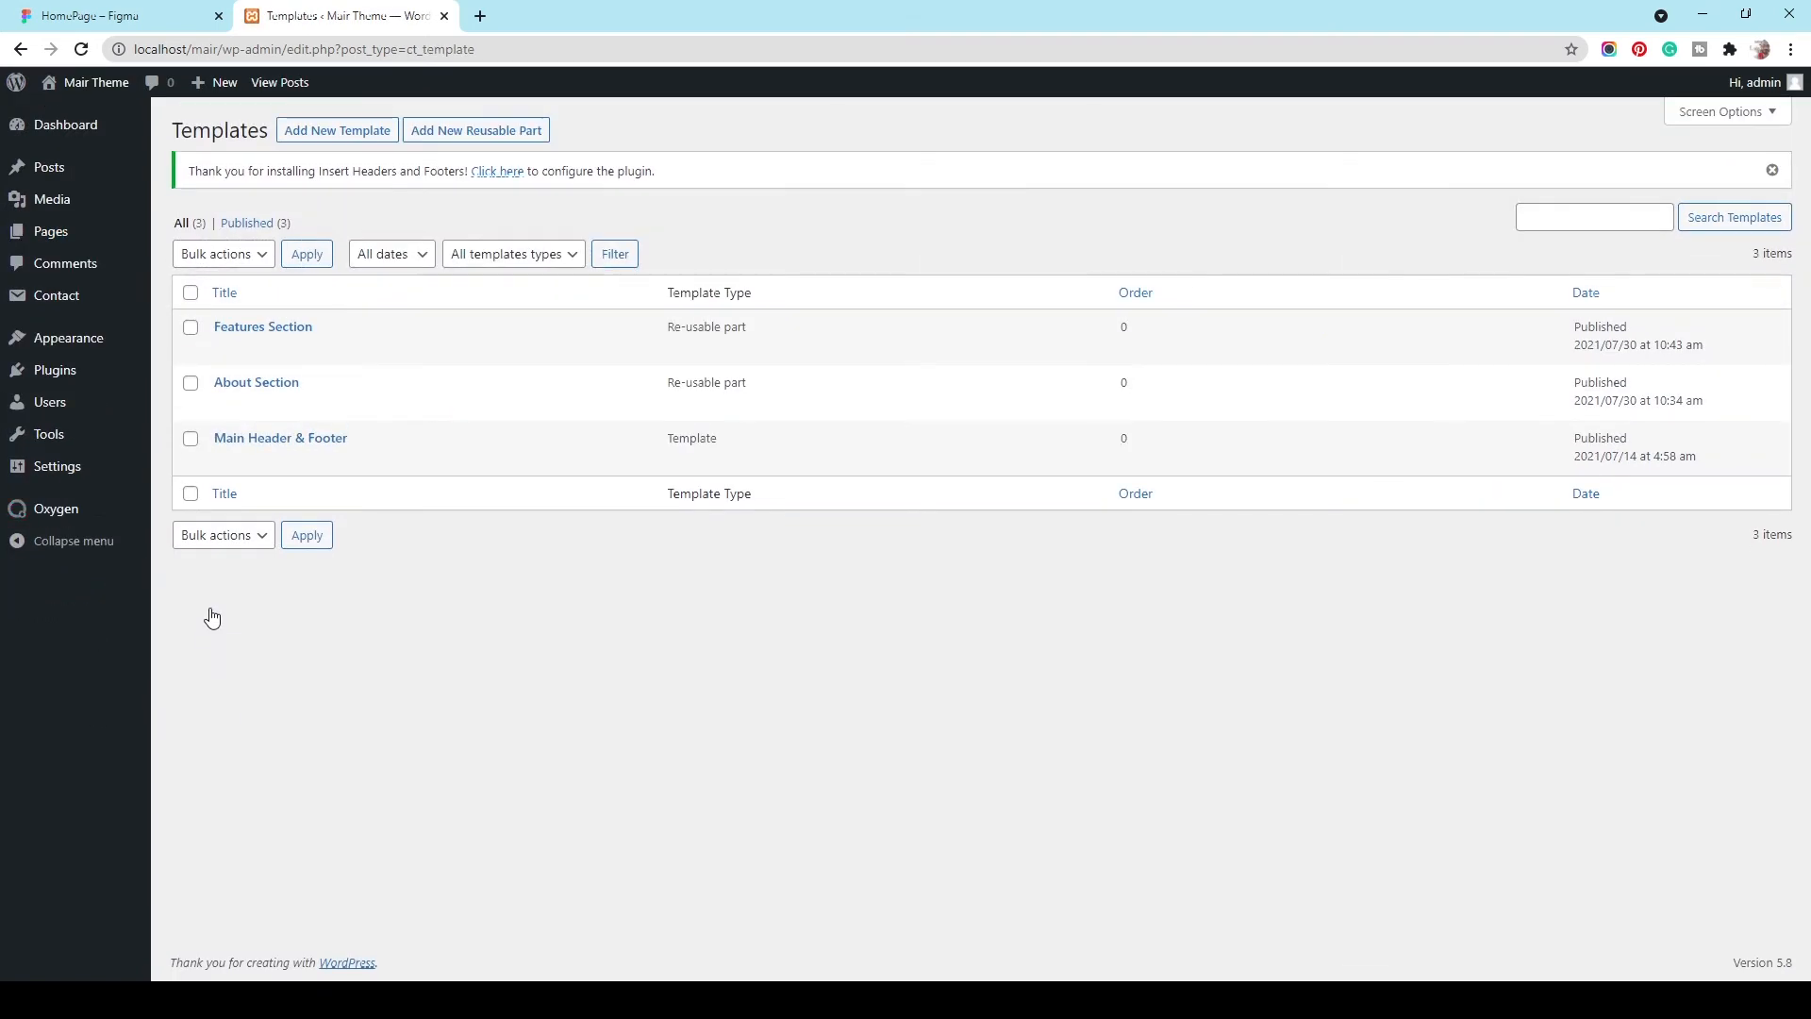
click(476, 132)
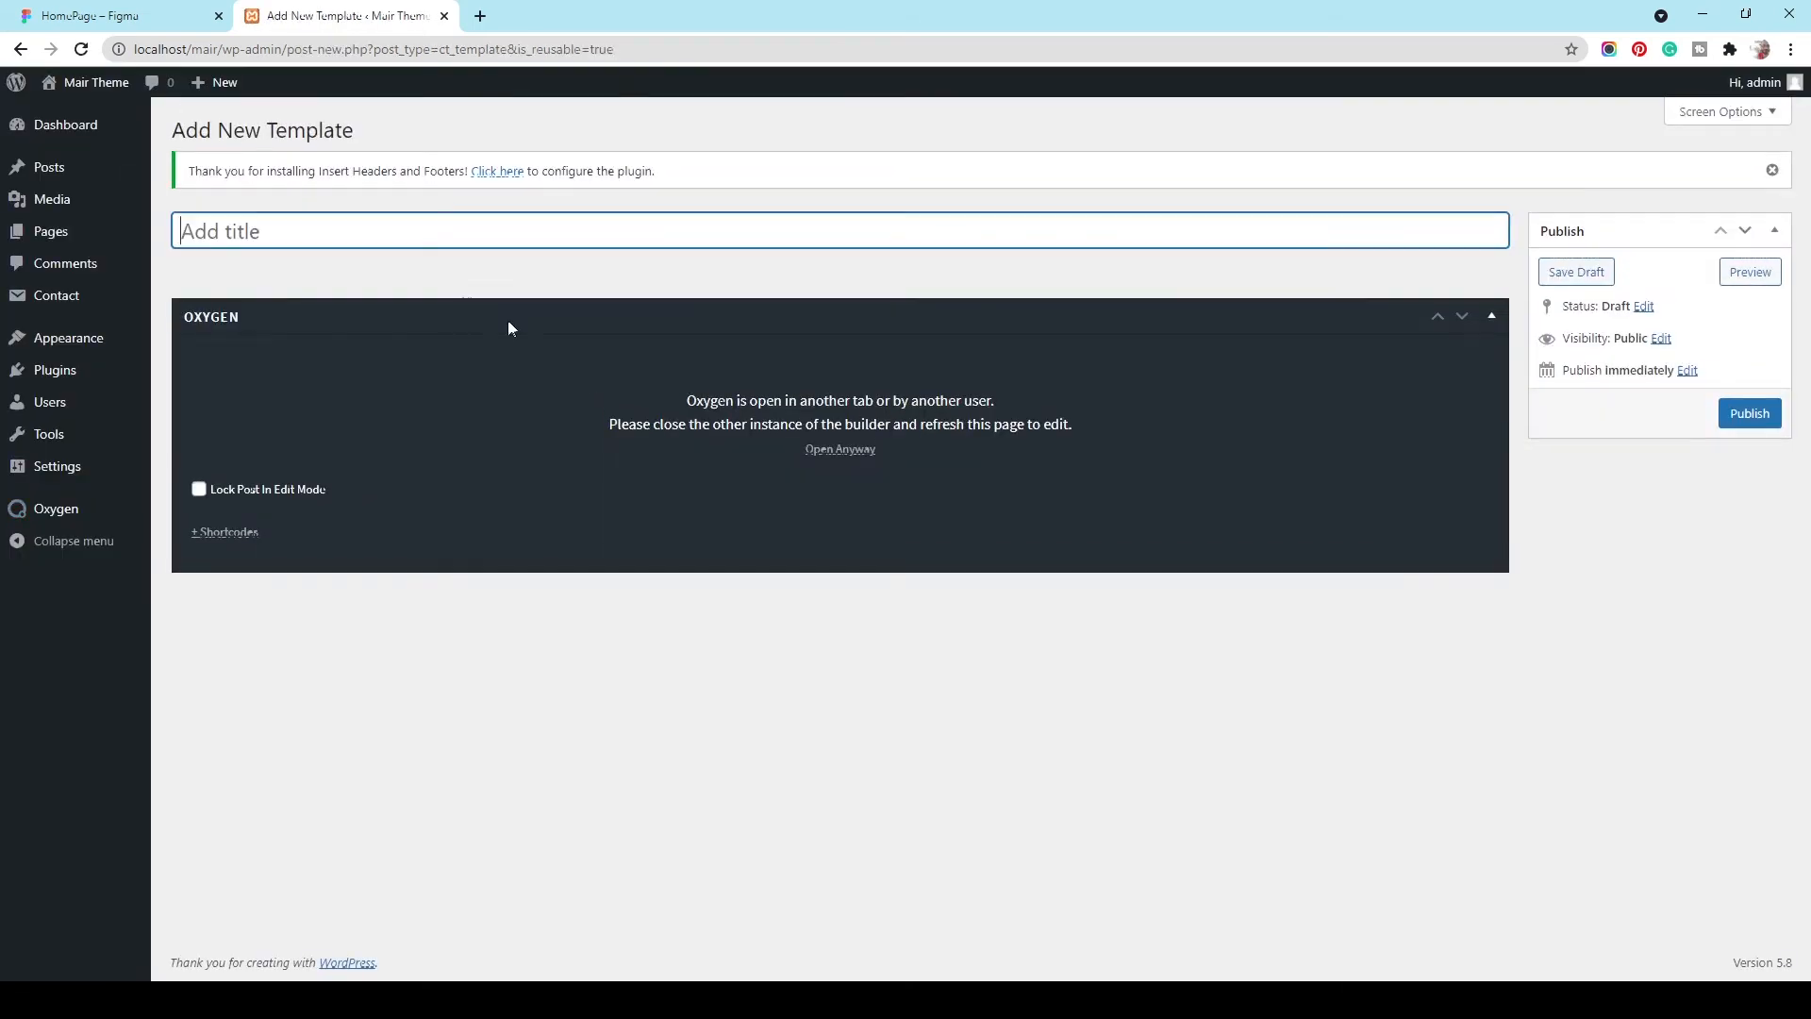
text(Portfolio Section)
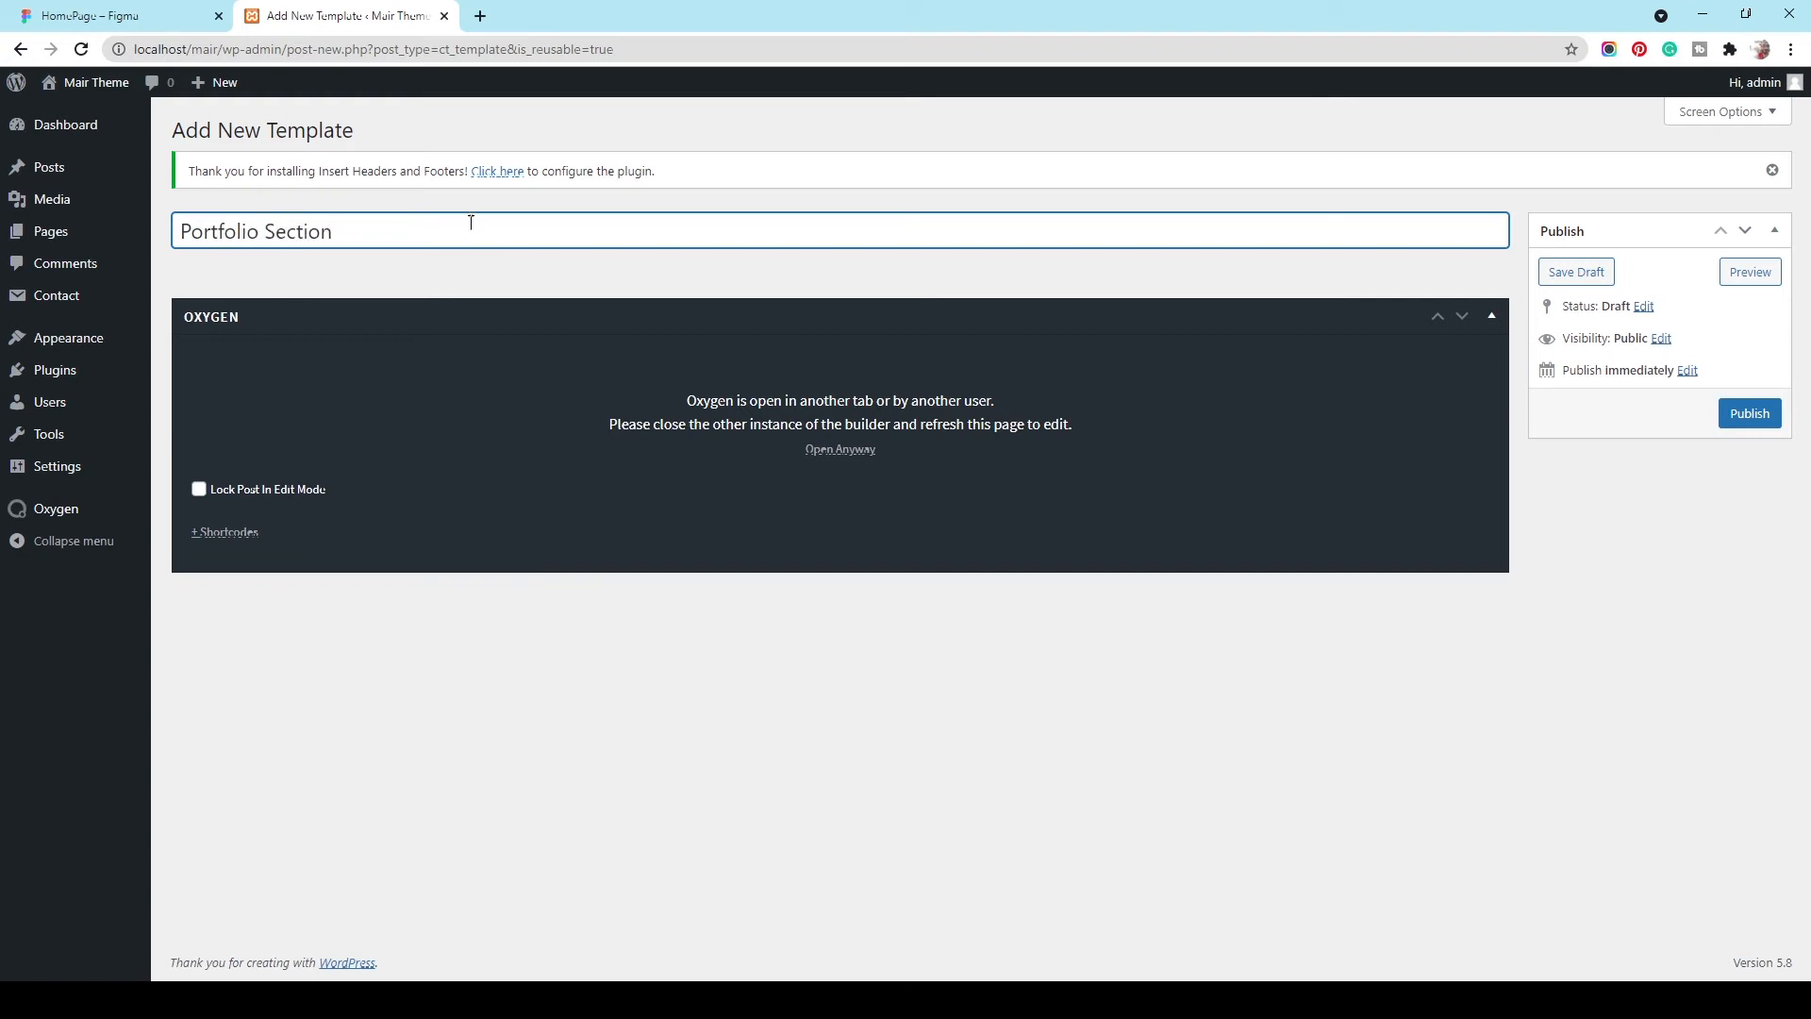
click(1772, 417)
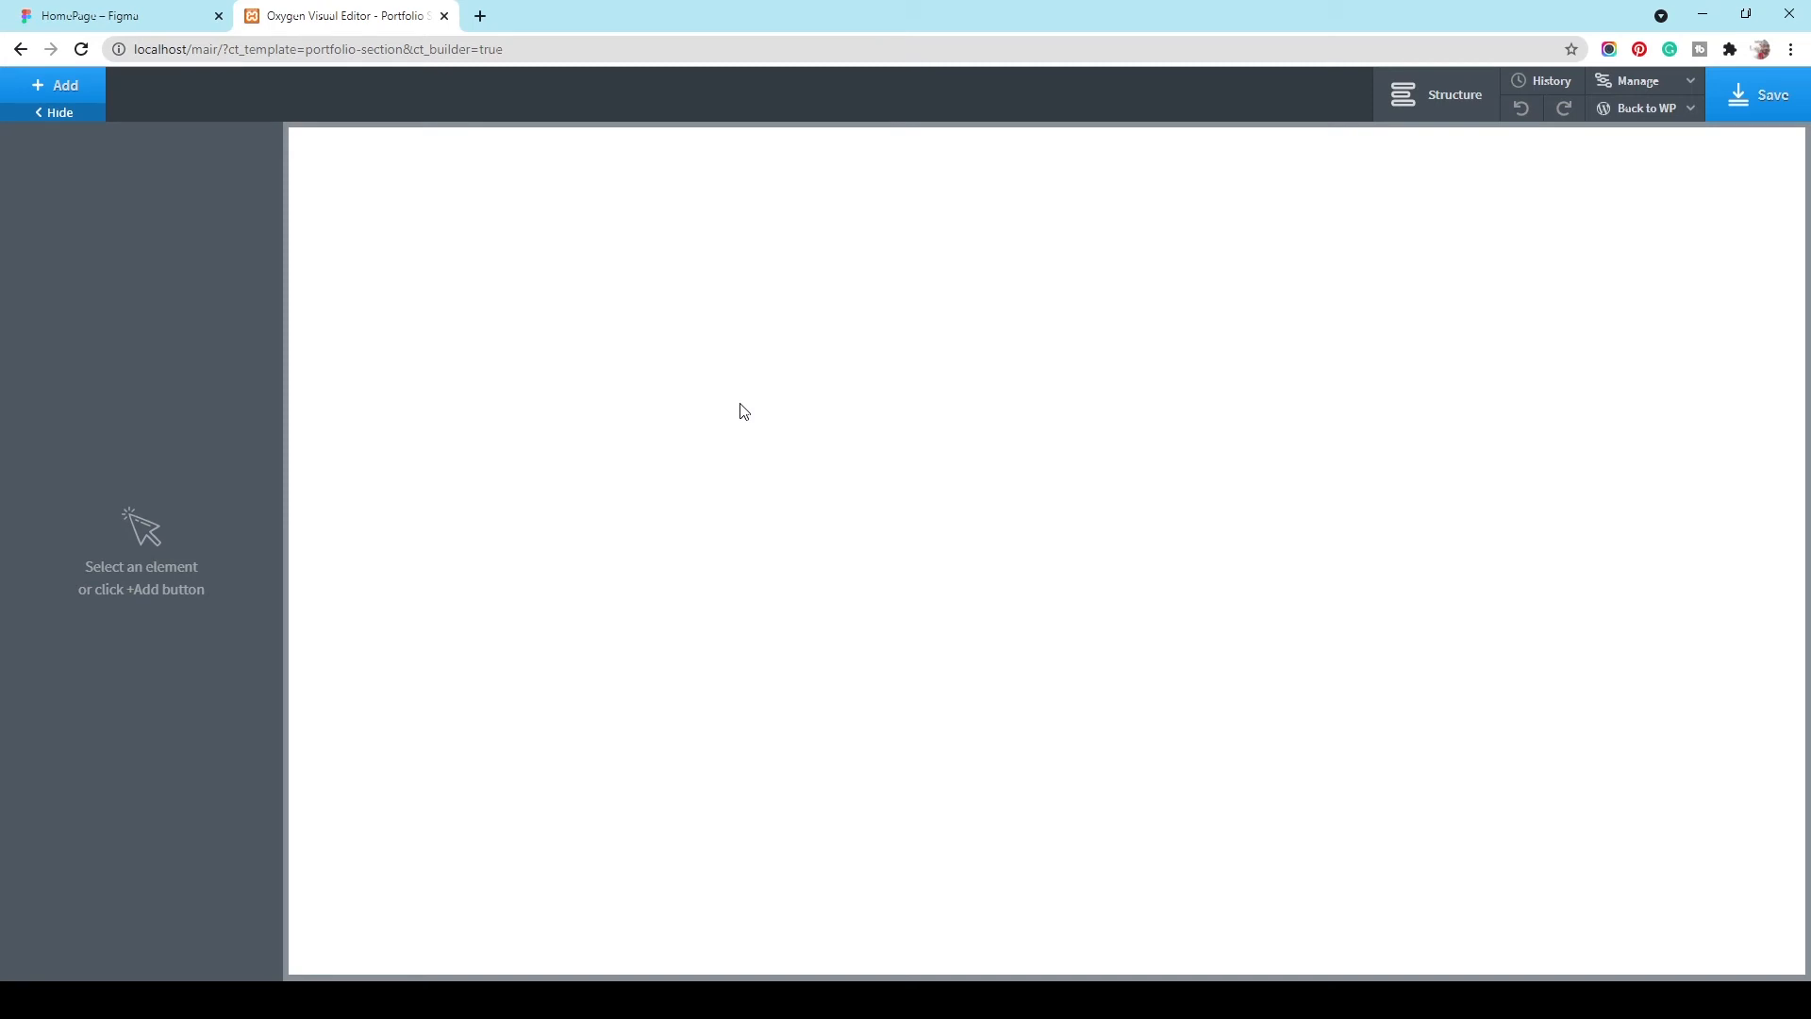
Step: Add a section to the empty Portfolio Section part and set its background color to #F5F5F5, copied from Frame 4 in Figma
click(58, 85)
click(73, 264)
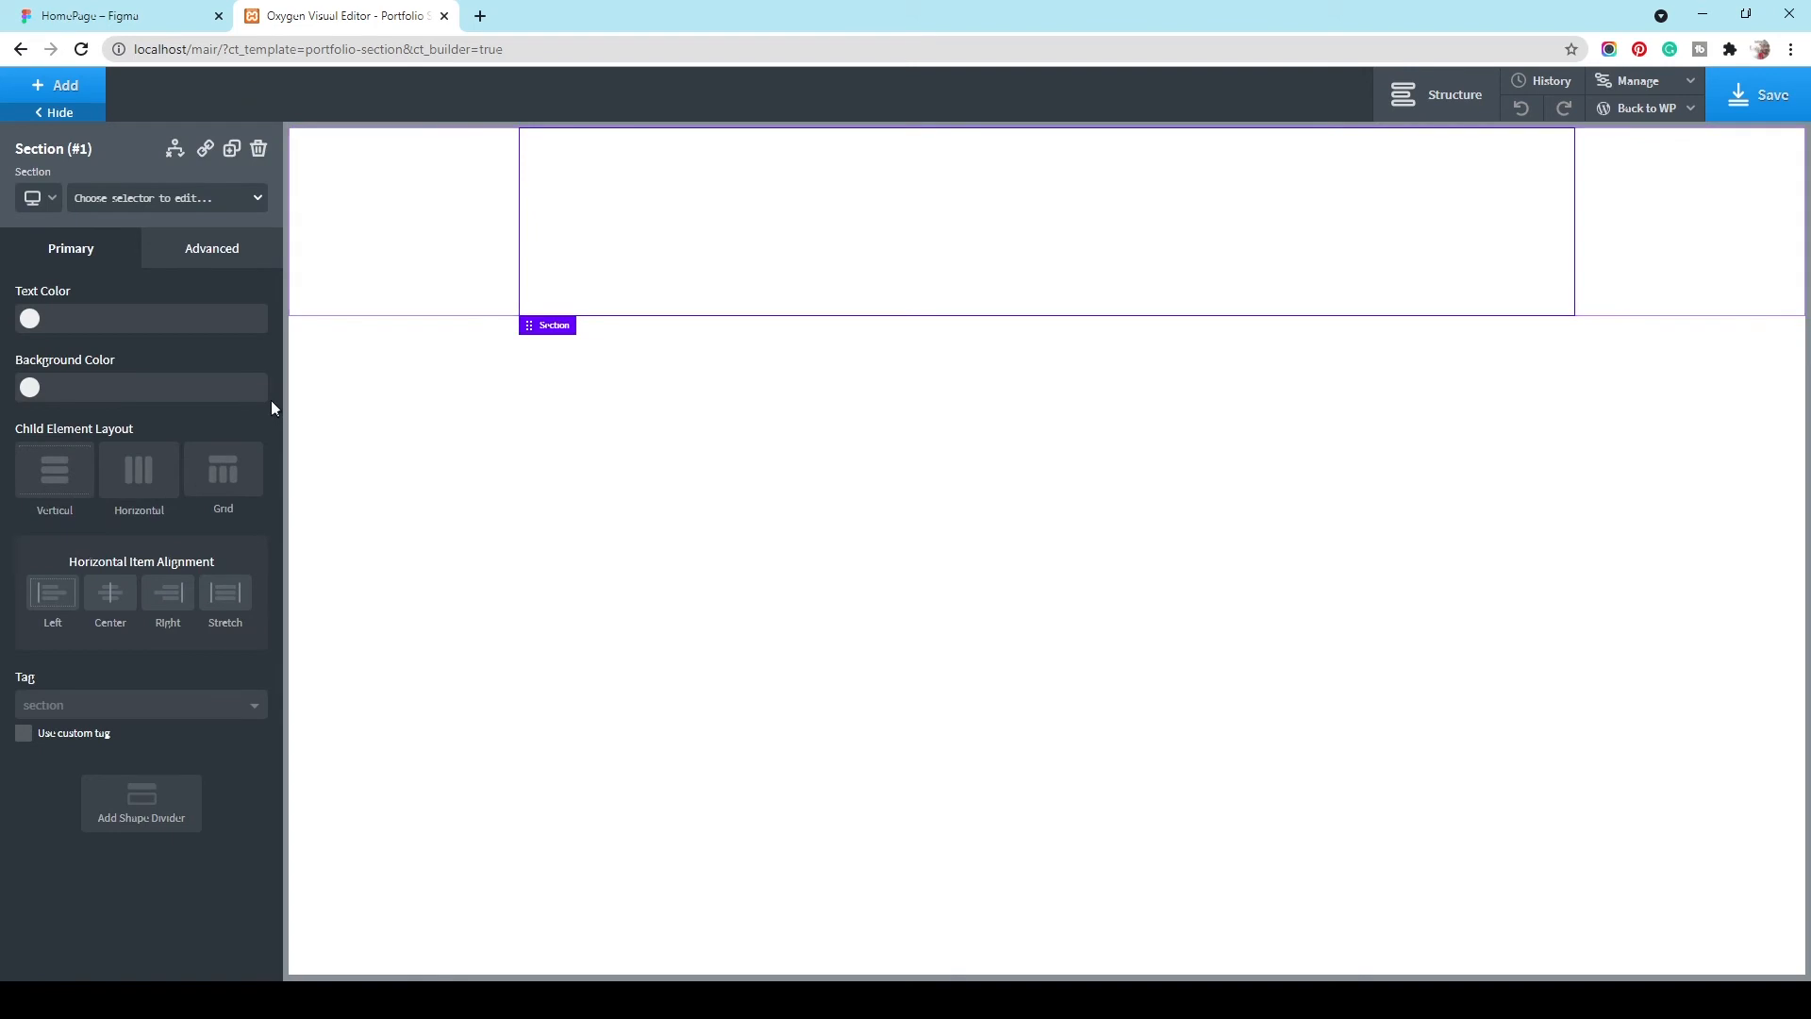
click(163, 17)
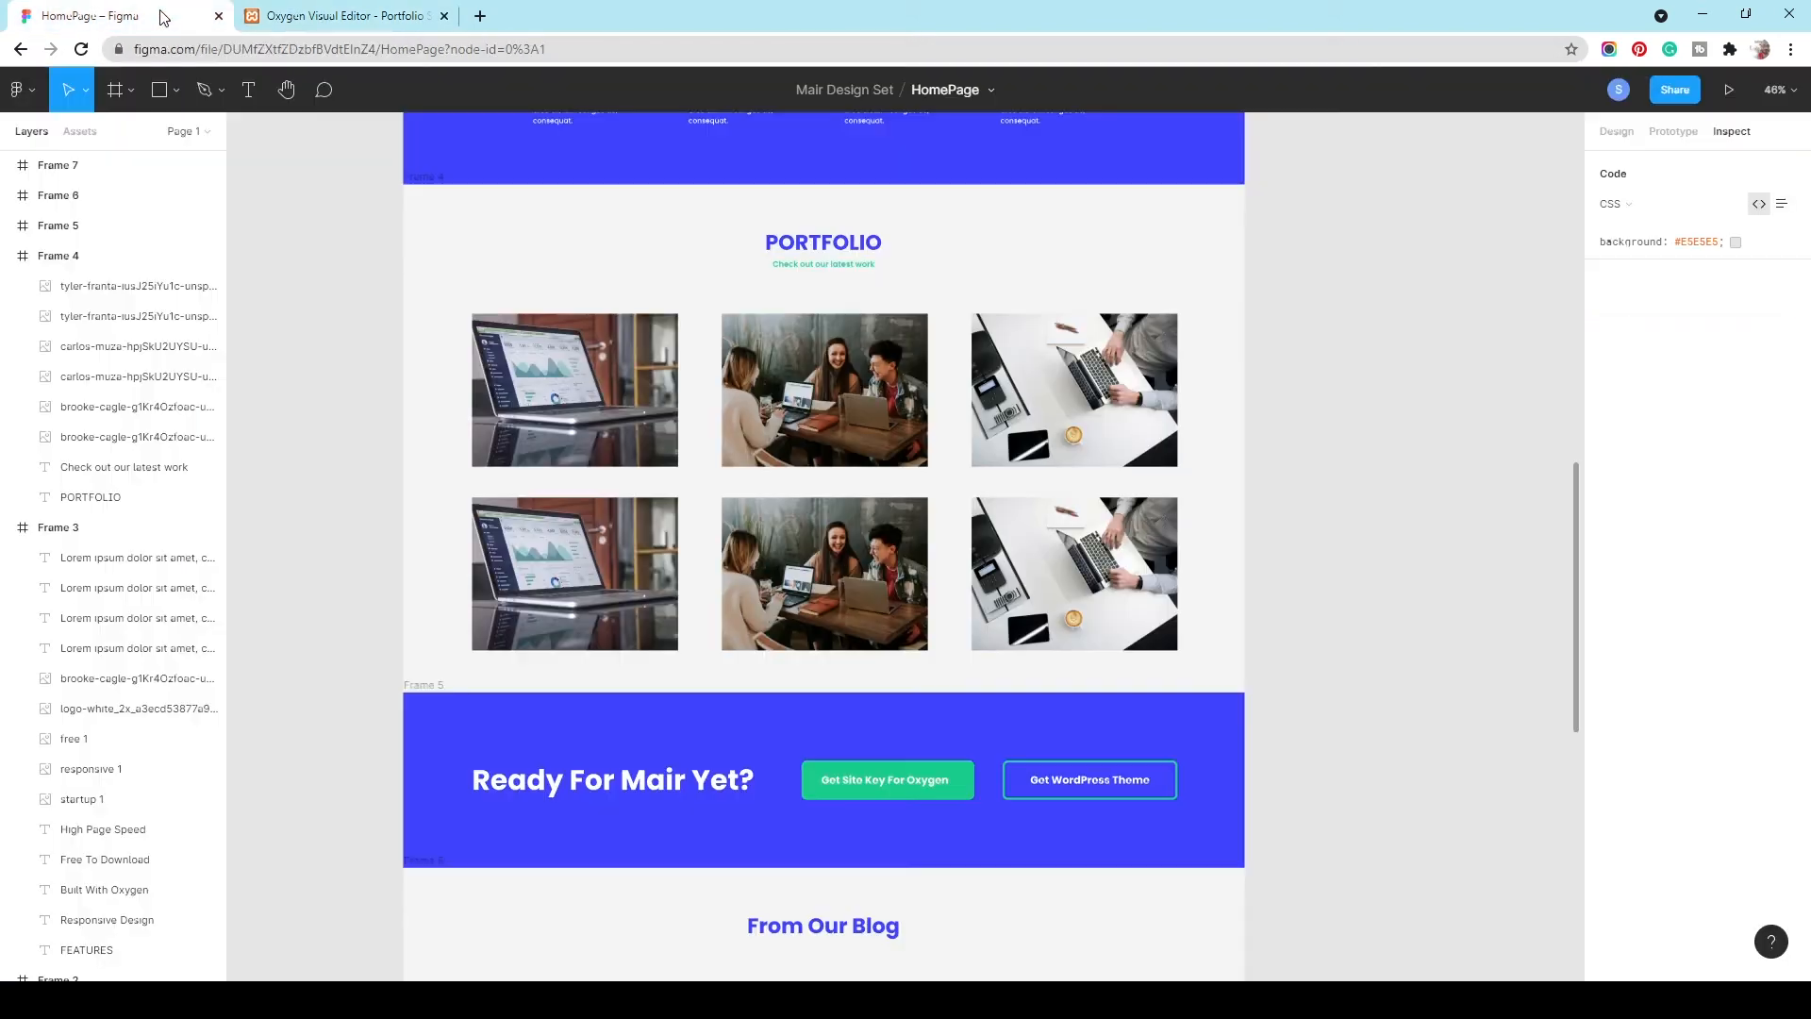
click(87, 254)
click(1650, 412)
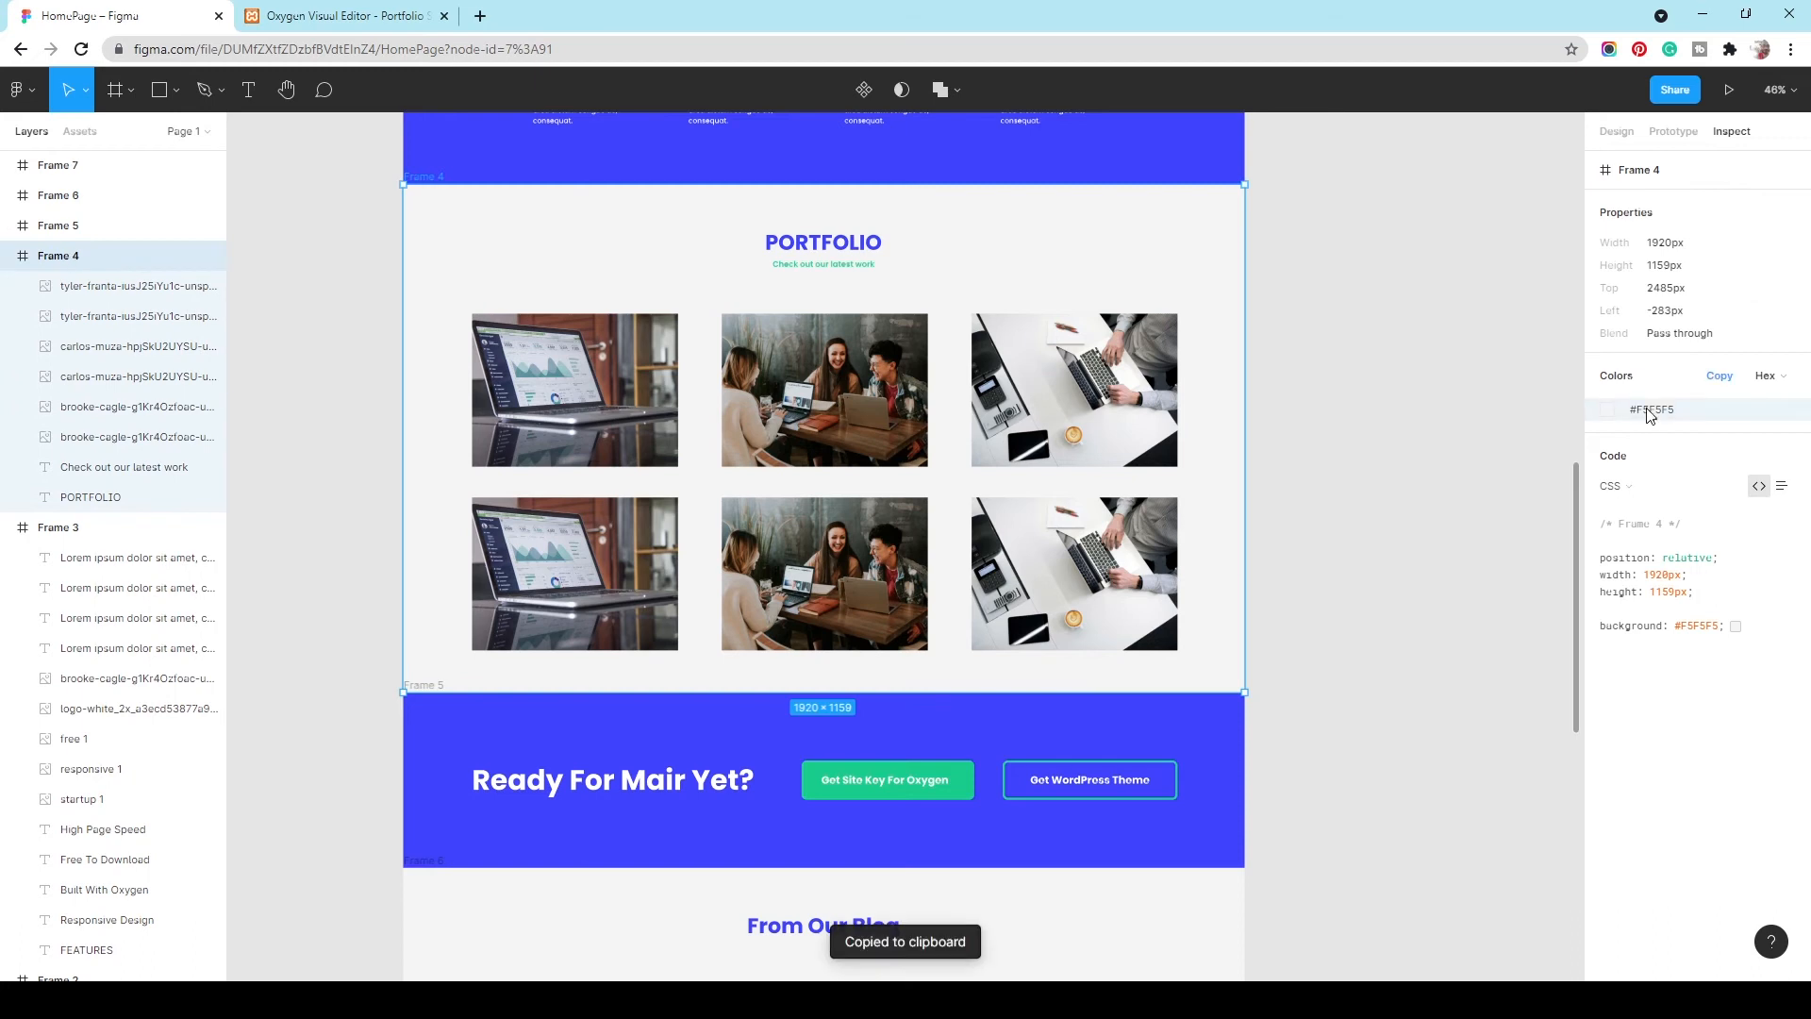
click(300, 9)
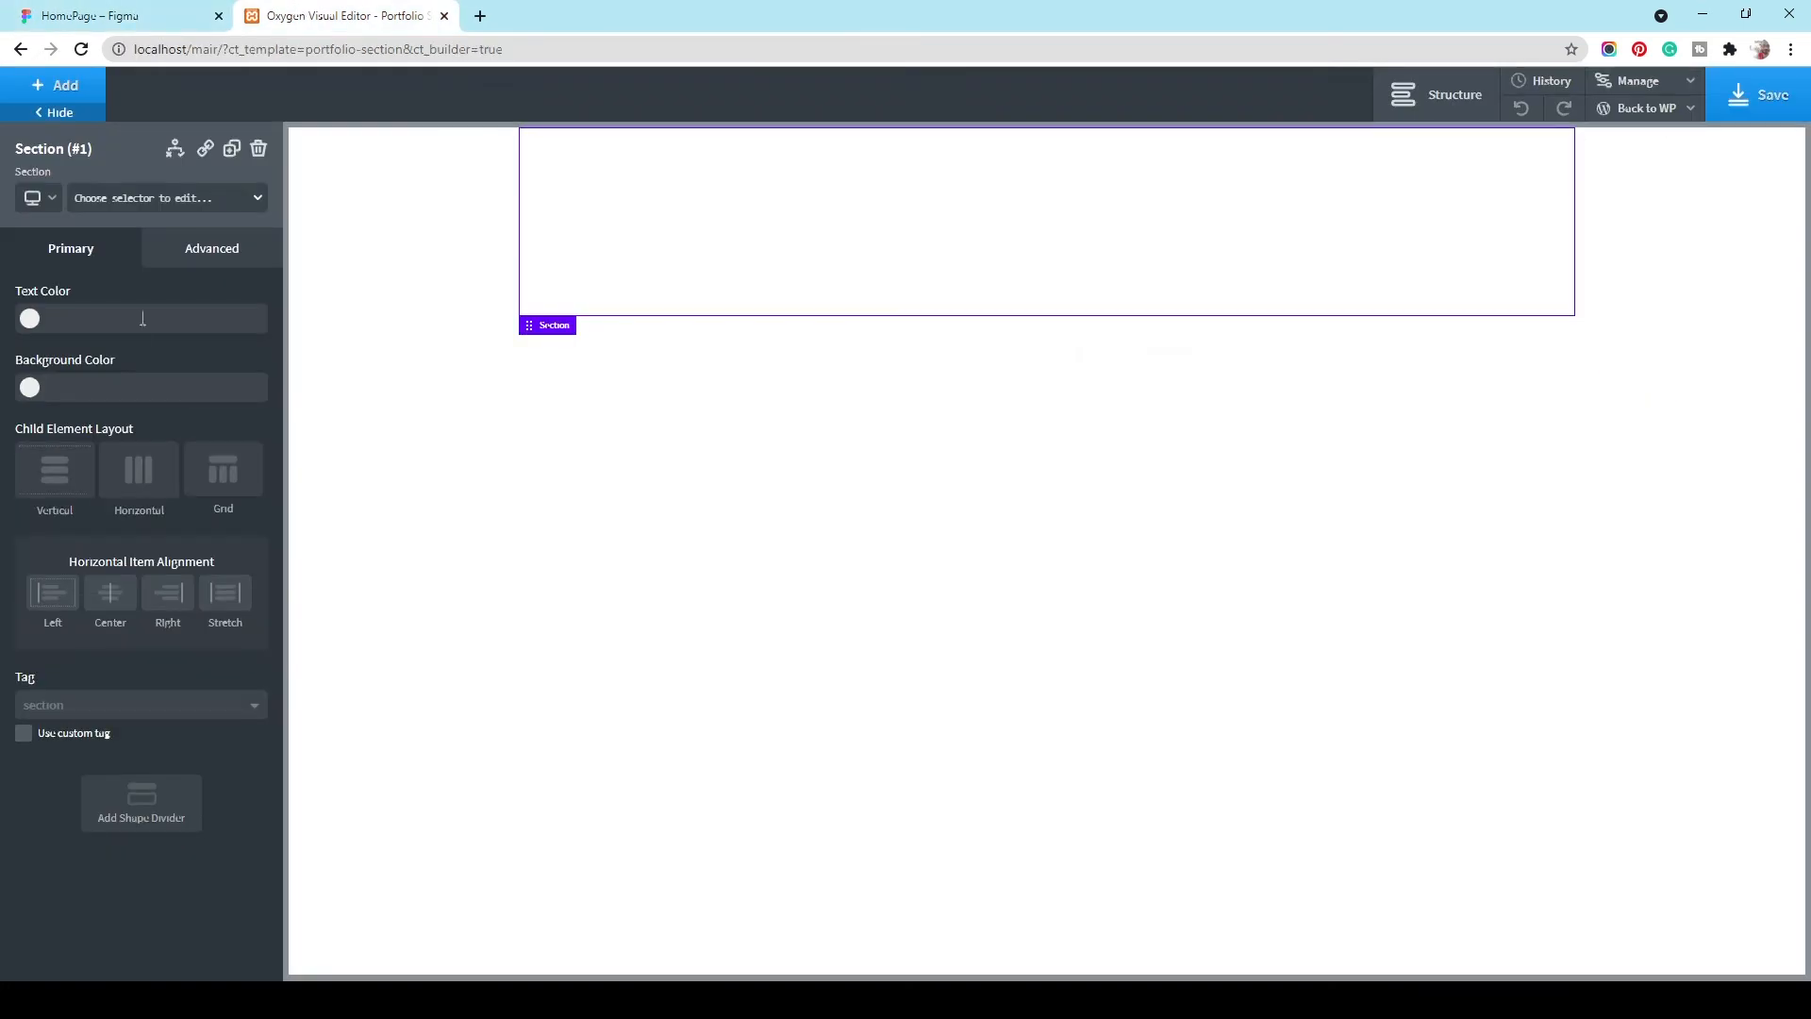
key(ctrl+v)
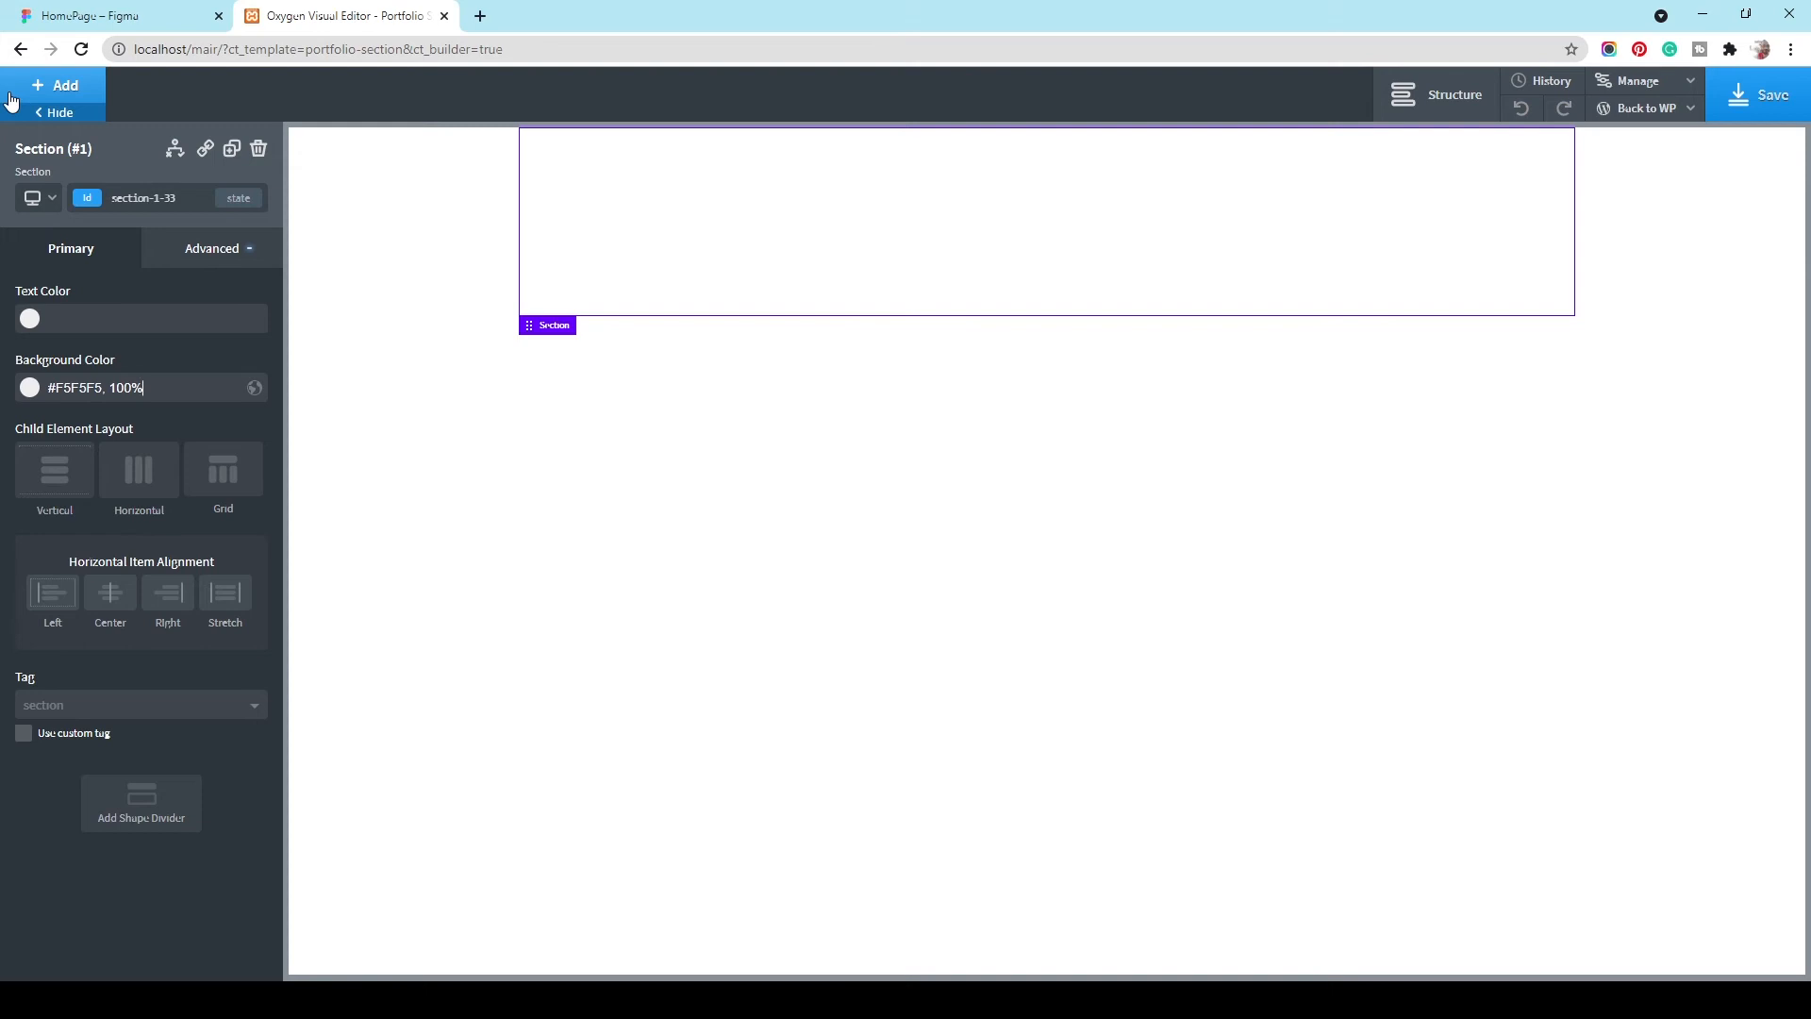
drag(117, 387, 187, 382)
key(BackSpace)
key(BackSpace)
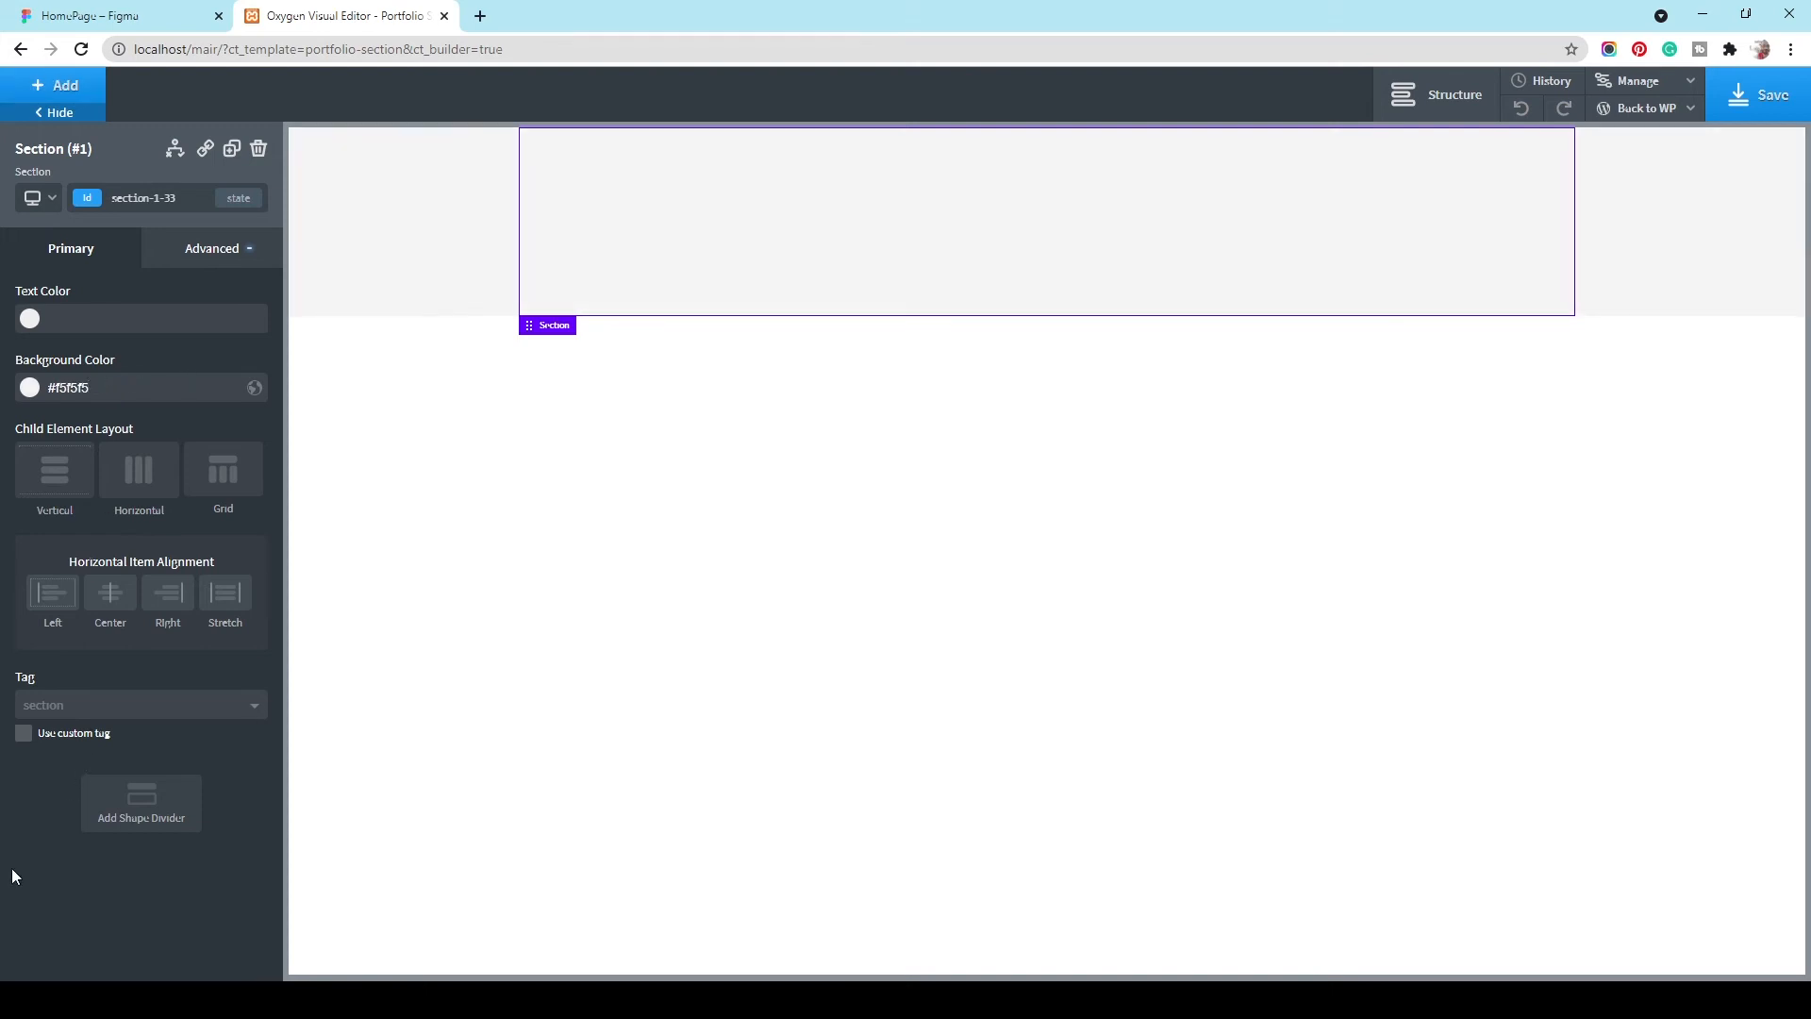
Step: Add a heading inside the section and replace its text with "PORTFOLIO", copied from the Figma design
click(83, 22)
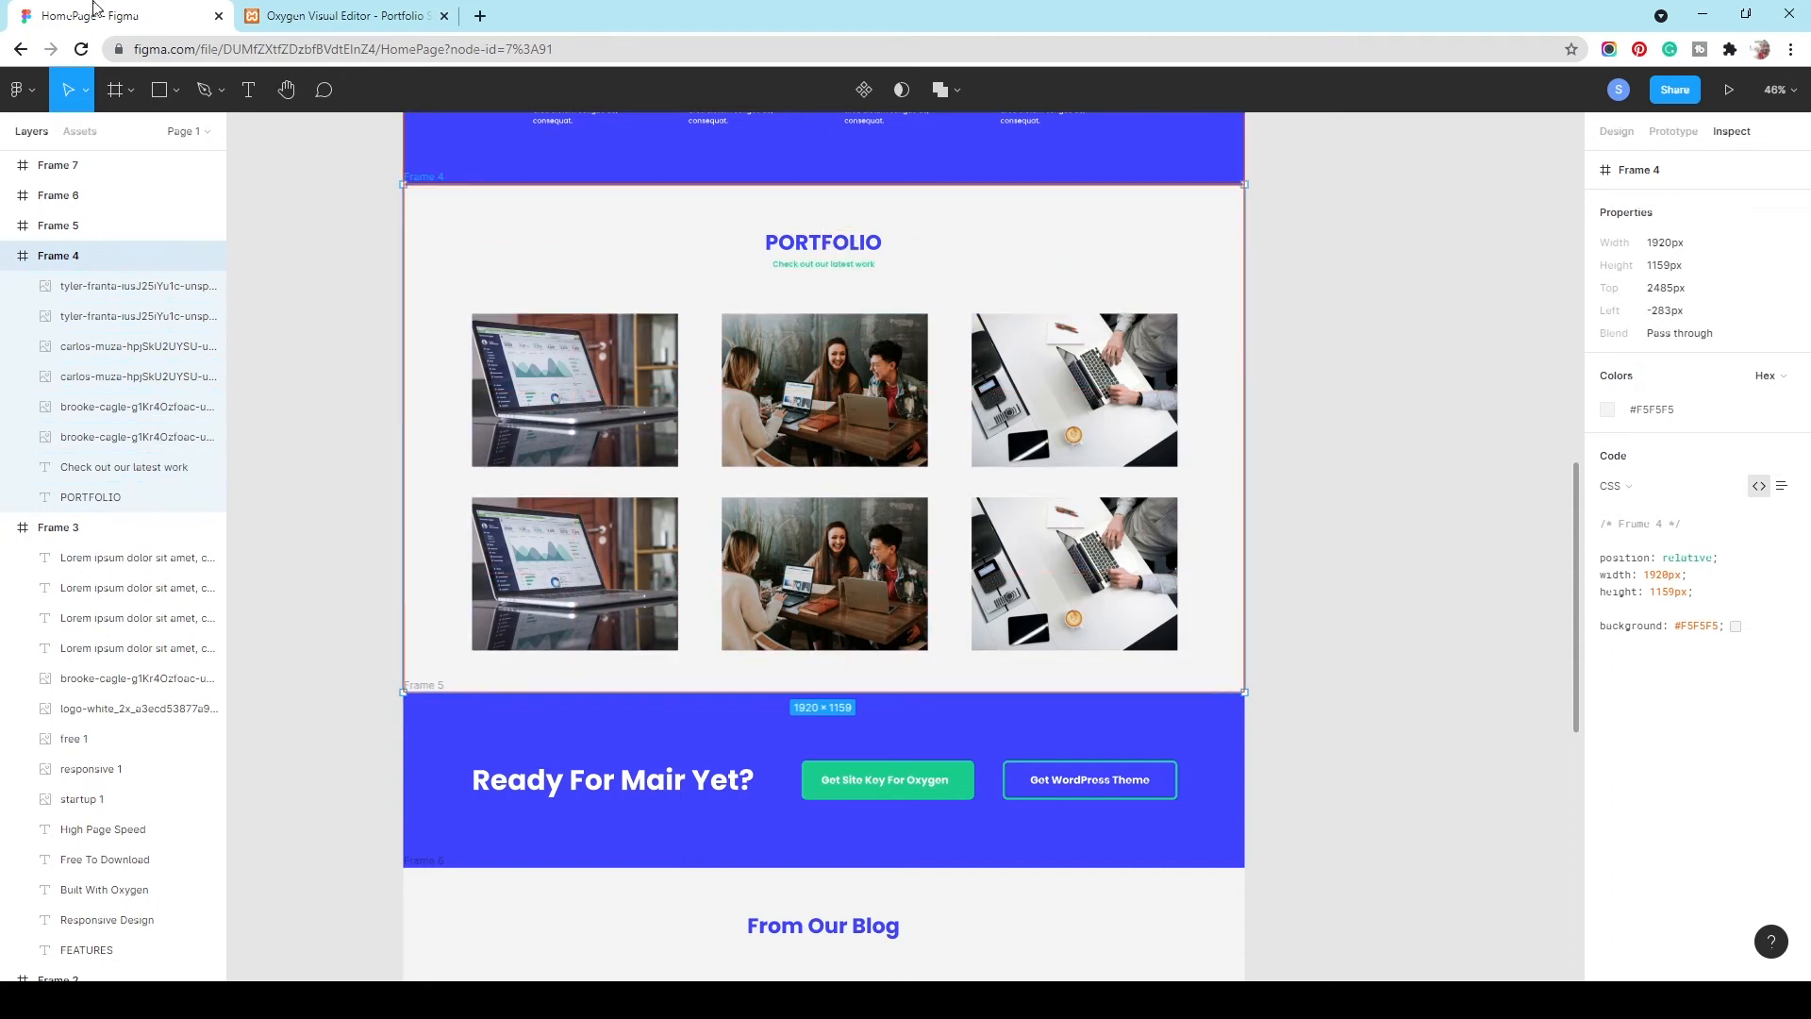
click(292, 16)
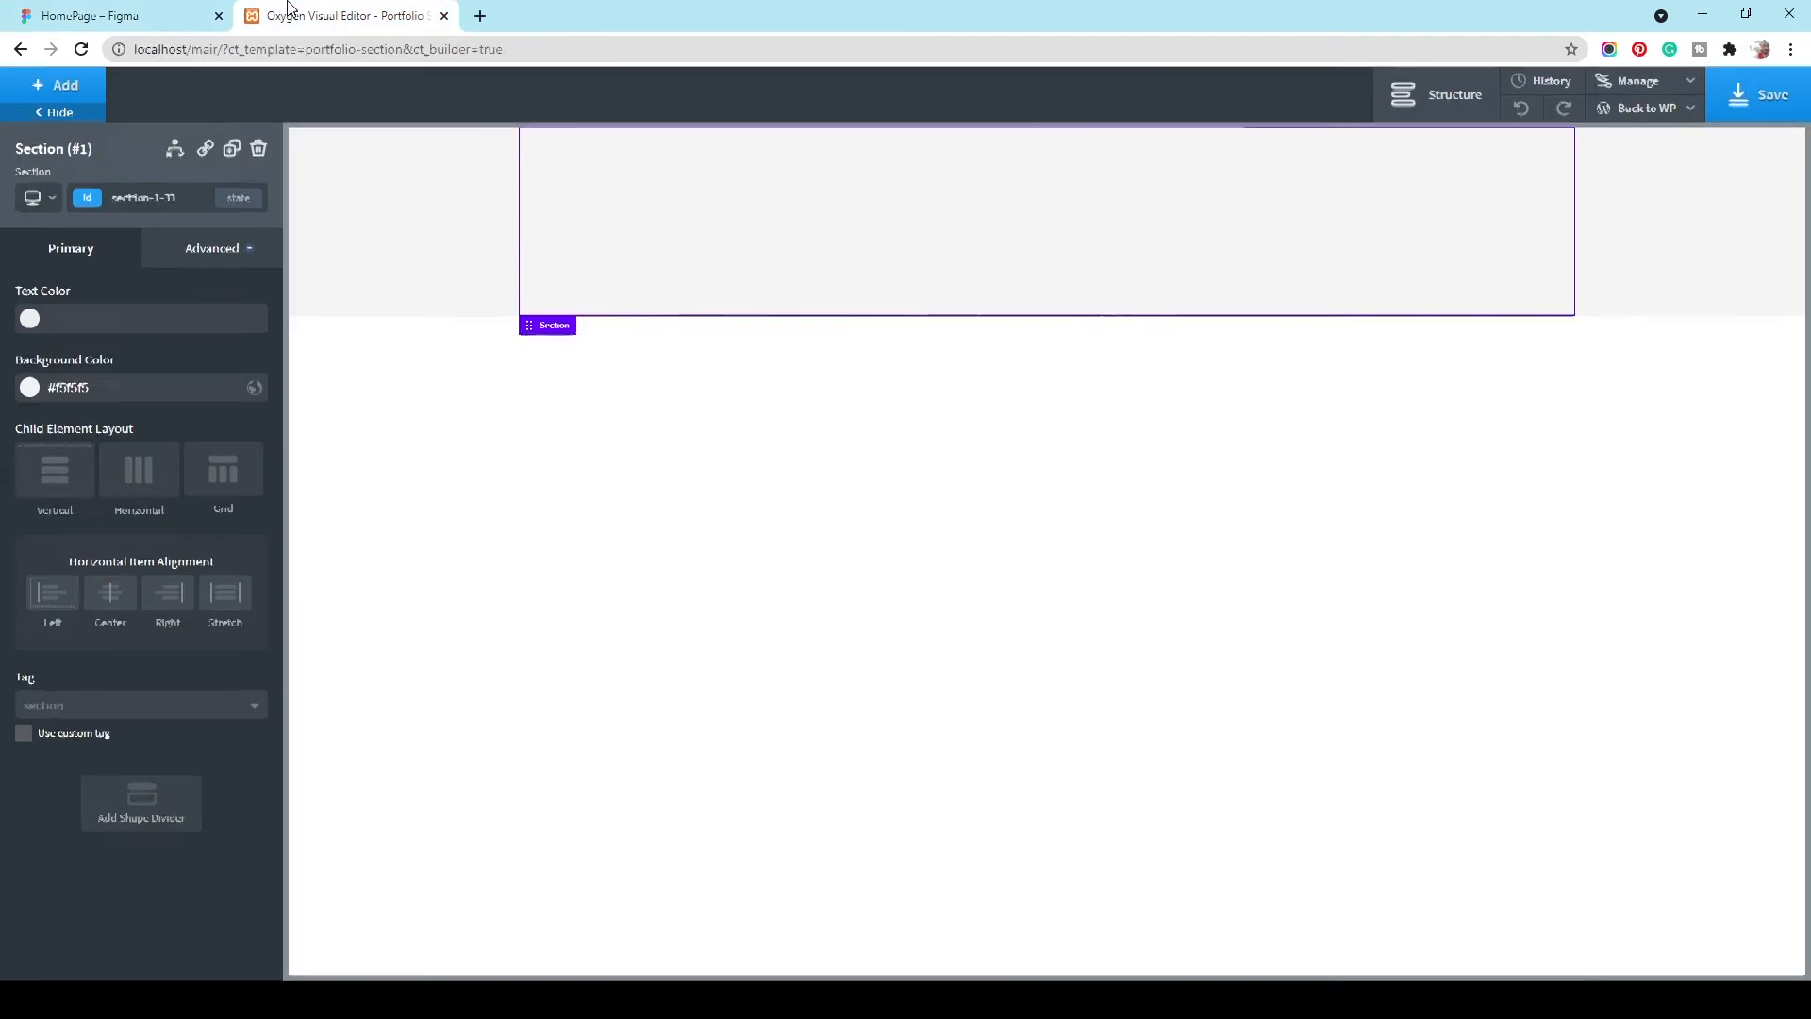
click(65, 87)
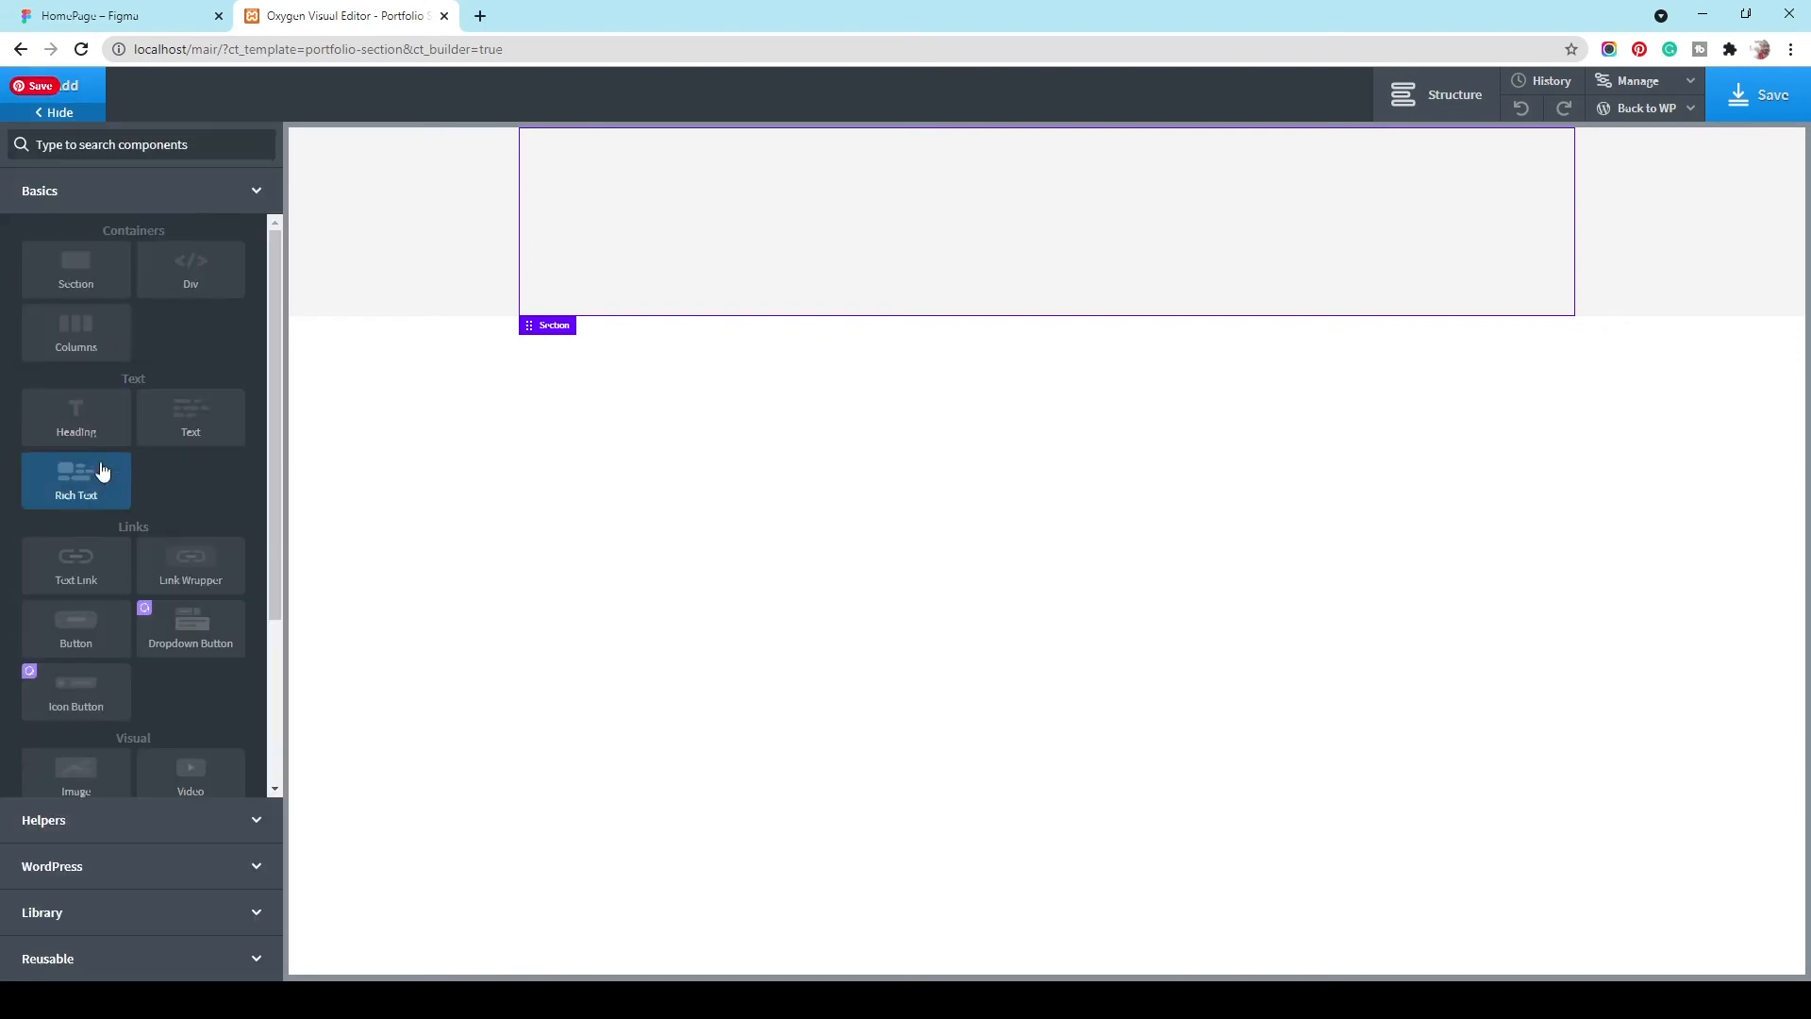
click(76, 415)
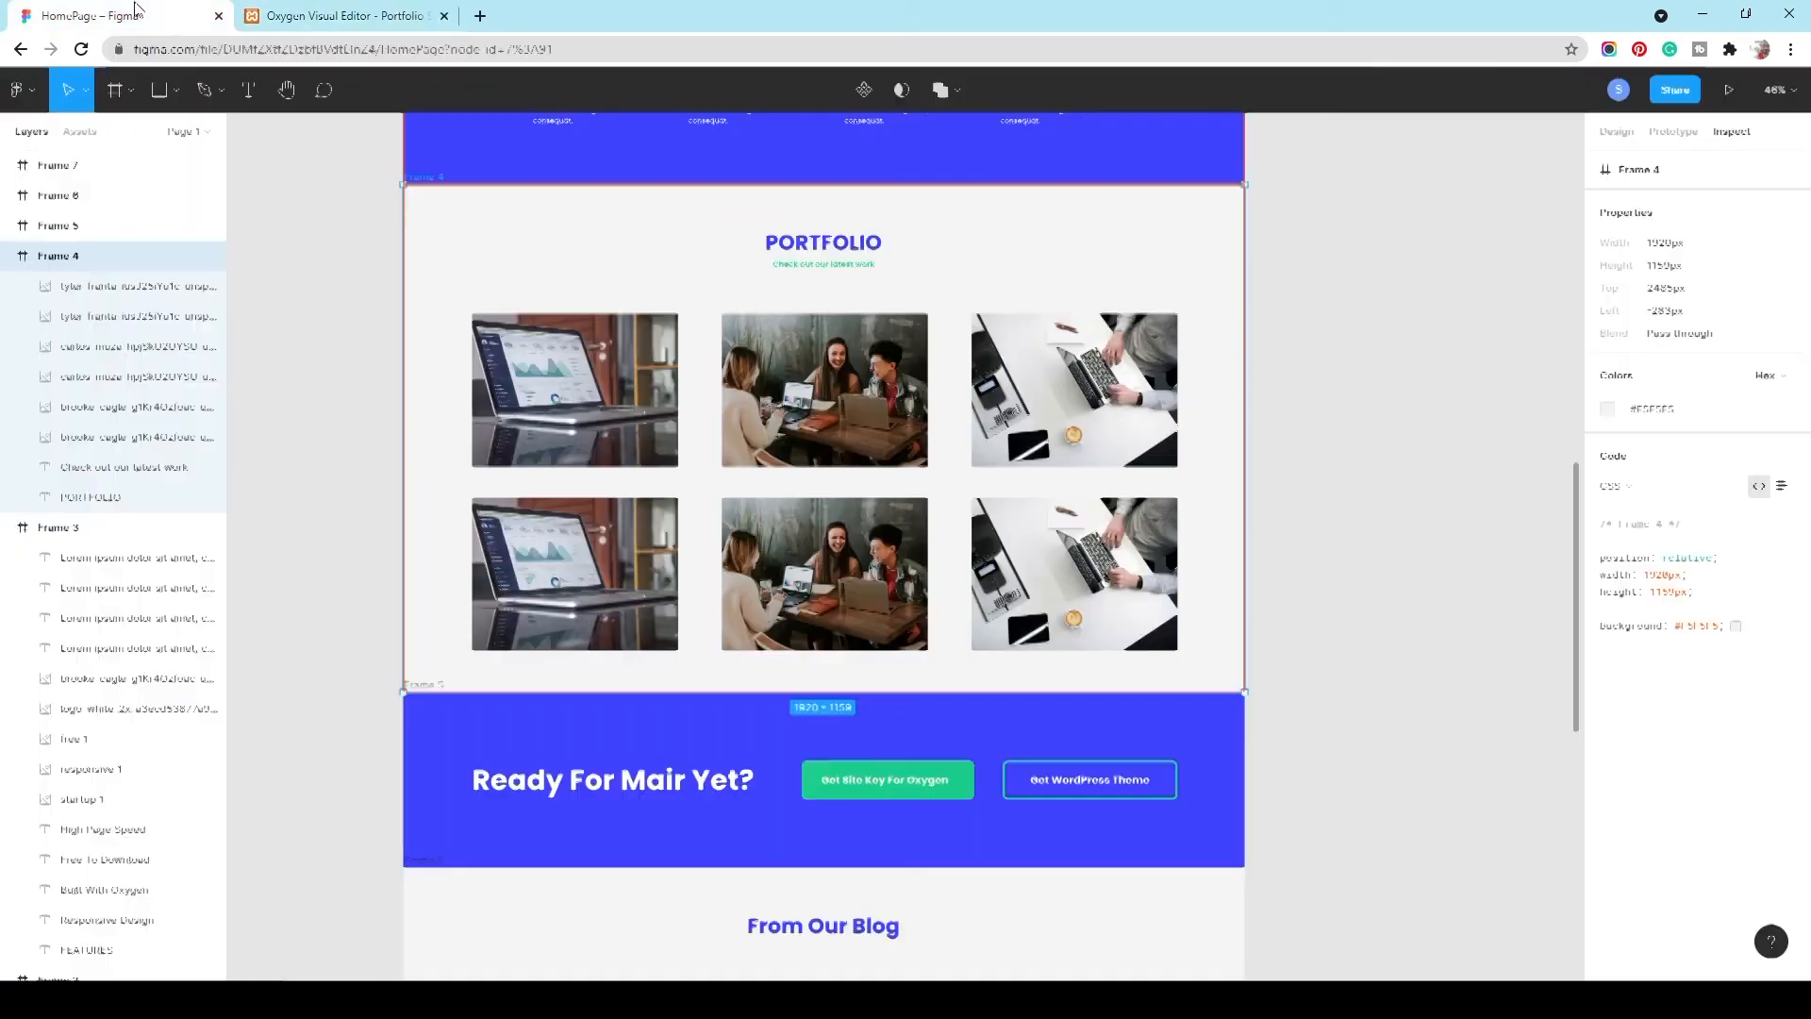
click(89, 16)
click(817, 251)
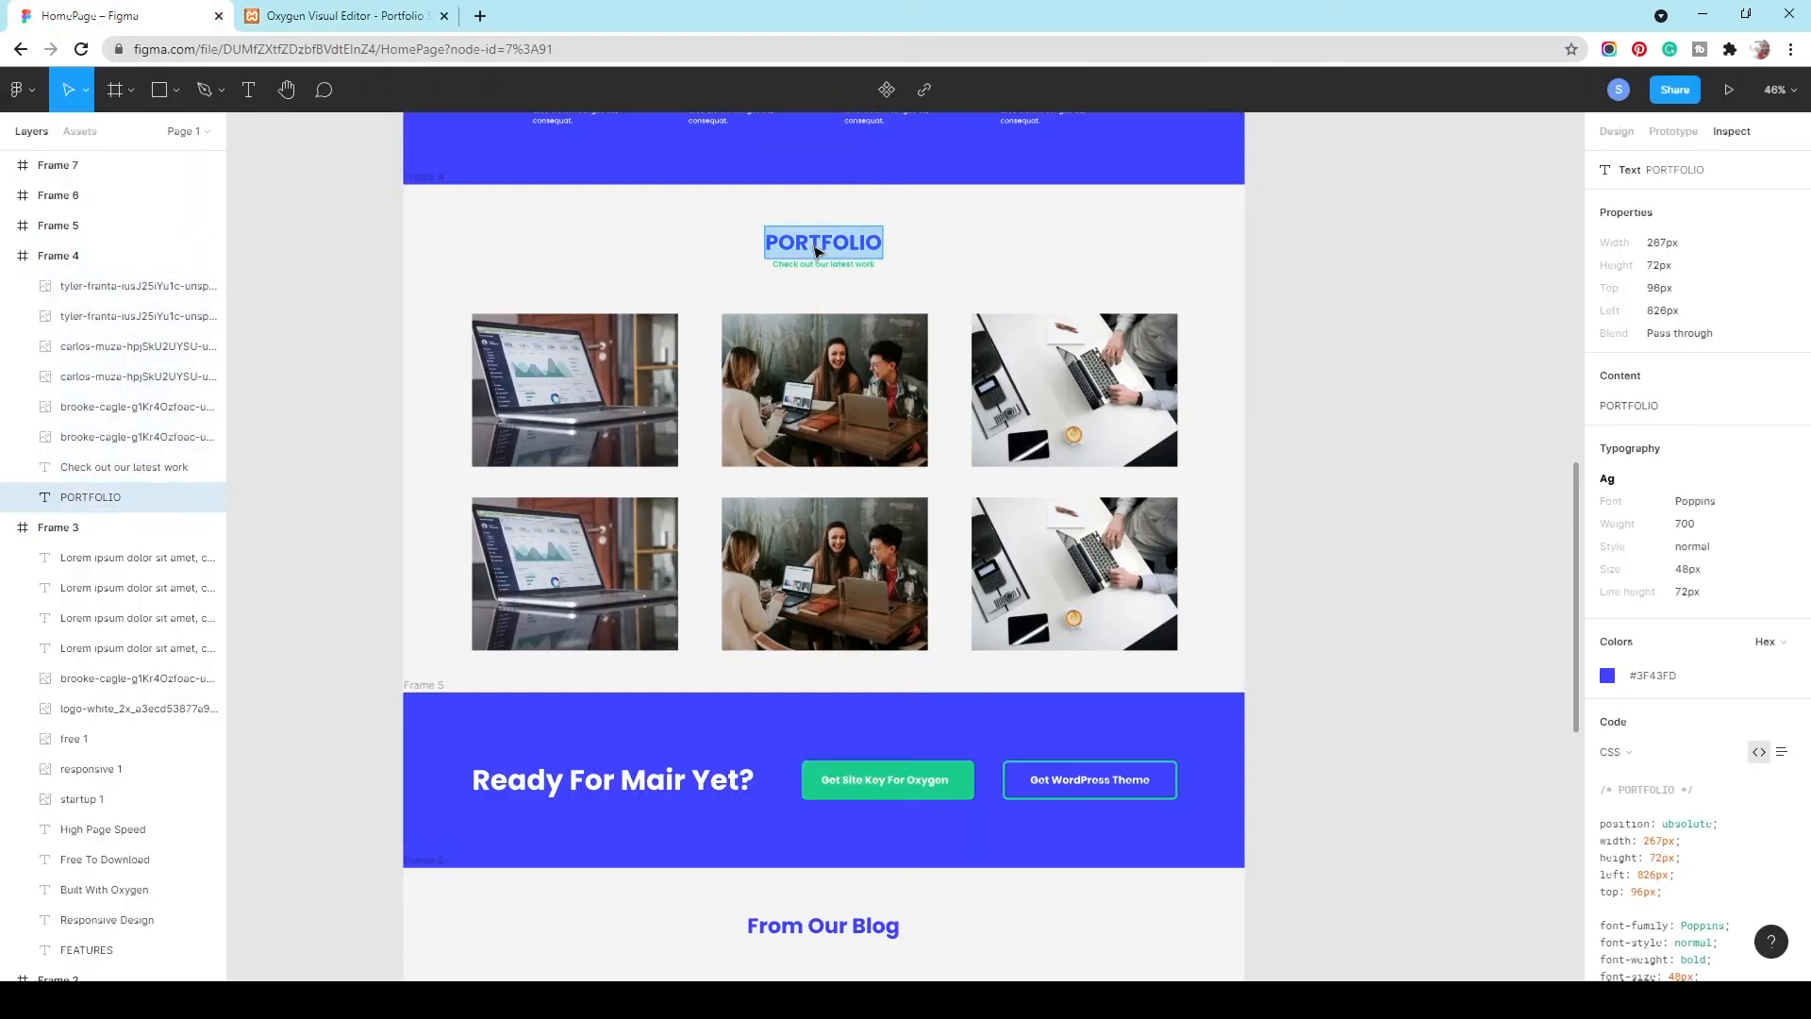
click(386, 7)
double_click(667, 244)
key(ctrl+v)
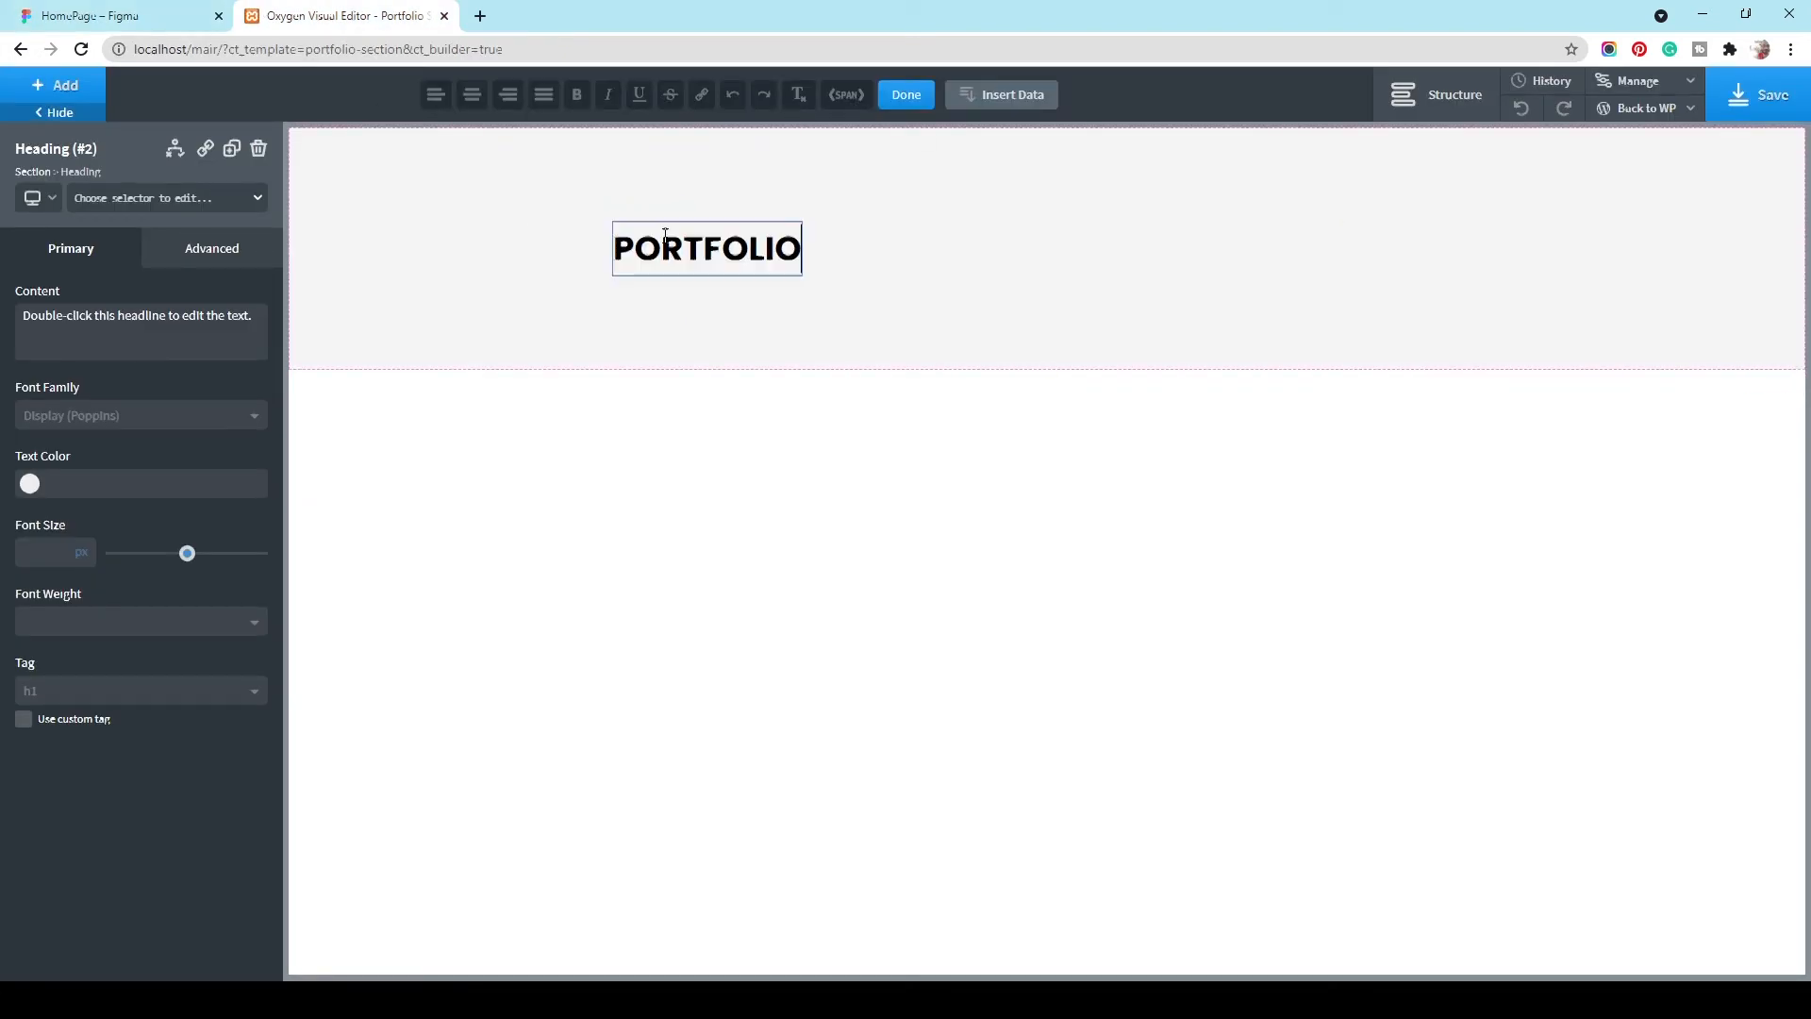
click(1104, 298)
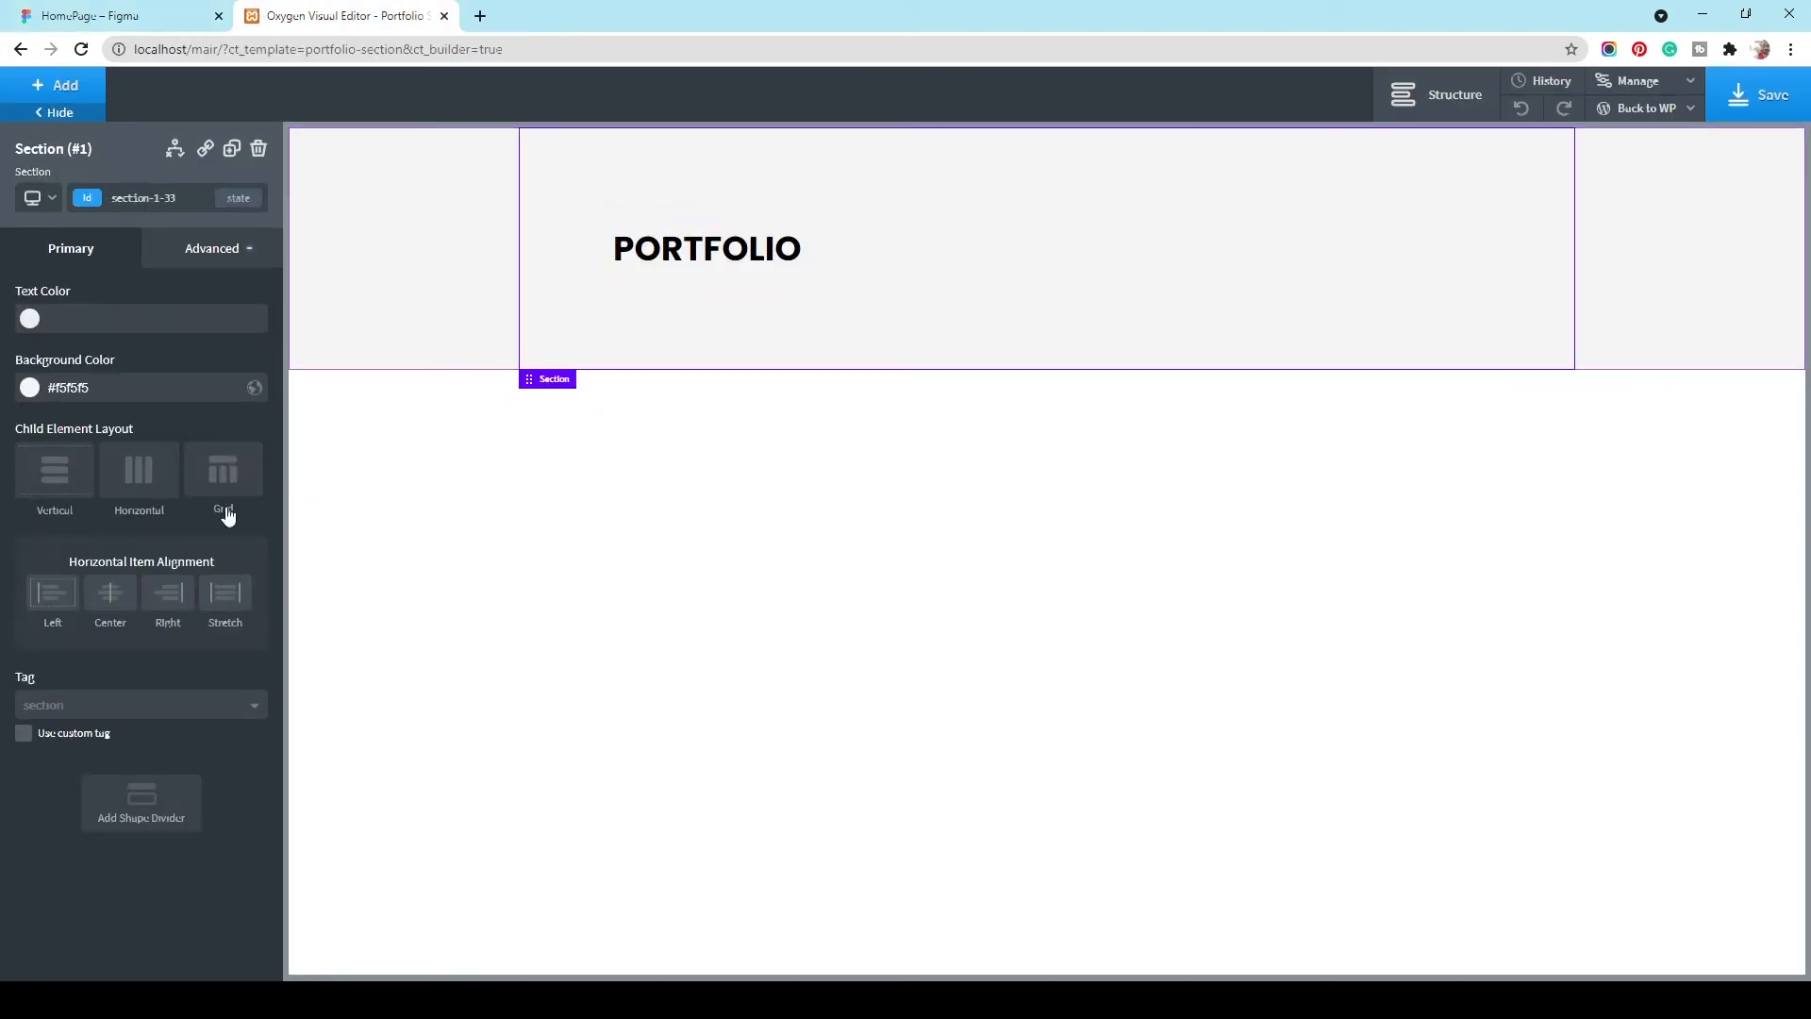
Step: Center the section's items horizontally and set the PORTFOLIO heading to font size 48 px and font weight 700
click(109, 598)
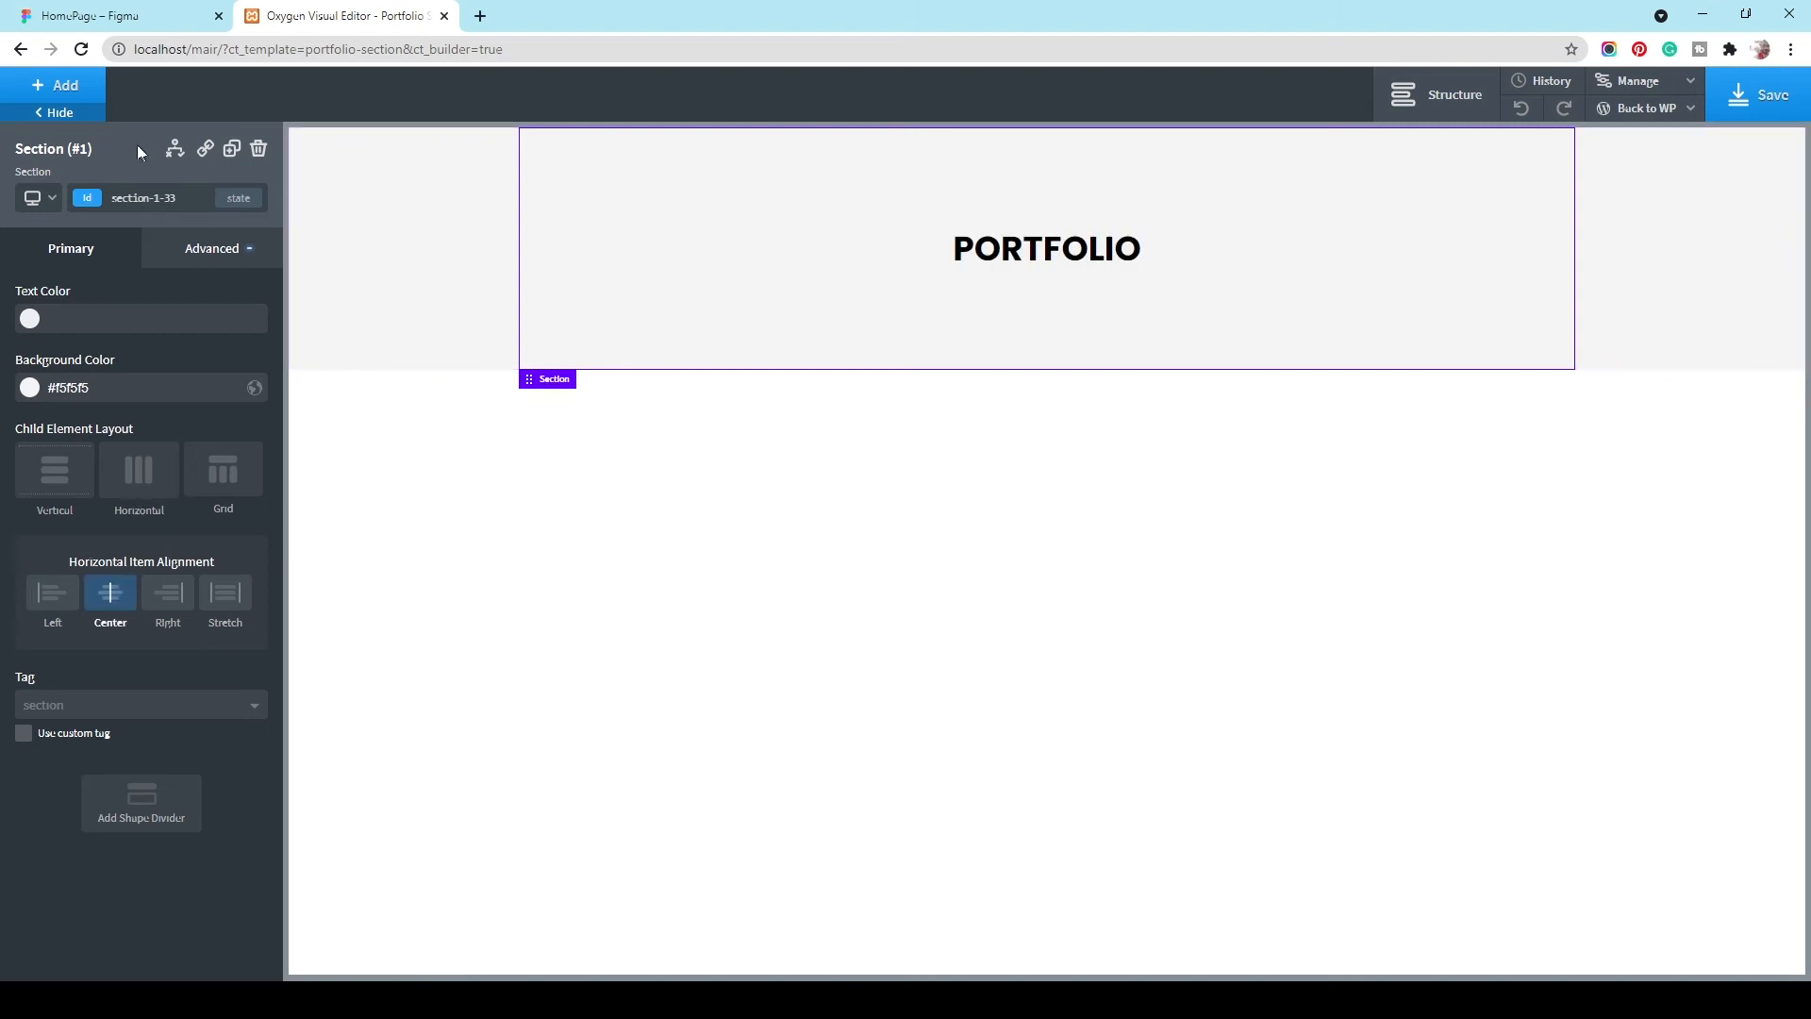
click(1021, 268)
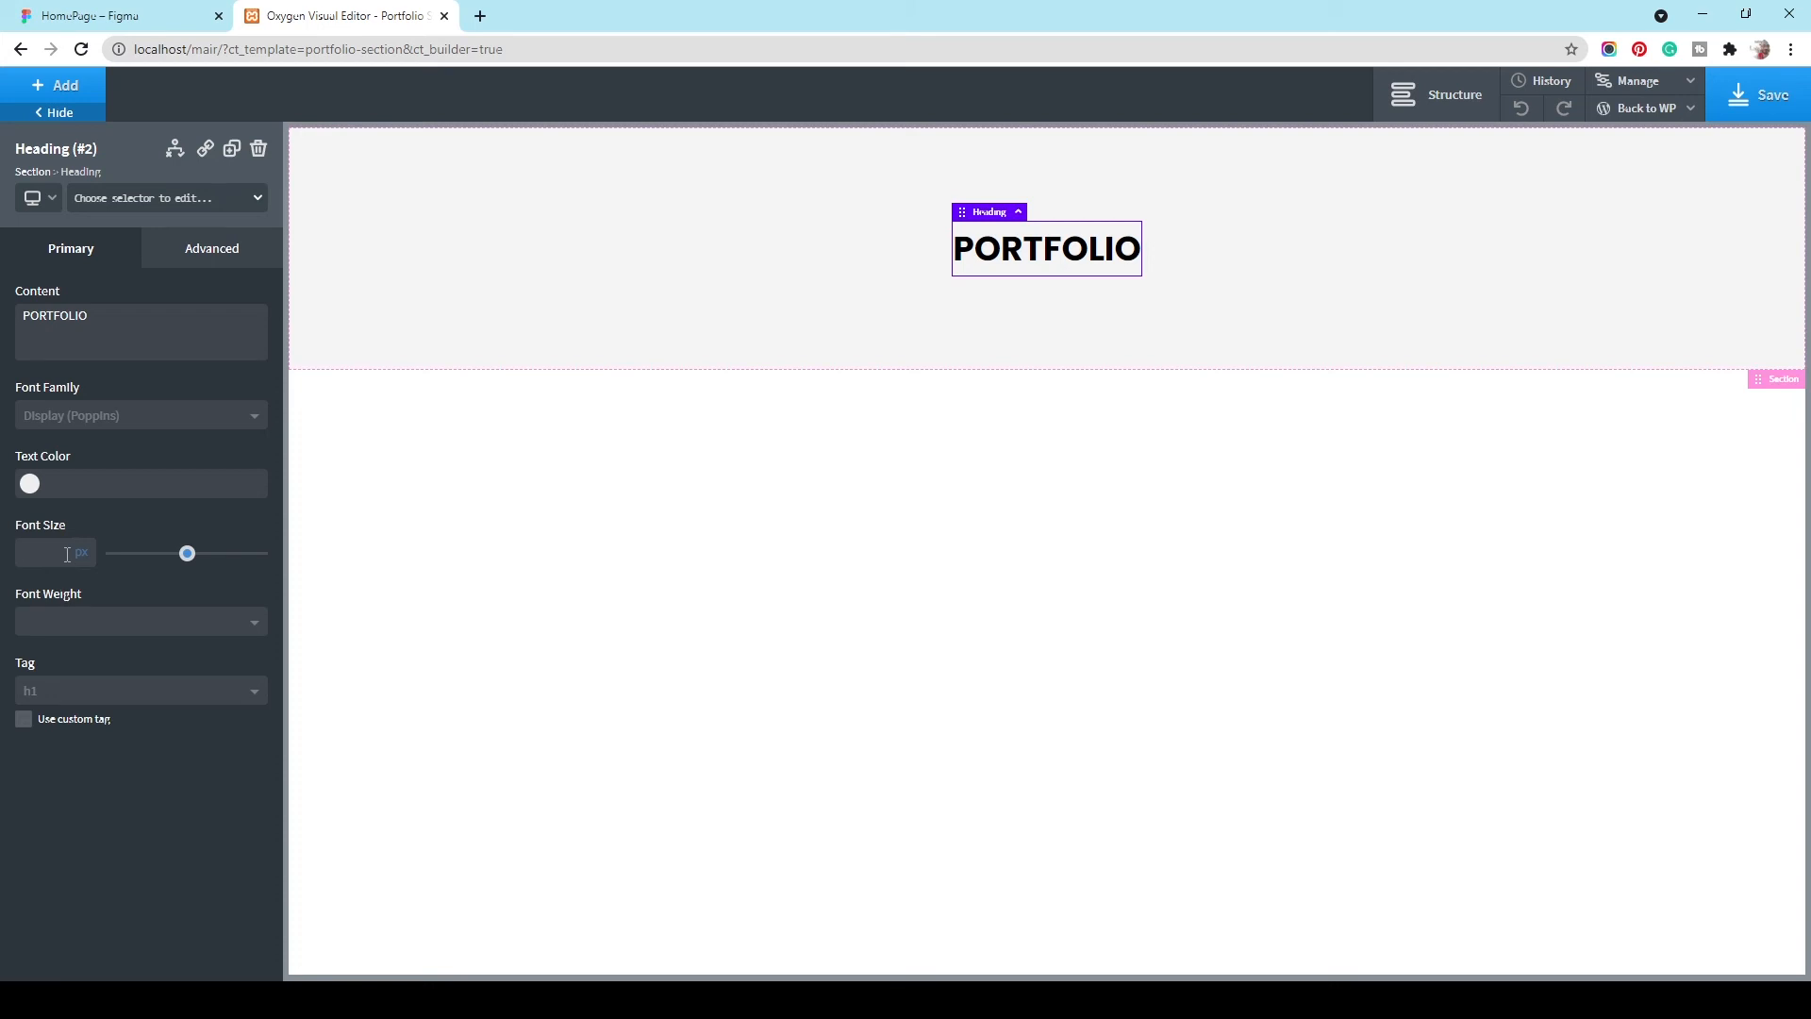
click(67, 553)
text(48)
click(99, 624)
click(85, 837)
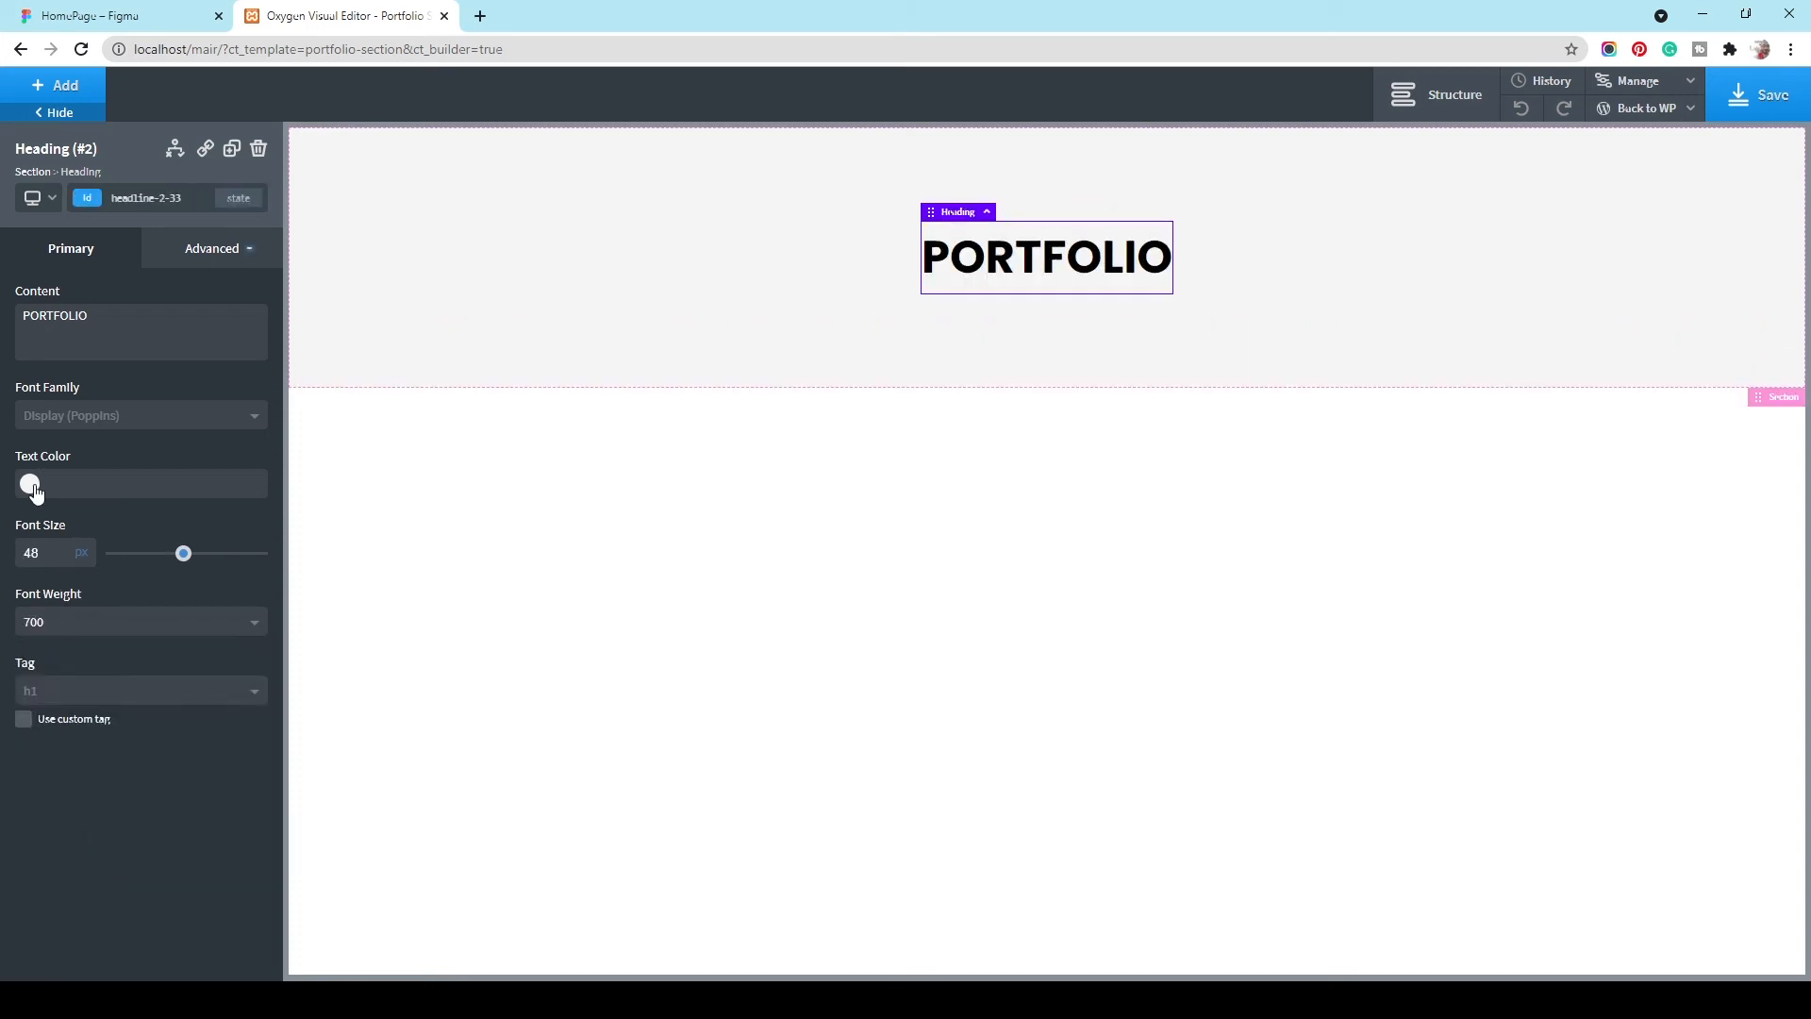
Step: Set the PORTFOLIO heading's text color to the global Light blue and its tag to h3
click(94, 16)
click(350, 12)
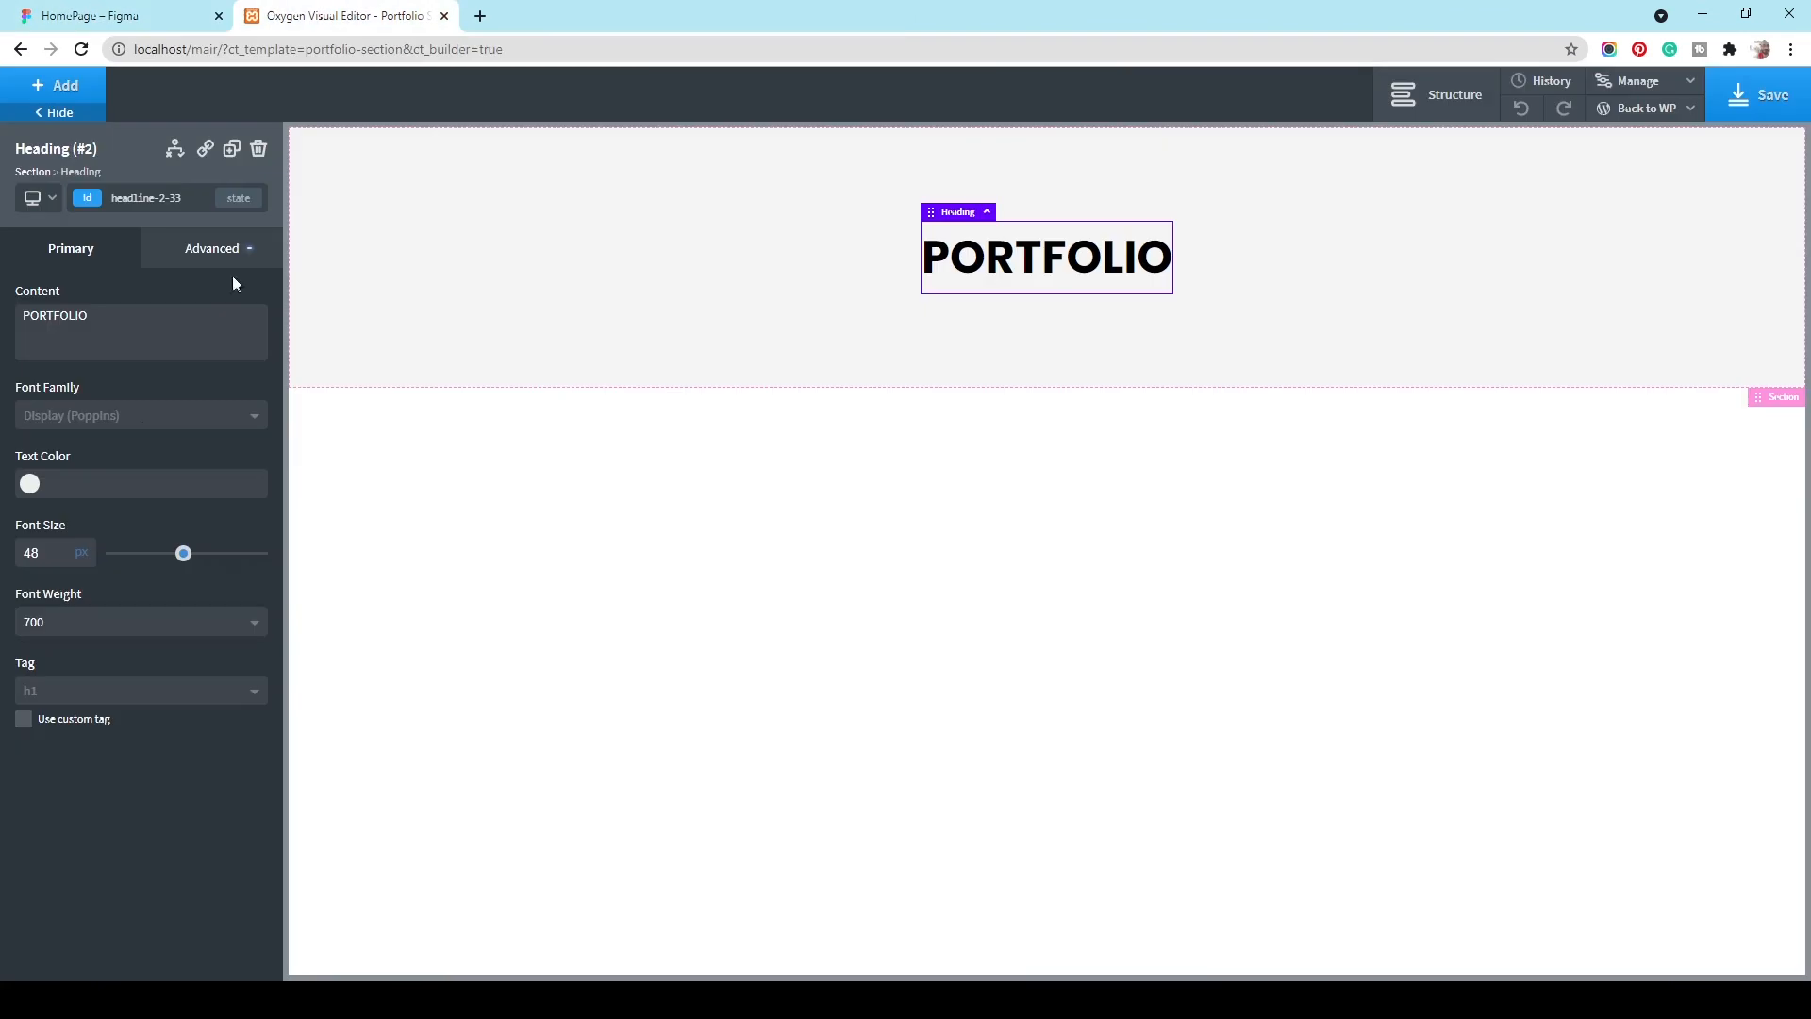
click(29, 484)
click(62, 721)
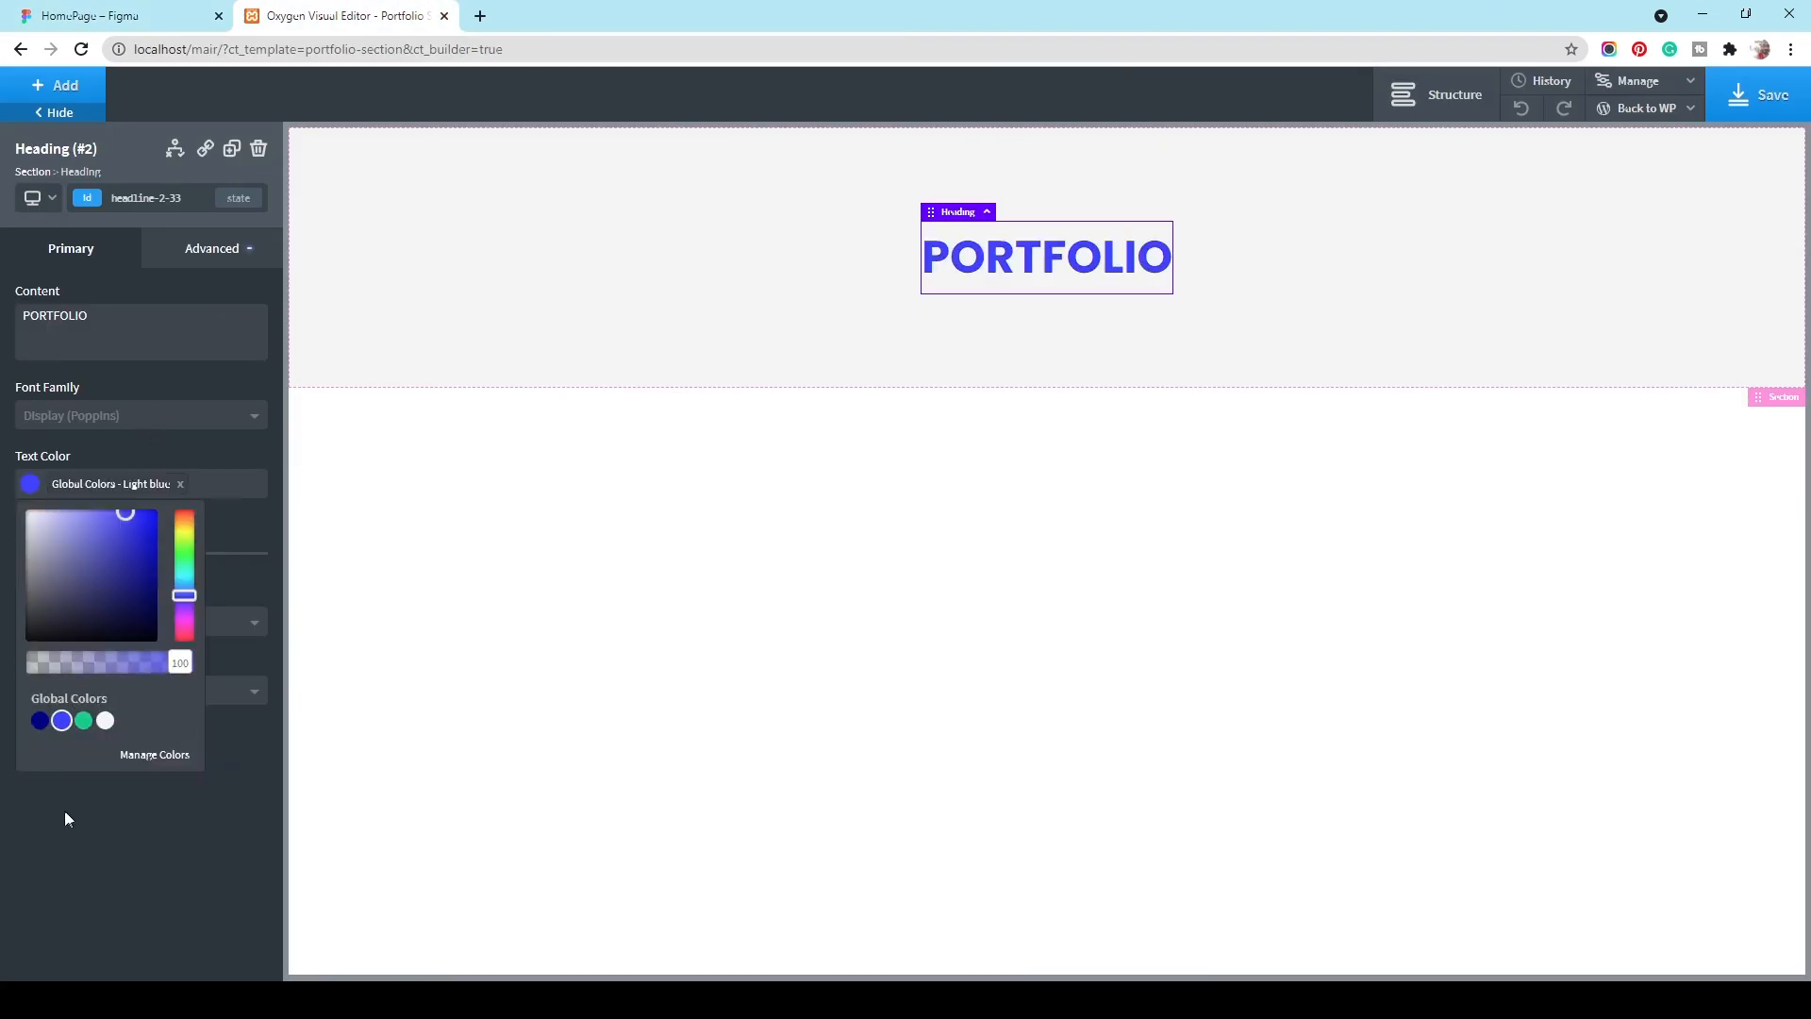
click(21, 835)
click(68, 690)
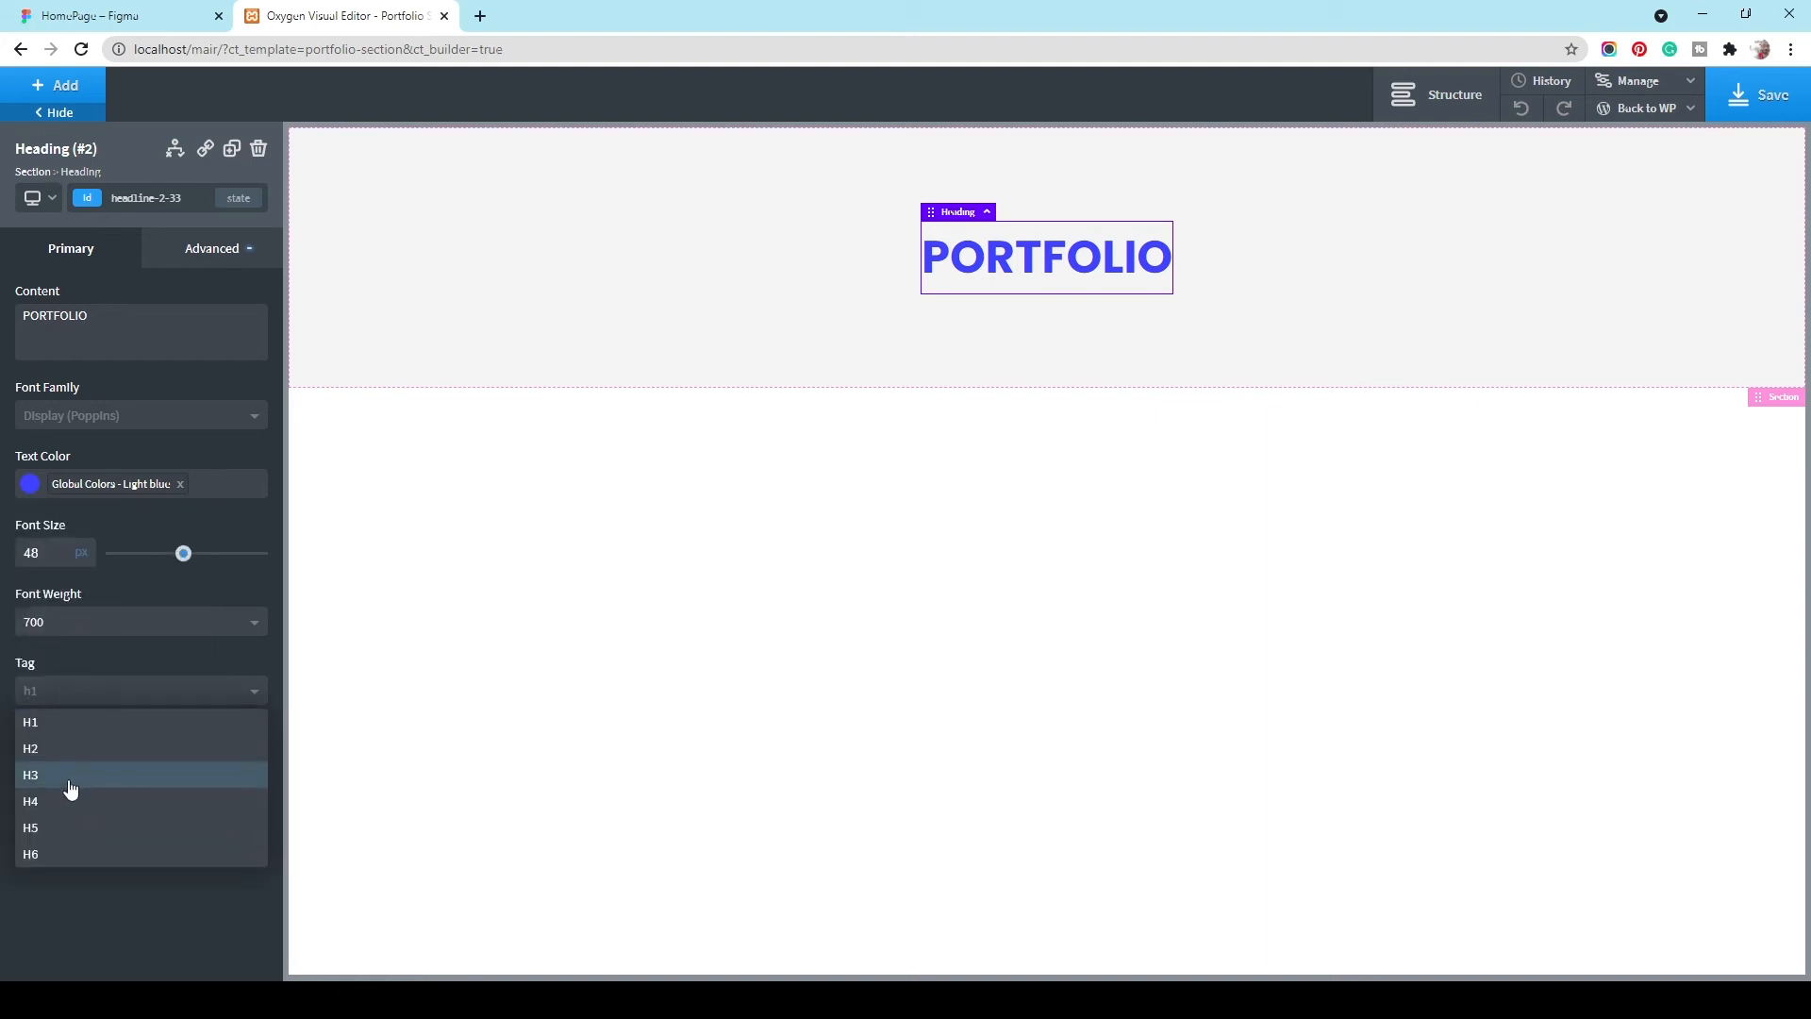
click(70, 776)
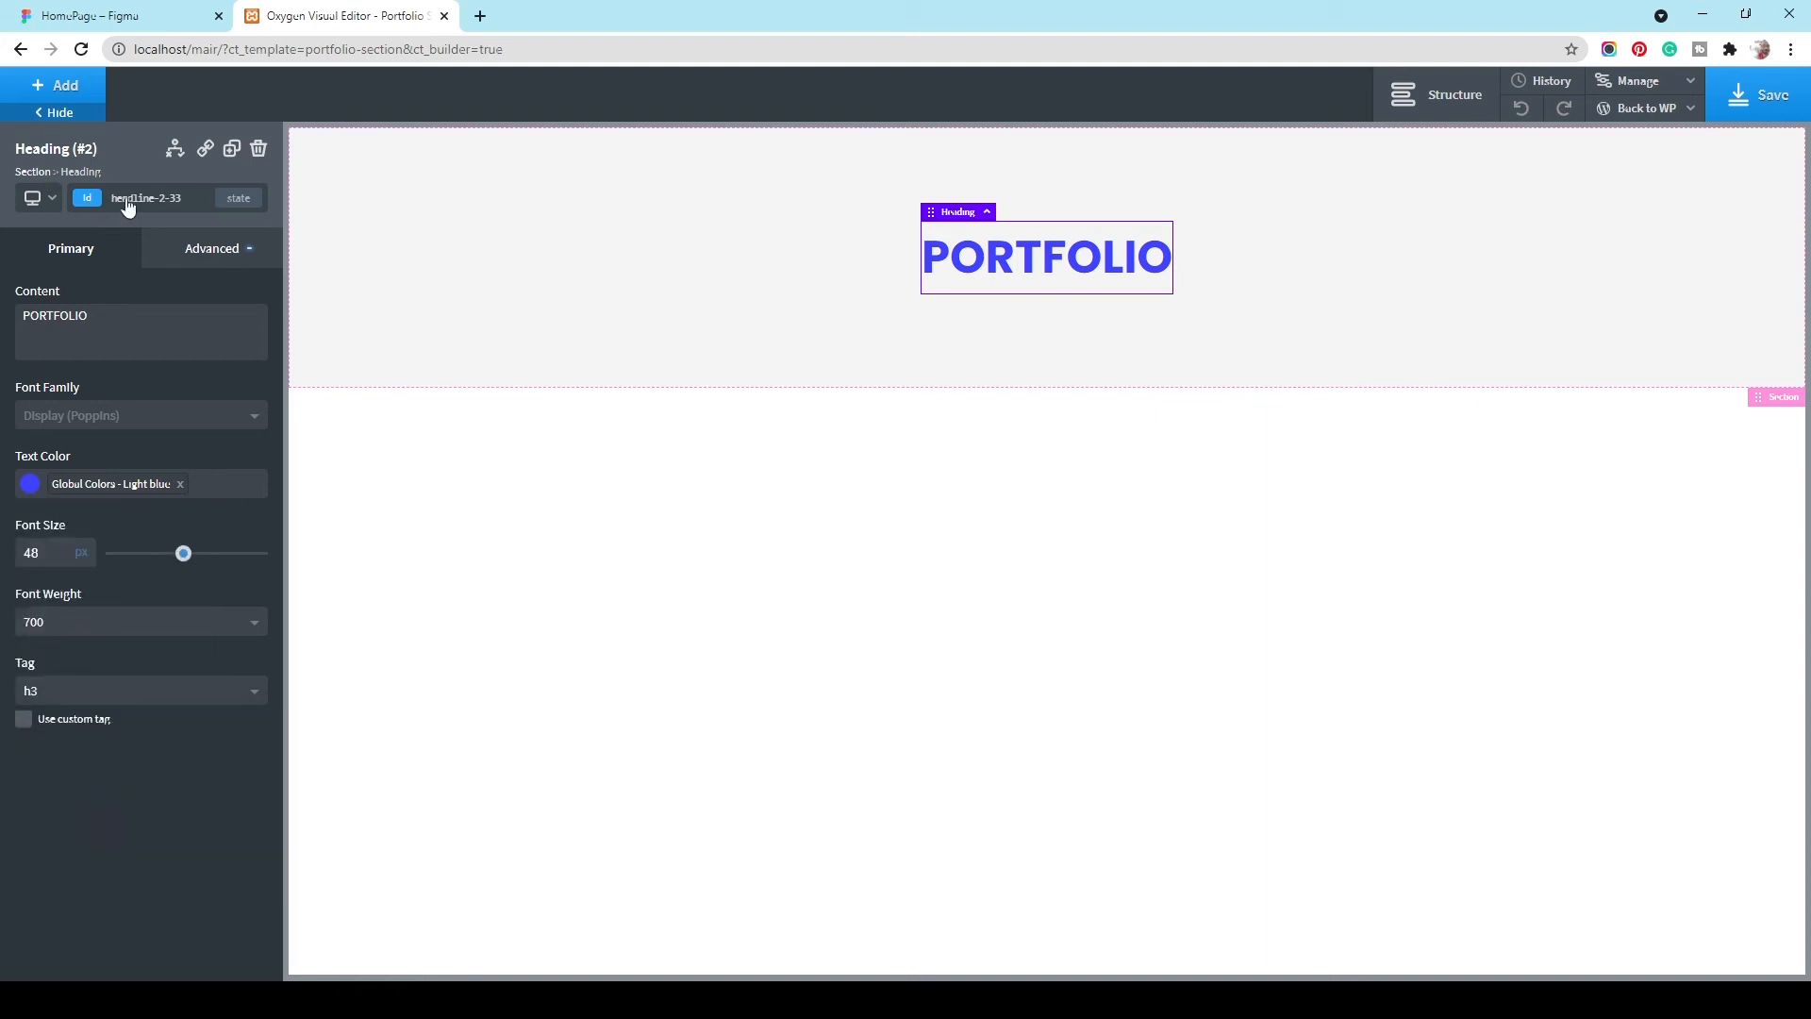
Step: Add a text element below the heading and replace its content with "Check out our latest work", copied from the Figma design
click(40, 89)
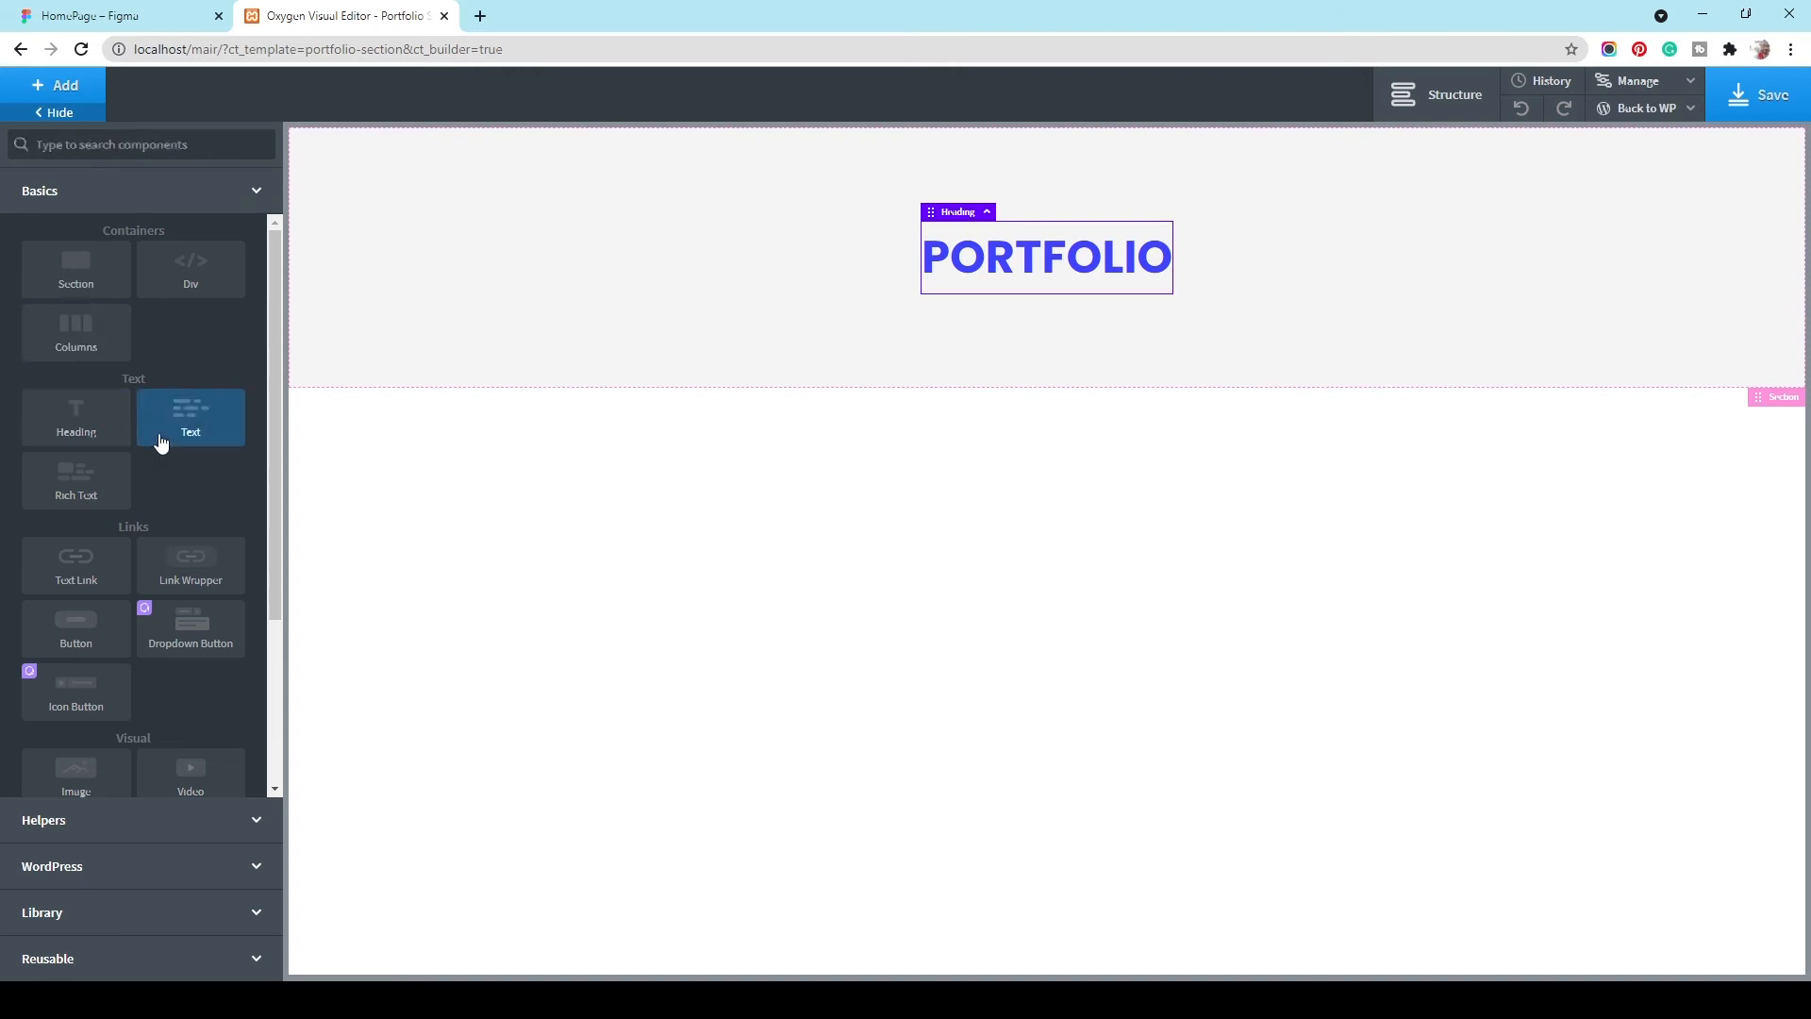
click(162, 434)
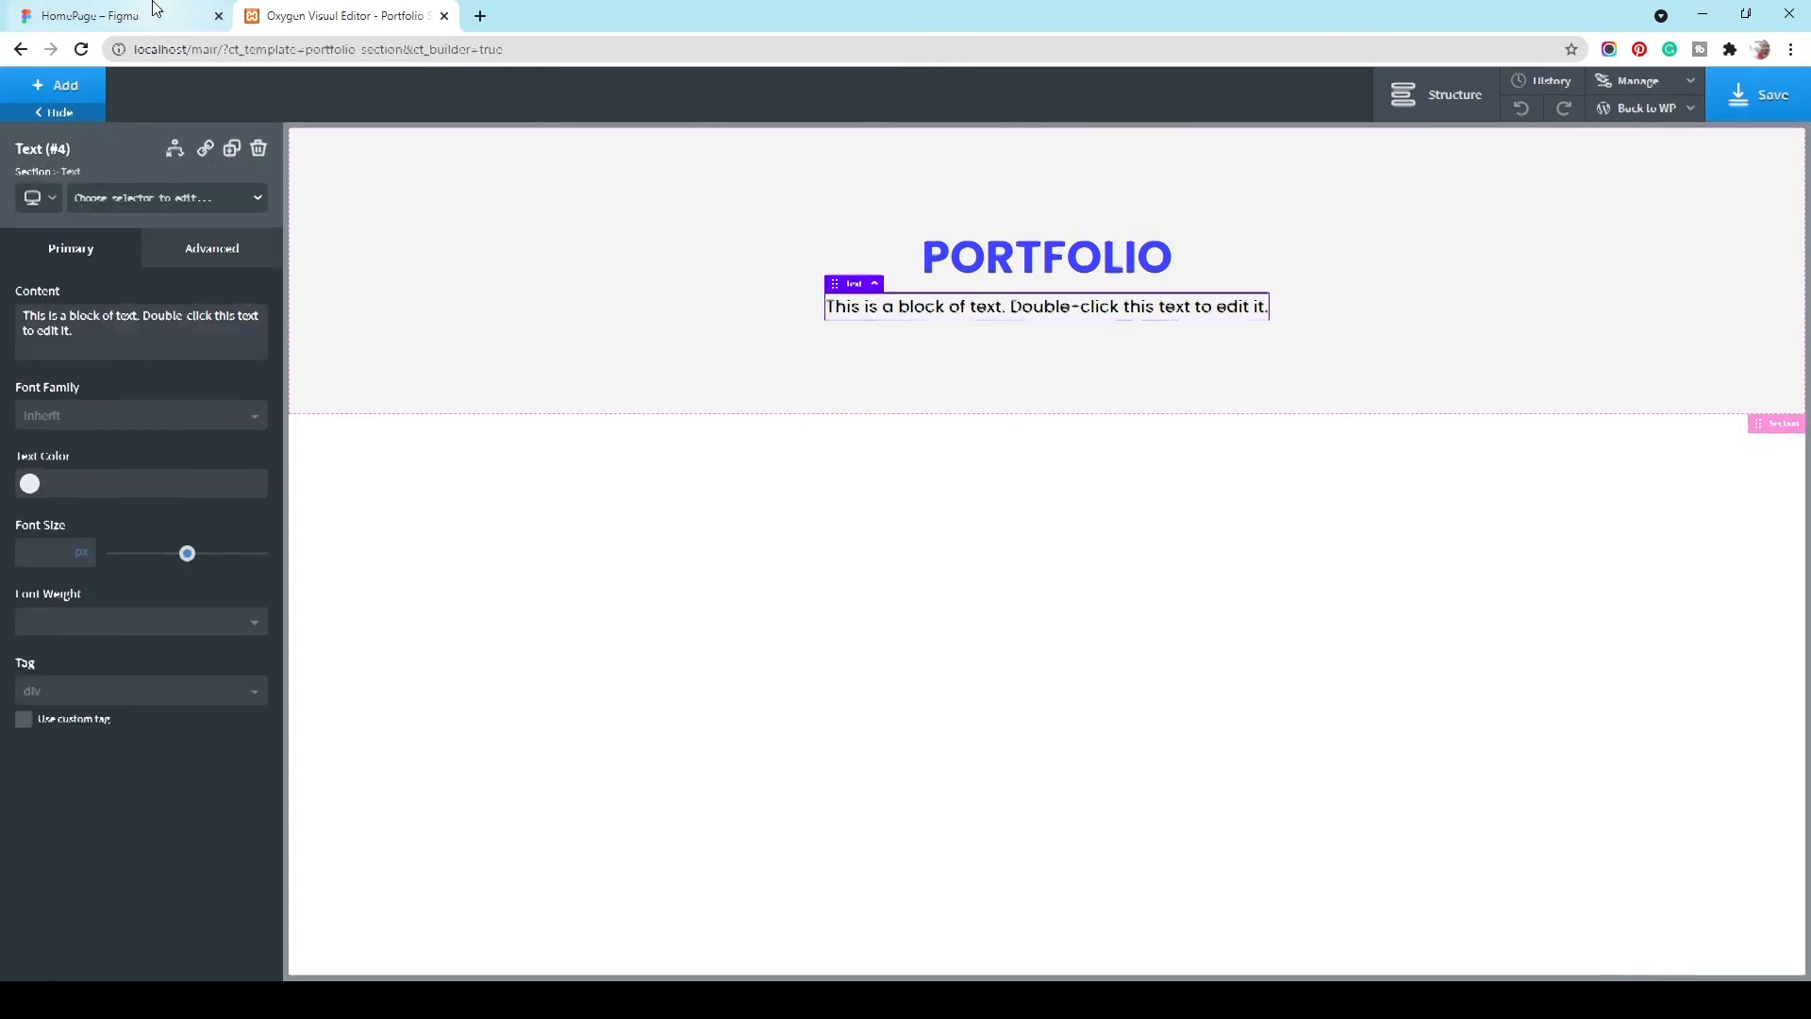
click(90, 16)
click(806, 265)
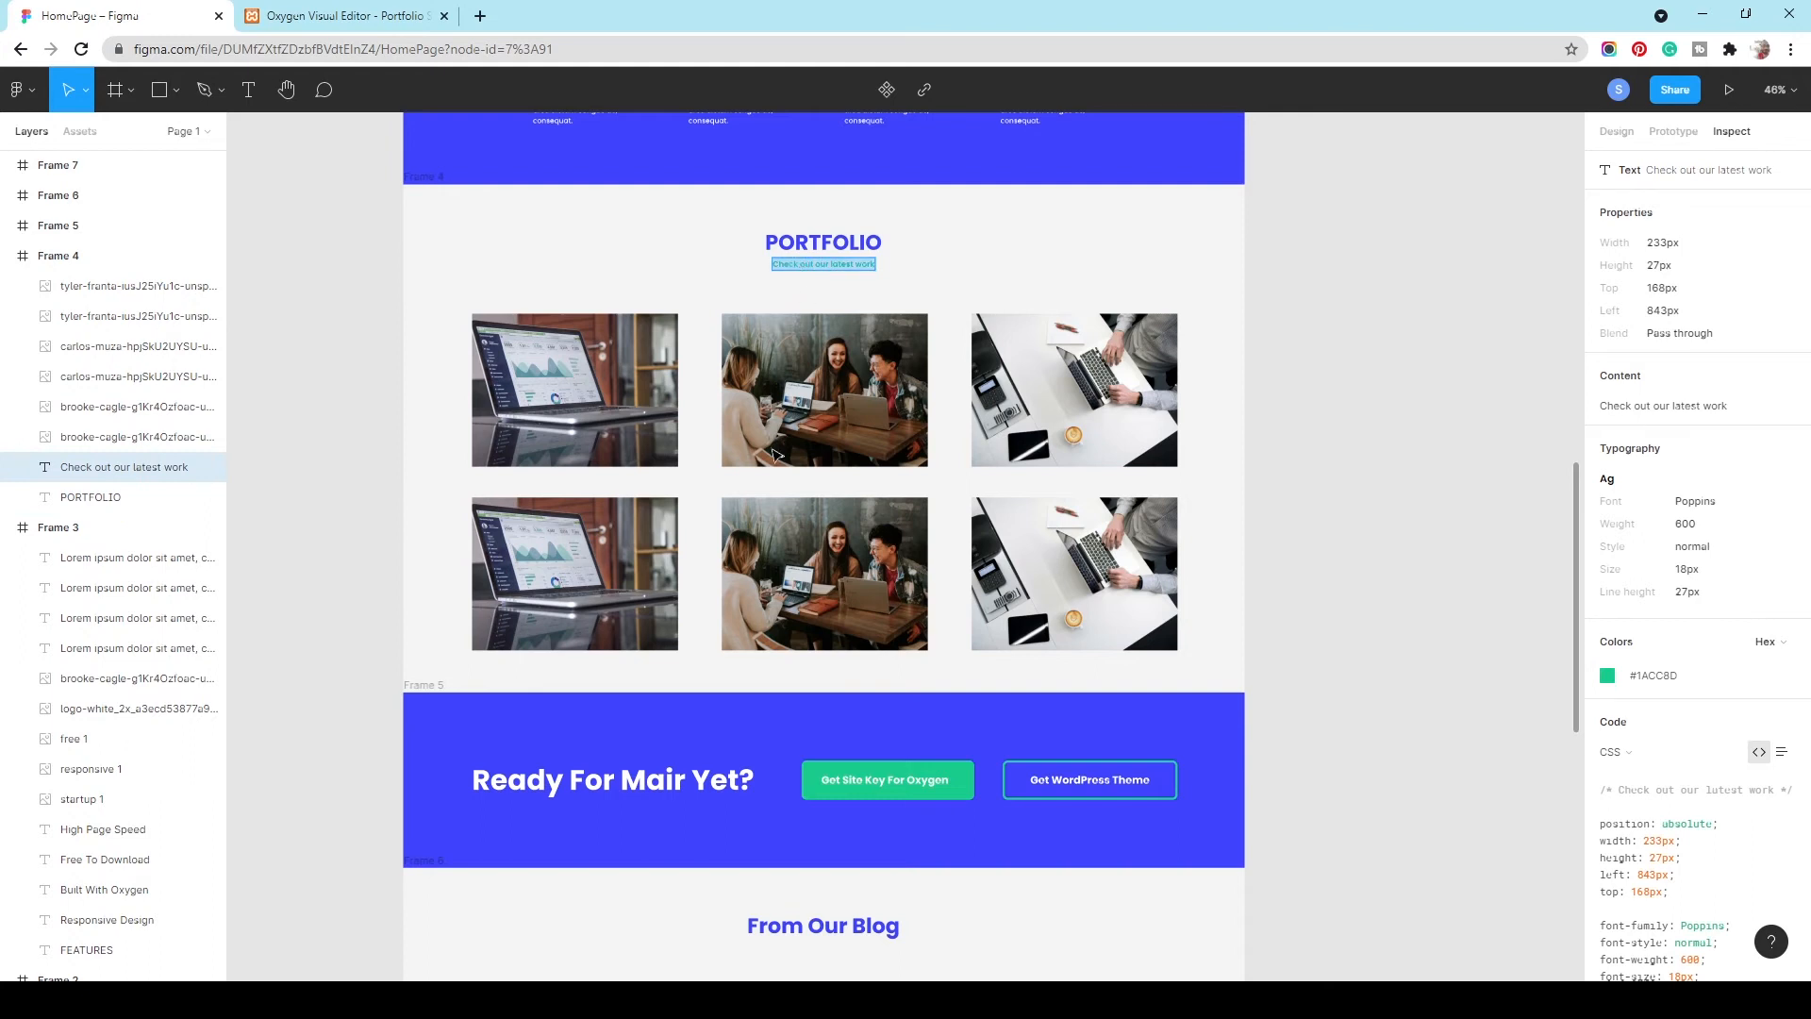
click(404, 8)
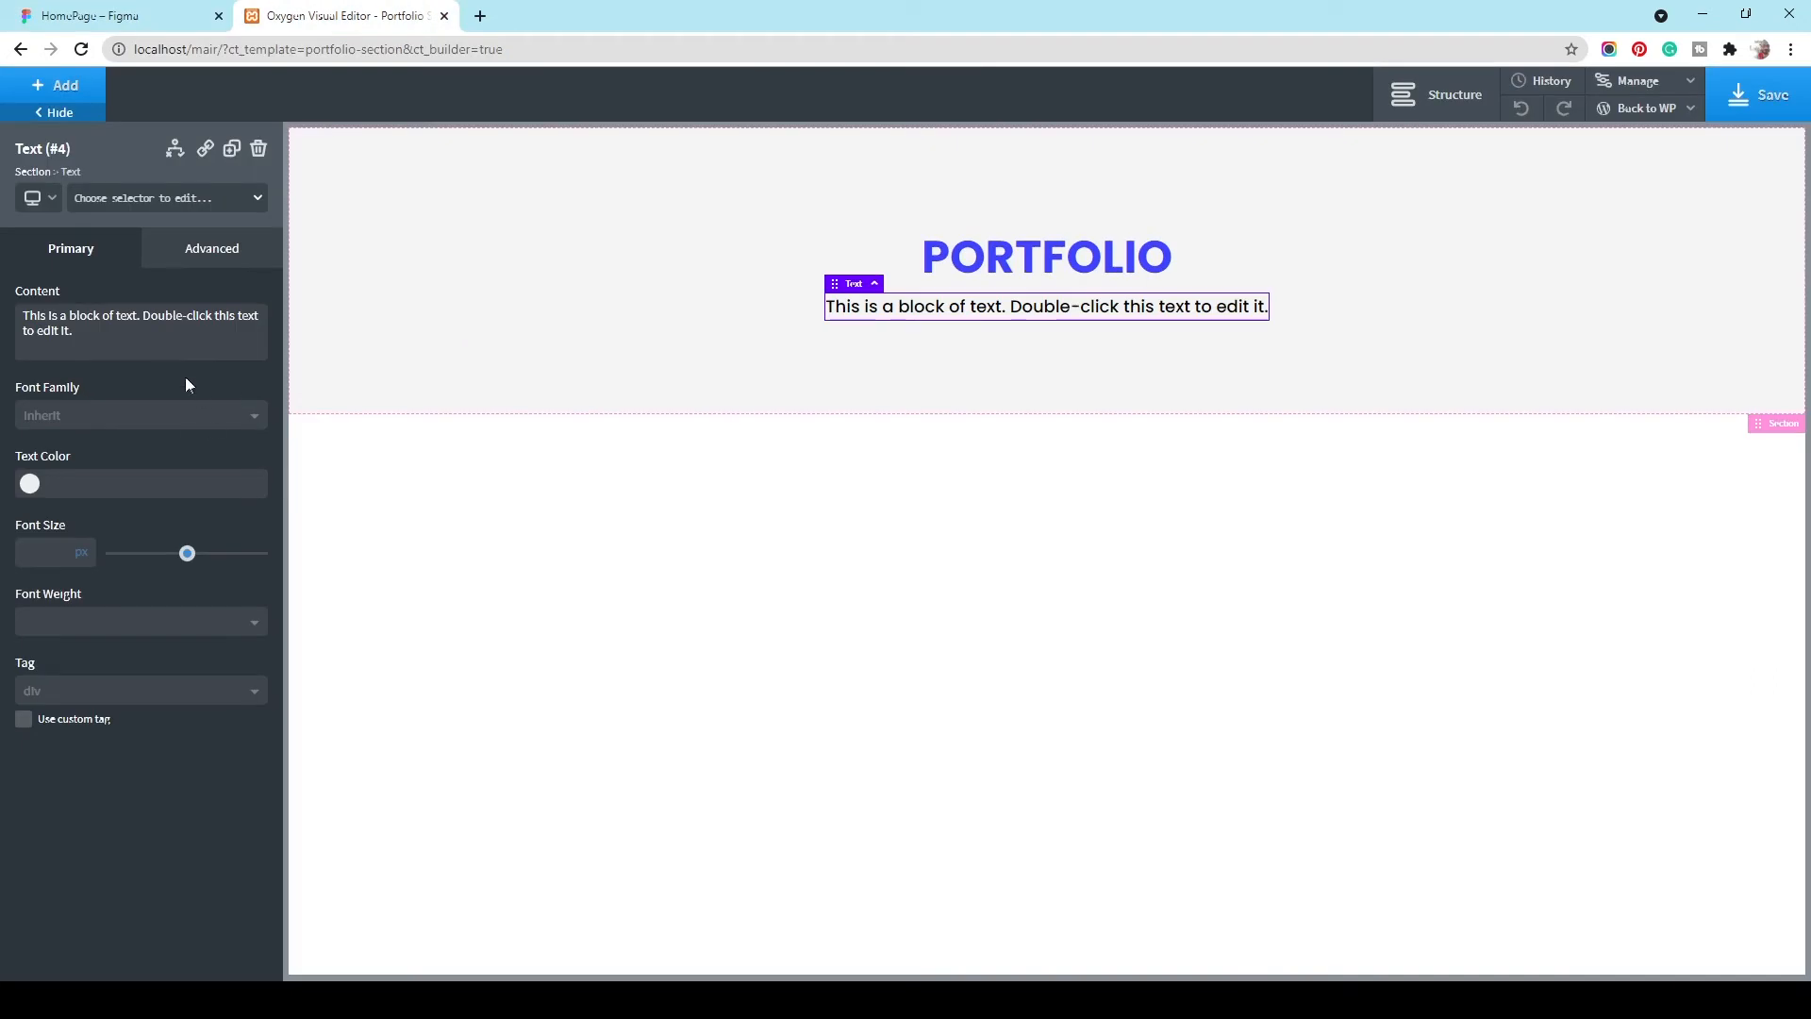
triple_click(186, 327)
text(Check out our latest work)
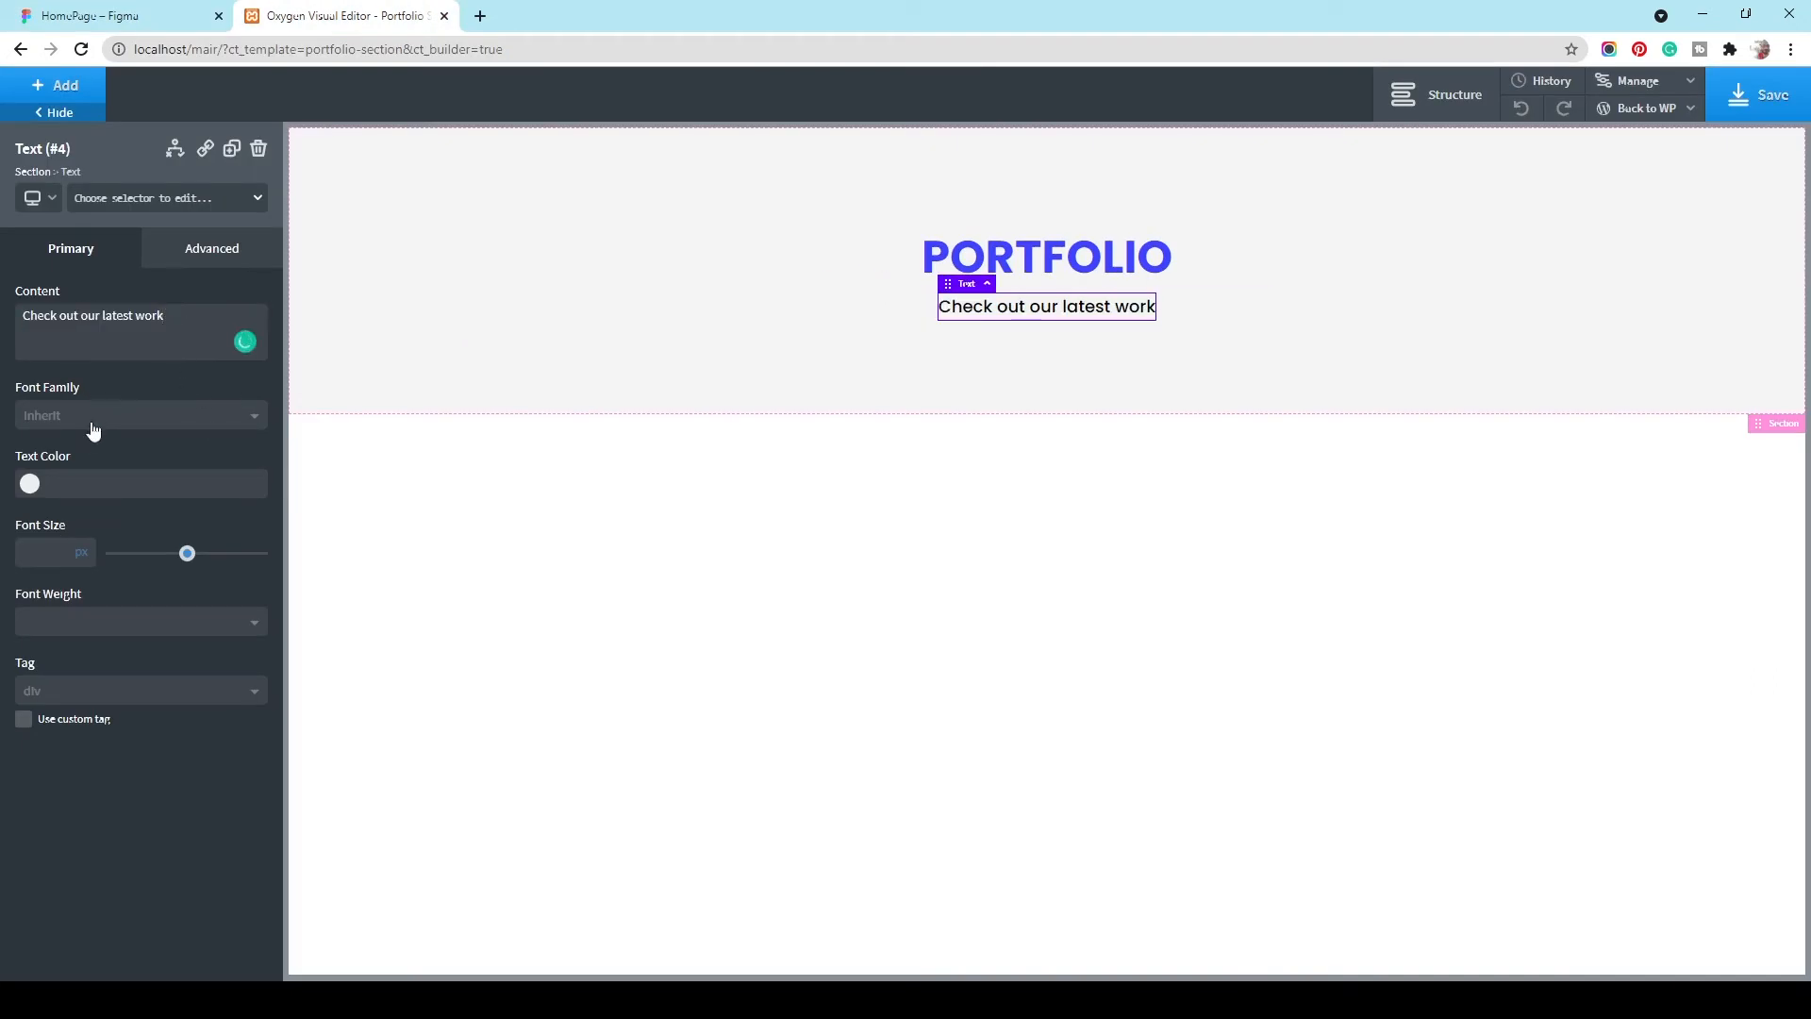
Step: Style the "Check out our latest work" text with the global Green color, font size 18 px and font weight 500
click(30, 484)
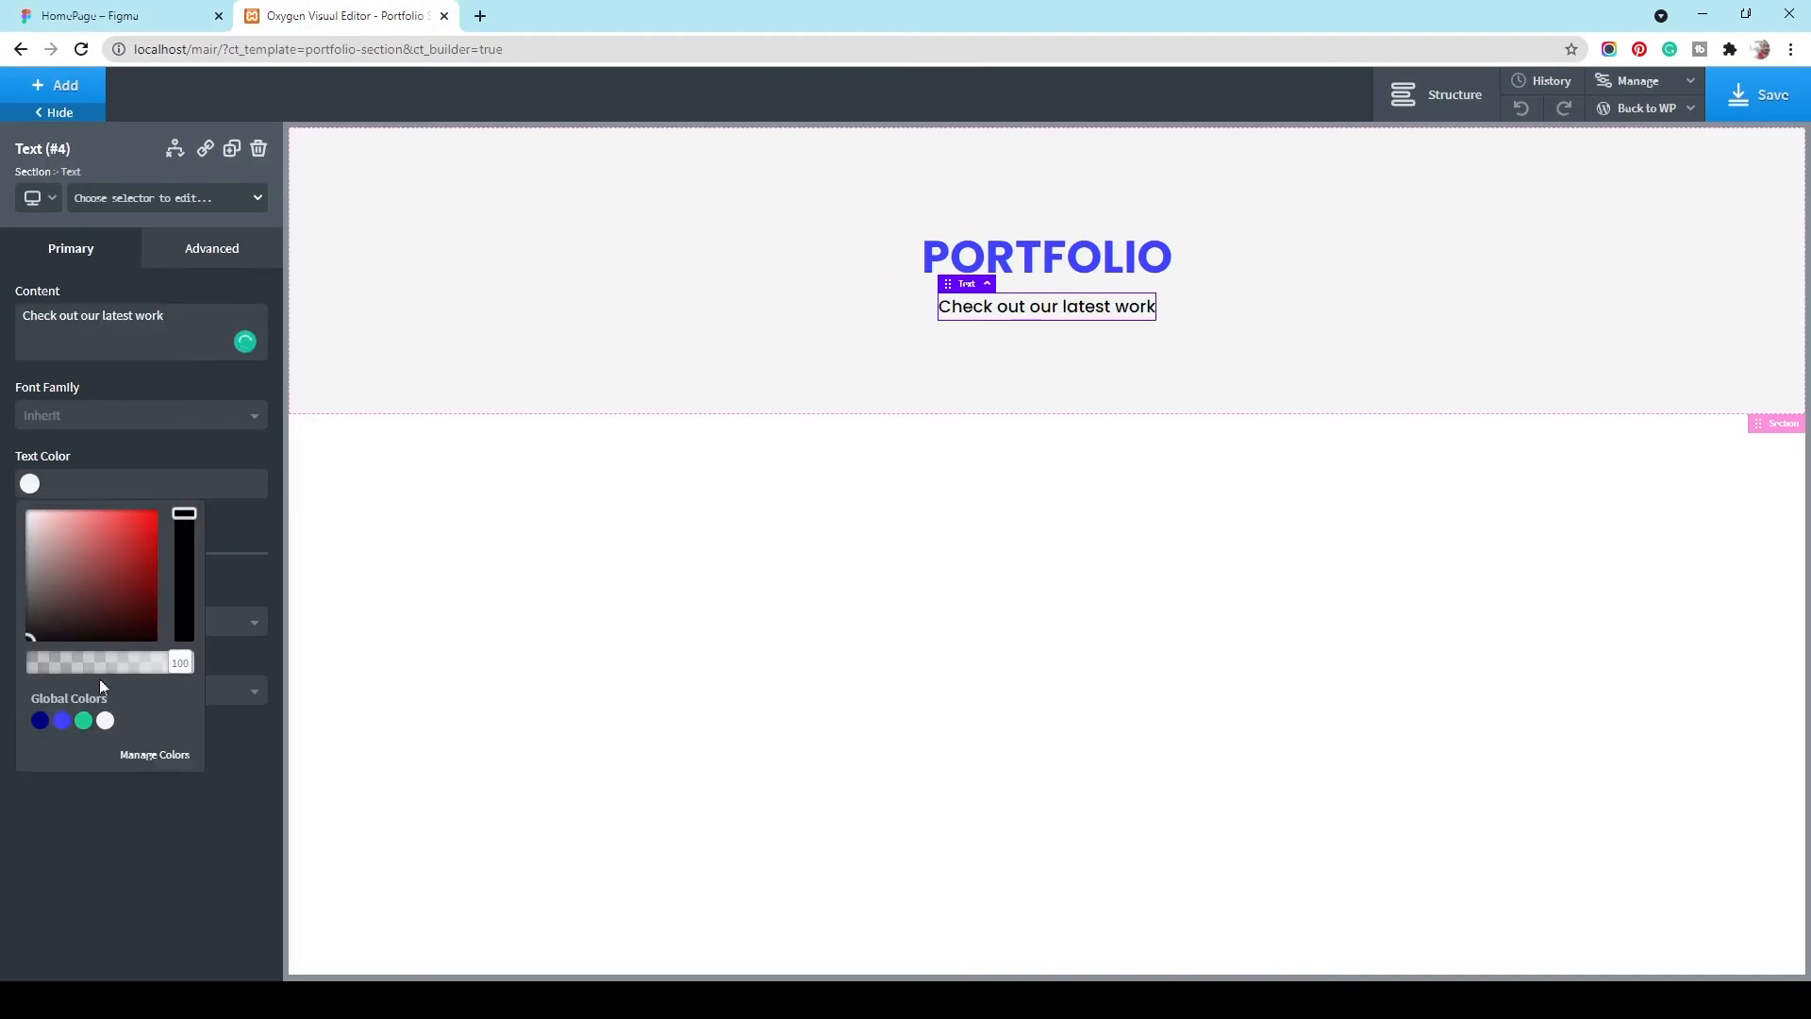
click(86, 727)
click(101, 873)
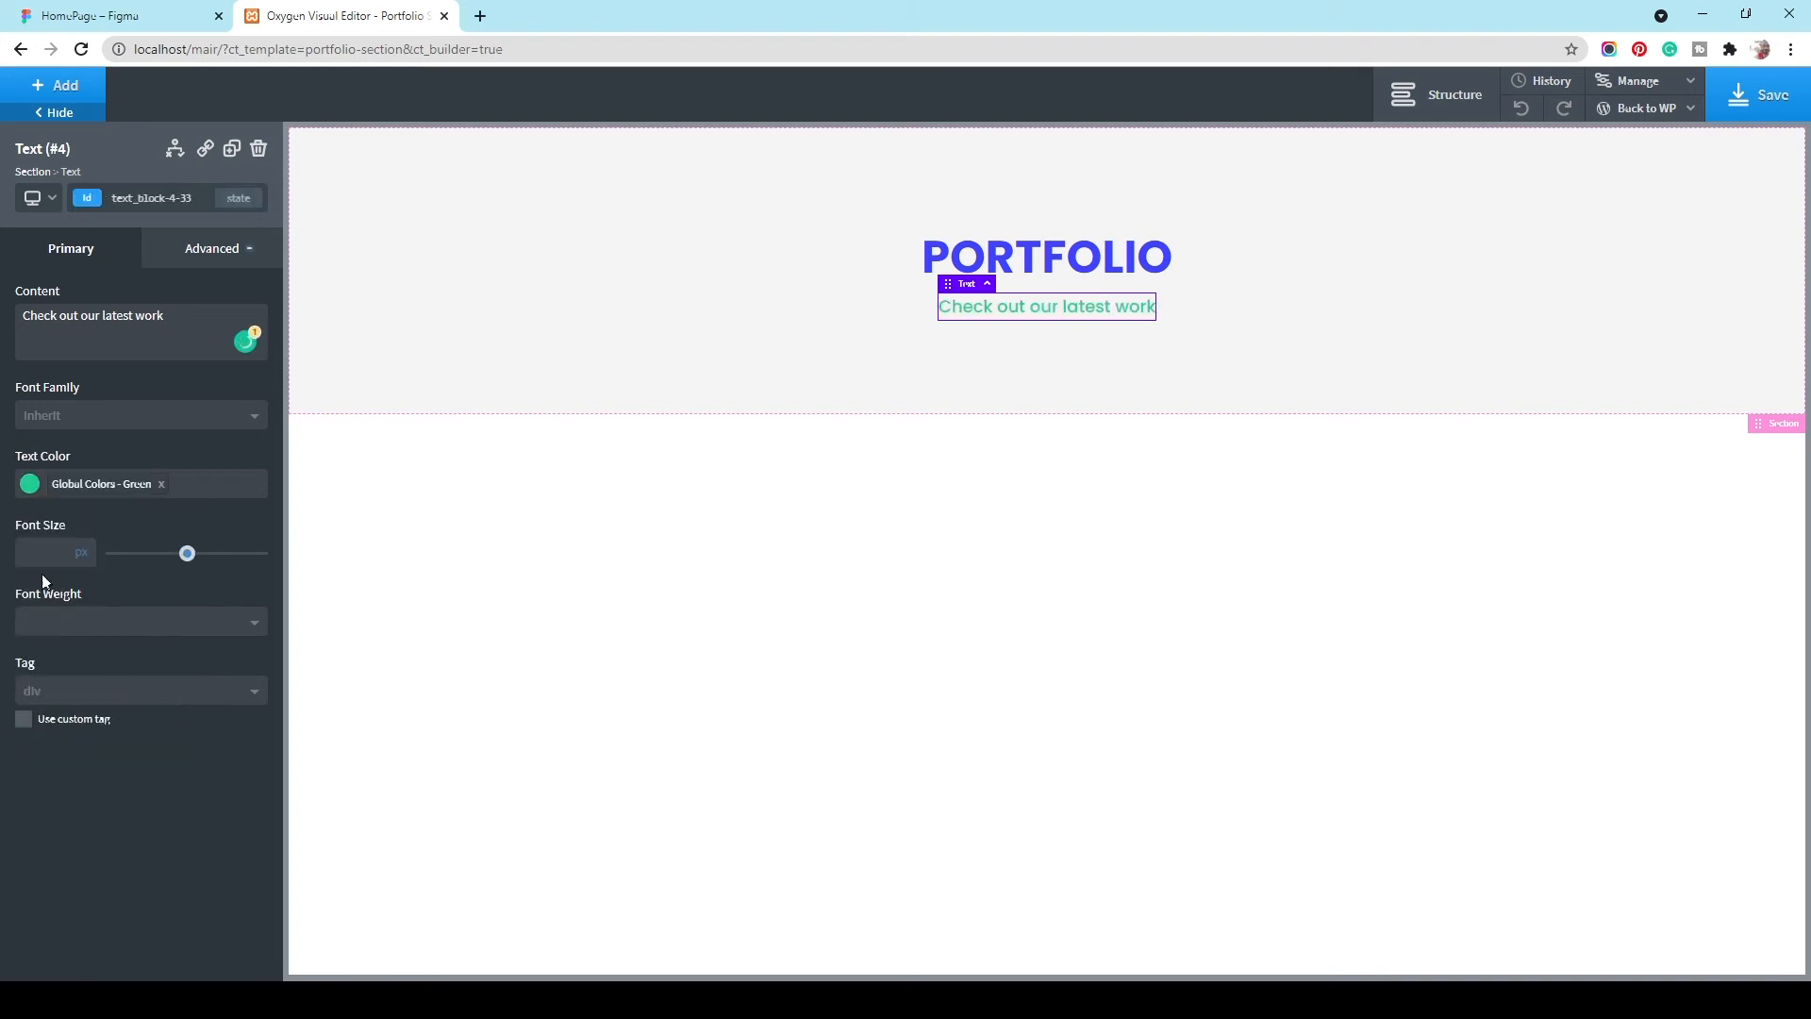
click(62, 541)
text(18)
click(143, 625)
click(98, 784)
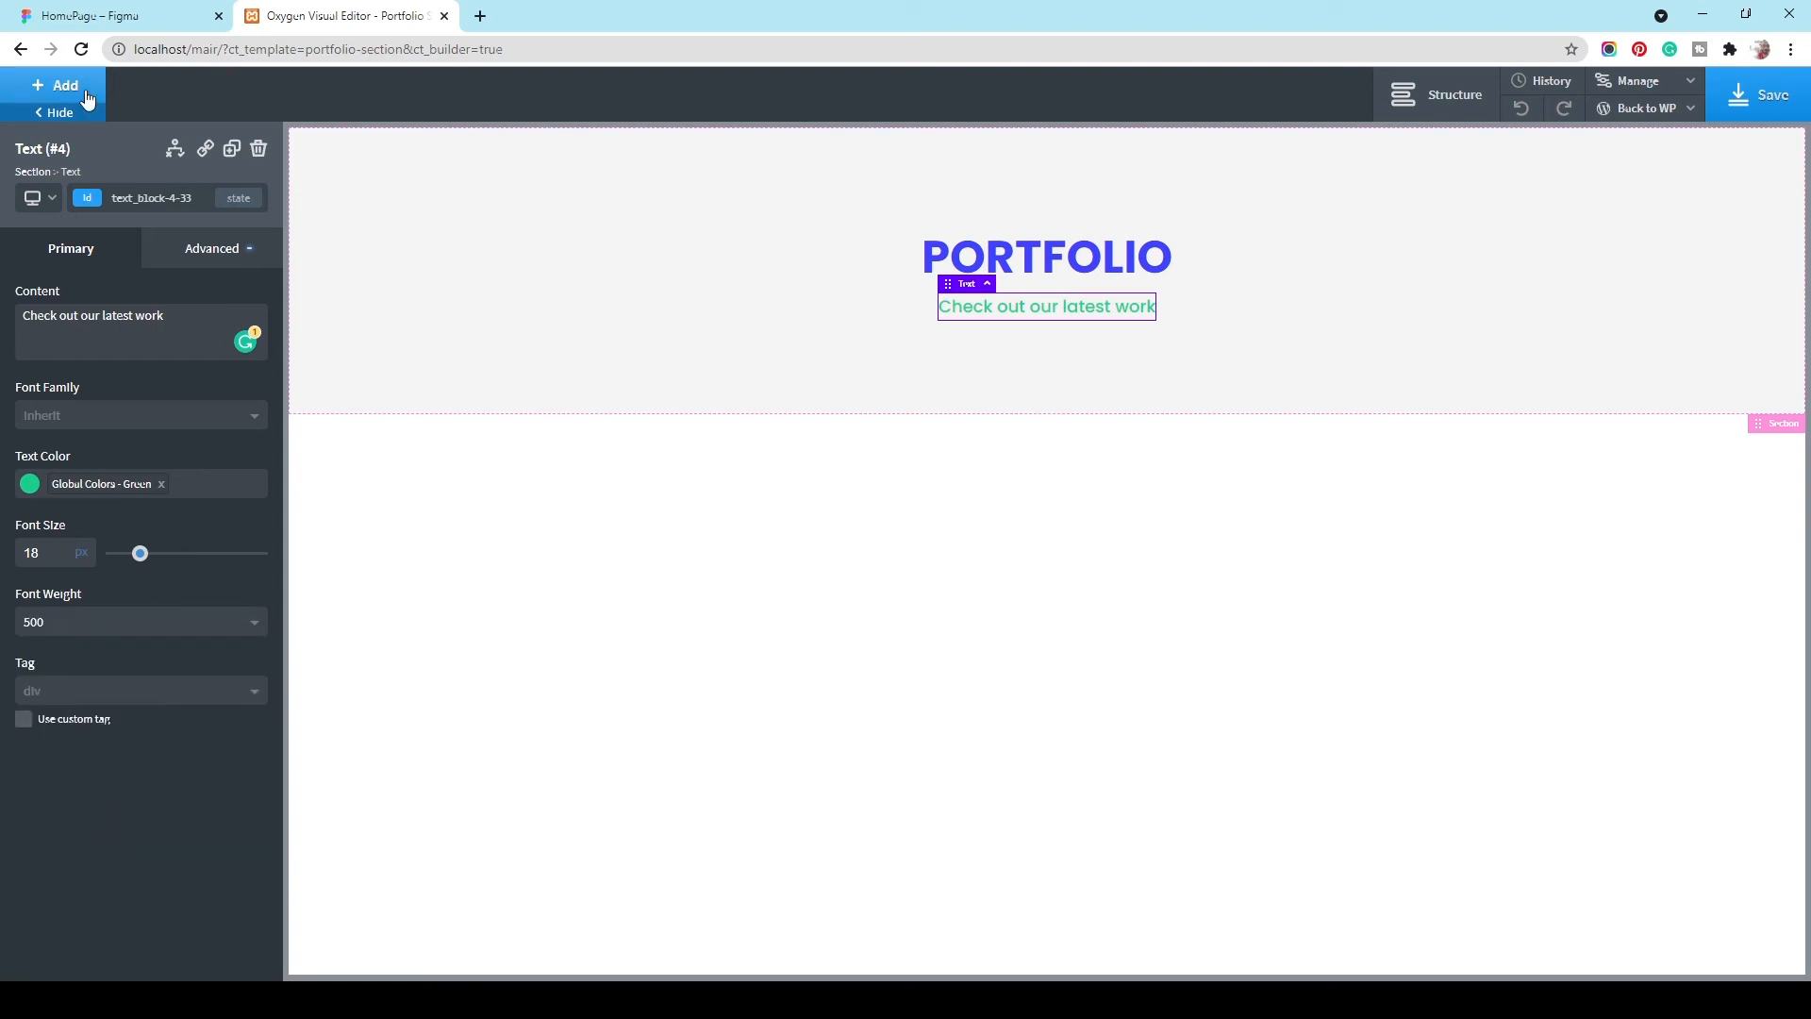
Step: Check the tagline in the Figma design and add a Columns element with the 33 33 33 layout below it in Oxygen
click(131, 12)
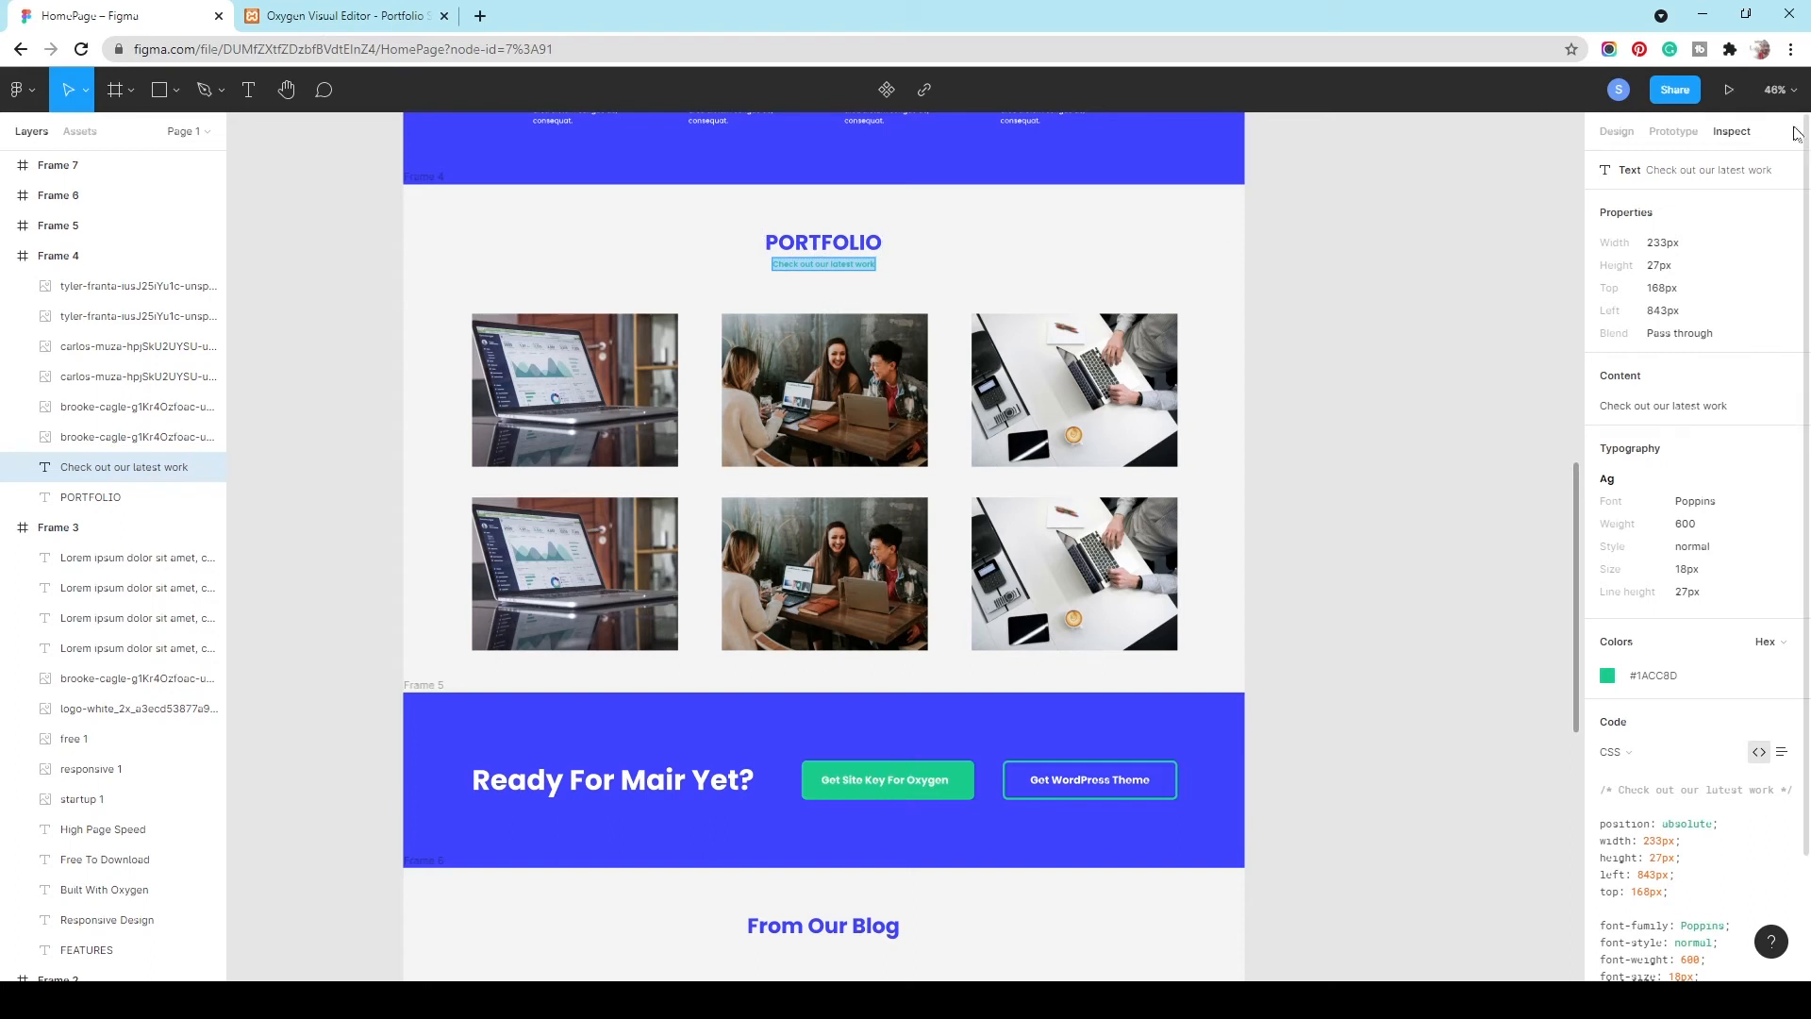
click(869, 272)
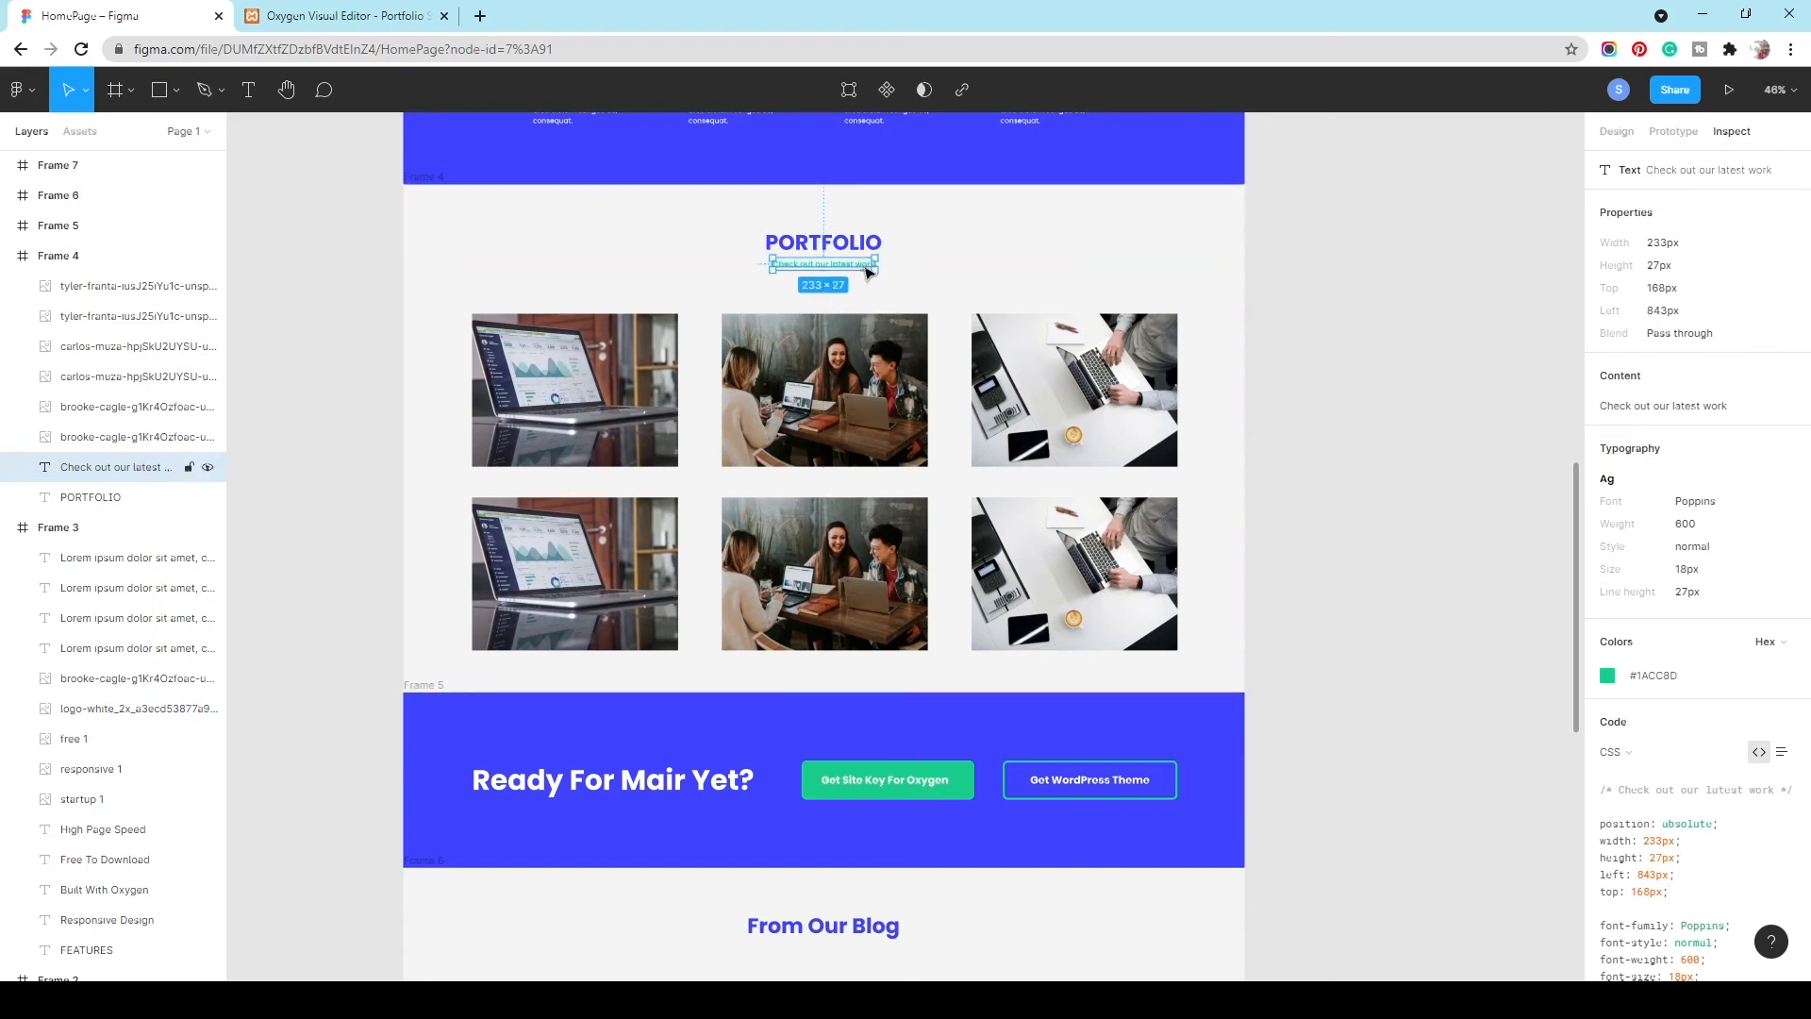
click(424, 16)
click(265, 258)
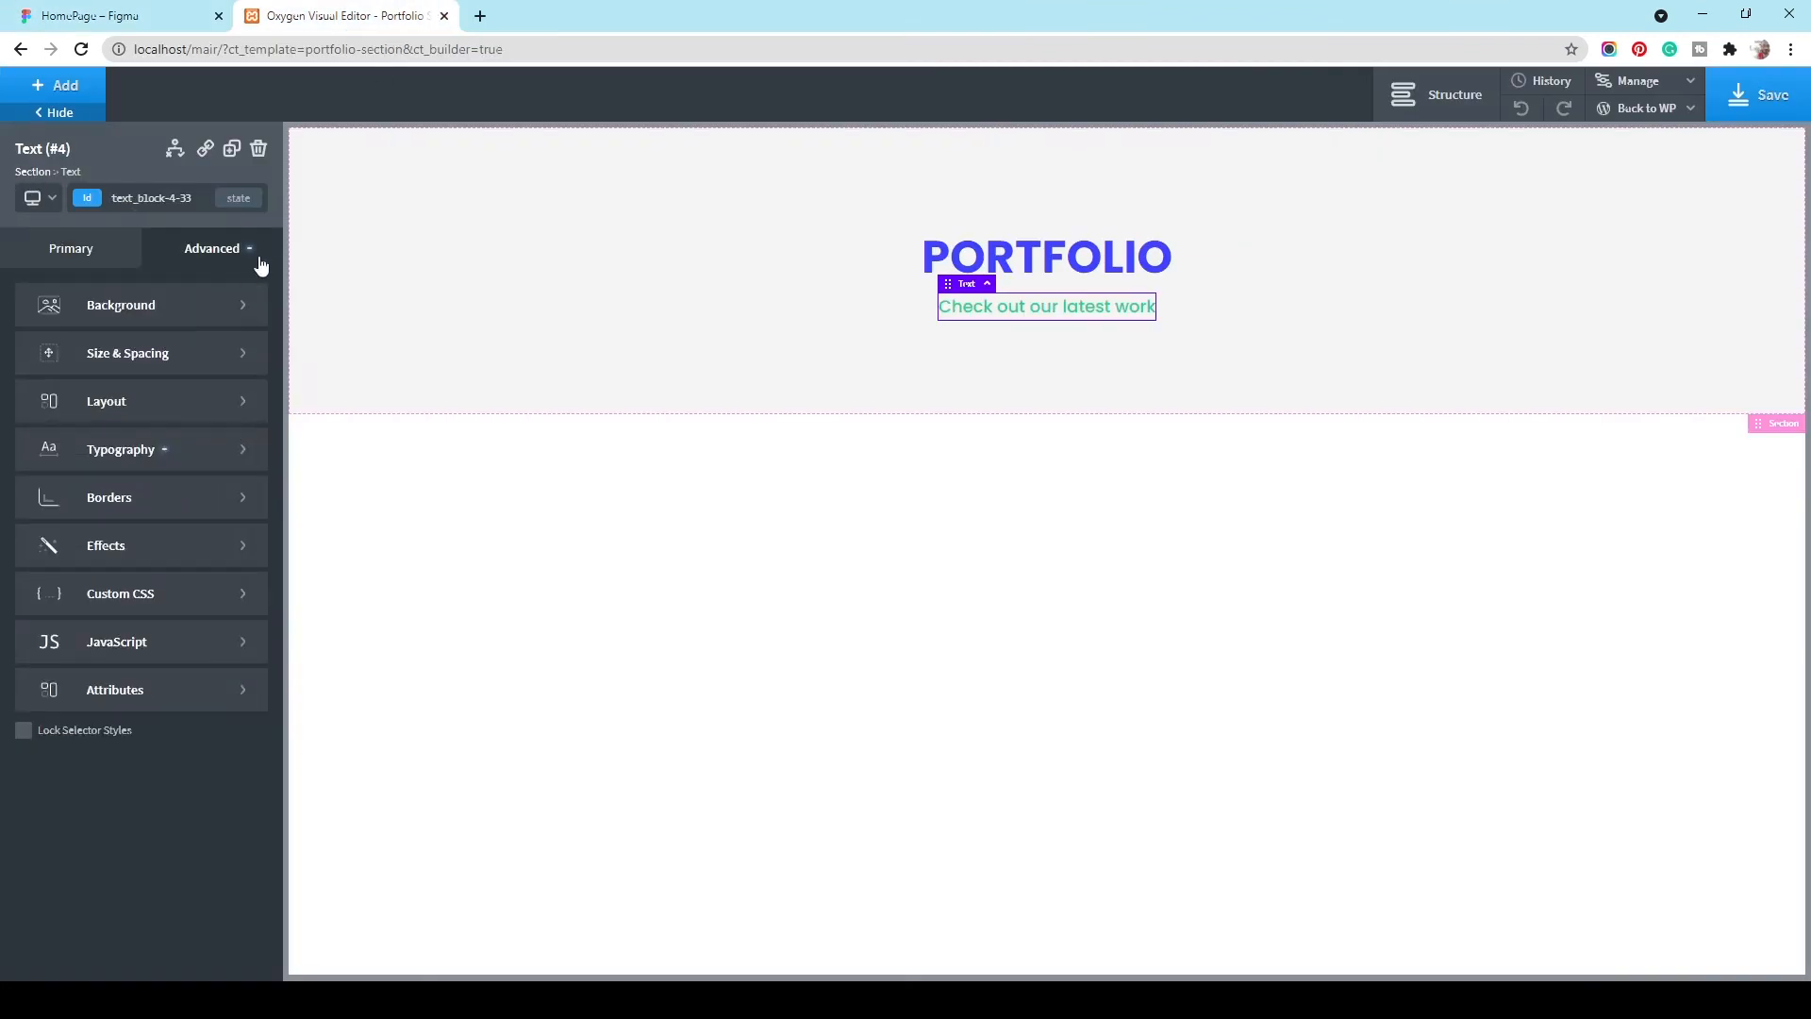
click(18, 87)
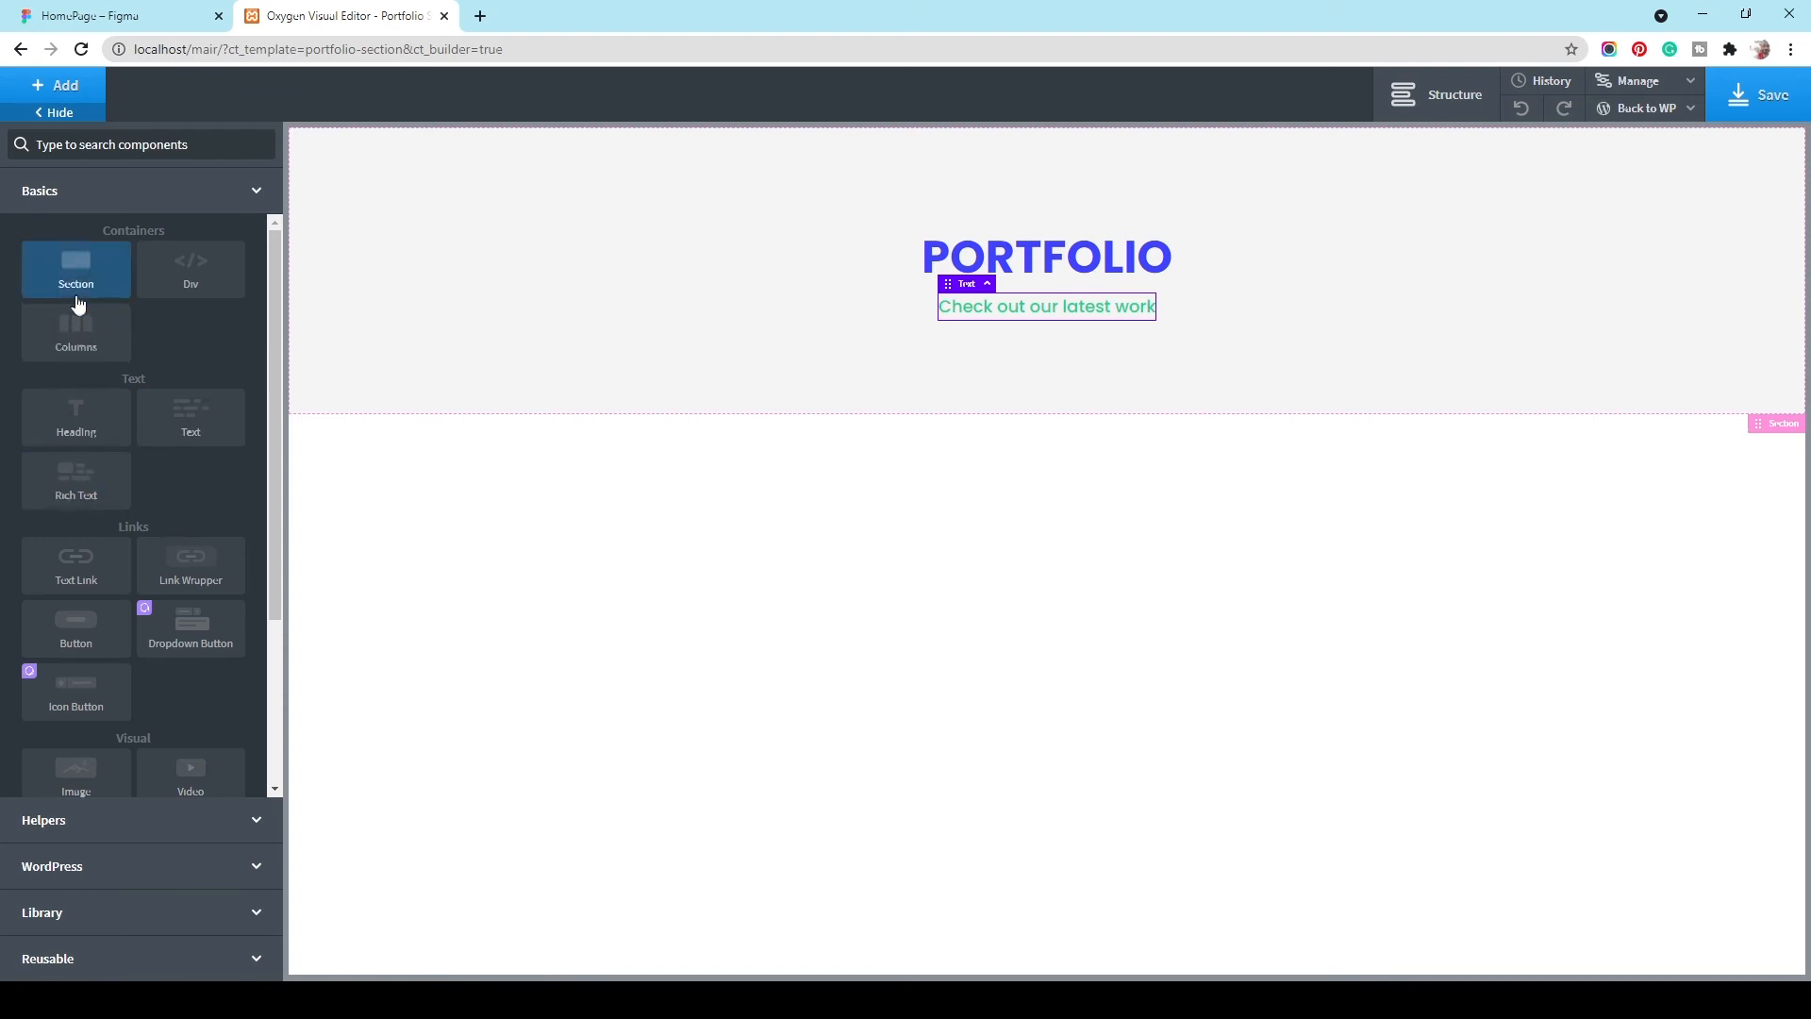
click(76, 340)
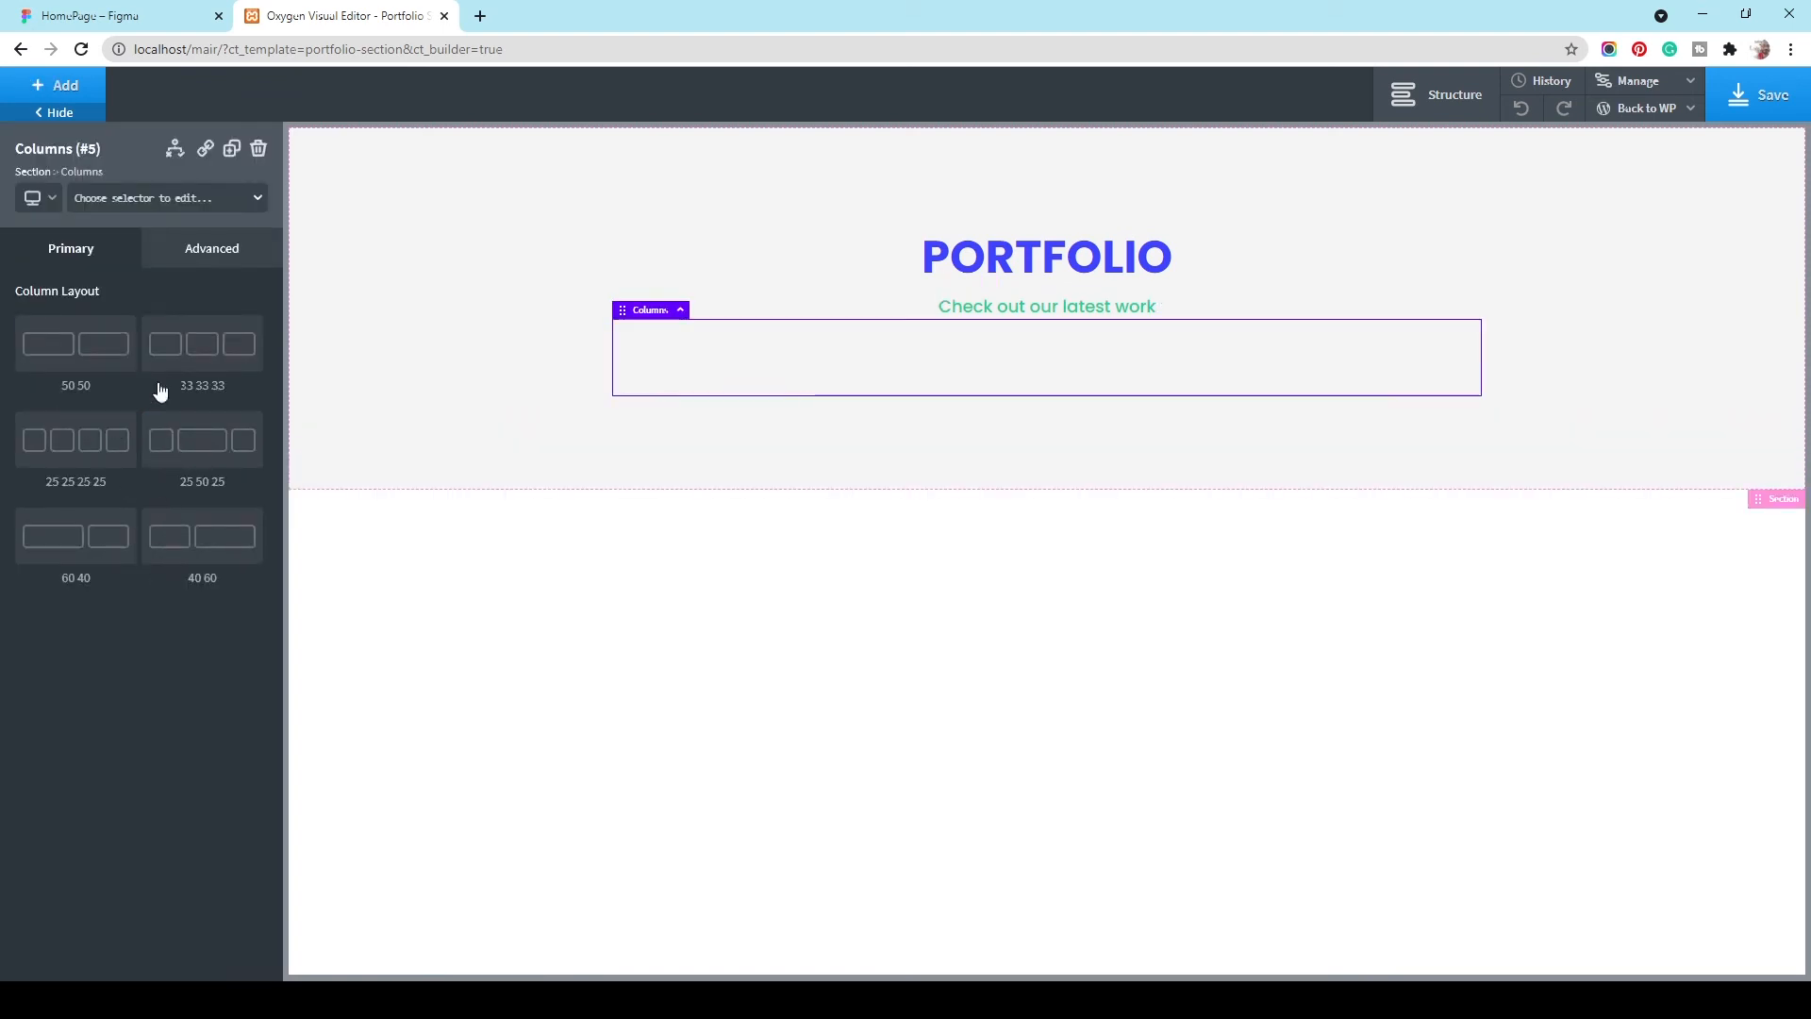
click(201, 364)
Step: Set the top margin of the Columns element to 100 px
click(217, 250)
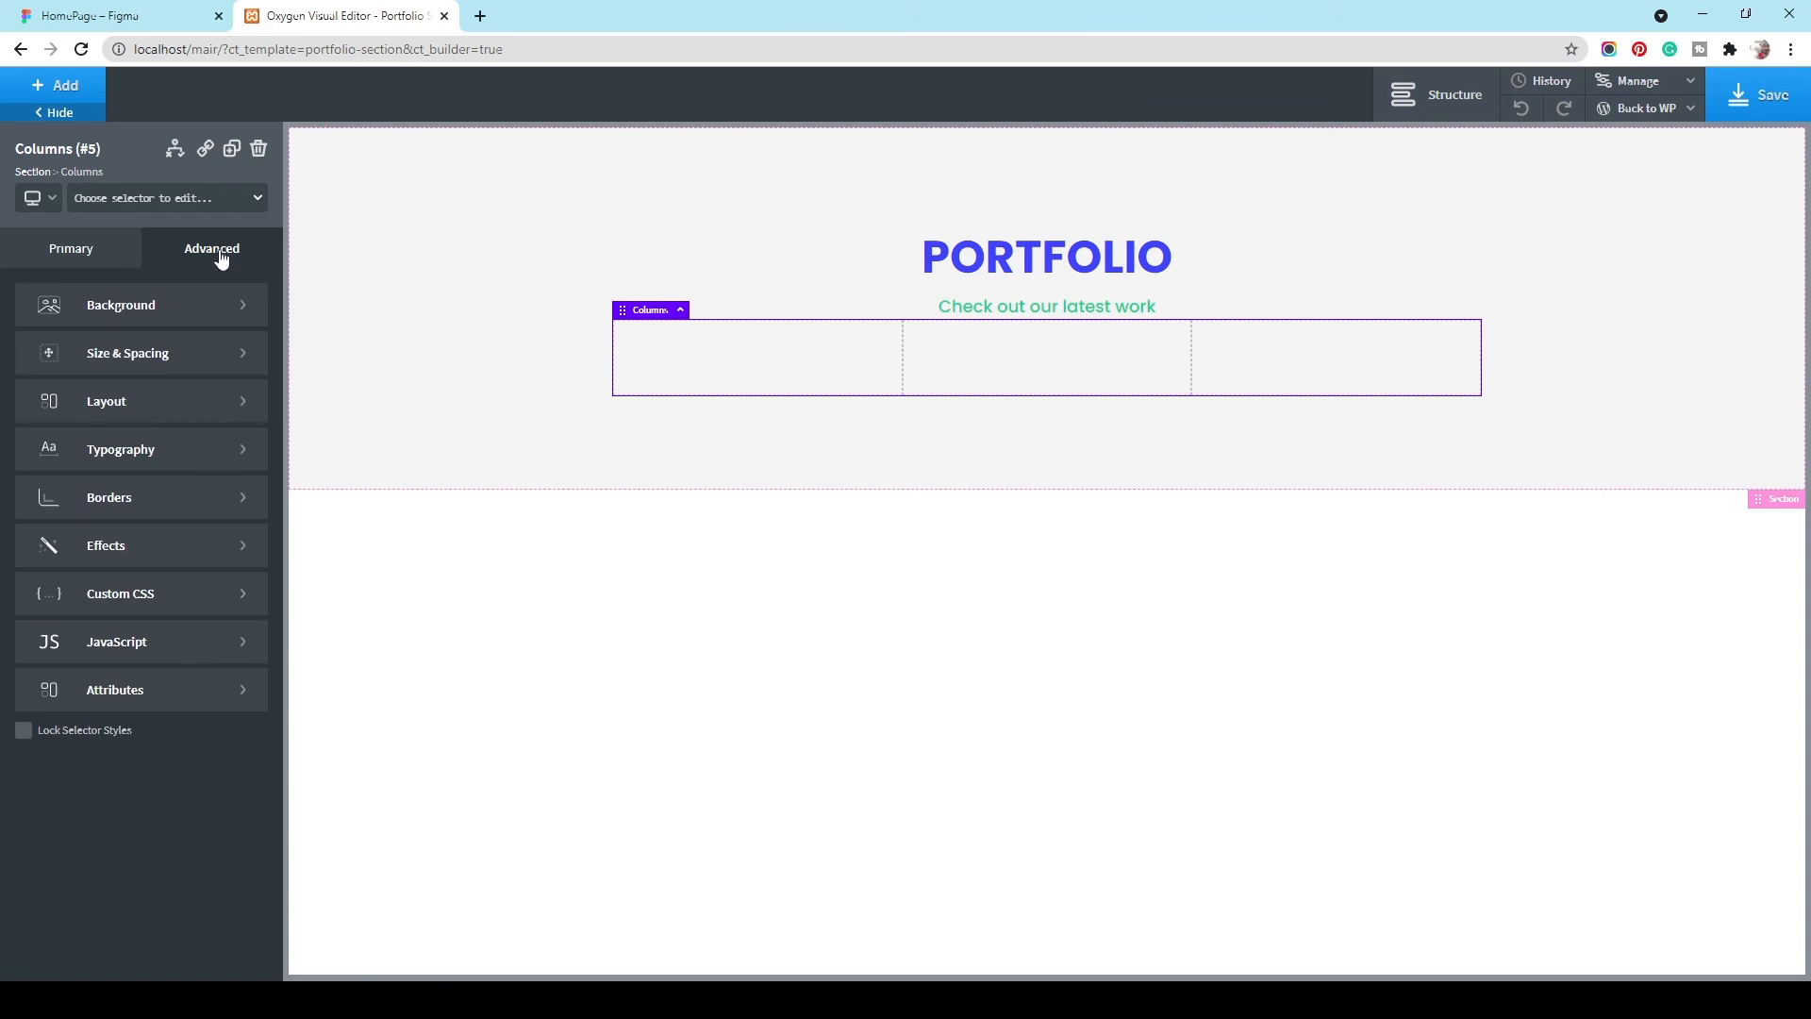
click(200, 354)
click(198, 358)
text(100)
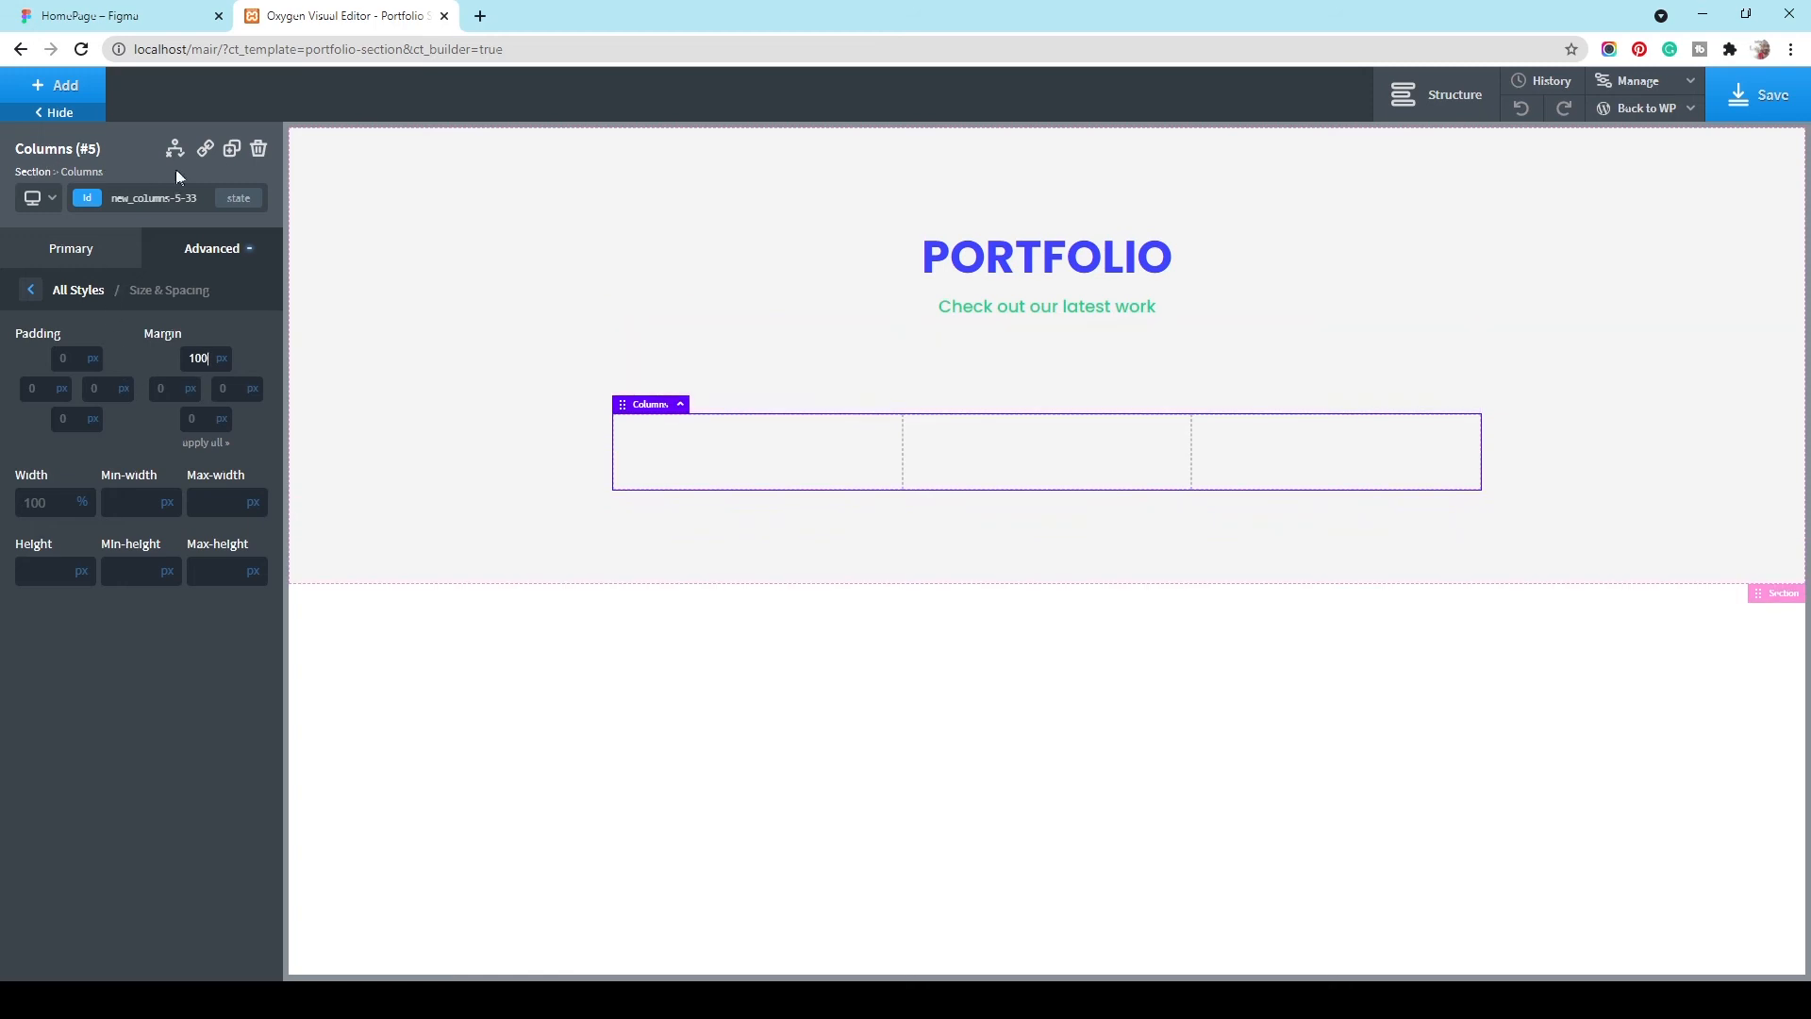
Step: Check the spacing between the portfolio images in Figma and add the class "portfolio-item" to the first column in Oxygen
click(97, 16)
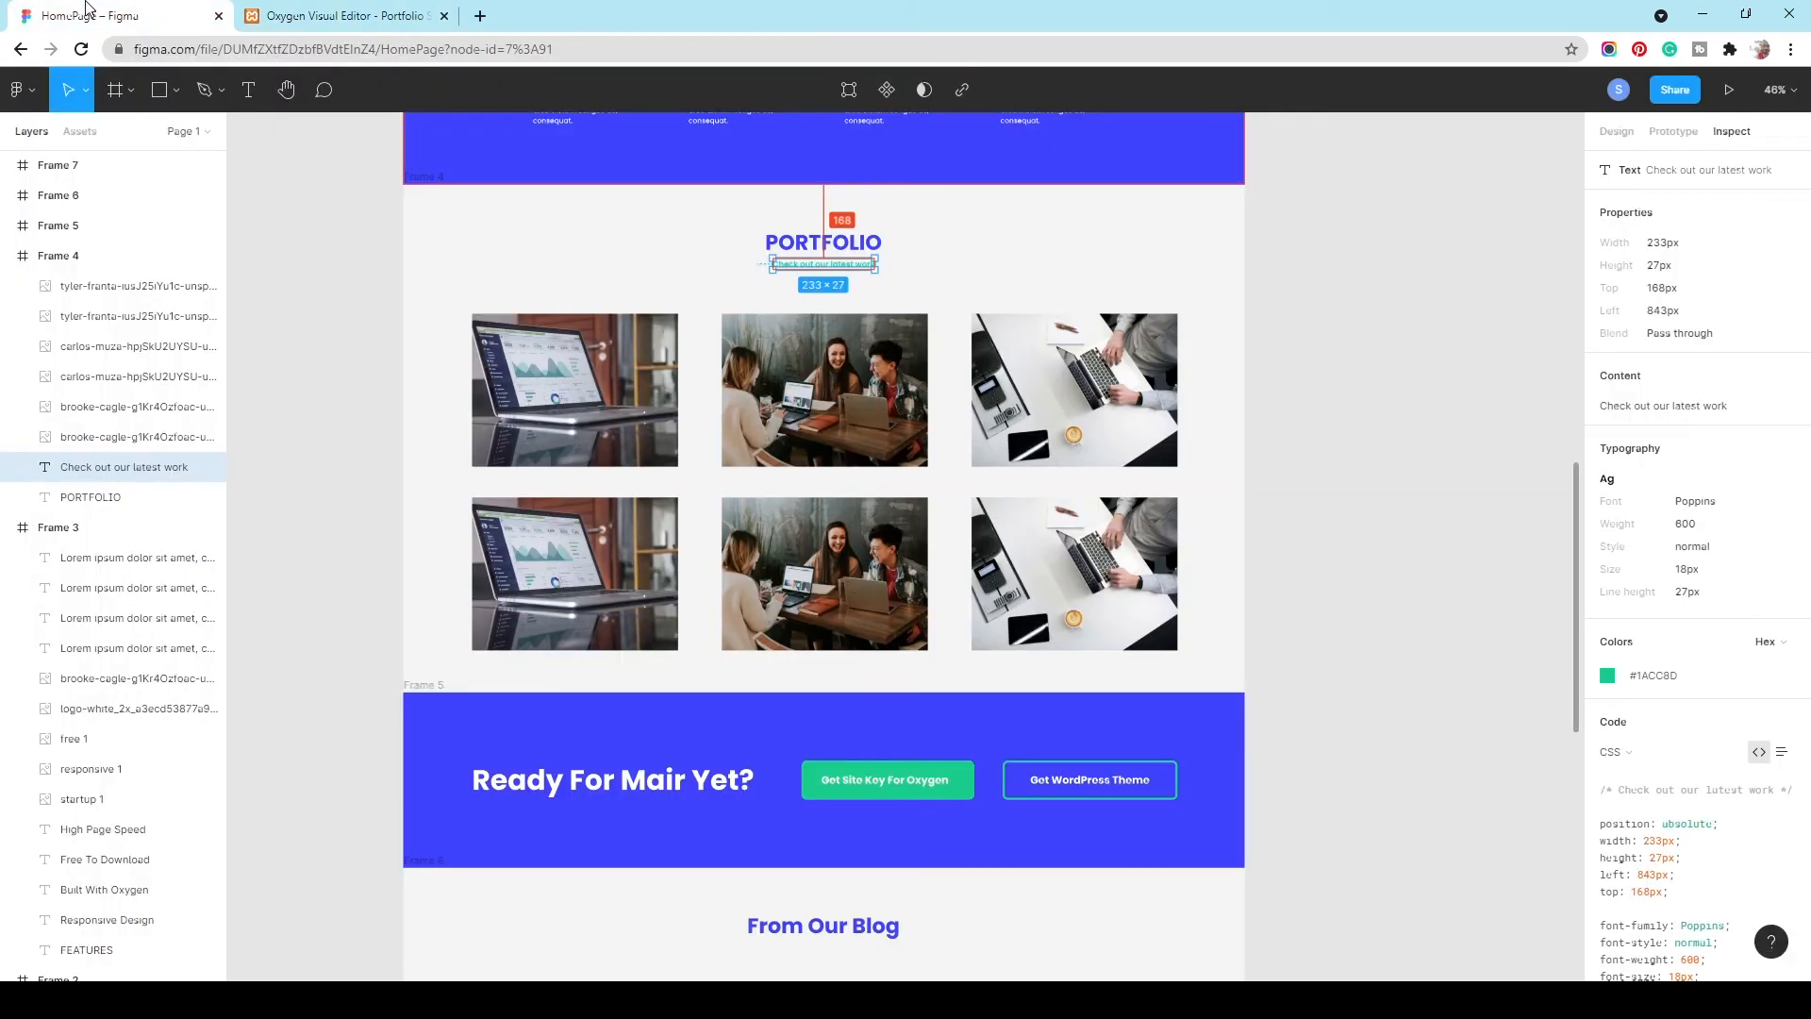
click(673, 377)
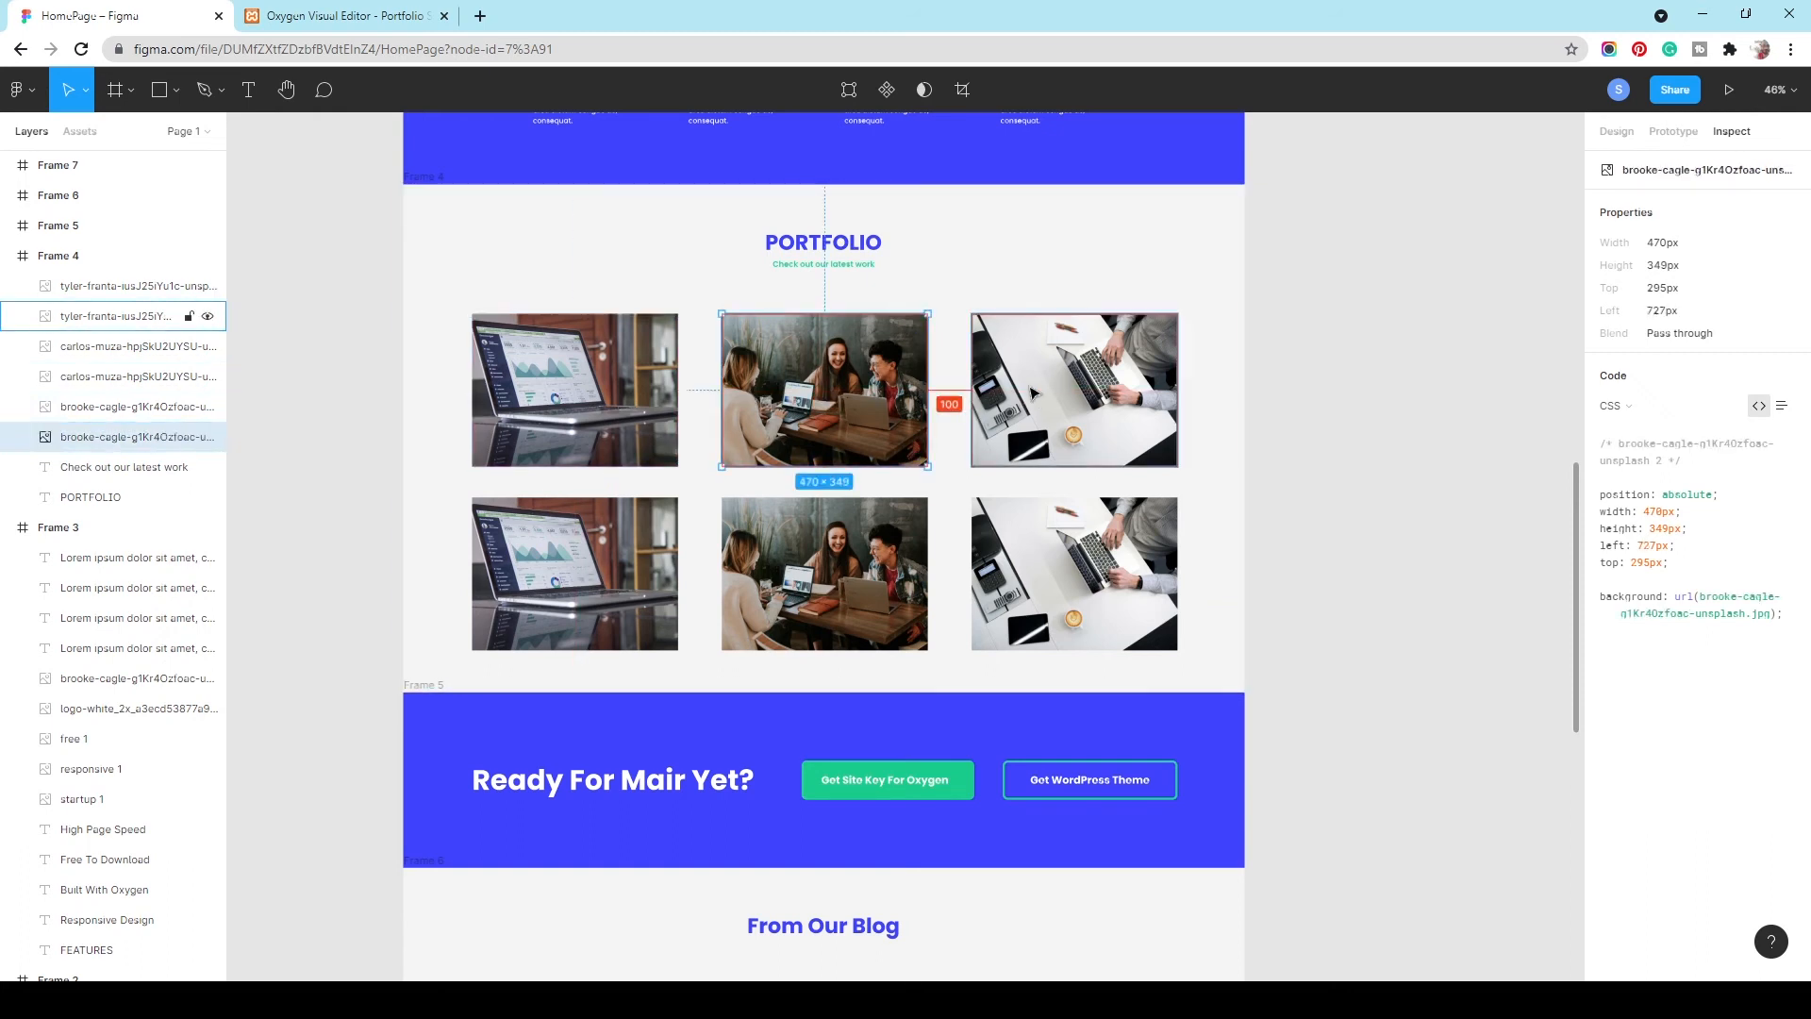
click(379, 10)
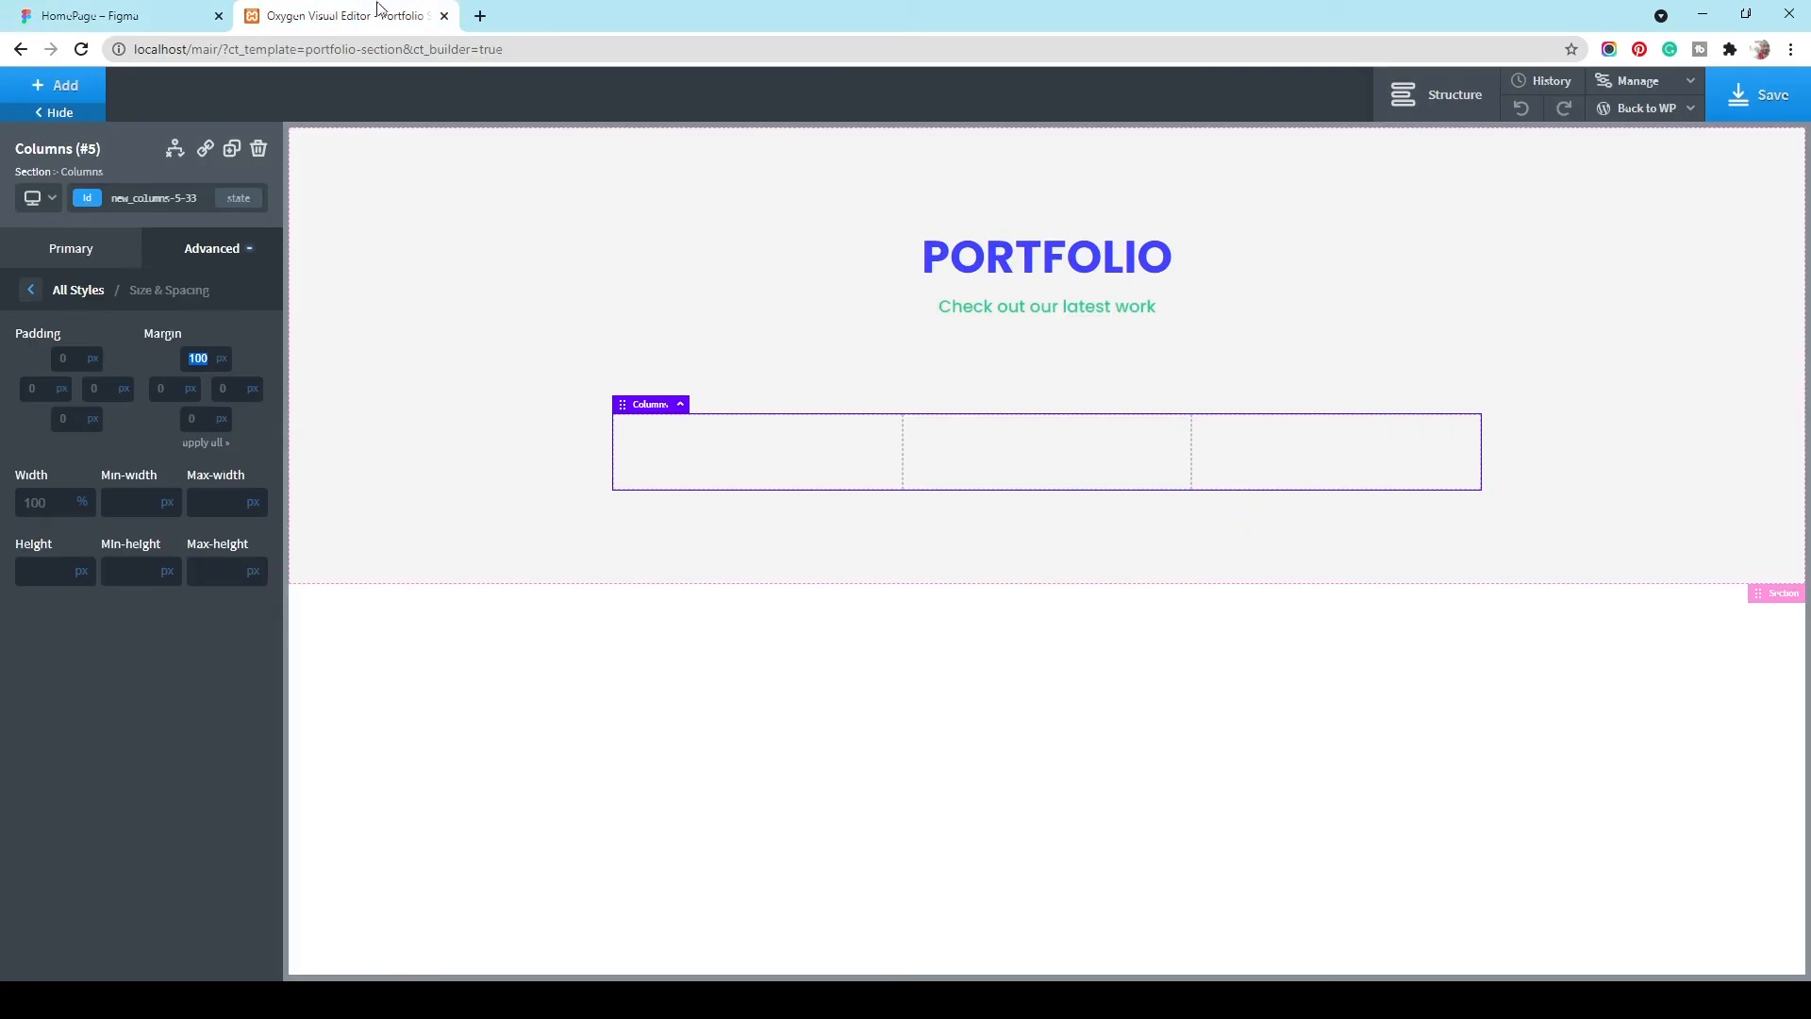
click(779, 461)
click(144, 189)
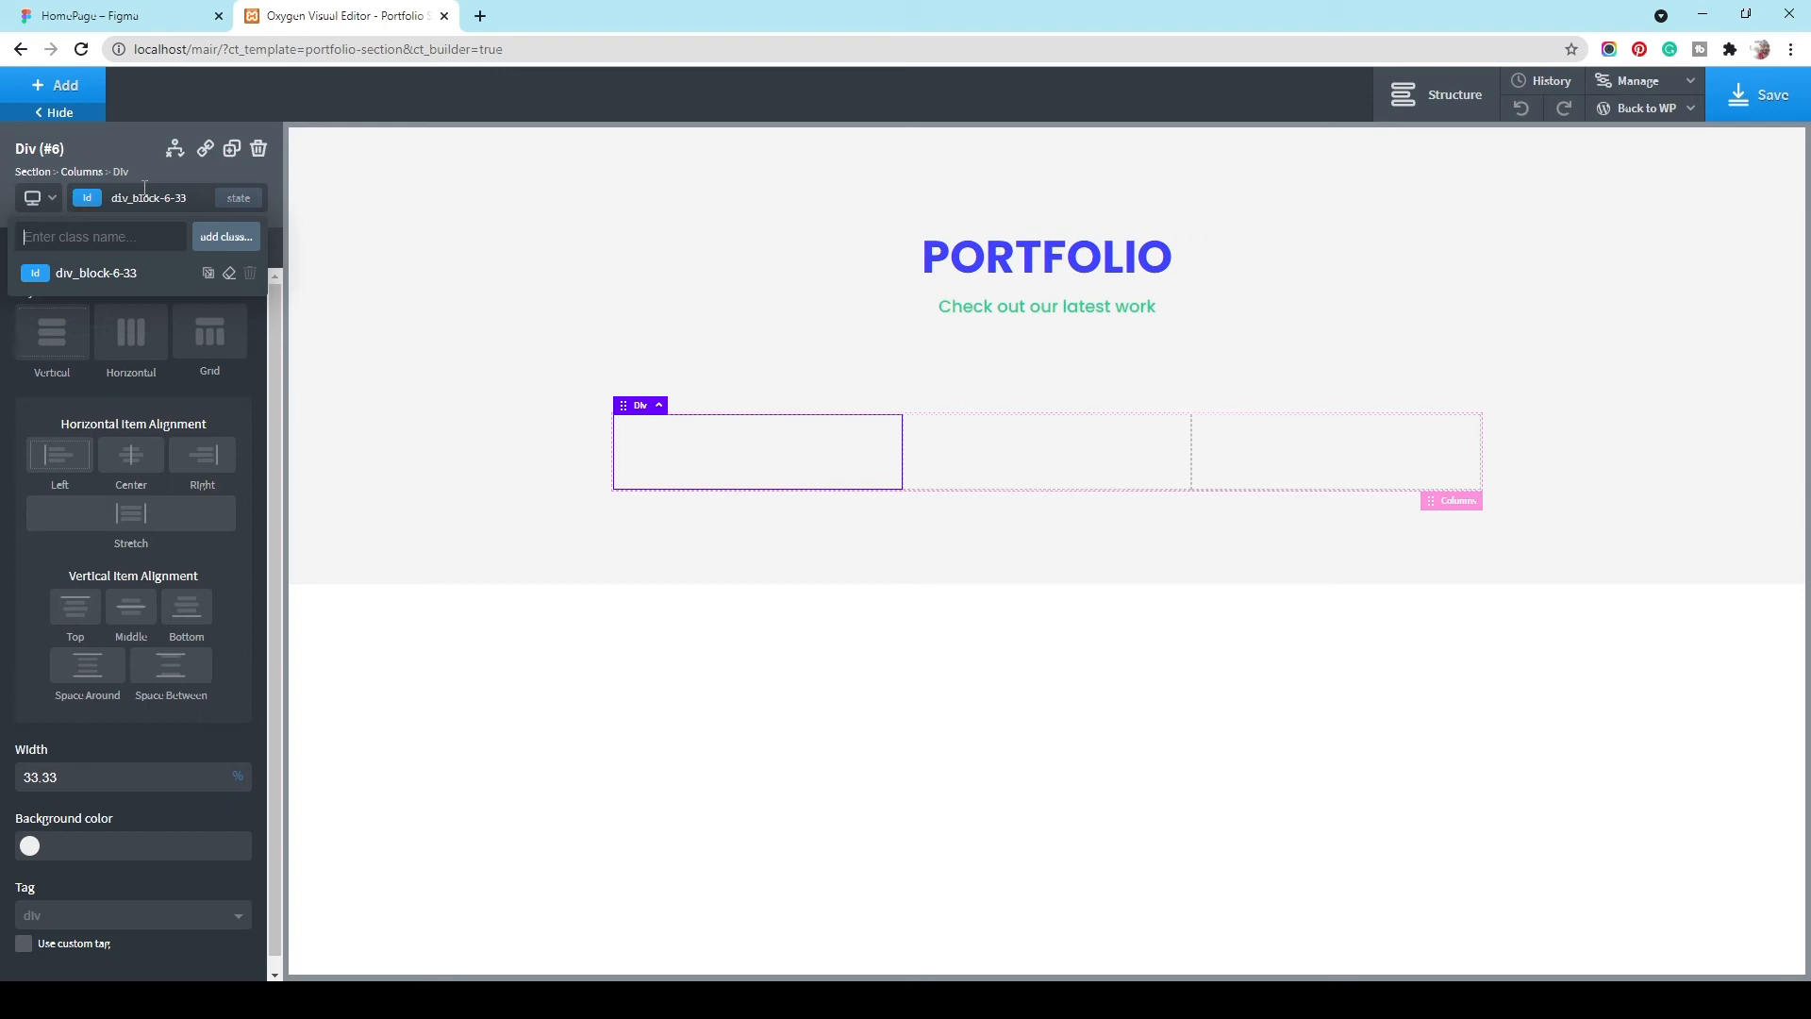
text(port)
text(em)
key(Return)
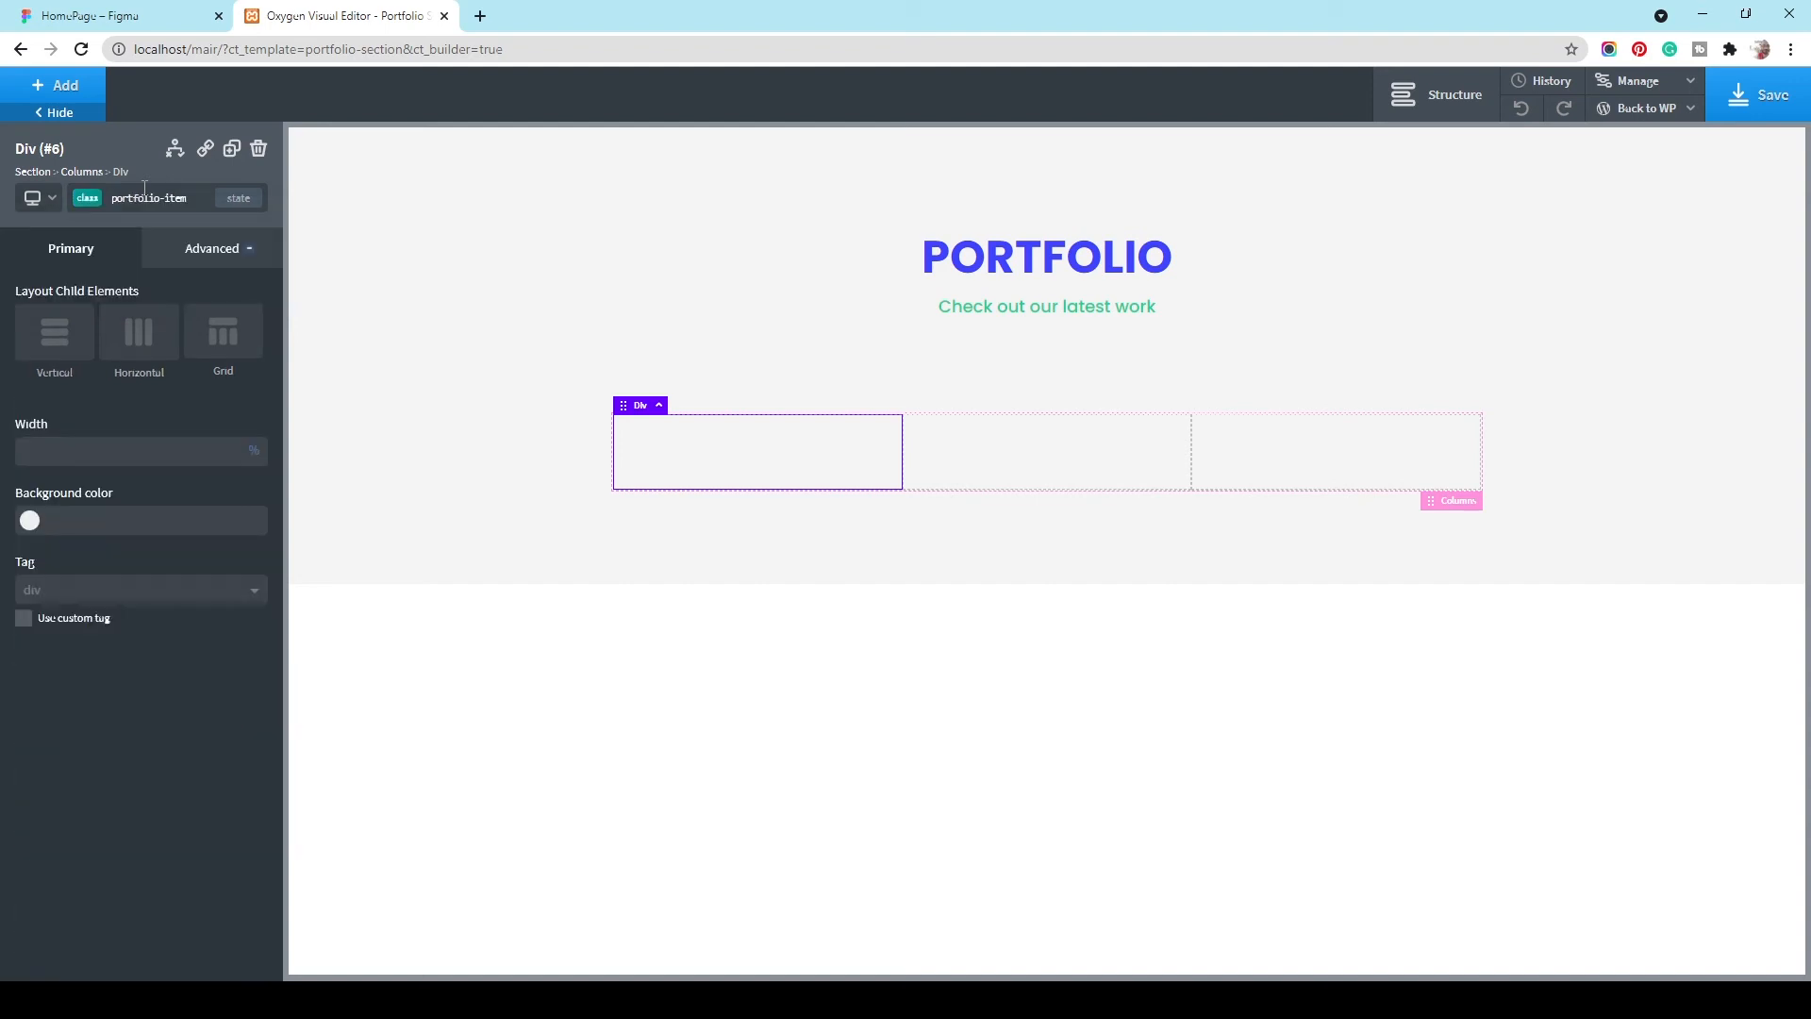
Step: Lay out the portfolio-item class's child elements vertically, with center horizontal and middle vertical alignment
click(59, 332)
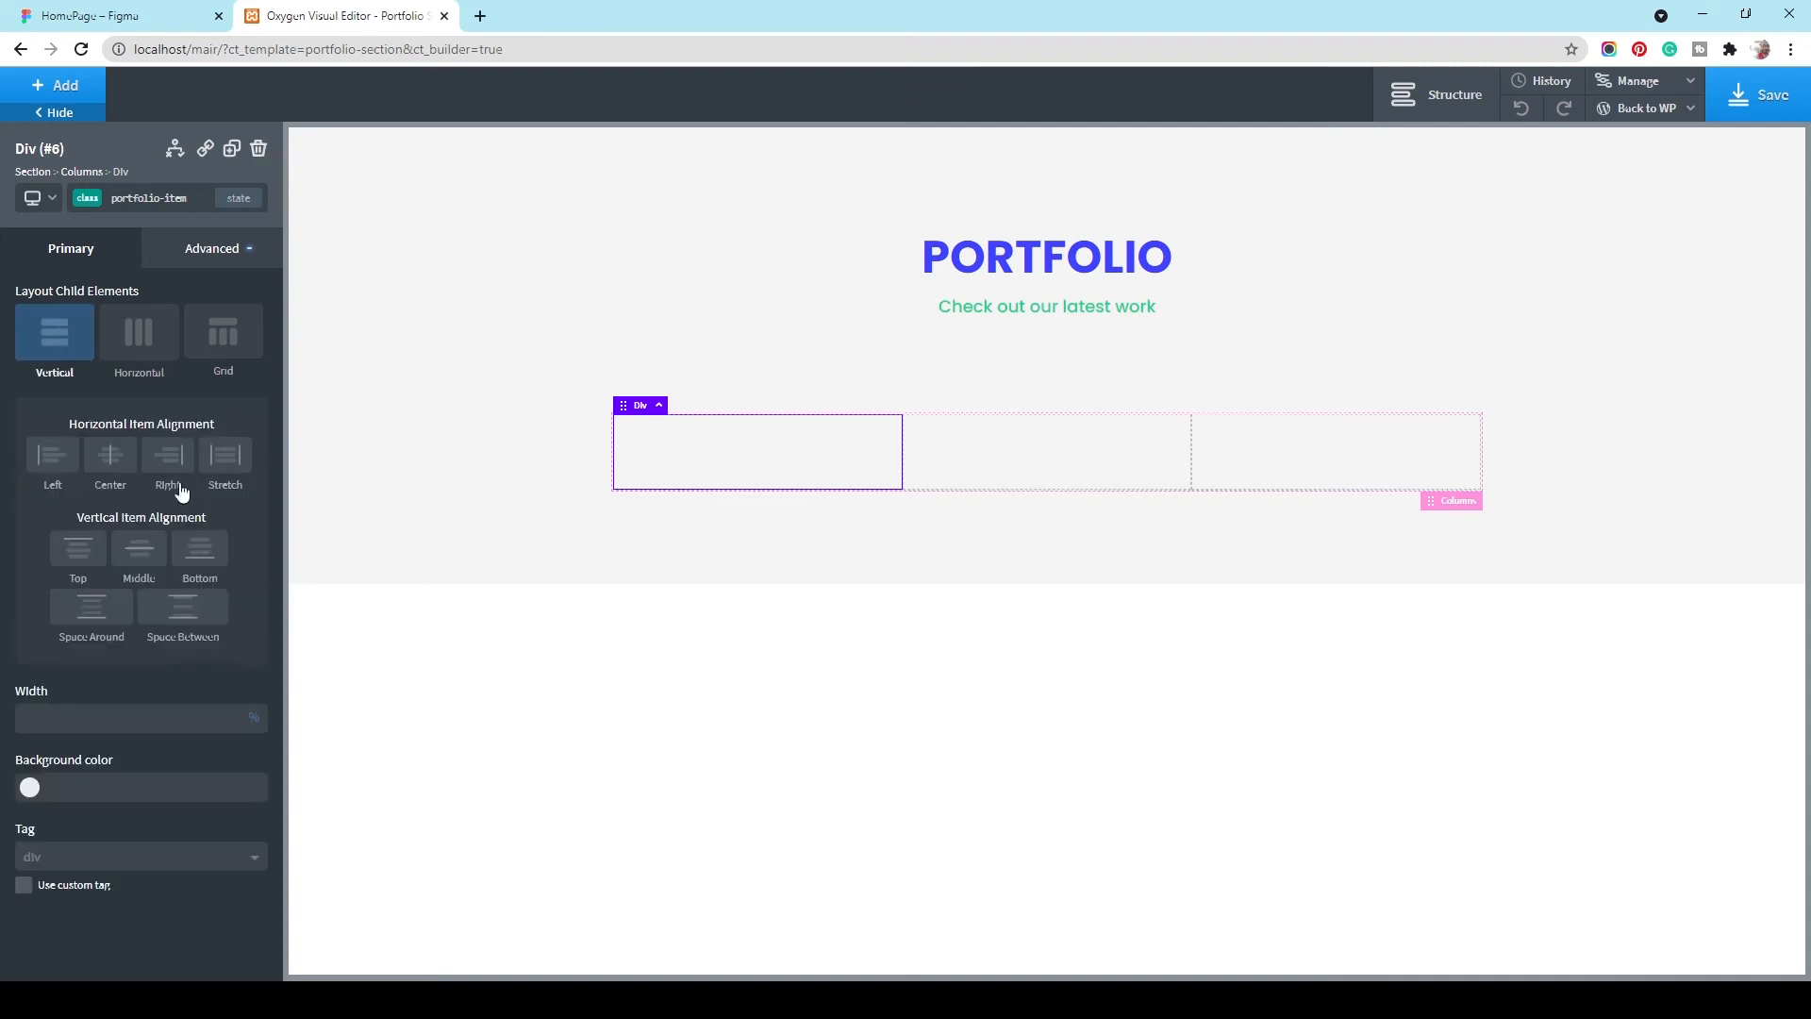
click(113, 462)
click(143, 564)
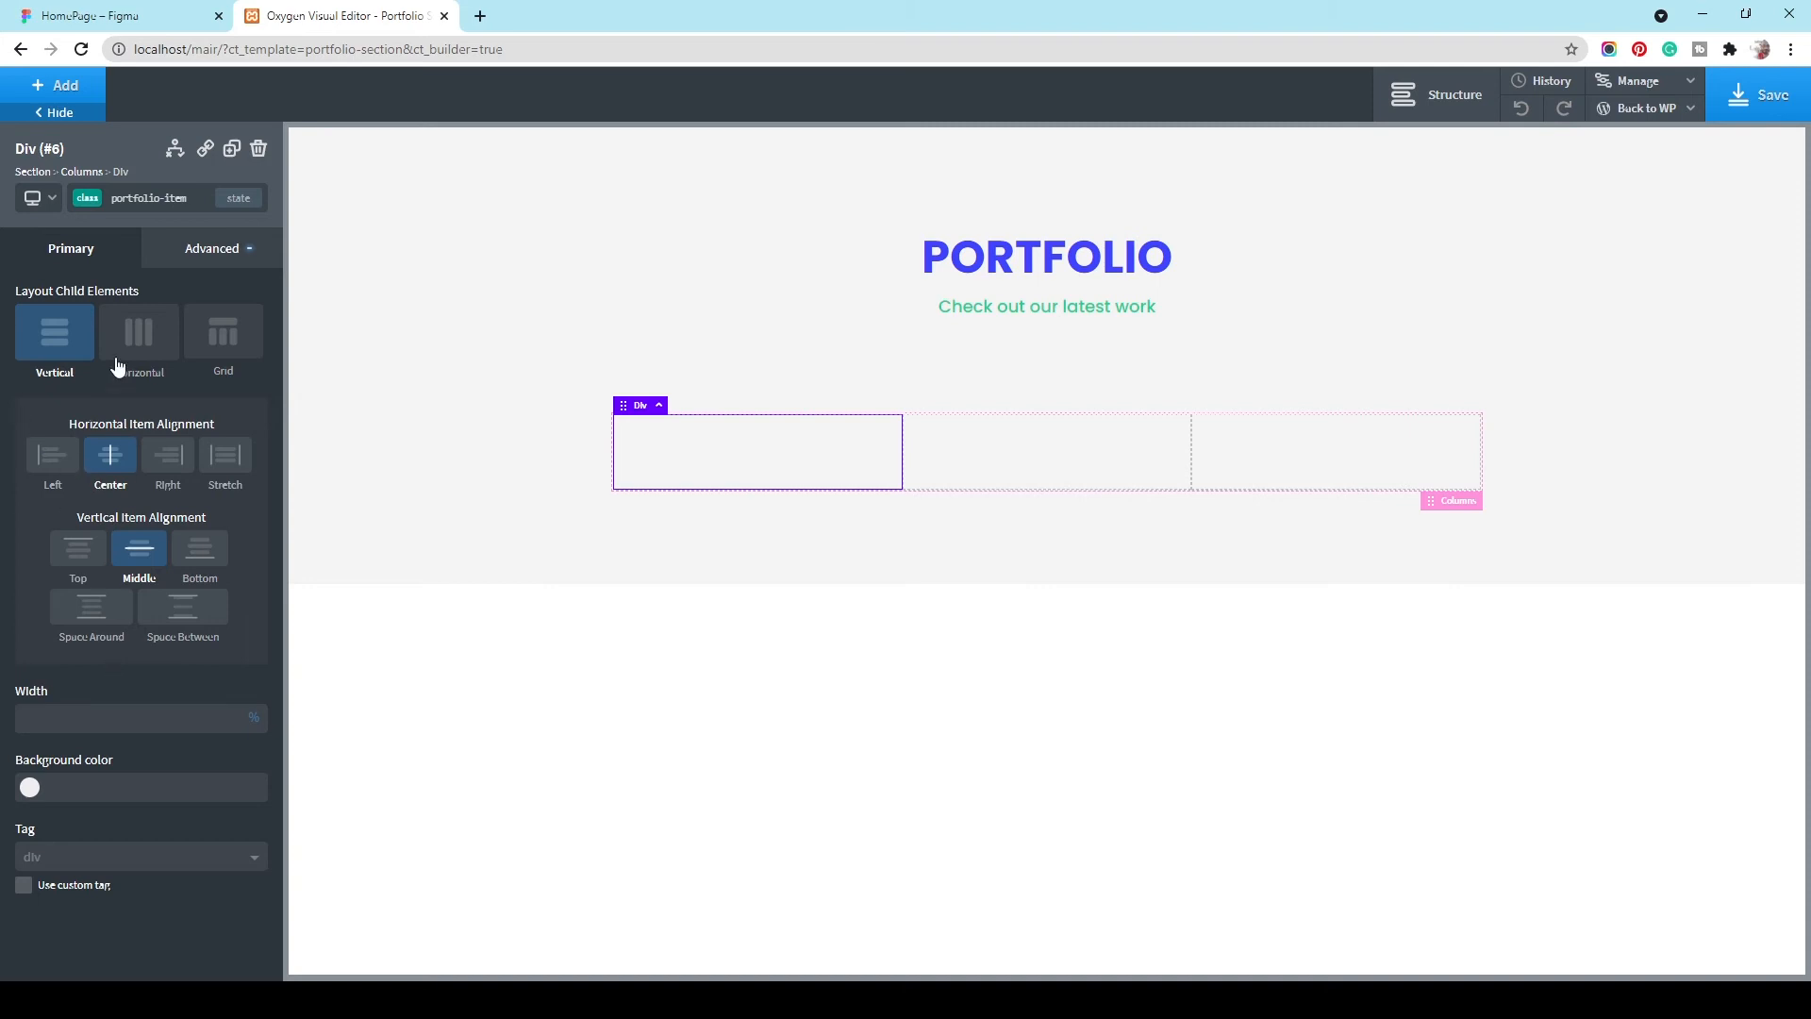
Step: Set the portfolio-item class's left and right padding to 50 px each
click(206, 258)
click(159, 362)
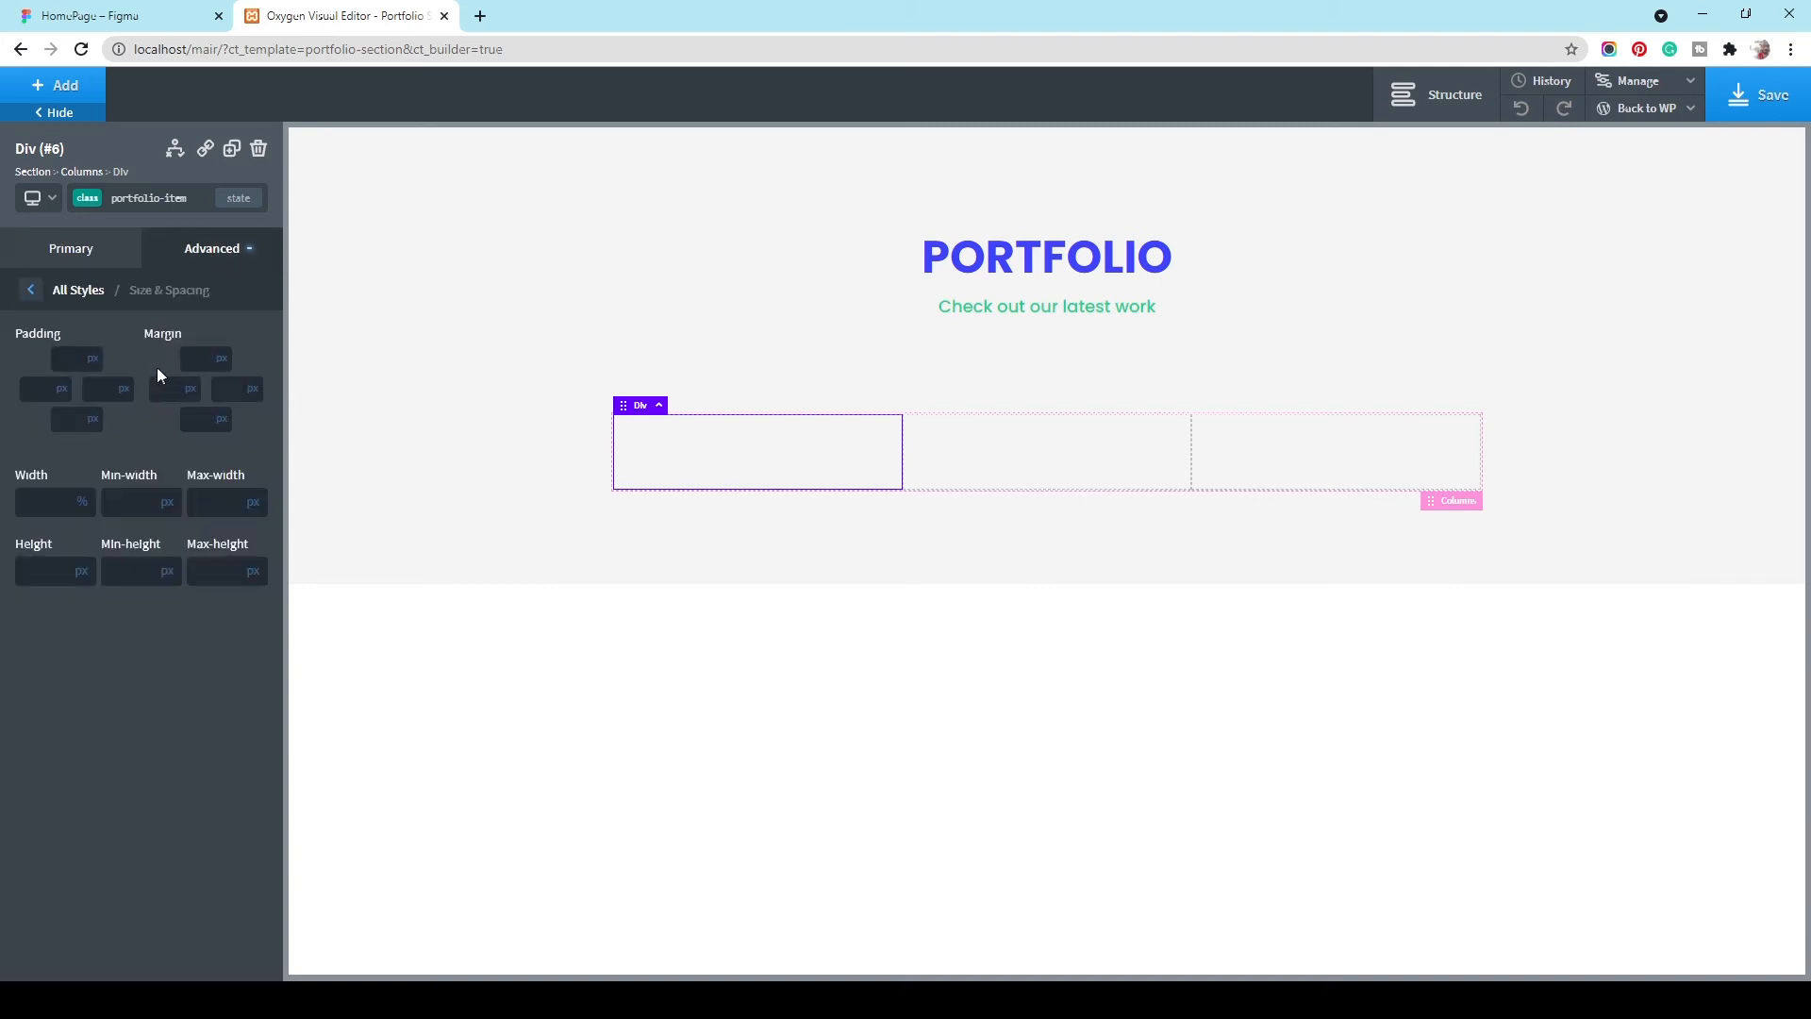
click(44, 384)
text(50)
click(86, 387)
text(50)
Step: Assign the existing "portfolio-item" class to the second and third columns
click(1025, 457)
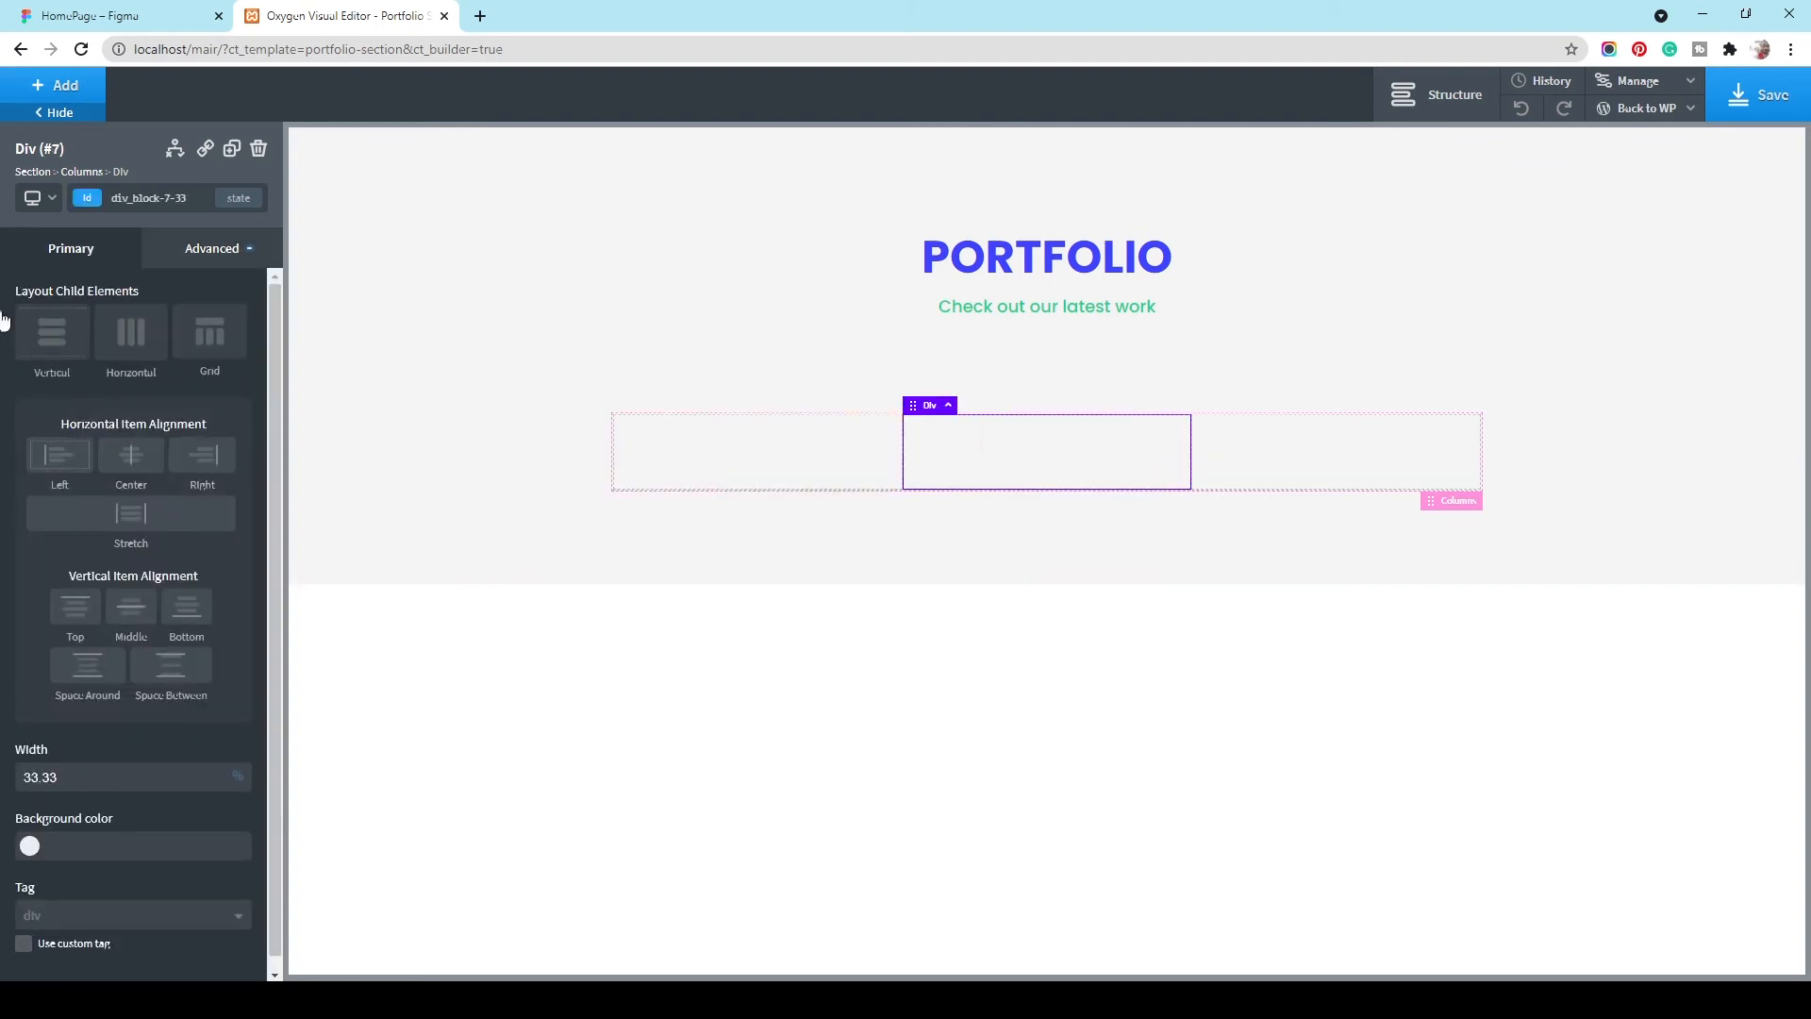
click(138, 200)
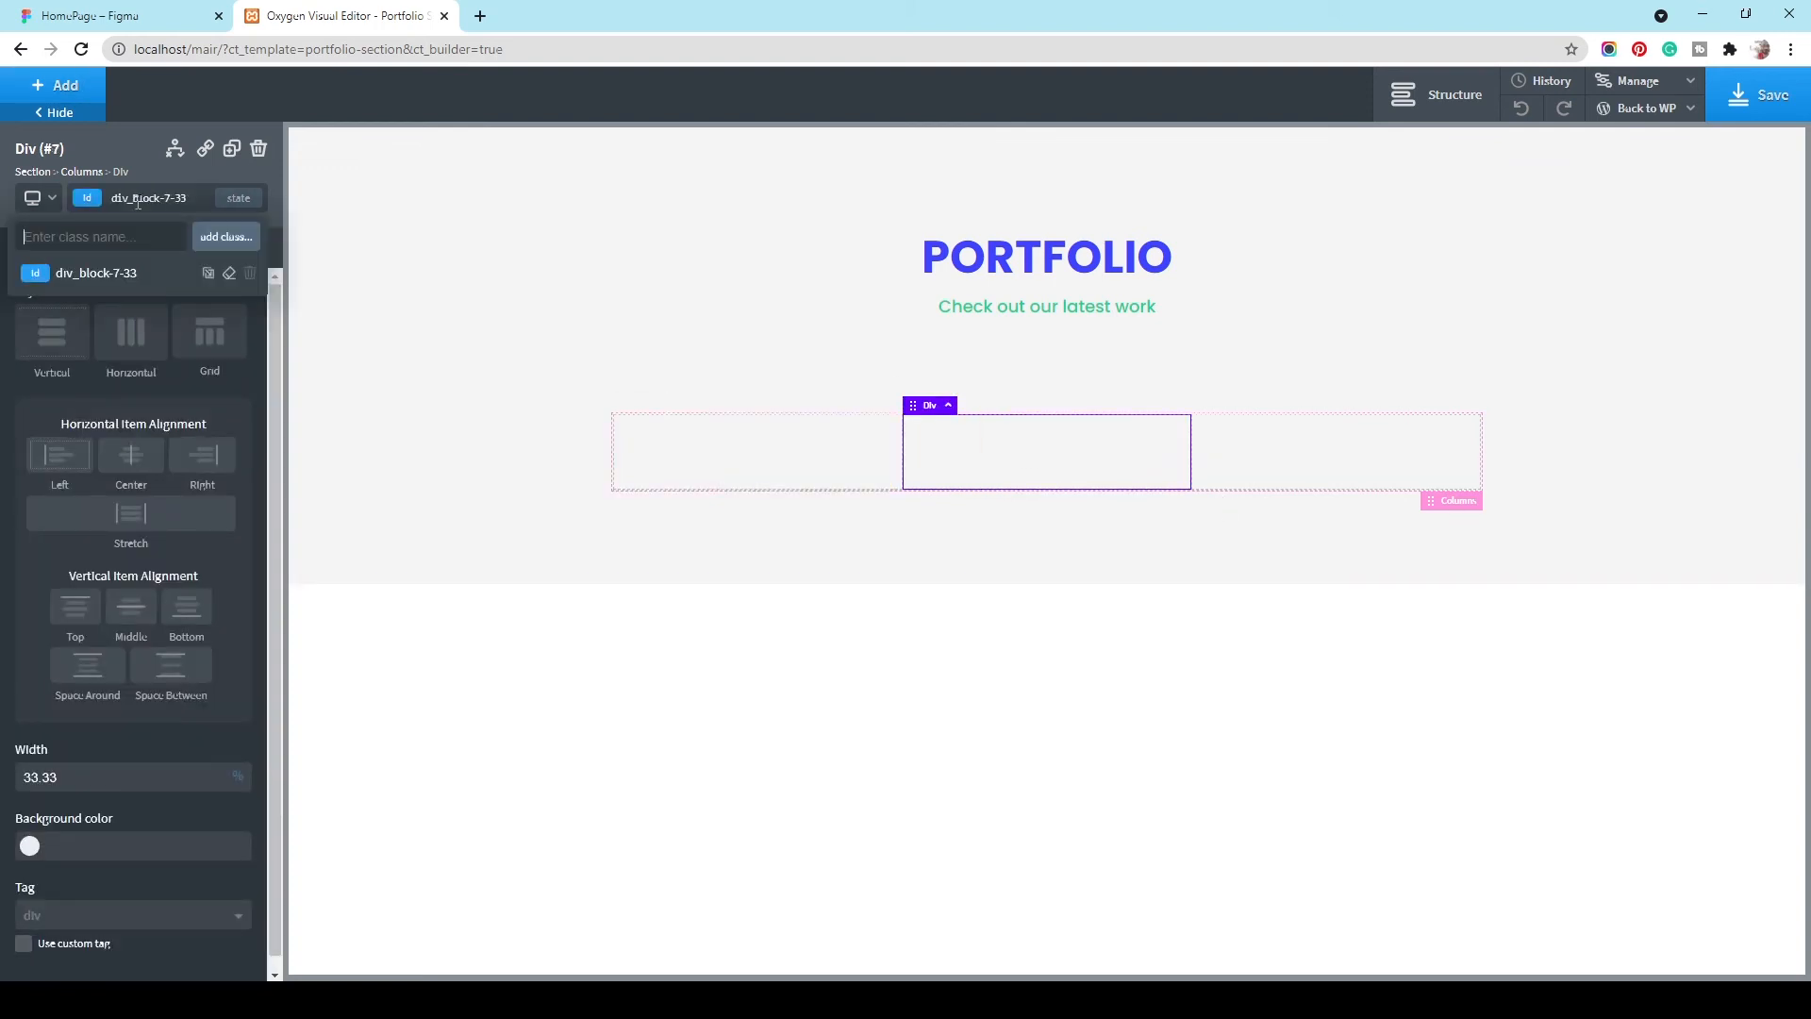
text(port)
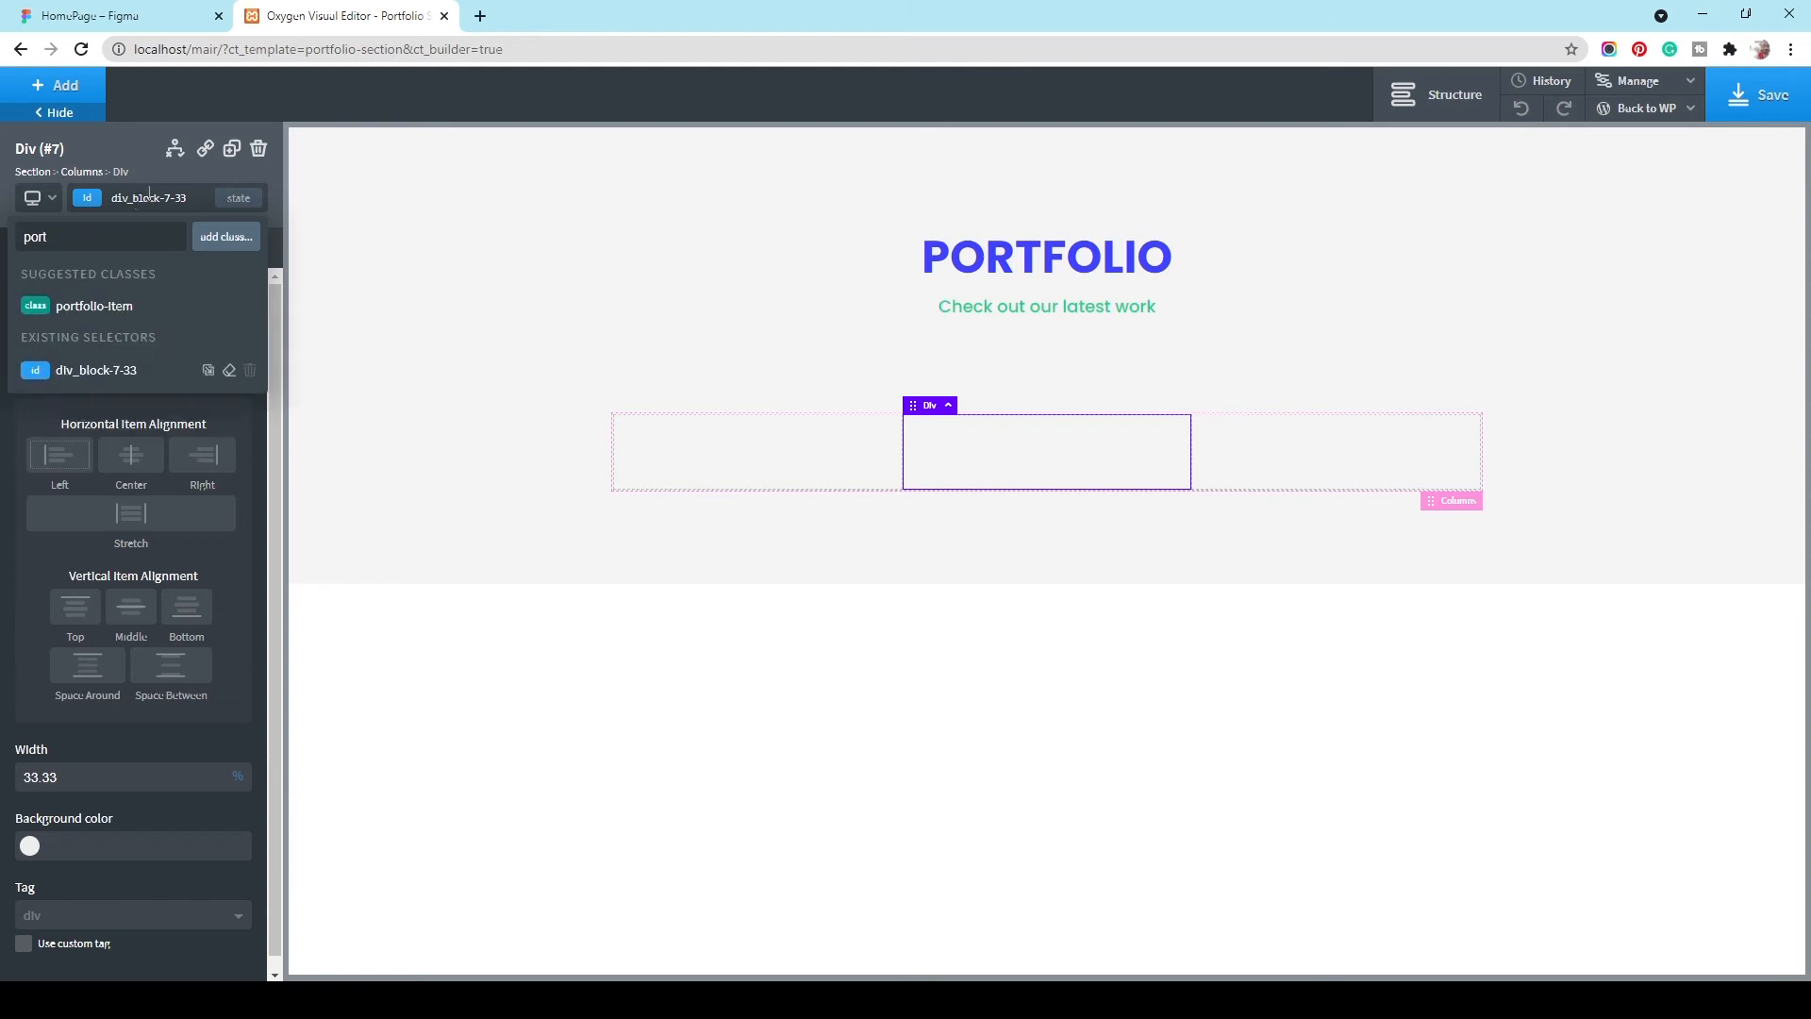
click(98, 312)
click(1286, 449)
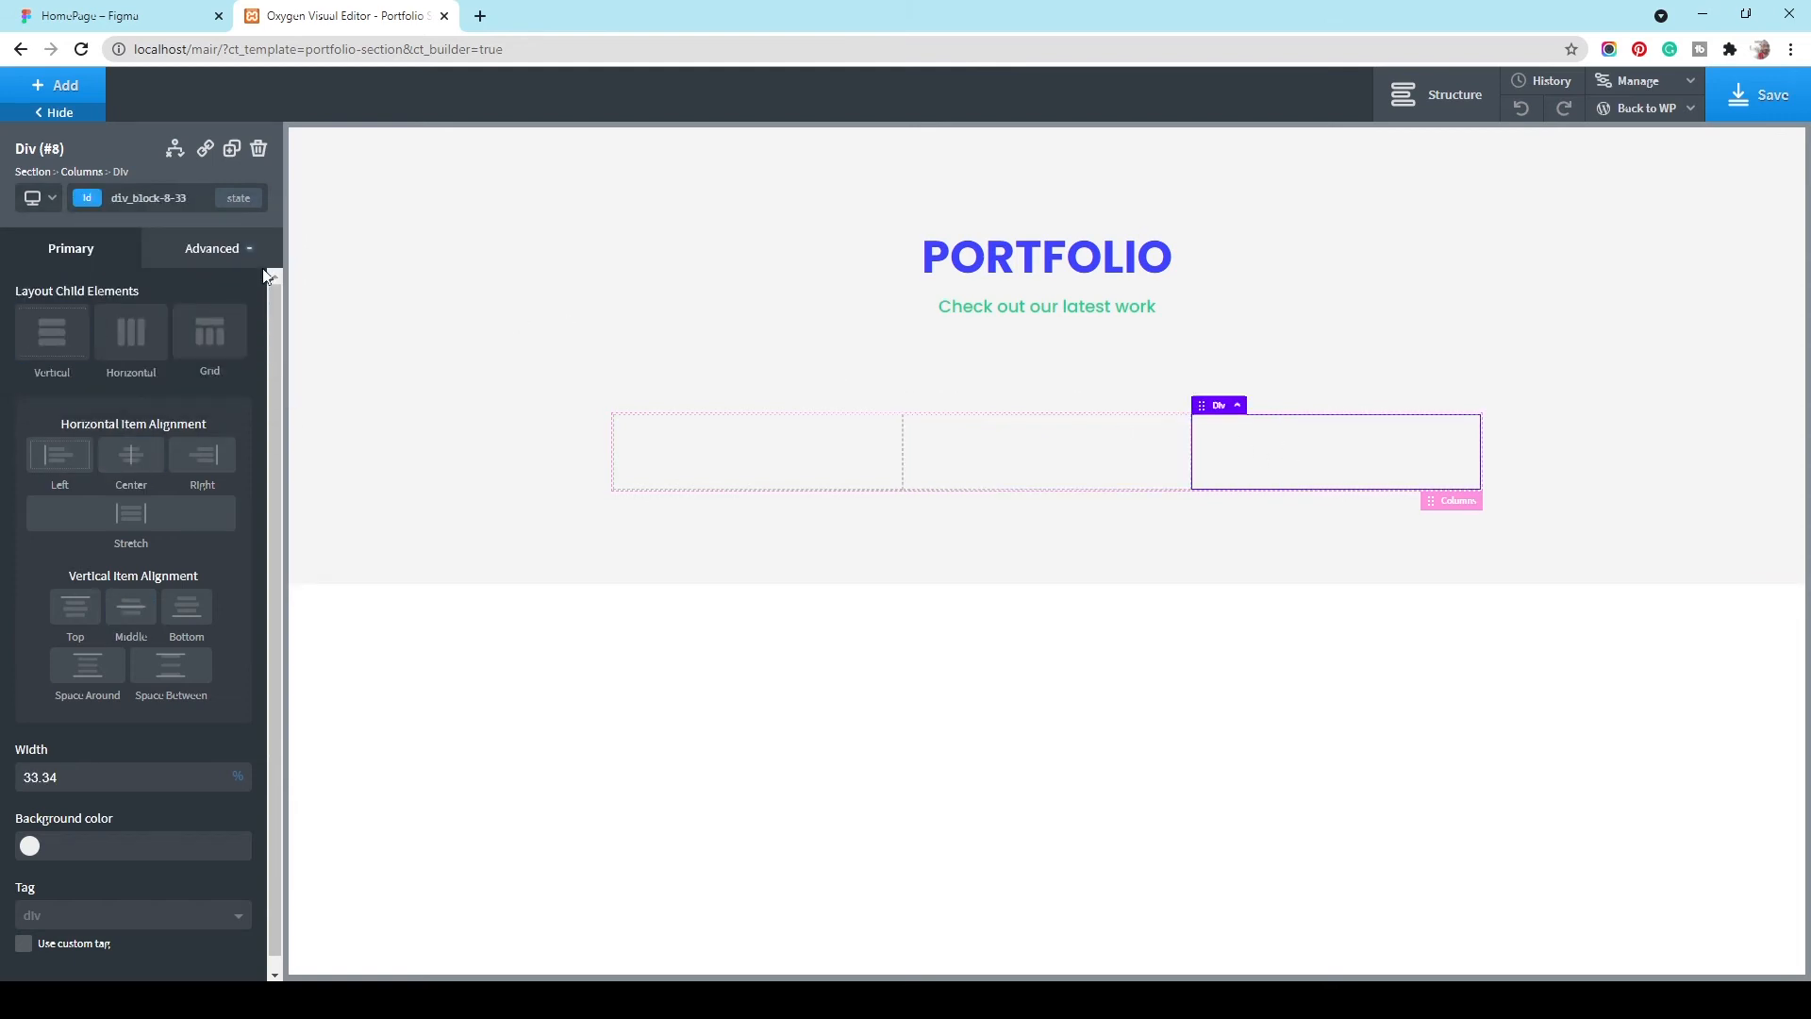
click(144, 201)
text(port)
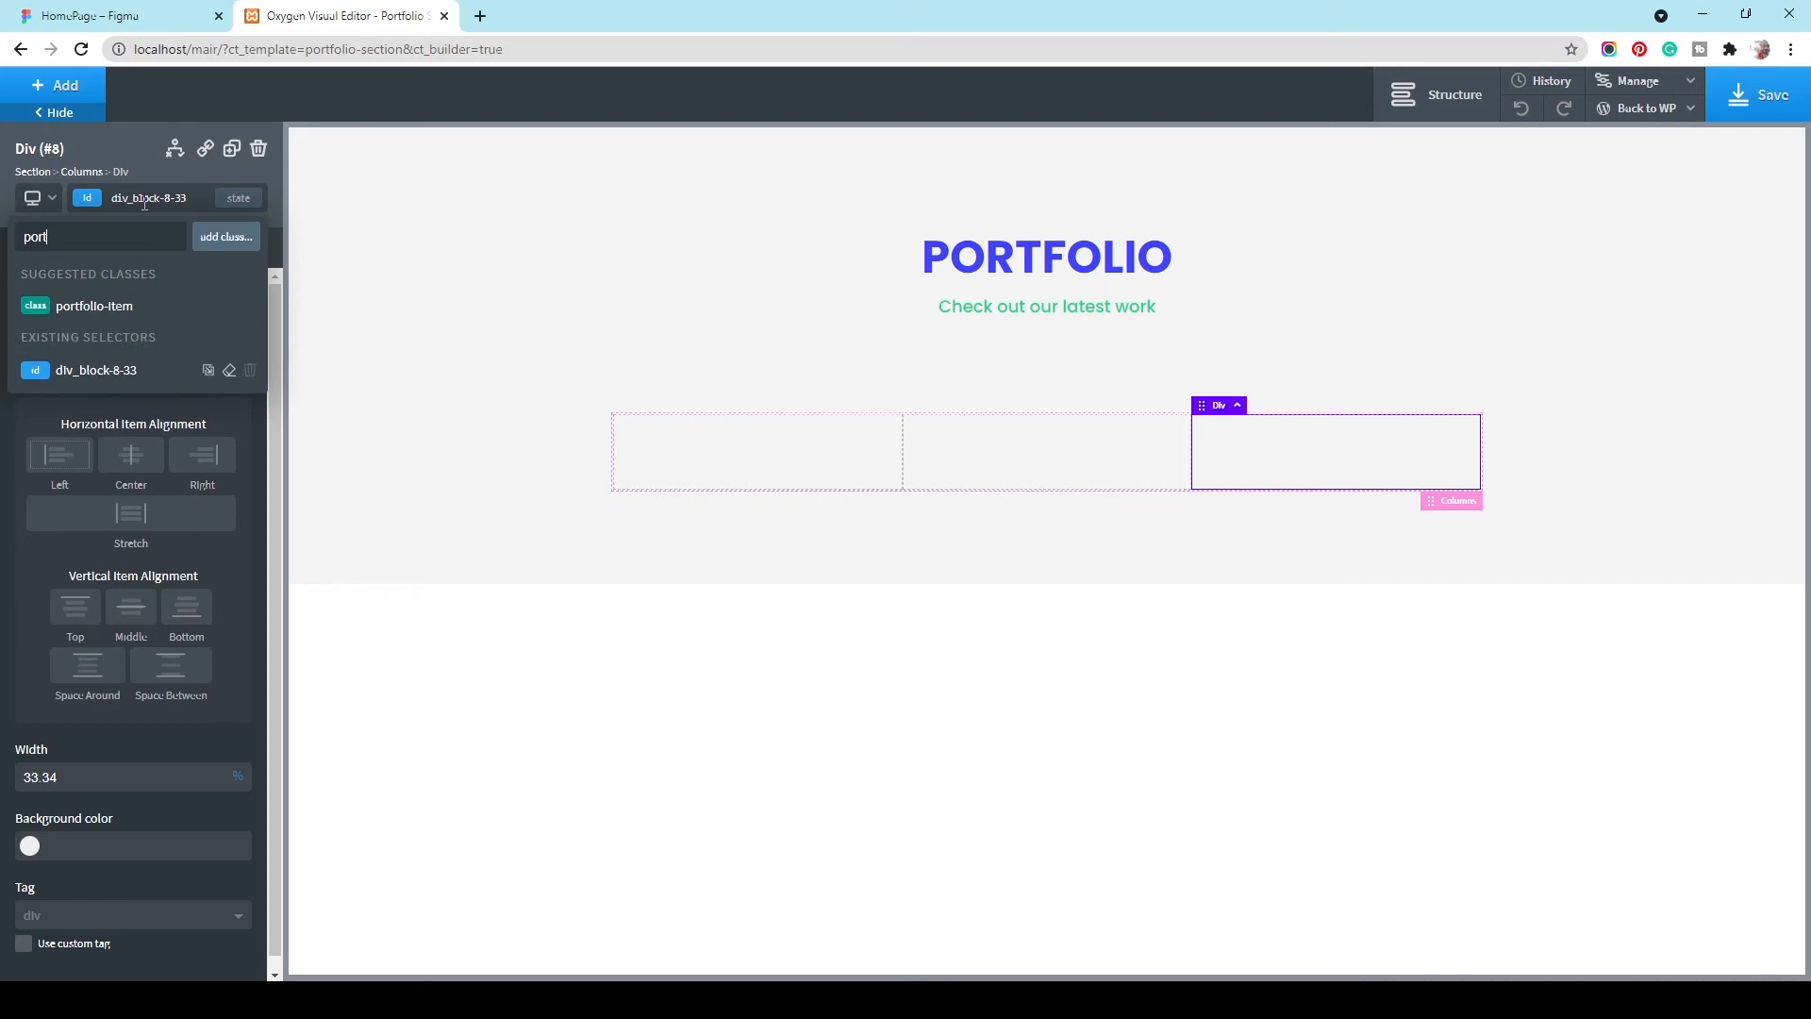
click(89, 326)
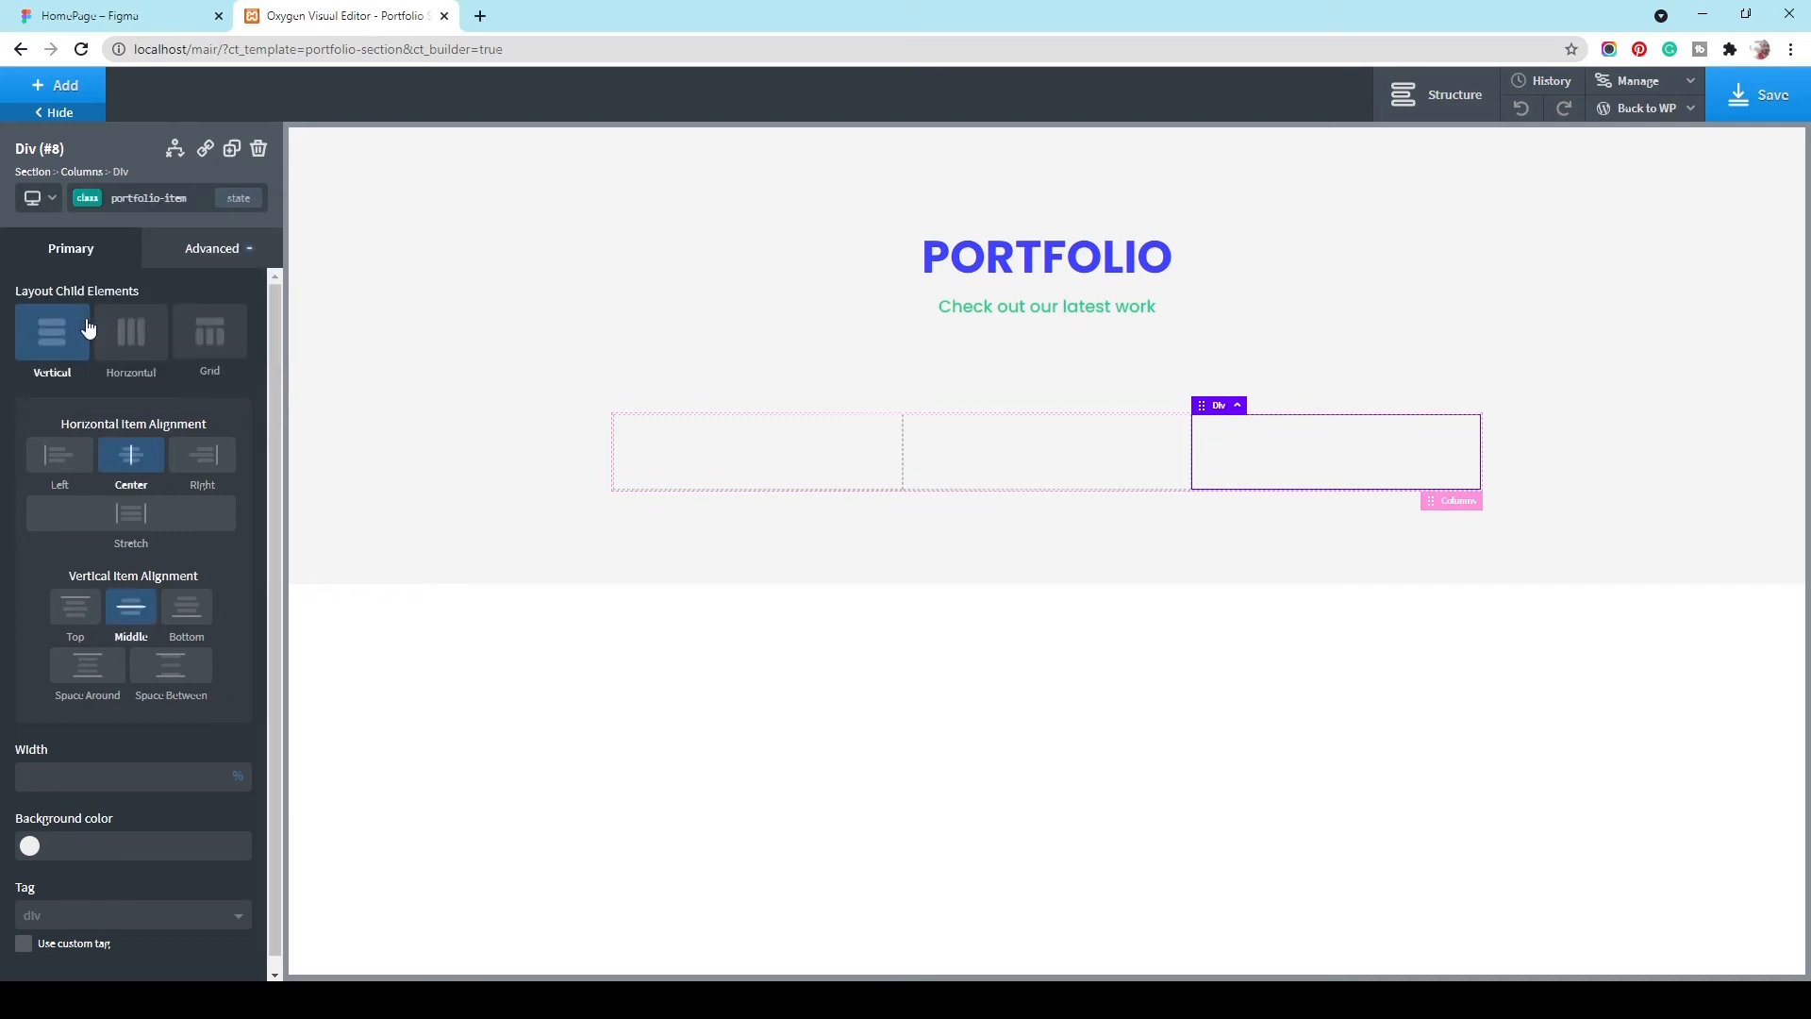
click(751, 471)
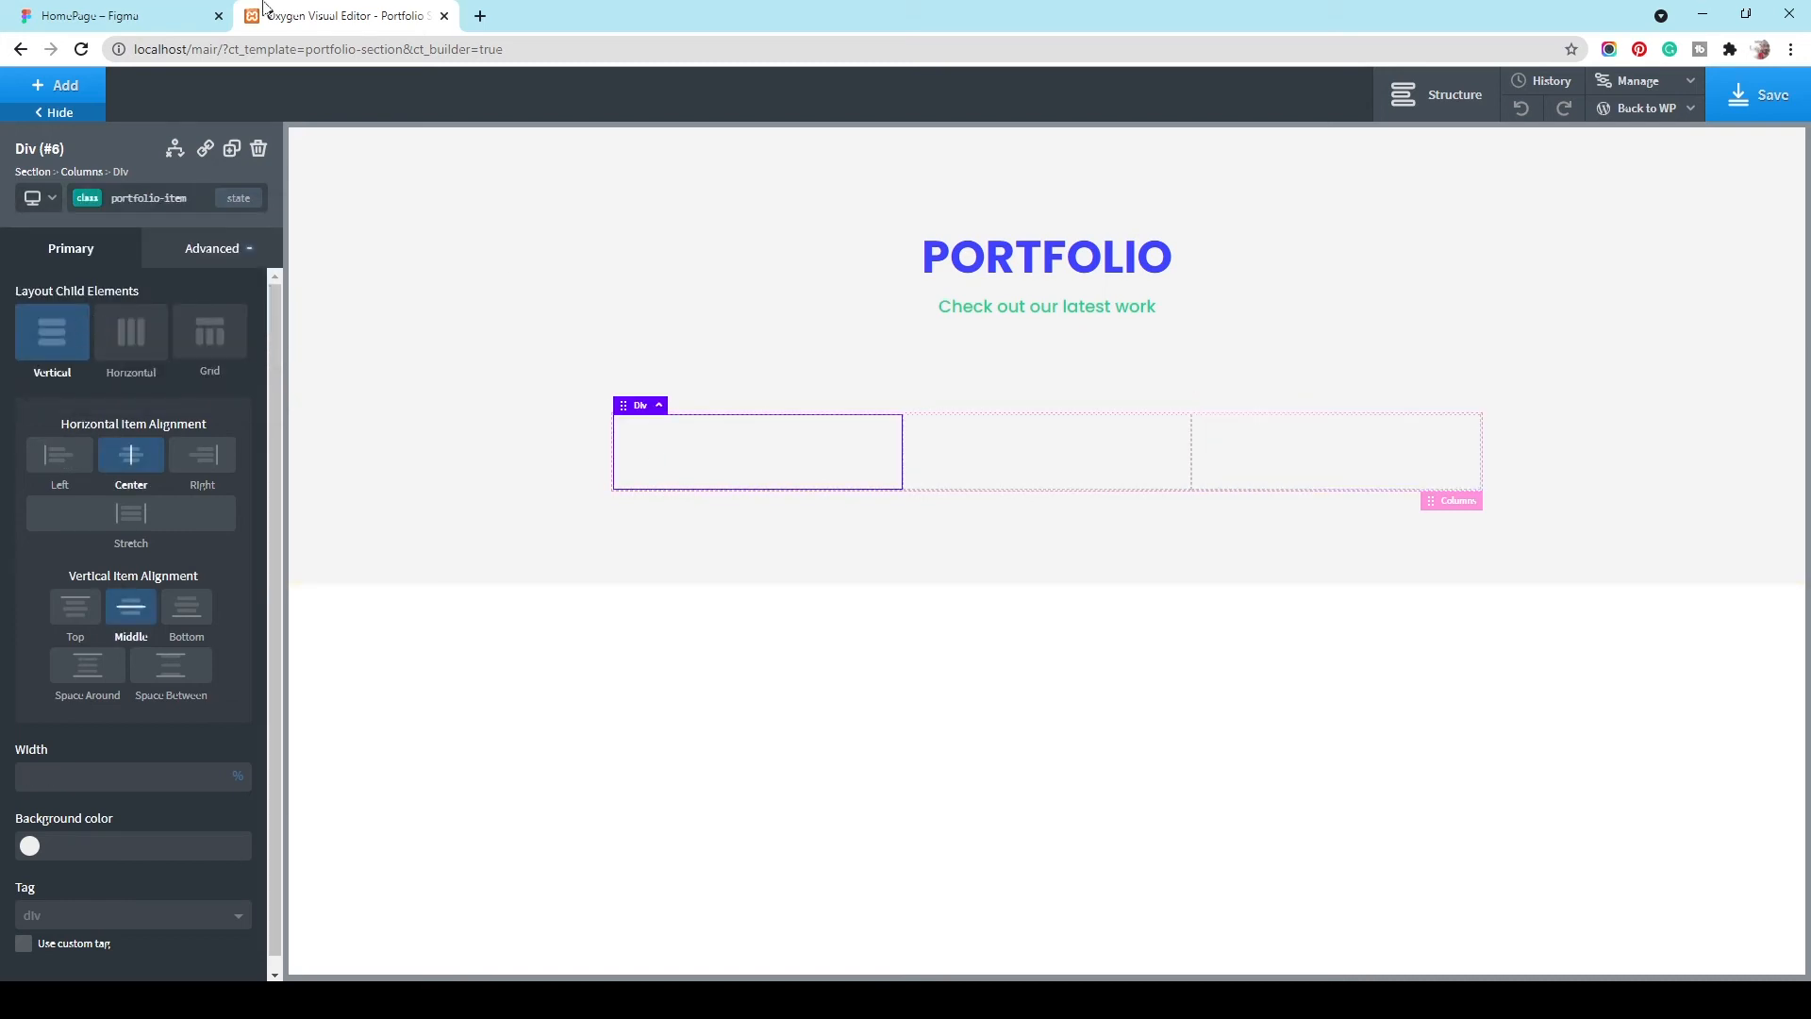
click(170, 9)
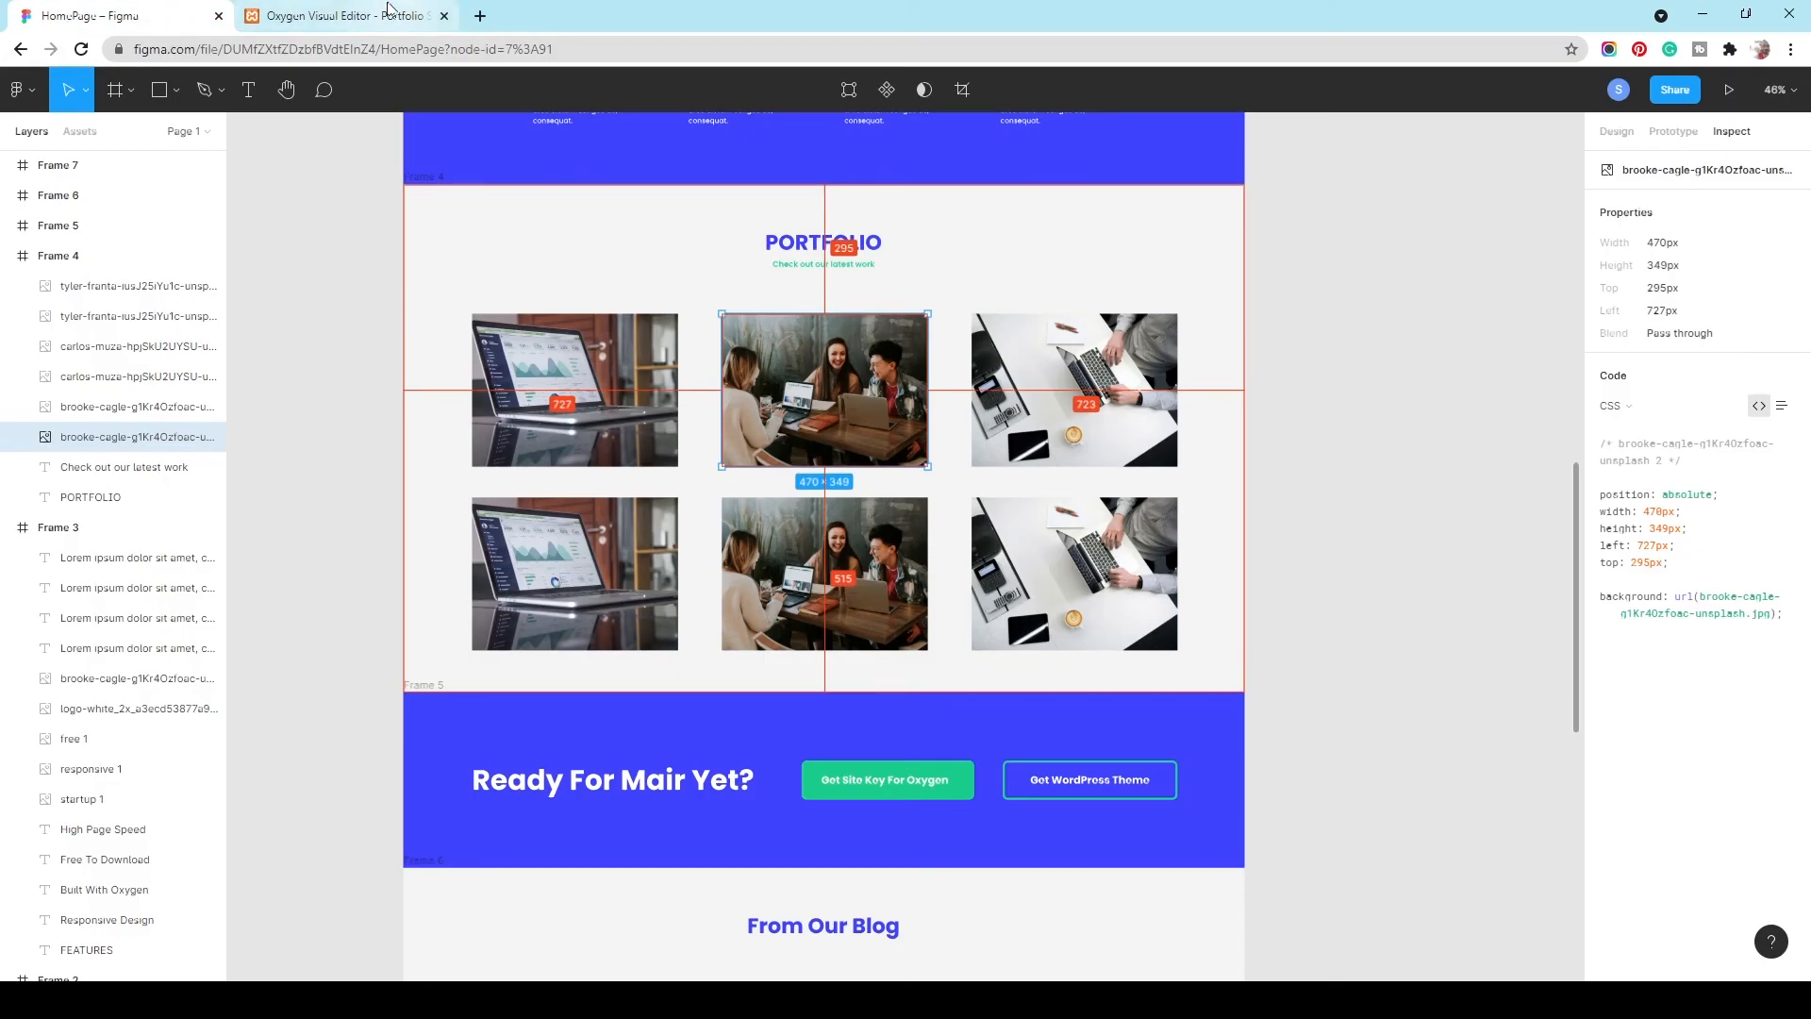
click(351, 16)
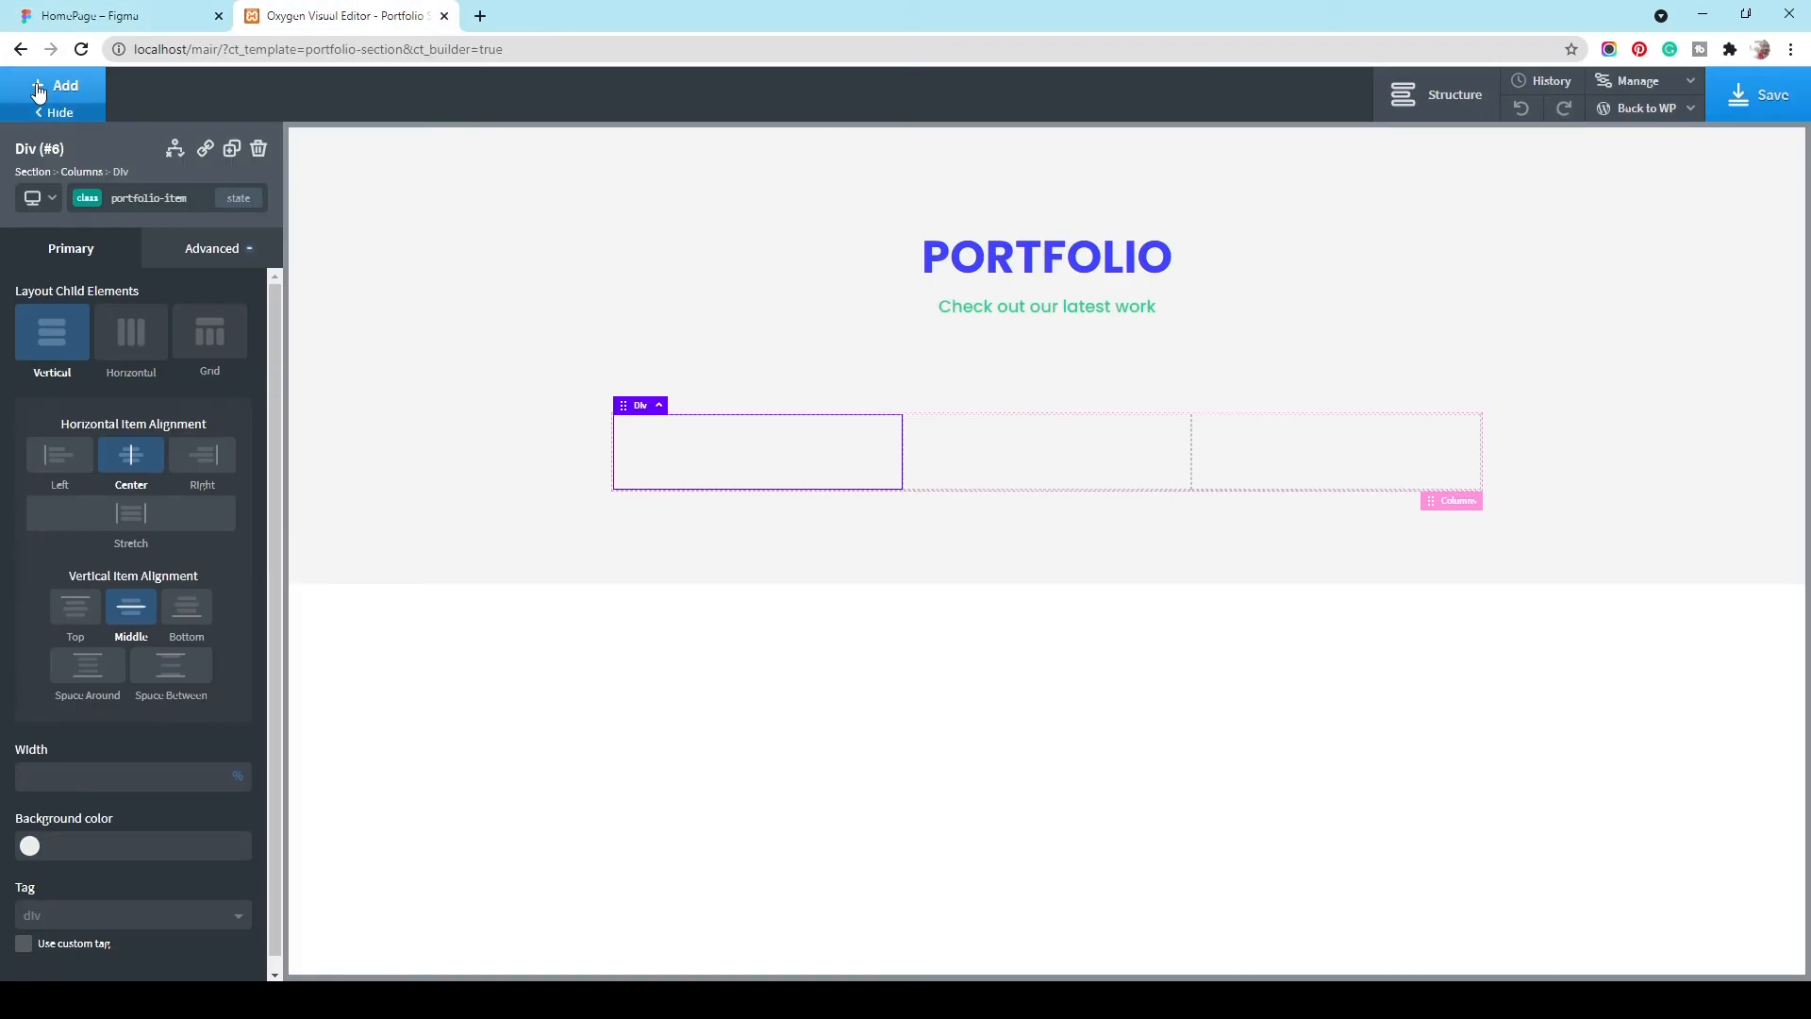
click(58, 86)
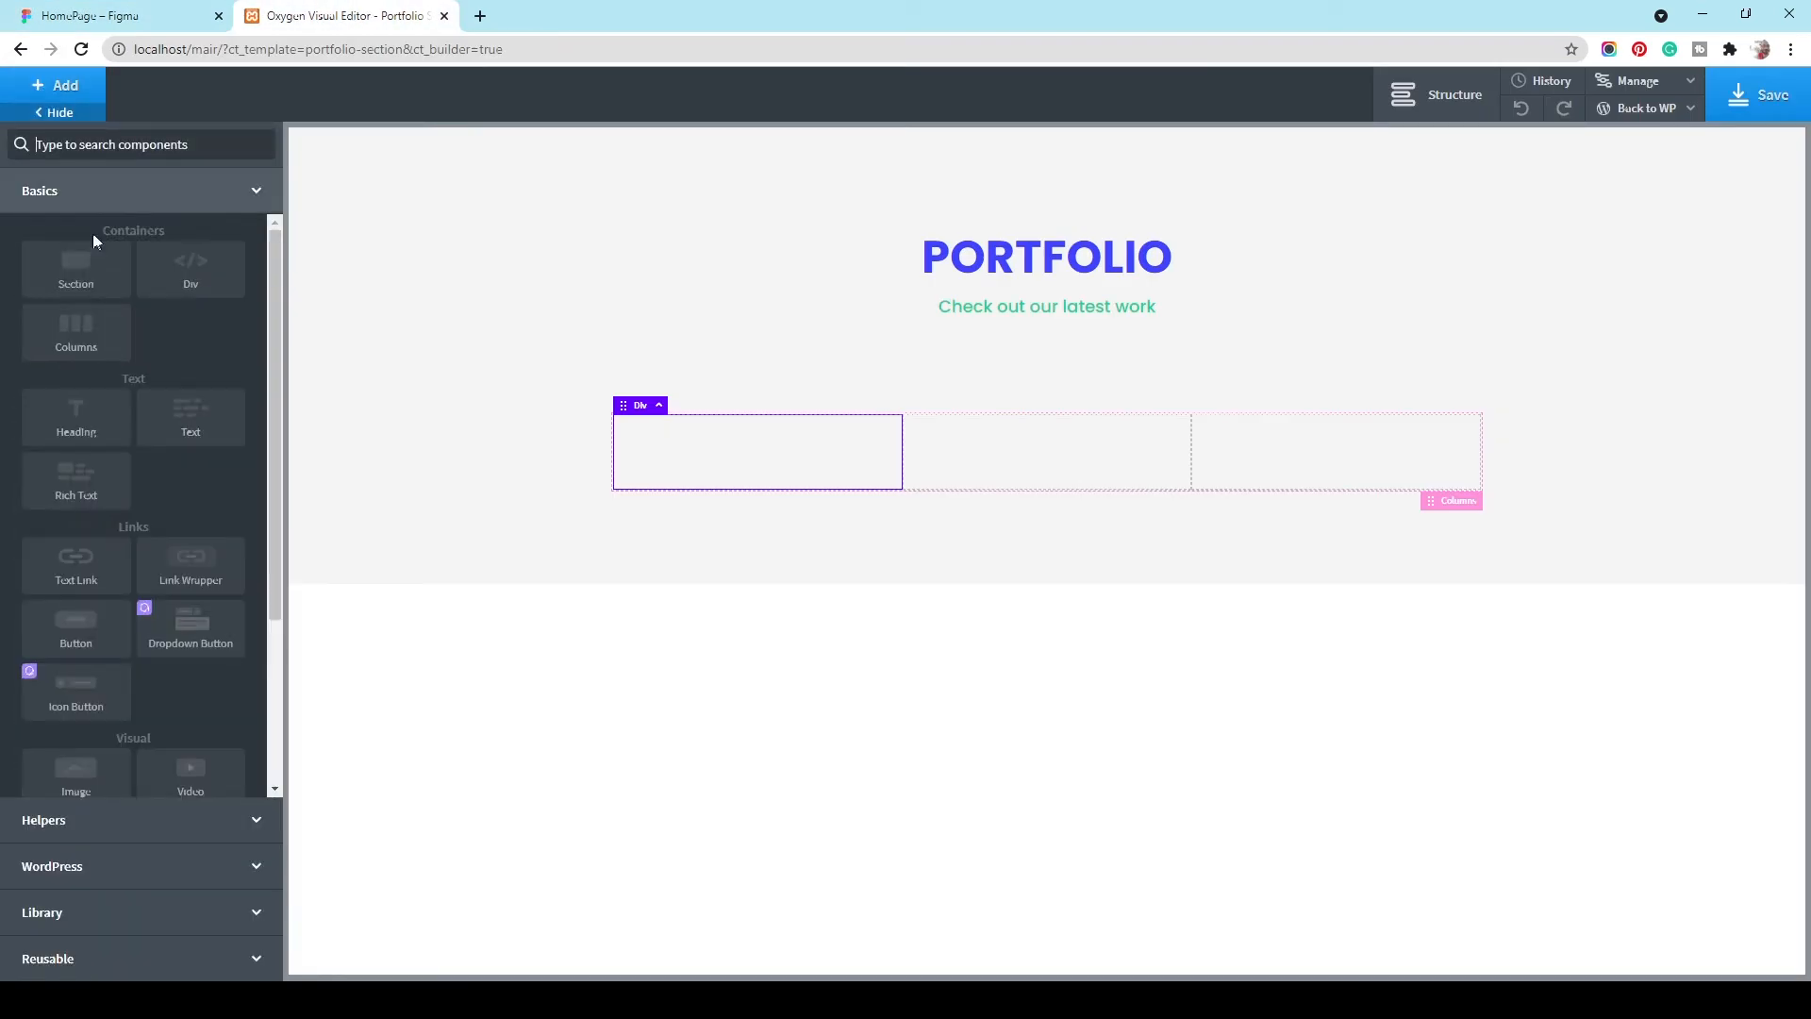
click(80, 773)
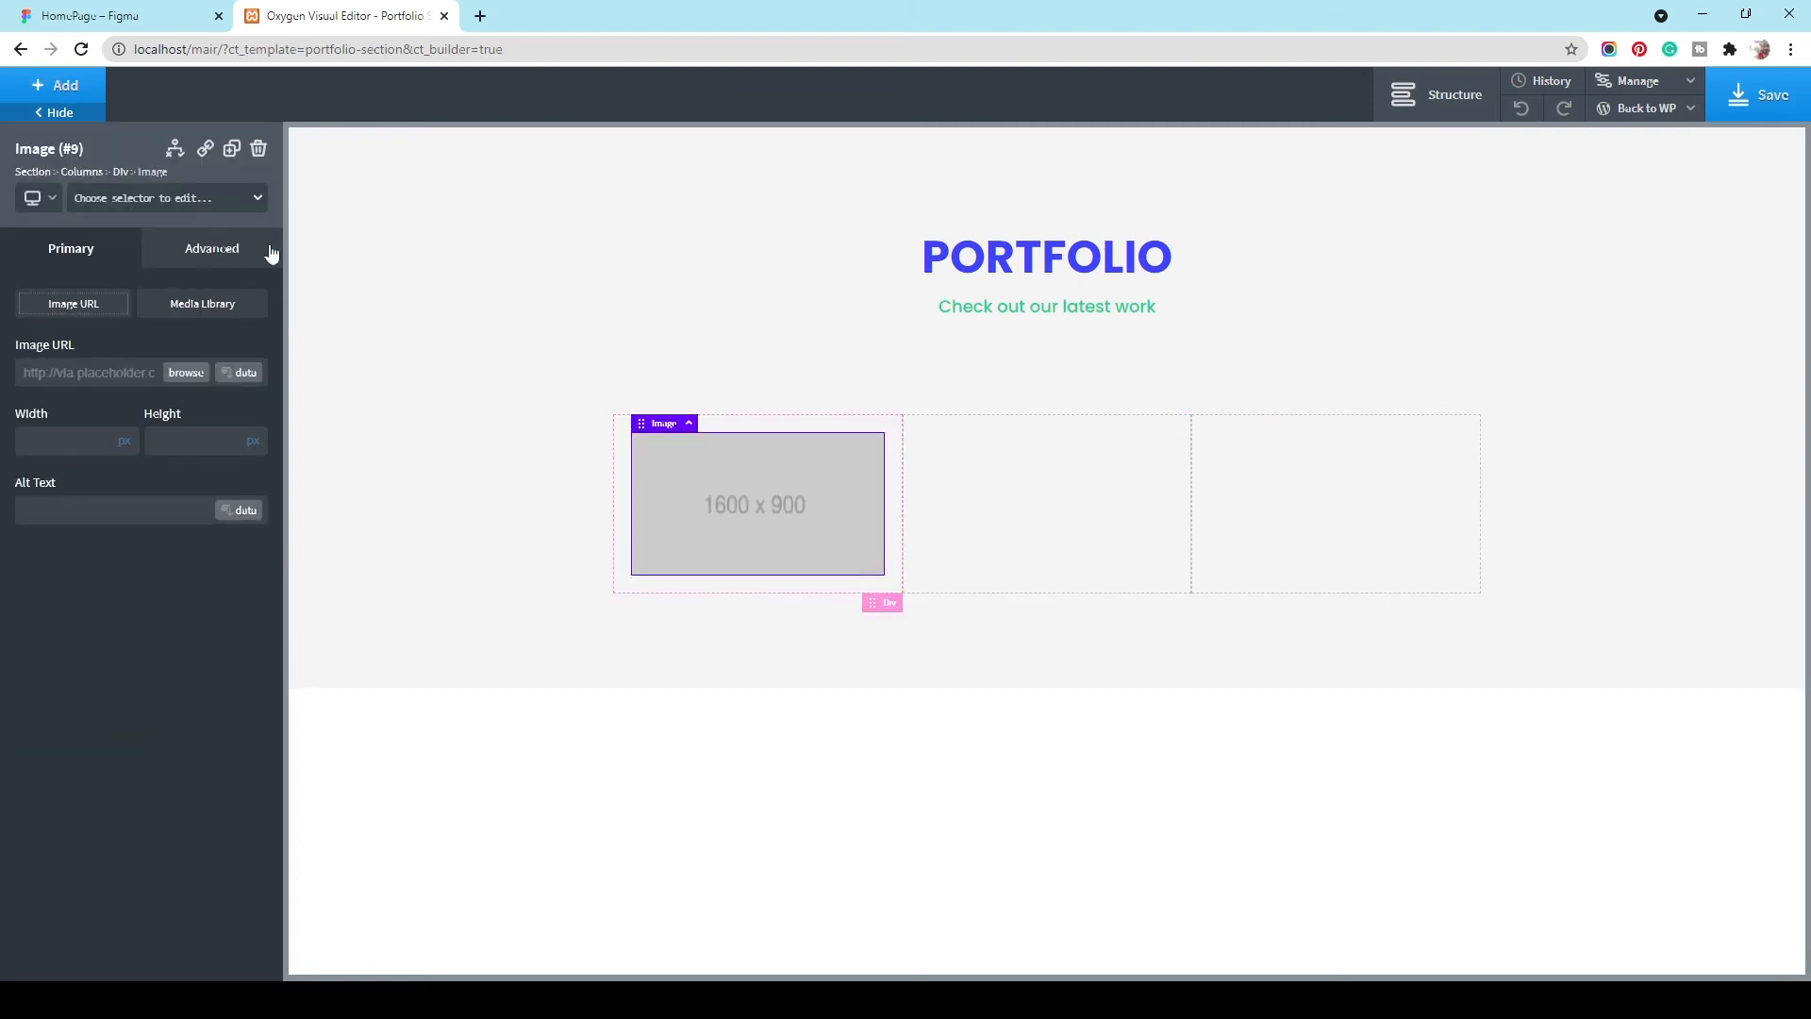
click(254, 154)
Step: Insert a Link Wrapper in the first column and place an Image element inside it
click(58, 87)
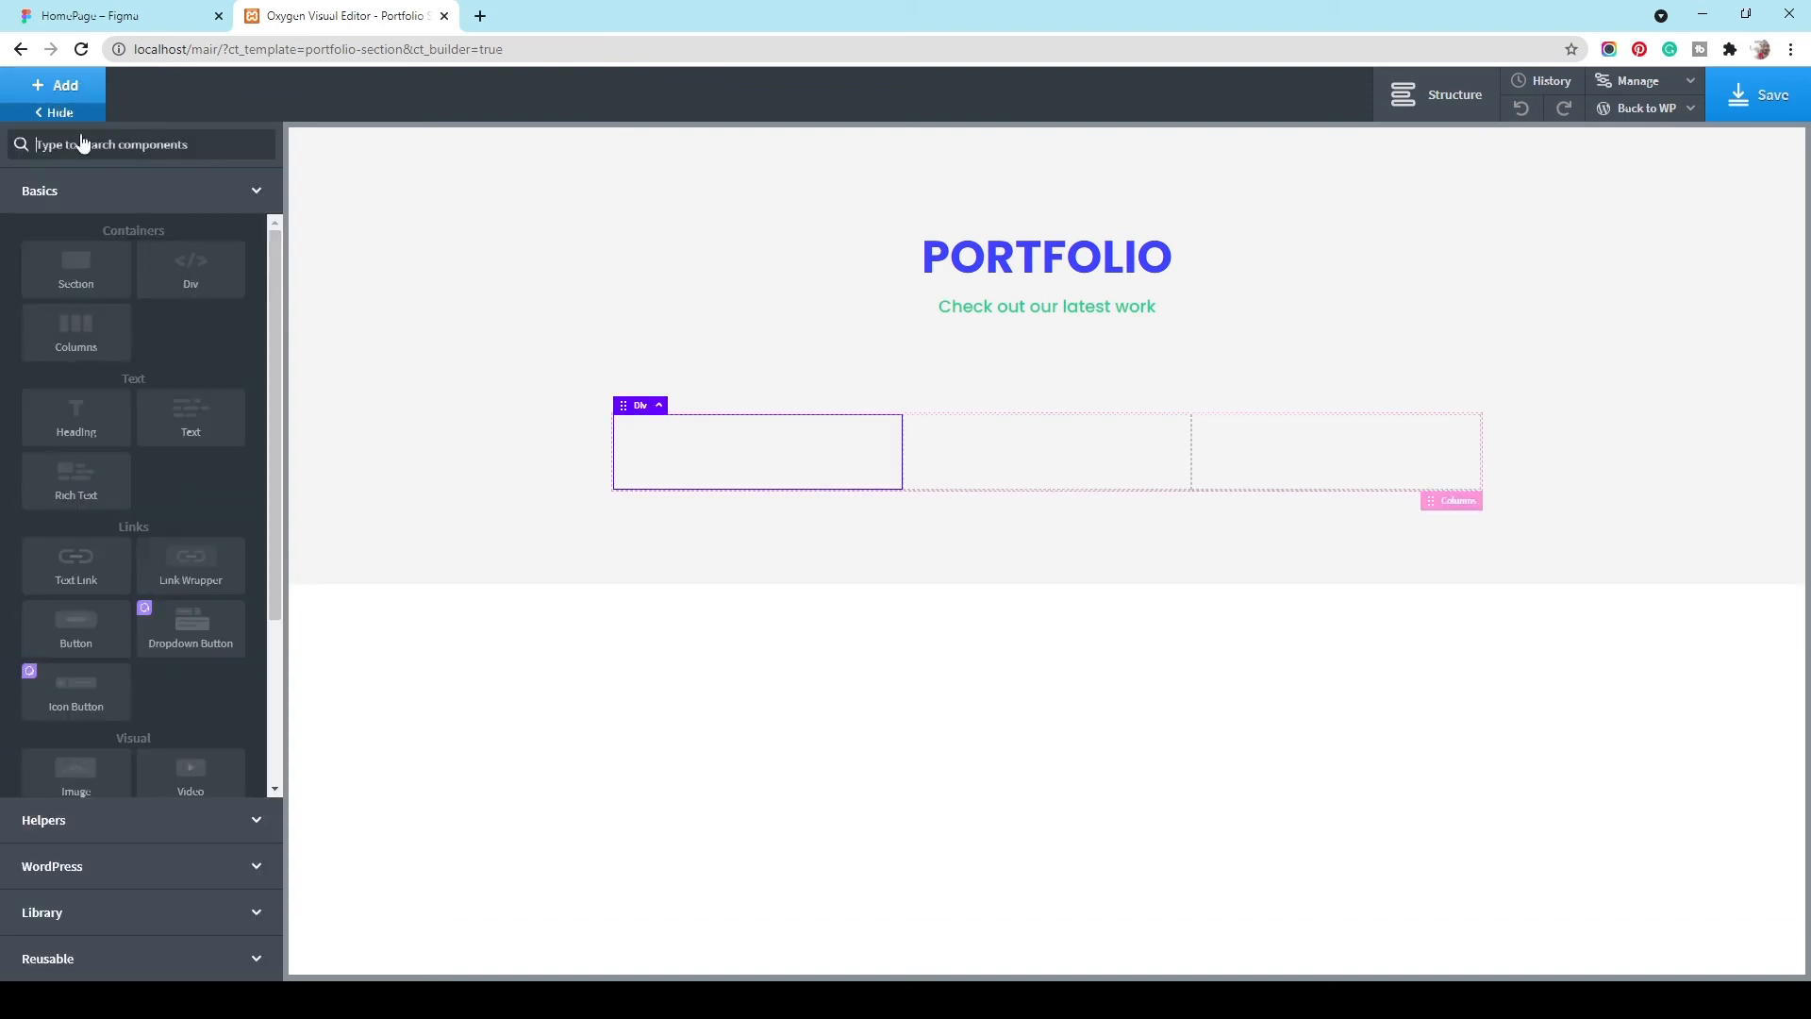
click(185, 564)
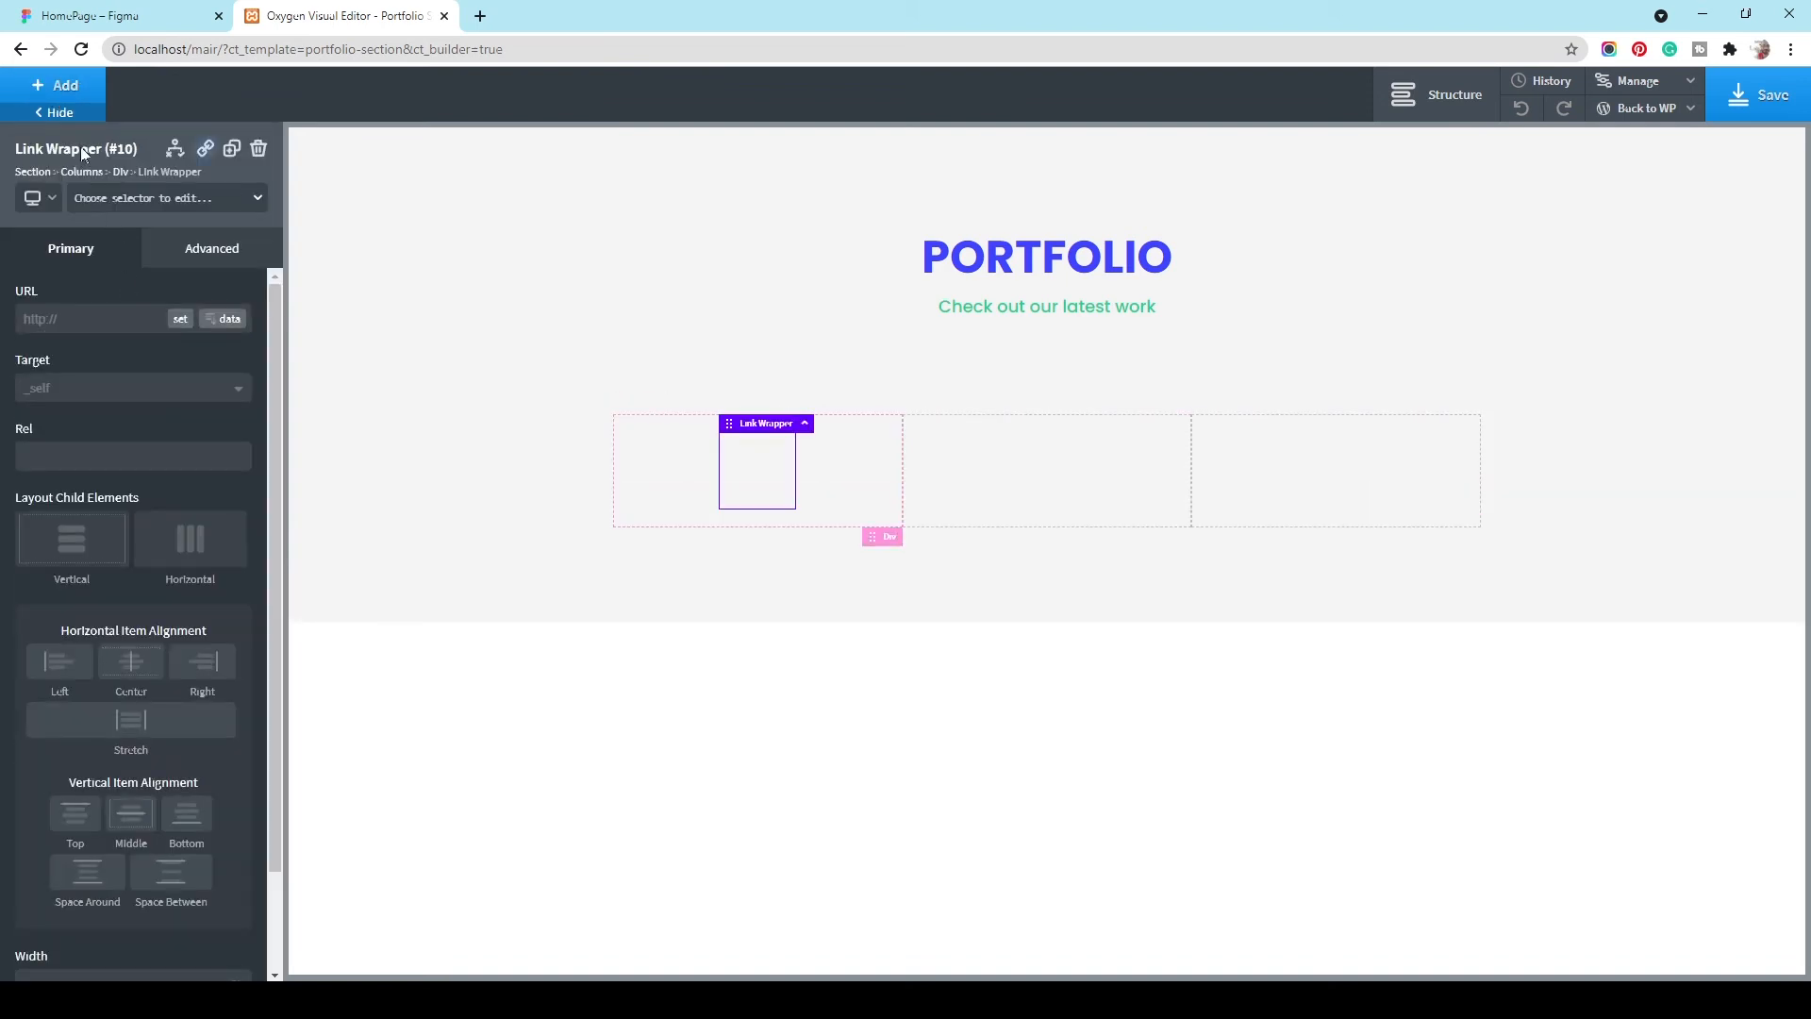
click(58, 86)
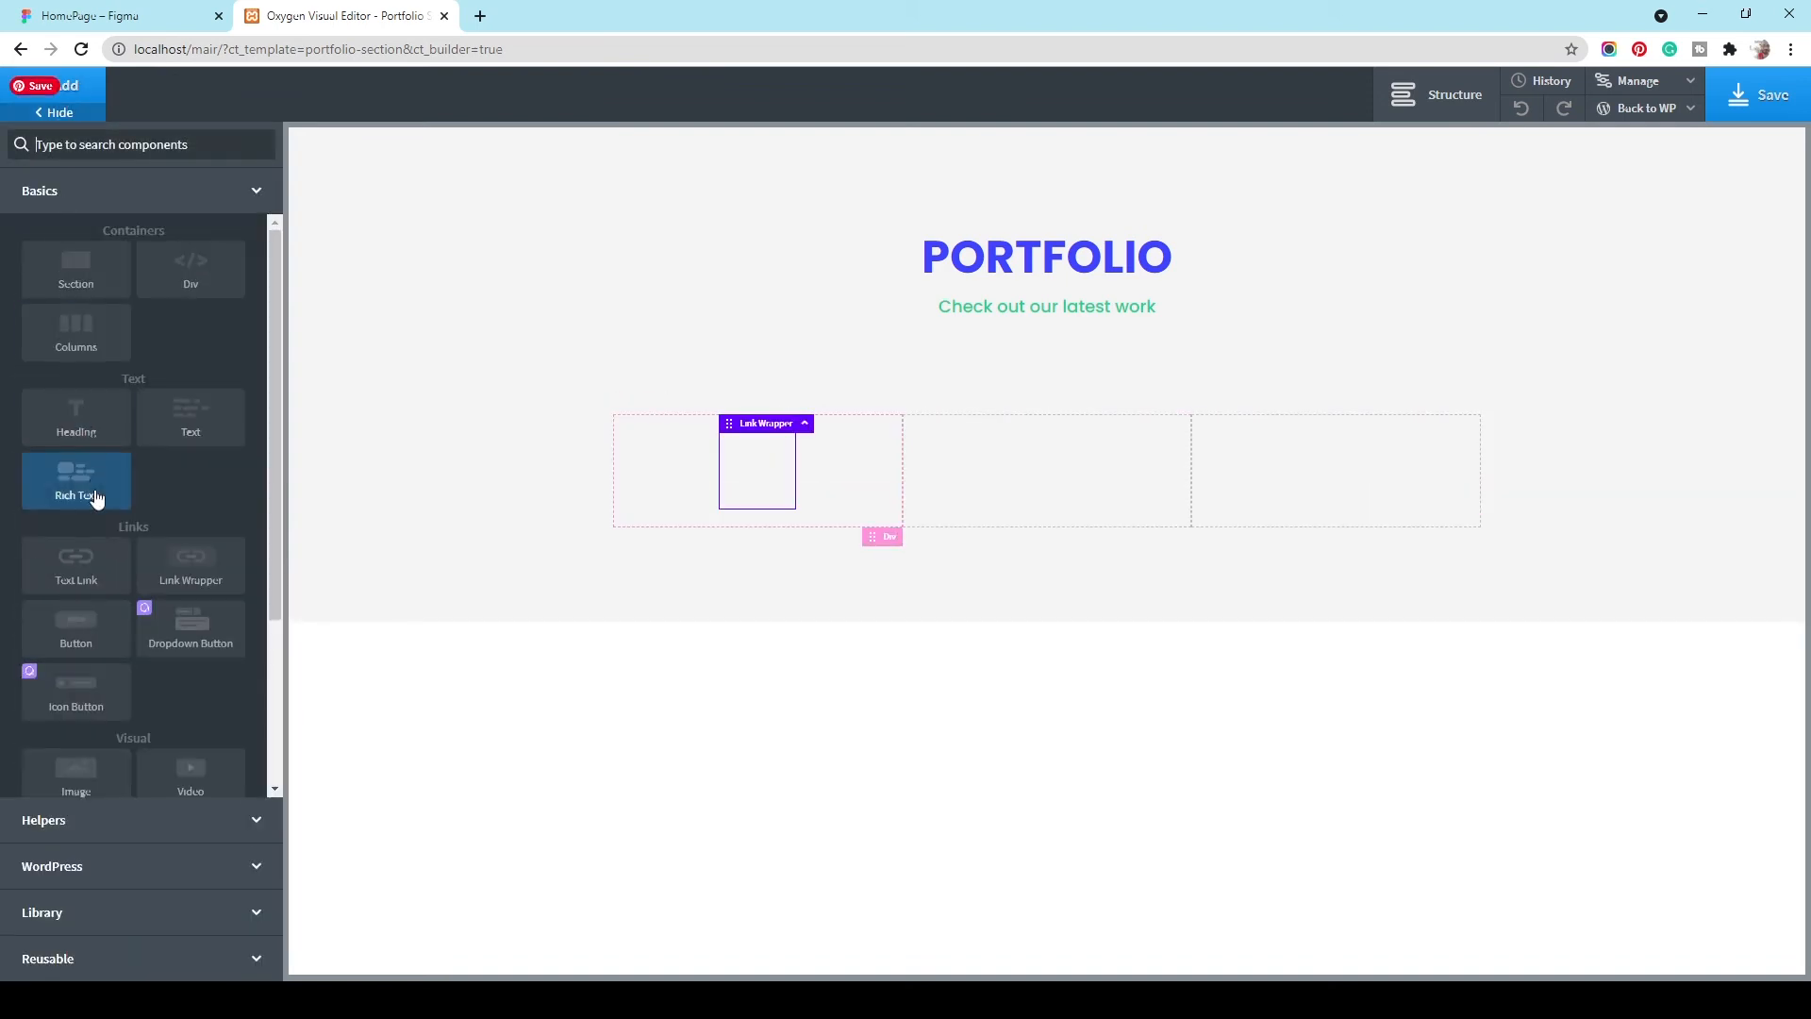
click(86, 785)
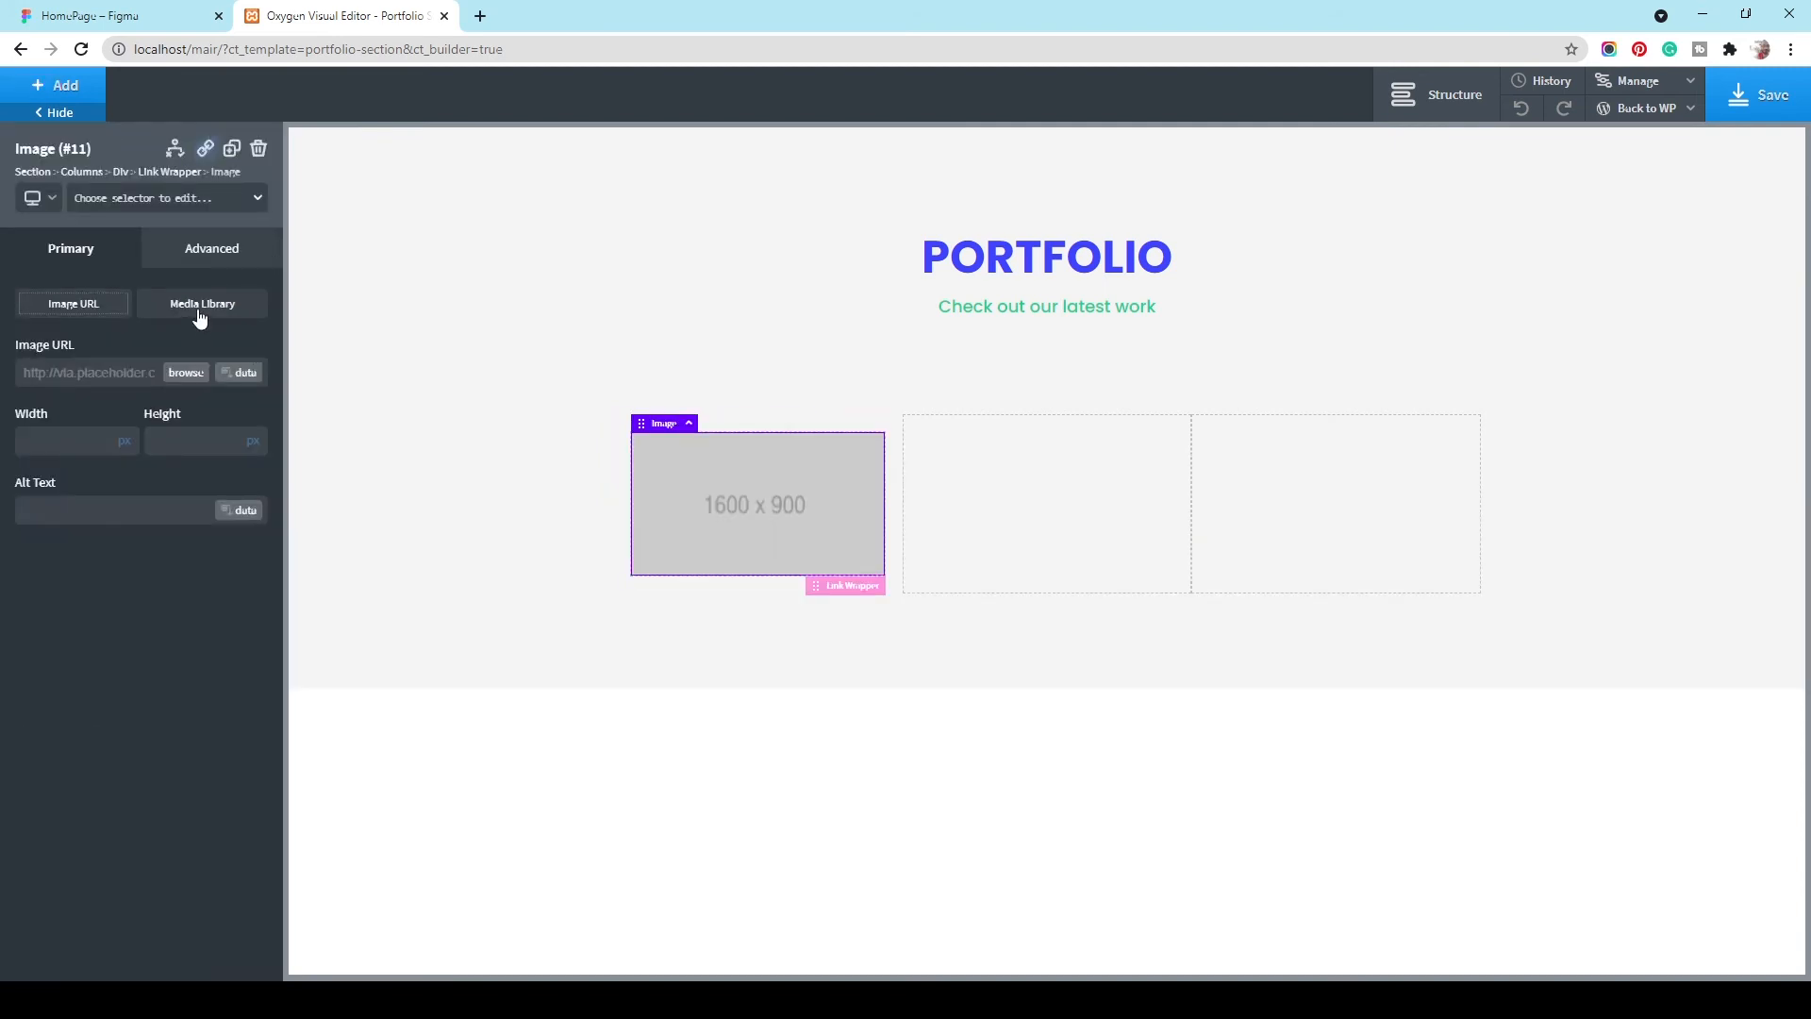
Step: Fill the Image element with the laptop photo carlos-muza-hpjSkU2UYSU-unsplash-1.png from the media library at full size, matching the Figma design
click(227, 373)
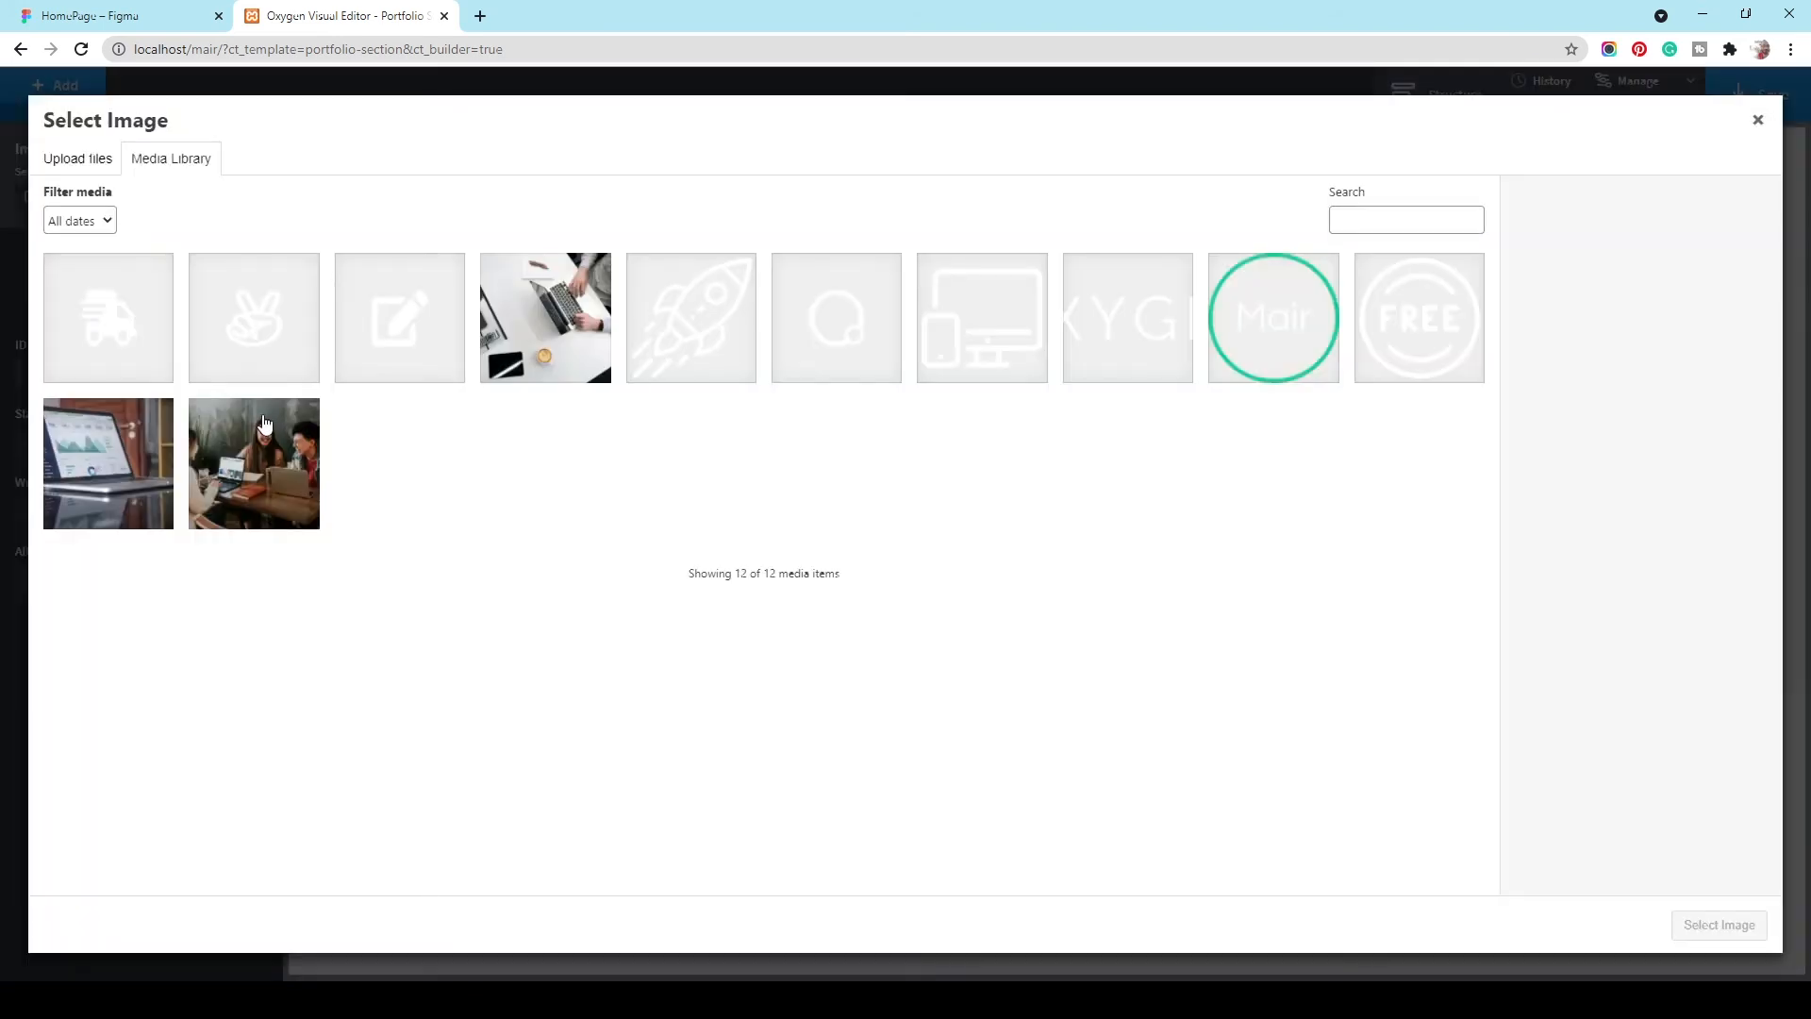
click(179, 16)
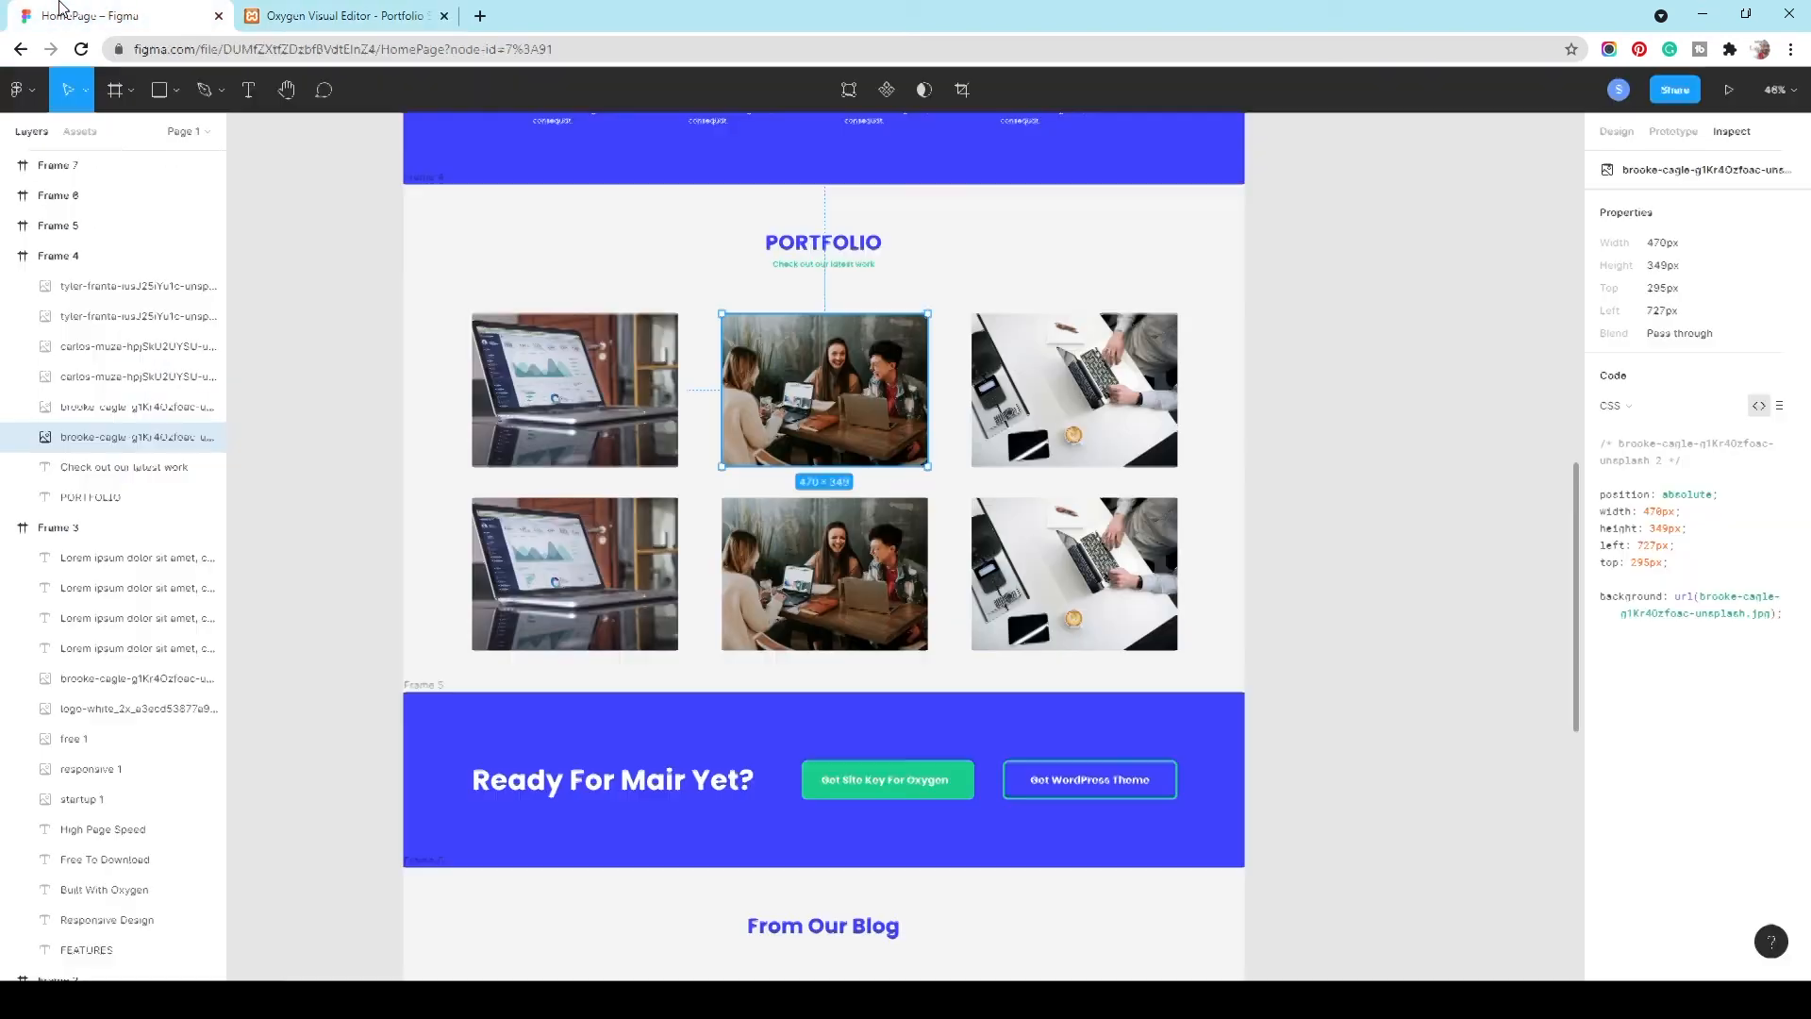
click(308, 13)
click(93, 456)
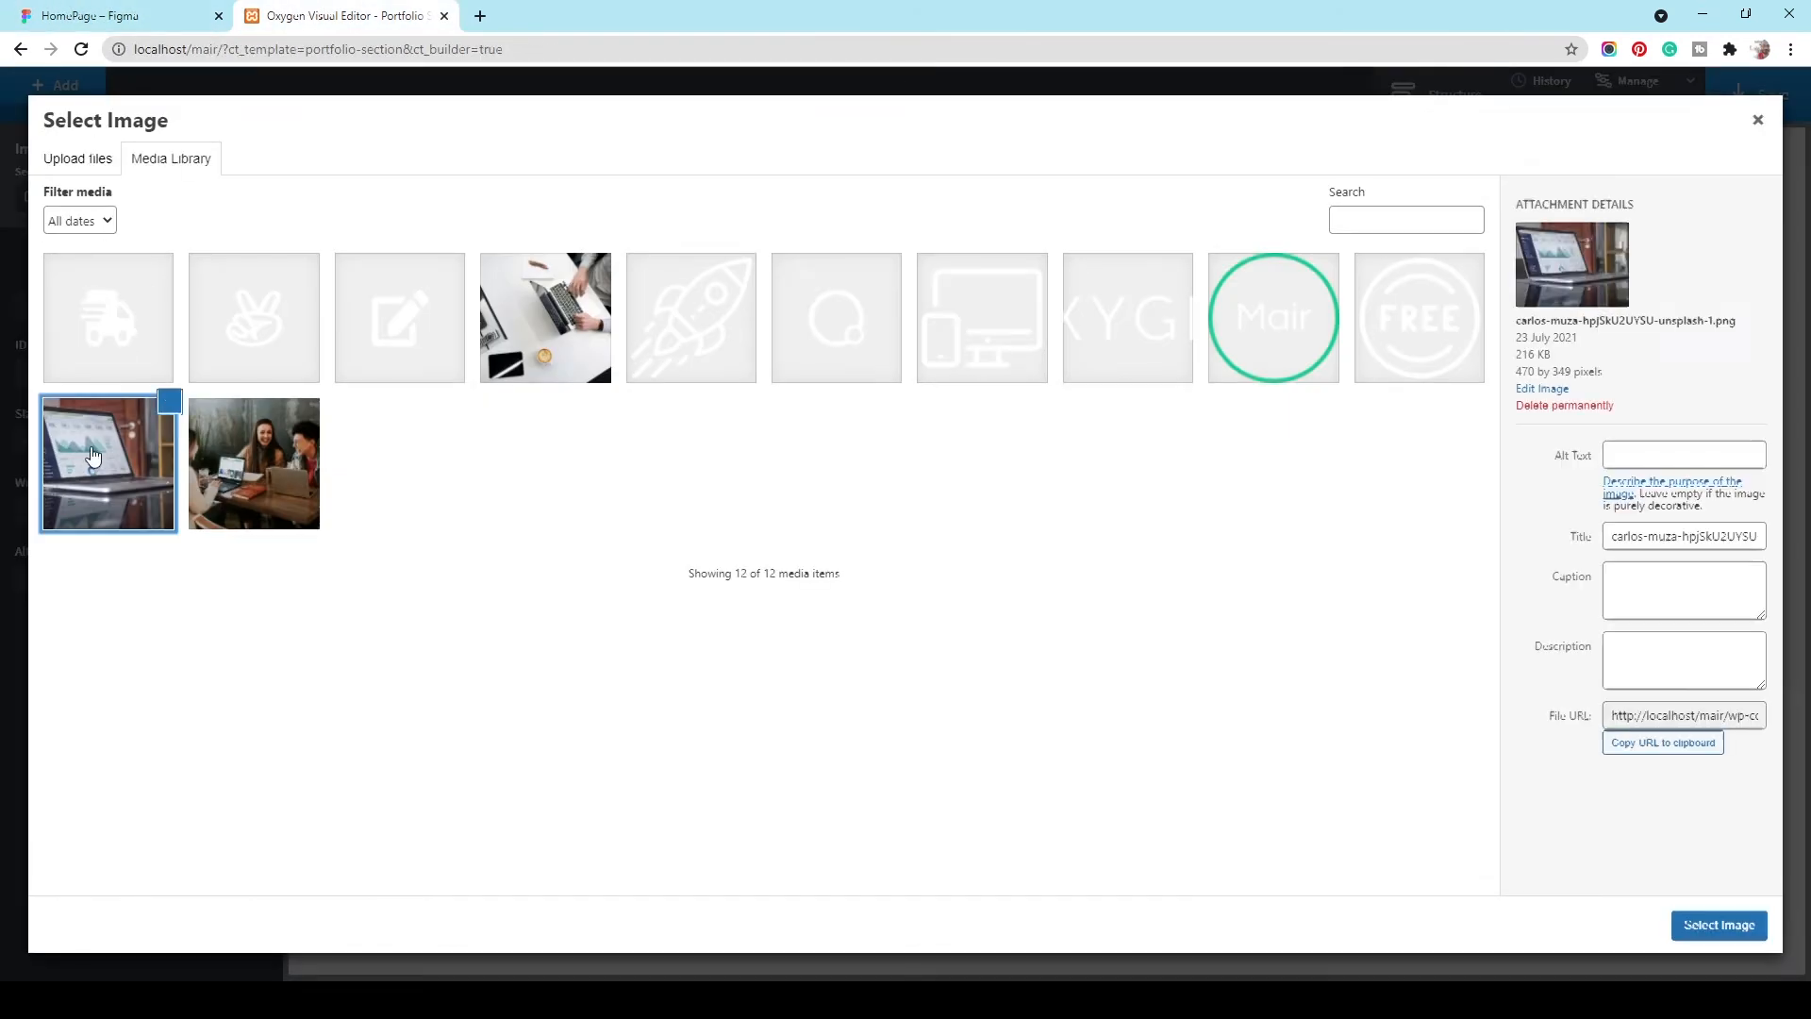
click(1697, 933)
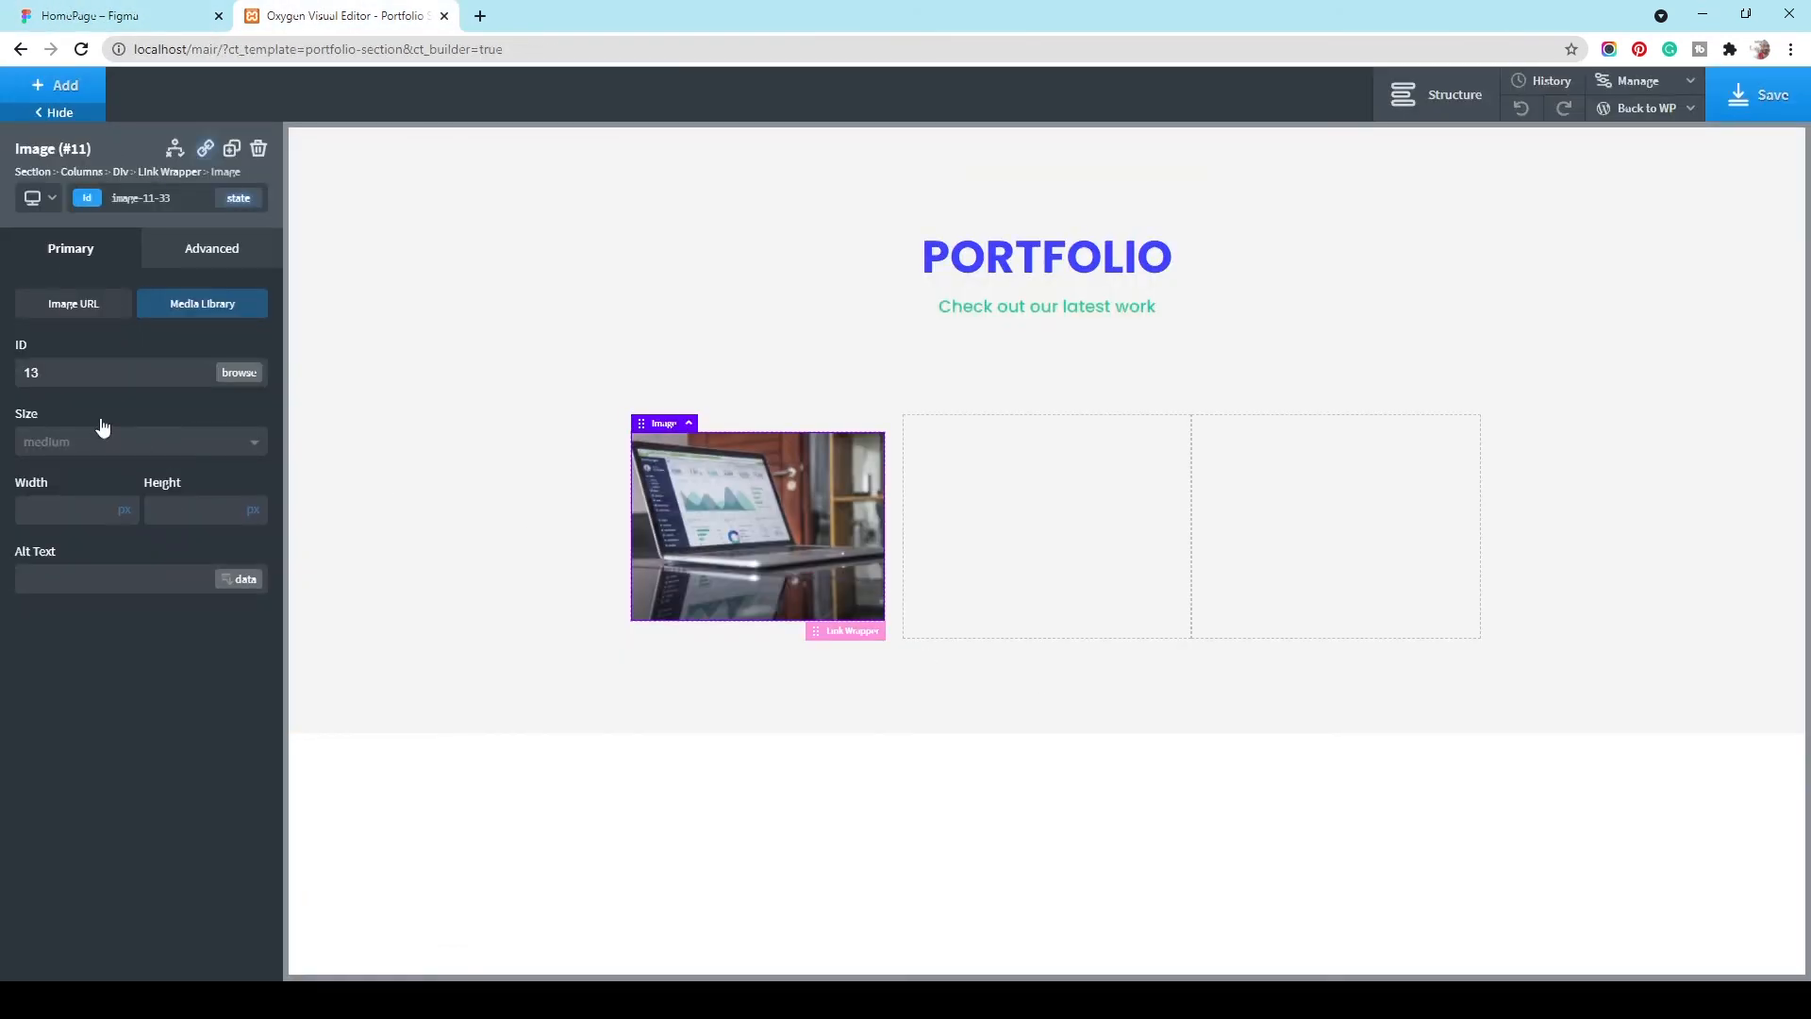
click(118, 459)
click(107, 526)
Step: Add the class "portfolio-image" to the laptop image
click(151, 199)
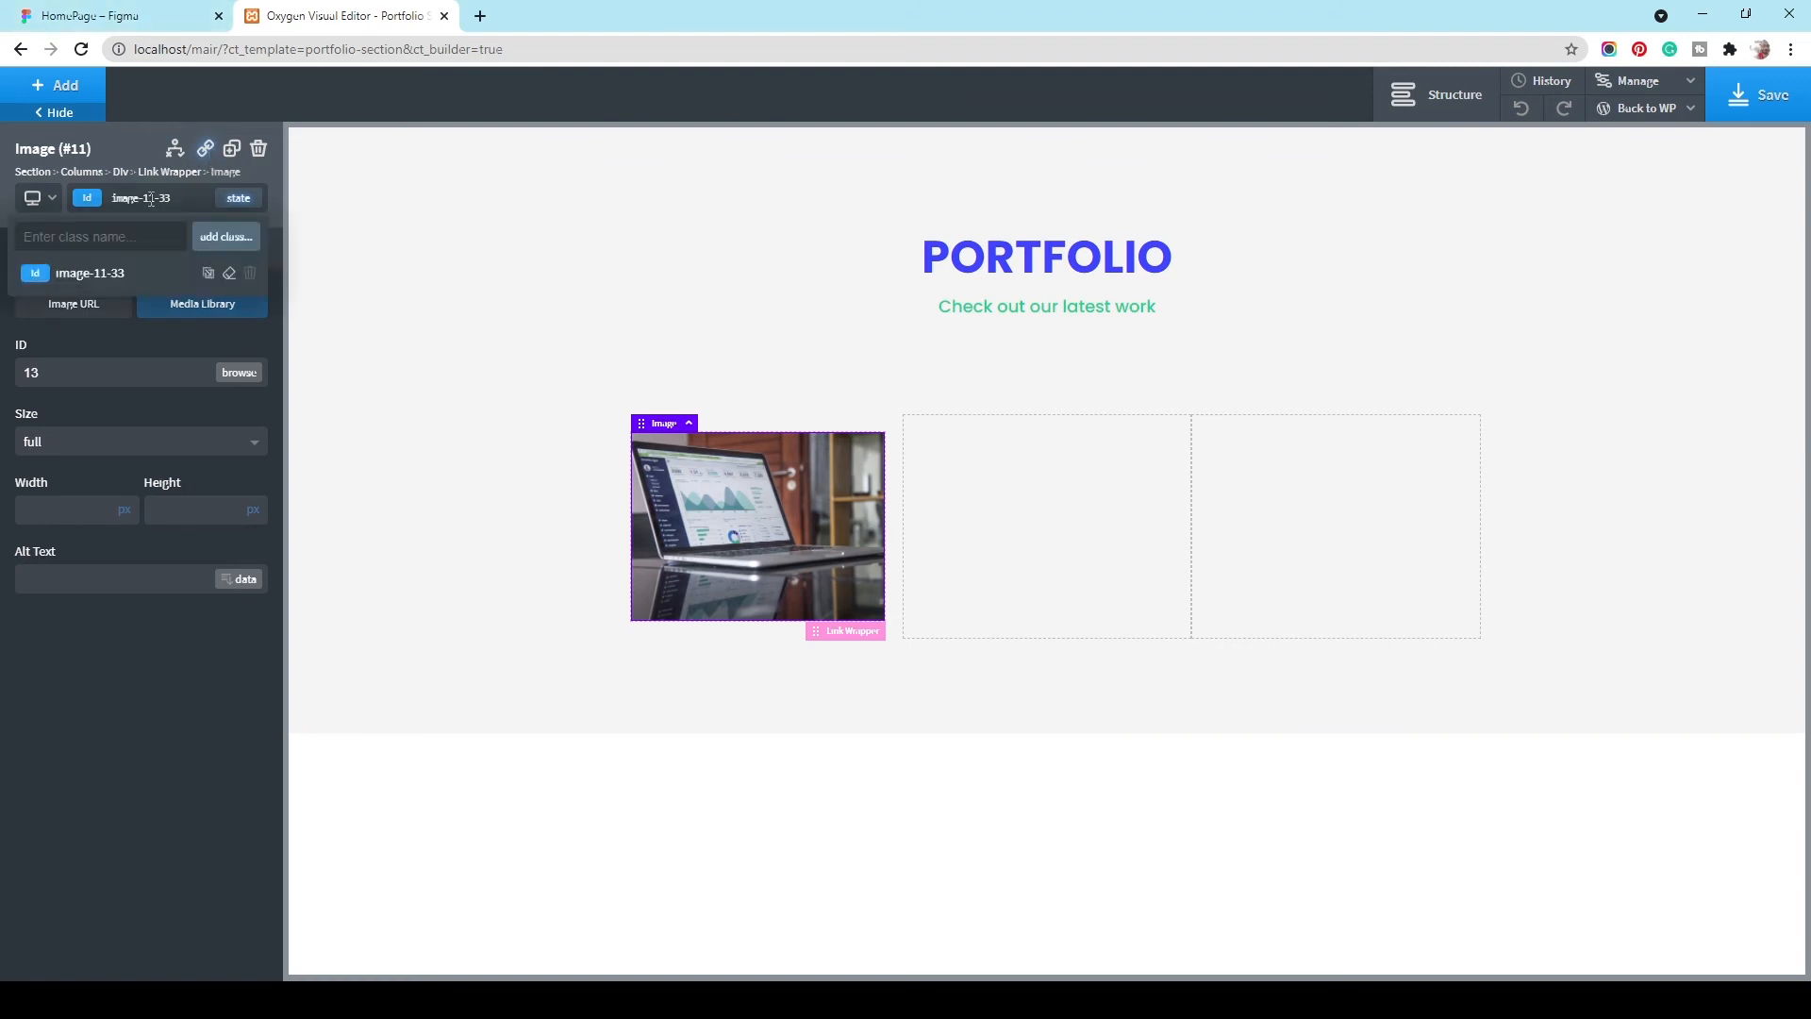
text(portfolio-)
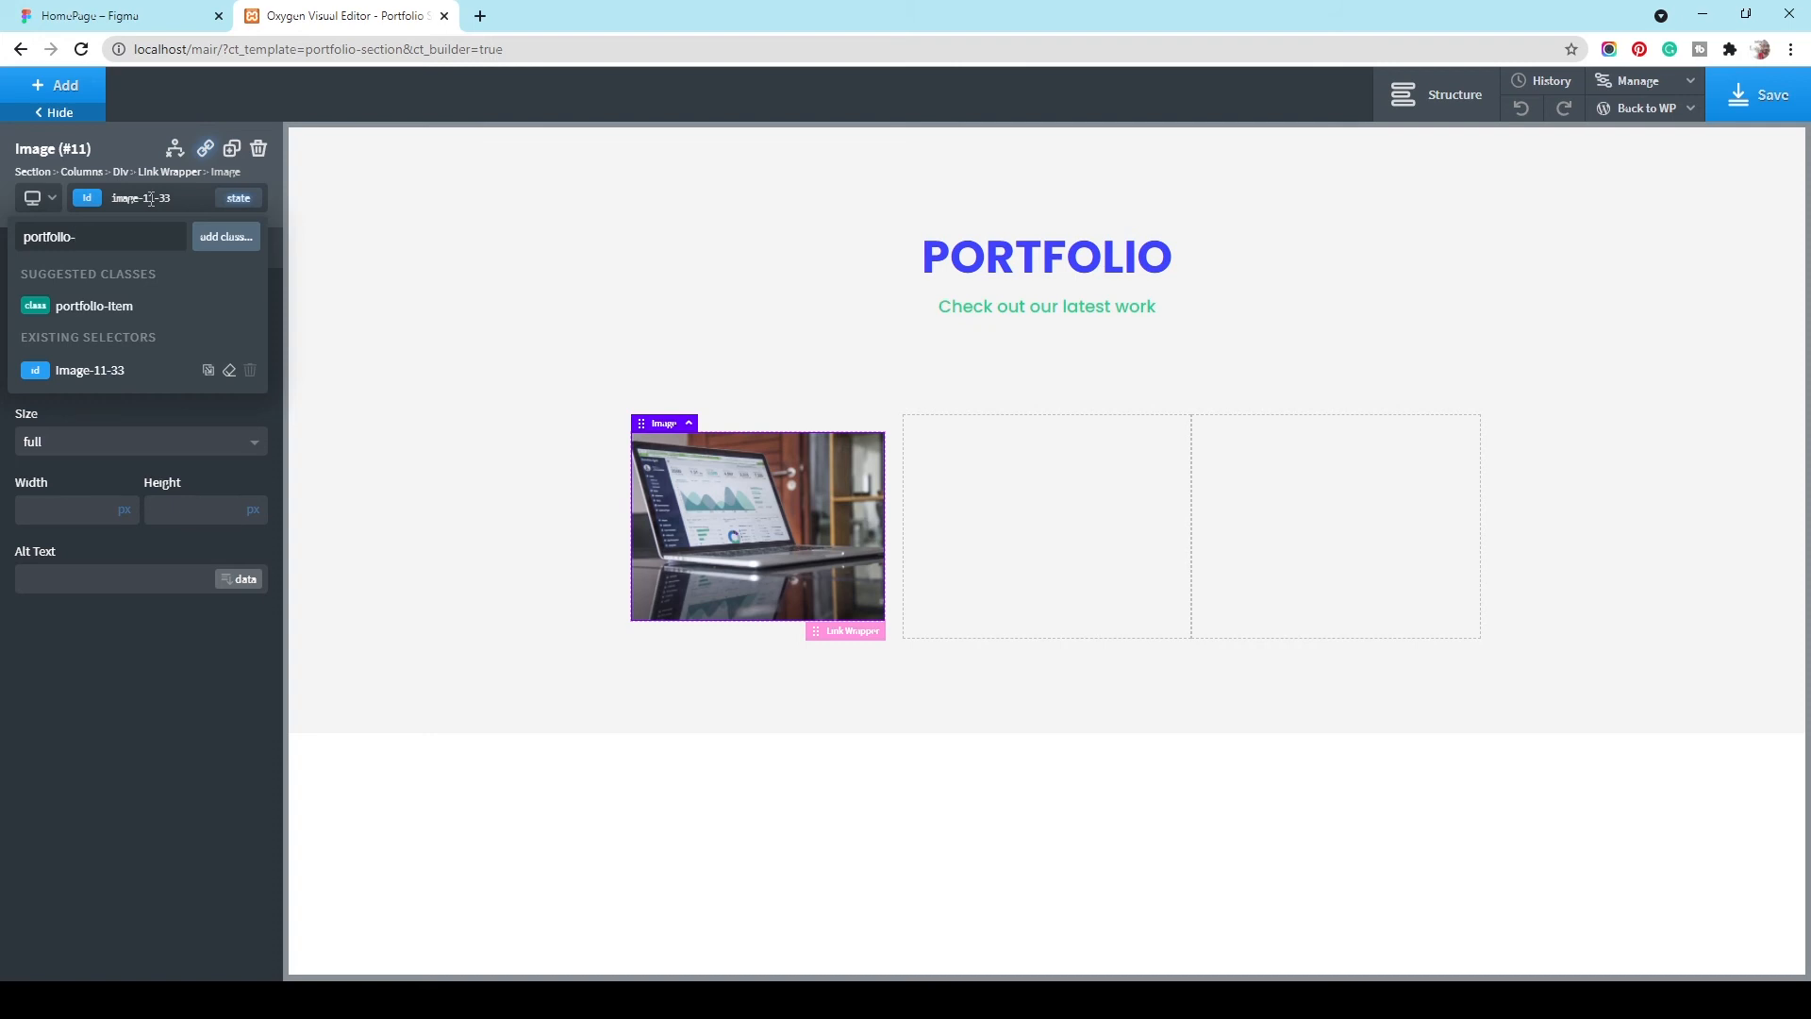
text(image)
key(Return)
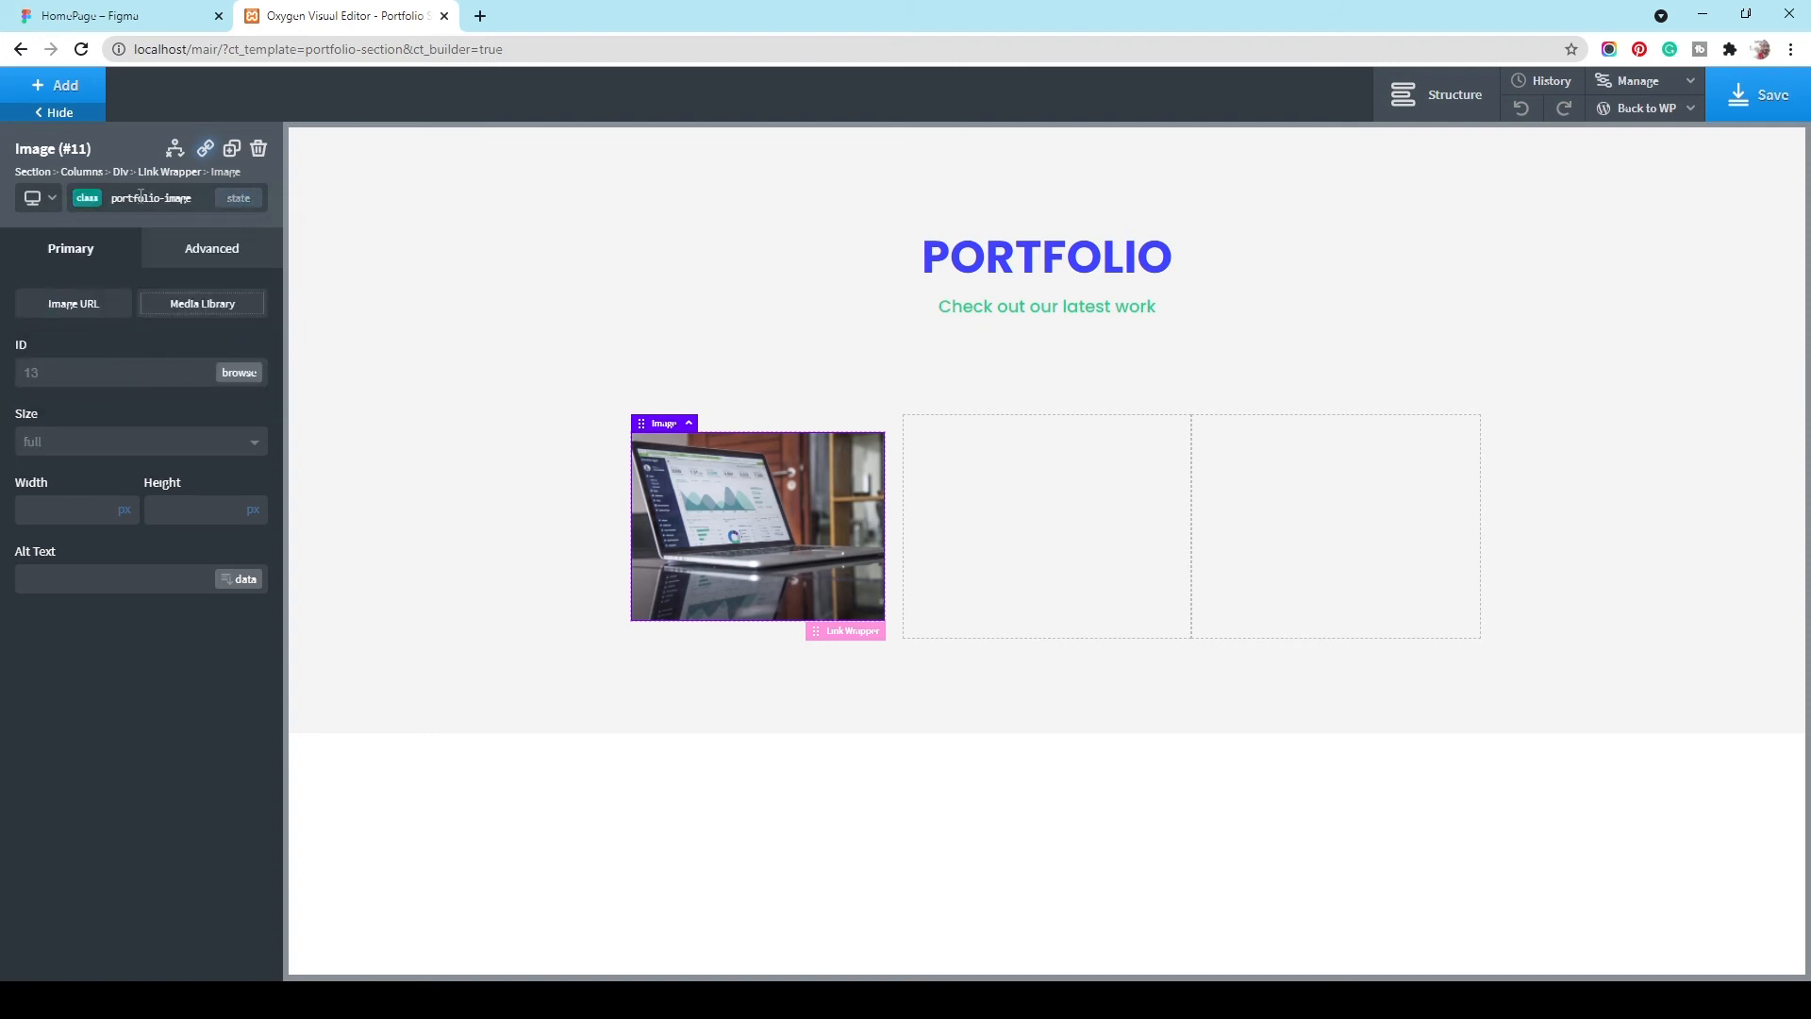
click(232, 150)
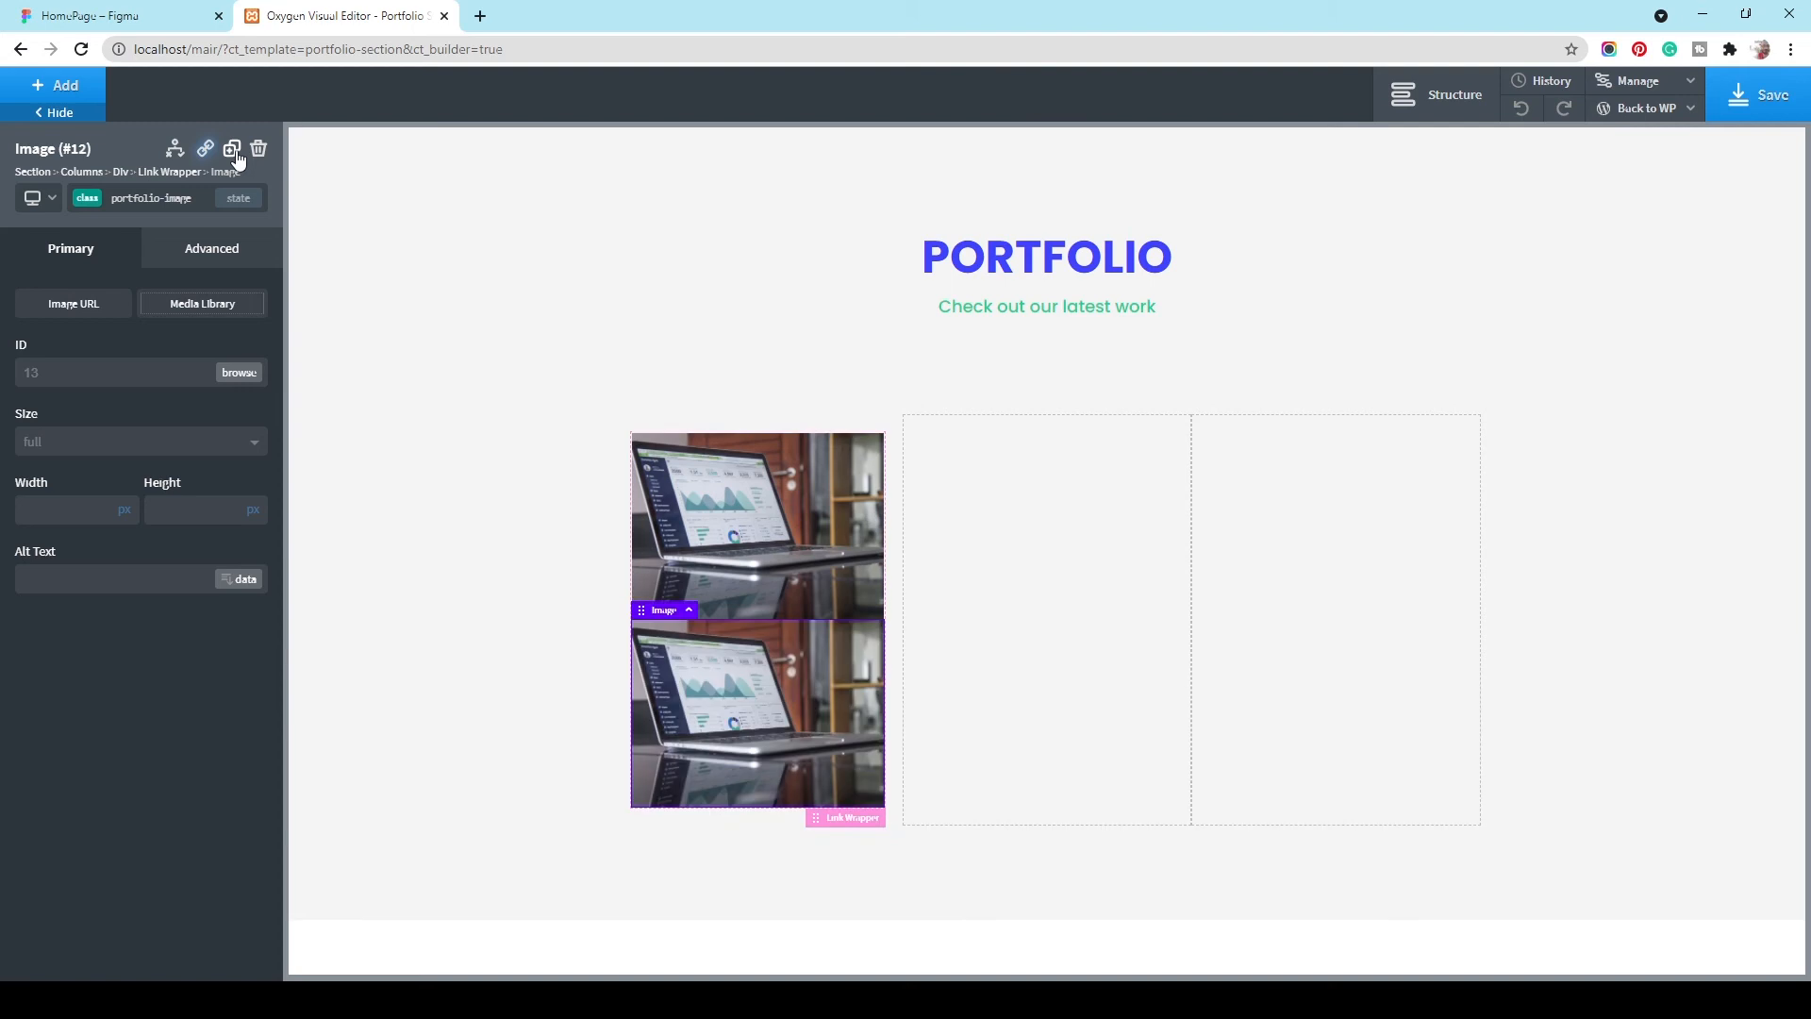
click(232, 150)
click(758, 729)
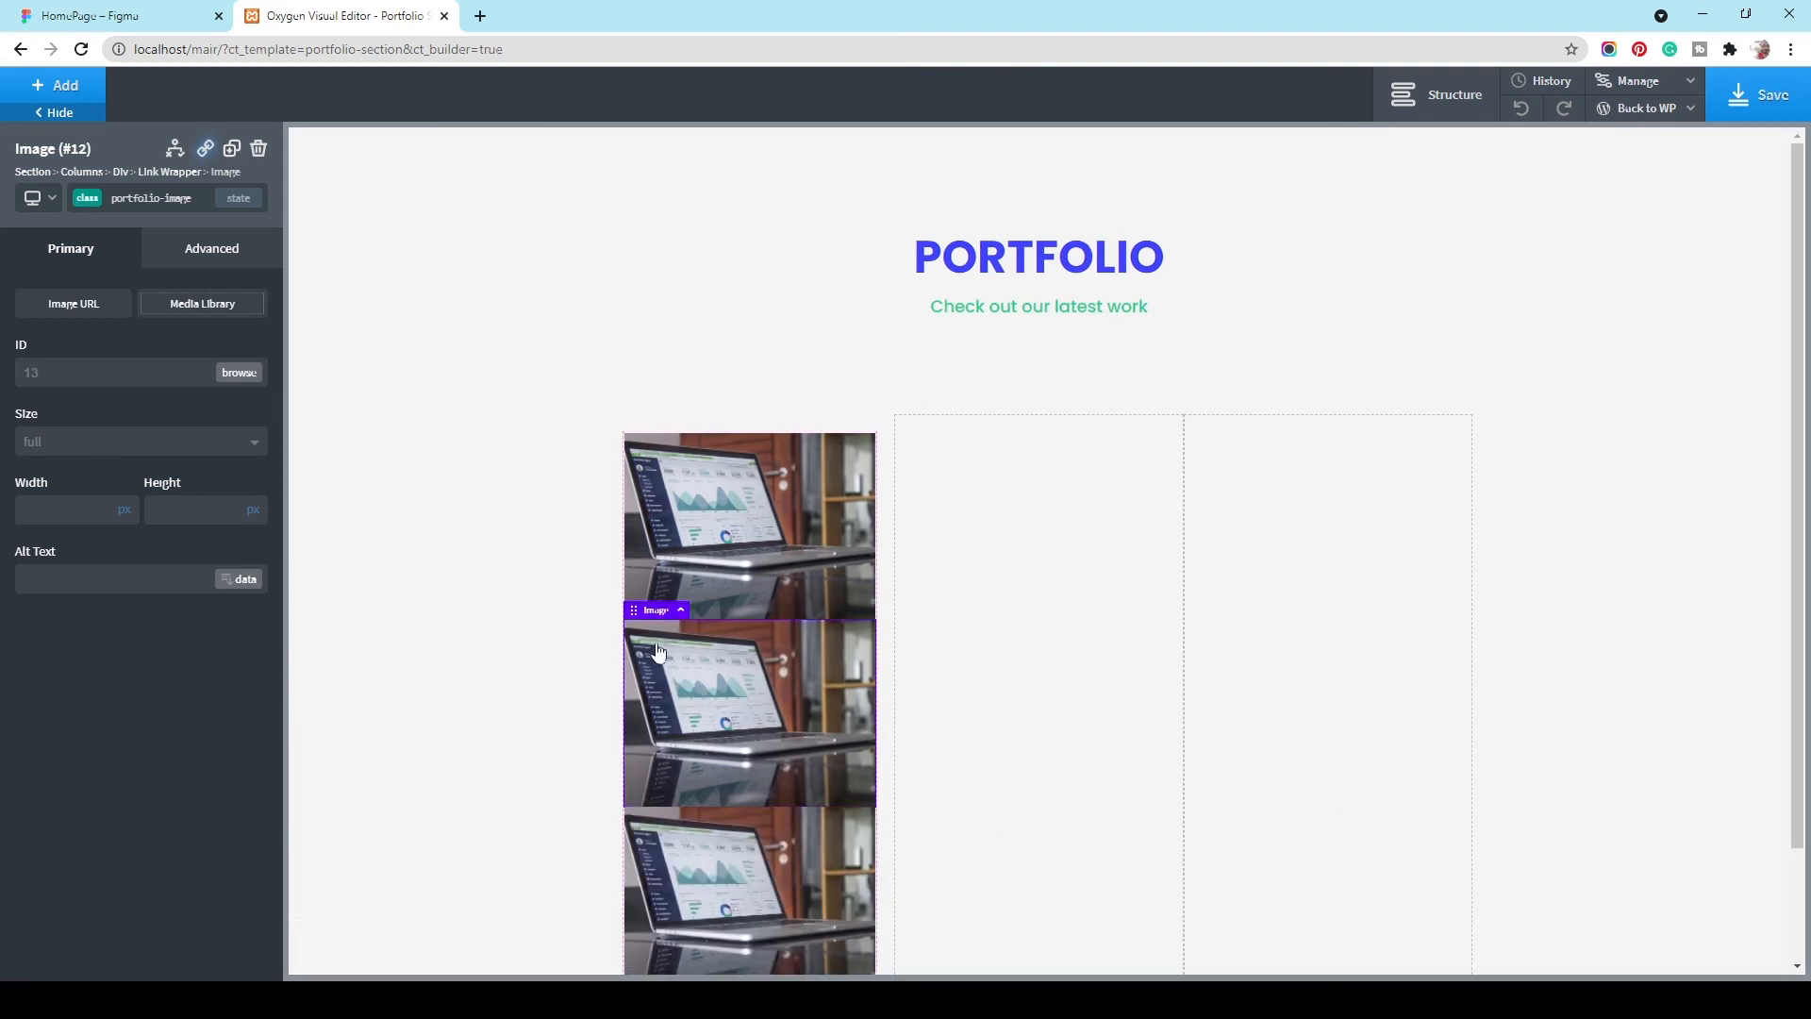
click(1464, 96)
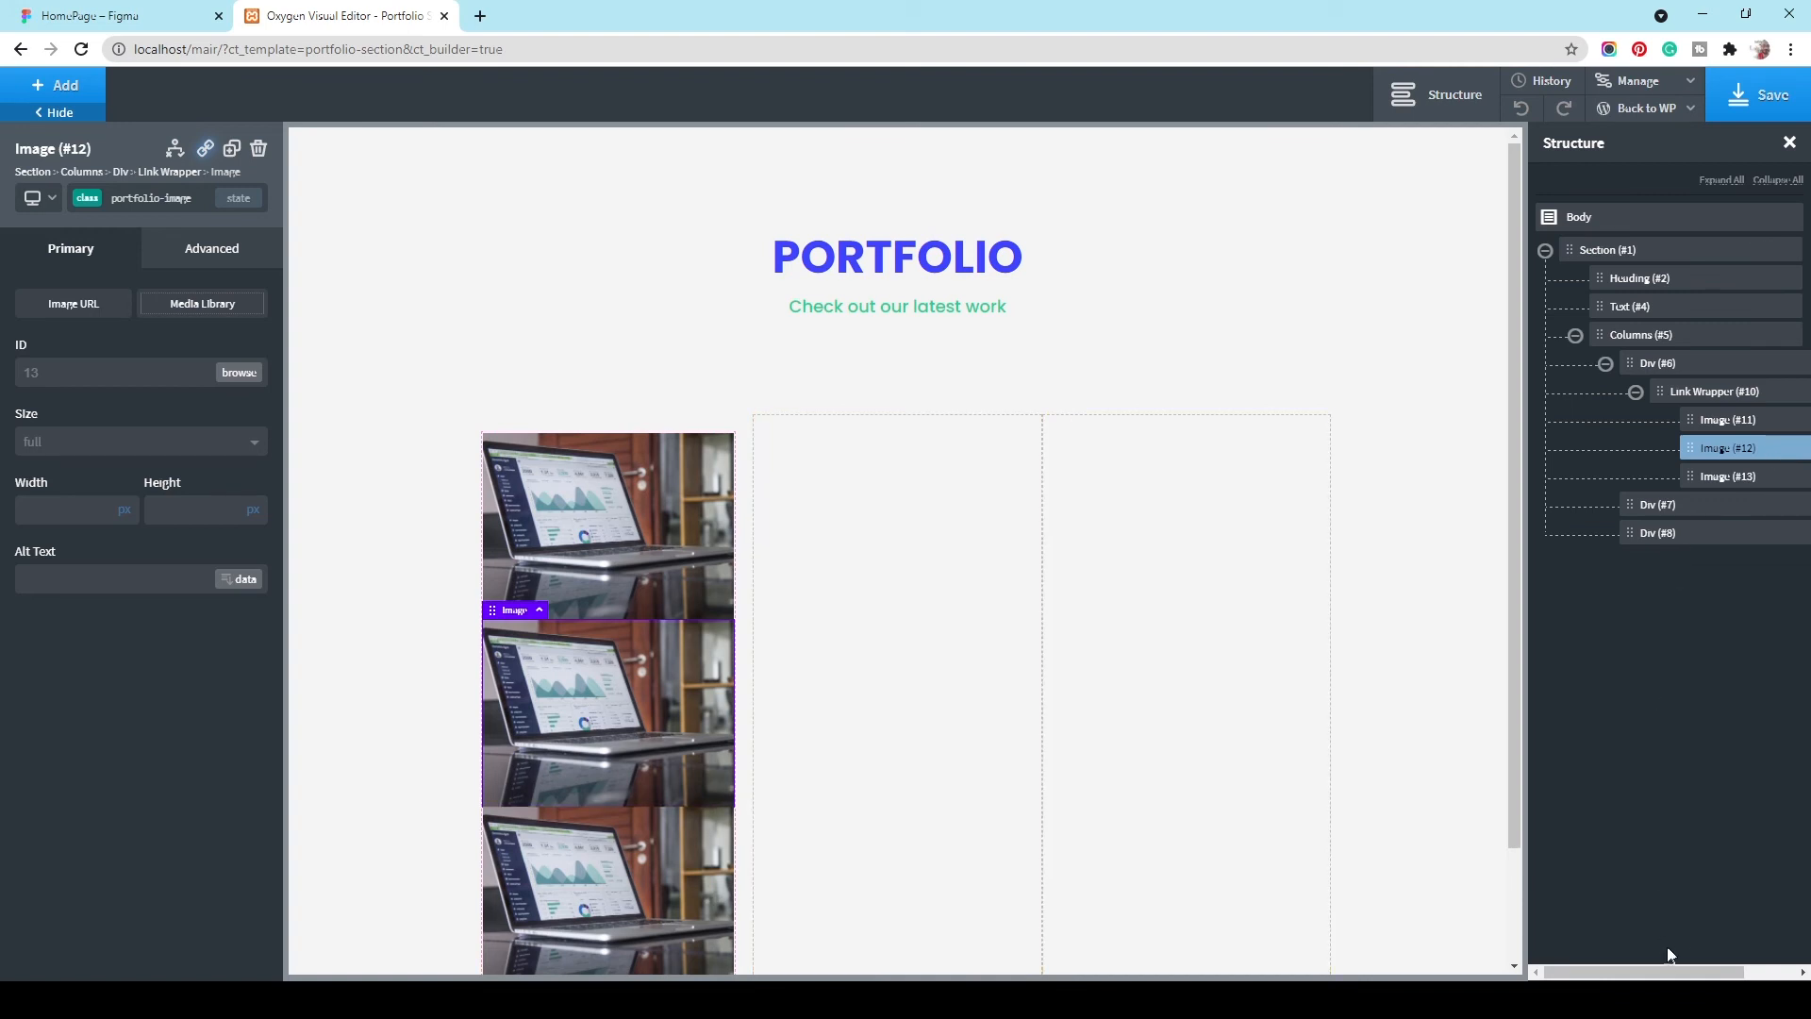
mouse_move(1666, 972)
mouse_down()
mouse_move(1700, 961)
mouse_move(1620, 751)
mouse_move(1697, 955)
mouse_up()
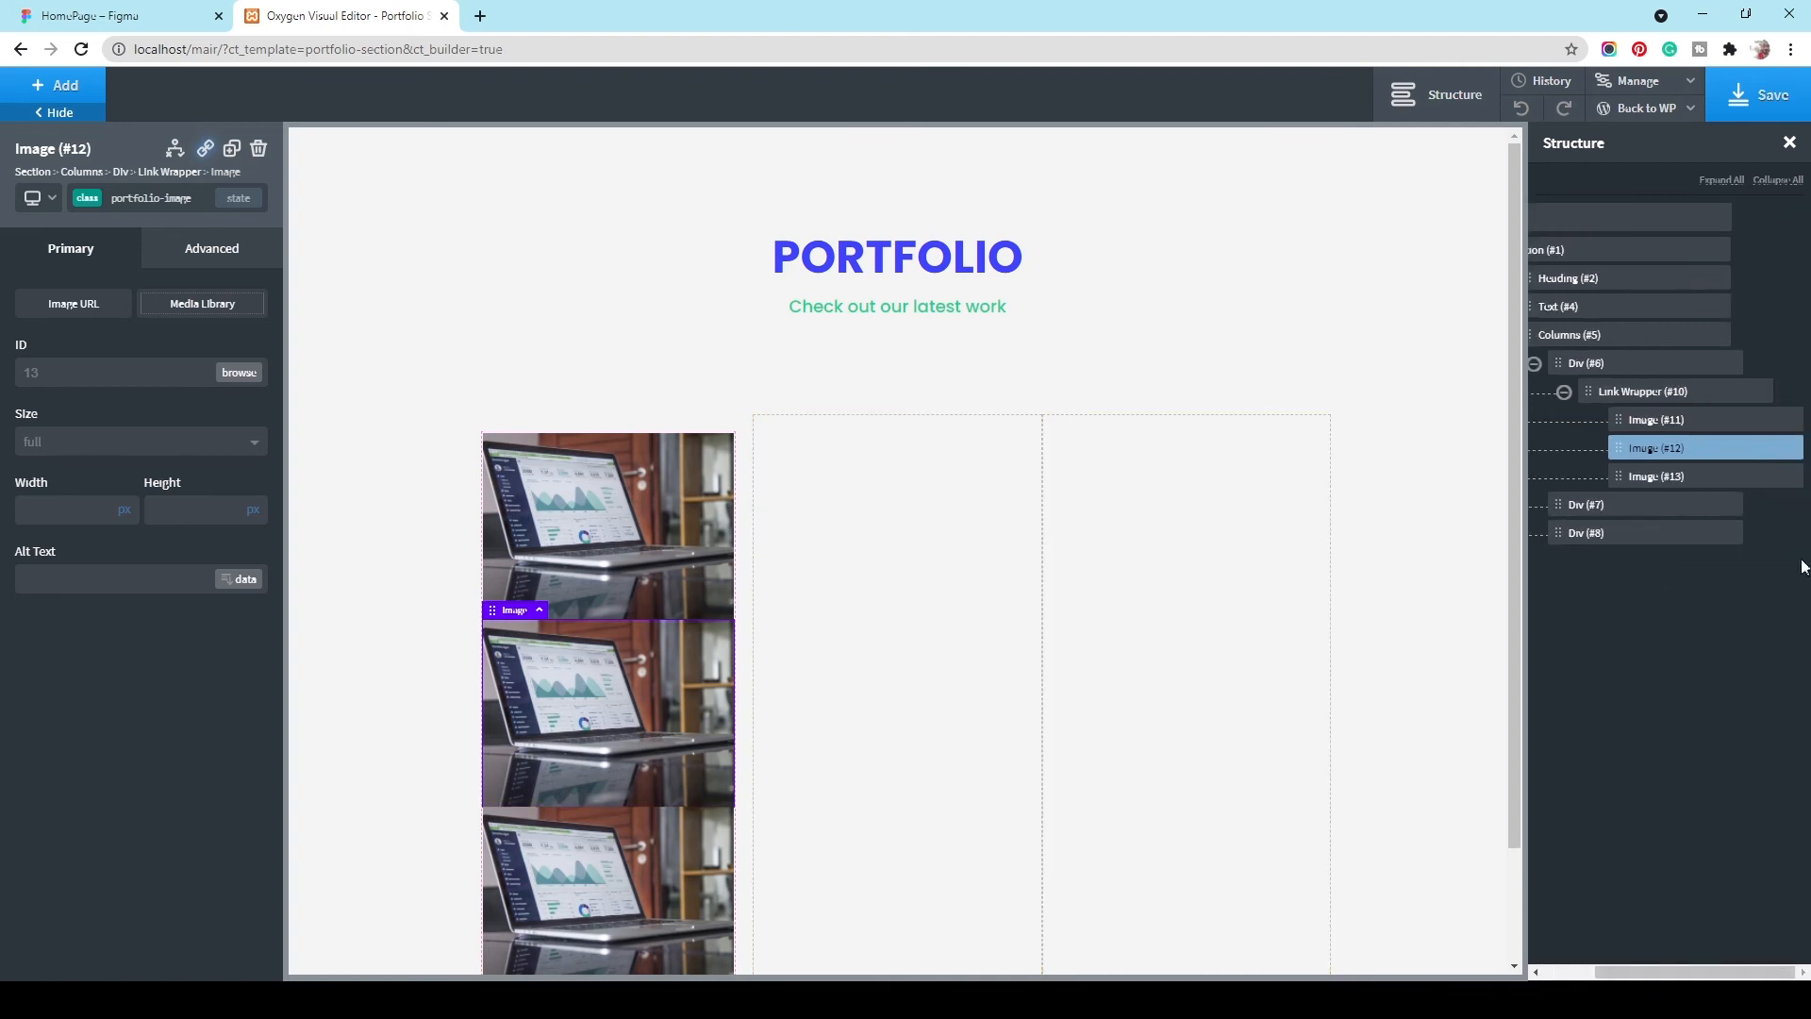
click(1789, 449)
click(1789, 449)
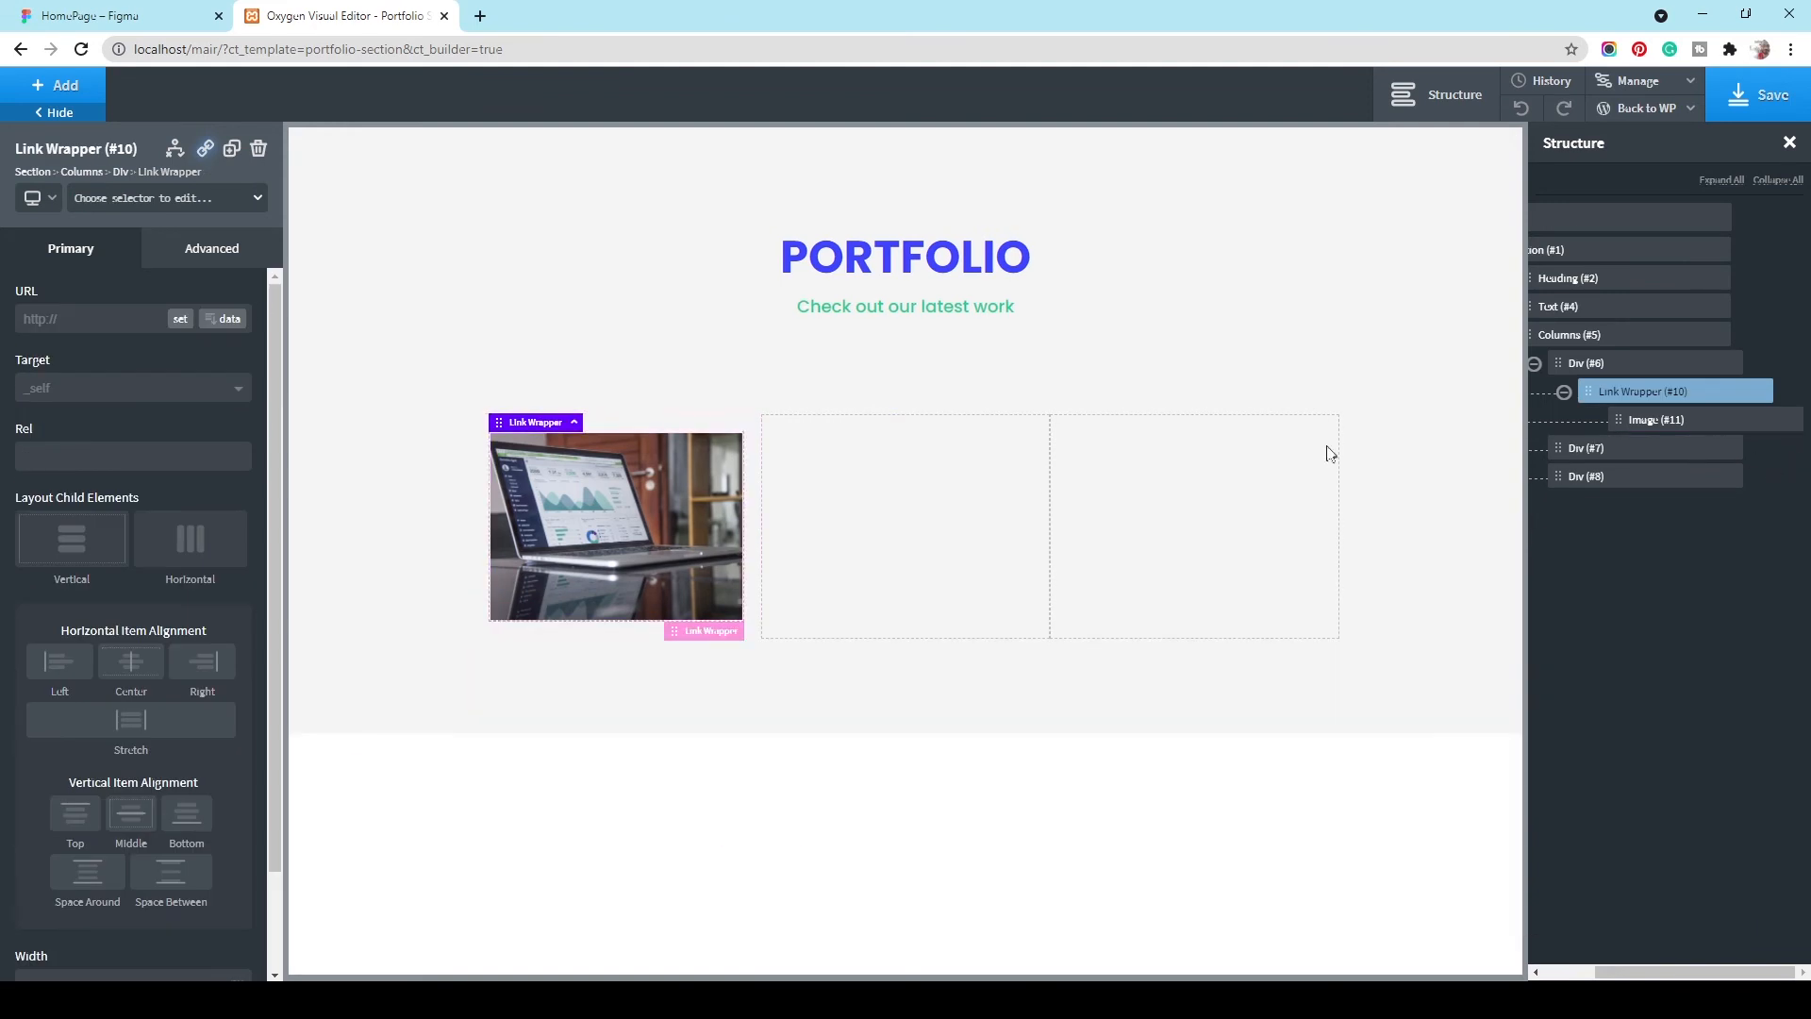
Step: Duplicate the first column's link wrapper together with its image and expand the copy in the structure tree
click(231, 148)
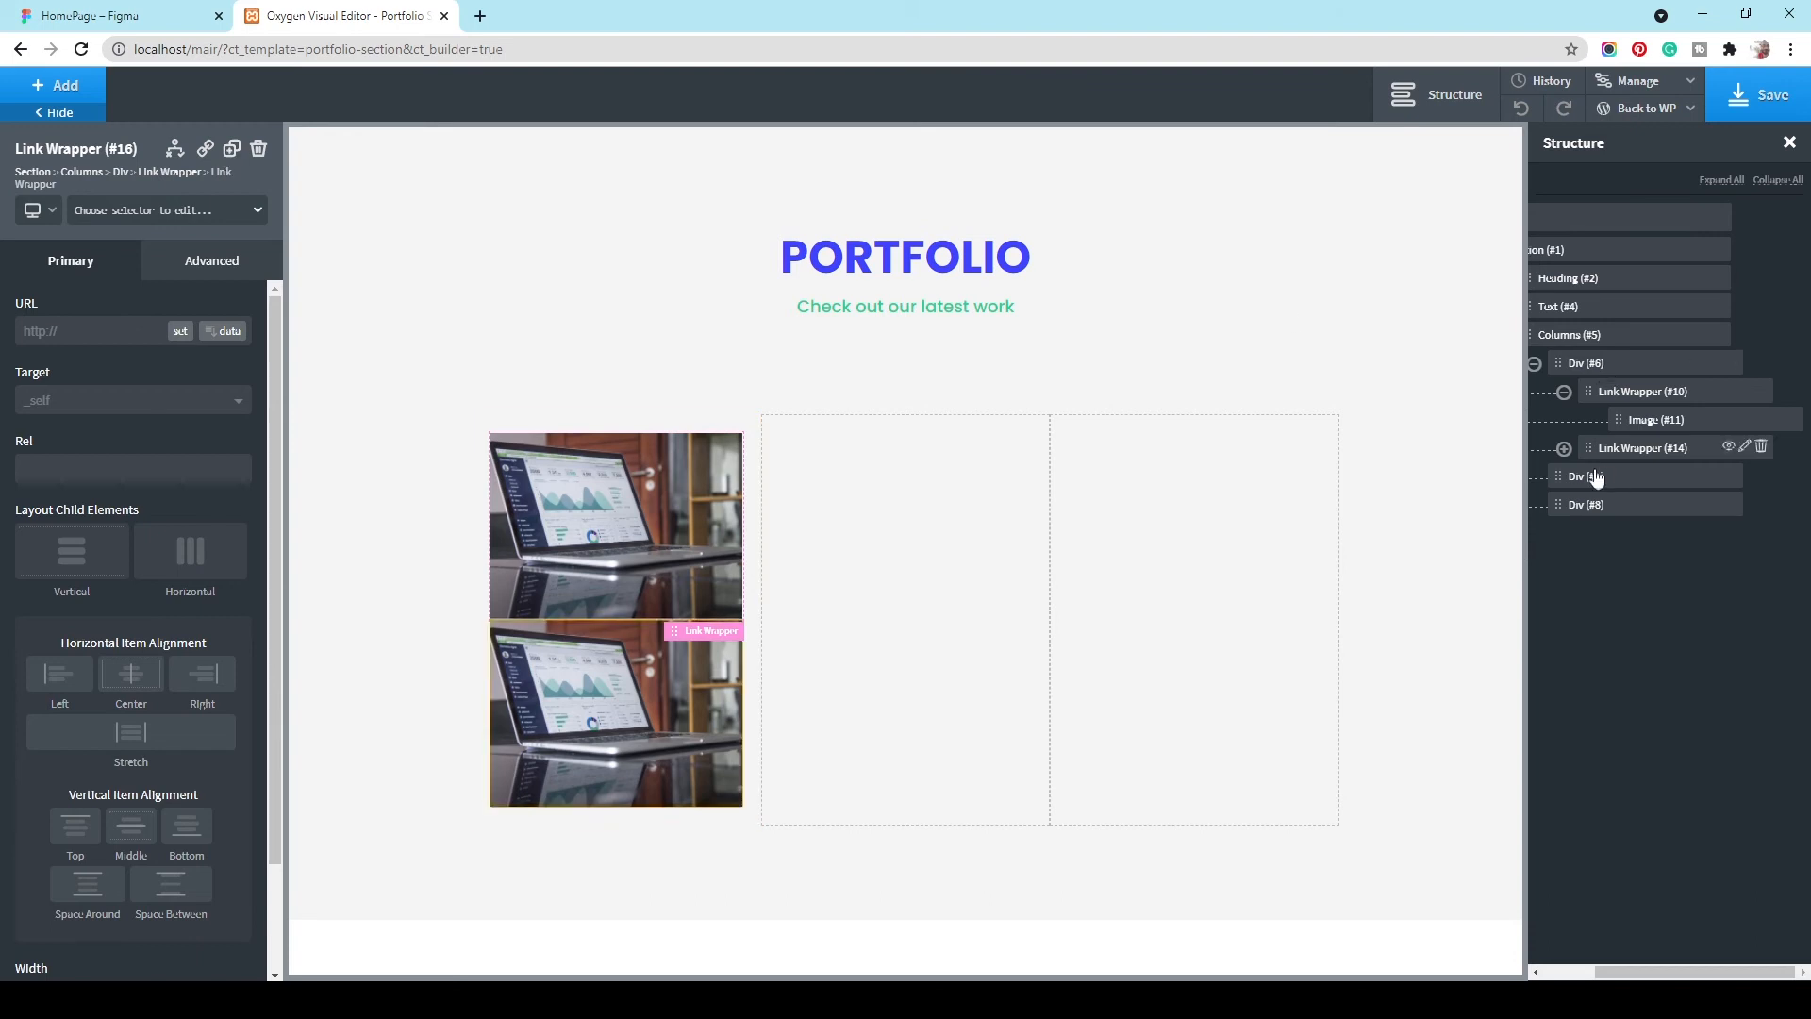
click(1564, 449)
click(1660, 391)
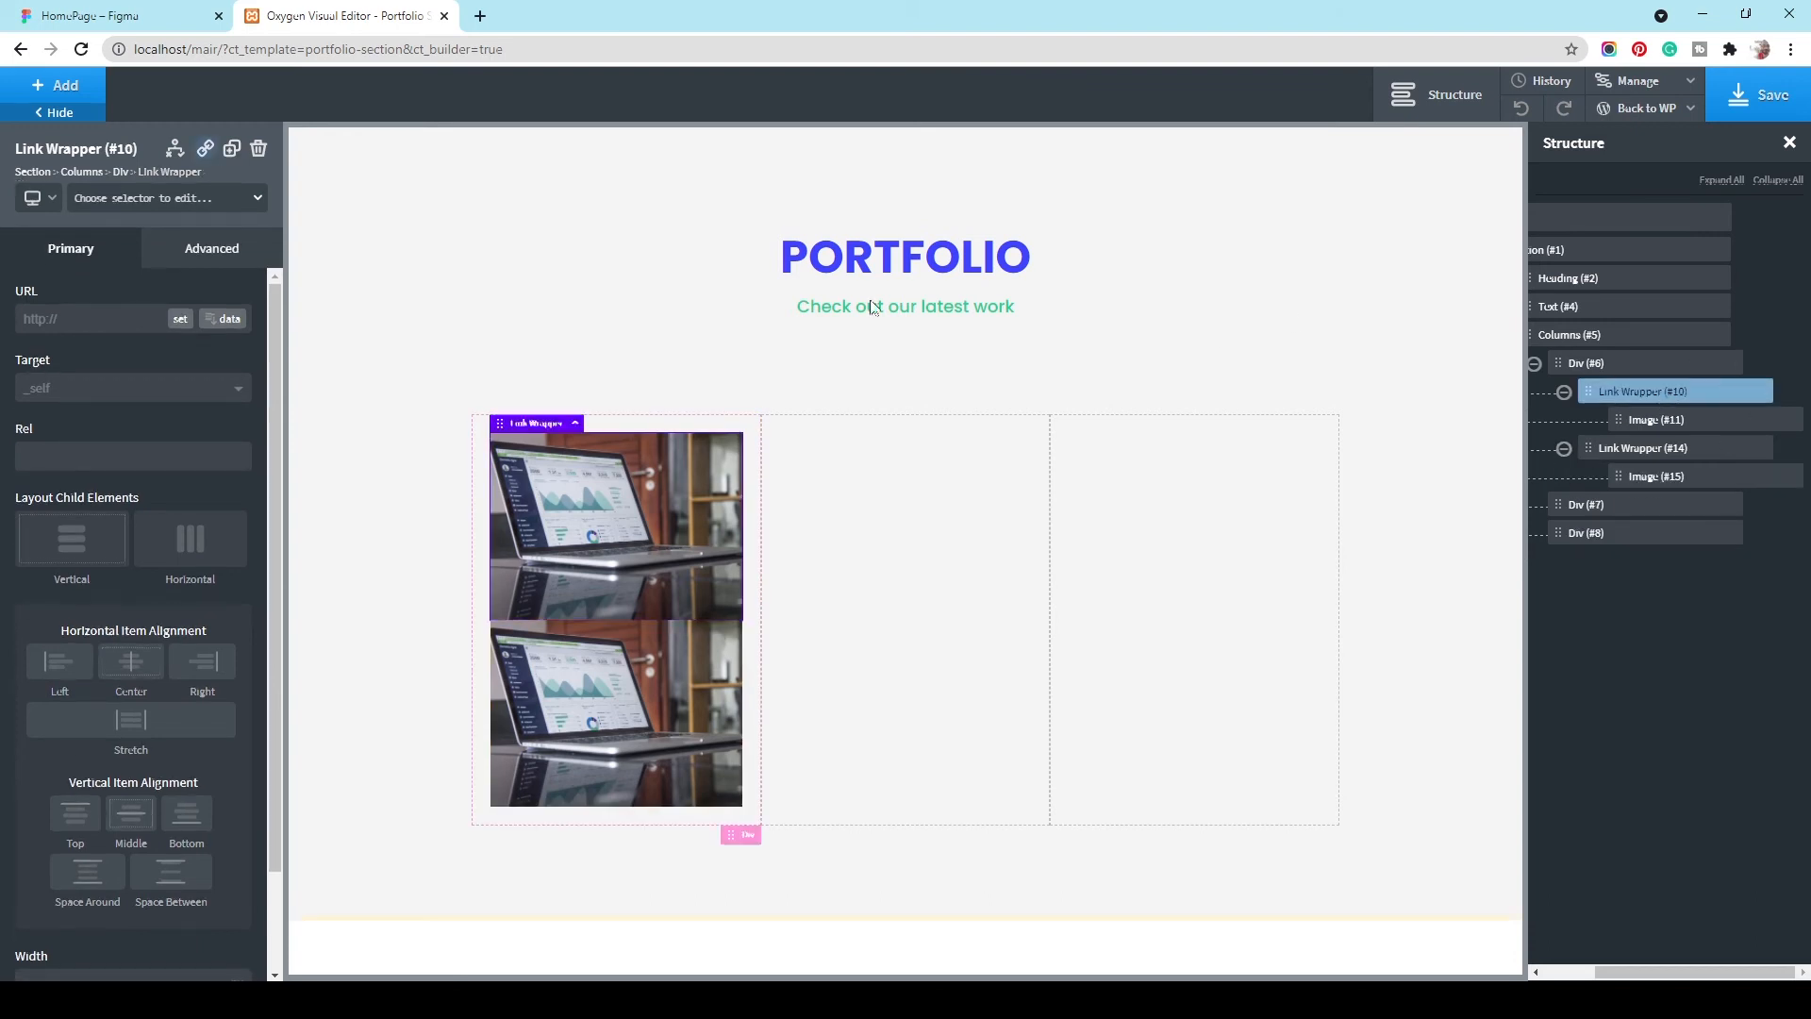
click(232, 151)
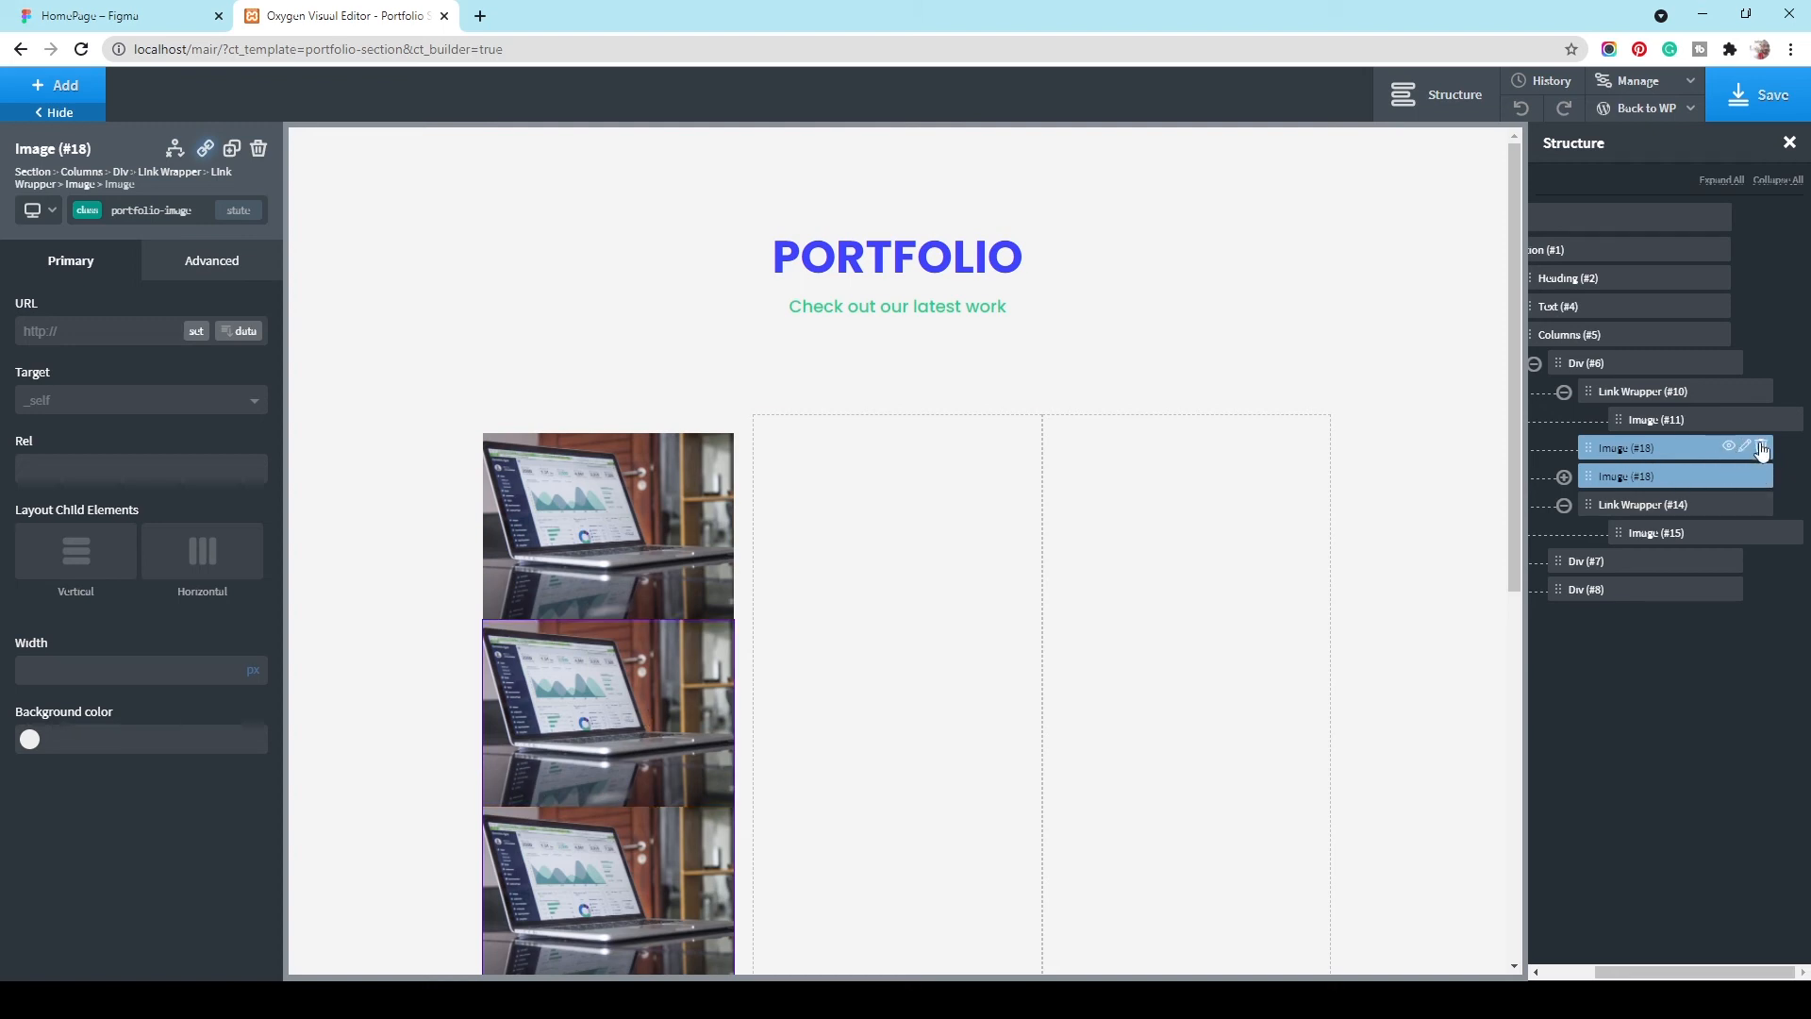
click(1676, 505)
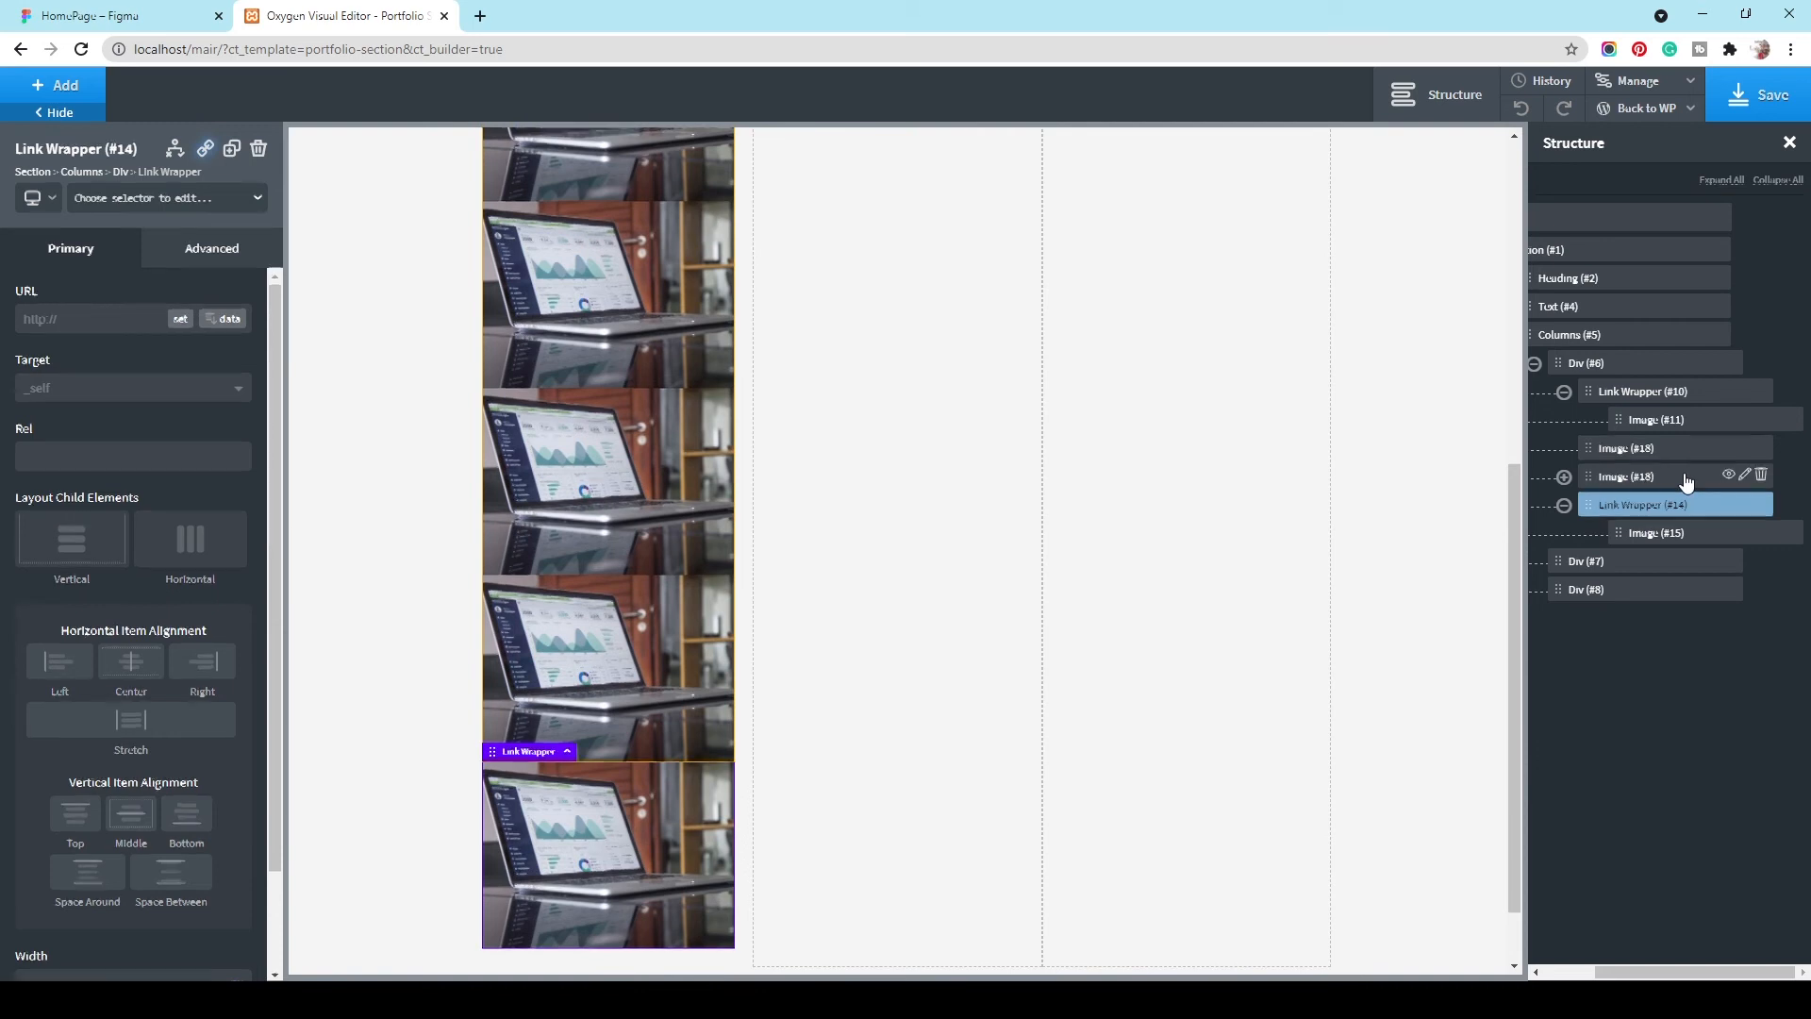
click(1689, 478)
click(1762, 476)
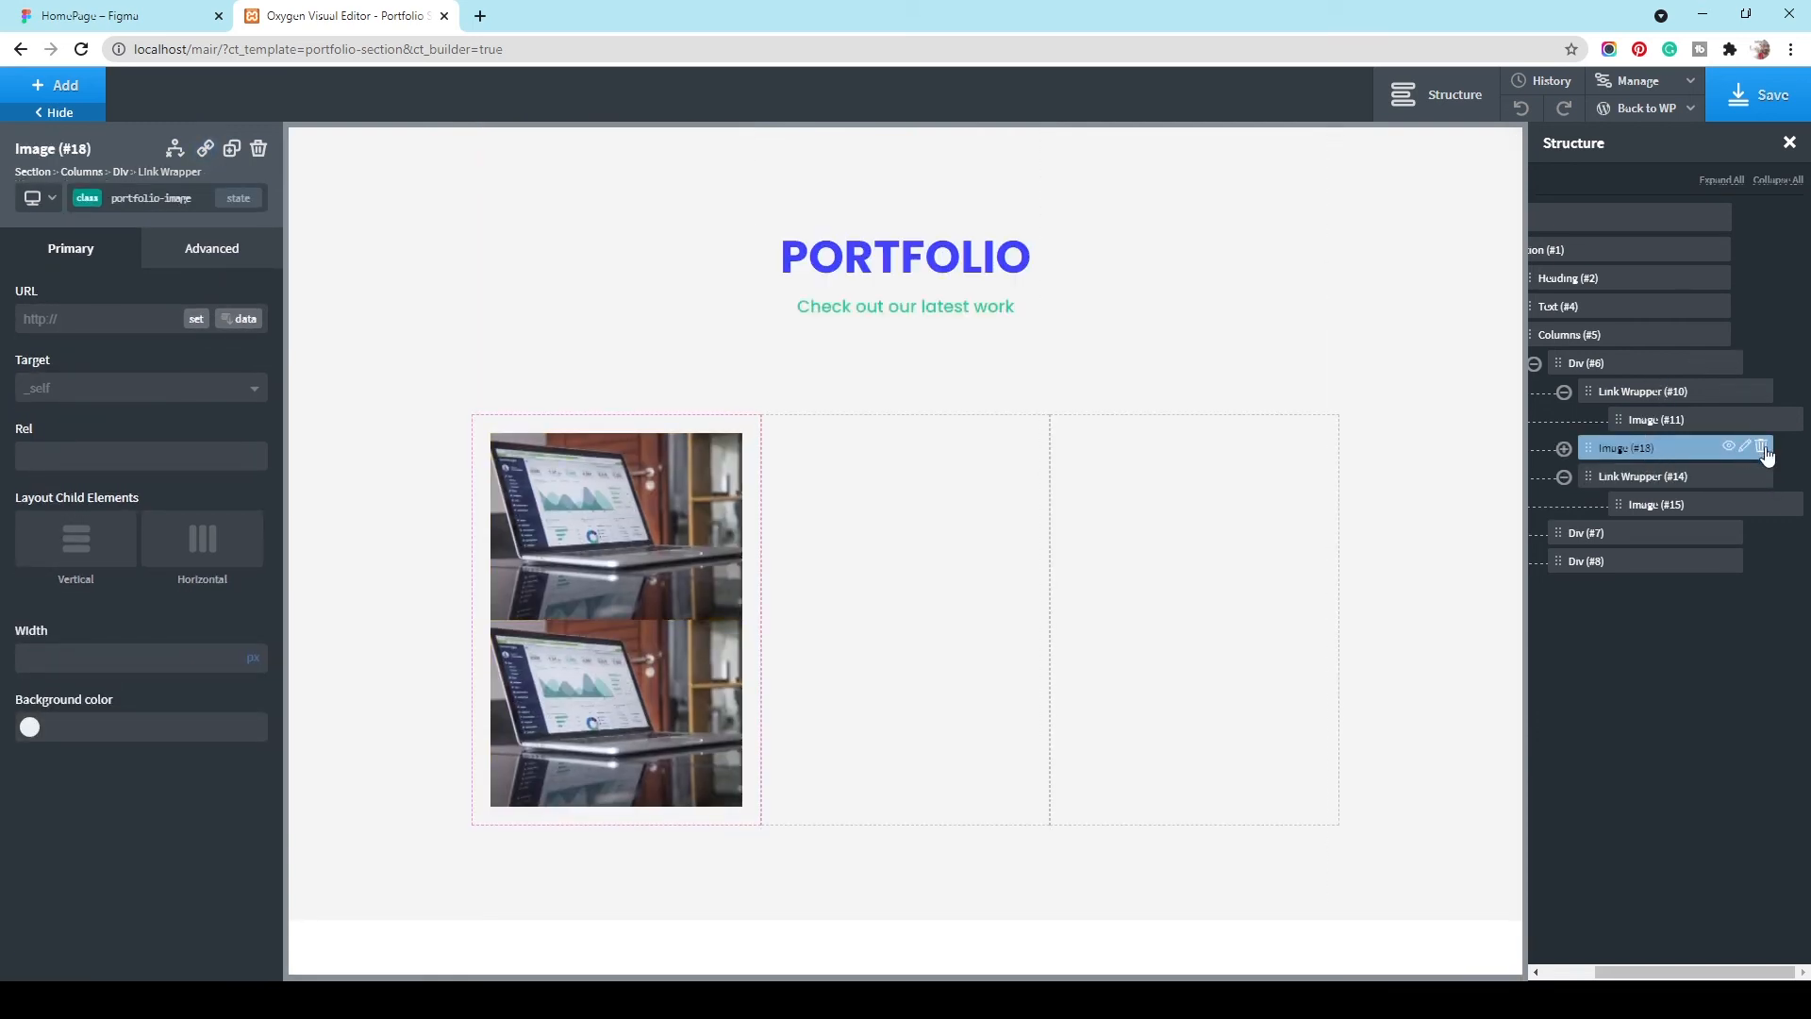
Step: Move the original link wrapper with its image from the first column into the second column
click(1614, 366)
click(1636, 395)
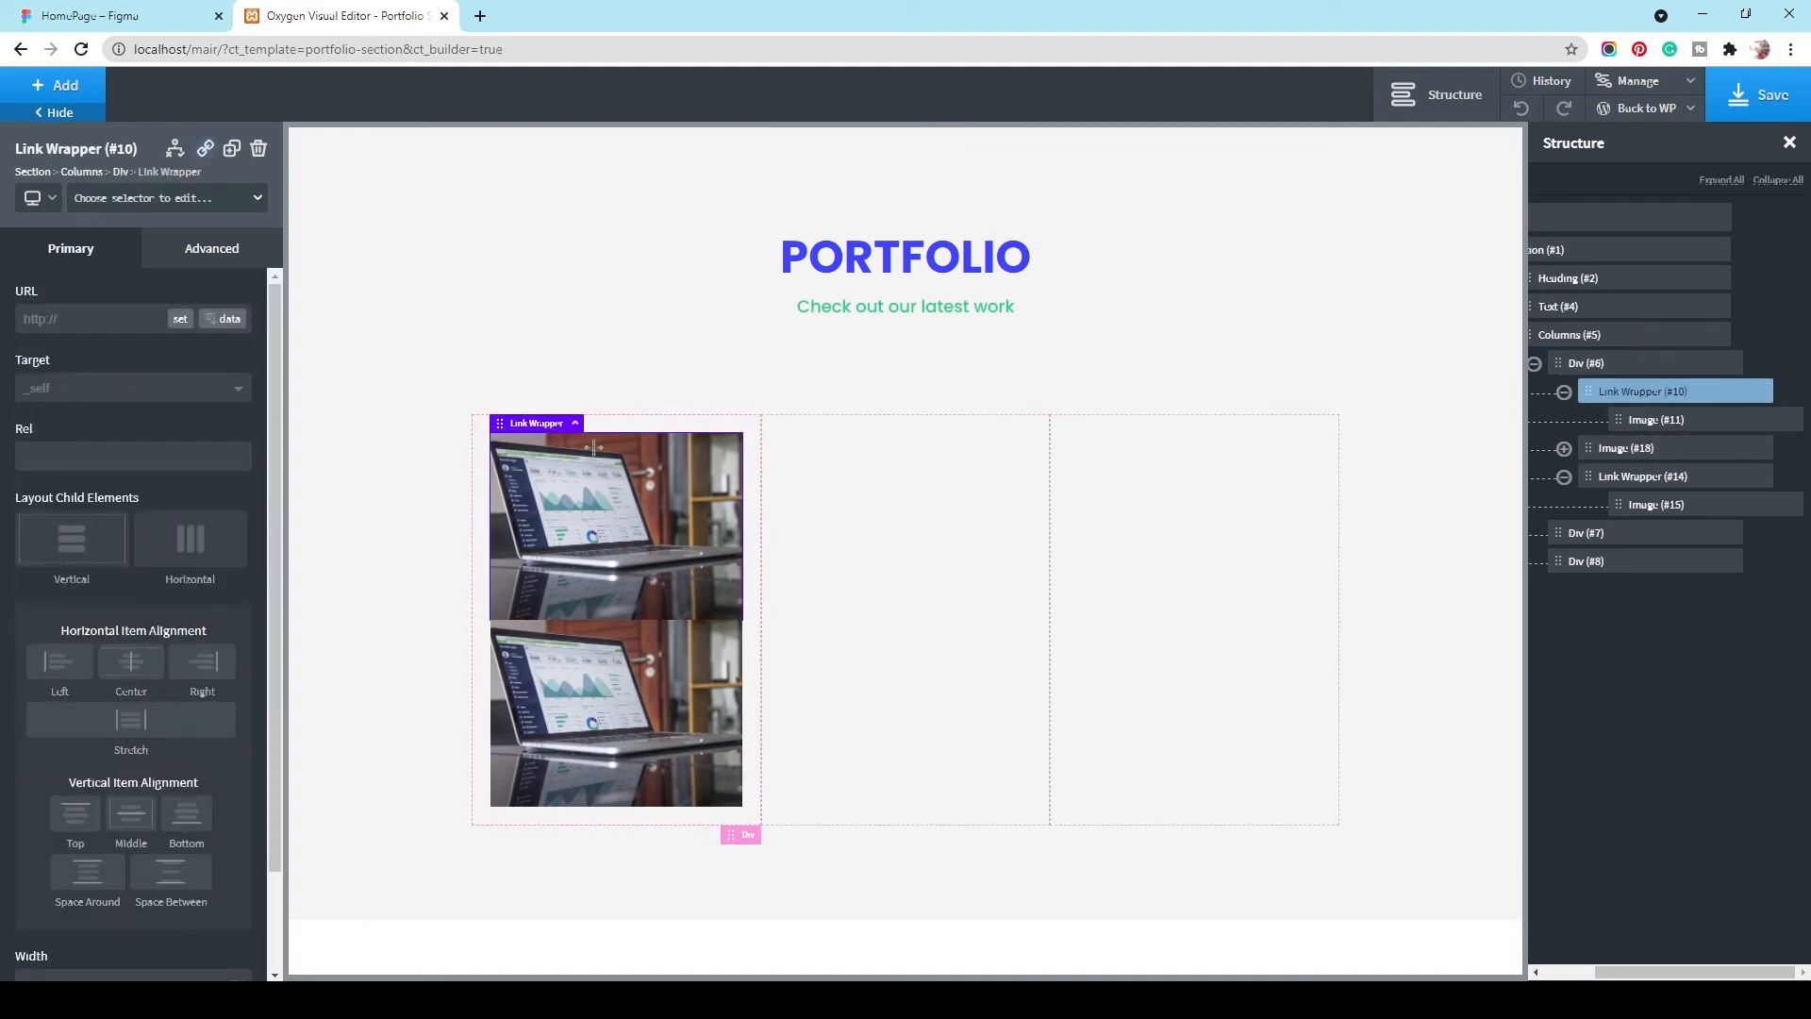
drag(502, 418, 881, 500)
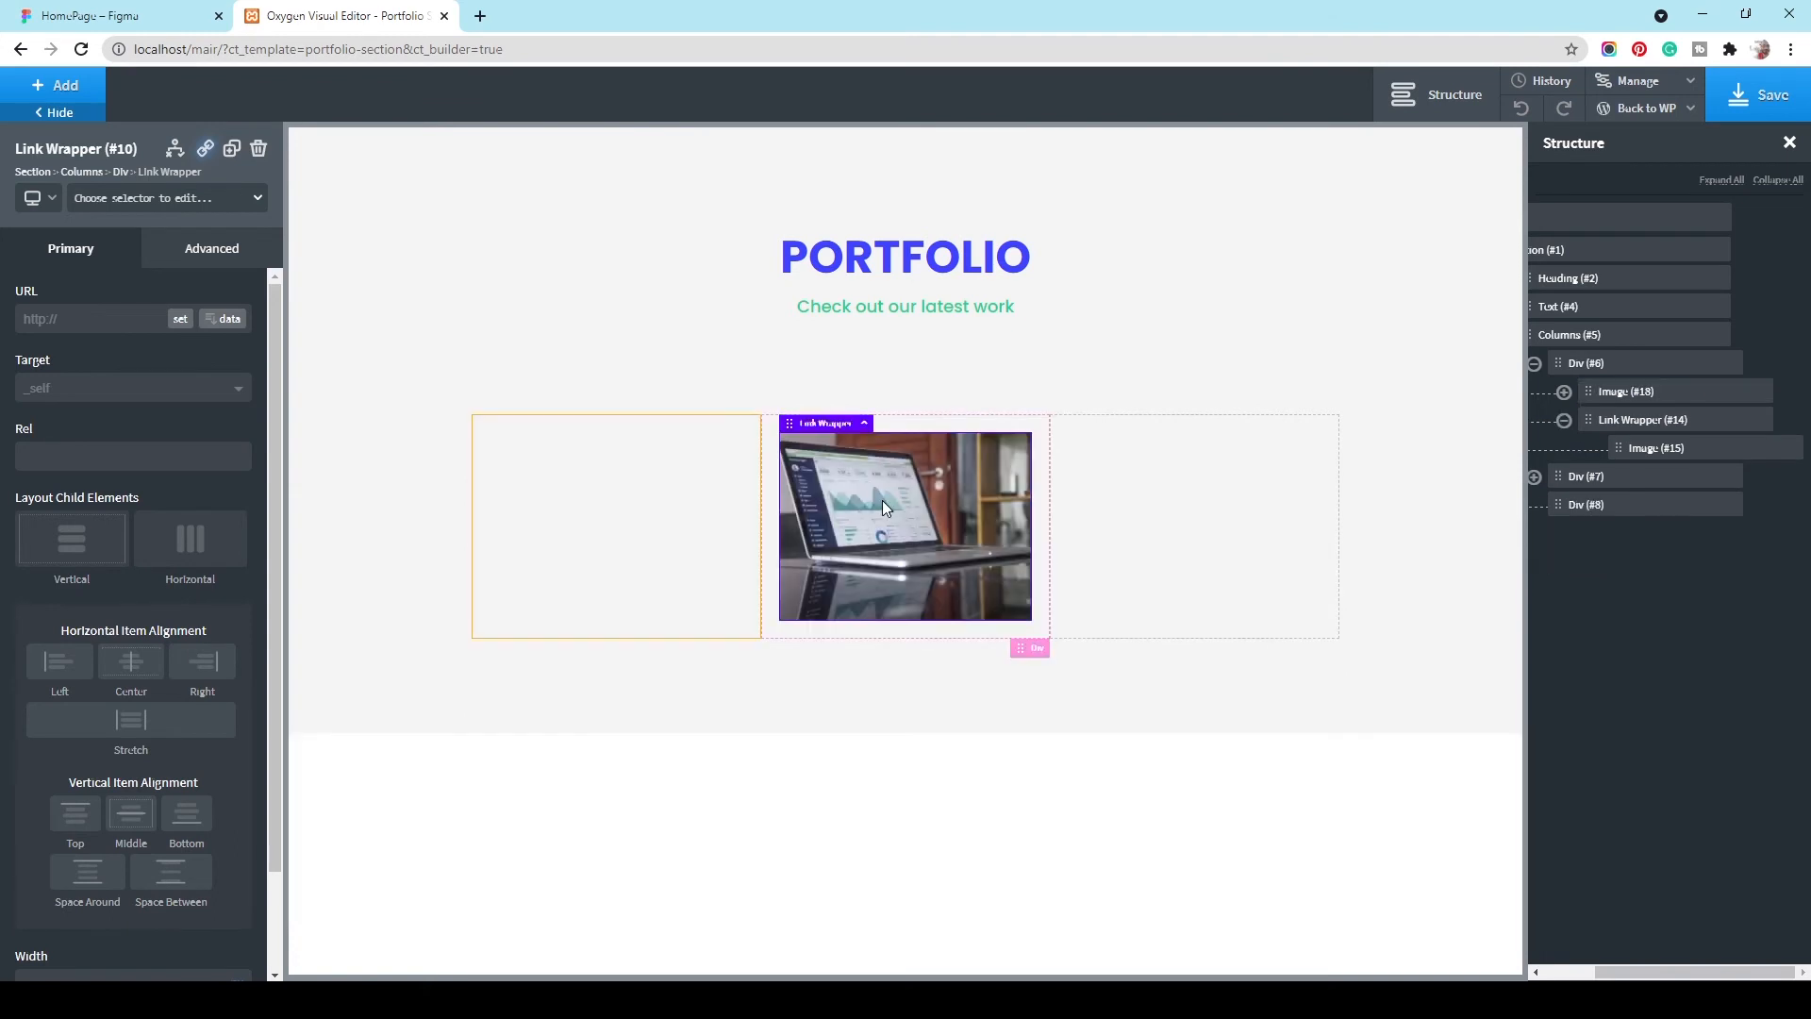
click(1564, 421)
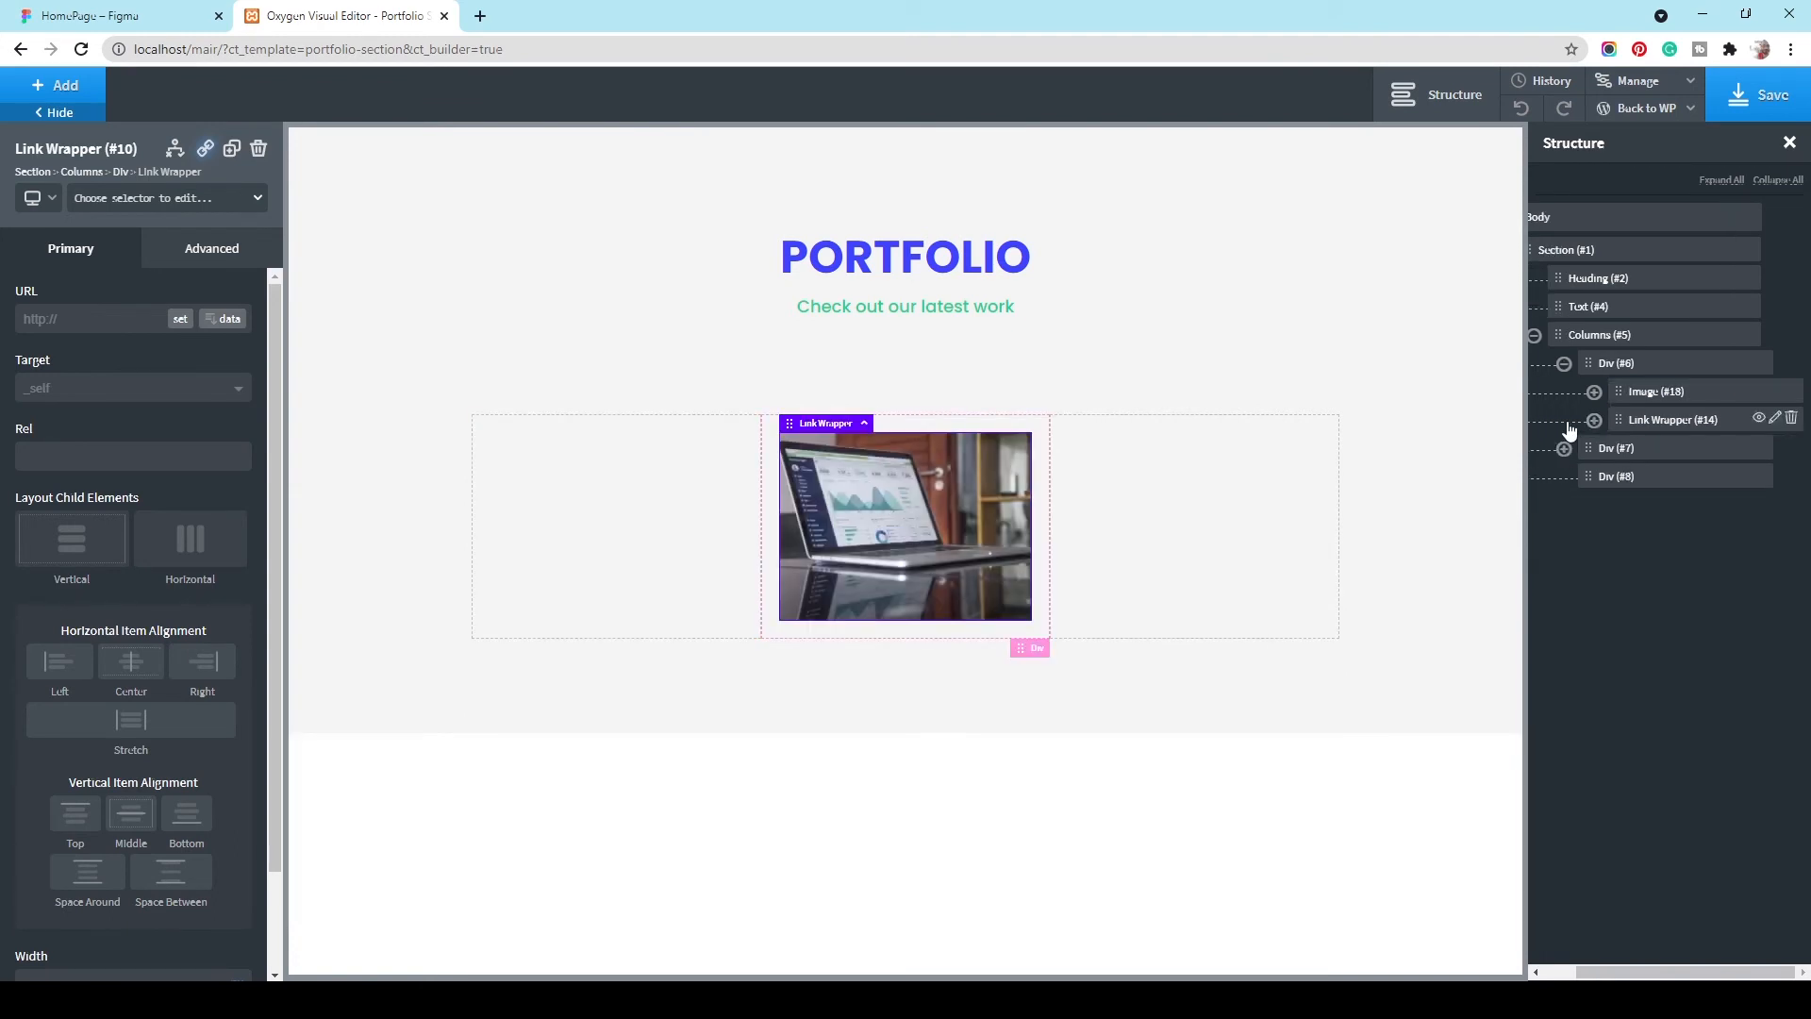
Step: Save the Portfolio section template and check the image columns from the heading down to the last image
click(1711, 396)
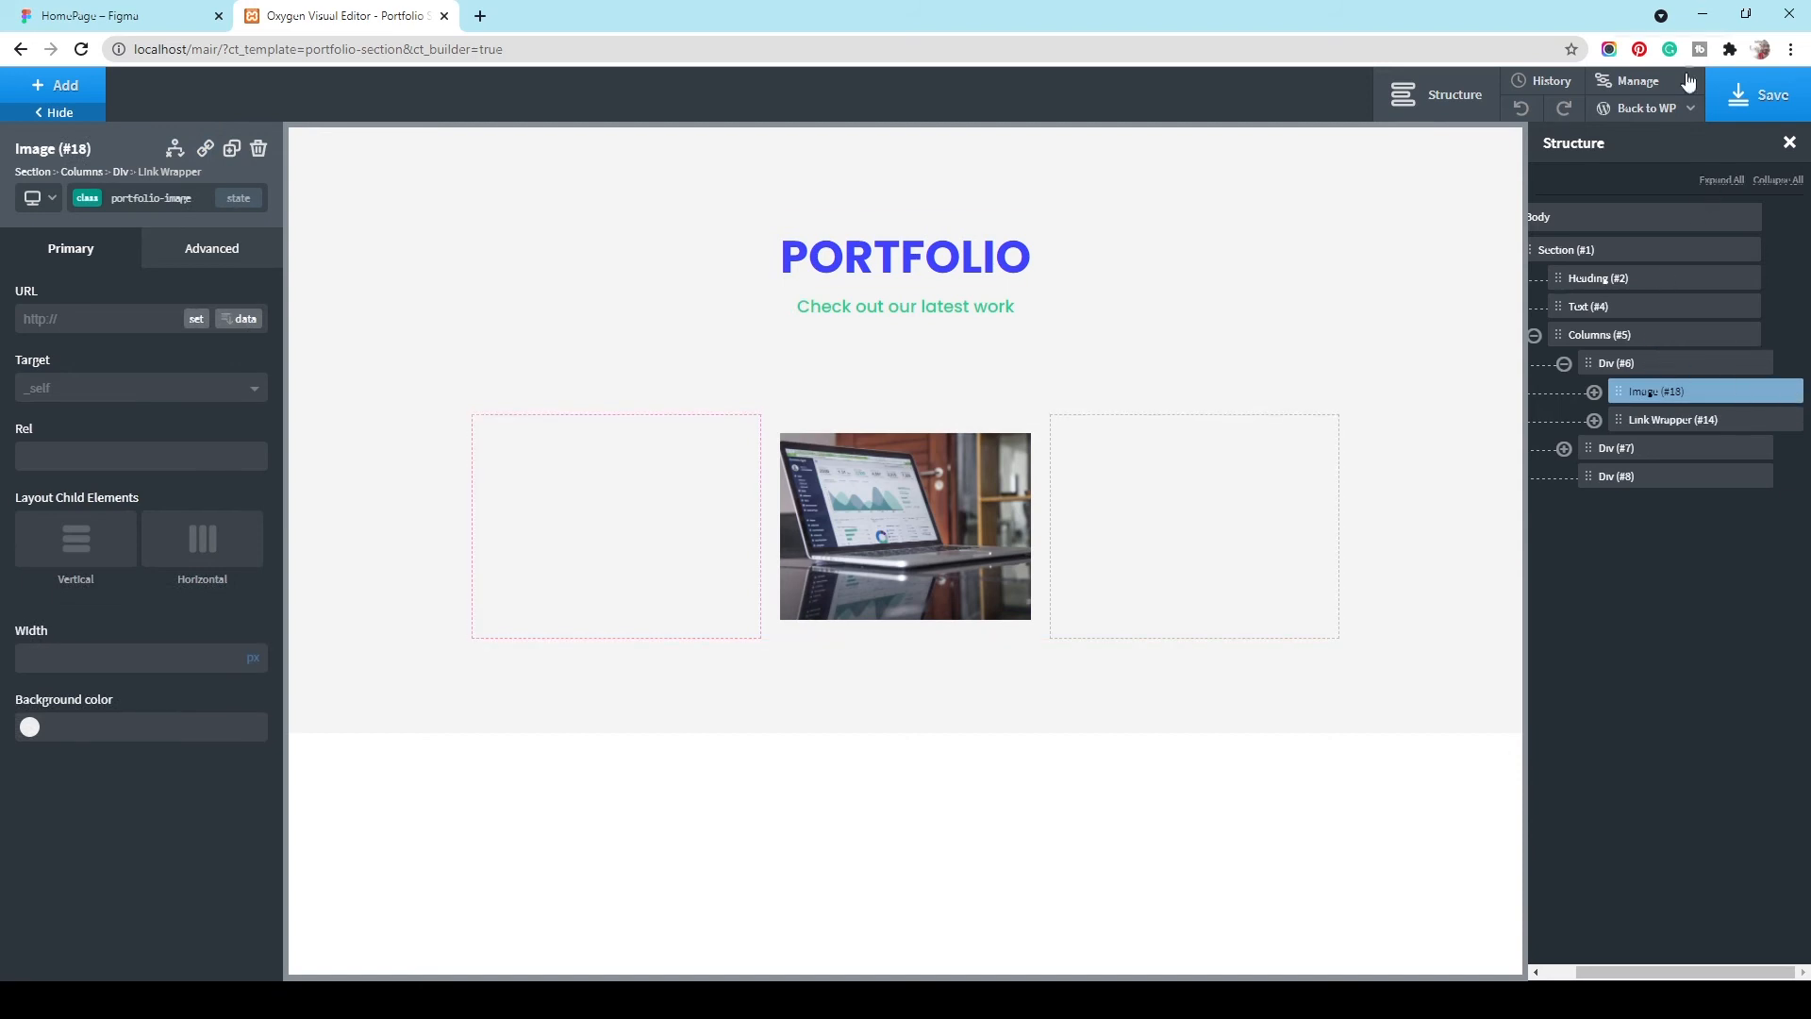
click(1776, 106)
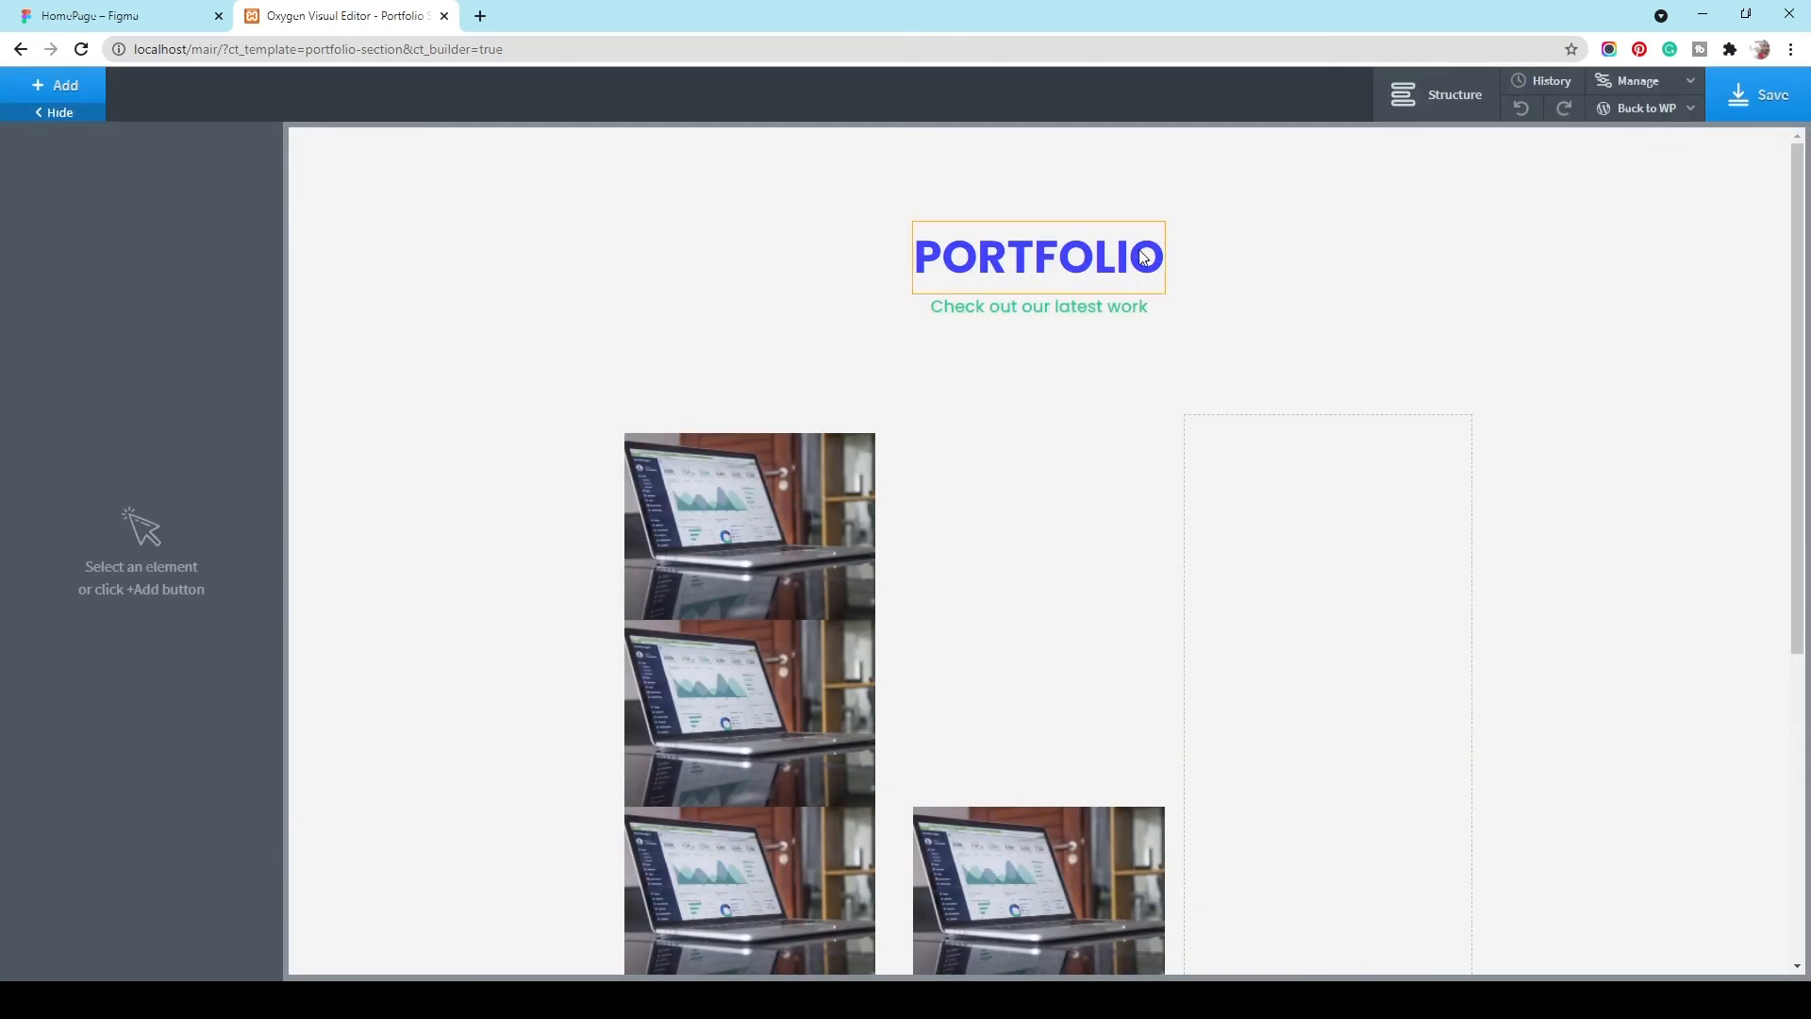
click(1405, 102)
scroll(1157, 545, down, 5)
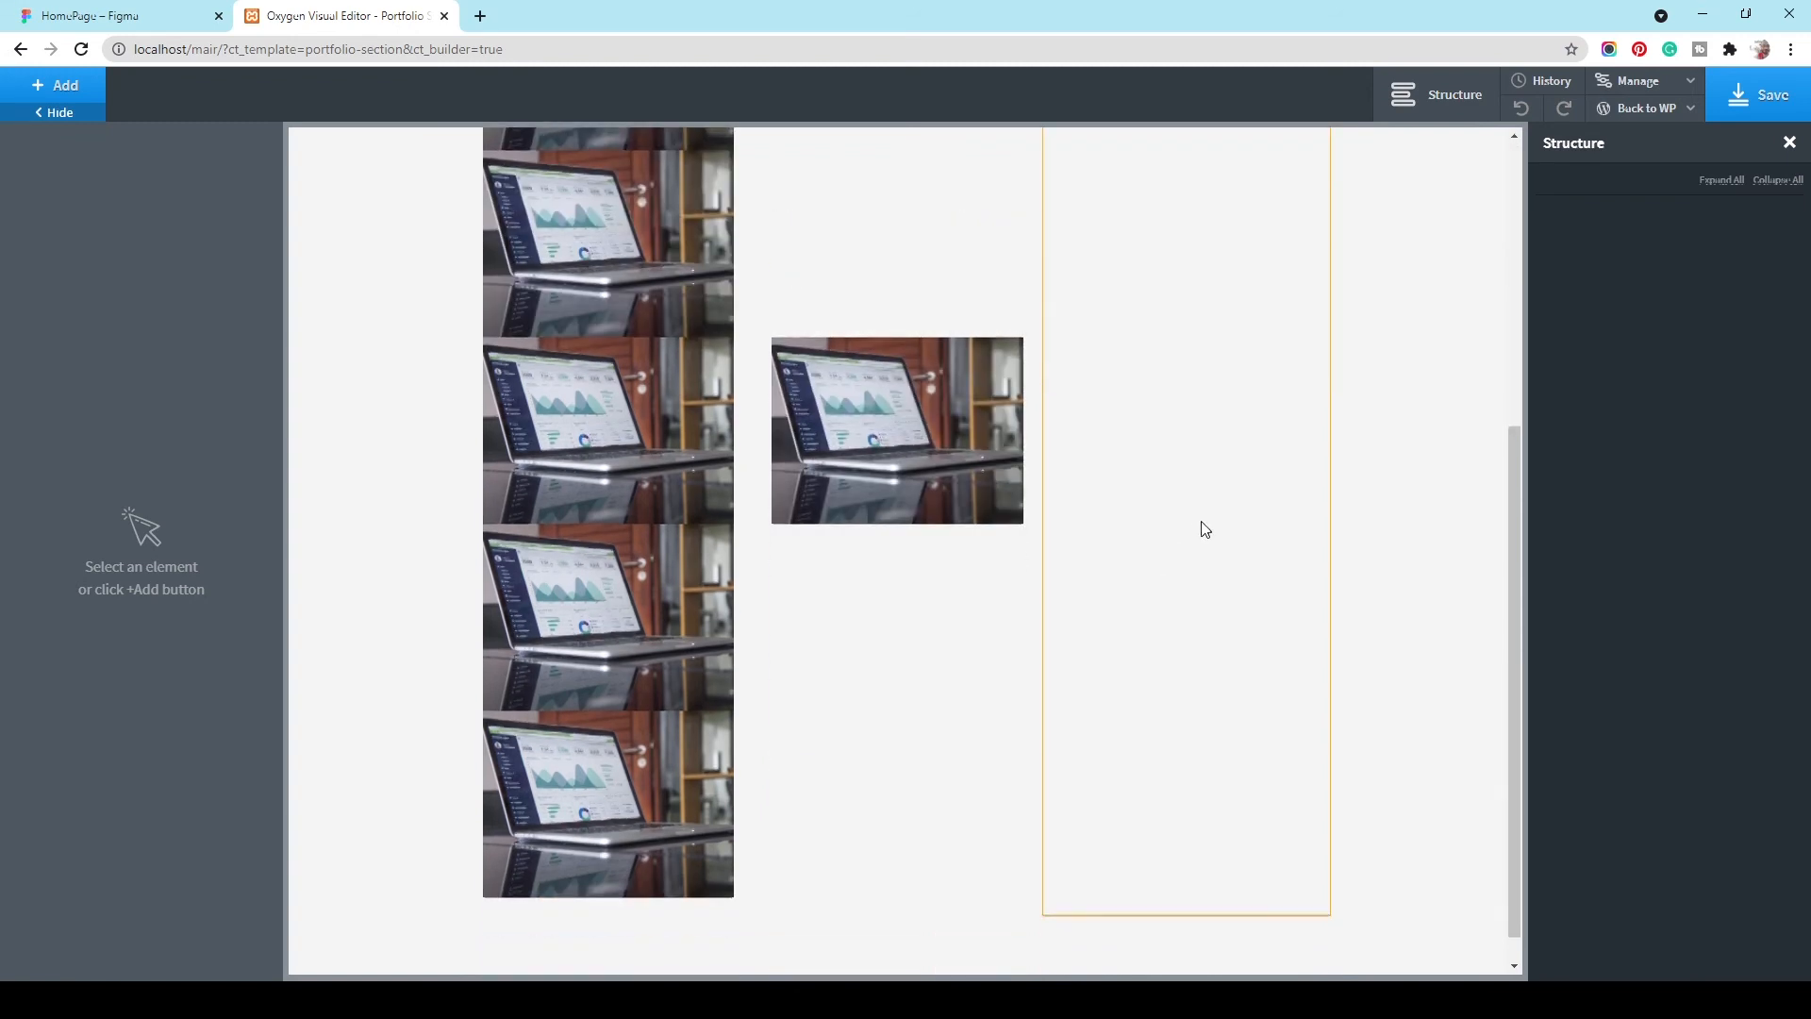
scroll(1202, 521, up, 5)
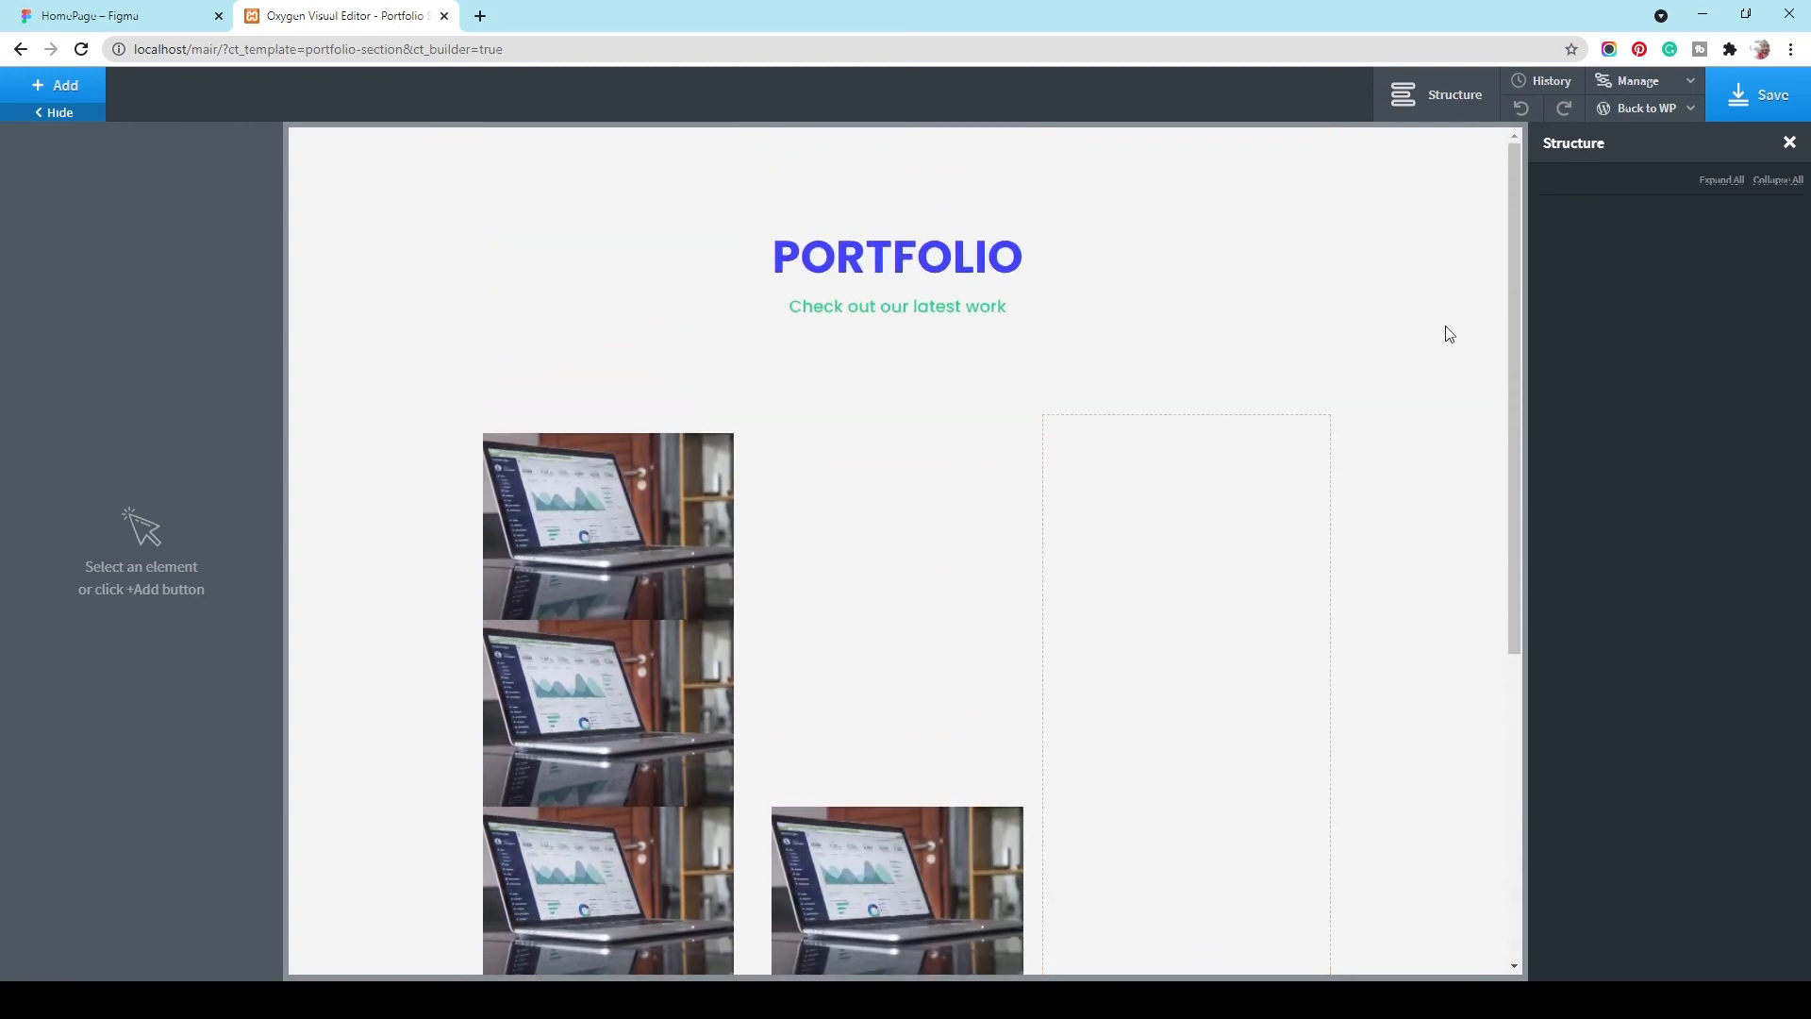
Step: Examine the repeated laptop images in the first two columns and how their link wrappers are nested
click(519, 550)
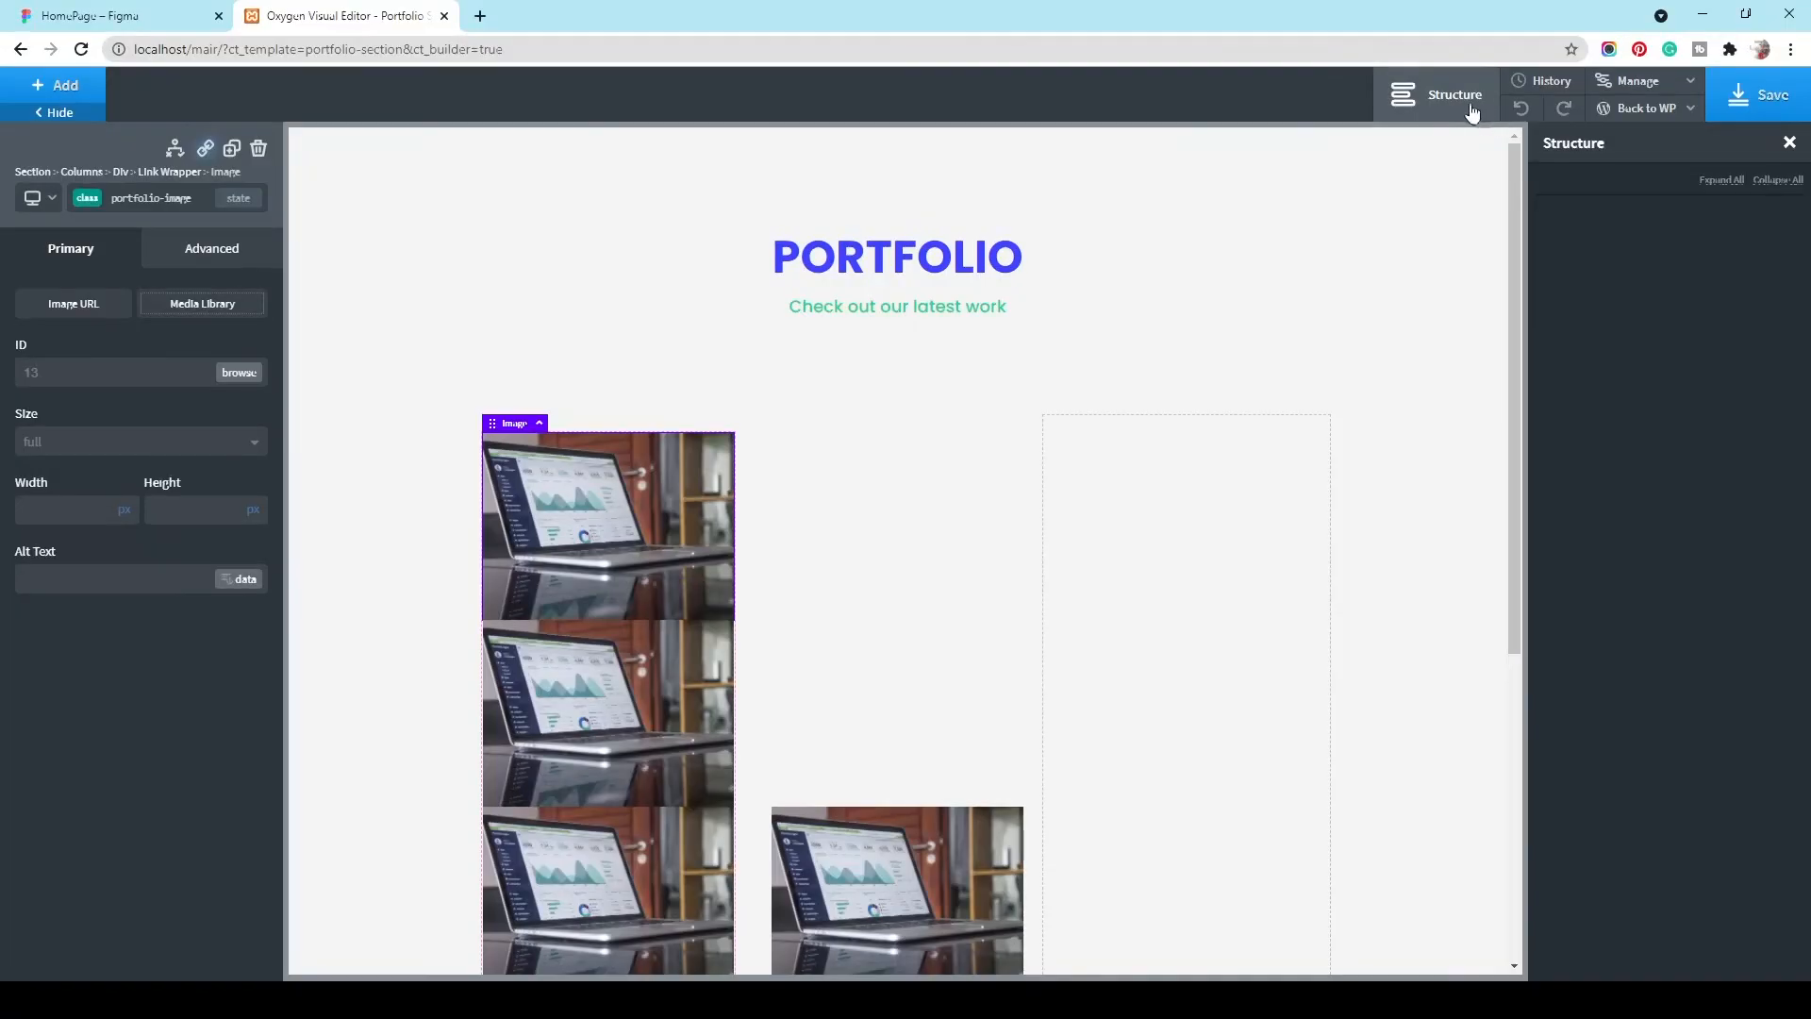
click(1464, 108)
click(1465, 108)
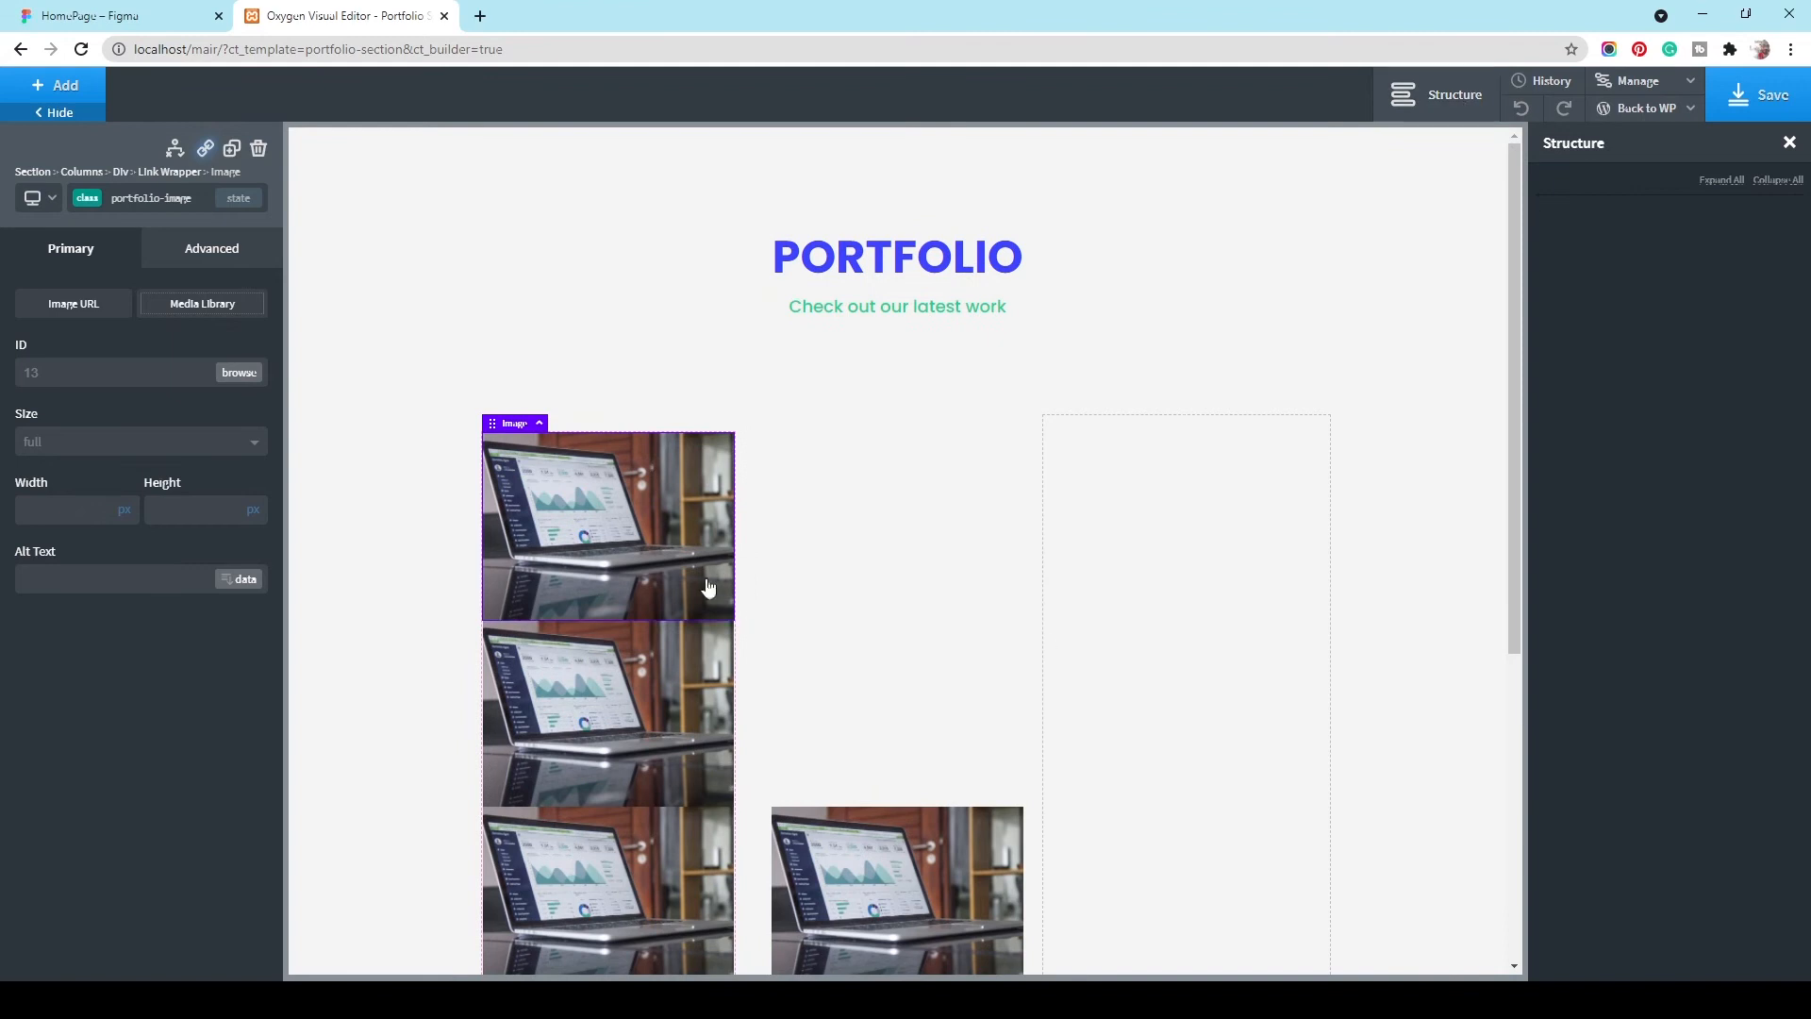
click(635, 707)
click(982, 895)
click(640, 866)
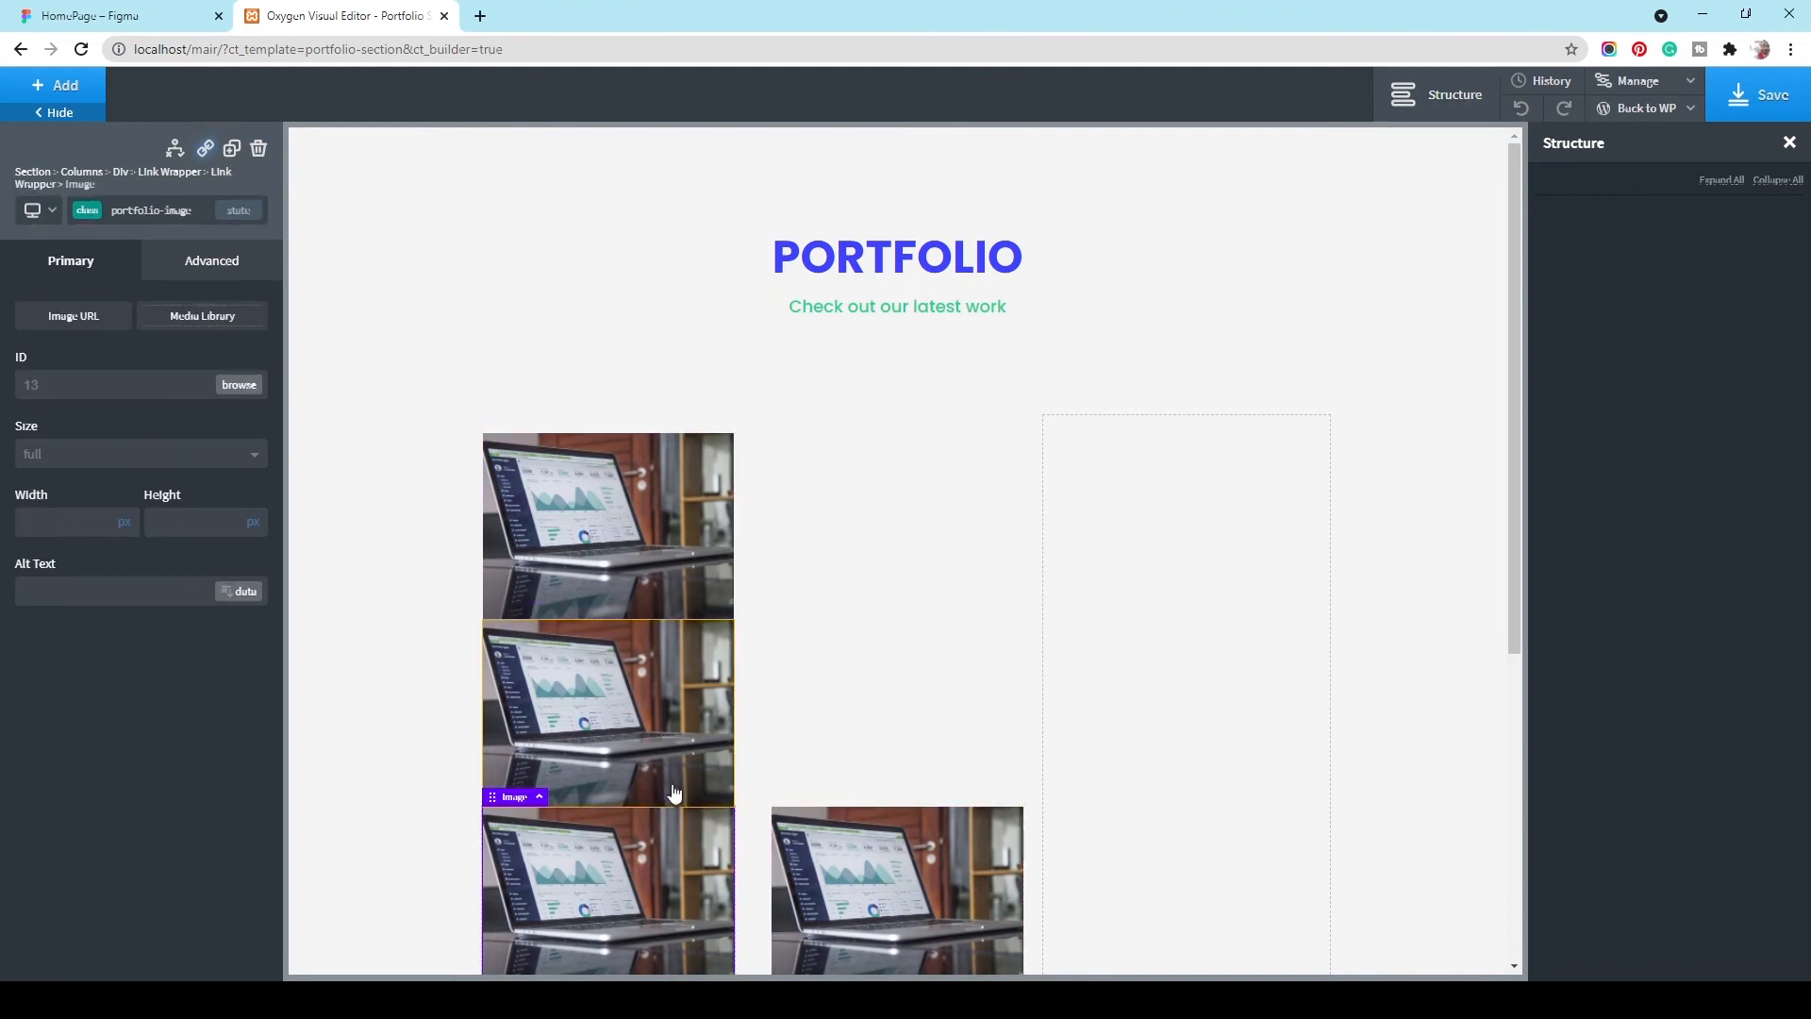
scroll(613, 754, down, 5)
click(580, 773)
click(556, 560)
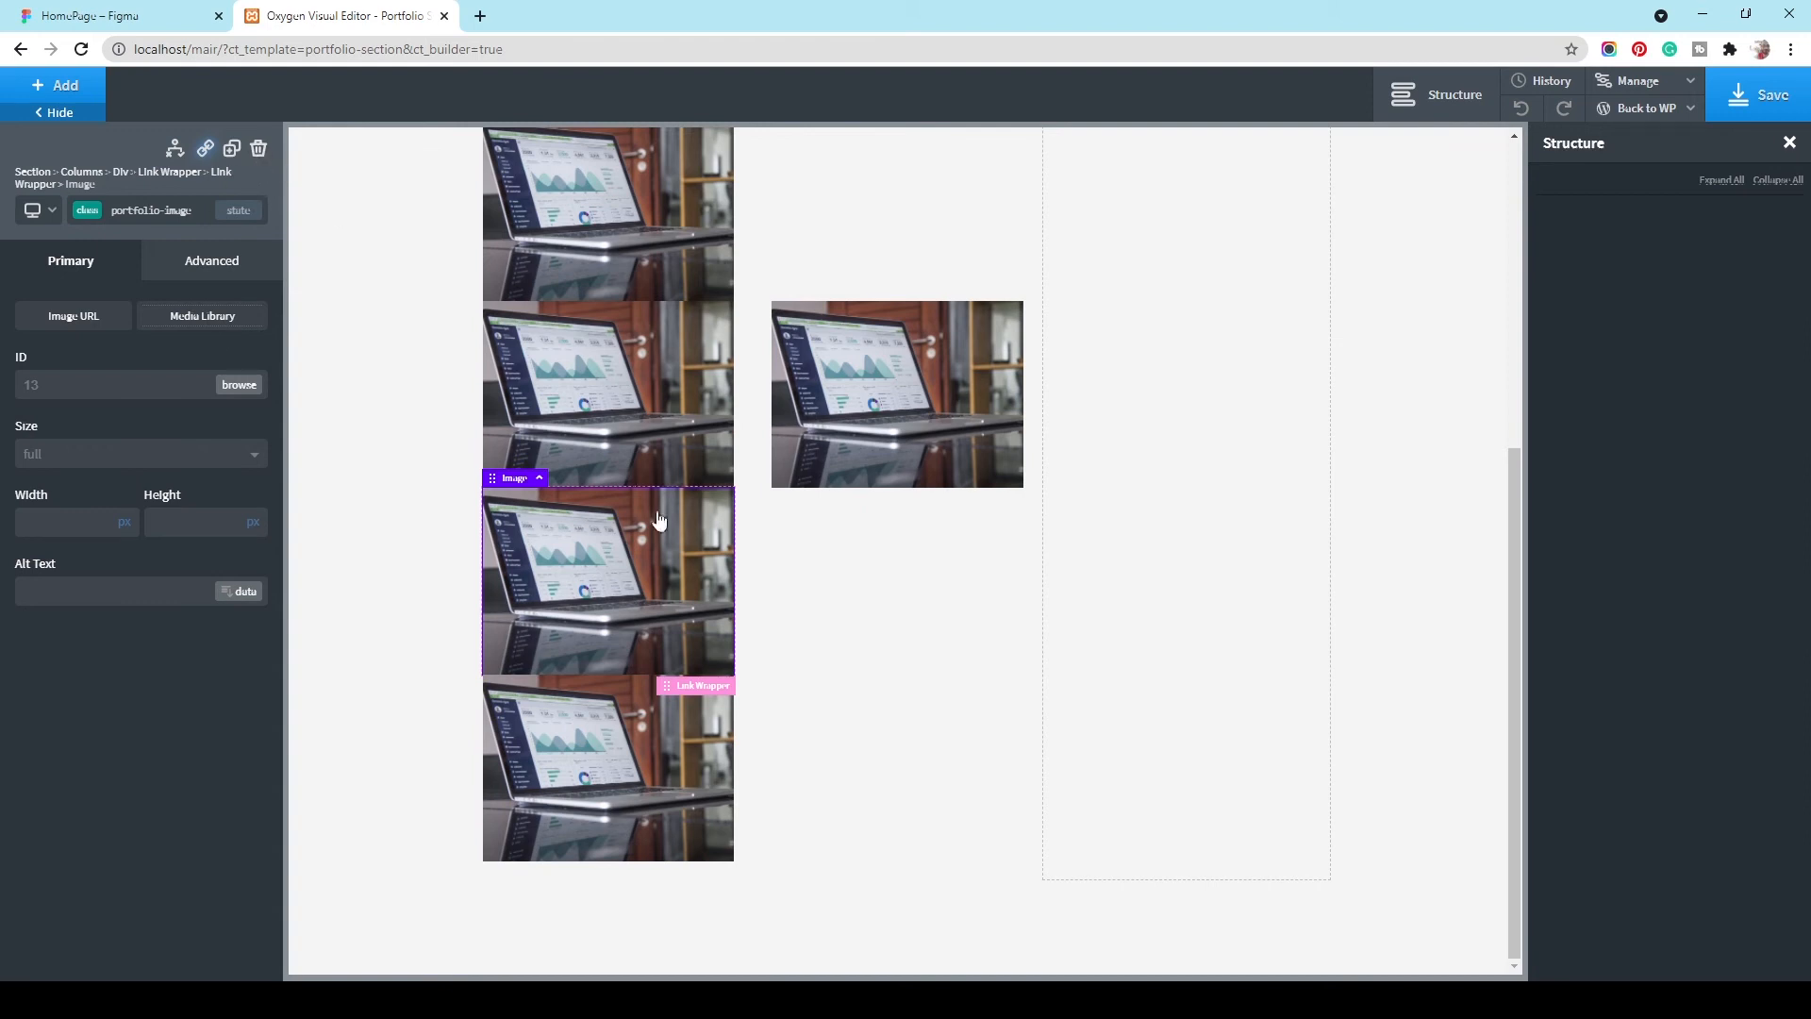
Step: Delete the surplus laptop images and nested link wrappers from the first column, leaving a single image
click(692, 686)
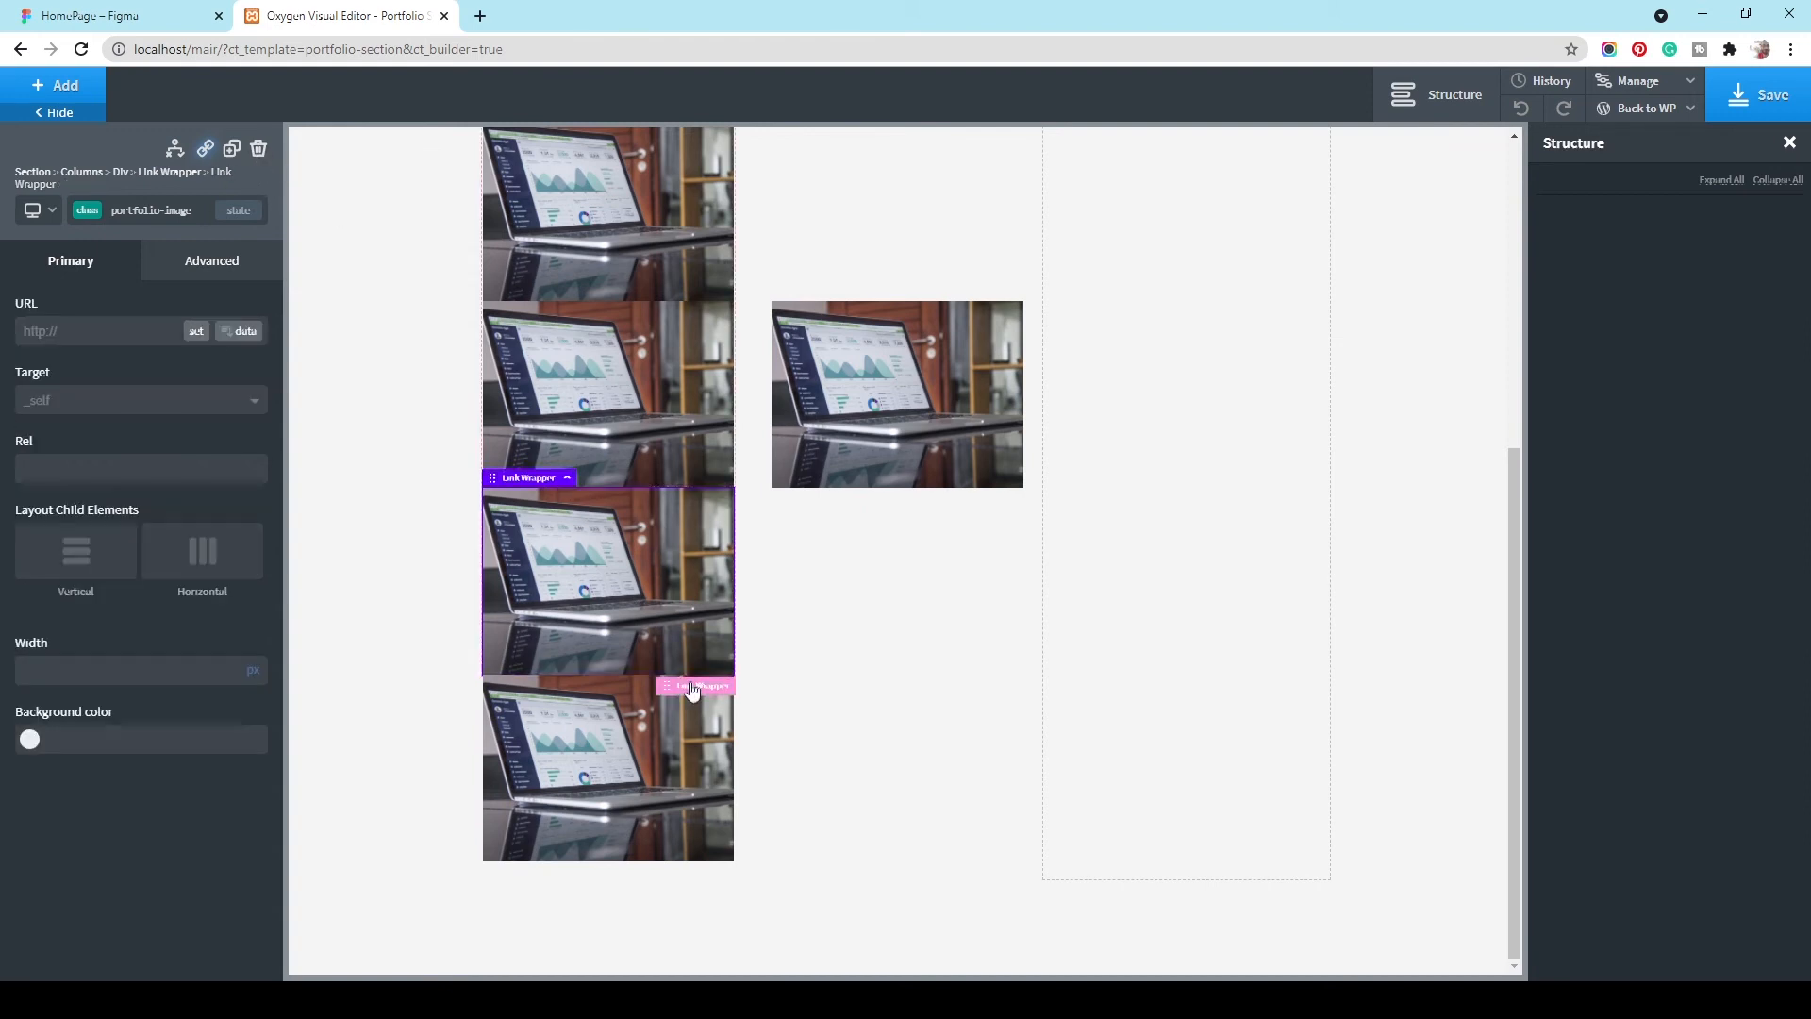
click(260, 153)
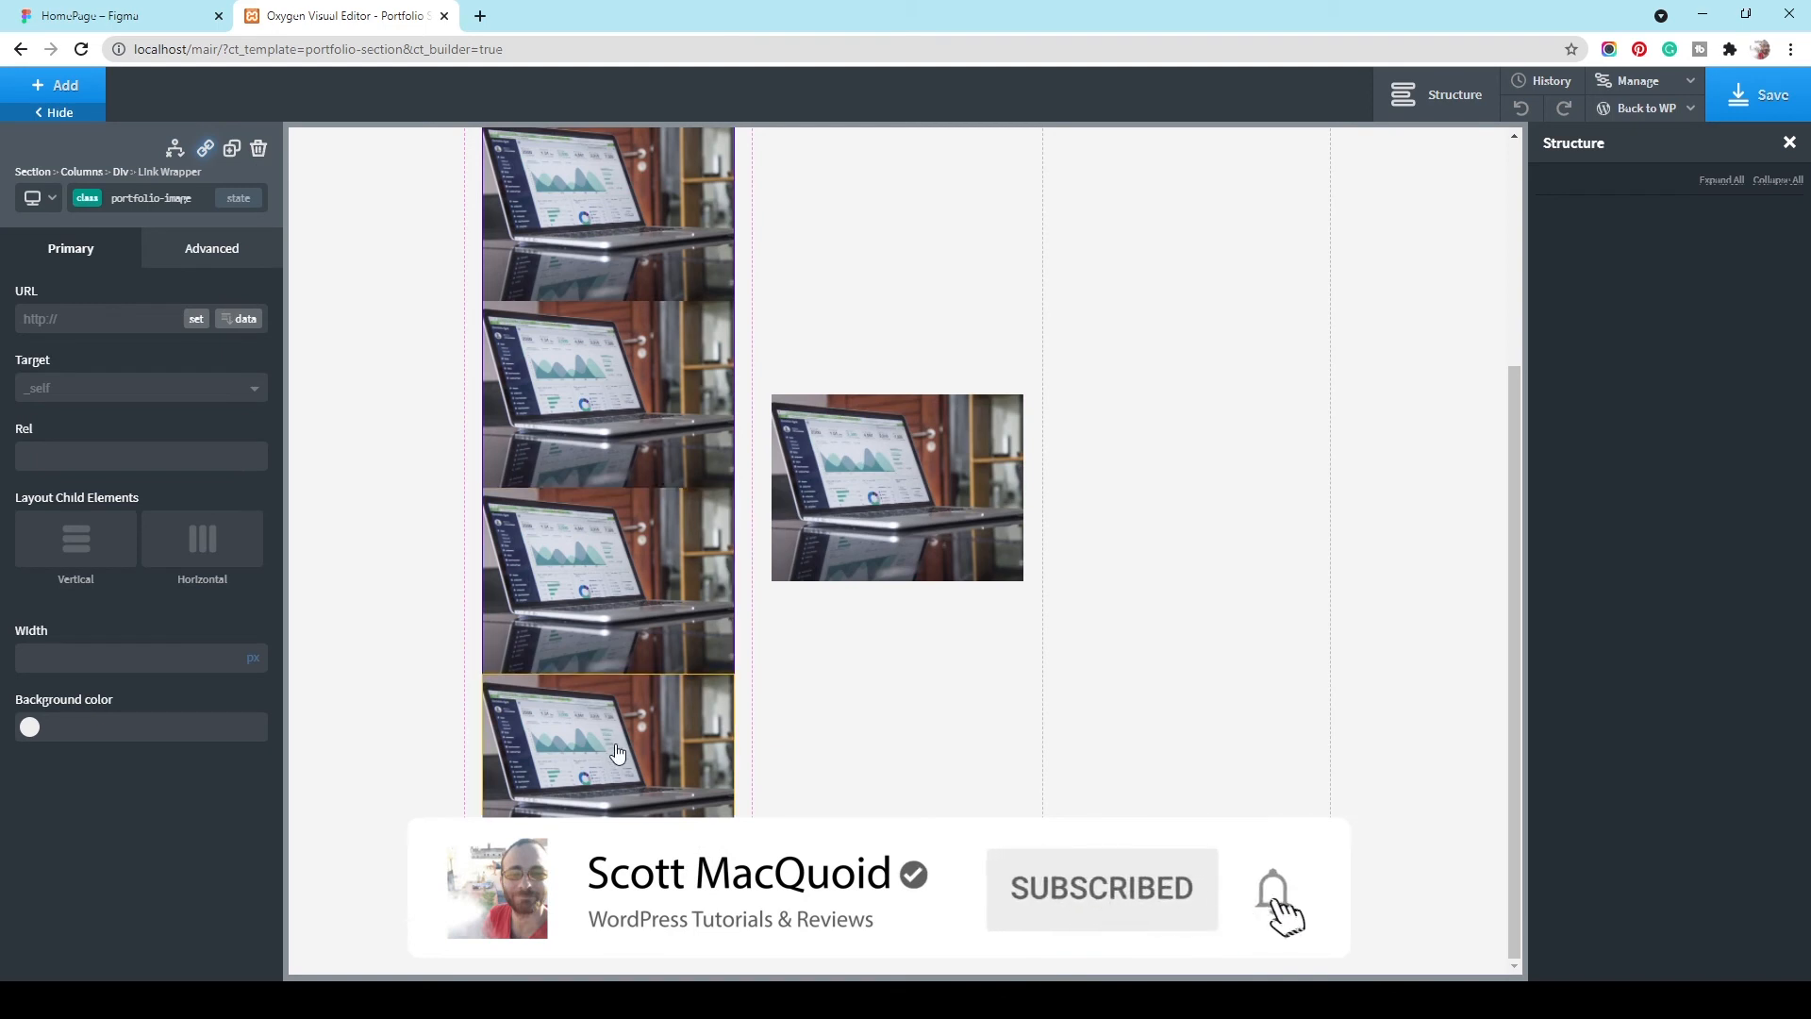
click(261, 153)
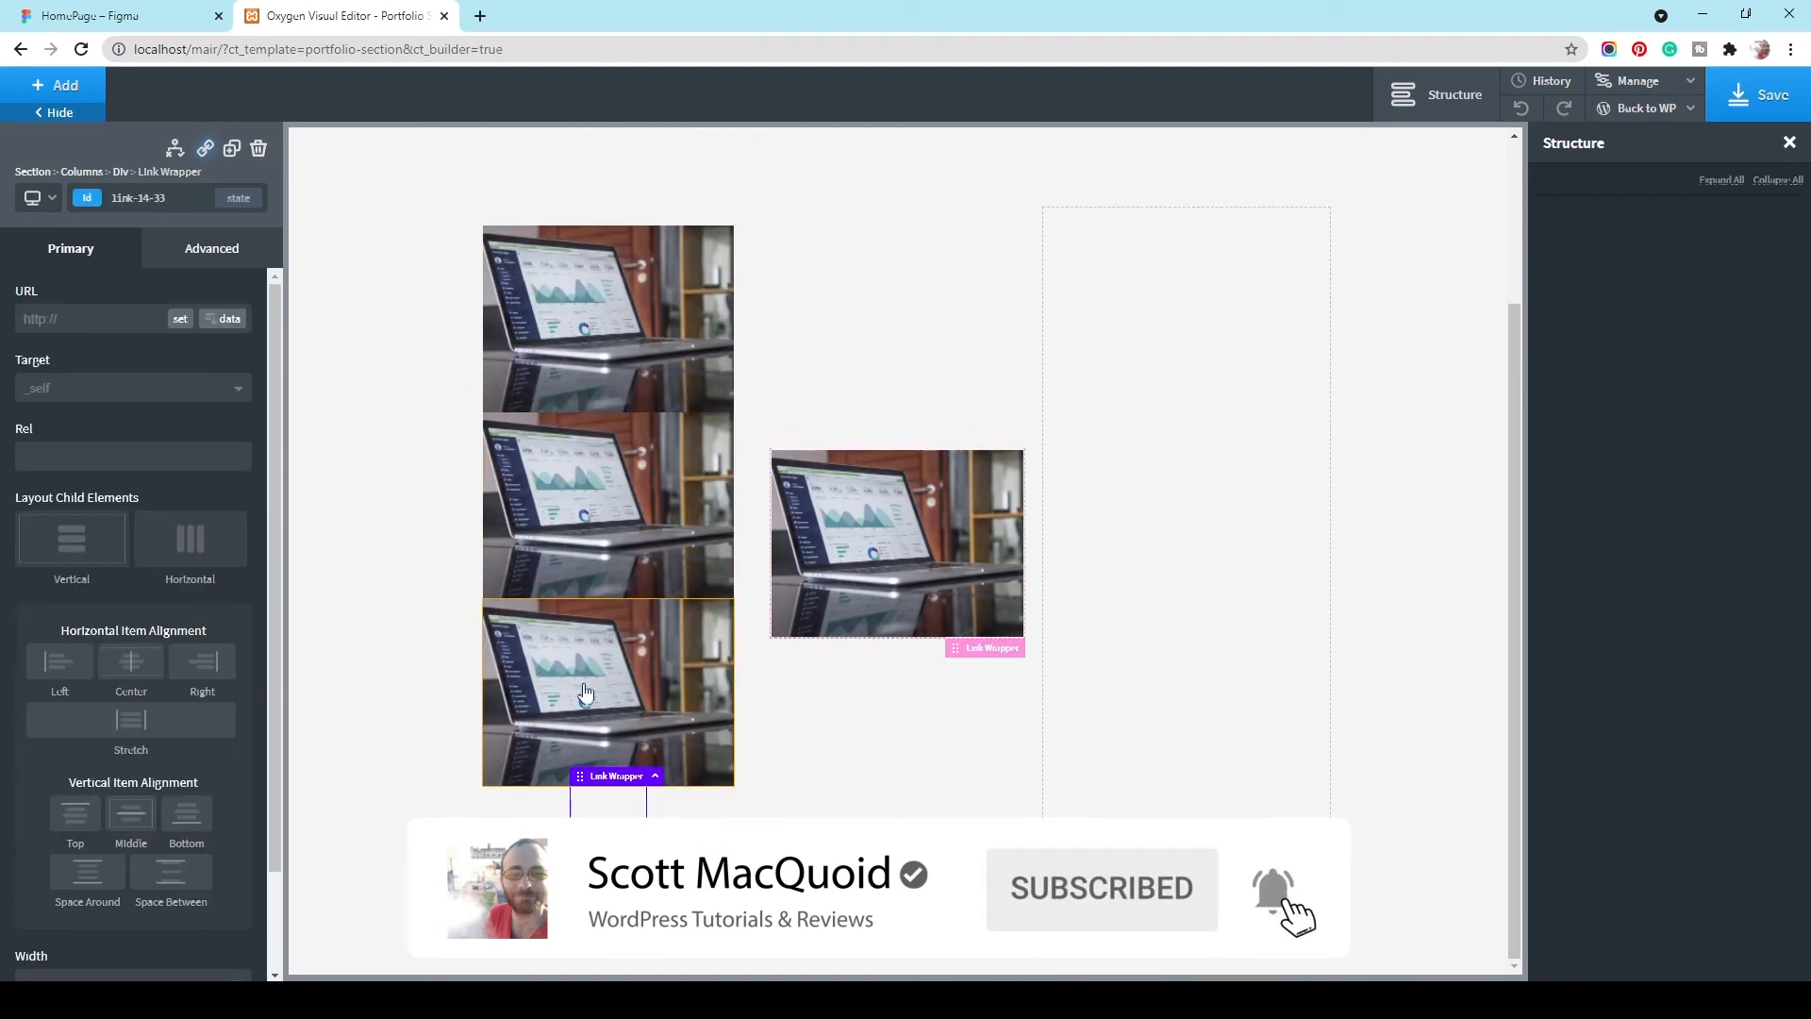
click(259, 150)
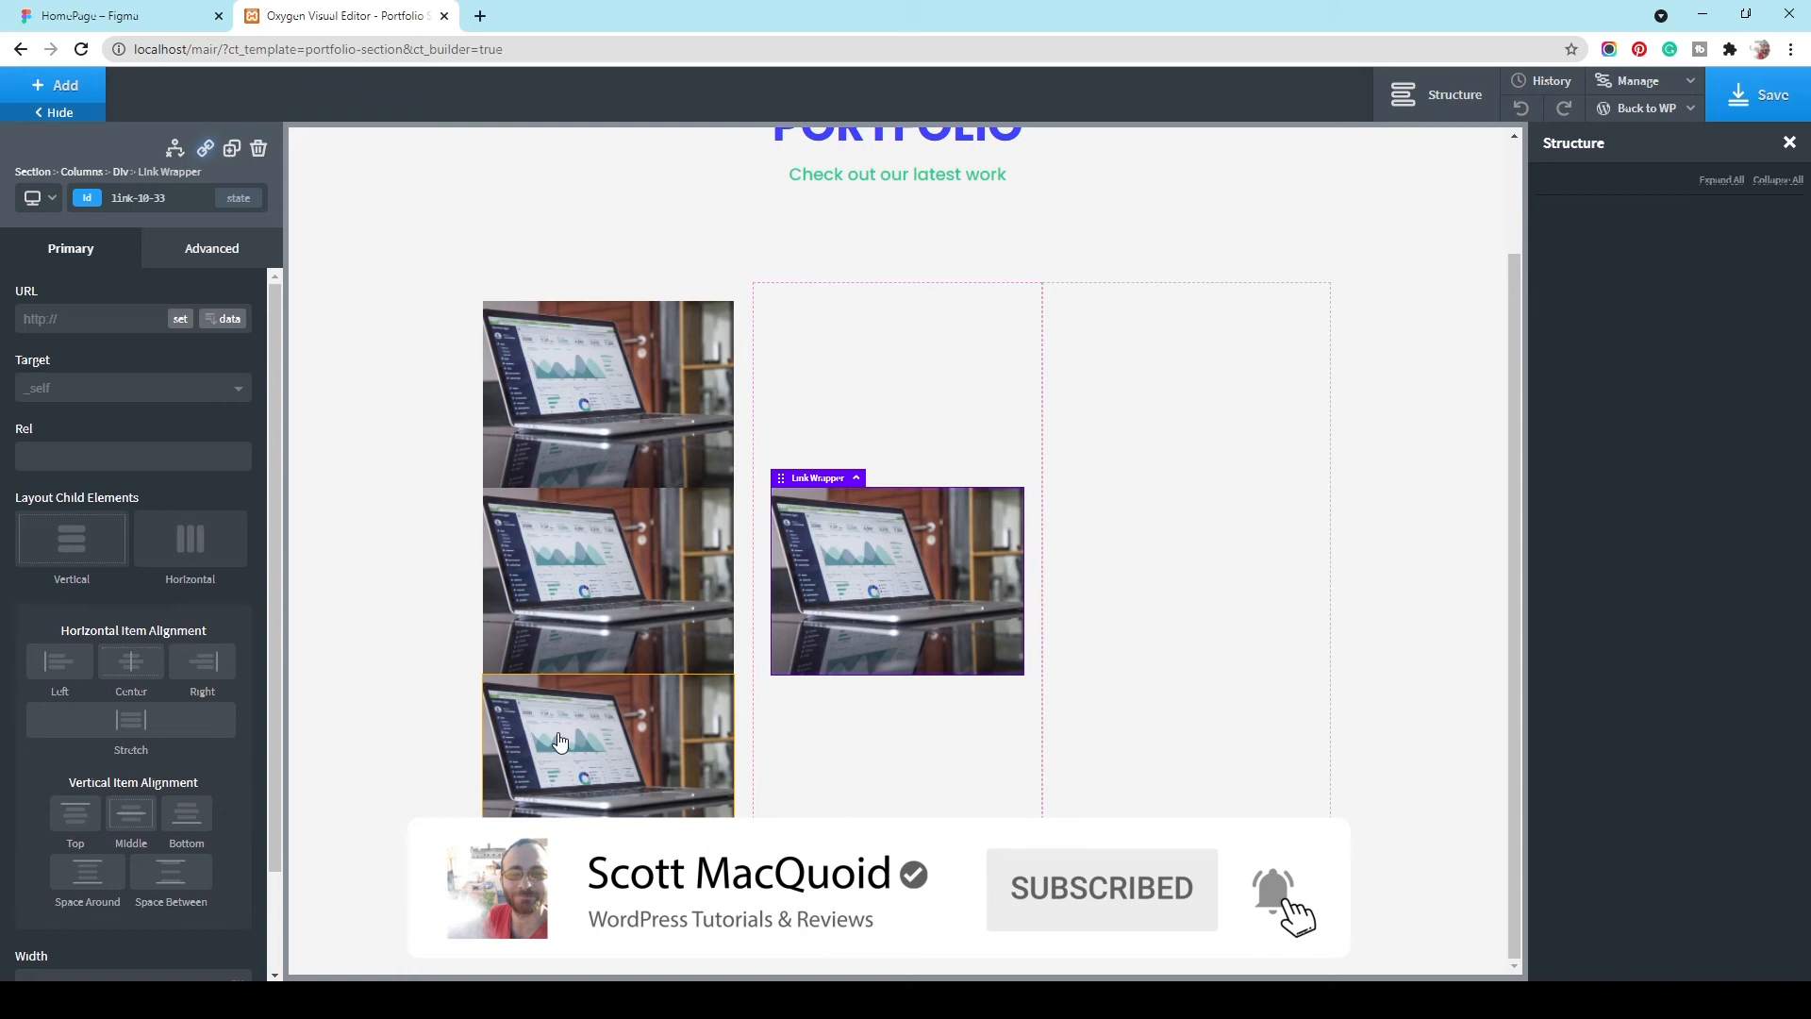
click(251, 153)
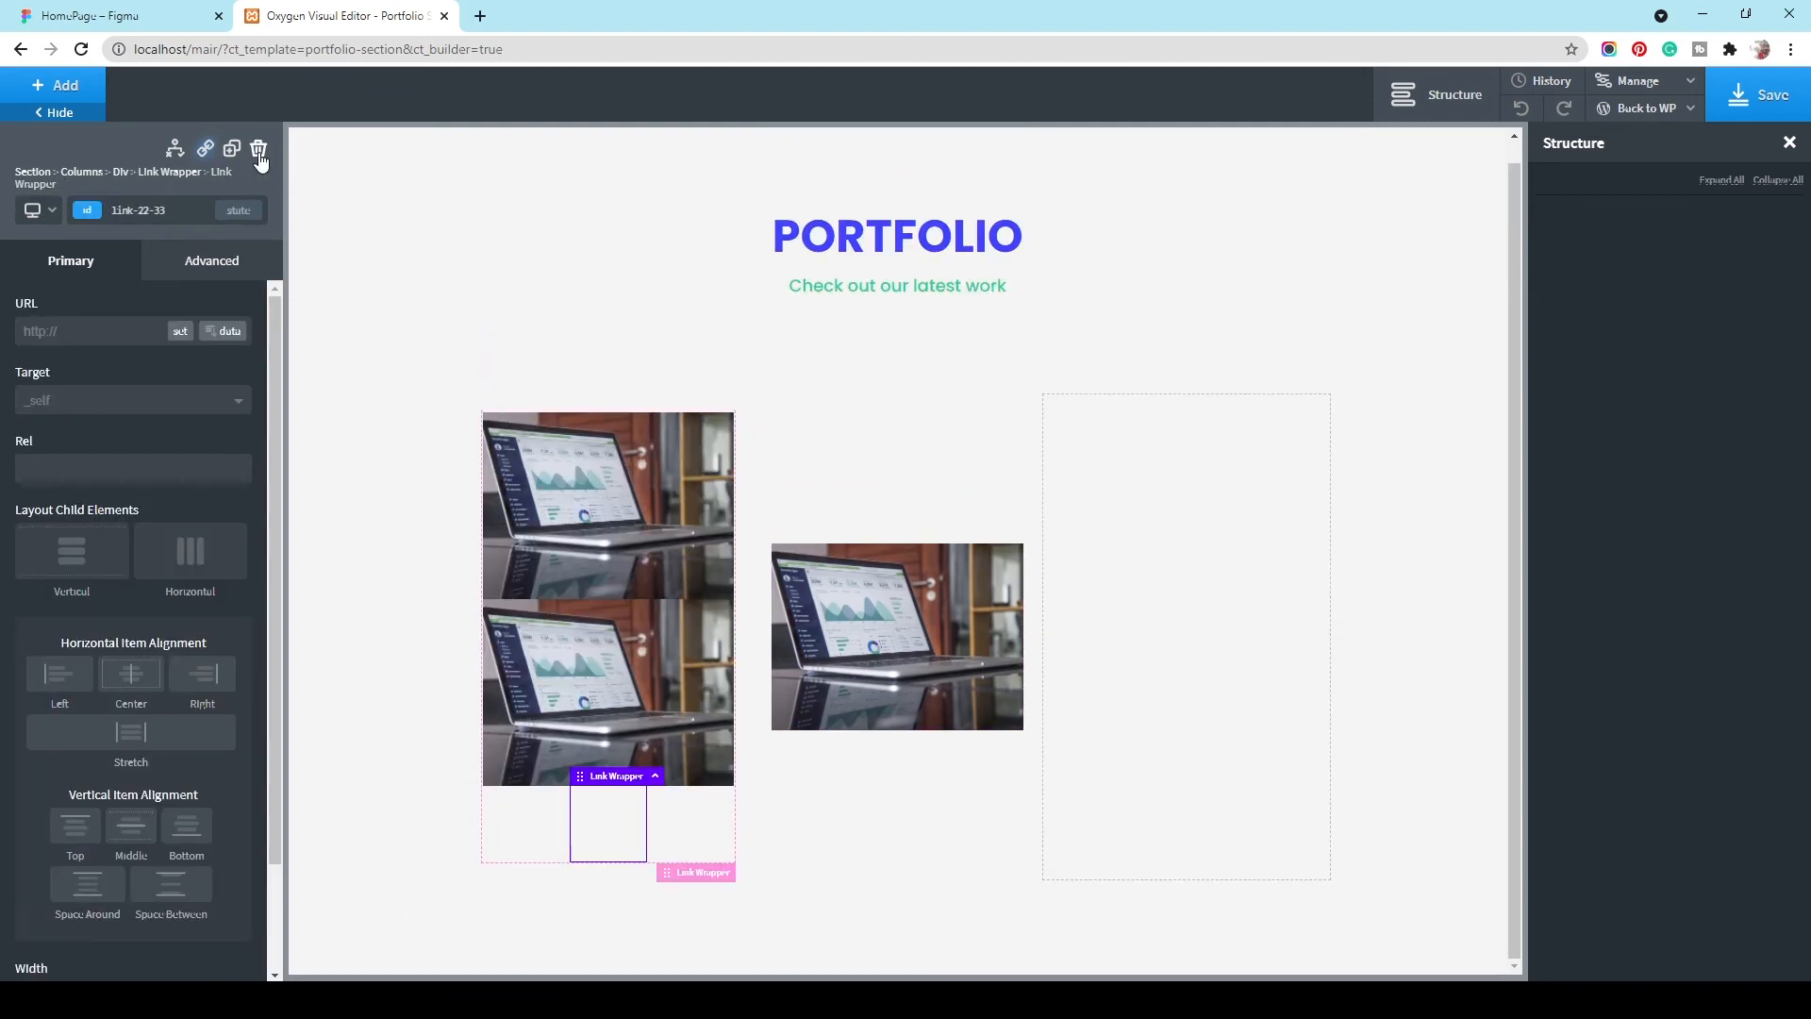
click(261, 152)
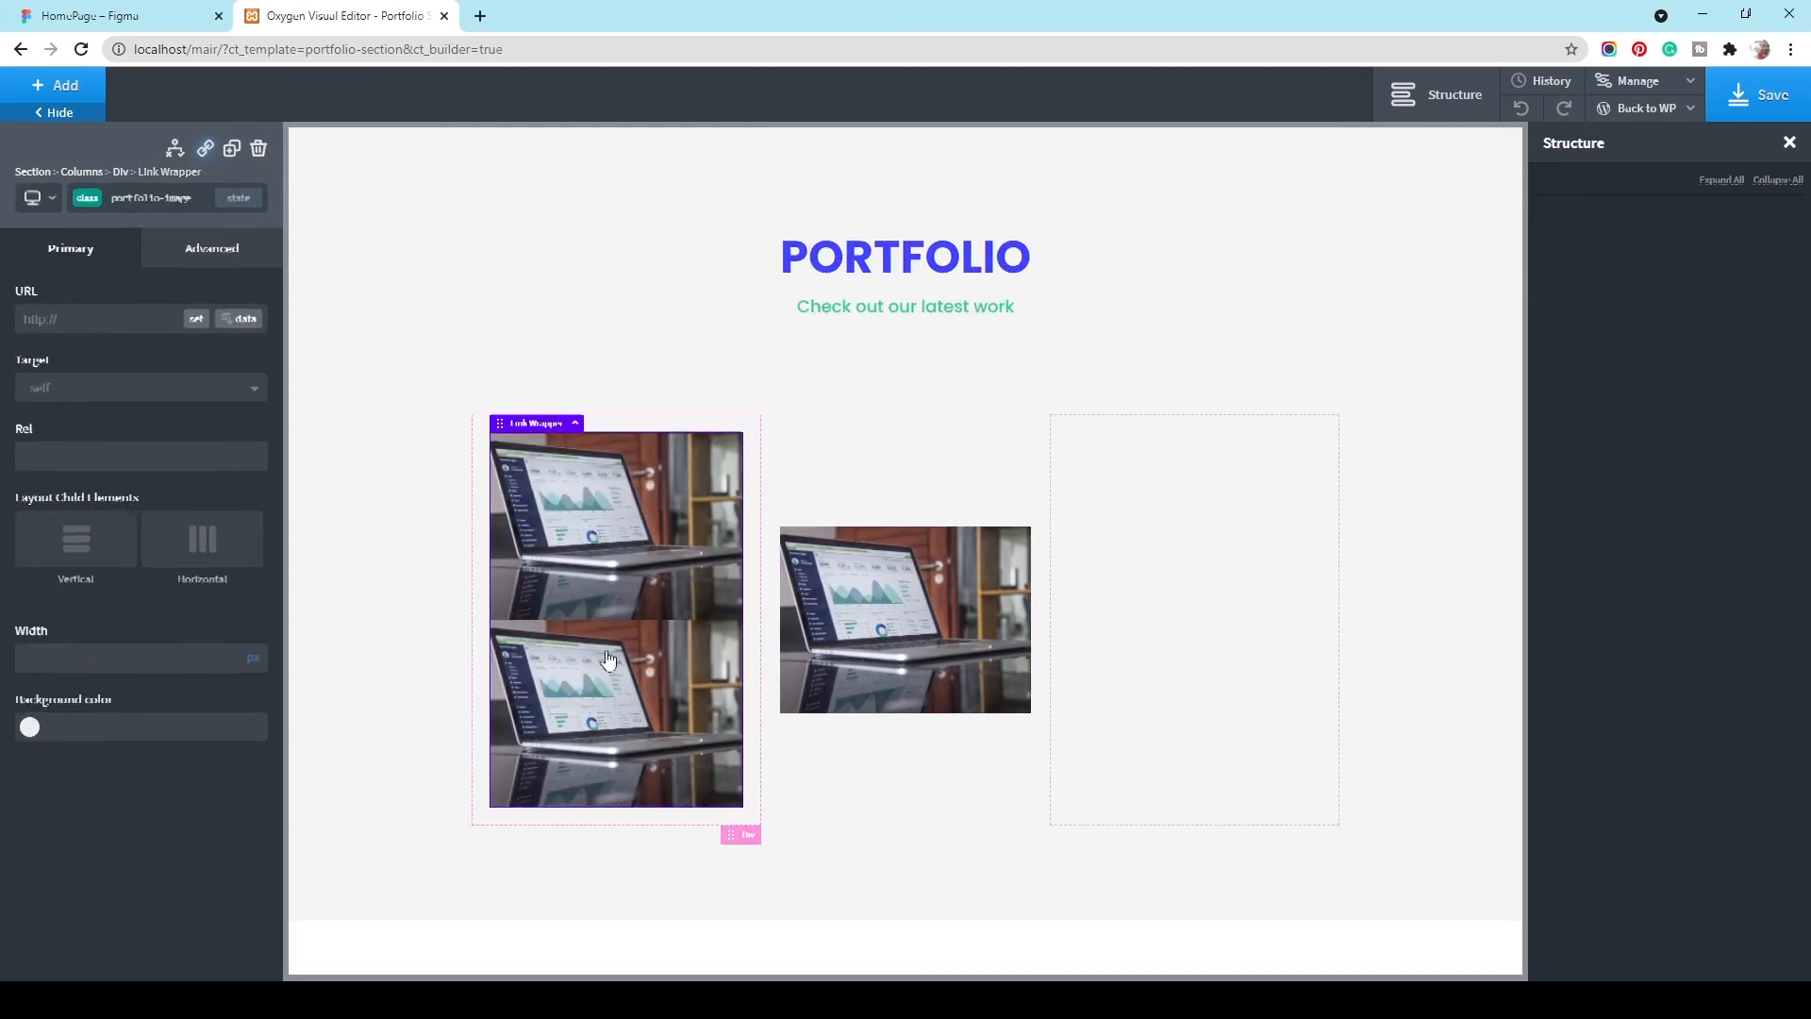
click(261, 153)
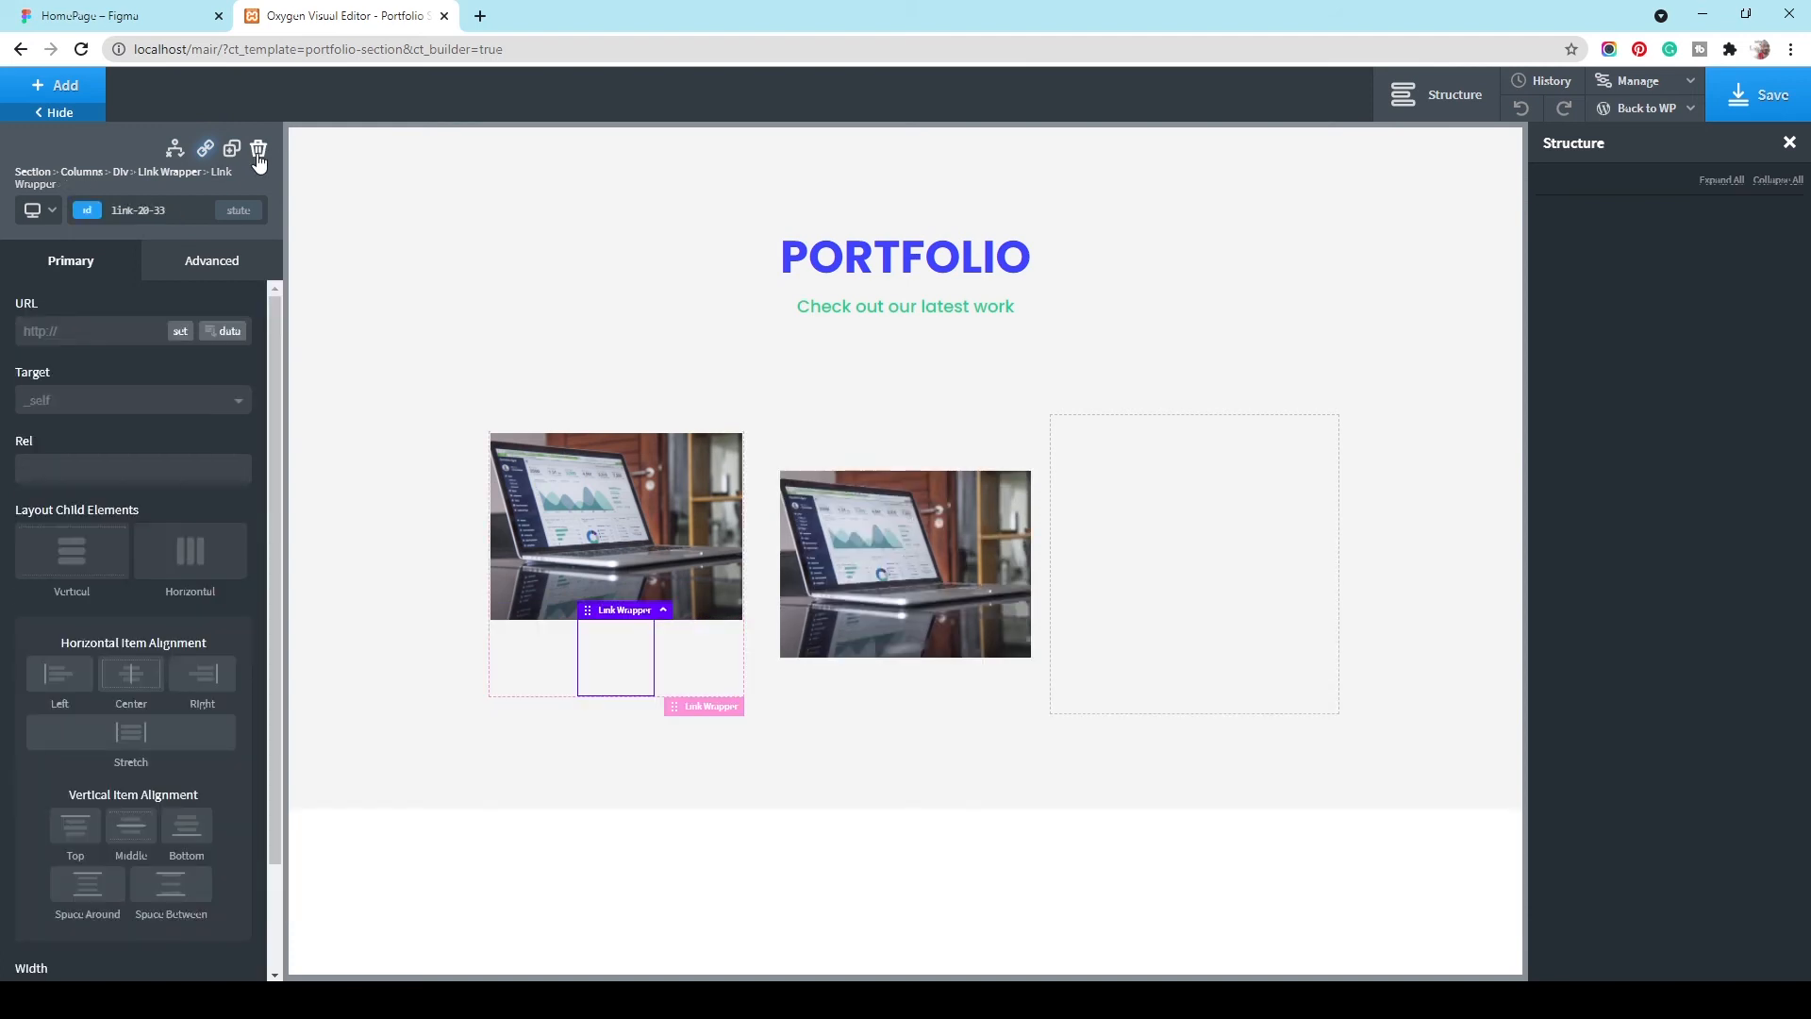
click(262, 153)
Step: Delete the remaining laptop images and their link wrappers from the first and second columns
click(580, 531)
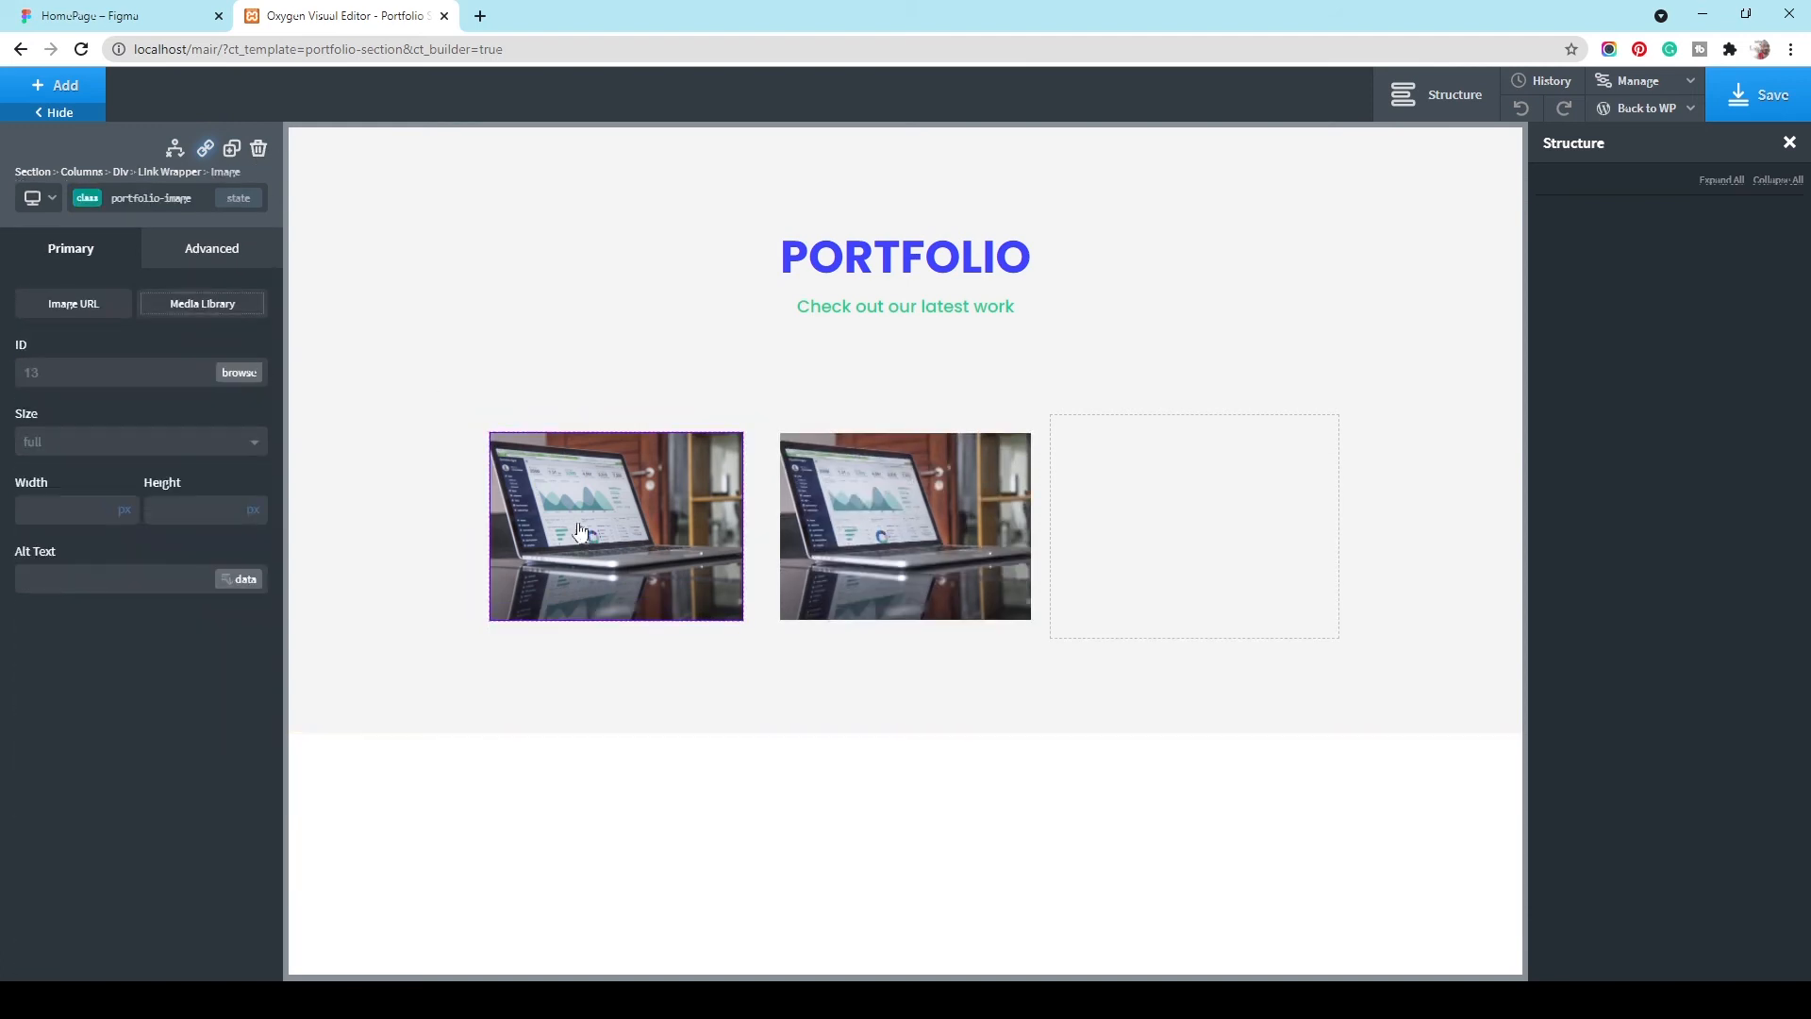
click(260, 152)
click(262, 153)
click(917, 509)
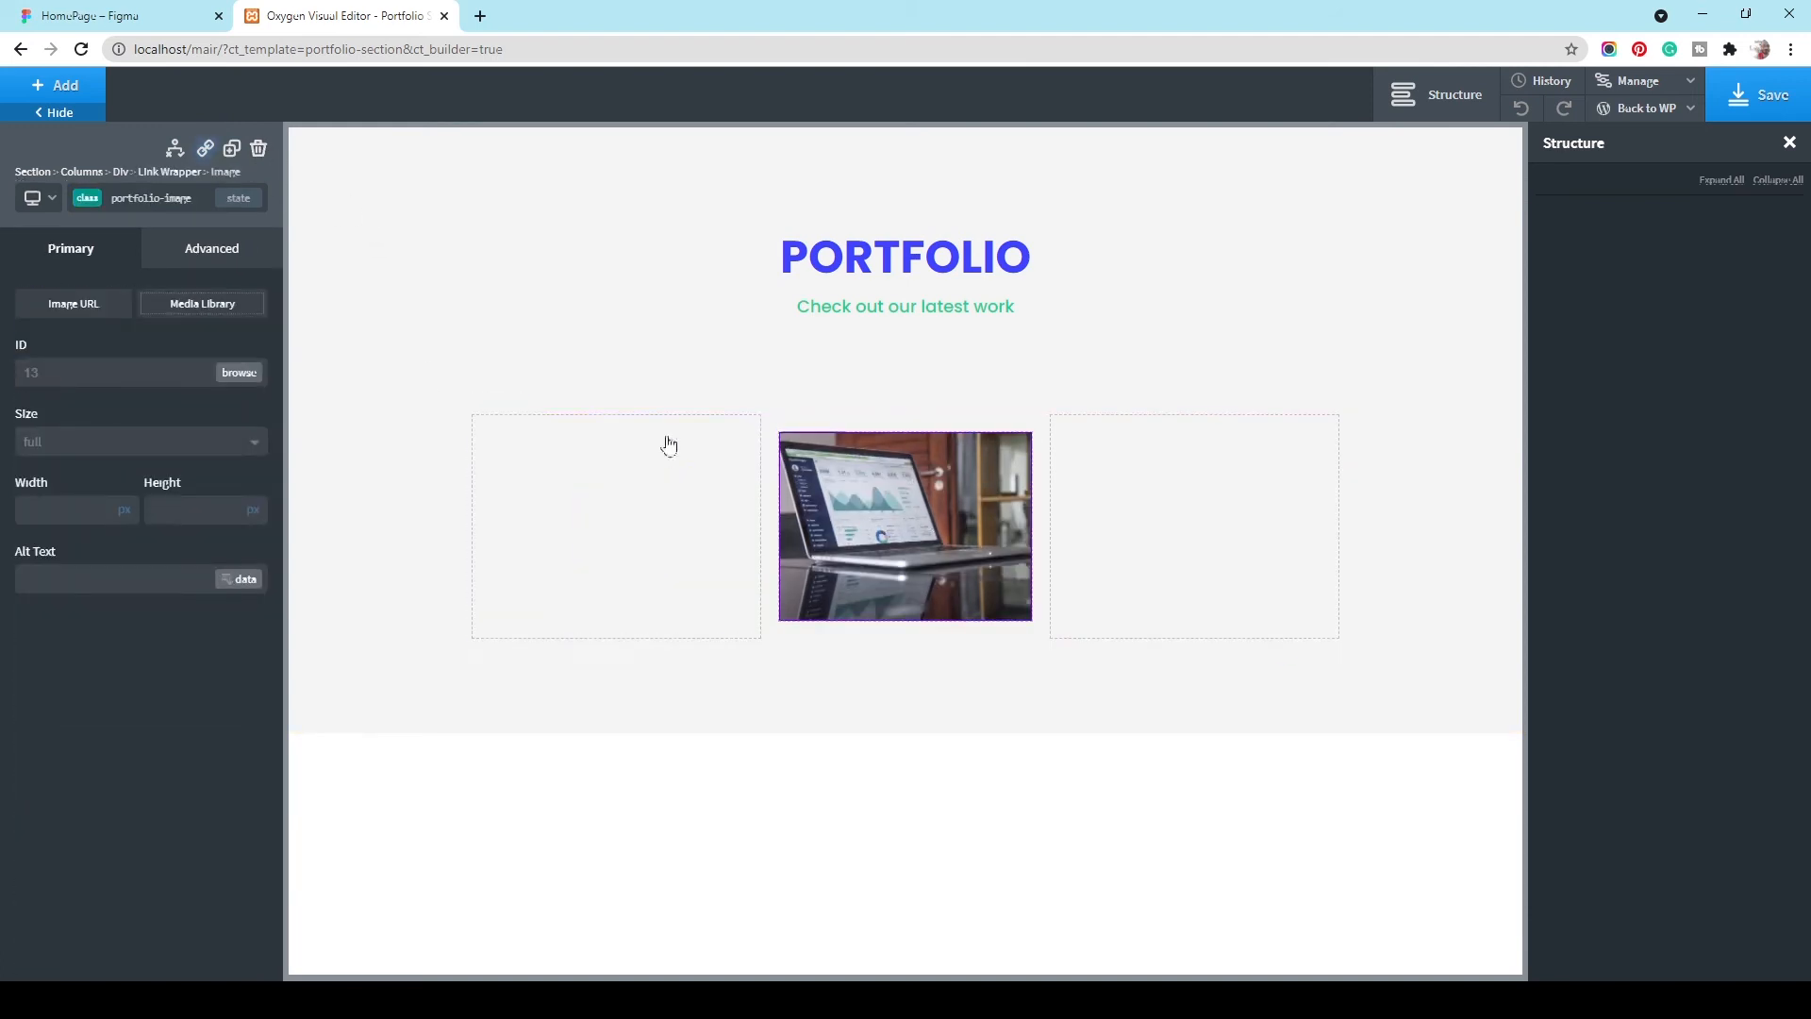
click(259, 153)
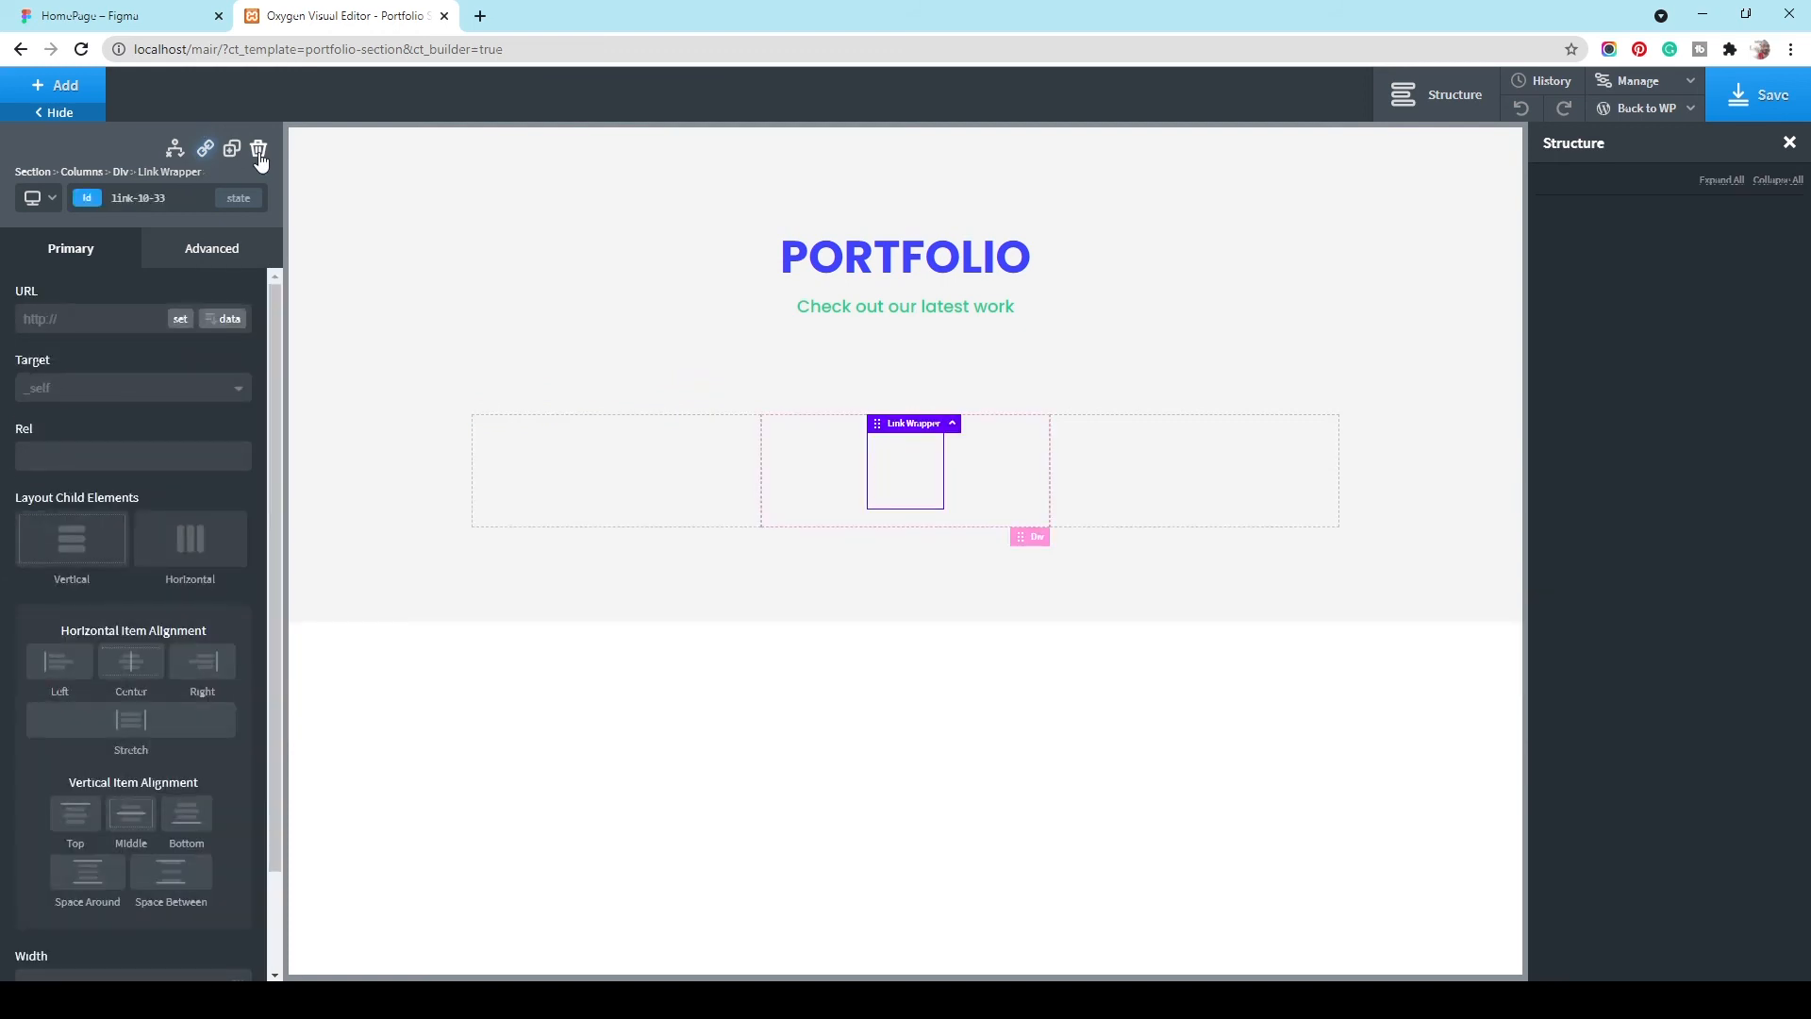
click(261, 159)
Step: Save the Portfolio section with its three emptied columns
click(644, 461)
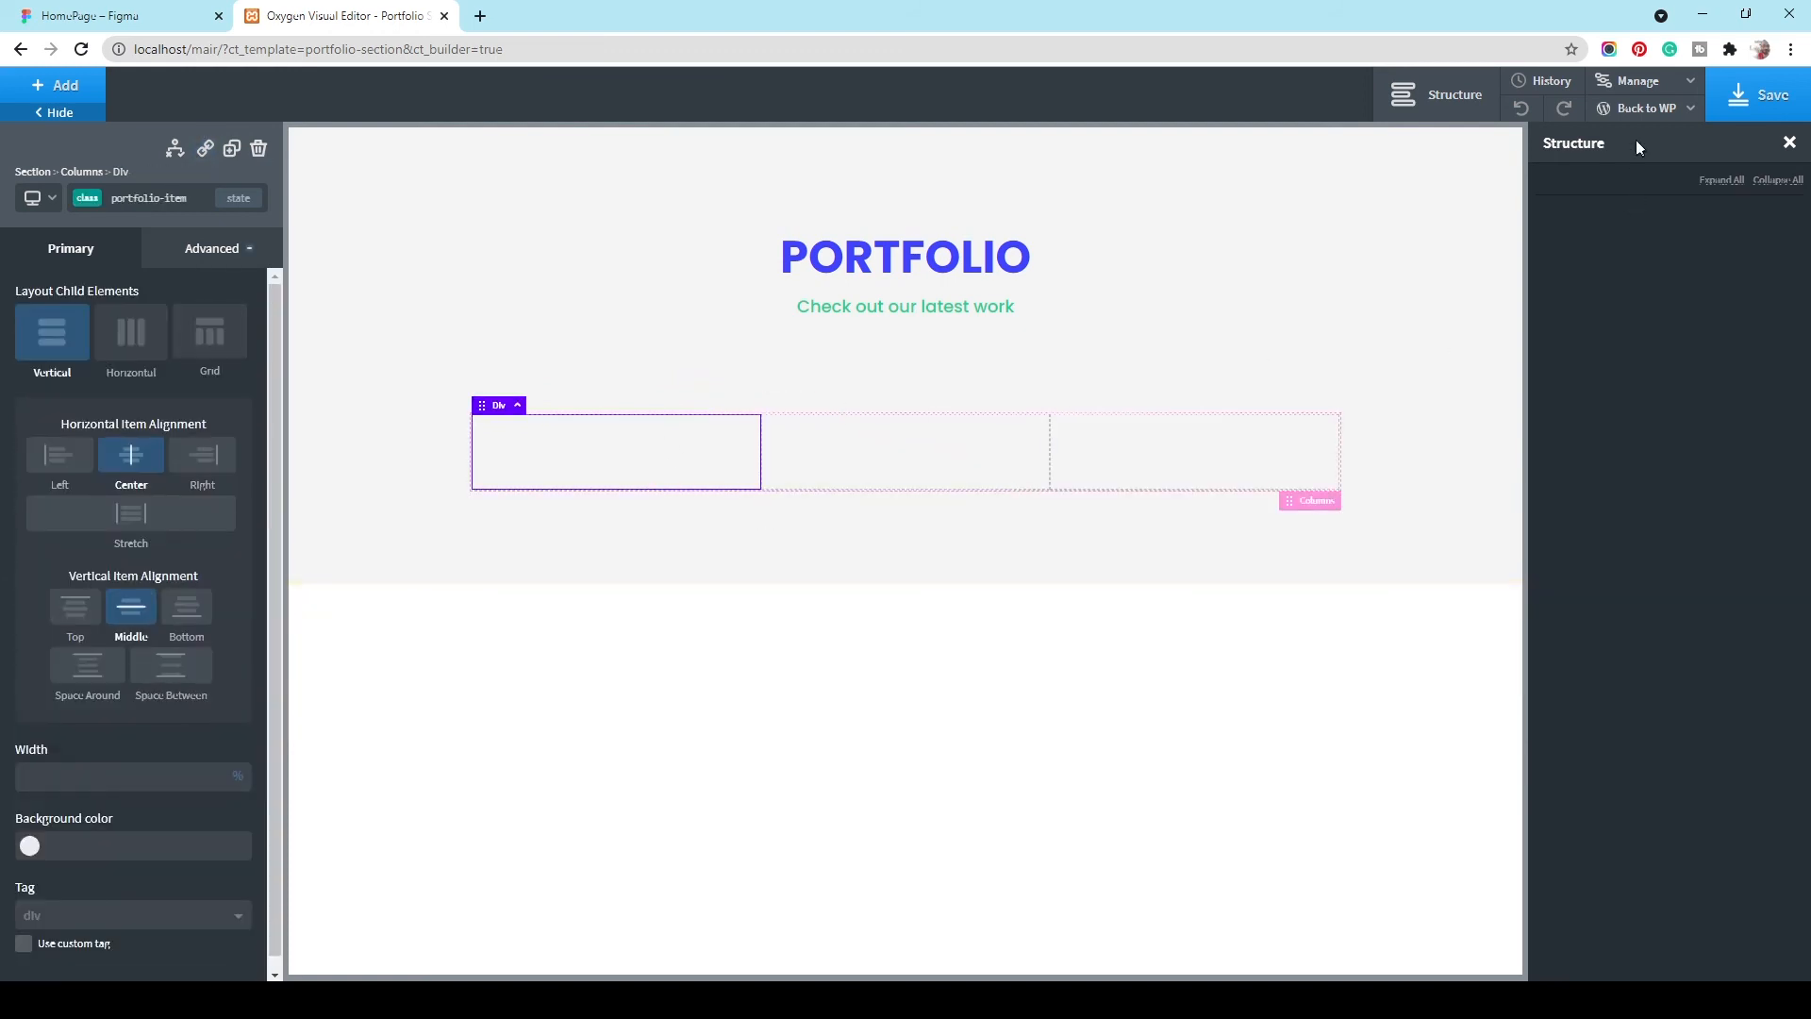
click(1434, 95)
click(1435, 94)
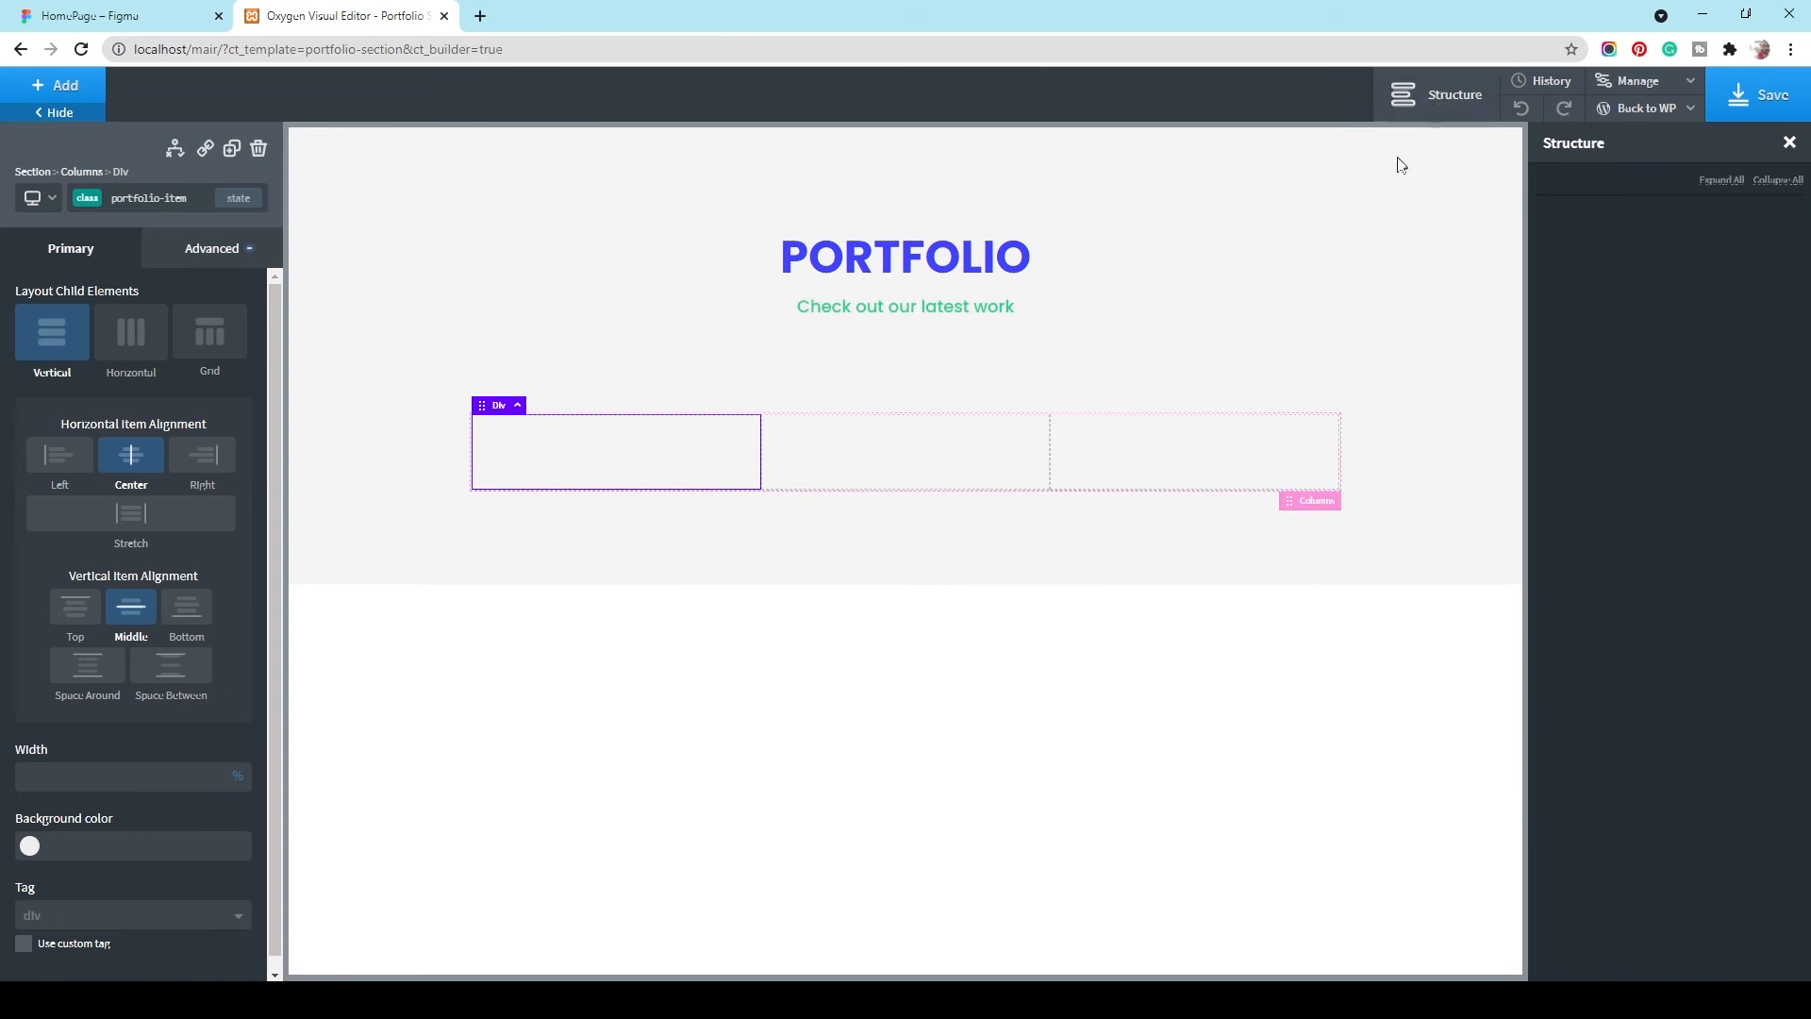
click(1250, 323)
click(917, 257)
click(1786, 109)
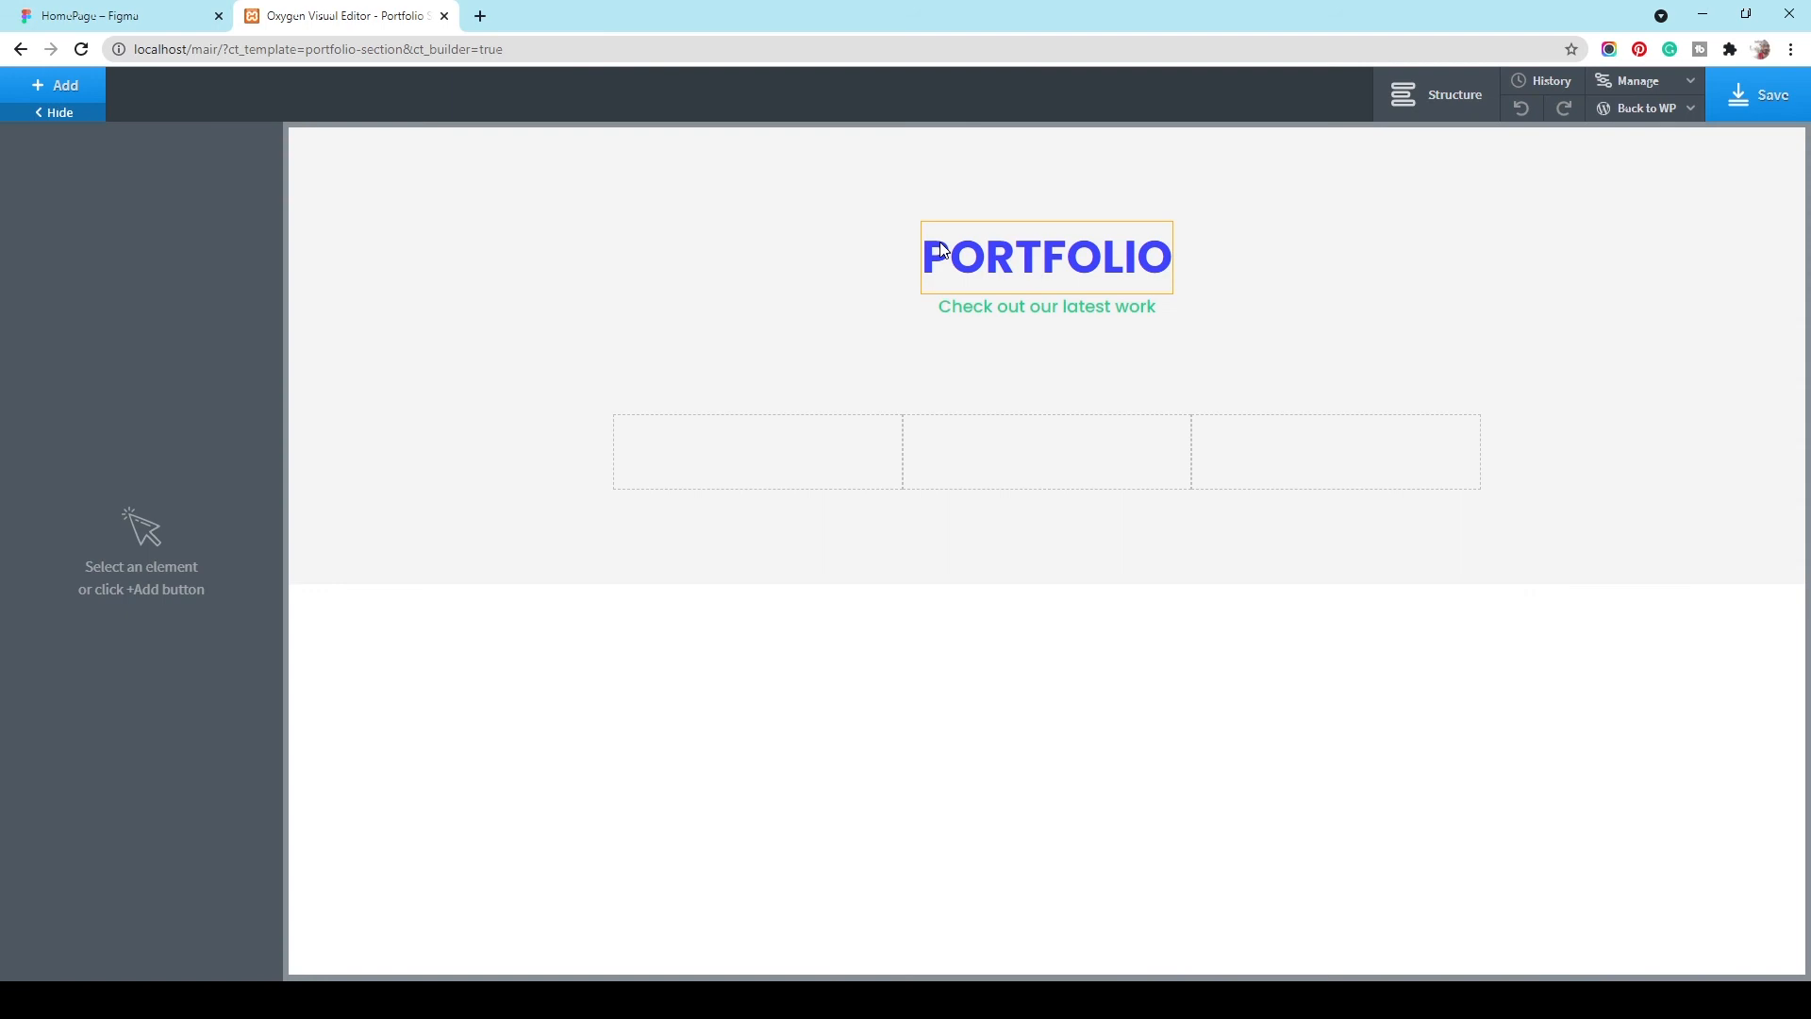
Step: Add a Link Wrapper to the first column and place an Image element inside it
click(1465, 101)
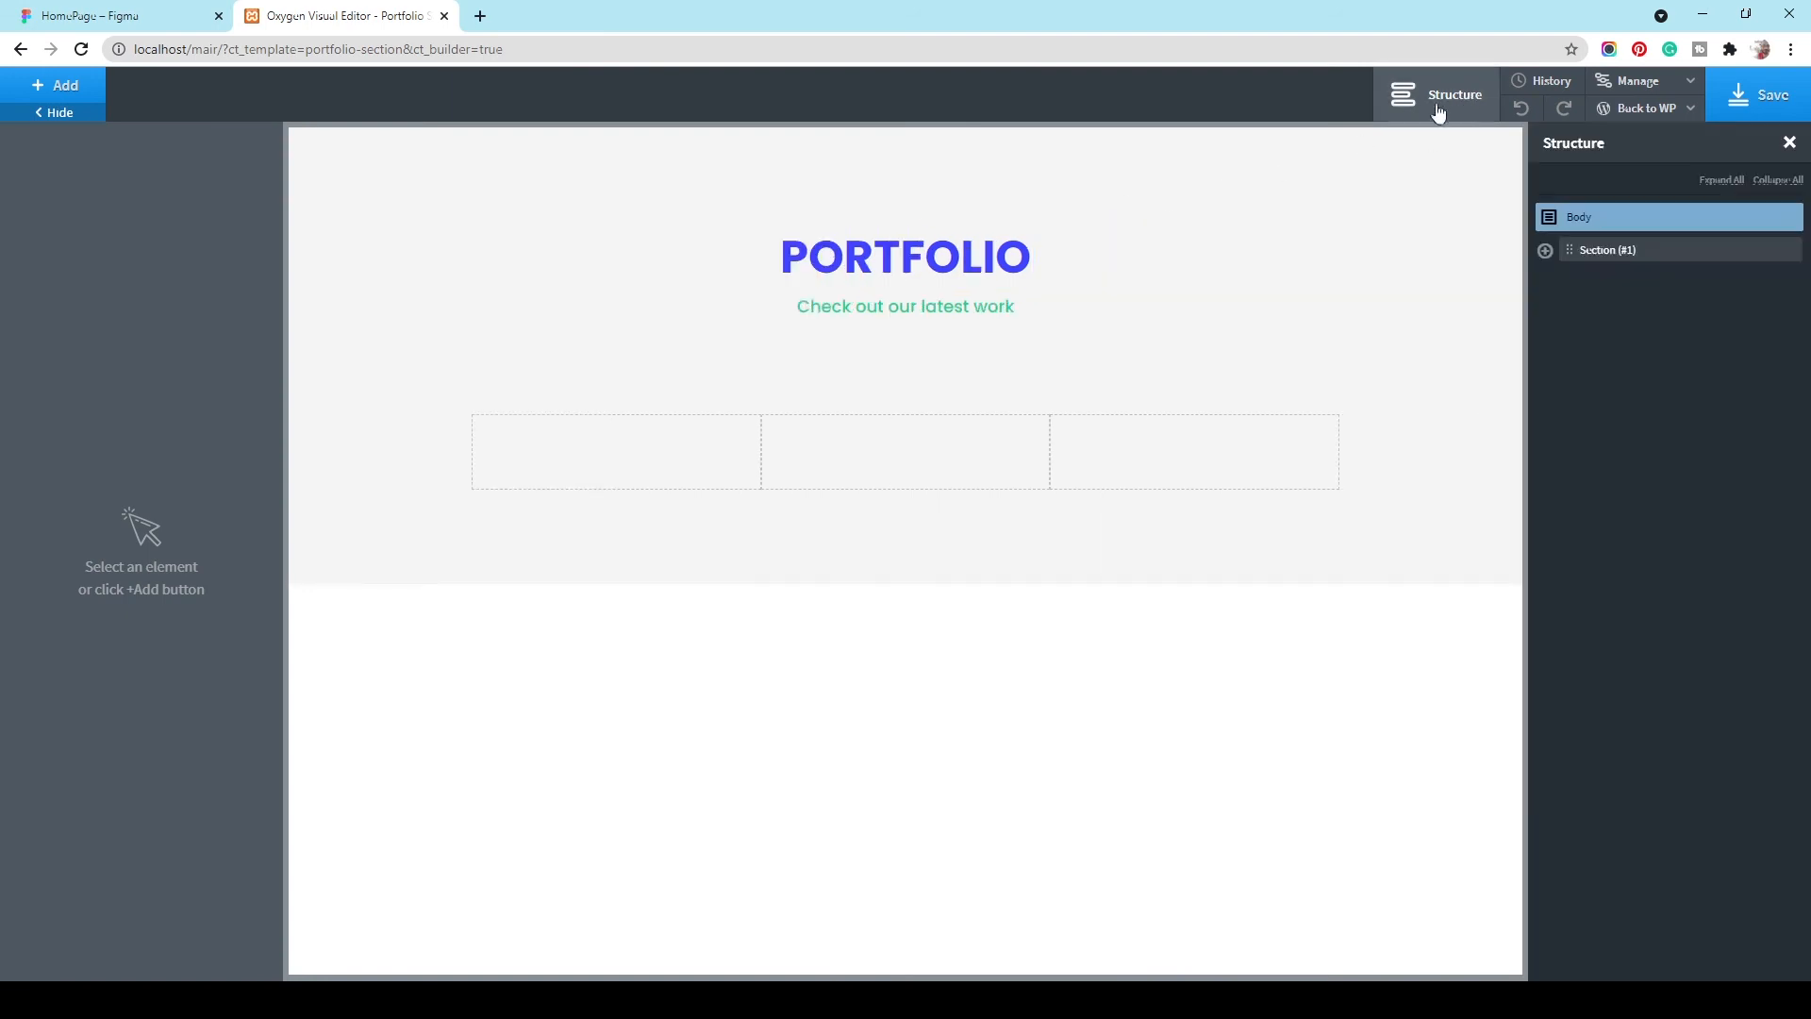
click(569, 450)
click(45, 90)
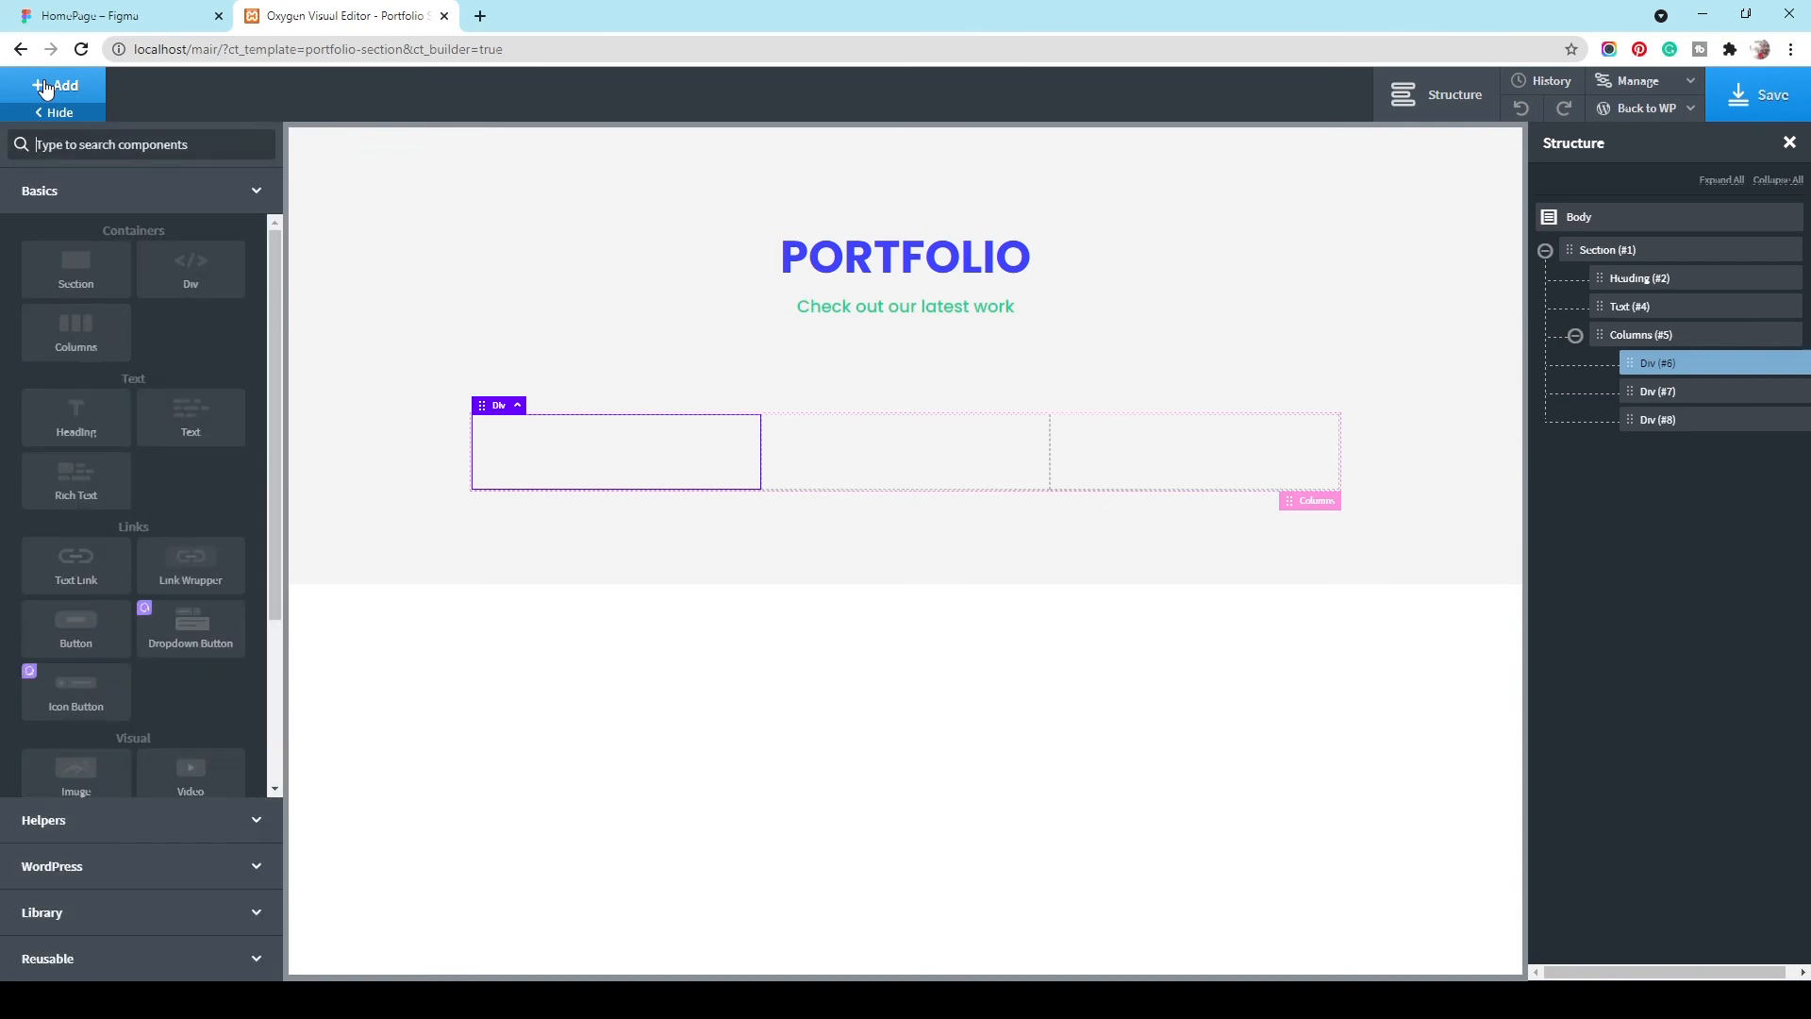
click(226, 578)
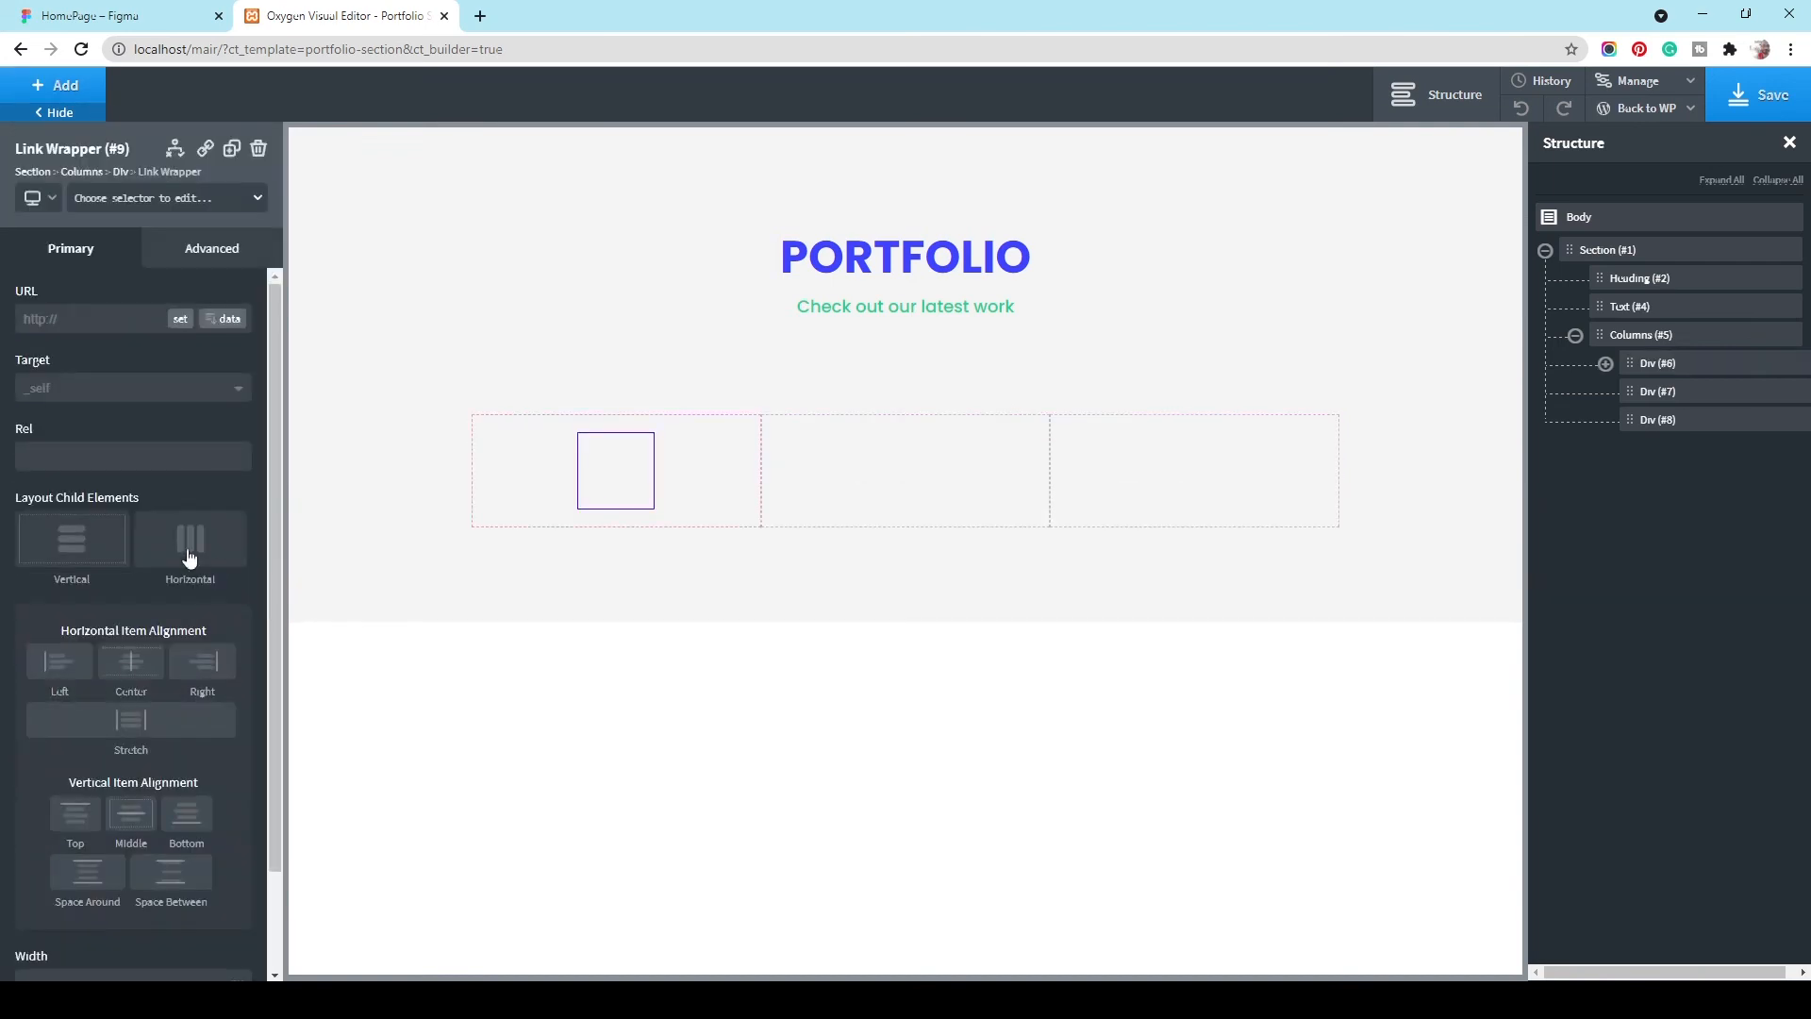
click(60, 94)
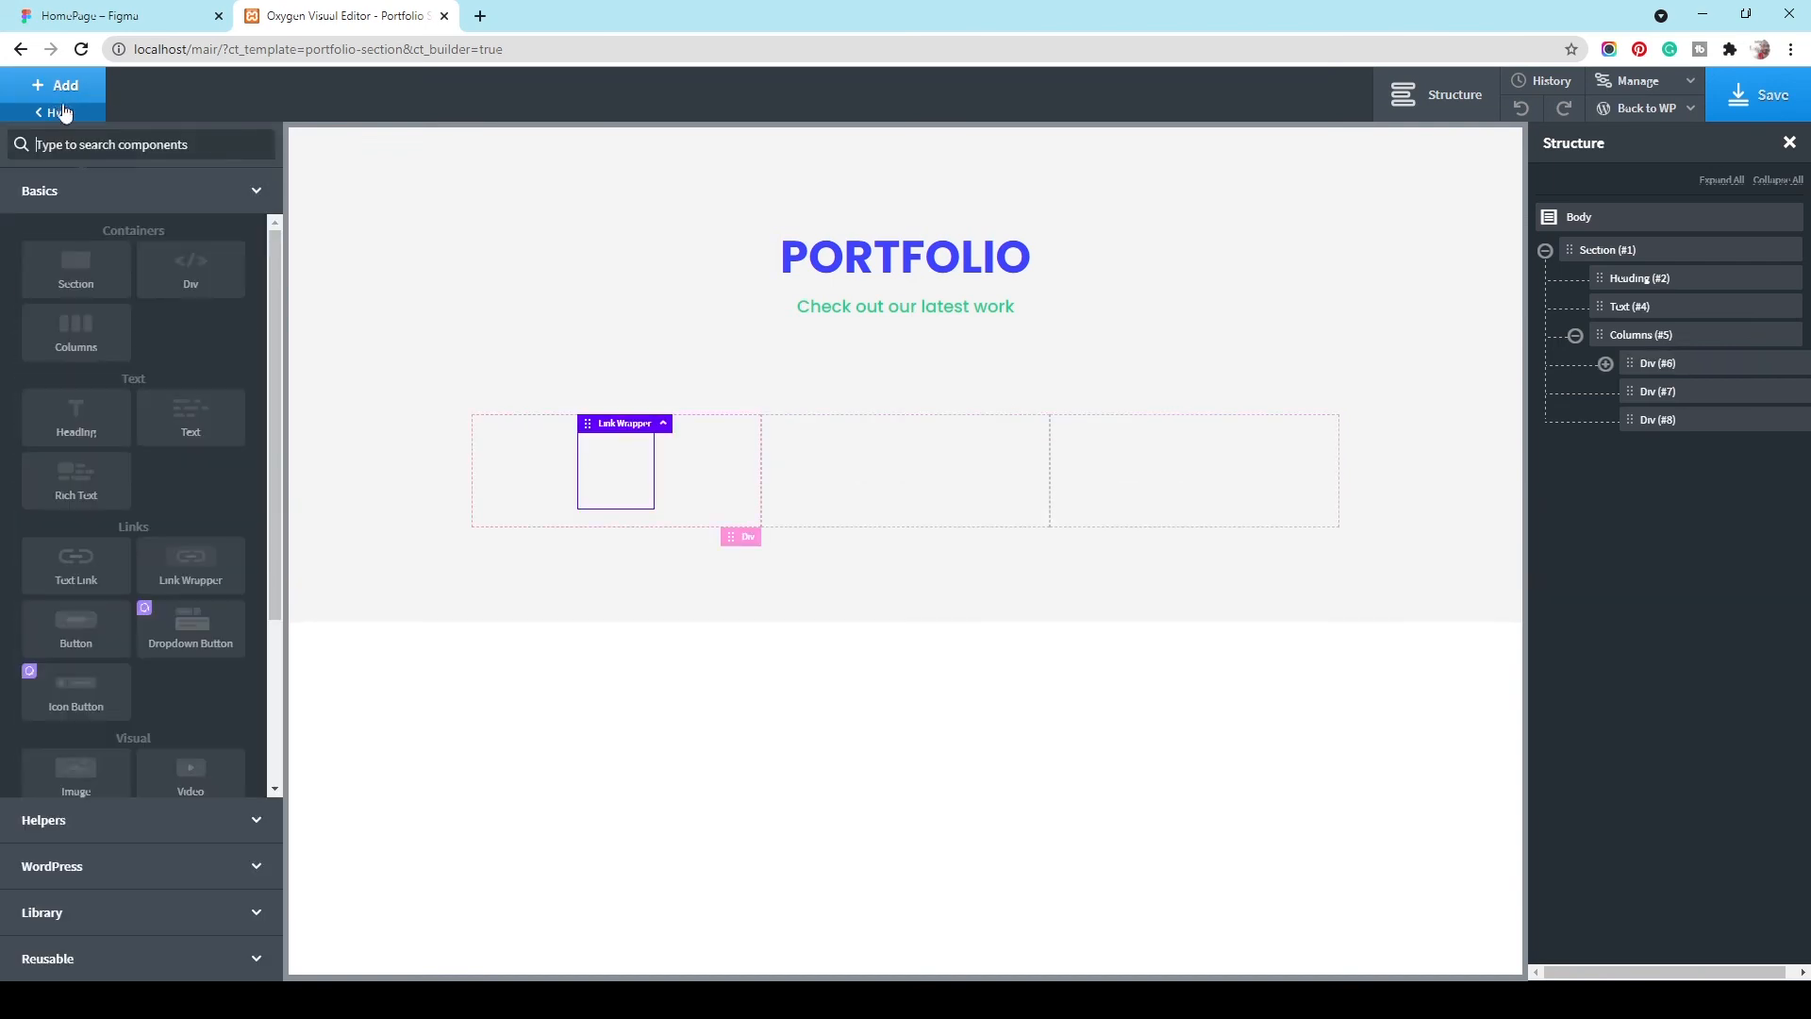
click(59, 783)
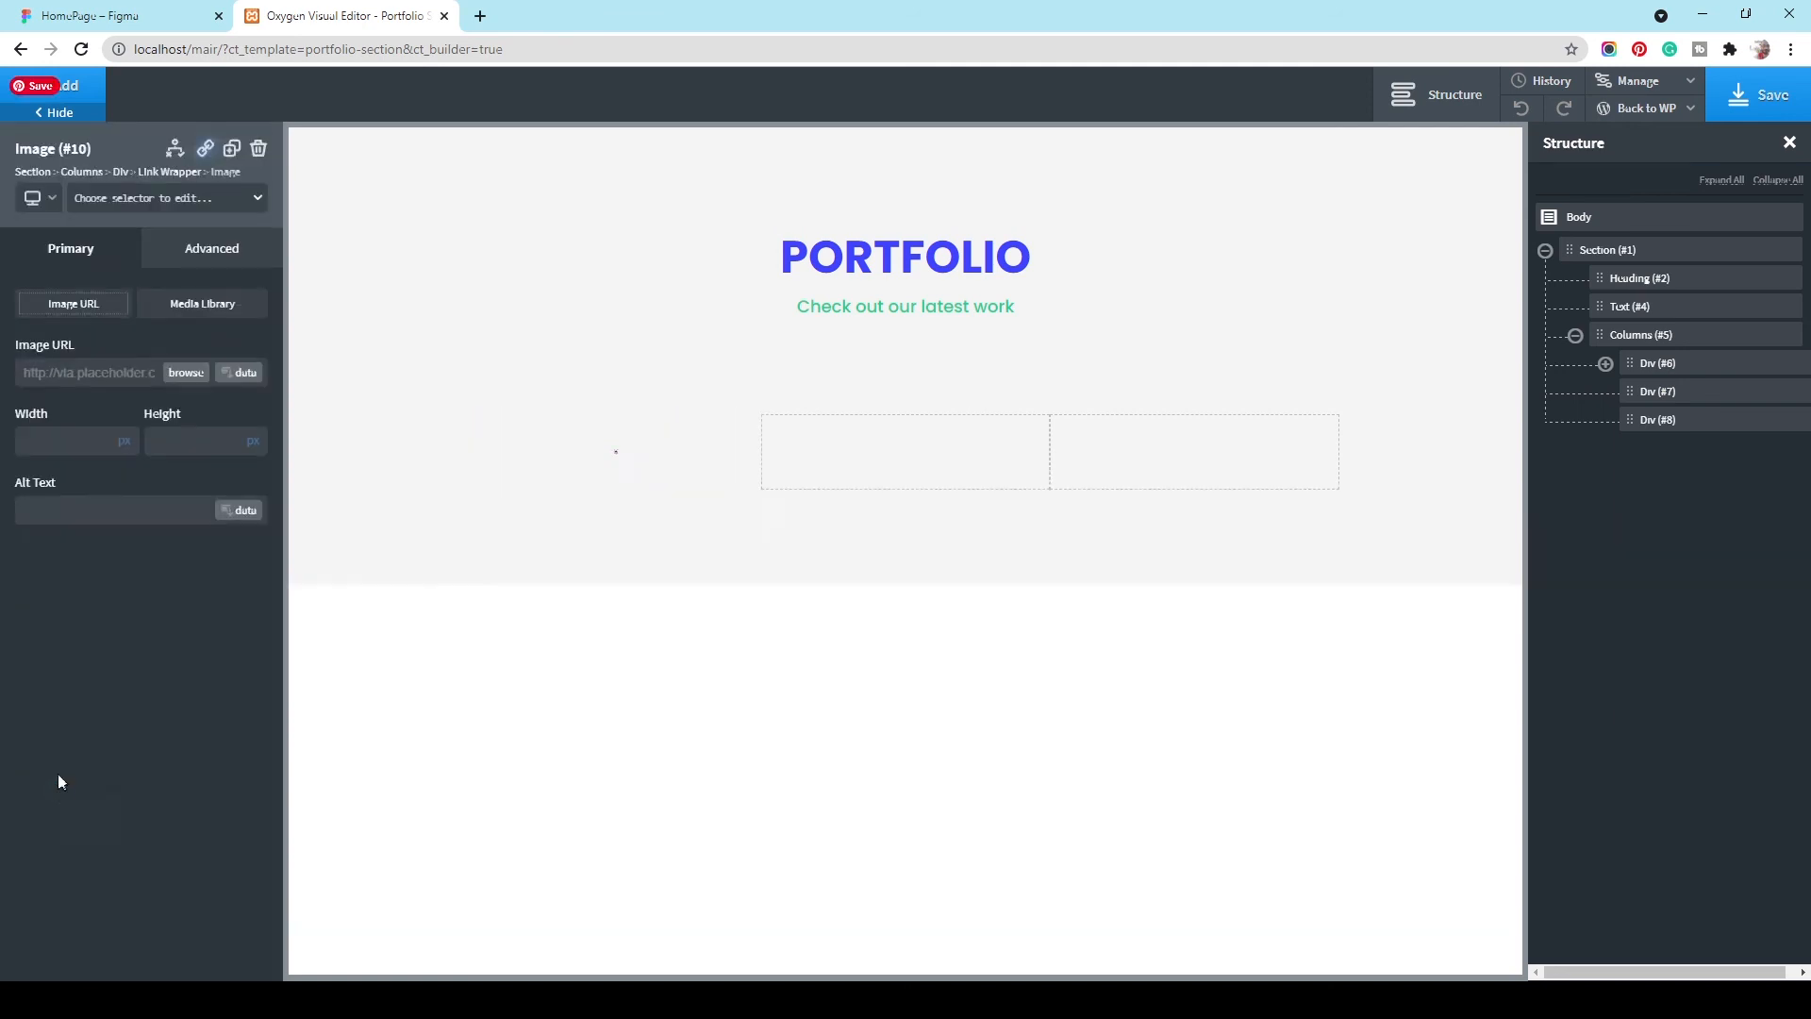
Step: Assign the existing class "portfolio-image" to the new placeholder image
click(148, 203)
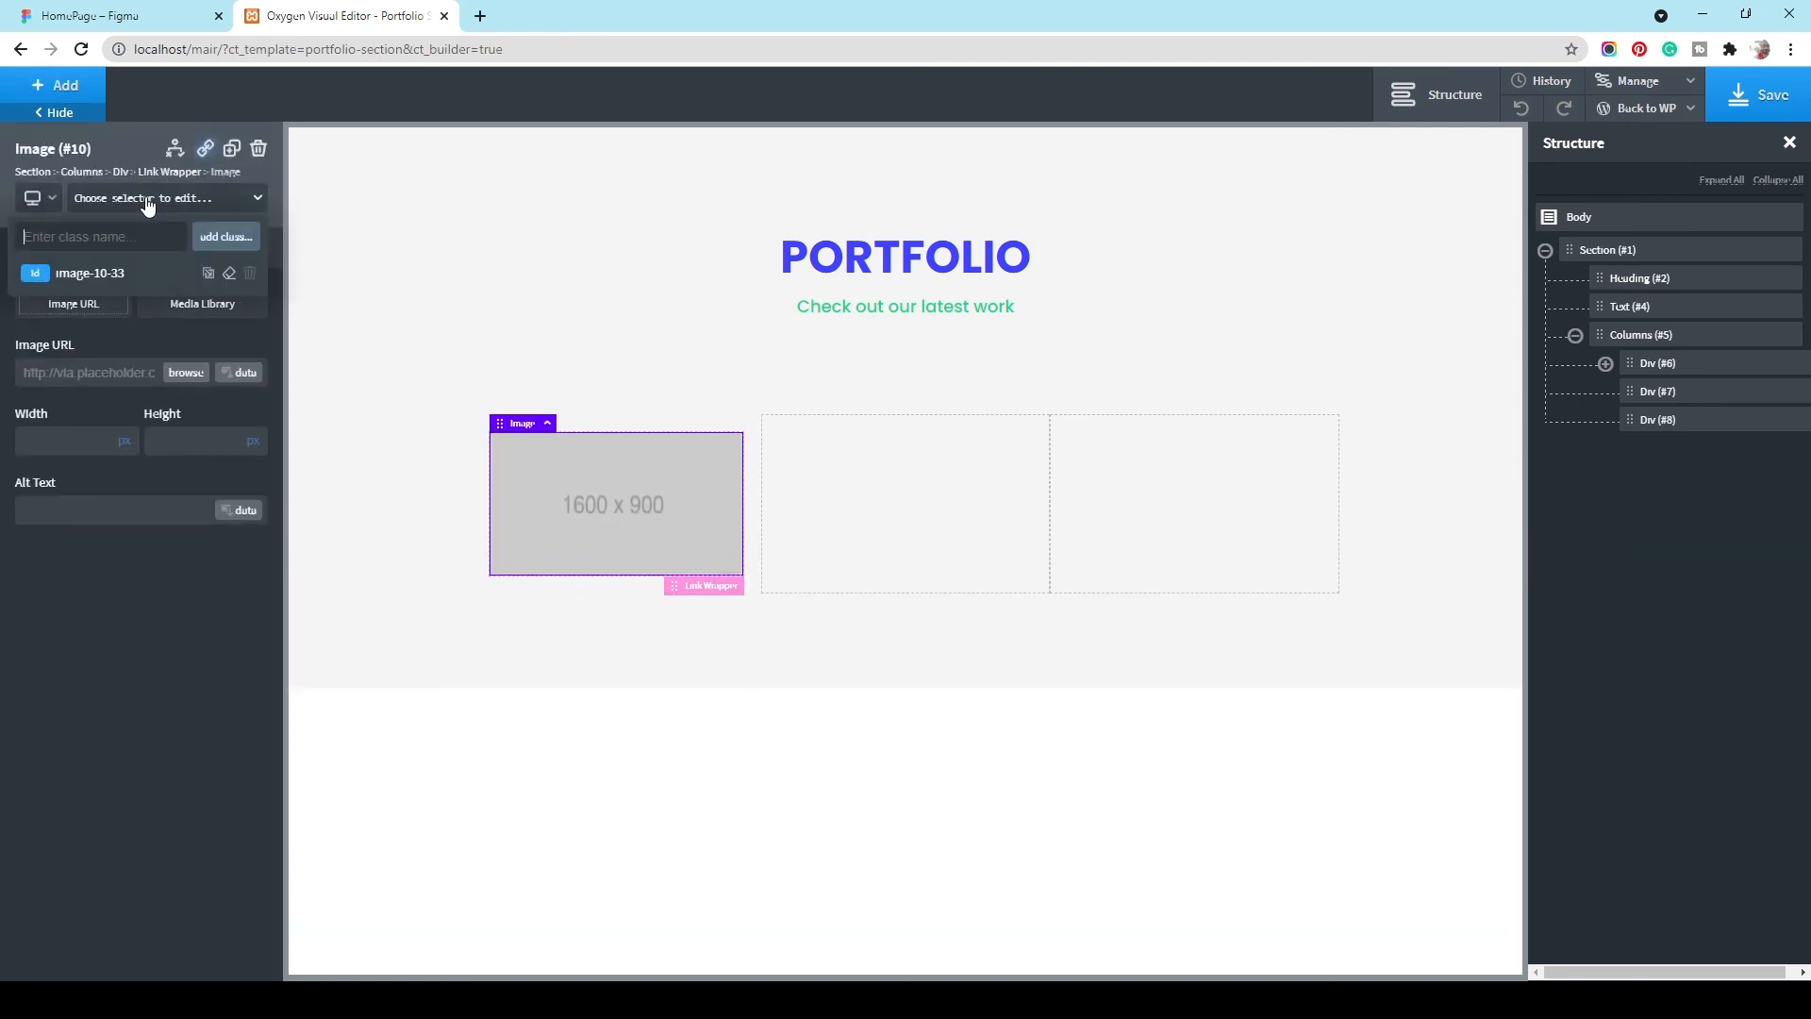
text(port)
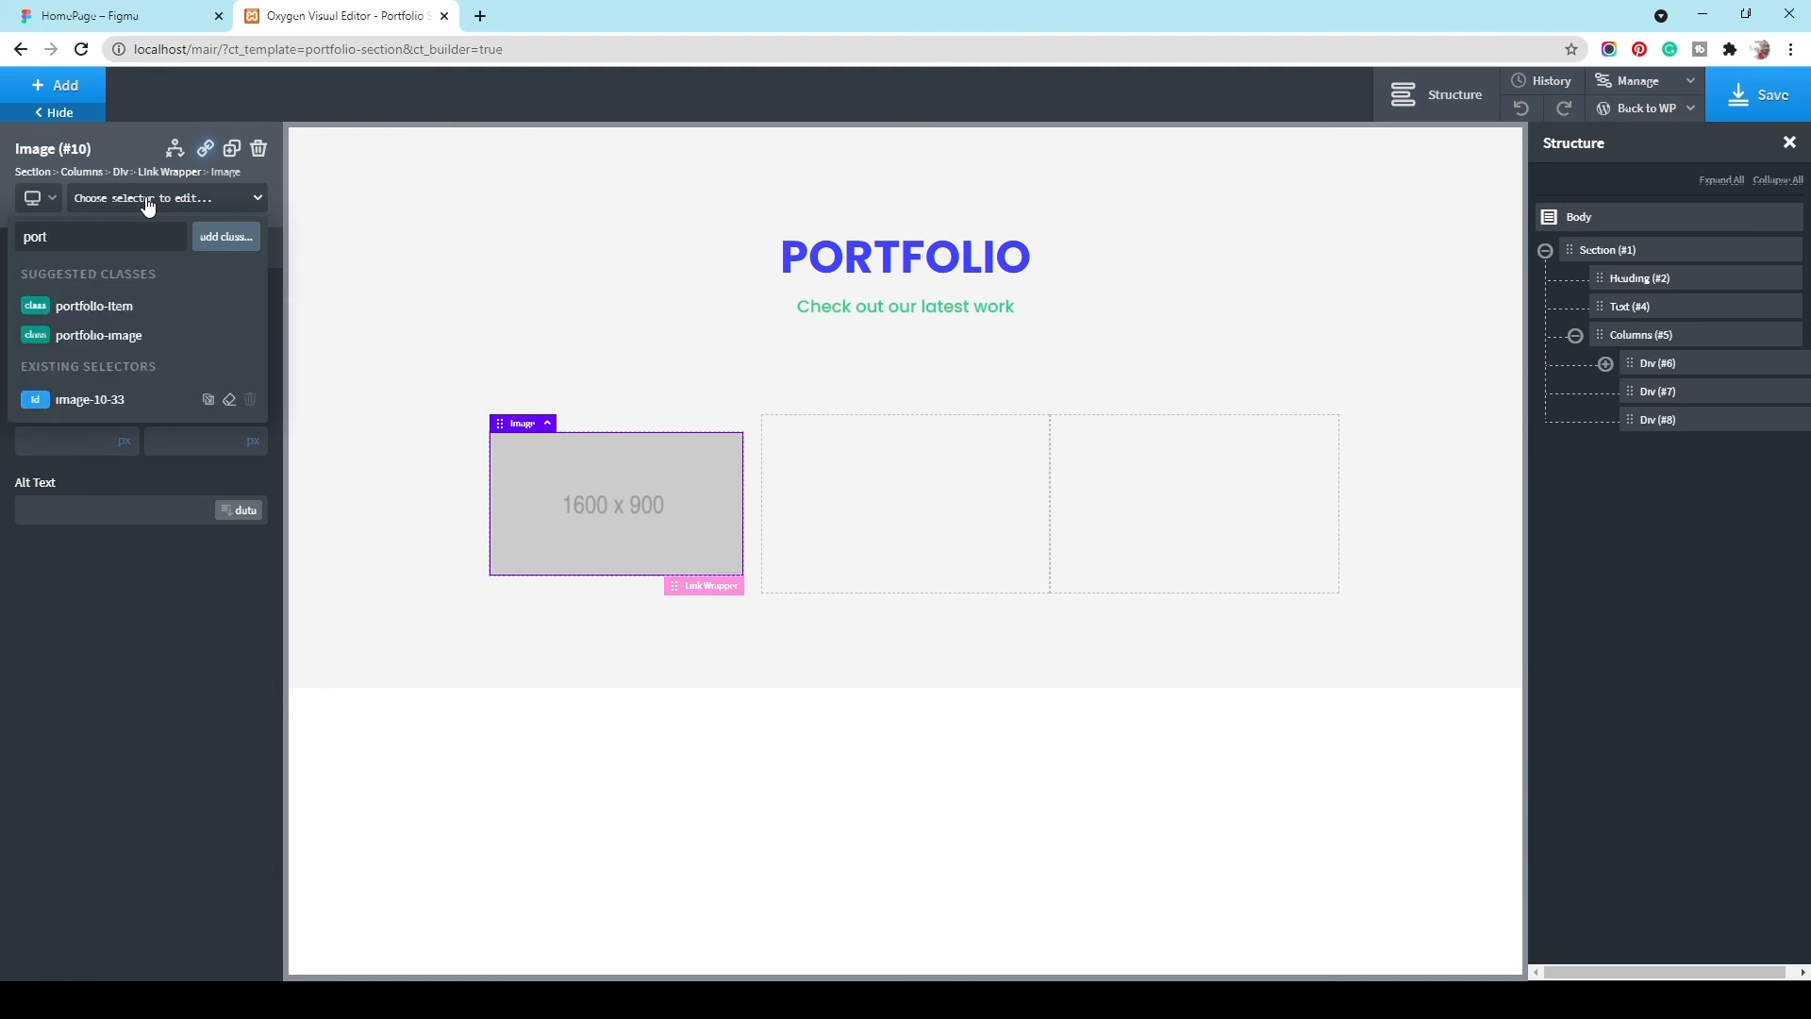
click(136, 337)
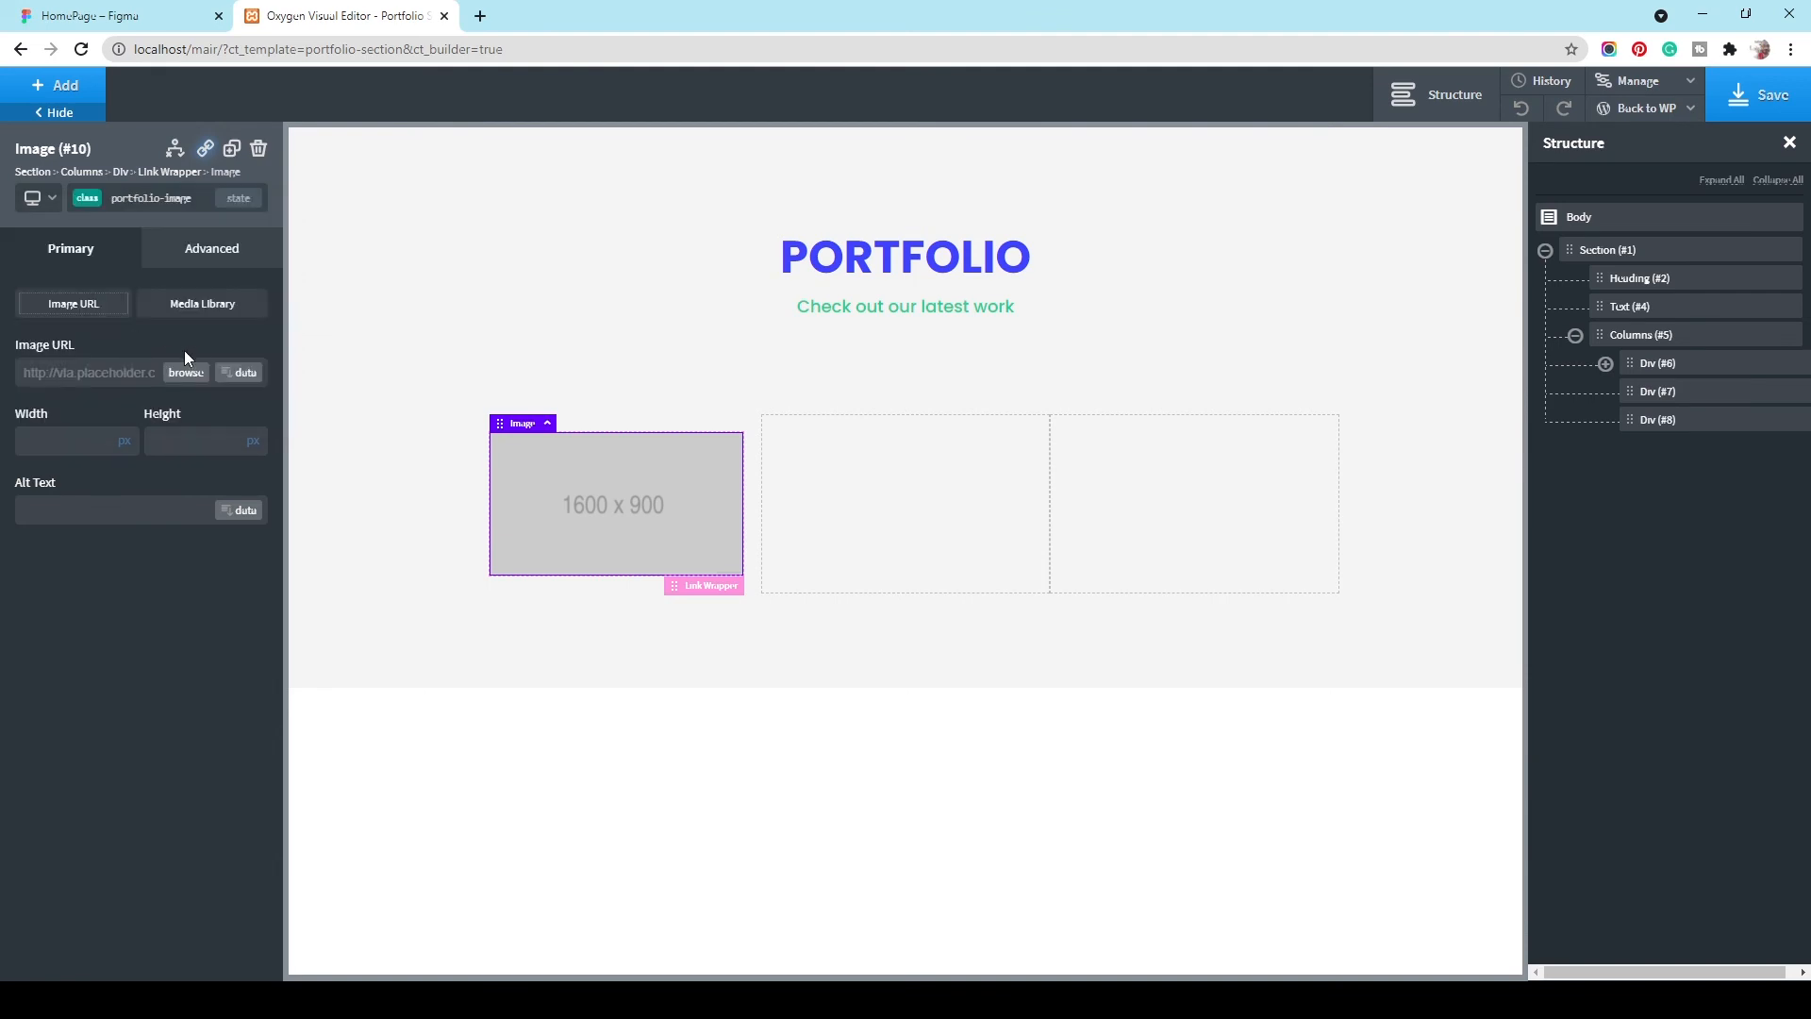
Step: Duplicate the first column's link wrapper with its placeholder image and move the copy into the second column
click(1605, 365)
click(1722, 393)
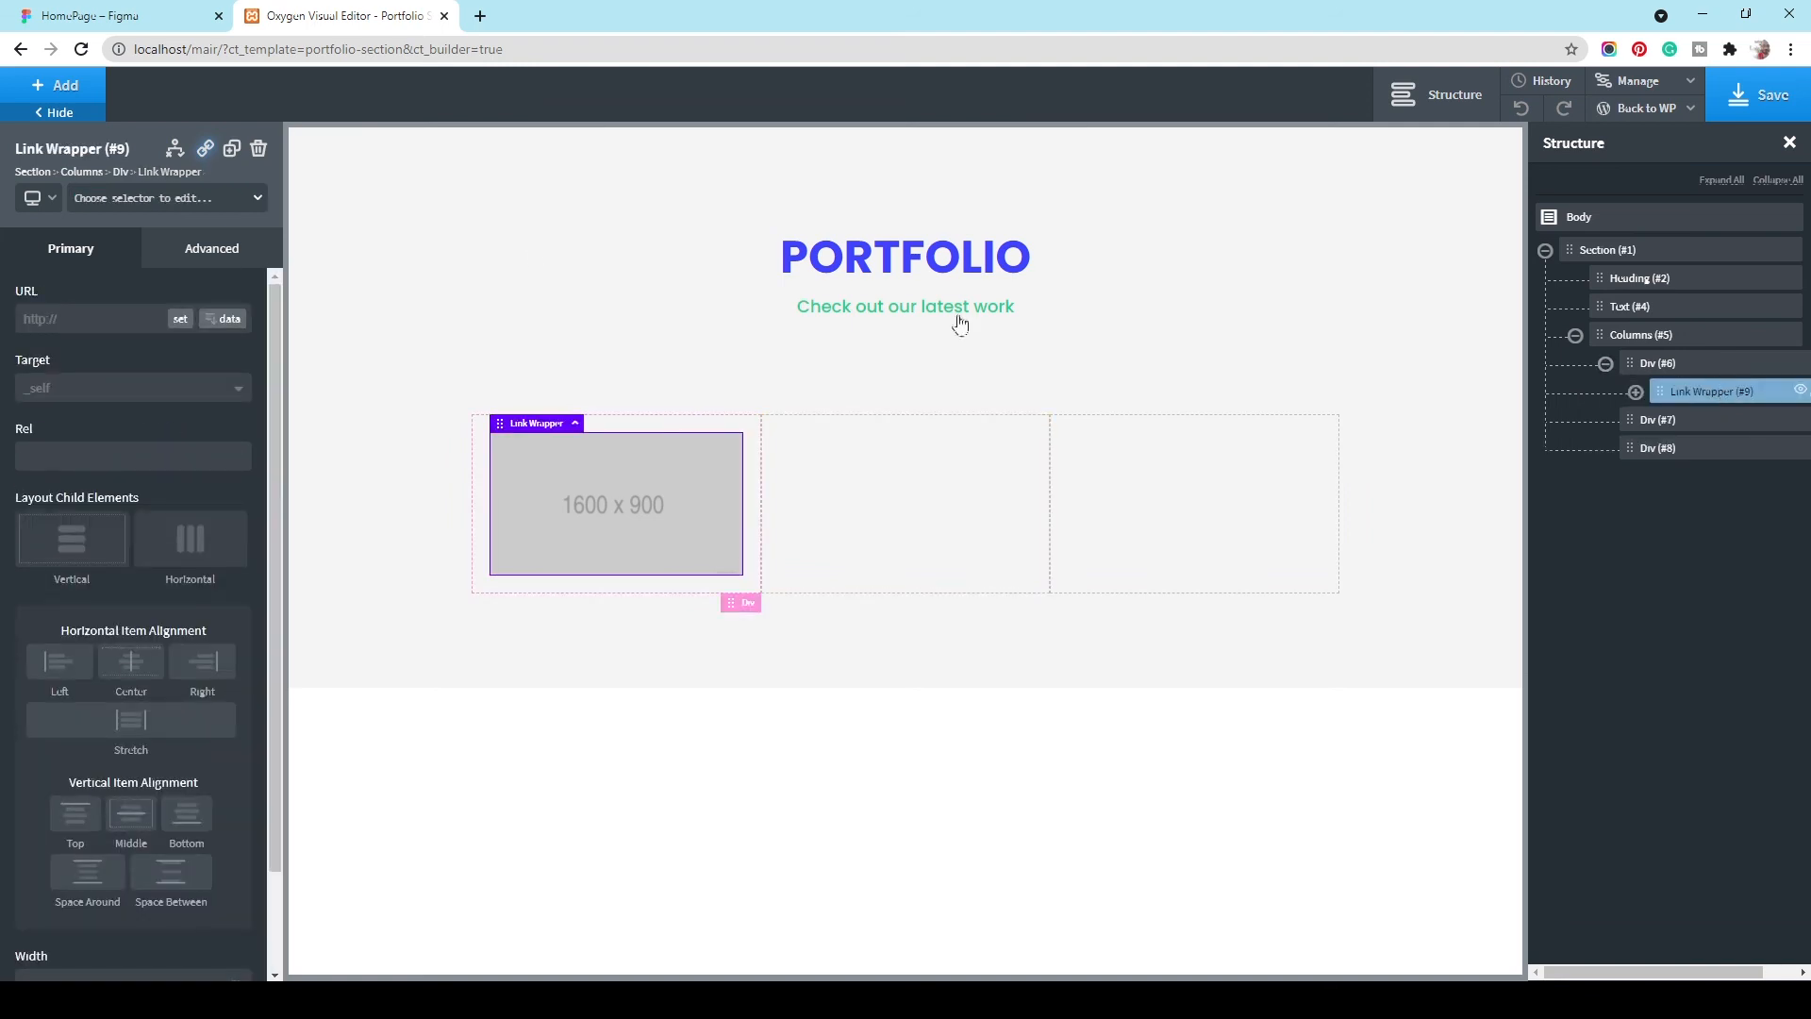
click(232, 149)
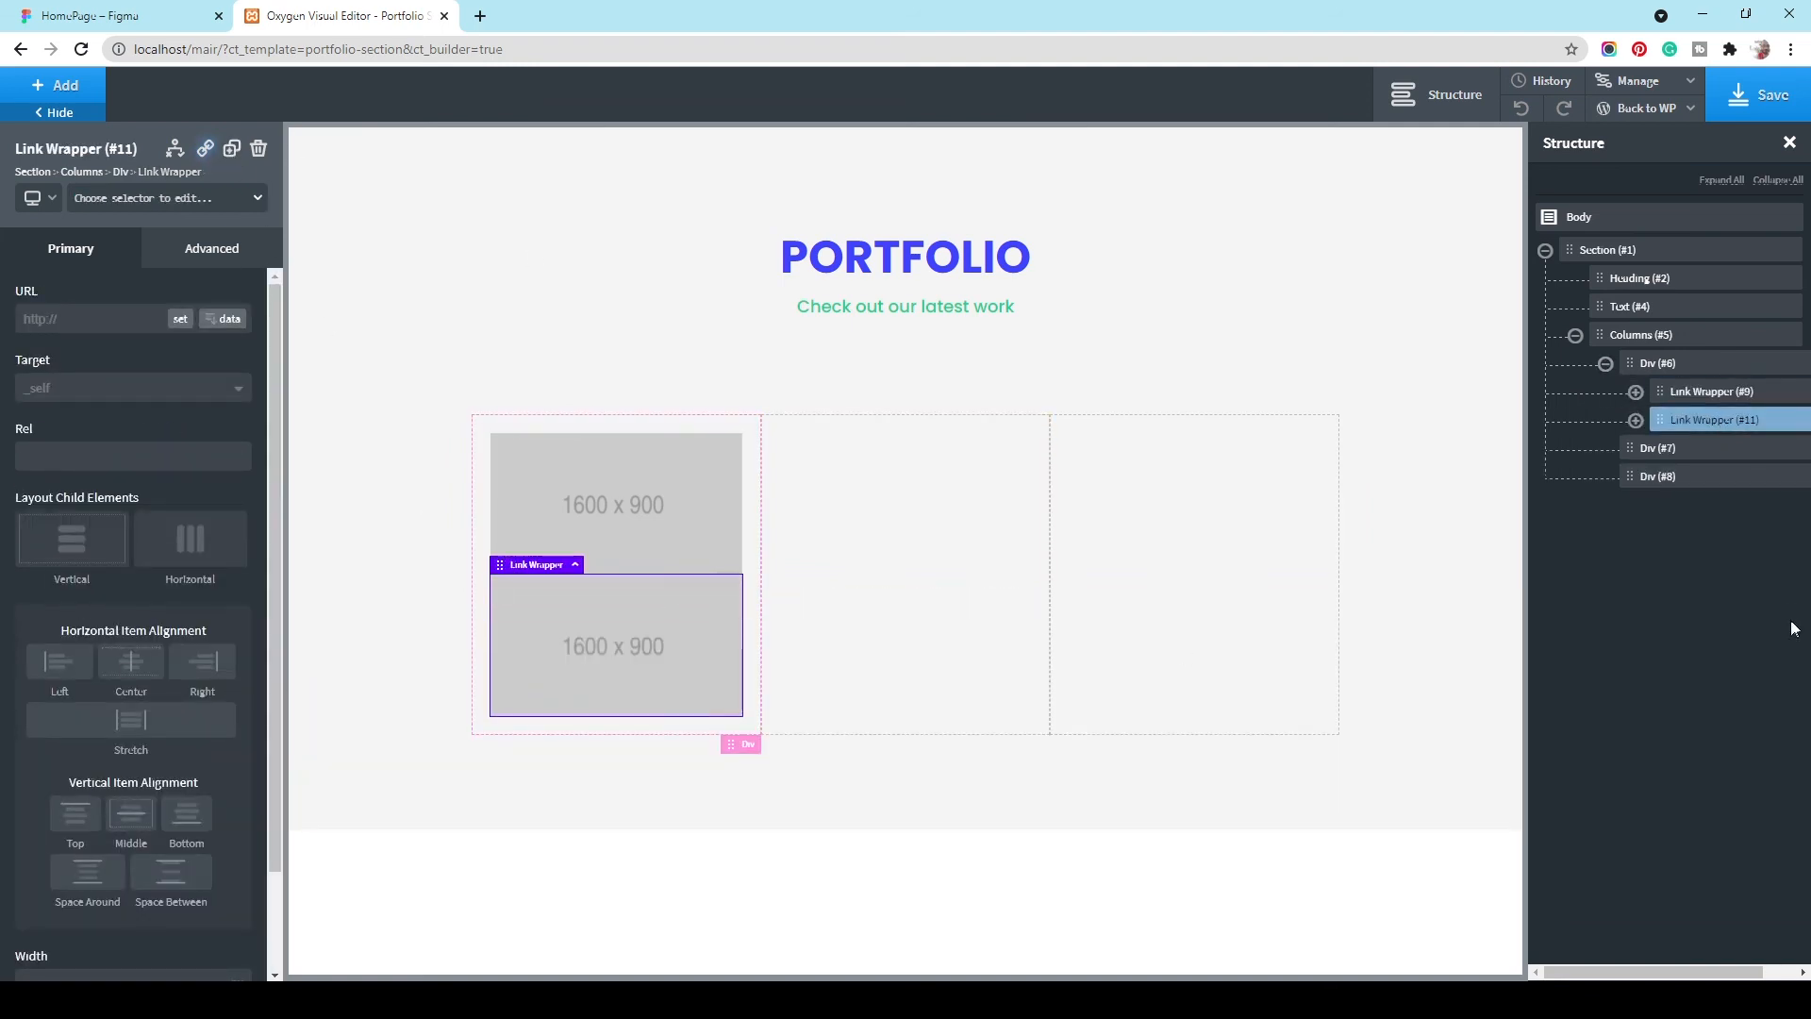
drag(500, 564, 839, 490)
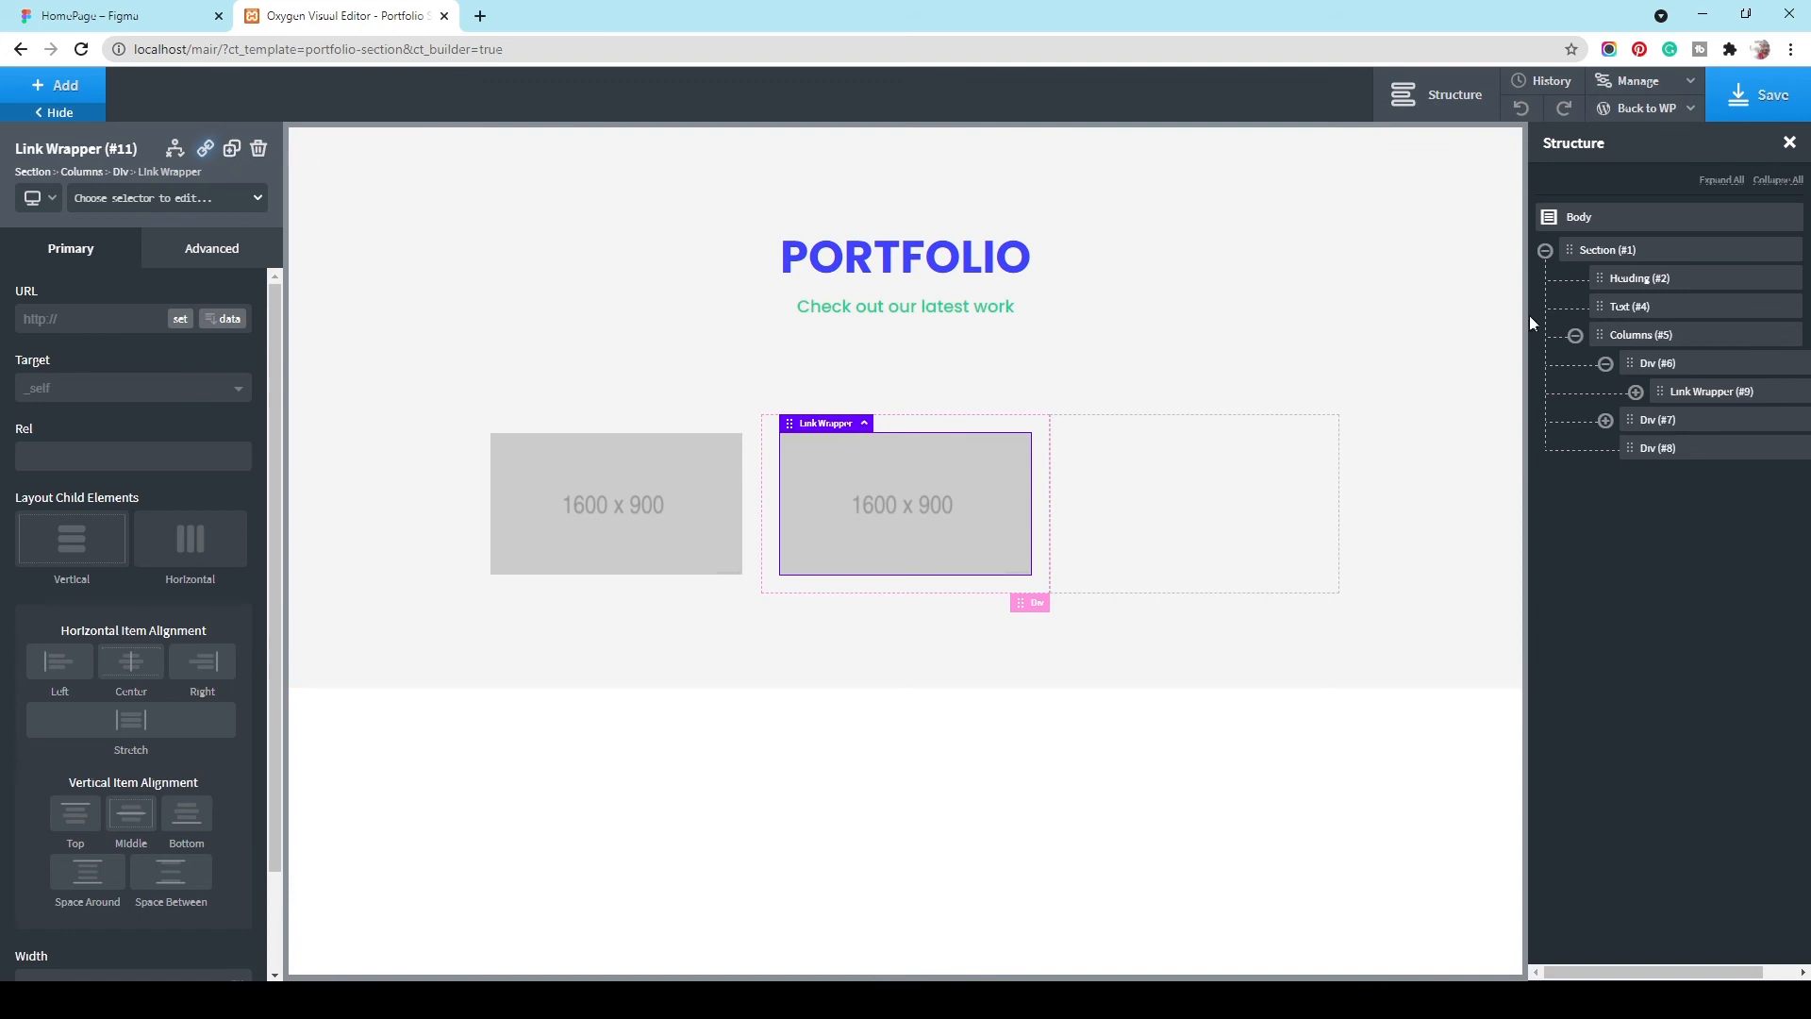
Step: Duplicate the second column's link wrapper with its placeholder image and move the copy into the third column
click(1606, 420)
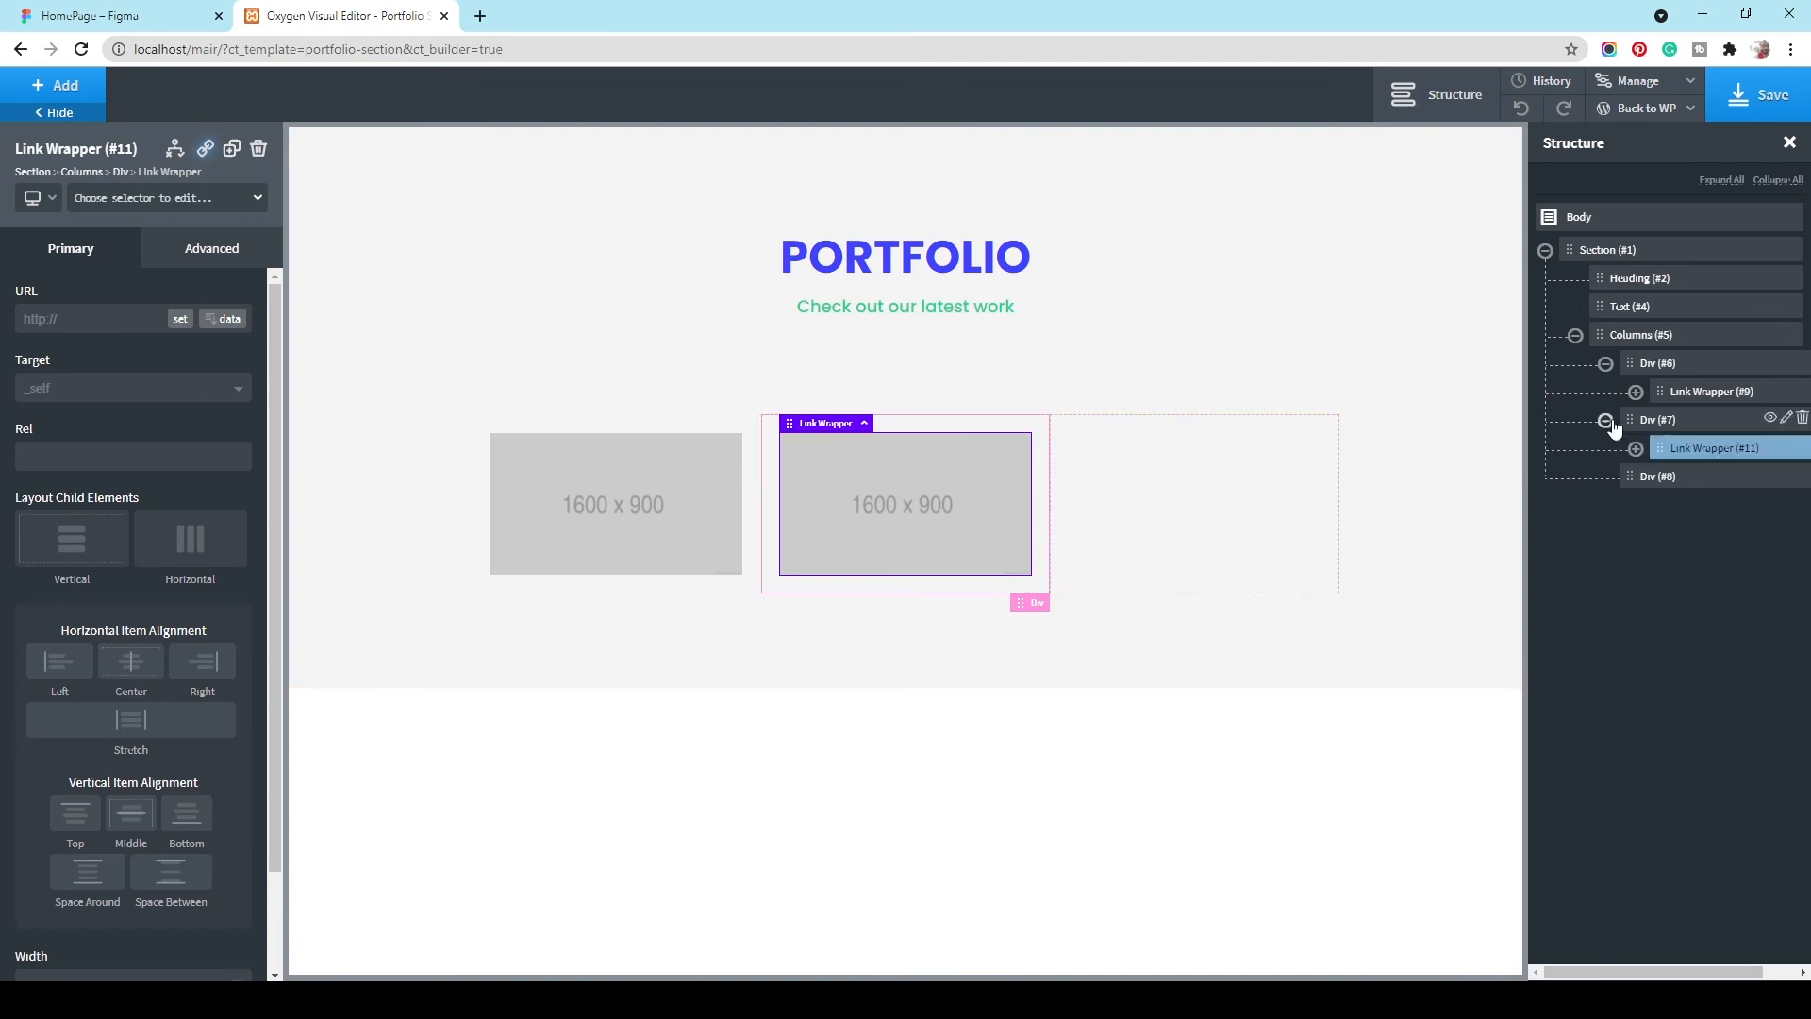
click(230, 158)
drag(784, 564, 1119, 518)
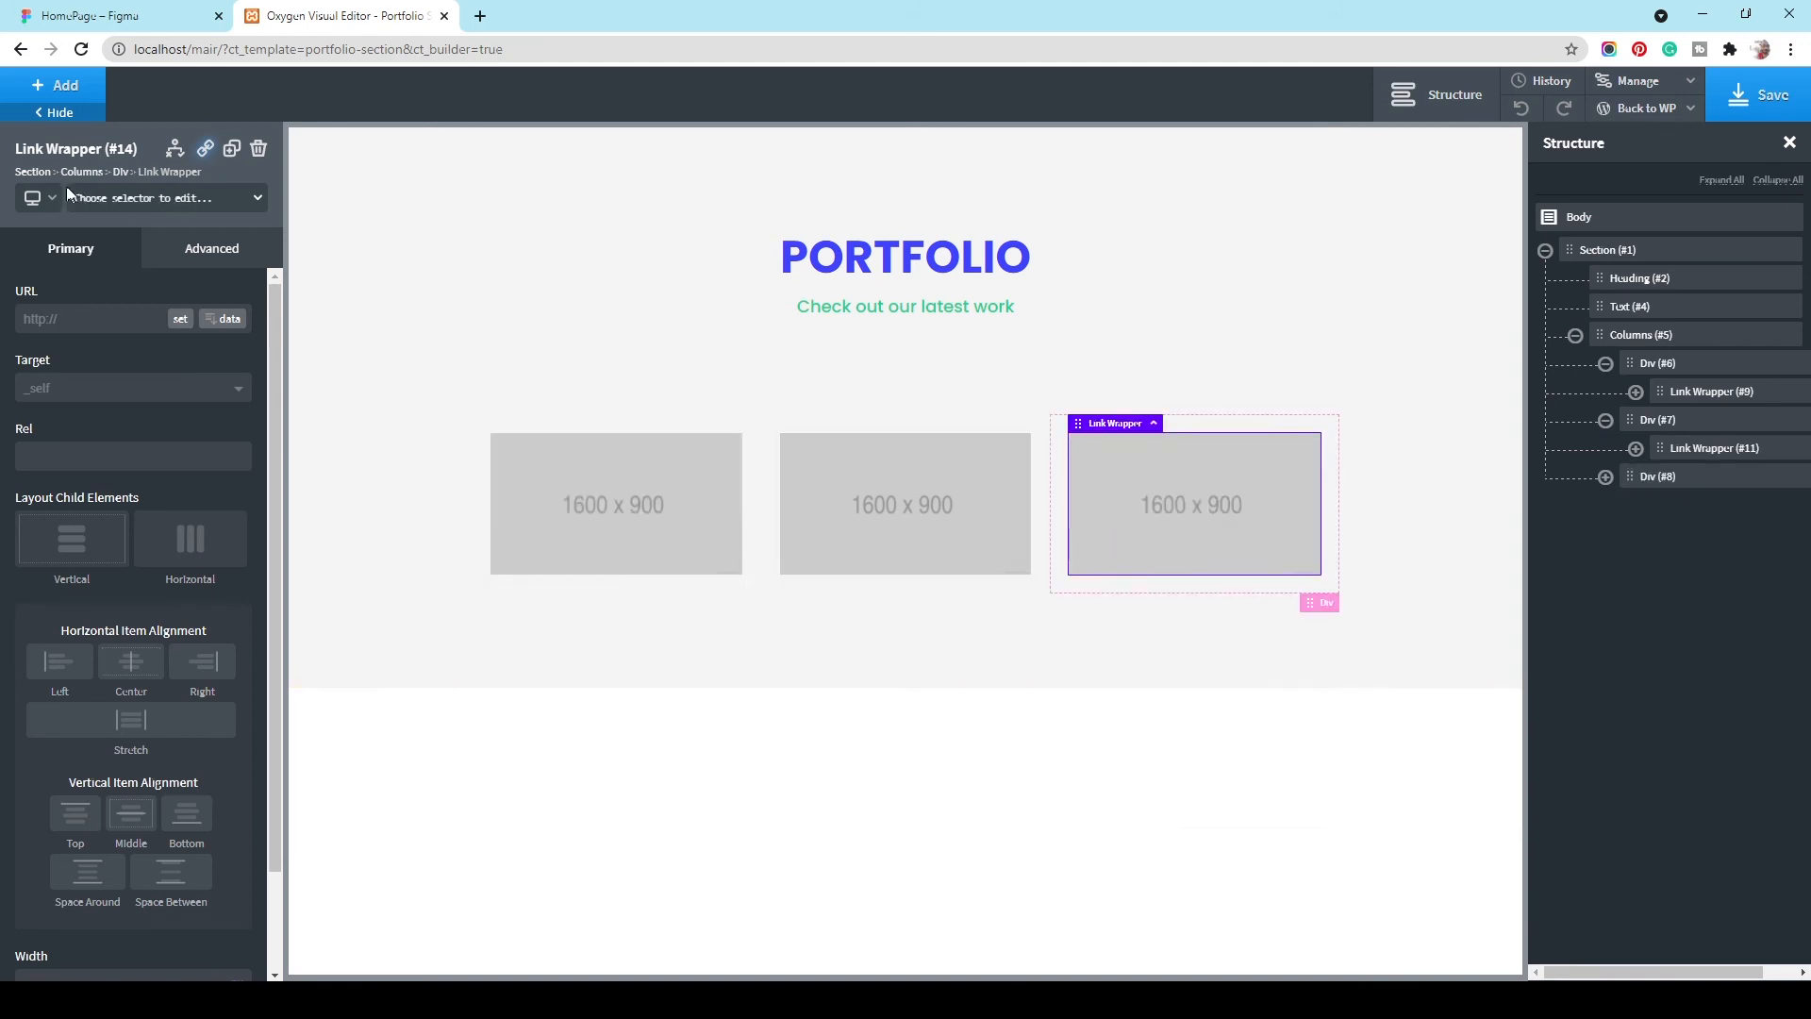
Step: Replace the first column's placeholder with the laptop dashboard photo from the media library
click(608, 488)
click(198, 314)
click(251, 381)
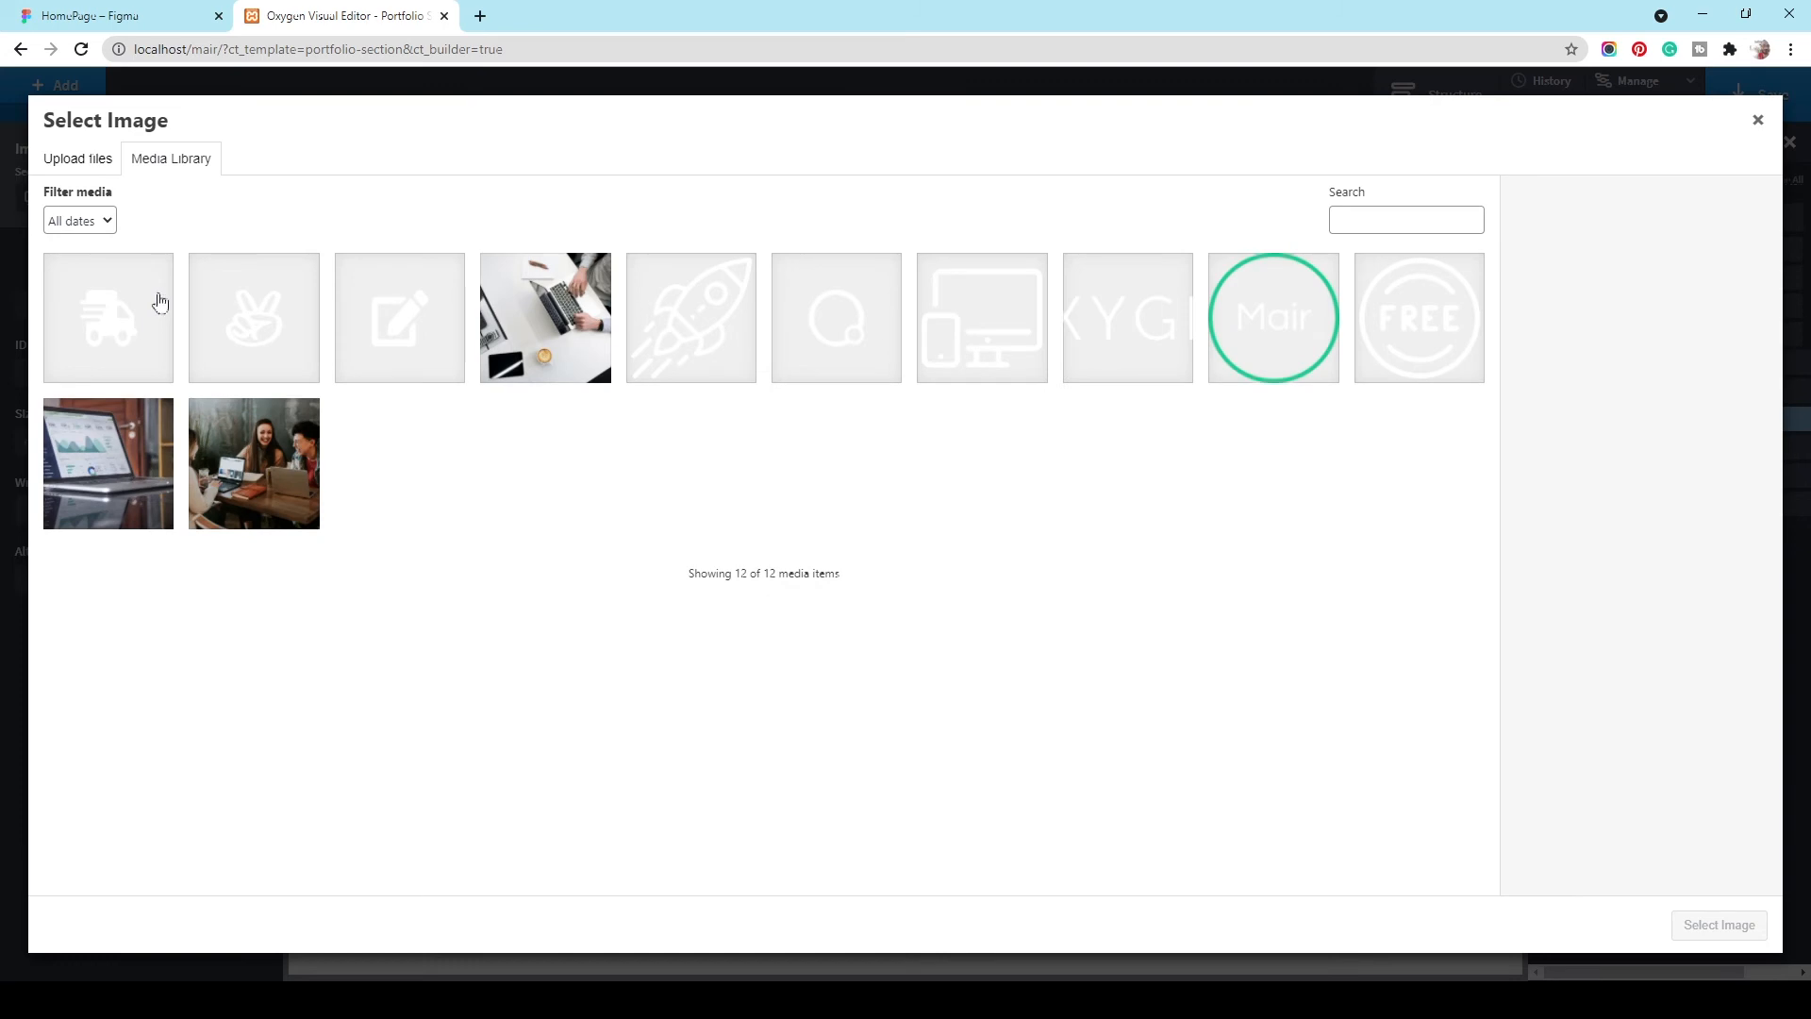
click(104, 470)
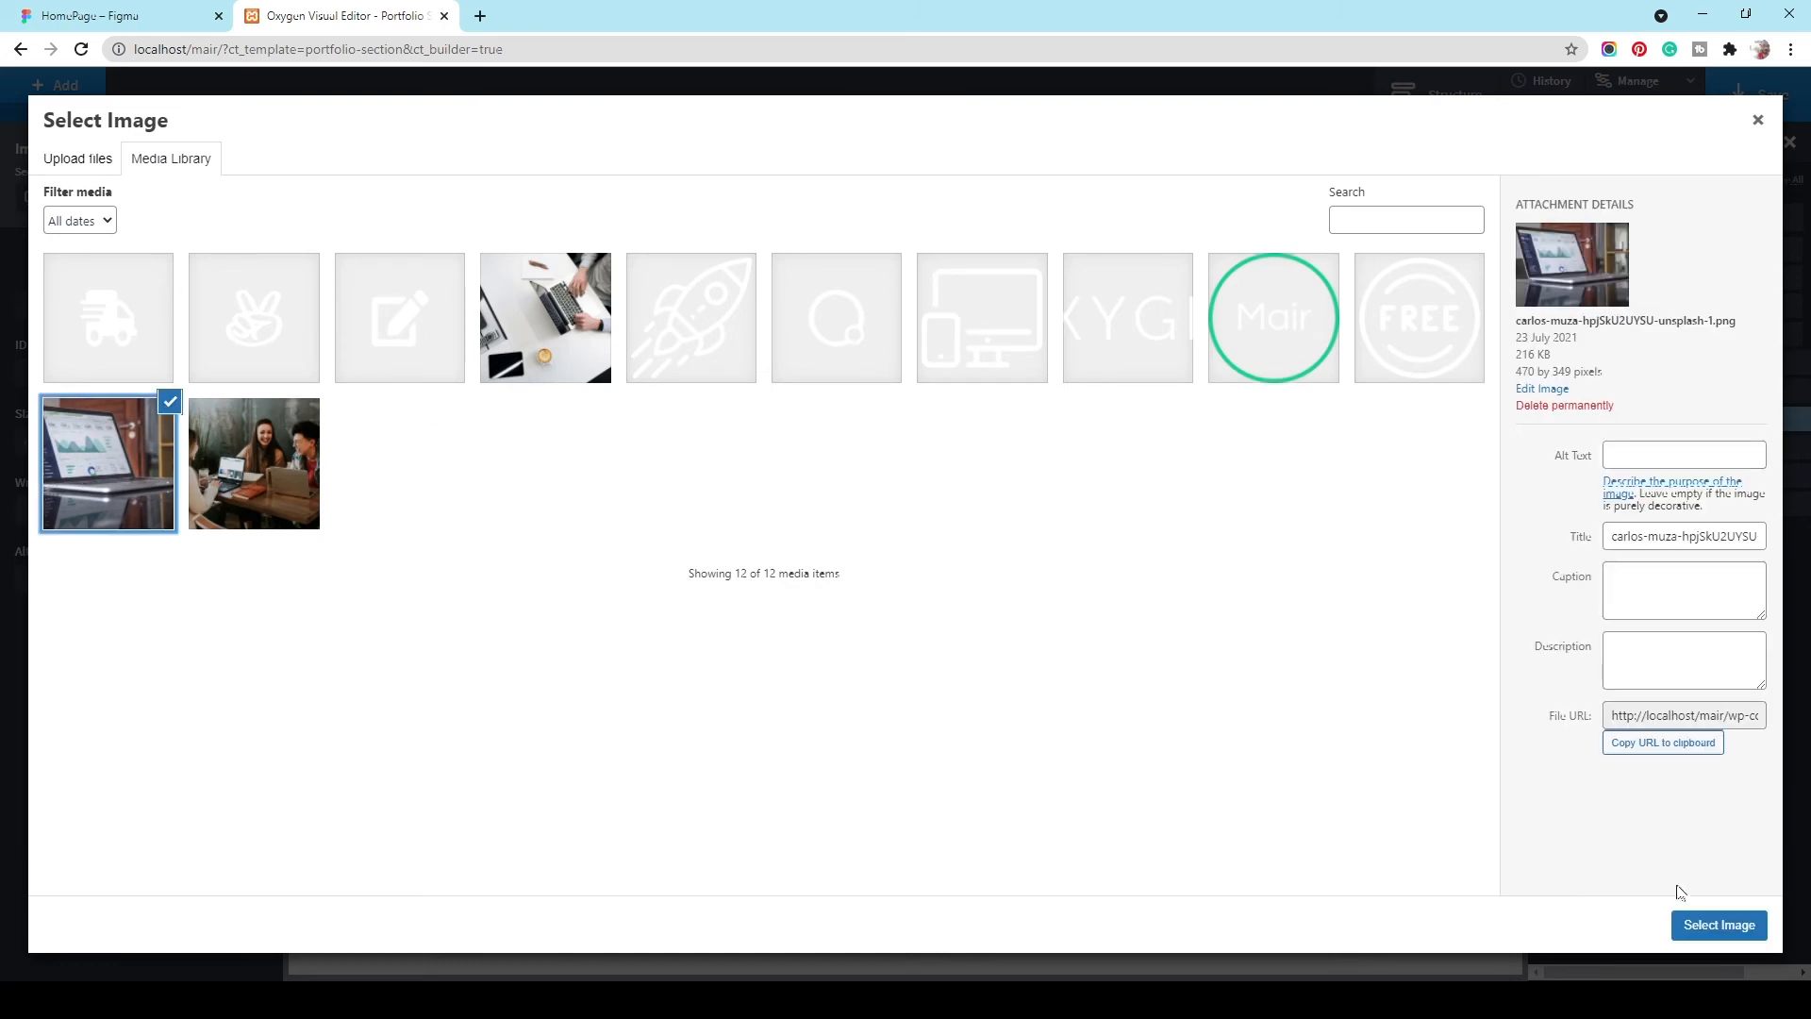
click(1718, 925)
Step: Replace the second column's placeholder with the media library photo of people meeting around a table
click(988, 557)
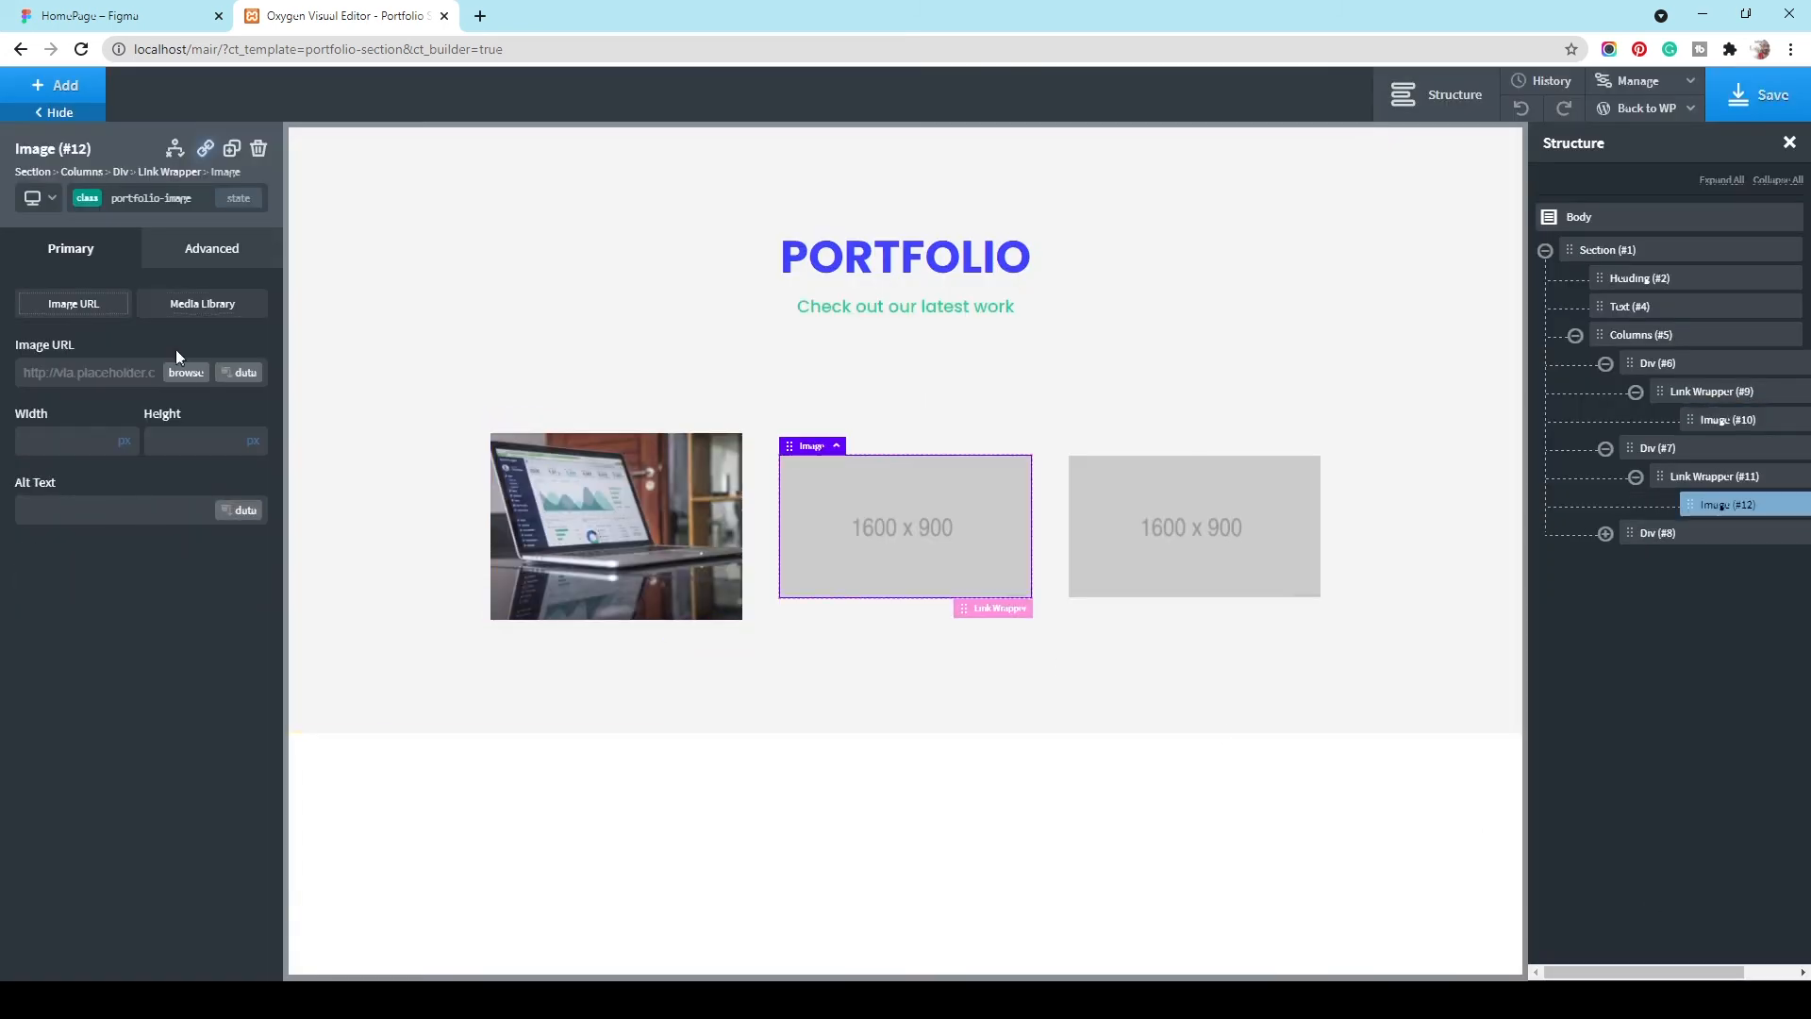
click(209, 311)
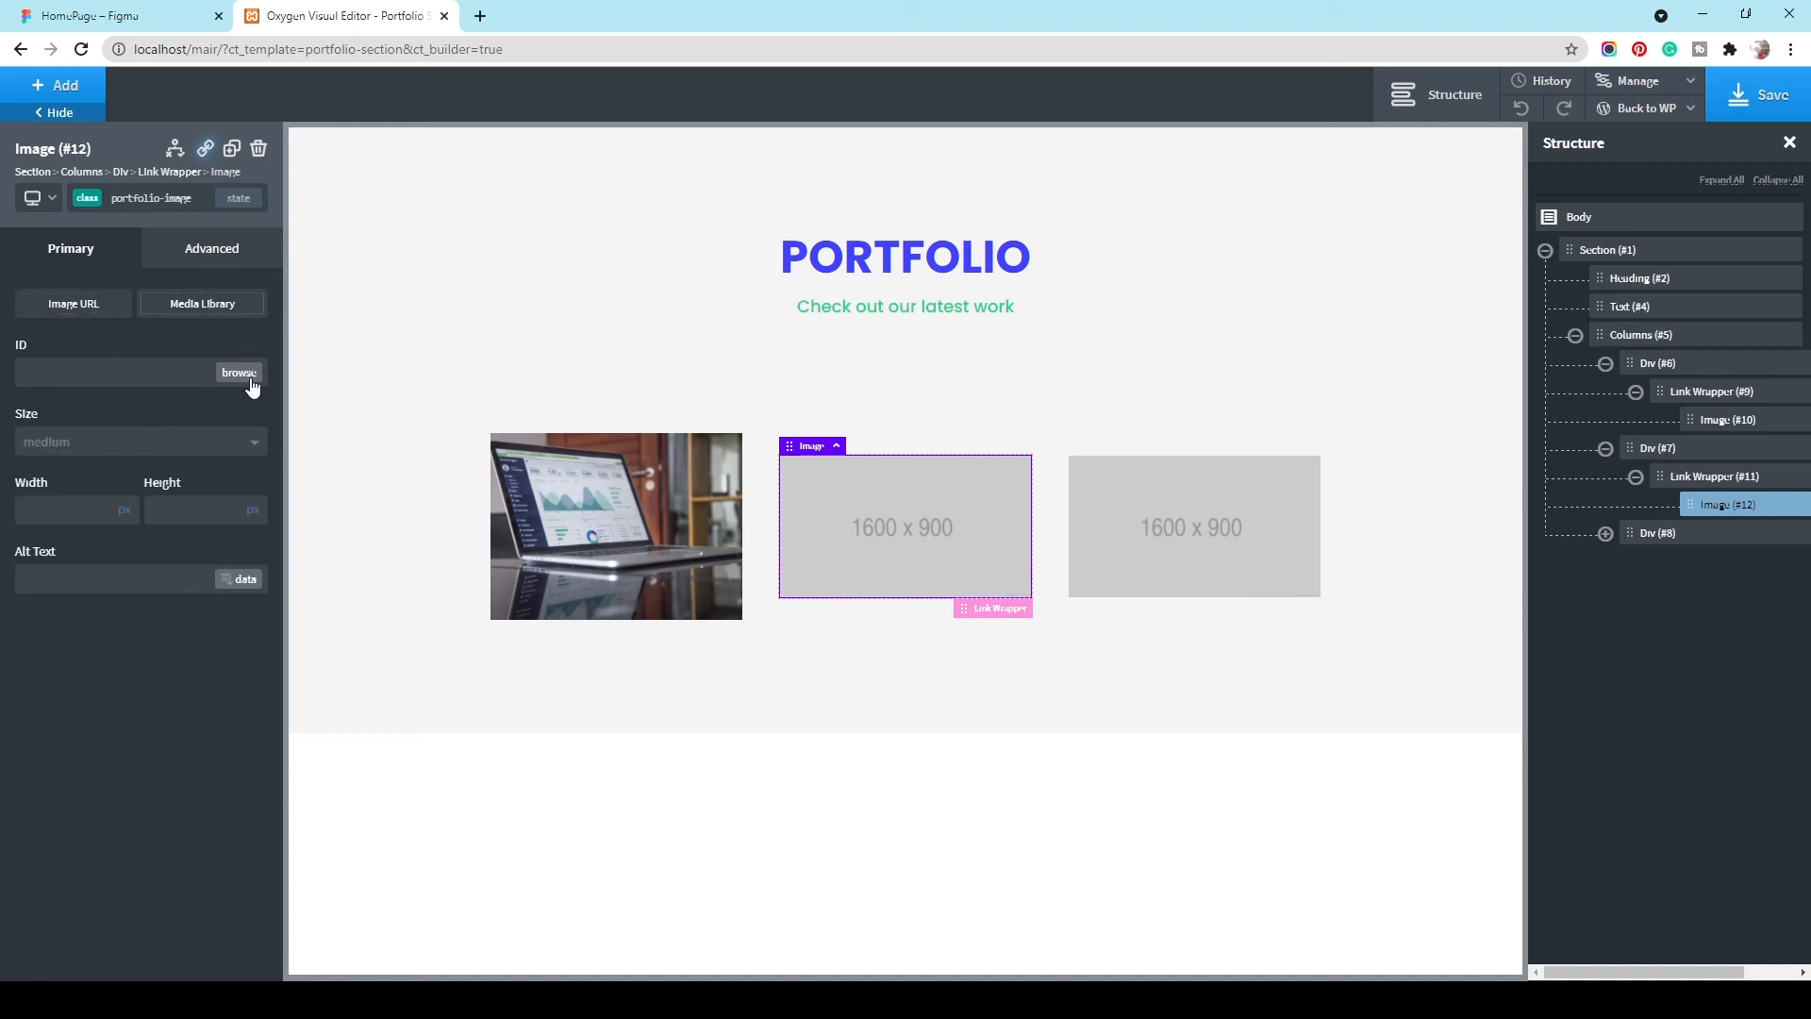
click(249, 381)
click(254, 475)
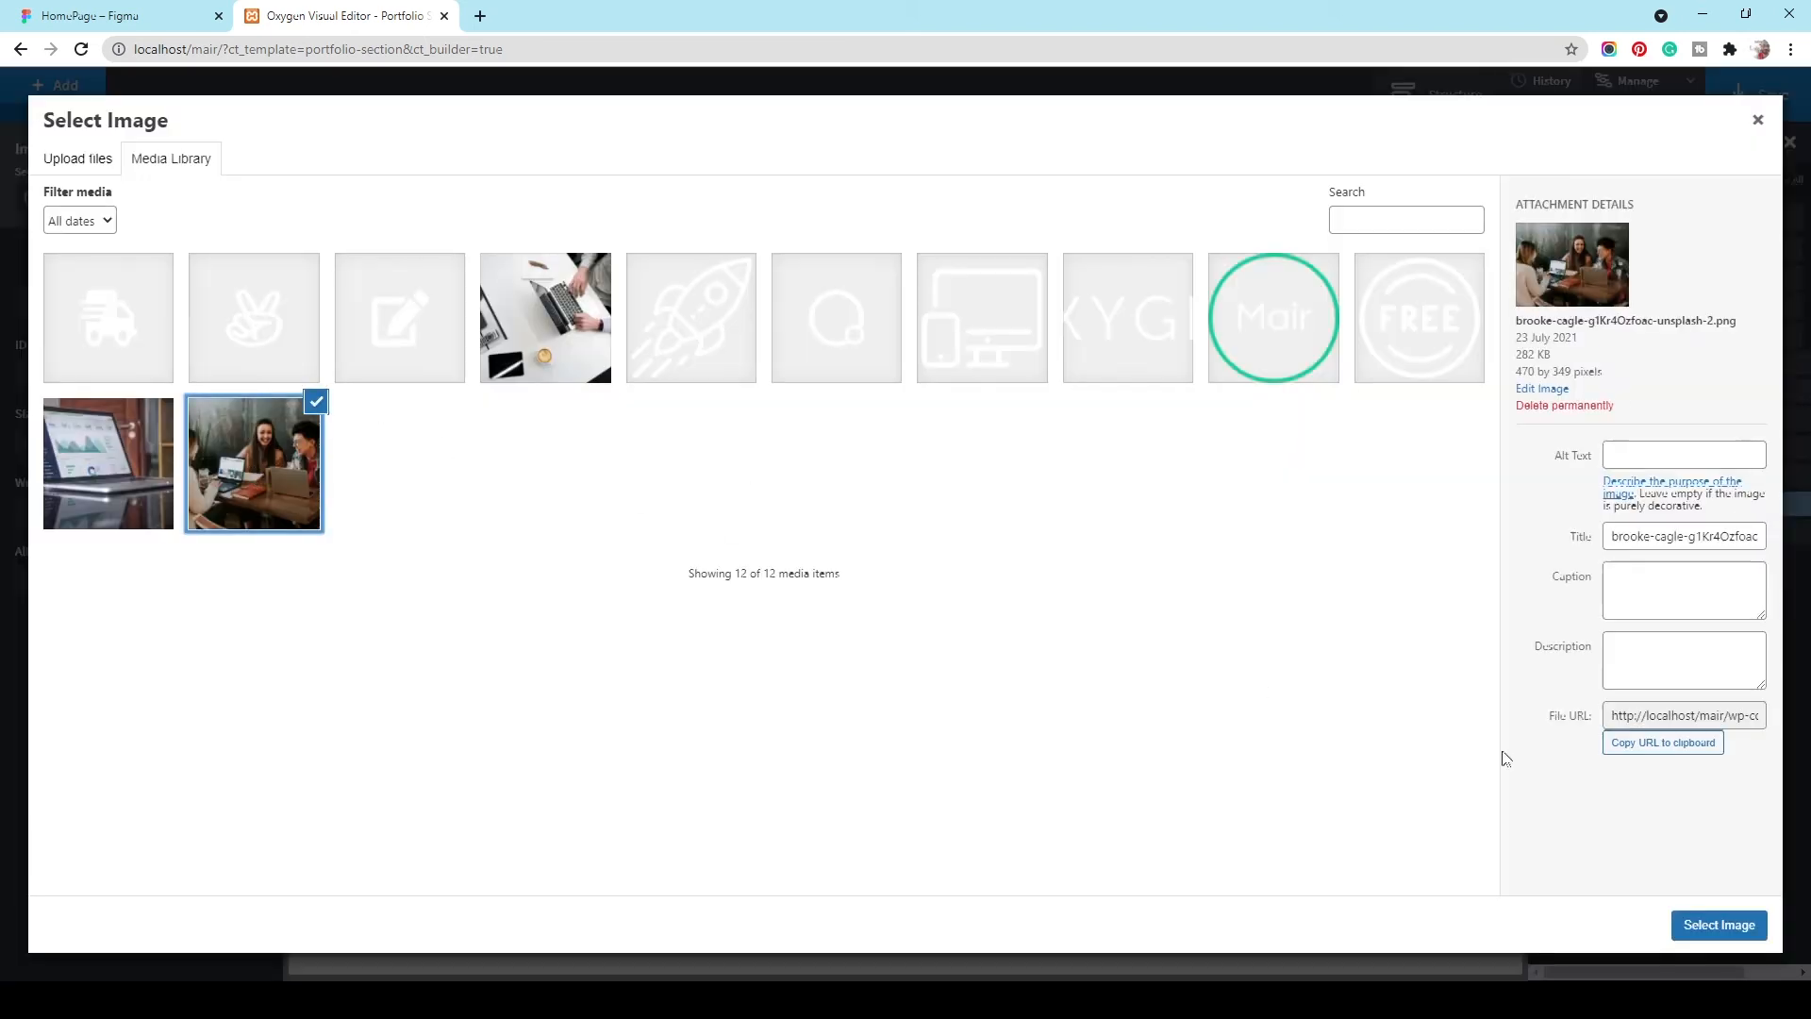
click(1718, 924)
Step: Replace the third column's placeholder with the media library photo of the white desk with laptop and coffee
click(1229, 533)
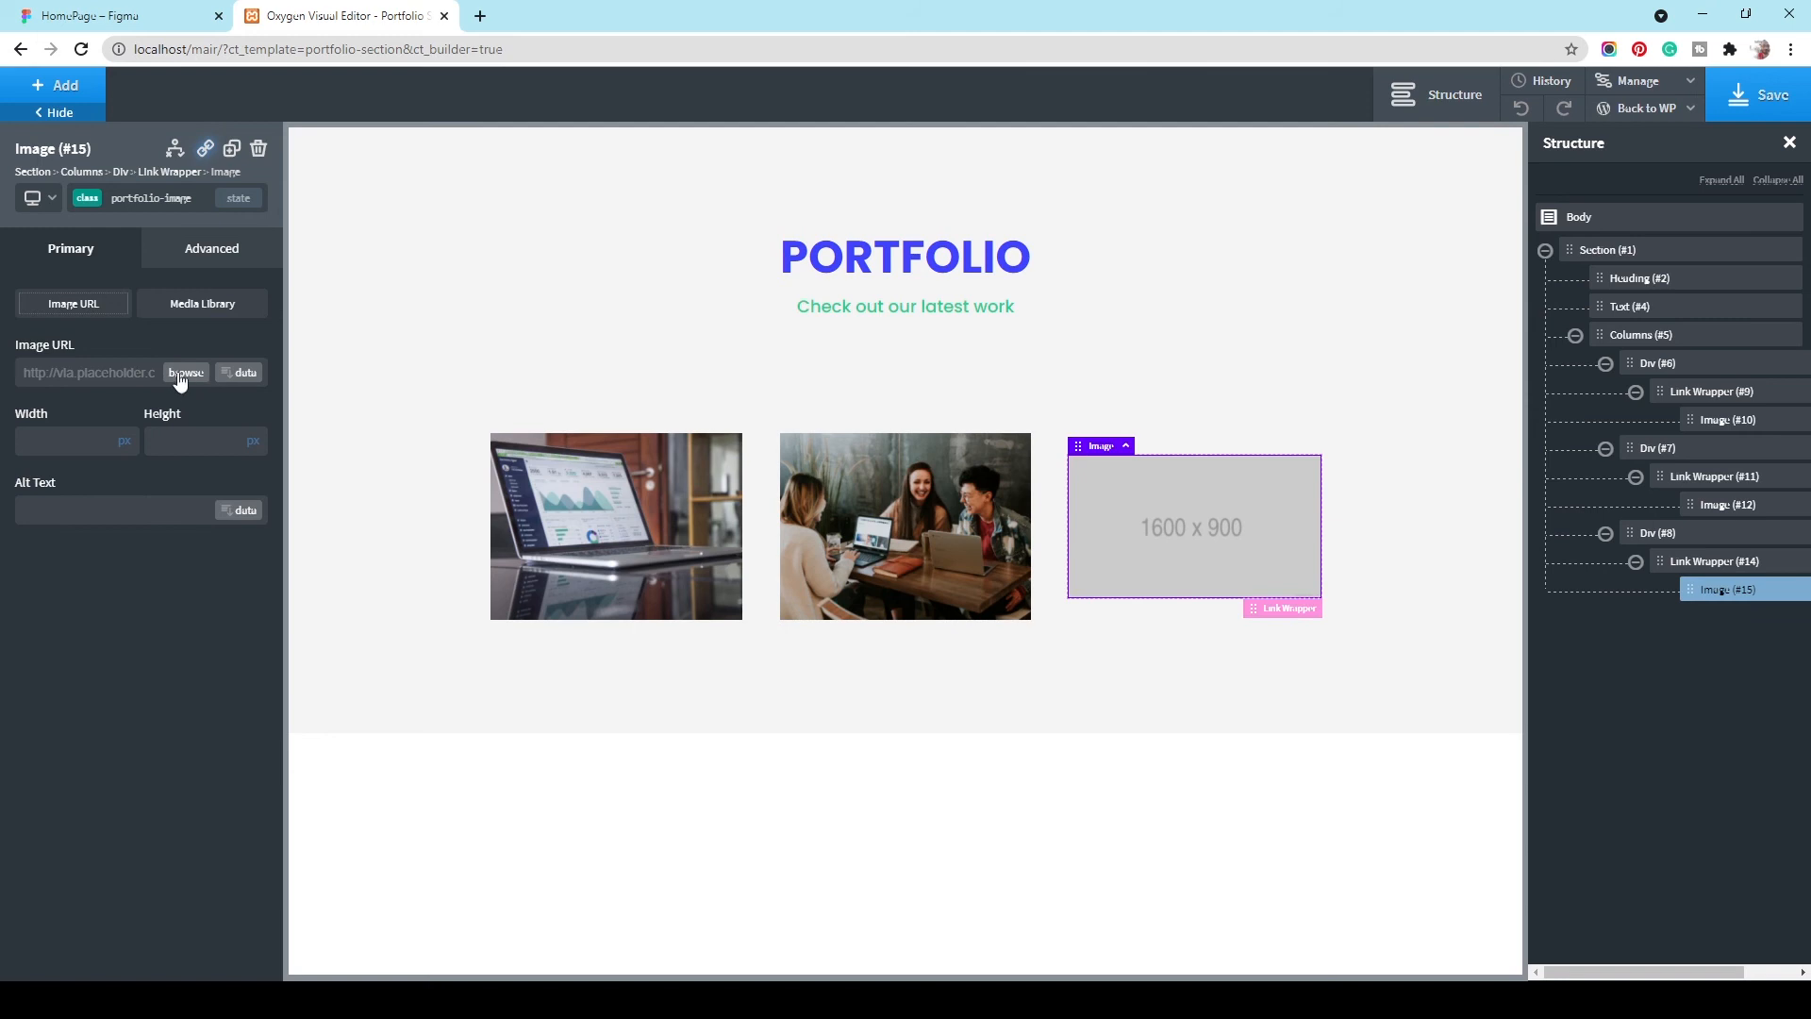
click(202, 309)
click(243, 377)
click(585, 358)
click(1717, 926)
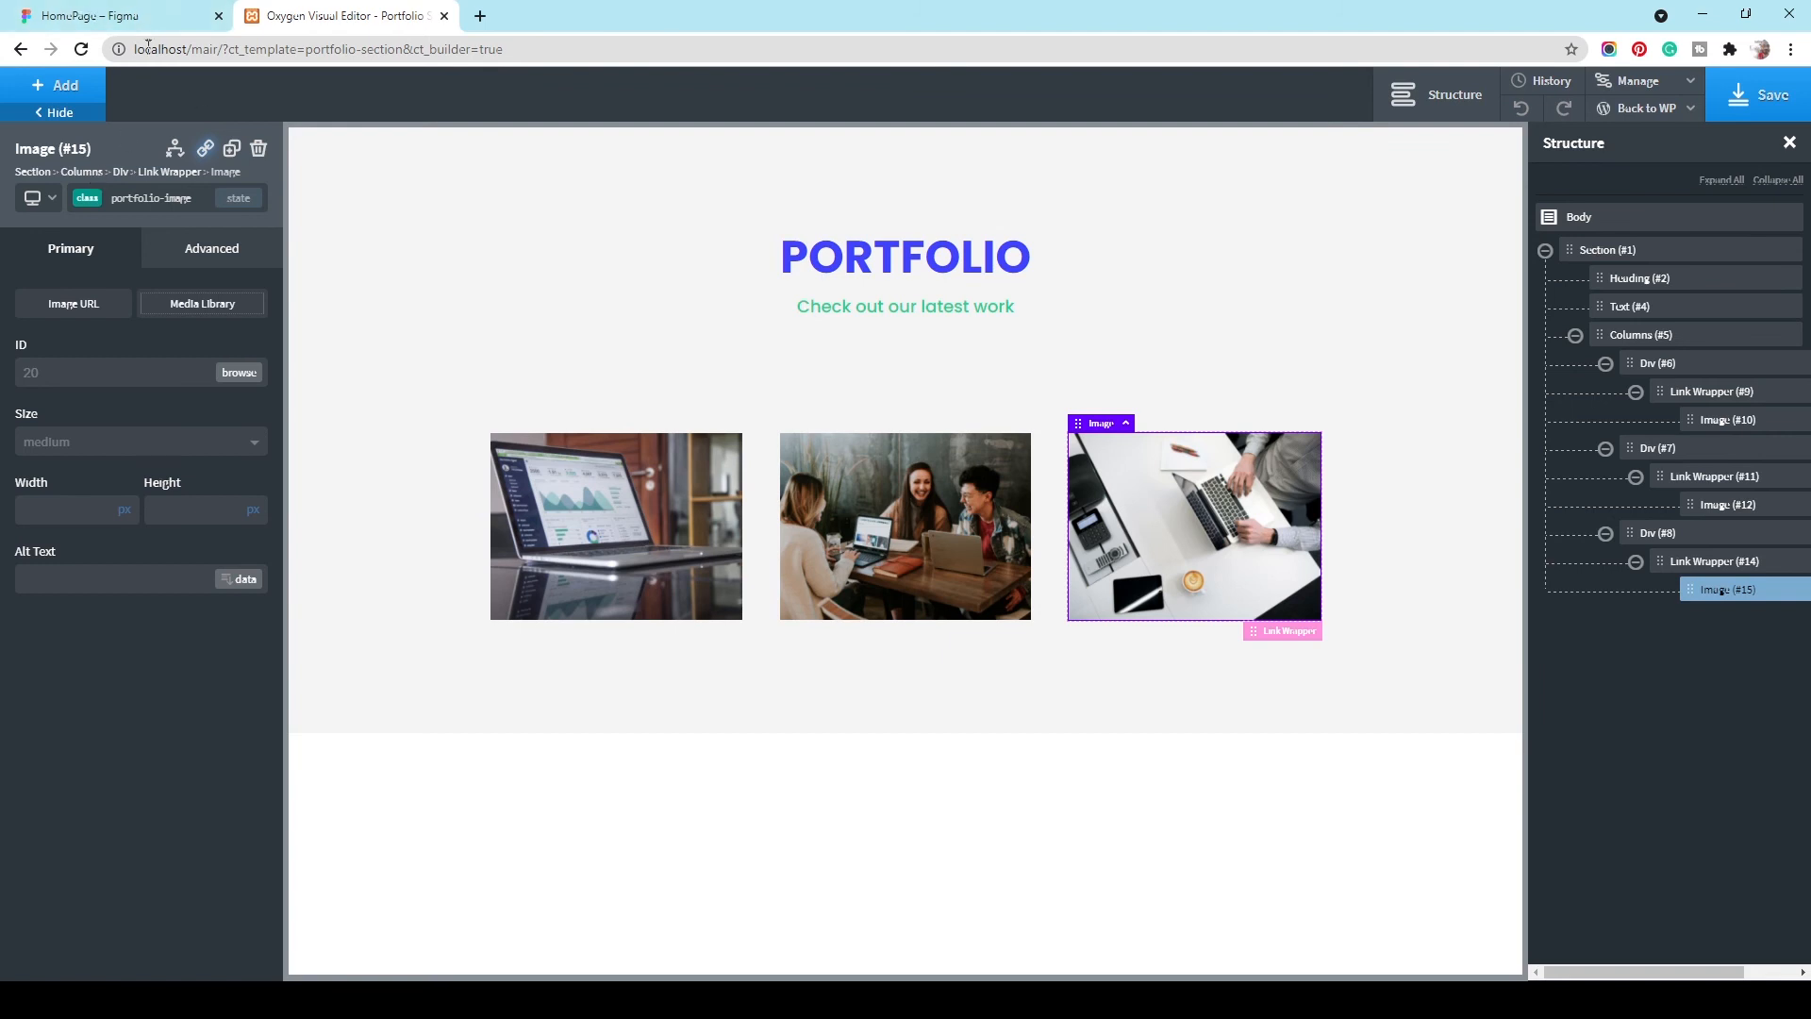
Step: Check the image rows in the Figma design and duplicate the Columns element in Oxygen to create a second row
click(91, 15)
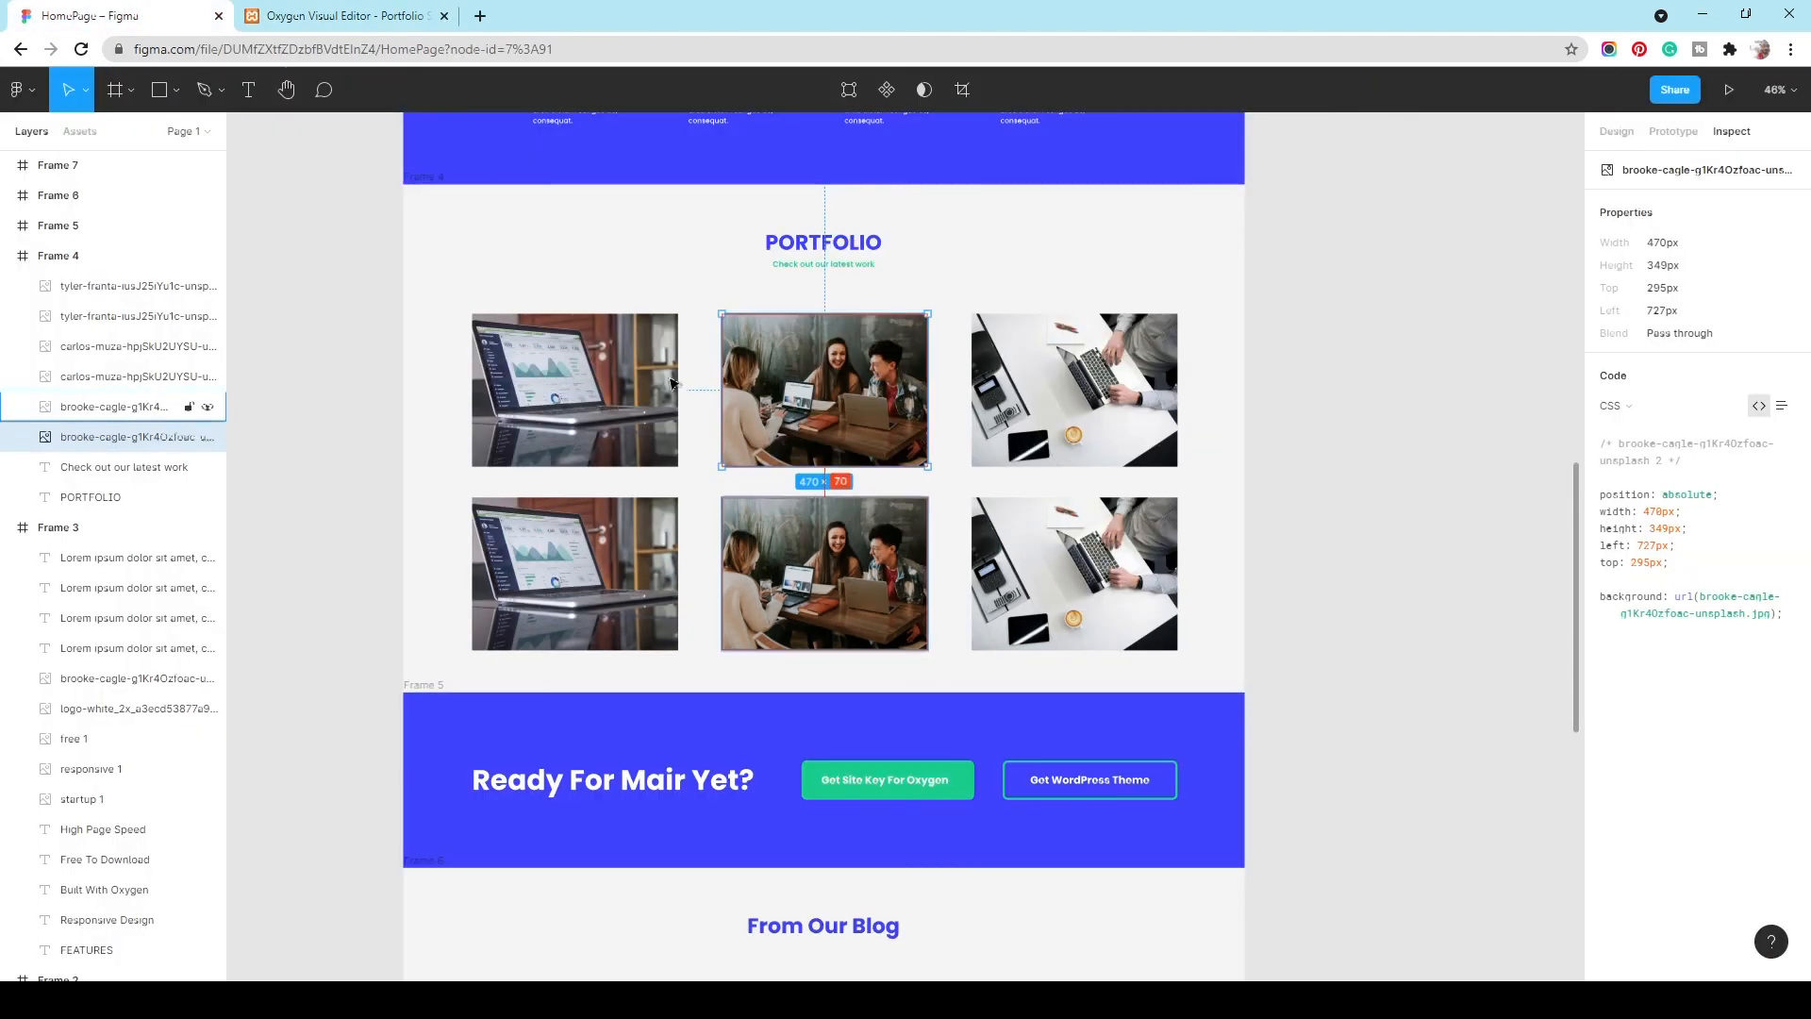
click(339, 15)
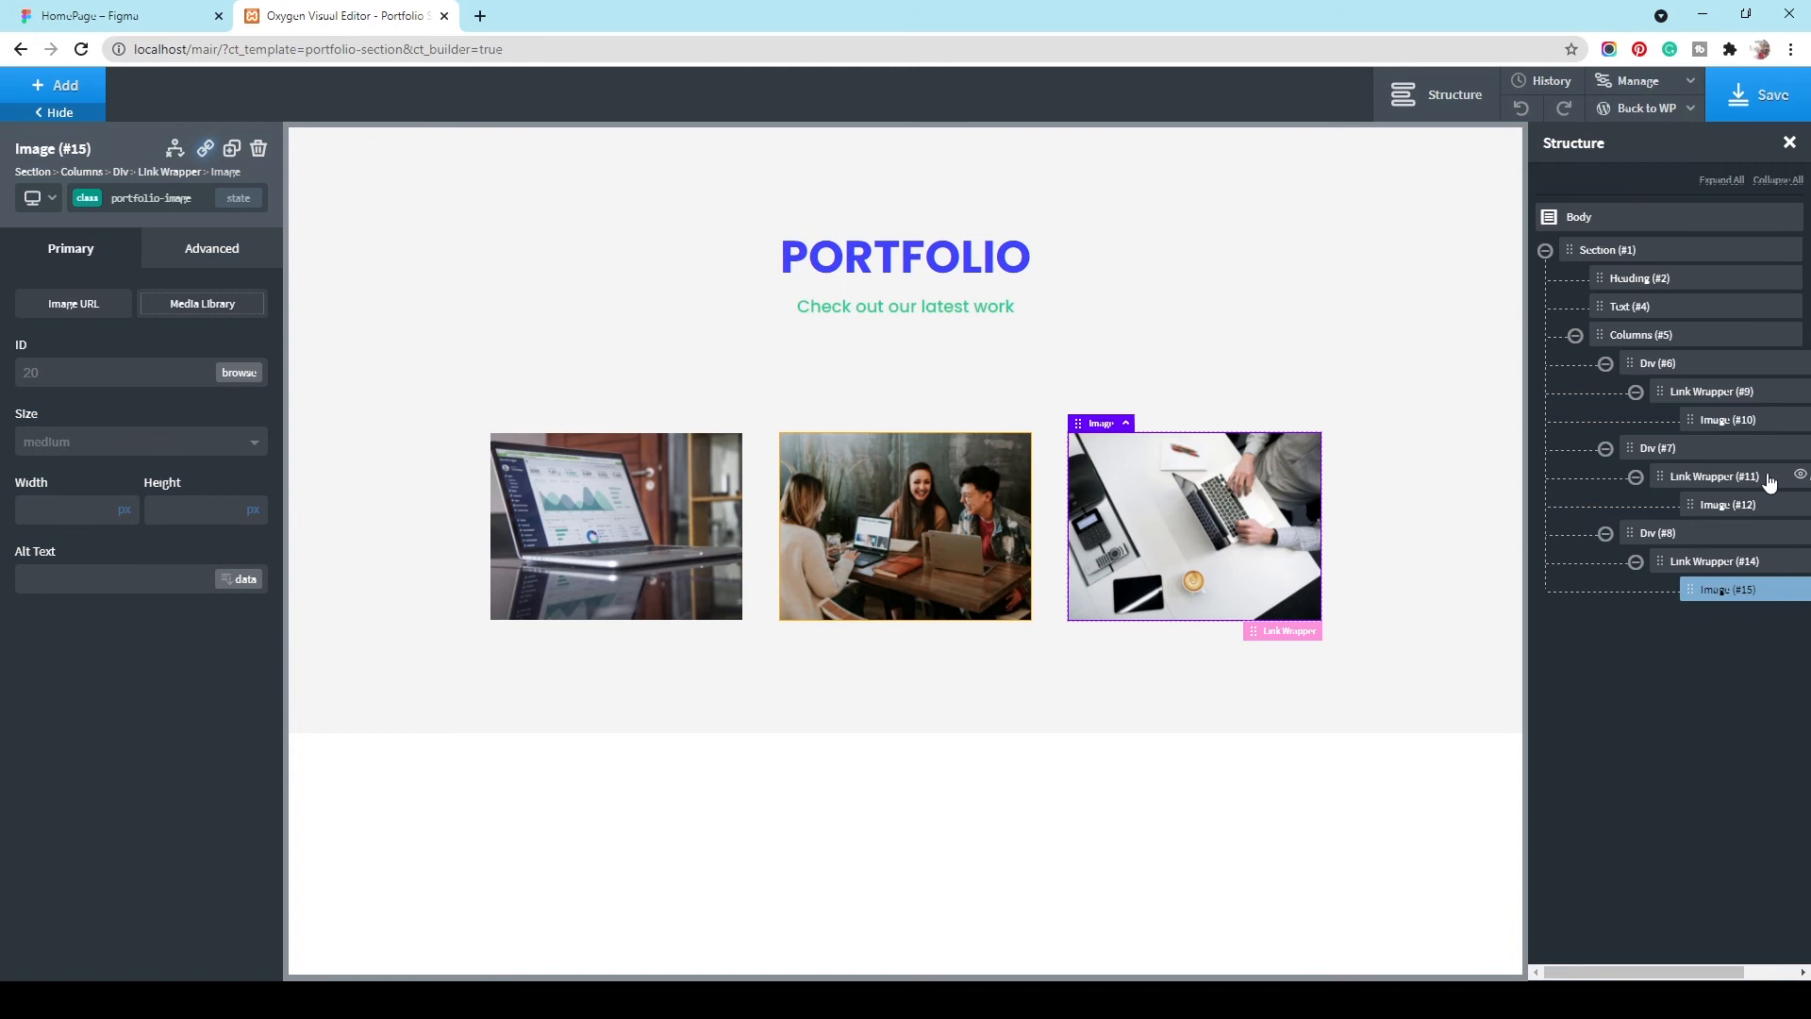
click(1695, 337)
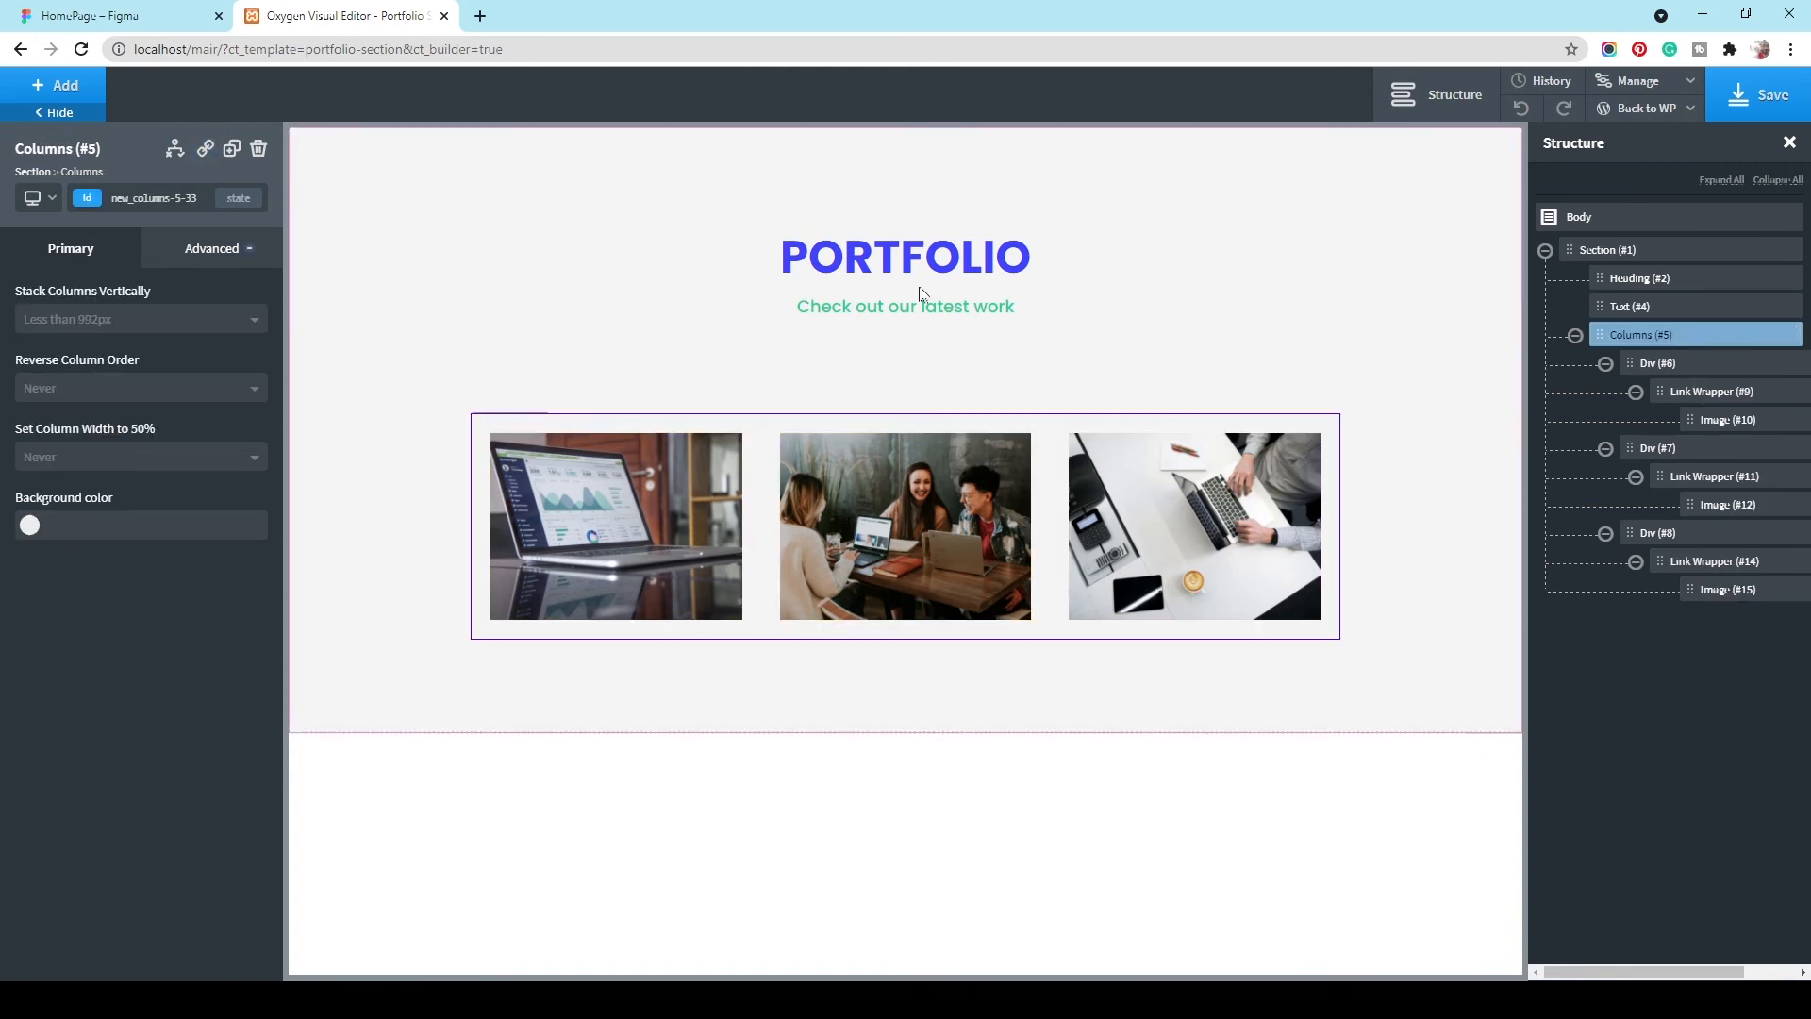
click(231, 149)
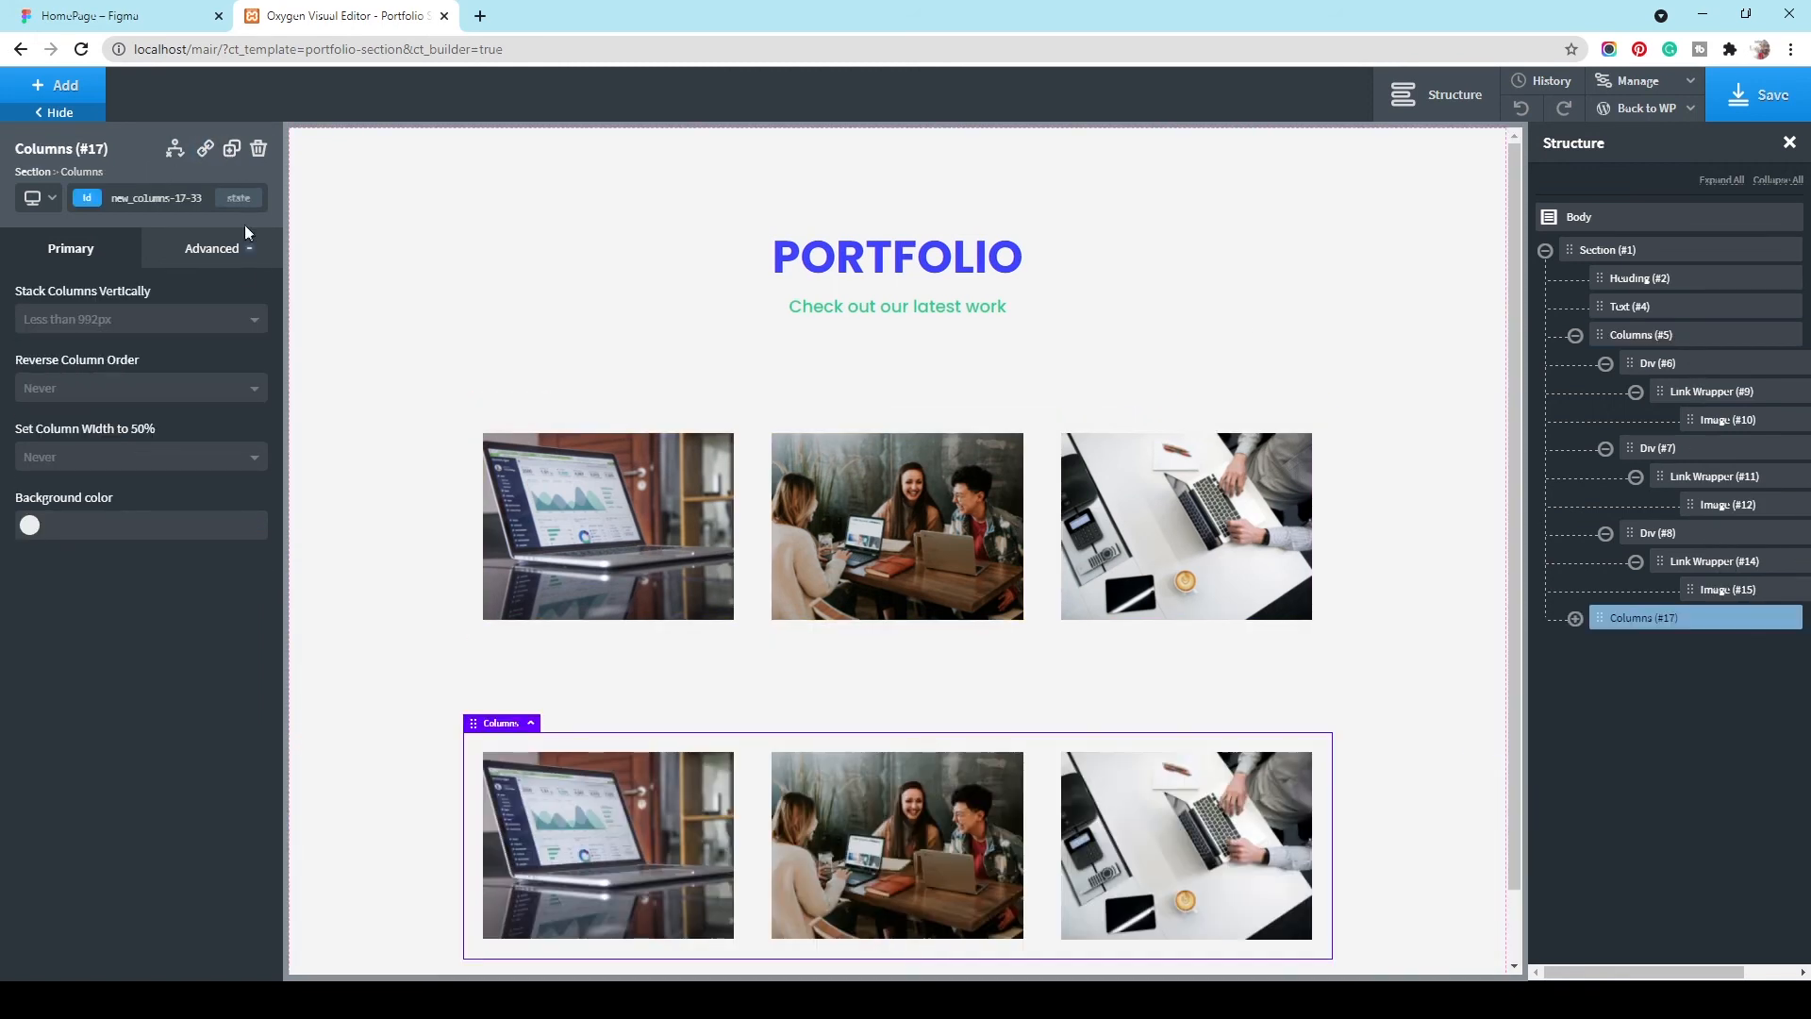
Step: Set the top margin of the duplicated columns row to 50 px, after trying 70 px
click(226, 253)
click(174, 368)
double_click(208, 360)
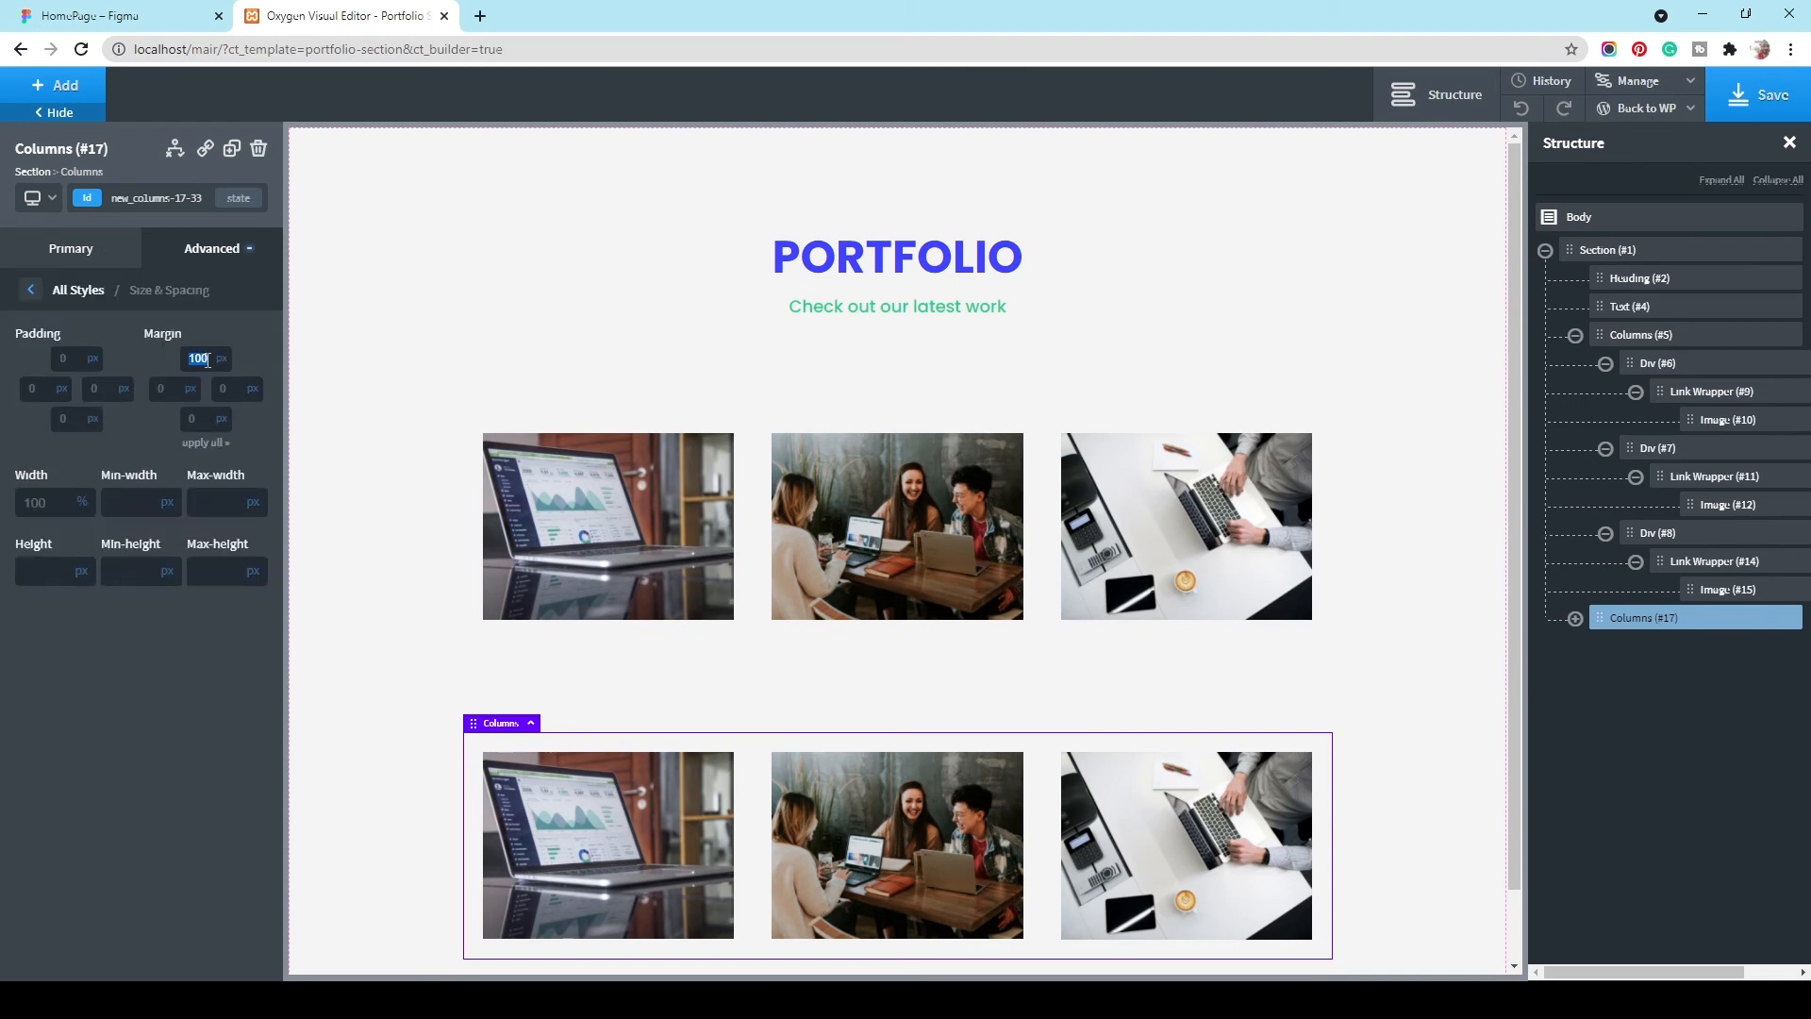
text(70)
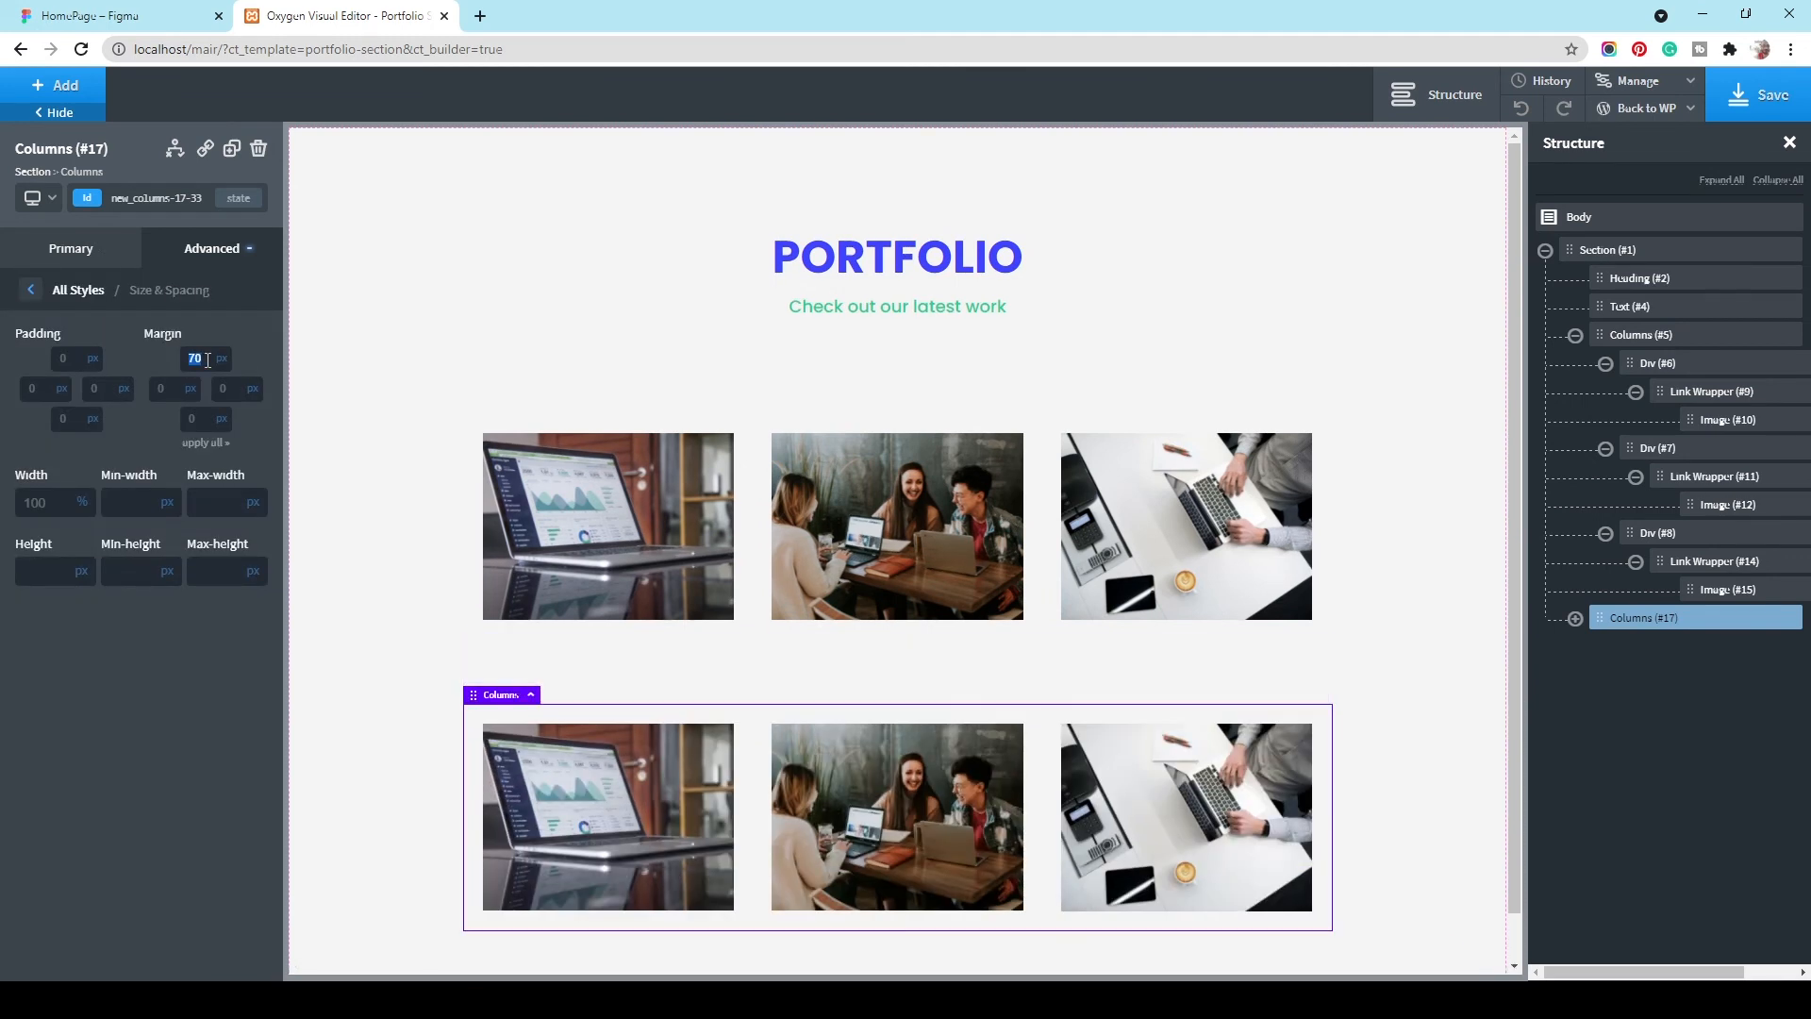
text(50)
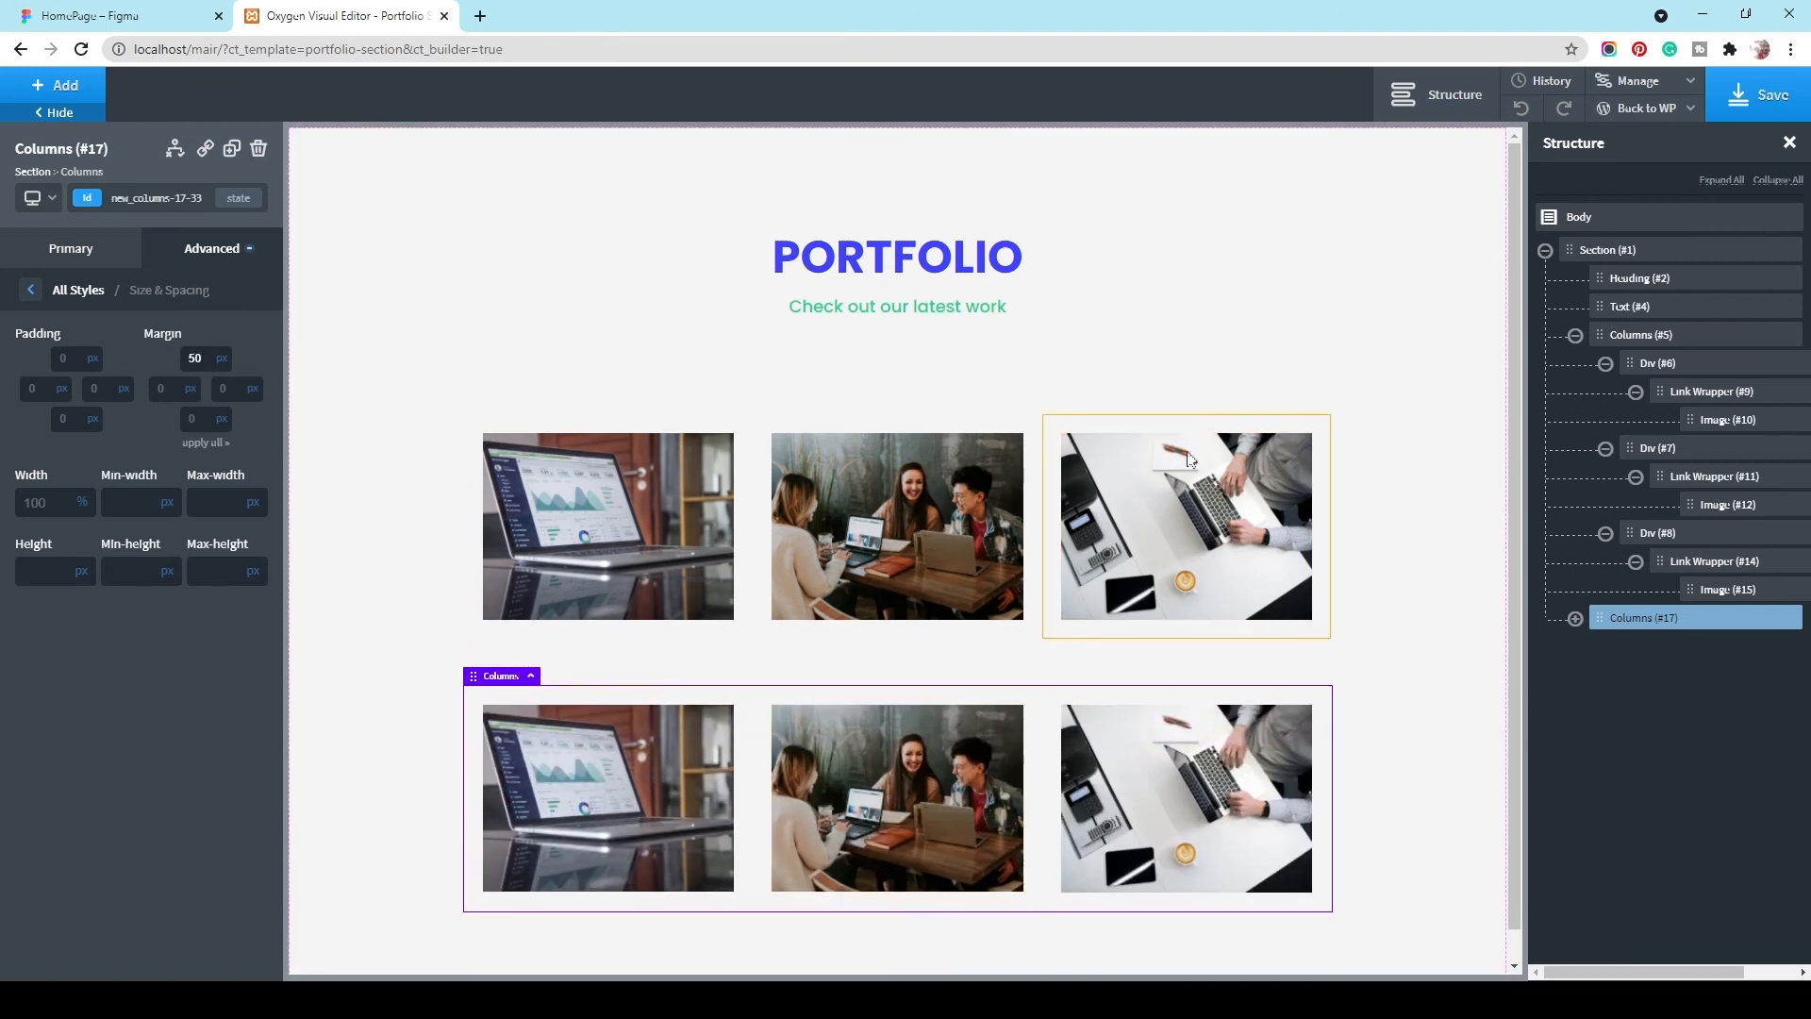
Step: Compare the Portfolio section with the Figma design and save the template in Oxygen
click(1424, 401)
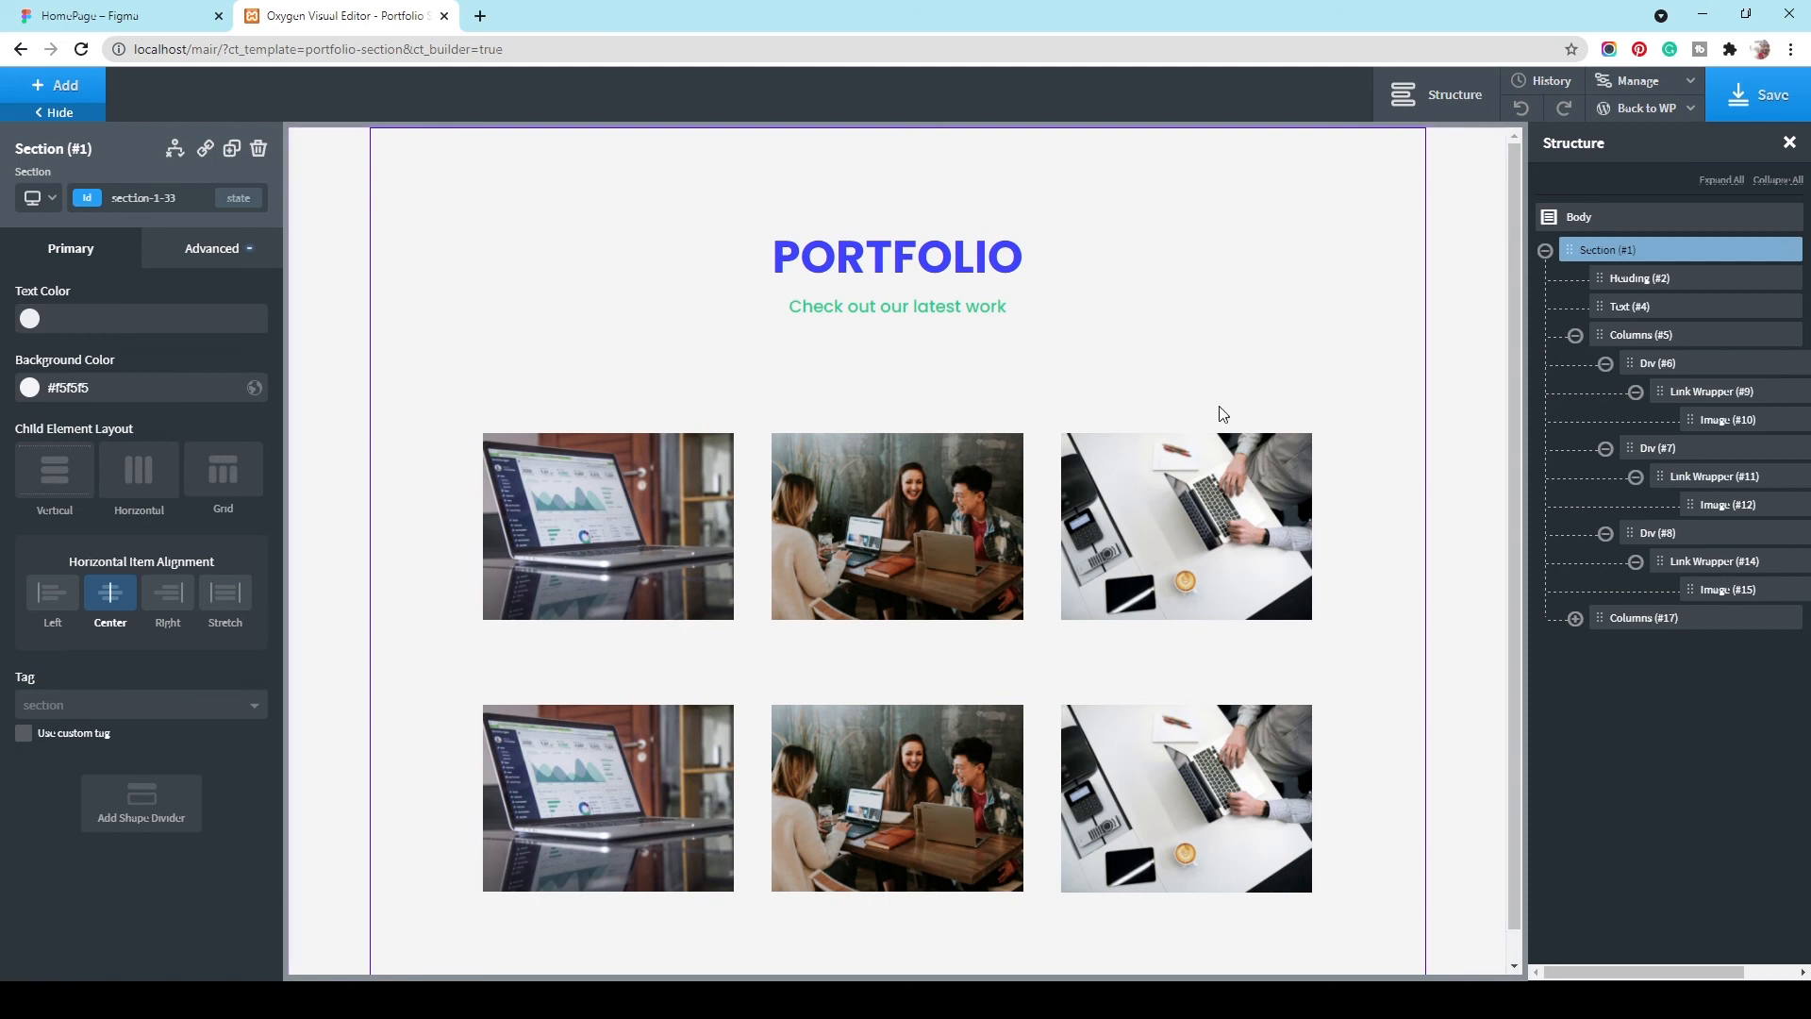
click(208, 11)
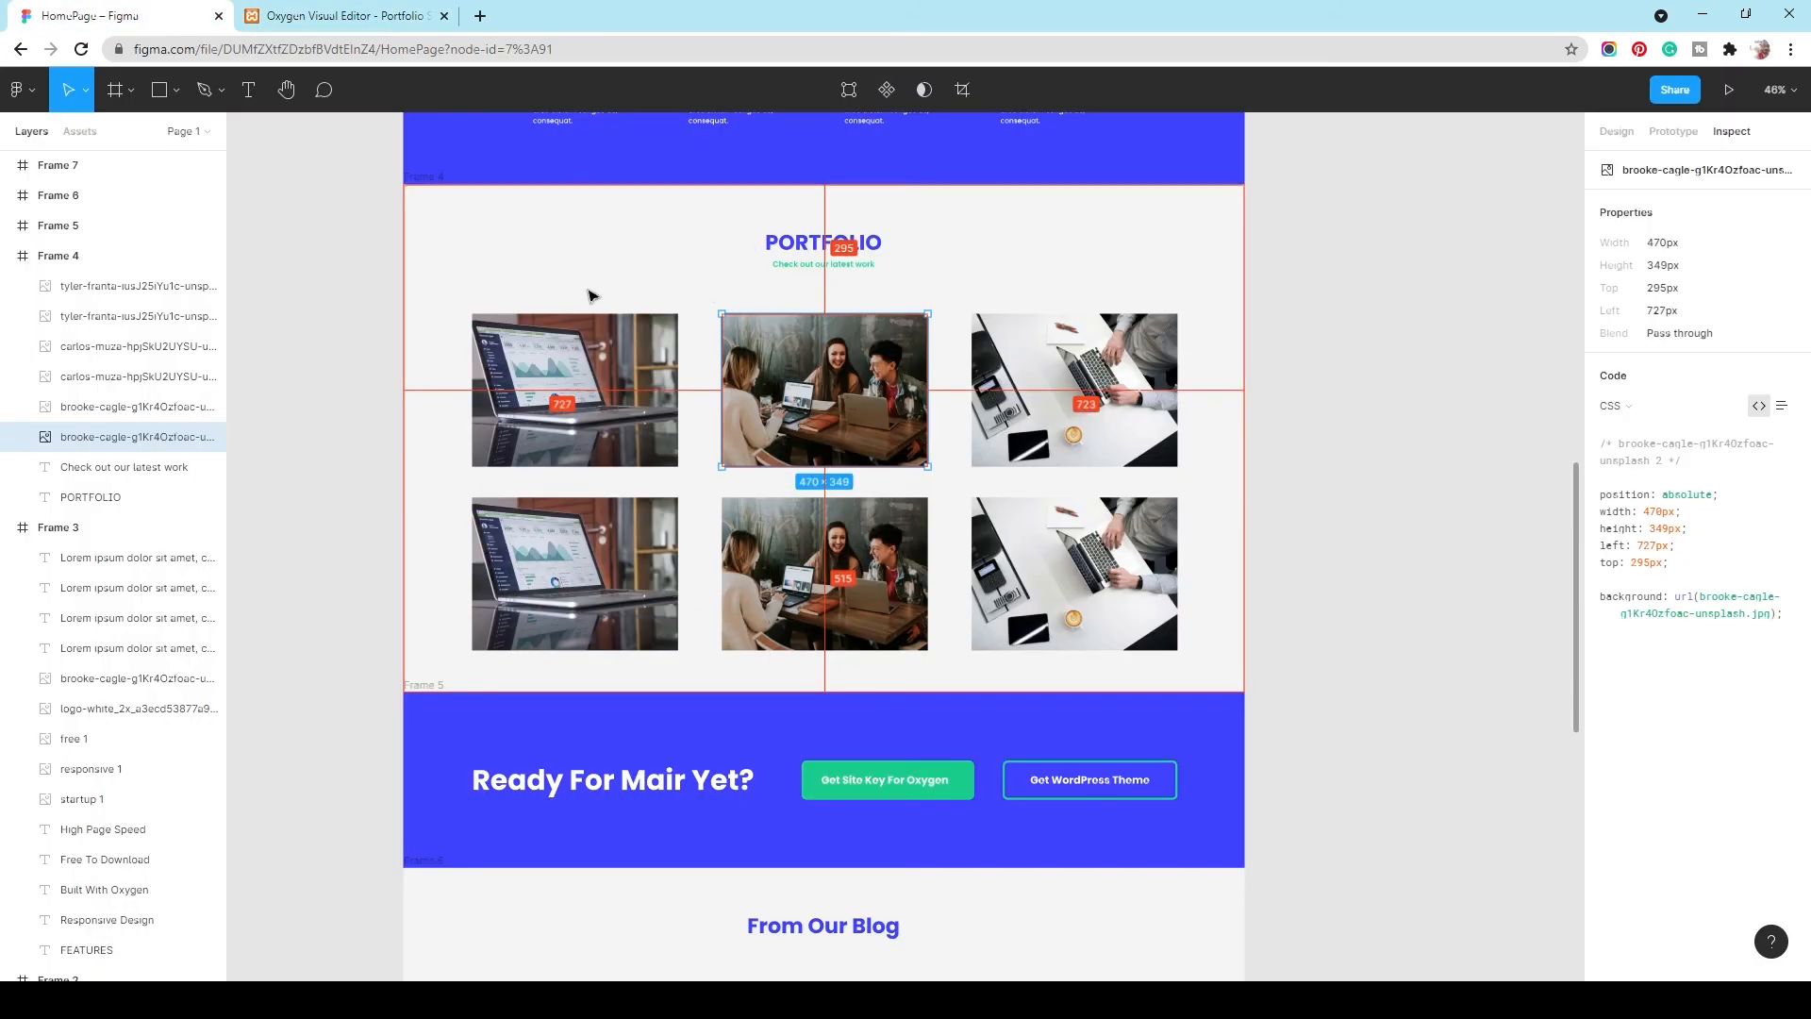
click(312, 13)
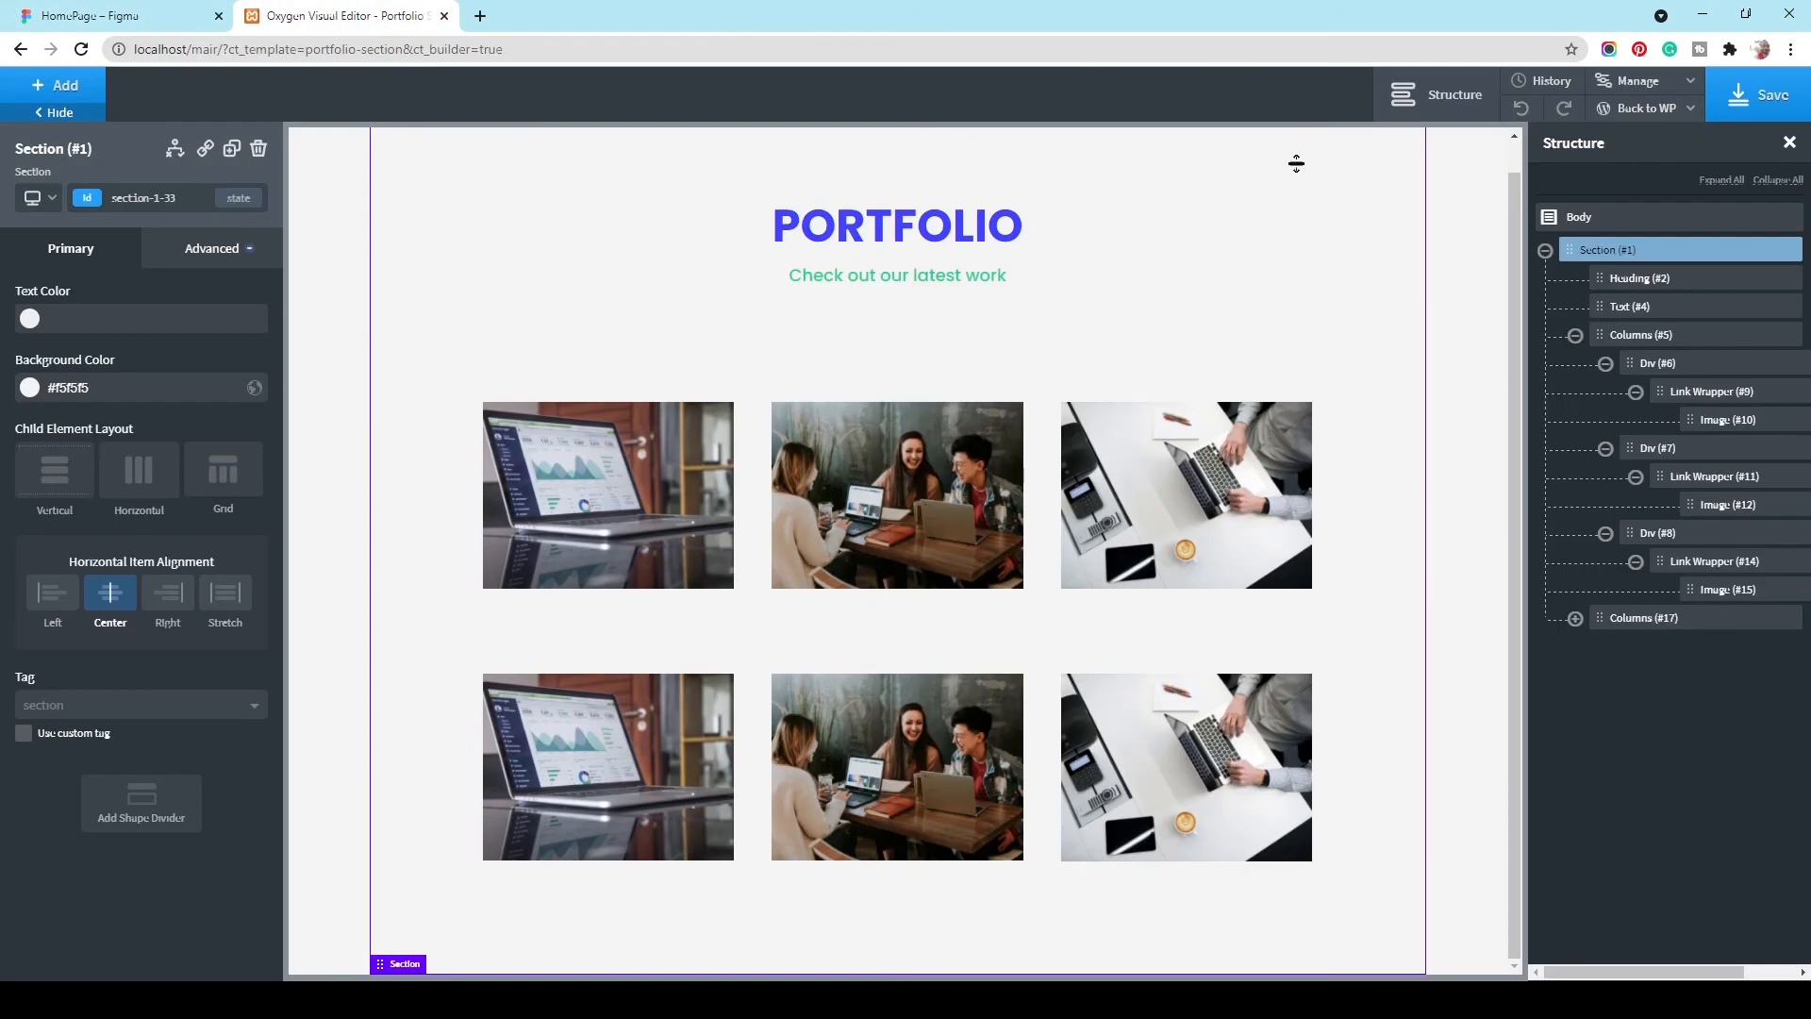
click(988, 226)
click(1760, 95)
Step: Open the WordPress admin in a new browser tab and go to the list of all pages
click(1670, 112)
middle_click(1655, 141)
click(553, 13)
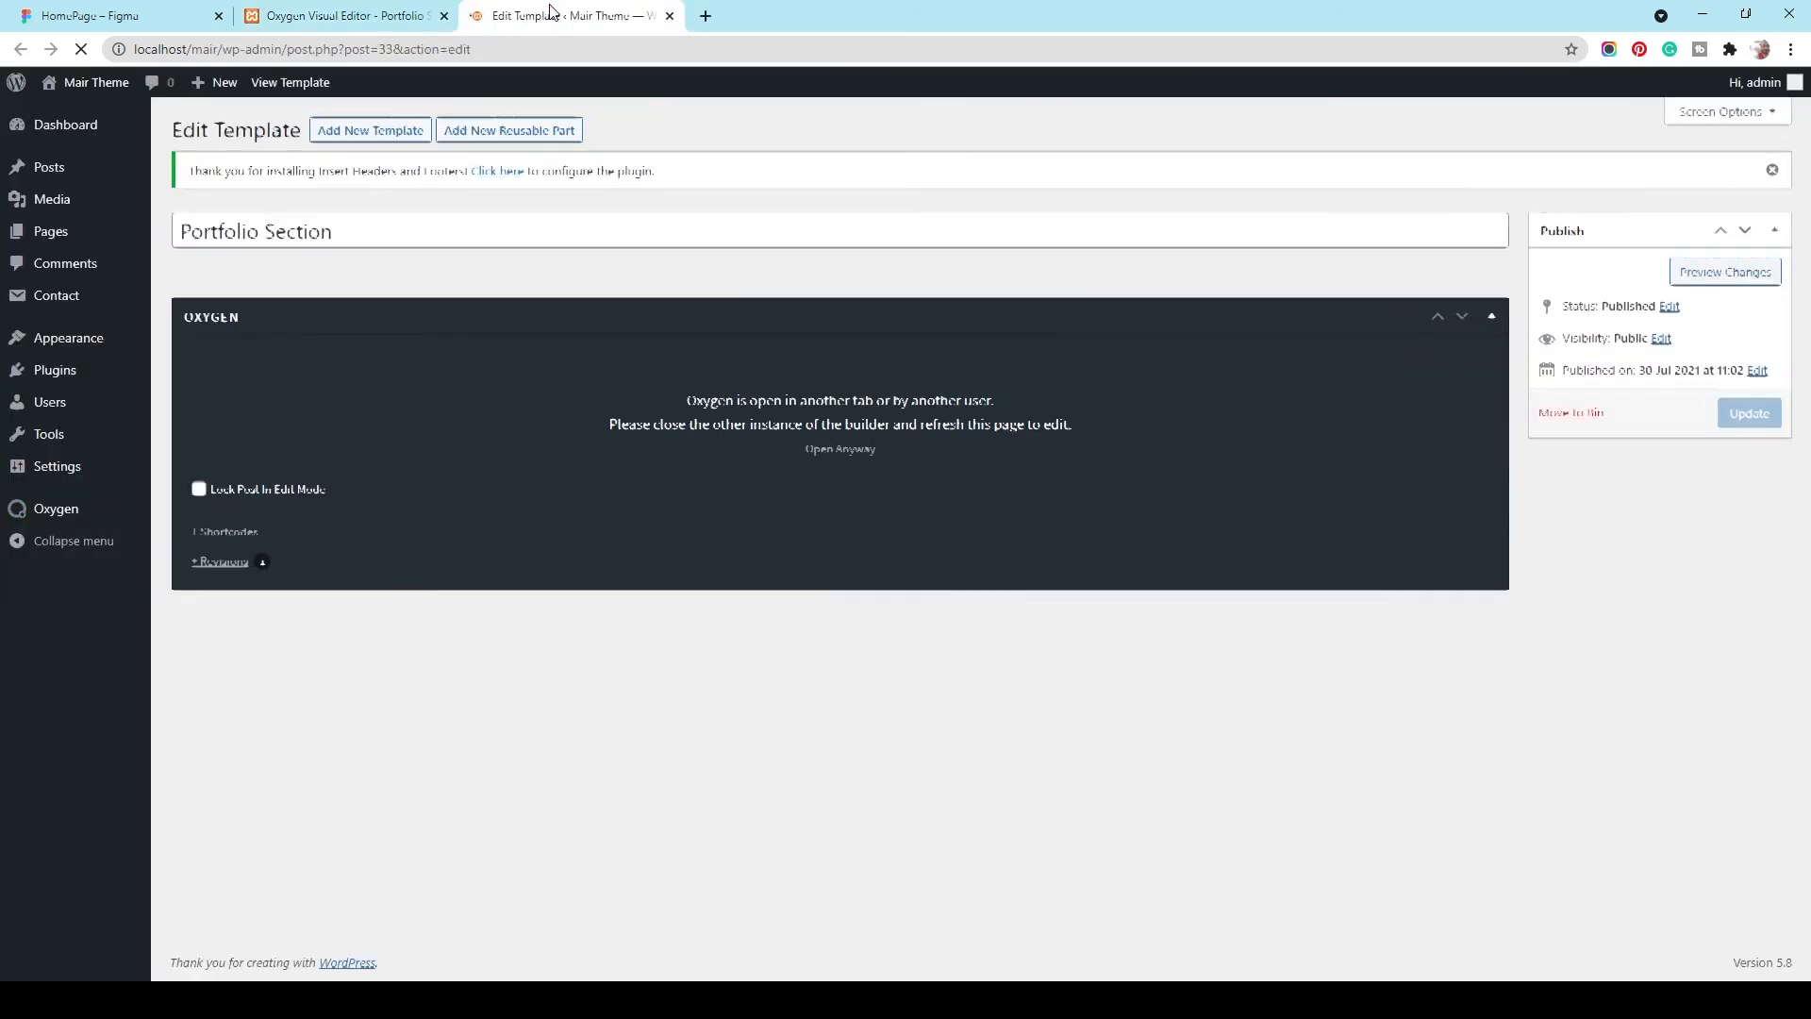
mouse_move(35, 236)
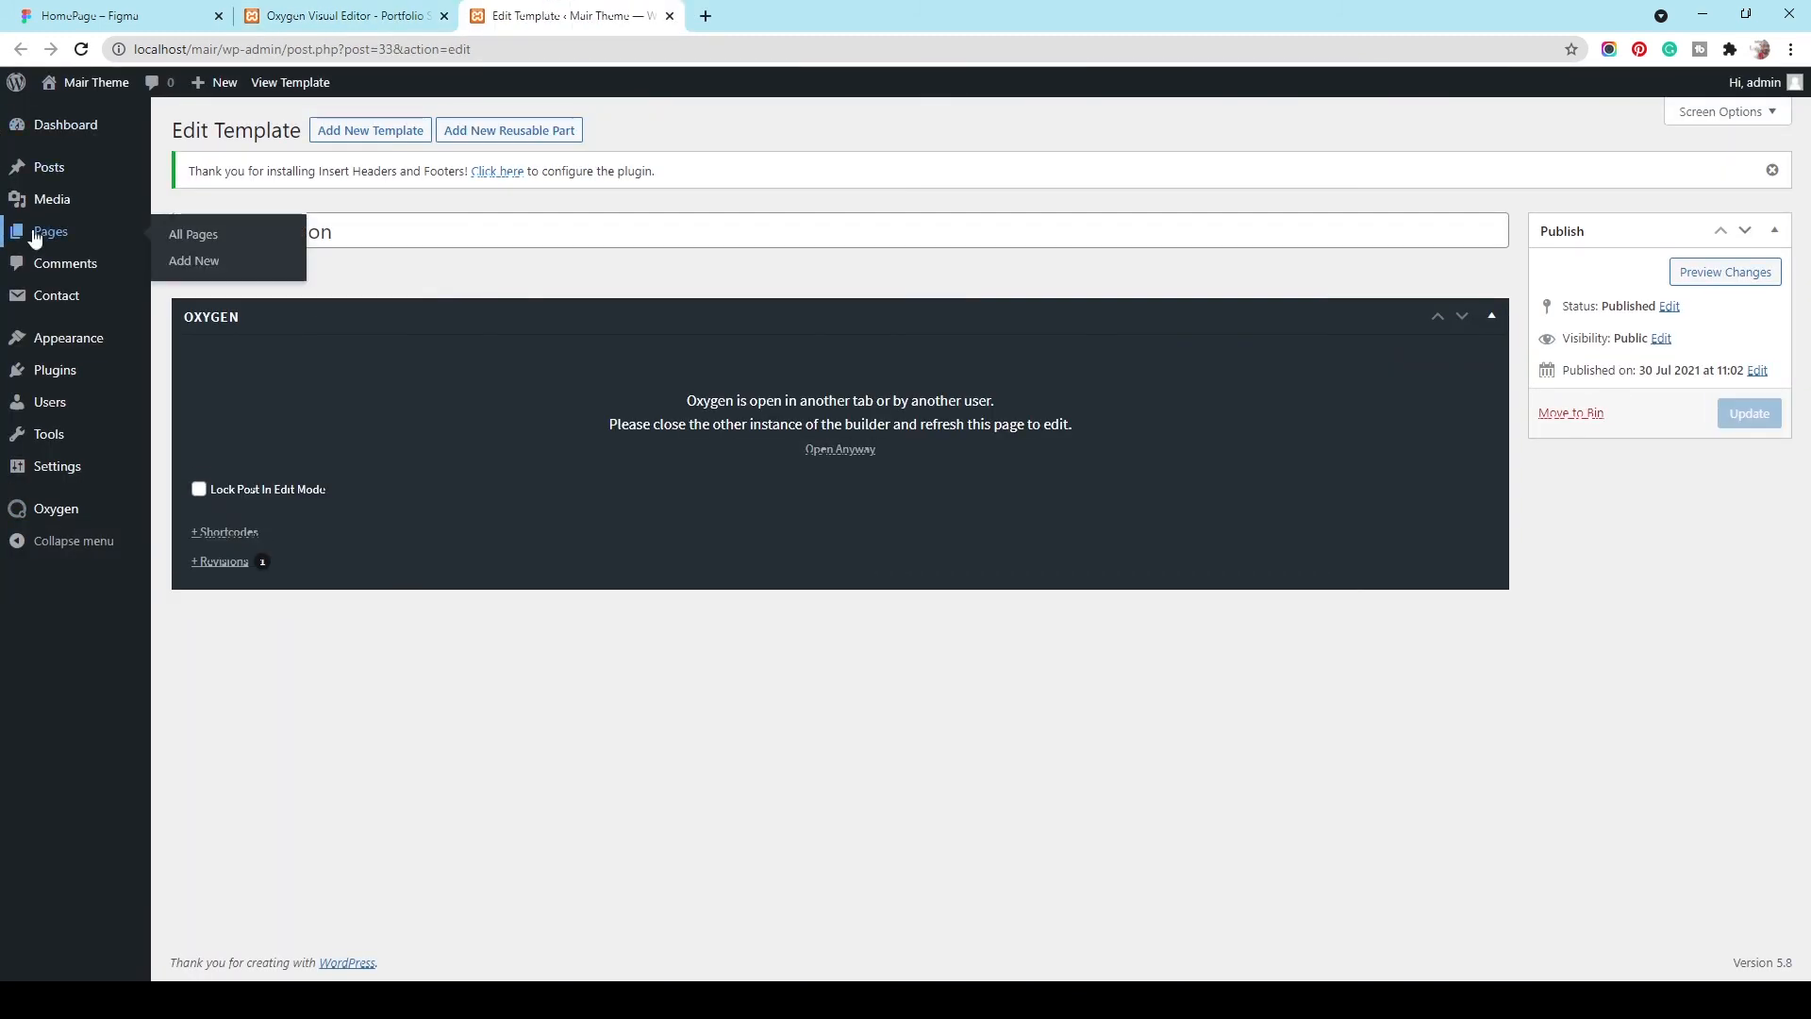
click(192, 233)
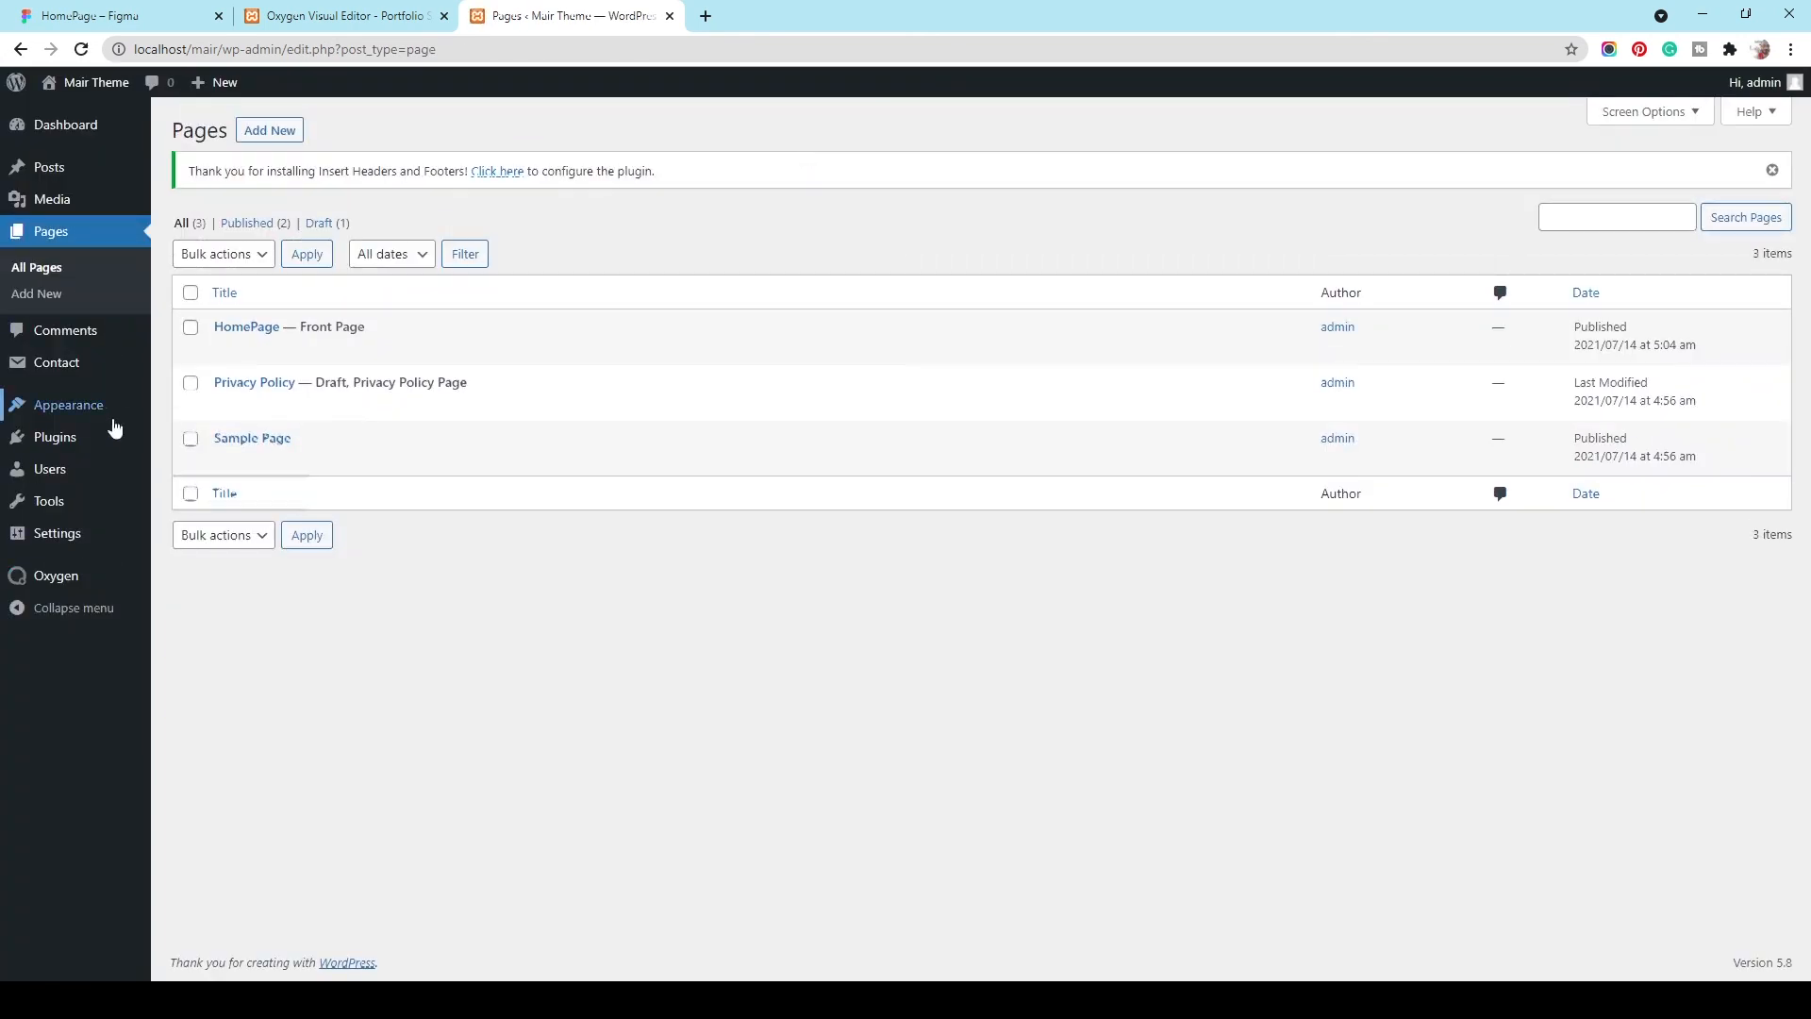
Step: Close the old builder tab and open the HomePage in the Oxygen builder despite the other open instance
mouse_move(249, 356)
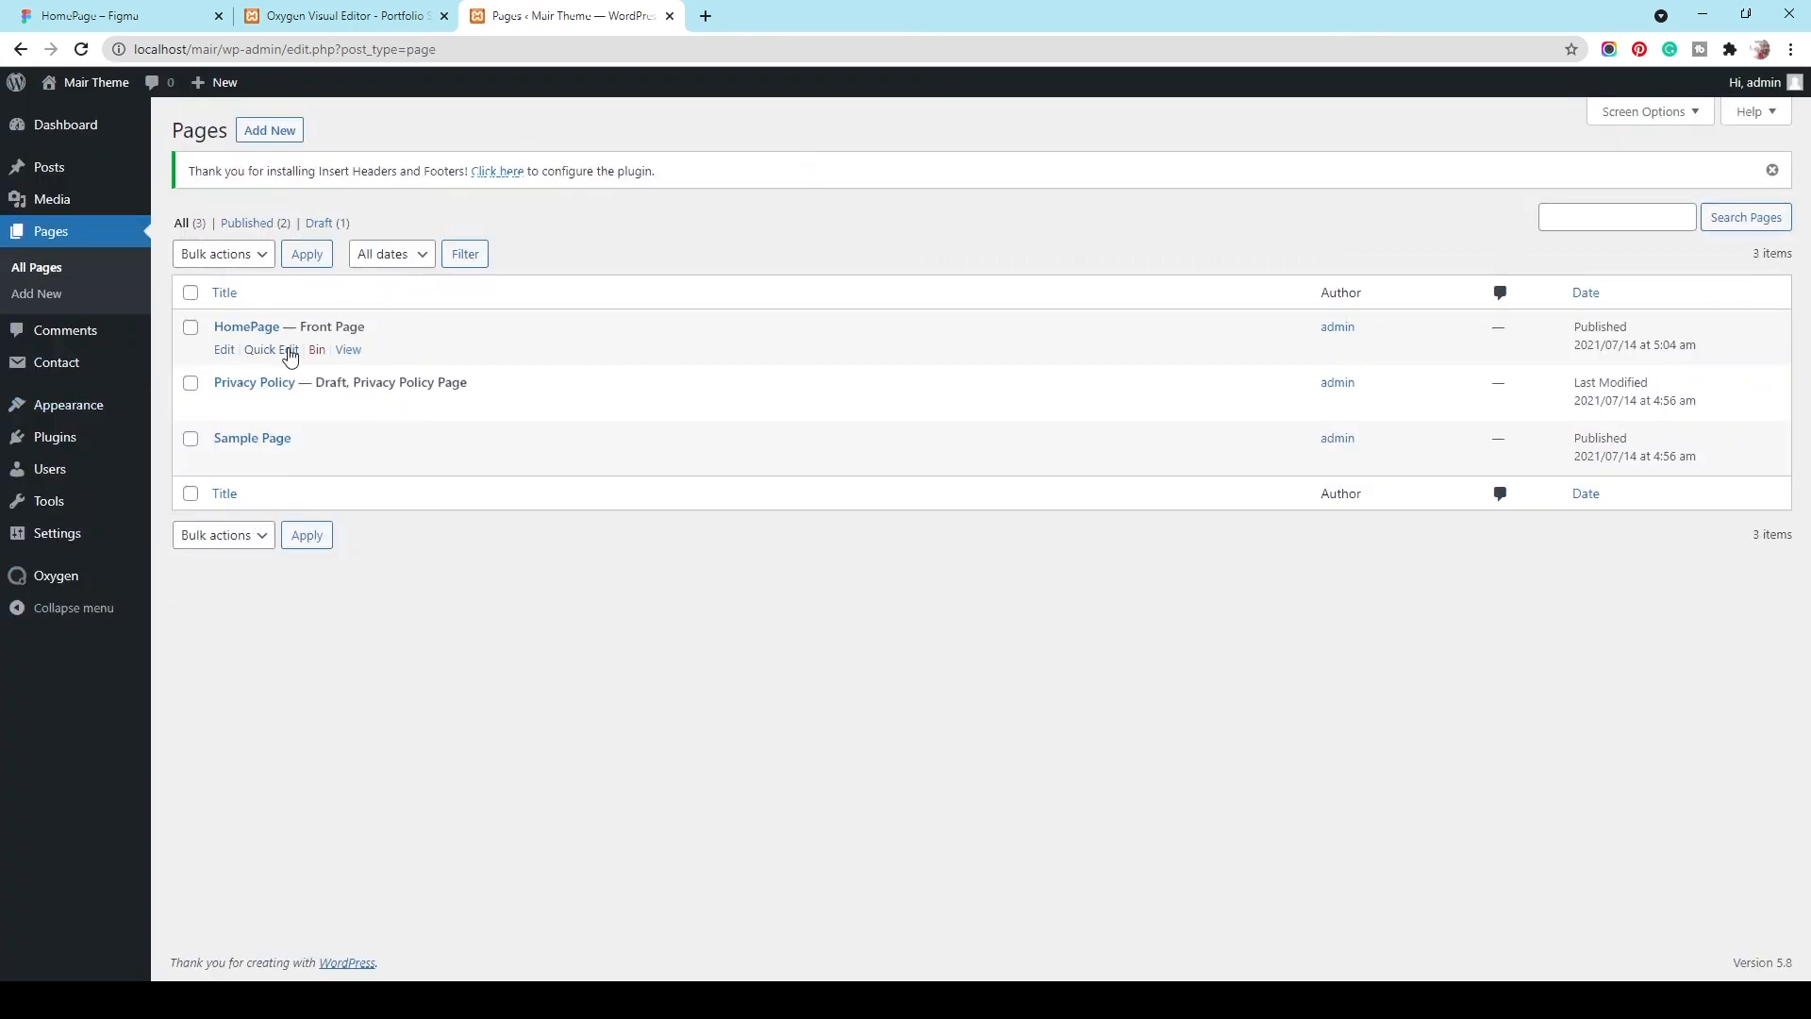
click(444, 16)
click(223, 351)
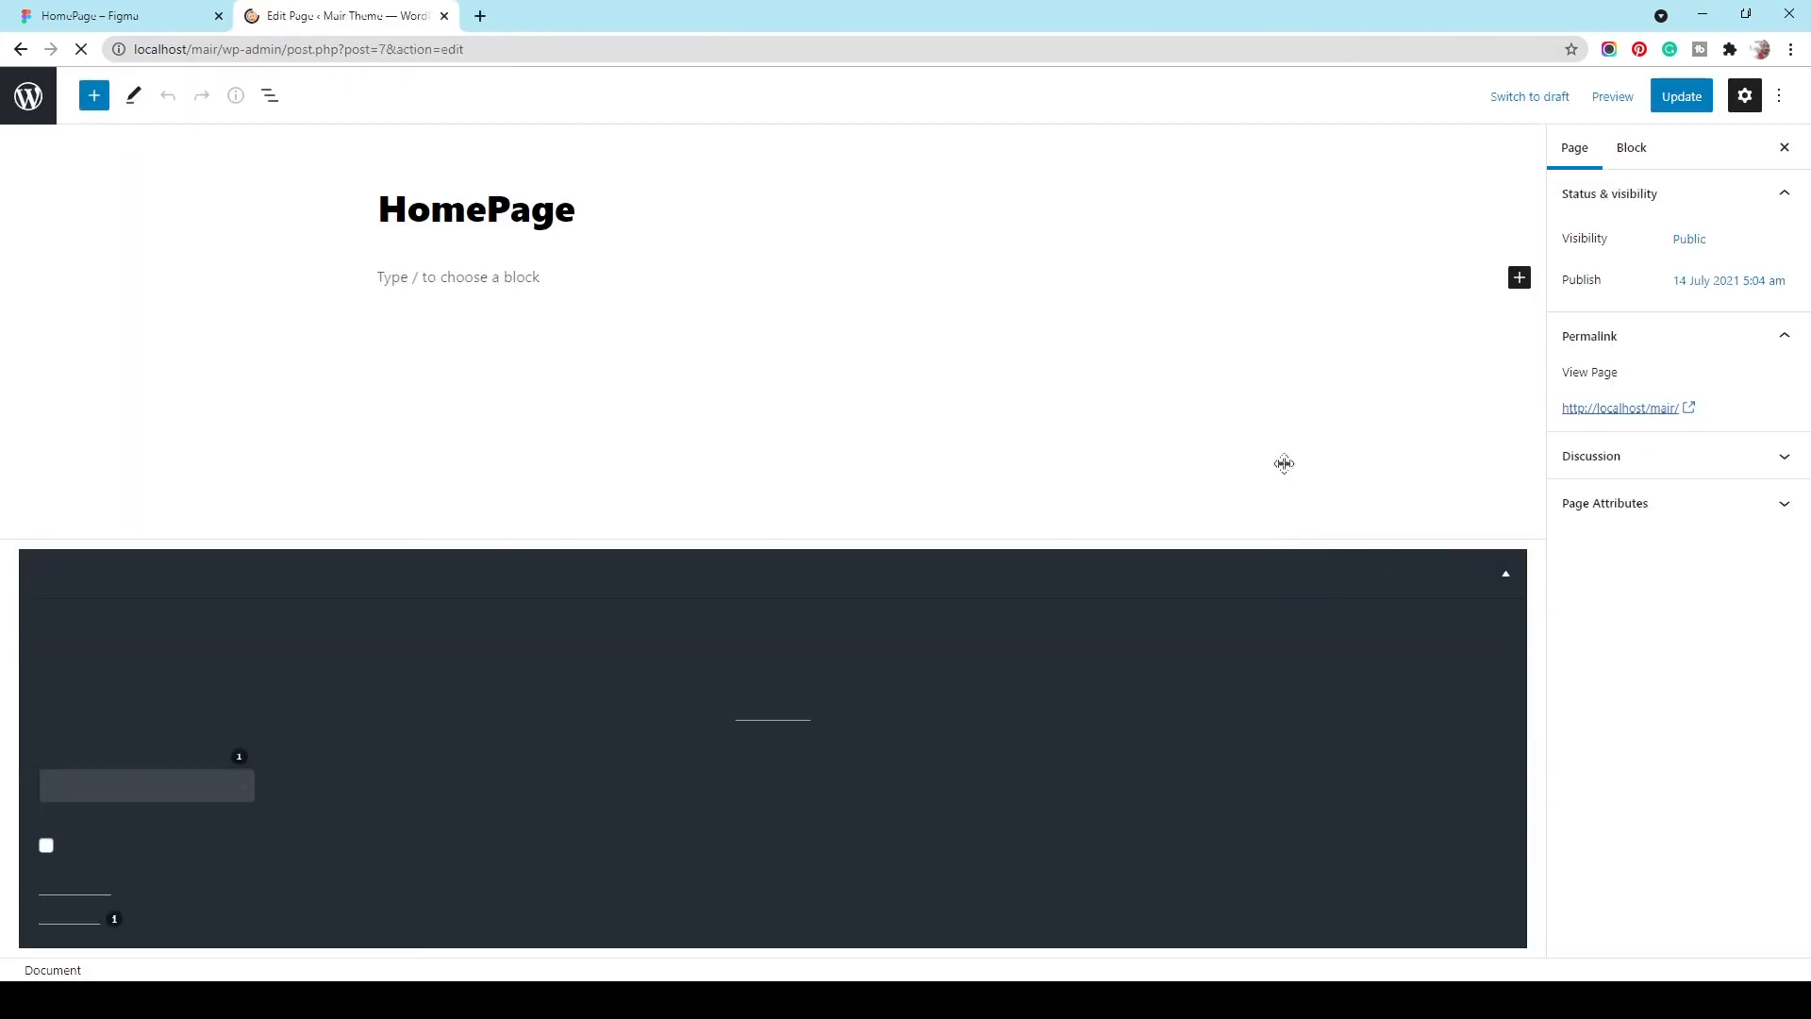
click(793, 717)
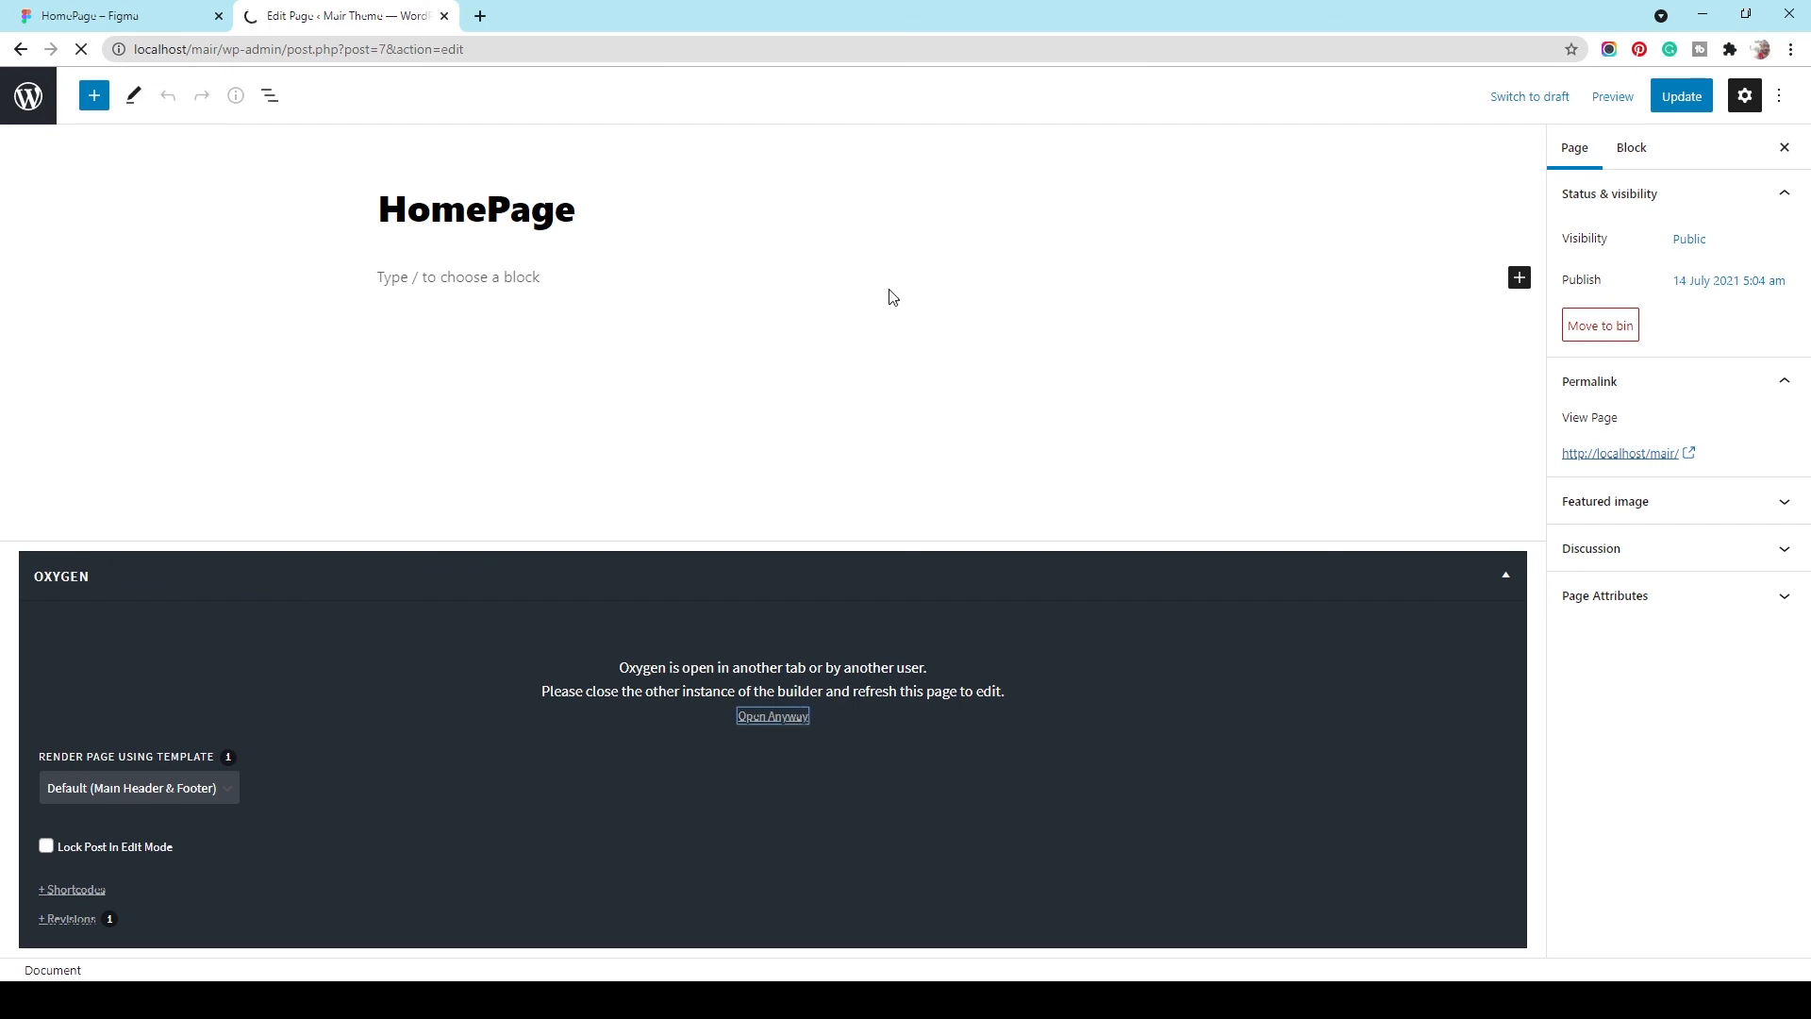
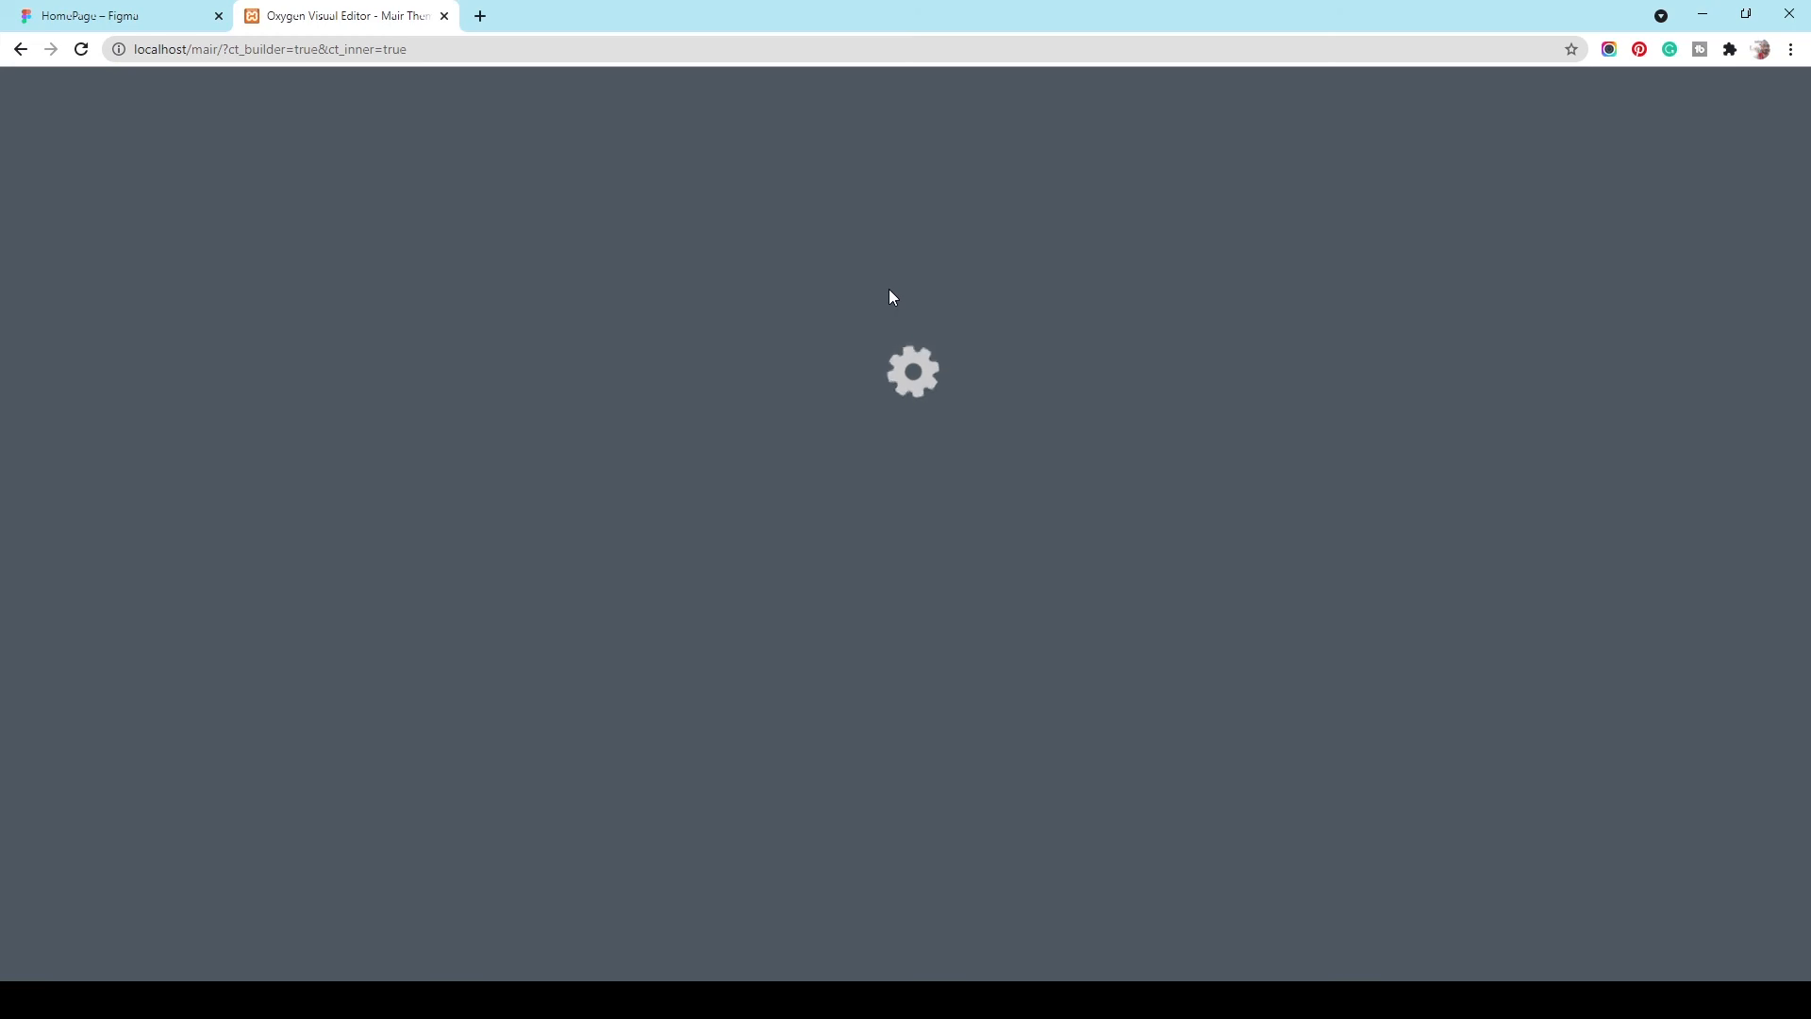
Step: Insert the reusable Portfolio Section into the homepage's inner content, below the Features section
scroll(1083, 354, down, 10)
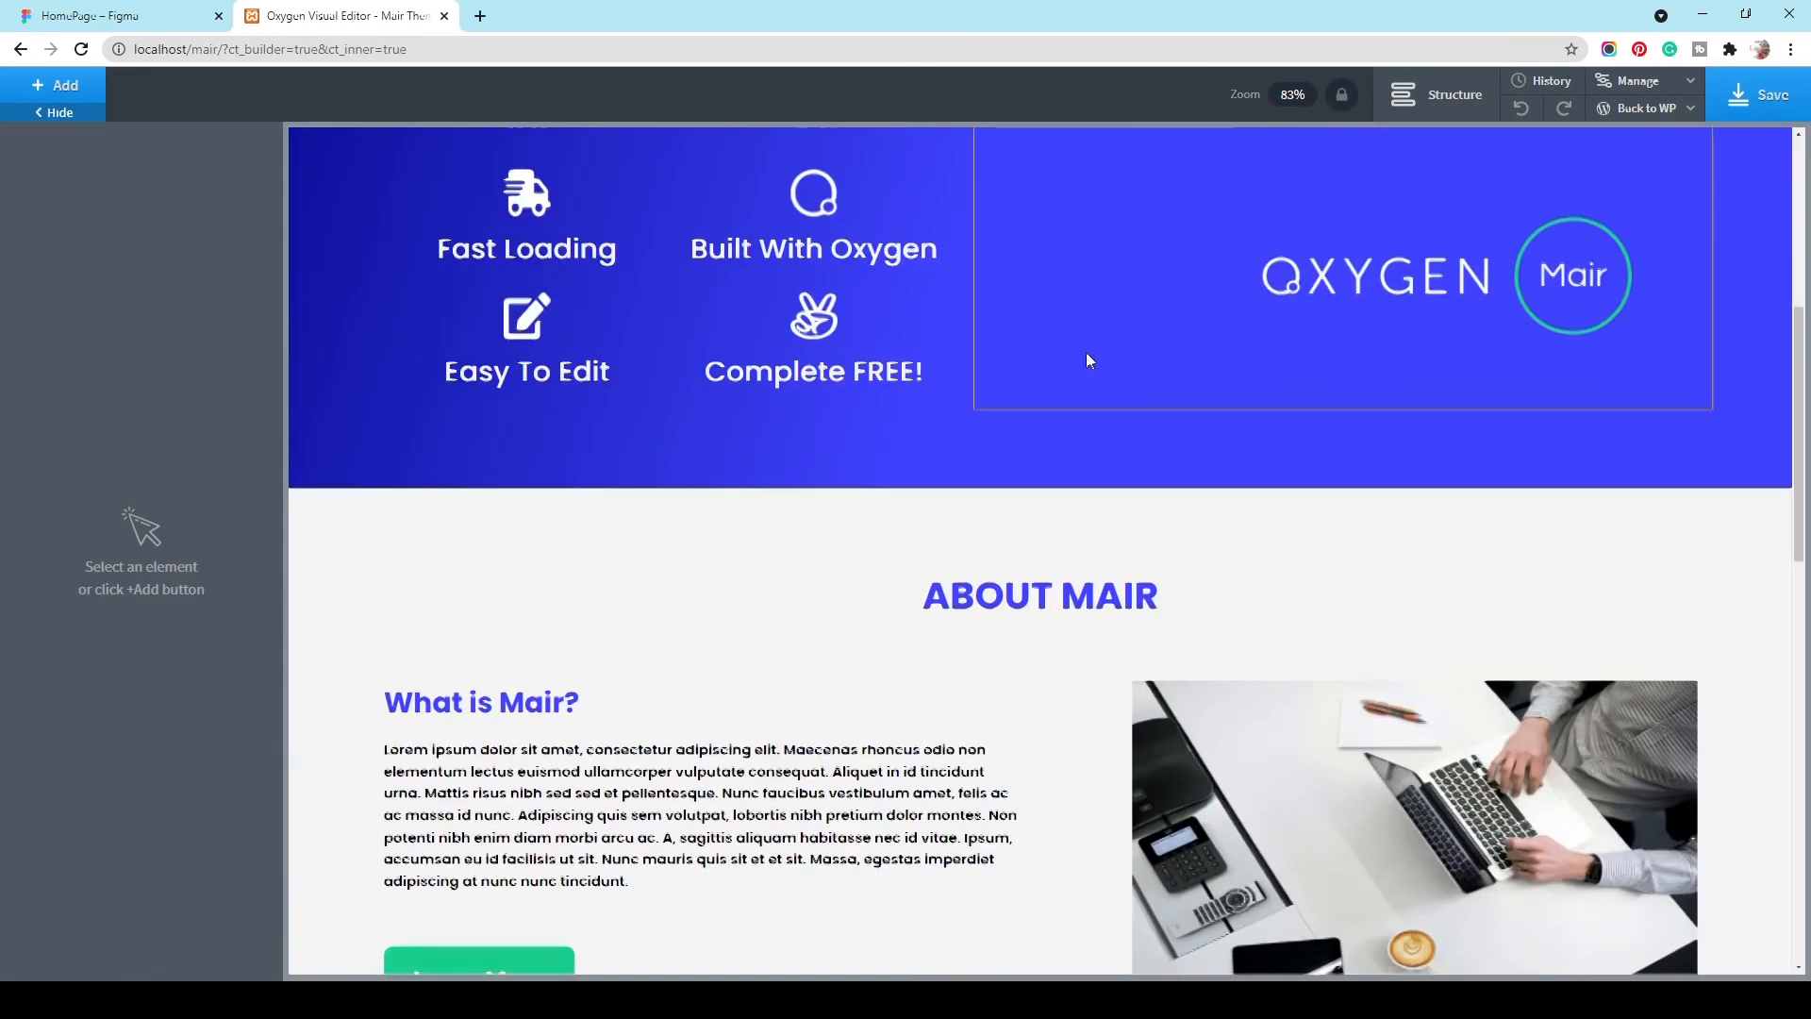
scroll(1080, 368, down, 3)
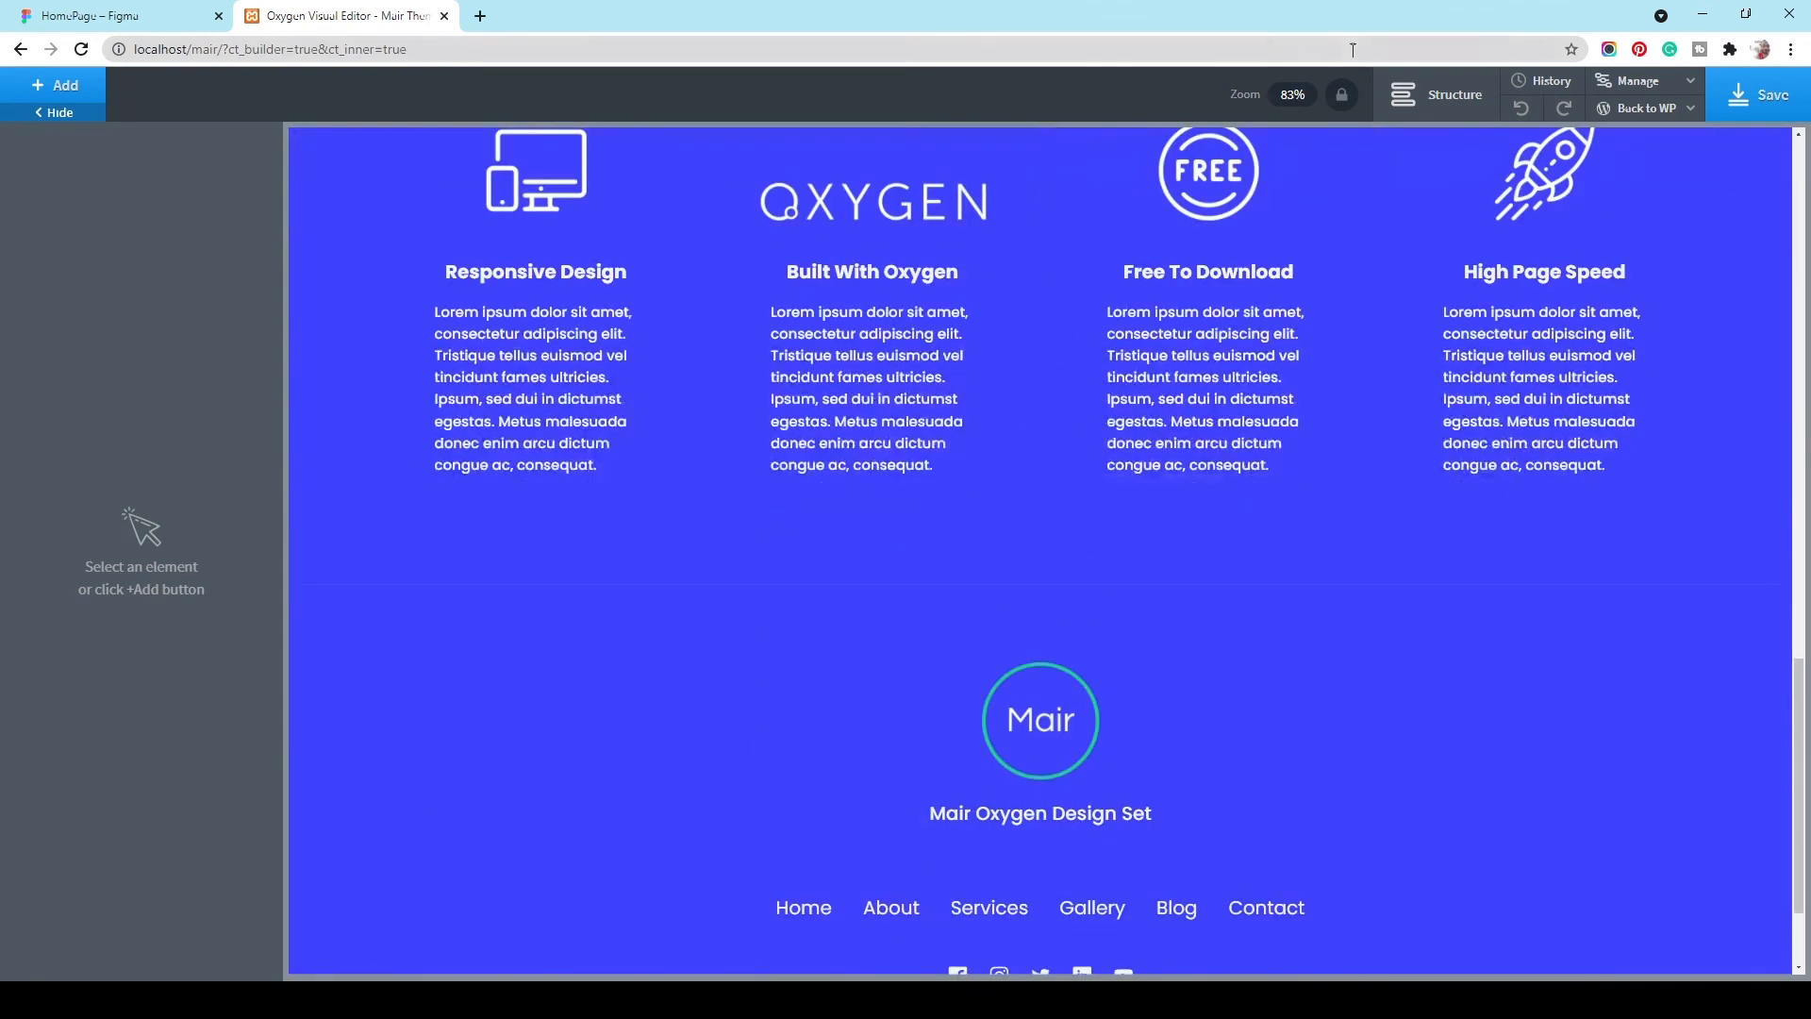
click(1435, 94)
click(45, 106)
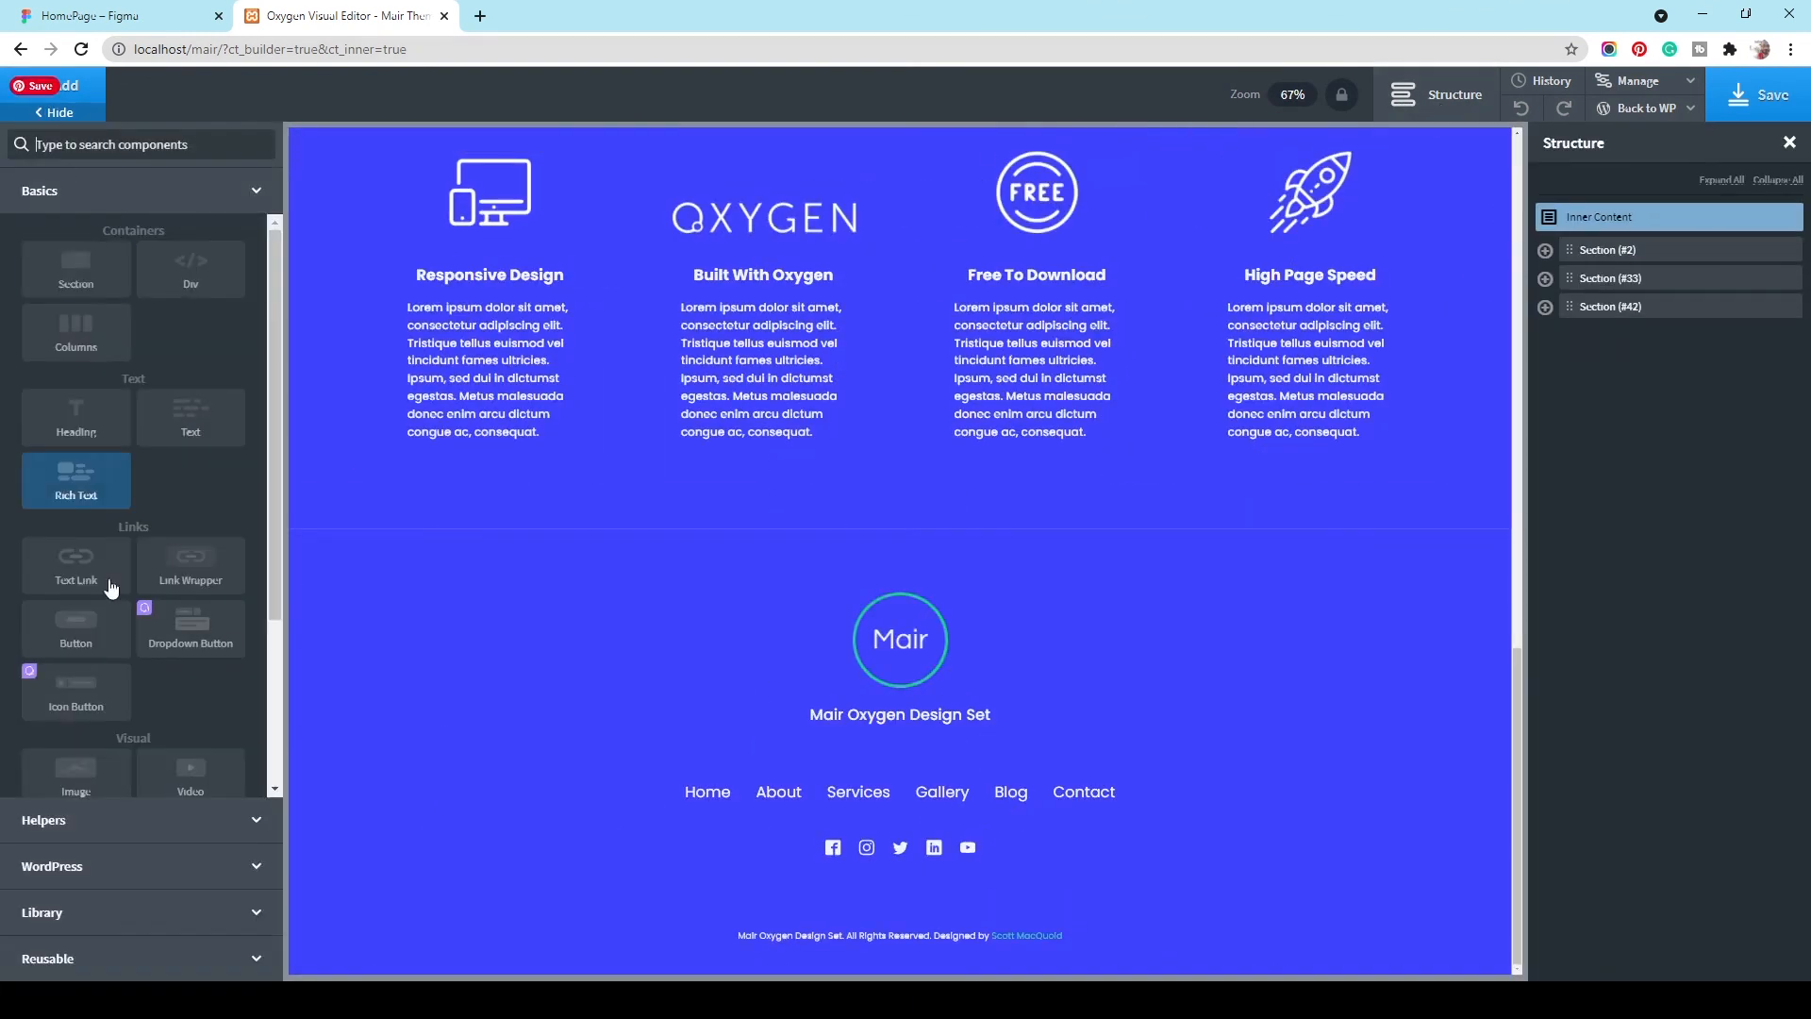
click(109, 958)
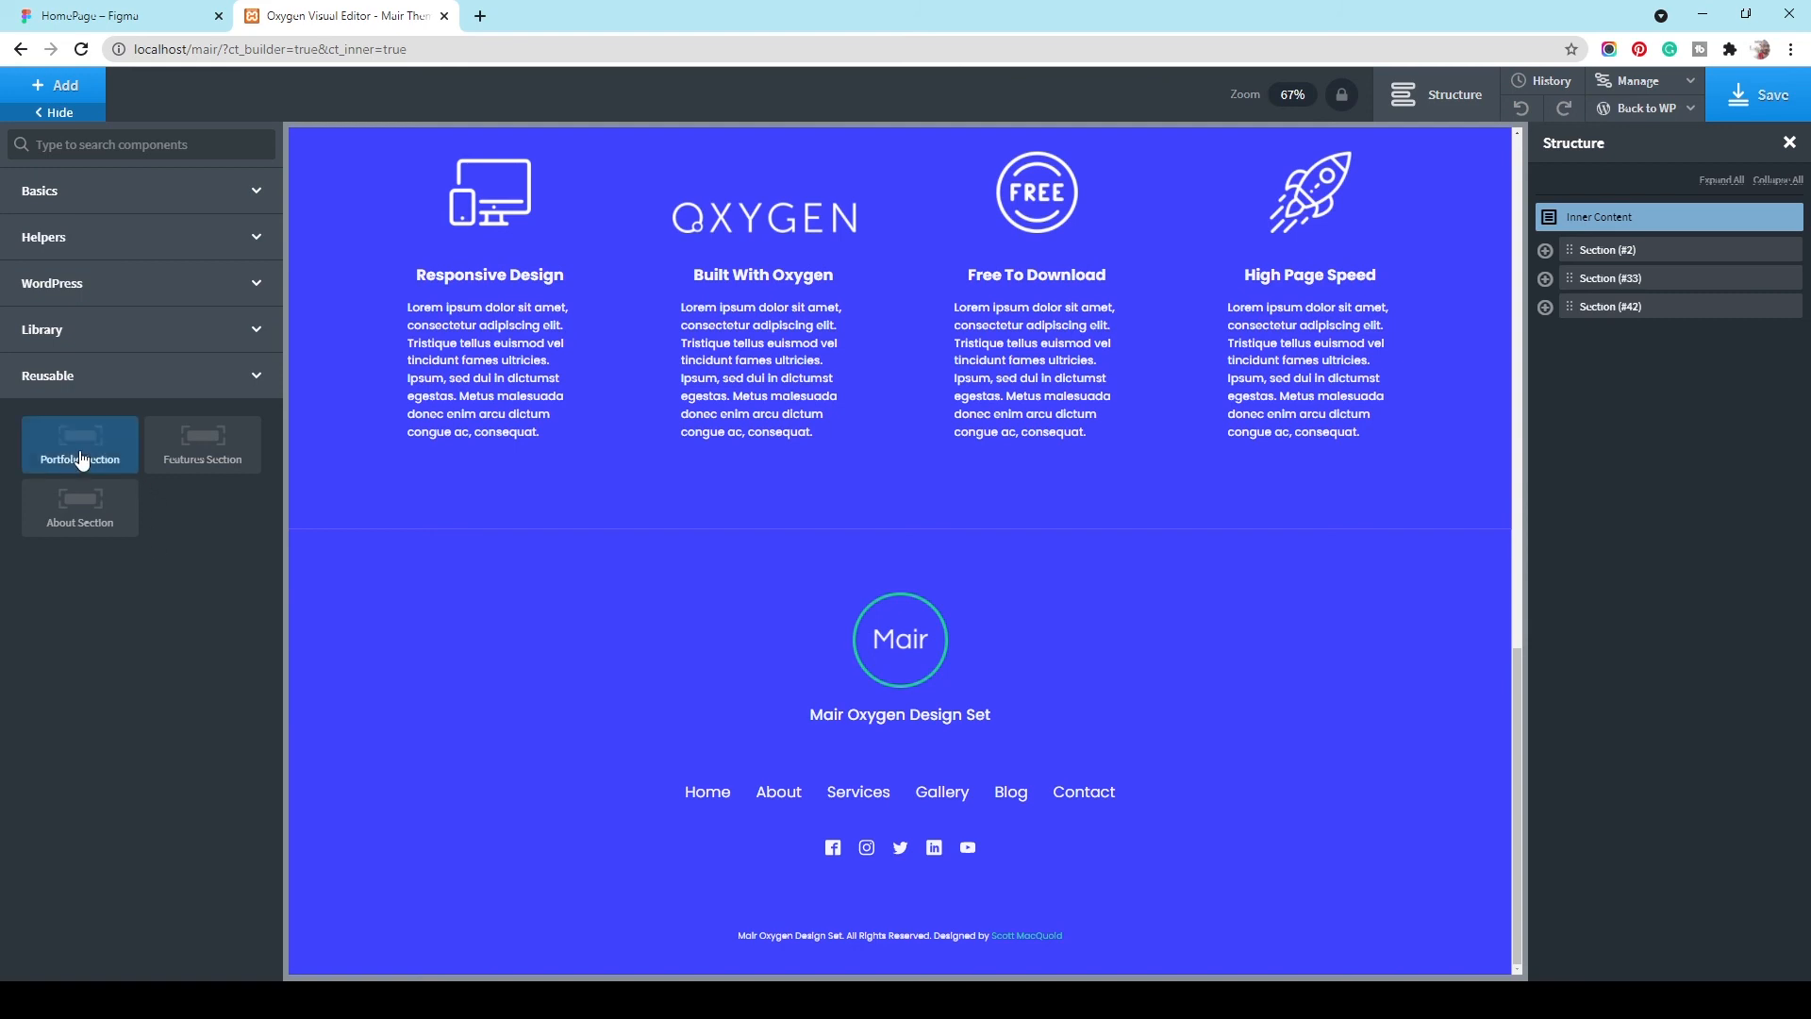
click(80, 507)
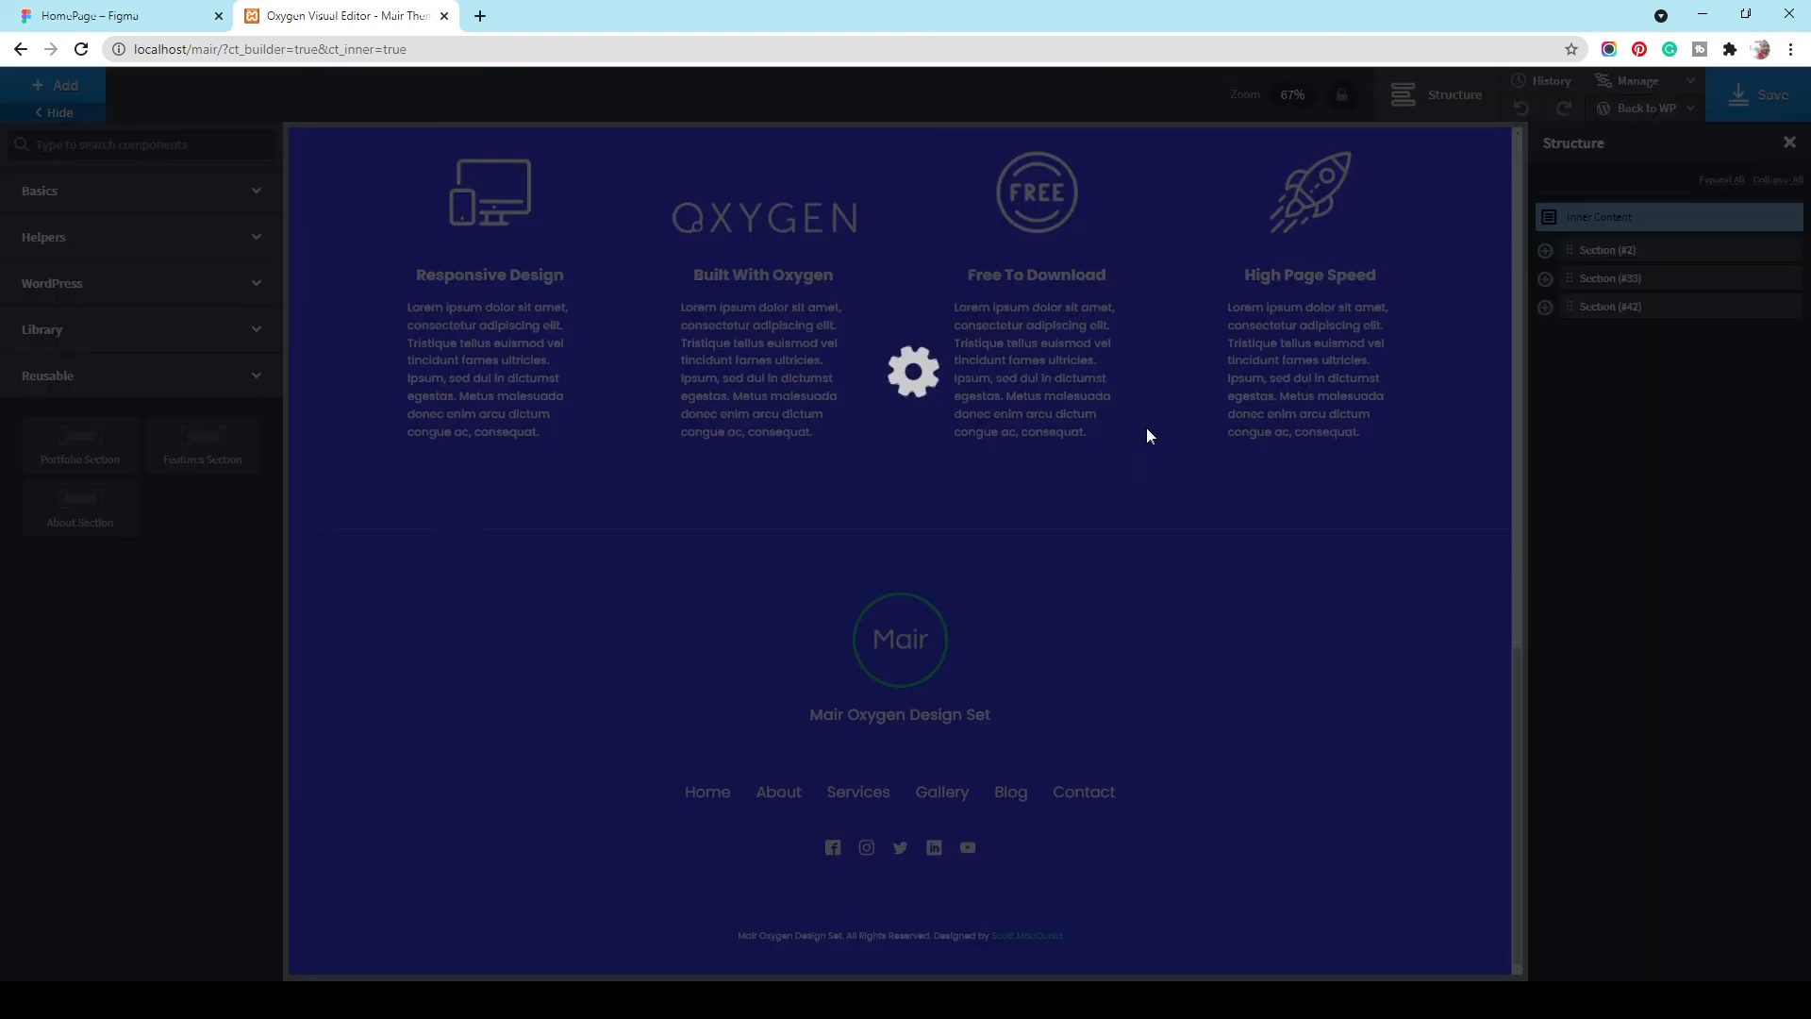
scroll(1339, 552, down, 4)
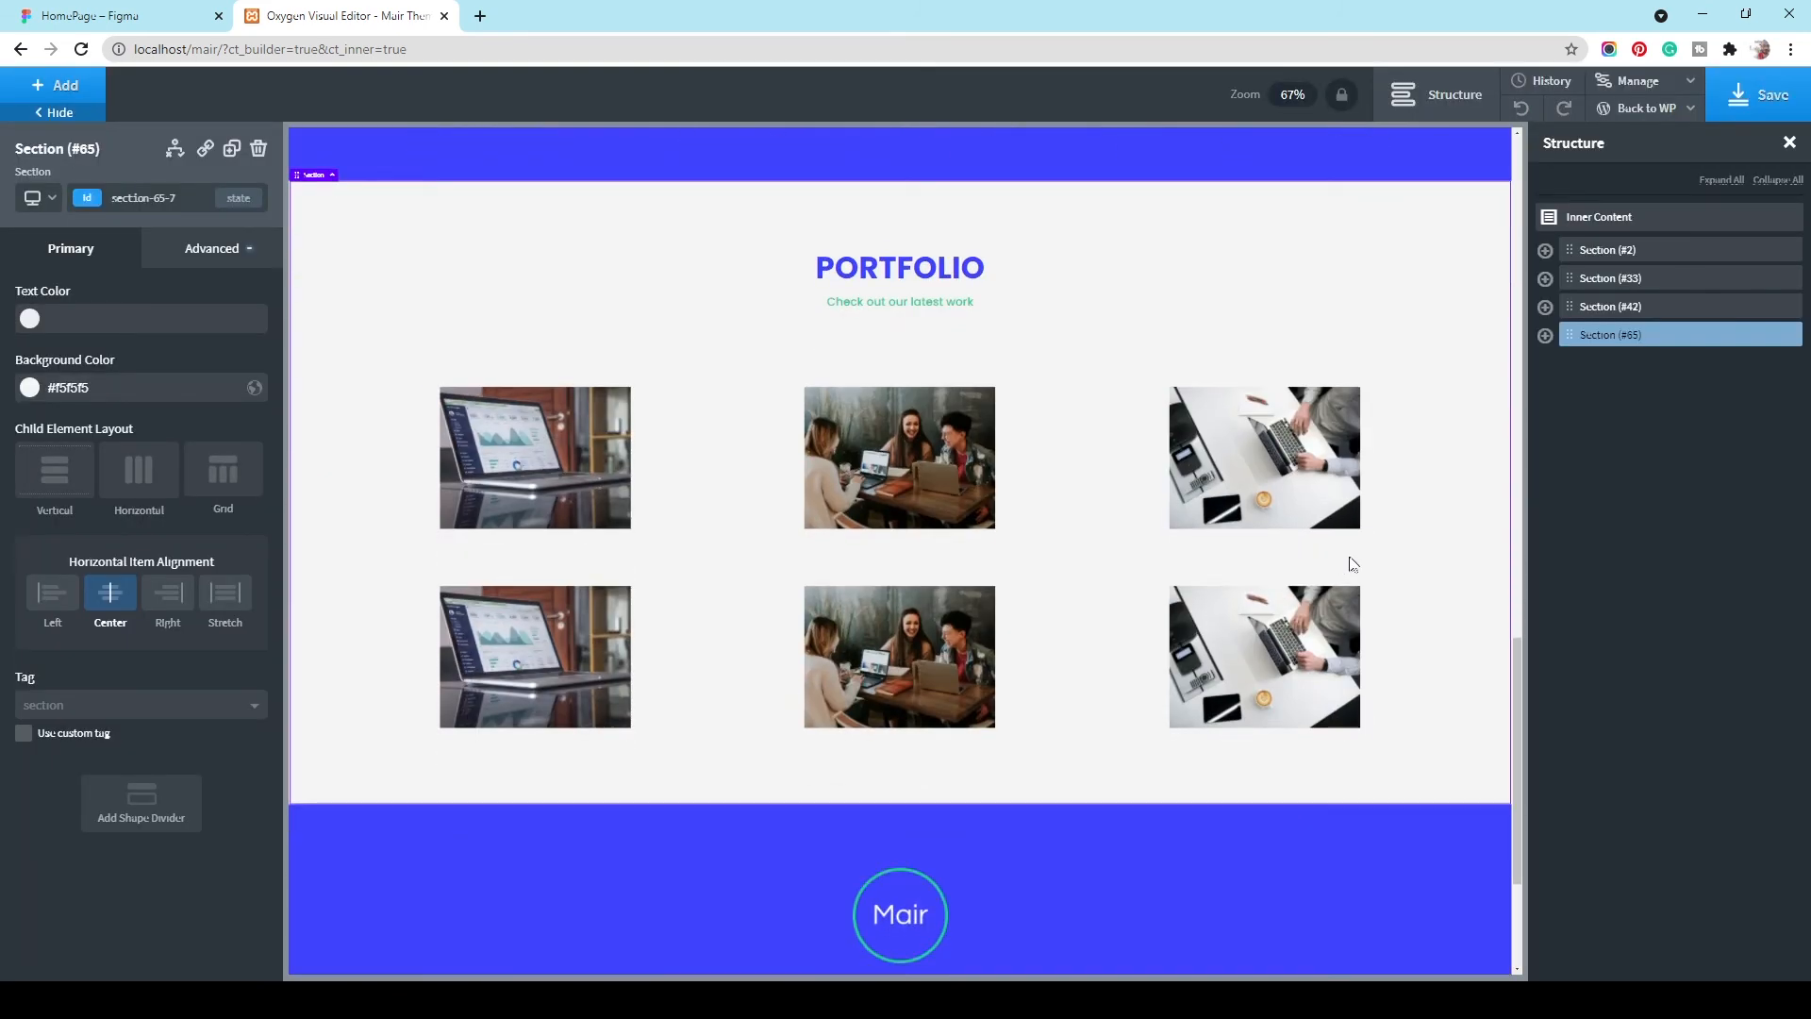
Step: Save the homepage and view its front end in a new tab to check the Portfolio section
click(1745, 115)
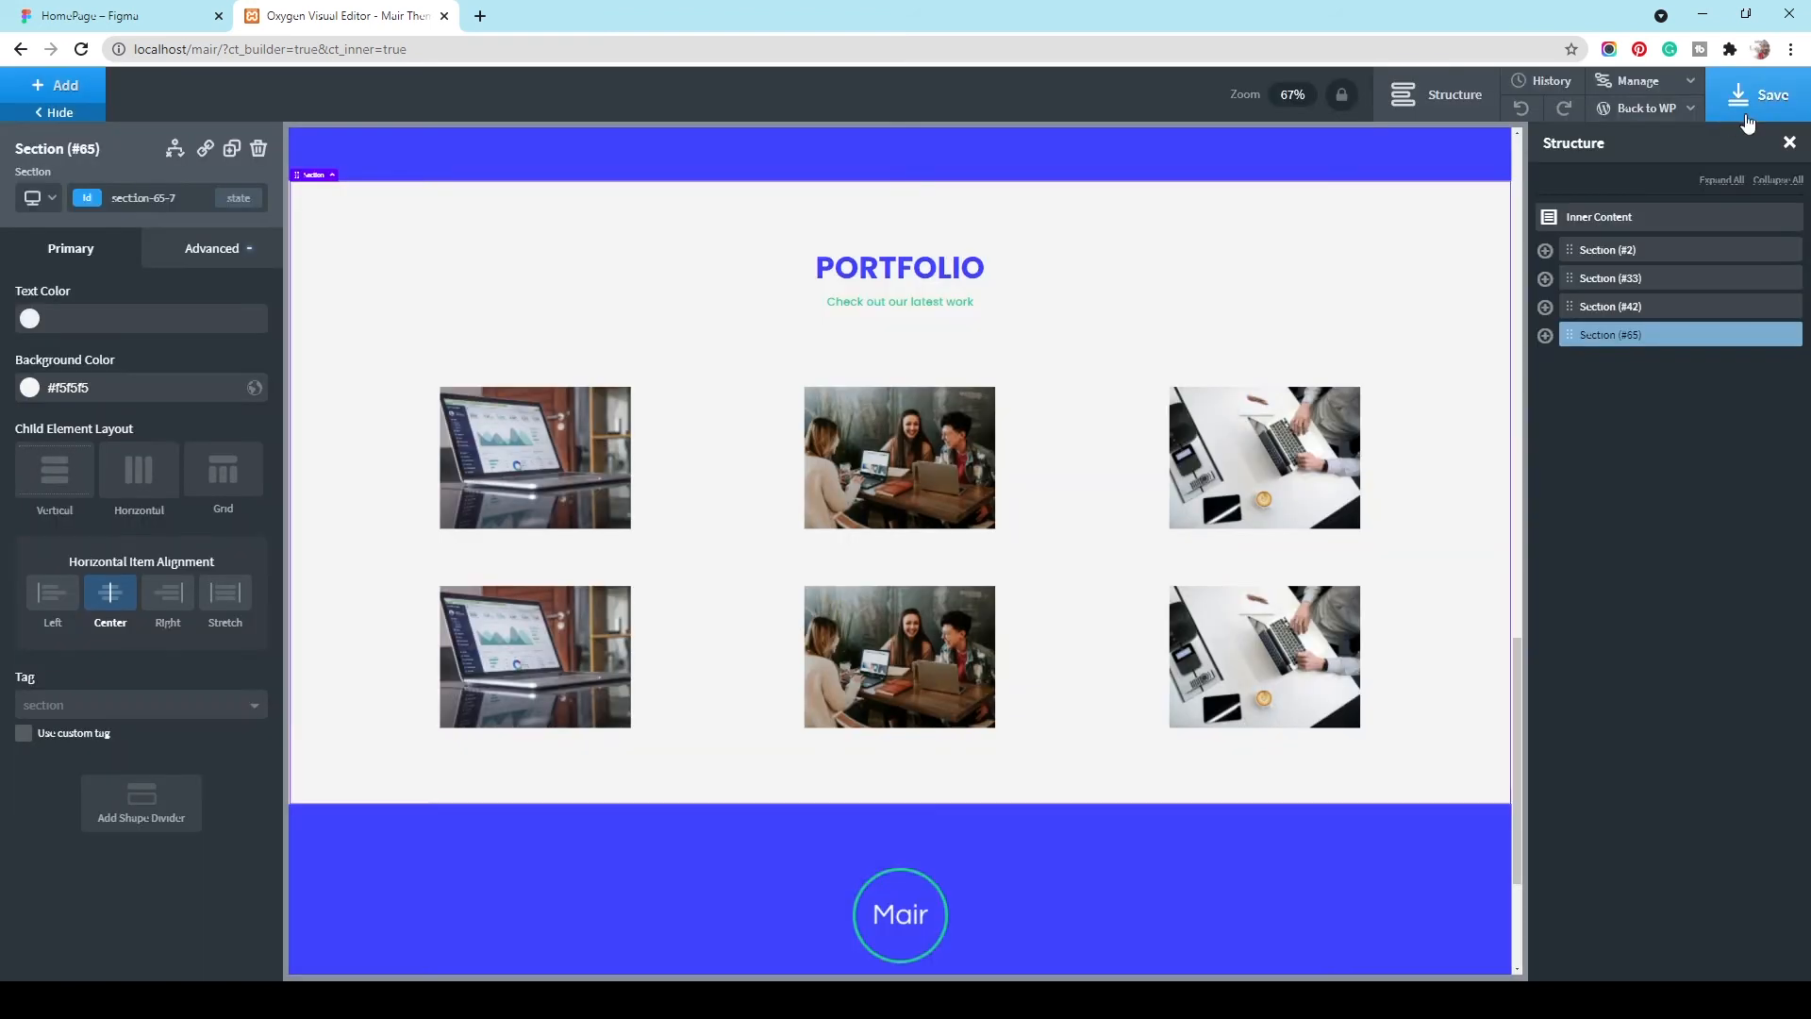
click(1688, 107)
click(1627, 171)
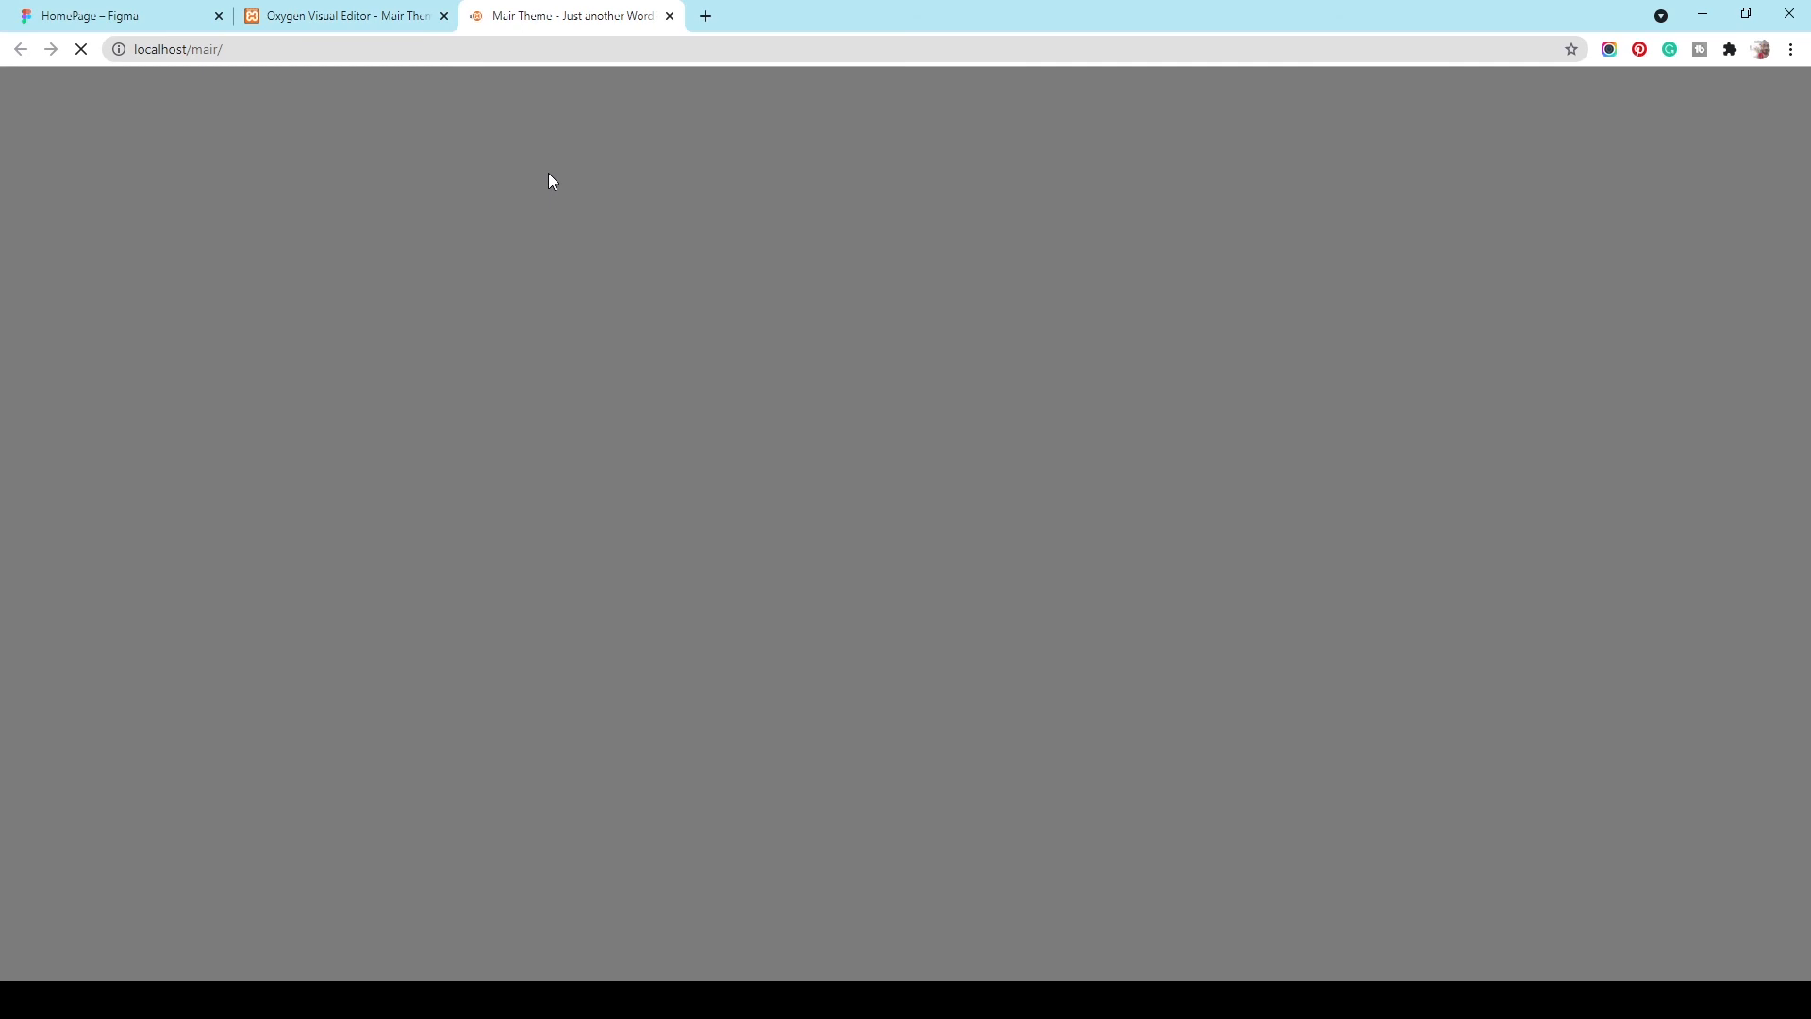
scroll(900, 334, down, 15)
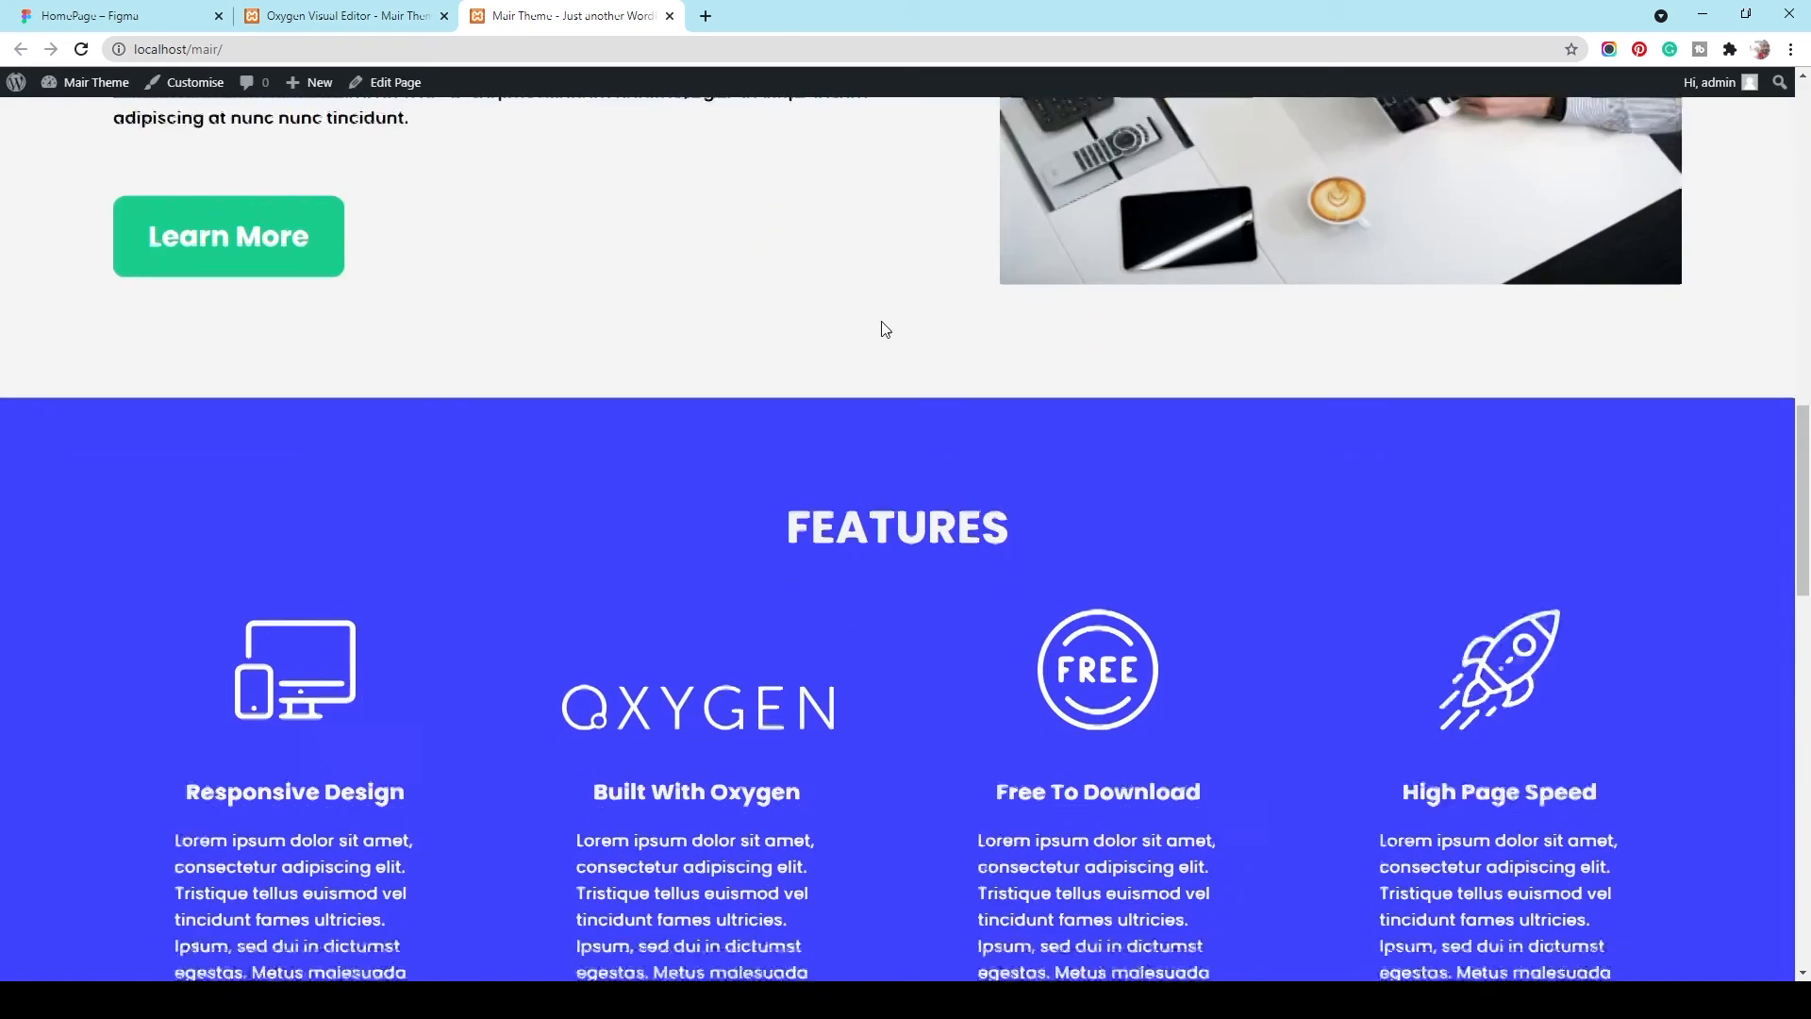
scroll(885, 328, down, 13)
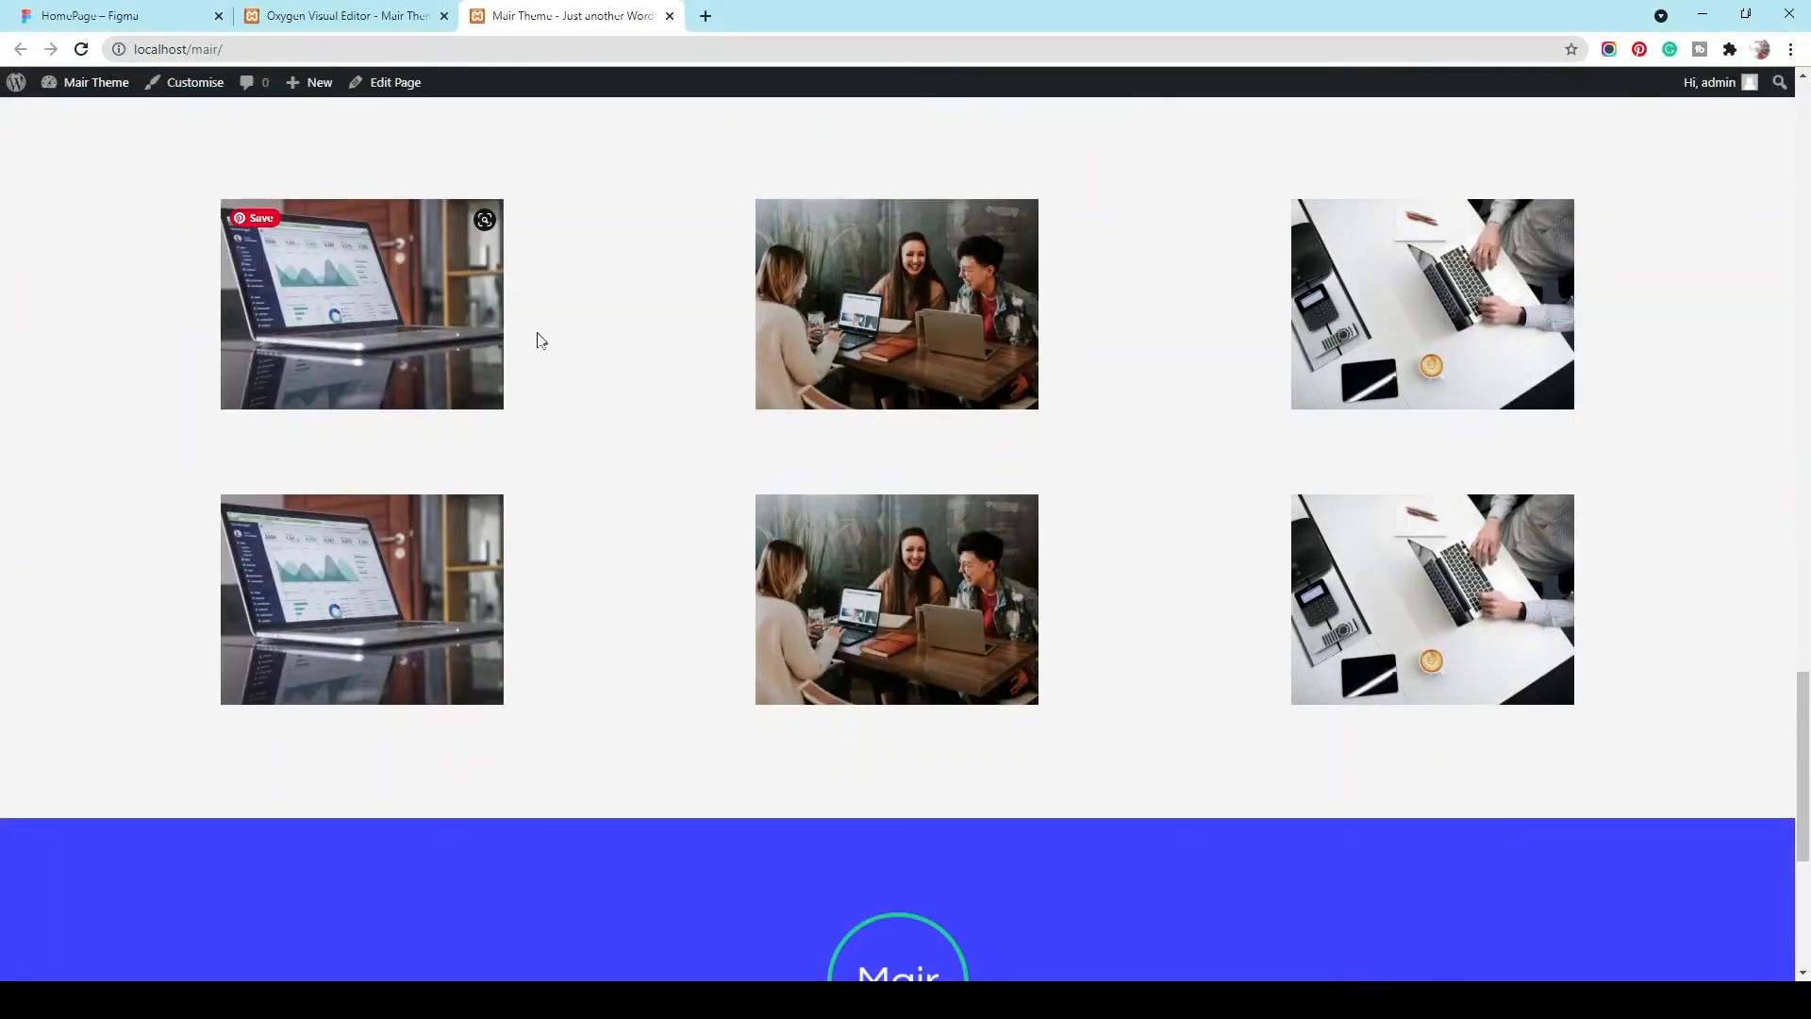
scroll(566, 349, up, 3)
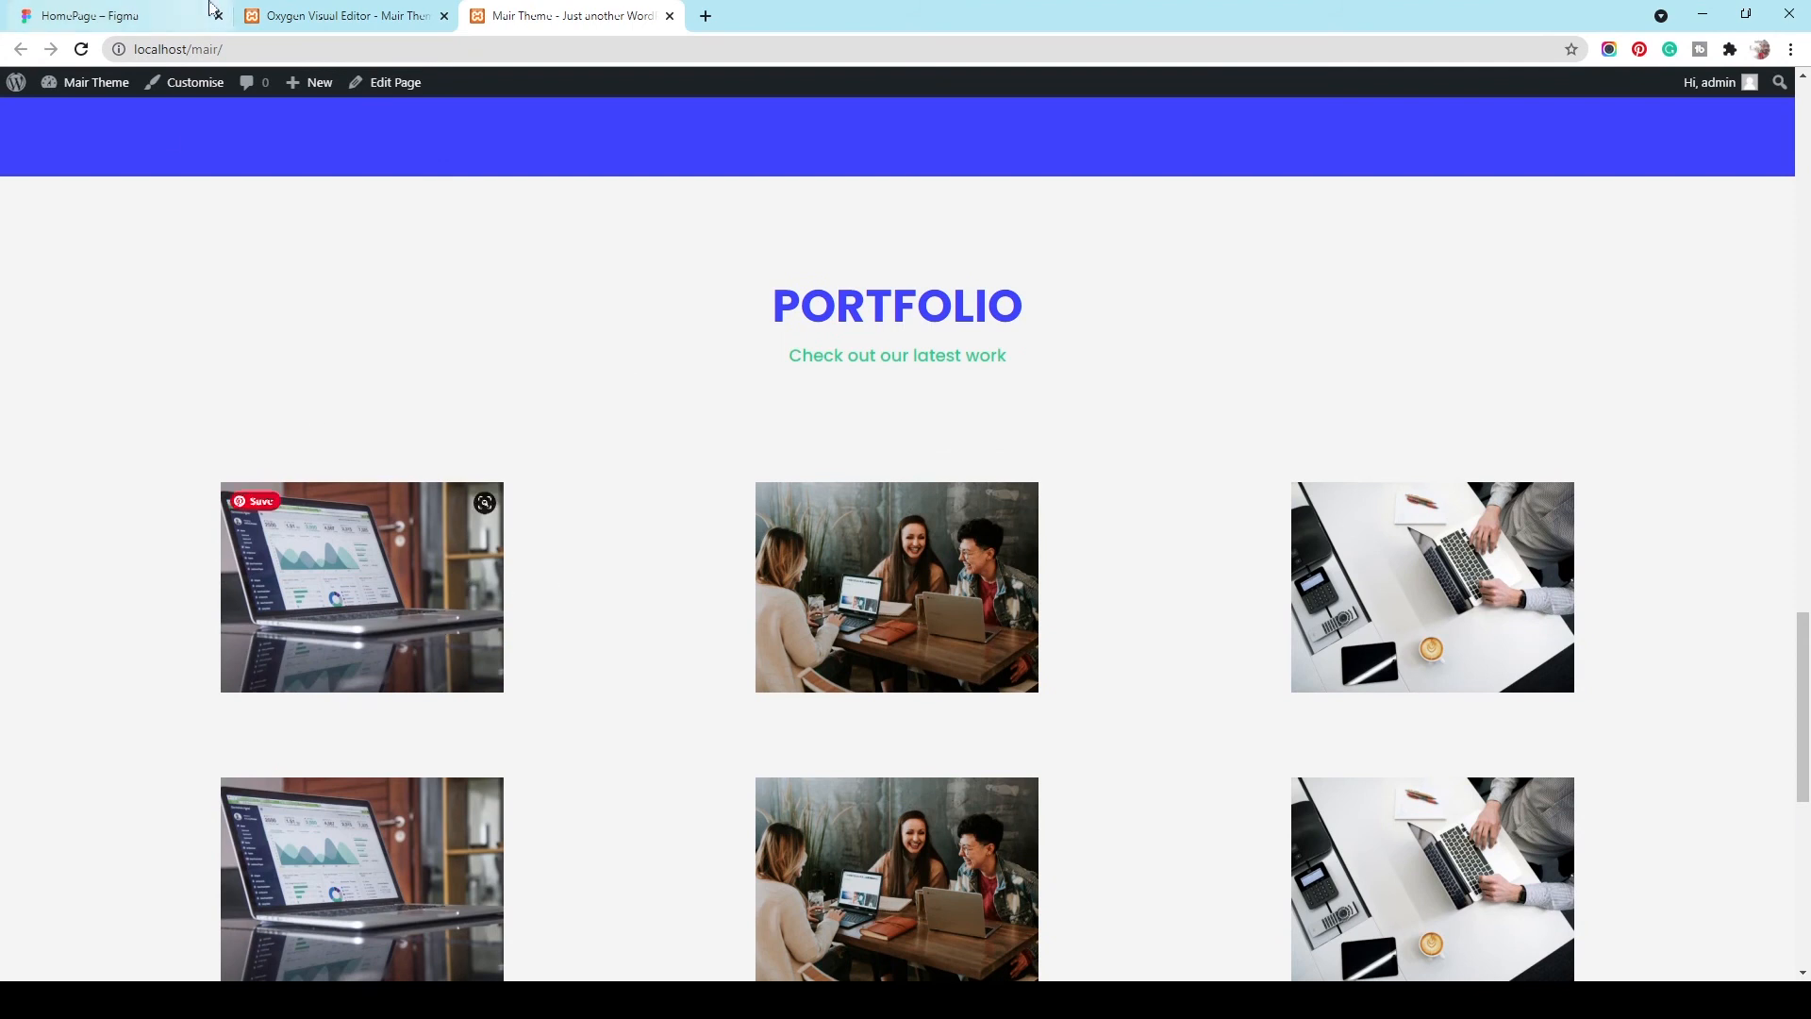
Step: Return to the Oxygen builder and examine the first portfolio image's size and spacing settings under its class and its ID
click(305, 9)
click(514, 422)
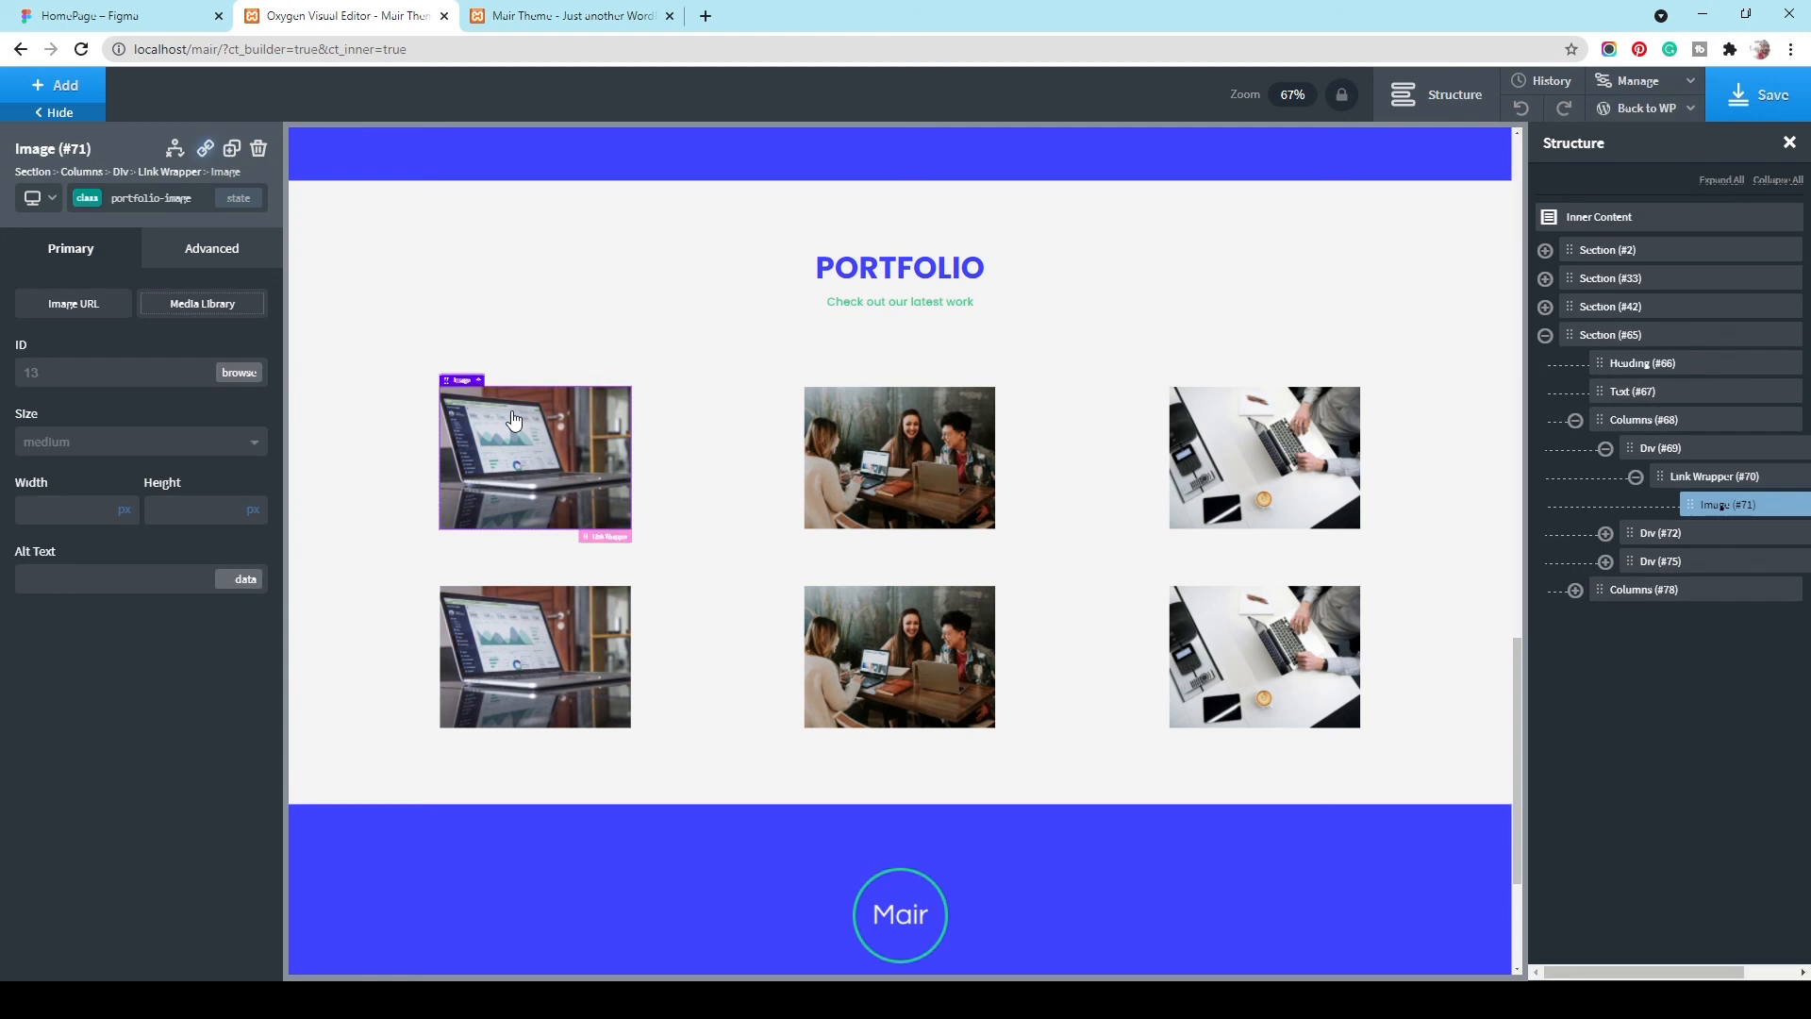
click(221, 252)
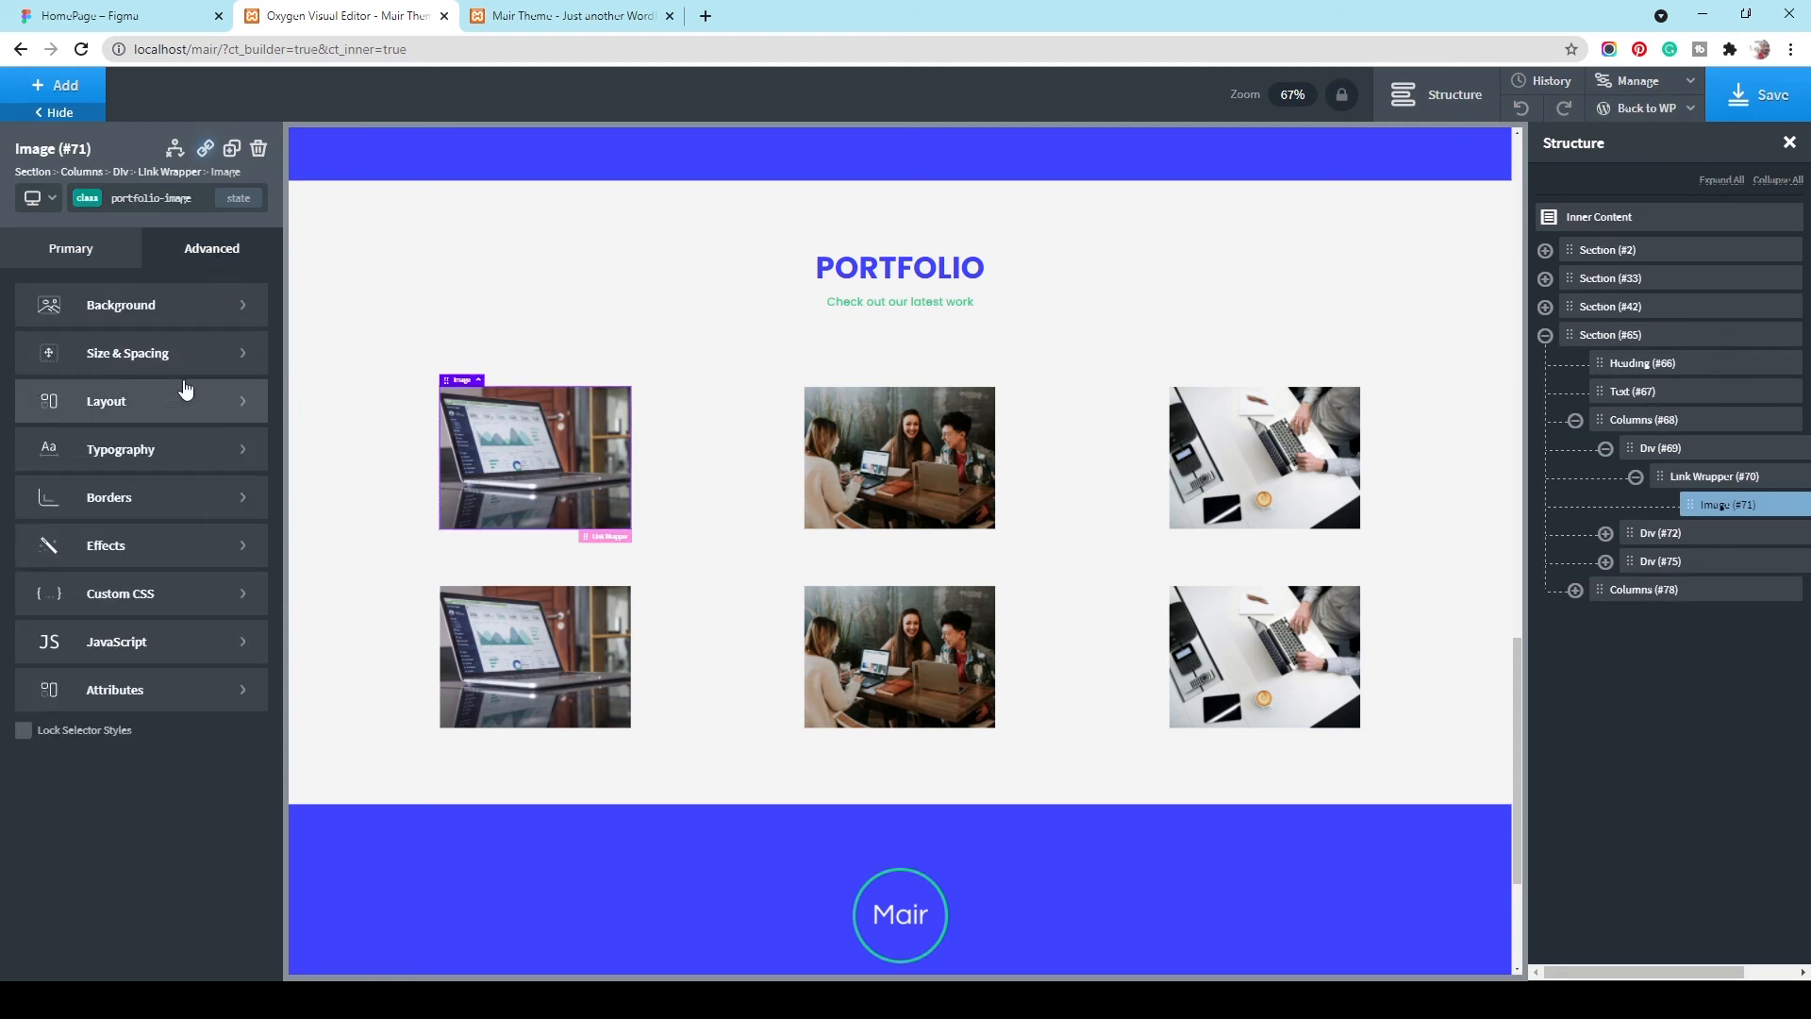
click(198, 352)
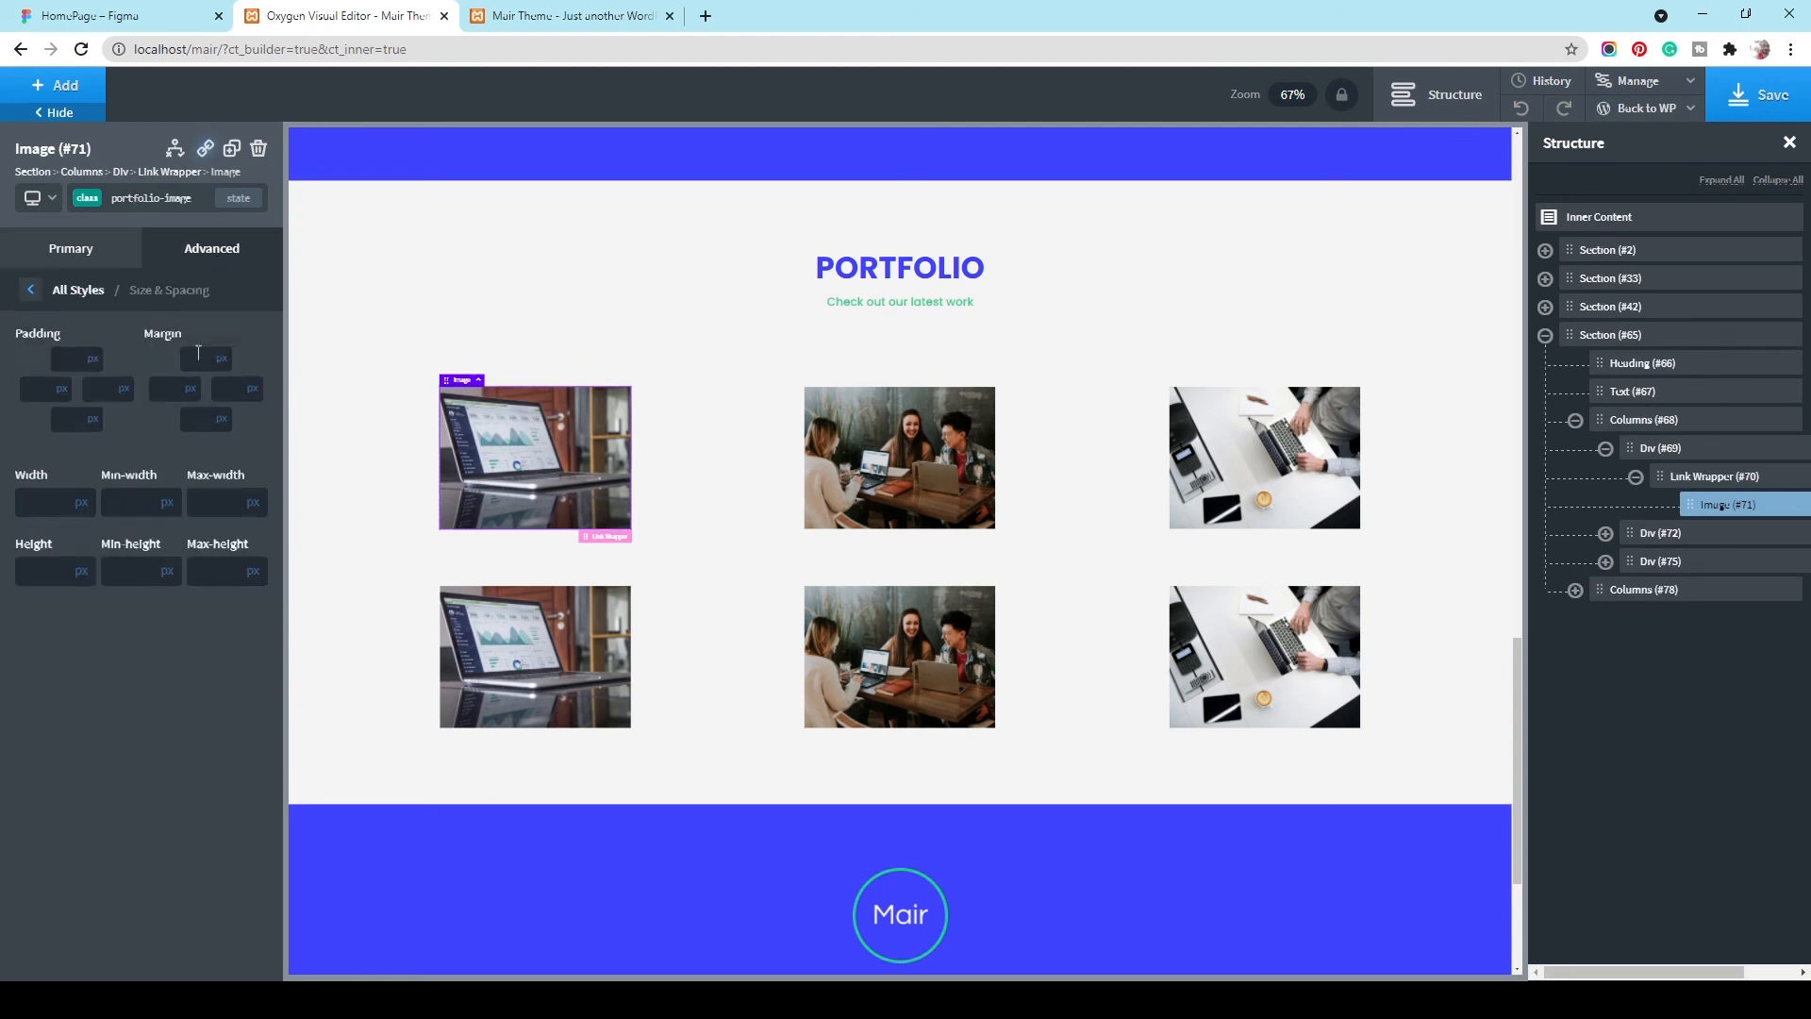
click(87, 198)
click(94, 269)
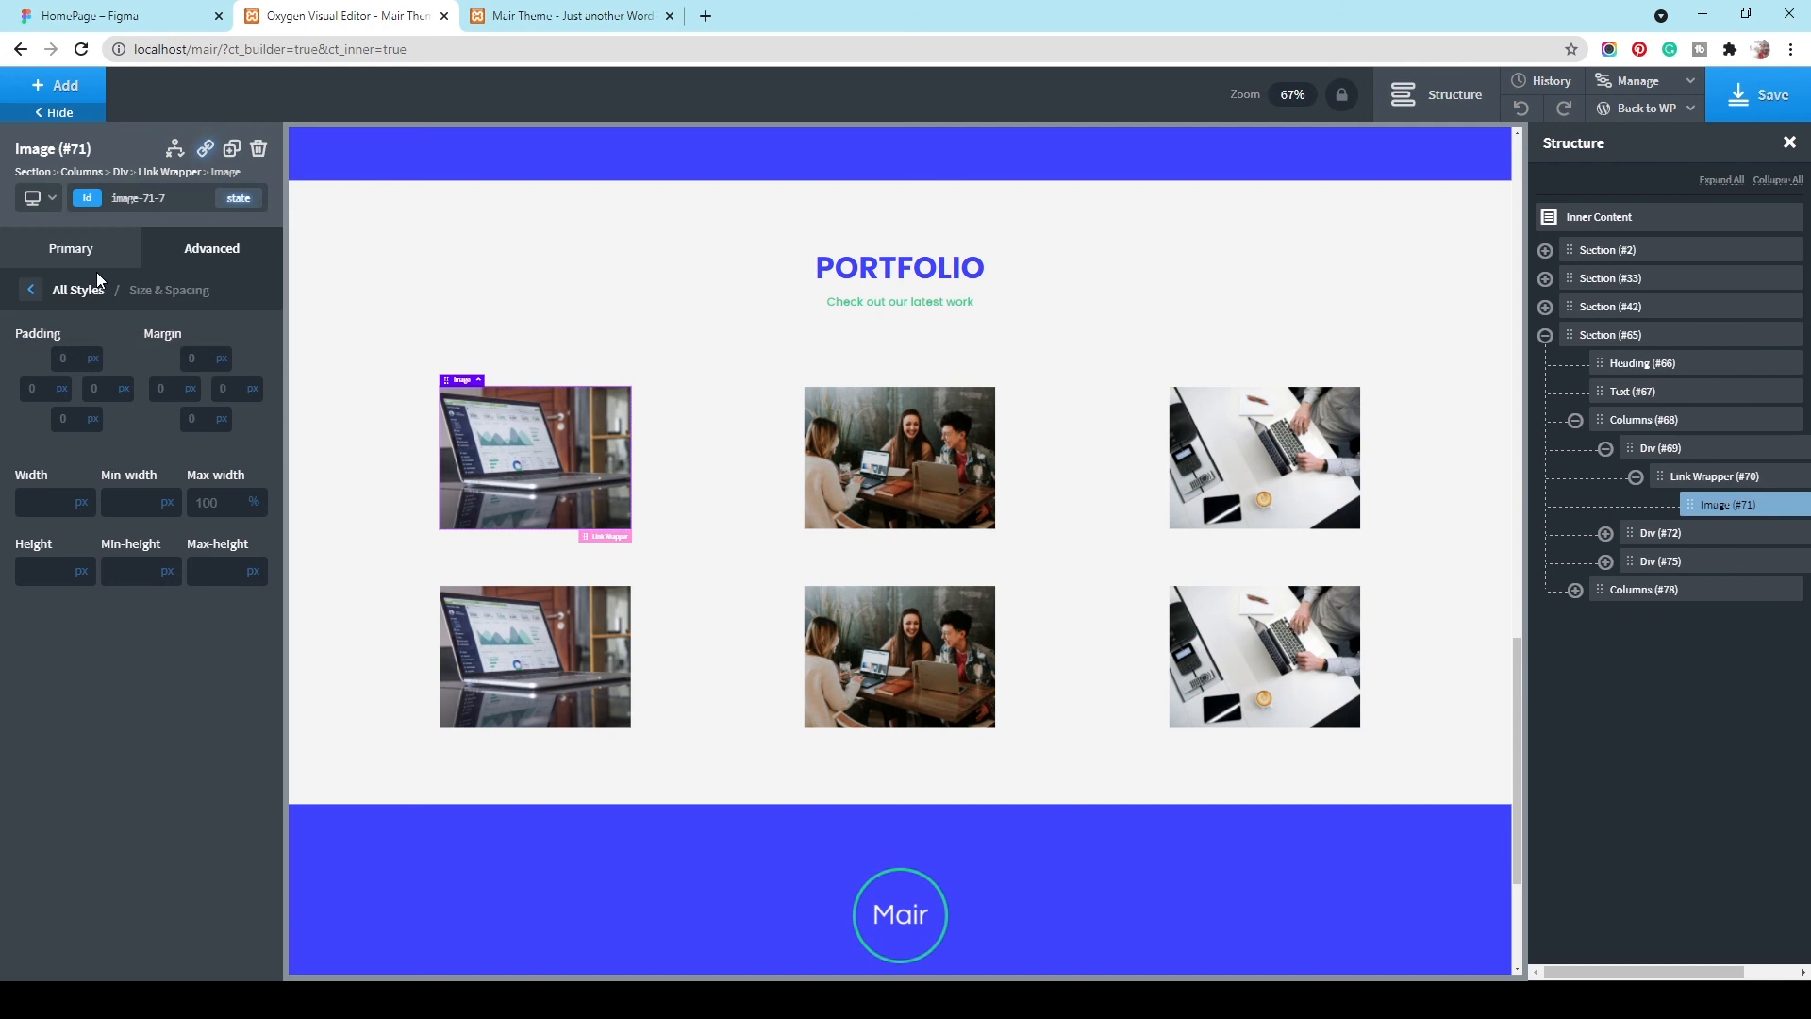
click(86, 198)
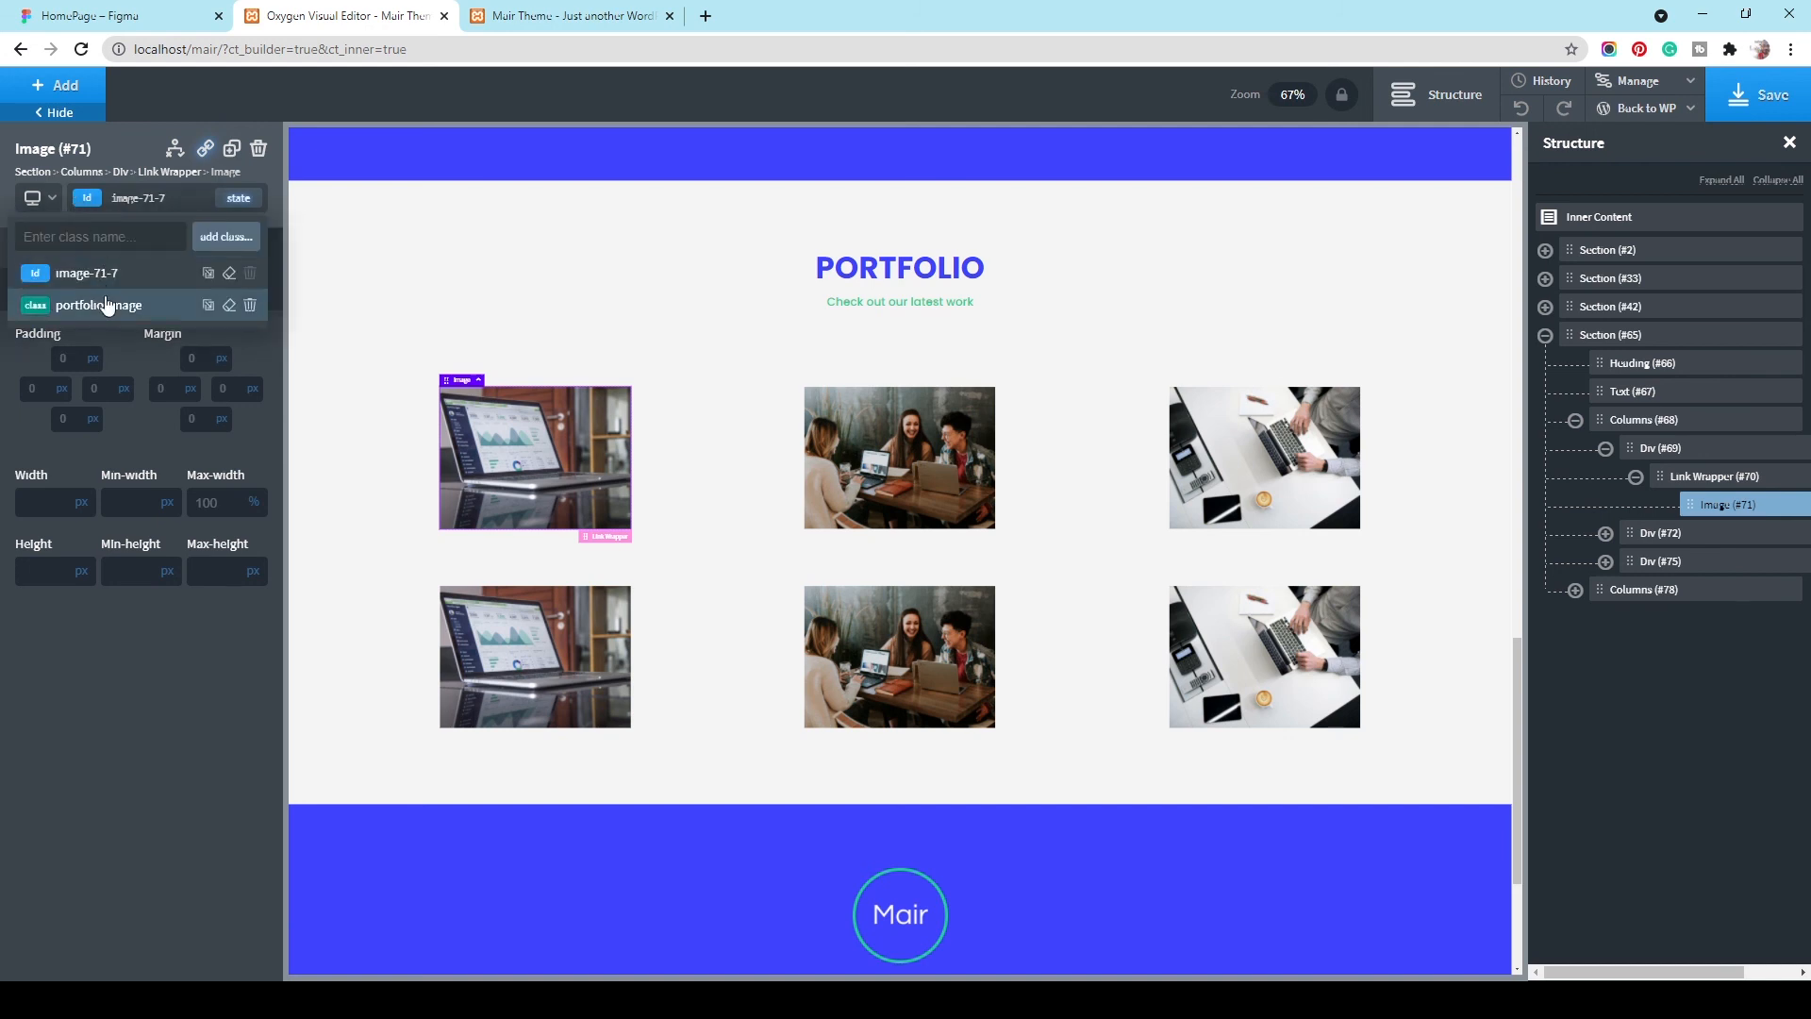
click(94, 300)
Step: Set the size of all three images in the portfolio's first row to full
click(75, 259)
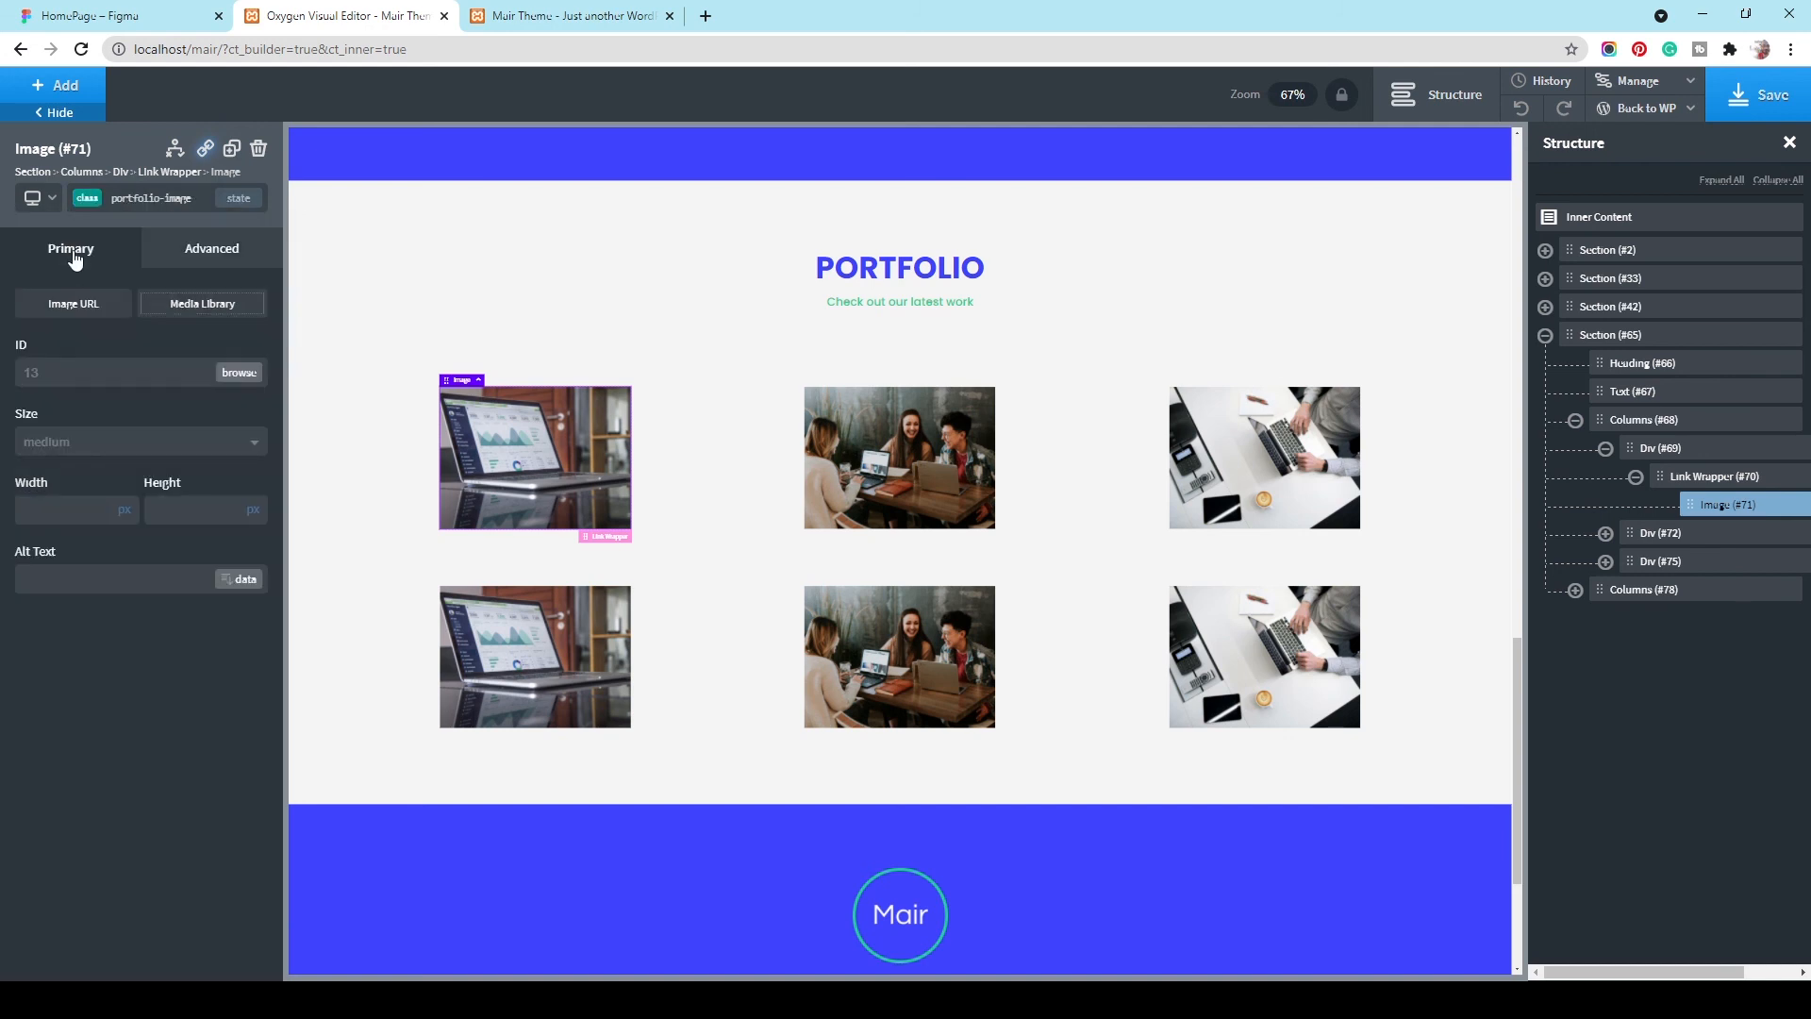
click(121, 439)
click(133, 524)
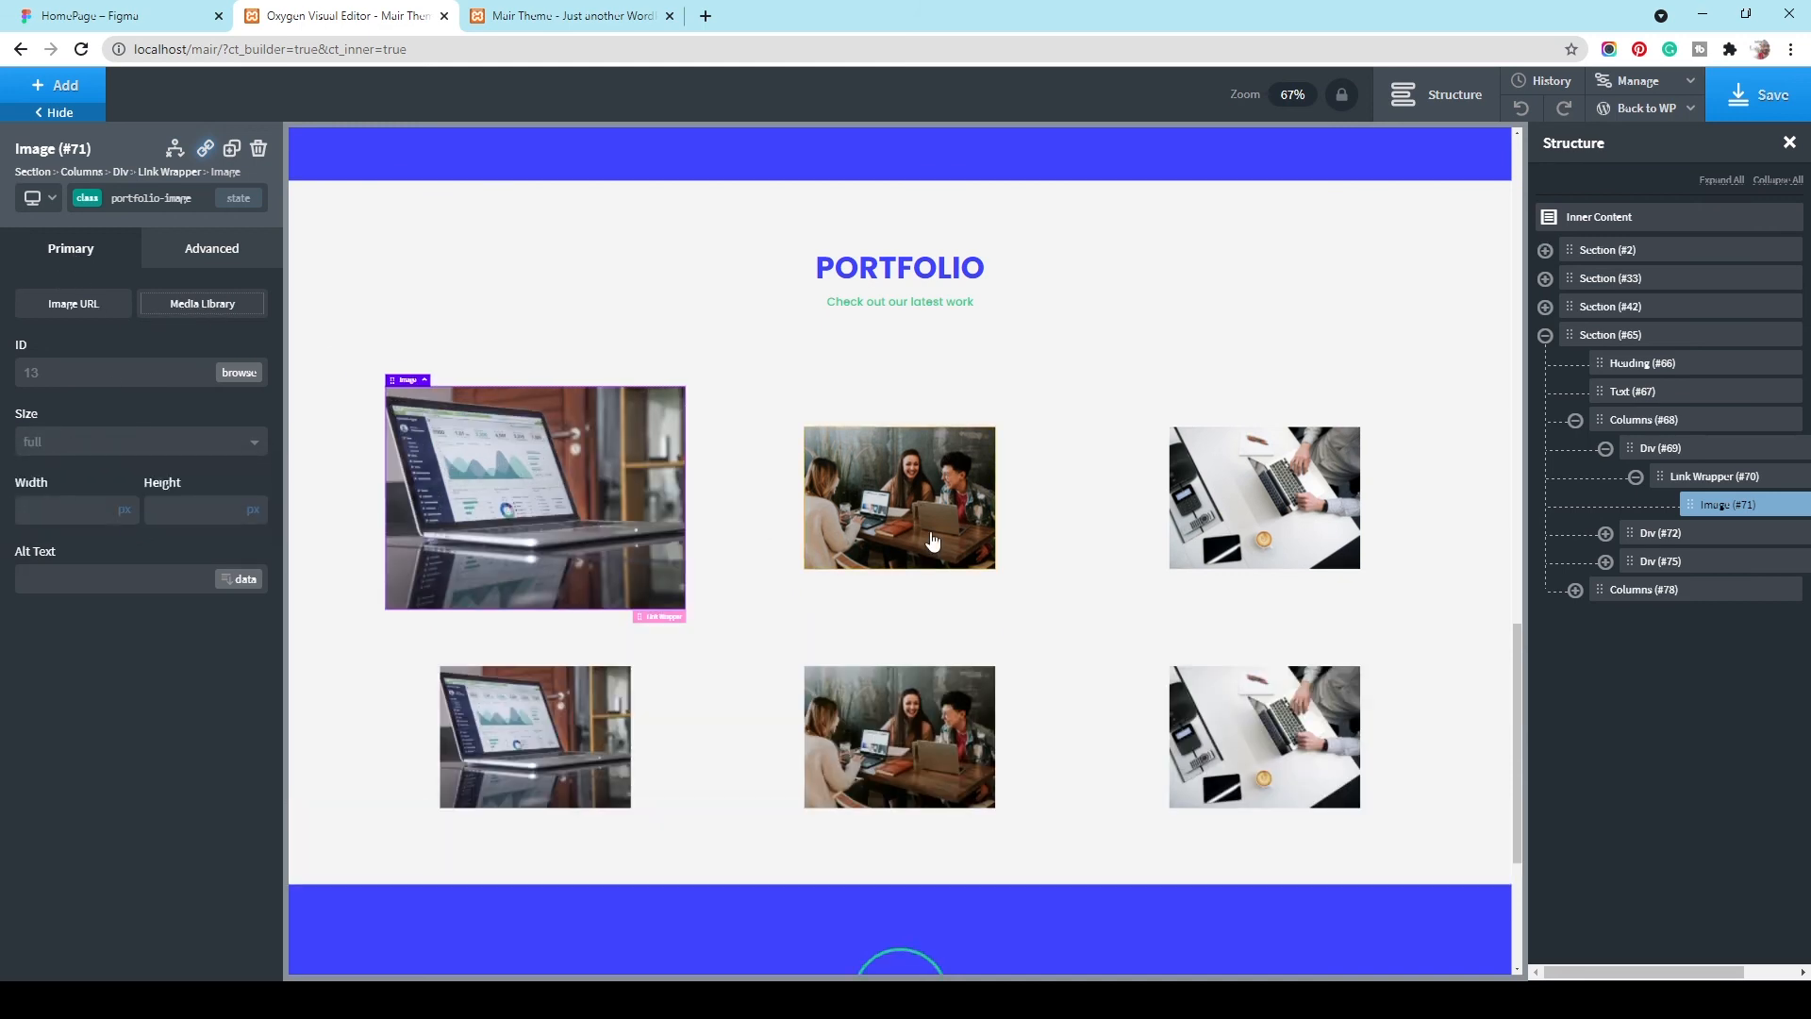
click(930, 542)
click(123, 439)
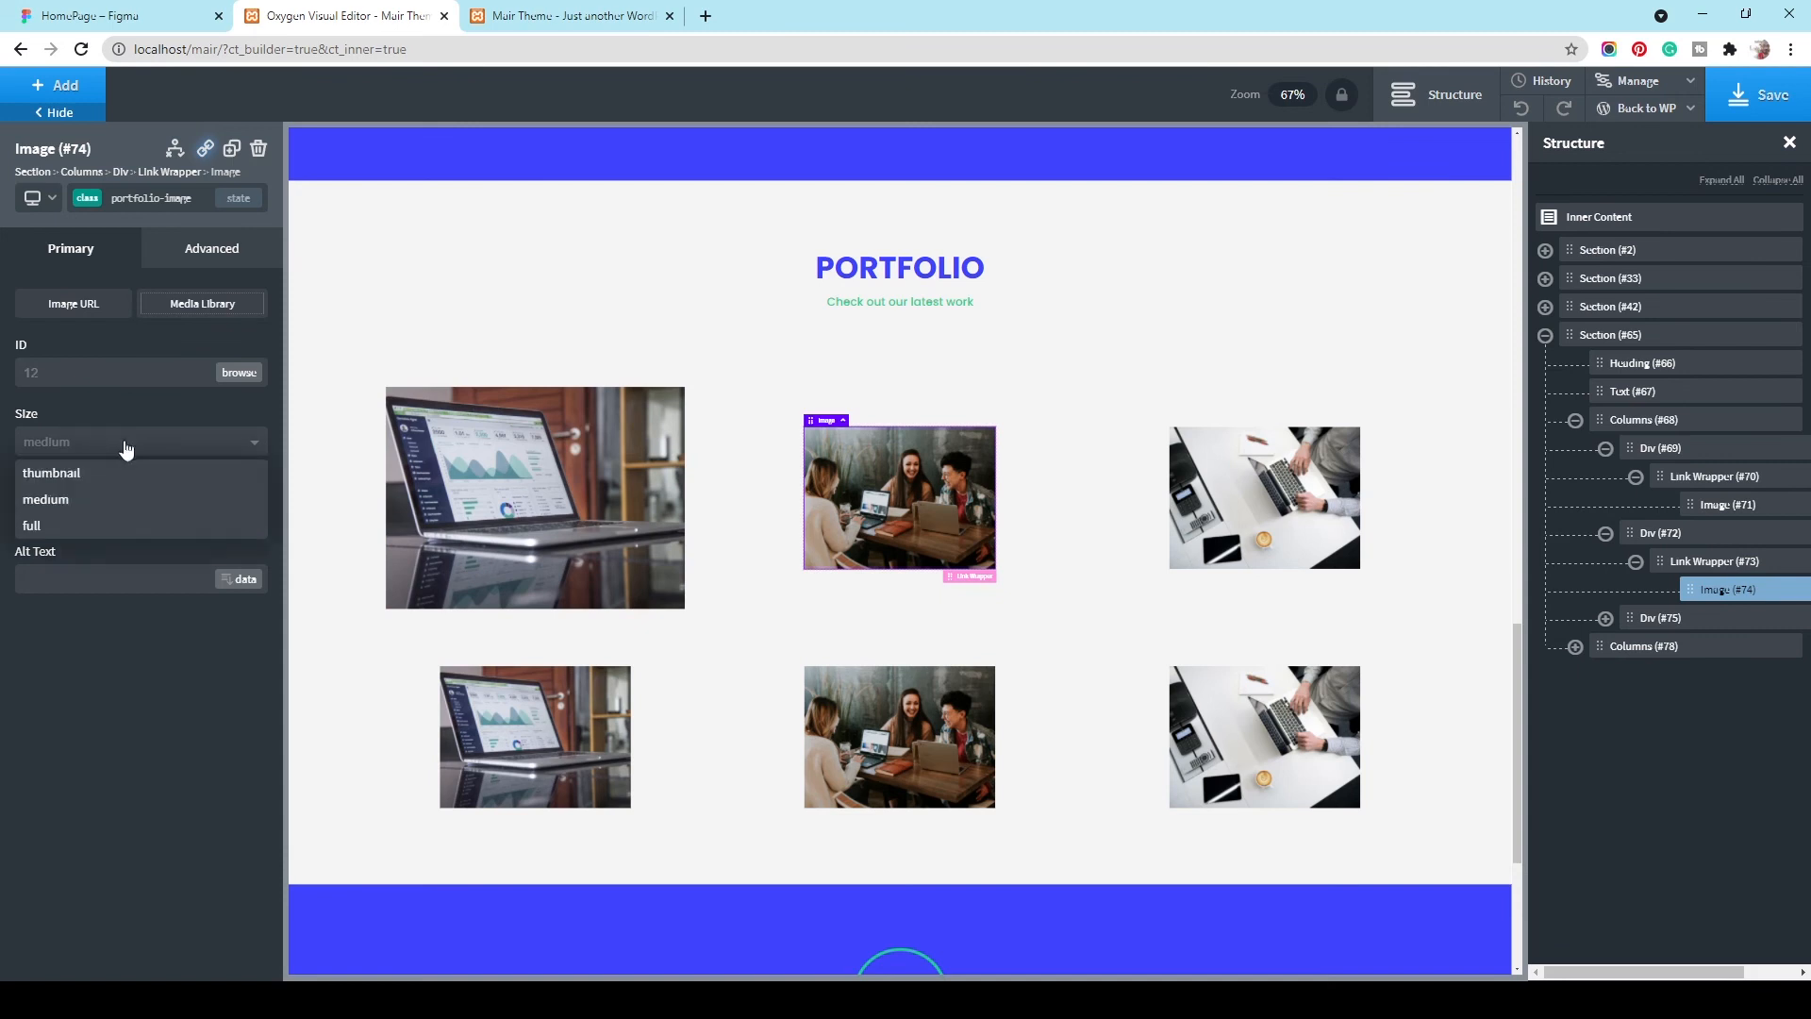
click(104, 525)
click(1241, 510)
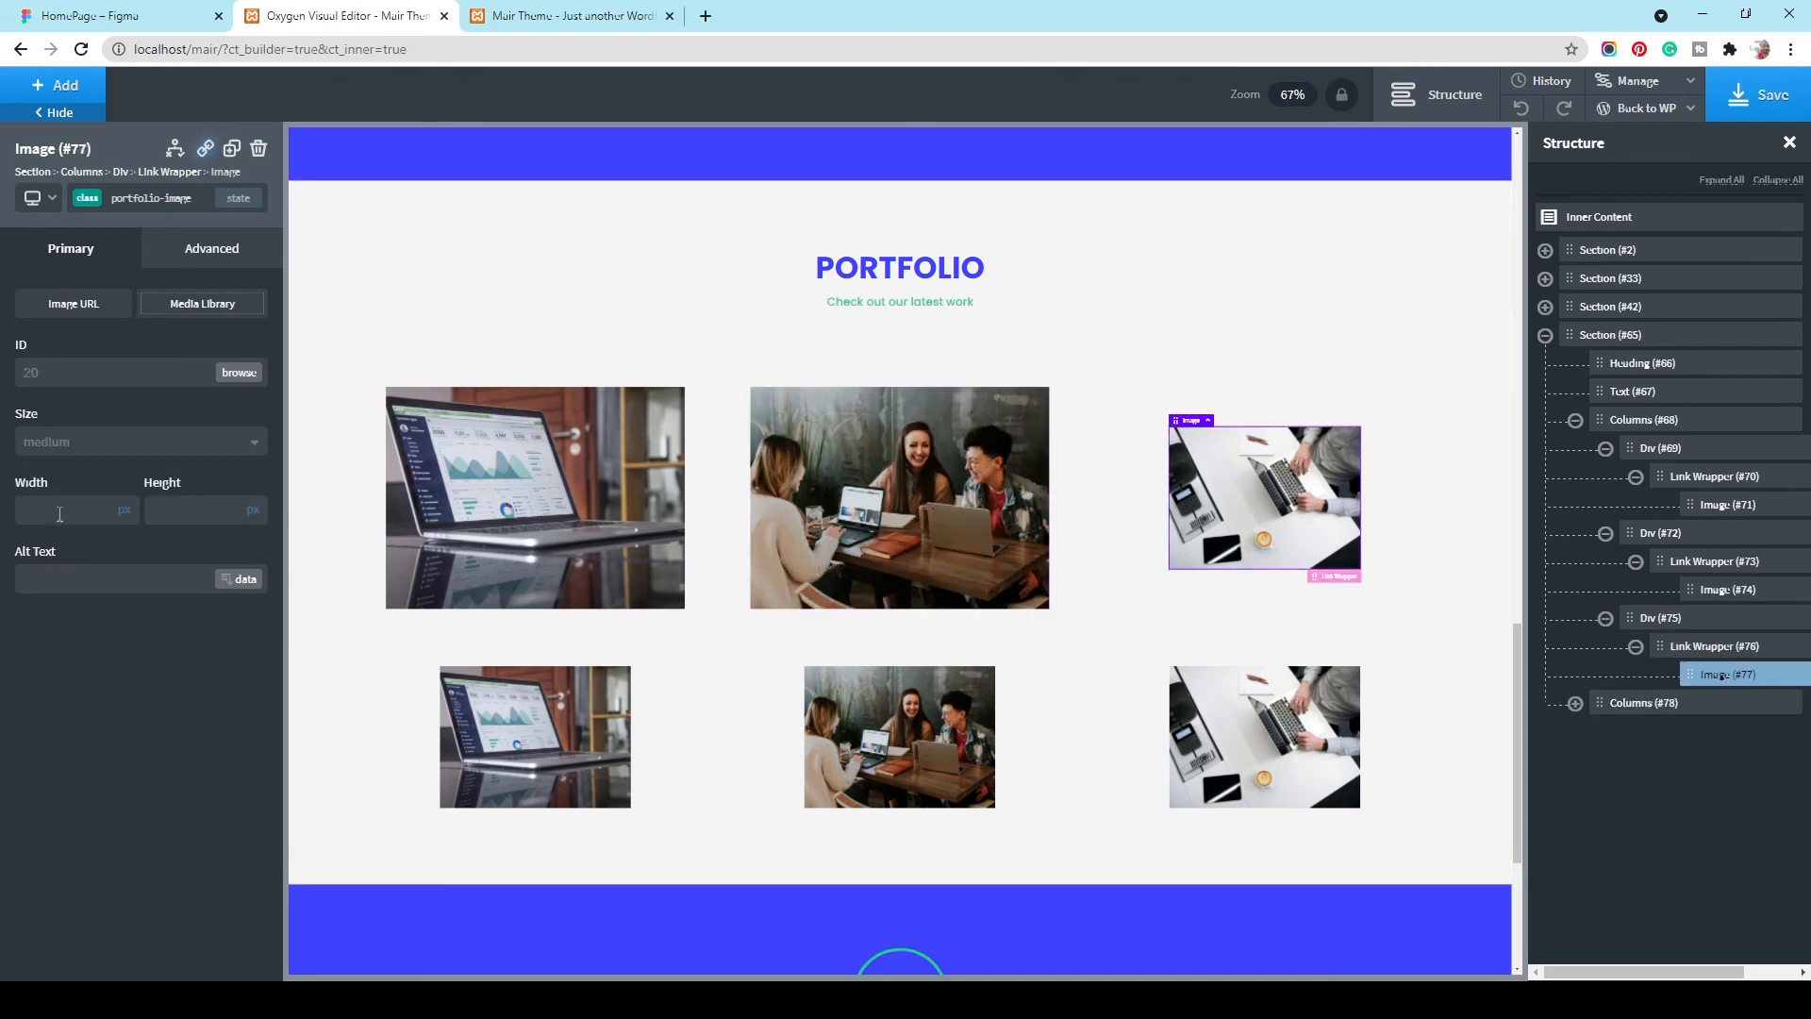
click(94, 453)
click(70, 545)
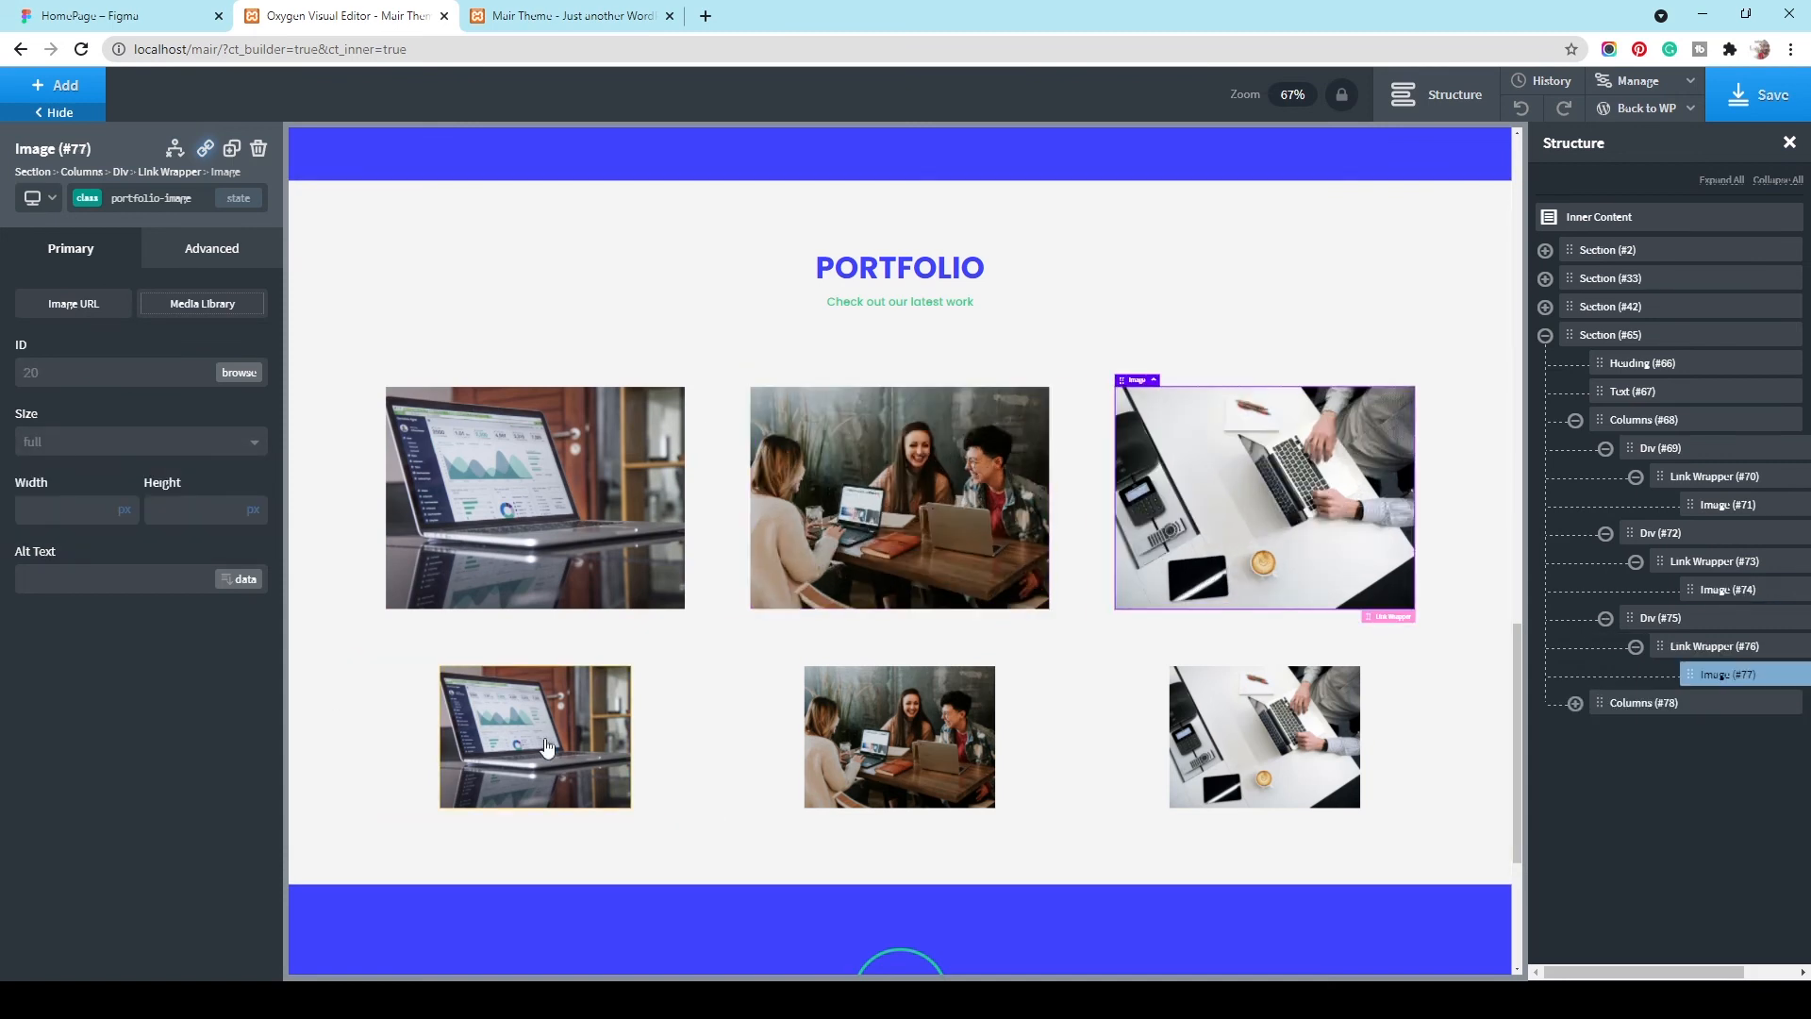
click(86, 197)
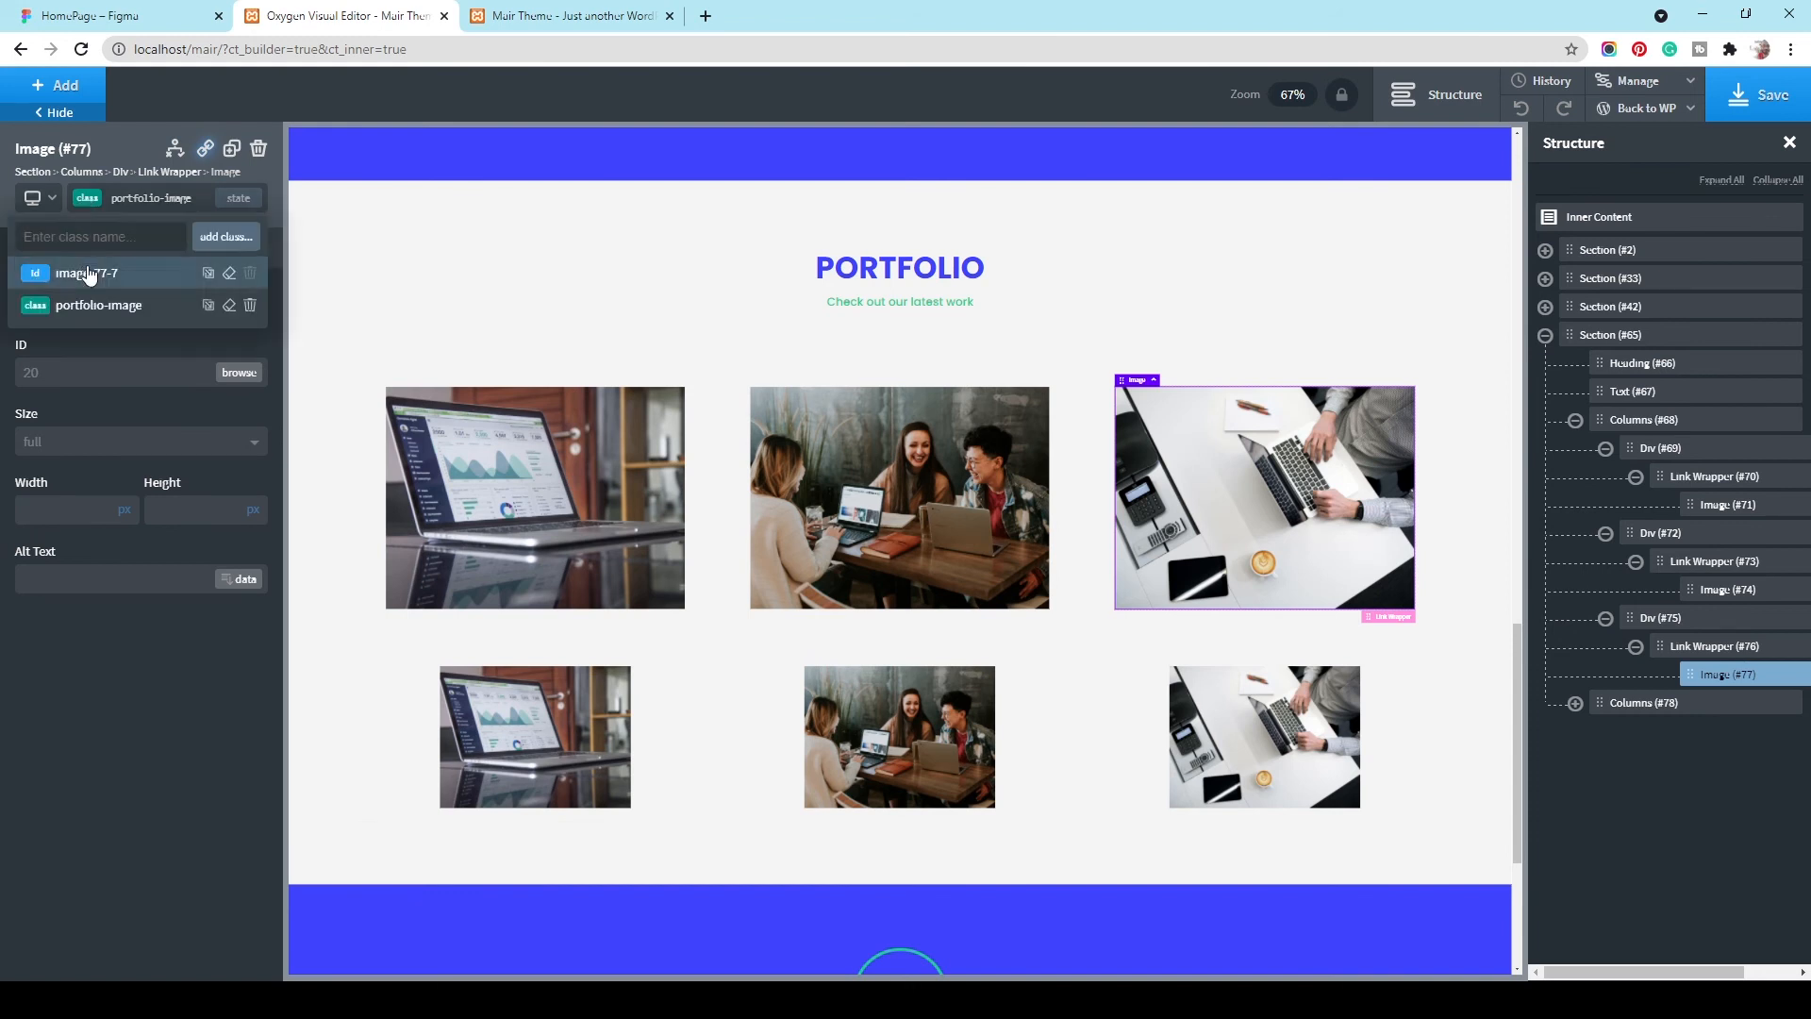
click(85, 272)
Step: Set the size of all three images in the portfolio's second row to full
click(543, 769)
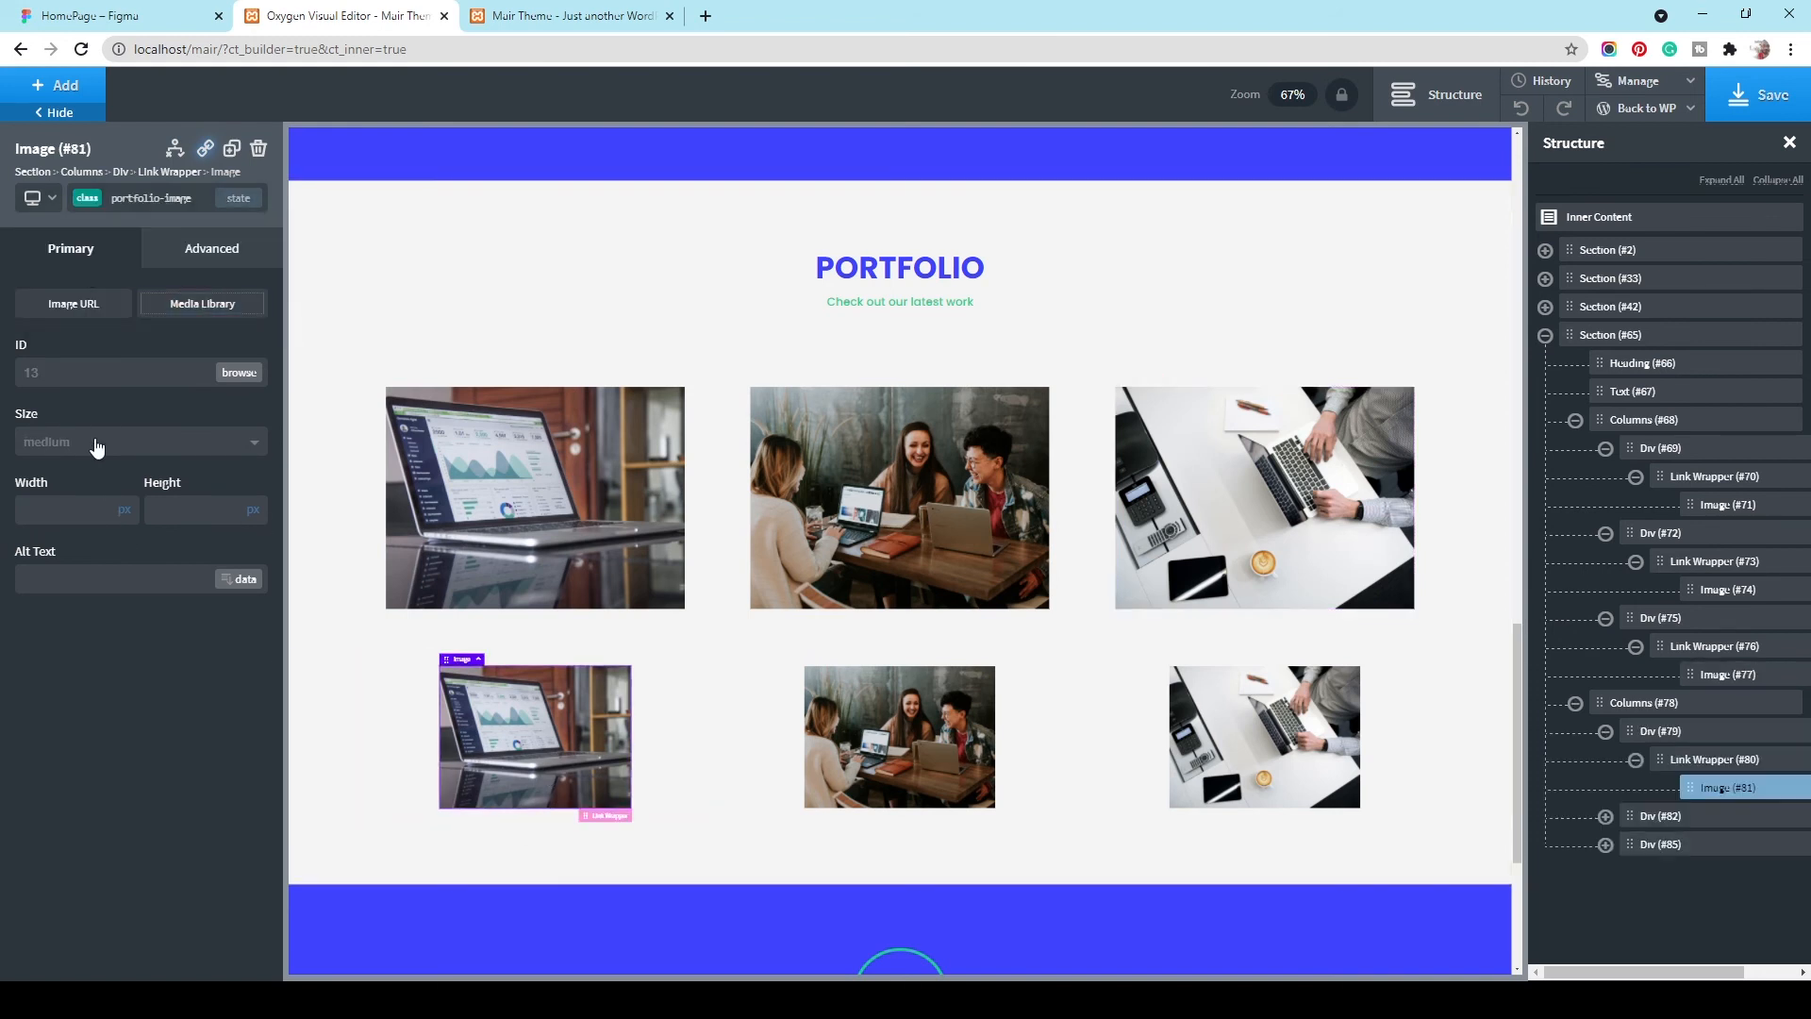
click(97, 447)
click(113, 526)
click(899, 768)
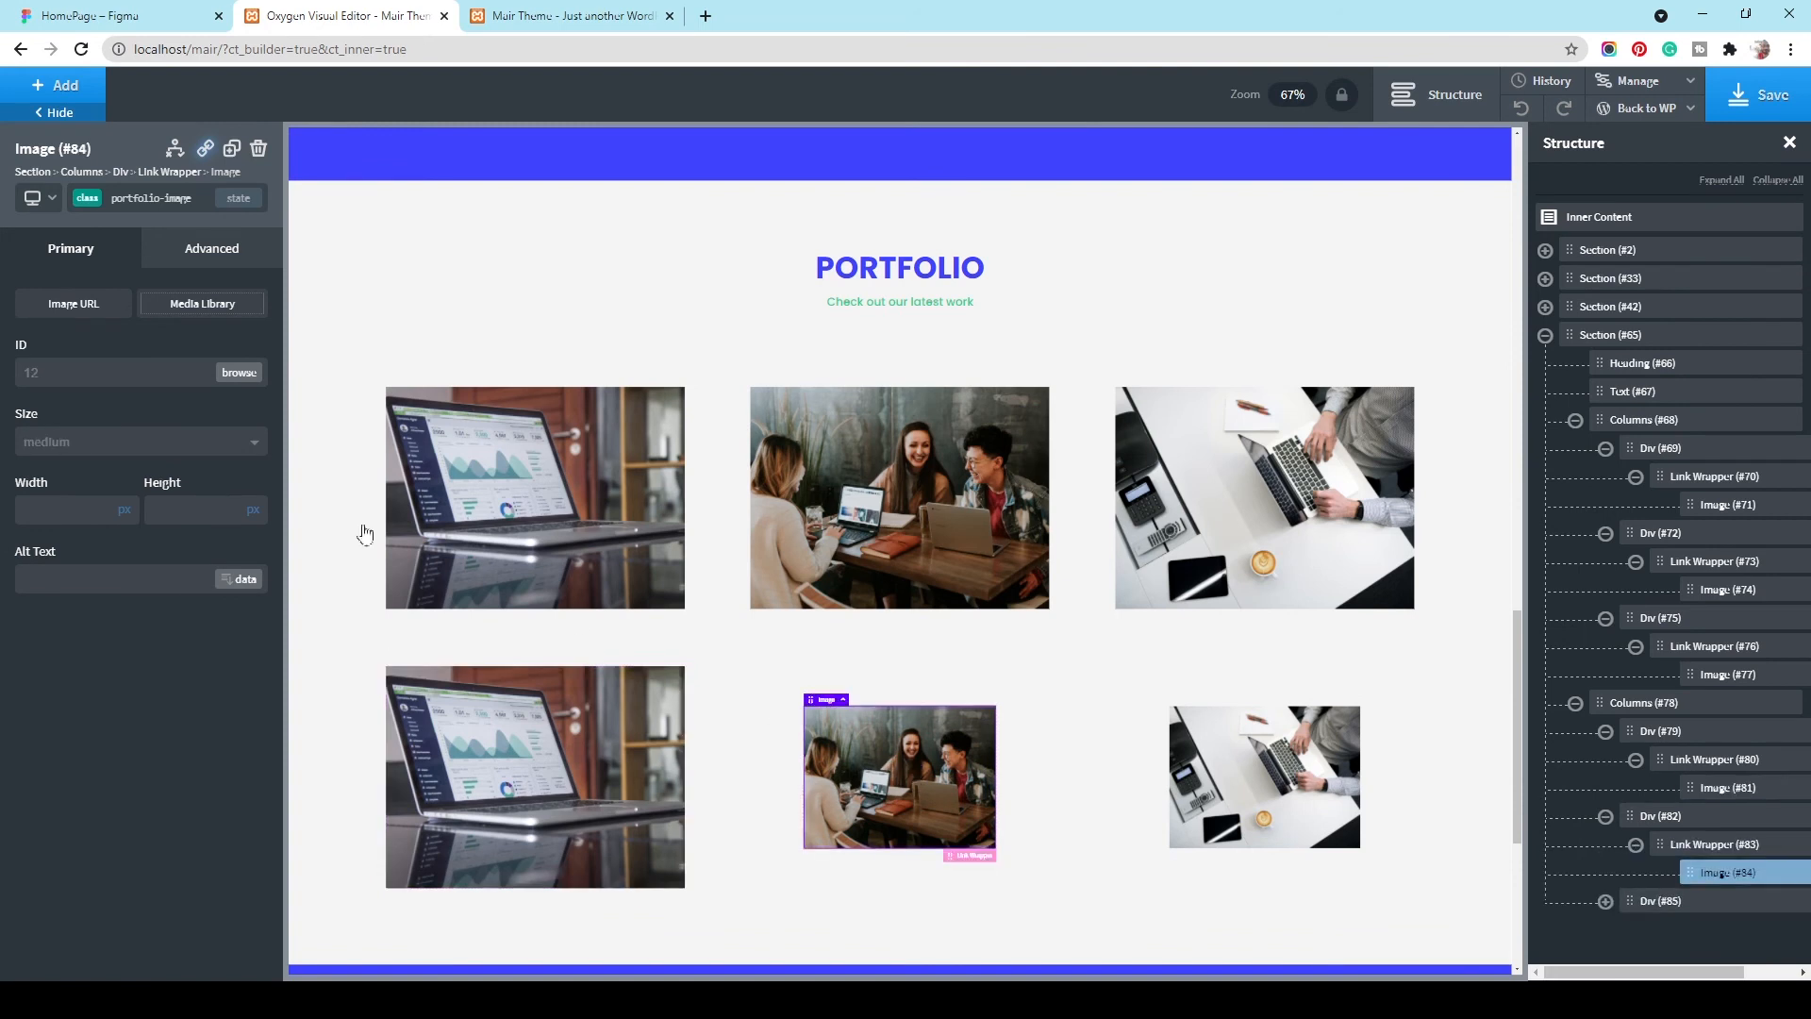
click(84, 447)
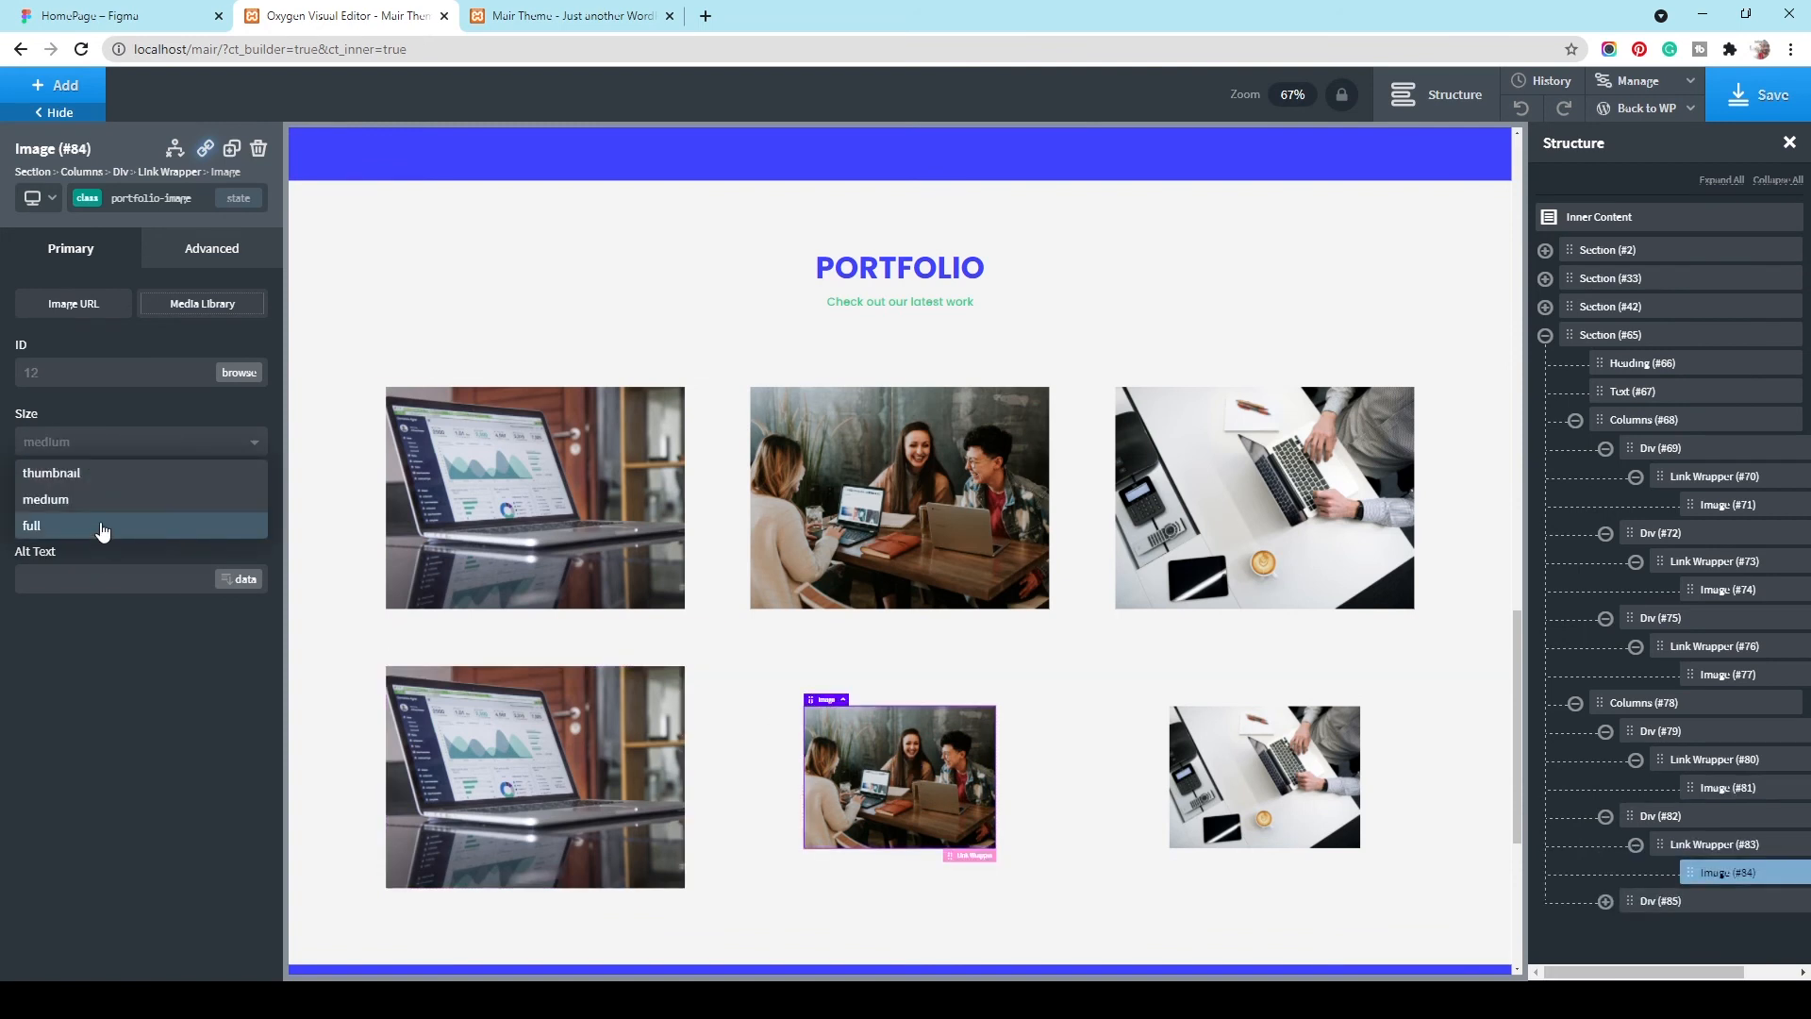
click(101, 526)
click(1254, 757)
click(118, 441)
click(110, 526)
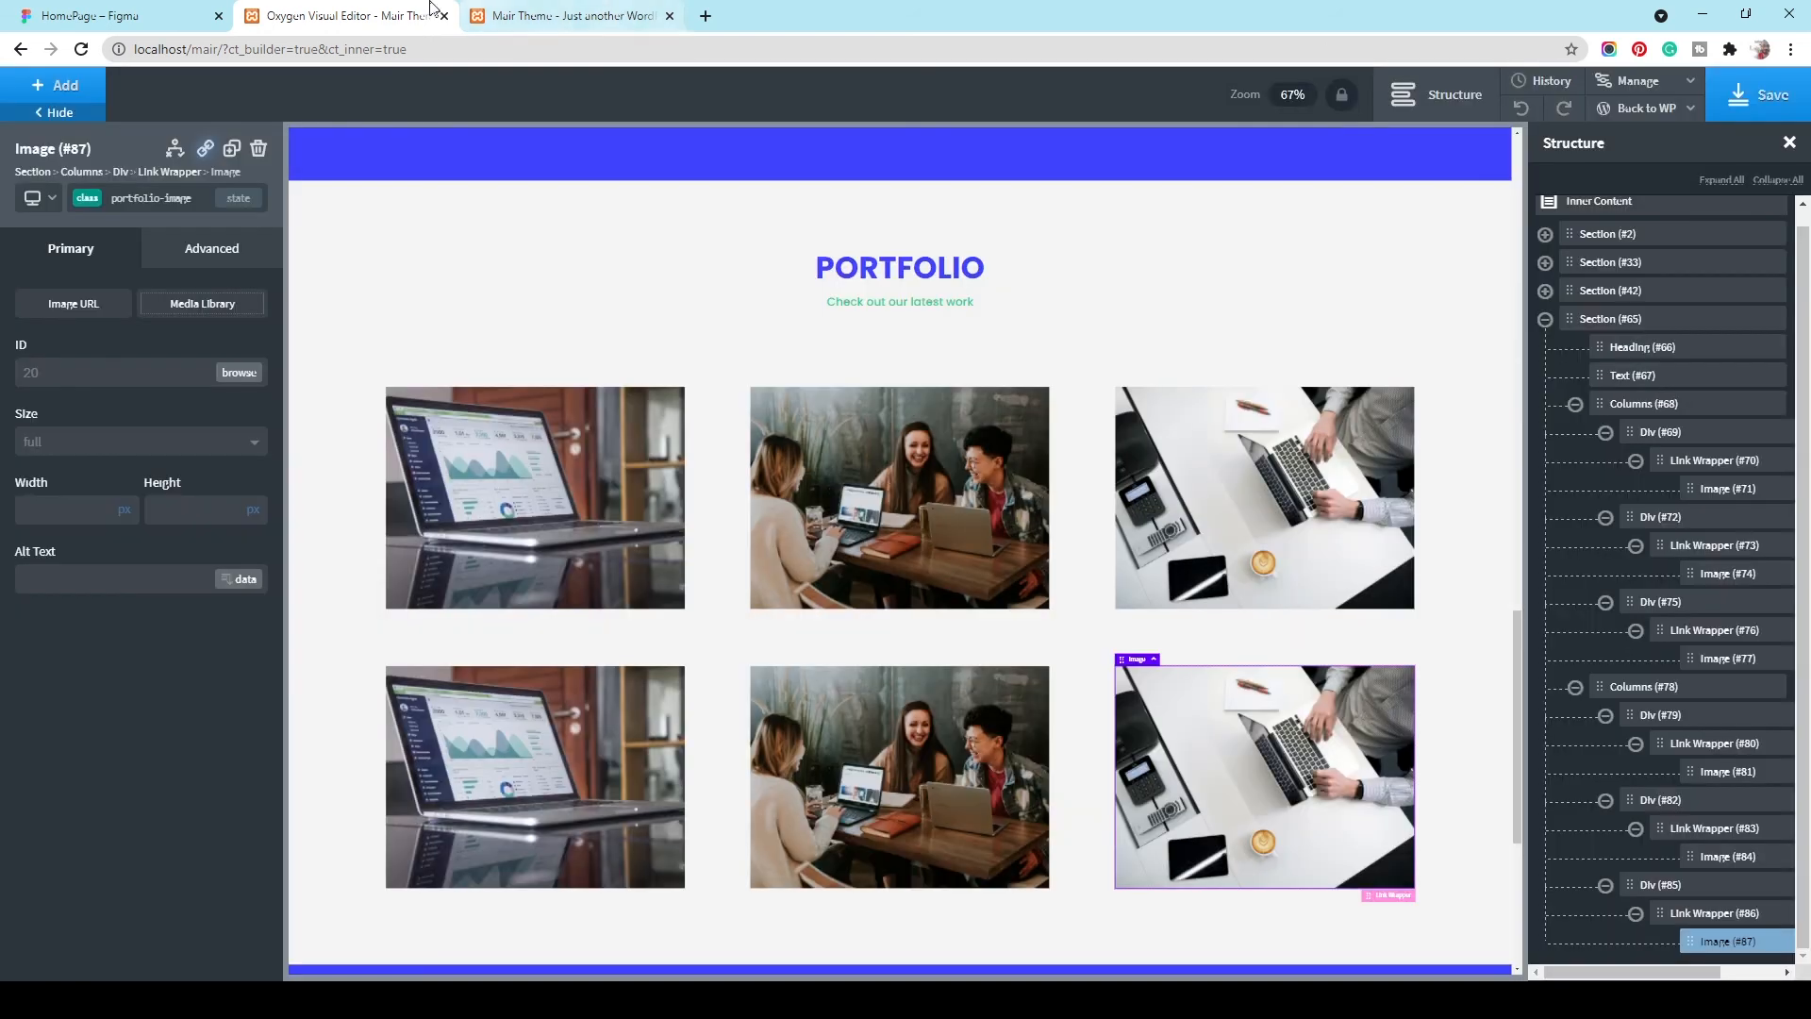
Step: Reload the homepage's front end to check the full-size portfolio images, and save the homepage in the builder
click(518, 15)
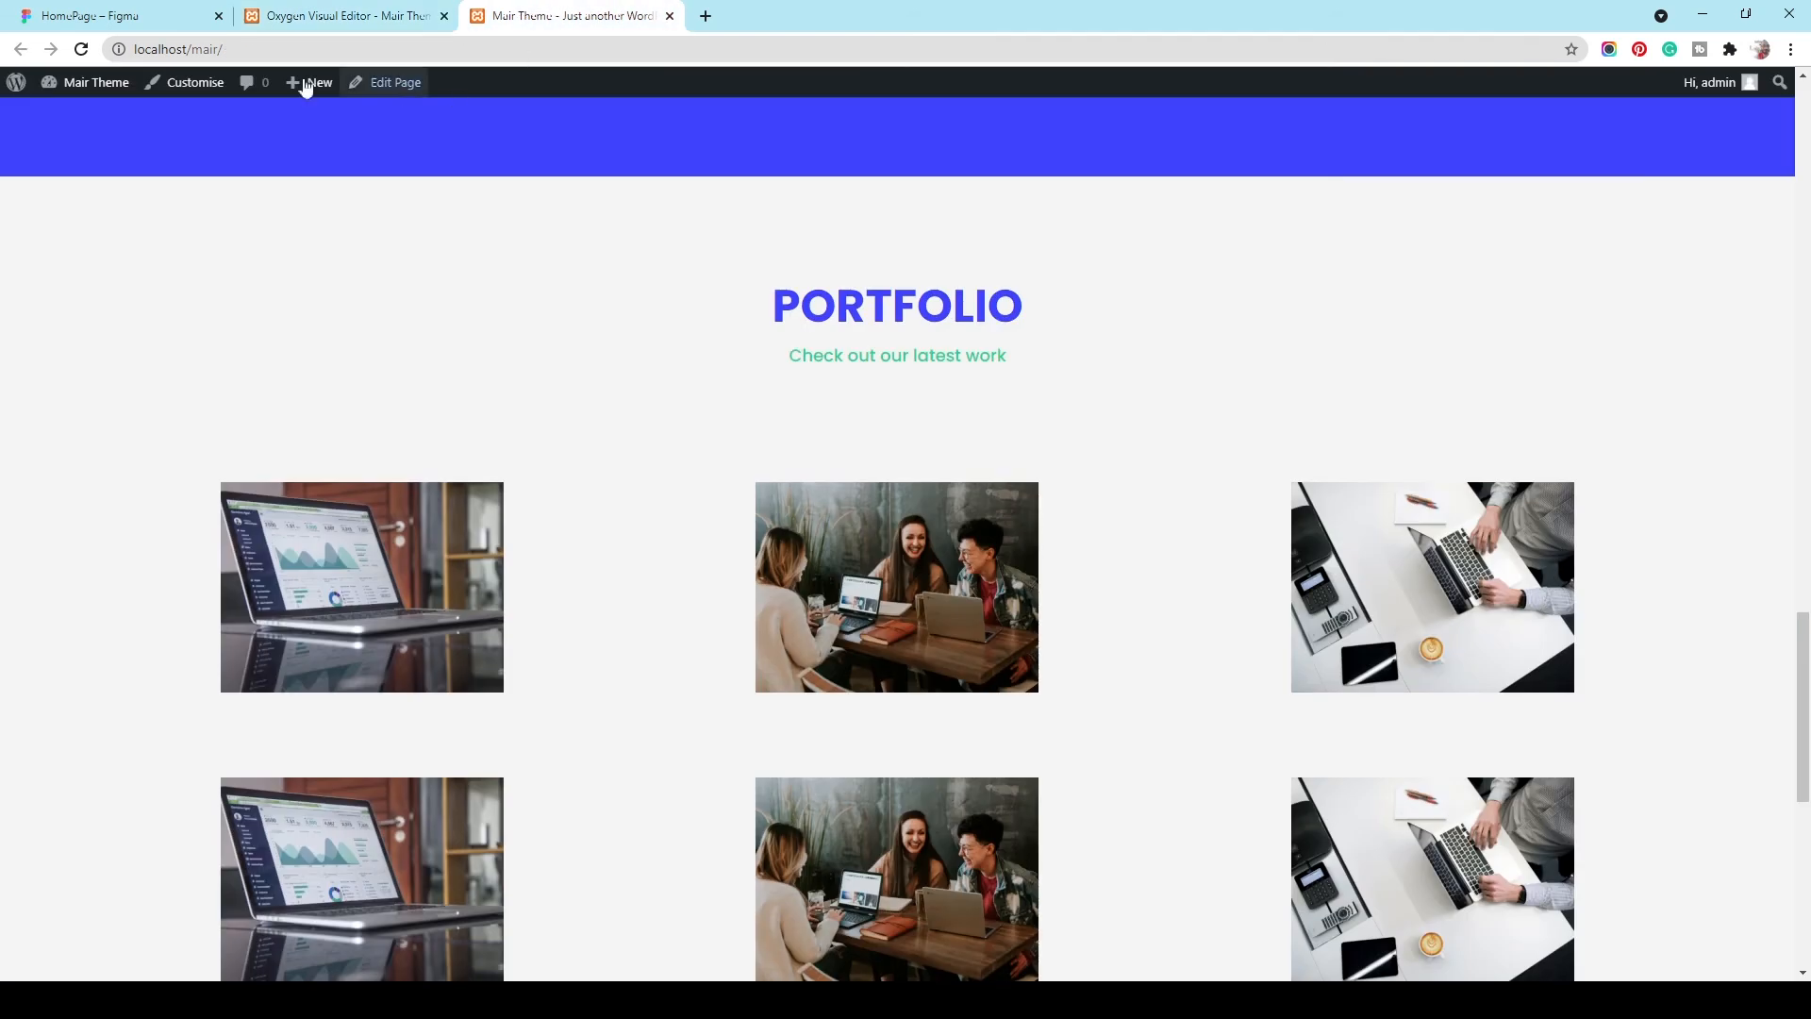
key(F5)
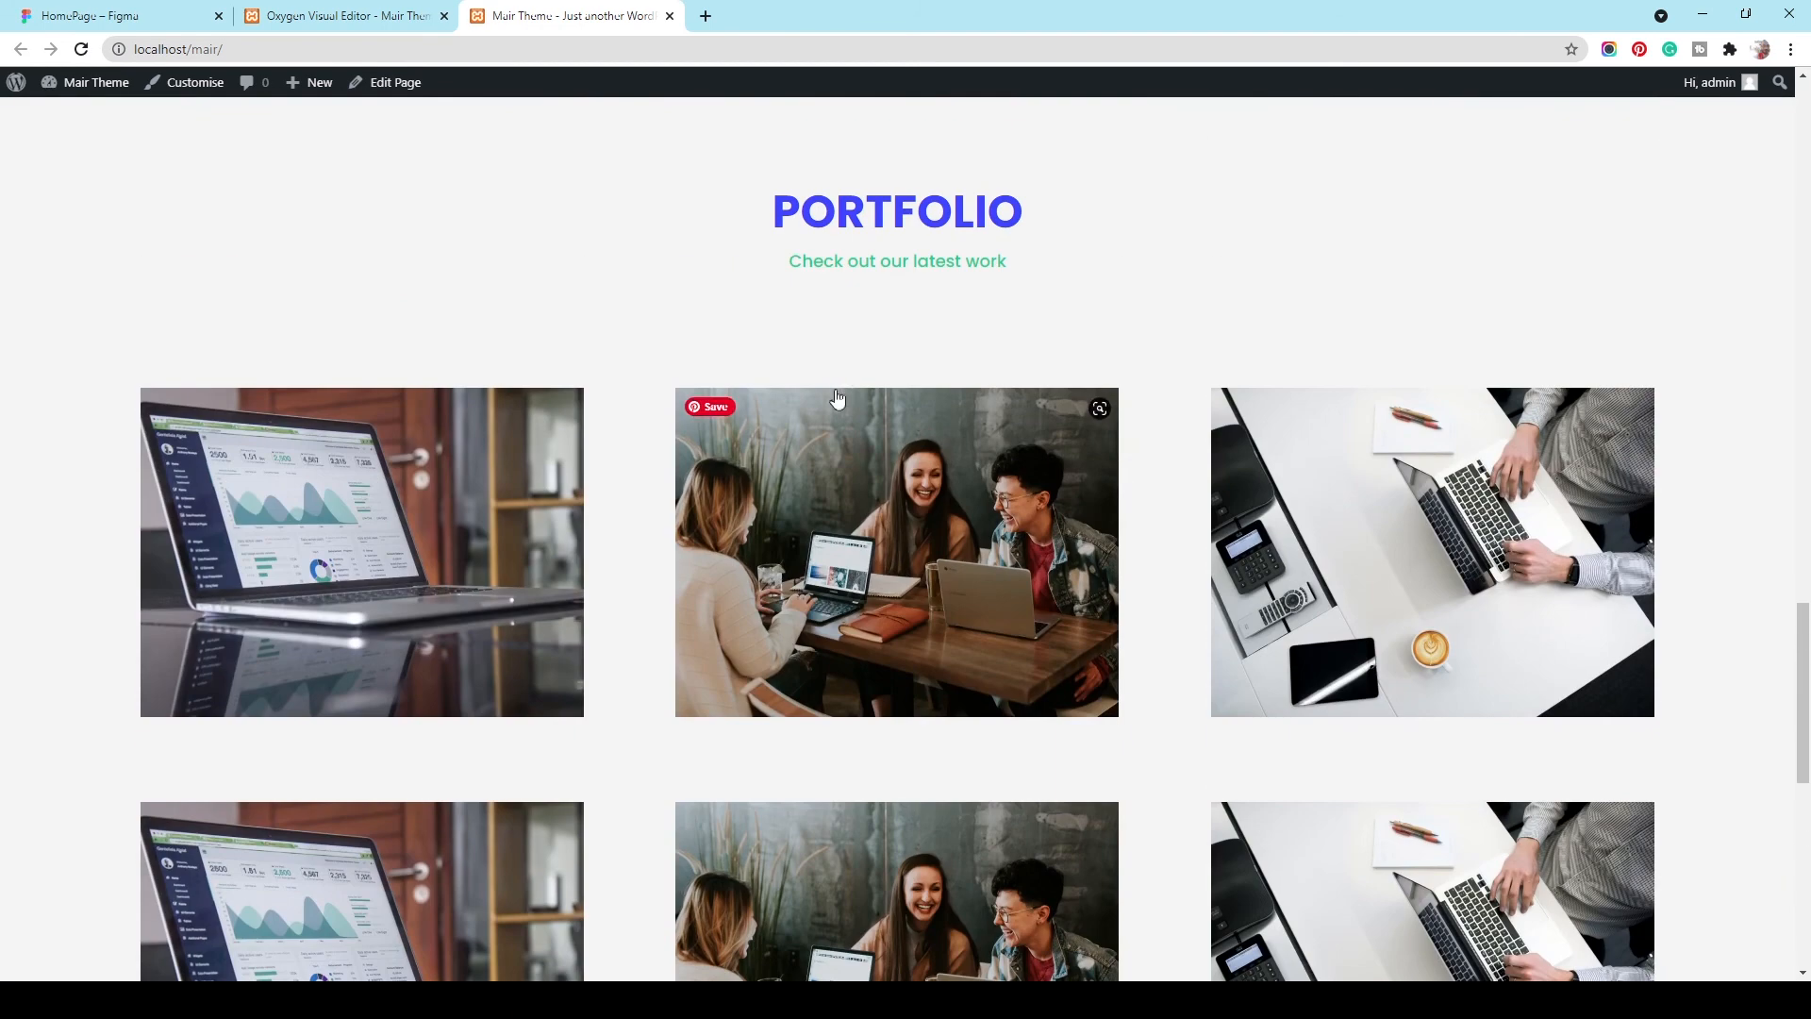
click(283, 13)
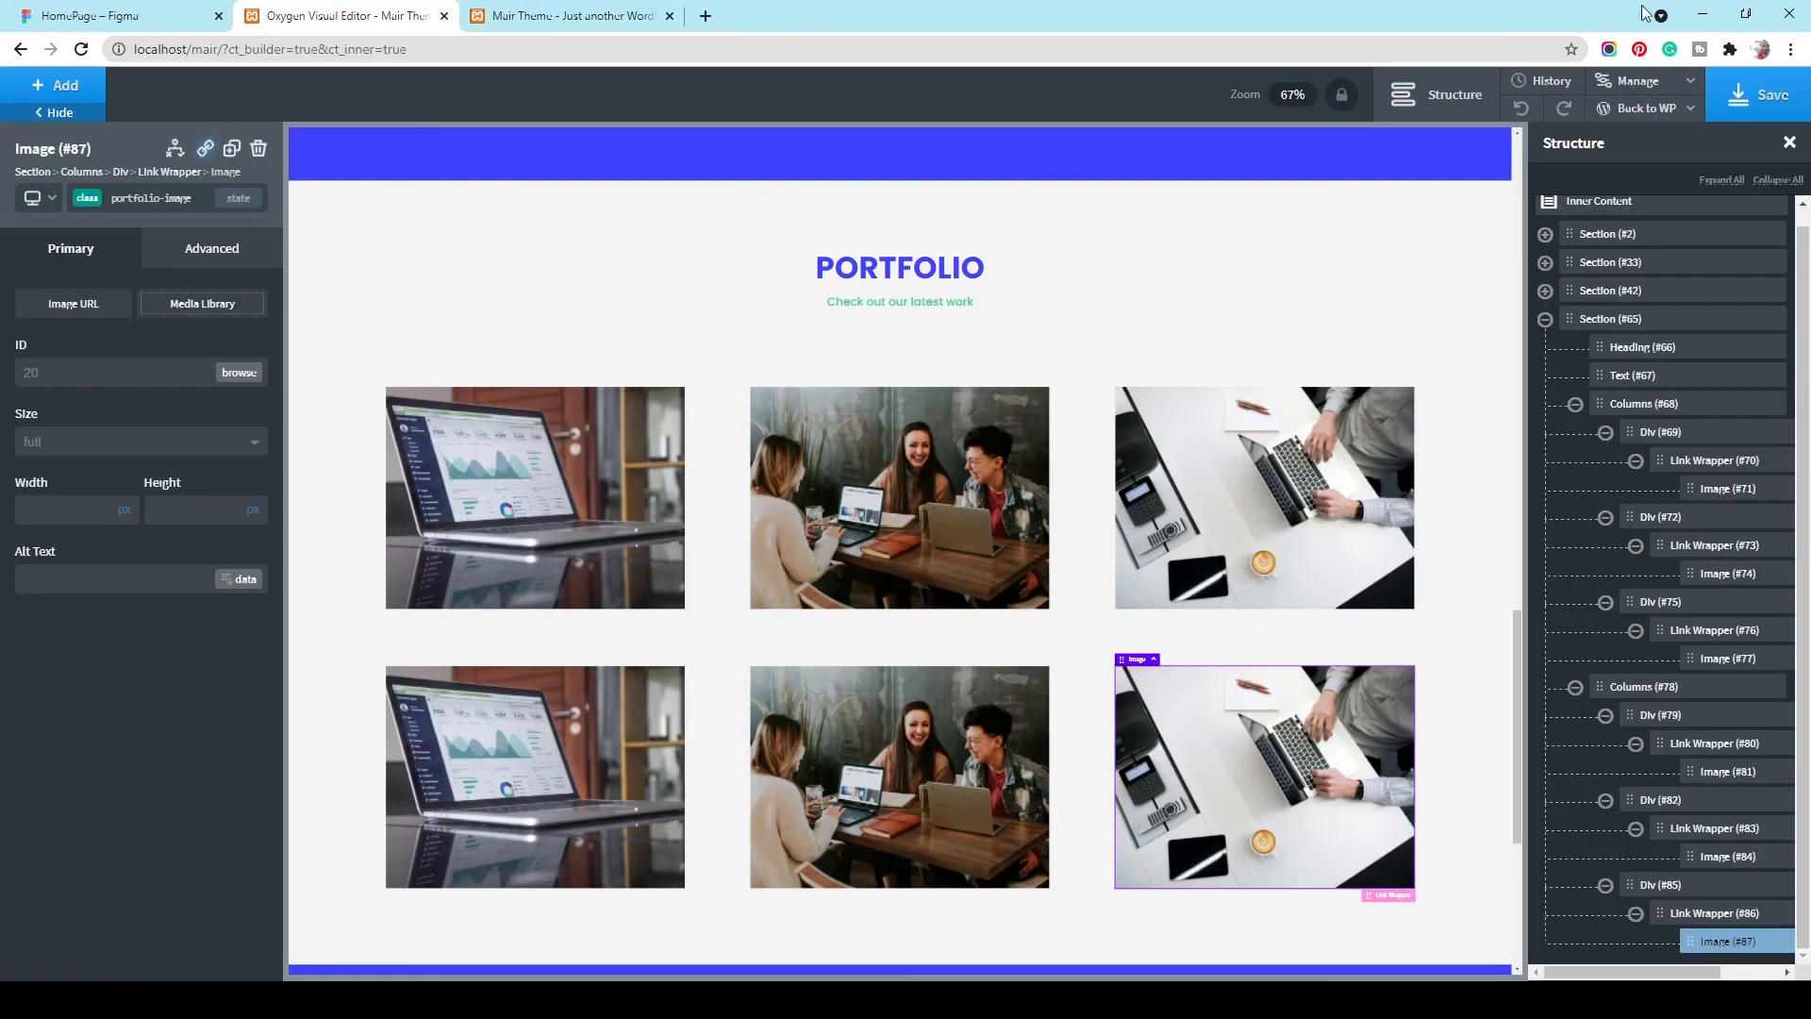
click(1790, 103)
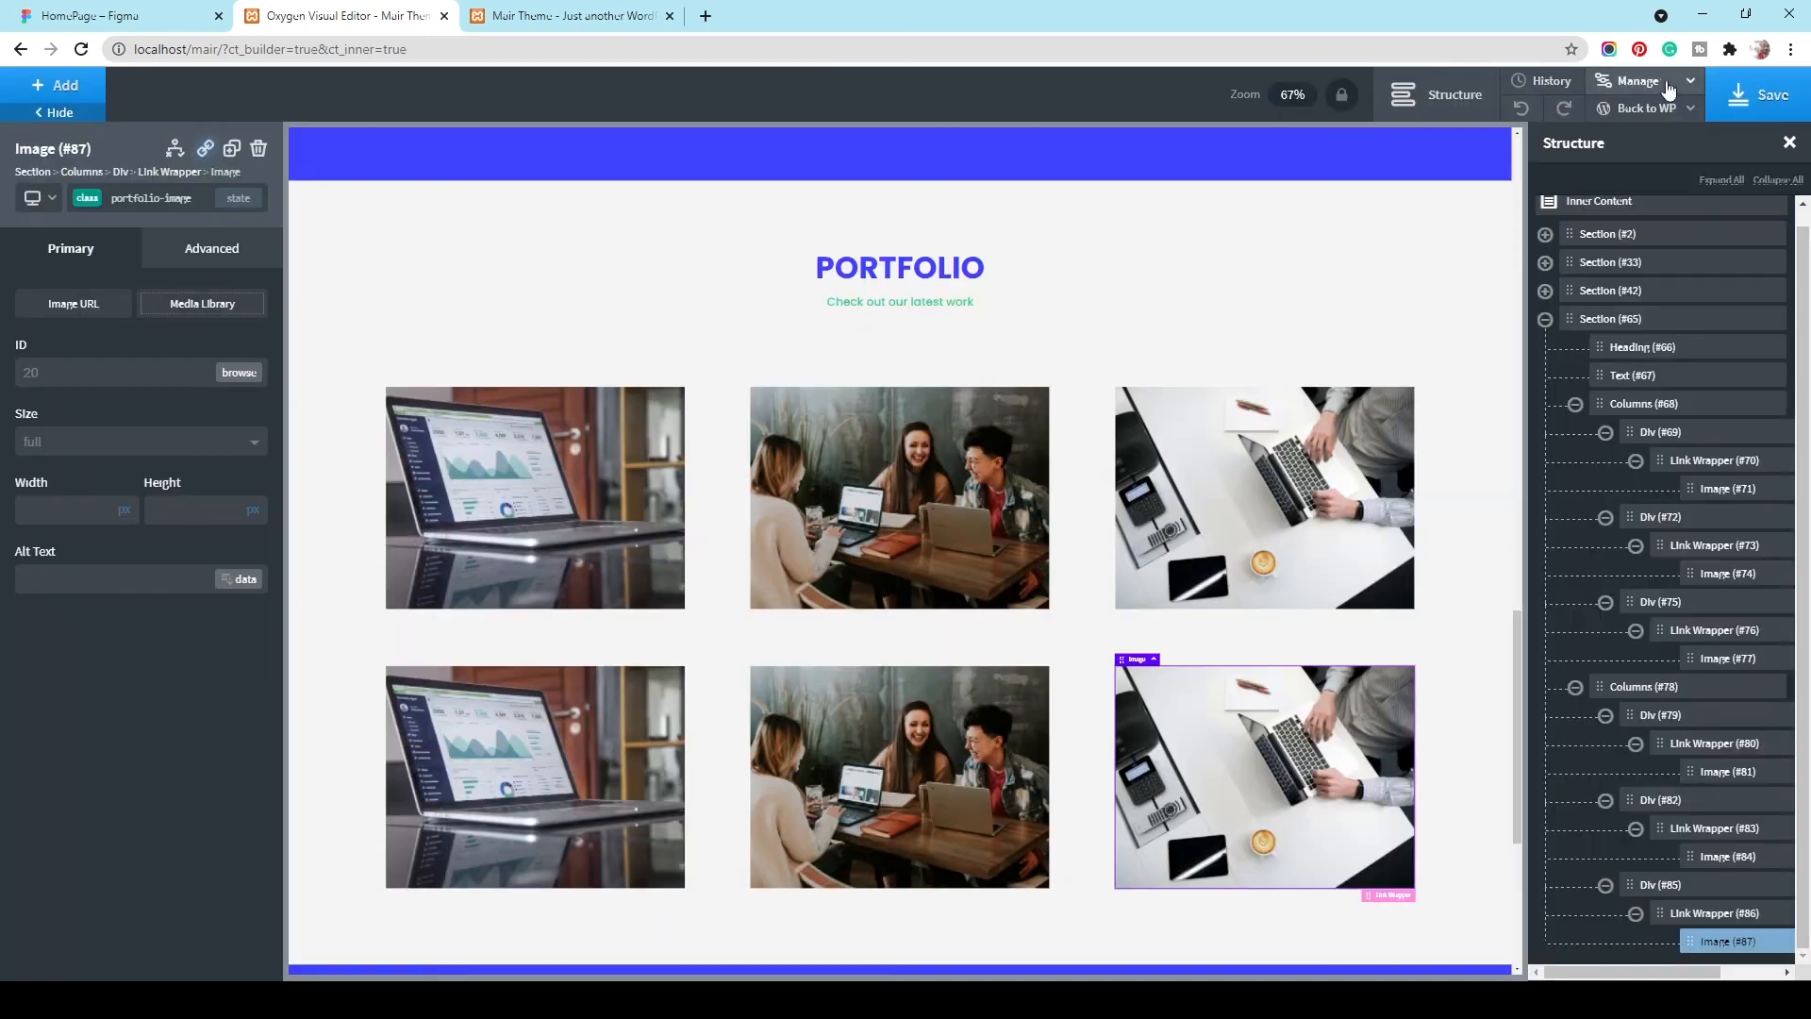
Step: Leave the builder for the WordPress admin, close the front-end tab and go to the list of pages
click(1662, 111)
click(1639, 146)
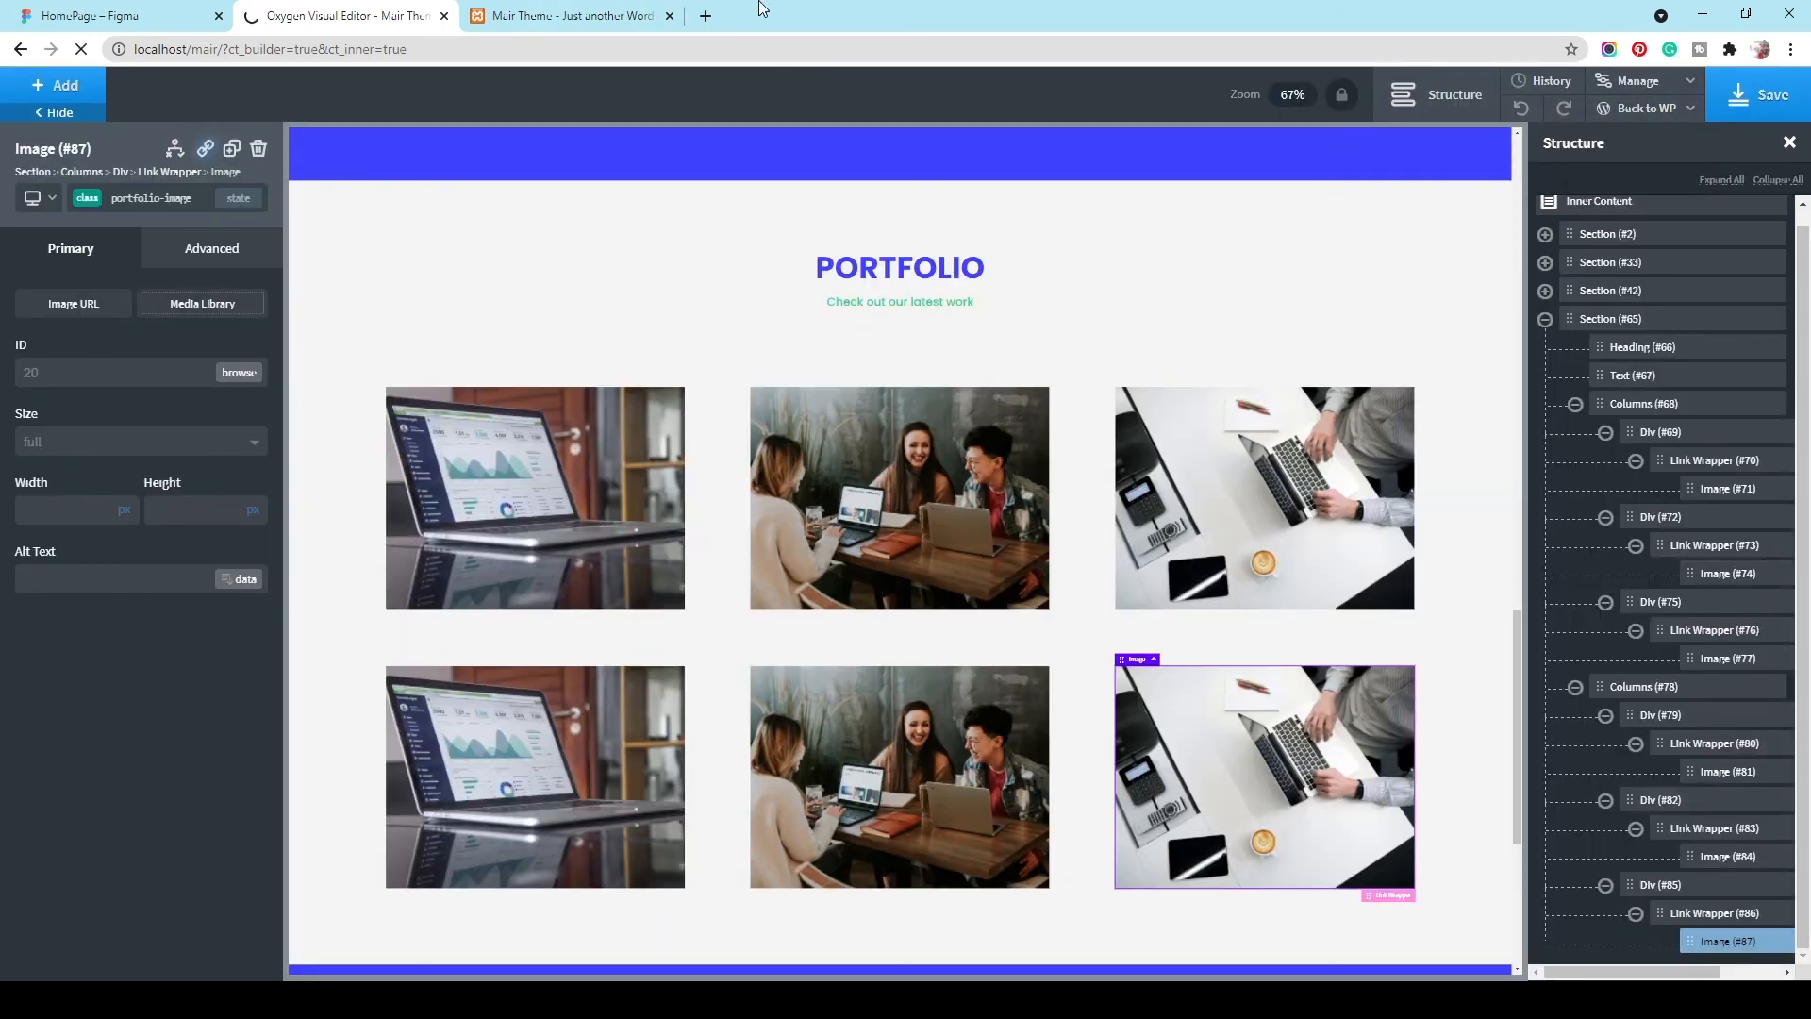
click(669, 15)
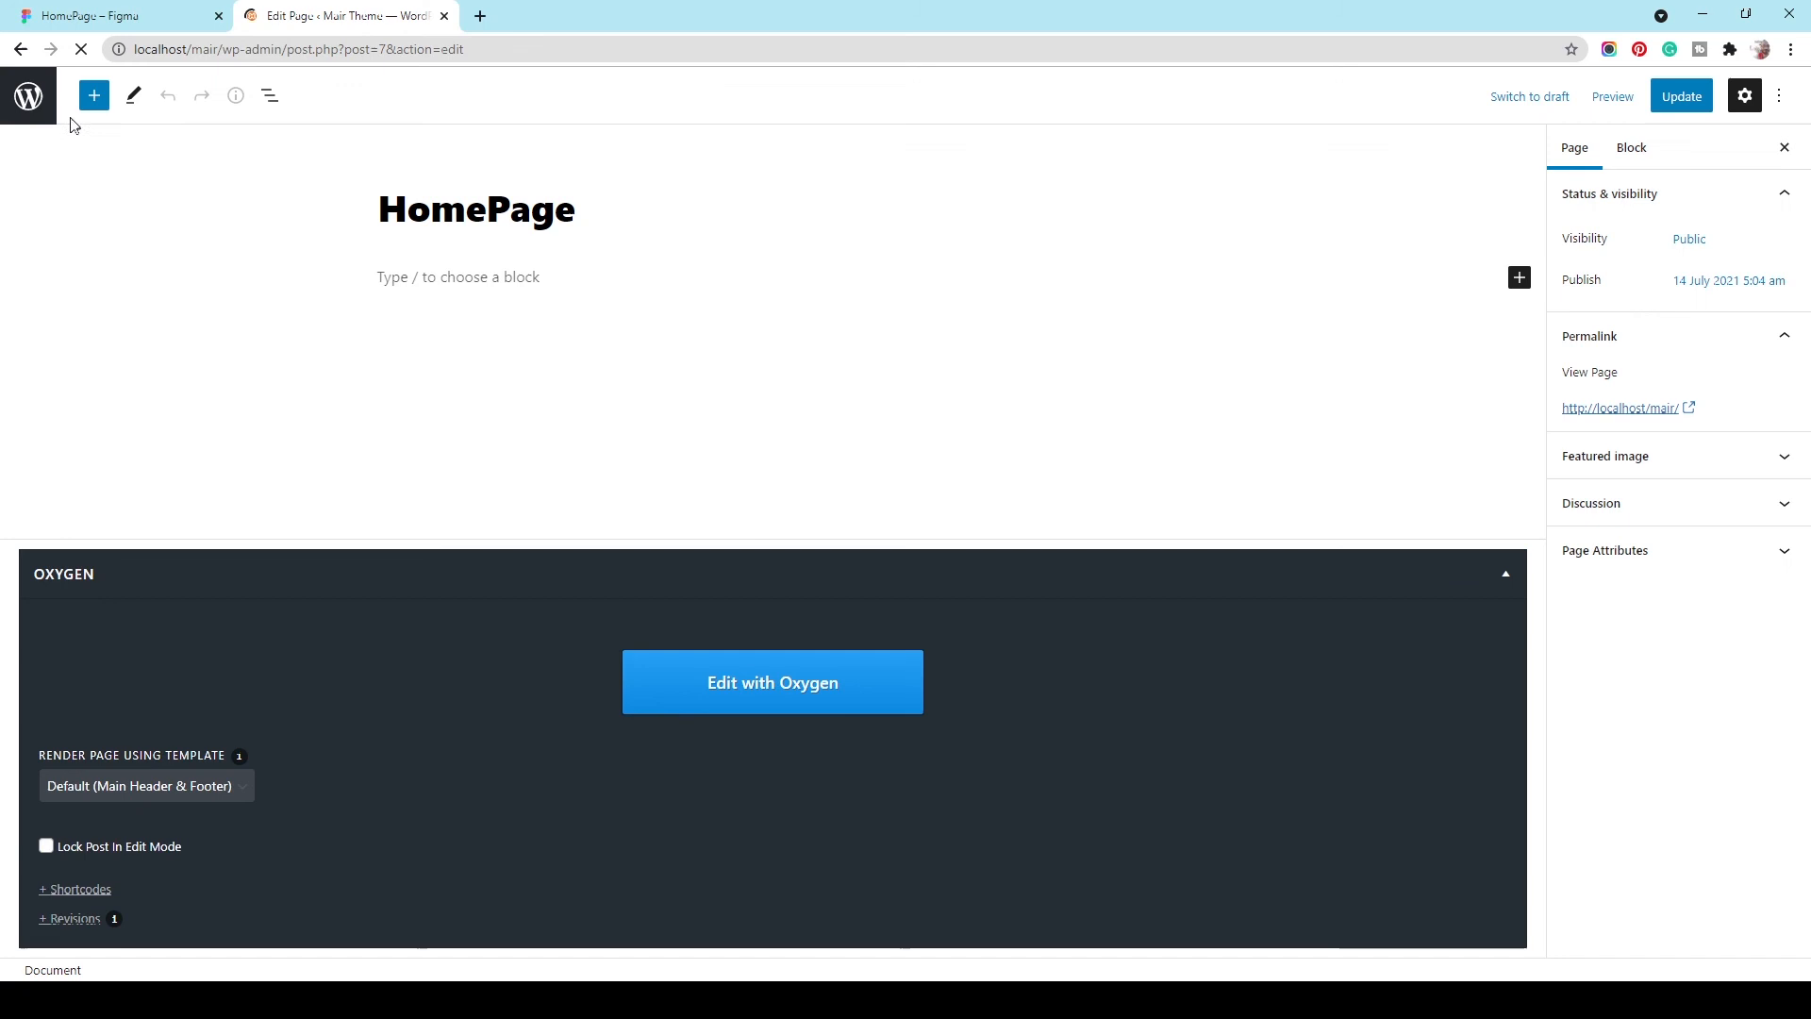
click(43, 102)
Step: Review the "Ready For Mair Yet?" section in the Figma design and publish a new reusable Oxygen part titled "Call To Action"
click(142, 17)
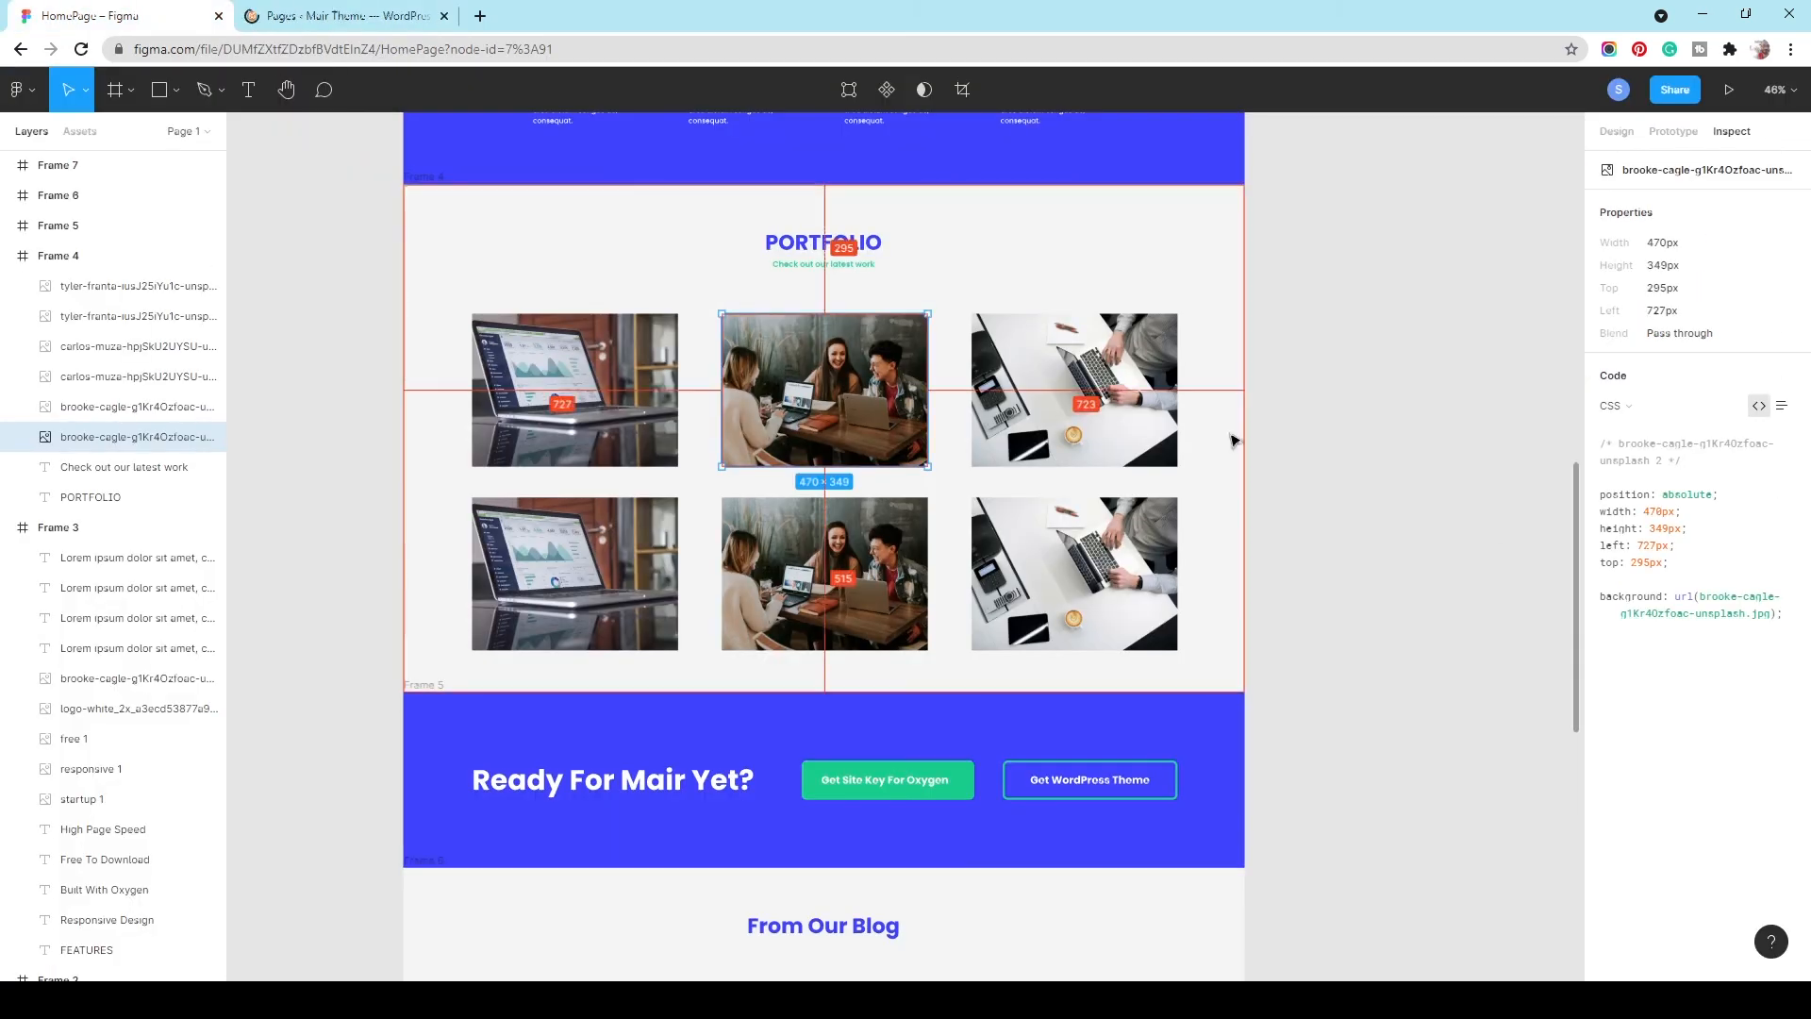
scroll(1085, 557, down, 6)
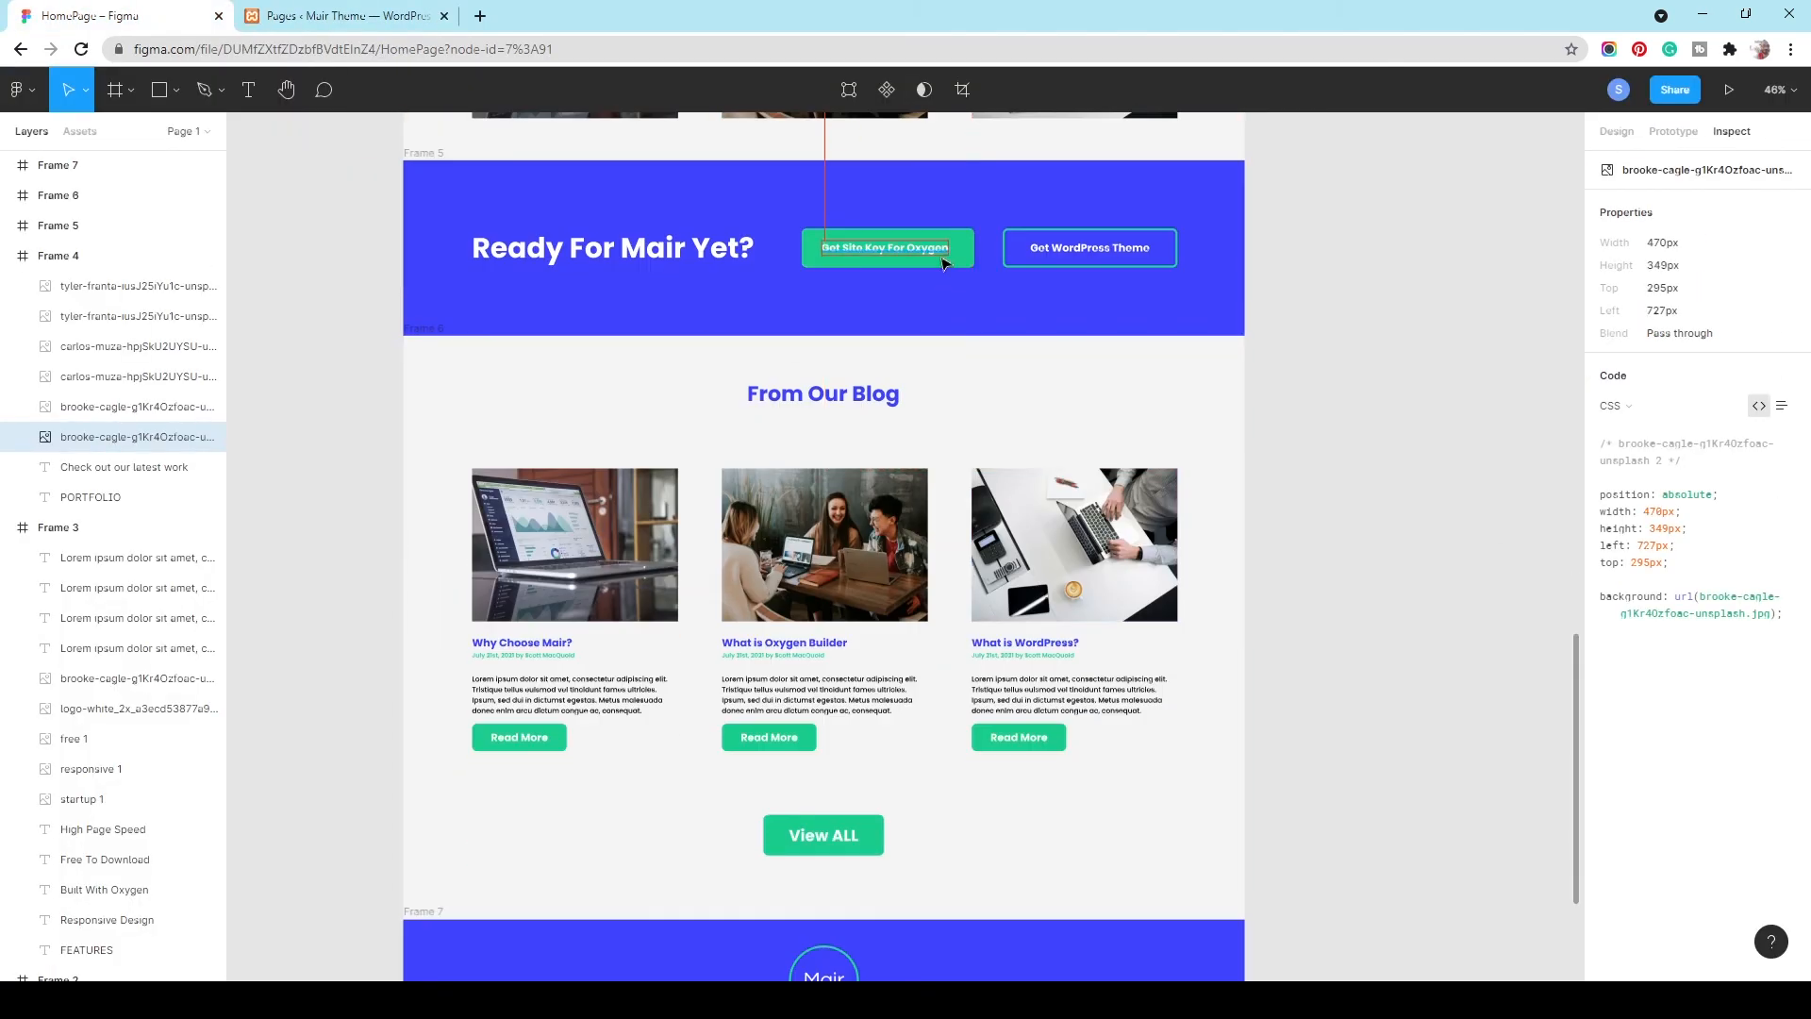
click(252, 9)
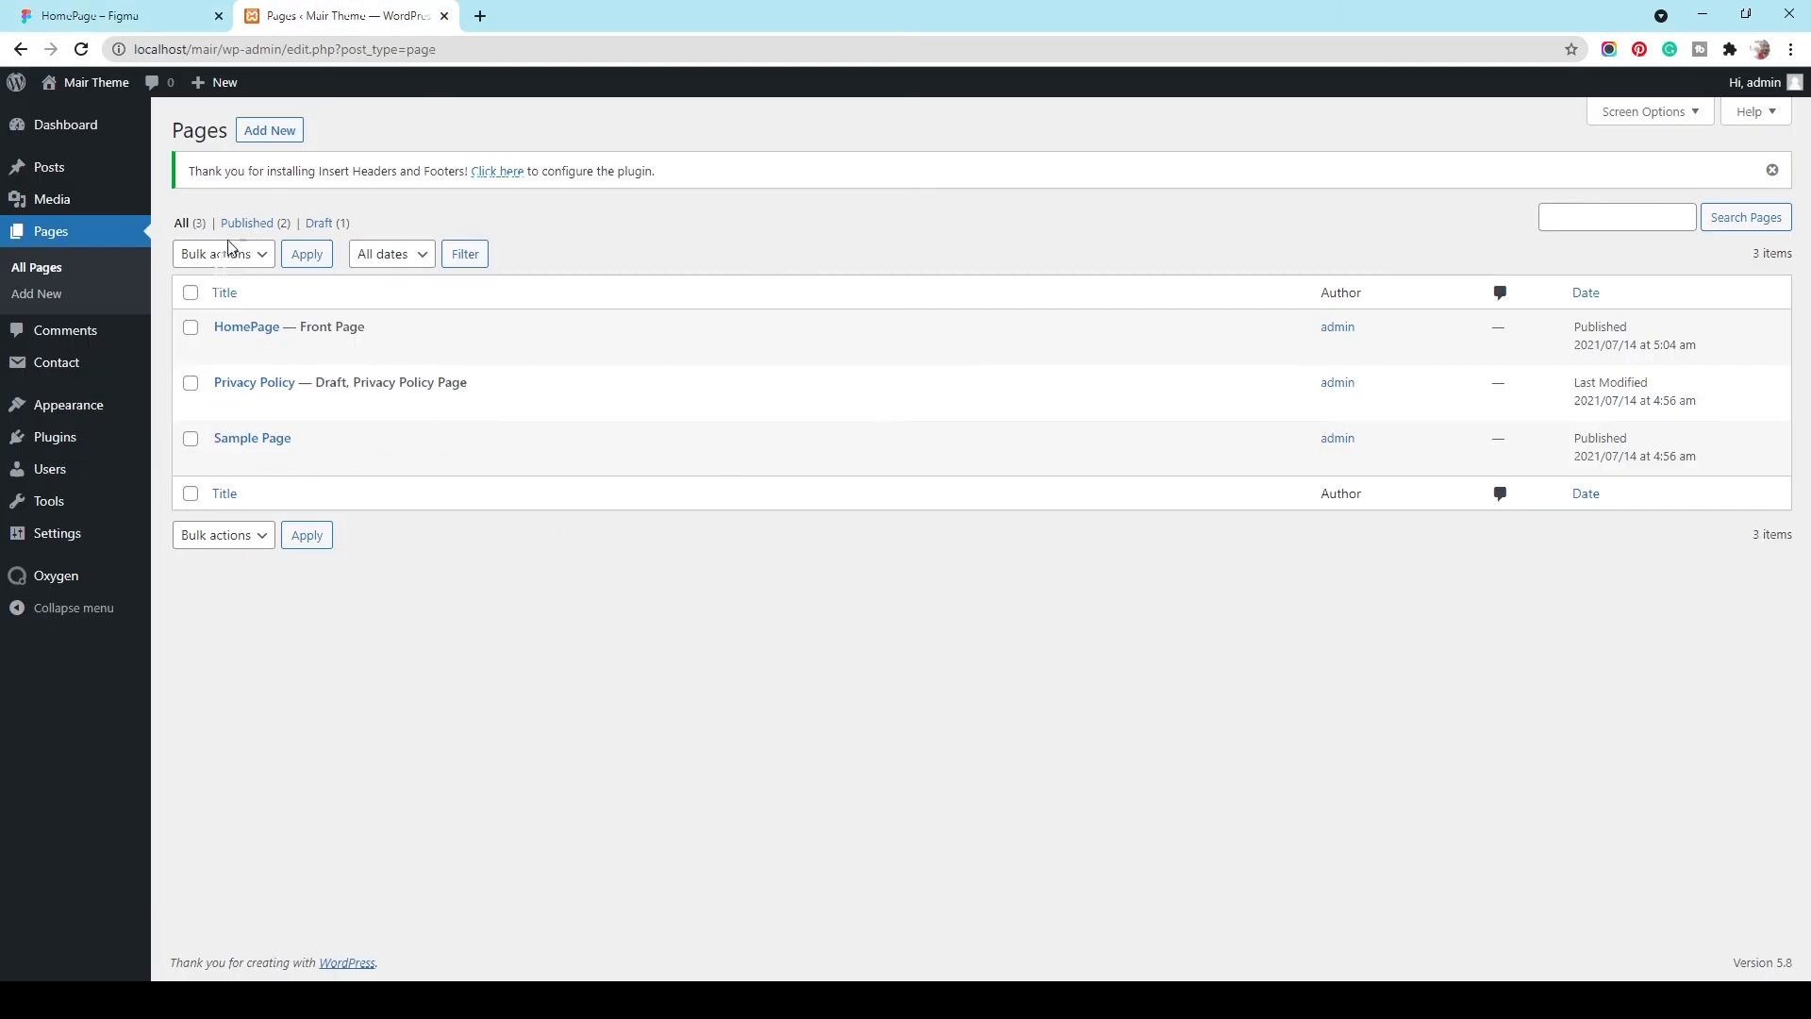
mouse_move(93, 578)
click(209, 616)
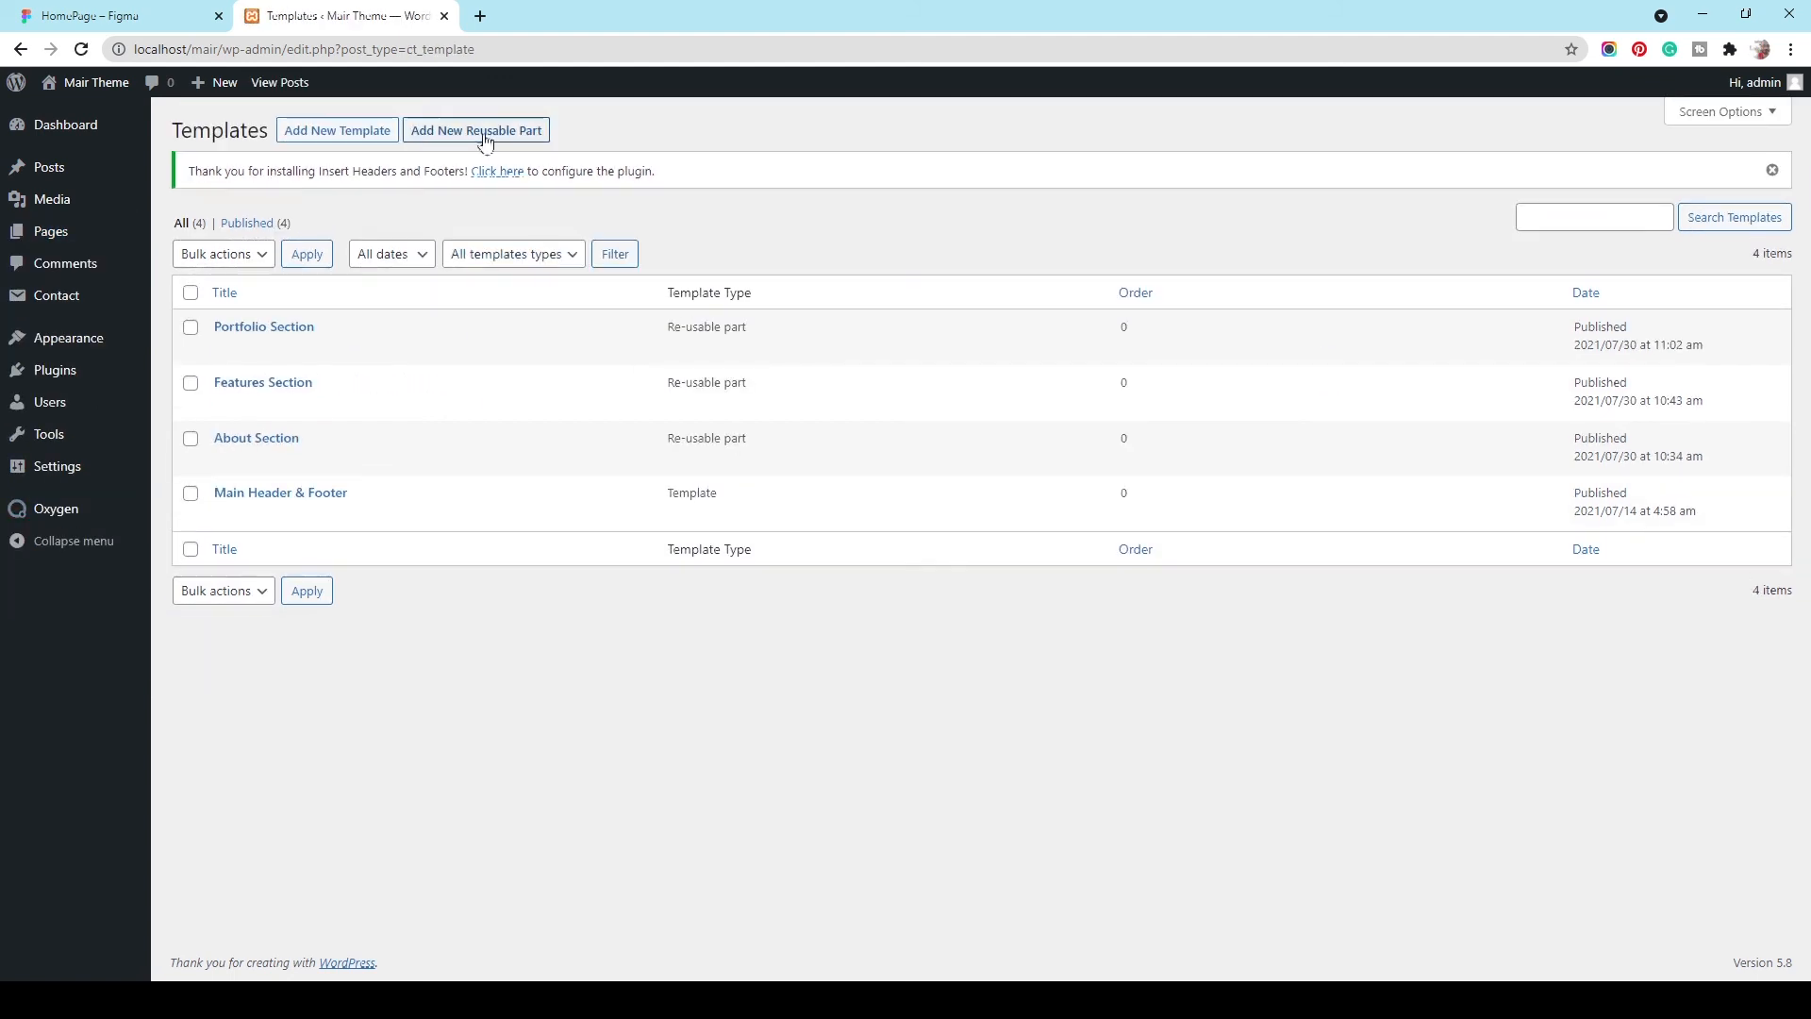
click(485, 137)
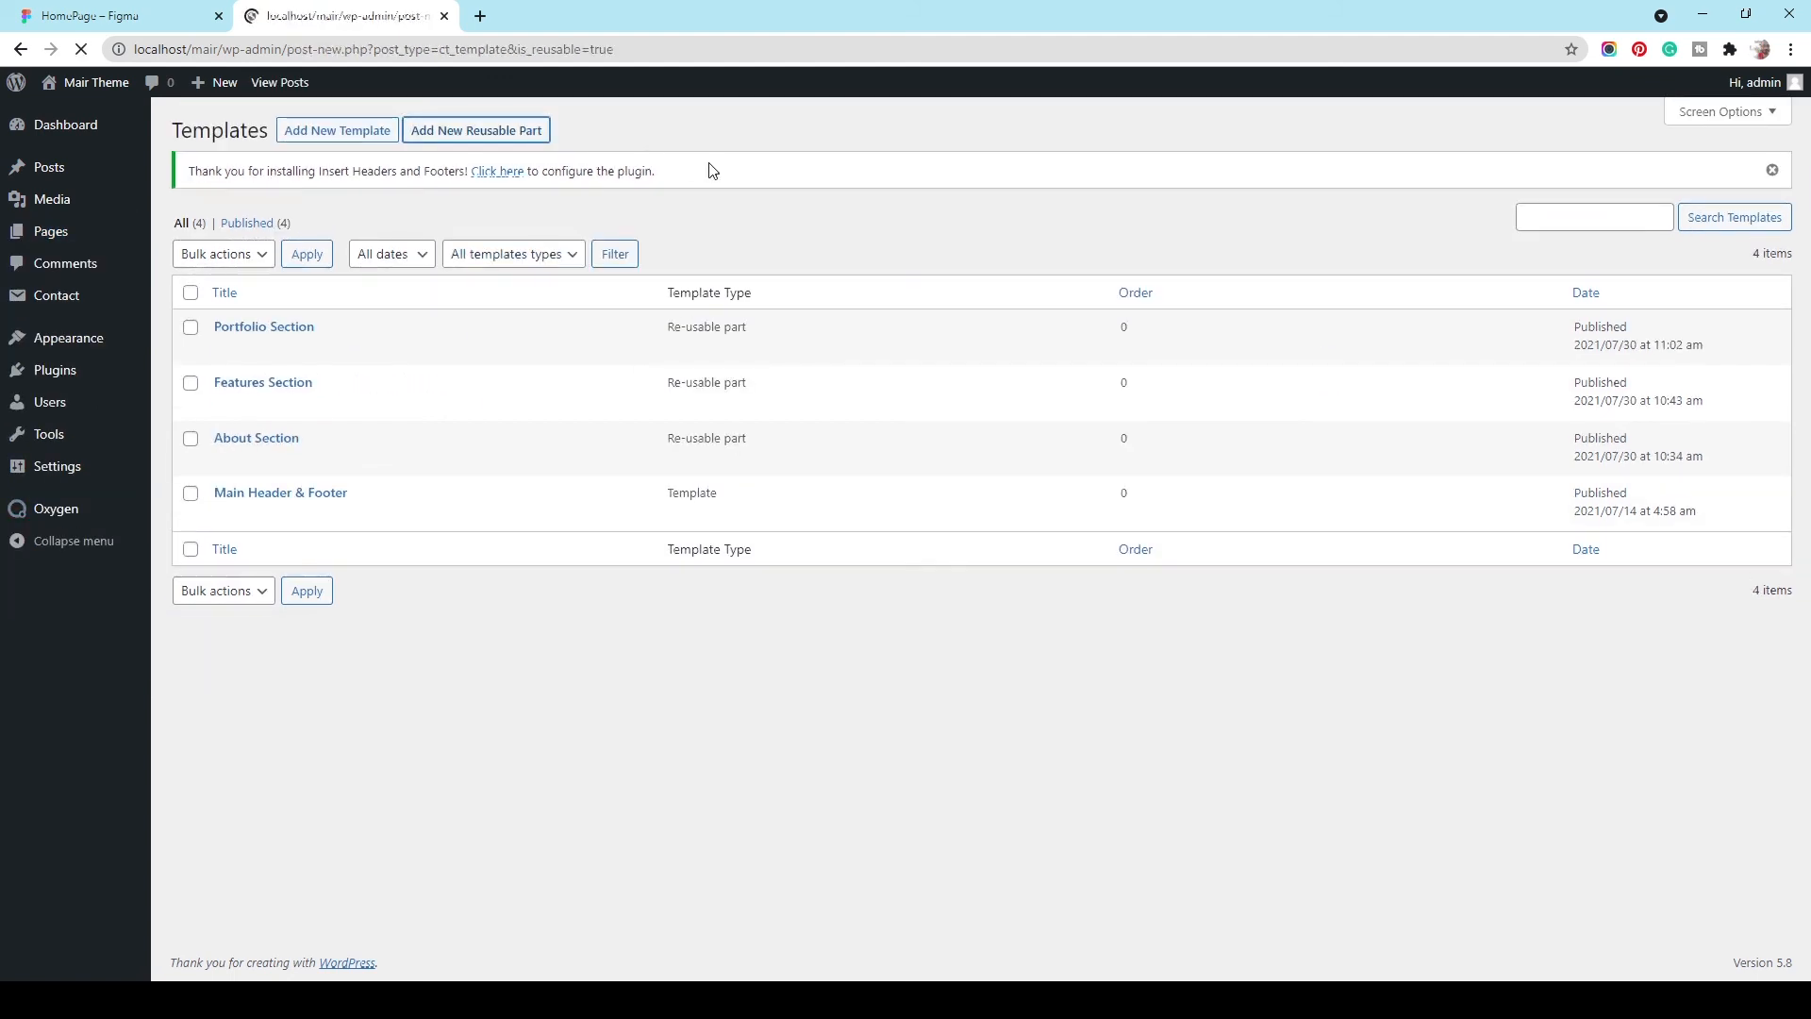
text(Call To Action)
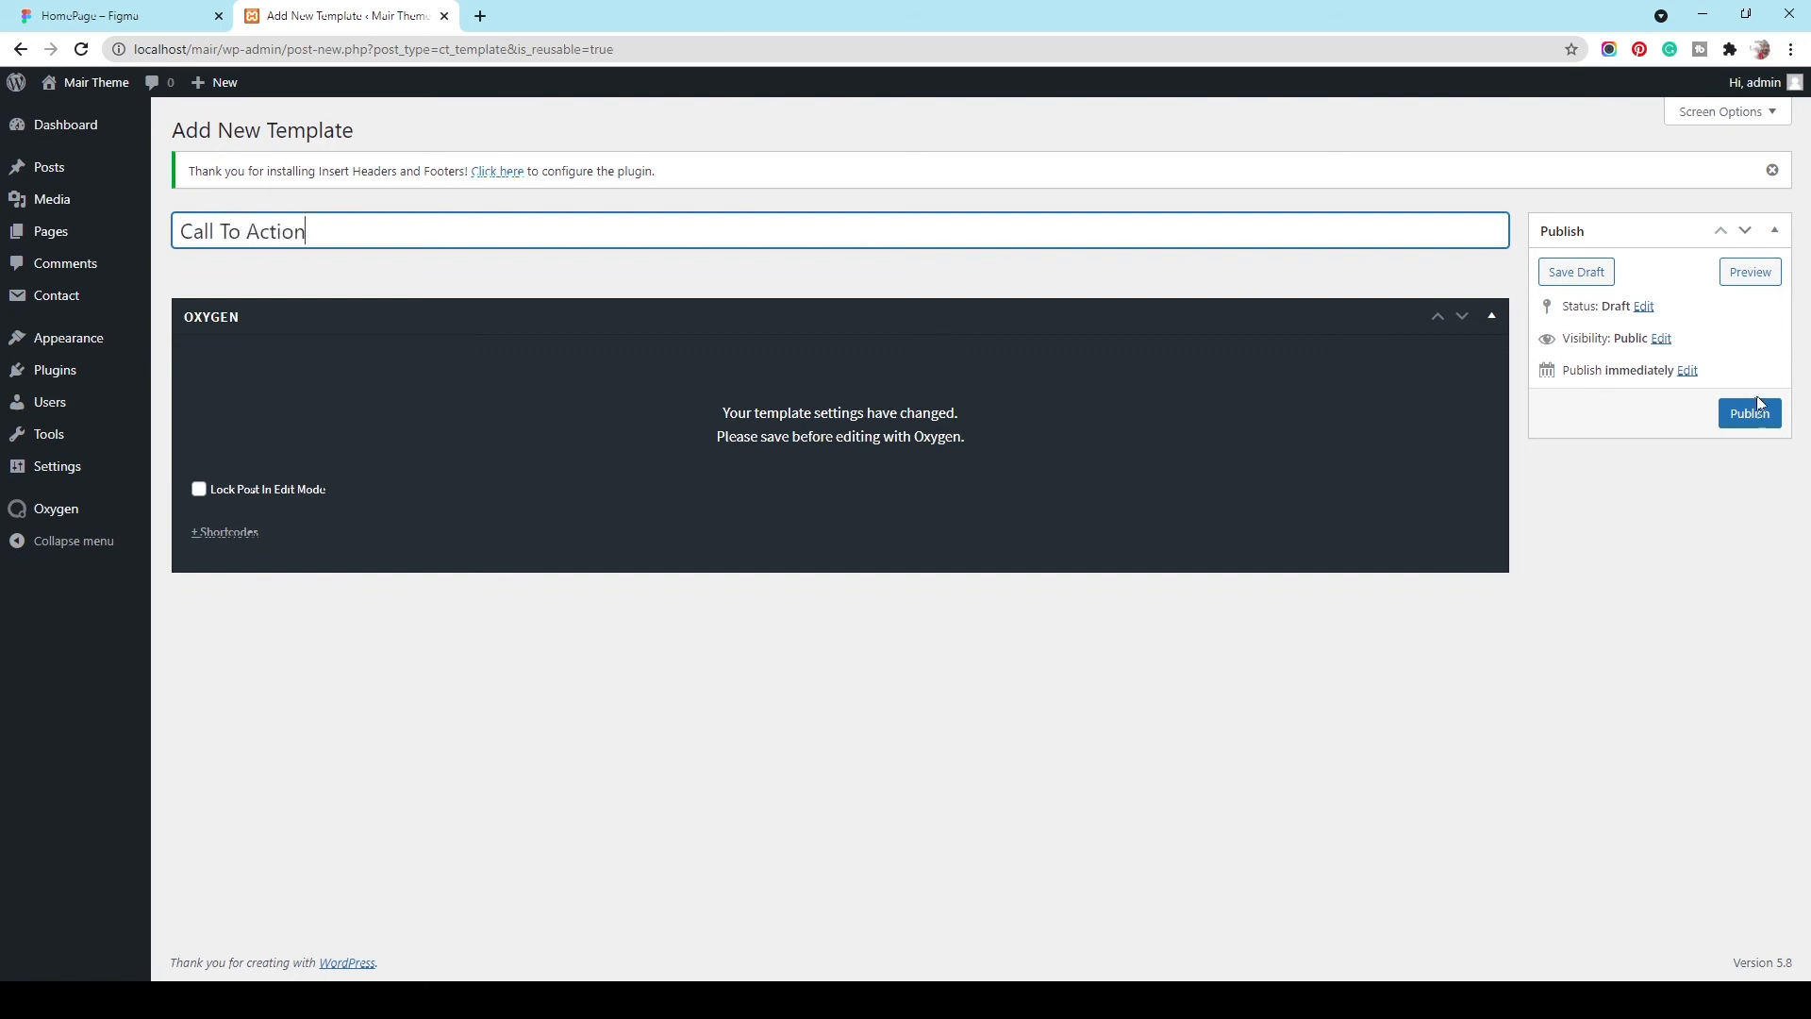
click(1756, 410)
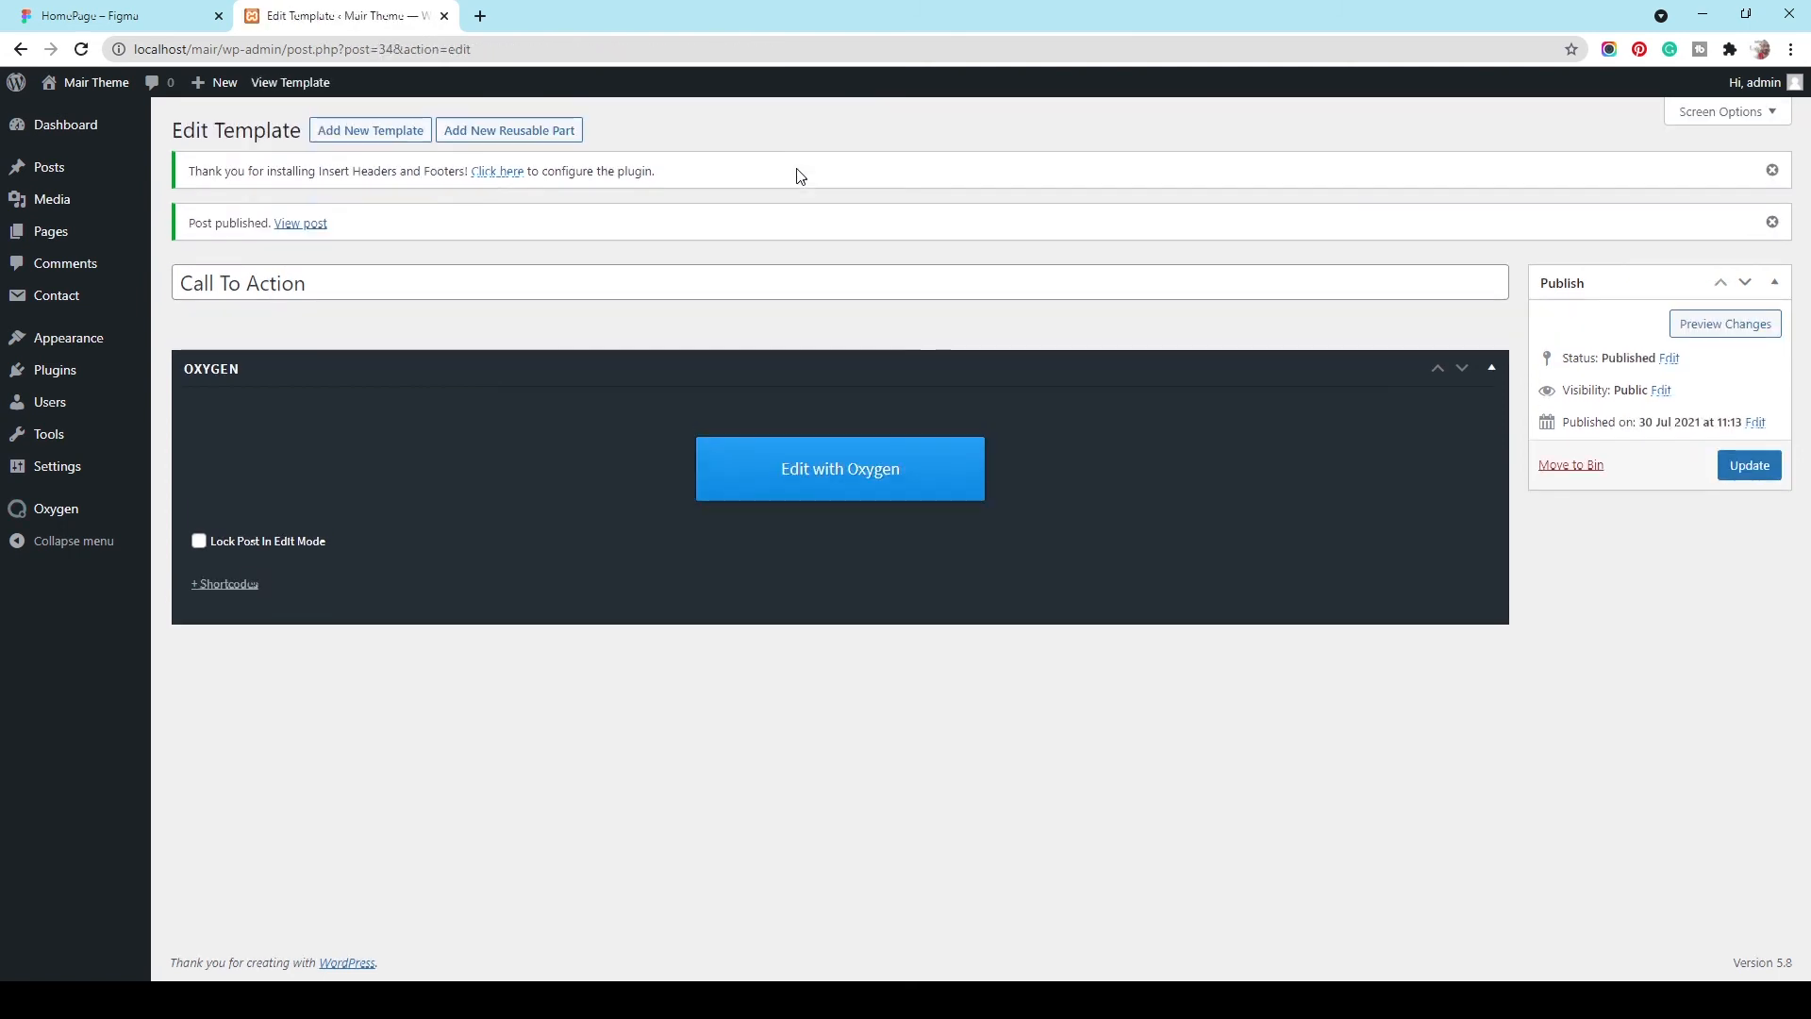
Step: Open the Call To Action part in the Oxygen builder and add a Section to it
click(882, 476)
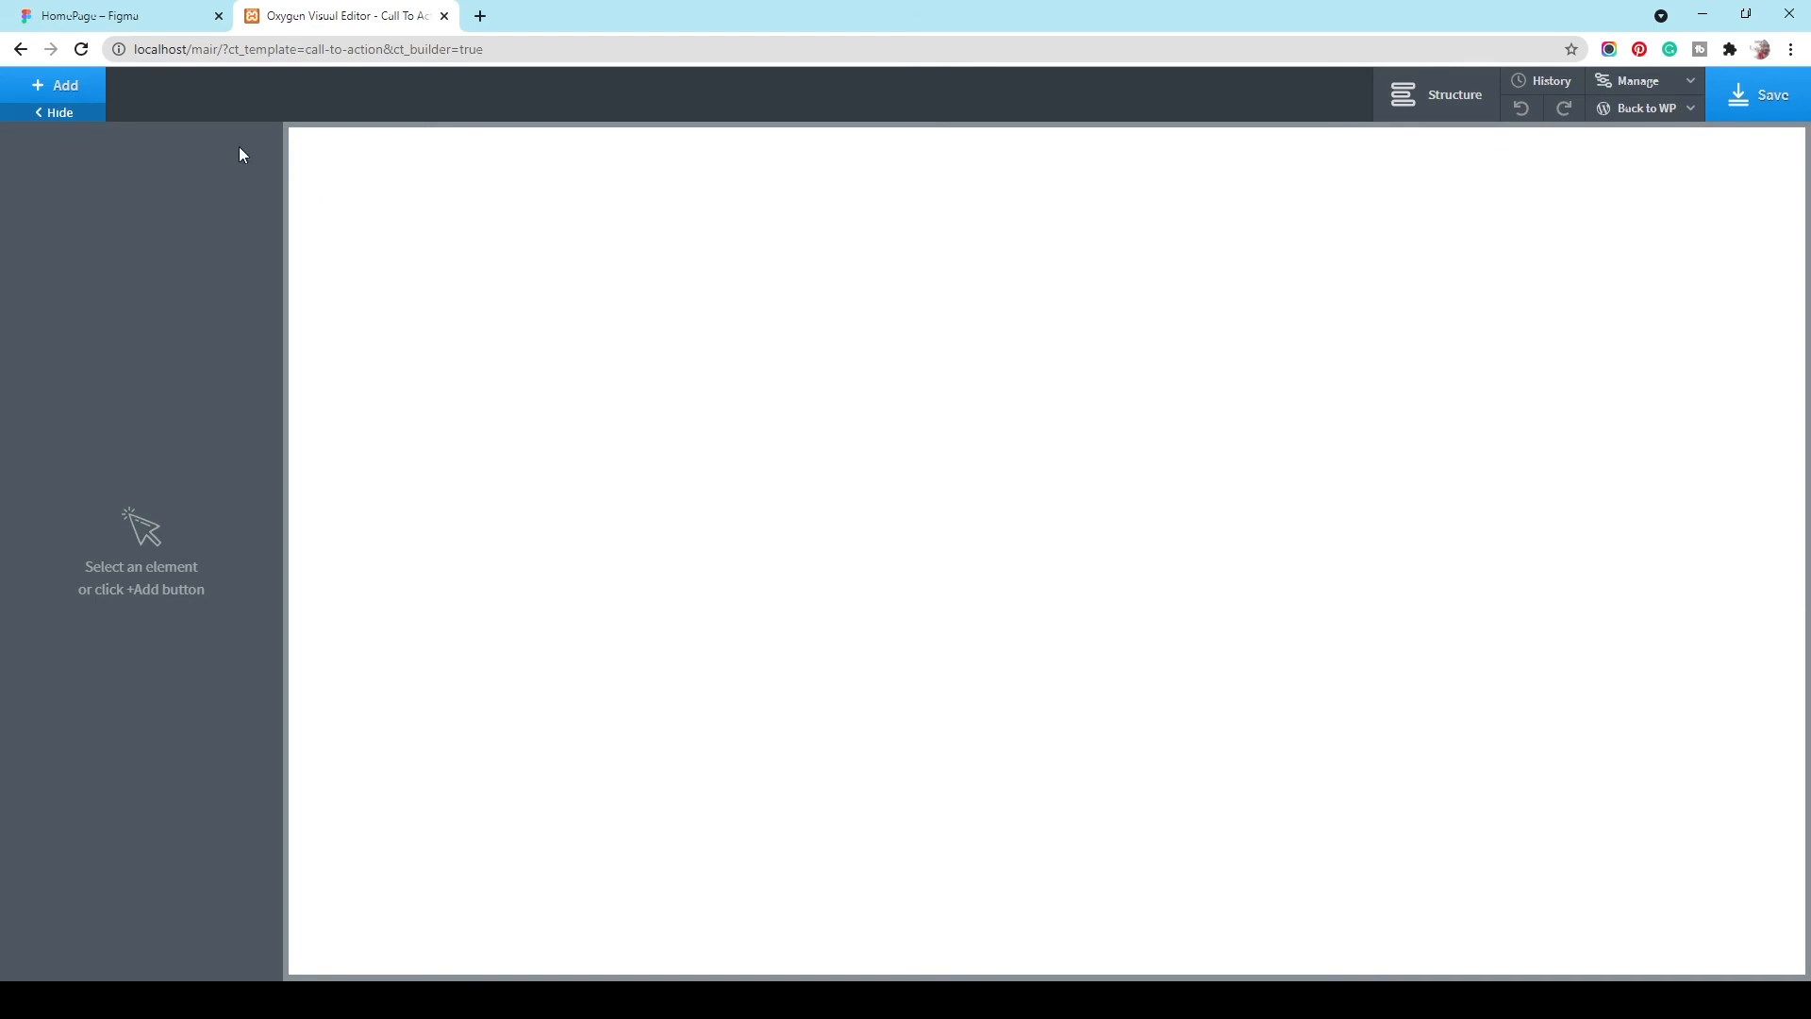
click(73, 83)
click(69, 260)
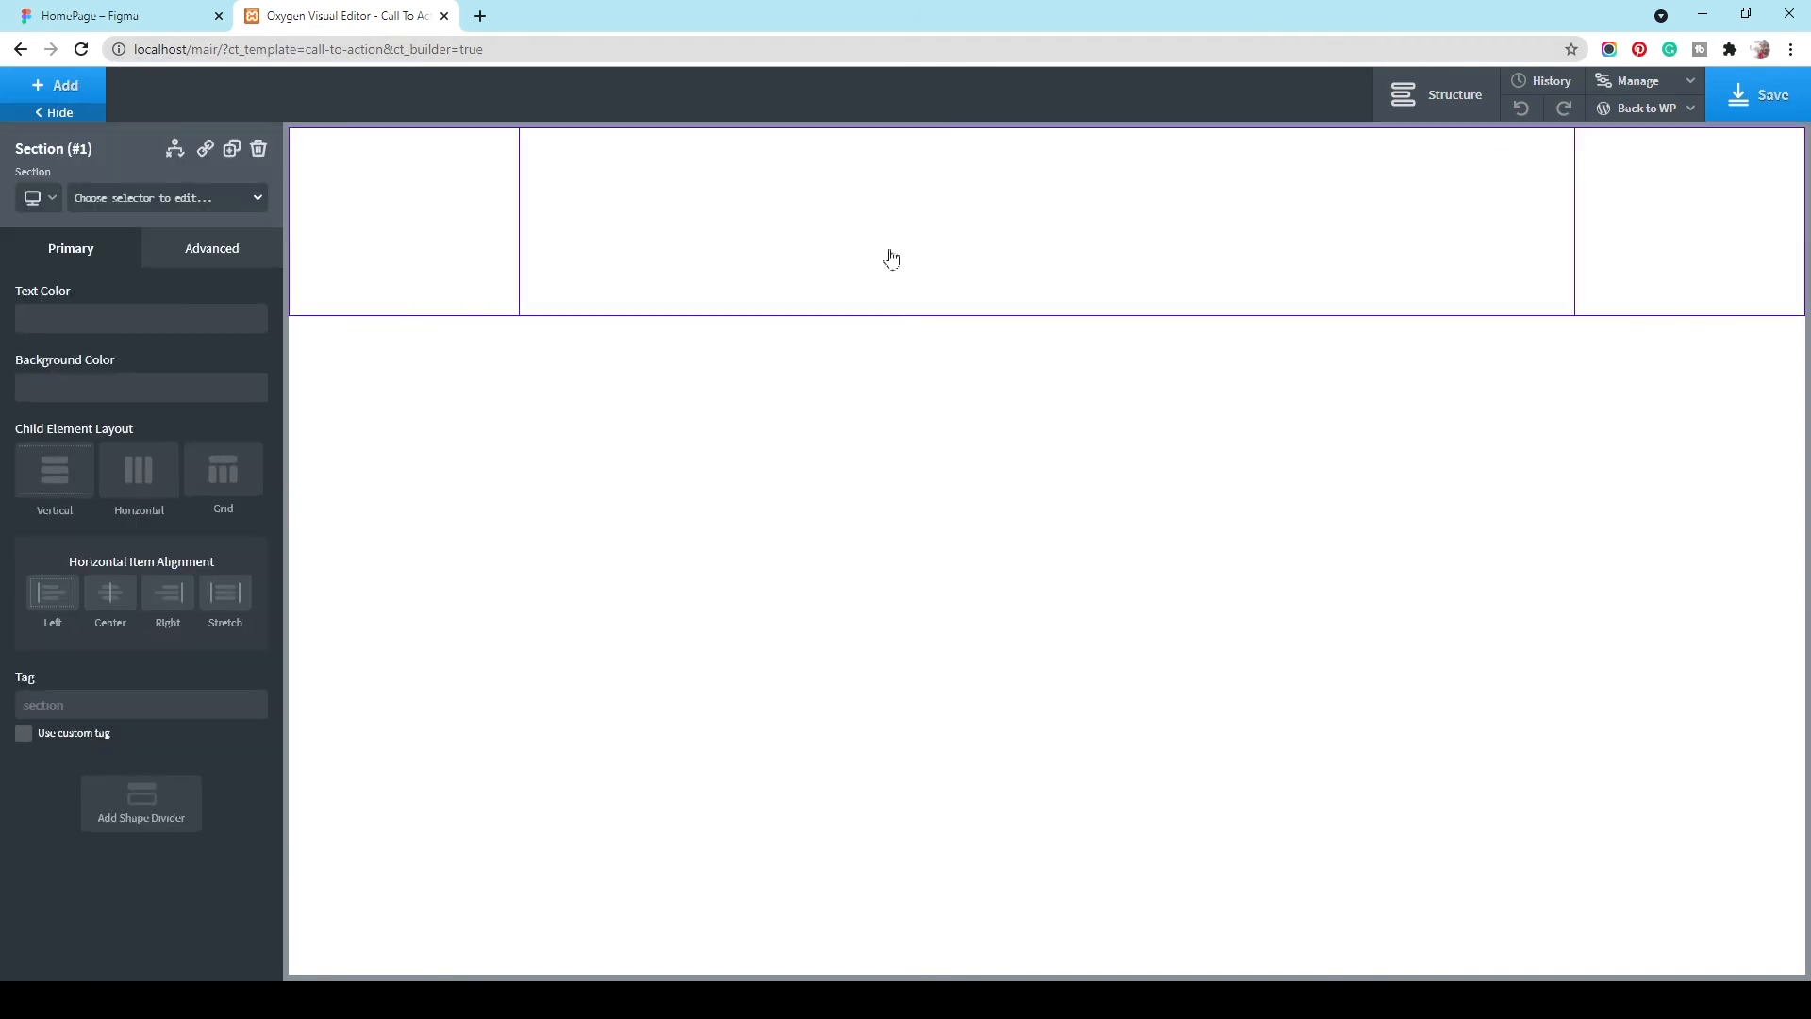
Step: Copy the background colour code 3F43FD of Frame 5 from the Figma design and return to the Oxygen builder
click(170, 15)
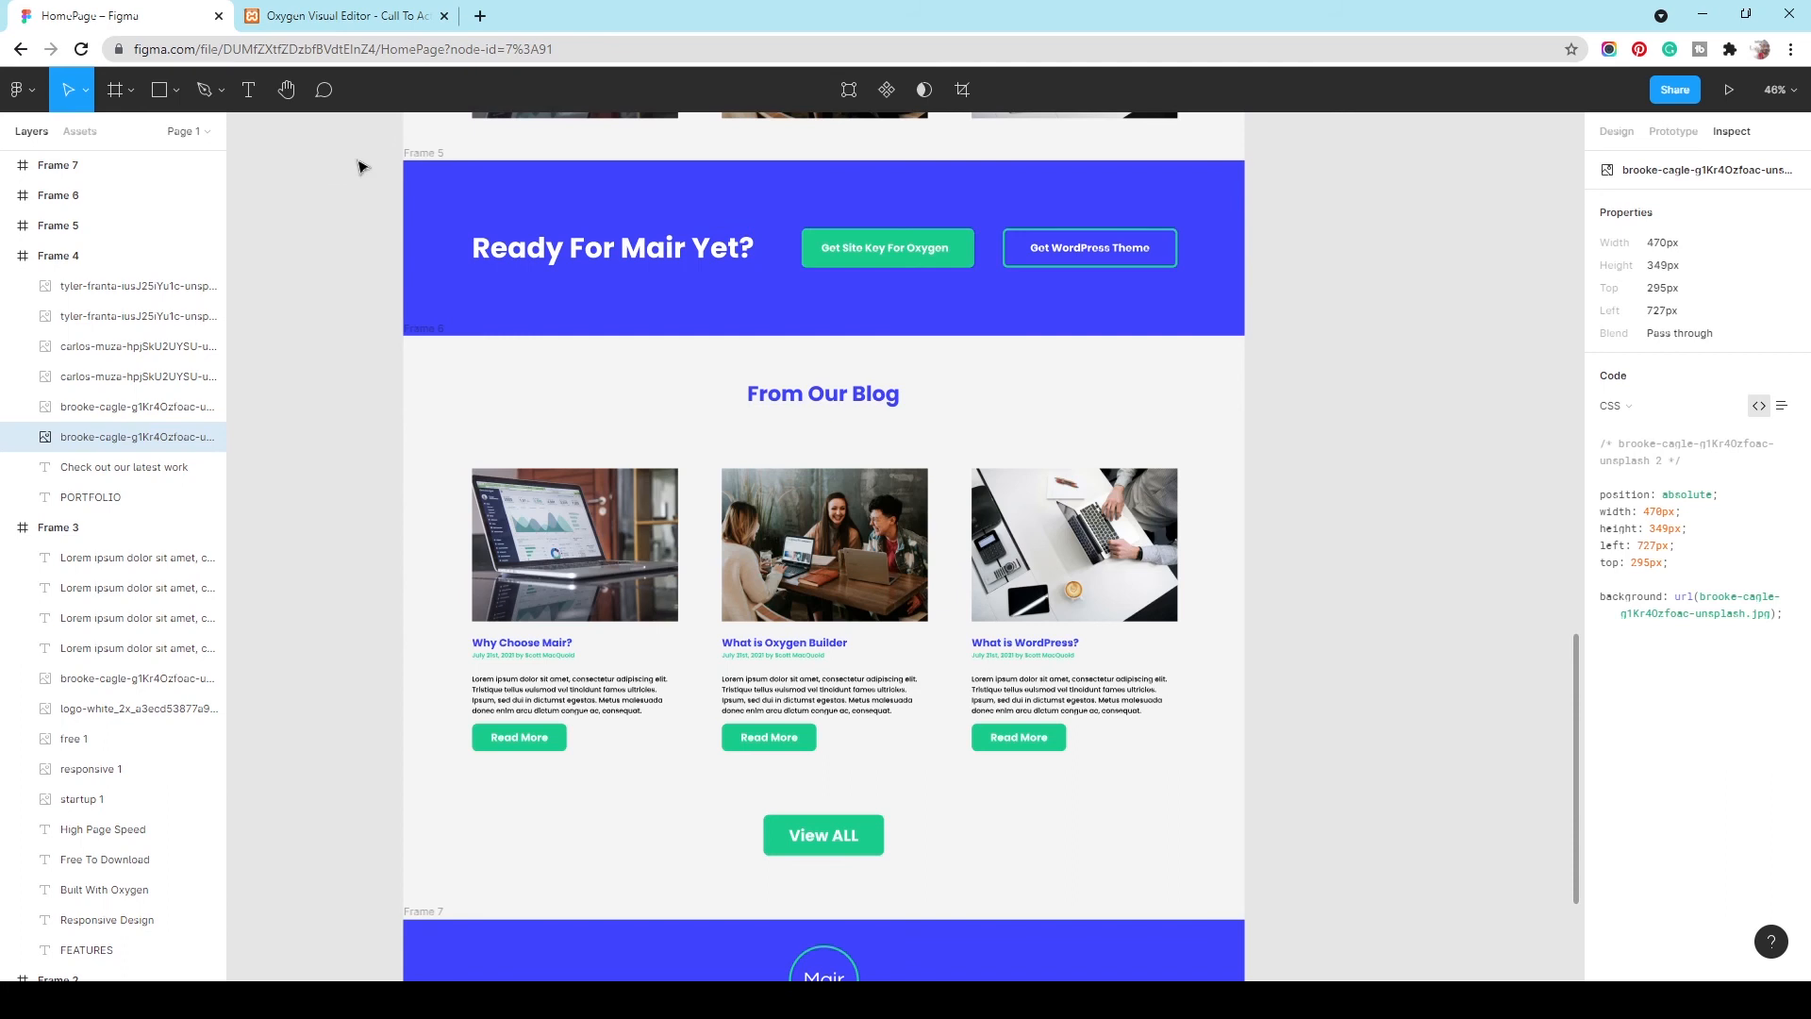
click(69, 225)
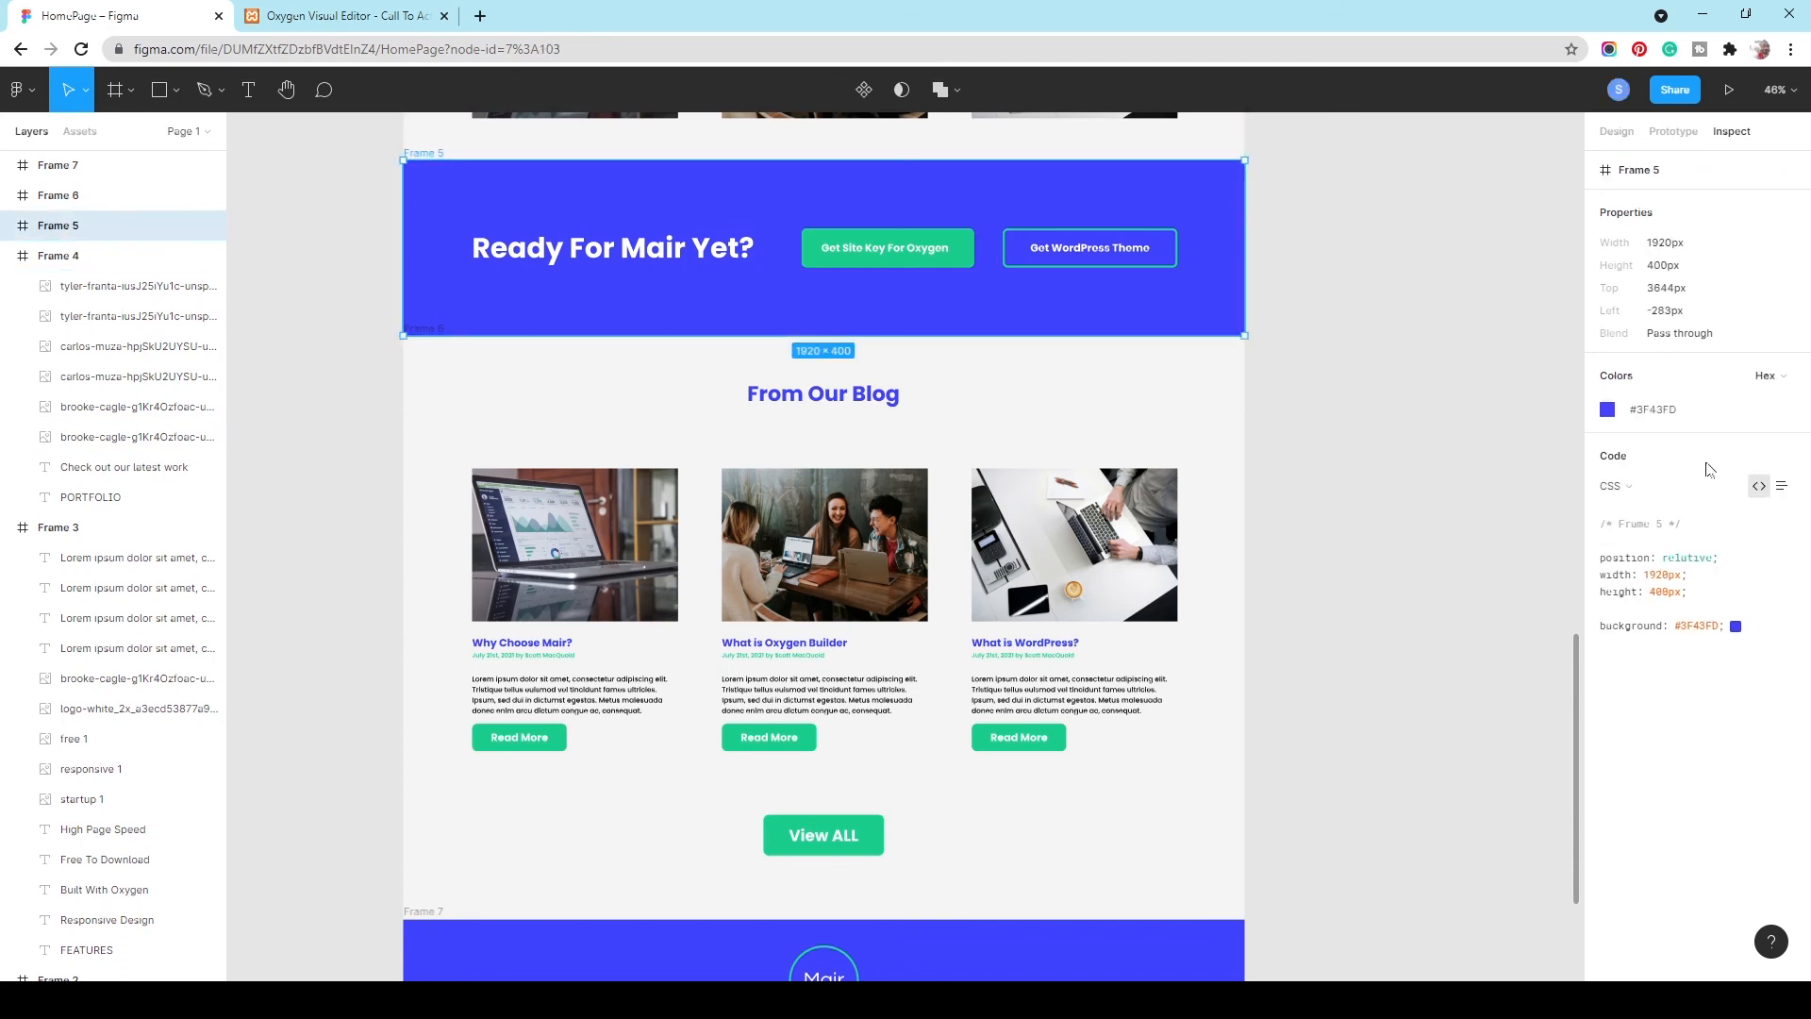
click(1646, 411)
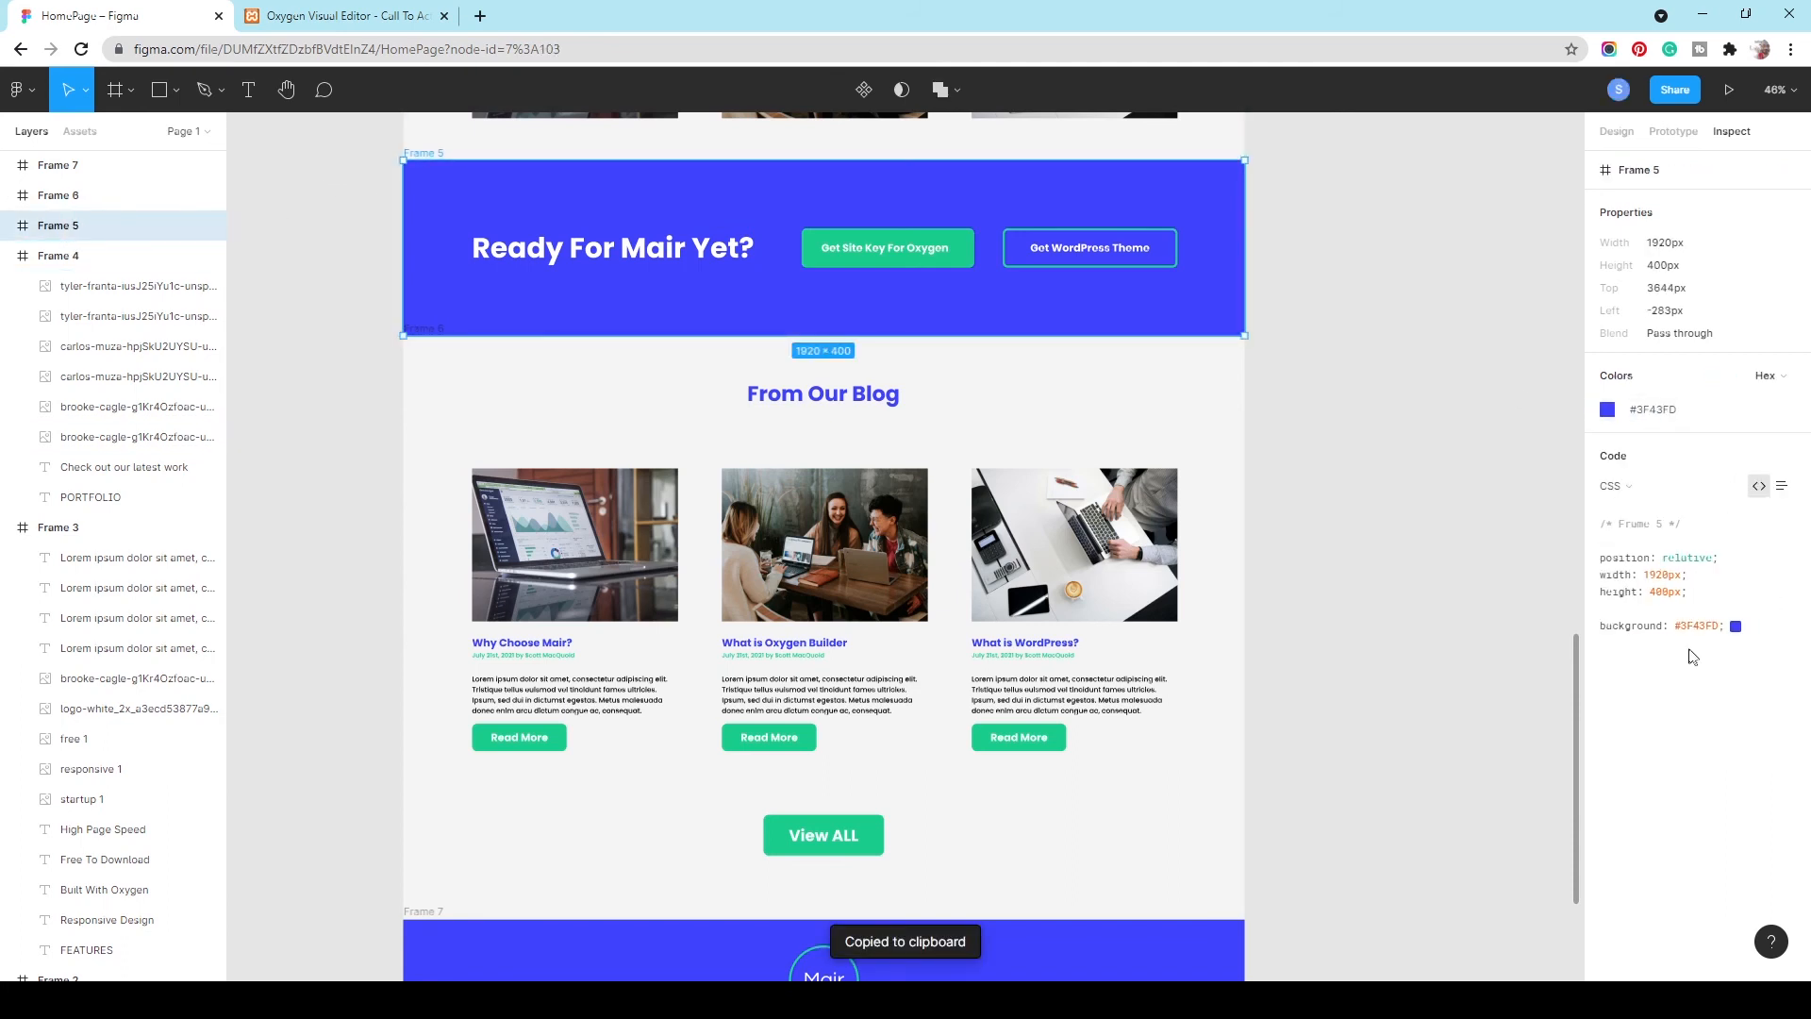
double_click(1662, 409)
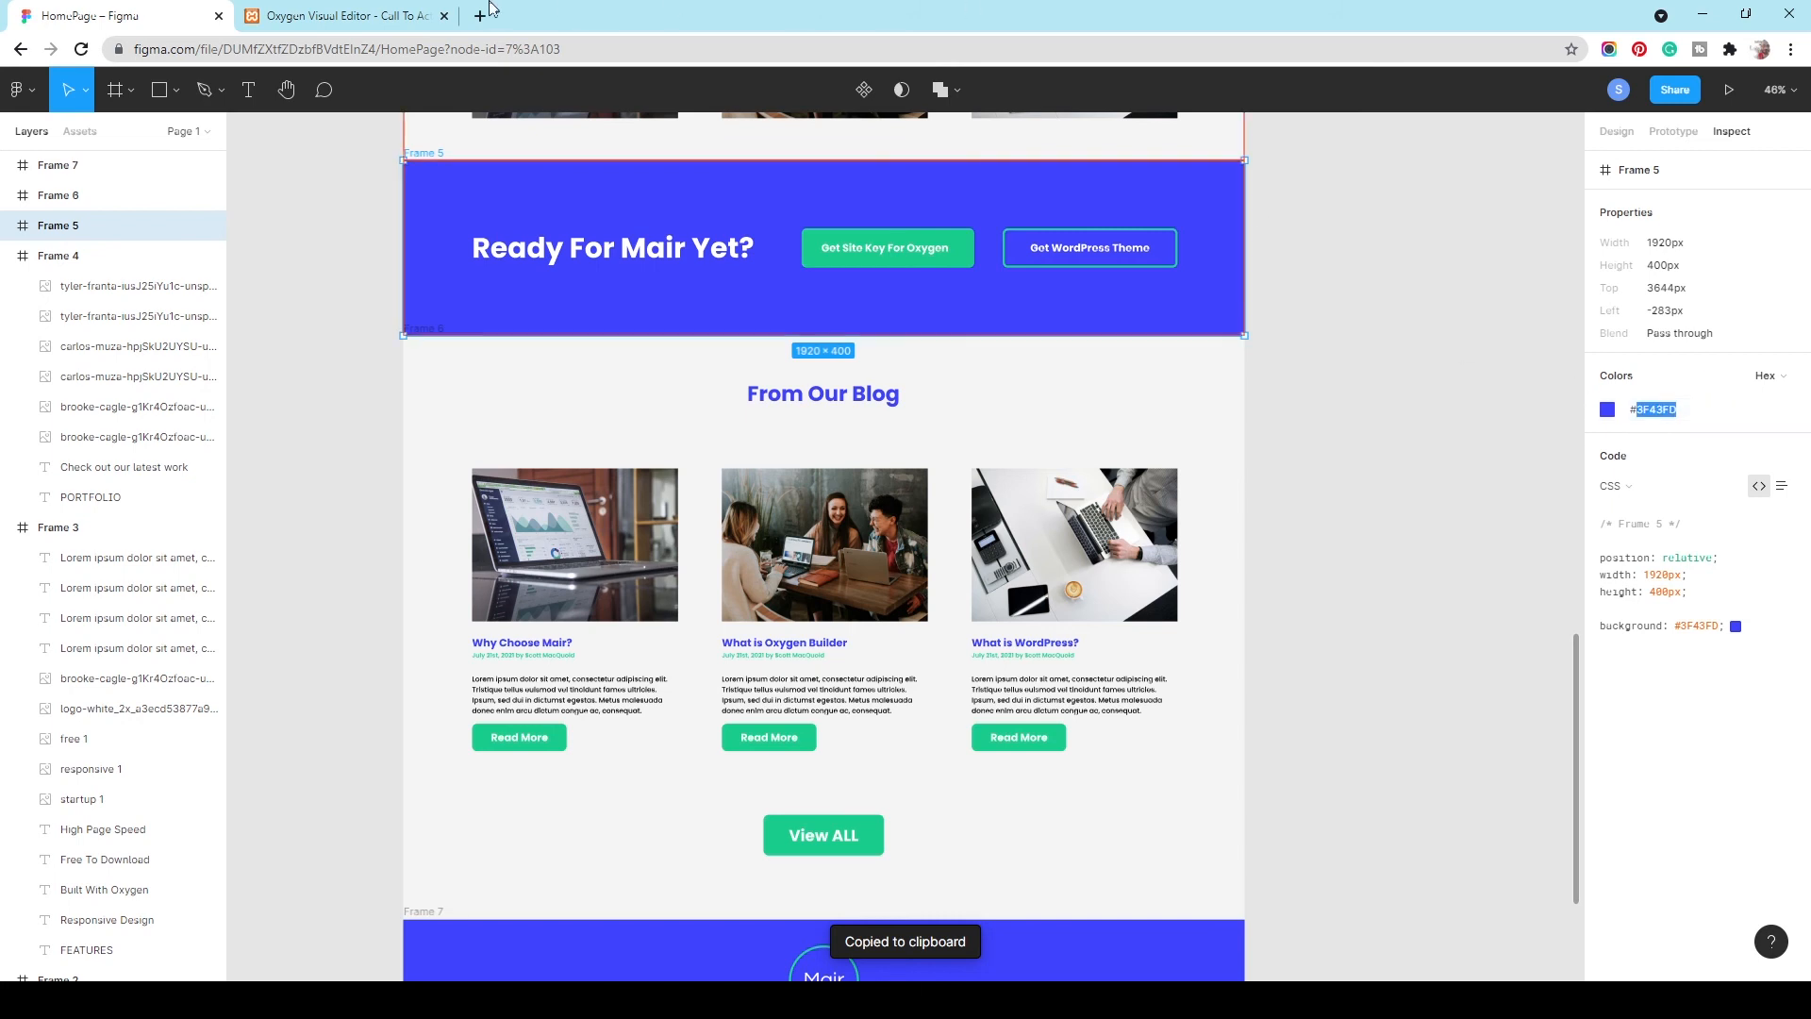
click(340, 16)
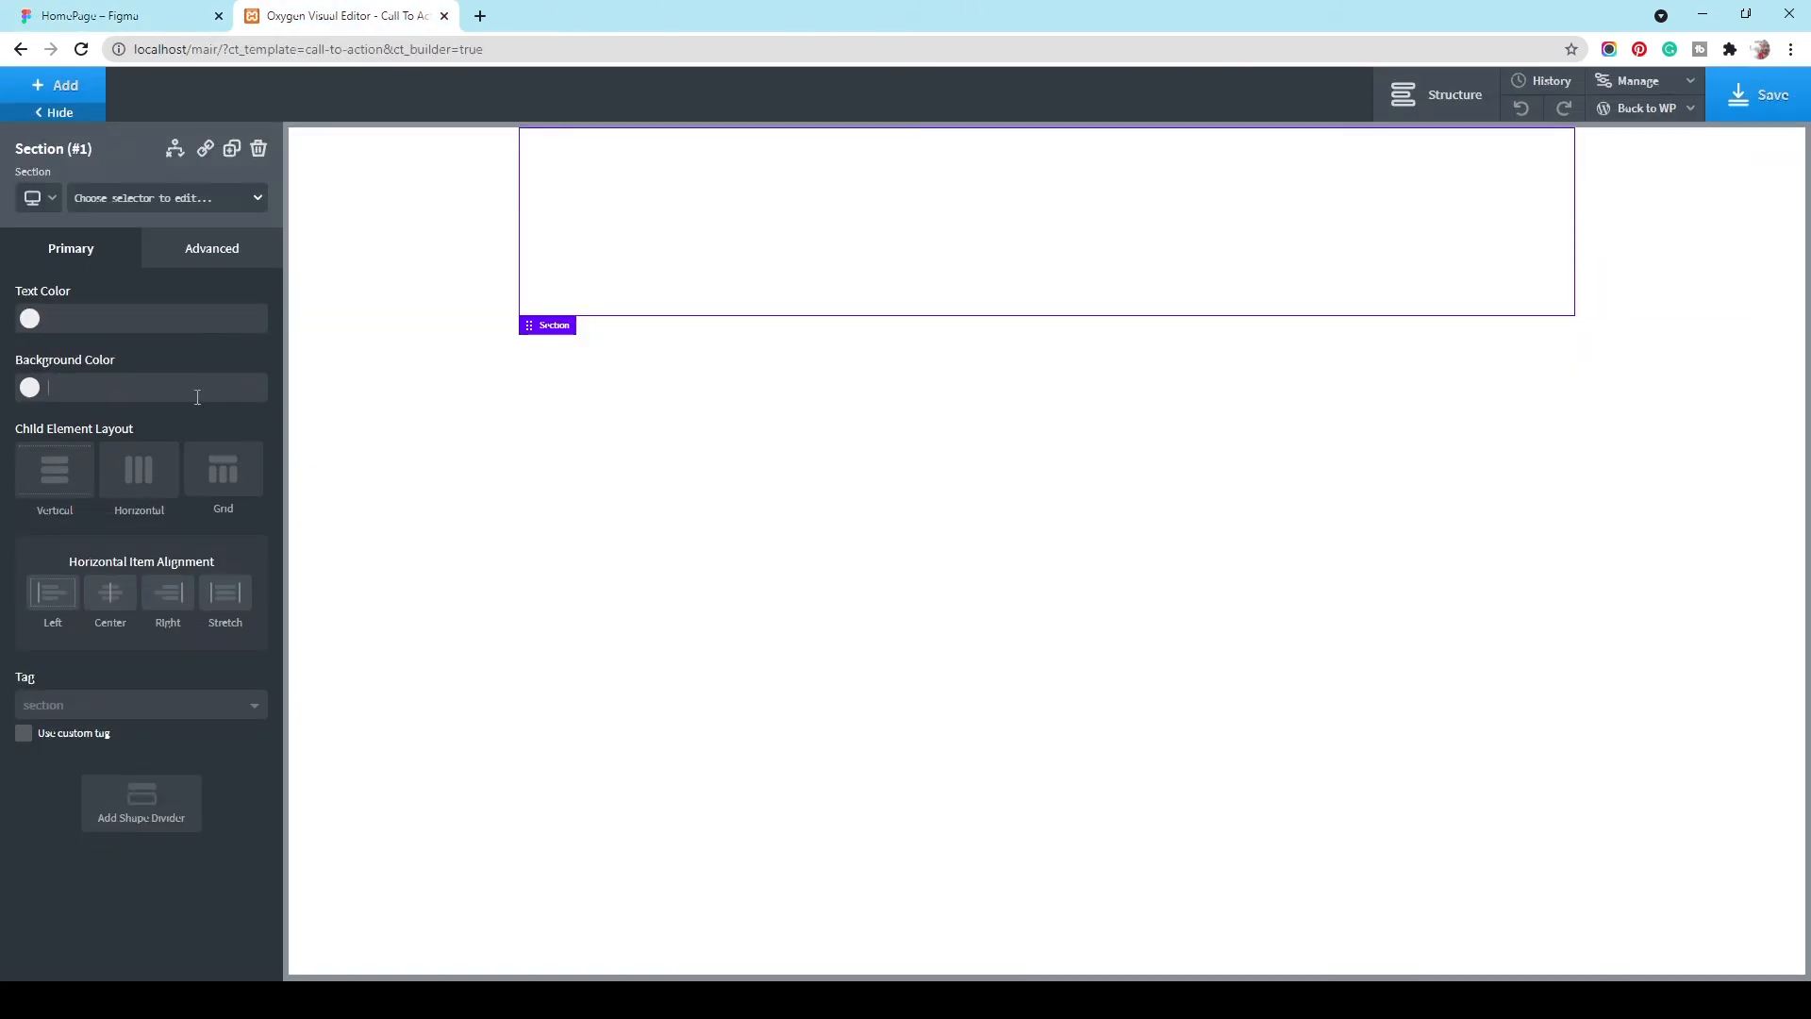
Step: Set the section's background colour to #3f43fd, then copy the "Ready For Mair Yet?" text from the Figma design and return to Oxygen
key(ctrl+v)
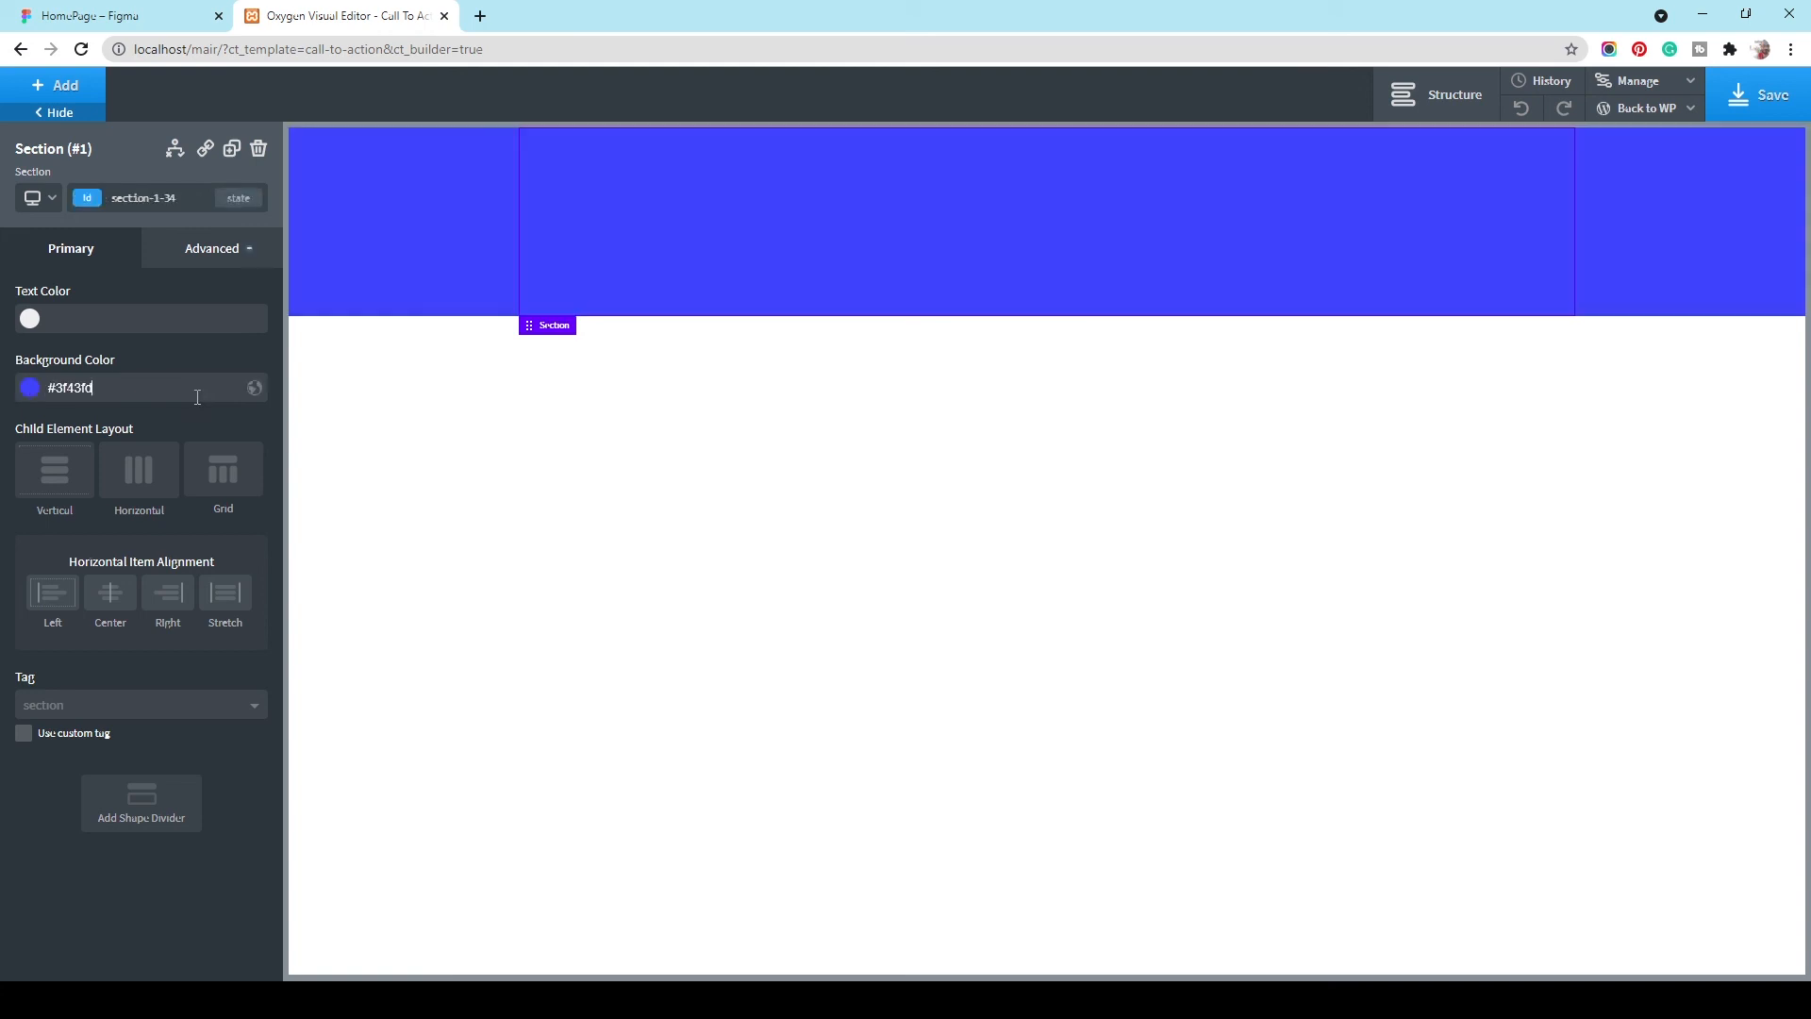
click(111, 13)
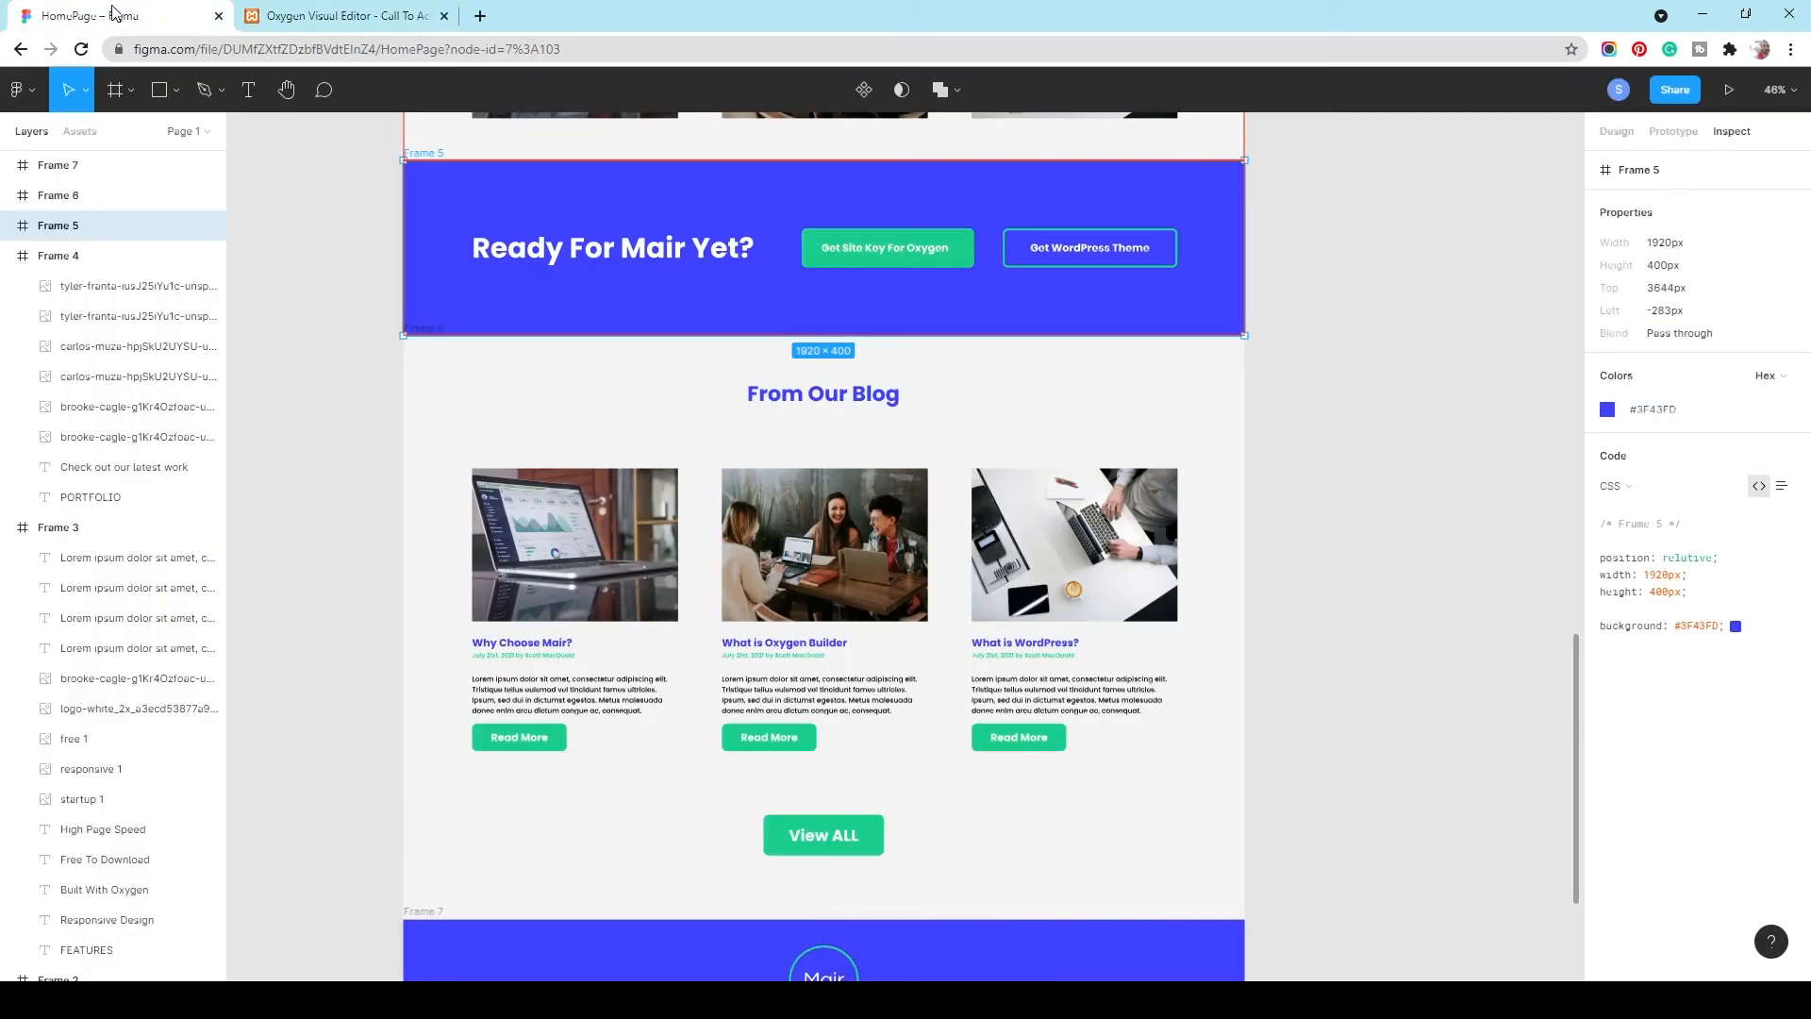
click(630, 260)
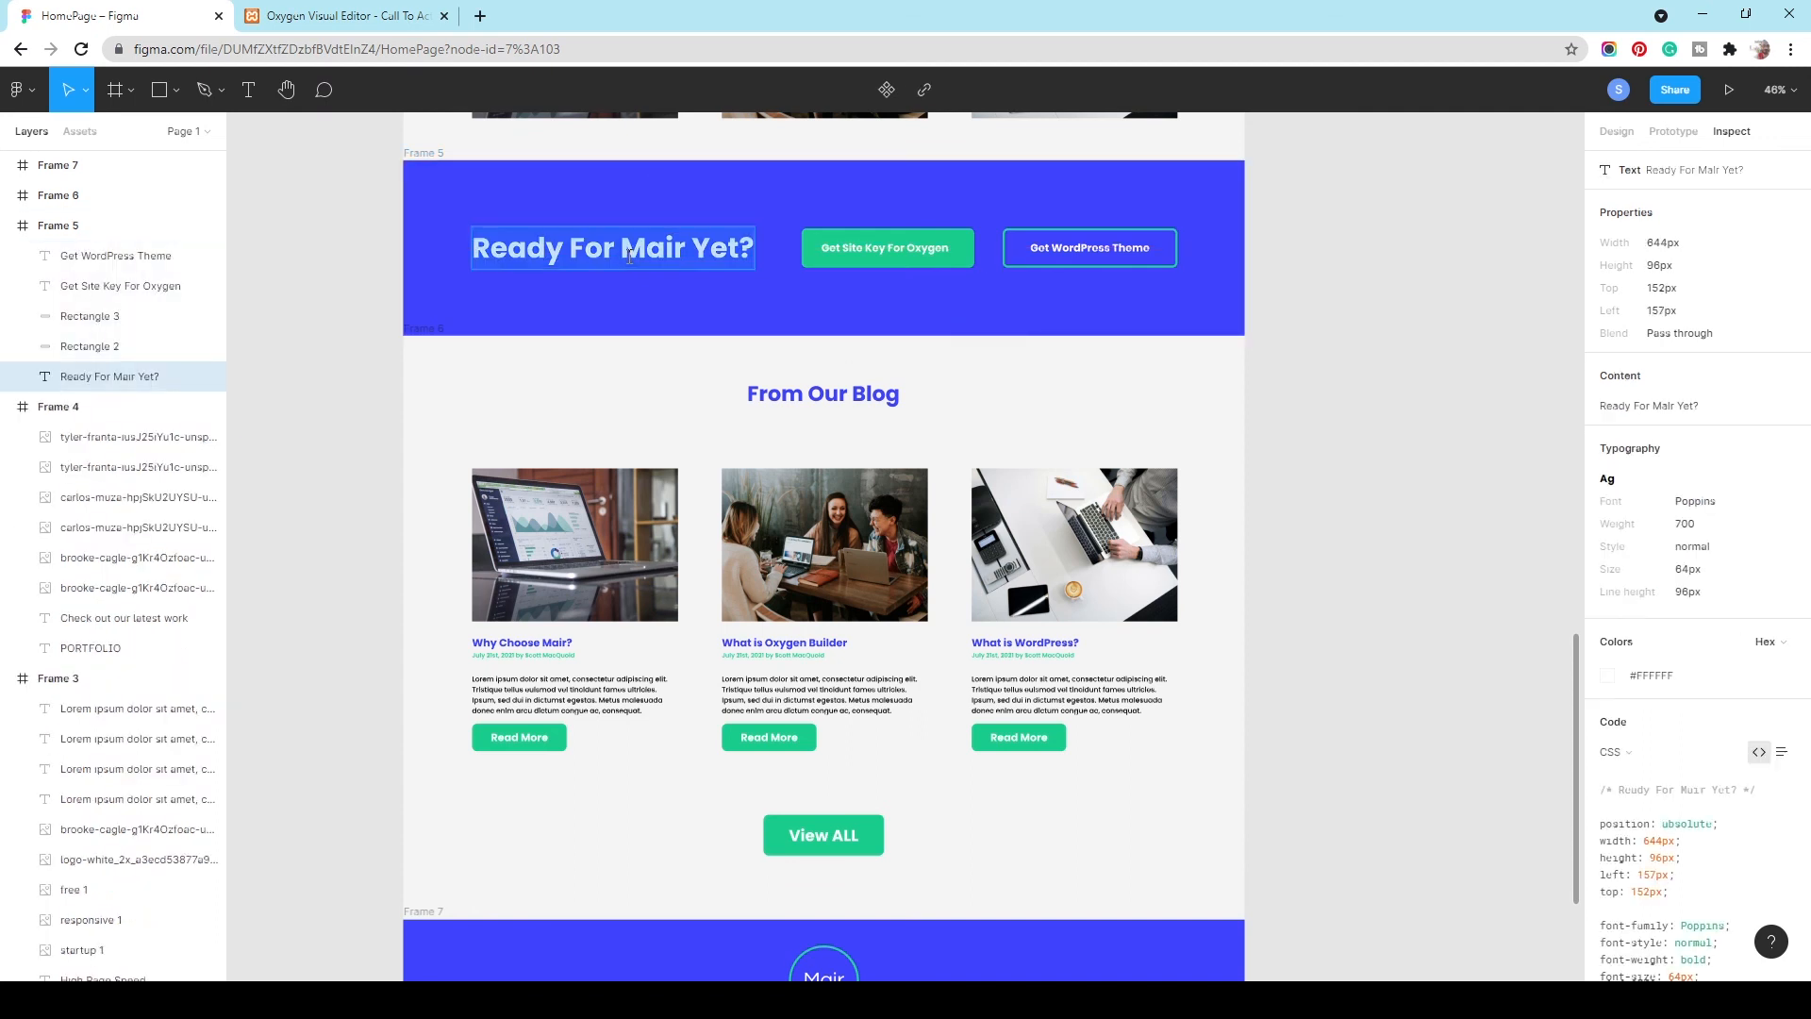
click(359, 16)
Step: Add a heading to the section, set its tag to H3 and its text to "Ready For Mair Yet?"
click(55, 92)
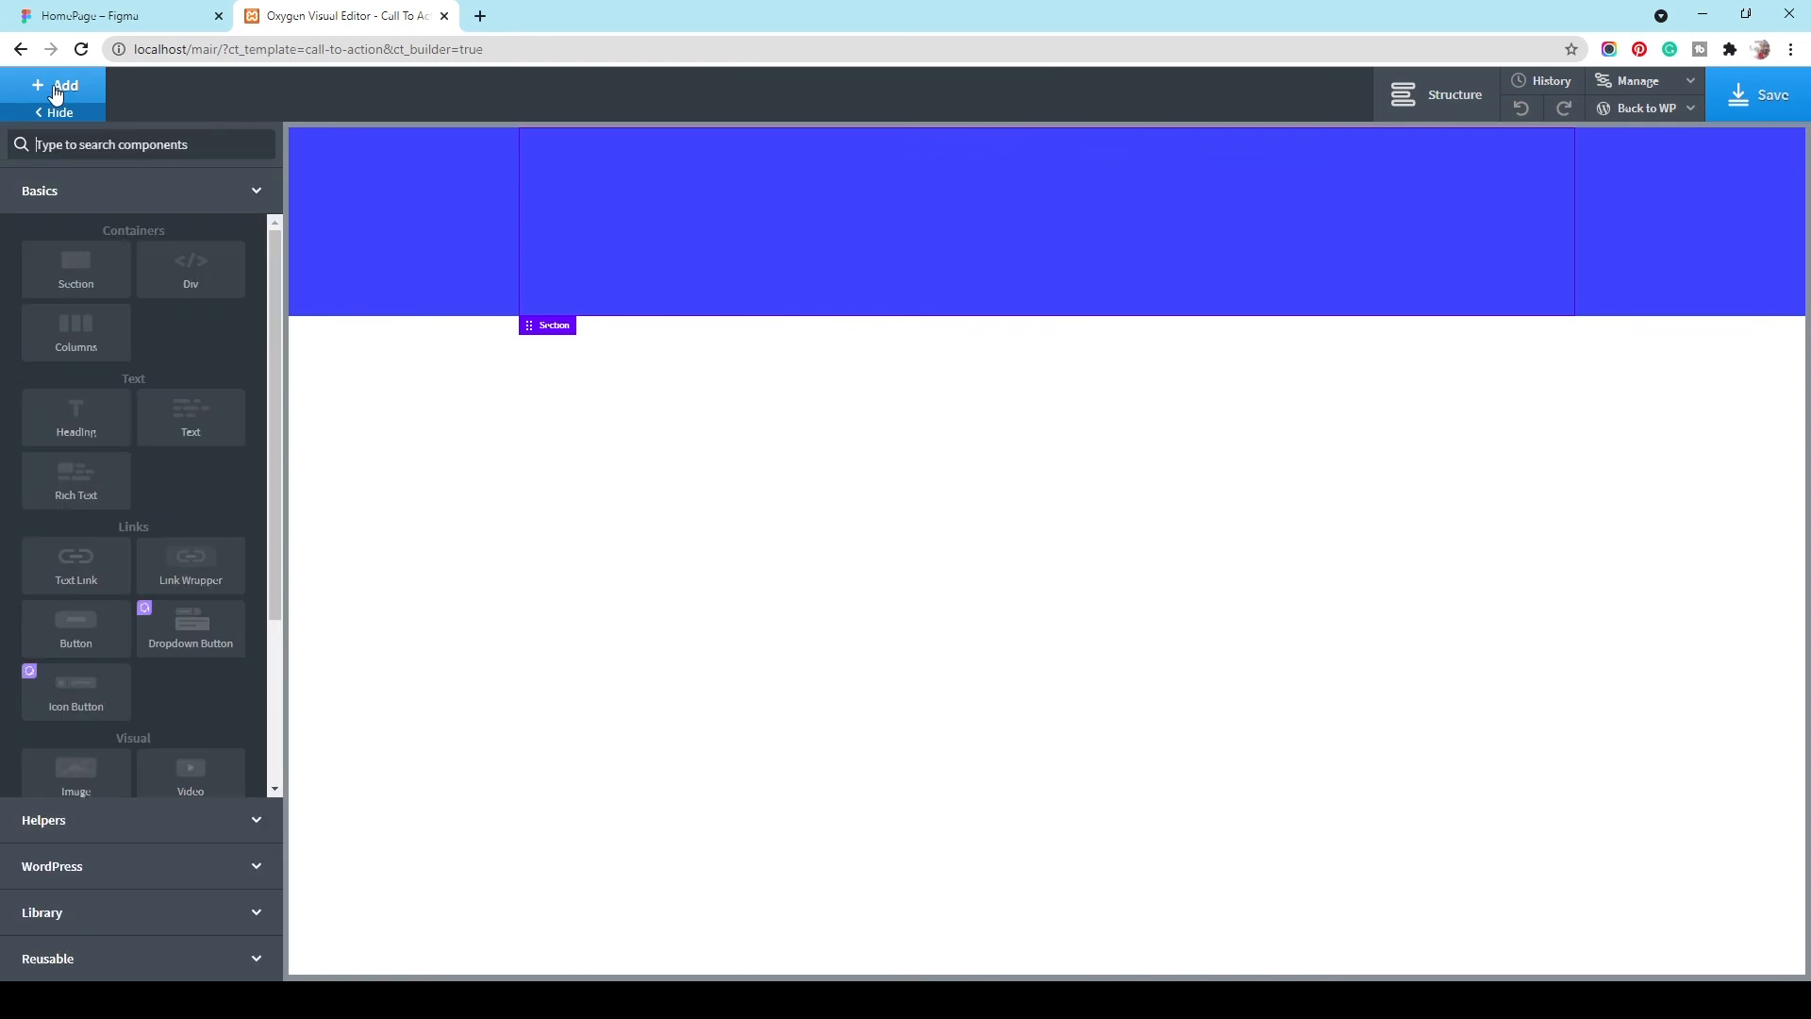
click(99, 430)
click(77, 702)
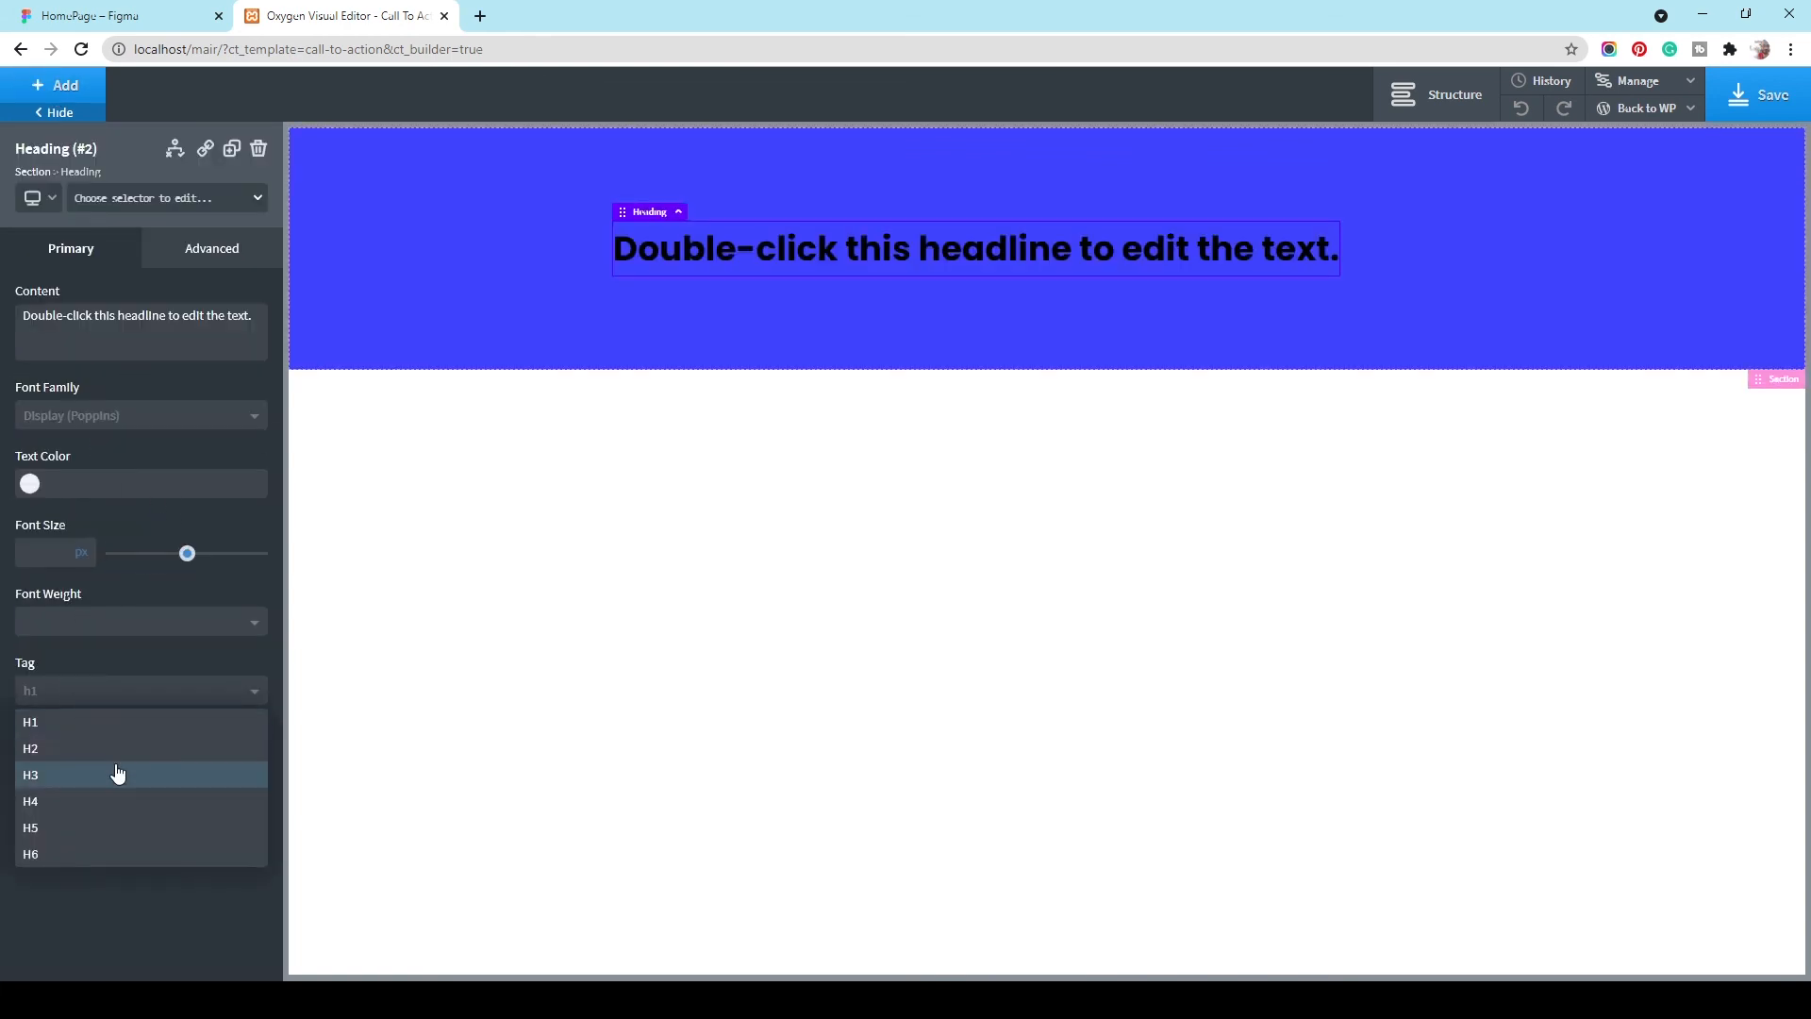
click(115, 764)
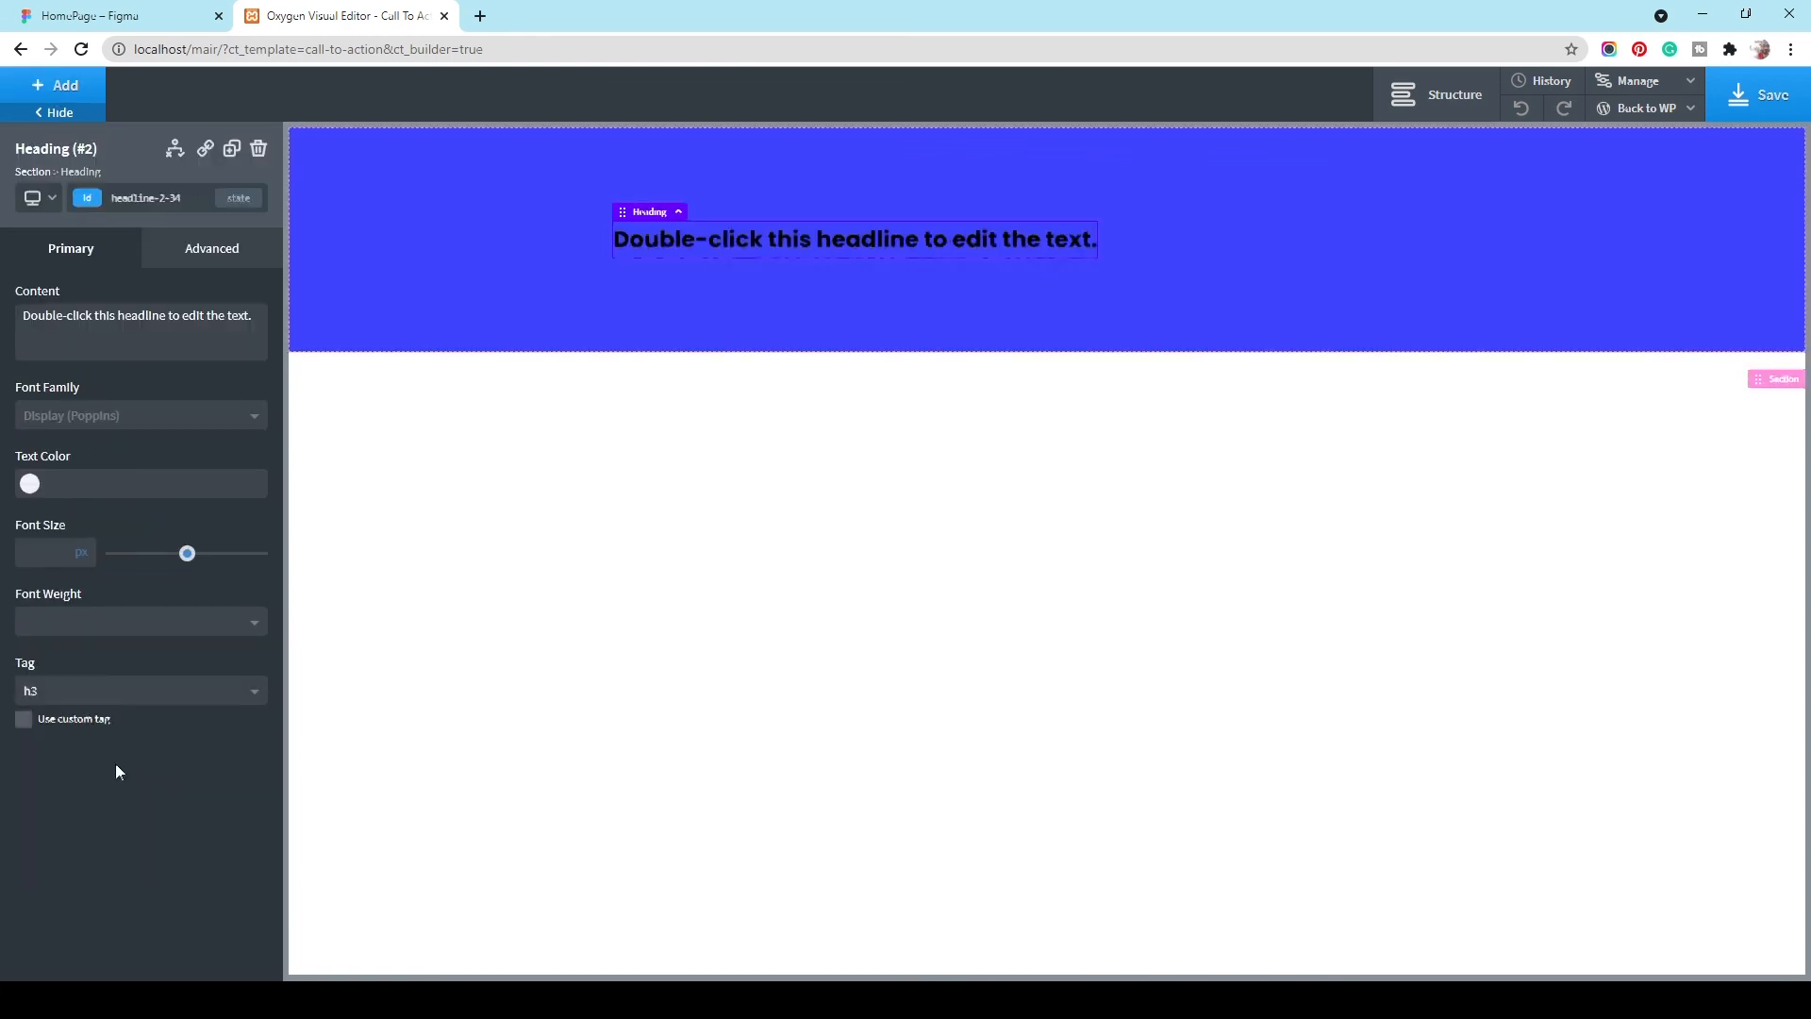
double_click(741, 256)
key(ctrl+v)
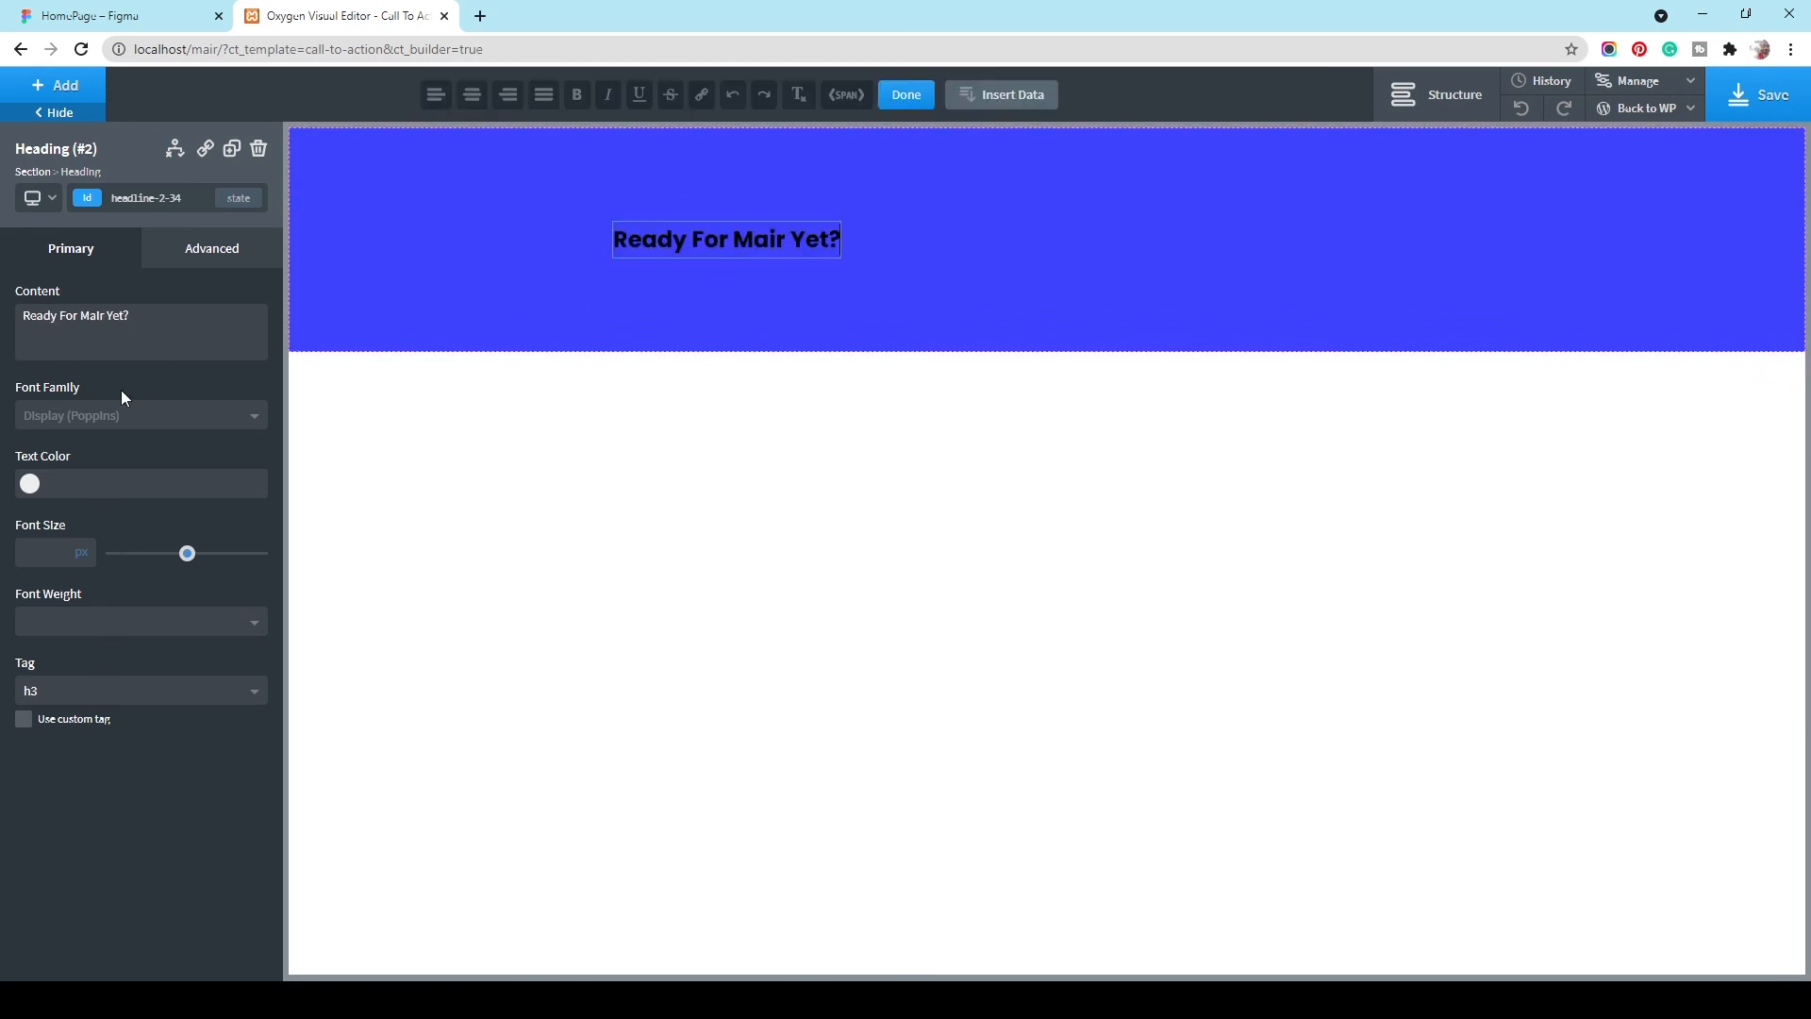
Step: Give the heading the near-white global Bg text colour and a font size of 64 px, matching the Figma design
click(30, 483)
click(108, 721)
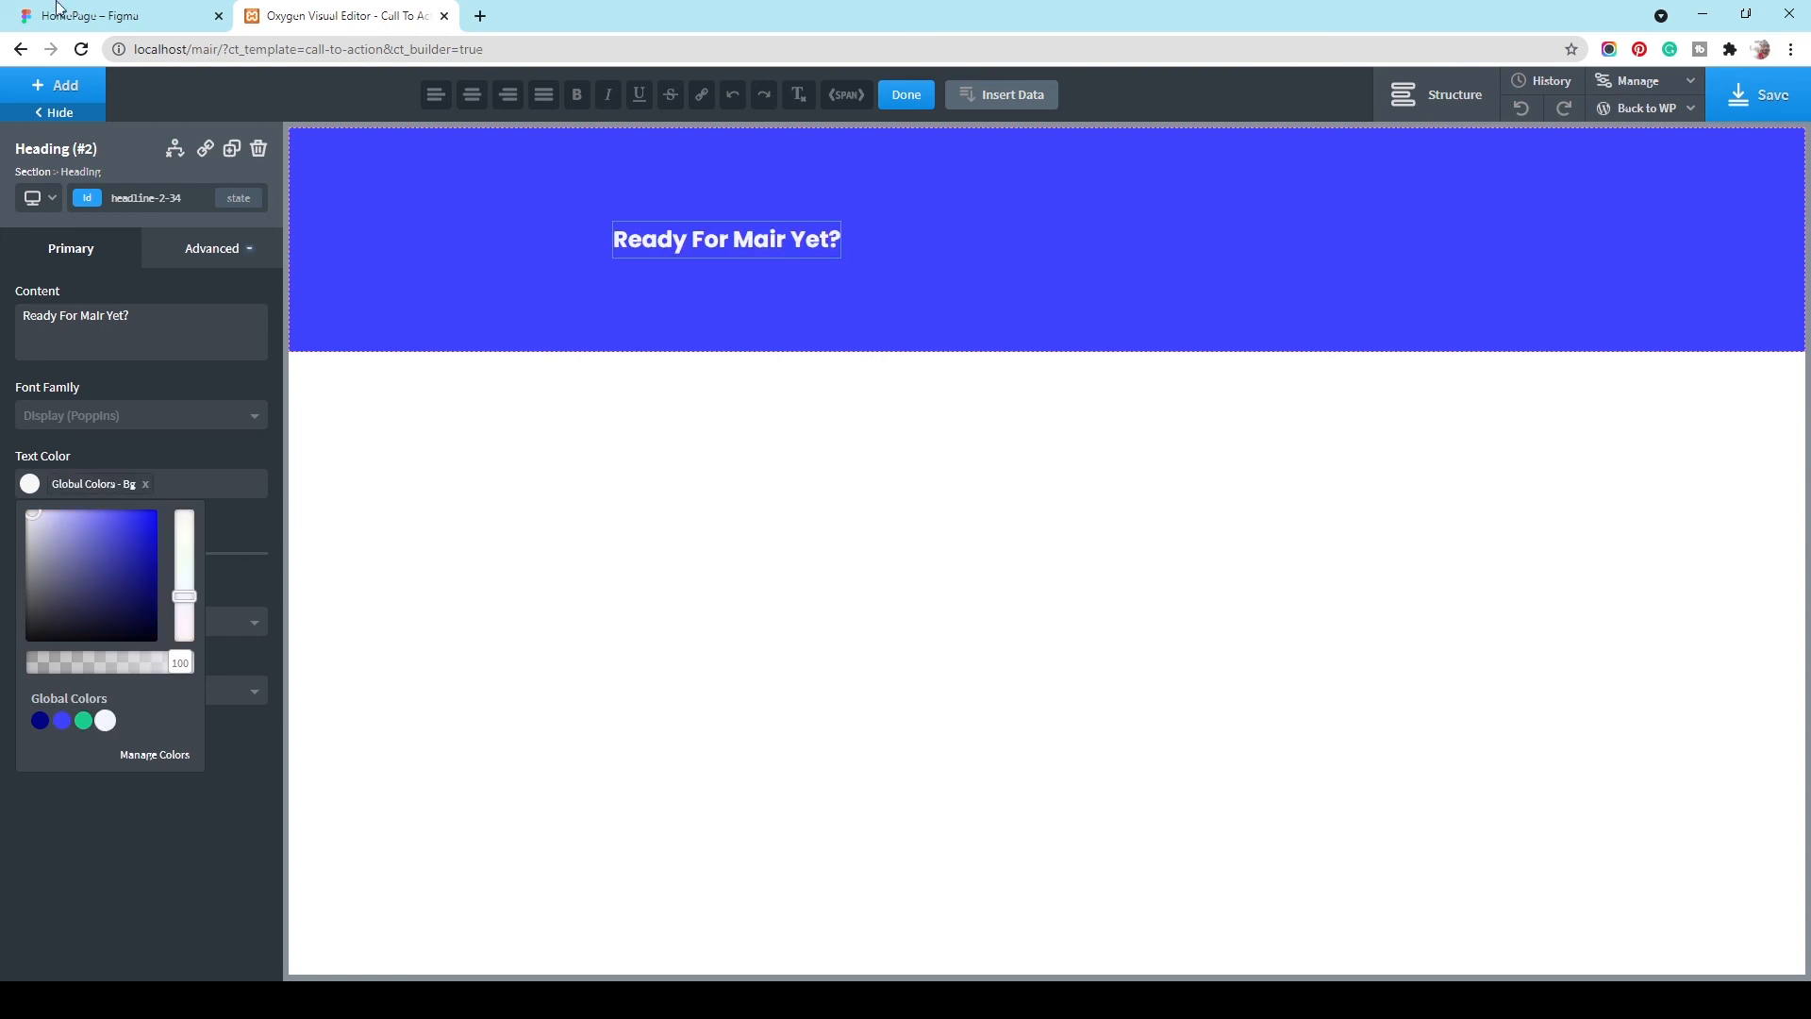
click(114, 16)
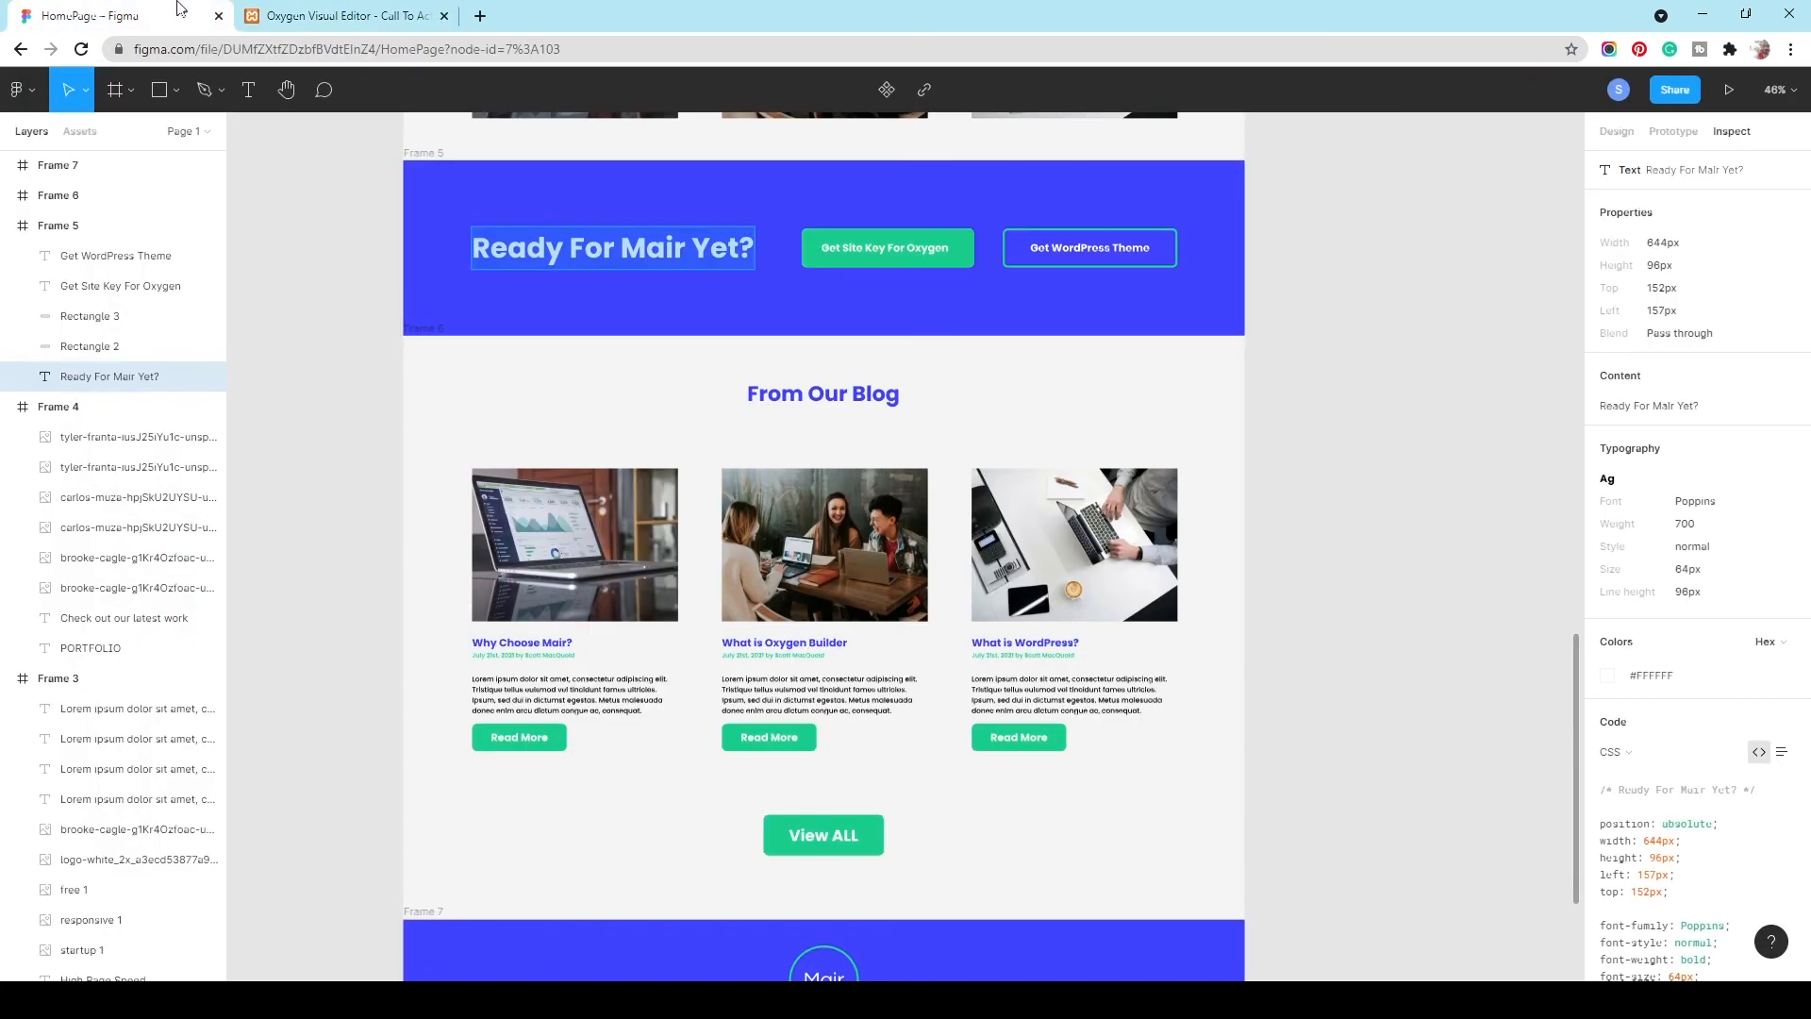
click(354, 11)
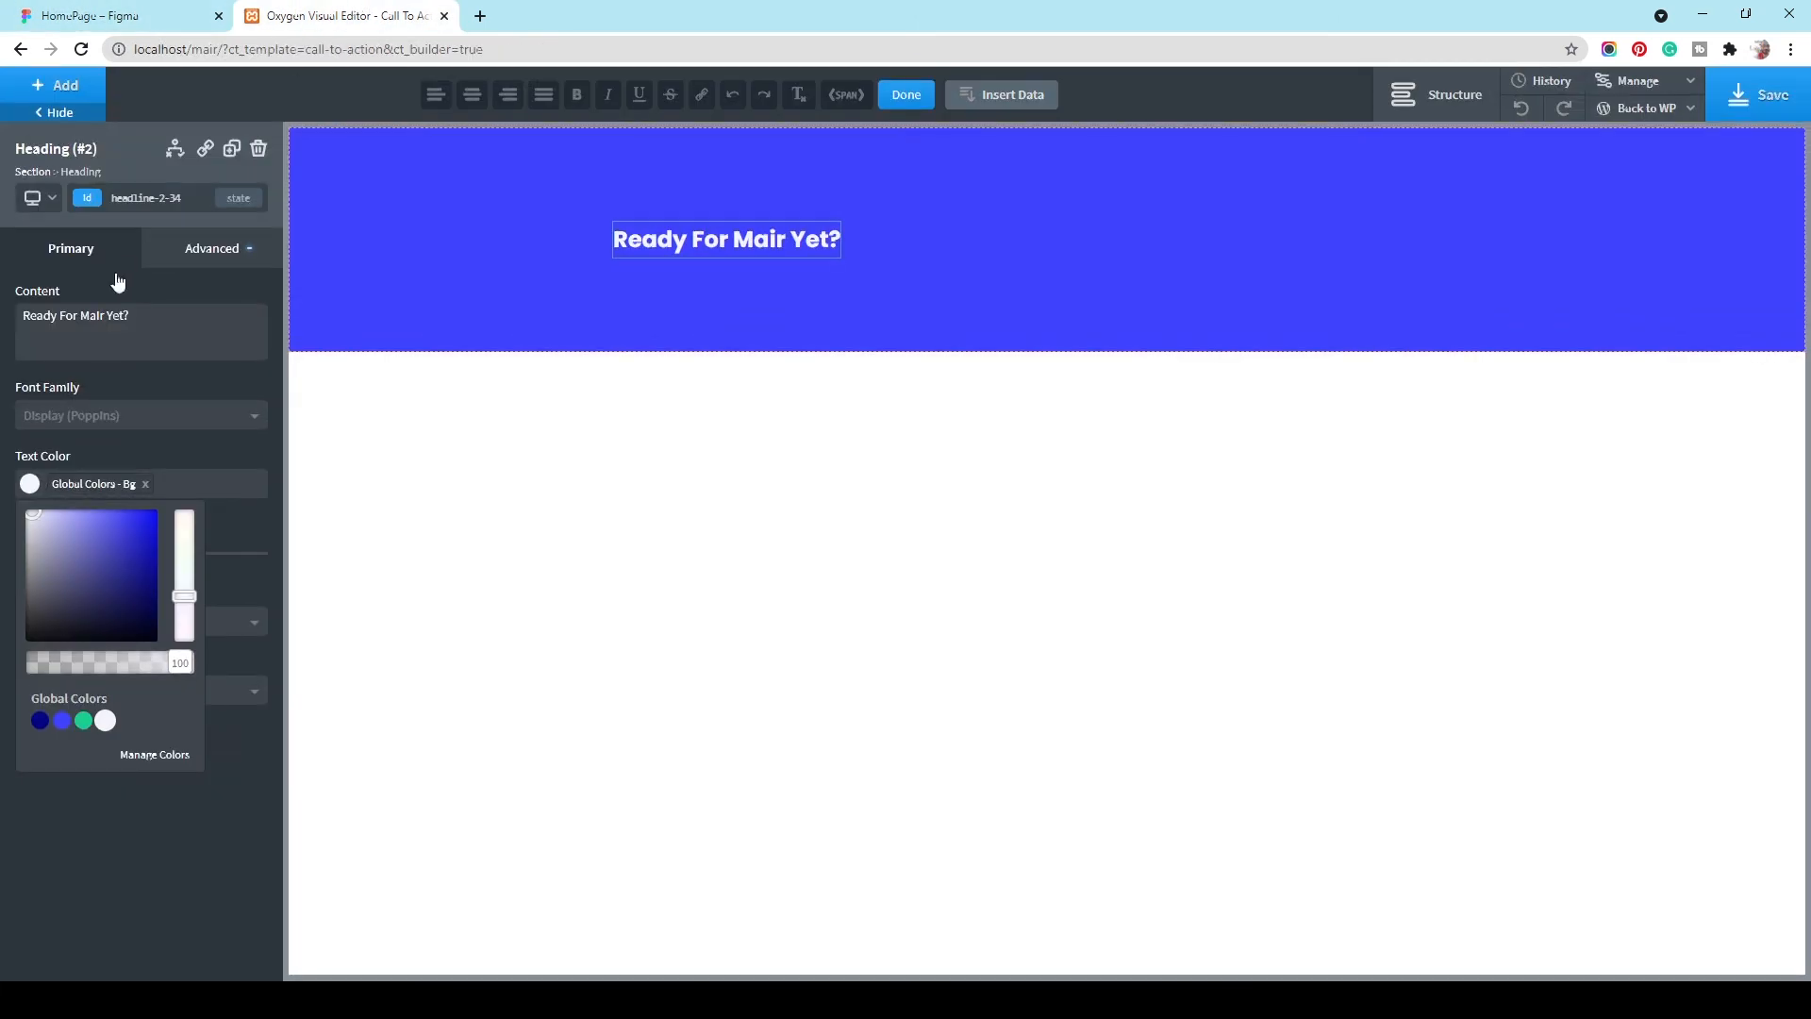
click(217, 389)
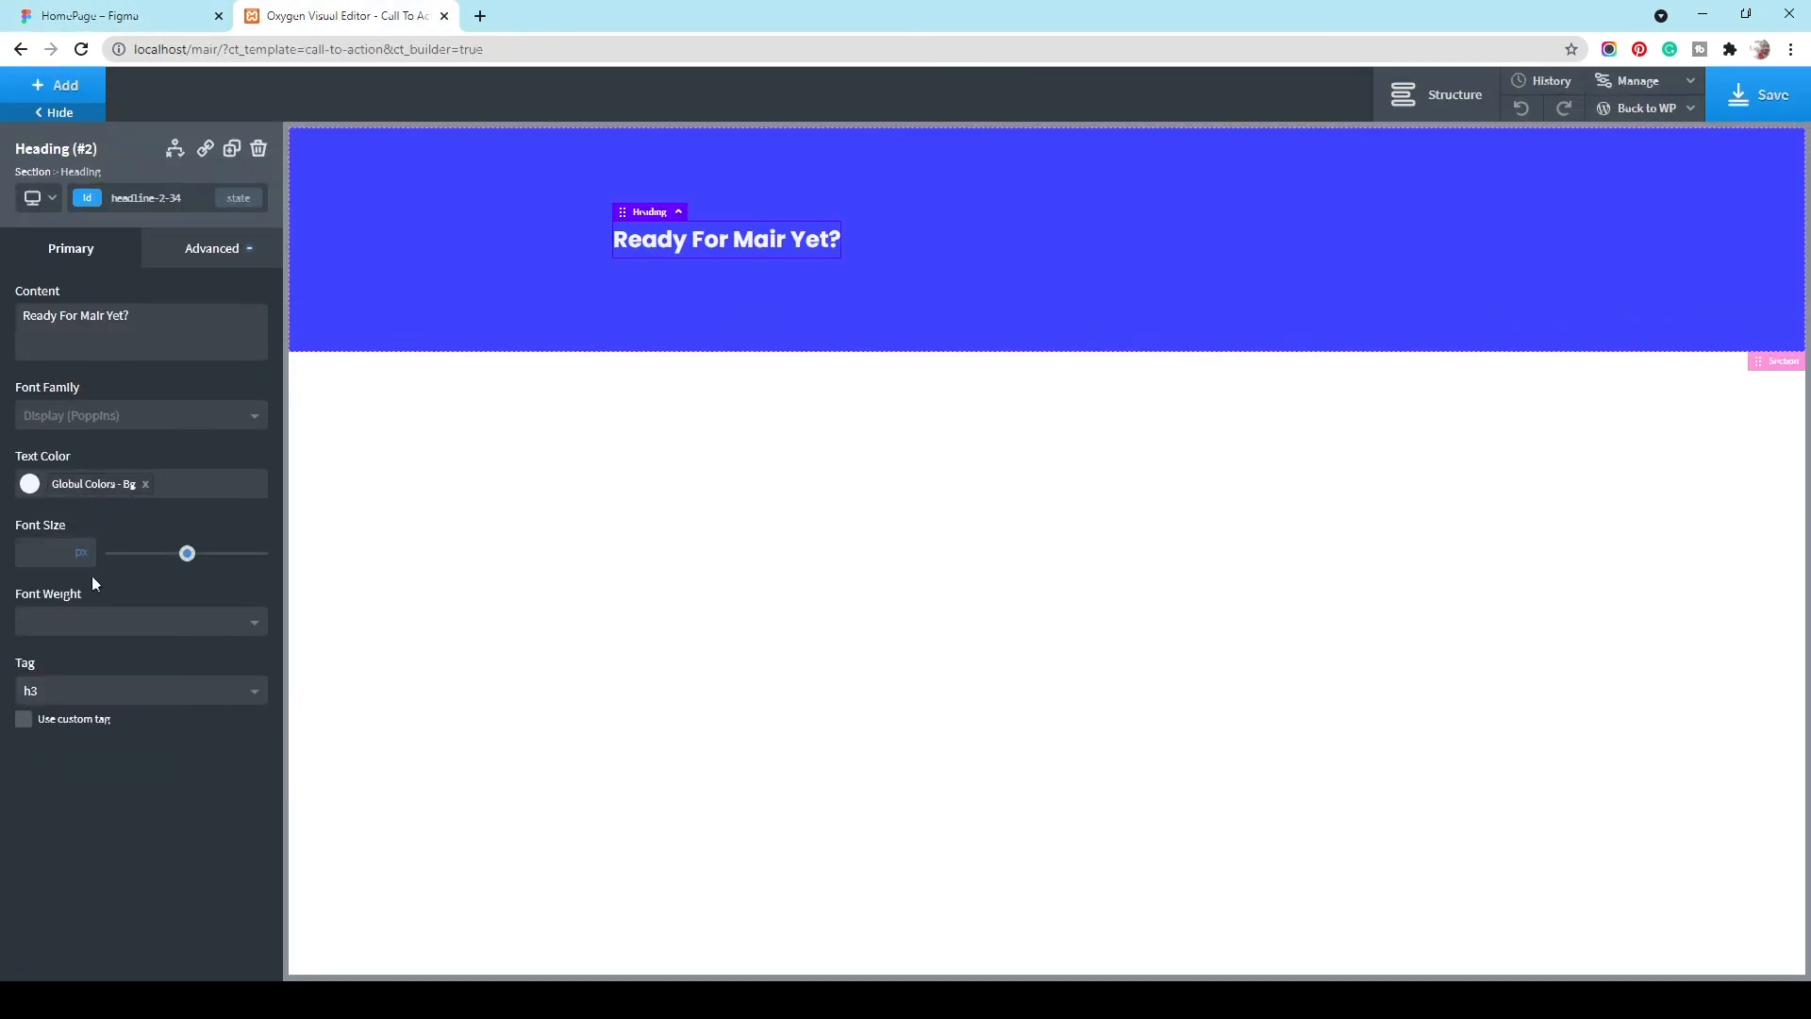
click(37, 548)
text(64)
Step: Copy the "Get Site Key For Oxygen" button text from the Figma design and return to the Oxygen builder
click(113, 16)
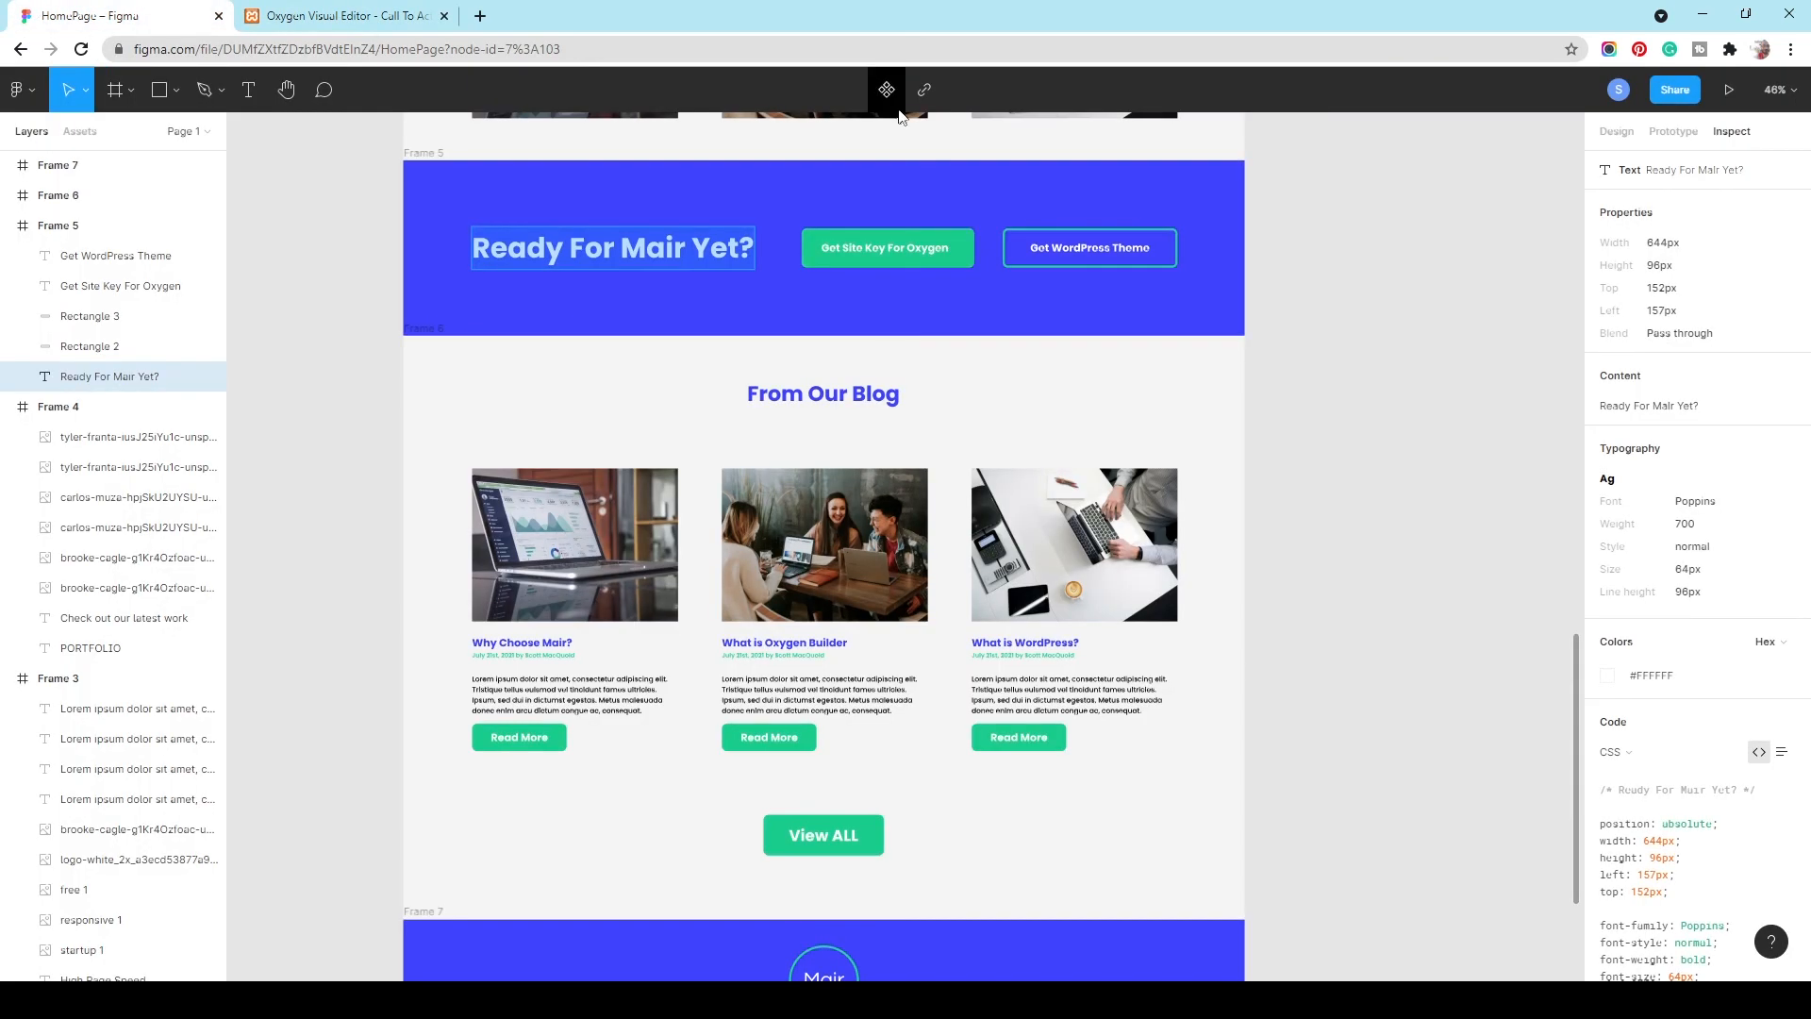
click(906, 253)
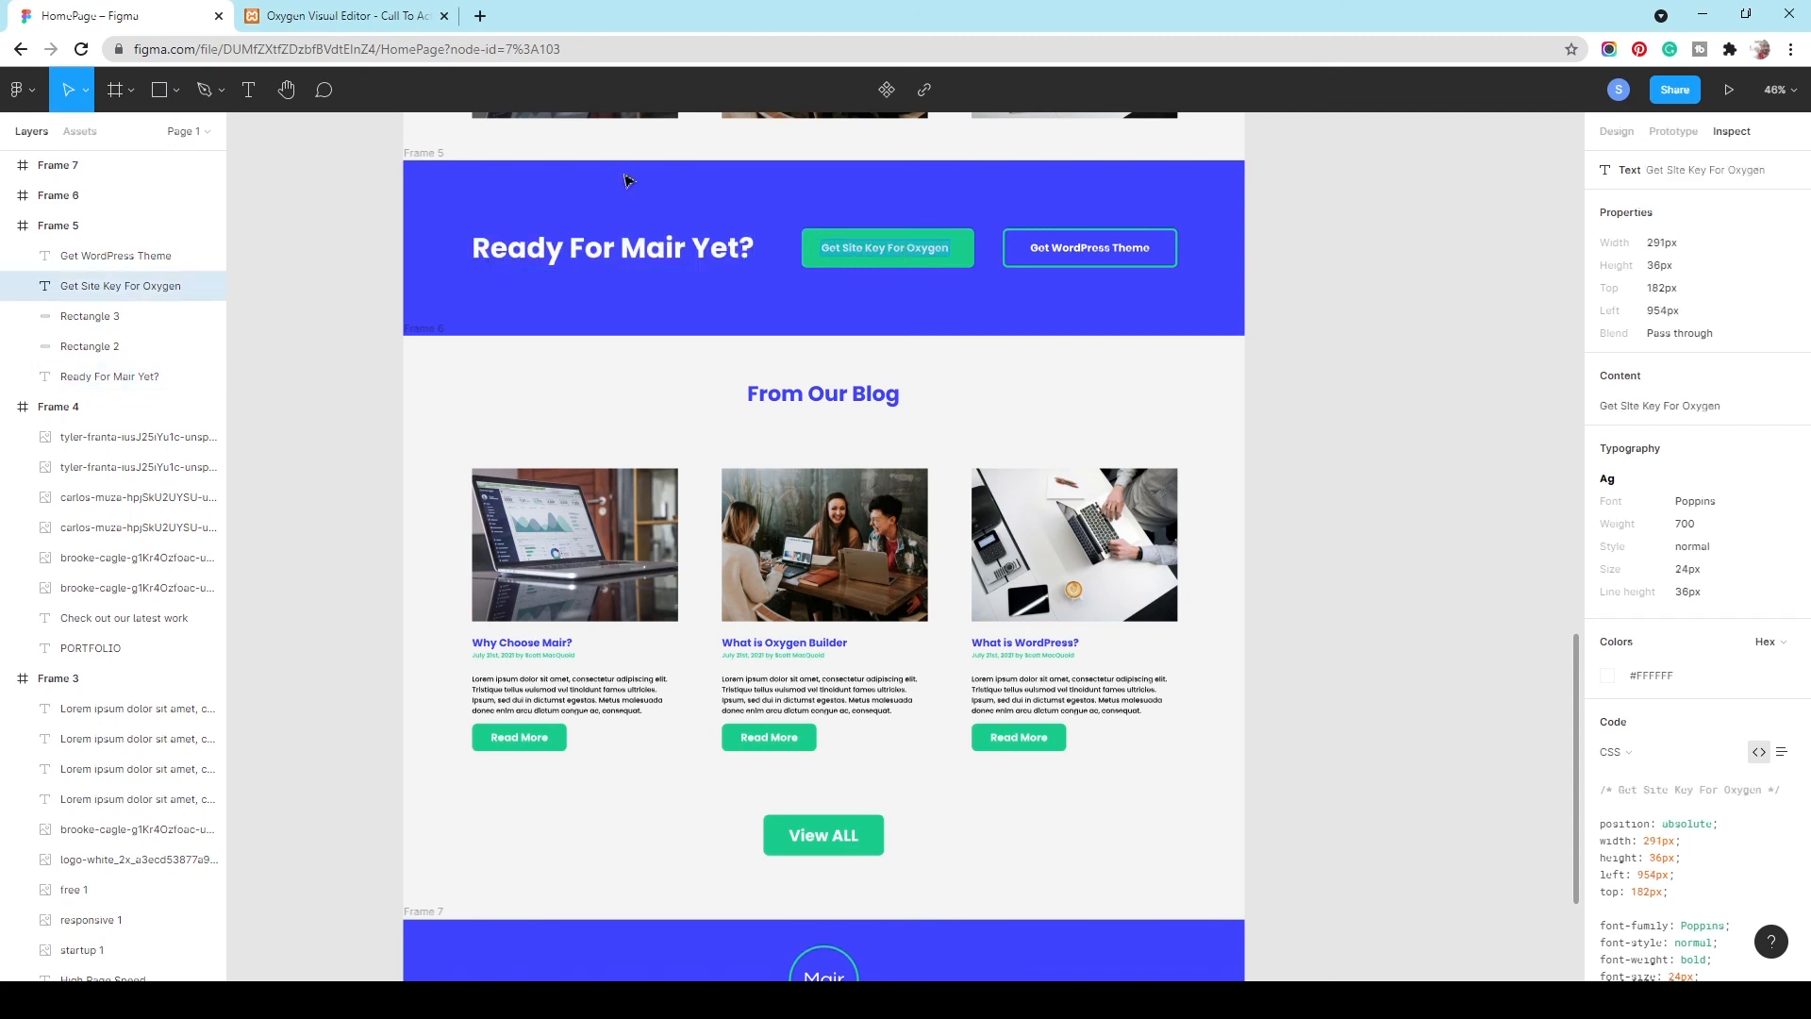
click(329, 15)
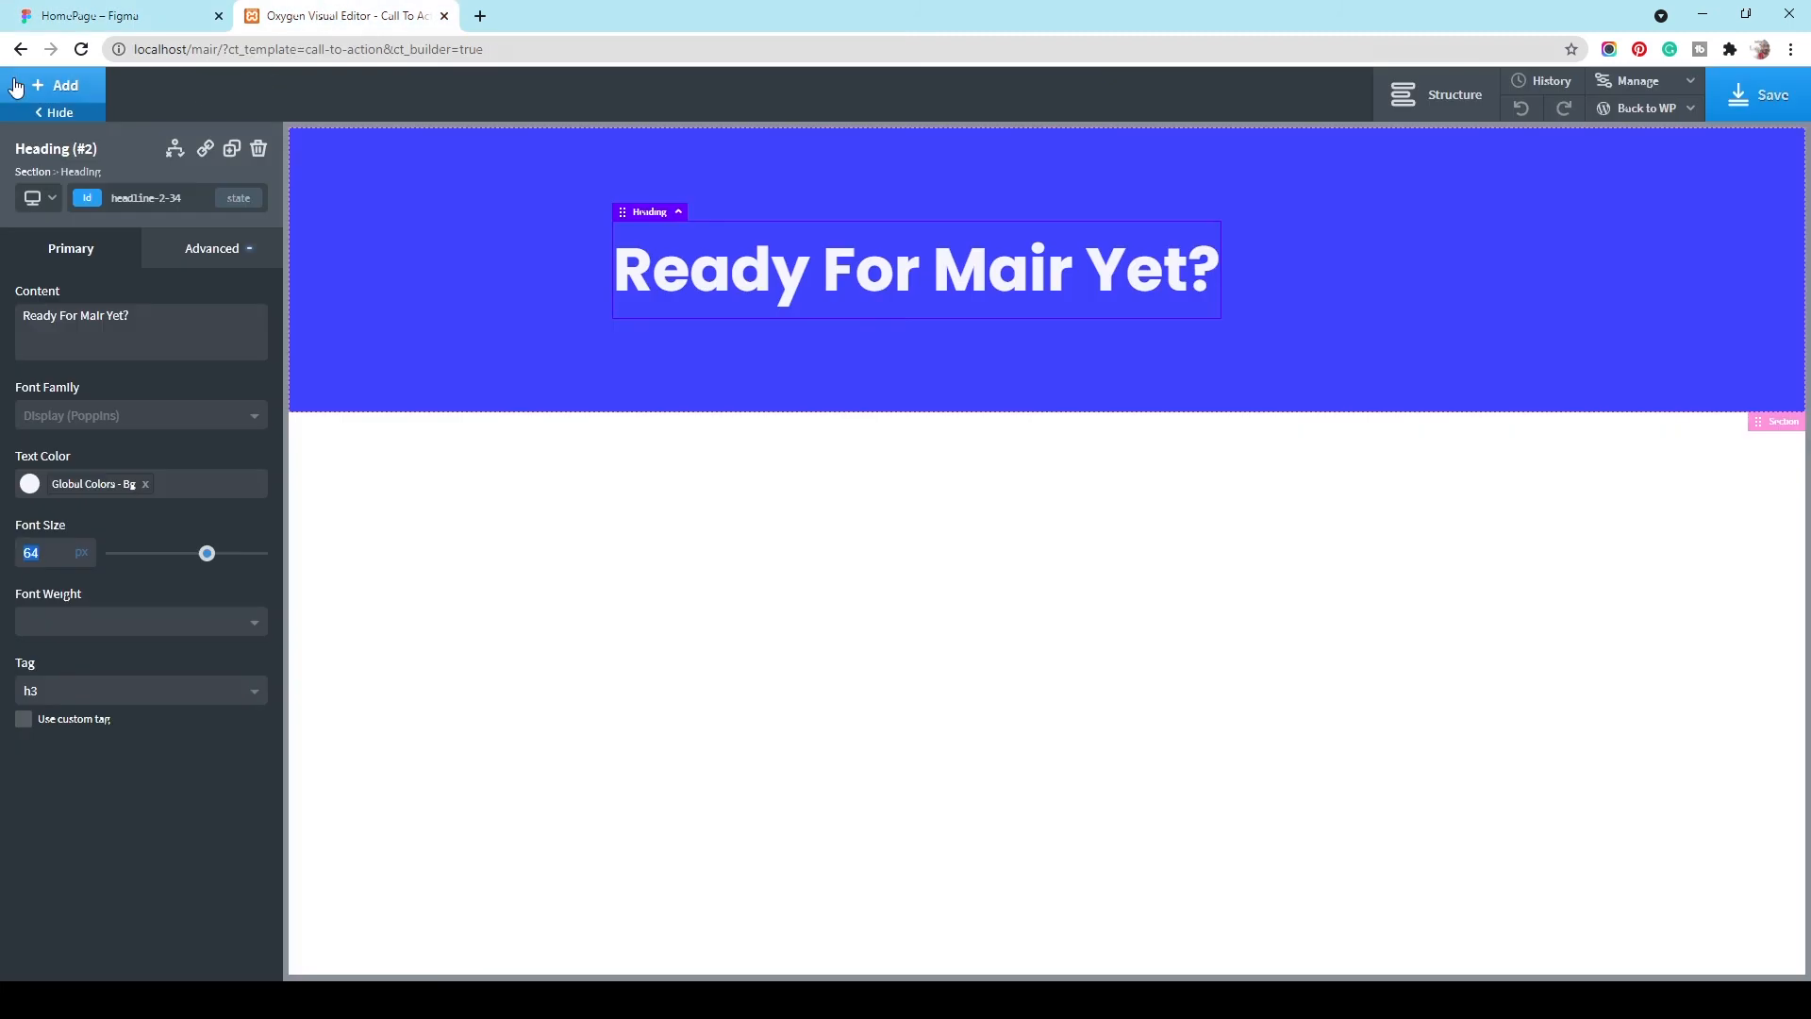
Step: Select the section and set its child element layout to Horizontal
click(55, 84)
click(583, 291)
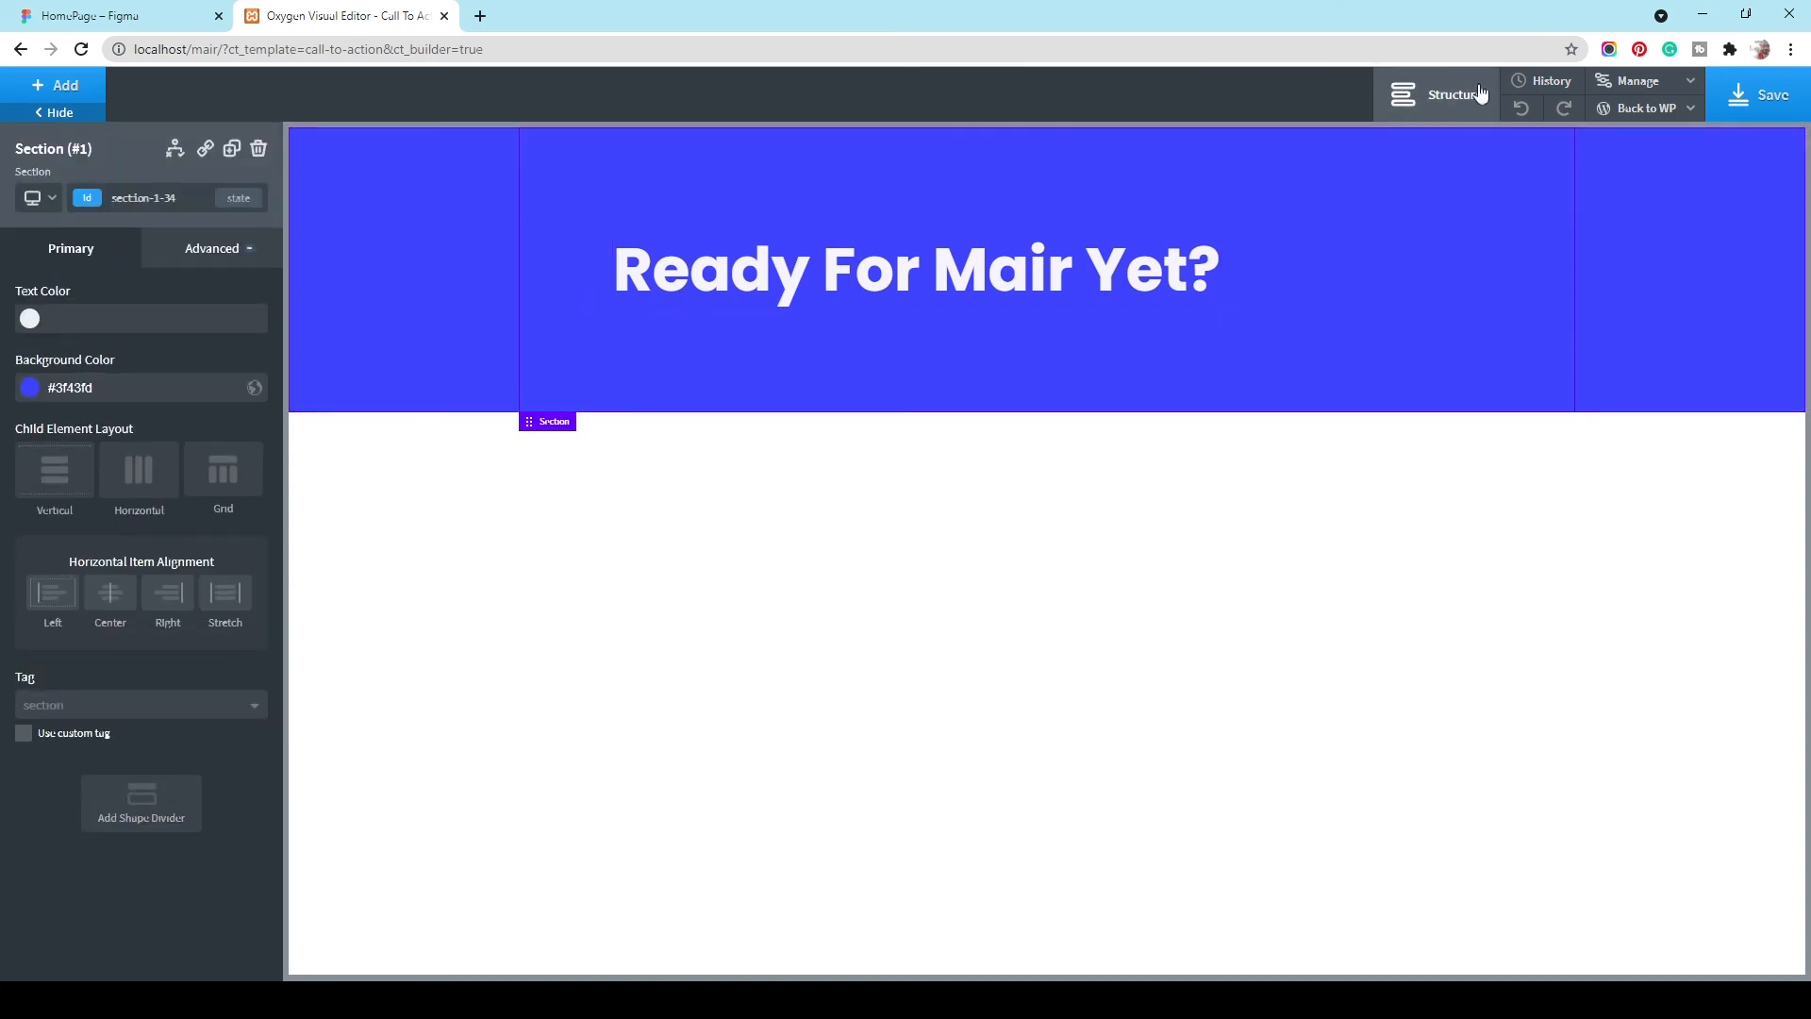
click(129, 474)
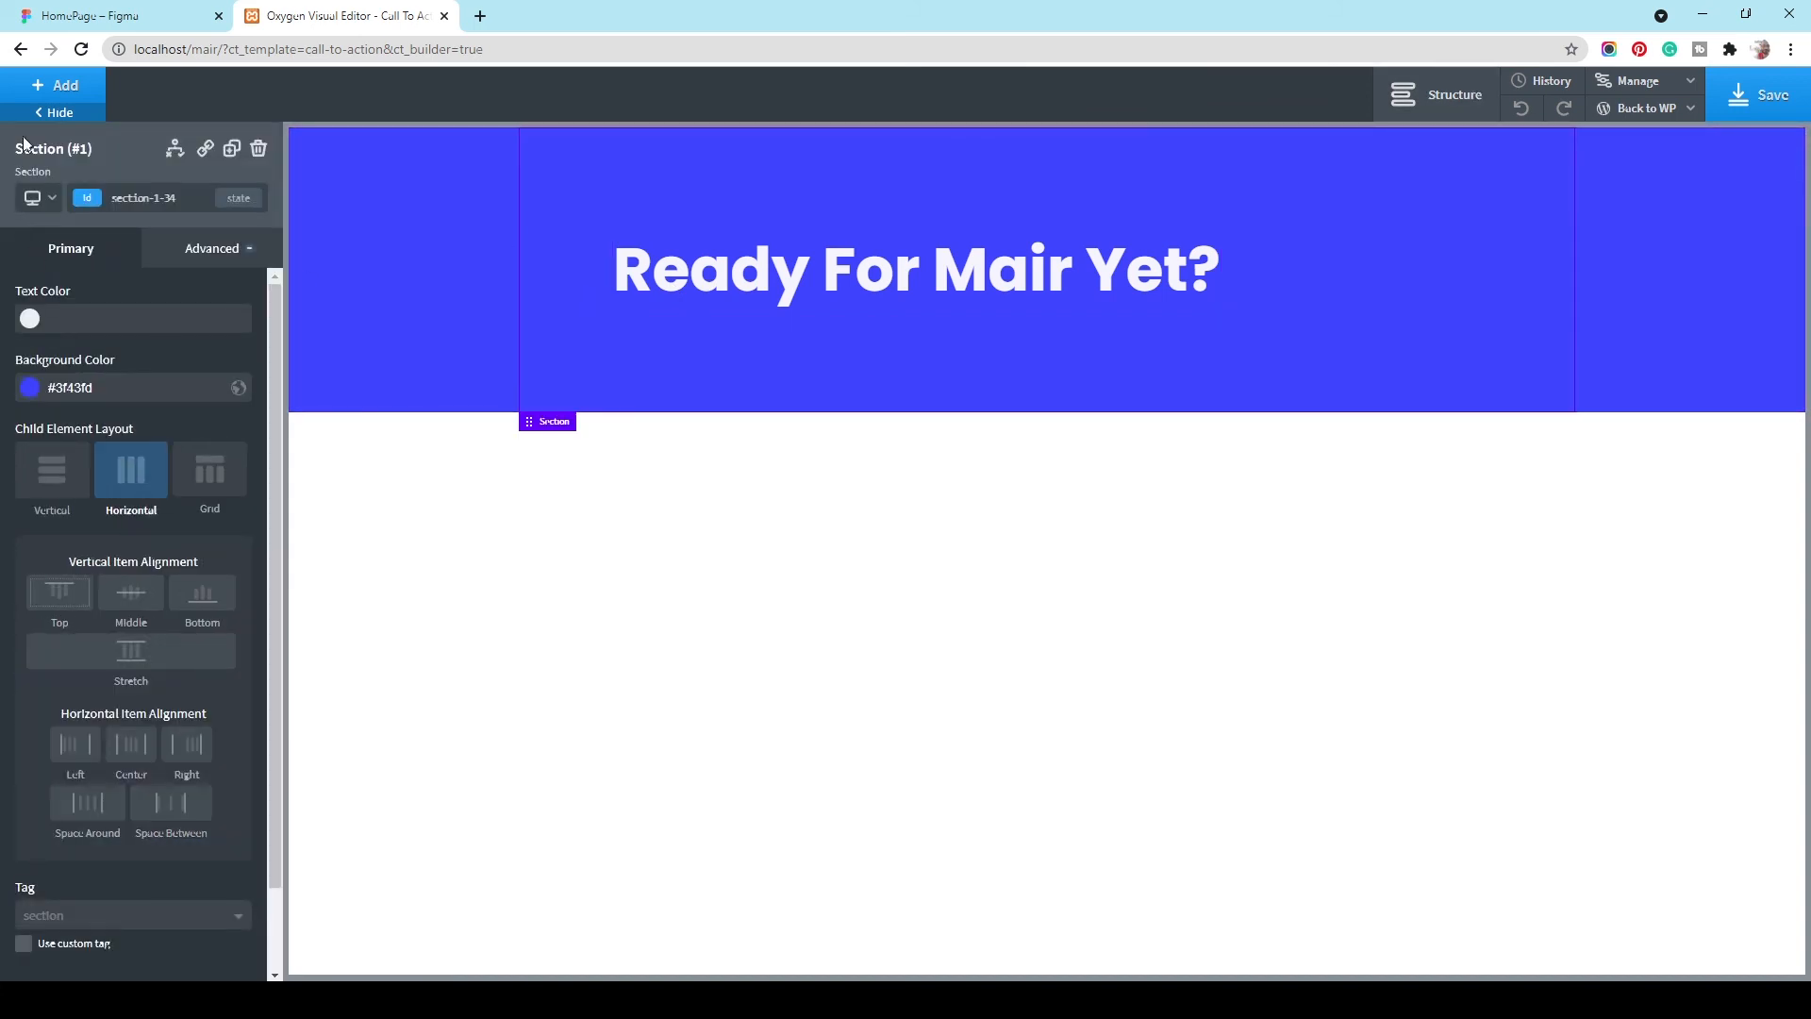
Step: Add a button labelled "Get Site Key For Oxygen" to the section and set its button colour to the global green
click(64, 83)
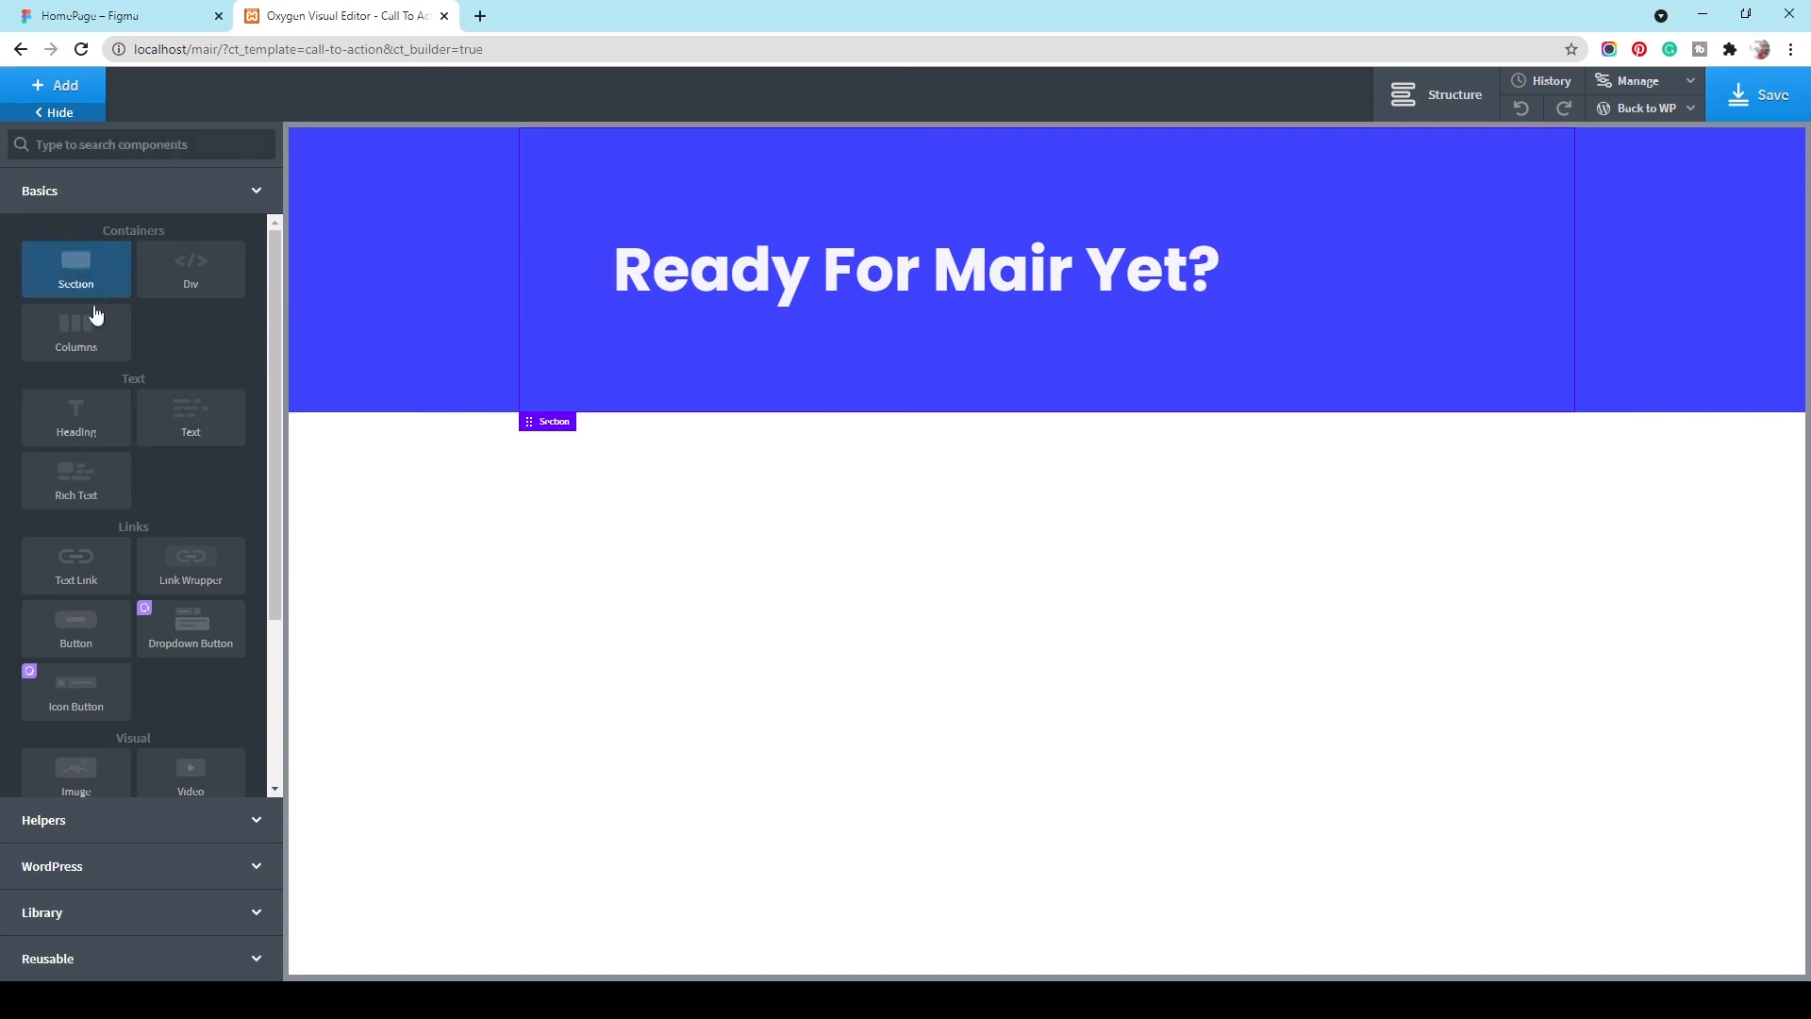
click(102, 637)
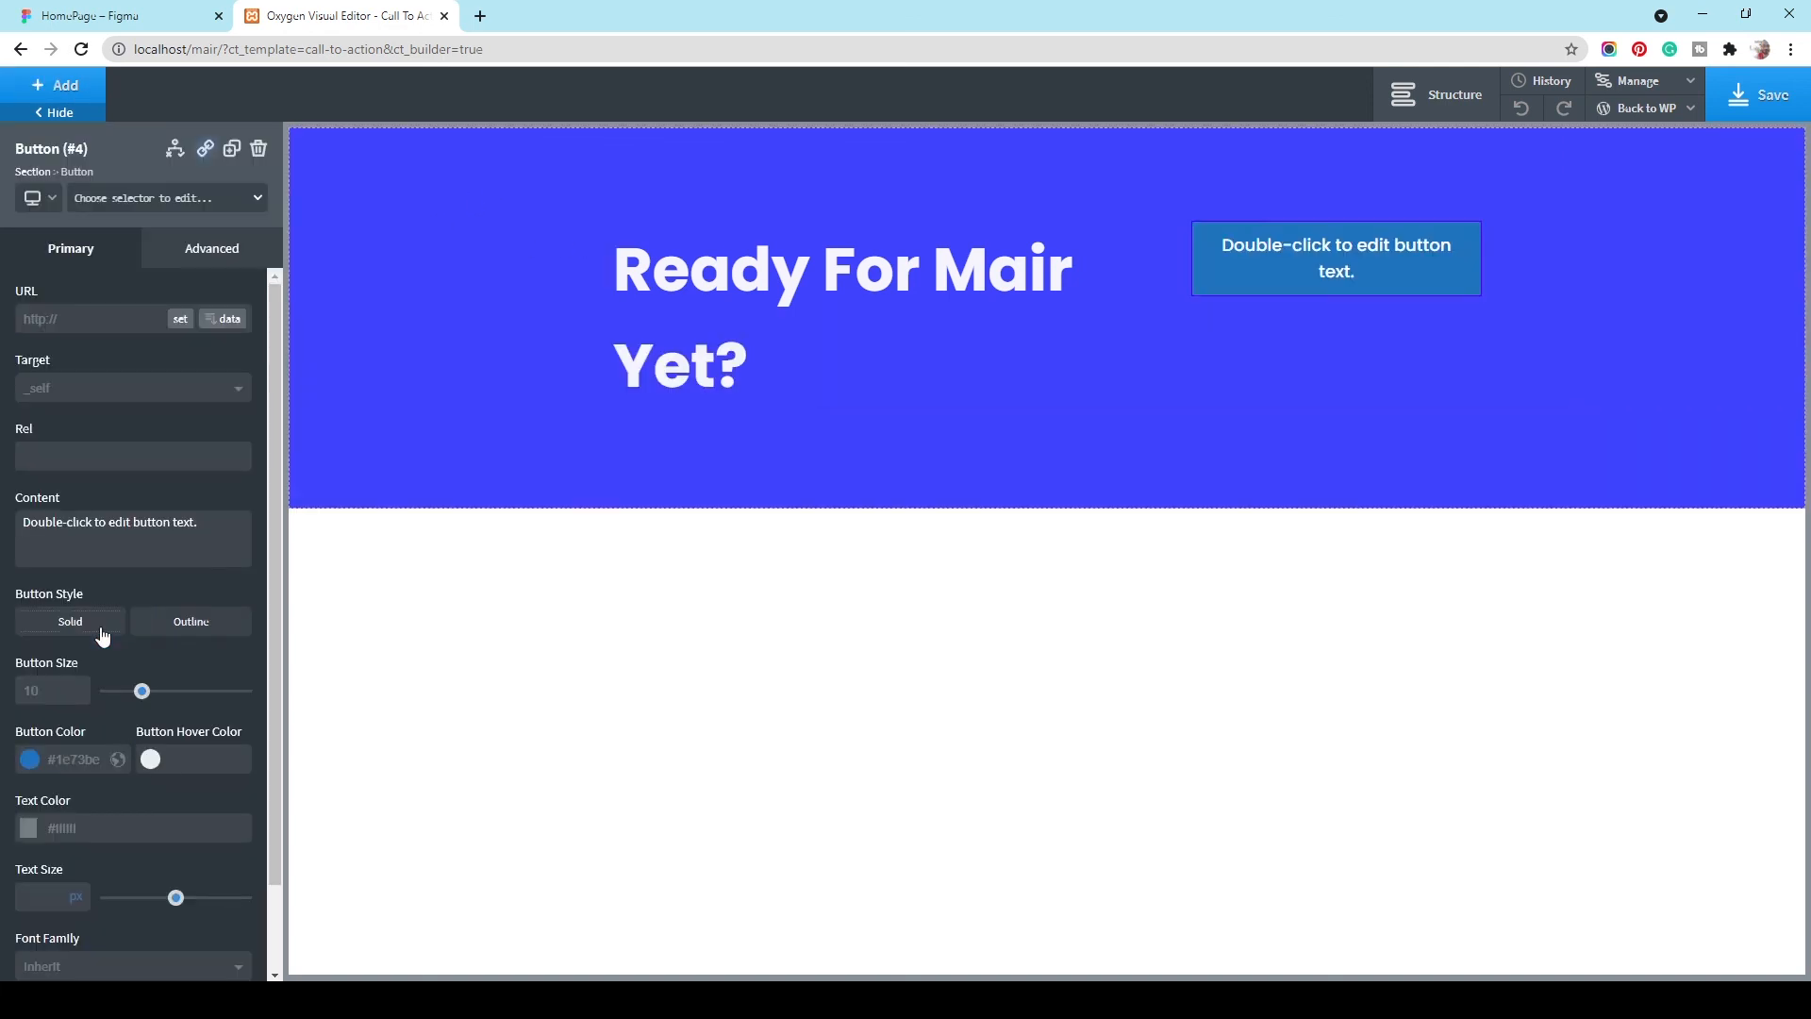
triple_click(157, 523)
text(Get Site Key For Oxygen)
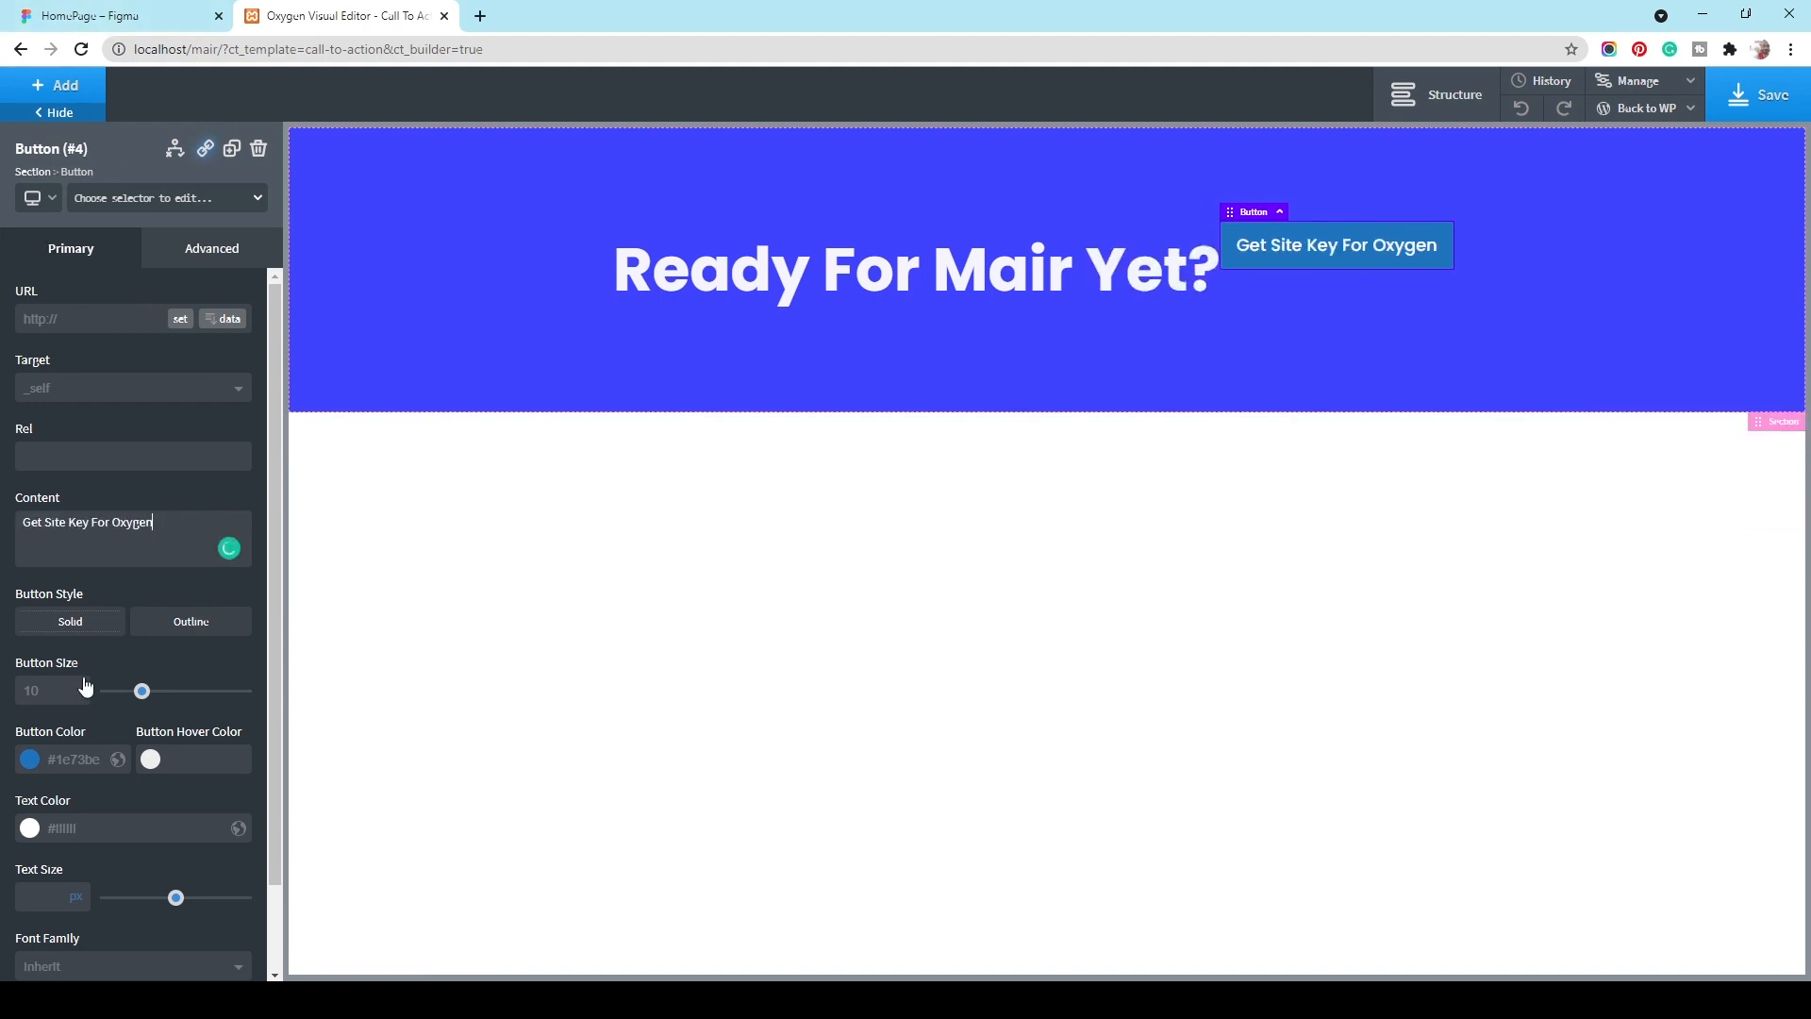
click(29, 759)
scroll(209, 839, down, 1)
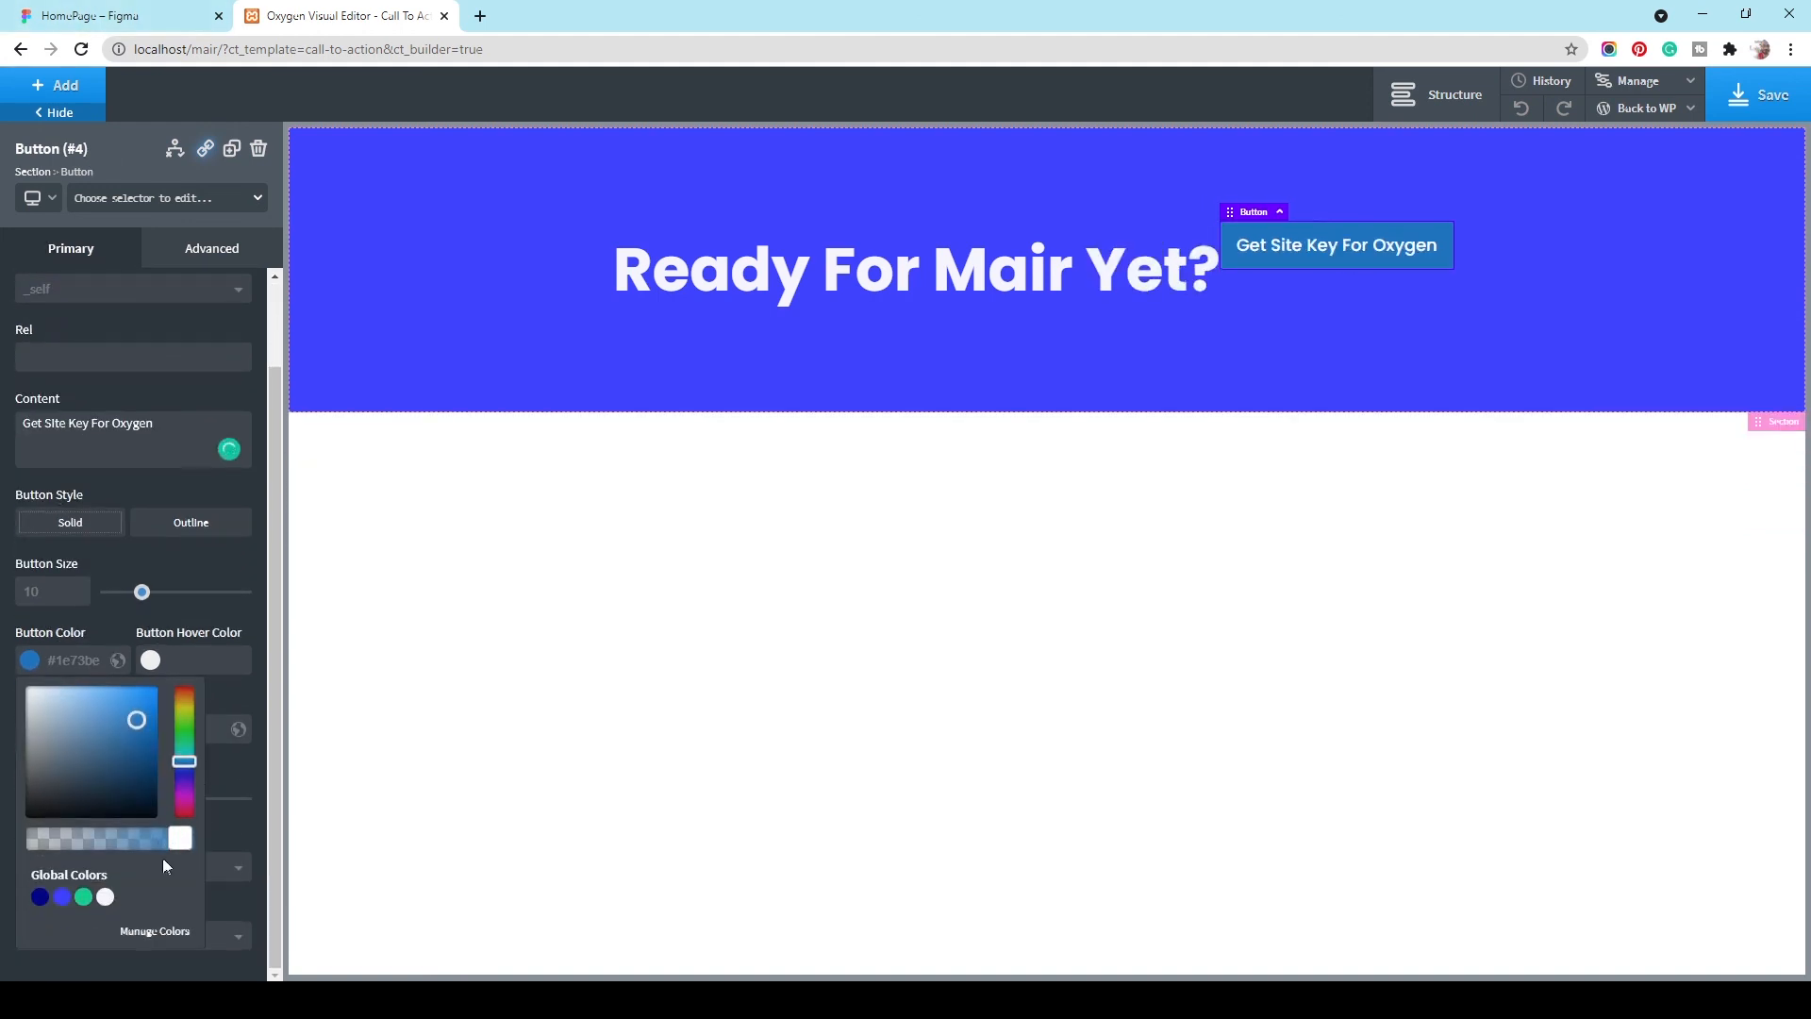
click(84, 897)
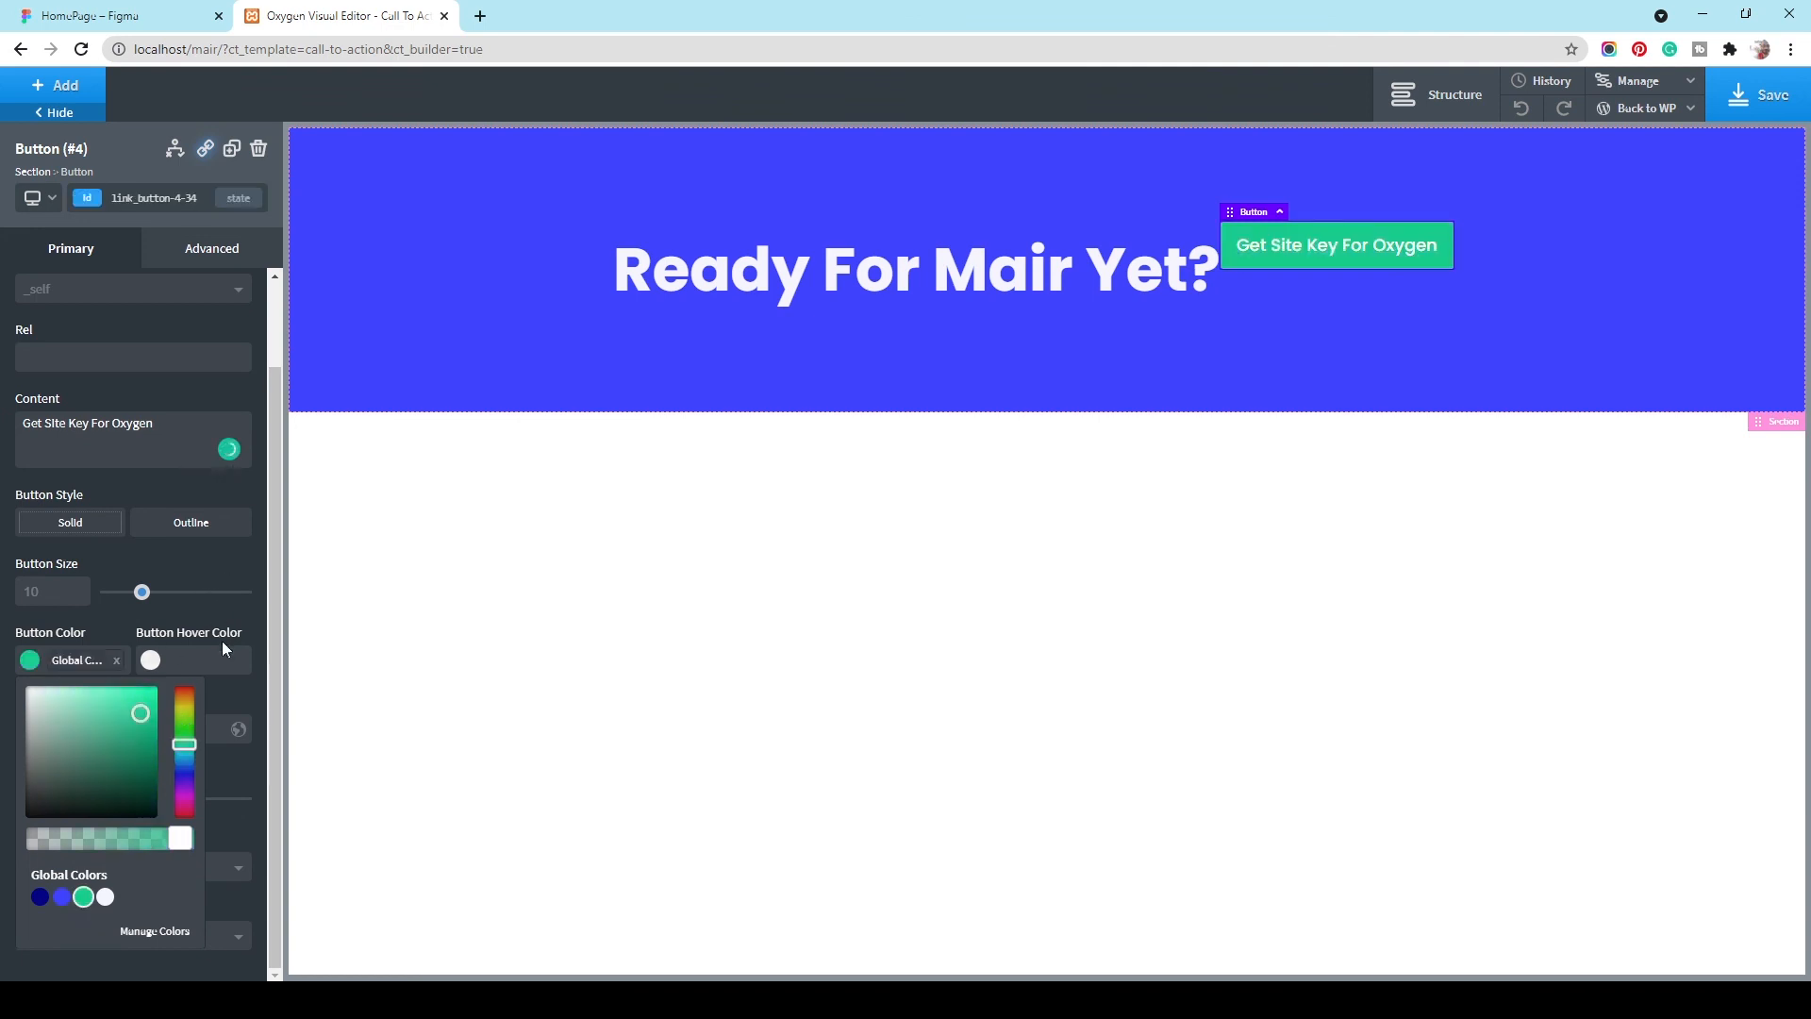
click(251, 700)
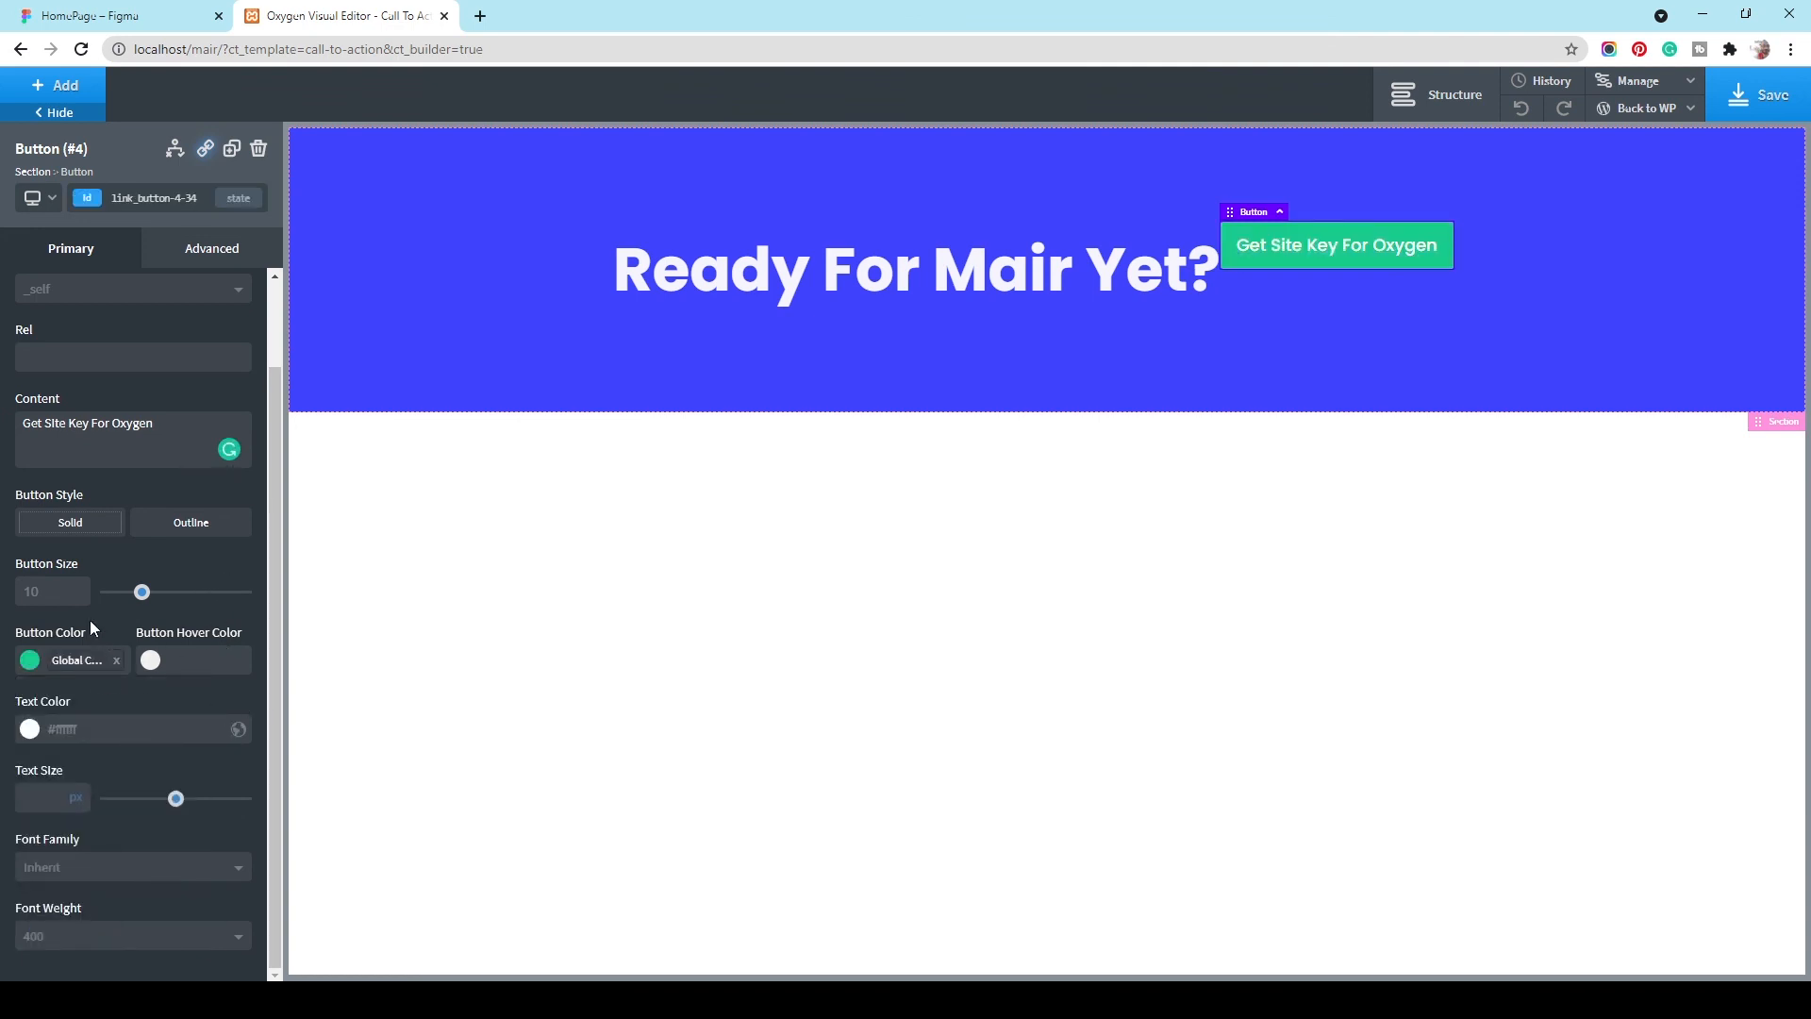
Step: Check the button typography in the Figma design and set the button's text size to 24 px and font weight to 700
click(123, 16)
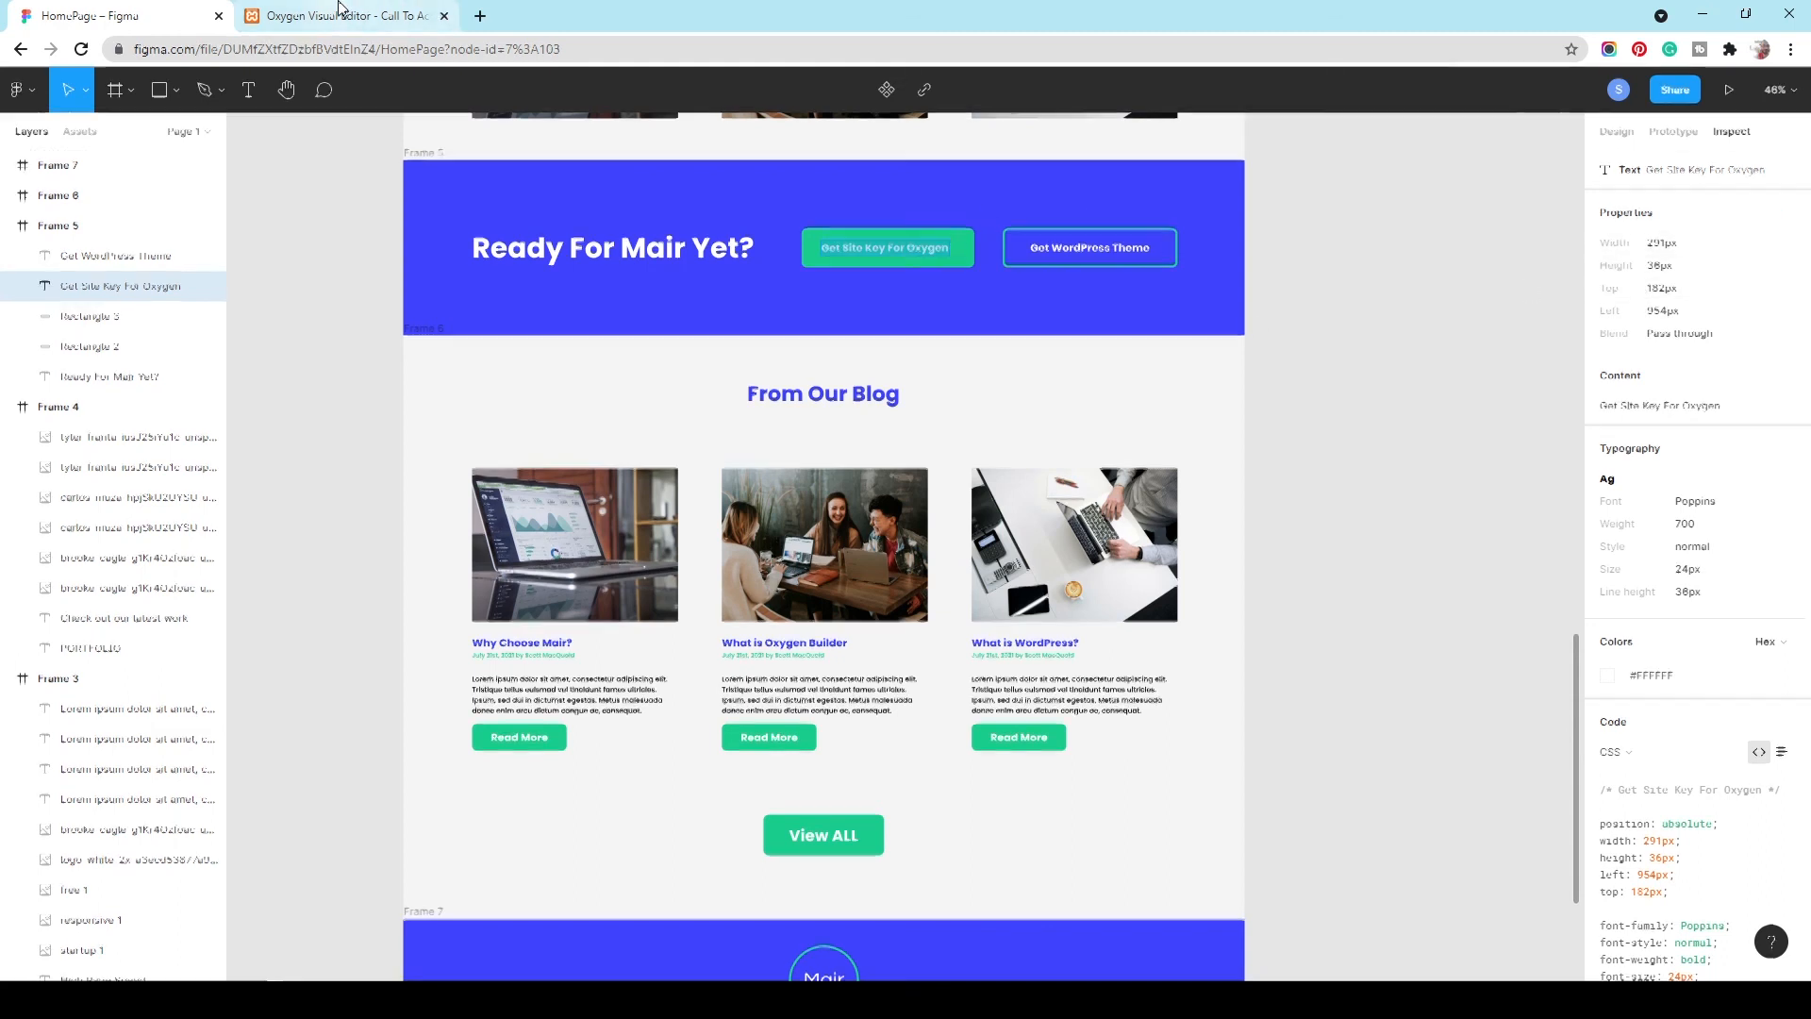
click(396, 16)
text(24)
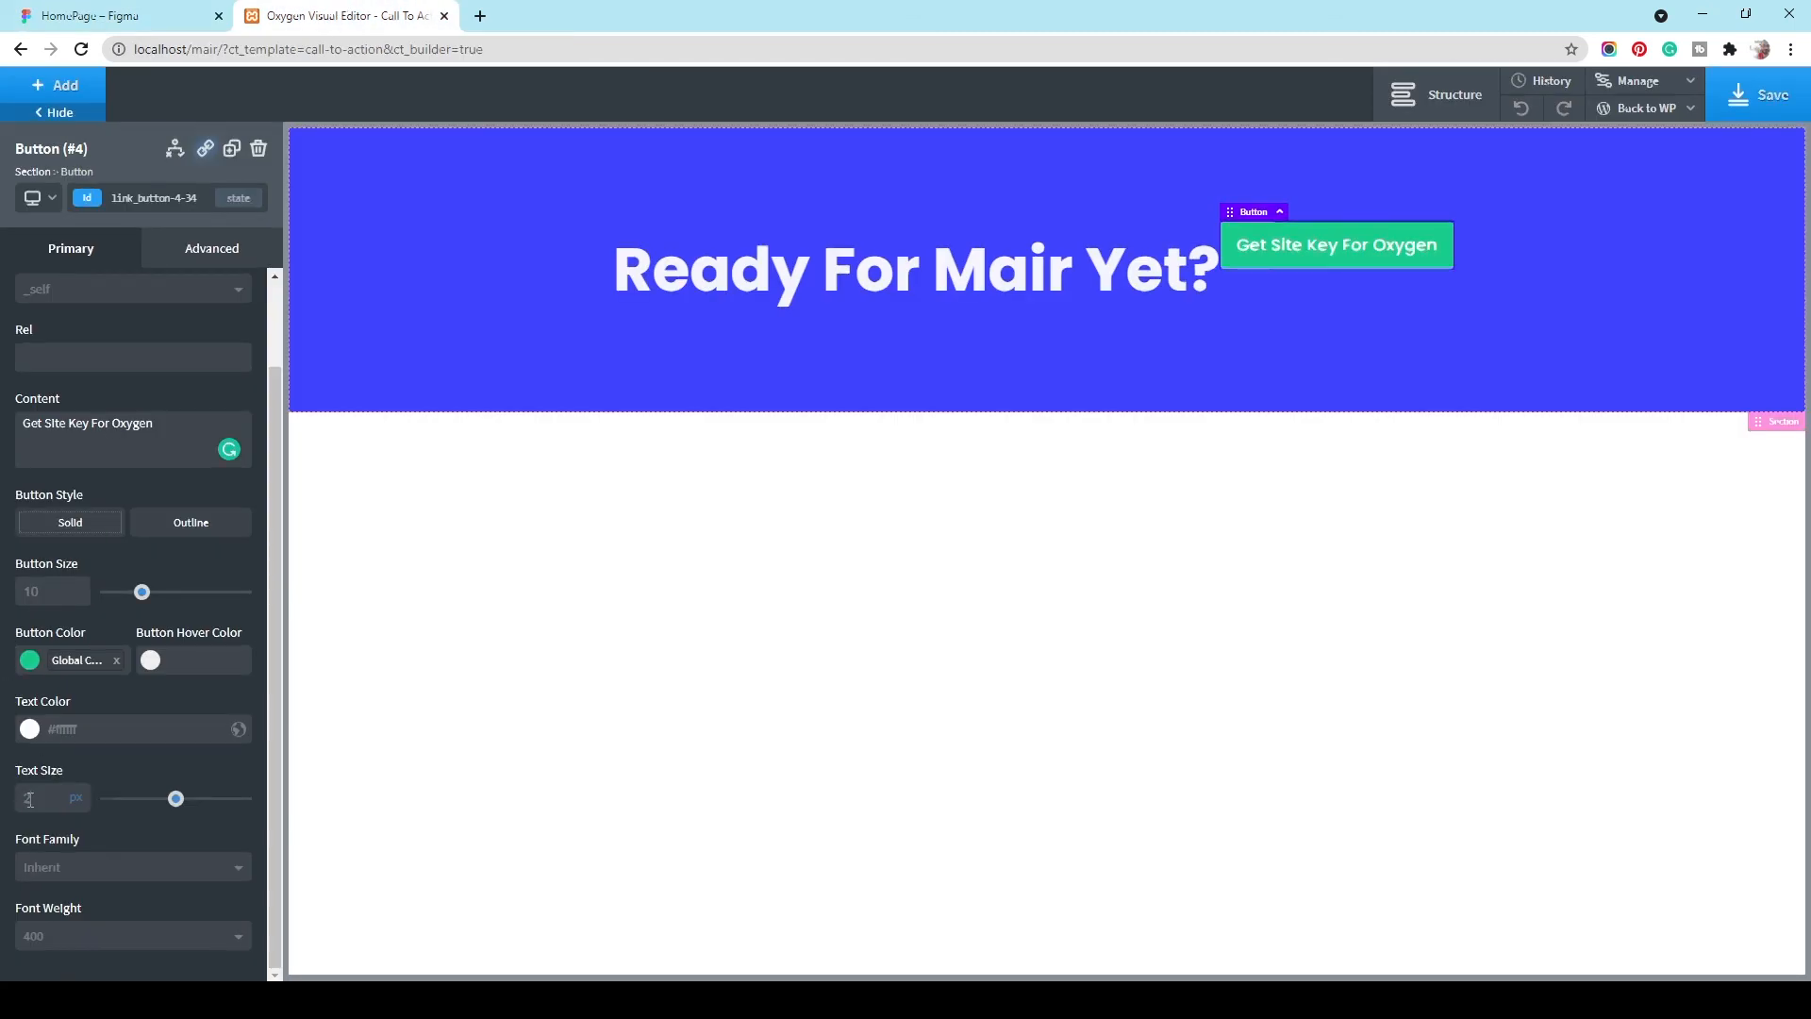
click(122, 16)
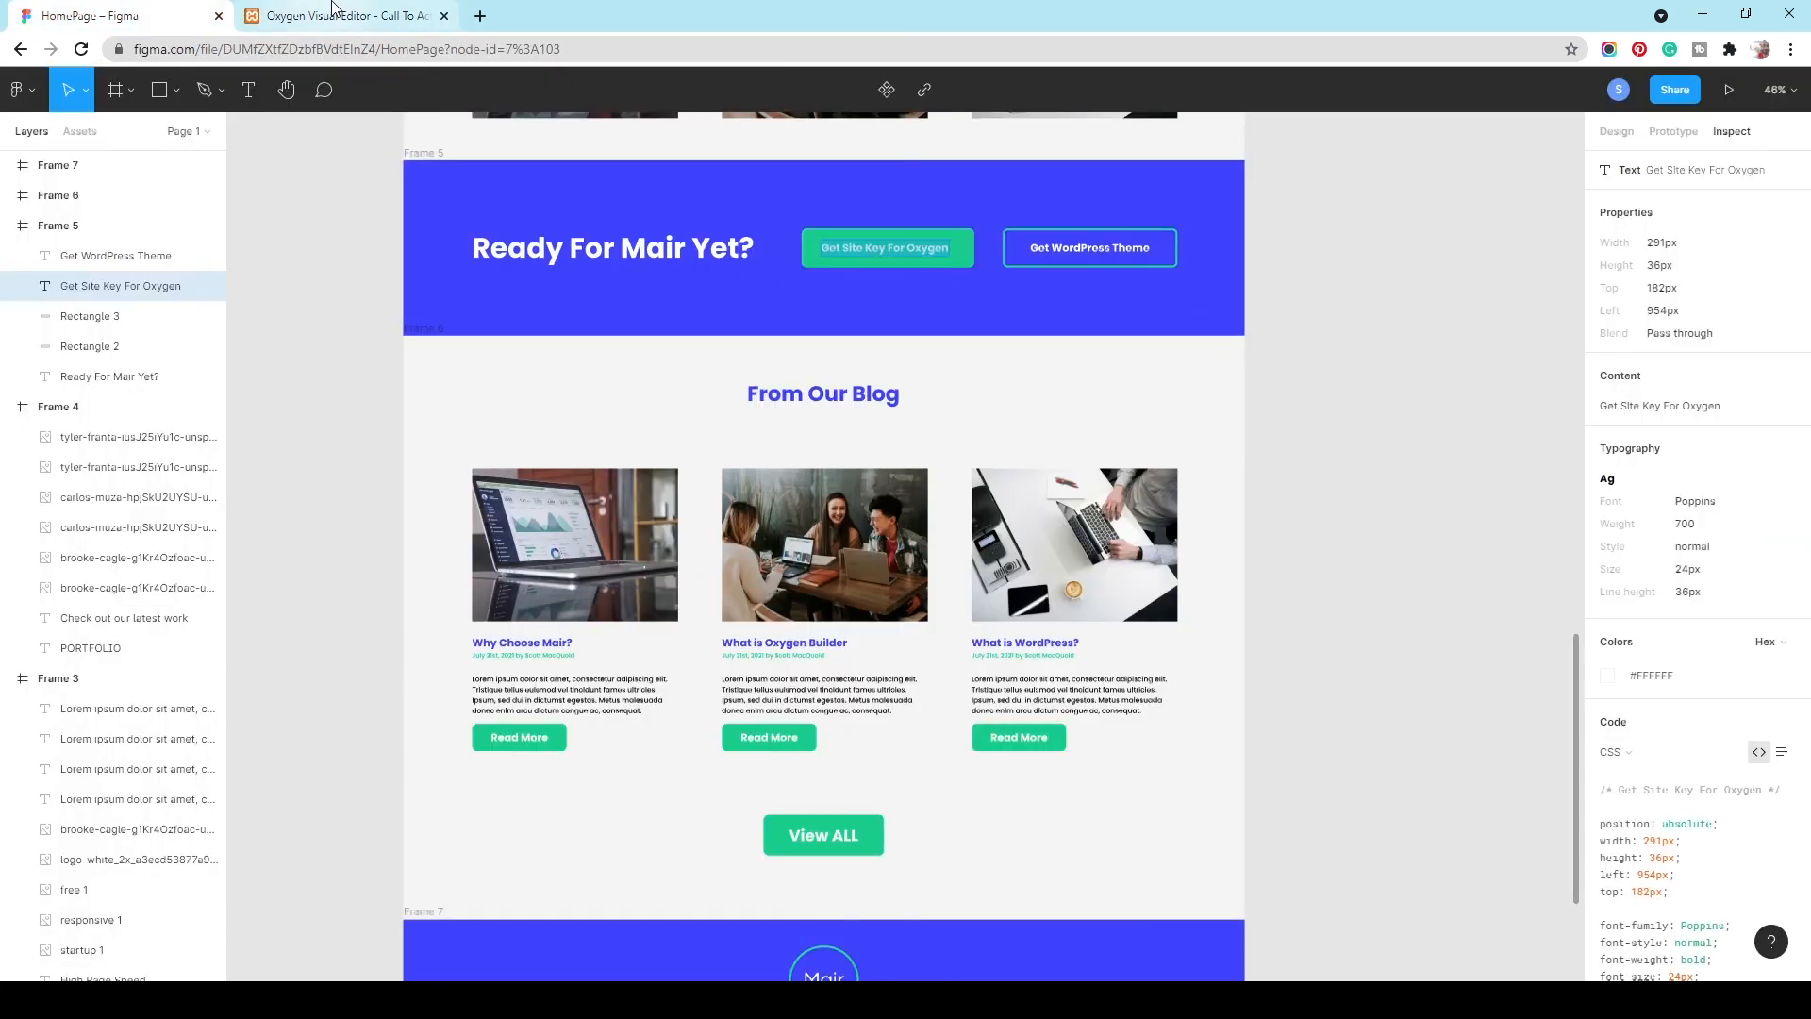
click(396, 15)
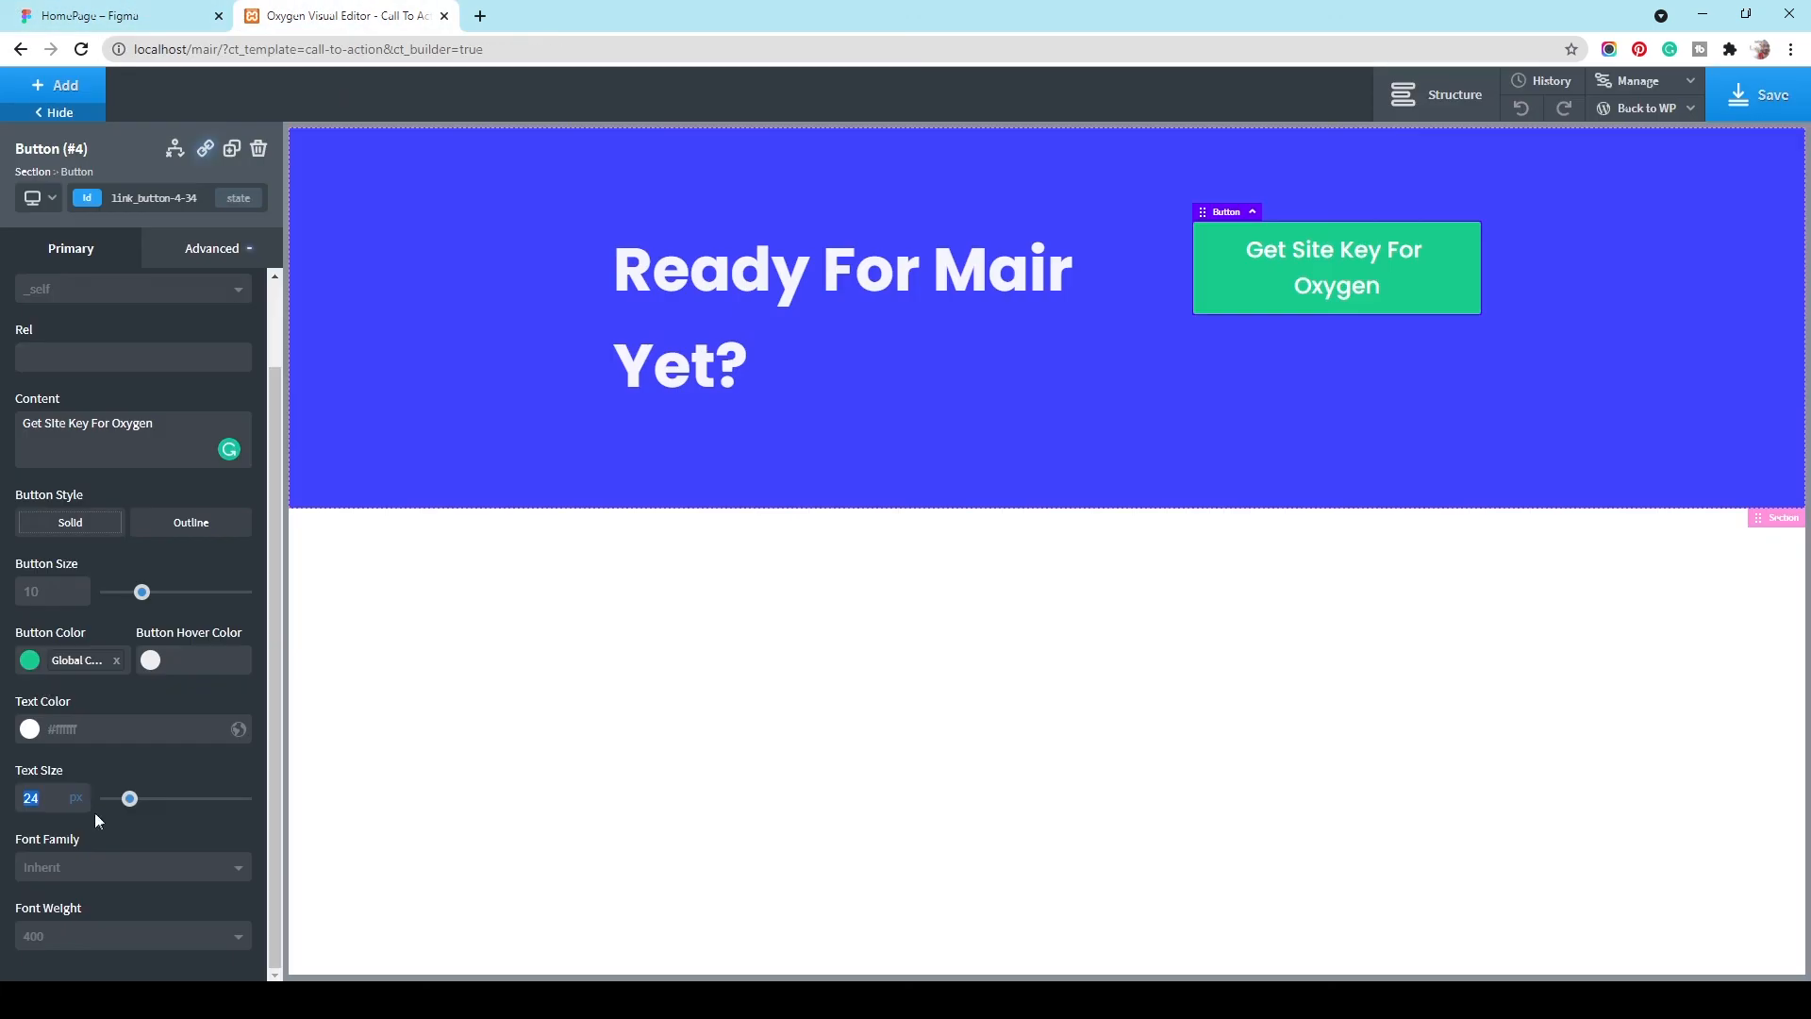
click(110, 934)
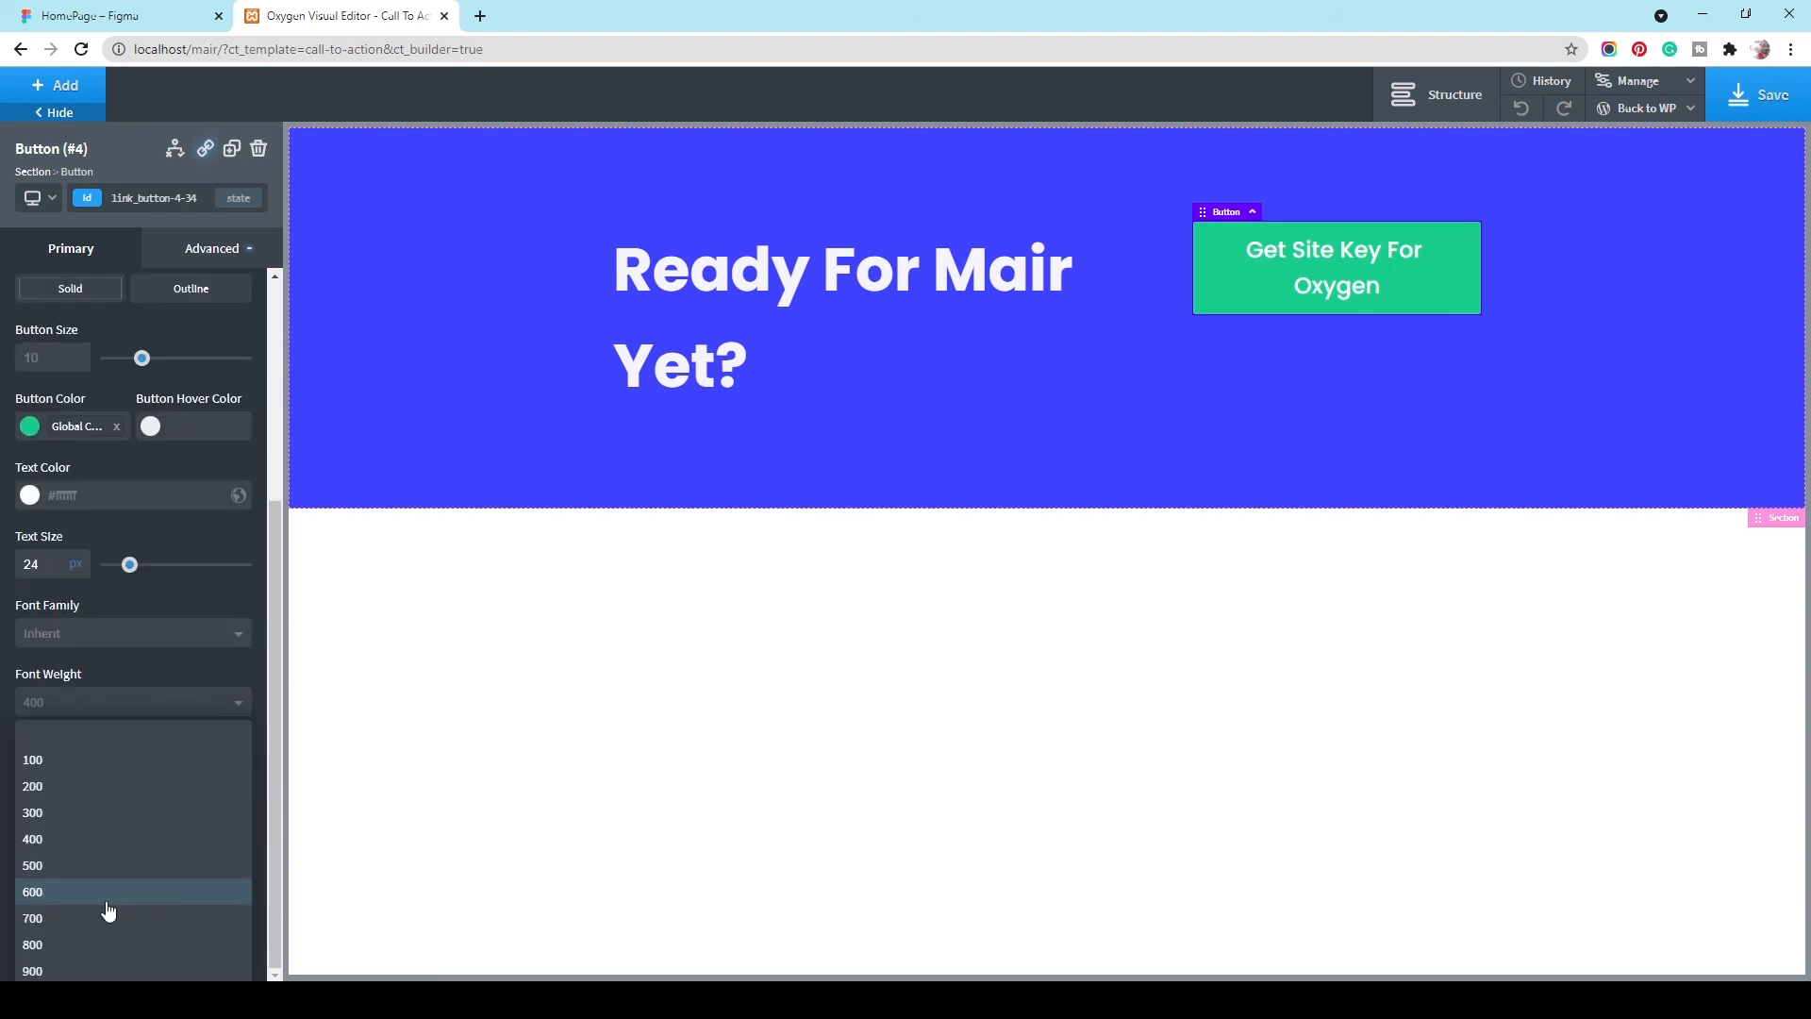
click(106, 918)
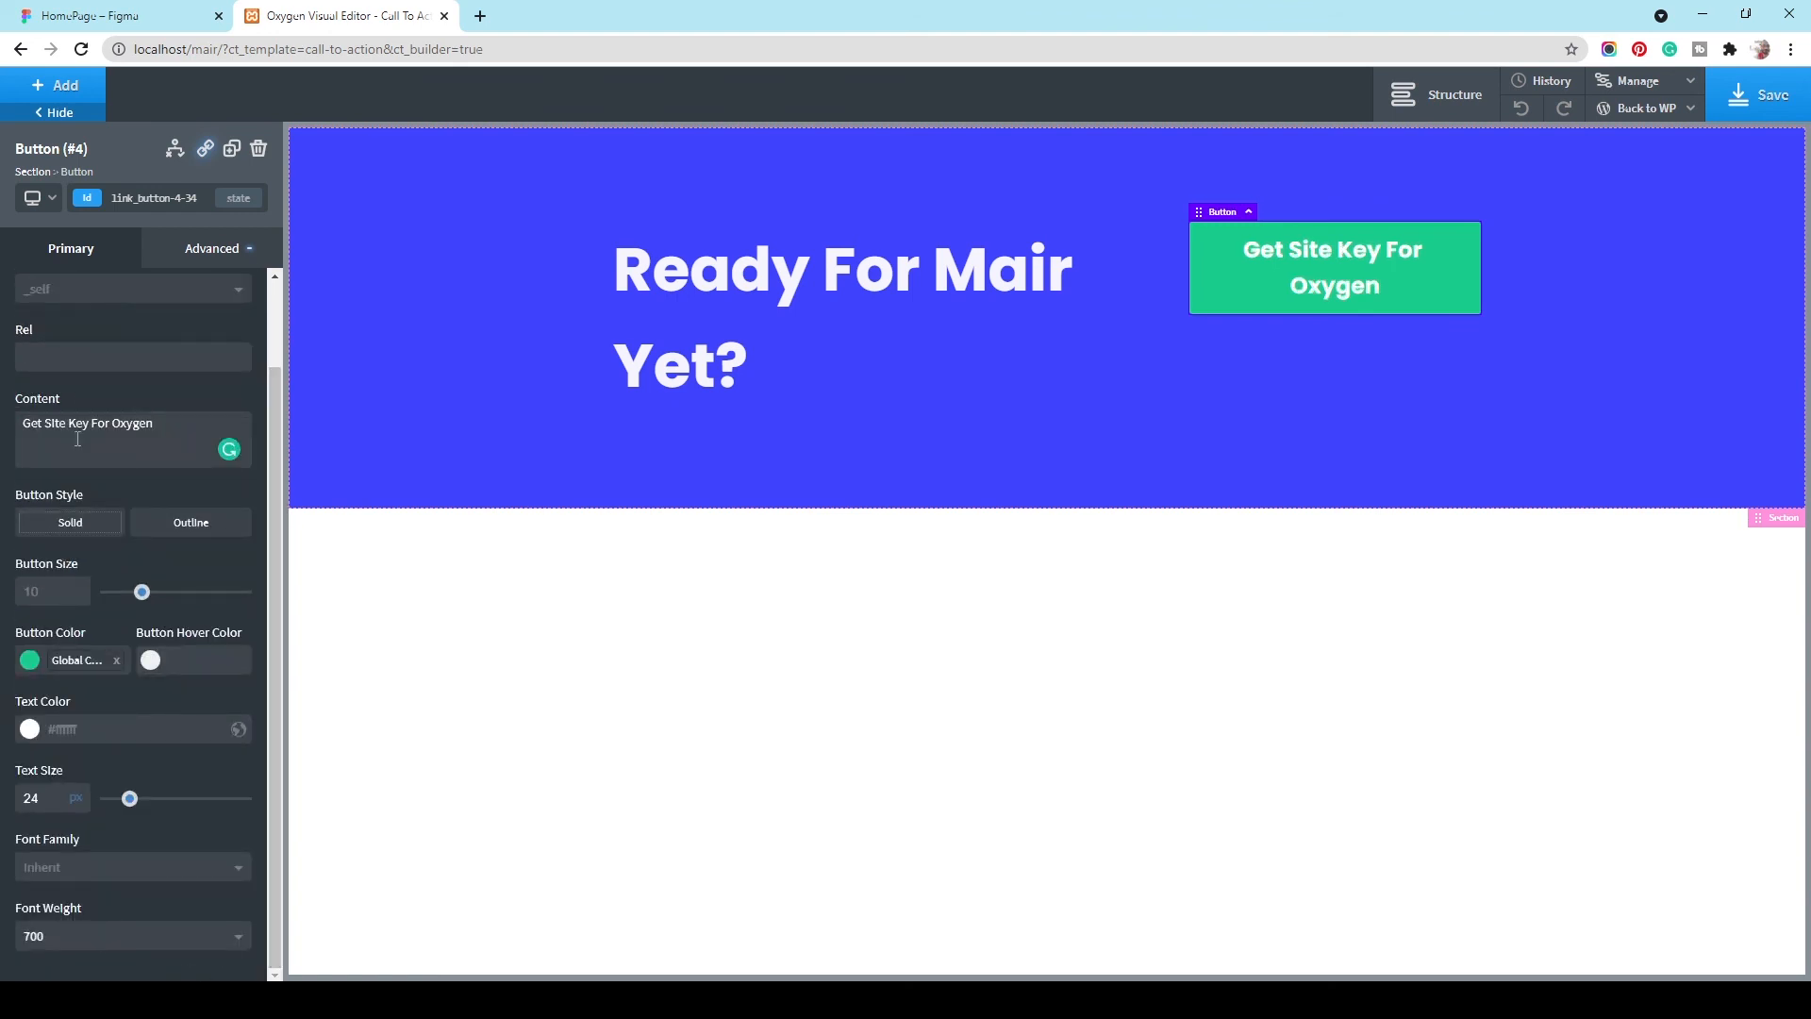
Step: Round the button's corners with a border radius of 12 px
click(227, 247)
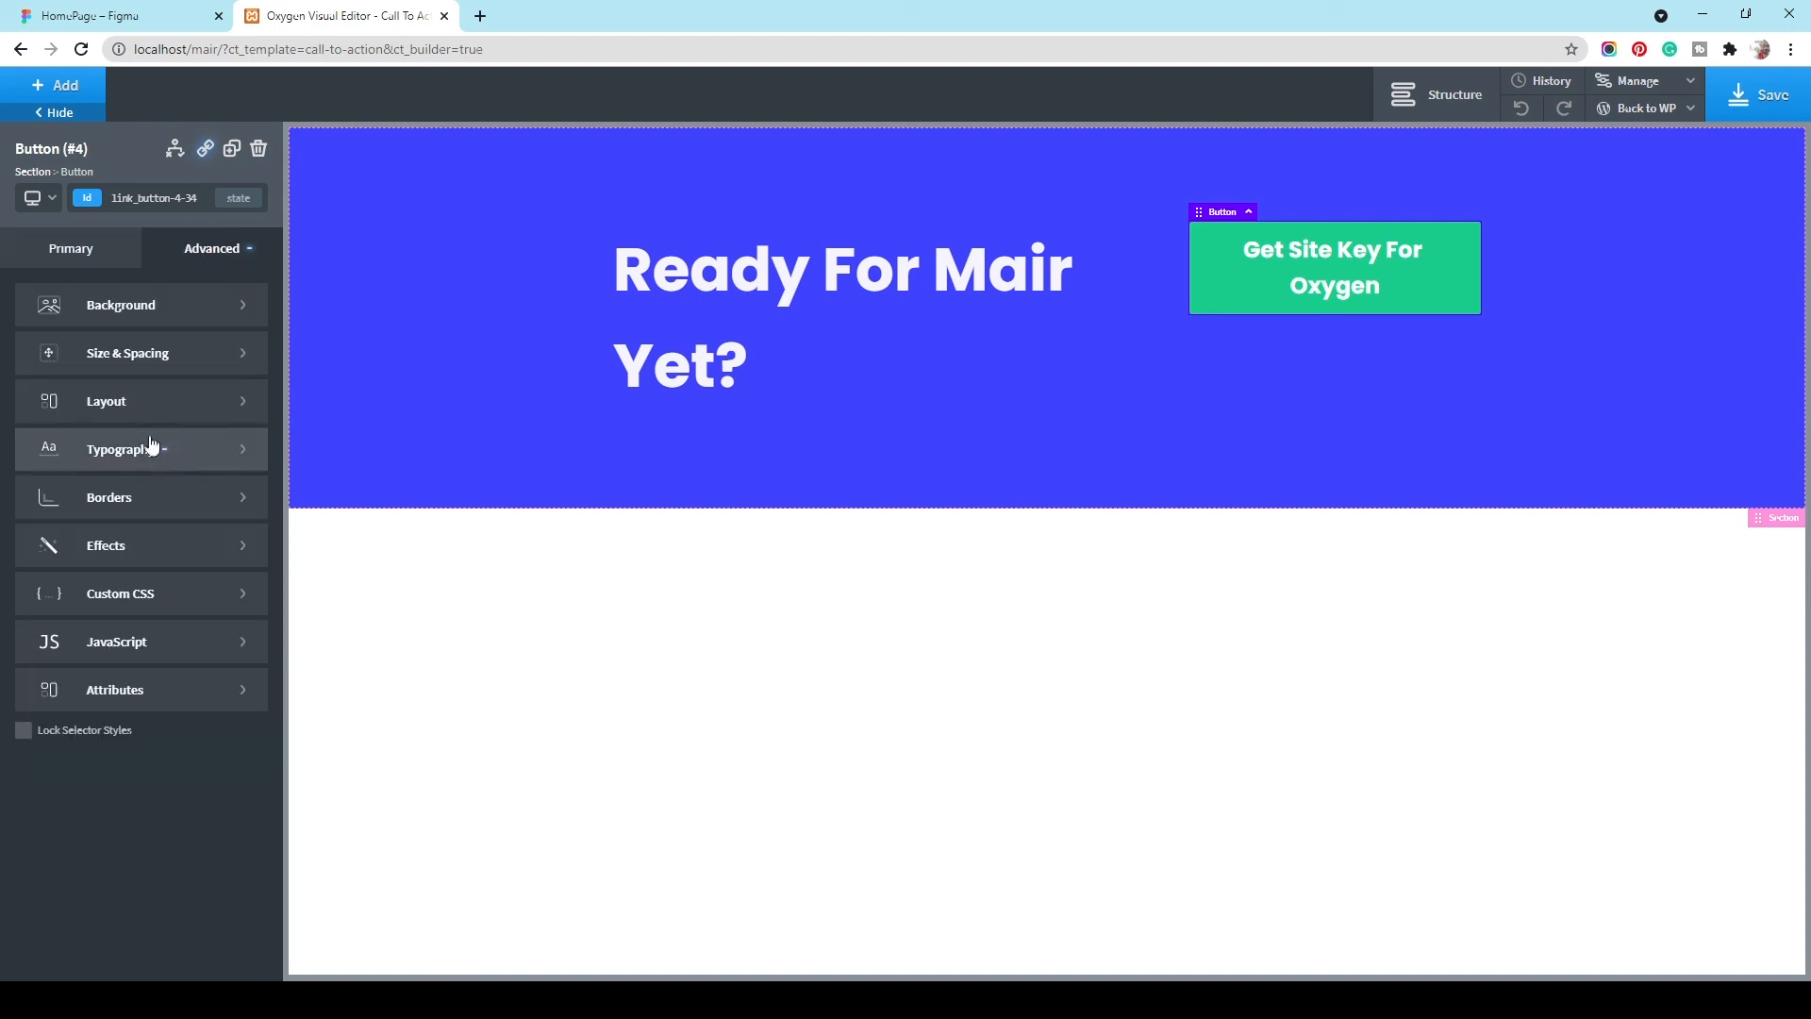
click(174, 353)
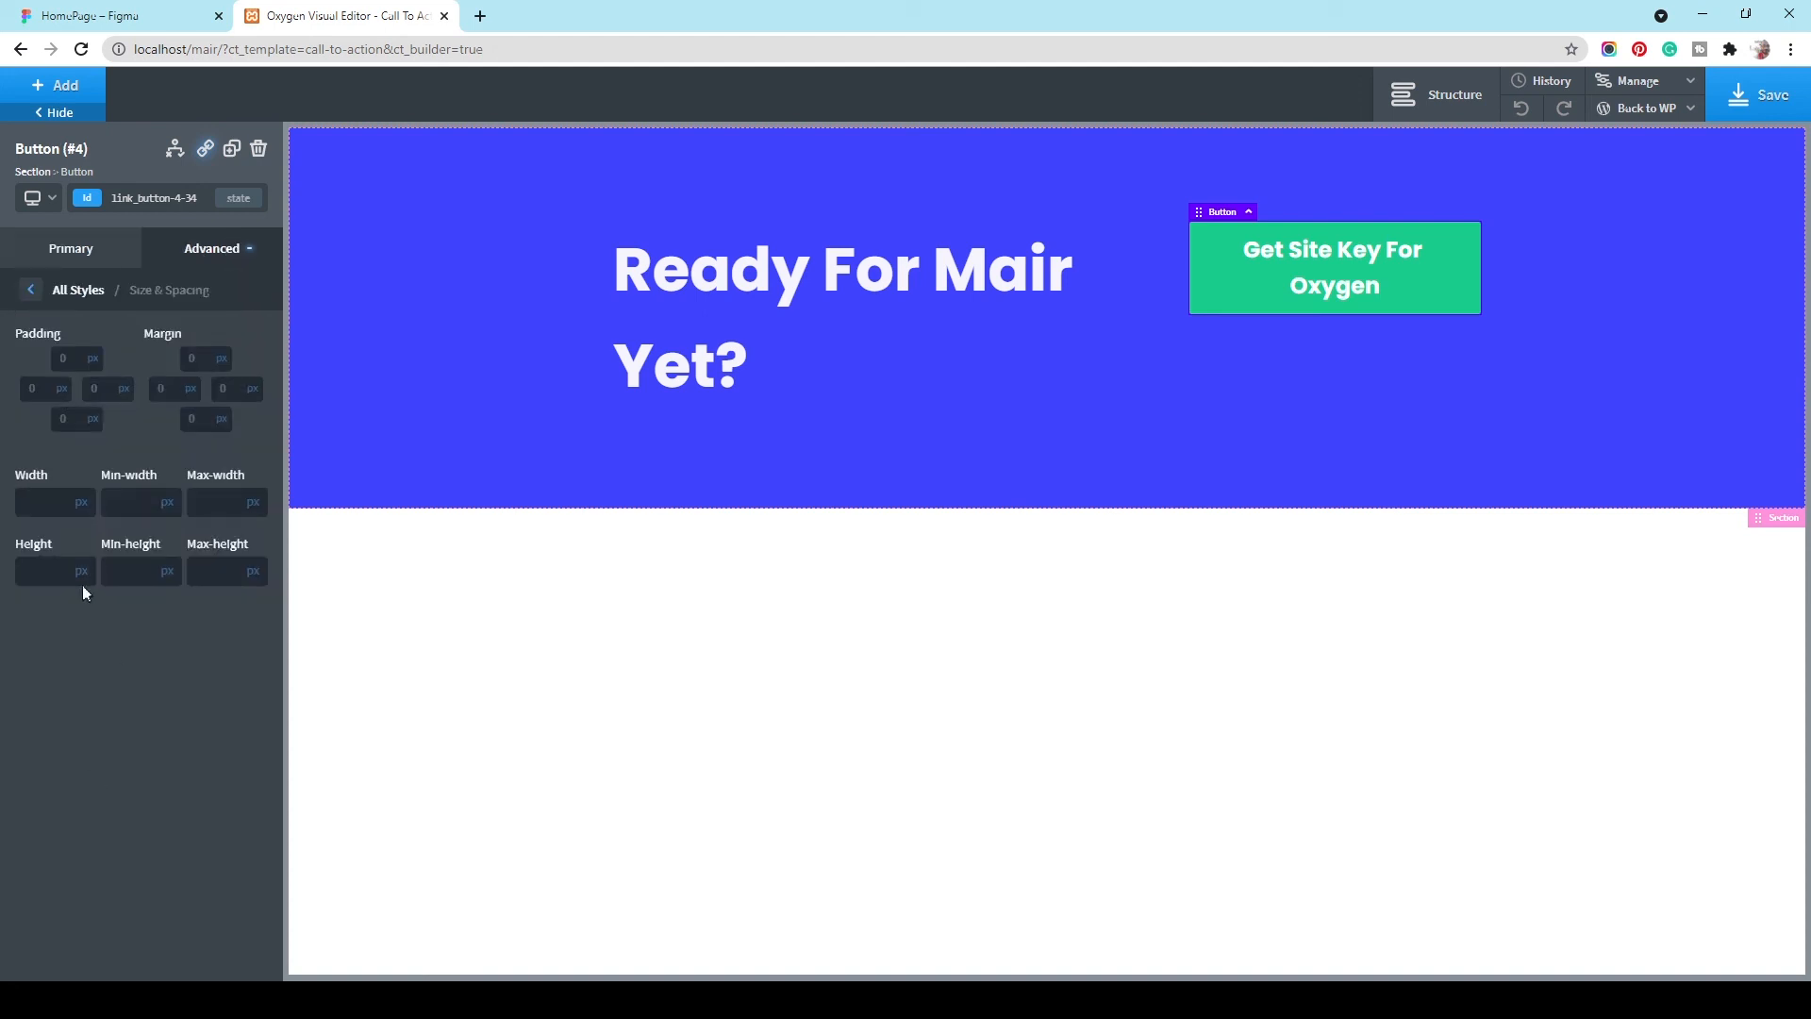
click(32, 288)
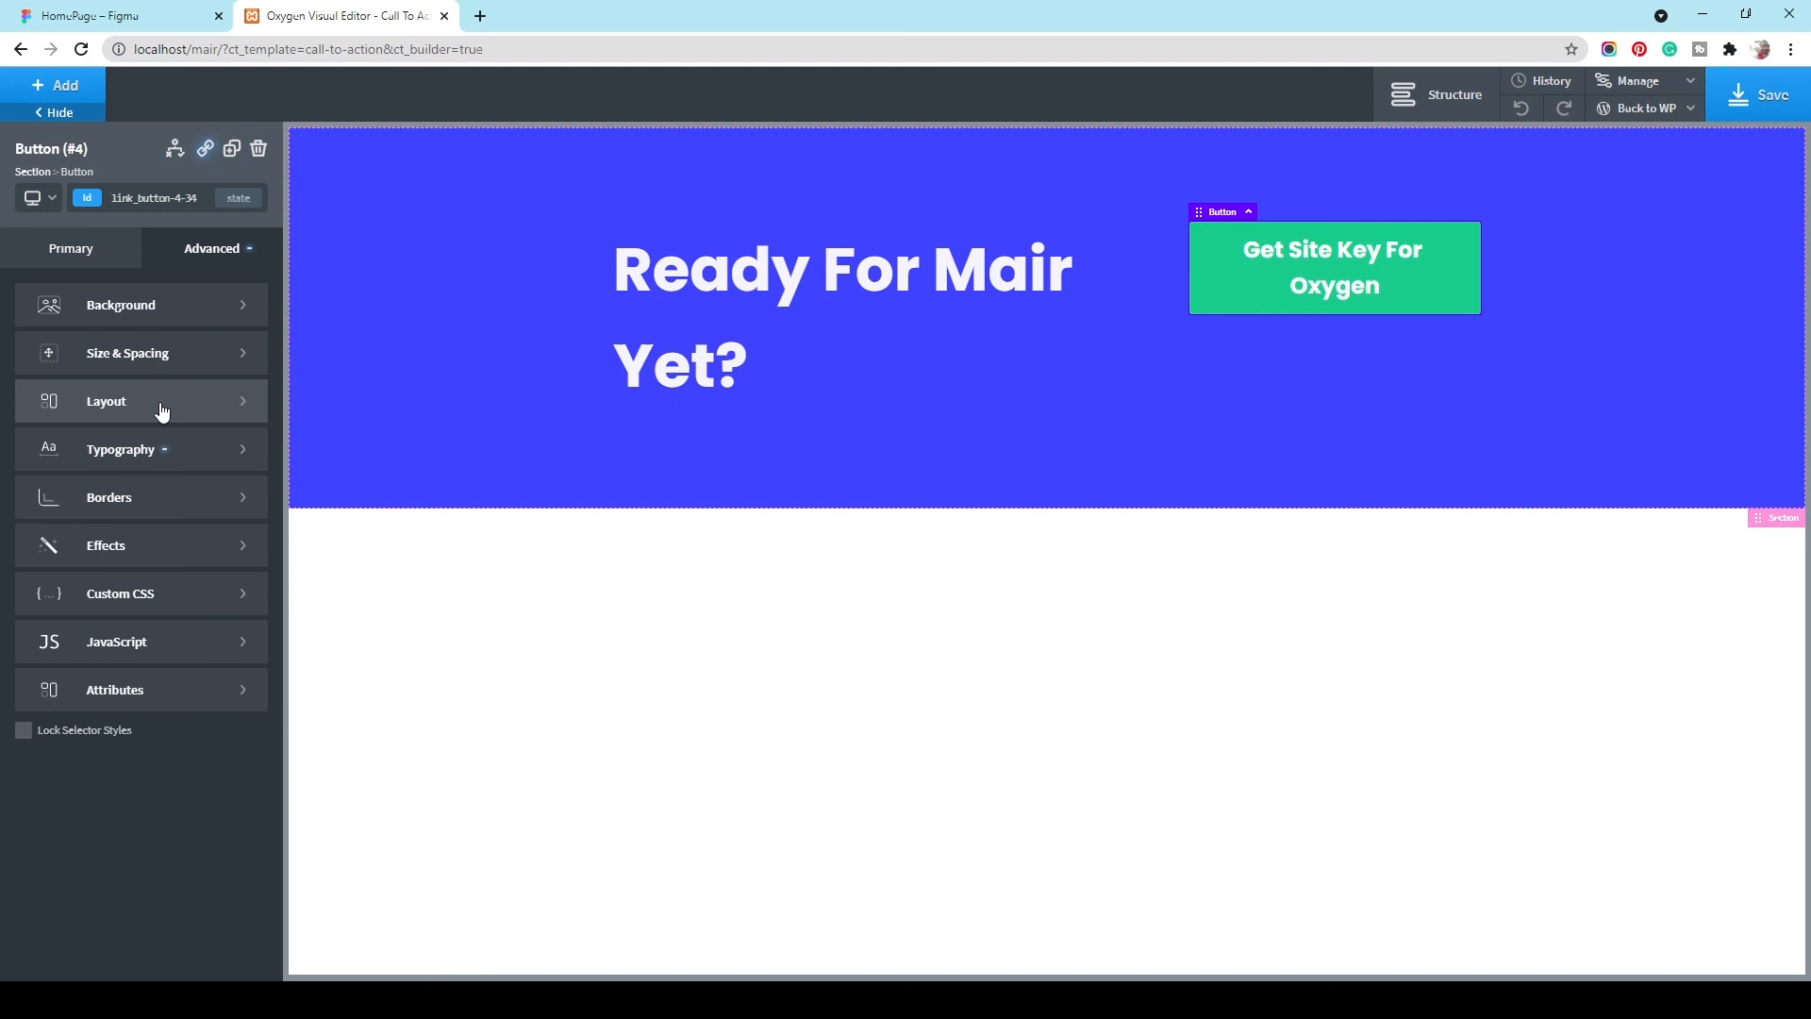
click(170, 506)
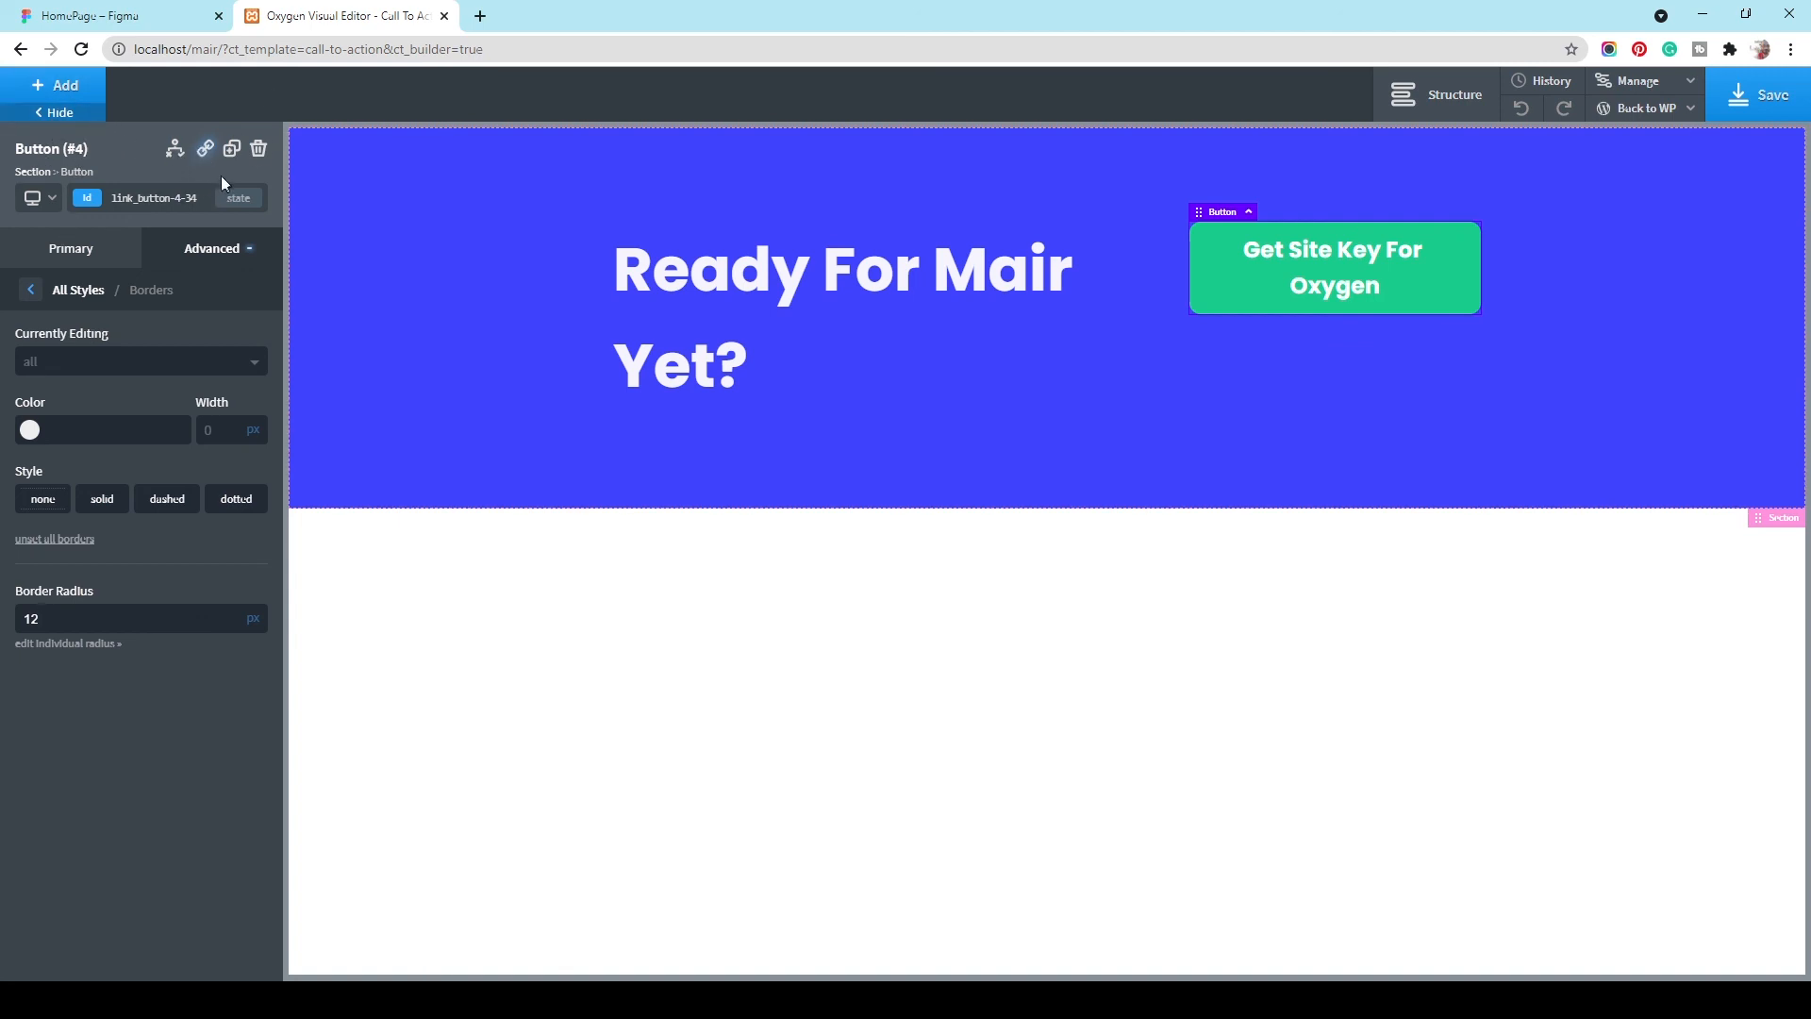
Step: Duplicate the green button, check the button pair in the Figma design and return to the Oxygen builder
click(231, 149)
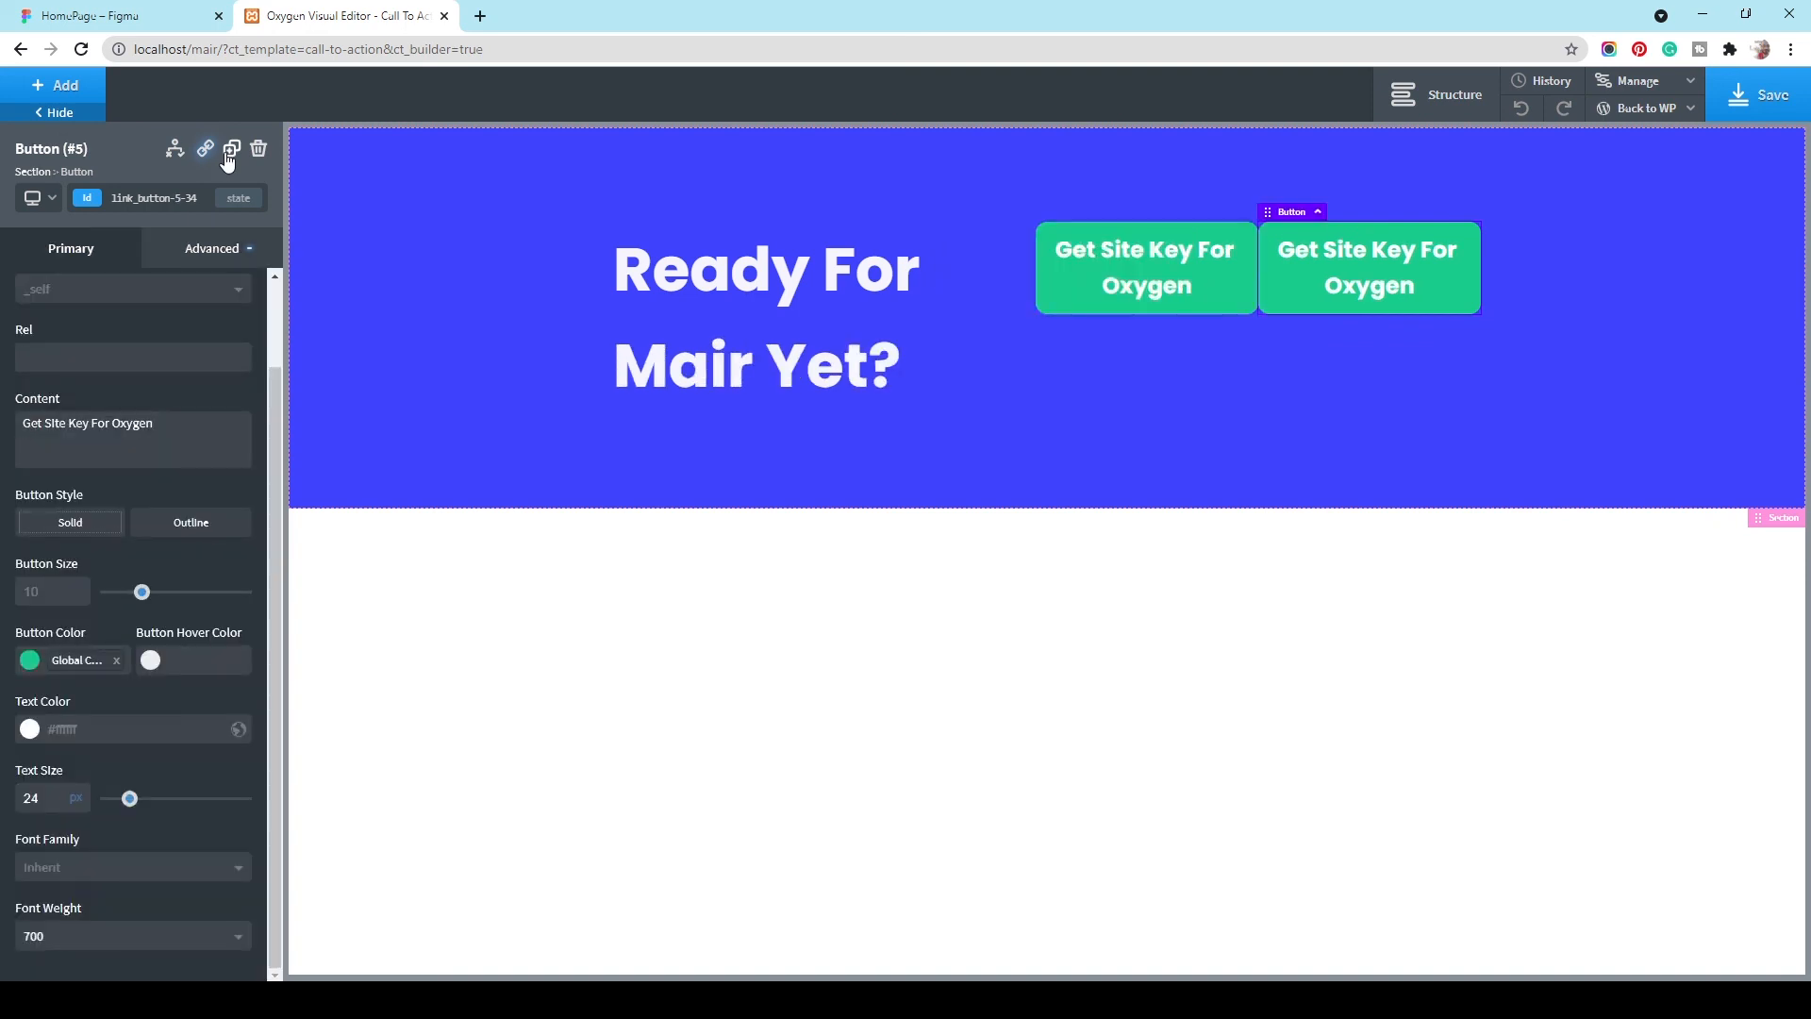
click(78, 19)
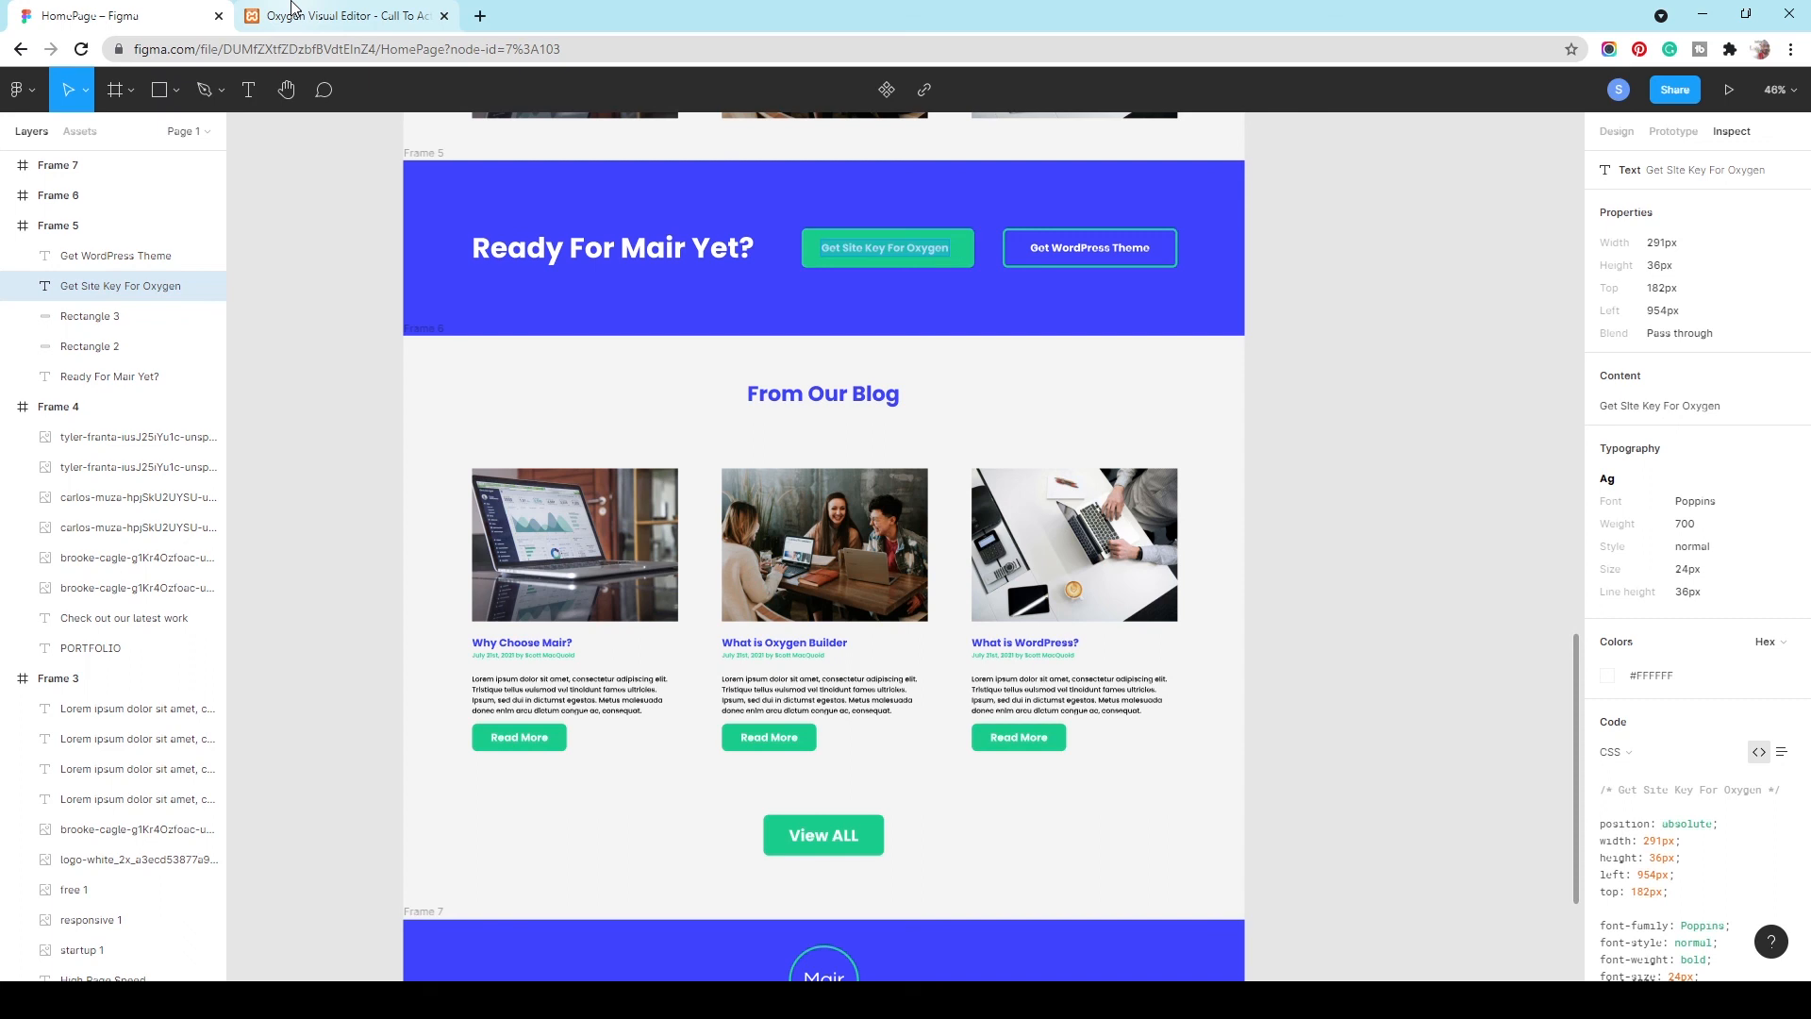
click(292, 9)
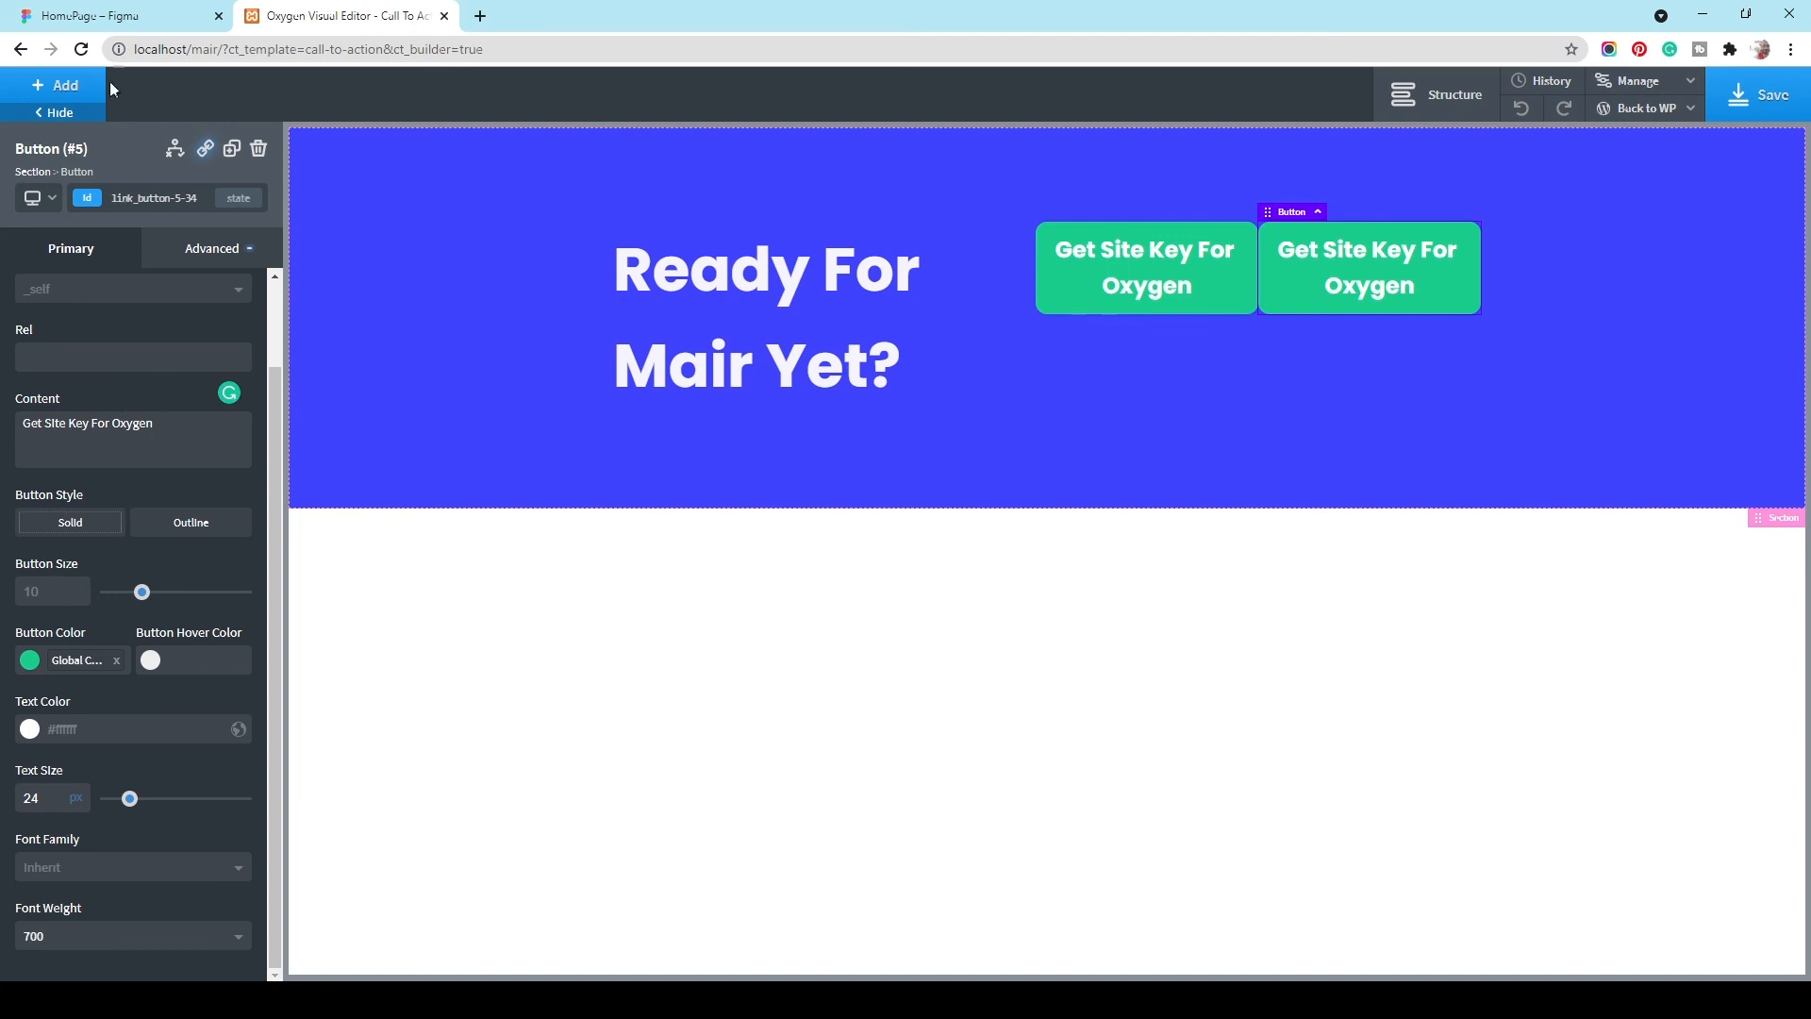
Step: Check the second button's label in the Figma design and change the duplicated button's content to "Get WordPress Theme"
click(113, 16)
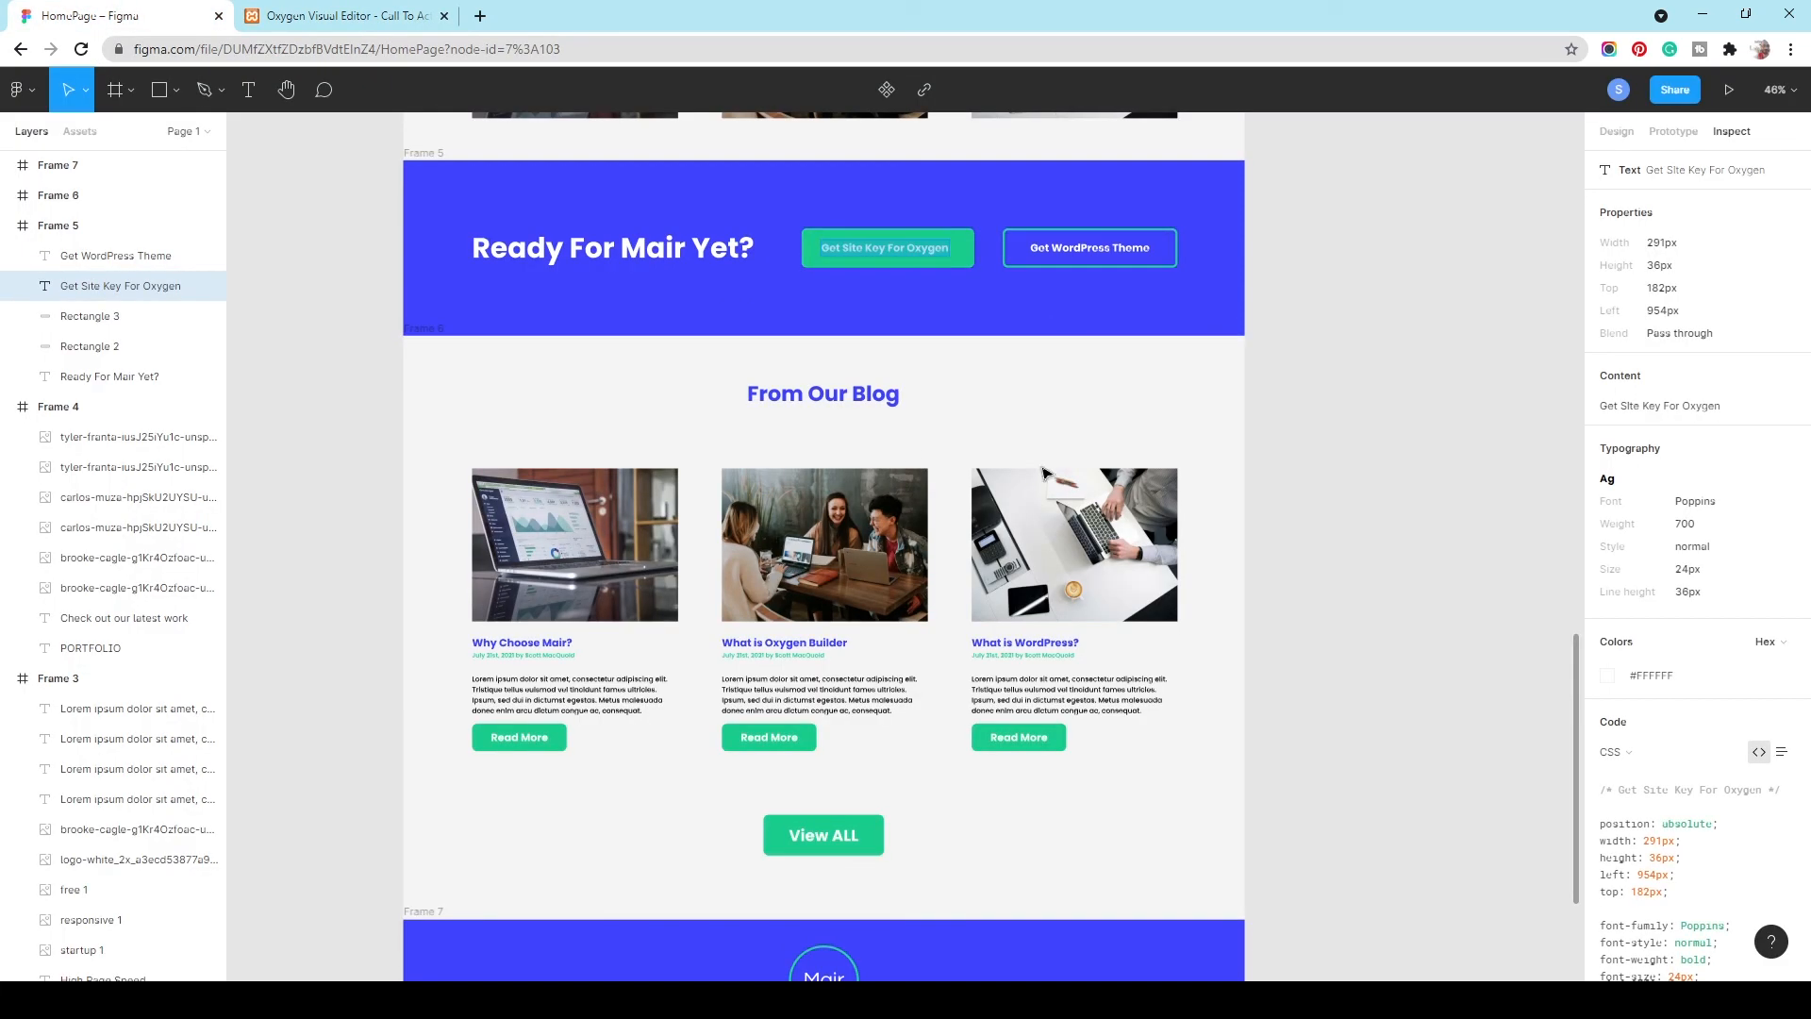
click(1096, 245)
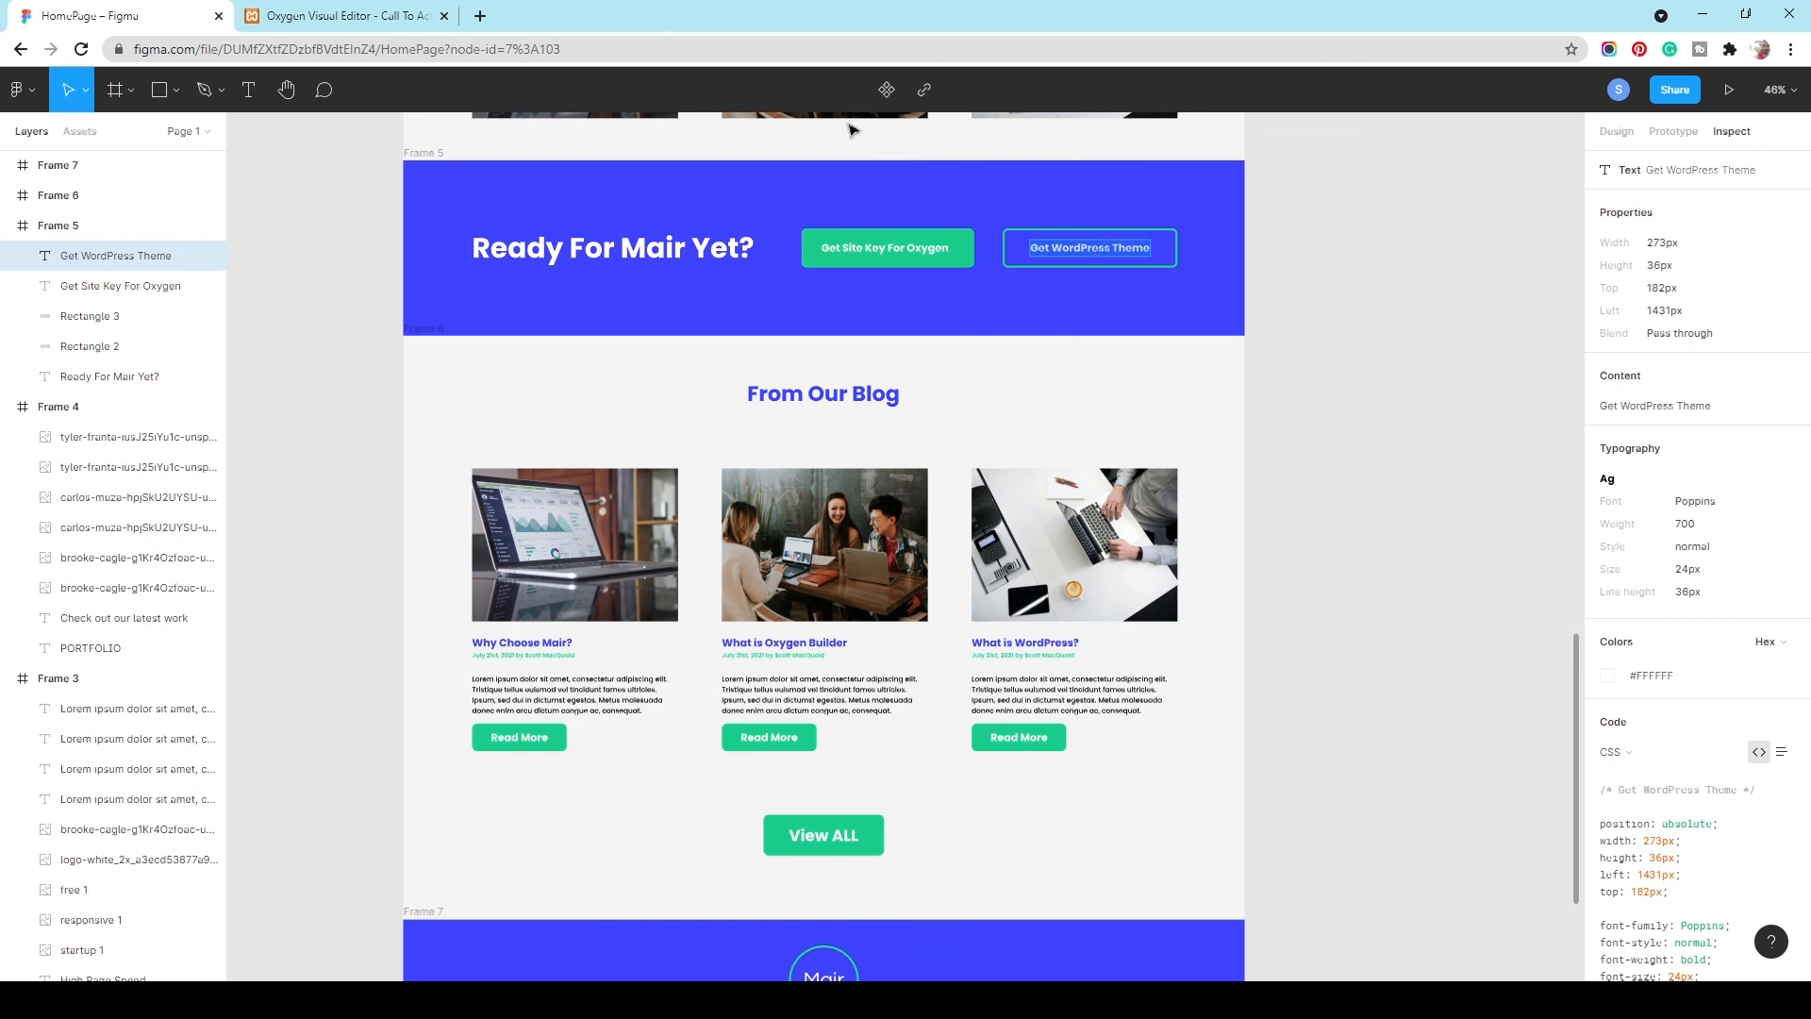
click(349, 16)
triple_click(53, 418)
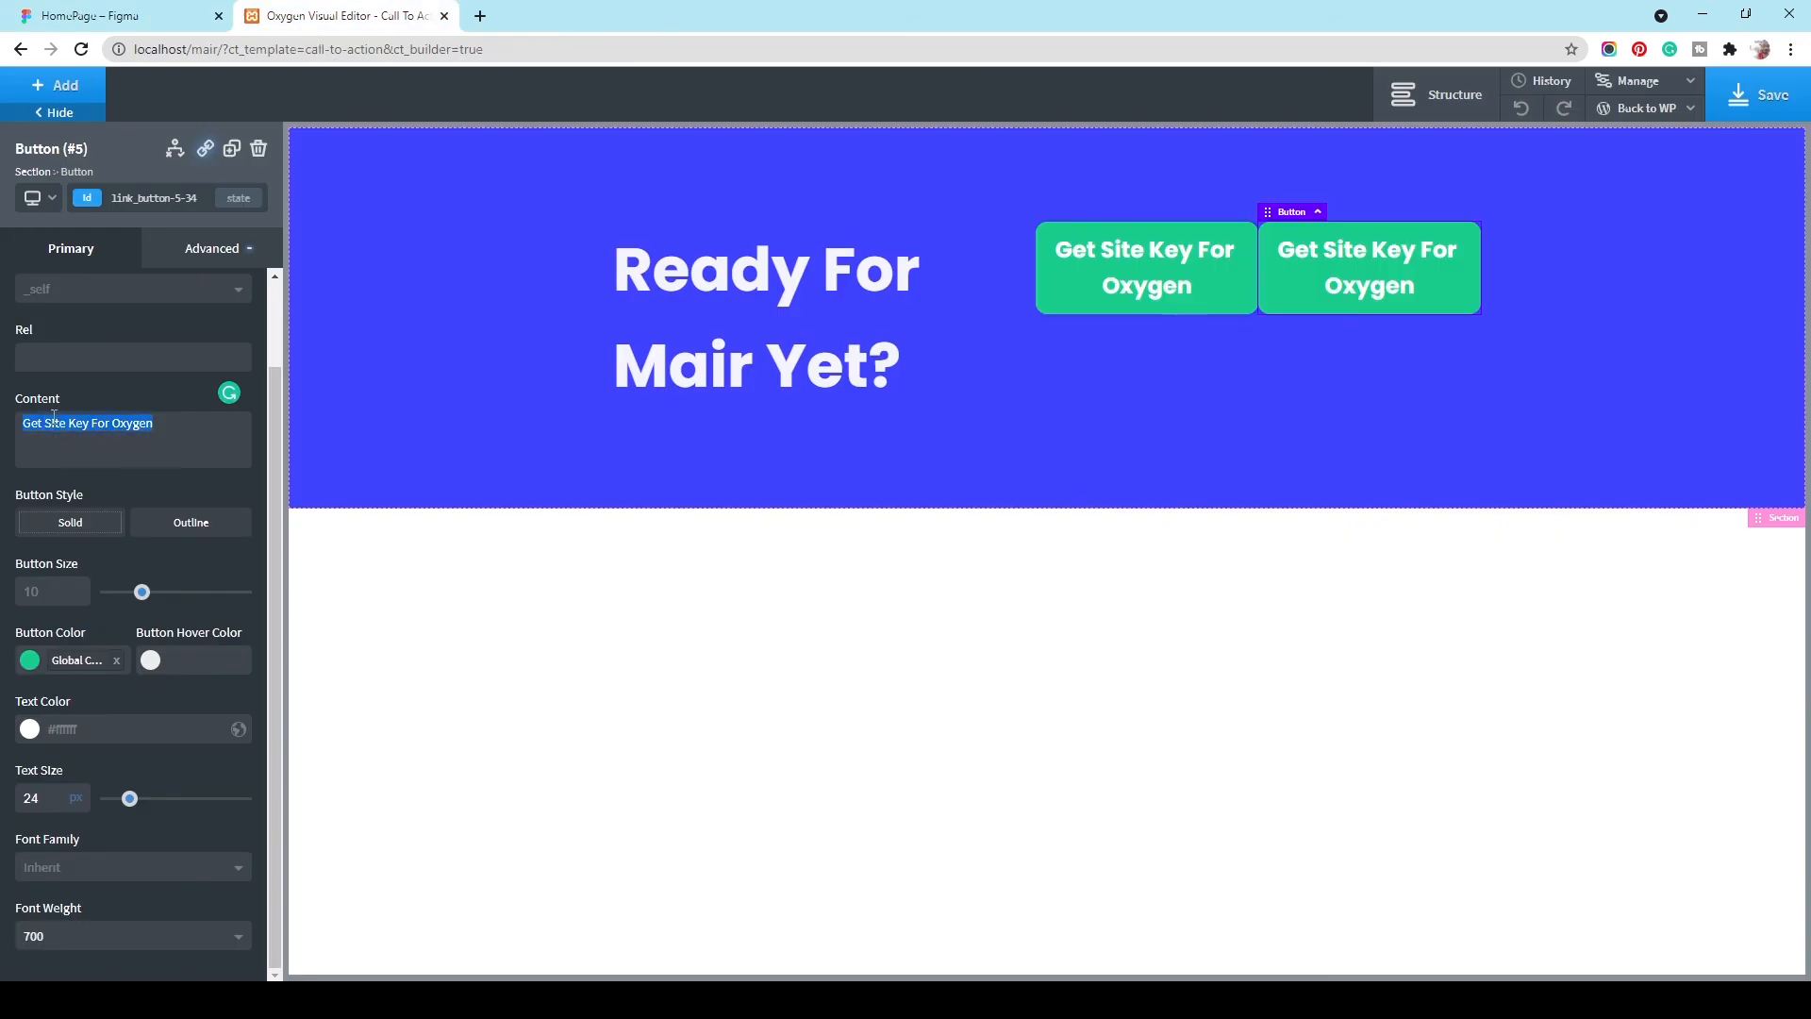
text(Get WordPress Theme)
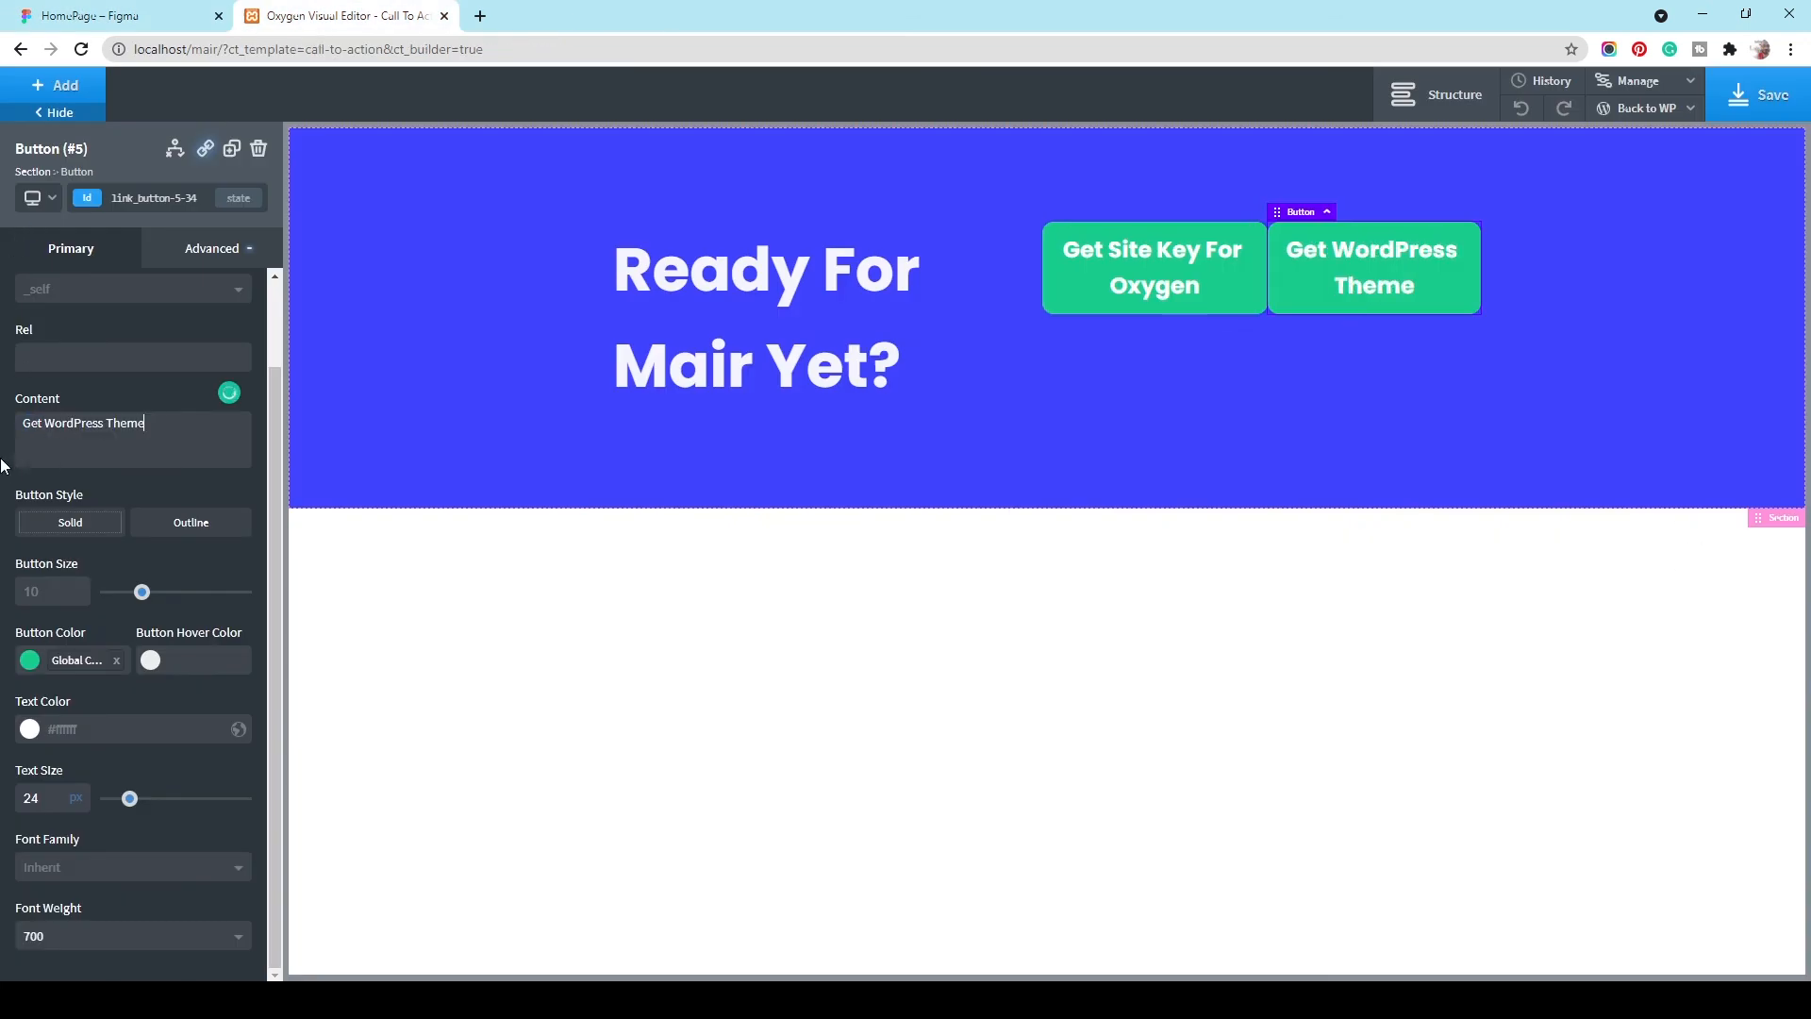
Step: Switch the "Get WordPress Theme" button to the Outline style and set its button colour to the global green
click(31, 662)
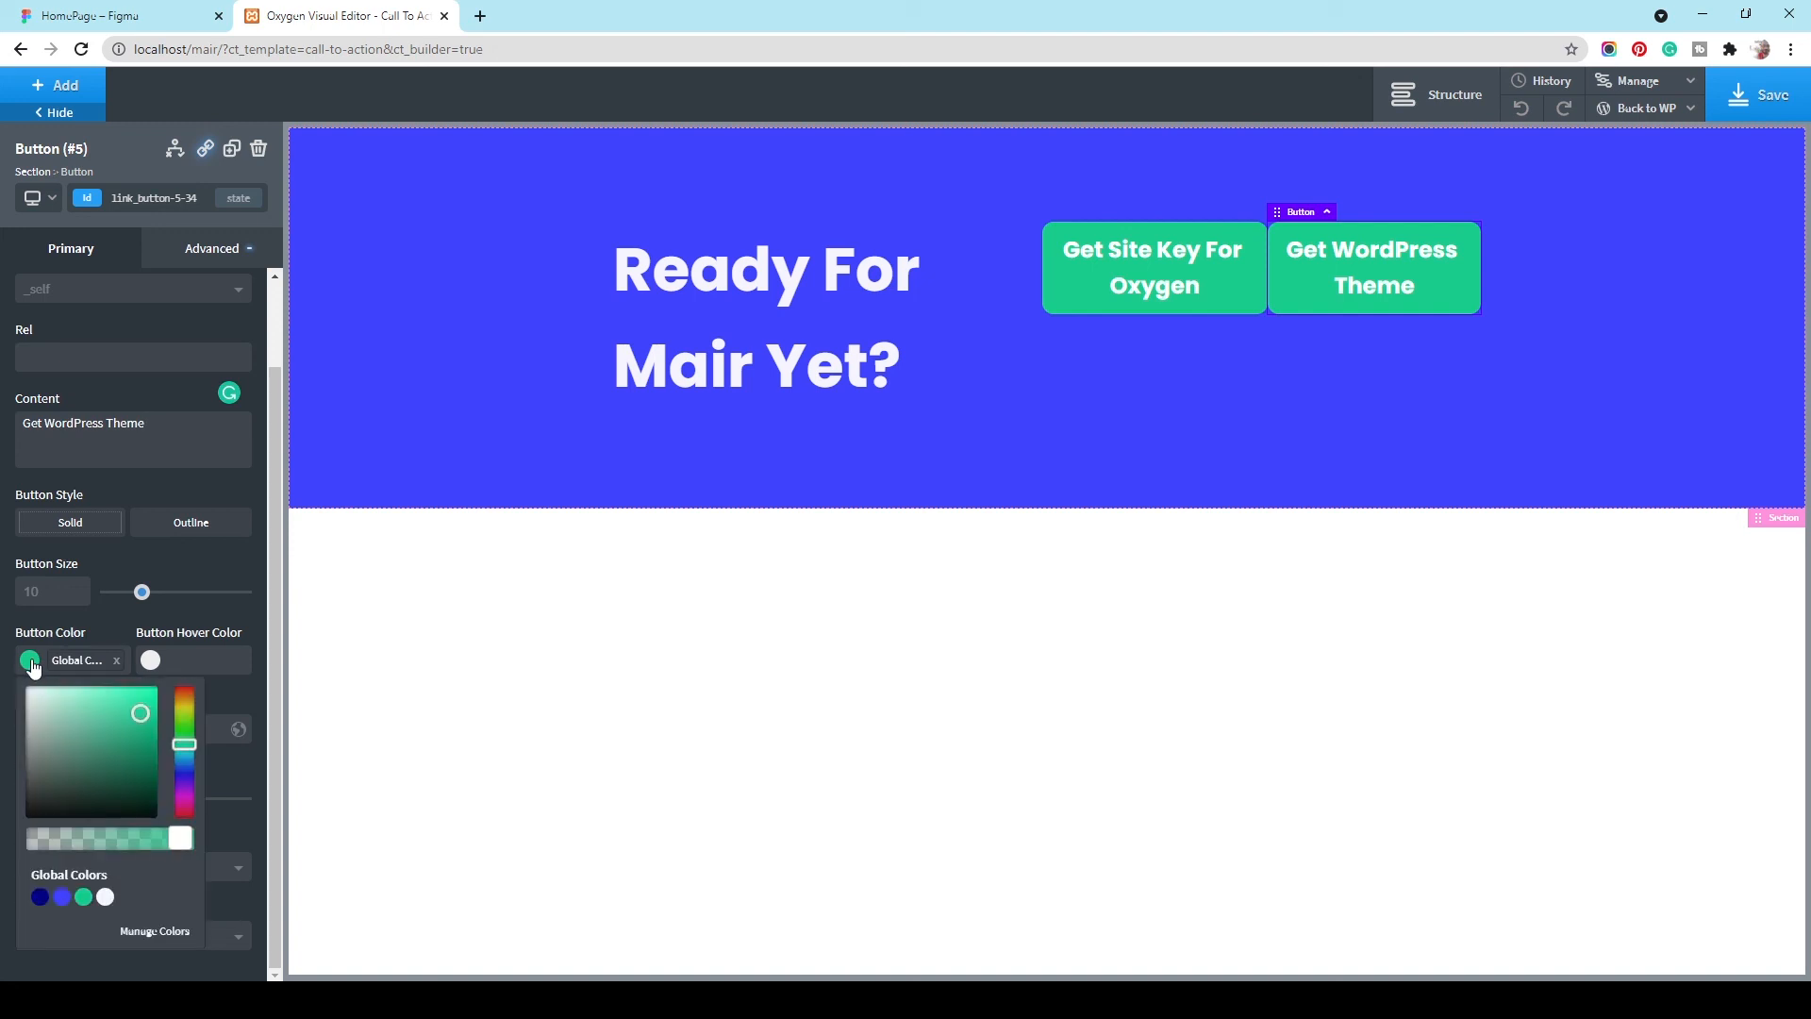
click(61, 899)
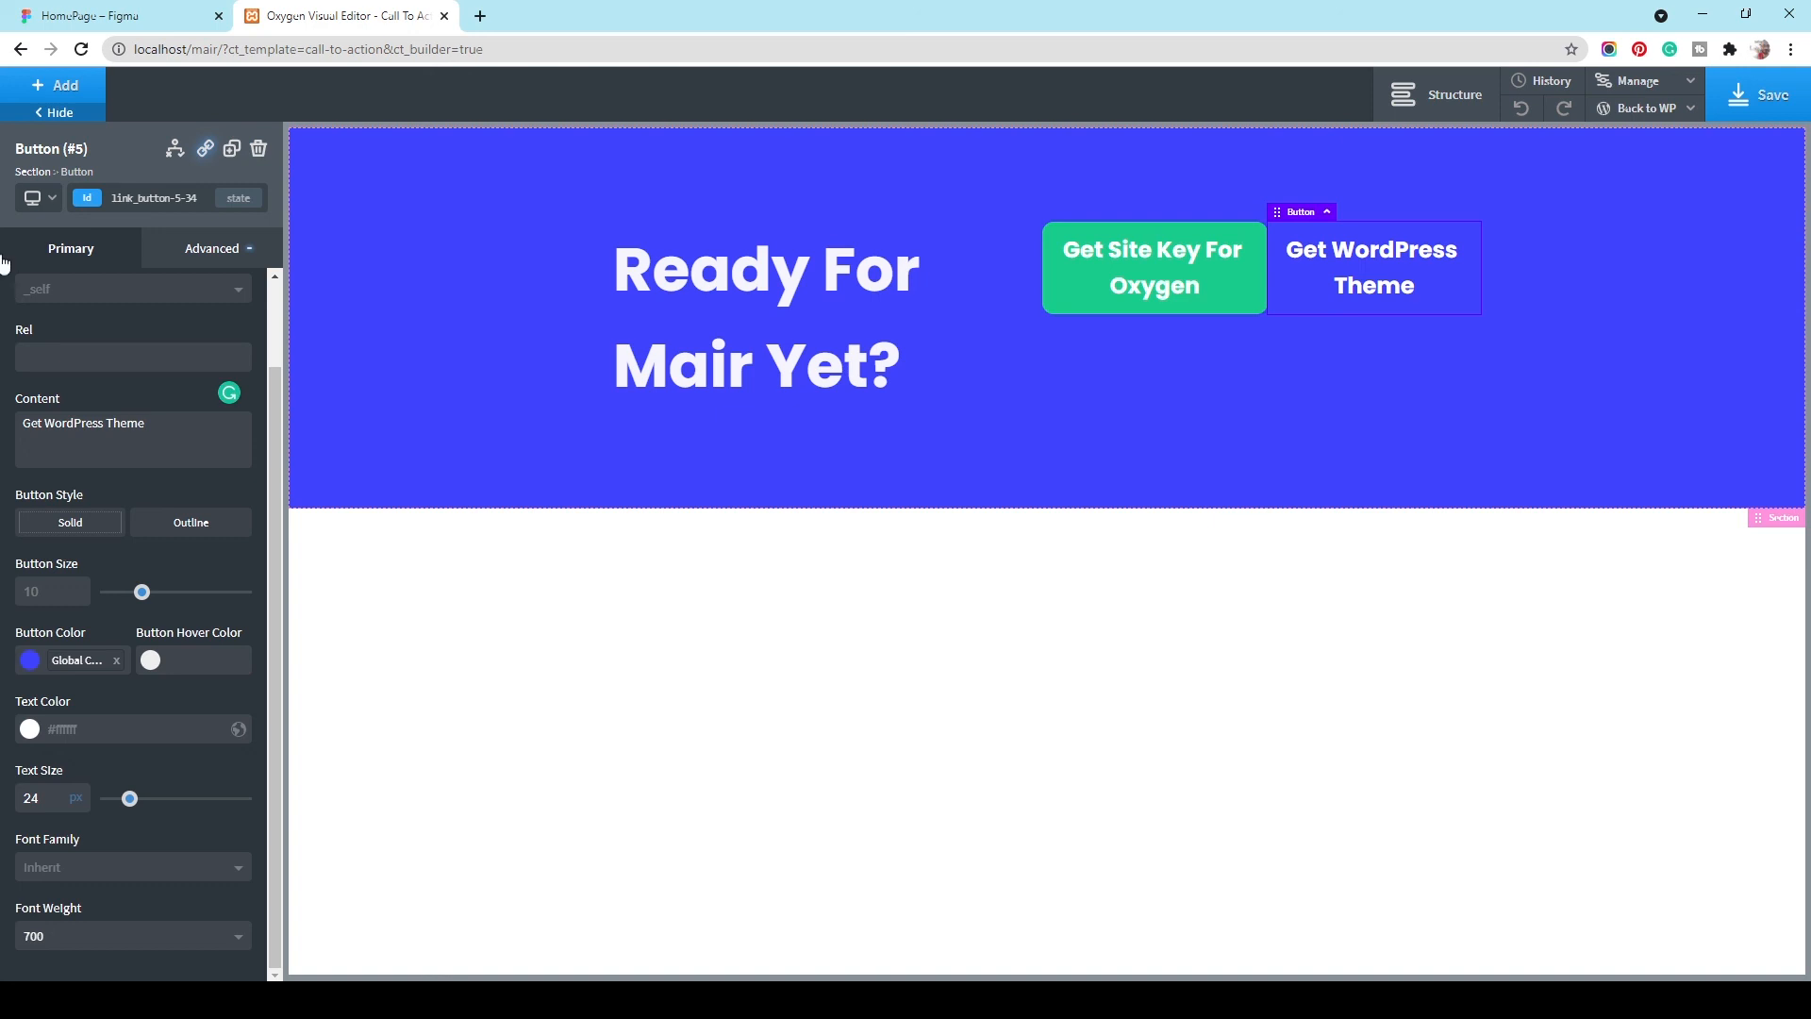
click(195, 524)
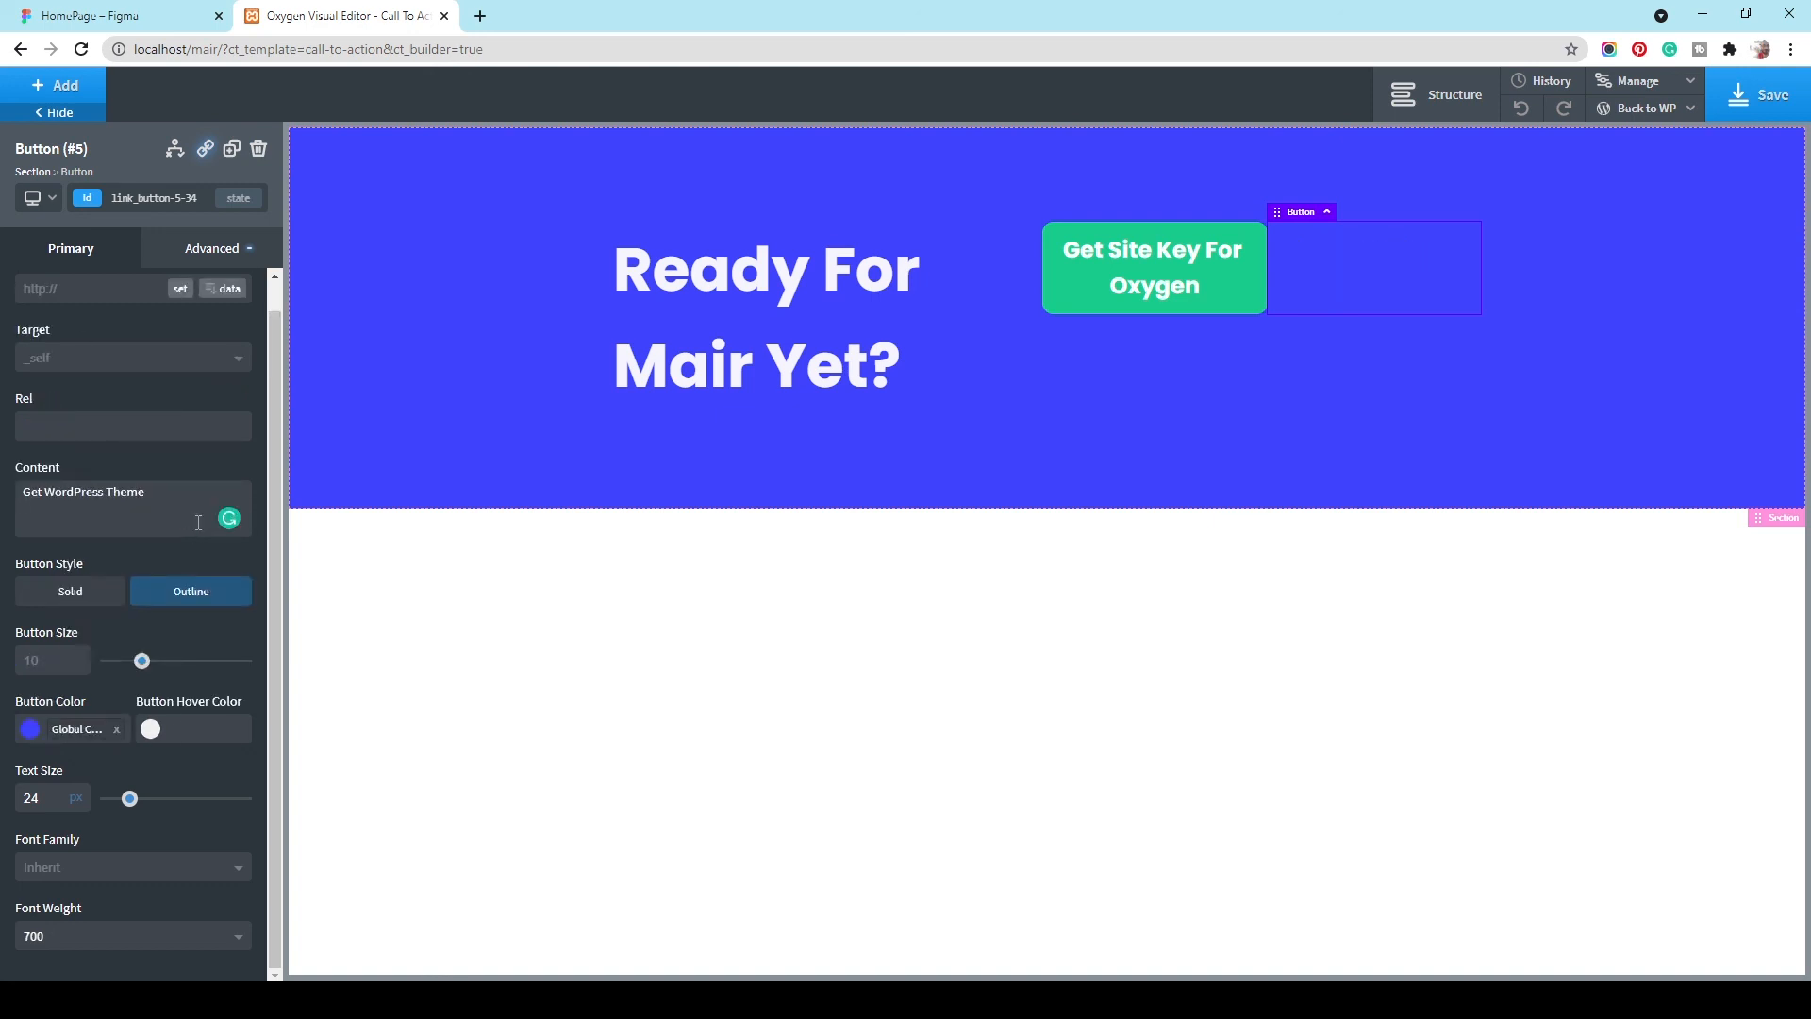
click(30, 730)
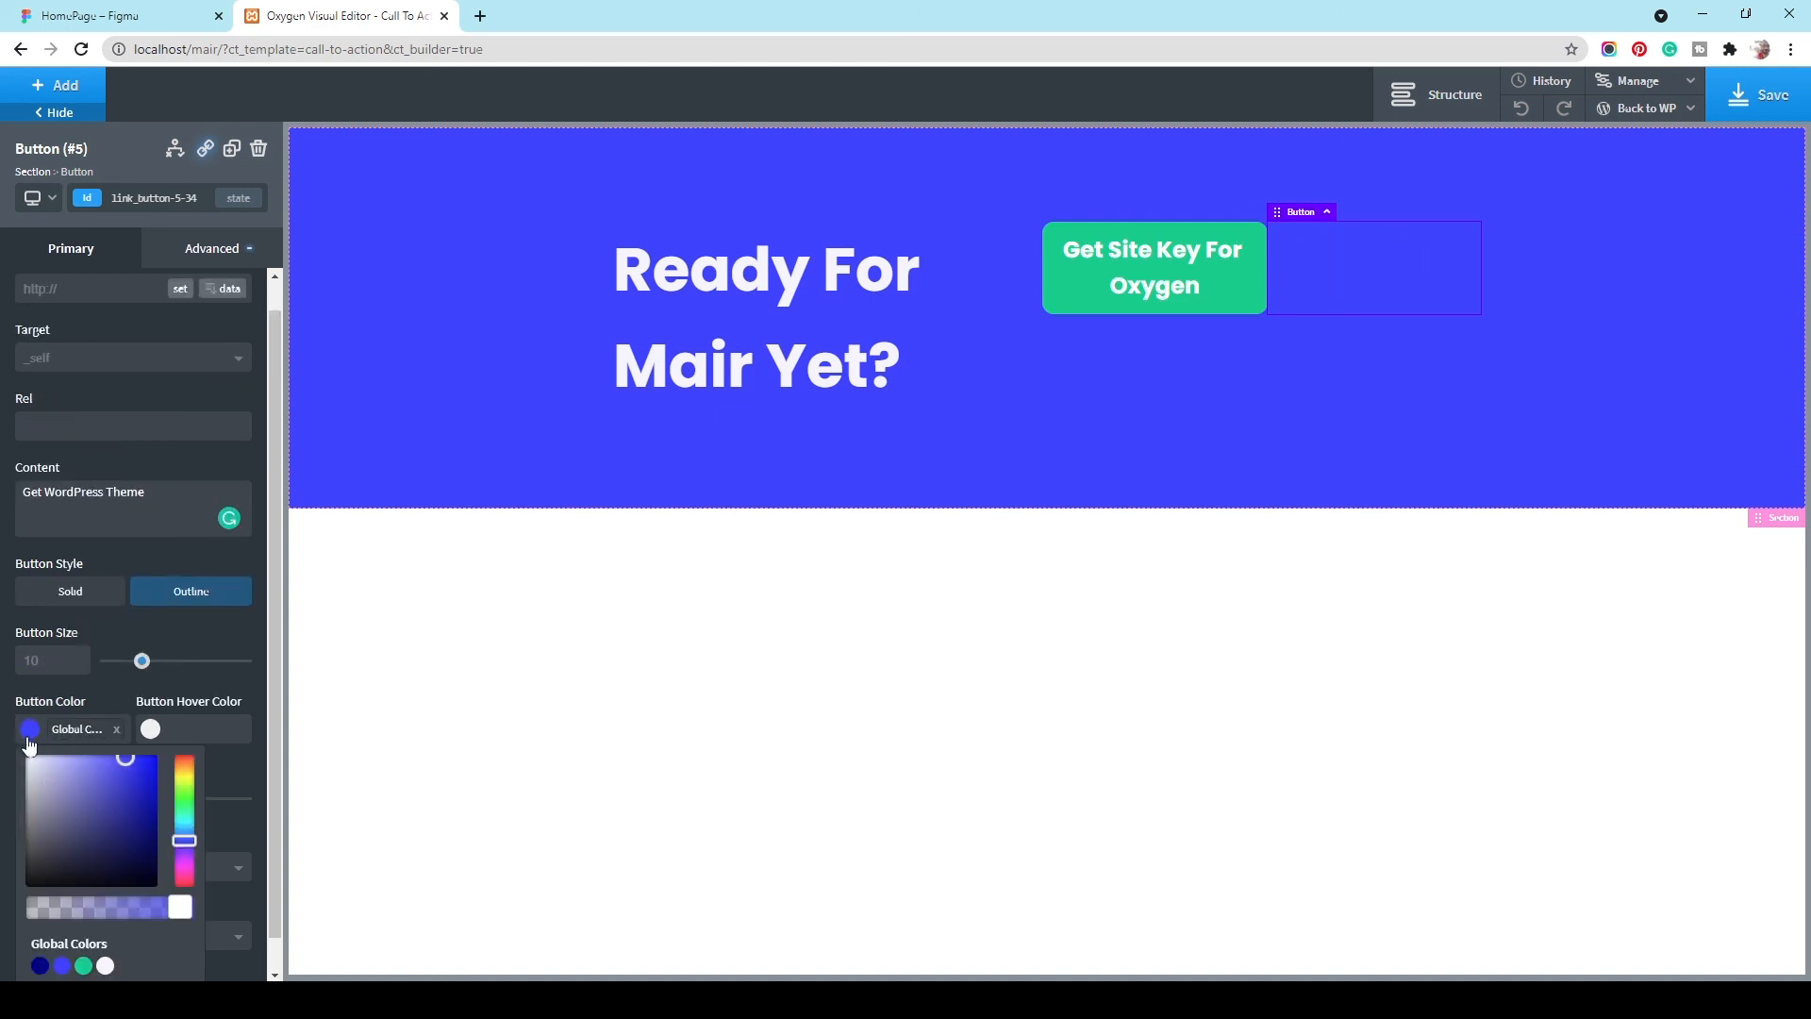
click(83, 966)
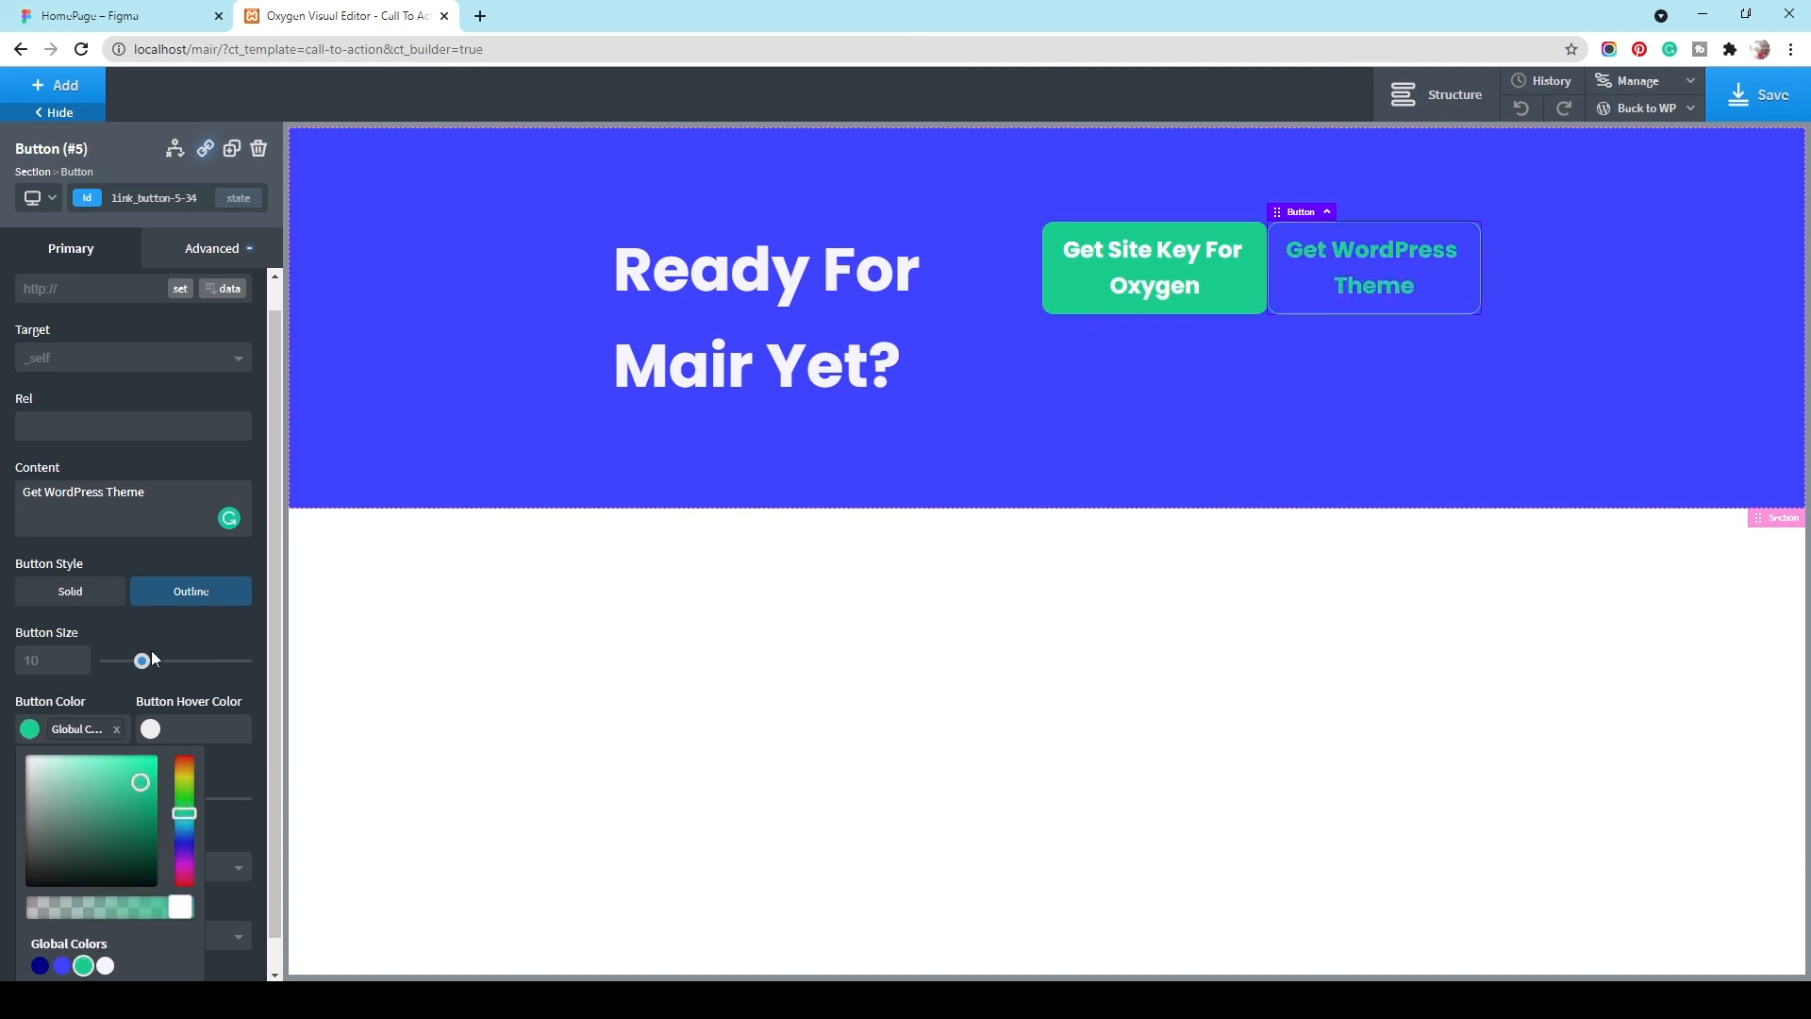
click(179, 631)
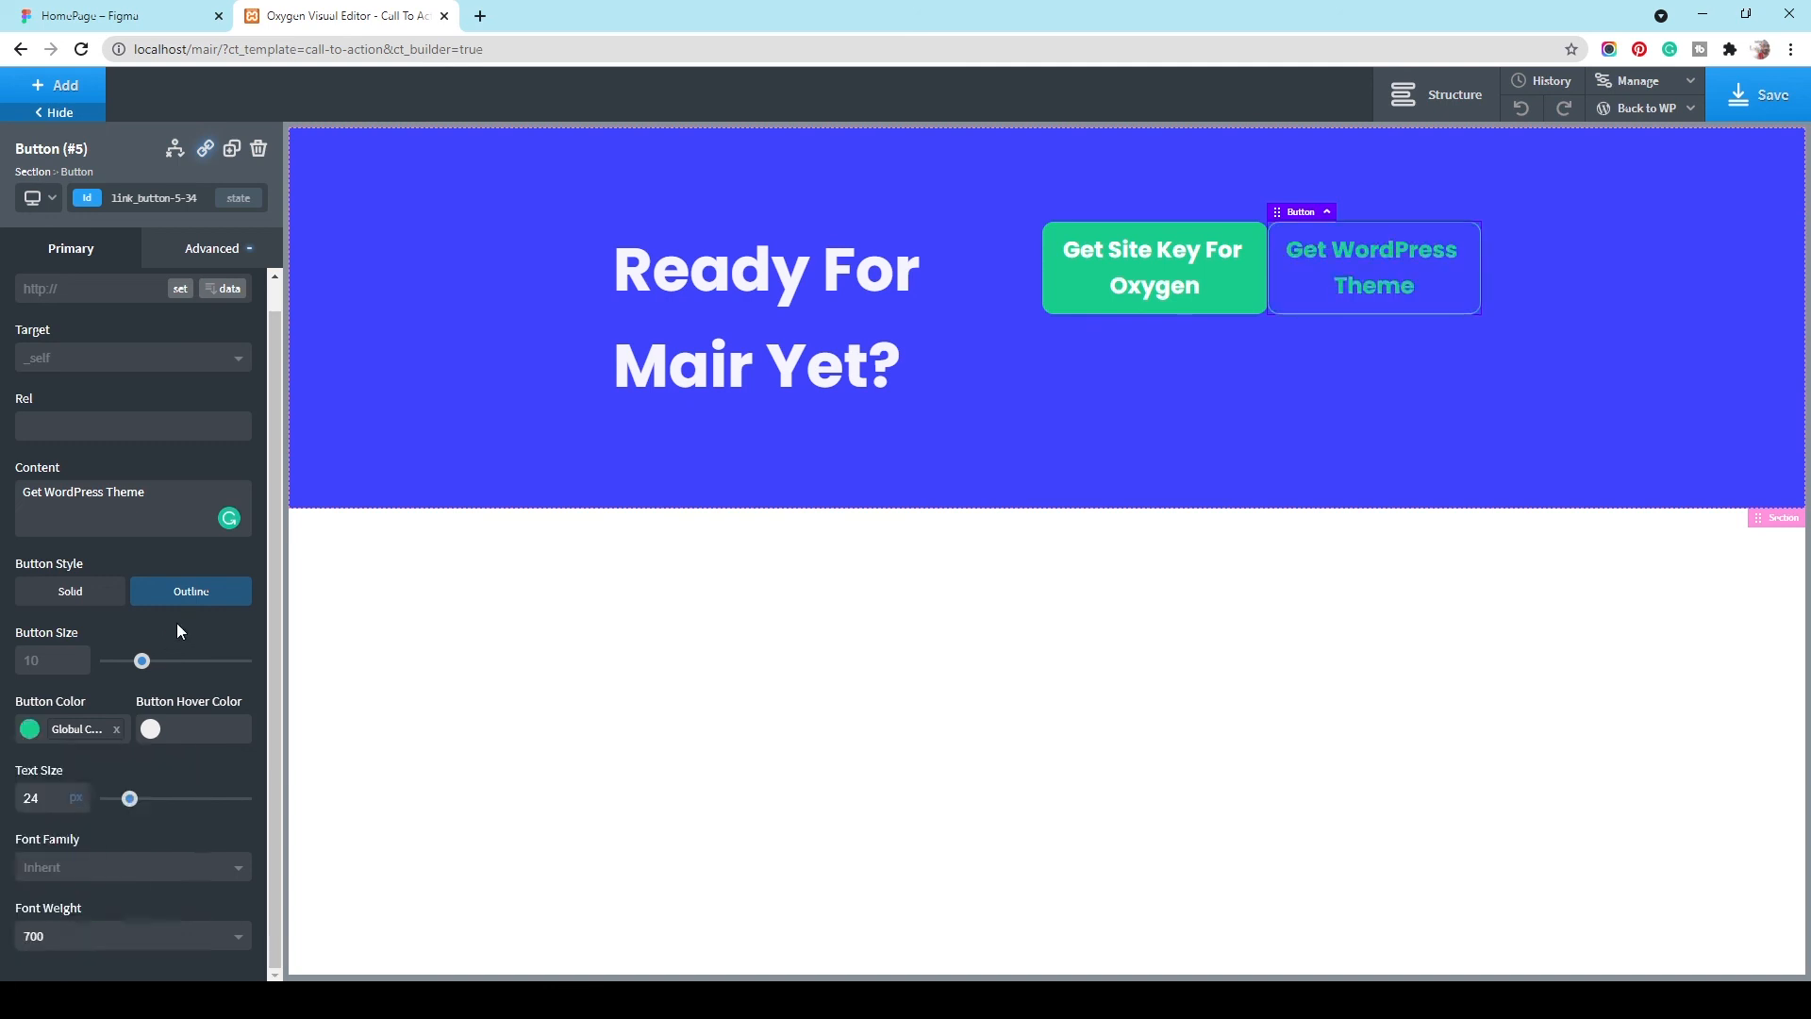
Step: Set the outlined button's typography colour to the global white
click(209, 248)
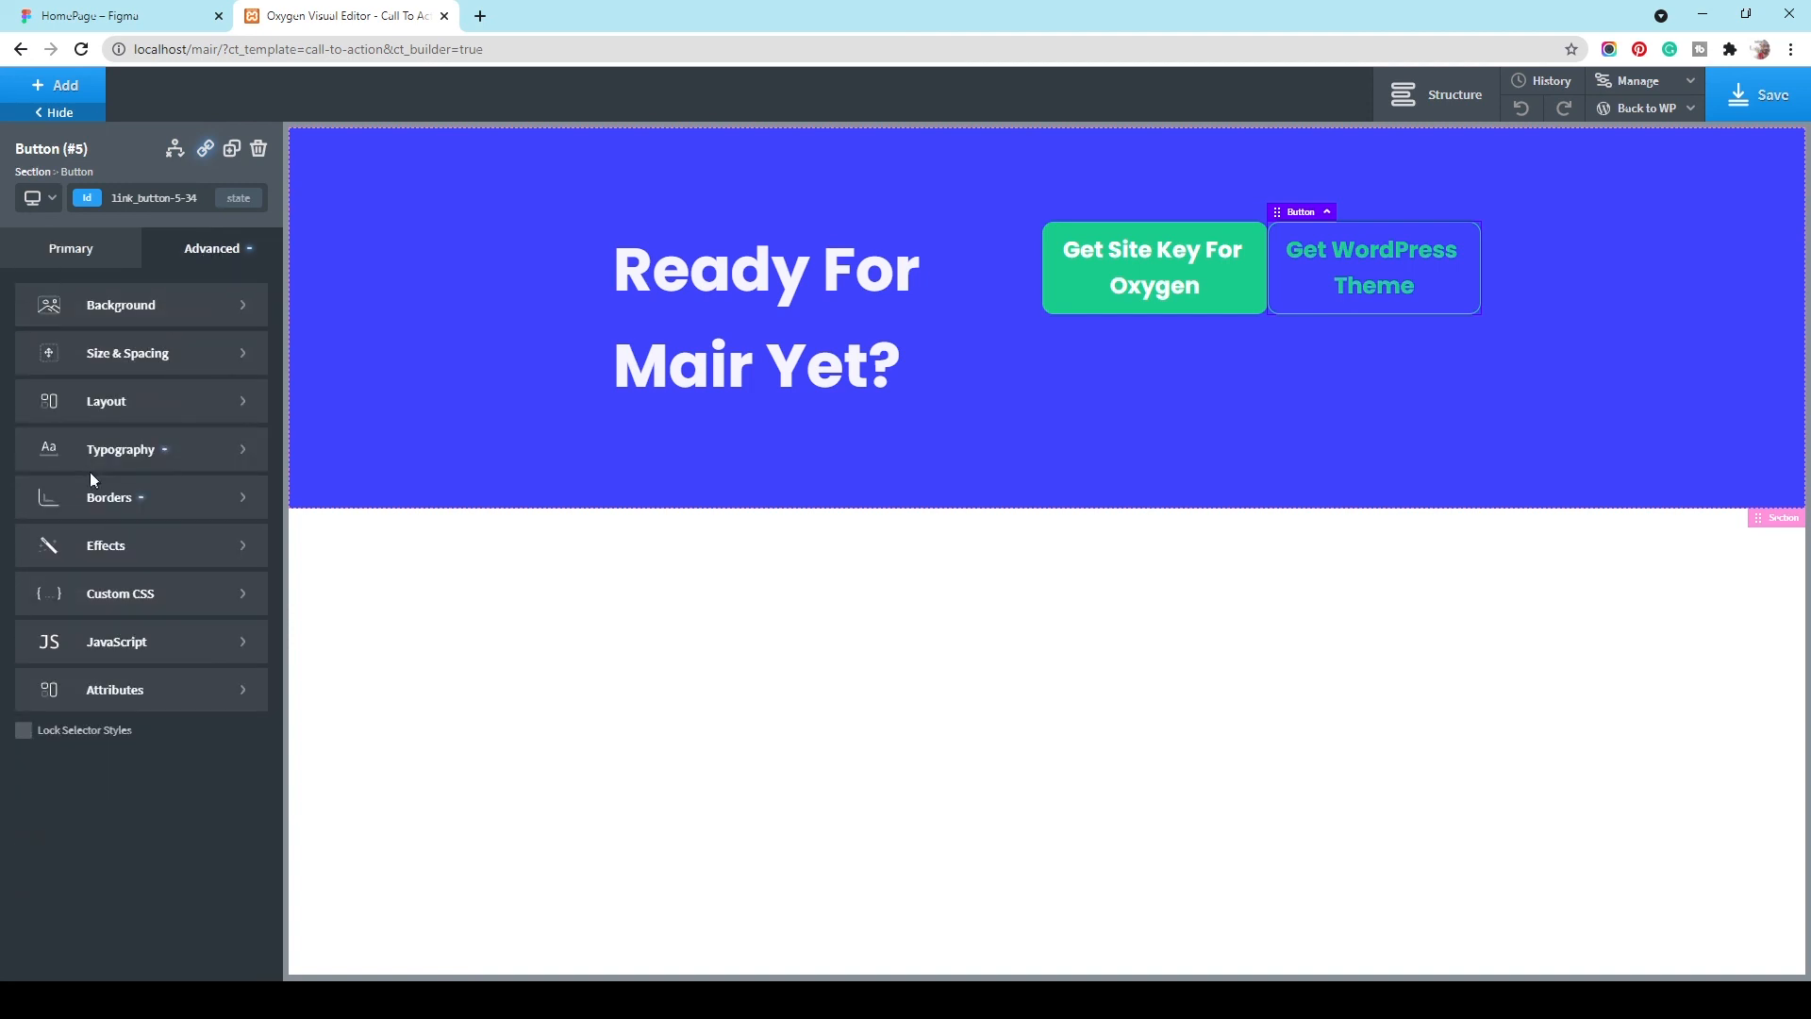
click(158, 457)
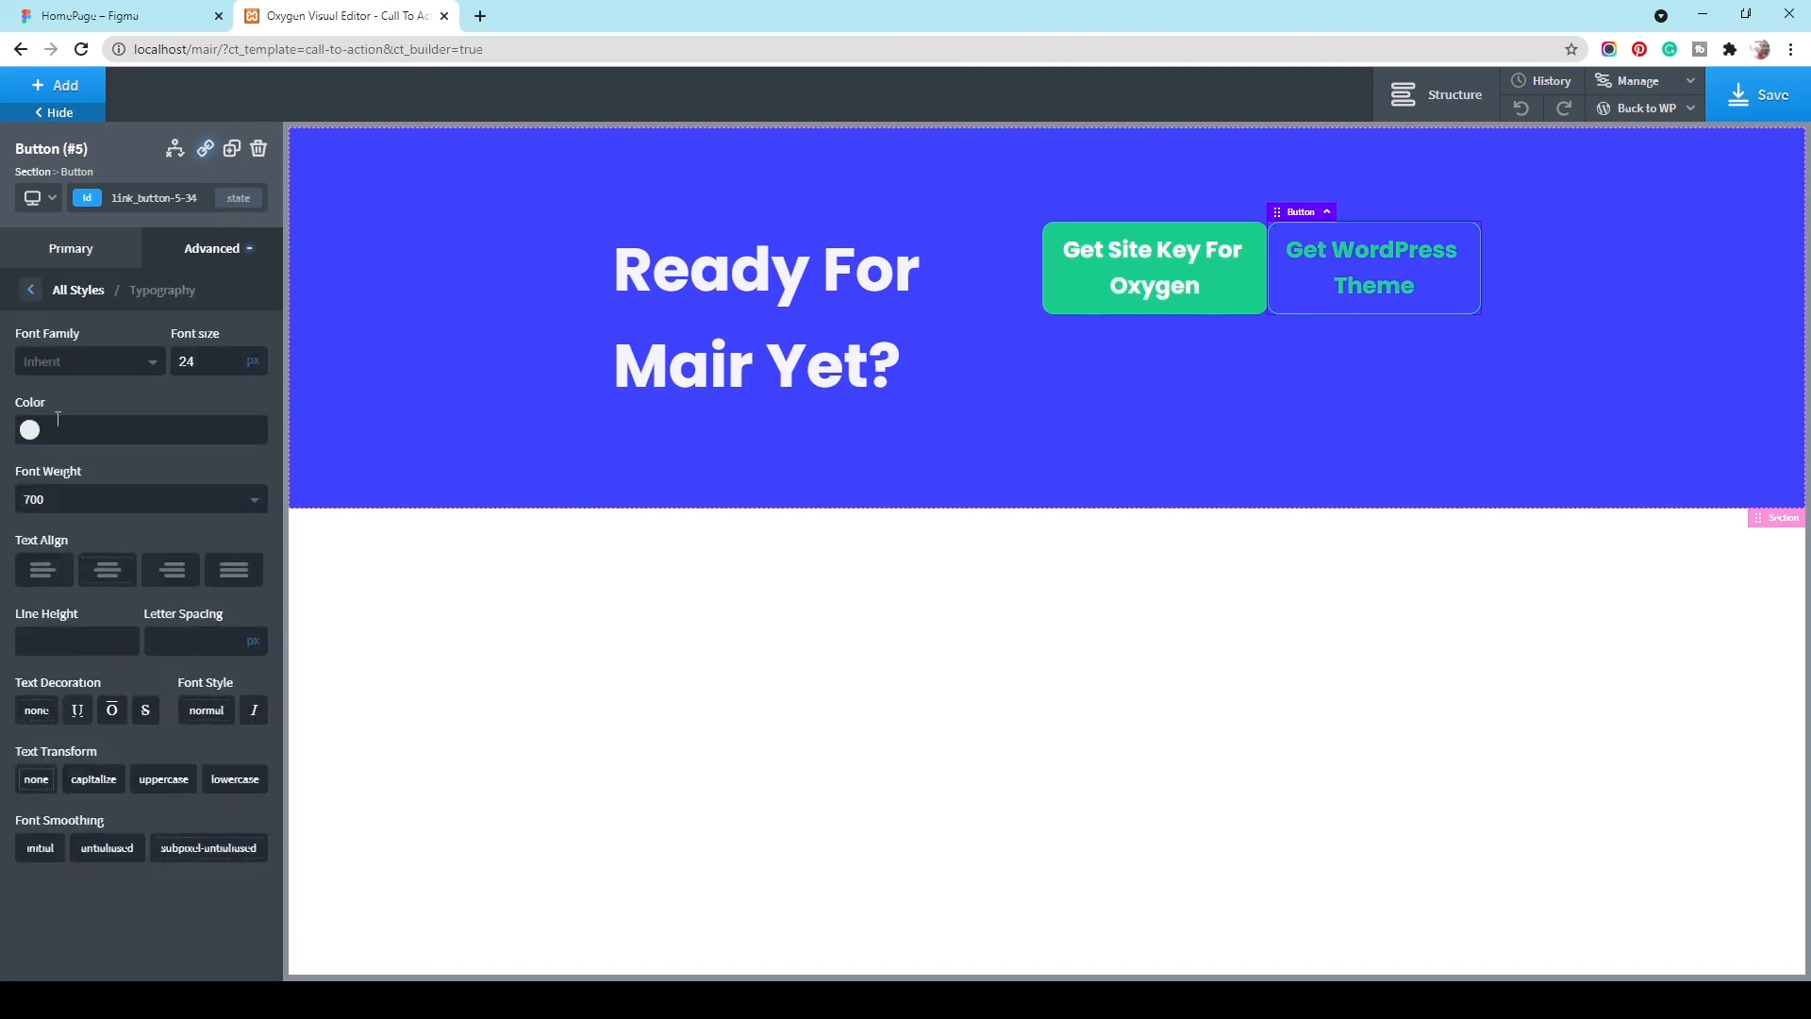
click(29, 429)
click(105, 667)
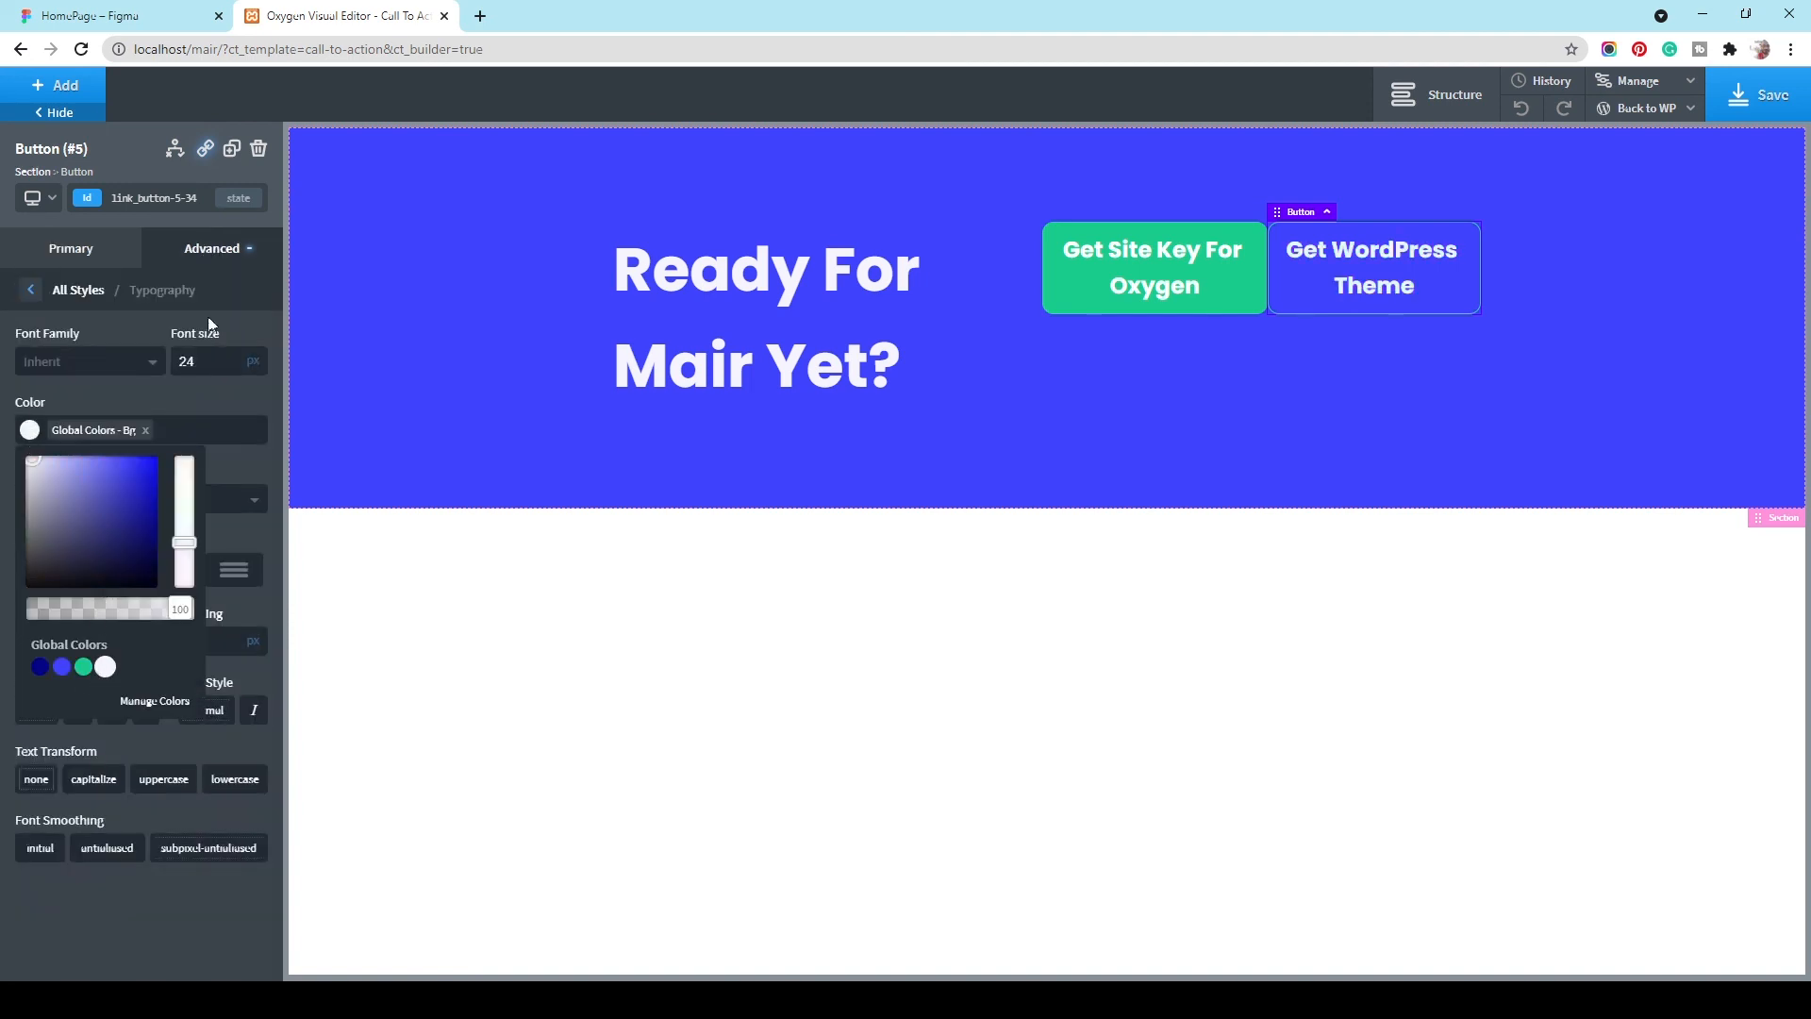
click(89, 317)
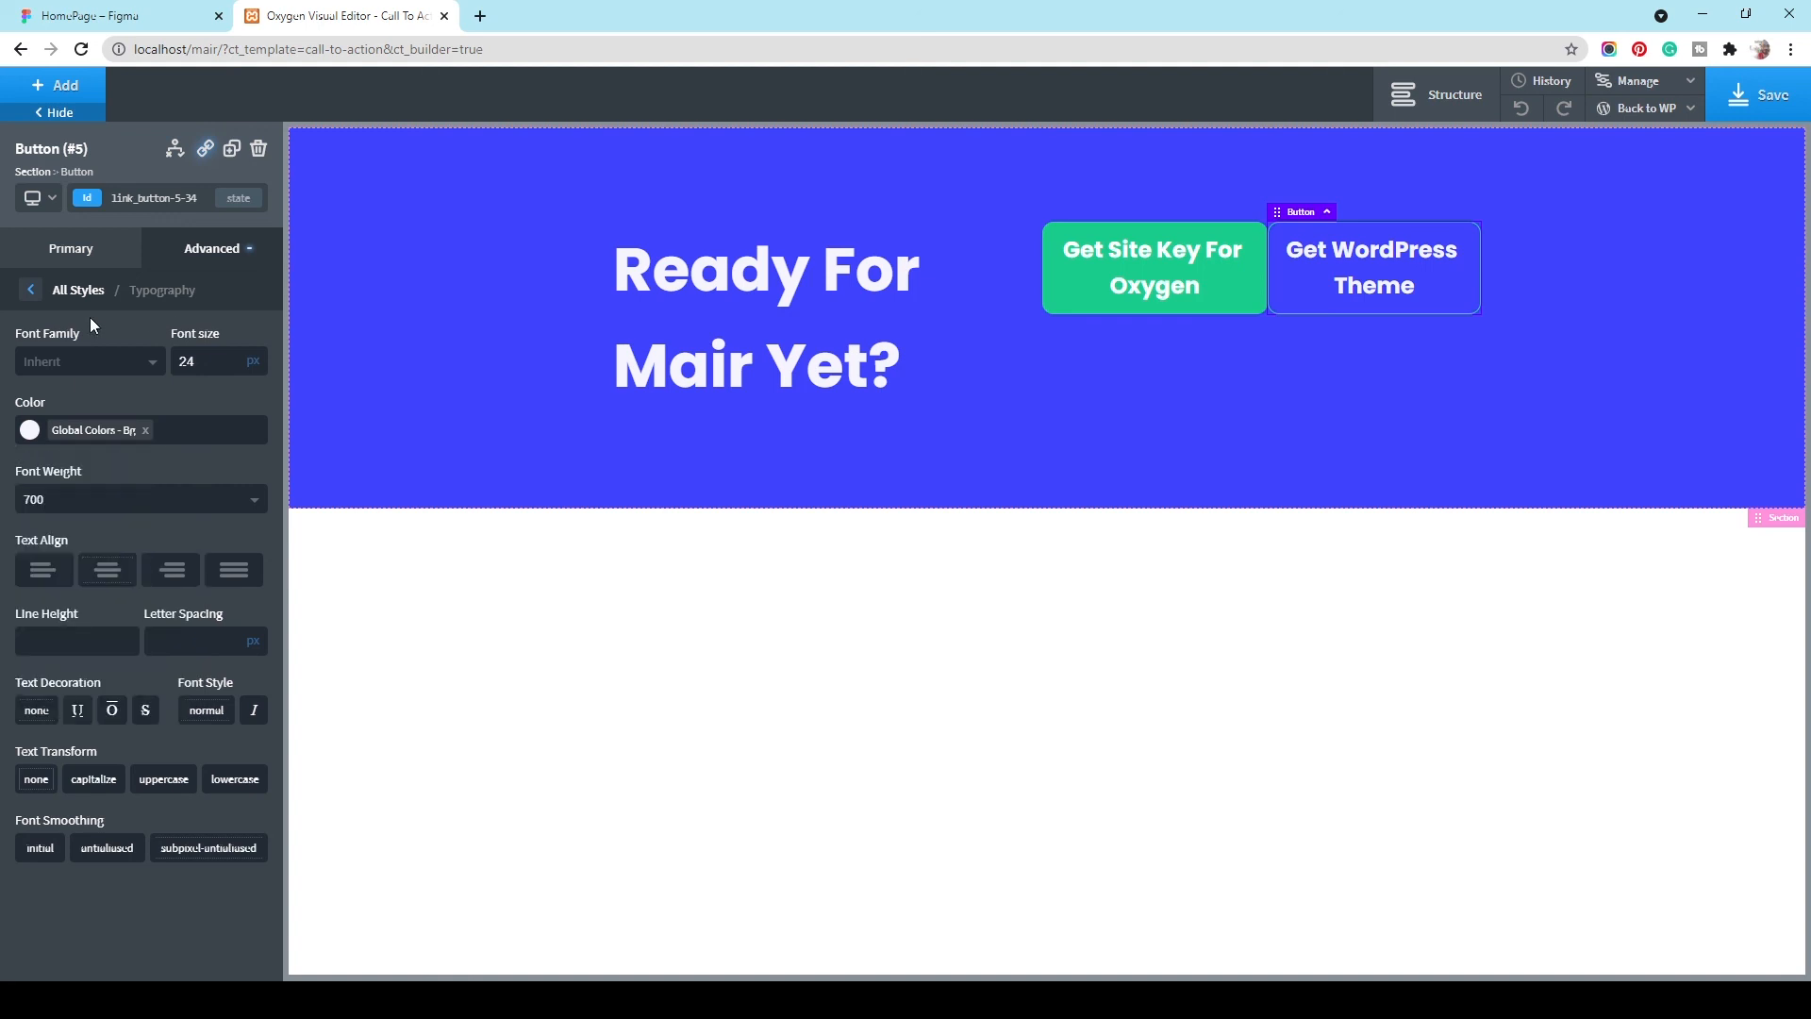
click(51, 248)
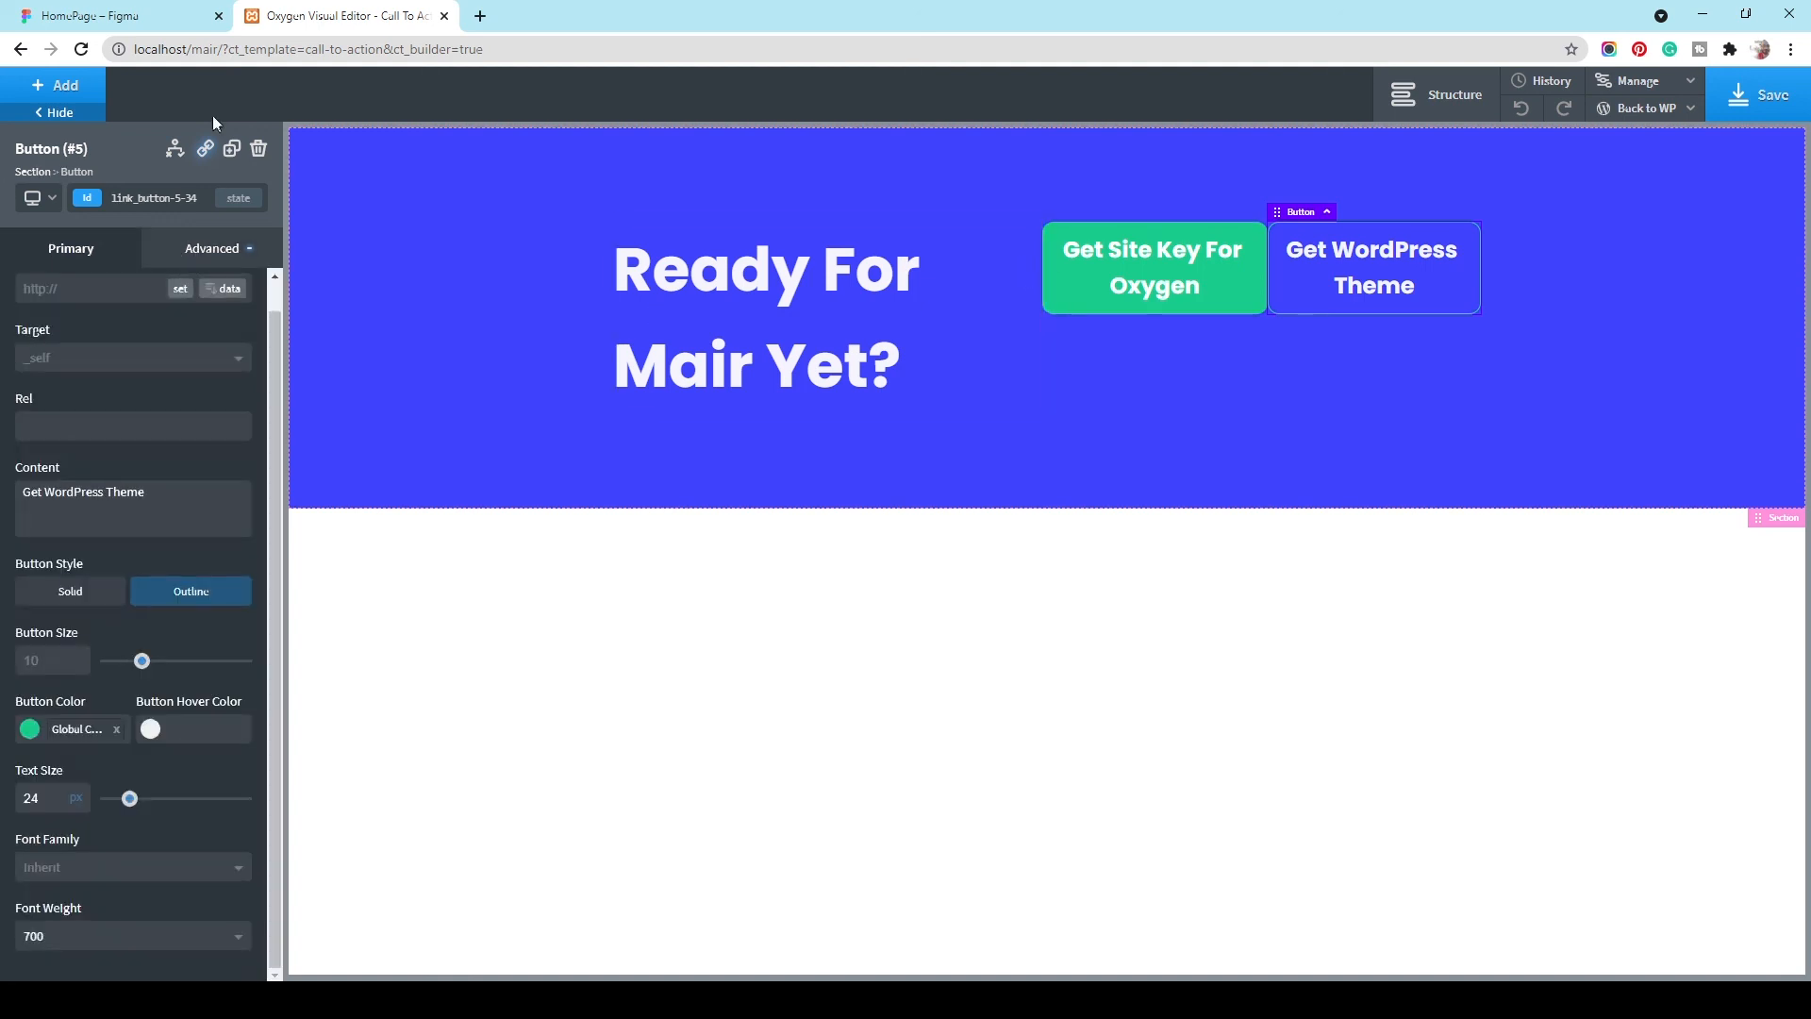
Step: Measure the gap between the two buttons in the Figma design and give the outlined button a left margin of 65 px
click(132, 16)
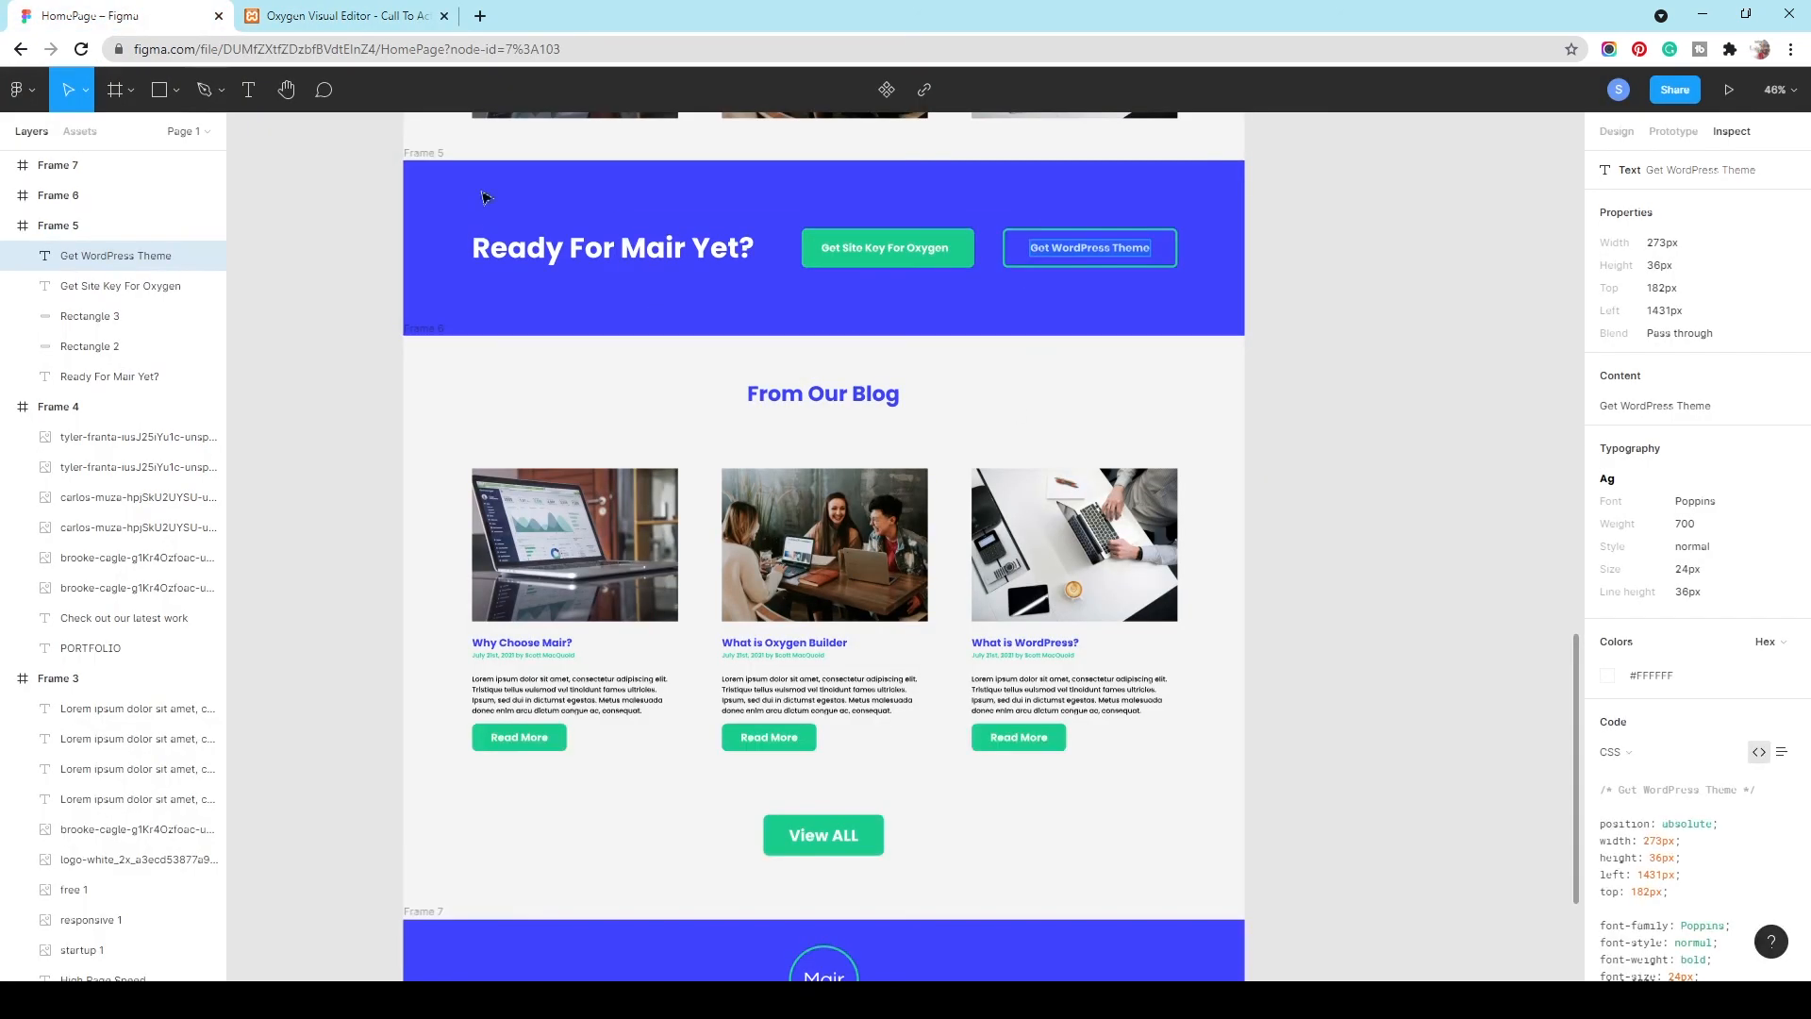
click(1012, 266)
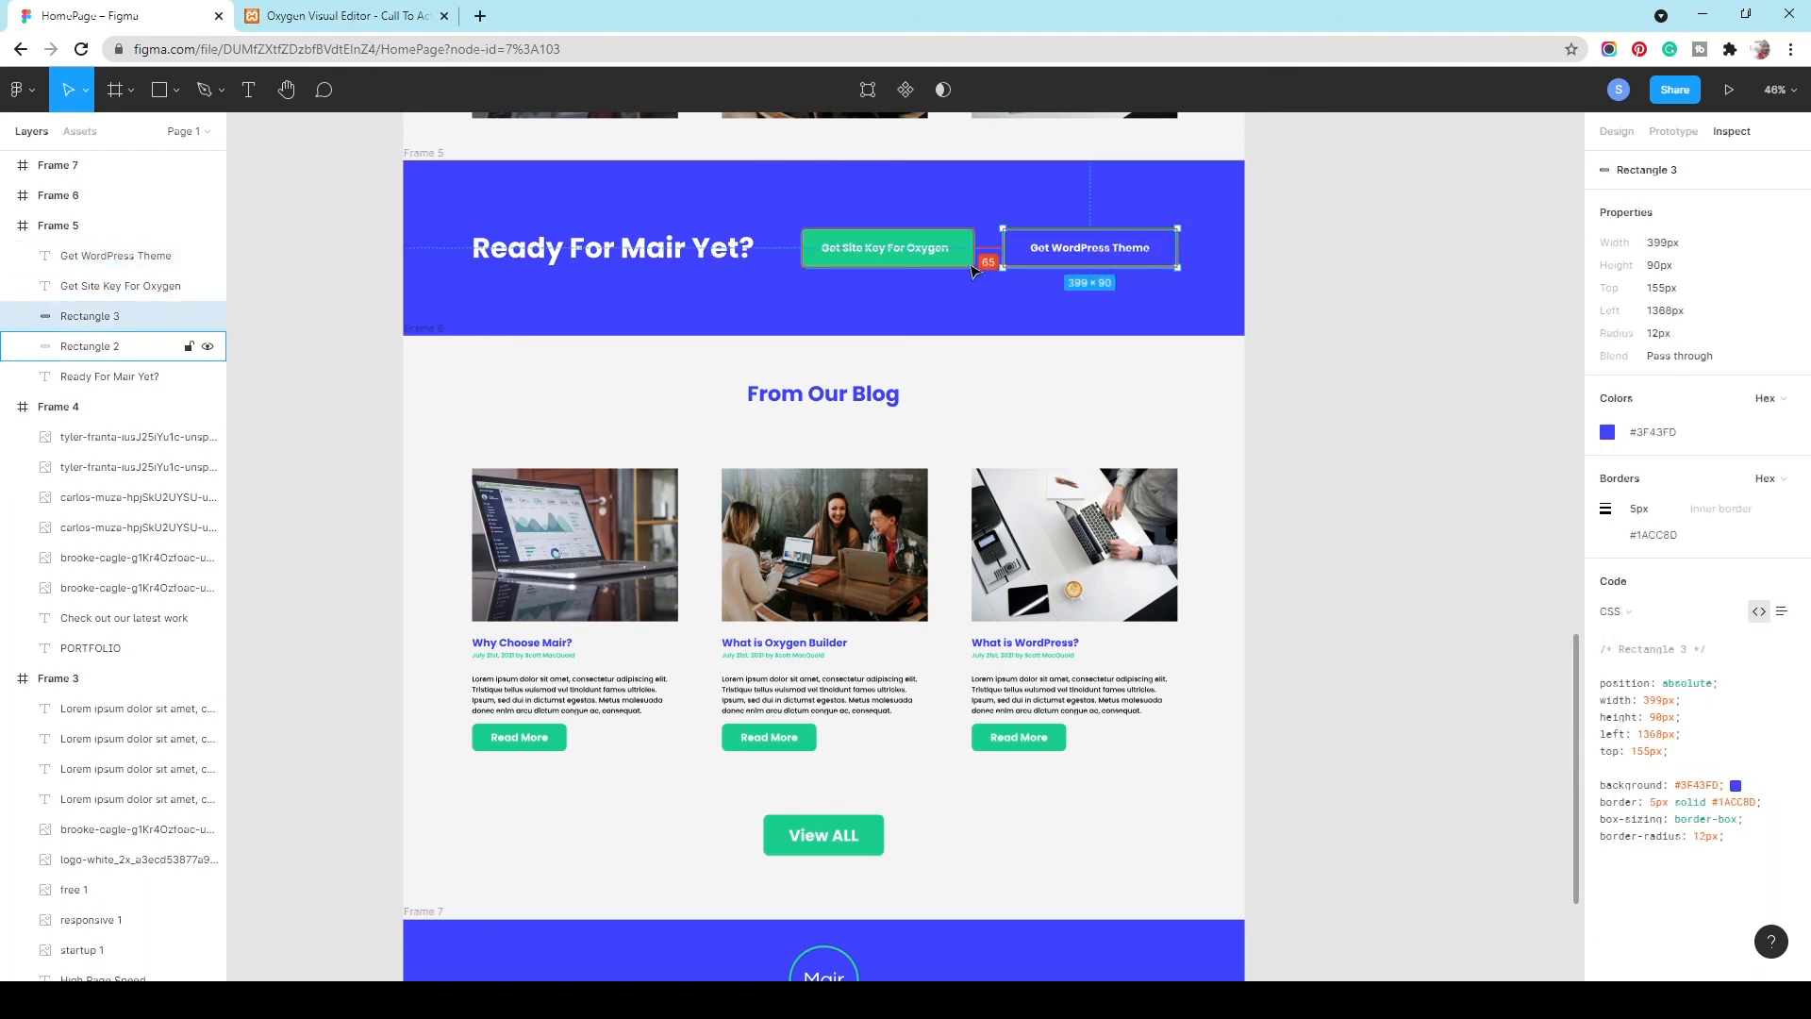
click(349, 16)
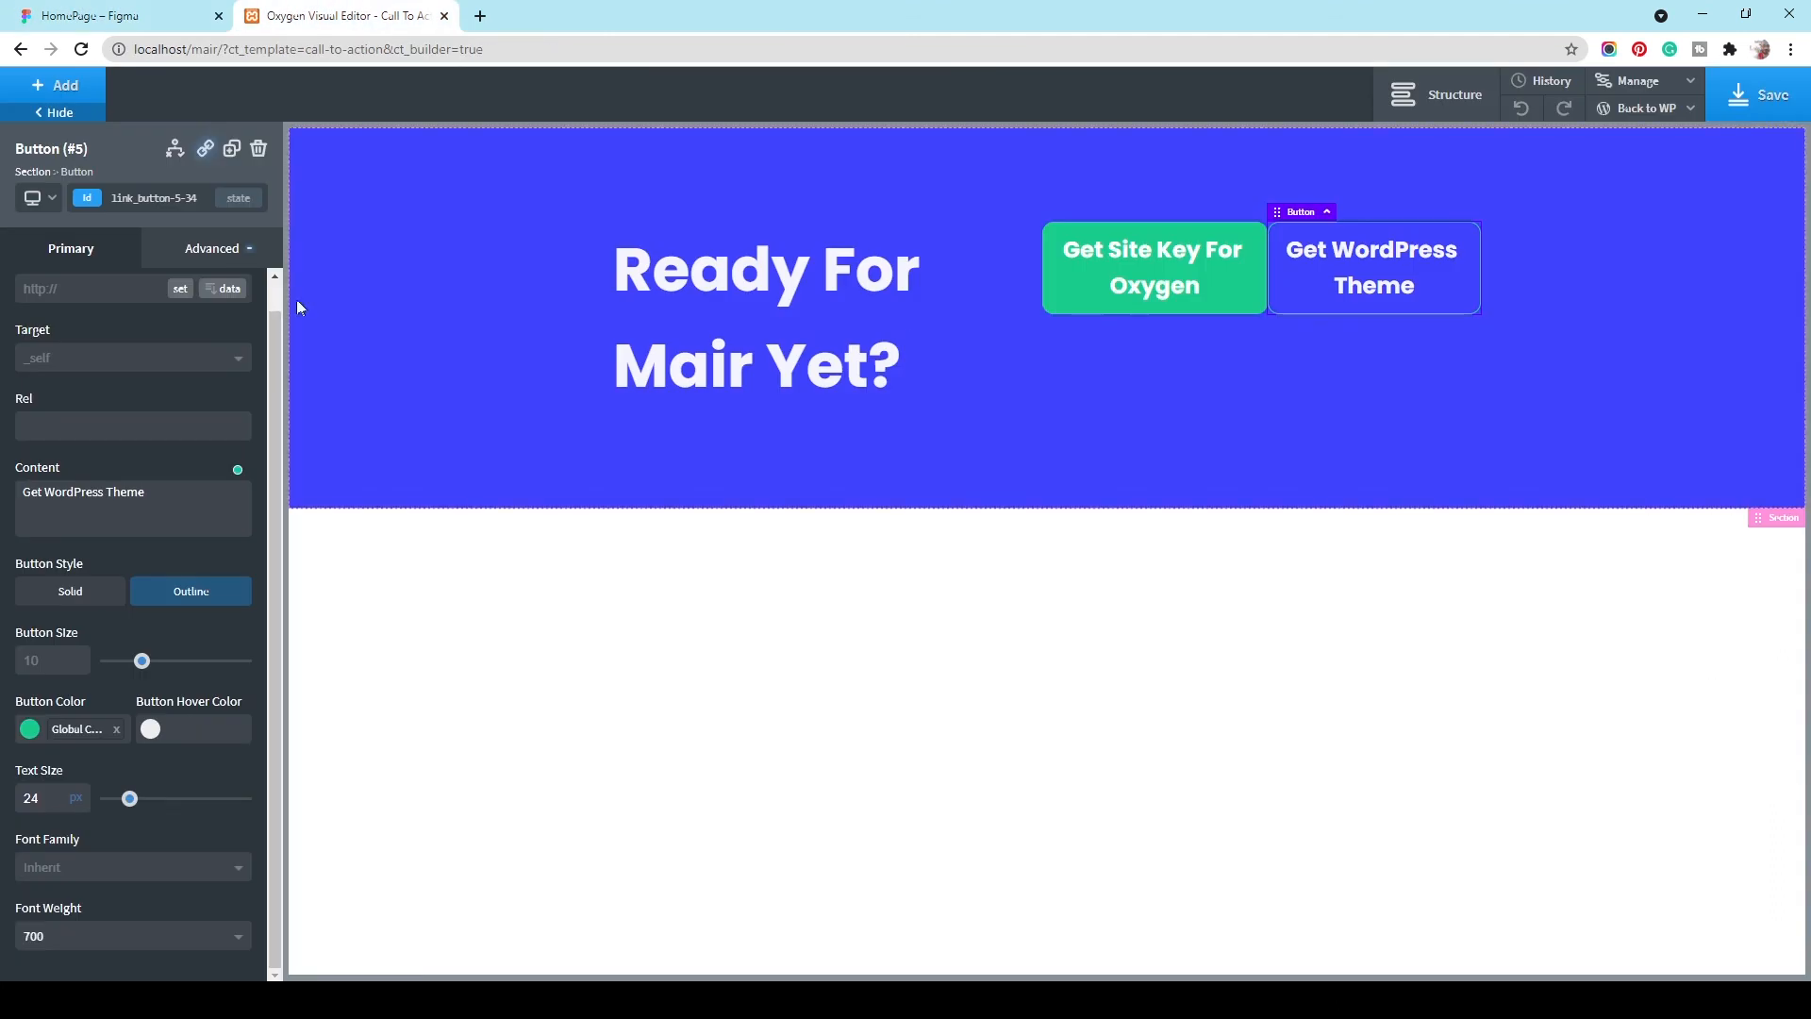
click(212, 250)
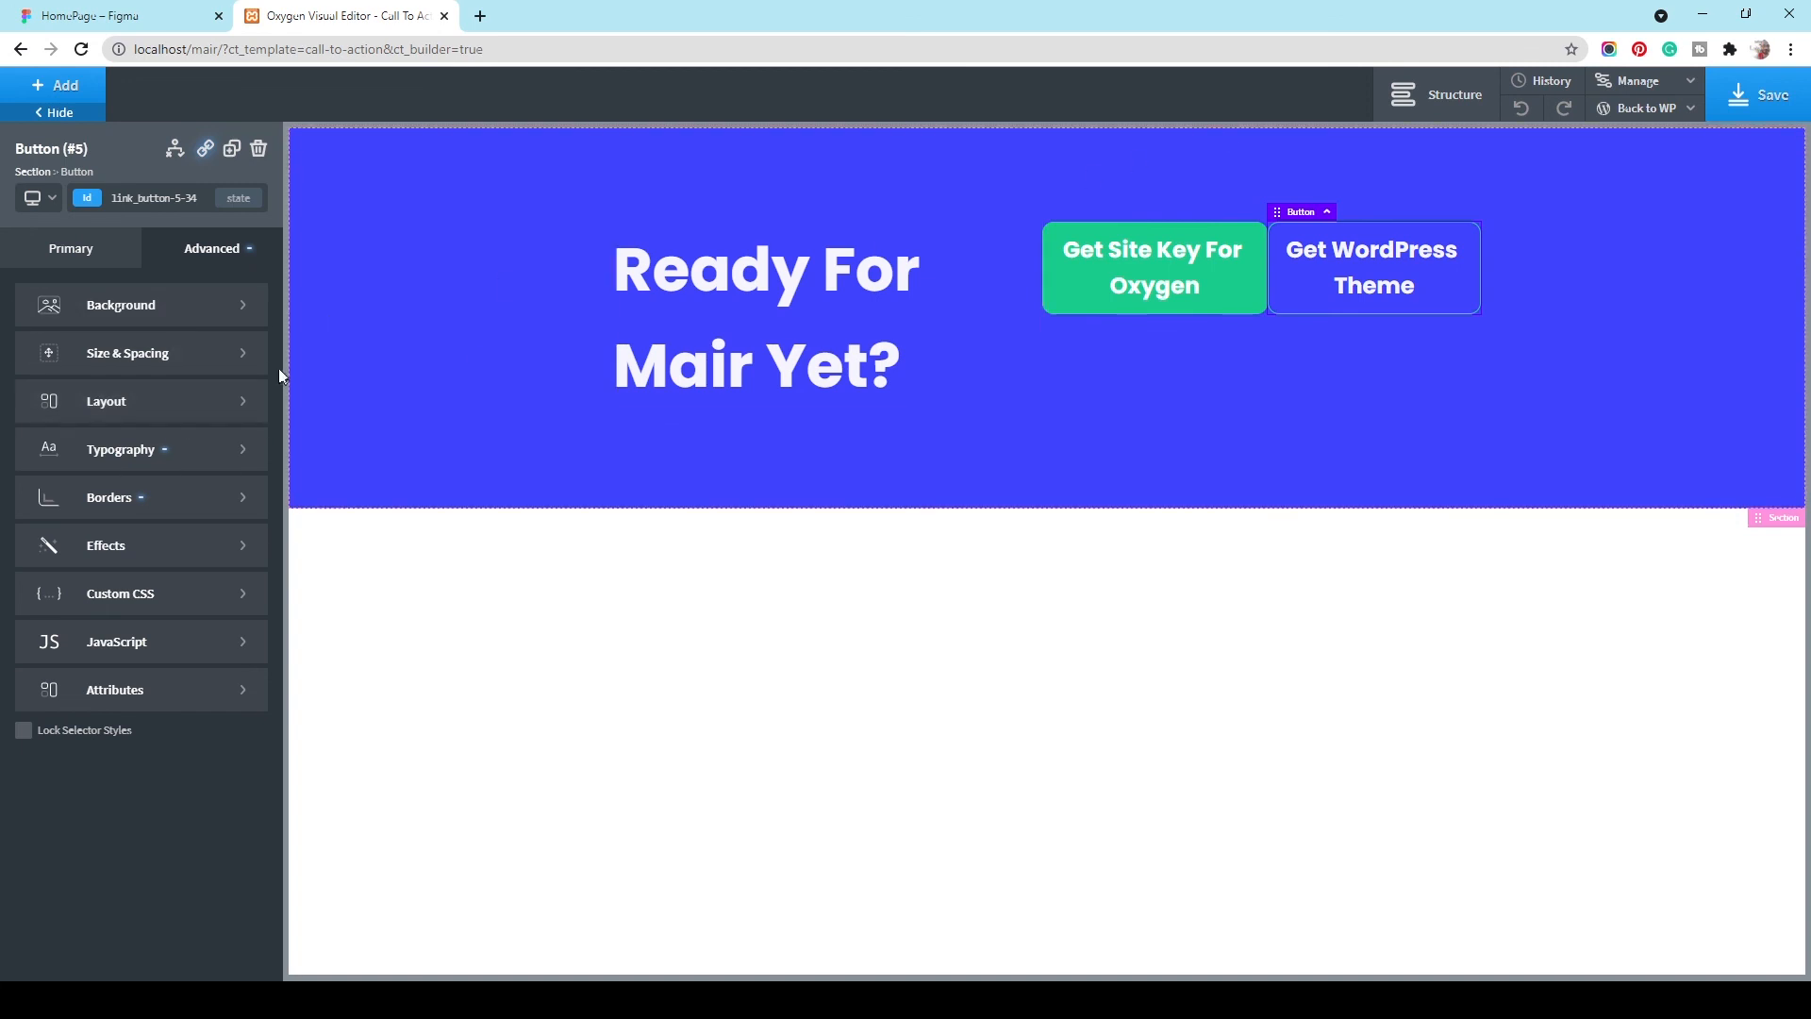
click(157, 362)
click(165, 387)
Step: Save the Call To Action part, return to the WordPress admin and open the HomePage for editing in Oxygen
click(1760, 96)
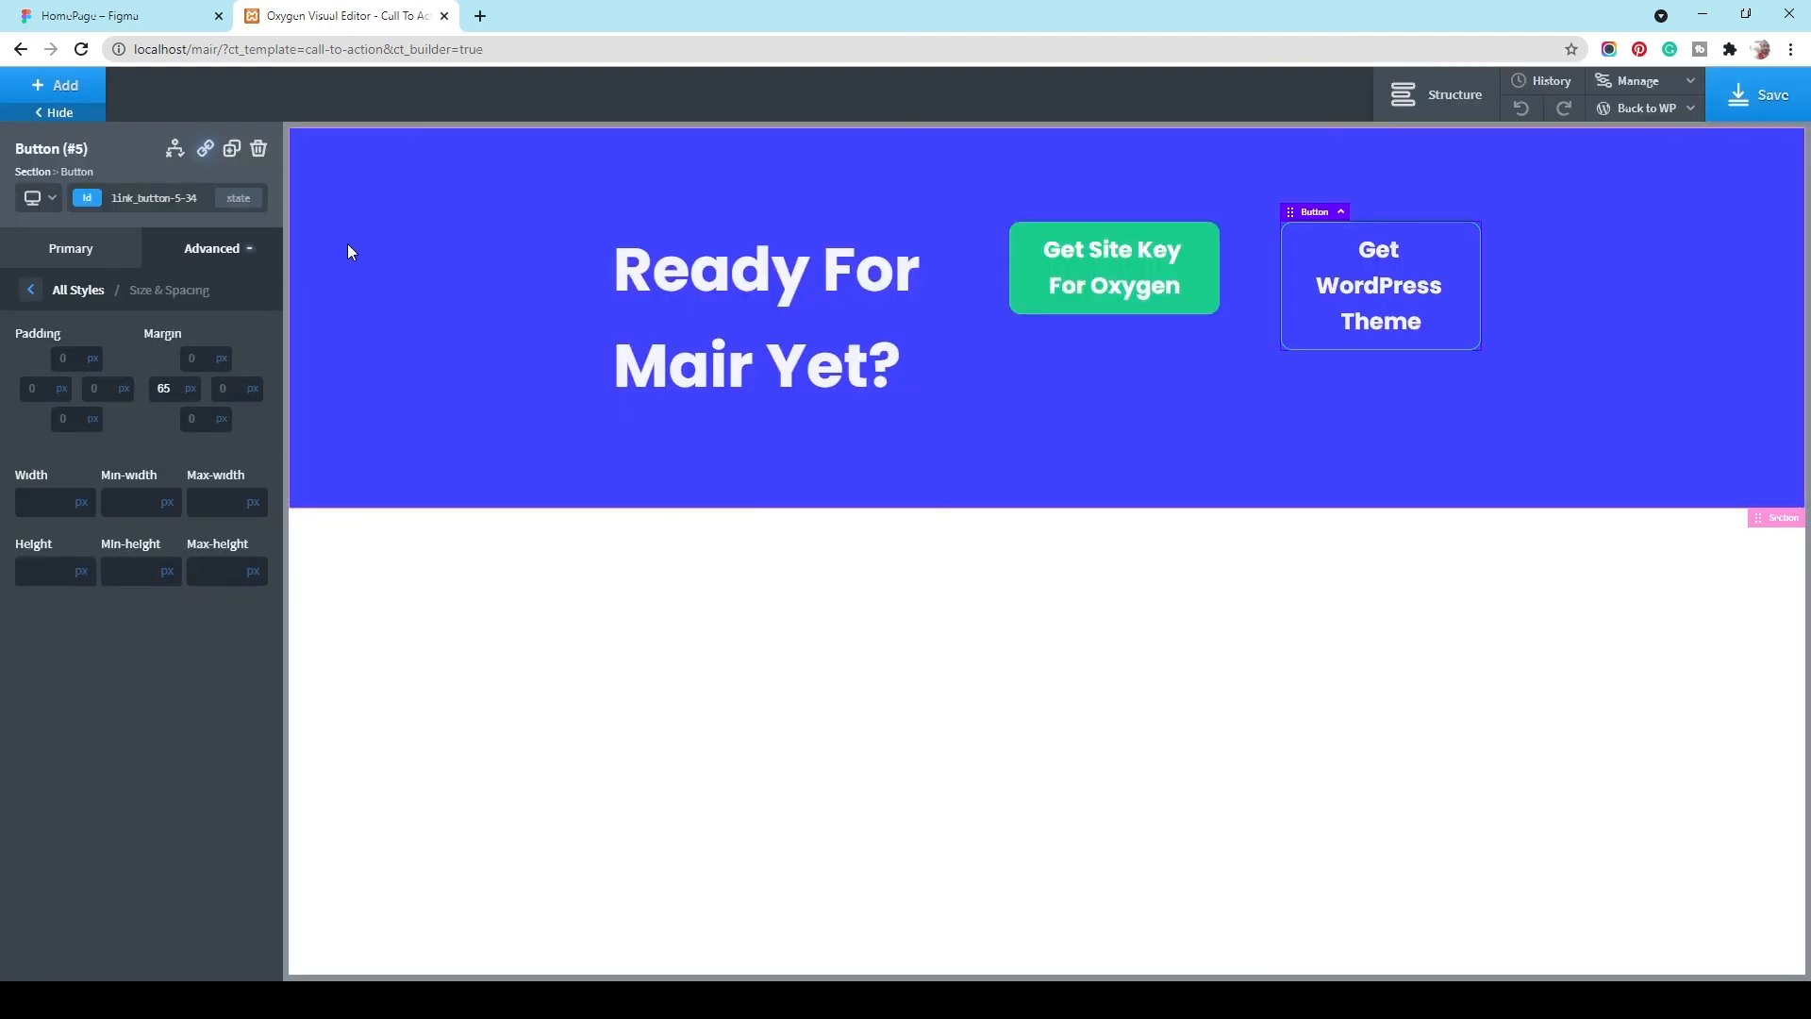
click(1648, 112)
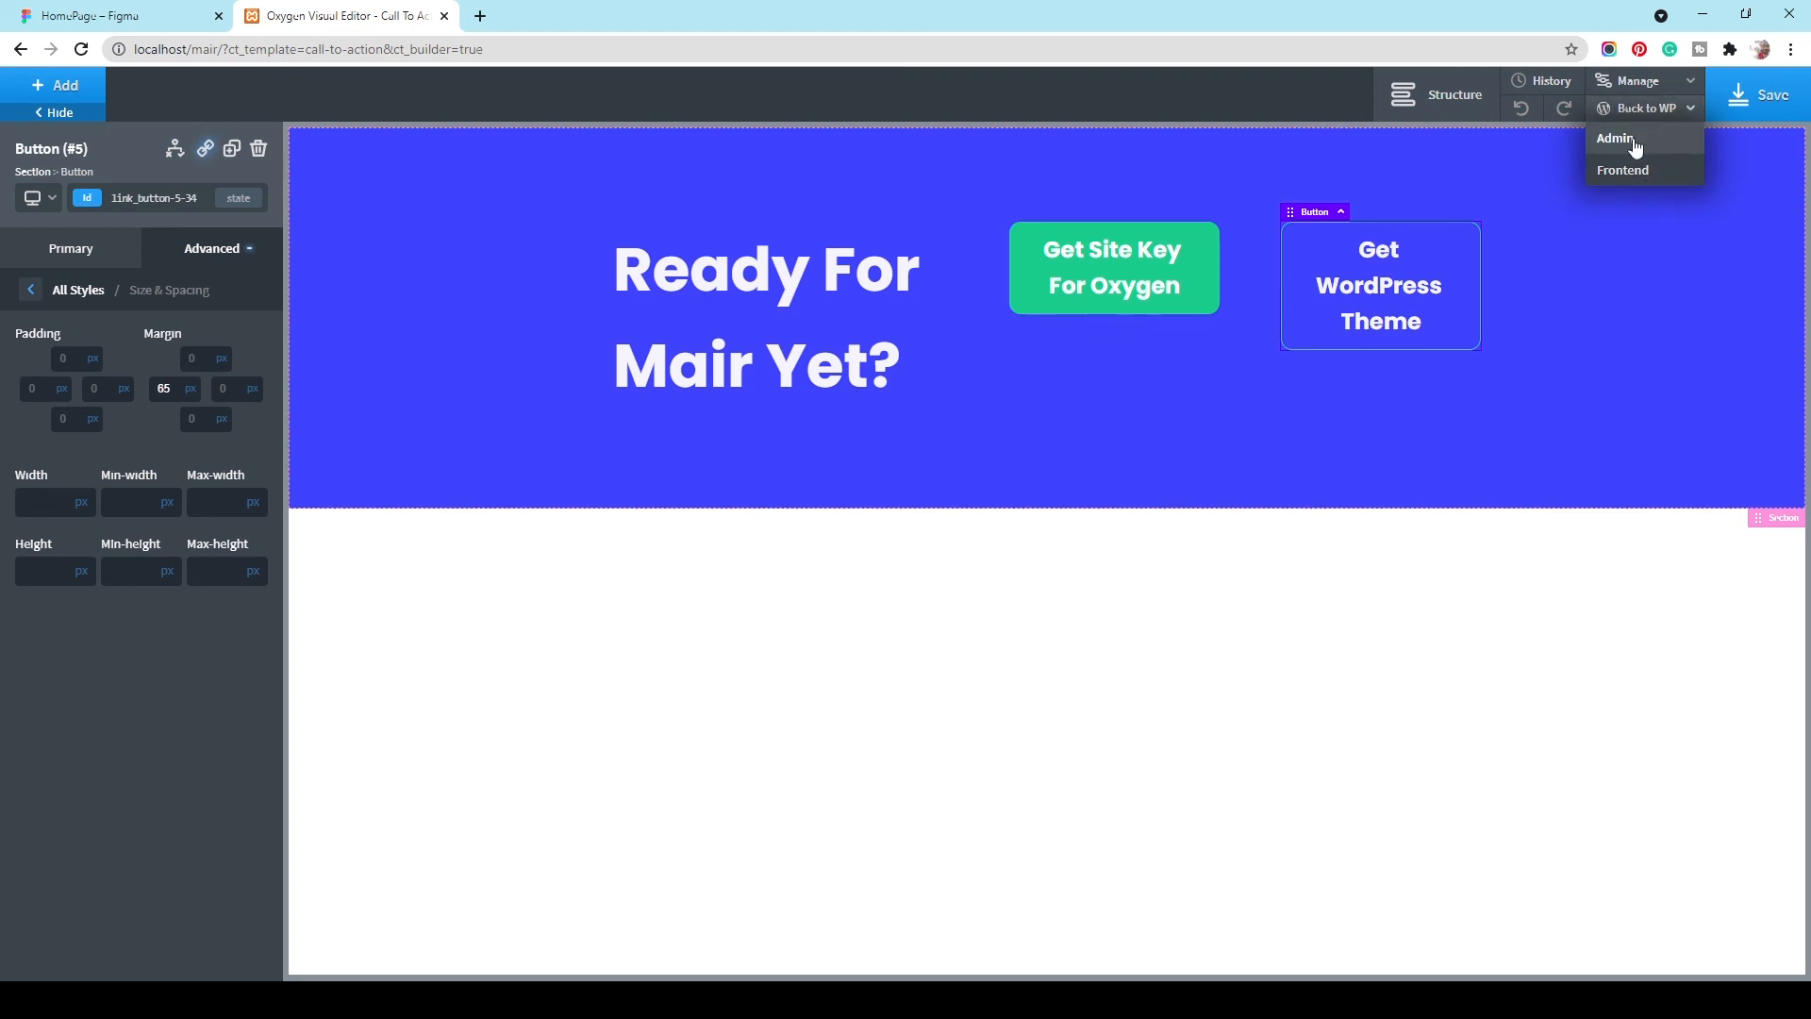
click(1634, 148)
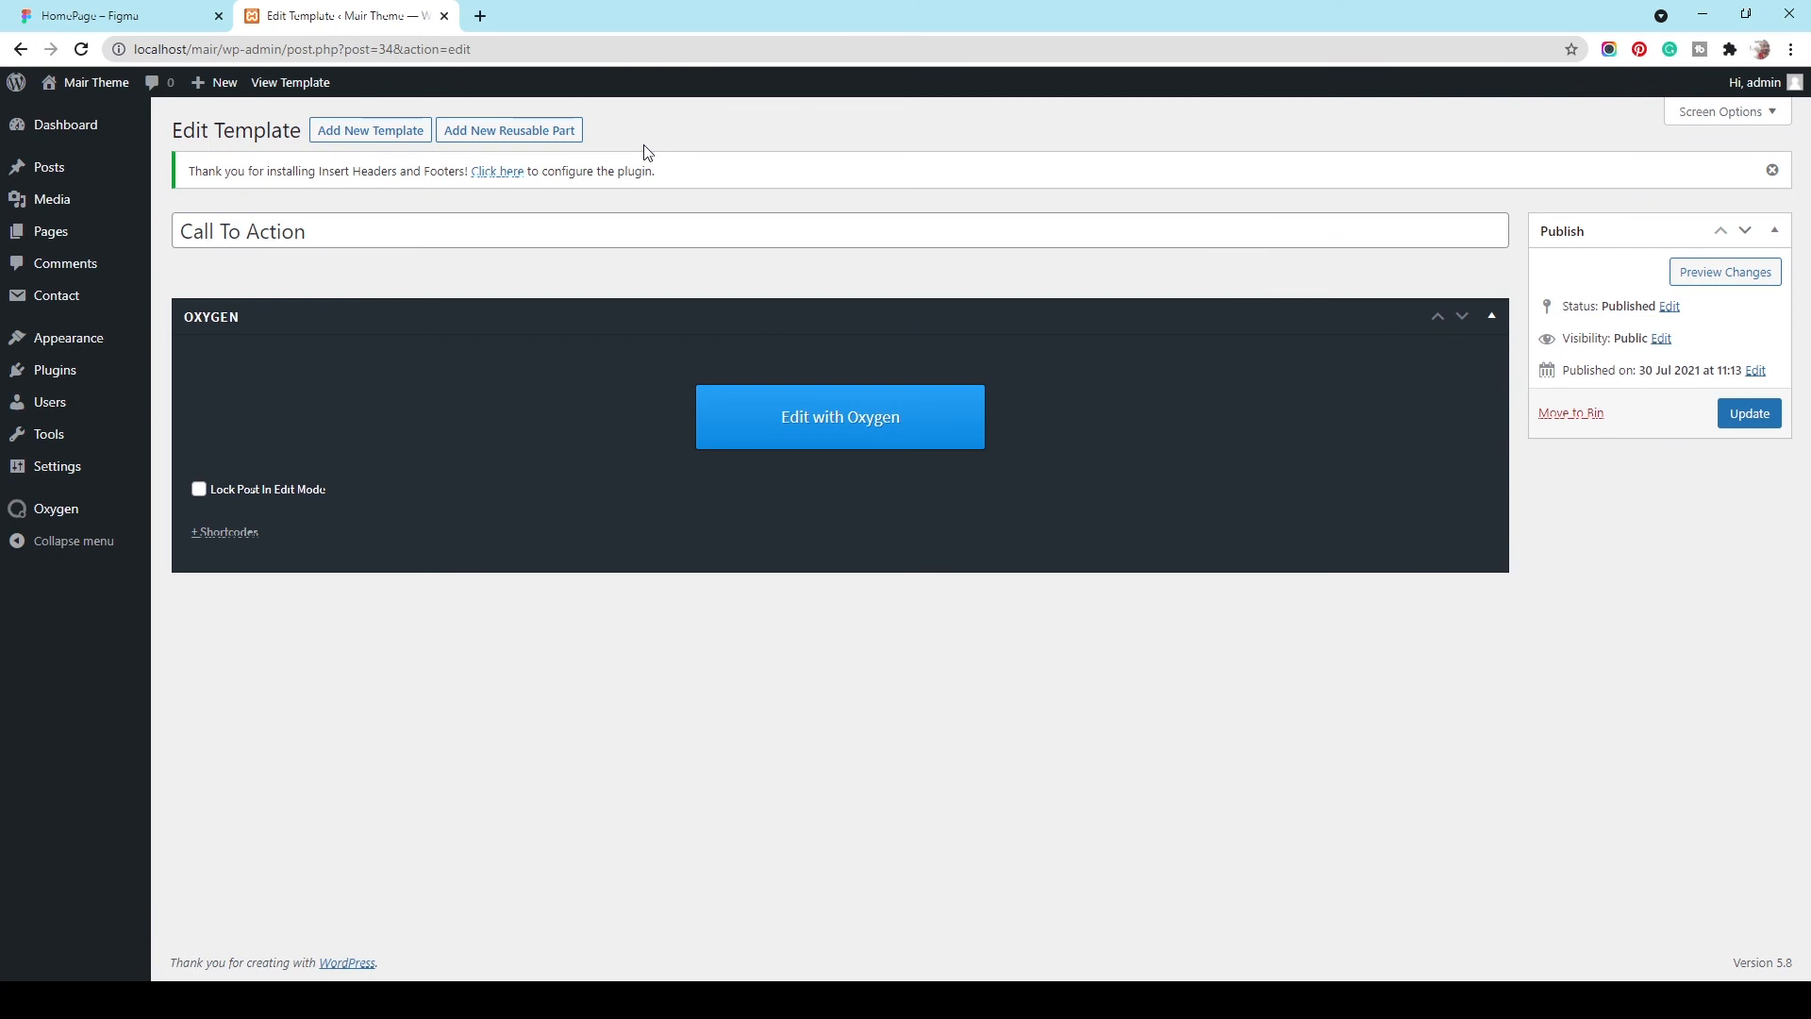
mouse_move(102, 242)
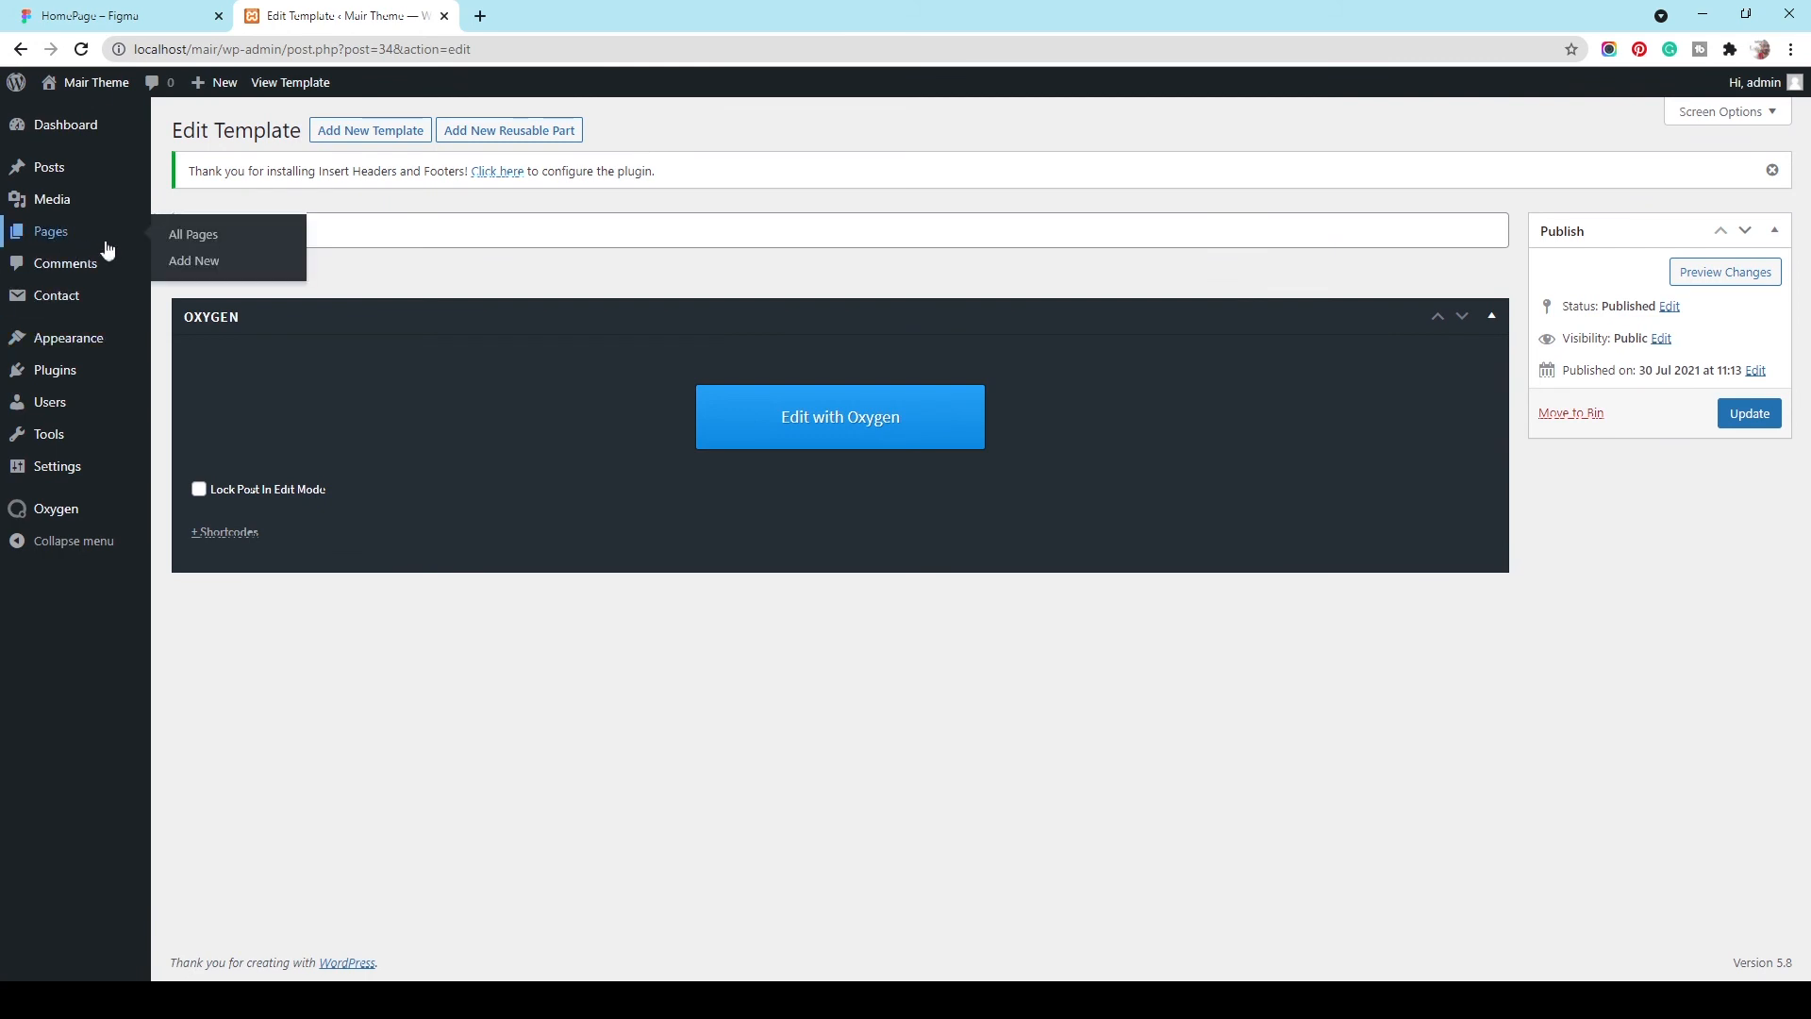
click(214, 241)
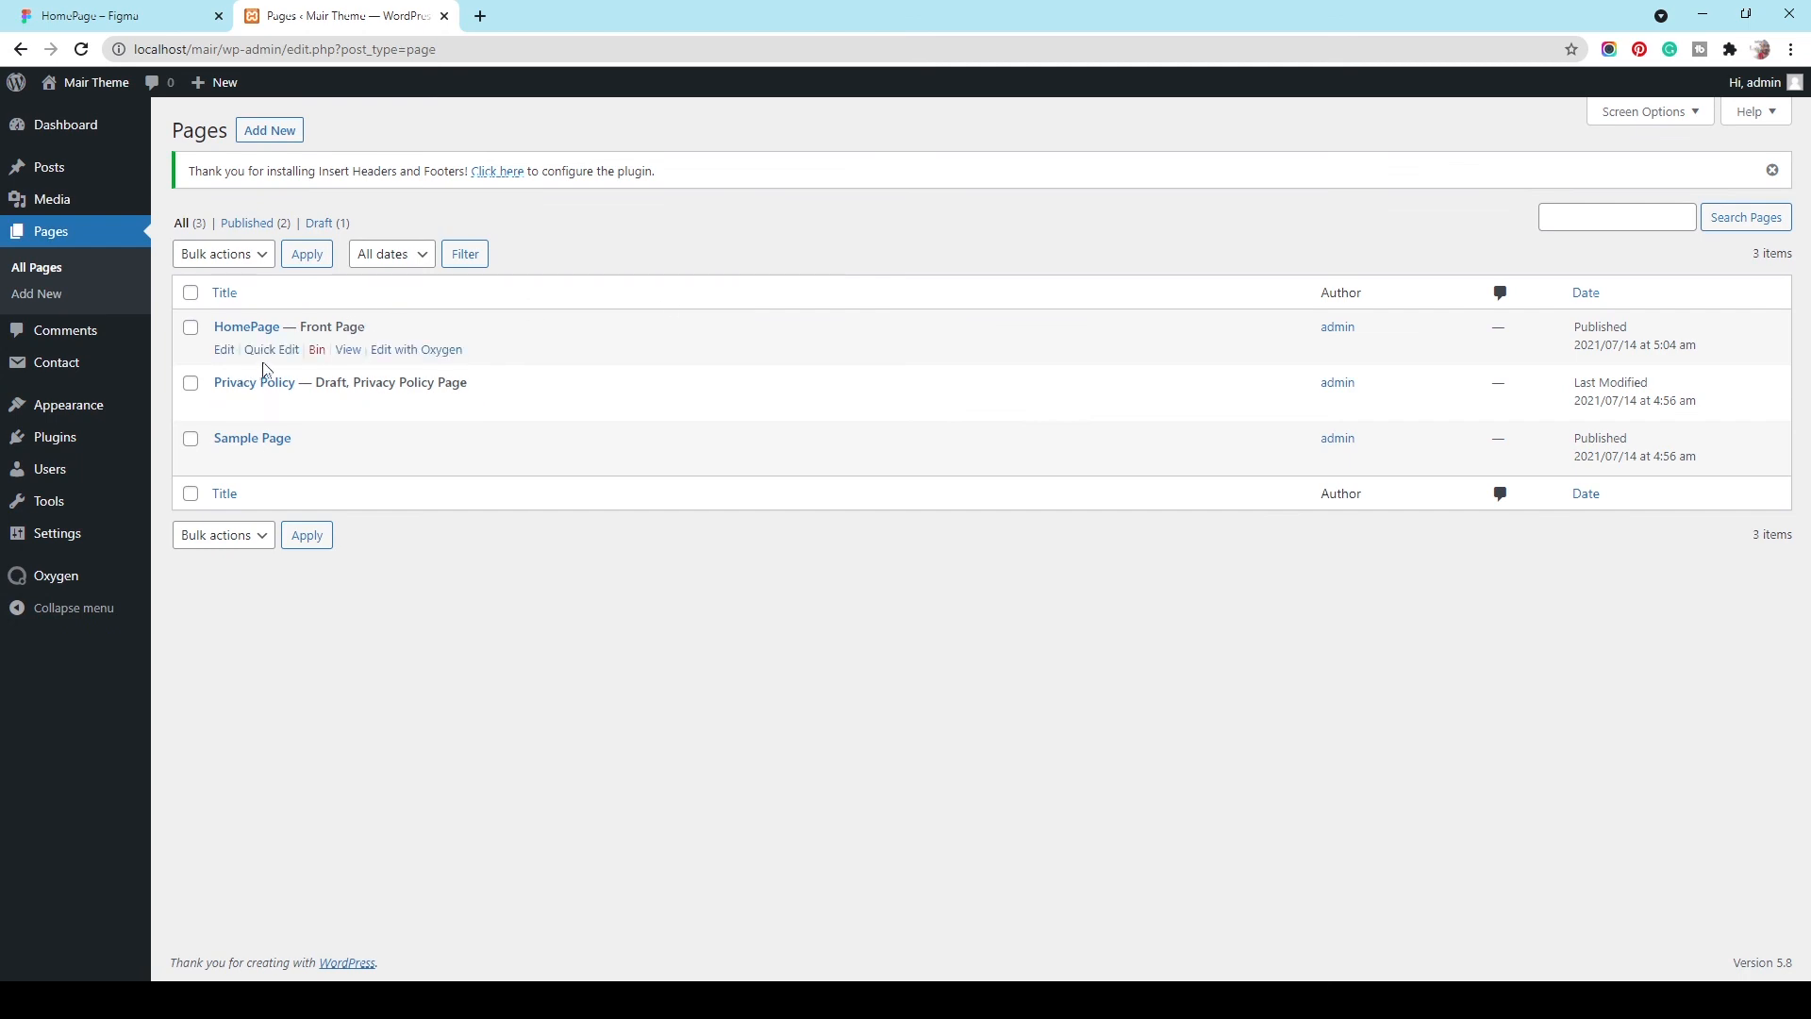
click(433, 351)
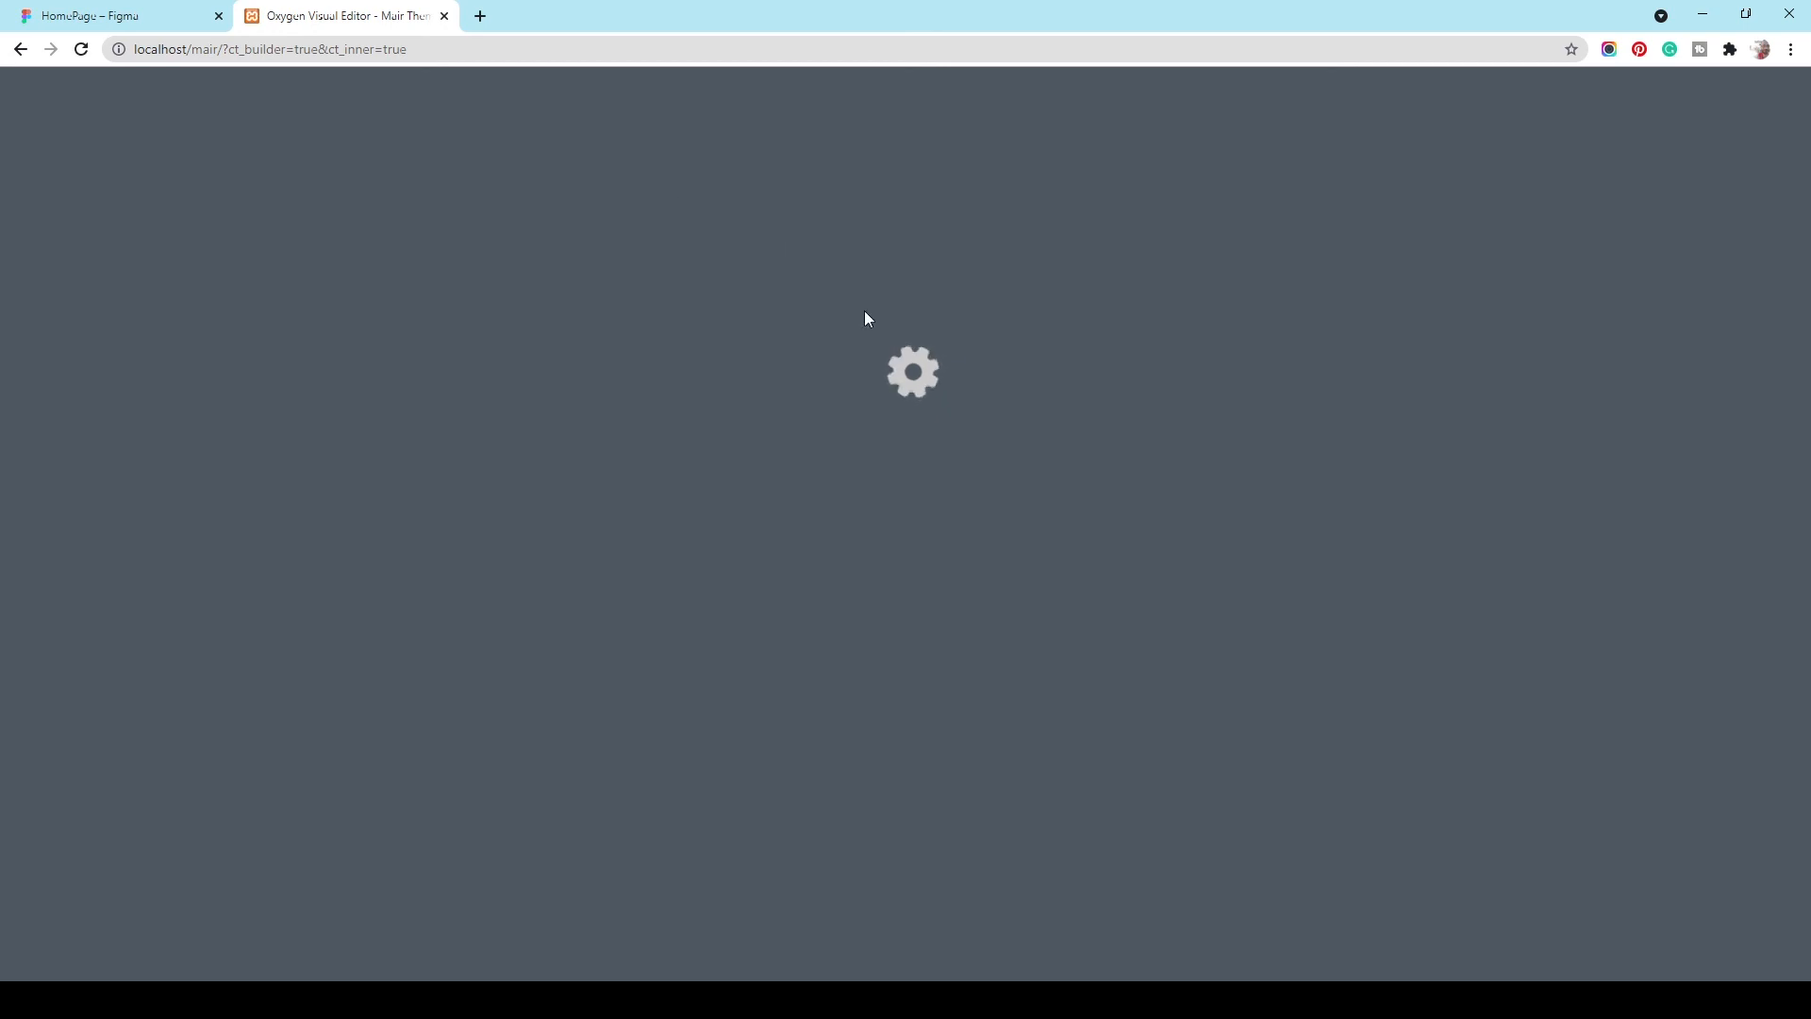
Step: Insert the reusable Call To Action part as editable elements below the portfolio section and align its items vertically to the middle
scroll(1254, 358, down, 9)
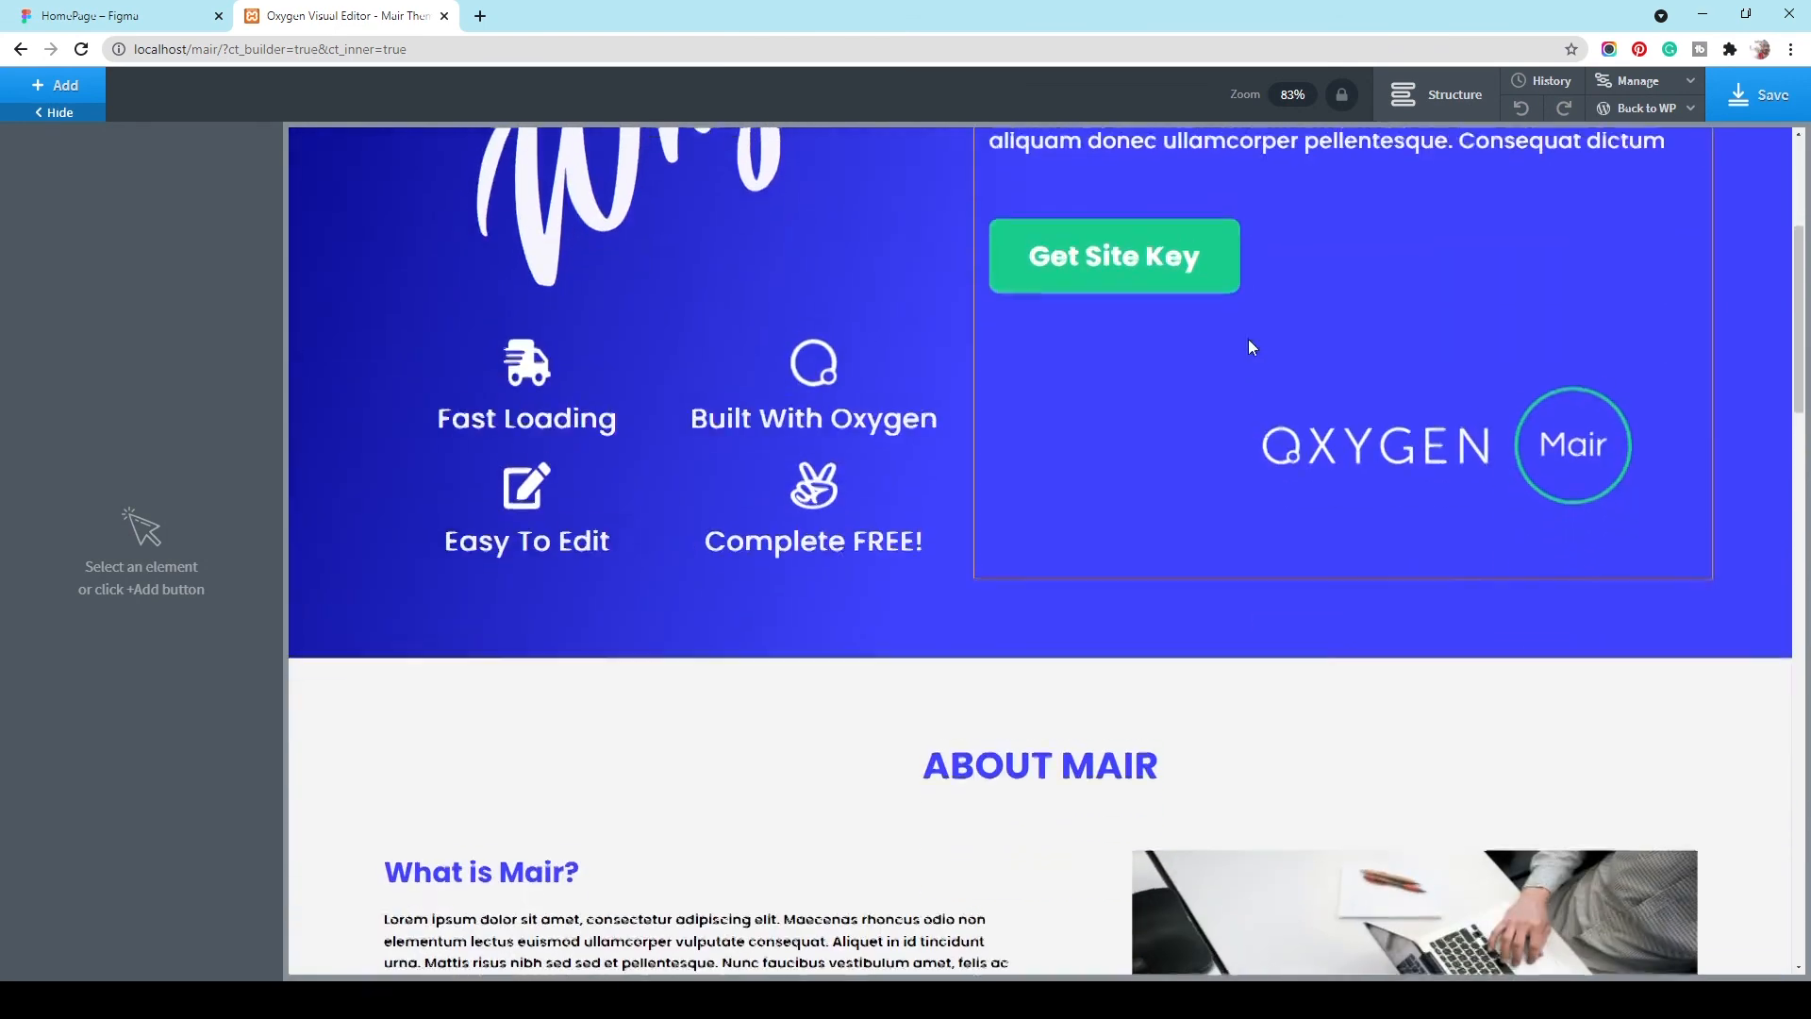
scroll(1164, 479, down, 15)
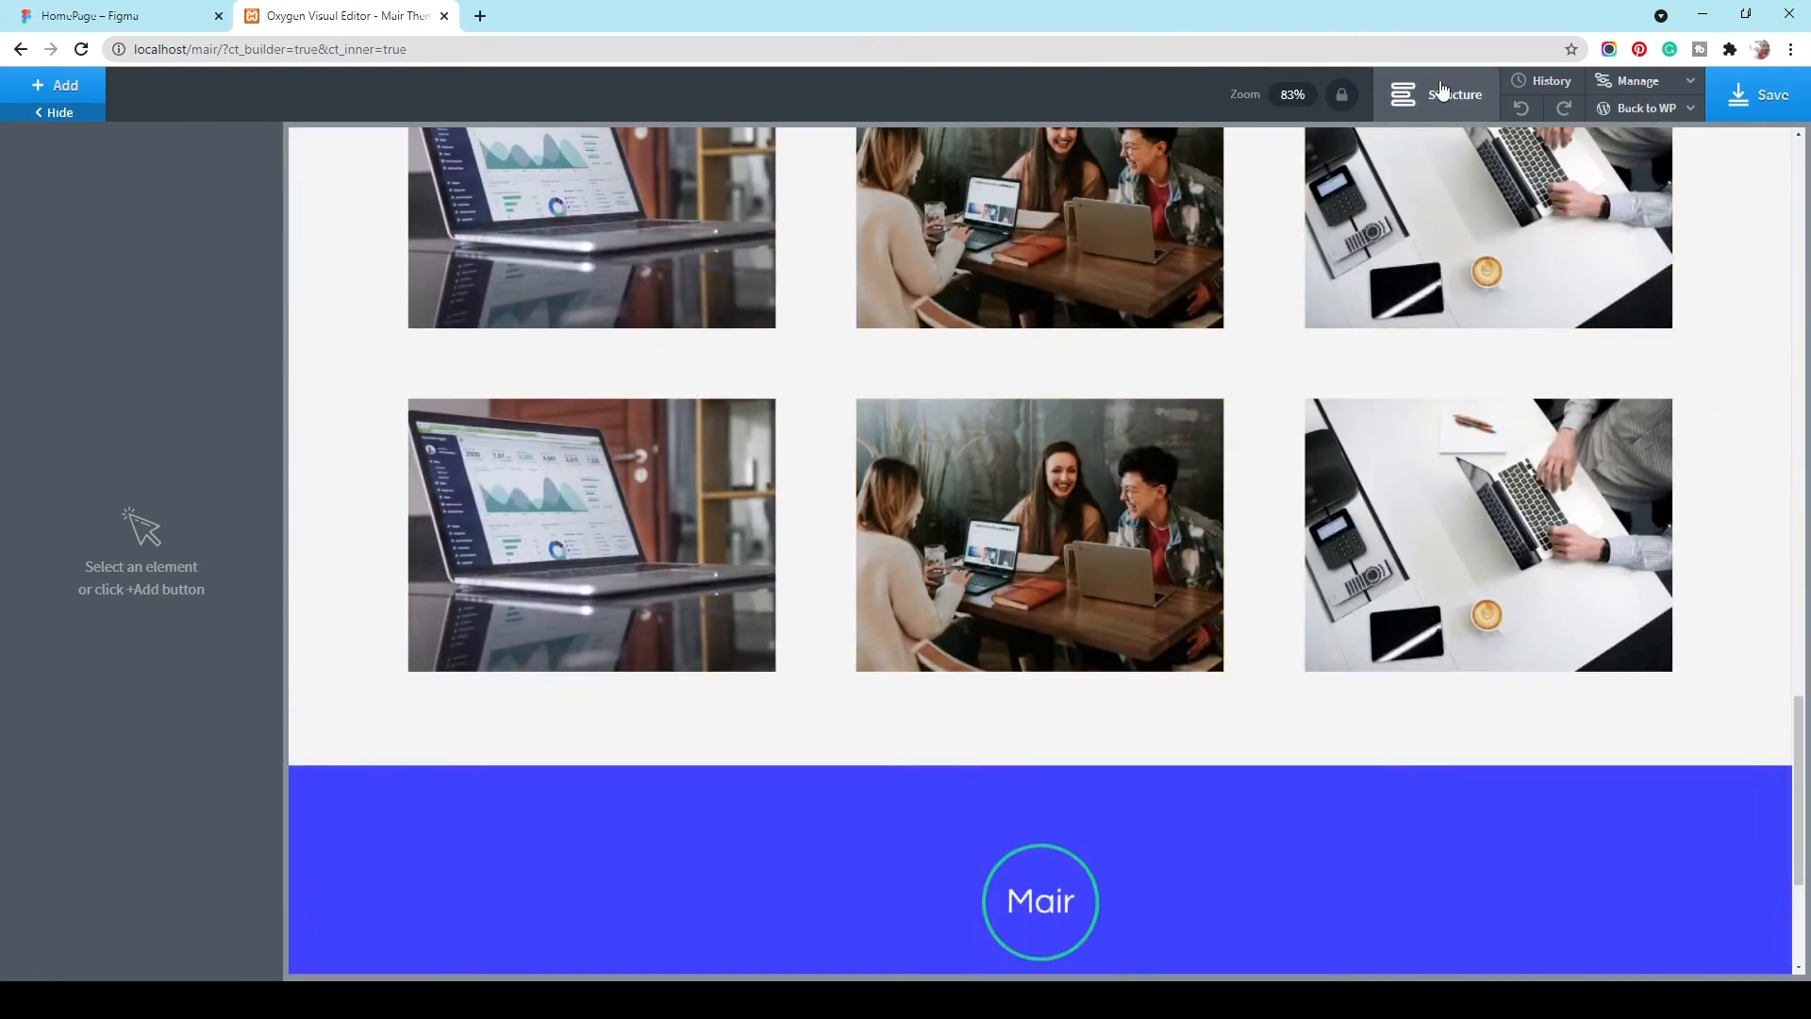
click(1433, 94)
click(71, 89)
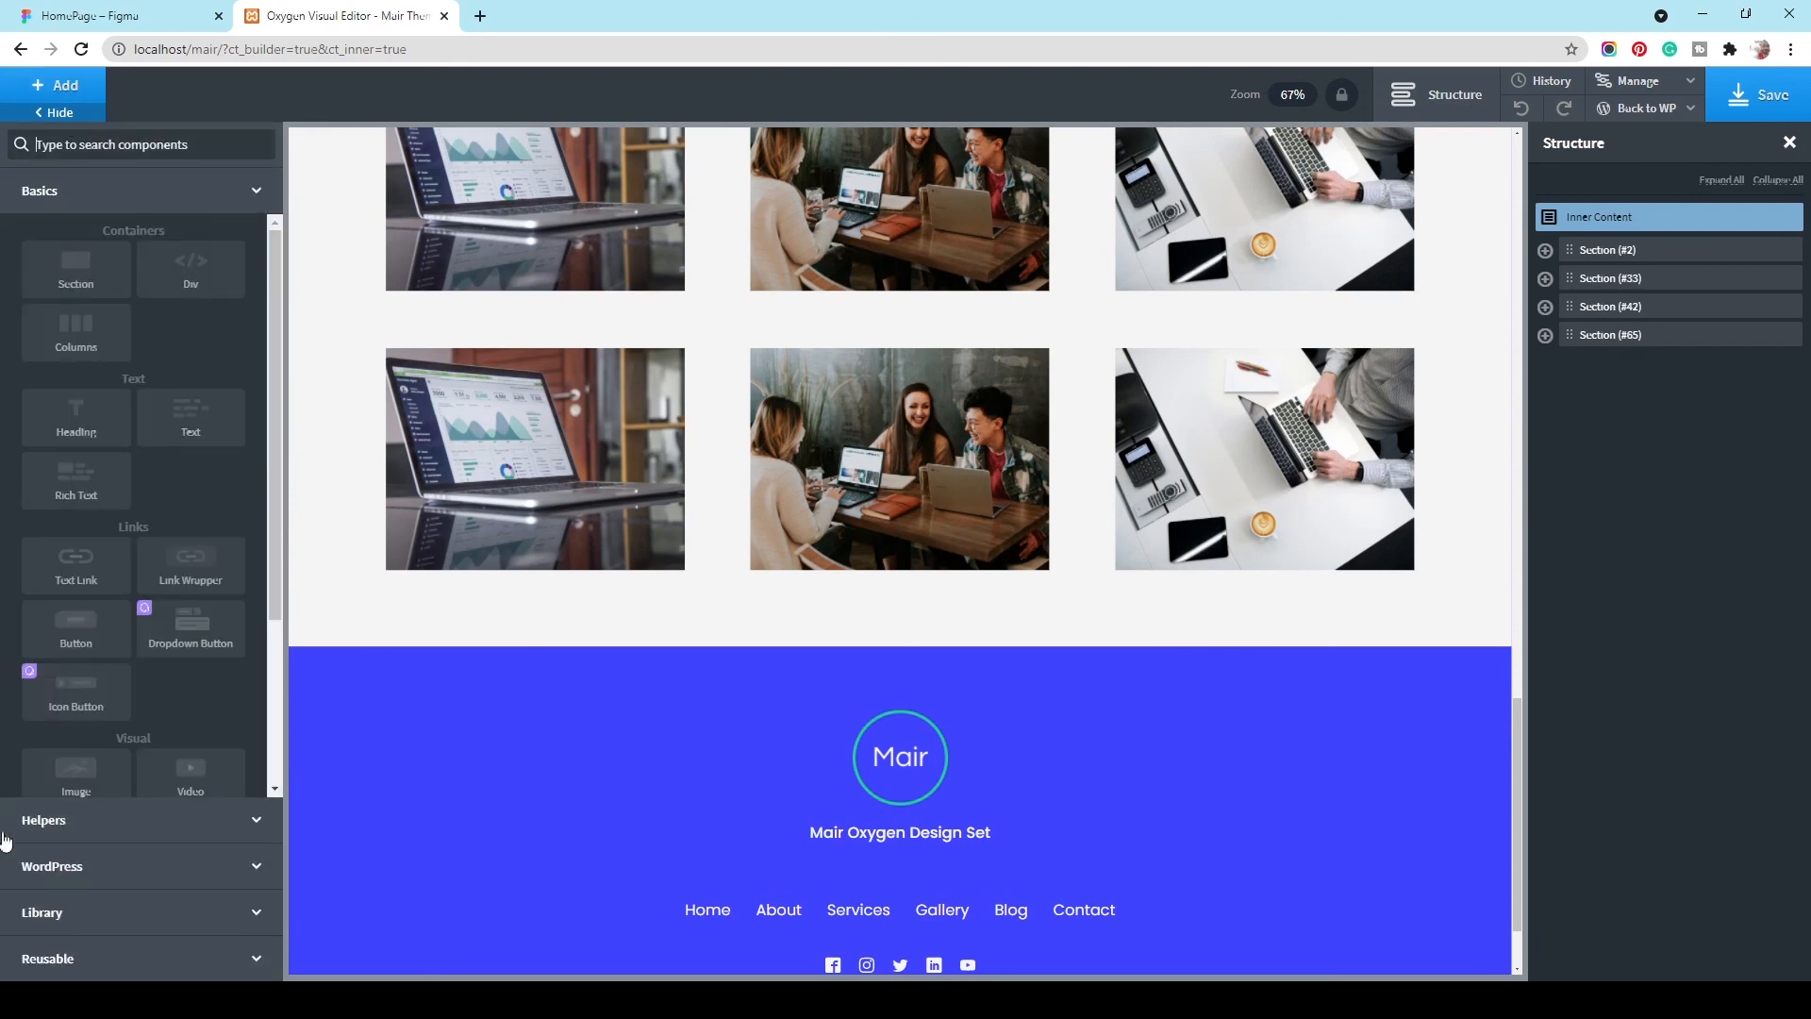
click(47, 957)
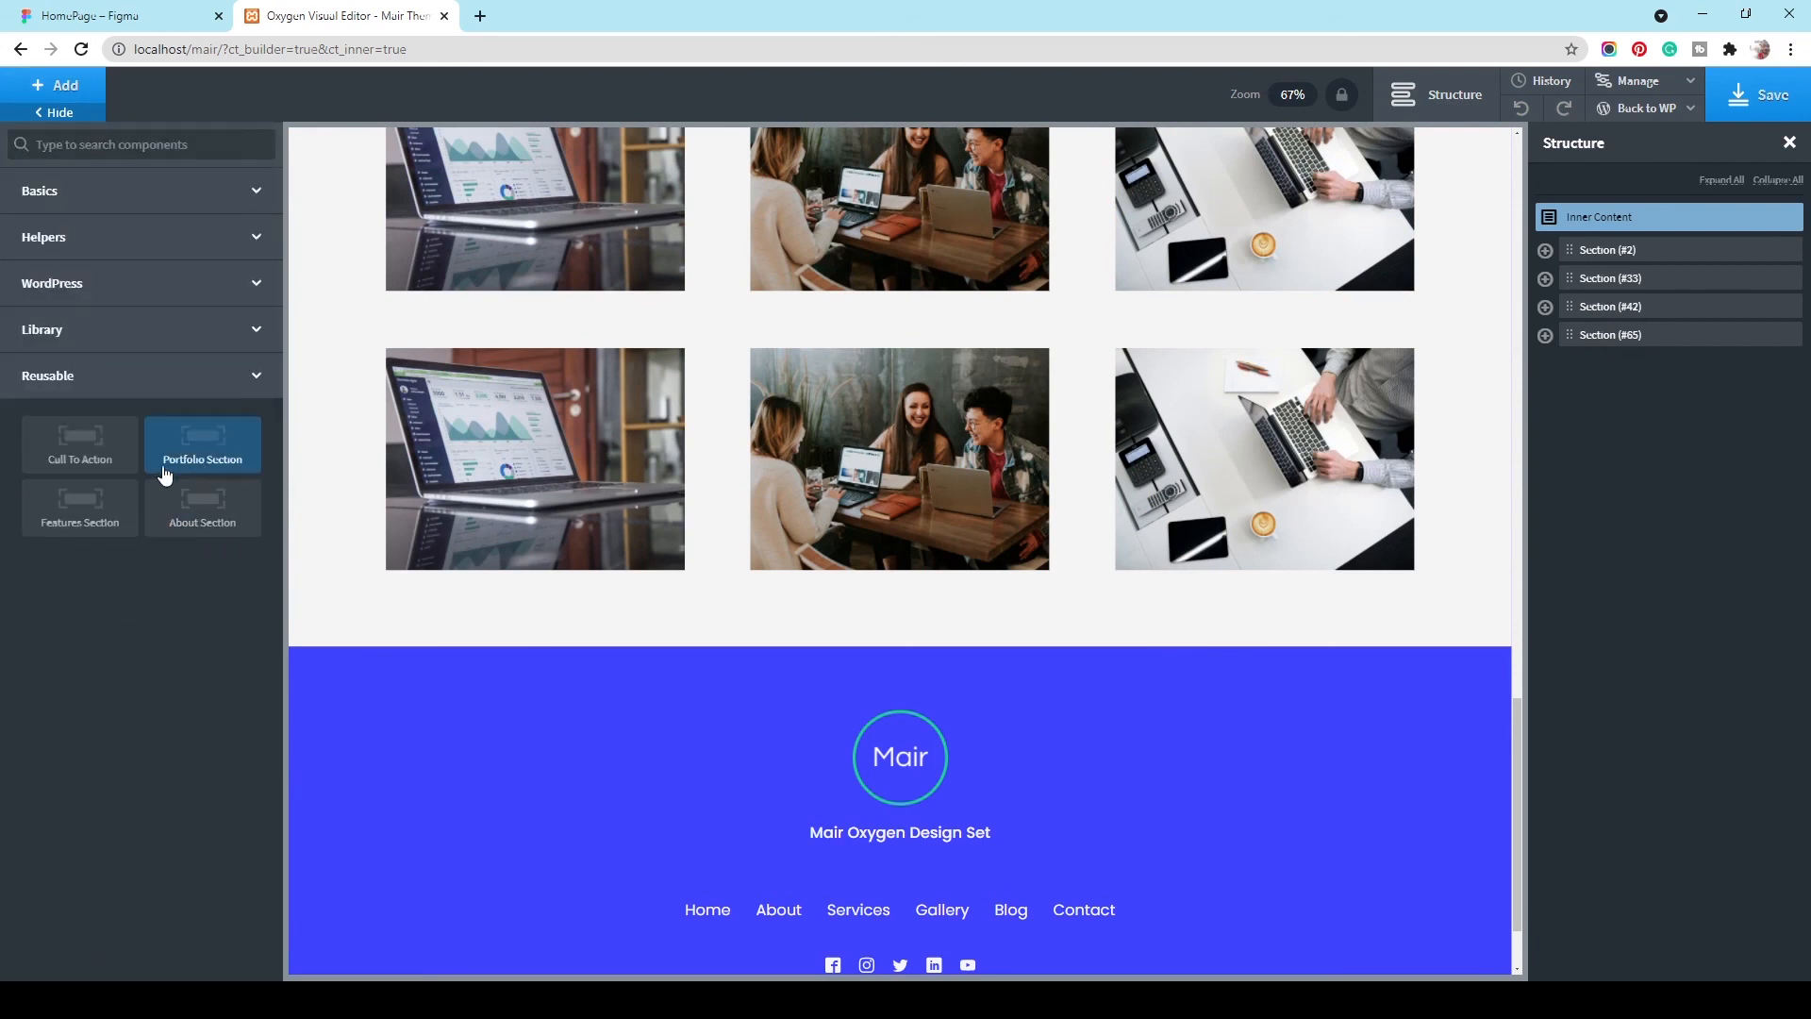
click(80, 507)
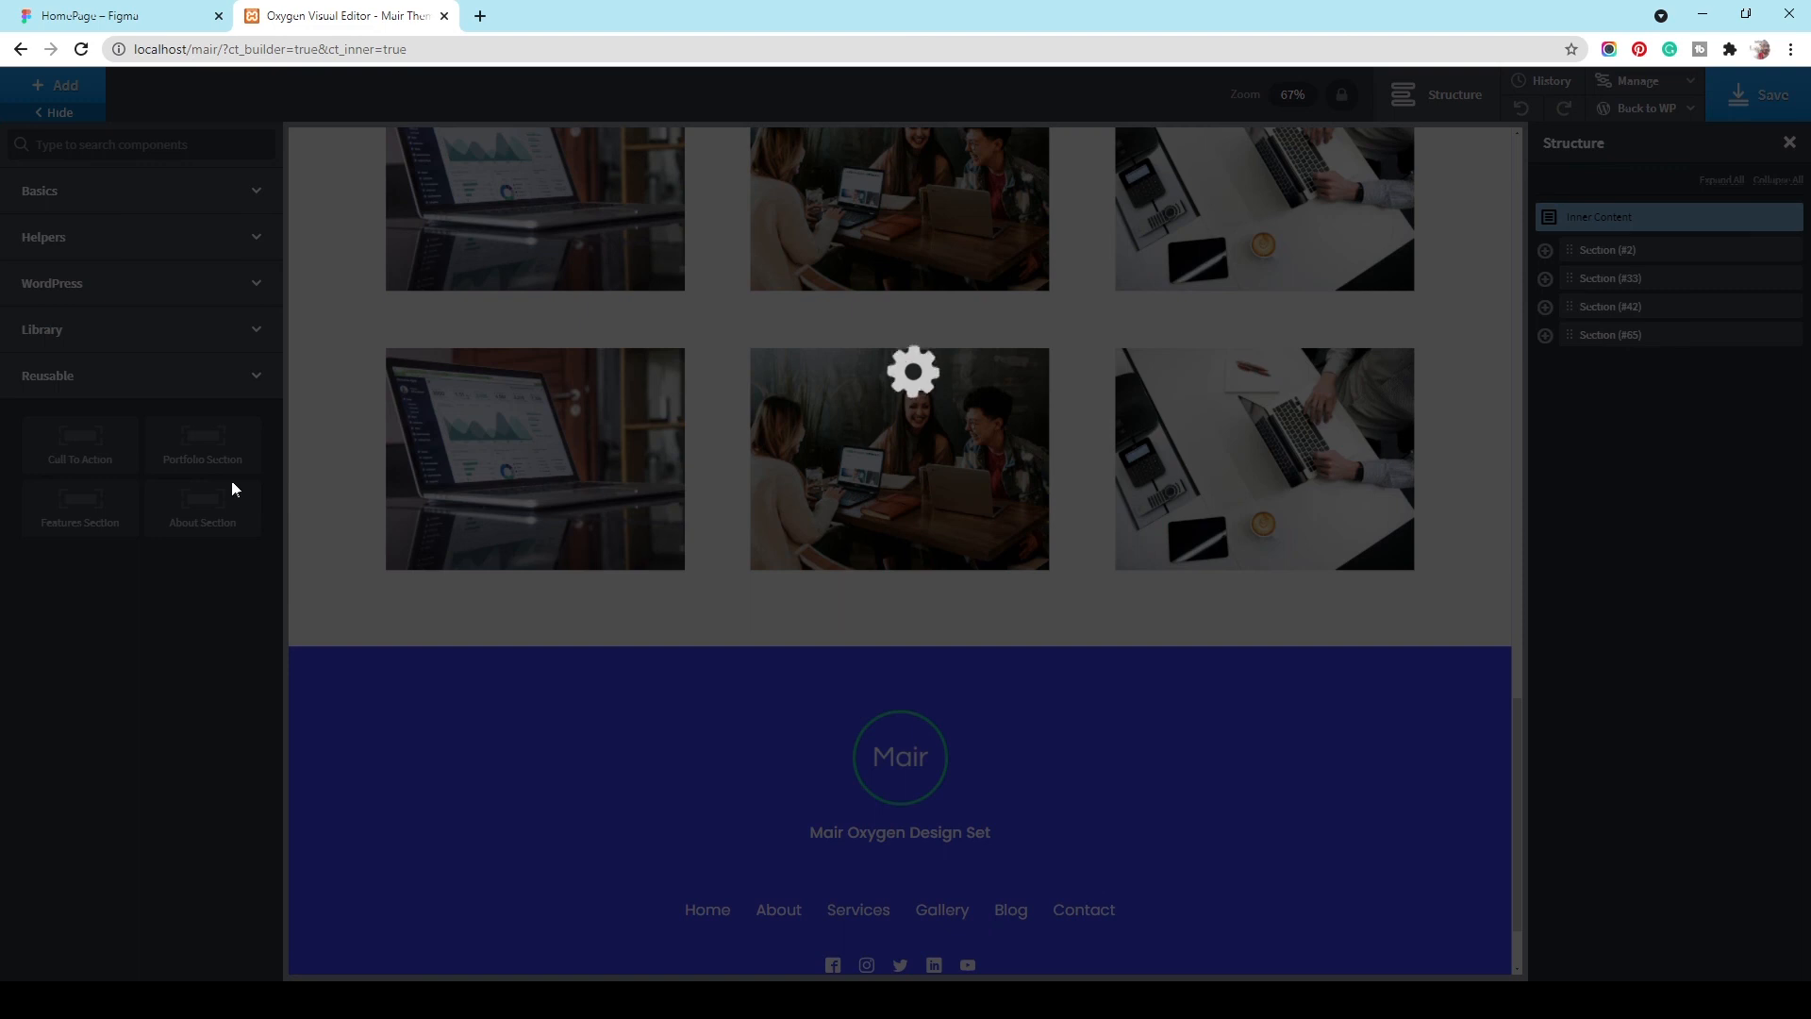
scroll(555, 569, down, 3)
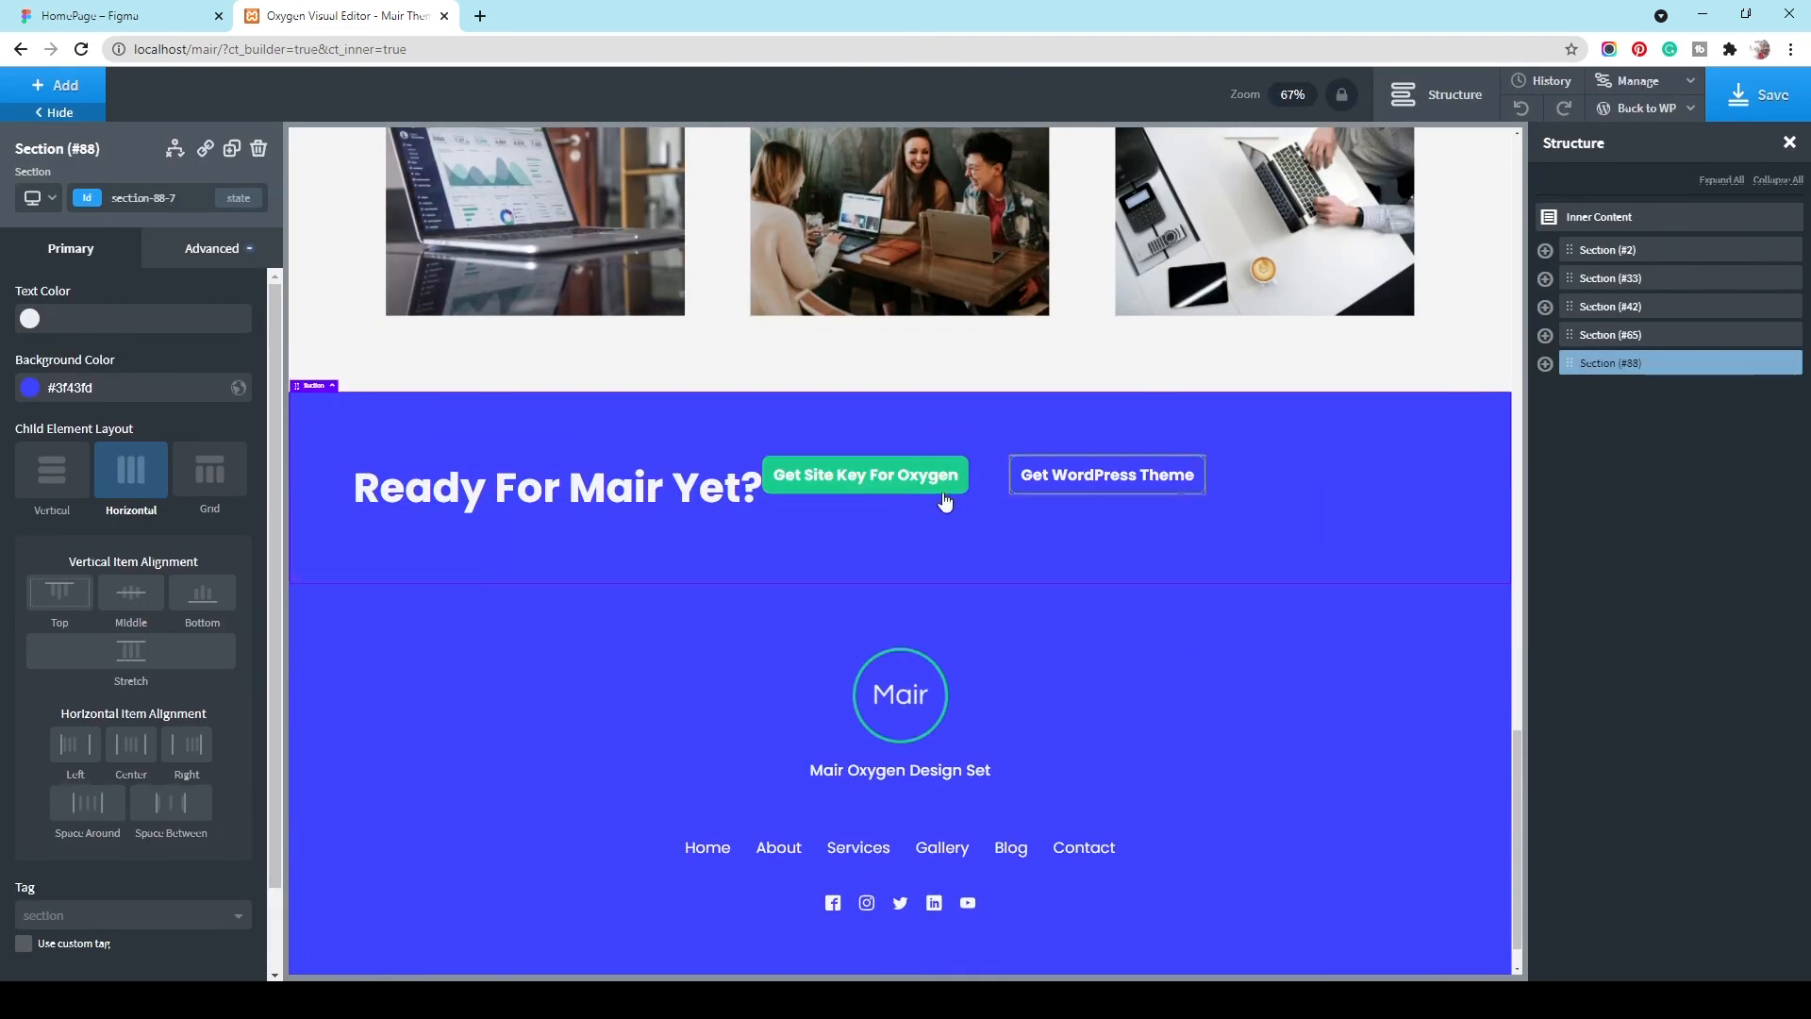
click(131, 596)
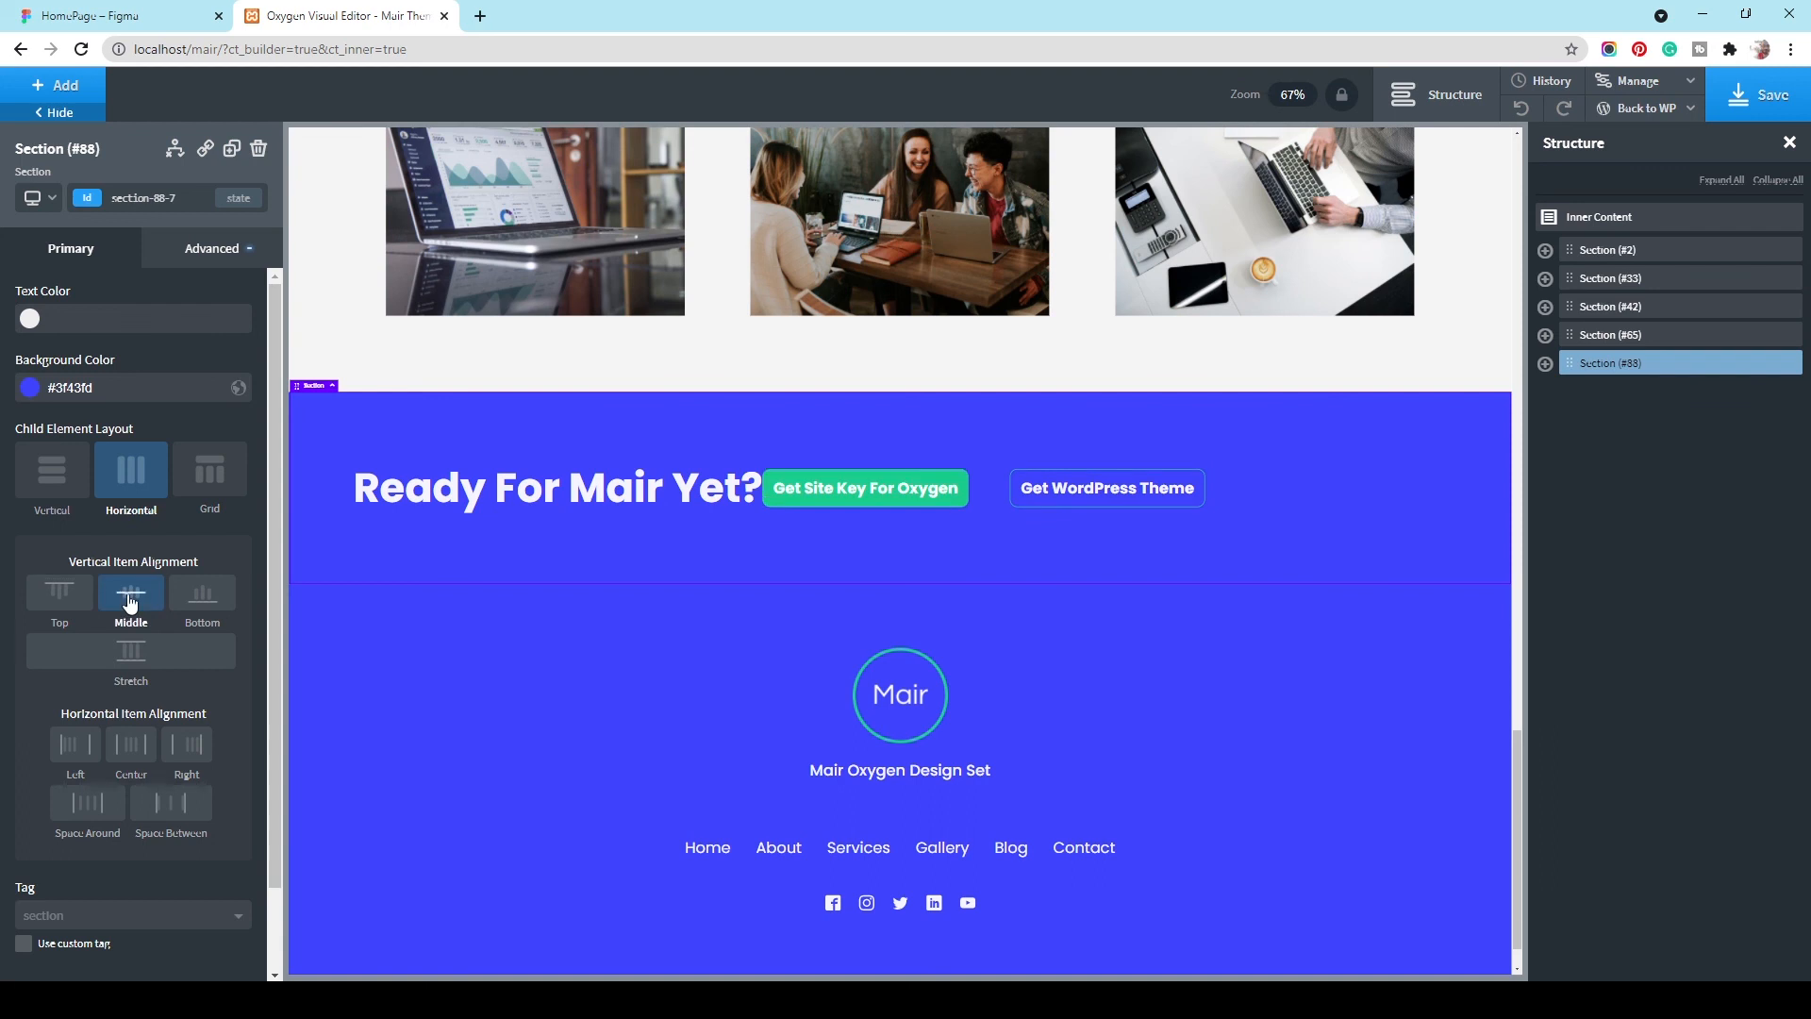
Step: Measure the gap between the heading and the green button in the Figma design and give the Oxygen heading a right margin of 100 px
click(94, 16)
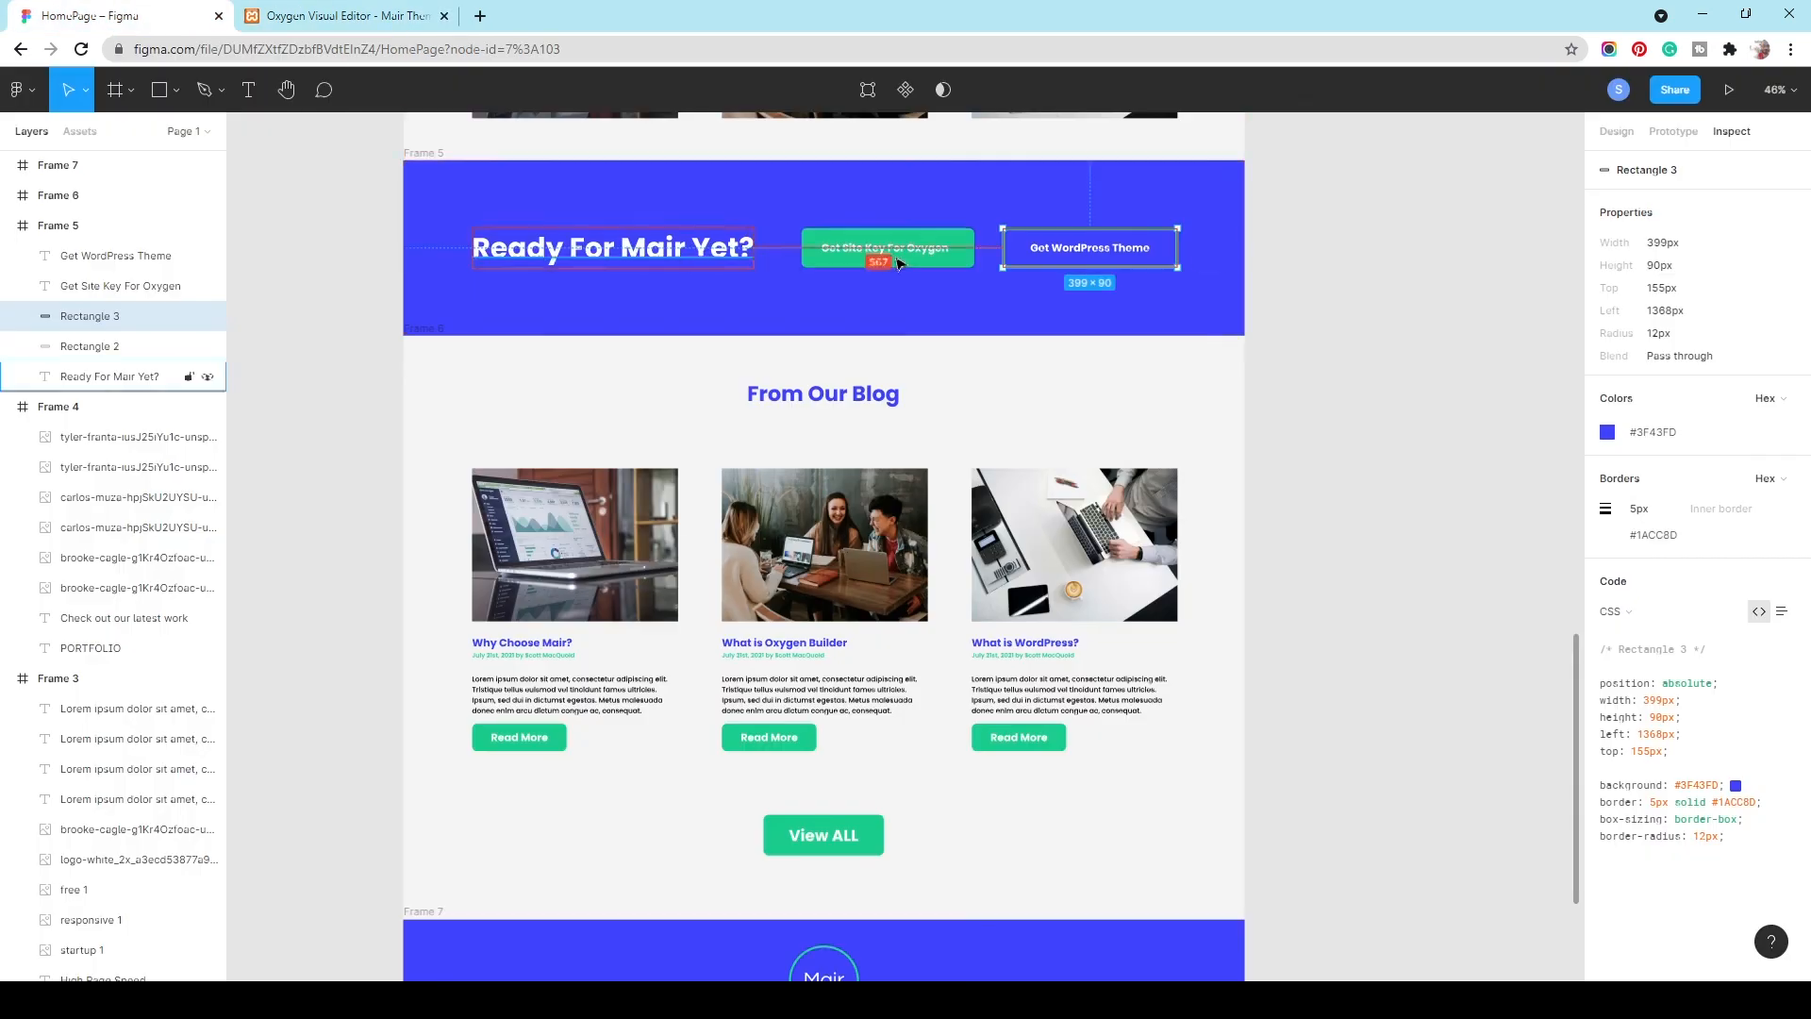
click(802, 267)
click(339, 16)
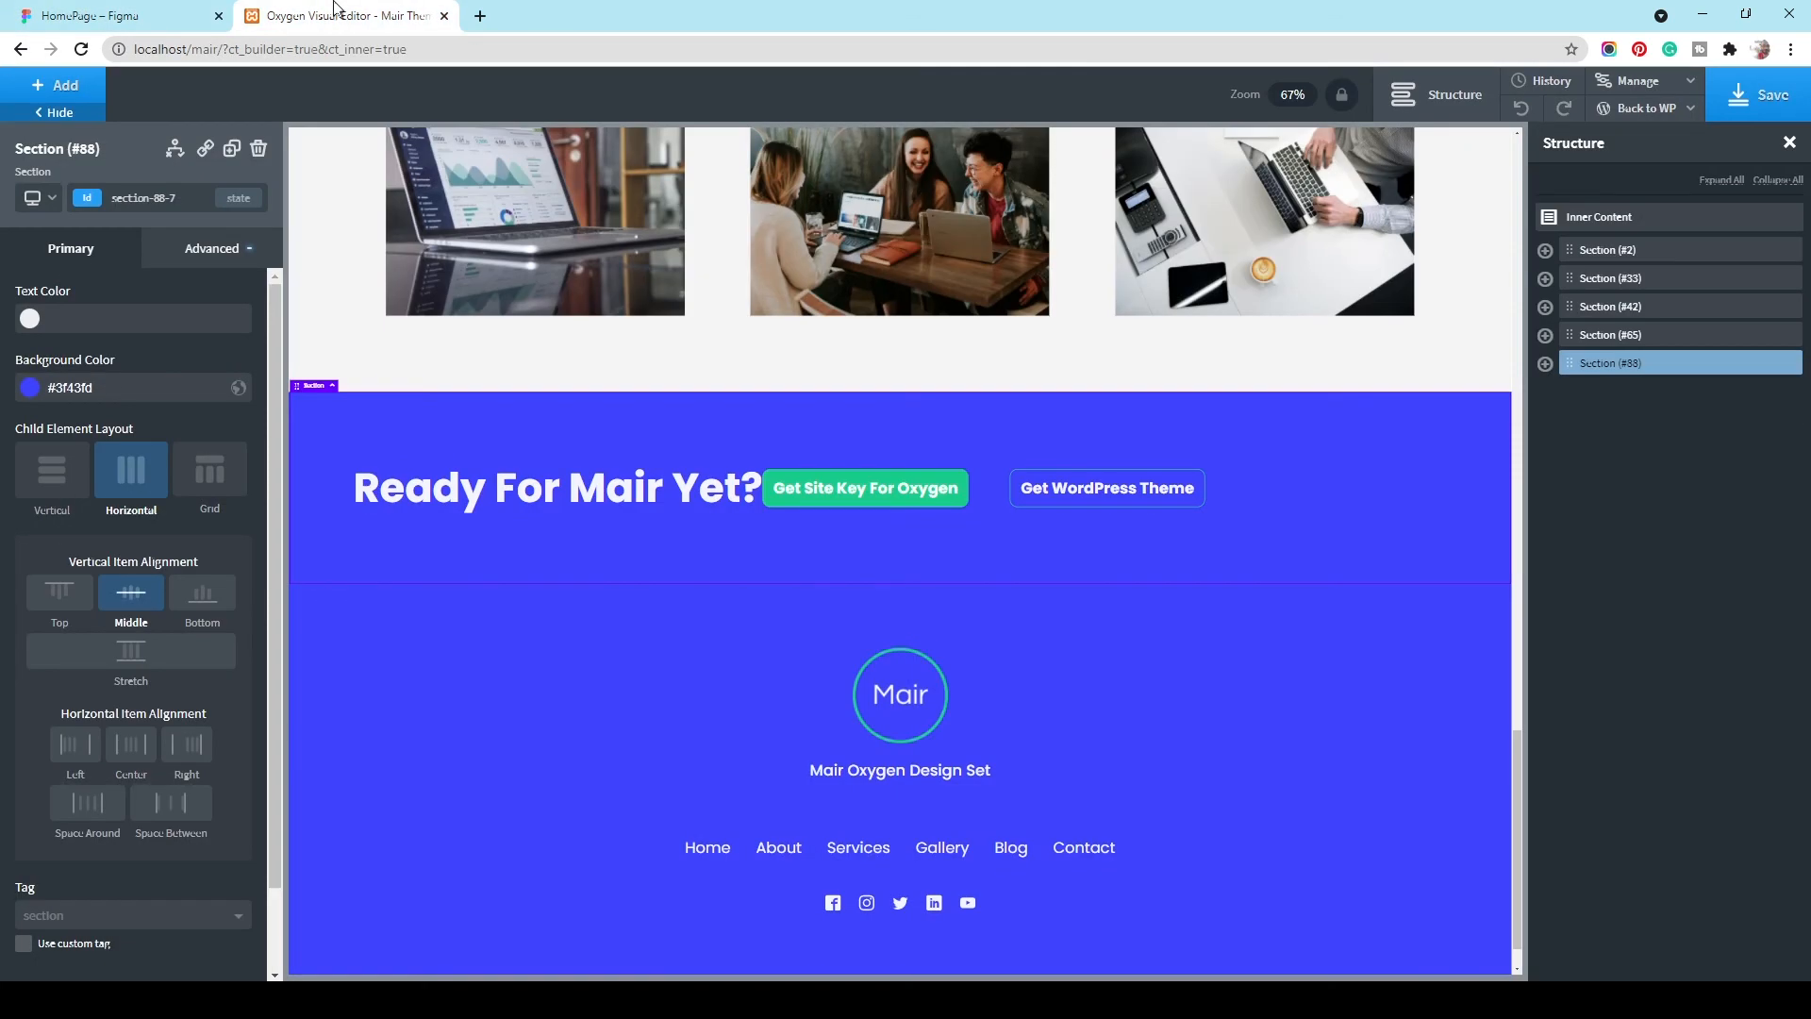
click(752, 502)
click(248, 253)
click(203, 349)
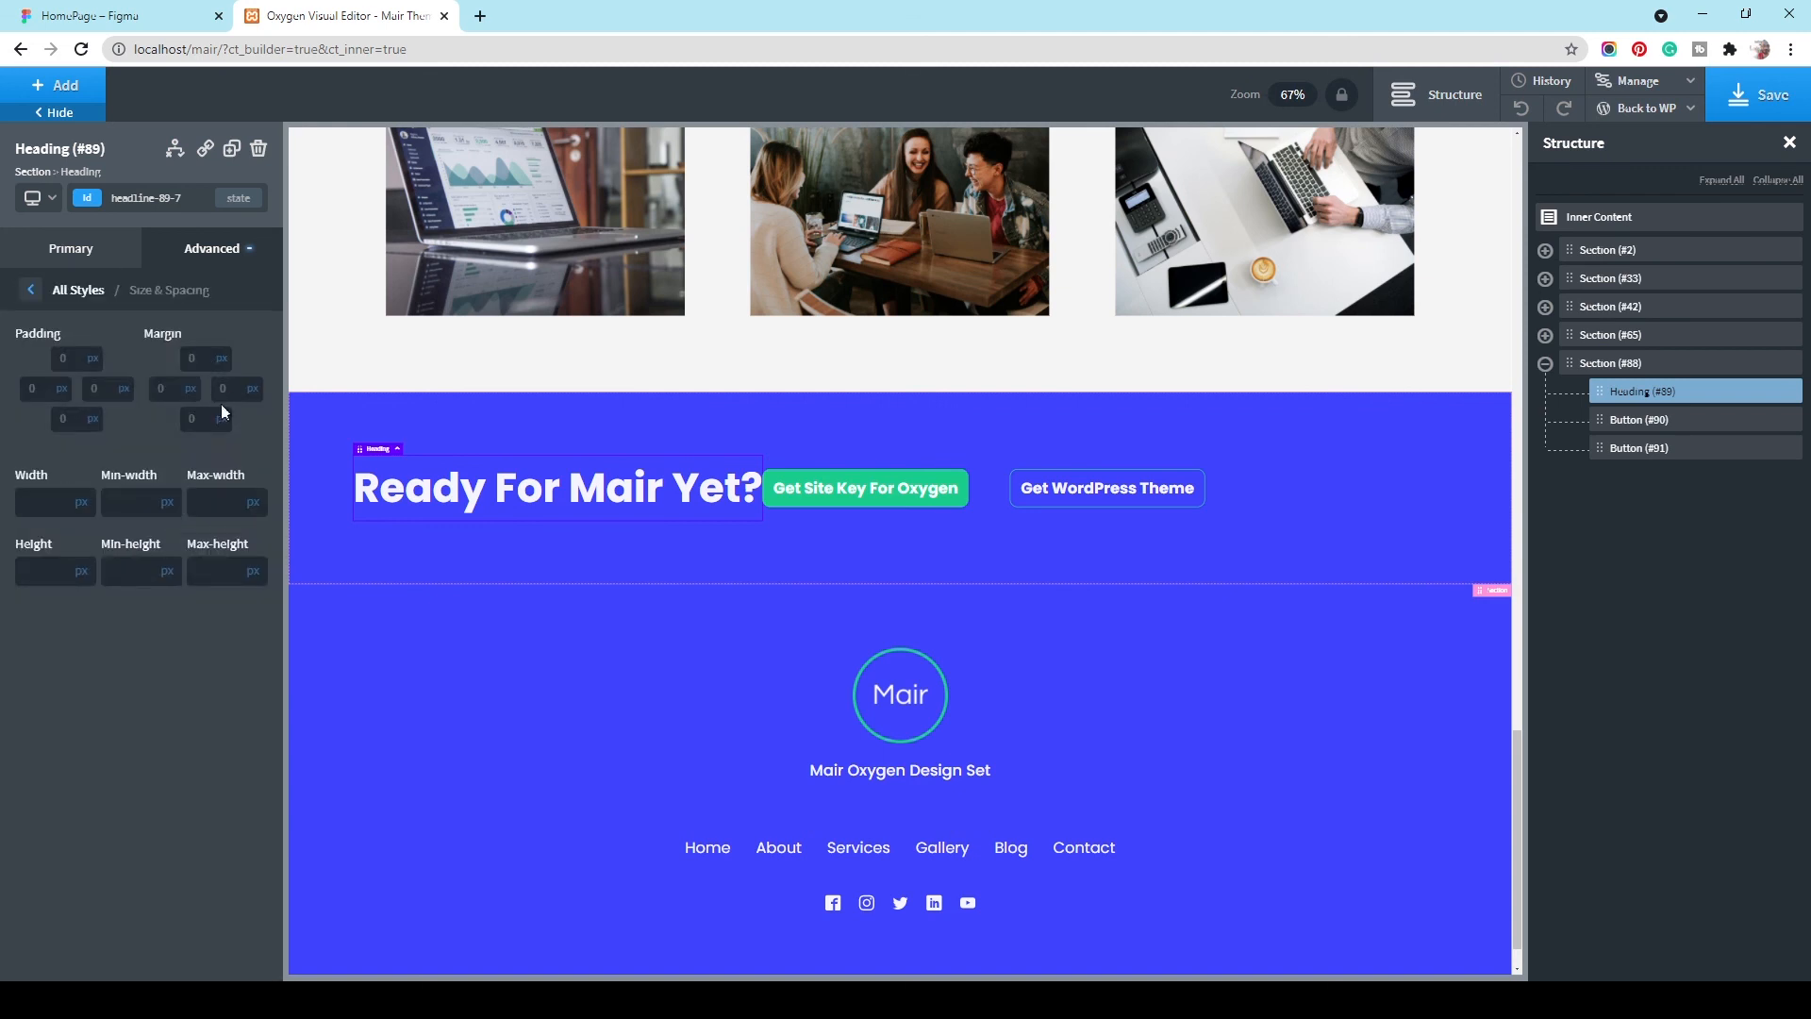
click(232, 387)
text(100)
Step: Centre the Call To Action section's items horizontally and save the homepage
click(1480, 502)
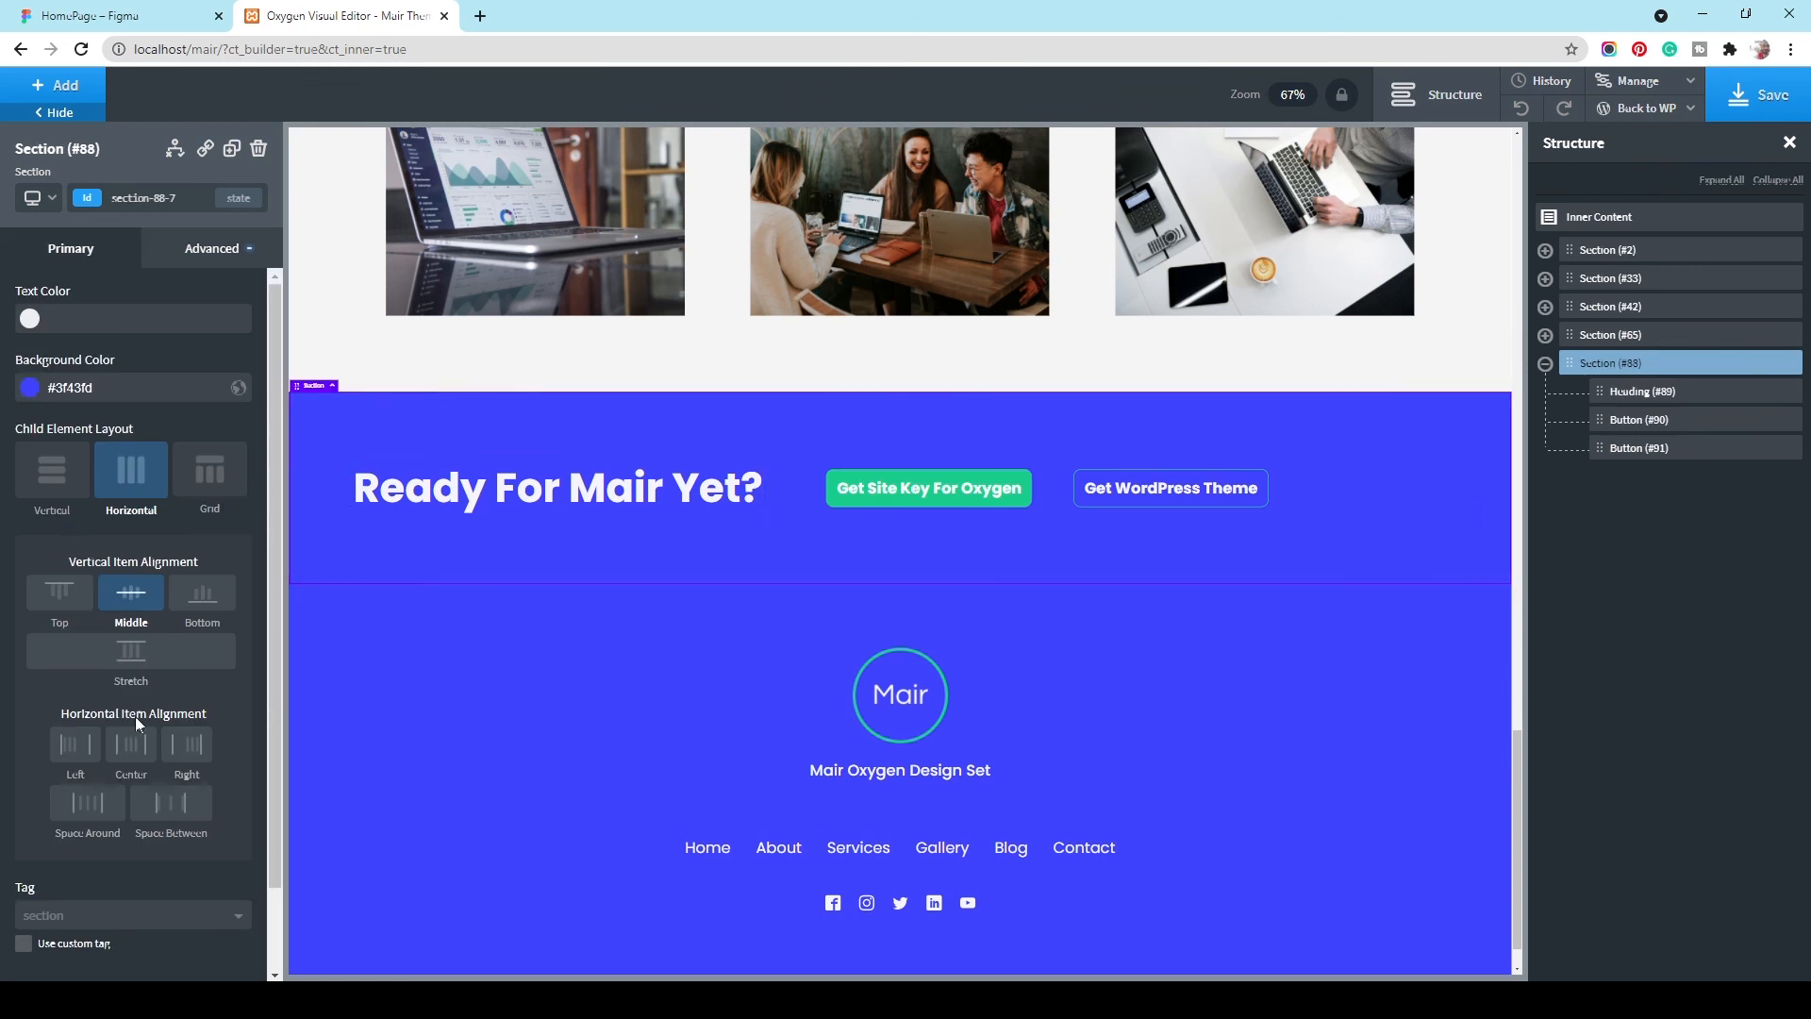
click(142, 756)
click(1760, 94)
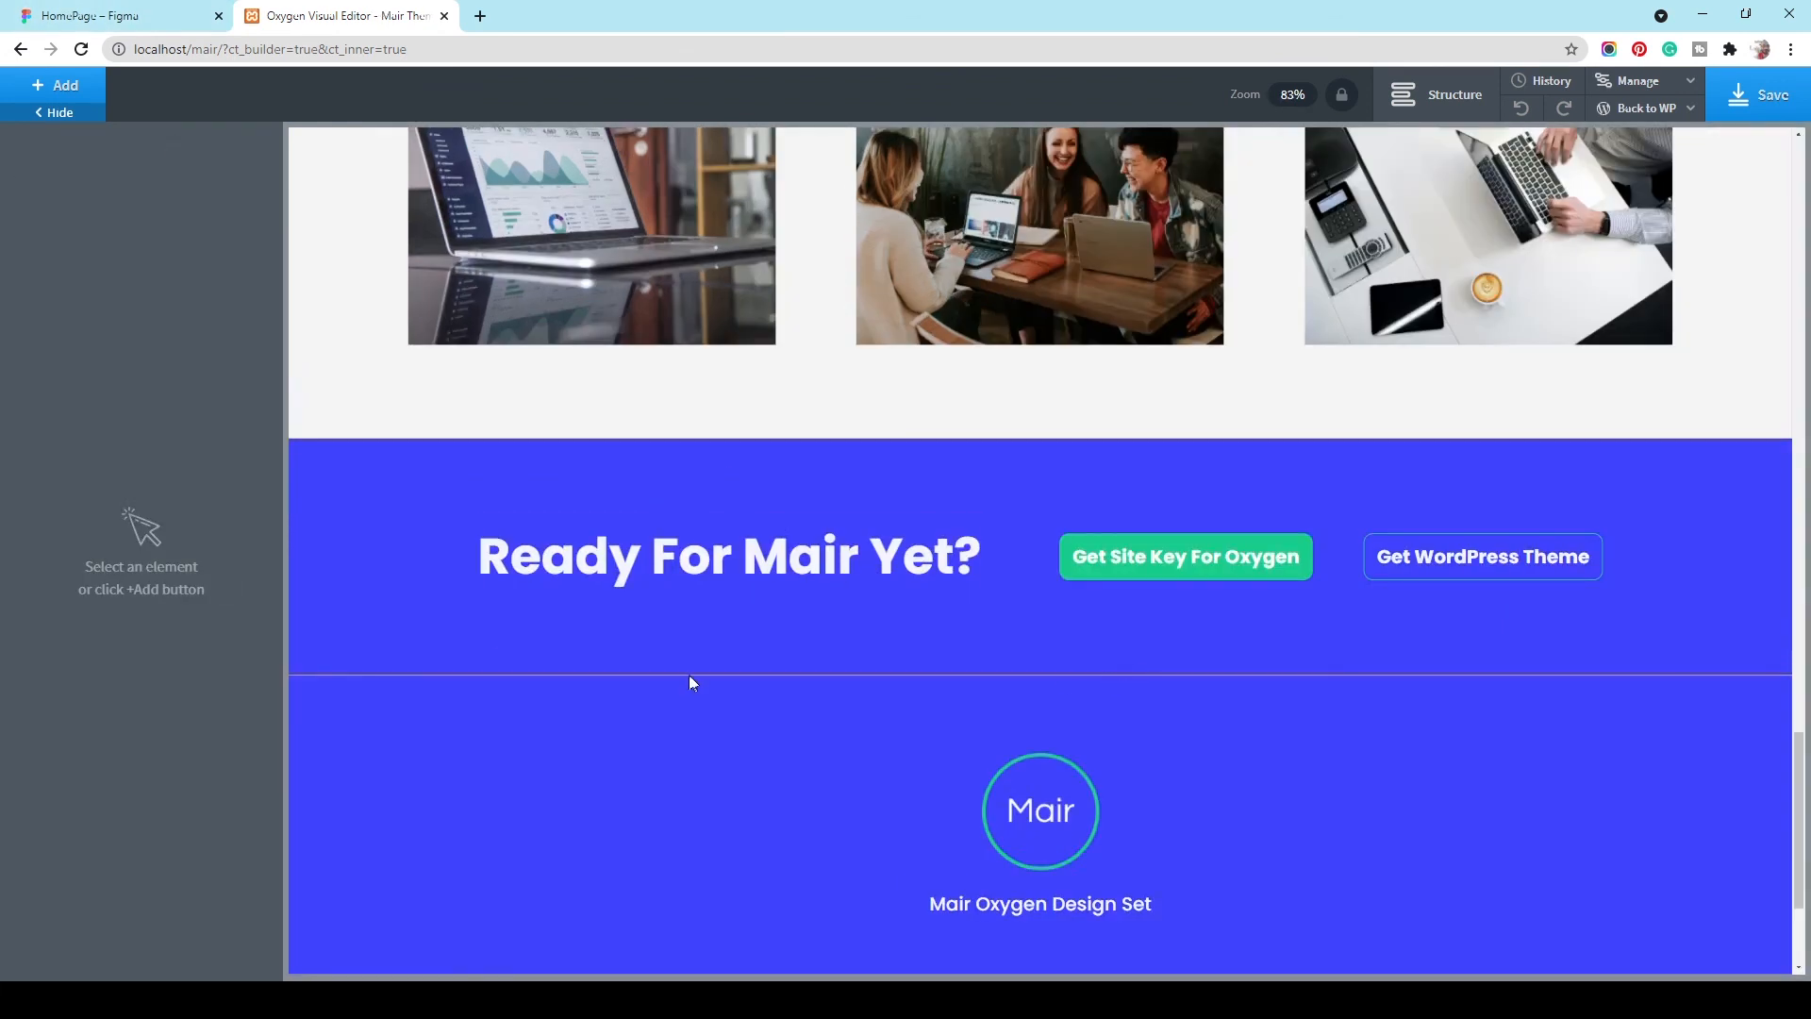
Step: Switch to Figma and review the homepage design's sections, from the hero down through the portfolio, call to action and blog to the footer
click(136, 8)
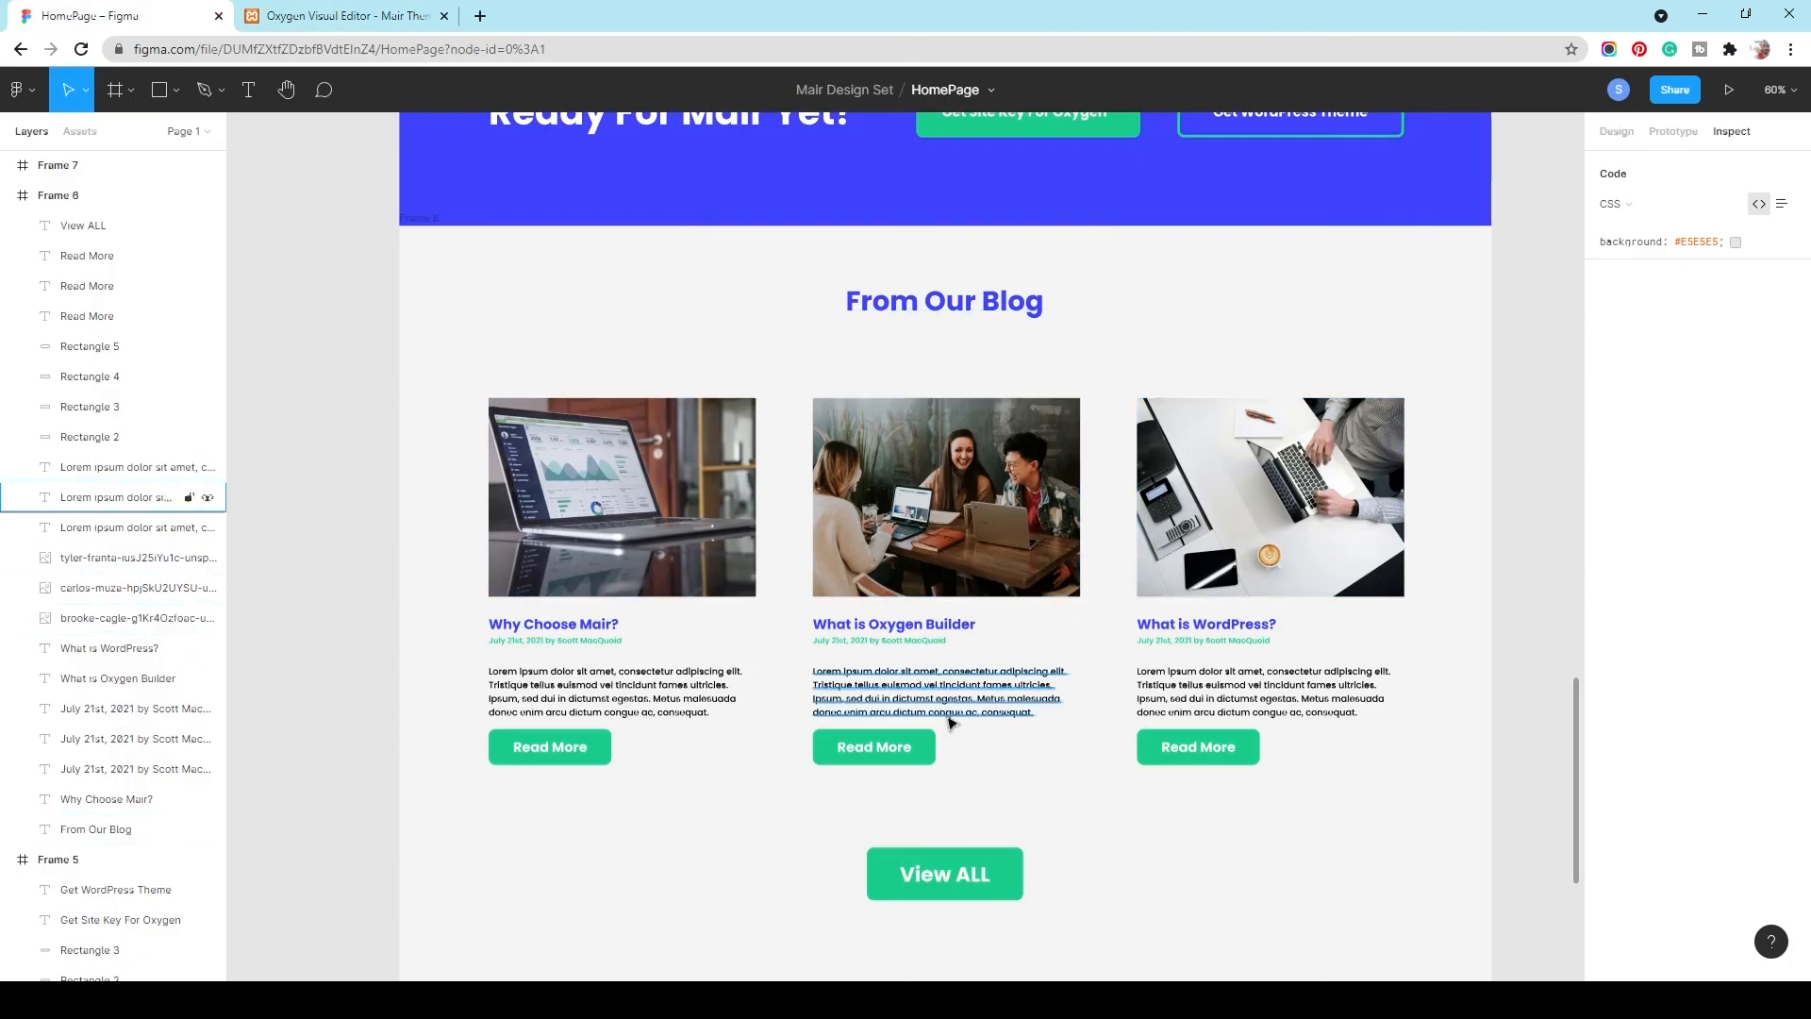
scroll(953, 660, down, 1)
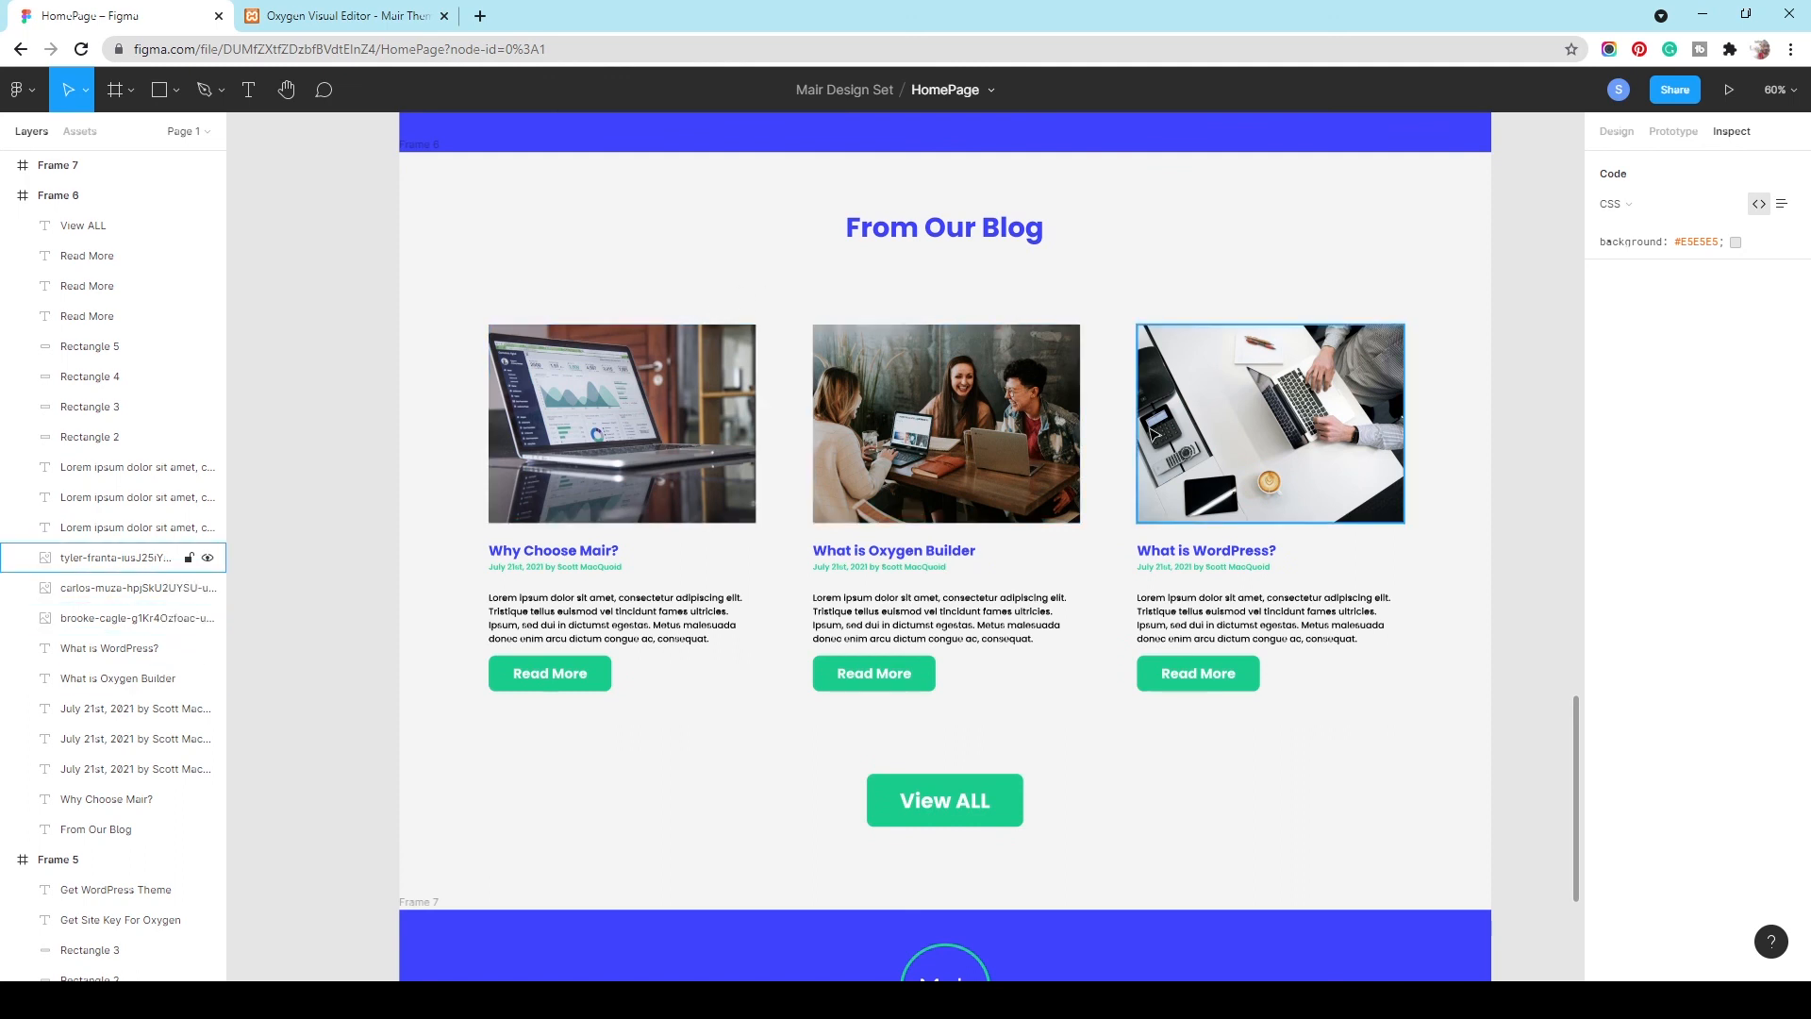
scroll(1152, 432, up, 15)
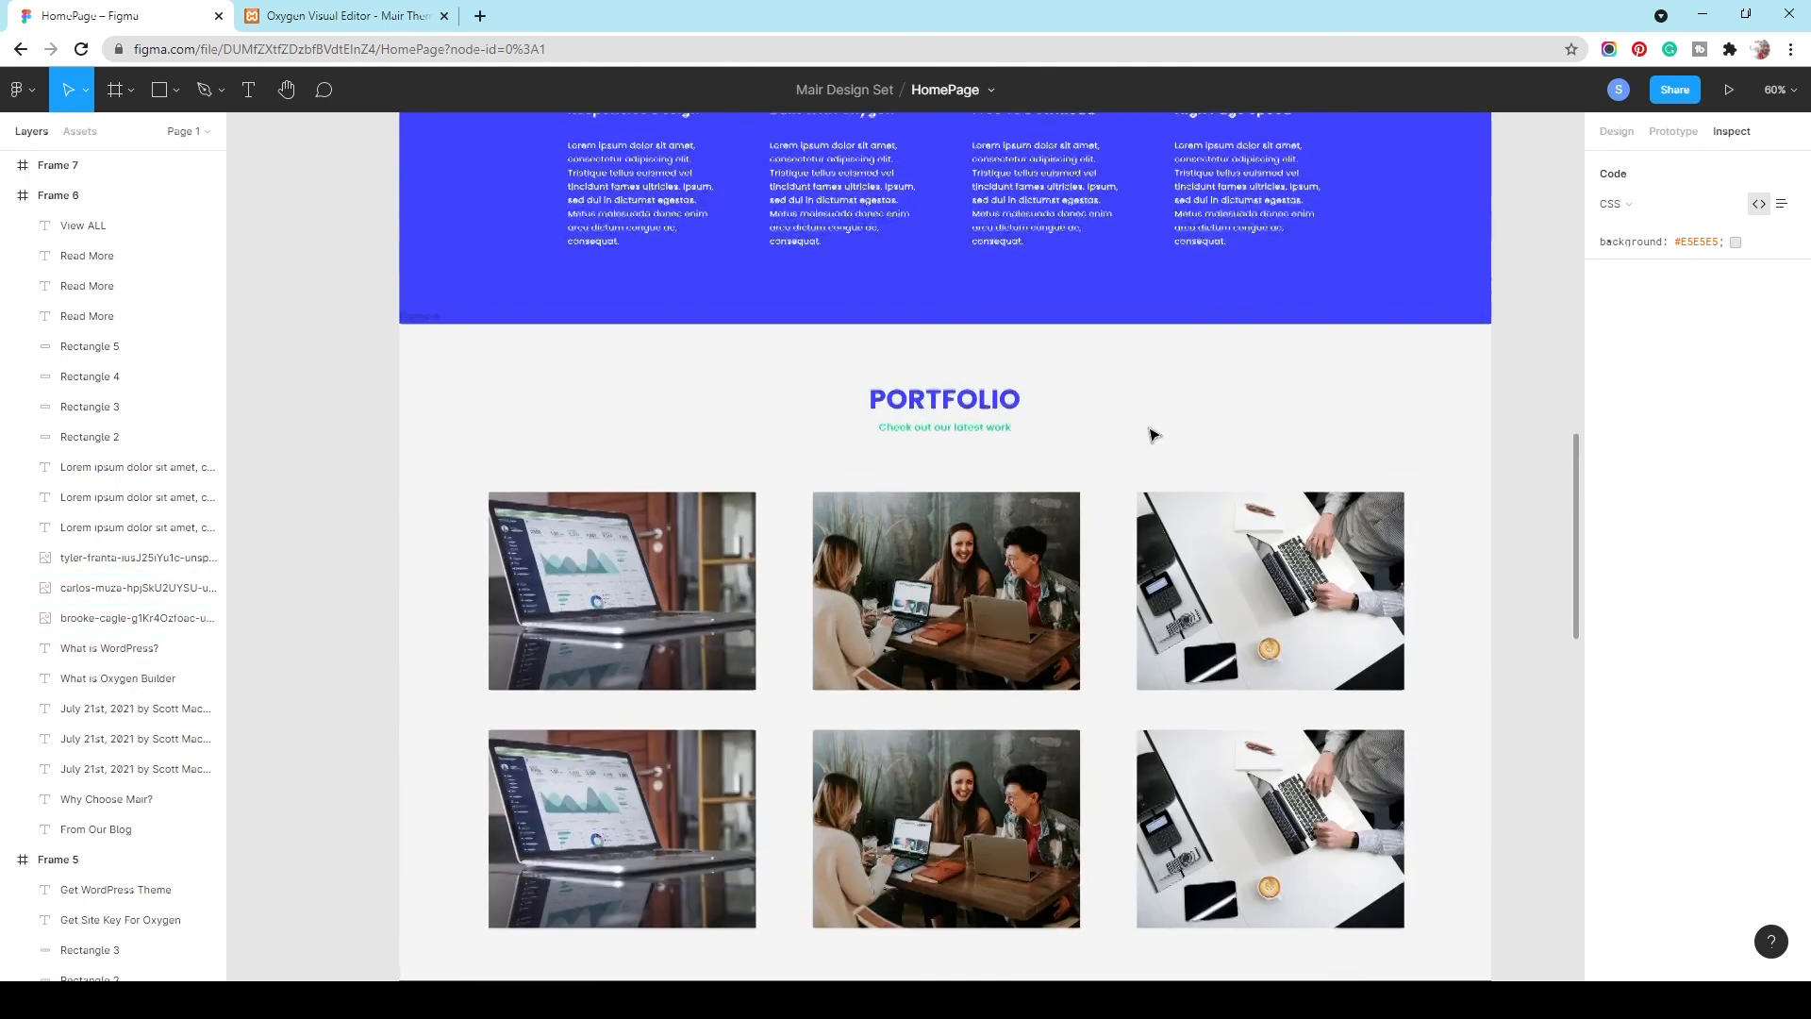
scroll(1152, 432, up, 10)
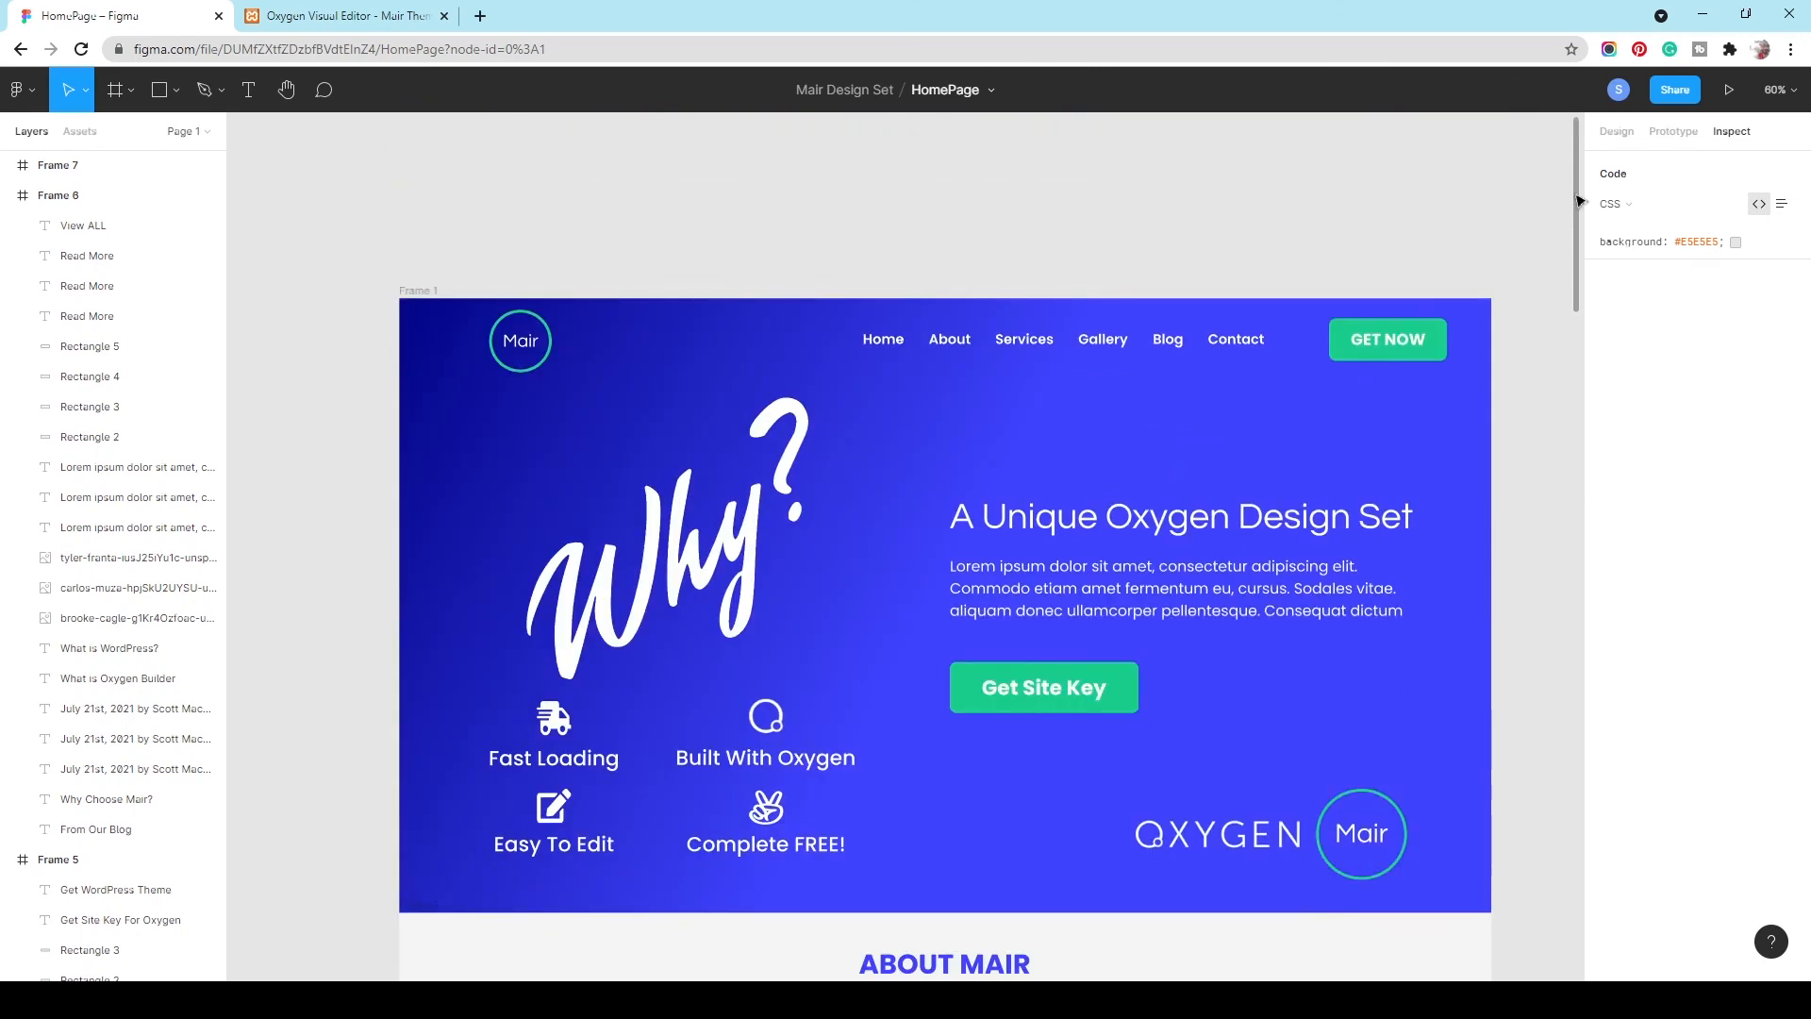
drag(1579, 176, 1697, 590)
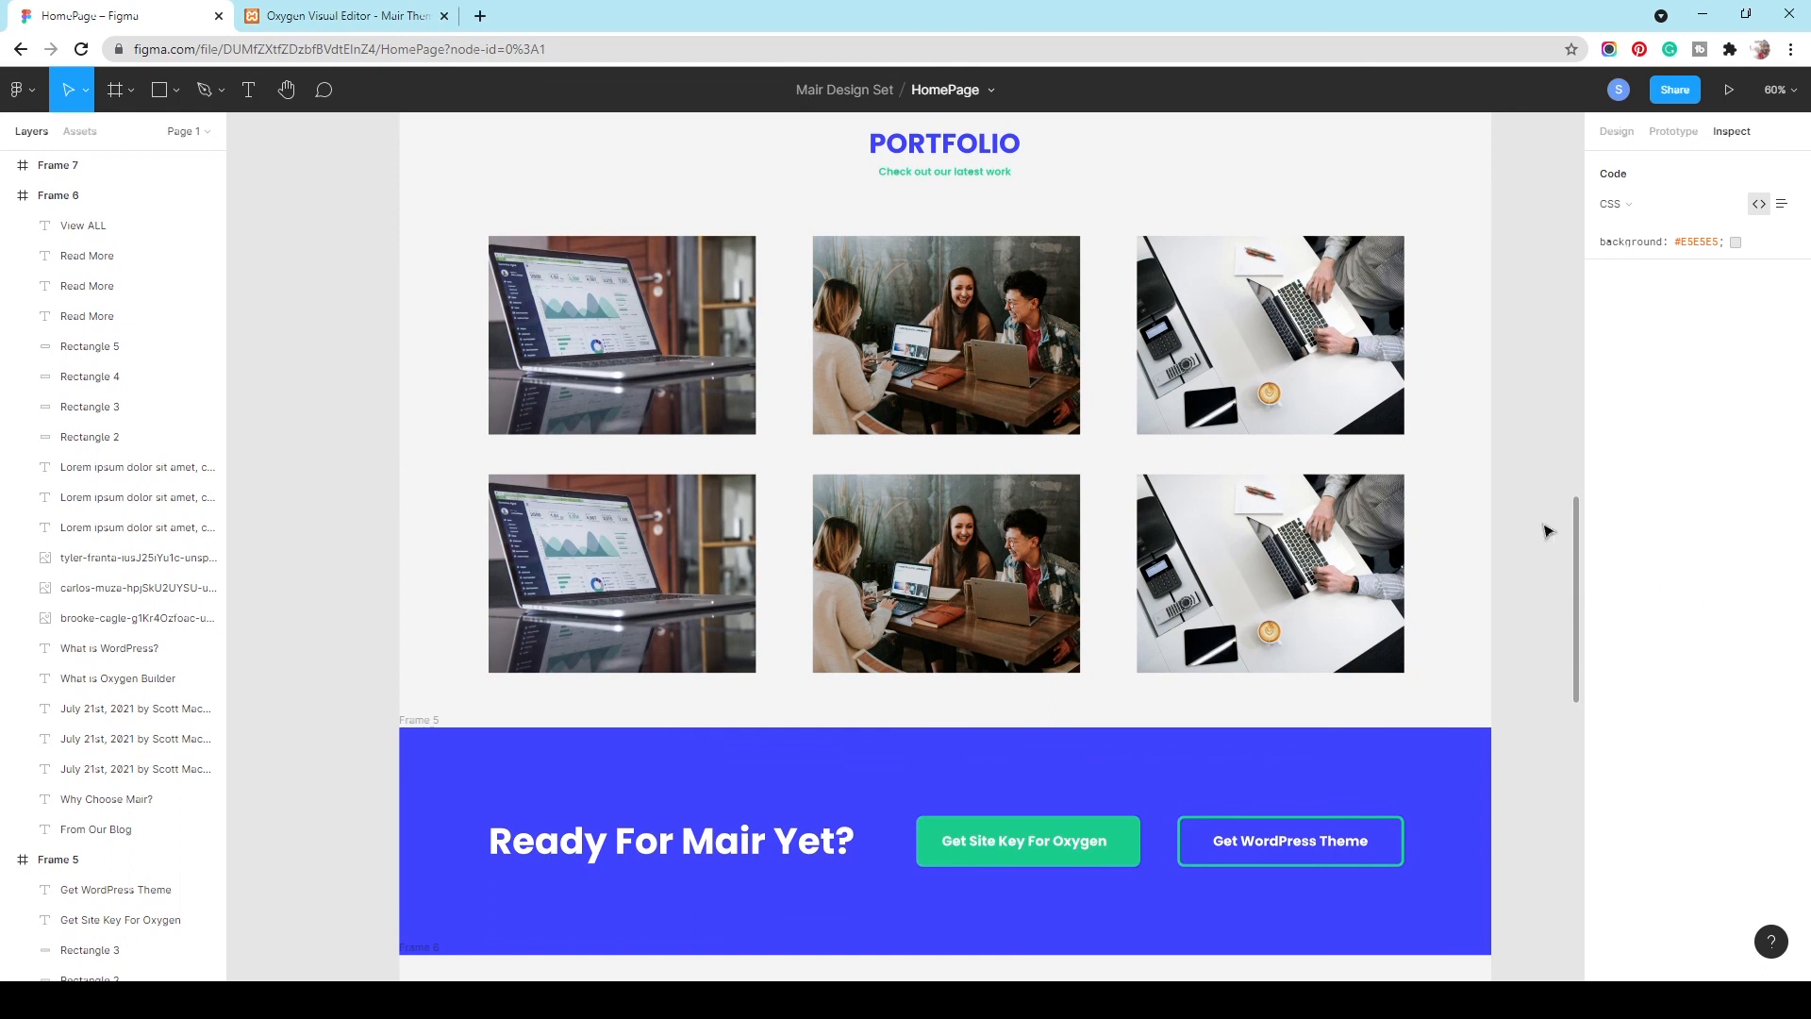
scroll(1452, 516, down, 5)
scroll(1442, 511, down, 4)
scroll(1439, 507, down, 3)
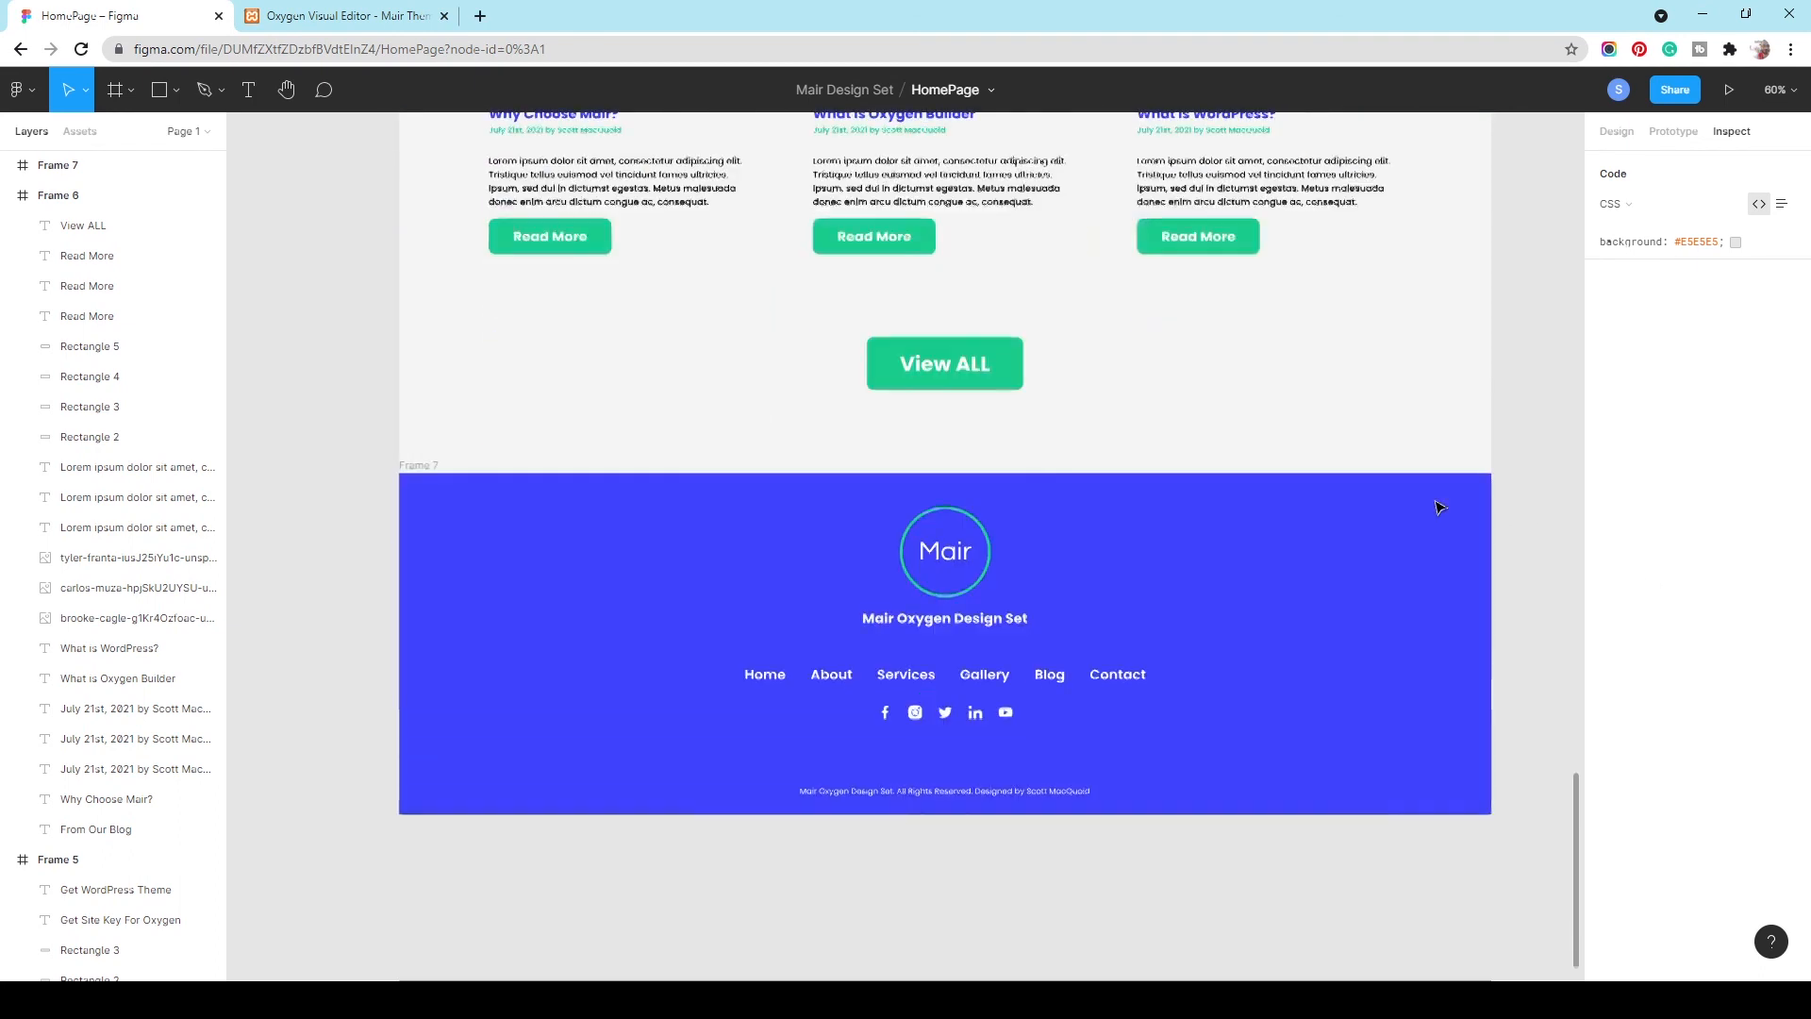
scroll(1438, 508, up, 8)
scroll(1438, 507, up, 10)
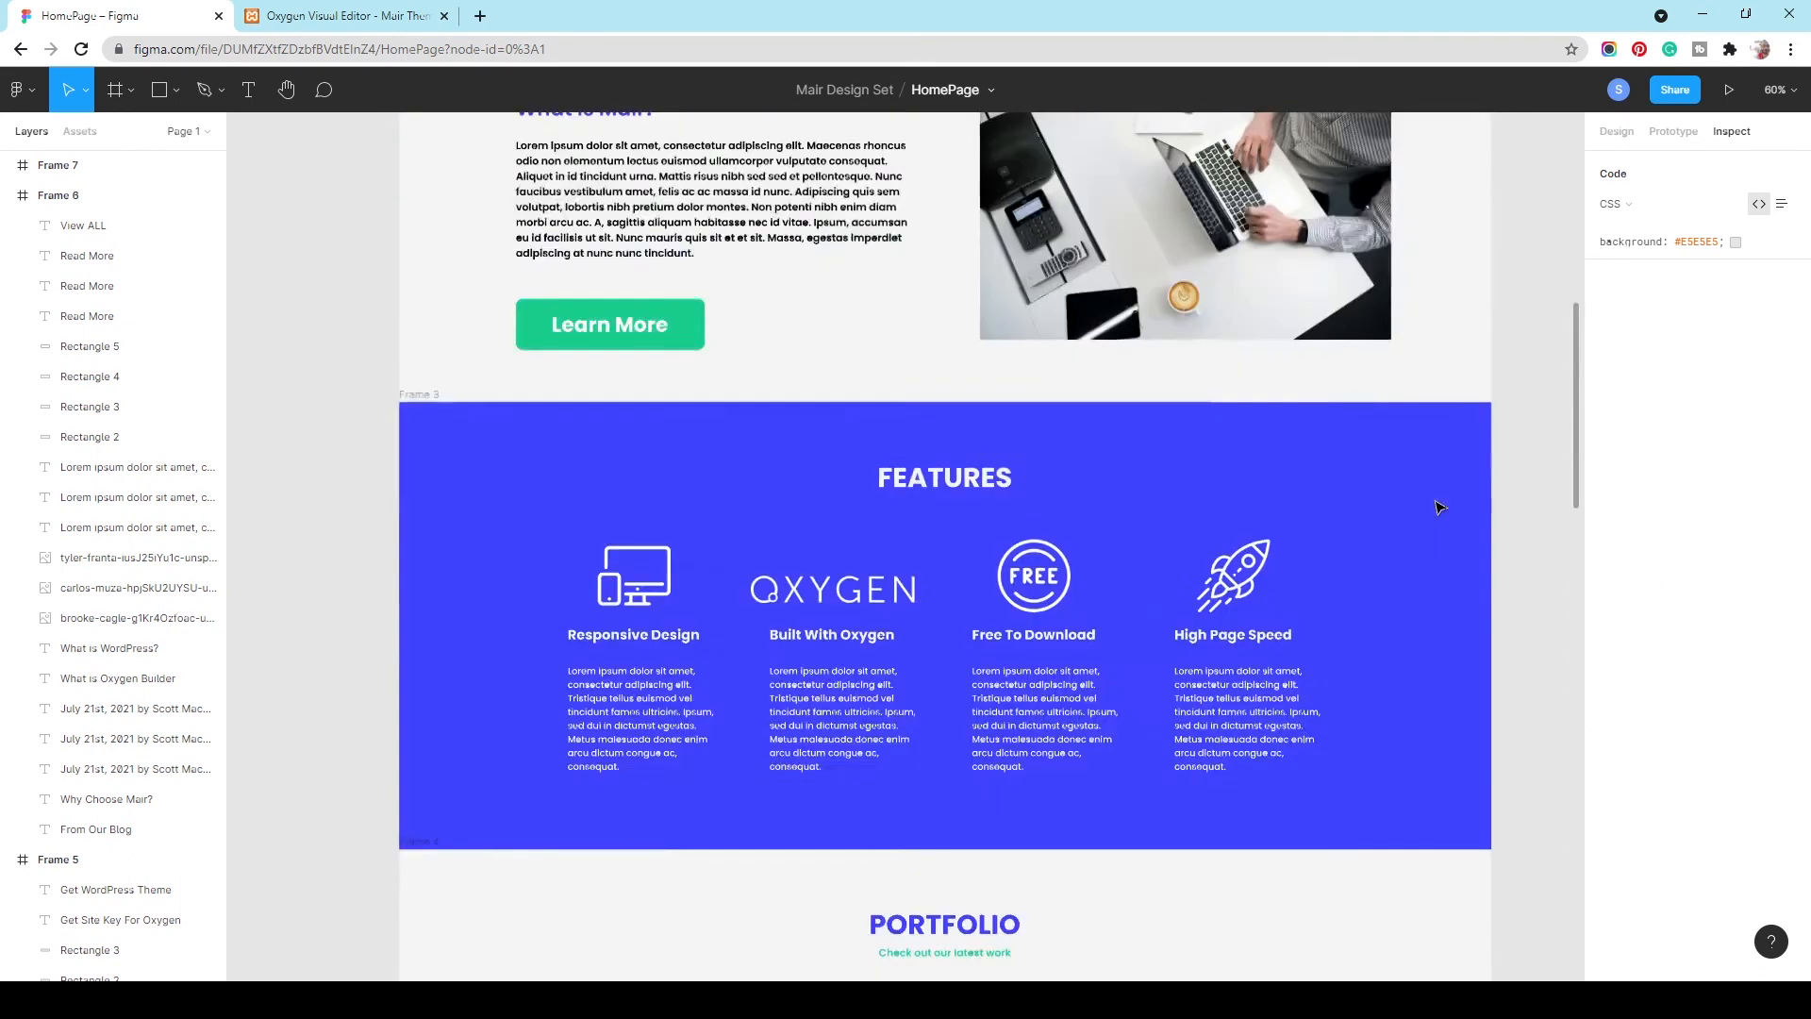